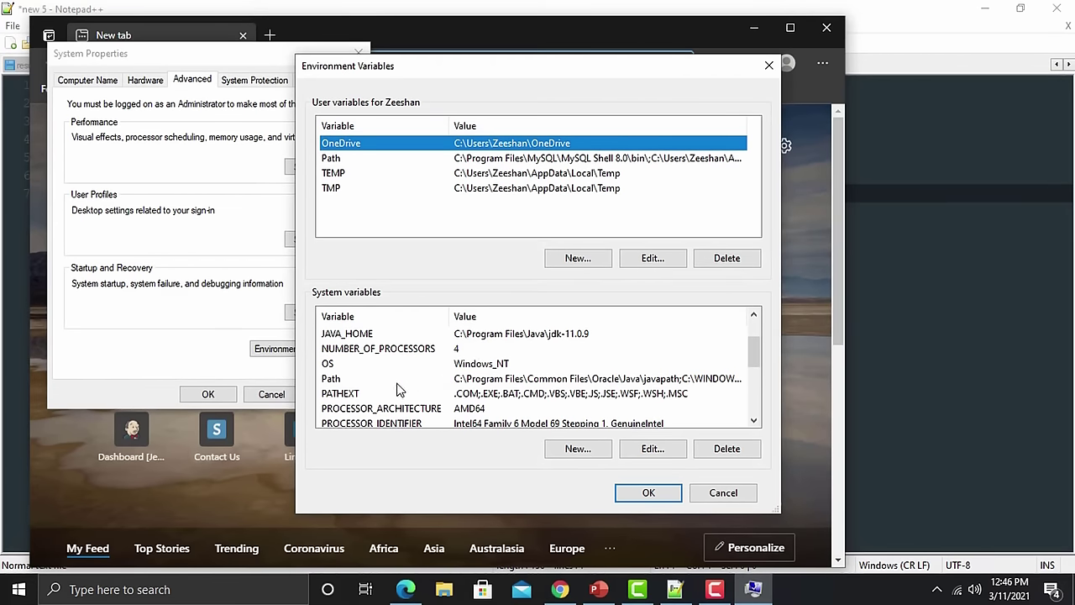
# Inspect the system Path variable's entries, cancel without edits, and close Environment Variables
pyautogui.click(333, 380)
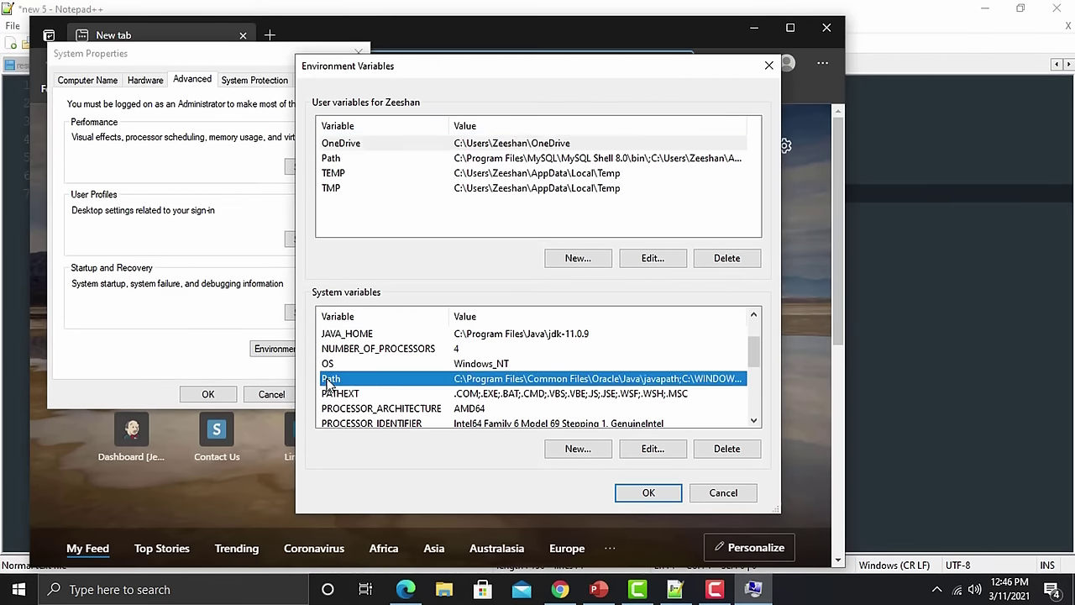
pyautogui.click(648, 447)
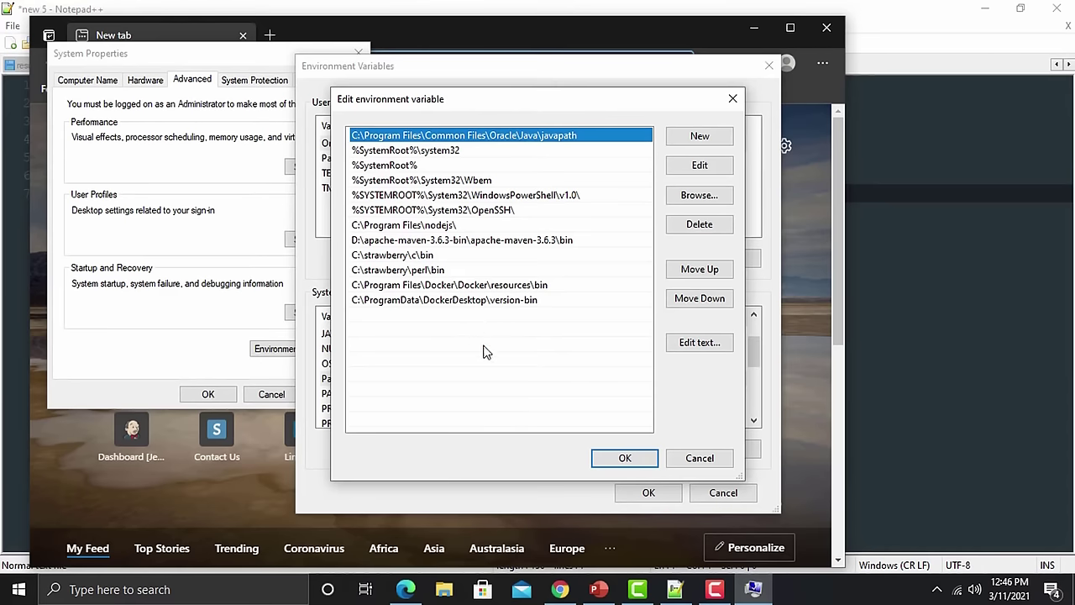
pyautogui.click(697, 458)
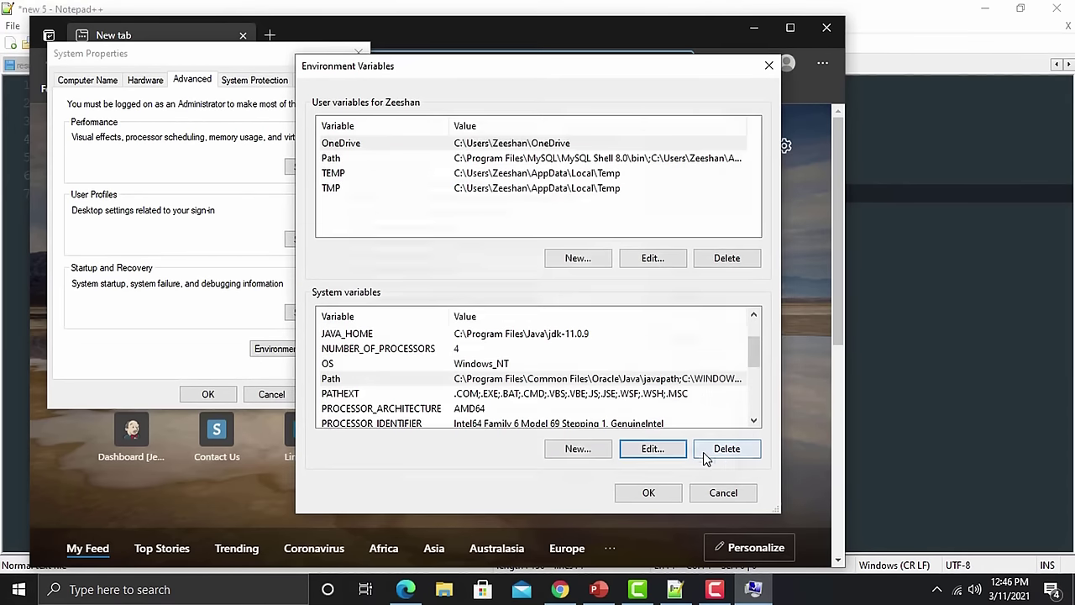
pyautogui.click(649, 493)
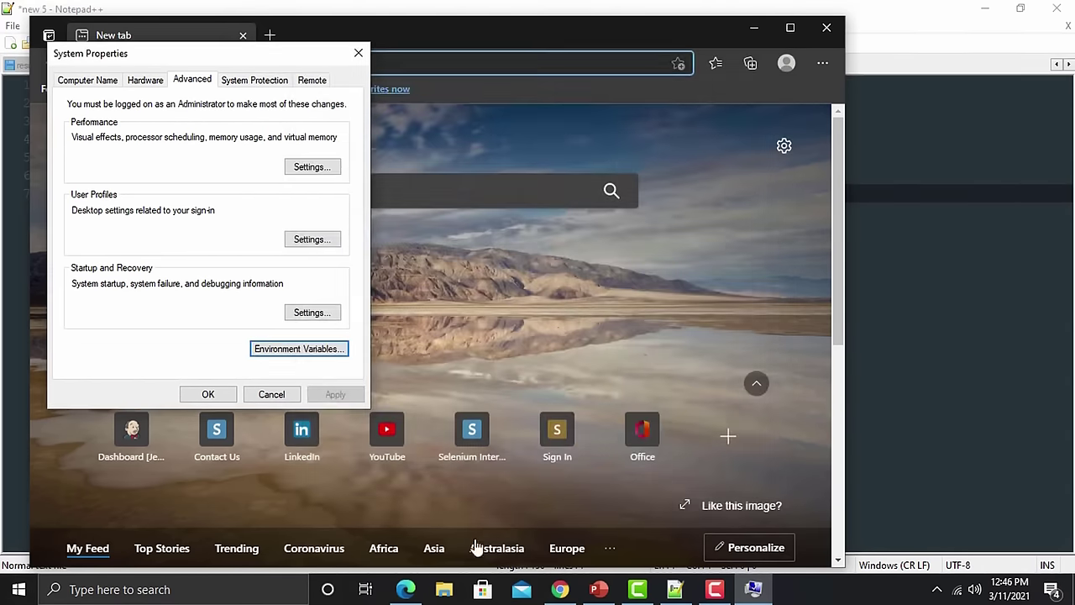
# Browse File Explorer to C:\Program Files\Java\jdk-11.0.9\bin, then return to System Properties
pyautogui.click(445, 590)
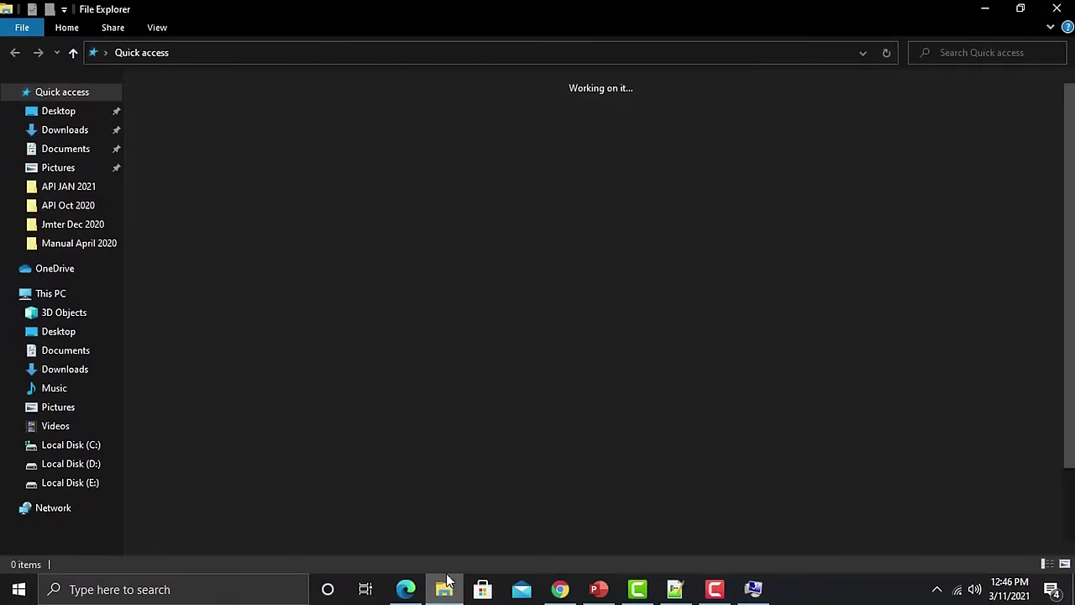
pyautogui.click(72, 444)
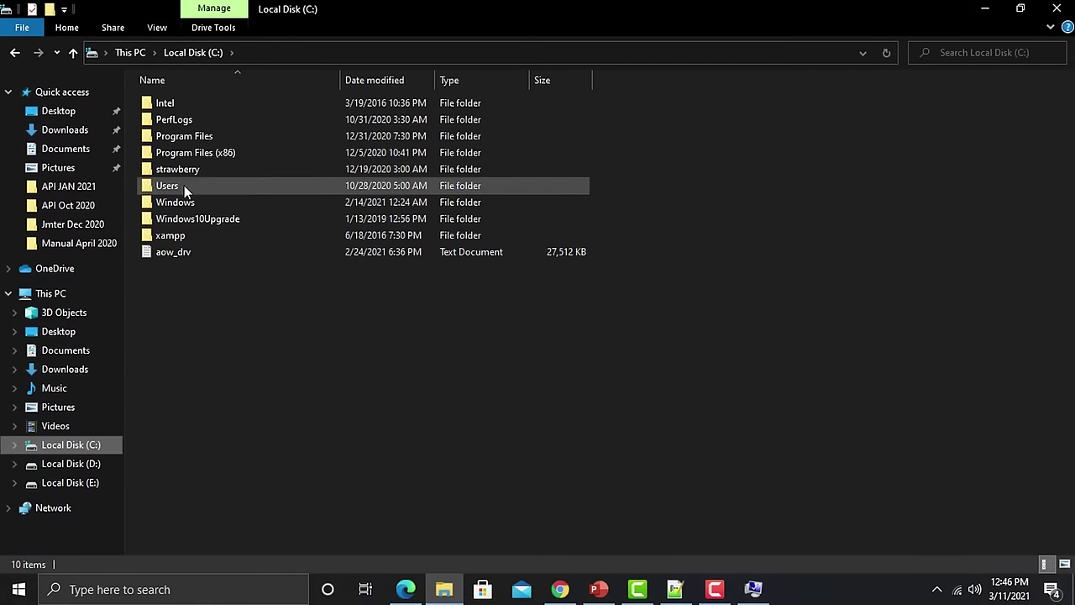
pyautogui.doubleClick(190, 141)
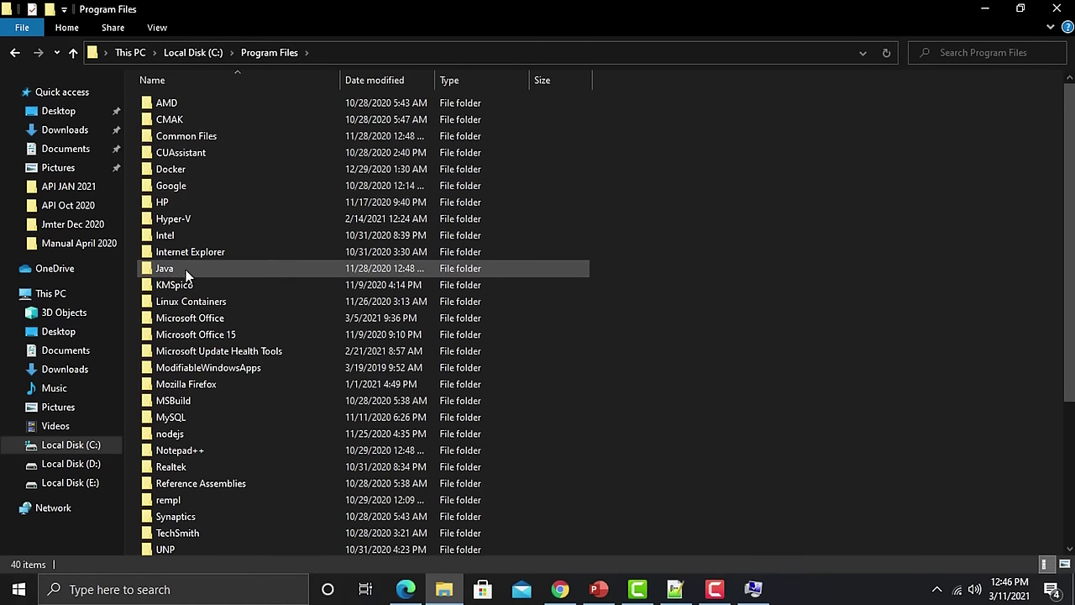
pyautogui.doubleClick(186, 274)
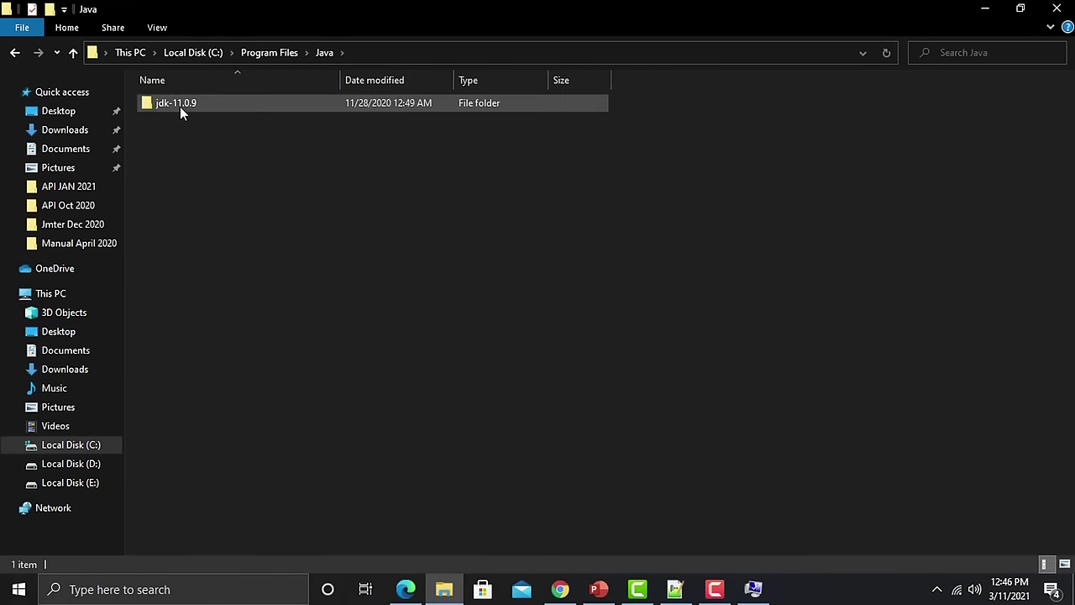
pyautogui.doubleClick(180, 108)
pyautogui.doubleClick(179, 105)
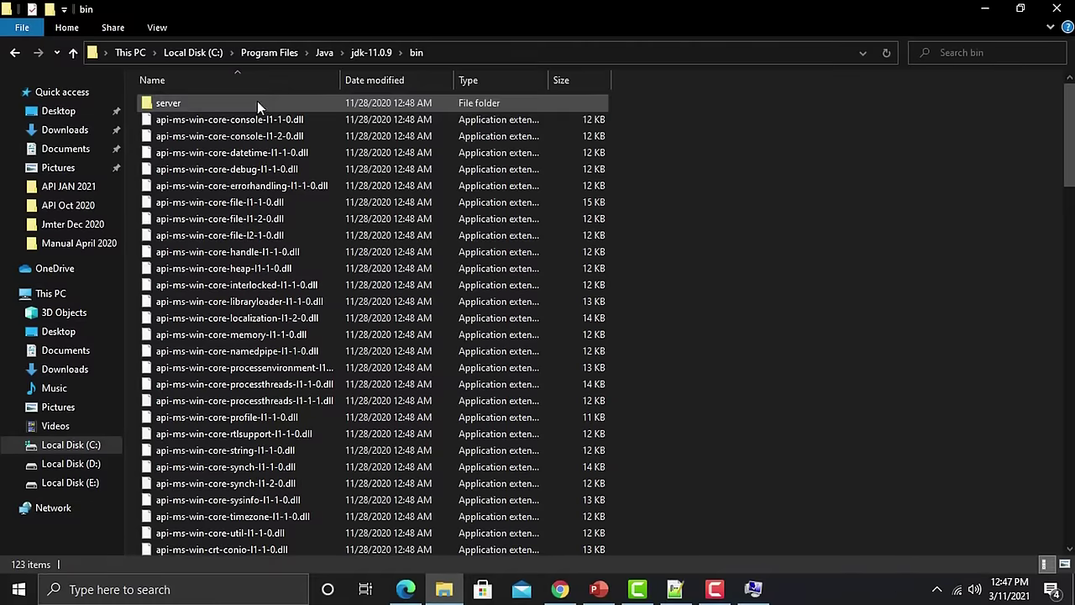
pyautogui.click(482, 52)
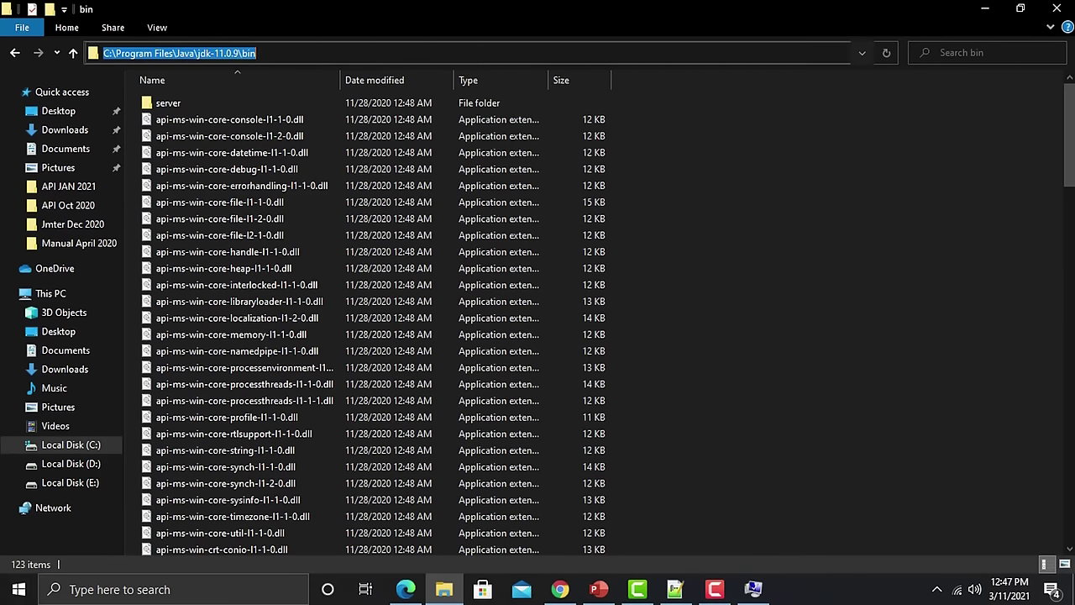
pyautogui.click(753, 589)
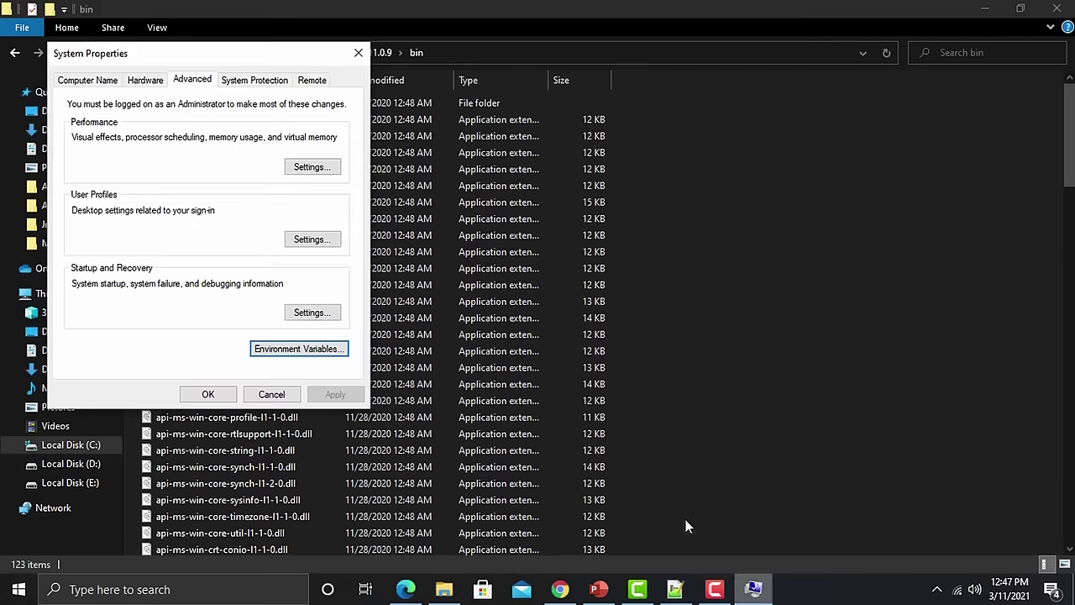
# Reopen the system Path entries, close them unchanged, and cancel System Properties
pyautogui.click(339, 349)
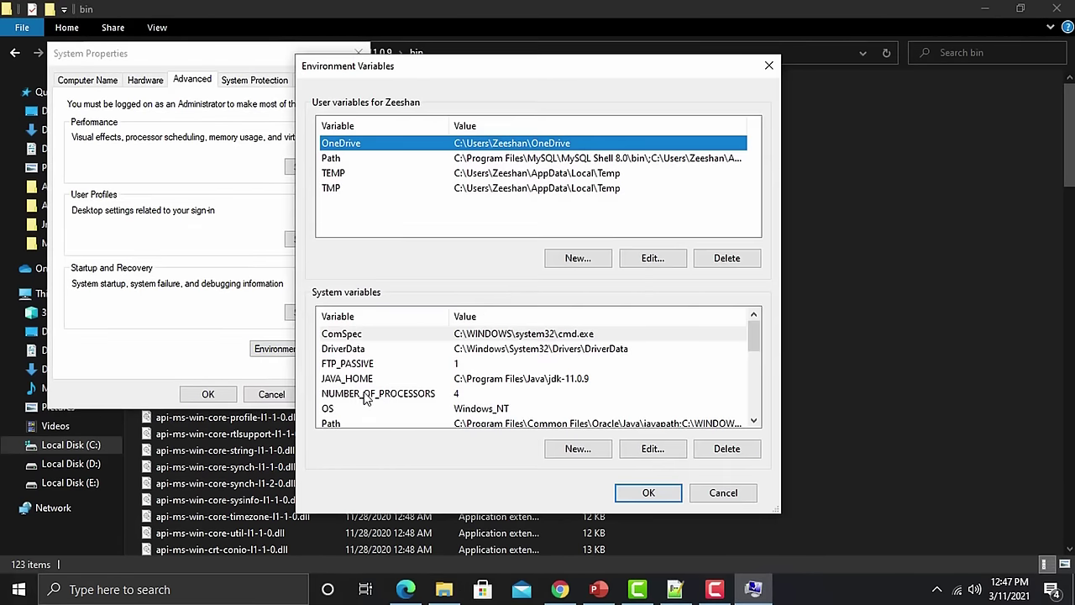
pyautogui.scroll(-1, 366, 382)
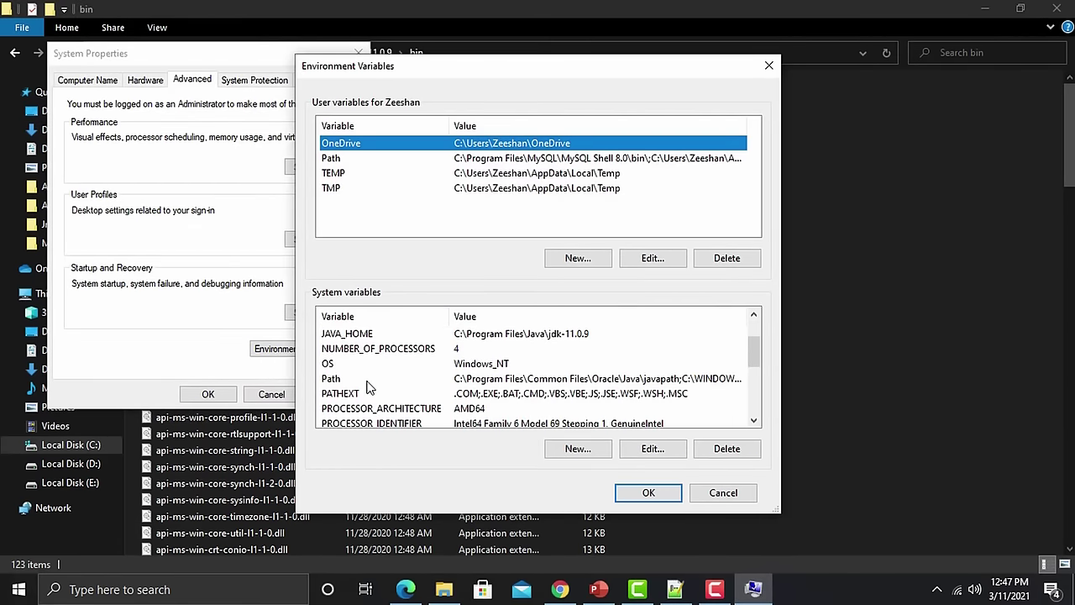
pyautogui.click(342, 379)
pyautogui.click(652, 446)
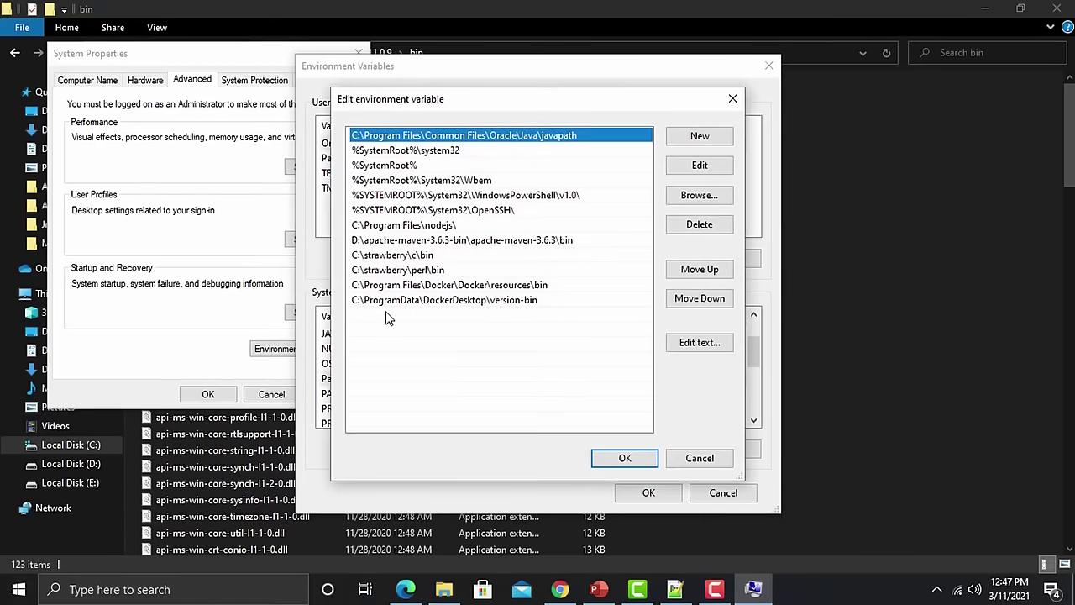
pyautogui.click(385, 314)
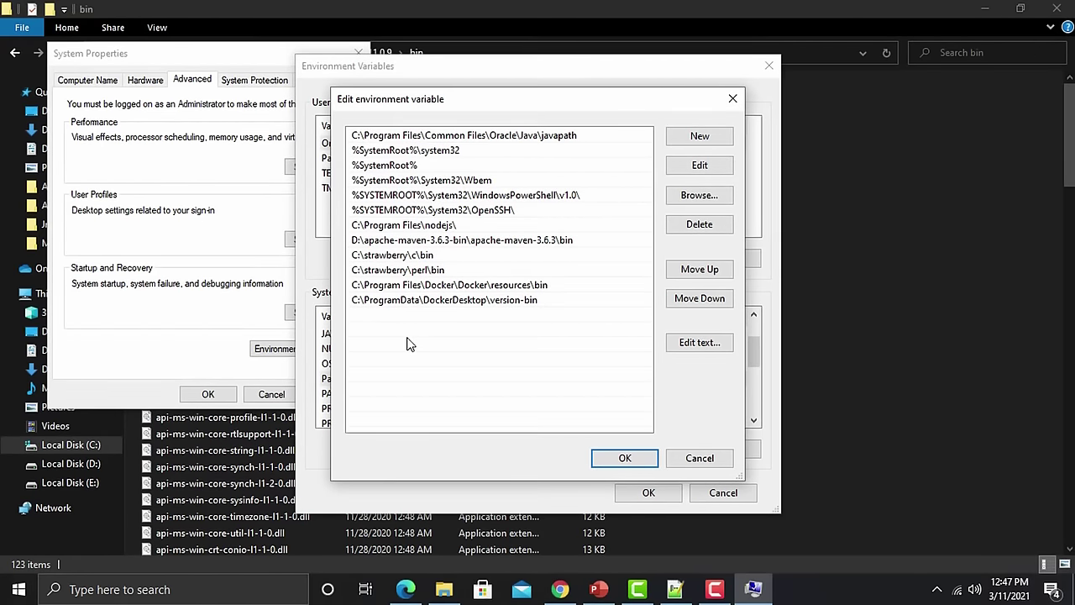
pyautogui.click(641, 465)
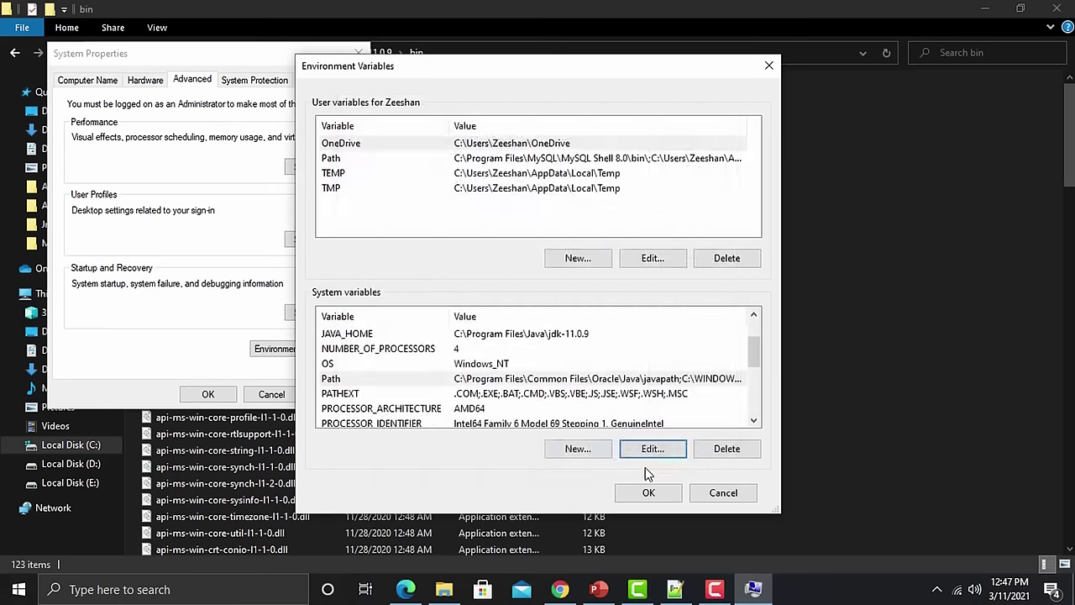
pyautogui.click(649, 493)
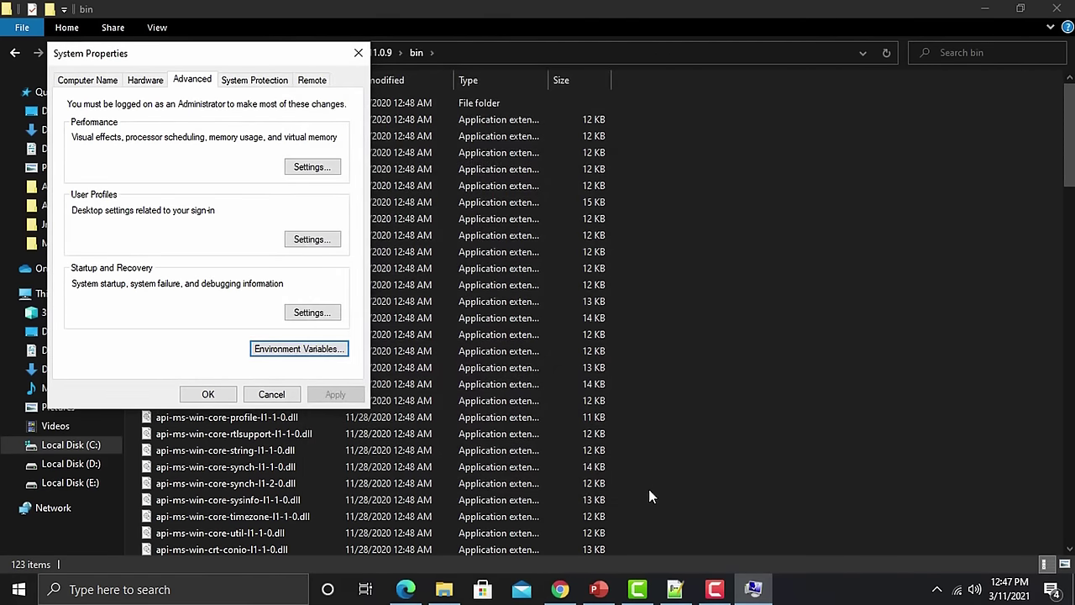
pyautogui.click(265, 399)
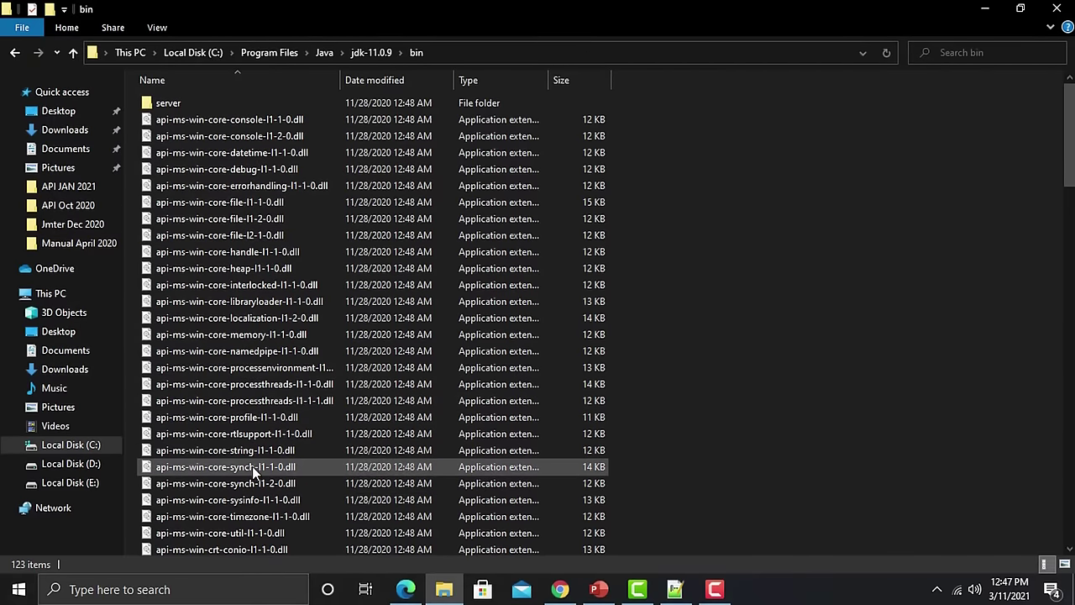
# Launch Command Prompt via cmd and run java -version, which reports Java 11.0.9 LTS
pyautogui.click(202, 585)
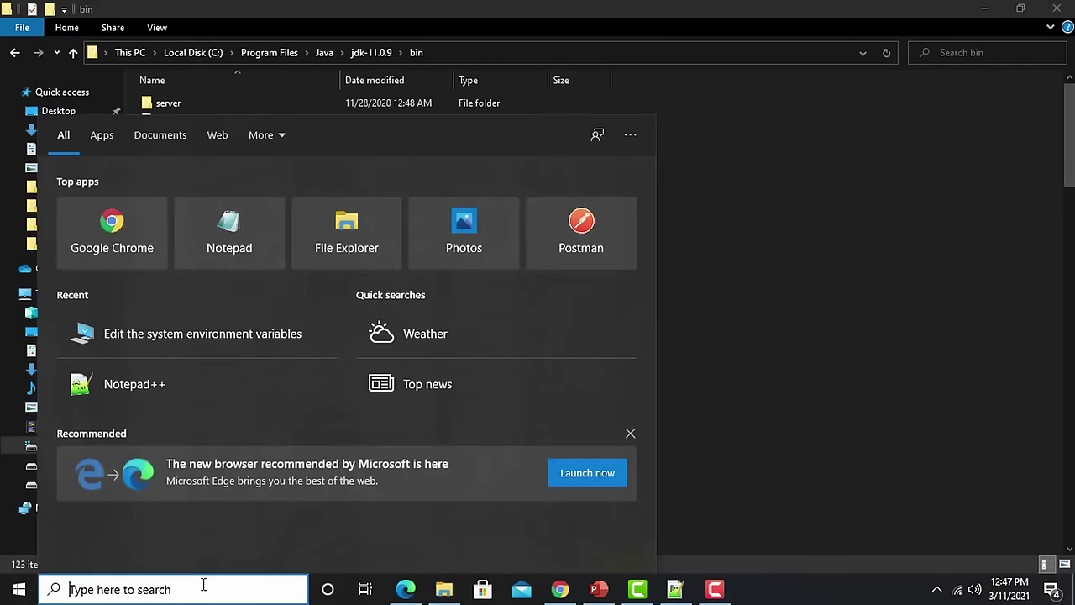
pyautogui.write('cmd')
pyautogui.press('Return')
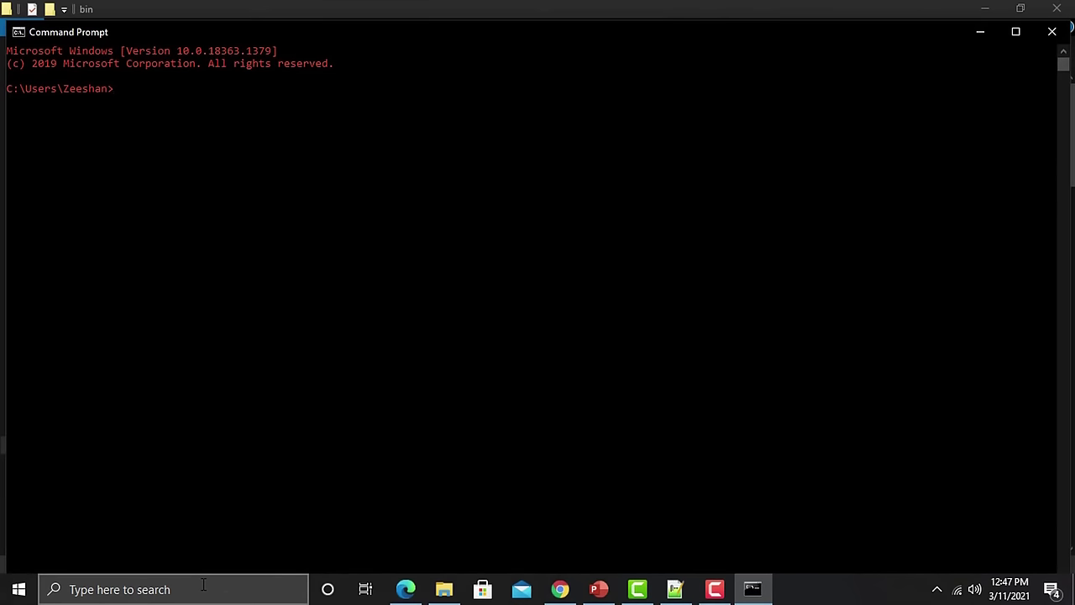
pyautogui.write('jave')
pyautogui.write('a -version')
pyautogui.press('Return')
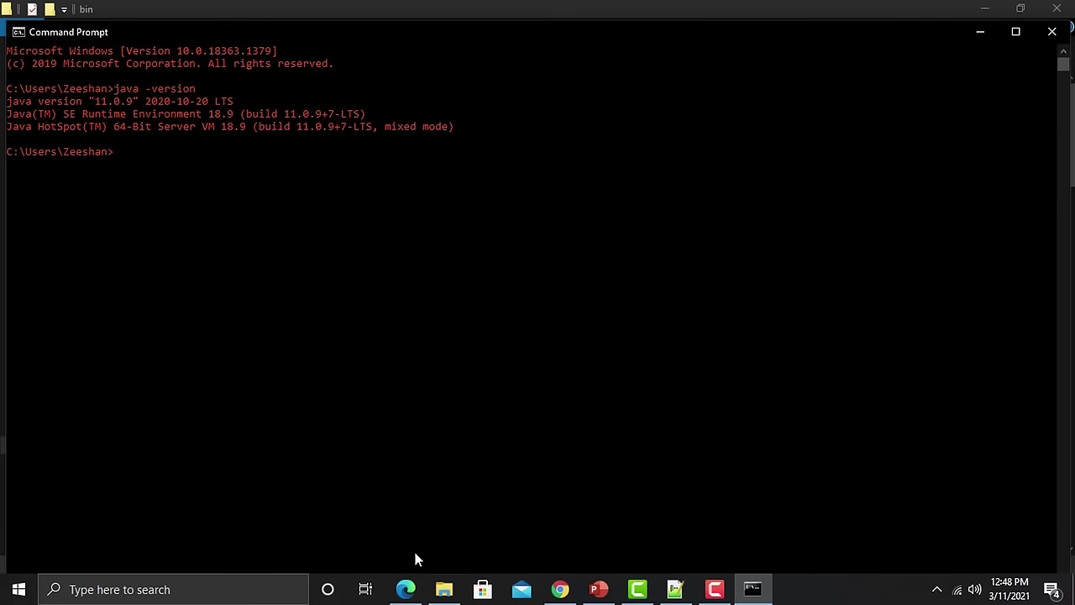
pyautogui.click(406, 588)
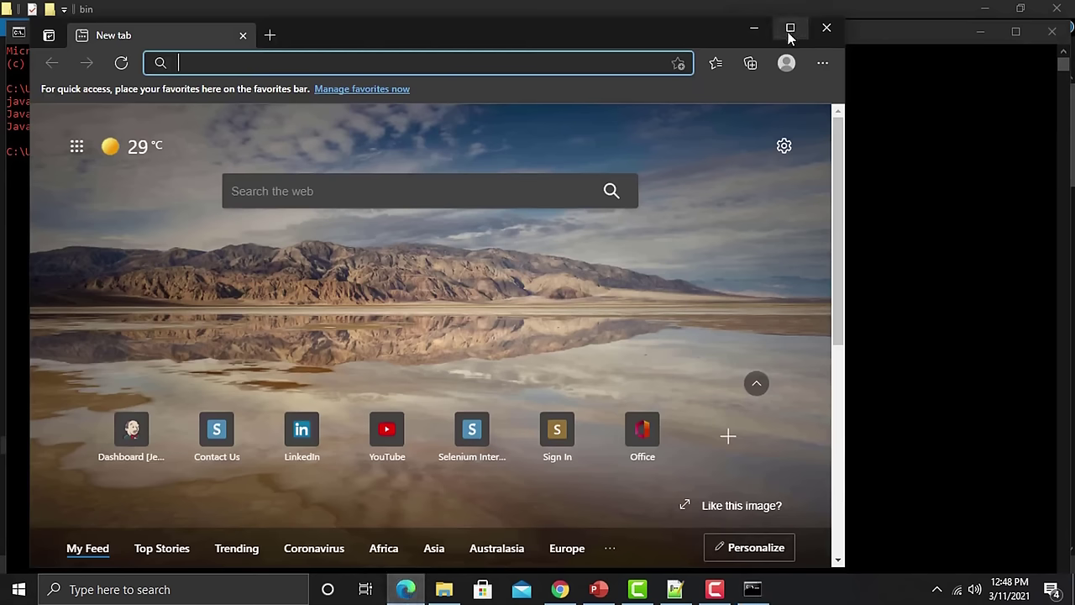
# Maximize Edge, search 'download jmeter', and open the official jmeter.apache.org download page
pyautogui.click(789, 27)
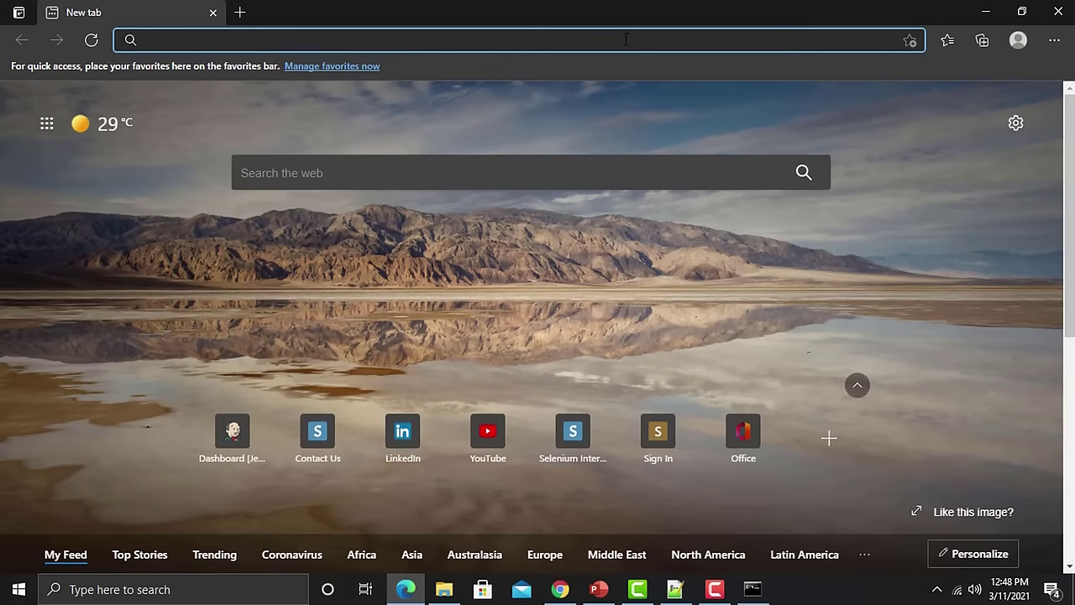
pyautogui.write('download')
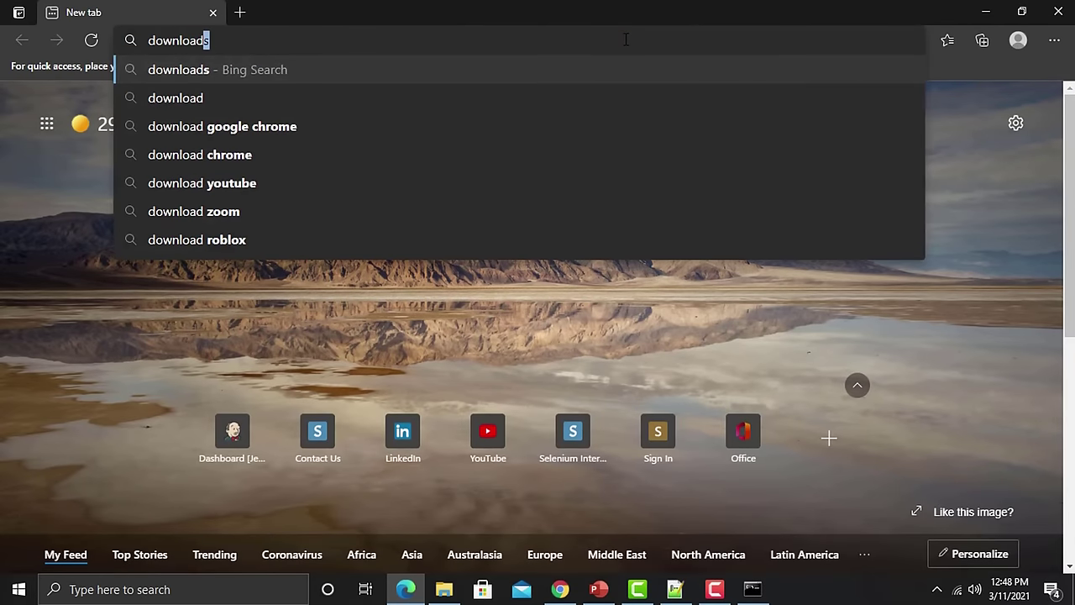
pyautogui.write(' jmeter')
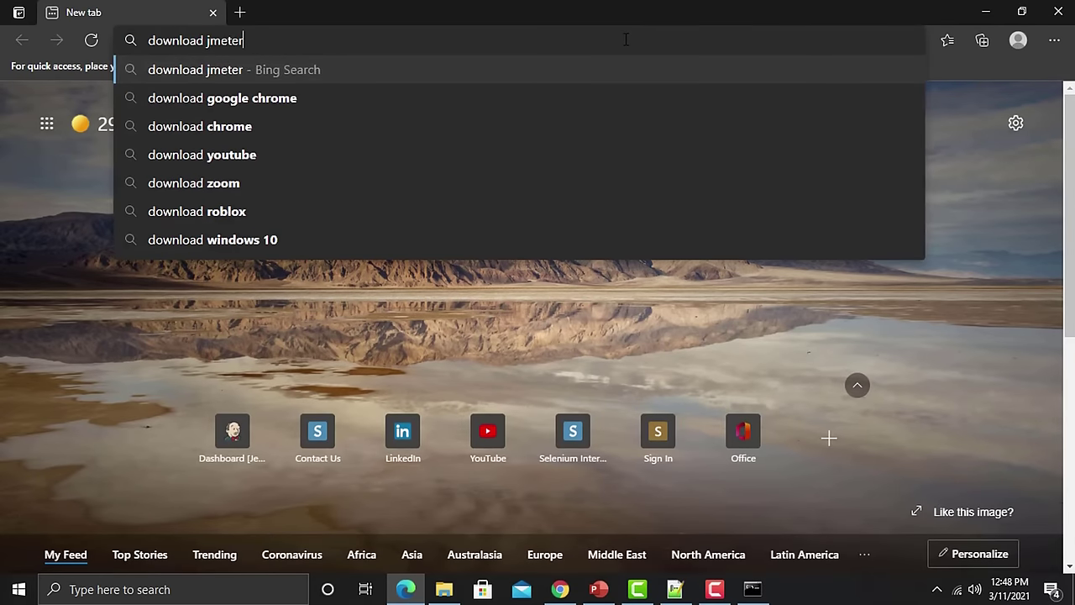
pyautogui.press('Return')
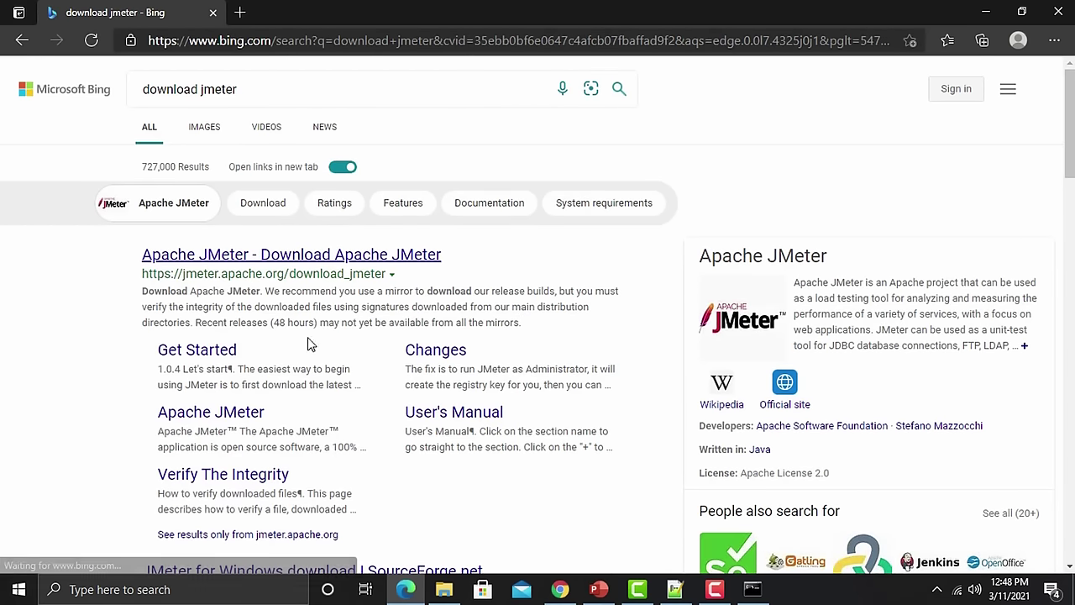
pyautogui.click(294, 257)
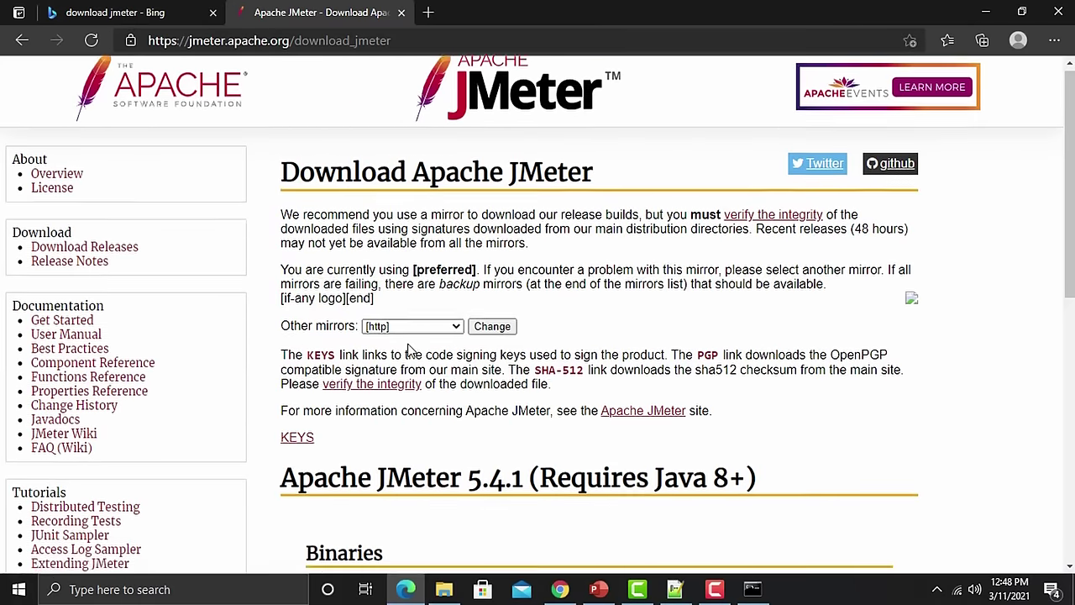
# Open the apache-jmeter-5.4.1.zip link in a new tab, which returns Not Found
pyautogui.scroll(-4, 411, 353)
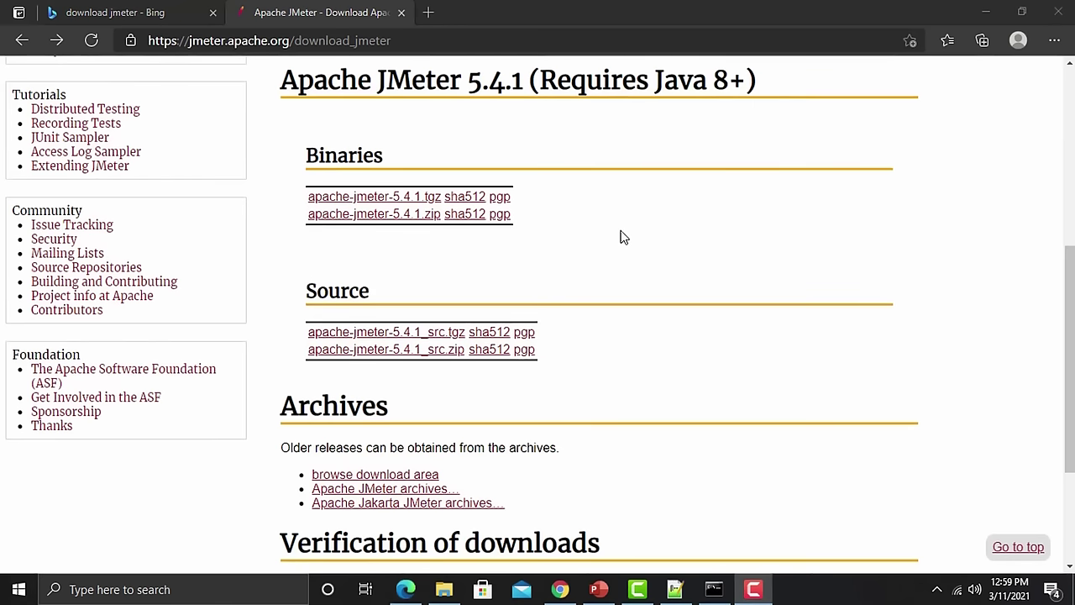
pyautogui.rightClick(412, 216)
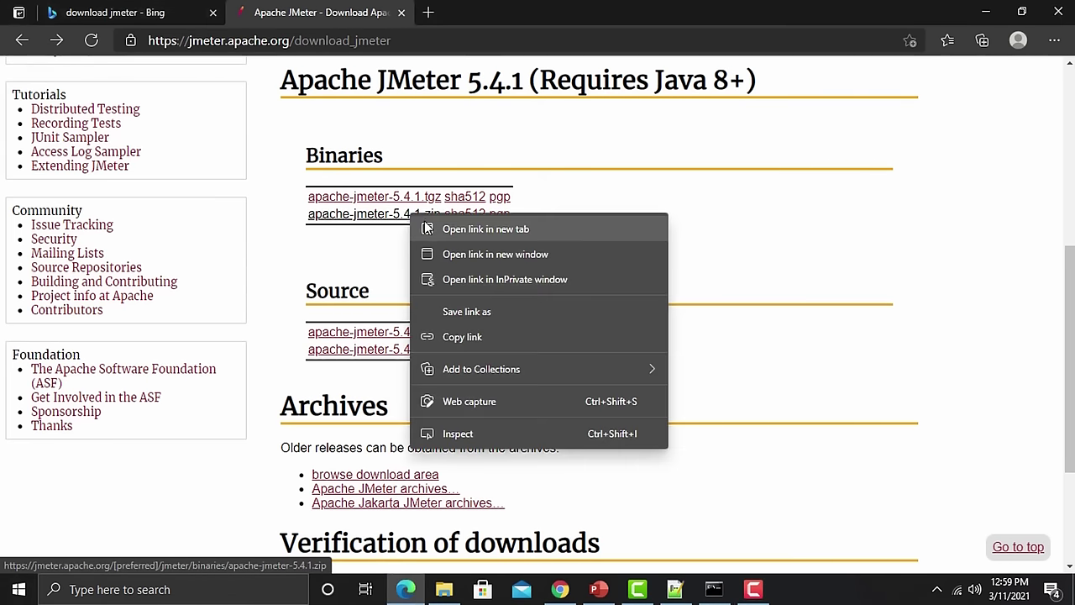
pyautogui.click(428, 225)
pyautogui.click(474, 15)
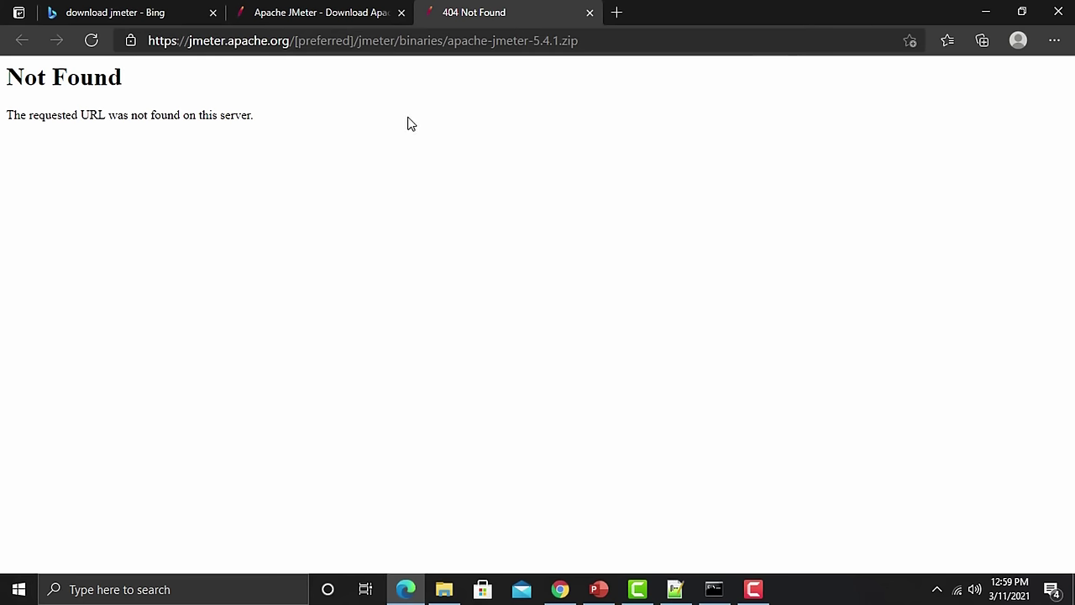
pyautogui.moveTo(294, 41); pyautogui.dragTo(355, 40)
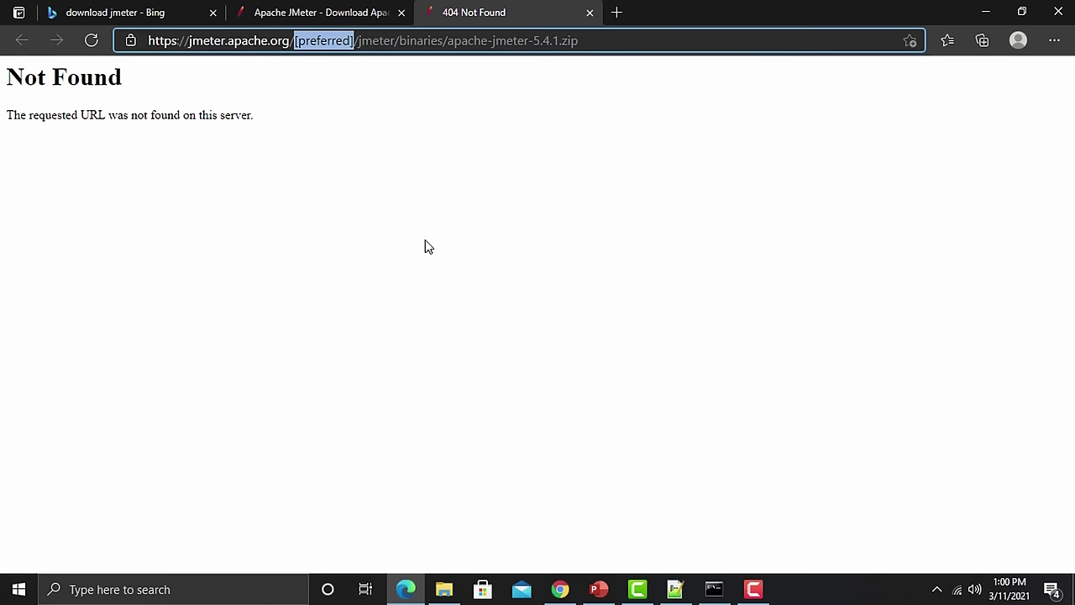
pyautogui.click(446, 591)
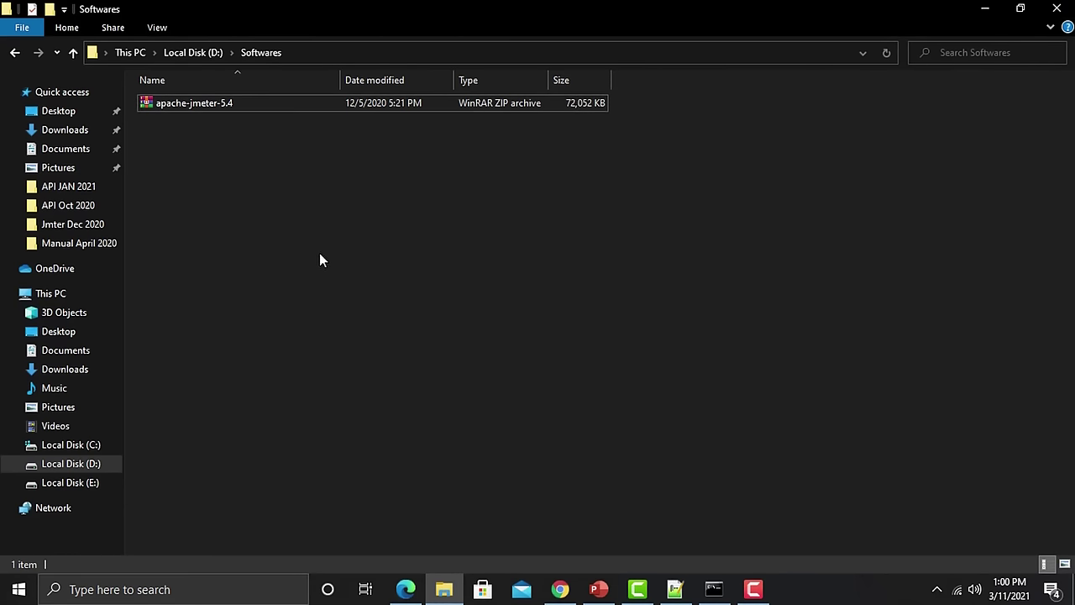
# Extract apache-jmeter-5.4.zip in D:\Softwares into an apache-jmeter-5.4 folder
pyautogui.click(226, 107)
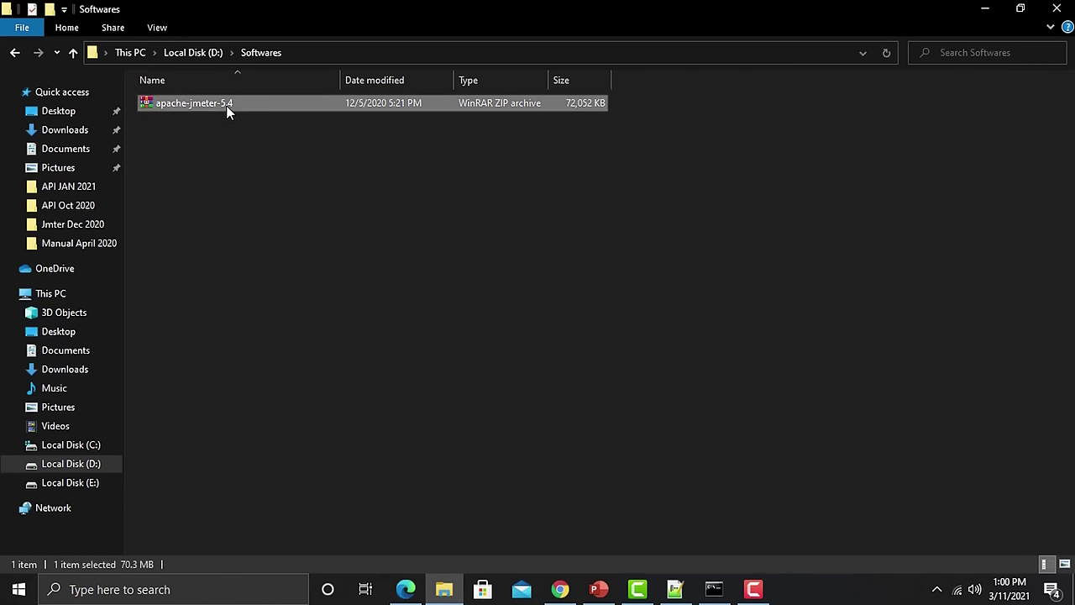
pyautogui.rightClick(226, 105)
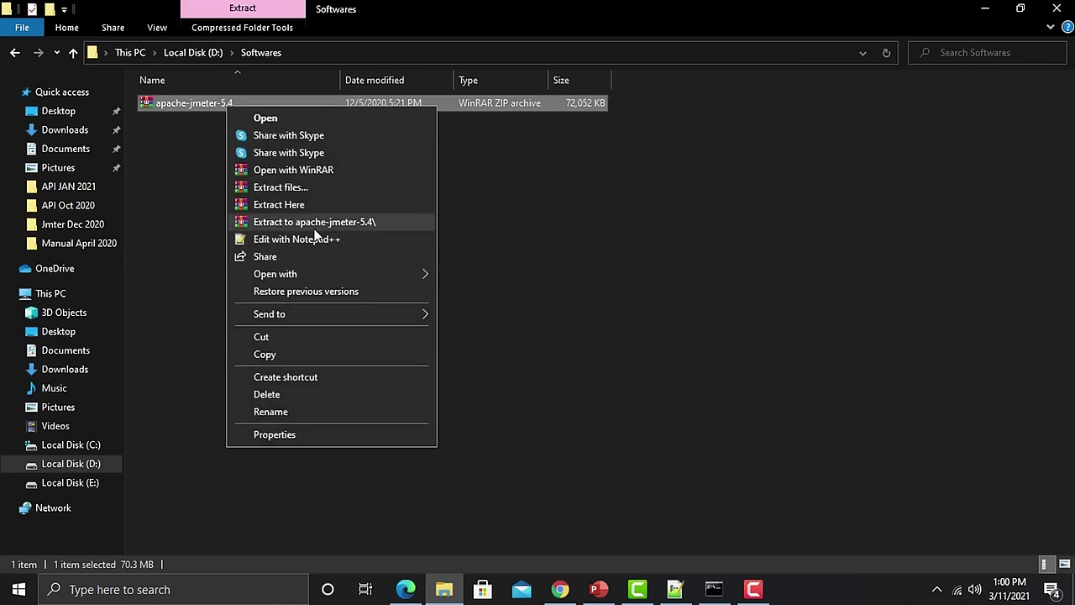
pyautogui.click(314, 223)
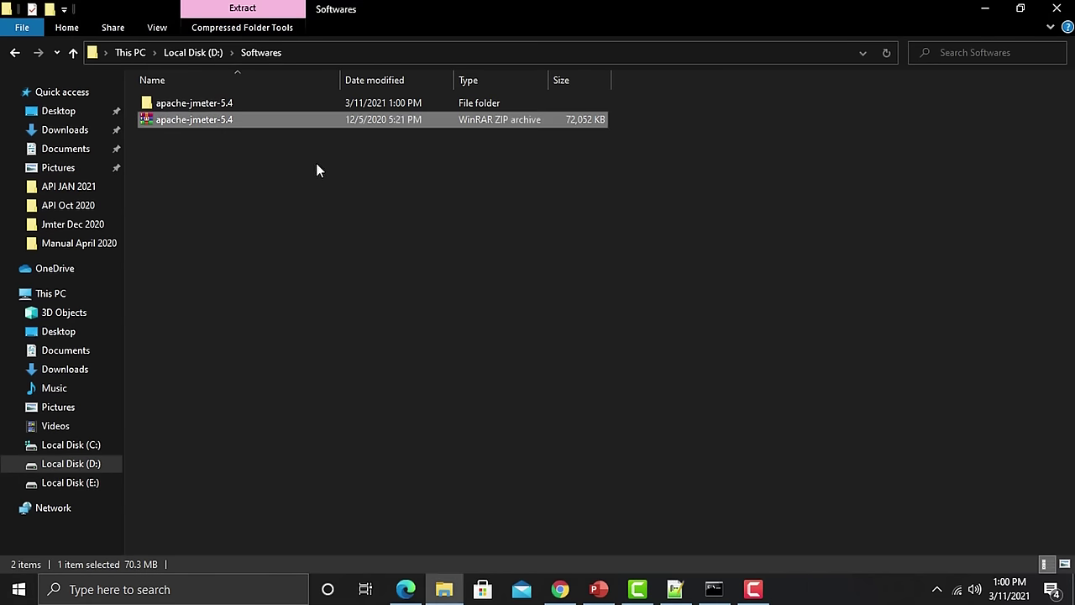
# Open apache-jmeter-5.4\apache-jmeter-5.4\bin in the extracted files
pyautogui.doubleClick(216, 104)
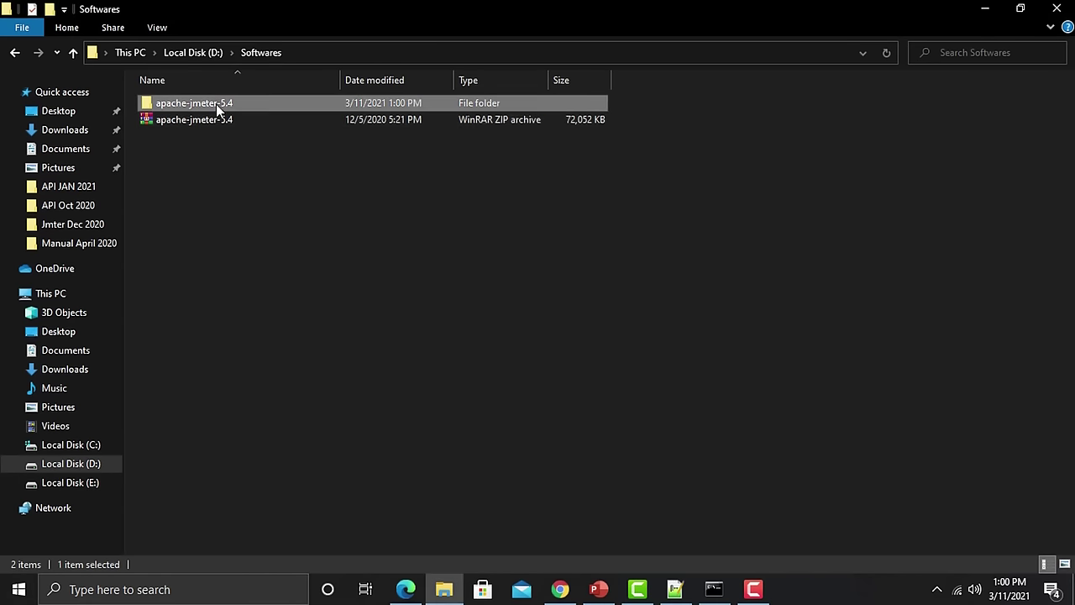
pyautogui.doubleClick(216, 104)
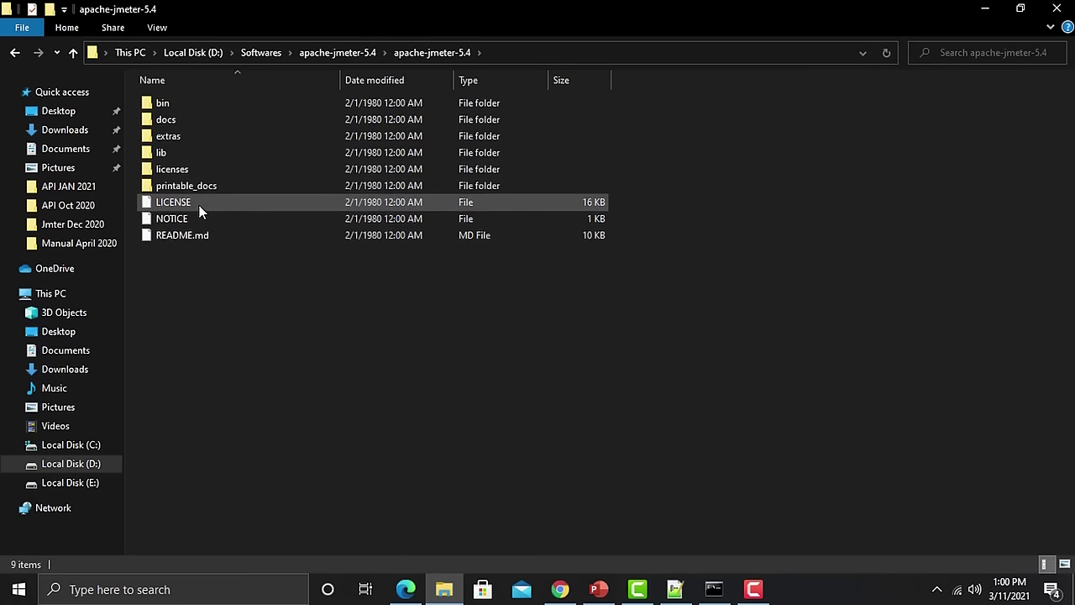
pyautogui.doubleClick(192, 107)
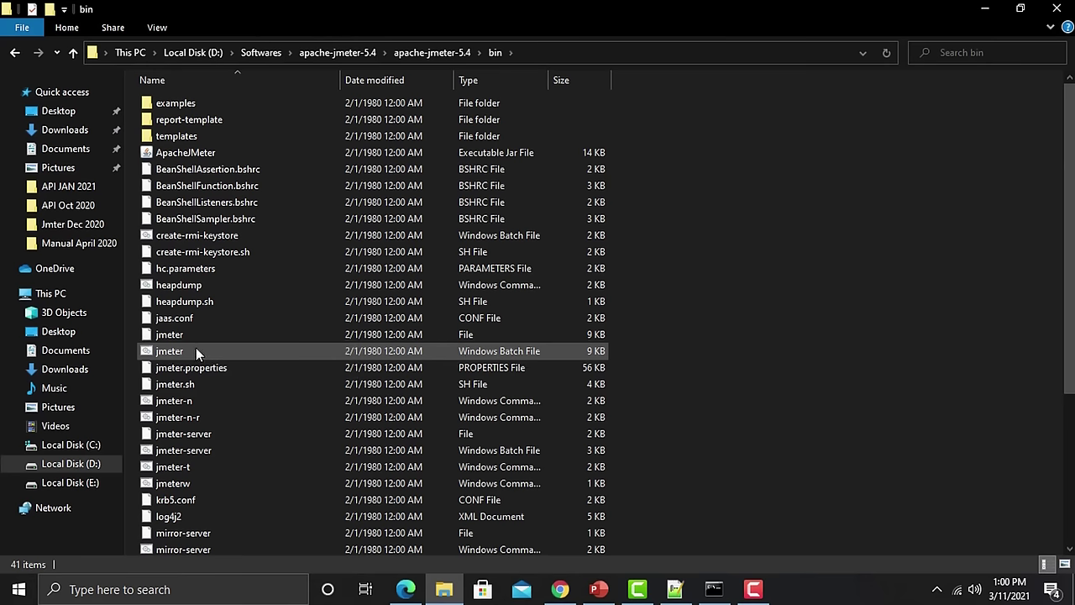
# Run the jmeter batch file and minimize its console to show JMeter 5.4's empty Test Plan
pyautogui.click(170, 352)
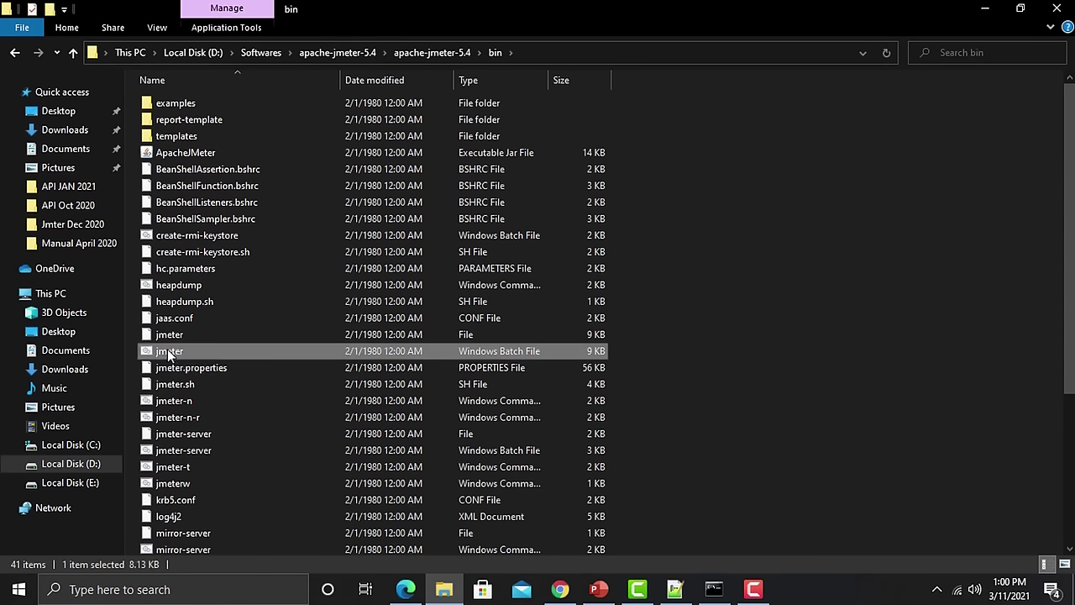
pyautogui.doubleClick(168, 351)
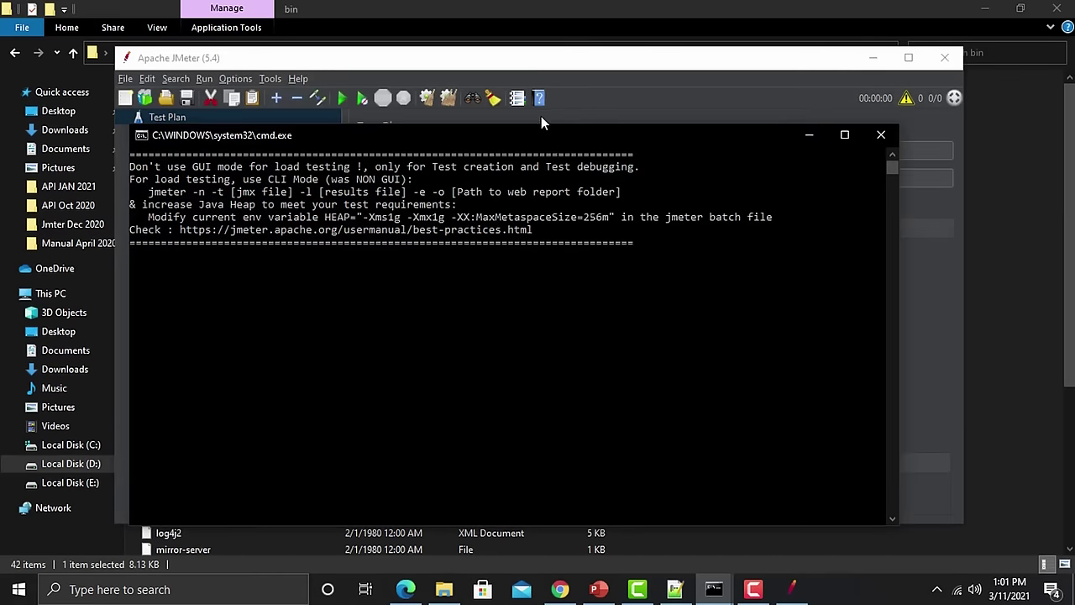
pyautogui.click(805, 136)
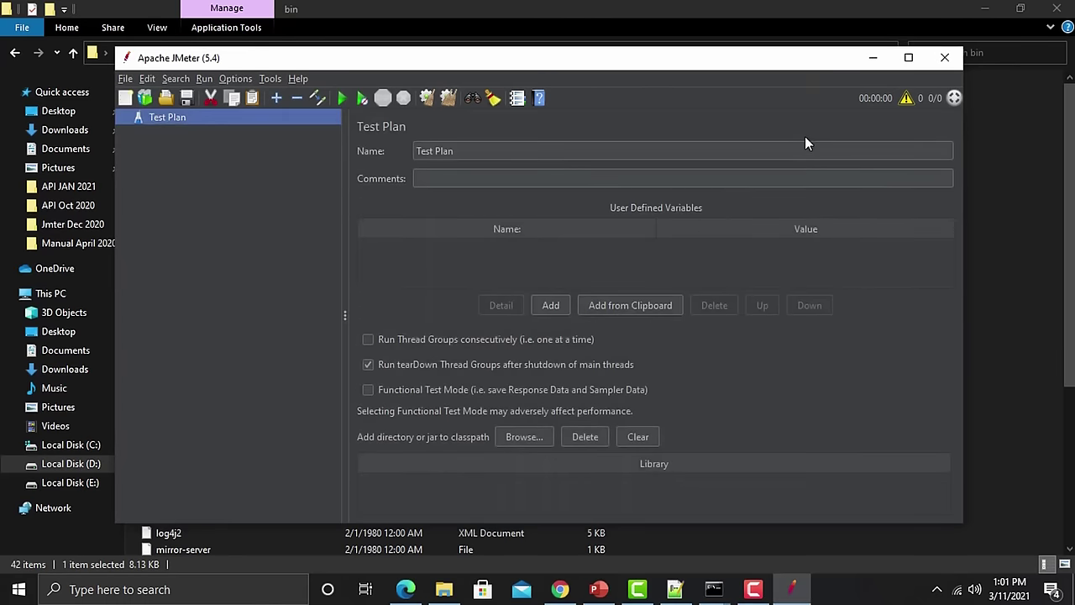
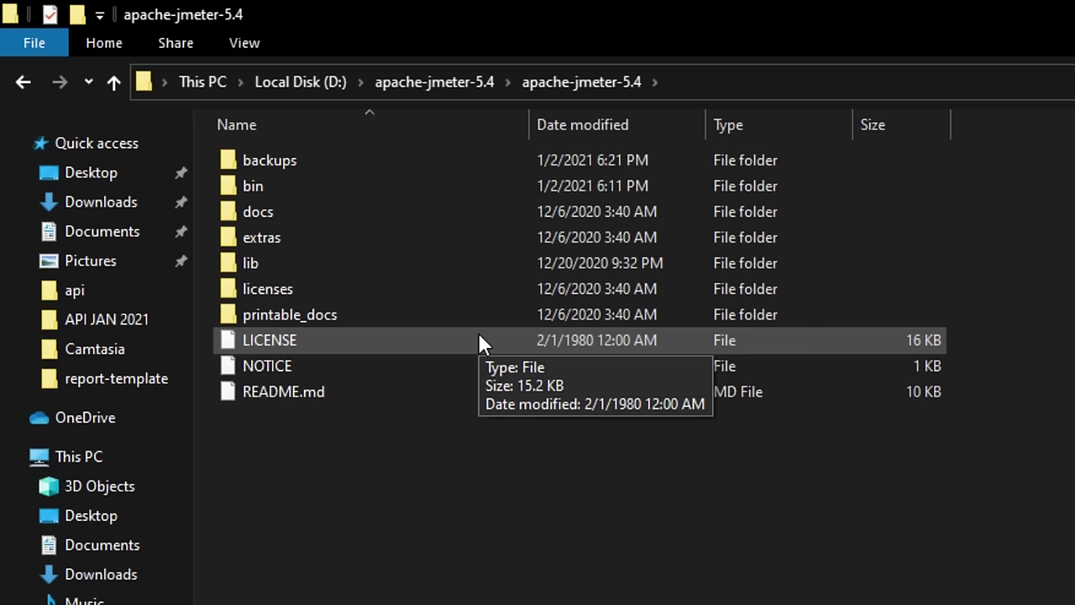
# Show the extracted D:\apache-jmeter-5.4\apache-jmeter-5.4 folder in File Explorer
pyautogui.click(1039, 515)
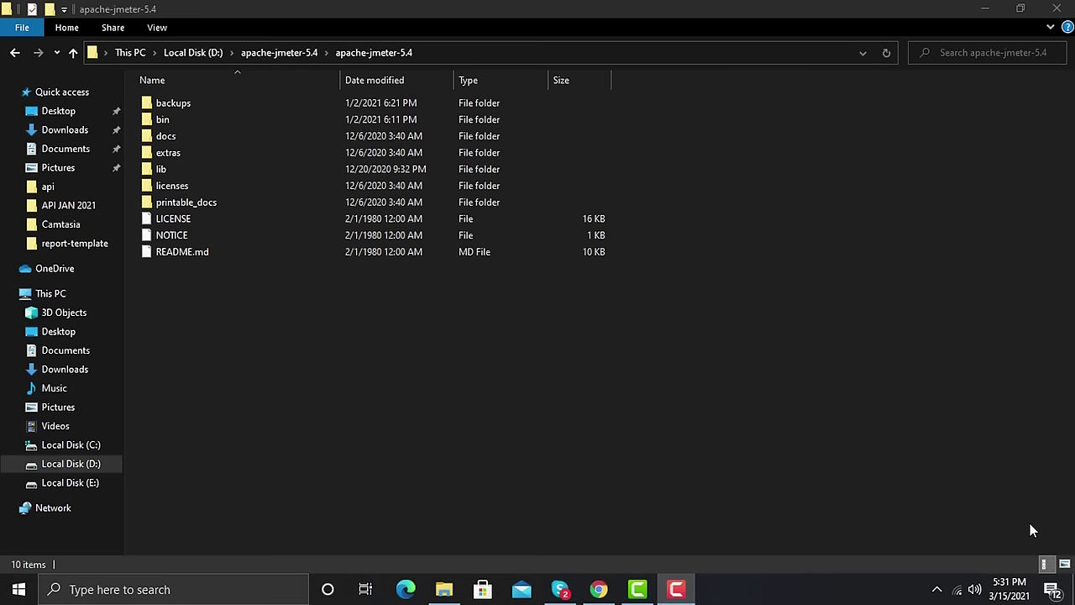
pyautogui.doubleClick(259, 101)
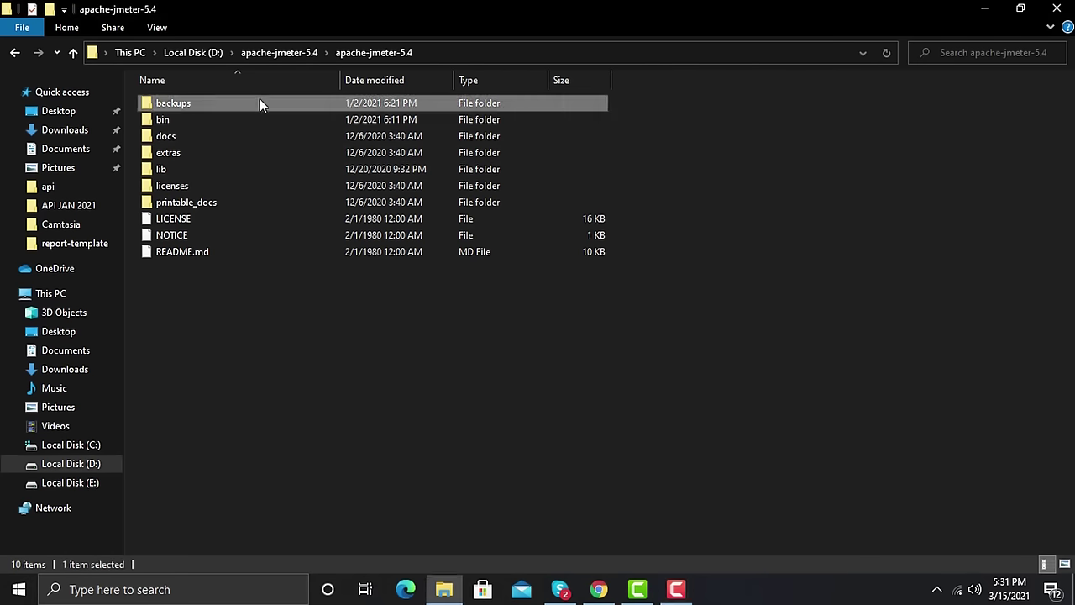
pyautogui.scroll(-1, 412, 357)
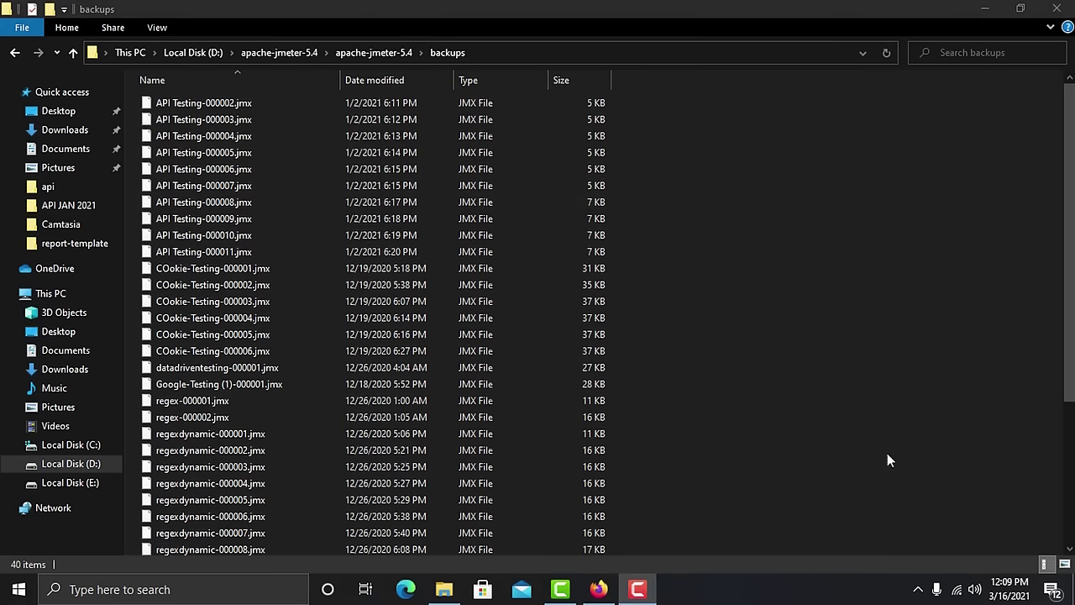
pyautogui.click(375, 54)
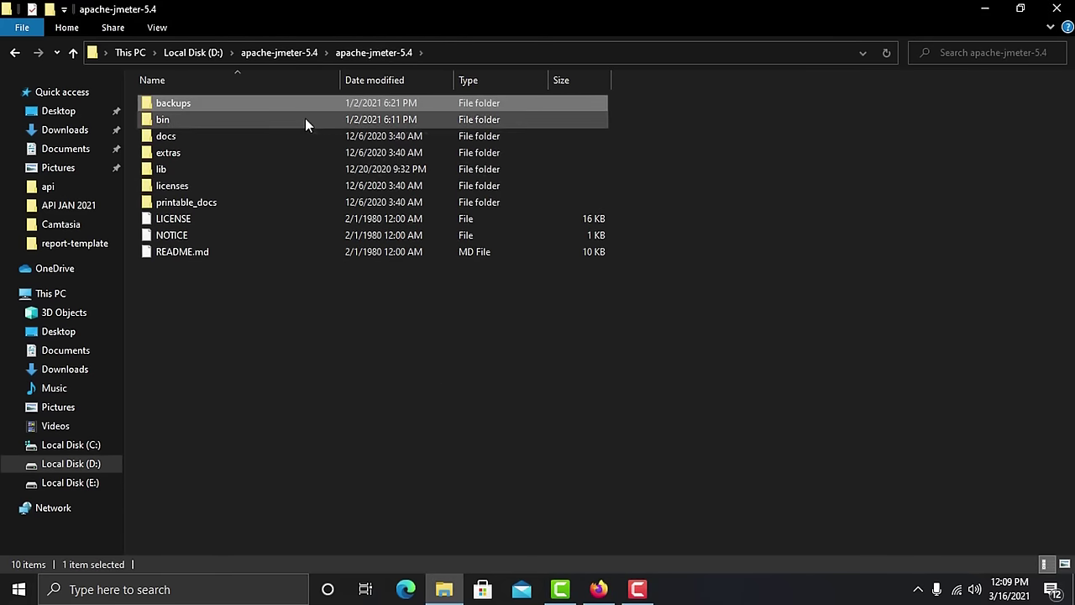
# Scroll through the bin folder's 111 items, then open bin\examples
pyautogui.doubleClick(305, 119)
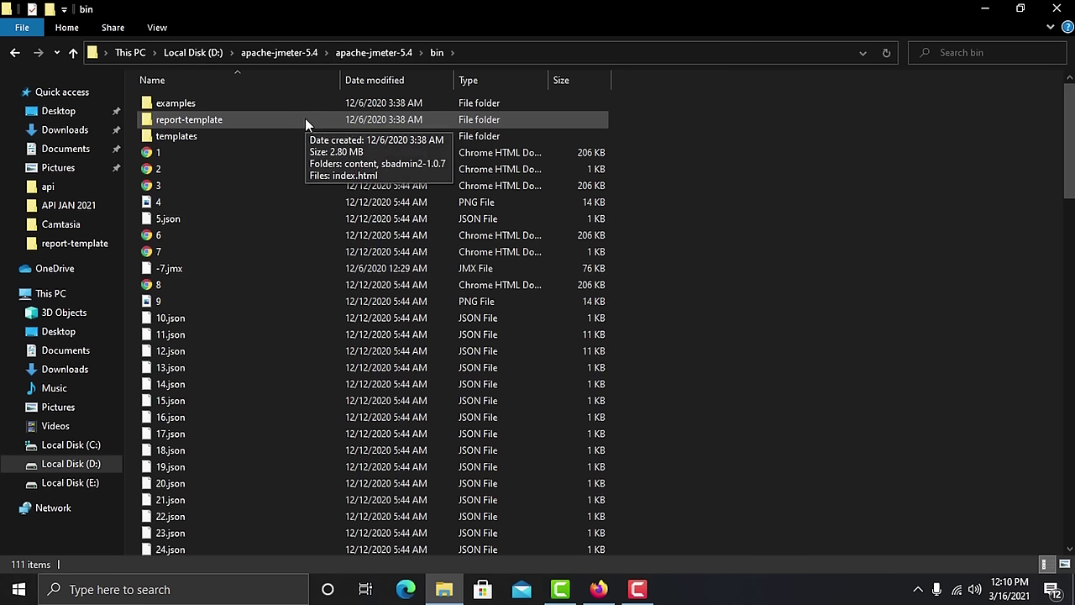
pyautogui.scroll(-9, 670, 421)
pyautogui.scroll(-8, 670, 422)
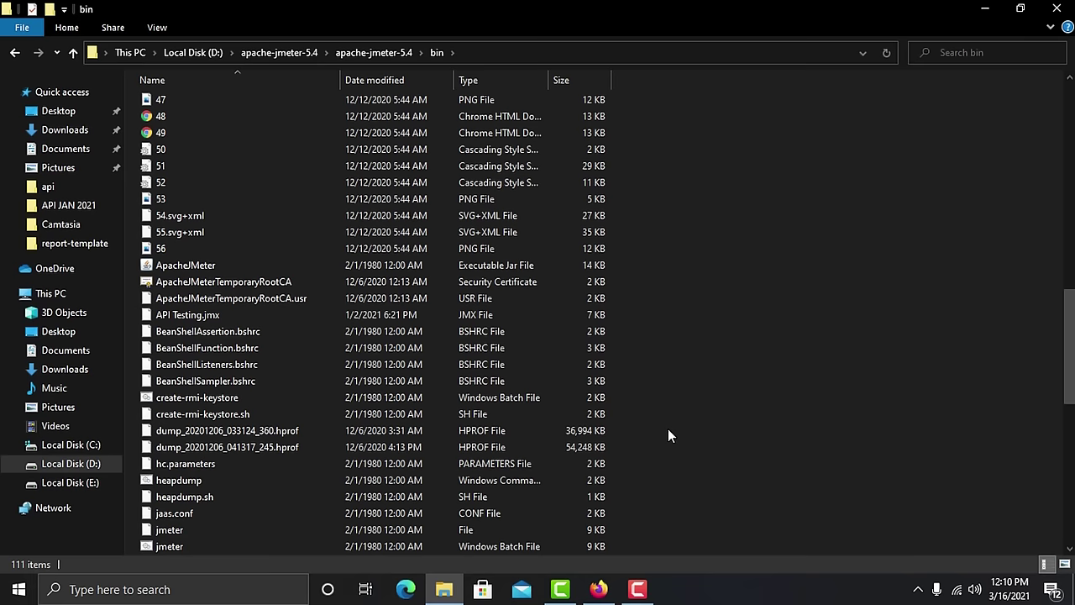
pyautogui.scroll(-5, 670, 435)
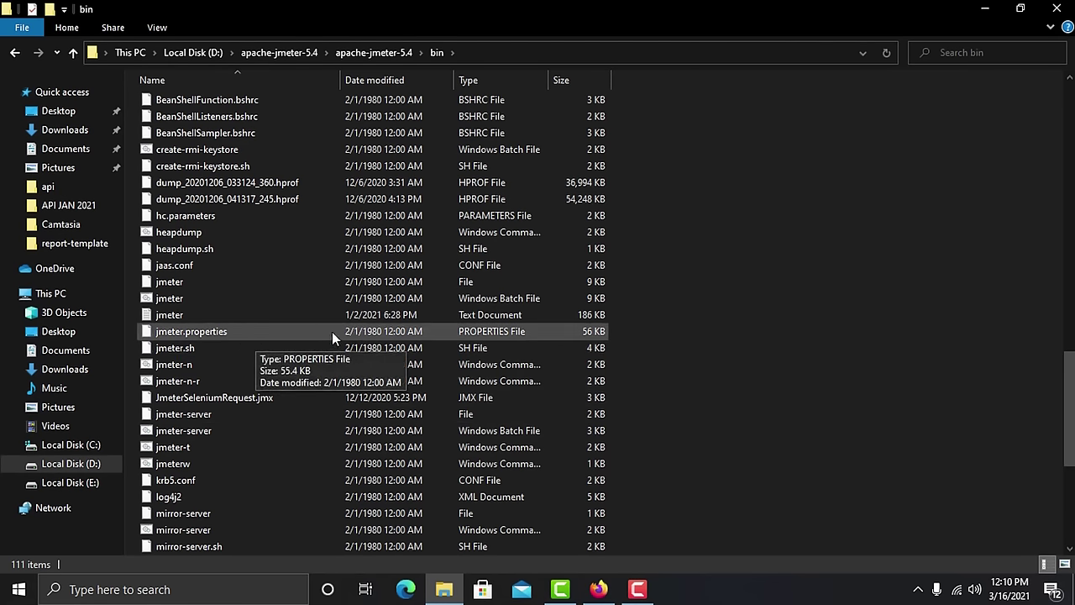
pyautogui.scroll(-6, 447, 331)
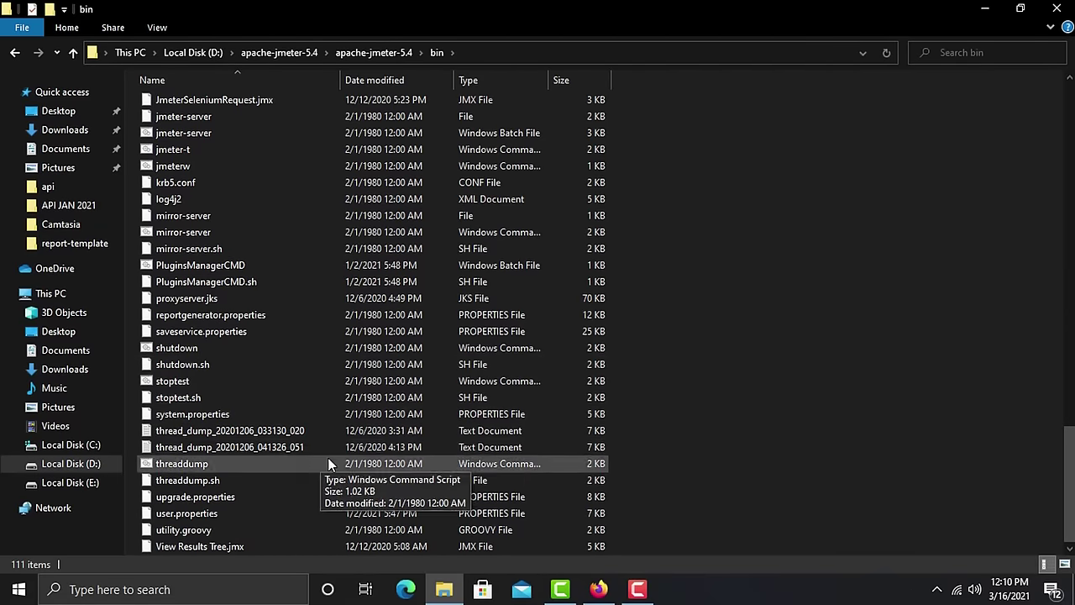
pyautogui.scroll(8, 355, 502)
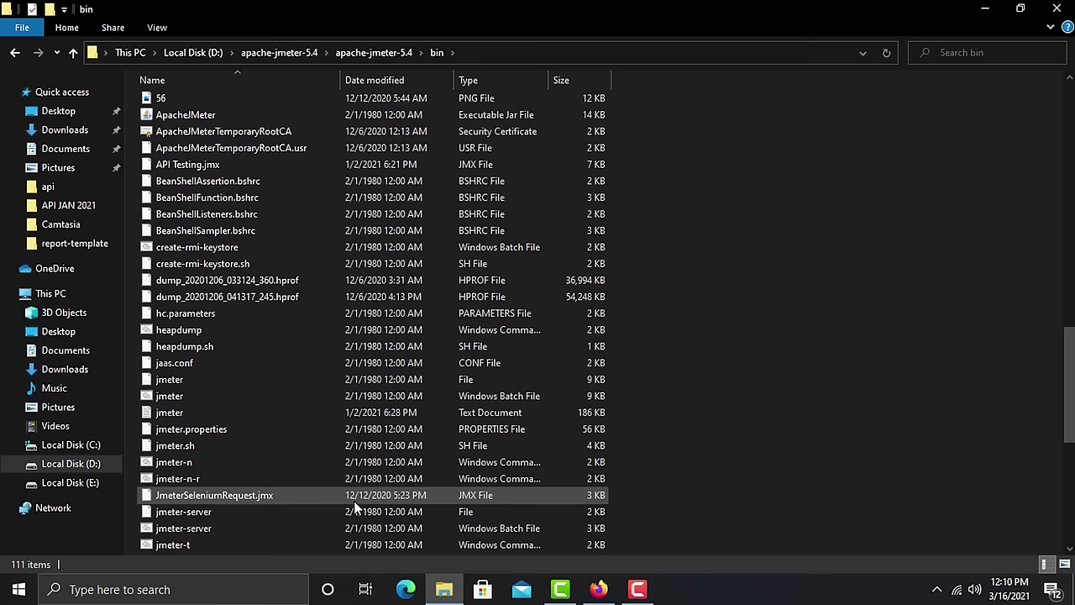
pyautogui.scroll(19, 355, 504)
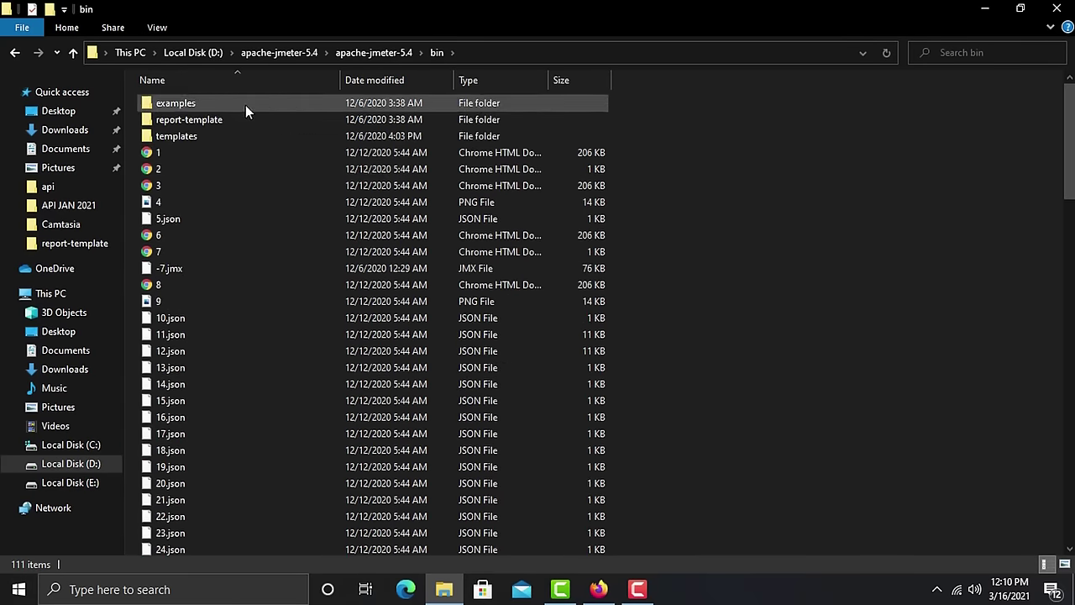
pyautogui.doubleClick(245, 103)
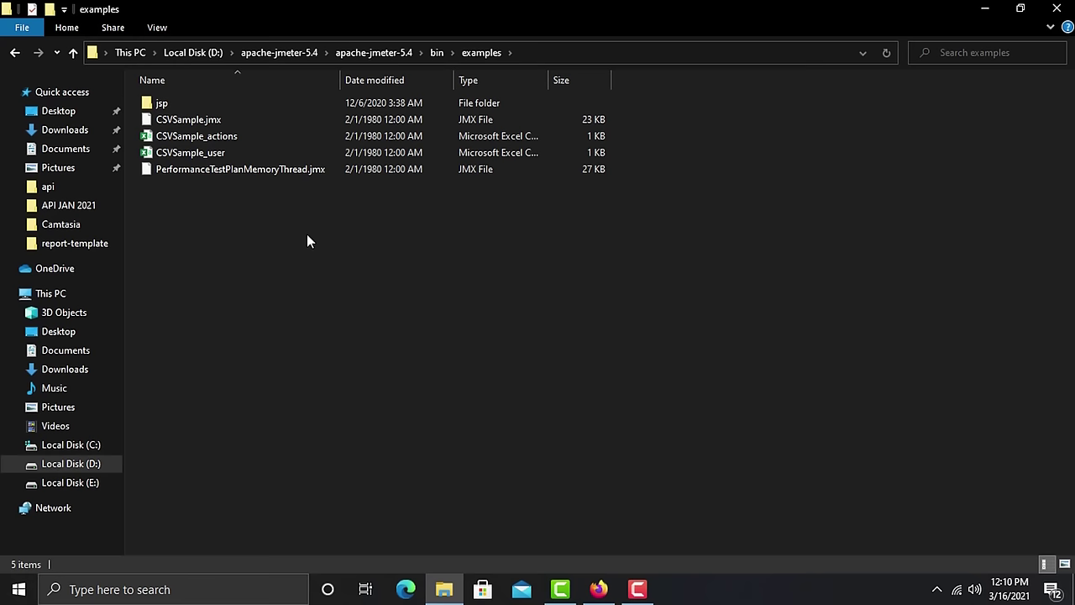
# Go back to bin, enter report-template, and view index.html.fmkr in Firefox
pyautogui.click(434, 55)
pyautogui.doubleClick(266, 119)
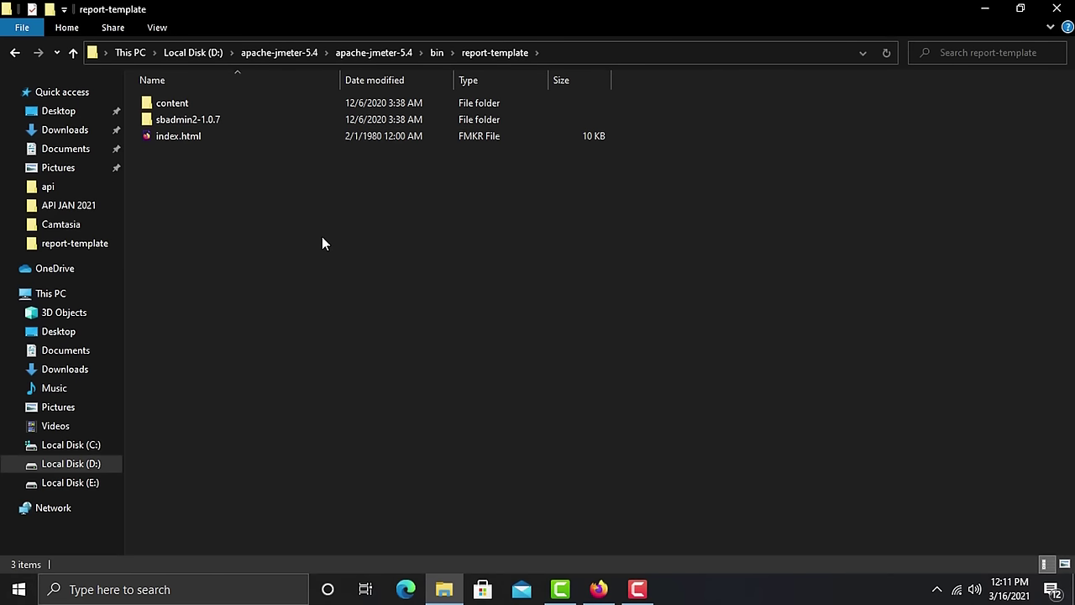
pyautogui.doubleClick(188, 136)
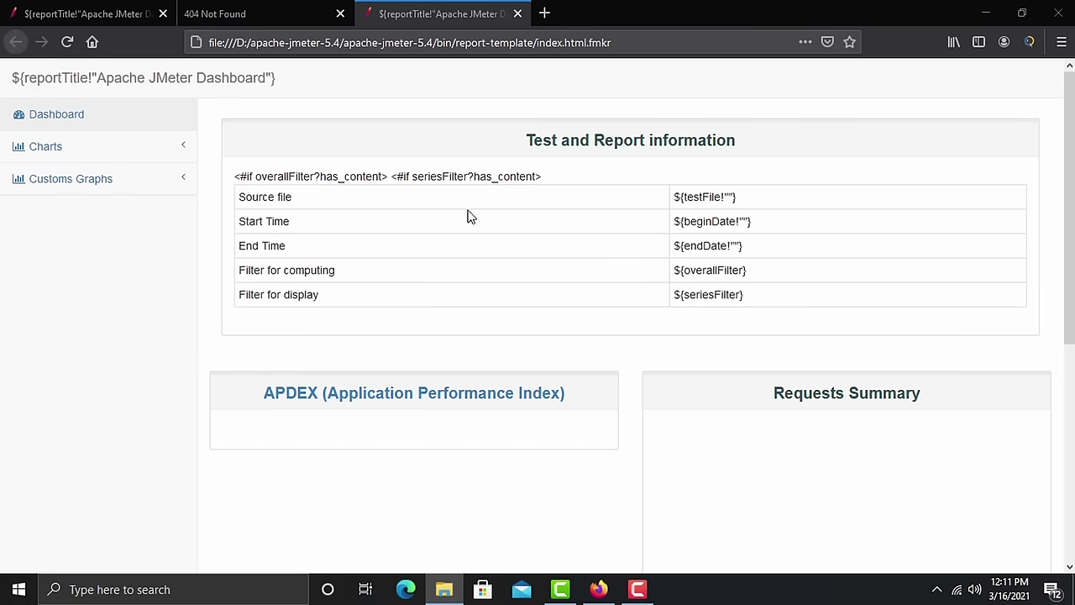
# Scroll the unrendered JMeter Dashboard template, then return to the report-template folder
pyautogui.scroll(-5, 742, 391)
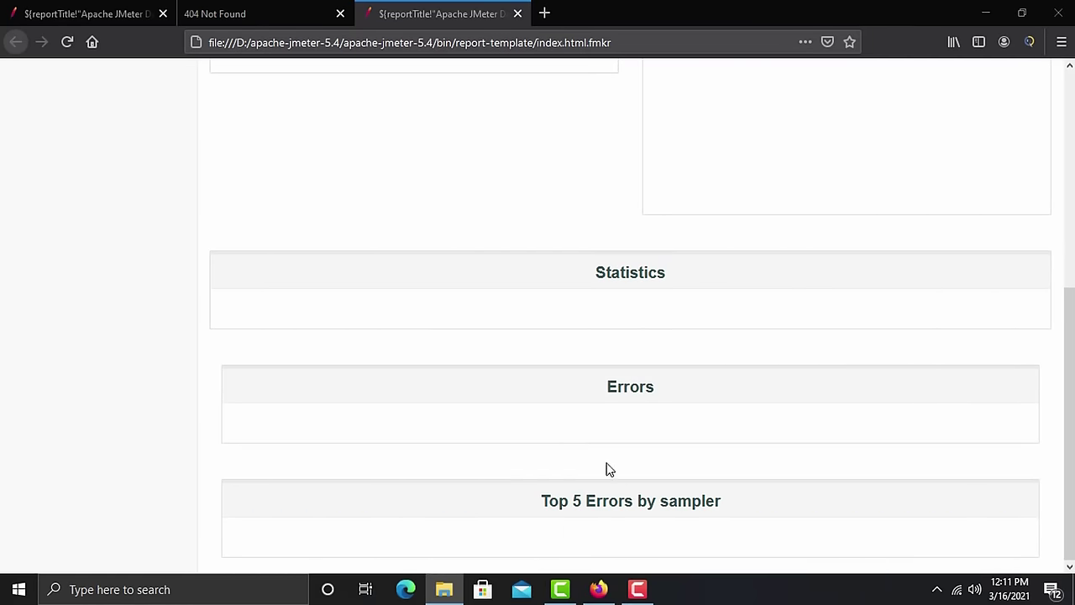
pyautogui.scroll(5, 610, 469)
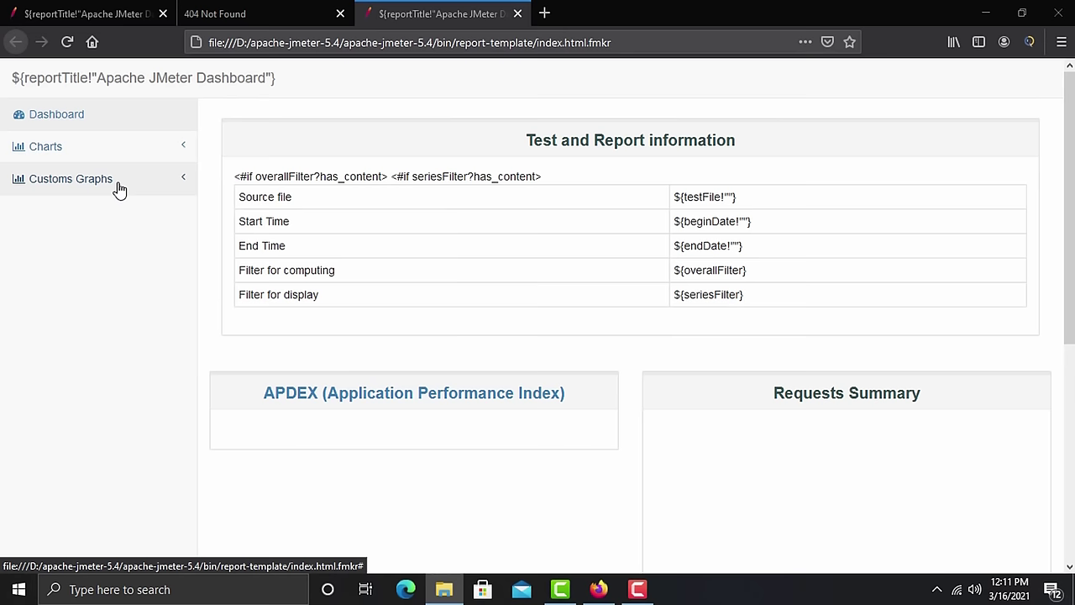
pyautogui.click(445, 589)
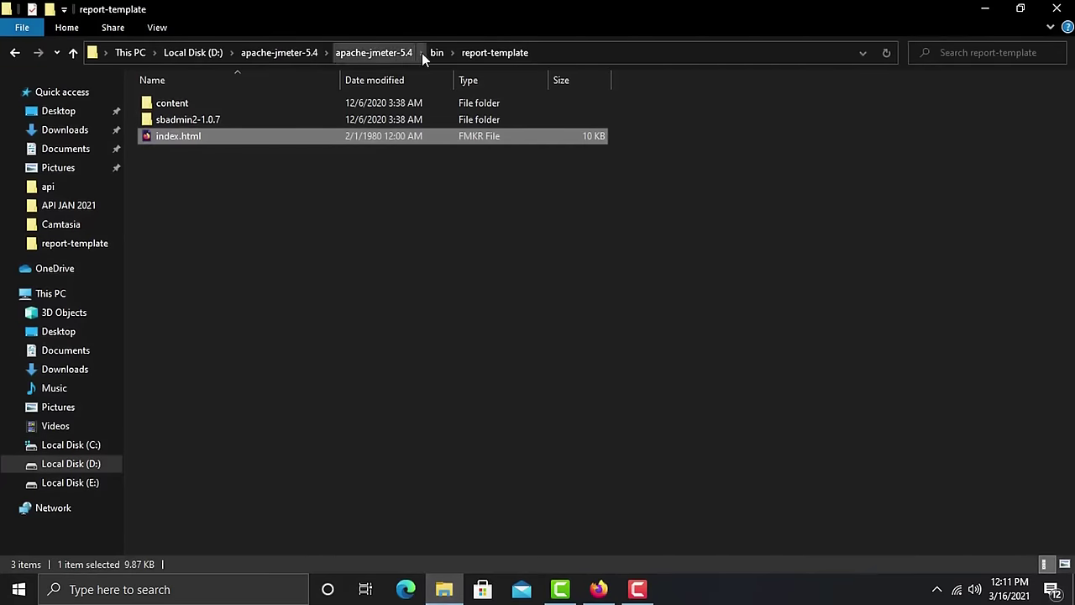
# View the 17 files in bin\templates, then go back to the apache-jmeter-5.4 root
pyautogui.click(435, 53)
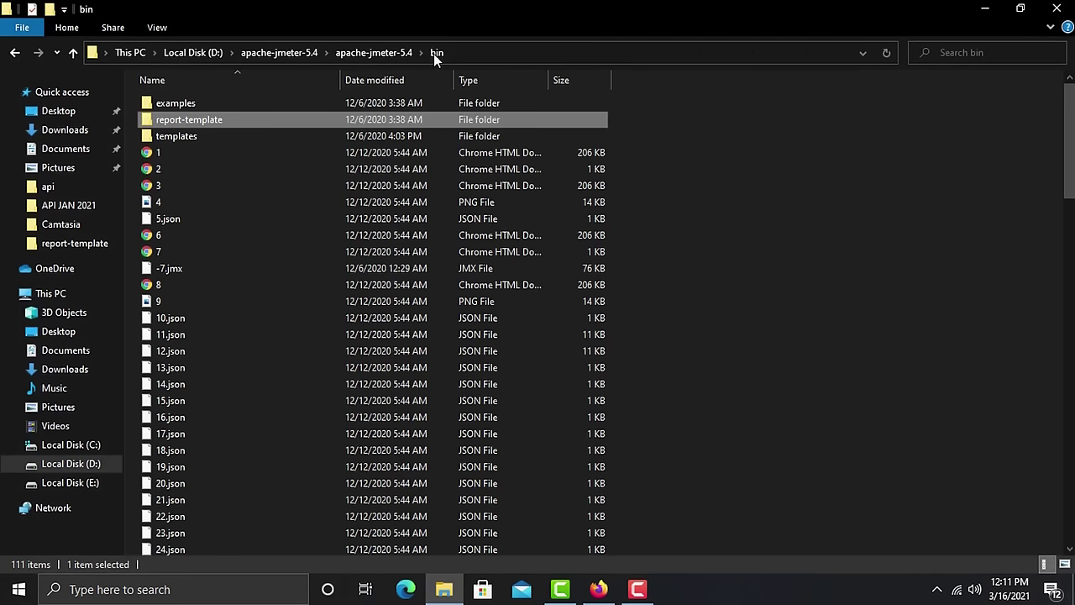
pyautogui.doubleClick(245, 134)
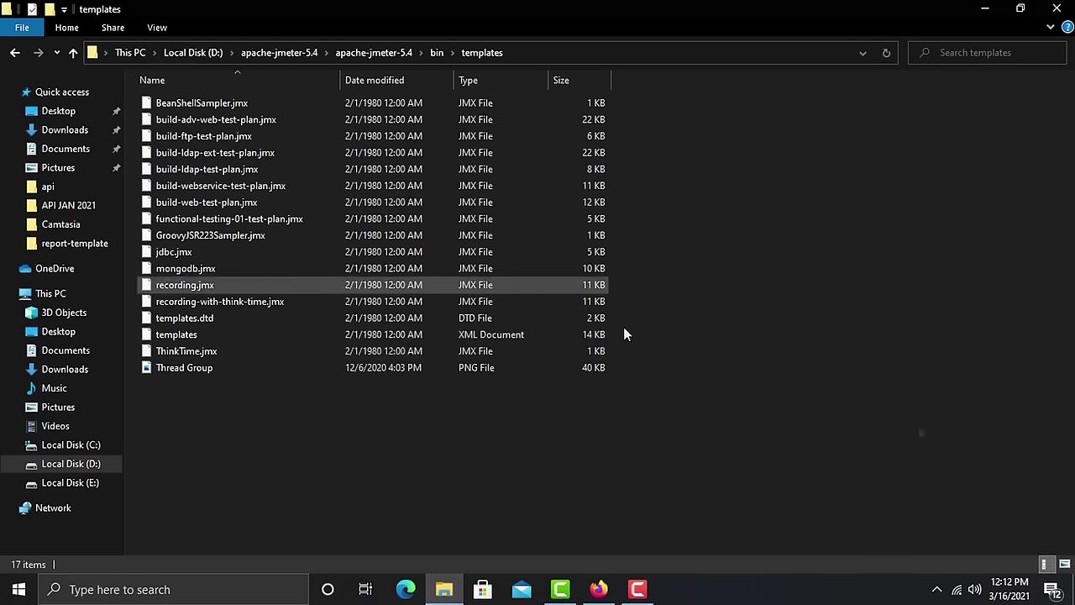
pyautogui.press('F10')
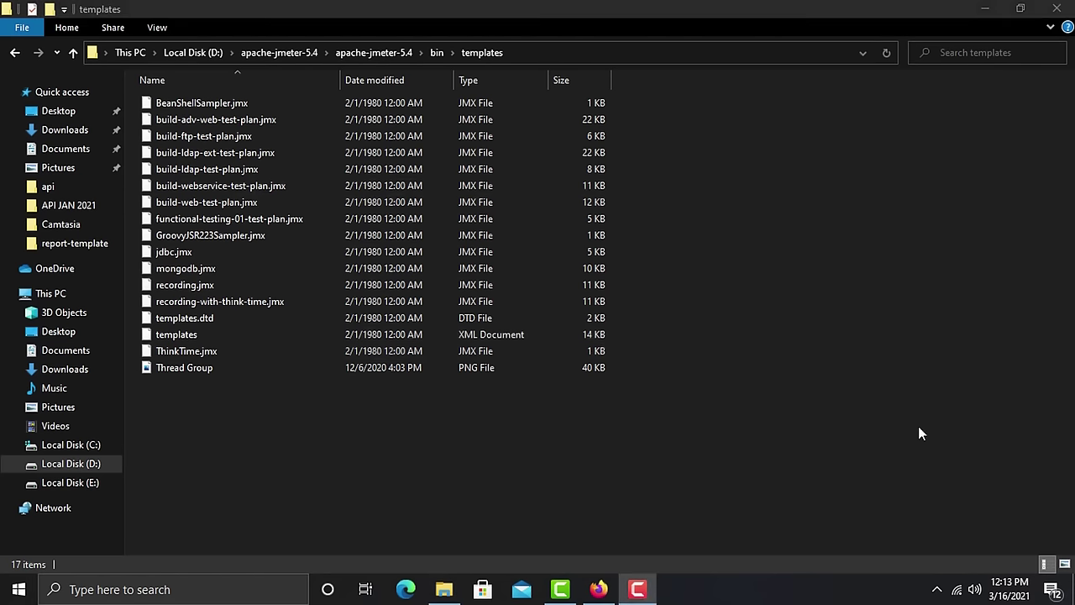
pyautogui.click(362, 50)
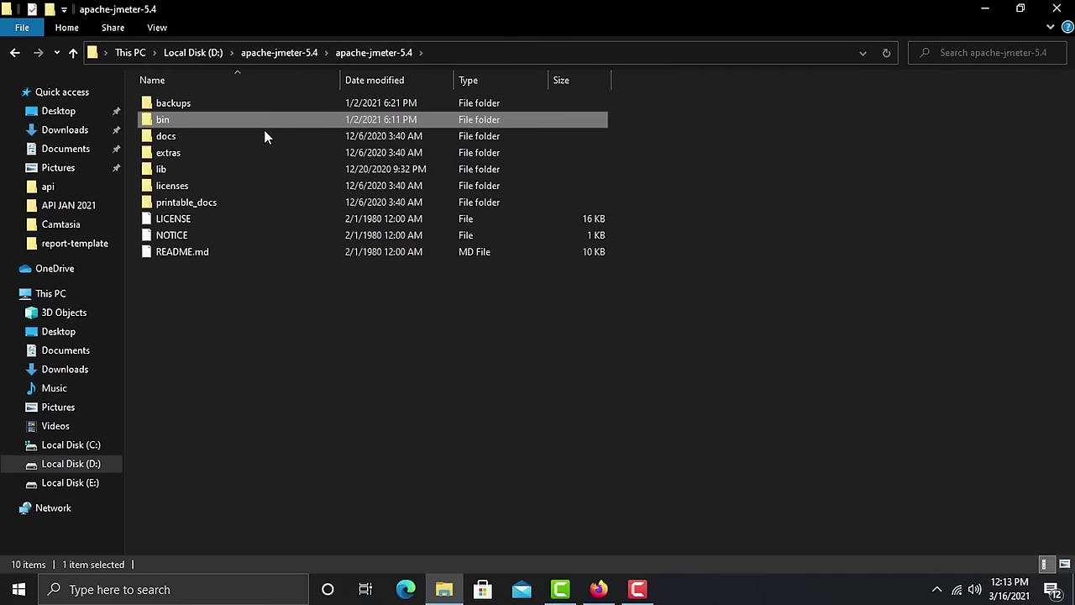
# Open docs\api and view its index page, 'Apache JMeter dist API', in Chrome
pyautogui.doubleClick(249, 140)
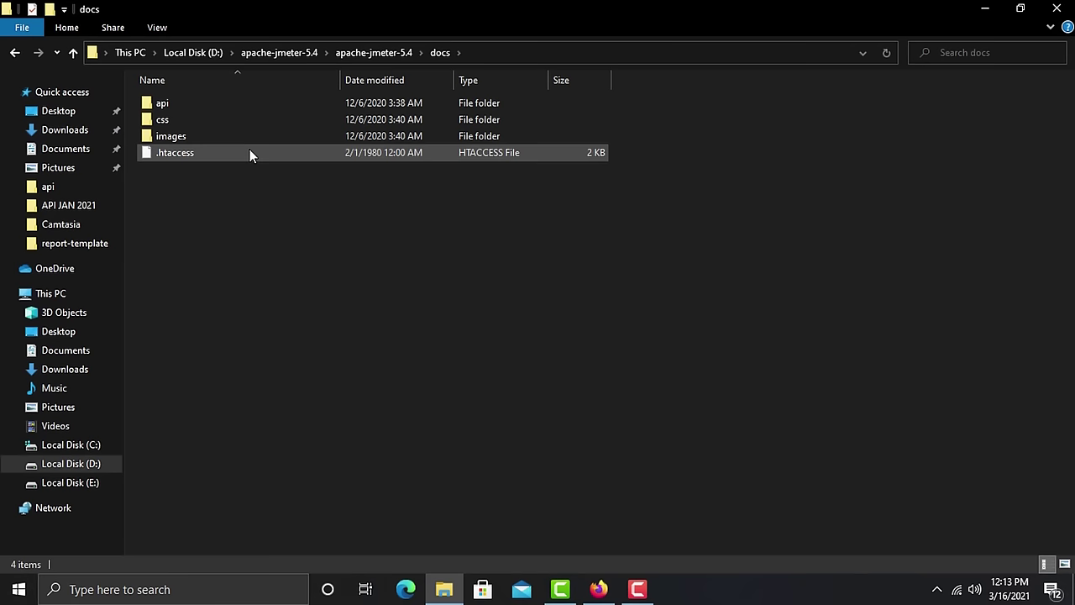
pyautogui.doubleClick(181, 105)
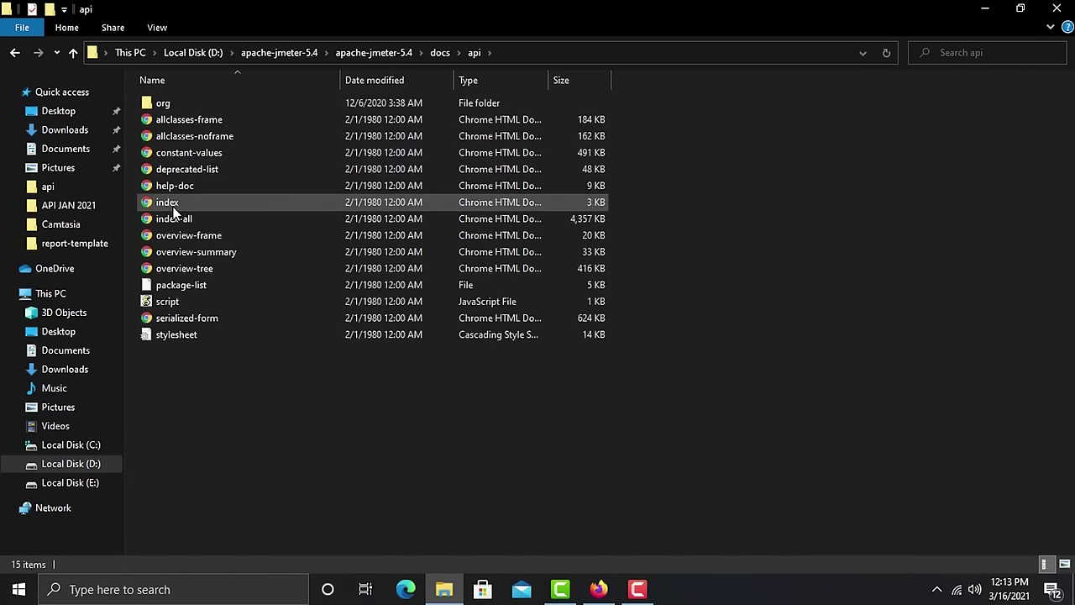
pyautogui.doubleClick(173, 207)
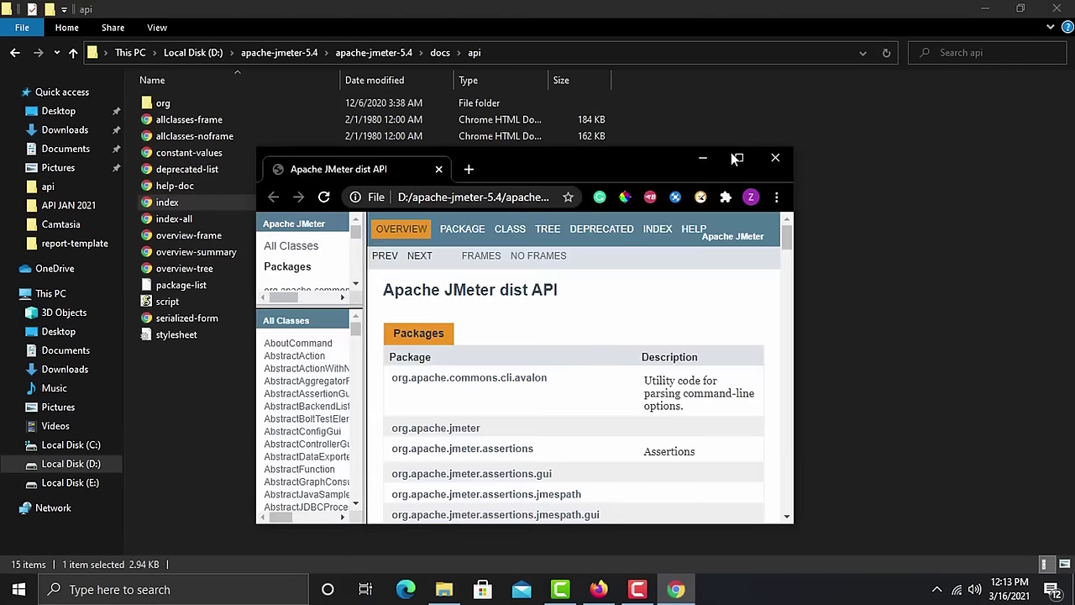
# Maximize the Chrome API overview window, then switch back to the docs\api folder
pyautogui.click(736, 159)
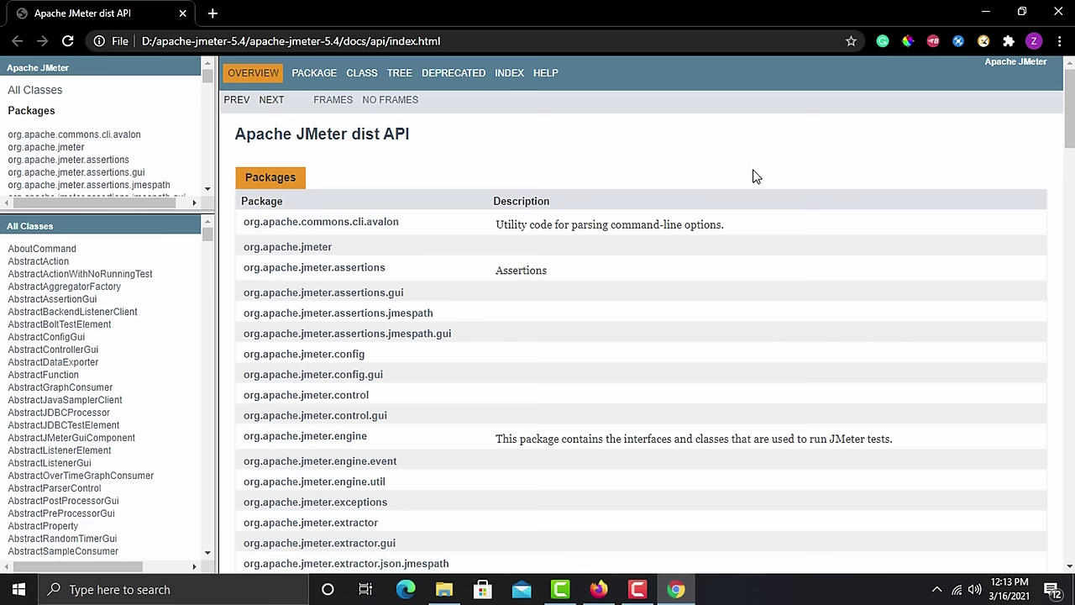
pyautogui.click(446, 591)
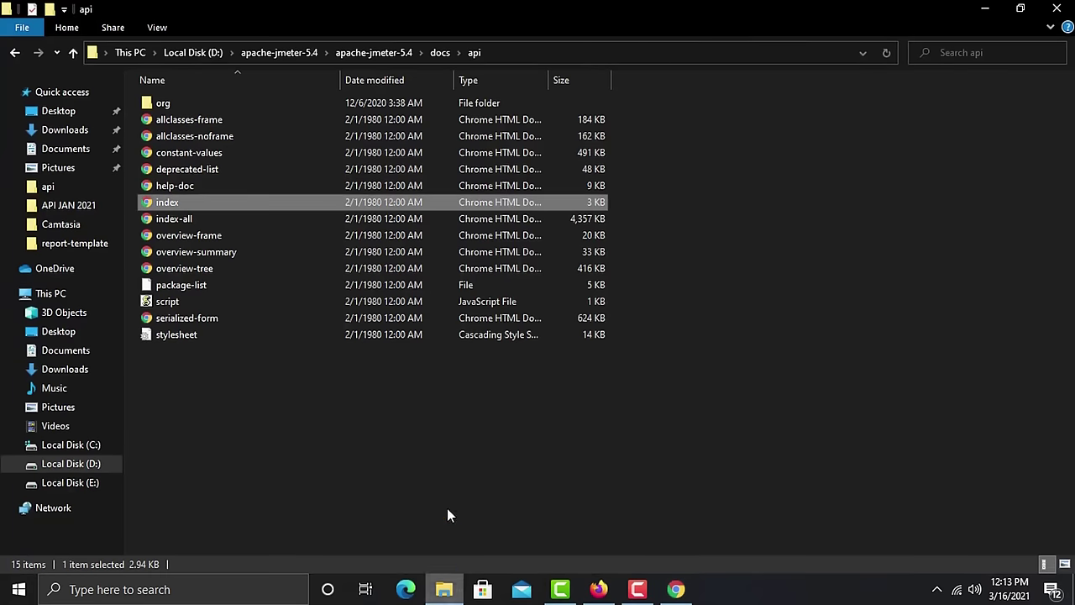
# Browse the extras folder, then return to the root and open the lib folder
pyautogui.click(378, 53)
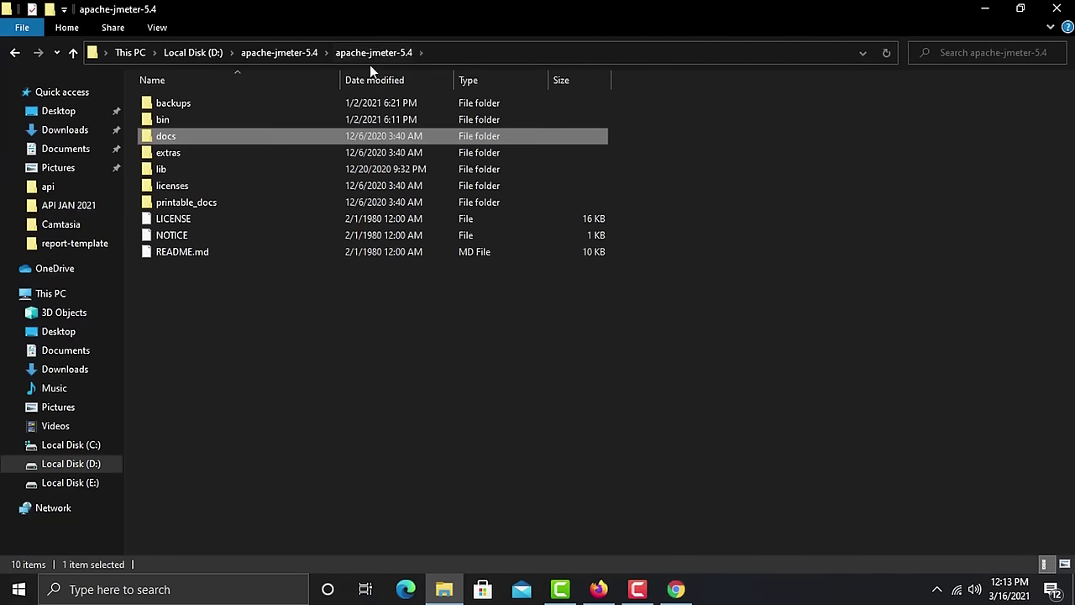
pyautogui.doubleClick(279, 151)
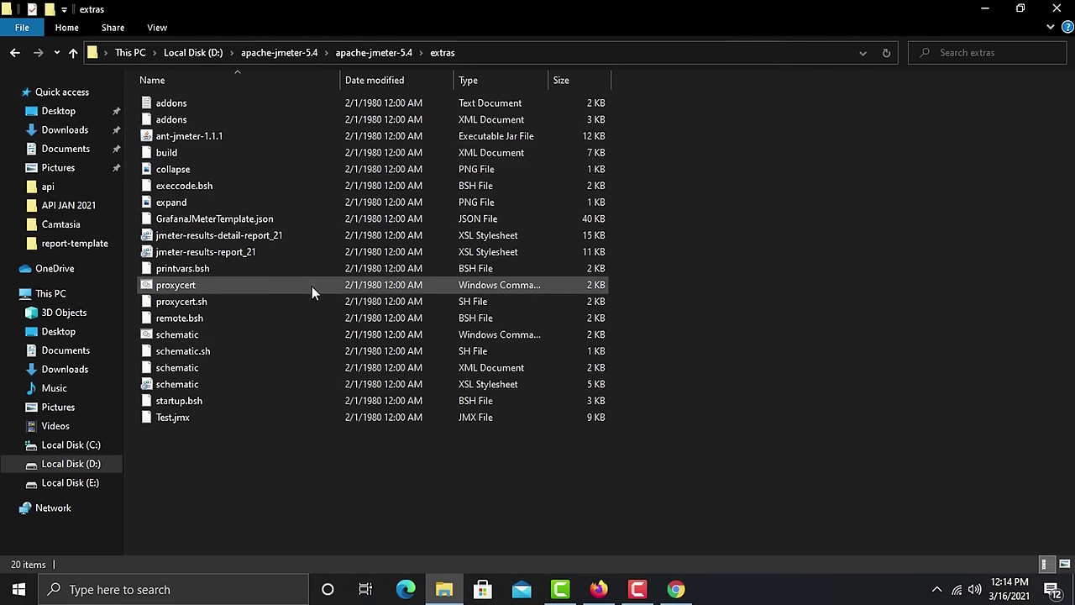
pyautogui.click(379, 56)
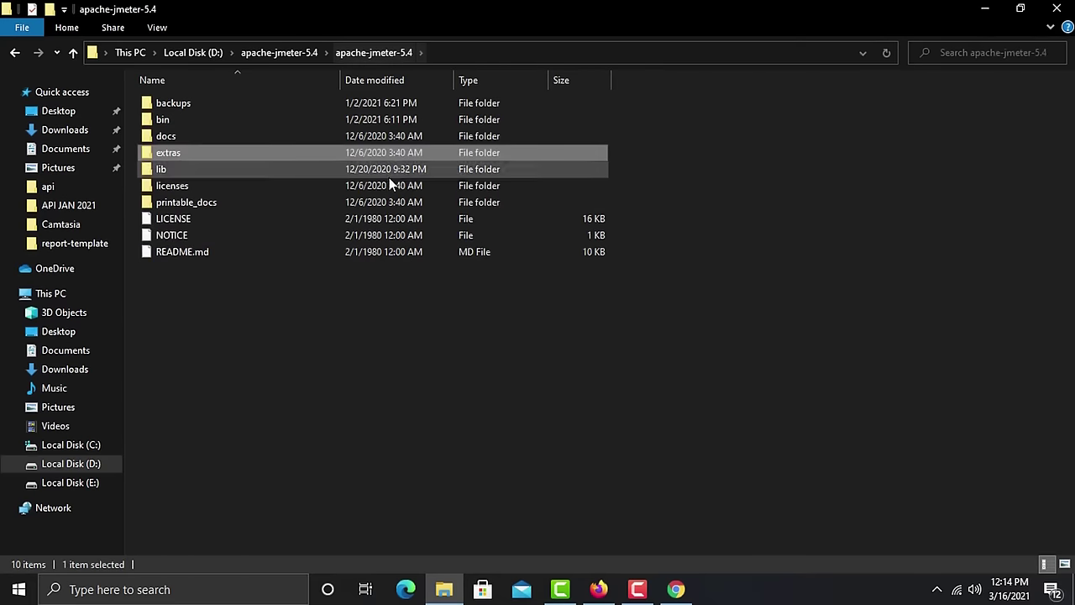
pyautogui.doubleClick(253, 170)
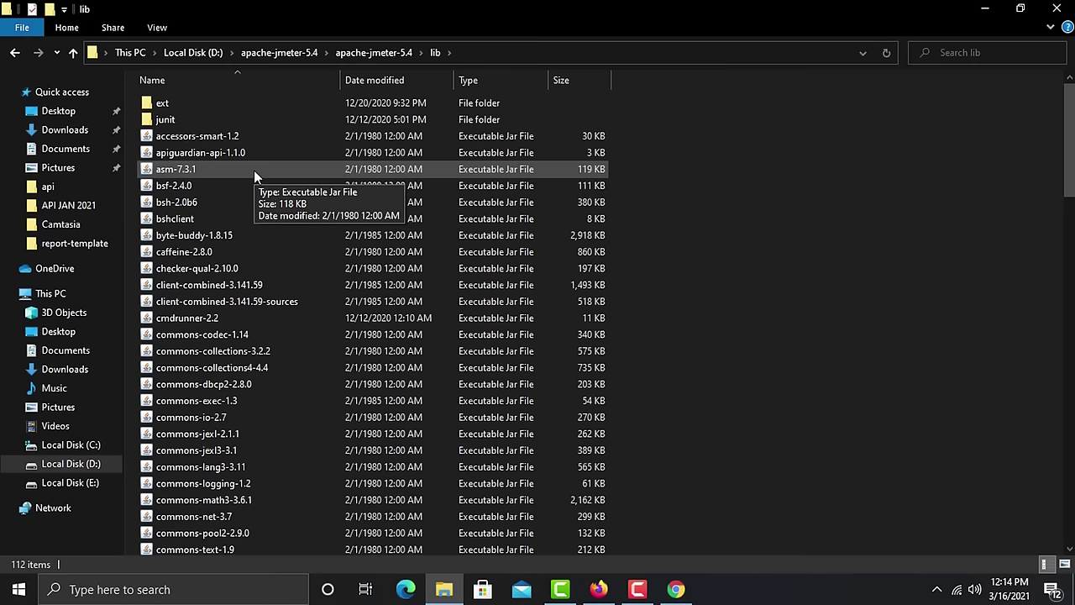
# Inspect lib's ext and junit subfolders, then scroll through lib's jar files
pyautogui.doubleClick(175, 108)
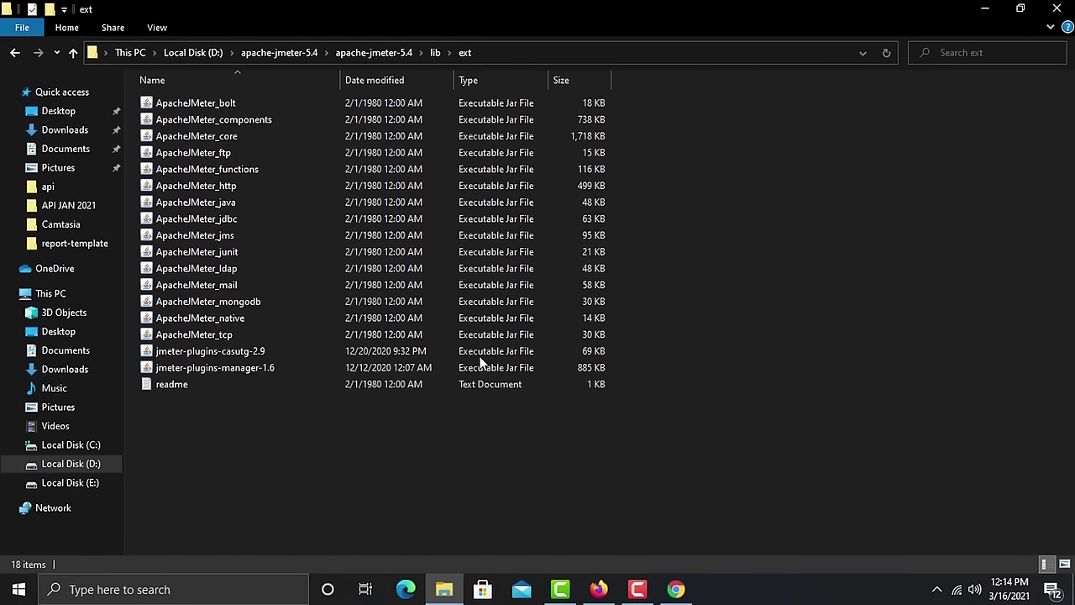
pyautogui.click(433, 54)
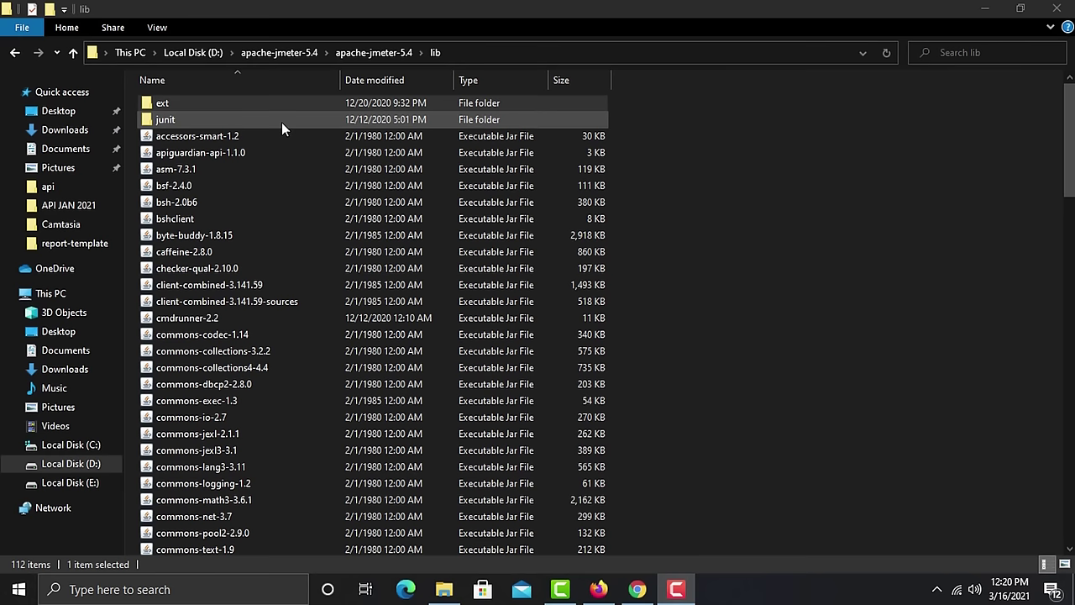
pyautogui.doubleClick(281, 122)
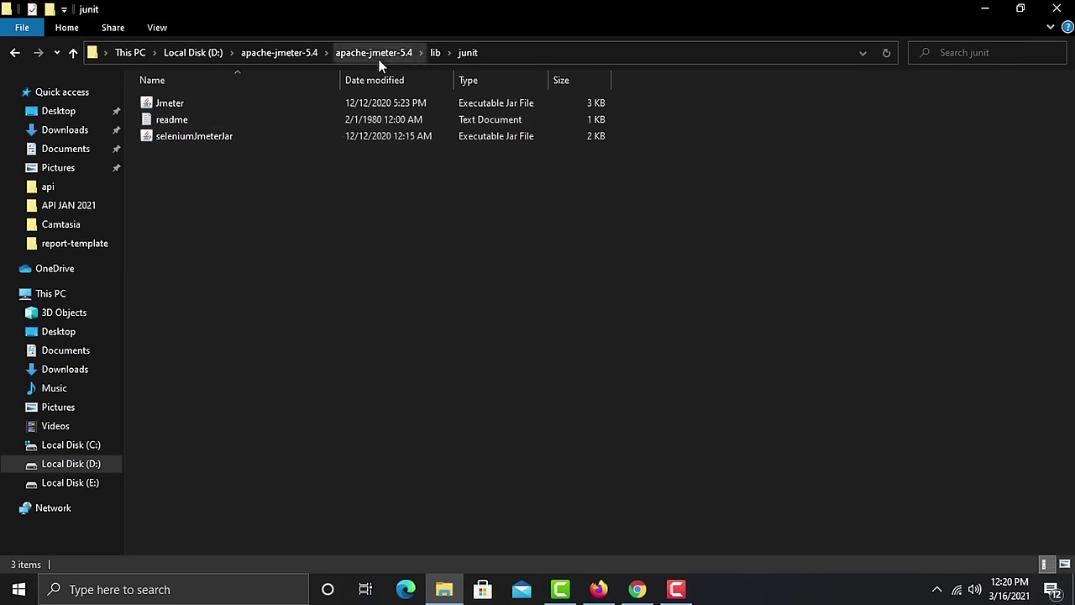
pyautogui.click(432, 51)
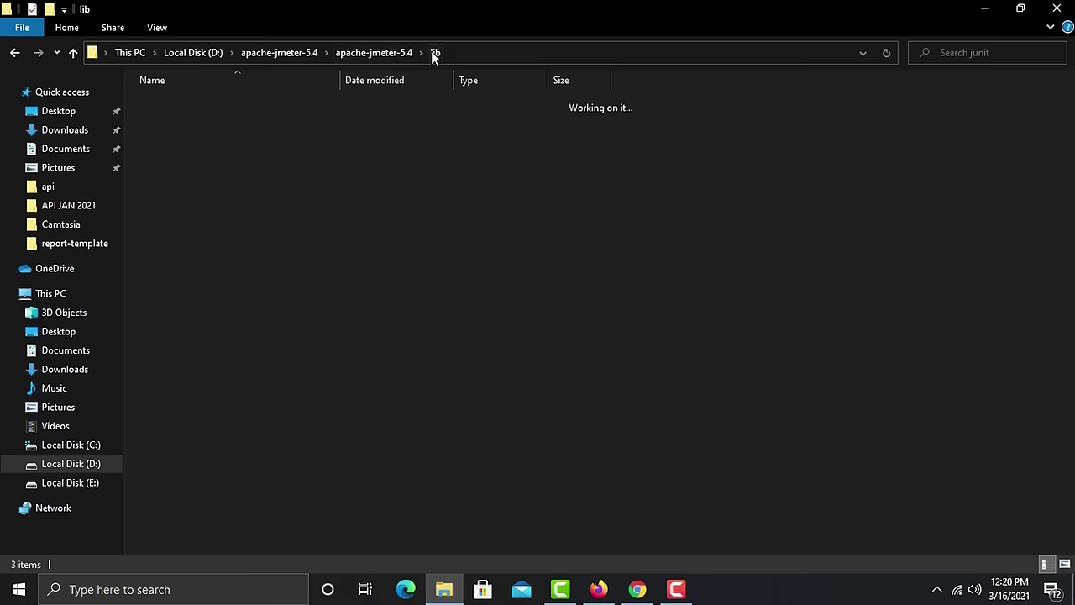
pyautogui.scroll(-3, 546, 269)
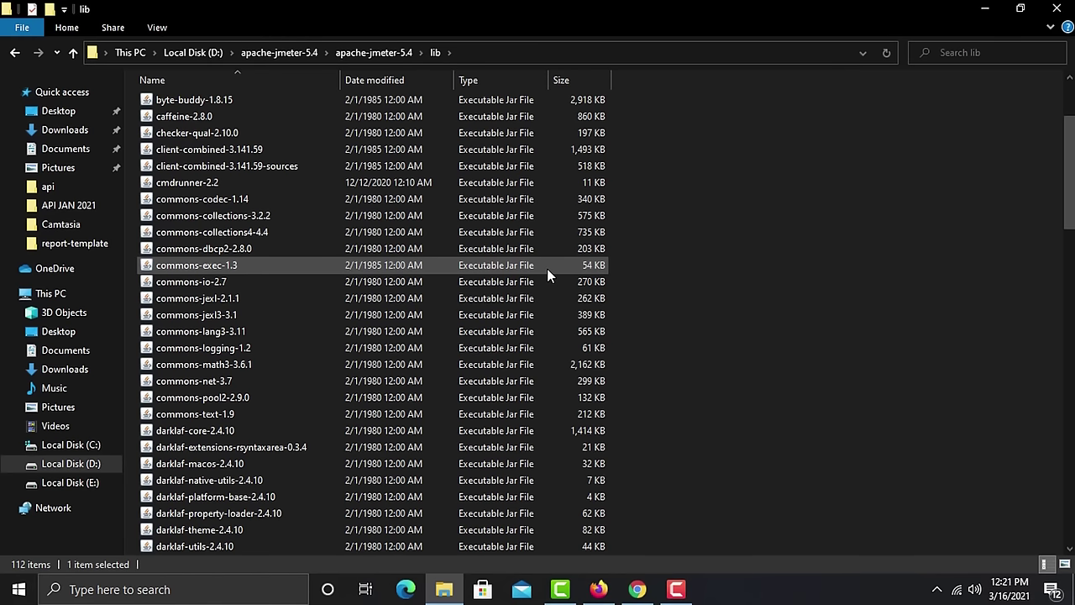
pyautogui.scroll(-2, 547, 267)
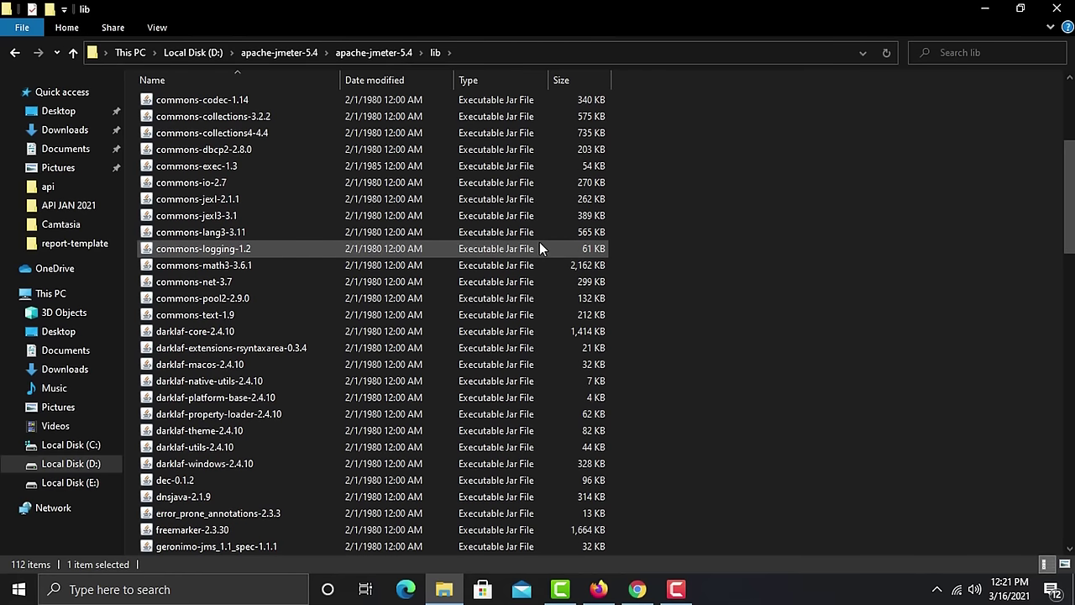
pyautogui.scroll(5, 540, 247)
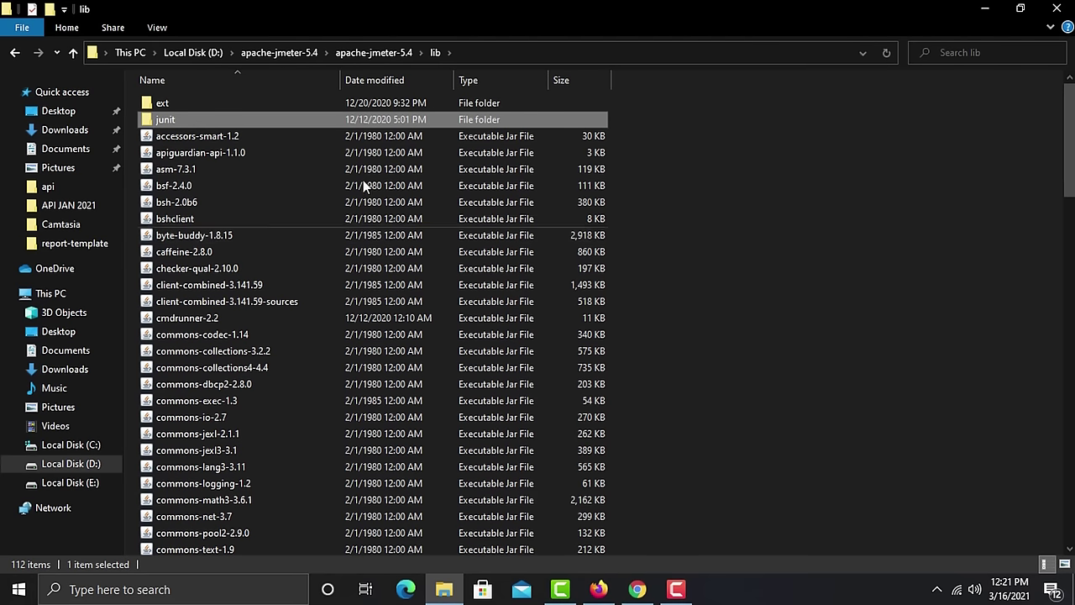
# Scroll through the 102 license folders in licenses, then return to the apache-jmeter-5.4 root
pyautogui.click(371, 54)
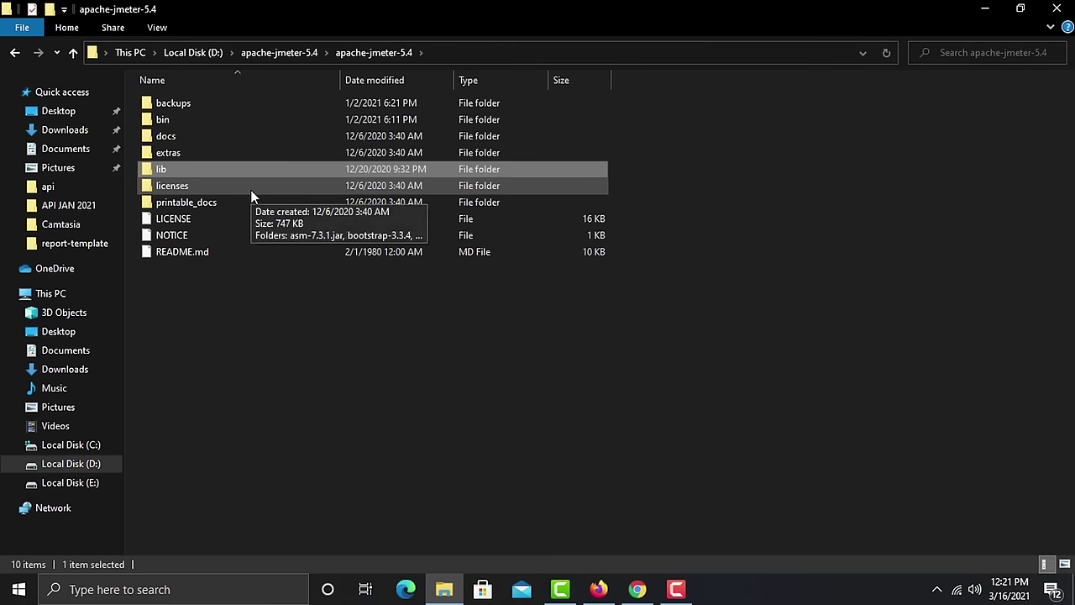
pyautogui.doubleClick(250, 189)
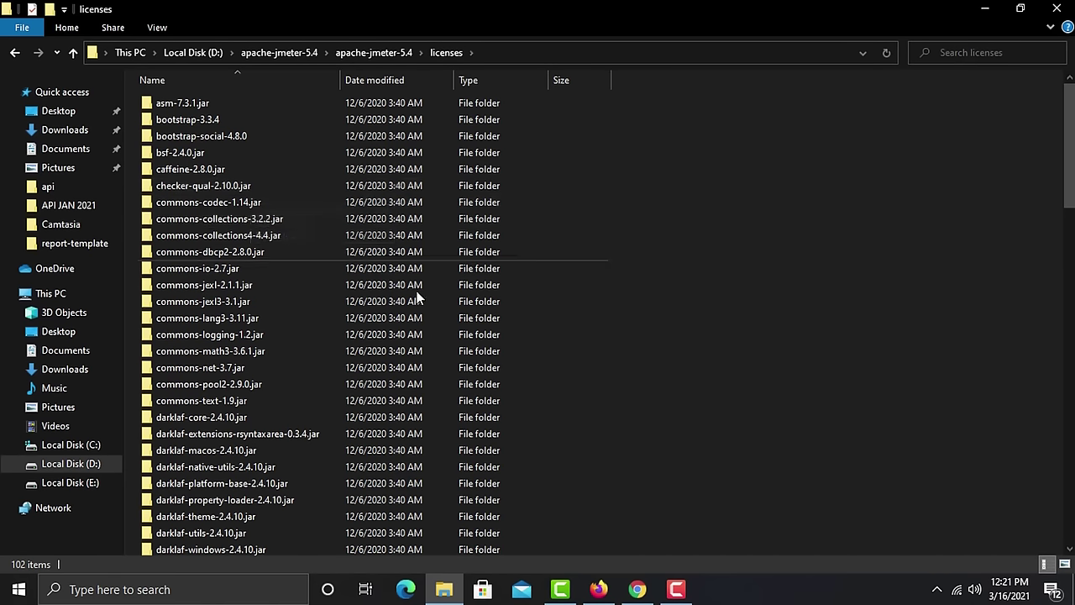
pyautogui.scroll(-2, 414, 358)
pyautogui.scroll(-4, 414, 358)
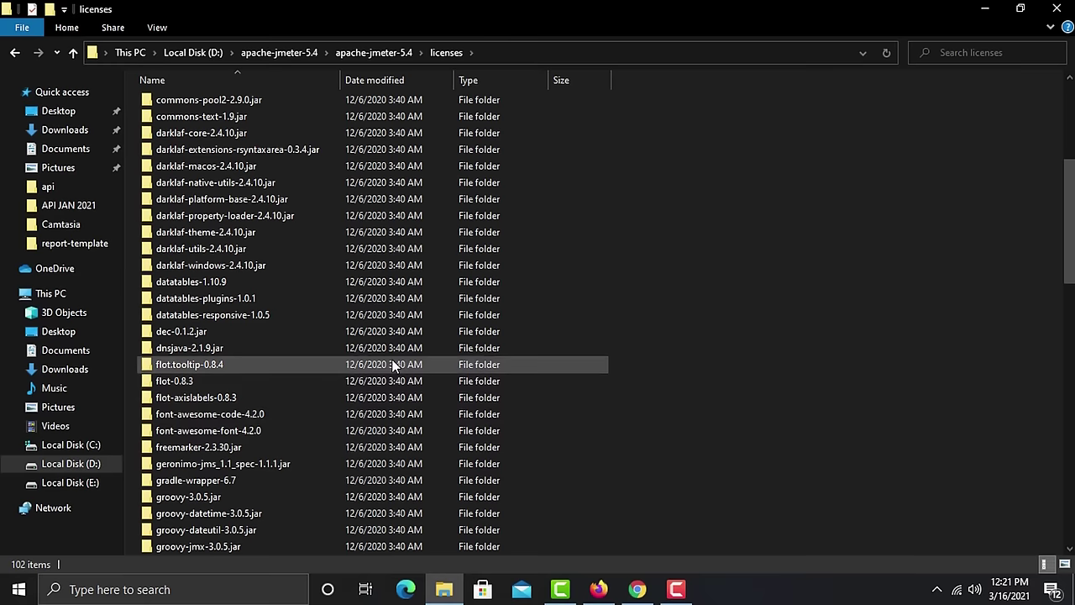
pyautogui.scroll(-11, 391, 364)
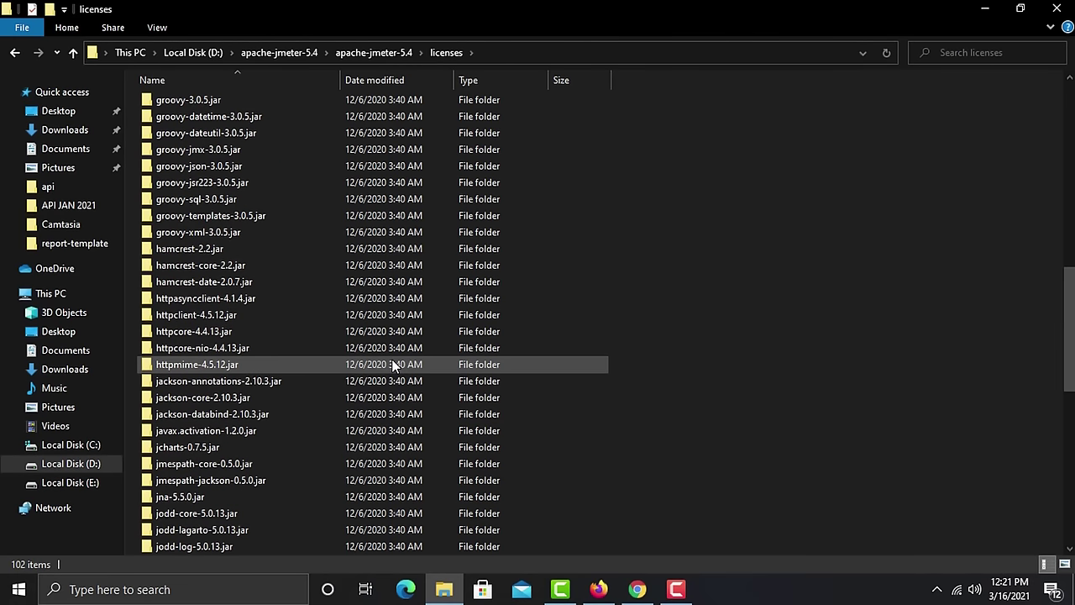
pyautogui.scroll(-2, 391, 364)
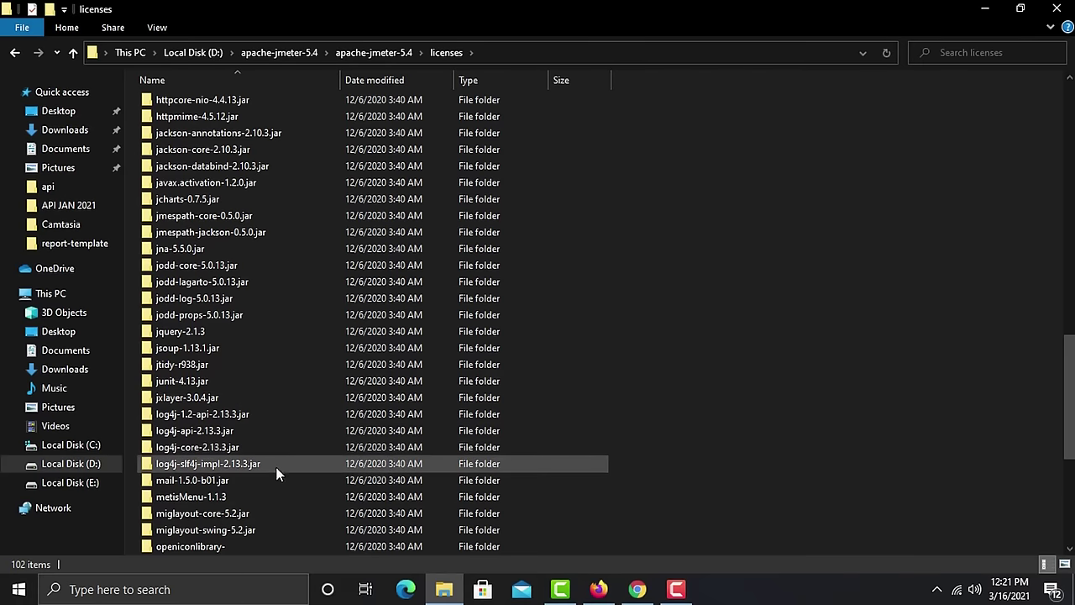
pyautogui.scroll(-4, 297, 460)
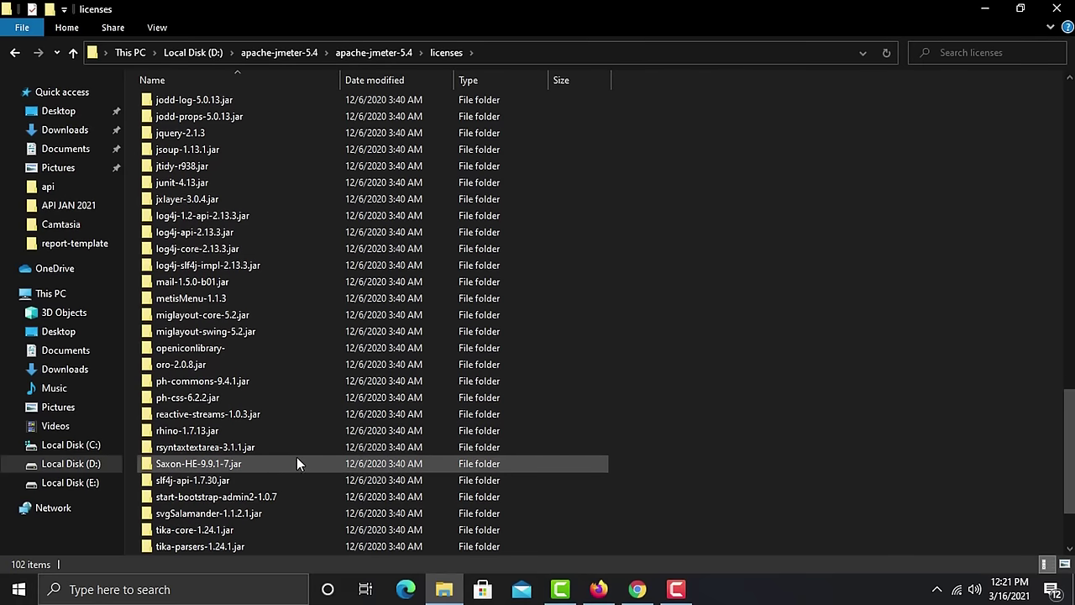
pyautogui.click(386, 56)
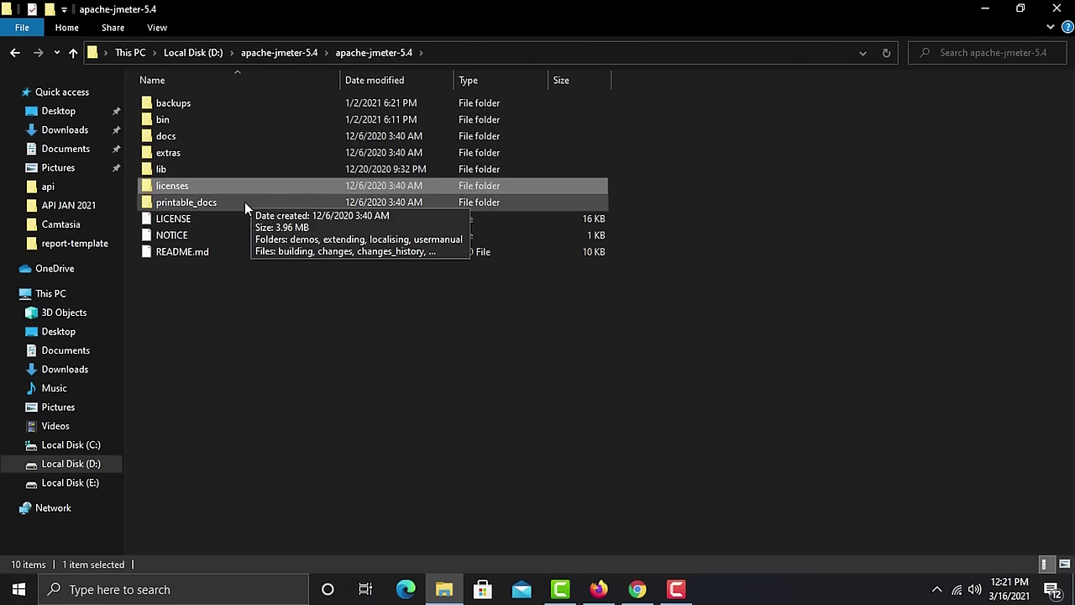
# Open the printable_docs folder holding the demos, usermanual and index documentation pages
pyautogui.doubleClick(202, 202)
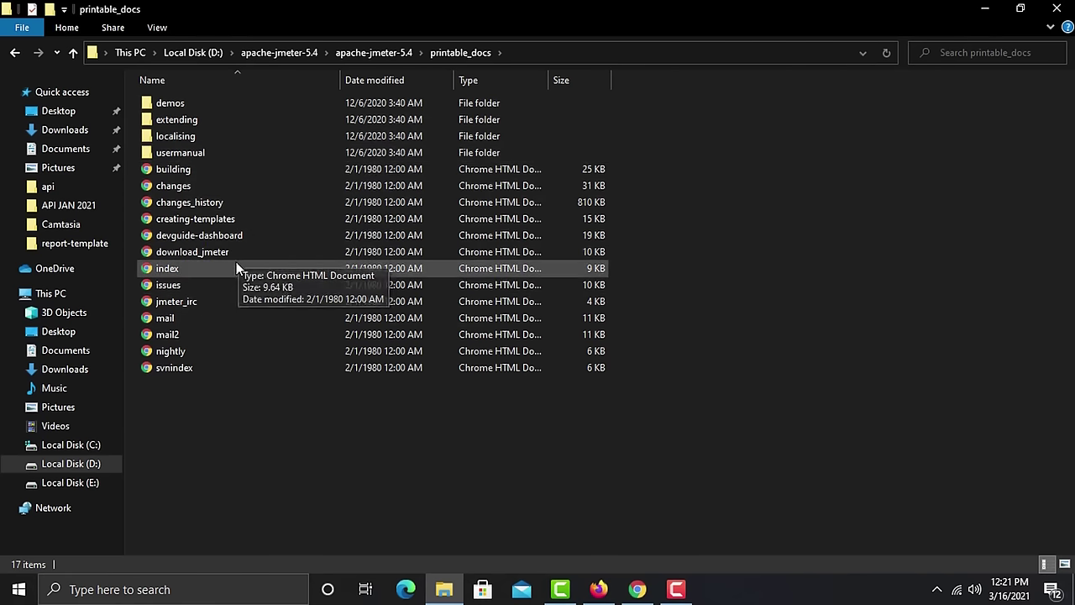
# Open the local index.html docs in Chrome and go to the JUnit Sampler Tutorial
pyautogui.doubleClick(236, 265)
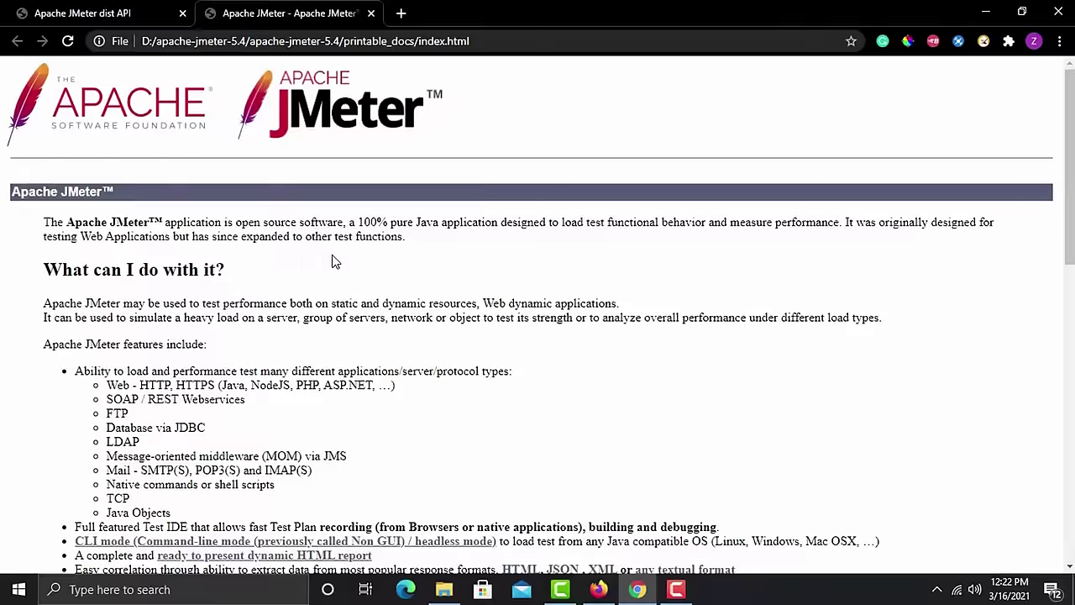
pyautogui.scroll(-10, 439, 403)
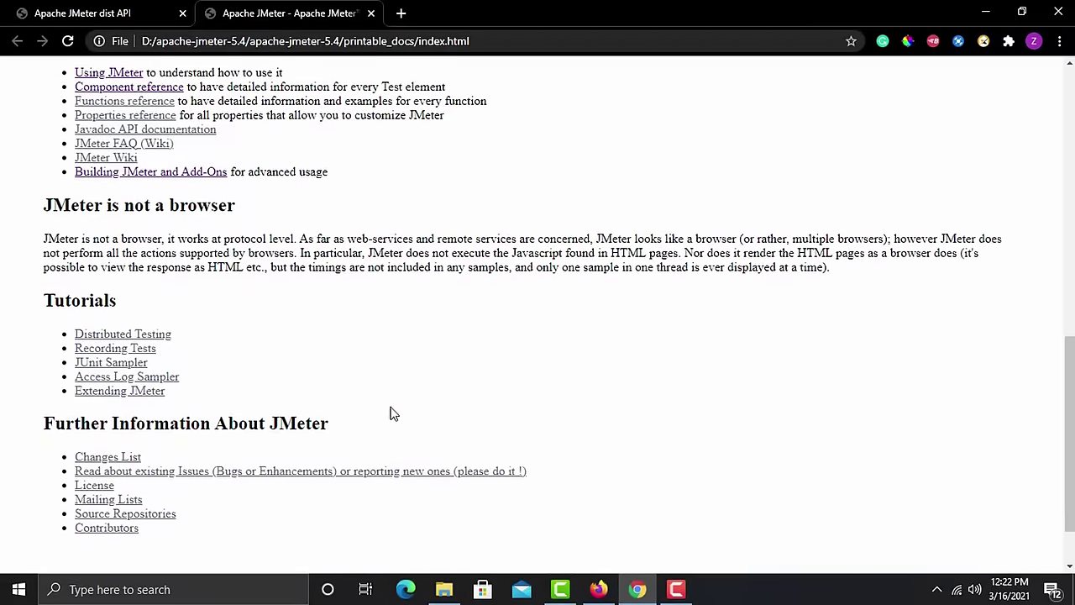
pyautogui.scroll(5, 391, 412)
pyautogui.scroll(-4, 177, 397)
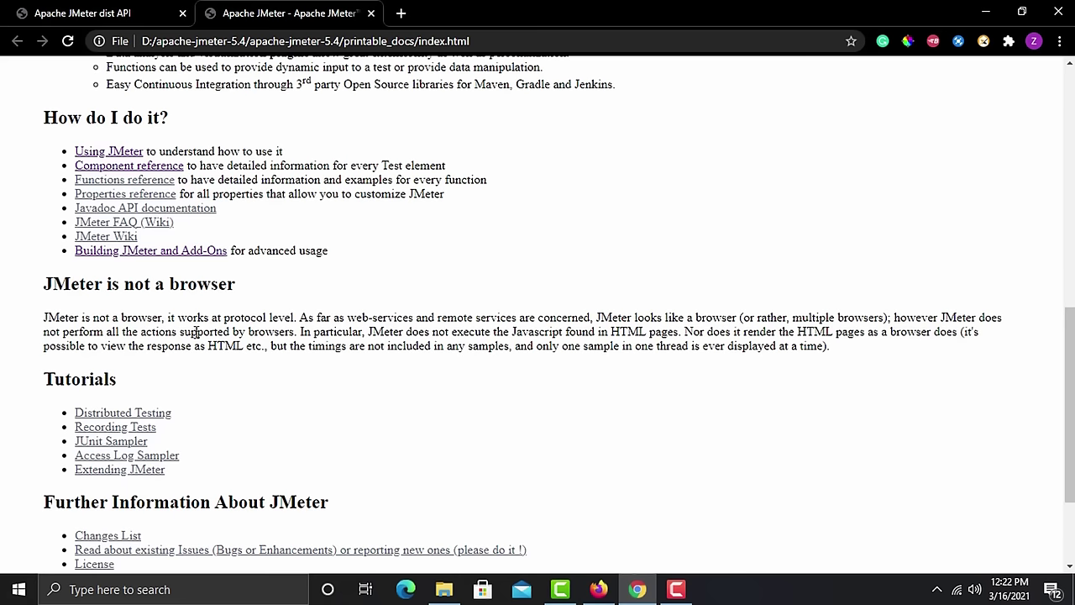
pyautogui.scroll(-1, 192, 352)
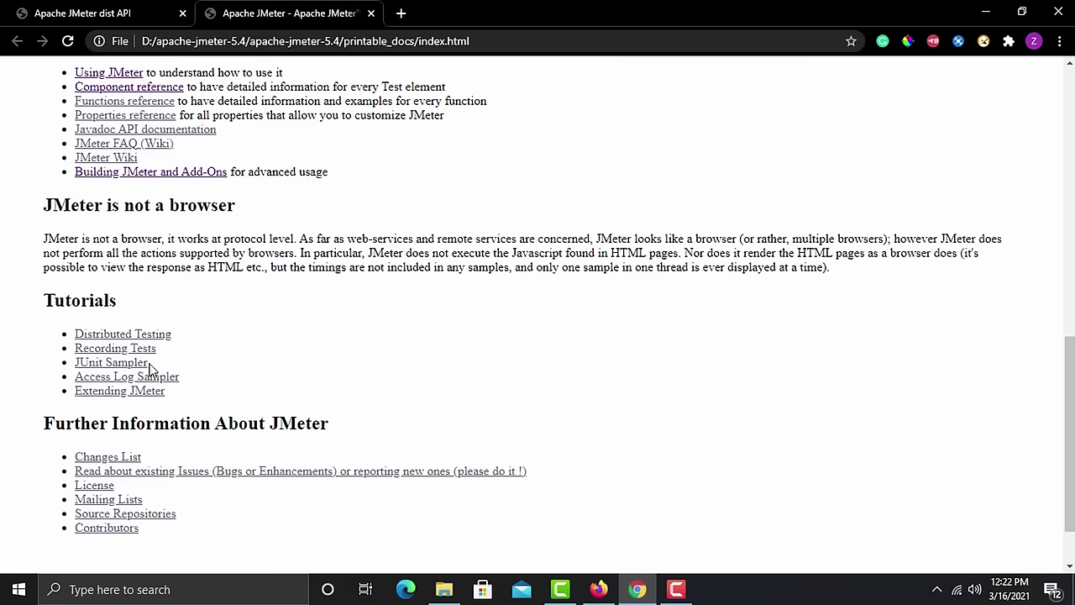
pyautogui.click(123, 365)
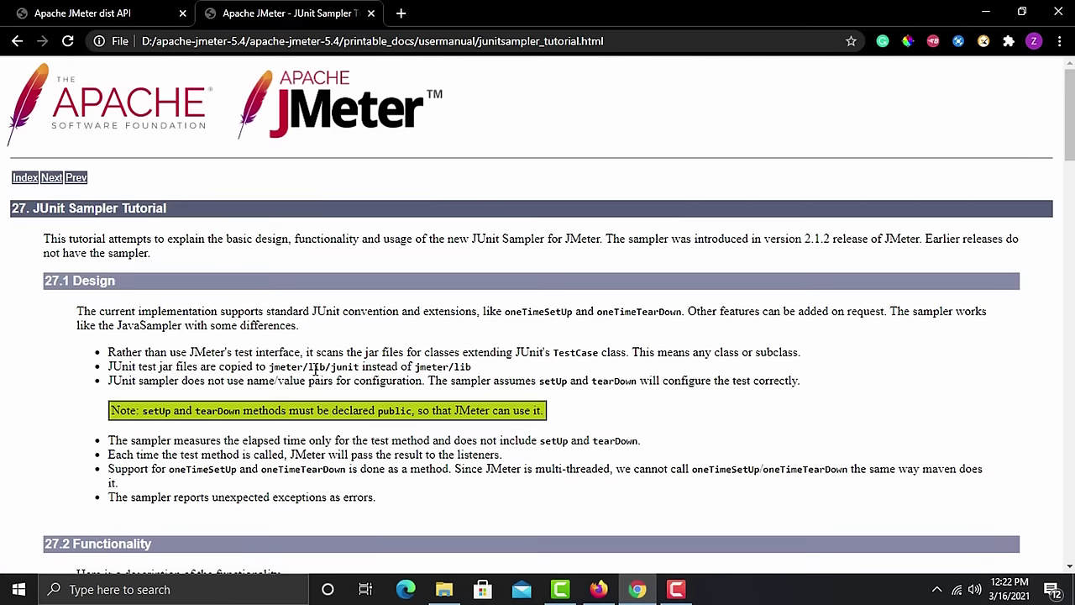
# Highlight, then deselect, the tutorial sentence on where JUnit jar files go
pyautogui.scroll(-6, 317, 370)
pyautogui.scroll(3, 322, 373)
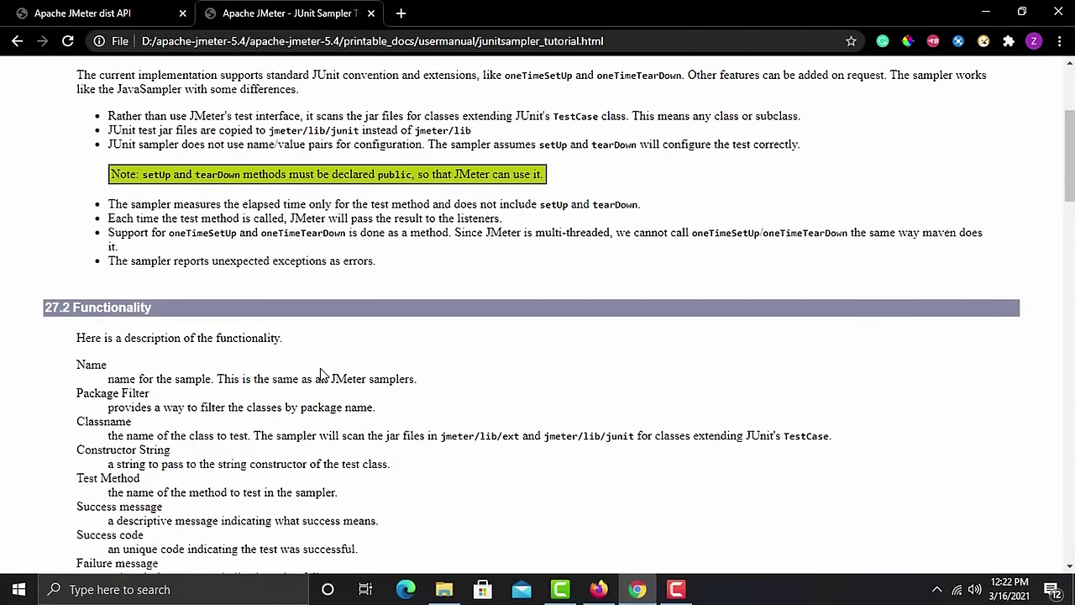
pyautogui.scroll(1, 323, 373)
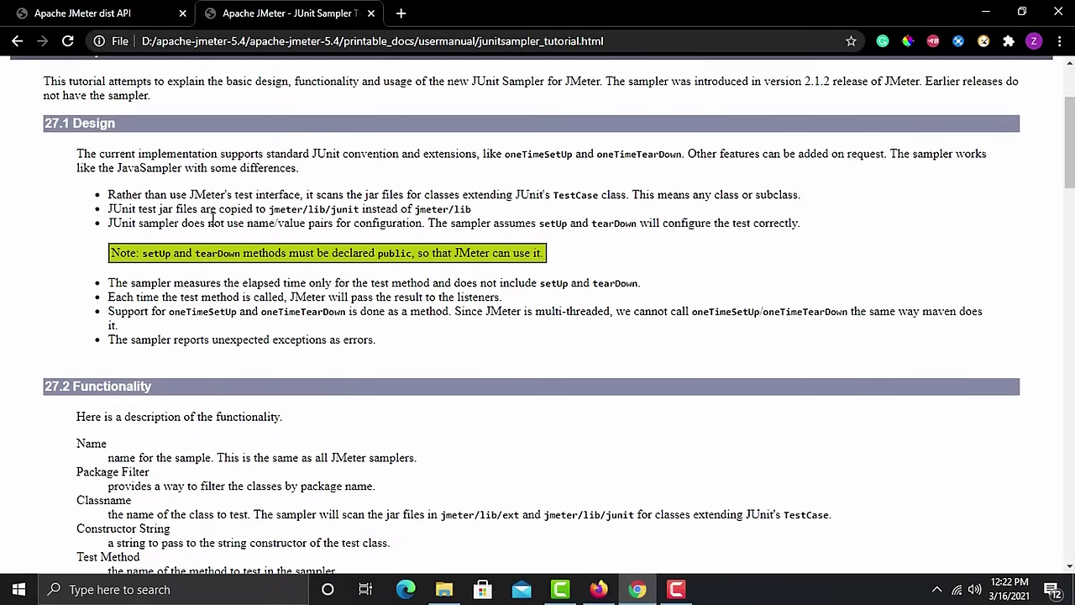
pyautogui.moveTo(112, 210); pyautogui.dragTo(475, 210)
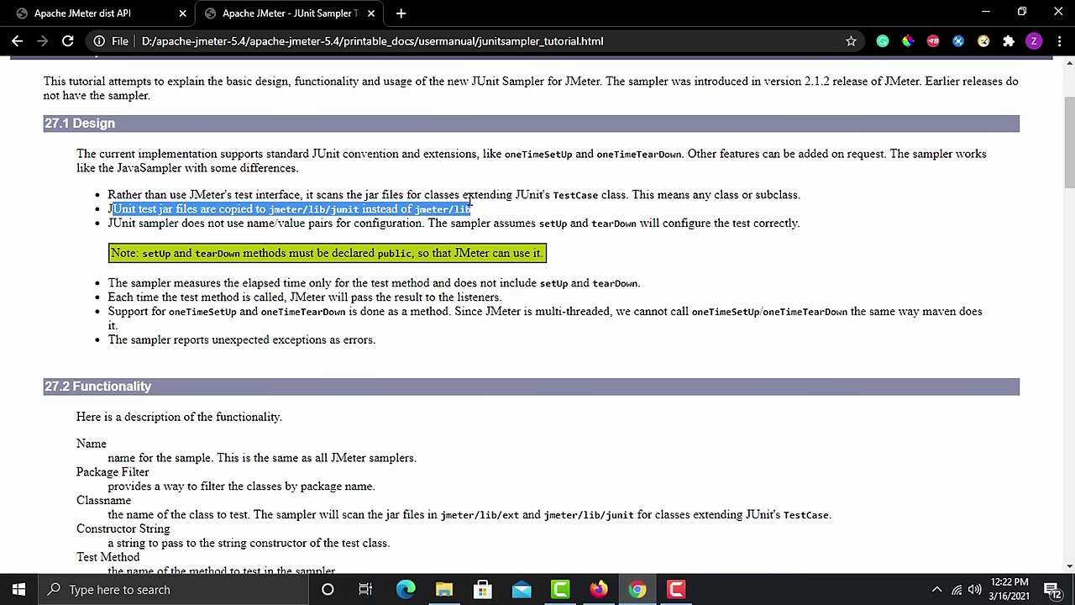
pyautogui.click(497, 210)
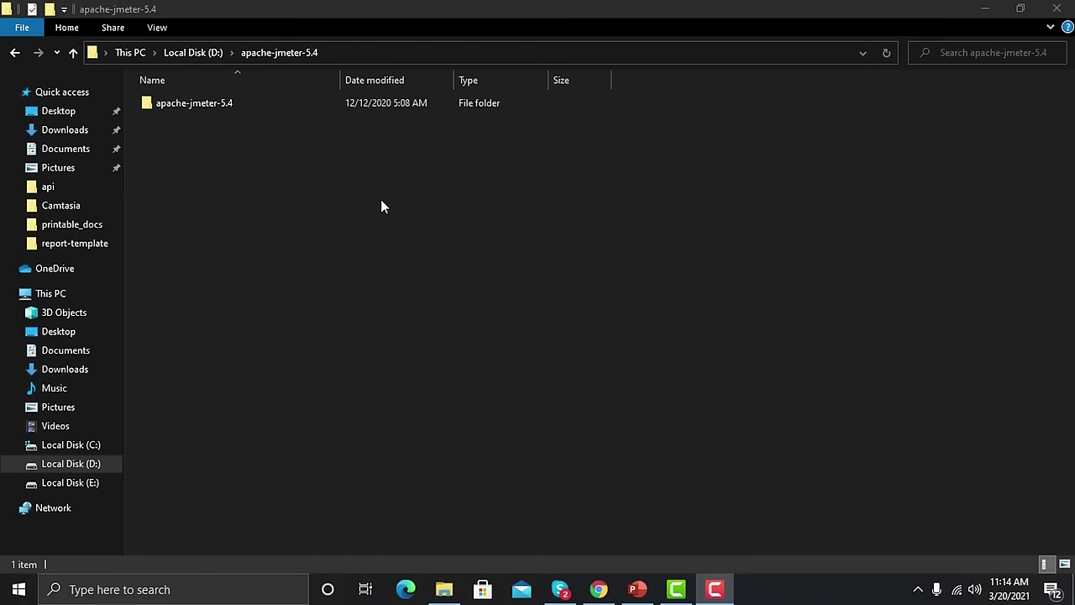
# Launch JMeter by running the jmeter batch file in apache-jmeter-5.4\bin
pyautogui.doubleClick(220, 105)
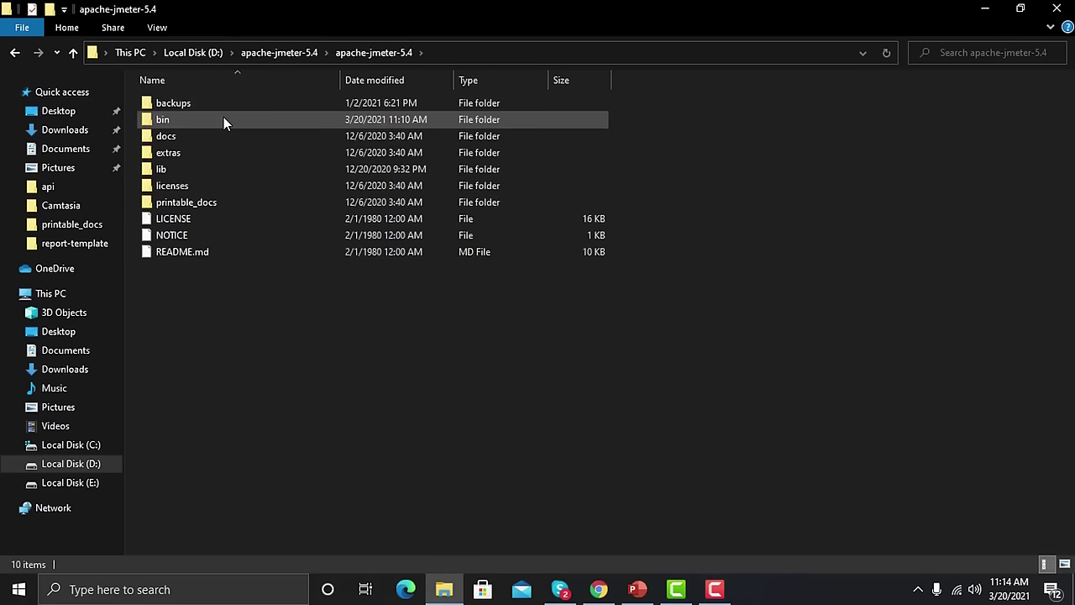
pyautogui.doubleClick(223, 119)
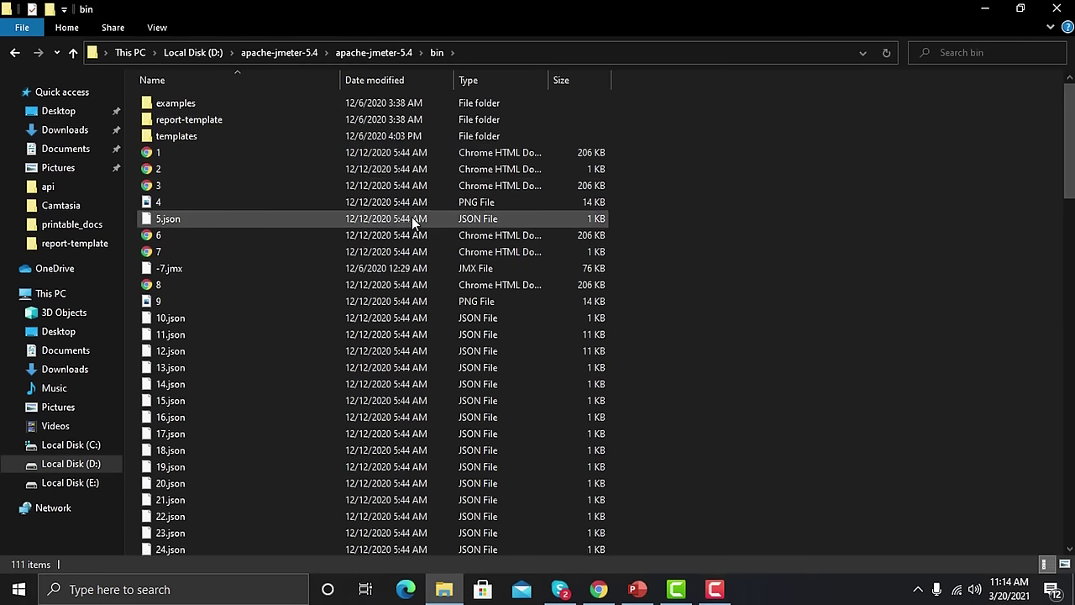
pyautogui.scroll(-9, 411, 222)
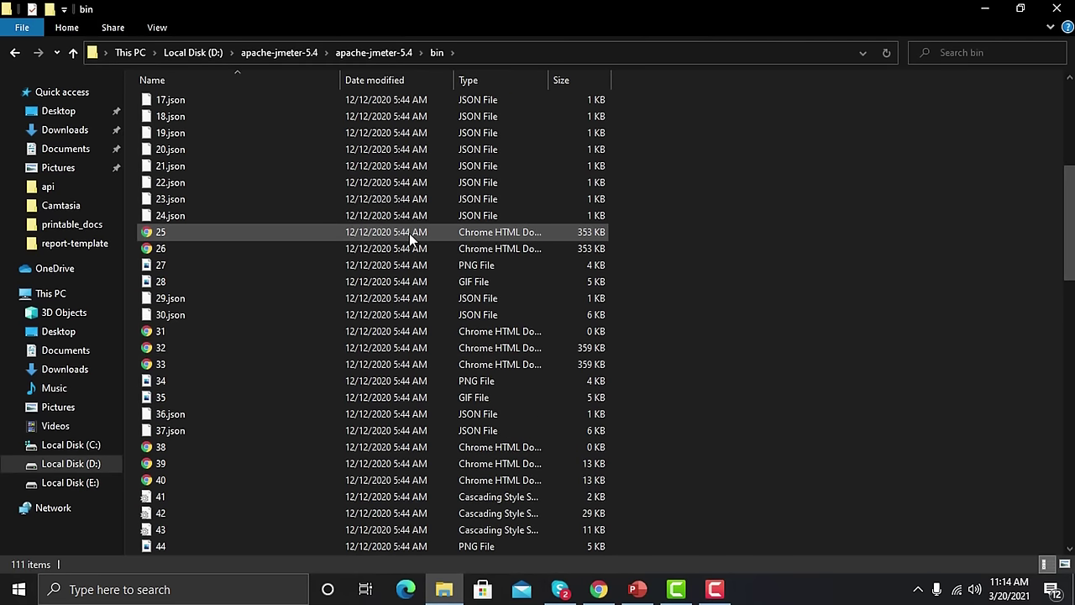
pyautogui.scroll(-5, 409, 233)
pyautogui.scroll(-5, 409, 233)
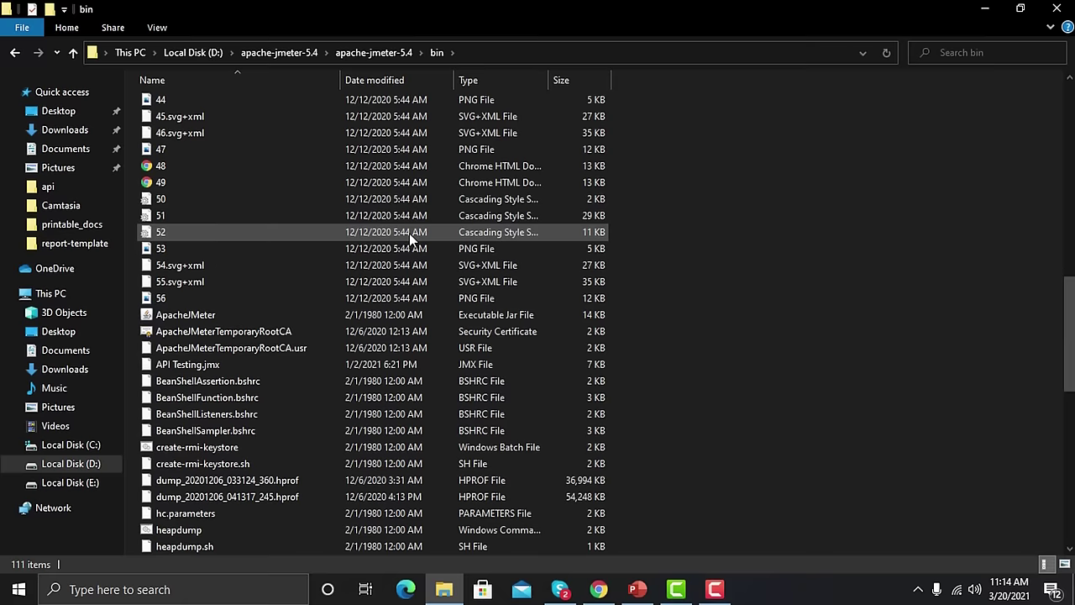
pyautogui.scroll(-3, 409, 232)
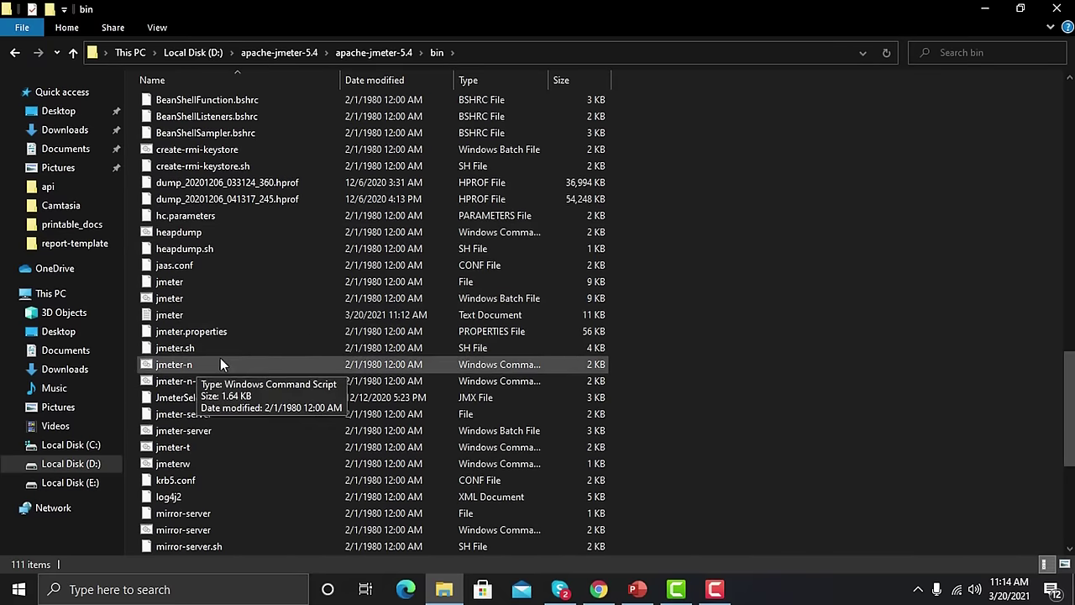
pyautogui.doubleClick(168, 304)
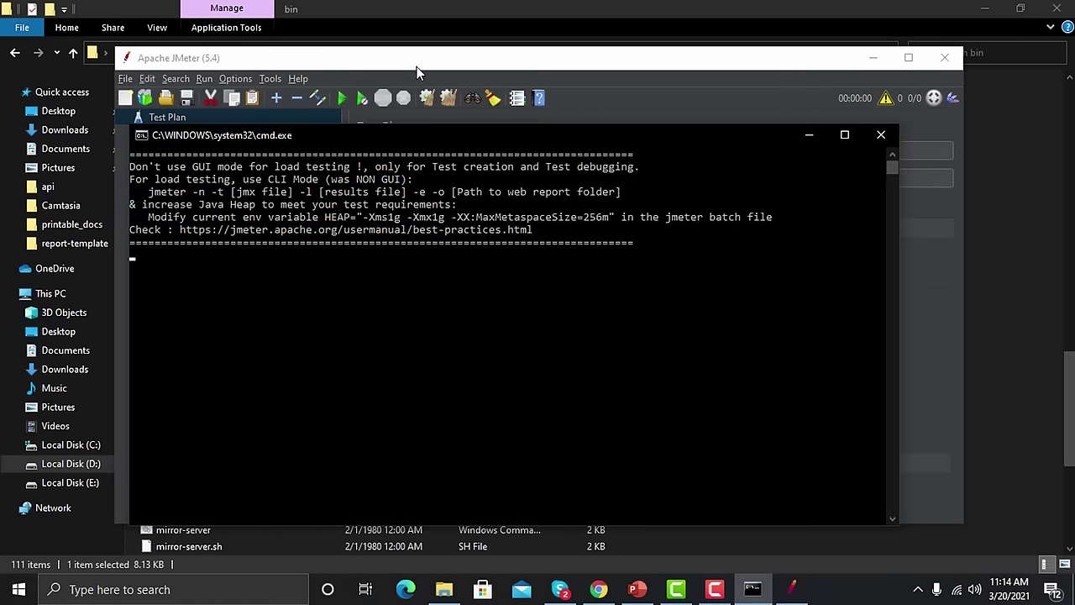
# Maximize the JMeter window and minimize the cmd.exe startup console to reveal the Test Plan
pyautogui.click(417, 66)
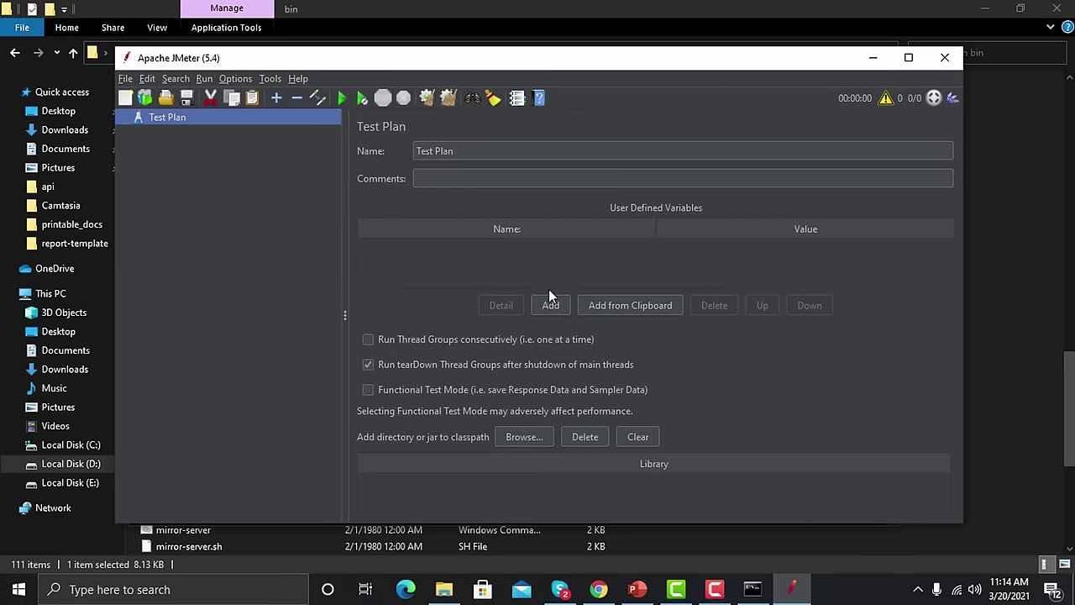
pyautogui.click(908, 57)
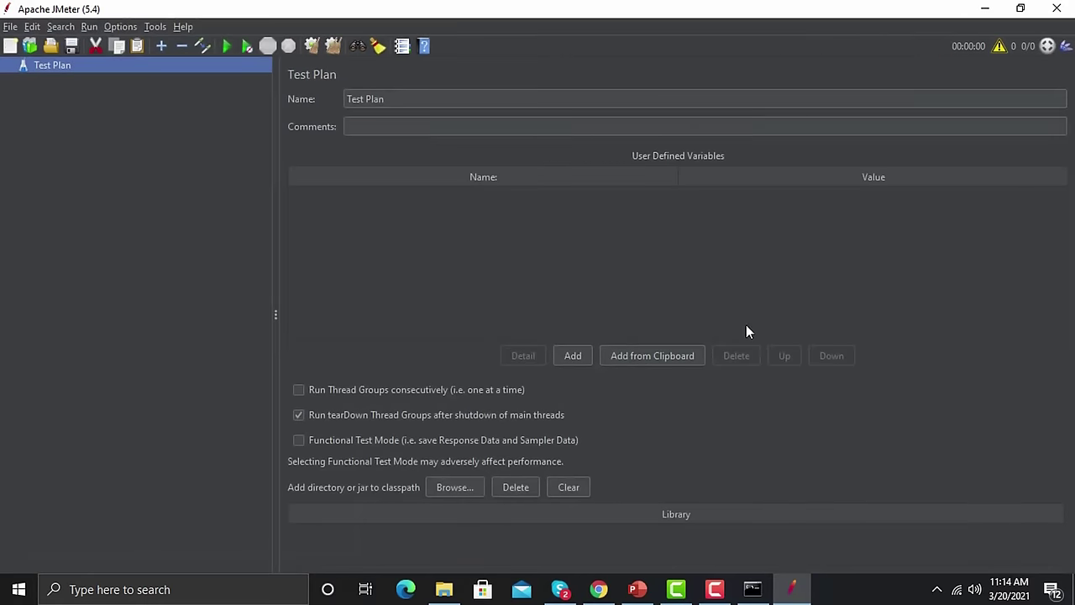
pyautogui.click(752, 588)
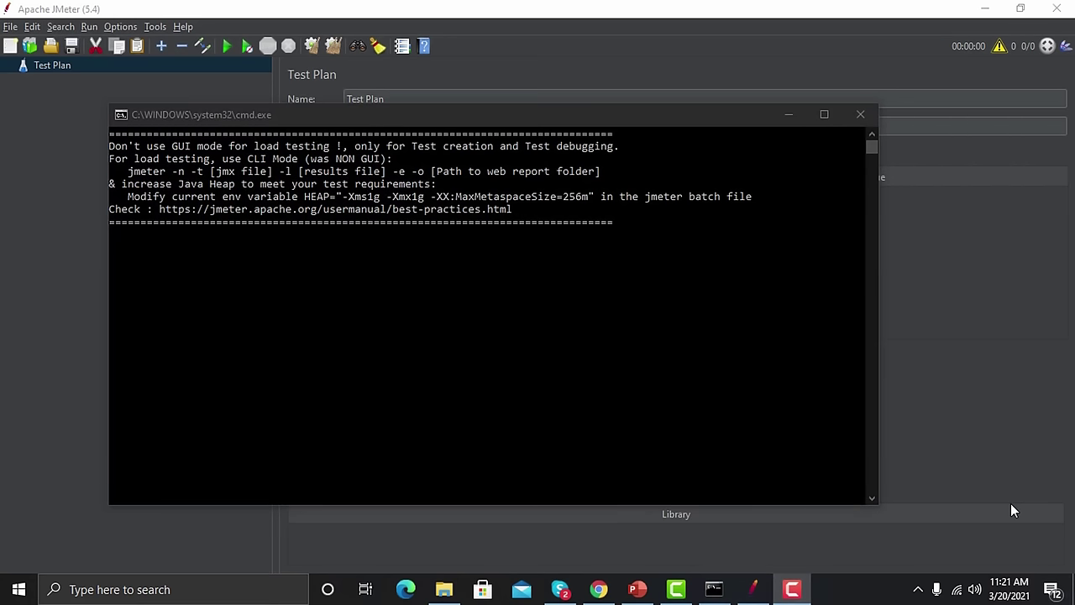
pyautogui.click(787, 116)
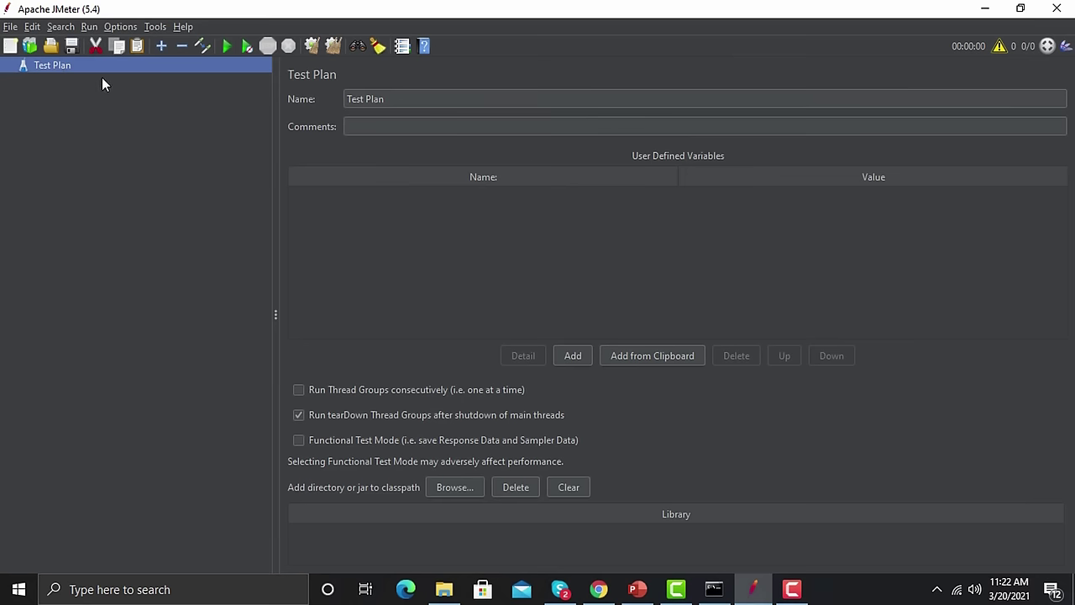
# Add a Thread Group under Threads (Users), defaulting to 1 thread, 1-second ramp-up, loop count 1
pyautogui.rightClick(74, 65)
pyautogui.moveTo(243, 72)
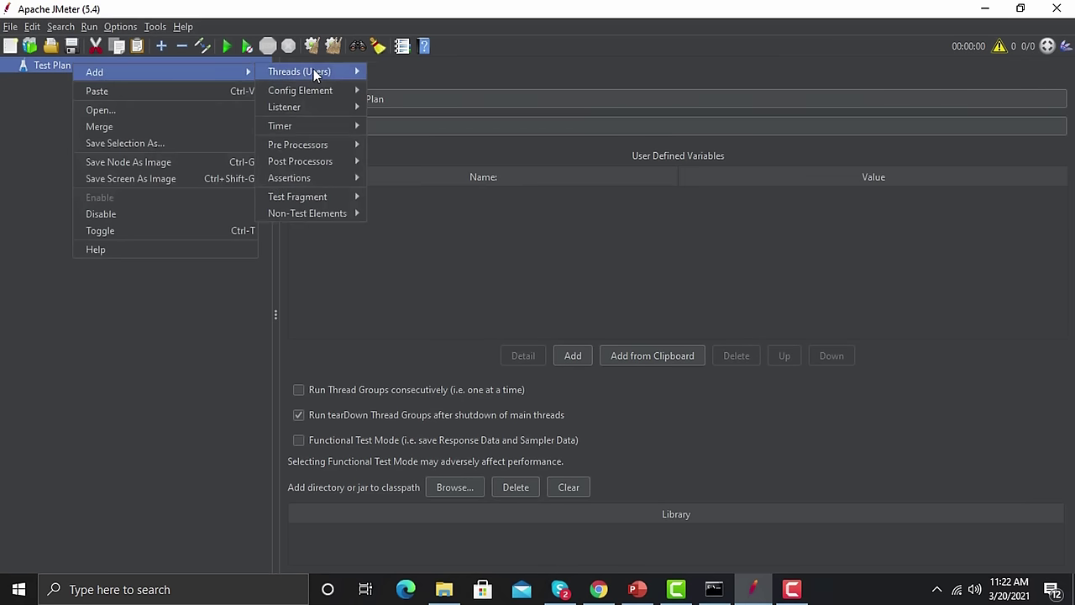
pyautogui.moveTo(314, 71)
pyautogui.click(373, 70)
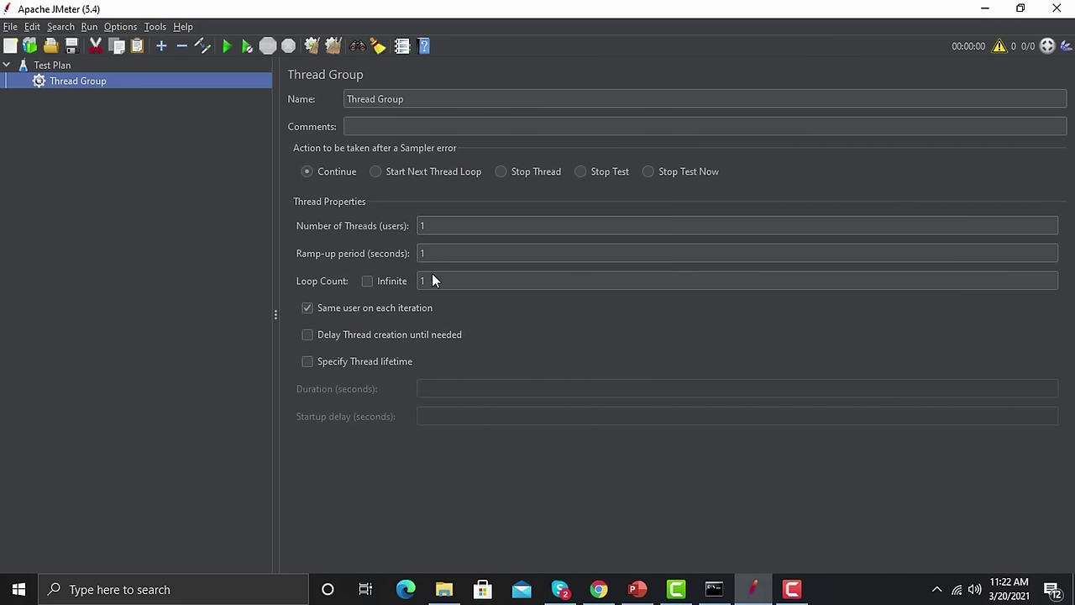
# Add a Flow Control Action sampler to the Thread Group, defaulting to a 0 ms Pause
pyautogui.rightClick(59, 82)
pyautogui.moveTo(236, 90)
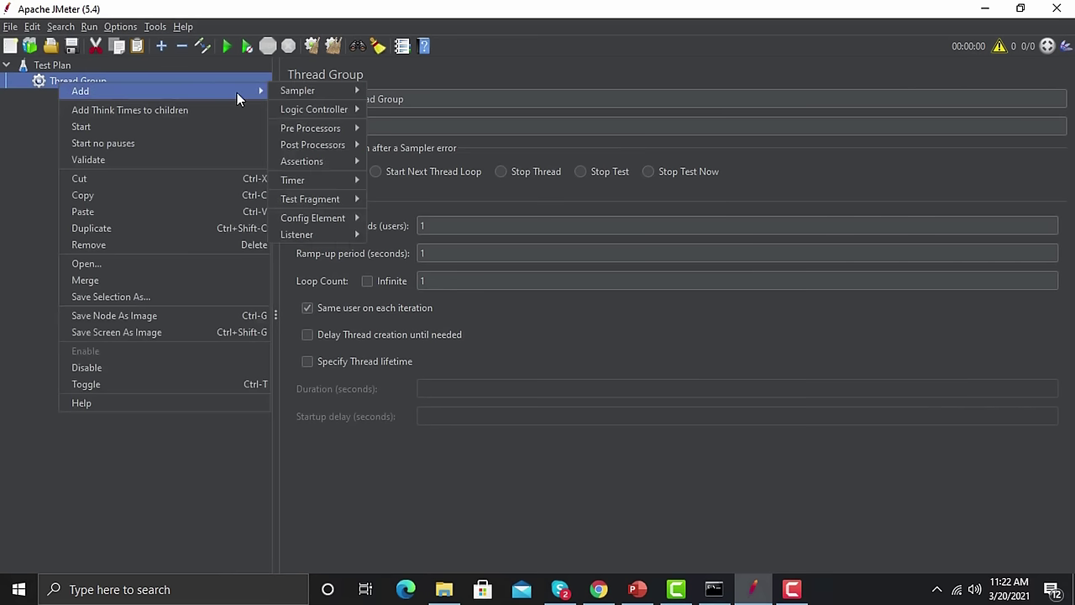
pyautogui.moveTo(297, 89)
pyautogui.click(389, 90)
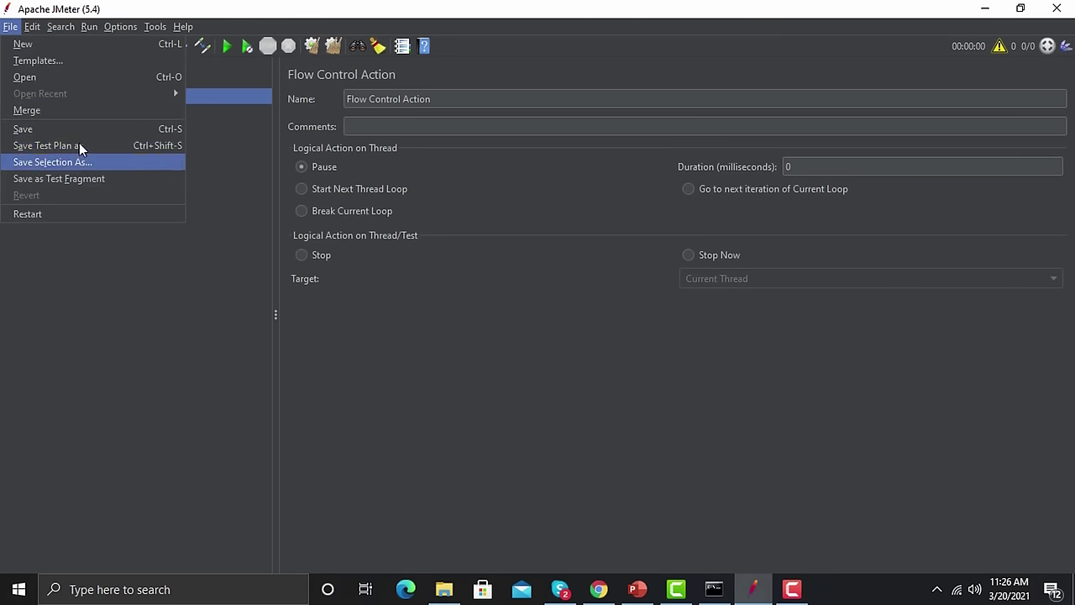
# Disable the Flow Control Action sampler through the Edit menu
pyautogui.moveTo(30, 31)
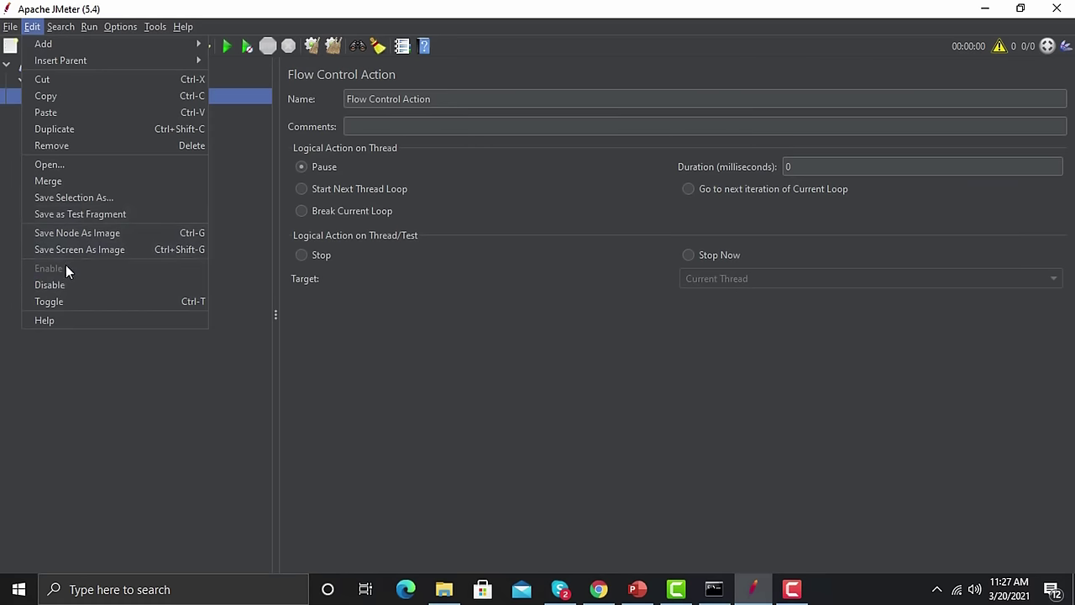
pyautogui.click(232, 191)
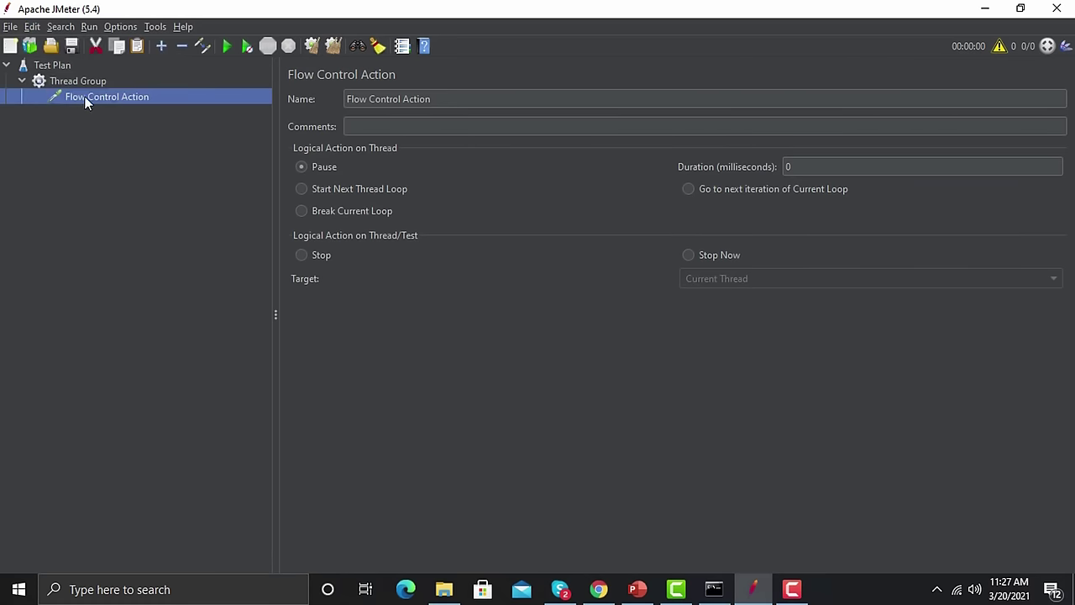
pyautogui.click(32, 26)
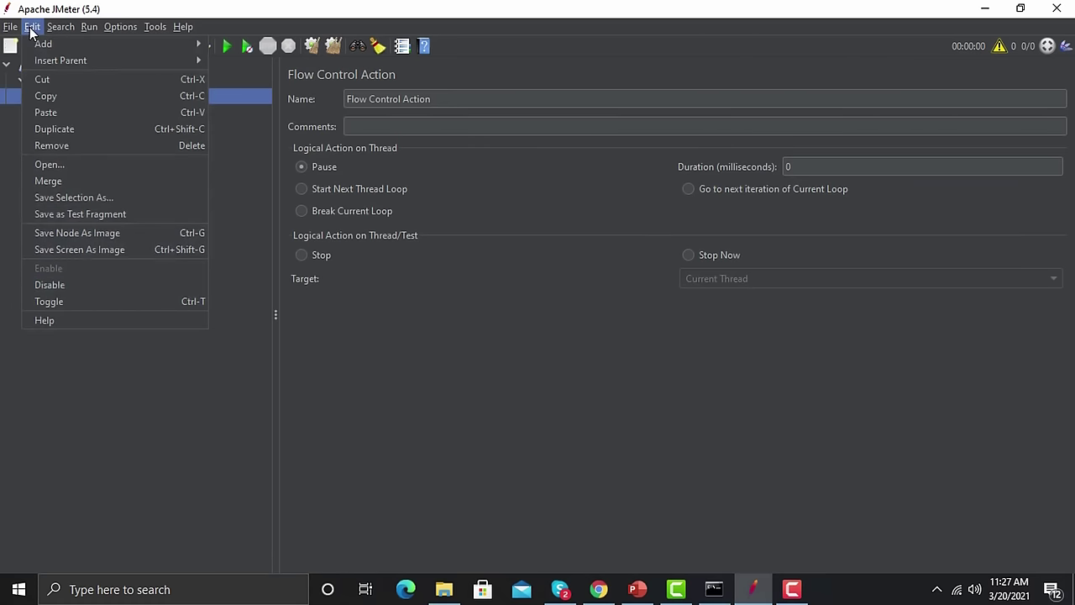
pyautogui.click(63, 285)
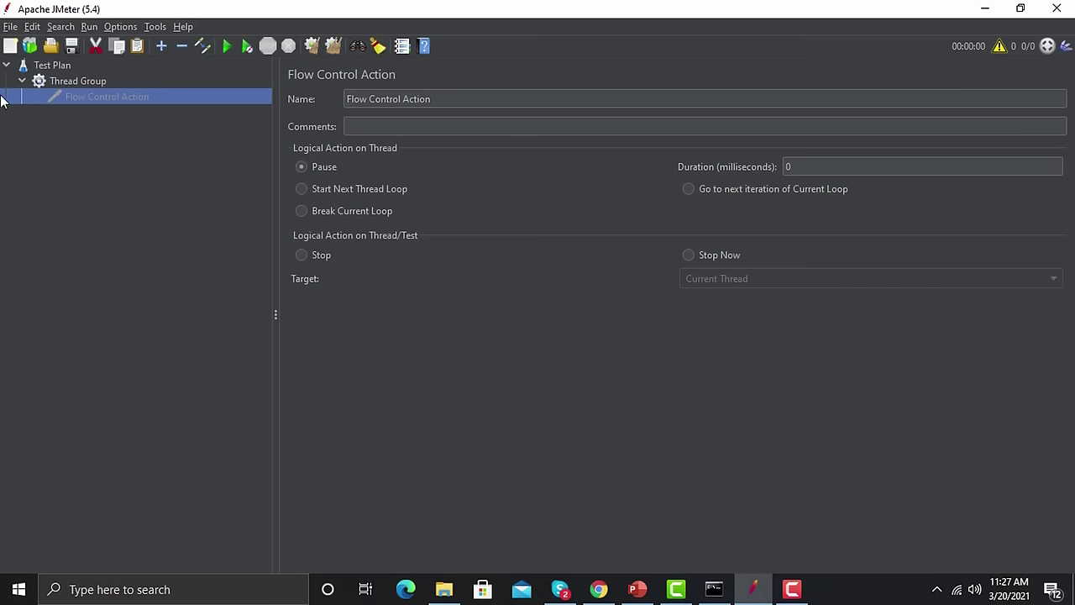
# Open and close the Search Tree dialog, then show the Run menu's commands
pyautogui.click(61, 27)
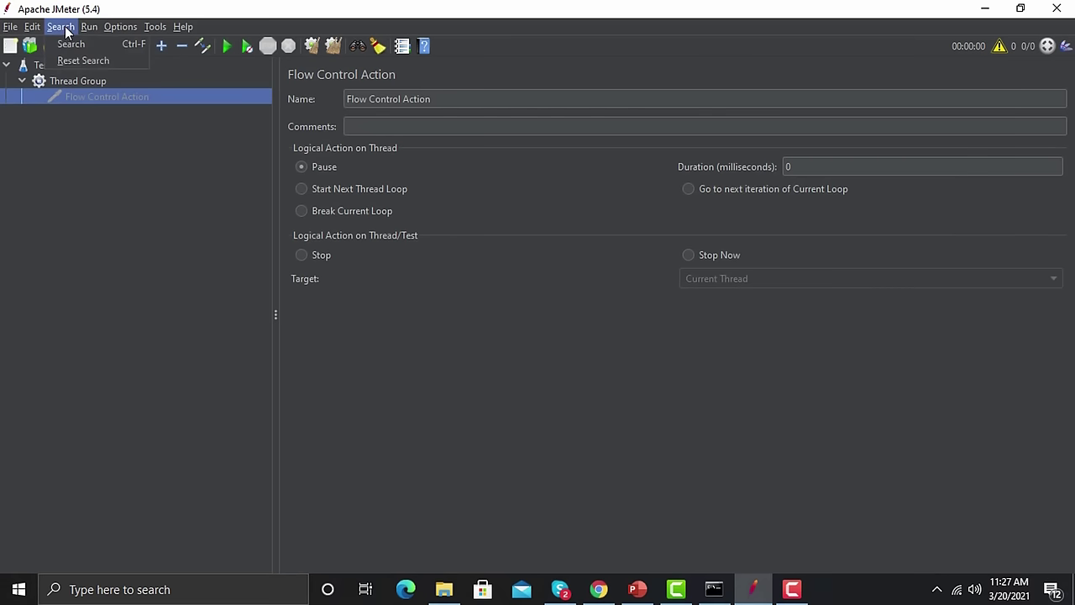
pyautogui.click(70, 45)
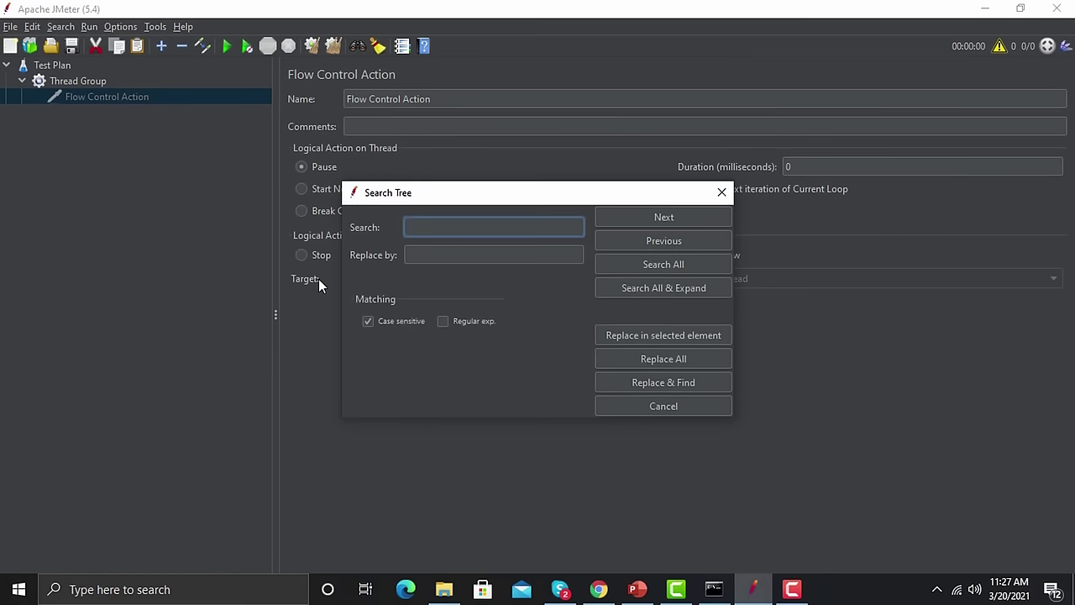
pyautogui.click(722, 192)
pyautogui.click(93, 27)
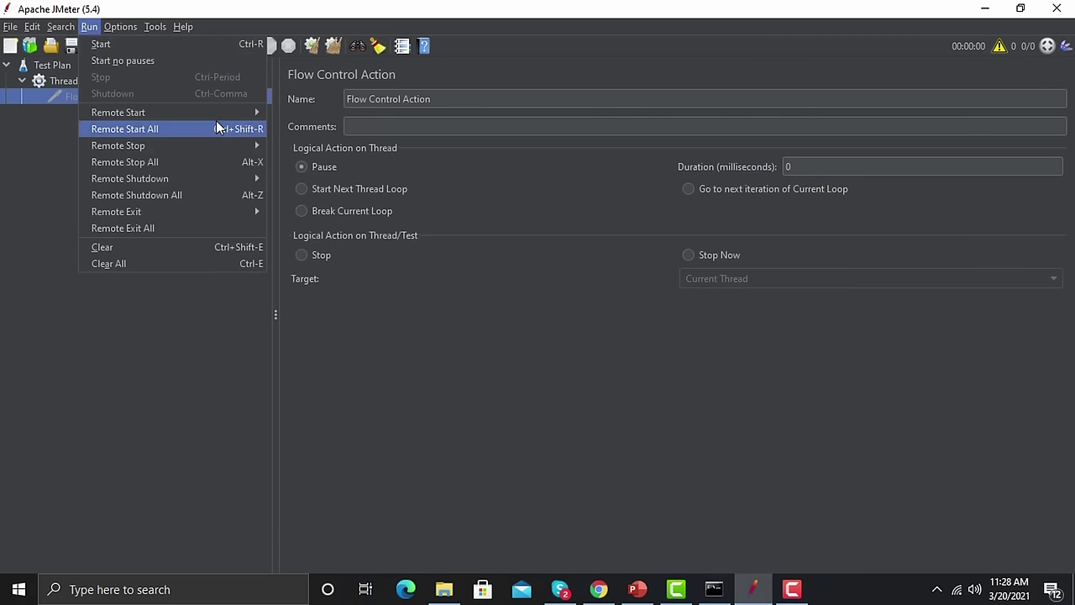
# Enable Options > Log Viewer and make the bottom log panel slightly taller
pyautogui.moveTo(221, 110)
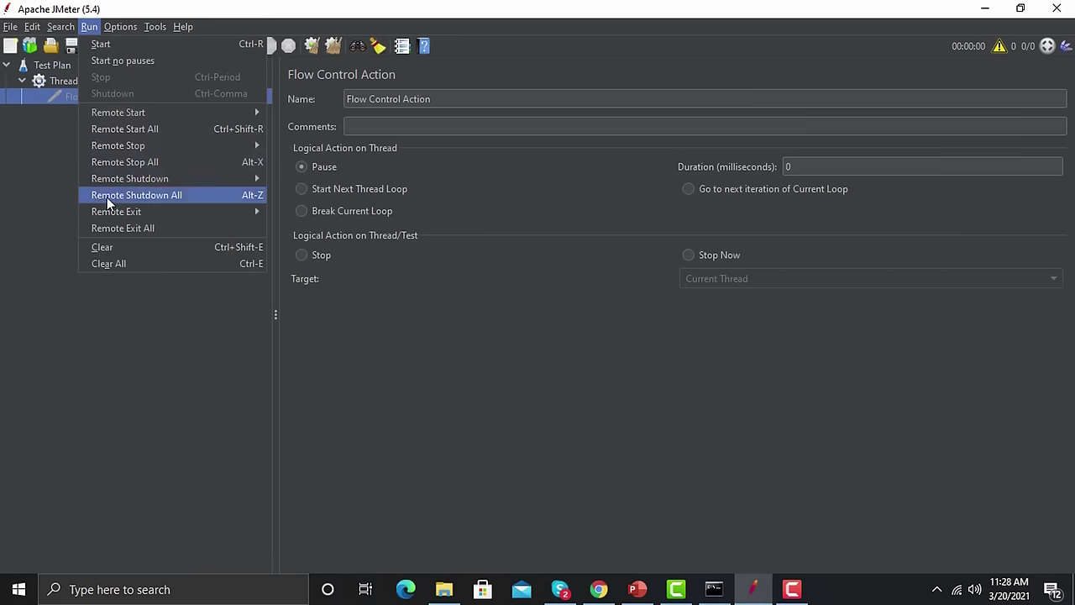
pyautogui.click(120, 307)
pyautogui.click(126, 28)
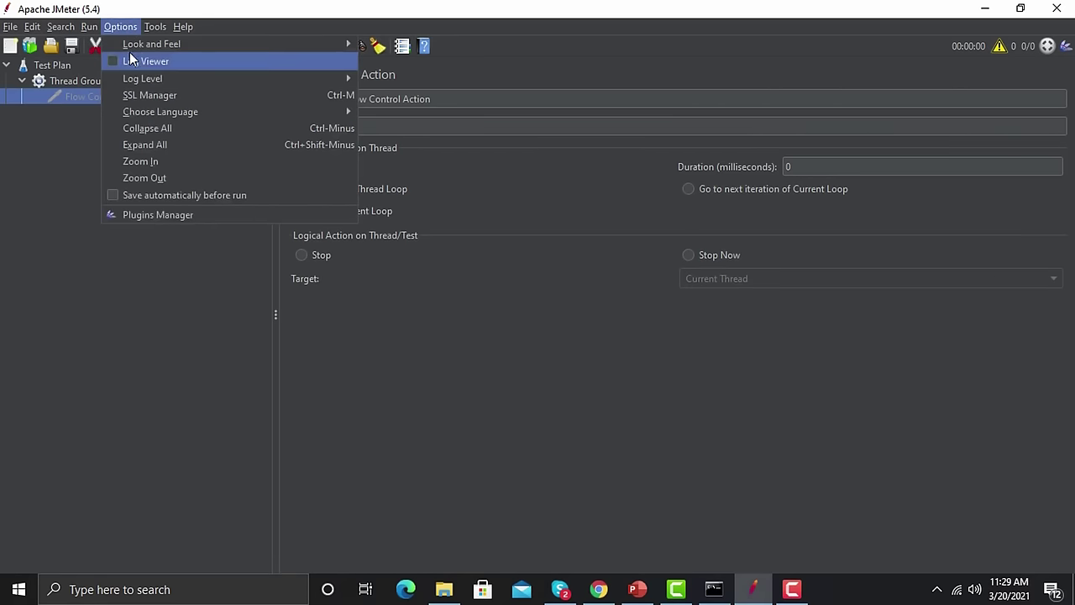
pyautogui.moveTo(142, 51)
pyautogui.click(144, 64)
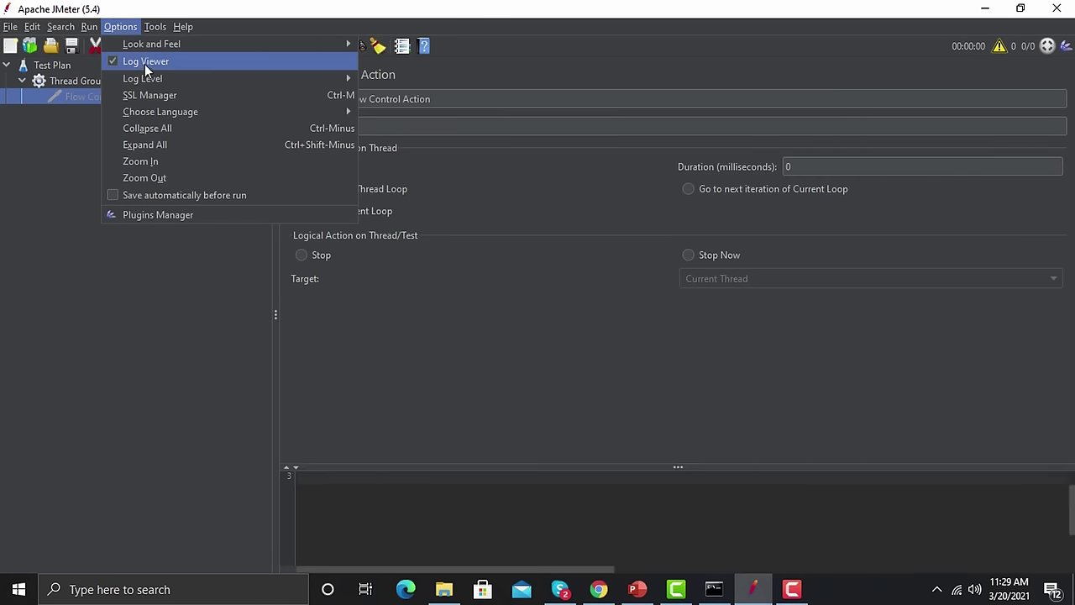
pyautogui.moveTo(679, 470); pyautogui.dragTo(679, 429)
pyautogui.click(120, 26)
pyautogui.moveTo(141, 81)
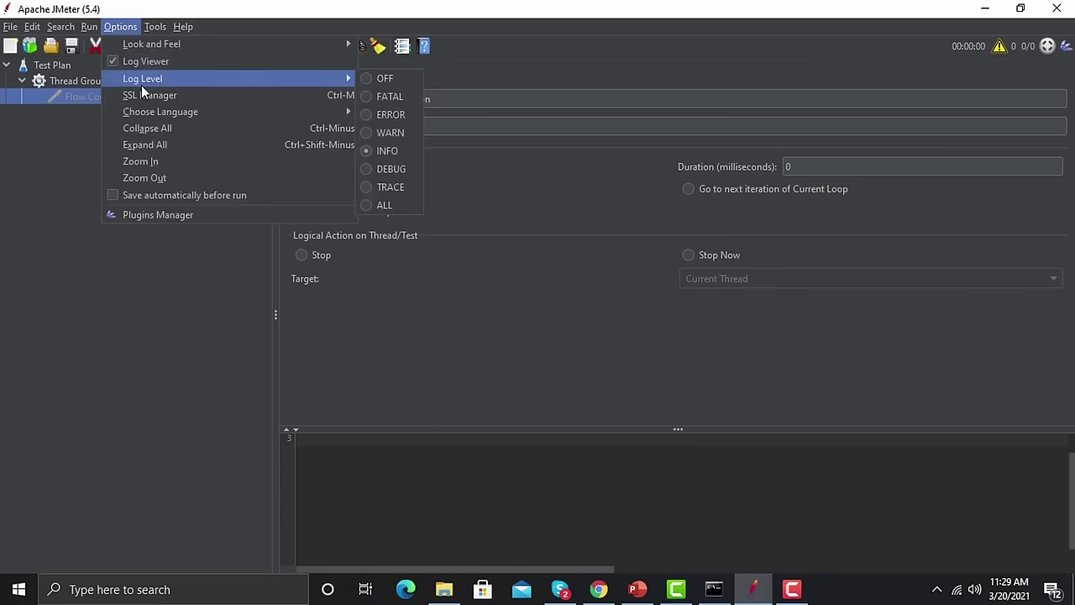
# Cancel the SSL Manager's client certificate picker, then dismiss the Options menu unused
pyautogui.click(233, 98)
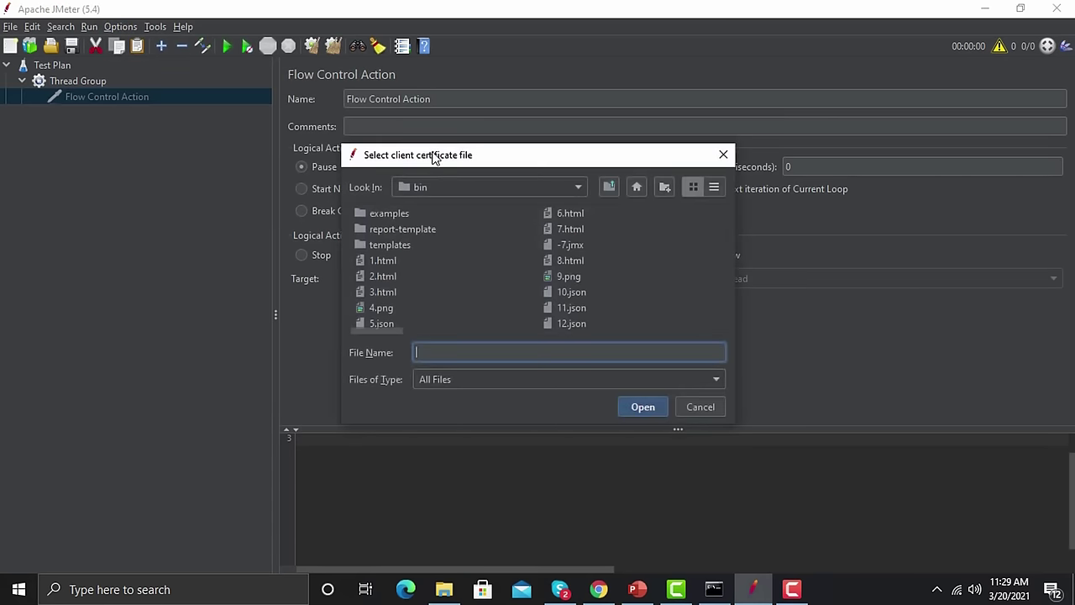
pyautogui.click(703, 405)
pyautogui.click(120, 26)
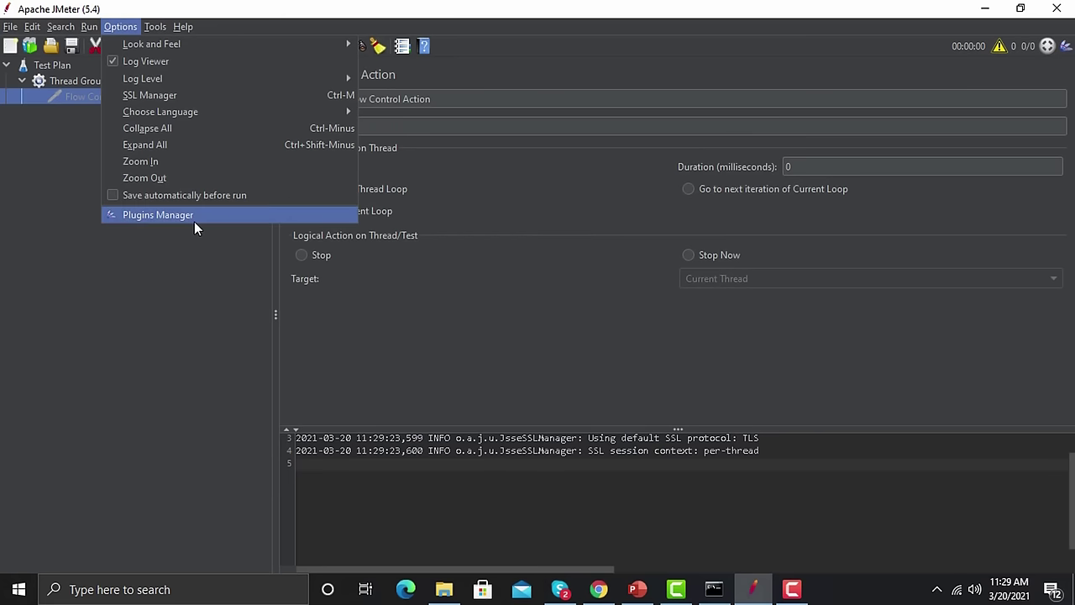
pyautogui.click(163, 267)
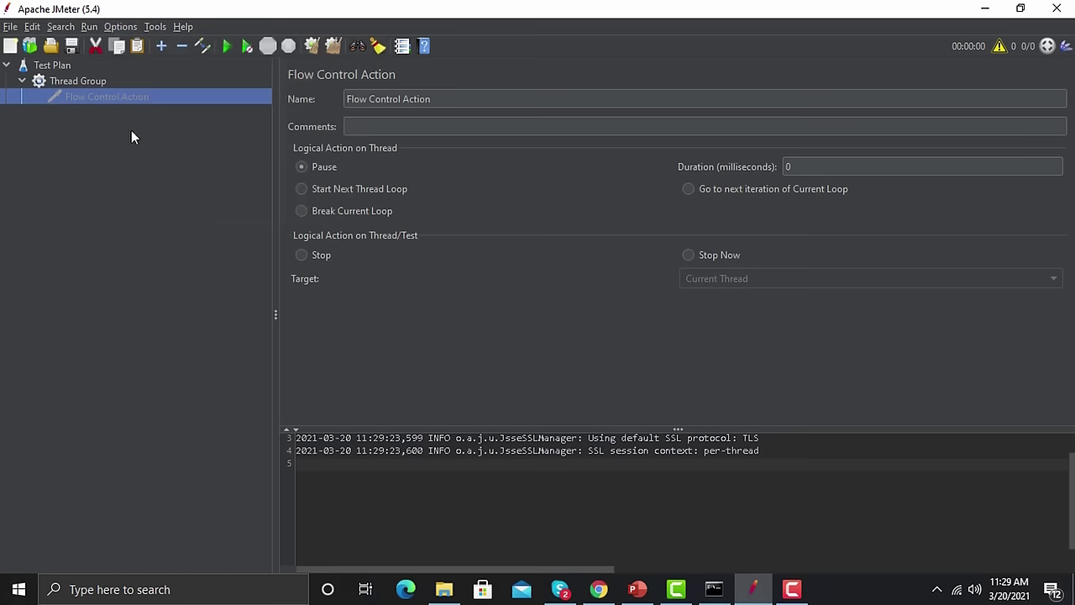
pyautogui.click(152, 25)
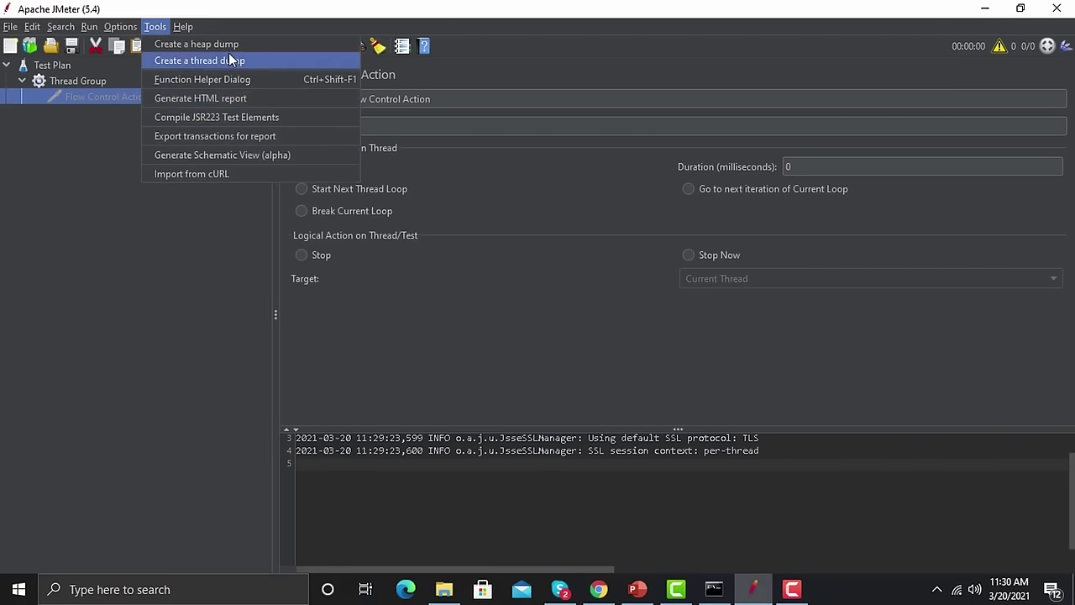
pyautogui.click(186, 28)
pyautogui.click(184, 28)
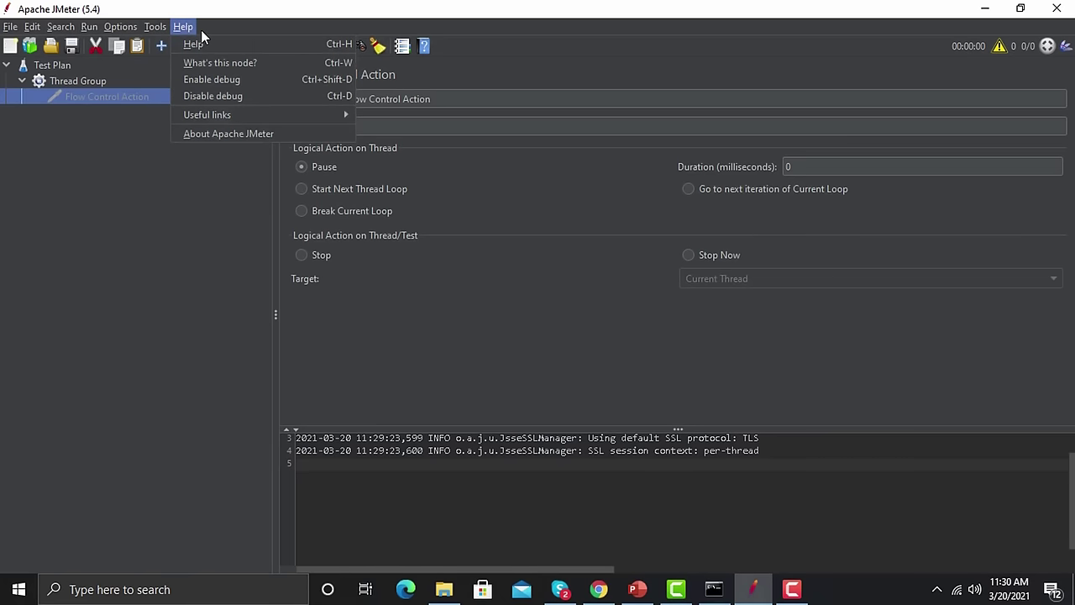
pyautogui.moveTo(229, 120)
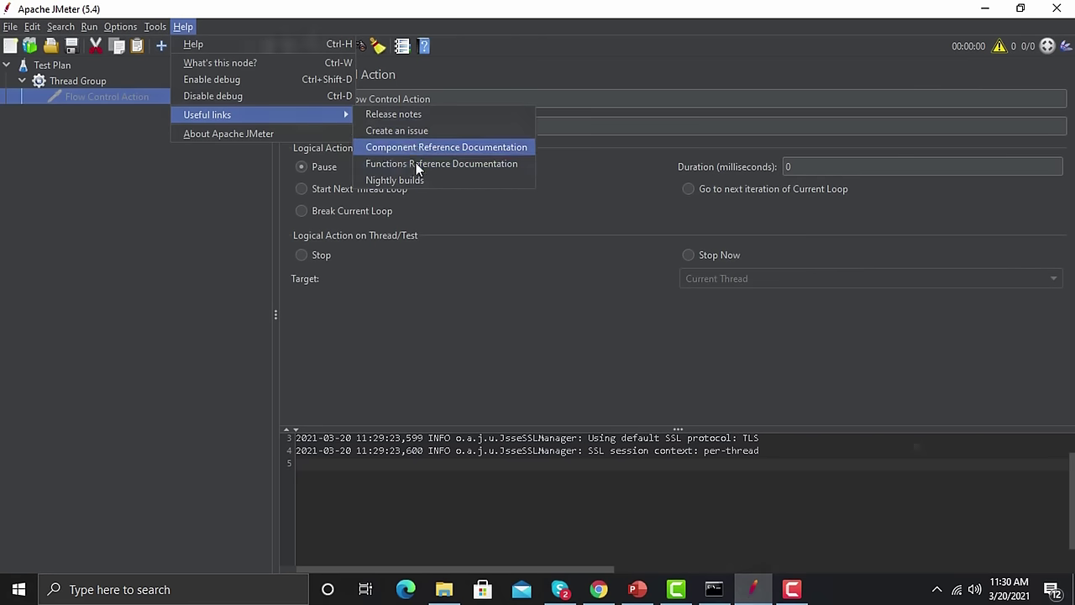
pyautogui.click(416, 164)
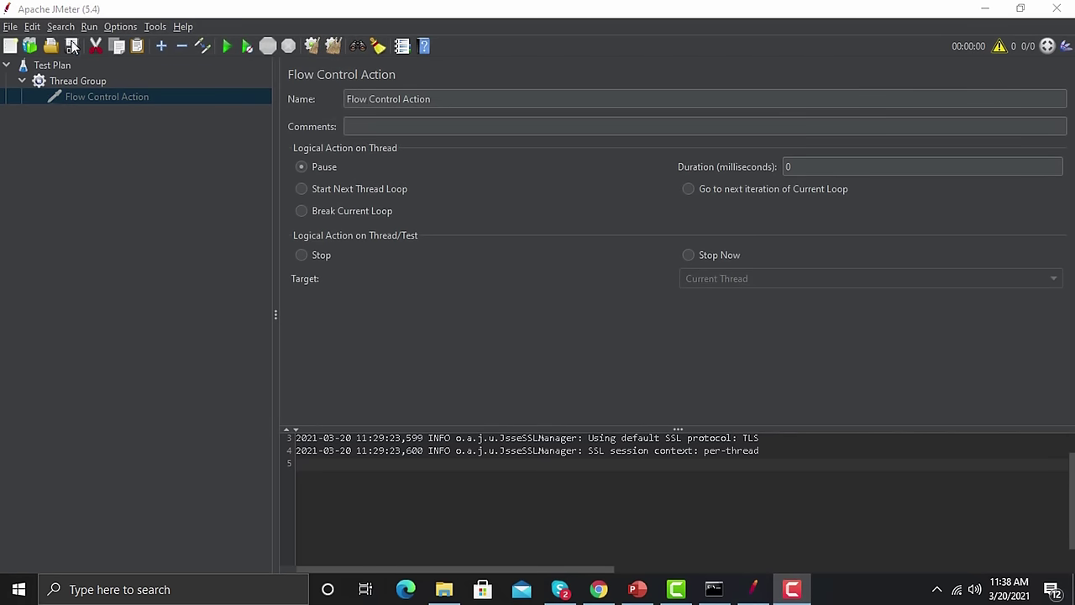
pyautogui.click(14, 28)
pyautogui.moveTo(102, 30)
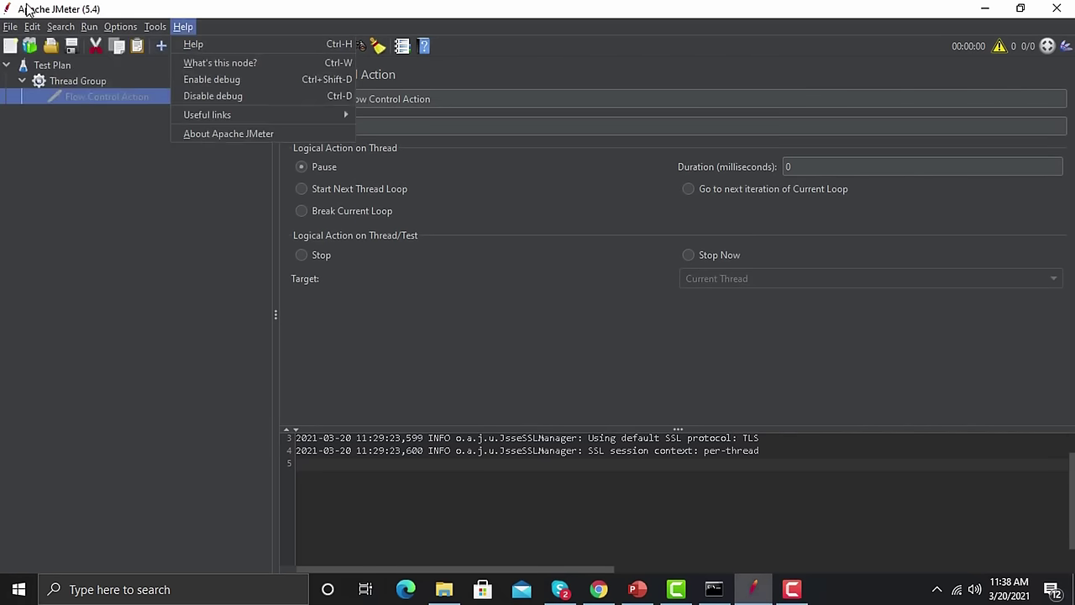
pyautogui.click(257, 341)
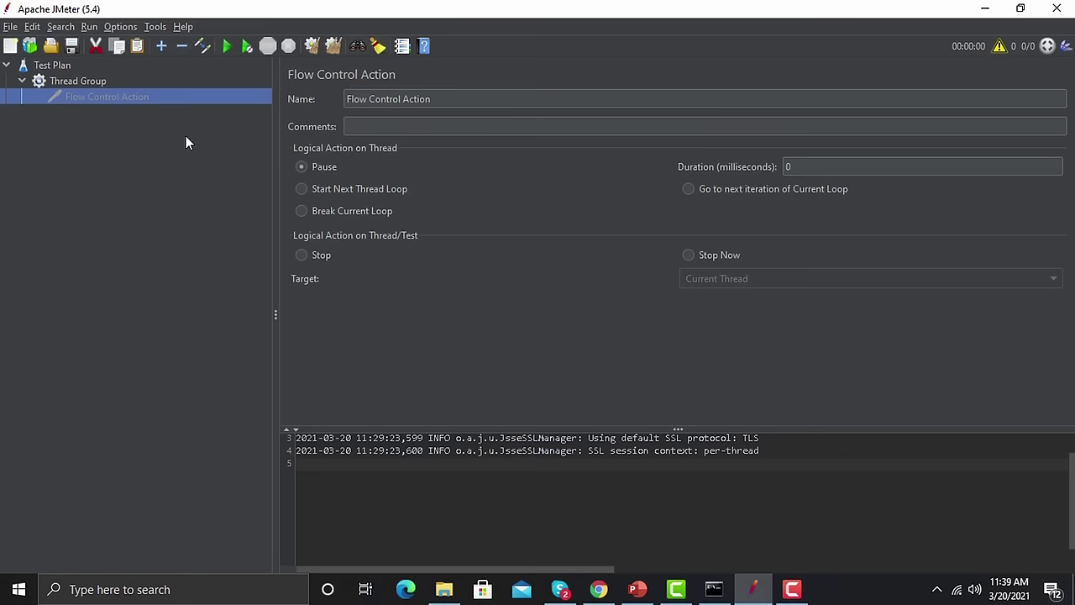
pyautogui.click(155, 28)
pyautogui.moveTo(89, 27)
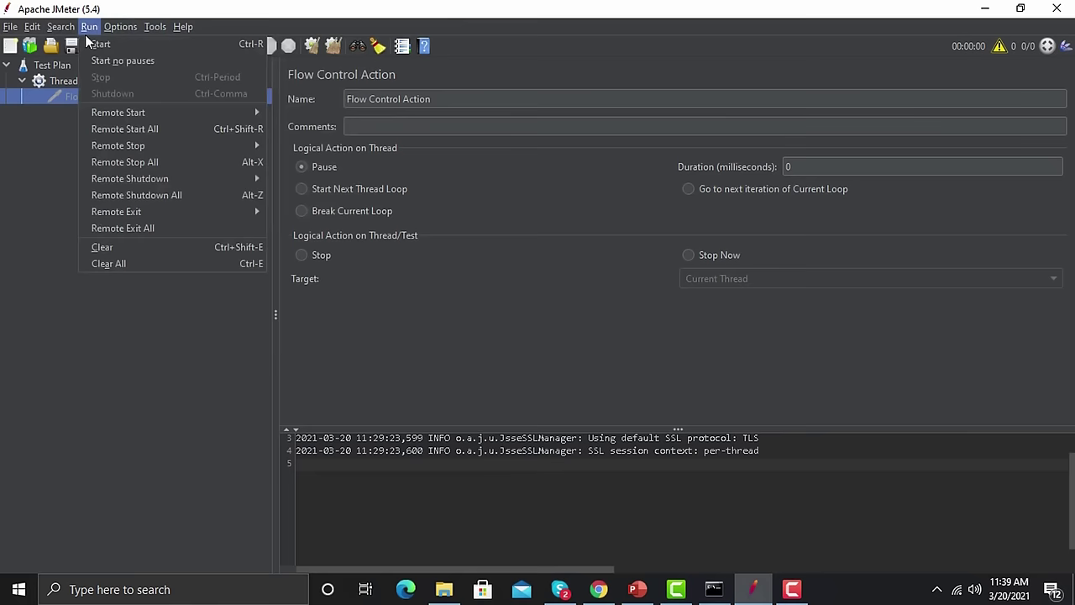
pyautogui.click(37, 224)
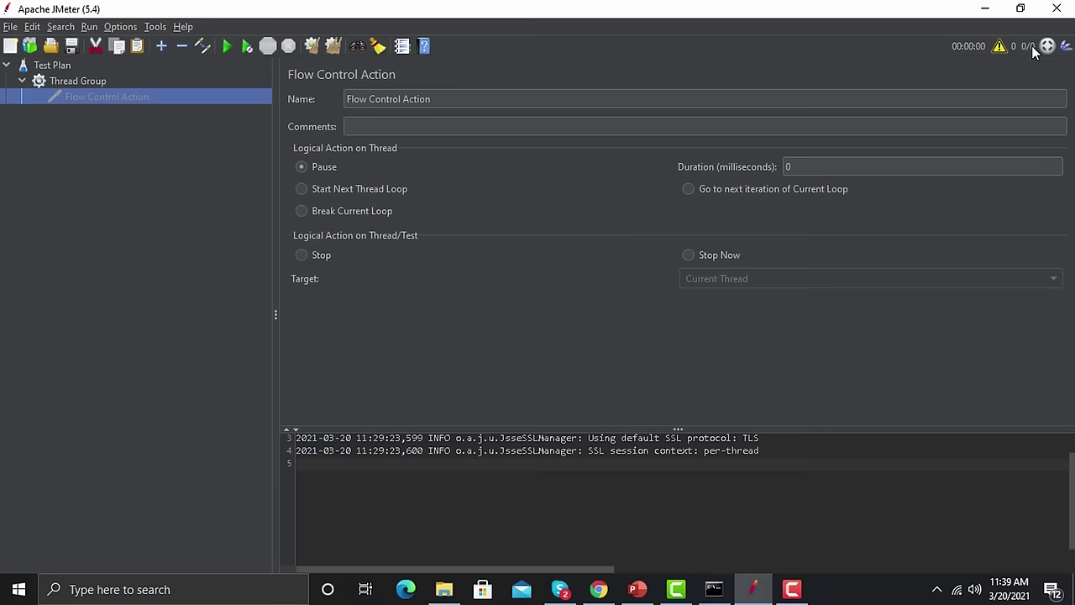
pyautogui.click(1065, 47)
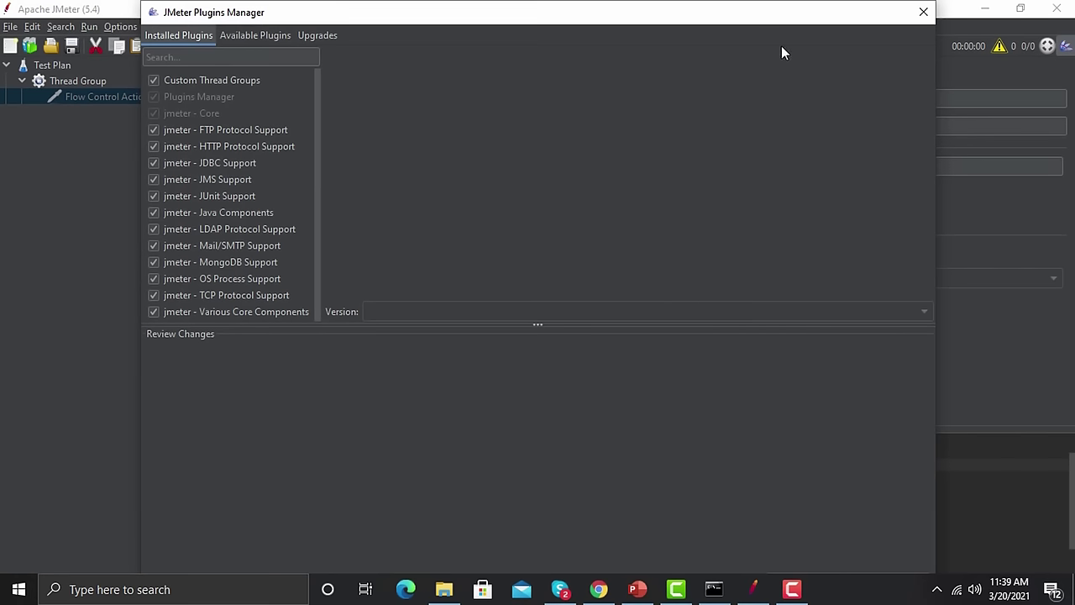
pyautogui.click(921, 12)
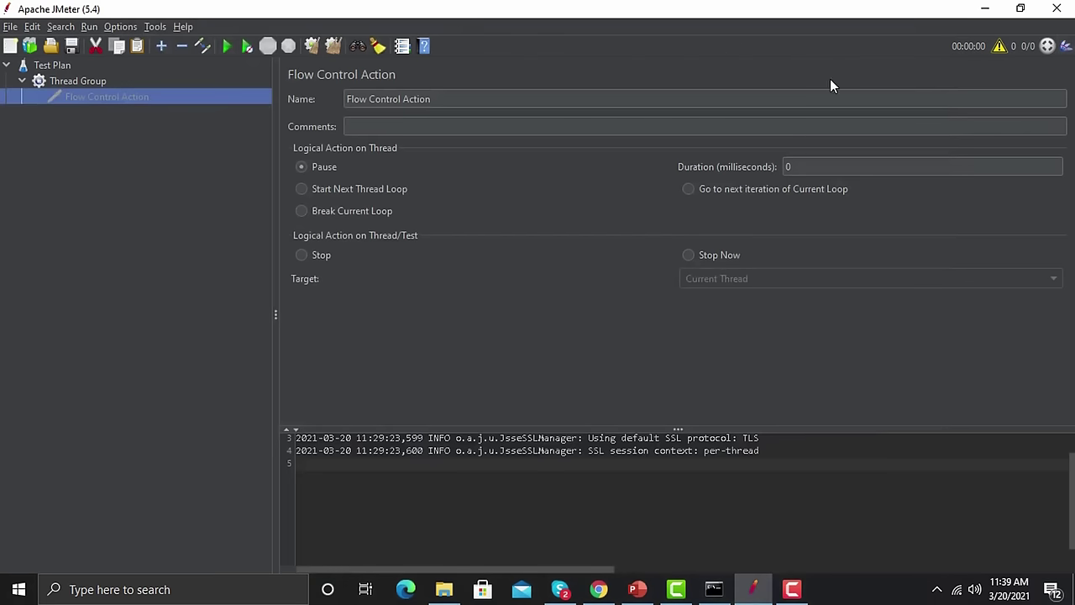
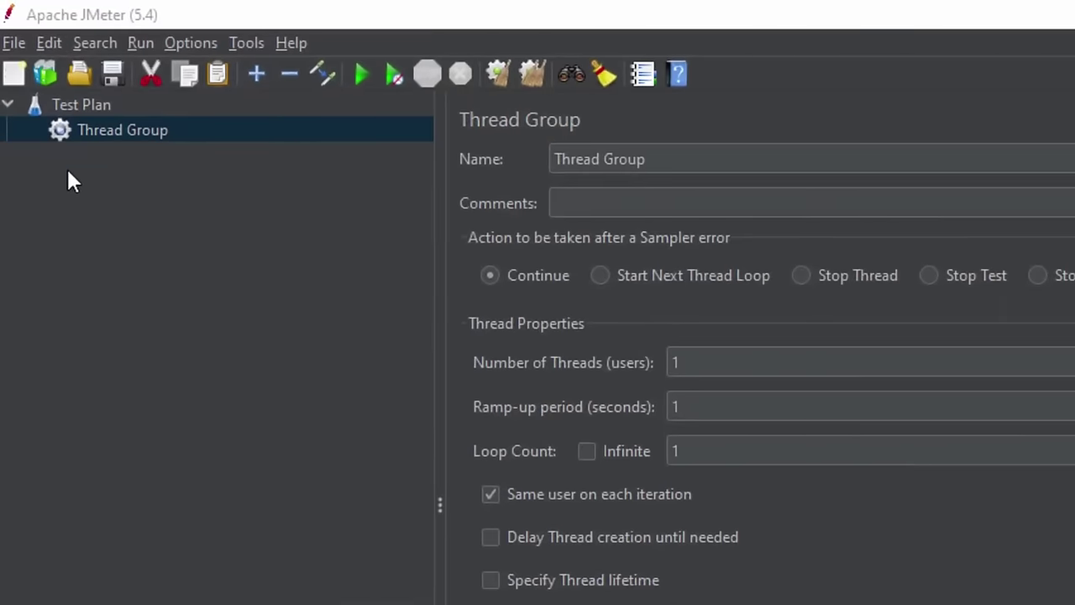
# Insert an empty HTTP Request sampler into the Thread Group via Add > Sampler
pyautogui.rightClick(94, 141)
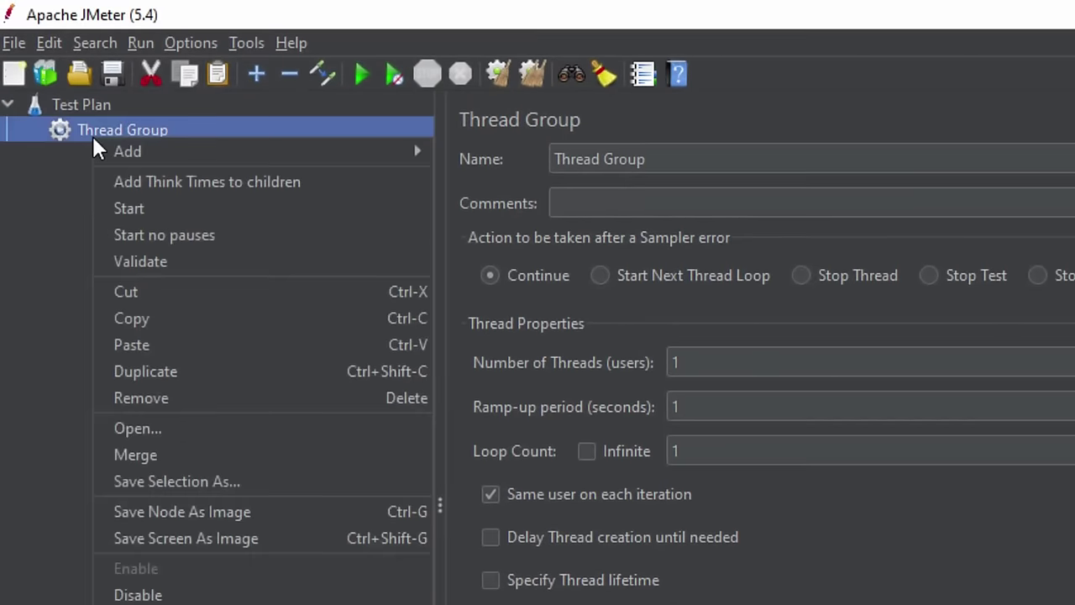
pyautogui.moveTo(137, 149)
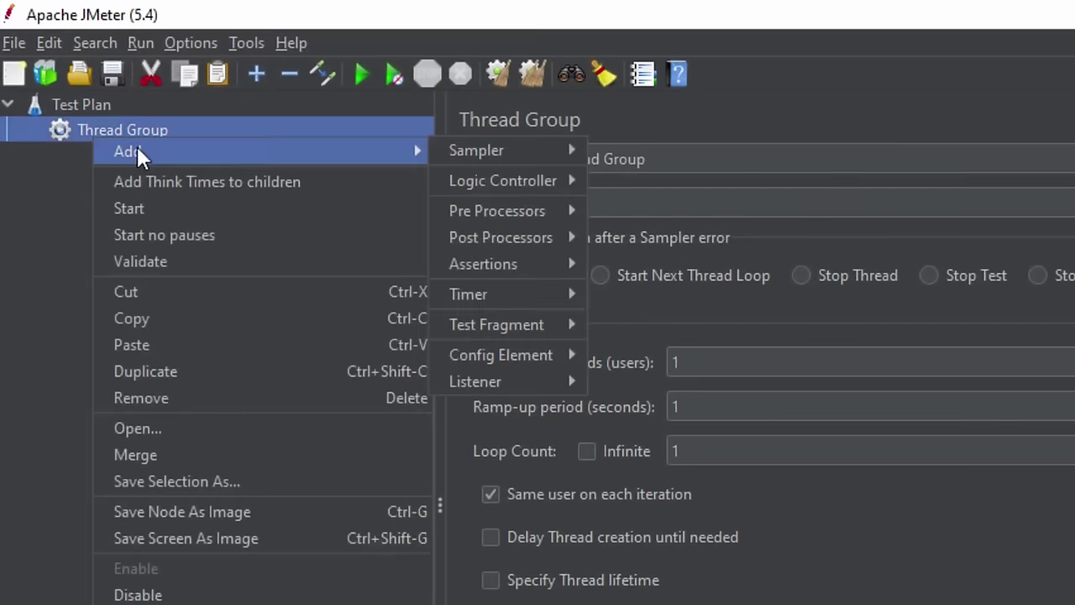
pyautogui.moveTo(512, 153)
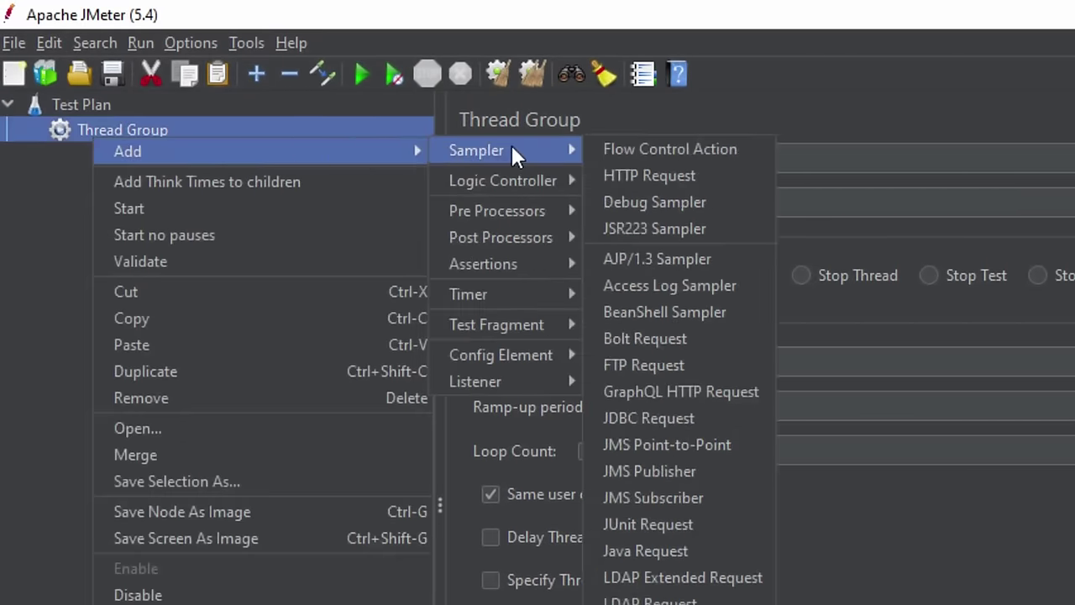
pyautogui.click(629, 180)
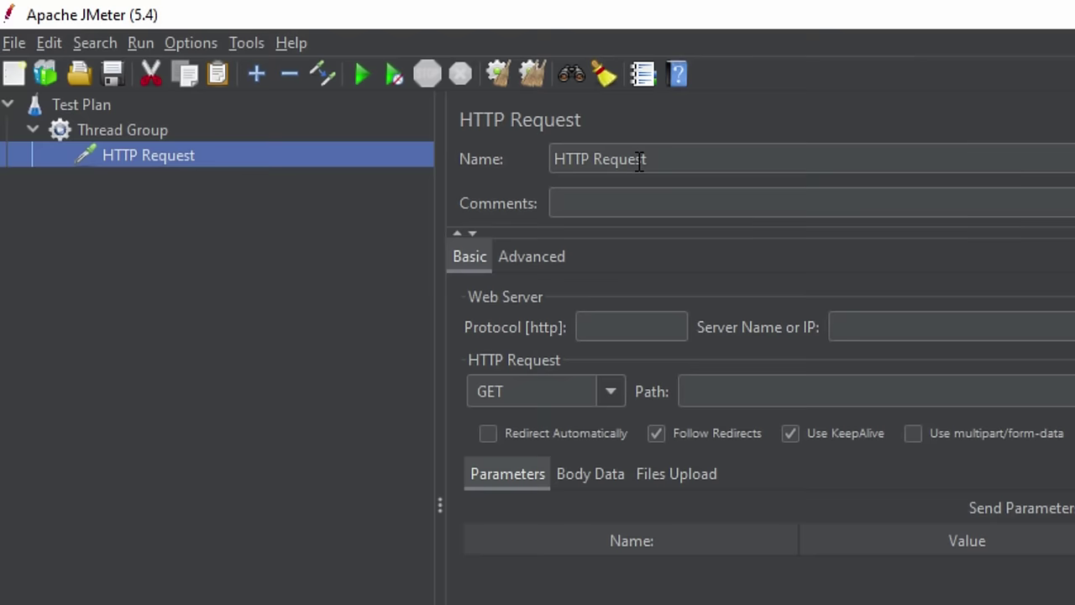
# Review the Thread Group's list of sampler types and close the menu without adding anything
pyautogui.rightClick(116, 130)
pyautogui.moveTo(223, 149)
pyautogui.moveTo(499, 146)
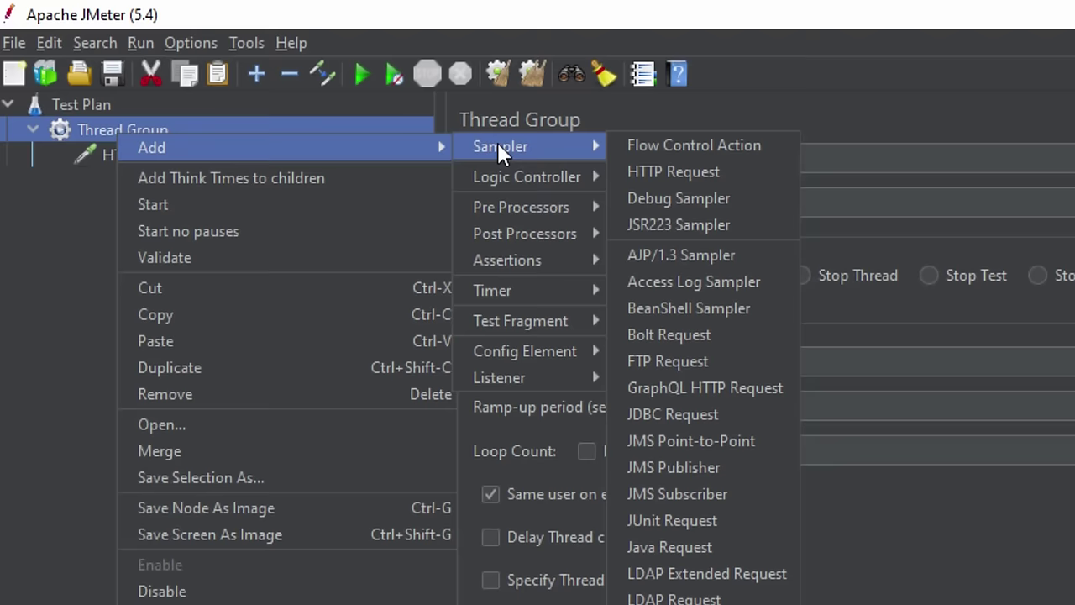
pyautogui.click(45, 248)
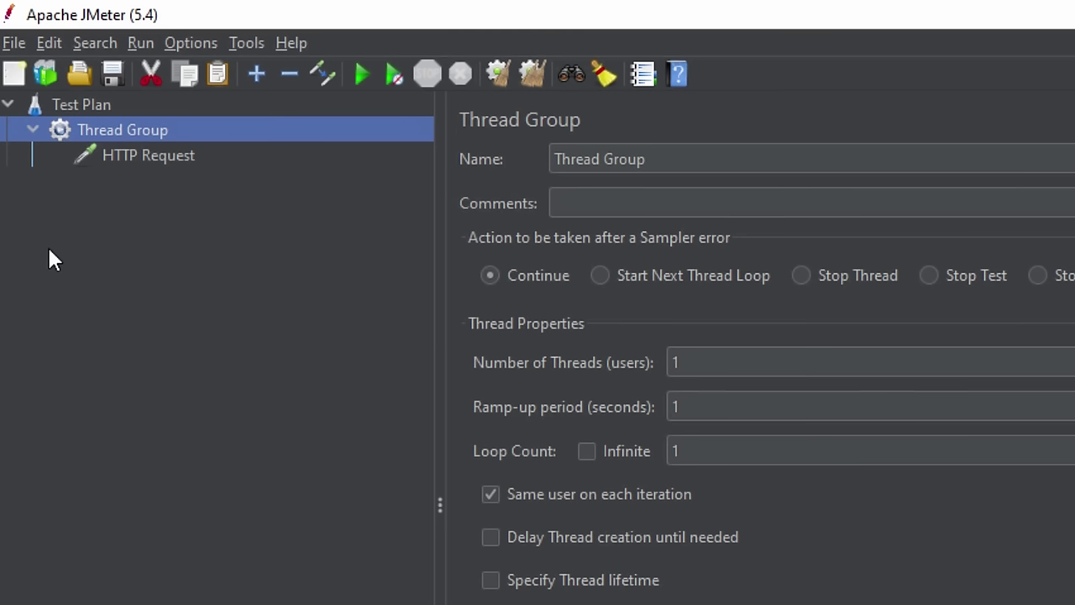
# Attach a View Results Tree listener to the Thread Group via Add > Listener
pyautogui.rightClick(106, 128)
pyautogui.moveTo(350, 136)
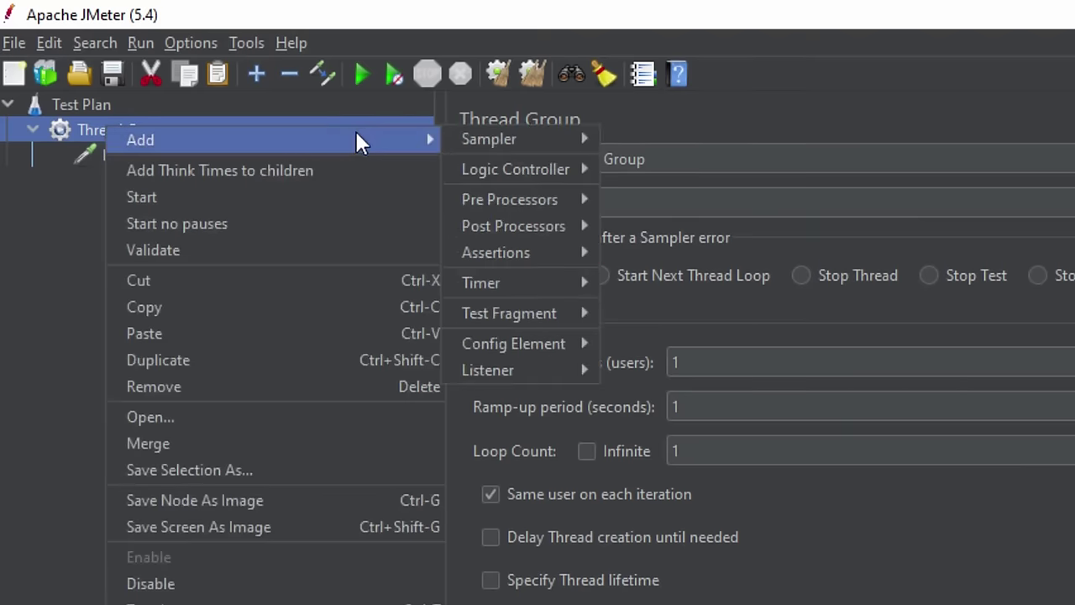
pyautogui.moveTo(517, 369)
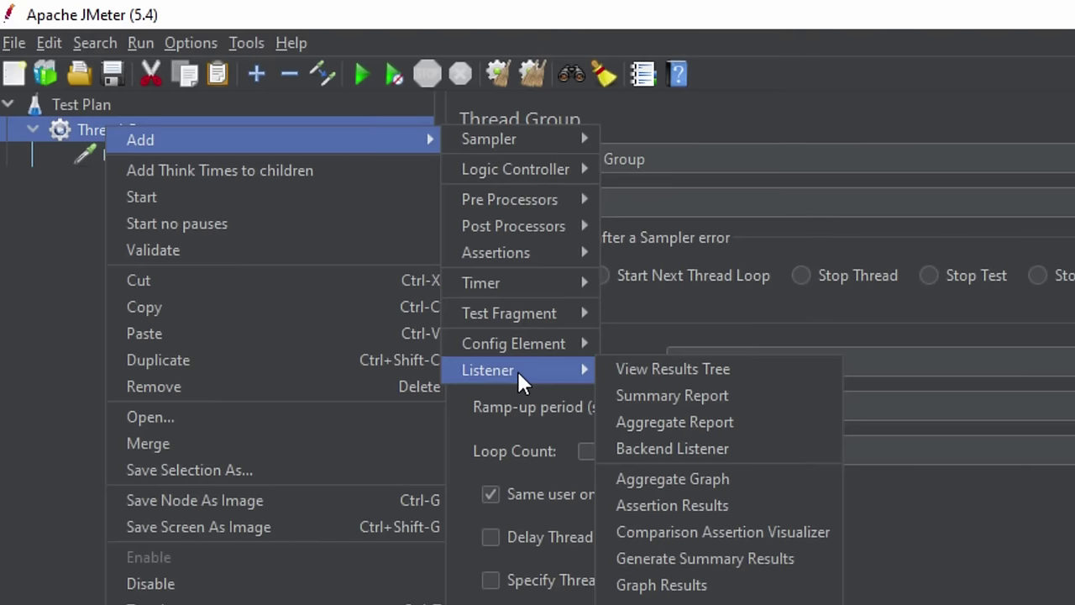
pyautogui.click(675, 370)
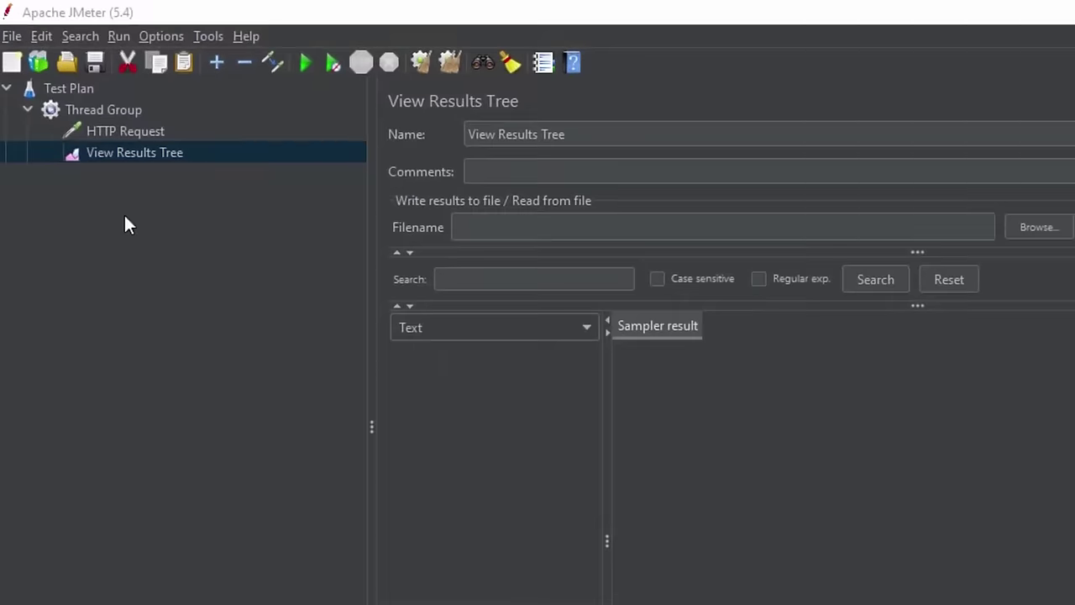
# Browse the Test Plan's Threads (Users), Config Element and Timer add submenus
pyautogui.rightClick(72, 91)
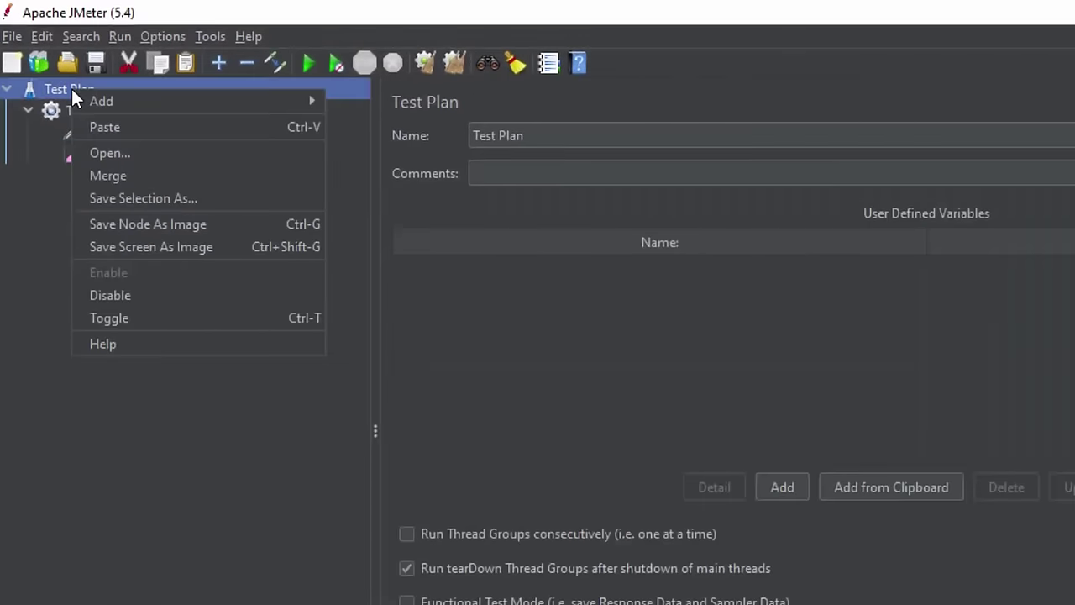
pyautogui.moveTo(275, 100)
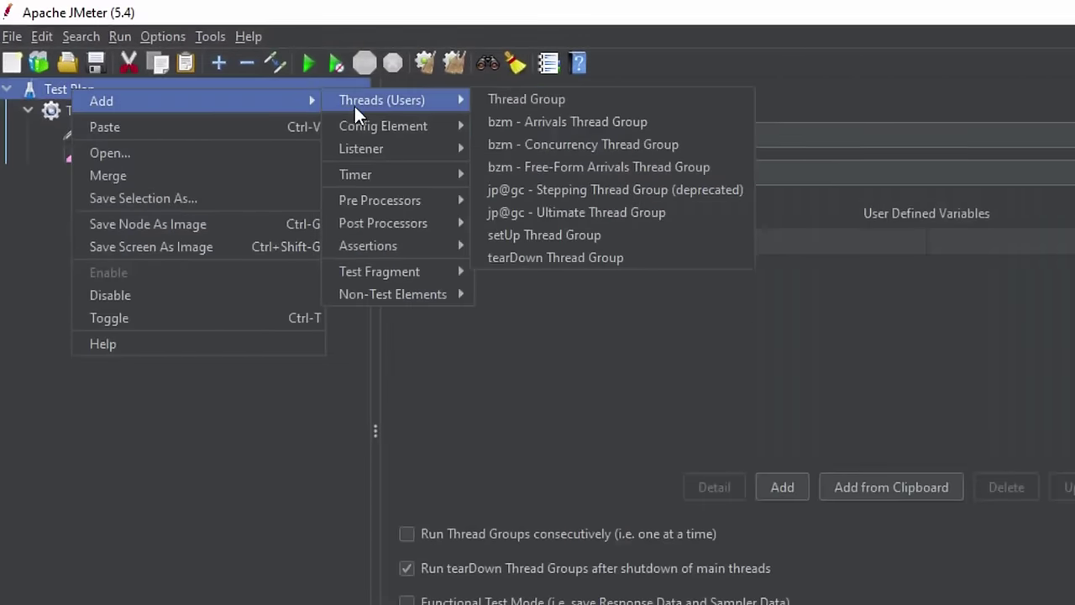
pyautogui.moveTo(358, 122)
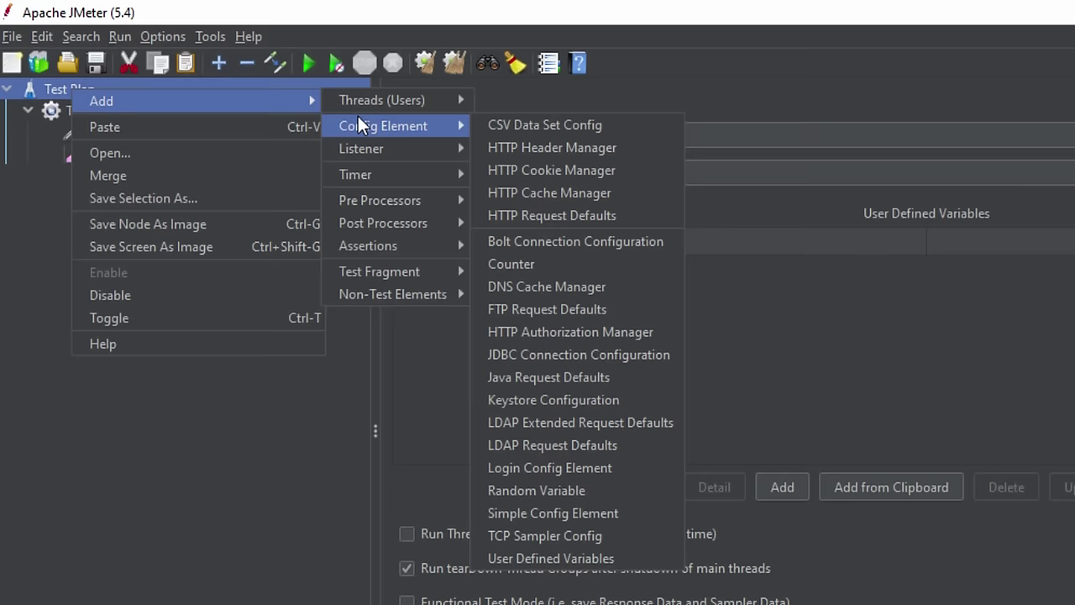
pyautogui.moveTo(359, 174)
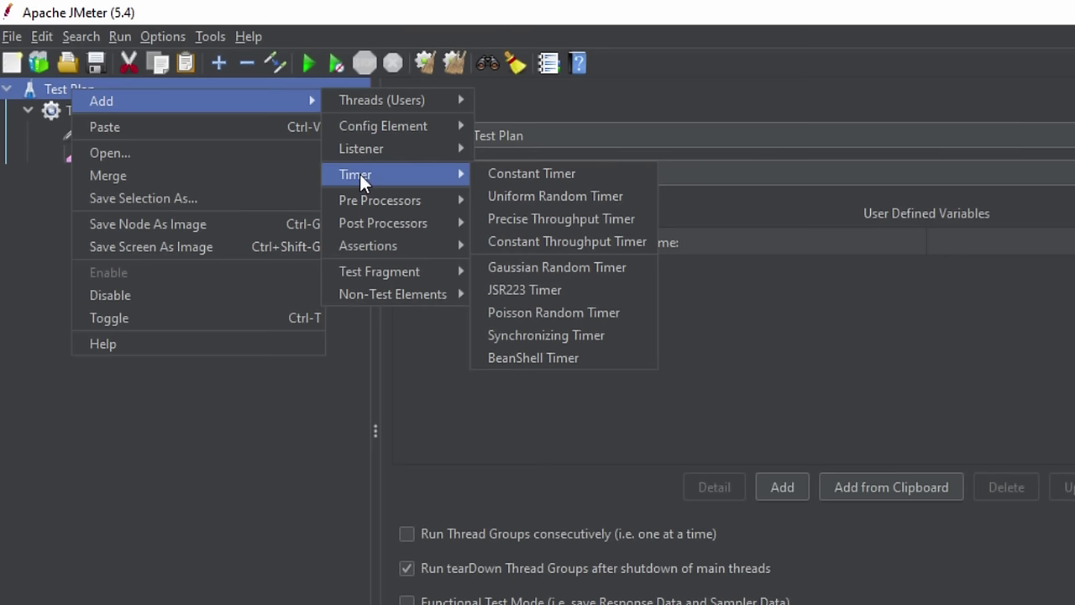
# Look over the Pre Processors, Post Processors and Assertions submenus, then close the menu unused
pyautogui.moveTo(366, 201)
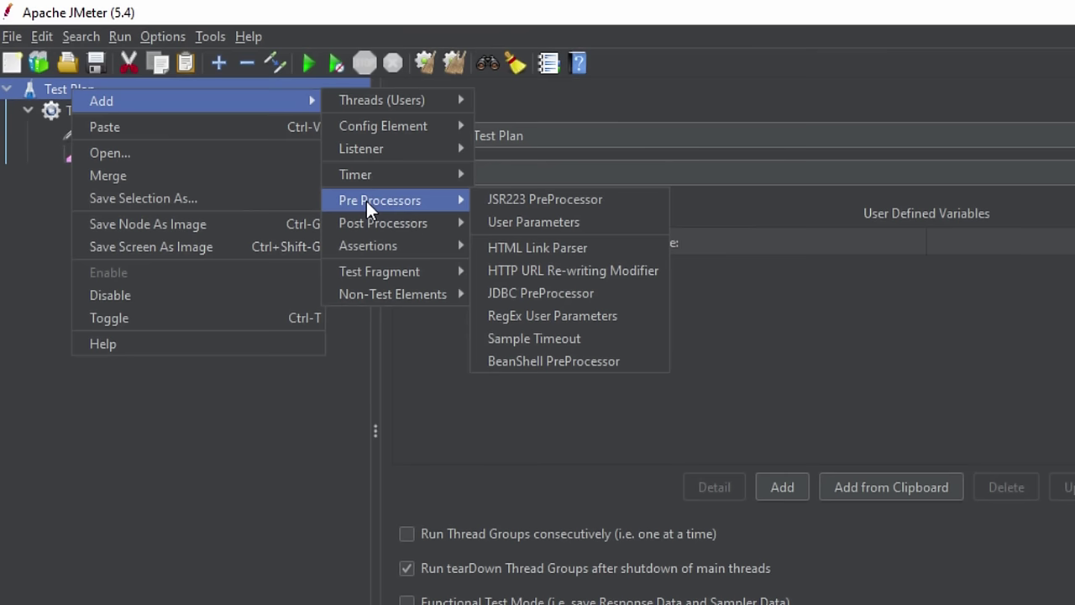
pyautogui.moveTo(379, 221)
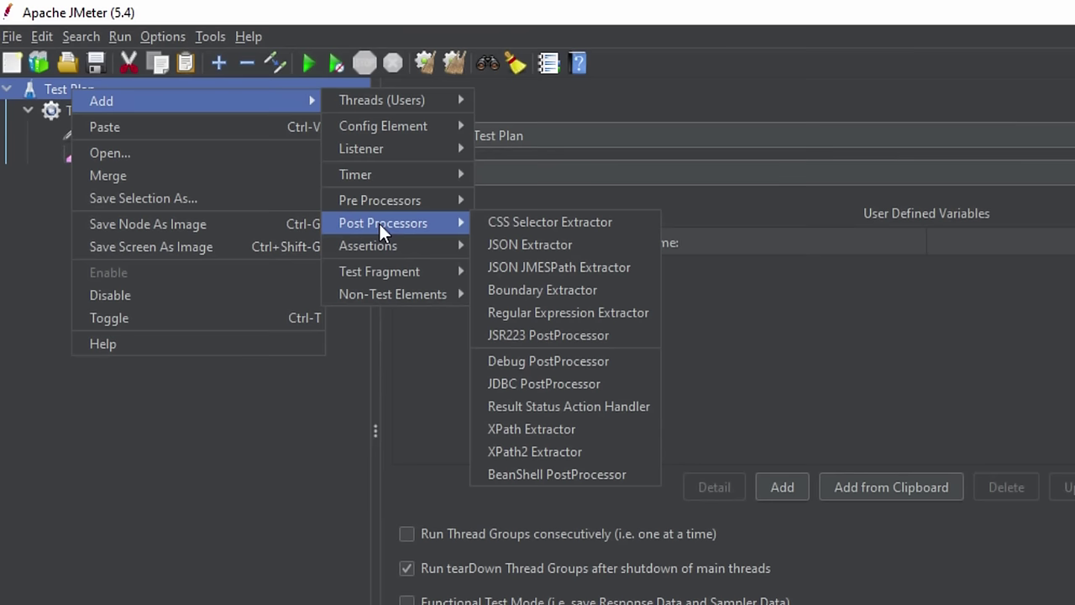
pyautogui.moveTo(382, 247)
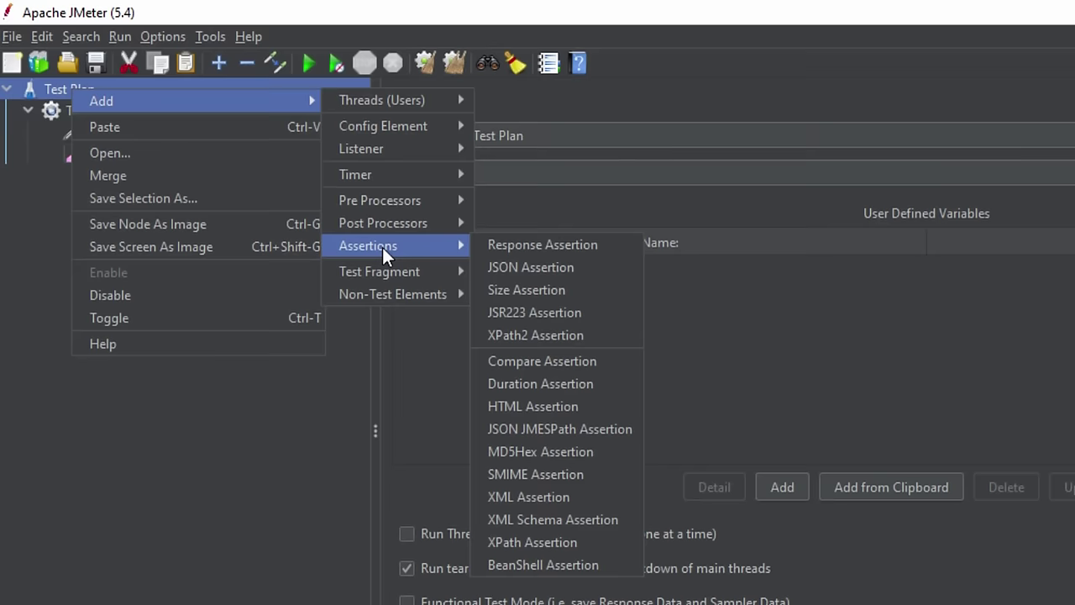
pyautogui.click(42, 185)
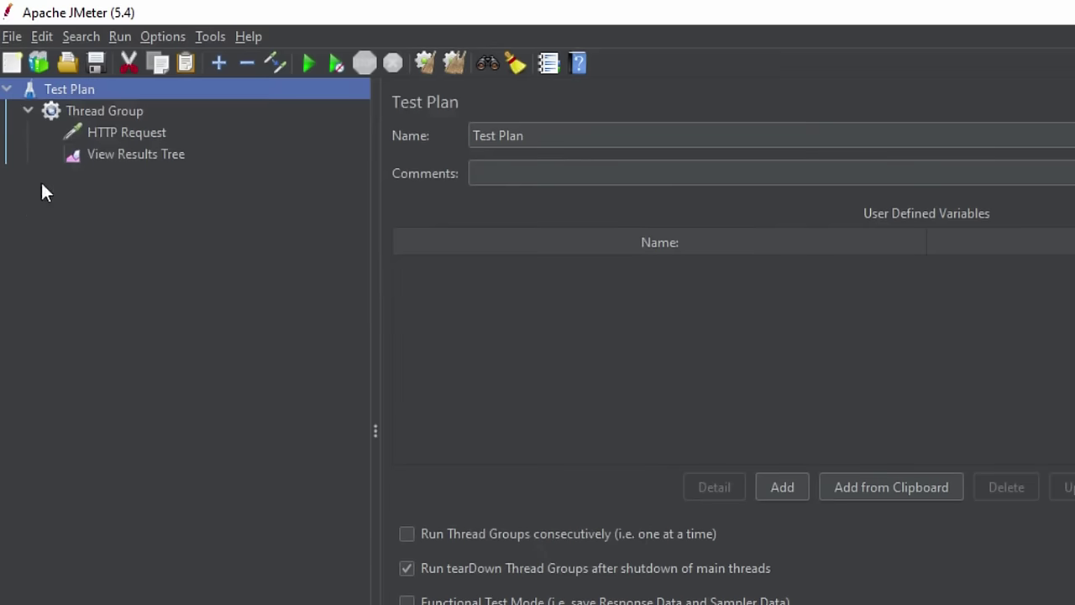
# Select the Thread Group and browse its Logic Controller and Test Fragment add submenus
pyautogui.click(83, 110)
pyautogui.rightClick(84, 110)
pyautogui.moveTo(273, 122)
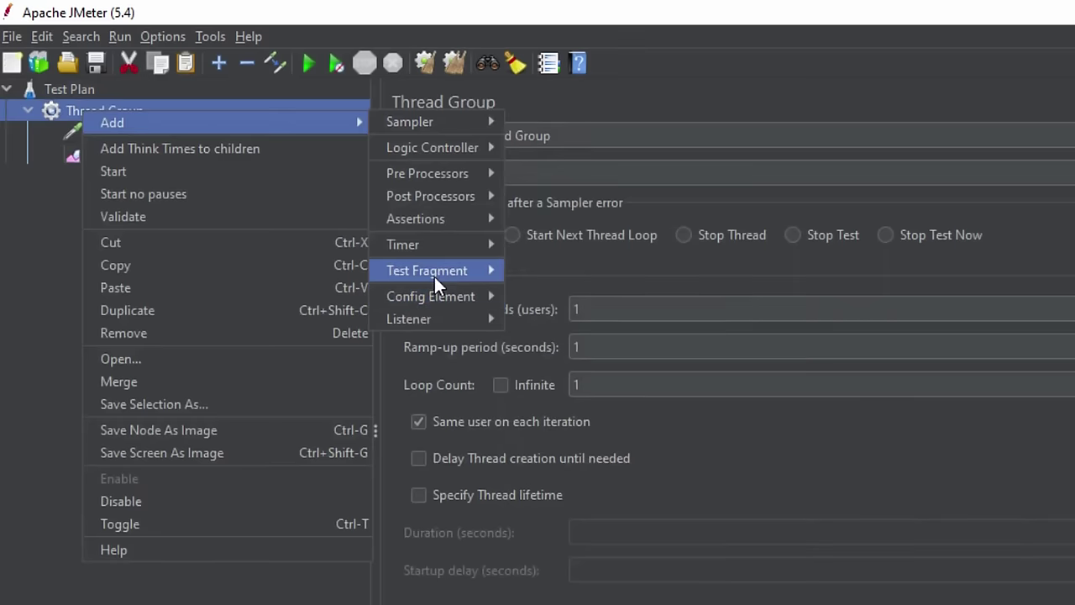
pyautogui.moveTo(428, 159)
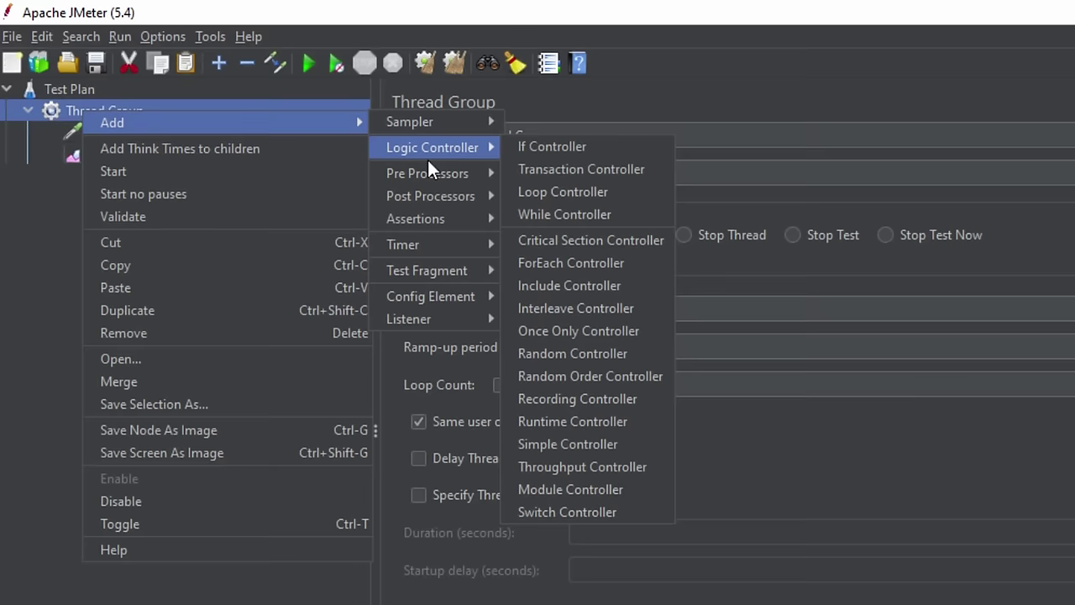
pyautogui.moveTo(438, 267)
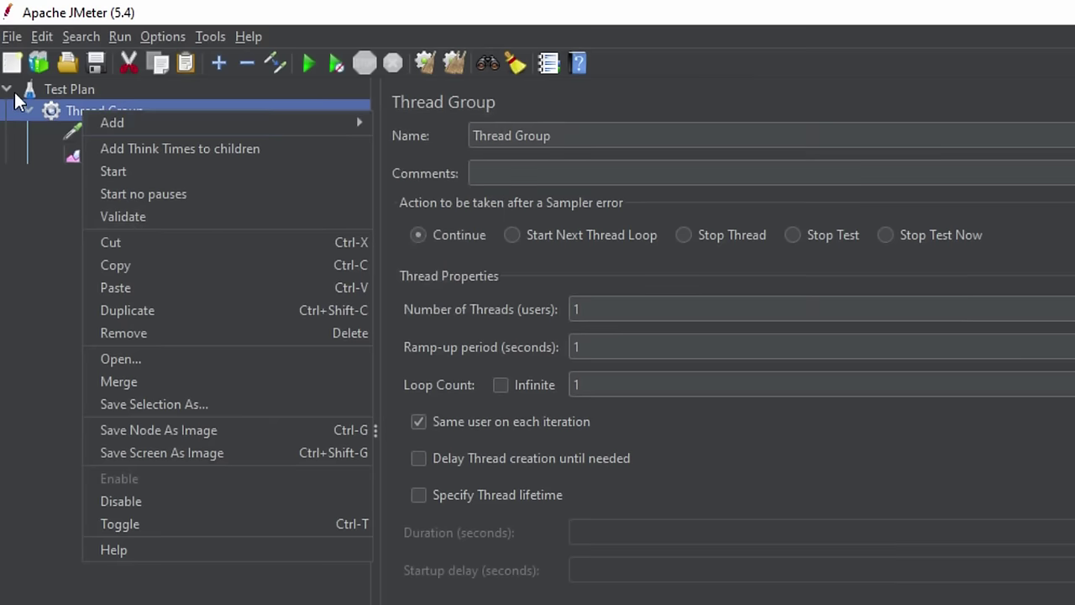
# Show the Test Plan's Non-Test Elements add submenu
pyautogui.rightClick(44, 87)
pyautogui.moveTo(196, 99)
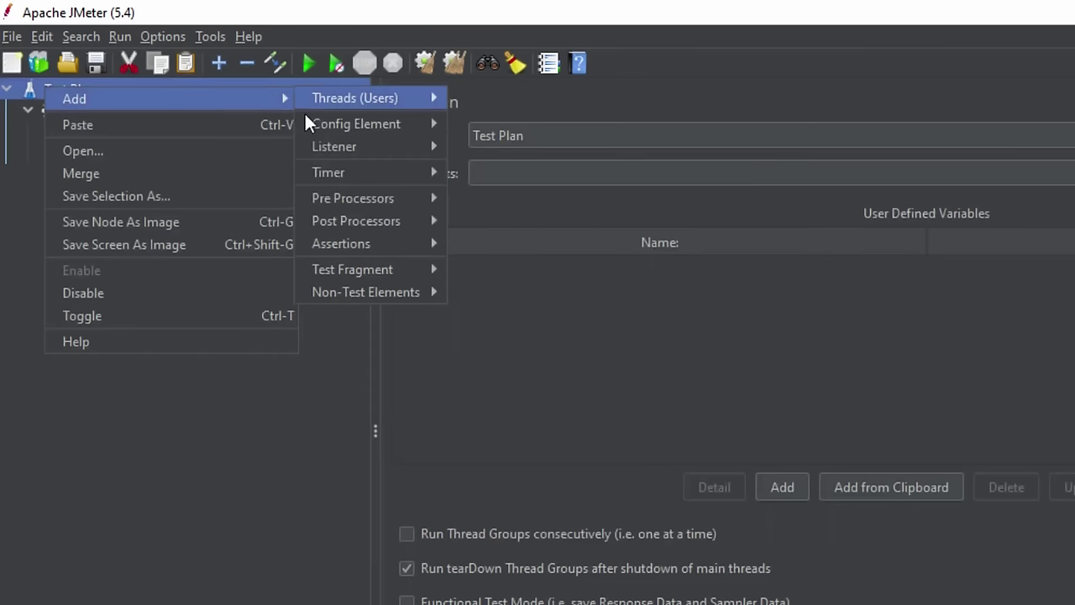
pyautogui.moveTo(362, 289)
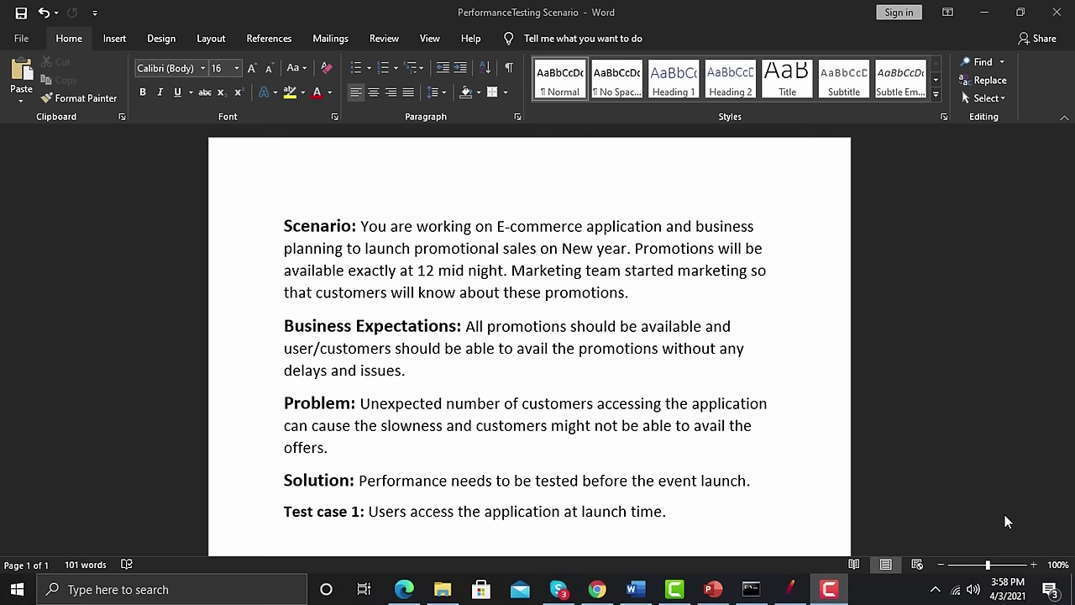
pyautogui.scroll(-1, 1007, 521)
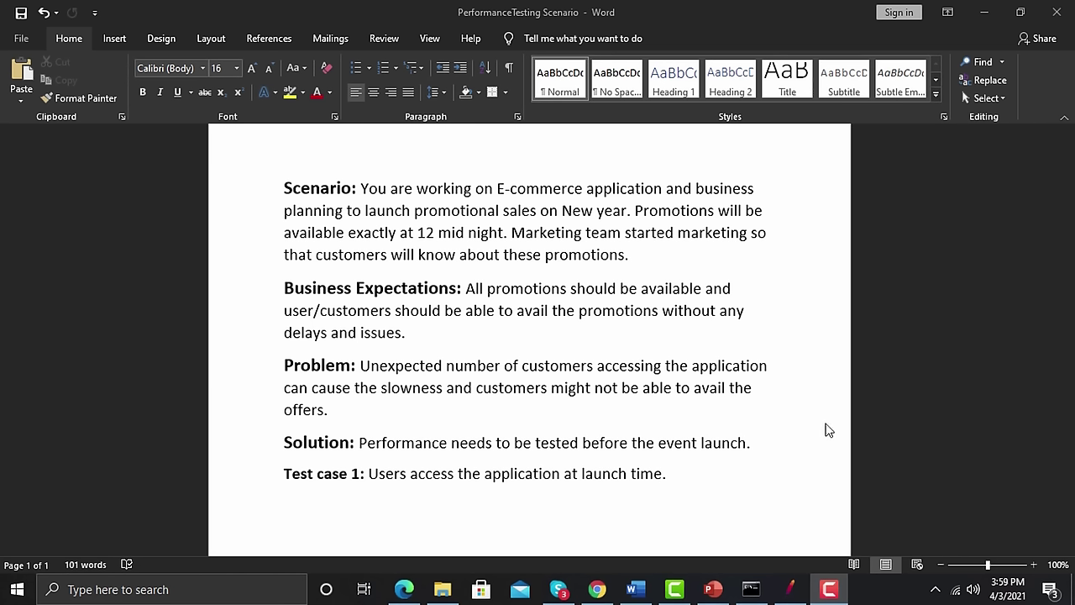
# Switch to Edge showing the demoblaze.com Product Store home page
pyautogui.click(403, 590)
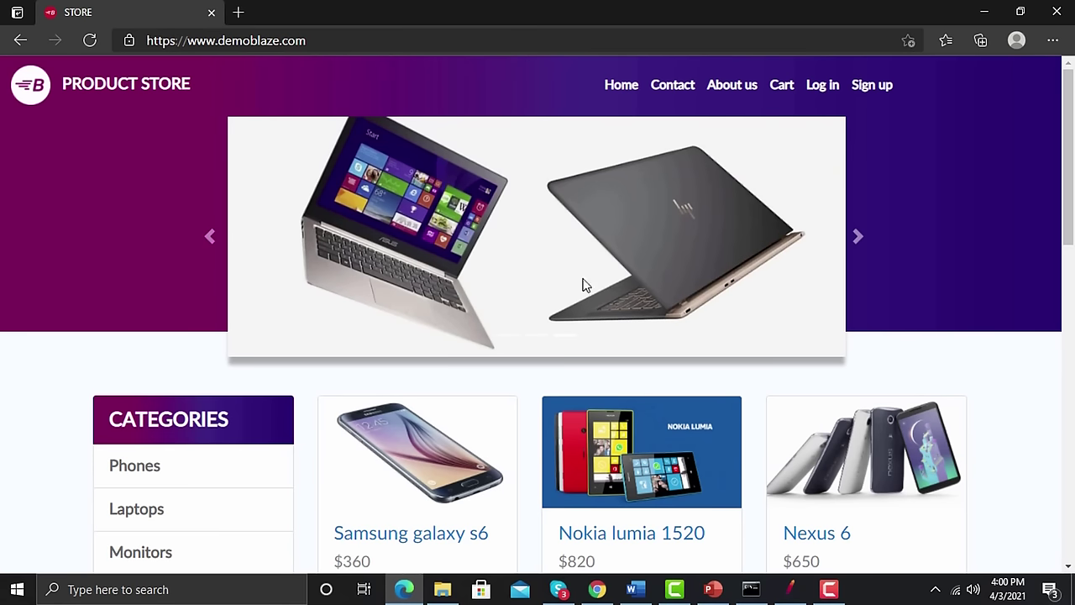
# Bring JMeter to the front, maximize it, and add a Thread Group under the Test Plan
pyautogui.click(793, 599)
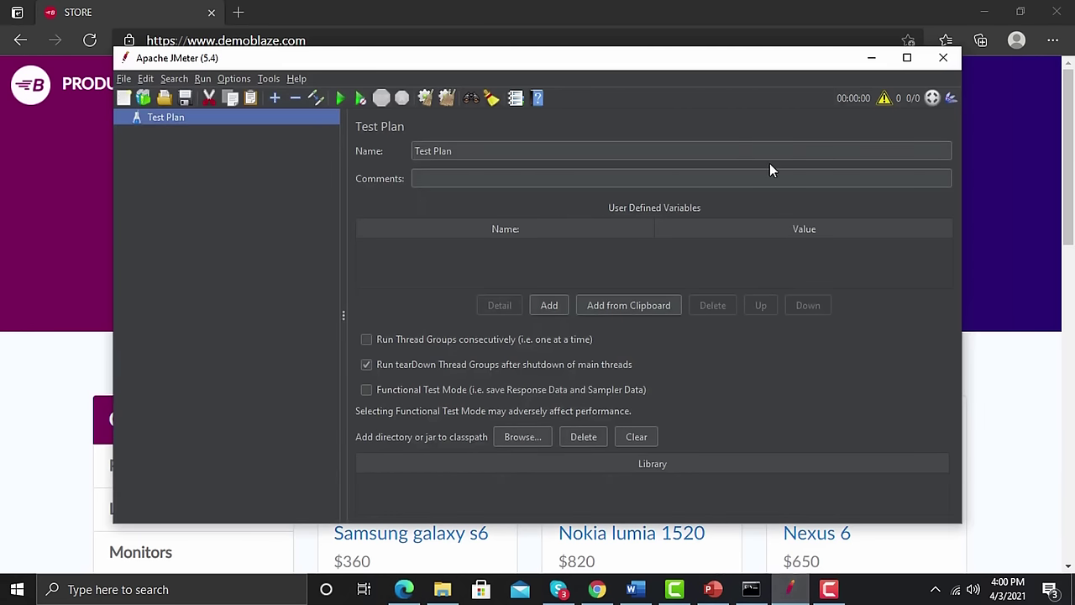
pyautogui.click(907, 59)
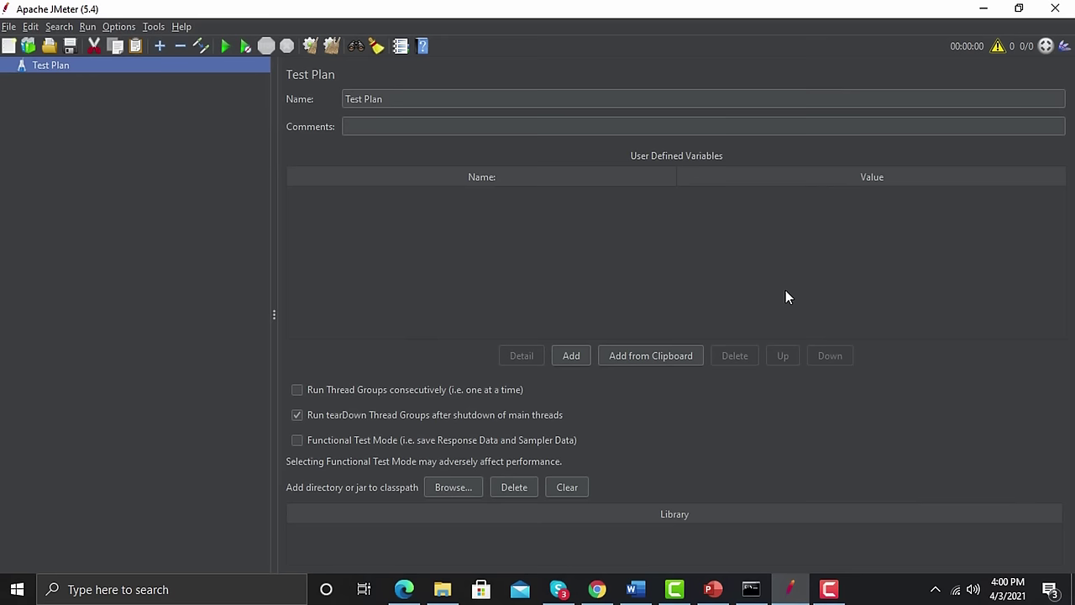
pyautogui.rightClick(57, 68)
pyautogui.moveTo(138, 74)
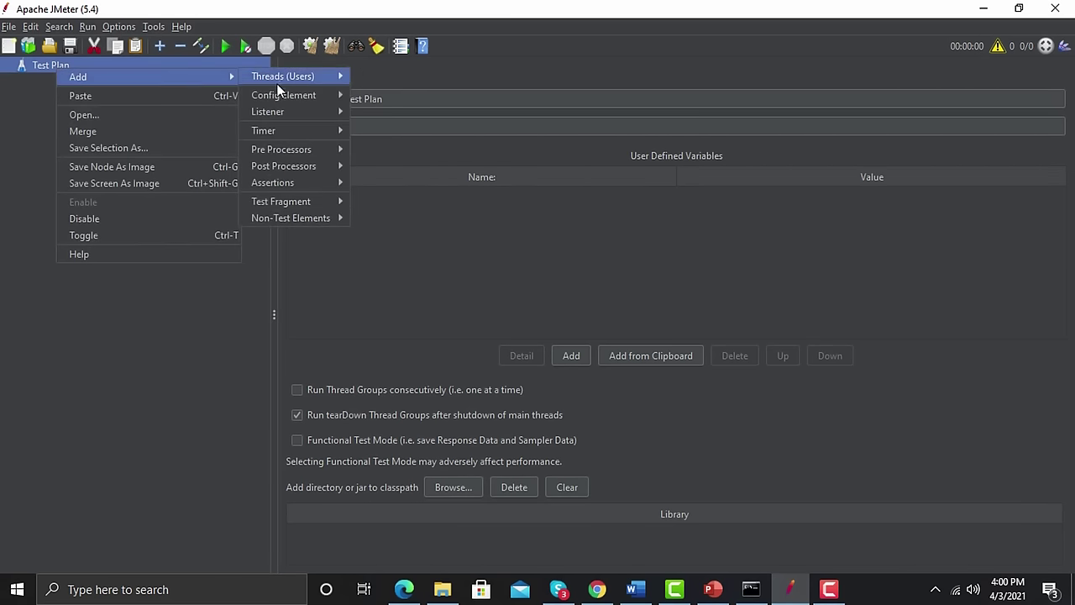
pyautogui.moveTo(286, 78)
pyautogui.click(377, 75)
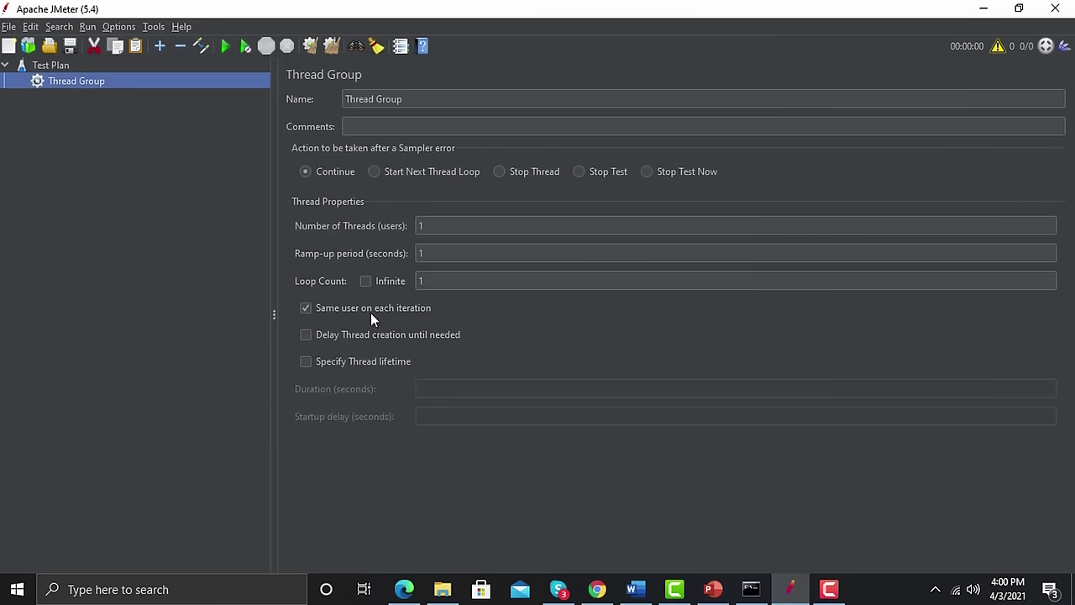
# Add an HTTP Request sampler inside the new Thread Group
pyautogui.rightClick(66, 80)
pyautogui.moveTo(87, 87)
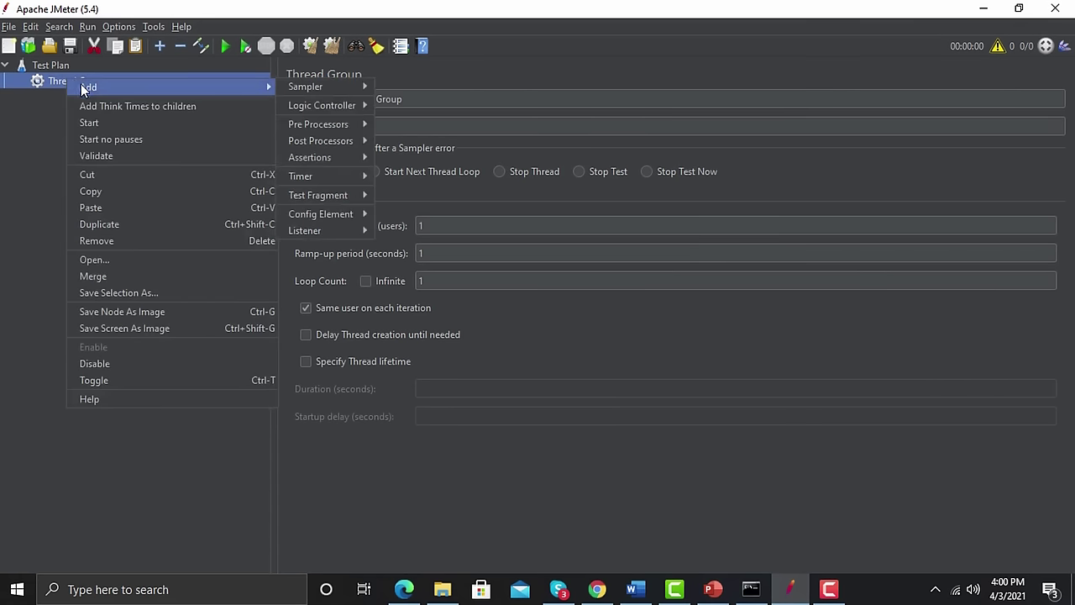
pyautogui.moveTo(338, 79)
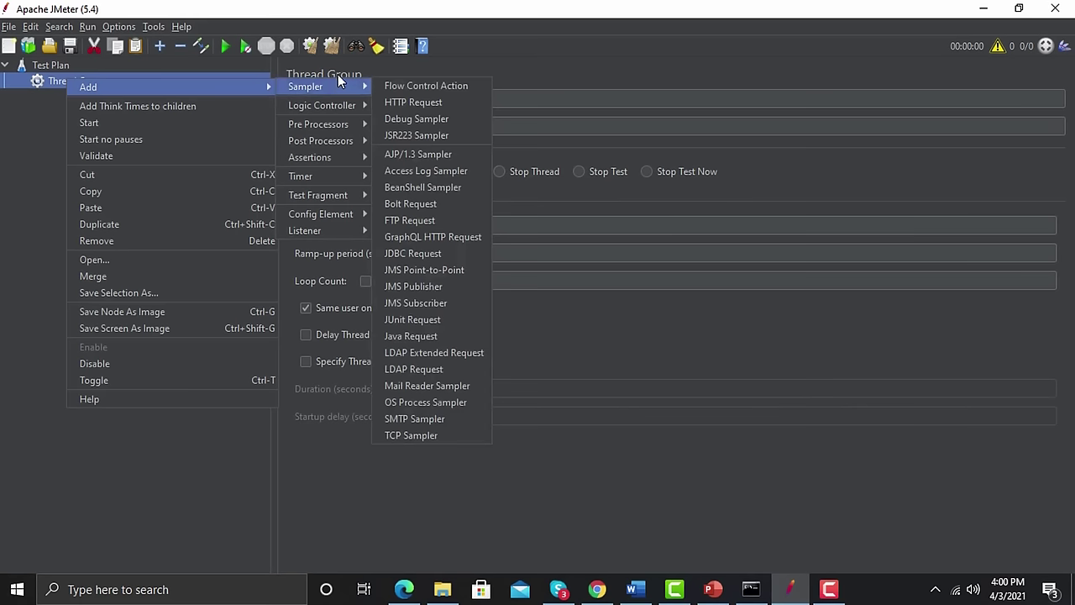
pyautogui.click(405, 104)
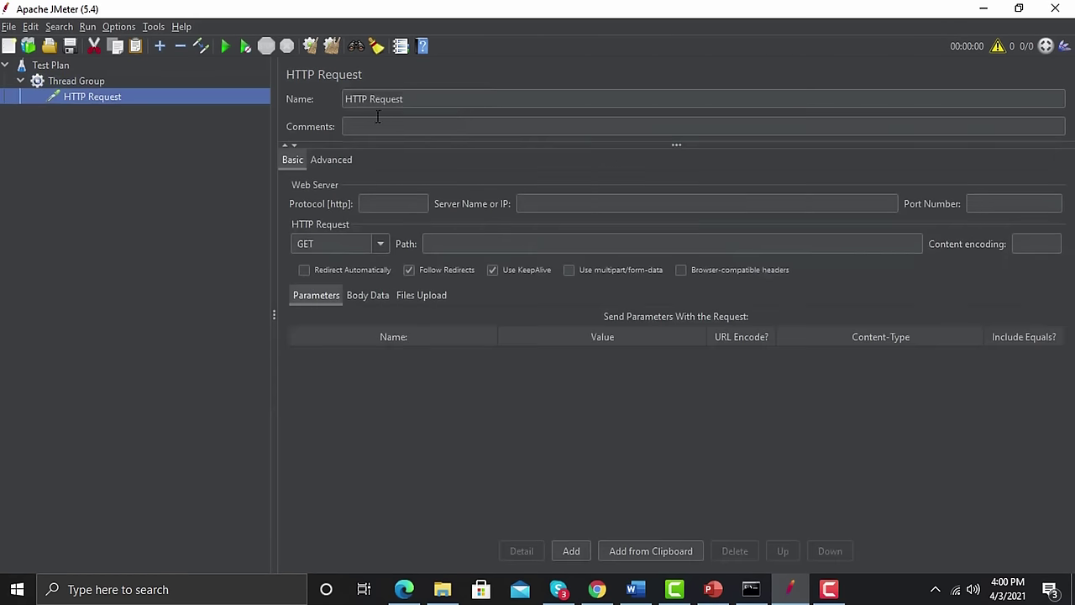
# Add a View Results Tree listener to the Thread Group beside the HTTP Request sampler
pyautogui.rightClick(91, 83)
pyautogui.moveTo(277, 91)
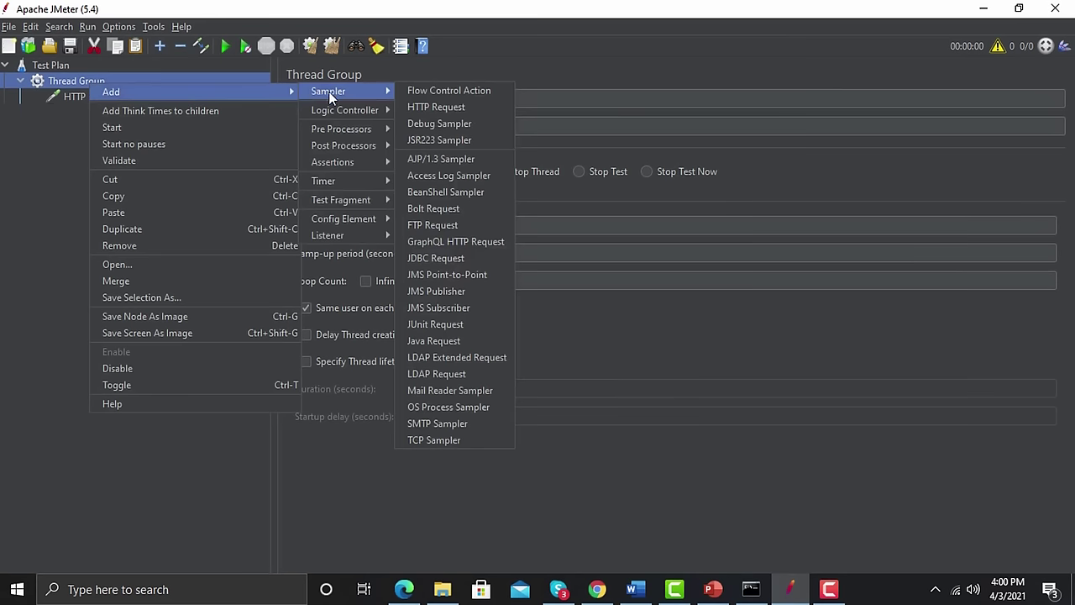
pyautogui.moveTo(365, 235)
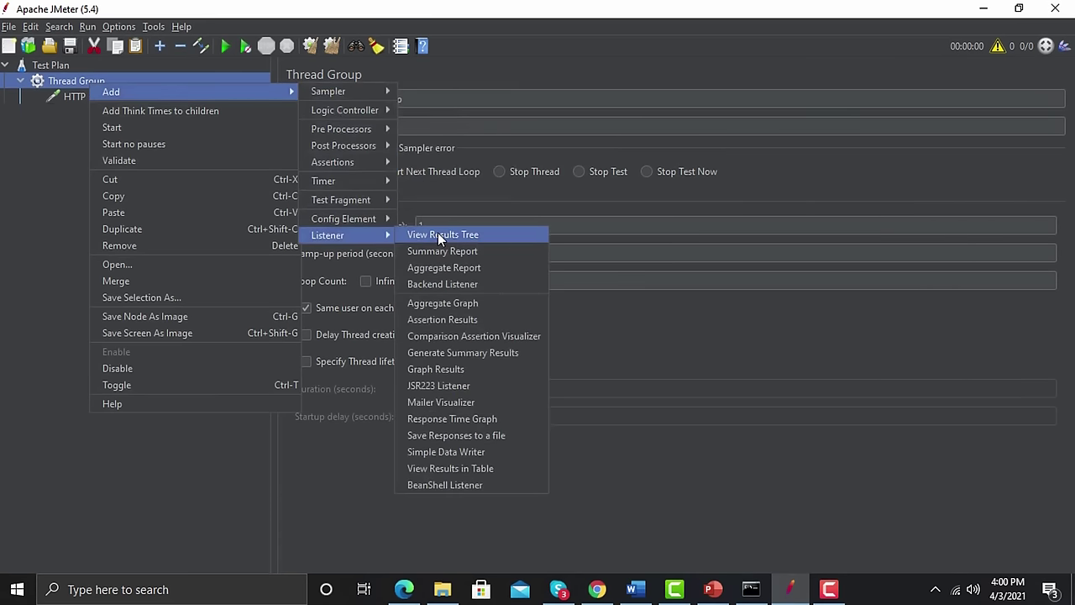
pyautogui.click(437, 234)
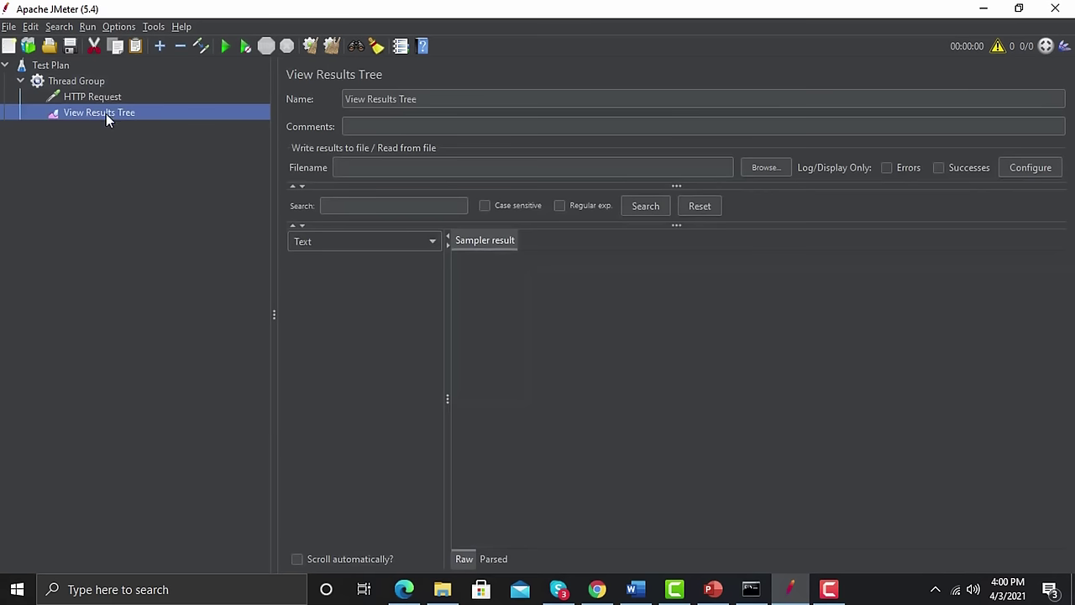
# Rename the Thread Group to 'Promotional Launch Load'
pyautogui.click(96, 84)
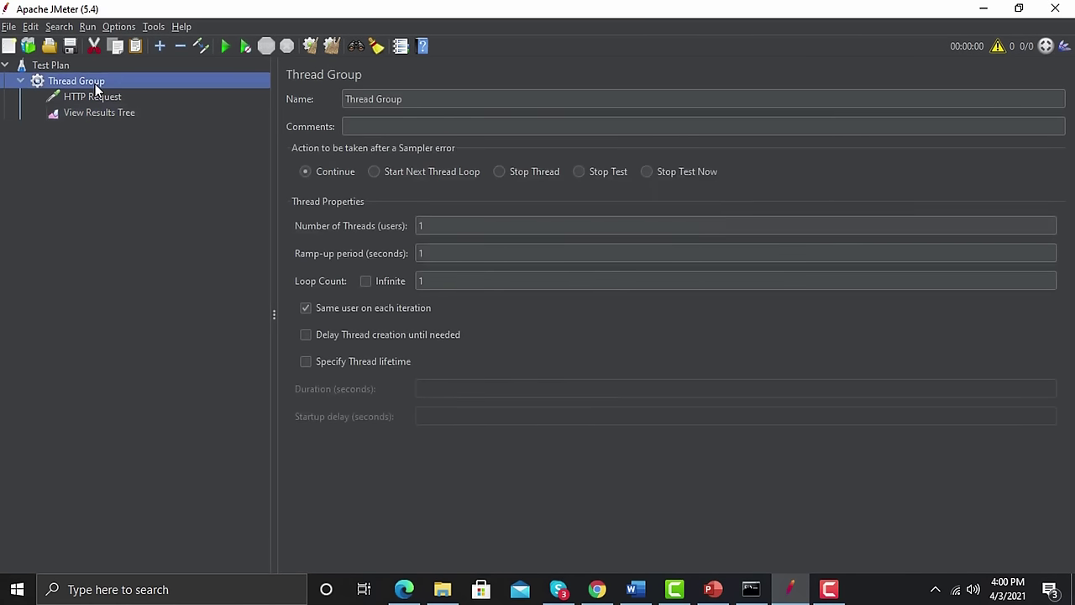
pyautogui.rightClick(95, 84)
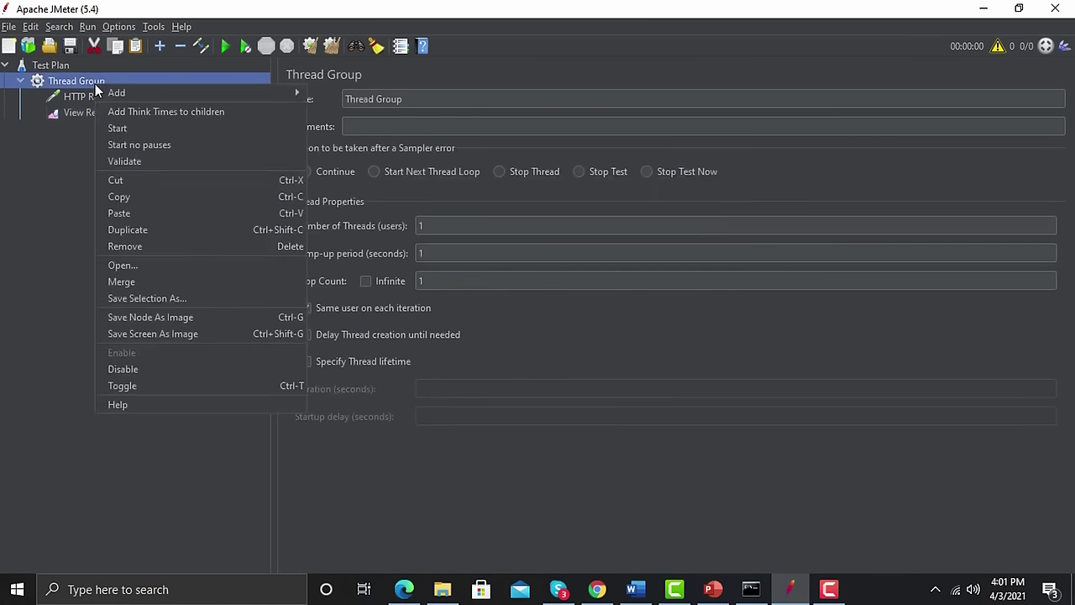
pyautogui.click(456, 99)
pyautogui.moveTo(456, 99); pyautogui.dragTo(327, 99)
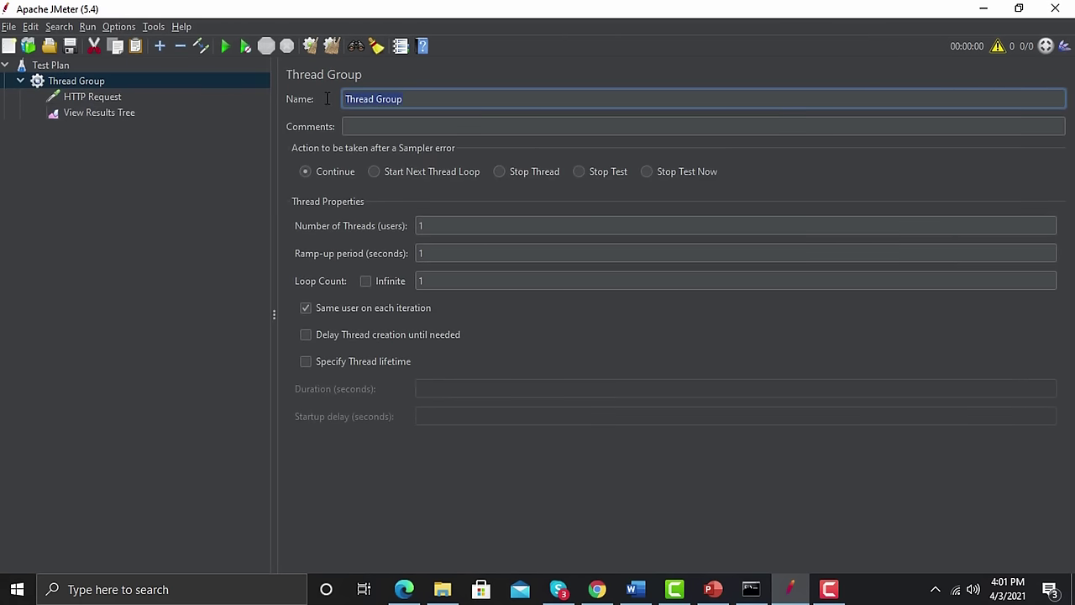
pyautogui.write('Promotional Launch Load')
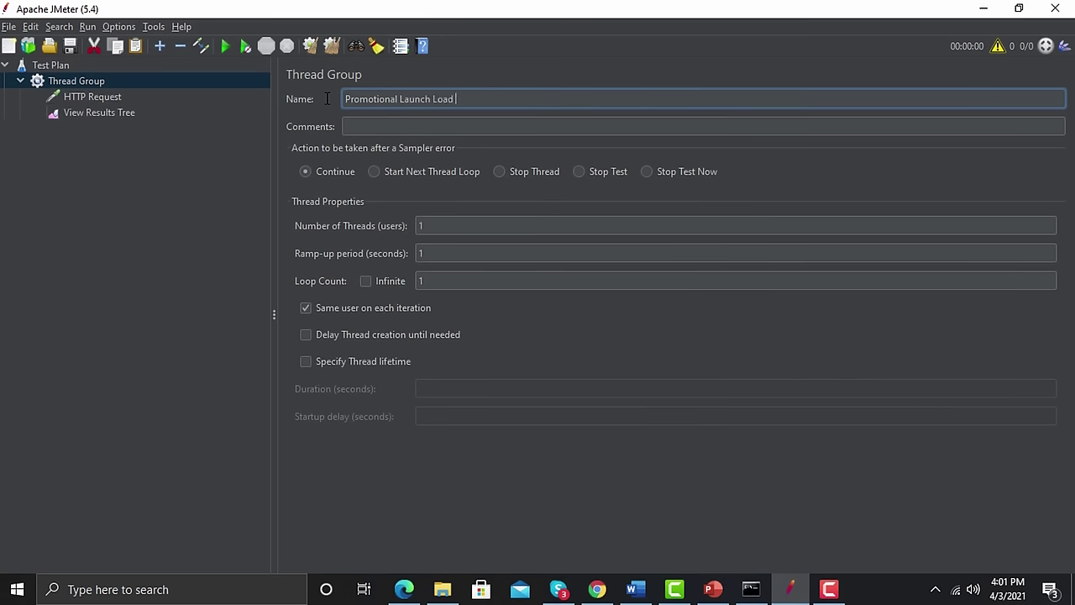
pyautogui.click(225, 195)
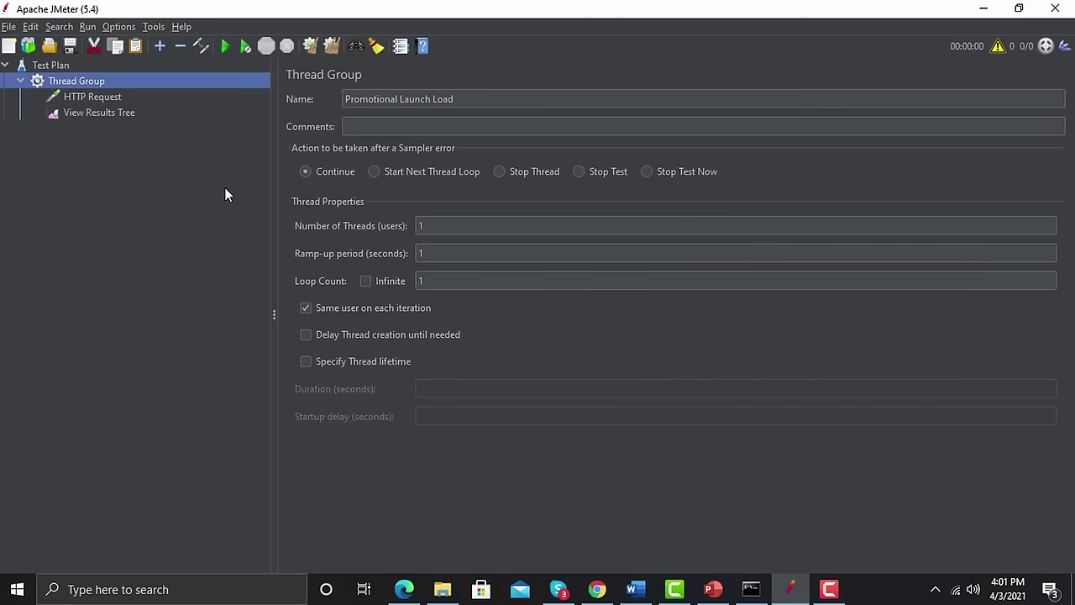
# Rename the HTTP Request sampler to 'ApplicationBlazedemo'
pyautogui.click(95, 99)
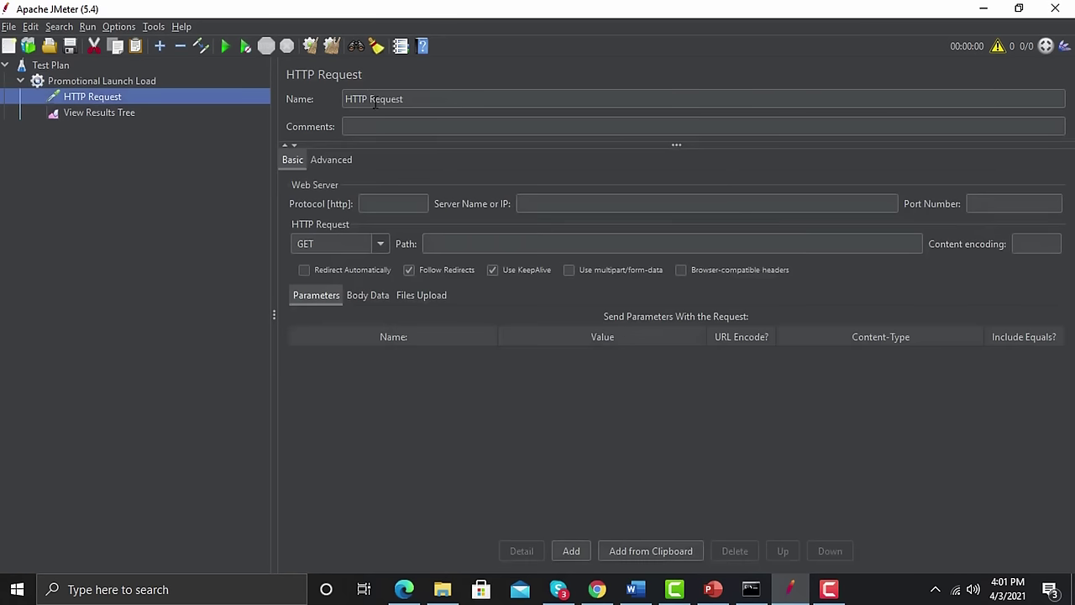
pyautogui.moveTo(424, 99); pyautogui.dragTo(325, 99)
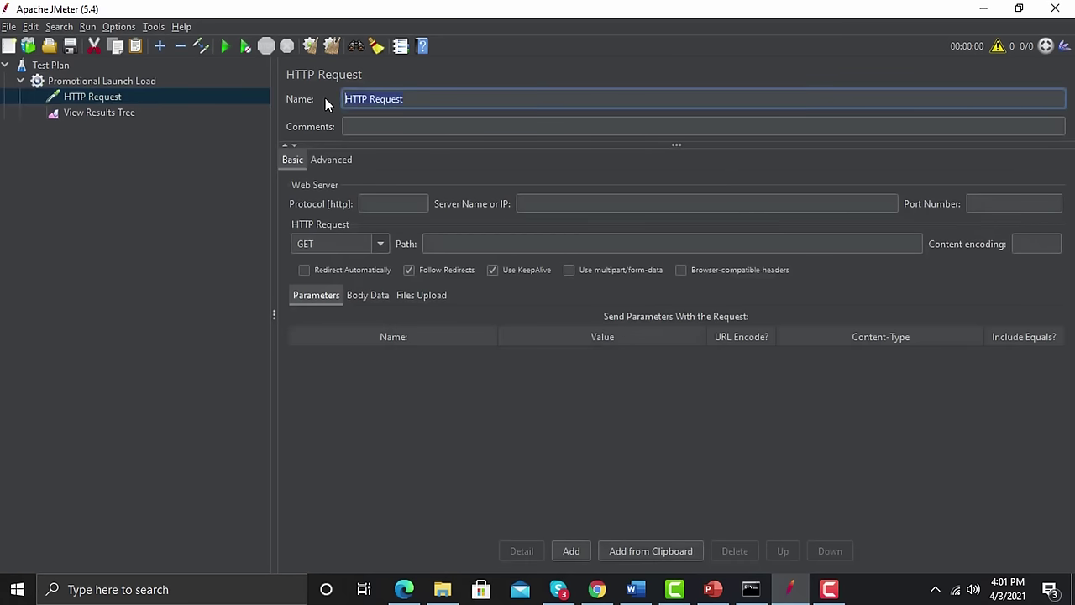
pyautogui.write('Applicatio')
pyautogui.write('n-=')
pyautogui.press('BackSpace')
pyautogui.press('BackSpace')
pyautogui.write('Blazedemo')
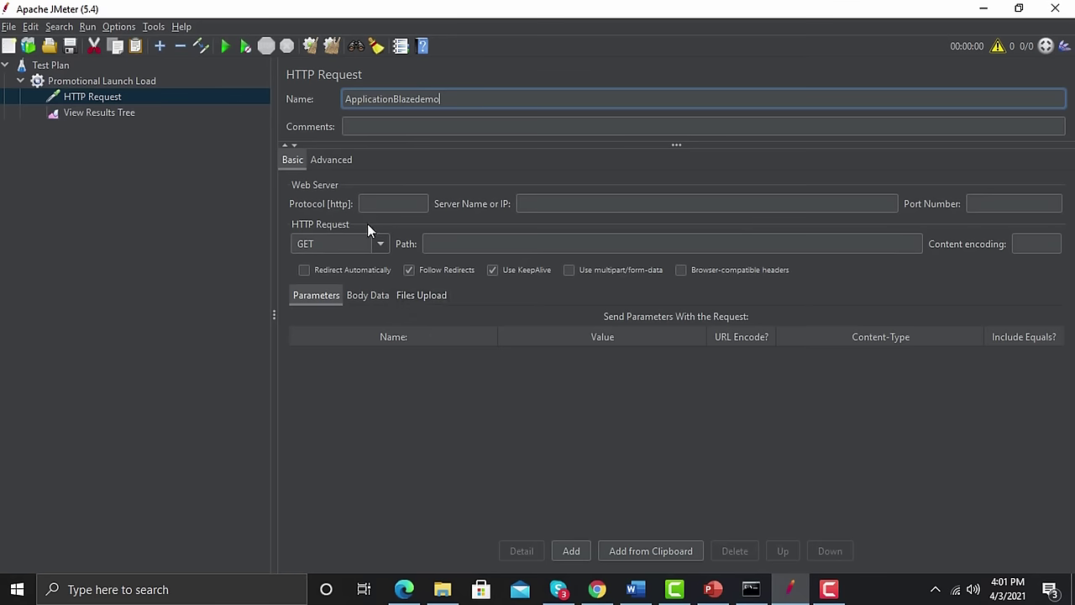
# Copy 'https' from the store's address in Edge and paste it as the request protocol
pyautogui.click(412, 590)
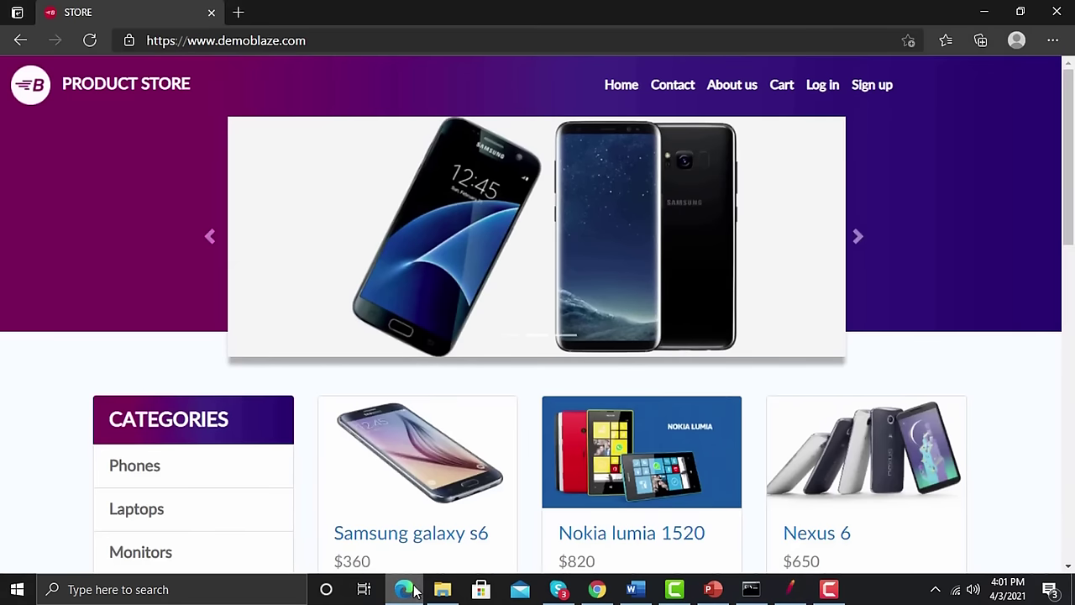
pyautogui.click(173, 40)
pyautogui.moveTo(176, 40); pyautogui.dragTo(147, 40)
pyautogui.hotkey('ctrl', 'c')
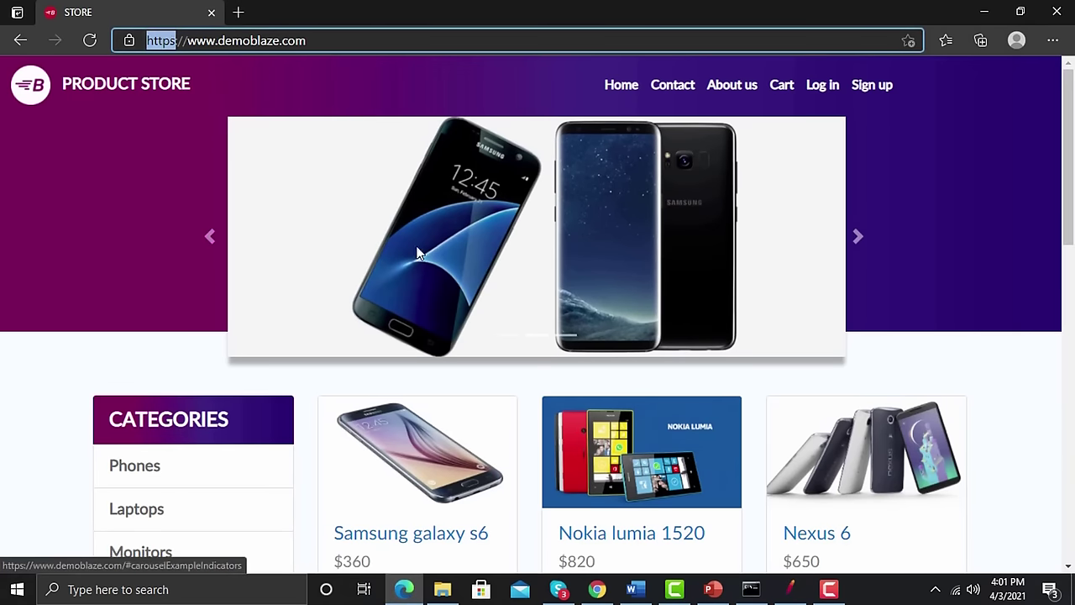
pyautogui.click(792, 590)
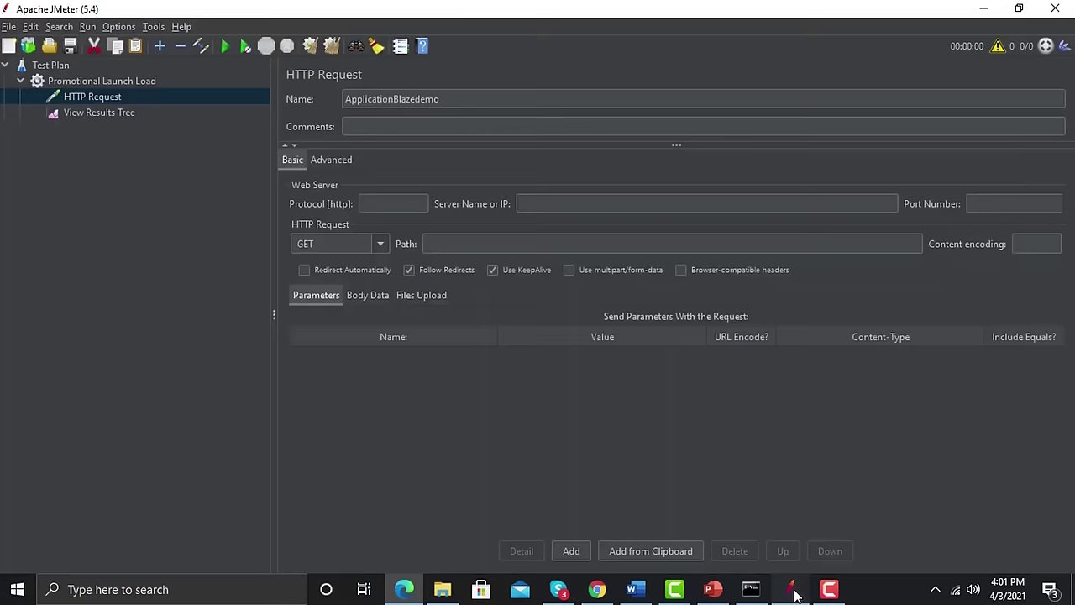
pyautogui.click(369, 200)
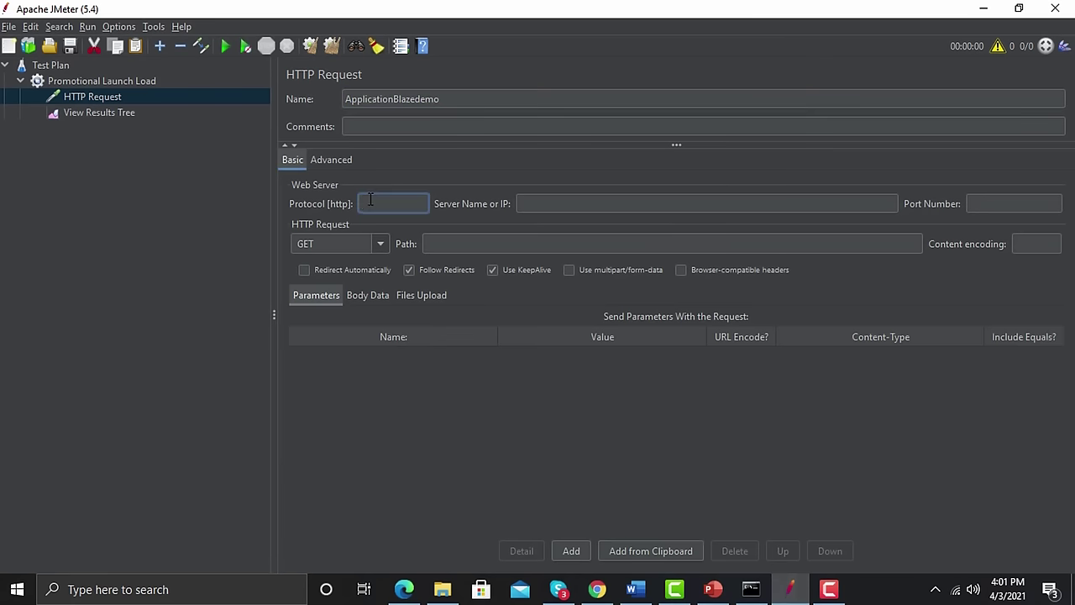
pyautogui.hotkey('ctrl', 'v')
# Copy the demoblaze.com domain from Edge's address bar and return to JMeter
pyautogui.click(412, 589)
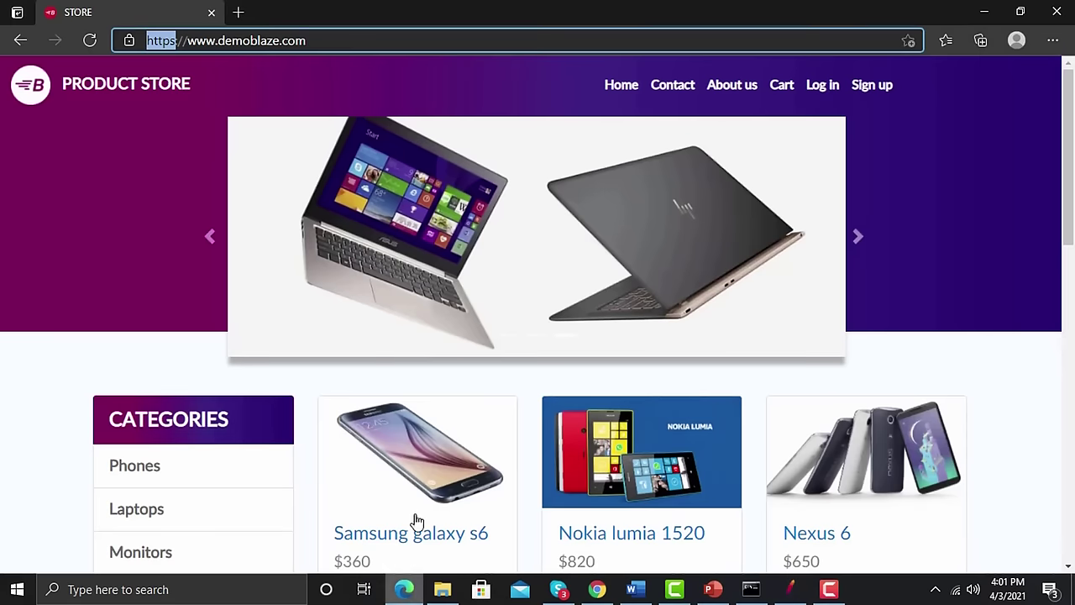
pyautogui.moveTo(217, 40); pyautogui.dragTo(312, 41)
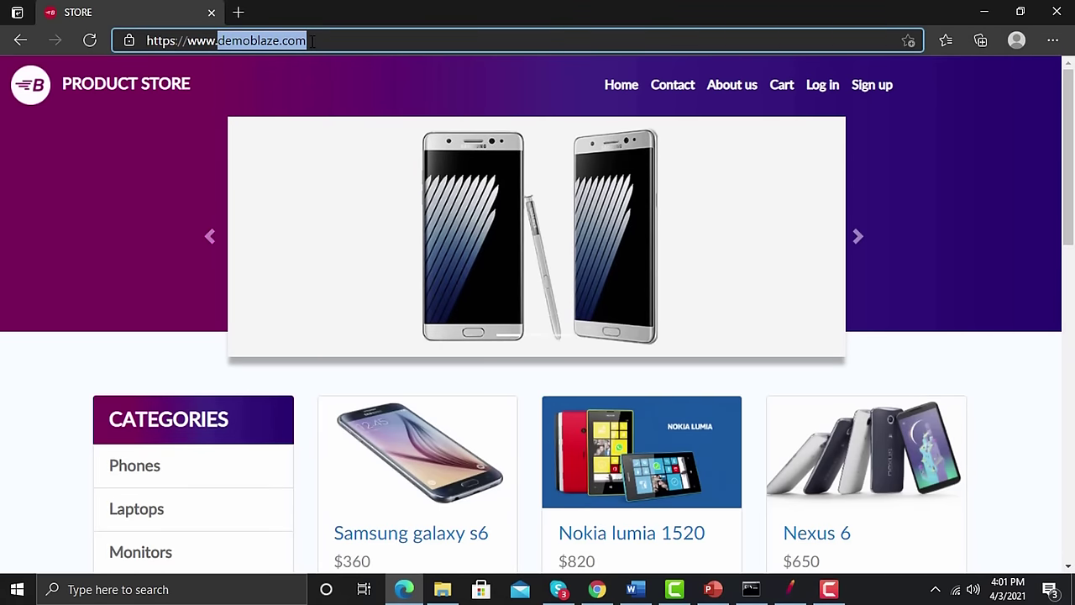
pyautogui.click(788, 589)
# Paste demoblaze.com as the ApplicationBlazedemo request's server name
pyautogui.click(553, 201)
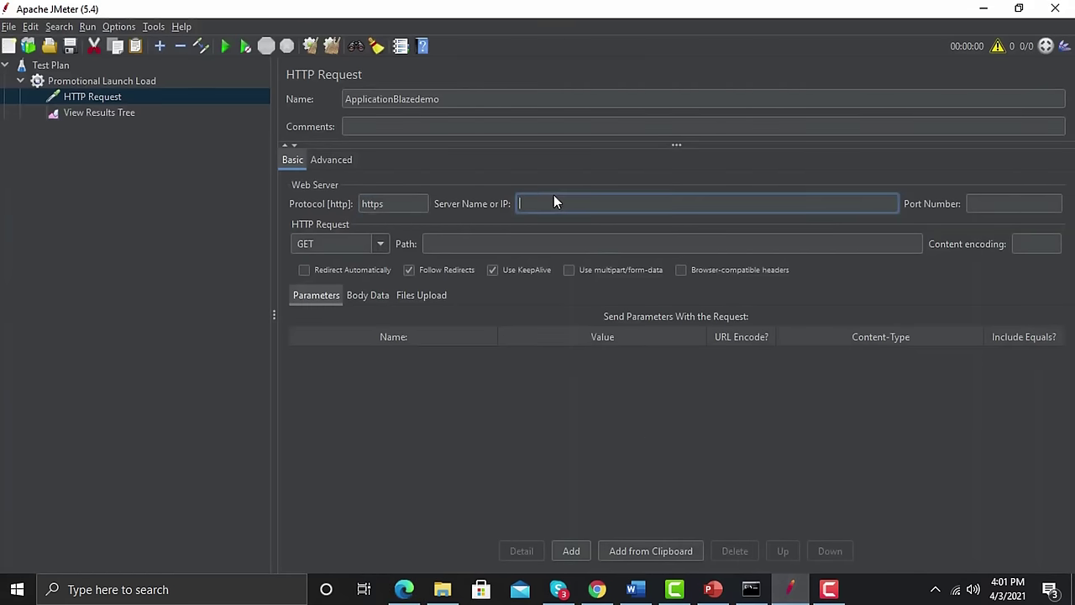
pyautogui.write('demoblaze.com')
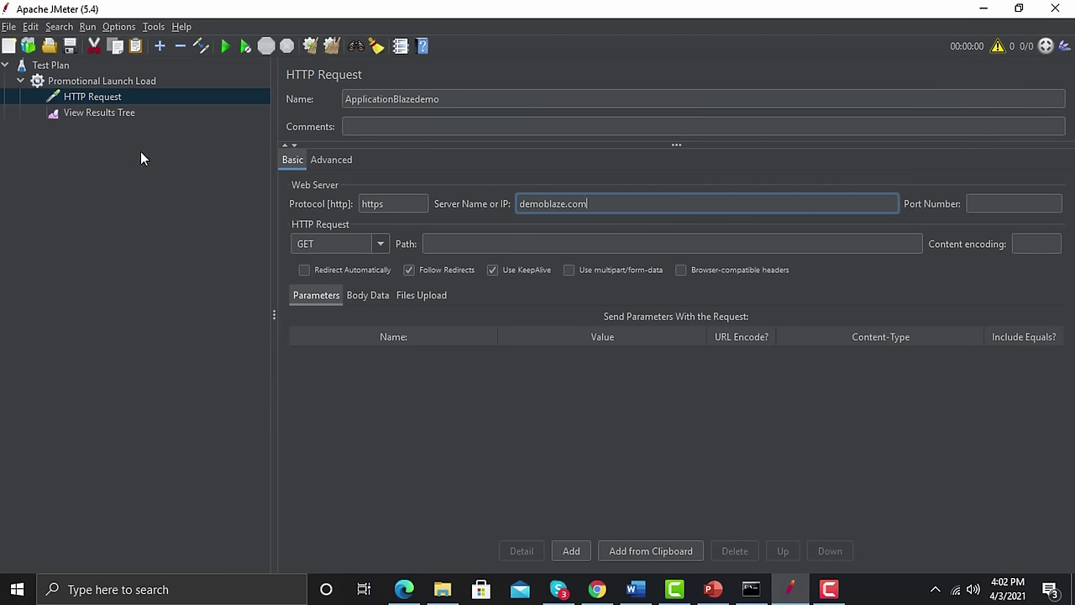
pyautogui.click(122, 118)
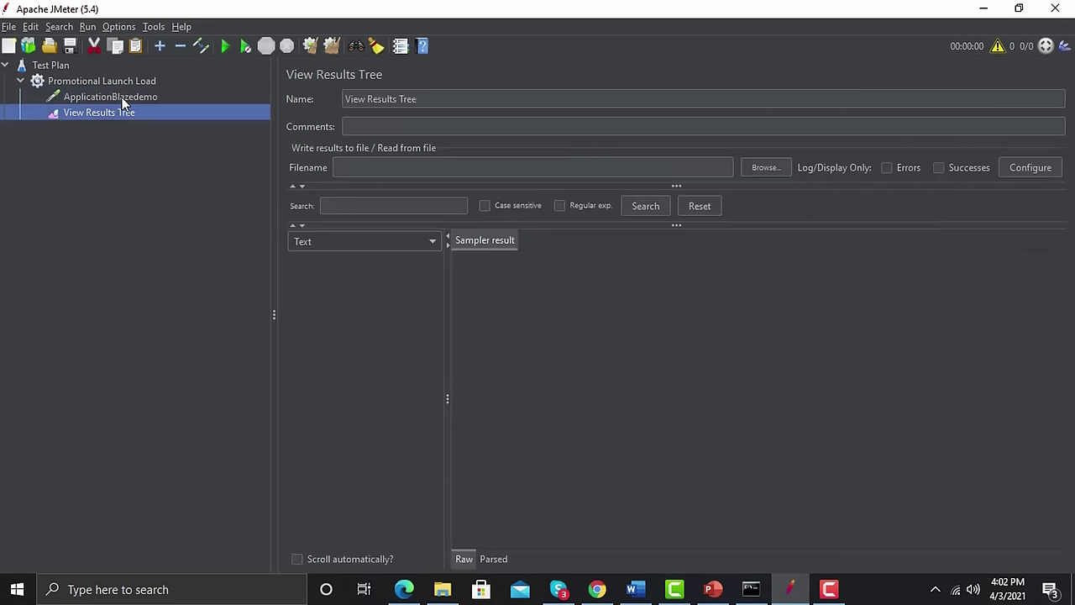
pyautogui.click(122, 98)
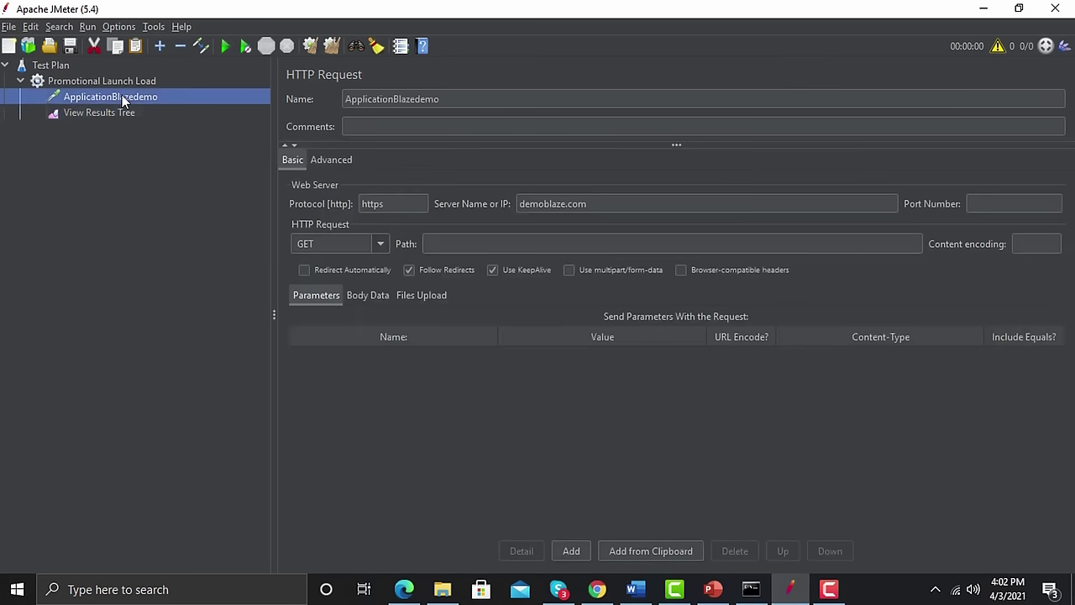
# Start the test, saving the plan as ApplicationBlazedemo.jmx when prompted
pyautogui.click(226, 46)
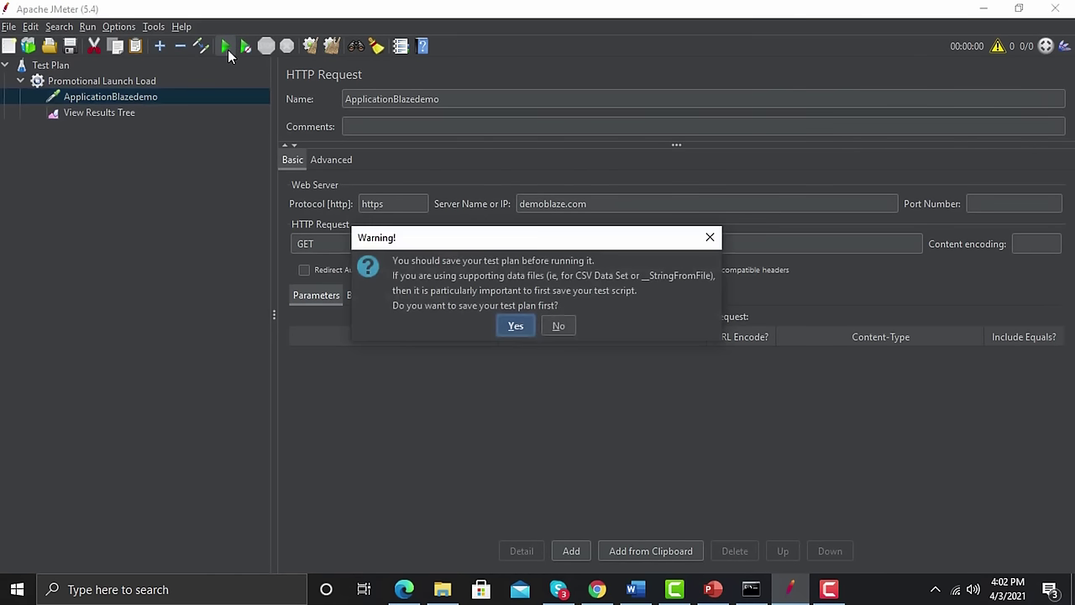
pyautogui.click(512, 326)
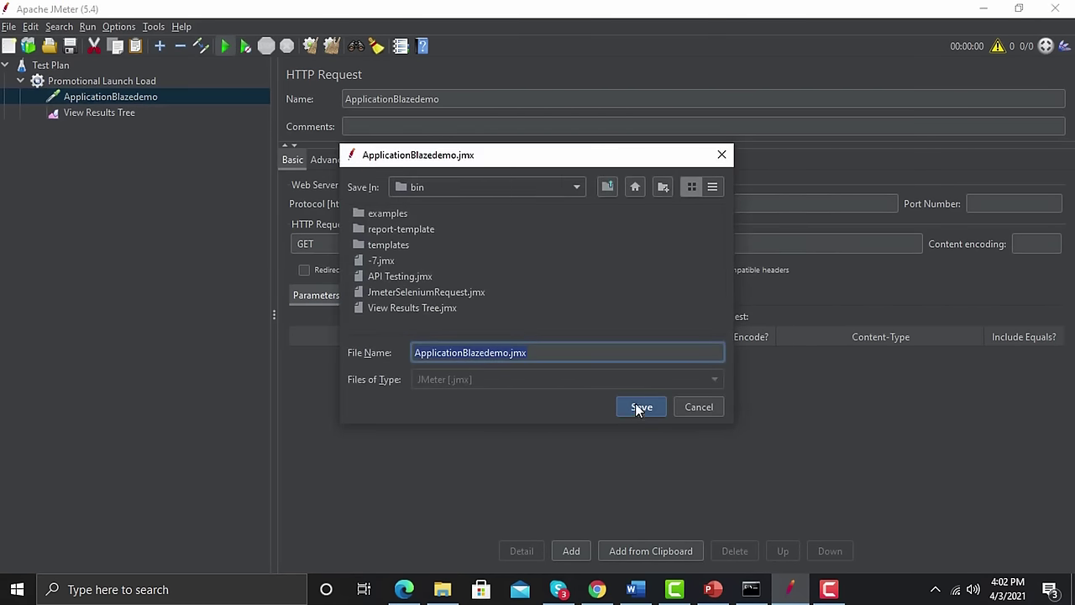
pyautogui.click(636, 407)
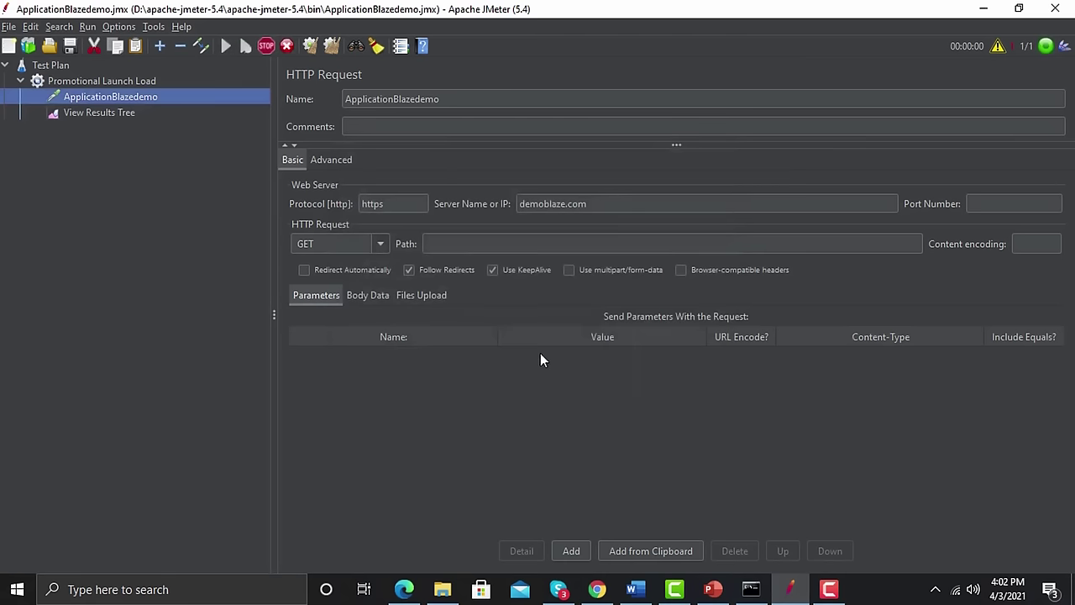
# Review the successful sample's result, request and response data, then clear all results
pyautogui.click(108, 110)
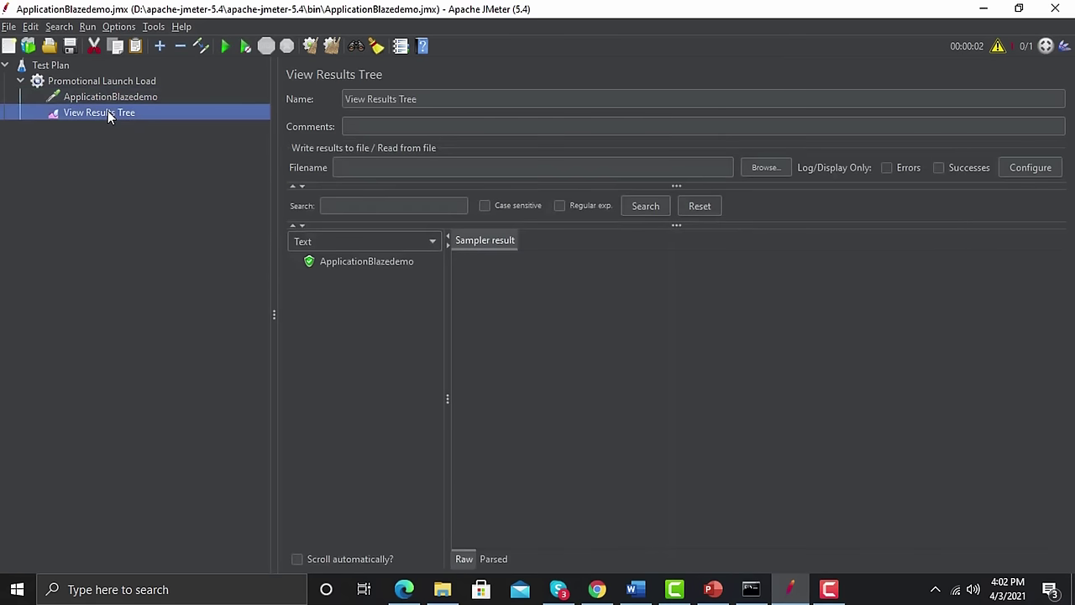
pyautogui.click(357, 266)
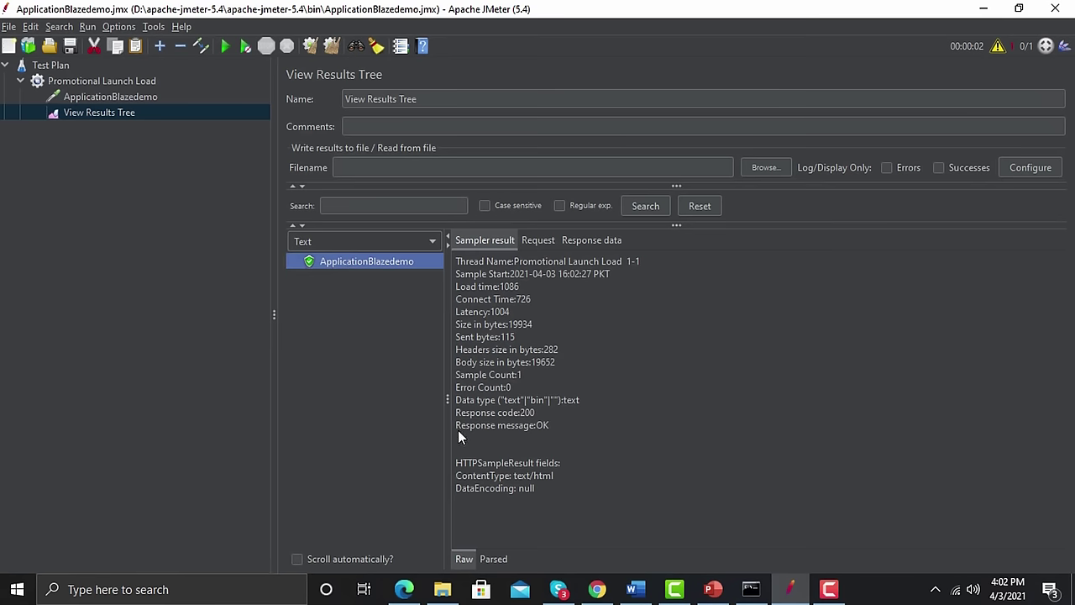
pyautogui.click(531, 241)
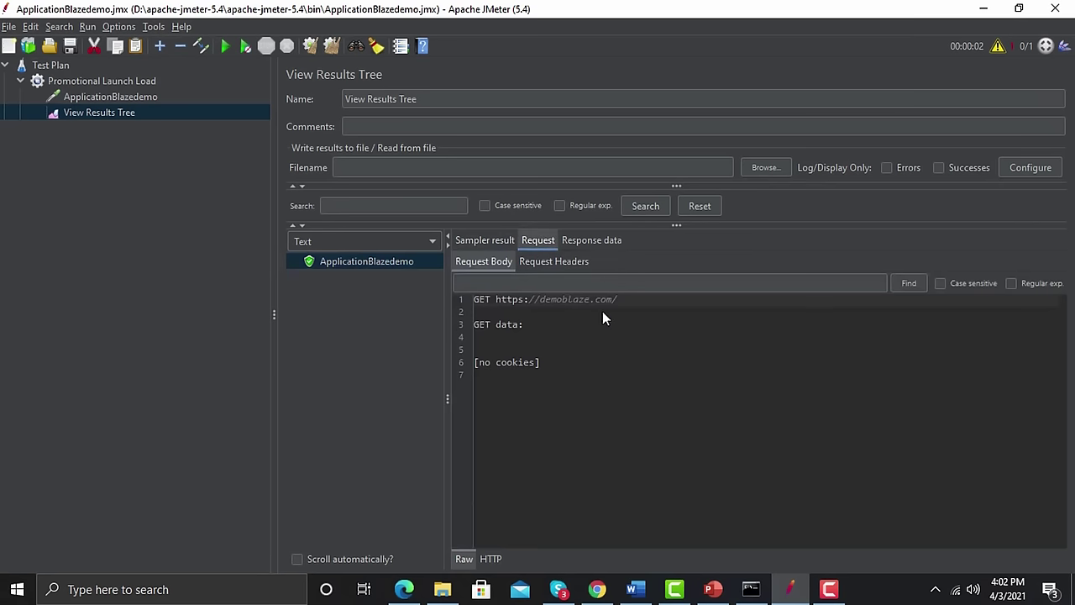
pyautogui.moveTo(632, 309); pyautogui.dragTo(472, 299)
pyautogui.click(558, 262)
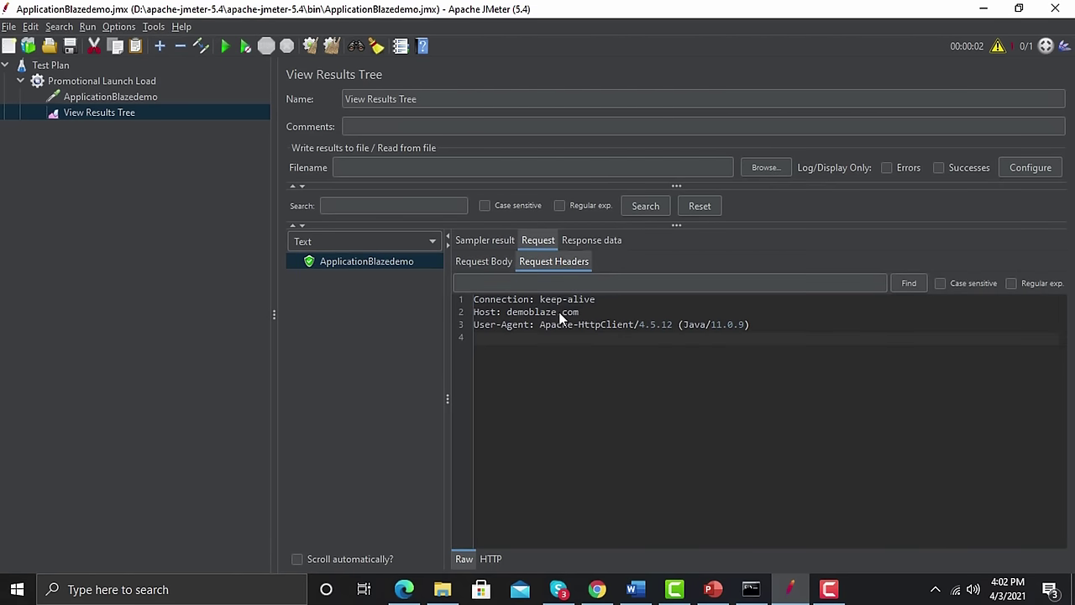
pyautogui.click(588, 240)
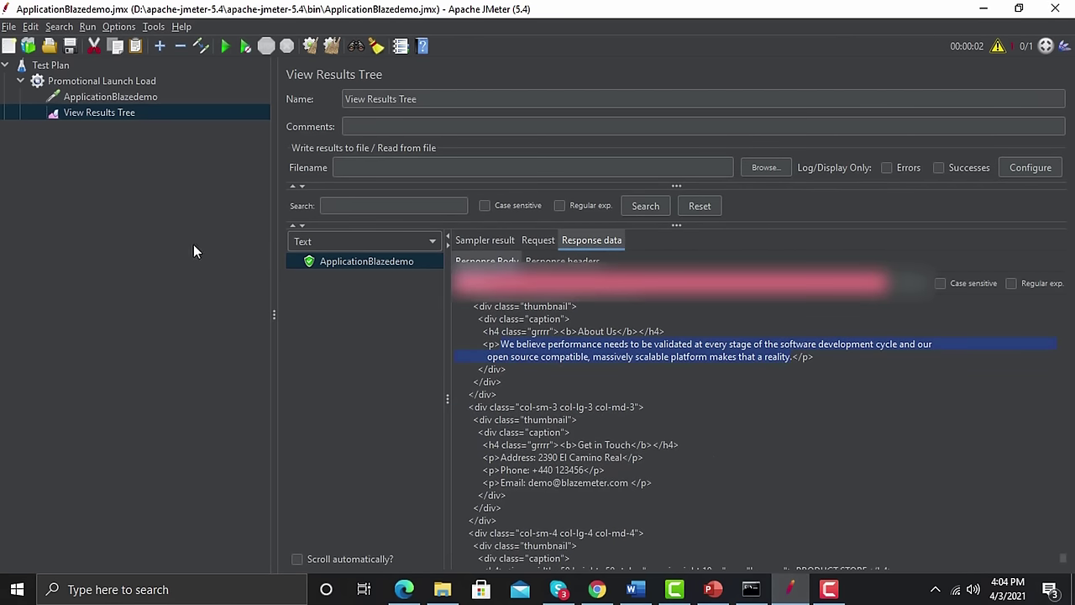
pyautogui.click(332, 45)
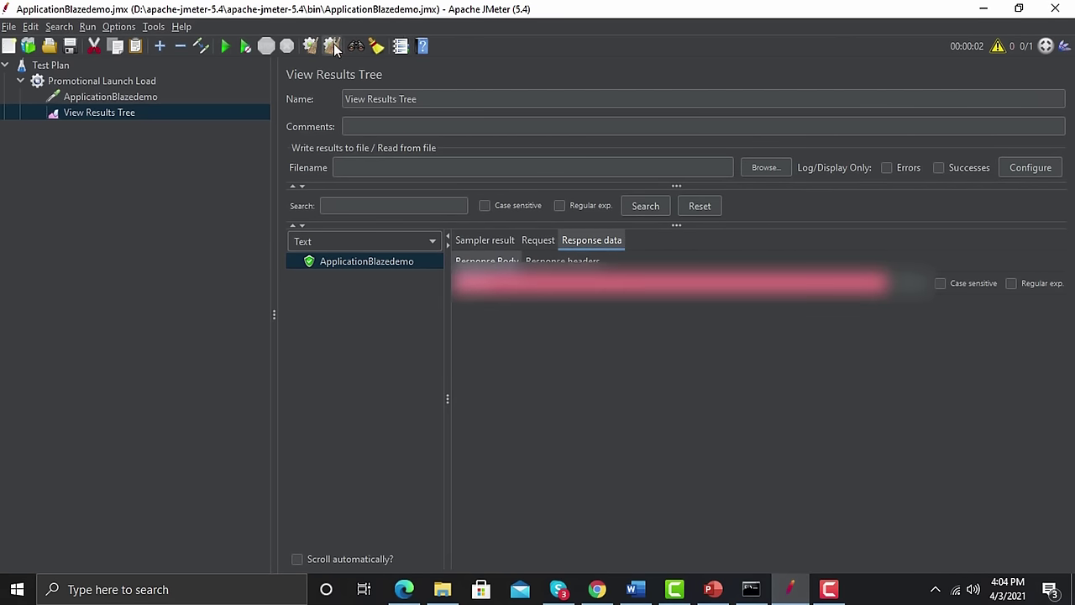
pyautogui.click(90, 82)
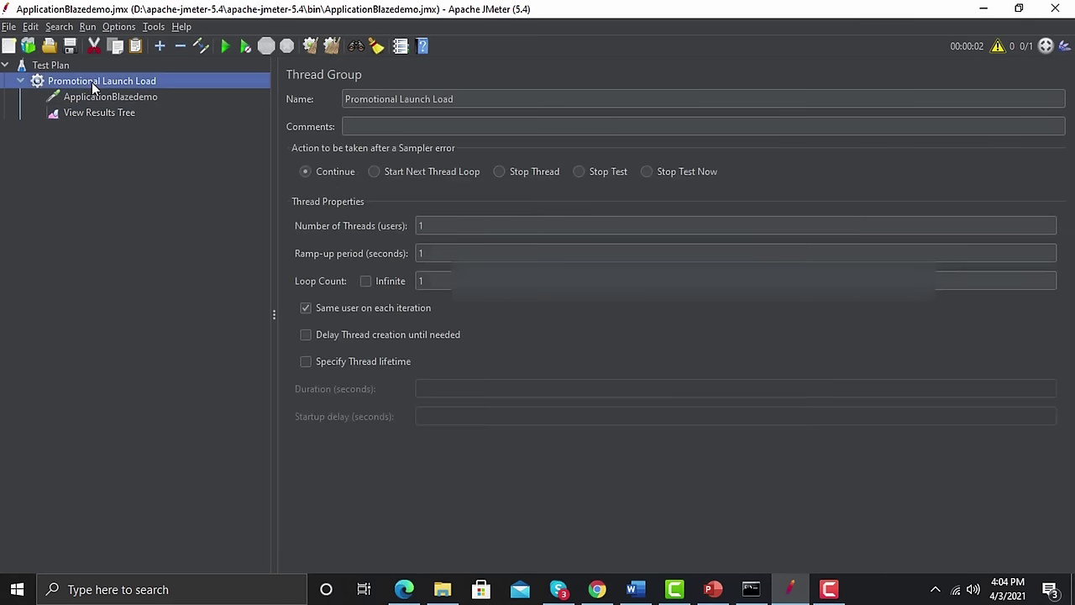
# Run the plan with 2 threads and check both successful samples in View Results Tree
pyautogui.click(437, 225)
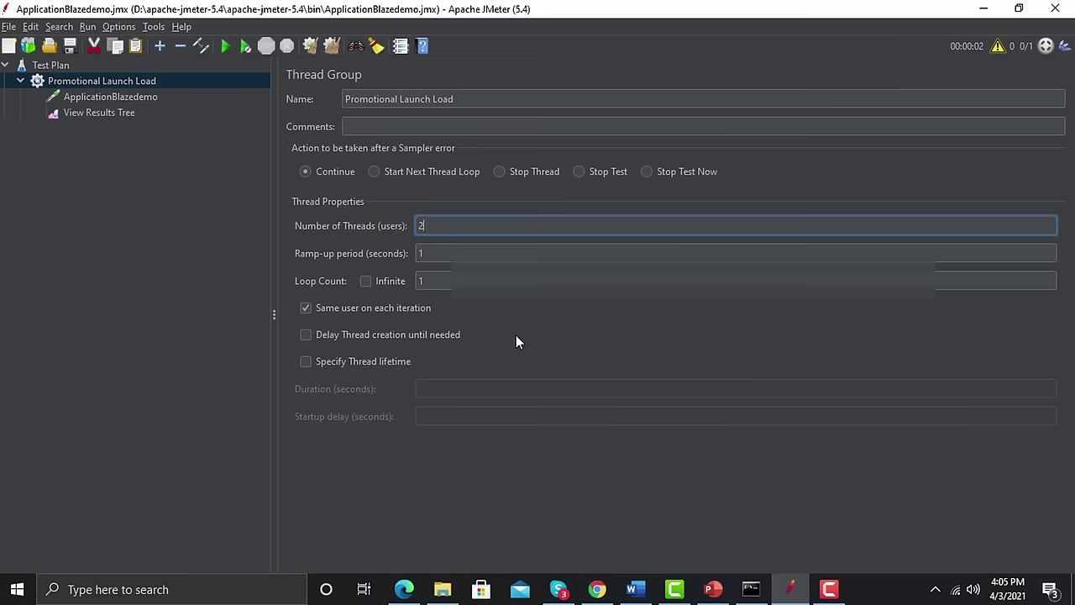
pyautogui.click(99, 112)
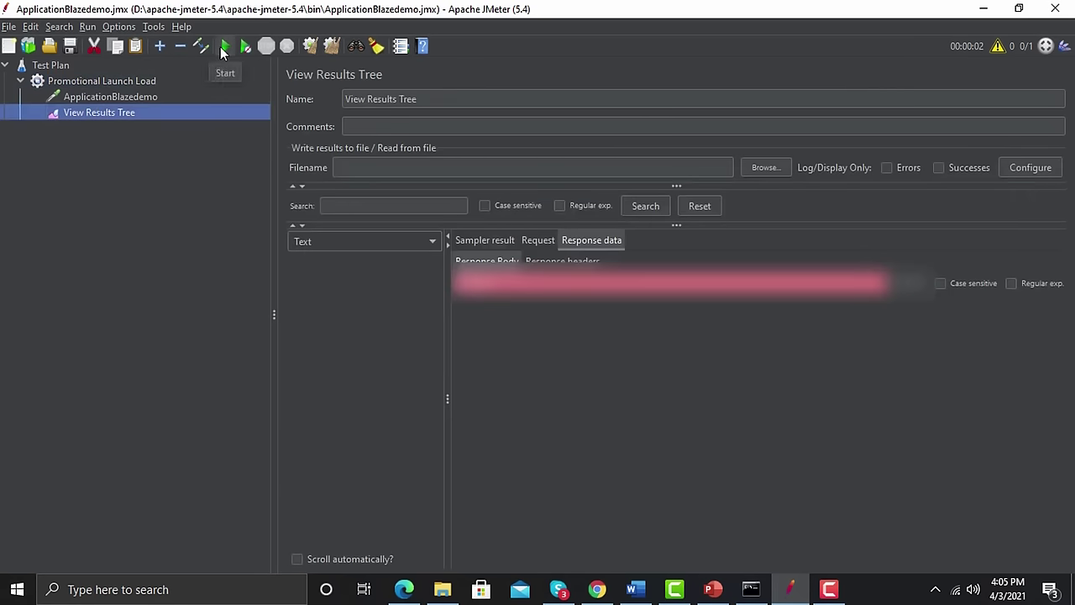
pyautogui.click(225, 49)
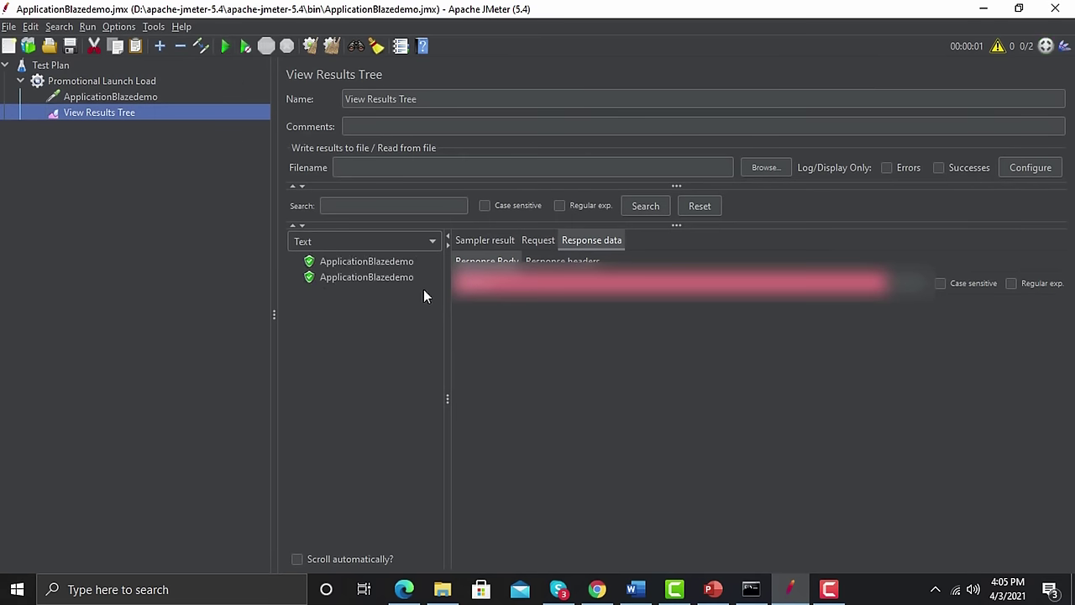
pyautogui.click(361, 262)
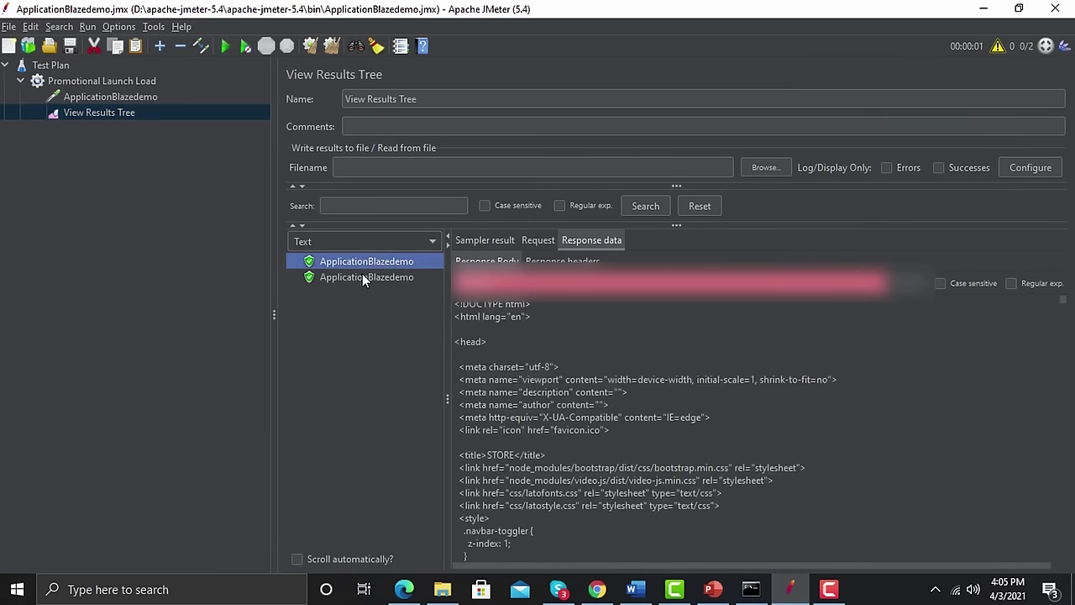
pyautogui.click(362, 276)
pyautogui.click(363, 262)
pyautogui.click(366, 277)
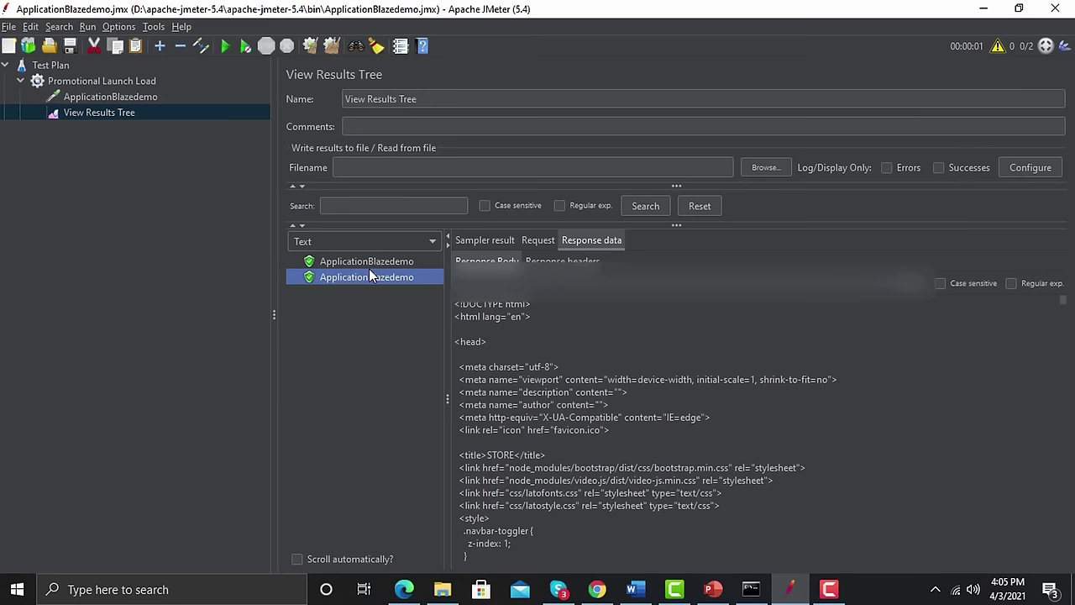
# Set the Promotional Launch Load thread count to 1000
pyautogui.click(141, 82)
pyautogui.doubleClick(420, 225)
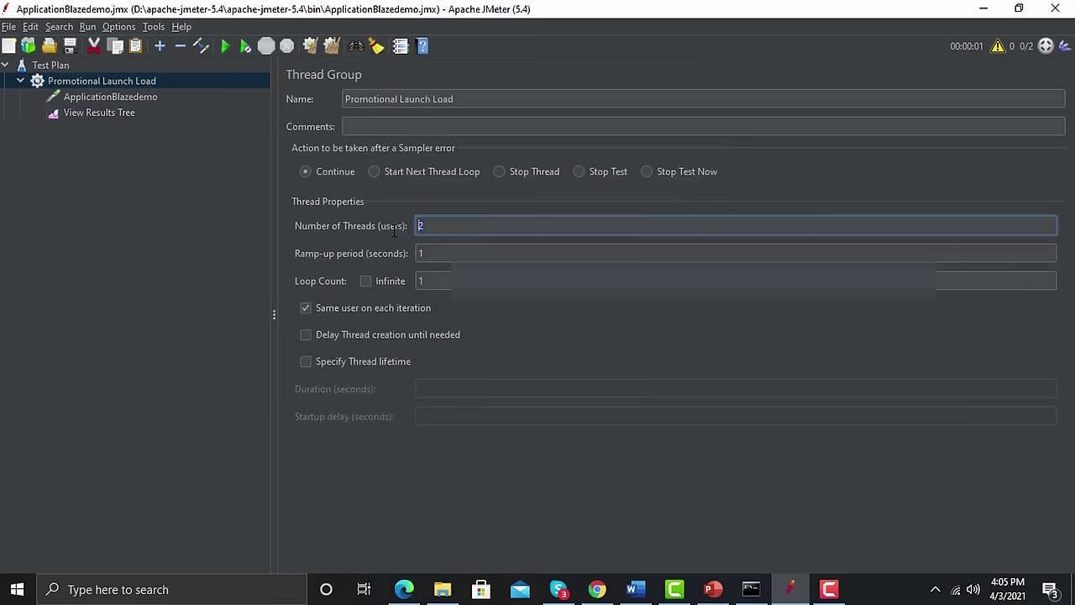
pyautogui.write('1000')
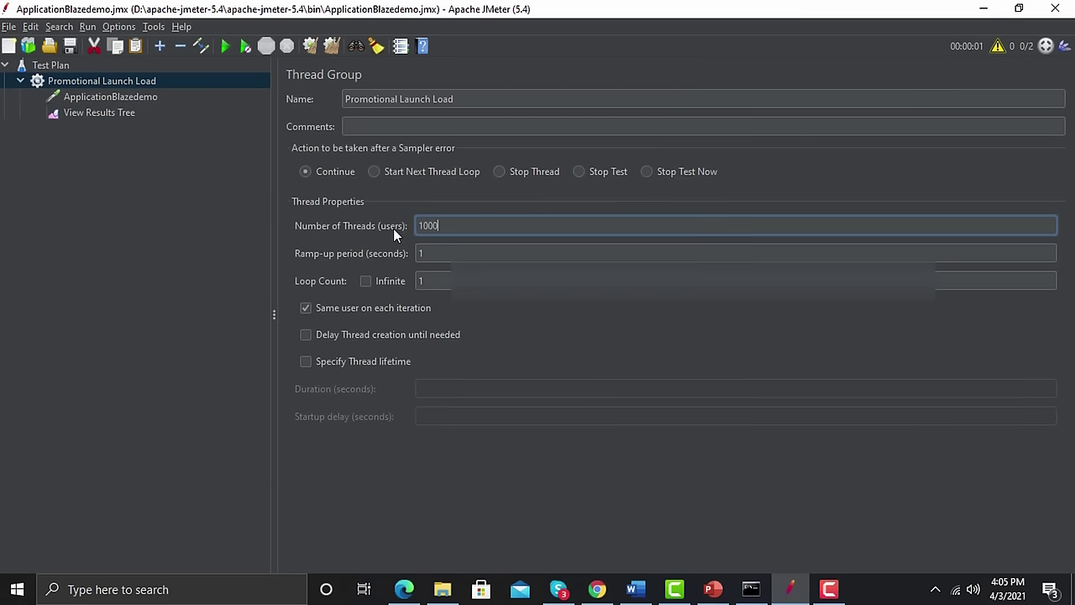
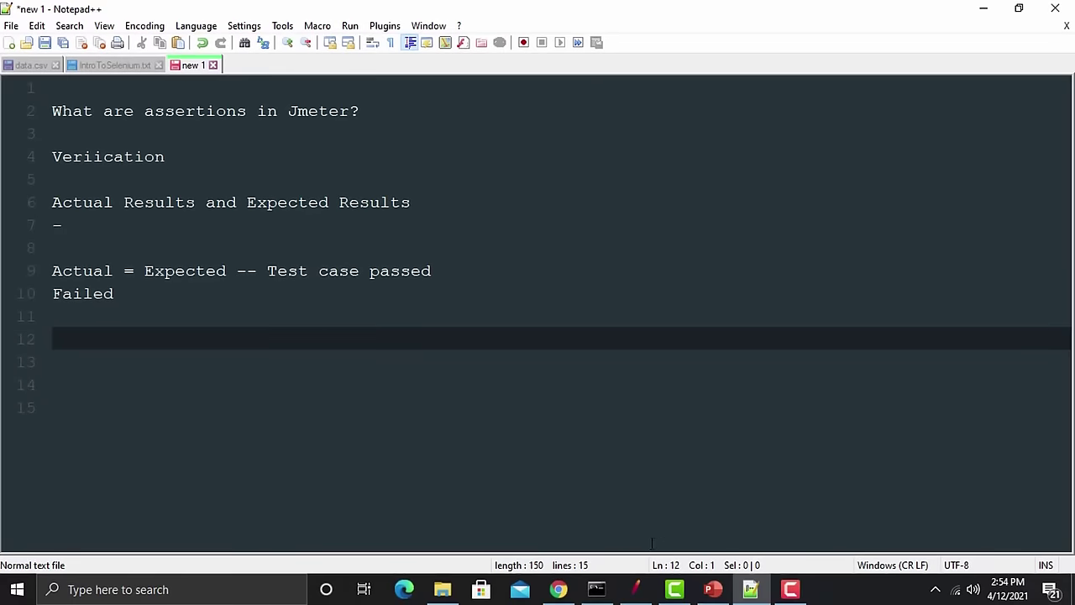
# Bring the JMeter window with its empty Test Plan to the front
pyautogui.click(636, 589)
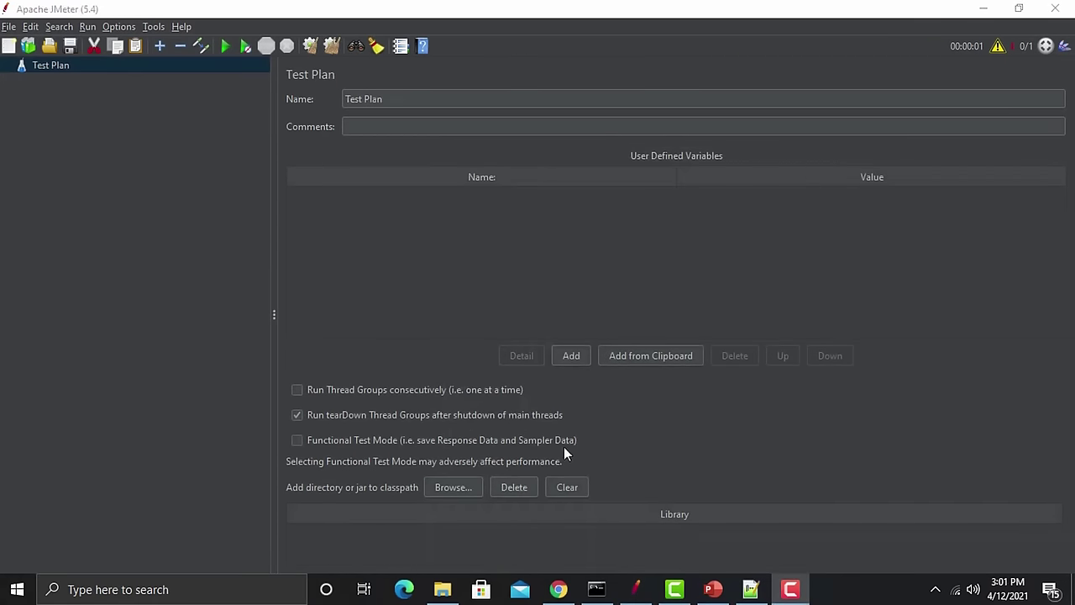
# Open the BlazedemoSample.jmx test plan, dismissing the error message
pyautogui.click(8, 26)
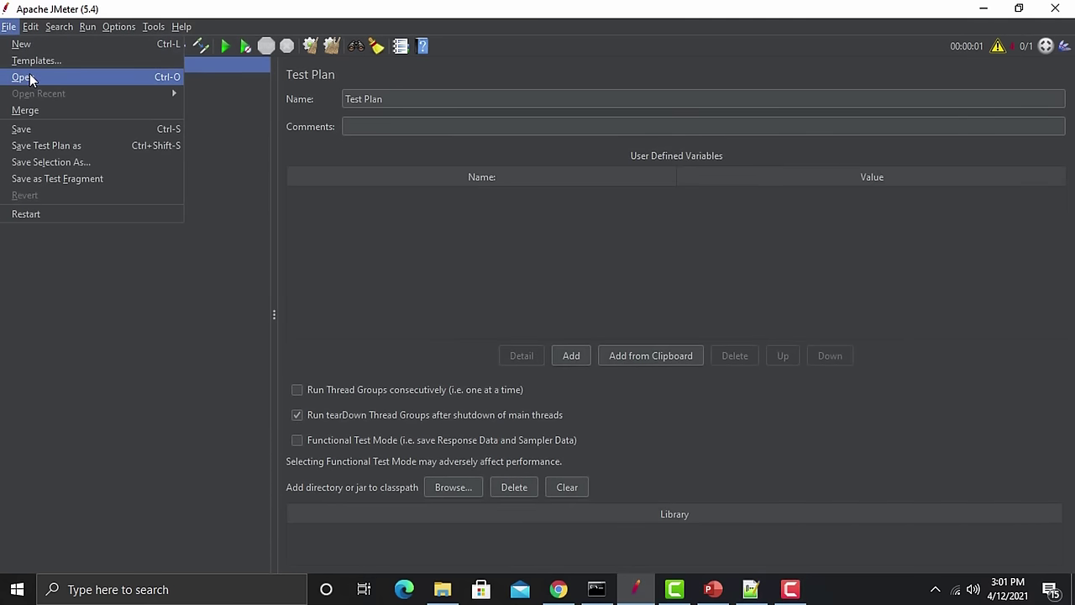
pyautogui.click(26, 77)
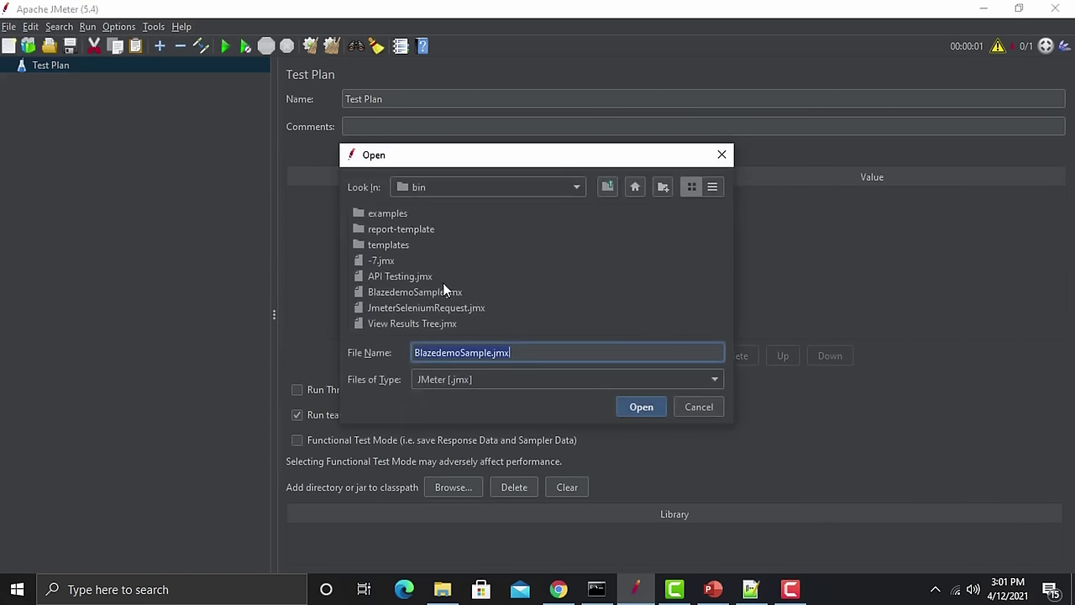
pyautogui.click(642, 407)
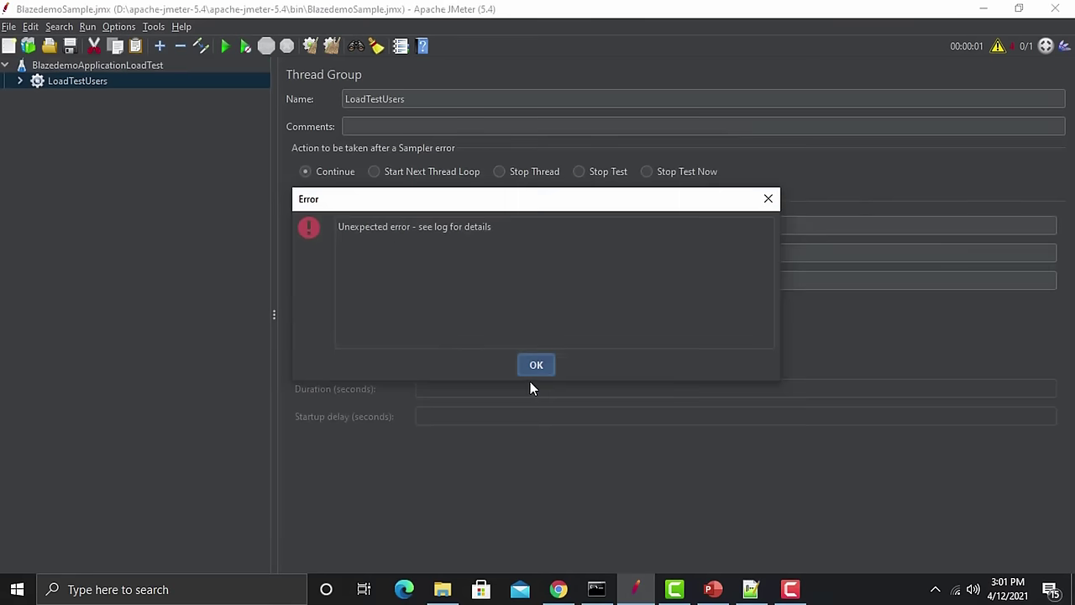
pyautogui.click(540, 365)
# Run the plan once and inspect the 200 OK Main Application URI sample in View Results Tree
pyautogui.click(20, 80)
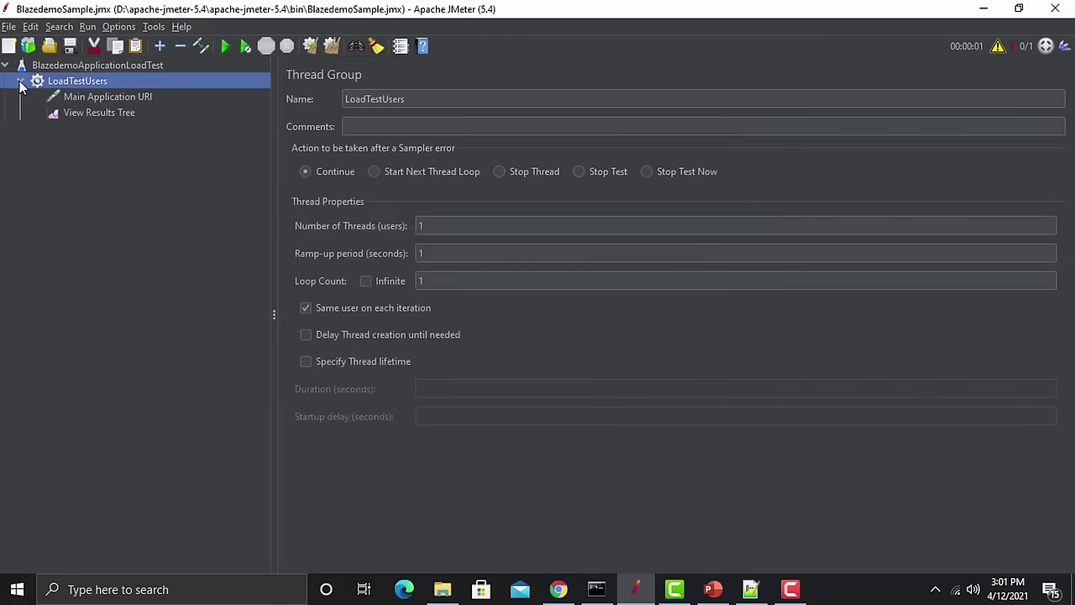
pyautogui.click(65, 116)
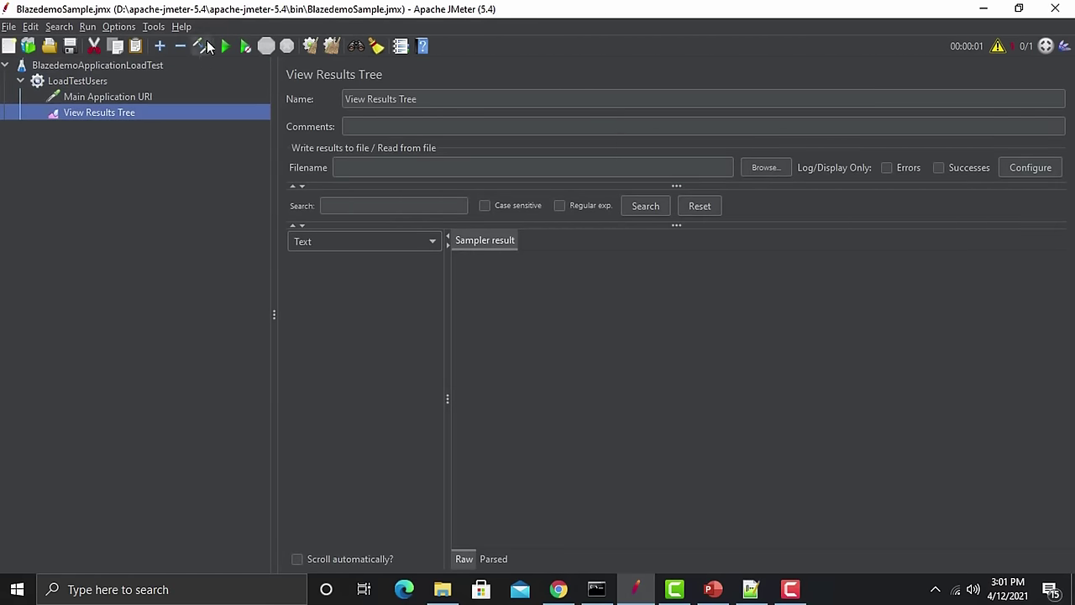
pyautogui.click(244, 48)
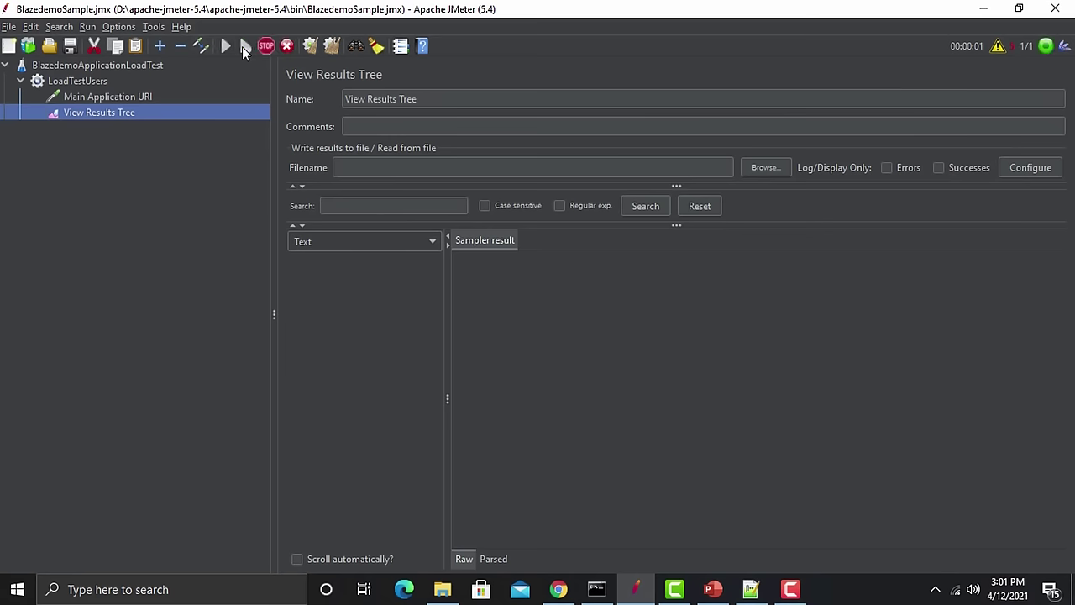
pyautogui.click(351, 263)
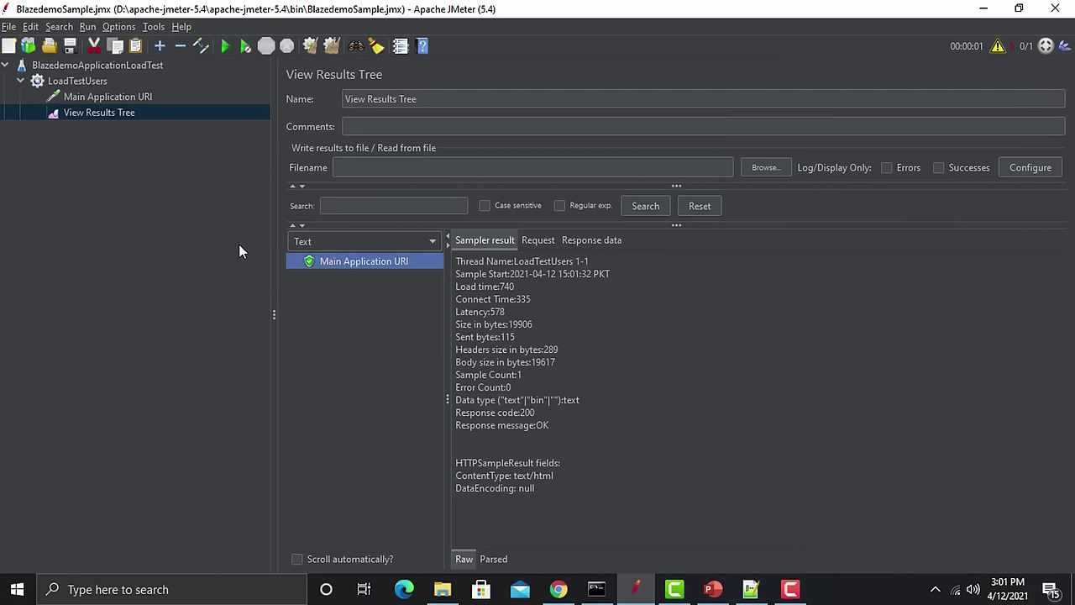
pyautogui.click(92, 104)
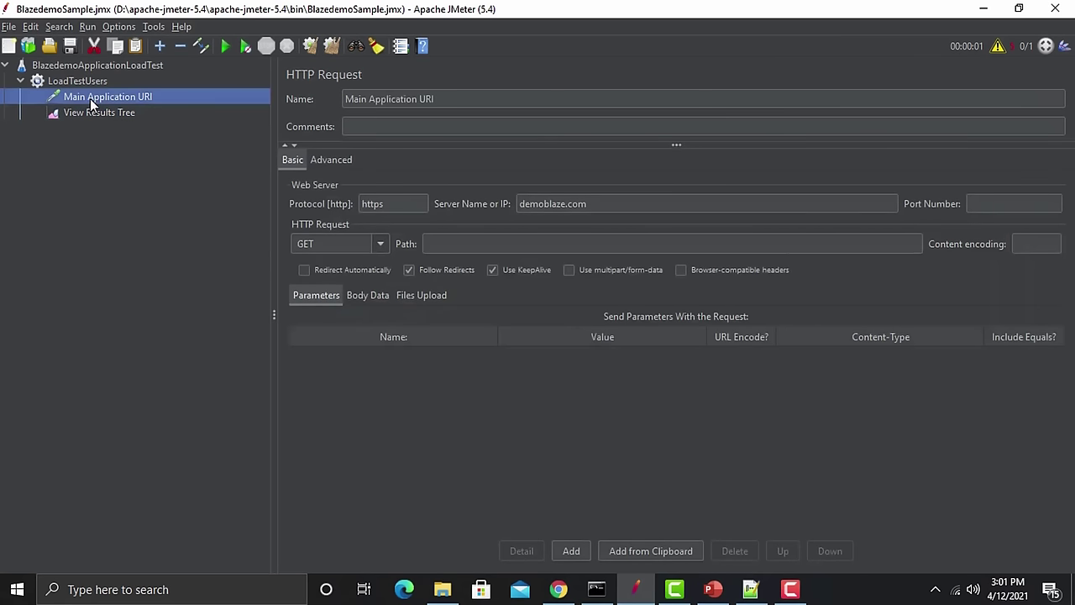
# Insert a Response Assertion under Main Application URI via Add > Assertions
pyautogui.rightClick(90, 101)
pyautogui.moveTo(163, 102)
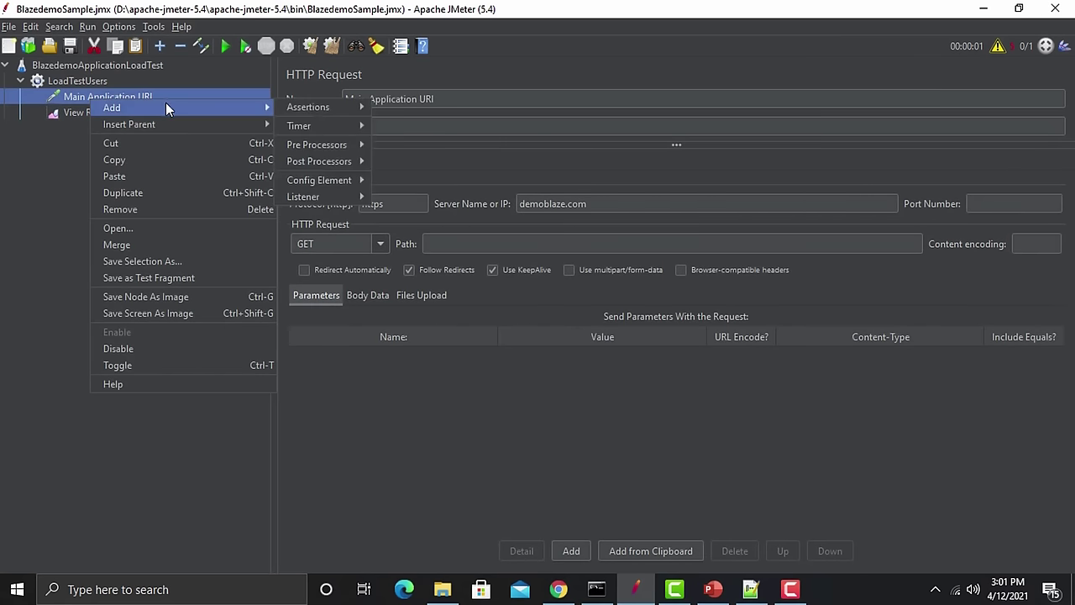
pyautogui.moveTo(316, 107)
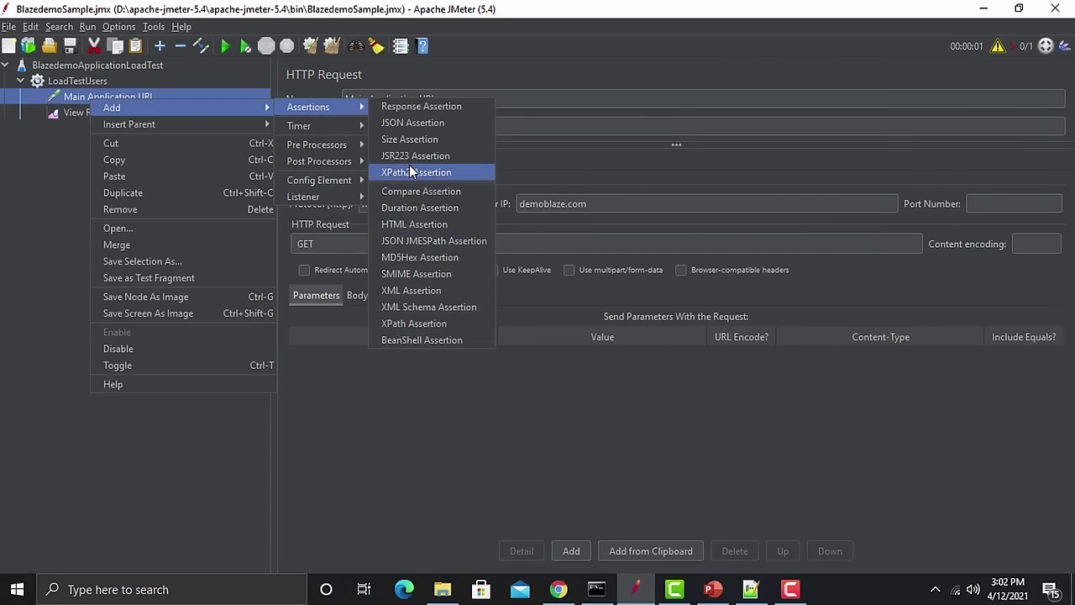
pyautogui.click(398, 111)
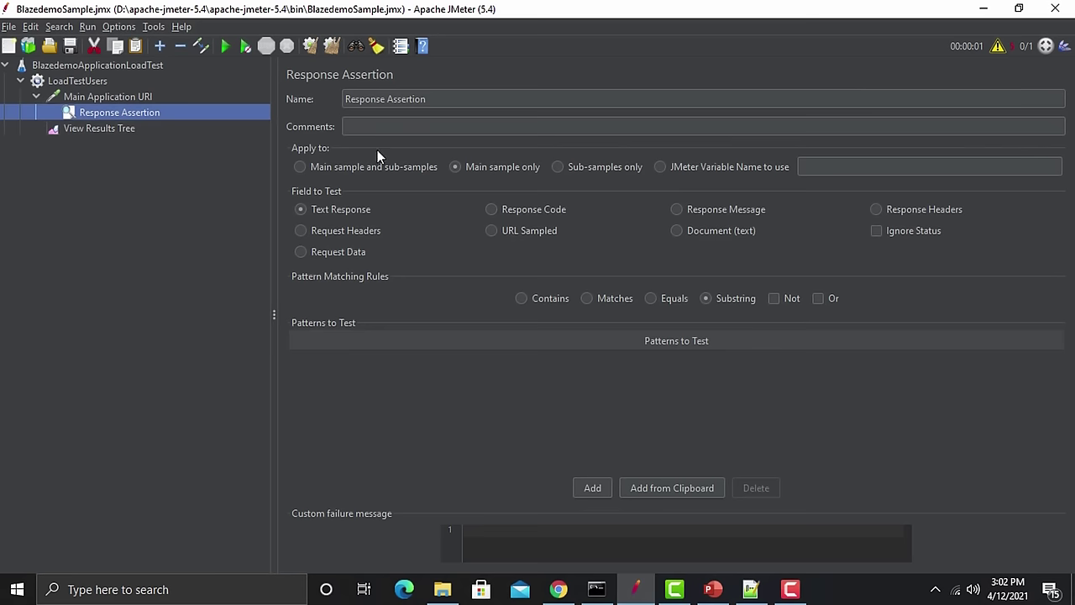
# Rename the assertion to 'Verify that Status Code should be 200'
pyautogui.click(434, 99)
pyautogui.moveTo(425, 99); pyautogui.dragTo(345, 99)
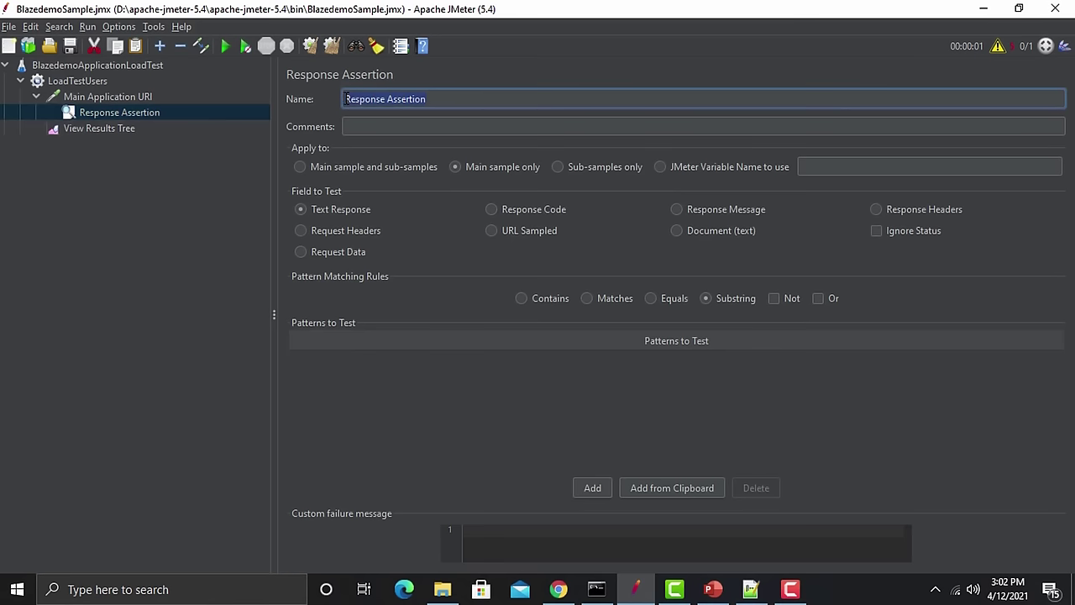
pyautogui.write('Verify that Status Code s')
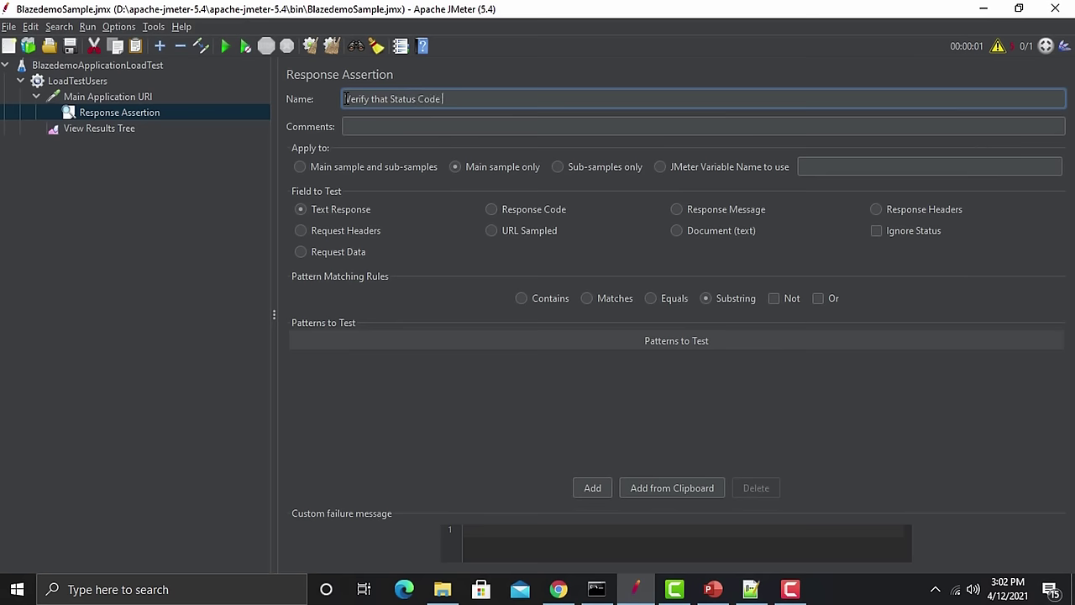
pyautogui.write('hould be 200')
pyautogui.click(360, 125)
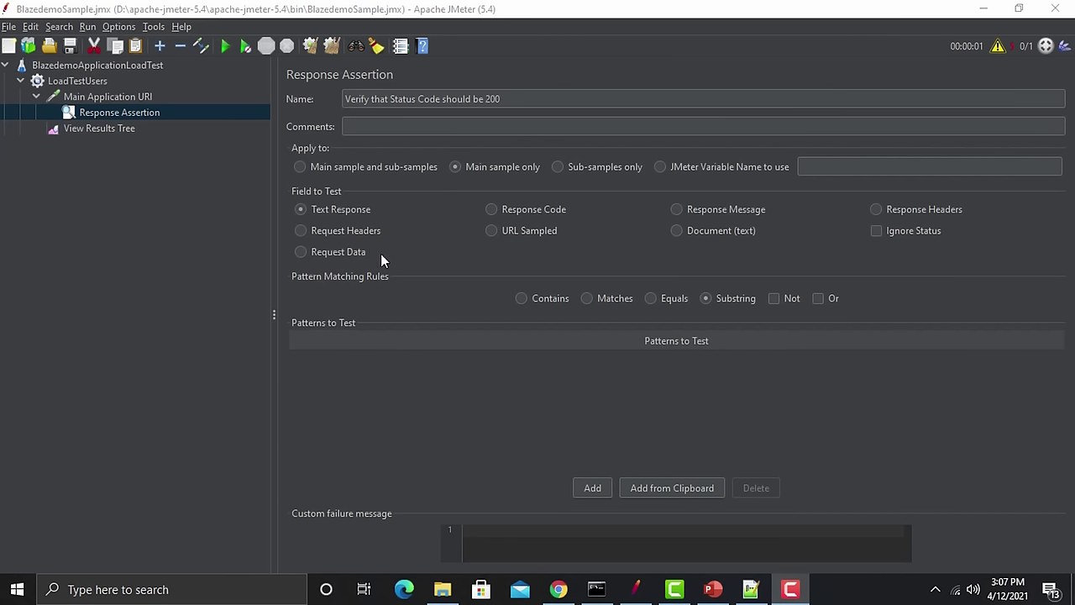
pyautogui.click(297, 286)
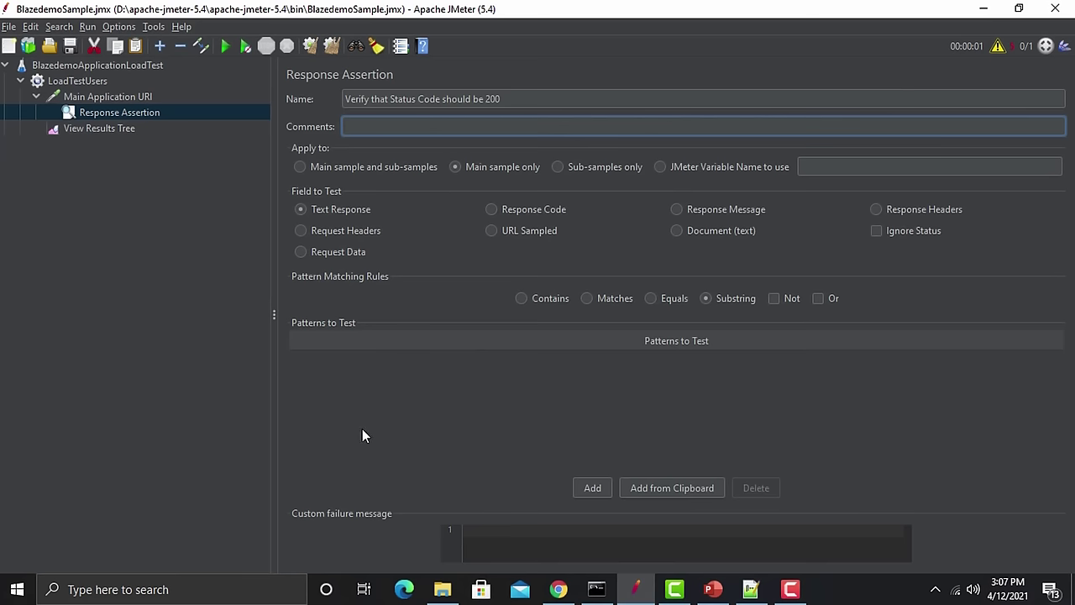
# Make the assertion test Response Code Equals with the pattern 200
pyautogui.click(596, 491)
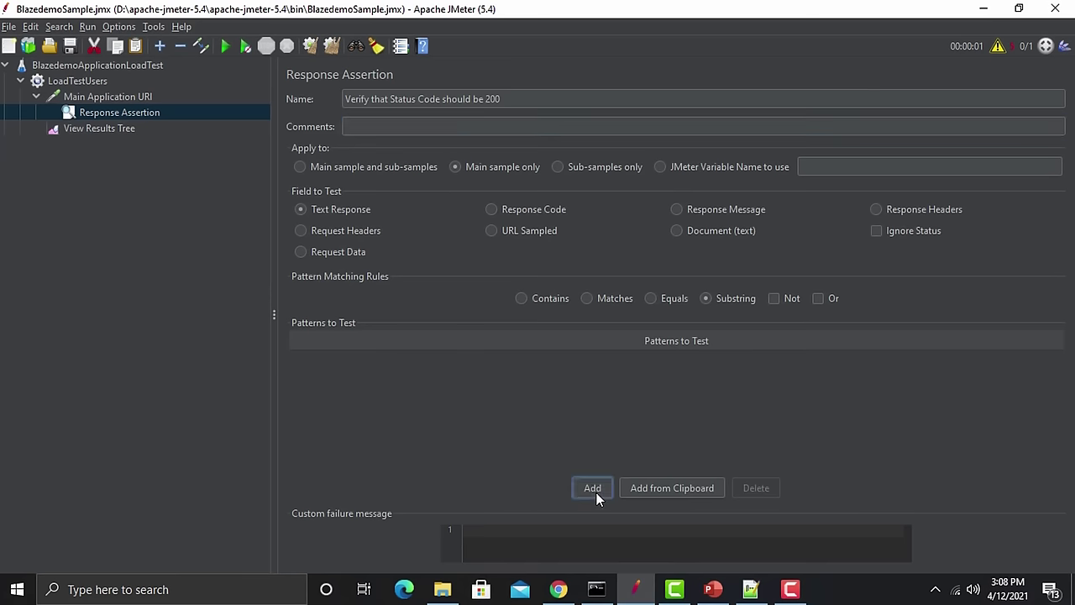
pyautogui.click(315, 361)
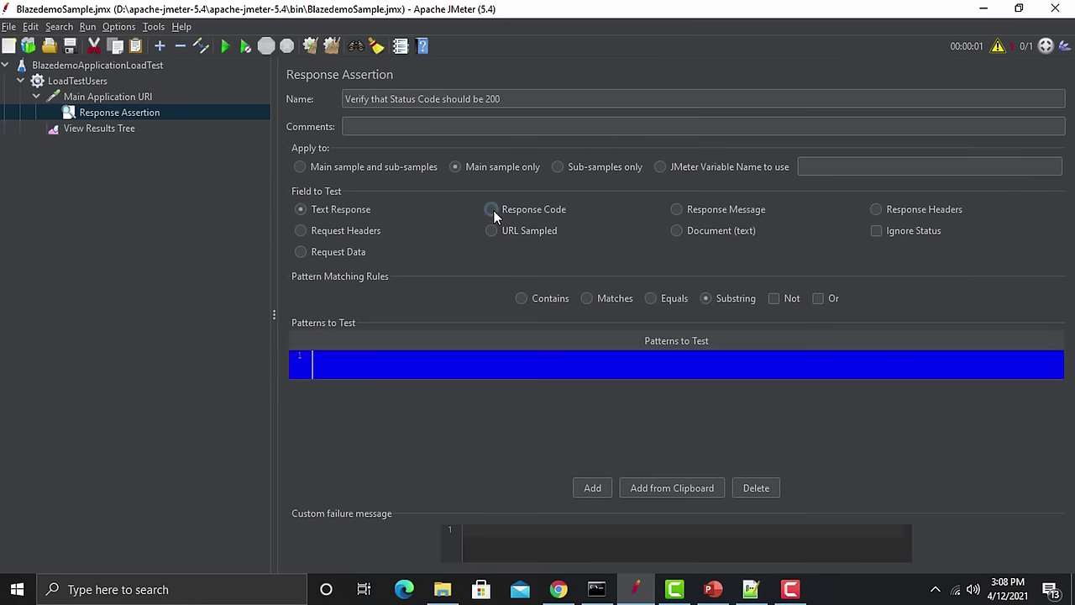
pyautogui.click(329, 372)
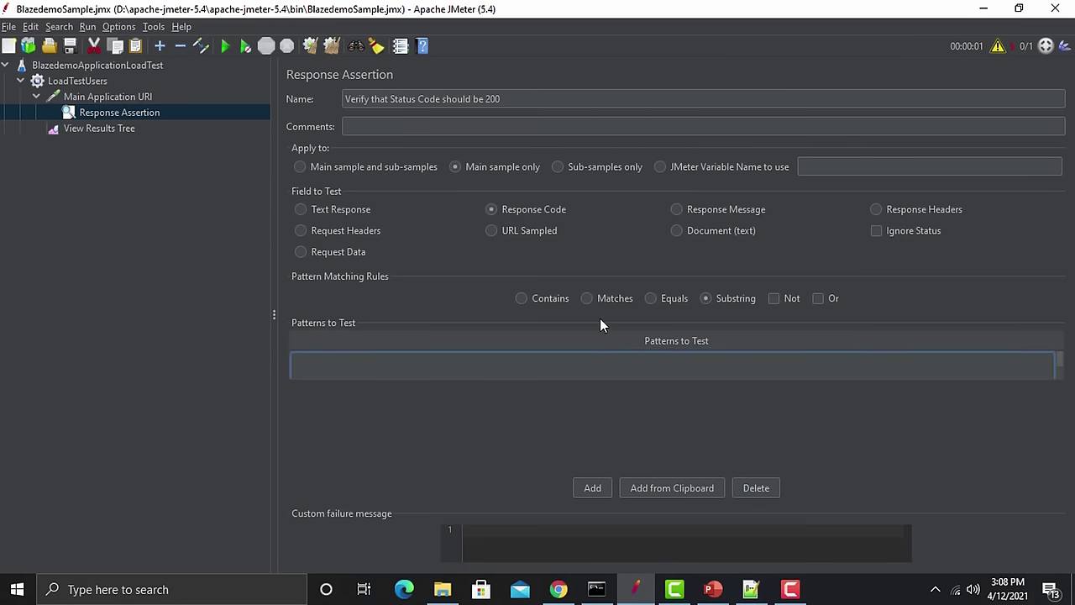
pyautogui.click(652, 297)
pyautogui.click(337, 369)
pyautogui.write('200')
pyautogui.click(104, 130)
pyautogui.click(106, 115)
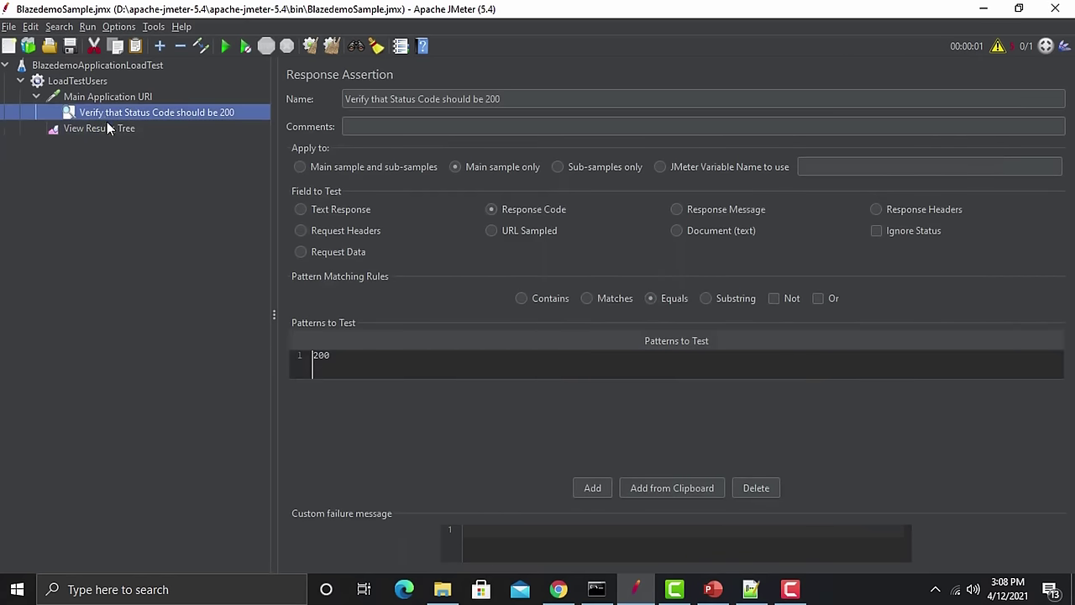
pyautogui.click(108, 127)
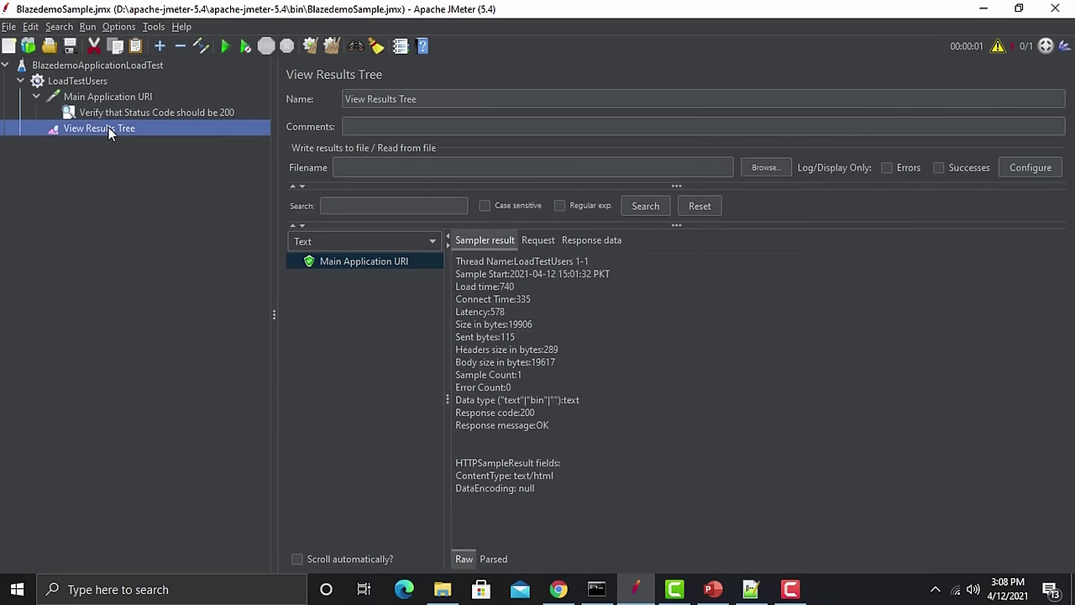
# Rerun the test, then change the expected status-code pattern from 200 to 201
pyautogui.click(243, 48)
pyautogui.click(351, 278)
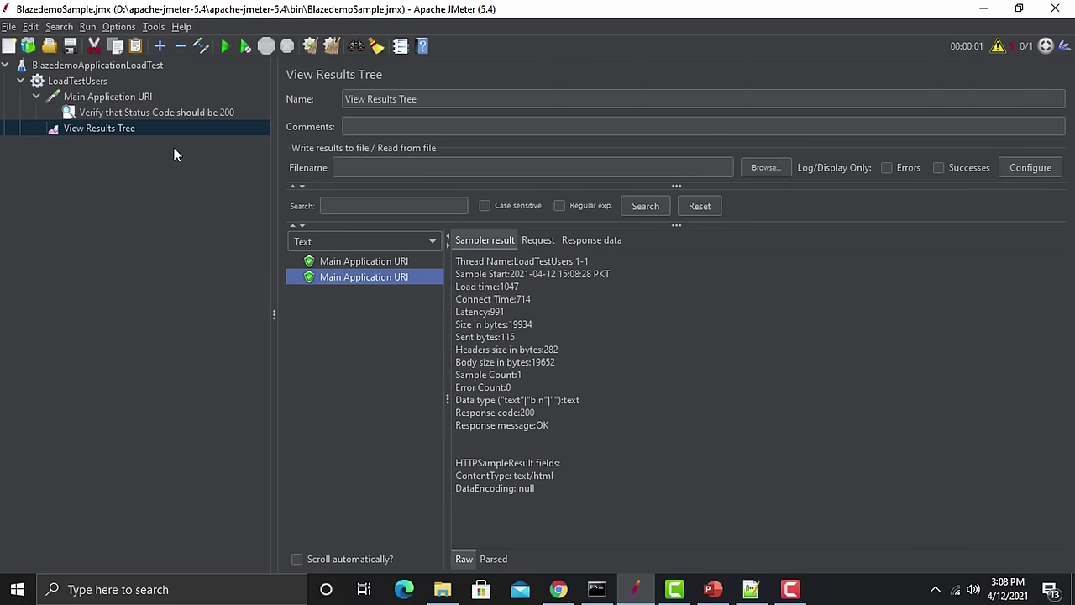
pyautogui.click(156, 112)
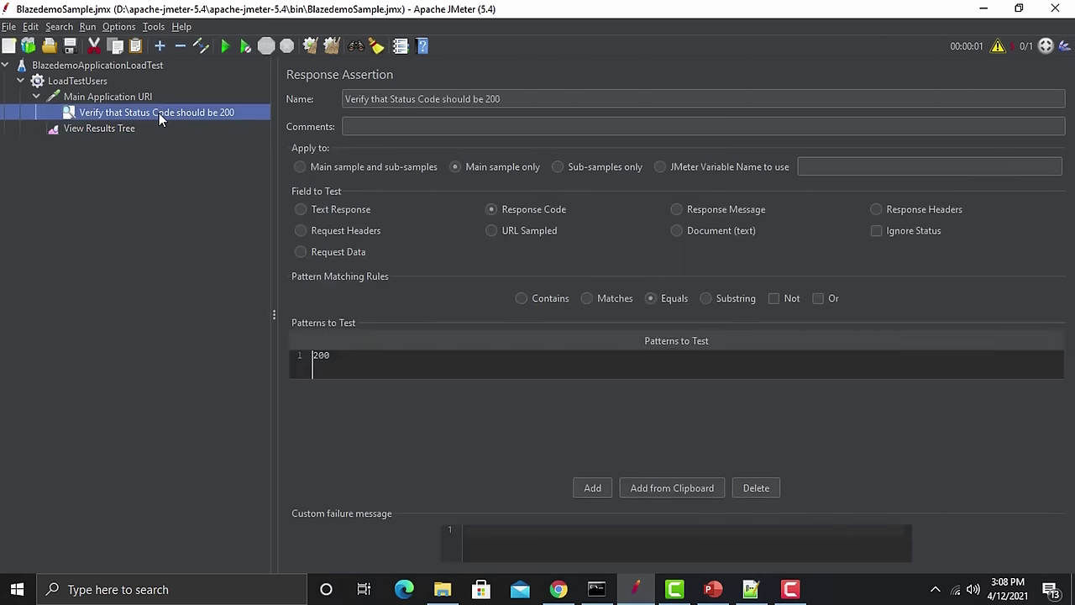
pyautogui.click(339, 356)
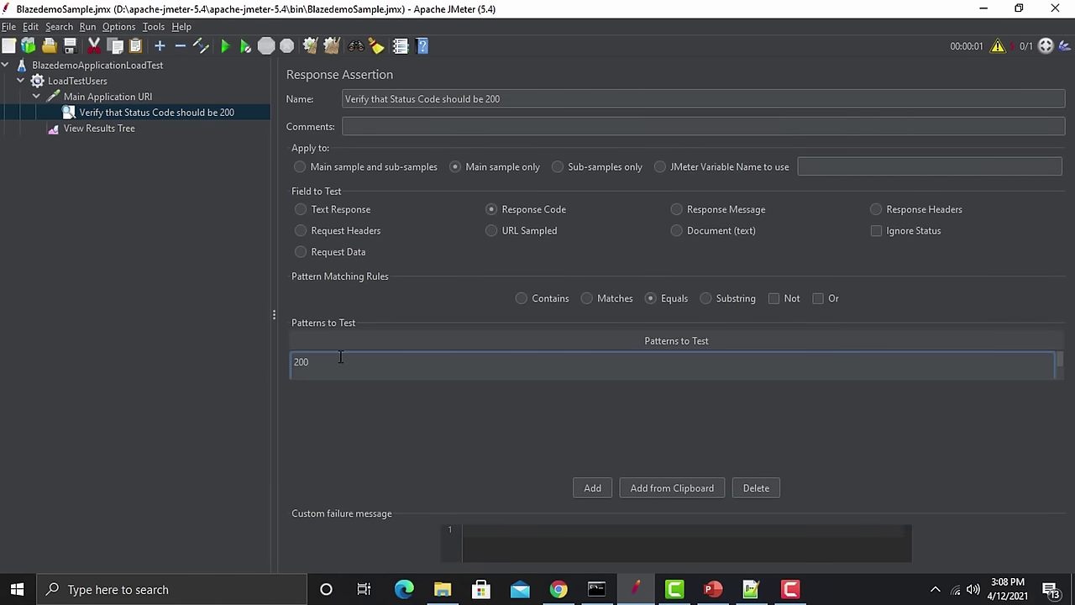
pyautogui.press('BackSpace')
pyautogui.write('1')
pyautogui.click(71, 45)
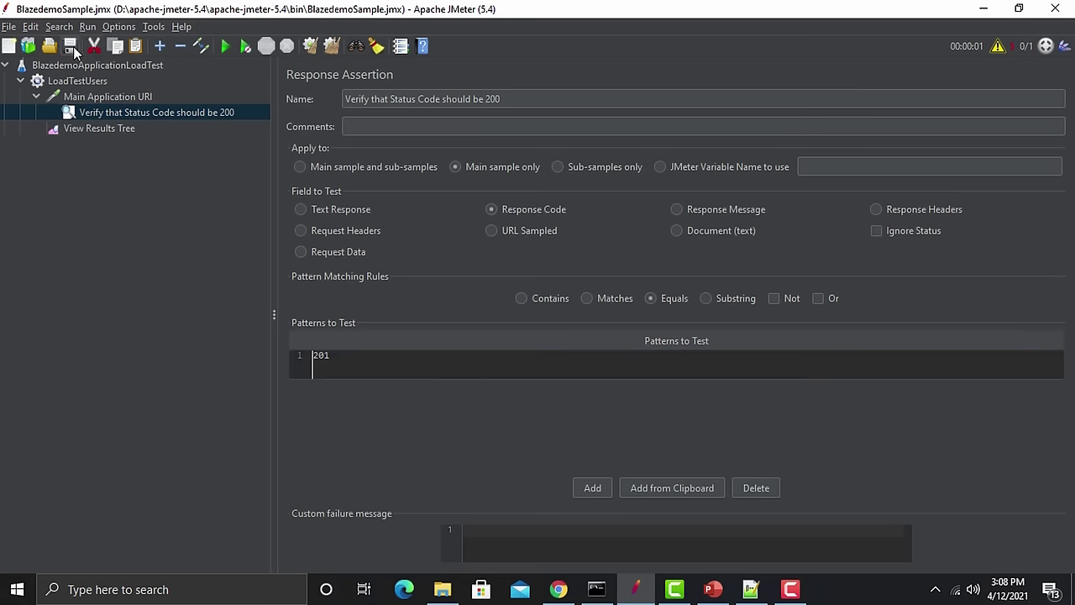
# Rerun with 201 and highlight the expected and received codes in the failure message
pyautogui.click(100, 128)
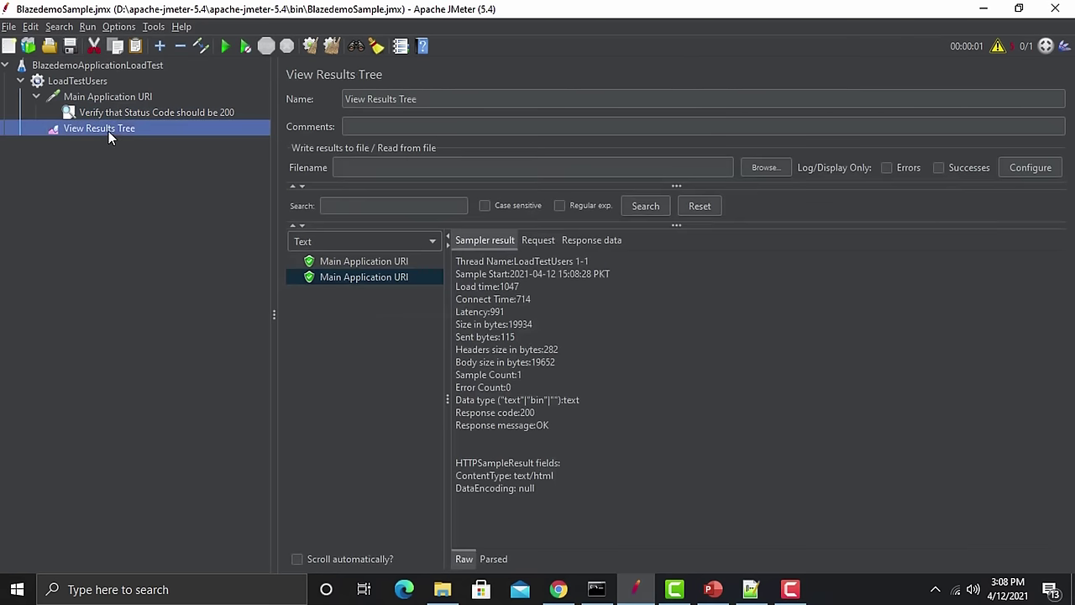
pyautogui.click(244, 47)
pyautogui.click(290, 293)
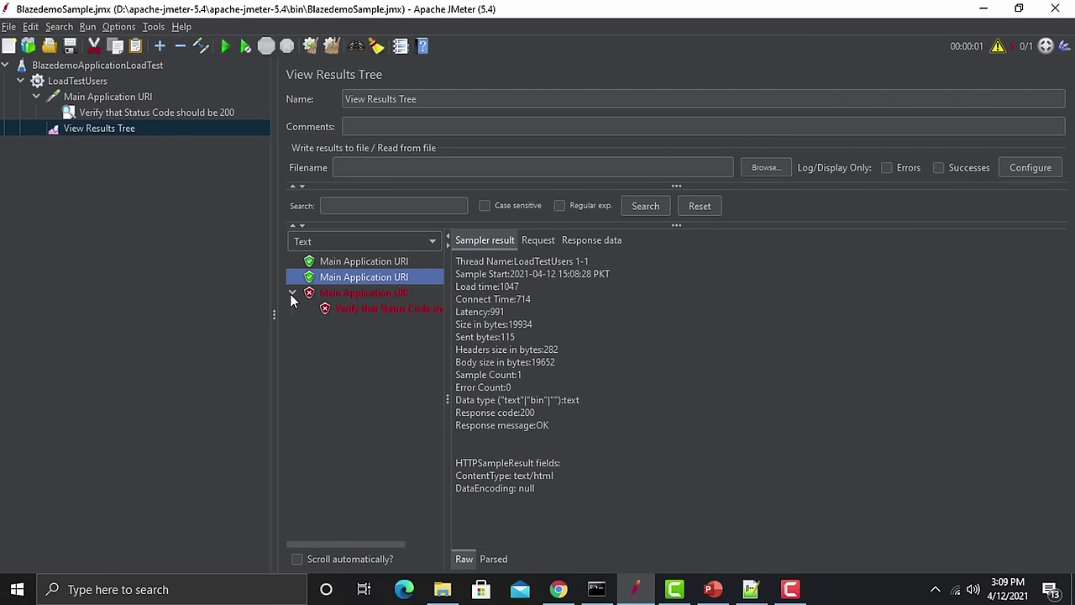
pyautogui.moveTo(448, 336); pyautogui.dragTo(540, 341)
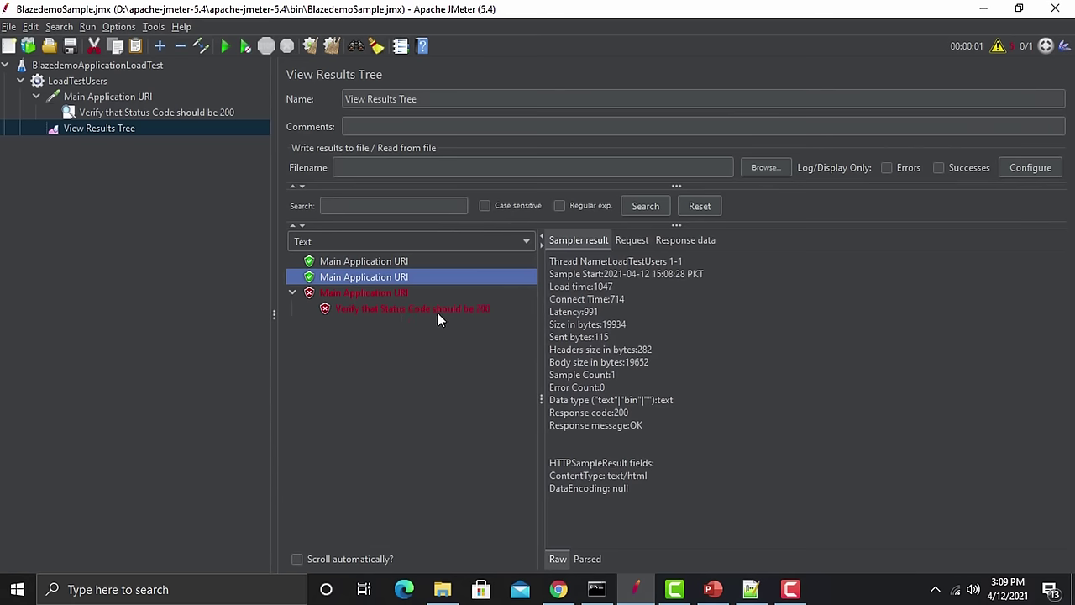
pyautogui.click(375, 308)
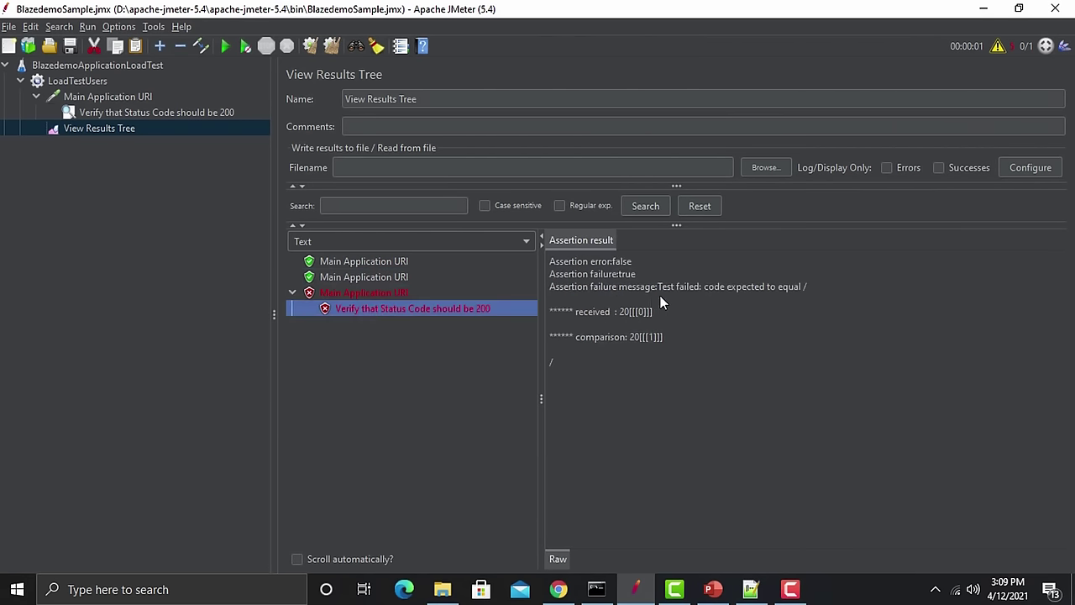
pyautogui.moveTo(808, 286); pyautogui.dragTo(758, 289)
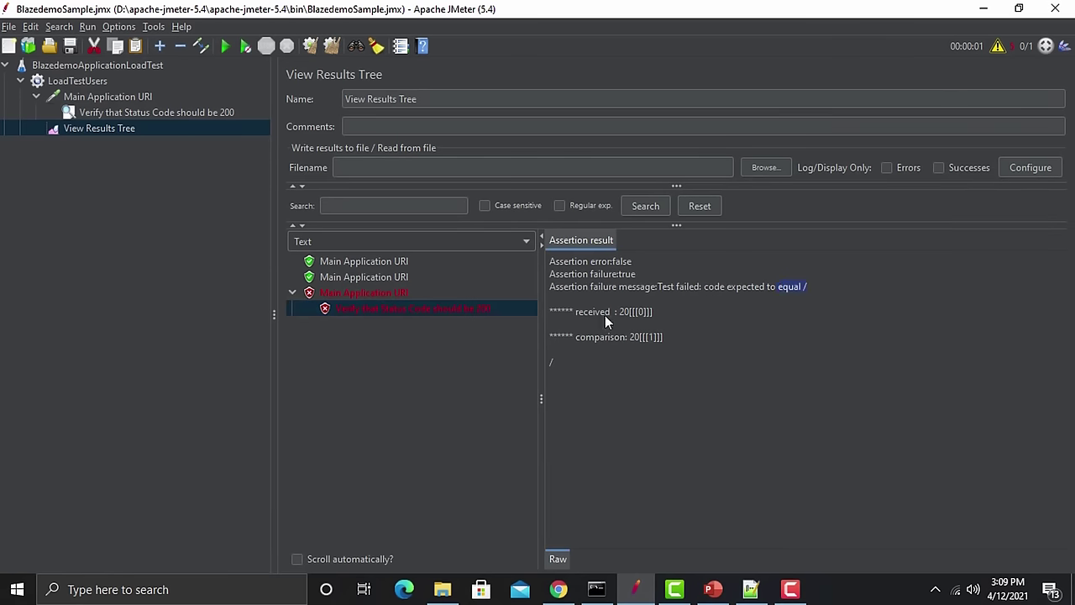
pyautogui.moveTo(653, 311); pyautogui.dragTo(606, 317)
pyautogui.moveTo(575, 340); pyautogui.dragTo(665, 337)
pyautogui.click(656, 340)
pyautogui.moveTo(567, 317); pyautogui.dragTo(555, 319)
# Correct the status-code assertion pattern from 201 back to 200
pyautogui.click(125, 110)
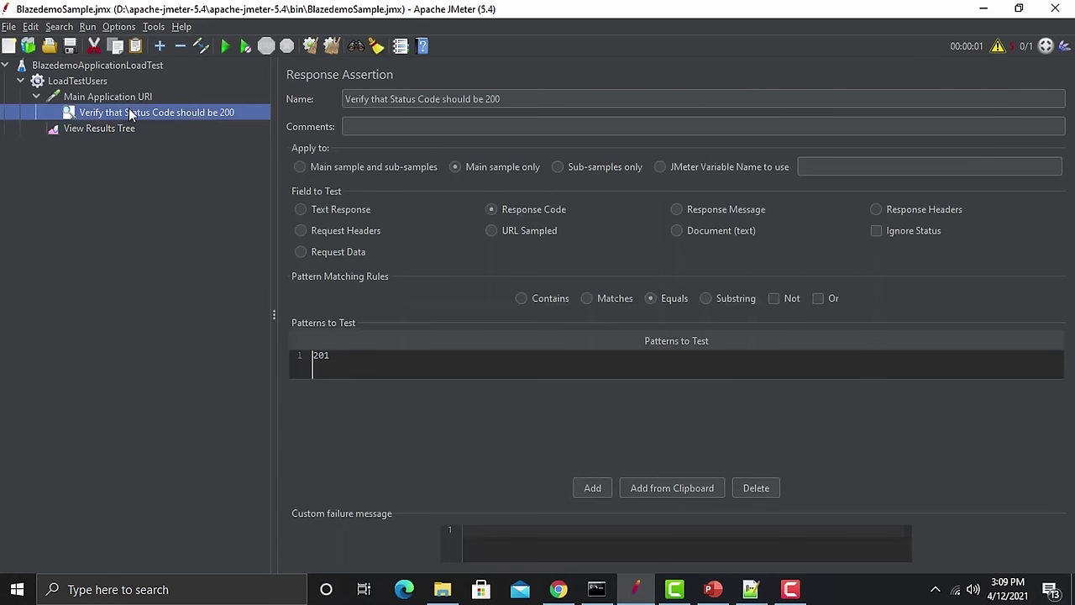
pyautogui.click(329, 353)
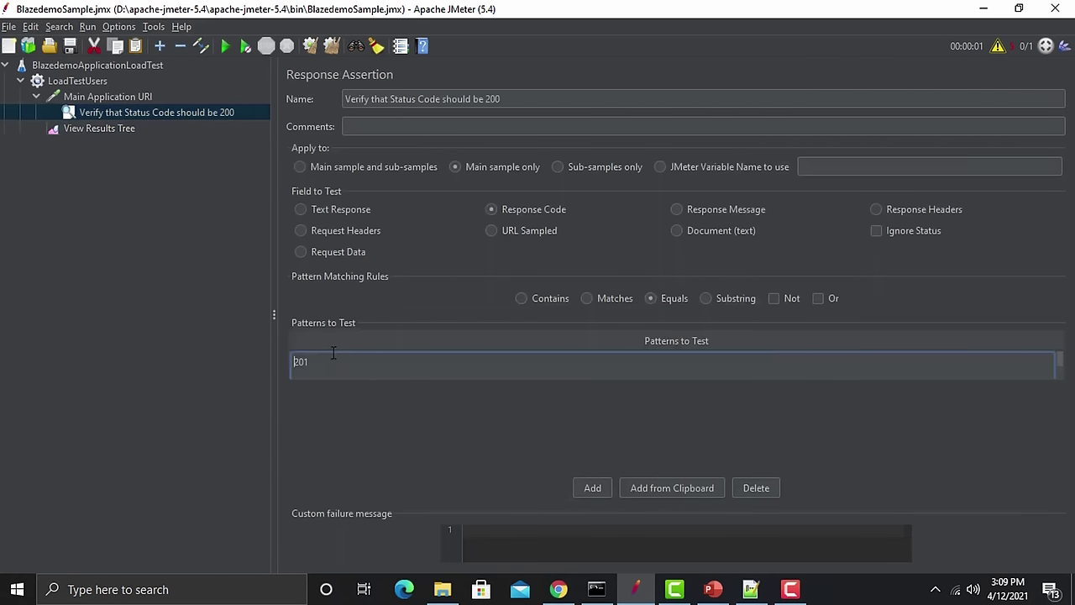
pyautogui.press('BackSpace')
pyautogui.write('0')
pyautogui.click(70, 46)
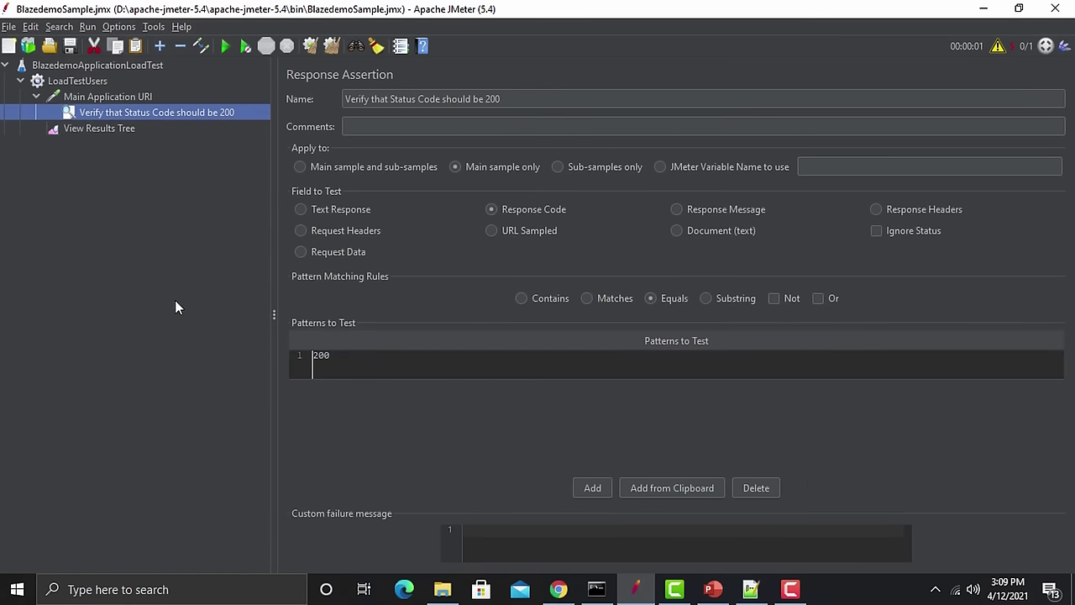
# Add a second Response Assertion under the Main Application URI request
pyautogui.rightClick(109, 97)
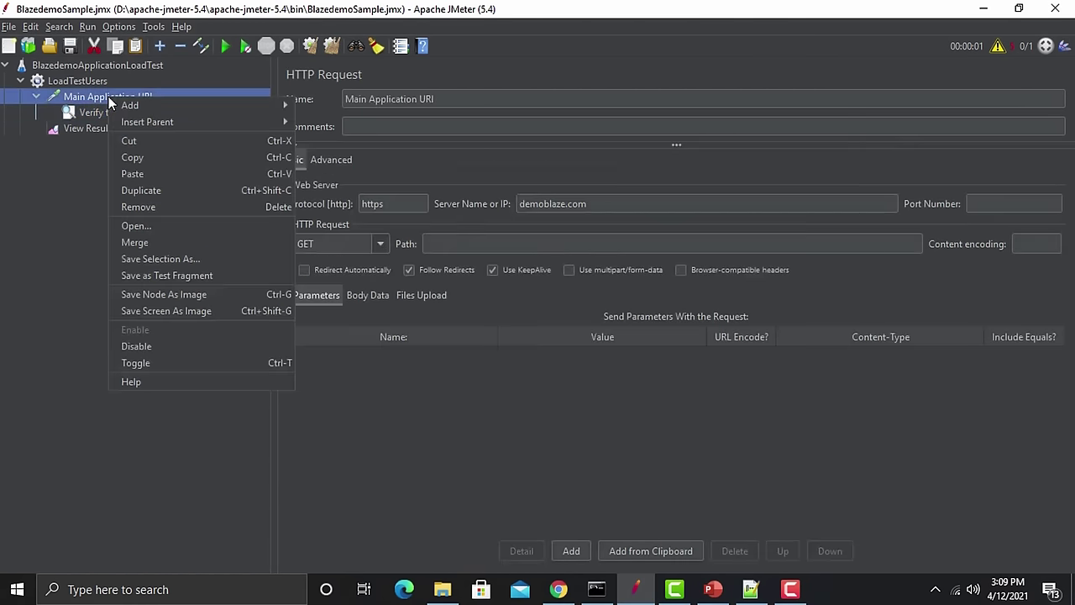
pyautogui.moveTo(157, 102)
pyautogui.moveTo(318, 104)
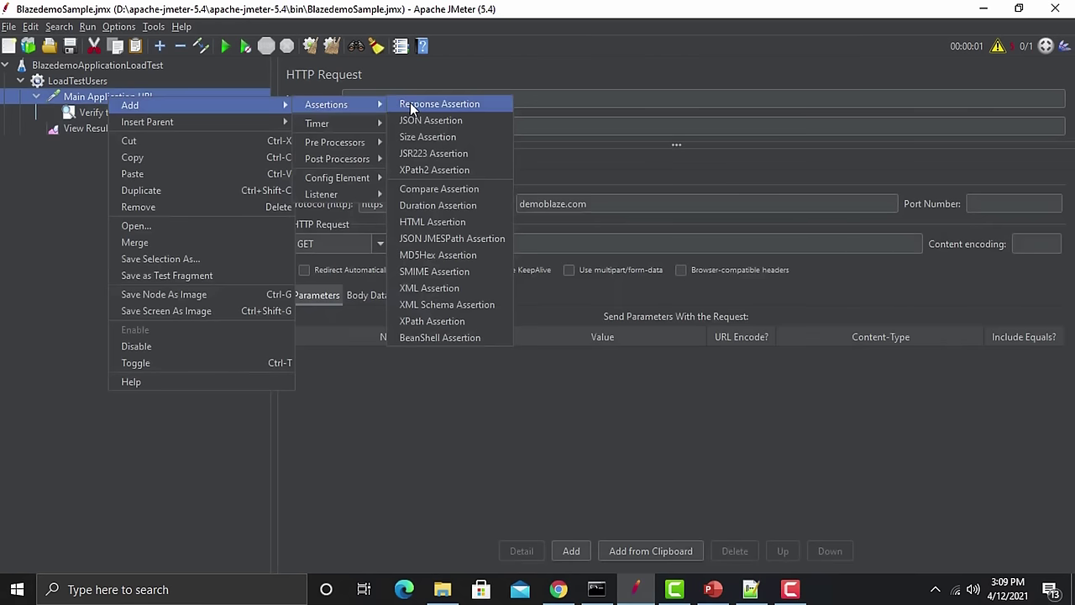
pyautogui.click(410, 103)
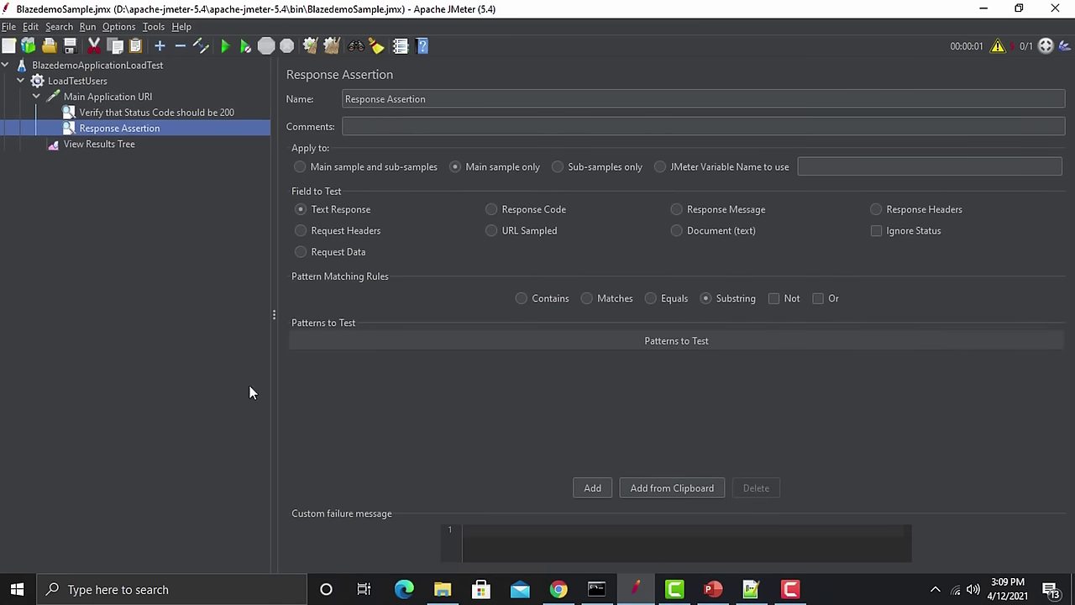
# View the failed sample's response HTML in View Results Tree's Response data
pyautogui.click(101, 148)
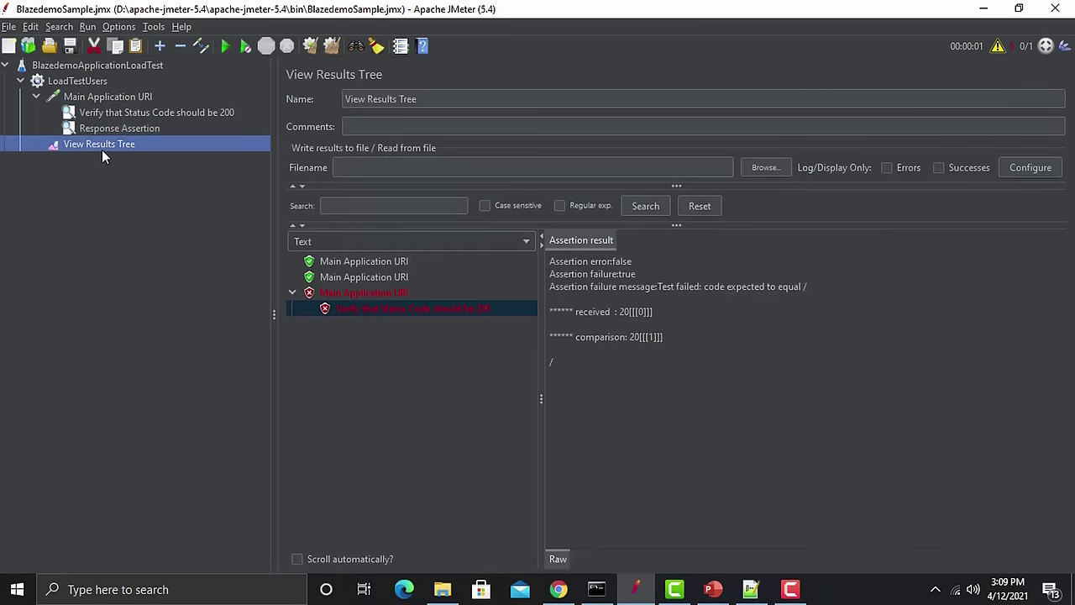
pyautogui.click(353, 293)
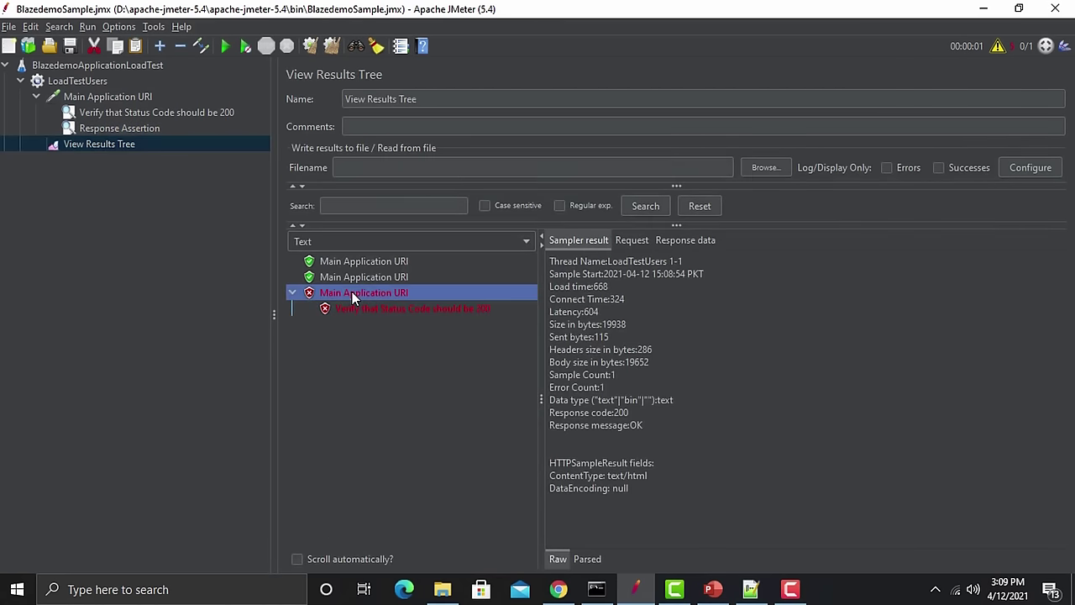
pyautogui.click(678, 243)
pyautogui.scroll(-10, 694, 356)
pyautogui.scroll(8, 688, 344)
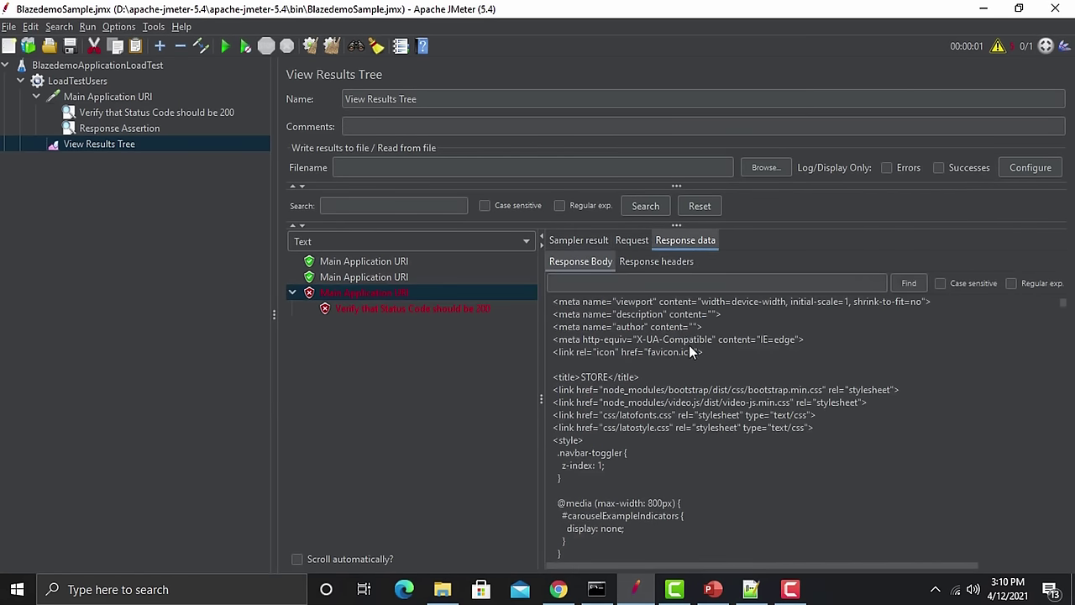
# Search the response body for 'home' so its match is highlighted
pyautogui.click(646, 282)
pyautogui.write('home')
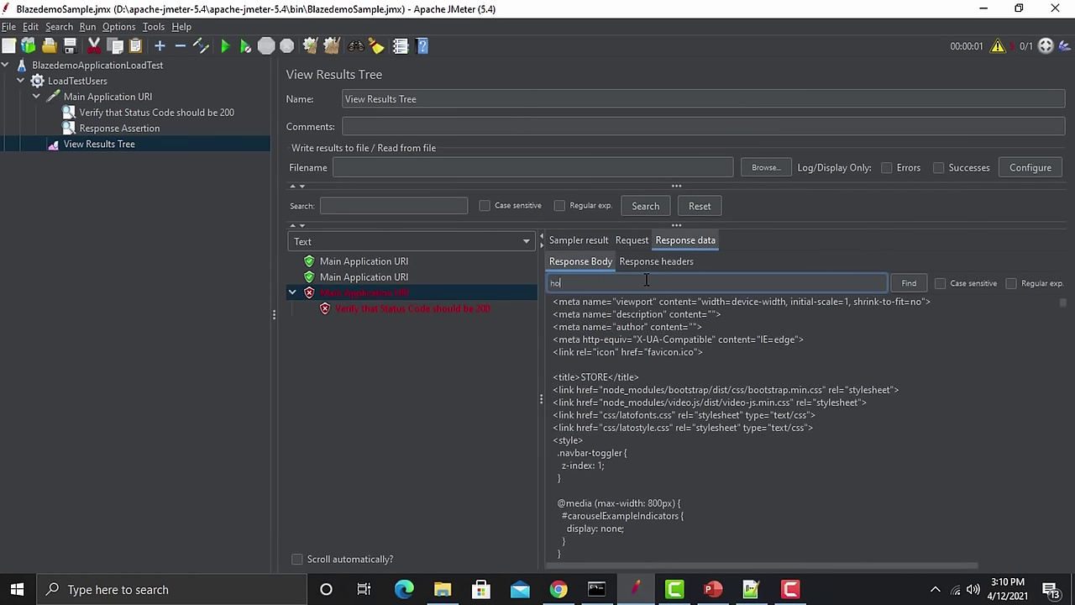
pyautogui.press('Return')
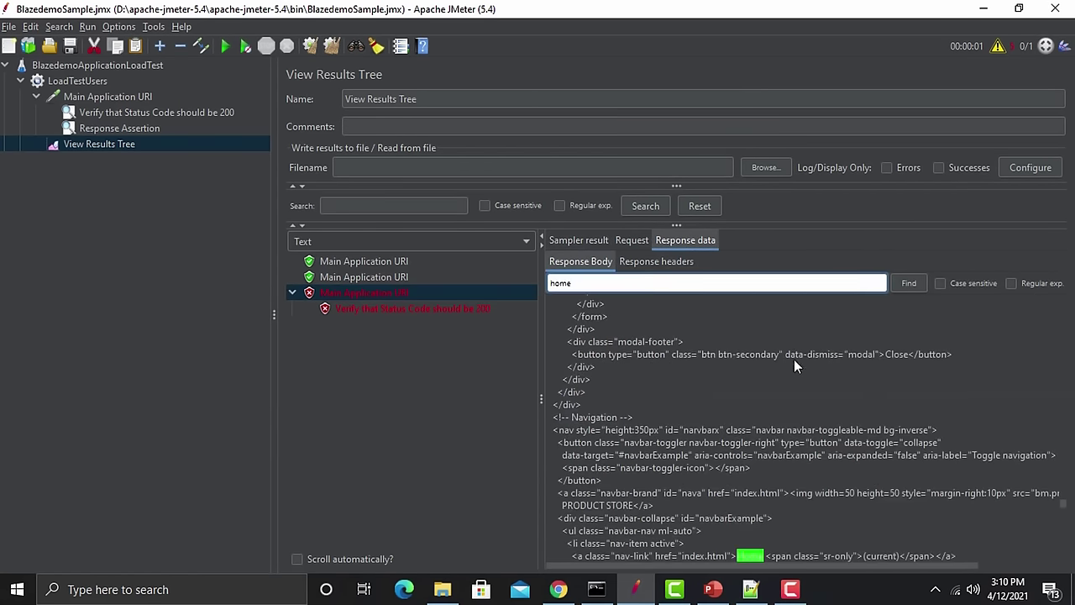
pyautogui.scroll(-4, 793, 358)
pyautogui.click(761, 403)
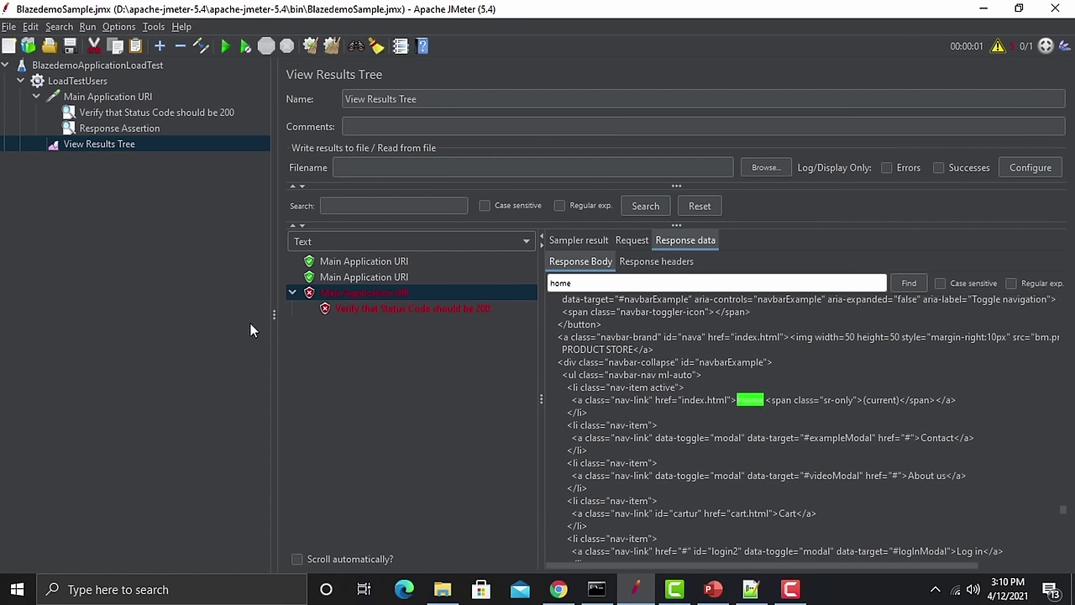
pyautogui.click(91, 126)
# Rename the assertion 'Verif that home should be in the response' and add the pattern Home
pyautogui.moveTo(430, 99); pyautogui.dragTo(308, 99)
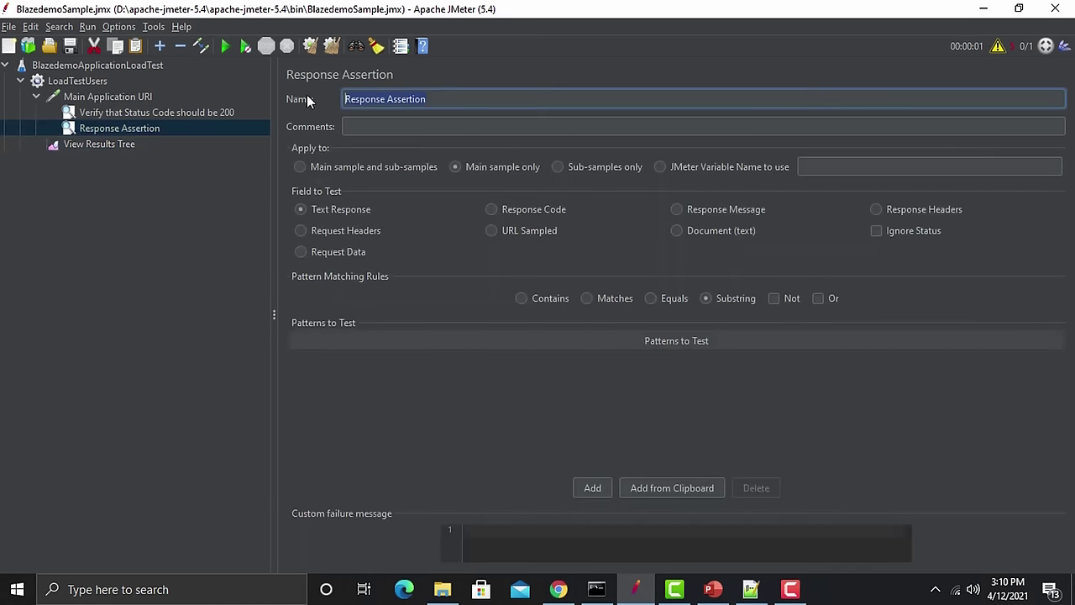
pyautogui.write('Verif that home should be in t')
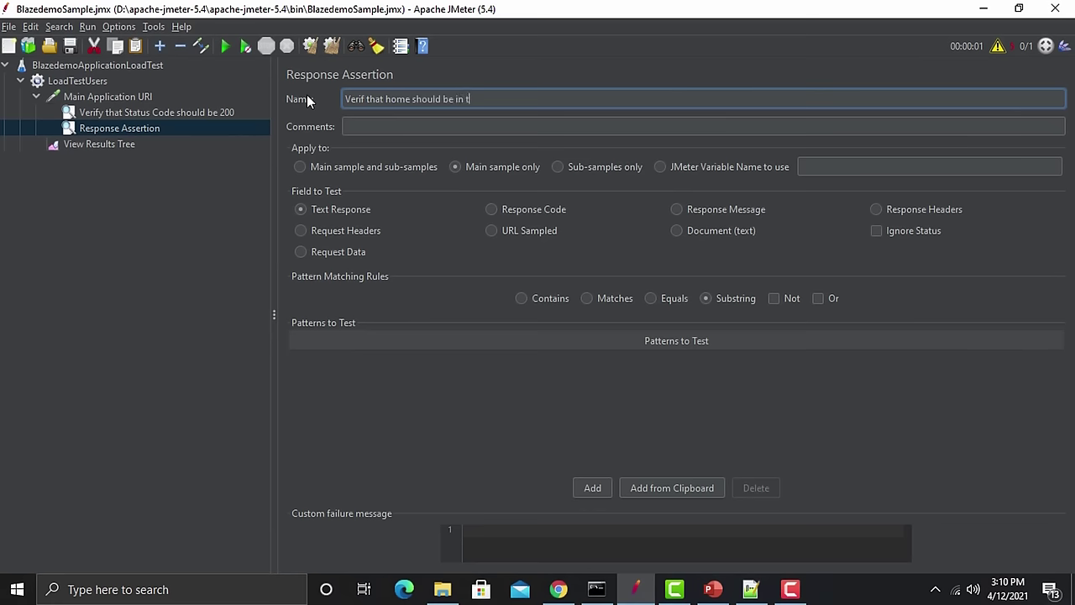
pyautogui.write('he response')
pyautogui.click(585, 488)
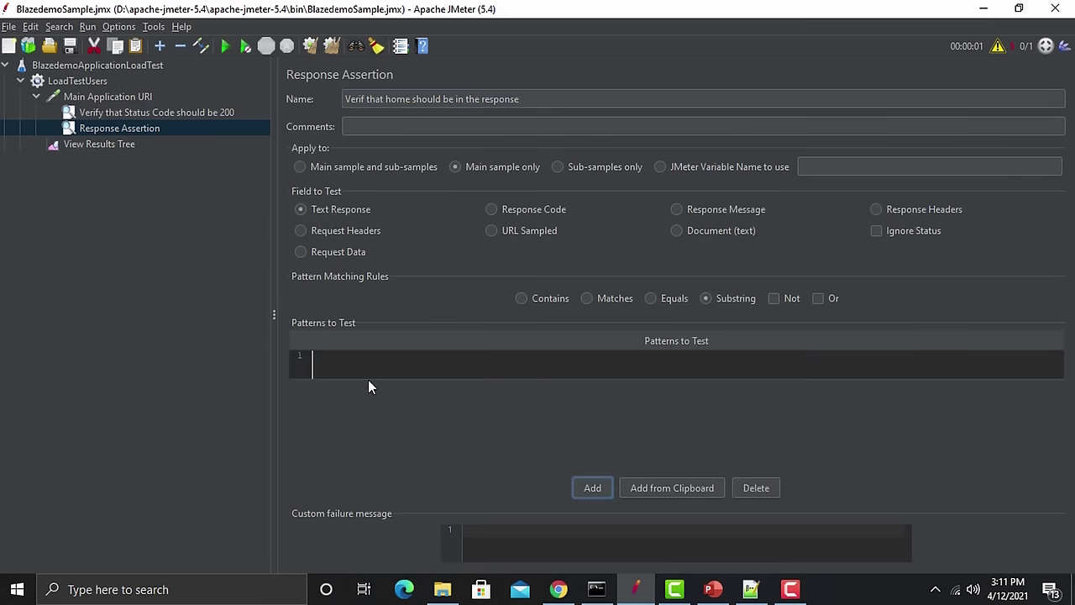
pyautogui.click(355, 363)
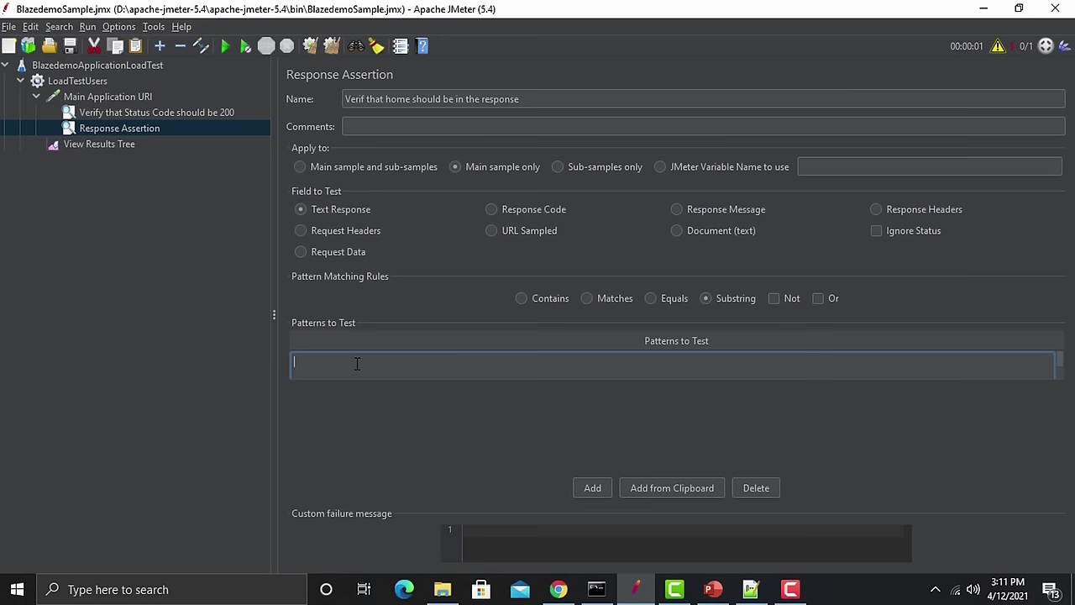
pyautogui.write('Home')
pyautogui.press('BackSpace')
pyautogui.press('BackSpace')
pyautogui.press('BackSpace')
pyautogui.write('ome')
pyautogui.click(70, 45)
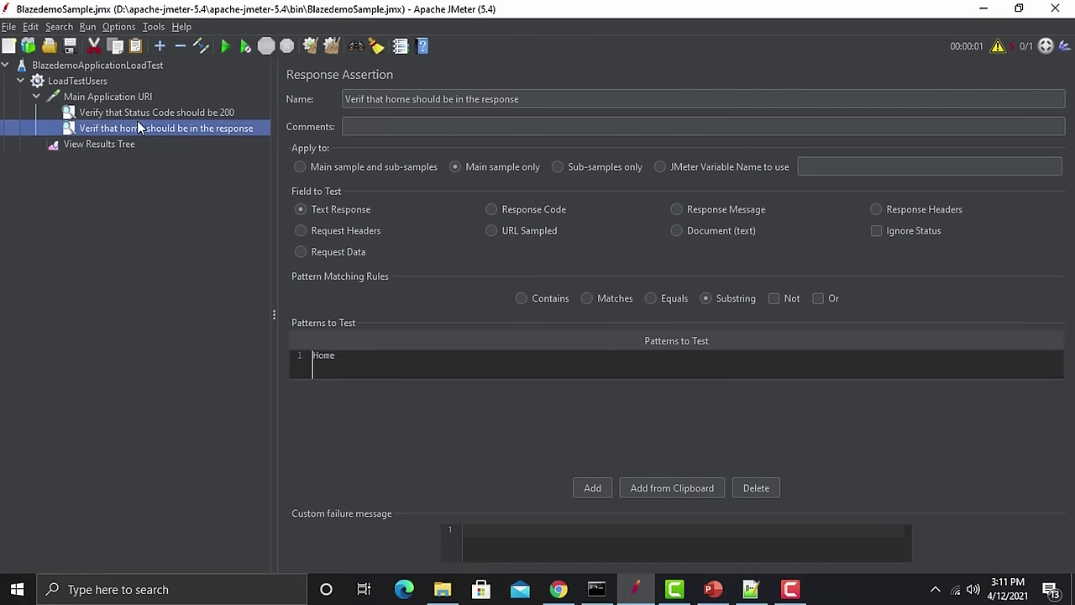
# Rerun the test and review the newest result in View Results Tree
pyautogui.click(245, 49)
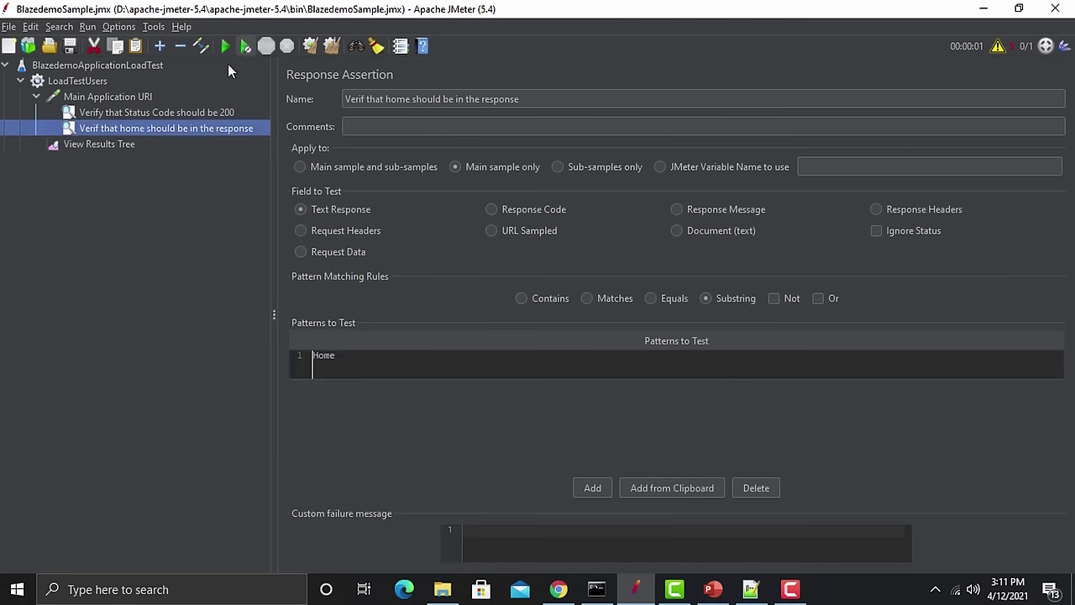
pyautogui.click(130, 144)
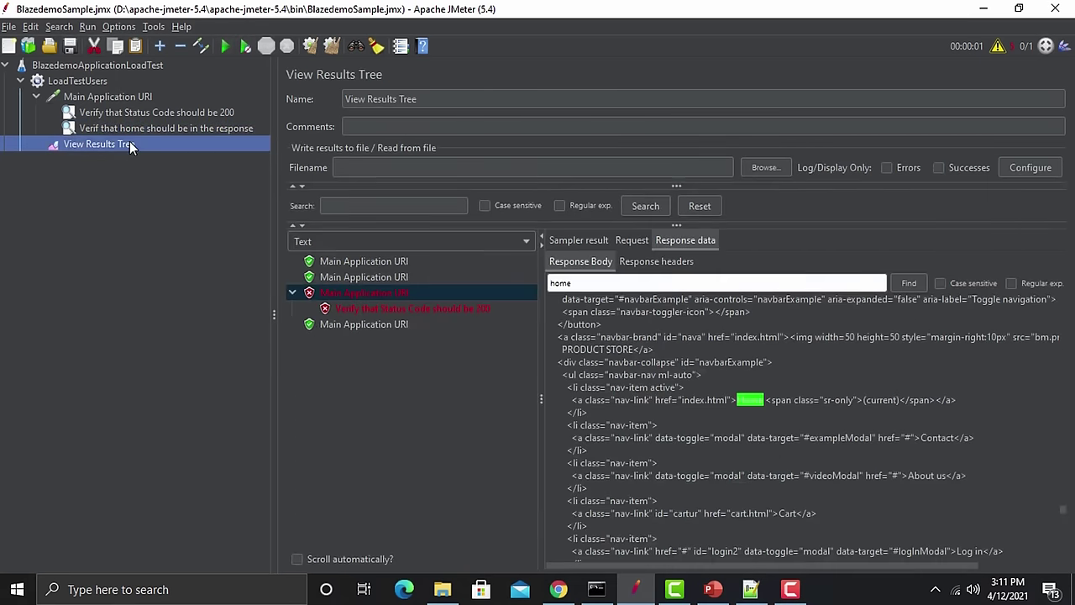
pyautogui.click(363, 326)
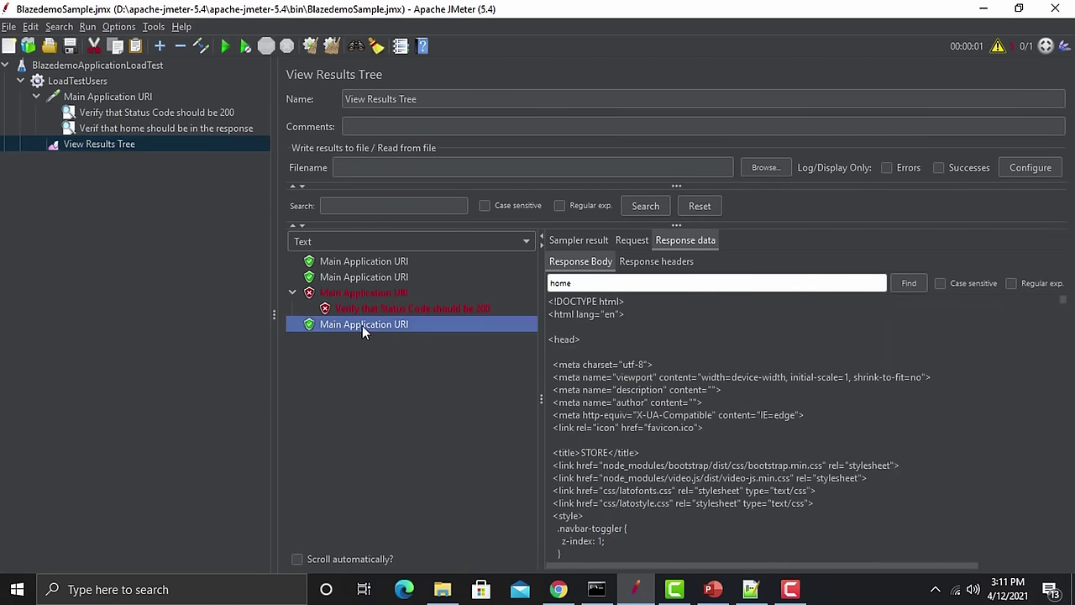
pyautogui.doubleClick(560, 283)
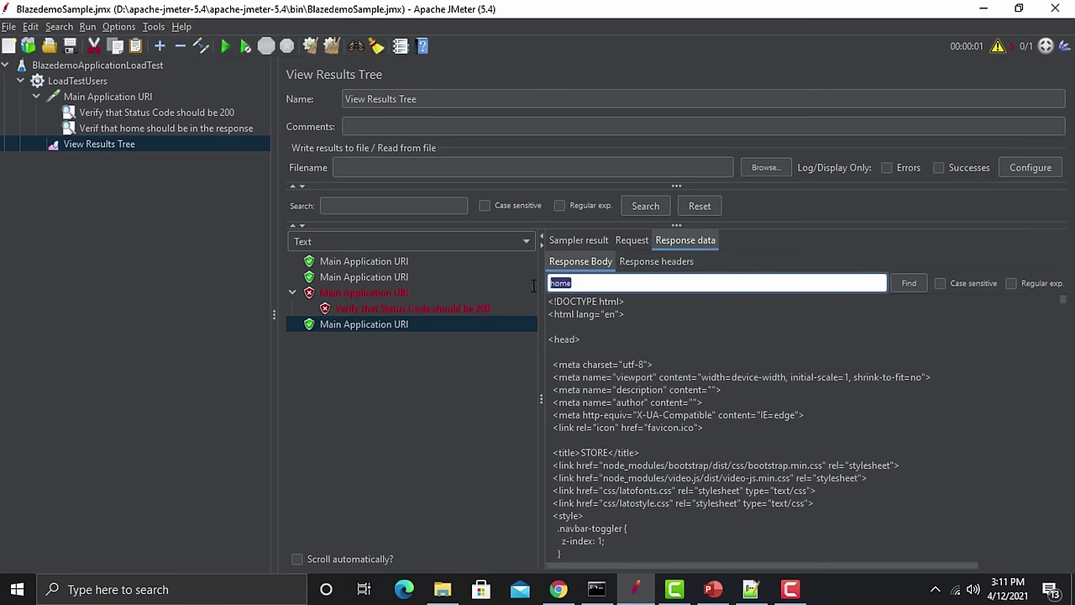
# Change the home-text assertion pattern from Home to Home1
pyautogui.click(94, 130)
pyautogui.click(345, 354)
pyautogui.doubleClick(345, 354)
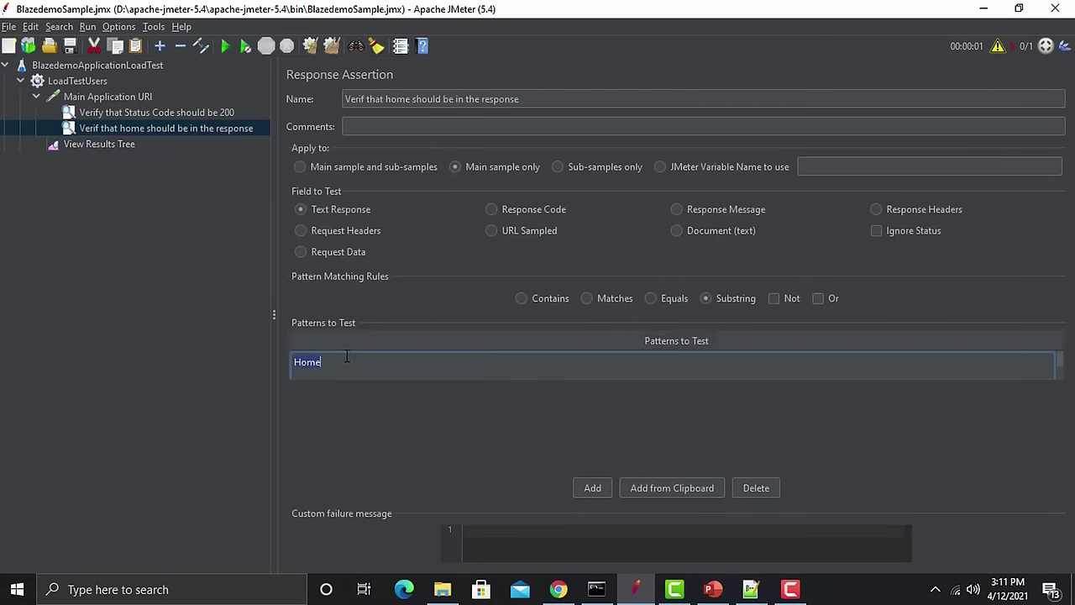
pyautogui.click(346, 357)
pyautogui.write('1')
pyautogui.click(72, 47)
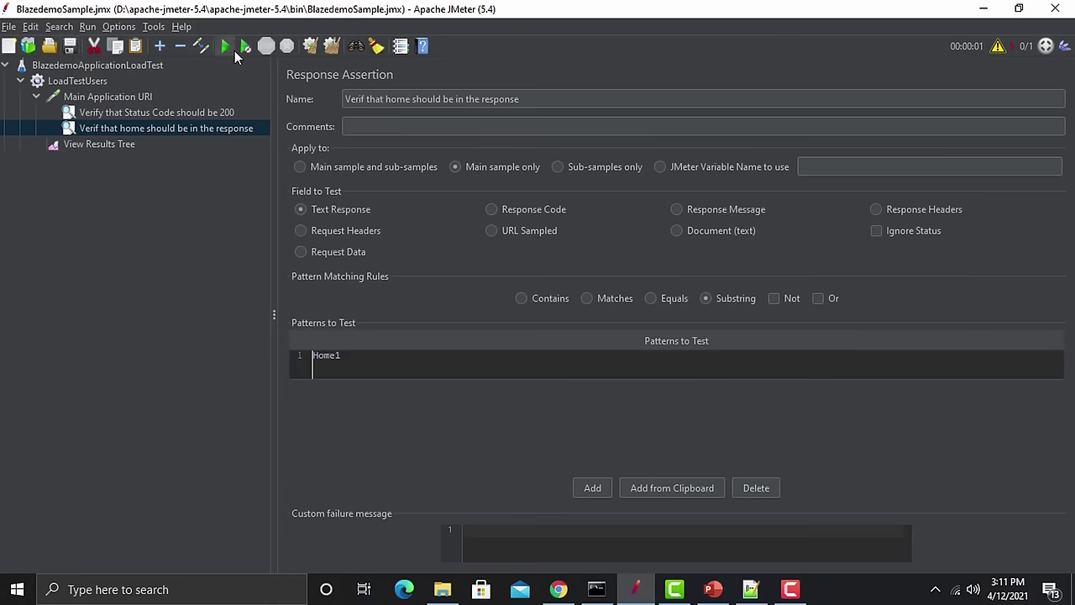
# Rerun the test and expand the newest failed result
pyautogui.click(241, 49)
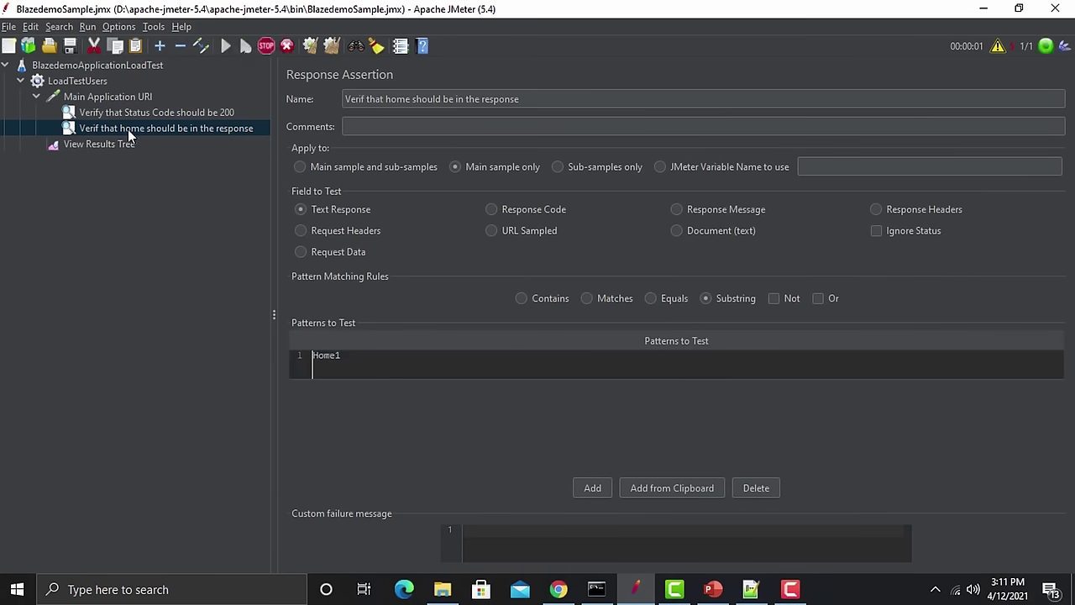
pyautogui.click(100, 143)
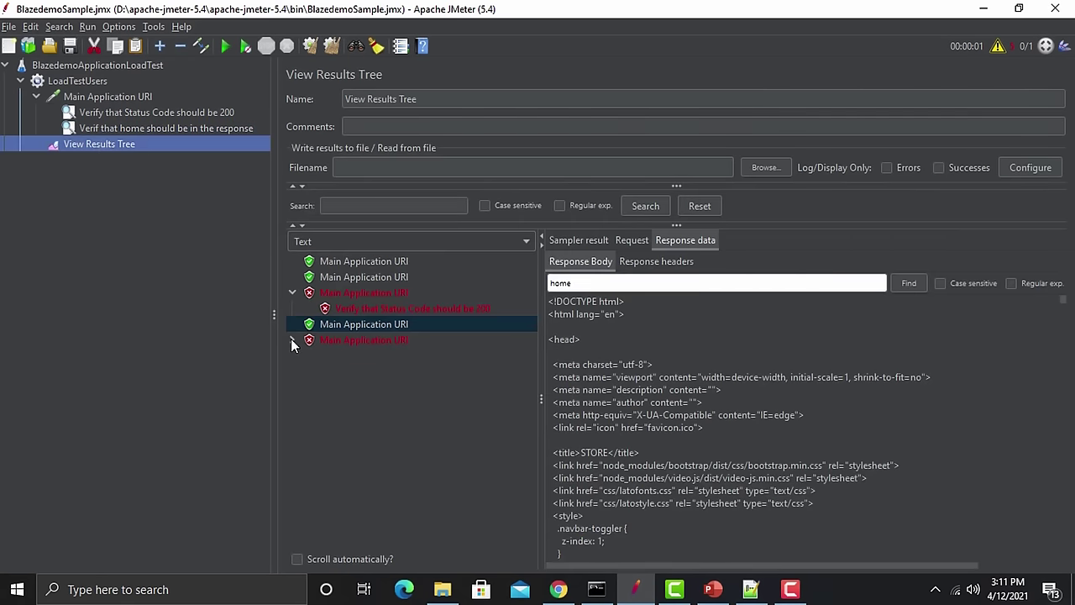
pyautogui.click(290, 338)
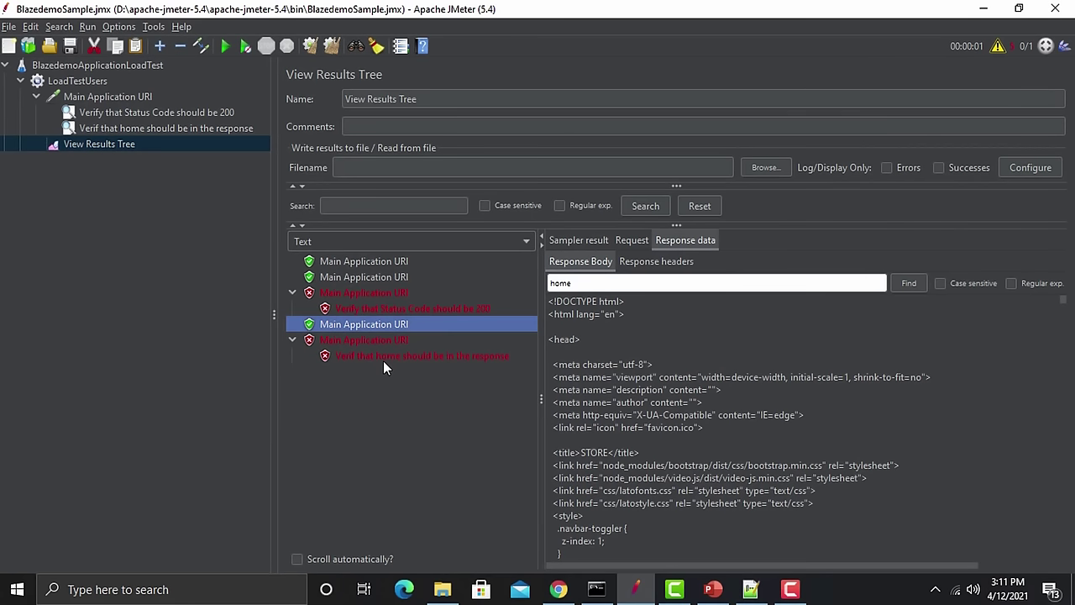
# Read the home-text assertion failure and the latest sample's 824 ms load time
pyautogui.click(494, 356)
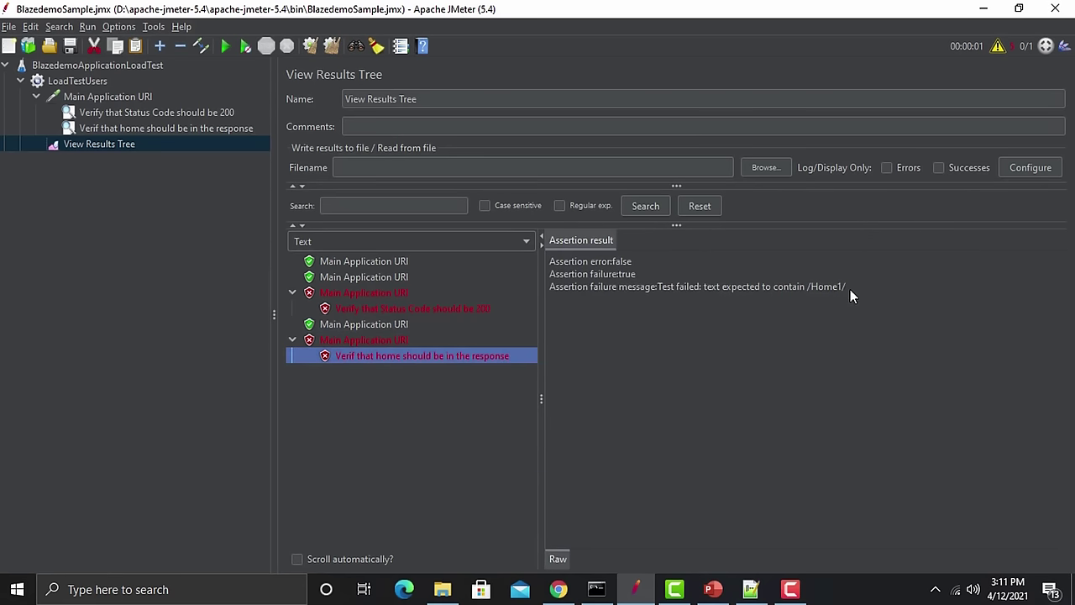
pyautogui.moveTo(847, 287); pyautogui.dragTo(765, 277)
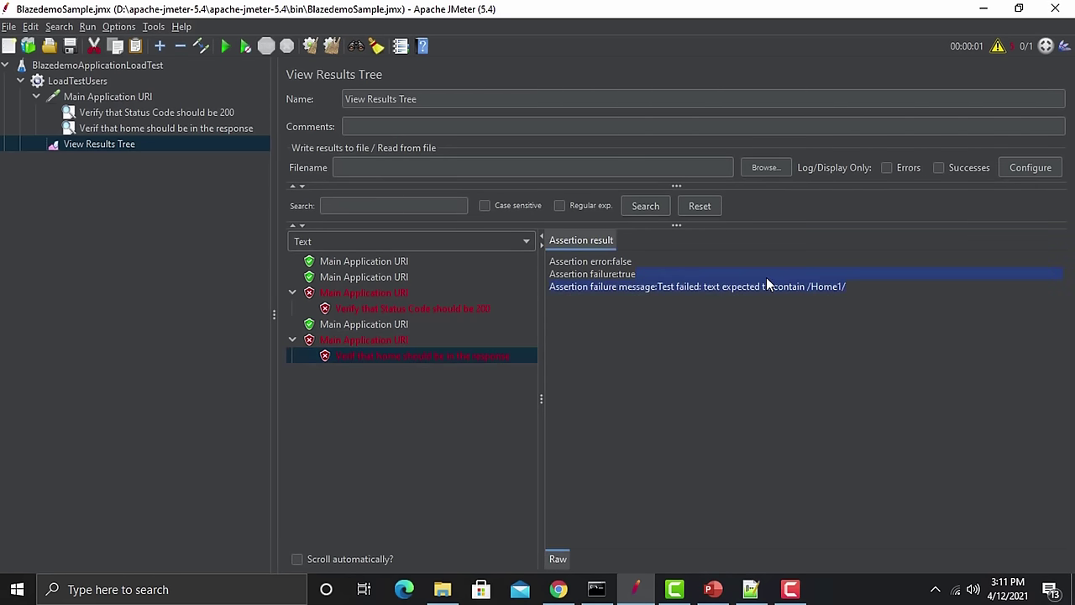
pyautogui.moveTo(571, 292); pyautogui.dragTo(556, 287)
pyautogui.click(556, 287)
pyautogui.click(292, 340)
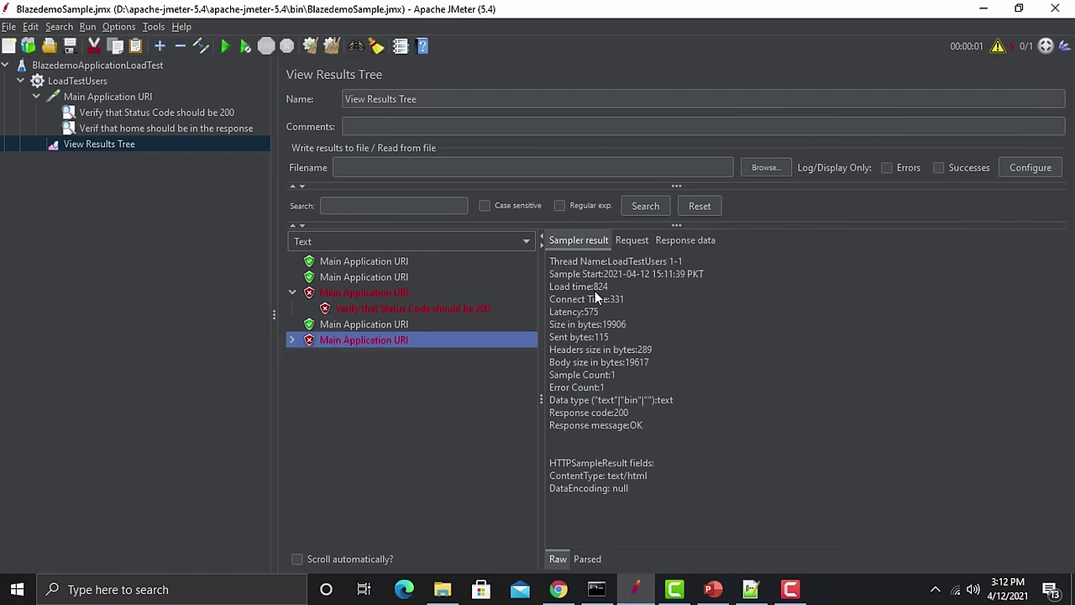
pyautogui.moveTo(564, 286); pyautogui.dragTo(601, 290)
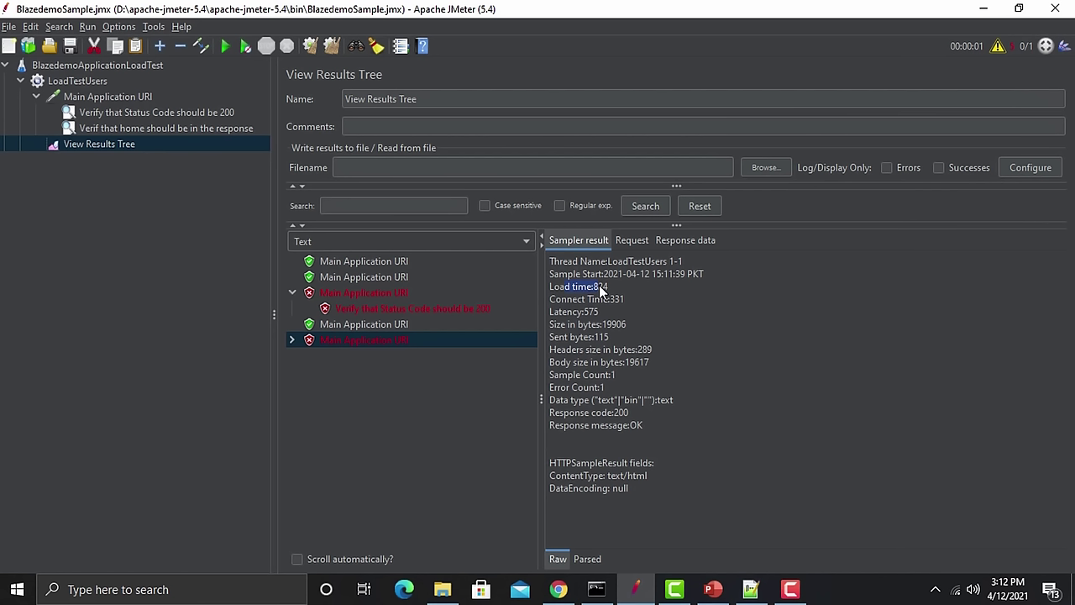
# Add a Duration Assertion under the Main Application URI request
pyautogui.click(117, 98)
pyautogui.rightClick(117, 97)
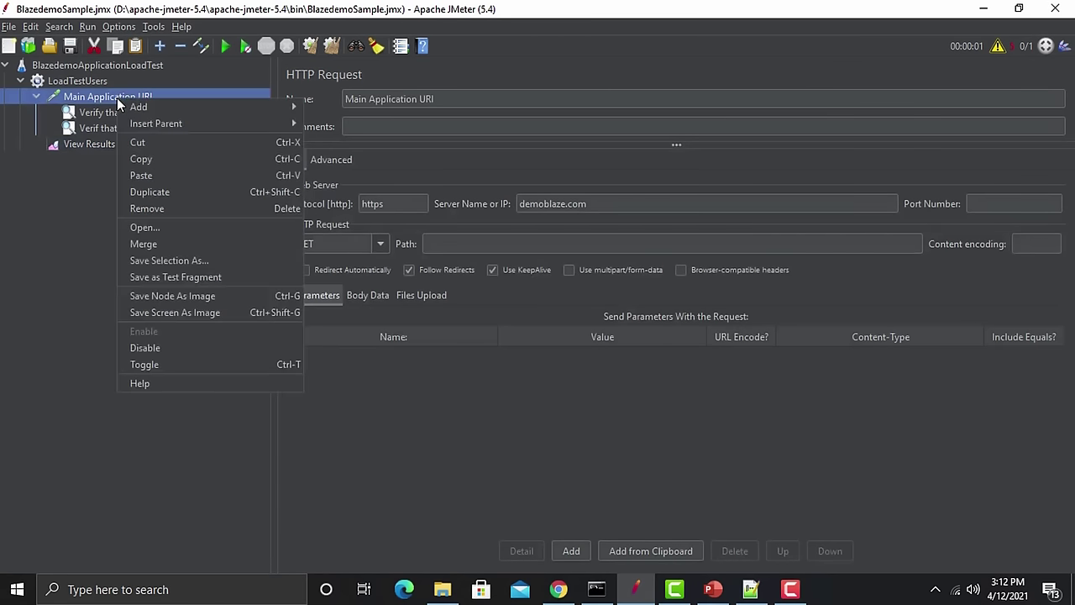
pyautogui.moveTo(186, 108)
pyautogui.moveTo(388, 106)
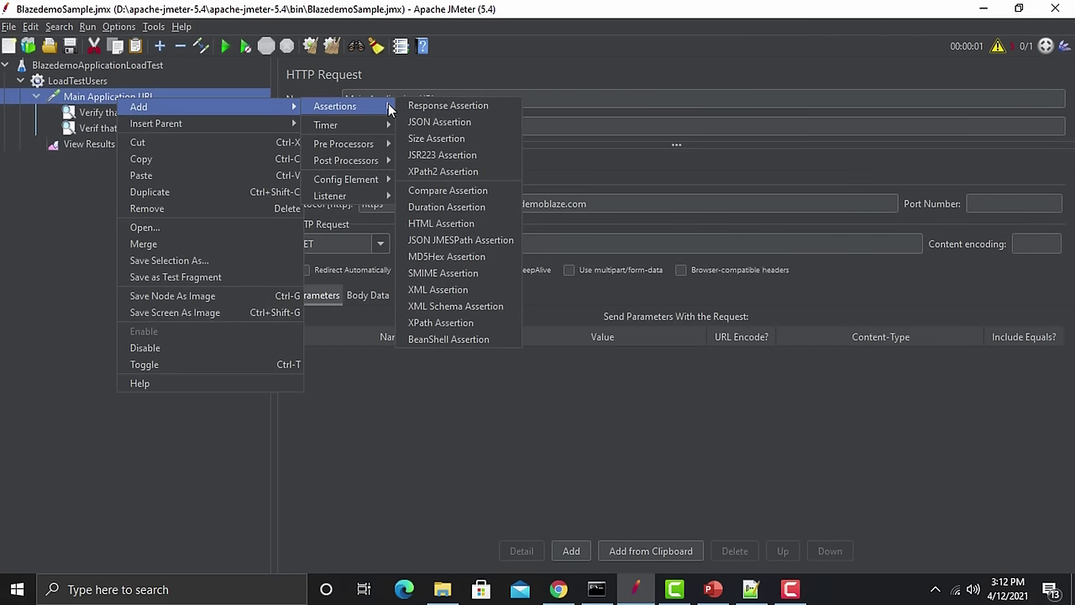
pyautogui.click(454, 209)
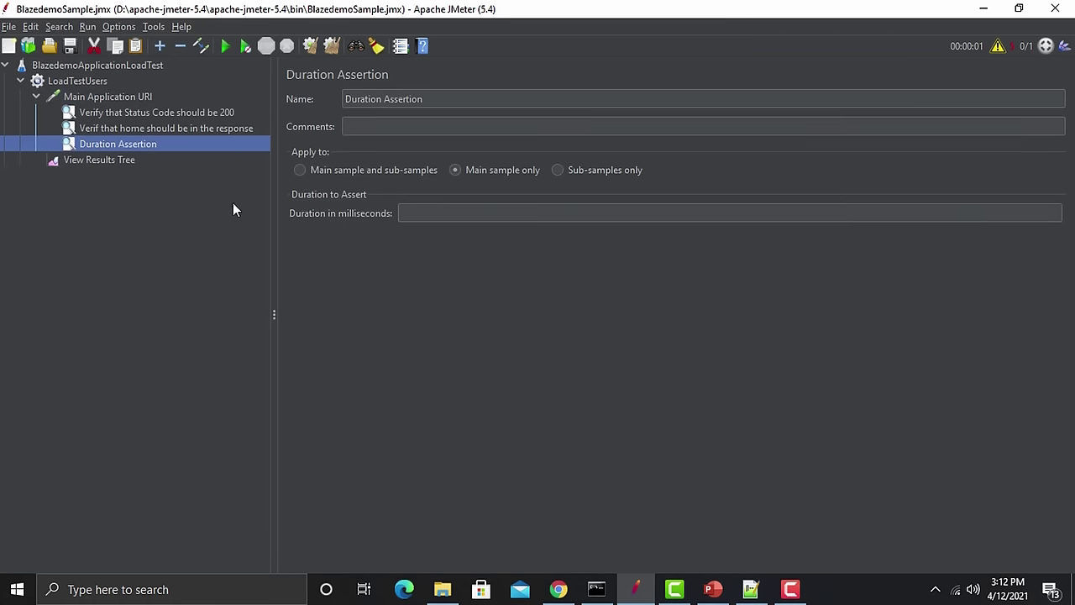
# Enter 1000 as the Duration Assertion's limit in milliseconds, checking earlier sample results
pyautogui.click(353, 98)
pyautogui.click(346, 126)
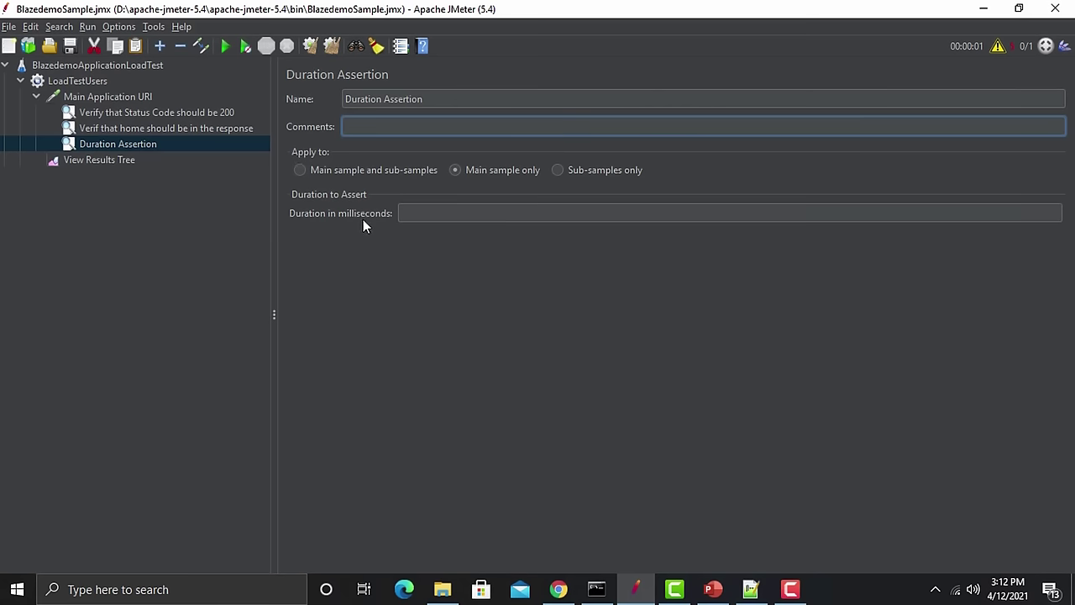
pyautogui.click(414, 213)
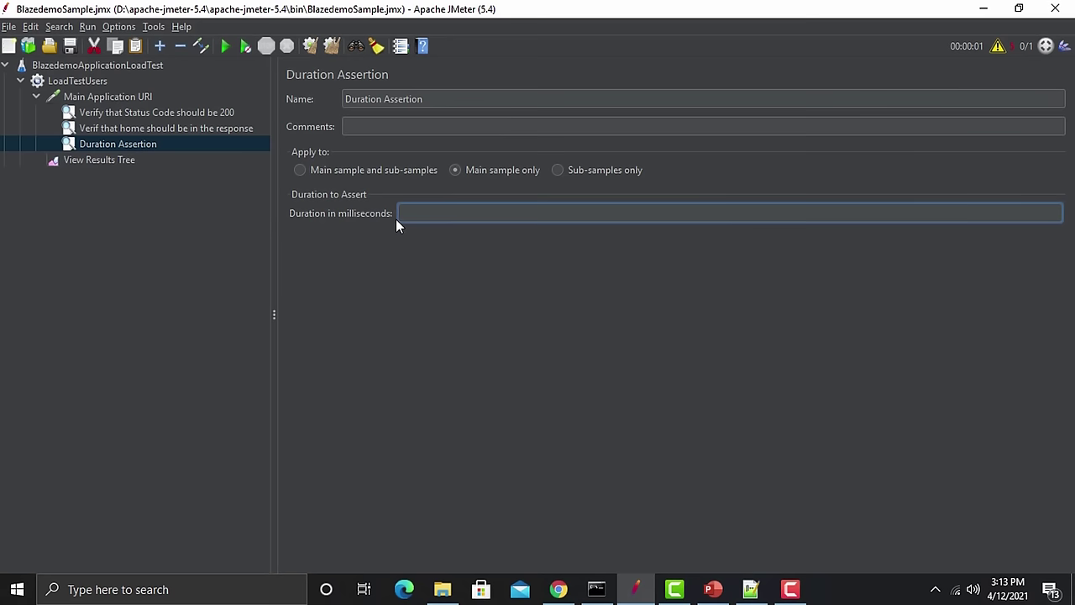
pyautogui.click(129, 143)
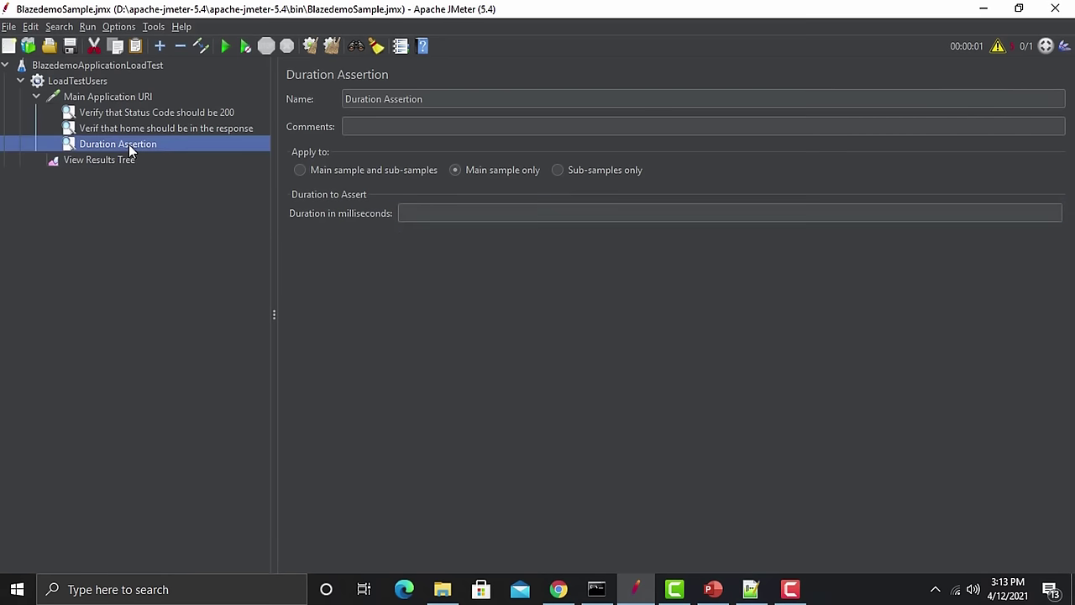
pyautogui.click(89, 159)
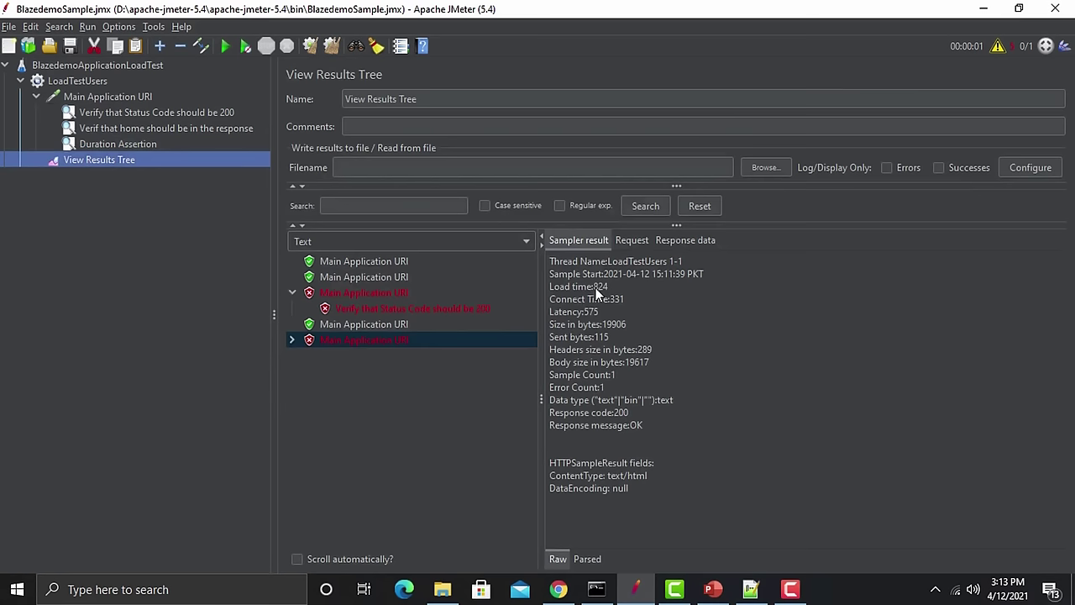
pyautogui.click(596, 289)
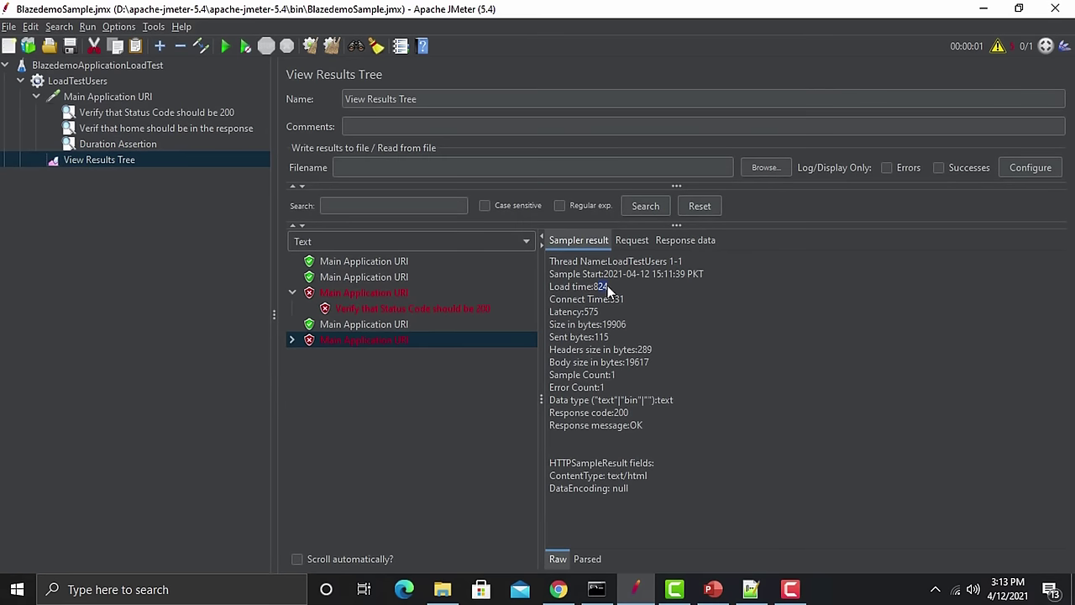
pyautogui.click(137, 146)
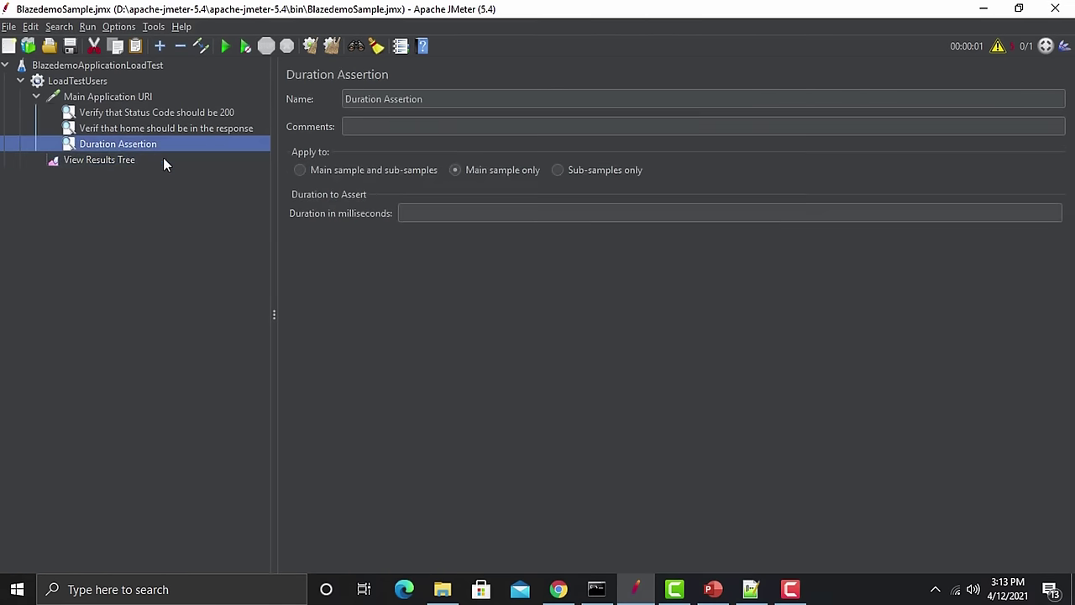
pyautogui.click(412, 215)
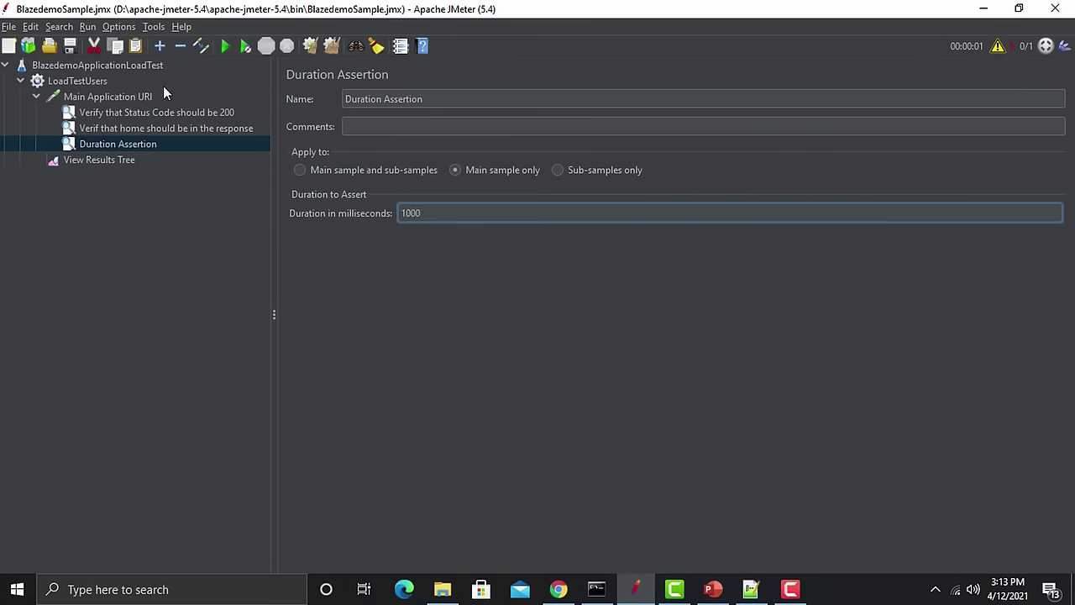
# Run the test and confirm the Duration Assertion fails at 1059 ms against the 1000 ms limit
pyautogui.click(243, 46)
pyautogui.click(104, 162)
pyautogui.click(291, 356)
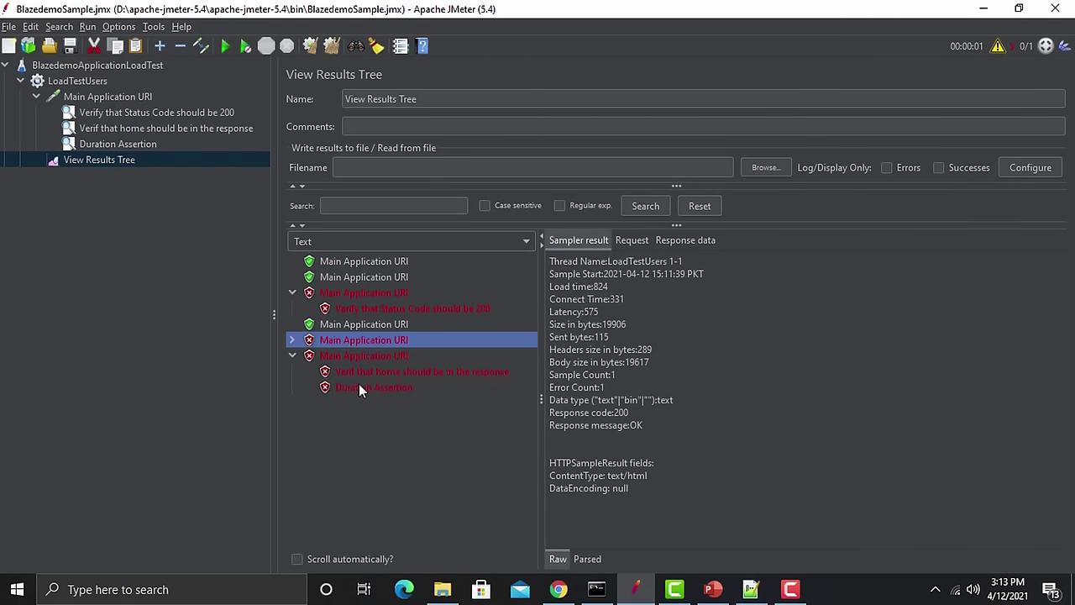
pyautogui.click(358, 387)
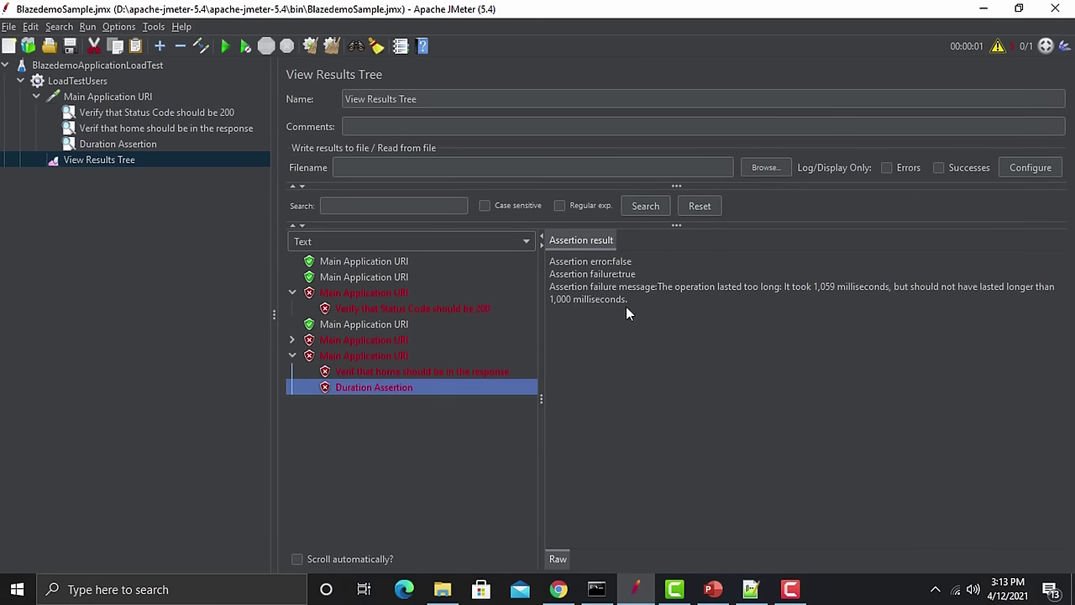
pyautogui.moveTo(675, 289); pyautogui.dragTo(741, 289)
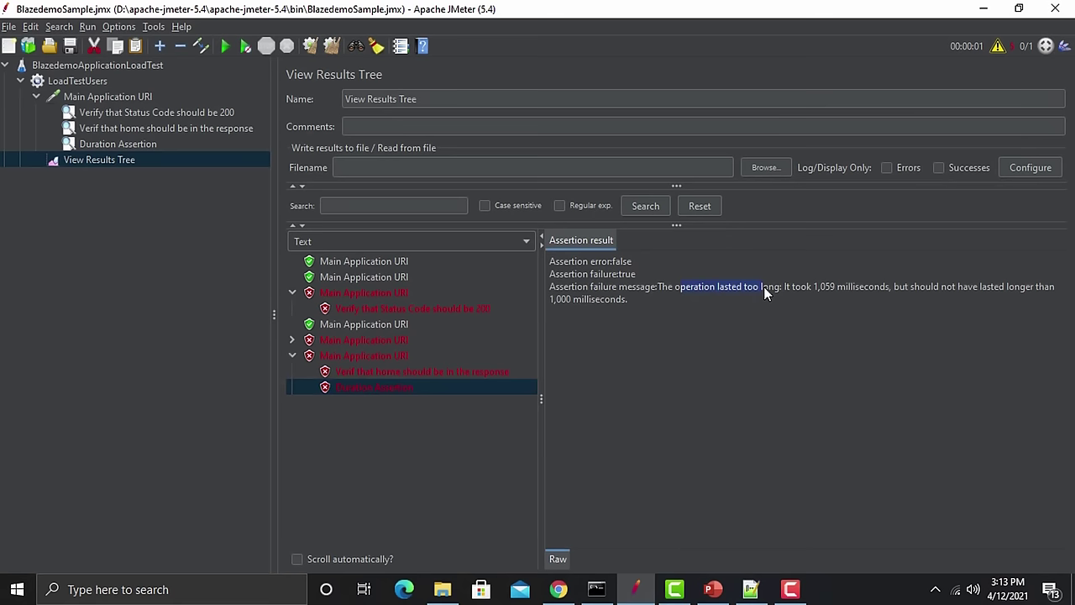
pyautogui.click(784, 290)
pyautogui.moveTo(894, 287); pyautogui.dragTo(604, 309)
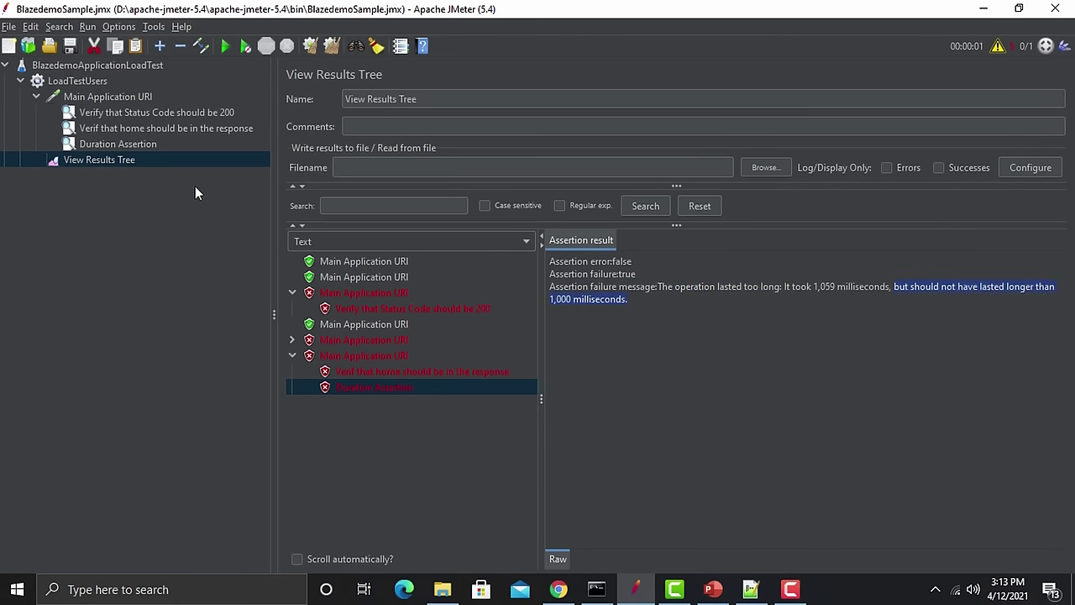
pyautogui.click(127, 143)
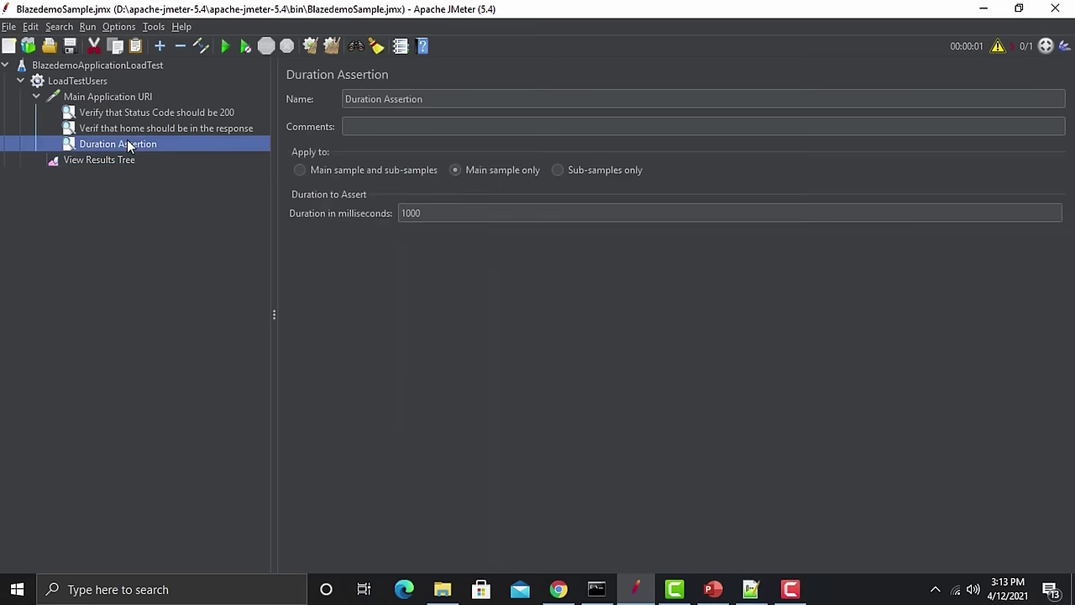
pyautogui.doubleClick(415, 212)
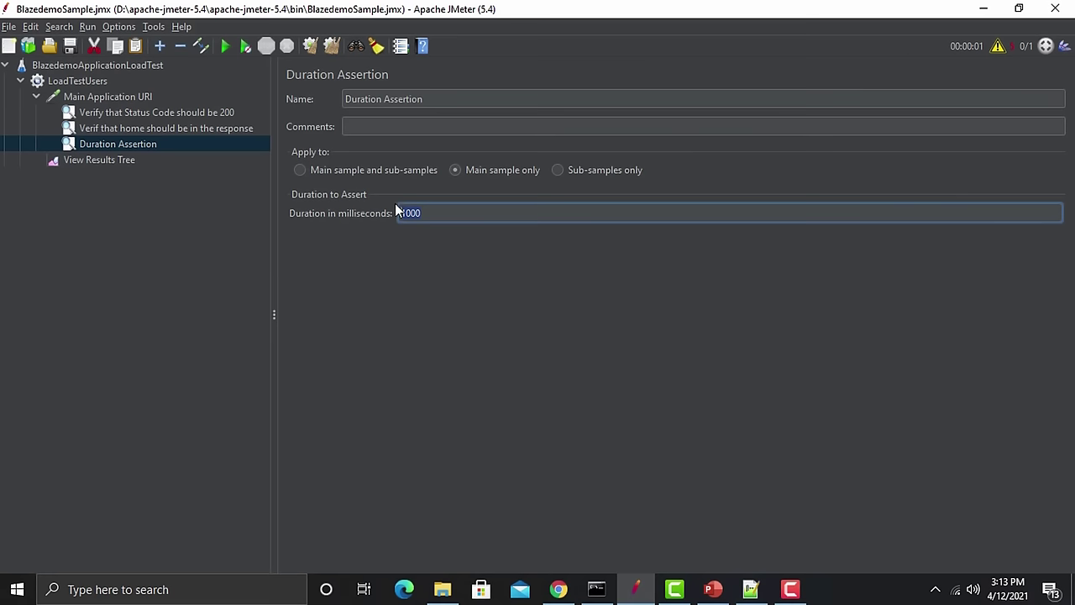
pyautogui.click(117, 159)
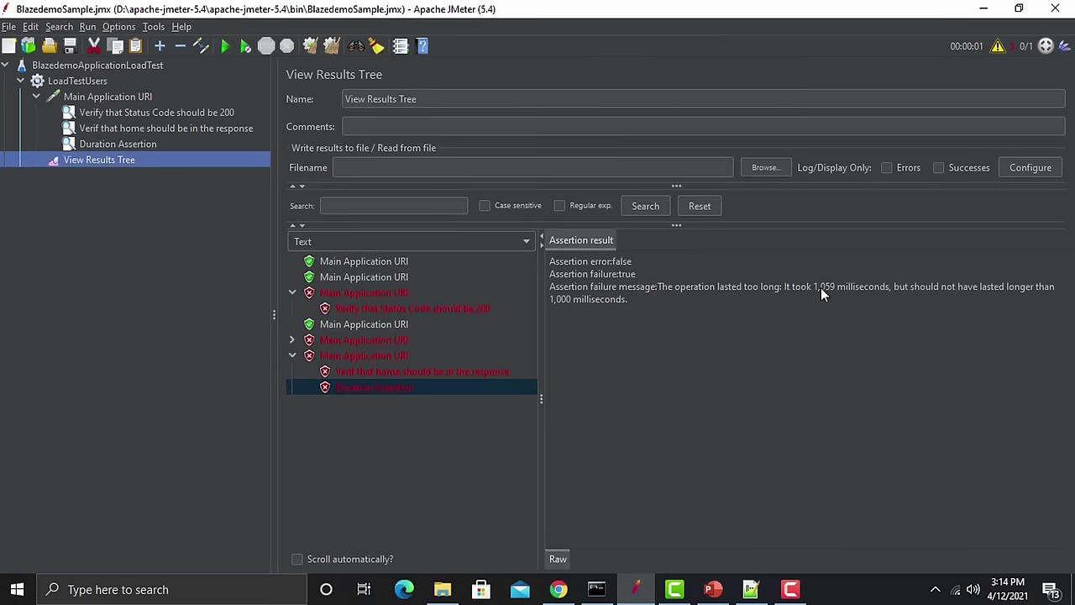
pyautogui.click(373, 356)
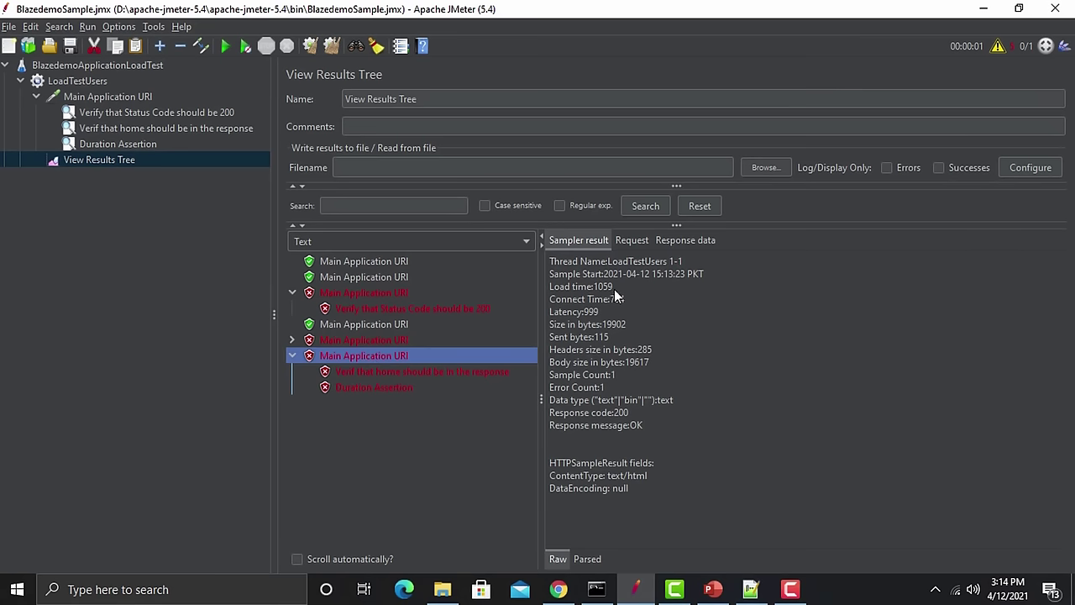
pyautogui.moveTo(614, 287); pyautogui.dragTo(590, 287)
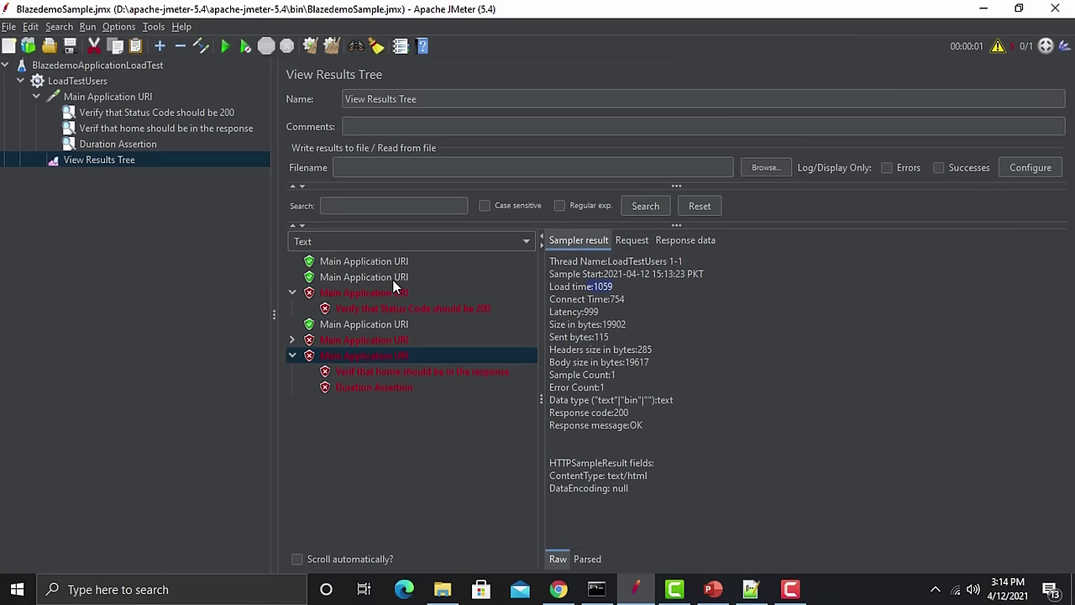
# Rerun the test and confirm the 774 ms sample passes the duration check
pyautogui.click(246, 46)
pyautogui.click(293, 403)
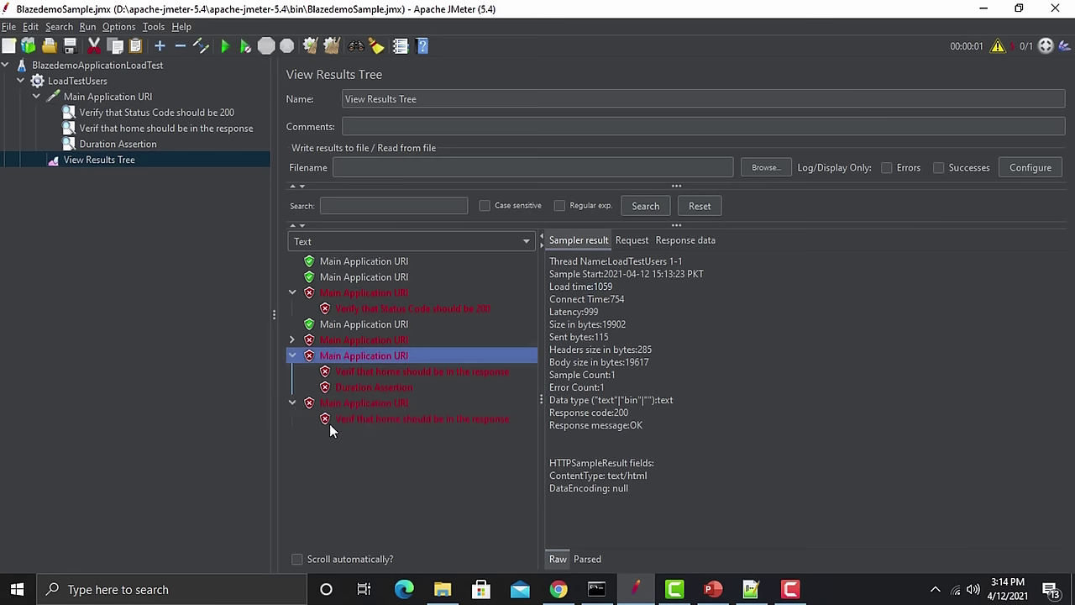
pyautogui.click(367, 418)
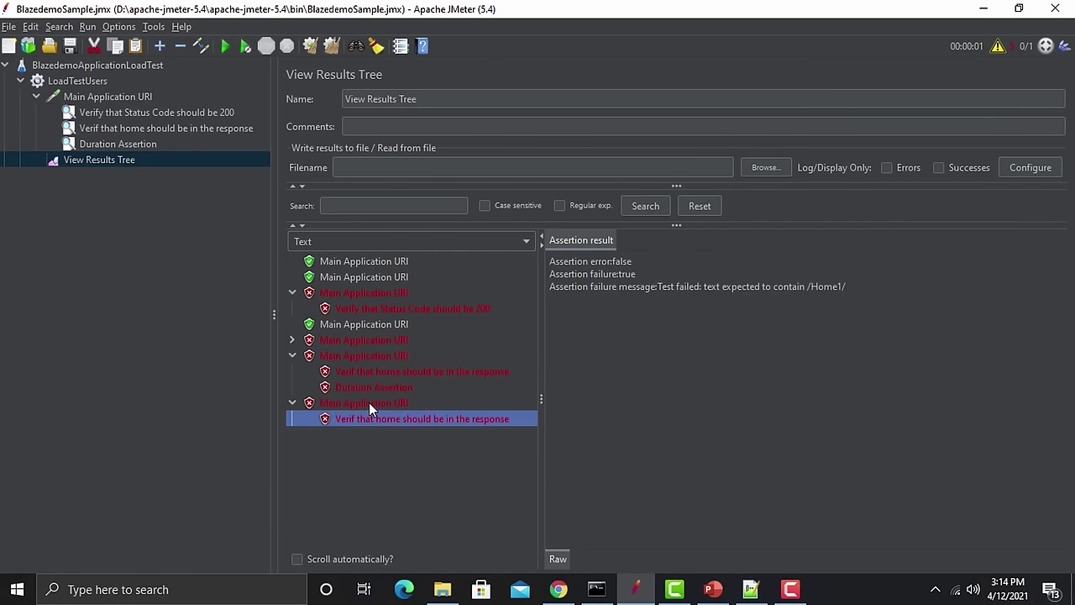
pyautogui.click(368, 402)
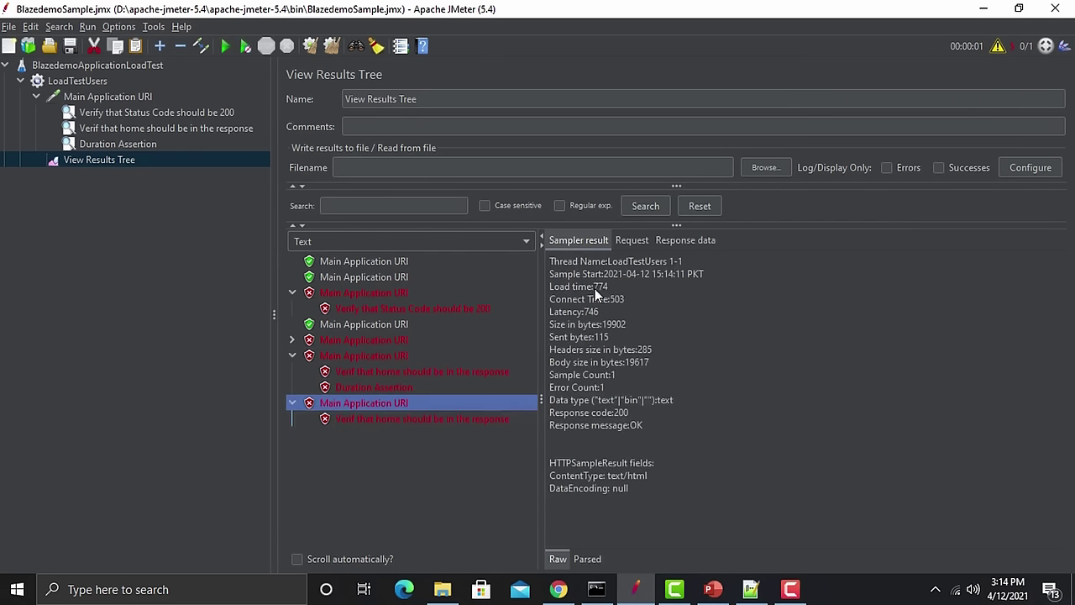
pyautogui.moveTo(595, 288); pyautogui.dragTo(608, 290)
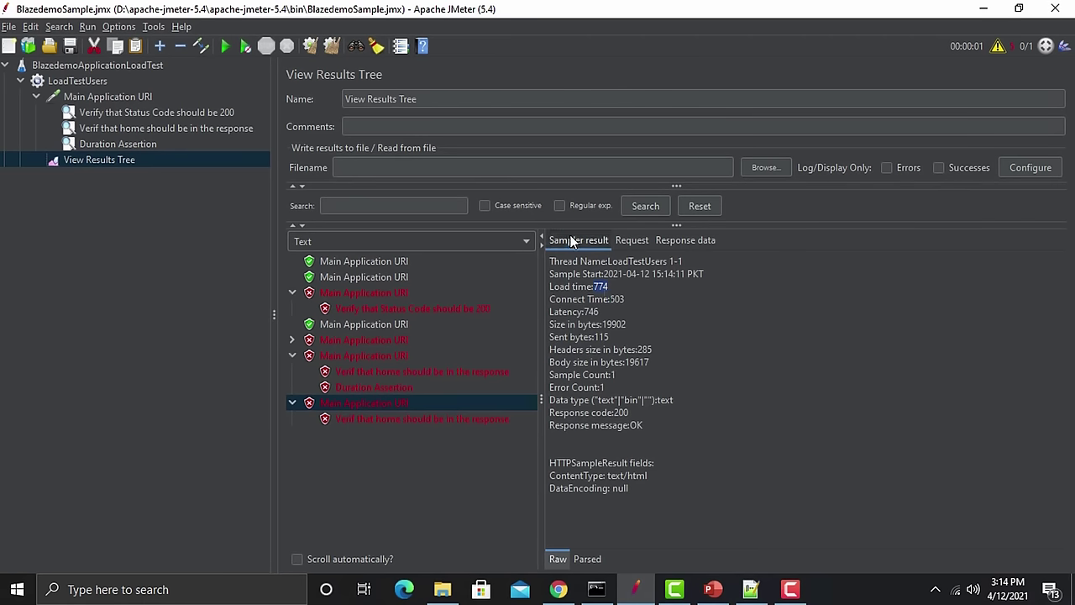
# Add a Size Assertion under the Main Application URI request
pyautogui.click(111, 97)
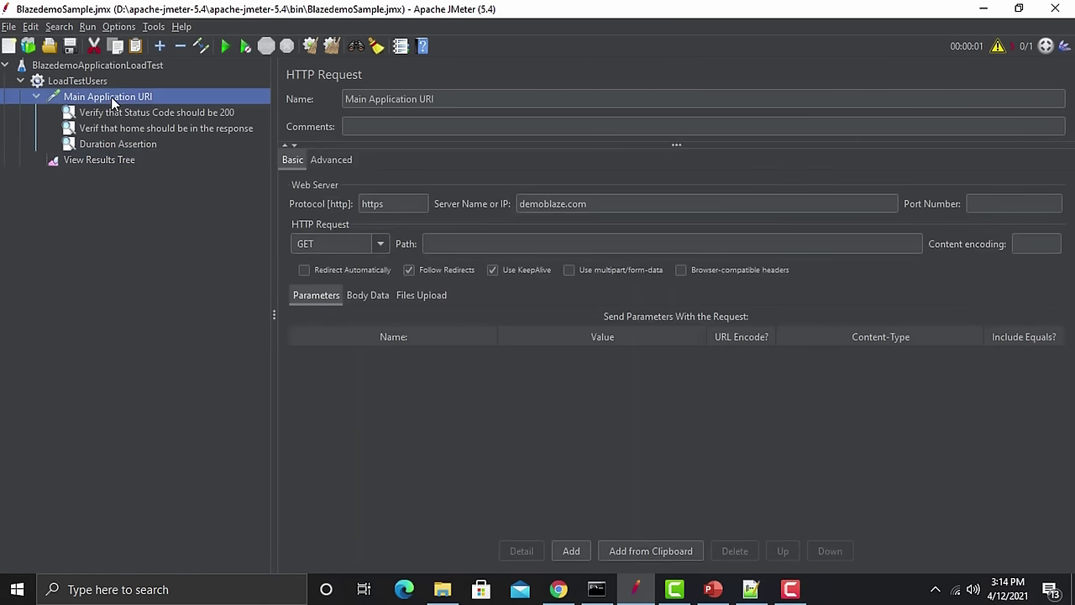
pyautogui.rightClick(111, 96)
pyautogui.moveTo(173, 102)
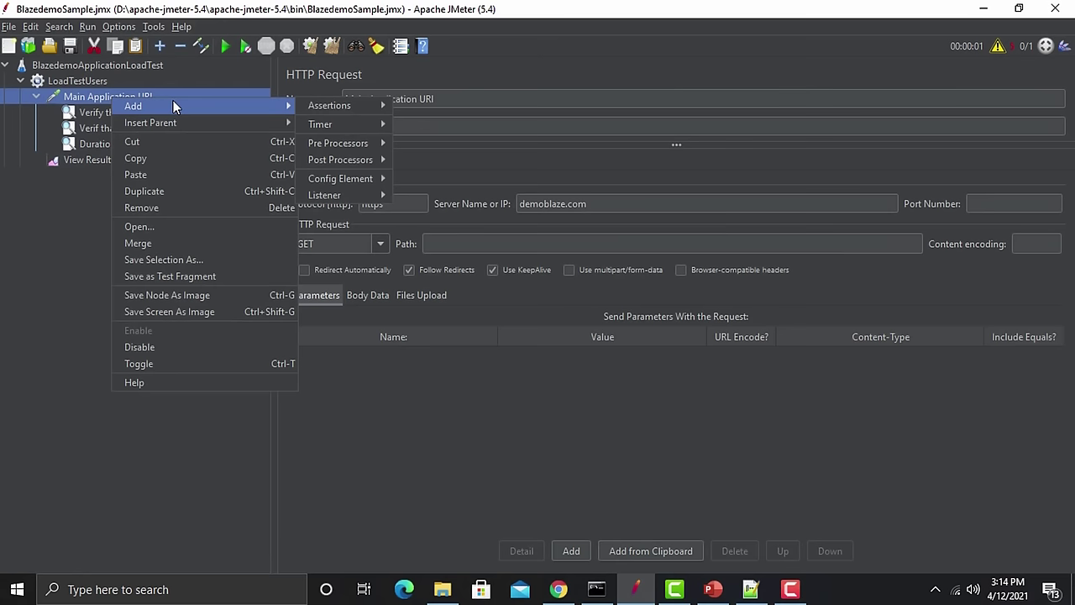
pyautogui.moveTo(351, 109)
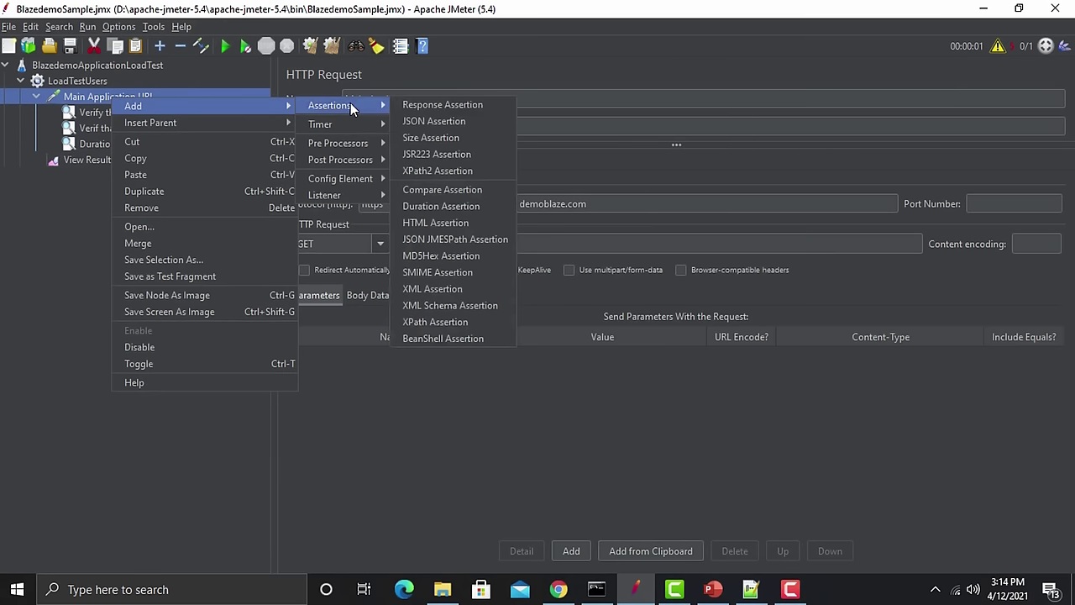
pyautogui.click(431, 138)
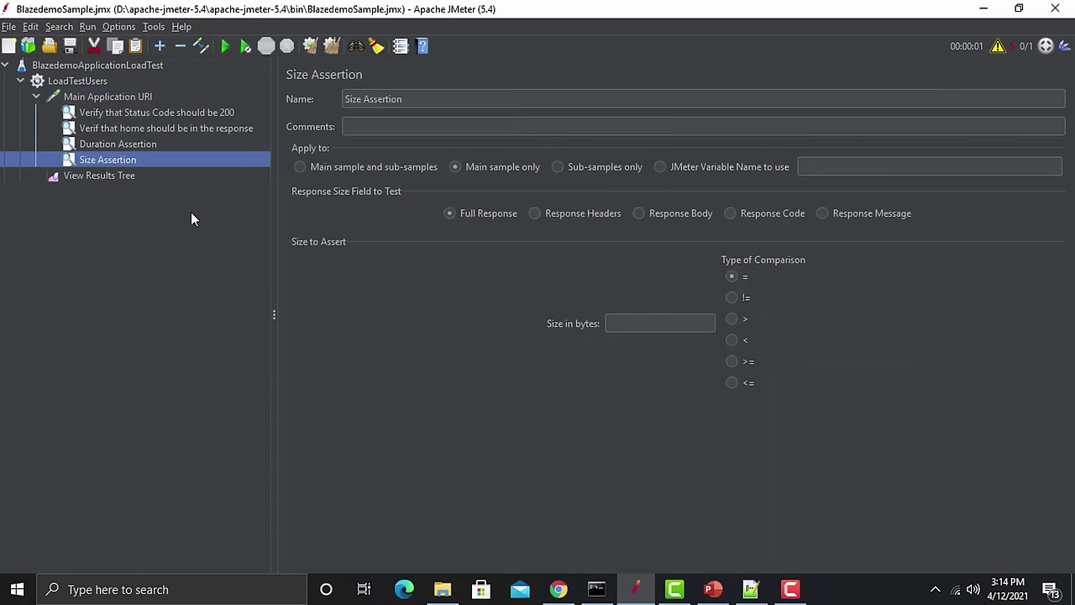
# Note the passing sample's 19934-byte response size in the results
pyautogui.click(95, 99)
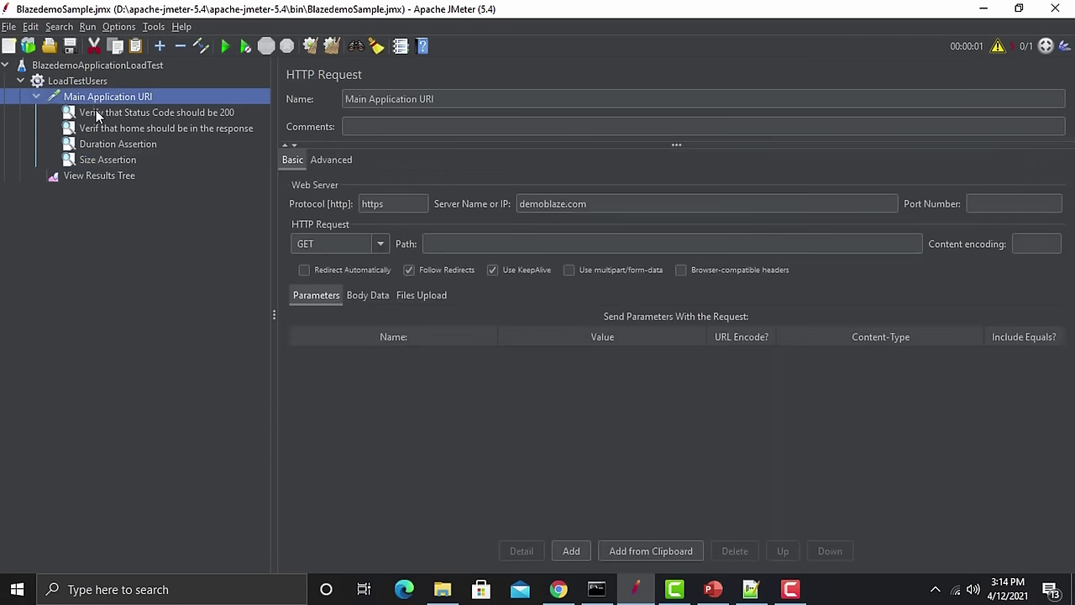
pyautogui.click(87, 176)
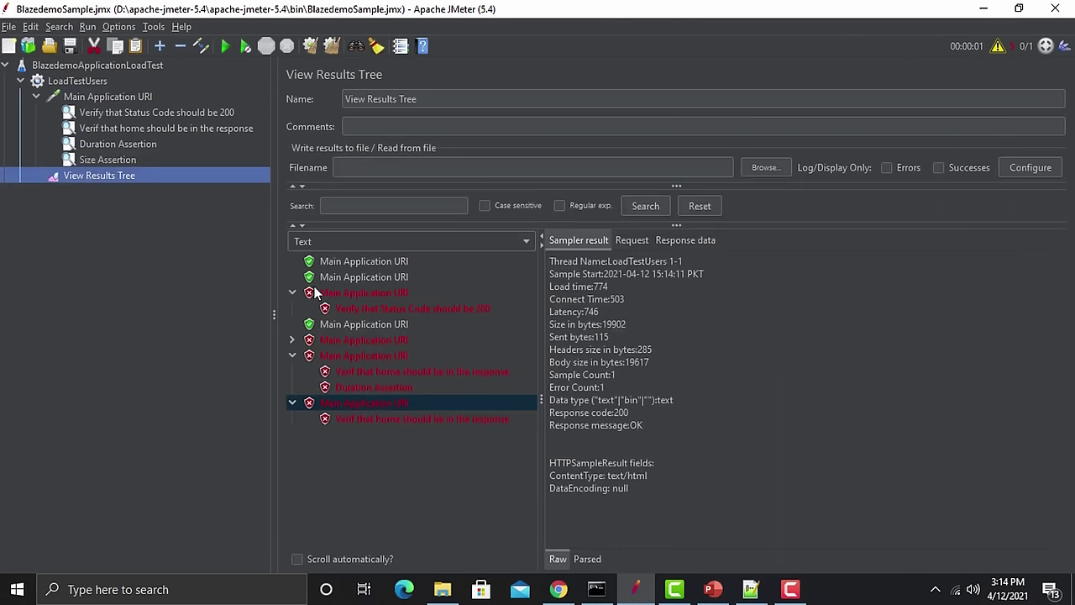
pyautogui.click(345, 276)
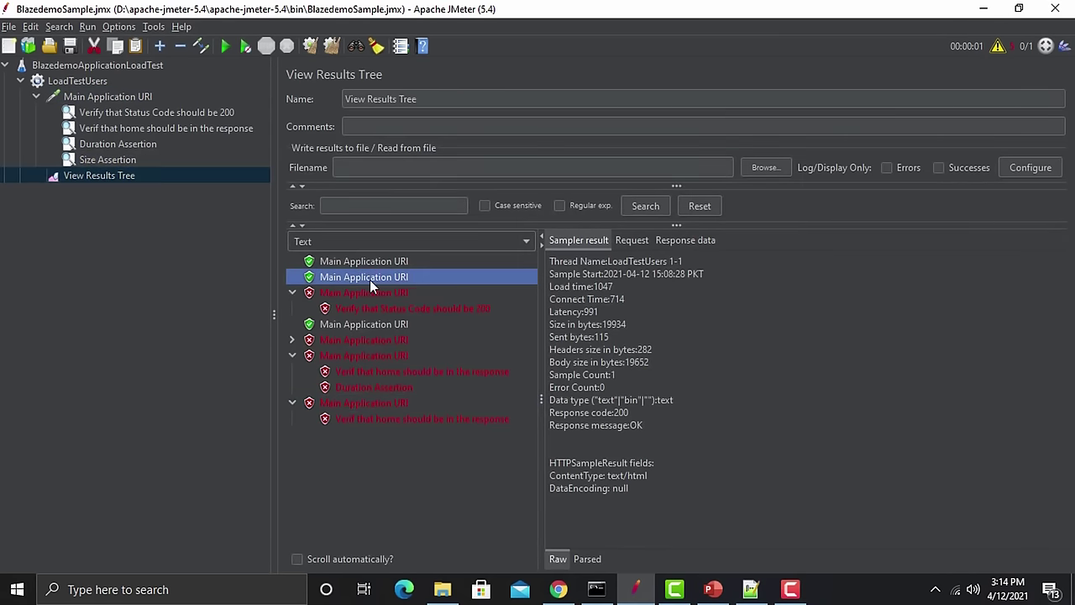
pyautogui.moveTo(626, 327); pyautogui.dragTo(578, 328)
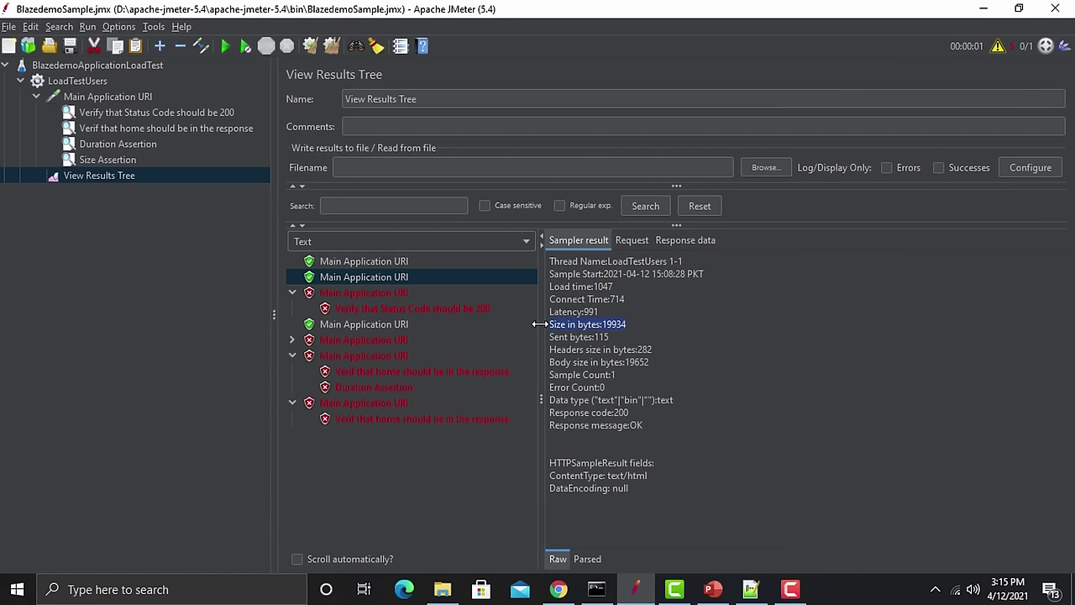
pyautogui.doubleClick(617, 324)
pyautogui.click(108, 162)
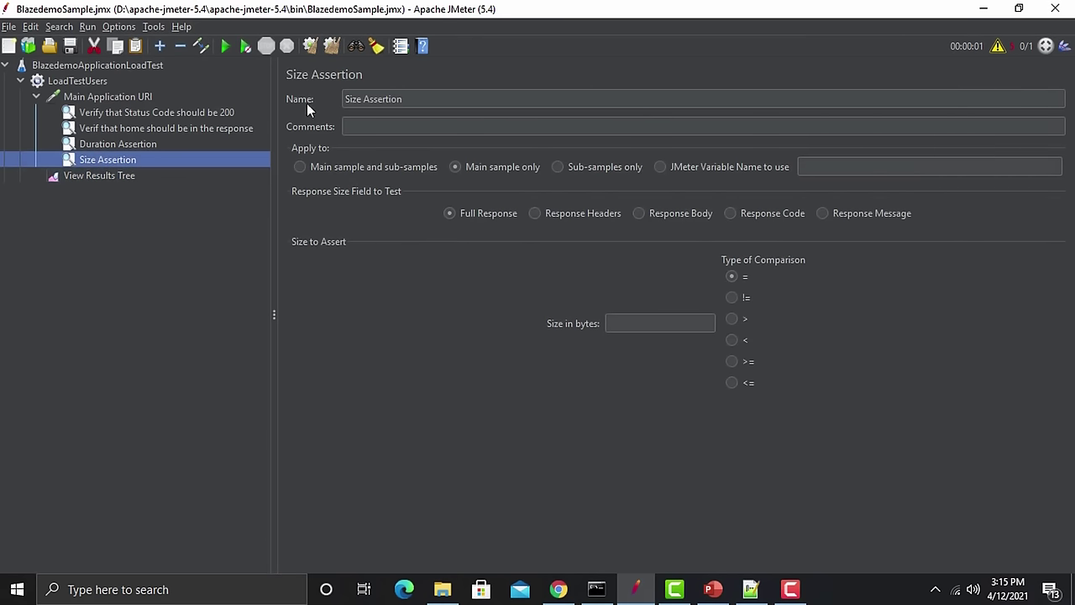
# Enter 19934 in the Size Assertion's Size in bytes field, keeping the = comparison
pyautogui.click(407, 124)
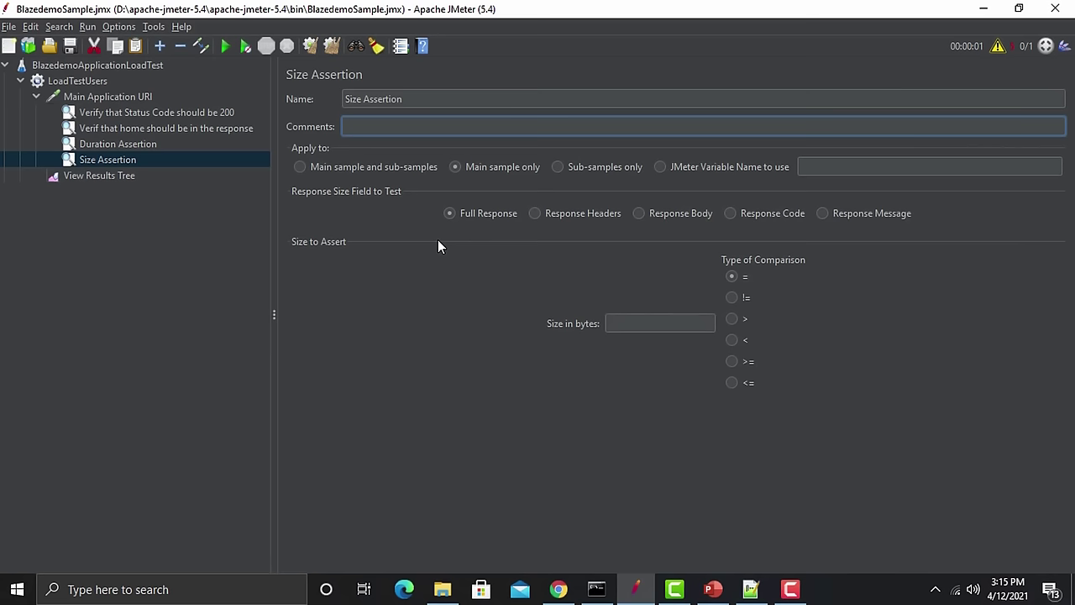
pyautogui.click(609, 321)
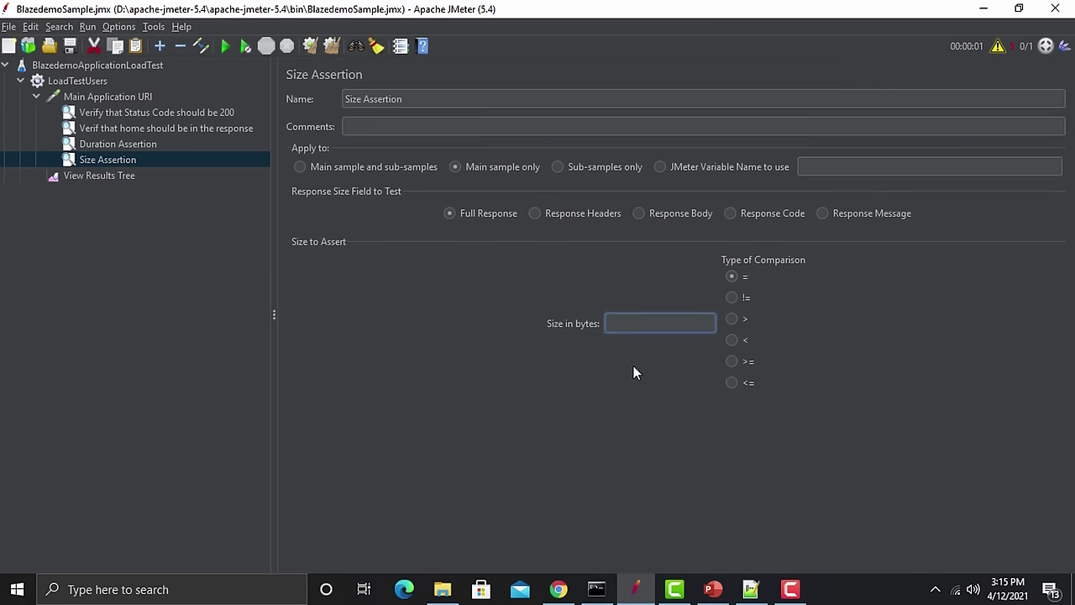
pyautogui.write('19934')
# Collapse the old result entries and rerun the test plan
pyautogui.click(106, 177)
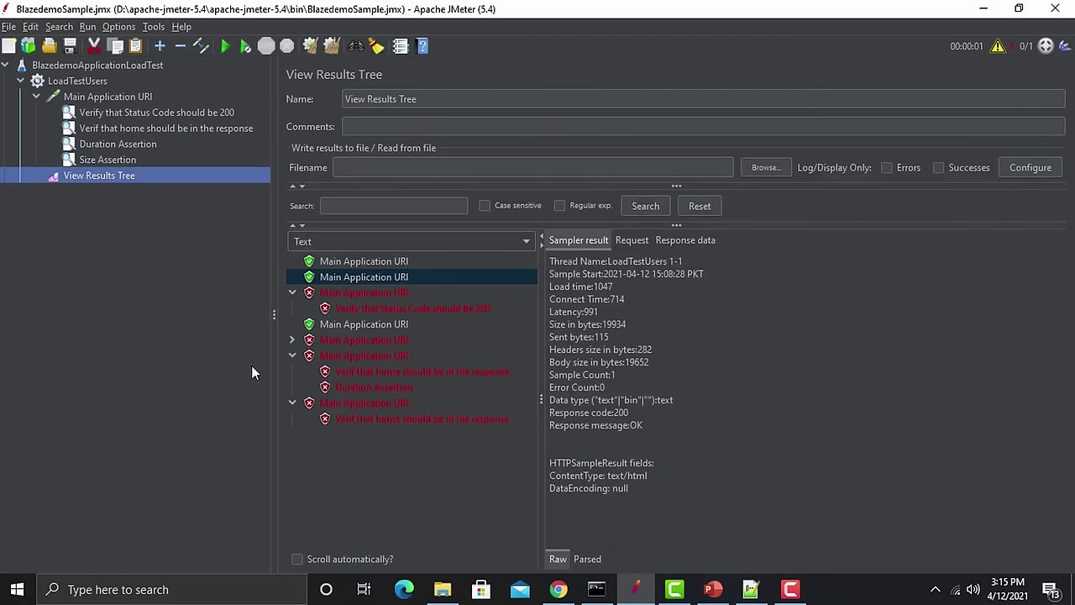
pyautogui.click(294, 398)
pyautogui.click(291, 355)
pyautogui.click(291, 339)
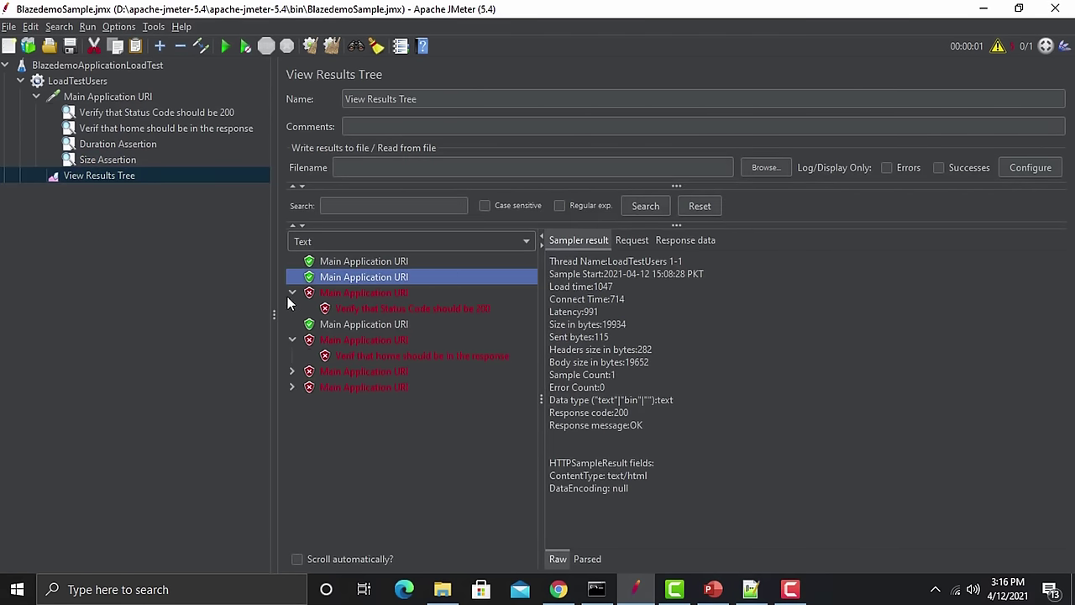
pyautogui.click(292, 292)
pyautogui.click(291, 323)
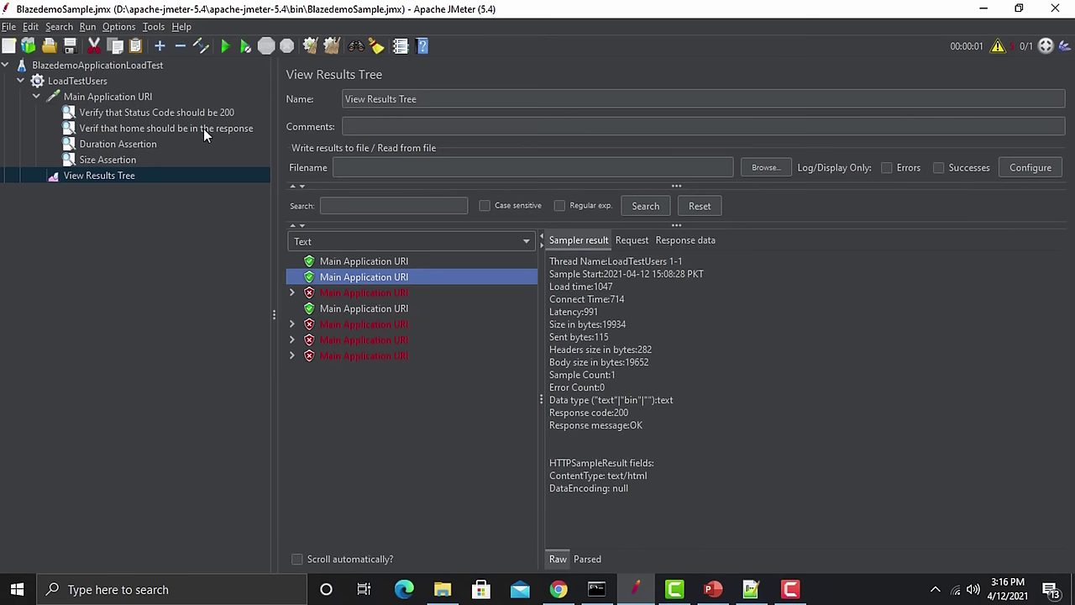
pyautogui.click(241, 50)
# Read the Size Assertion failure: 19,906 bytes received instead of the expected 19,934
pyautogui.click(291, 371)
pyautogui.click(345, 405)
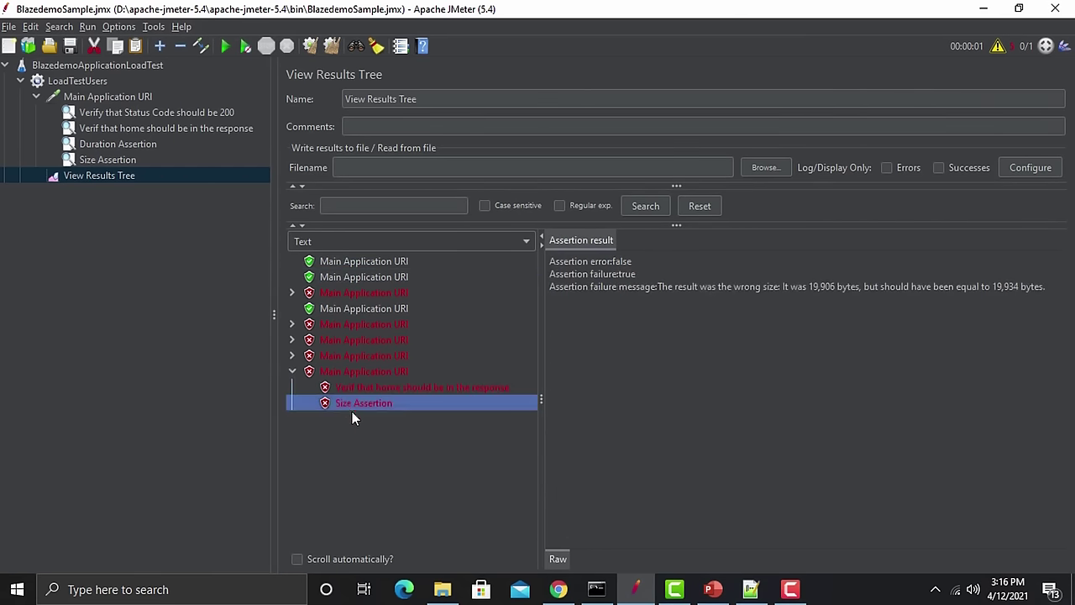
pyautogui.click(689, 285)
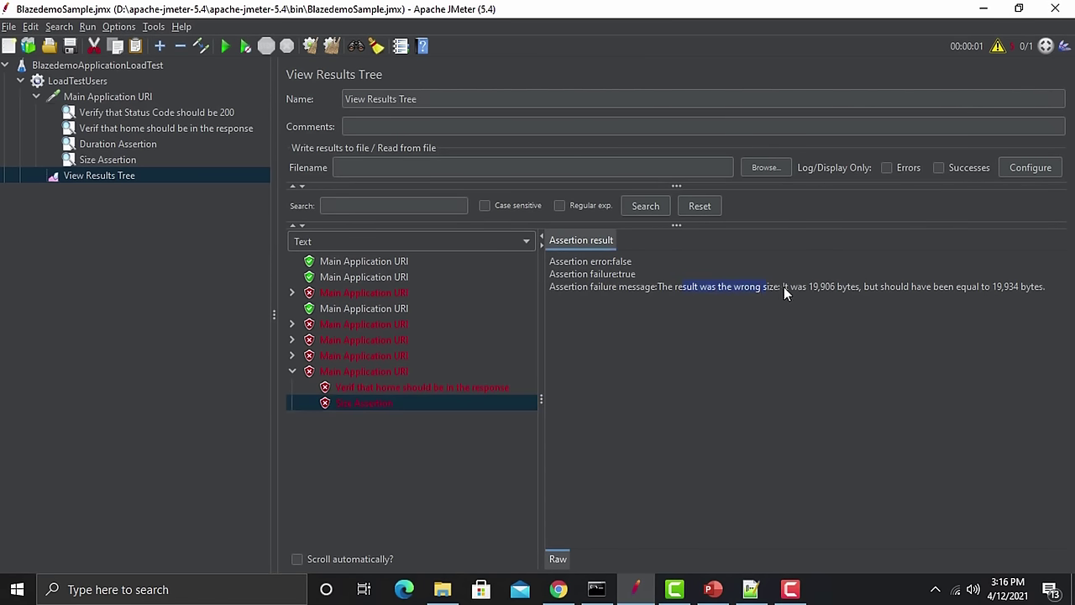
pyautogui.moveTo(783, 287); pyautogui.dragTo(821, 286)
pyautogui.moveTo(933, 287); pyautogui.dragTo(963, 290)
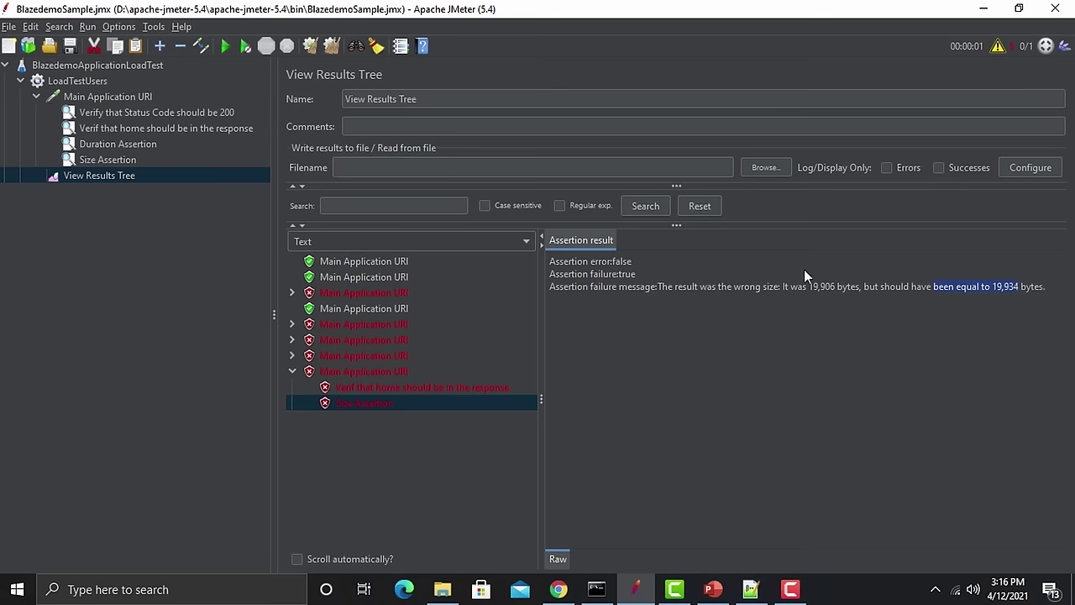
pyautogui.tripleClick(813, 287)
pyautogui.click(1001, 275)
pyautogui.click(339, 371)
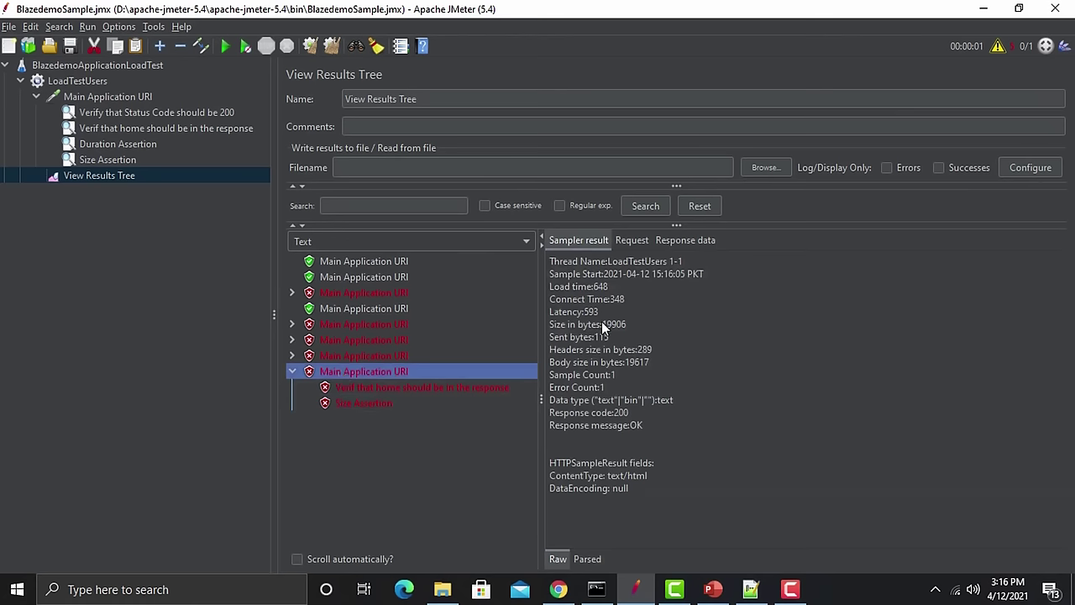
pyautogui.moveTo(603, 324); pyautogui.dragTo(622, 325)
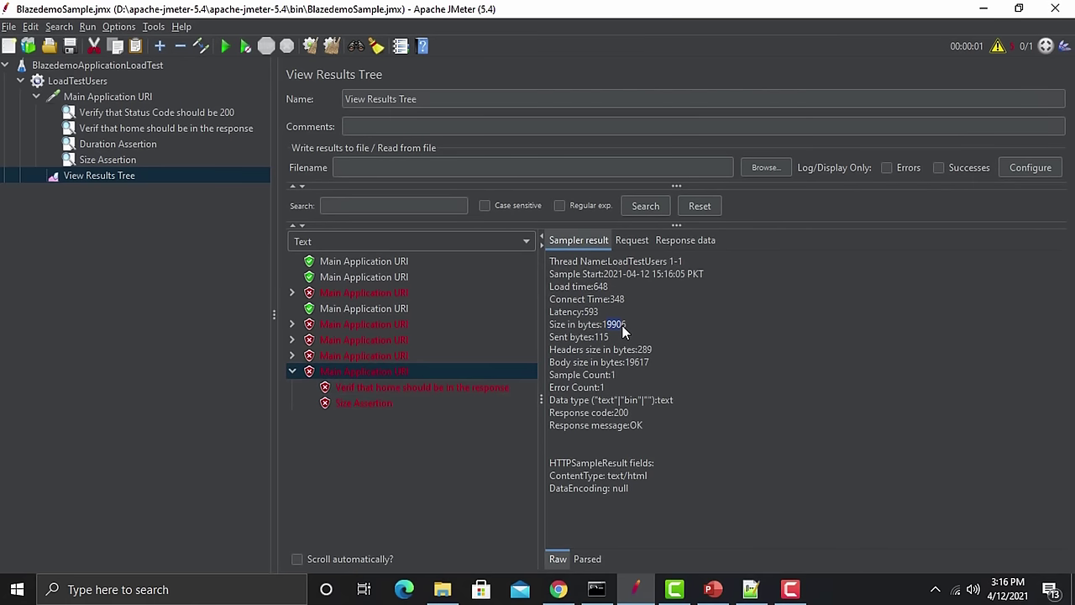
pyautogui.click(118, 160)
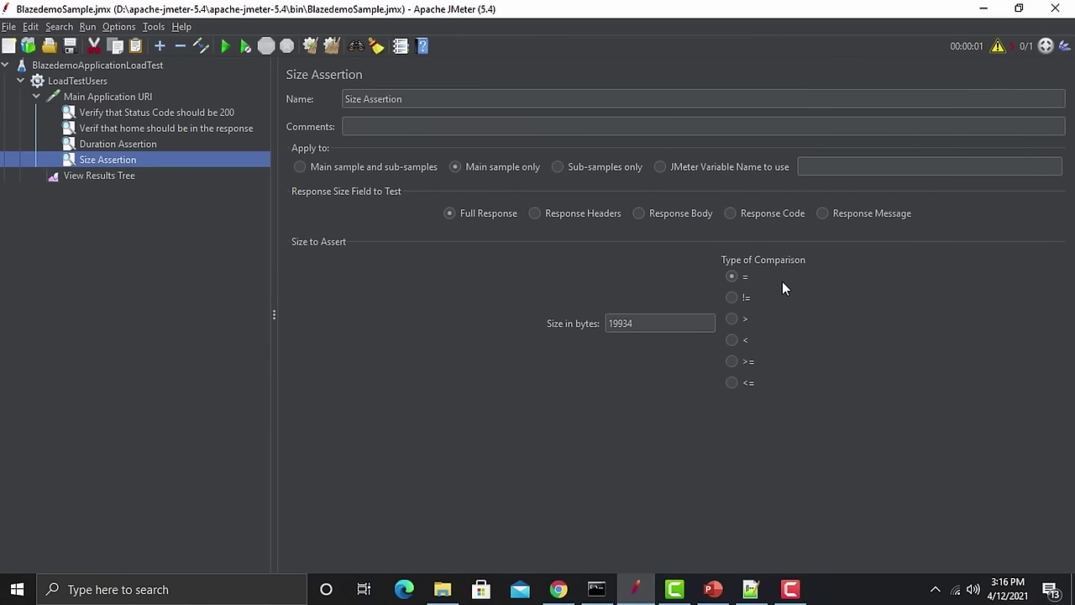
# Switch the Size Assertion to greater-than and read the 19,902 vs 19,934 byte failure
pyautogui.click(733, 320)
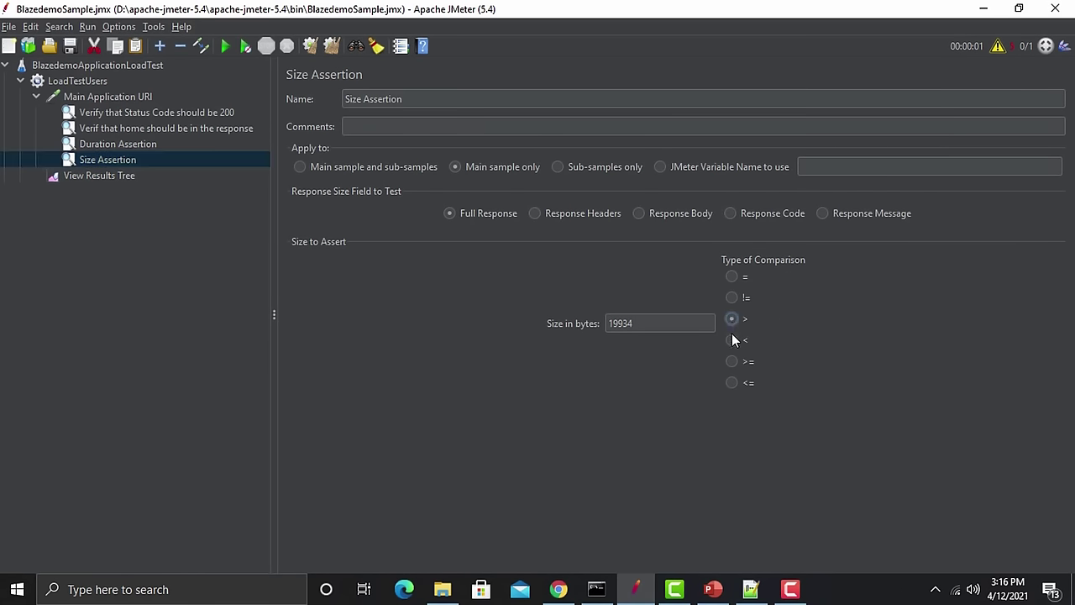
pyautogui.click(120, 171)
pyautogui.click(318, 433)
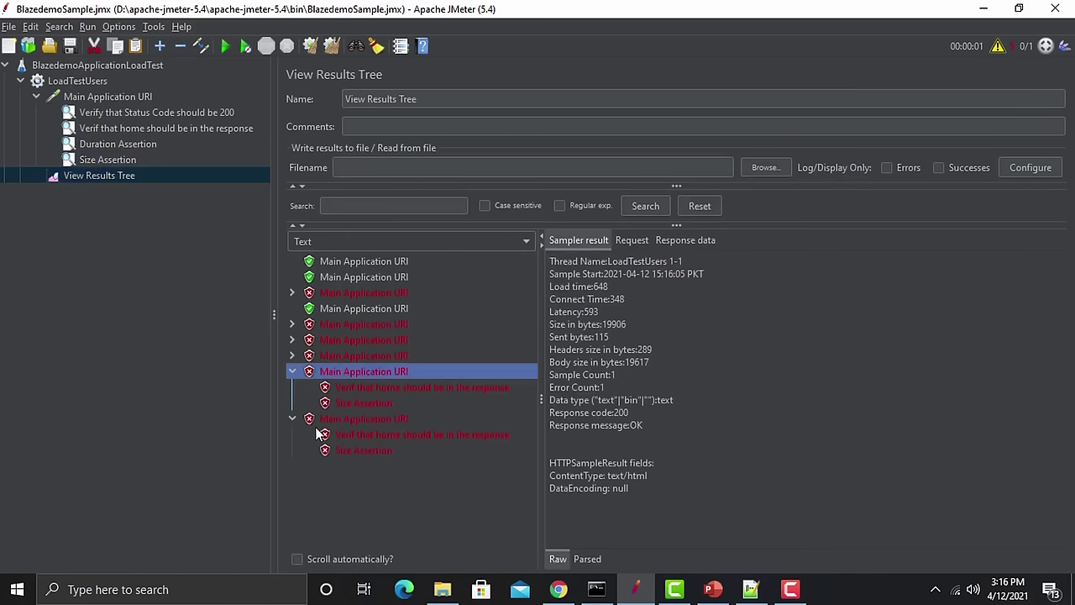
pyautogui.click(340, 452)
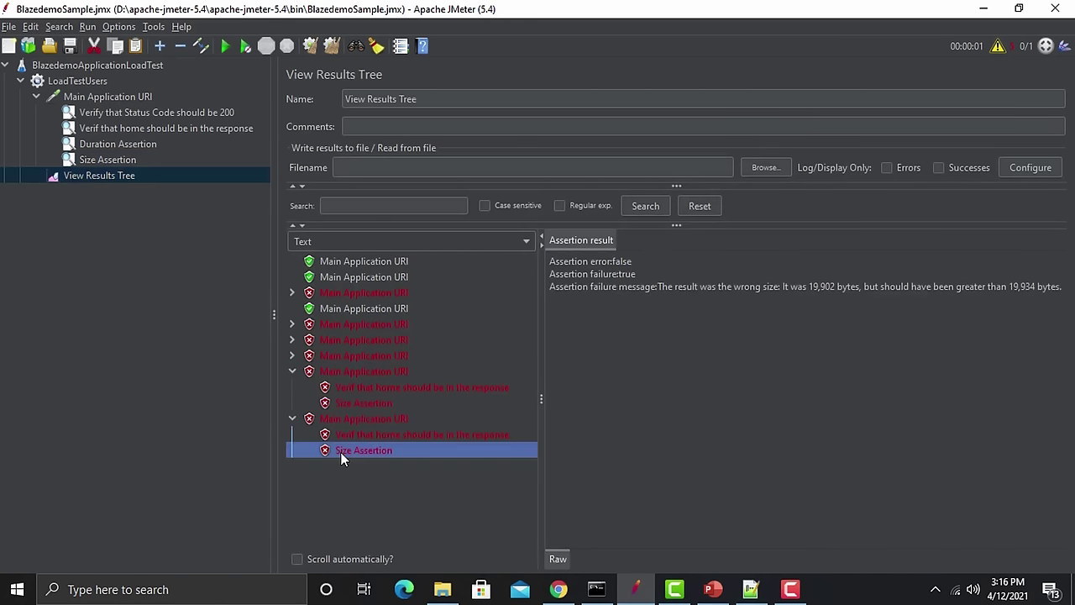
pyautogui.click(650, 287)
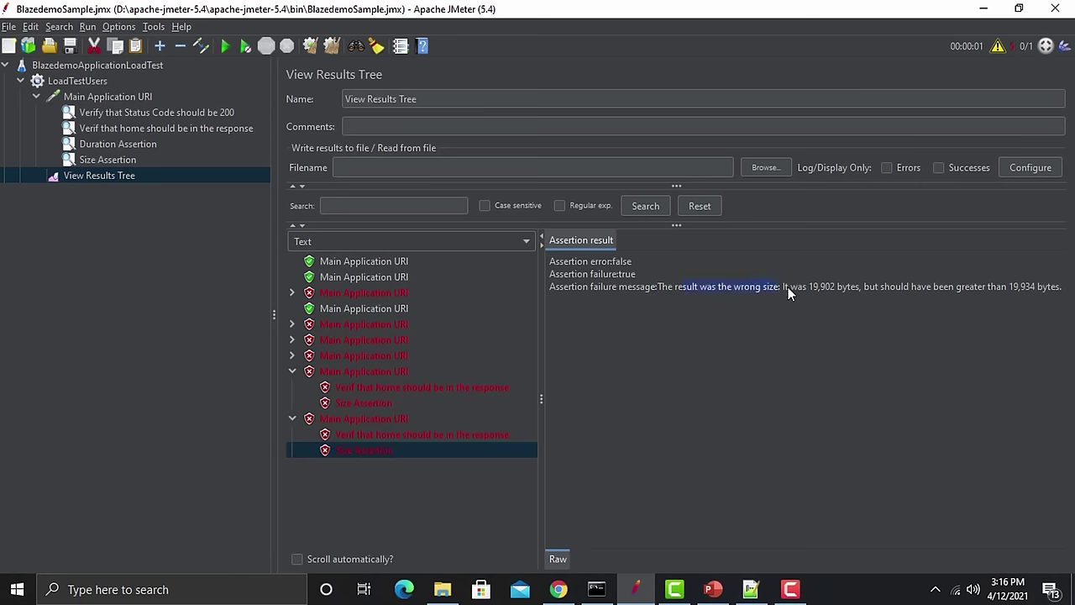
pyautogui.moveTo(790, 289); pyautogui.dragTo(836, 290)
pyautogui.click(869, 290)
pyautogui.moveTo(1014, 291); pyautogui.dragTo(1038, 291)
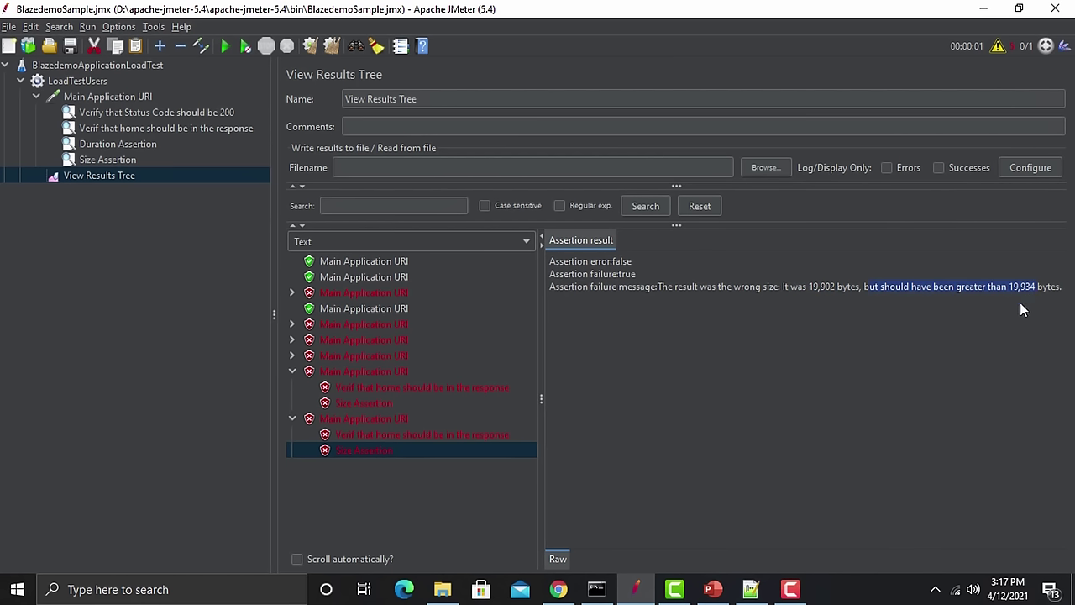
pyautogui.click(1003, 282)
# Switch the Size Assertion to less-than 19934, rerun, and inspect the newest failed sample
pyautogui.click(109, 160)
pyautogui.click(730, 339)
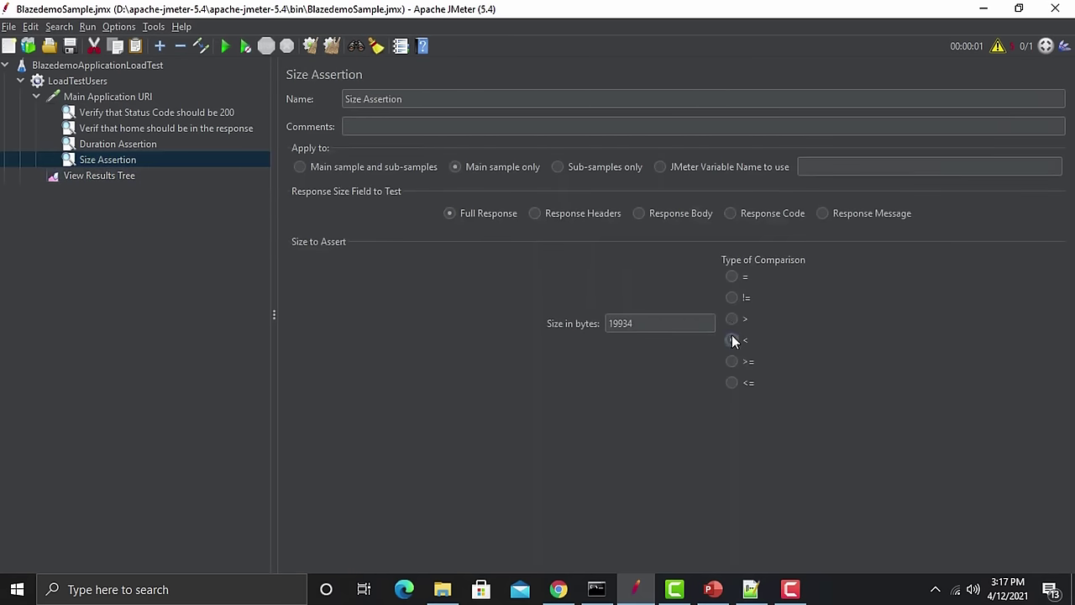
pyautogui.click(243, 47)
pyautogui.click(78, 177)
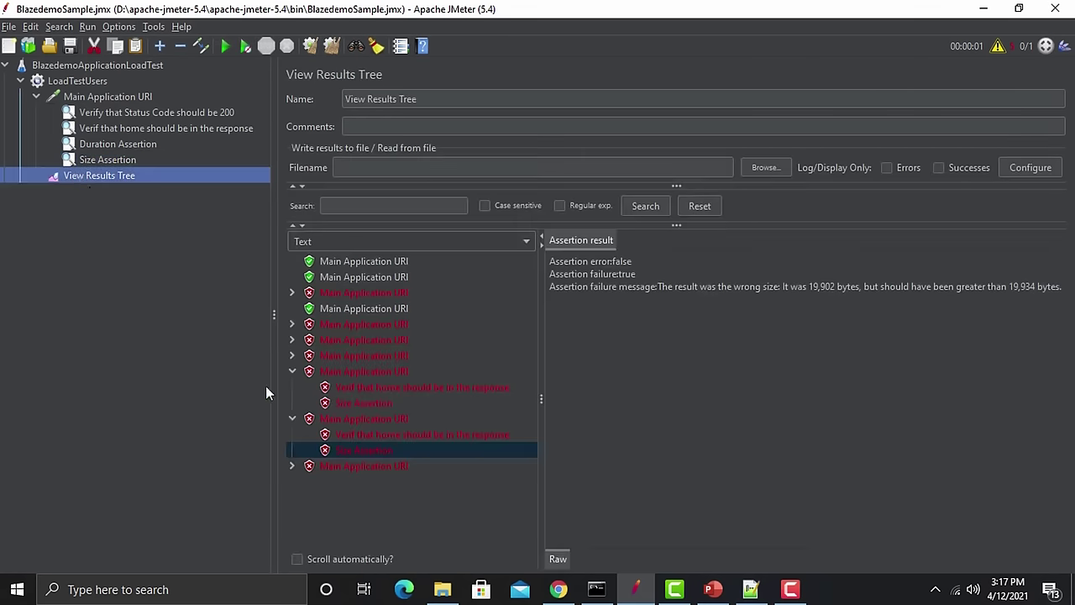
pyautogui.click(291, 467)
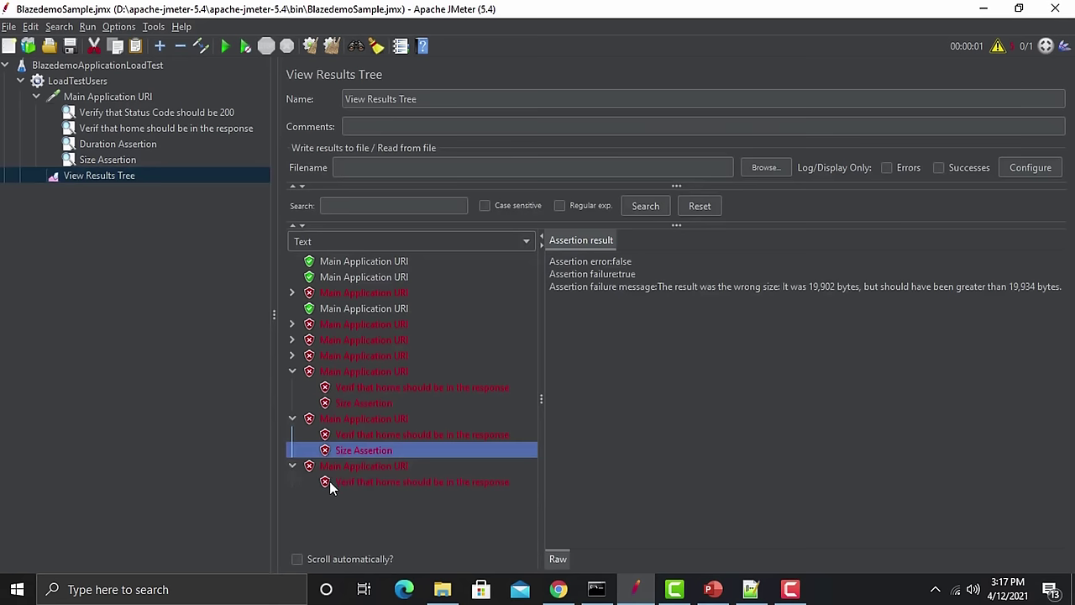
pyautogui.click(398, 481)
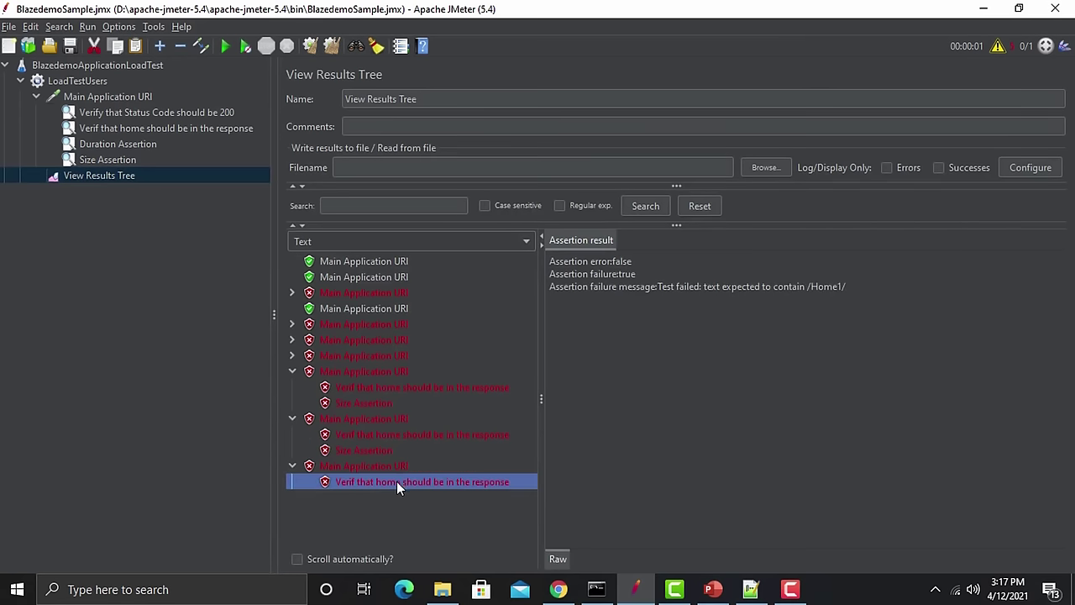
pyautogui.click(294, 466)
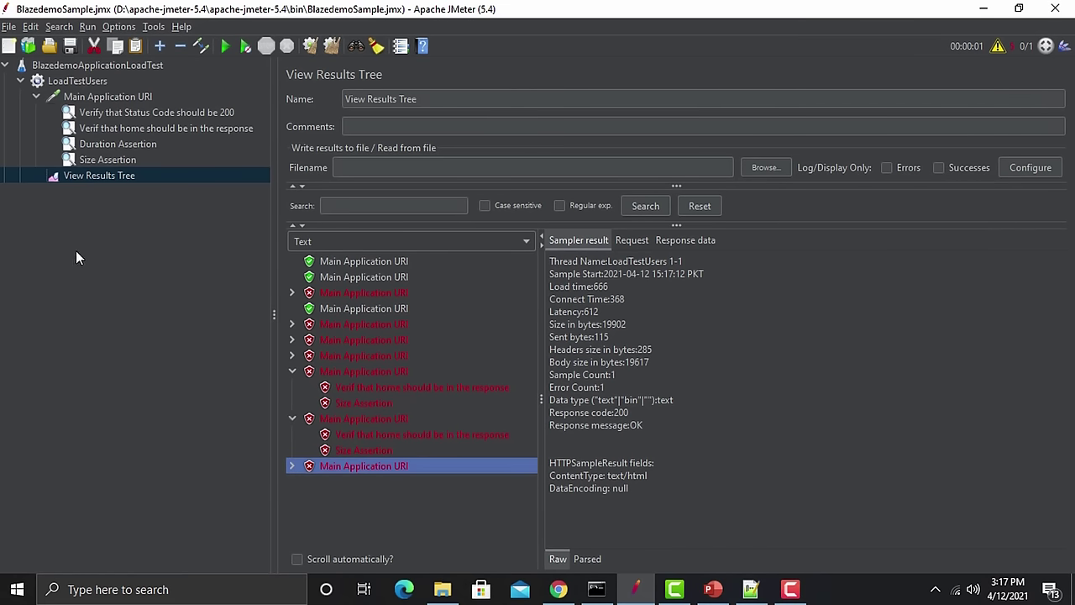
# Add an Assertion Results listener under Main Application URI
pyautogui.rightClick(107, 99)
pyautogui.moveTo(154, 103)
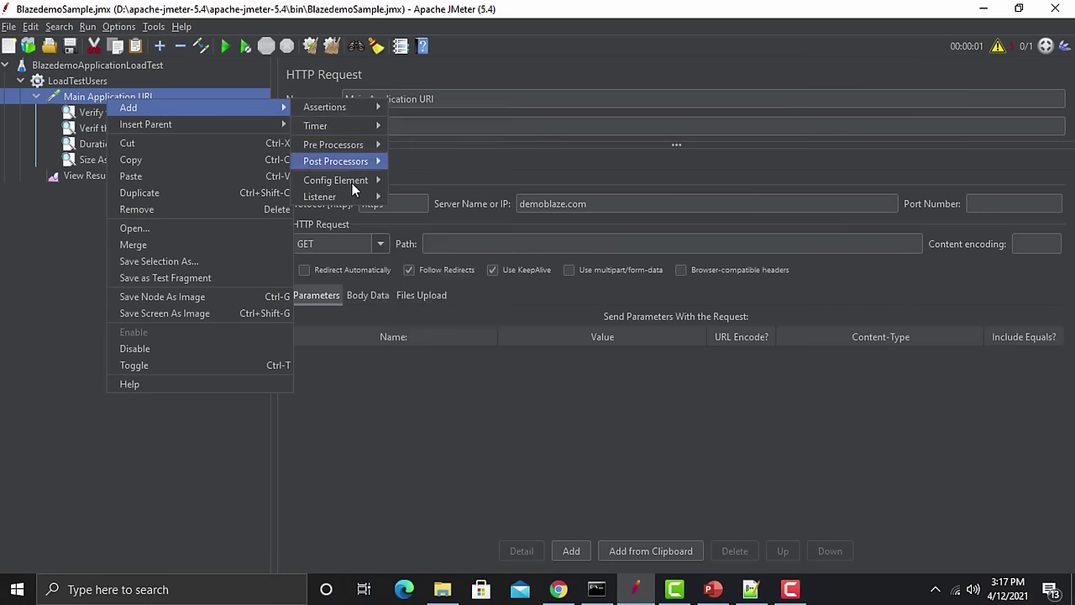
pyautogui.moveTo(353, 190)
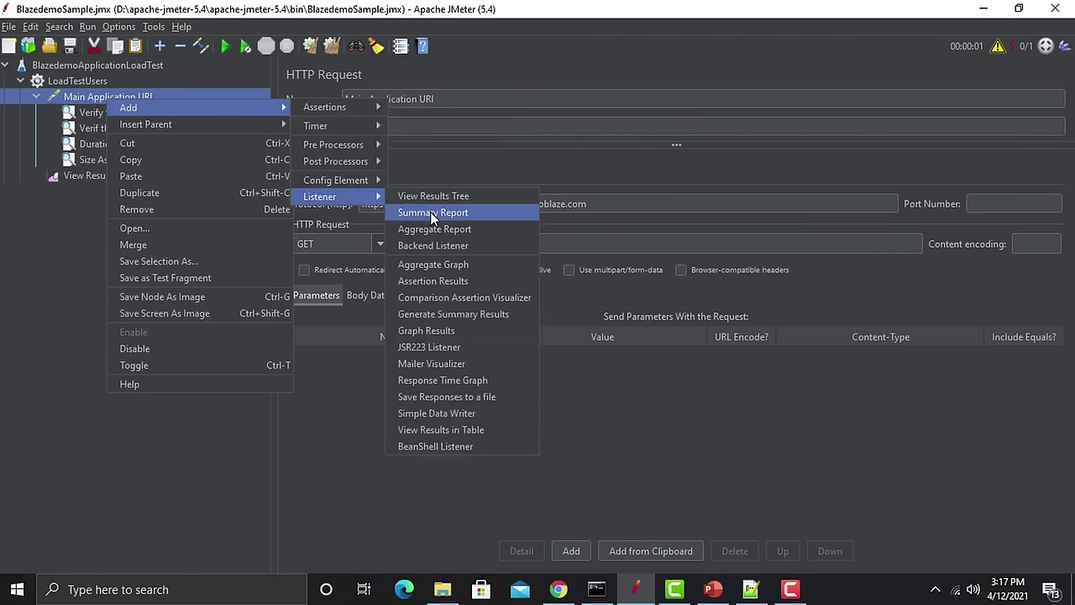
pyautogui.click(450, 280)
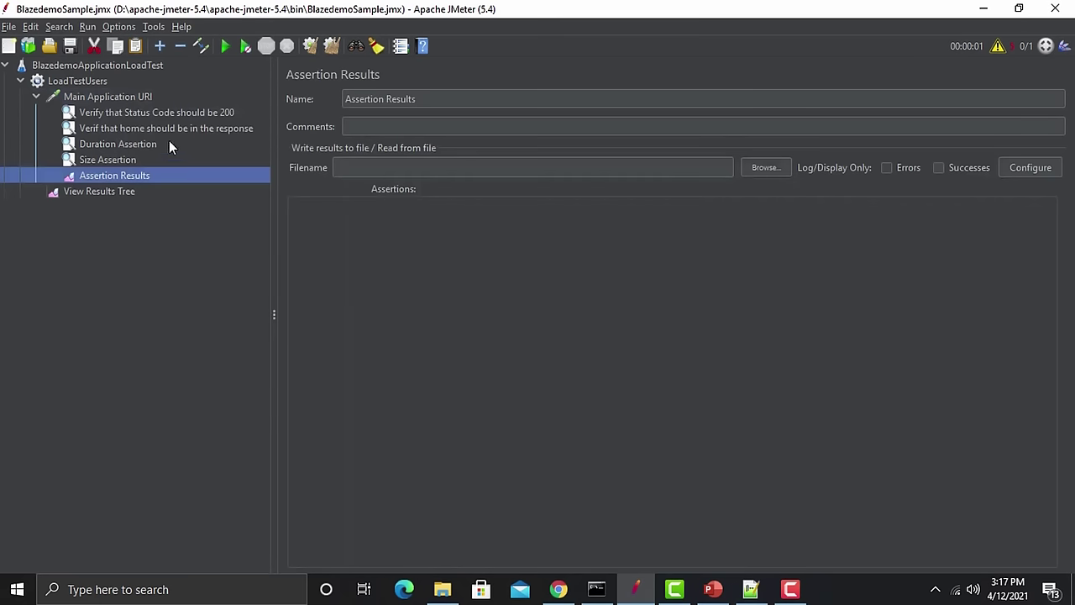
# Rerun the test and review the home-text failure expecting /Home1/ in Assertion Results
pyautogui.click(243, 51)
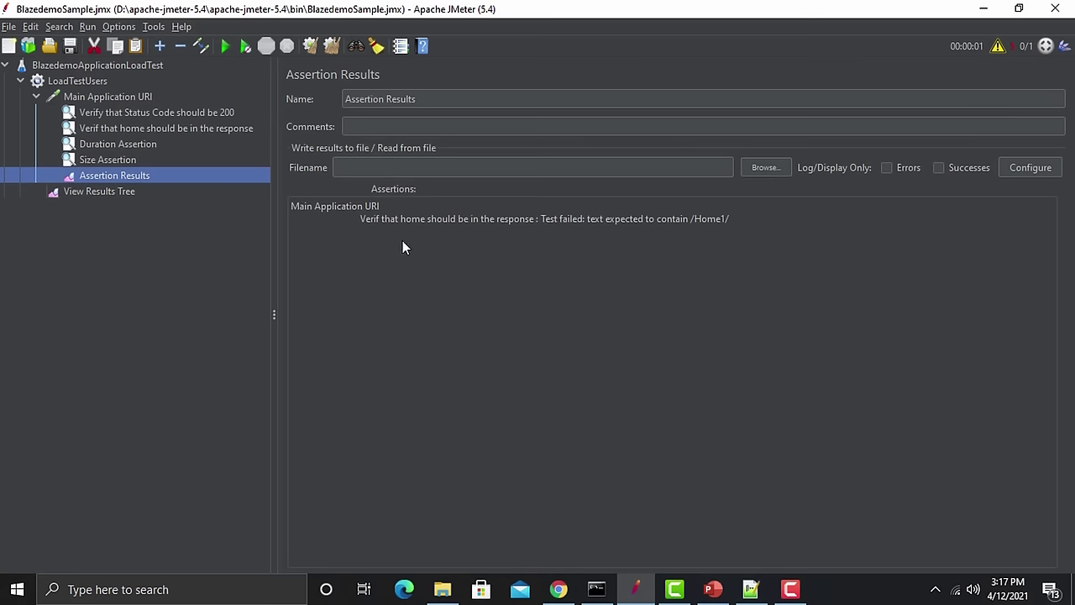
pyautogui.click(300, 210)
pyautogui.hotkey('ctrl', 'a')
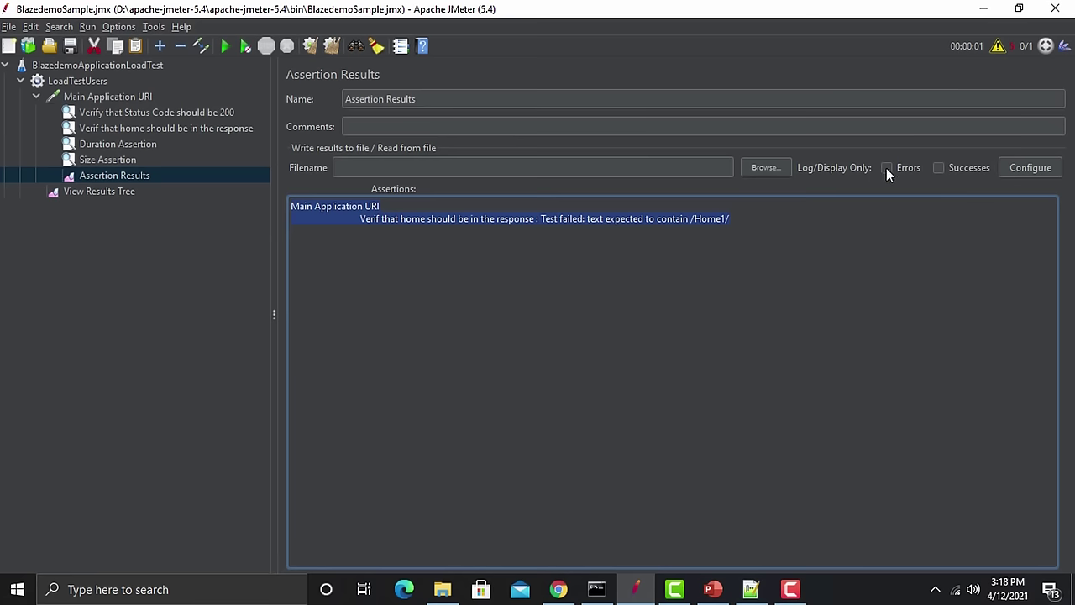
pyautogui.click(1021, 166)
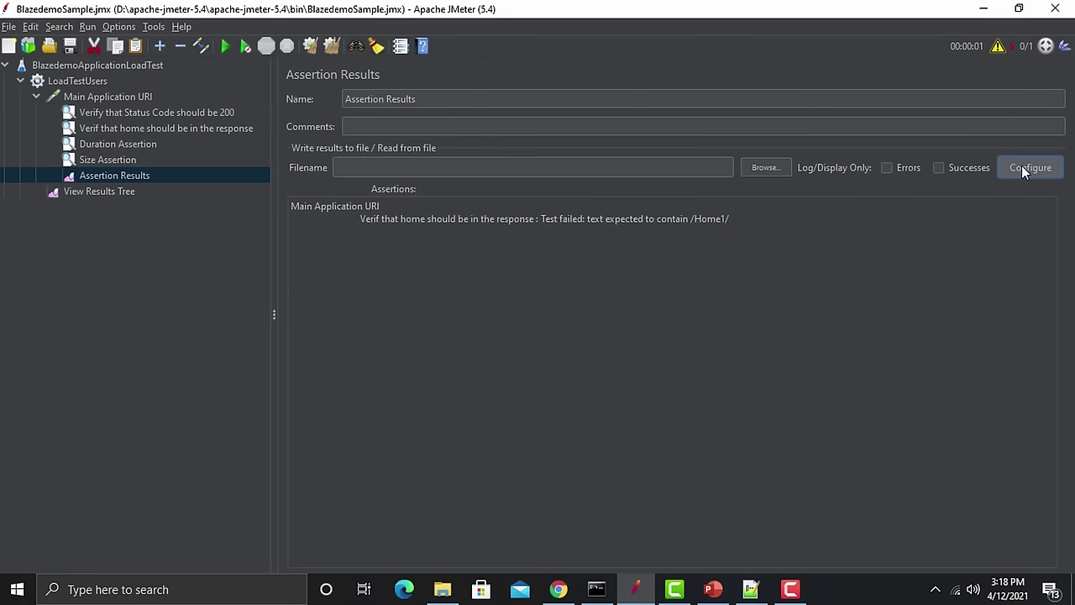
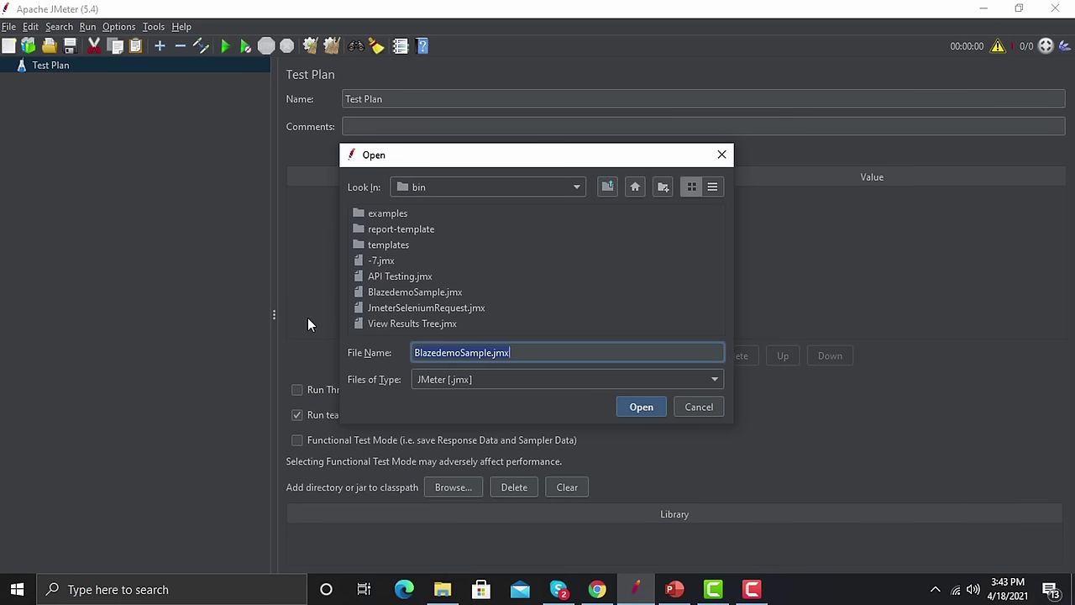
# Open BlazedemoSample.jmx, acknowledge the error dialog, and expand the LoadTestUsers thread group
pyautogui.click(636, 407)
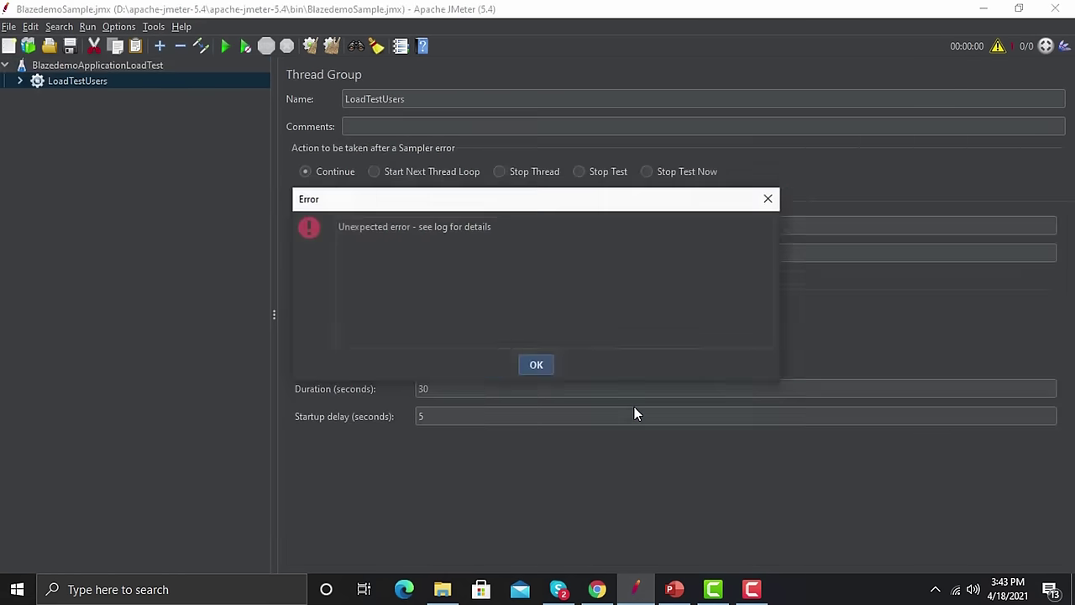
pyautogui.click(546, 363)
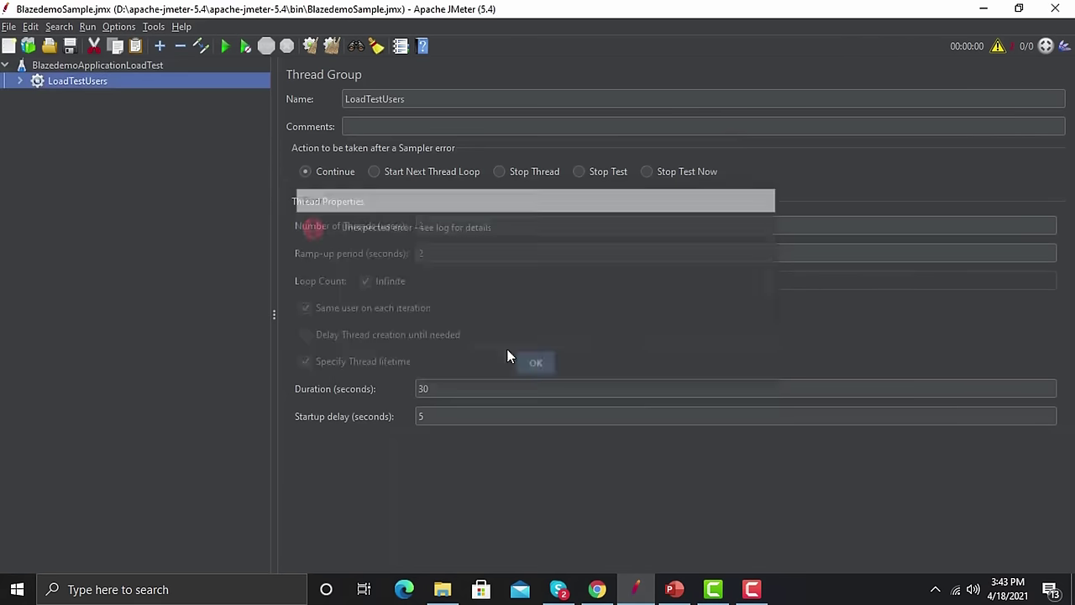
pyautogui.click(19, 80)
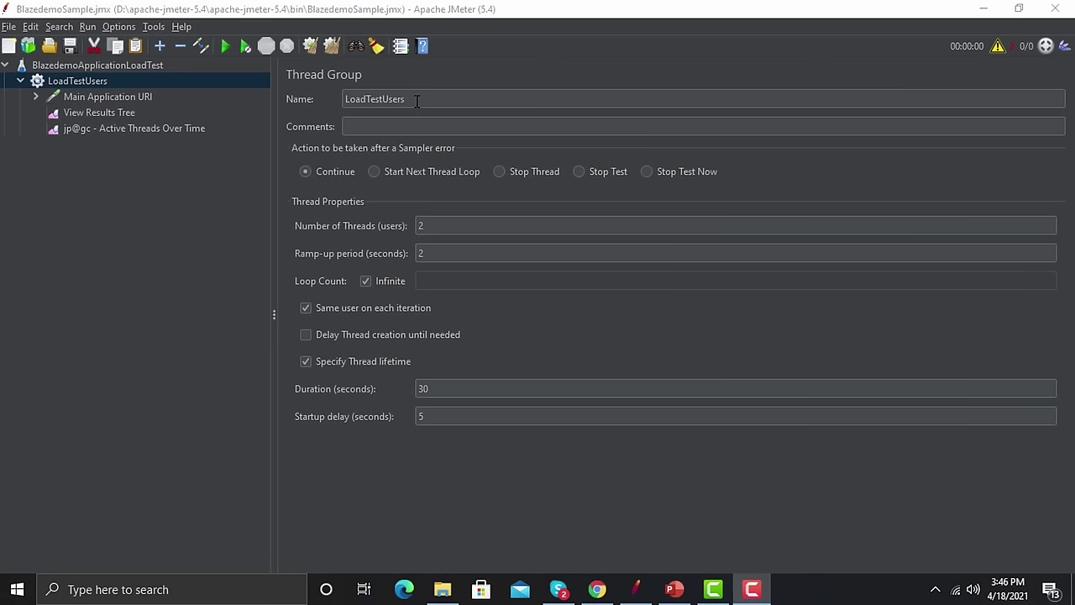
pyautogui.moveTo(416, 100); pyautogui.dragTo(345, 99)
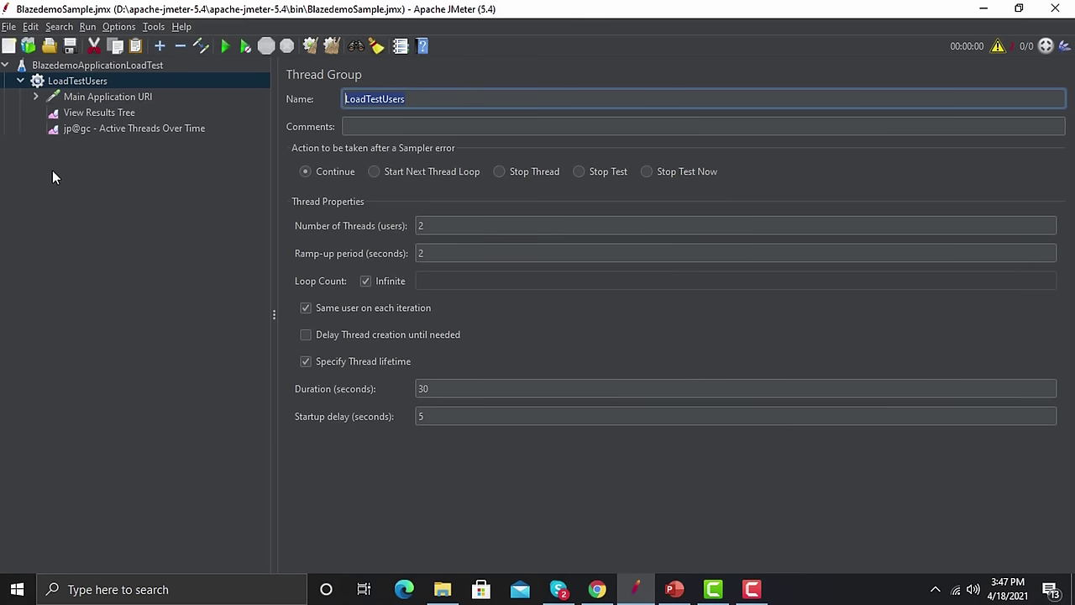
pyautogui.click(354, 128)
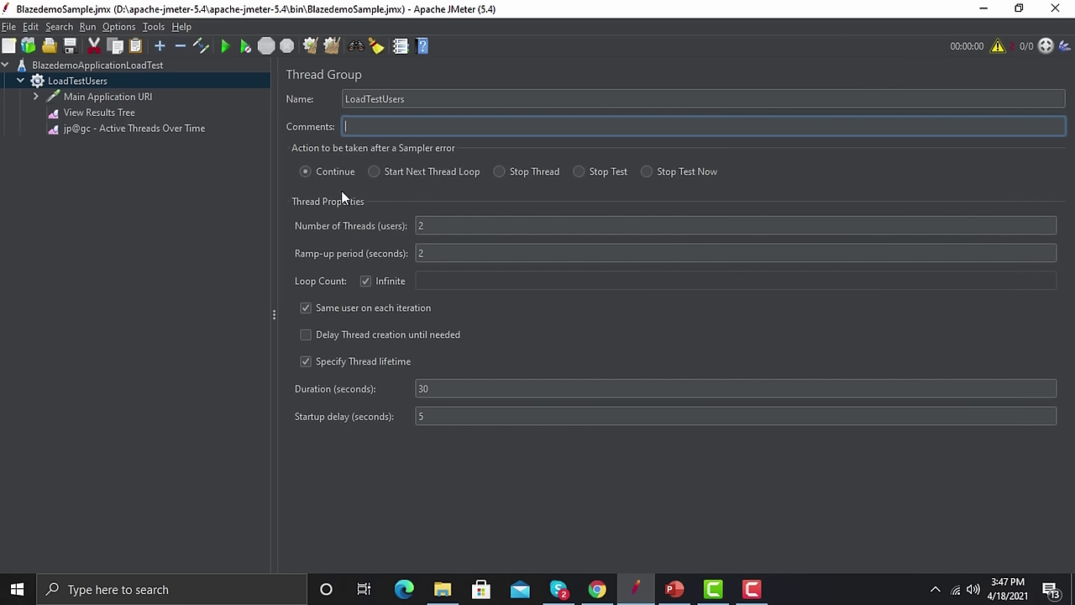
pyautogui.click(98, 98)
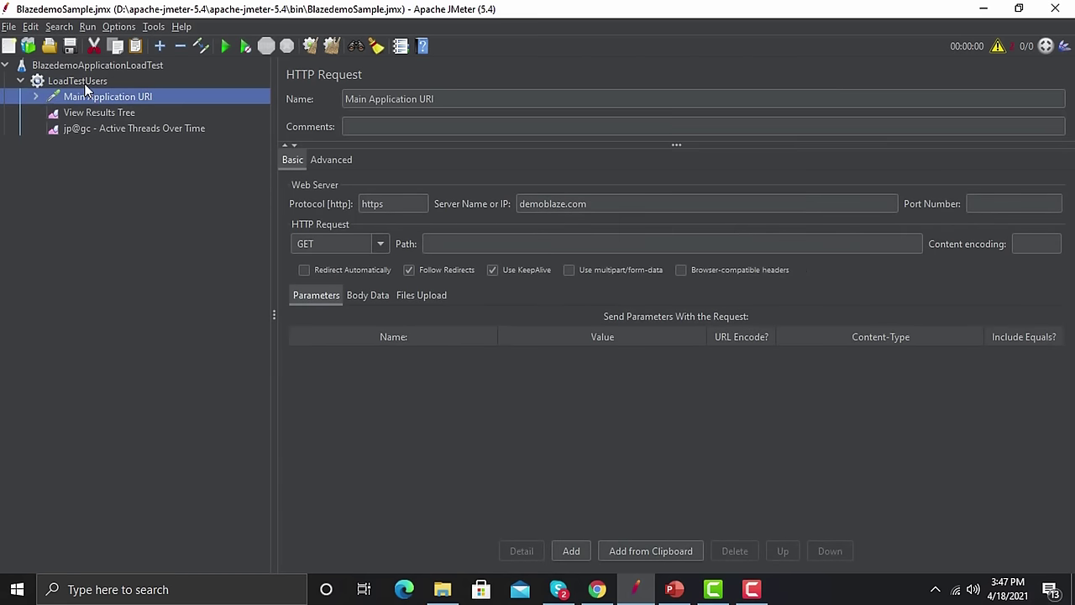
pyautogui.press('Left')
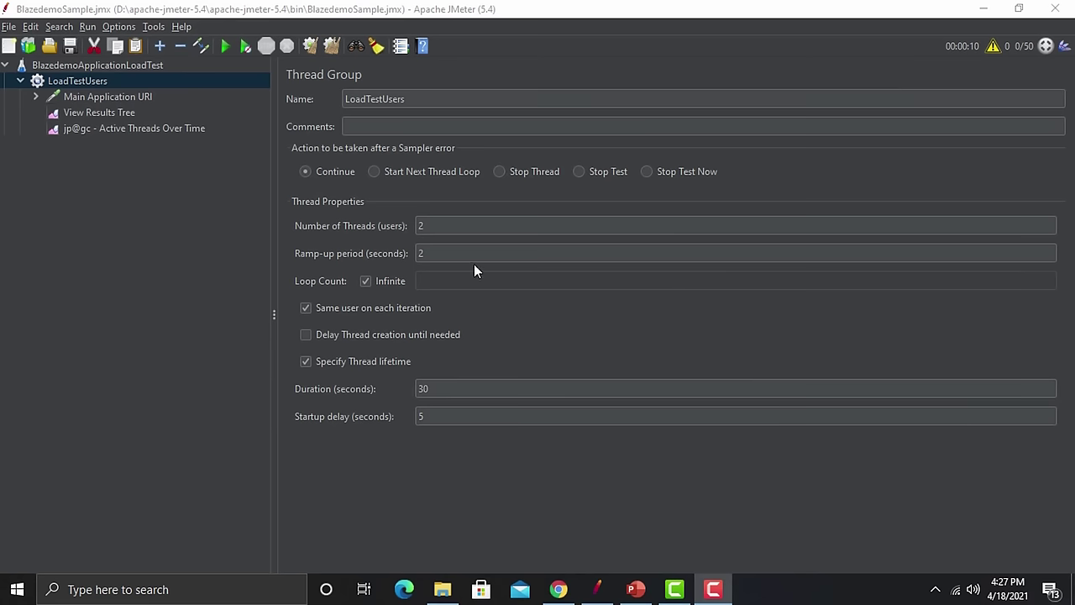
# Set LoadTestUsers to 50 threads with a 10-second ramp-up period
pyautogui.click(451, 226)
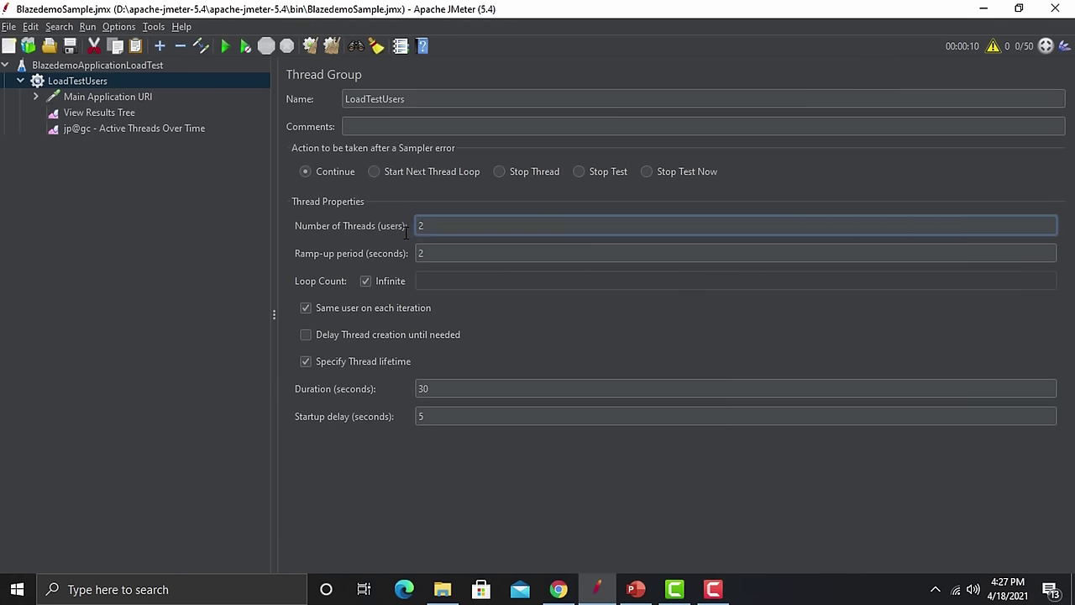
pyautogui.press('BackSpace')
pyautogui.write('50')
pyautogui.click(420, 253)
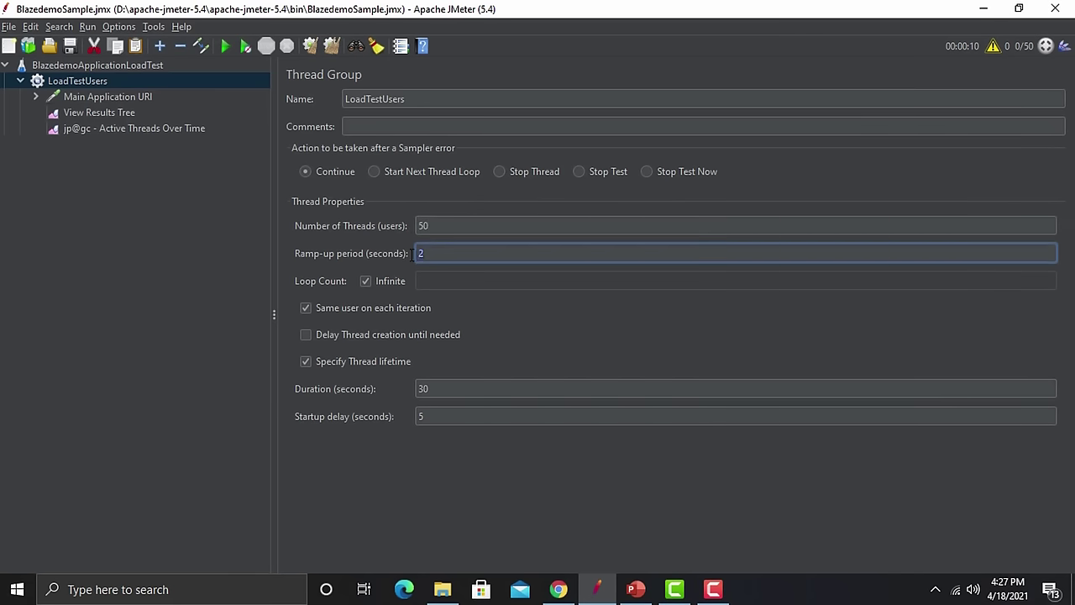
pyautogui.write('10')
# Turn off Infinite looping and Specify Thread lifetime, leaving the loop count at 1
pyautogui.click(365, 281)
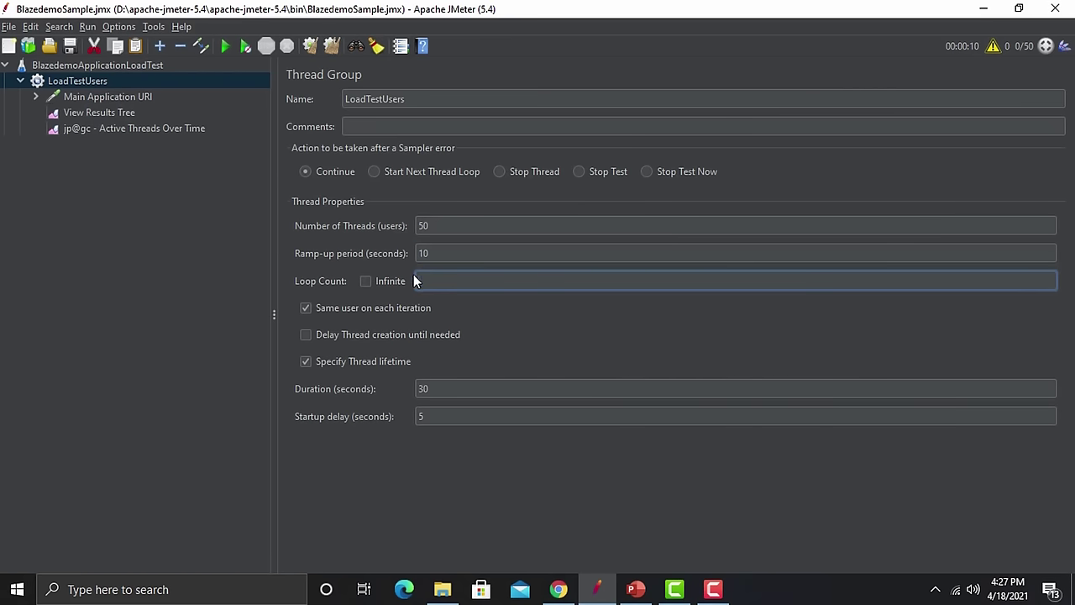
pyautogui.click(305, 362)
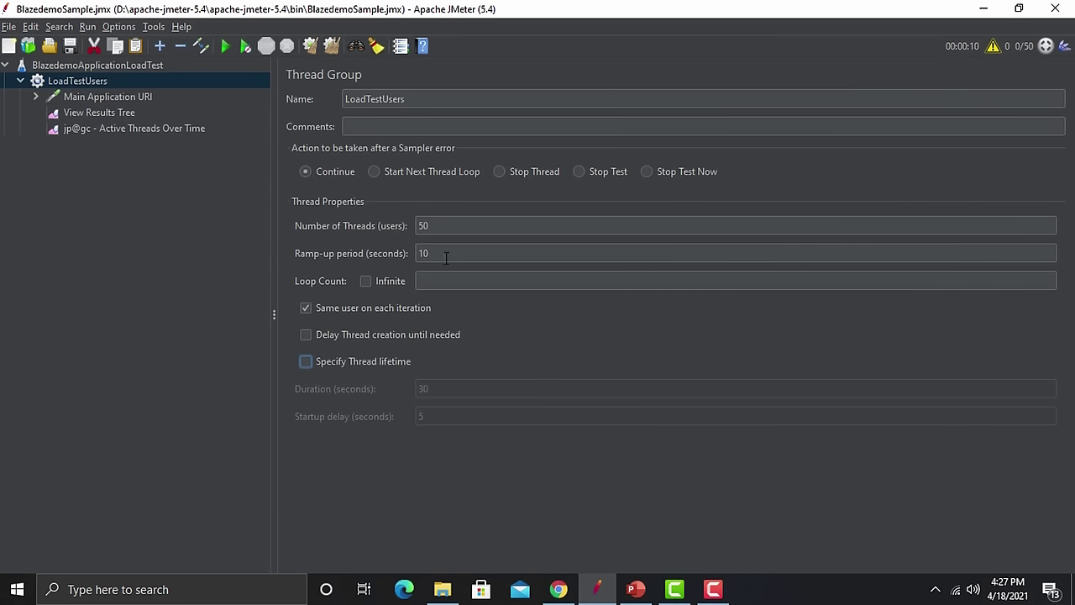
pyautogui.click(417, 254)
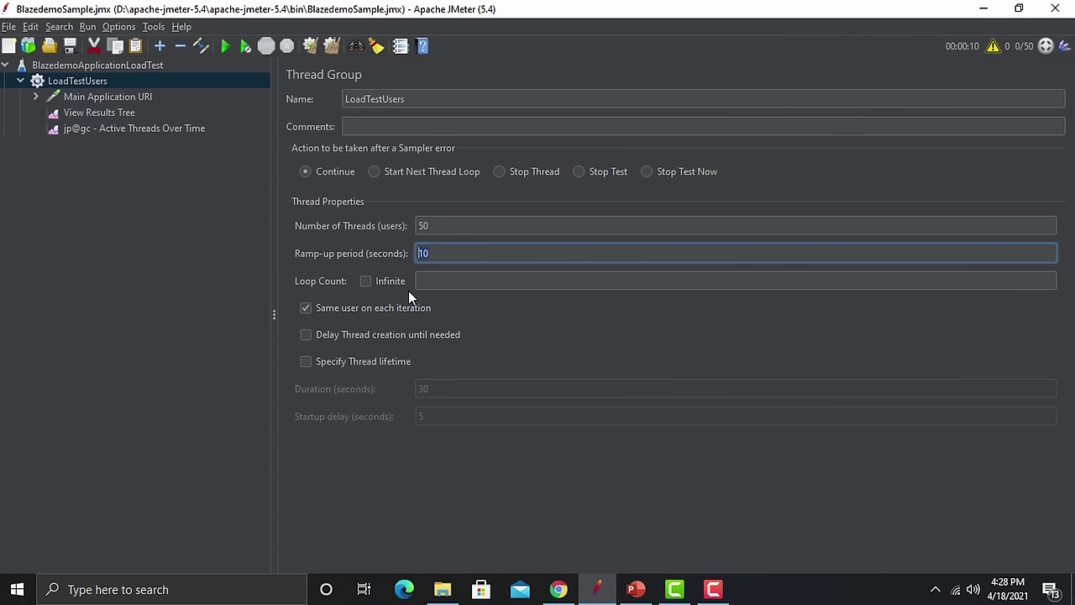
pyautogui.click(421, 280)
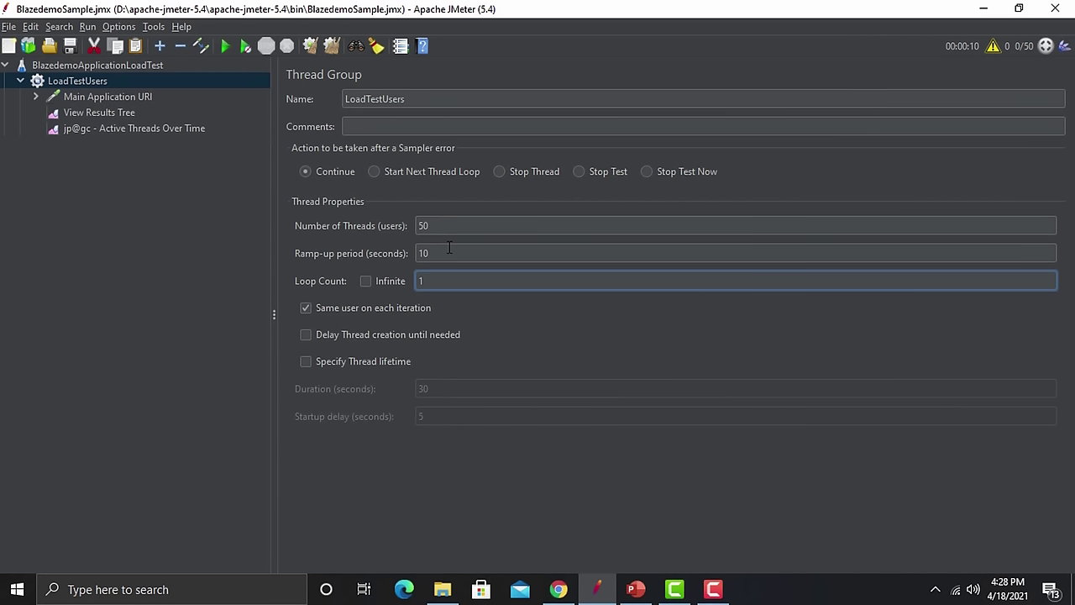
pyautogui.press('BackSpace')
pyautogui.write('5')
pyautogui.press('BackSpace')
# Run the test while watching Active Threads Over Time, then return to LoadTestUsers settings
pyautogui.click(162, 128)
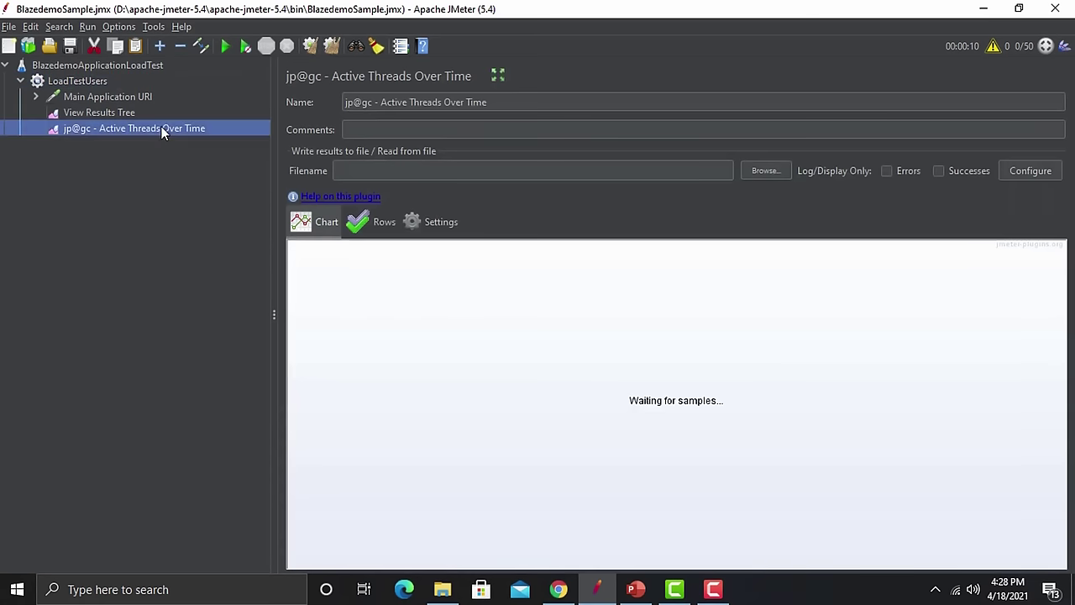
pyautogui.click(226, 48)
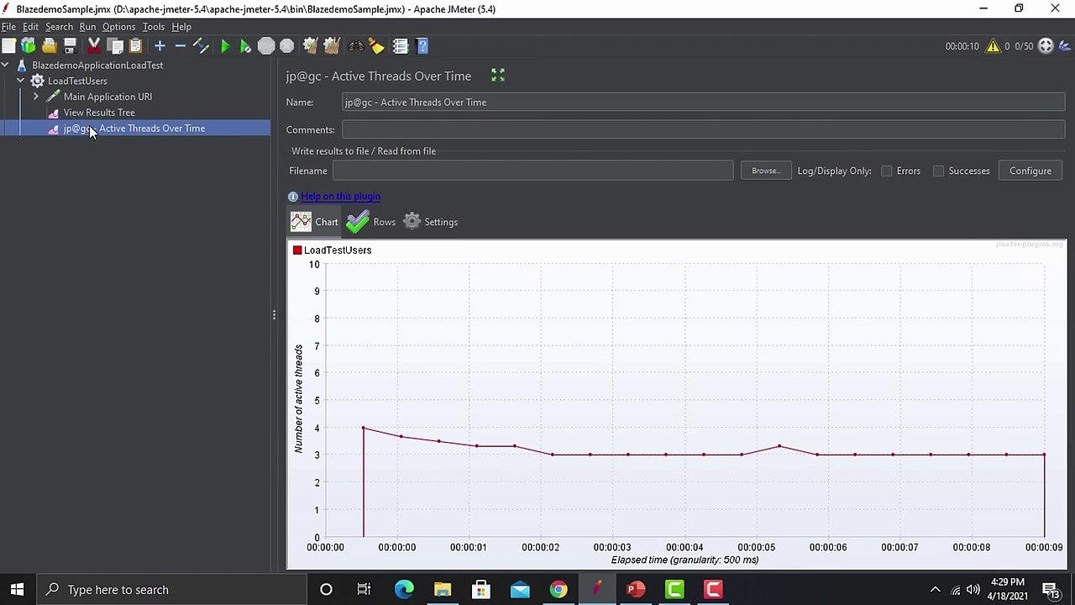
pyautogui.click(87, 83)
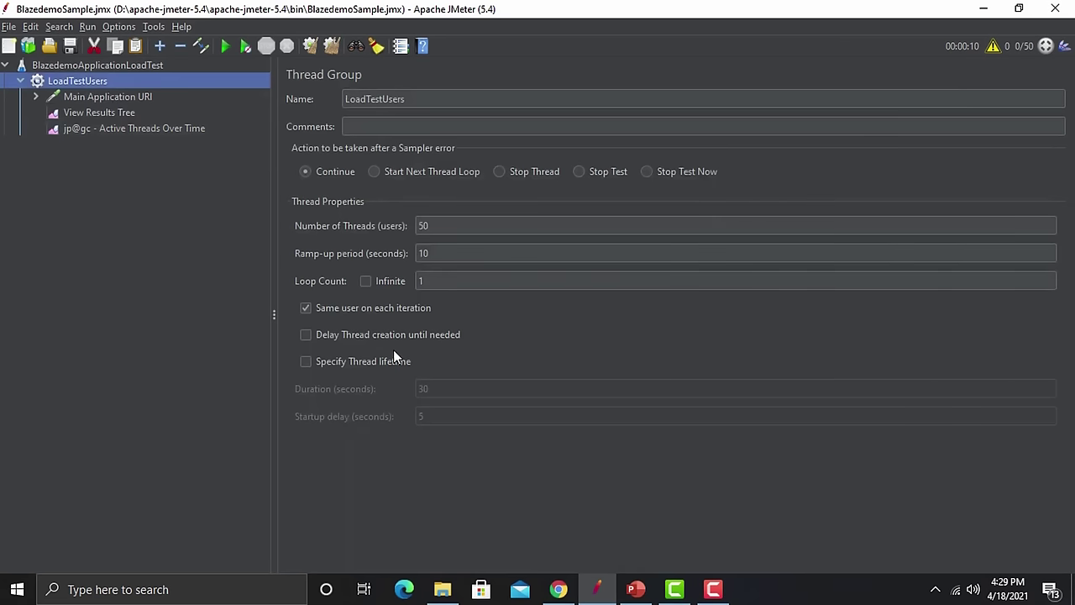
# Enter 10 threads and a 2-second ramp-up, moving on to the Loop Count field
pyautogui.click(441, 226)
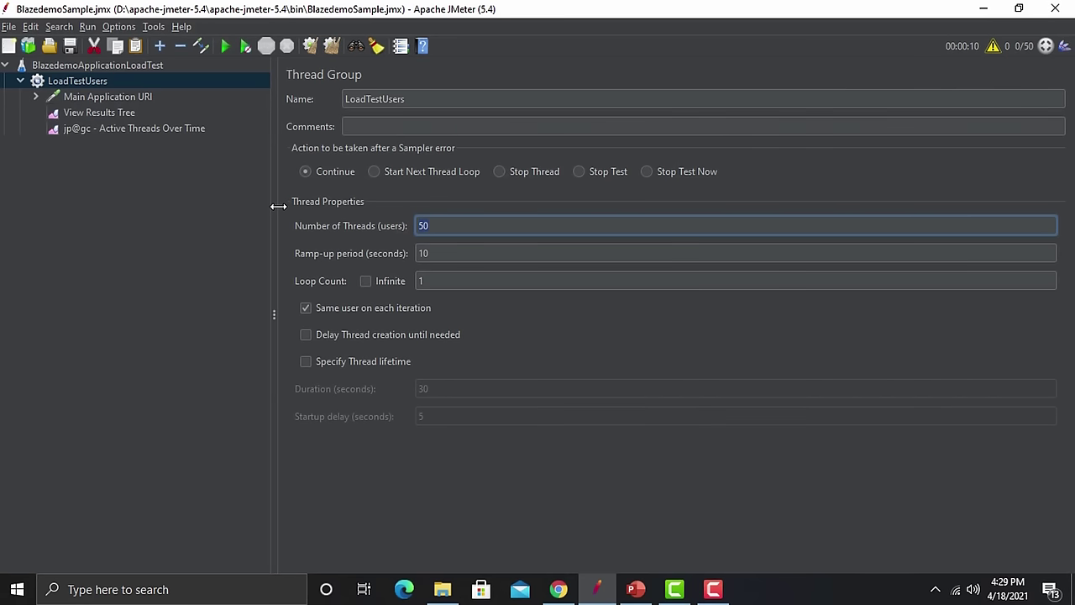
pyautogui.press('Delete')
pyautogui.write('1')
pyautogui.press('Tab')
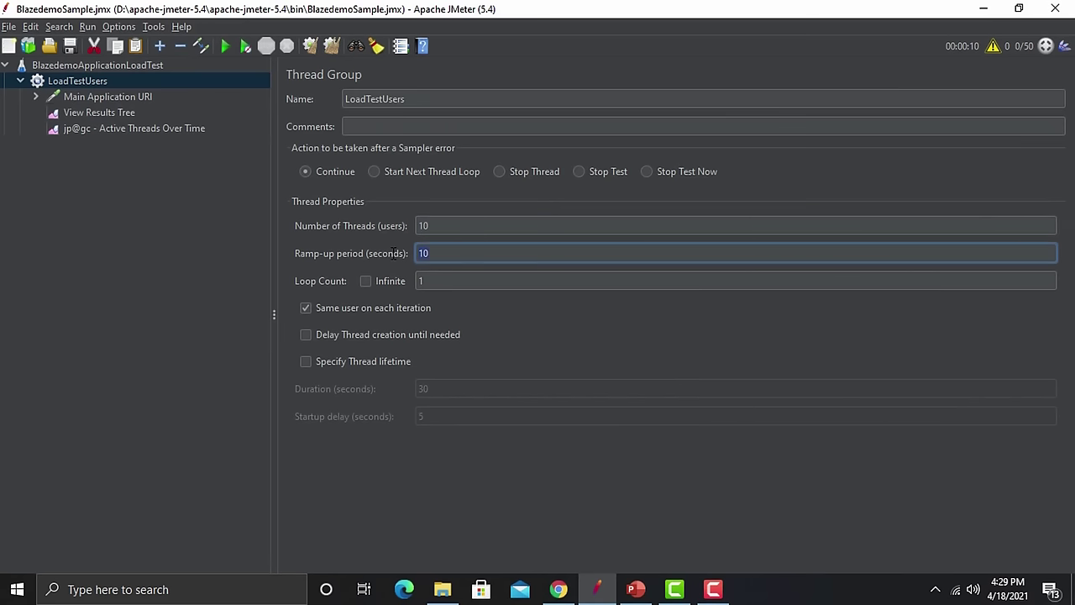
pyautogui.write('2')
pyautogui.press('Tab')
# Set the loop count to 2, clear old results in View Results Tree, and start a run
pyautogui.write('2')
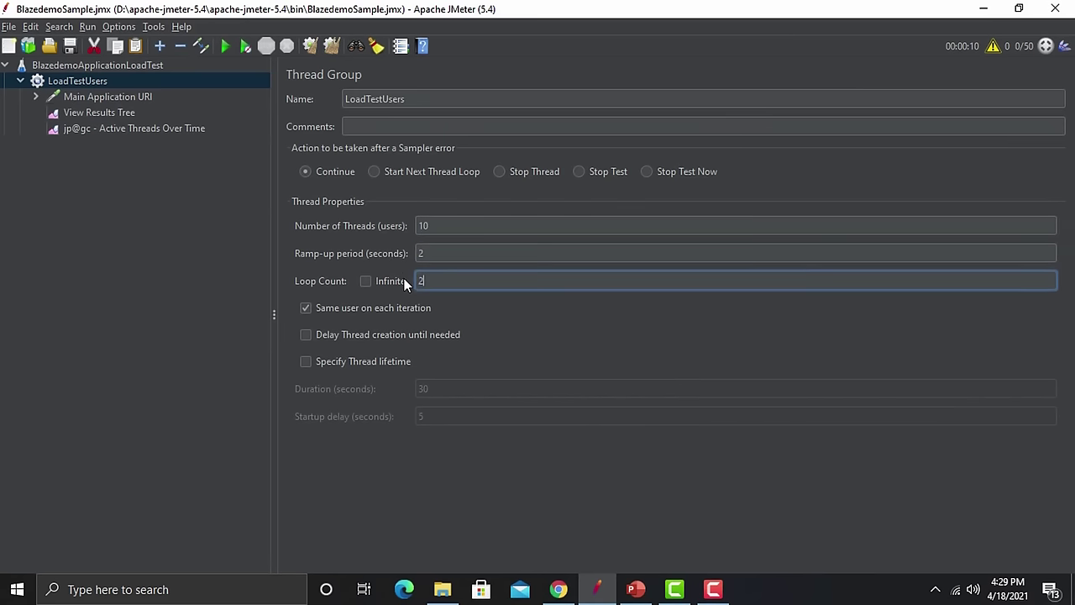
pyautogui.click(121, 127)
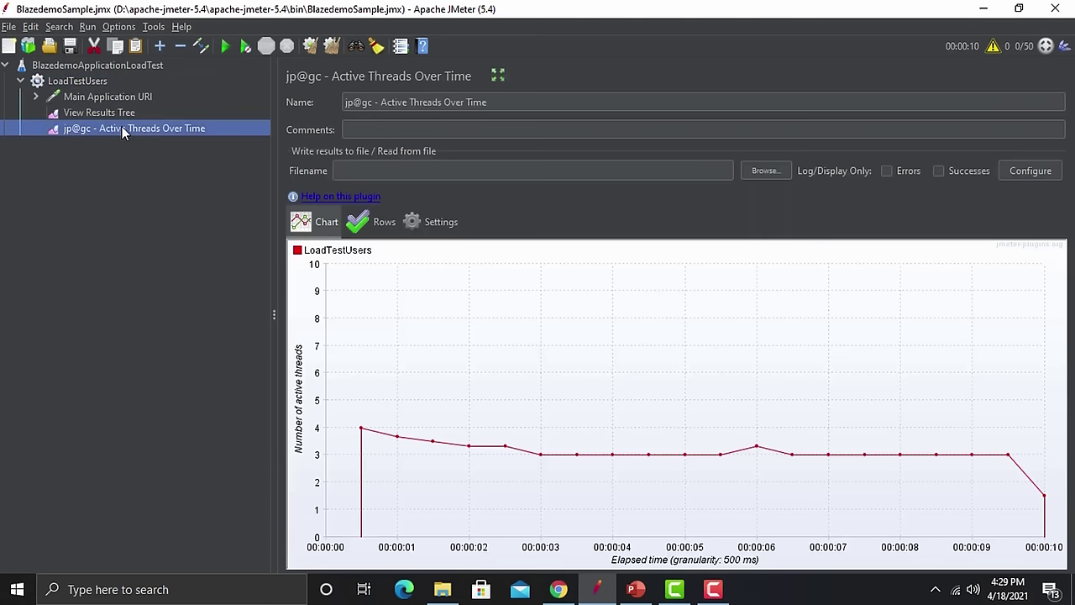
pyautogui.click(119, 114)
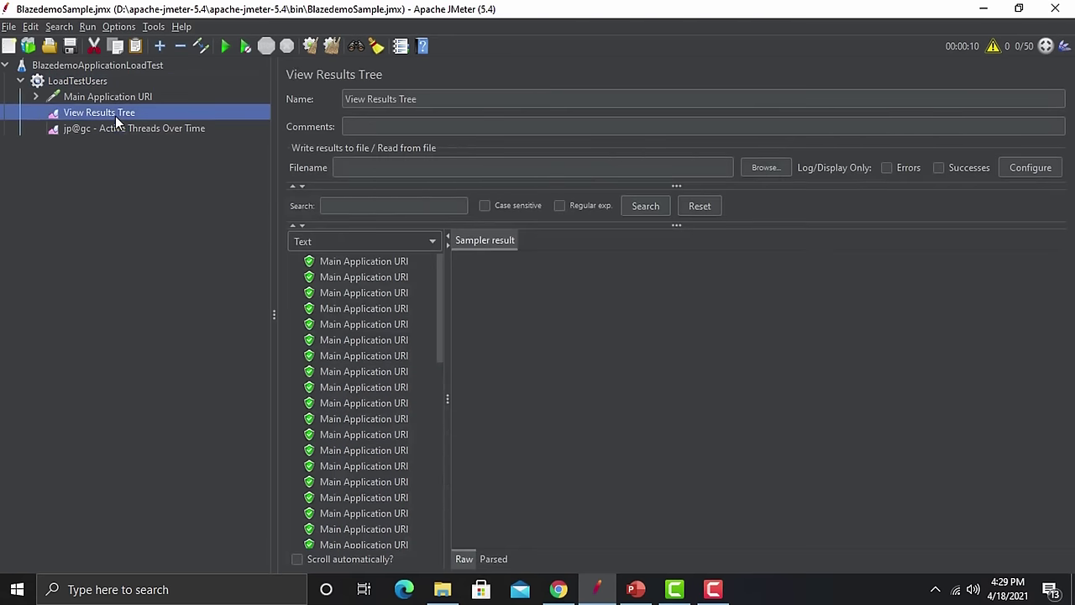
pyautogui.click(333, 48)
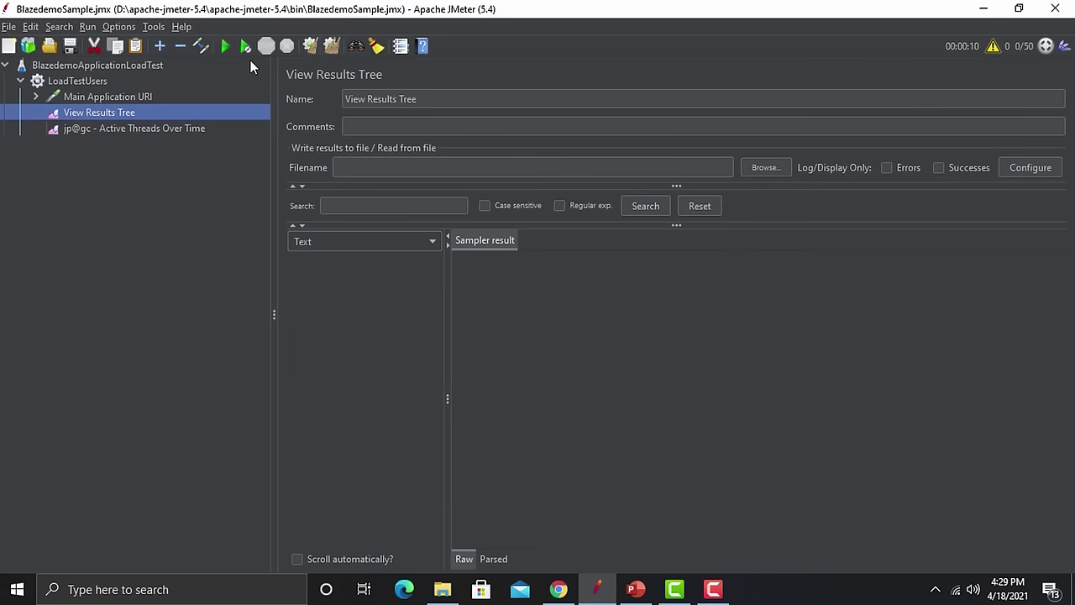
pyautogui.click(227, 46)
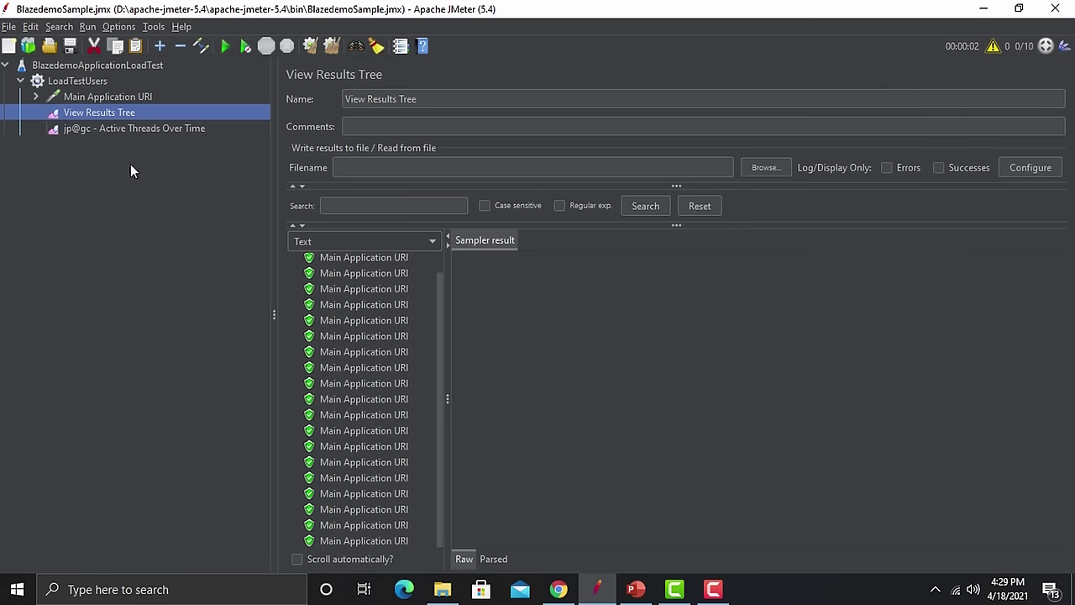
# Review the Main Application URI request and LoadTestUsers settings, then return to View Results Tree
pyautogui.click(115, 96)
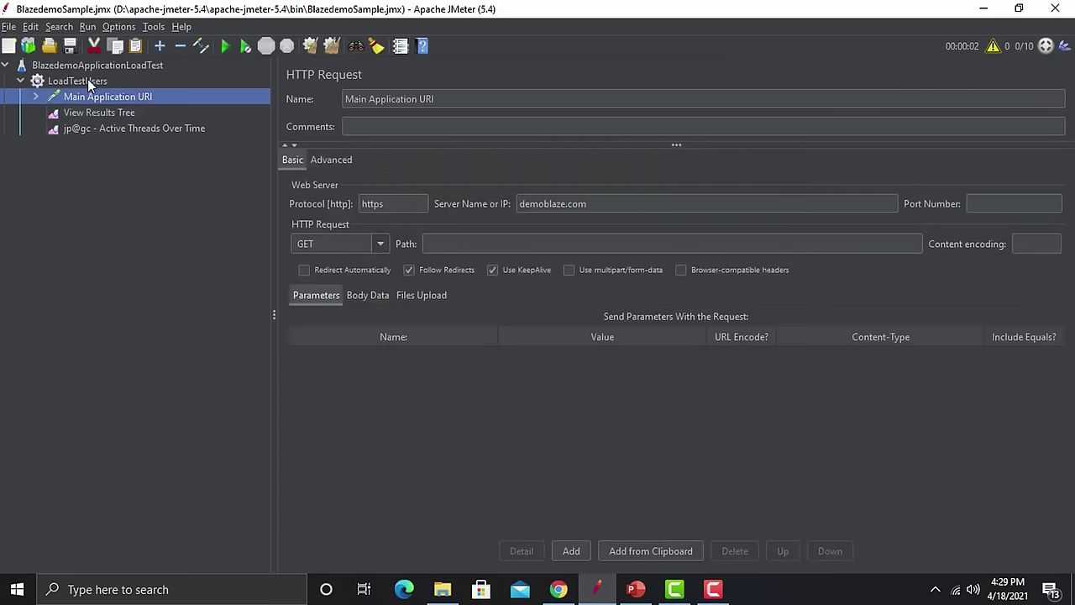
pyautogui.click(88, 81)
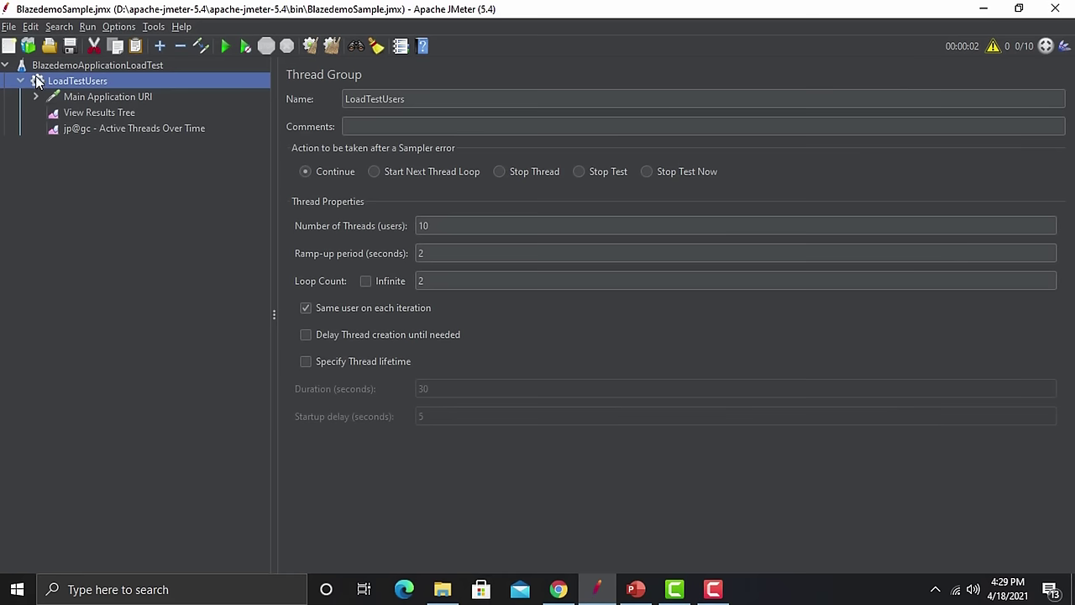
pyautogui.click(104, 96)
pyautogui.click(84, 116)
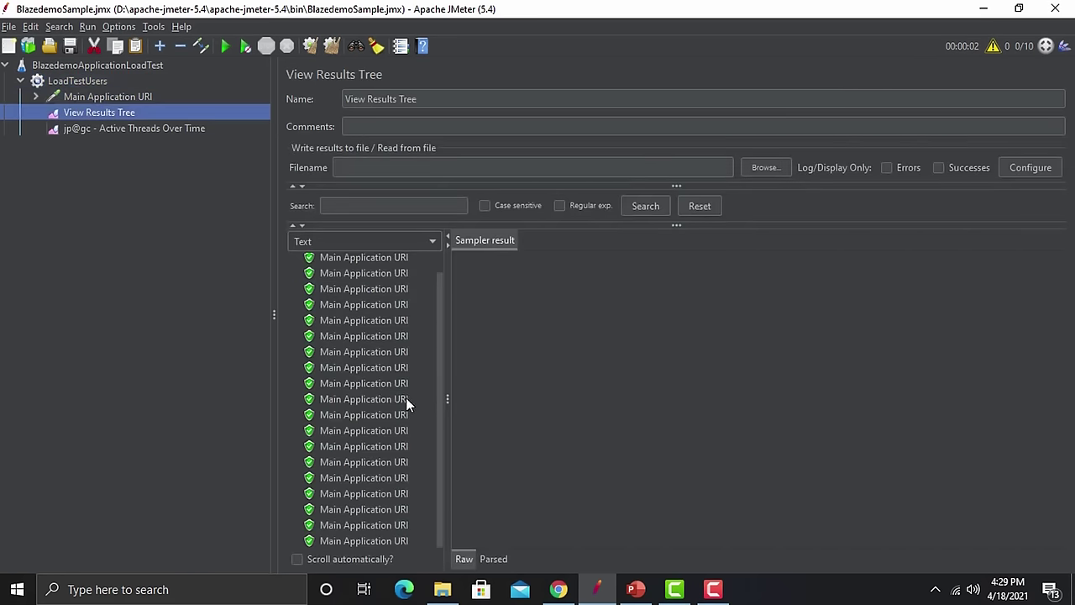
# Inspect the Main Application URI samples, all 200 OK, then reopen LoadTestUsers settings
pyautogui.click(375, 261)
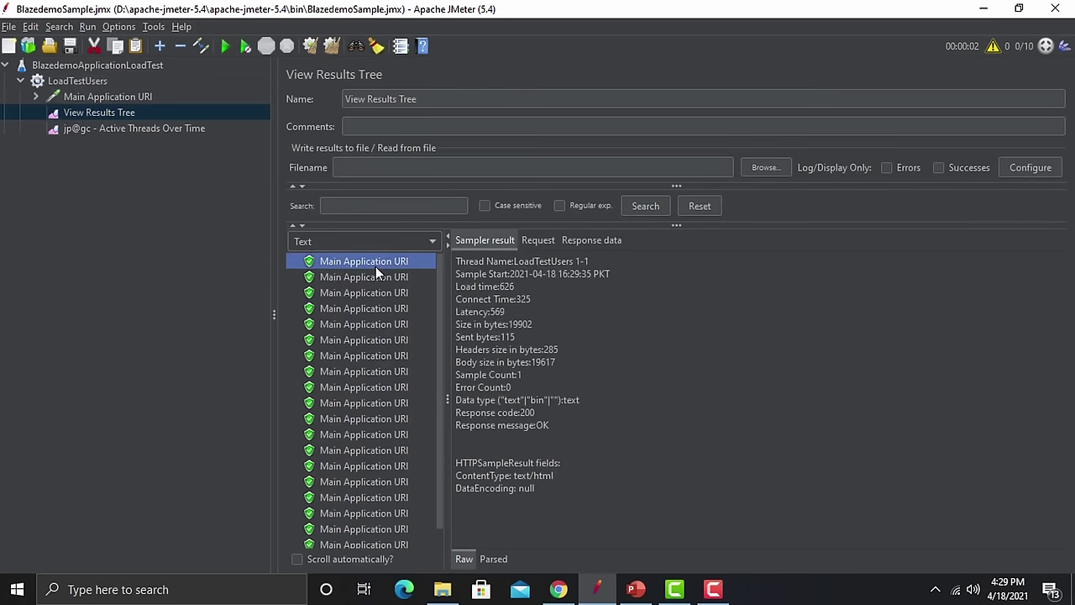
pyautogui.click(381, 277)
pyautogui.click(378, 339)
pyautogui.click(374, 418)
pyautogui.click(372, 465)
pyautogui.click(371, 512)
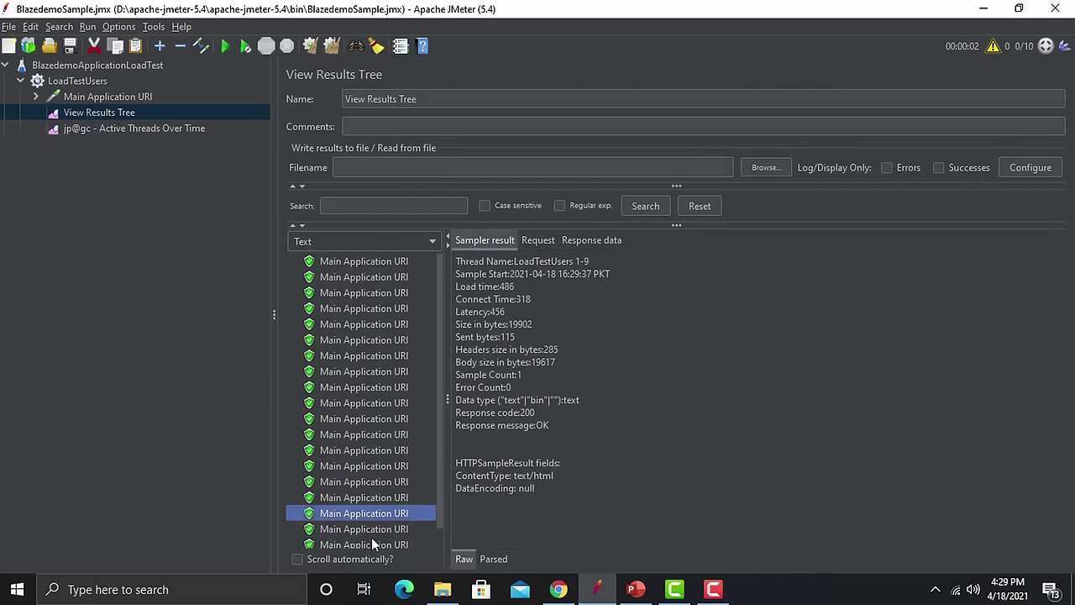
pyautogui.click(89, 83)
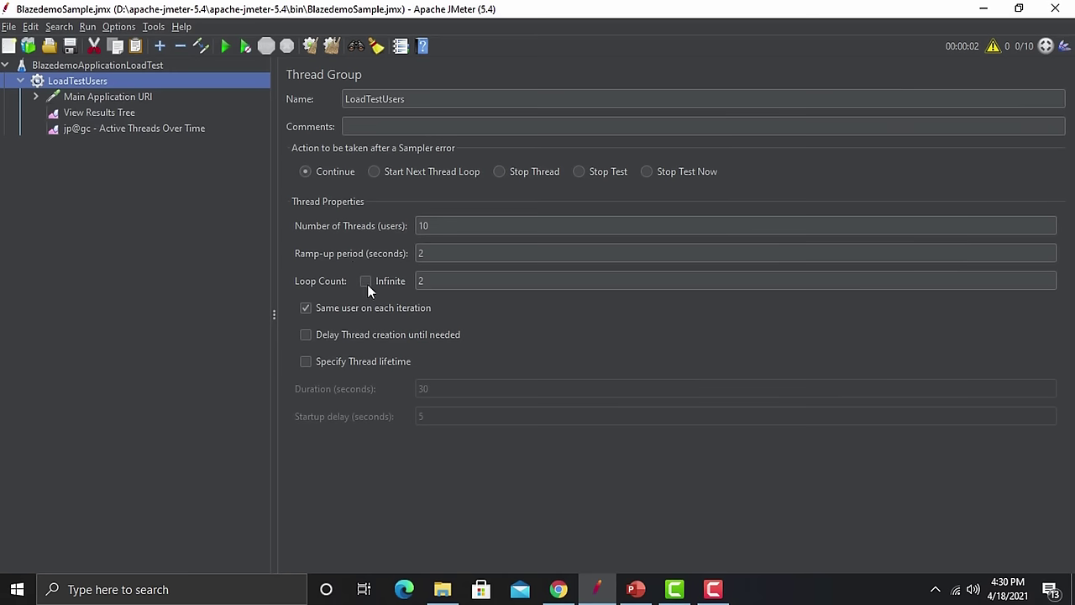
# Enable infinite looping and a 30-second thread lifetime with empty startup delay, showing the Active Threads chart
pyautogui.click(366, 281)
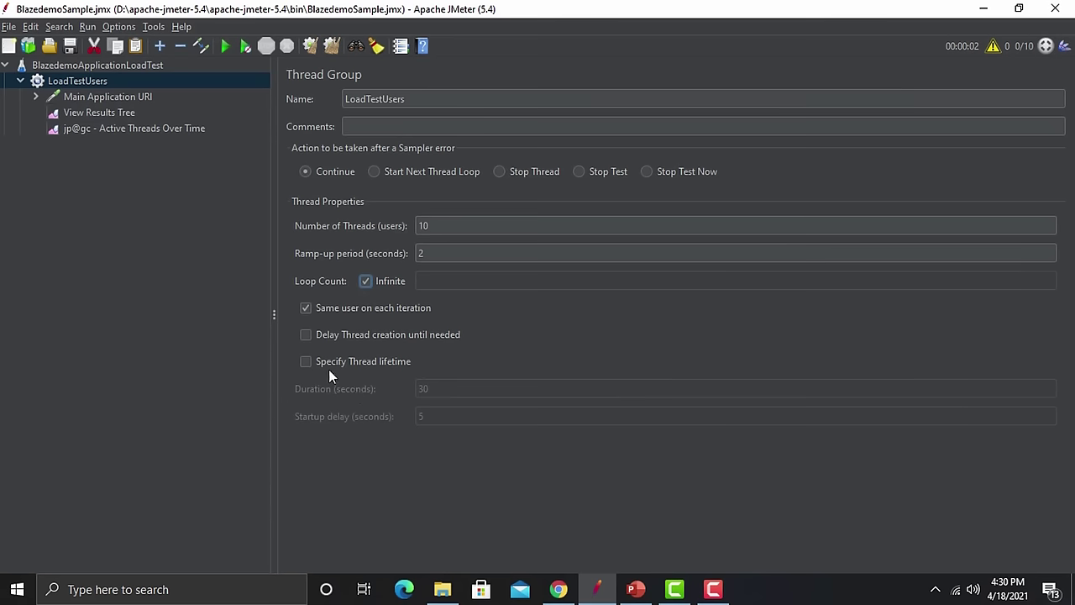
pyautogui.click(305, 361)
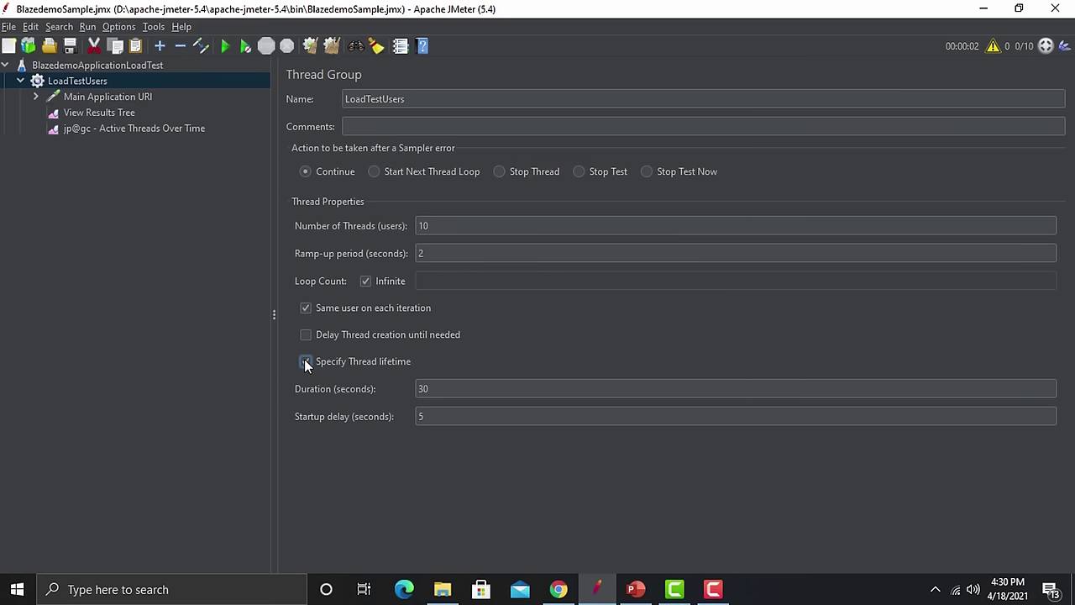
pyautogui.click(420, 416)
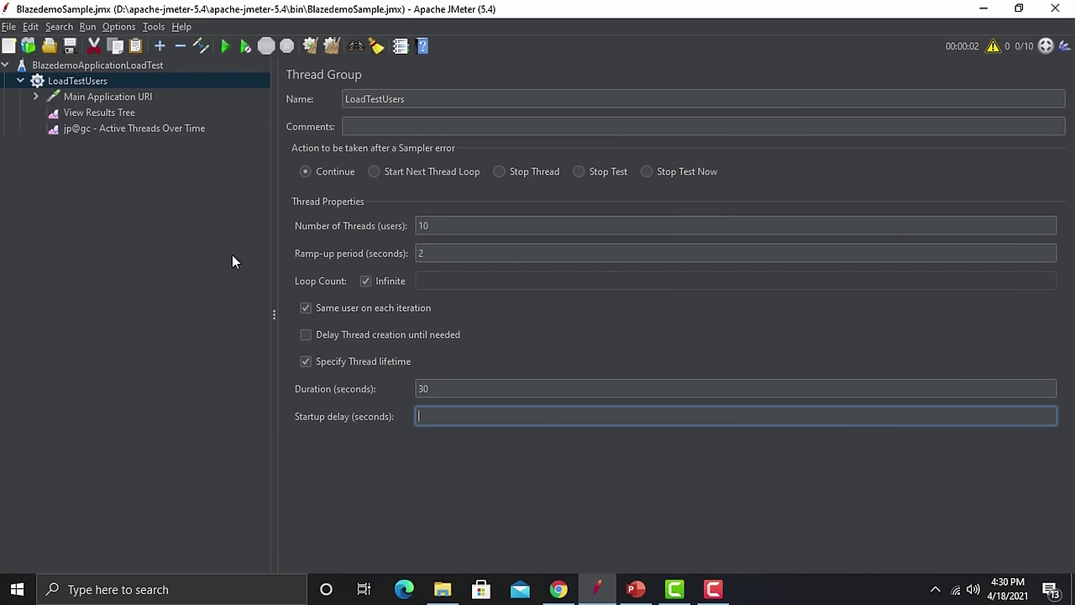
pyautogui.click(168, 132)
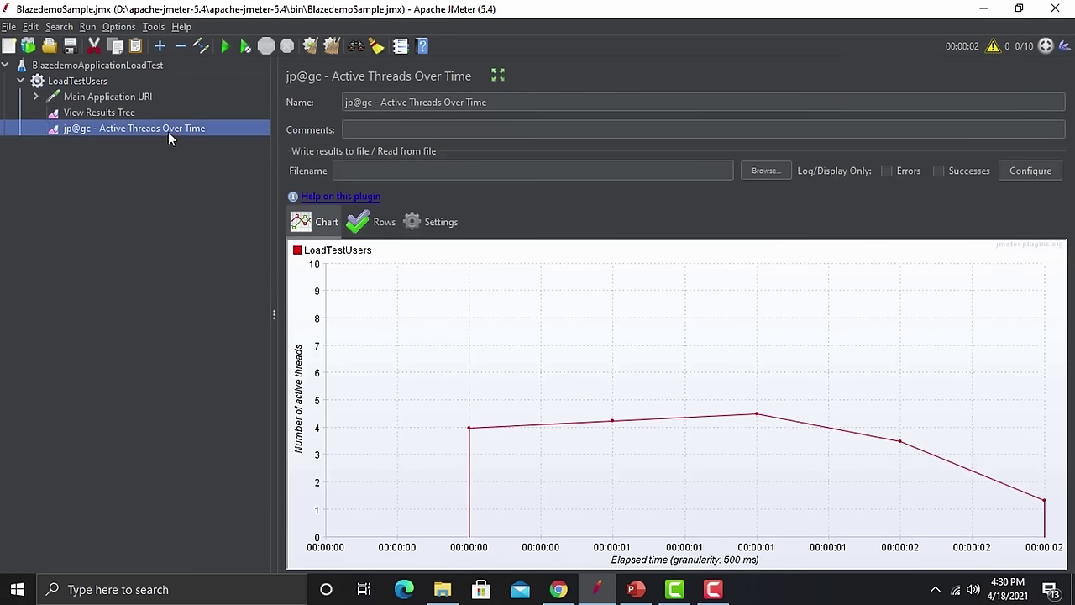
# Clear the chart and run the 30-second test ramping to 10 threads, then reopen LoadTestUsers
pyautogui.click(315, 51)
pyautogui.click(227, 48)
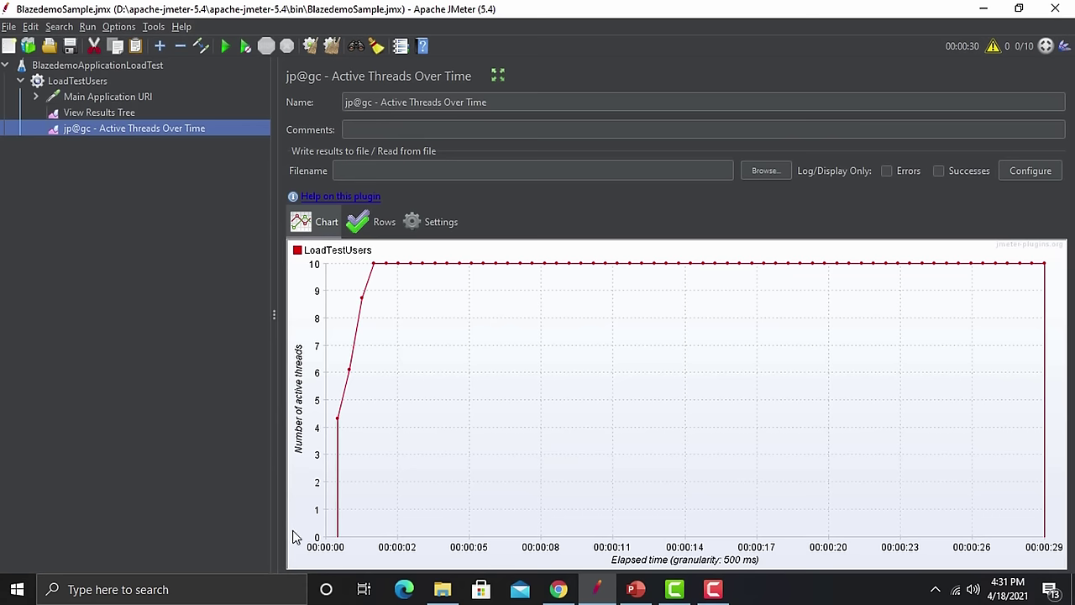
pyautogui.click(77, 81)
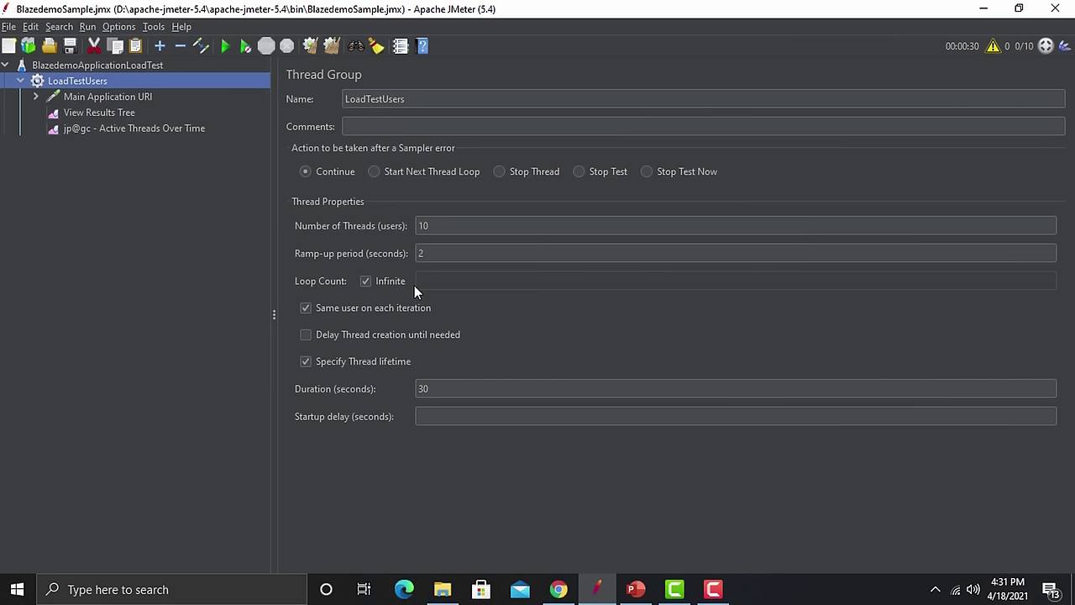
# Set the startup delay to 5 seconds, clear the Active Threads chart, and start a new run
pyautogui.click(471, 412)
pyautogui.write('5')
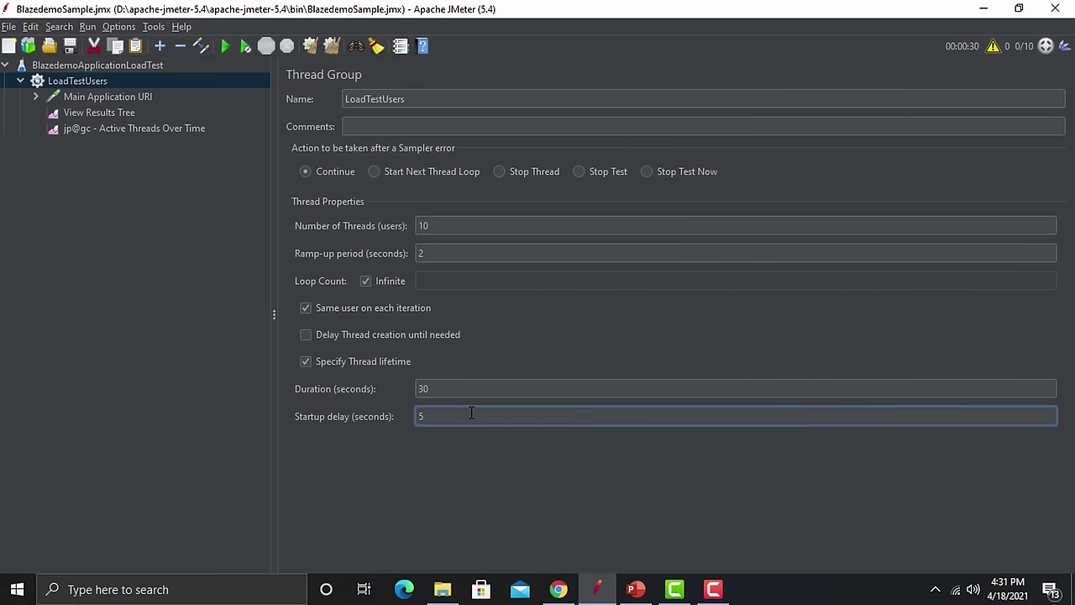
pyautogui.click(178, 130)
pyautogui.click(245, 47)
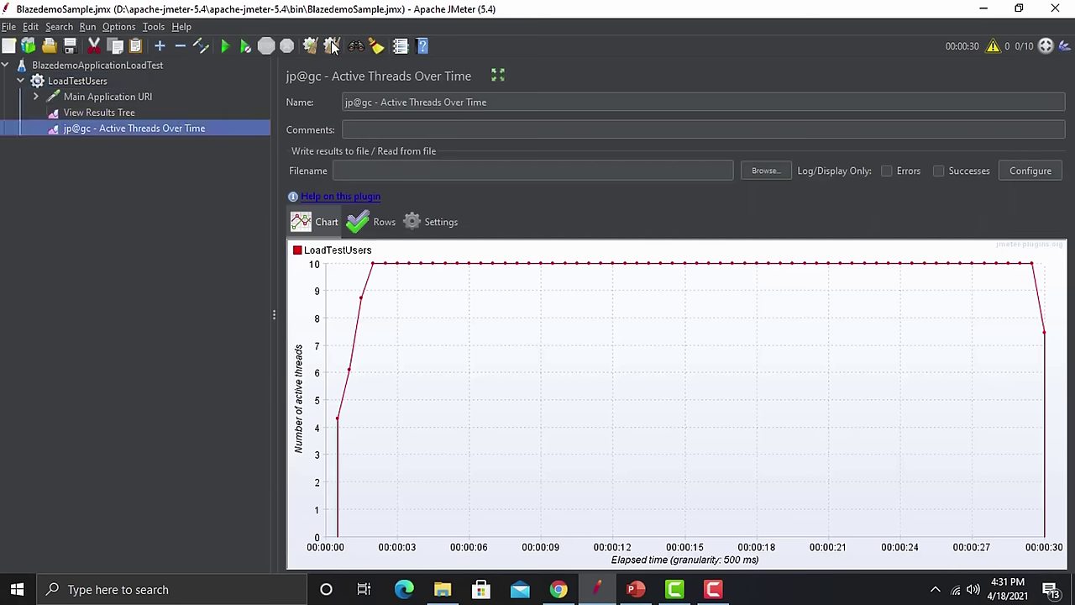
pyautogui.click(97, 81)
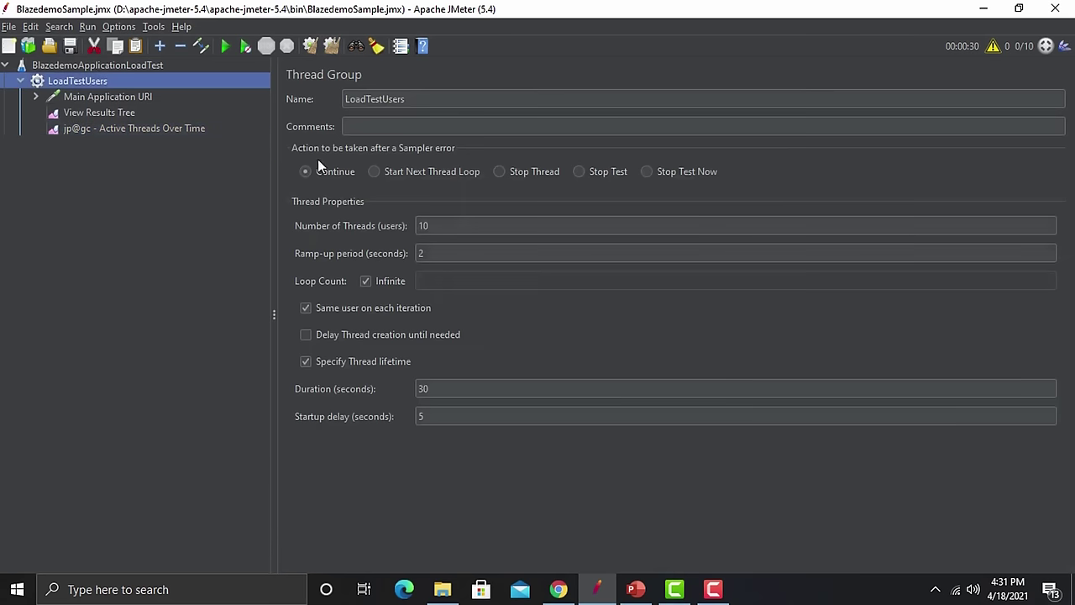
pyautogui.click(131, 128)
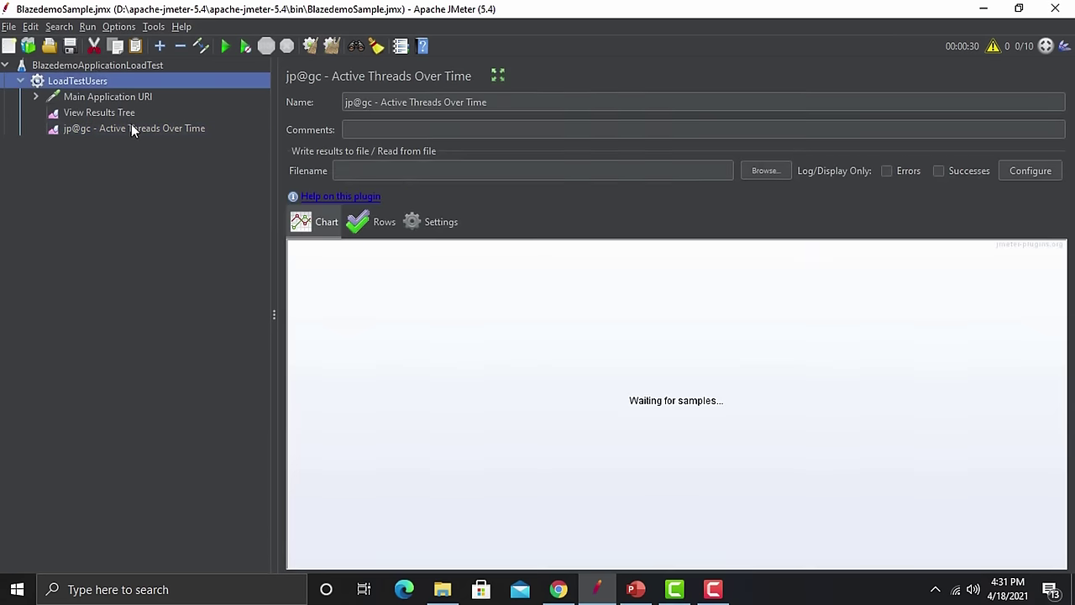
pyautogui.click(225, 49)
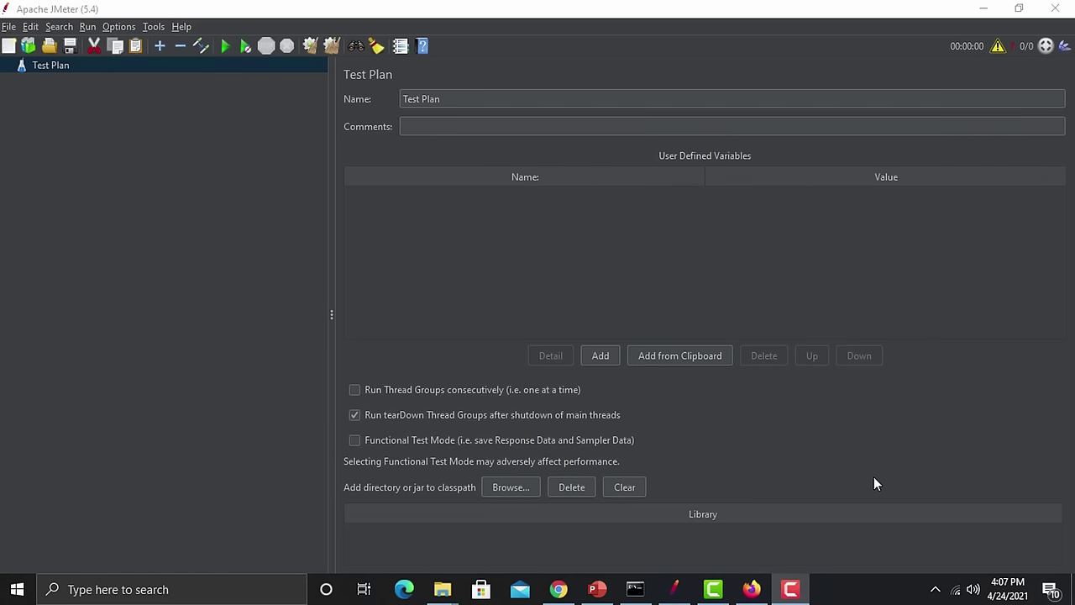
# Reopen BlazedemoSample.jmx via File > Open, dismiss the error, and expand LoadTestUsers
pyautogui.click(8, 26)
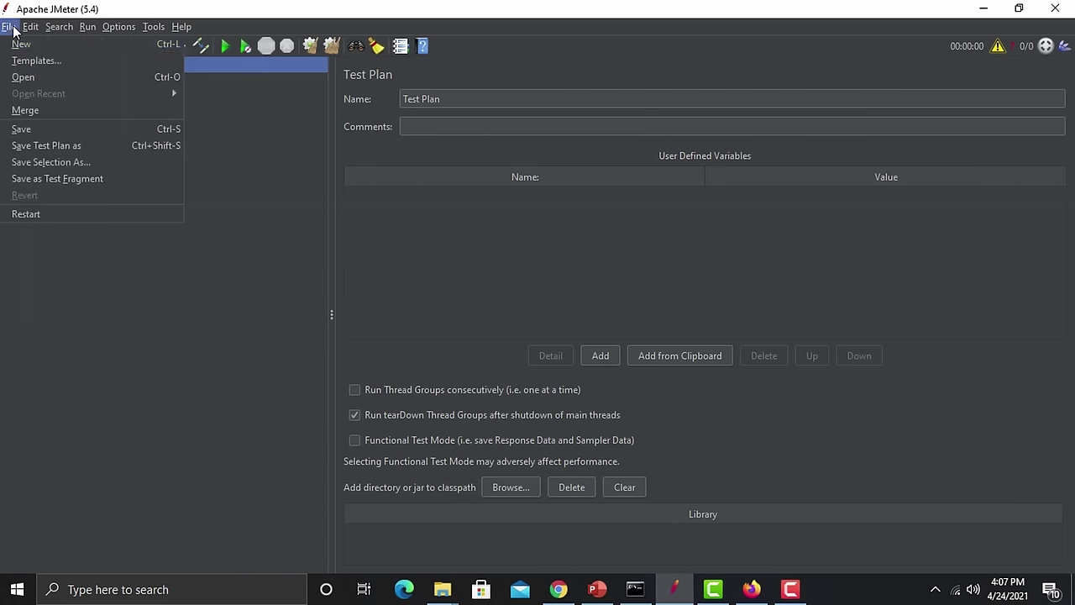
pyautogui.click(20, 75)
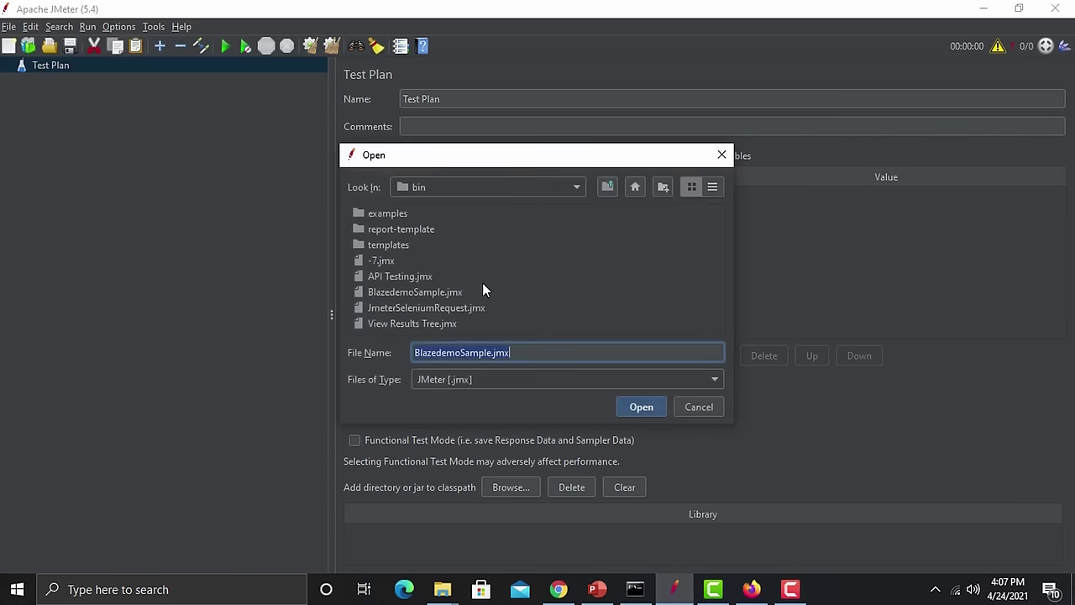
pyautogui.click(638, 407)
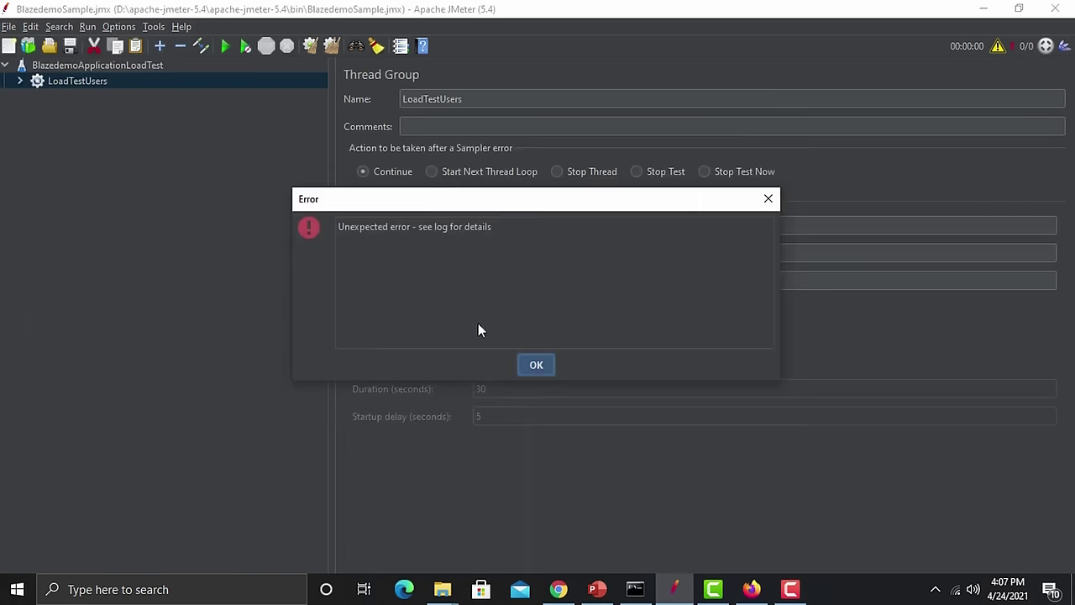
pyautogui.click(535, 366)
pyautogui.click(20, 81)
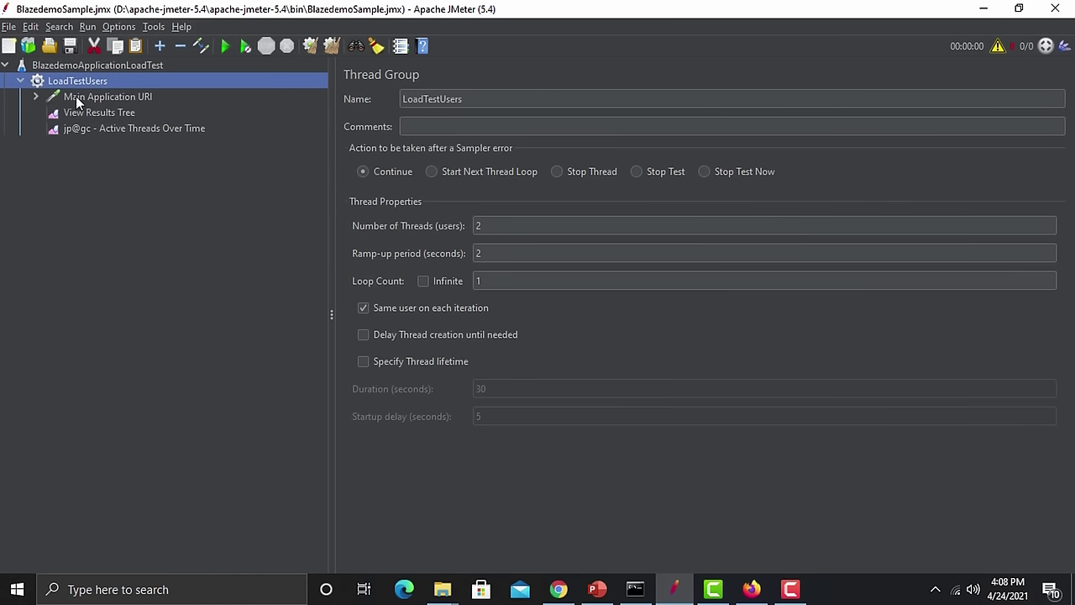
# Browse the Main Application URI request, View Results Tree, and LoadTestUsers settings (2 threads, 2-second ramp-up)
pyautogui.click(76, 99)
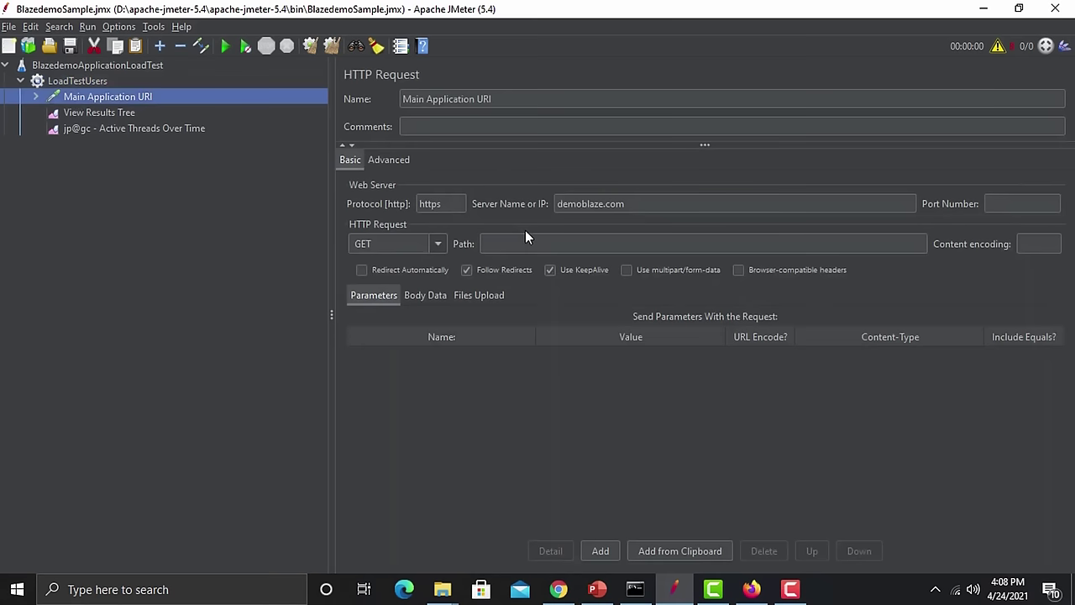
pyautogui.click(57, 84)
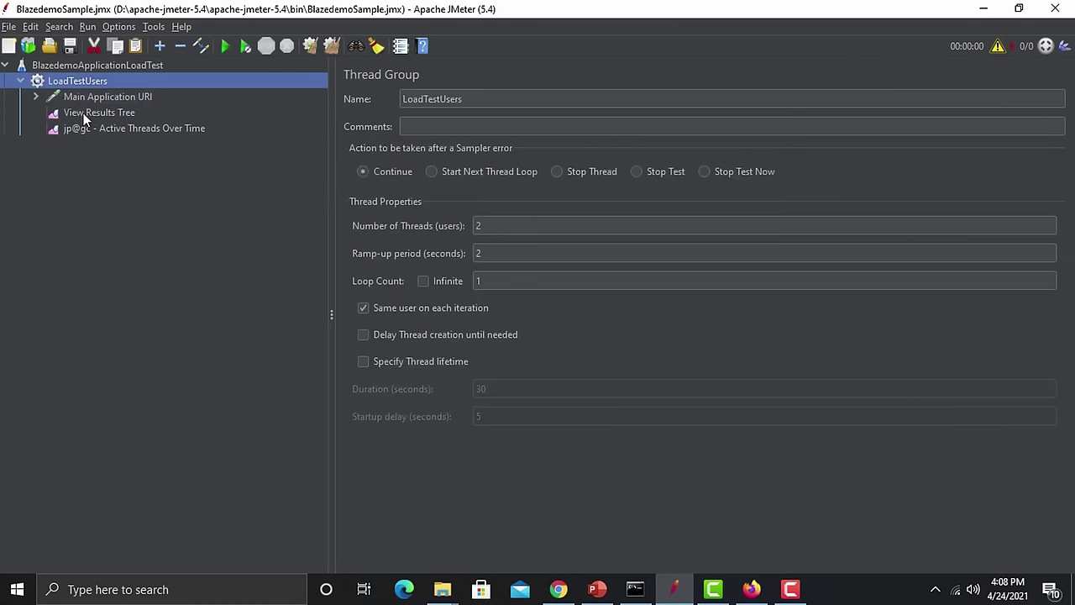
pyautogui.click(83, 112)
pyautogui.click(44, 84)
# Switch to Firefox and open the developer tools Network panel
pyautogui.click(751, 589)
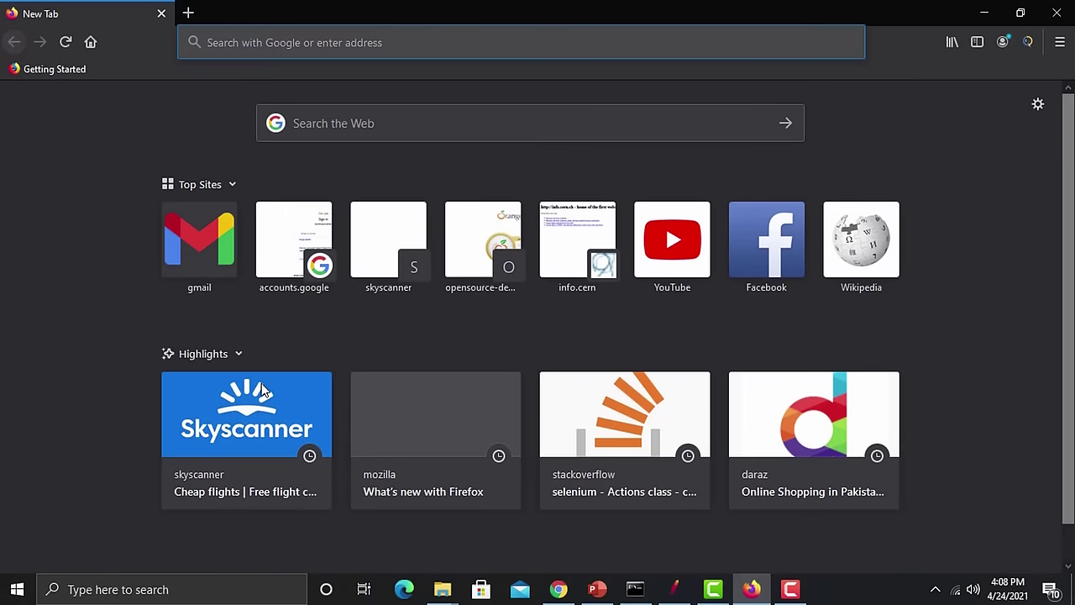
pyautogui.rightClick(98, 311)
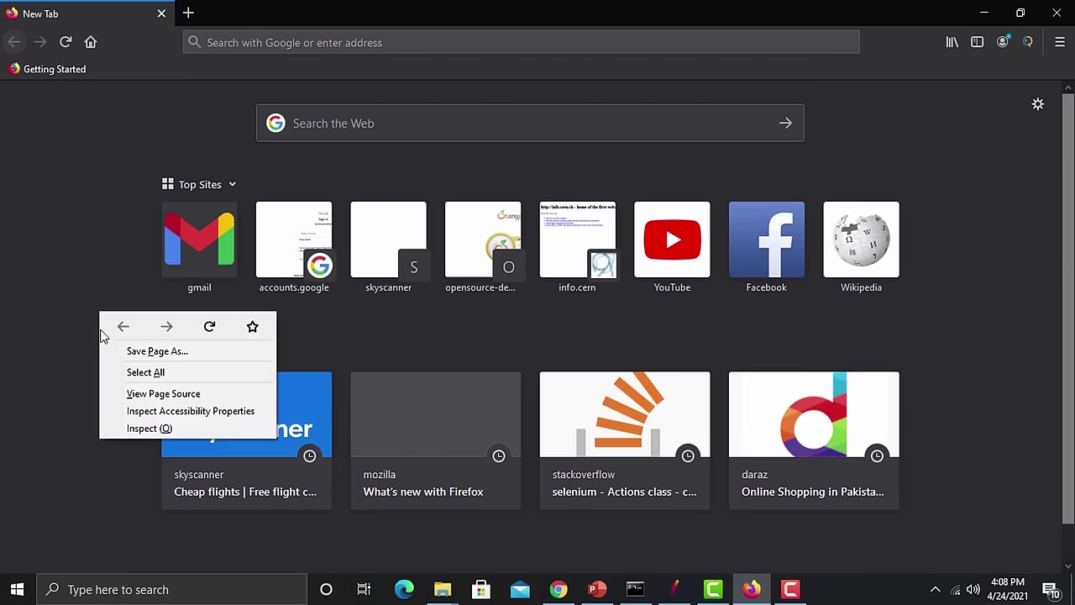
pyautogui.click(146, 429)
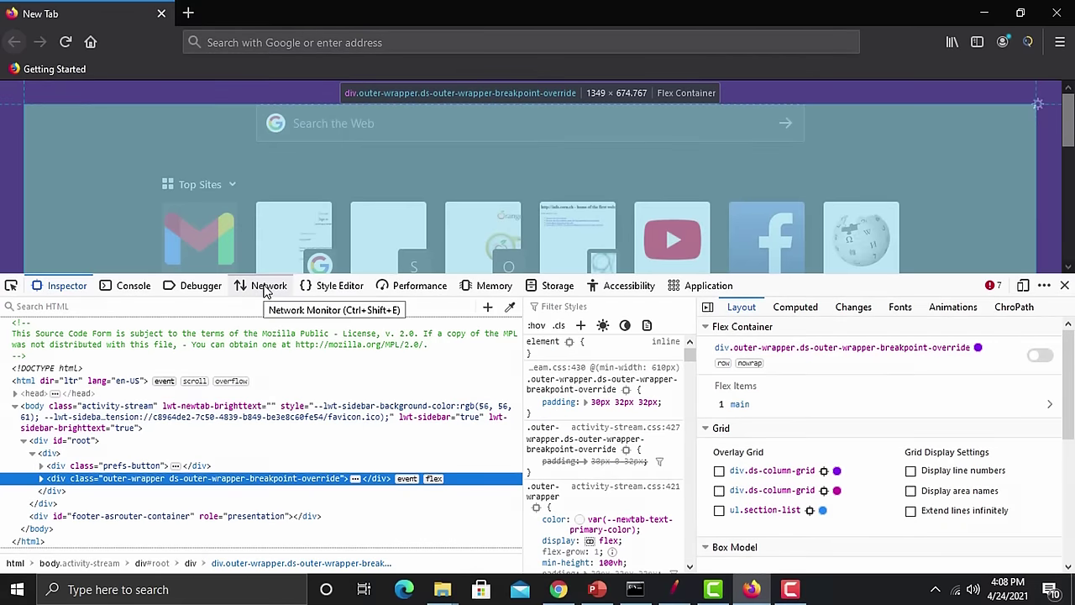
pyautogui.click(266, 286)
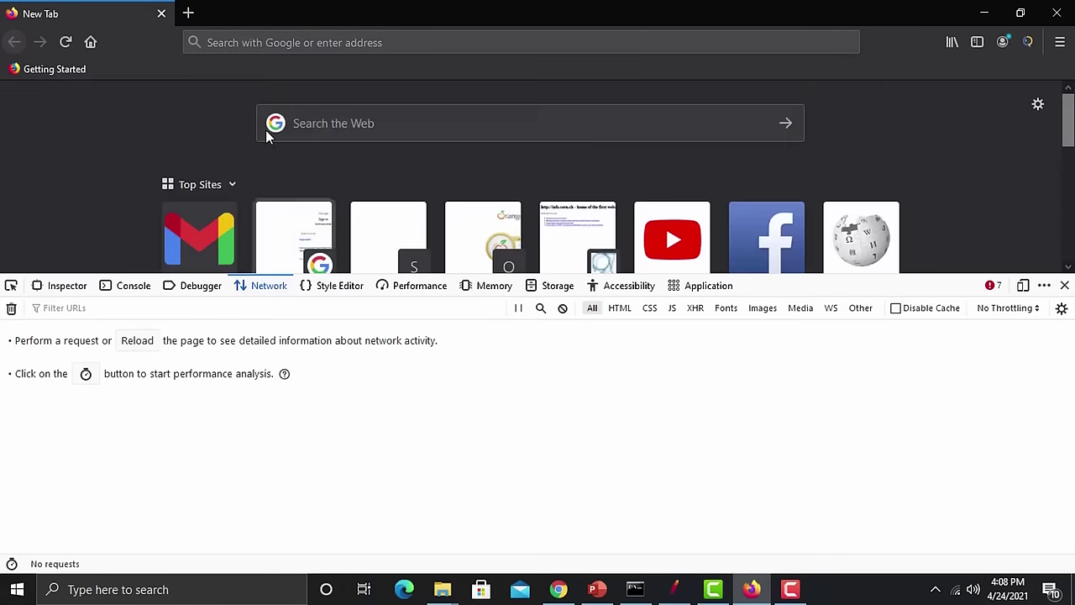
# Load google.com and search for 'jmeter official site'
pyautogui.click(267, 41)
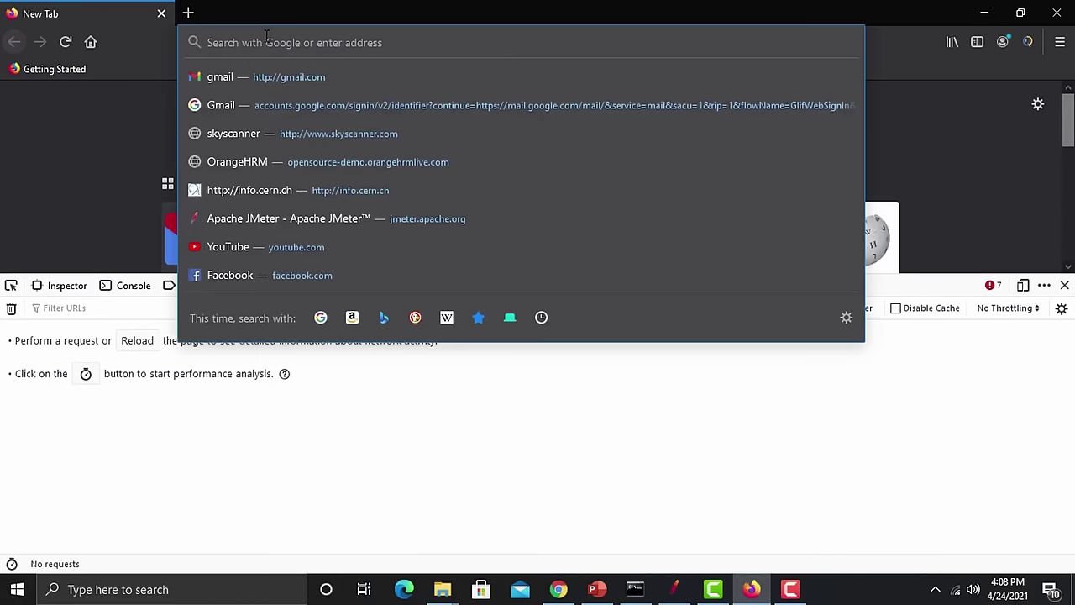
pyautogui.write('w')
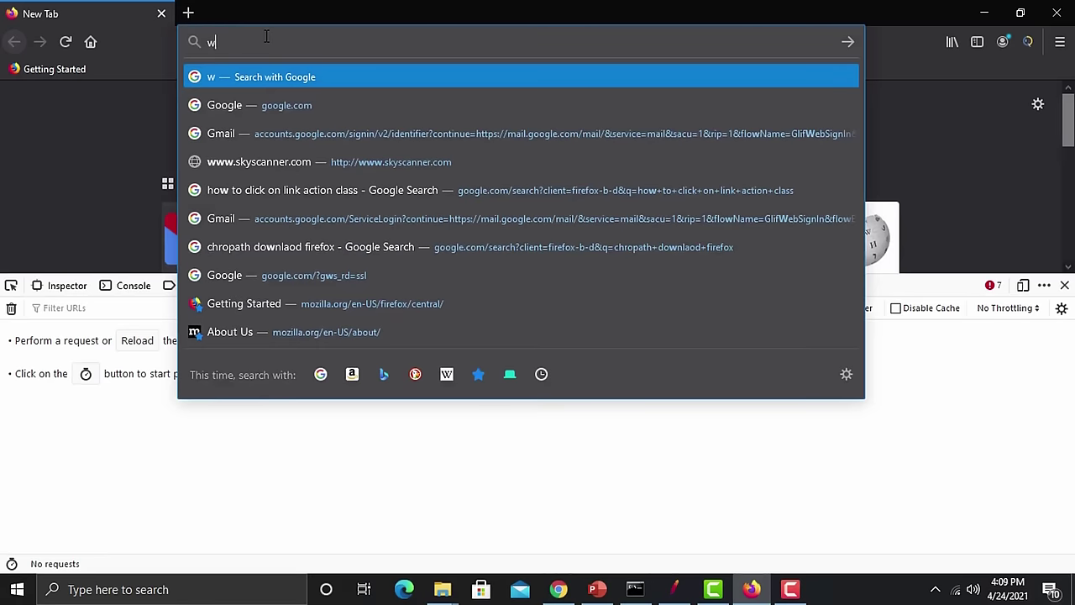
pyautogui.press('Down')
pyautogui.press('Return')
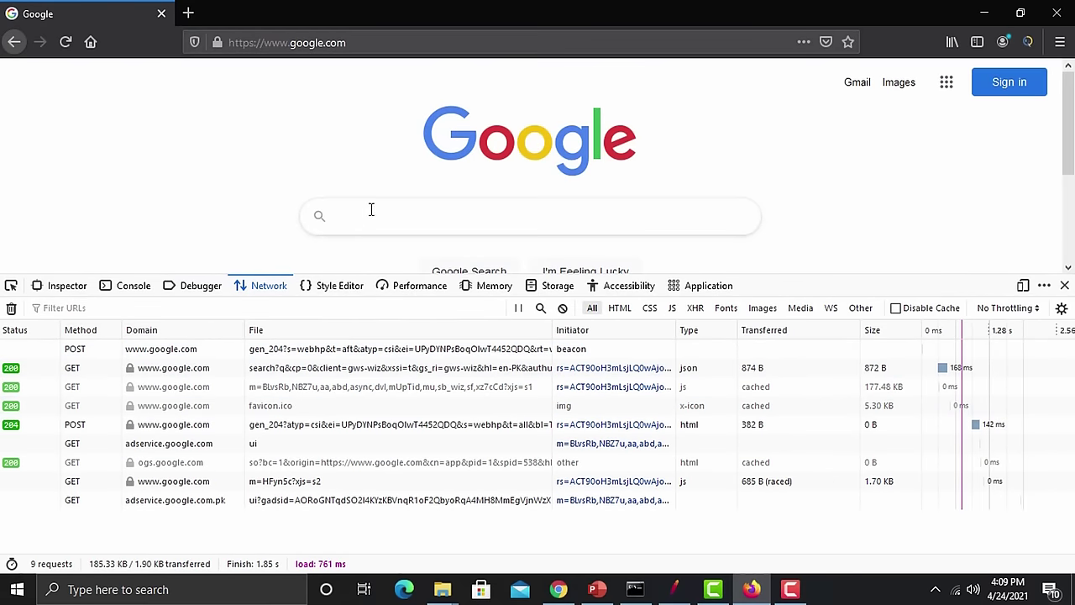
pyautogui.write('Jmeter')
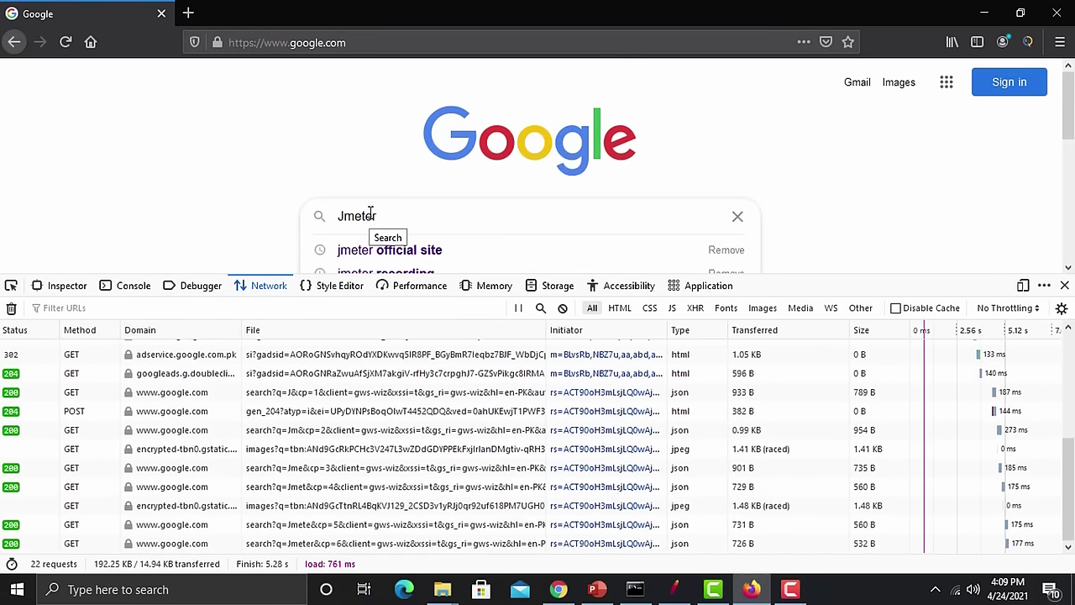
pyautogui.press('Down')
pyautogui.press('Return')
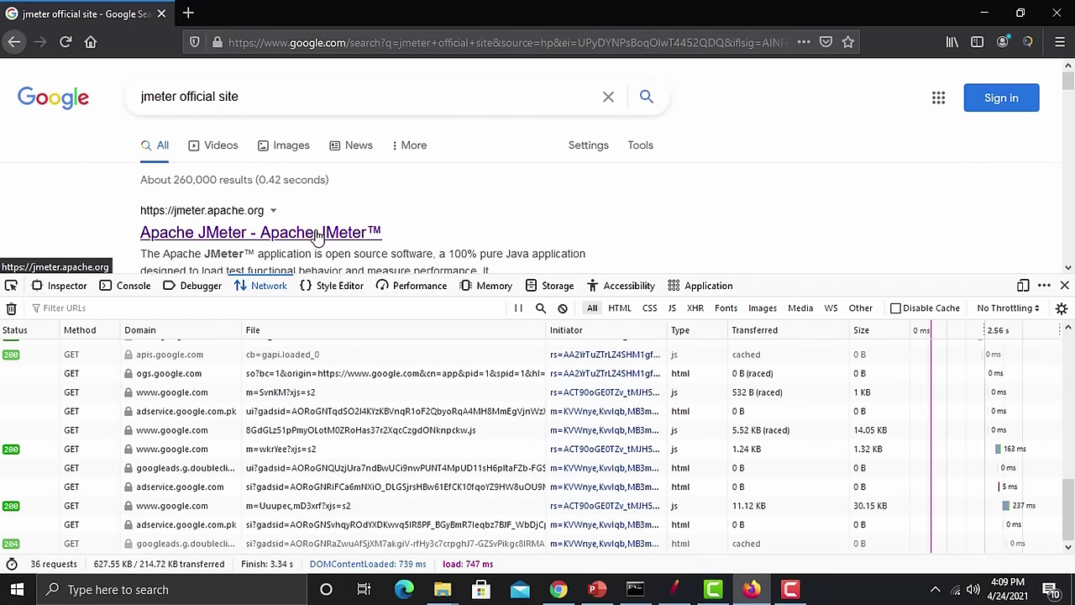
# Open the JMeter FAQ (Wiki) page from the Apache JMeter site, then return to JMeter
pyautogui.click(317, 235)
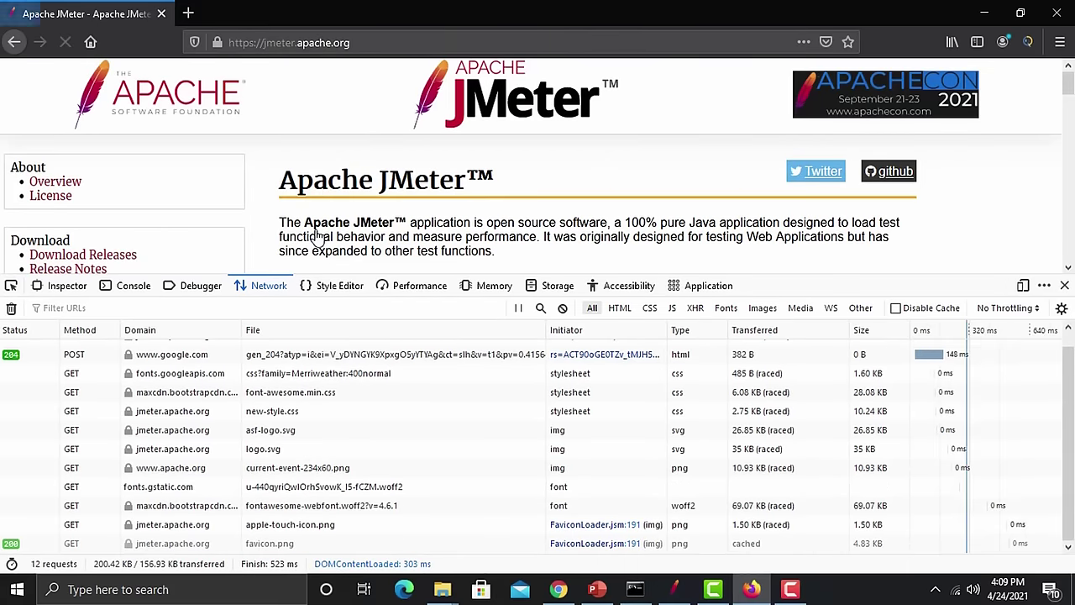
pyautogui.scroll(-3, 318, 235)
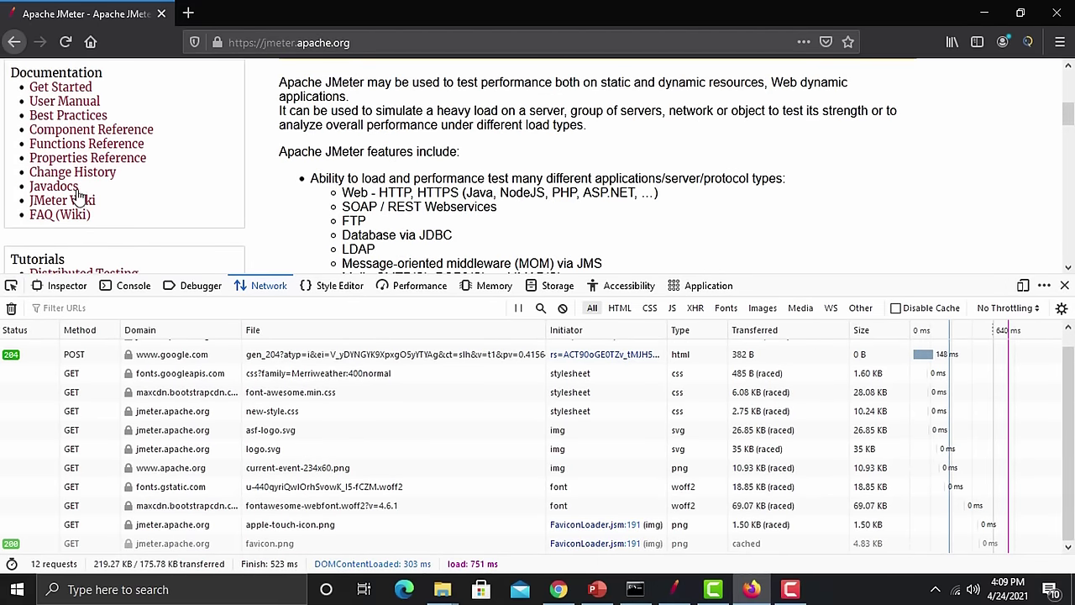
pyautogui.click(64, 217)
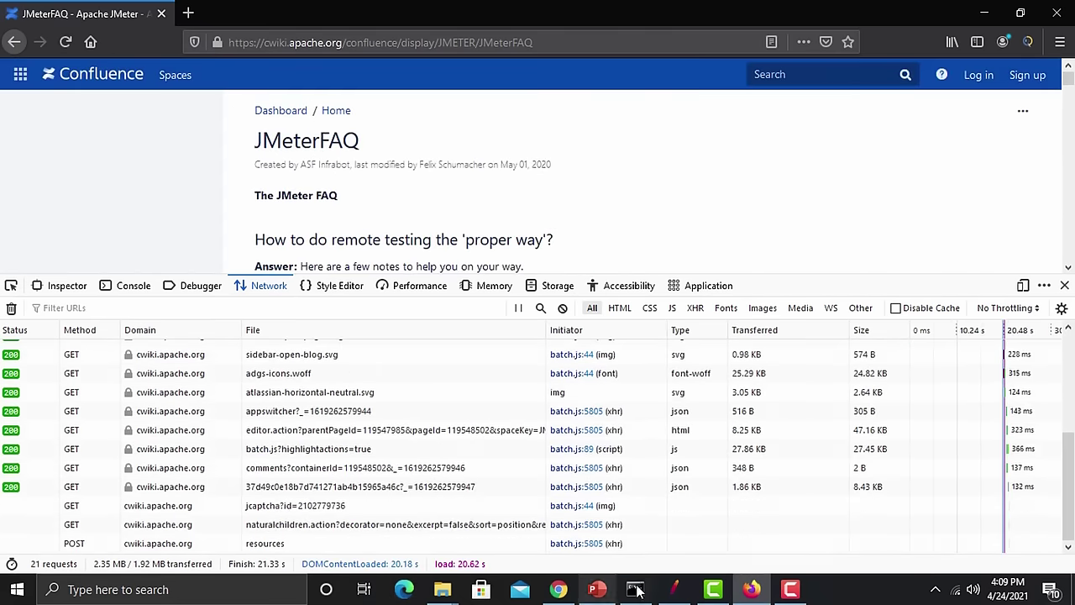
pyautogui.click(675, 590)
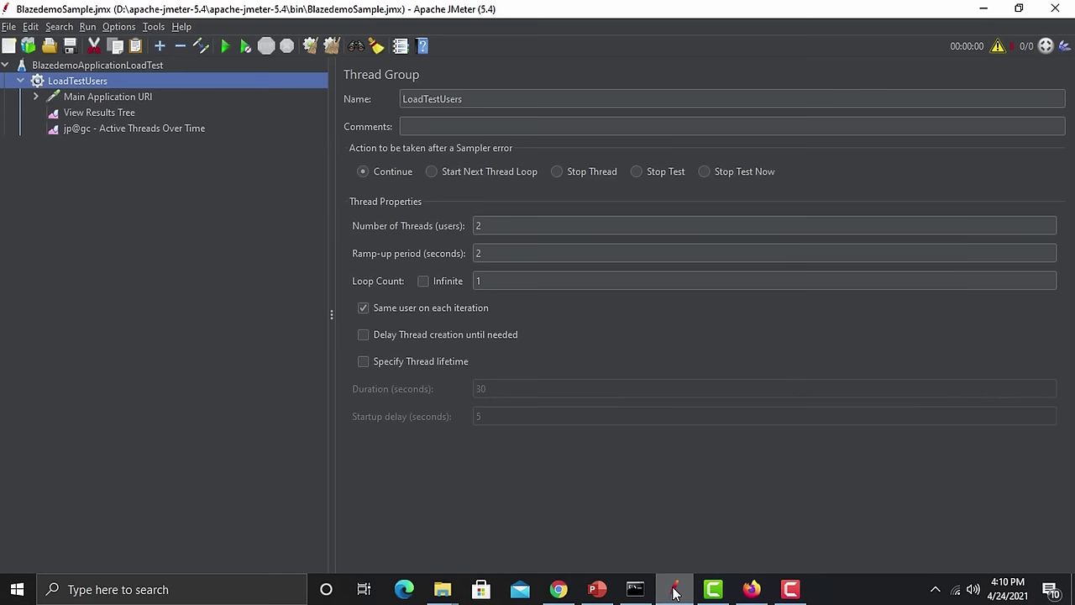
pyautogui.click(752, 588)
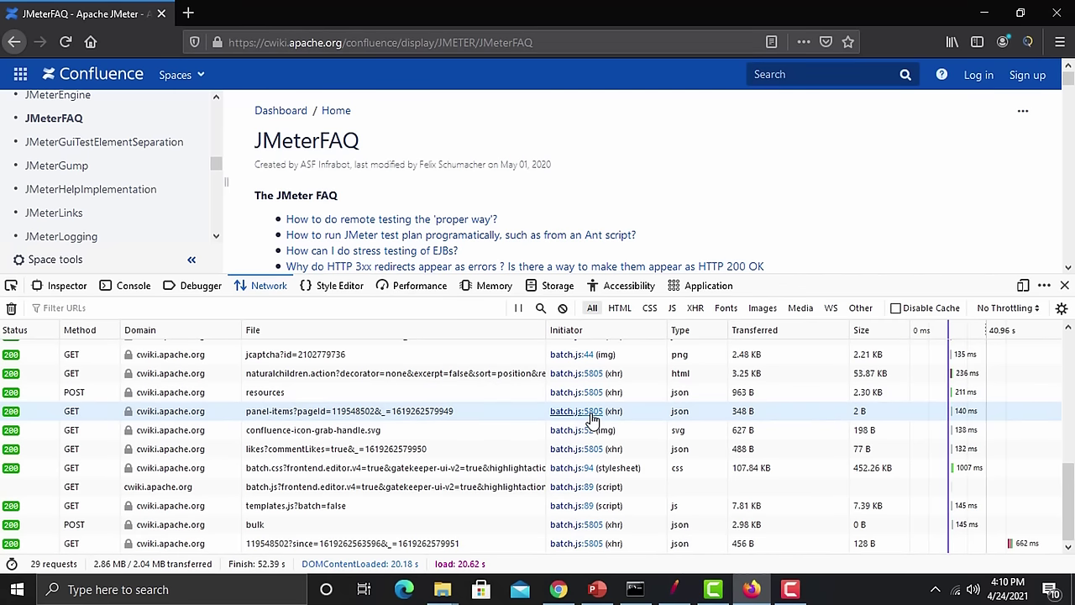
pyautogui.click(674, 589)
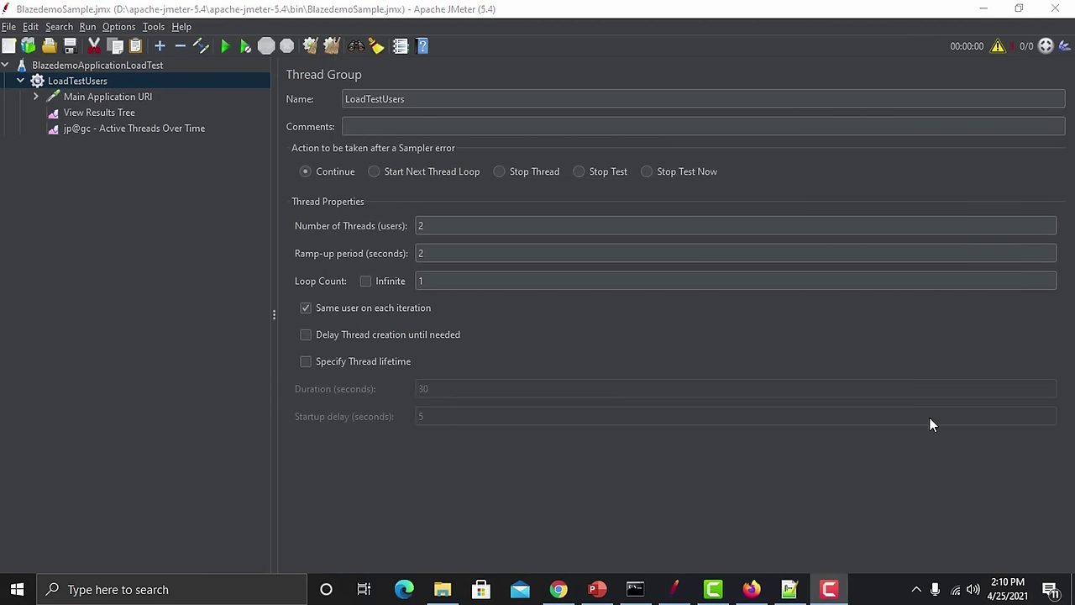
# Start a new blank Test Plan and add a Thread Group (1 thread, 1-second ramp-up, 1 loop)
pyautogui.click(8, 27)
pyautogui.click(19, 44)
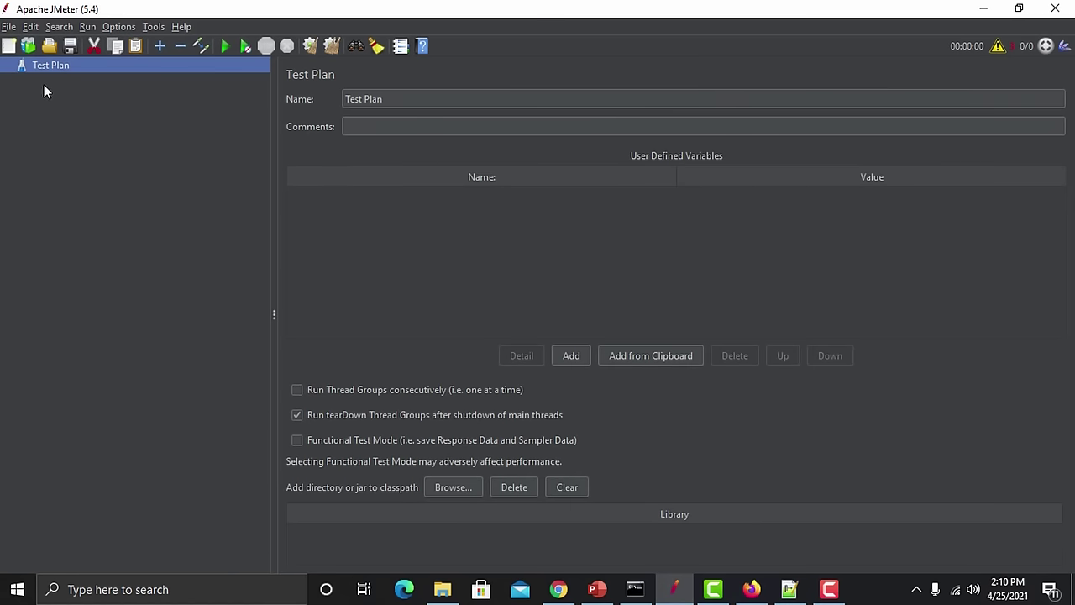
pyautogui.rightClick(53, 68)
pyautogui.moveTo(147, 76)
pyautogui.moveTo(280, 76)
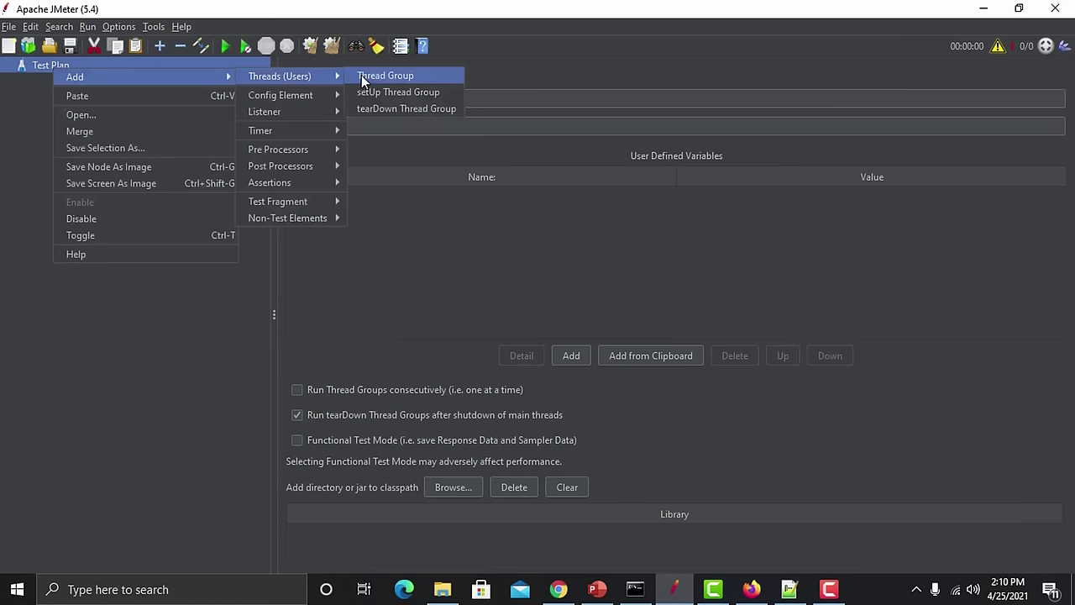
pyautogui.click(373, 76)
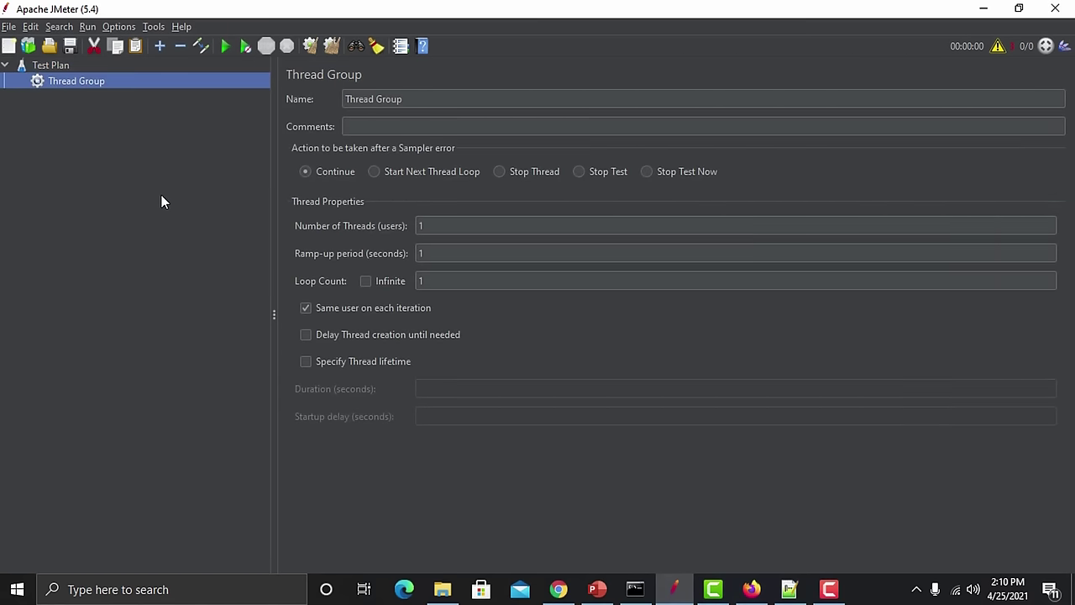
# Add an HTTP(S) Test Script Recorder on port 8888 under the Test Plan
pyautogui.rightClick(43, 63)
pyautogui.moveTo(161, 73)
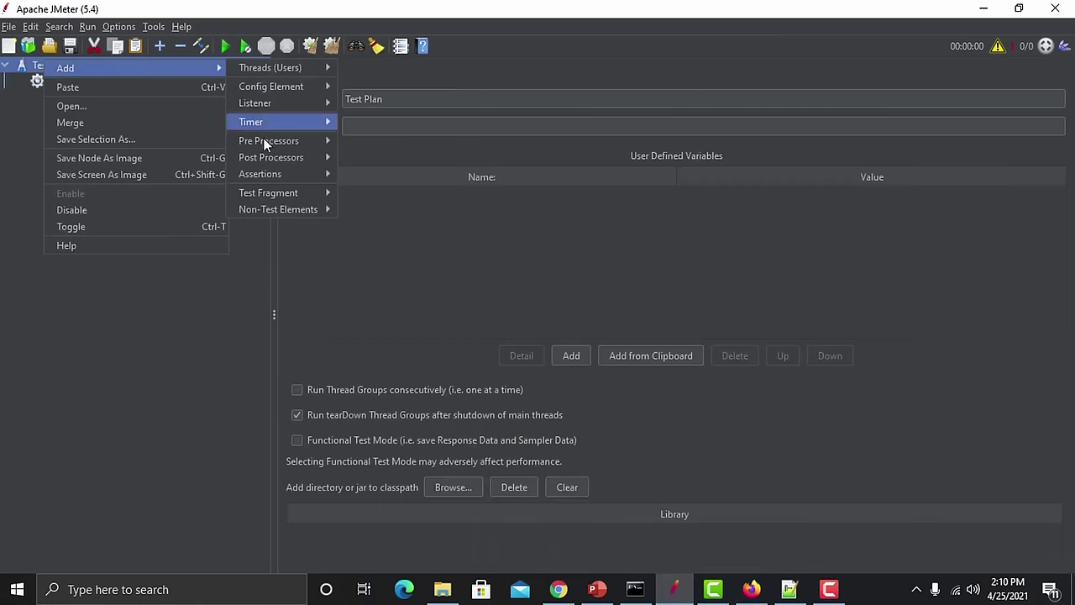
pyautogui.moveTo(267, 207)
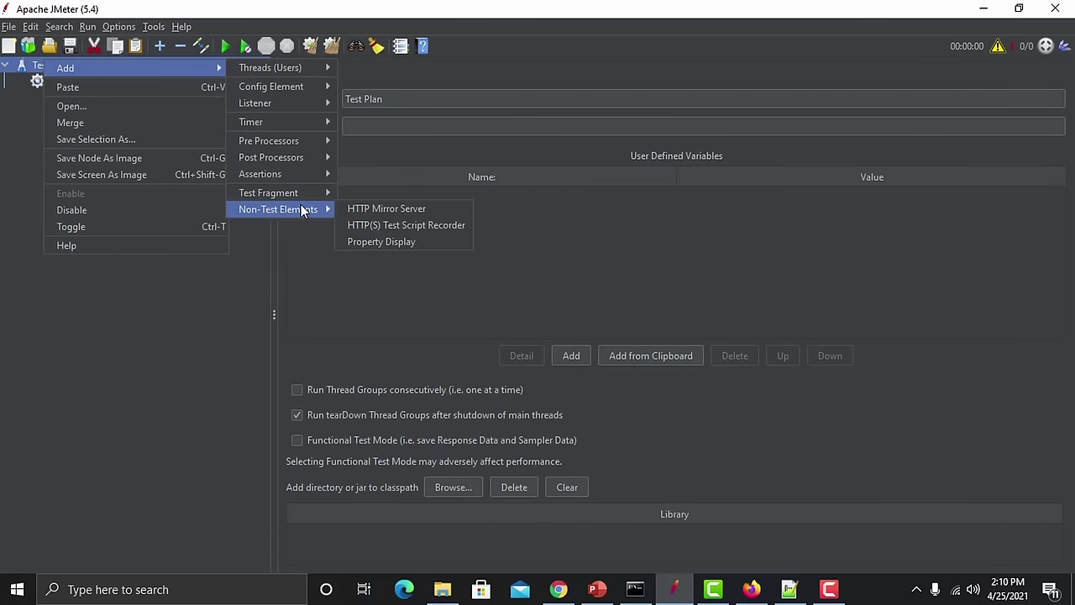
pyautogui.click(363, 229)
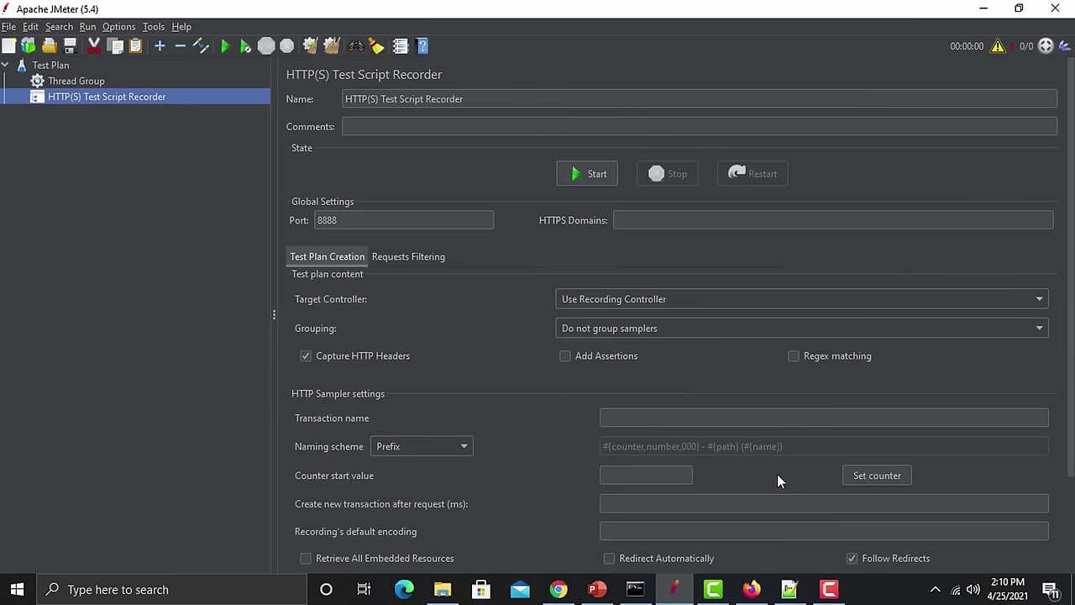
pyautogui.click(789, 589)
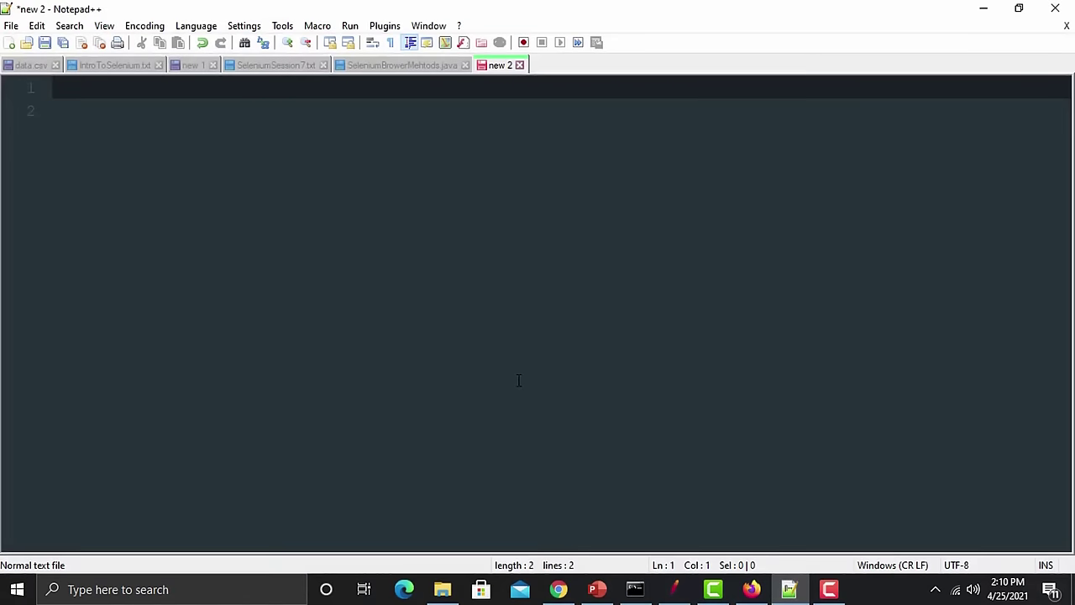
# Write the notes 'Local proxy using a port', 'Port for jmeter' and 'Port on Browser'
pyautogui.write('Local proxy')
pyautogui.press('Return')
pyautogui.press('Return')
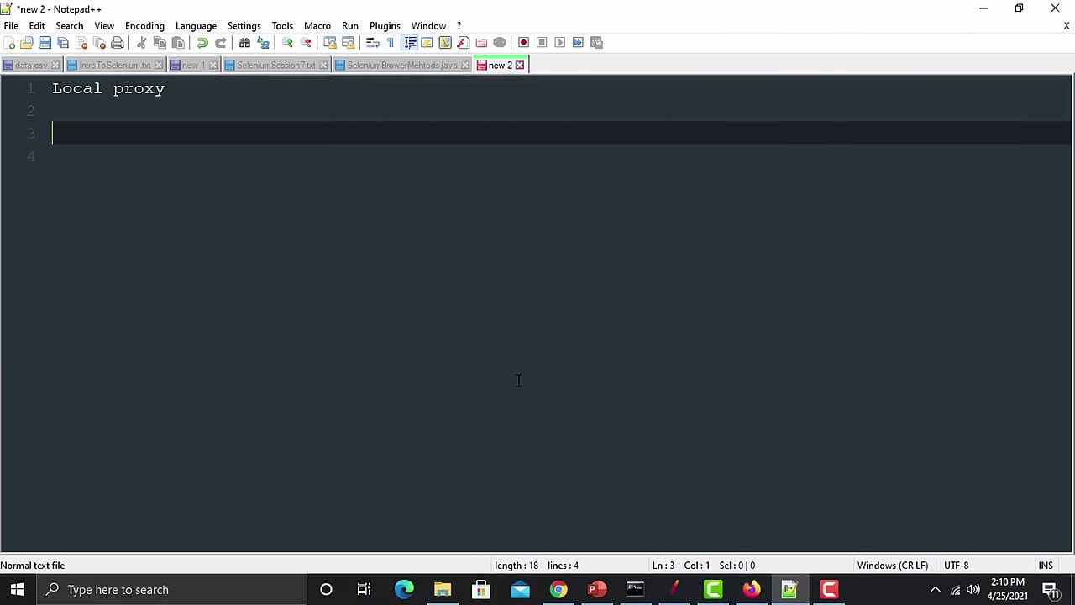
pyautogui.press('BackSpace')
pyautogui.press('BackSpace')
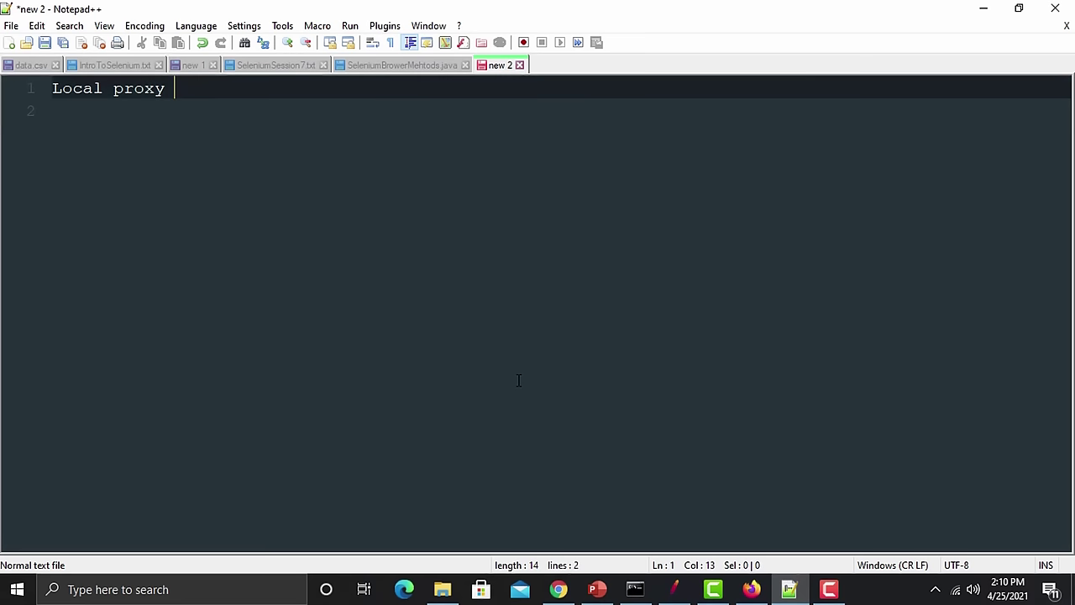
pyautogui.write('using a port')
pyautogui.press('Return')
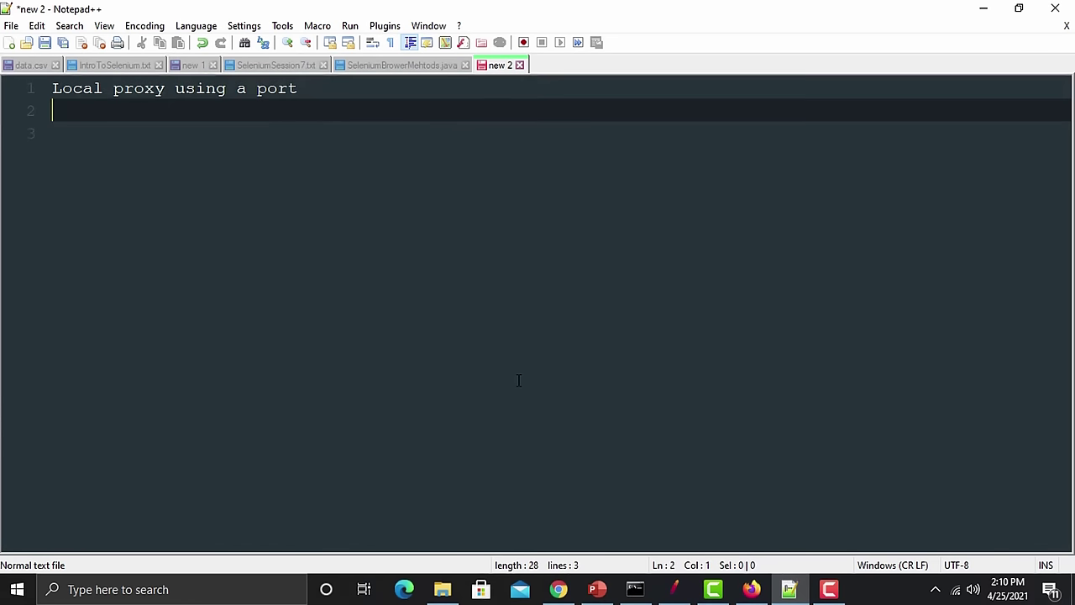
pyautogui.press('Return')
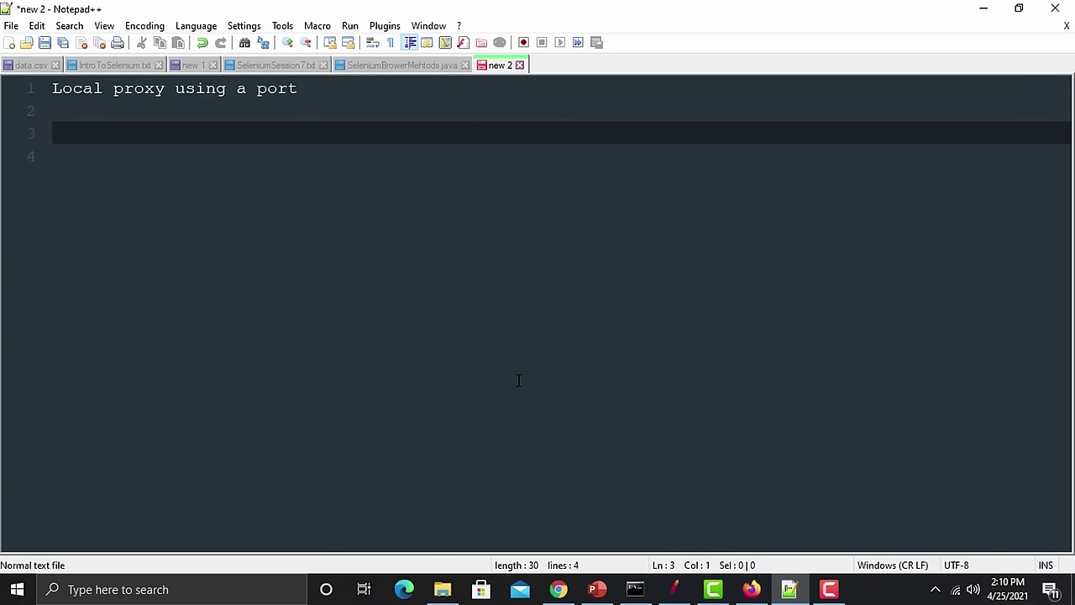
pyautogui.write('Jmeter for')
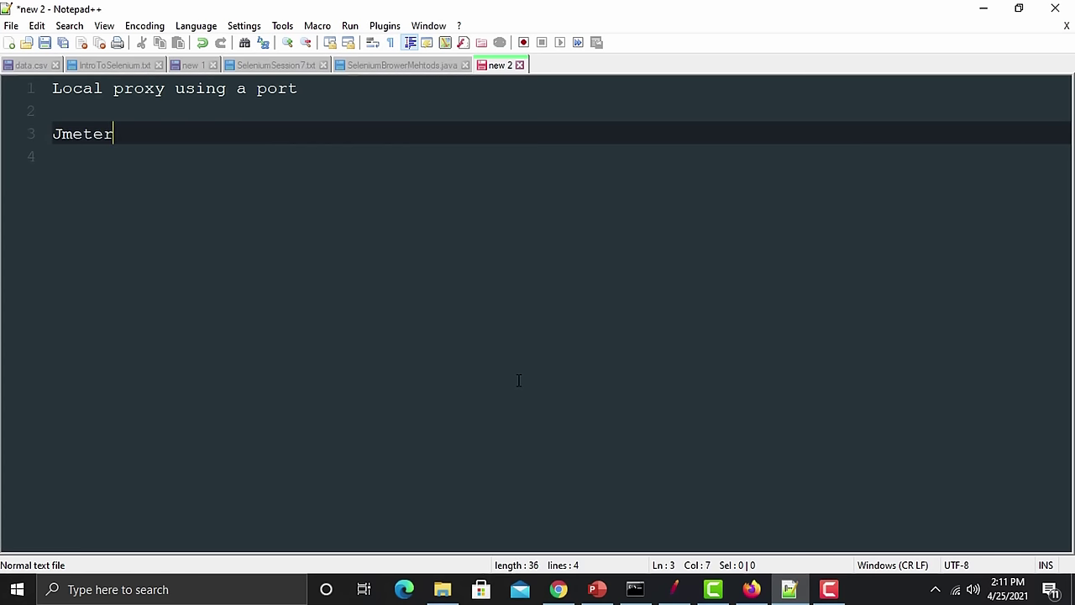
pyautogui.press('BackSpace')
pyautogui.press('BackSpace')
pyautogui.press('BackSpace')
pyautogui.press('BackSpace')
pyautogui.press('BackSpace')
pyautogui.press('BackSpace')
pyautogui.press('BackSpace')
pyautogui.press('BackSpace')
pyautogui.press('BackSpace')
pyautogui.press('BackSpace')
pyautogui.press('BackSpace')
pyautogui.press('BackSpace')
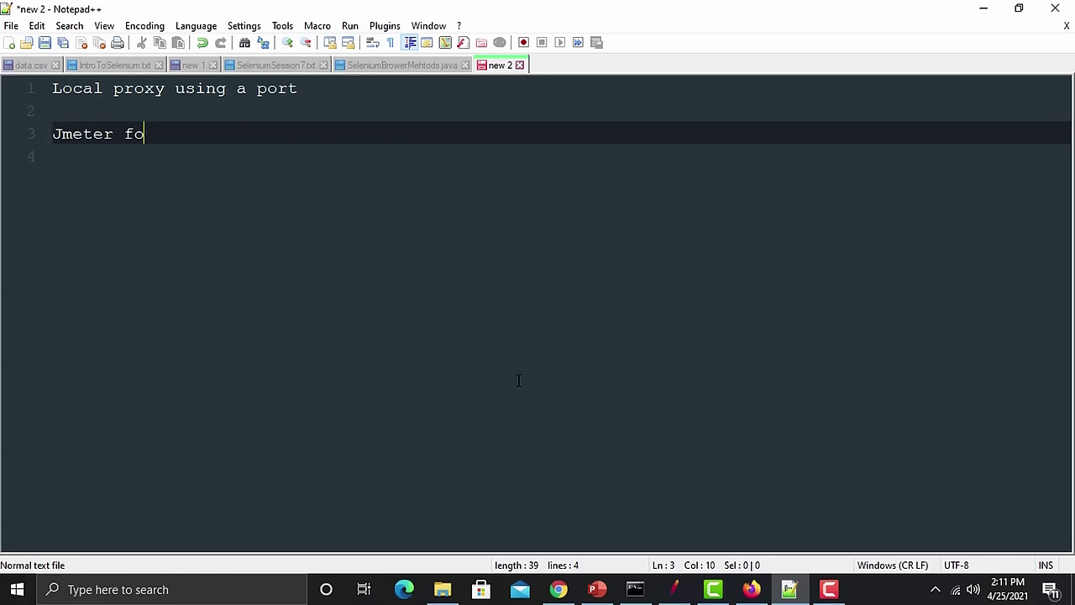
pyautogui.press('Return')
pyautogui.press('Return')
pyautogui.write('Port for ')
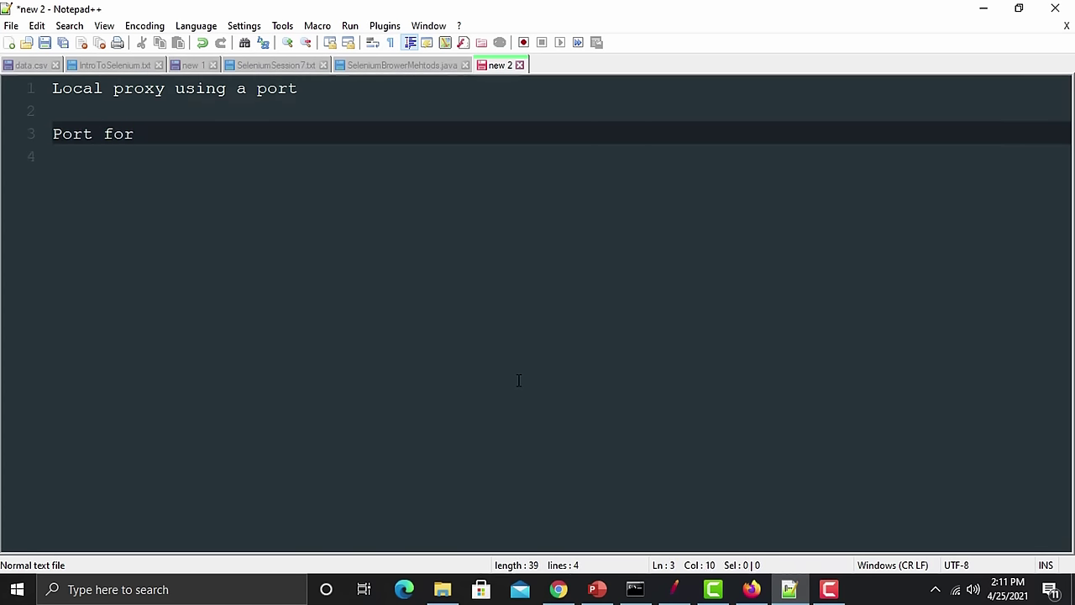
pyautogui.write('jmeter')
pyautogui.press('Return')
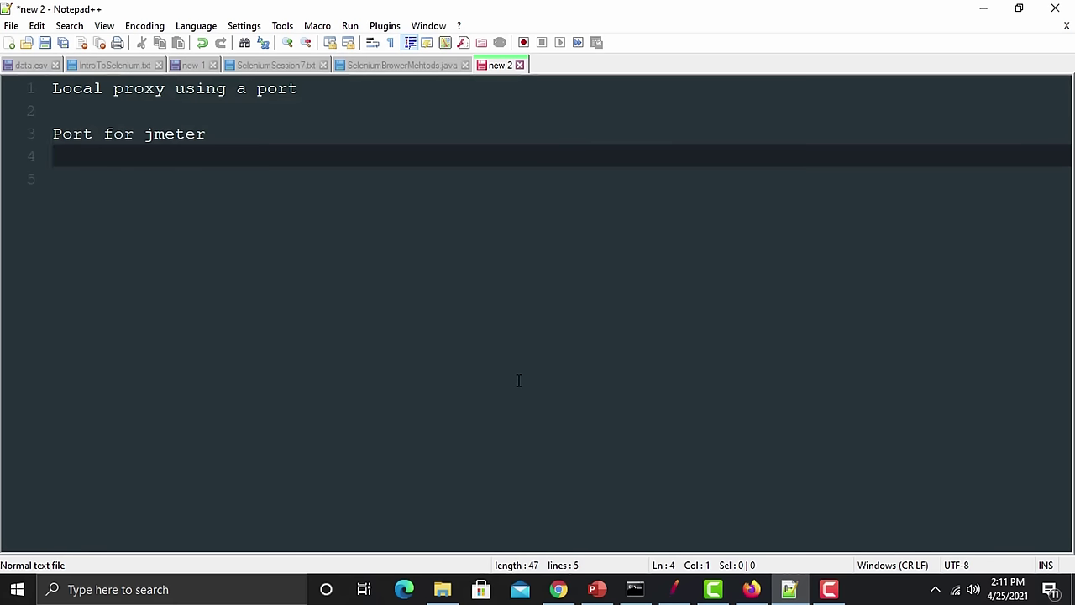
pyautogui.write('Port on Browser')
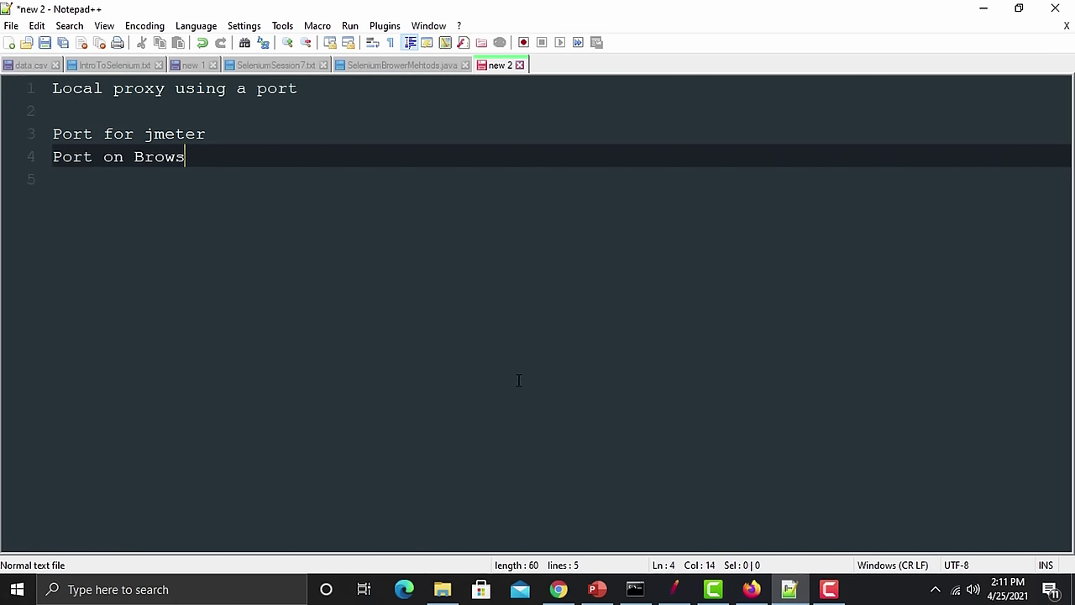
pyautogui.press('Return')
pyautogui.press('Return')
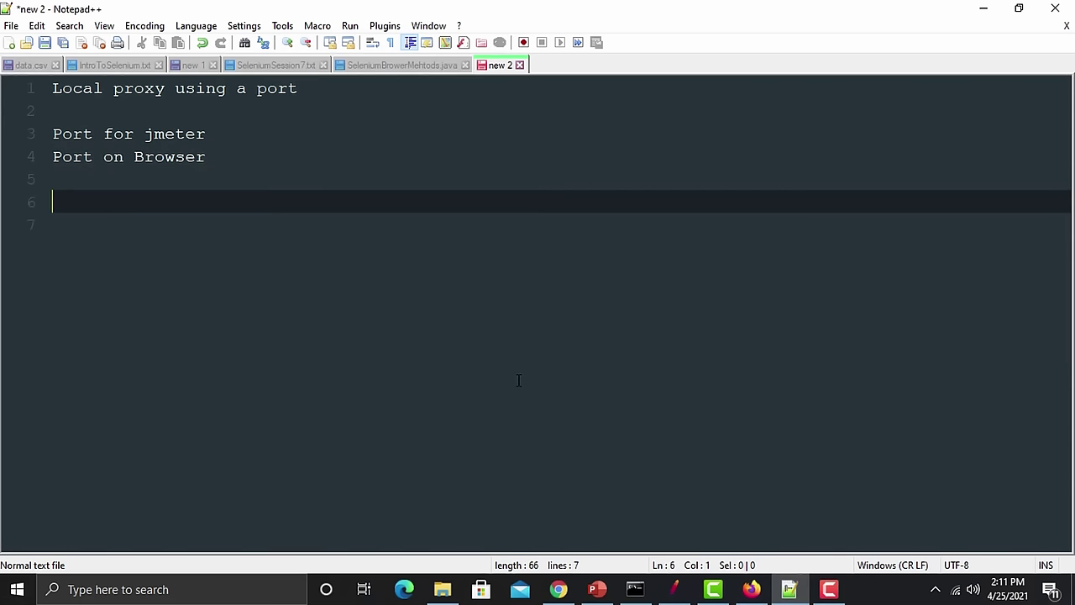
# Add the lines '8080 port' and '8080 ---->', correcting typos
pyautogui.write('8080 proxy')
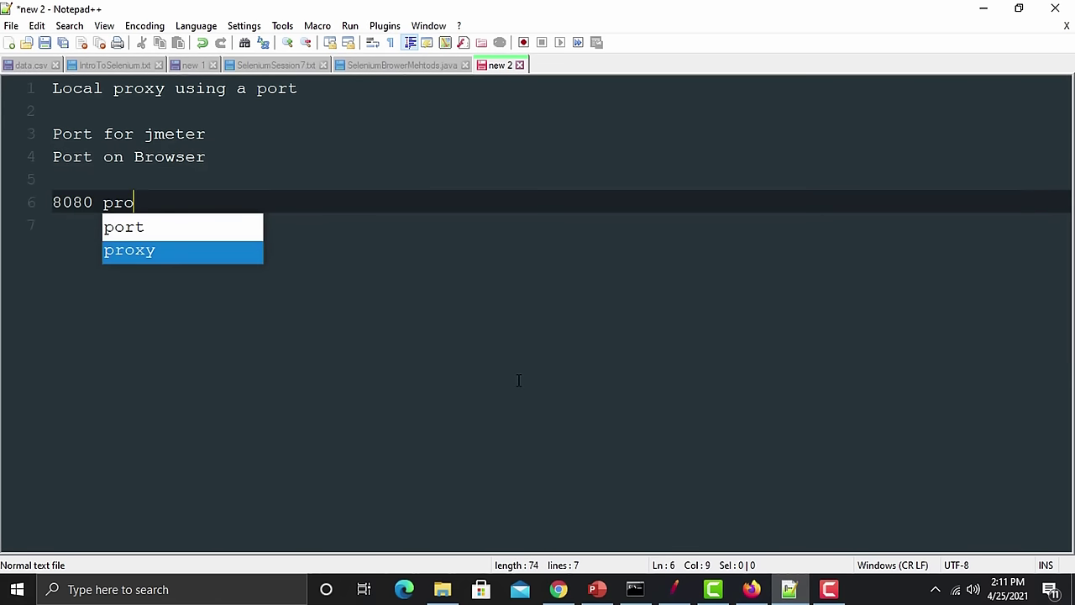
pyautogui.press('BackSpace')
pyautogui.press('BackSpace')
pyautogui.press('BackSpace')
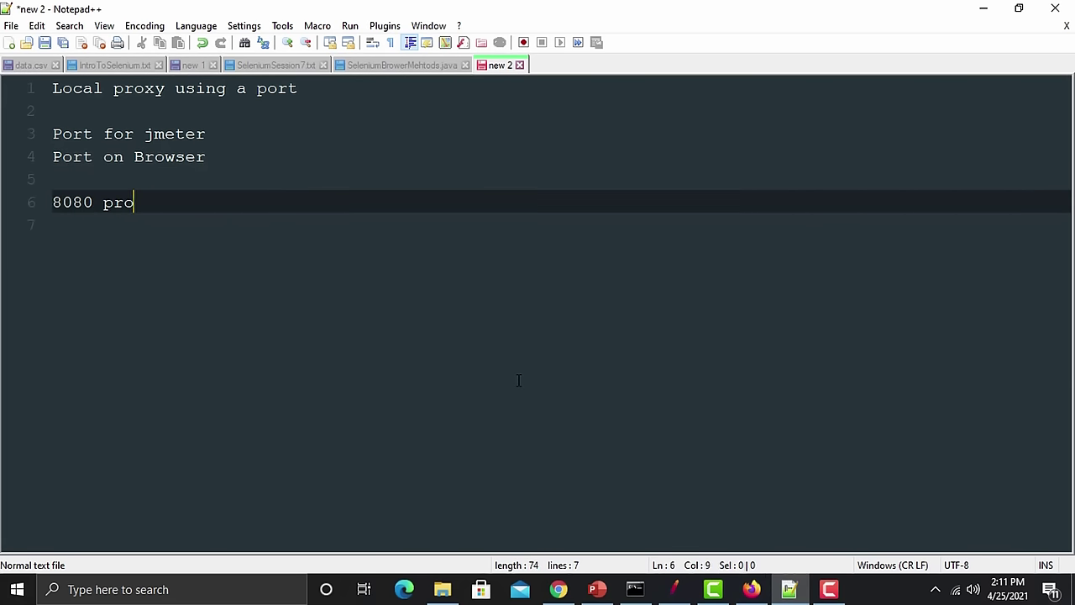
pyautogui.write('ort')
pyautogui.press('BackSpace')
pyautogui.press('BackSpace')
pyautogui.press('BackSpace')
pyautogui.press('BackSpace')
pyautogui.write('ort')
pyautogui.press('Return')
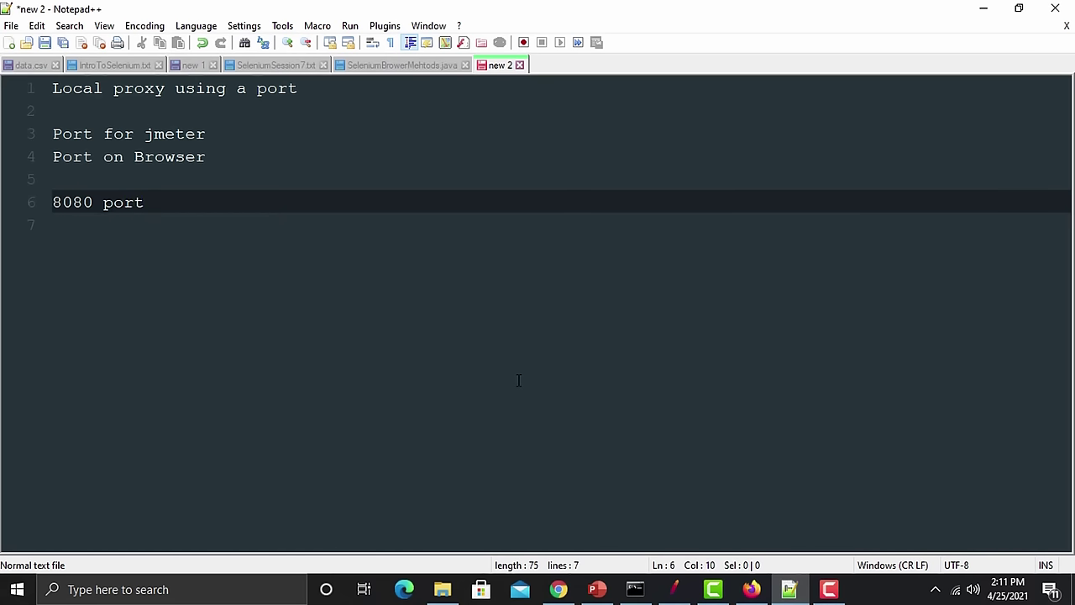
pyautogui.press('Return')
pyautogui.press('Return')
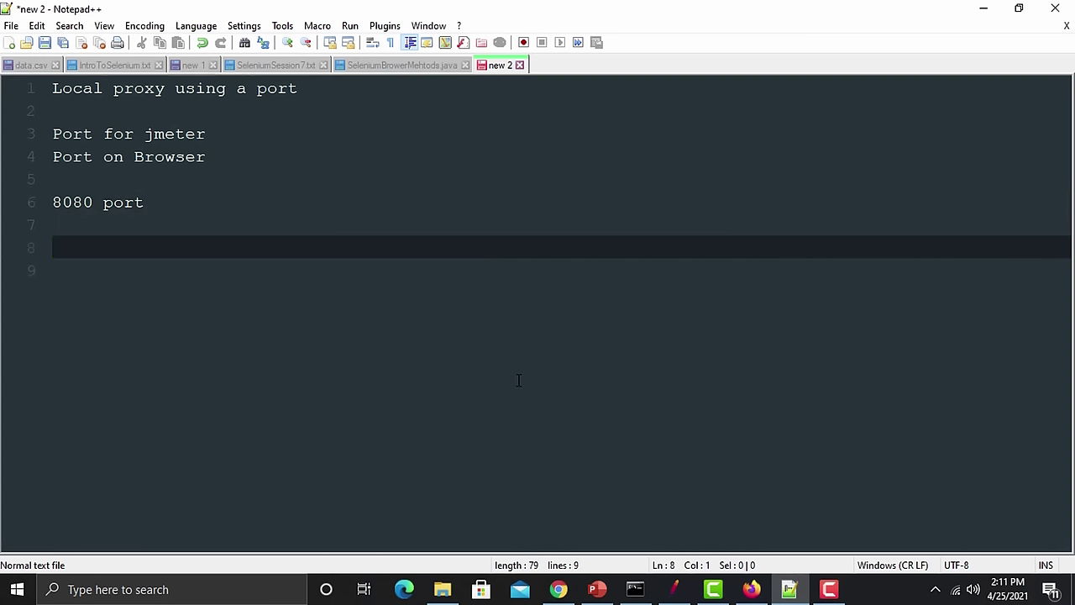
pyautogui.write('8080 ---->')
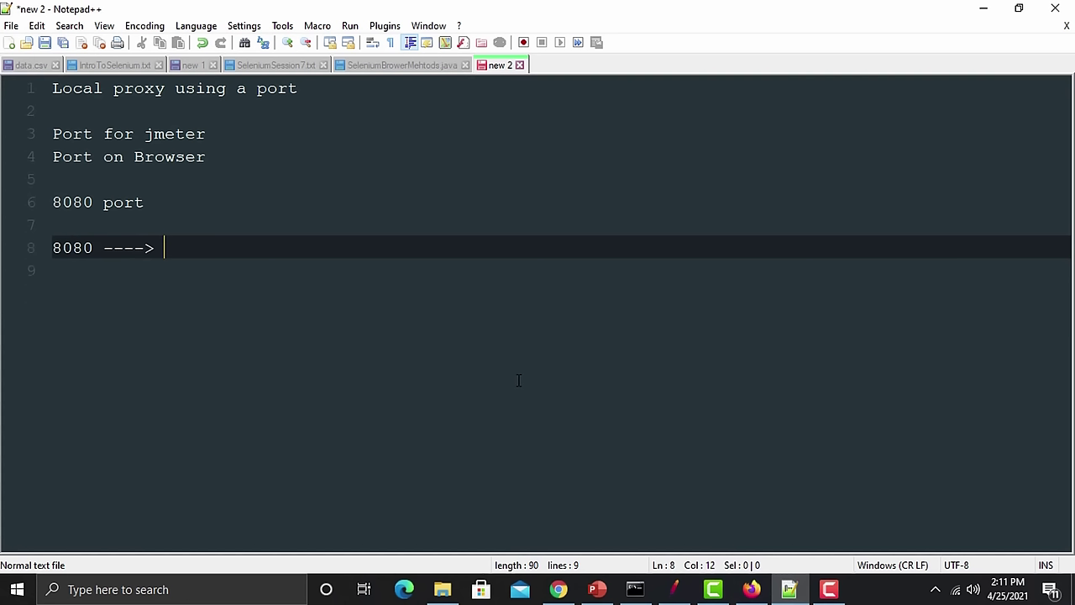
pyautogui.write('800')
pyautogui.press('BackSpace')
pyautogui.press('BackSpace')
pyautogui.press('BackSpace')
pyautogui.press('Return')
pyautogui.press('Return')
pyautogui.press('Return')
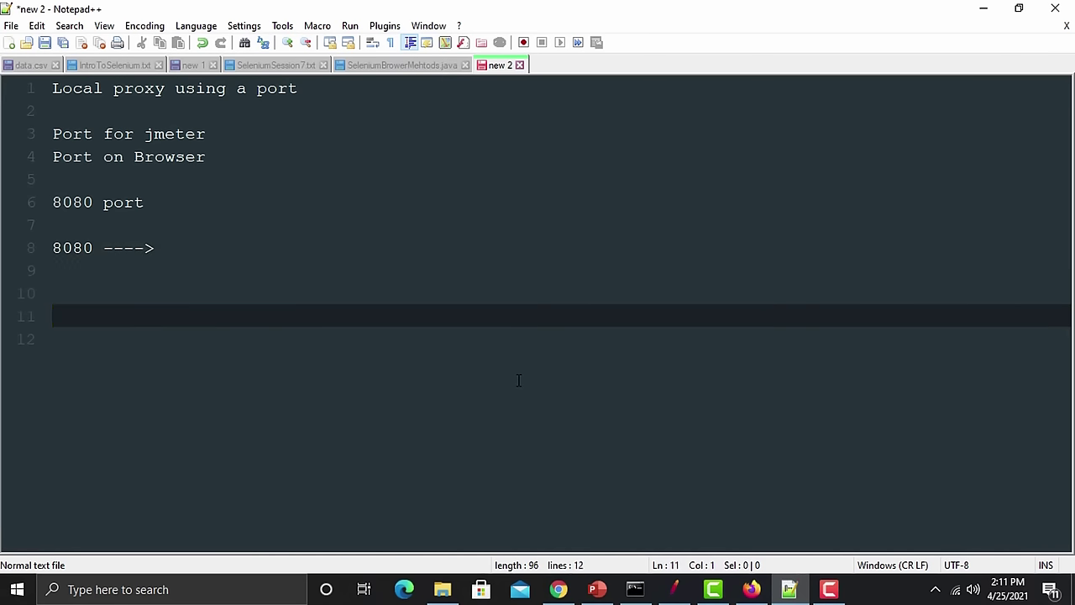
# Add the lines 'Jmeter', 'Port on broweser' and 'Local Proxy'
pyautogui.write('Jmeter')
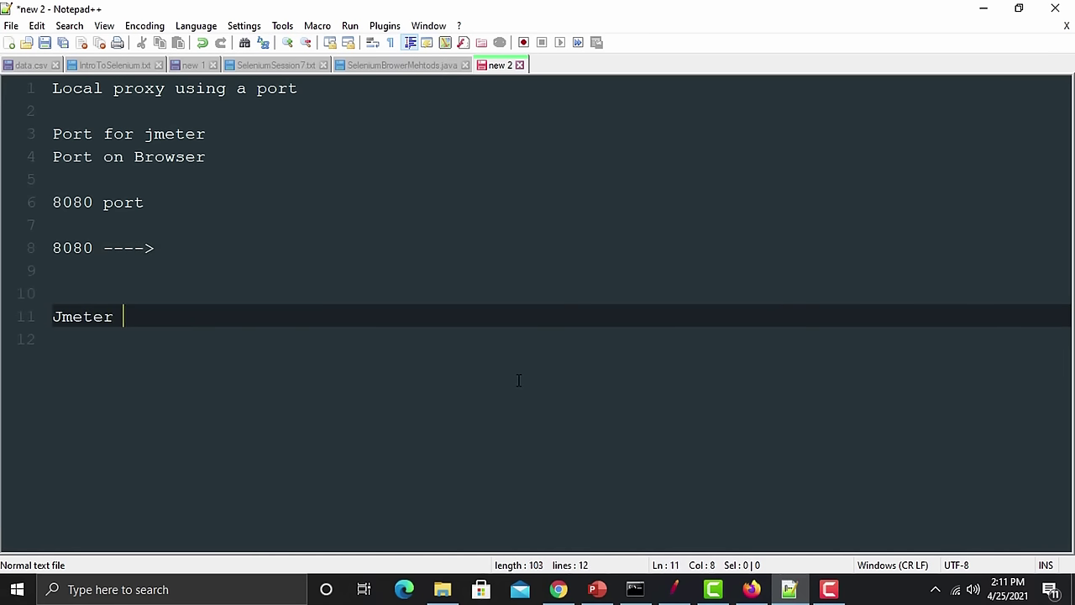
pyautogui.press('Return')
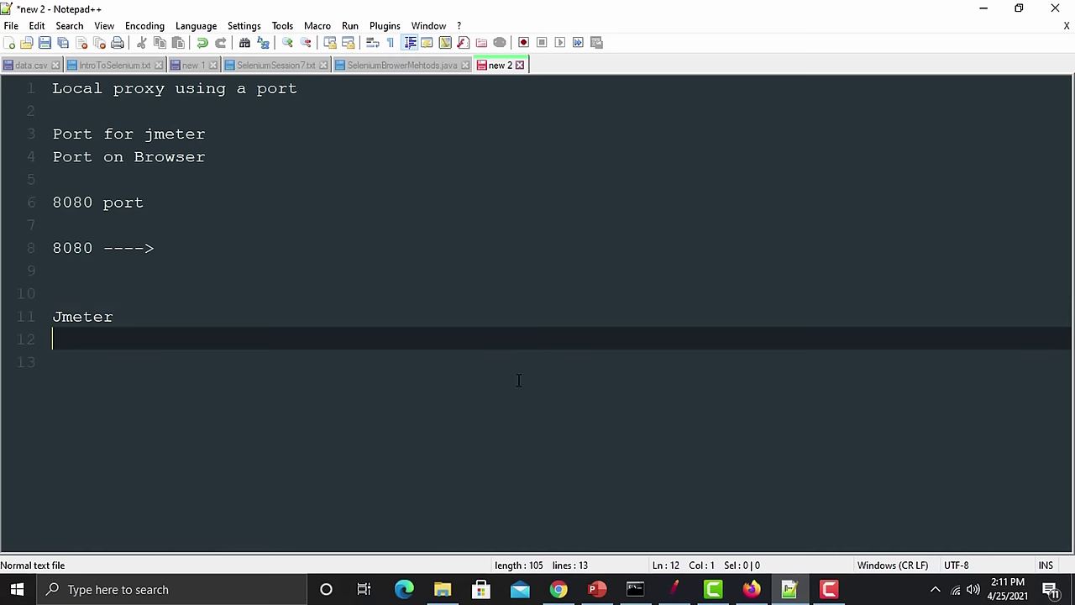
pyautogui.write('Port an')
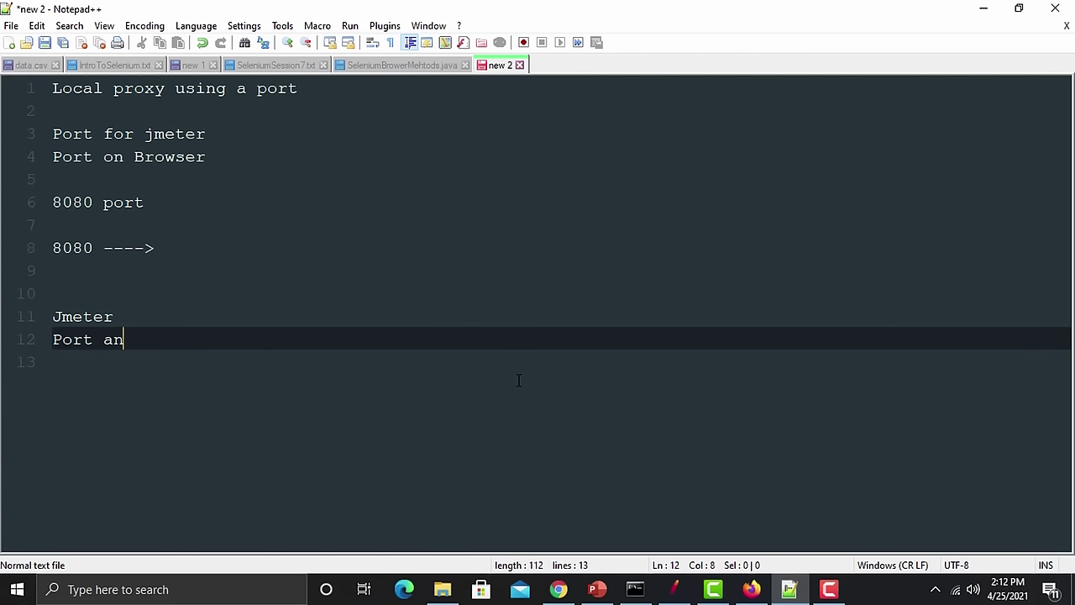
pyautogui.press('BackSpace')
pyautogui.press('BackSpace')
pyautogui.write('on bro')
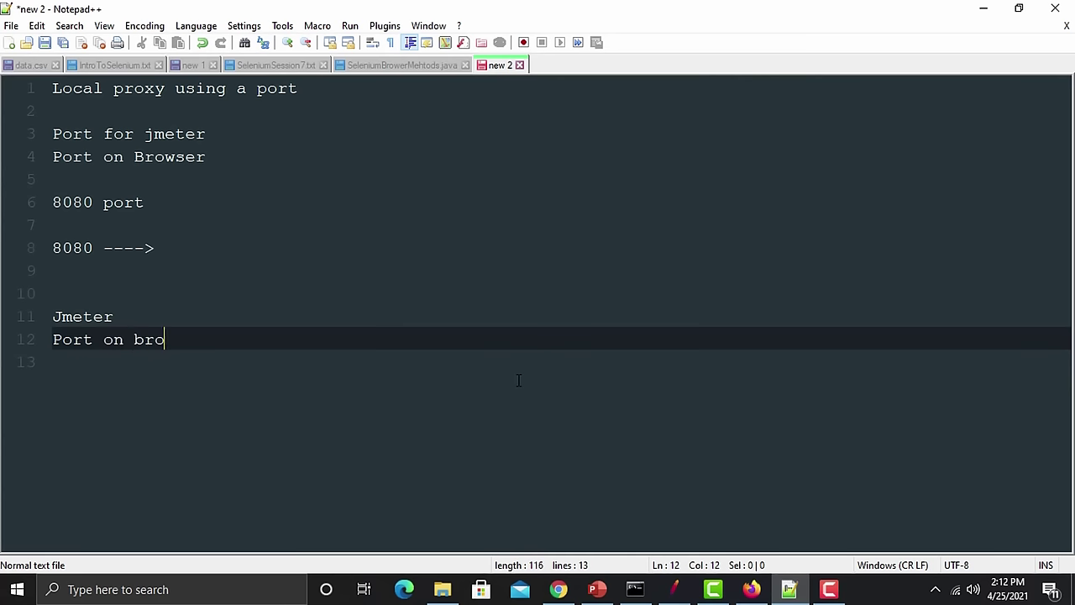
pyautogui.write('weser')
pyautogui.press('Return')
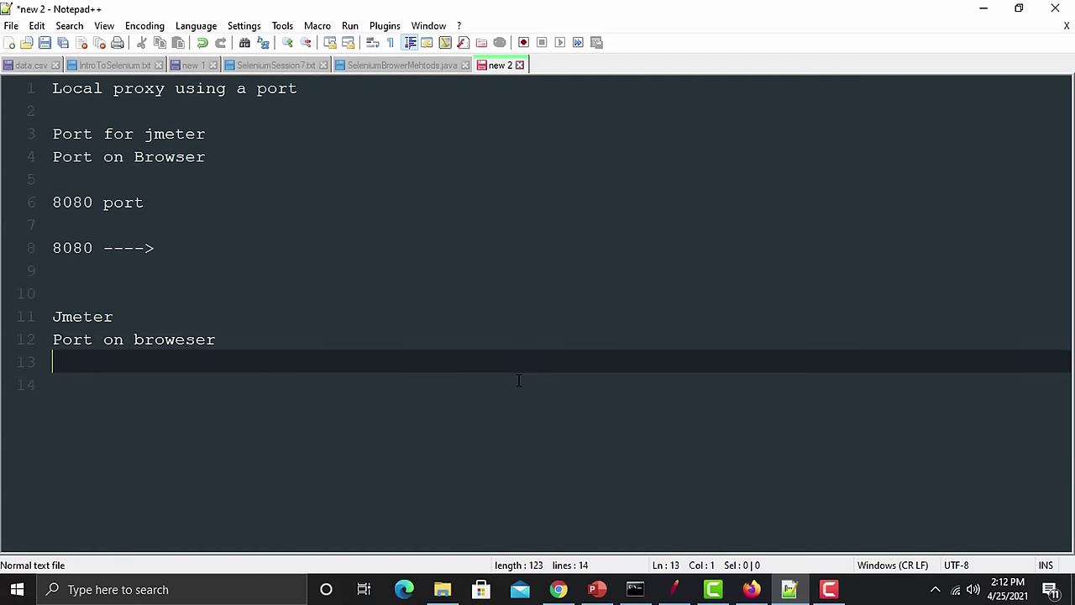
pyautogui.write('Local')
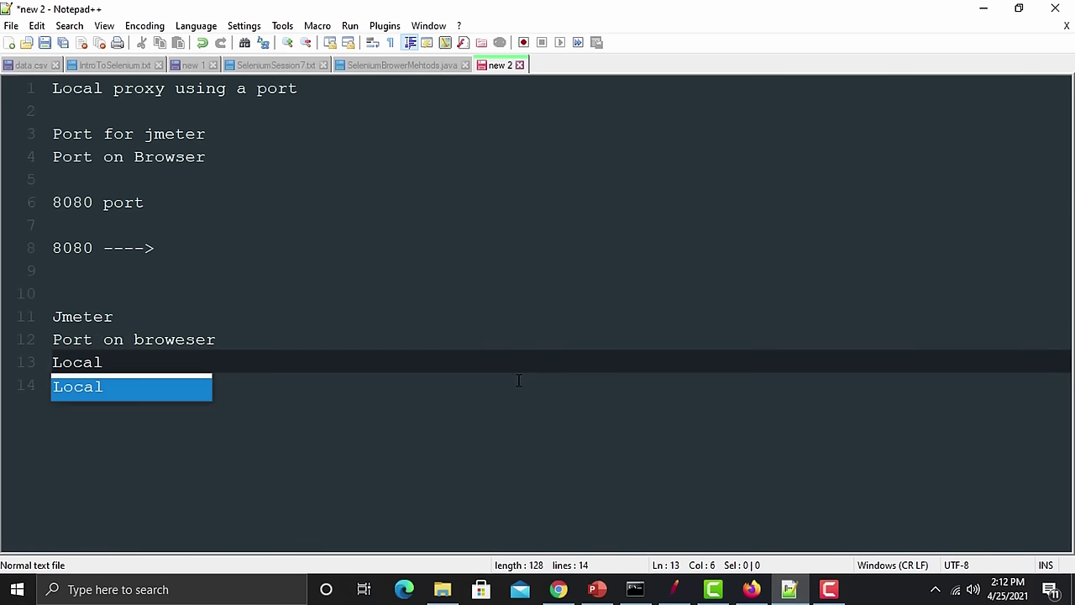
pyautogui.write('Proxy')
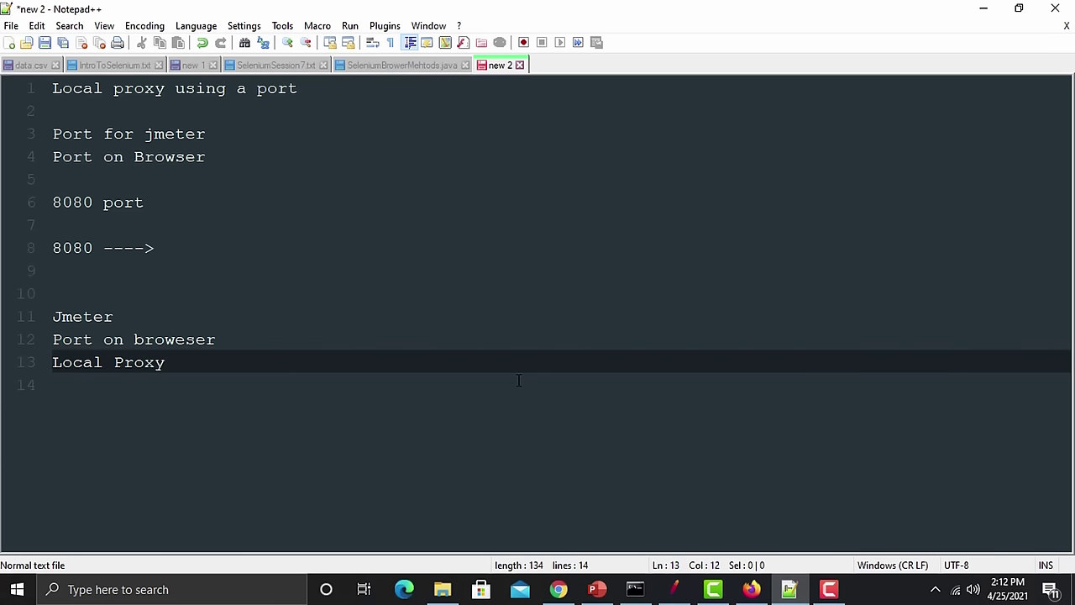
# Change the recorder's Port value from 8888 to 8080
pyautogui.click(678, 590)
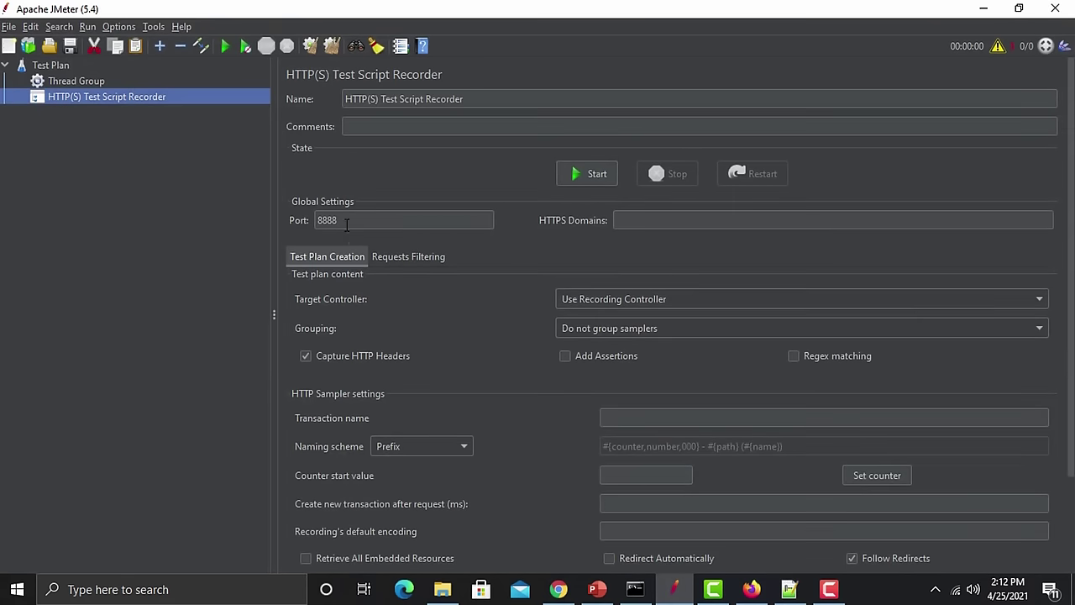
pyautogui.moveTo(346, 221); pyautogui.dragTo(313, 221)
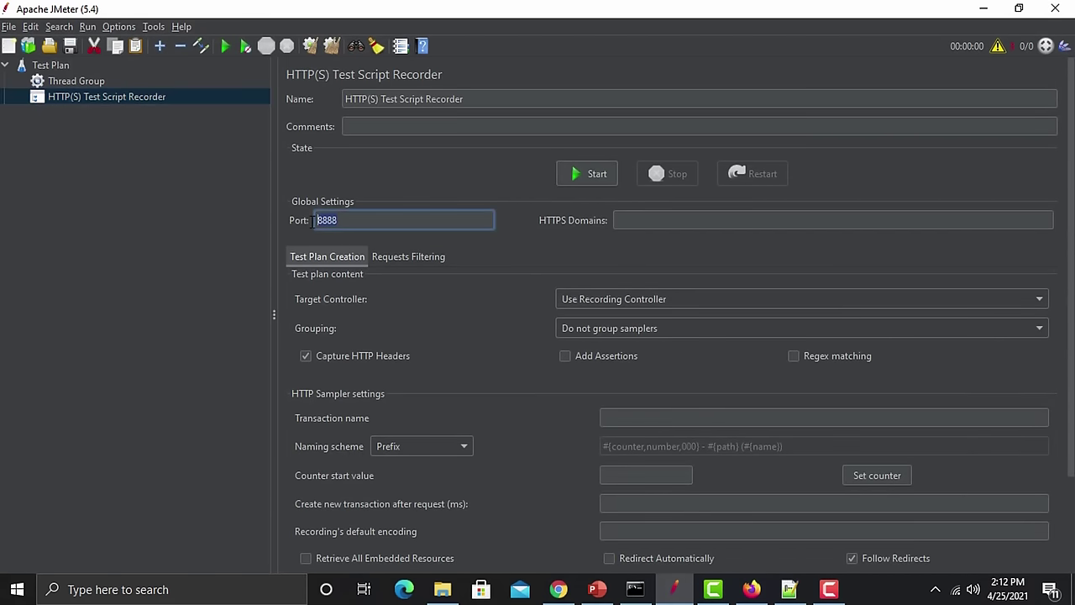
pyautogui.write('8080')
# In Firefox Options, search 'proxy' and open the Network Settings connection settings
pyautogui.click(751, 588)
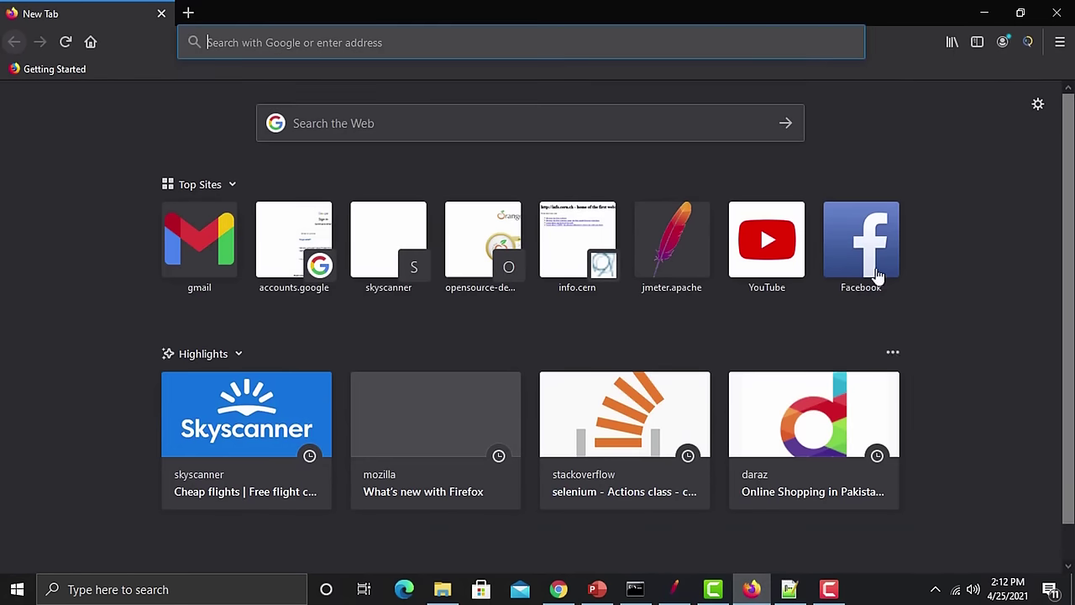
pyautogui.click(1060, 44)
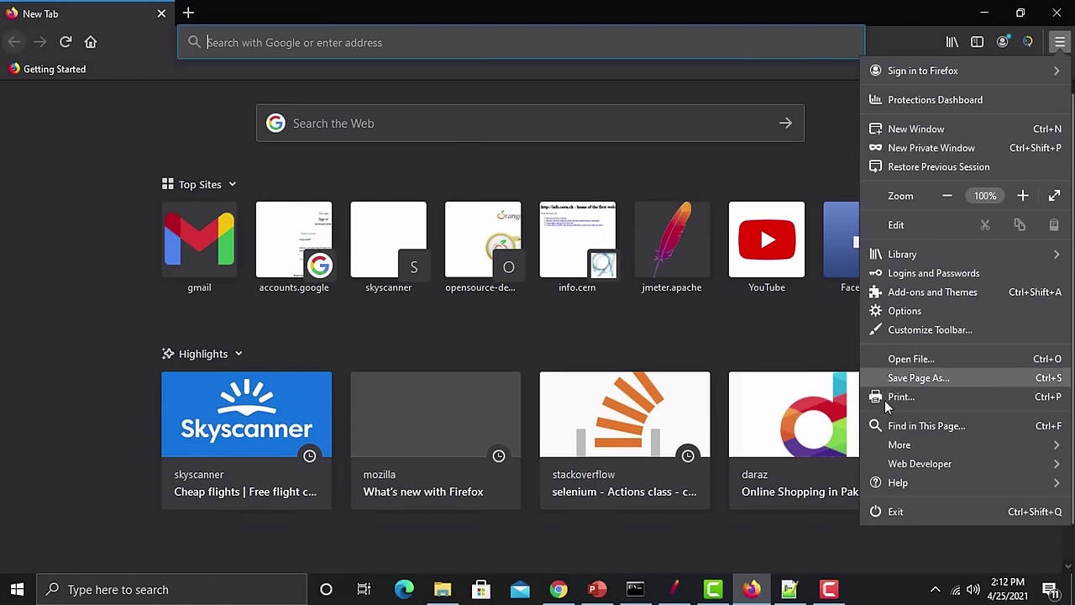
pyautogui.click(900, 309)
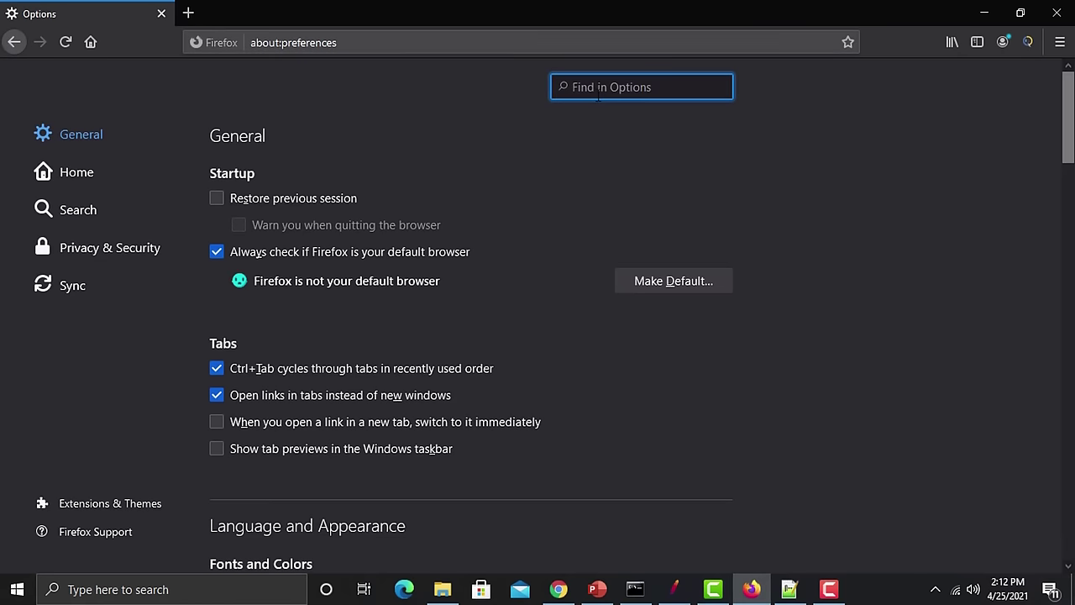
pyautogui.write('proxy')
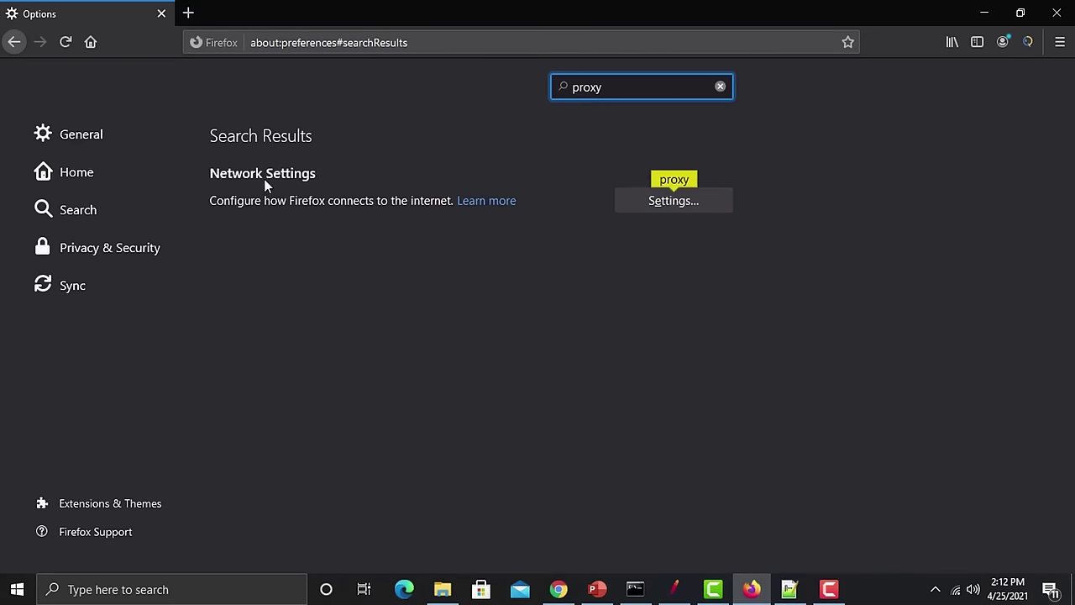
pyautogui.click(676, 204)
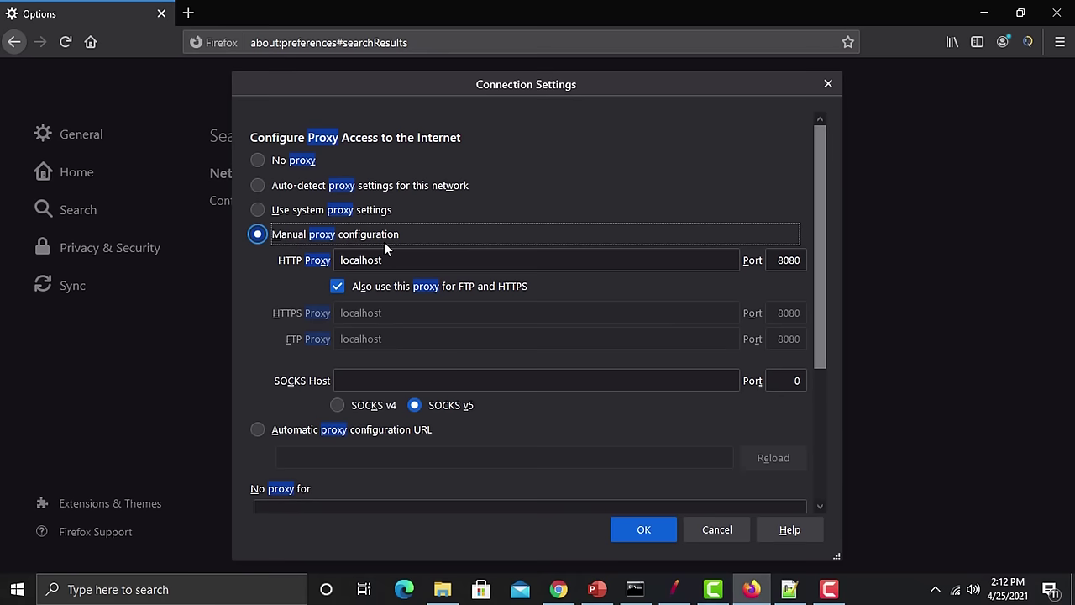
# Confirm the manual localhost:8080 proxy, checking the port against JMeter's recorder
pyautogui.click(638, 259)
pyautogui.hotkey('ctrl', 'a')
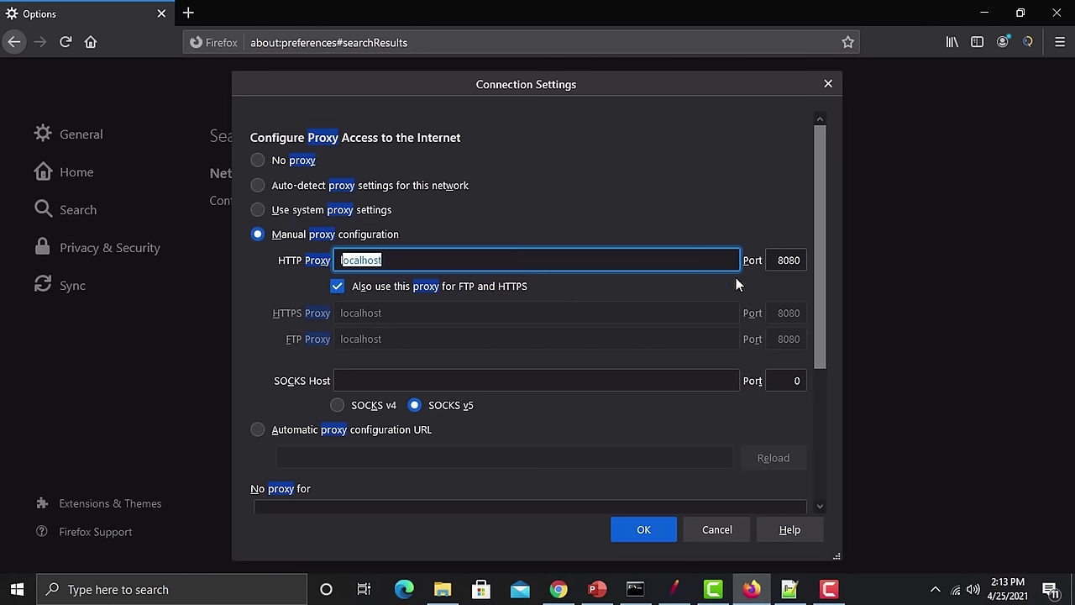
pyautogui.click(676, 589)
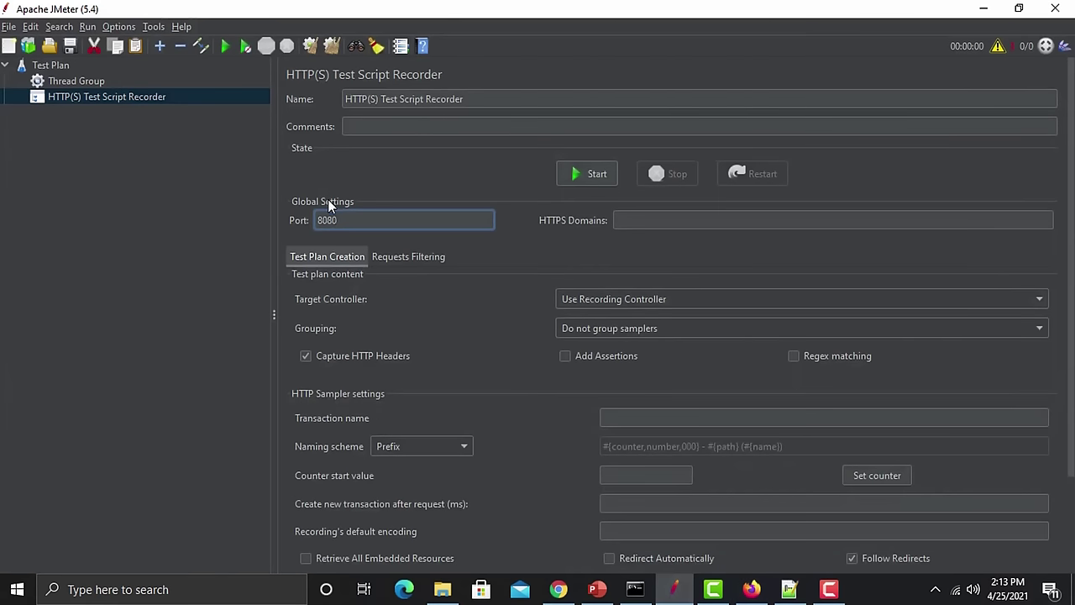
pyautogui.click(677, 591)
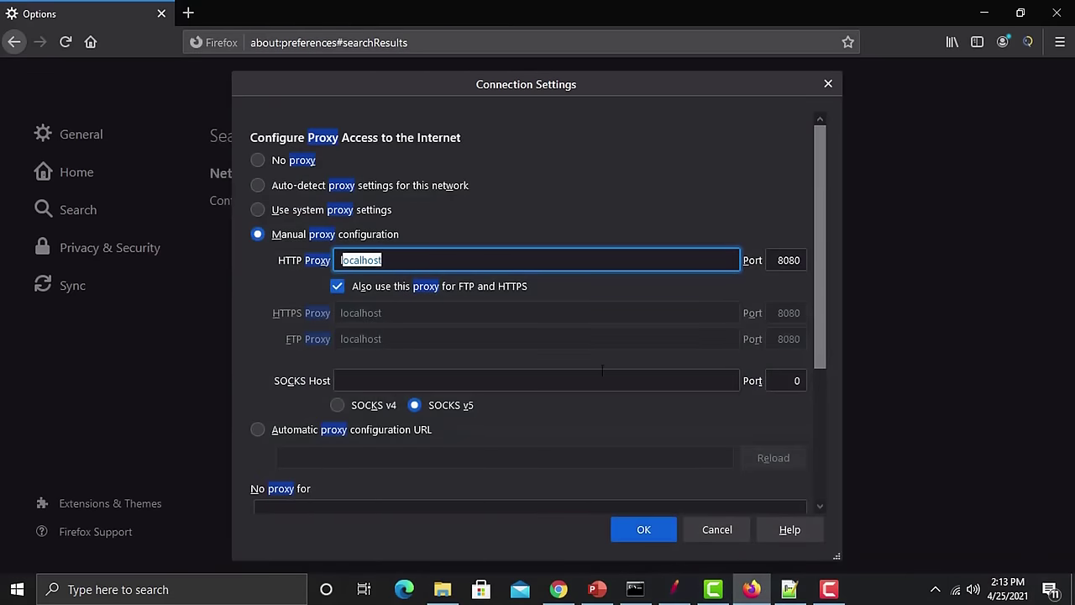
pyautogui.click(676, 591)
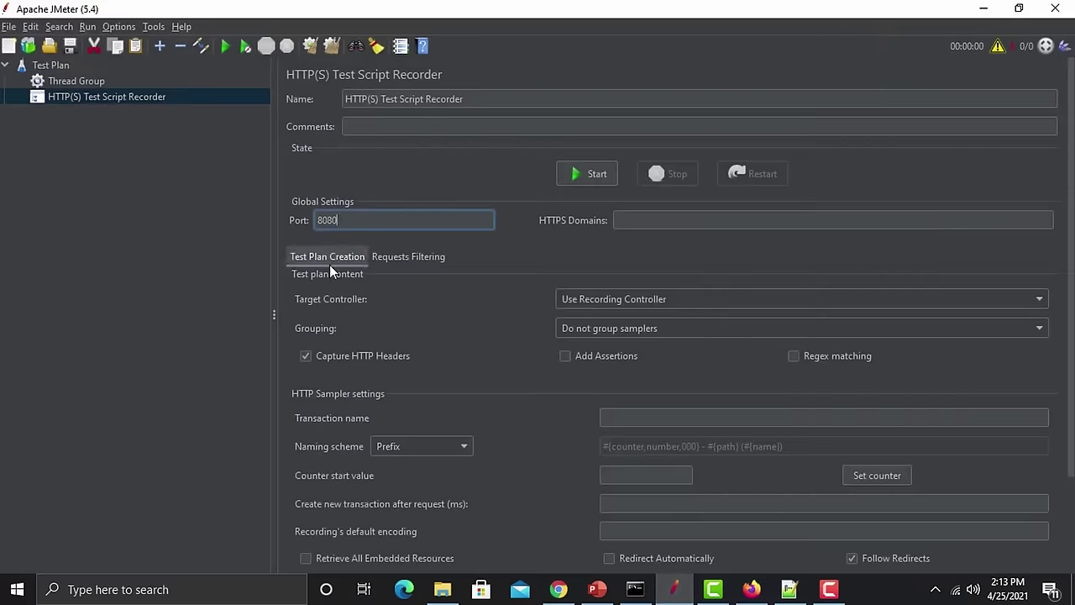
pyautogui.click(677, 591)
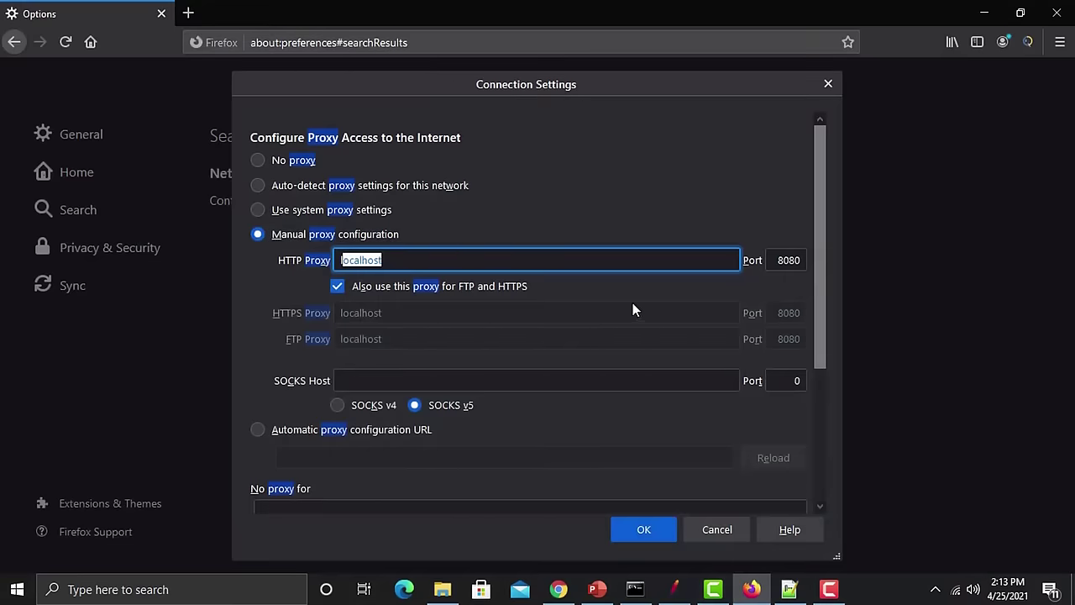
pyautogui.click(648, 536)
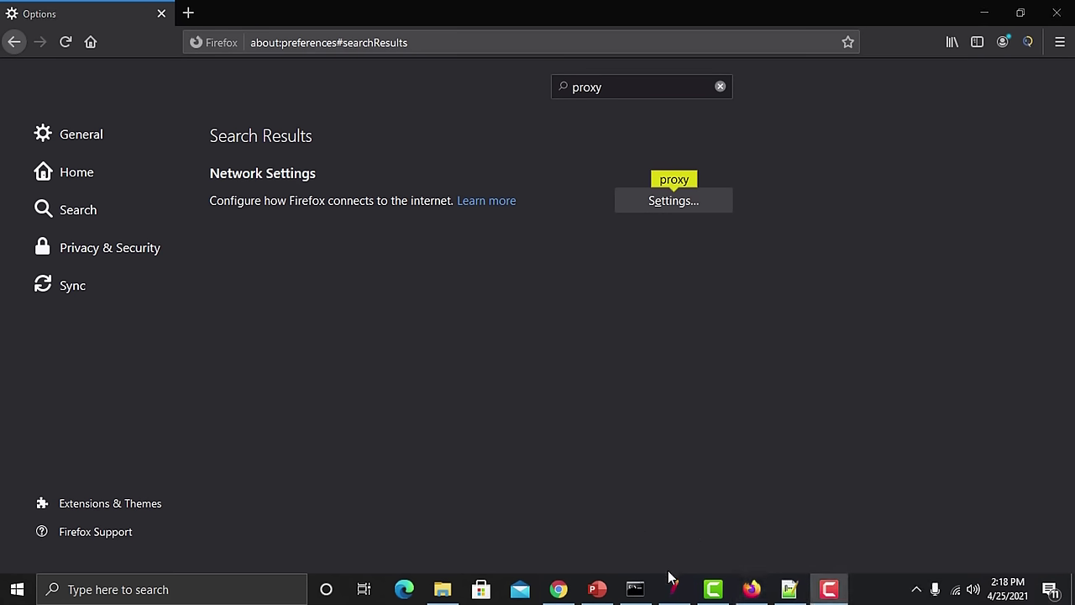
pyautogui.click(672, 584)
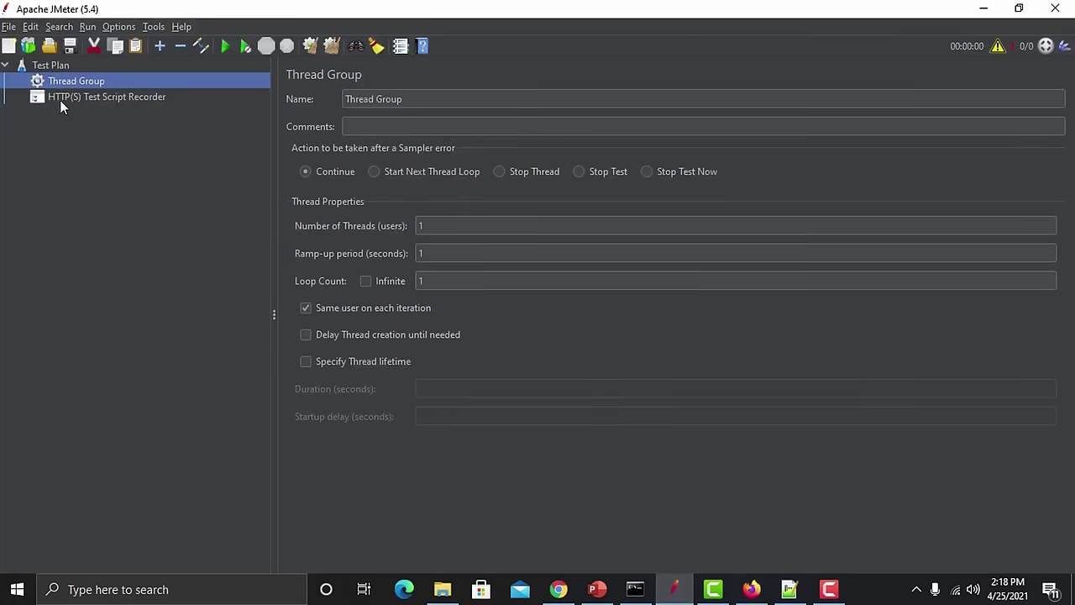
pyautogui.click(10, 69)
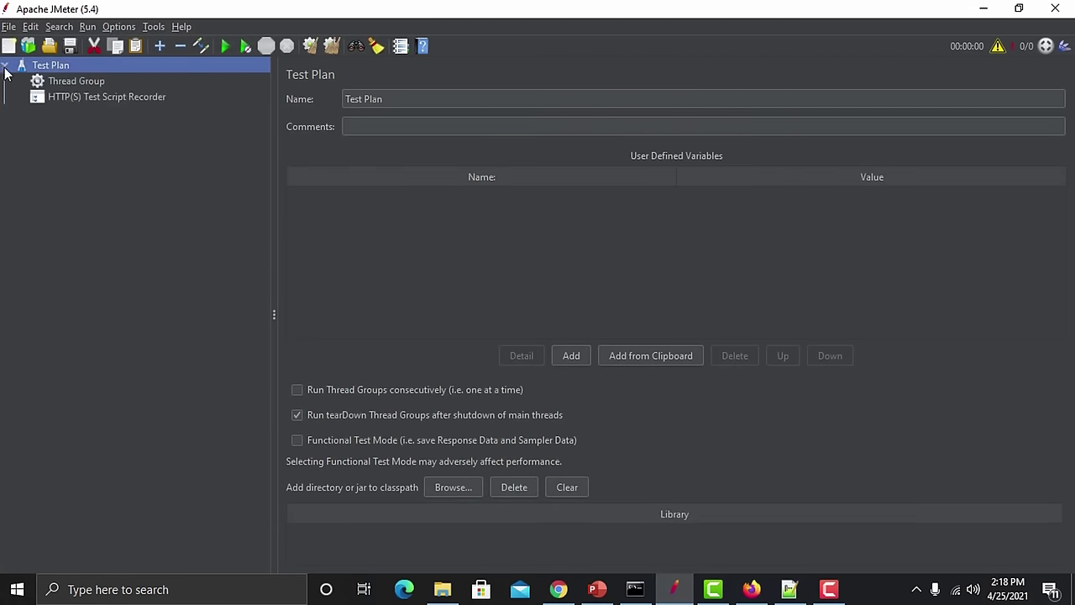
pyautogui.click(66, 97)
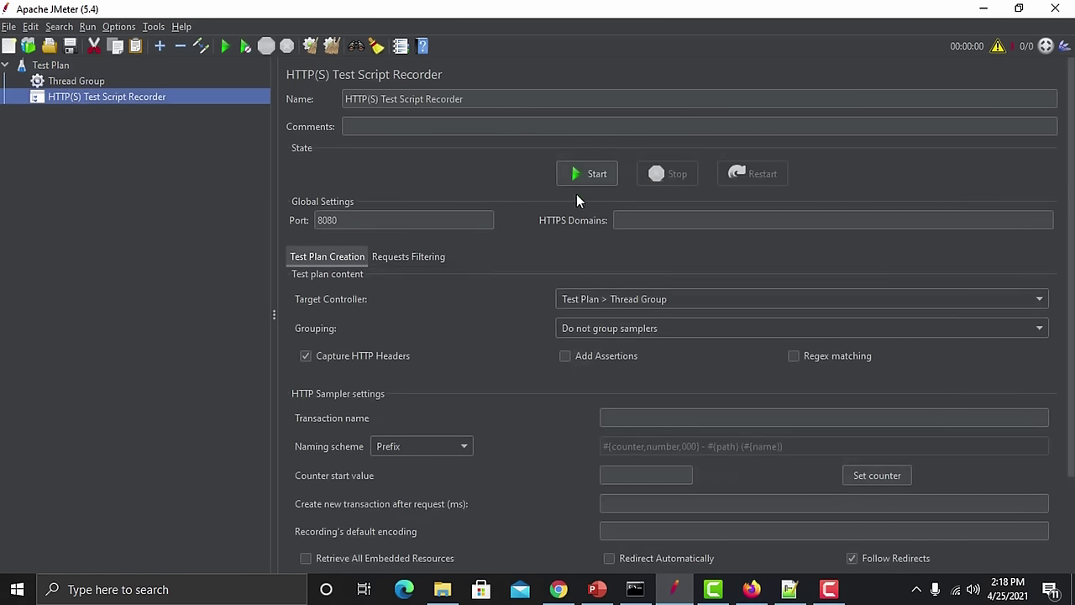
pyautogui.click(580, 174)
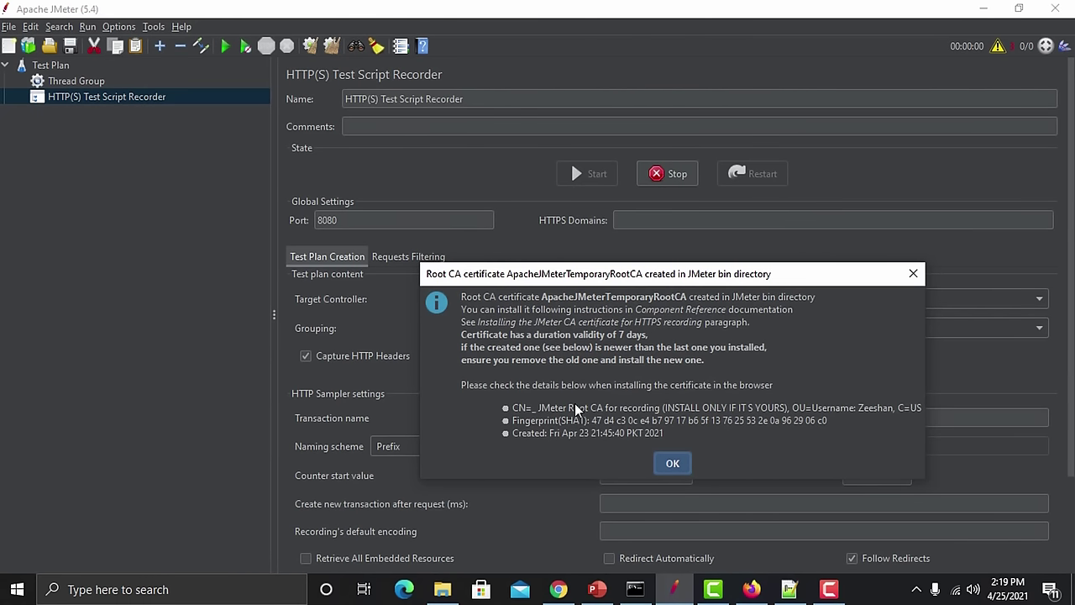
pyautogui.click(673, 463)
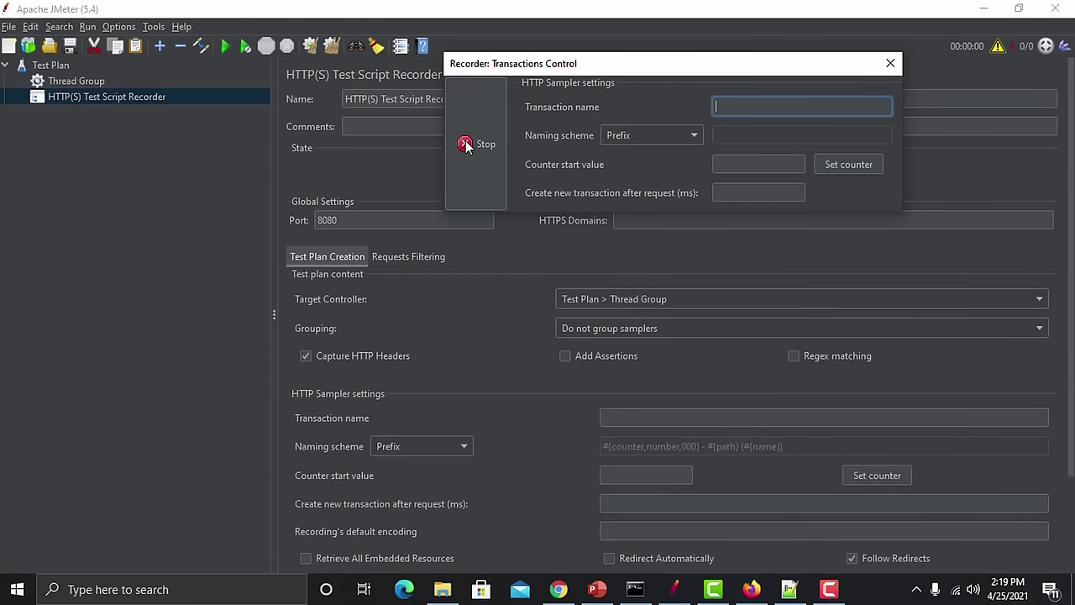
pyautogui.click(467, 146)
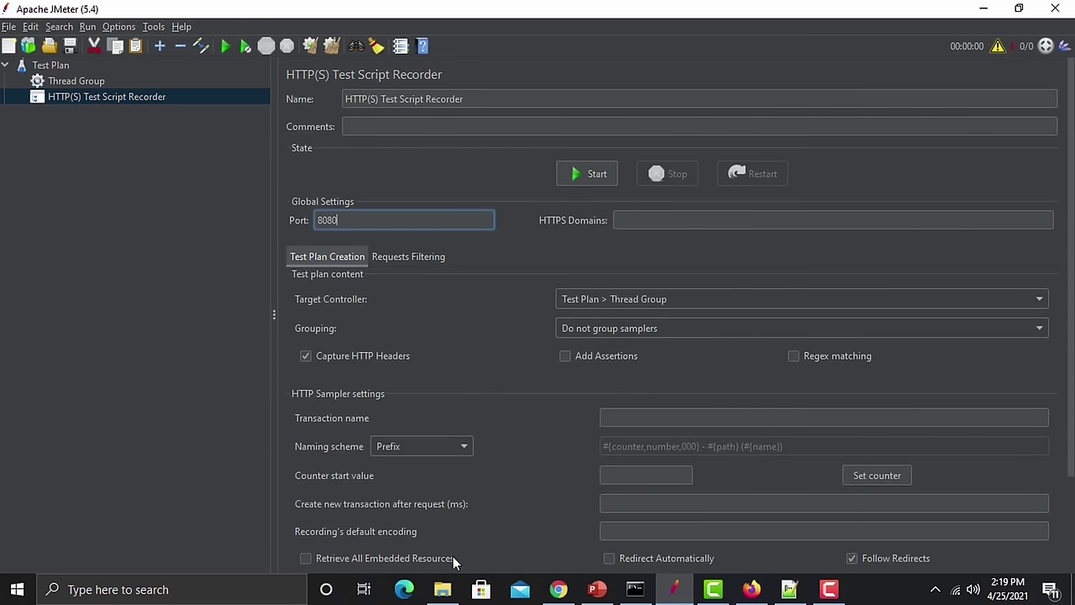
# Check the ApacheJMeterTemporaryRootCA certificate in the apache-jmeter-5.4\bin folder
pyautogui.click(442, 591)
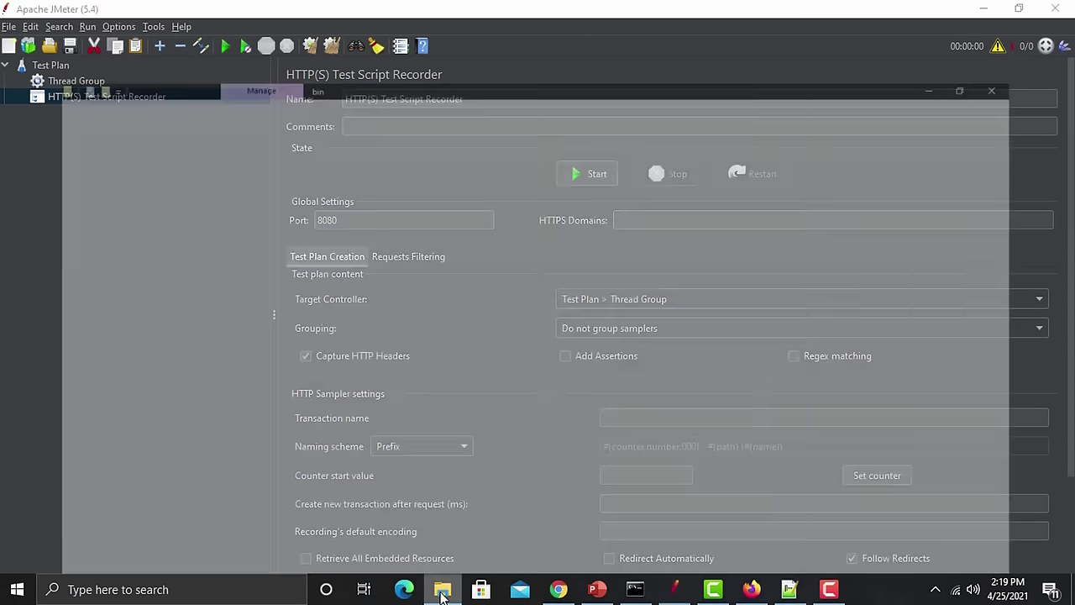
pyautogui.scroll(1, 413, 447)
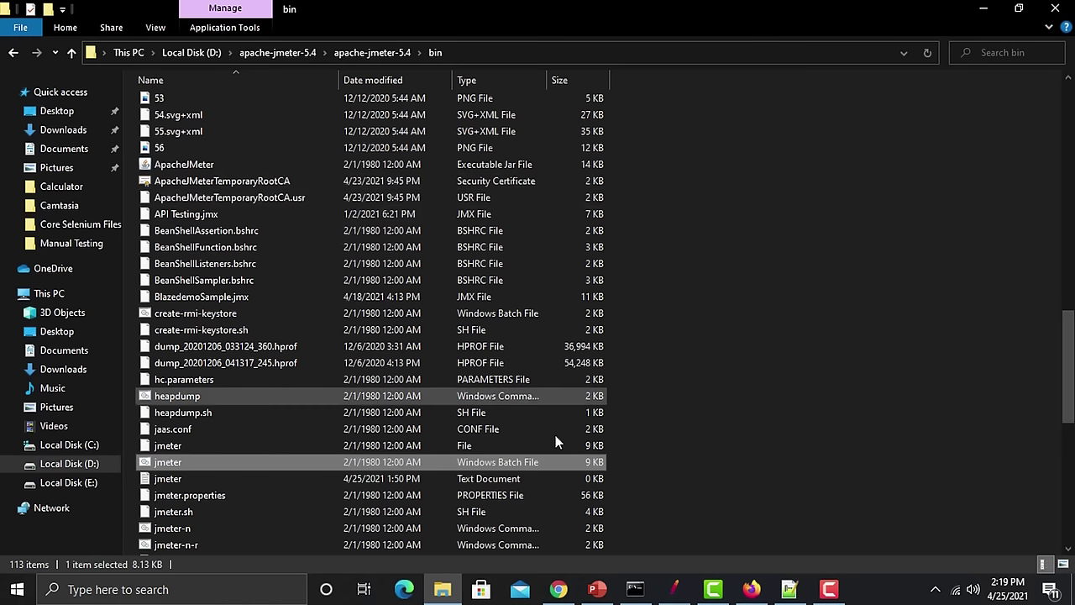
pyautogui.click(752, 590)
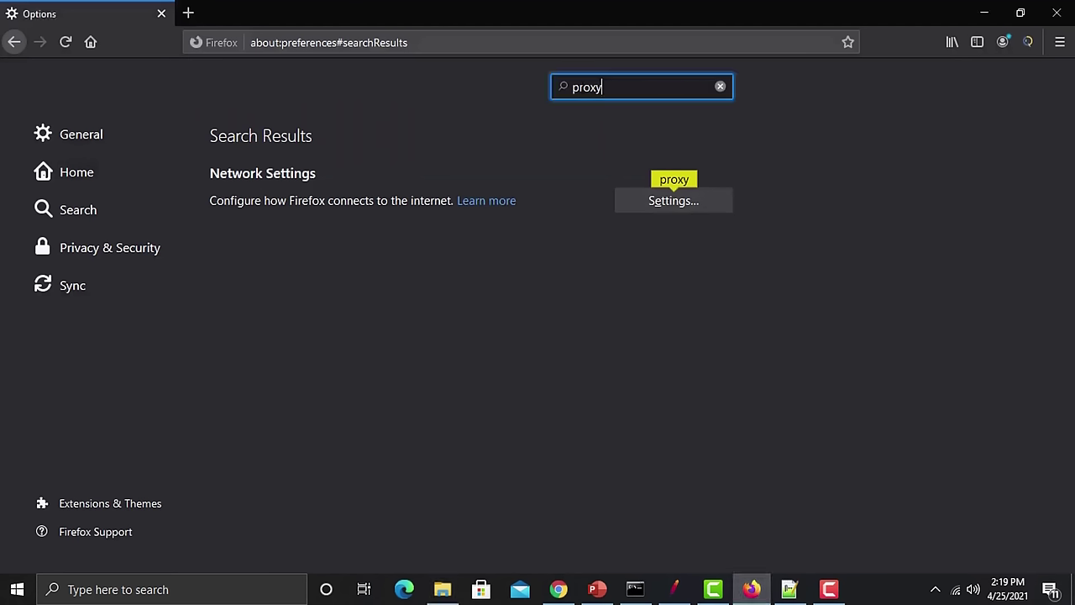
# Import ApacheJMeterTemporaryRootCA into Firefox's Authorities, trusting it to identify websites and email users
pyautogui.moveTo(604, 87); pyautogui.dragTo(571, 88)
pyautogui.write('certi')
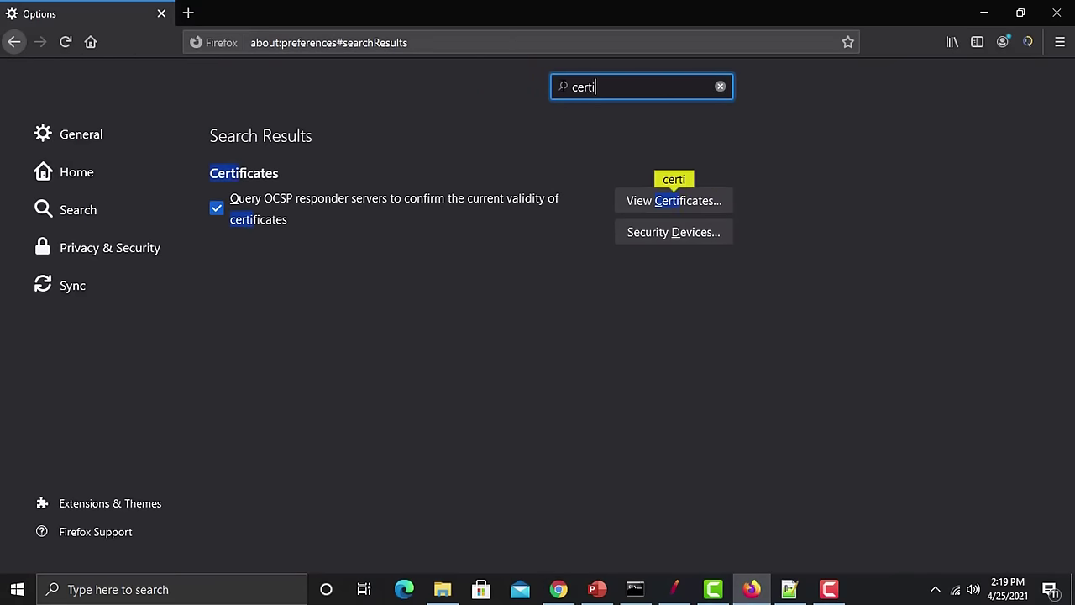
pyautogui.click(640, 199)
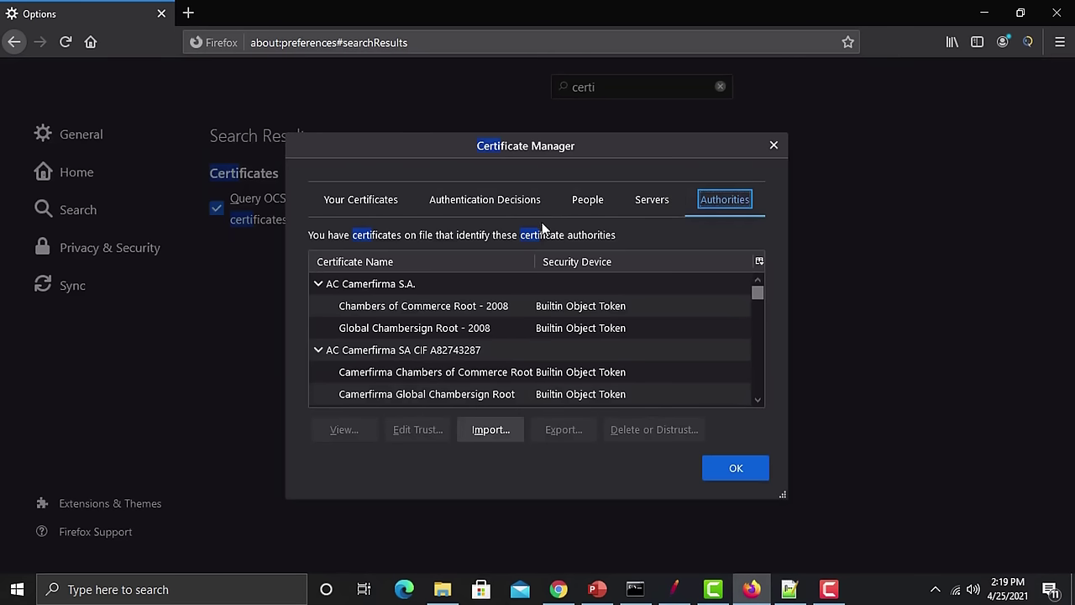
pyautogui.click(481, 429)
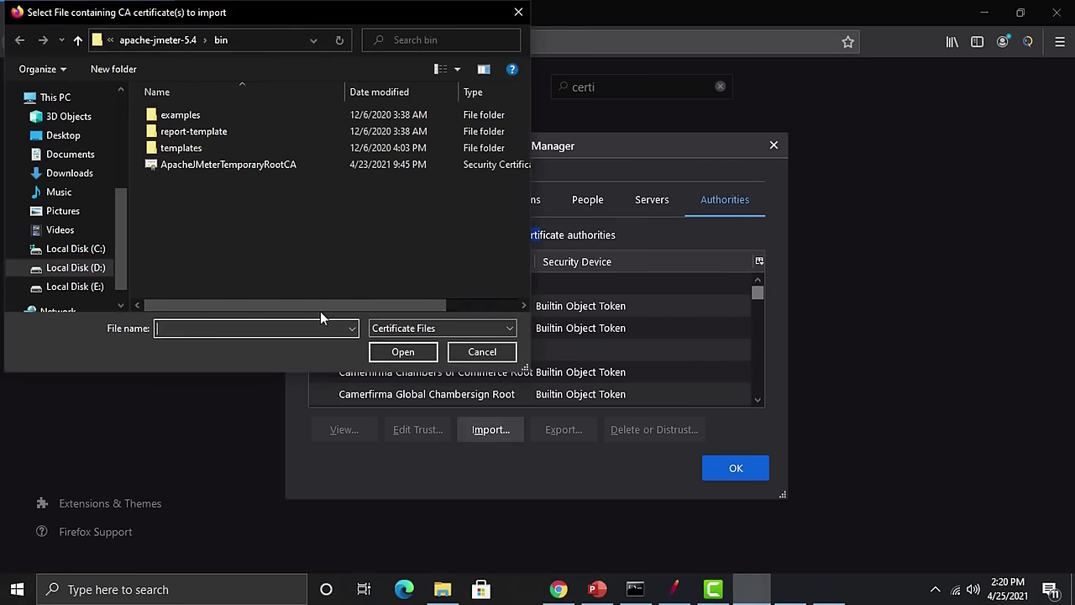
pyautogui.click(216, 165)
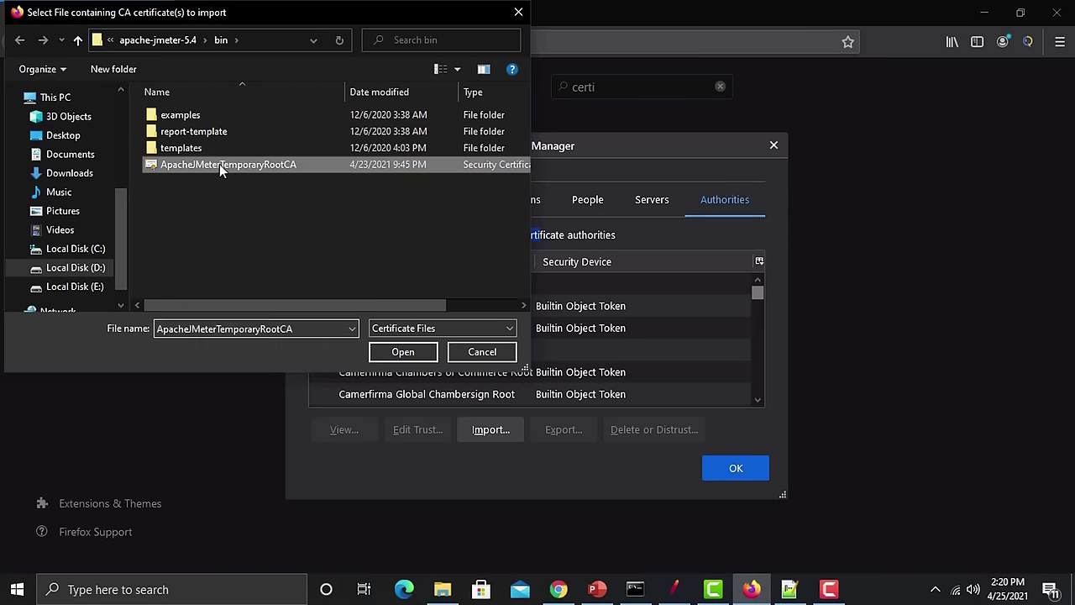
pyautogui.click(410, 355)
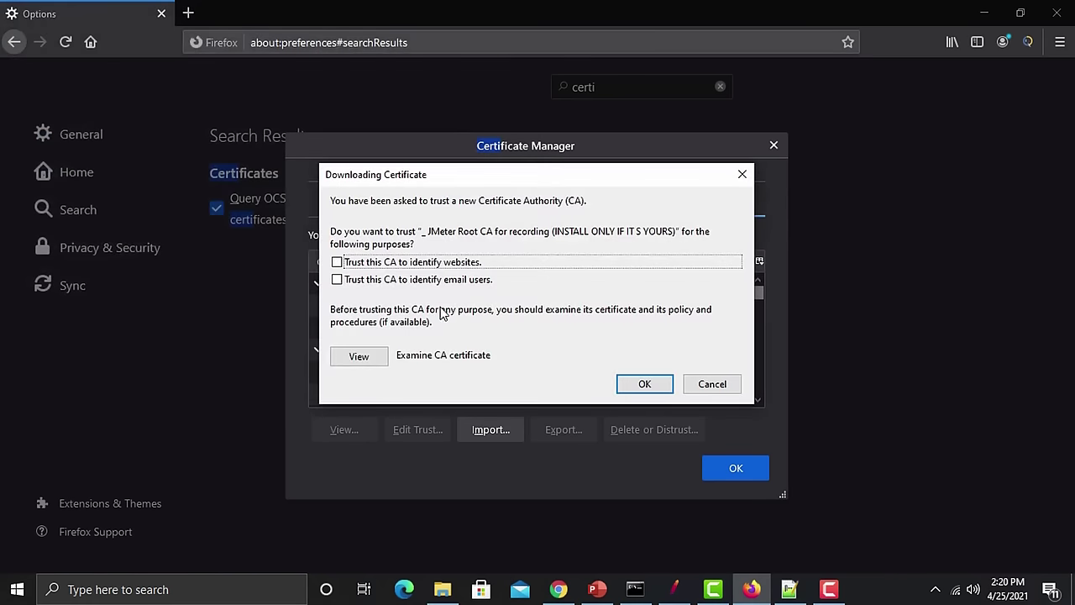
pyautogui.click(411, 263)
pyautogui.click(408, 280)
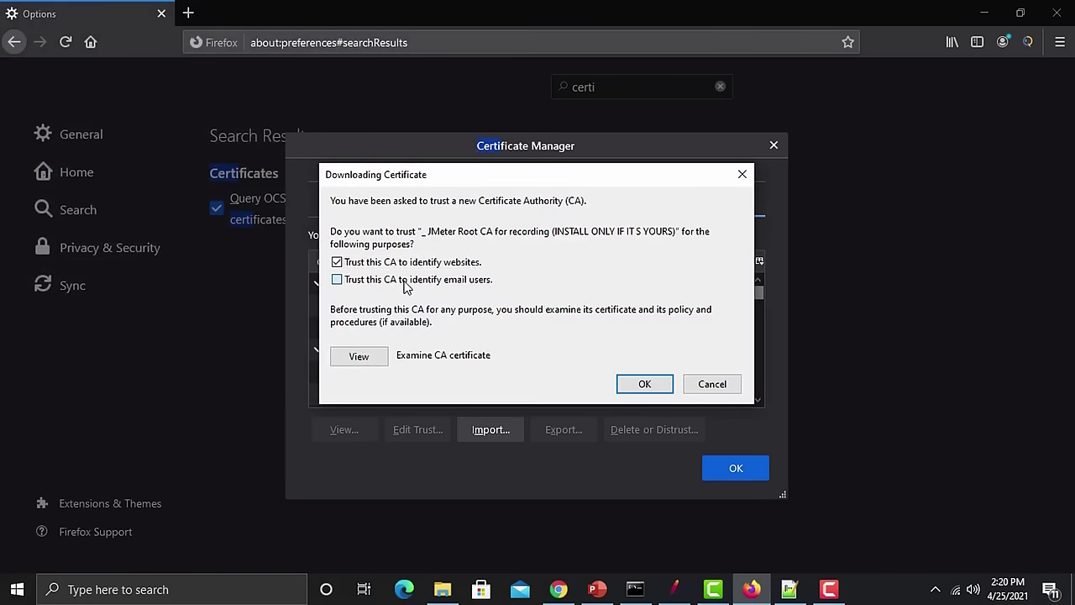
pyautogui.click(643, 382)
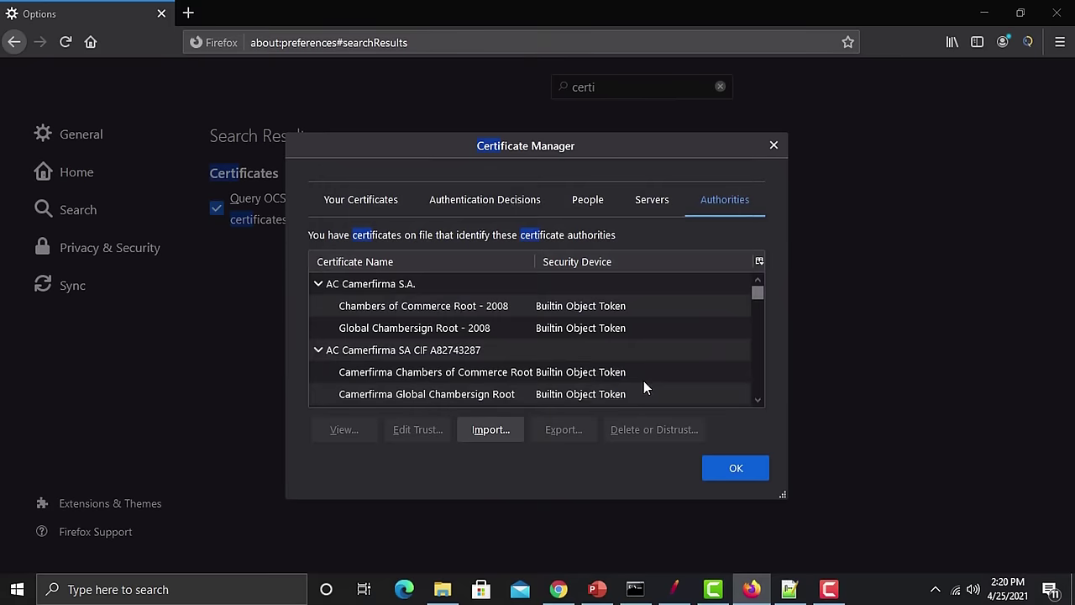
# Verify the JMeter Root CA for recording is listed under Authorities, then close the Certificate Manager
pyautogui.click(721, 467)
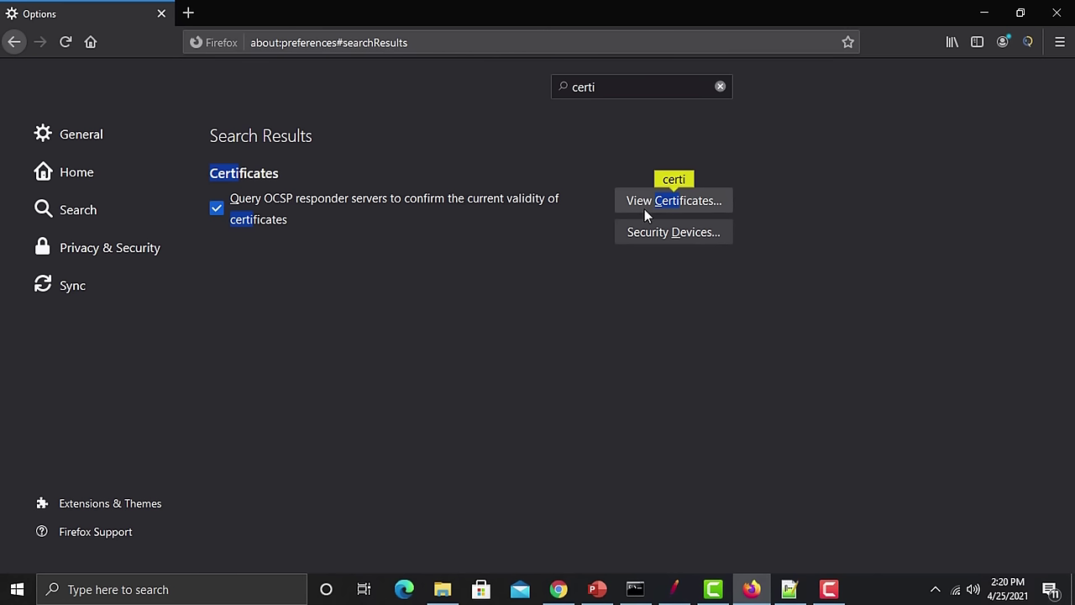
pyautogui.click(644, 208)
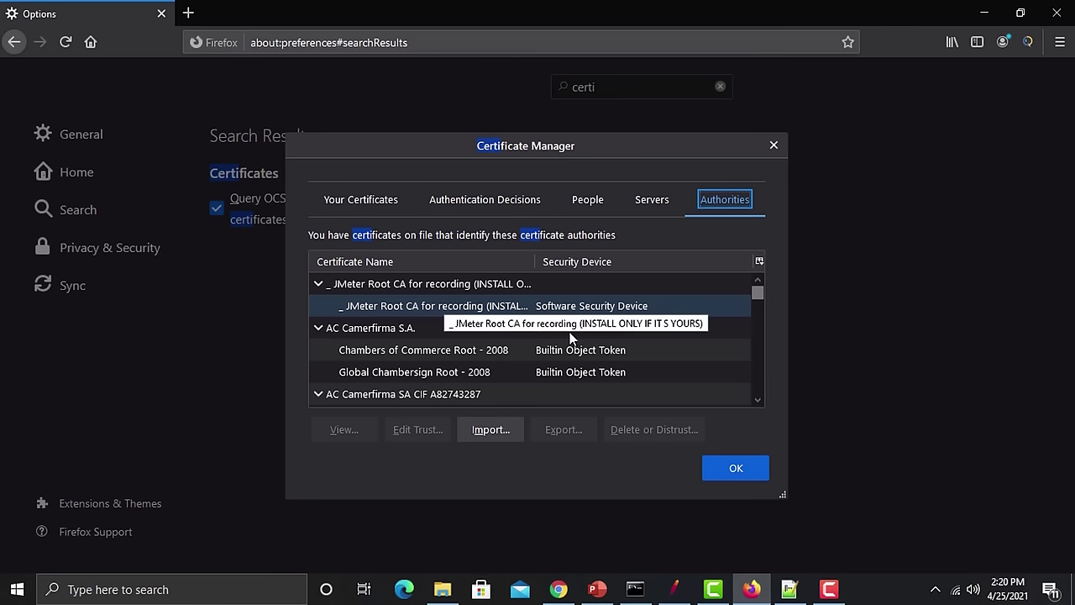
pyautogui.click(747, 474)
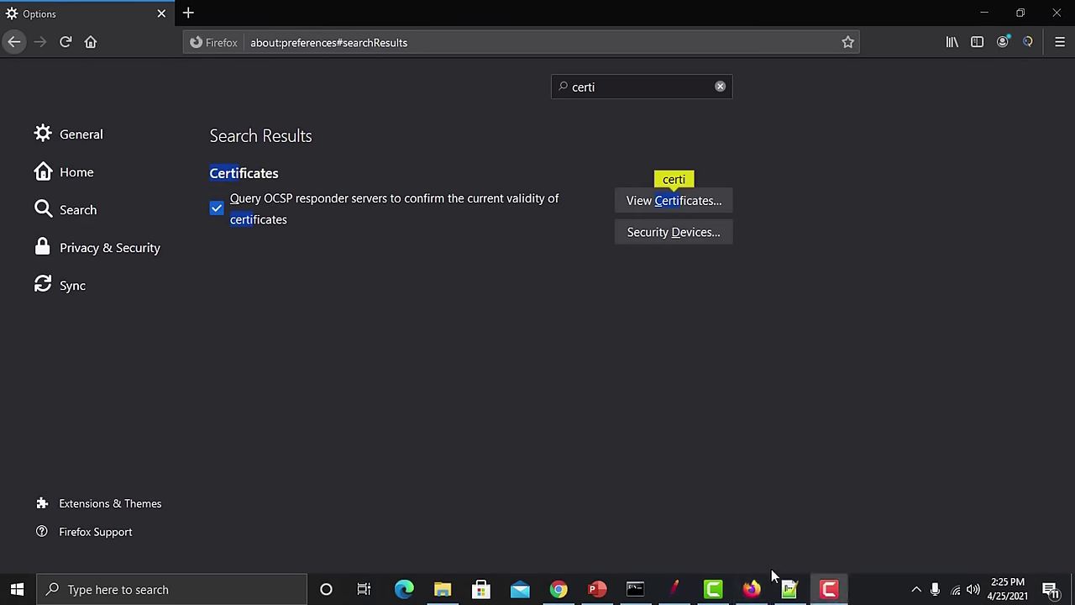
# Start the HTTP(S) Test Script Recorder in JMeter and dismiss the Root CA notice
pyautogui.click(675, 588)
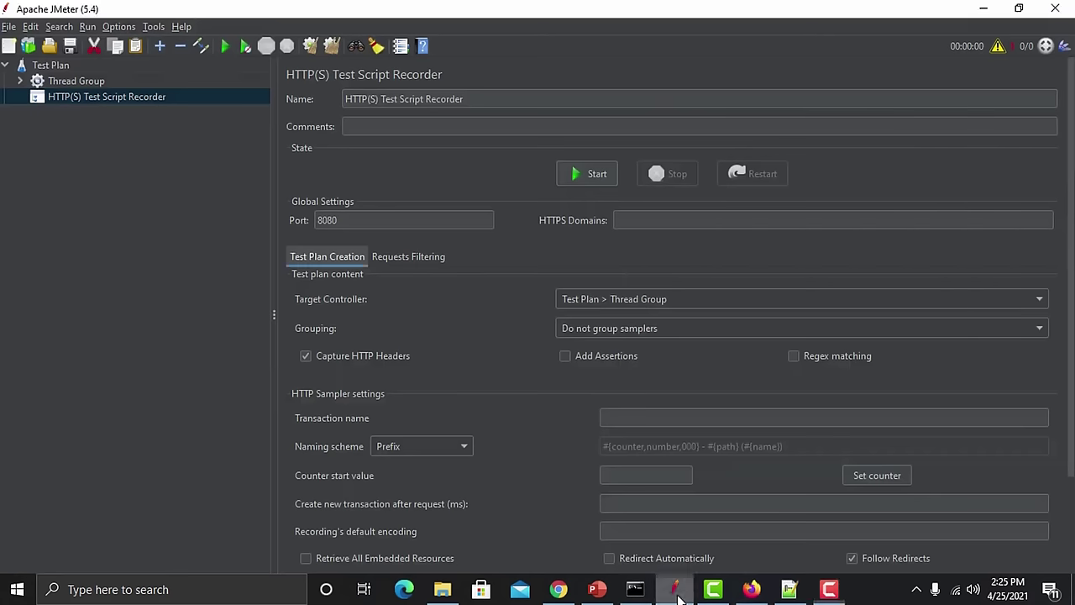
pyautogui.click(580, 172)
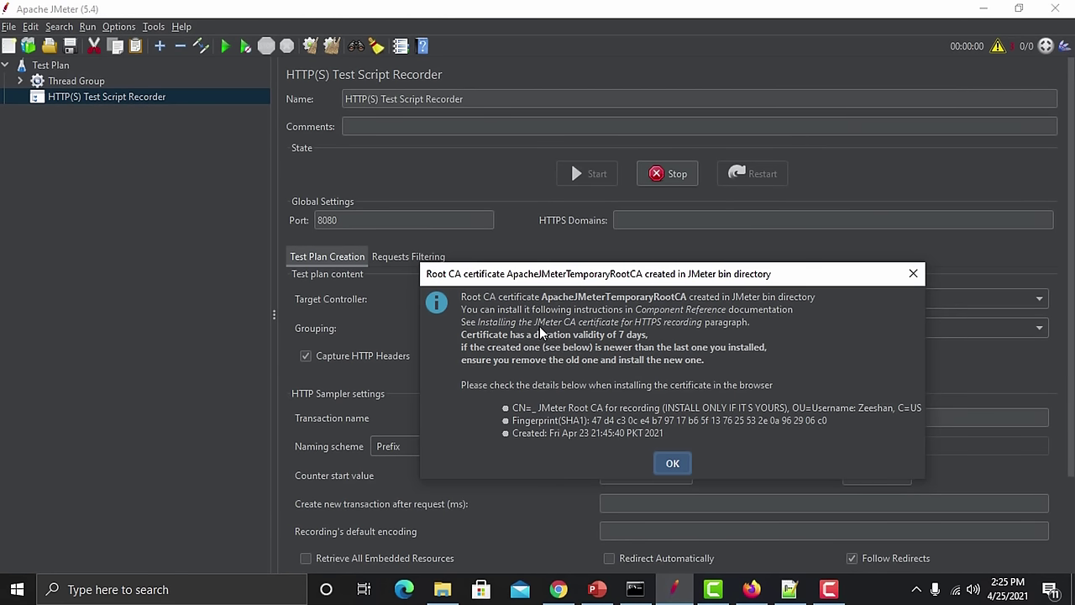
pyautogui.press('Return')
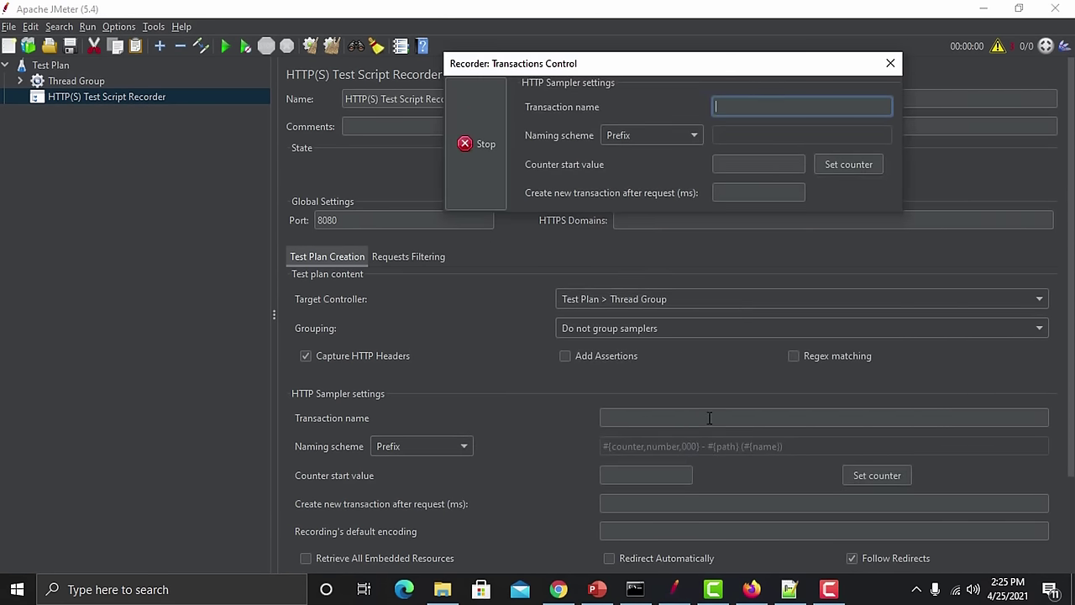
pyautogui.click(753, 590)
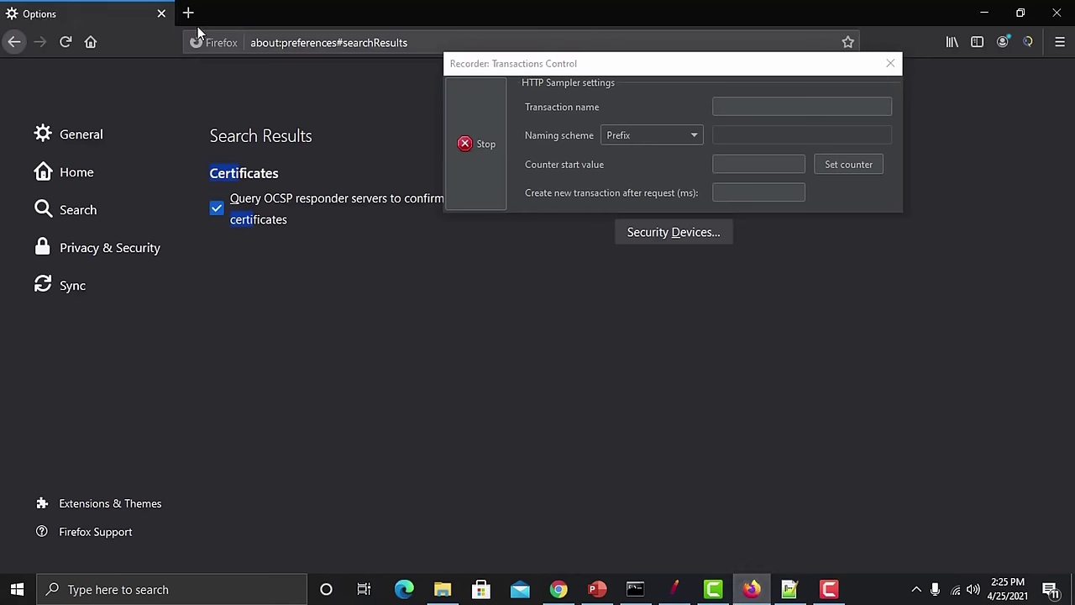
# In a new Firefox tab, search Google for the JMeter official site and open jmeter.apache.org
pyautogui.click(189, 15)
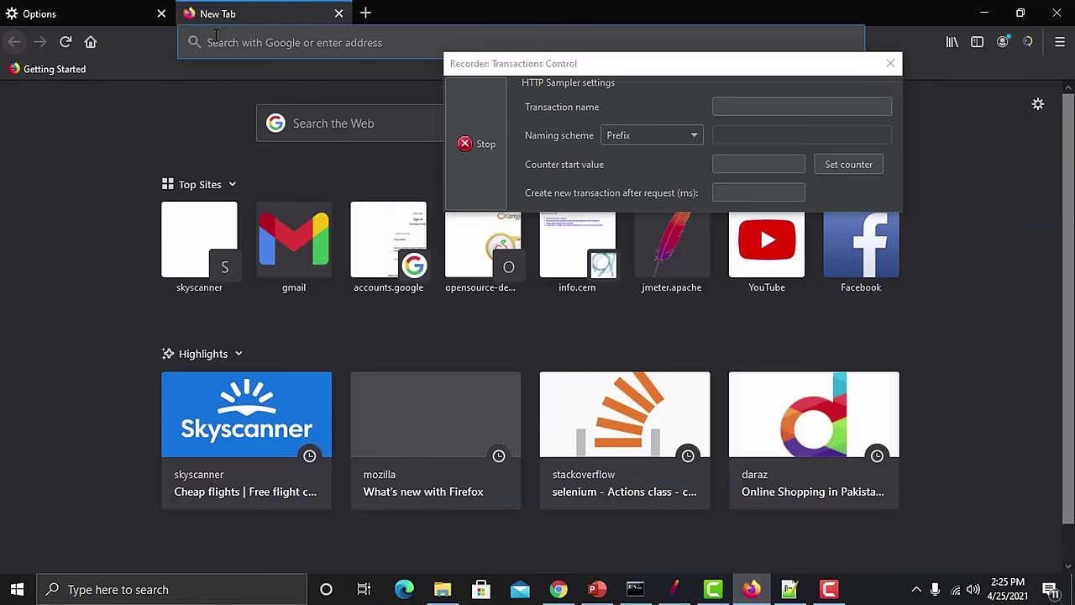
pyautogui.write('woo')
pyautogui.press('BackSpace')
pyautogui.press('BackSpace')
pyautogui.press('BackSpace')
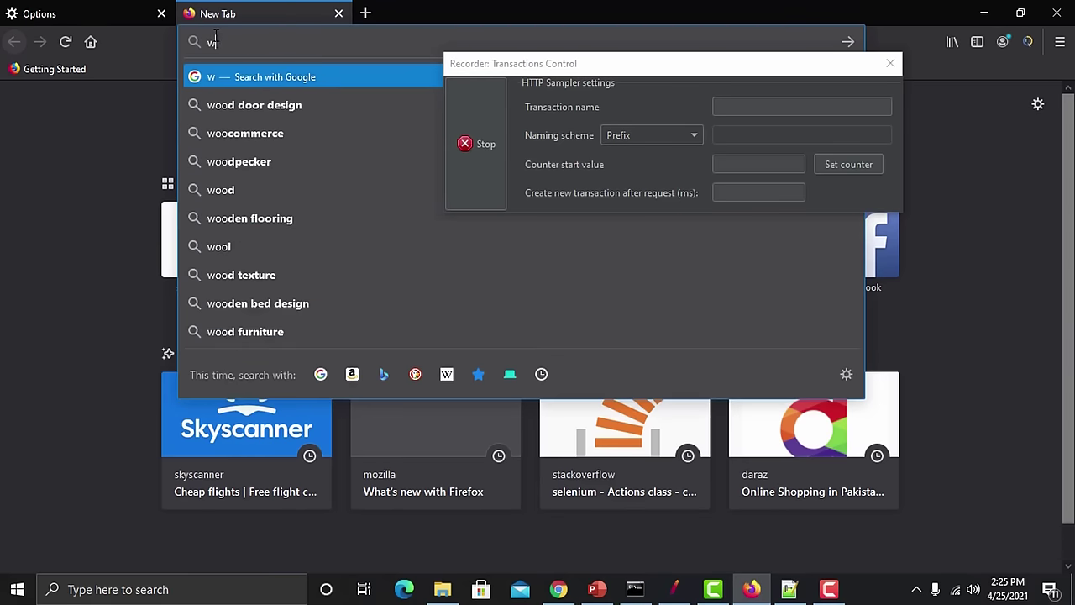
pyautogui.write('google.com')
pyautogui.press('Return')
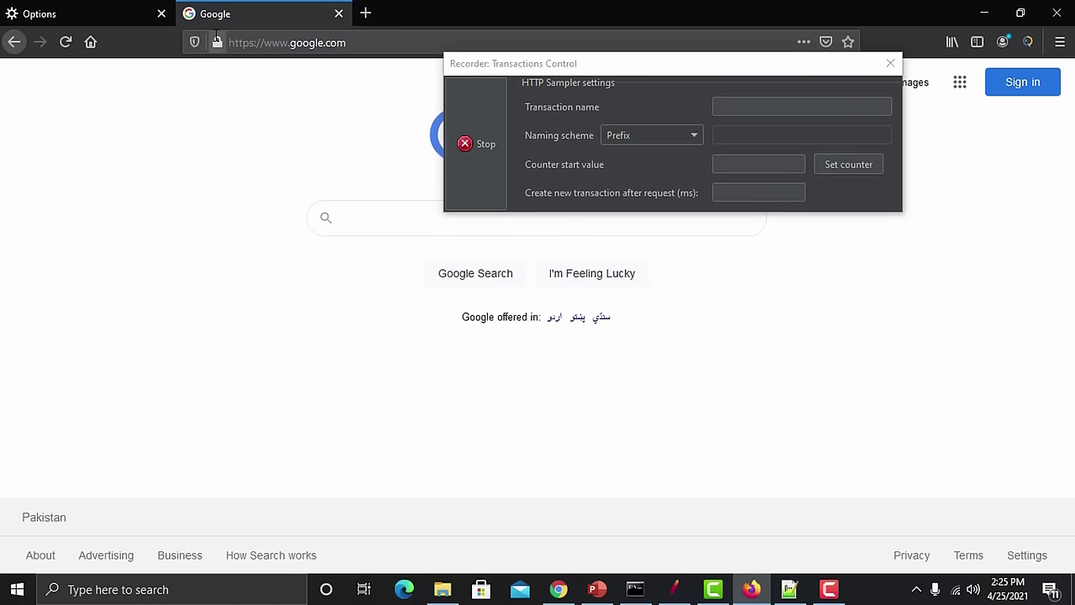
pyautogui.write('Jmeter offi')
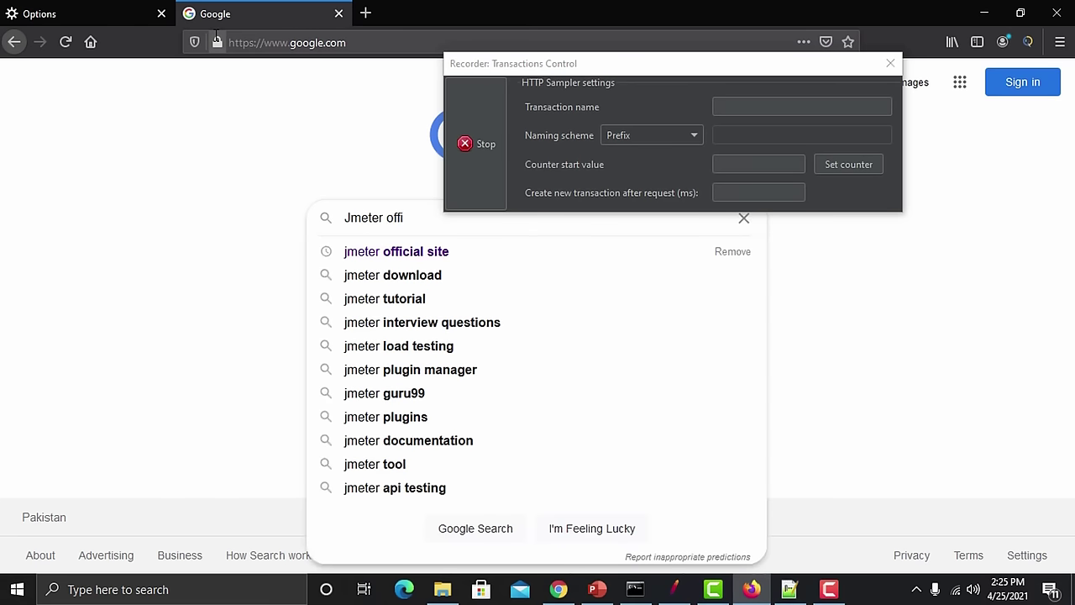
pyautogui.press('Down')
pyautogui.press('Return')
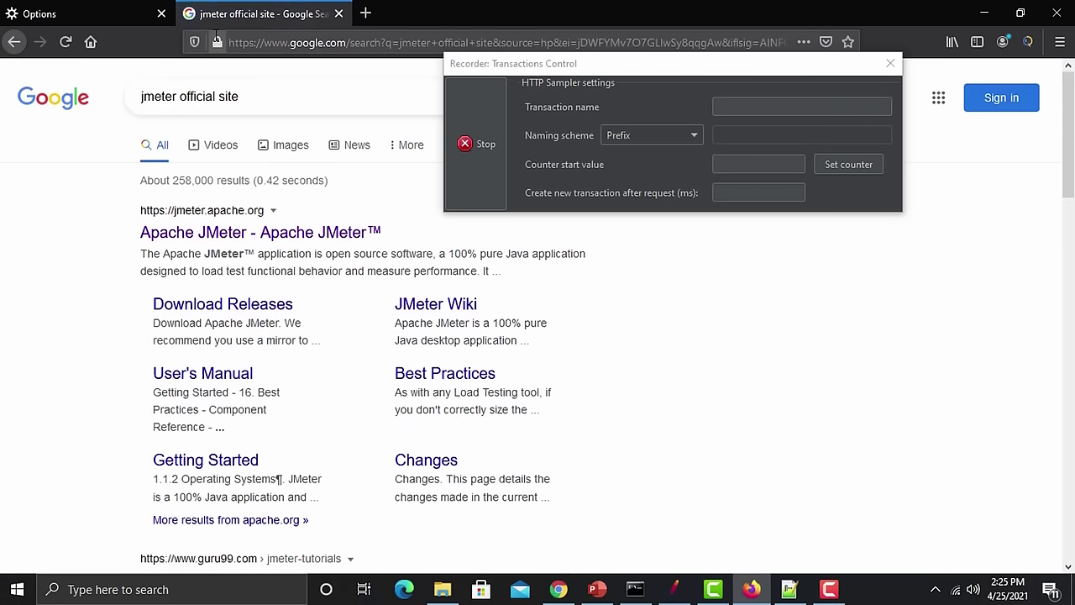
pyautogui.click(227, 243)
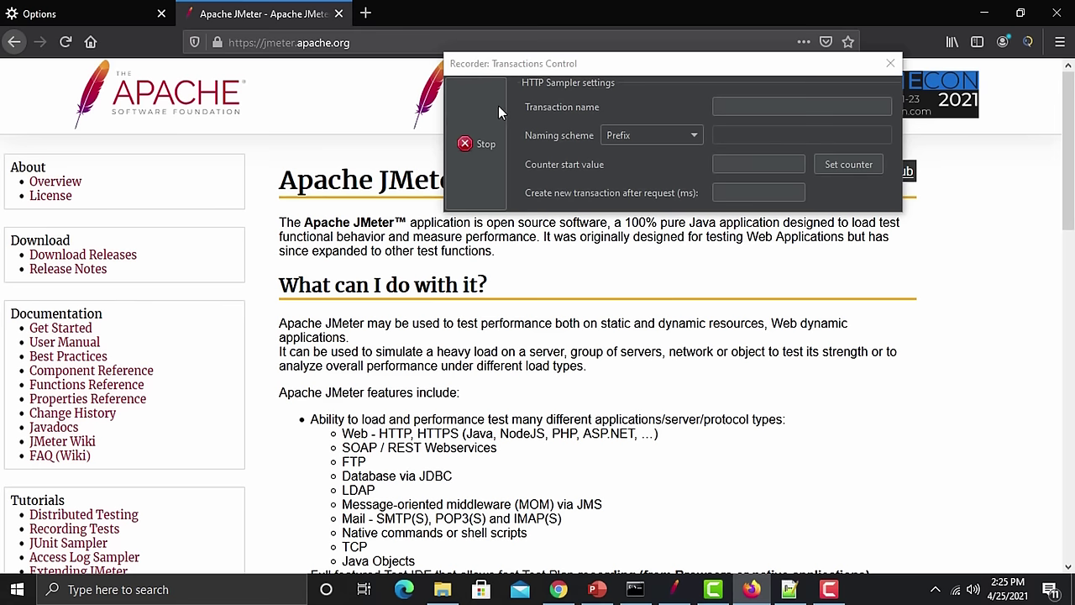
# Name the recorded transaction 'Search Jmeter Website' and stop recording
pyautogui.click(754, 105)
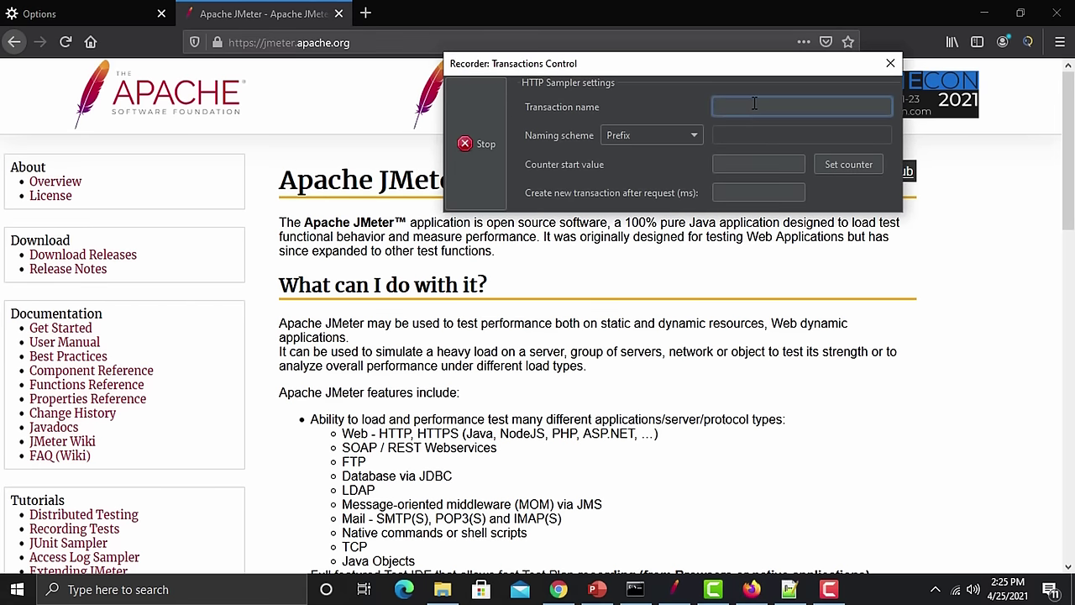
pyautogui.write('Search Jmeter Website')
pyautogui.click(463, 145)
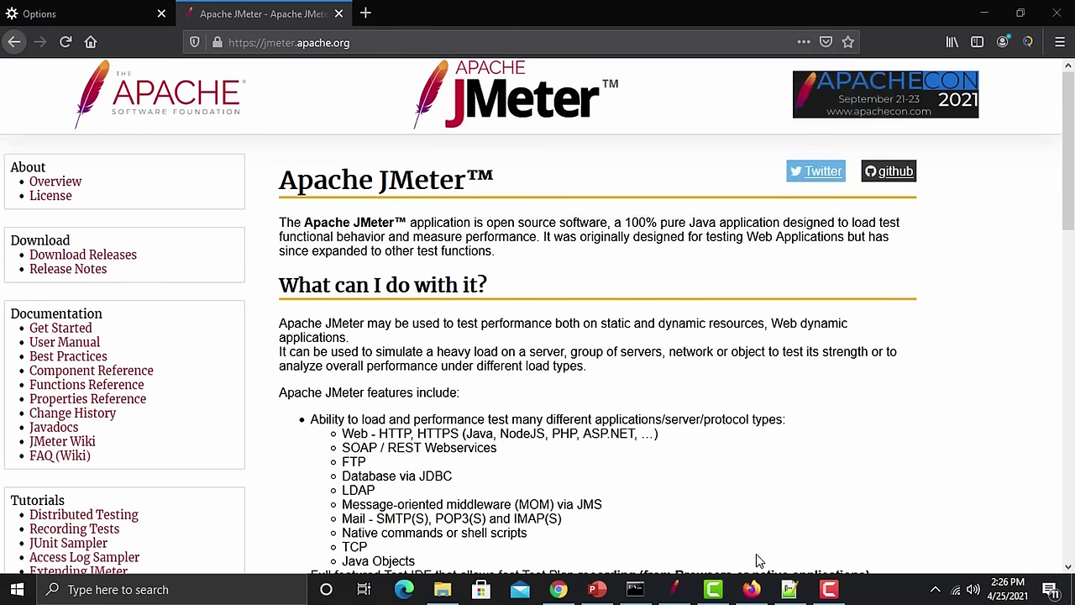
# Return to JMeter and expand the Thread Group to list the recorded samplers
pyautogui.click(676, 590)
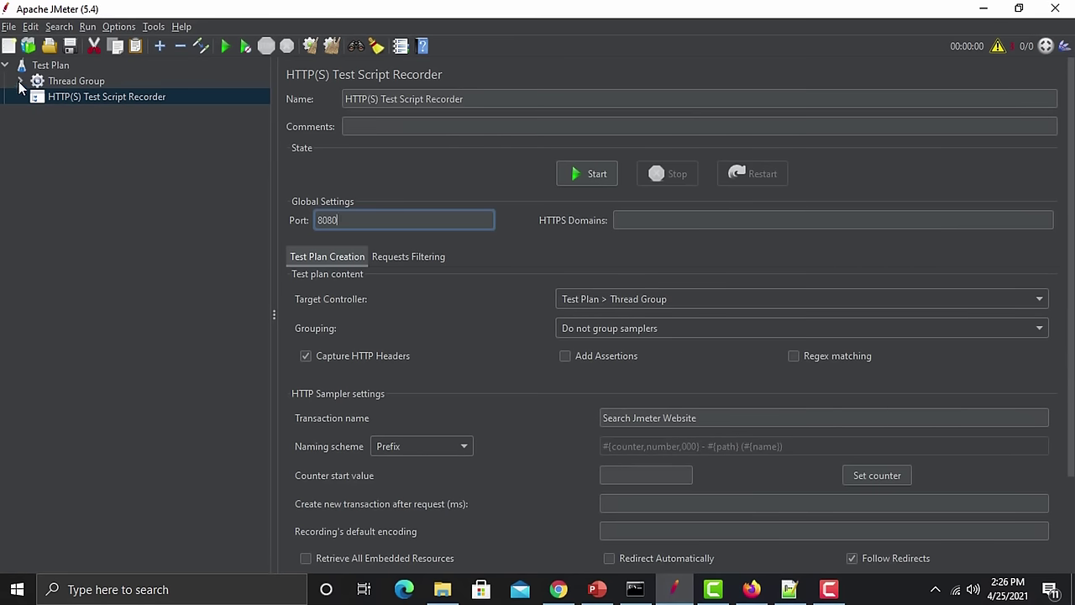
pyautogui.click(20, 81)
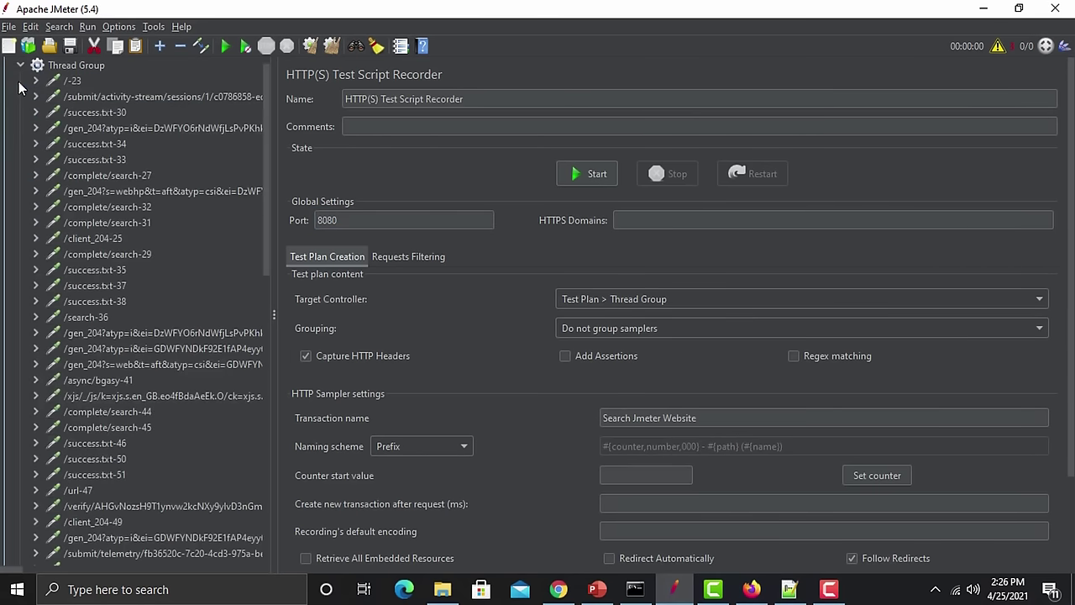
pyautogui.scroll(-6, 140, 177)
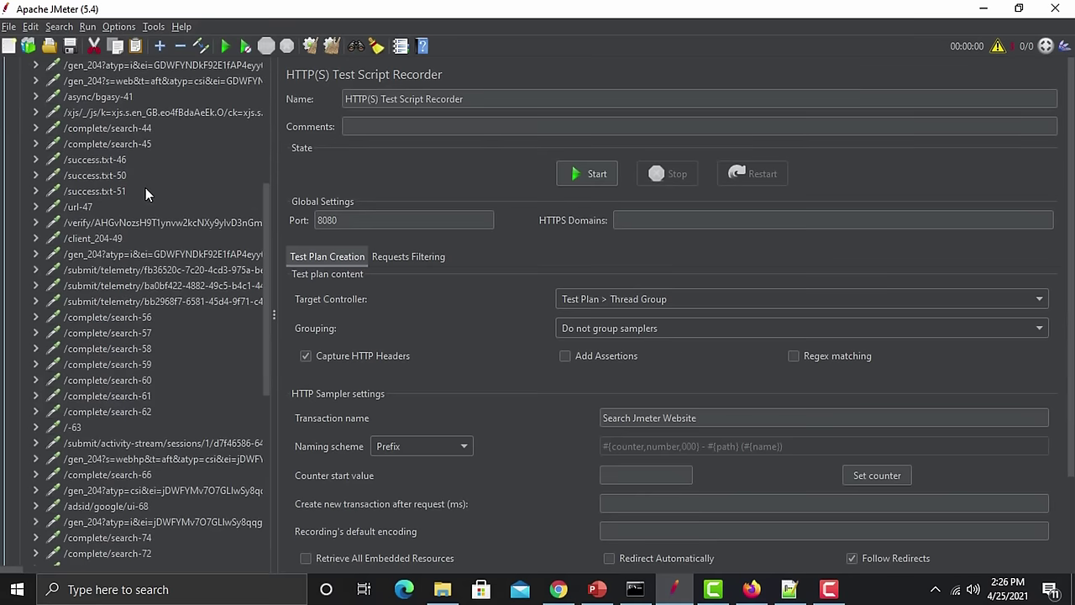
pyautogui.scroll(-9, 145, 188)
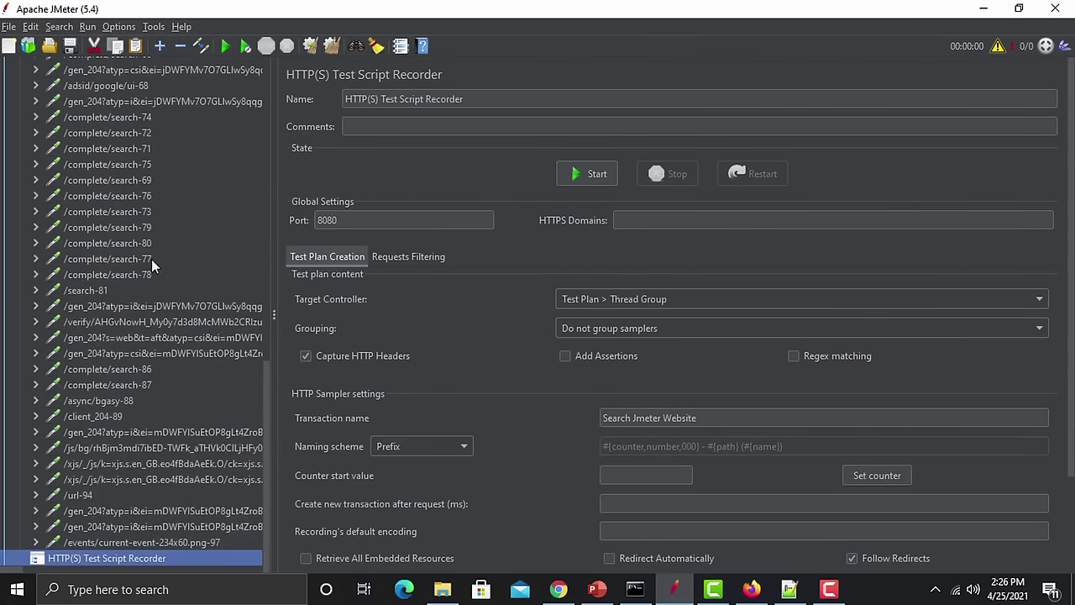
pyautogui.scroll(5, 174, 340)
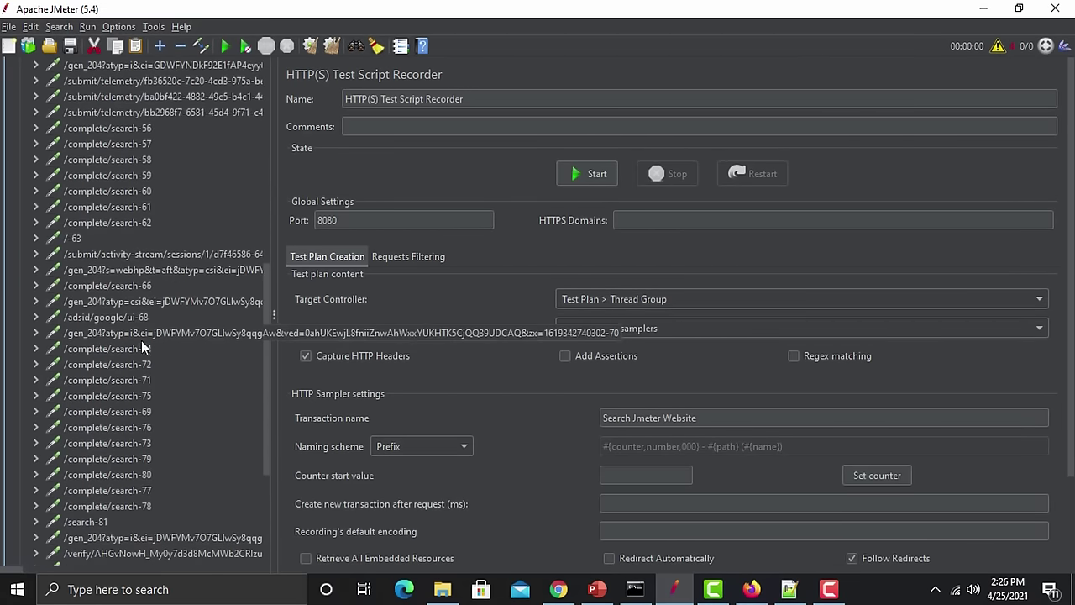
# Inspect the recorded requests from /complete/search-74 through /complete/search-78
pyautogui.click(110, 349)
pyautogui.click(125, 412)
pyautogui.click(127, 427)
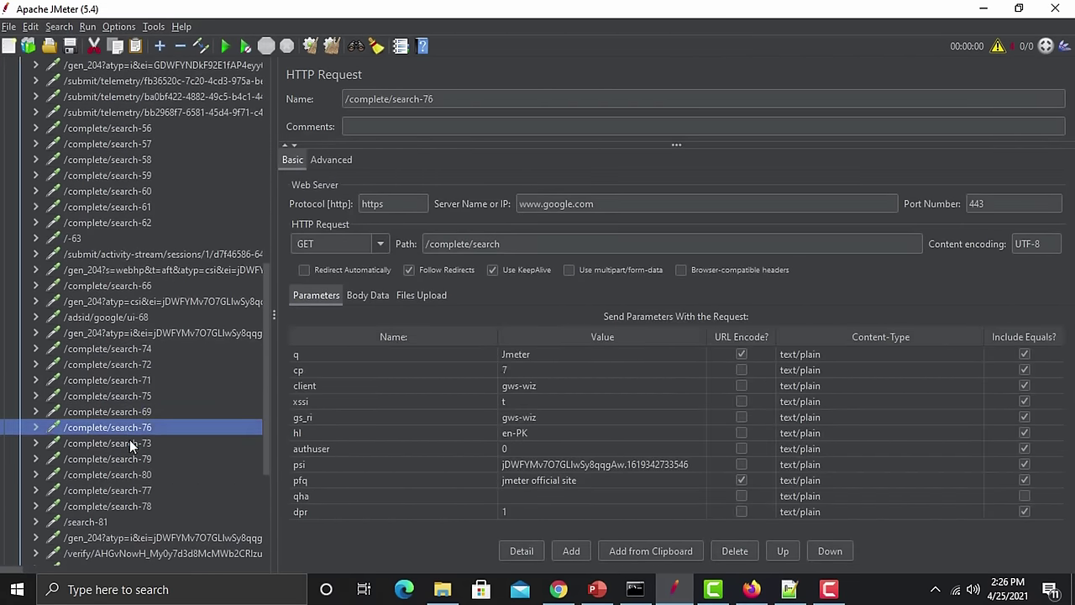
pyautogui.click(128, 474)
pyautogui.click(129, 490)
pyautogui.click(126, 507)
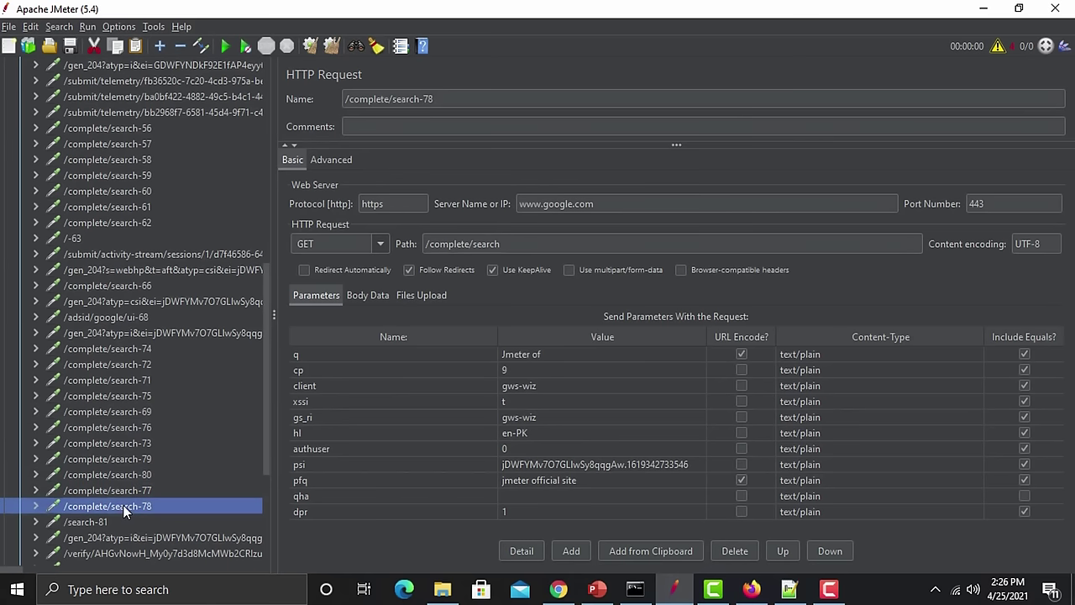
# Review /complete/search-87 and -86, the current-event PNG request and the gen_204 POST
pyautogui.scroll(-3, 126, 502)
pyautogui.click(121, 475)
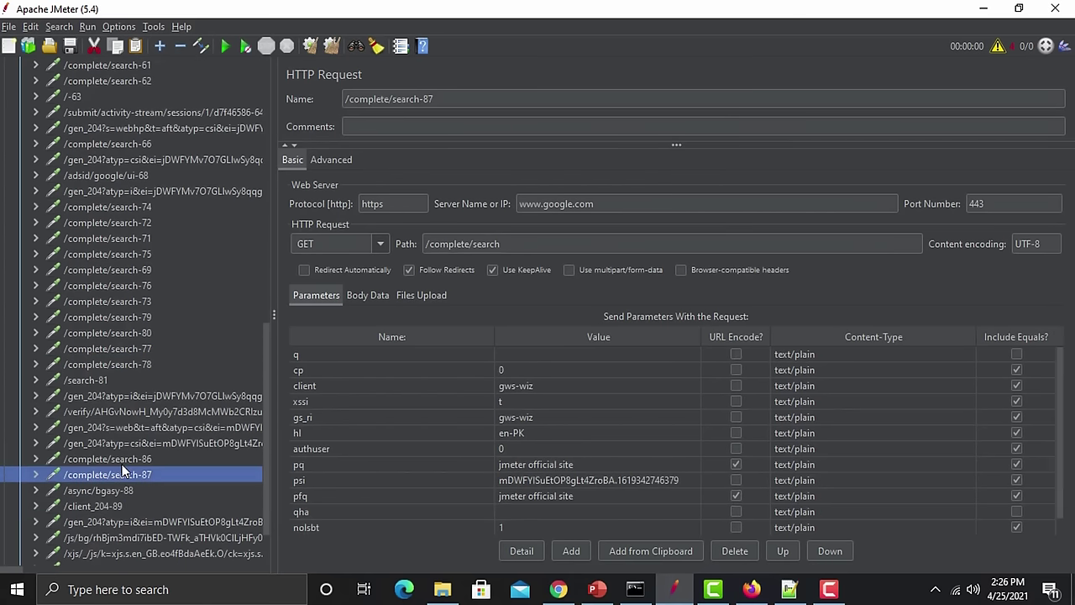
pyautogui.click(121, 463)
pyautogui.scroll(-2, 121, 468)
pyautogui.click(118, 542)
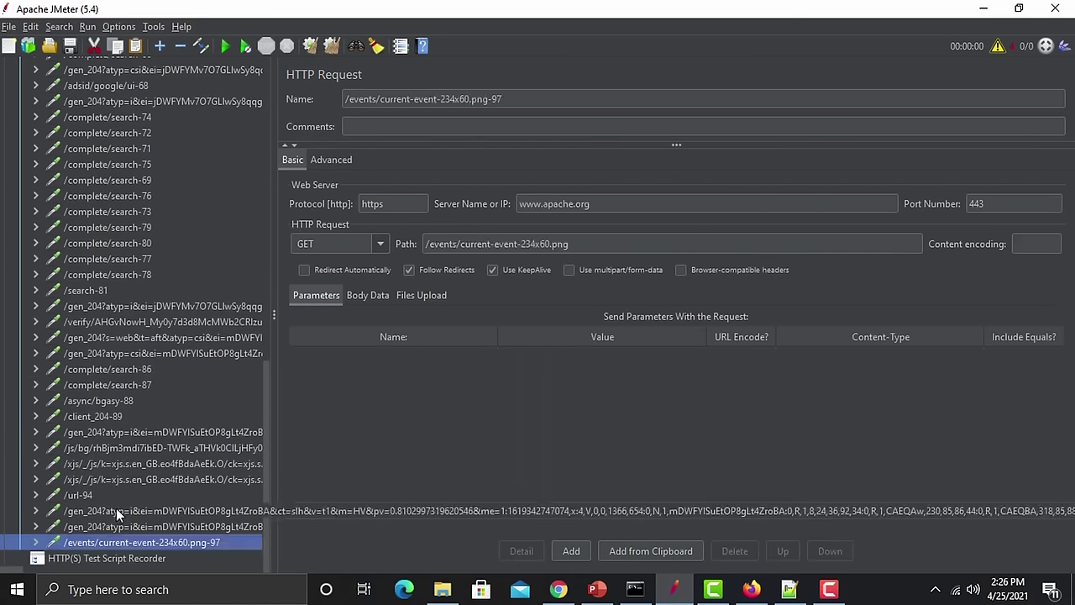
pyautogui.click(116, 510)
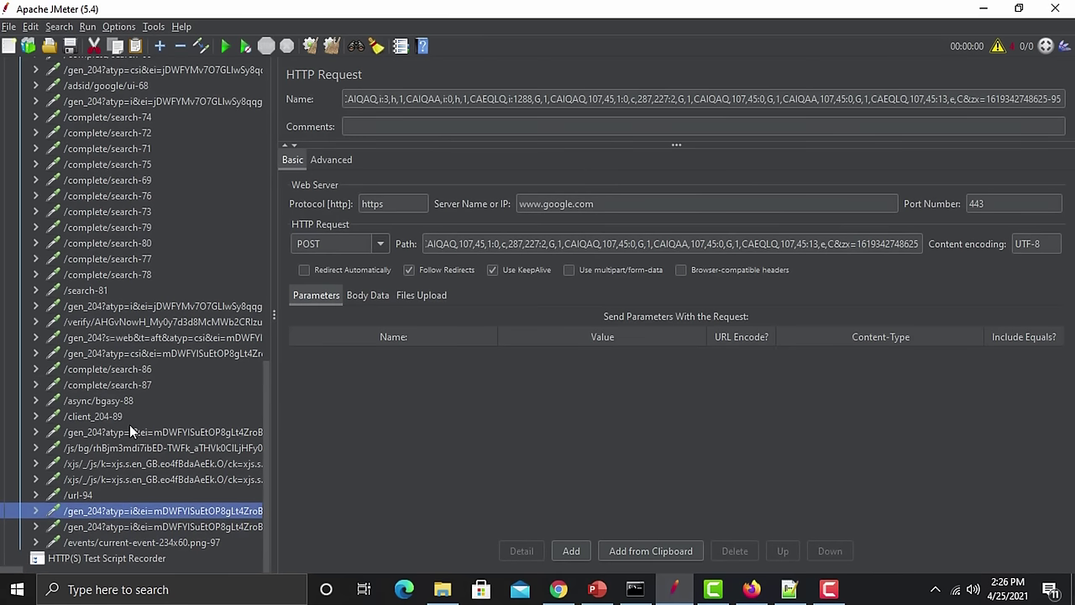
pyautogui.scroll(10, 129, 424)
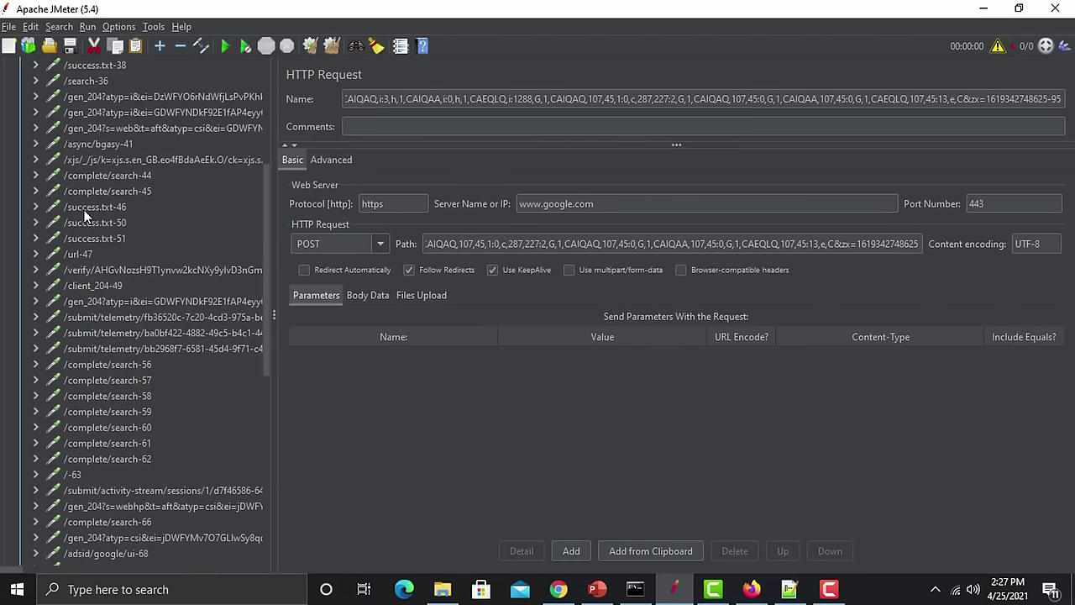
pyautogui.scroll(4, 131, 219)
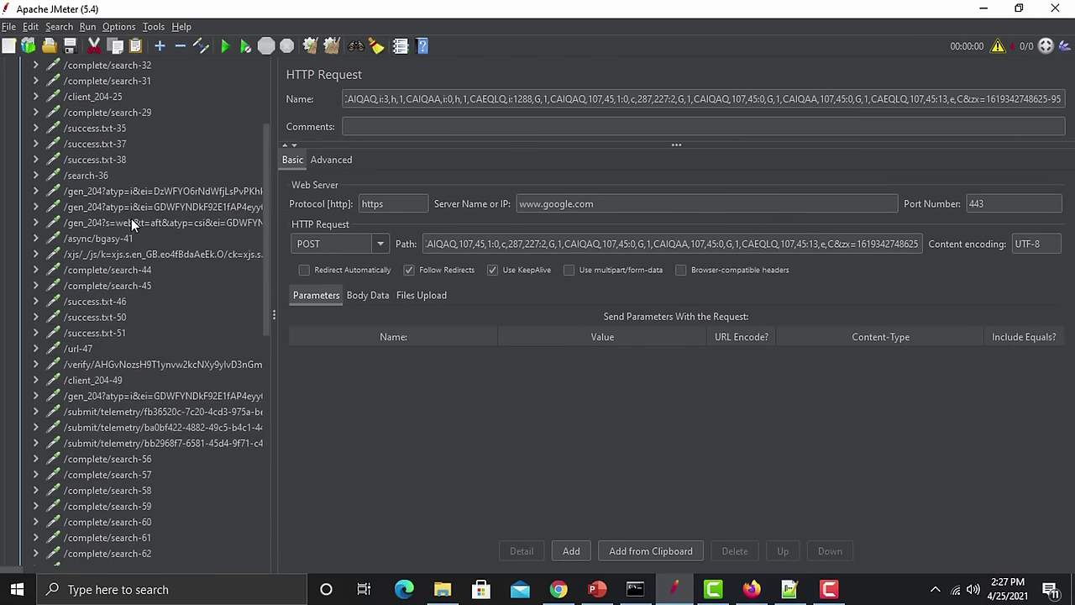
pyautogui.scroll(2, 135, 223)
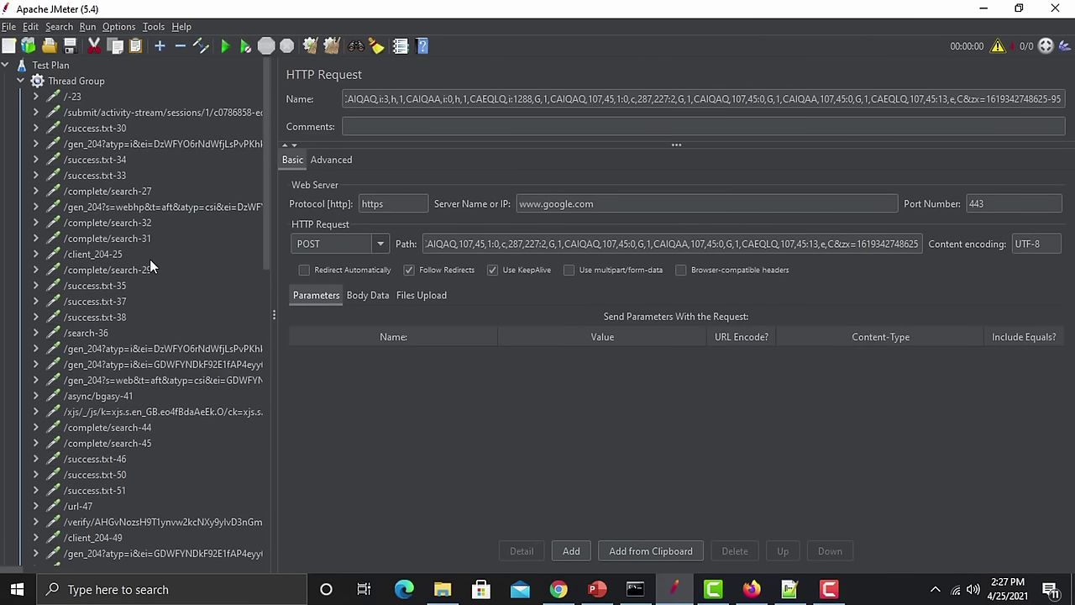
pyautogui.scroll(-10, 117, 243)
pyautogui.scroll(-5, 118, 256)
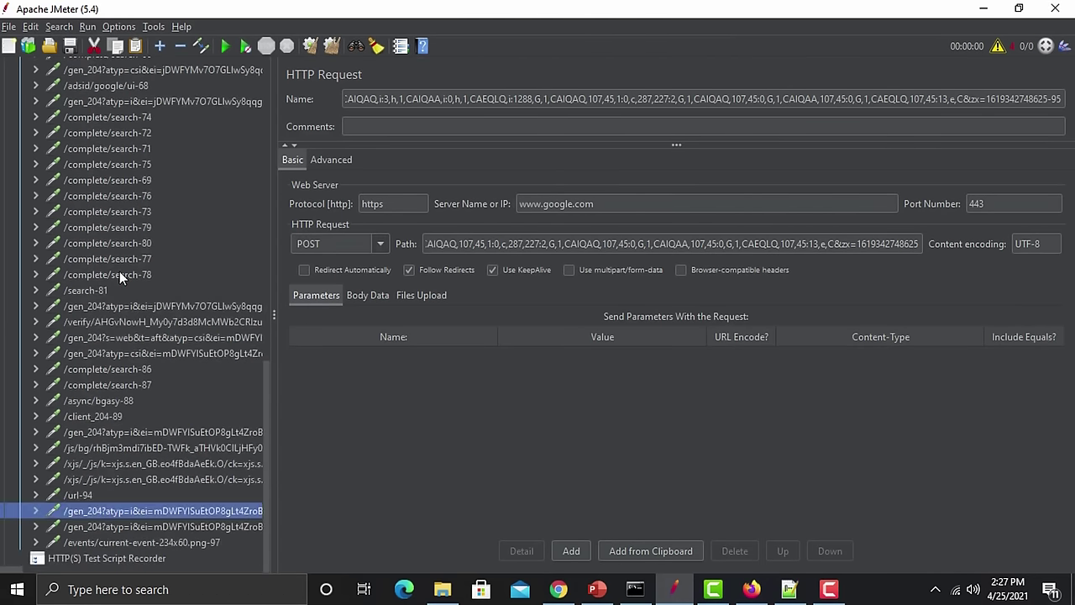
# On the recorder's Requests Filtering tab, add the suggested exclude pattern for bmp, css, js, png and other static files
pyautogui.click(125, 558)
pyautogui.scroll(-2, 451, 330)
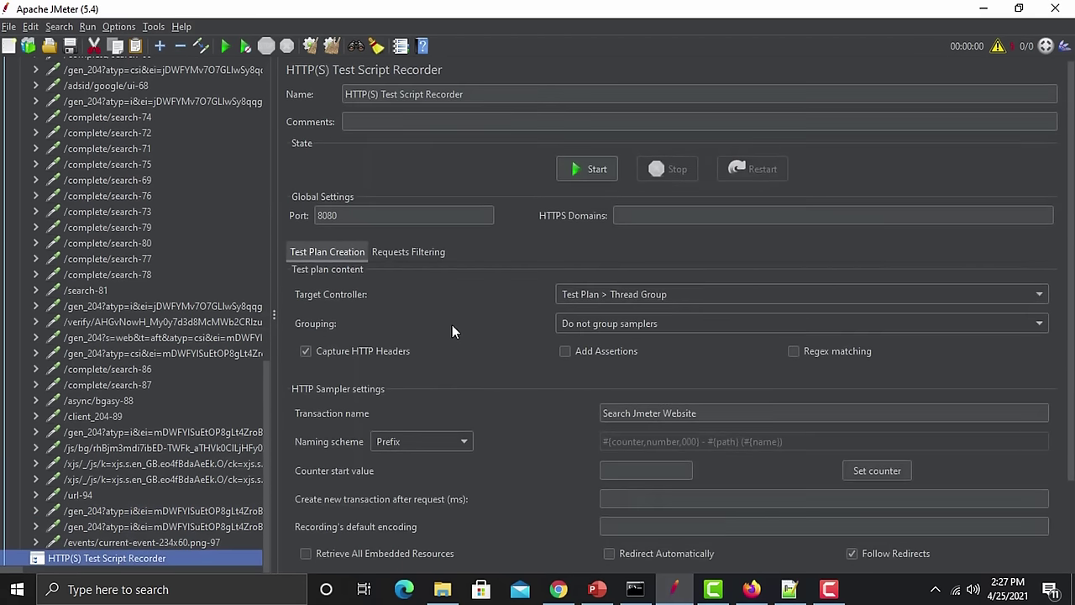
pyautogui.click(393, 252)
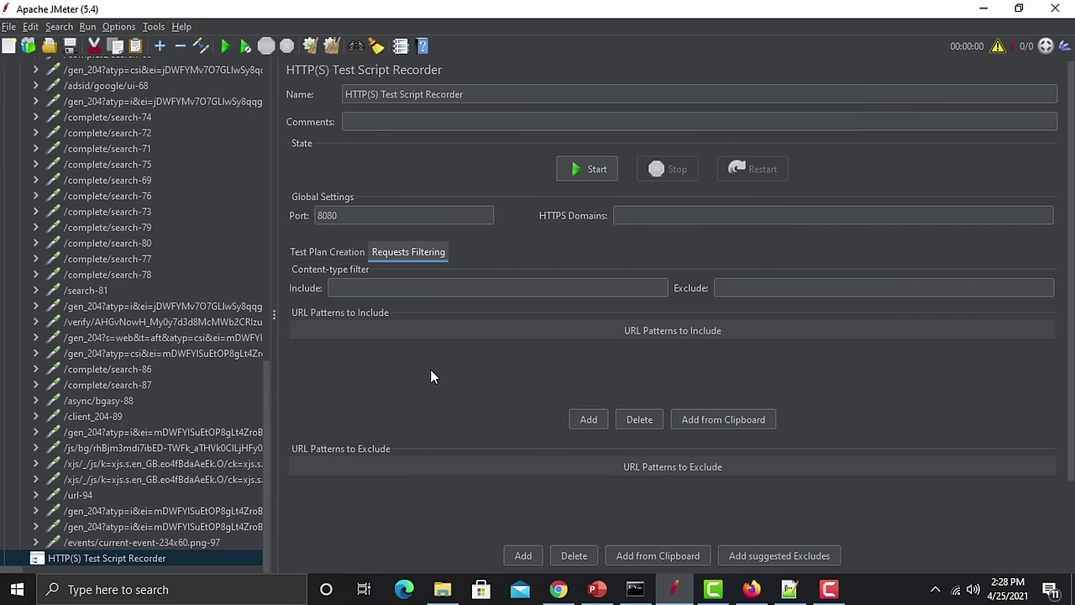
pyautogui.scroll(-1, 479, 428)
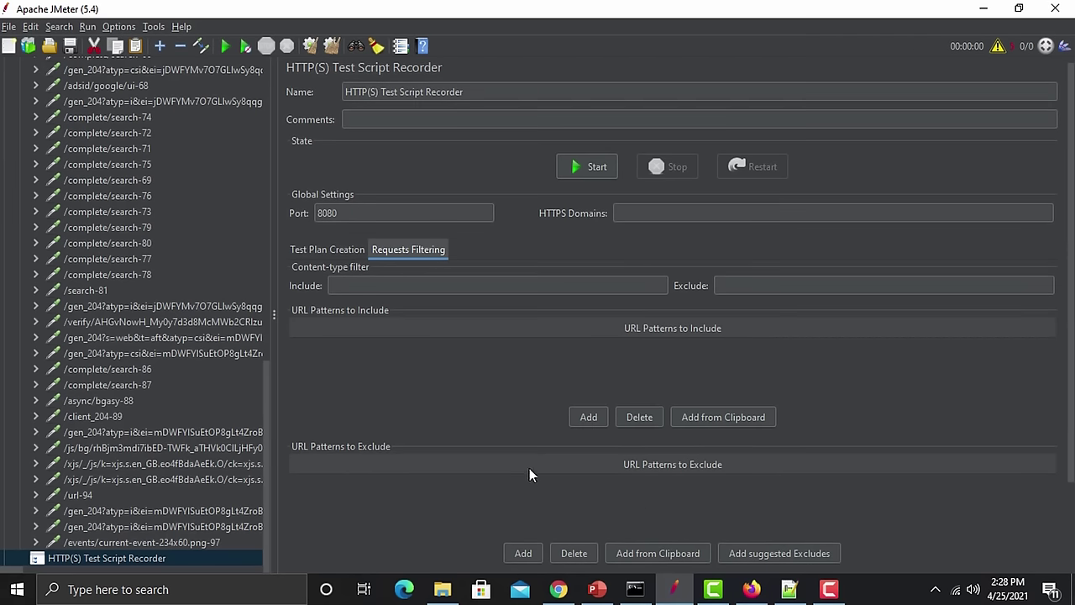
pyautogui.click(756, 554)
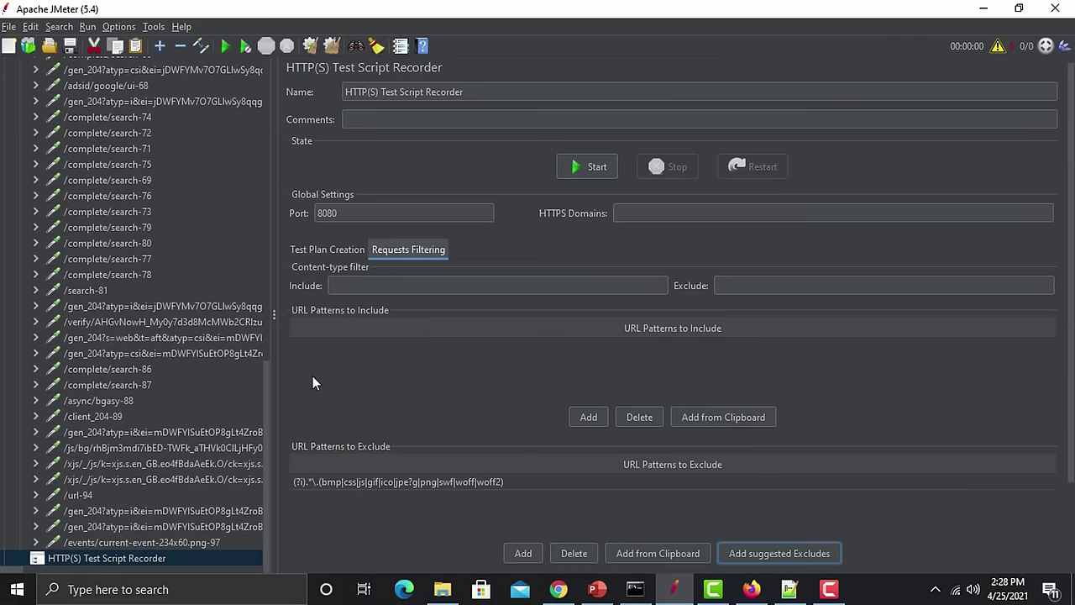
pyautogui.scroll(15, 213, 426)
pyautogui.scroll(5, 213, 426)
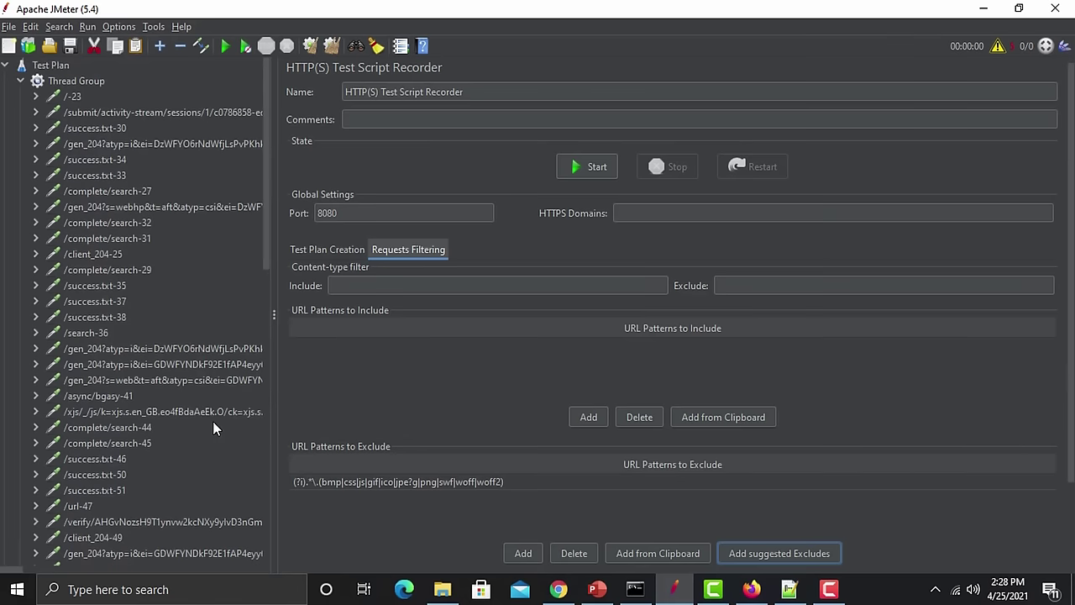
pyautogui.scroll(-20, 122, 329)
pyautogui.scroll(-2, 127, 378)
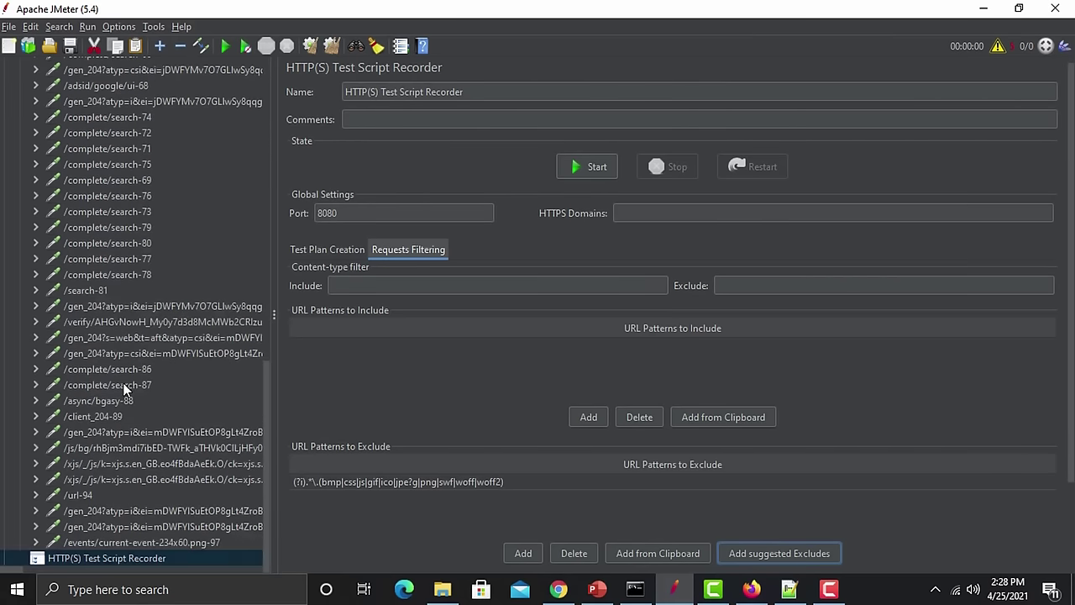
pyautogui.scroll(20, 137, 383)
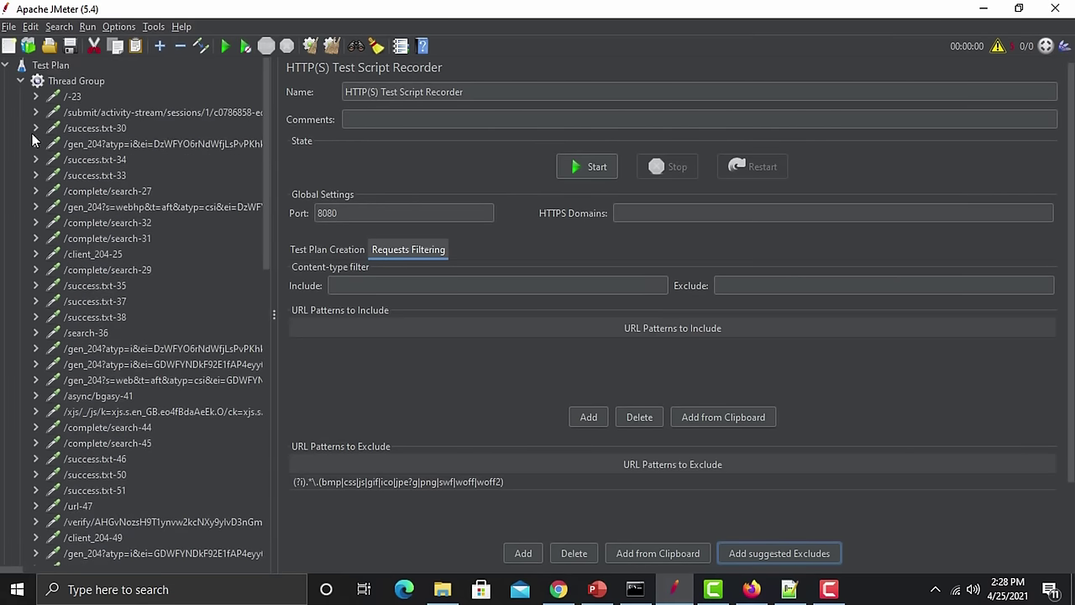
pyautogui.click(21, 81)
pyautogui.rightClick(46, 82)
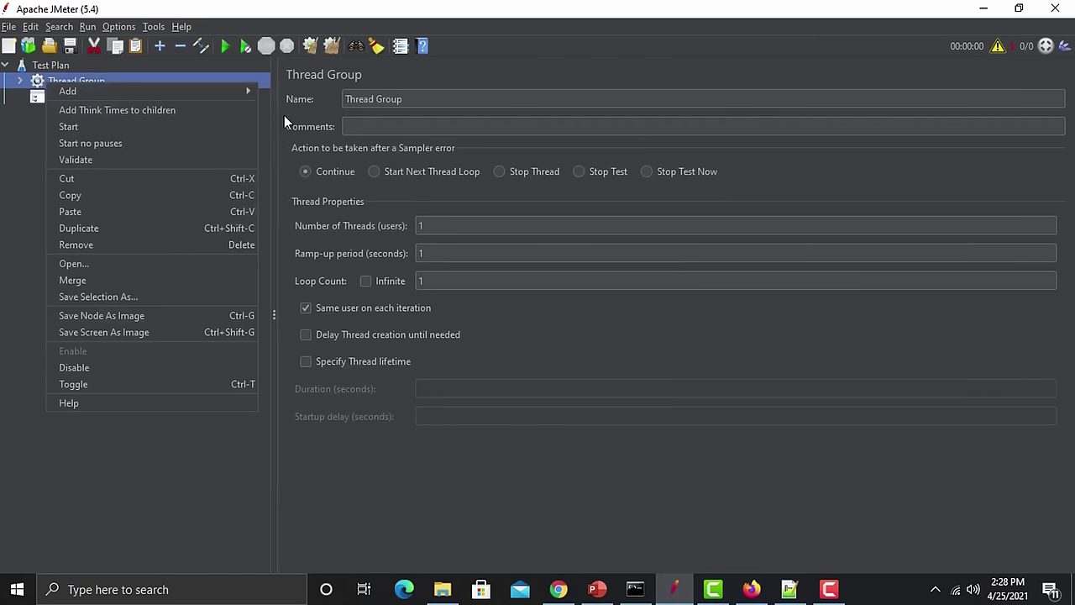
pyautogui.moveTo(246, 95)
pyautogui.moveTo(302, 234)
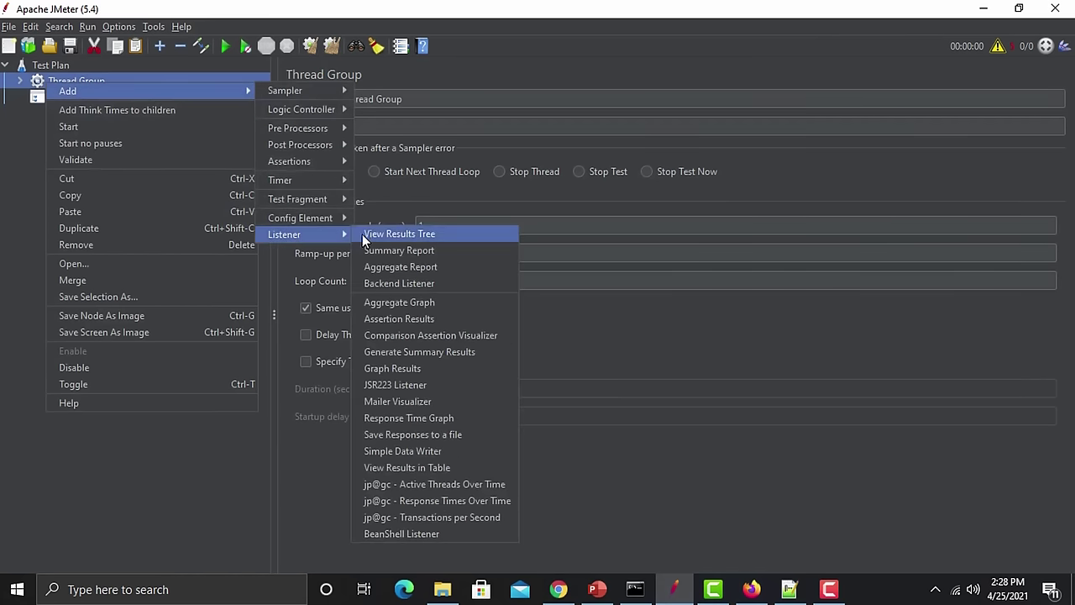
pyautogui.click(399, 234)
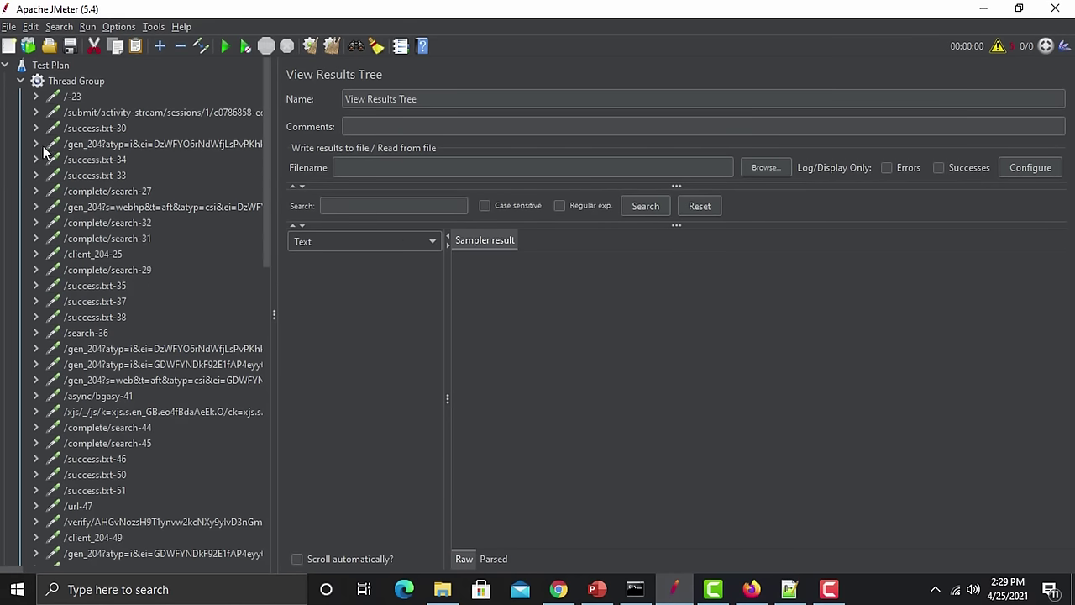
pyautogui.click(21, 83)
pyautogui.click(21, 83)
pyautogui.press('Down')
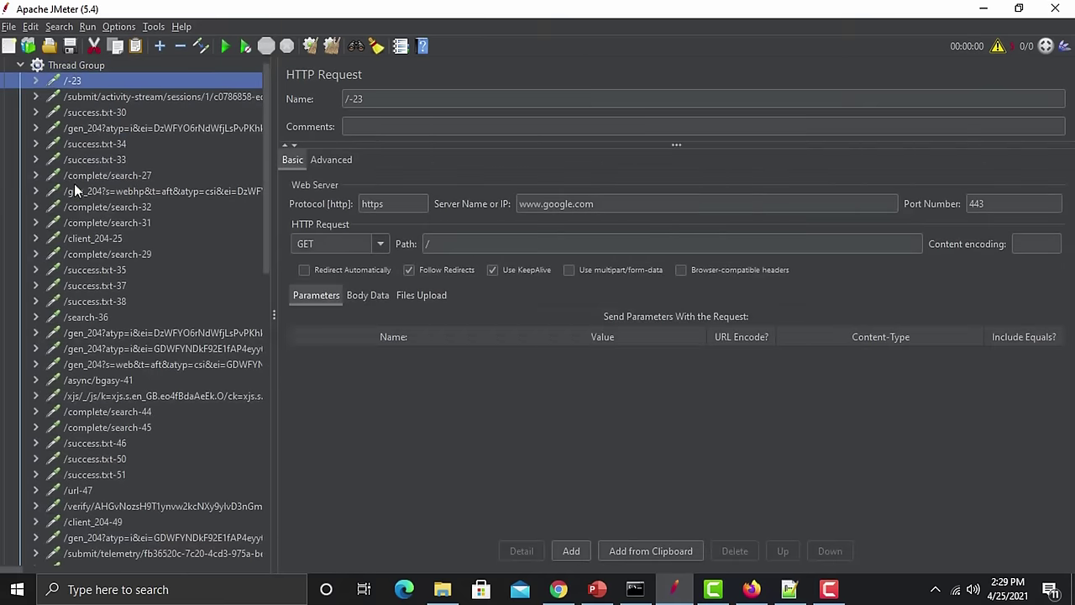
pyautogui.scroll(-5, 172, 435)
pyautogui.scroll(-10, 168, 435)
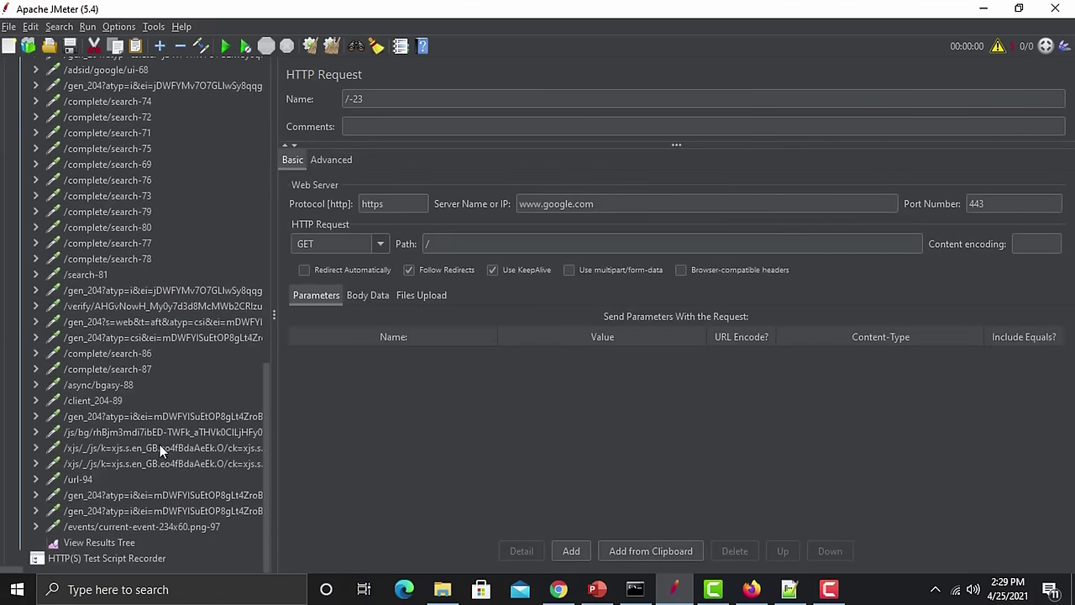
pyautogui.click(111, 541)
pyautogui.scroll(15, 113, 411)
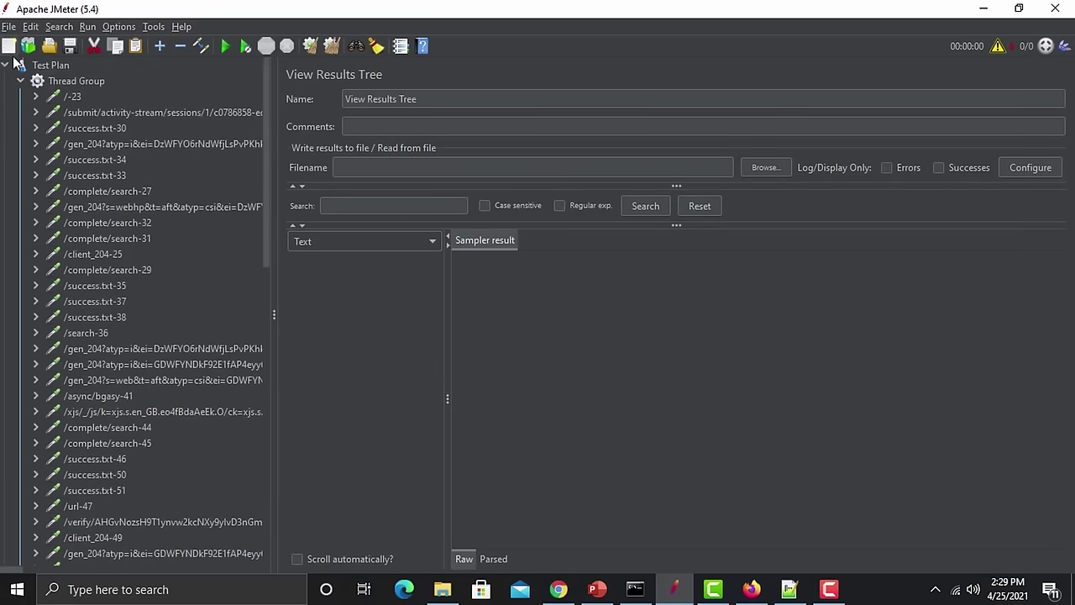
pyautogui.click(21, 83)
# Run the recorded plan without pauses, first saving it as SearchJmeter.jmx in the bin folder
pyautogui.click(21, 82)
pyautogui.press('Down')
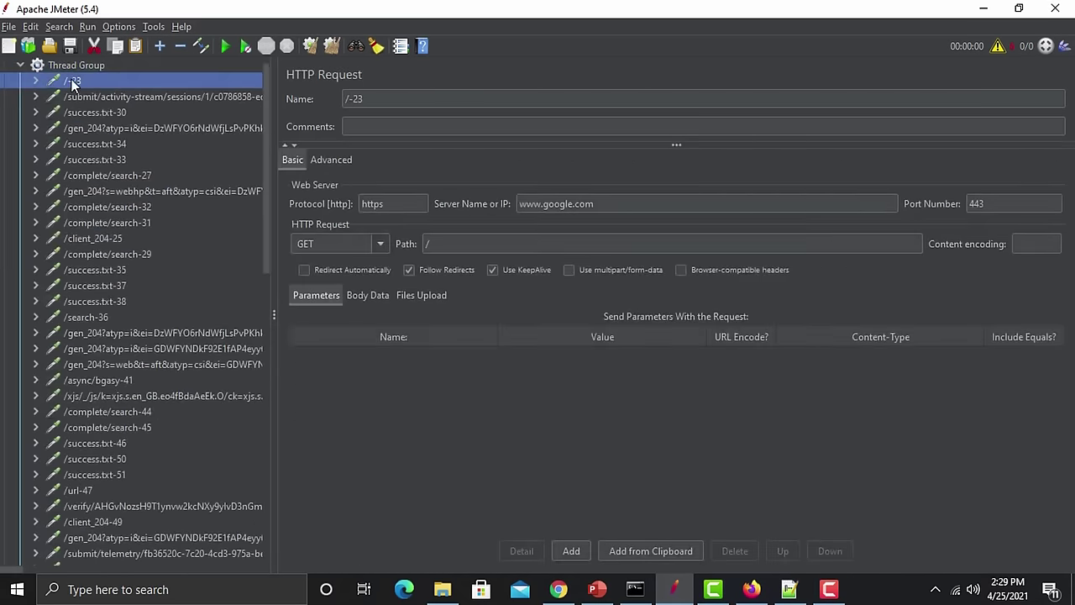
pyautogui.click(243, 48)
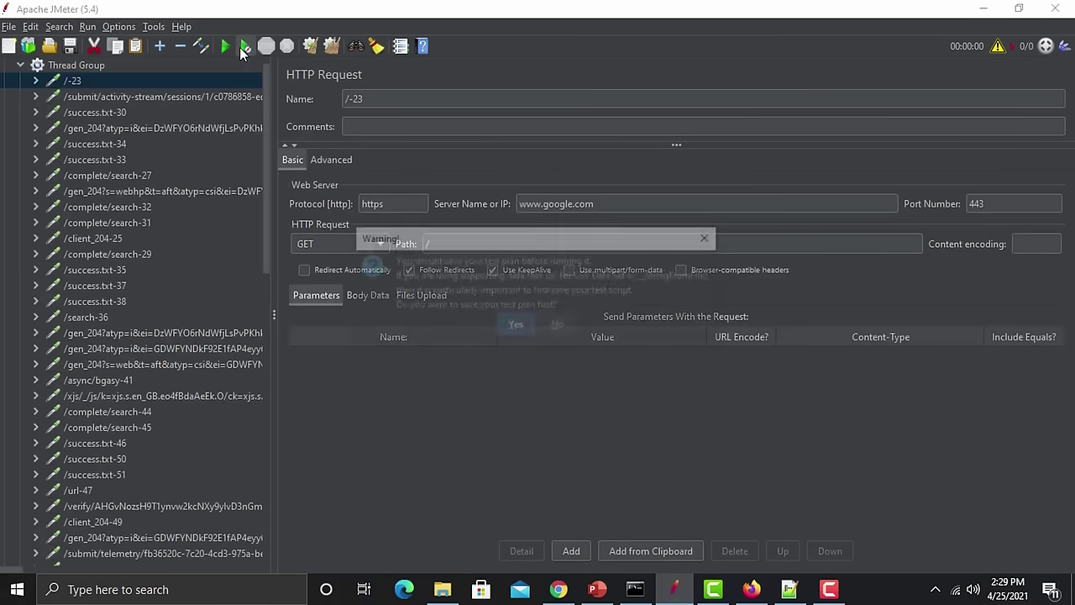
pyautogui.click(512, 326)
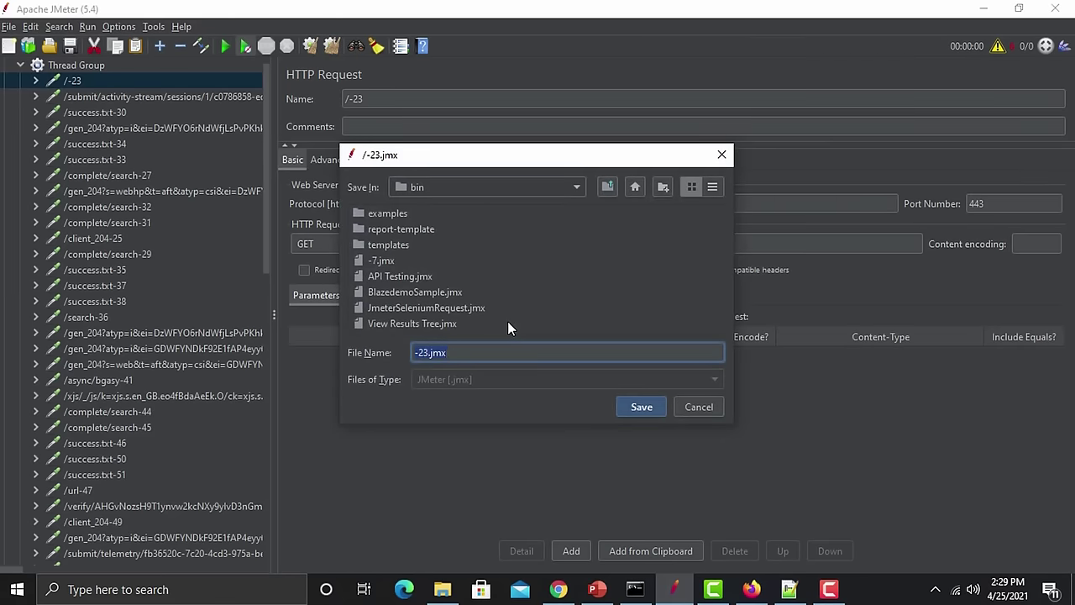
pyautogui.write('SearchJmeter')
pyautogui.click(640, 404)
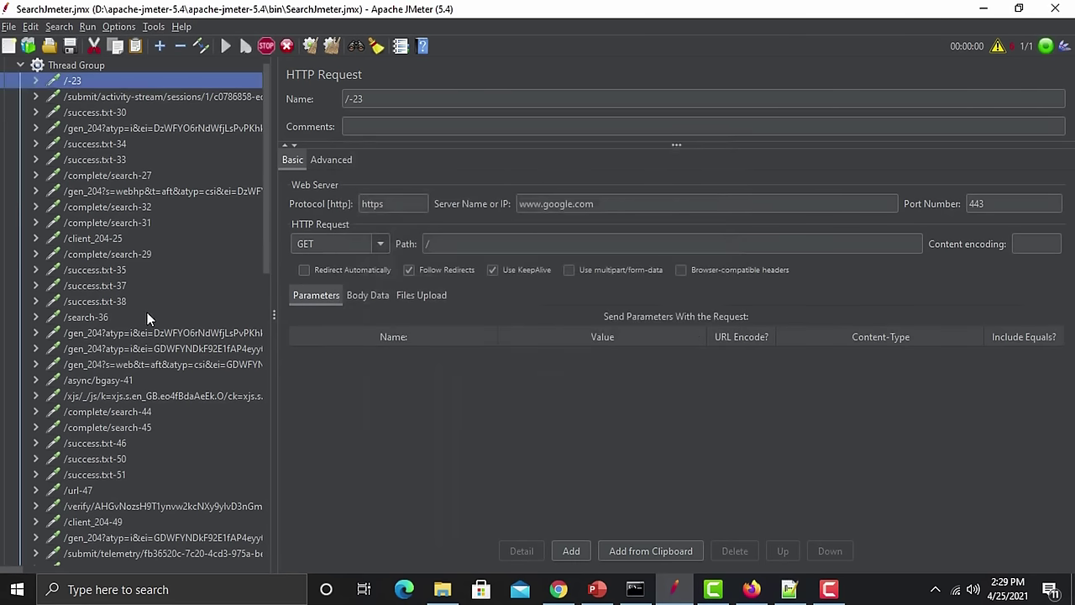
pyautogui.scroll(-9, 157, 320)
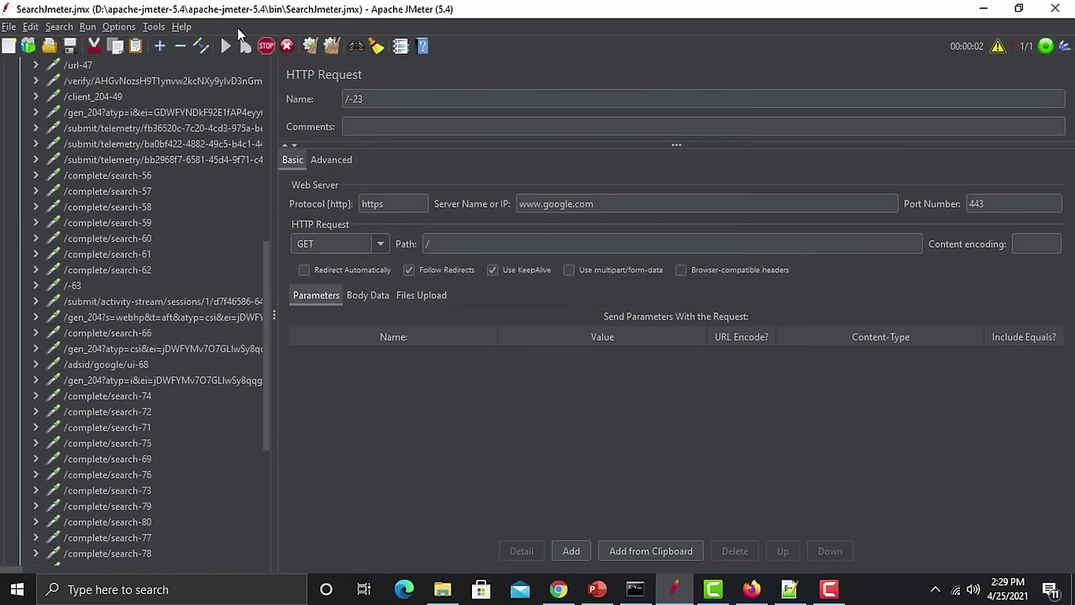
pyautogui.scroll(-6, 163, 255)
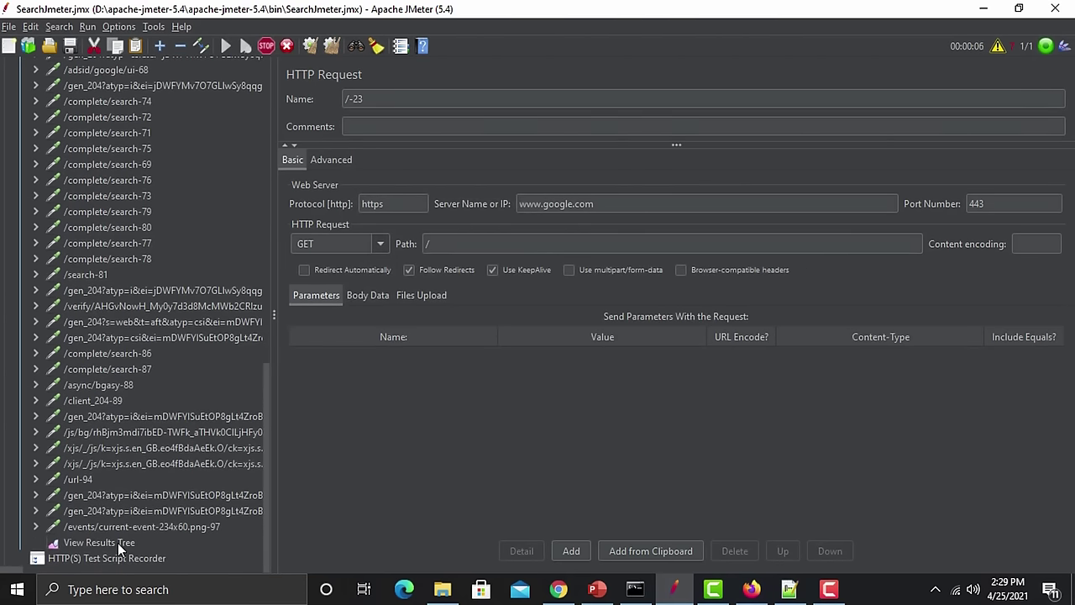
# Check View Results Tree shows all requests passing, inspect a gen_204 sample, then bring File Explorer forward
pyautogui.click(118, 542)
pyautogui.scroll(-3, 369, 319)
pyautogui.scroll(-2, 369, 319)
pyautogui.scroll(5, 366, 371)
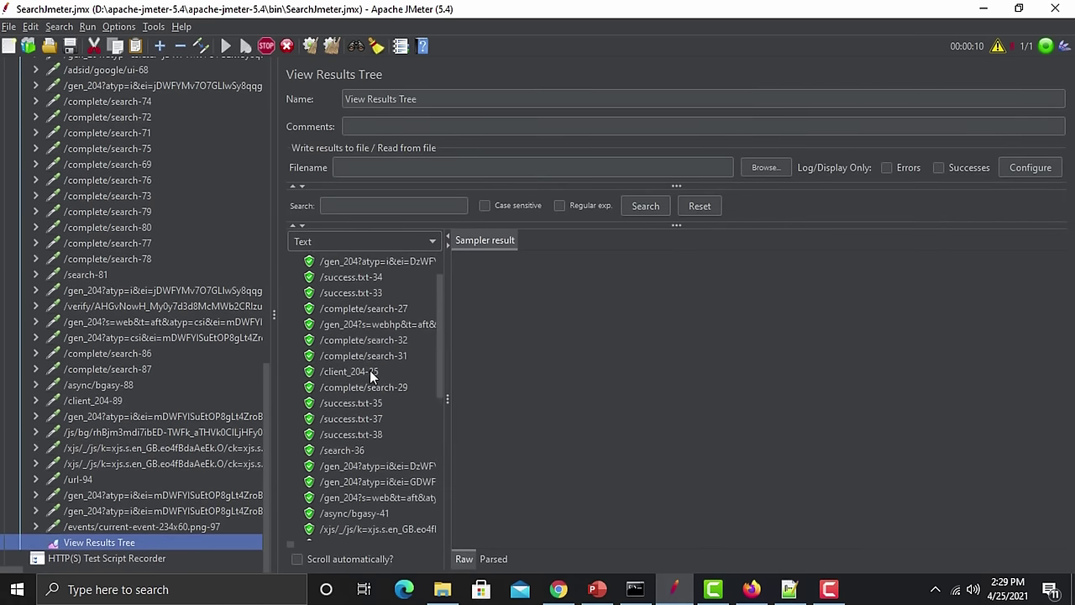
pyautogui.scroll(1, 370, 370)
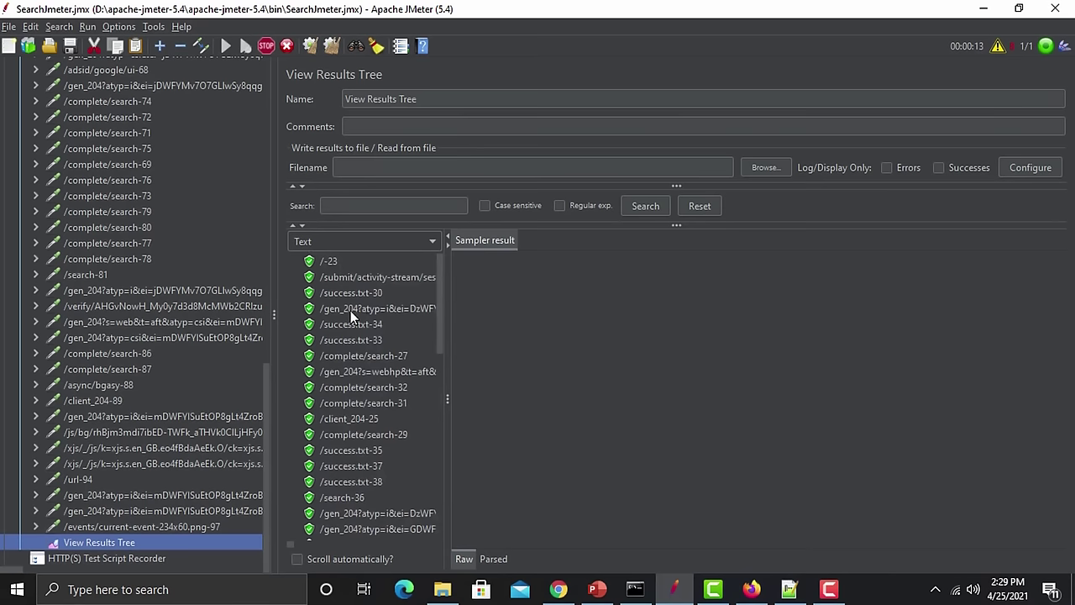
pyautogui.click(368, 372)
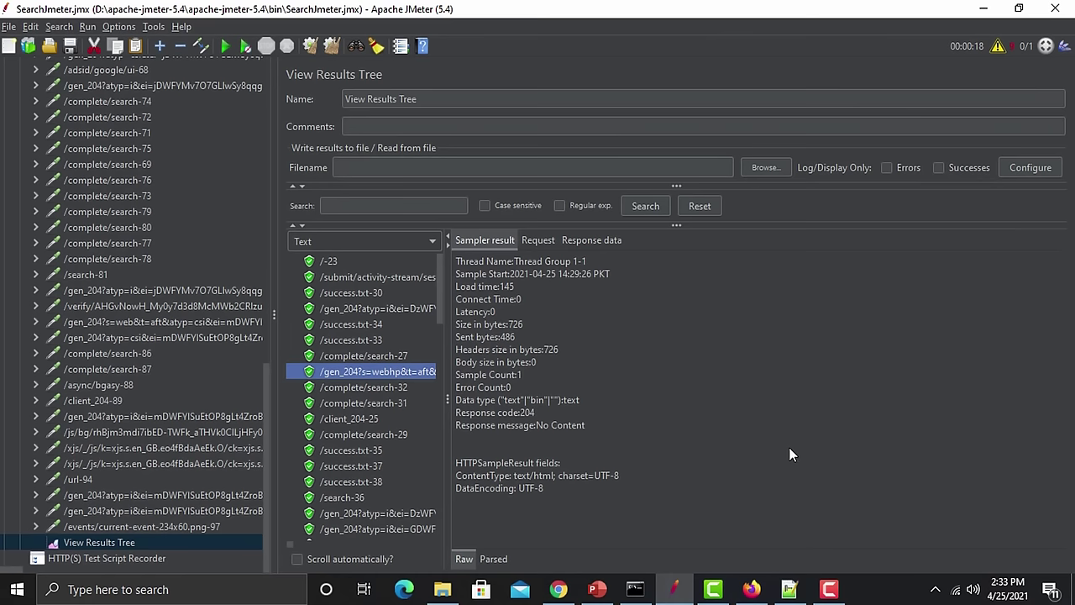
pyautogui.moveTo(443, 589)
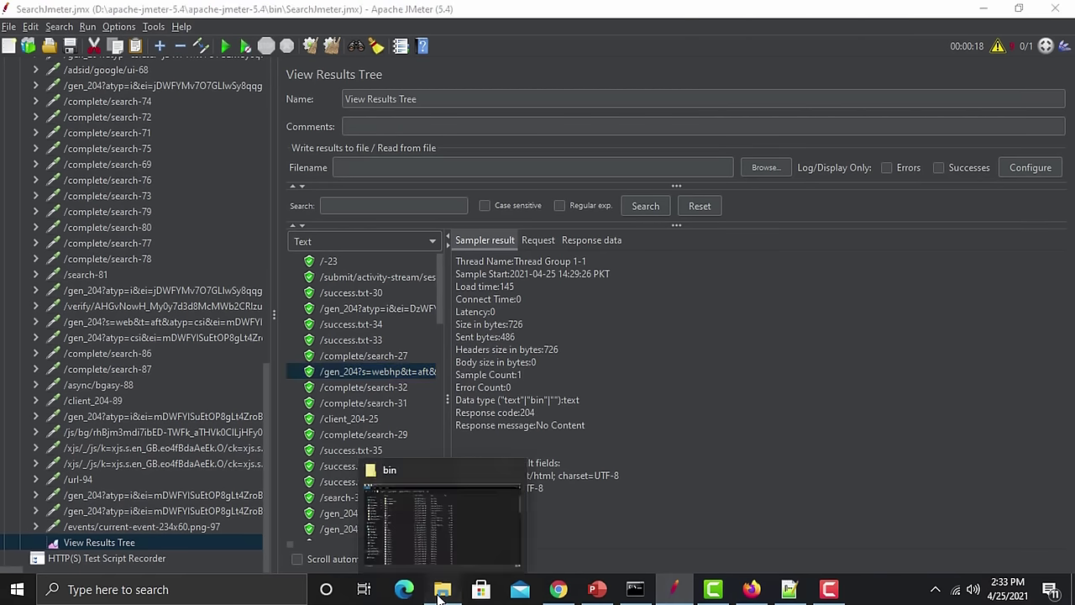
pyautogui.click(436, 552)
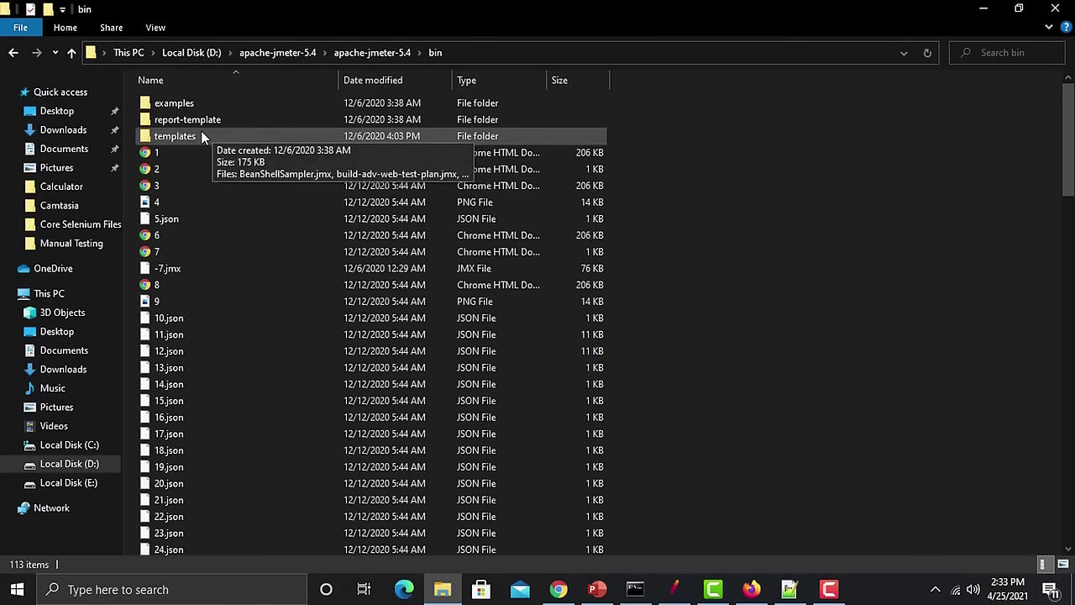
# Open the bin\templates folder to see its 17 template files, then return to JMeter
pyautogui.doubleClick(175, 136)
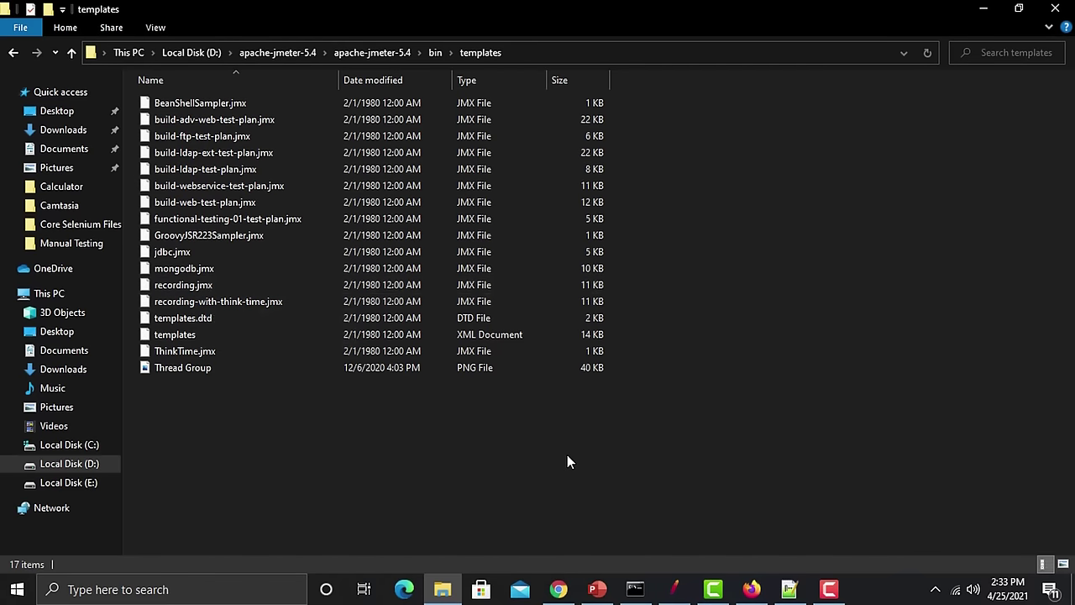
pyautogui.click(682, 589)
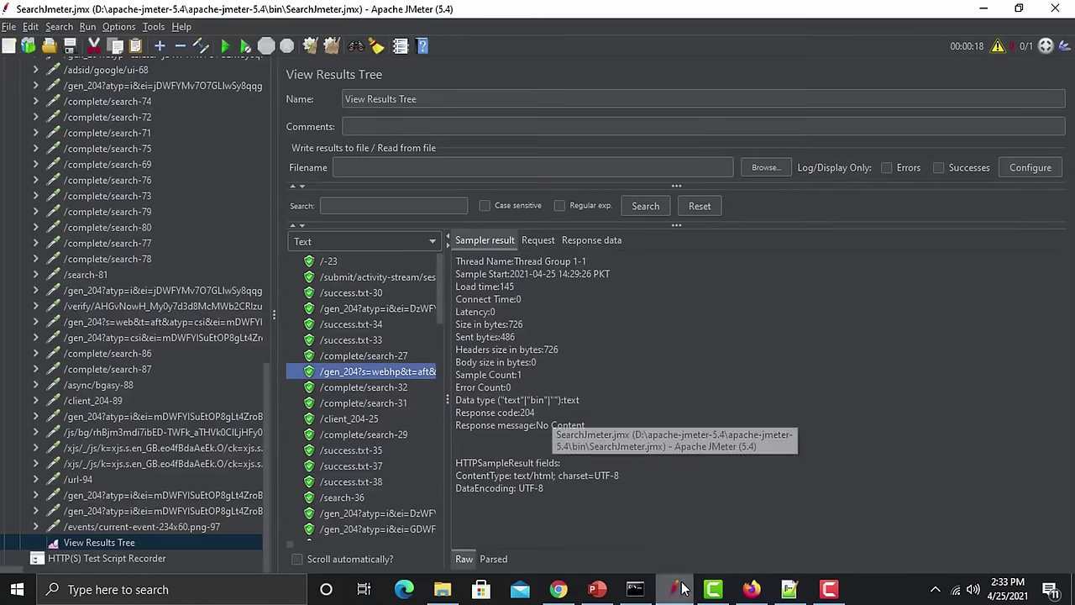
# Start a new empty test plan, discarding the old one without saving
pyautogui.click(7, 28)
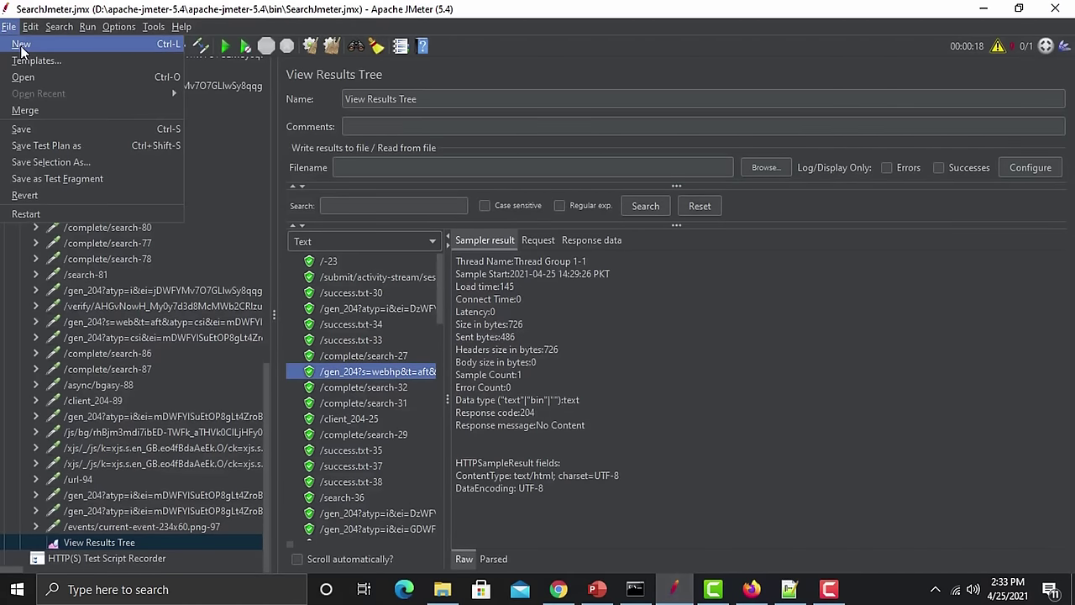
pyautogui.click(21, 46)
pyautogui.click(530, 315)
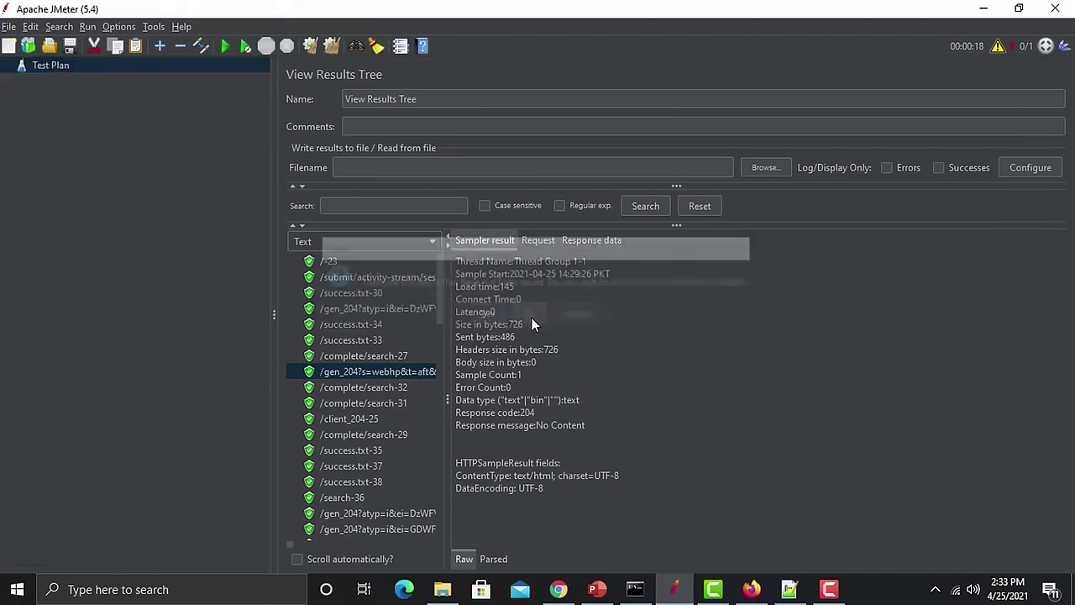
pyautogui.click(8, 28)
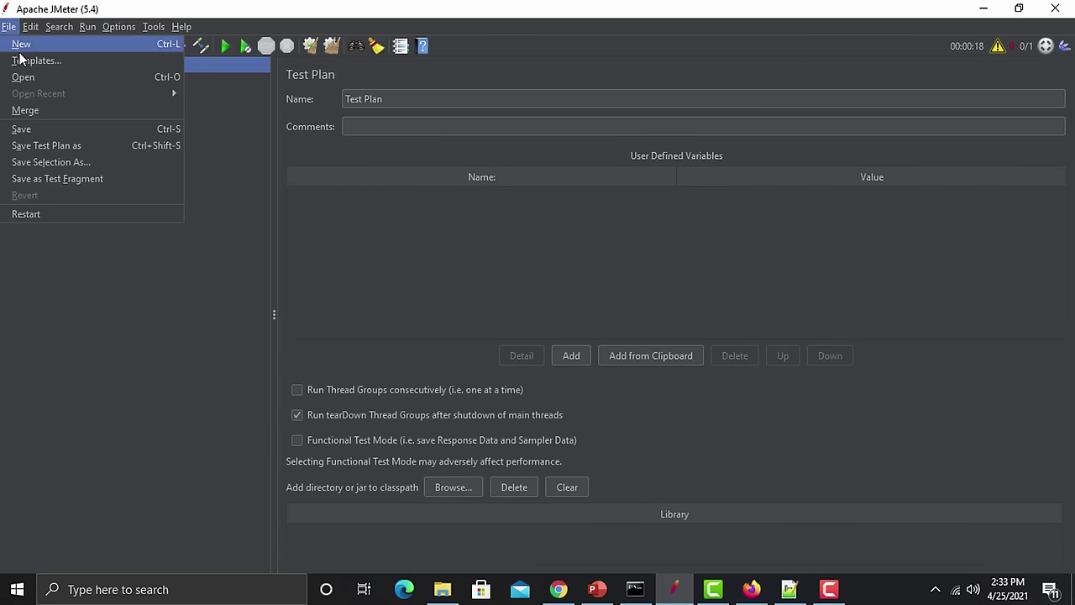
pyautogui.click(23, 64)
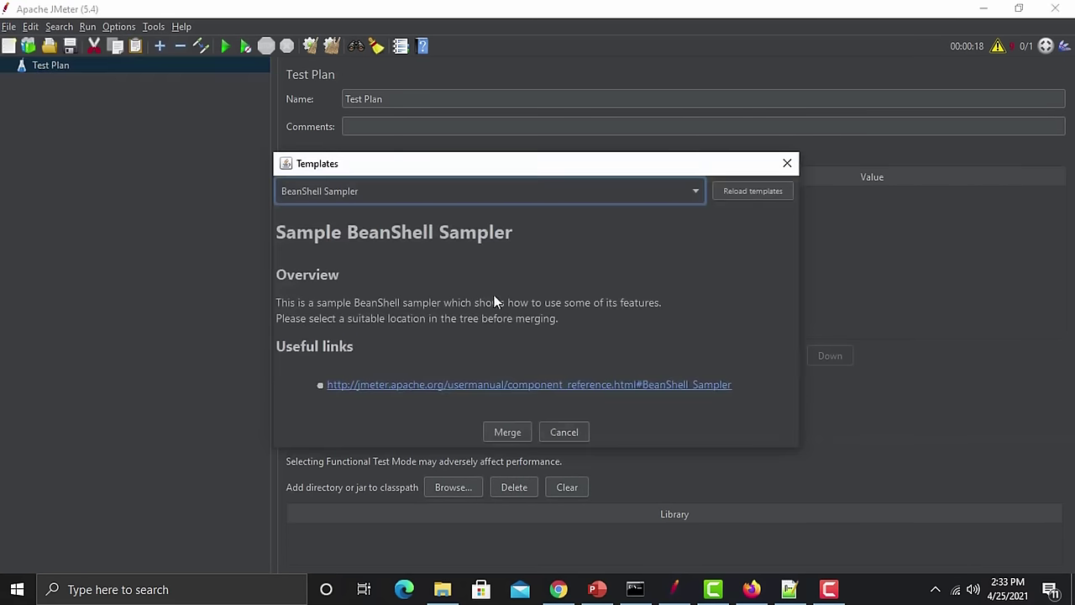
pyautogui.click(696, 191)
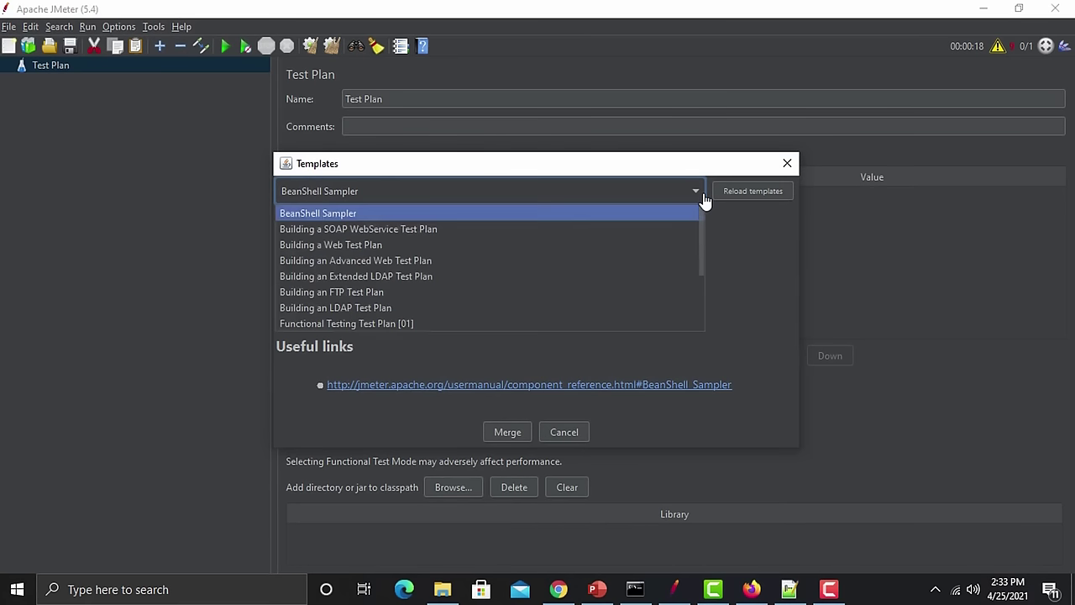
pyautogui.scroll(-1, 648, 281)
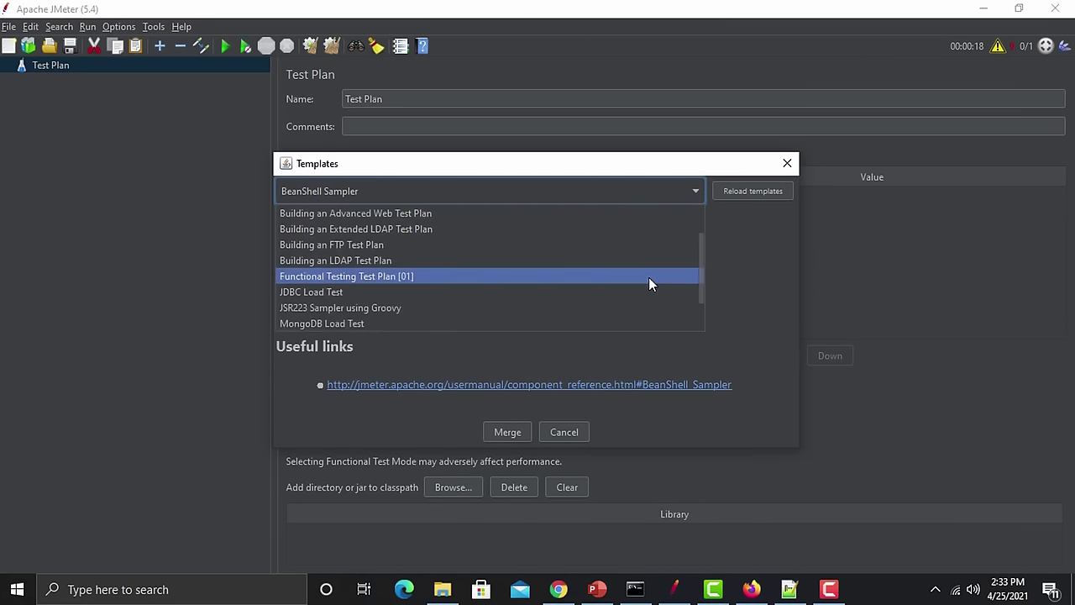
pyautogui.scroll(-1, 648, 284)
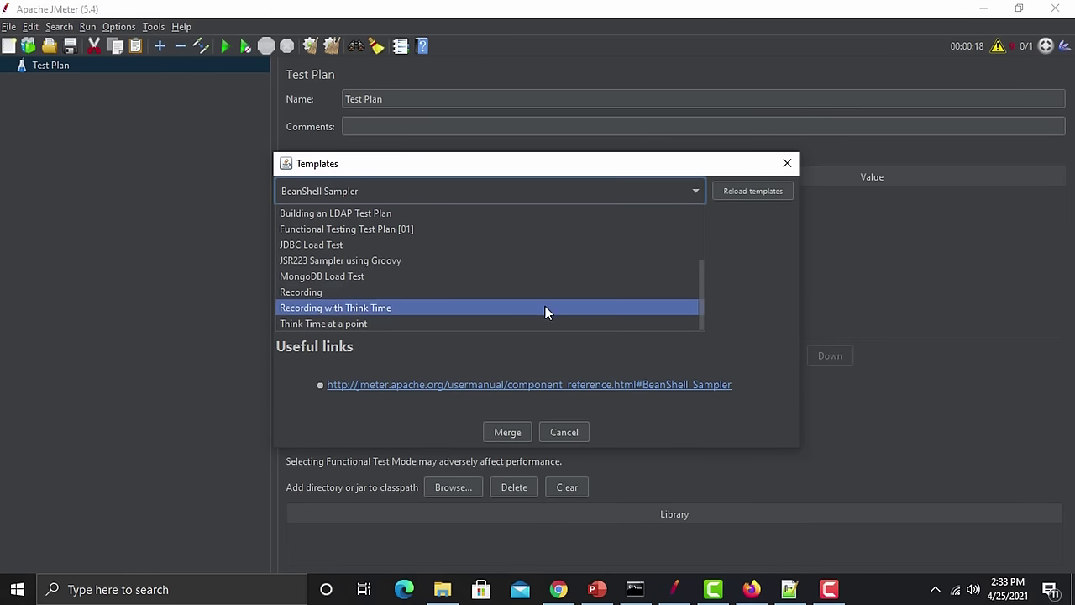
pyautogui.click(496, 292)
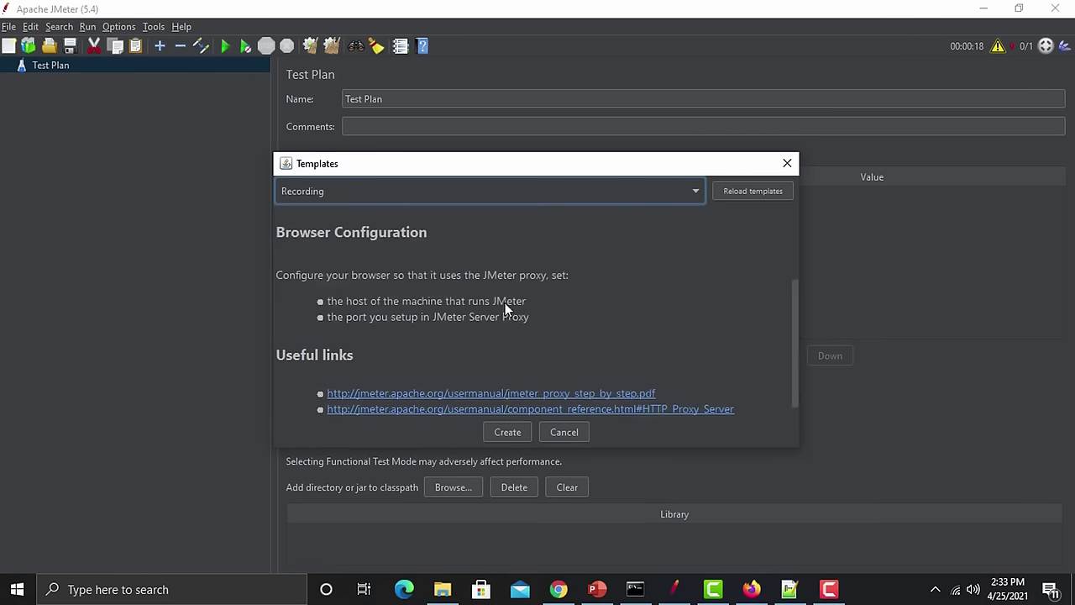
pyautogui.click(509, 433)
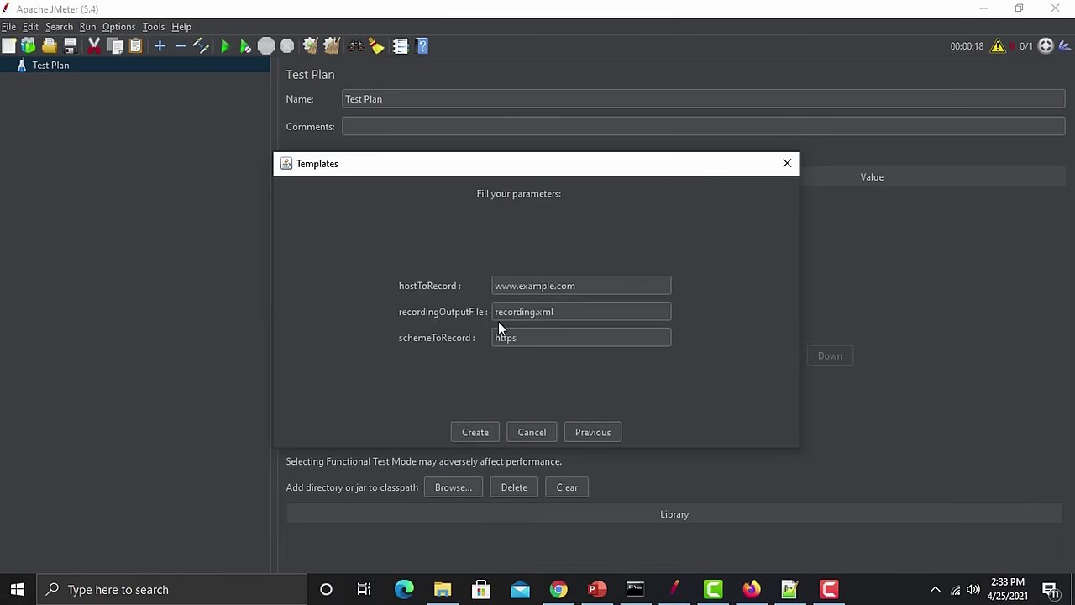
pyautogui.click(482, 434)
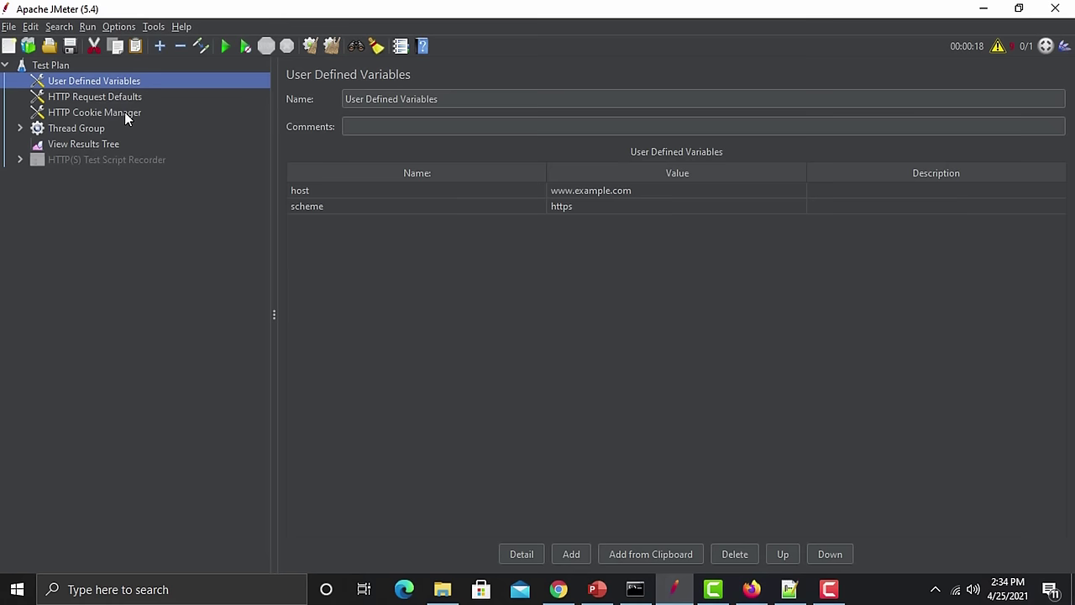
# Expand the HTTP(S) Test Script Recorder (port 8888) and enable it via its context menu
pyautogui.click(21, 159)
pyautogui.click(48, 164)
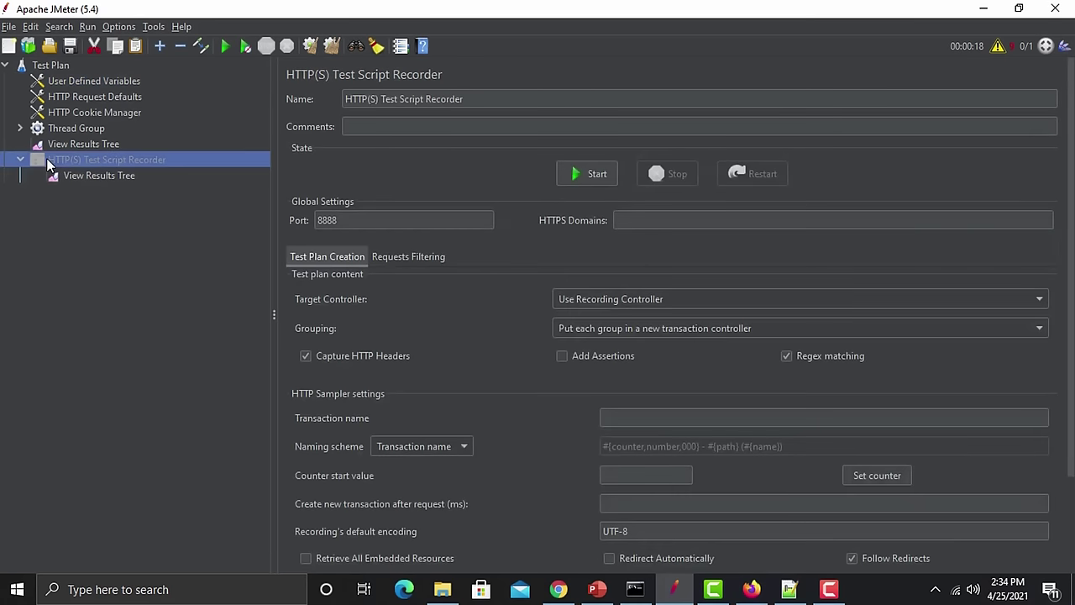
pyautogui.rightClick(46, 158)
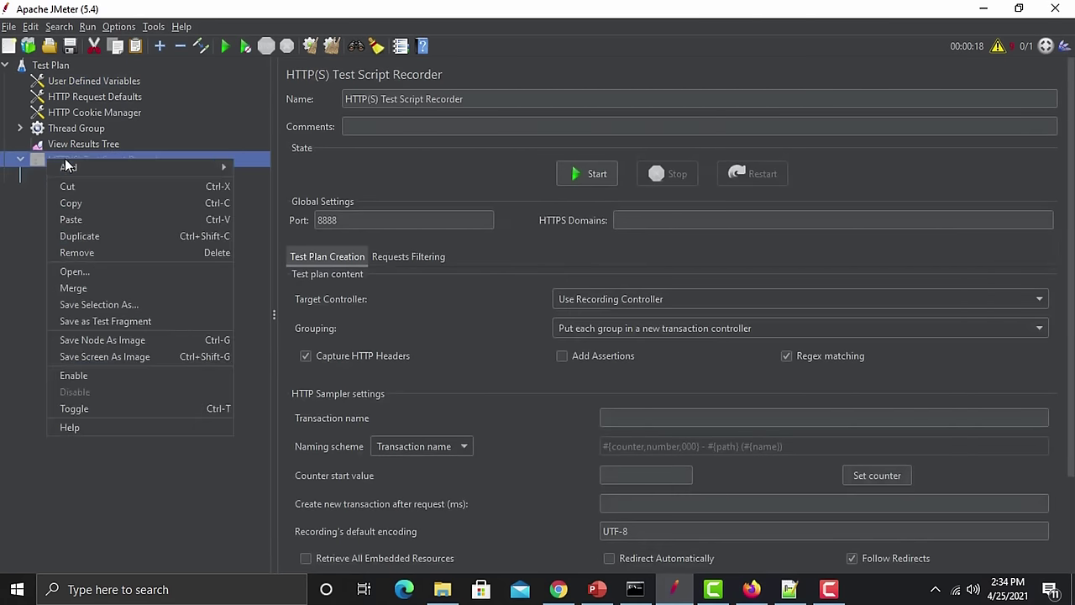
pyautogui.click(141, 378)
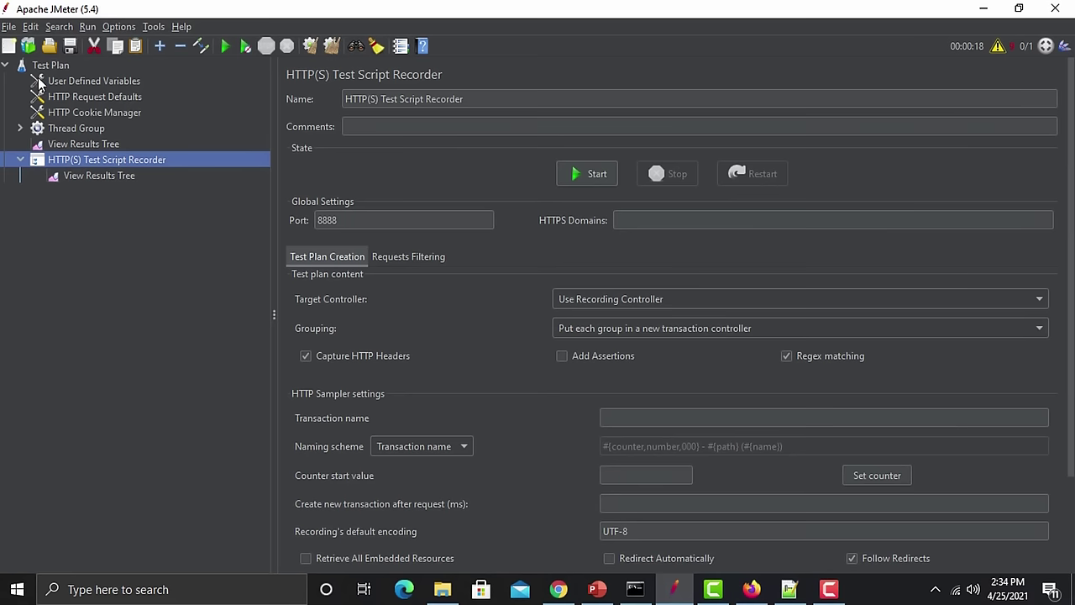
# Rebuild the plan from the Recording with Think Time template without saving the current one
pyautogui.click(8, 26)
pyautogui.click(34, 61)
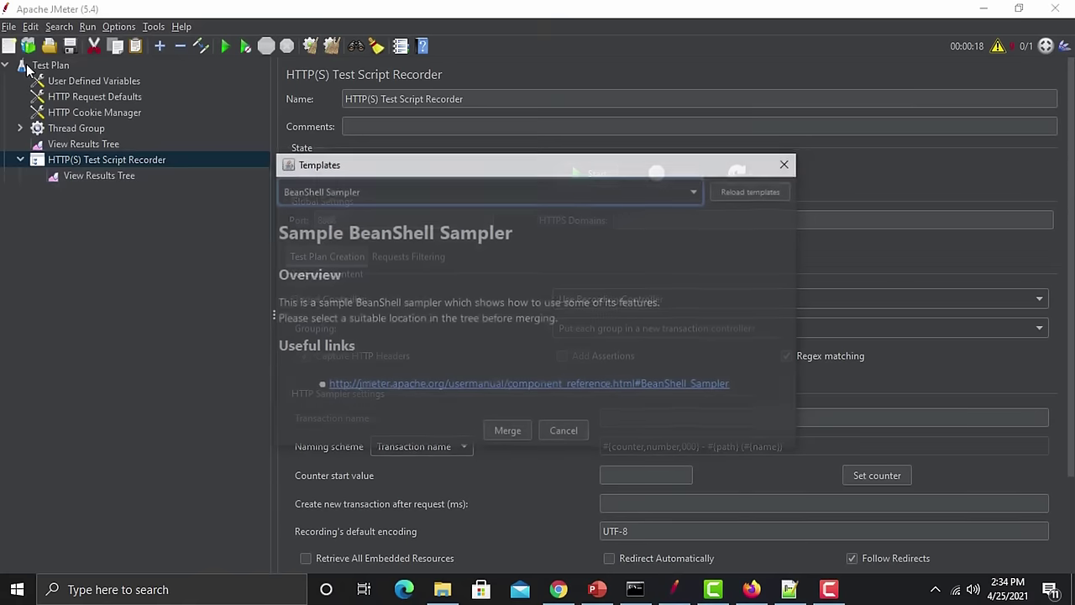
pyautogui.click(682, 191)
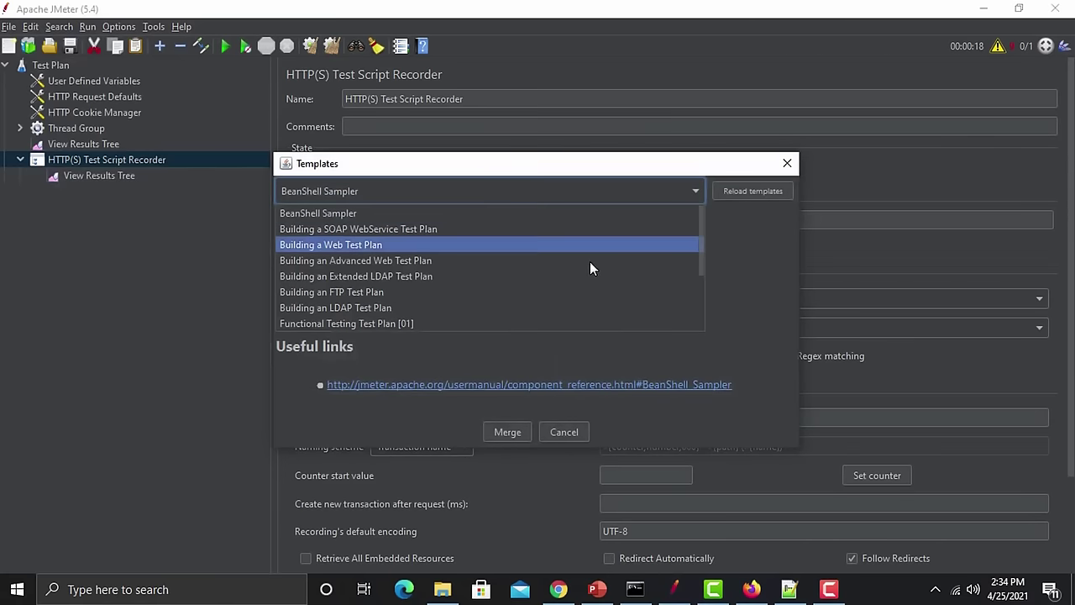
pyautogui.scroll(-2, 588, 263)
pyautogui.click(538, 308)
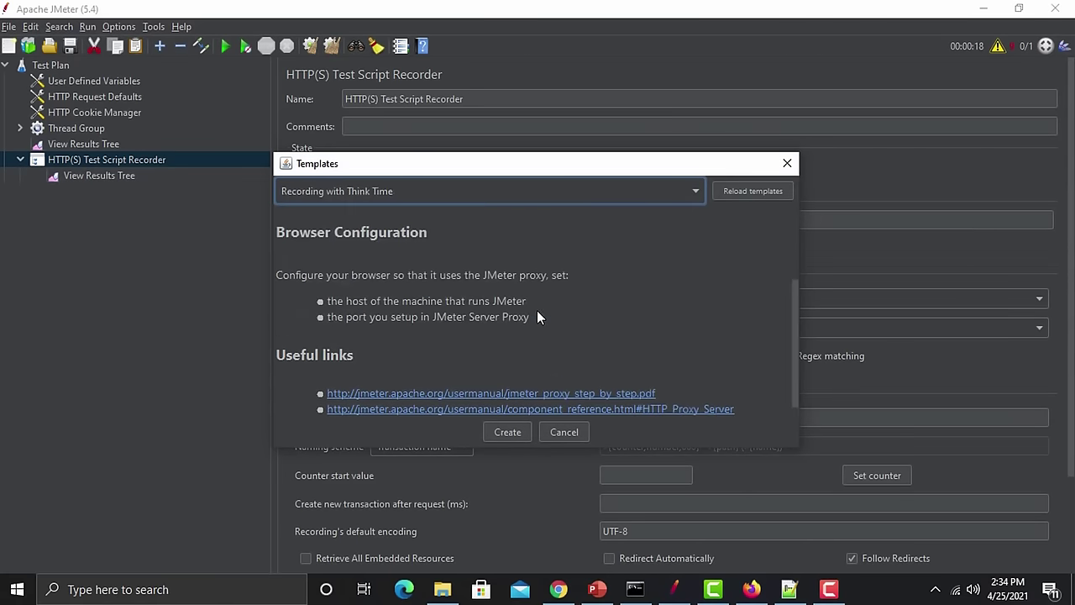
pyautogui.click(505, 433)
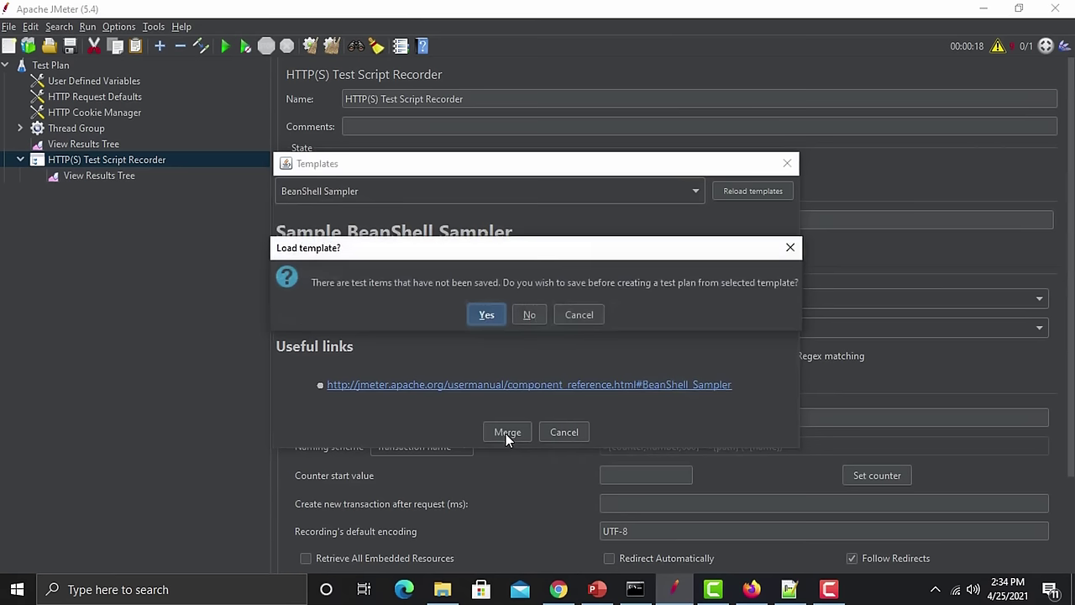
pyautogui.click(526, 311)
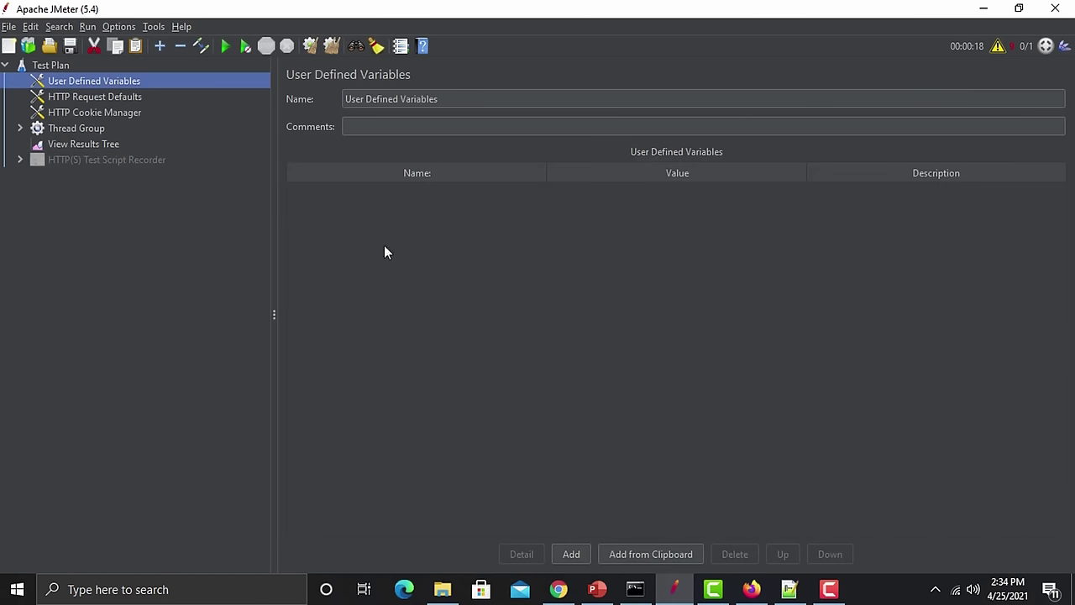
# Expand Thread Group and the recorder to reveal the Recording Controller and Uniform Random Timer
pyautogui.click(20, 127)
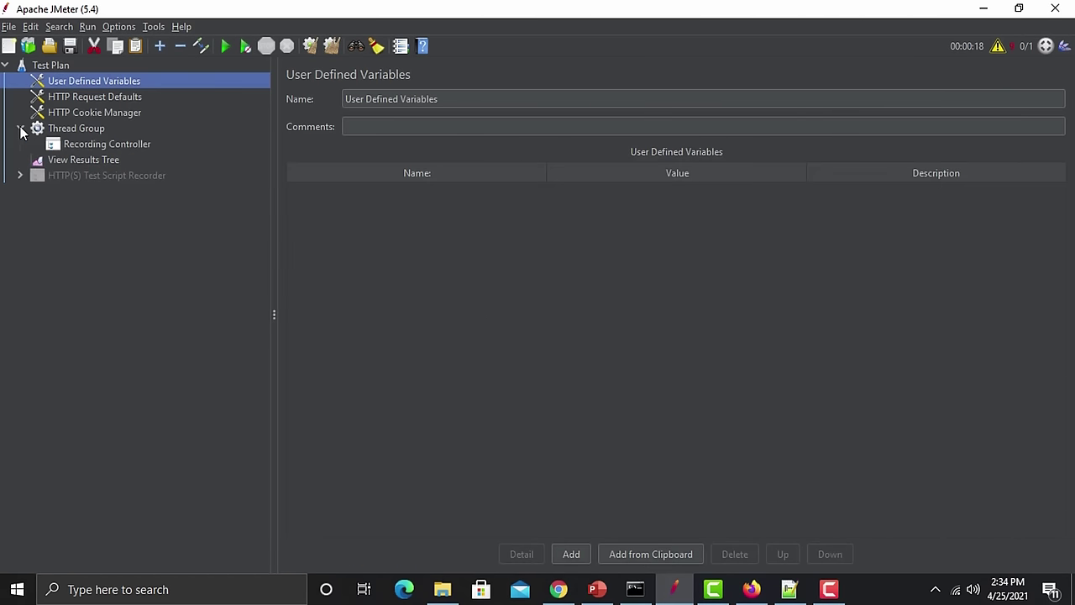
pyautogui.click(19, 176)
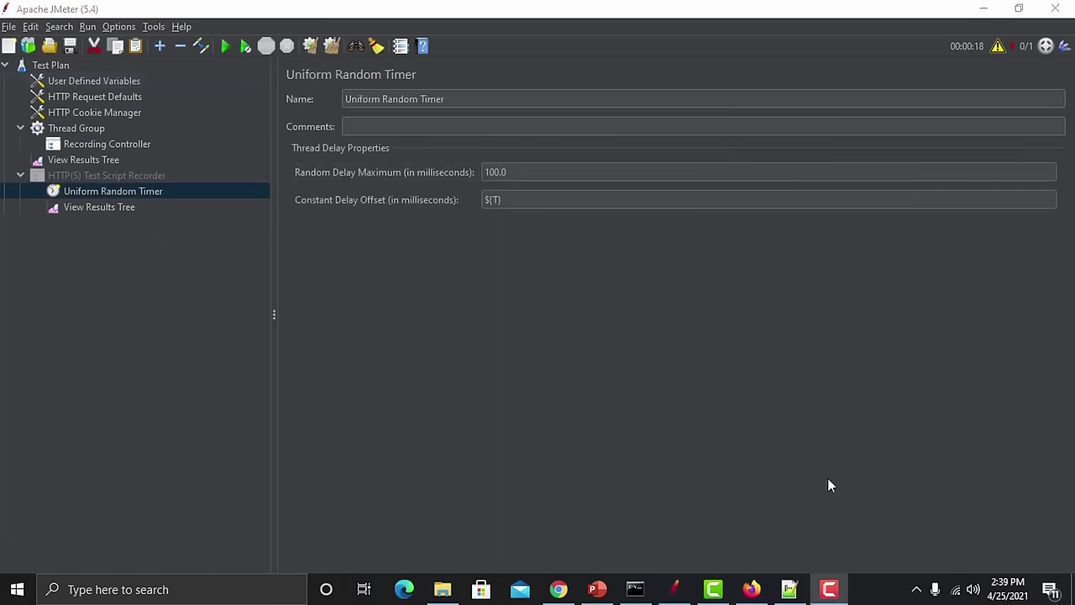
pyautogui.click(753, 589)
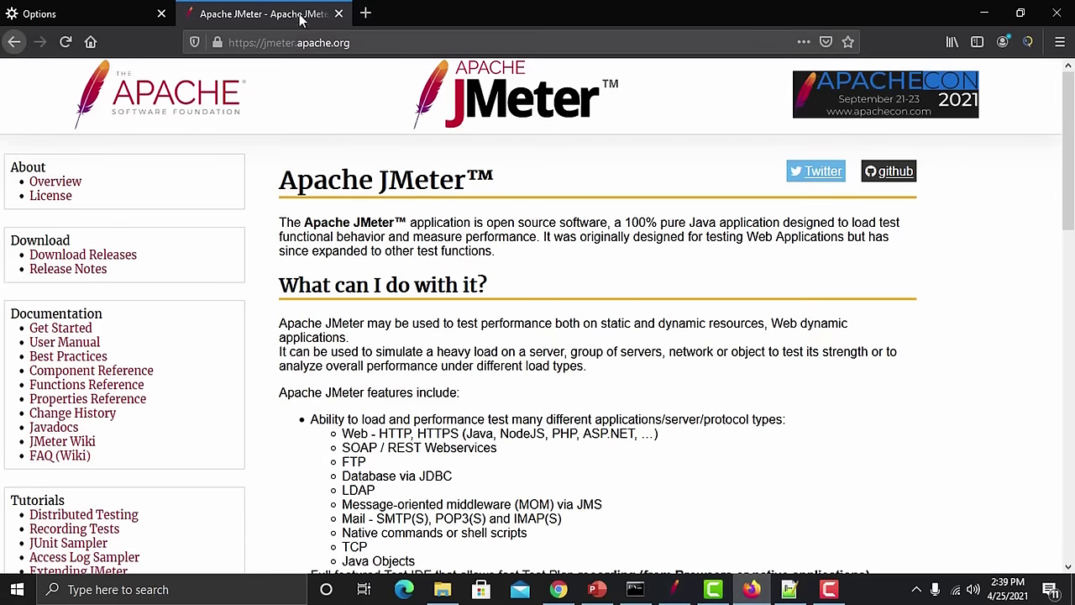
pyautogui.click(366, 14)
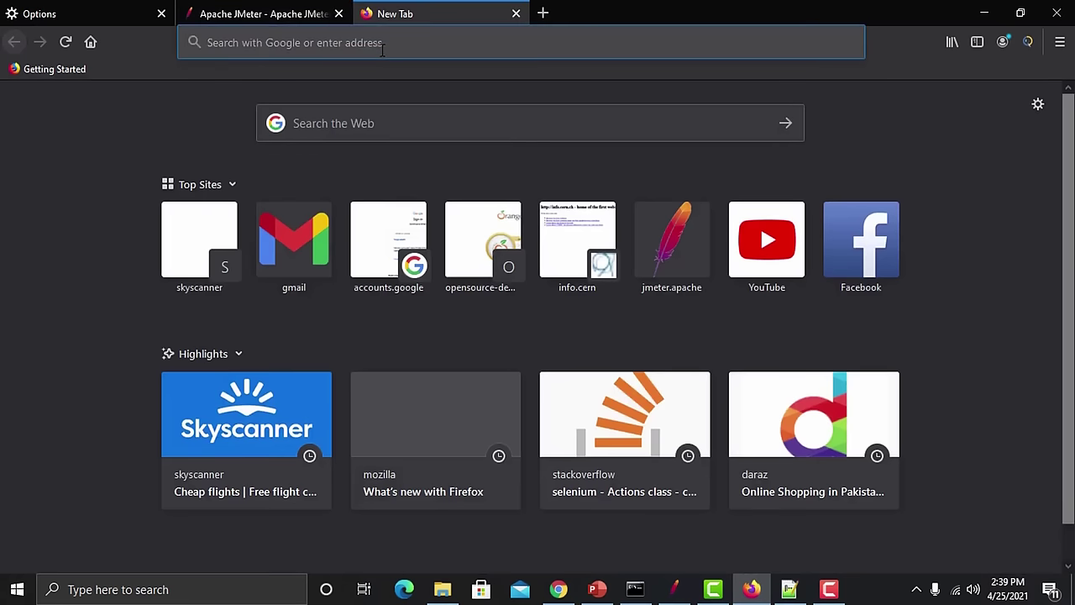
pyautogui.click(382, 49)
pyautogui.write('ww.goo')
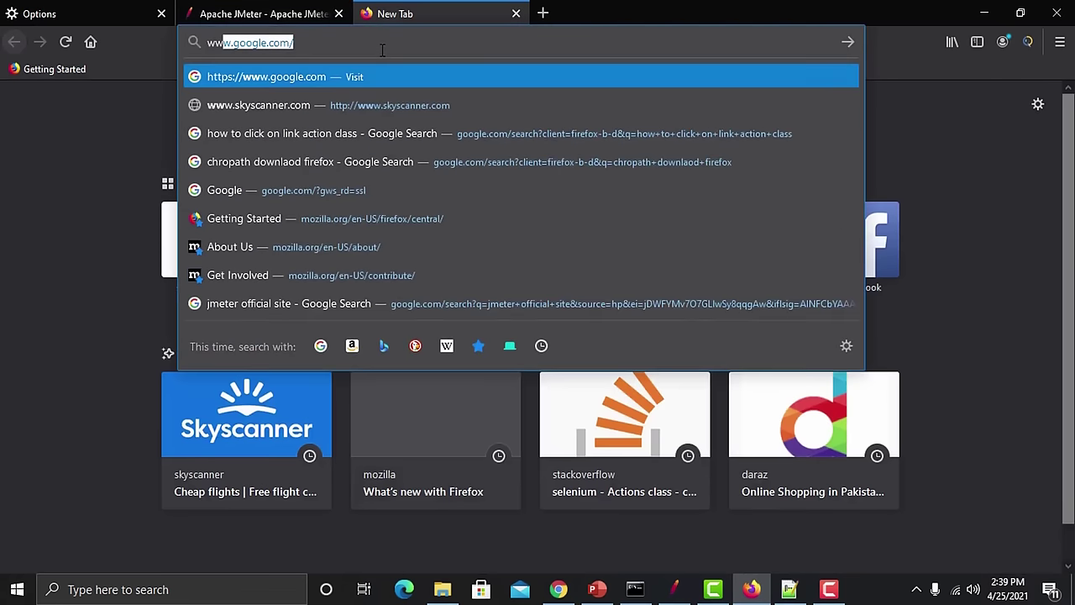
pyautogui.press('BackSpace')
pyautogui.press('BackSpace')
pyautogui.press('BackSpace')
pyautogui.press('BackSpace')
pyautogui.write('w')
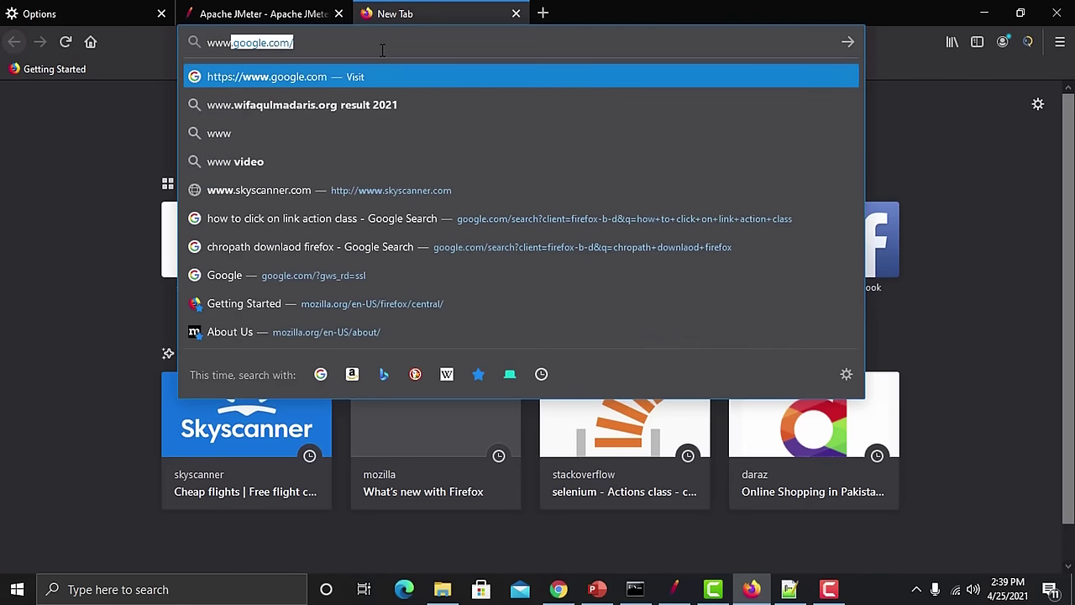
pyautogui.write('.google.com/')
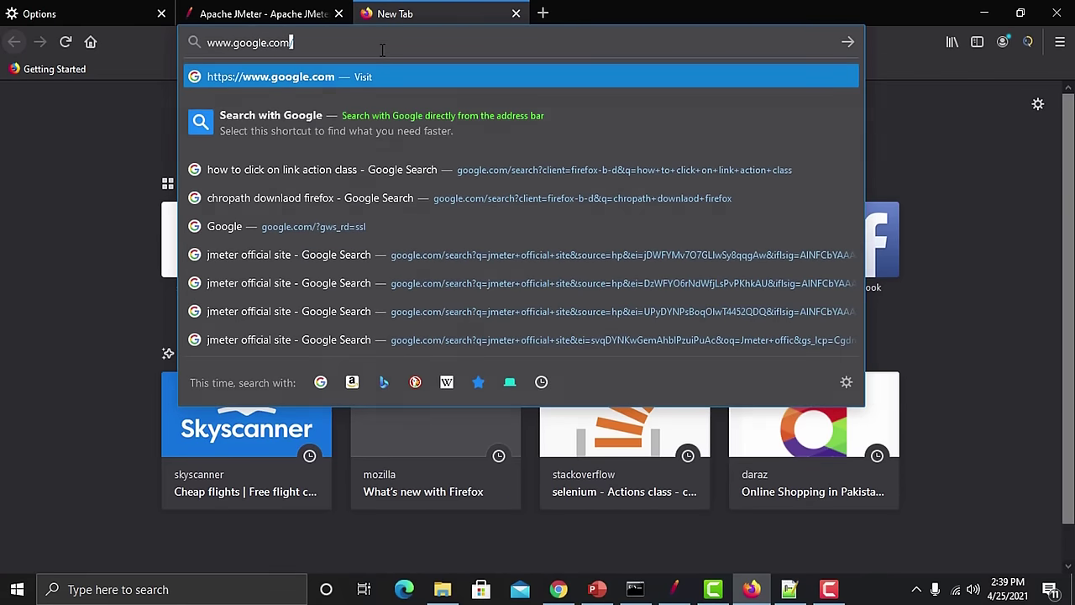
pyautogui.press('Return')
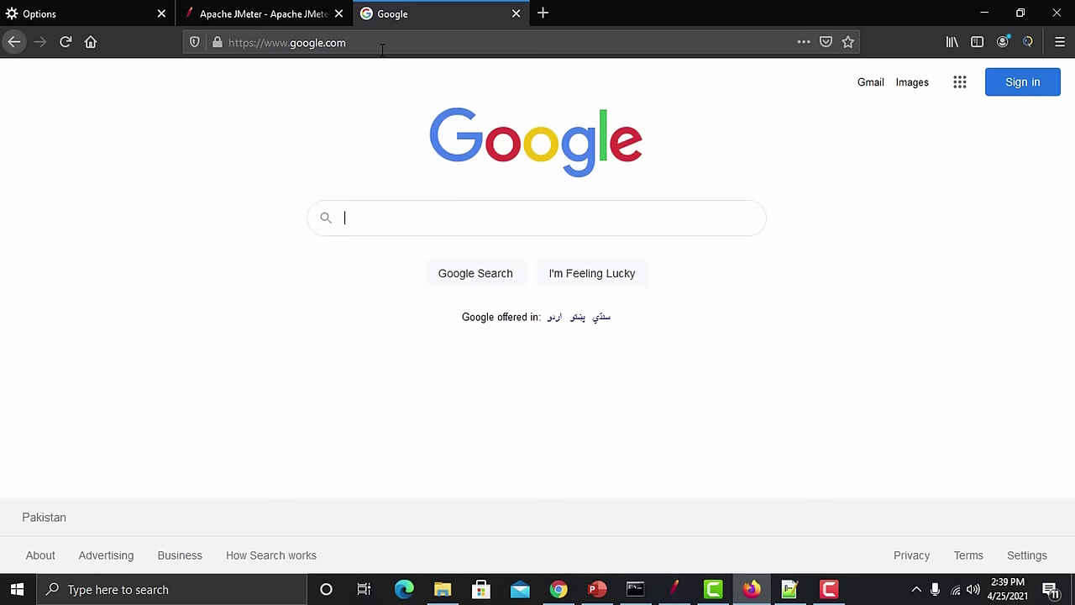
# Search Google for 'Jmeter Official site', then back in JMeter select the Uniform Random Timer's name
pyautogui.write('Jmeter')
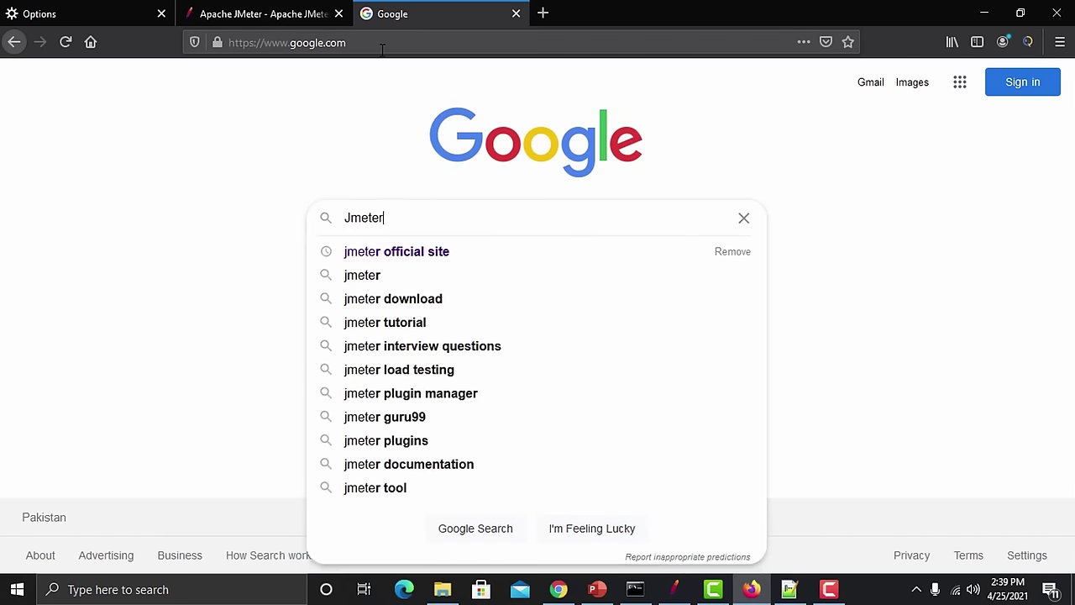
pyautogui.write(' Offi')
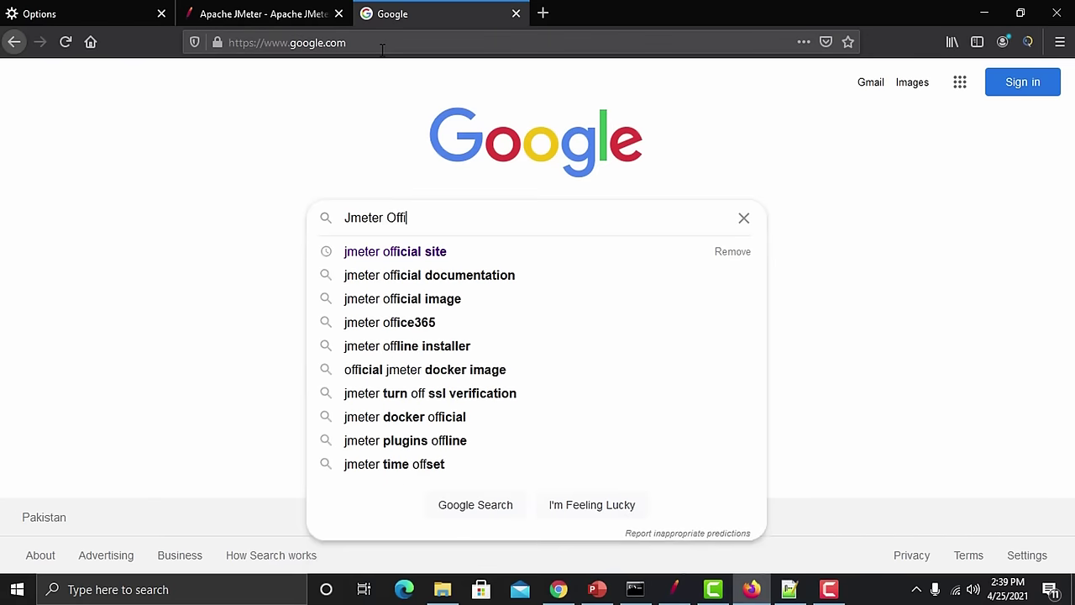
pyautogui.write('cial site')
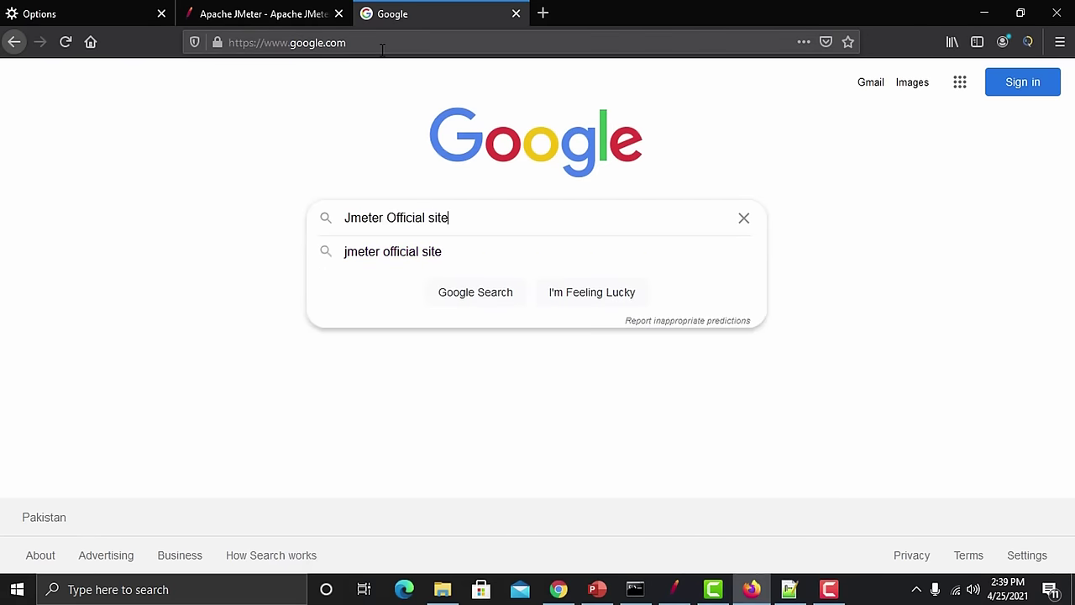
pyautogui.press('Return')
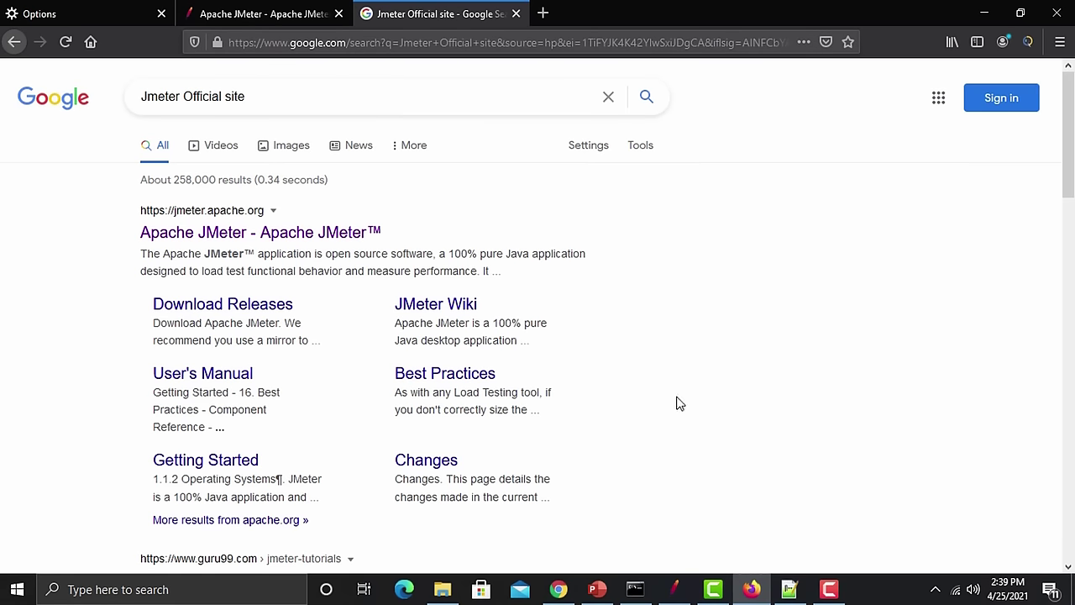
pyautogui.hotkey('alt', 'Tab')
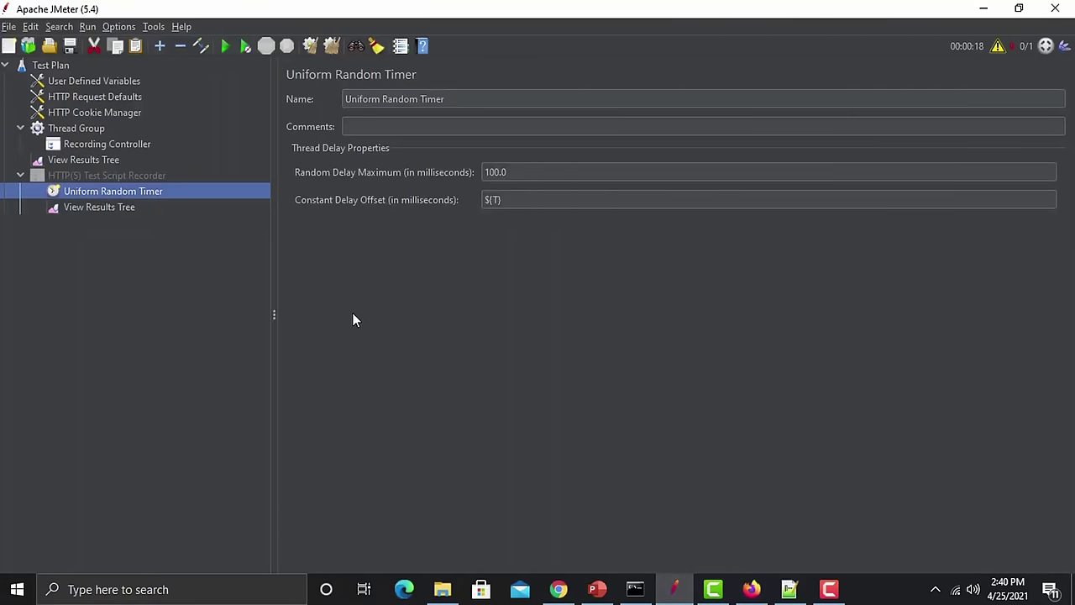
pyautogui.moveTo(475, 98); pyautogui.dragTo(333, 102)
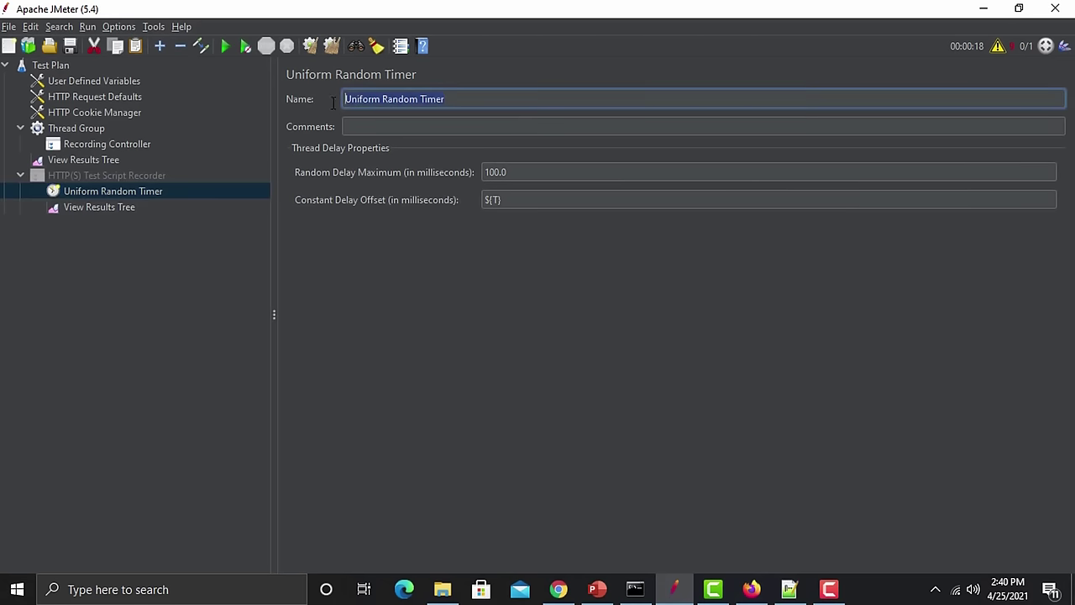
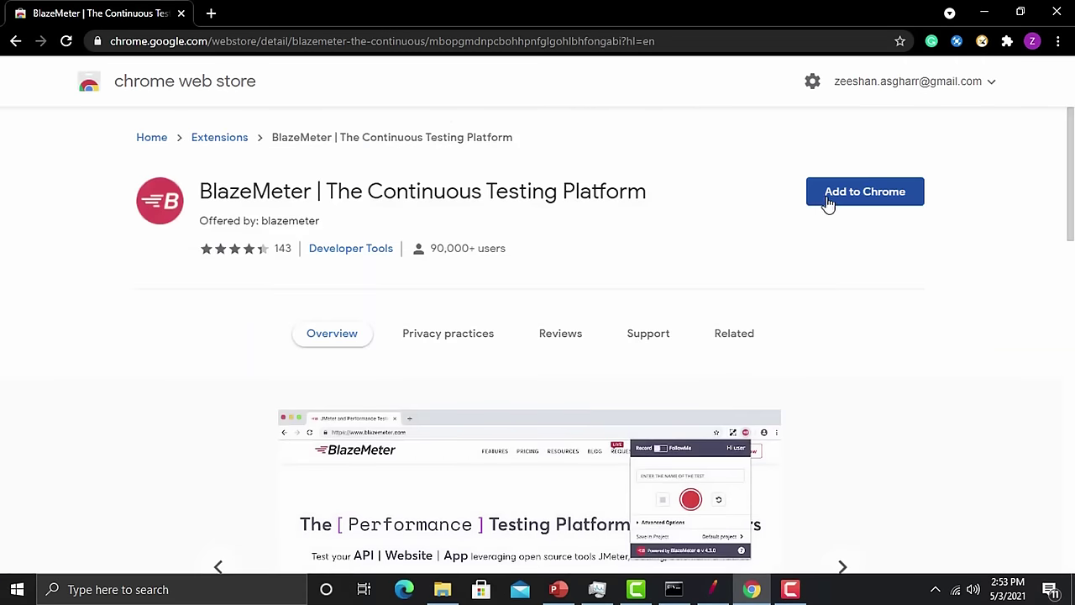
# Add the BlazeMeter extension to Chrome, confirm the install, and pin it to the toolbar
pyautogui.click(858, 203)
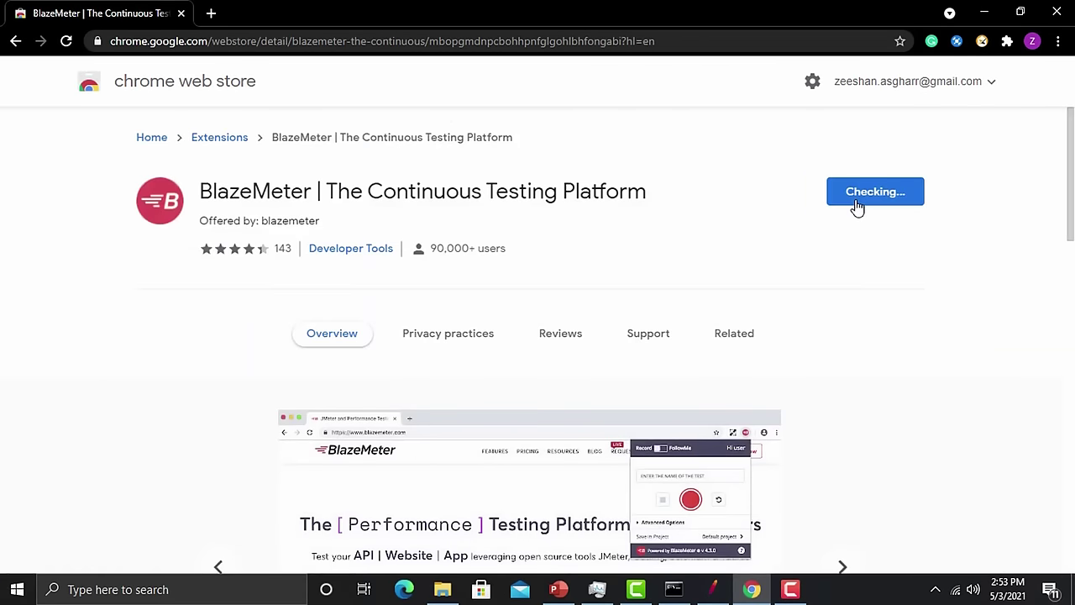
pyautogui.click(557, 197)
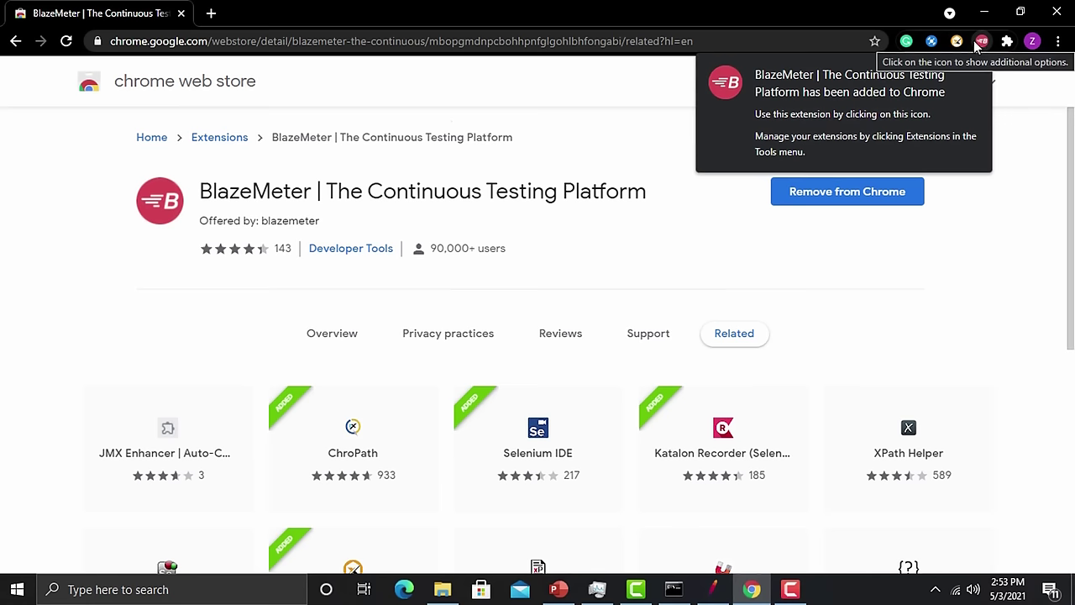
pyautogui.click(977, 69)
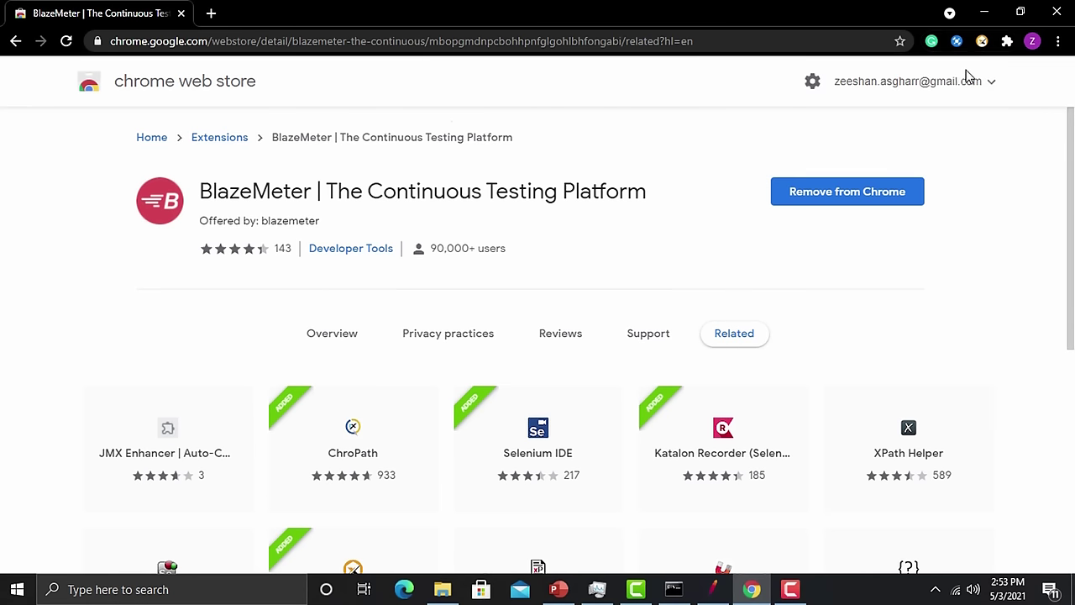
pyautogui.click(1007, 40)
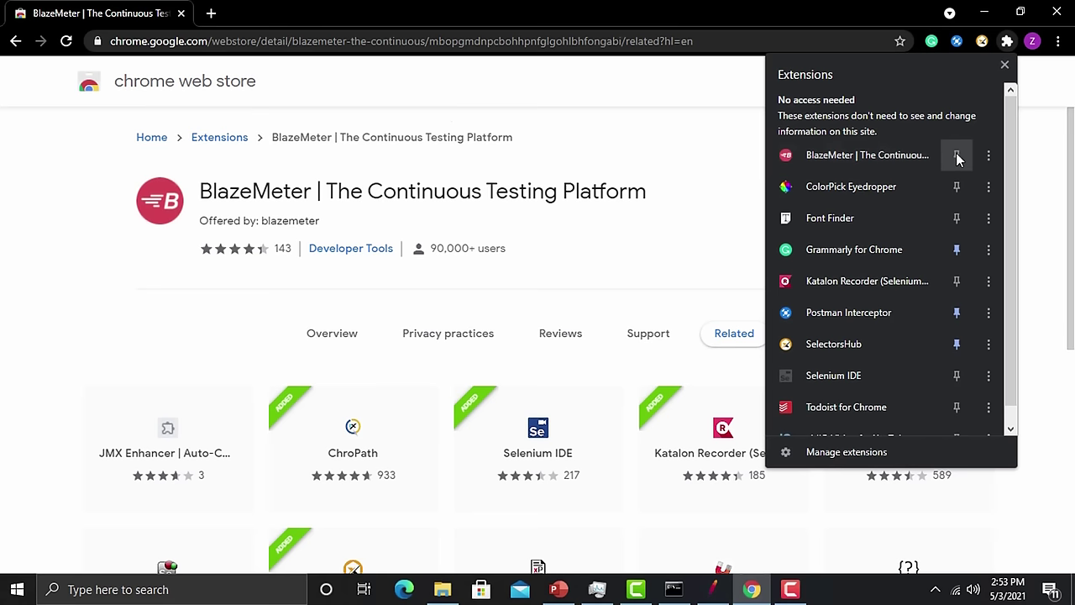
pyautogui.click(955, 154)
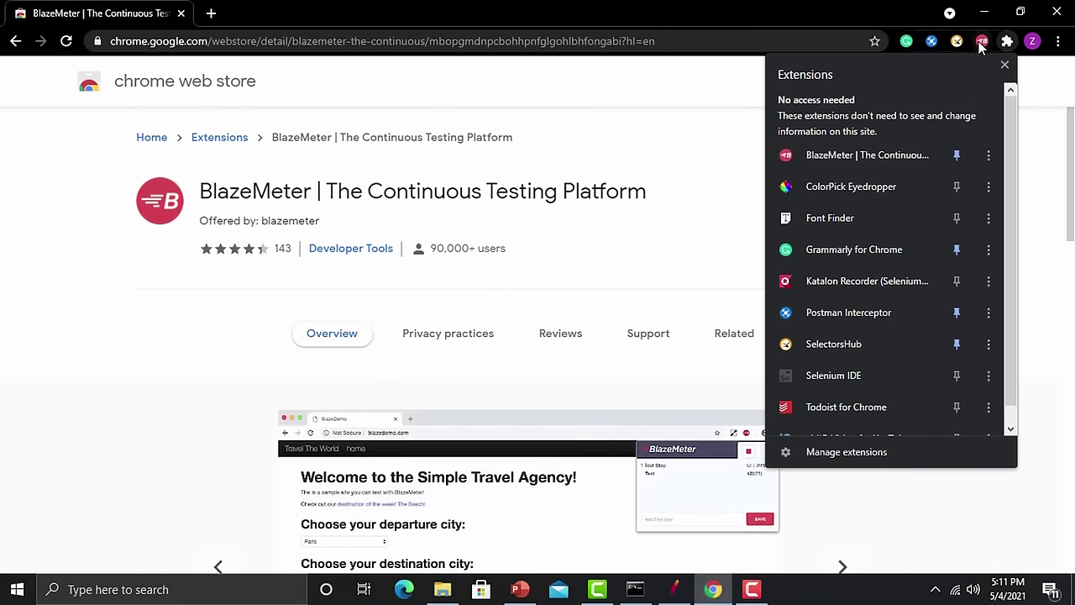
# Open the BlazeMeter recorder, select the existing test name, and scroll through the Advanced Options
pyautogui.click(981, 42)
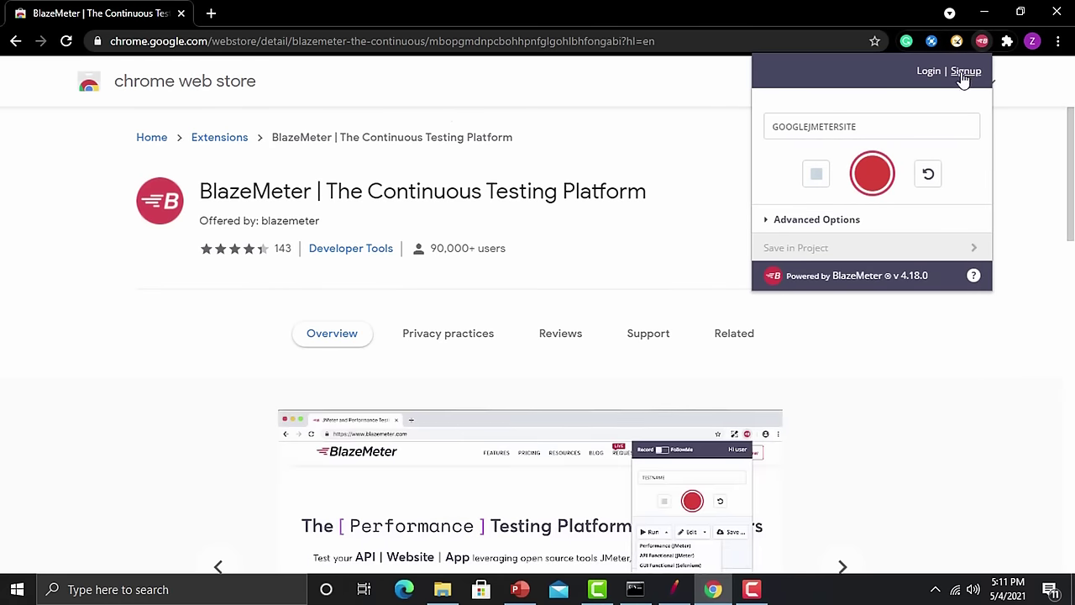
pyautogui.moveTo(855, 126); pyautogui.dragTo(770, 124)
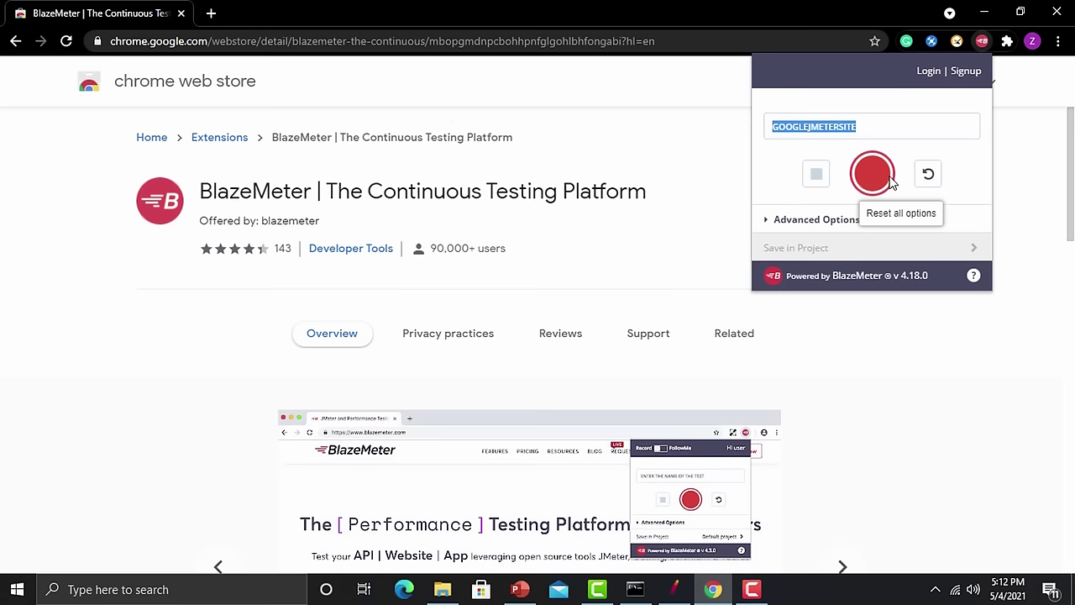
pyautogui.click(767, 223)
pyautogui.scroll(-1, 839, 244)
pyautogui.scroll(1, 839, 243)
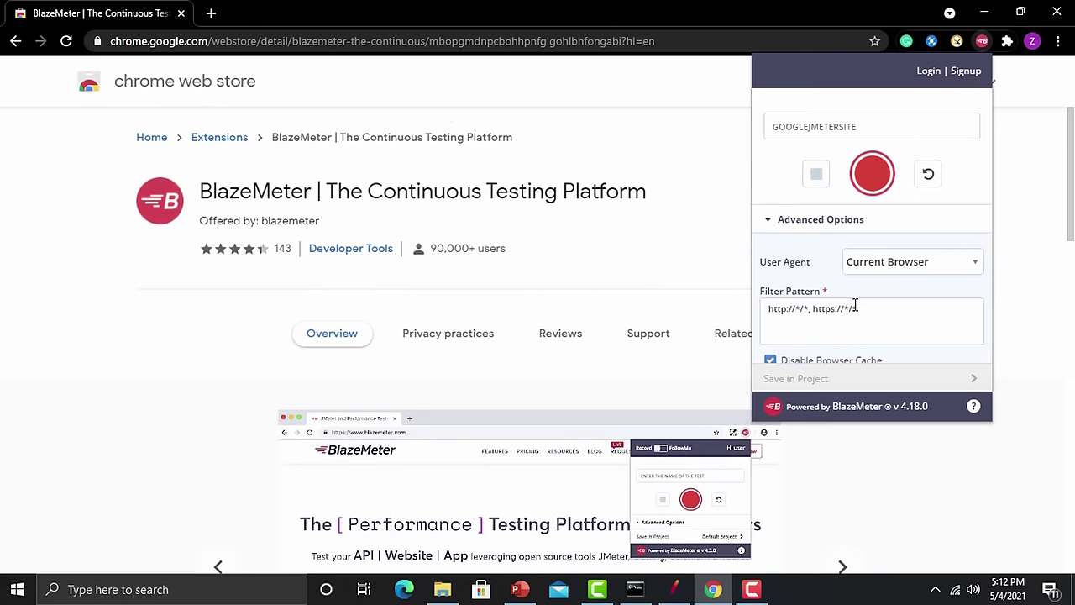
pyautogui.scroll(-1, 881, 325)
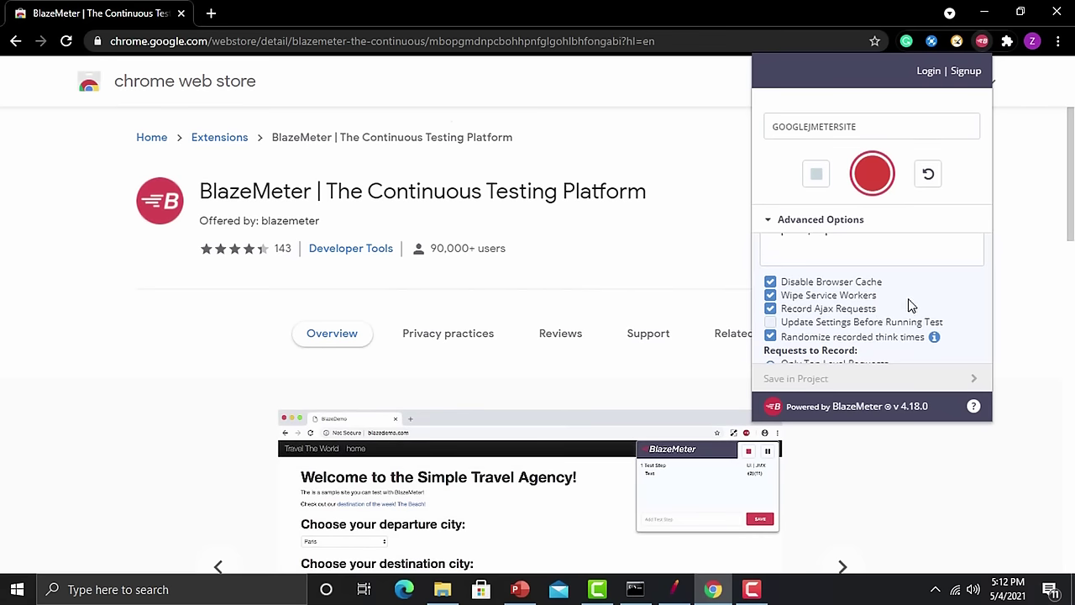
pyautogui.scroll(-1, 908, 302)
pyautogui.scroll(2, 907, 304)
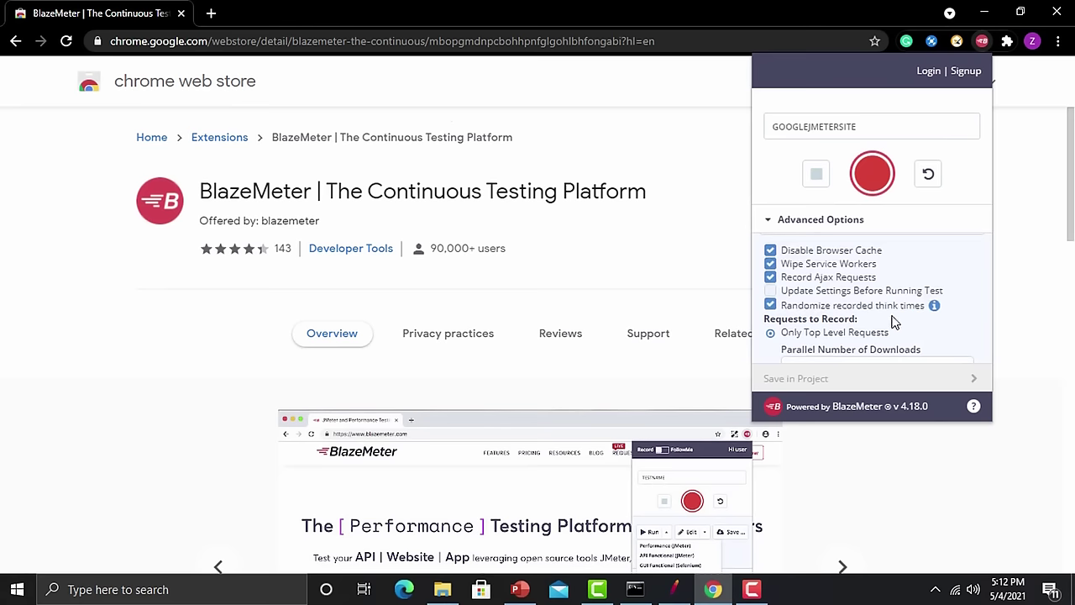
pyautogui.scroll(-1, 894, 321)
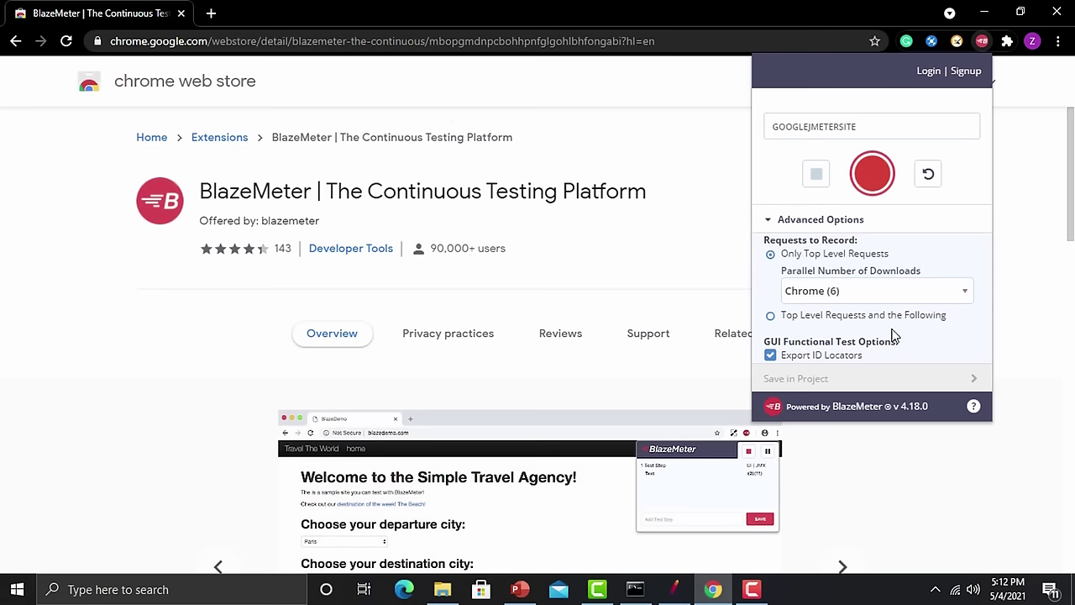
pyautogui.scroll(5, 894, 336)
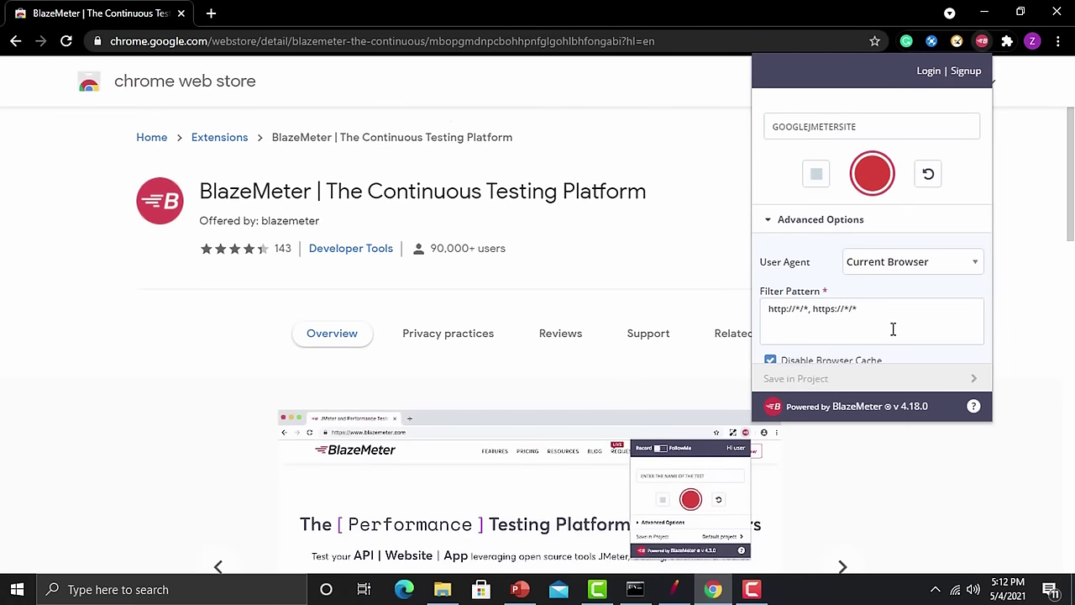
# Open the BlazeMeter Signup page, then return to the Web Store tab and reopen the recorder
pyautogui.click(964, 72)
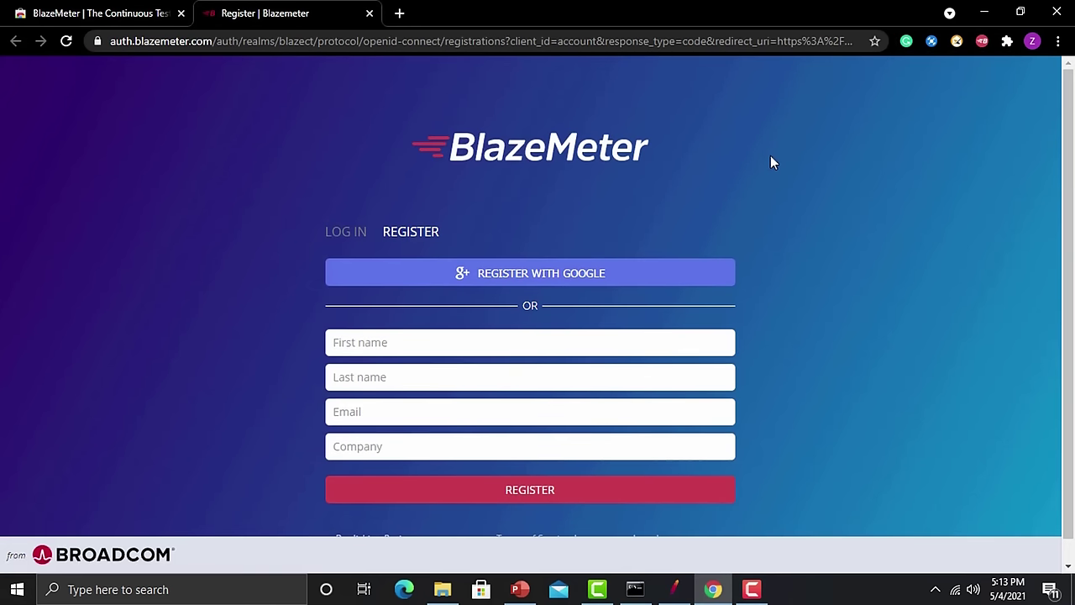
pyautogui.scroll(-1, 772, 165)
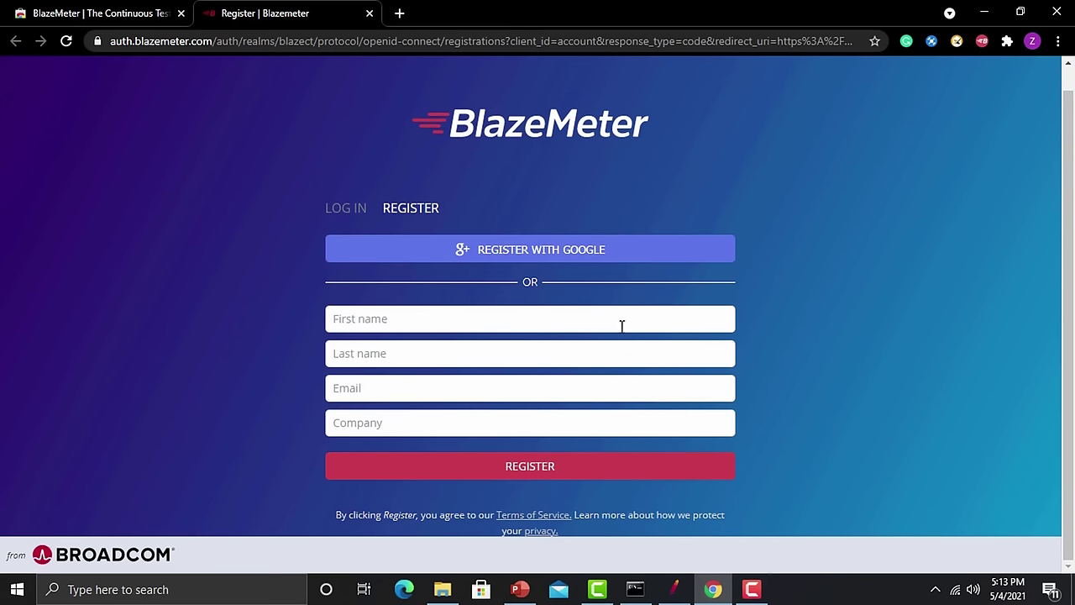
pyautogui.click(158, 13)
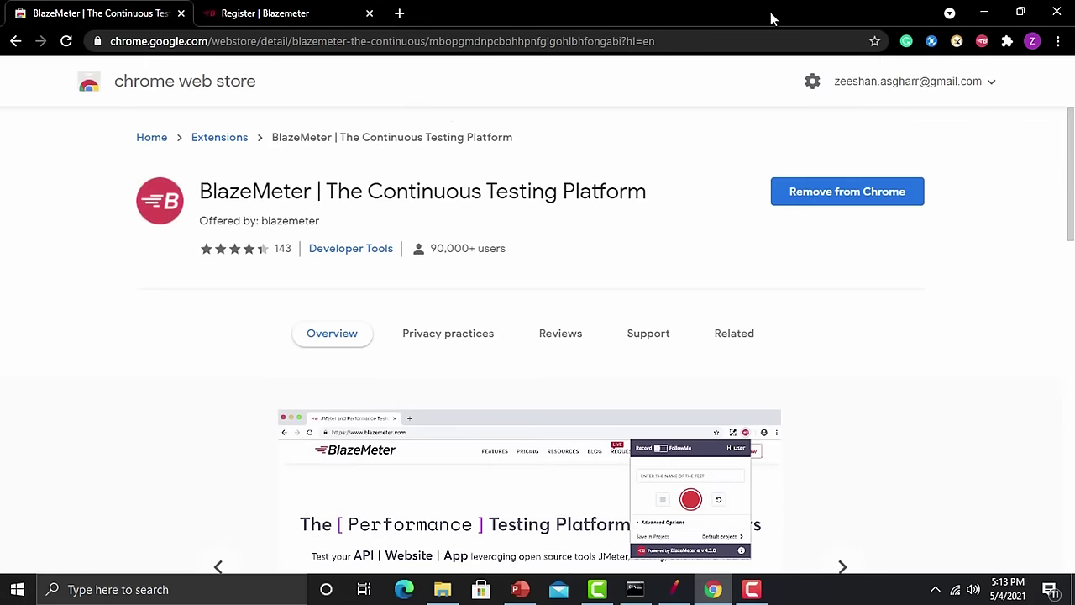
pyautogui.click(981, 42)
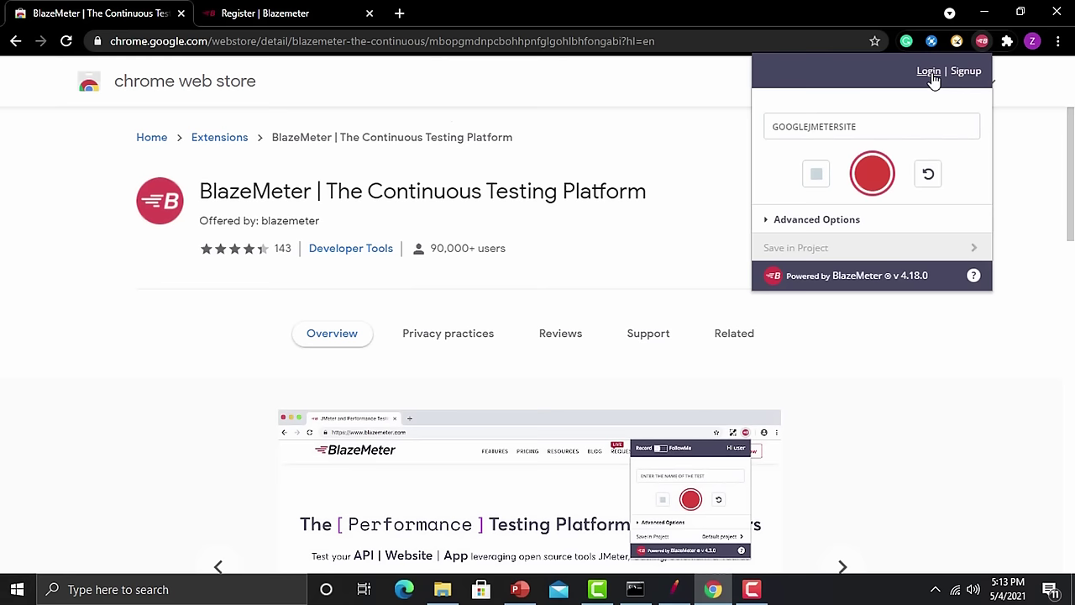
# Log in to BlazeMeter with the Google account, then open a new Chrome tab
pyautogui.click(929, 73)
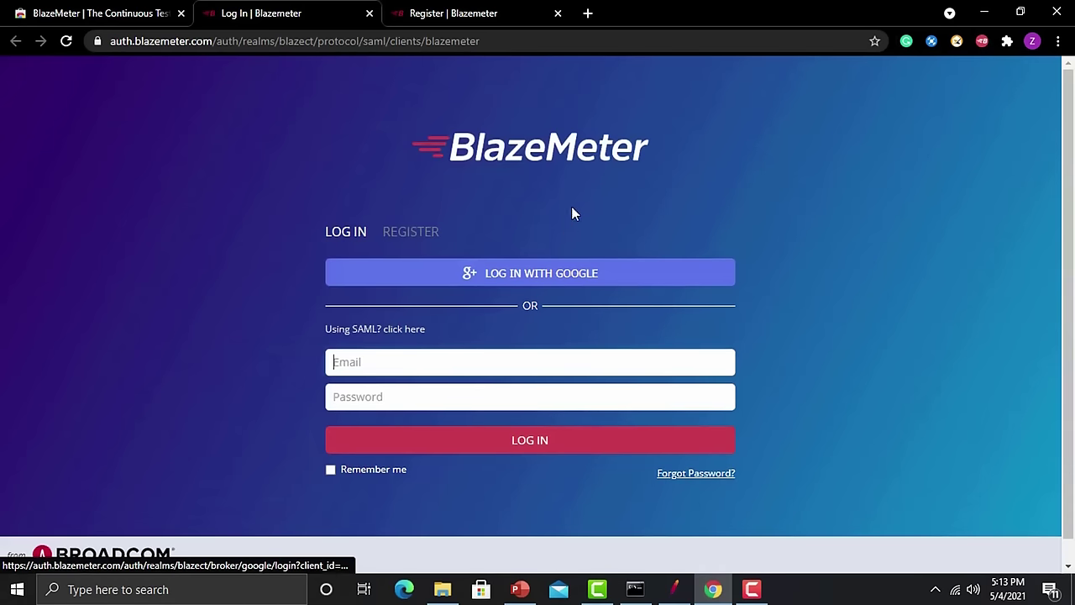
pyautogui.click(544, 278)
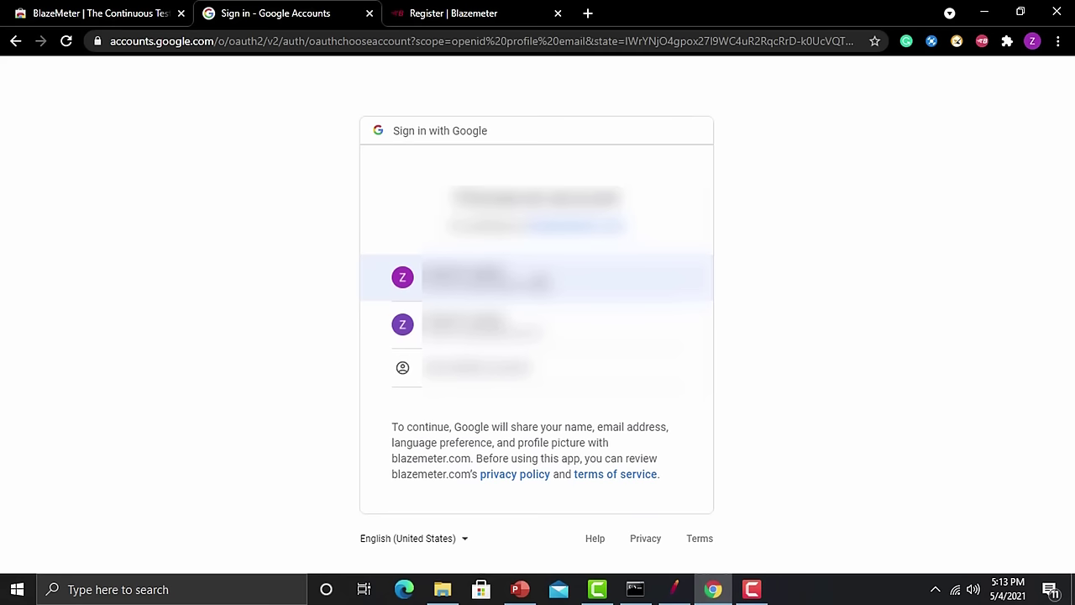
pyautogui.click(538, 283)
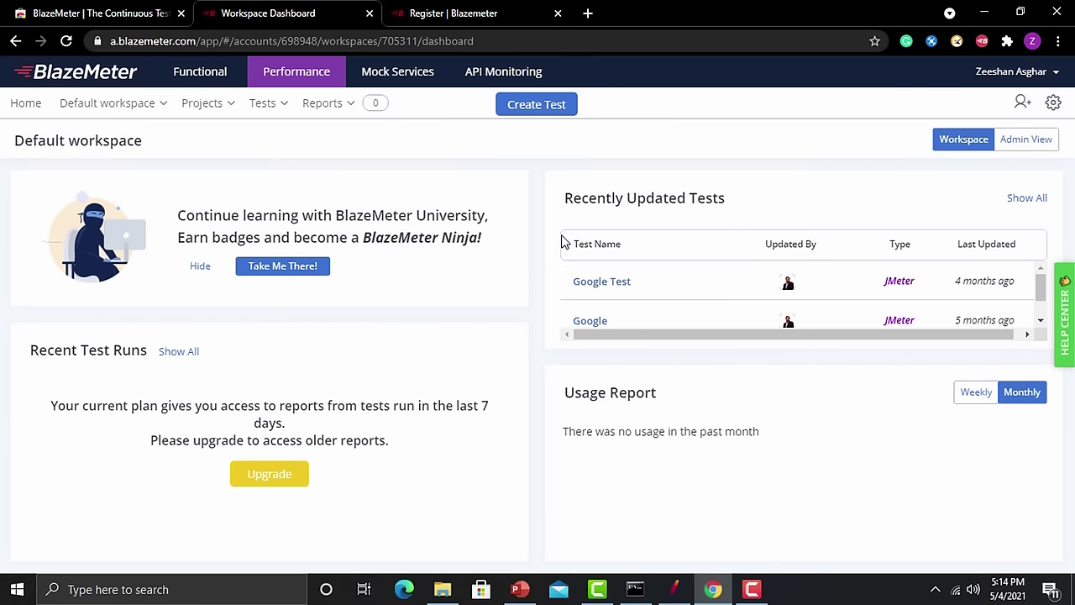
pyautogui.hotkey('ctrl', 't')
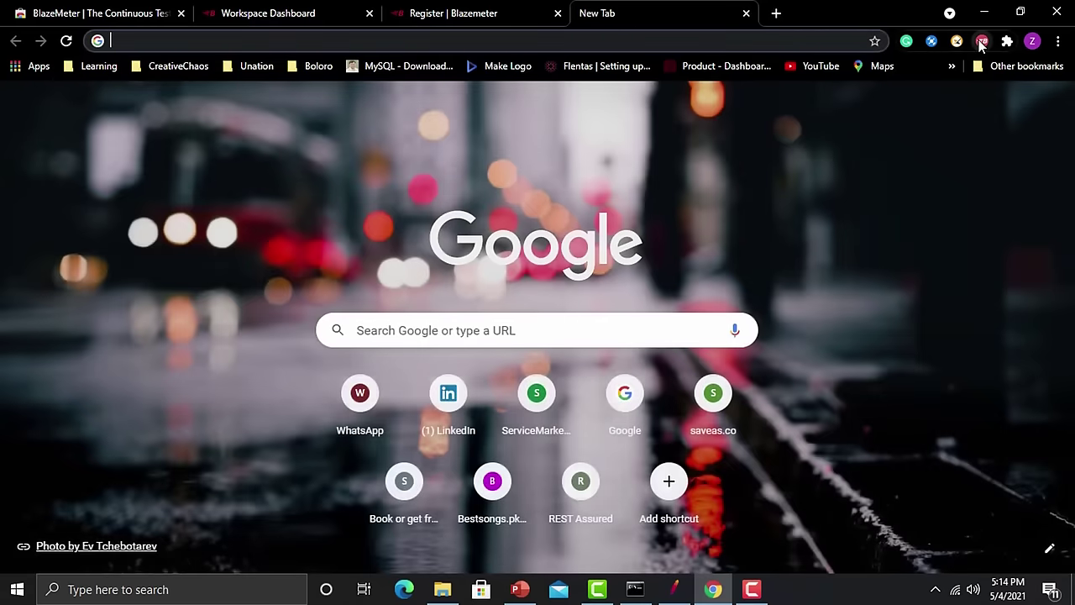
# Rename the BlazeMeter test to GOOGLETEST
pyautogui.click(981, 42)
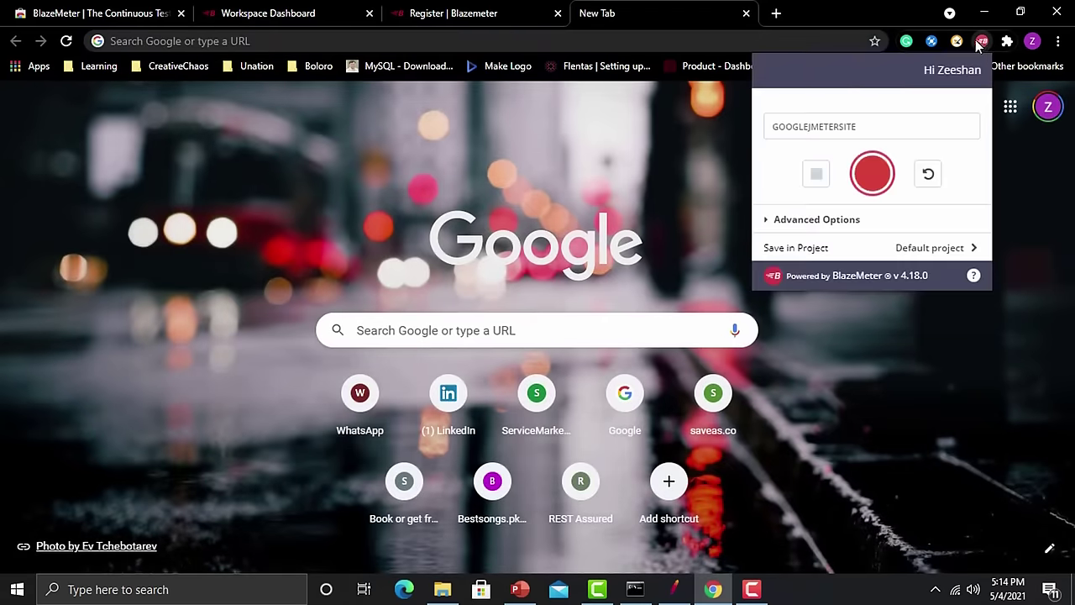
pyautogui.moveTo(868, 126); pyautogui.dragTo(752, 134)
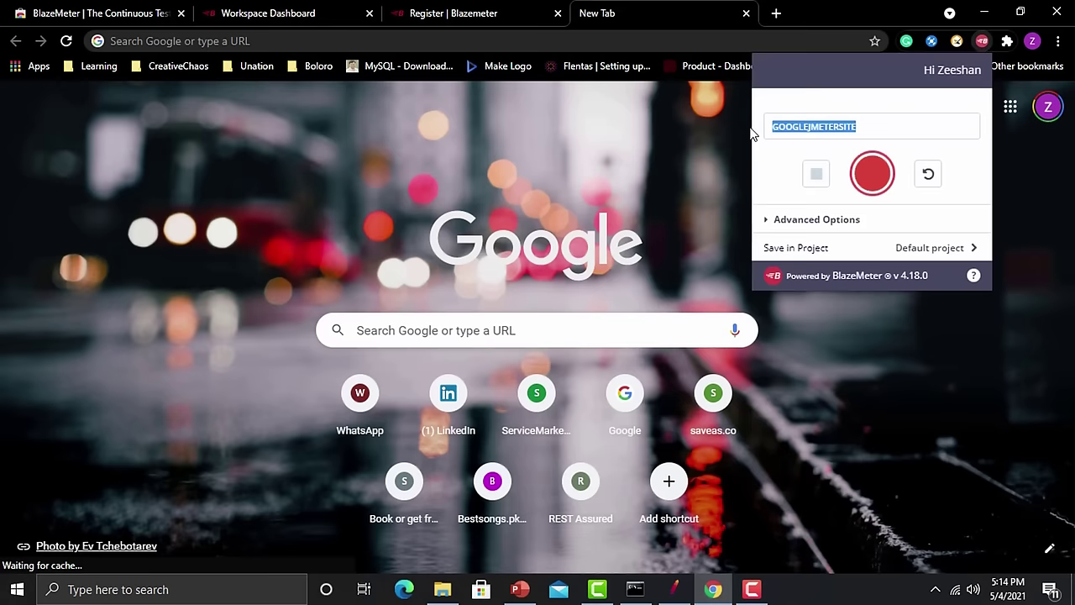
pyautogui.write('GOOGLE')
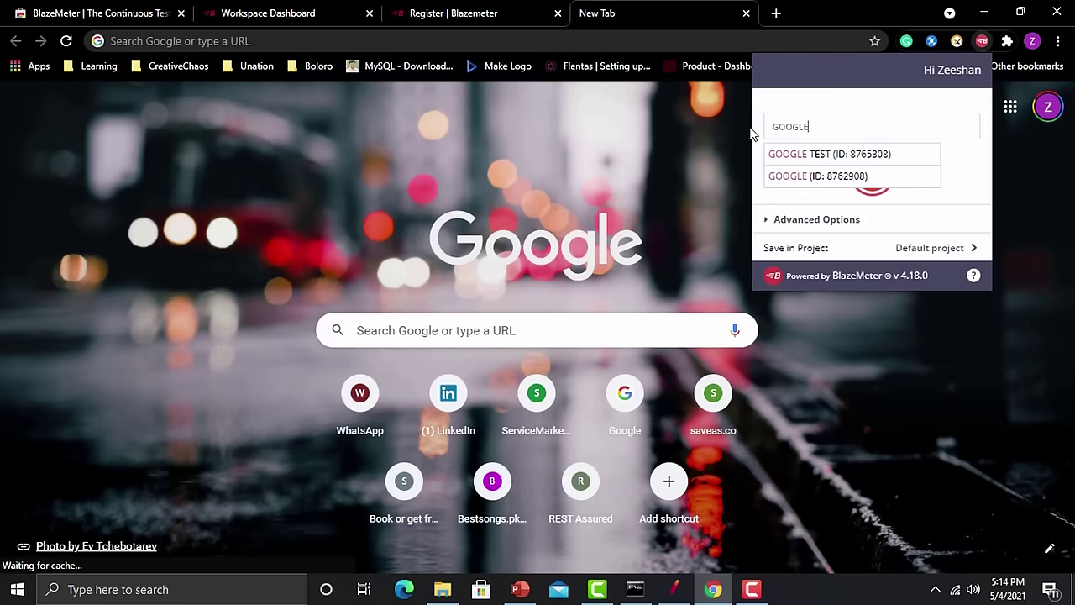
pyautogui.write('TEST')
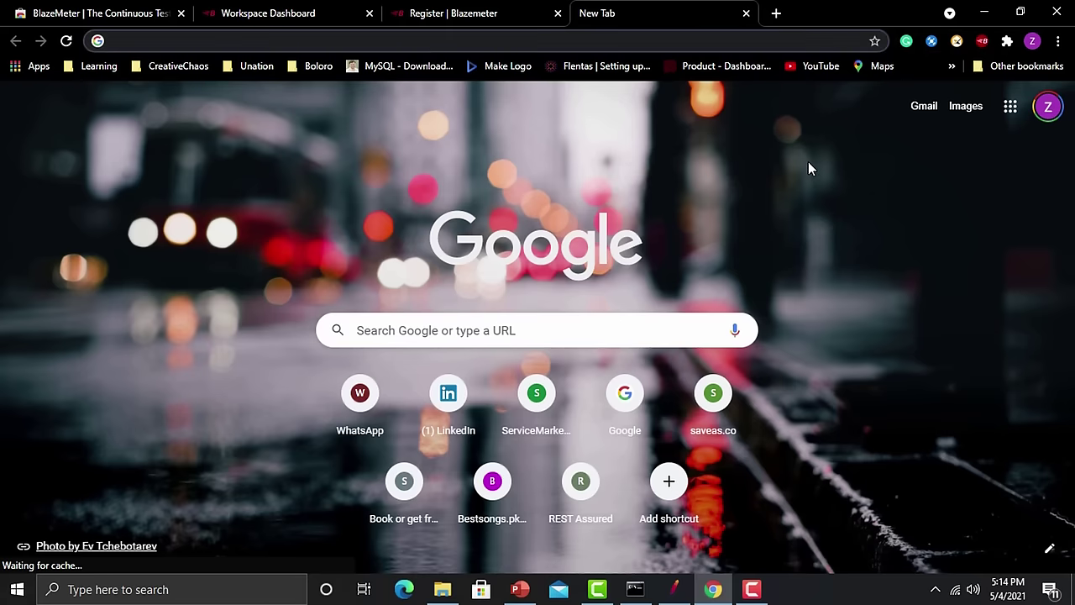
# Load google.com in the new tab for recording
pyautogui.write('ggo')
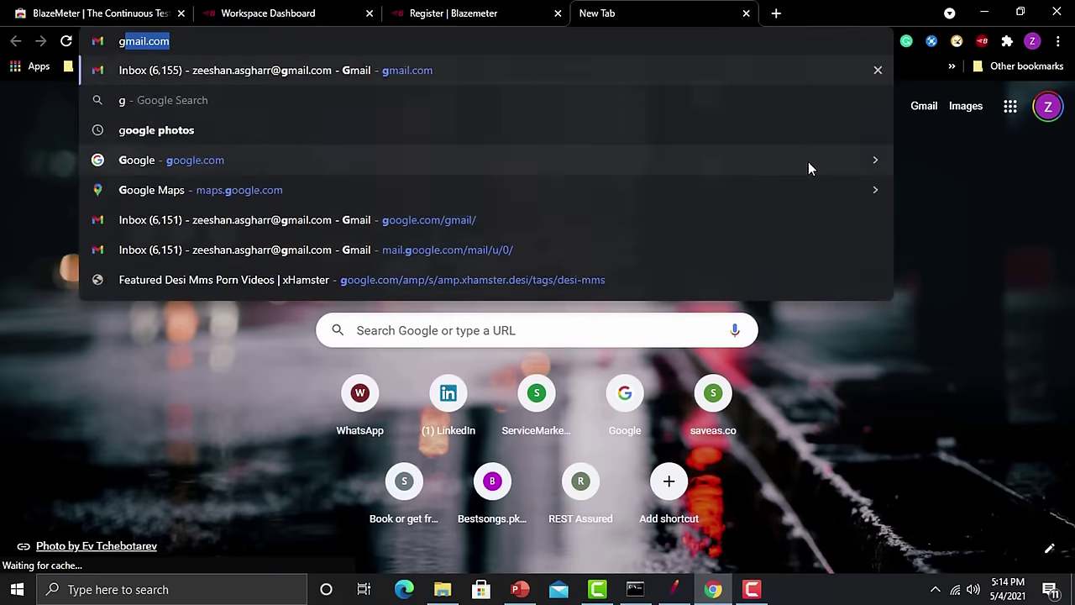
pyautogui.press('BackSpace')
pyautogui.press('BackSpace')
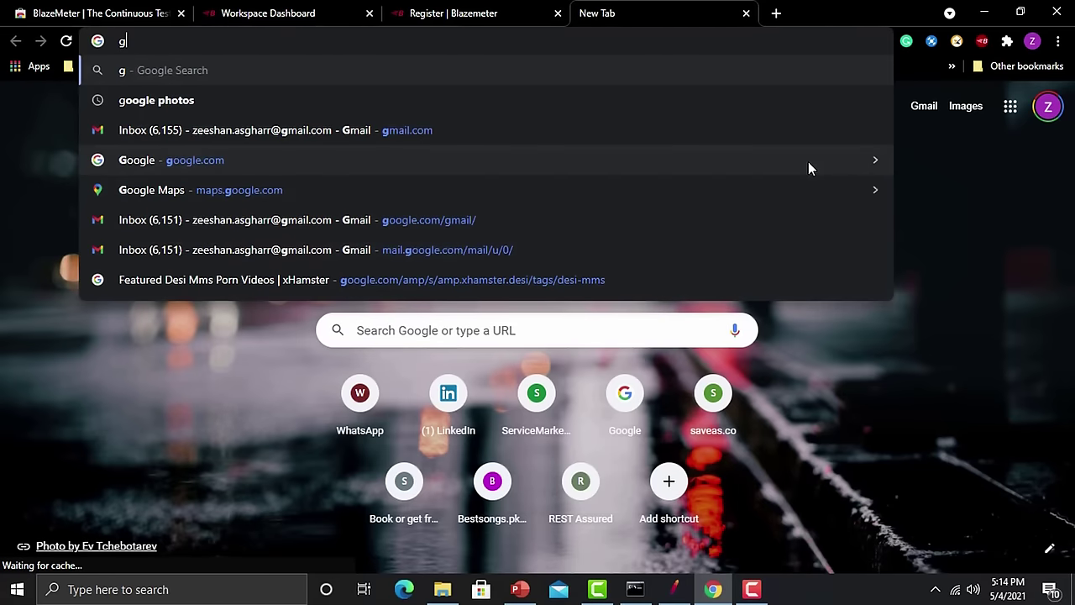
pyautogui.write('oogle')
pyautogui.press('Return')
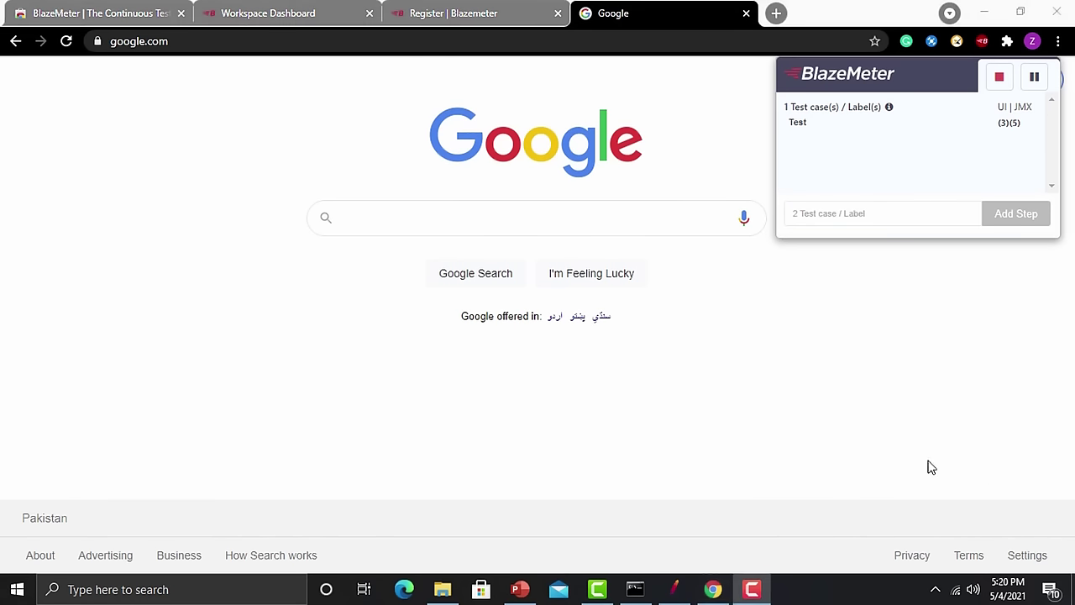
# Search Google for 'jmeter official site', open the Apache JMeter result, then stop recording
pyautogui.click(496, 220)
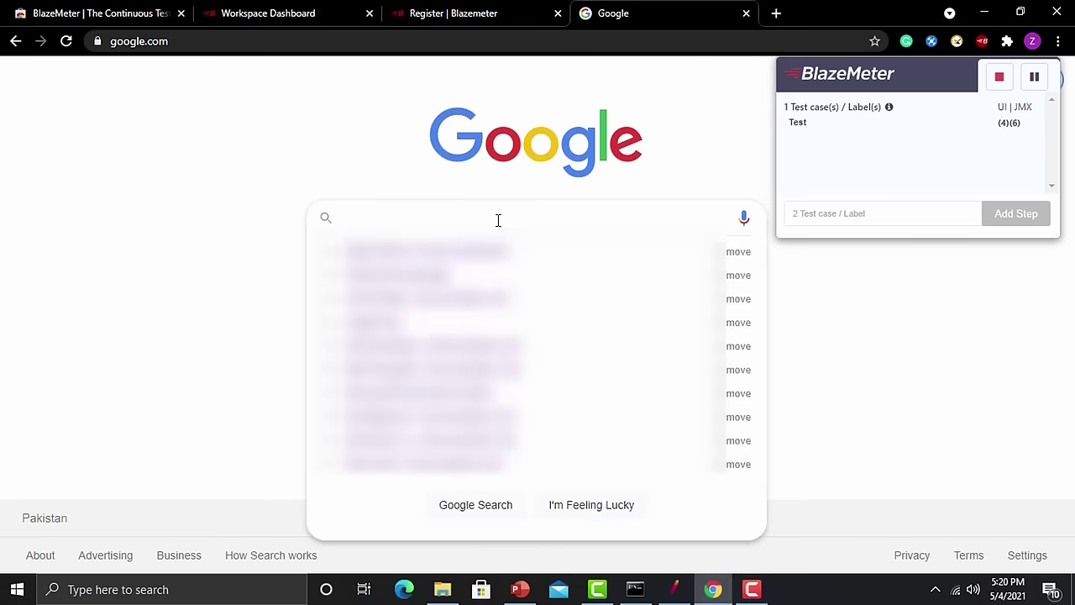
pyautogui.write('jmeter')
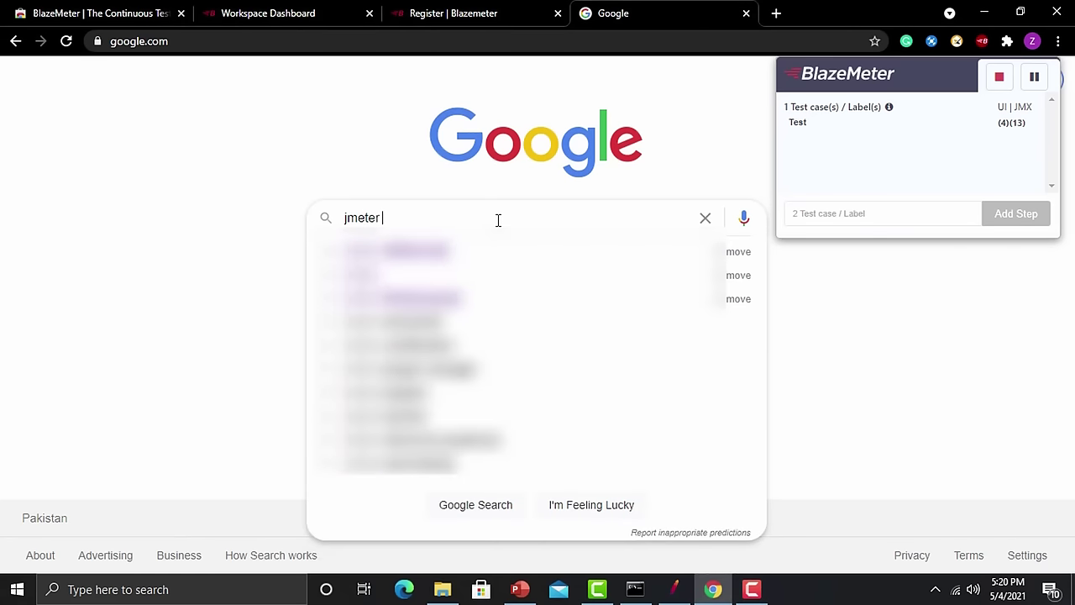
pyautogui.write(' official site')
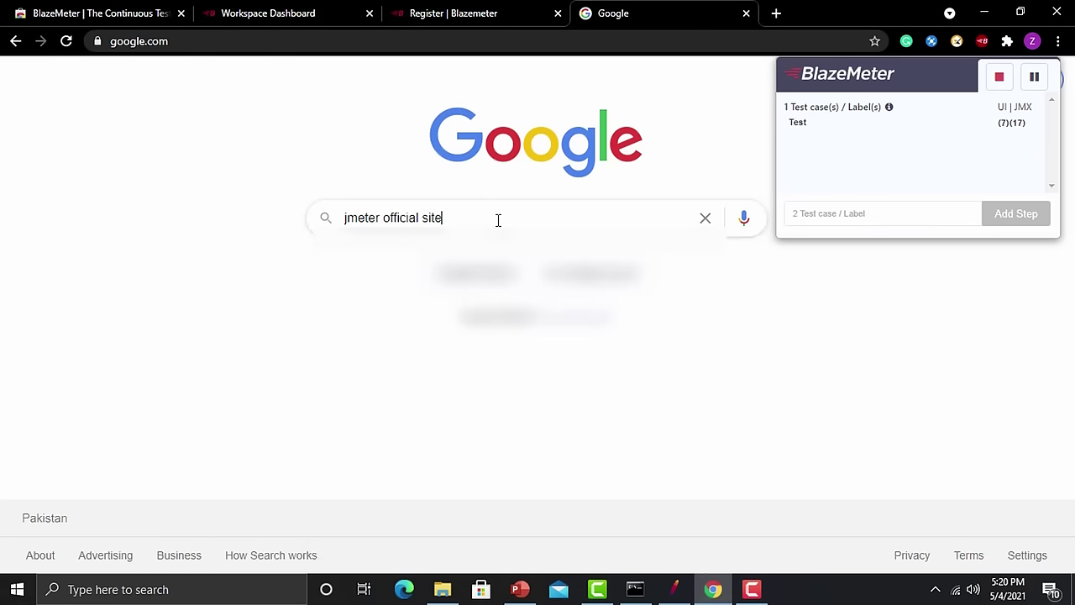
pyautogui.press('Return')
pyautogui.scroll(-3, 484, 350)
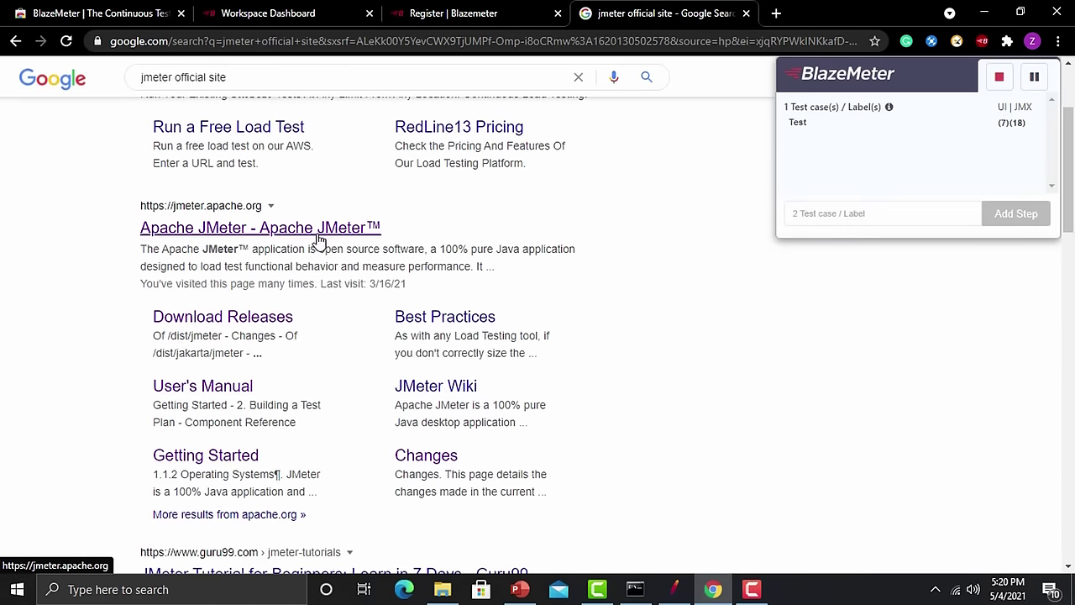
pyautogui.click(319, 228)
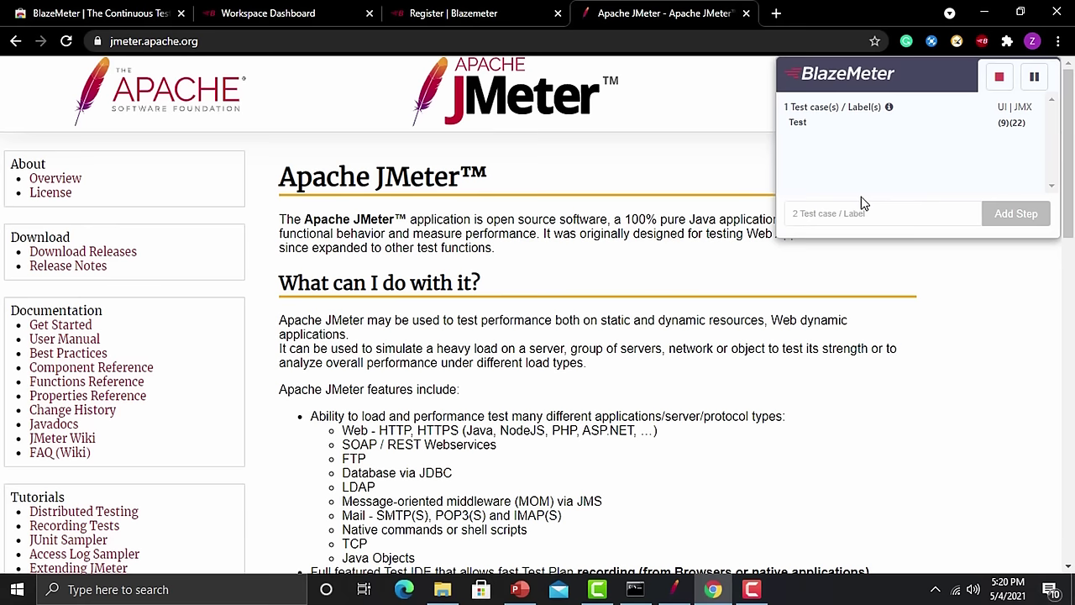
pyautogui.click(1000, 82)
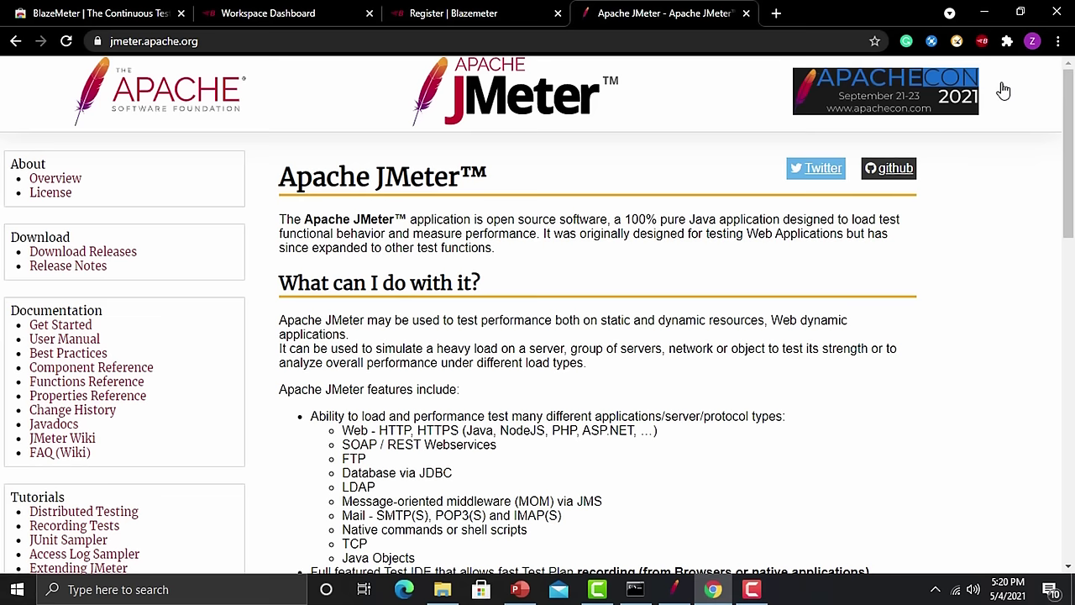
# Review the Run, Edit and Save dropdowns, then open the GOOGLETEST recording in the Editor
pyautogui.click(983, 43)
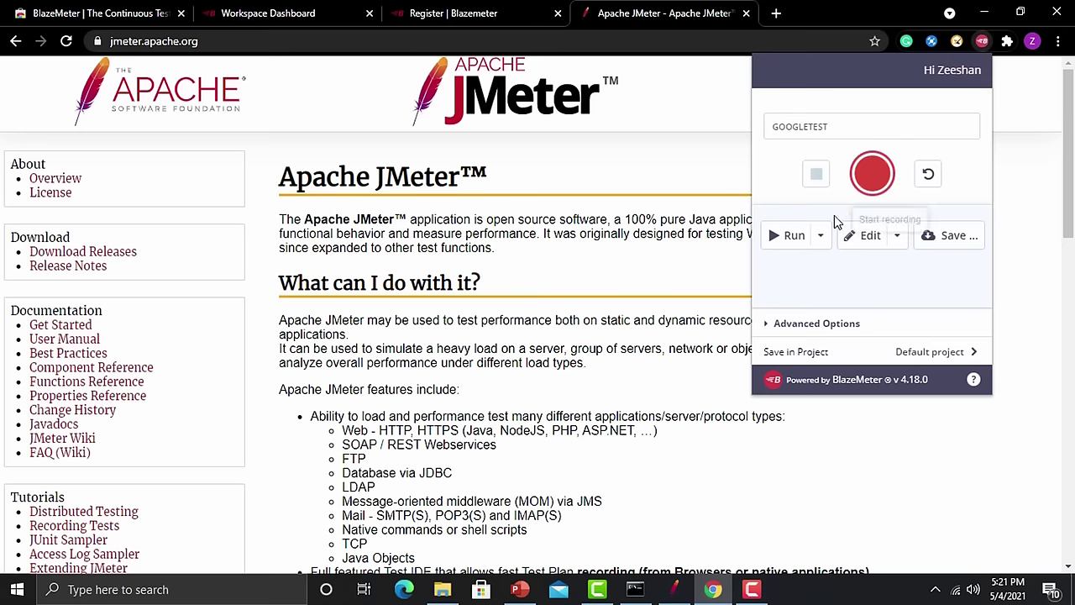
pyautogui.click(820, 238)
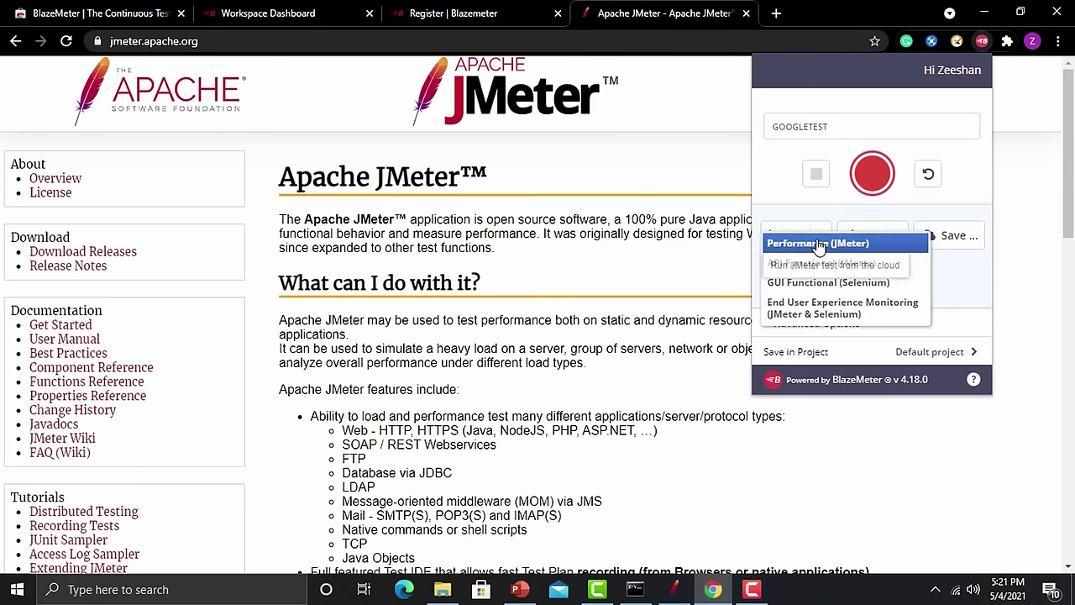
pyautogui.click(826, 227)
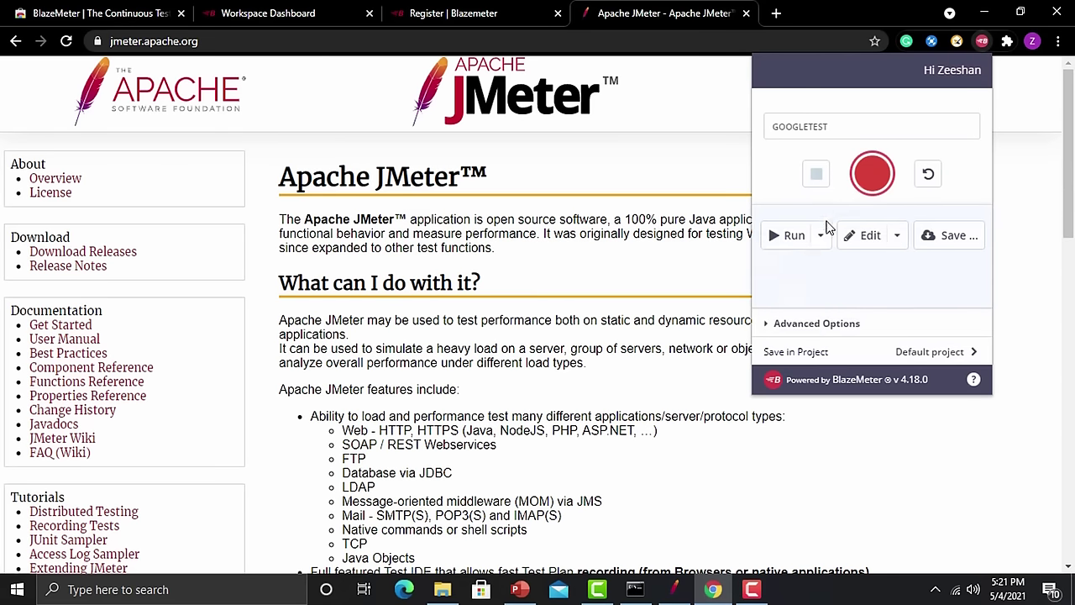
pyautogui.click(820, 241)
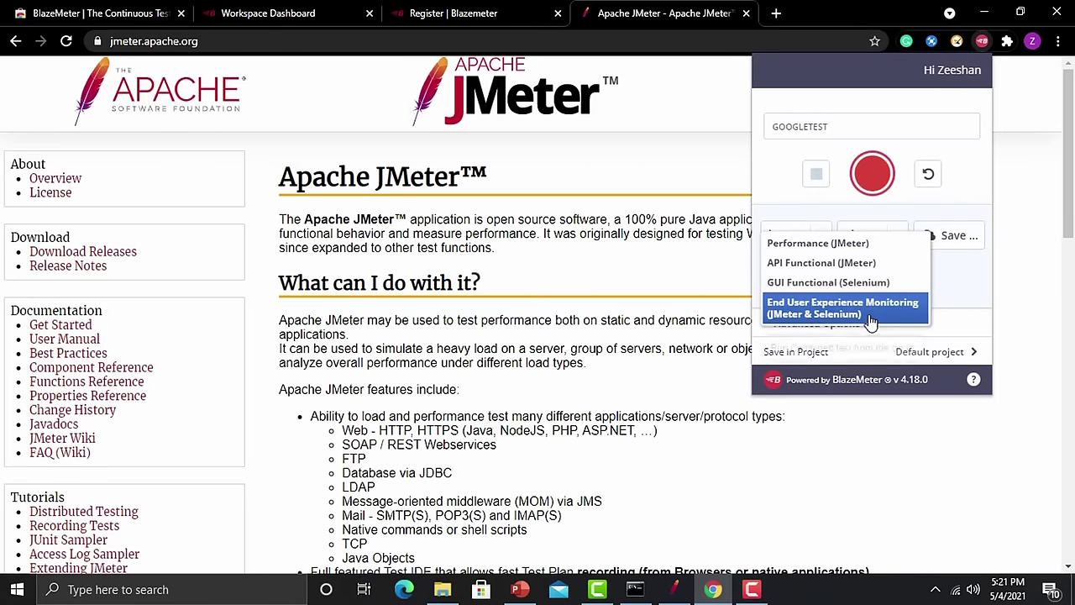
pyautogui.click(969, 167)
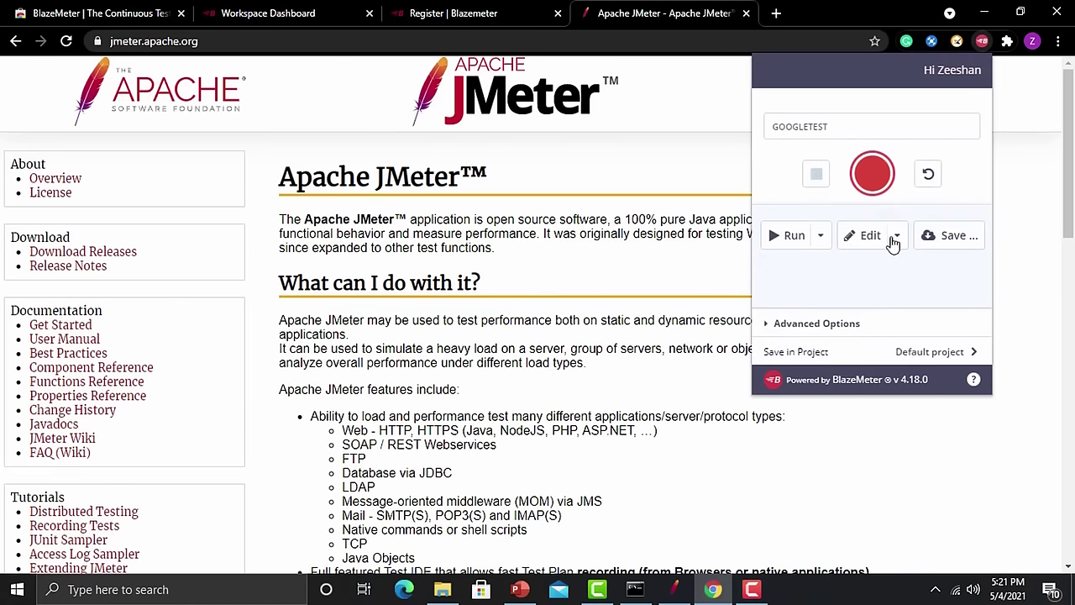
pyautogui.click(895, 239)
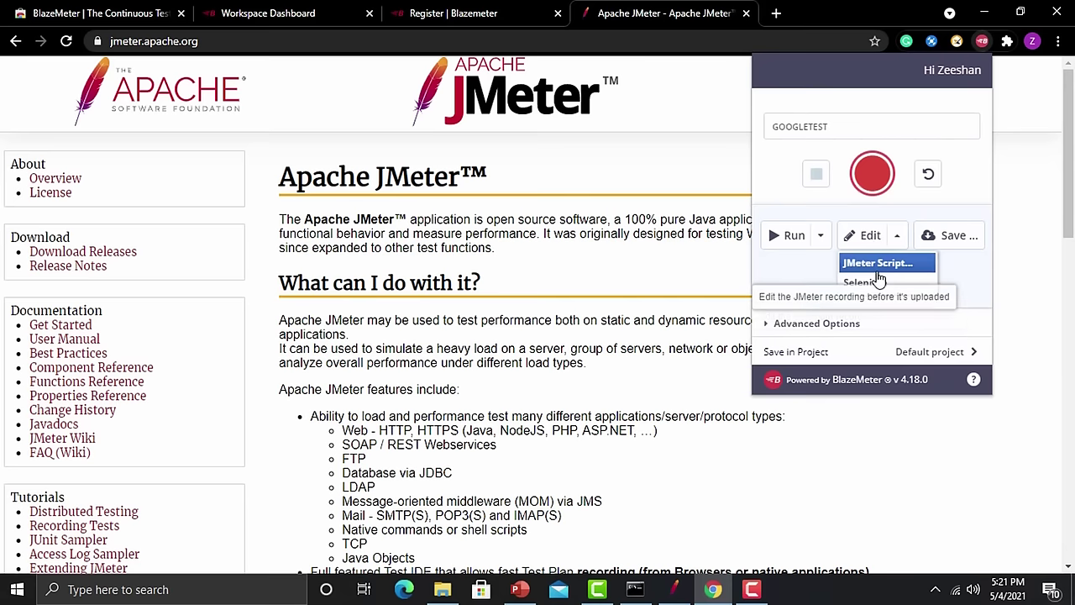
pyautogui.click(959, 188)
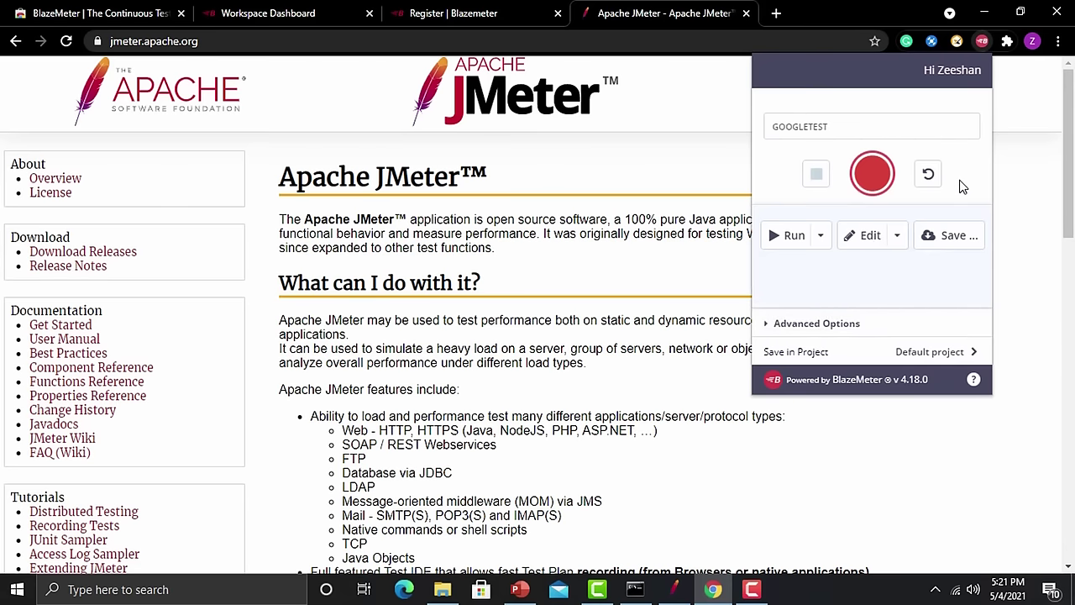
pyautogui.click(950, 237)
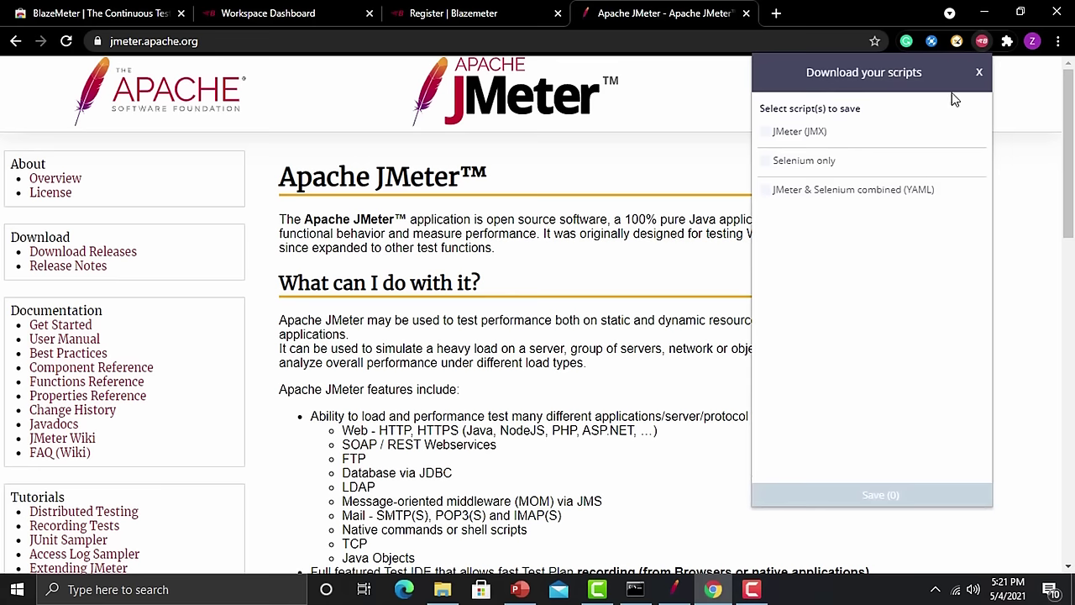
pyautogui.click(978, 74)
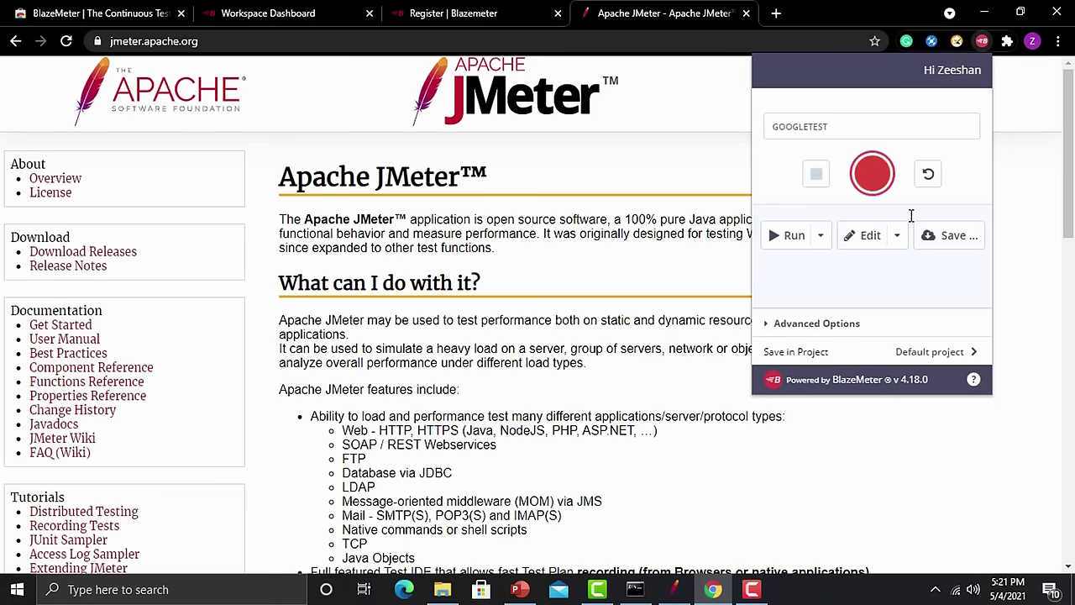
pyautogui.click(870, 237)
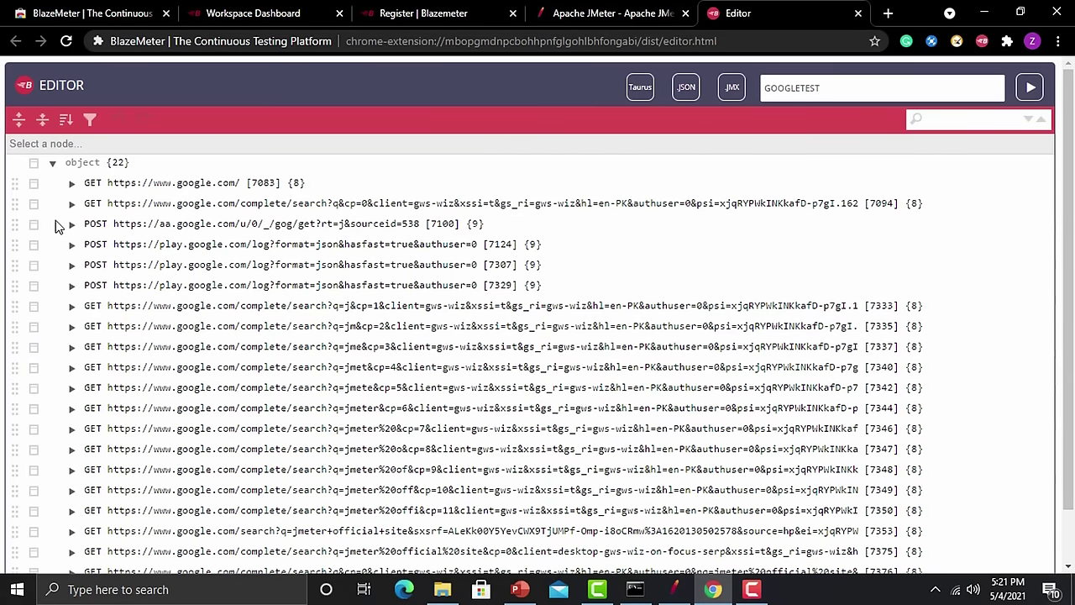
# Scroll through the 22 recorded requests, then reopen the BlazeMeter recorder panel
pyautogui.scroll(-1, 139, 286)
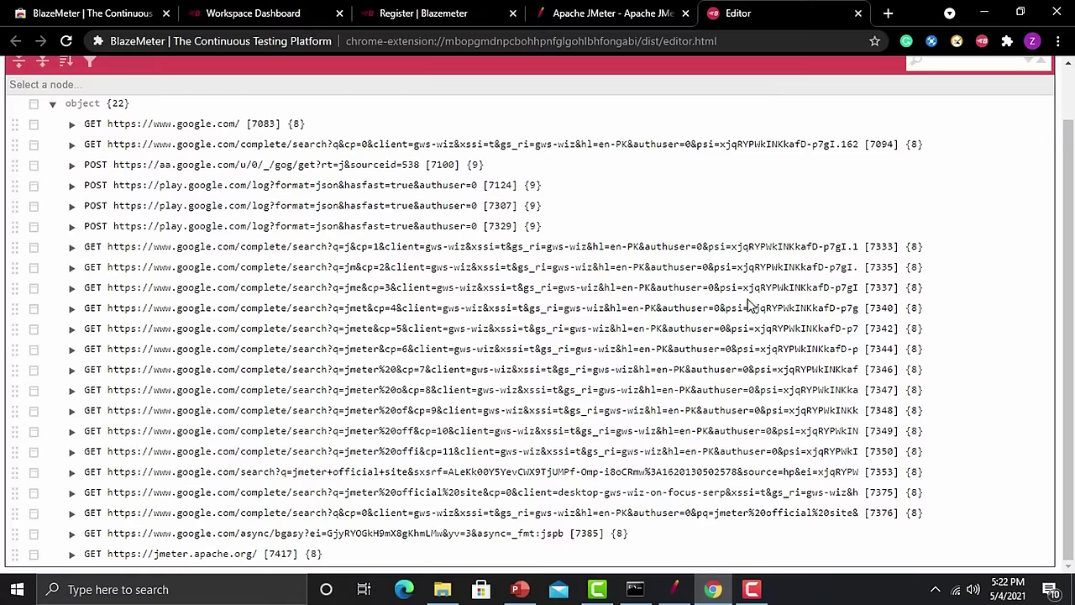
pyautogui.click(981, 41)
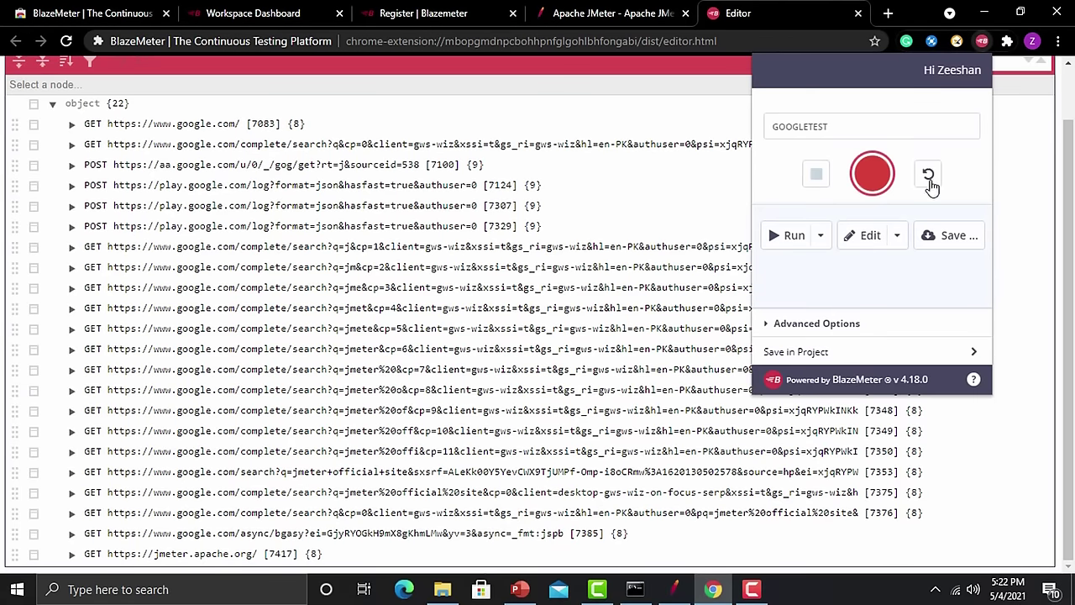
# Save a JMeter (JMX) script including google.com and apache.org, downloading Googletest.jmx
pyautogui.click(949, 238)
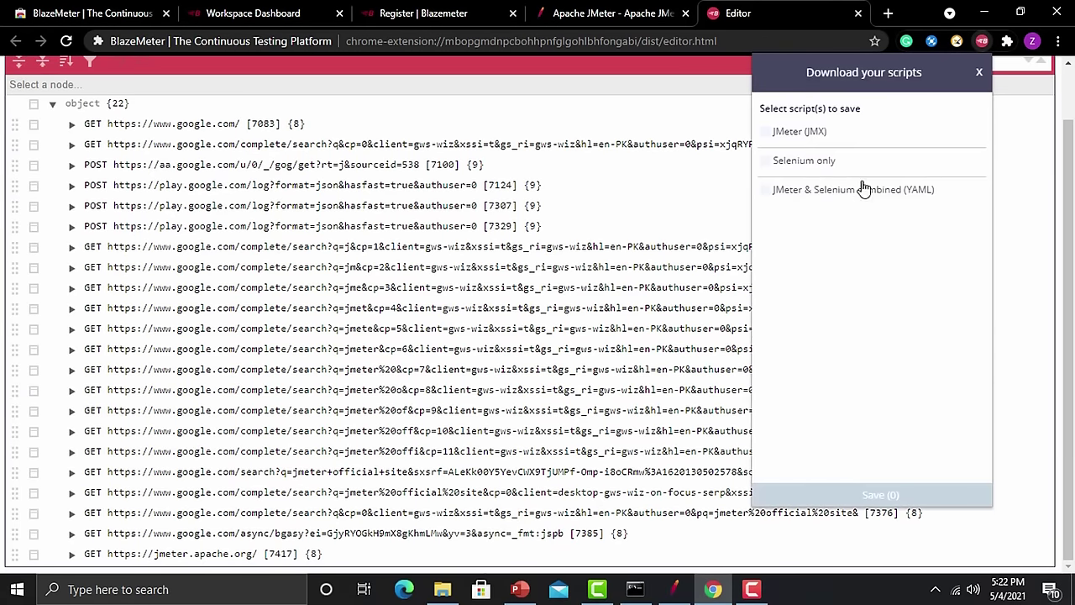
pyautogui.click(768, 134)
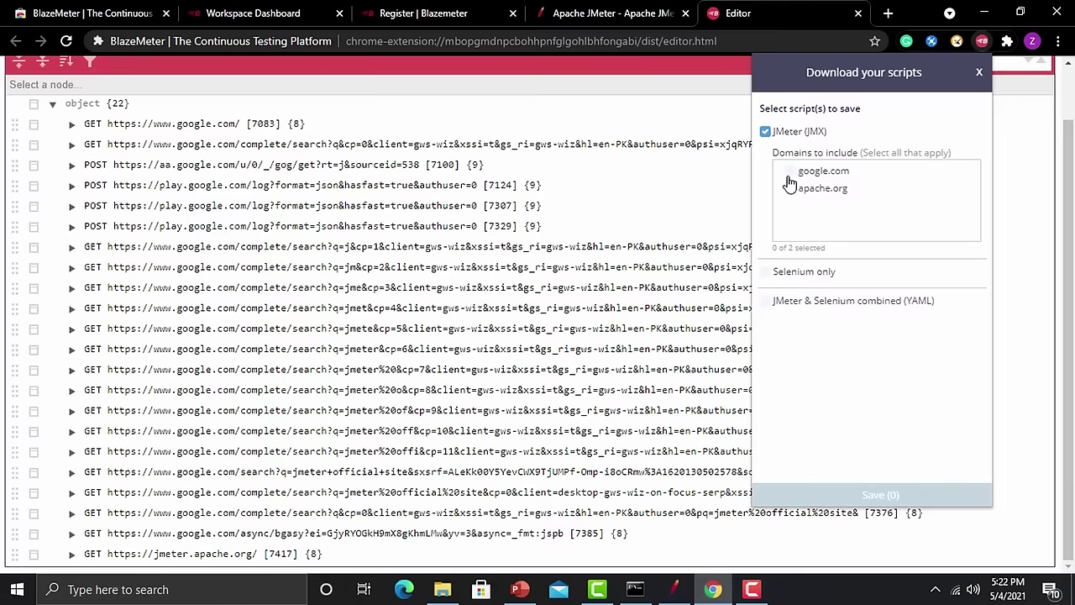
pyautogui.click(789, 174)
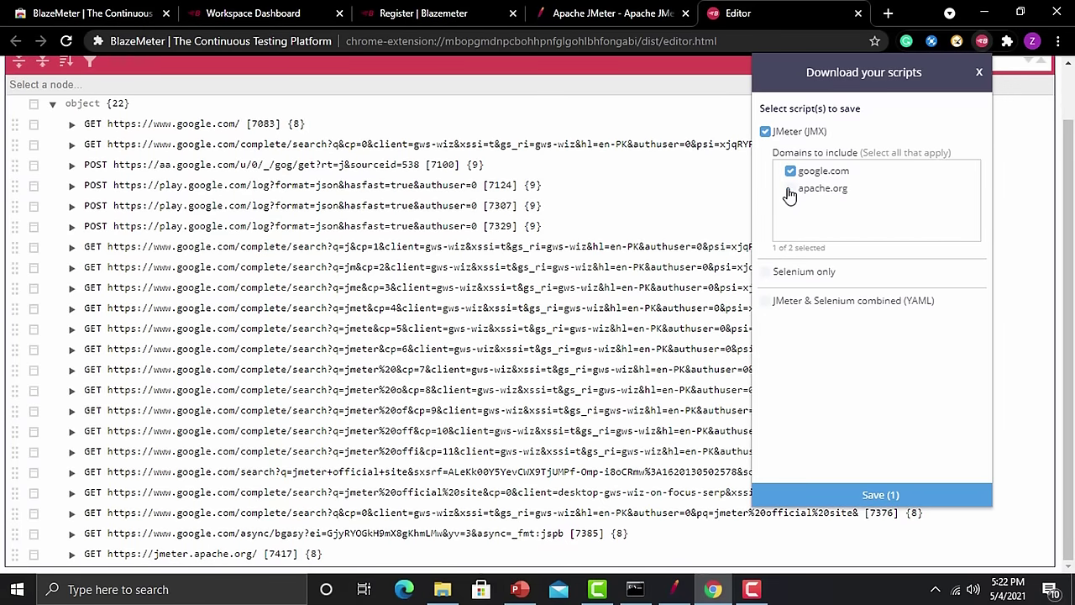
pyautogui.click(790, 189)
pyautogui.click(880, 495)
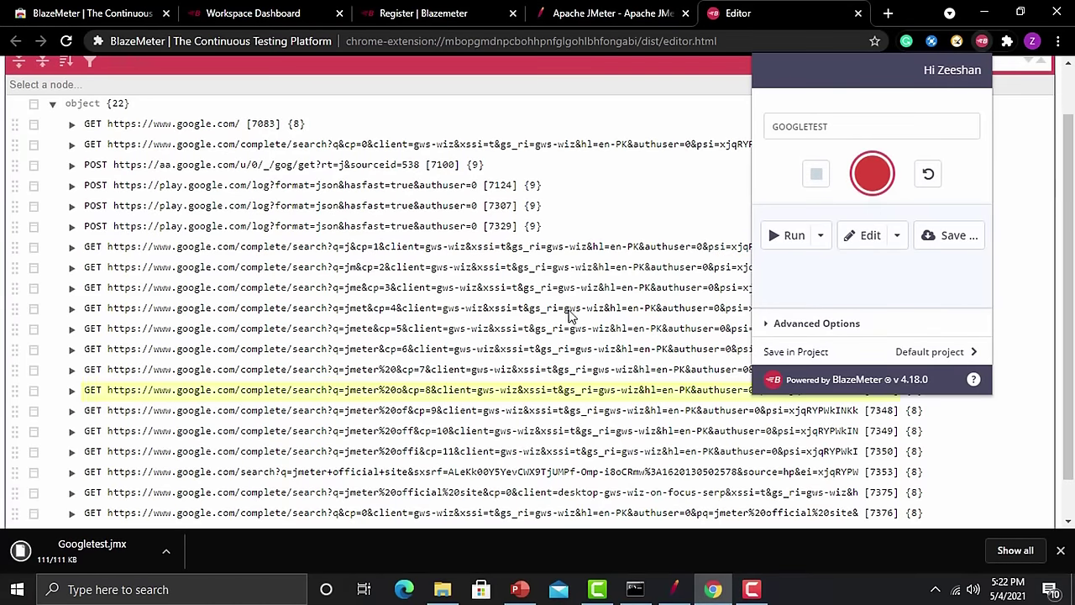
pyautogui.click(165, 554)
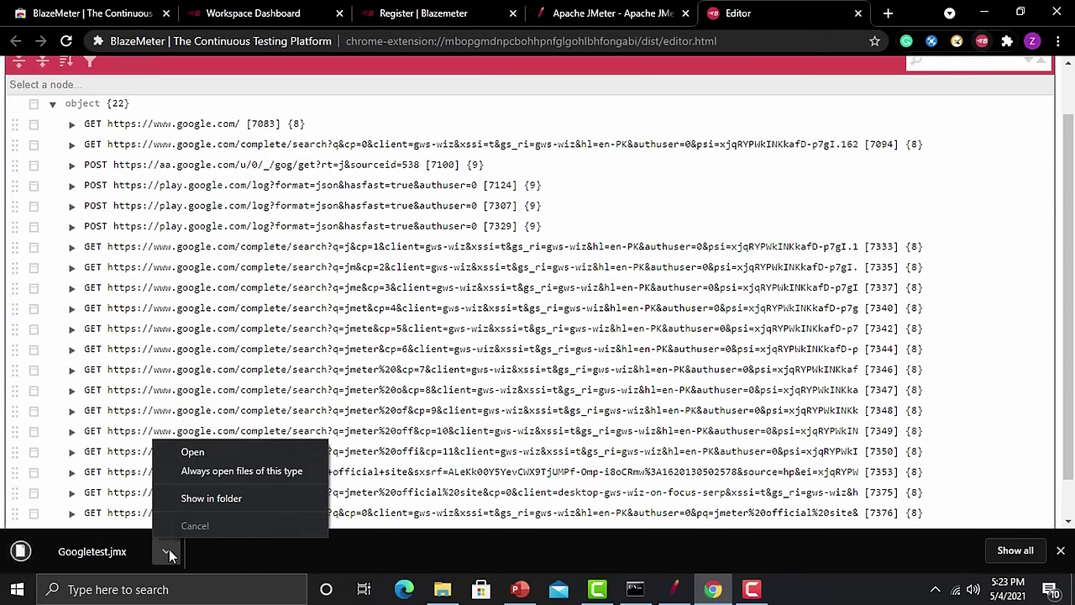
# Copy Googletest.jmx from Downloads onto the Desktop, then switch to Apache JMeter
pyautogui.click(194, 497)
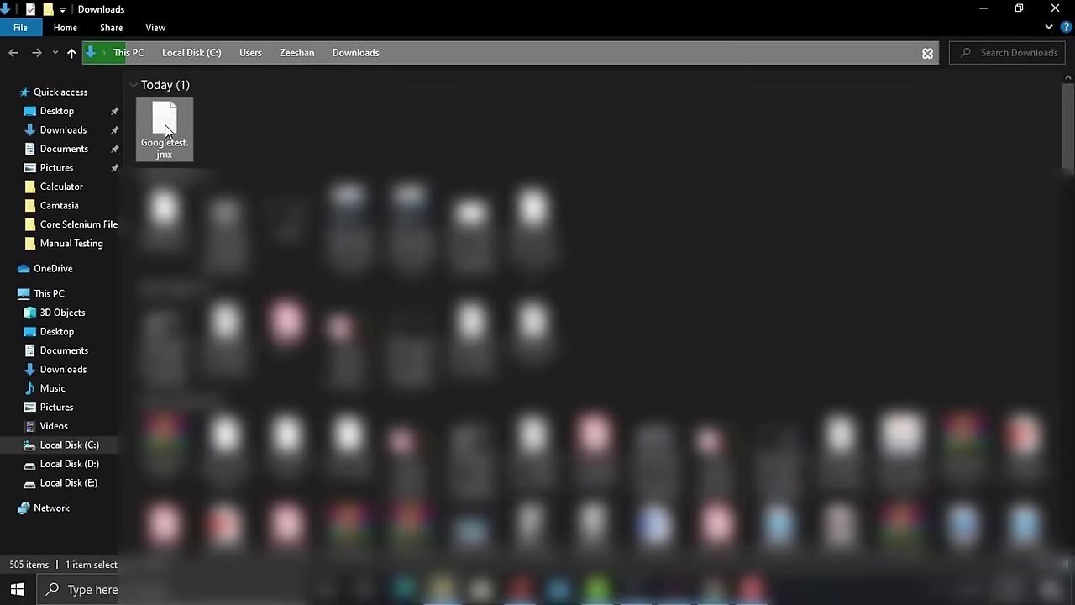
pyautogui.rightClick(165, 124)
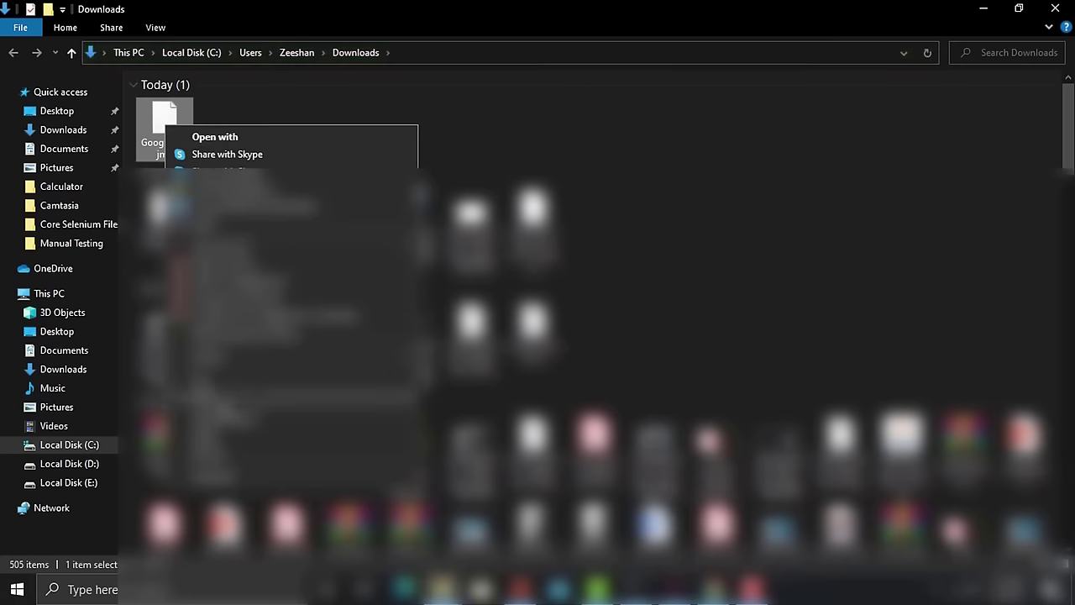
pyautogui.press('Escape')
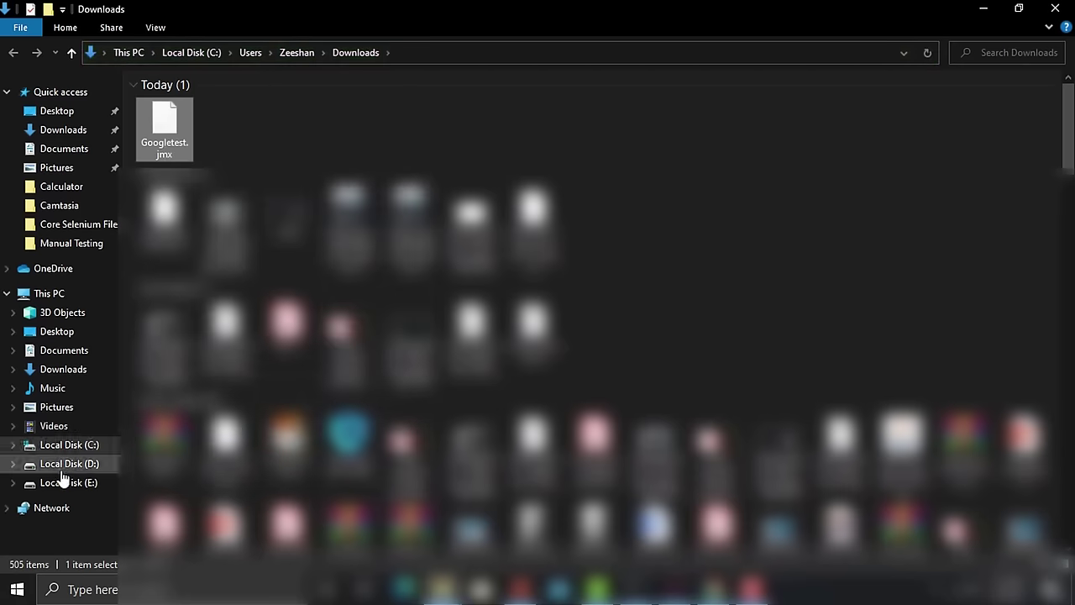
pyautogui.click(59, 331)
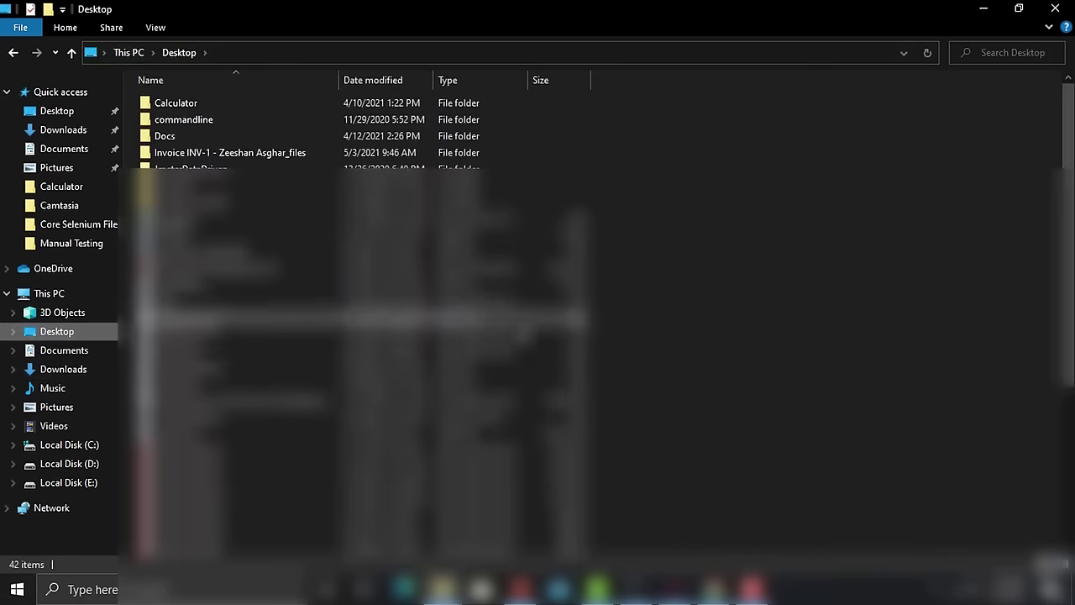
pyautogui.rightClick(809, 309)
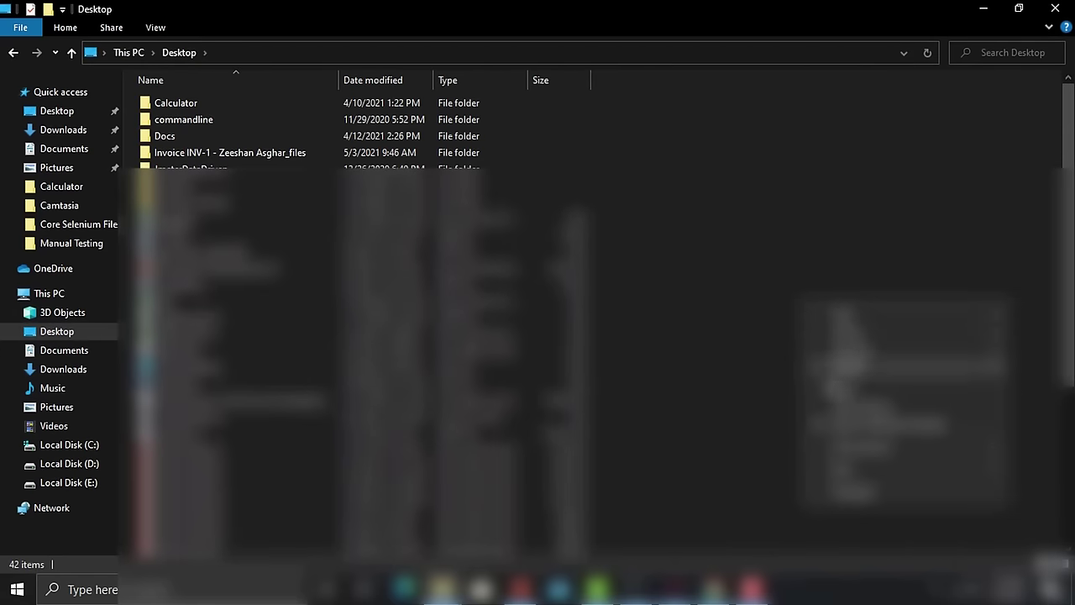
pyautogui.click(827, 394)
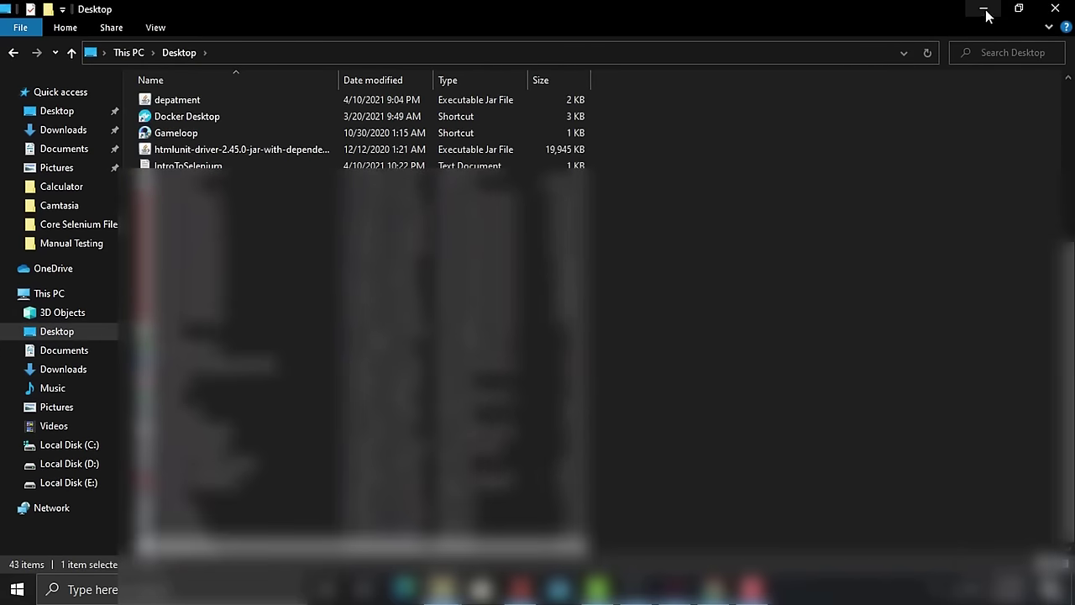
pyautogui.click(984, 10)
pyautogui.click(673, 588)
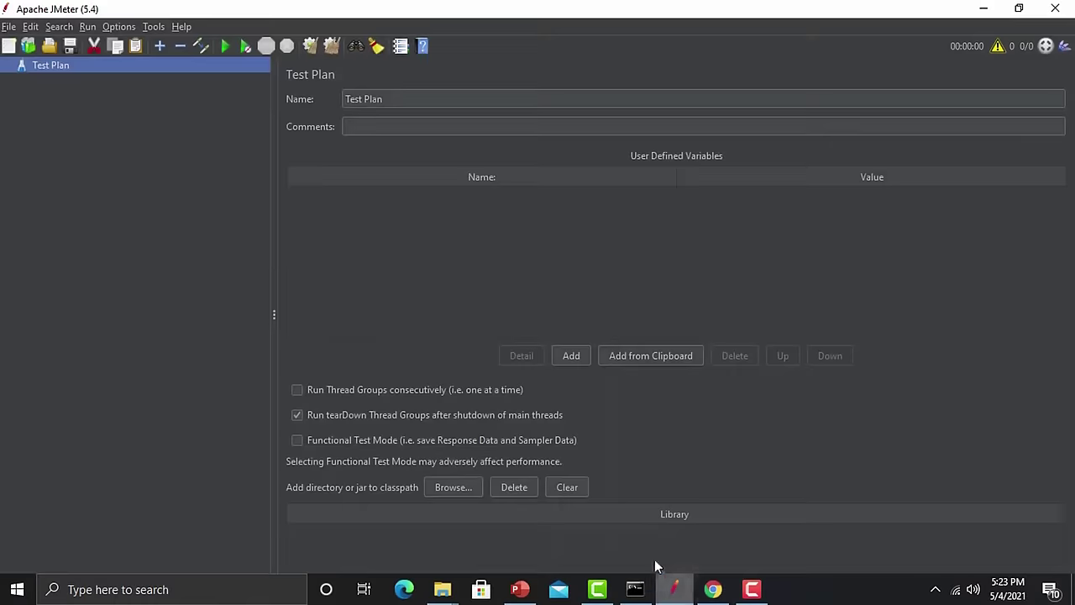
# Browse up to the Desktop folder and open the Googletest.jmx test plan
pyautogui.click(8, 26)
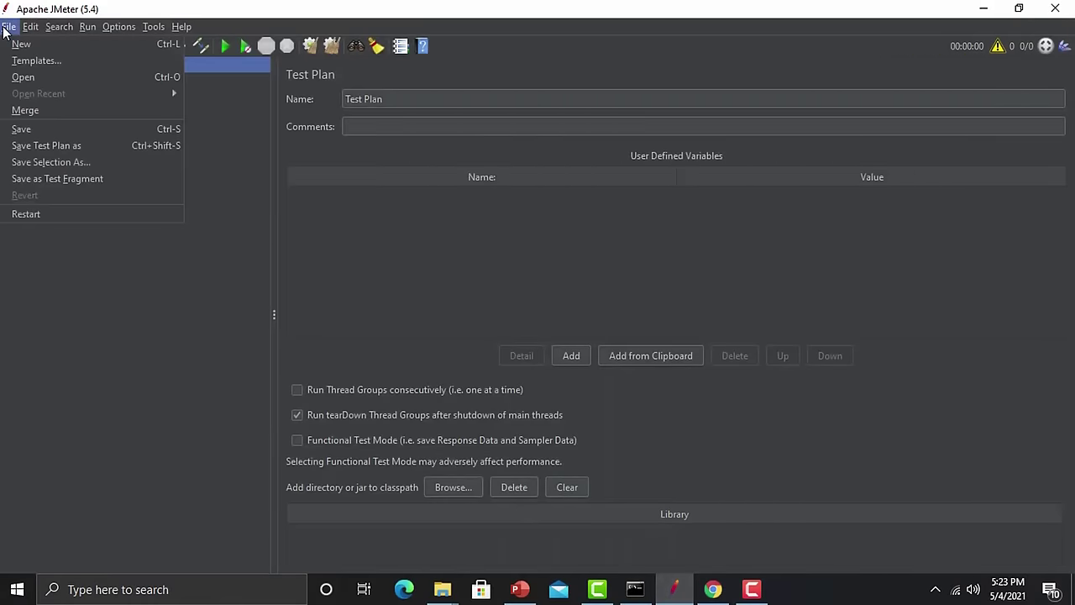
pyautogui.click(17, 77)
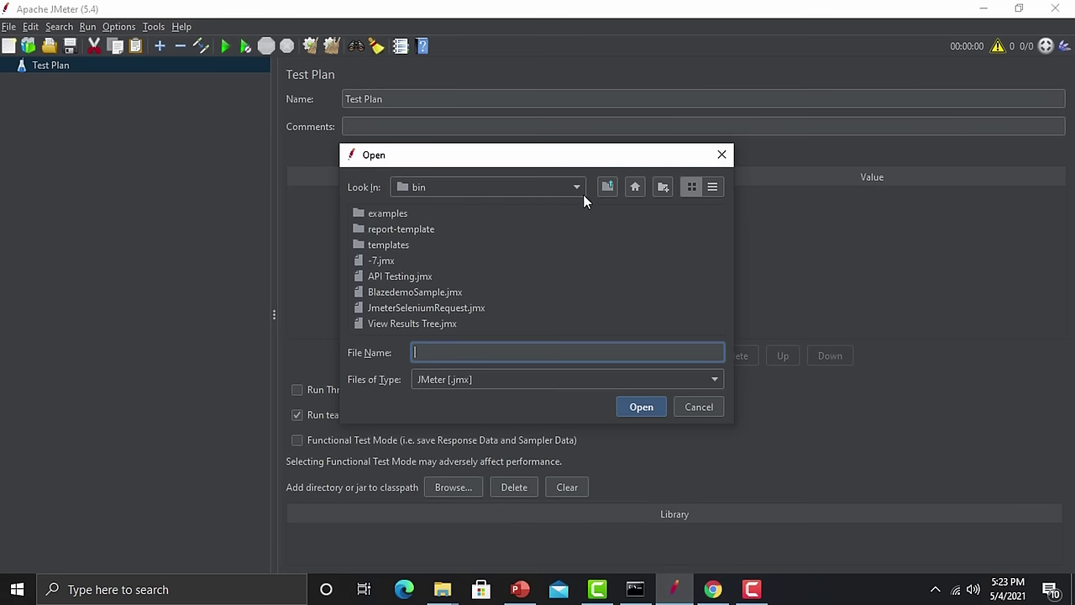
pyautogui.click(606, 187)
pyautogui.click(605, 188)
pyautogui.click(604, 189)
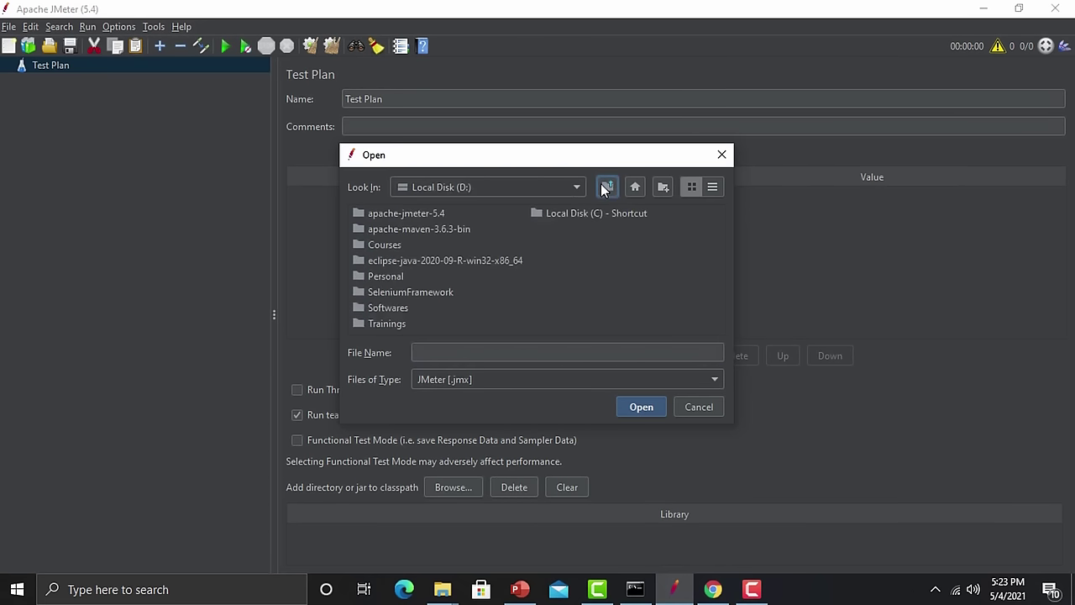
pyautogui.click(601, 189)
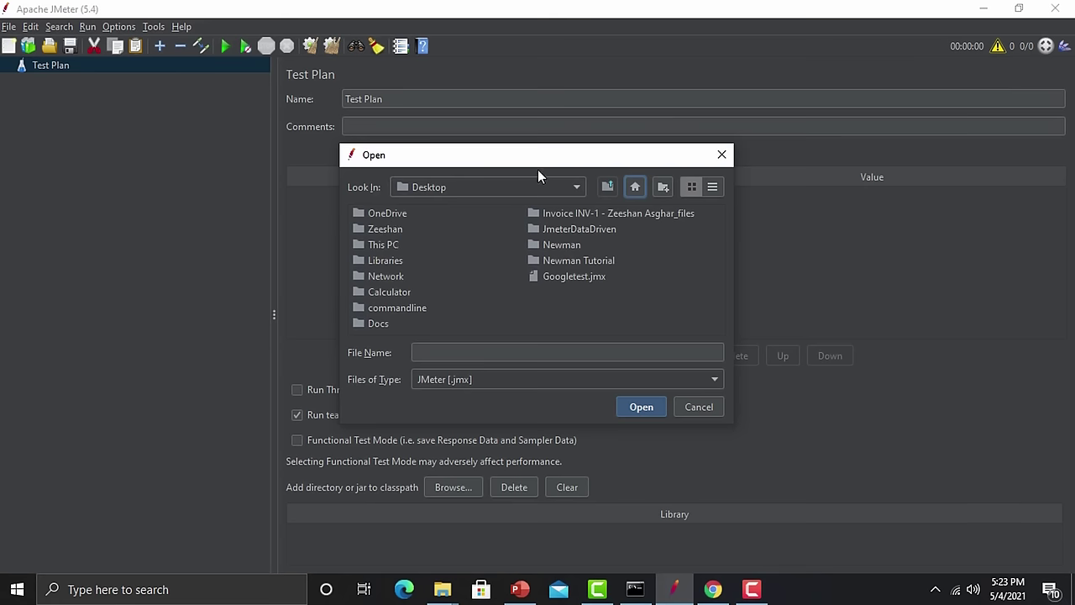
pyautogui.click(558, 278)
pyautogui.click(631, 407)
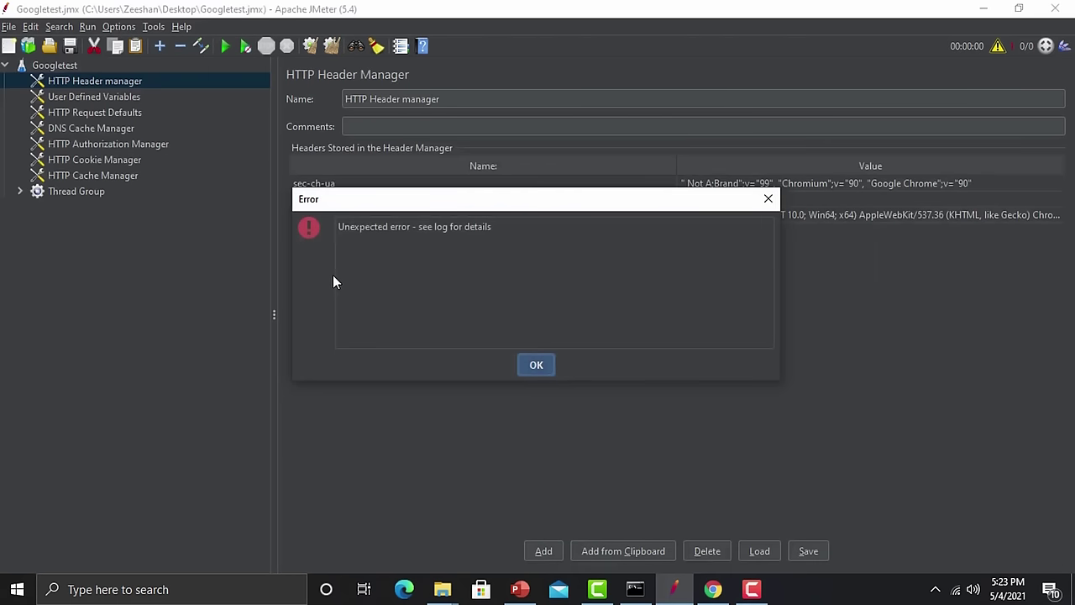
# Dismiss the error, expand Thread Group and Test, and widen the tree to show full request URLs
pyautogui.click(534, 366)
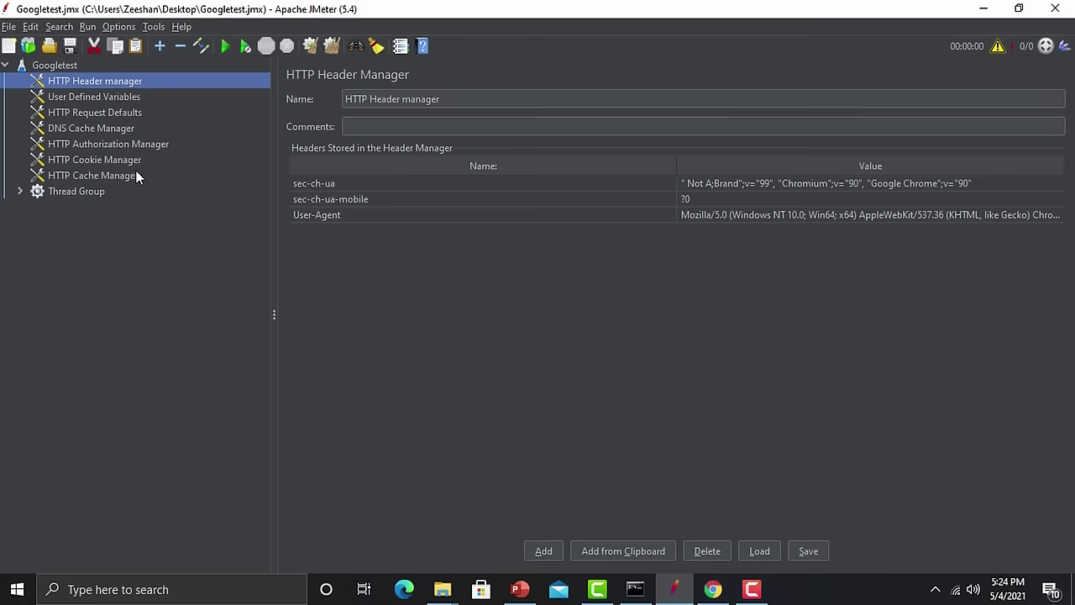
pyautogui.click(20, 192)
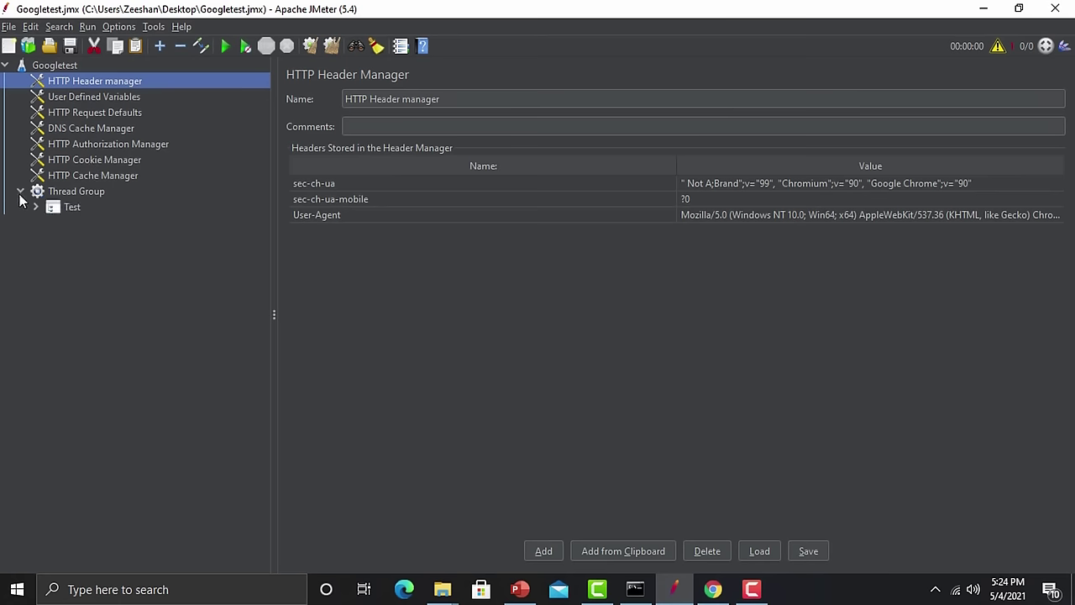
pyautogui.click(32, 205)
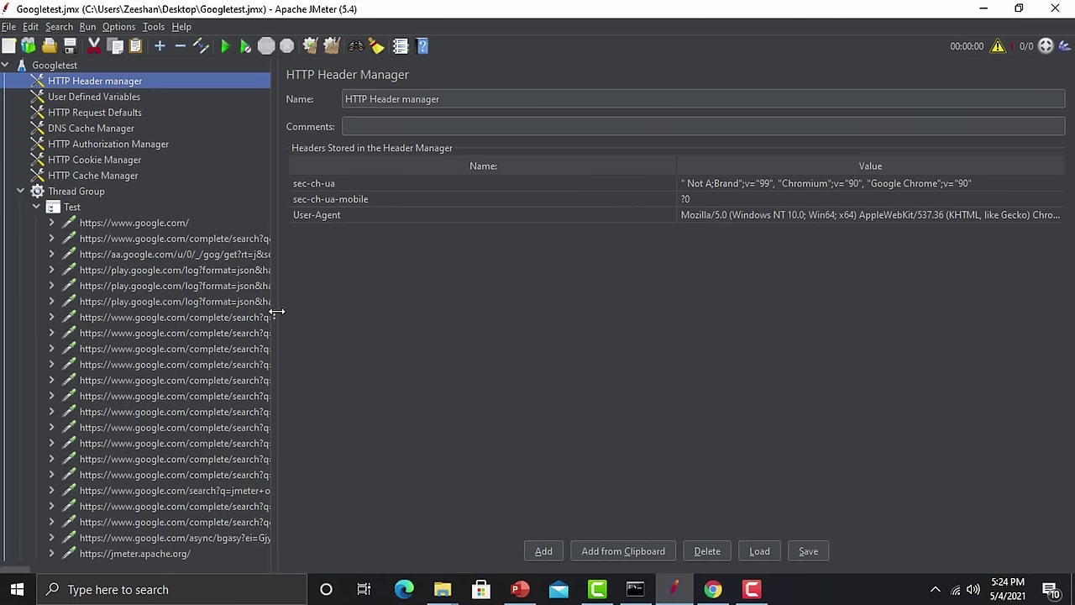
pyautogui.moveTo(276, 308); pyautogui.dragTo(484, 329)
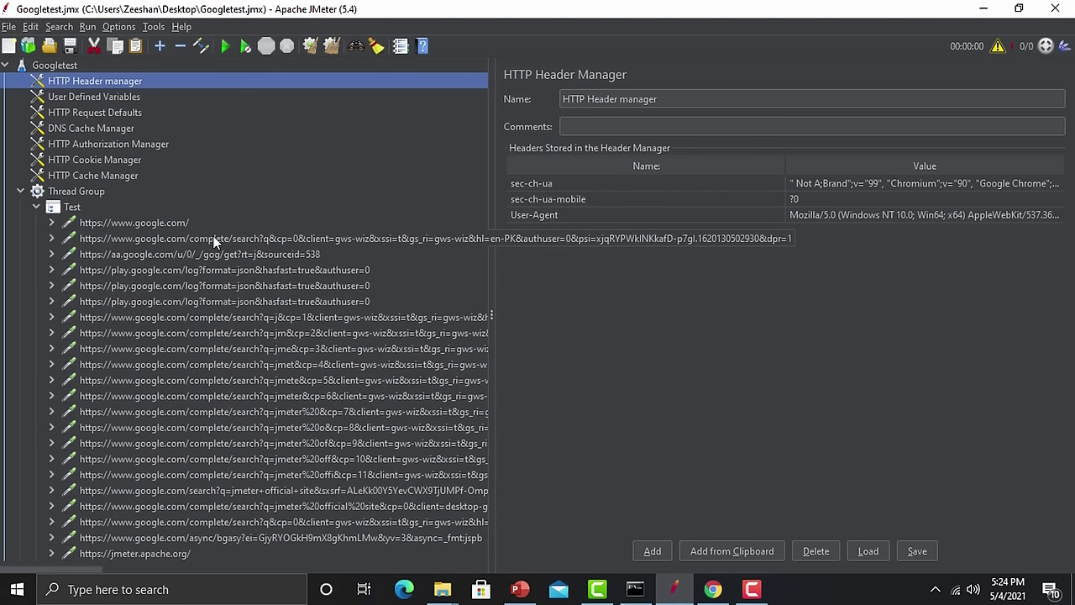
# Remove the aa.google request and the three play.google log requests, confirming the deletion
pyautogui.click(109, 254)
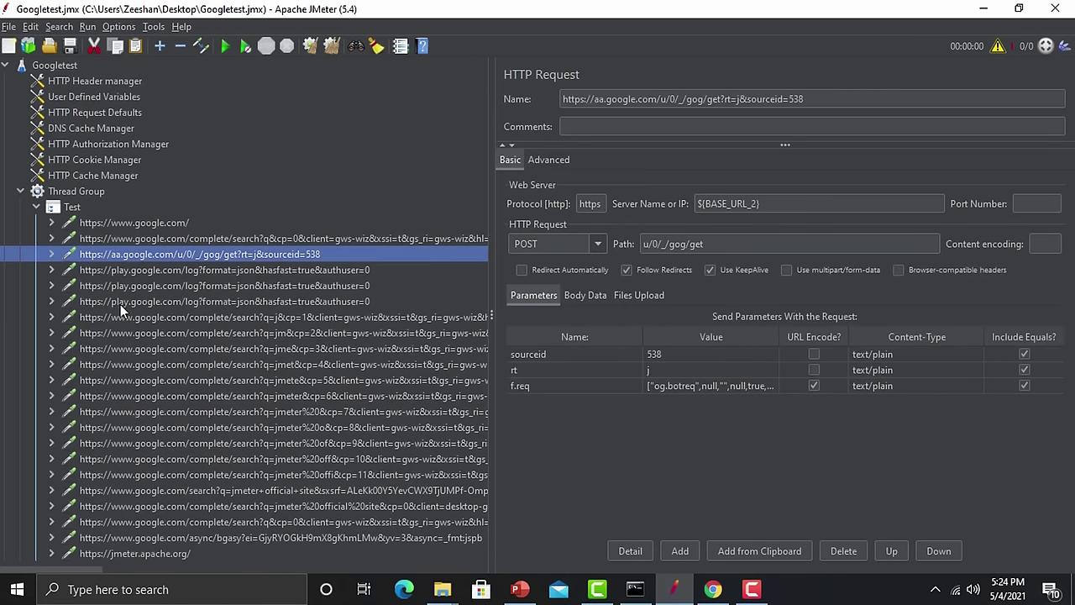
pyautogui.keyDown('shift'); pyautogui.click(121, 302); pyautogui.keyUp('shift')
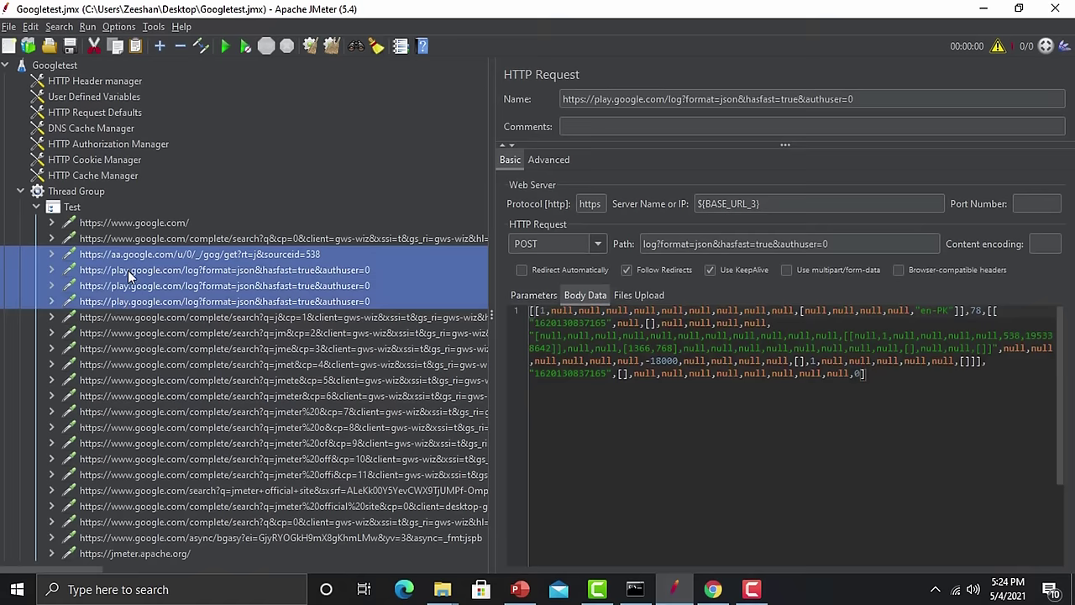
pyautogui.rightClick(128, 271)
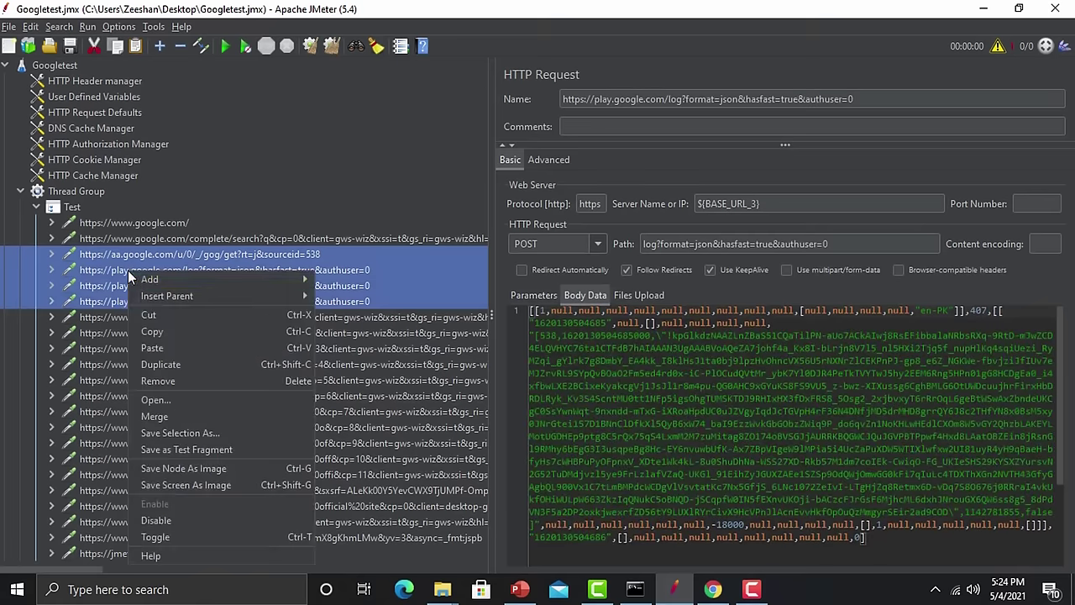
pyautogui.click(166, 383)
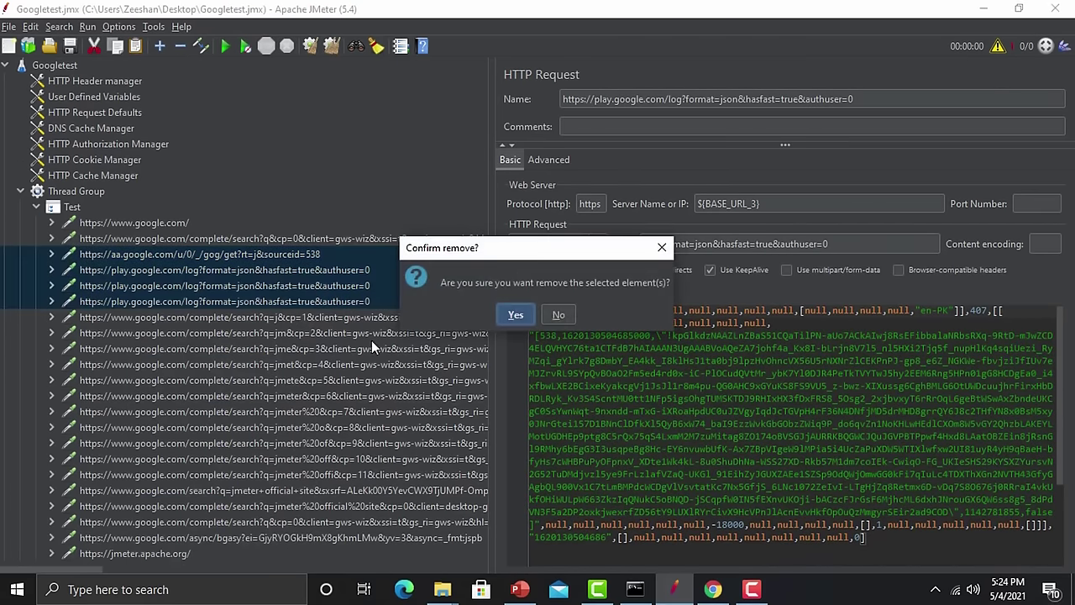
pyautogui.click(510, 313)
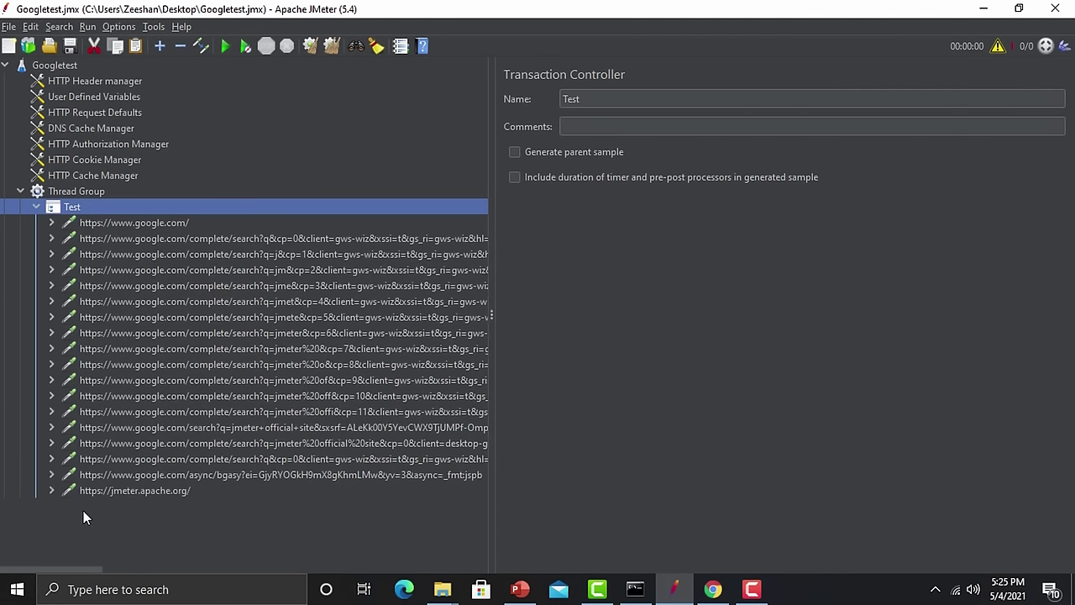
# Add a View Results Tree listener under the Thread Group and widen its results panel
pyautogui.click(21, 192)
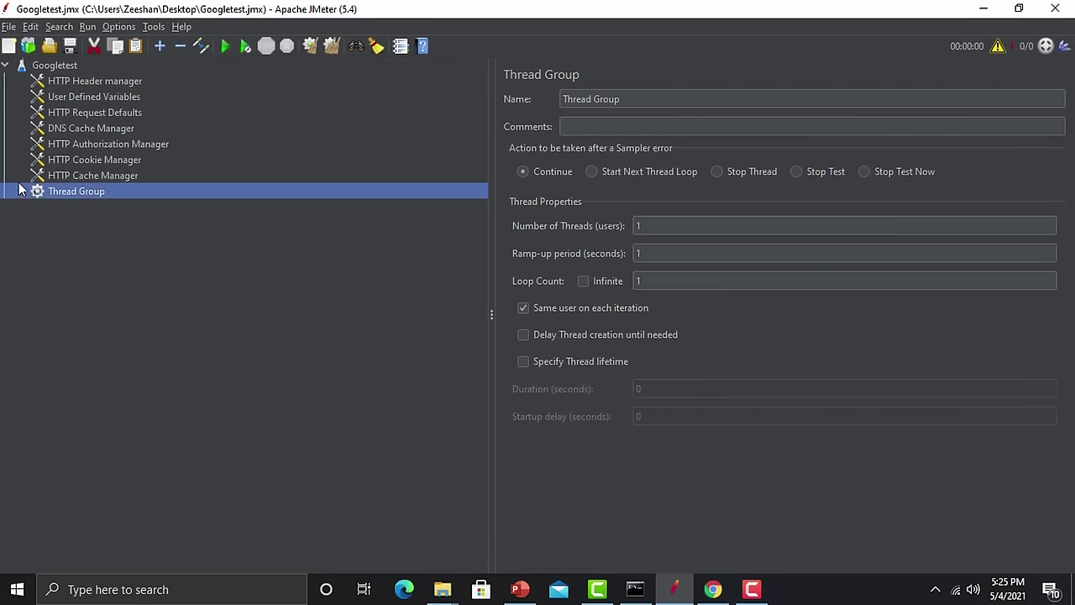
pyautogui.rightClick(55, 189)
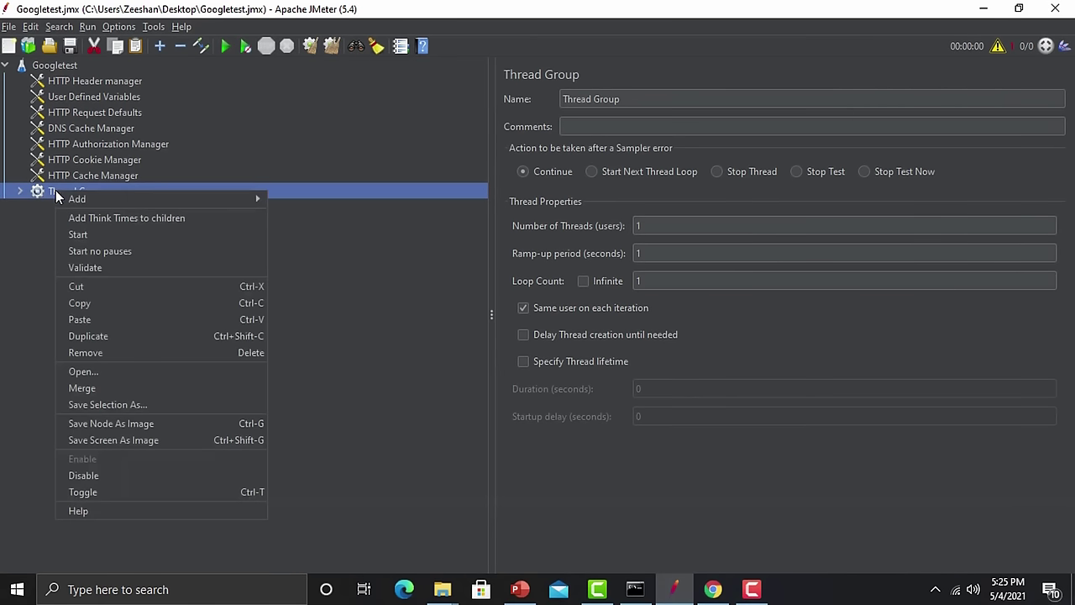
pyautogui.moveTo(95, 198)
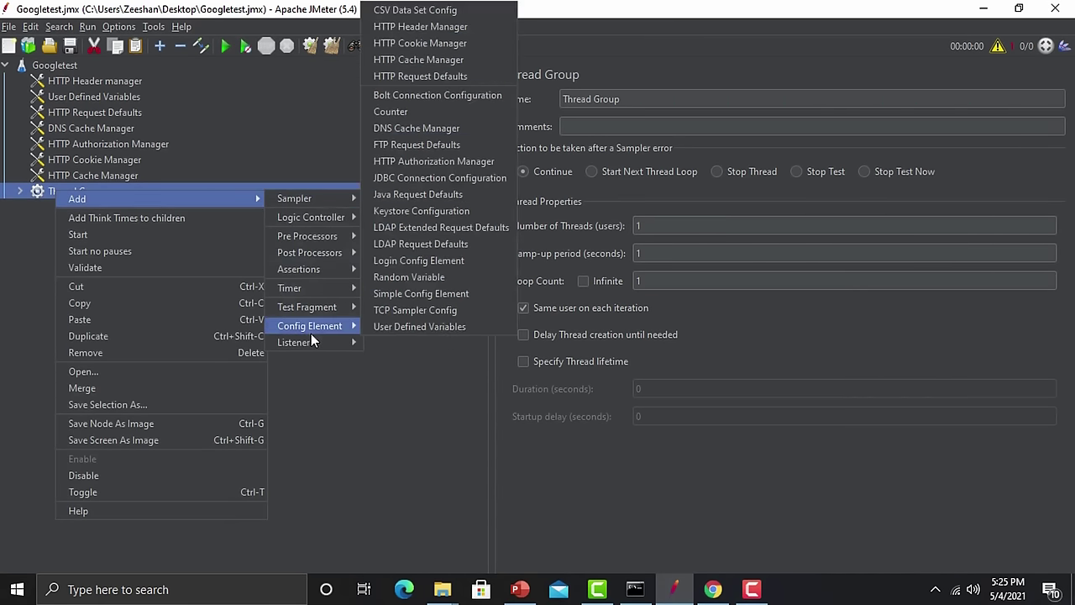
pyautogui.moveTo(314, 346)
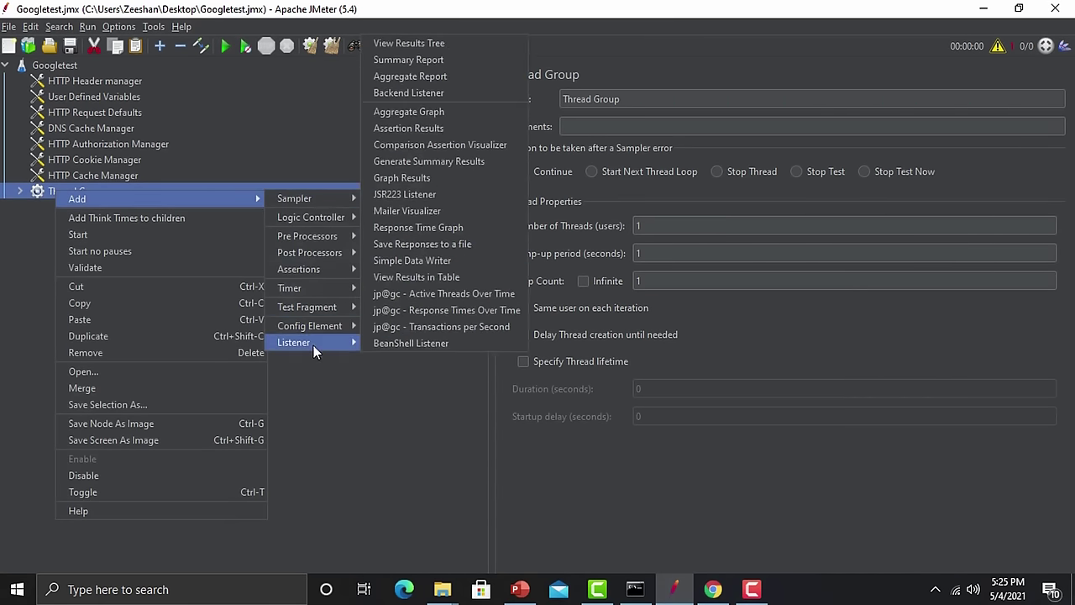
pyautogui.click(443, 47)
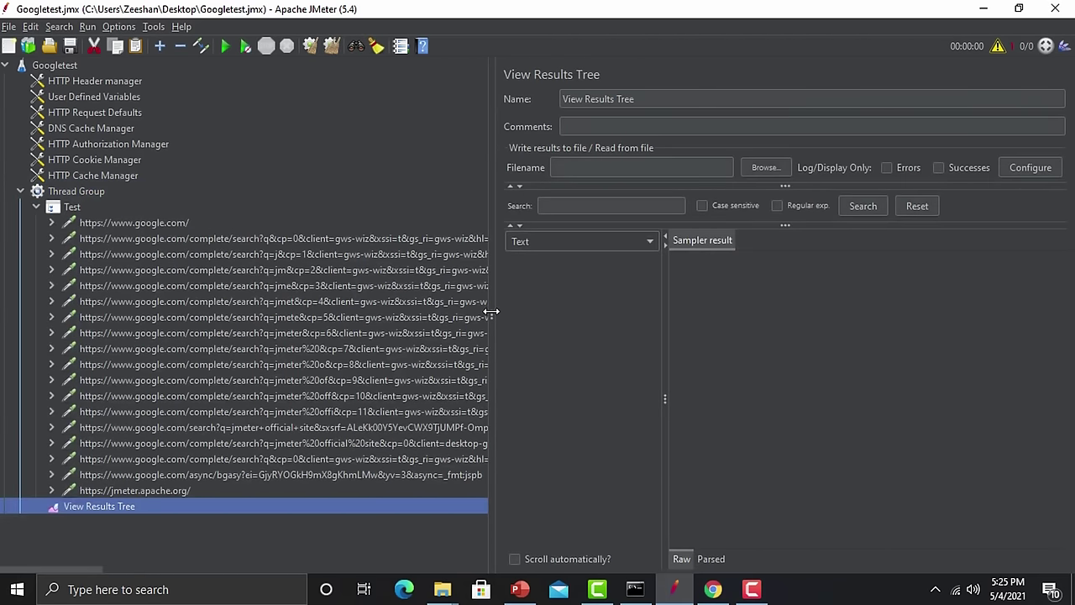
pyautogui.moveTo(492, 310); pyautogui.dragTo(379, 277)
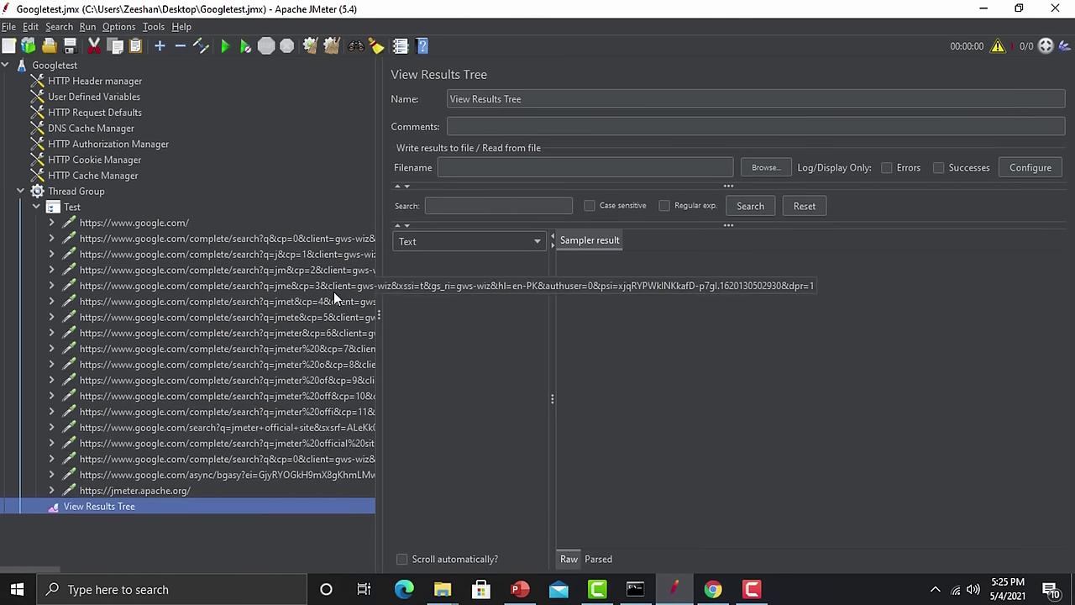
# Run the plan with no pauses and widen the results list to see full URLs
pyautogui.click(245, 46)
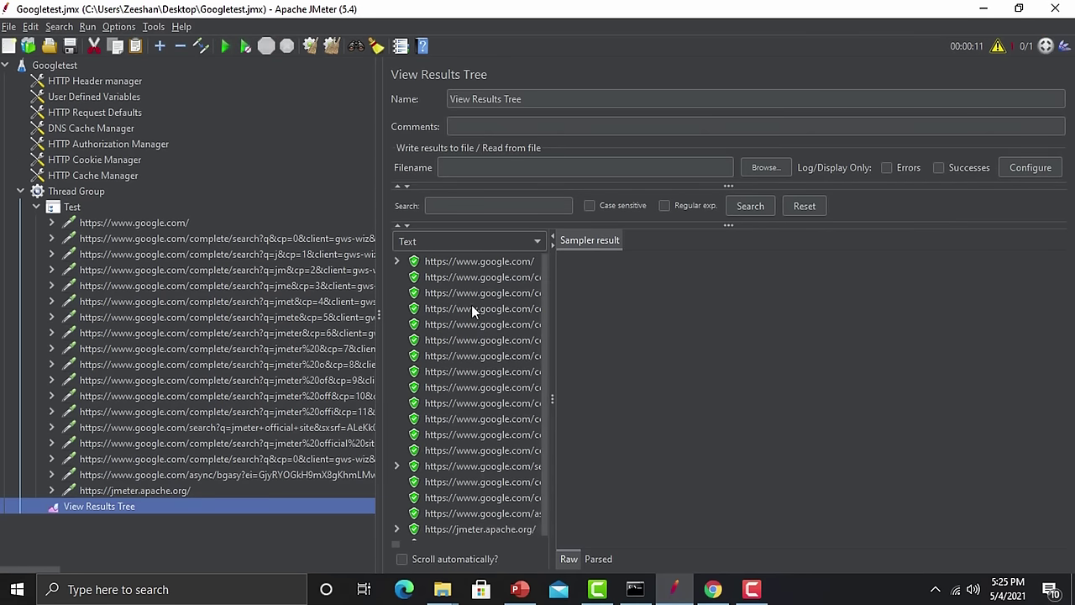
pyautogui.click(558, 398)
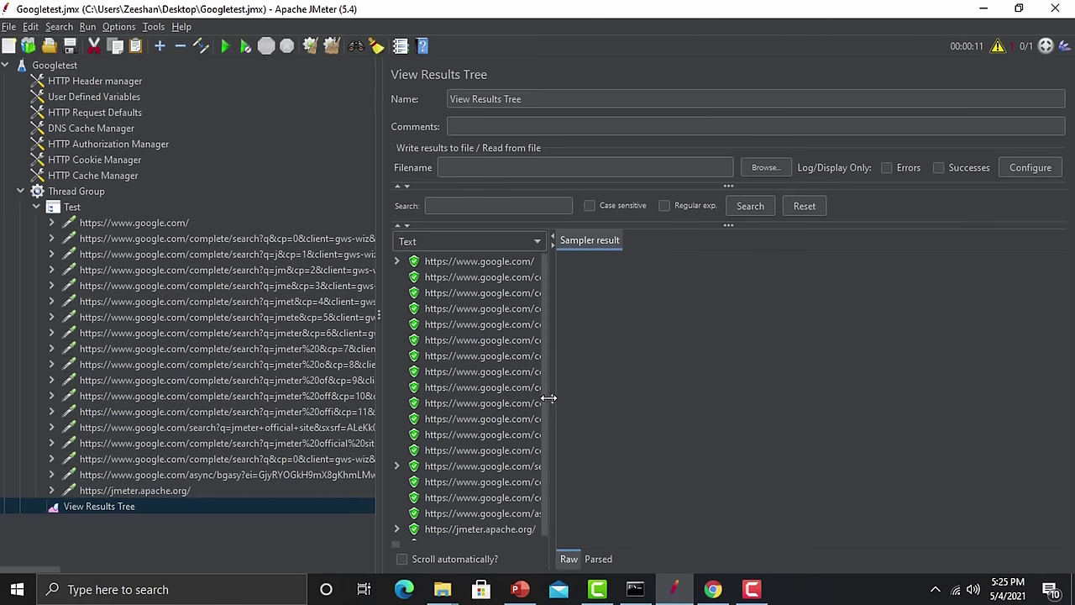
pyautogui.moveTo(551, 398); pyautogui.dragTo(686, 400)
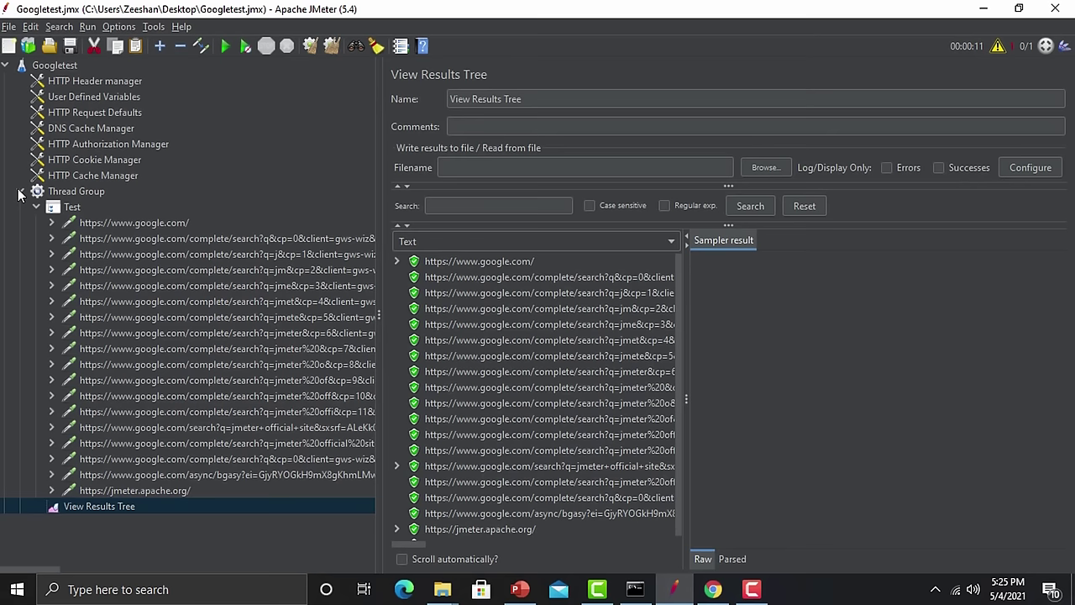
# Add an Aggregate Report listener to the Thread Group
pyautogui.click(50, 191)
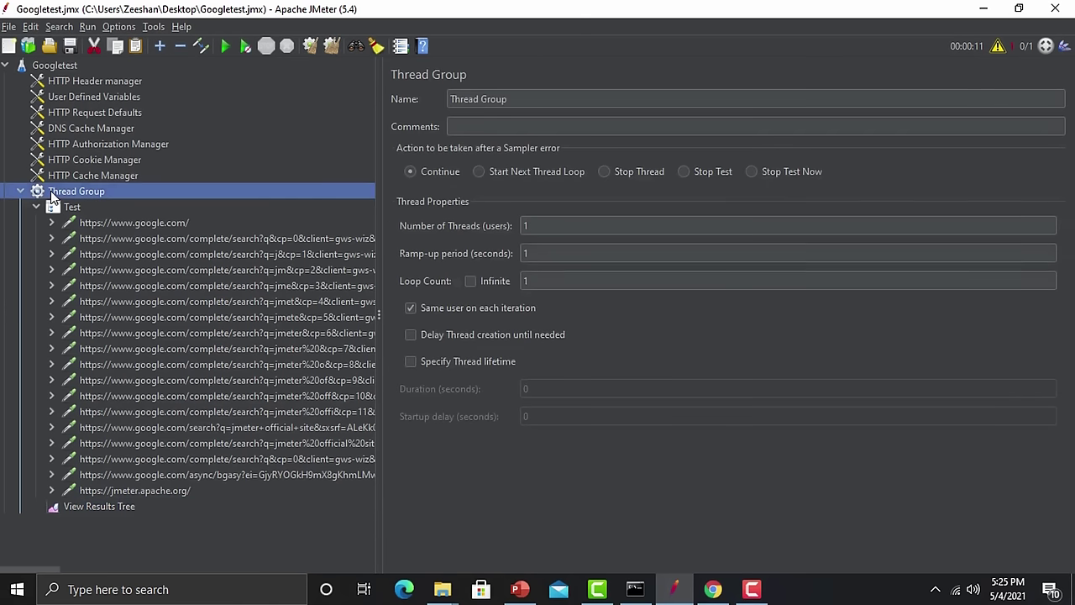
pyautogui.rightClick(51, 195)
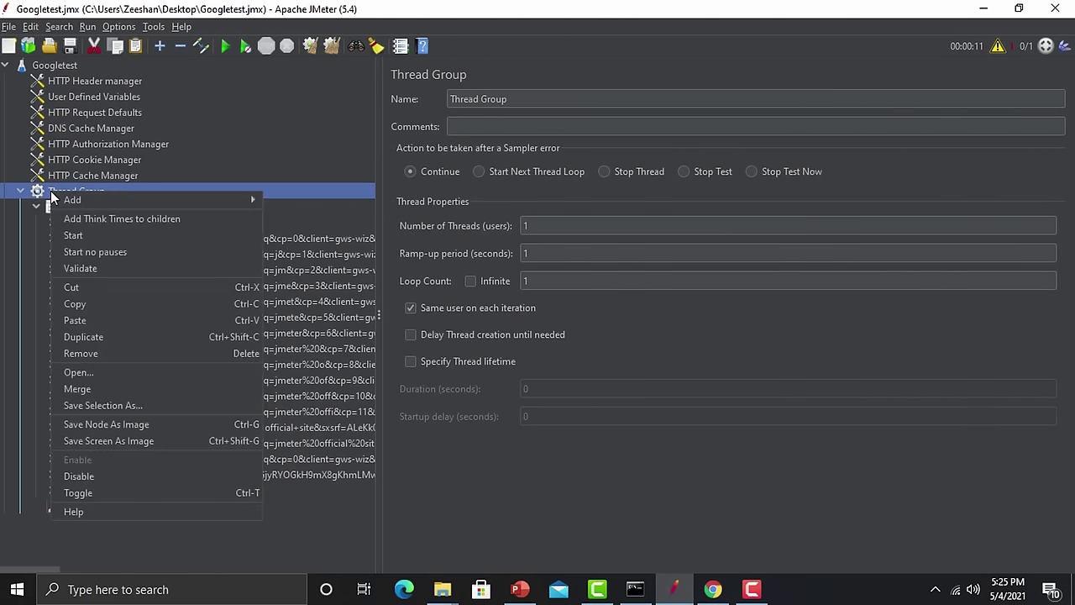
pyautogui.moveTo(252, 198)
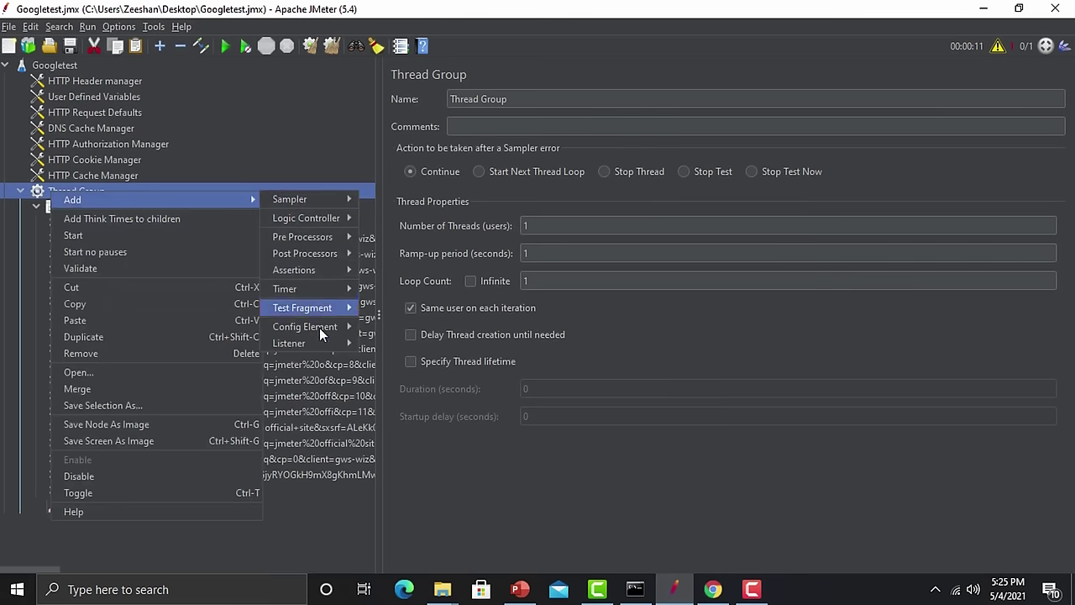
pyautogui.moveTo(320, 341)
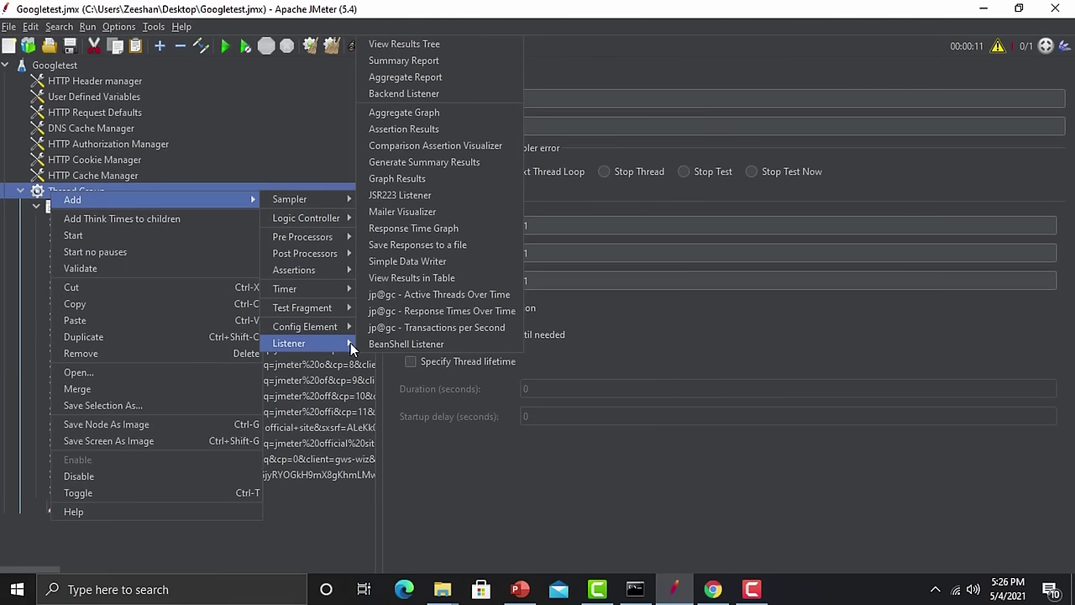
pyautogui.click(410, 80)
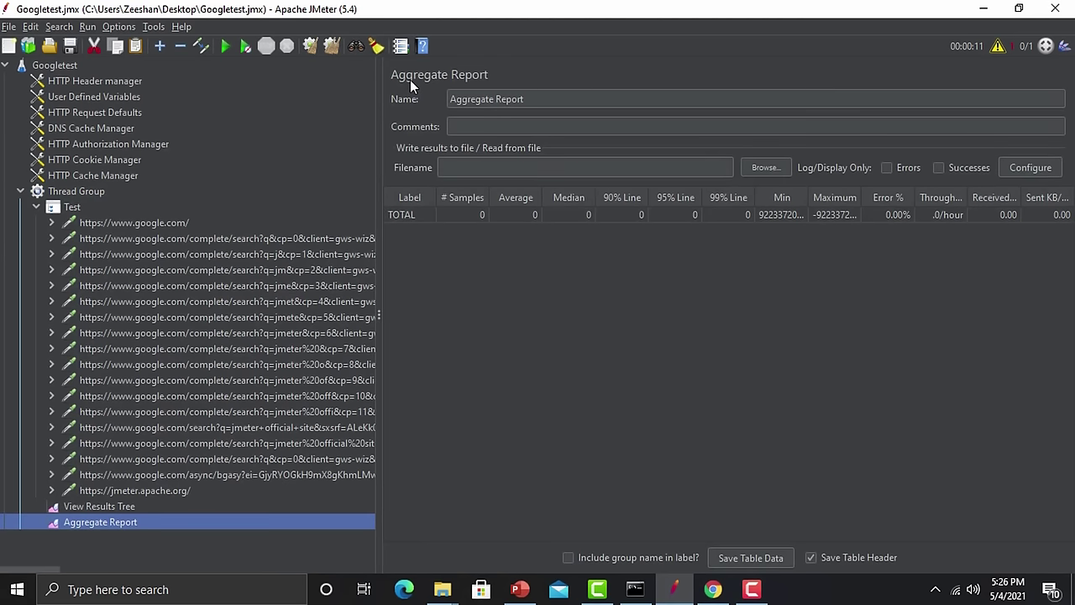
# Set the Thread Group to 2 threads with a 2-second ramp-up, then view the Aggregate Report
pyautogui.click(35, 206)
pyautogui.click(76, 191)
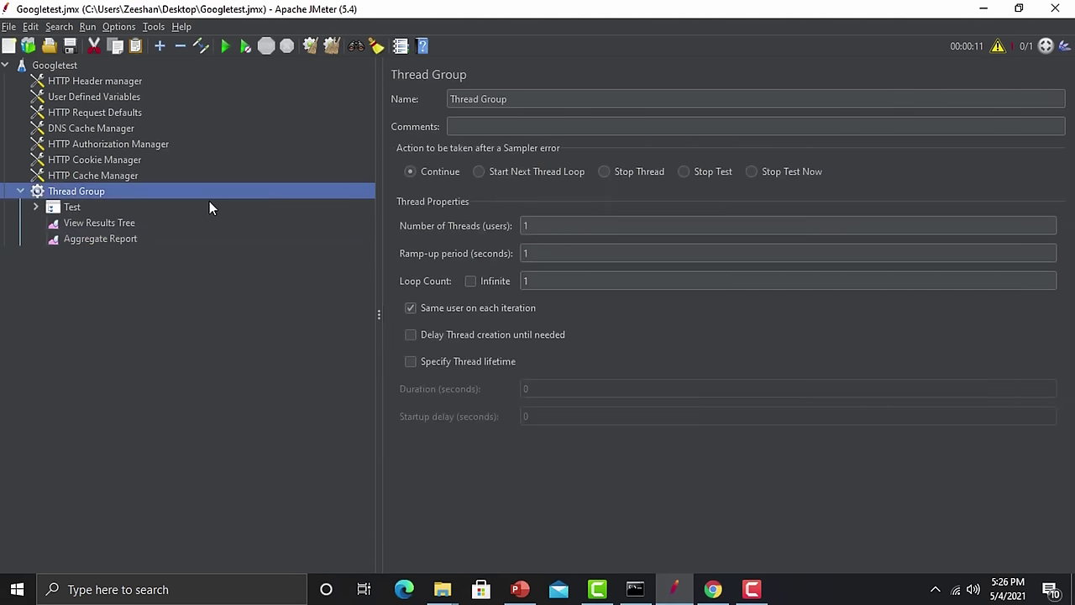
pyautogui.doubleClick(535, 225)
pyautogui.write('2')
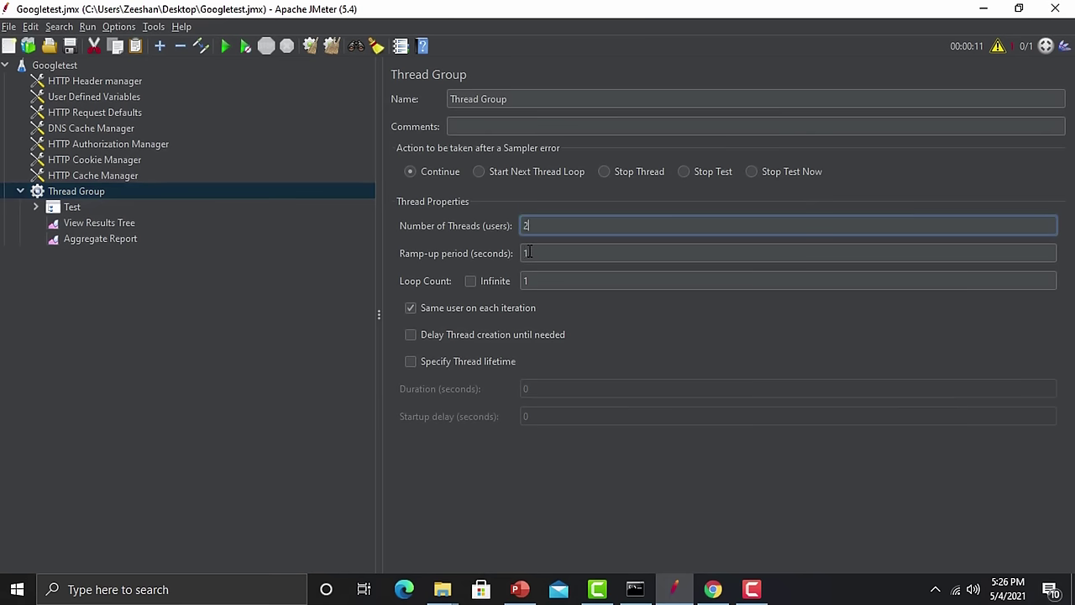
pyautogui.press('Tab')
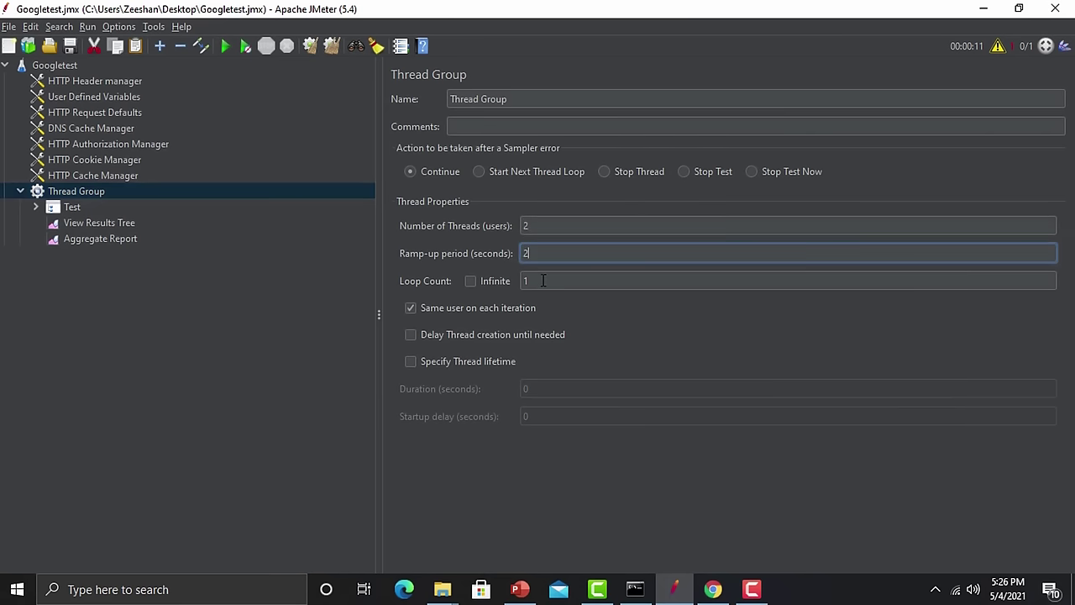
pyautogui.click(101, 239)
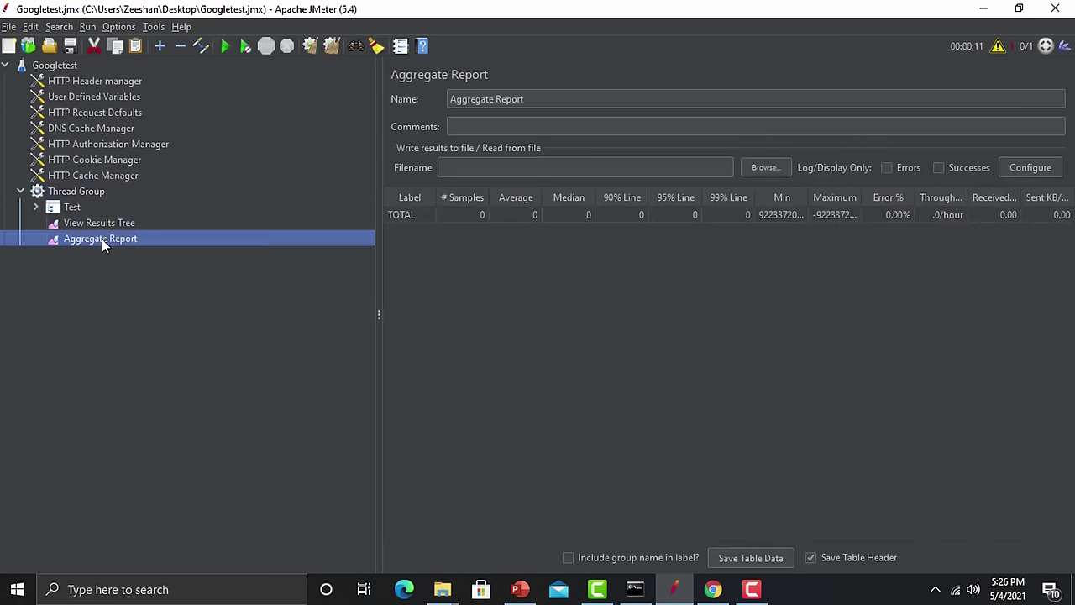
# Start the 2-user run with no pauses and widen the Aggregate Report's Label column
pyautogui.click(247, 47)
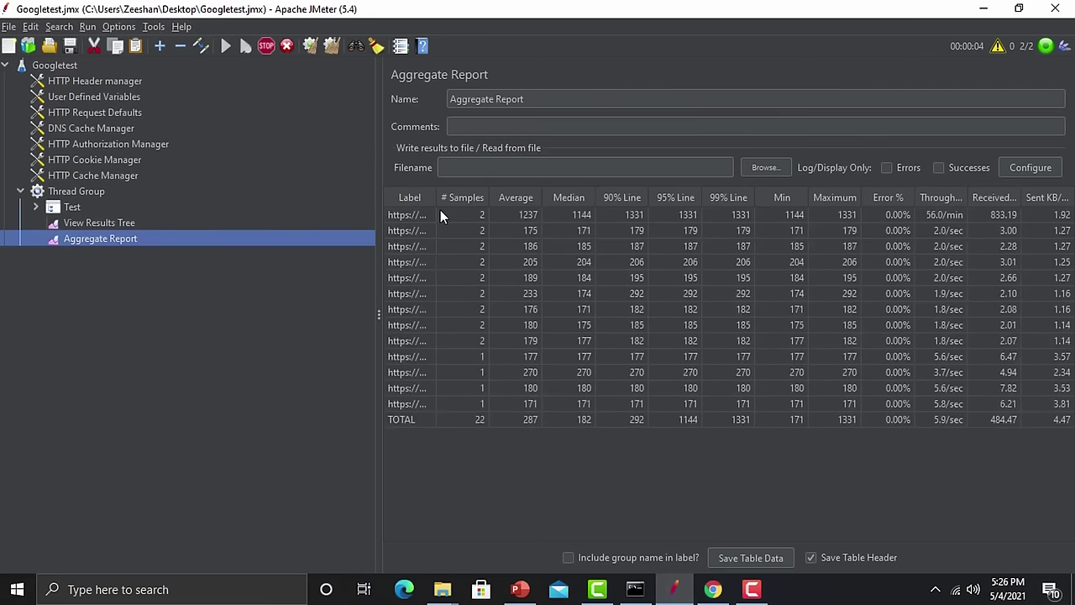
pyautogui.moveTo(437, 197); pyautogui.dragTo(561, 199)
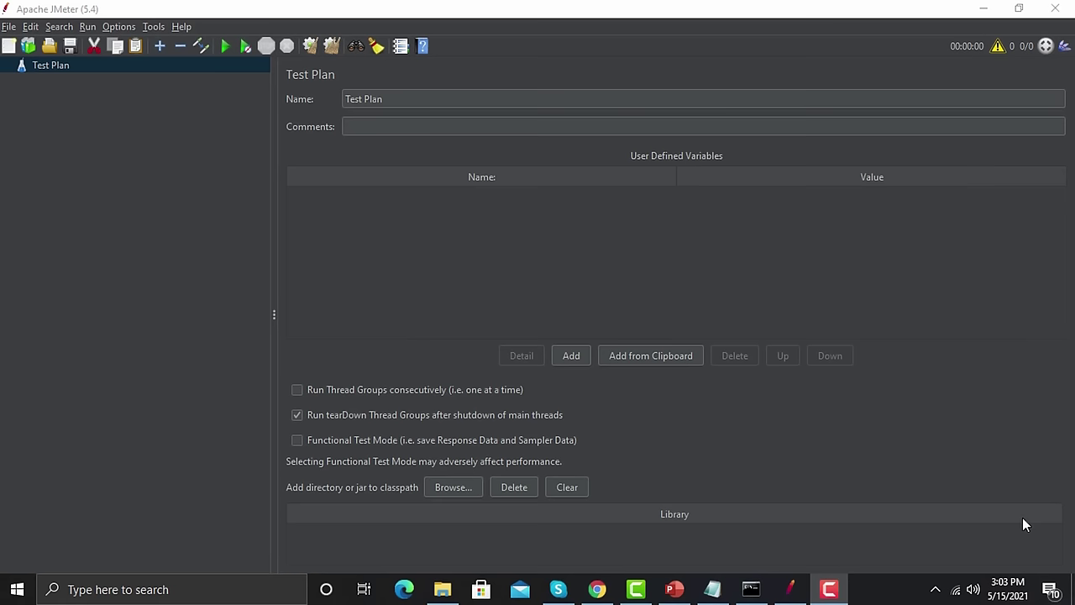
# Open the BlazedemoSample.jmx test plan and dismiss the loading error
pyautogui.click(9, 26)
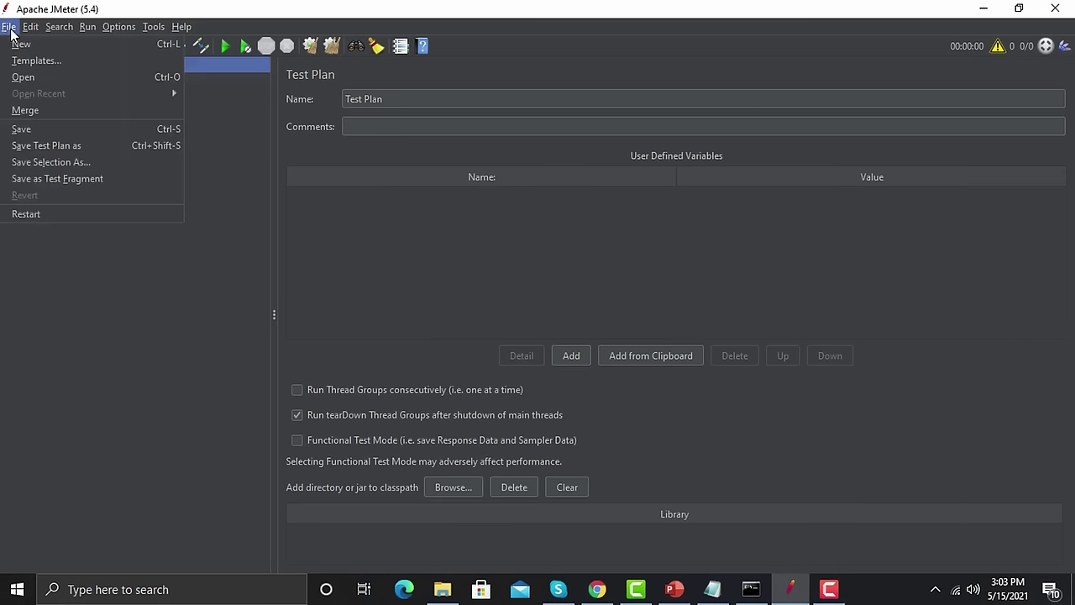
pyautogui.click(43, 76)
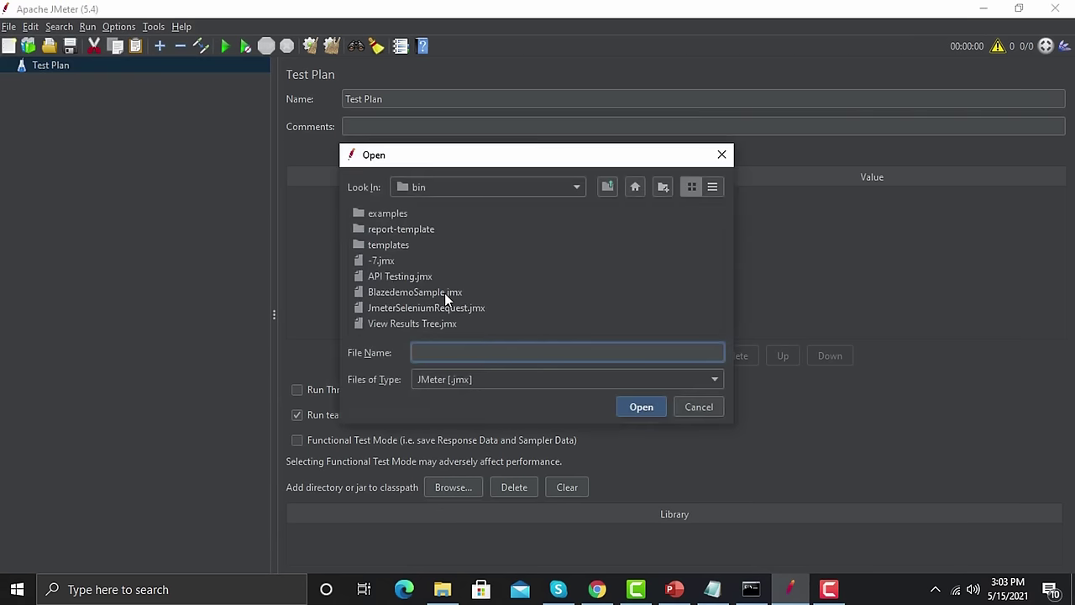
pyautogui.click(444, 292)
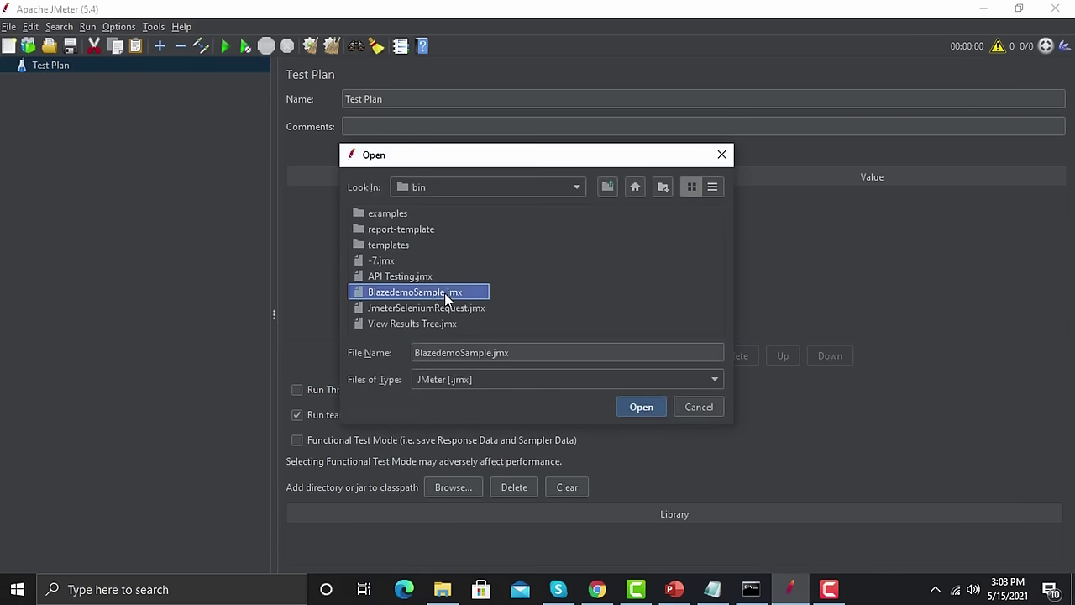
pyautogui.click(634, 407)
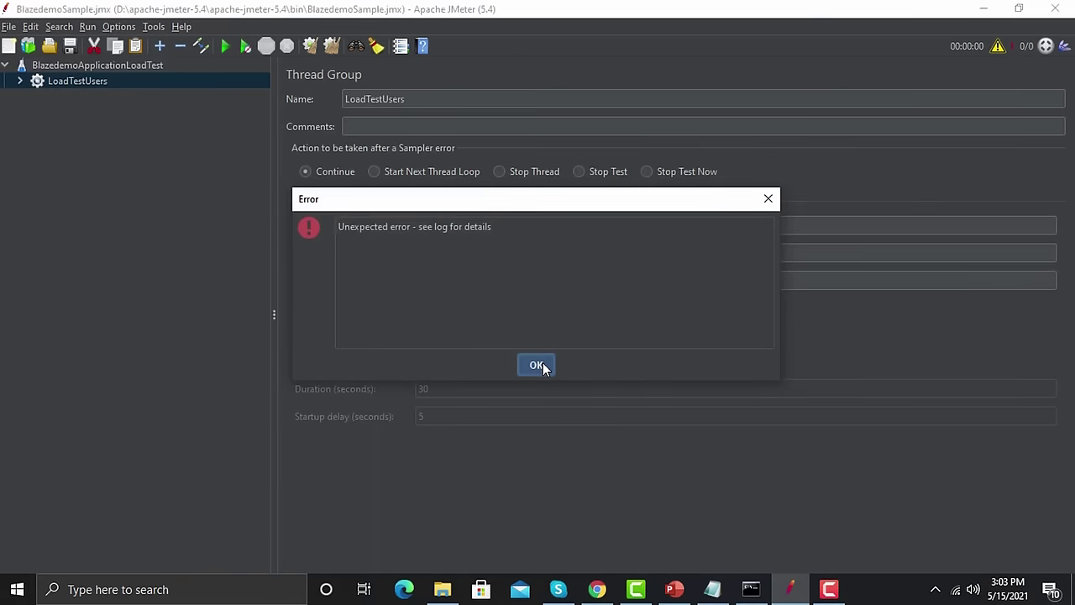
pyautogui.click(542, 363)
# Expand LoadTestUsers and show its Add > Listener submenu
pyautogui.click(21, 81)
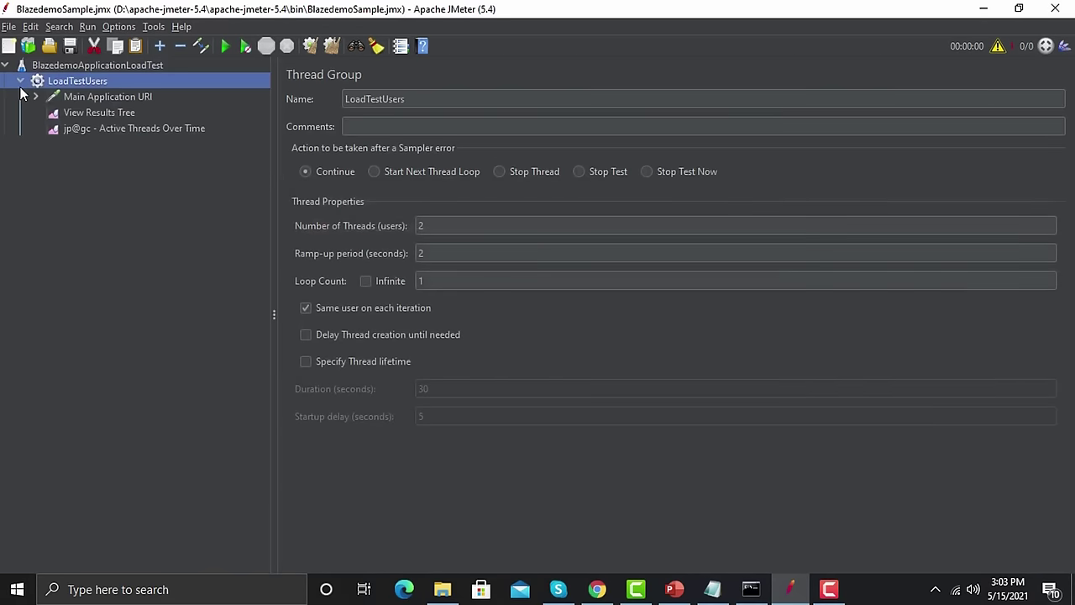
pyautogui.rightClick(68, 83)
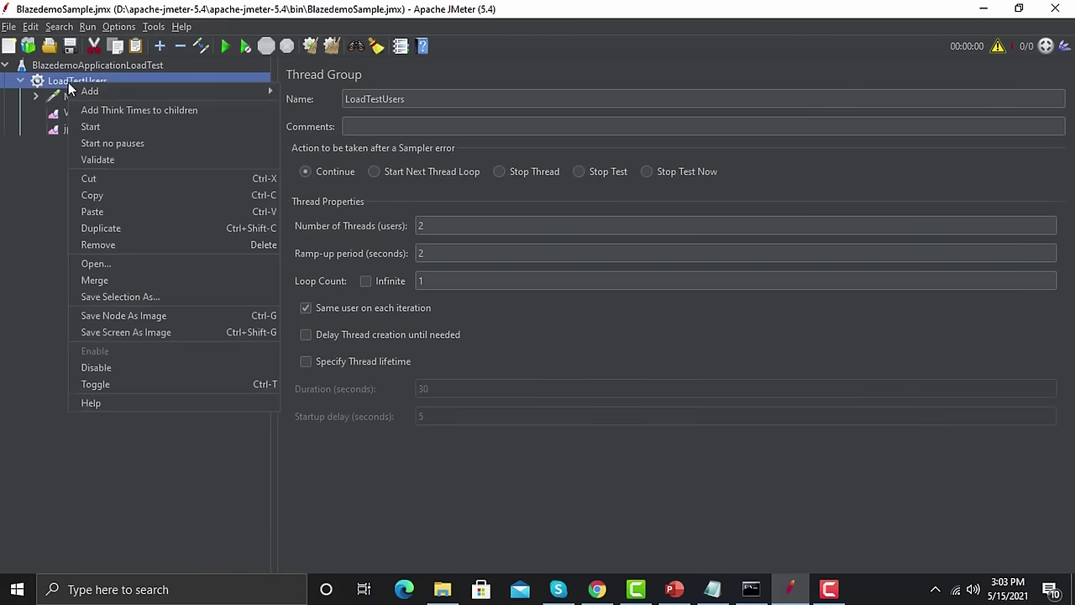
pyautogui.moveTo(99, 94)
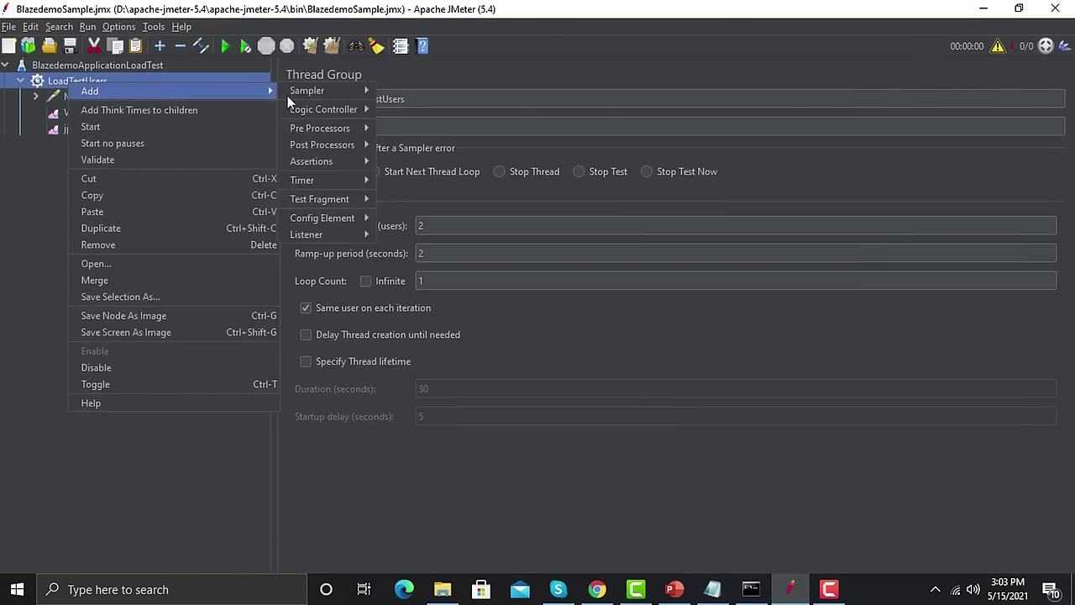
pyautogui.moveTo(328, 234)
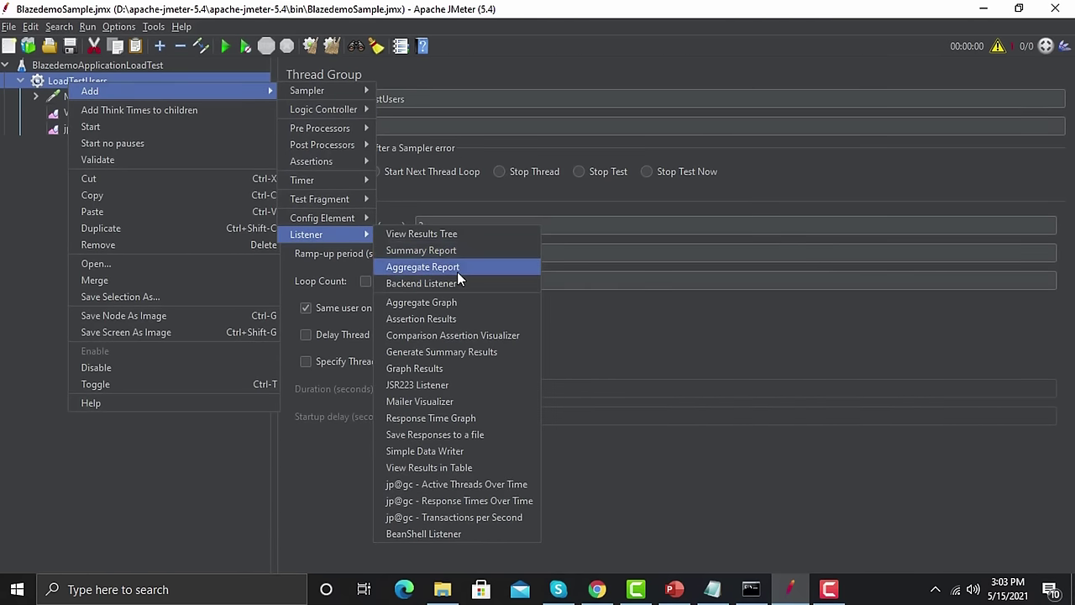
# Choose Aggregate Report from the Listener submenu for LoadTestUsers
pyautogui.click(422, 267)
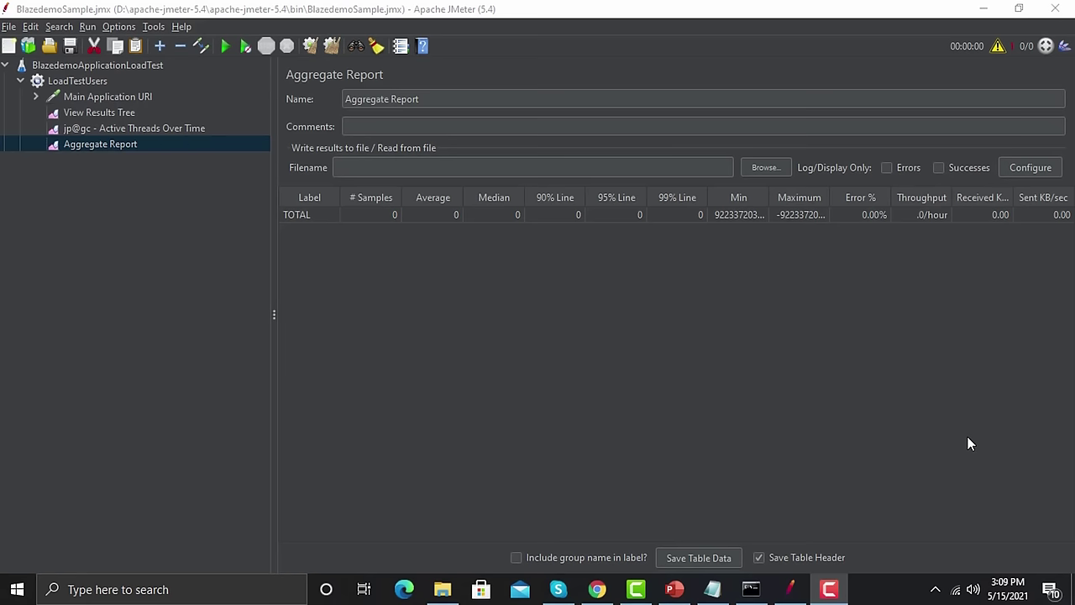
# Set LoadTestUsers to 10 threads with a 1-second ramp-up, then return to the Aggregate Report
pyautogui.click(72, 84)
pyautogui.click(463, 230)
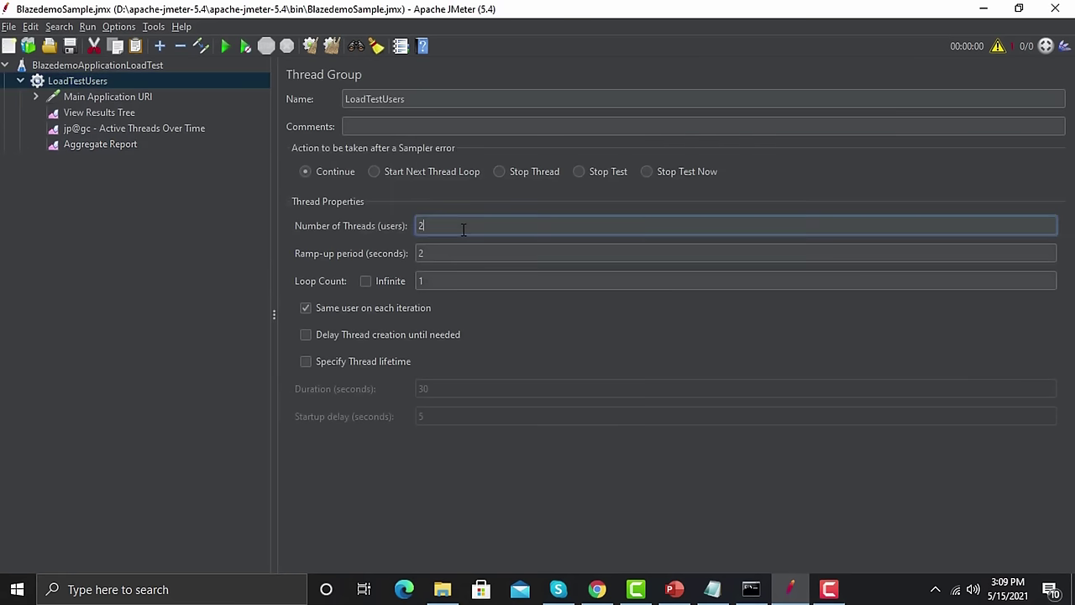
pyautogui.press('BackSpace')
pyautogui.write('10')
pyautogui.click(437, 253)
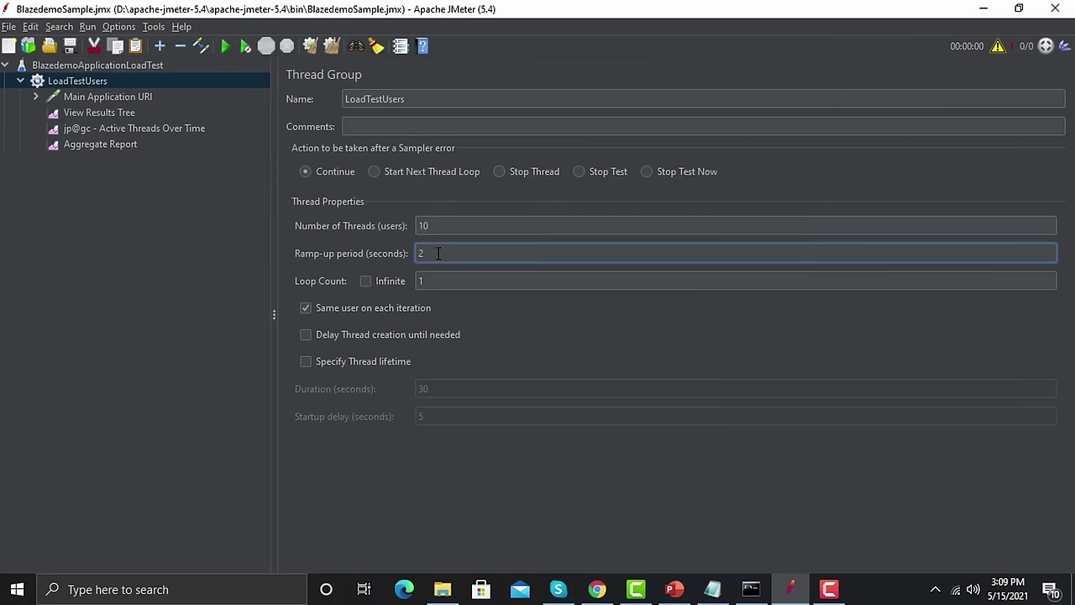
pyautogui.doubleClick(421, 254)
pyautogui.click(118, 144)
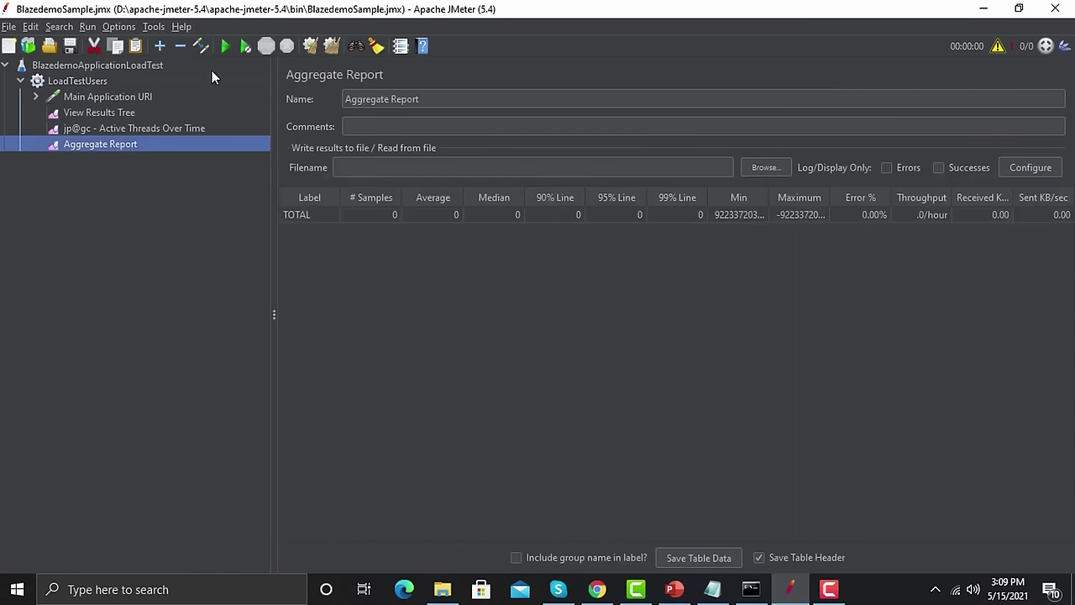
# Run the 10-user load test and widen the Label column to read Main Application URI
pyautogui.click(249, 46)
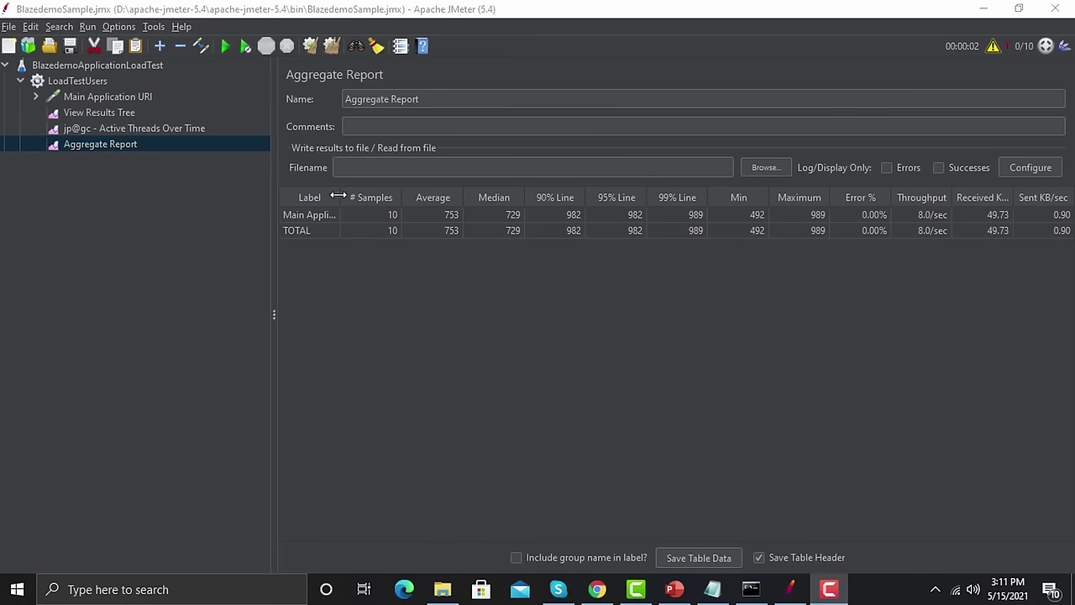
pyautogui.moveTo(337, 196); pyautogui.dragTo(398, 193)
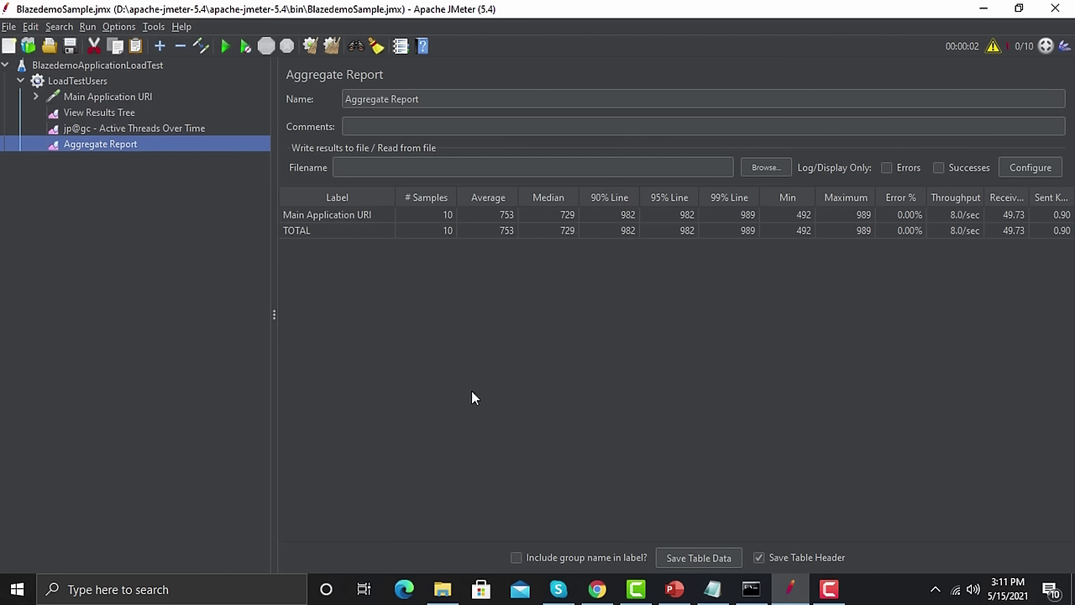
# Enable 'Include group name in label?', clear the old results and rerun the test
pyautogui.click(516, 558)
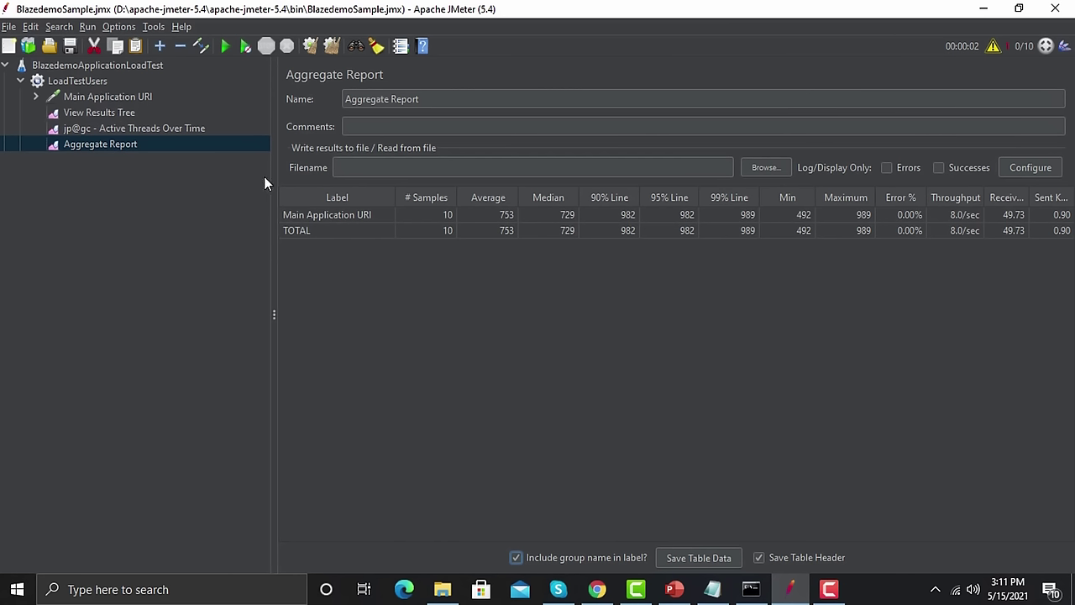
pyautogui.click(331, 47)
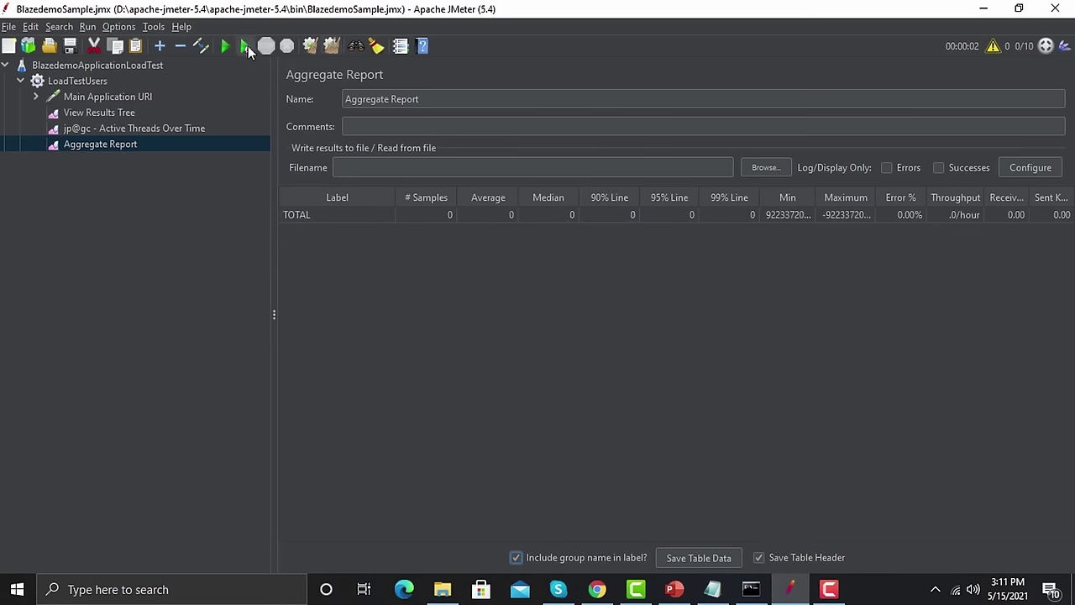
pyautogui.click(247, 47)
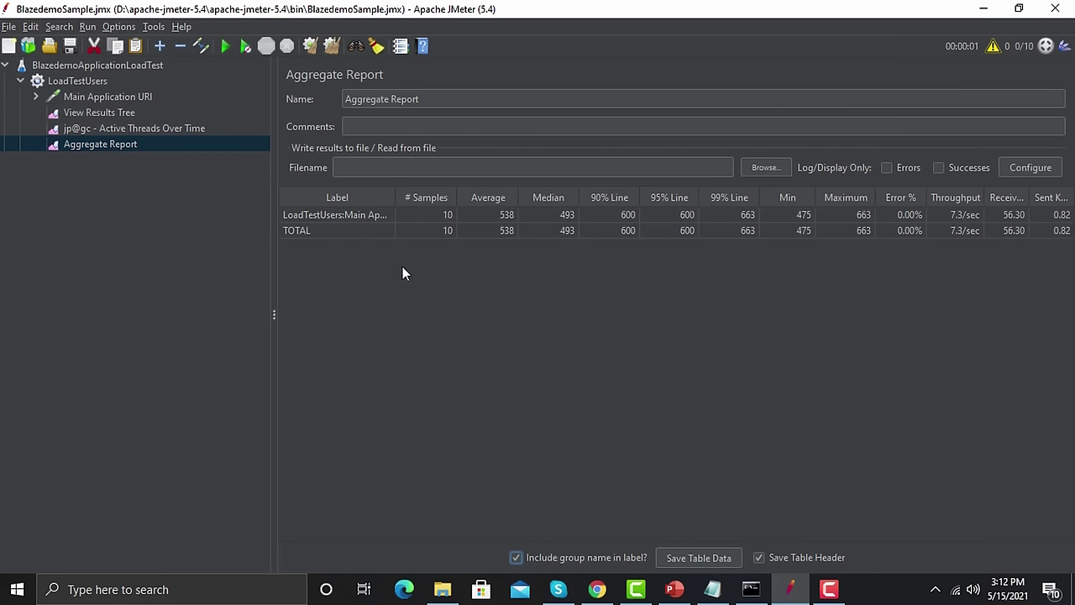
# Review the LoadTestUsers thread settings, then show the Main Application URI GET request
pyautogui.click(95, 81)
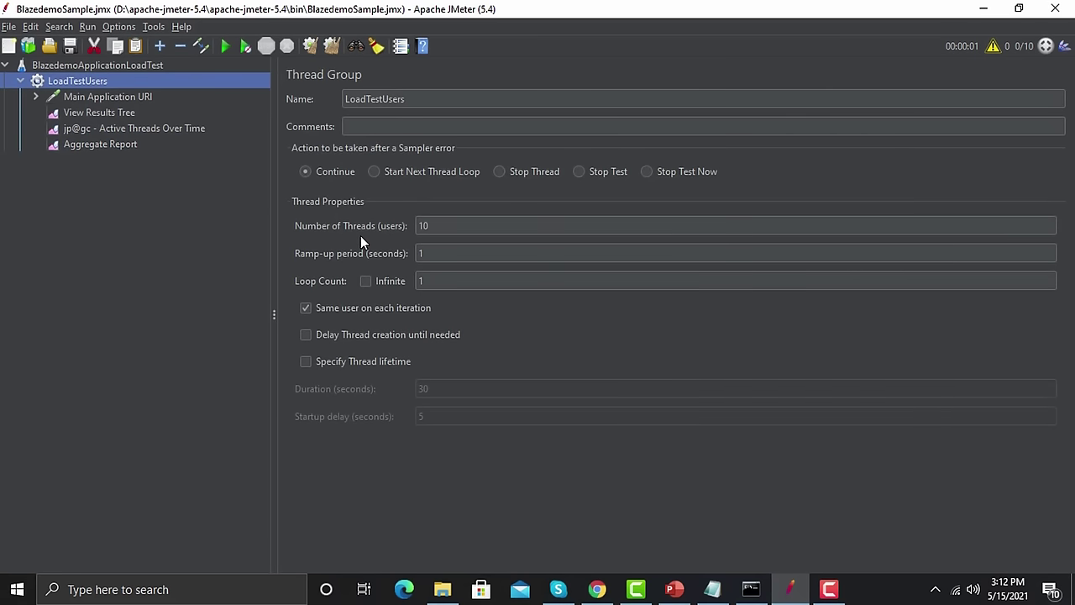
pyautogui.click(94, 146)
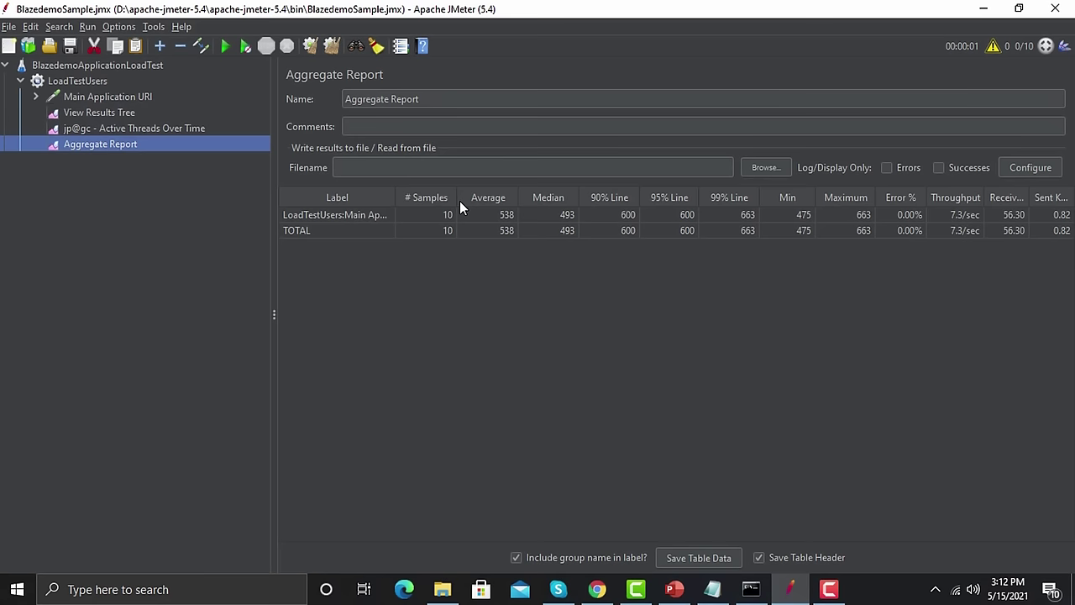
pyautogui.click(87, 82)
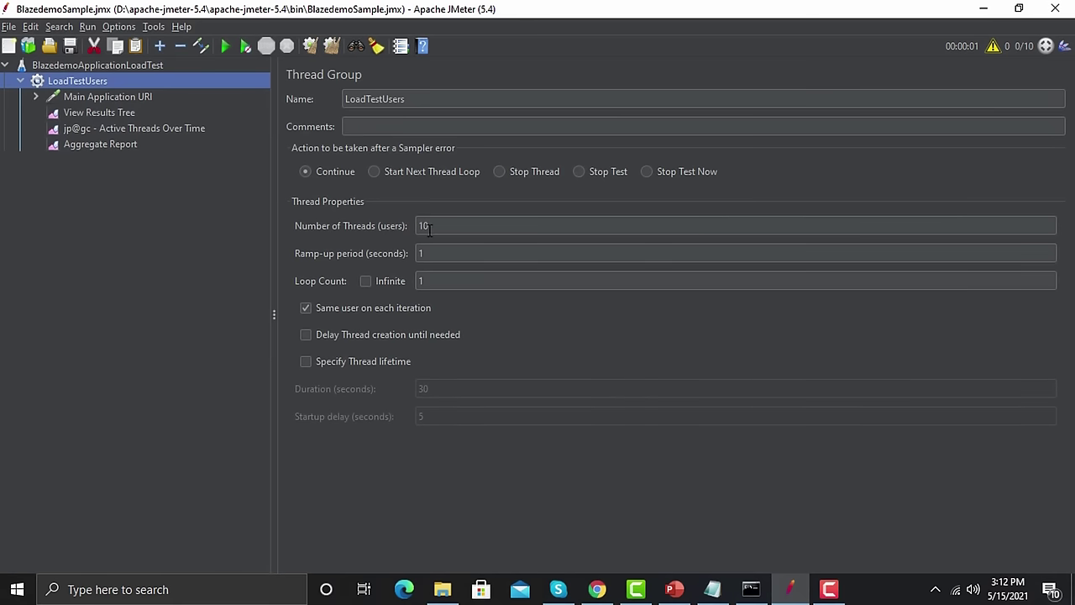
pyautogui.click(134, 95)
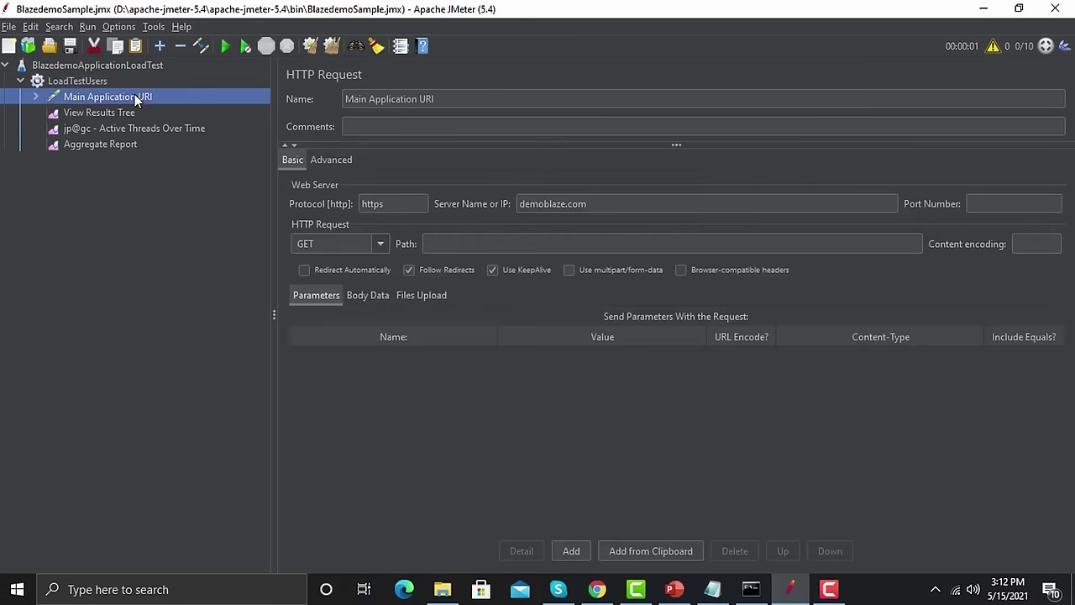
# Show the Aggregate Report: 10 LoadTestUsers samples, average 538 ms, 0.00% errors
pyautogui.click(102, 144)
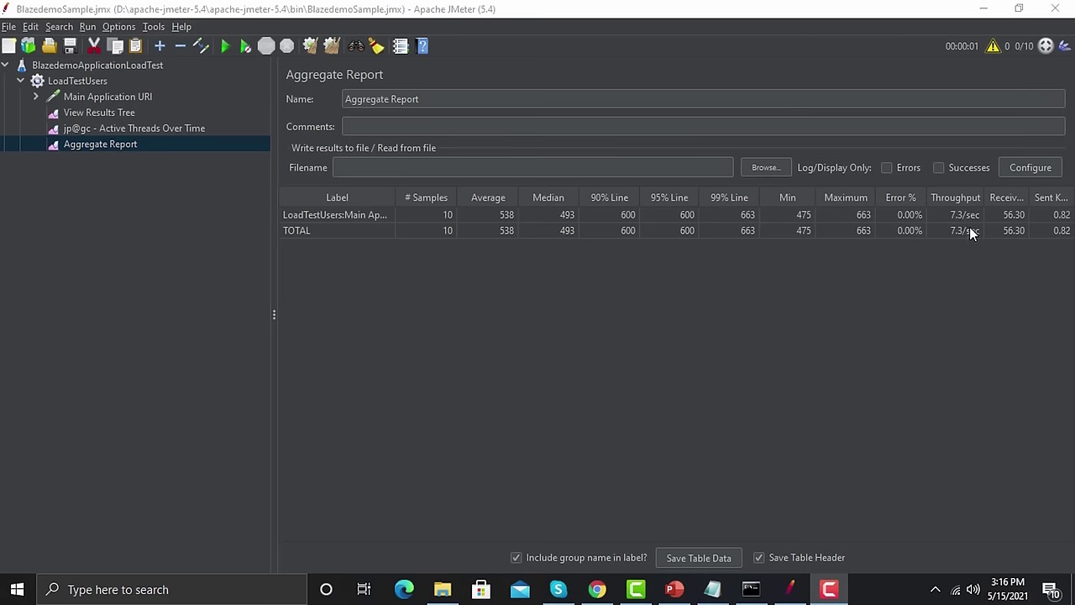
# Widen the Received KB/sec column so its heading and values are readable
pyautogui.moveTo(1028, 191); pyautogui.dragTo(997, 202)
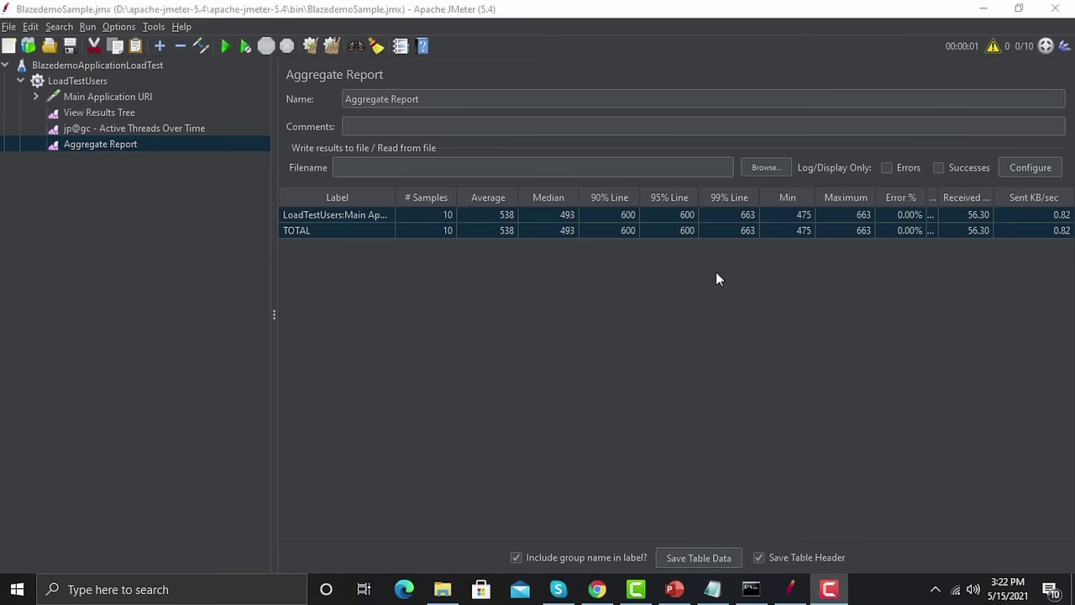
# Launch Excel from the system search and create a blank workbook
pyautogui.click(214, 588)
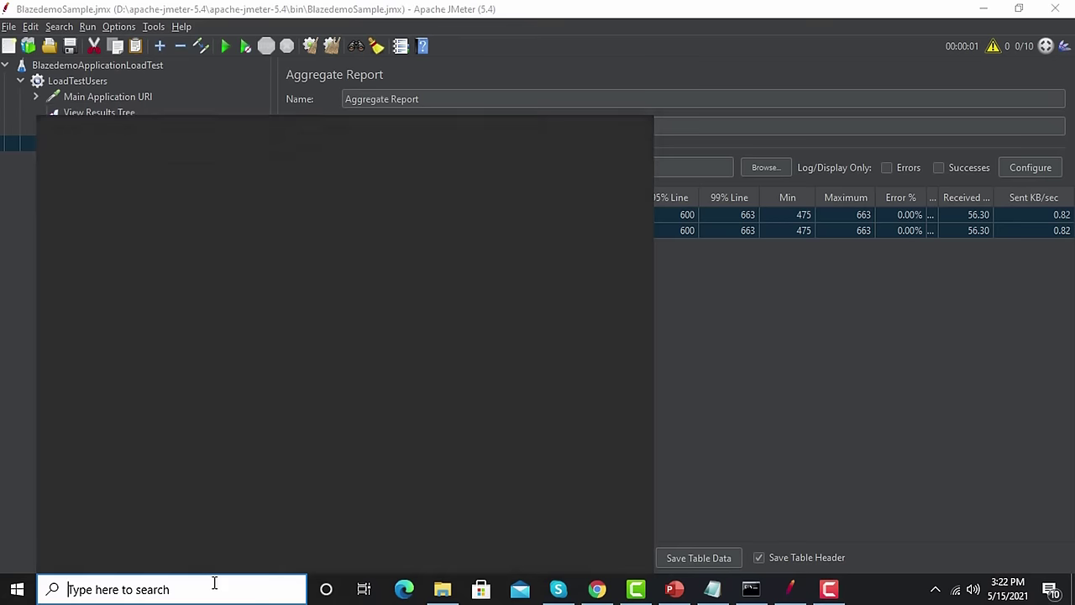
pyautogui.write('exc')
pyautogui.press('Return')
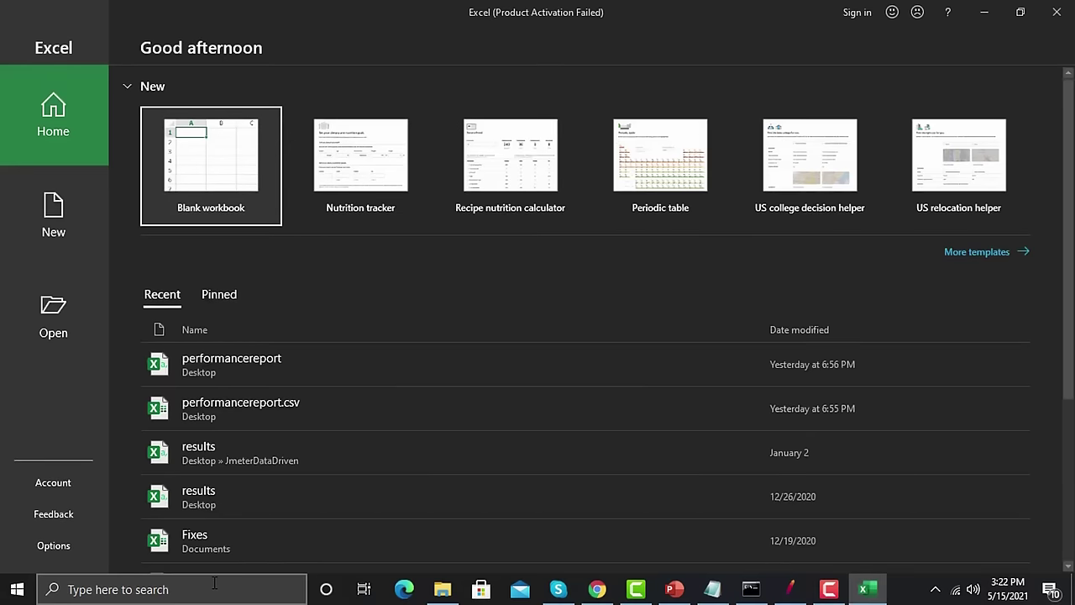
pyautogui.click(164, 184)
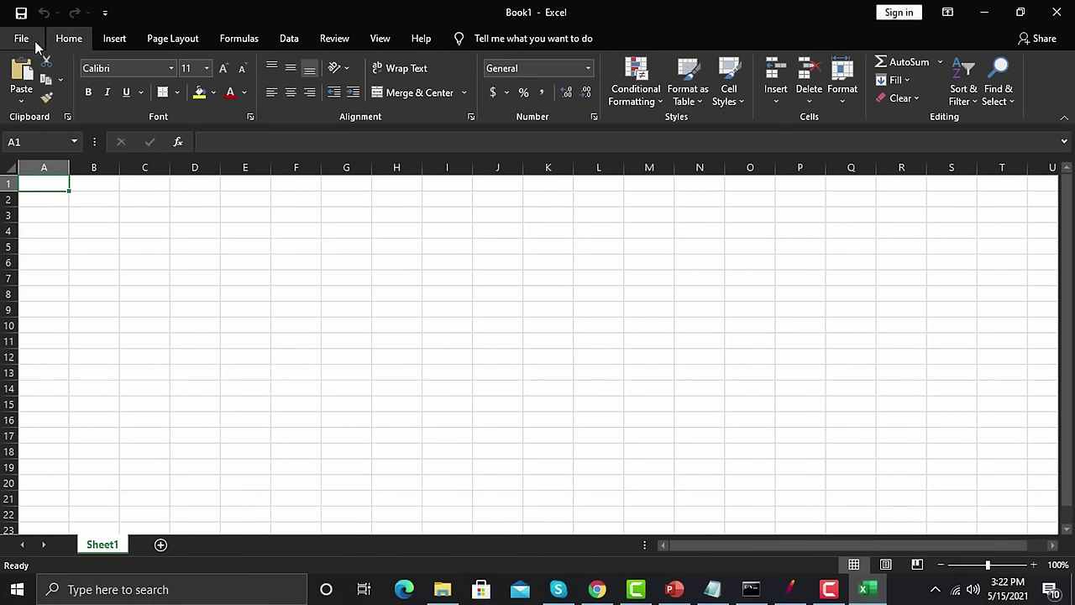
# Save the workbook to the Desktop as Dataresults in CSV (Comma delimited) format
pyautogui.click(21, 39)
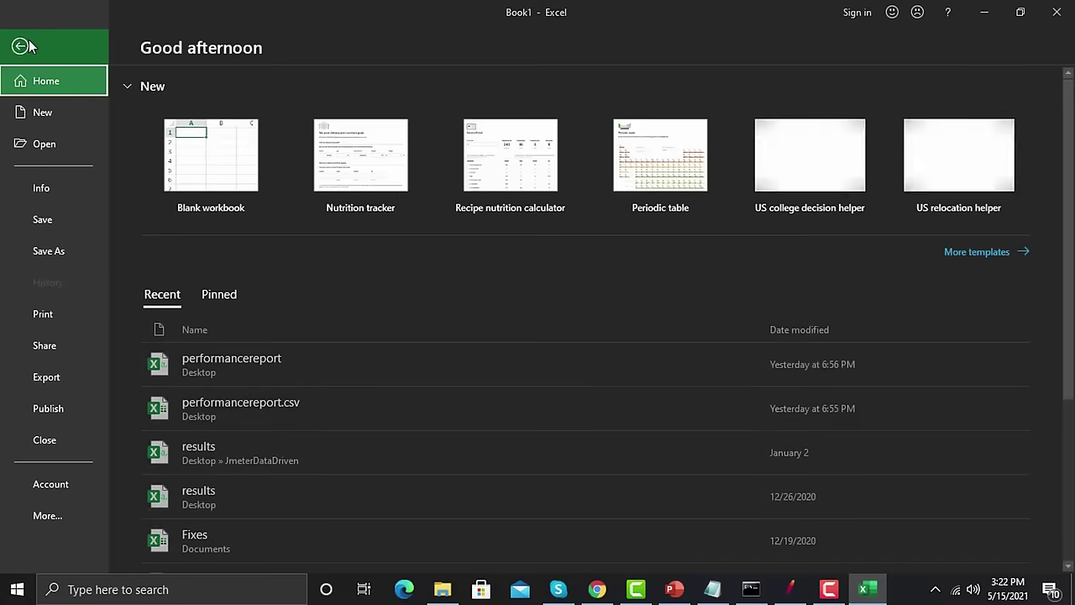
pyautogui.click(50, 248)
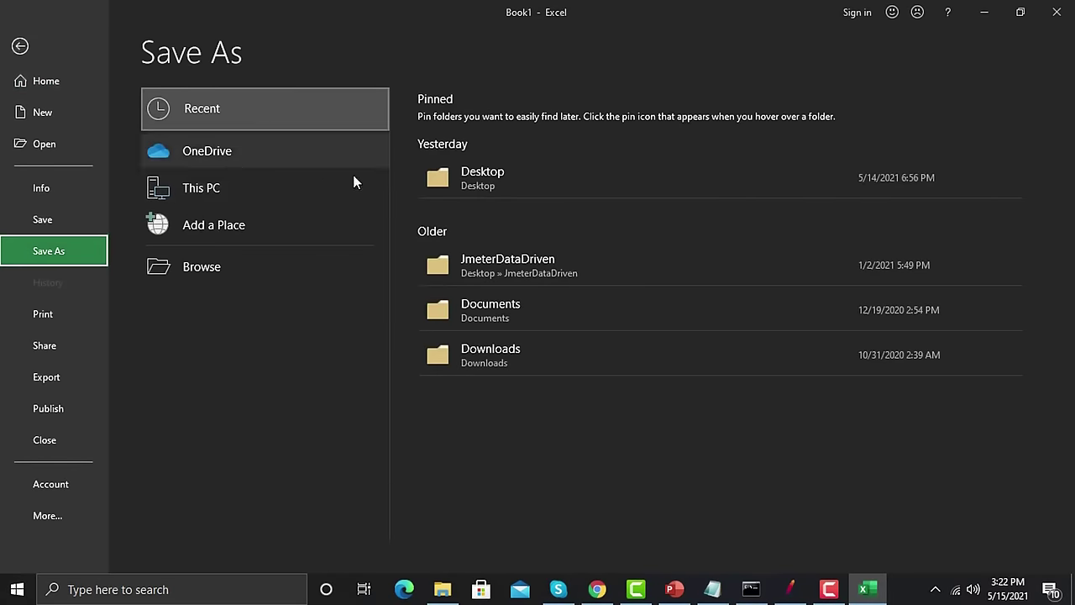
pyautogui.click(451, 180)
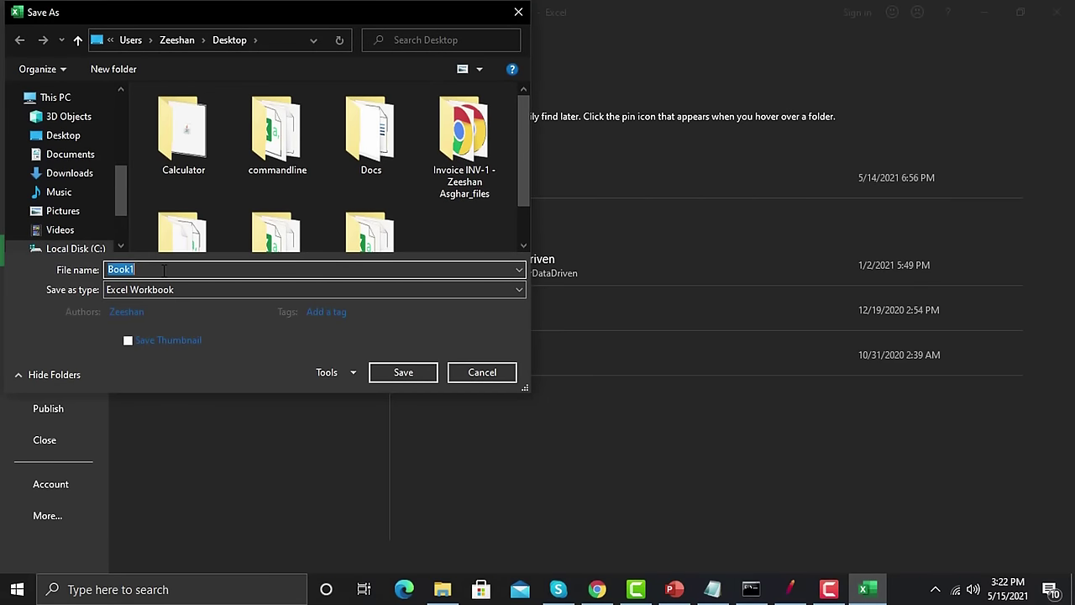
pyautogui.write('Data')
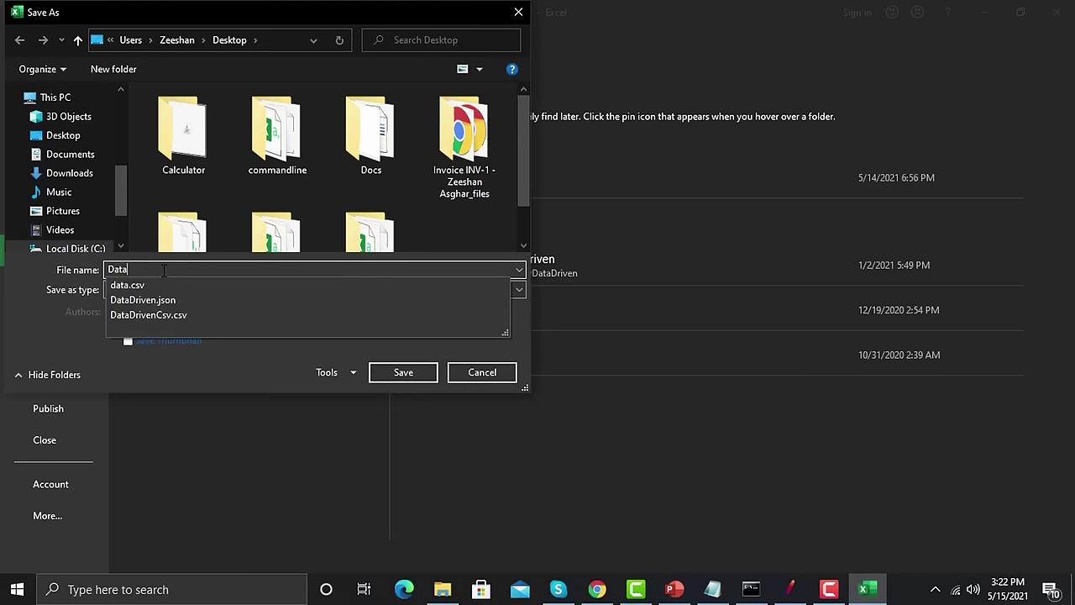
pyautogui.write('results')
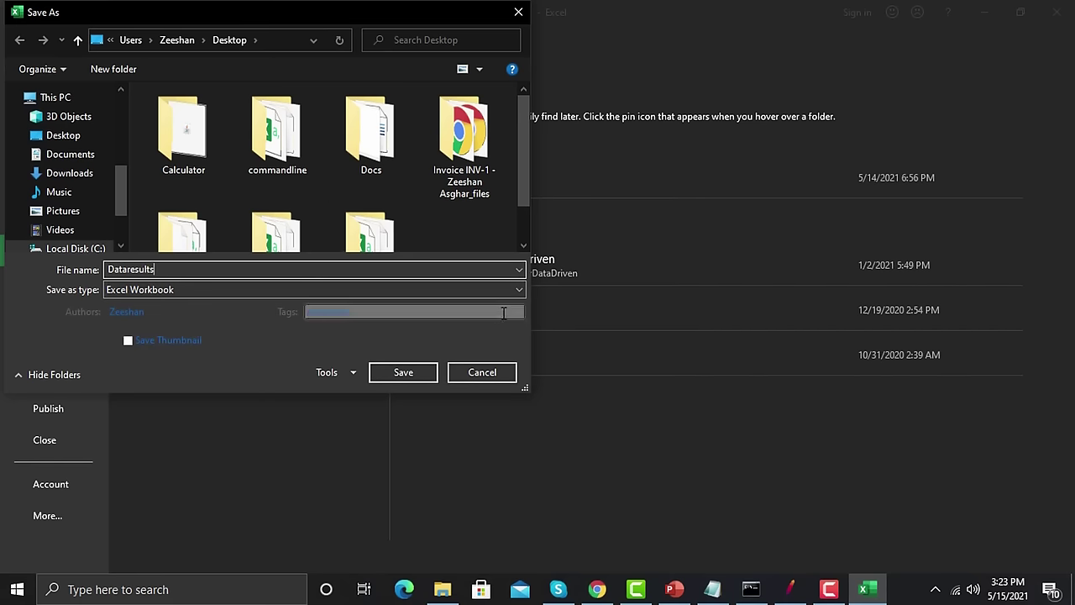
pyautogui.click(520, 291)
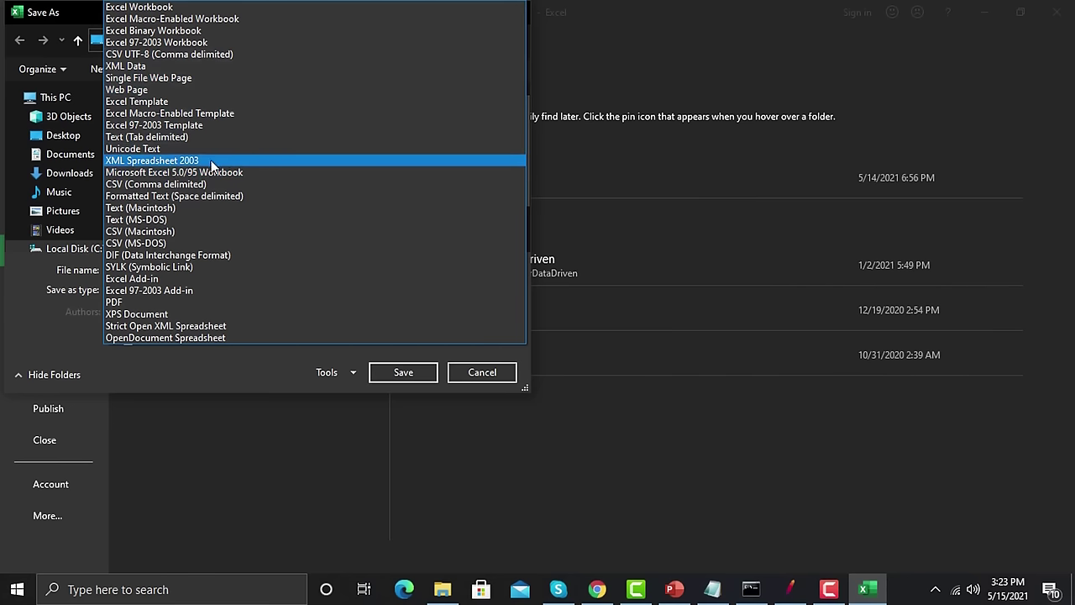
pyautogui.click(145, 191)
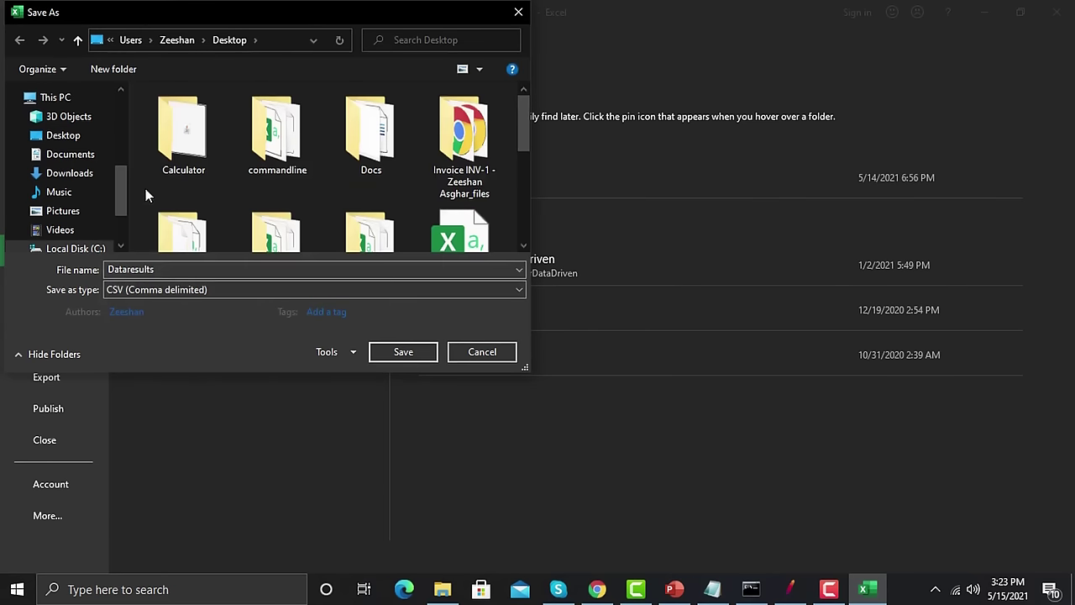
pyautogui.click(394, 352)
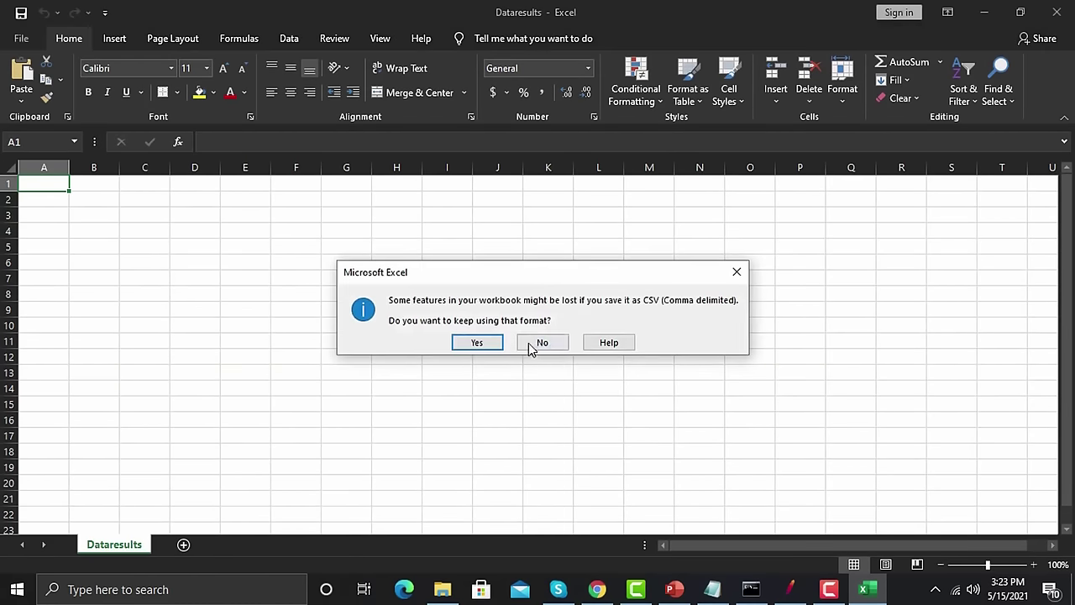
pyautogui.click(538, 345)
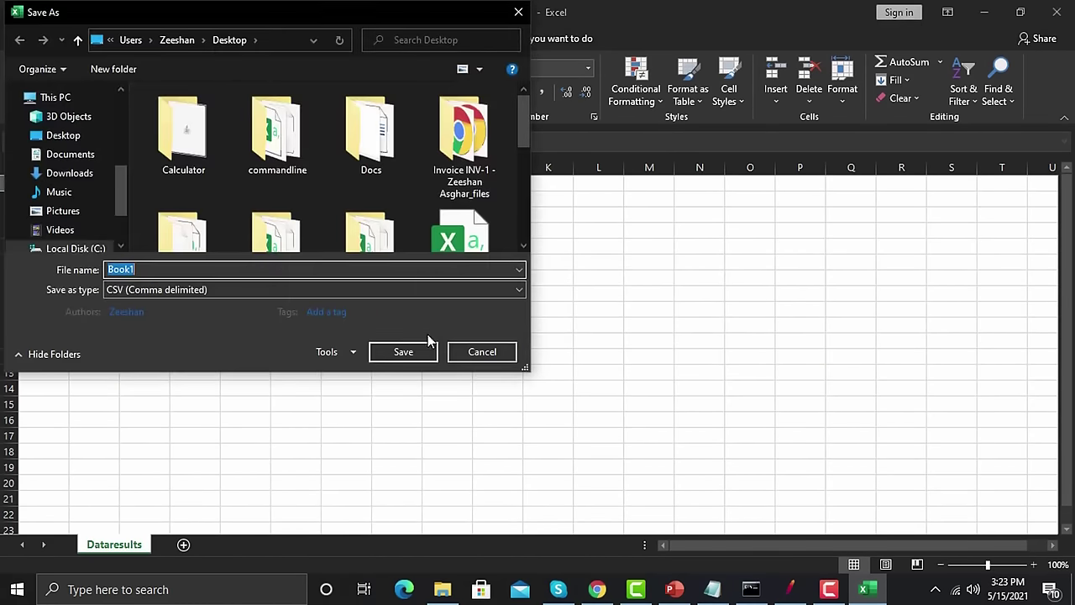
pyautogui.click(484, 351)
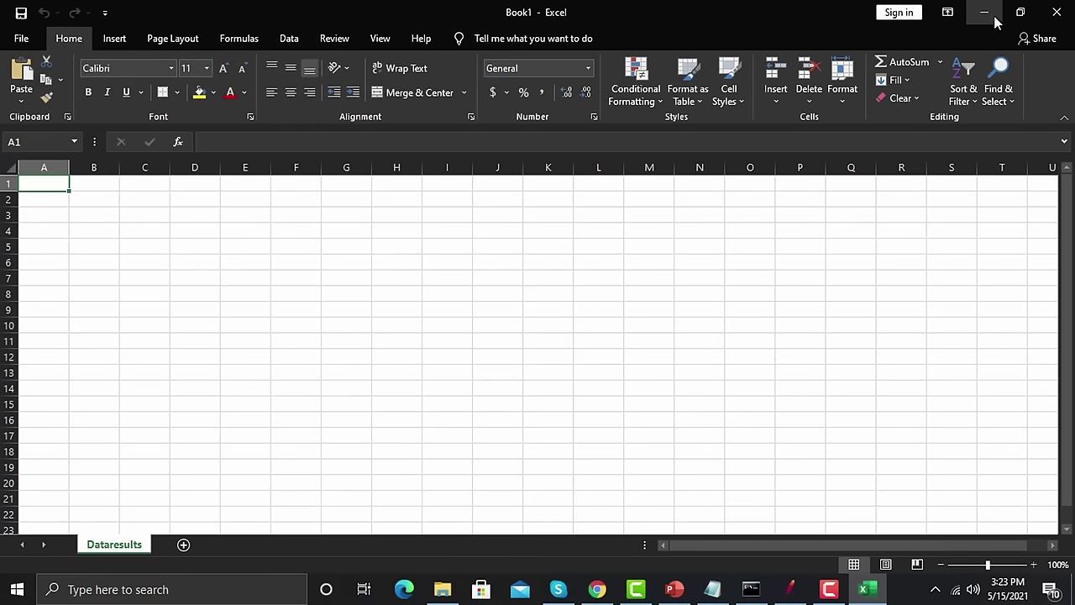
pyautogui.click(983, 12)
pyautogui.click(982, 10)
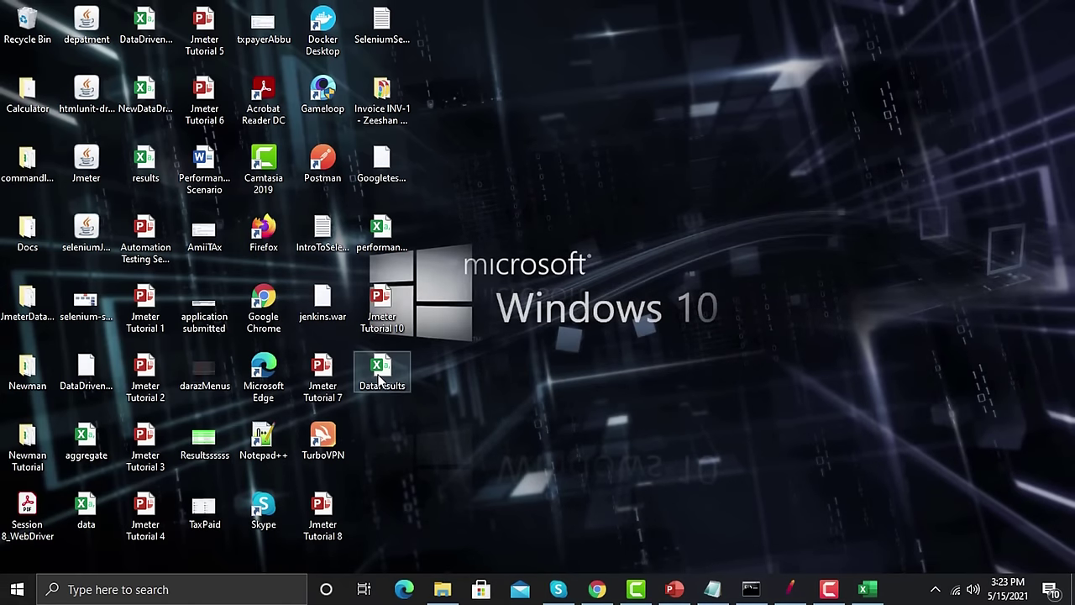
# Clear the Aggregate Report and browse up to the PC's locations list for a results file
pyautogui.click(793, 592)
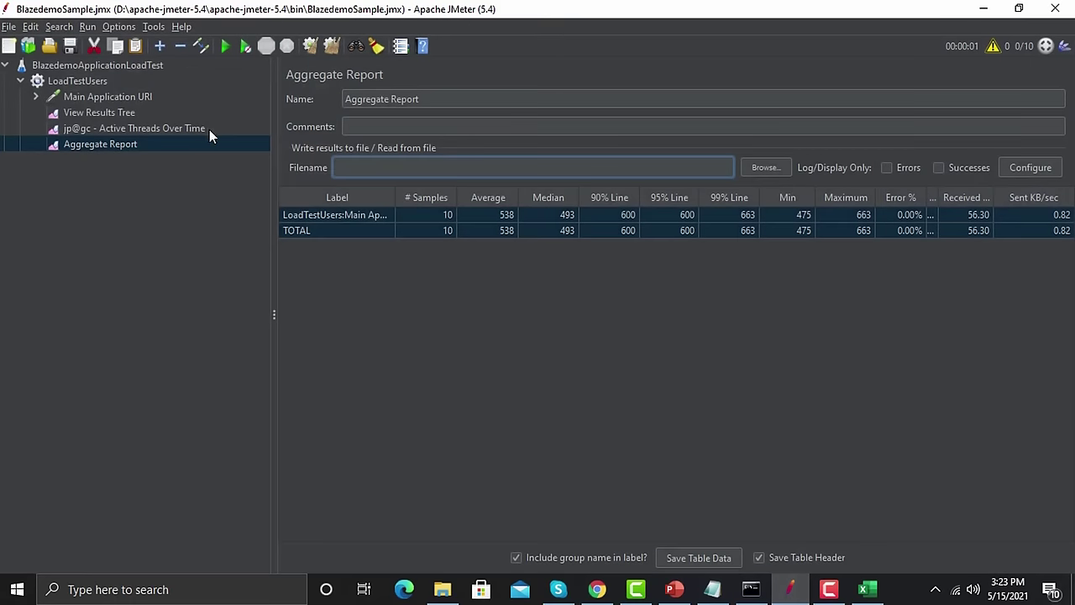
pyautogui.click(330, 48)
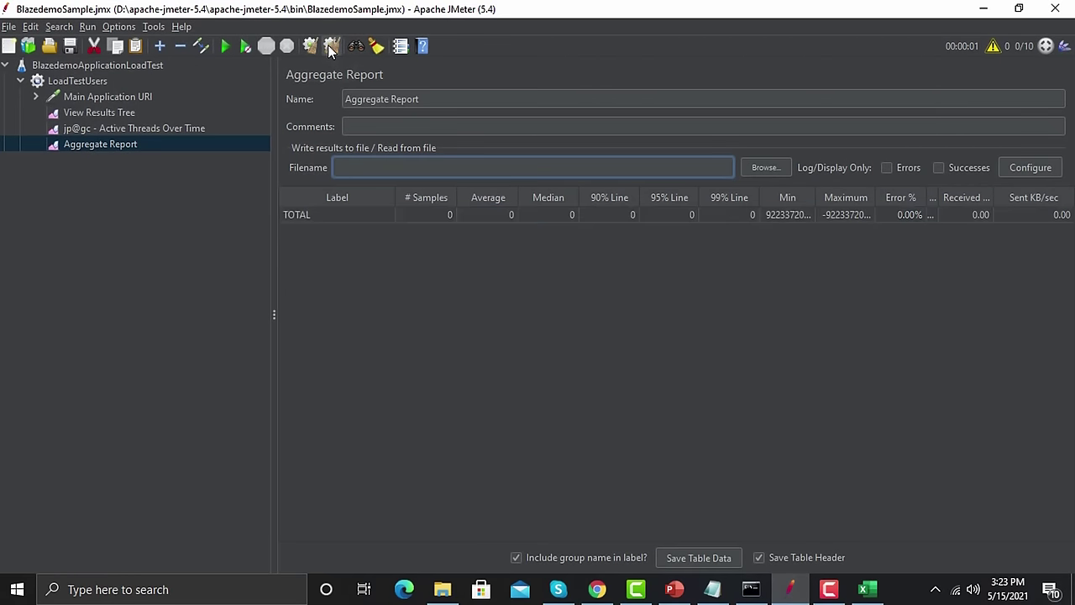
pyautogui.click(764, 165)
pyautogui.click(605, 190)
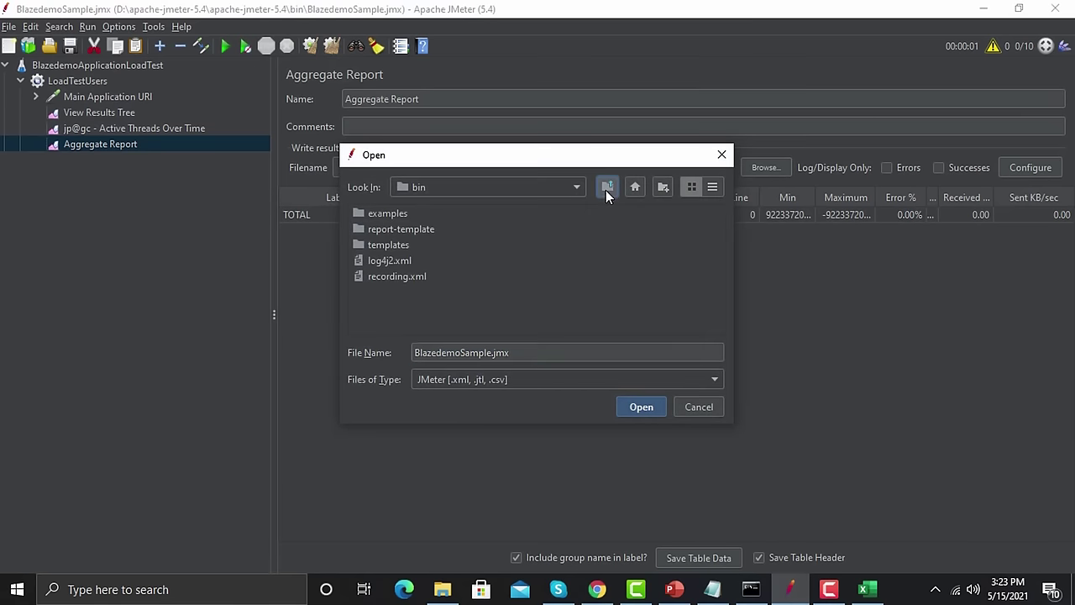
pyautogui.click(605, 190)
pyautogui.click(605, 190)
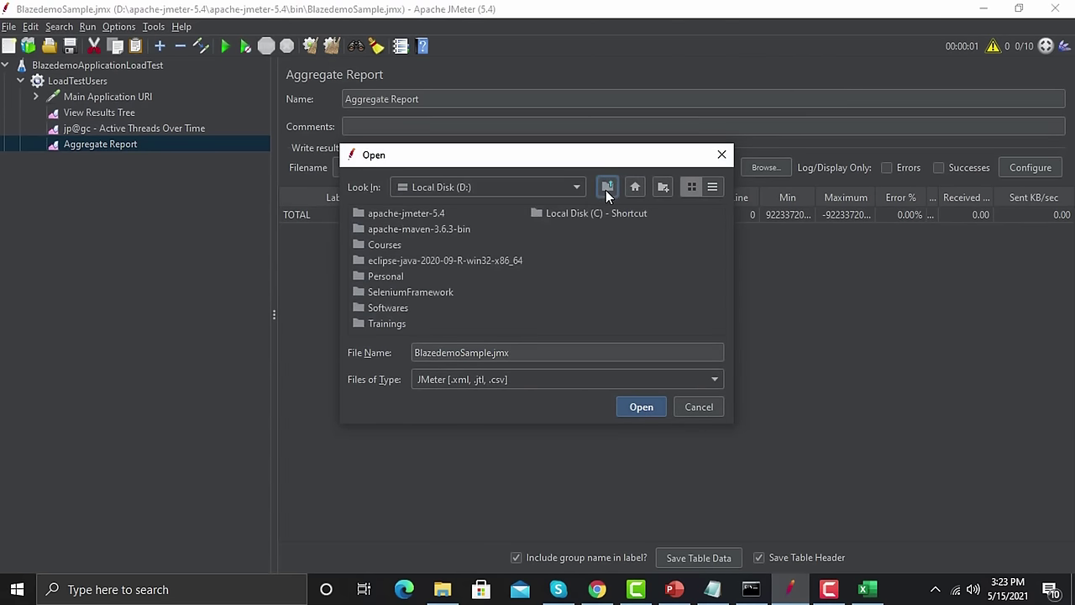
pyautogui.click(605, 190)
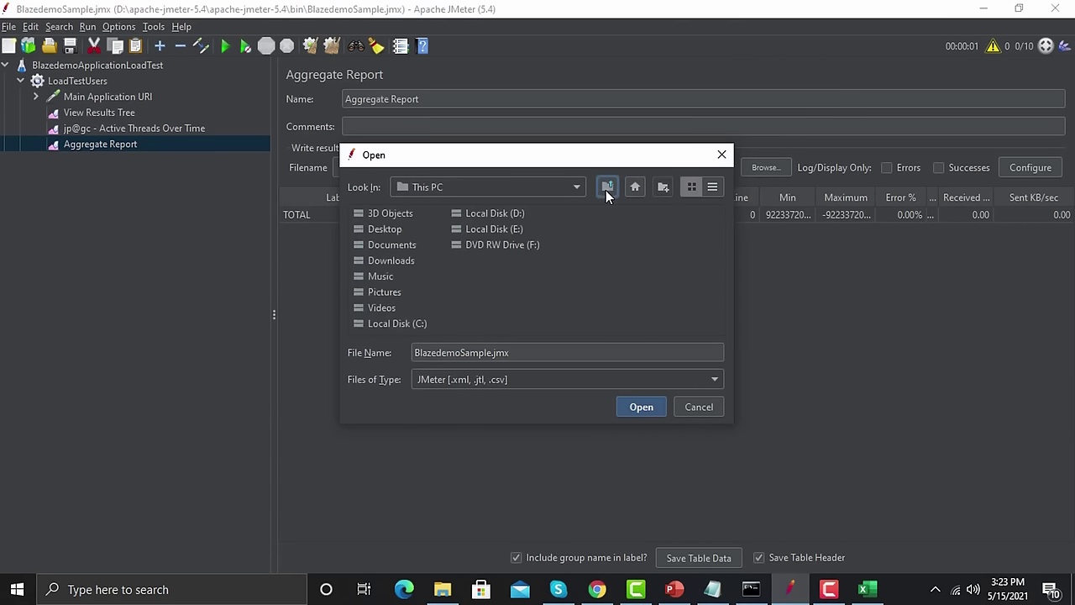
# Set Dataresults.csv on the Desktop as the results file and dismiss the loader error
pyautogui.click(395, 229)
pyautogui.doubleClick(395, 228)
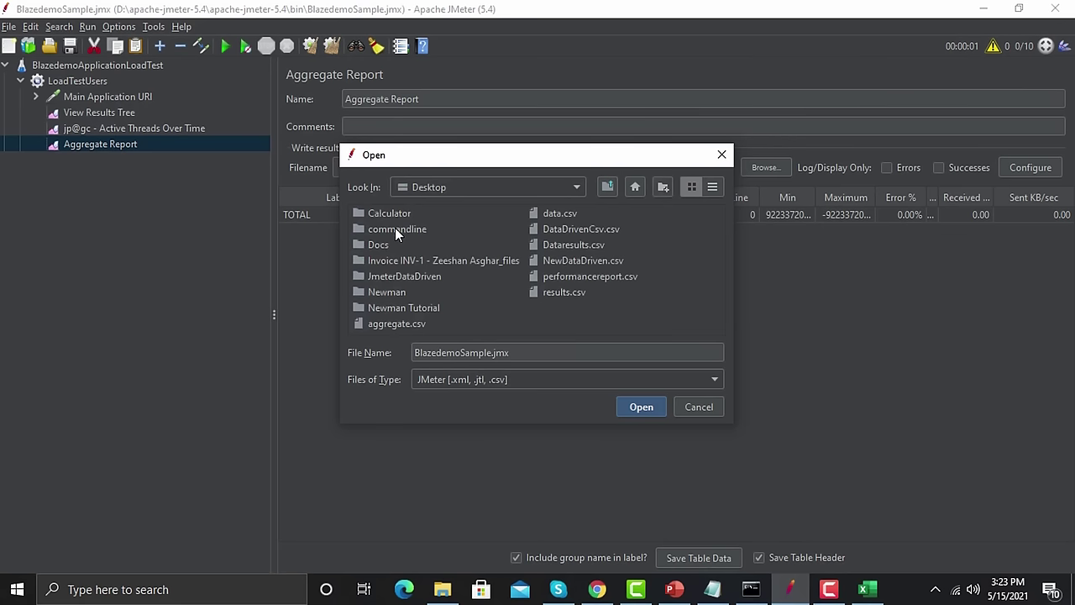
pyautogui.click(552, 245)
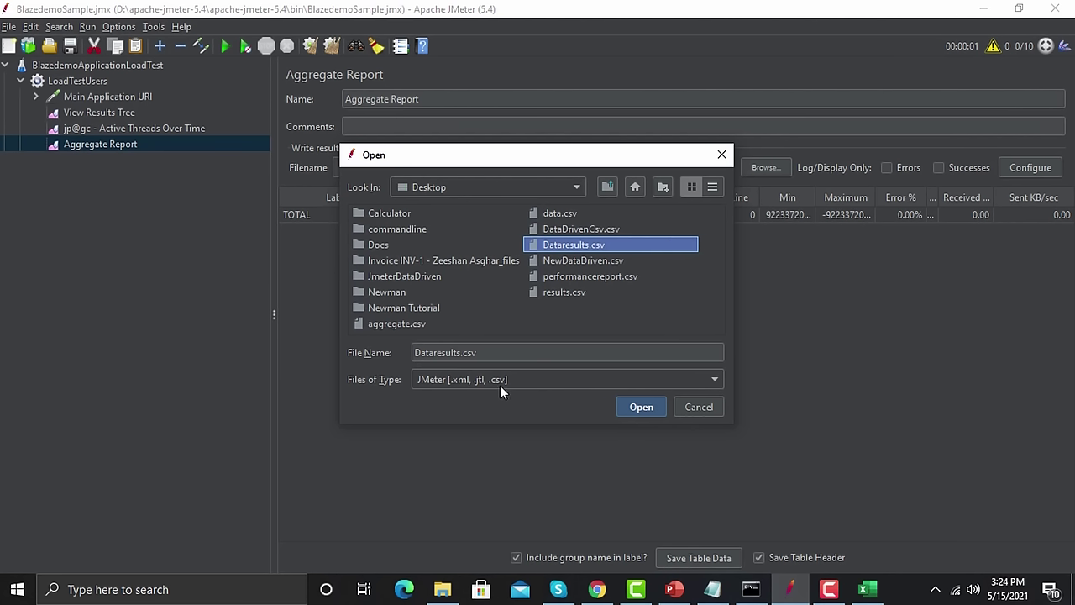
pyautogui.click(639, 409)
pyautogui.click(535, 316)
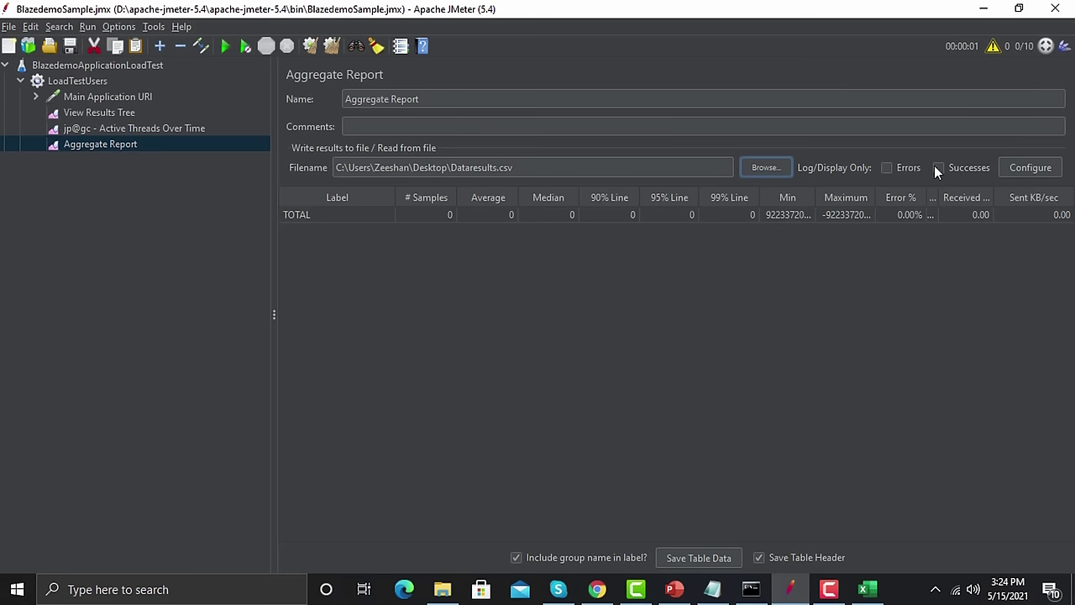
# Review the saved result fields without changes, then start the load test
pyautogui.click(1007, 167)
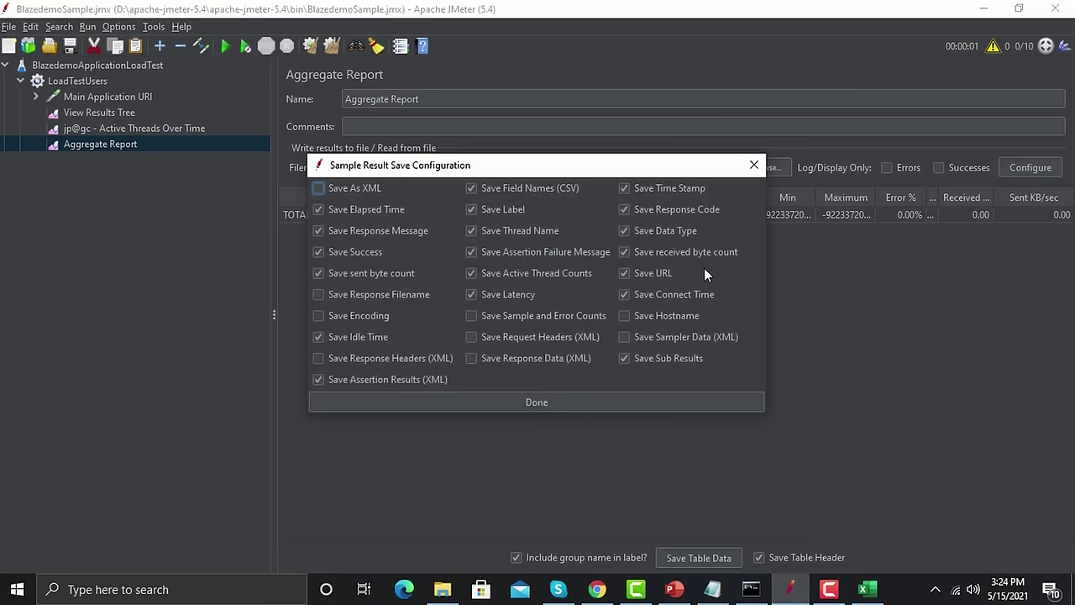
pyautogui.click(575, 400)
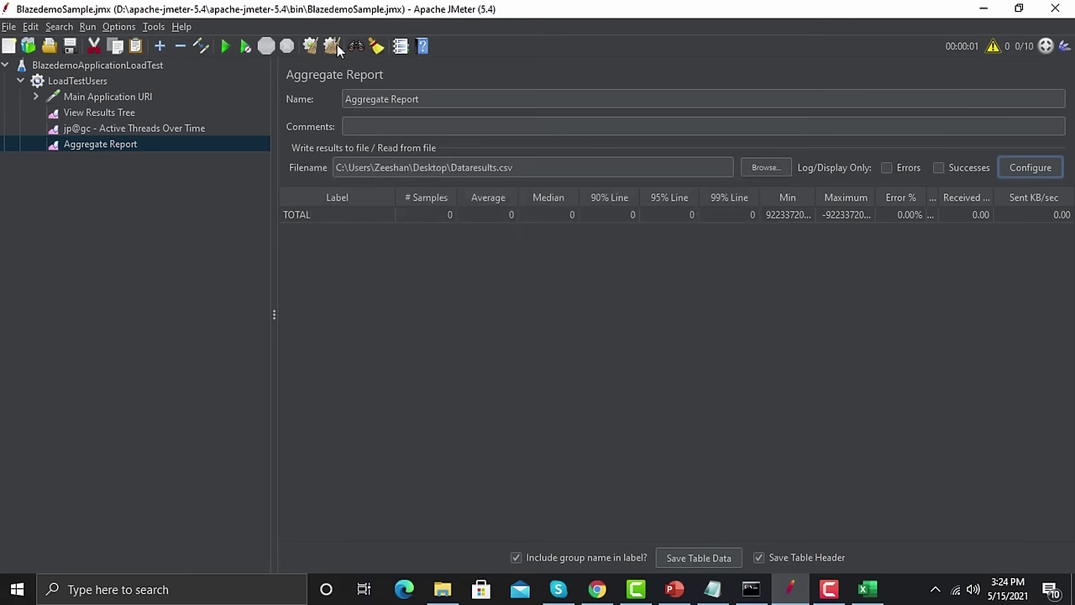
pyautogui.click(246, 46)
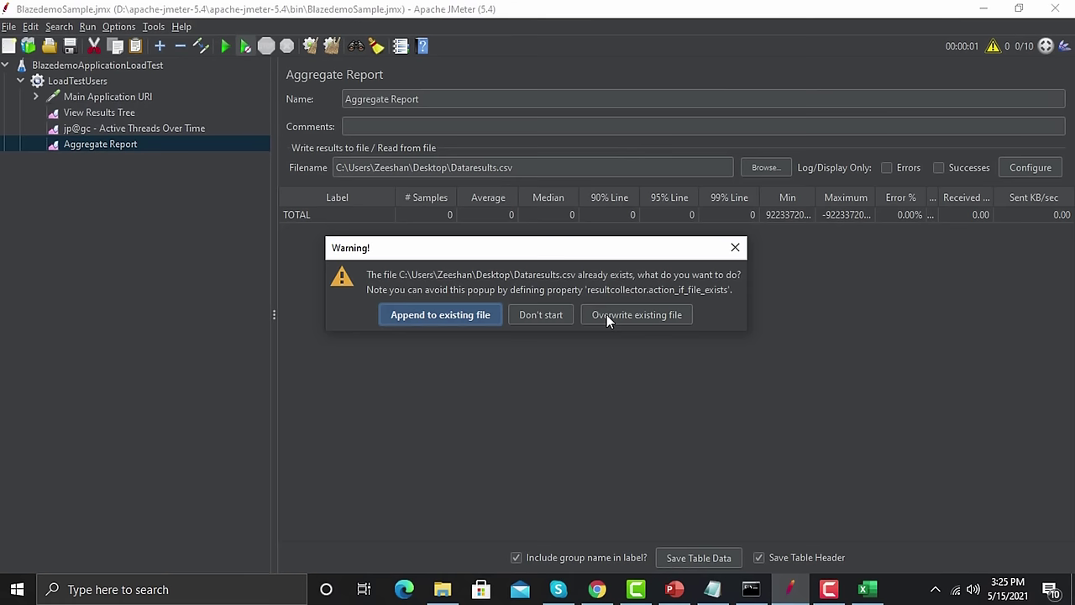
# Overwrite Dataresults.csv and let the run finish with 10 samples averaging 512 ms
pyautogui.click(606, 314)
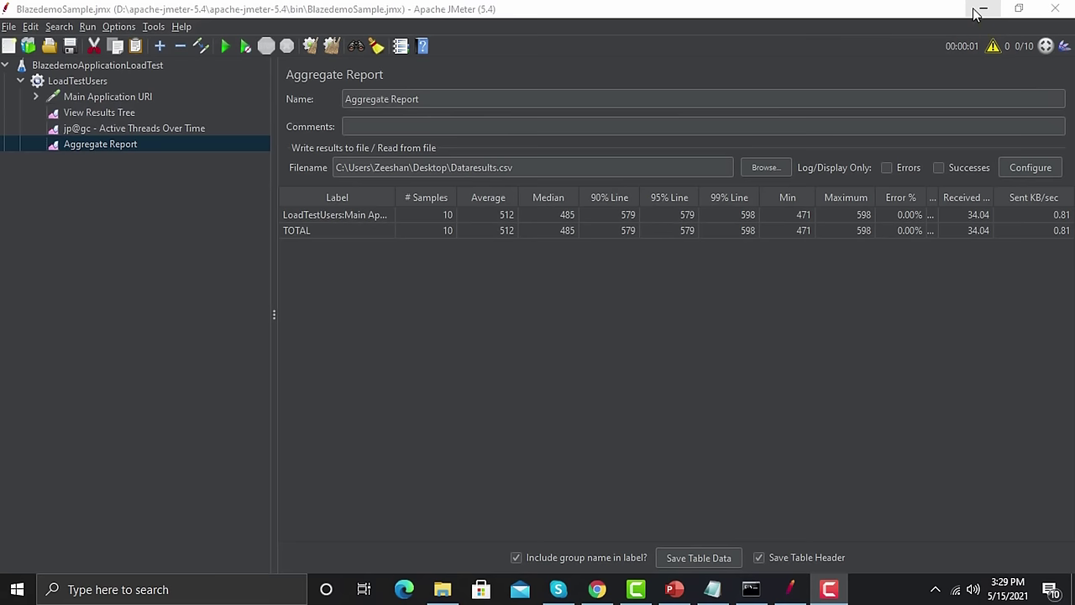
# Open Dataresults from the desktop in Excel and autofit columns B, C and F
pyautogui.click(981, 10)
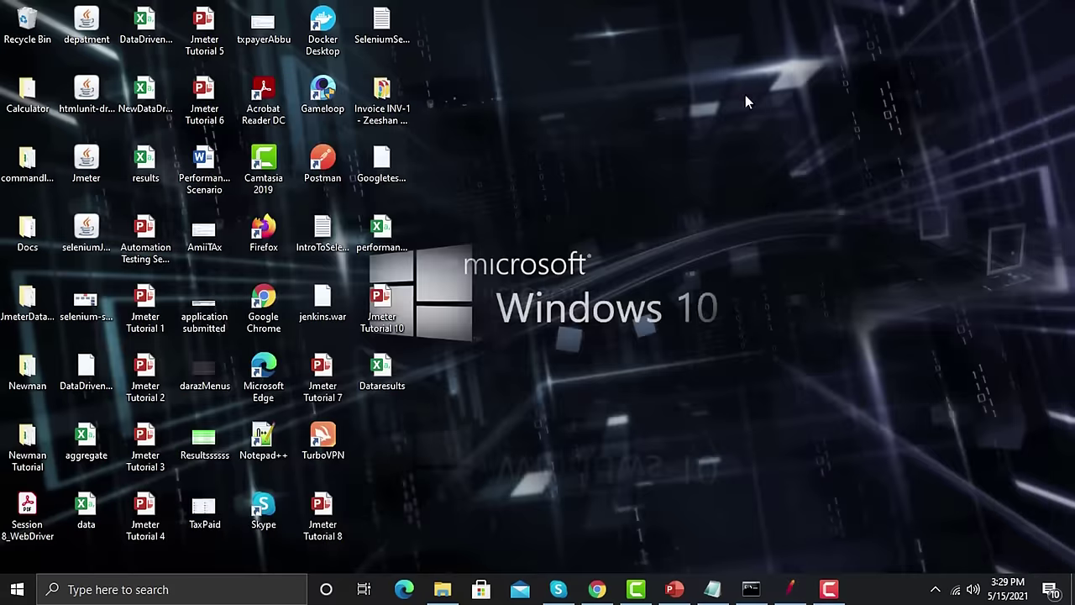
pyautogui.click(397, 373)
pyautogui.doubleClick(397, 373)
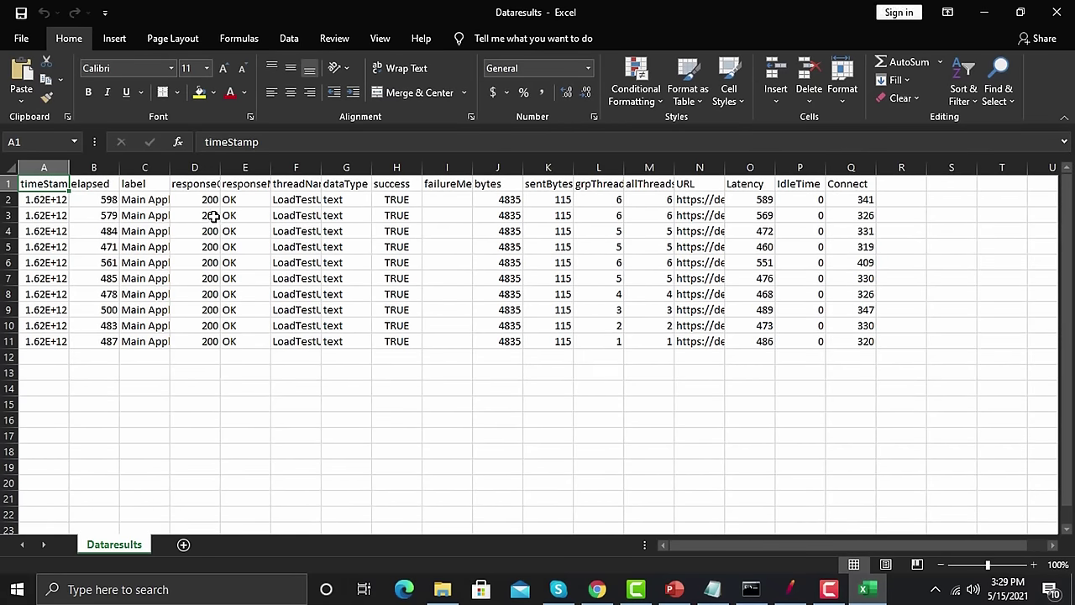
pyautogui.doubleClick(119, 175)
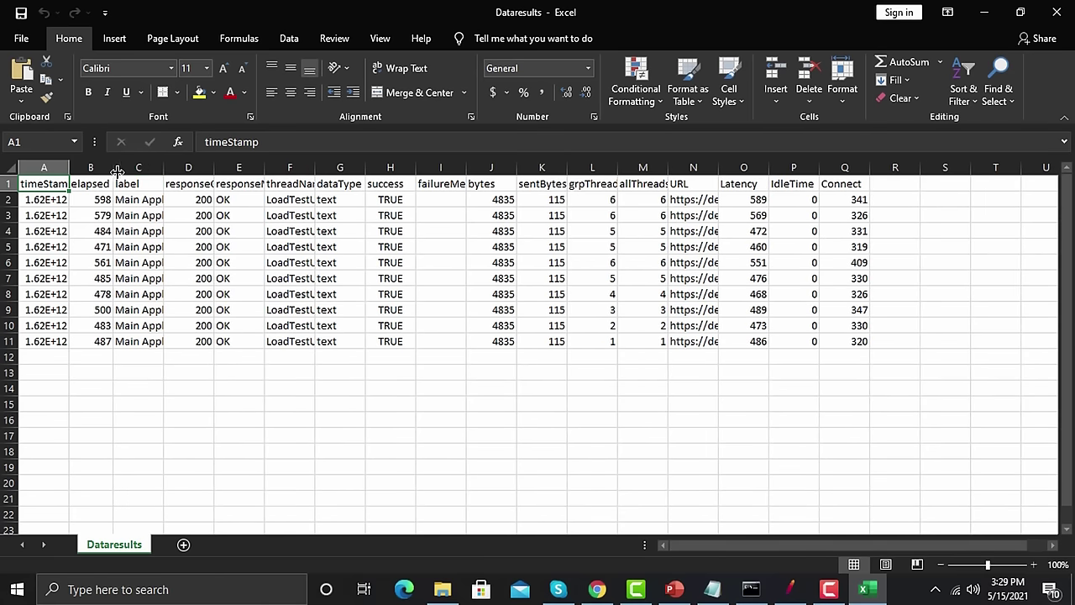
pyautogui.doubleClick(165, 170)
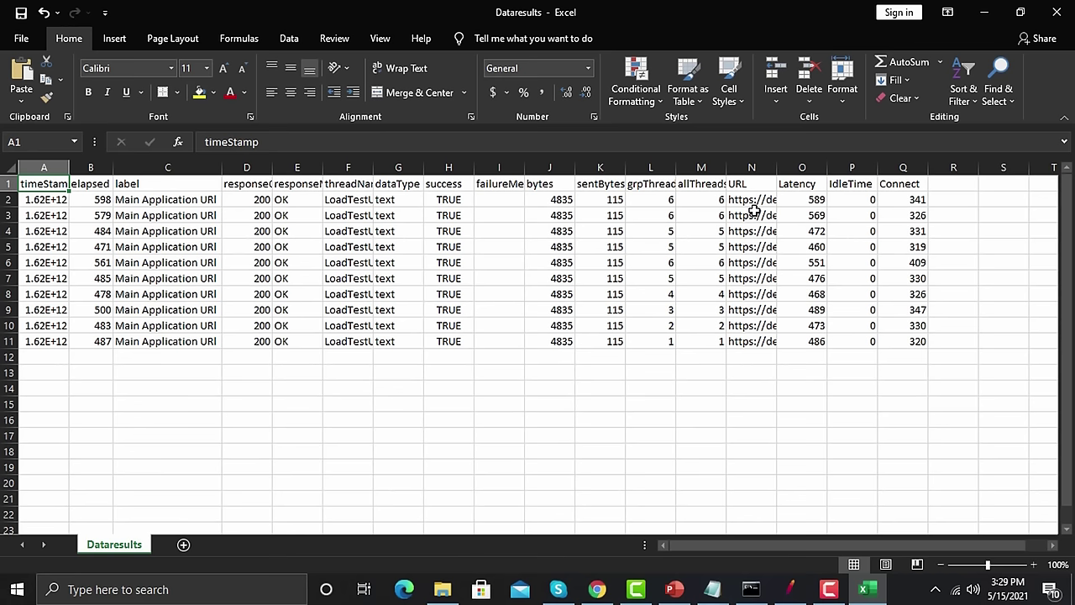
pyautogui.moveTo(372, 168); pyautogui.dragTo(372, 168)
pyautogui.doubleClick(372, 168)
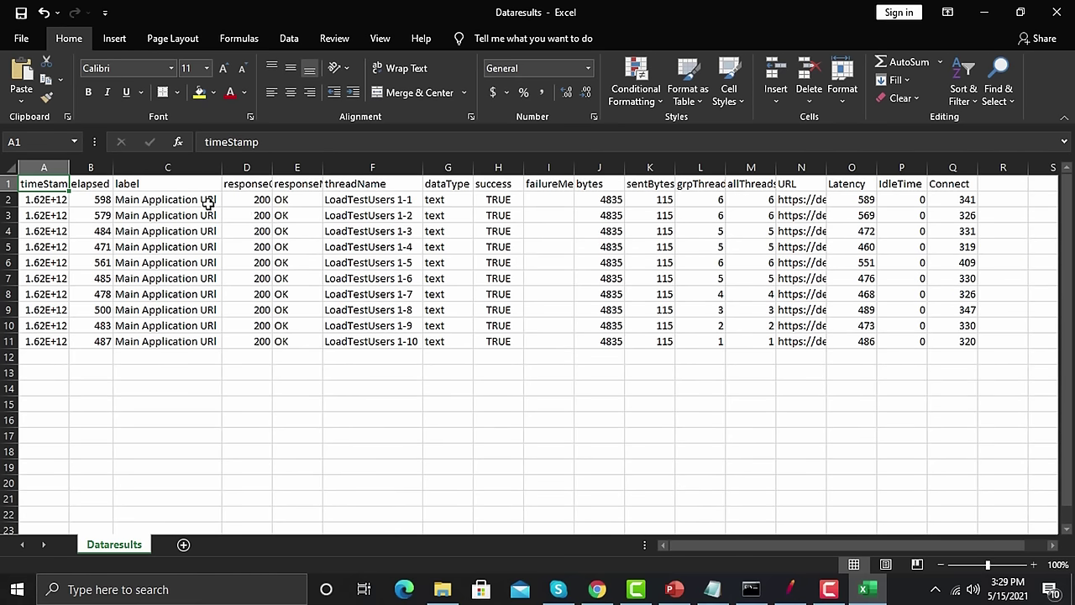
# Check the label in cells C2 through C11, then switch back to JMeter
pyautogui.click(207, 204)
pyautogui.click(209, 215)
pyautogui.click(205, 232)
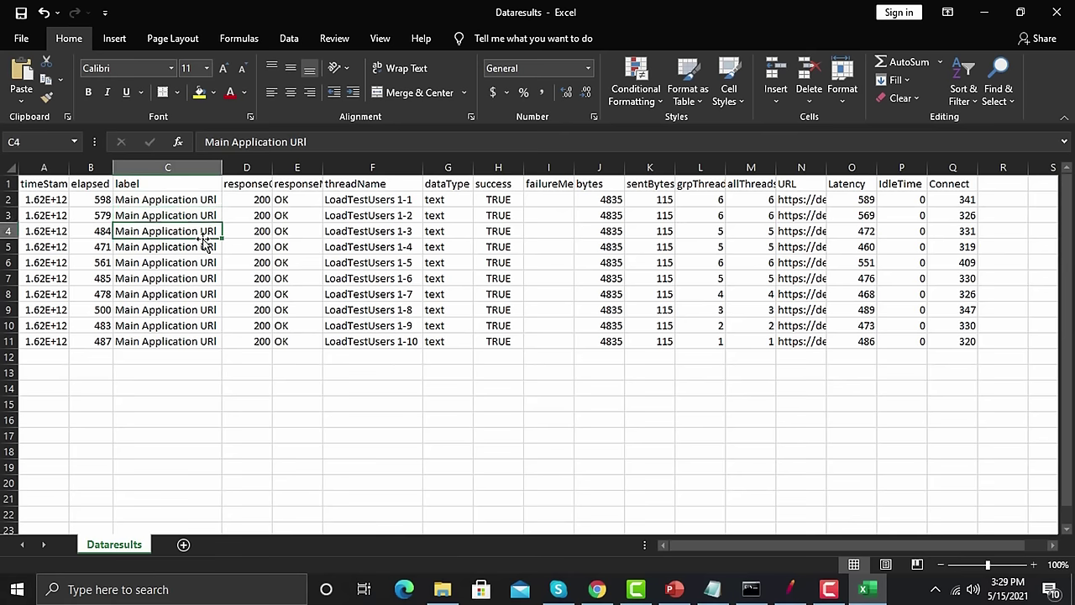
pyautogui.click(204, 246)
pyautogui.click(205, 262)
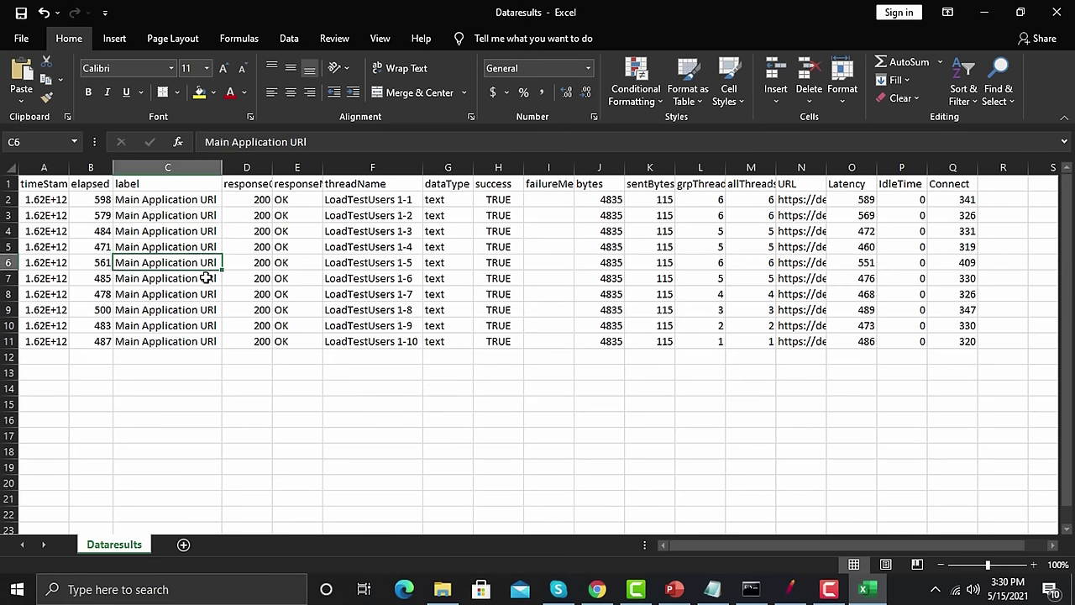
pyautogui.click(206, 278)
pyautogui.click(206, 294)
pyautogui.click(208, 310)
pyautogui.click(209, 325)
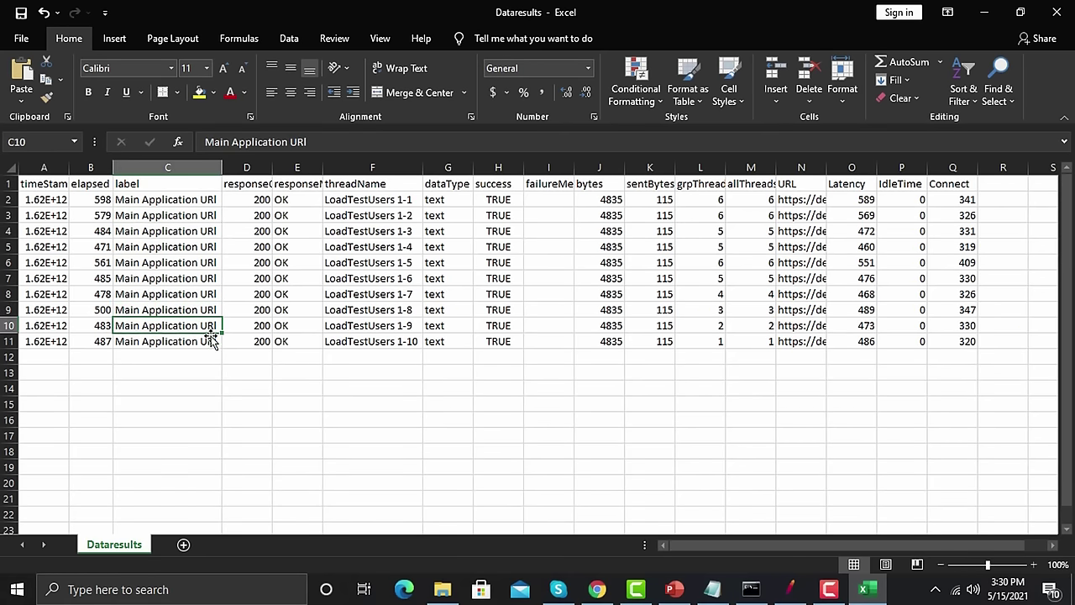
pyautogui.click(210, 340)
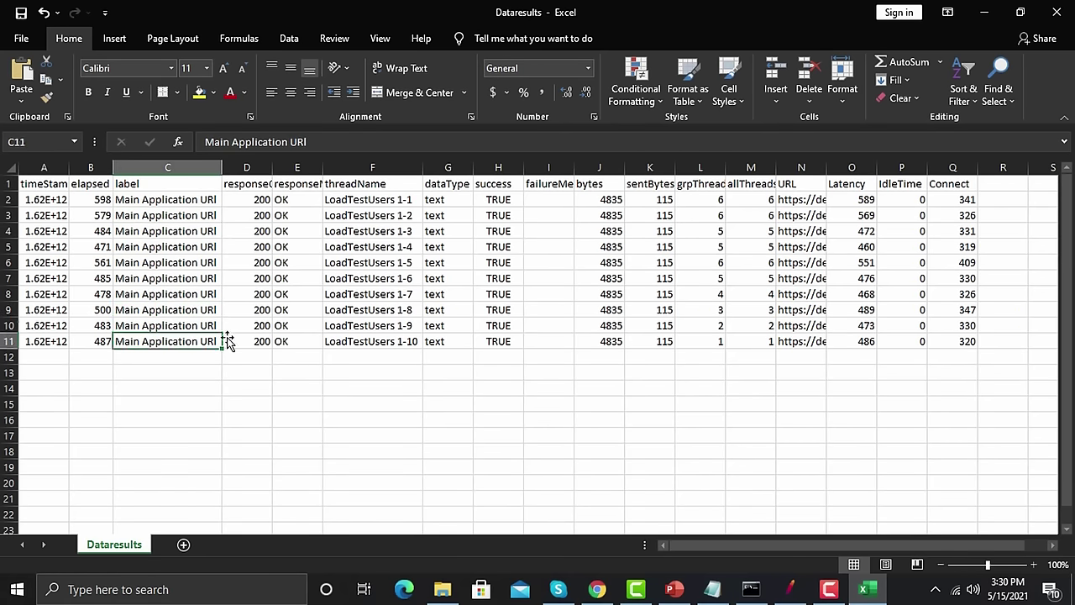
pyautogui.click(789, 589)
# Glance at the LoadTestUsers settings, then start a new blank test plan without saving
pyautogui.click(80, 82)
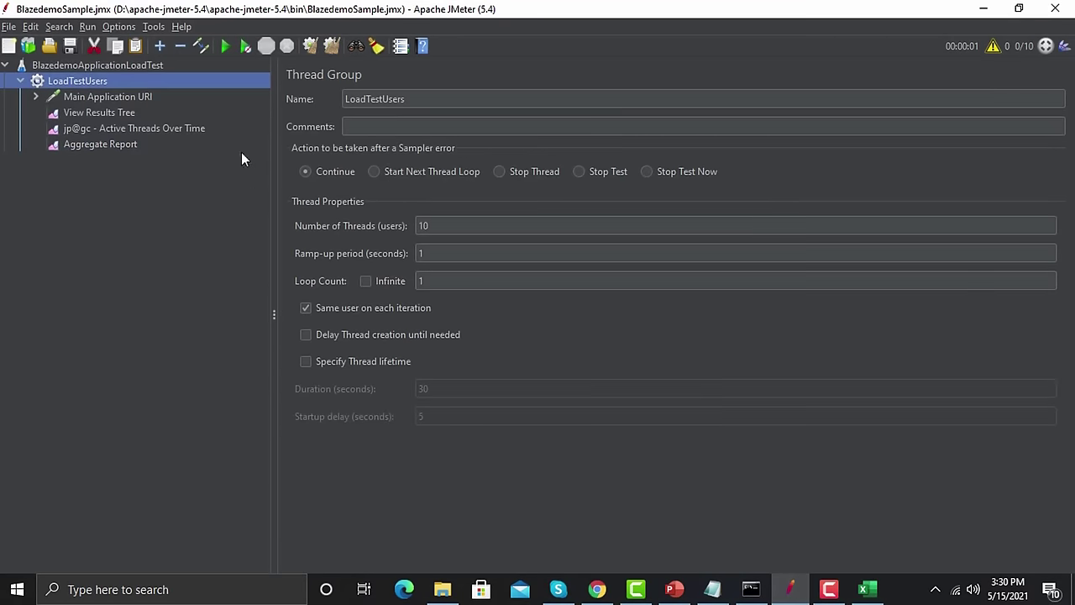
pyautogui.click(113, 147)
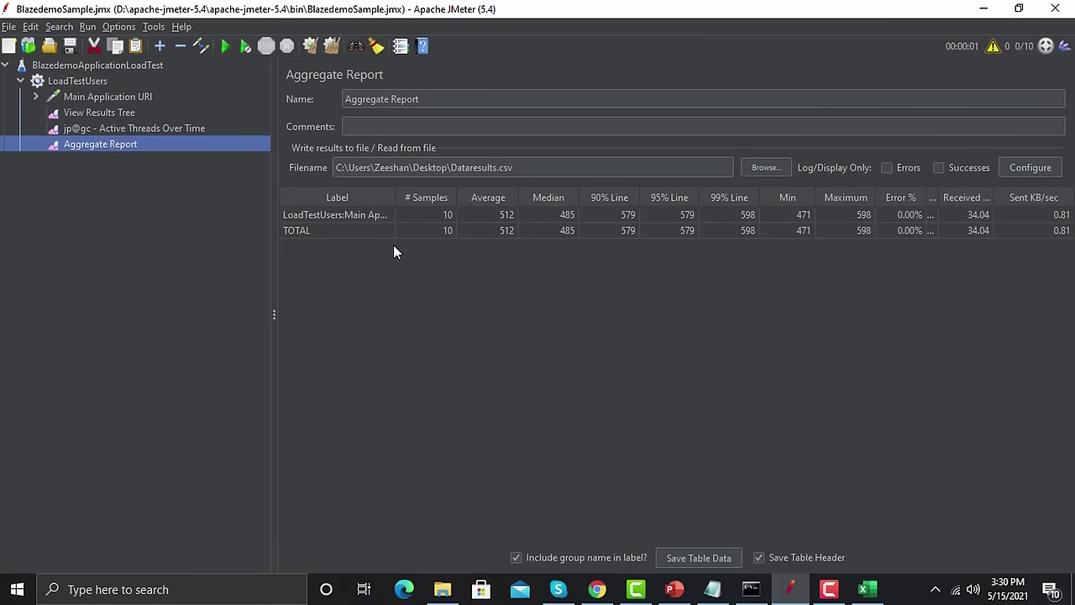
pyautogui.click(9, 26)
pyautogui.click(21, 45)
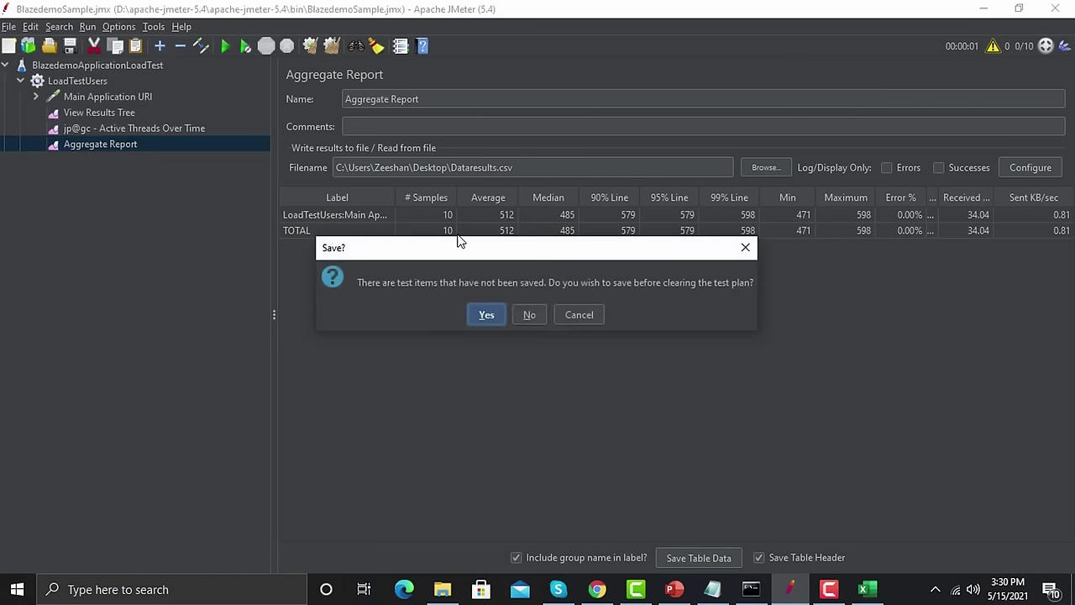
pyautogui.click(532, 315)
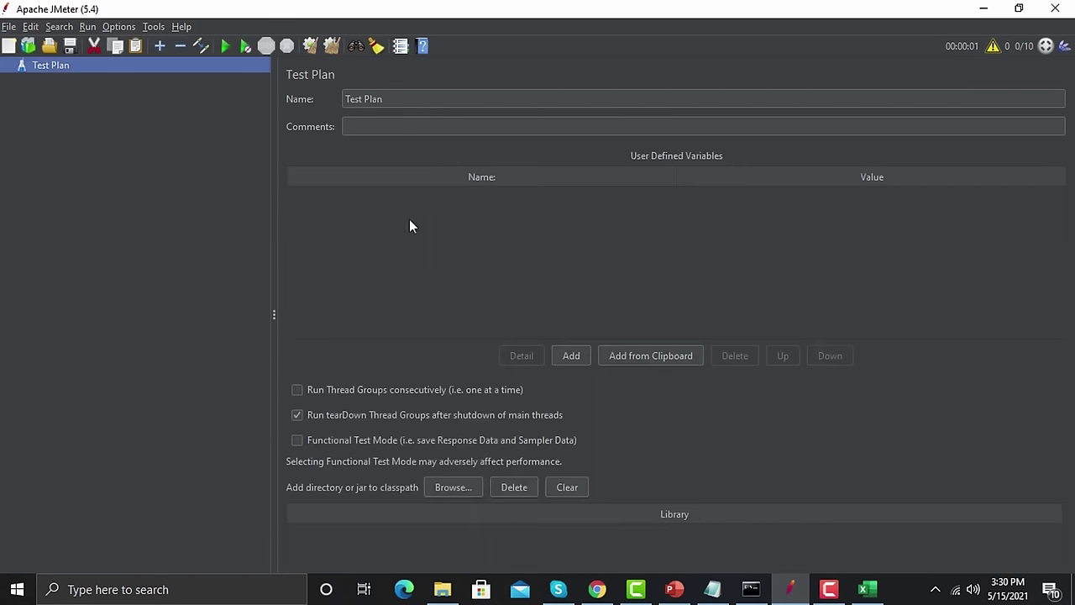
# Add an Aggregate Report listener to the new Test Plan
pyautogui.rightClick(51, 65)
pyautogui.moveTo(212, 77)
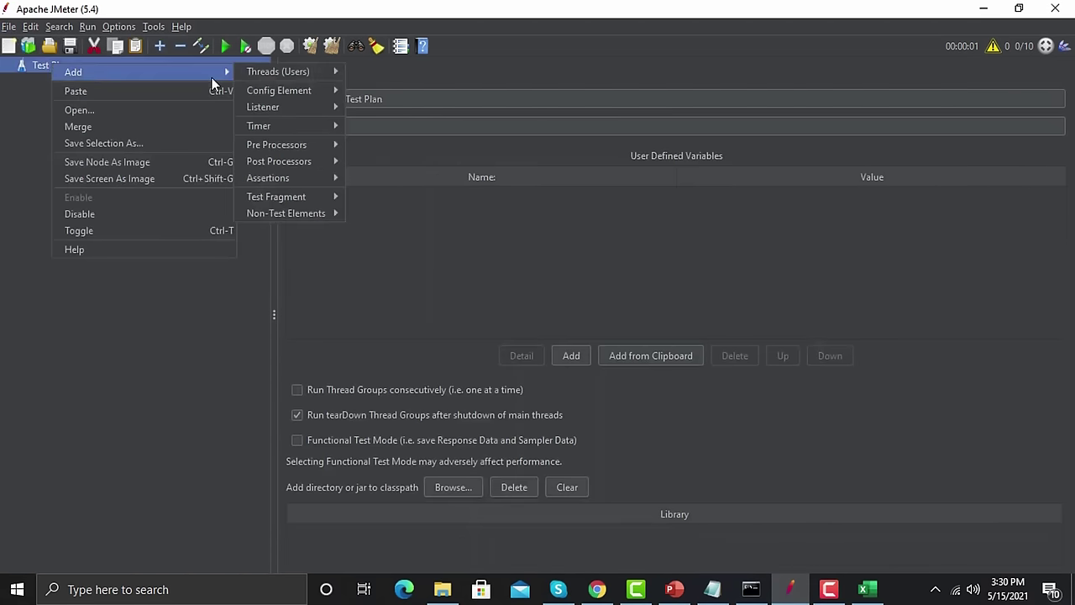
pyautogui.moveTo(291, 102)
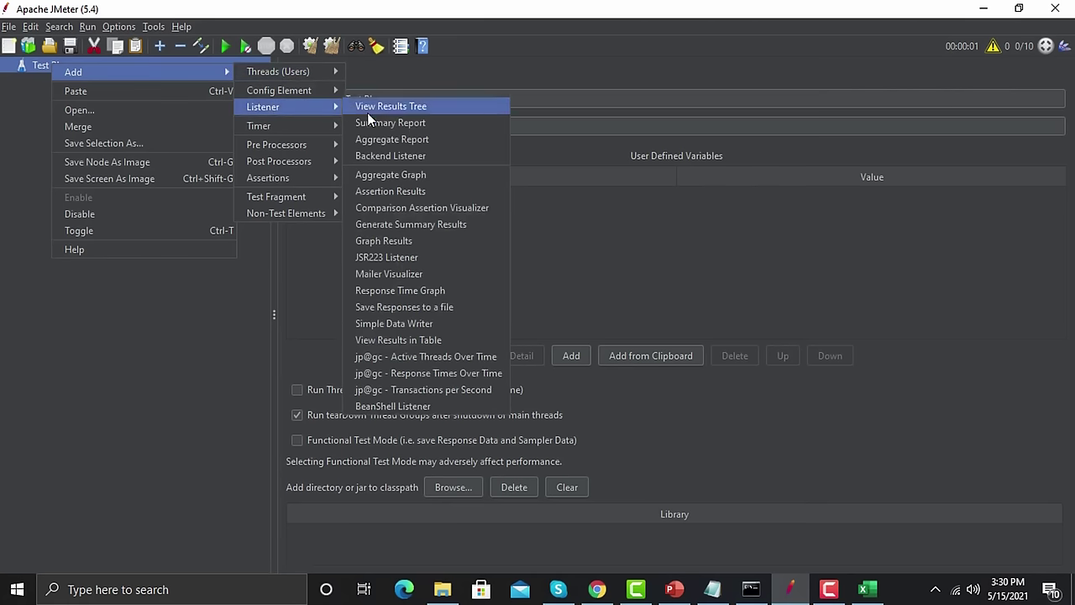
pyautogui.click(379, 139)
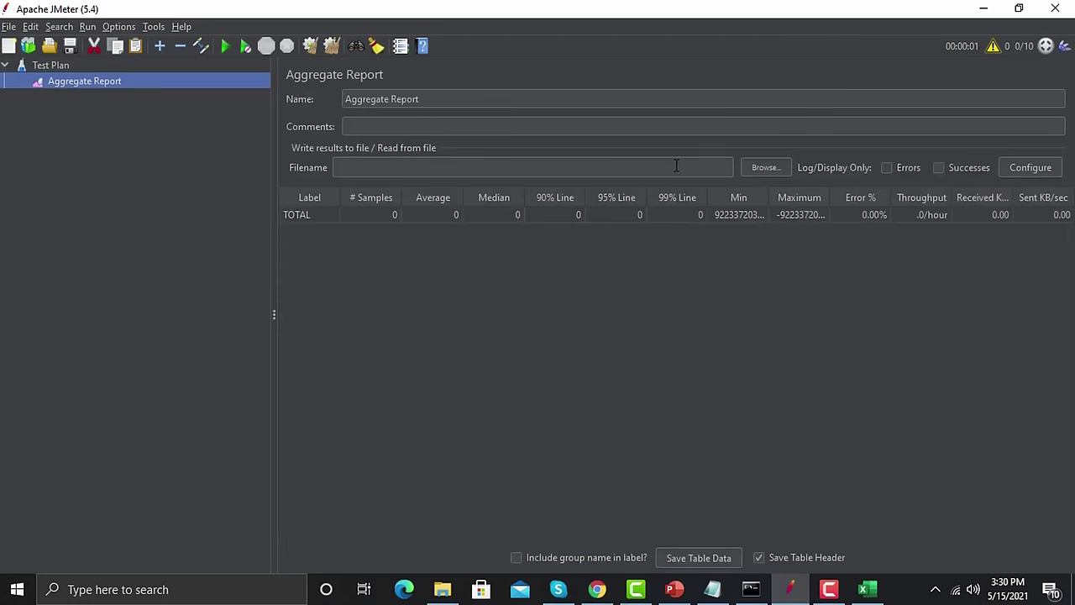
# Load Dataresults.csv into the report, showing 10 samples averaging 512 ms
pyautogui.click(759, 168)
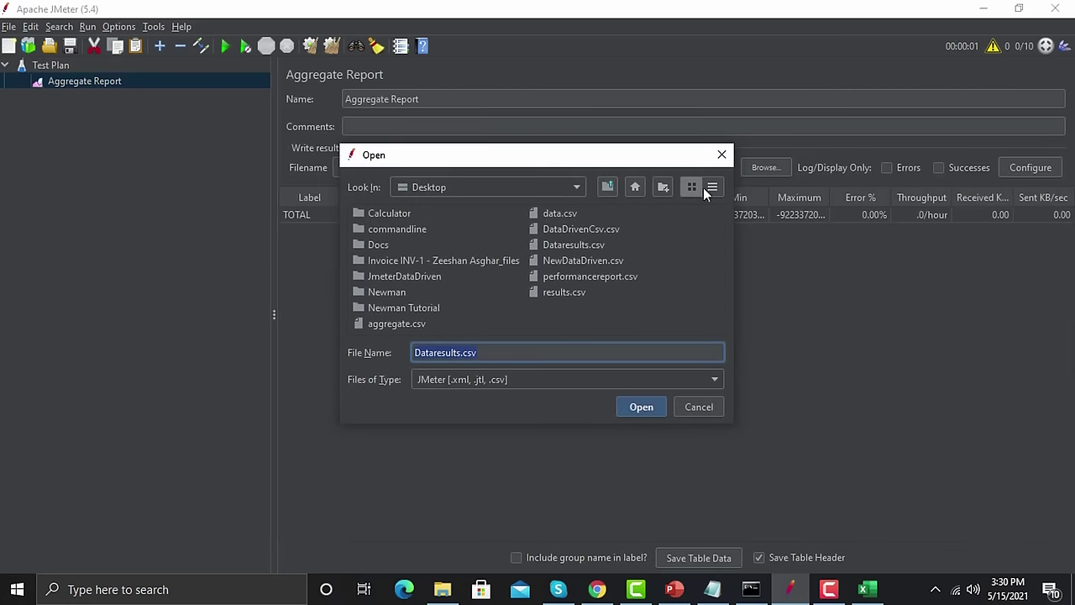
pyautogui.click(560, 243)
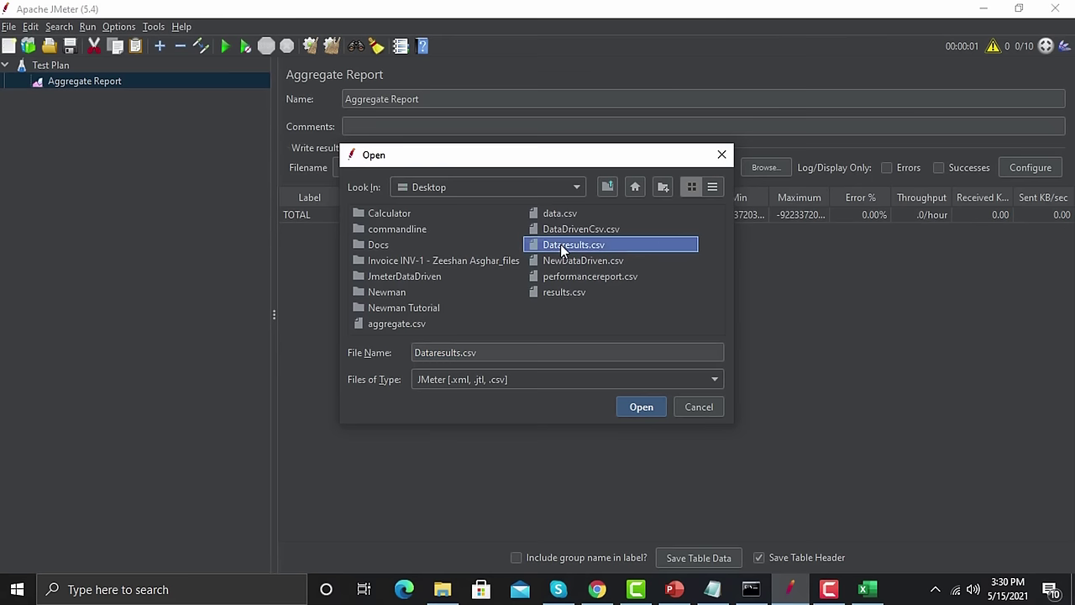
pyautogui.click(640, 406)
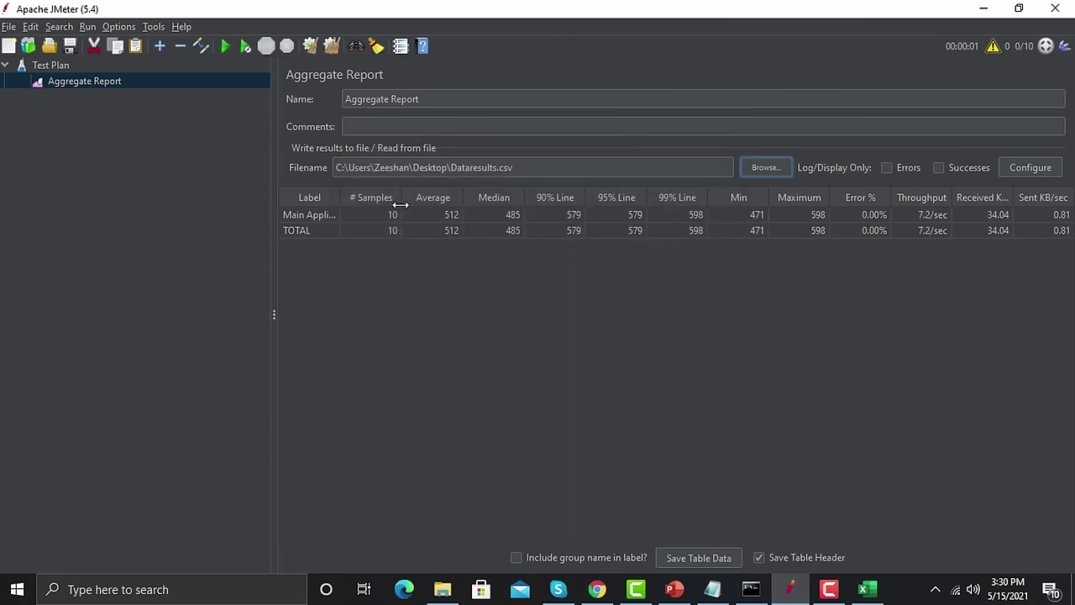
pyautogui.moveTo(402, 214); pyautogui.dragTo(554, 230)
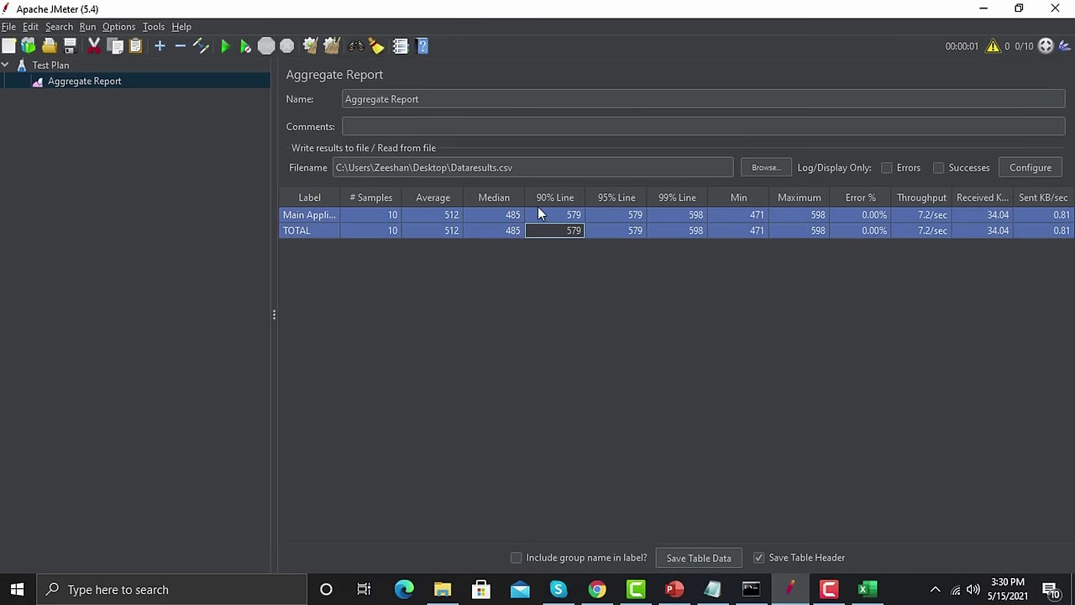
# Export the Aggregate Report table, with its header, to aggregate.csv on the Desktop
pyautogui.click(759, 558)
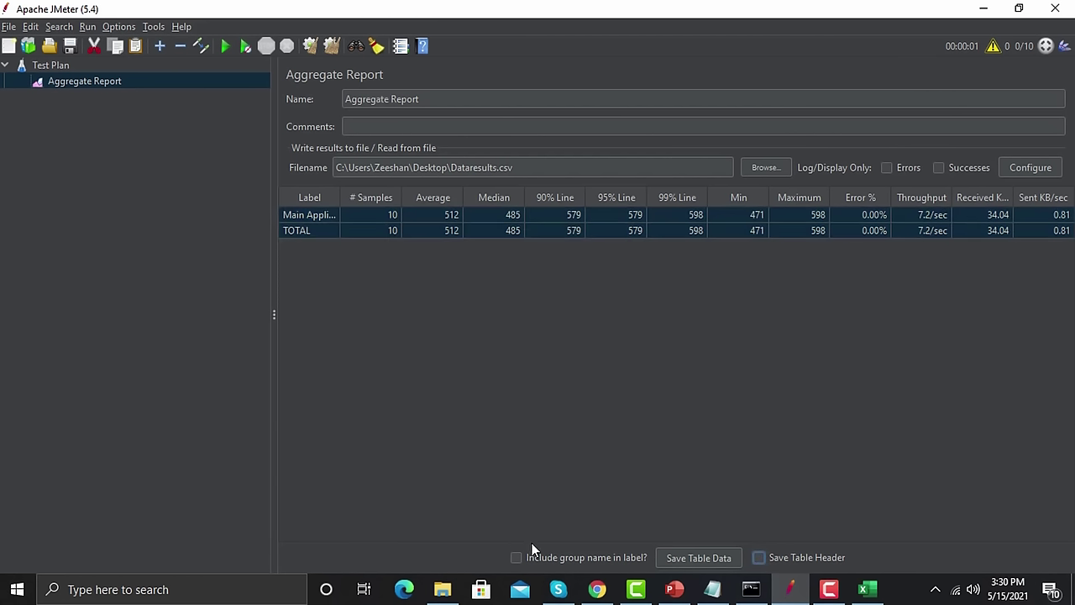
pyautogui.click(758, 558)
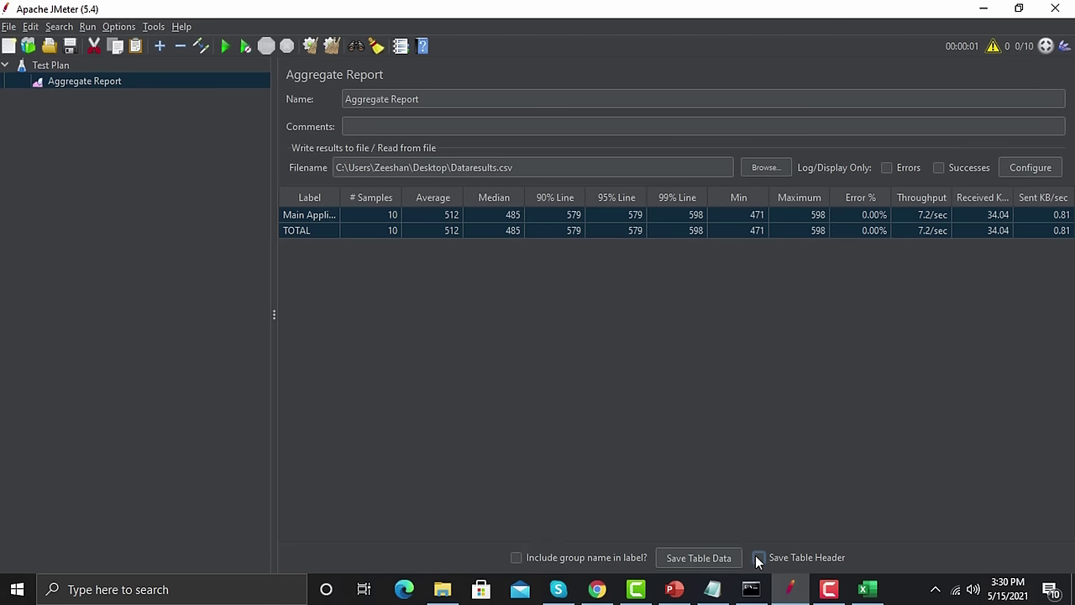
pyautogui.click(694, 558)
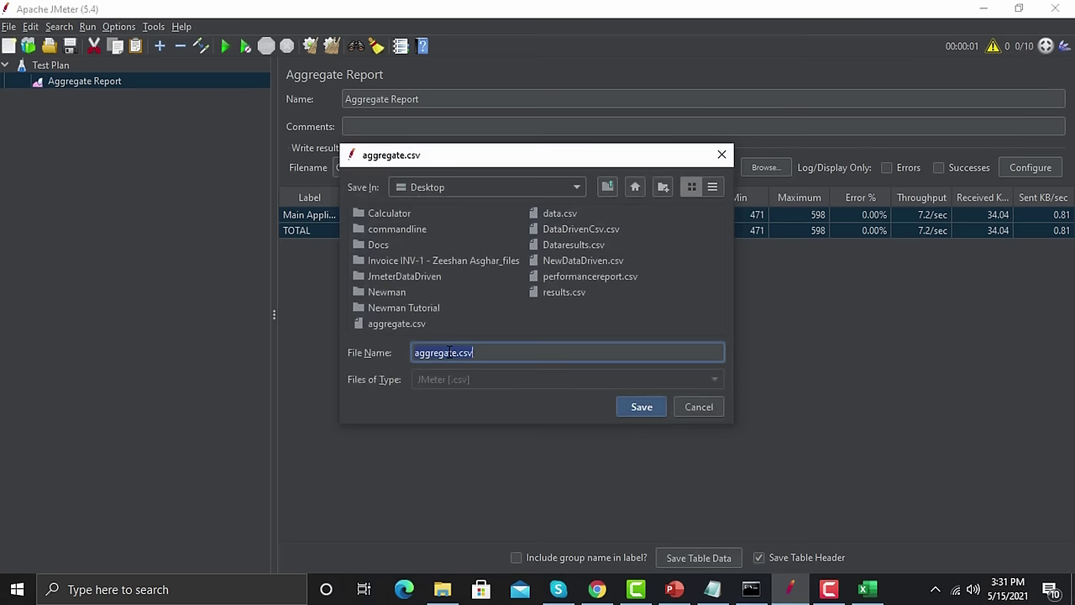
pyautogui.click(638, 407)
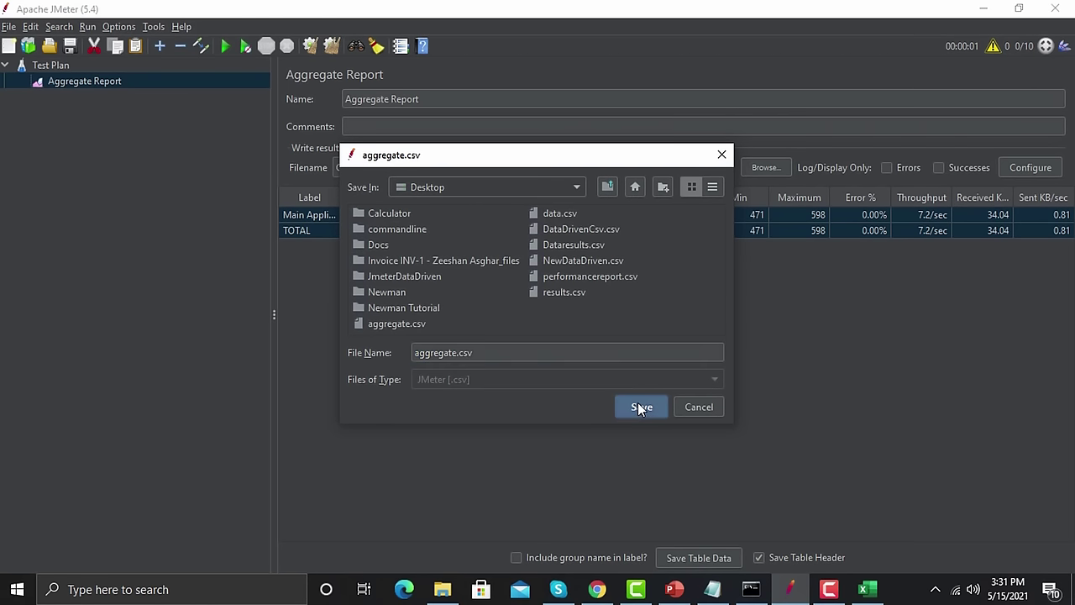
# Minimize JMeter and Excel, then open aggregate.csv from the desktop
pyautogui.click(983, 8)
pyautogui.click(984, 12)
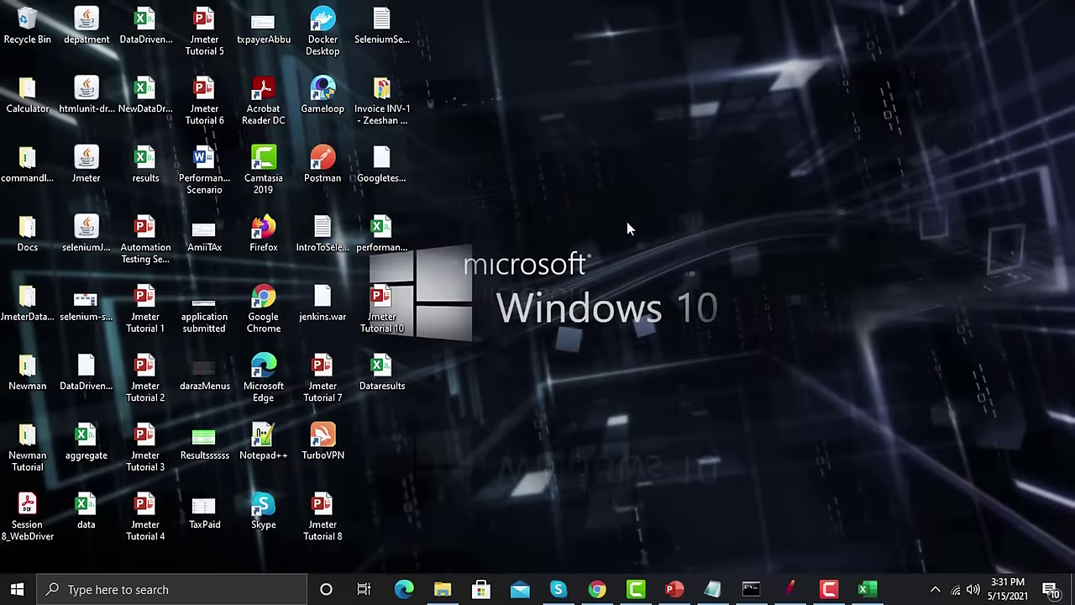
pyautogui.doubleClick(89, 434)
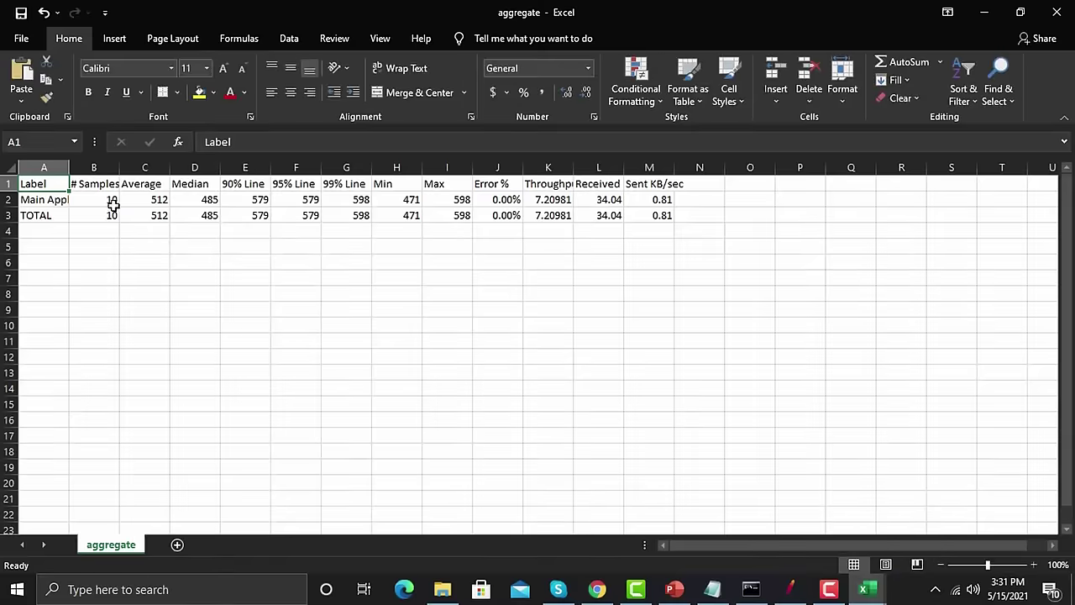
# Select B1:N3 to check 10 samples, 512 average and 0.00% errors, then deselect
pyautogui.moveTo(73, 183); pyautogui.dragTo(704, 213)
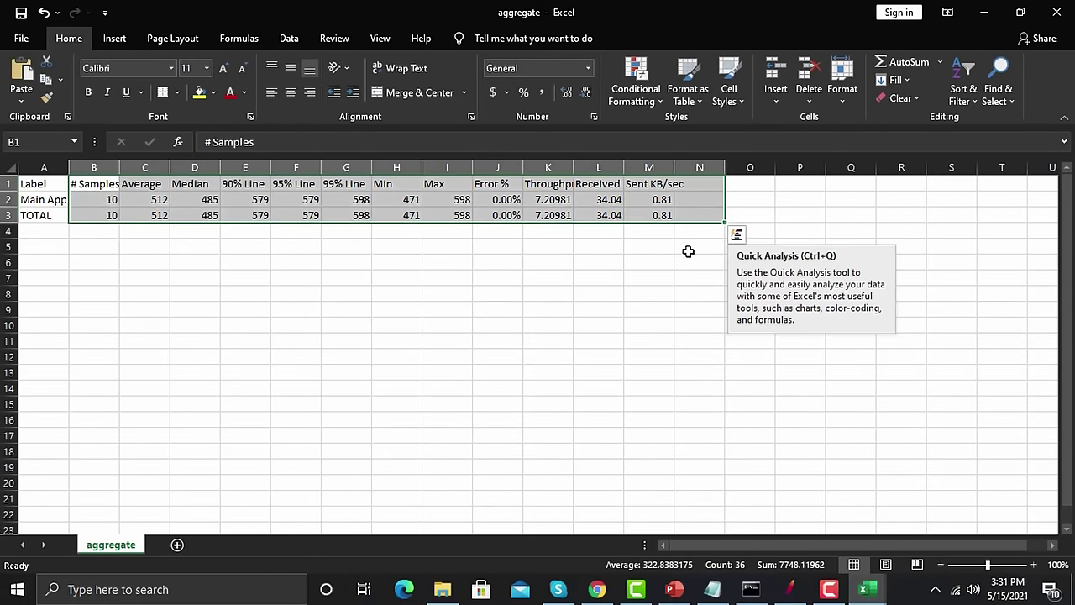
pyautogui.click(608, 291)
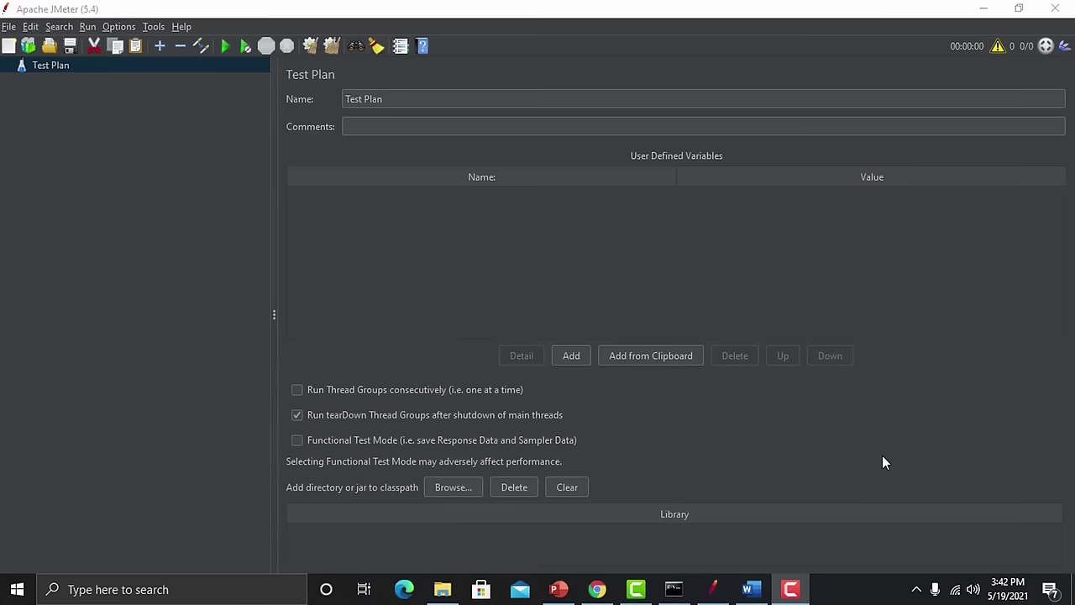
# Reopen the BlazedemoSample.jmx test plan and dismiss the error message
pyautogui.click(9, 27)
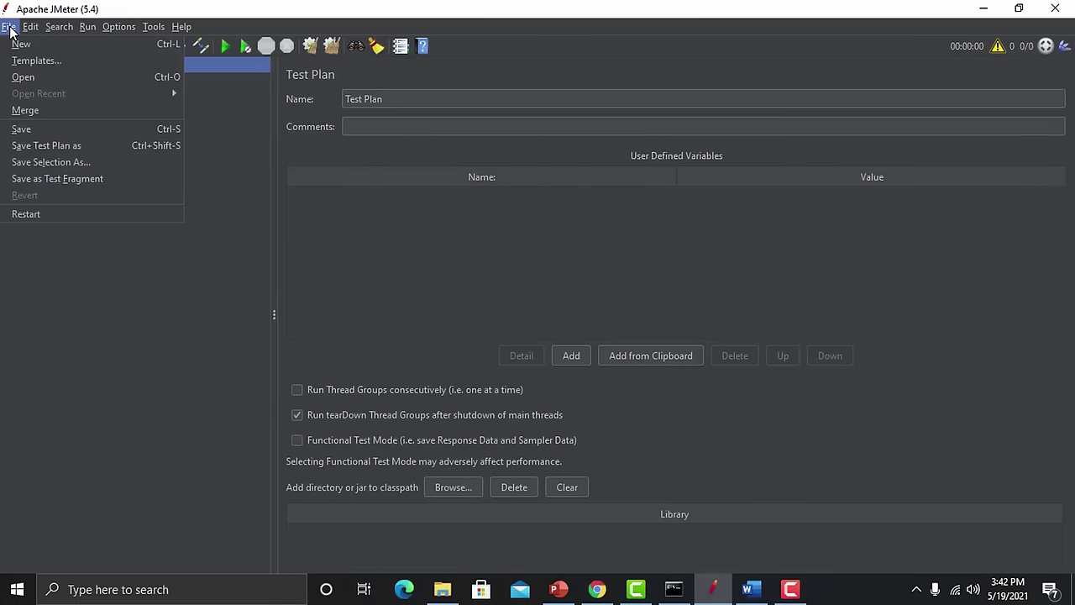
pyautogui.click(32, 75)
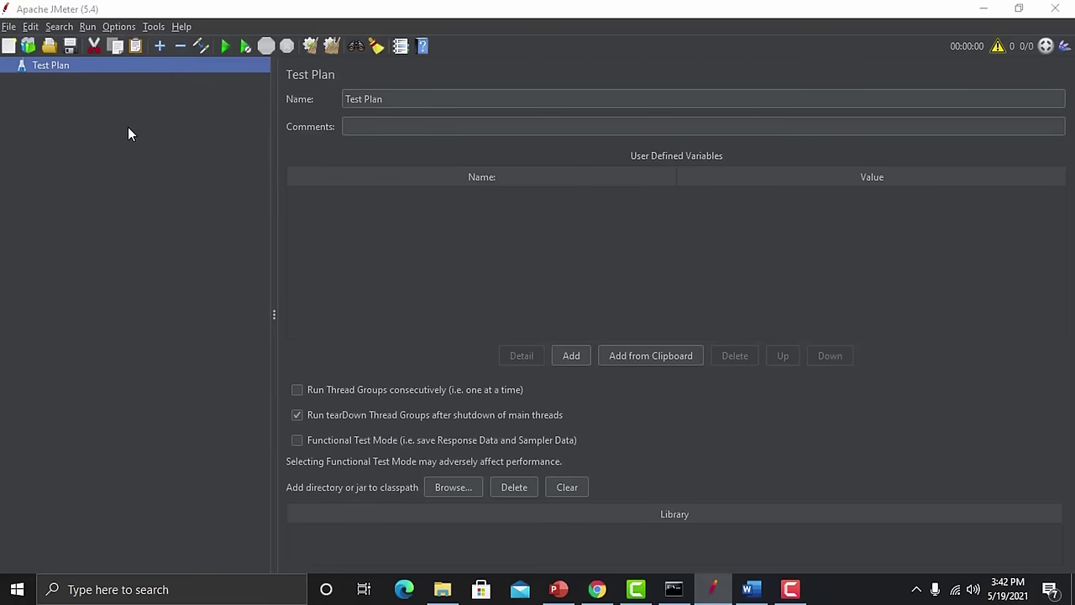
pyautogui.click(420, 293)
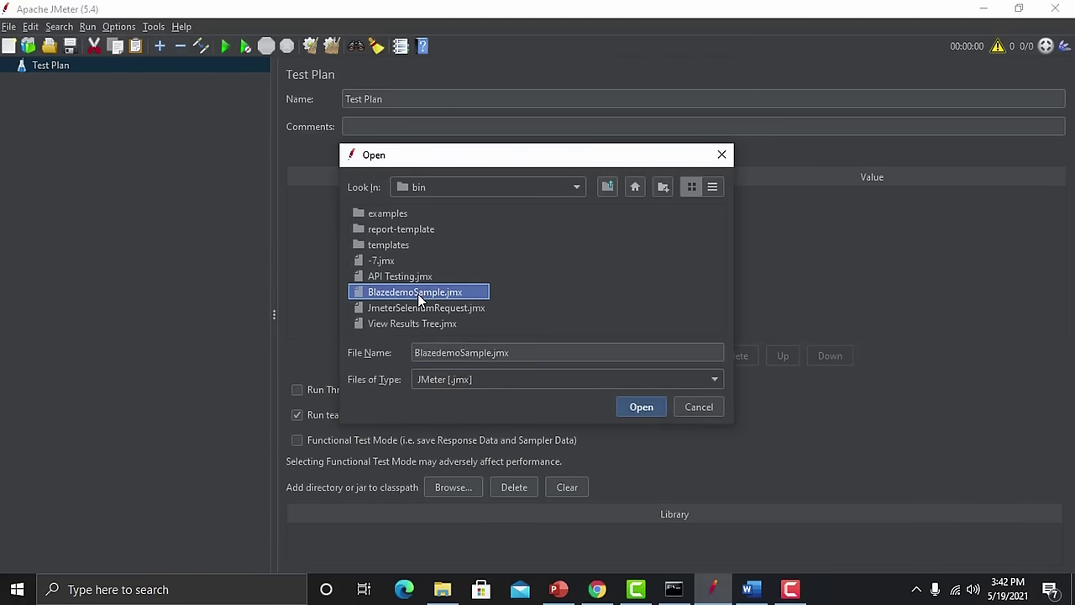
pyautogui.click(651, 406)
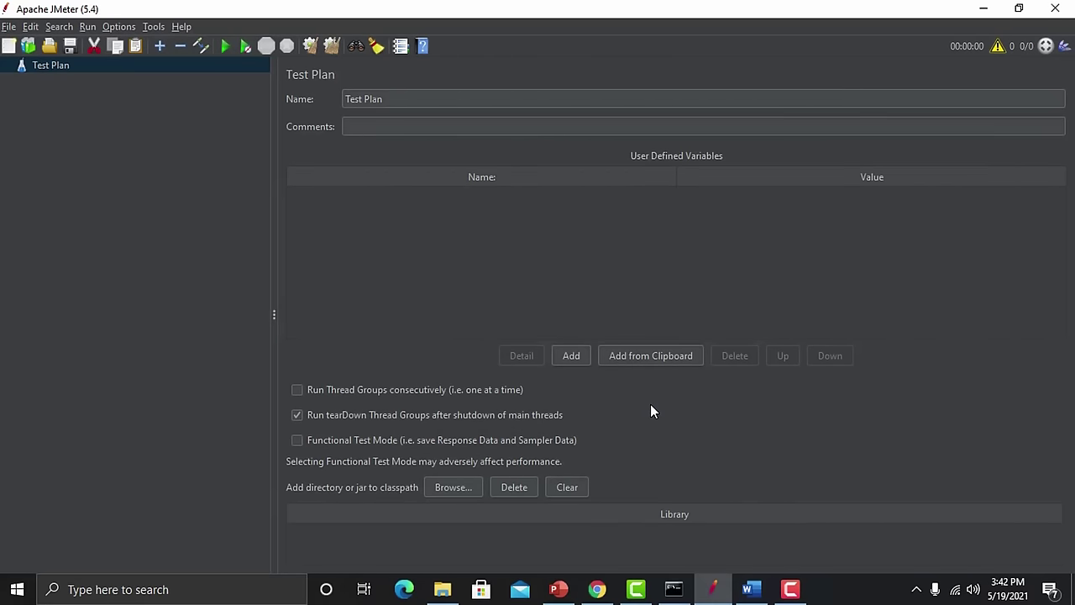
pyautogui.click(538, 366)
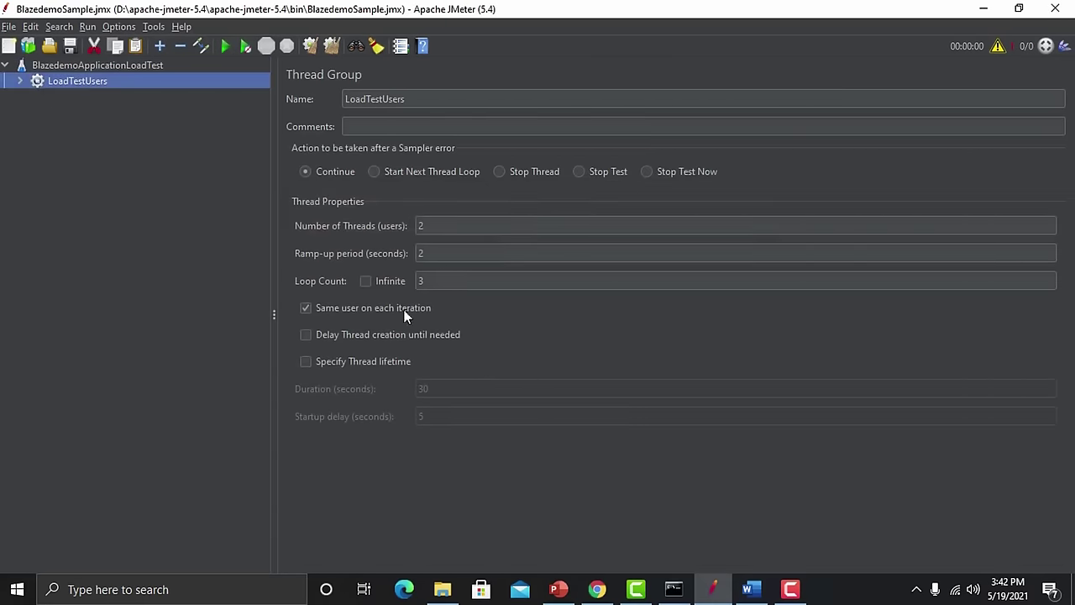
# Add a View Results in Table listener under the LoadTestUsers thread group
pyautogui.rightClick(36, 82)
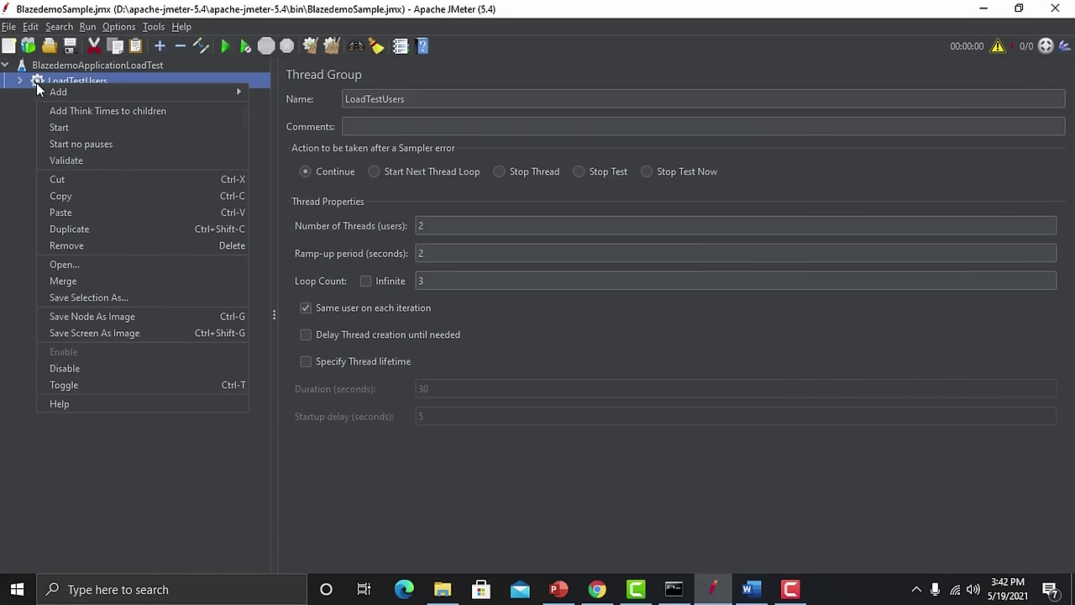
pyautogui.moveTo(116, 92)
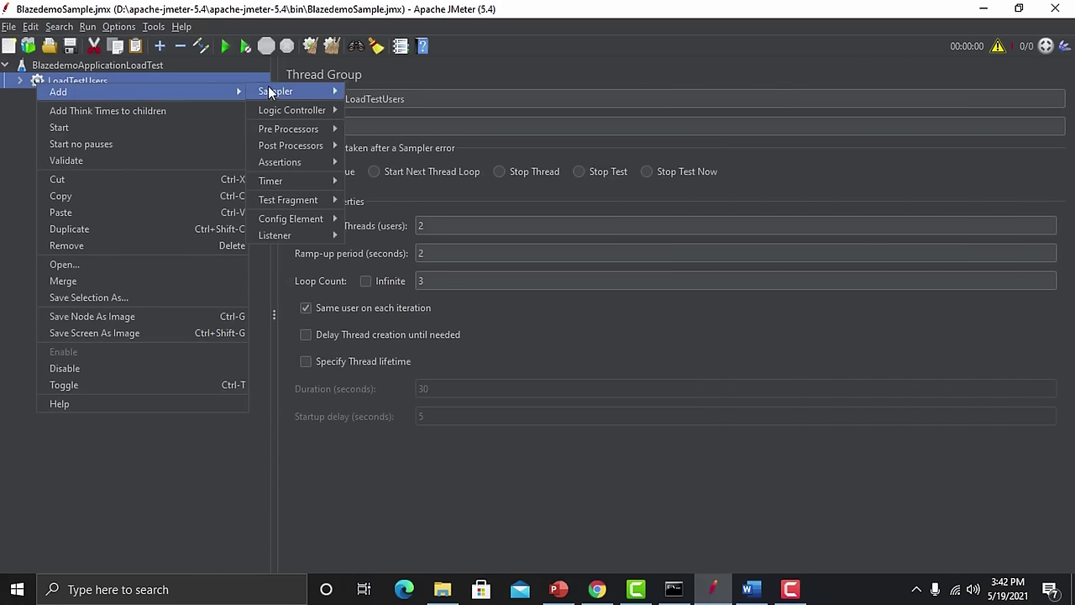
pyautogui.moveTo(291, 230)
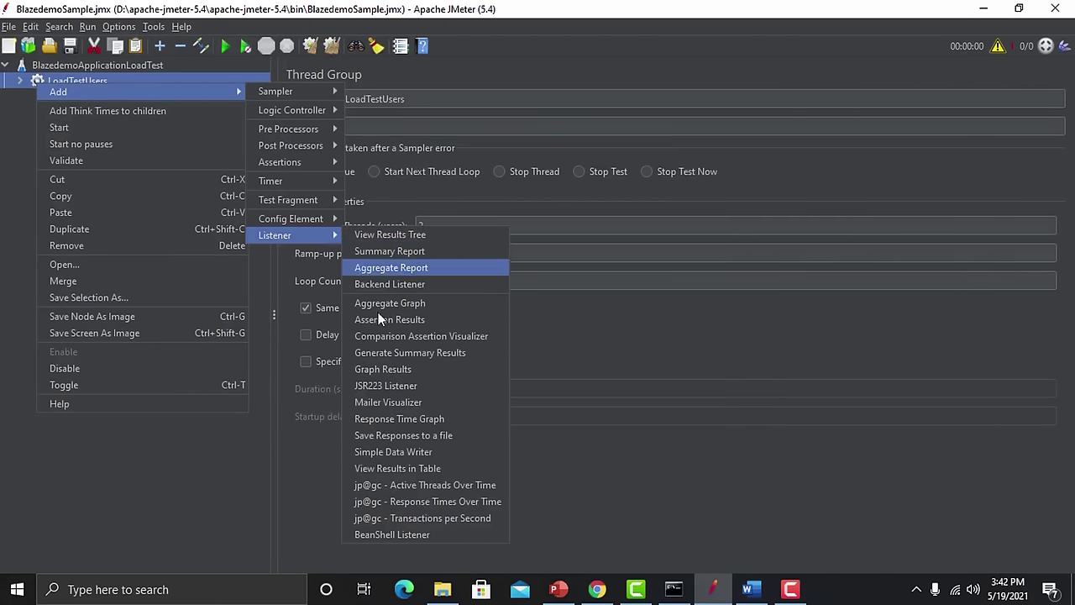
pyautogui.click(386, 472)
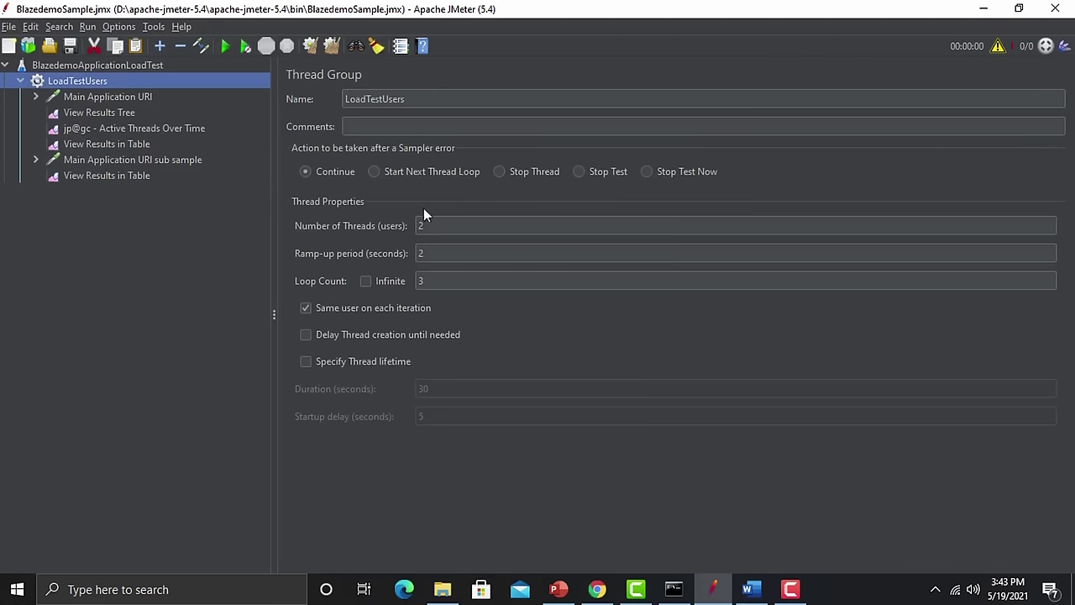
# Set ramp-up period and loop count to 1, select the new results table, and start the test
pyautogui.click(424, 225)
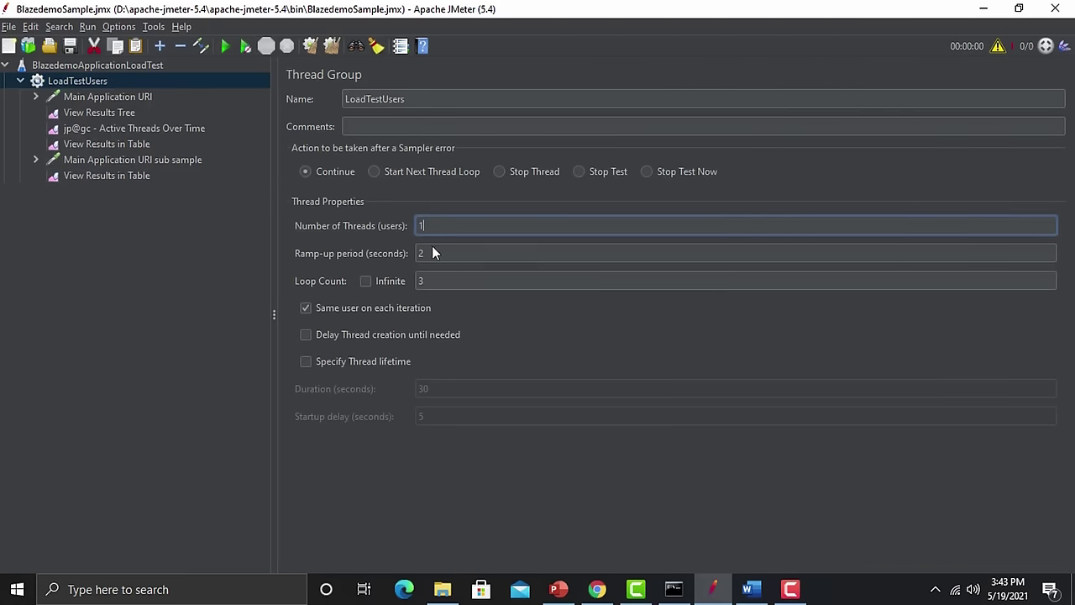
pyautogui.click(432, 252)
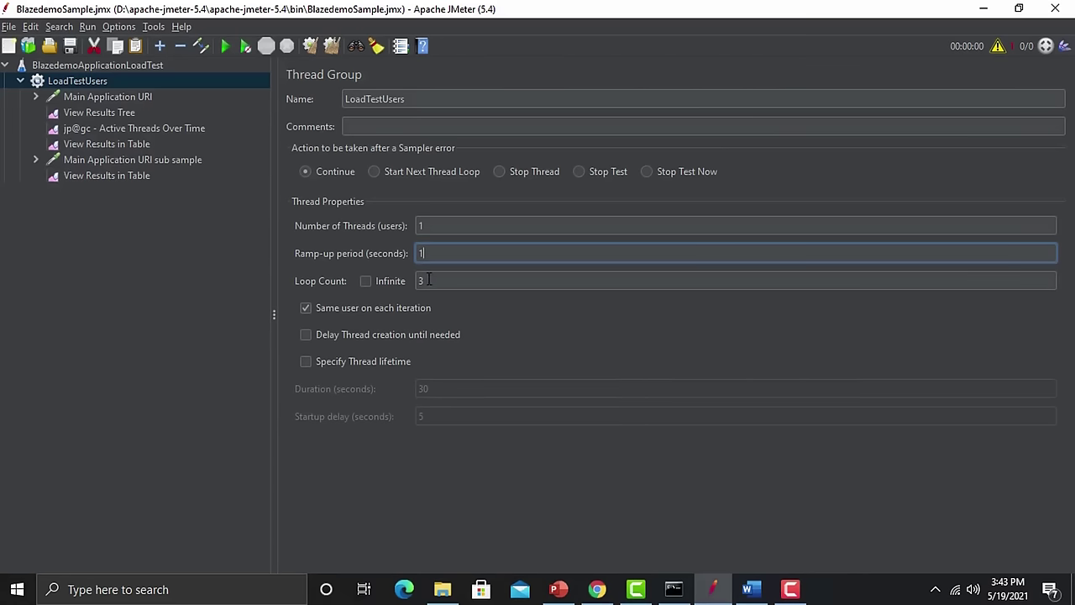
pyautogui.click(428, 280)
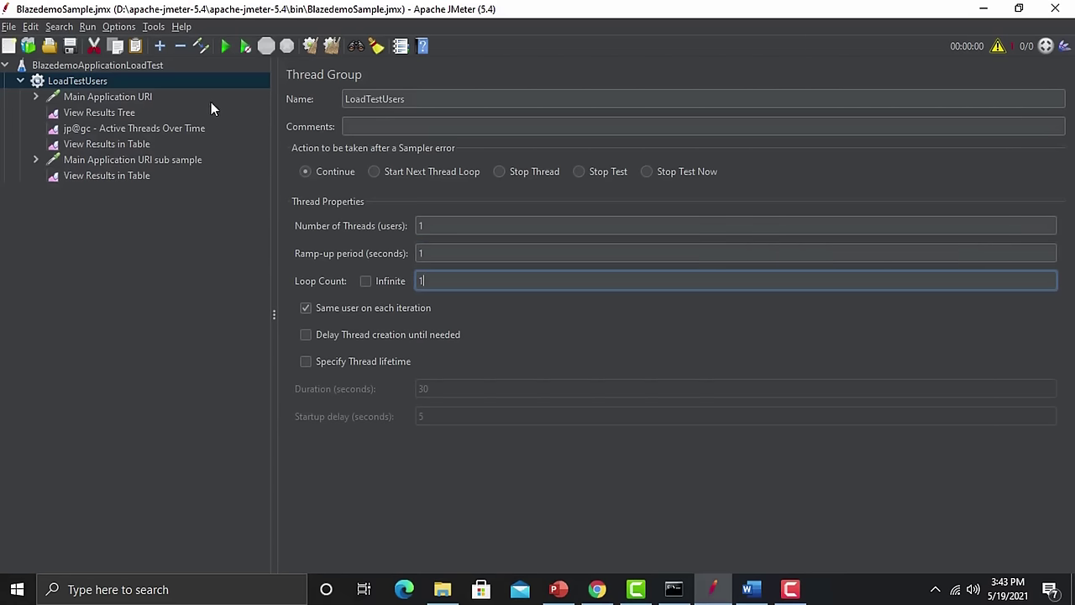
pyautogui.click(78, 174)
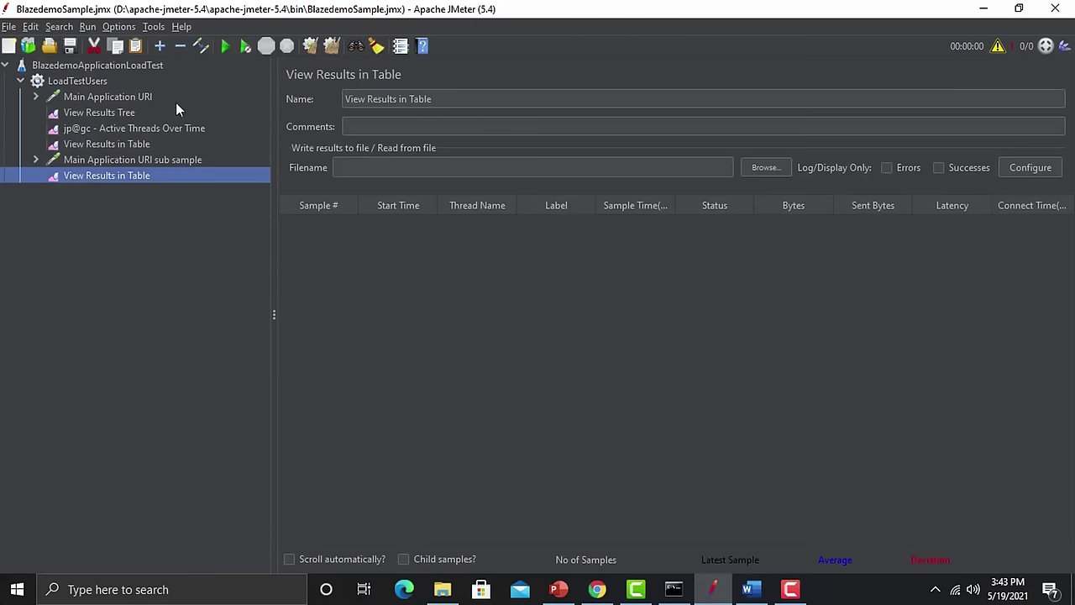
pyautogui.click(252, 47)
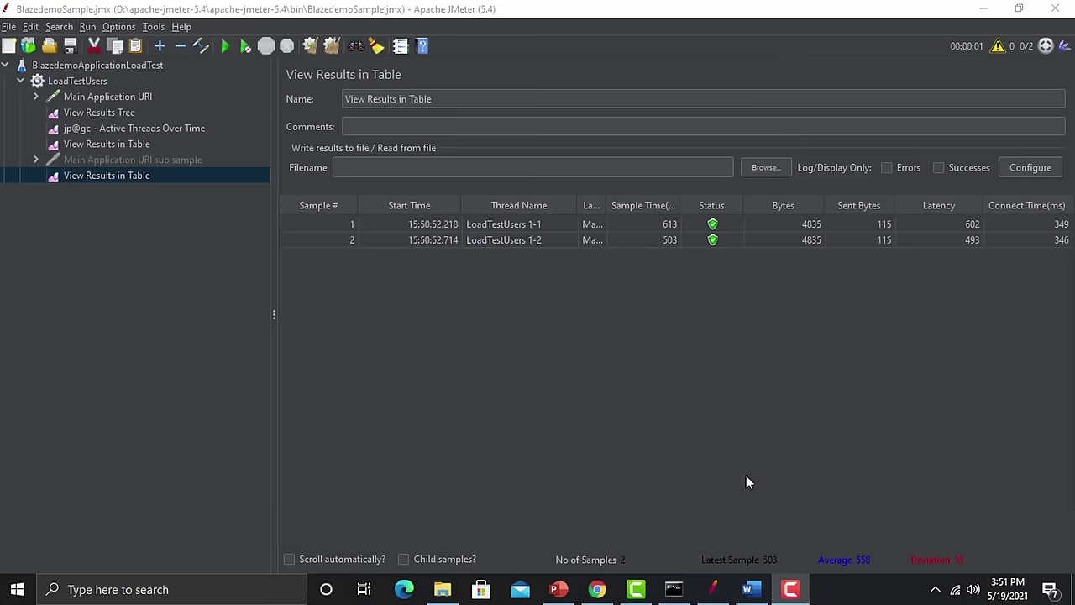
# Set LoadTestUsers to 5 threads, clear the previous results, and rerun the test
pyautogui.click(59, 84)
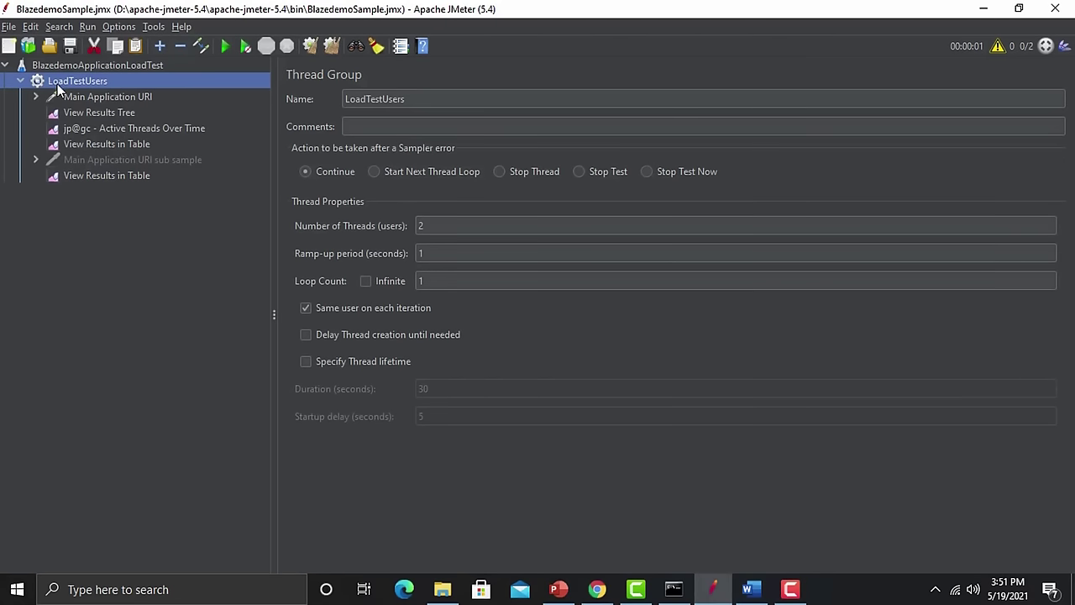
pyautogui.click(430, 225)
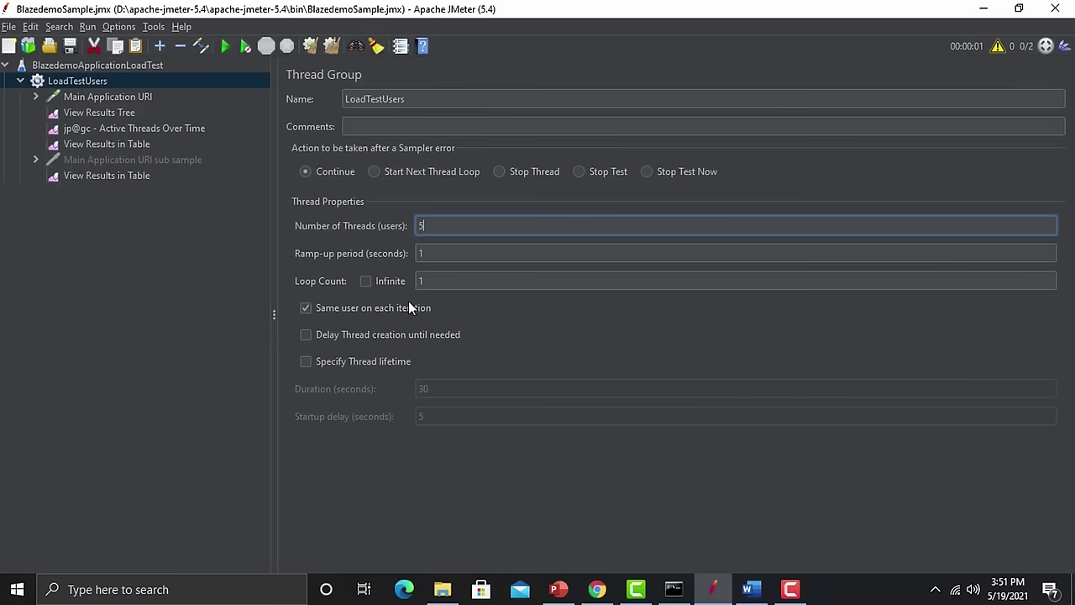
pyautogui.click(120, 181)
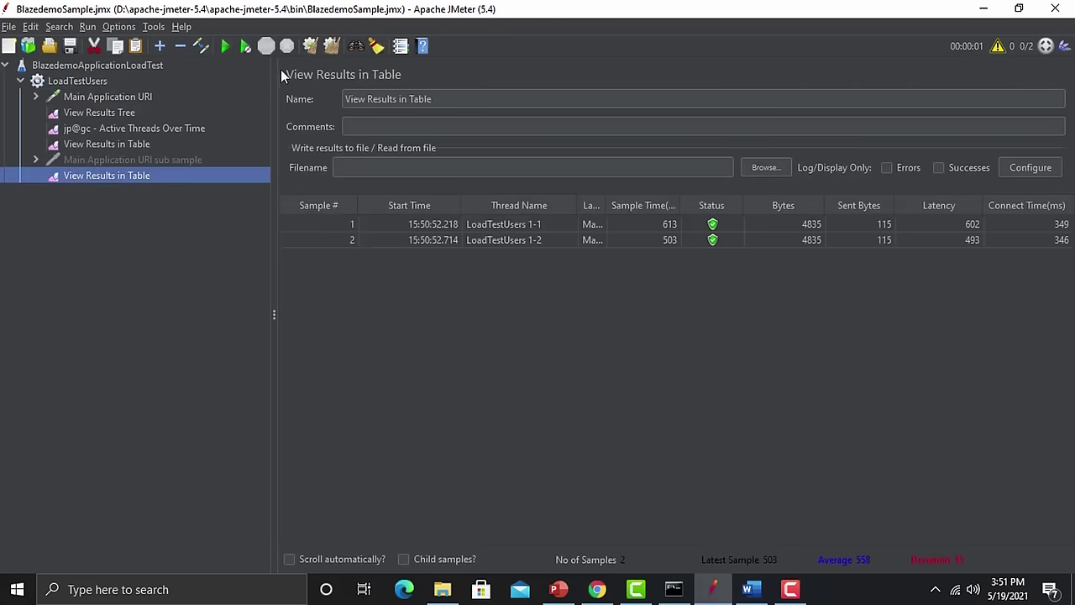
pyautogui.click(310, 49)
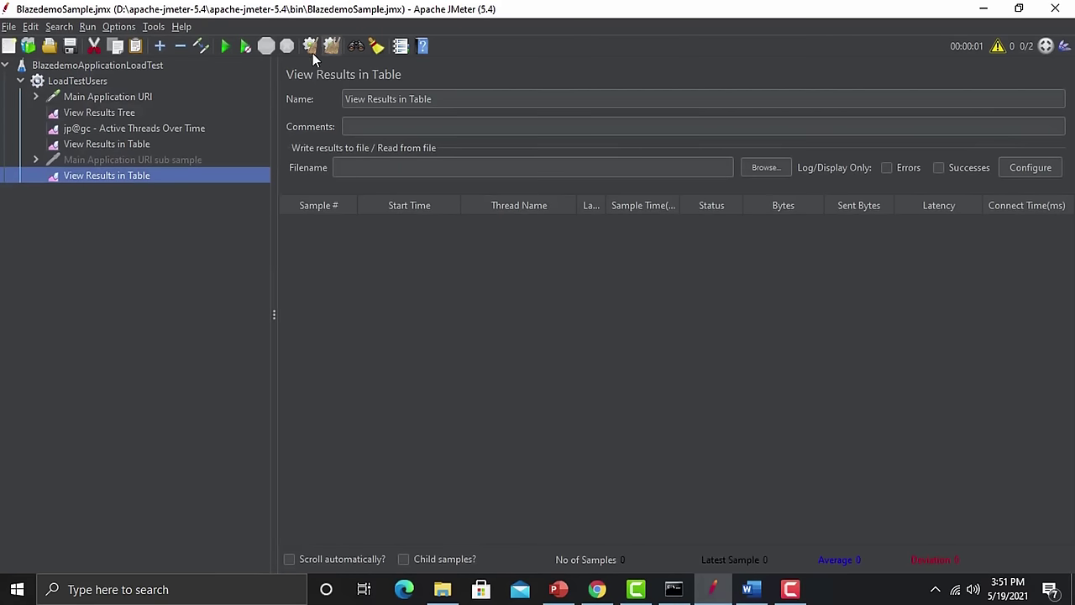
pyautogui.click(246, 52)
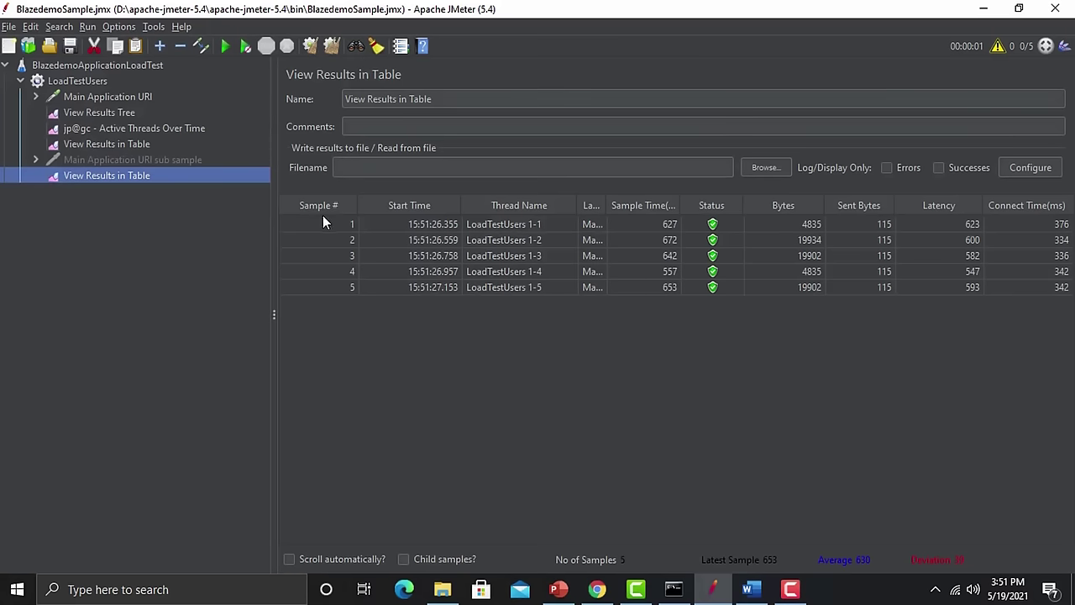
pyautogui.click(55, 80)
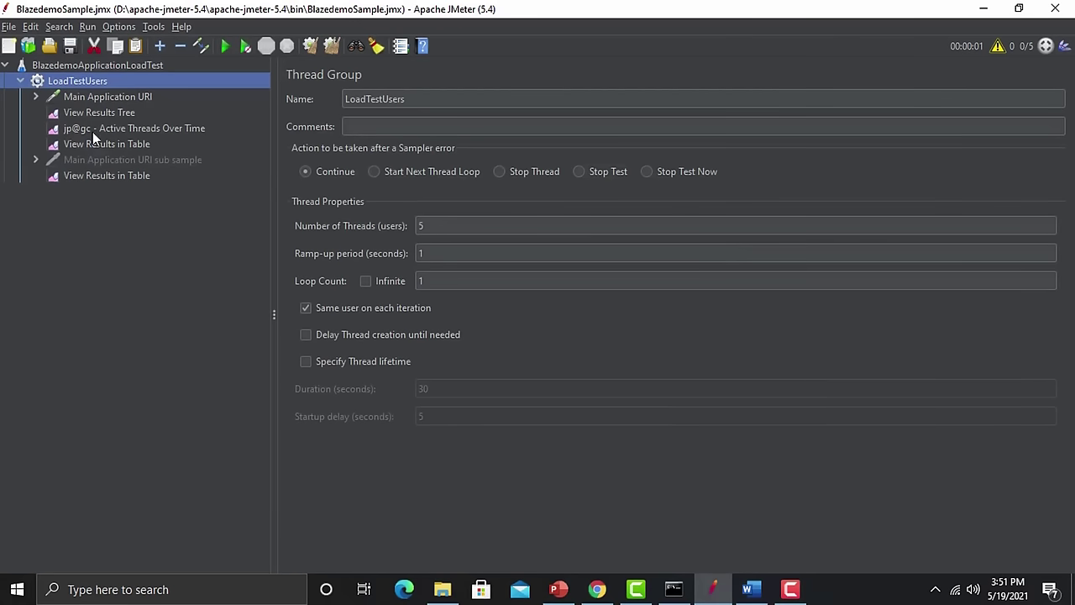
# Show the second View Results in Table, listing passed samples 1-1 through 1-5
pyautogui.click(110, 177)
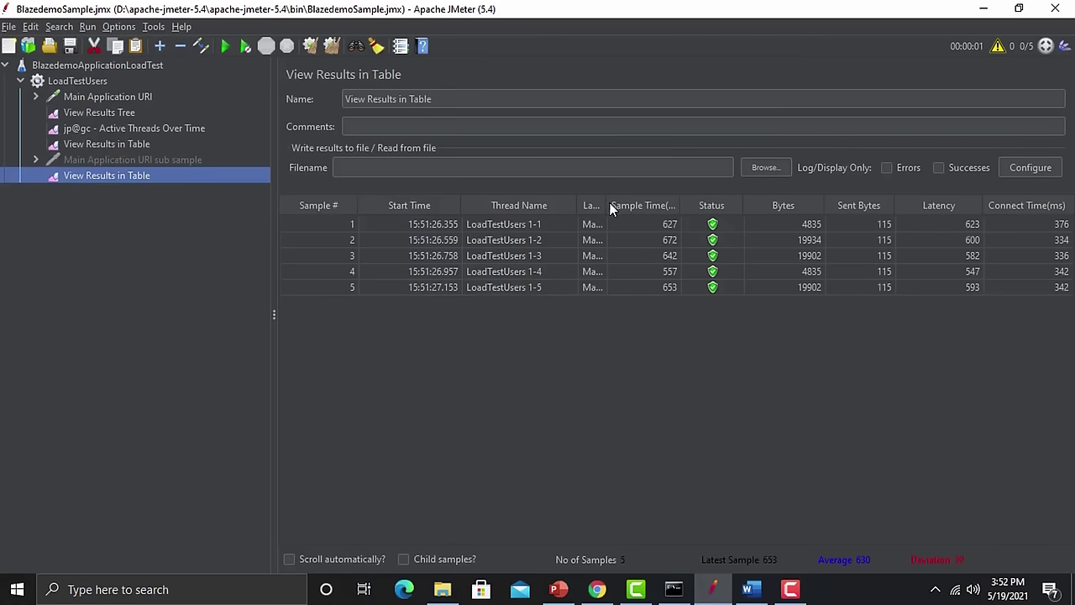
# Widen the Label and Sample Time(ms) columns and narrow Sent Bytes in the results table
pyautogui.moveTo(609, 204); pyautogui.dragTo(686, 203)
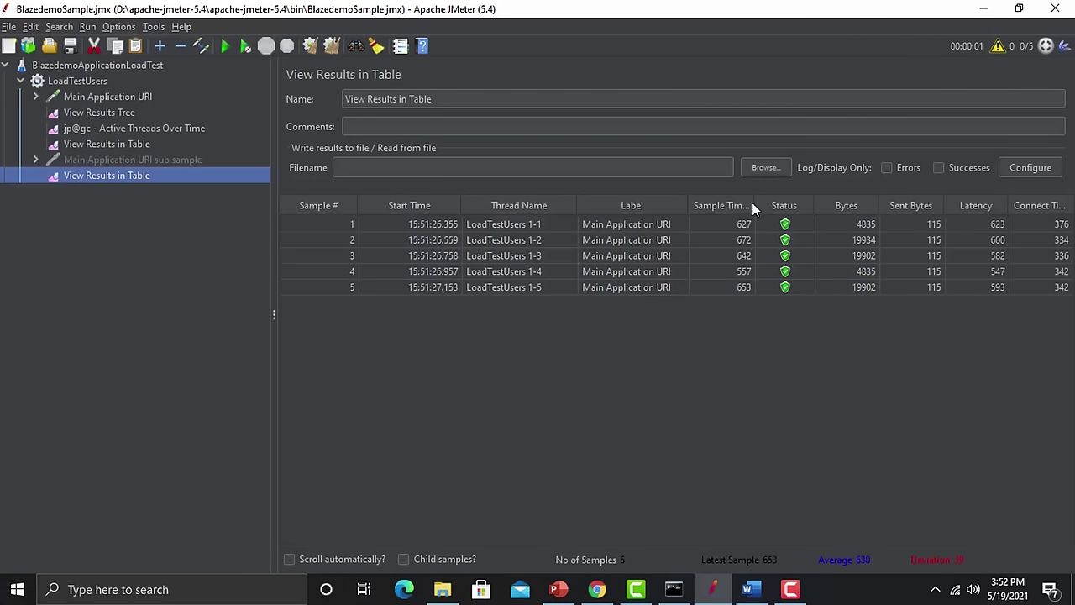
pyautogui.moveTo(753, 205); pyautogui.dragTo(792, 205)
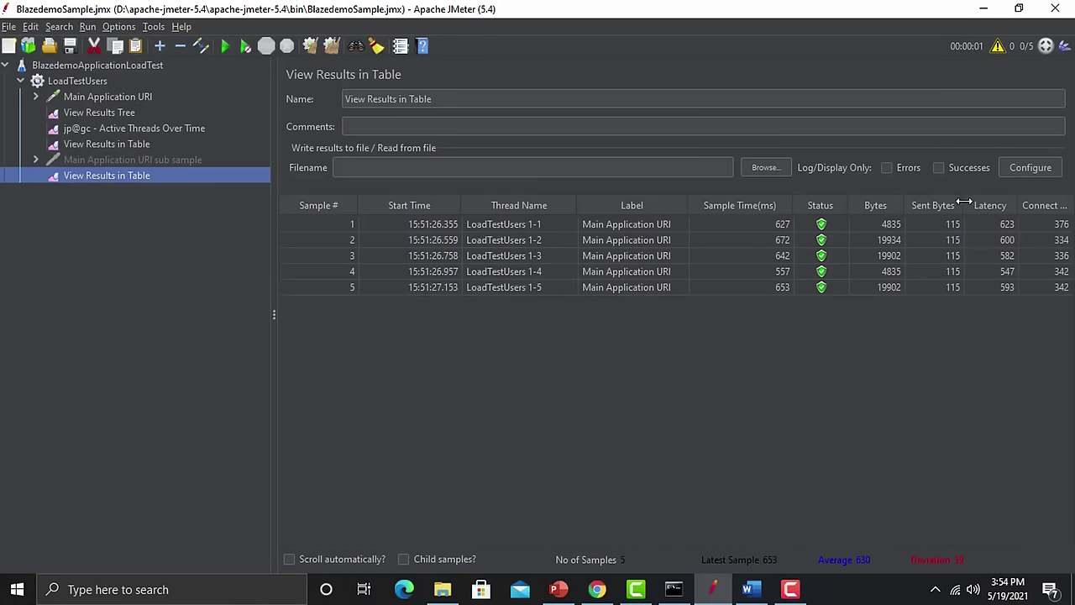
pyautogui.moveTo(964, 205); pyautogui.dragTo(932, 205)
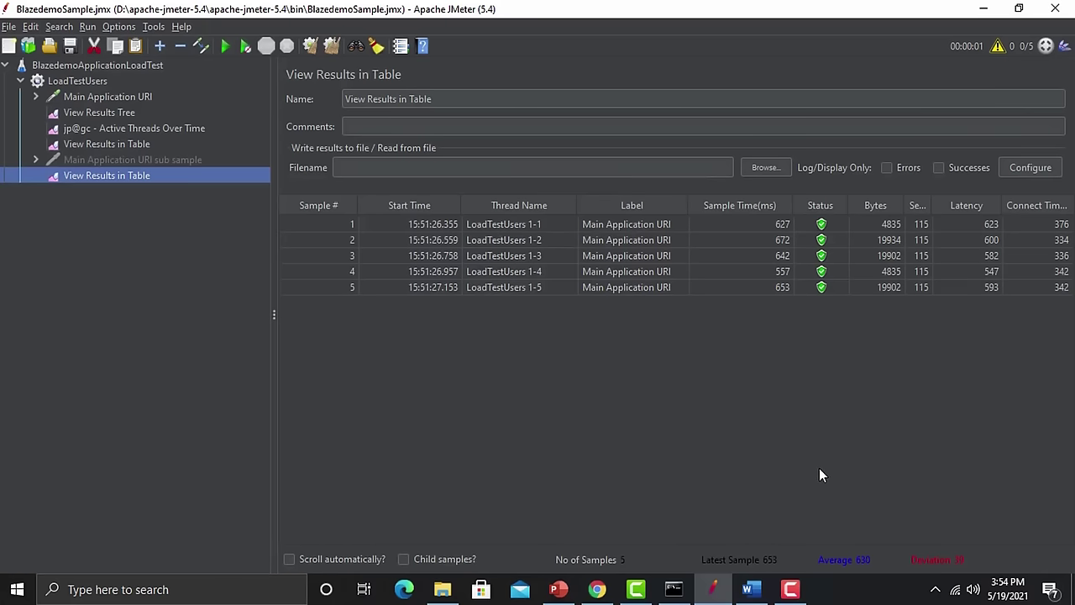
# Switch to Document1 in Word, which holds the Client/Browser–Server diagram
pyautogui.click(761, 597)
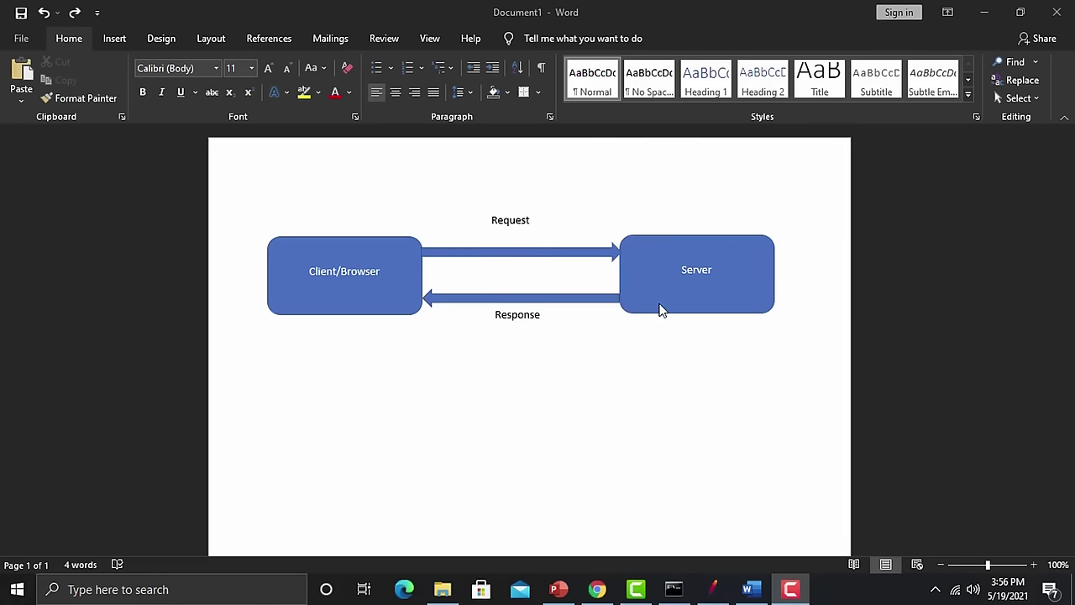
# Draw a 1.74" by 2.58" rectangle over the Request and Response arrows
pyautogui.click(123, 42)
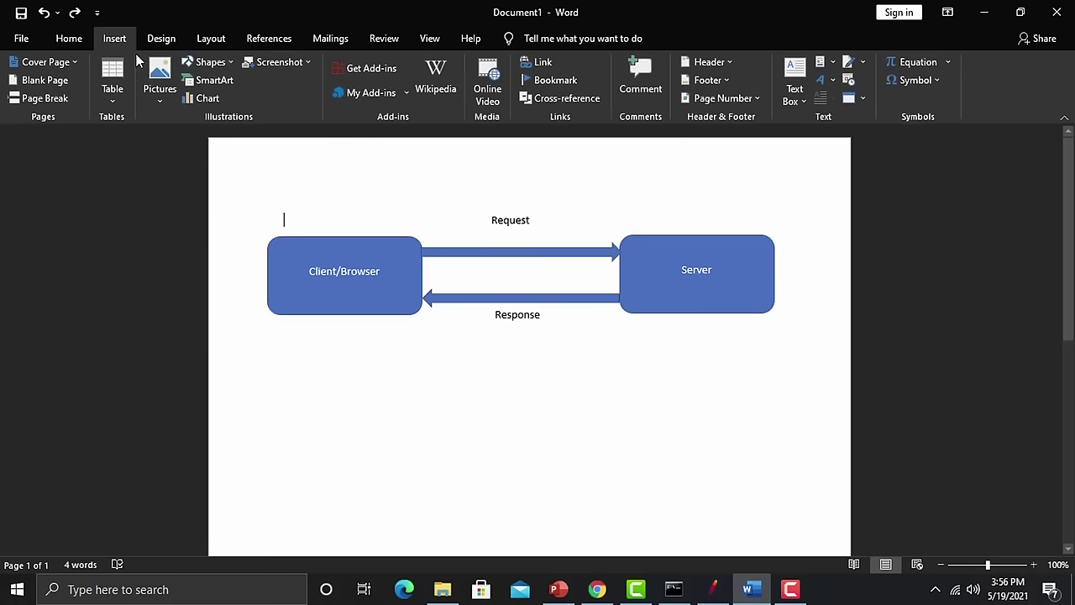
pyautogui.click(210, 65)
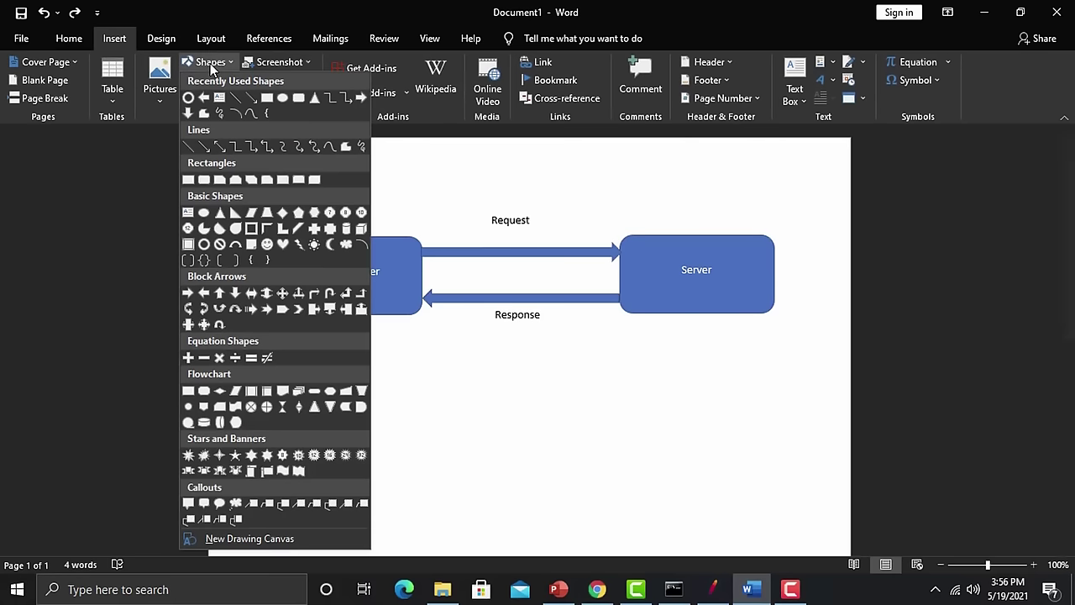
pyautogui.click(265, 99)
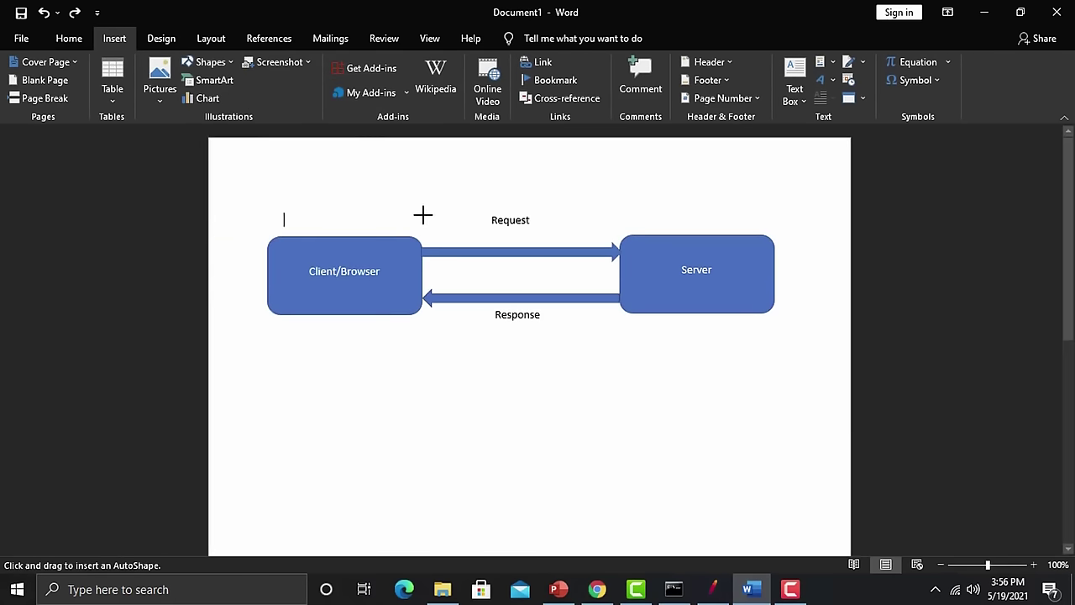
pyautogui.moveTo(423, 216); pyautogui.dragTo(618, 346)
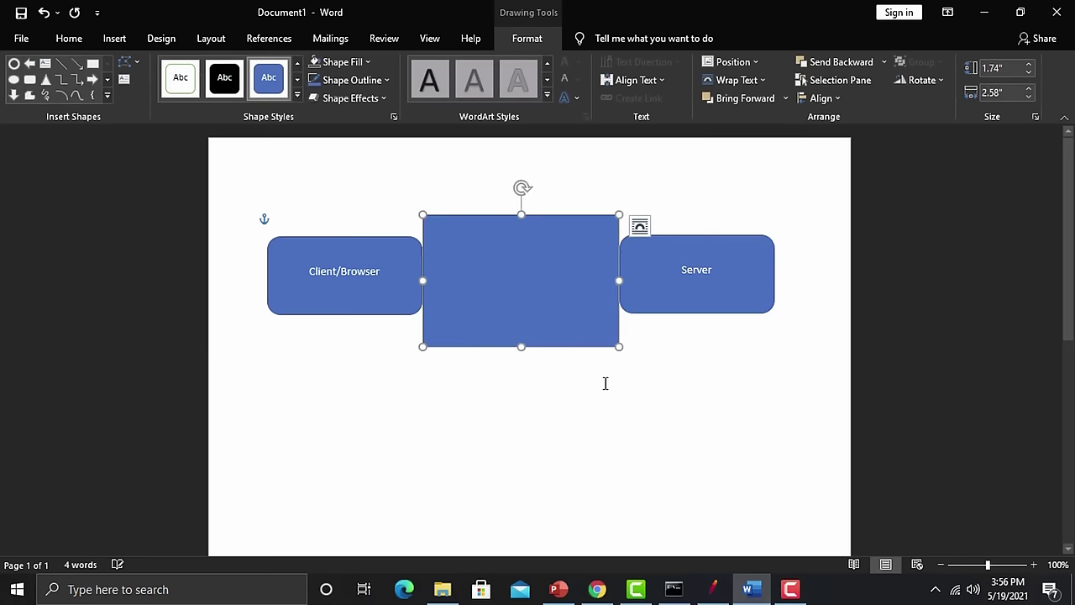
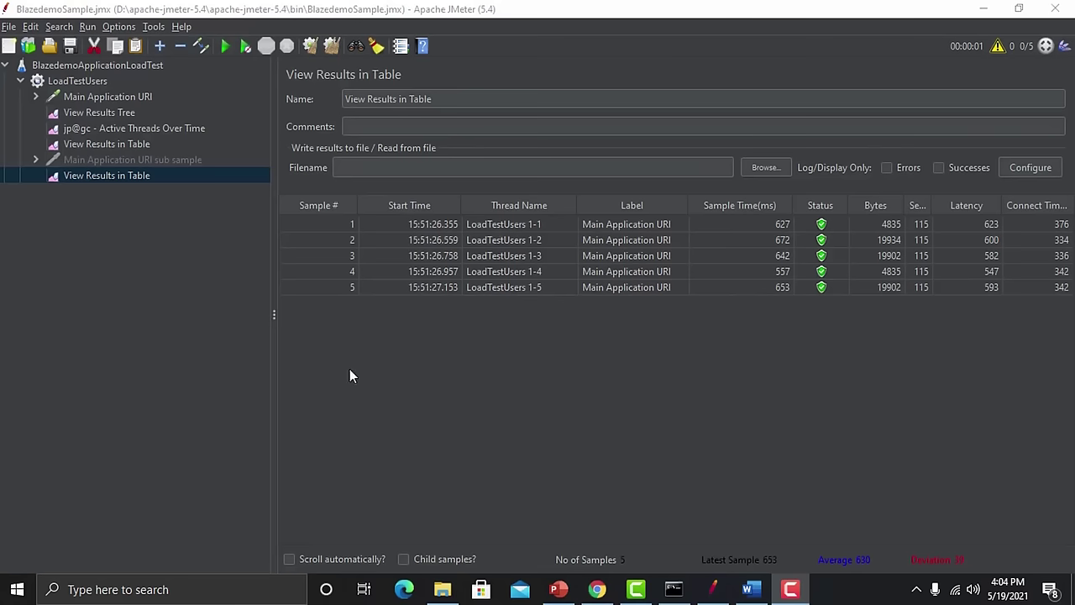
# Set the LoadTestUsers thread group's Number of Threads to 50
pyautogui.click(86, 84)
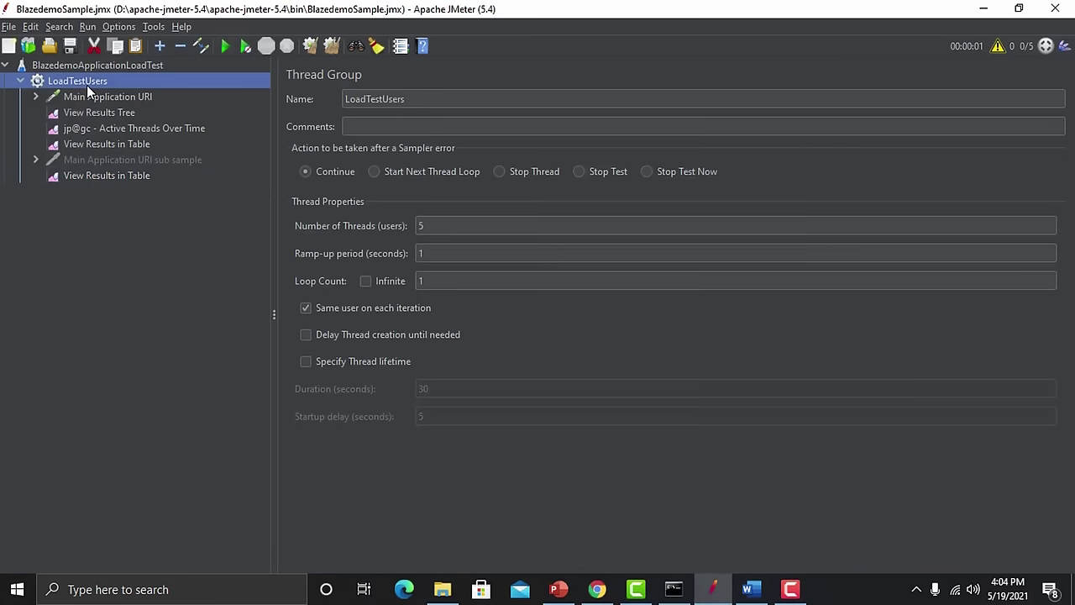
pyautogui.click(420, 225)
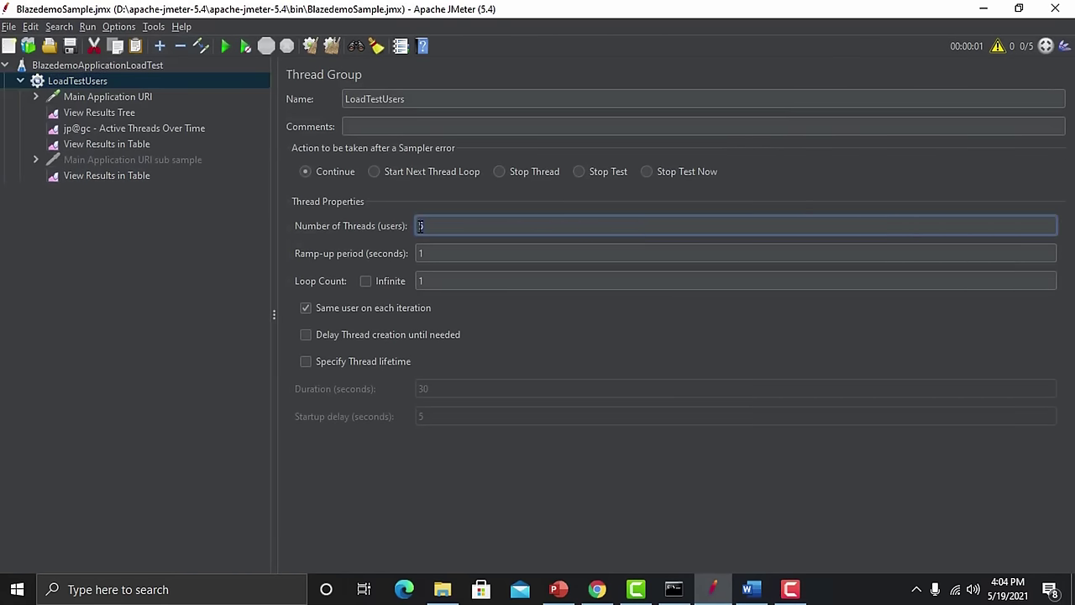
pyautogui.write('0')
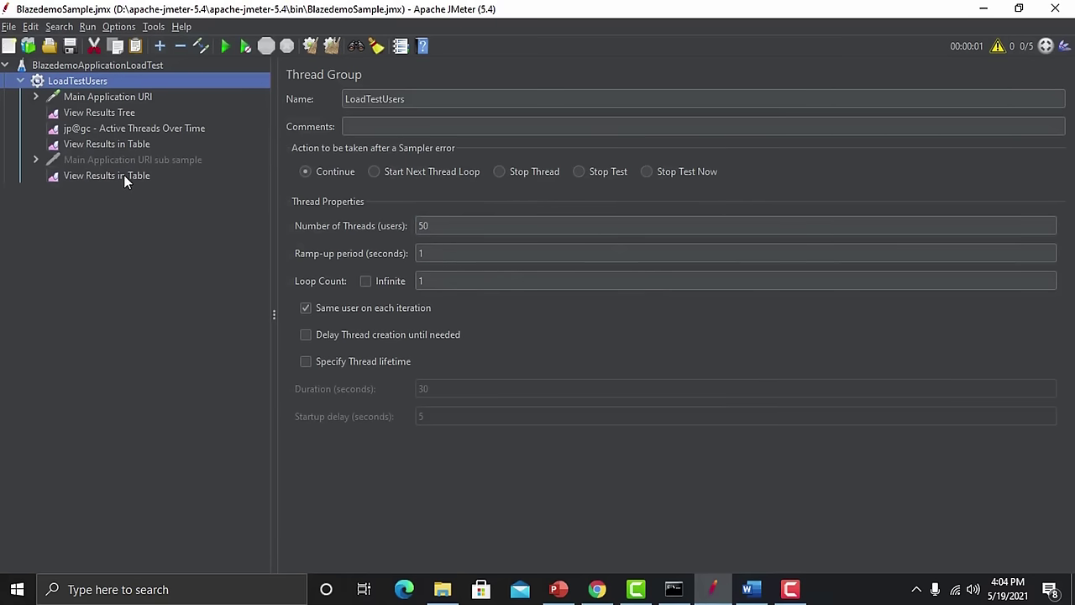
# Clear old results, run the 50-user test, and turn on 'Scroll automatically?' in the results table
pyautogui.click(123, 175)
pyautogui.click(331, 46)
pyautogui.click(225, 45)
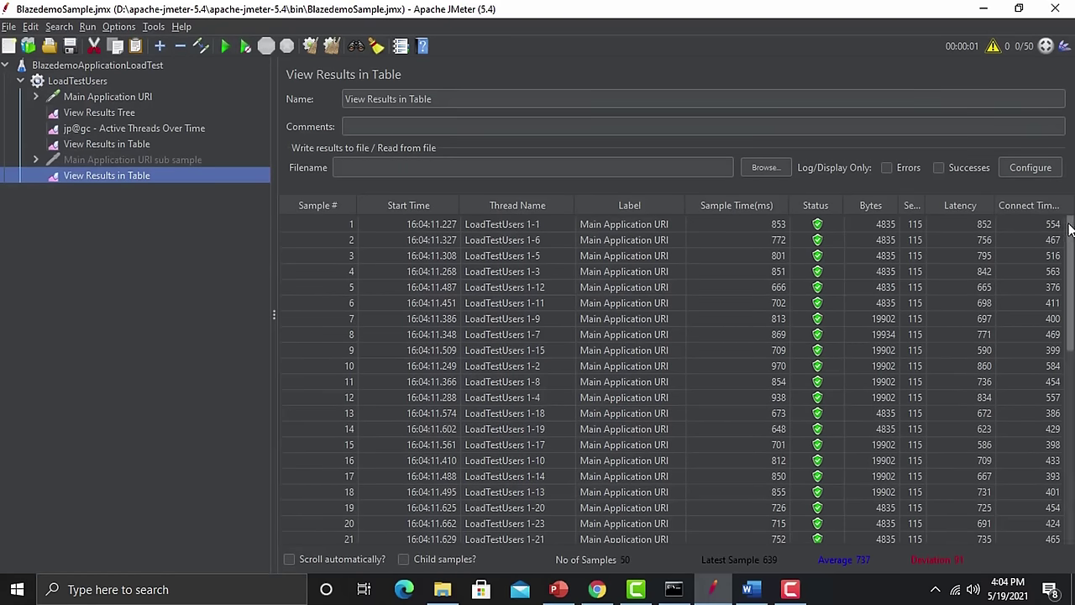
pyautogui.scroll(-10, 1069, 228)
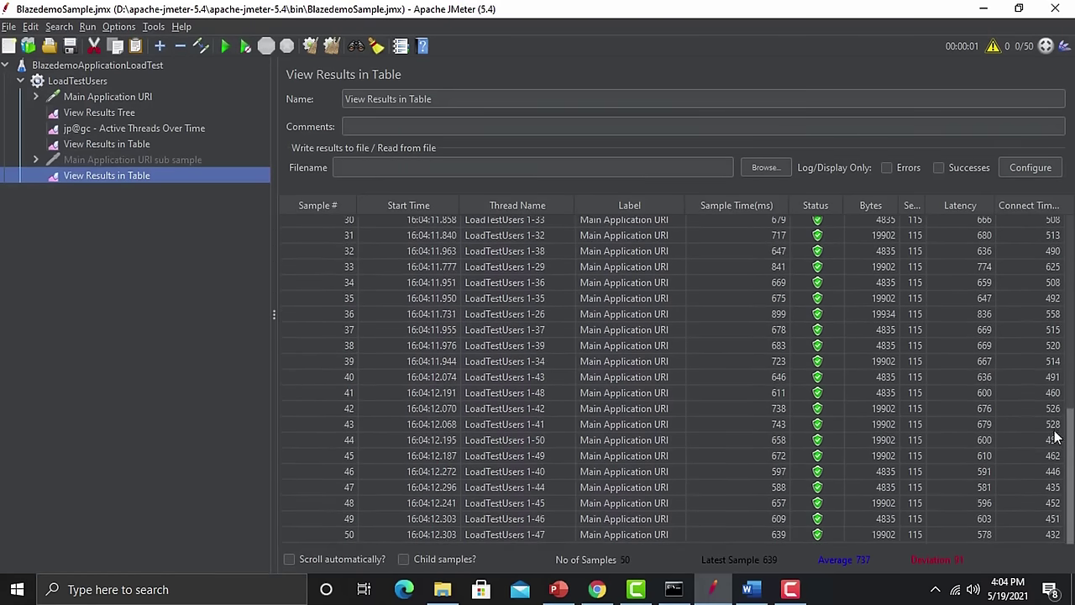
pyautogui.scroll(9, 1055, 244)
pyautogui.scroll(1, 1055, 243)
pyautogui.click(294, 556)
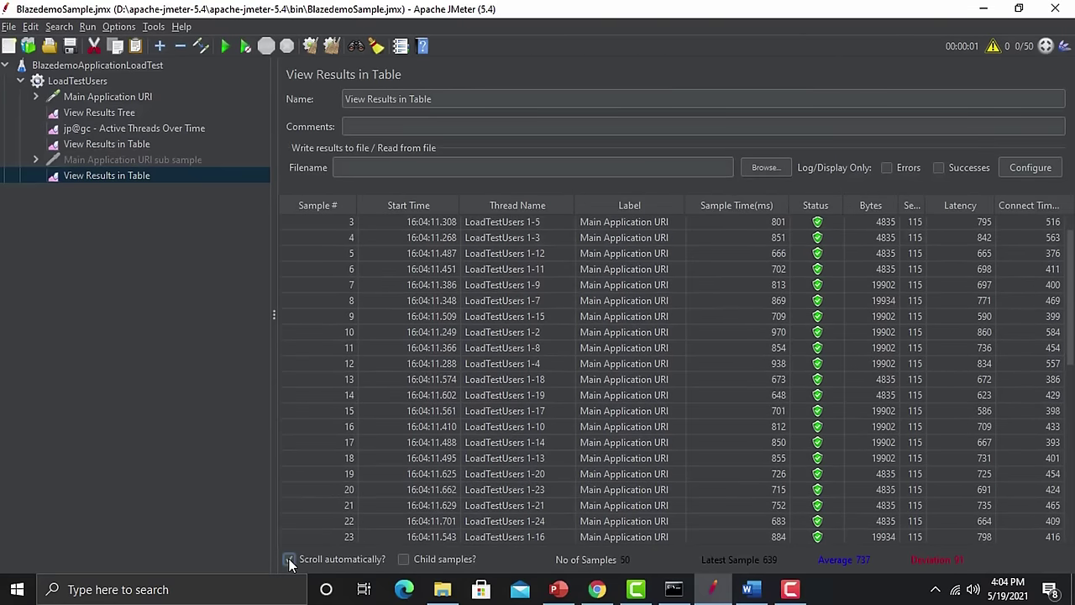
# Clear results, rerun the 50-user test, and review all 50 samples in View Results in Table
pyautogui.click(332, 46)
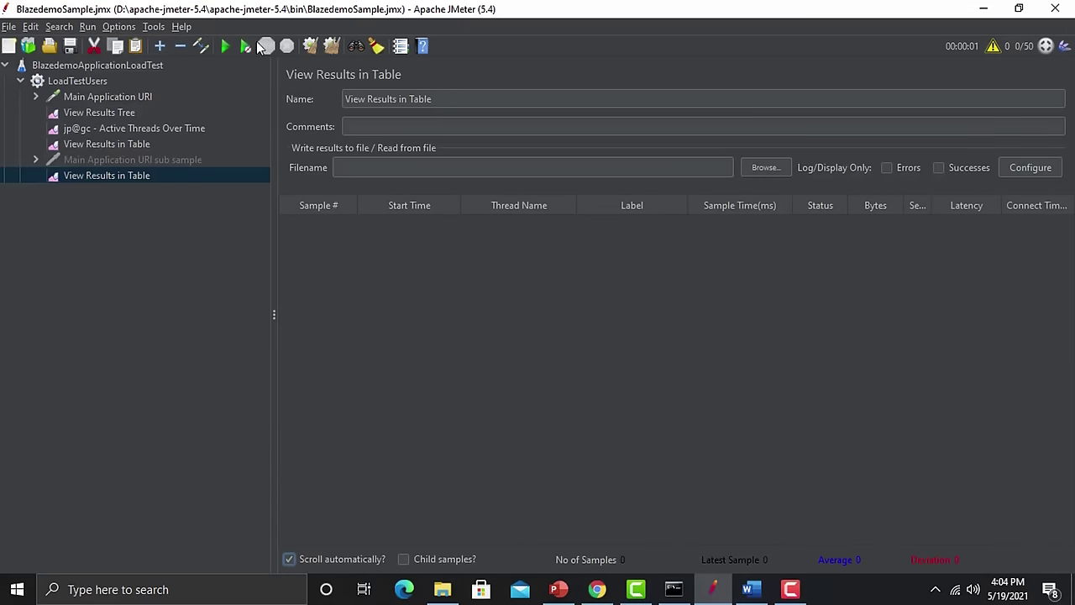
pyautogui.click(246, 47)
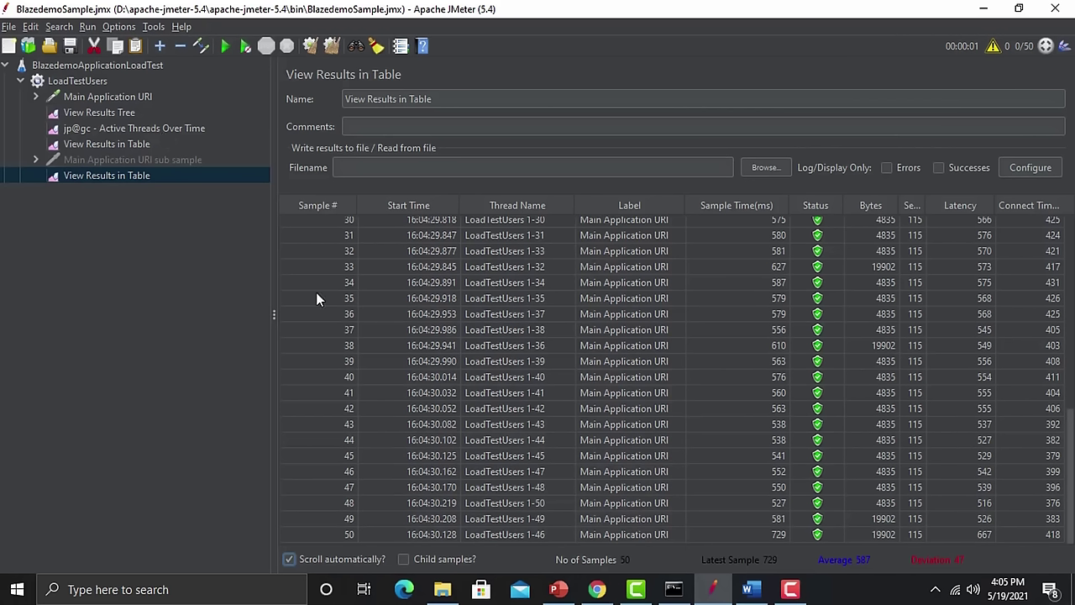
pyautogui.click(103, 84)
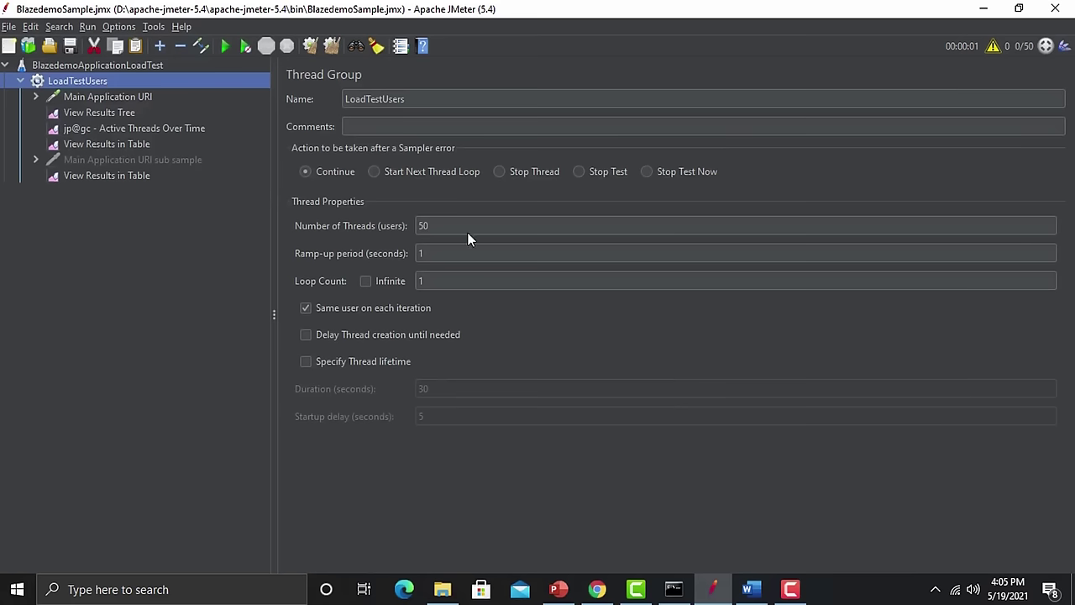
pyautogui.click(133, 176)
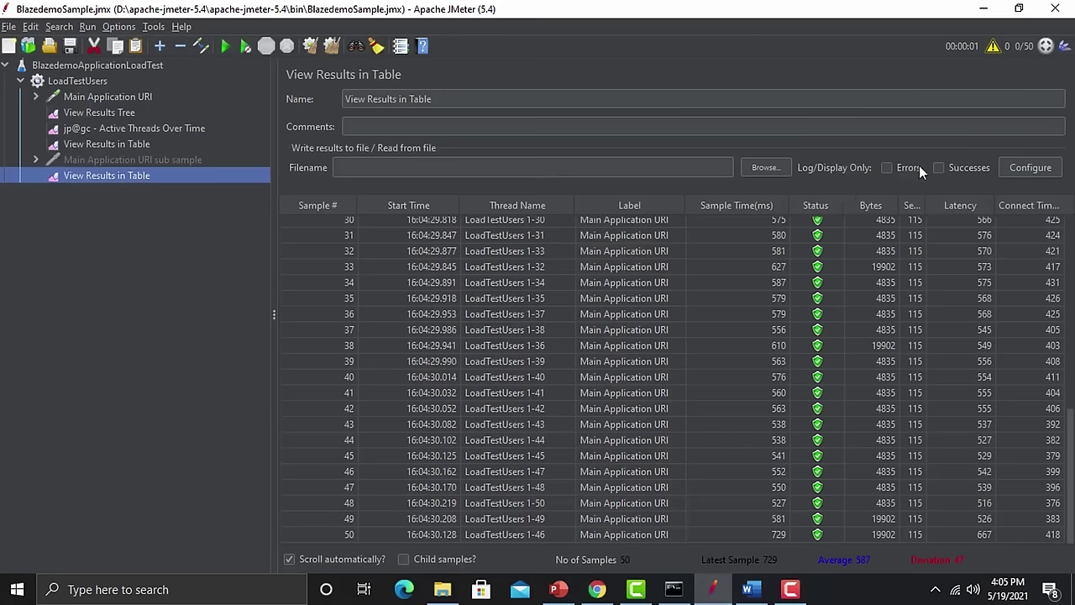
# Open the Sample Result Save Configuration and close it without changes
pyautogui.click(1013, 166)
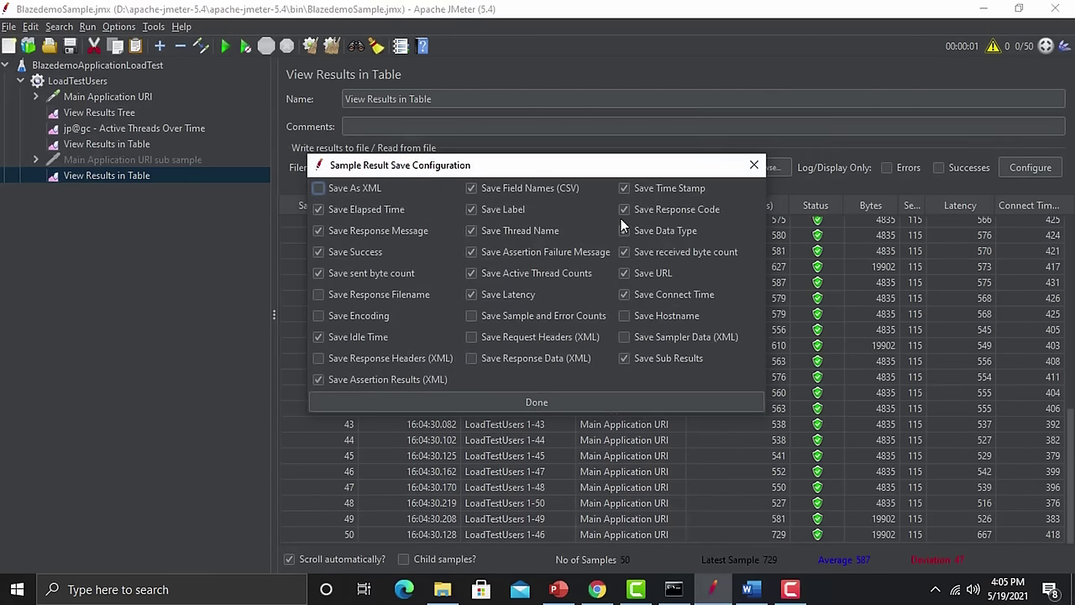
pyautogui.click(752, 166)
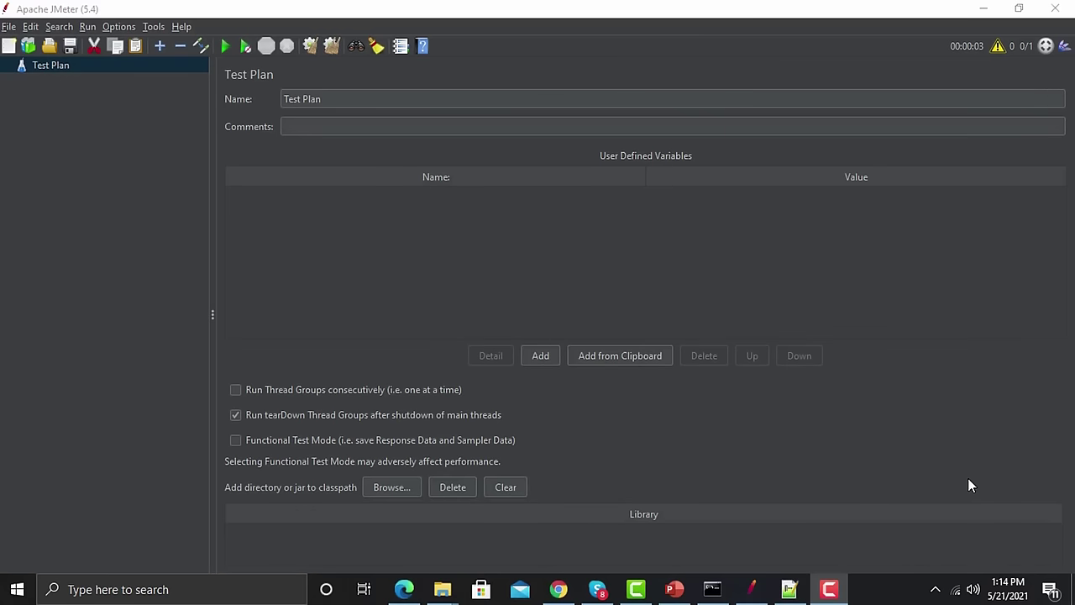
# Open the Aggregate-graph.jmx test plan
pyautogui.click(9, 26)
pyautogui.click(26, 74)
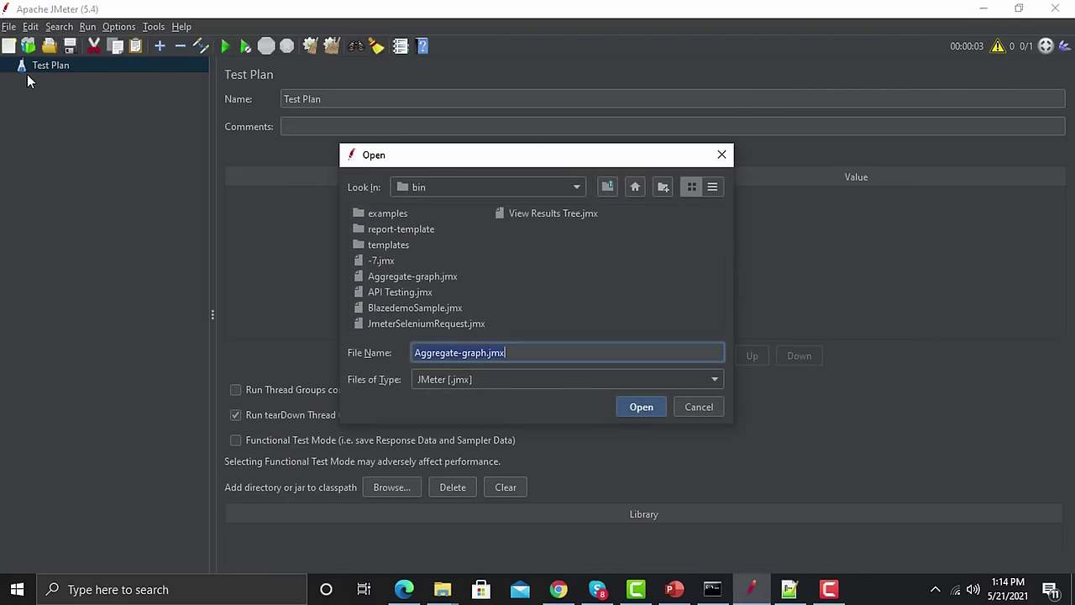
pyautogui.click(398, 275)
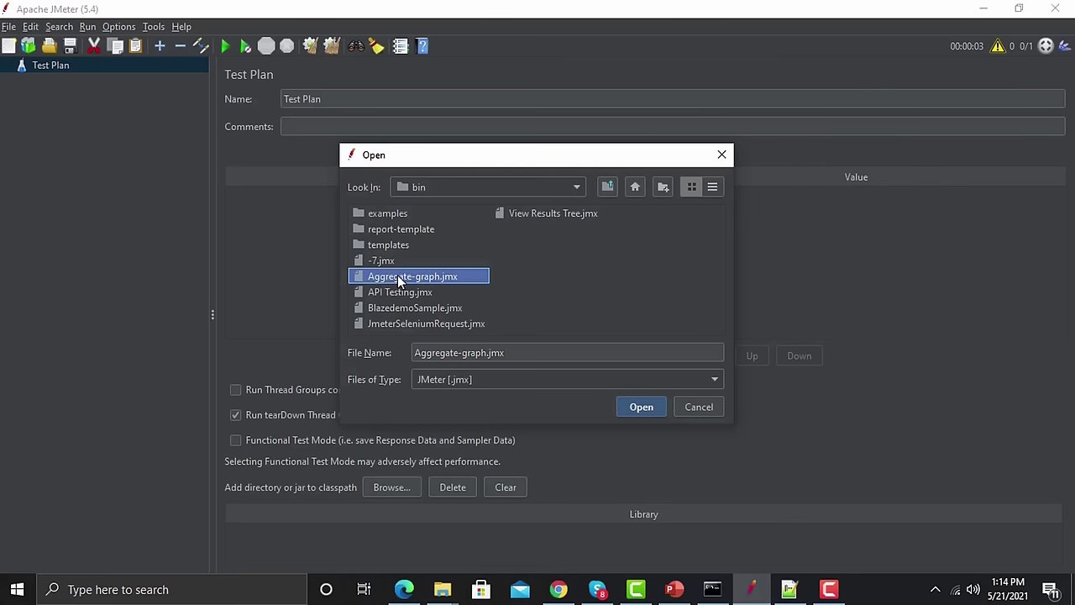
pyautogui.click(636, 408)
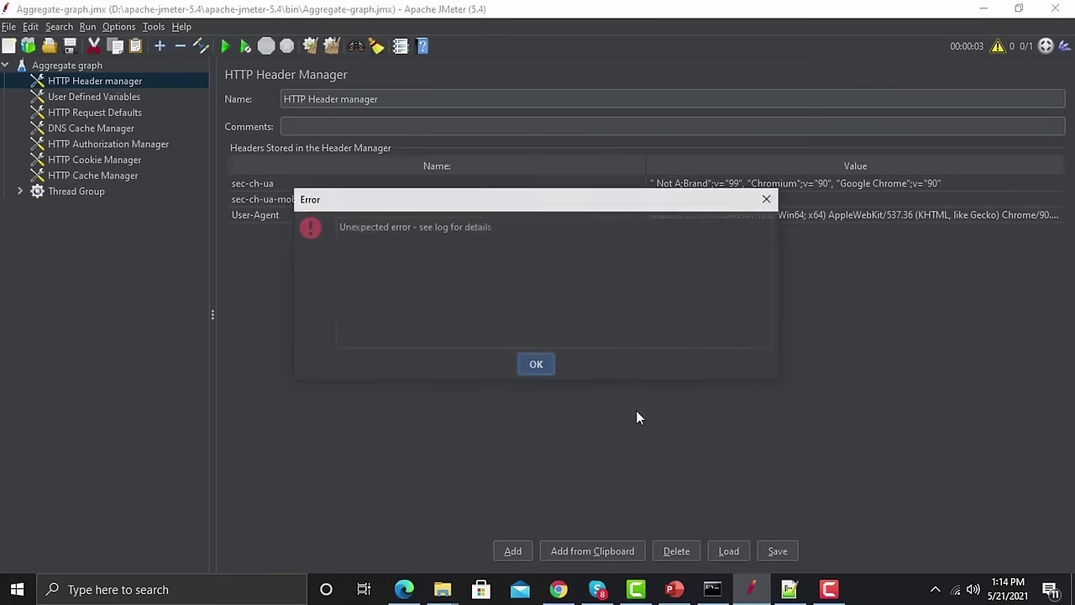
# Dismiss the load error, expand Thread Group, and view the test scenario notes in Notepad++
pyautogui.click(537, 365)
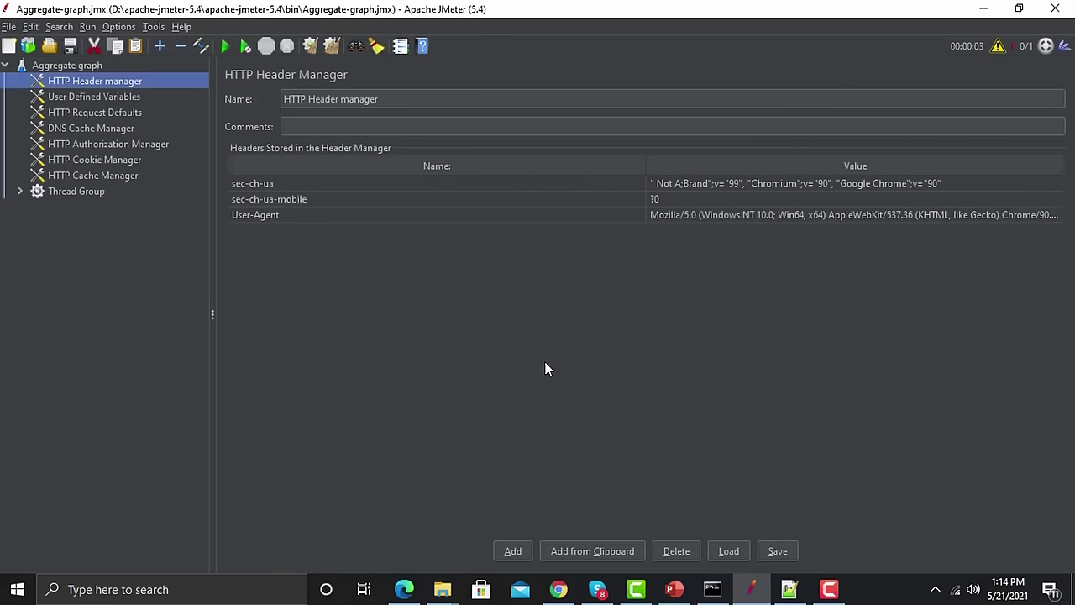
pyautogui.click(19, 191)
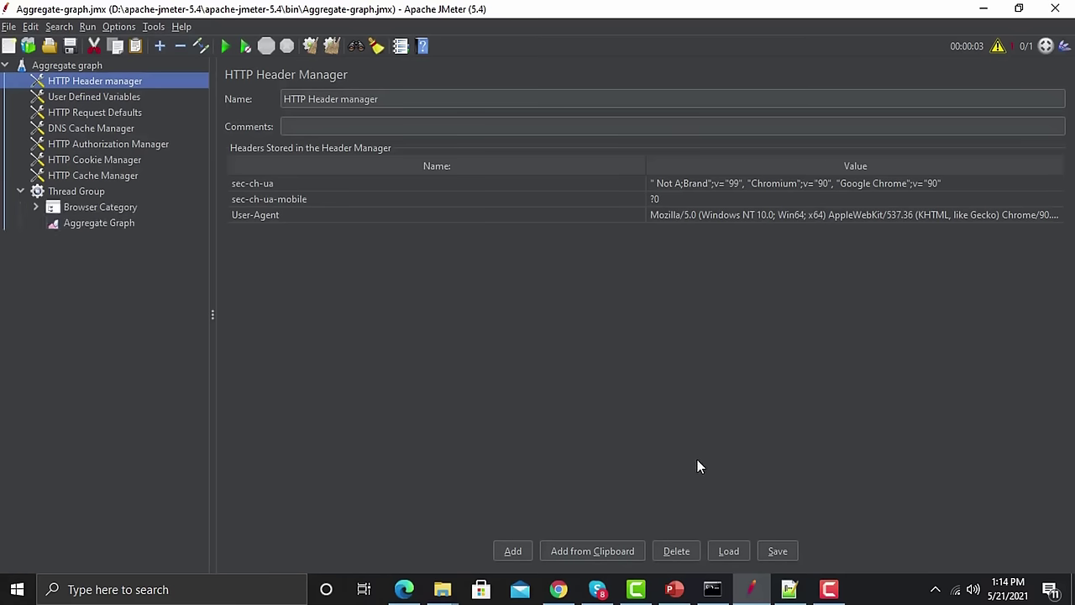
pyautogui.click(789, 589)
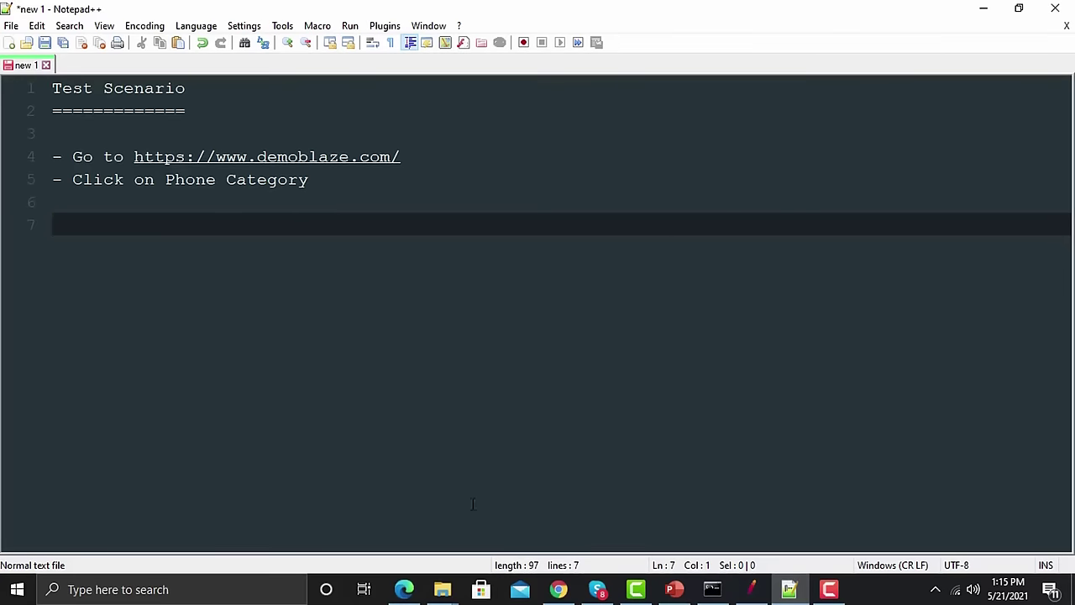
# Browse the demoblaze product store page in Edge, then go back to JMeter
pyautogui.moveTo(420, 588)
pyautogui.click(420, 586)
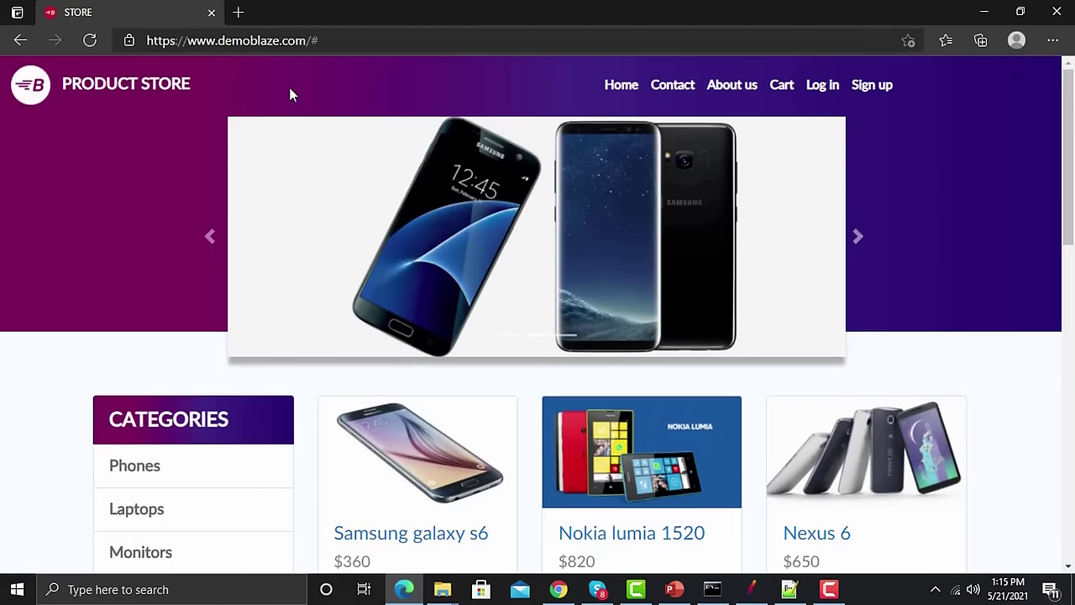
pyautogui.scroll(-1, 341, 166)
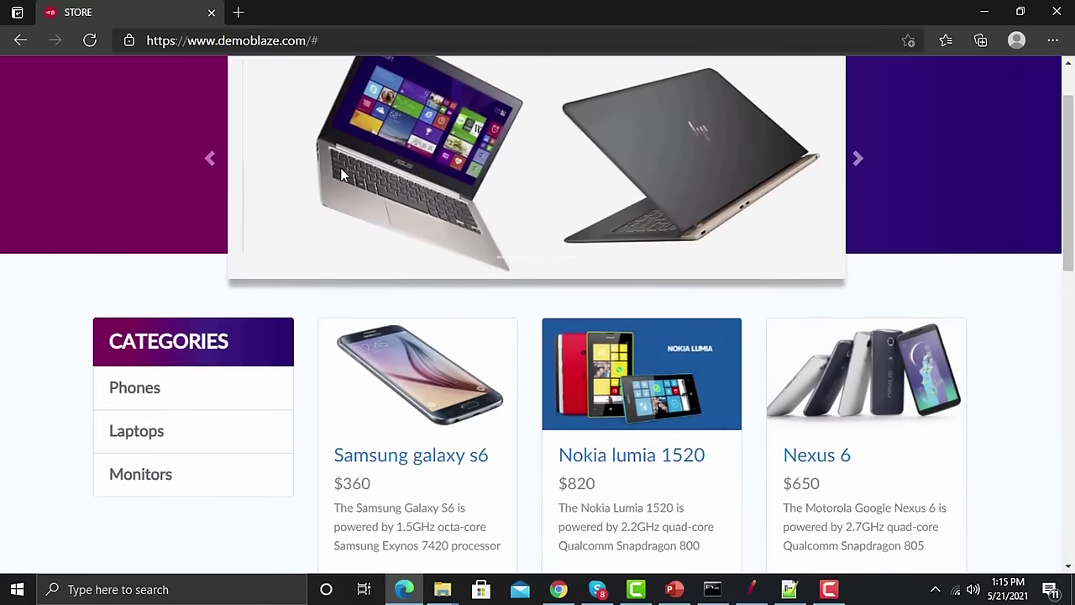
pyautogui.scroll(1, 139, 402)
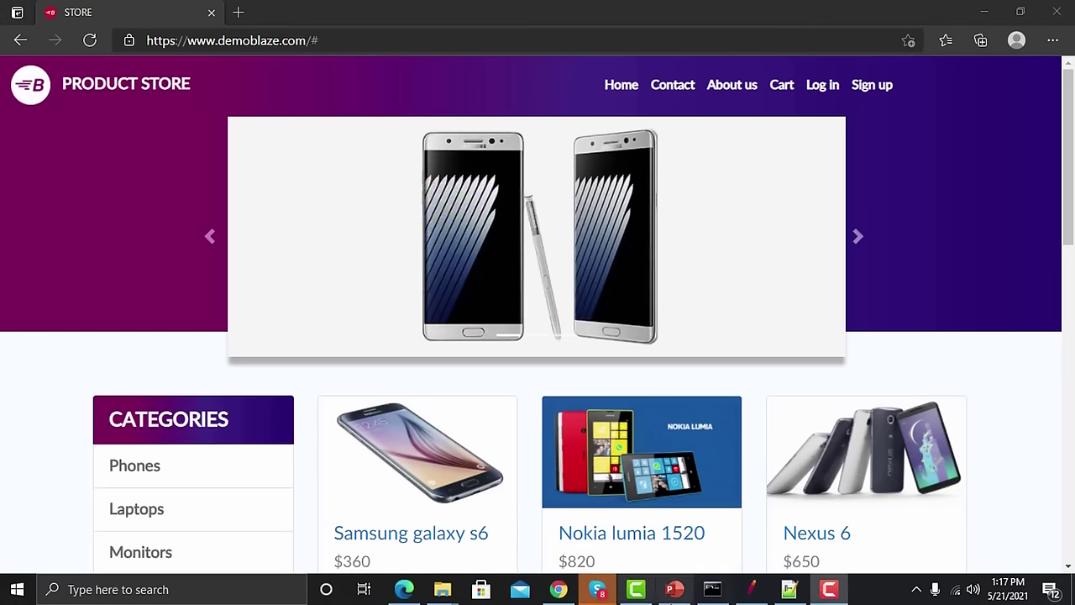
pyautogui.click(752, 588)
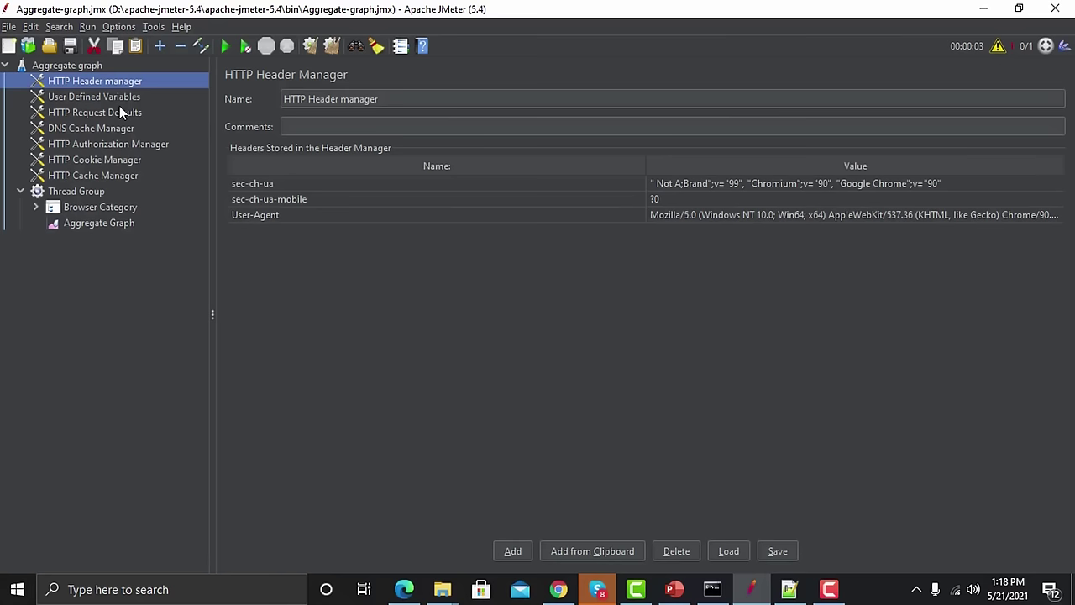
# Expand Browser Category, inspect its Home Page and Browse Phone Category requests, then show its controller settings
pyautogui.click(37, 210)
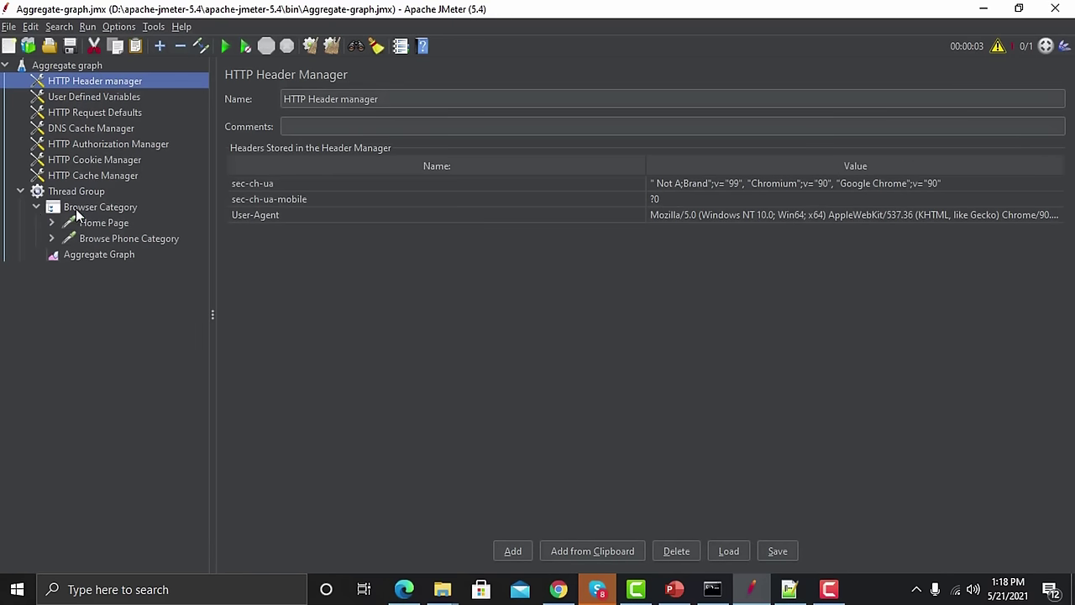
pyautogui.click(75, 208)
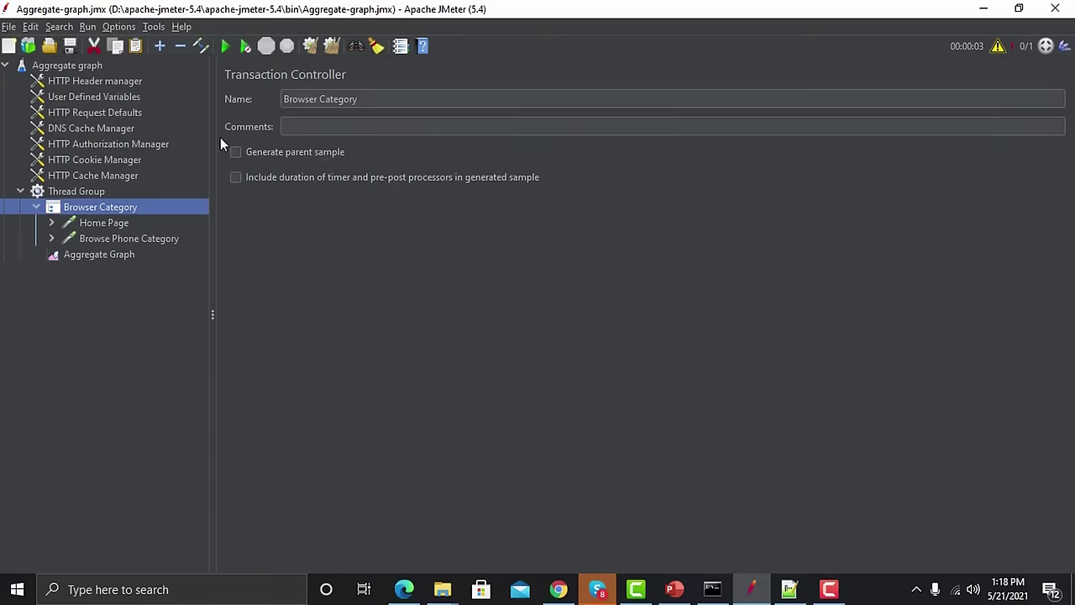
pyautogui.click(119, 222)
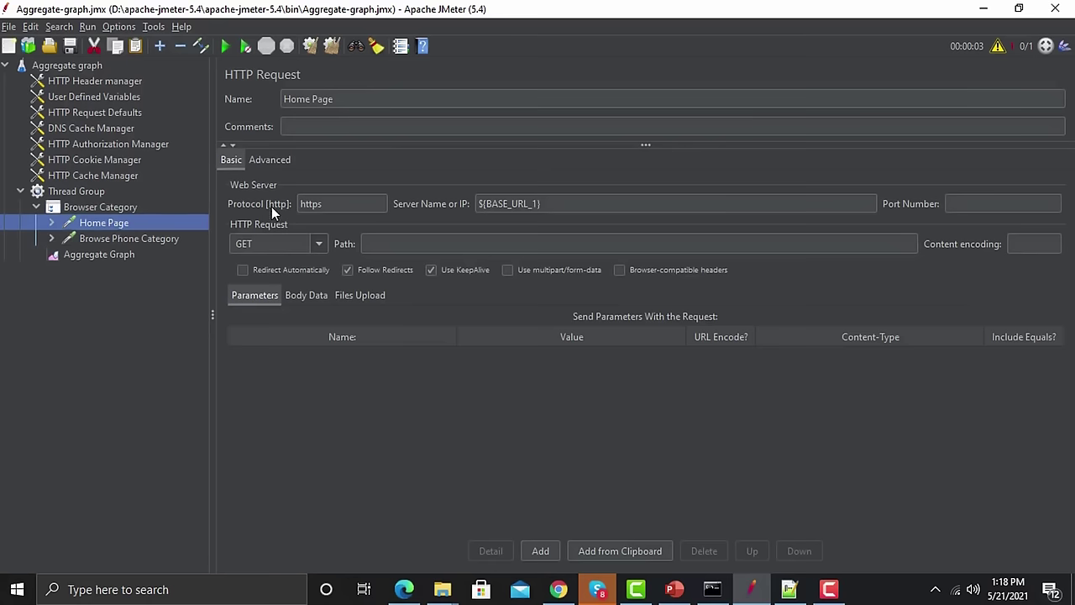
pyautogui.click(134, 240)
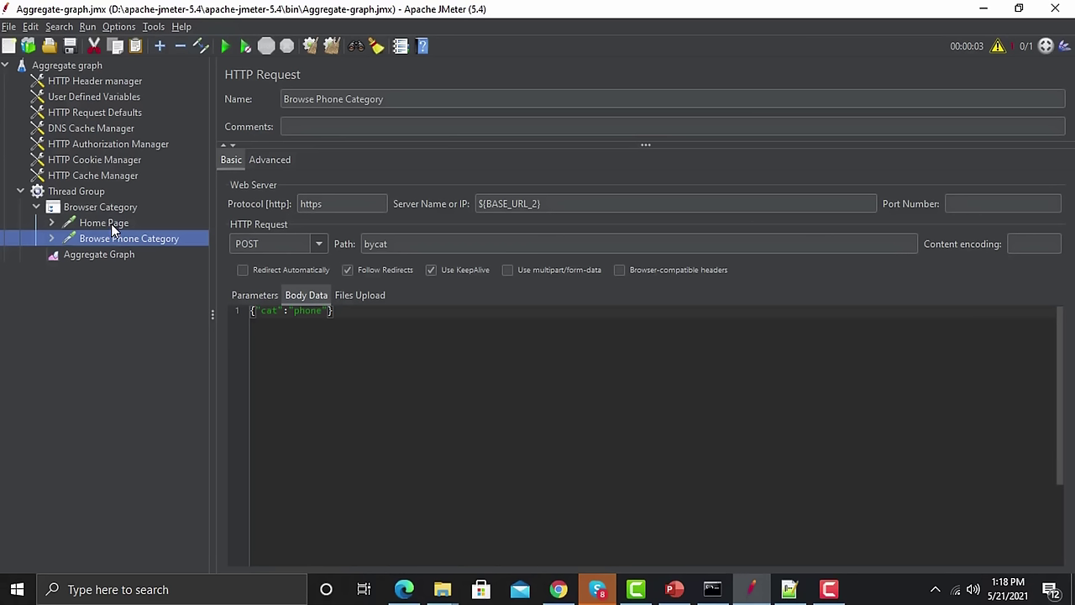
pyautogui.click(102, 209)
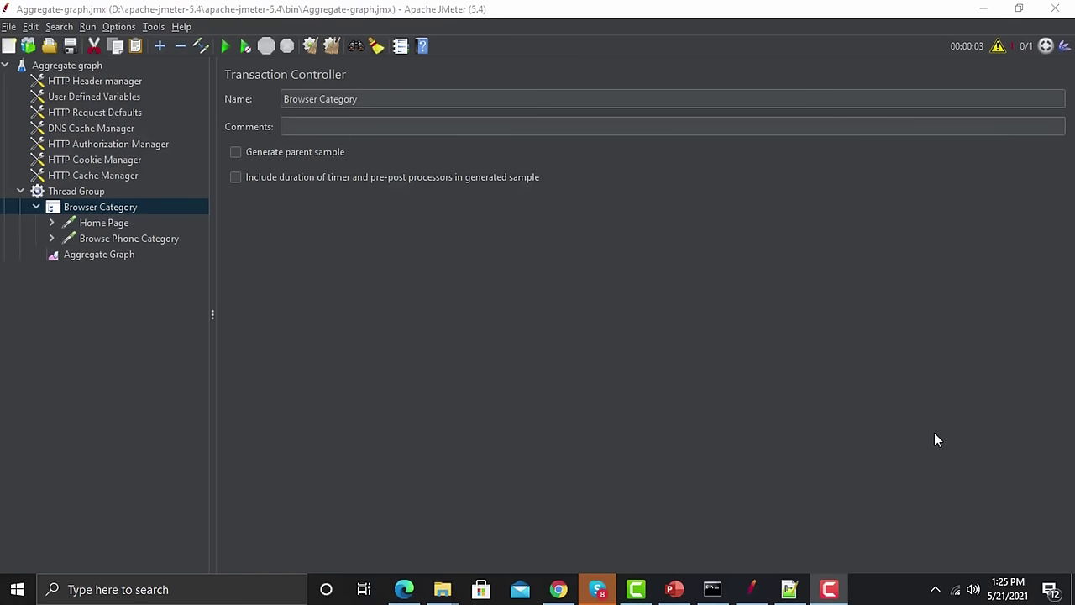
# Add another Aggregate Graph listener under Thread Group via Add > Listener > Aggregate Graph
pyautogui.rightClick(87, 195)
pyautogui.moveTo(163, 202)
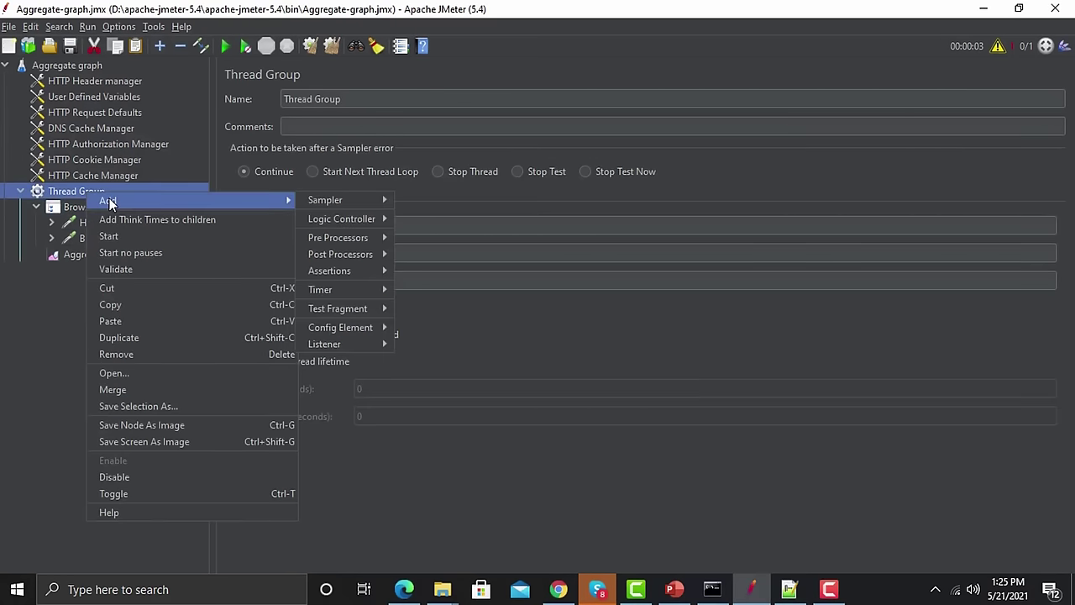
pyautogui.moveTo(357, 338)
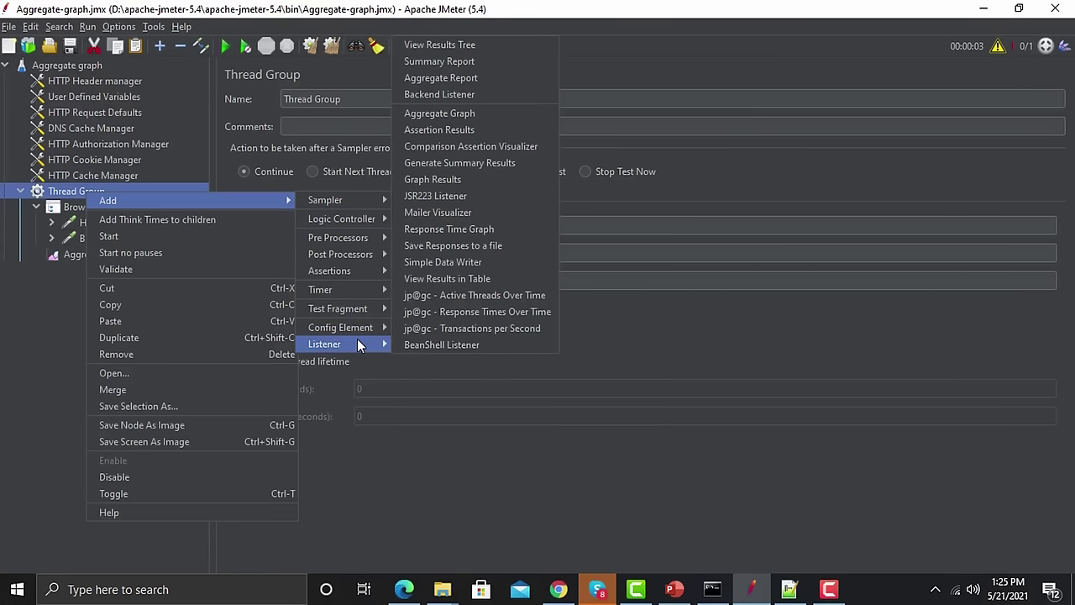
pyautogui.click(440, 115)
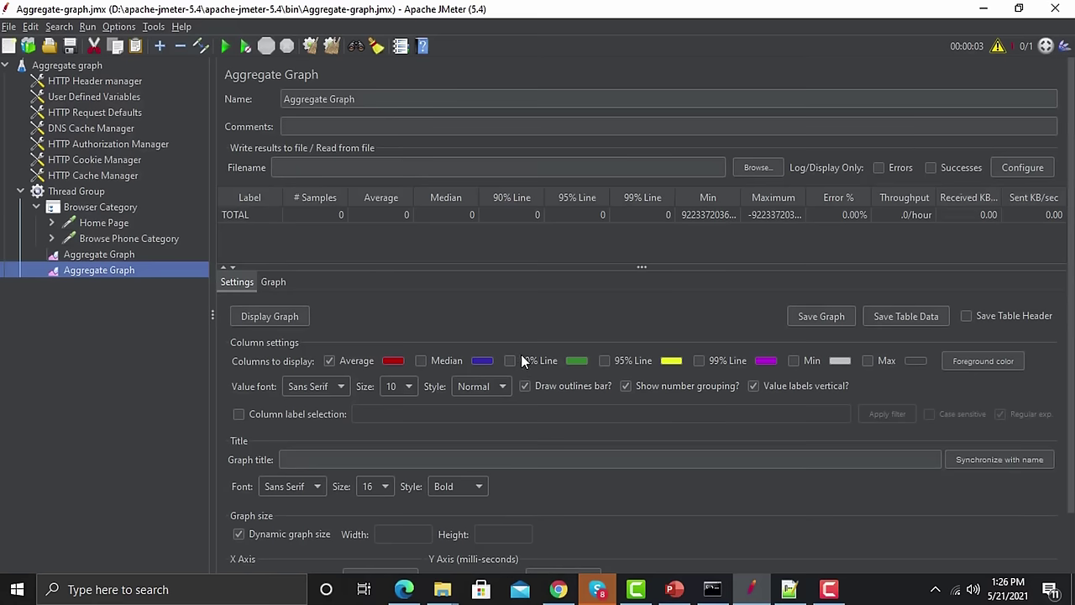
# Tick the 90% Line and 99% Line column settings, then switch to the Graph tab
pyautogui.scroll(-1, 521, 354)
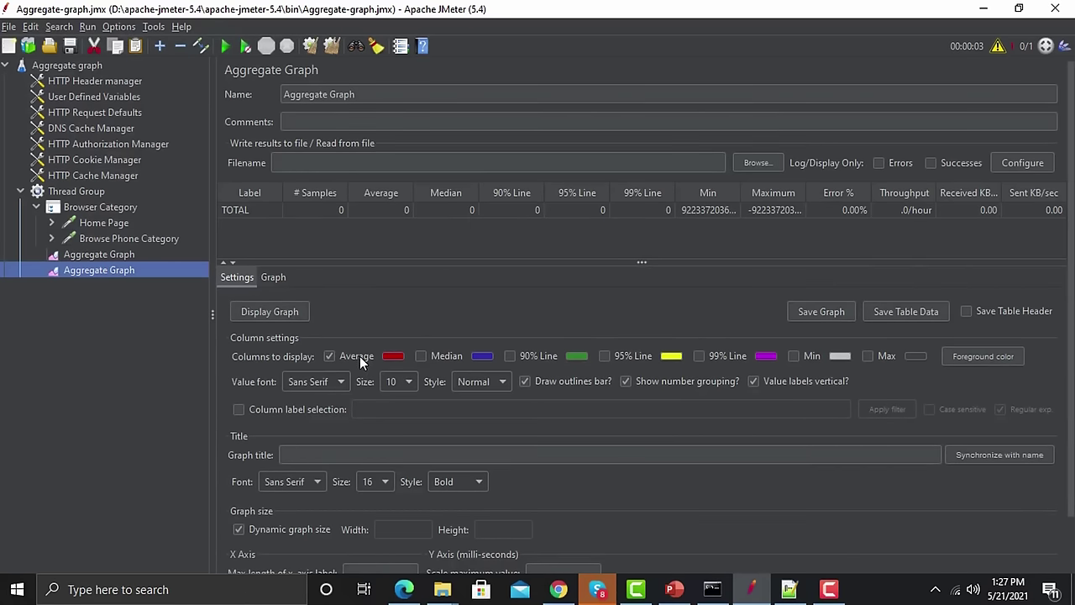
pyautogui.click(511, 356)
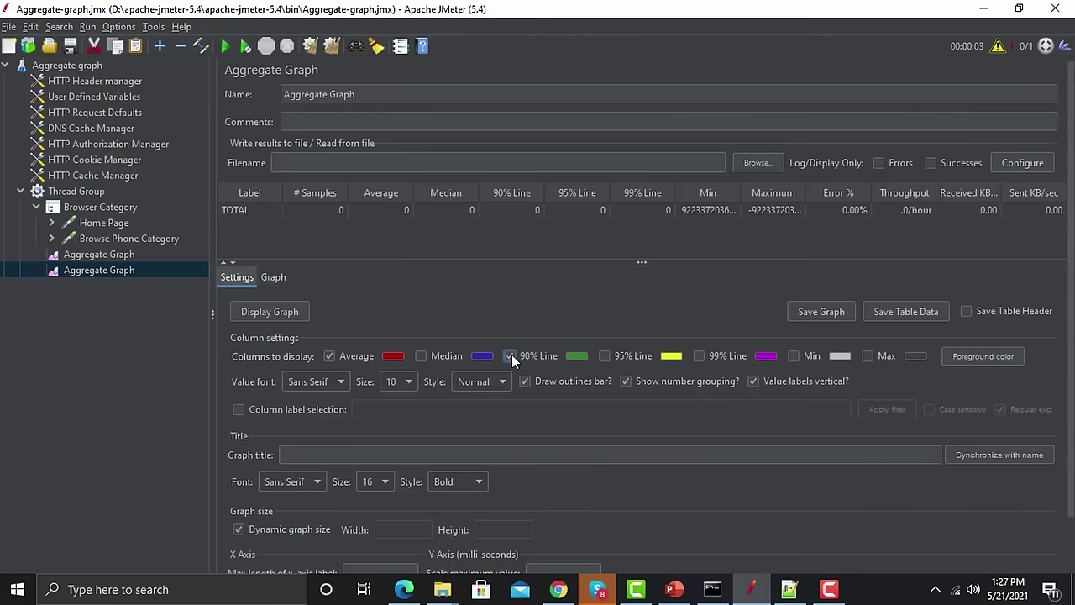
pyautogui.click(700, 356)
pyautogui.click(285, 275)
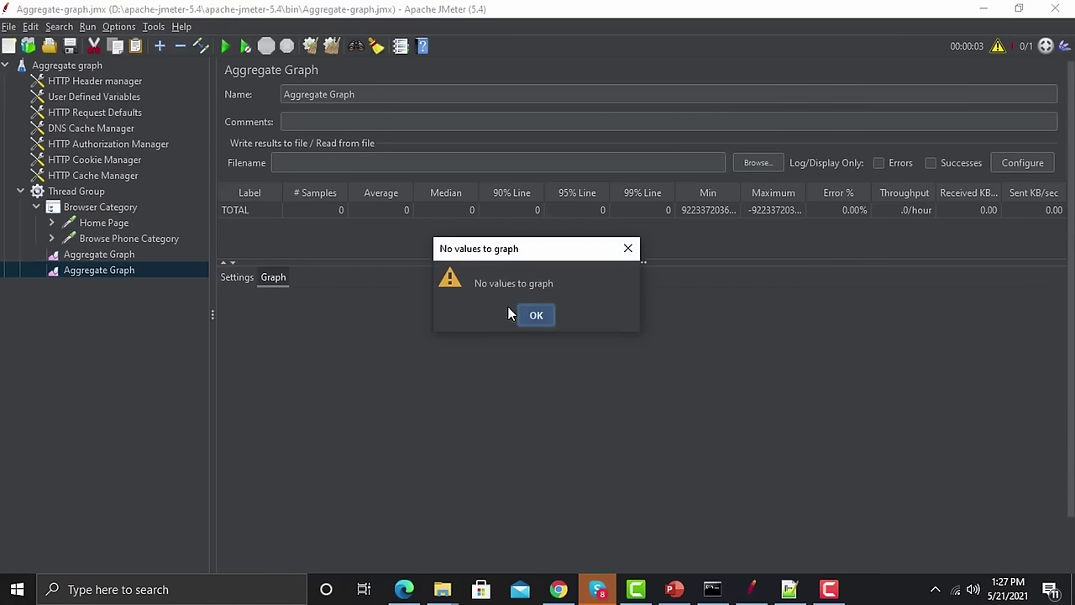
# Dismiss the warning and view bars: Home Page 2296 ms, Browse Phone Category 949 ms, Browser Category 3245 ms
pyautogui.click(534, 316)
pyautogui.click(237, 279)
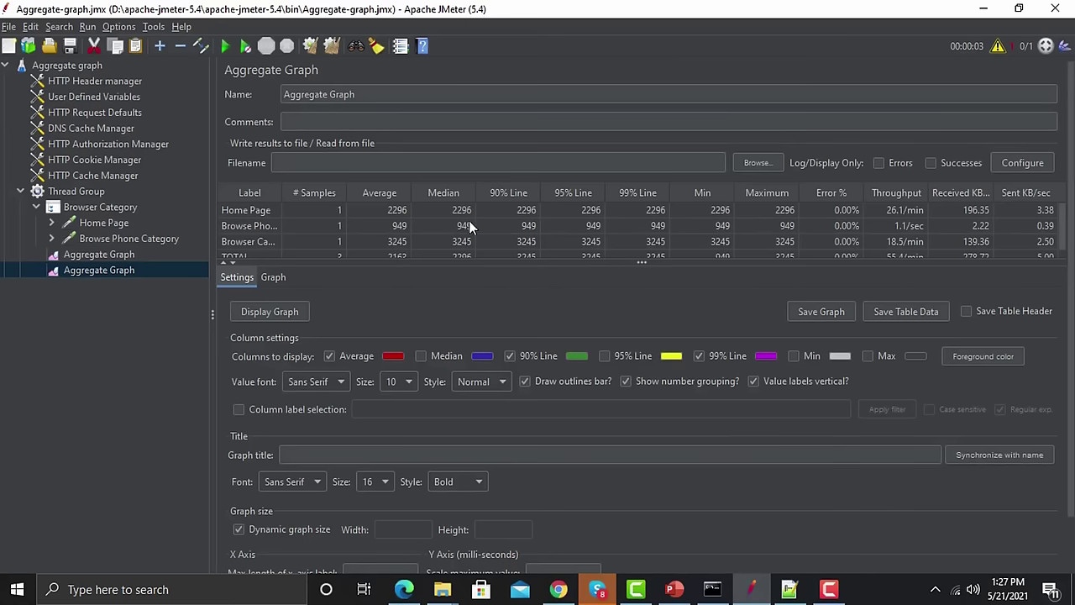
pyautogui.click(278, 283)
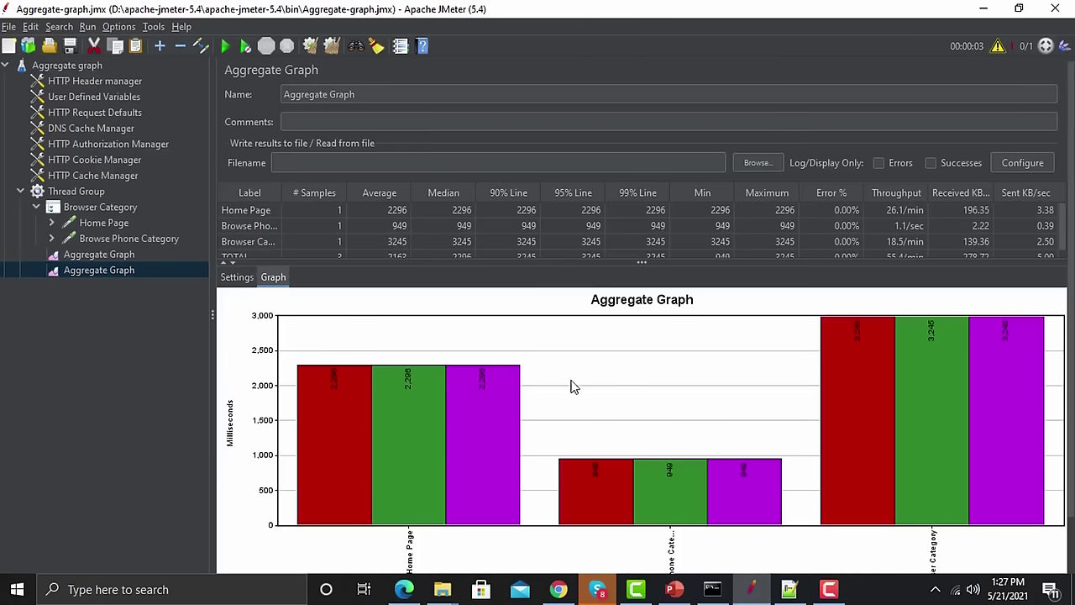
pyautogui.scroll(-2, 588, 411)
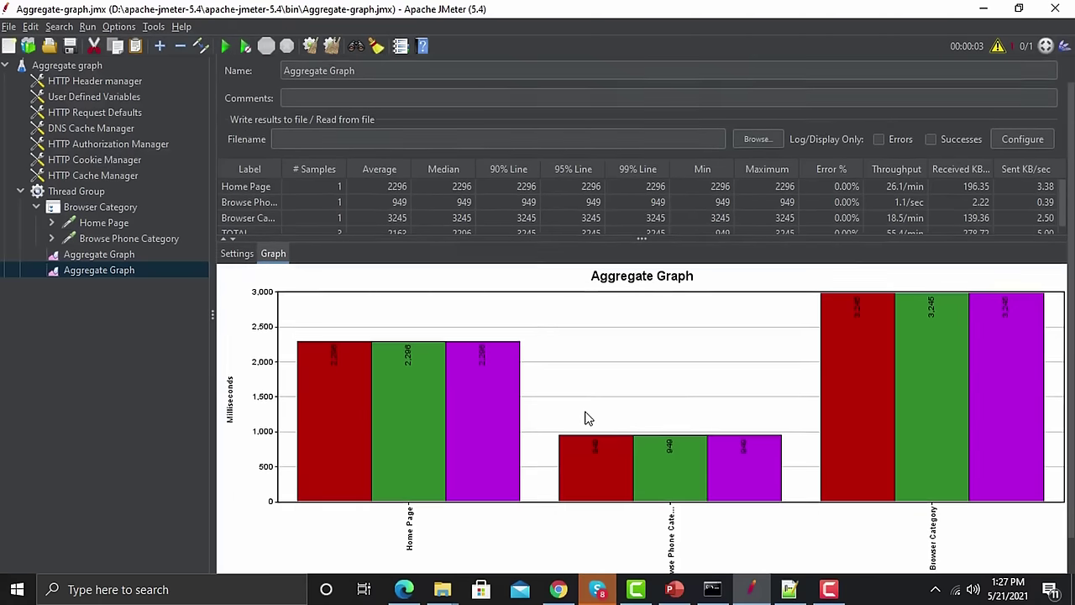
pyautogui.scroll(-1, 587, 417)
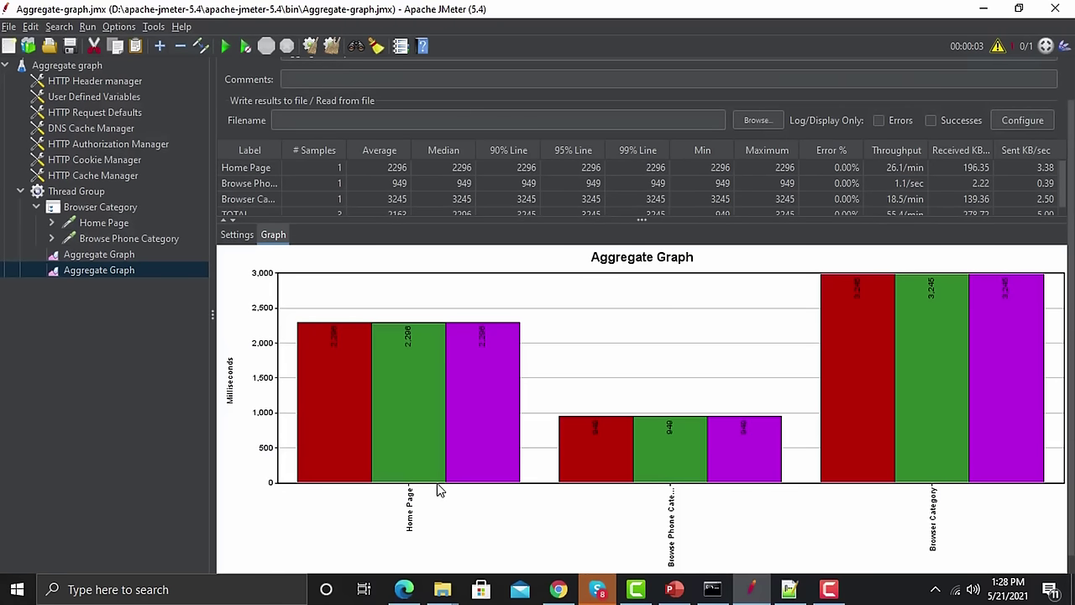
pyautogui.click(240, 235)
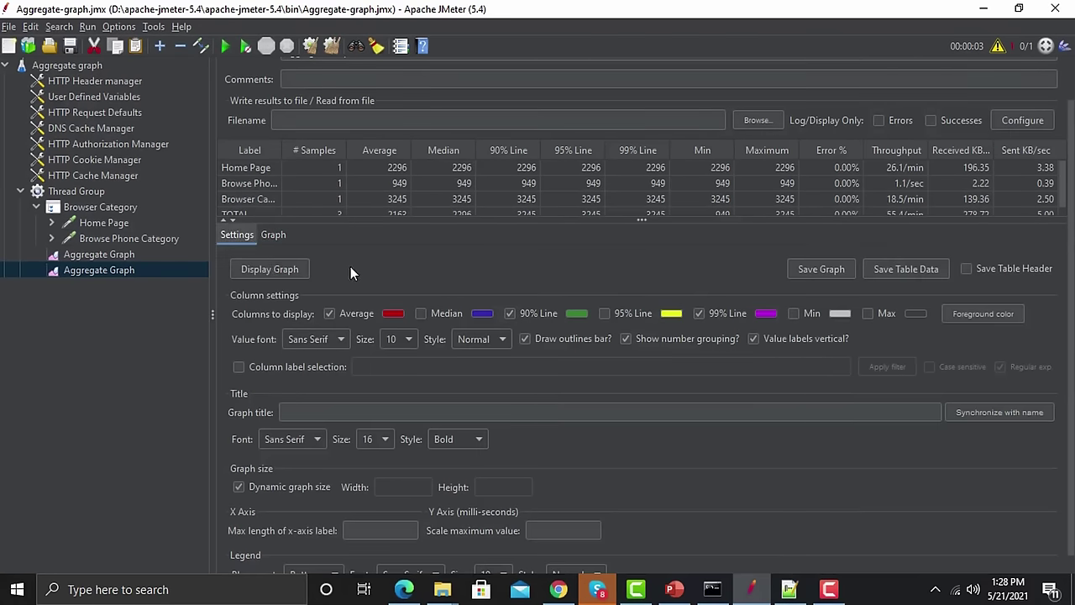
# Recolour the Average bars to bright green (32F014) using the colour chooser
pyautogui.click(393, 315)
pyautogui.moveTo(500, 289); pyautogui.dragTo(494, 198)
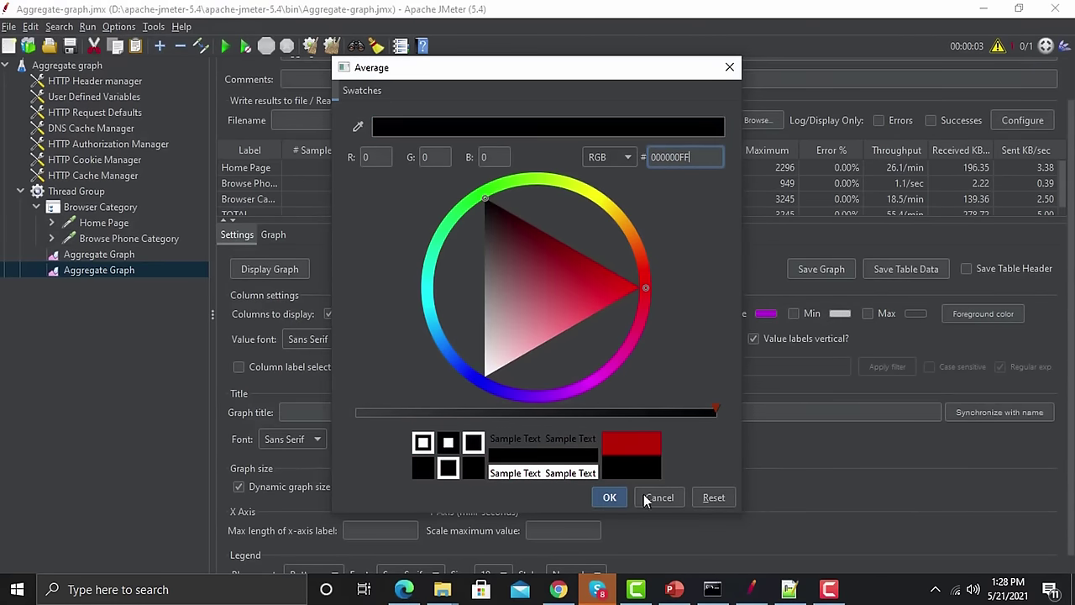
pyautogui.click(489, 193)
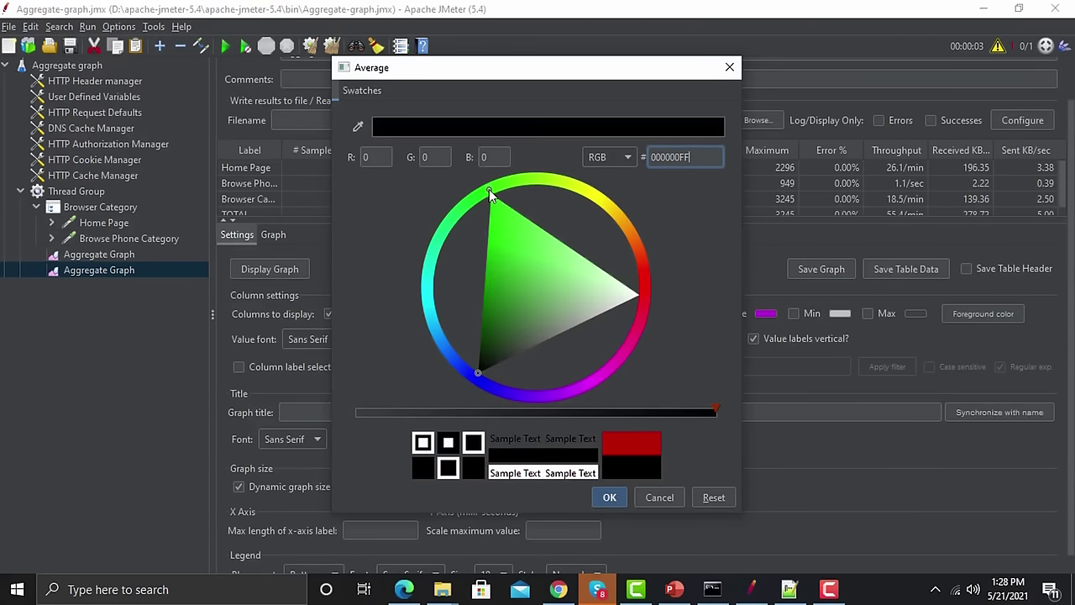
pyautogui.click(602, 500)
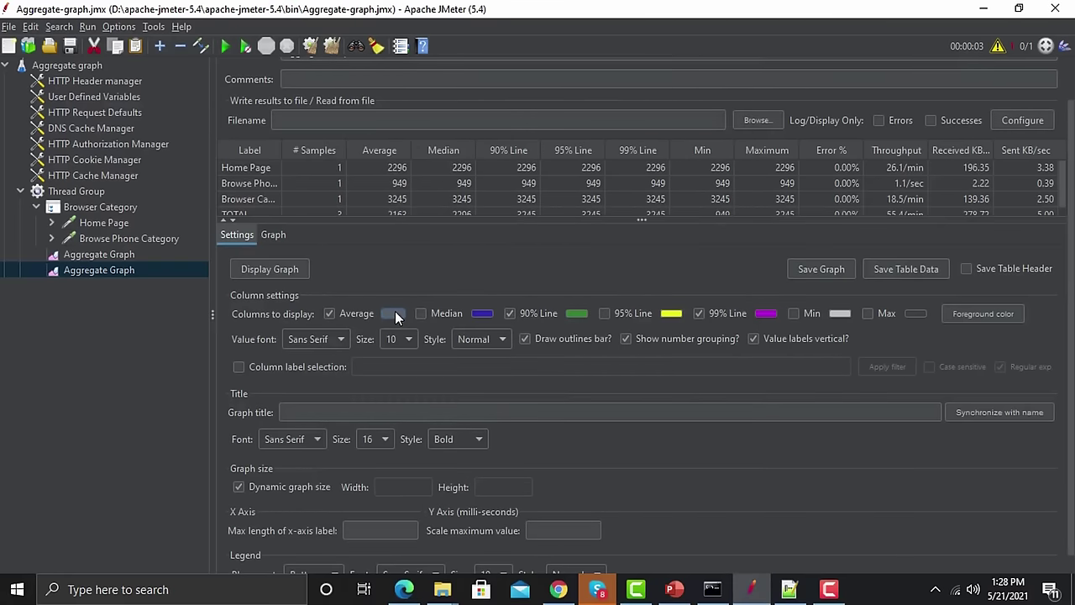
pyautogui.click(394, 313)
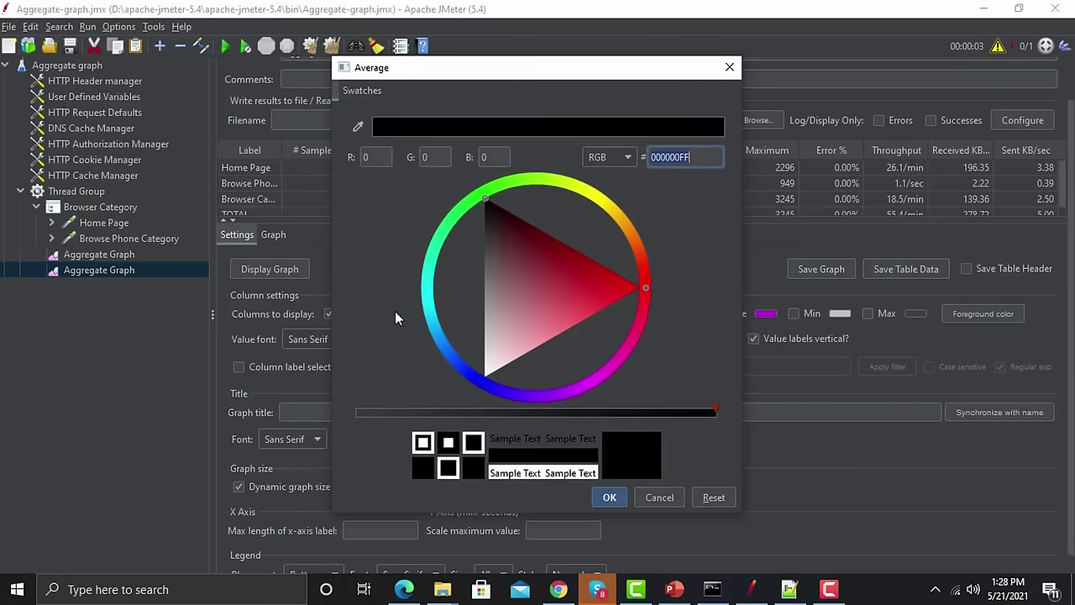
pyautogui.click(496, 185)
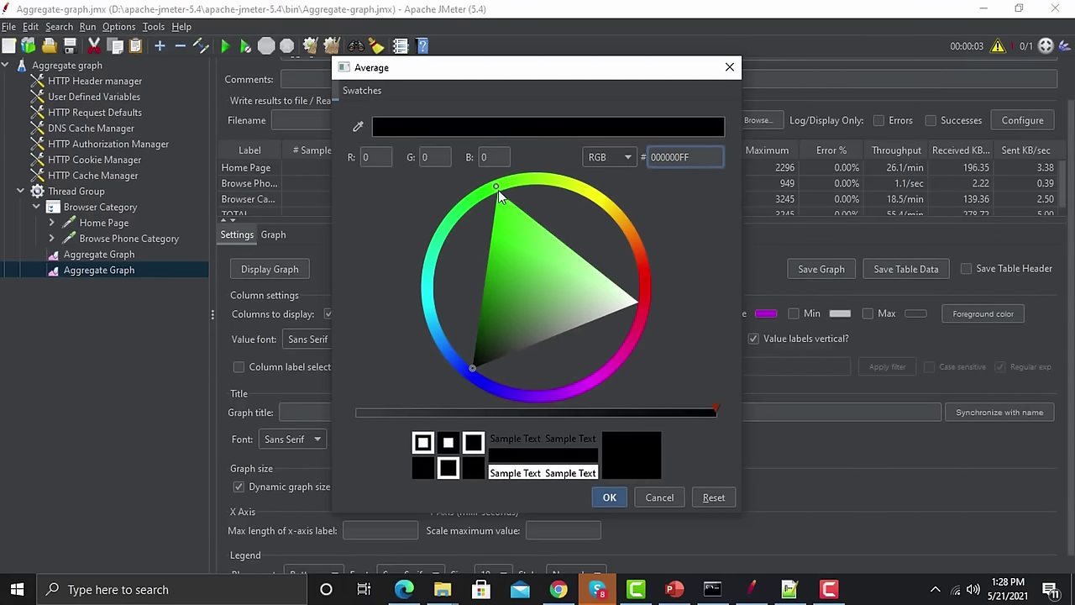
pyautogui.click(507, 212)
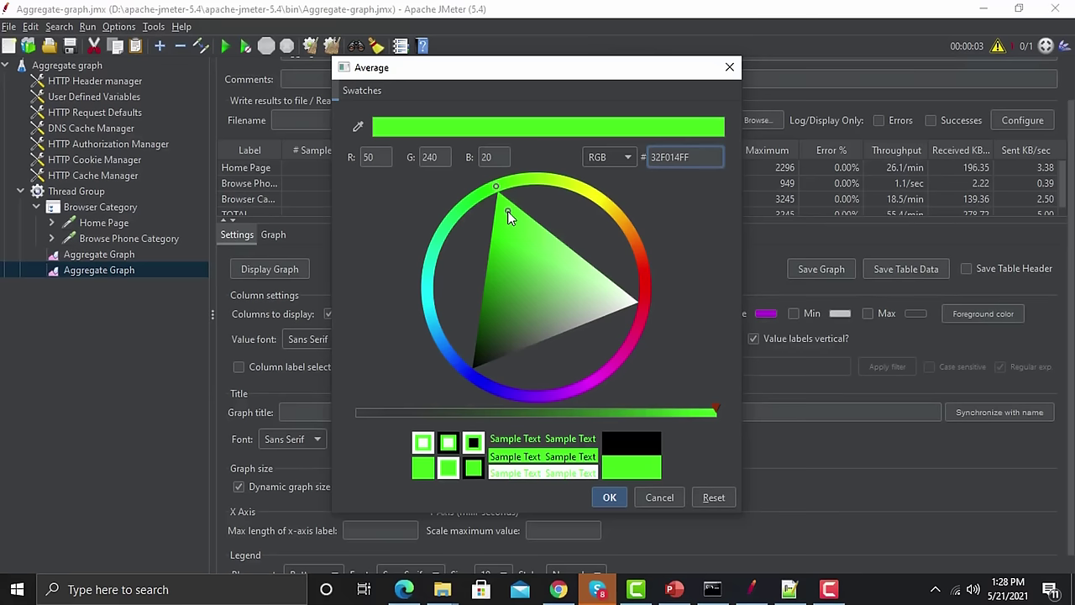
pyautogui.click(610, 497)
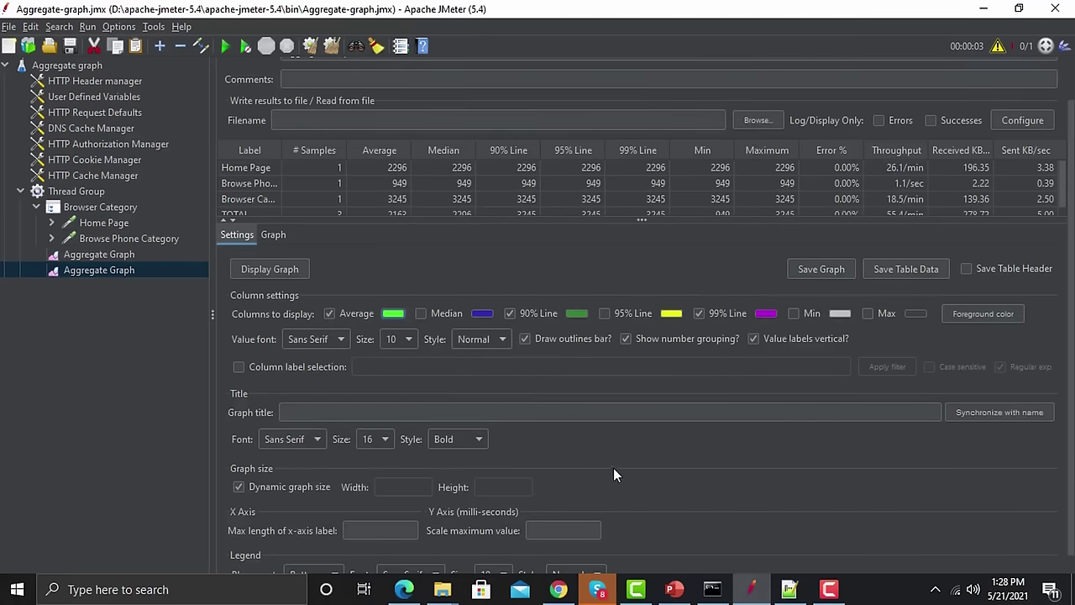
# Clear the results, rerun the test without pauses, and compare the Graph and Settings tabs
pyautogui.click(330, 47)
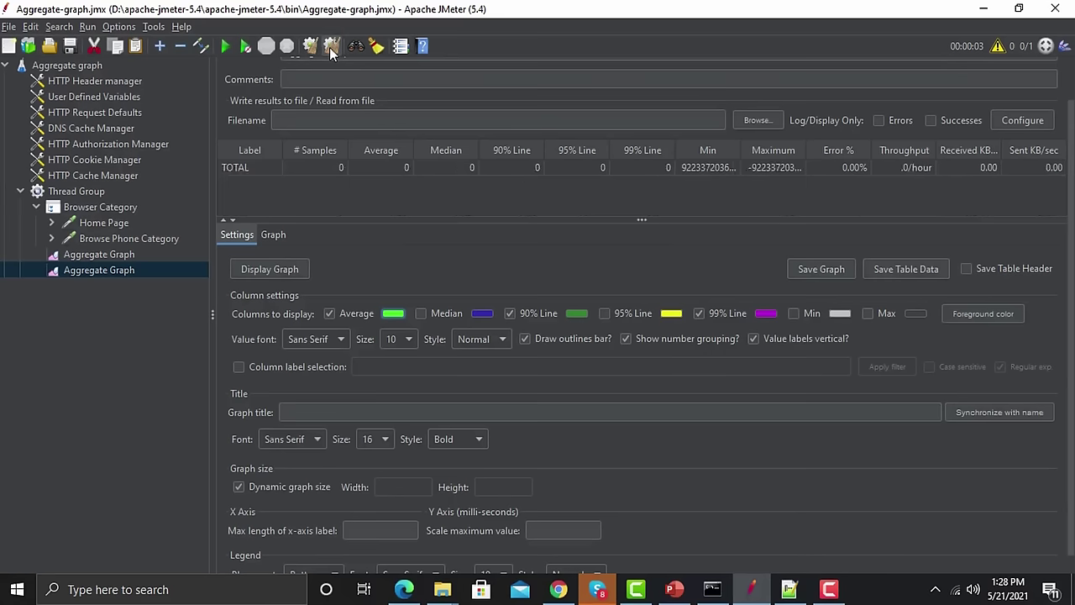
pyautogui.click(244, 47)
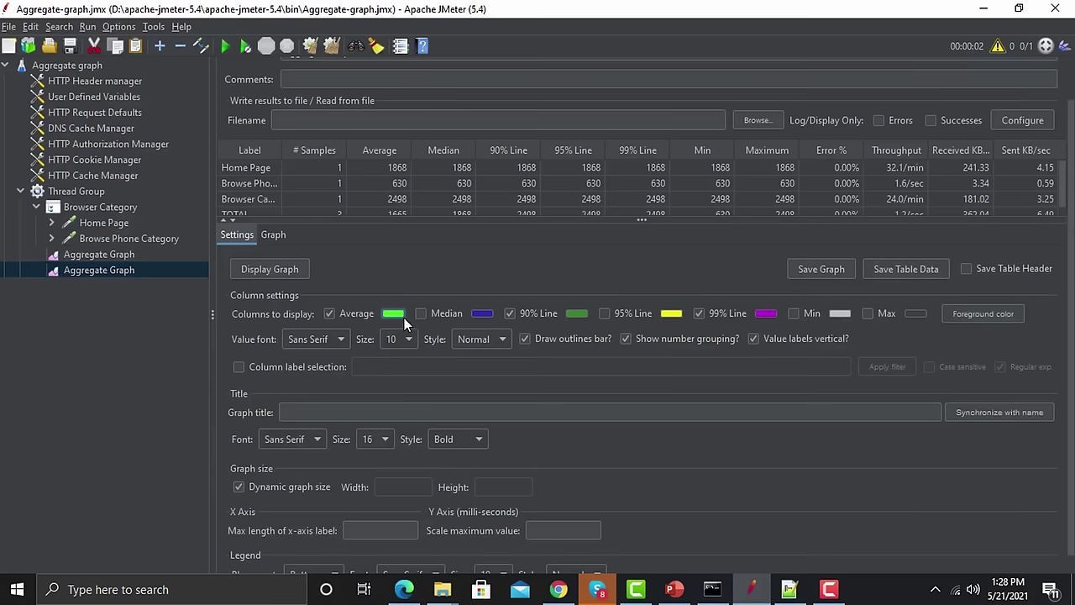
pyautogui.click(277, 236)
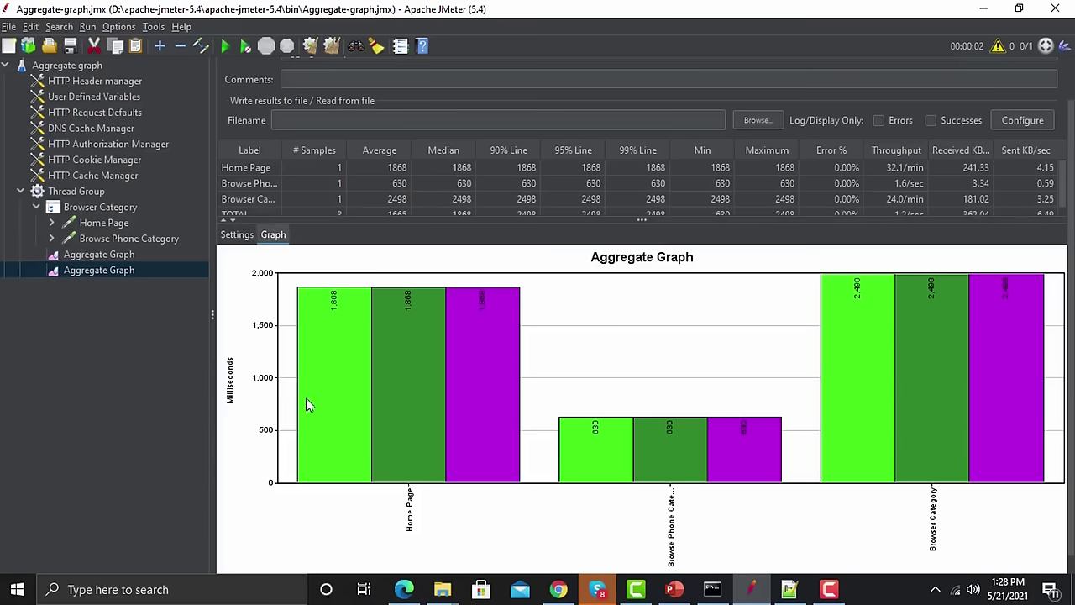
pyautogui.click(239, 235)
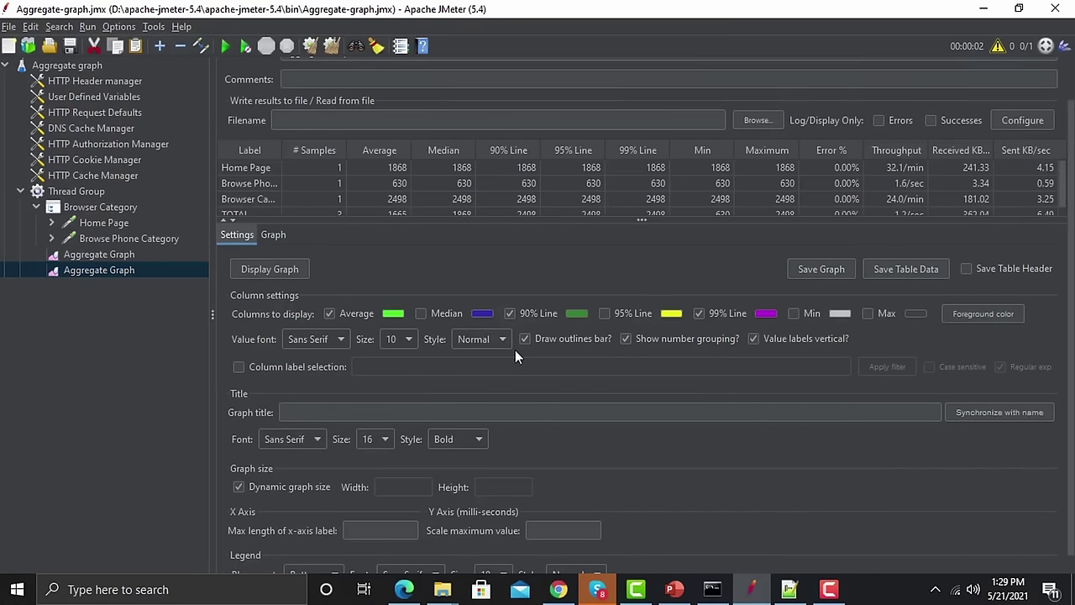
pyautogui.click(270, 236)
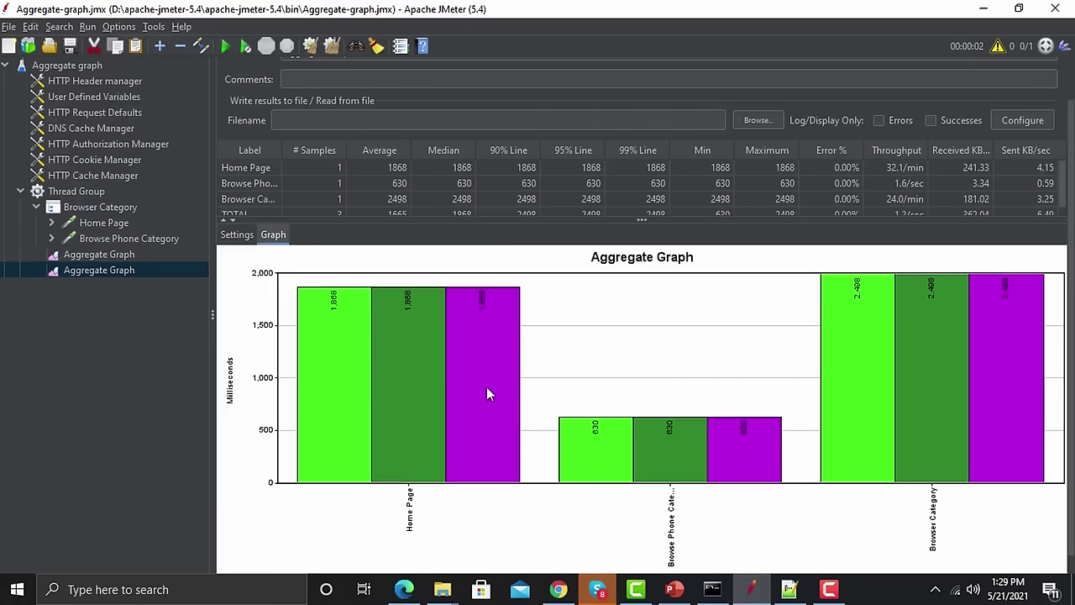
pyautogui.click(238, 236)
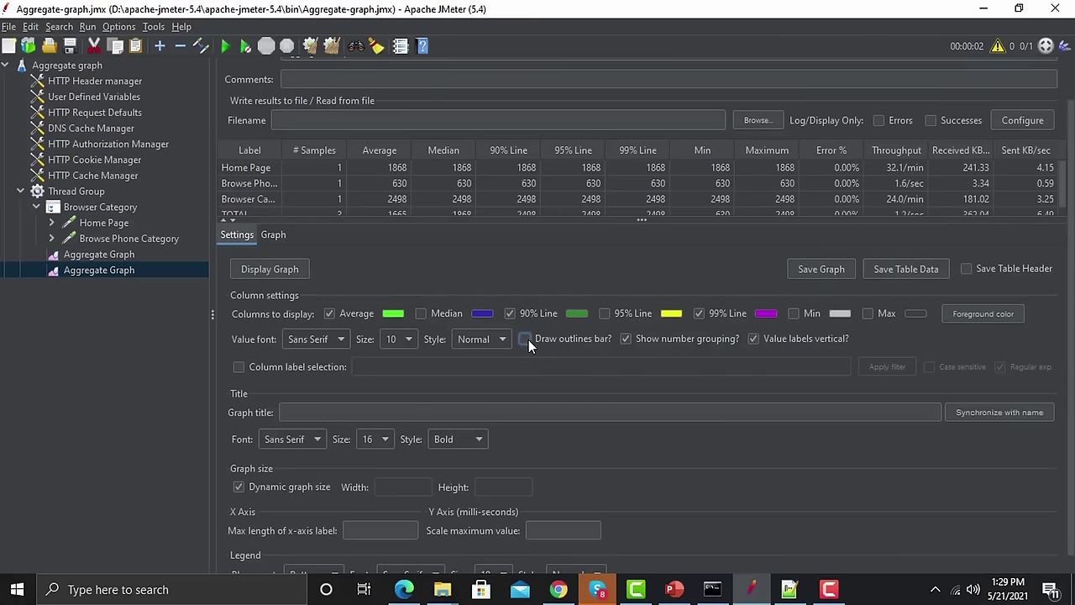
# Rerun the test from cleared results, check the fresh aggregate chart, then return to Settings
pyautogui.click(330, 47)
pyautogui.click(248, 47)
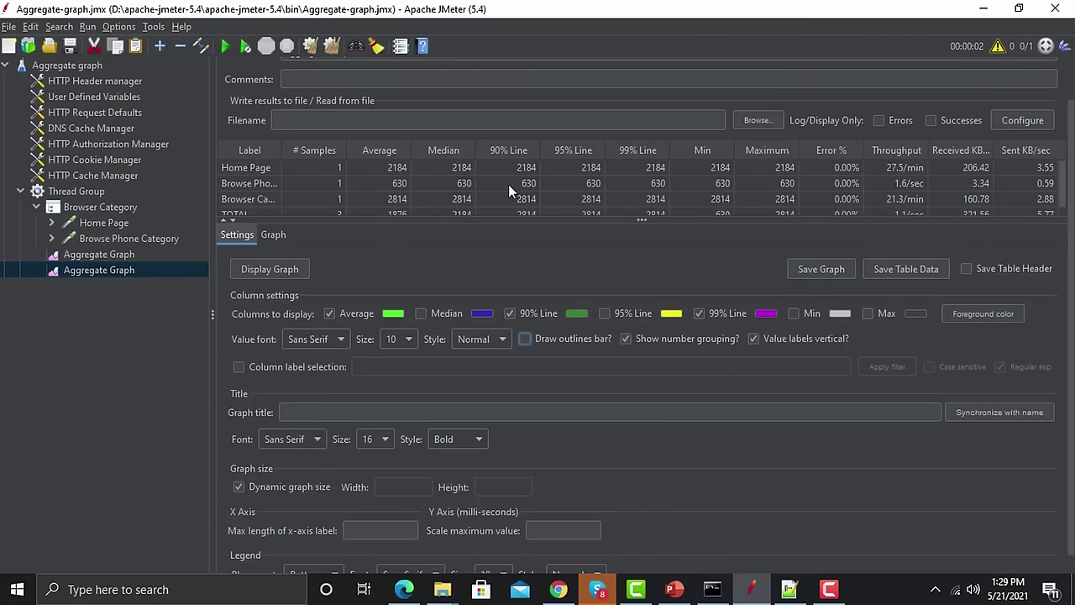
pyautogui.click(267, 236)
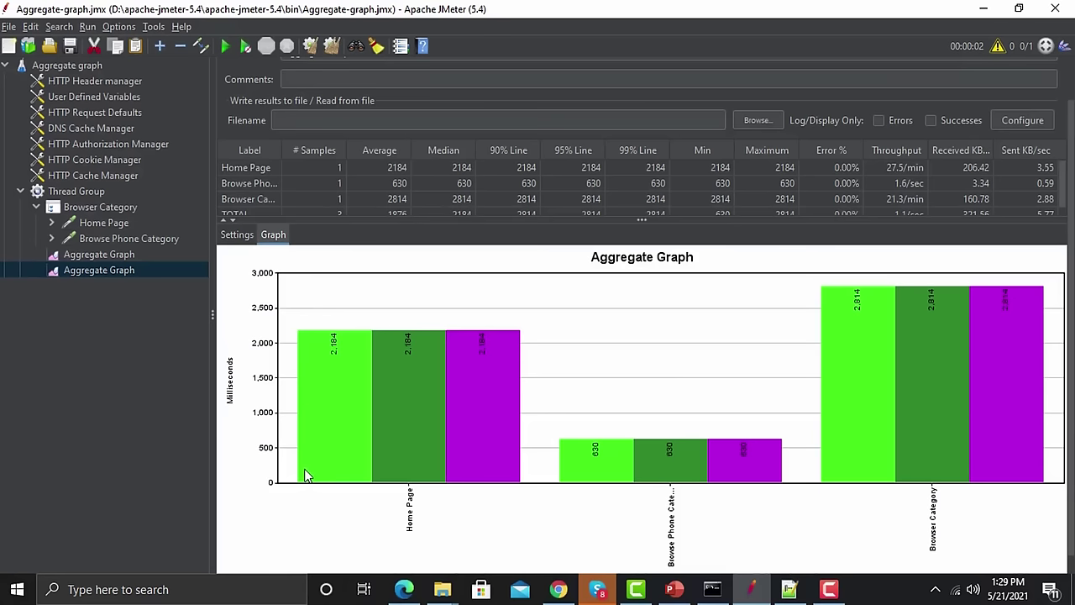
pyautogui.click(236, 235)
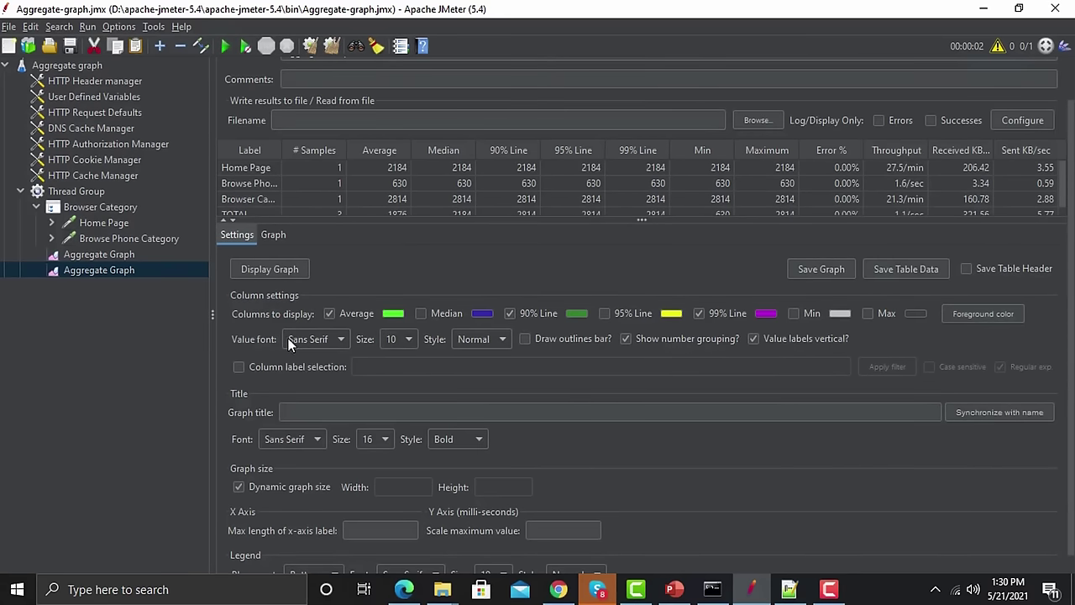
# On the second Aggregate Graph, enable Column label selection and begin the filter with .*
pyautogui.click(99, 210)
pyautogui.click(97, 270)
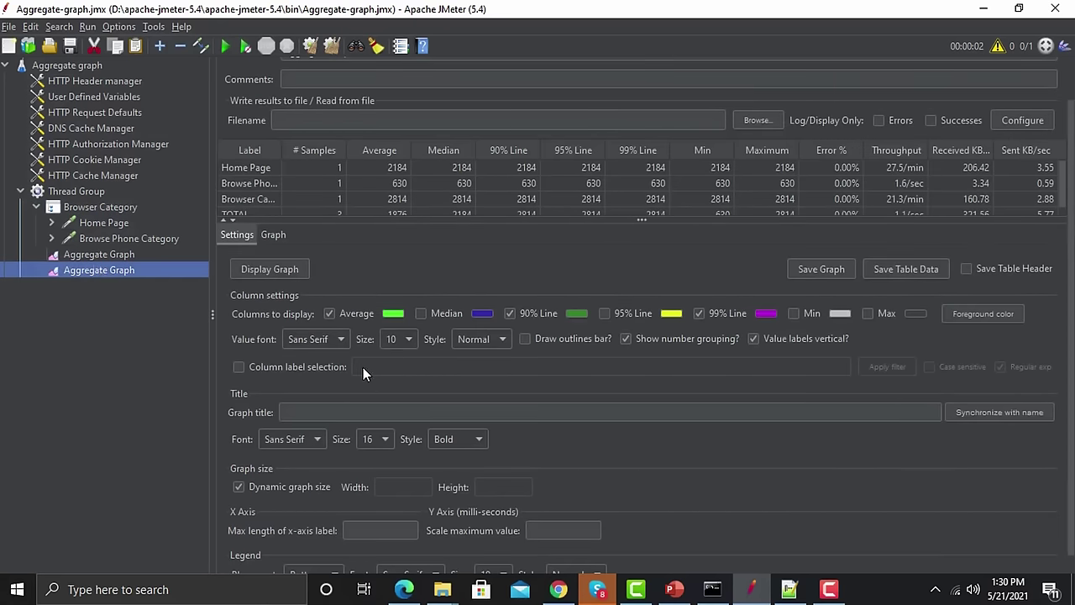
pyautogui.click(239, 367)
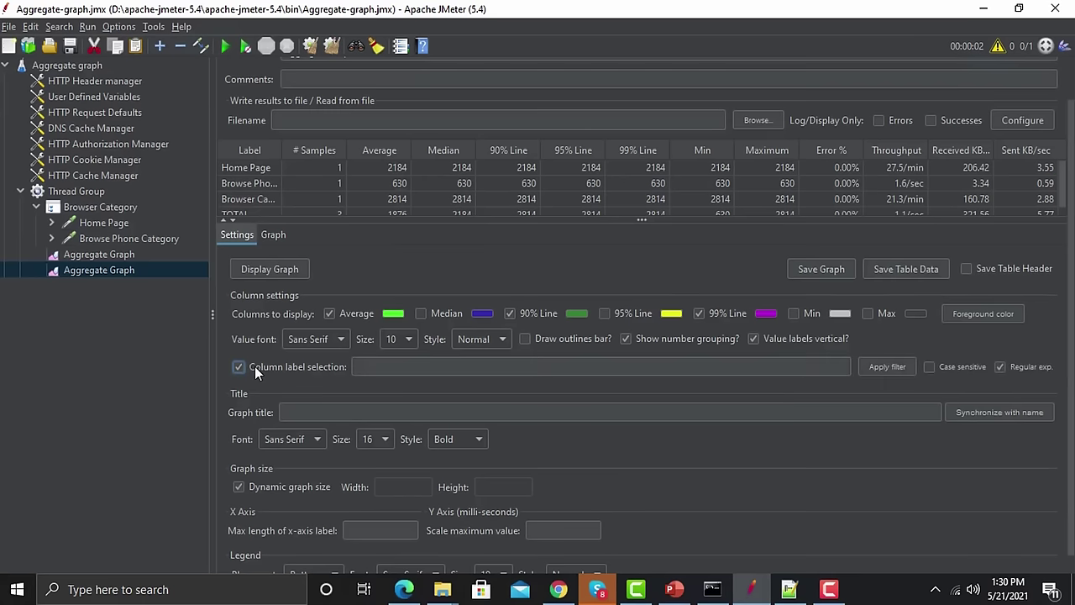
pyautogui.click(371, 368)
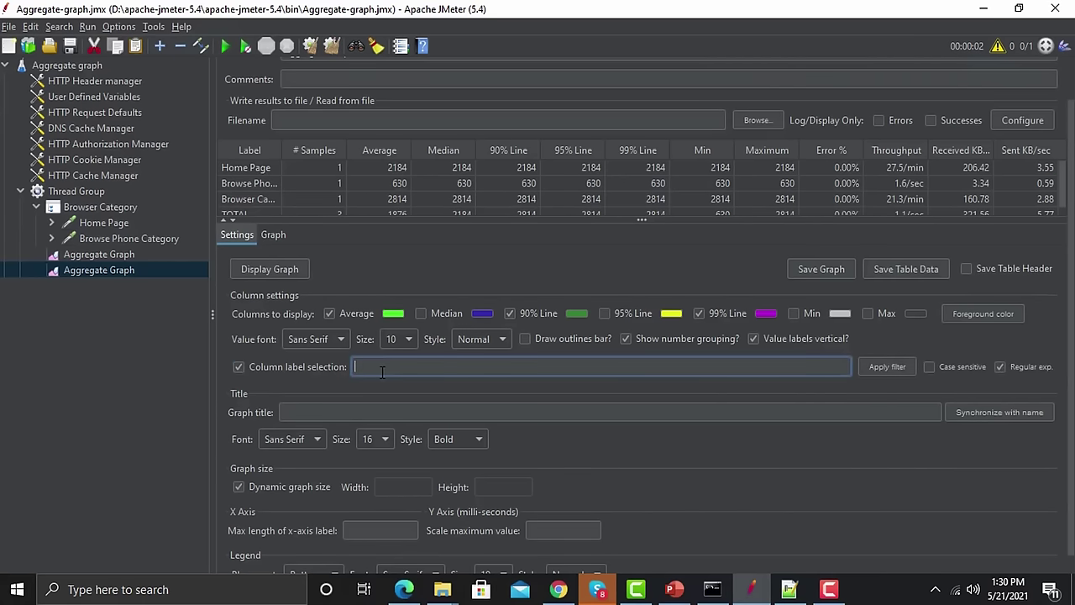
pyautogui.write('.*')
# Copy the Browser Category name, complete the filter as .*Browser Category*. and apply it
pyautogui.click(99, 207)
pyautogui.tripleClick(382, 99)
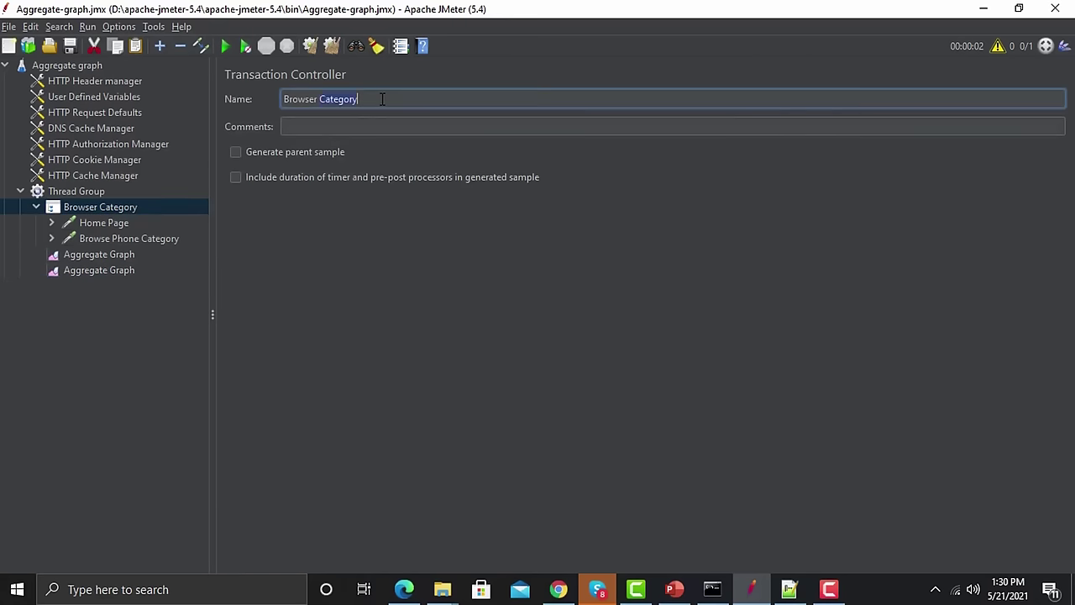
pyautogui.moveTo(382, 99); pyautogui.dragTo(283, 99)
pyautogui.hotkey('ctrl', 'c')
pyautogui.click(116, 268)
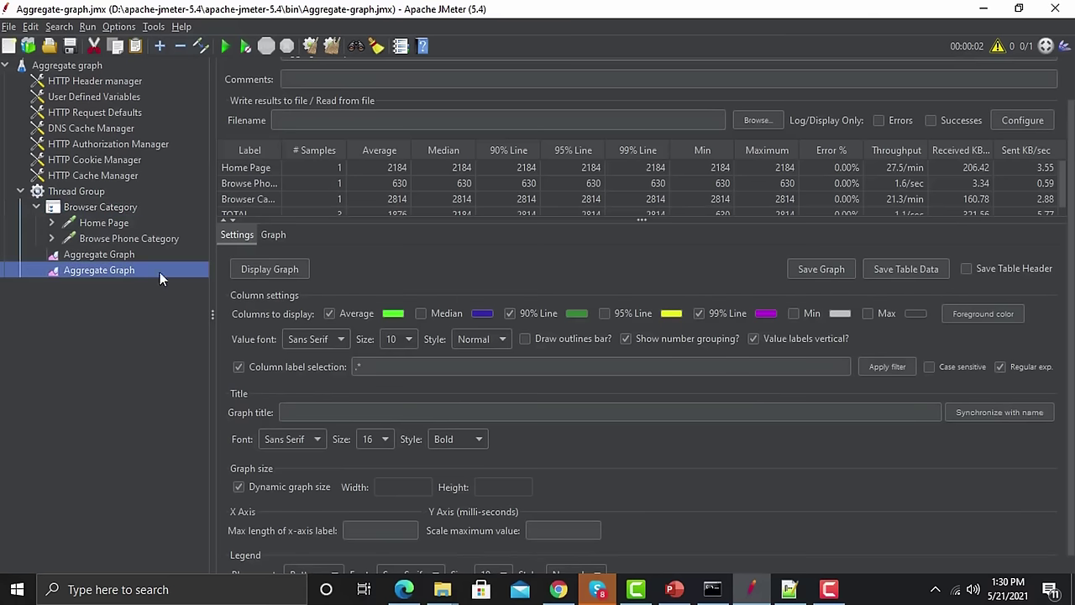
pyautogui.click(419, 366)
pyautogui.hotkey('ctrl', 'v')
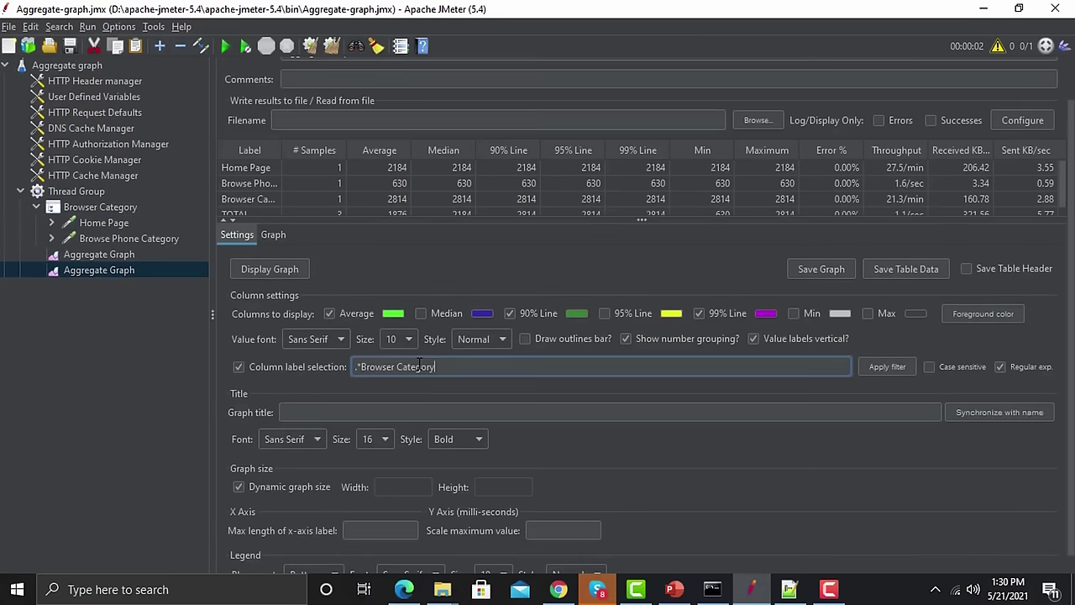
pyautogui.write('*.')
pyautogui.click(879, 376)
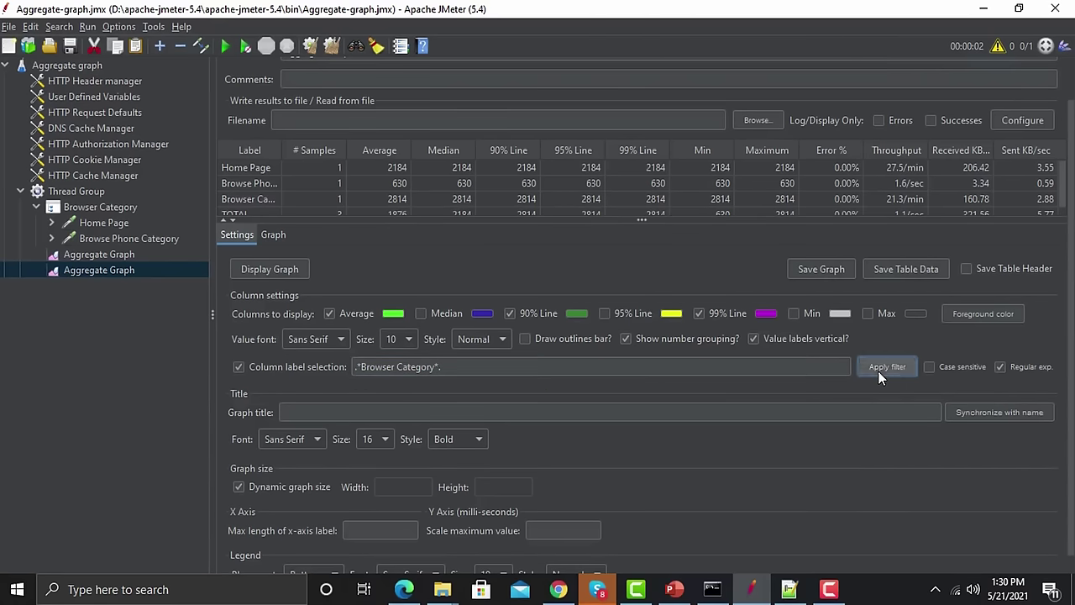
# Rerun the test from cleared results and check the filtered chart showing only Browser Category
pyautogui.click(333, 47)
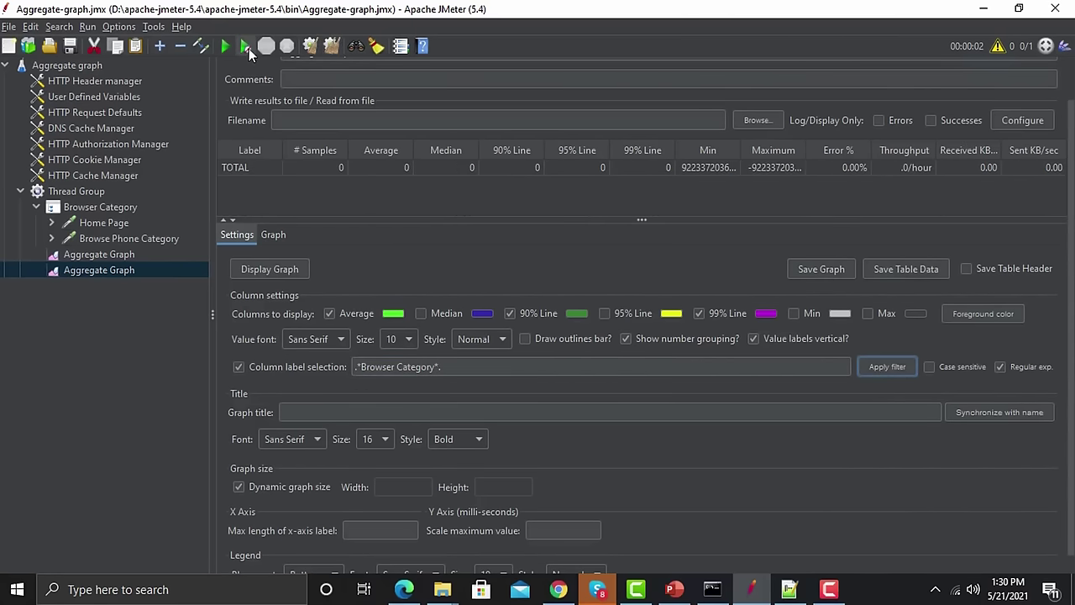
pyautogui.click(249, 48)
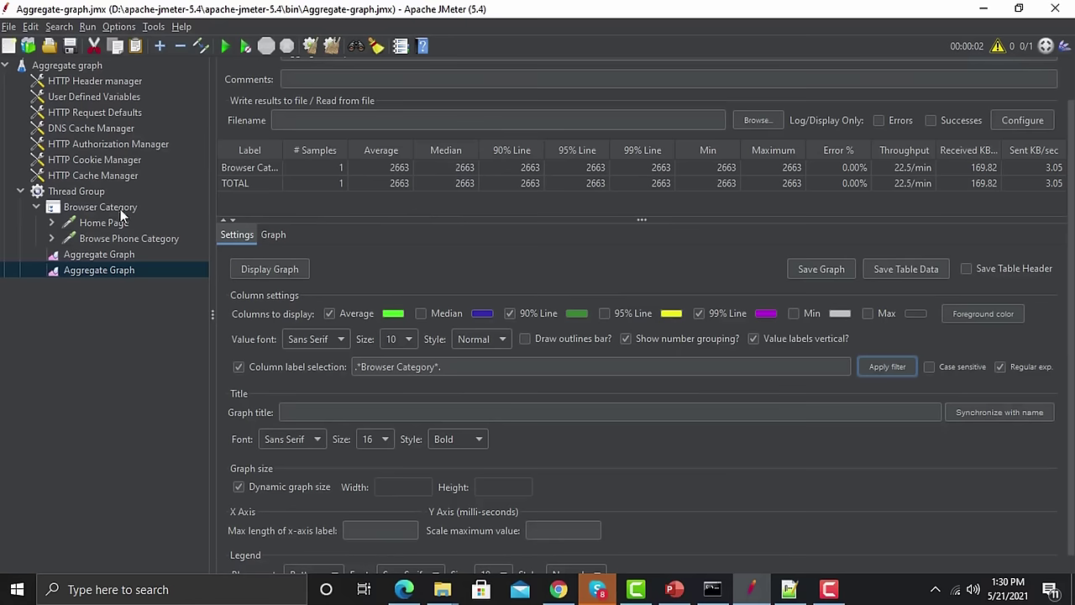
pyautogui.click(272, 235)
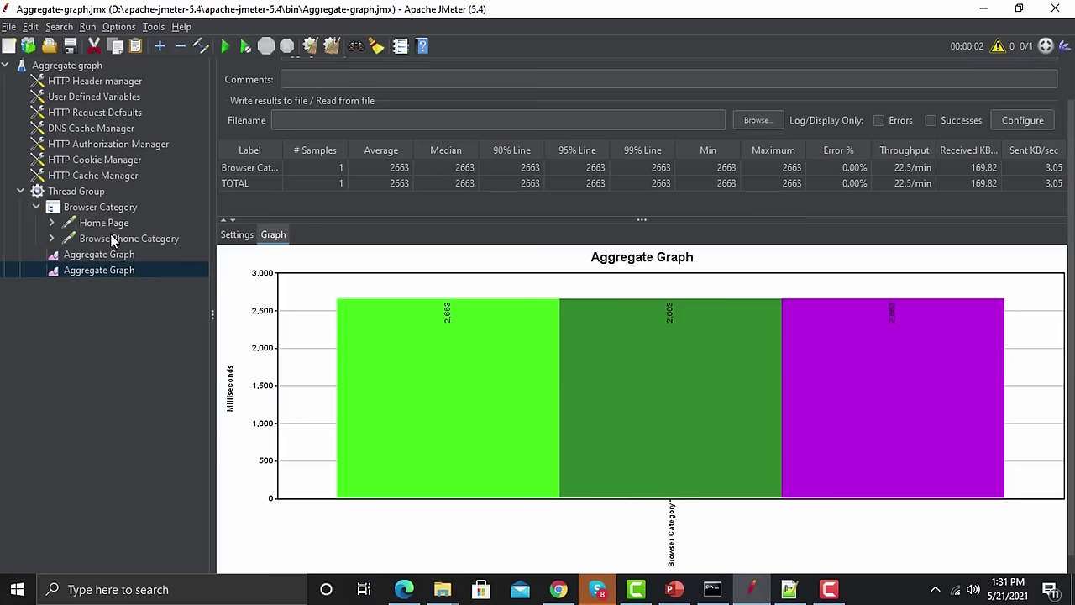
pyautogui.click(238, 237)
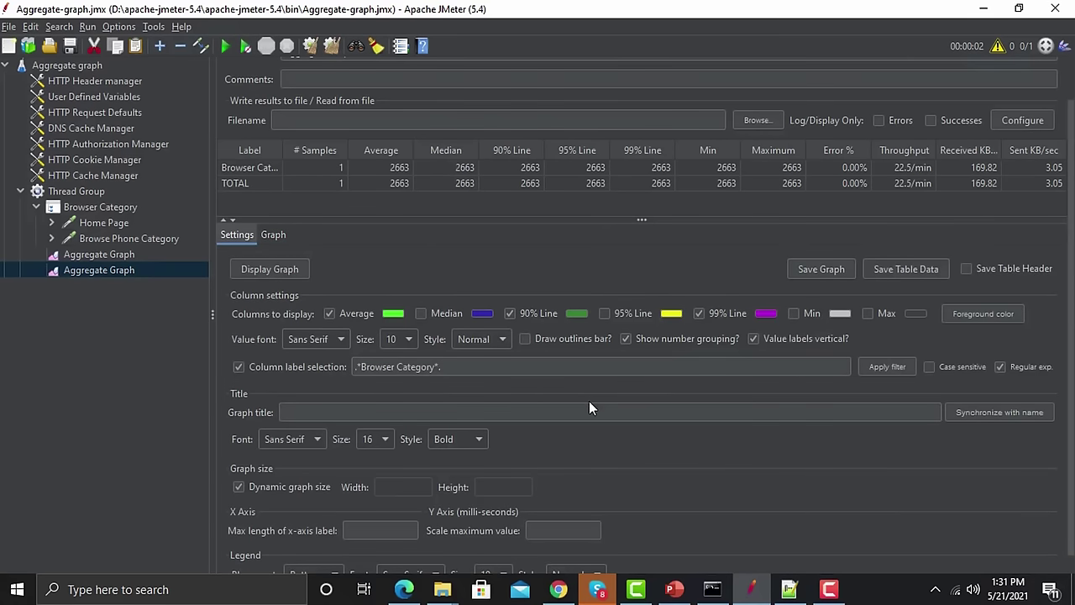
pyautogui.scroll(-3, 600, 435)
pyautogui.scroll(-1, 572, 437)
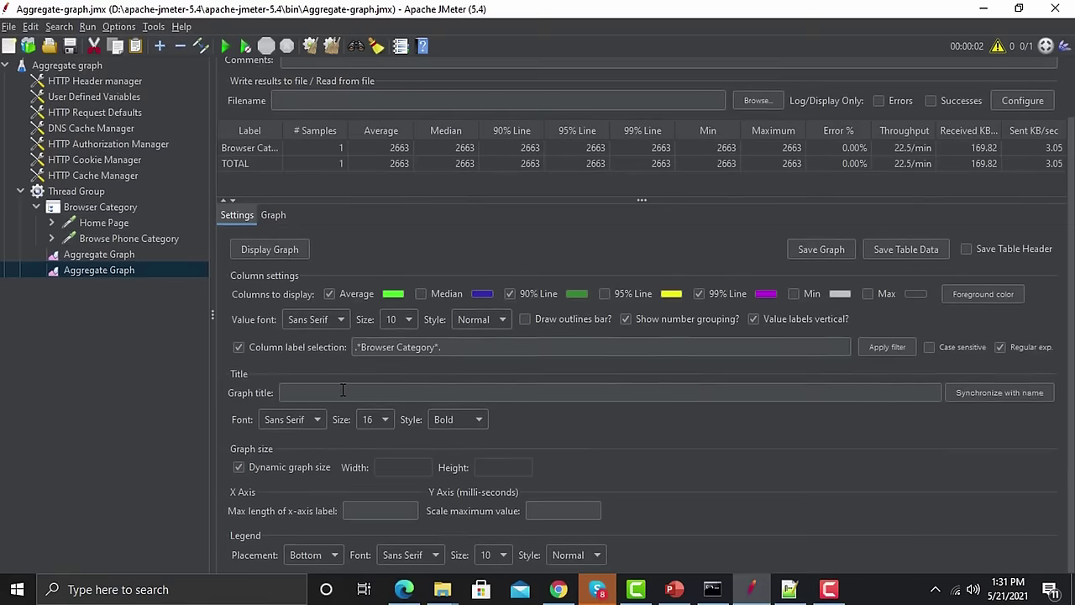
pyautogui.click(273, 215)
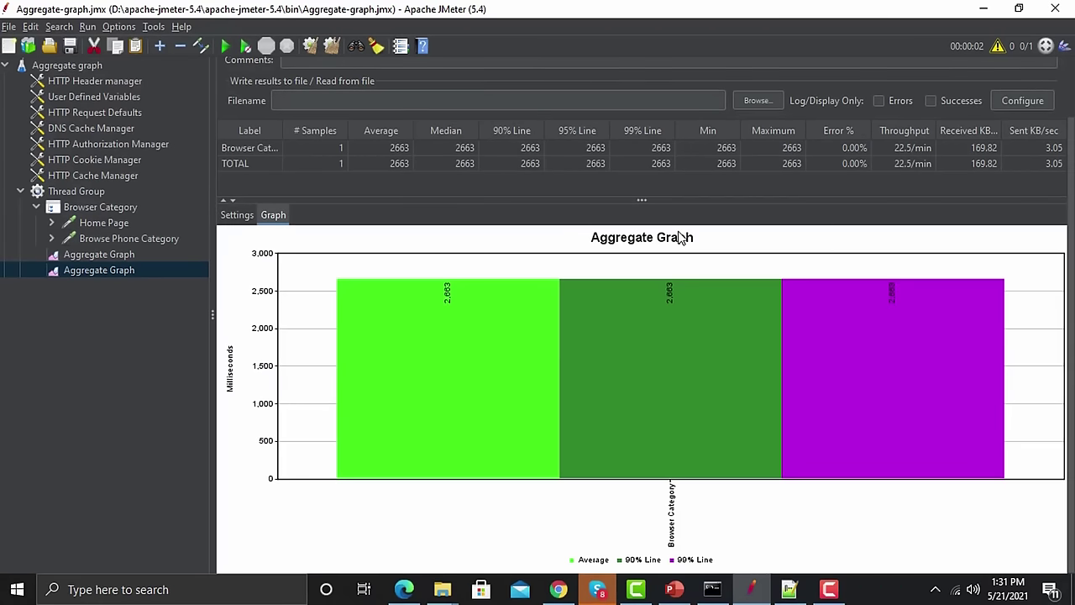
# Set the graph title to 'Browser Category Performance', then clear results and rerun the test
pyautogui.click(239, 217)
pyautogui.click(377, 392)
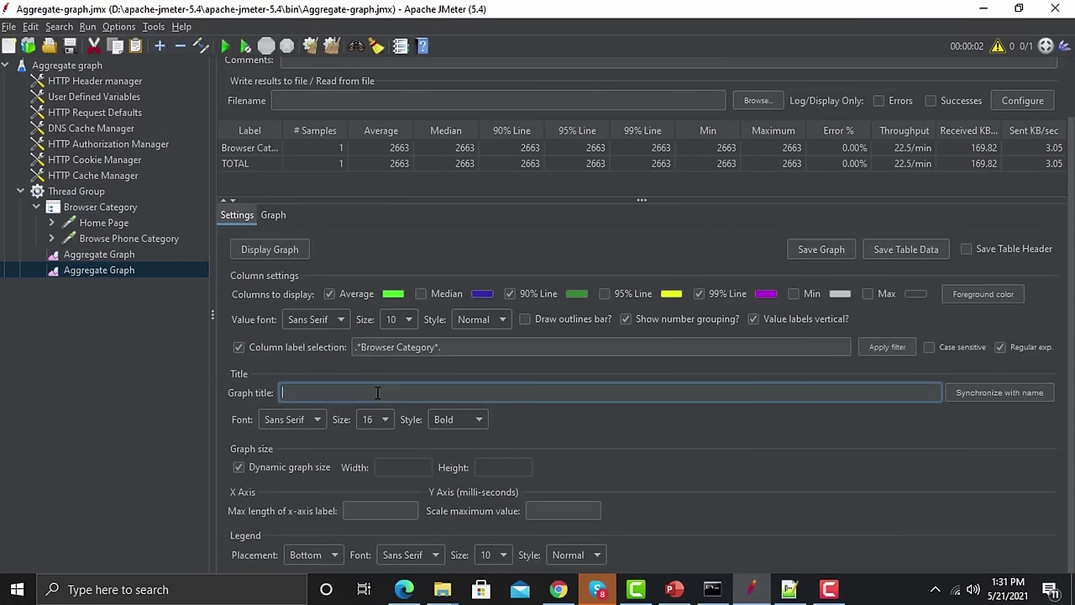
pyautogui.write('Browser Category Performance')
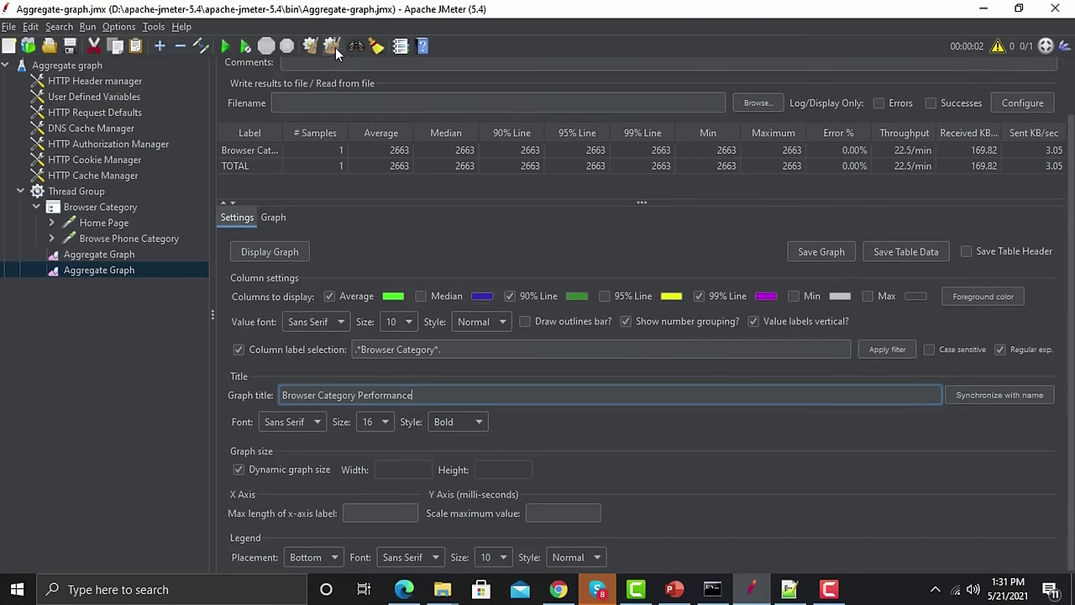
pyautogui.click(335, 47)
pyautogui.click(246, 48)
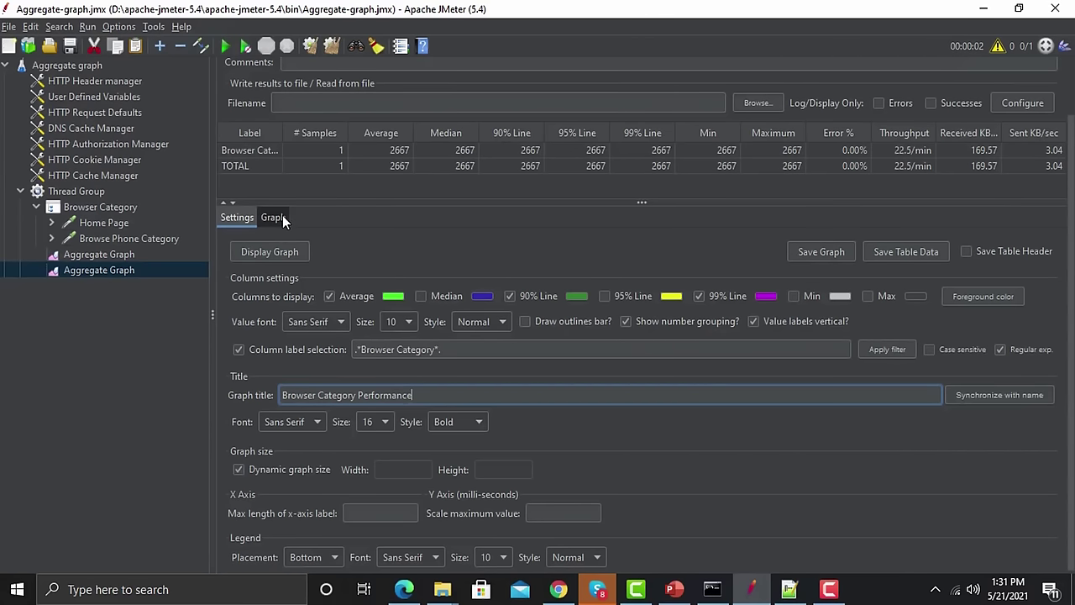
pyautogui.click(273, 218)
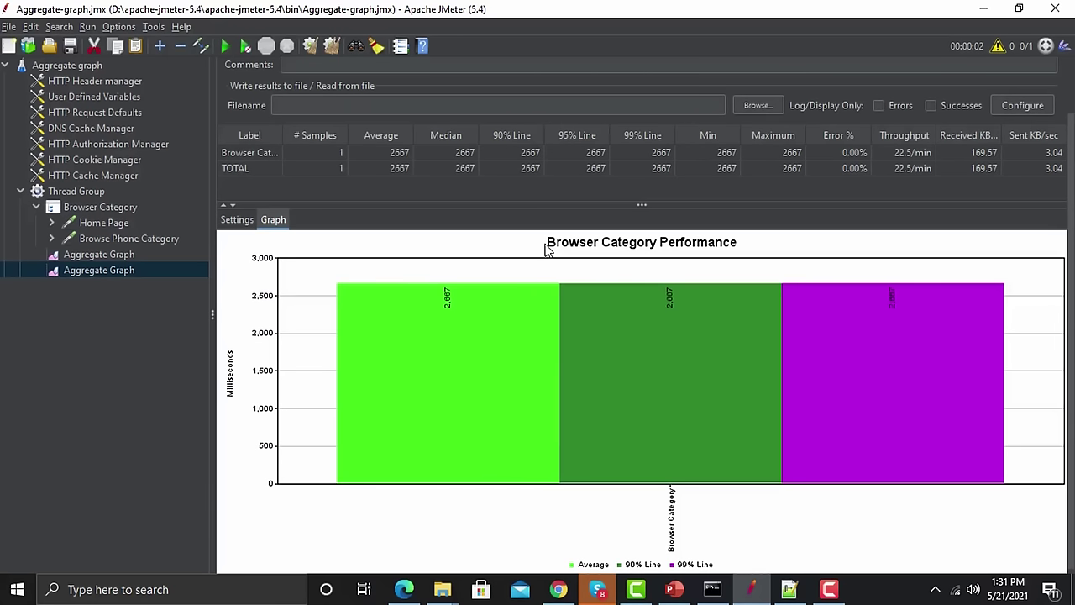
pyautogui.click(236, 220)
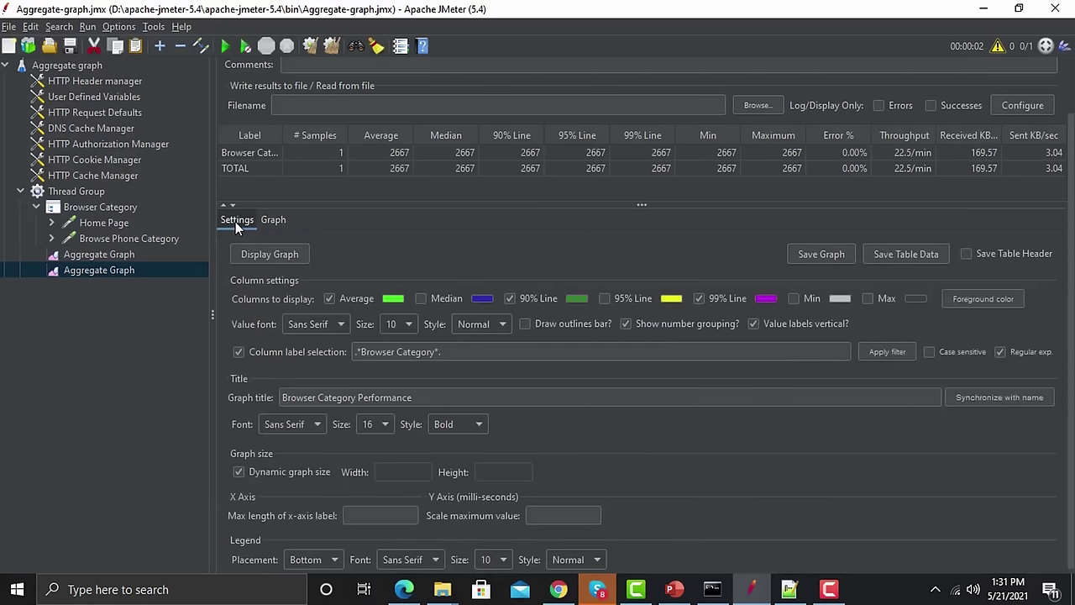
pyautogui.scroll(-1, 338, 408)
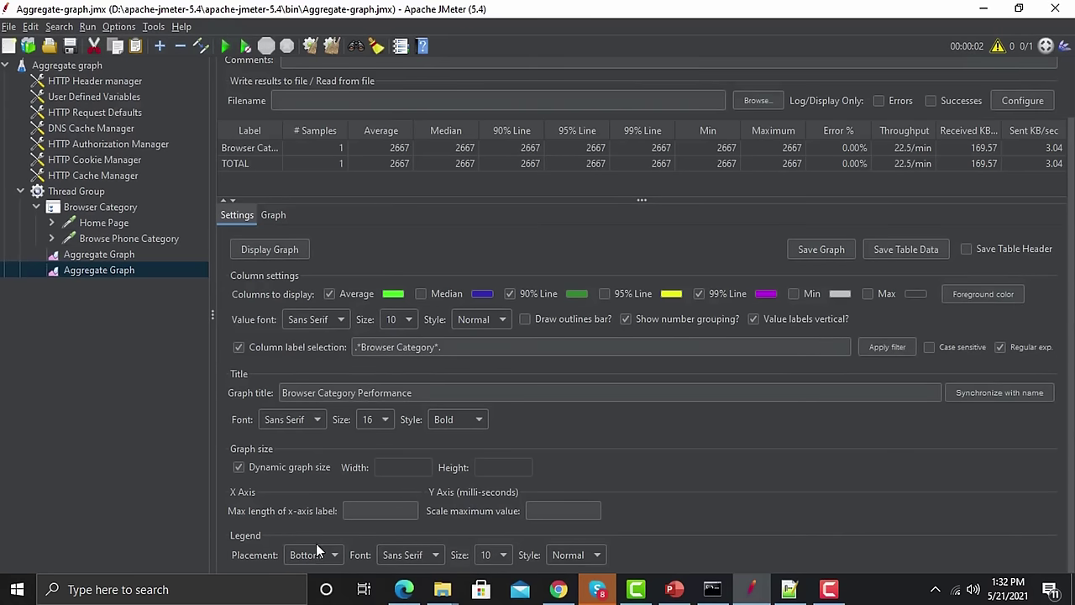
pyautogui.click(273, 215)
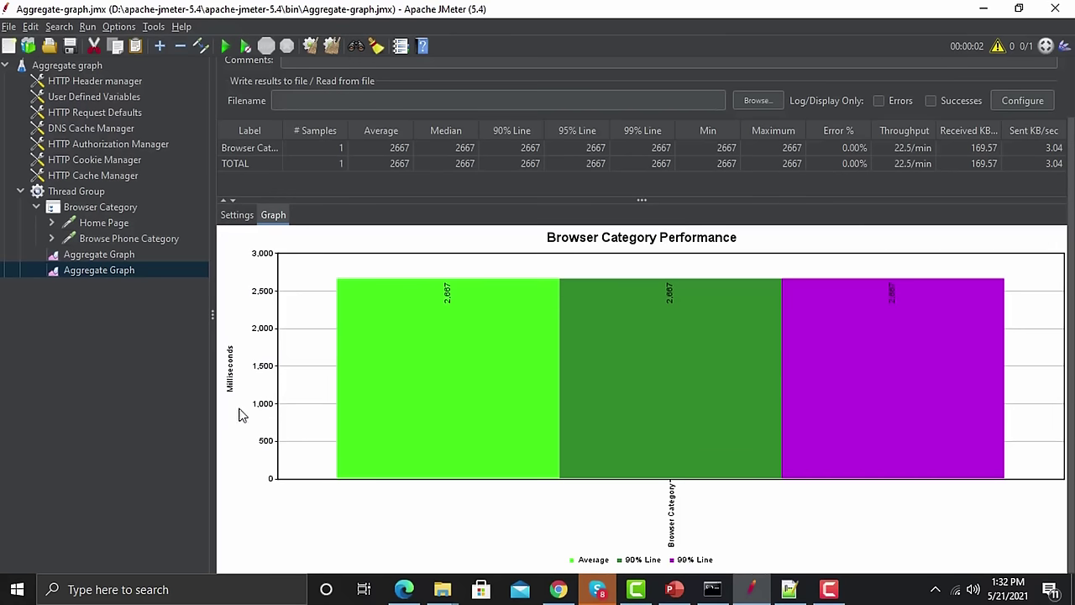
pyautogui.click(236, 217)
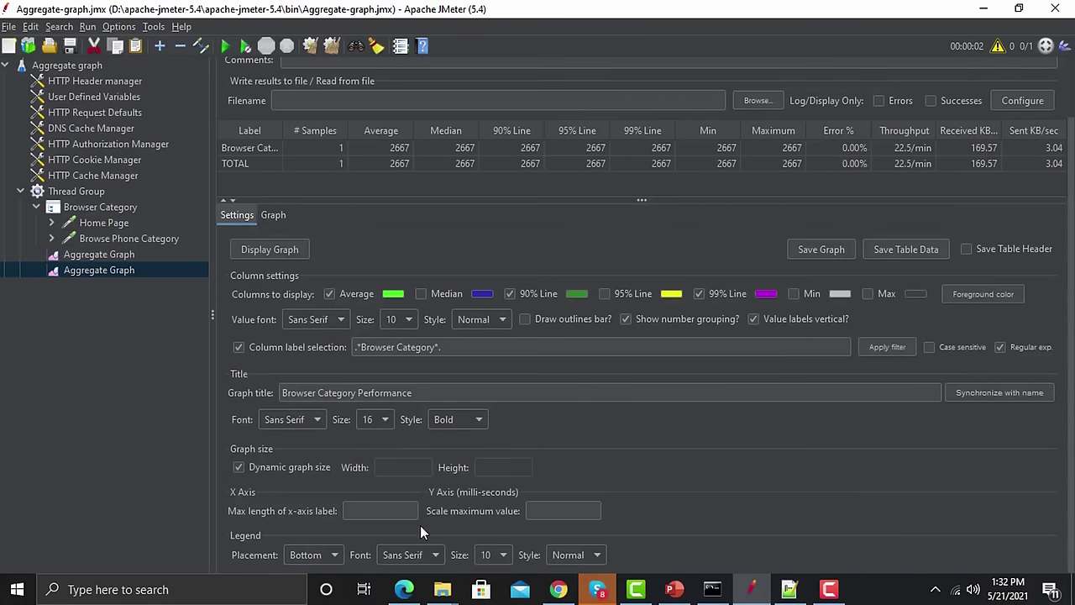
# Place the graph legend on the left in 16-point Serif font
pyautogui.click(335, 556)
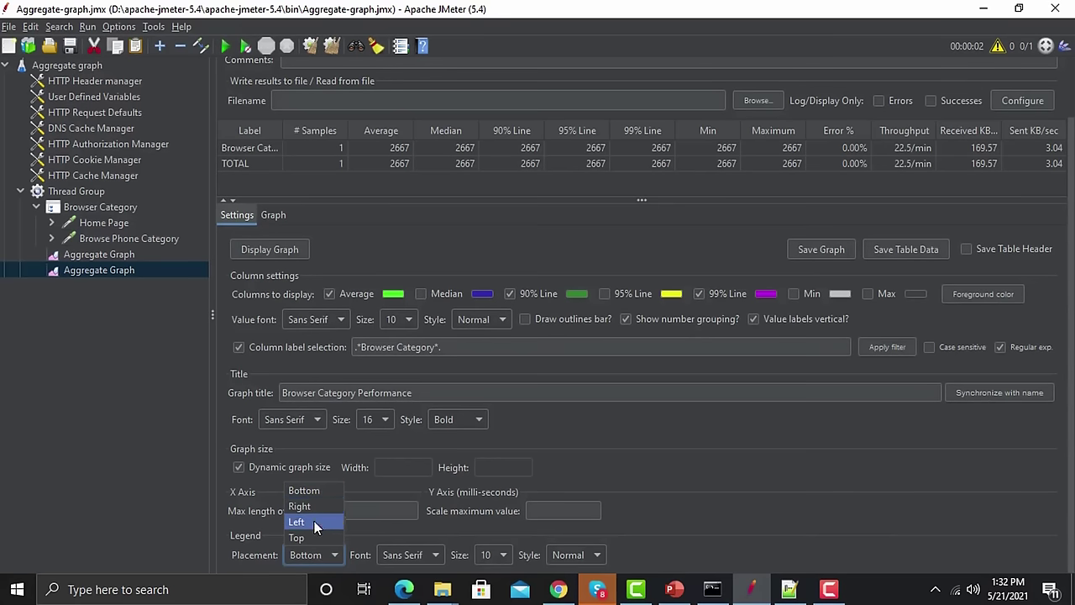
pyautogui.click(314, 520)
pyautogui.click(417, 551)
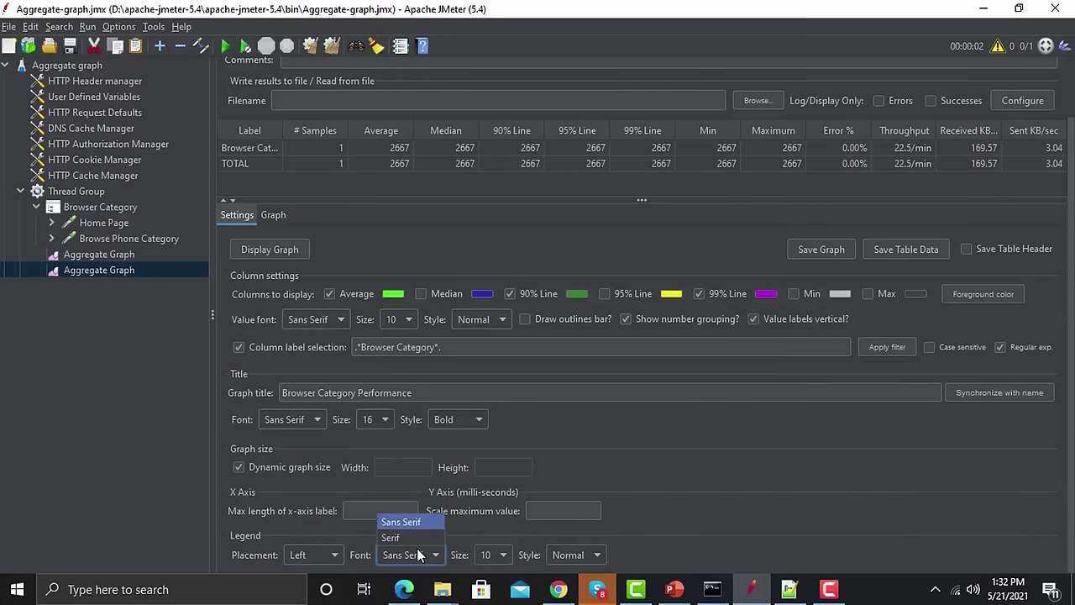
pyautogui.click(414, 534)
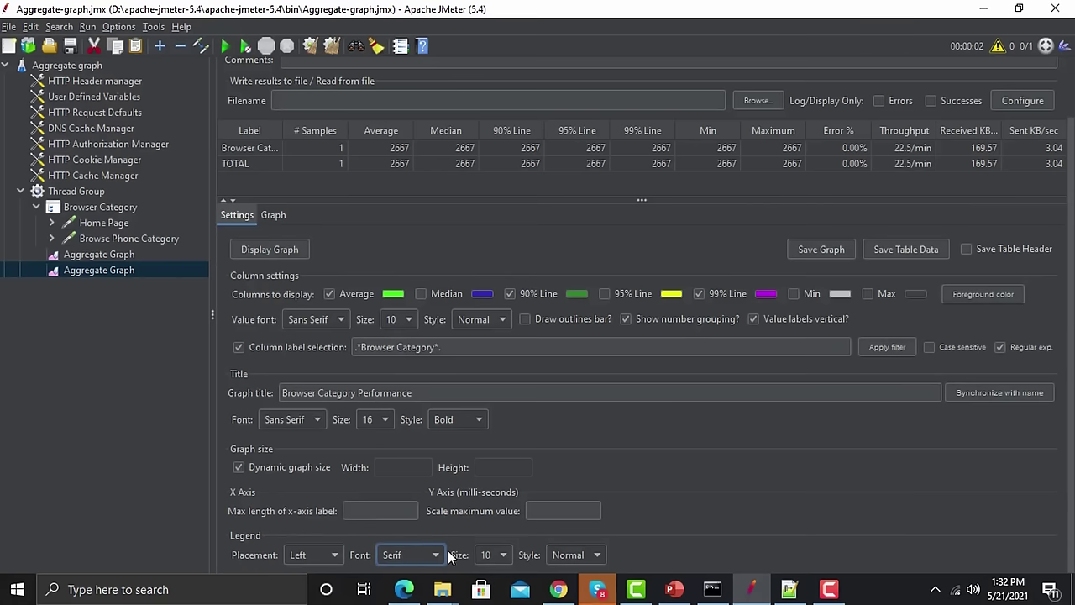
pyautogui.click(502, 555)
pyautogui.click(496, 487)
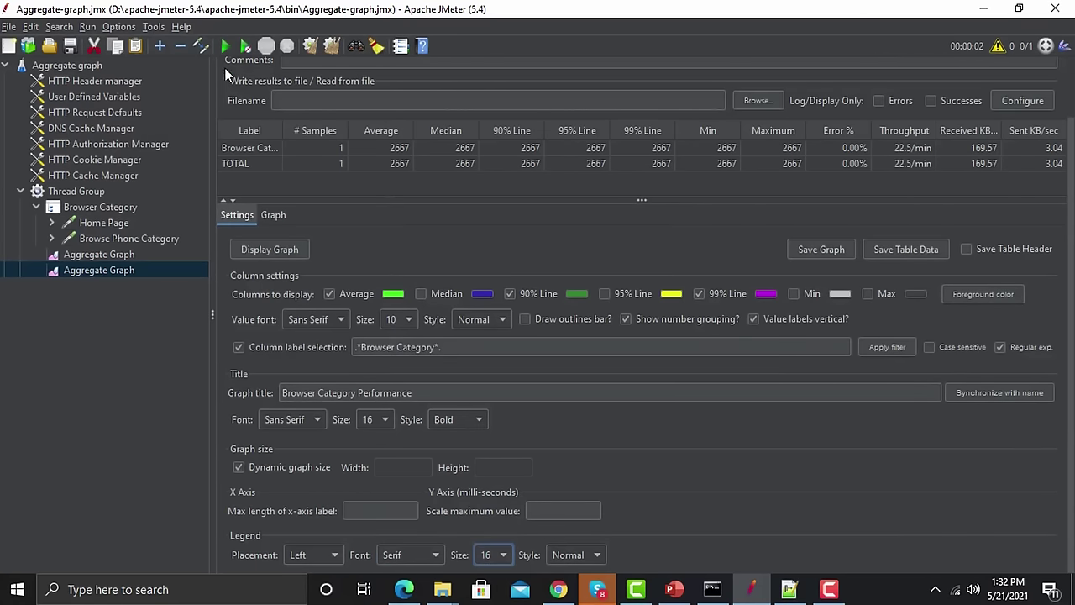
# Clear the previous results, rerun the test, and view the refreshed bar chart
pyautogui.click(329, 50)
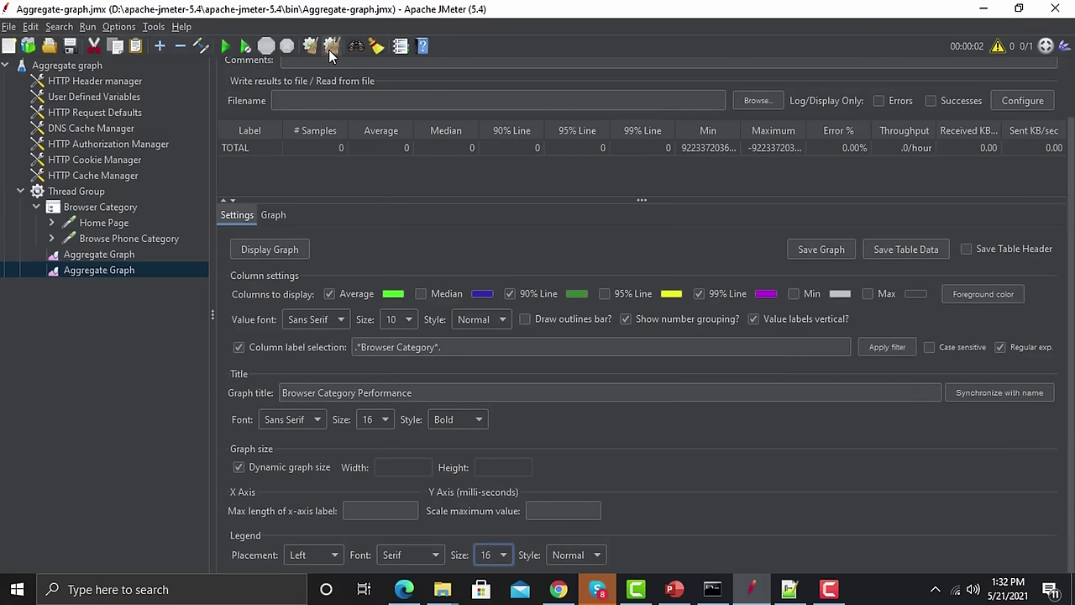
pyautogui.click(245, 47)
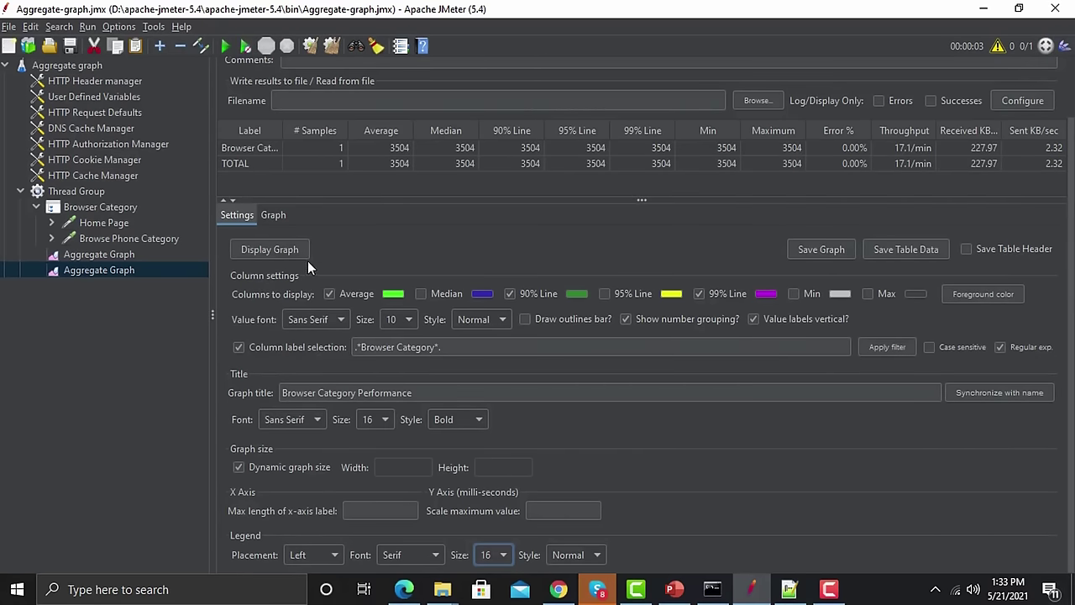
pyautogui.click(276, 215)
# Save the graph image to the Desktop as 'Browse Category Performance'
pyautogui.click(815, 251)
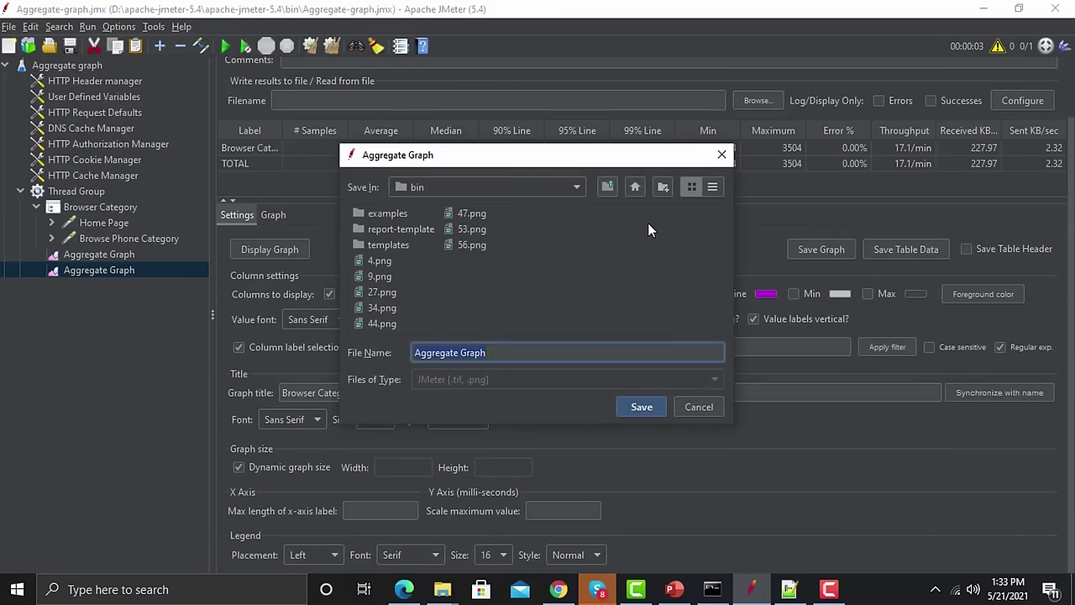
pyautogui.press('End')
pyautogui.click(608, 186)
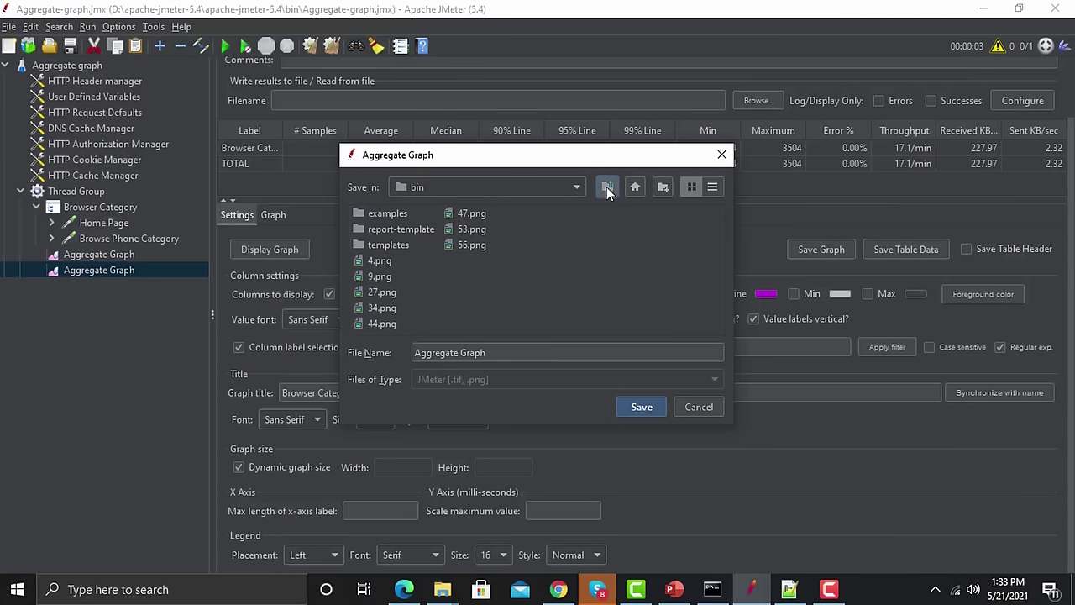
pyautogui.doubleClick(607, 186)
pyautogui.doubleClick(607, 186)
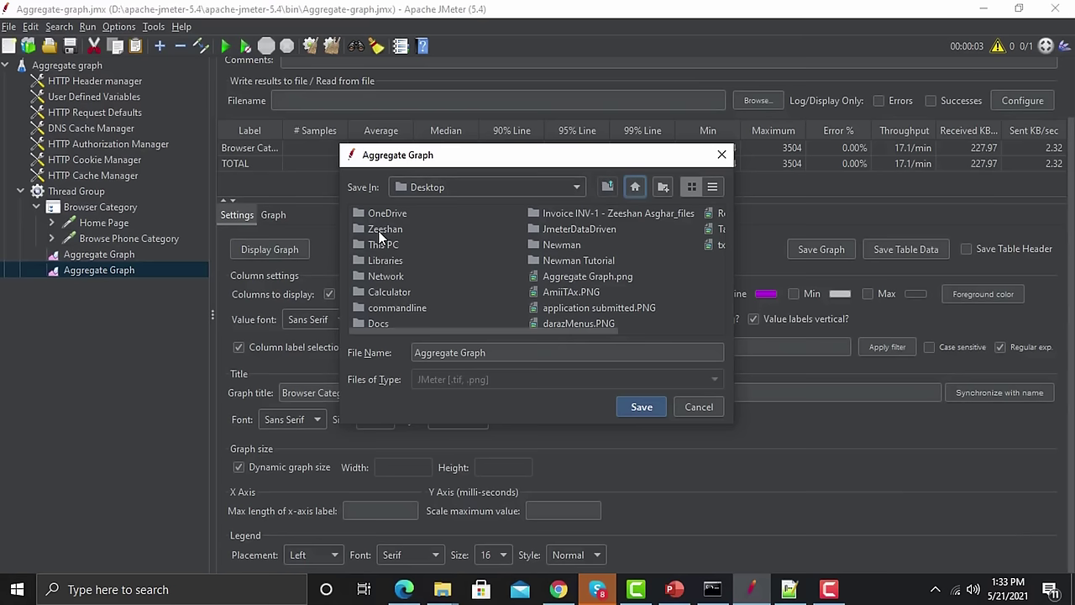
pyautogui.click(576, 187)
pyautogui.click(513, 205)
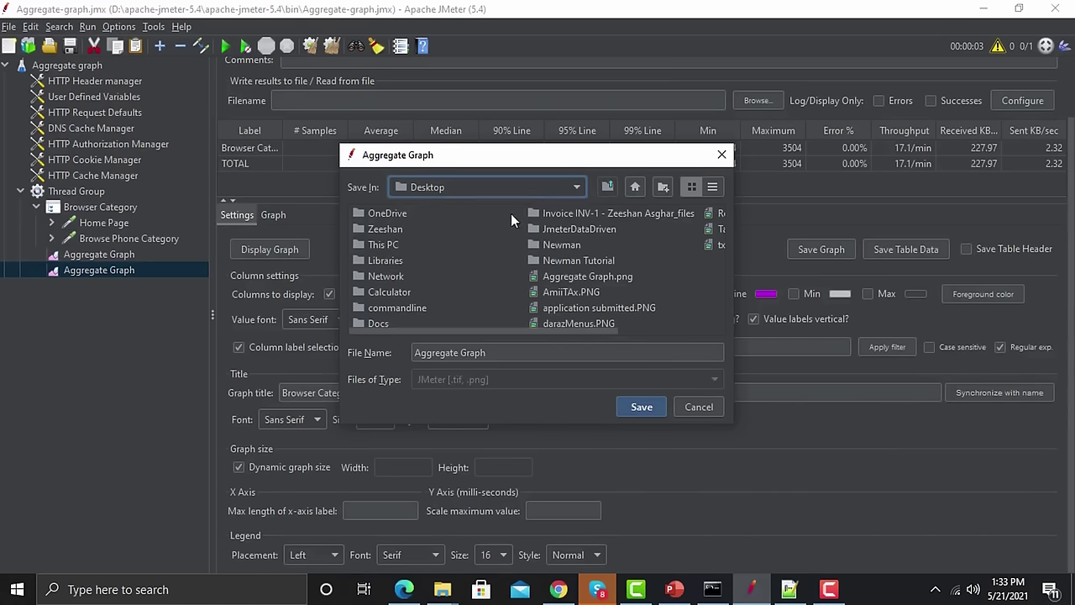
pyautogui.moveTo(520, 355); pyautogui.dragTo(404, 358)
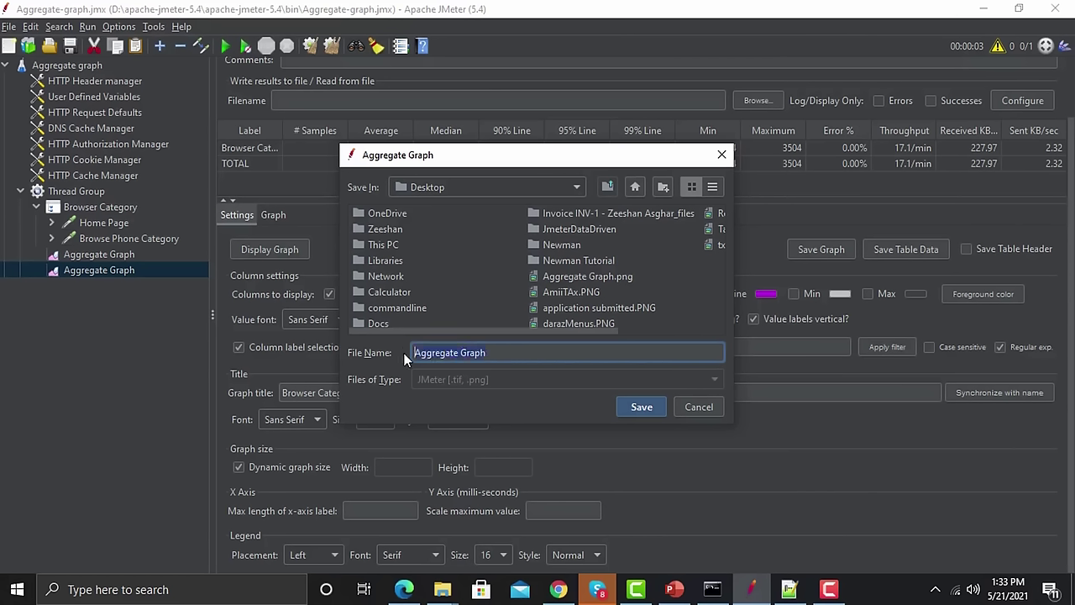
pyautogui.write('B')
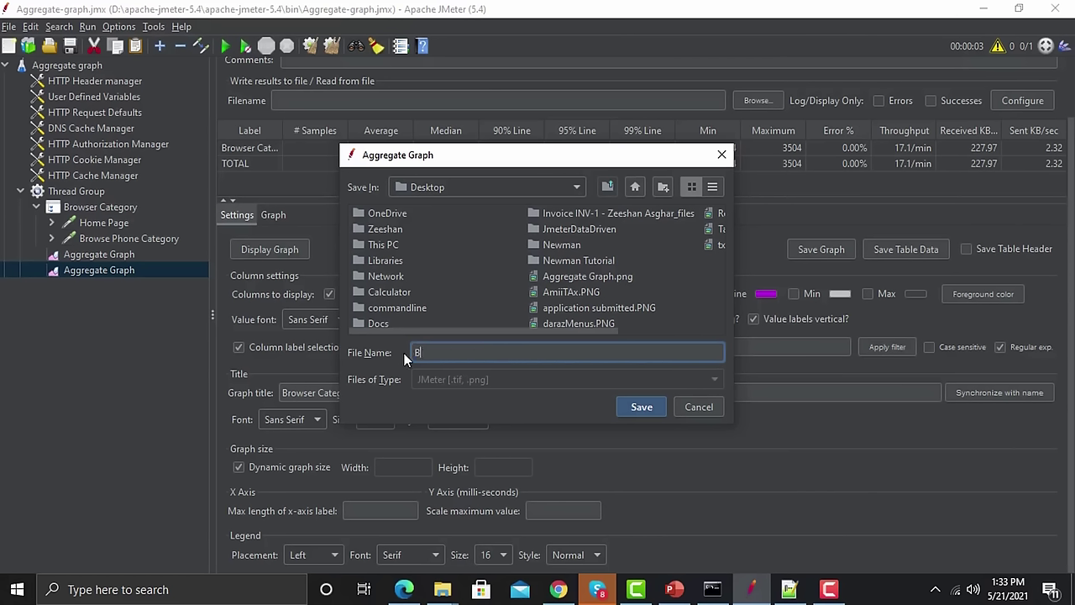
pyautogui.write('rowse Category Performanc')
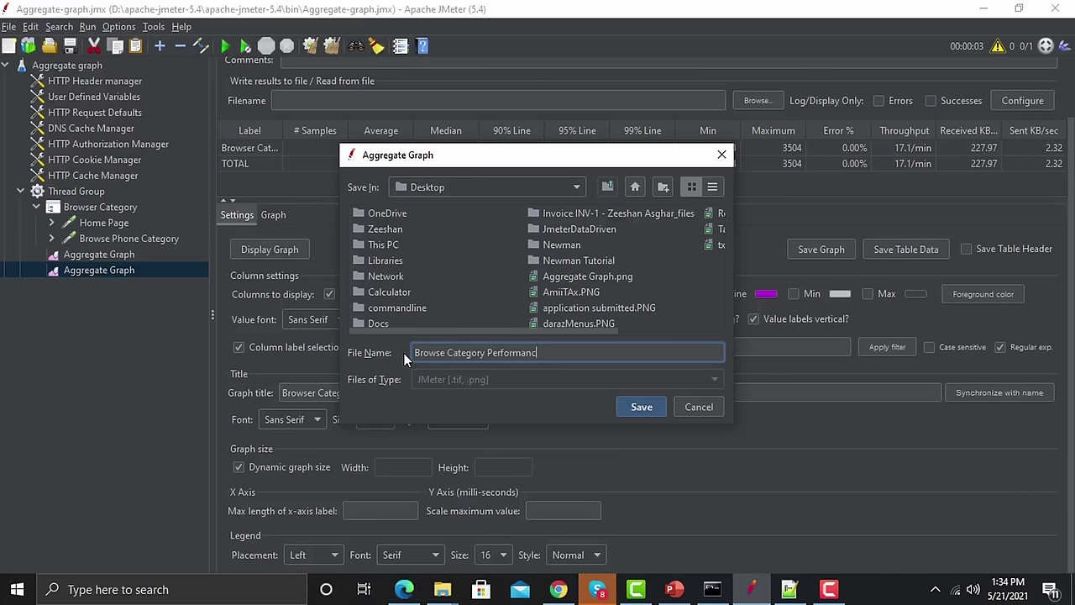
pyautogui.write('e')
pyautogui.click(638, 408)
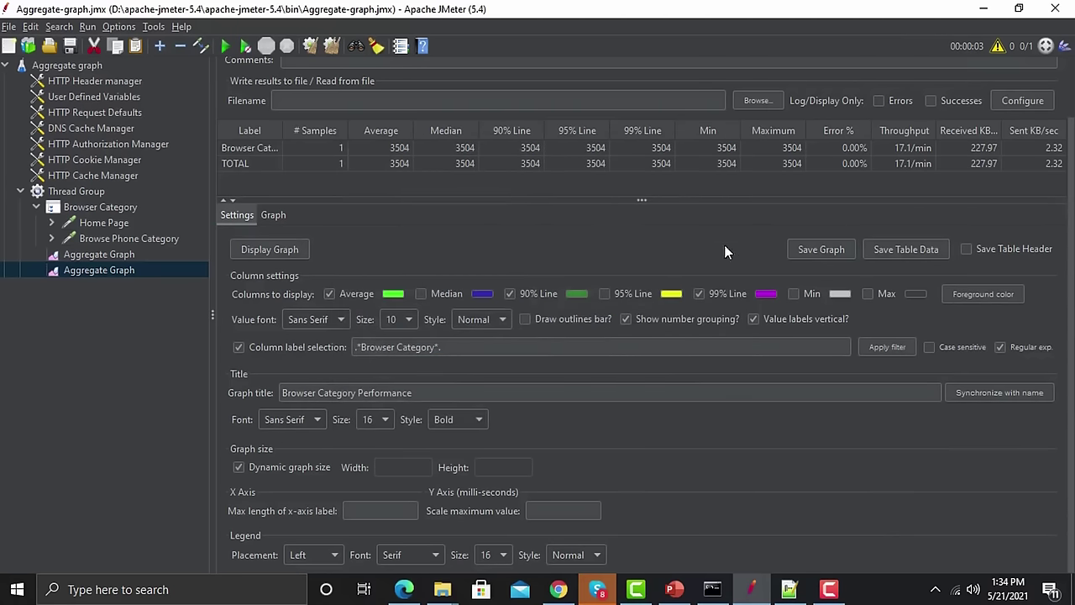
# Minimize the JMeter, browser, Notepad++ and command windows to reveal the desktop
pyautogui.click(983, 10)
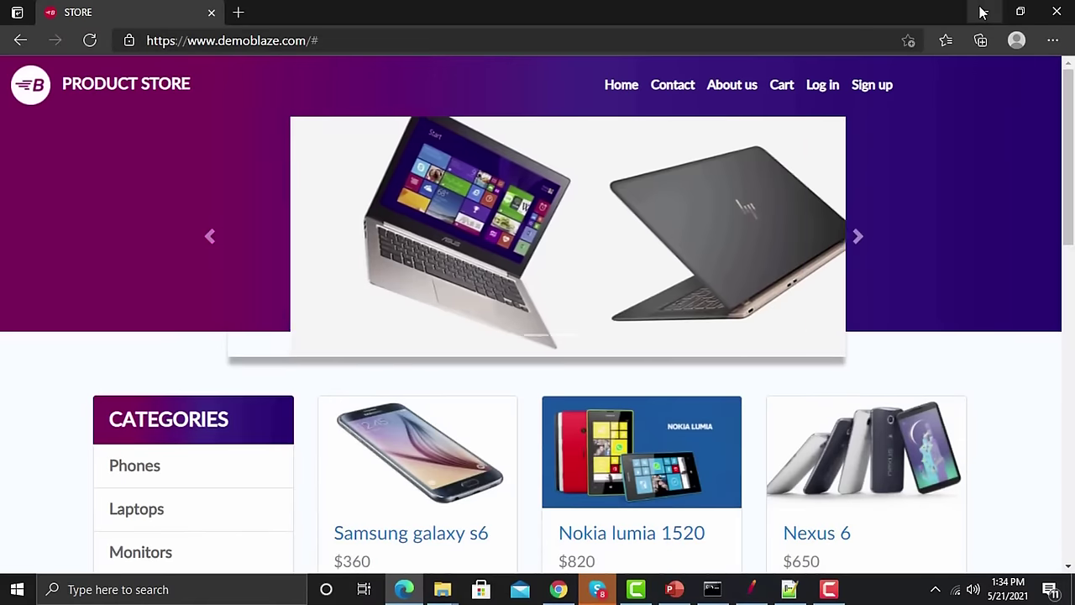
pyautogui.click(982, 11)
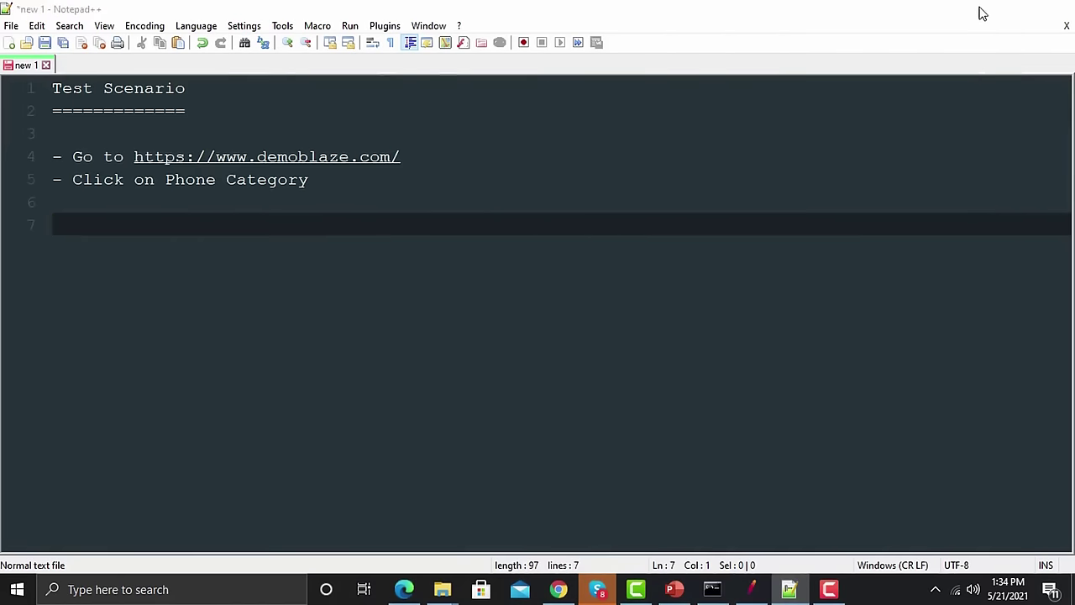
pyautogui.click(979, 11)
pyautogui.click(765, 95)
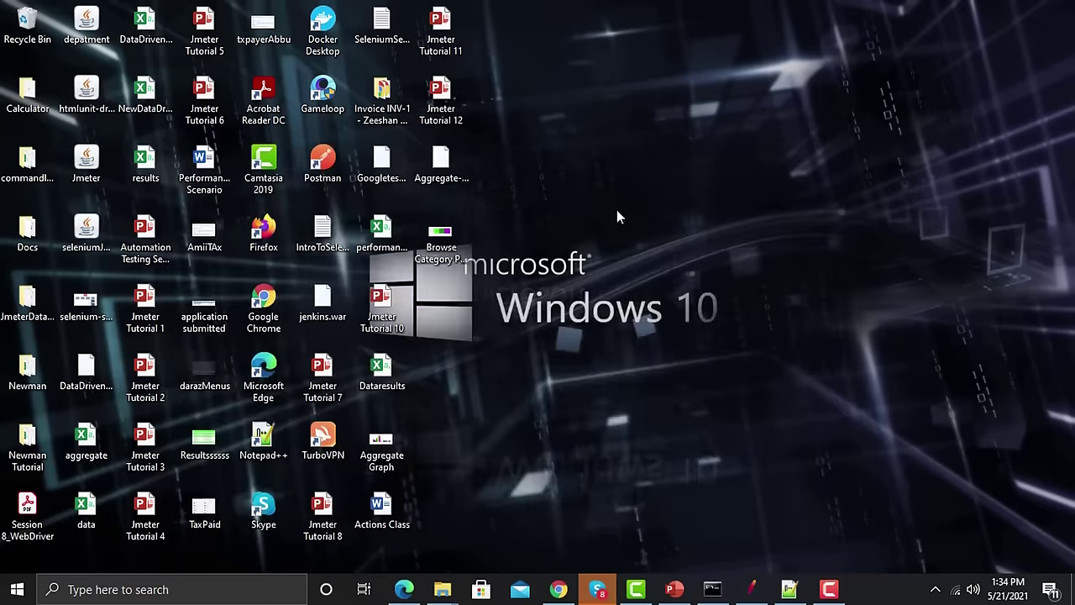
# Open the Browse Category Performance image maximized in Photos, then return to JMeter
pyautogui.click(449, 251)
pyautogui.doubleClick(445, 247)
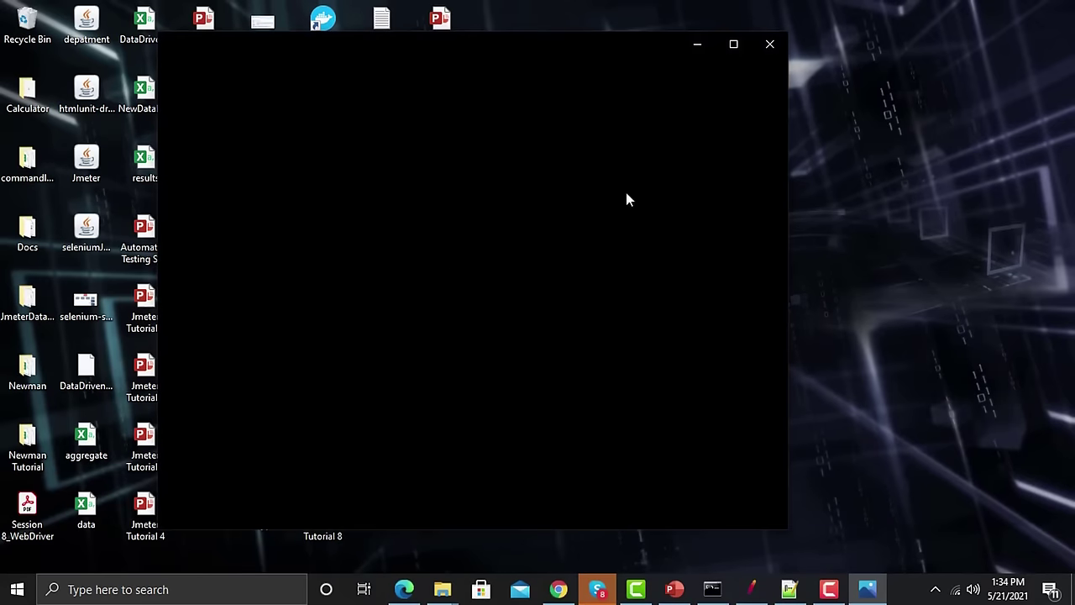
pyautogui.click(734, 44)
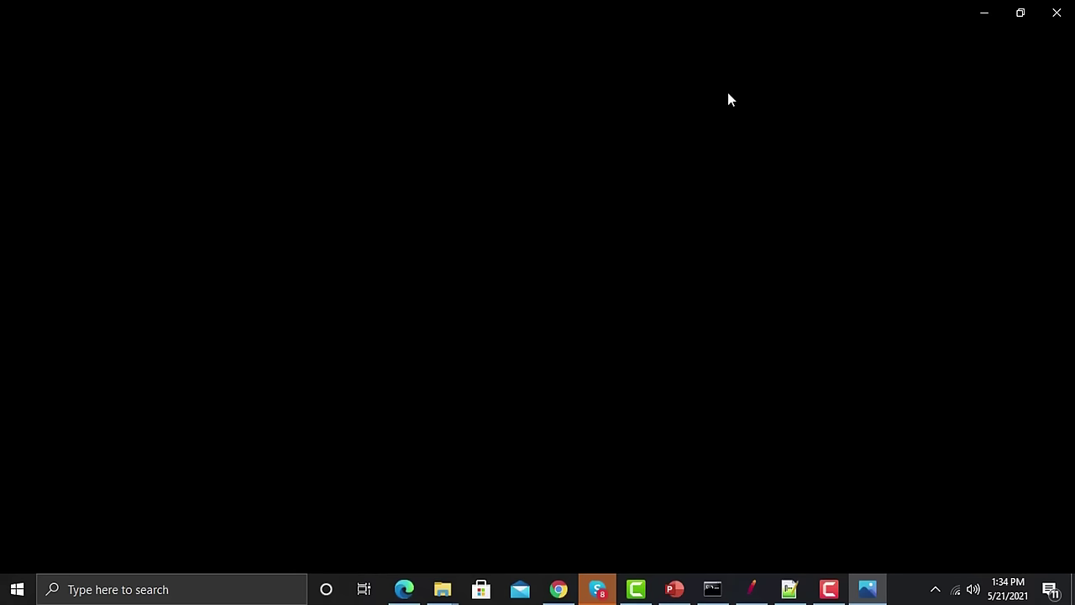
pyautogui.click(750, 588)
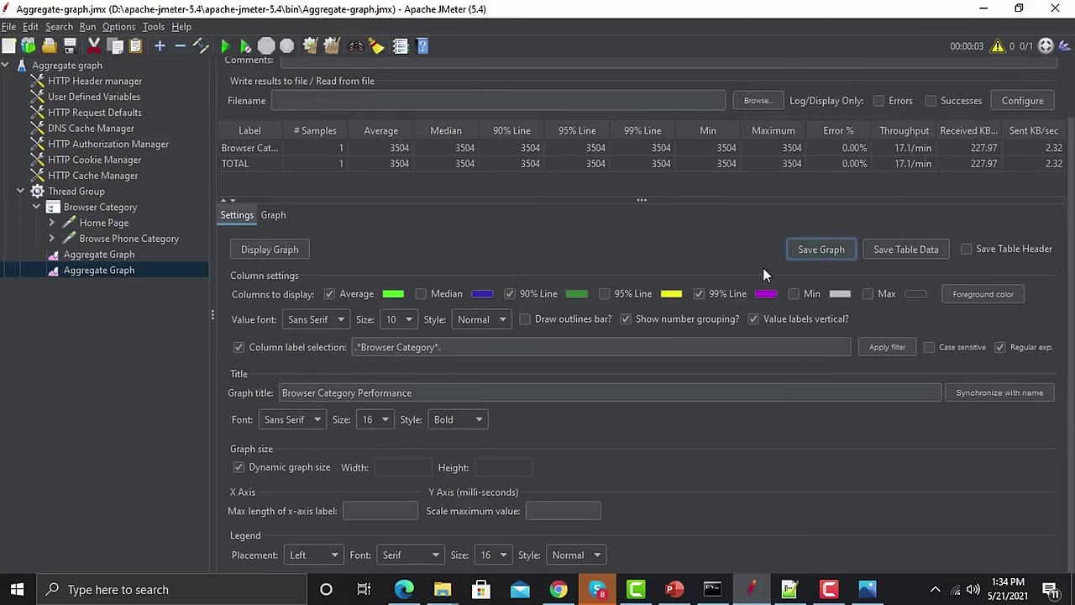
# Cancel saving the table data and switch to Photos to view the saved graph
pyautogui.click(881, 248)
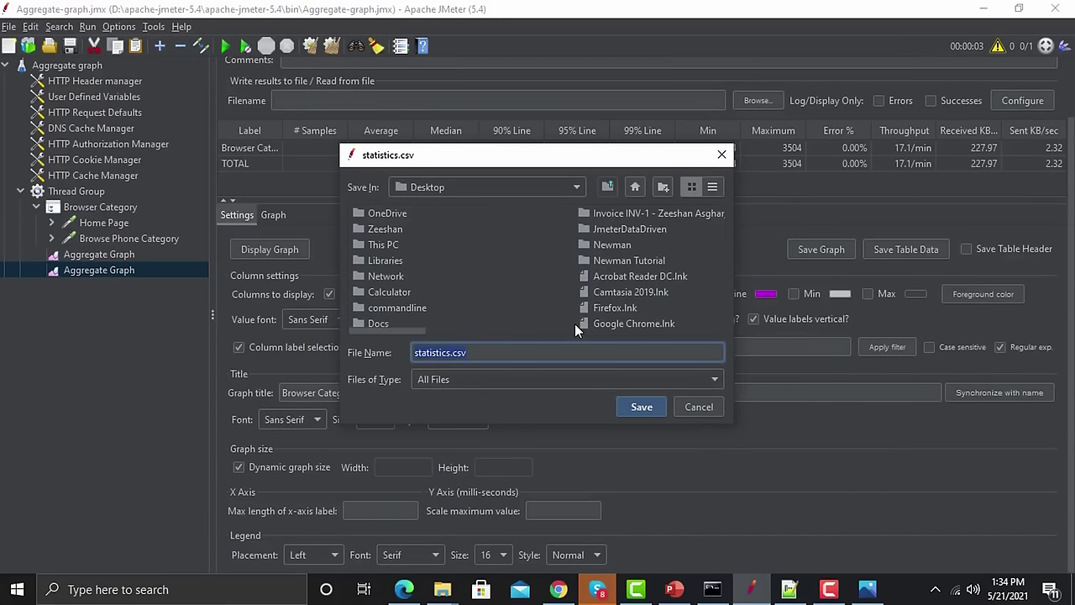
pyautogui.click(696, 411)
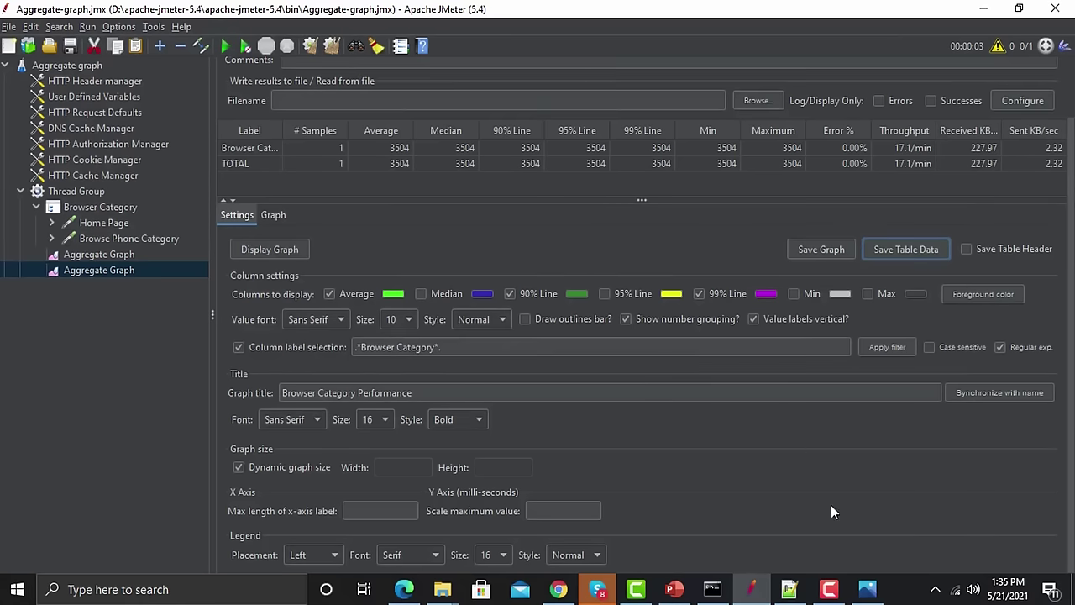
pyautogui.click(867, 588)
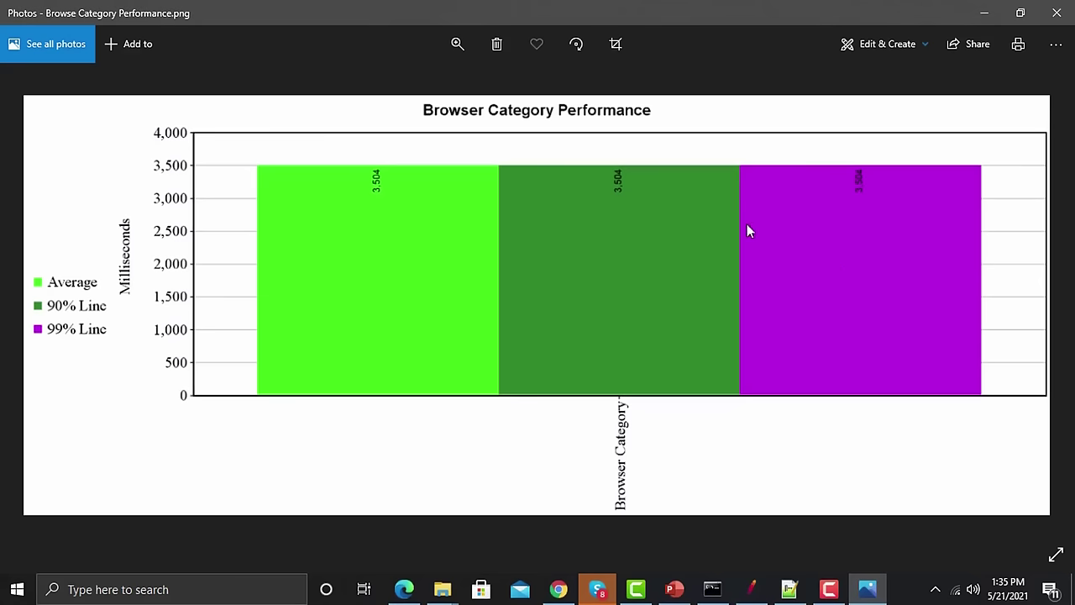
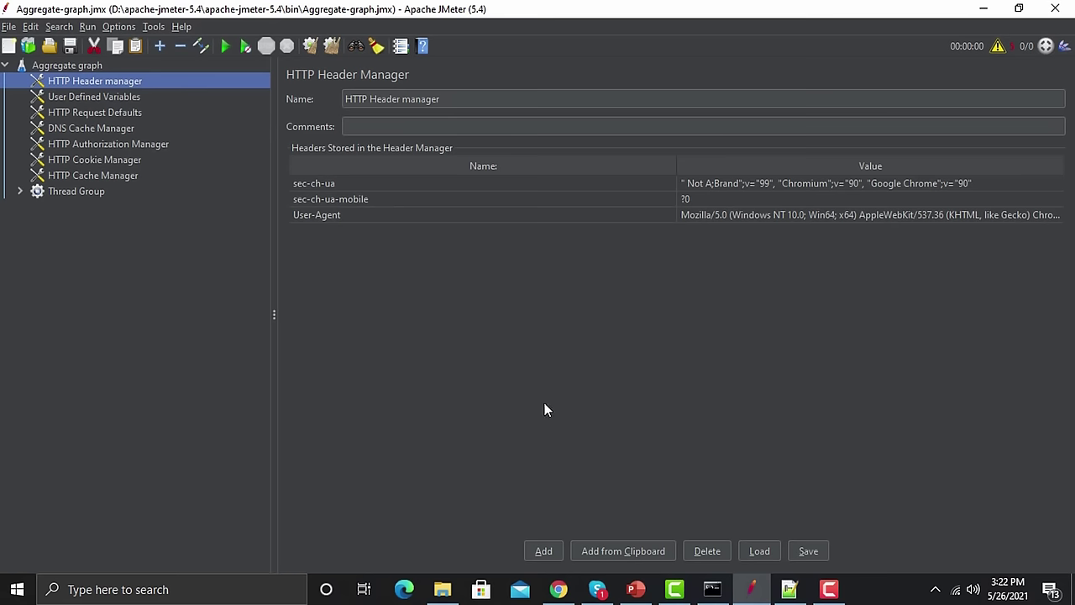
# In the Notepad++ notes, add lines 'Test start = 1pm', 'Test ends = 1:30 pm' and 'line graph'
pyautogui.click(789, 589)
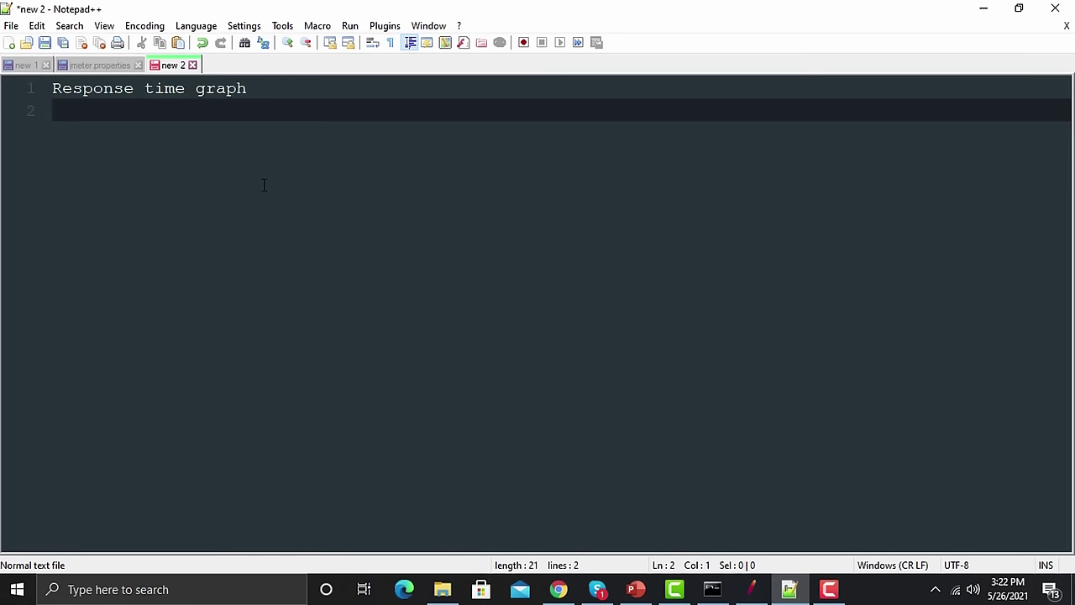
pyautogui.write('Test start ')
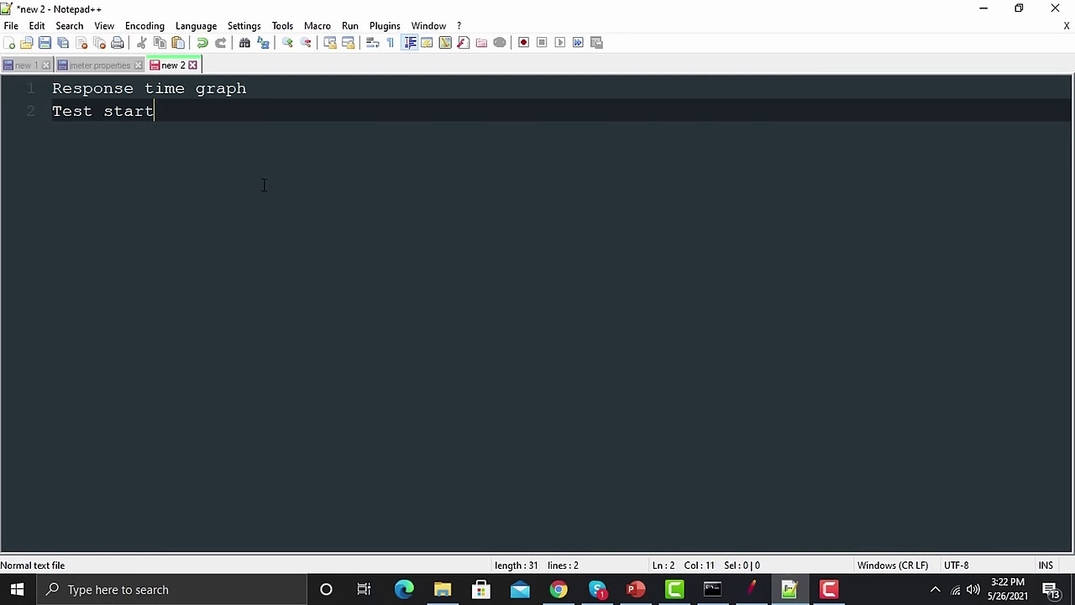
pyautogui.write('= ')
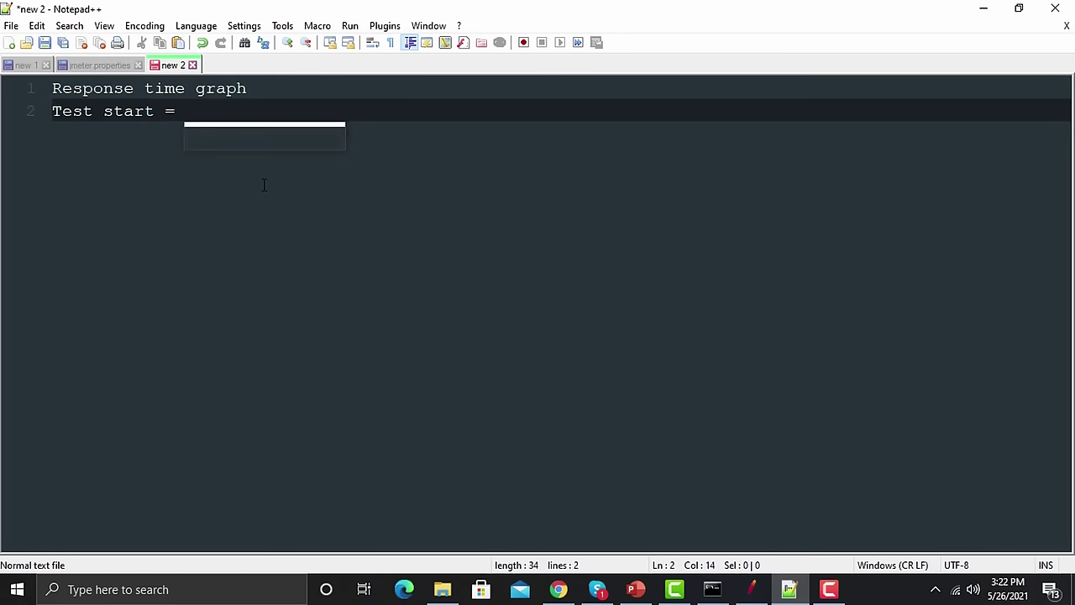
pyautogui.write('1pm')
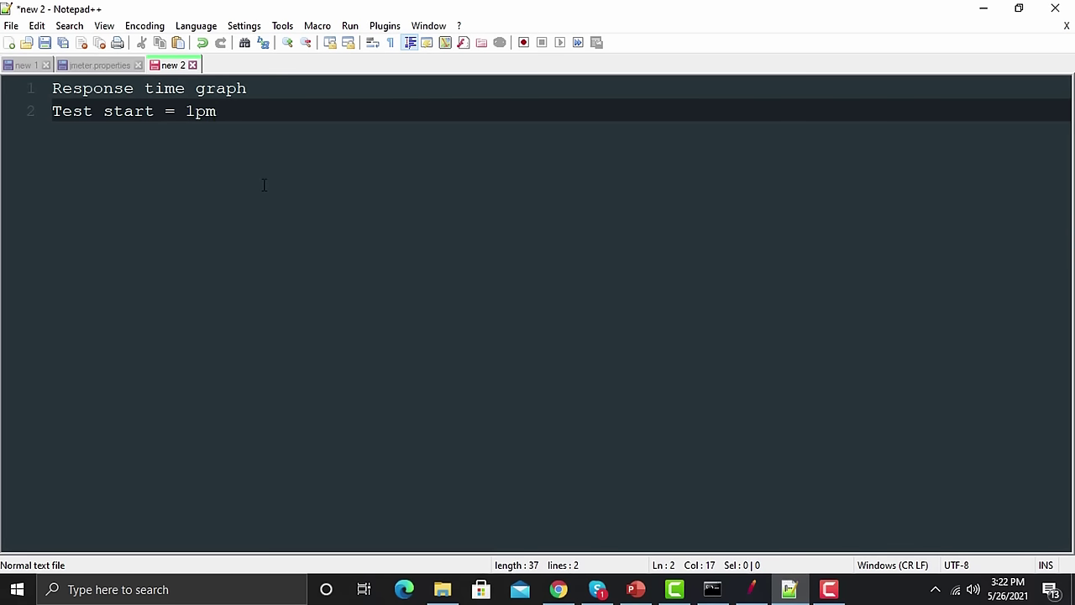
pyautogui.press('Return')
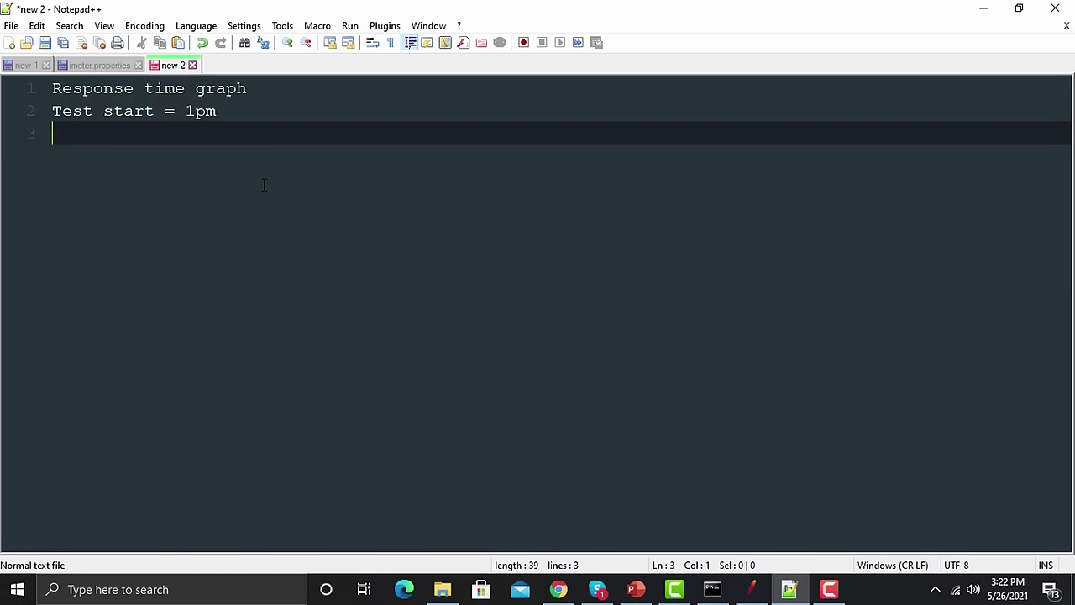
pyautogui.write('Test ends')
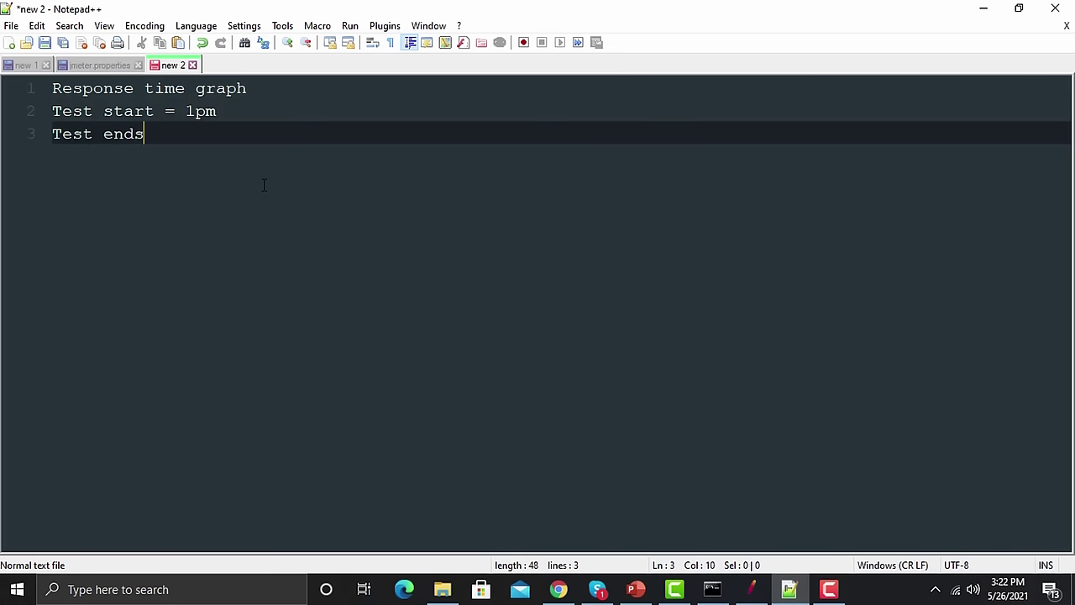
pyautogui.write(' = 1:30 pm')
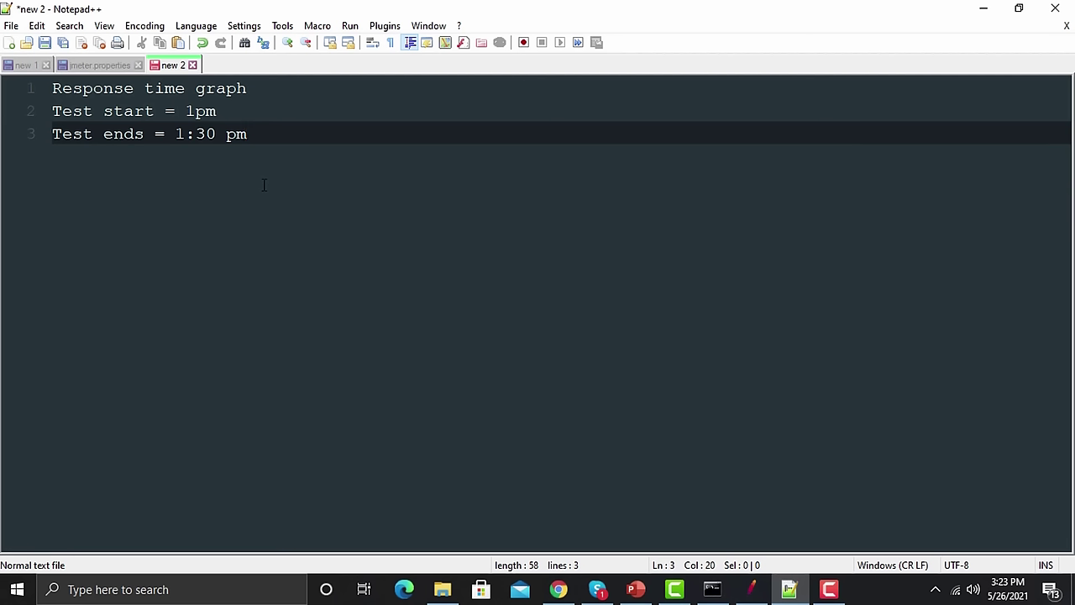
pyautogui.press('Return')
pyautogui.write('line')
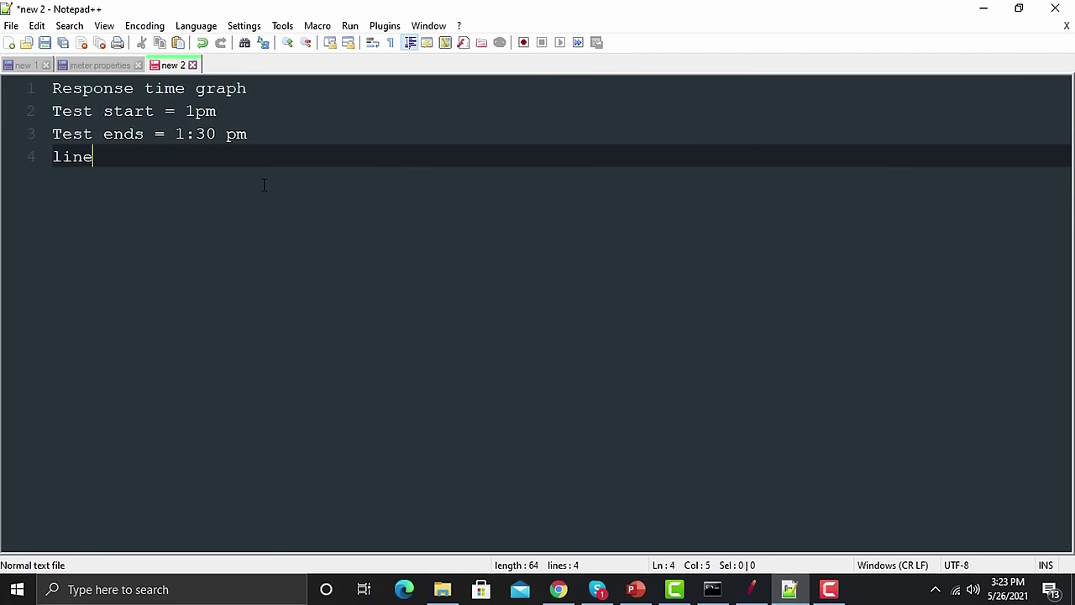
pyautogui.write(' grpah')
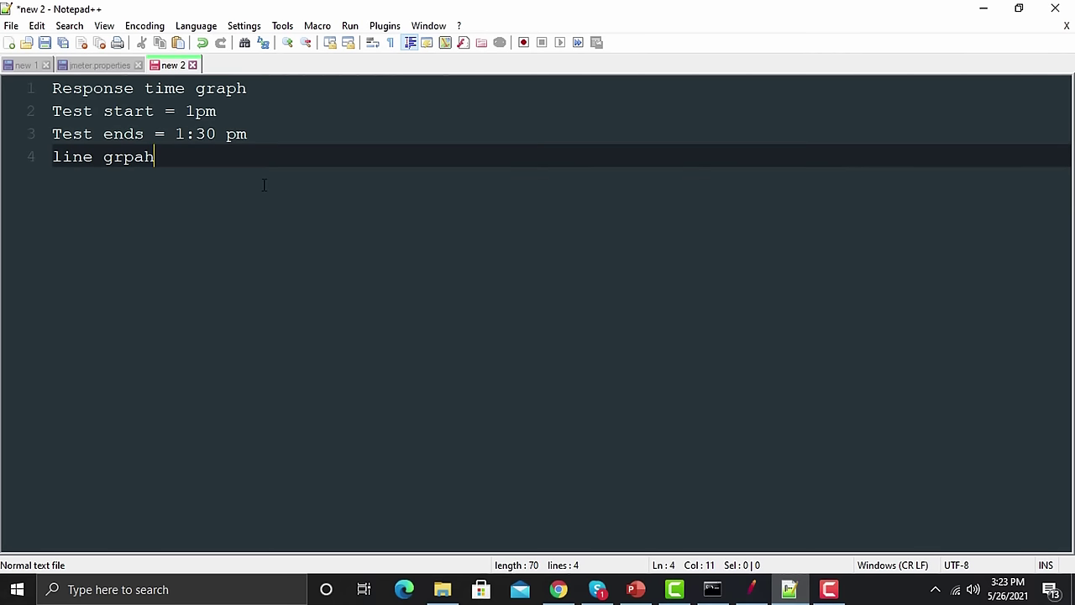
pyautogui.press('BackSpace')
pyautogui.press('BackSpace')
pyautogui.press('BackSpace')
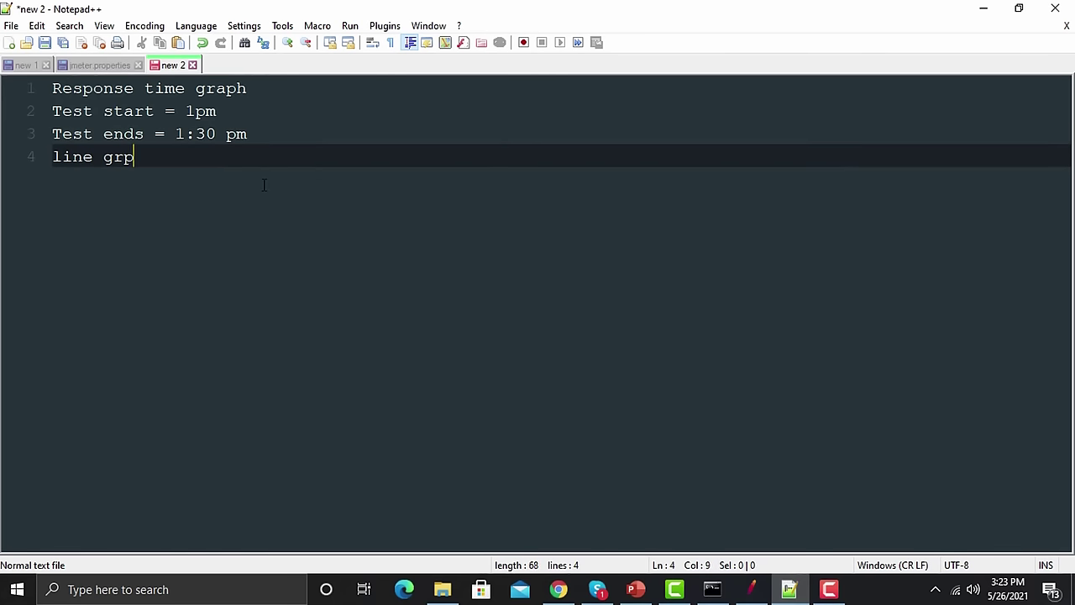
pyautogui.write('aph')
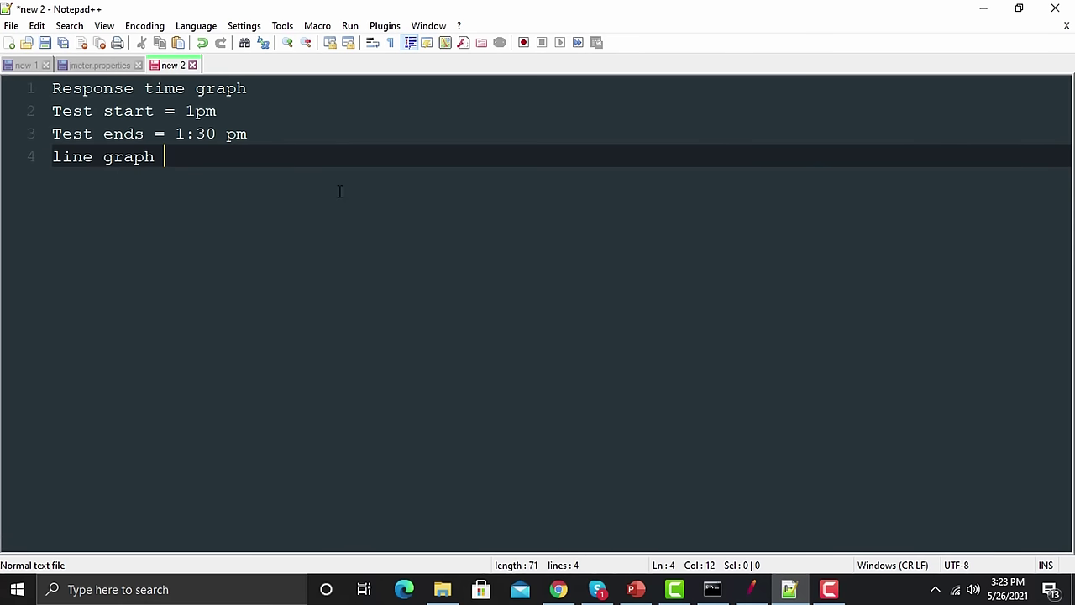
# Back in JMeter, add a Response Time Graph listener to Thread Group through Add > Listener
pyautogui.click(752, 589)
pyautogui.click(19, 191)
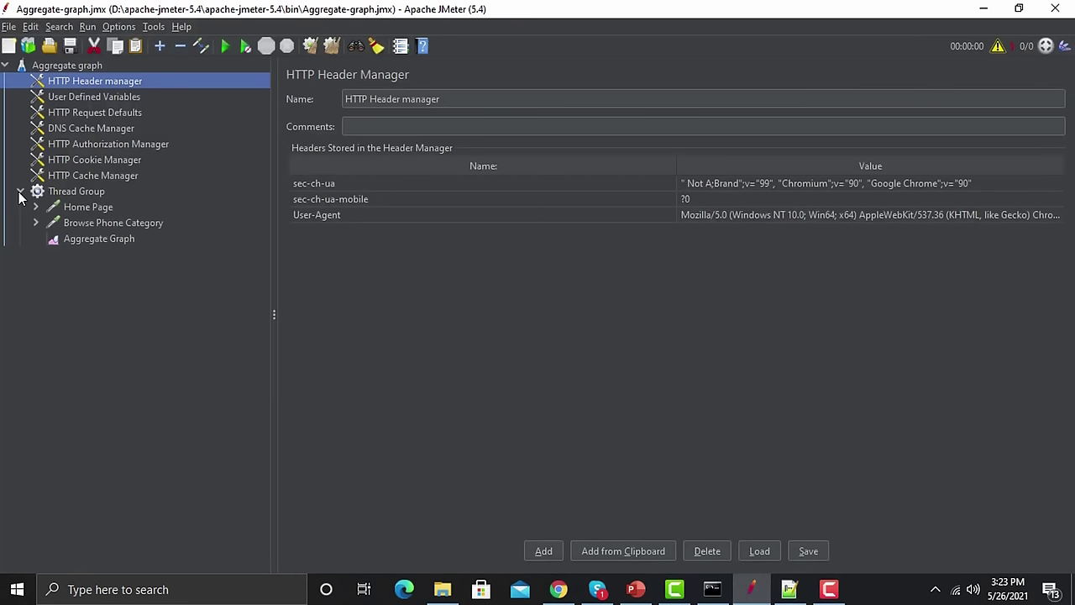
pyautogui.rightClick(73, 193)
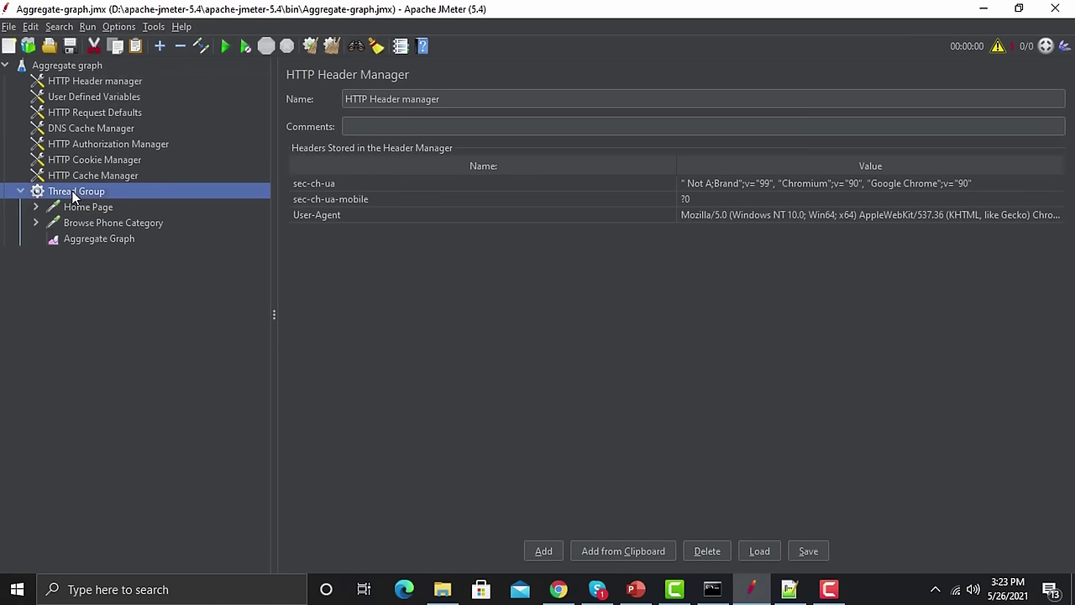
pyautogui.moveTo(130, 202)
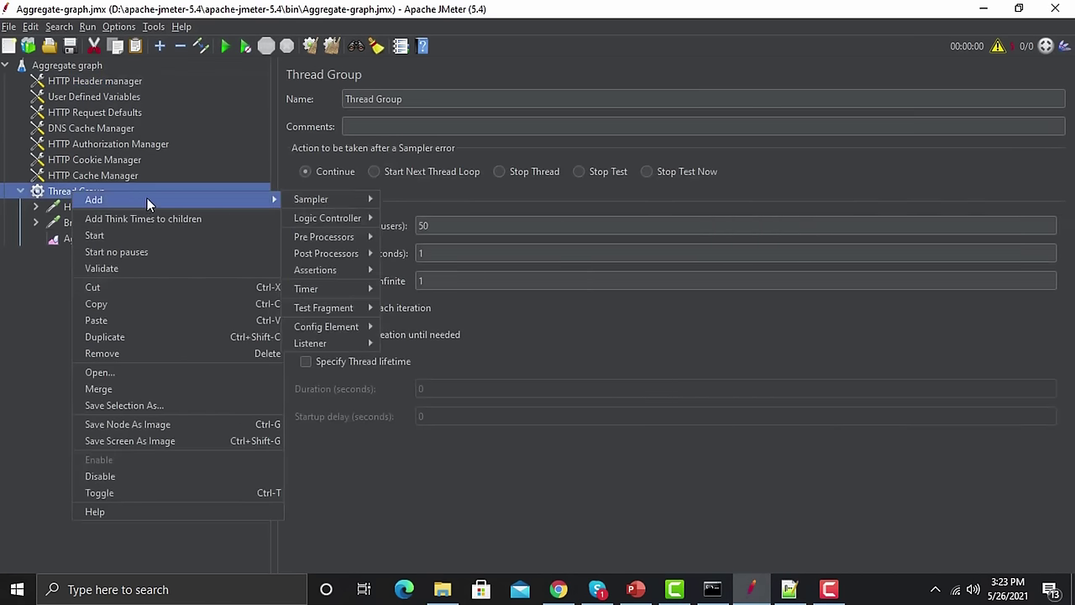
pyautogui.moveTo(353, 342)
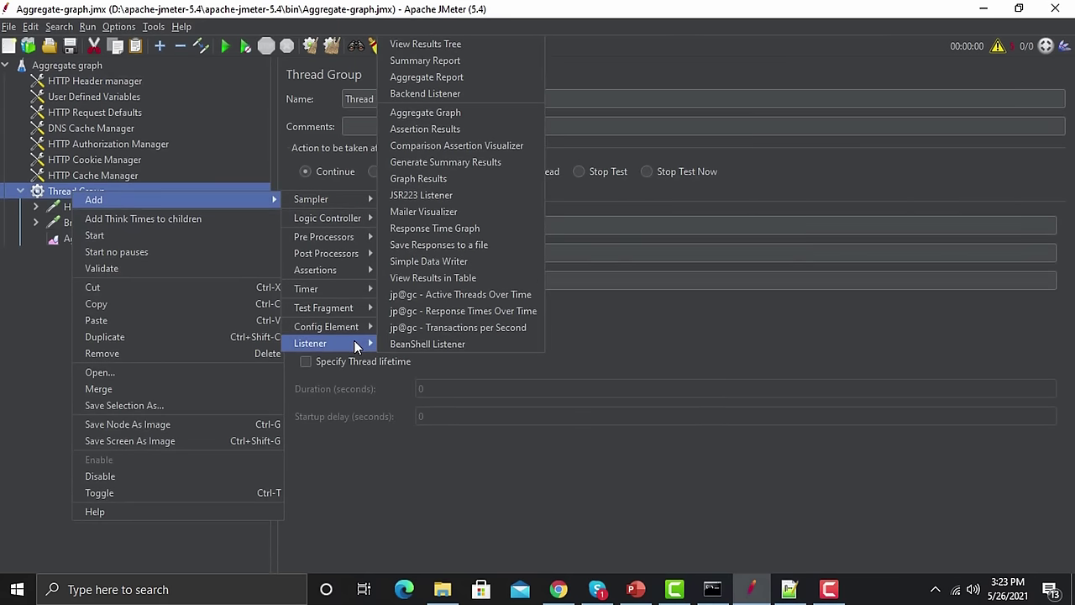
pyautogui.click(444, 229)
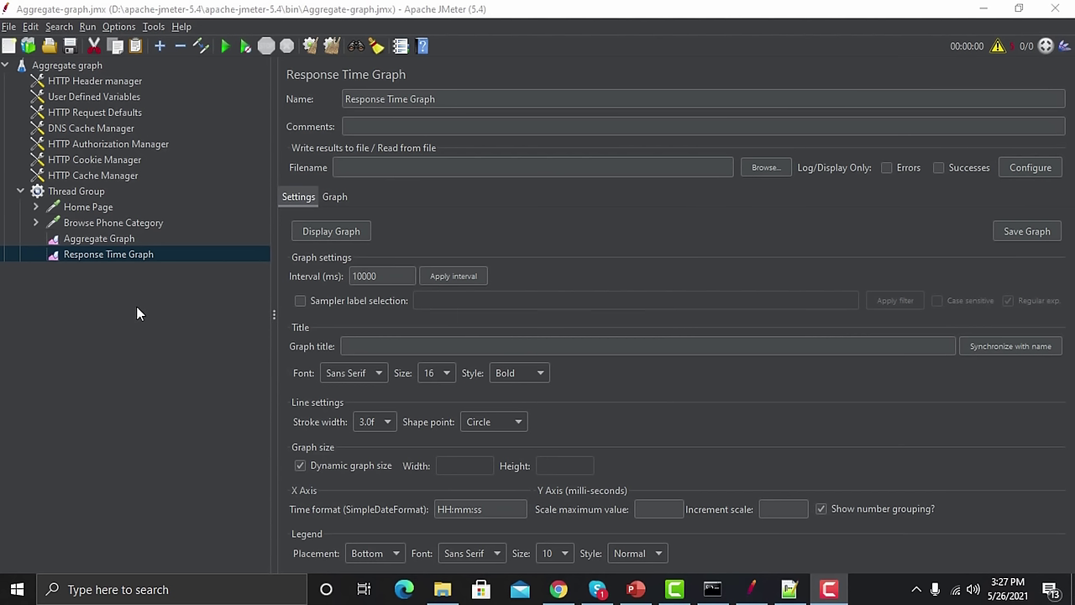
# Change the Thread Group ramp-up period to 60 seconds and launch the test
pyautogui.click(68, 192)
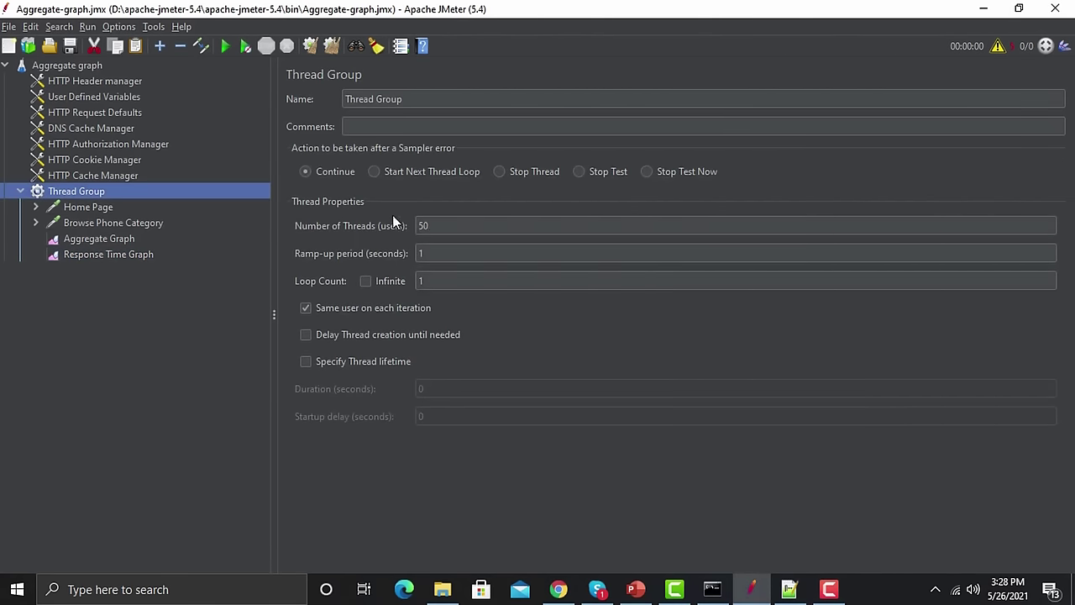
pyautogui.click(437, 251)
pyautogui.press('BackSpace')
pyautogui.write('6')
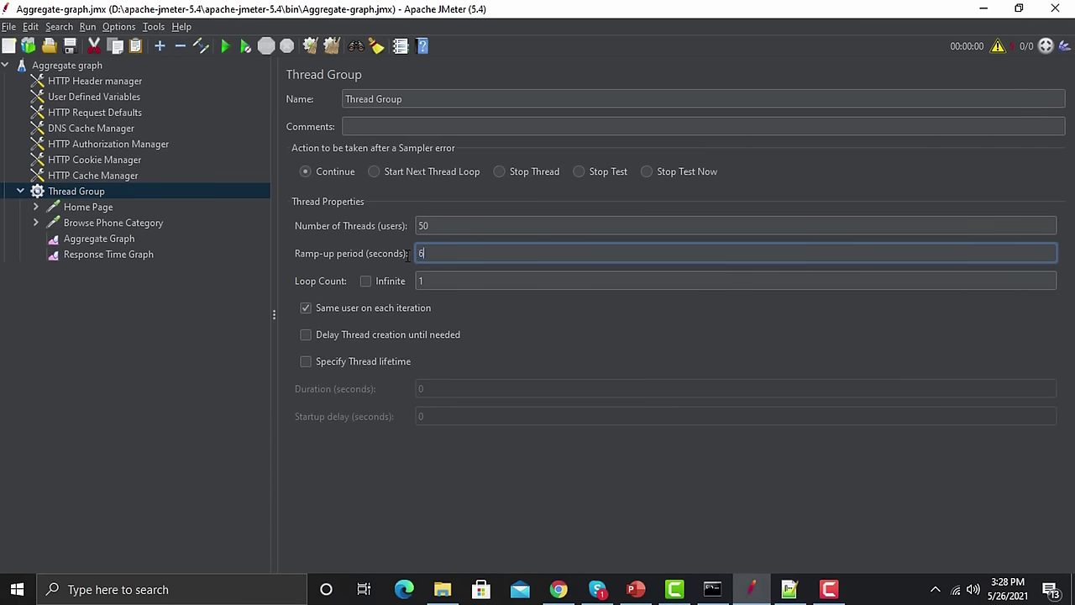
pyautogui.write('0')
pyautogui.click(247, 46)
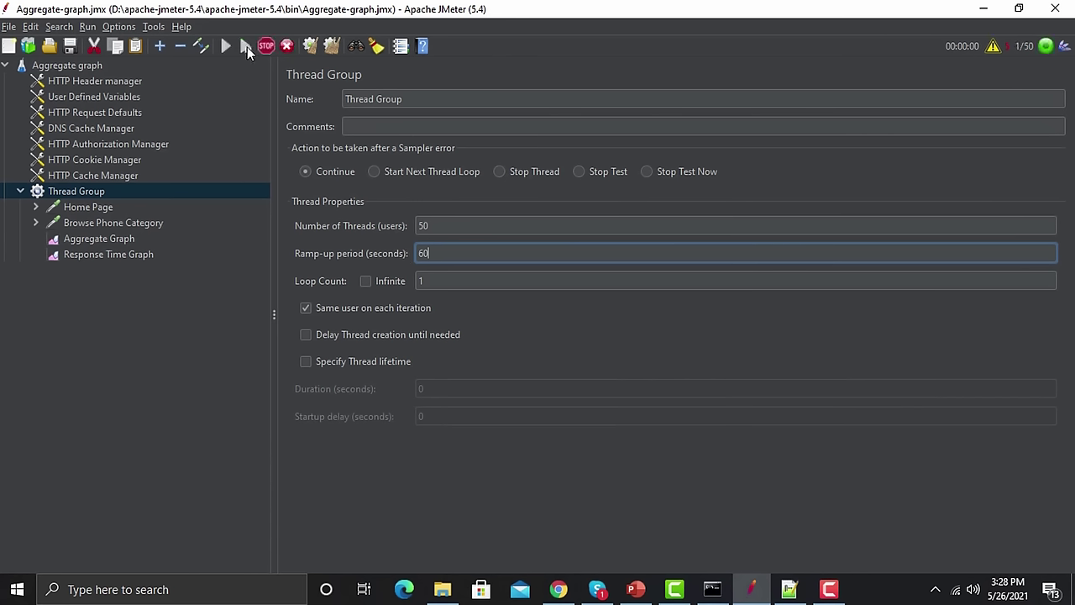
# Show the Response Time Graph chart, toggling tabs to refresh Home Page and Browse Phone Category times
pyautogui.click(129, 255)
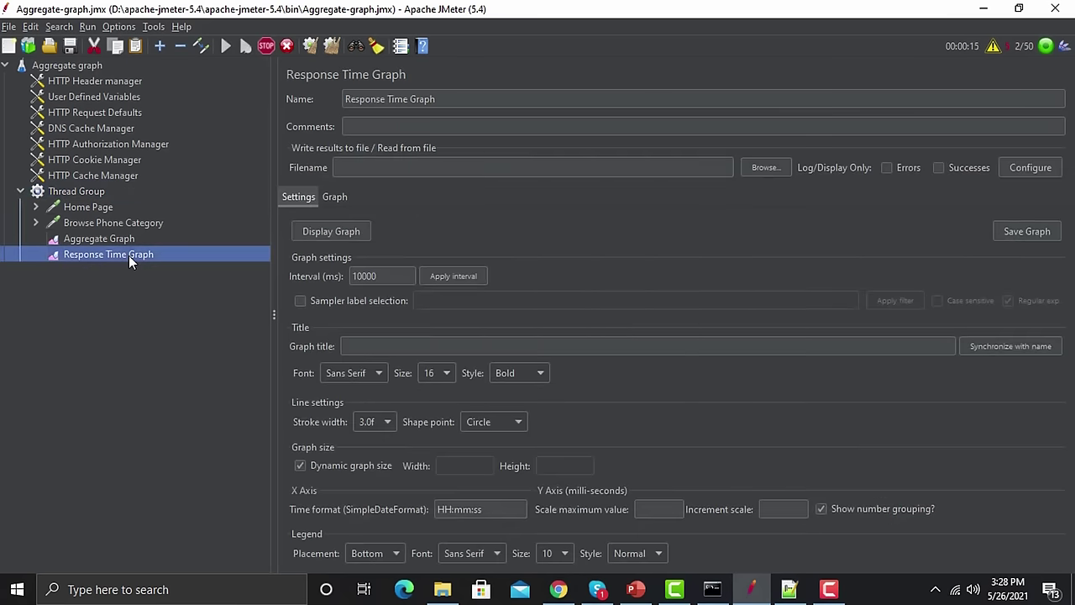
pyautogui.click(334, 199)
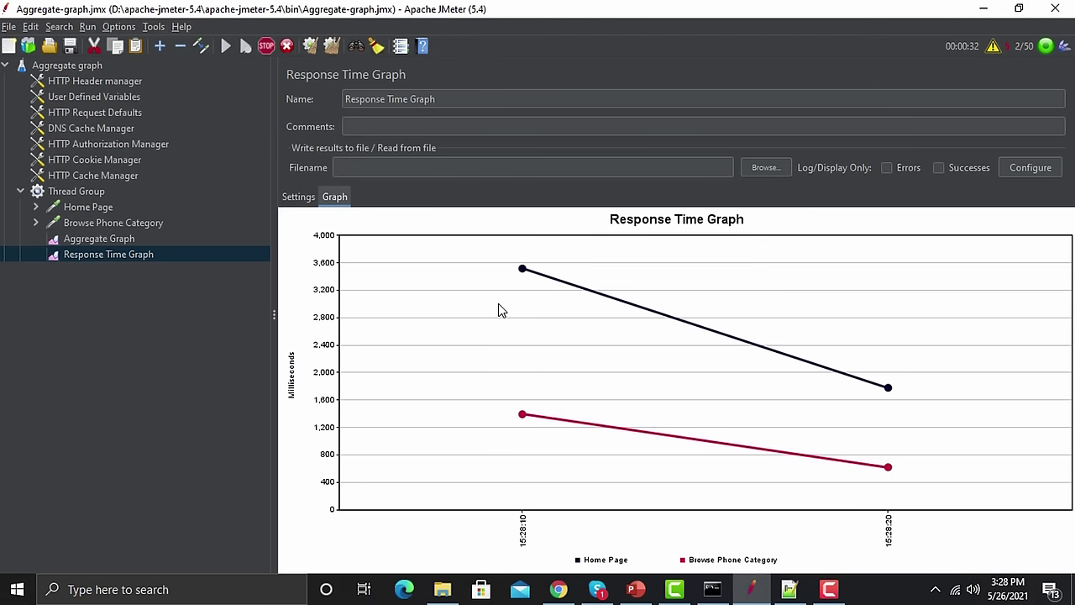
pyautogui.click(295, 202)
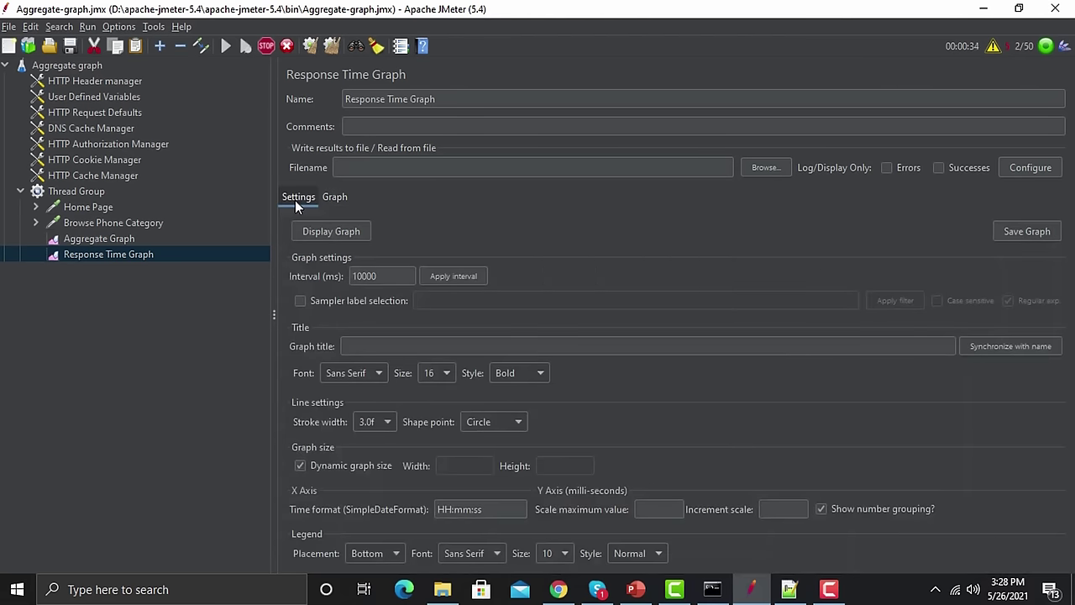
pyautogui.click(328, 198)
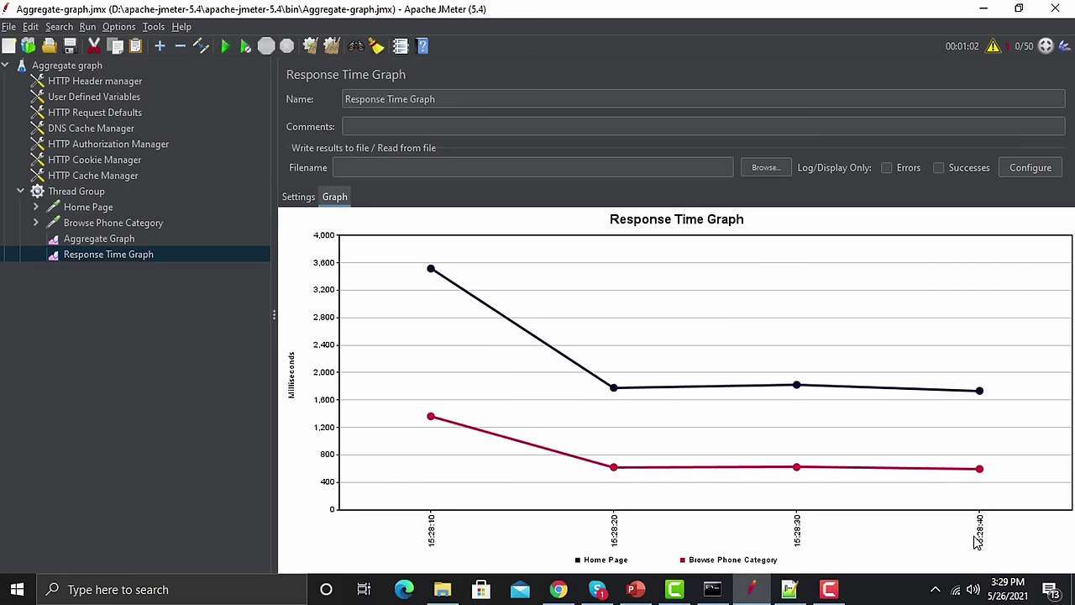
pyautogui.click(296, 198)
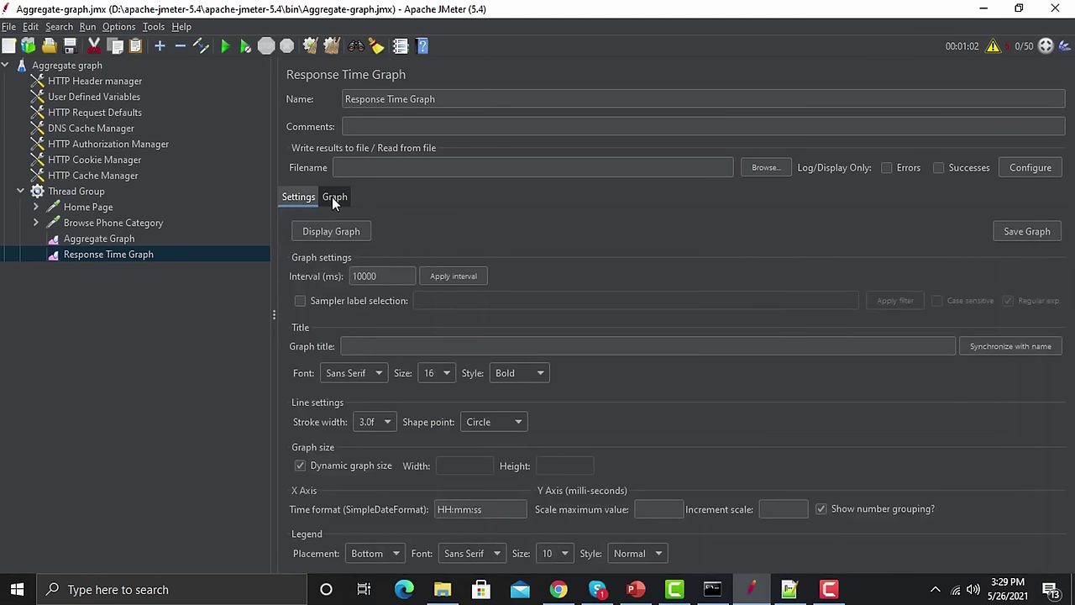
pyautogui.click(331, 197)
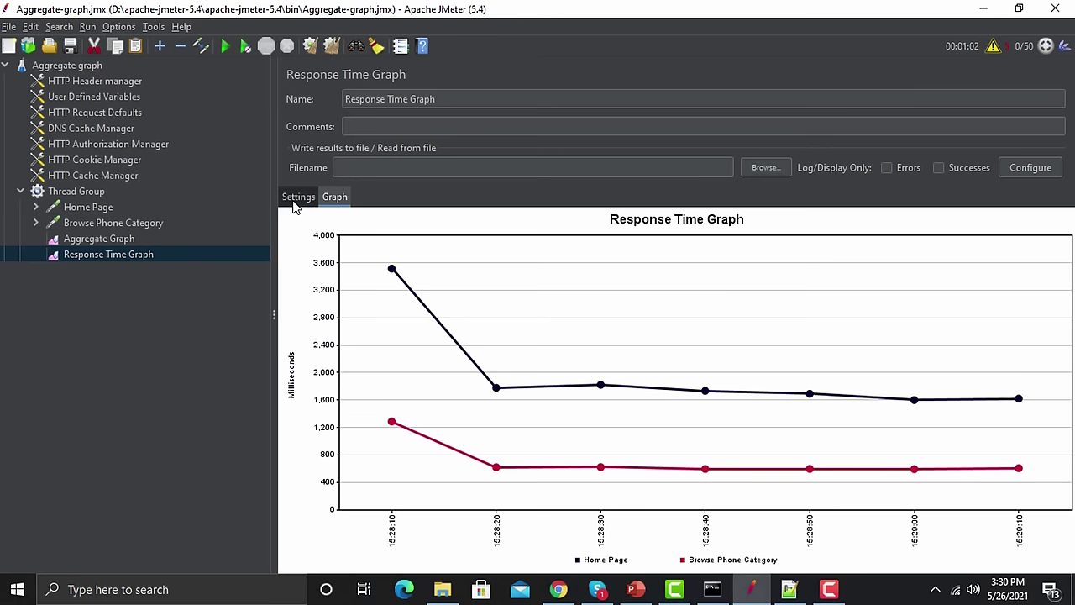
# Try a 20000 ms graph interval, view the chart, then restore it to 10000 ms
pyautogui.click(299, 198)
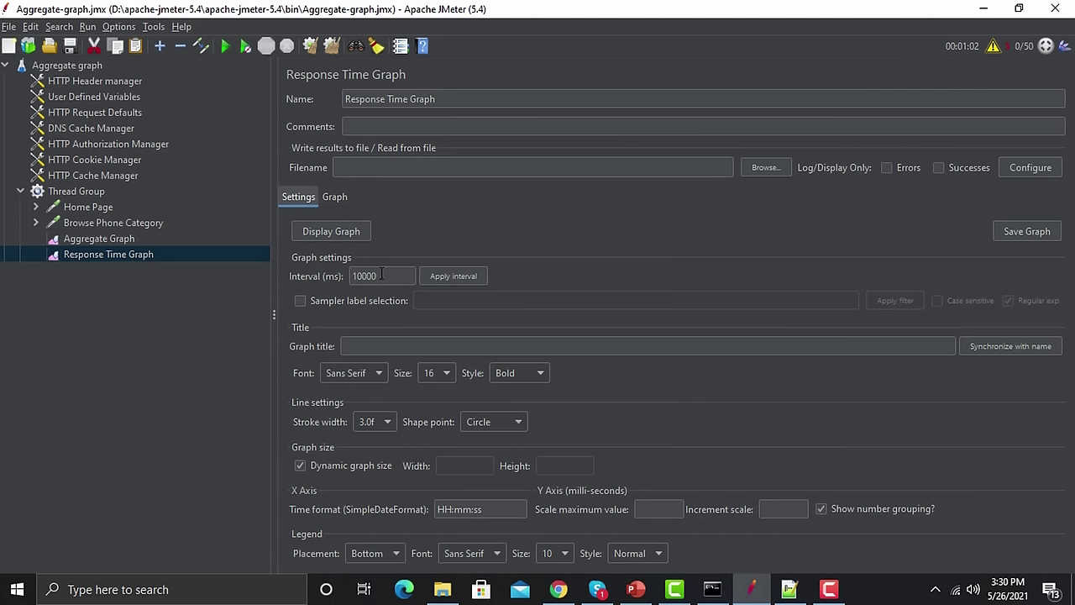
pyautogui.moveTo(383, 275); pyautogui.dragTo(339, 277)
pyautogui.write('20000')
pyautogui.click(444, 277)
pyautogui.click(339, 204)
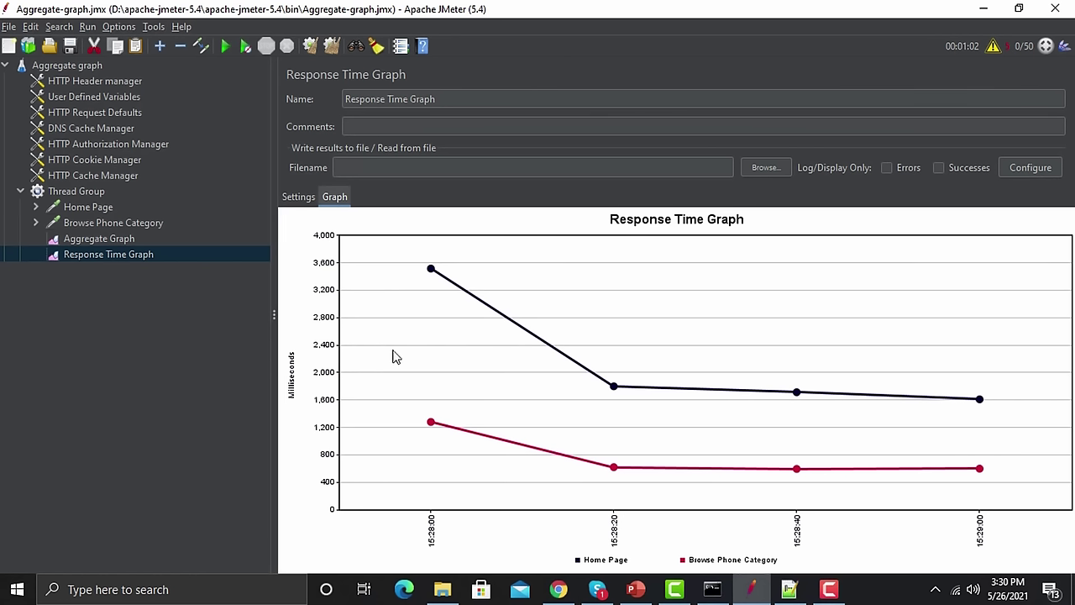
pyautogui.click(298, 196)
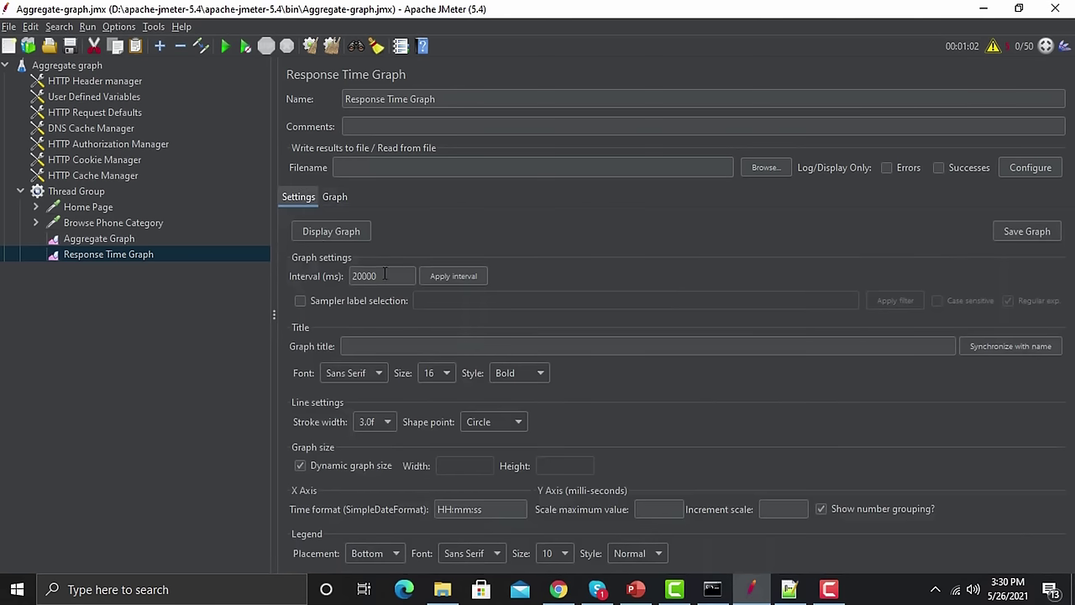
pyautogui.moveTo(382, 276); pyautogui.dragTo(337, 275)
pyautogui.write('10000')
pyautogui.click(462, 275)
pyautogui.click(337, 196)
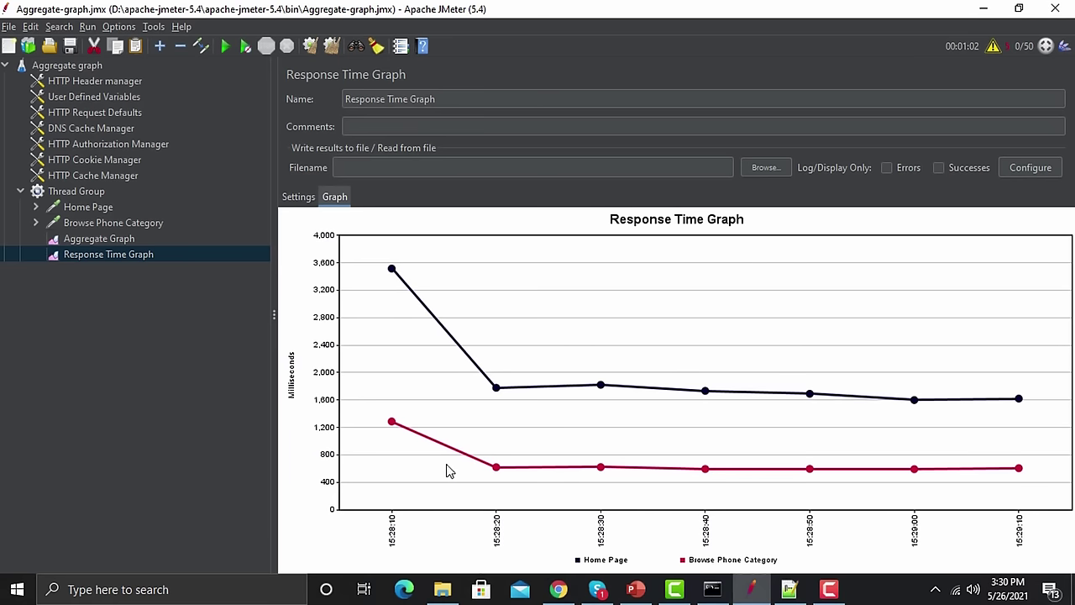
# Apply a 1000 ms graph interval and check the resulting chart
pyautogui.click(297, 198)
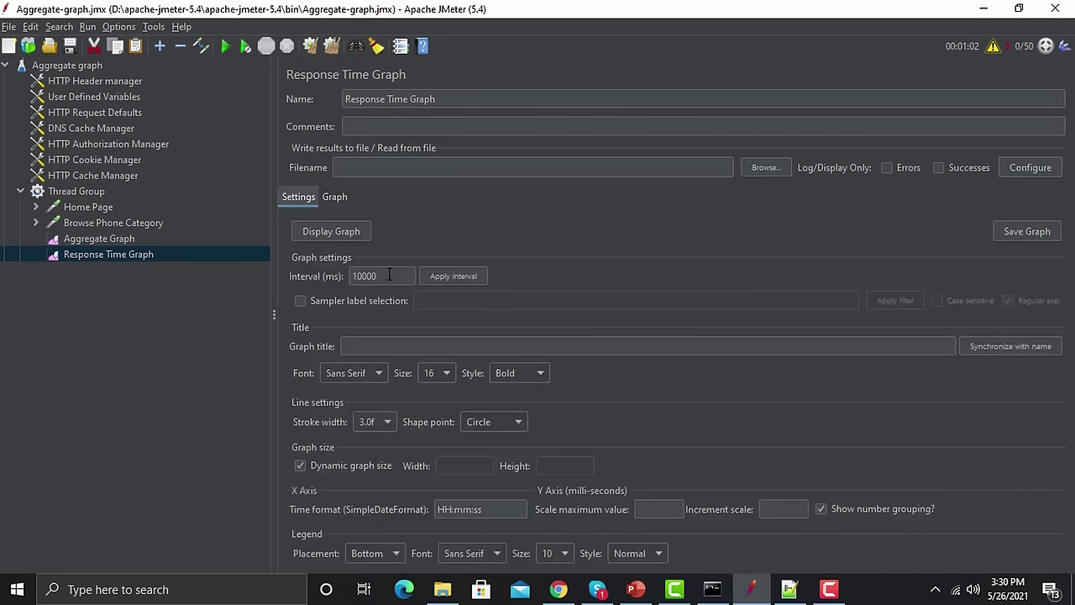
pyautogui.click(370, 276)
pyautogui.press('BackSpace')
pyautogui.click(443, 276)
pyautogui.click(333, 200)
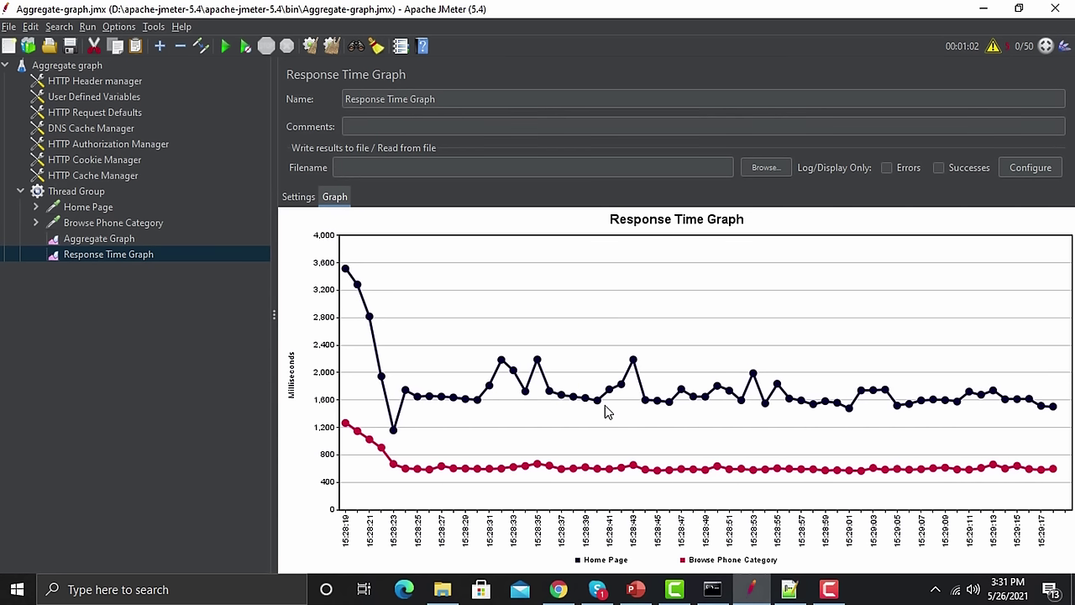
pyautogui.click(301, 200)
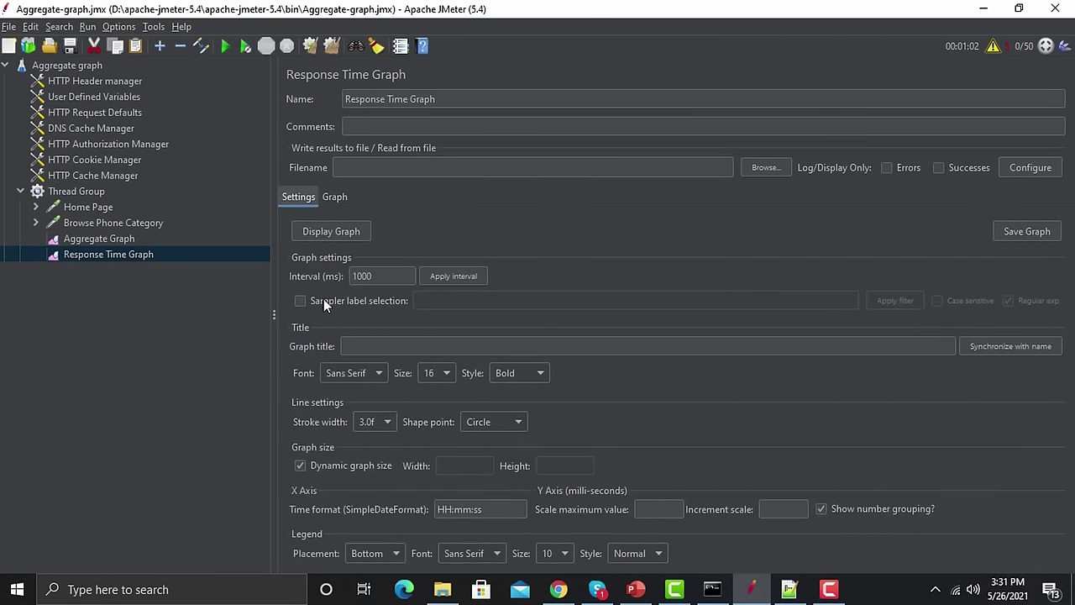
# Tick Sampler label selection and enter a transaction-name regular-expression placeholder
pyautogui.click(320, 299)
pyautogui.click(433, 300)
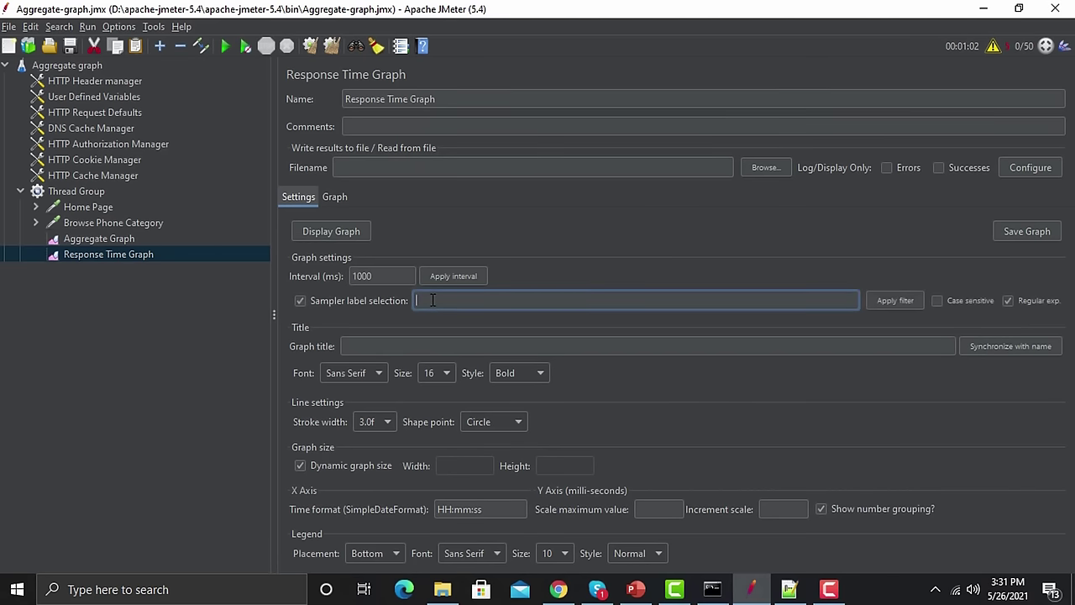
pyautogui.write("'.")
pyautogui.write('0')
pyautogui.write('tin')
pyautogui.write('ansa')
pyautogui.write('cto')
pyautogui.write('ion mane')
pyautogui.press('End')
pyautogui.write('*.')
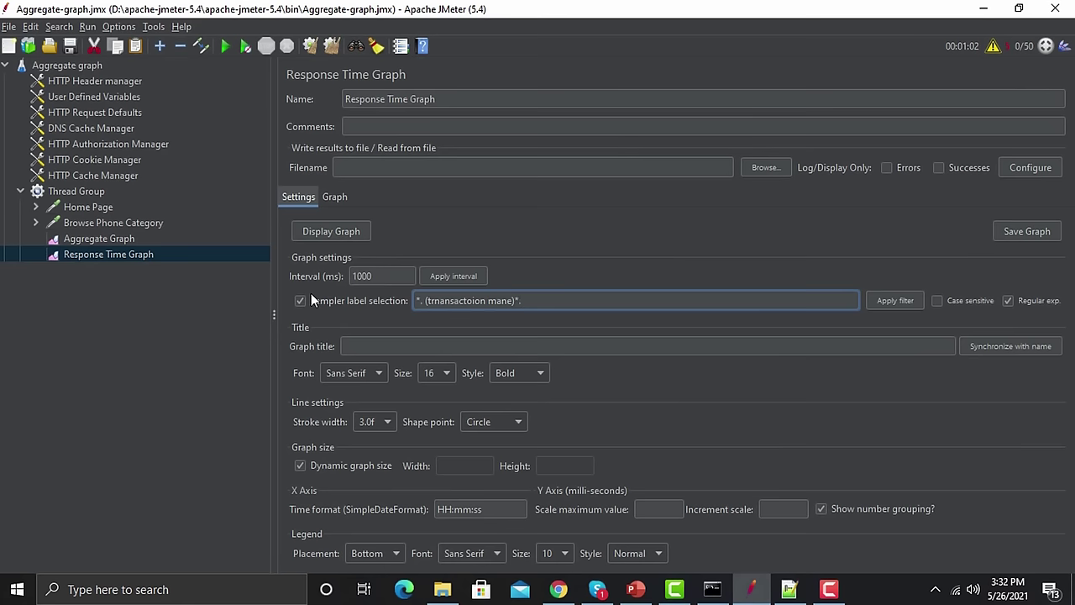
# Untick the label filter, title the graph 'response time graph for Browse phone category', and preview it
pyautogui.click(300, 299)
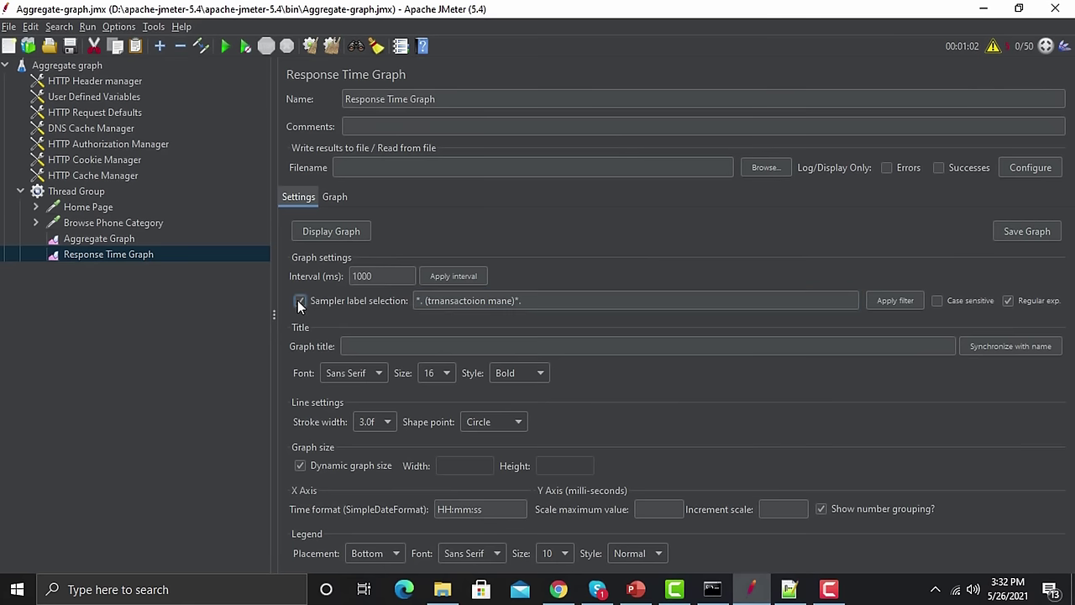
pyautogui.click(399, 345)
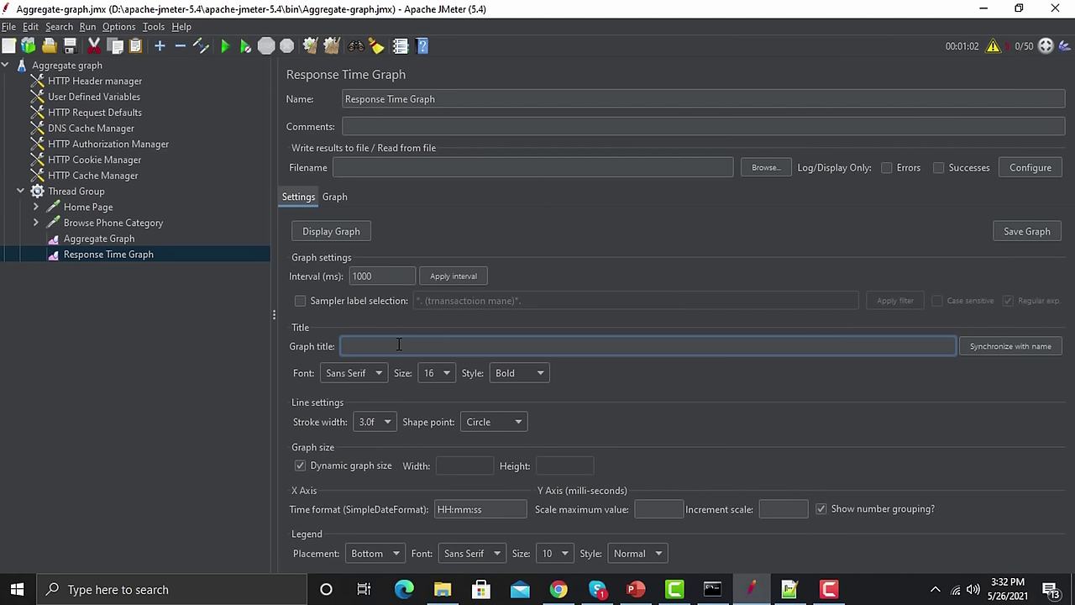
pyautogui.write('response time graph for Browse p')
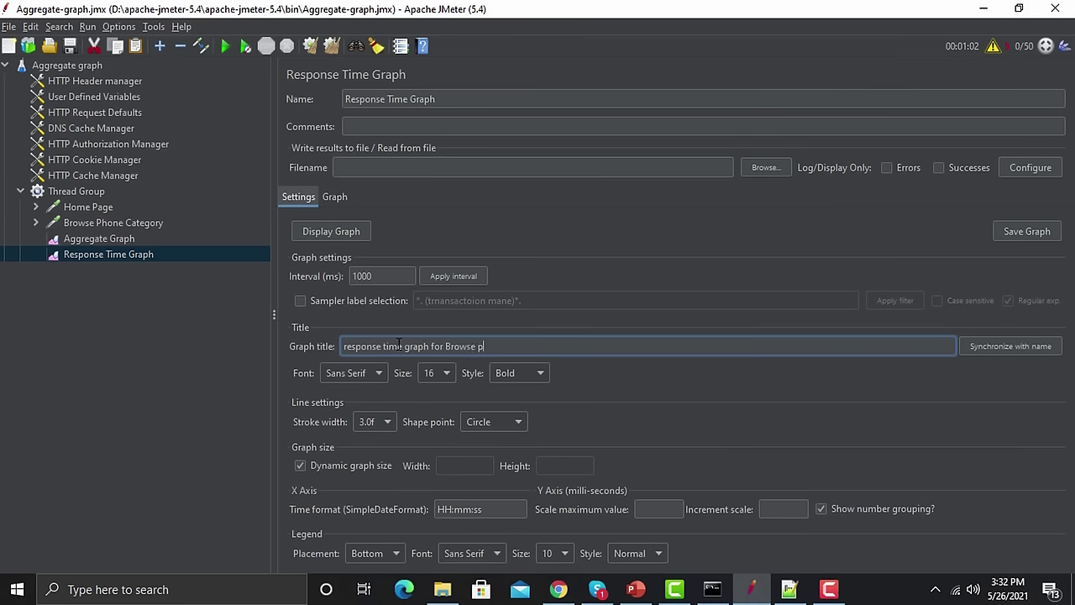
pyautogui.write('hone category')
pyautogui.click(337, 199)
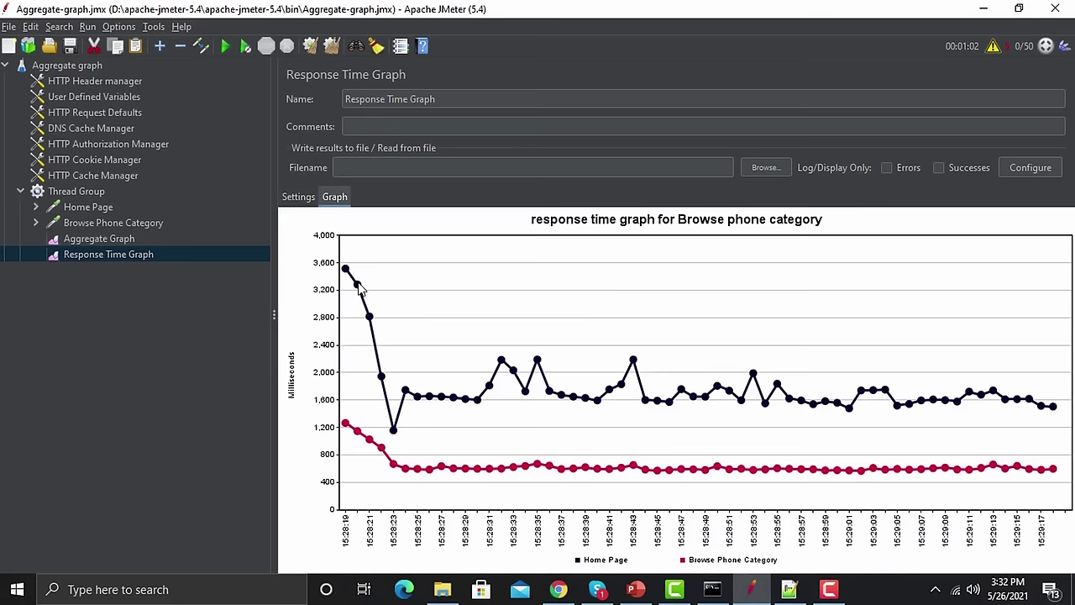
pyautogui.click(299, 198)
pyautogui.click(475, 424)
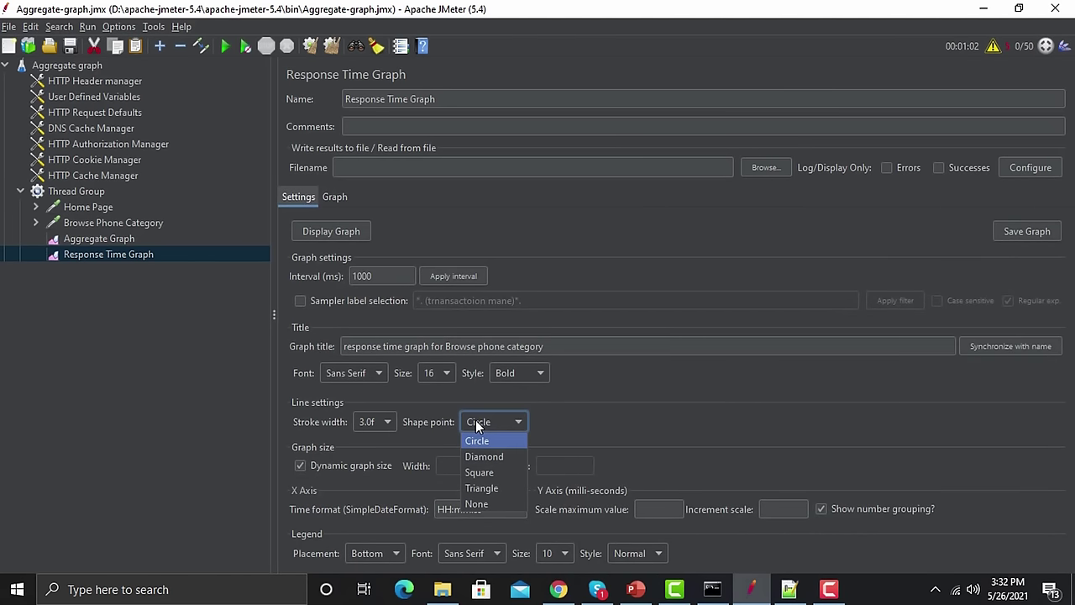
pyautogui.click(336, 198)
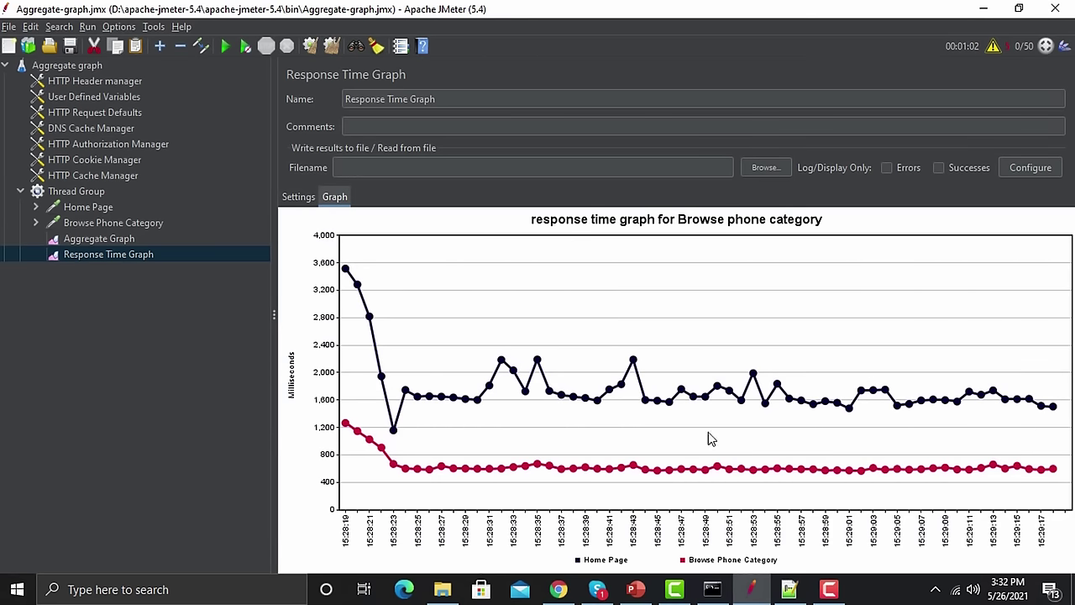
pyautogui.click(286, 198)
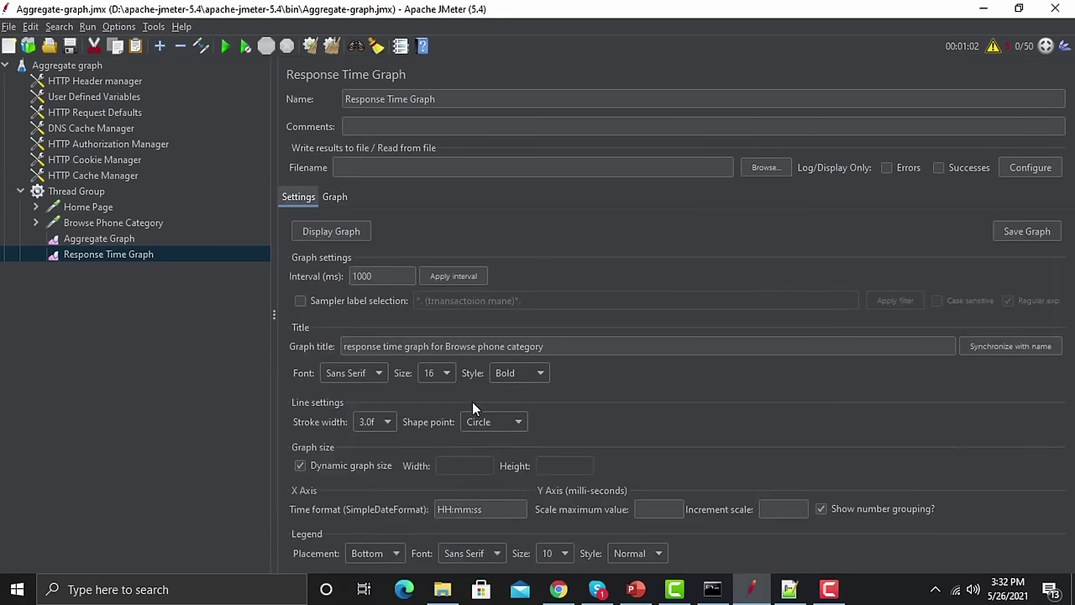
pyautogui.click(487, 424)
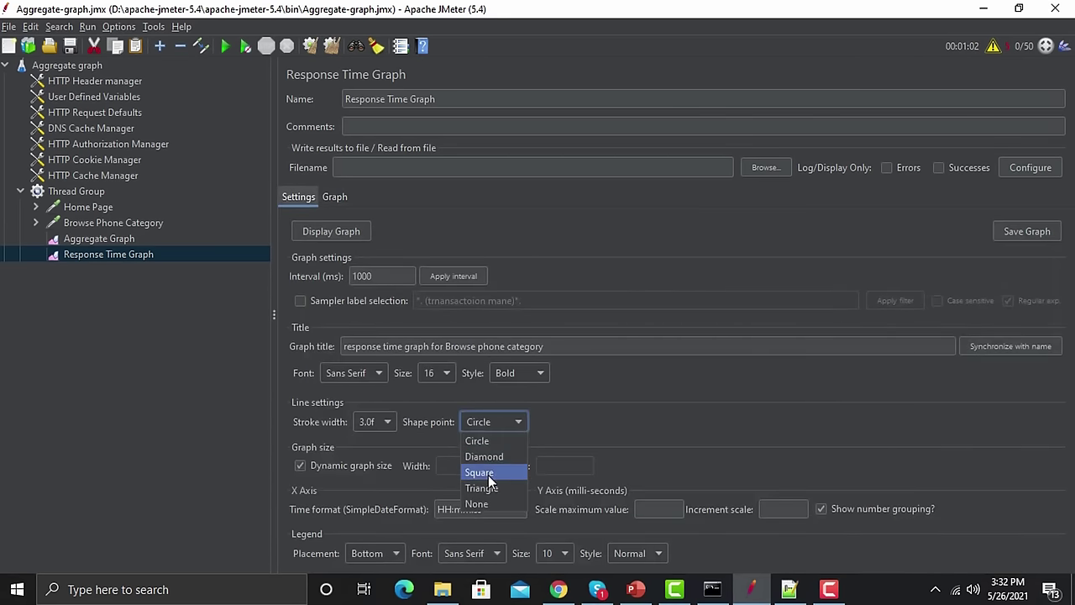
pyautogui.click(477, 440)
pyautogui.click(334, 196)
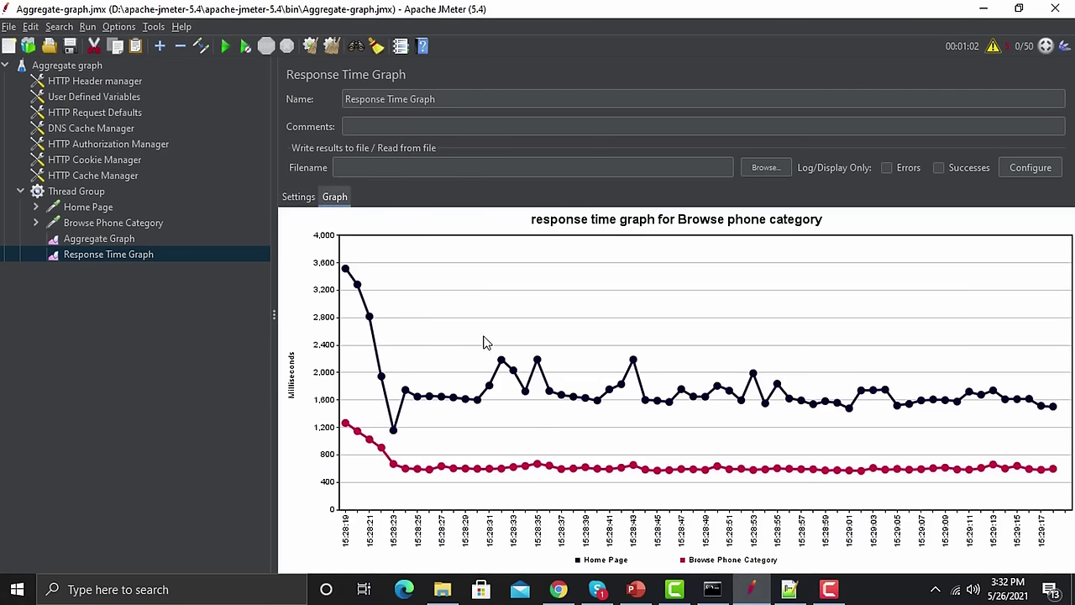
# Switch from the chart to the Response Time Graph's Settings tab
pyautogui.click(289, 197)
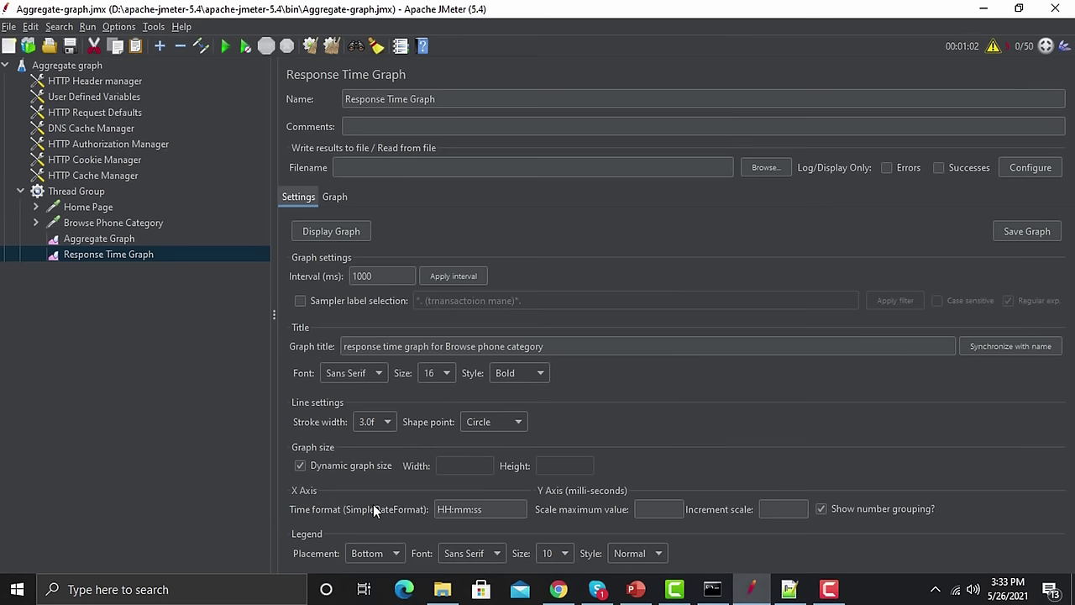
# Place the graph legend on the left in Serif, size 16, italic
pyautogui.click(381, 554)
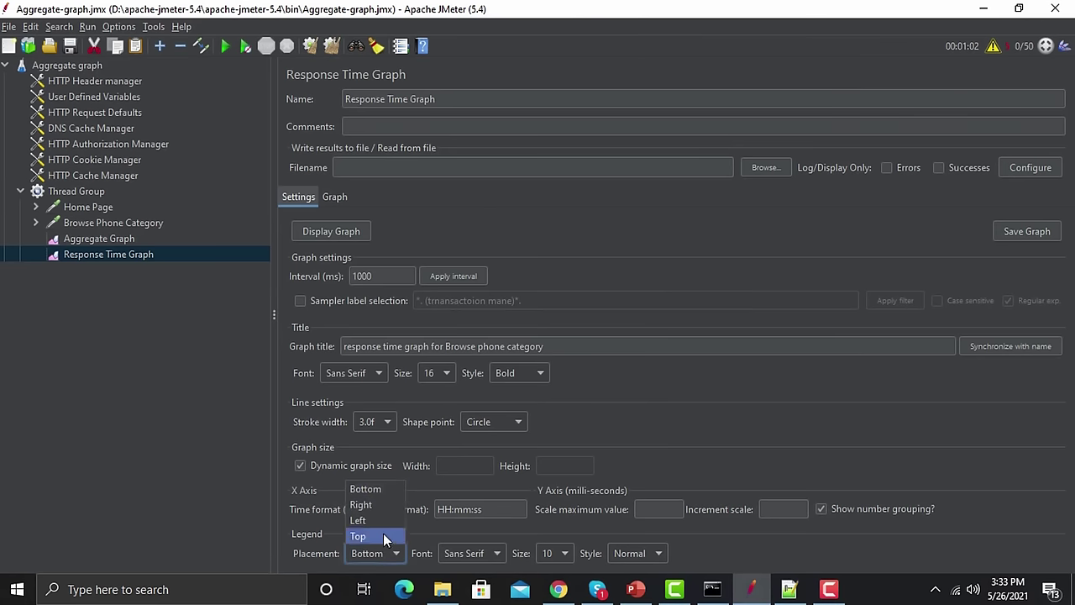
pyautogui.click(381, 520)
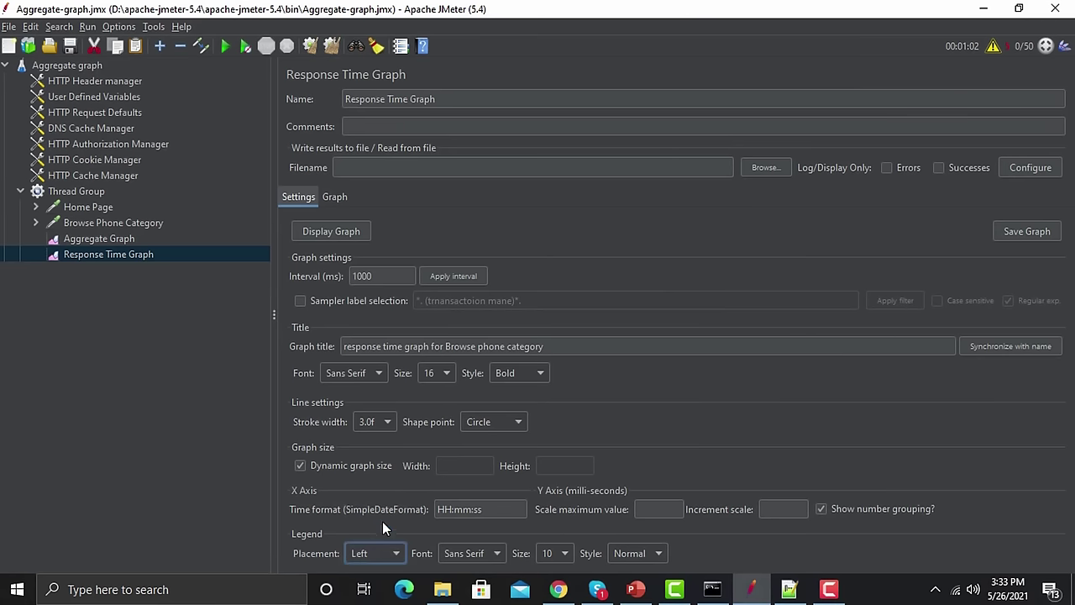
pyautogui.click(482, 552)
pyautogui.click(479, 536)
pyautogui.click(548, 553)
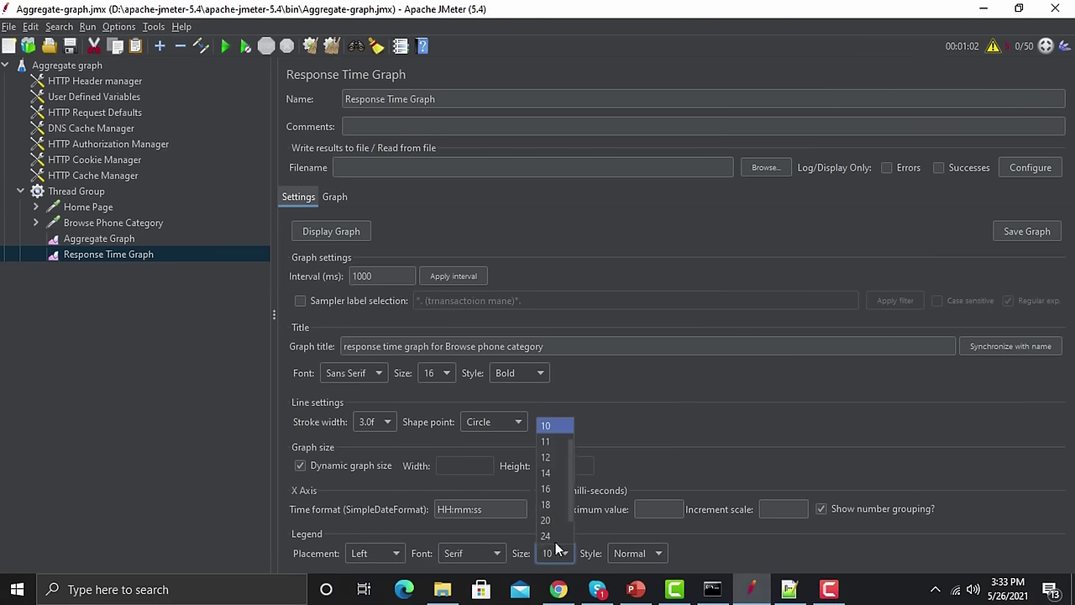
pyautogui.click(545, 488)
pyautogui.click(635, 553)
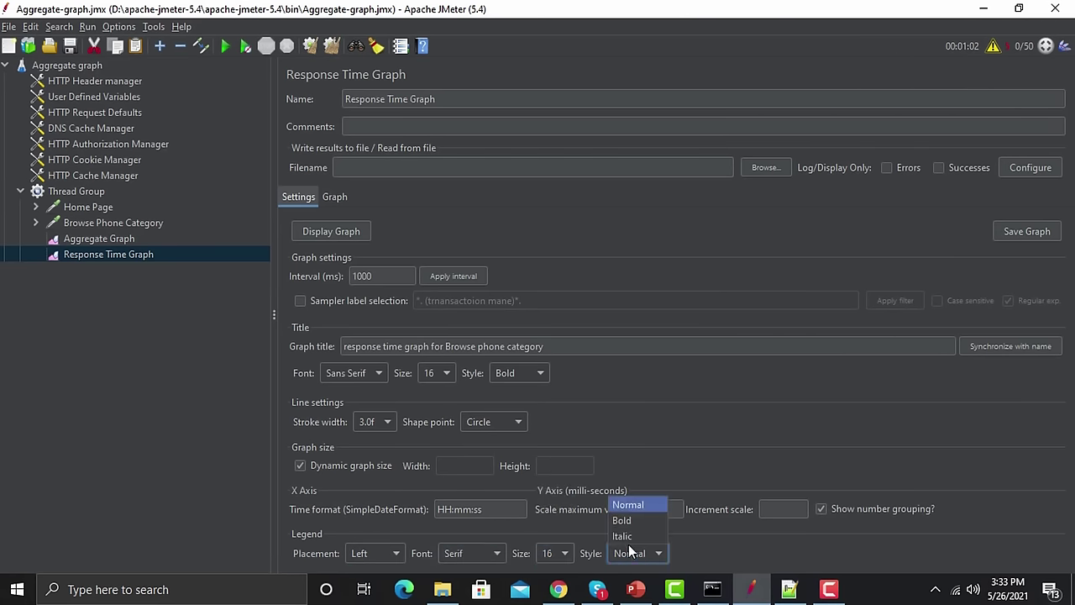
pyautogui.click(624, 531)
# Set the title font to Serif 18 Bold and use diamond data points
pyautogui.click(368, 371)
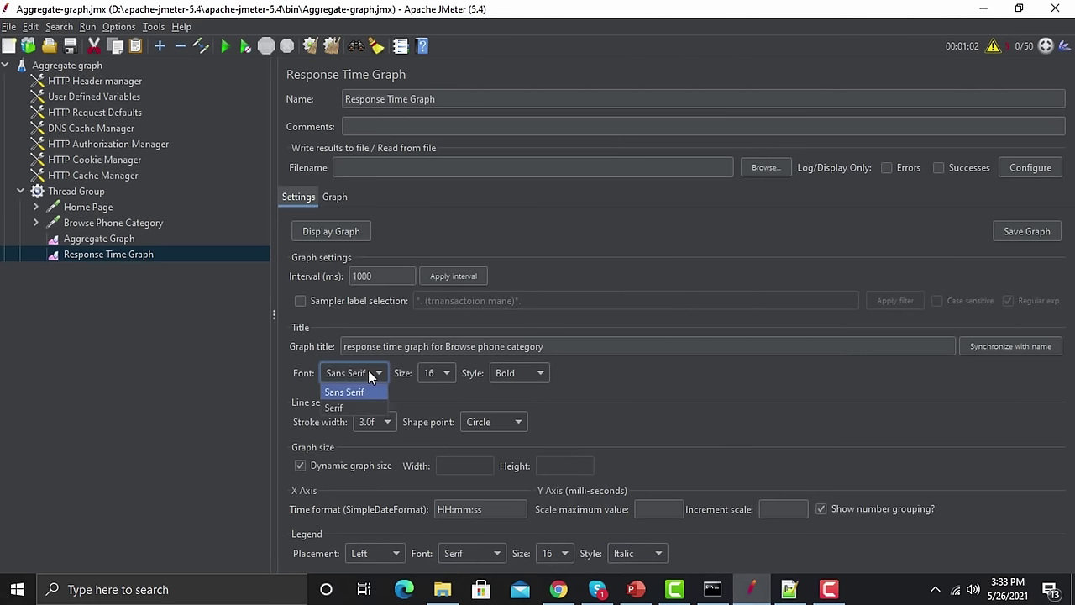
pyautogui.click(352, 403)
pyautogui.click(445, 375)
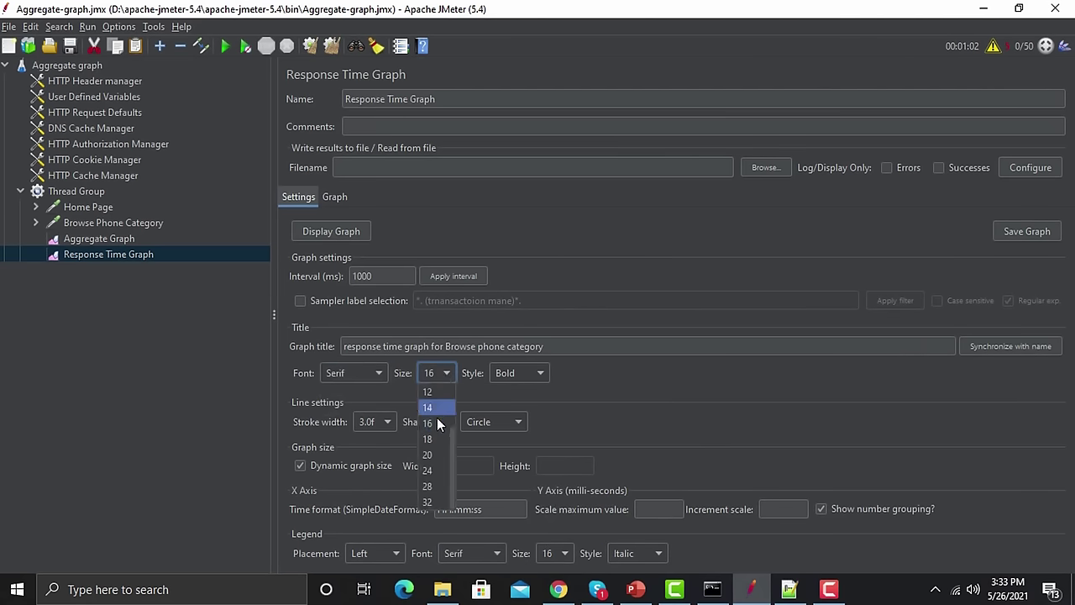
pyautogui.click(436, 438)
pyautogui.click(500, 372)
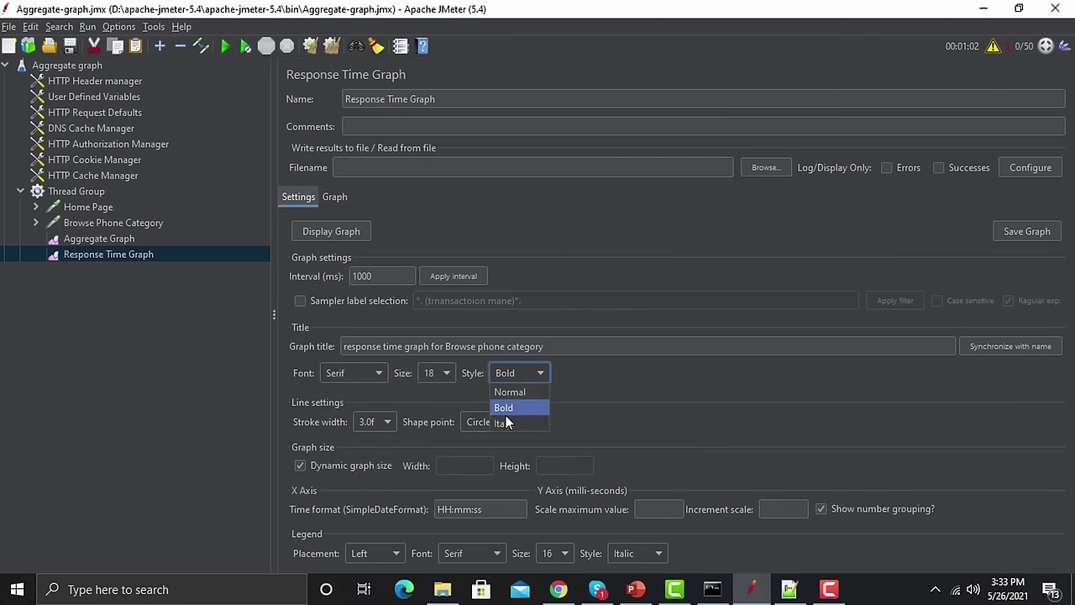
pyautogui.click(504, 407)
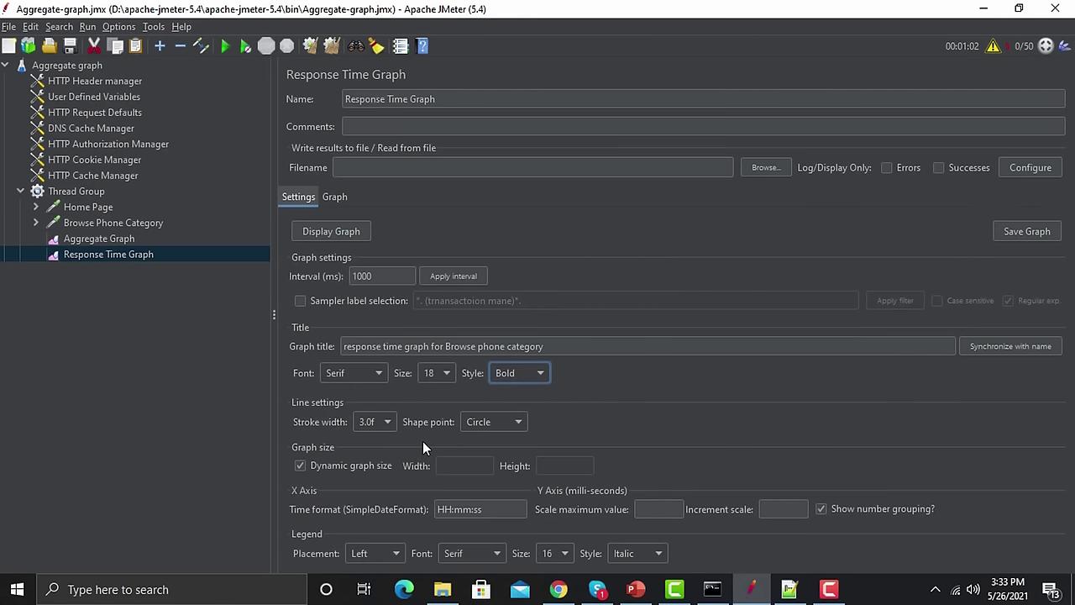
pyautogui.click(484, 421)
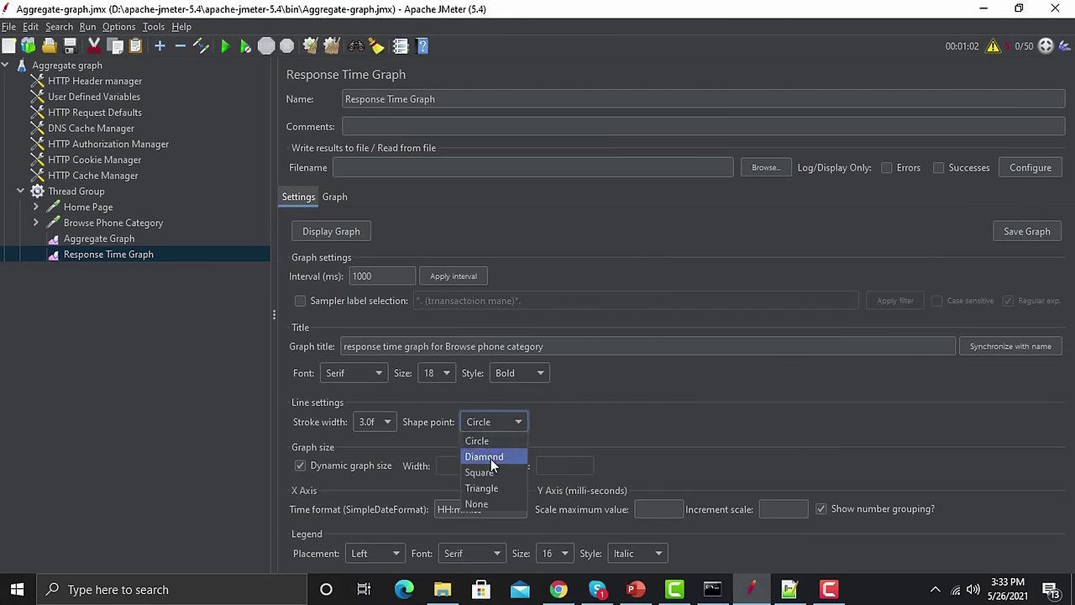
pyautogui.click(490, 458)
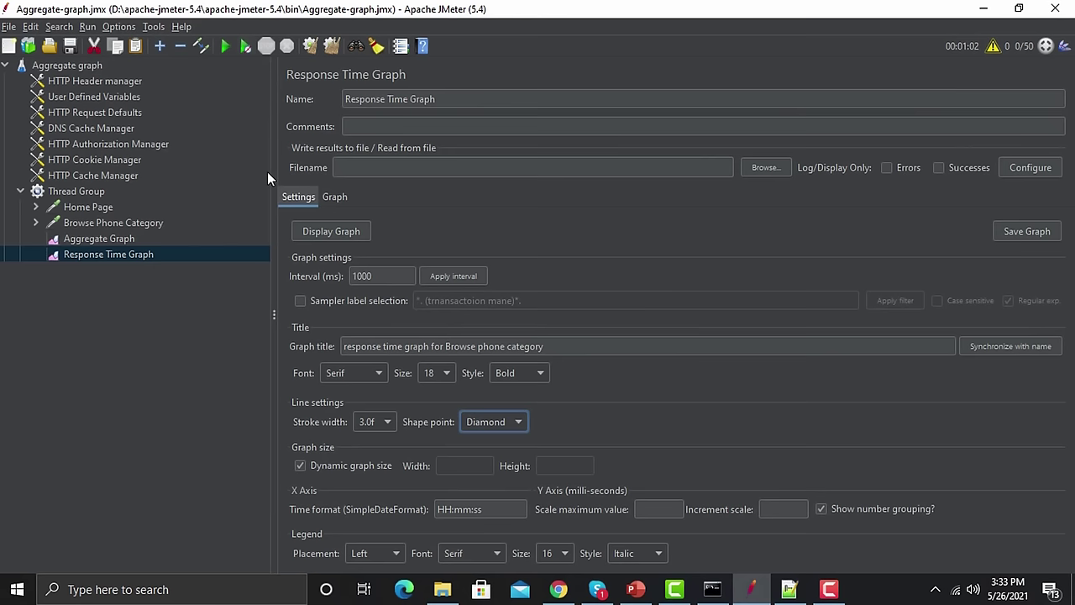
# Preview the graph, dismiss the 'No values to graph' warning, and restart the test
pyautogui.click(334, 197)
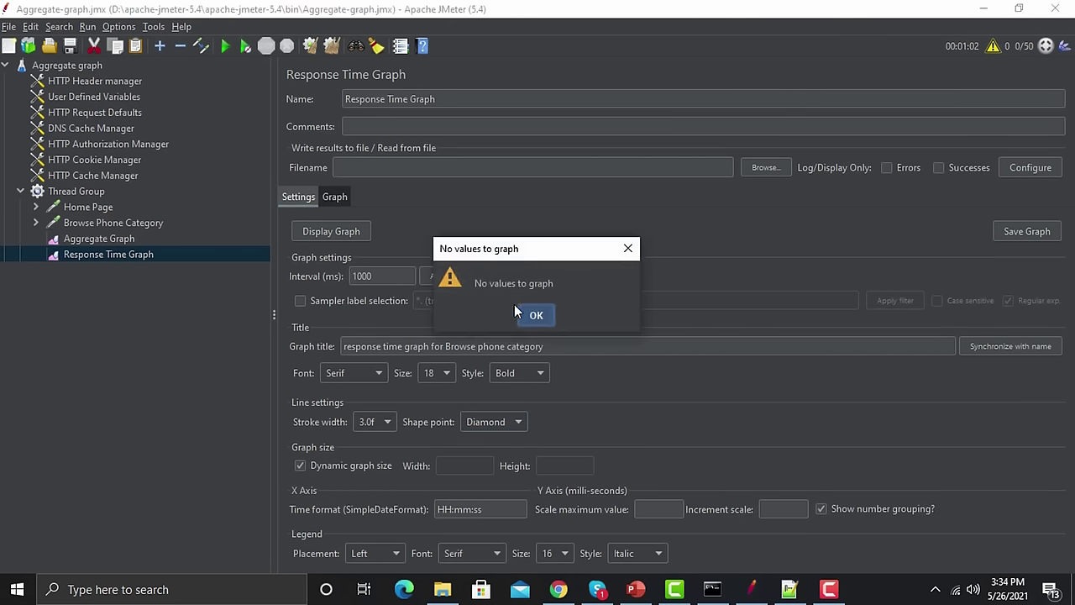
pyautogui.click(531, 316)
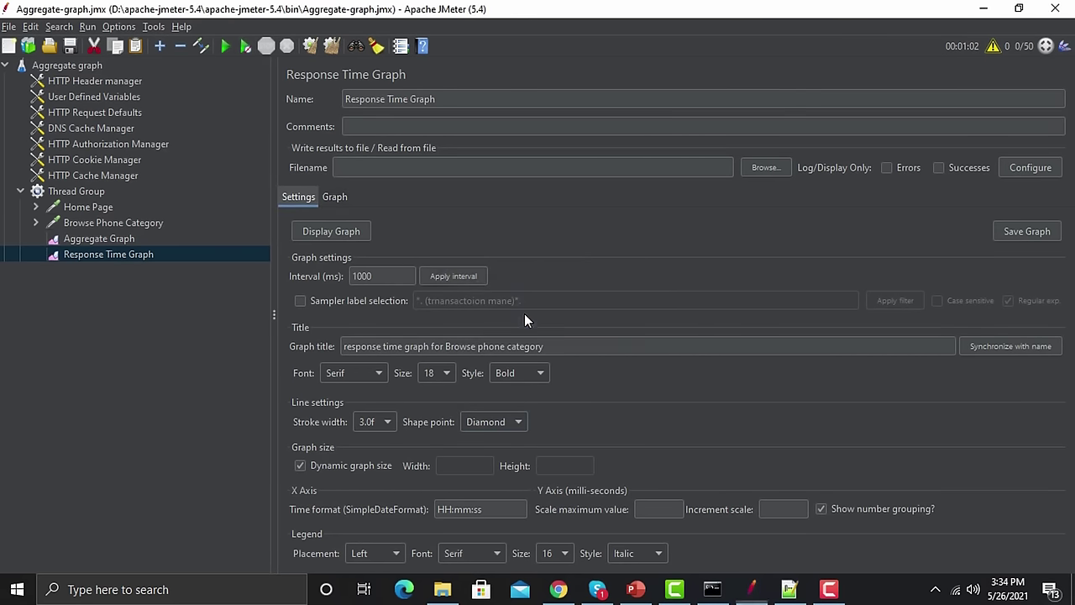
pyautogui.click(241, 52)
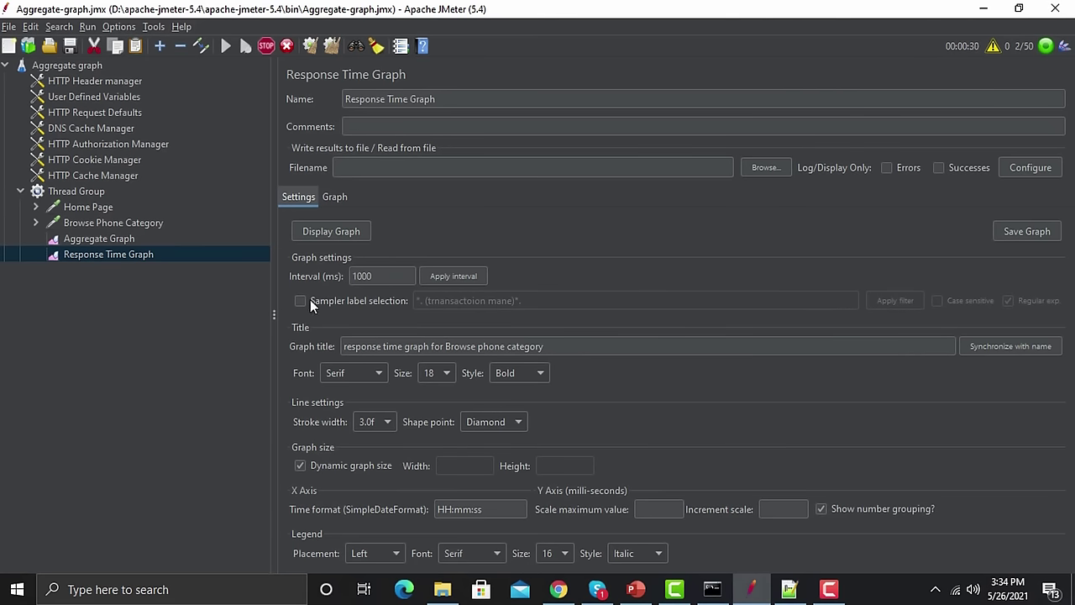
# Move from the Aggregate Graph back to the Response Time Graph and display its chart
pyautogui.click(94, 239)
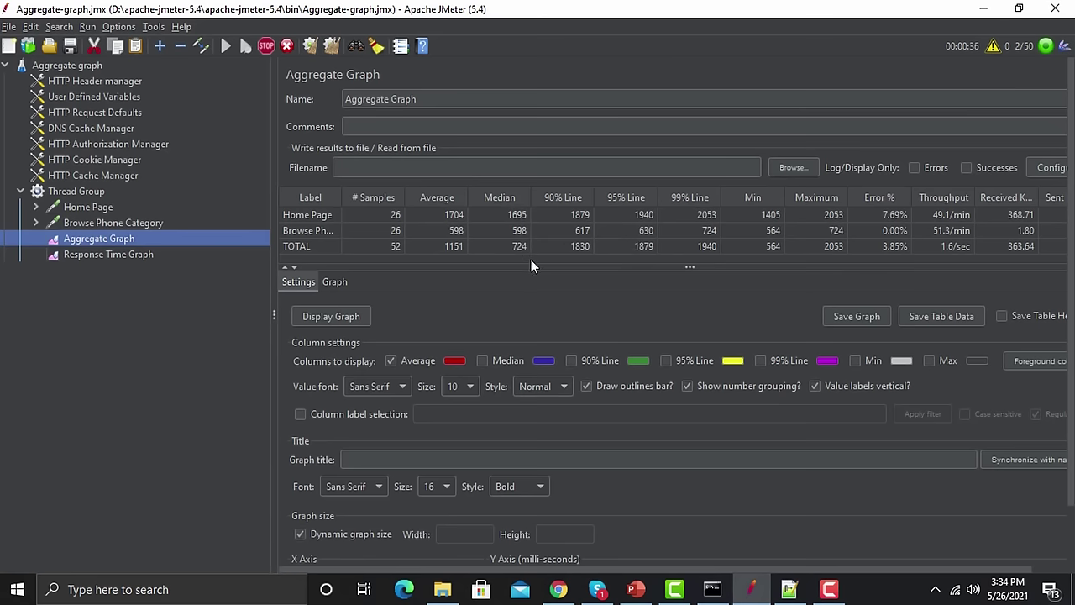
pyautogui.click(93, 256)
pyautogui.click(332, 197)
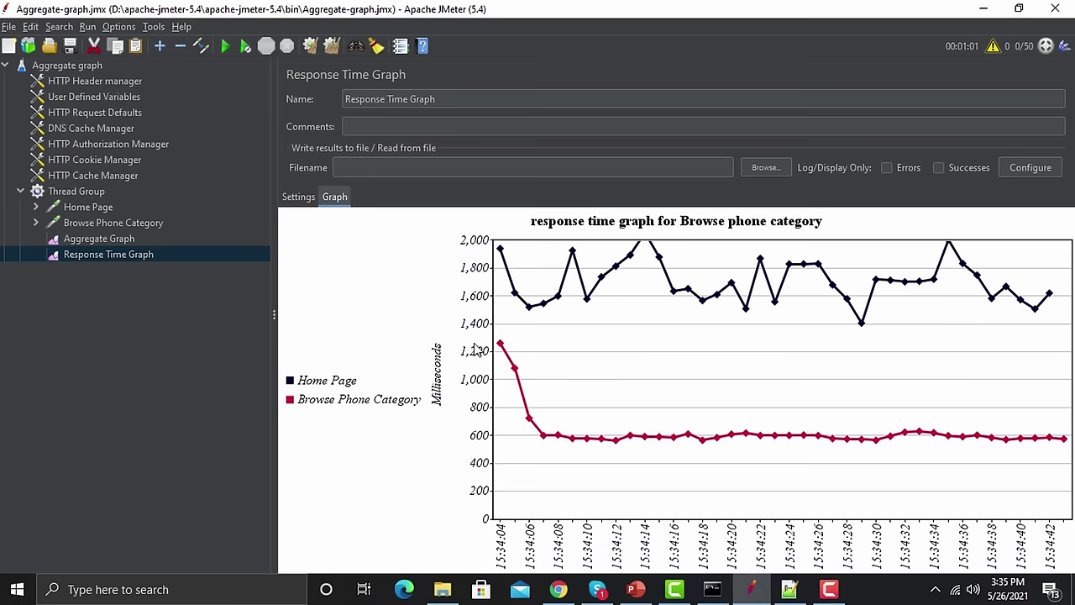
# From the graph's Settings tab, save the chart image under the name 'Response Time Graph'
pyautogui.click(303, 198)
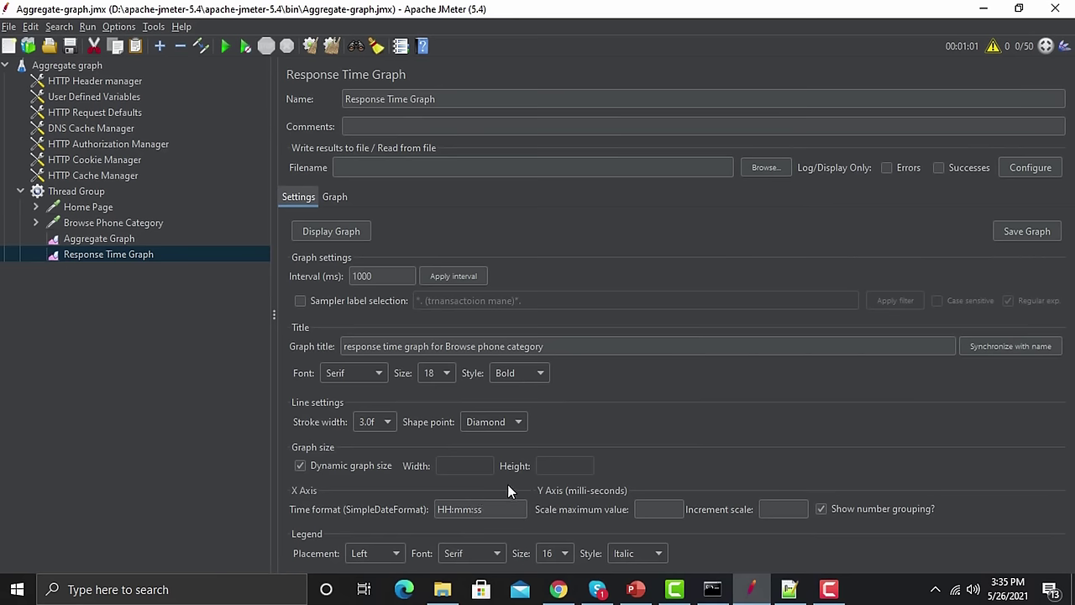
pyautogui.click(1005, 231)
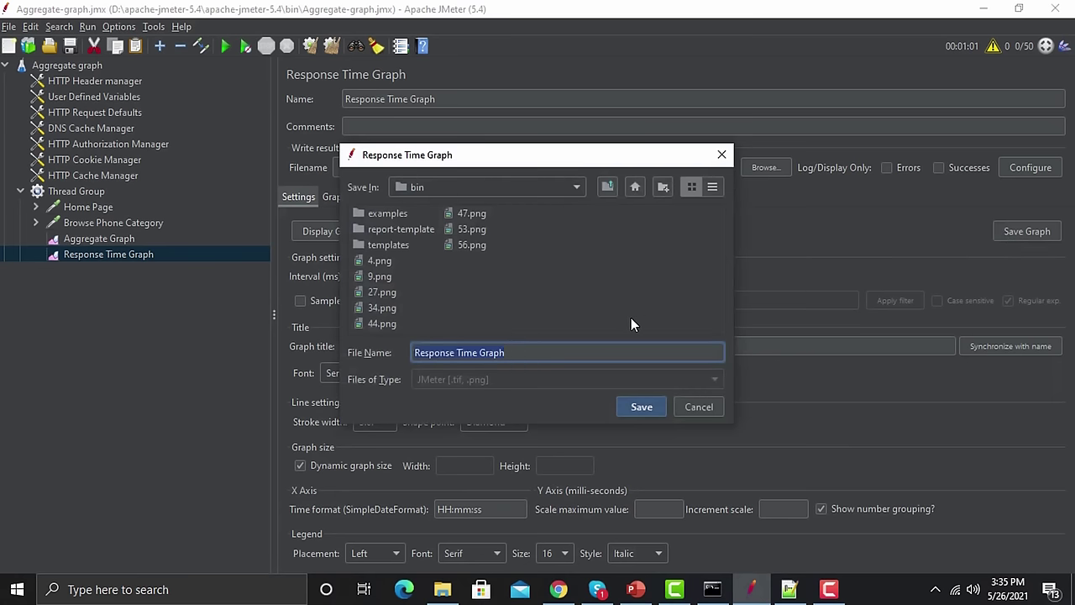
pyautogui.click(640, 407)
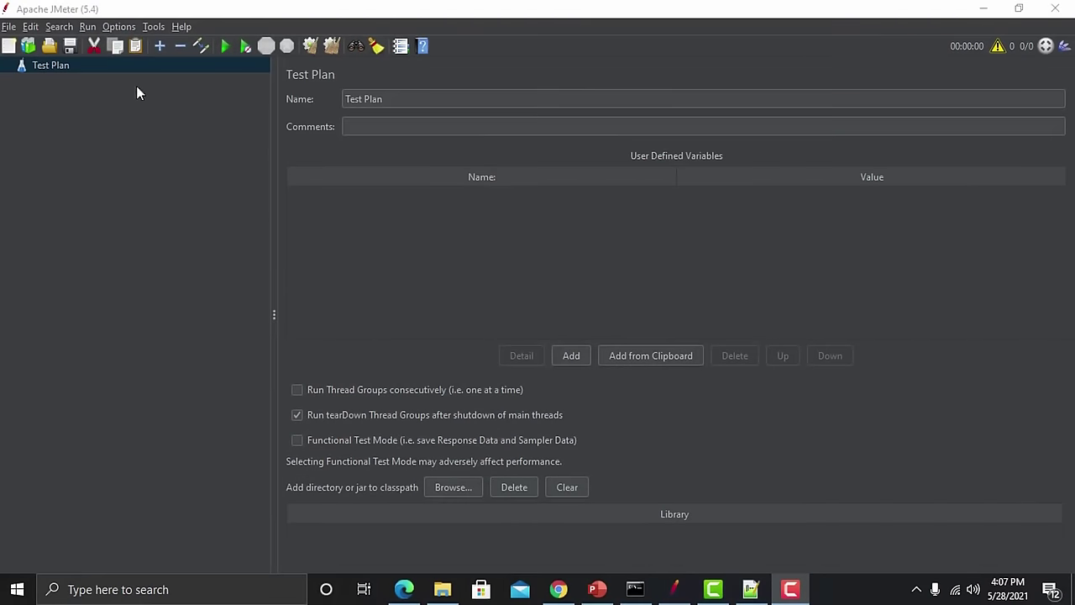
# Browse JMeter's Options menu, then bring up the Notepad++ note about the Plugins Manager
pyautogui.click(116, 30)
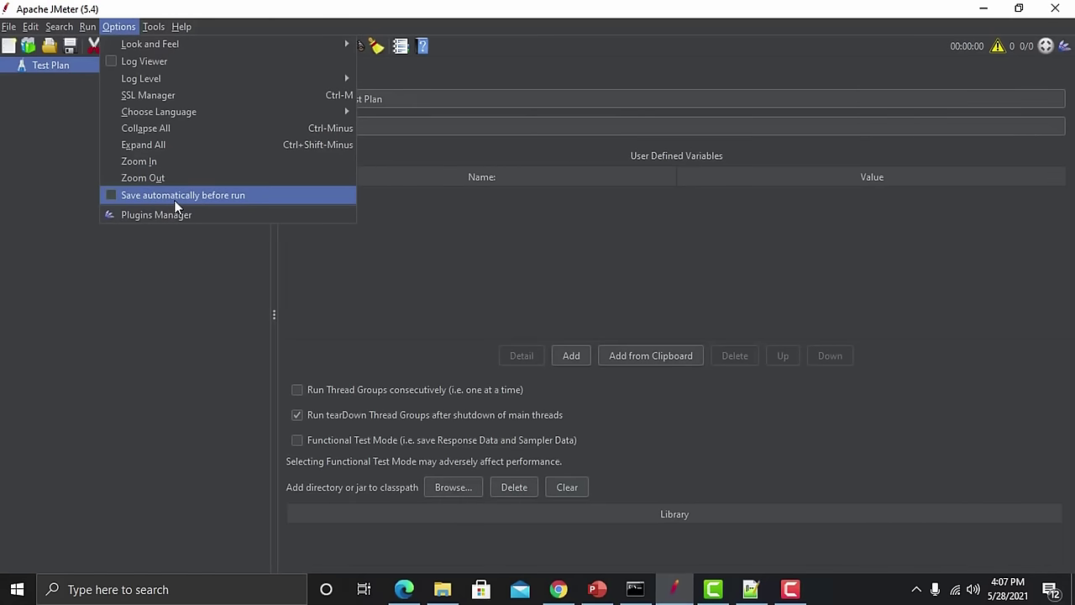
pyautogui.click(751, 589)
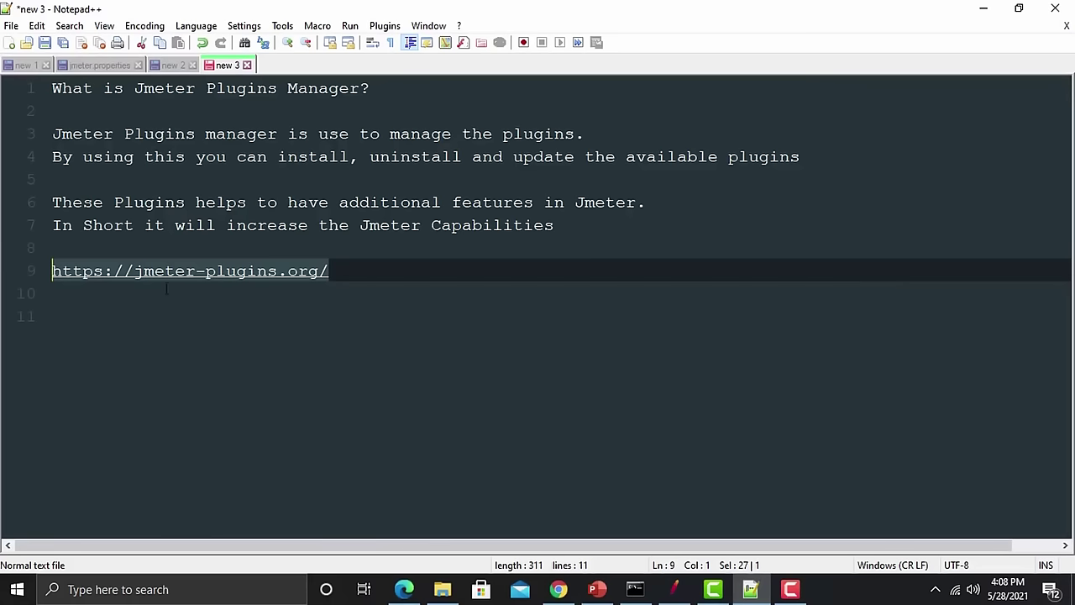
pyautogui.doubleClick(289, 275)
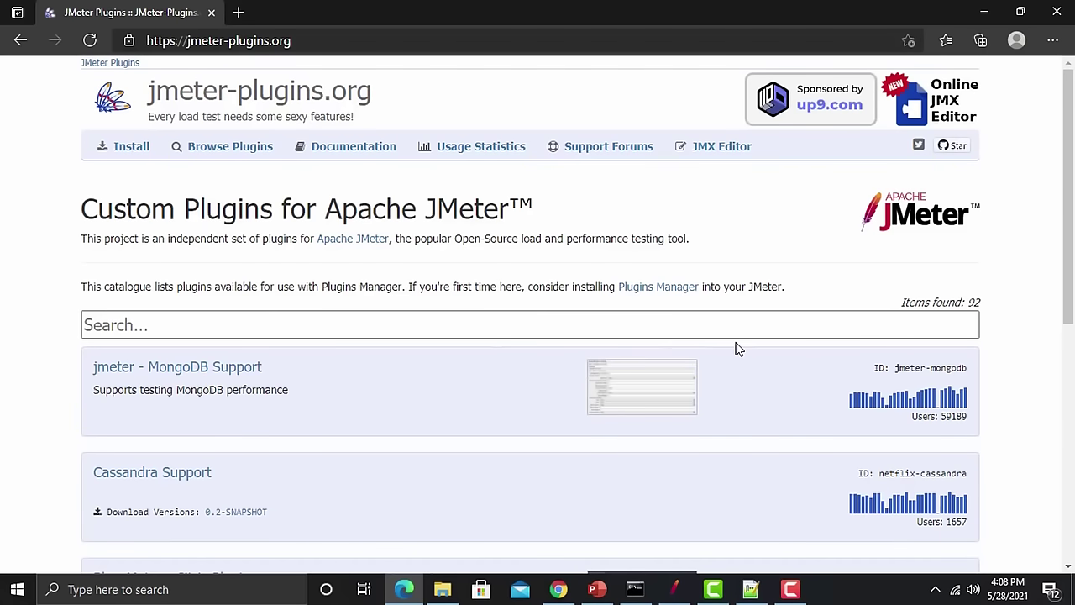
# Highlight 'Items found: 92', view the plugins-manager.jar Install page, and return to JMeter
pyautogui.moveTo(983, 302); pyautogui.dragTo(902, 303)
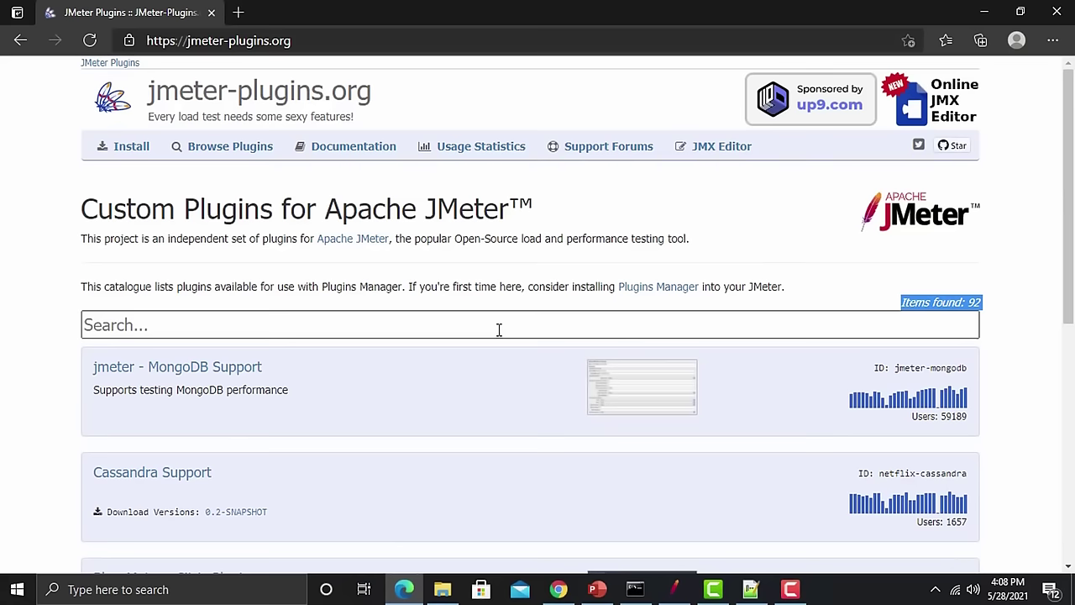
pyautogui.click(129, 155)
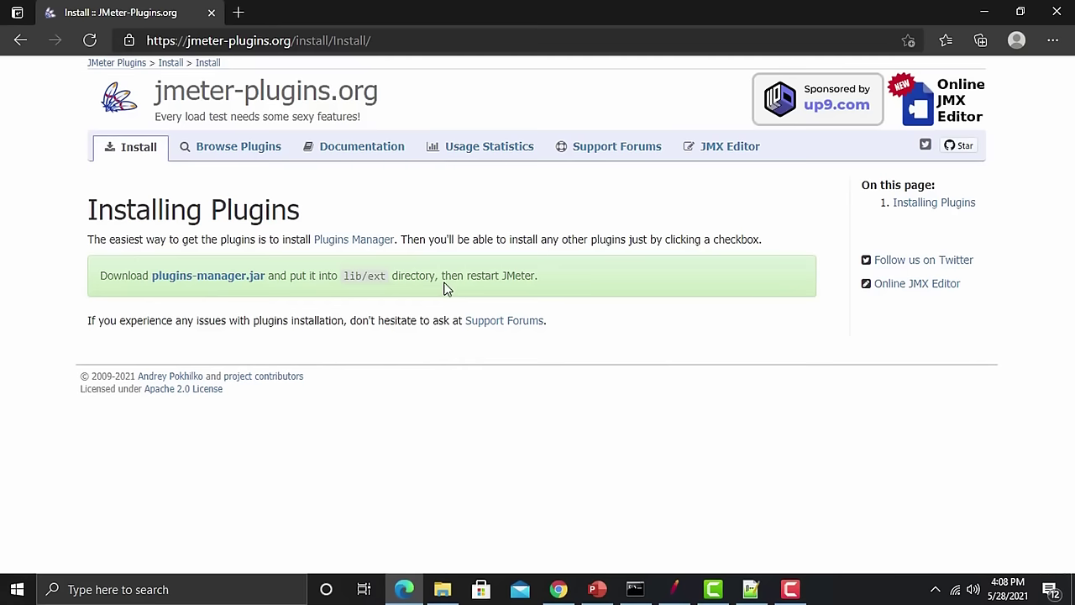
pyautogui.click(674, 588)
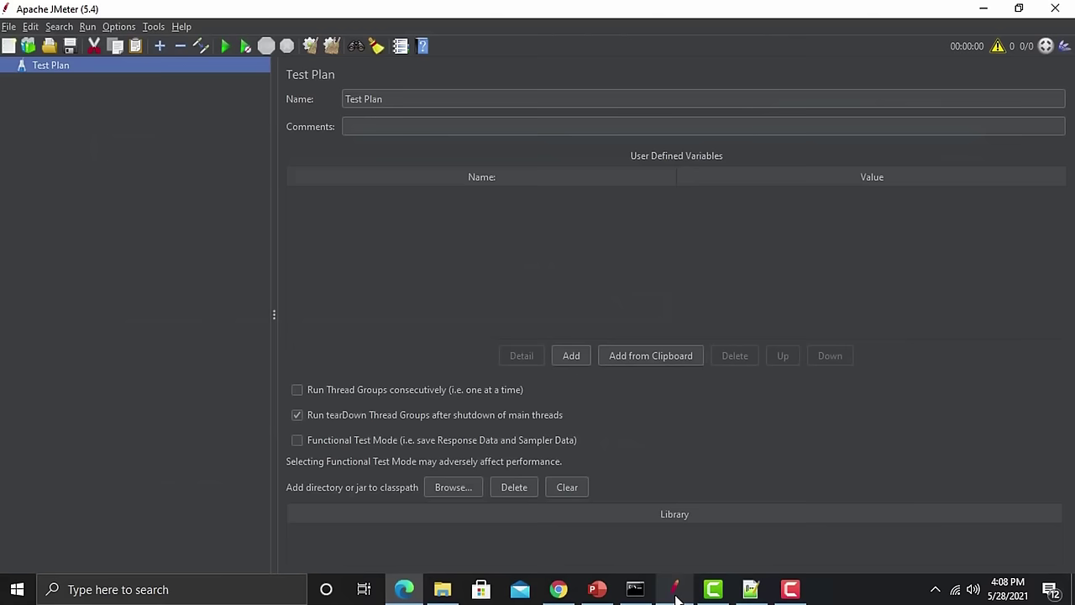
# Check the Options menu for Plugins Manager, then bring up the apache-jmeter-5.4 folder window
pyautogui.click(119, 27)
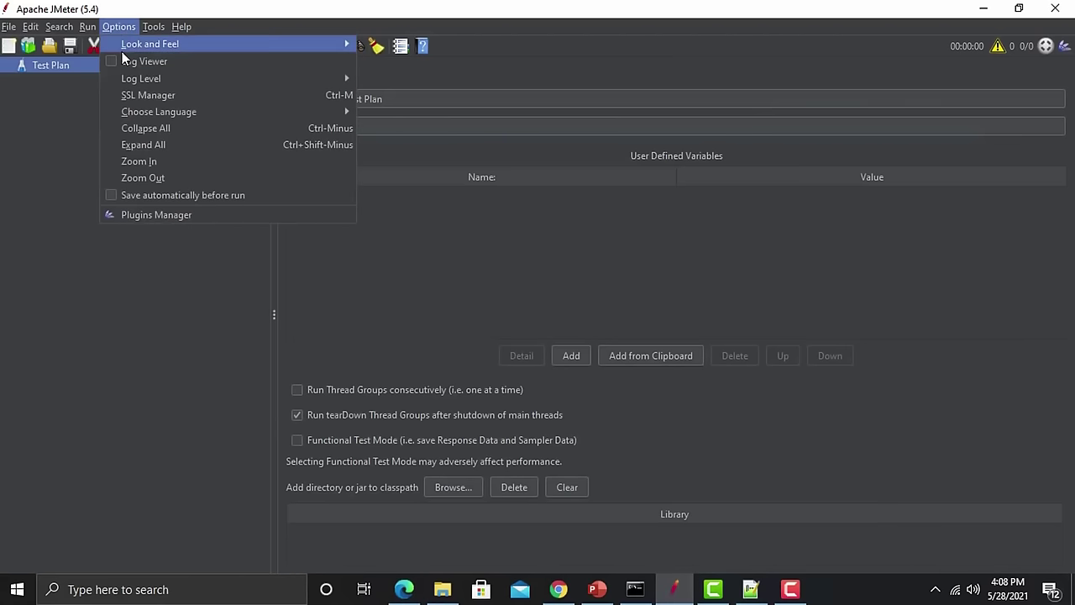
pyautogui.click(173, 316)
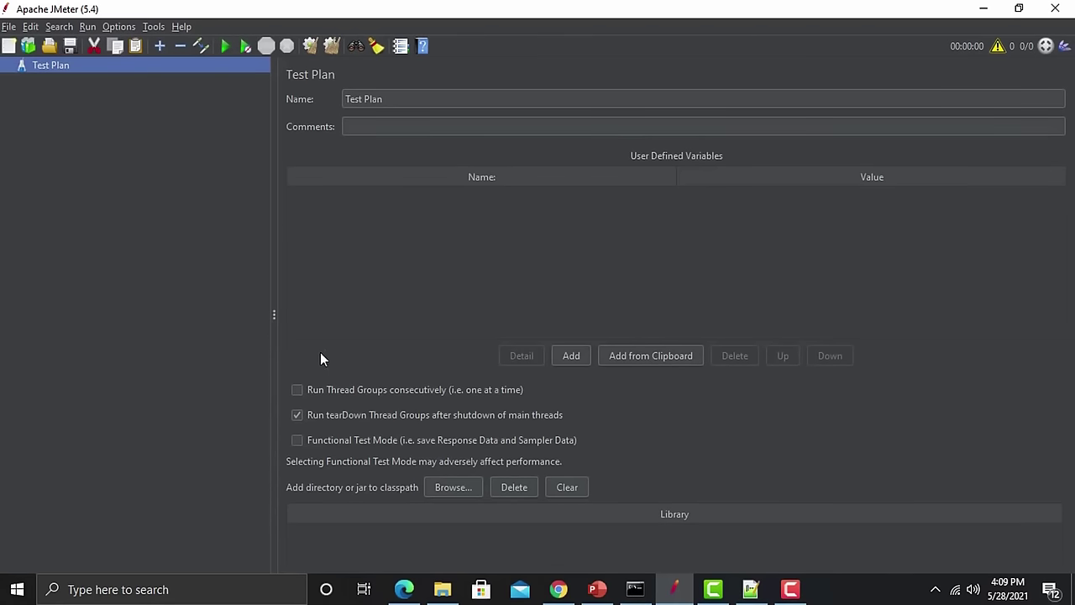
pyautogui.click(442, 589)
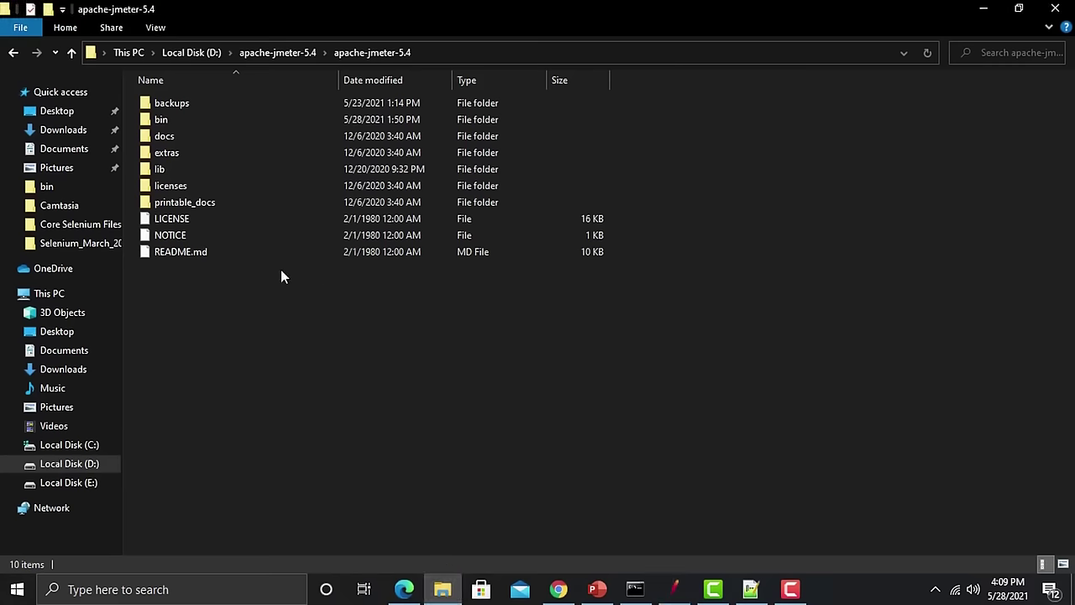
# Open the lib\ext folder and close JMeter
pyautogui.click(158, 170)
pyautogui.doubleClick(158, 170)
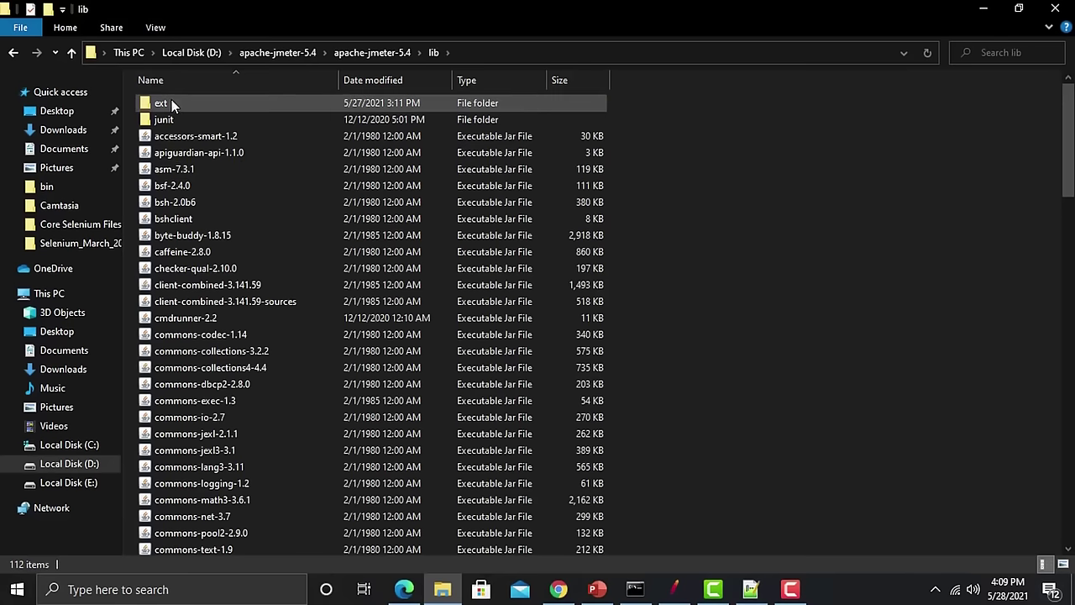
pyautogui.click(171, 103)
pyautogui.doubleClick(170, 103)
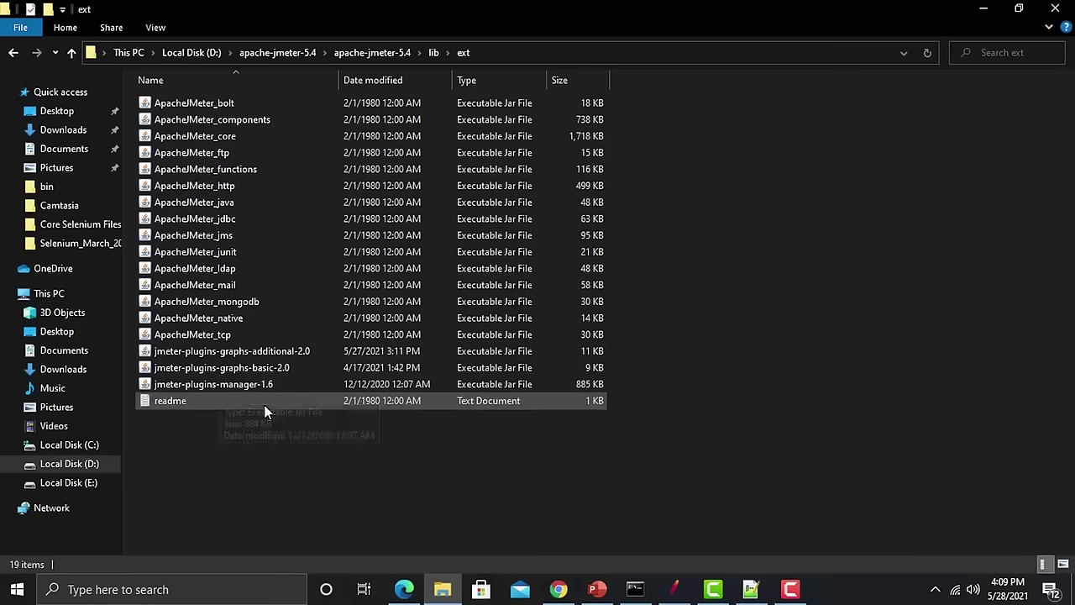
pyautogui.click(674, 588)
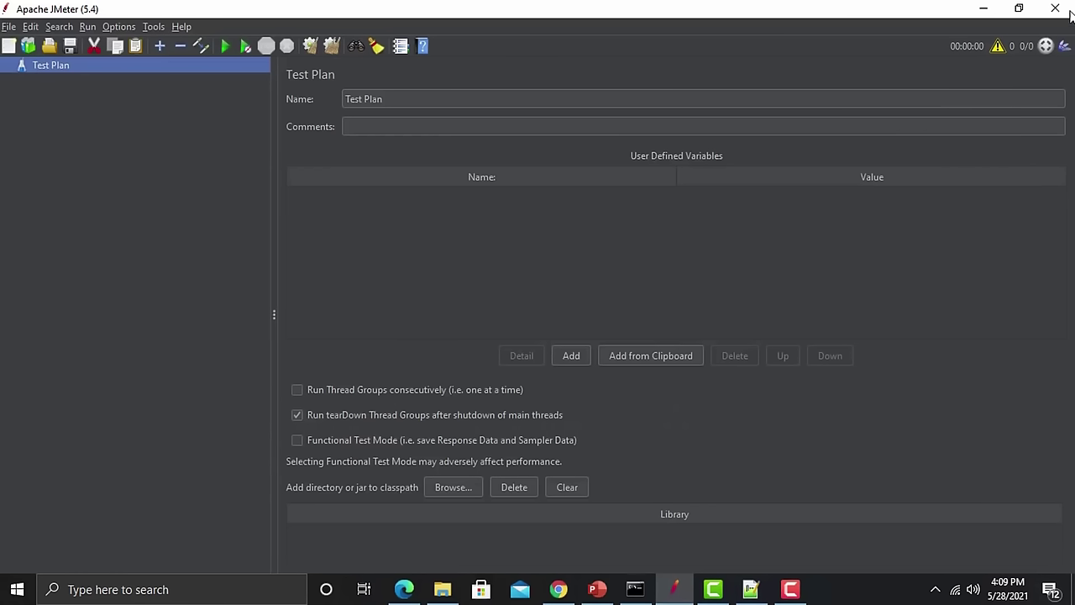
pyautogui.click(1055, 8)
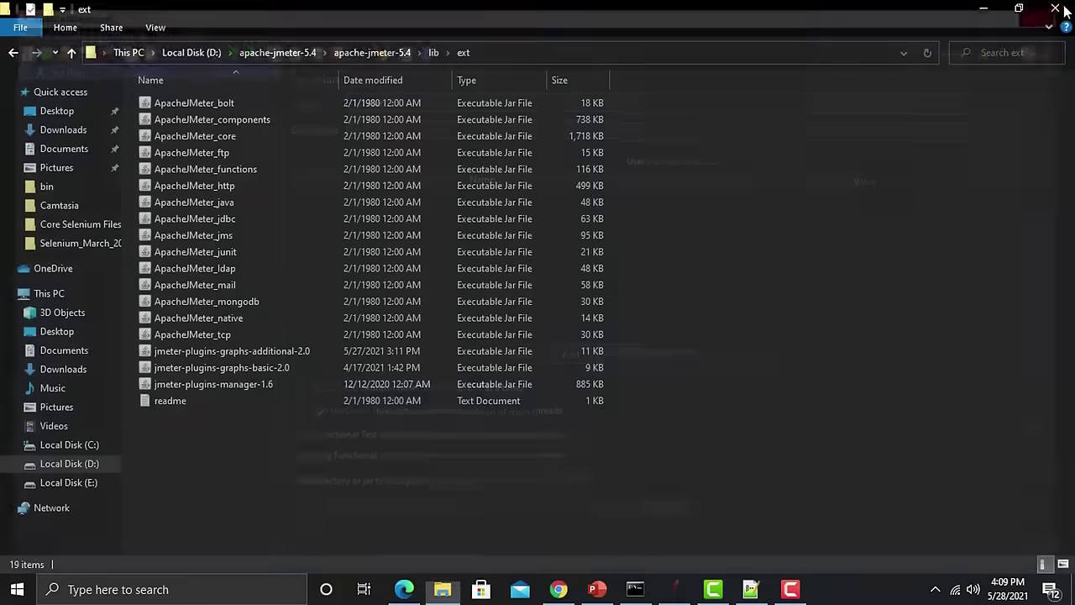
# Copy jmeter-plugins-manager-1.6 from ext and paste it into the apache-jmeter-5.4 folder
pyautogui.click(212, 383)
pyautogui.rightClick(210, 382)
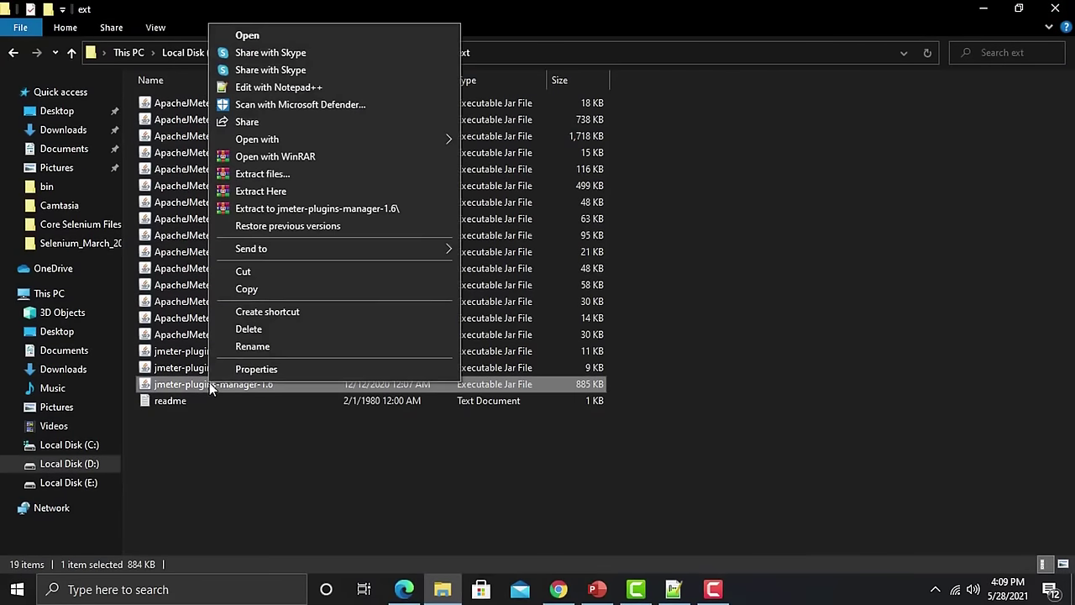
pyautogui.click(246, 288)
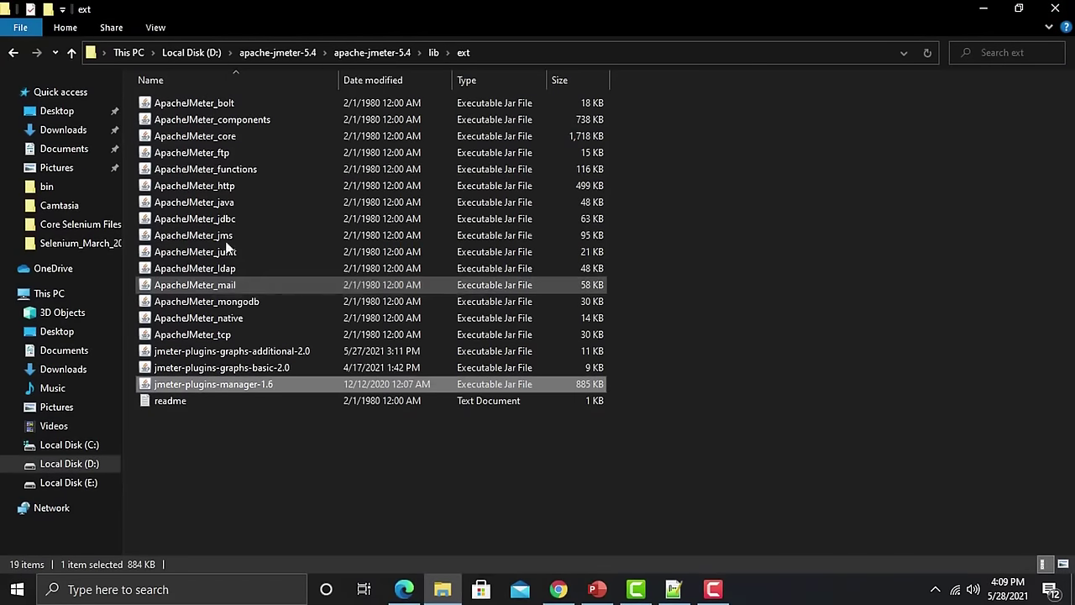
pyautogui.click(356, 52)
pyautogui.rightClick(214, 314)
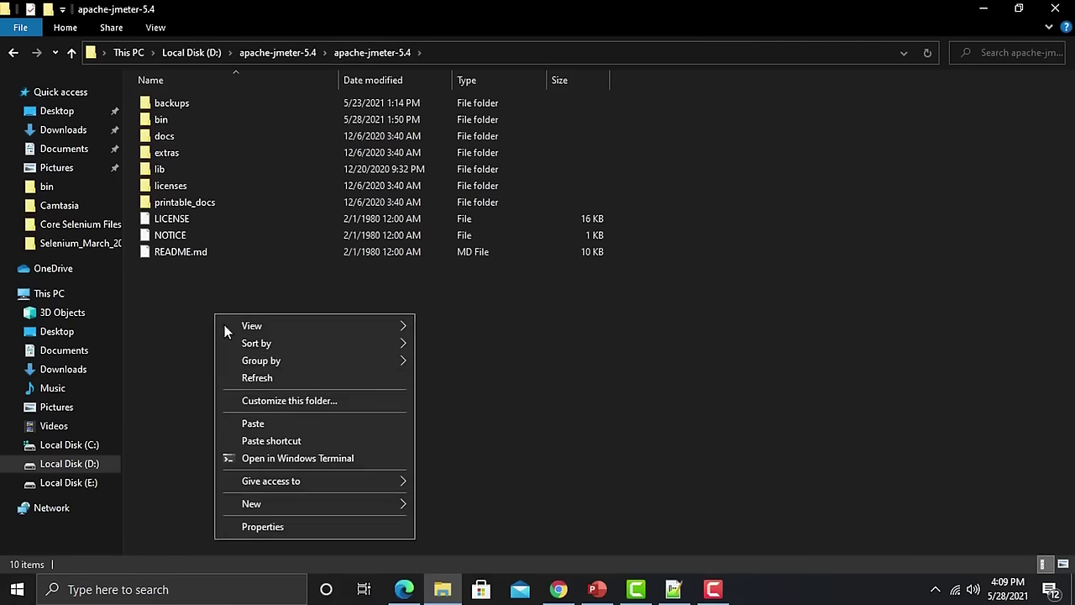
pyautogui.click(252, 420)
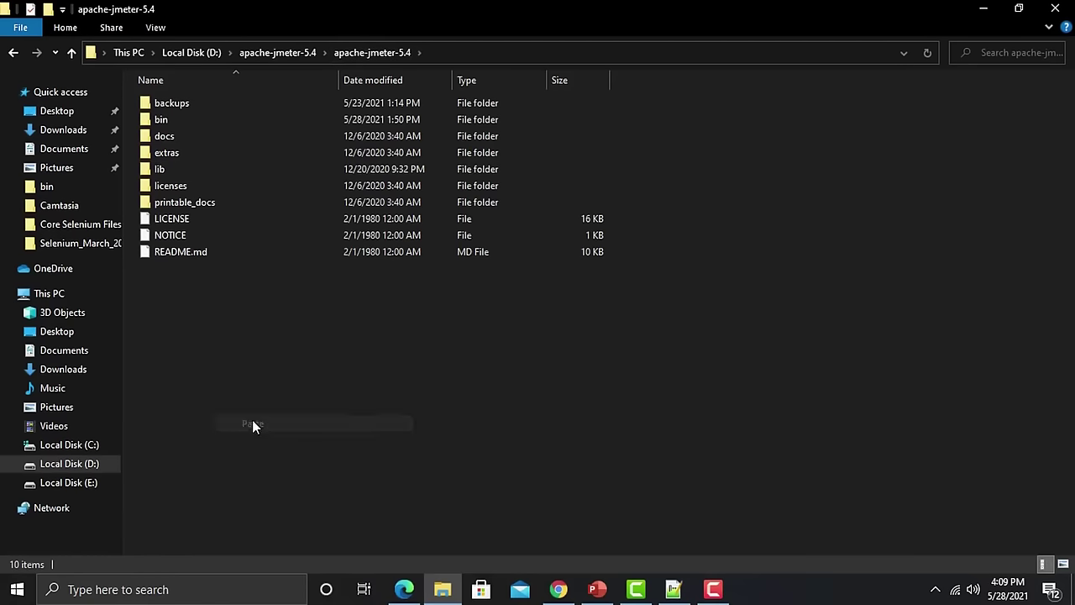
# Delete jmeter-plugins-manager-1.6 from the lib\ext folder
pyautogui.doubleClick(159, 169)
pyautogui.doubleClick(161, 103)
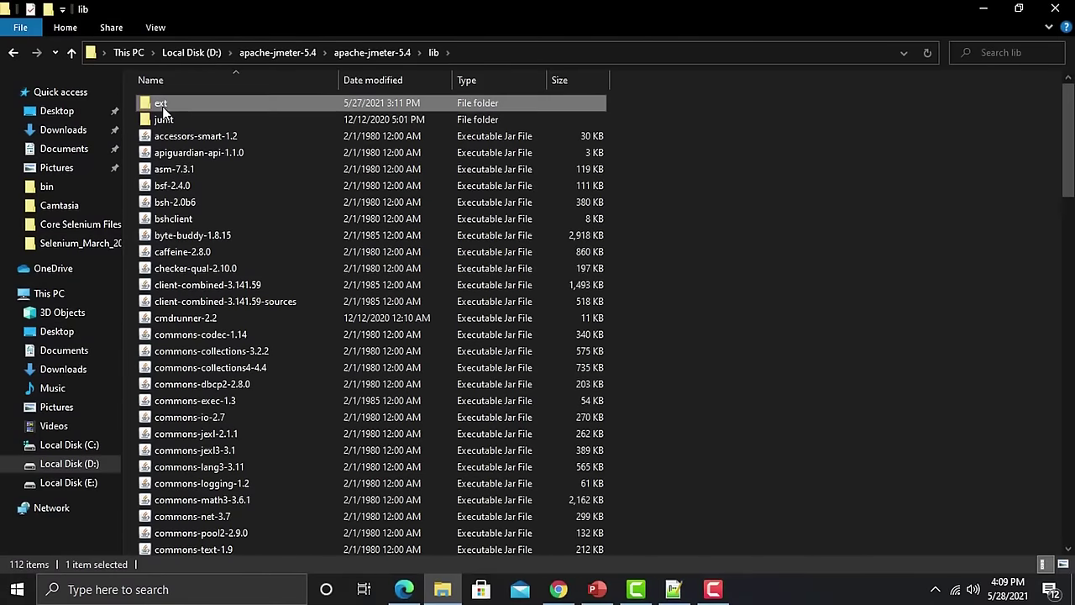
pyautogui.rightClick(168, 388)
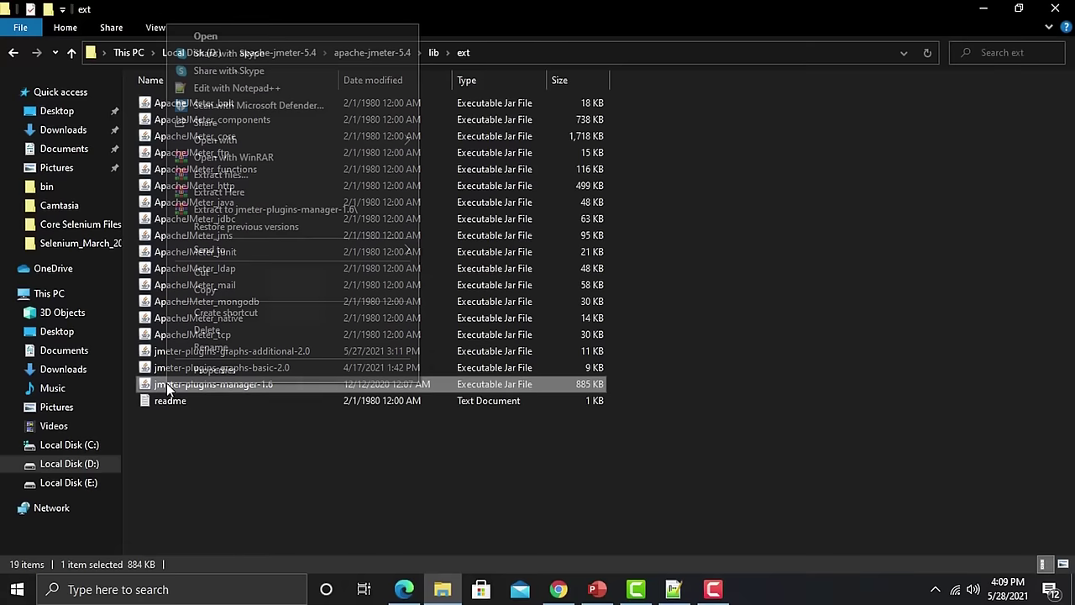
pyautogui.click(215, 332)
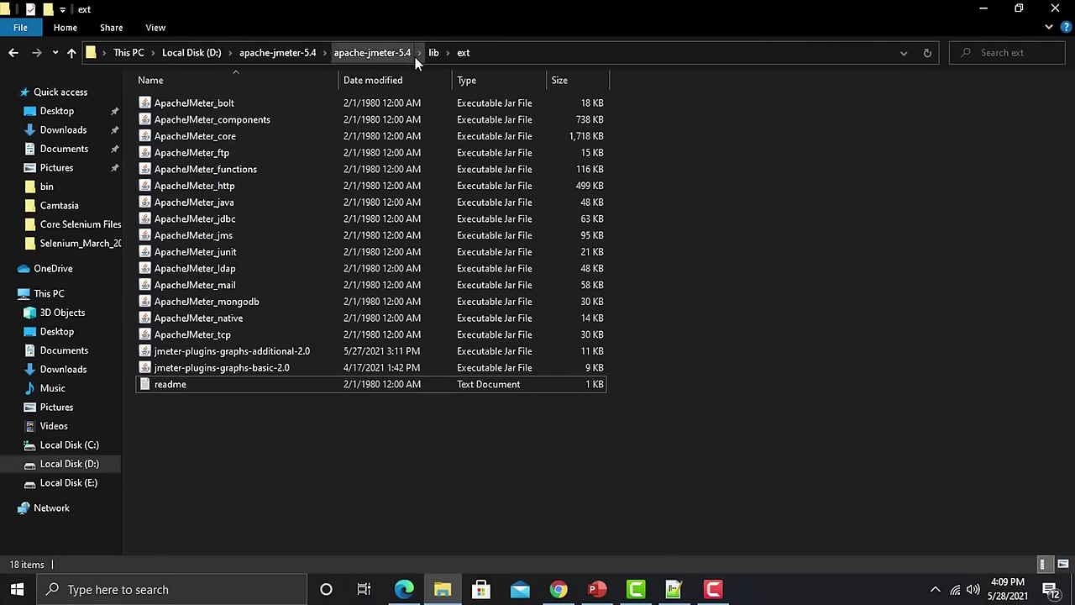
# Launch JMeter by running jmeter.bat from the bin folder
pyautogui.click(381, 57)
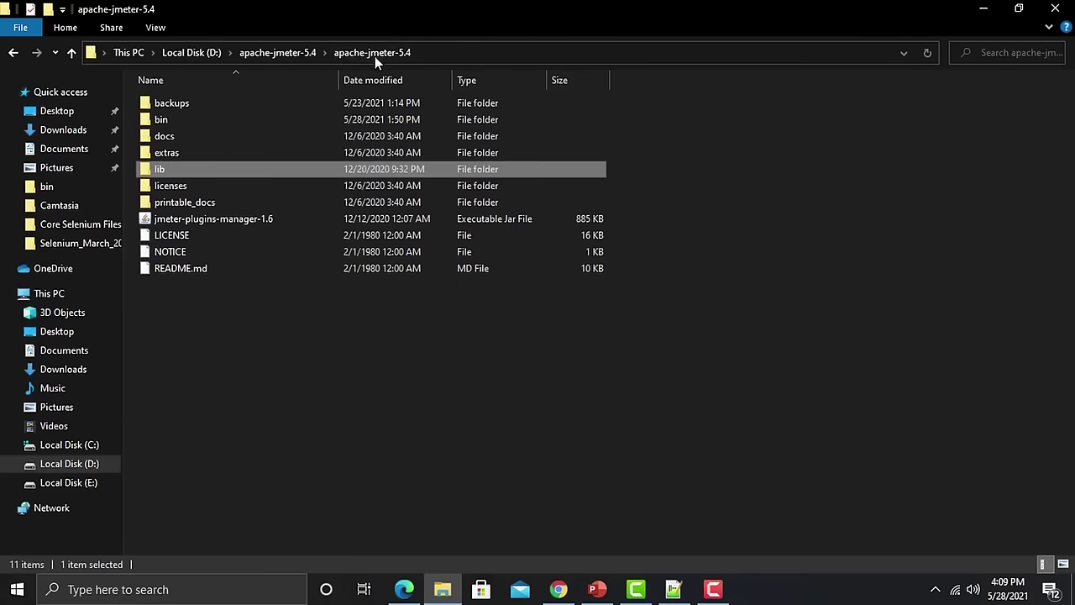
pyautogui.doubleClick(163, 119)
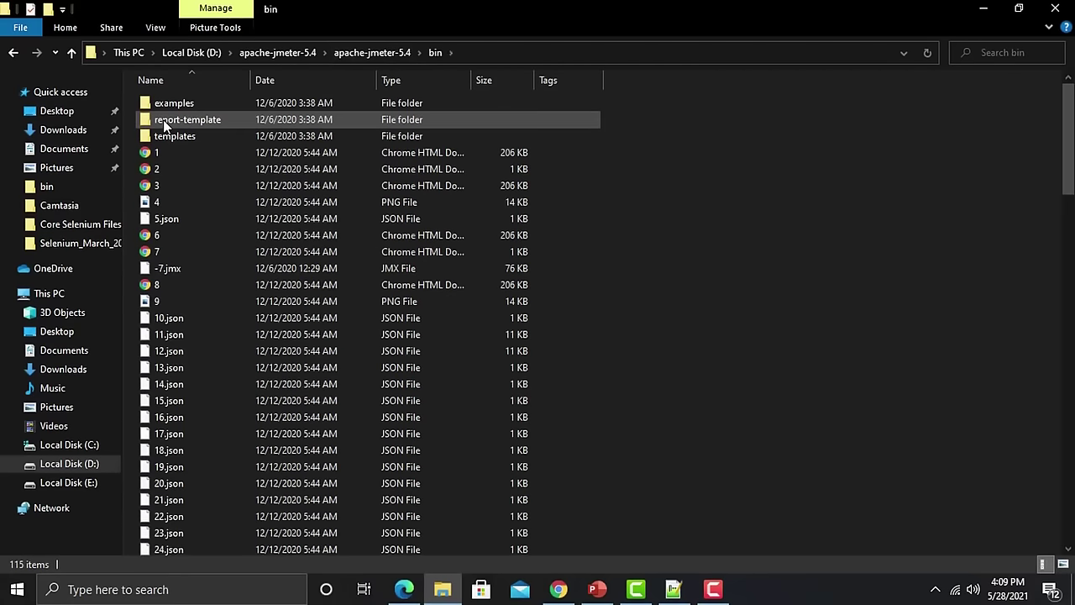
pyautogui.scroll(-10, 245, 353)
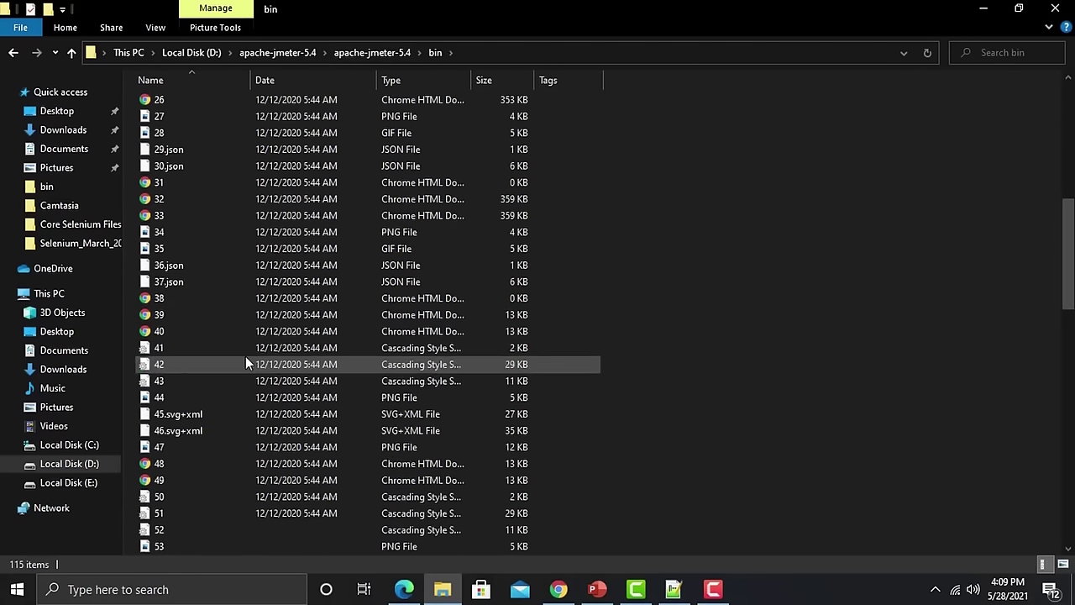
pyautogui.scroll(-10, 245, 361)
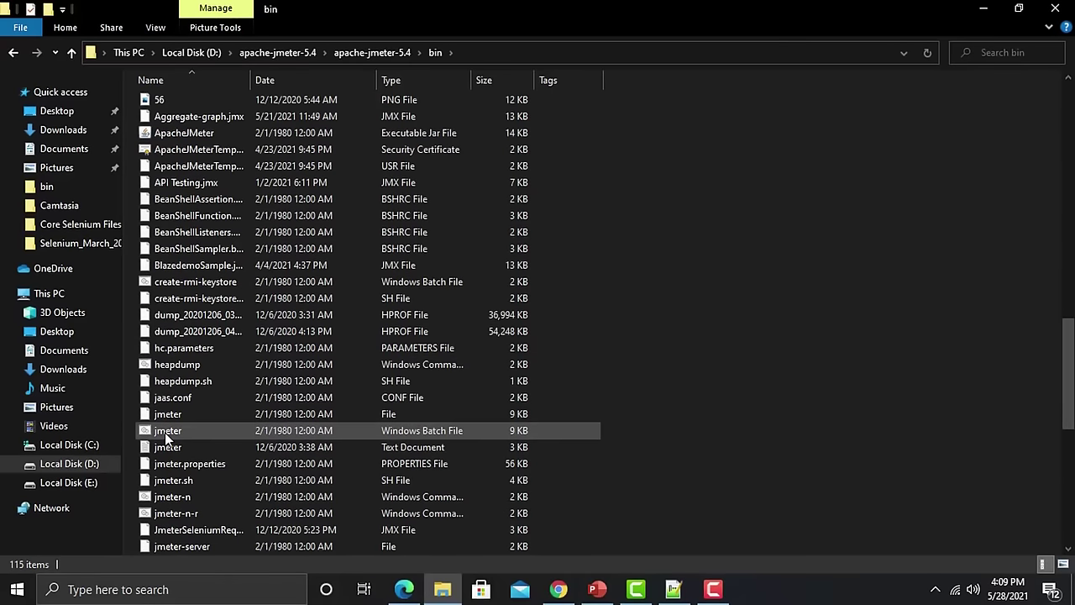
pyautogui.doubleClick(167, 431)
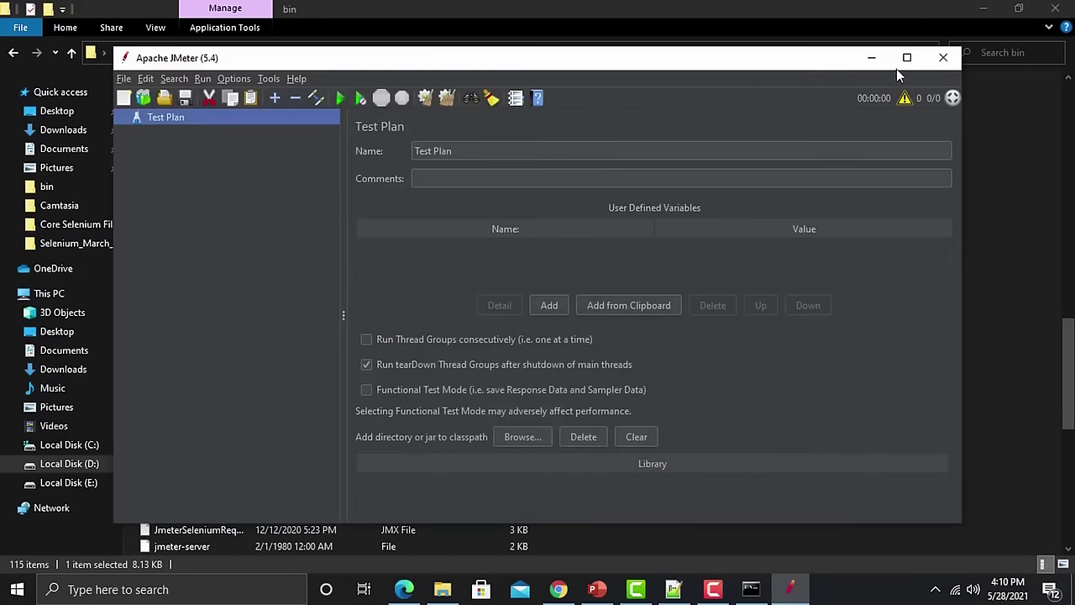
# Maximize the relaunched JMeter, find no Plugins Manager under Options, and close JMeter
pyautogui.click(906, 58)
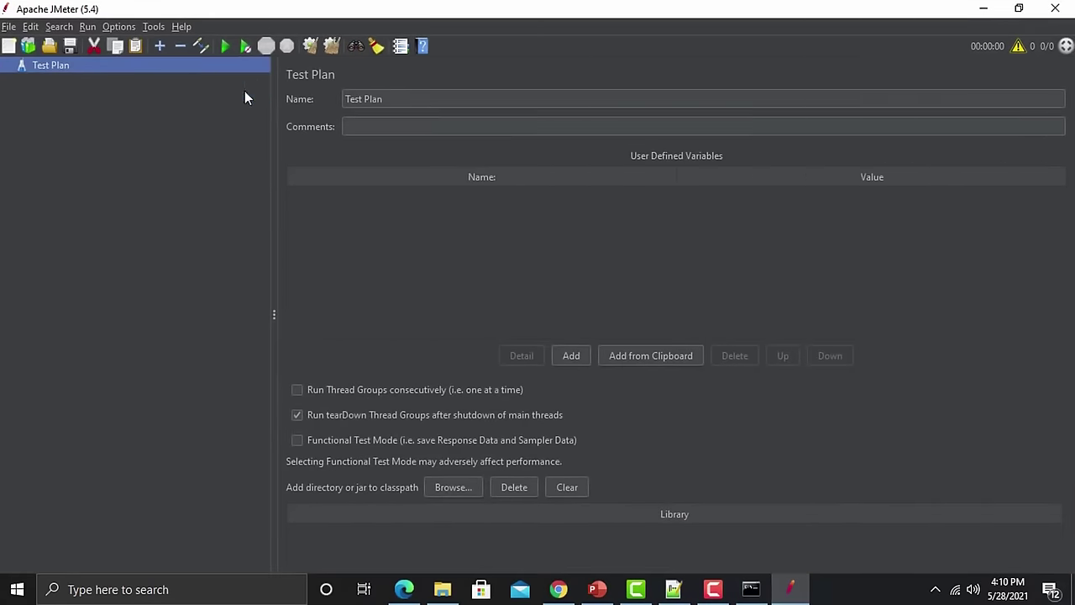
pyautogui.click(122, 28)
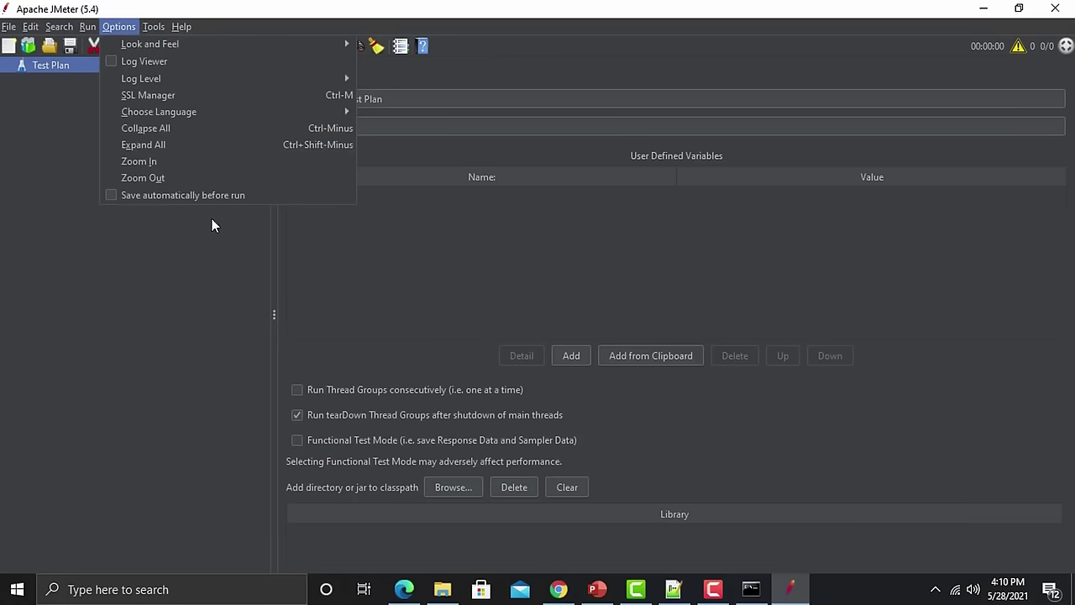
pyautogui.click(1055, 8)
# Close JMeter and cut the jmeter-plugins-manager-1.6 jar from the inner apache-jmeter-5.4 folder
pyautogui.click(1054, 8)
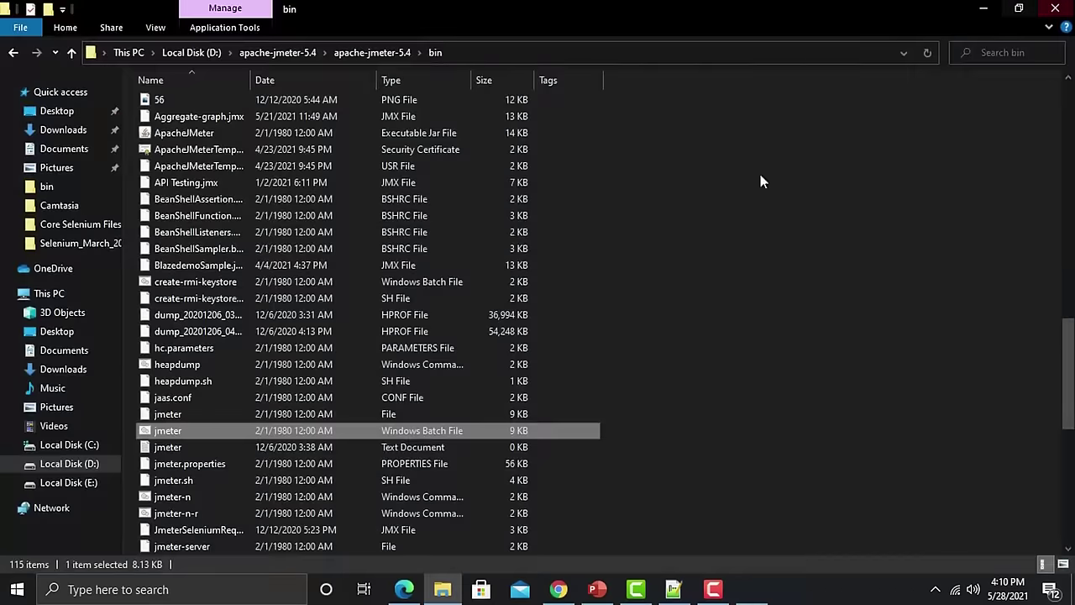
pyautogui.click(277, 53)
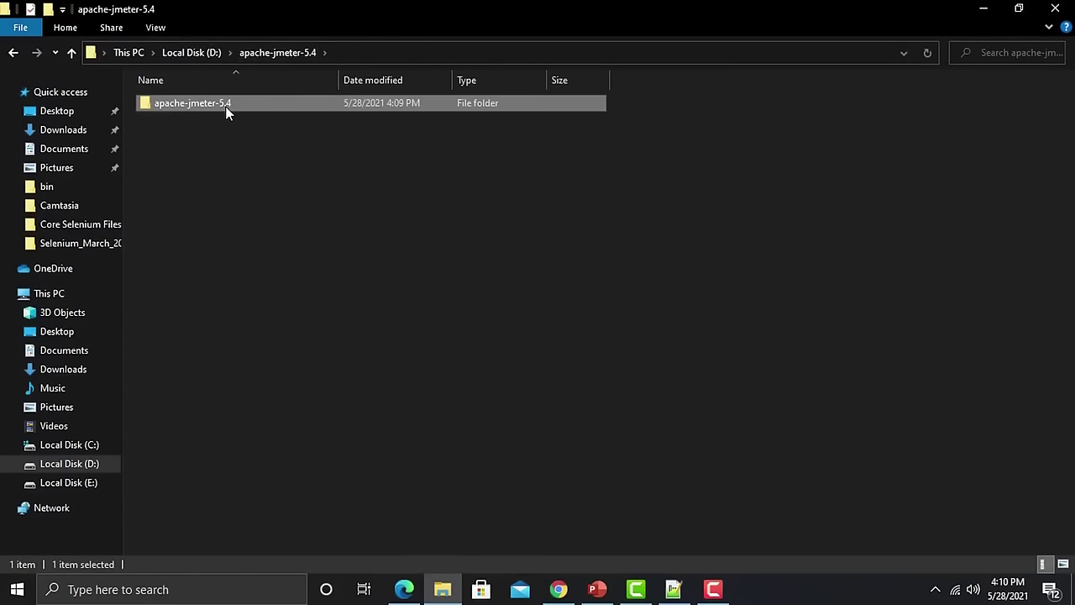
pyautogui.doubleClick(226, 111)
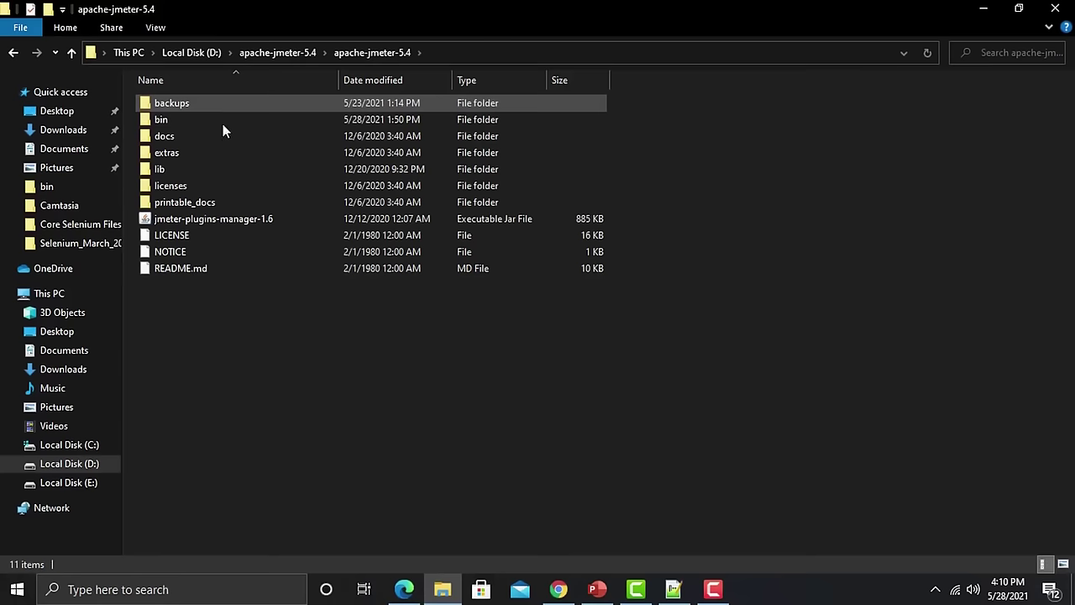
pyautogui.click(194, 224)
pyautogui.rightClick(194, 222)
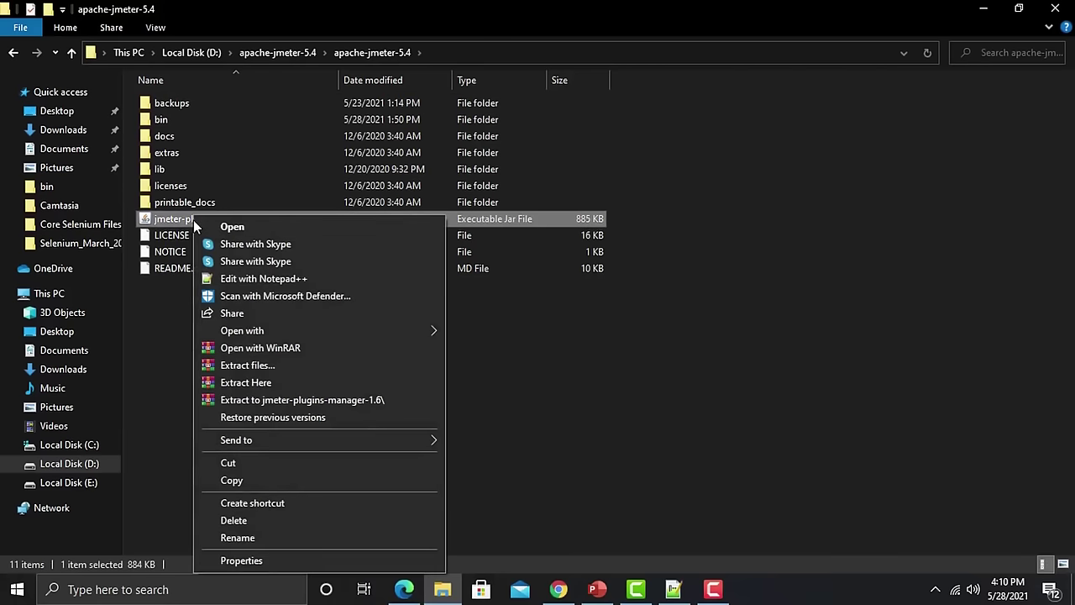
pyautogui.click(228, 465)
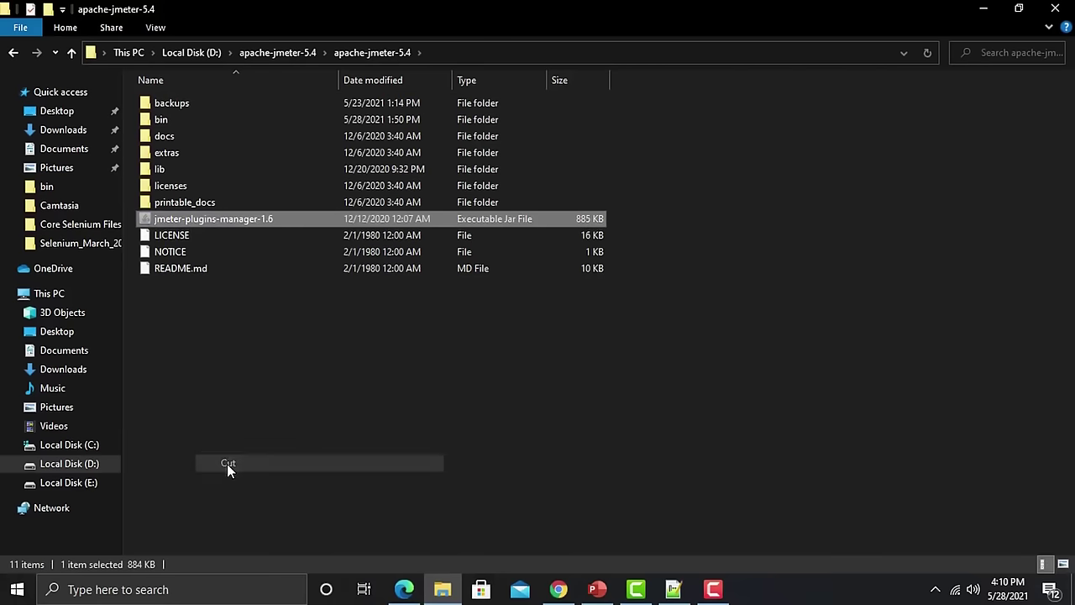
# Paste the plugins manager jar into the lib\ext folder
pyautogui.click(151, 171)
pyautogui.doubleClick(152, 172)
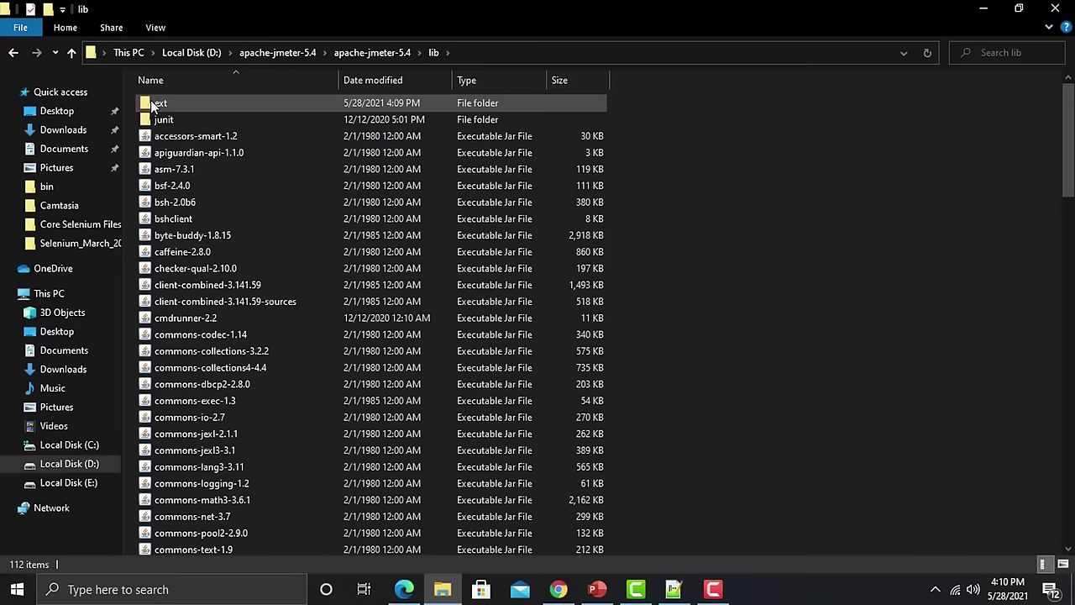
pyautogui.click(153, 102)
pyautogui.doubleClick(153, 103)
pyautogui.rightClick(229, 414)
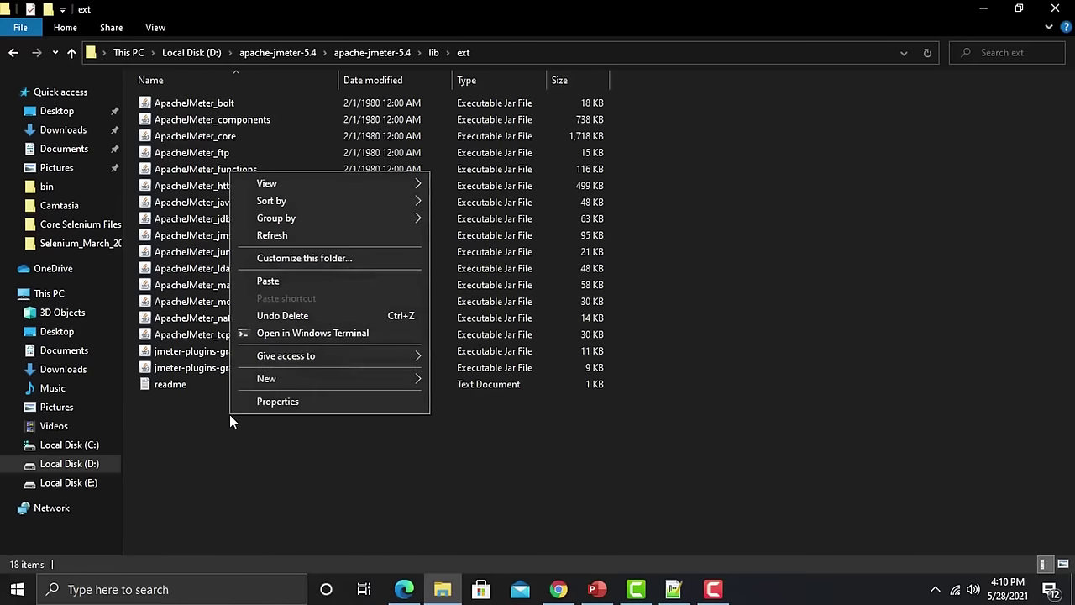
pyautogui.click(278, 279)
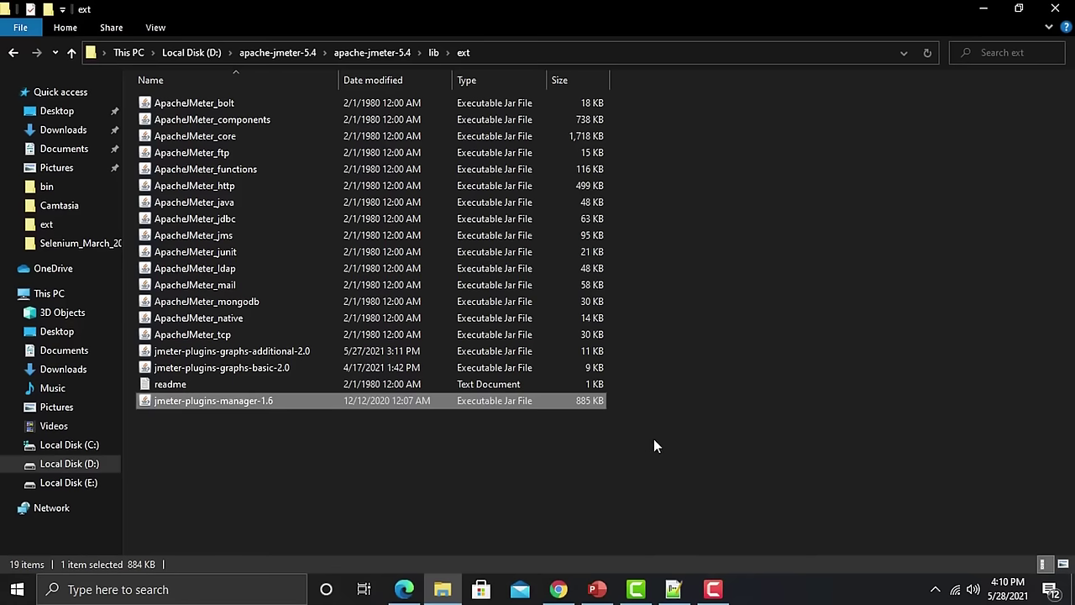
# Navigate back to the bin folder and select the jmeter batch file
pyautogui.click(301, 53)
pyautogui.click(258, 48)
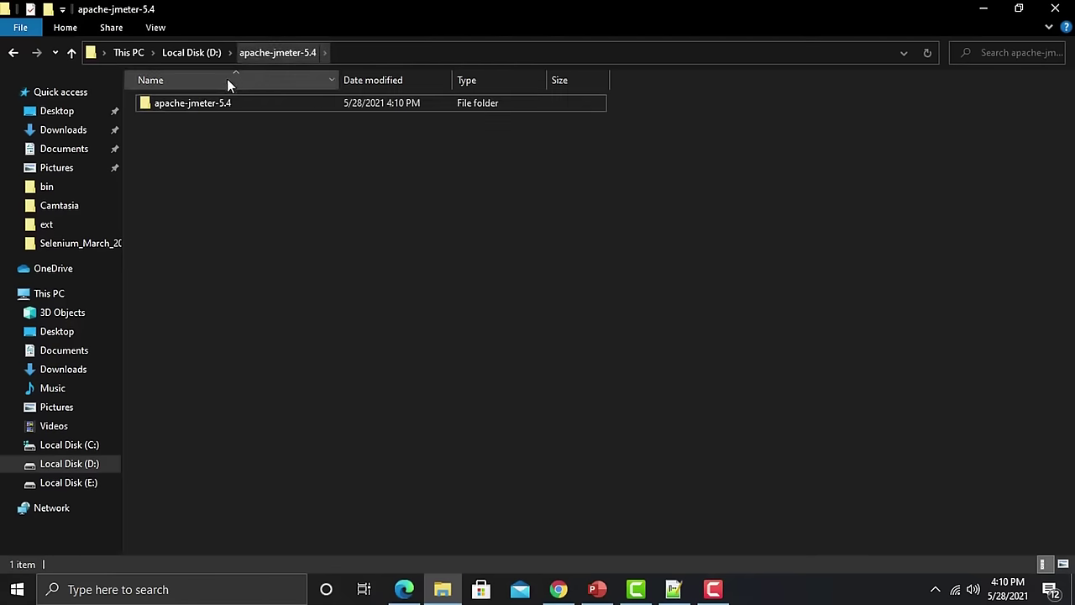
pyautogui.click(200, 102)
pyautogui.doubleClick(200, 102)
pyautogui.doubleClick(199, 119)
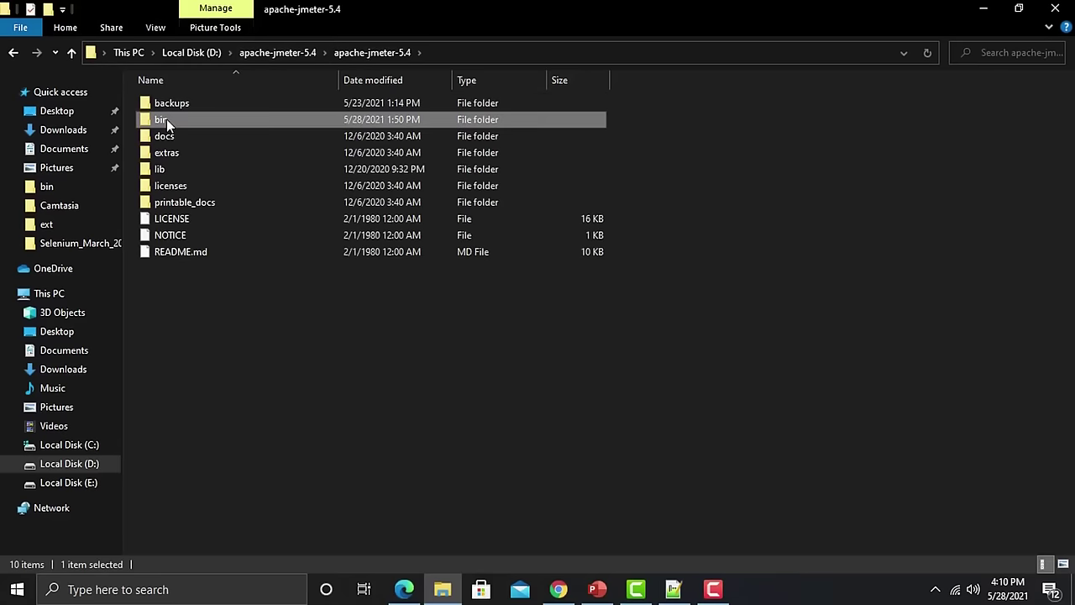
pyautogui.scroll(-14, 378, 319)
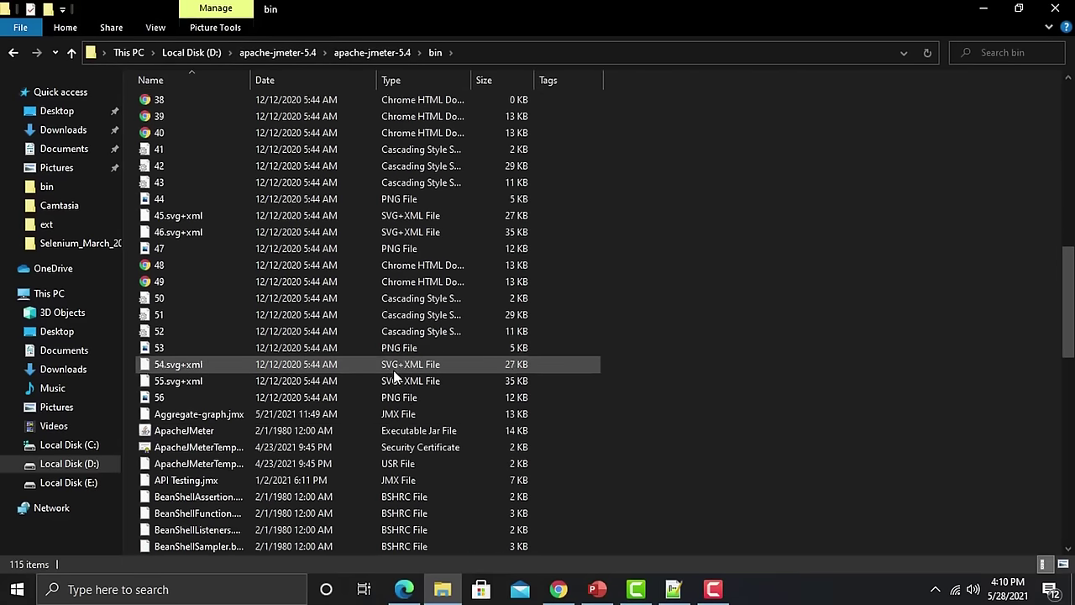
pyautogui.scroll(-5, 382, 374)
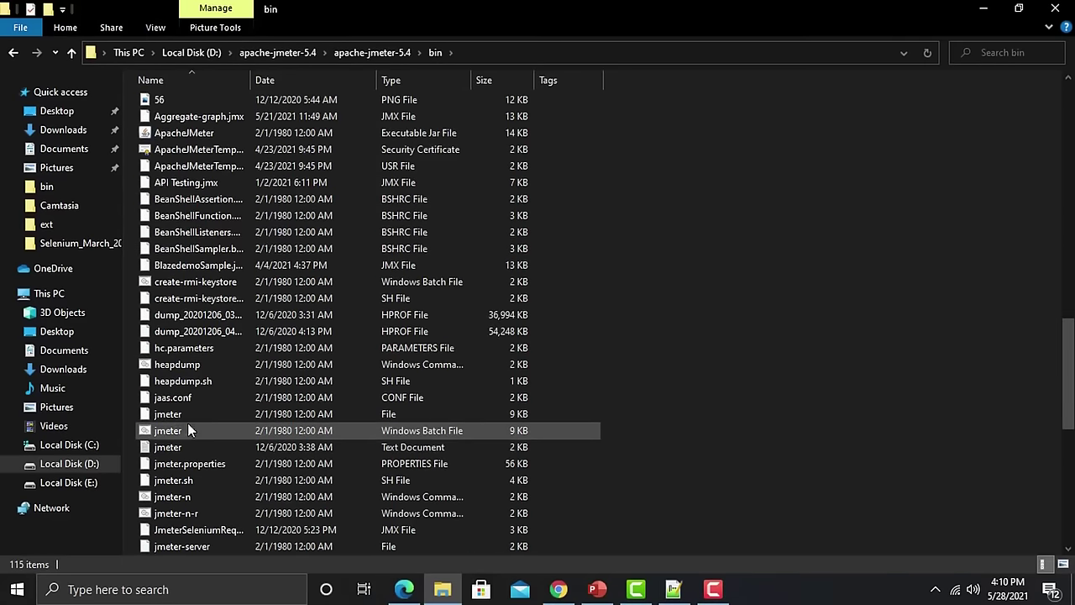
pyautogui.click(177, 432)
# Relaunch JMeter from jmeter.bat, maximize it, and confirm Options now lists Plugins Manager
pyautogui.doubleClick(177, 431)
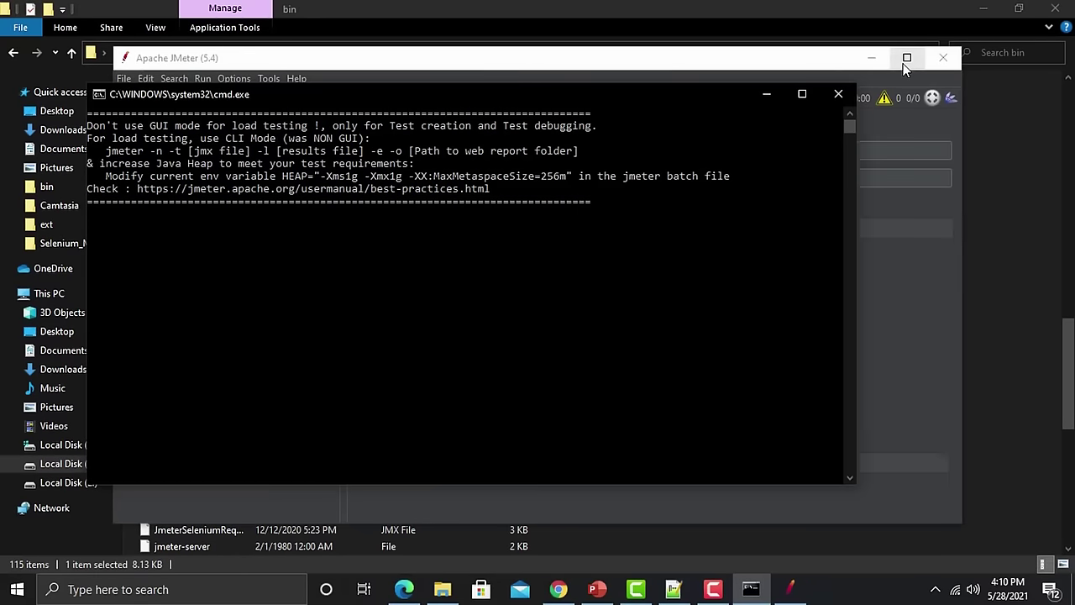
pyautogui.click(905, 63)
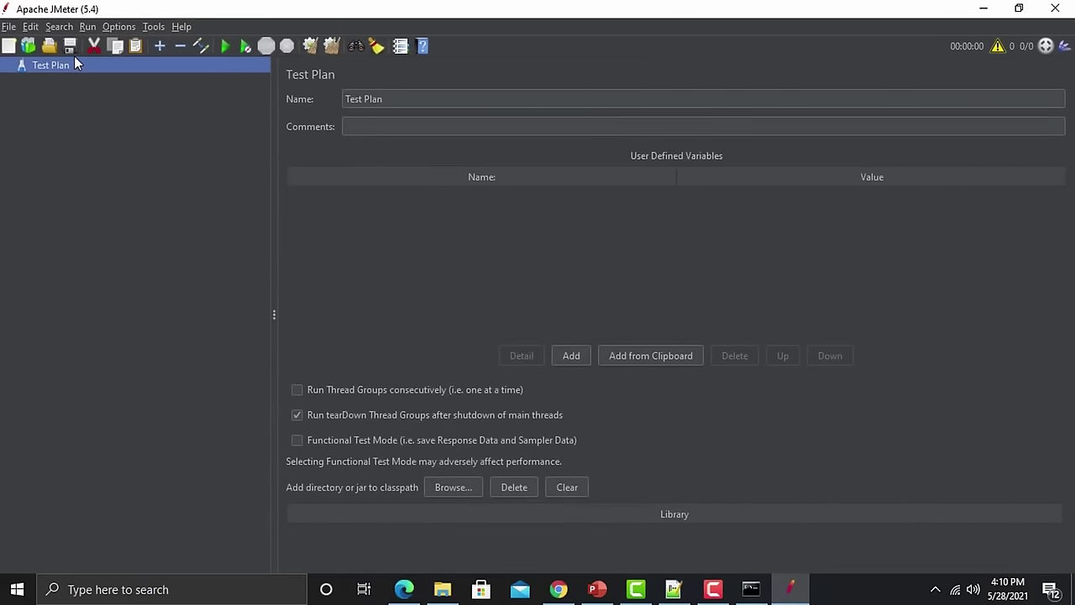
pyautogui.click(115, 27)
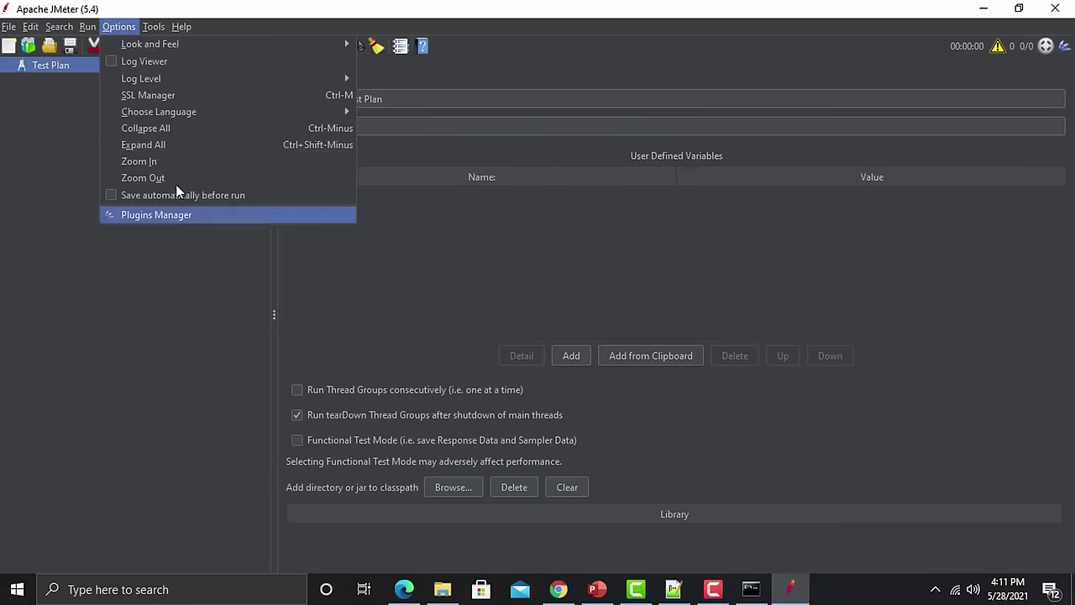
pyautogui.click(105, 274)
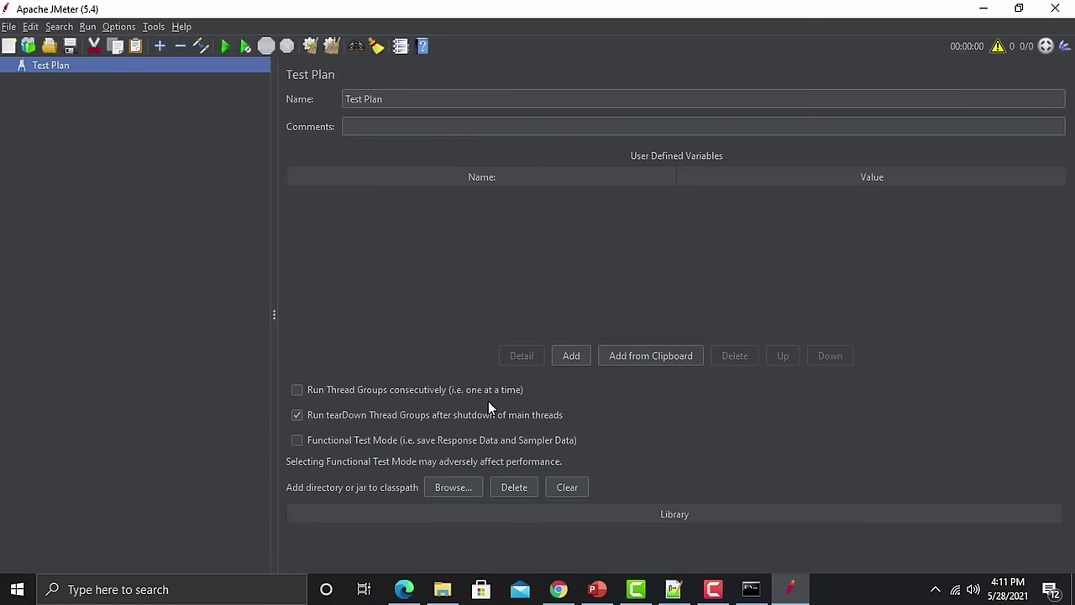
# Browse the plugin catalogue and skim the Azure backend listener's GitHub README before going back
pyautogui.click(404, 588)
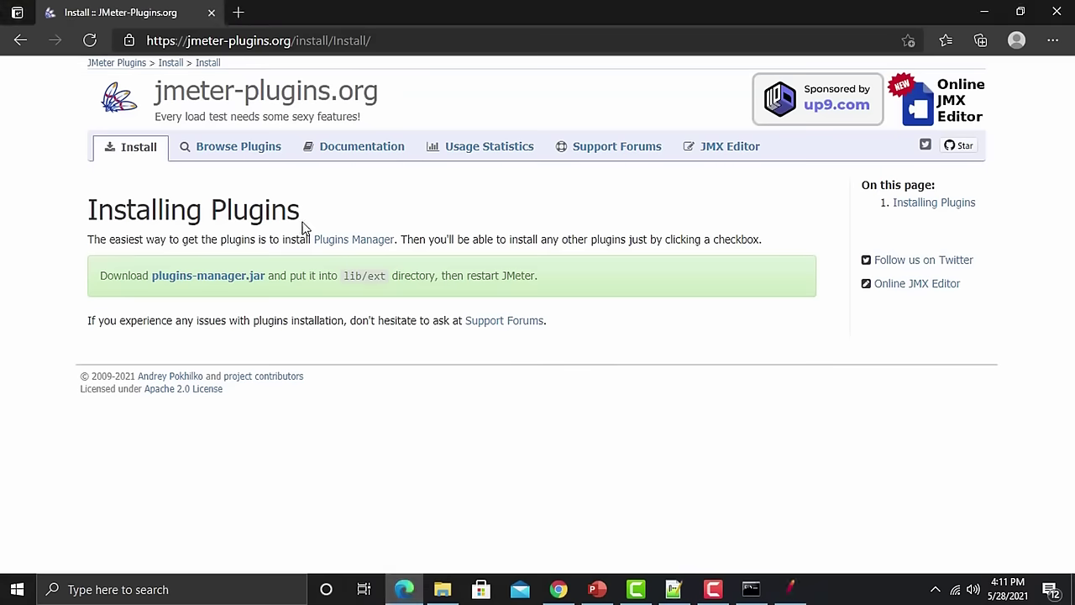
pyautogui.click(236, 148)
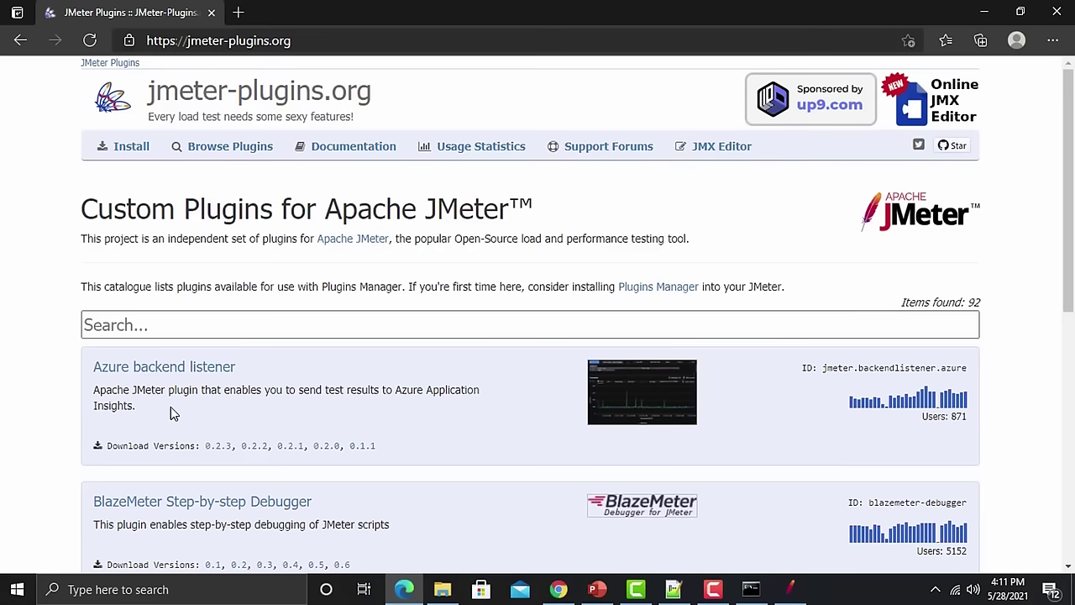
pyautogui.click(179, 368)
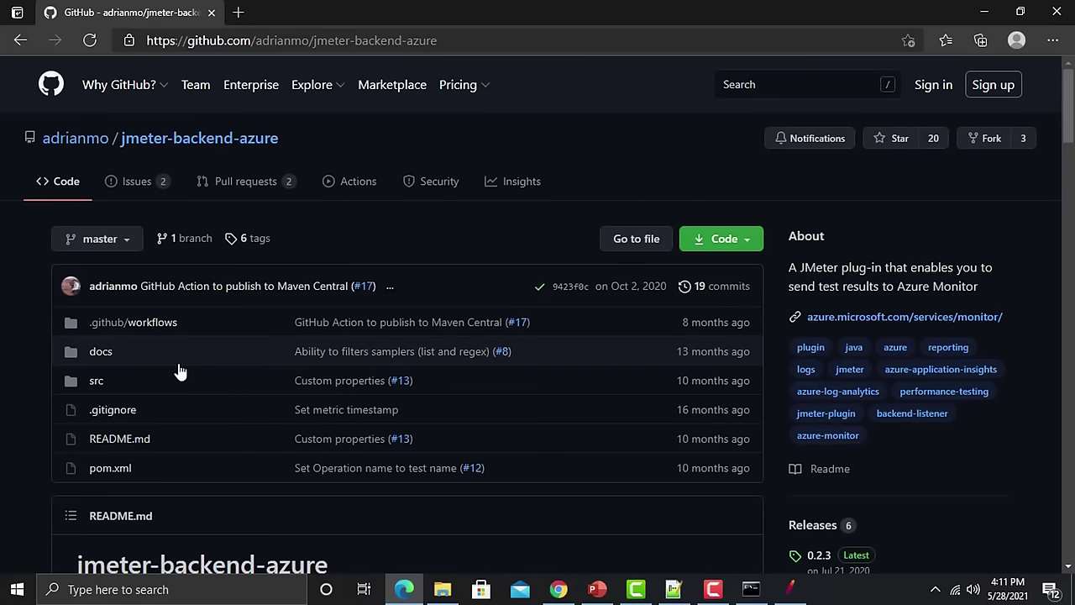
pyautogui.scroll(-3, 179, 370)
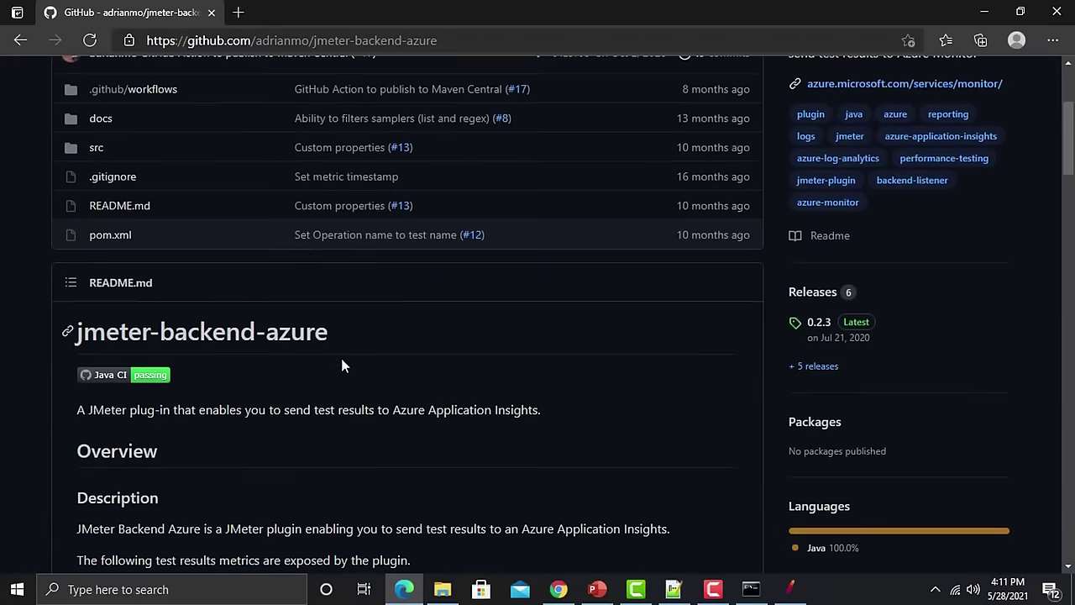
pyautogui.scroll(-2, 256, 447)
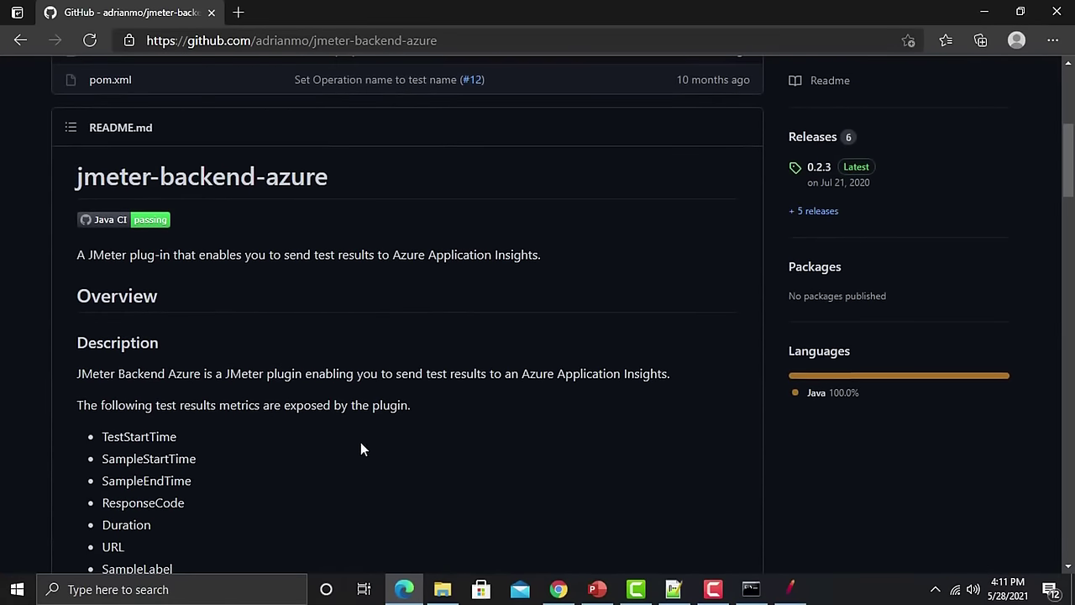
pyautogui.click(21, 42)
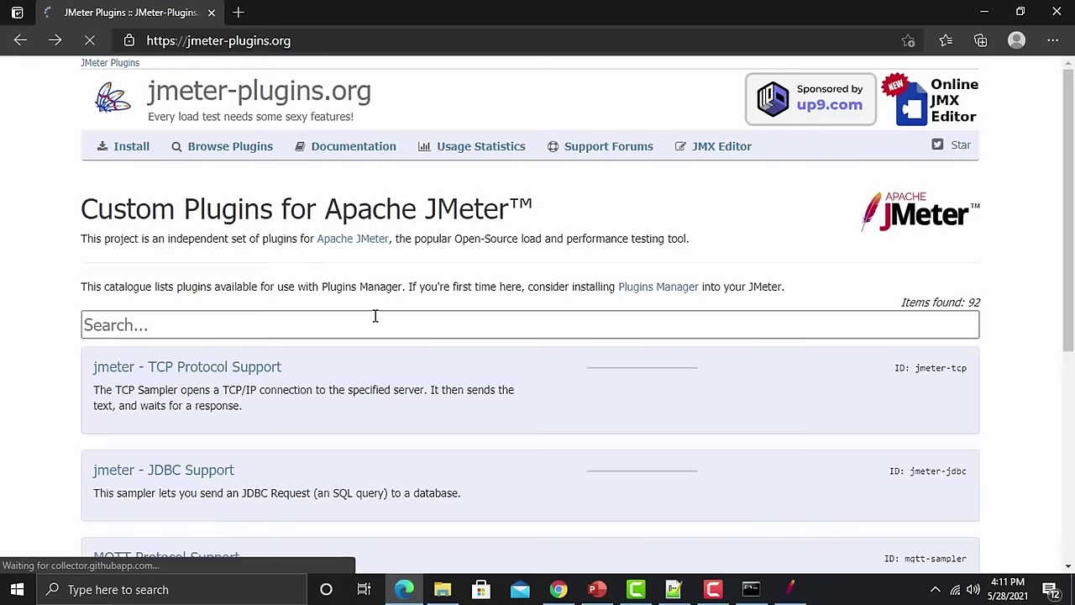
# Go from the Documentation wiki to the Active Threads Over Time Listener page and review its example thread graph
pyautogui.click(340, 151)
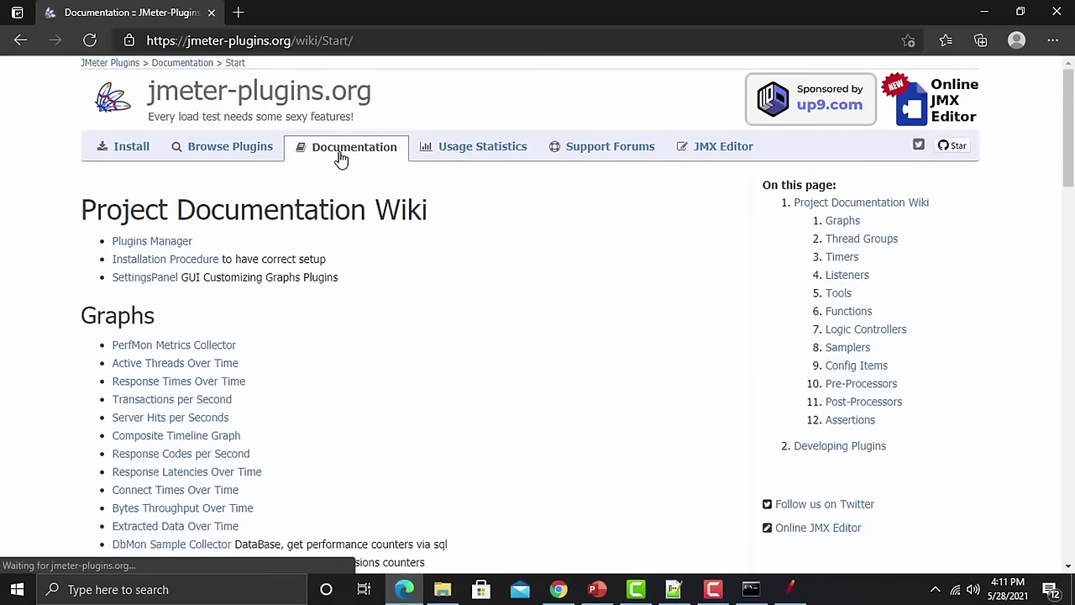
pyautogui.scroll(-2, 302, 248)
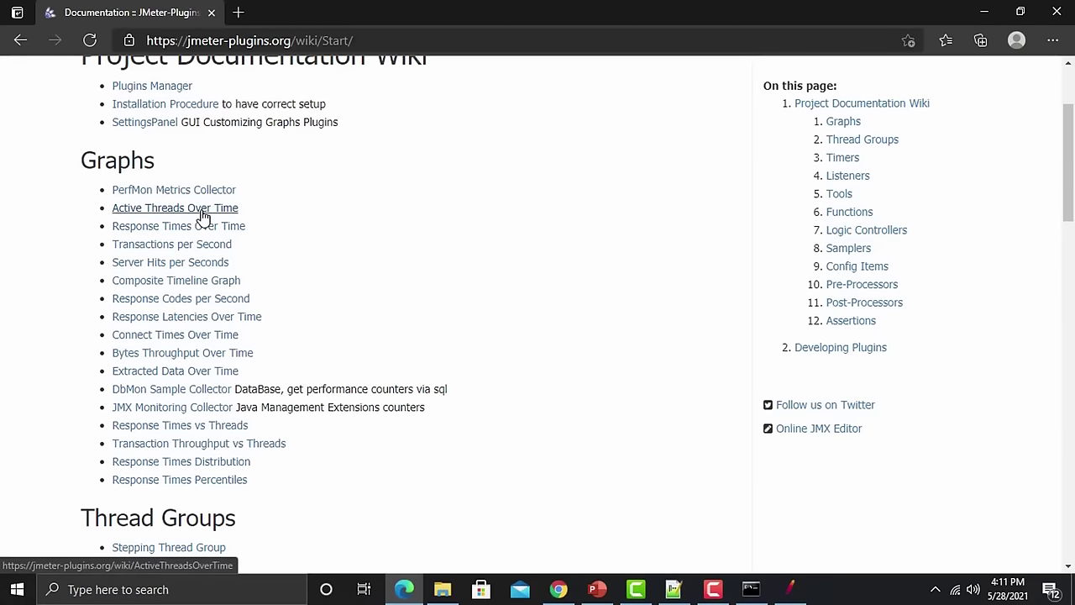
pyautogui.click(202, 215)
pyautogui.scroll(-1, 319, 235)
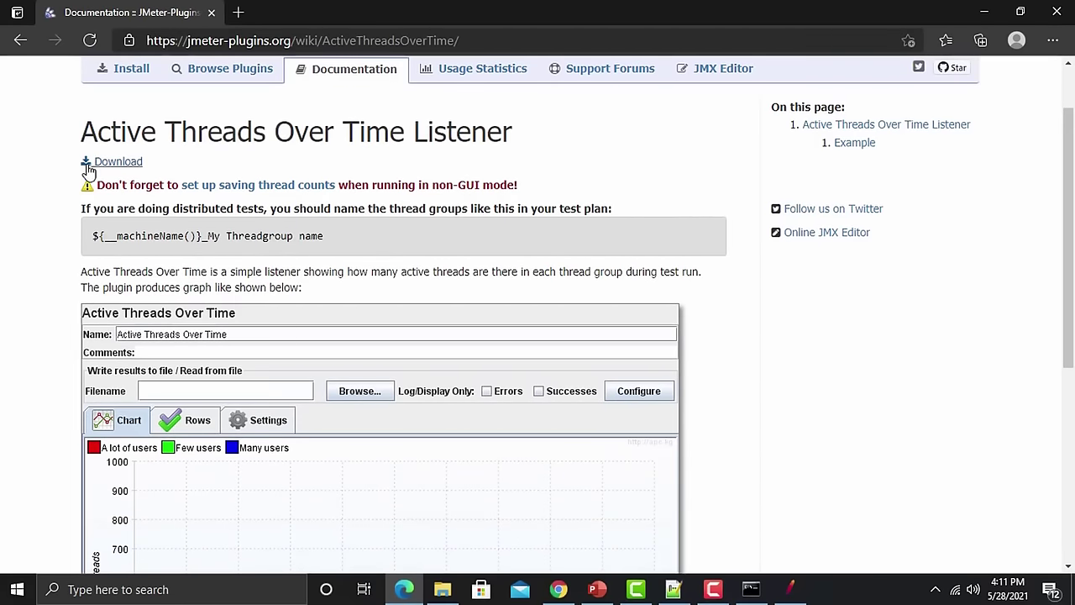
pyautogui.scroll(-1, 310, 302)
pyautogui.scroll(-3, 311, 302)
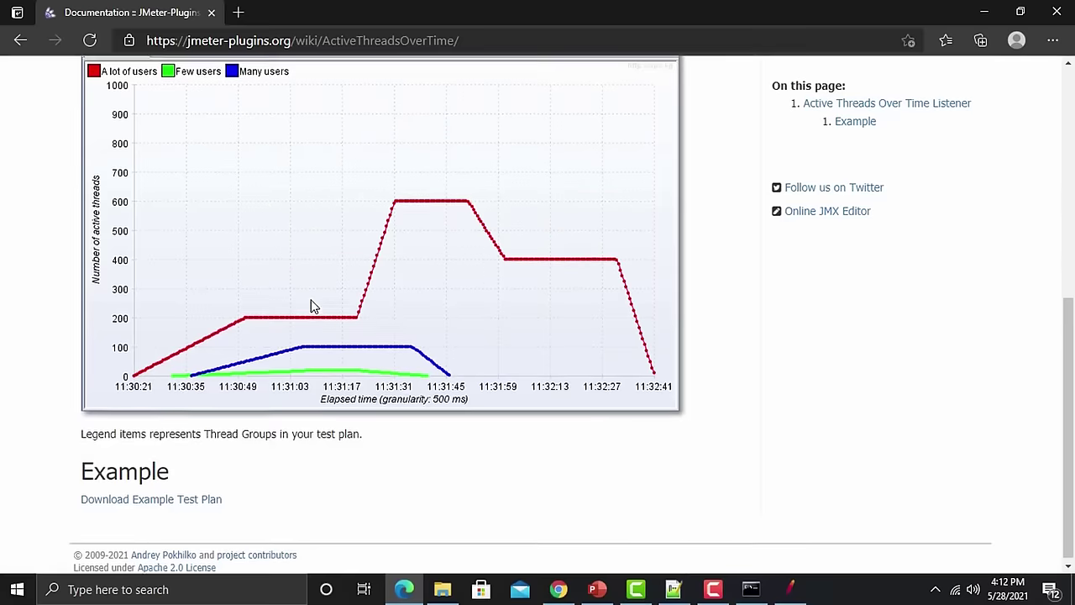
pyautogui.scroll(3, 310, 301)
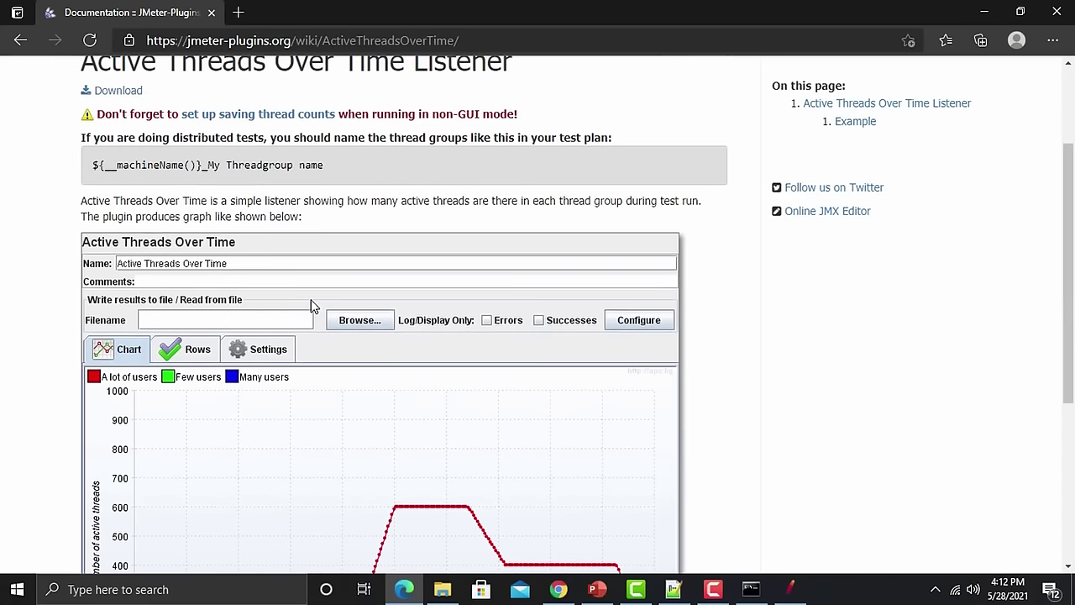
pyautogui.scroll(2, 534, 325)
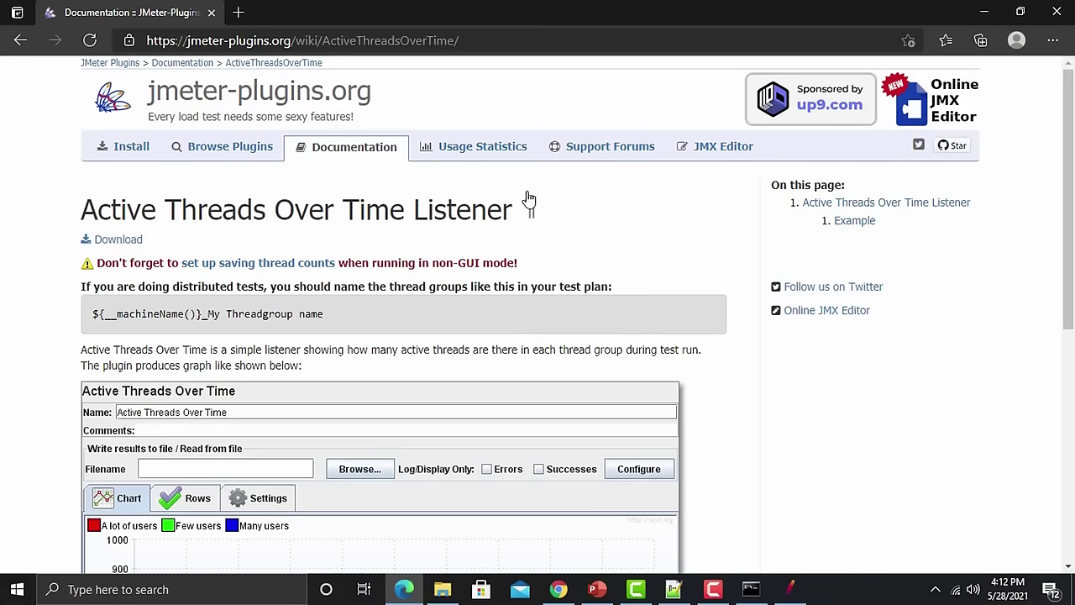
pyautogui.click(492, 163)
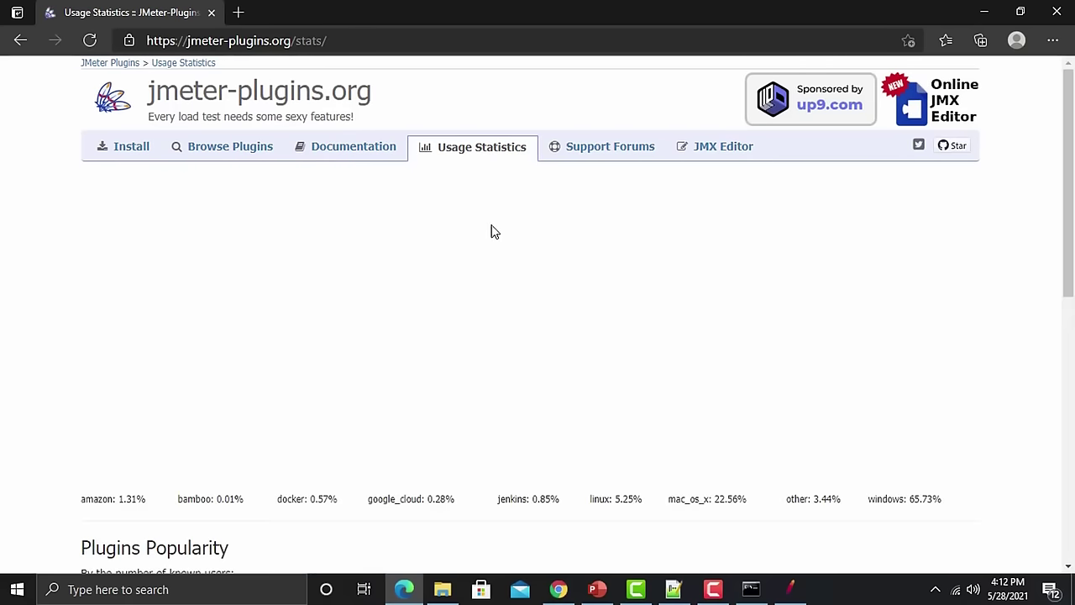
pyautogui.scroll(-2, 494, 232)
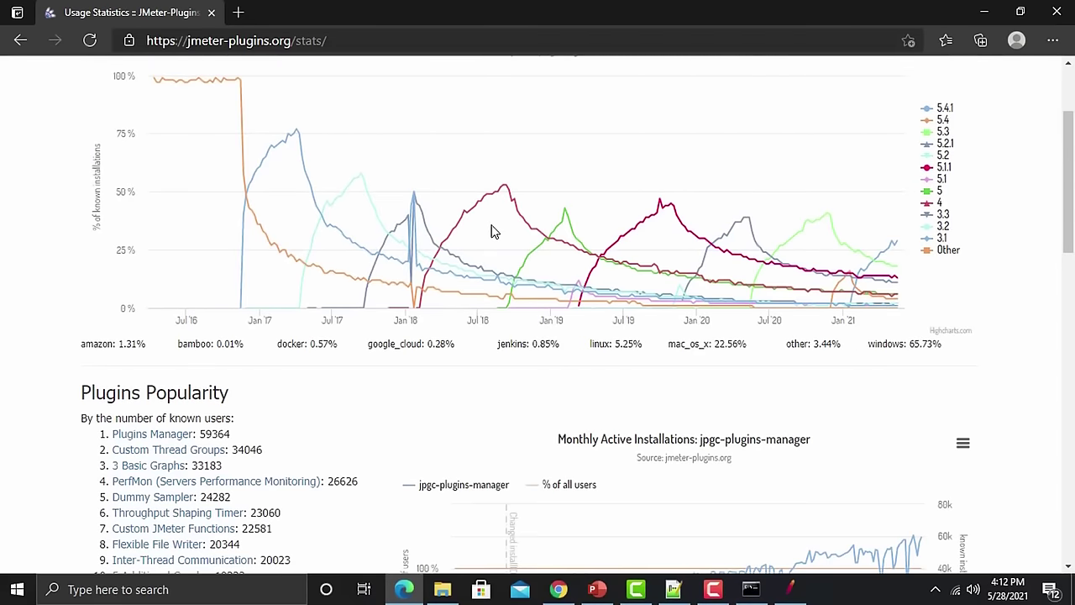
pyautogui.scroll(-2, 494, 231)
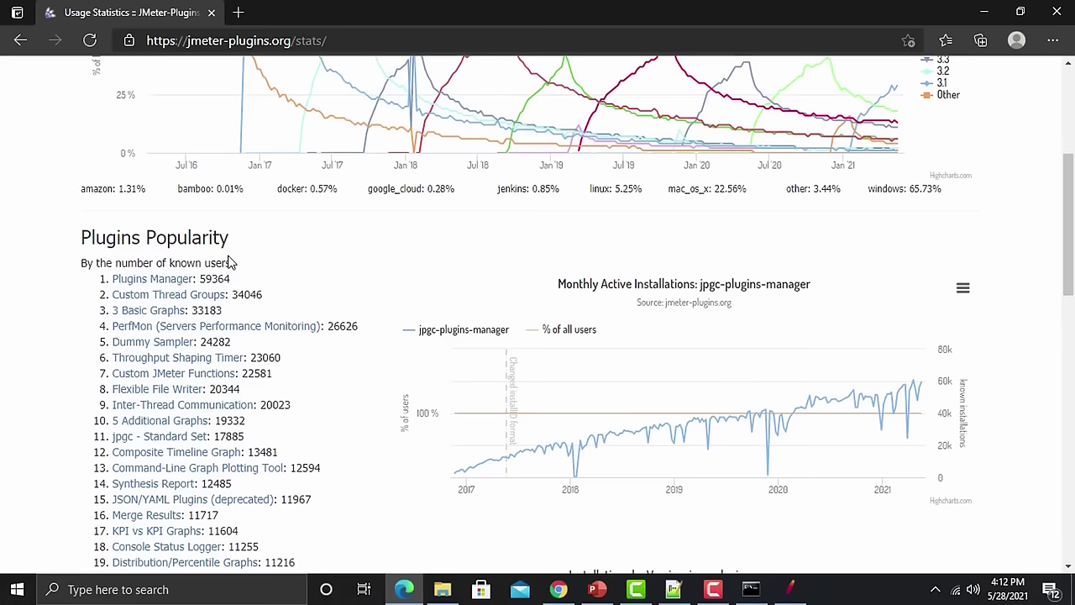
pyautogui.scroll(-2, 231, 263)
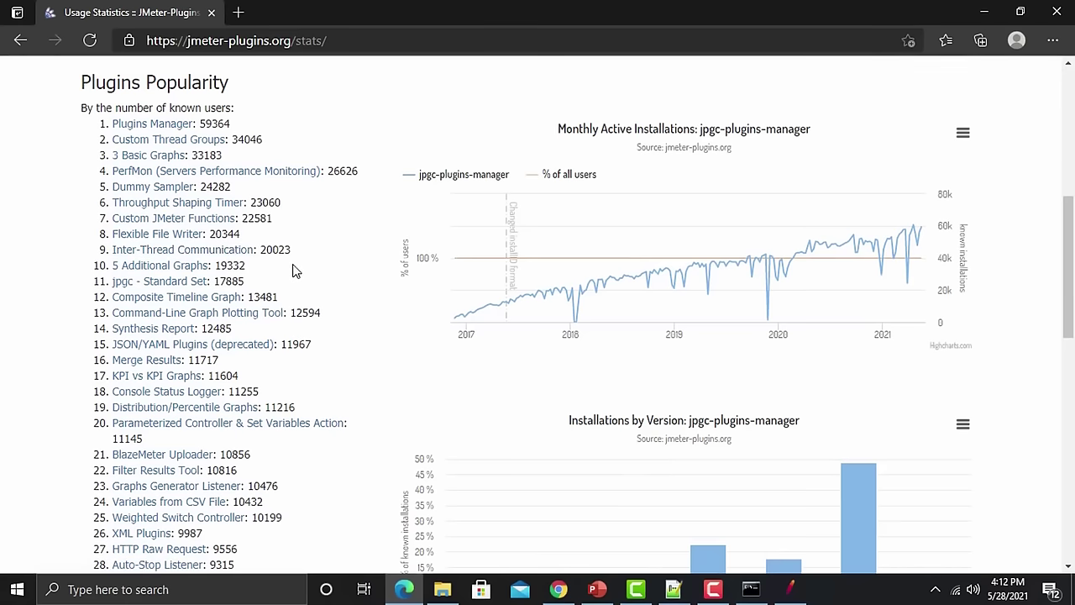
pyautogui.scroll(2, 293, 271)
pyautogui.scroll(-3, 294, 271)
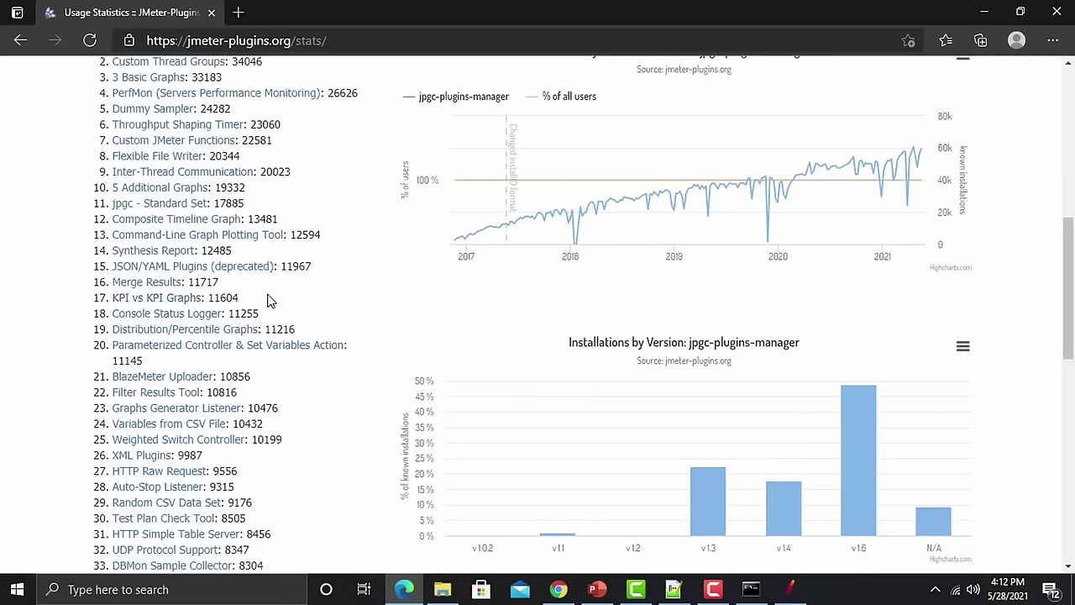
pyautogui.scroll(3, 285, 287)
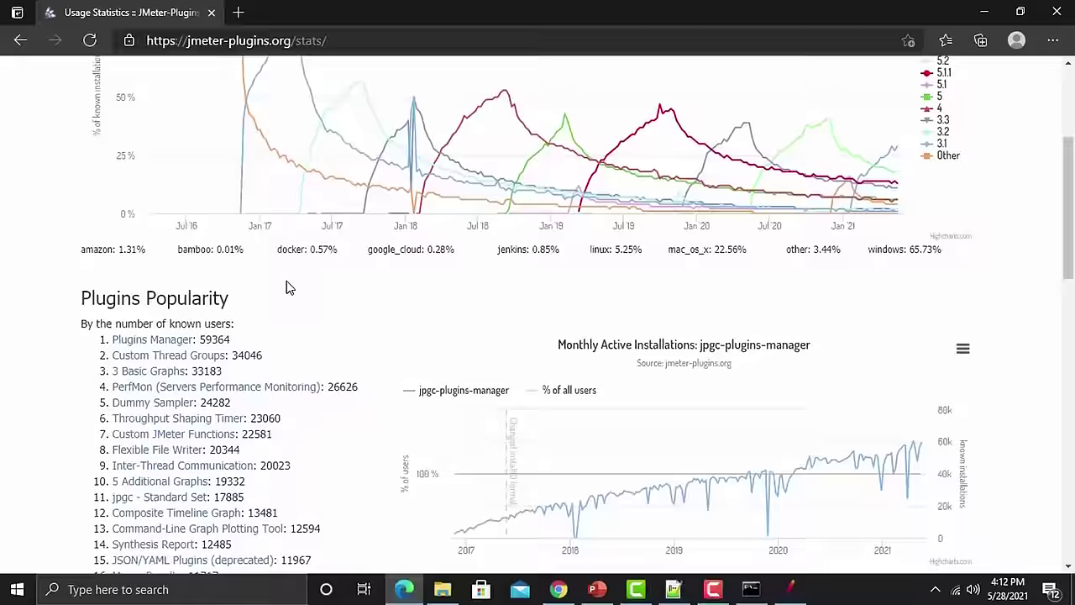
pyautogui.scroll(3, 285, 287)
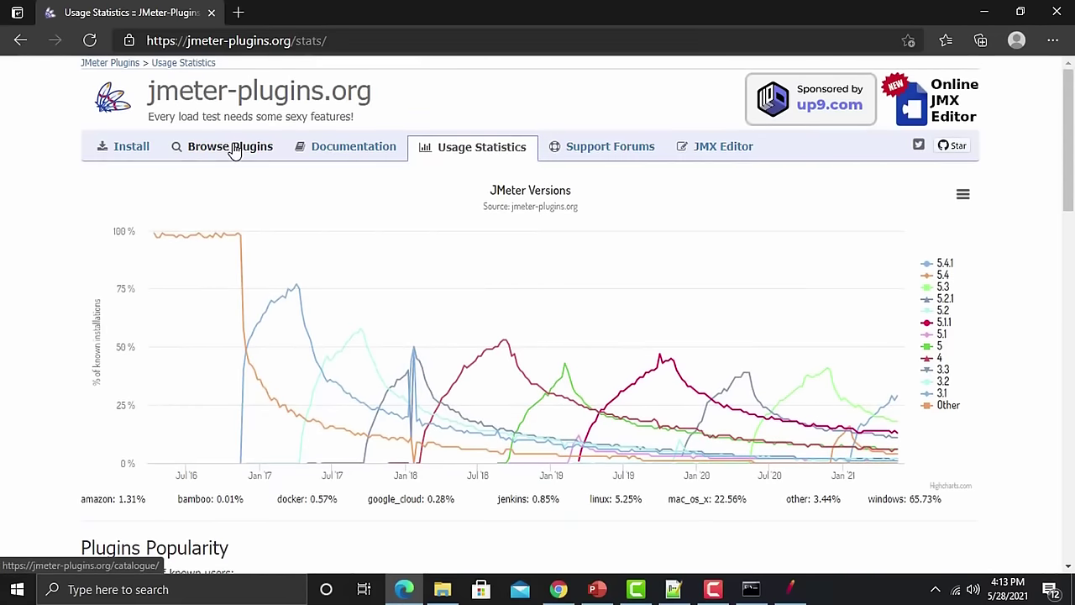
# Read the Project Documentation Wiki down to Developing Plugins, then return to the JMeter Test Plan
pyautogui.click(316, 150)
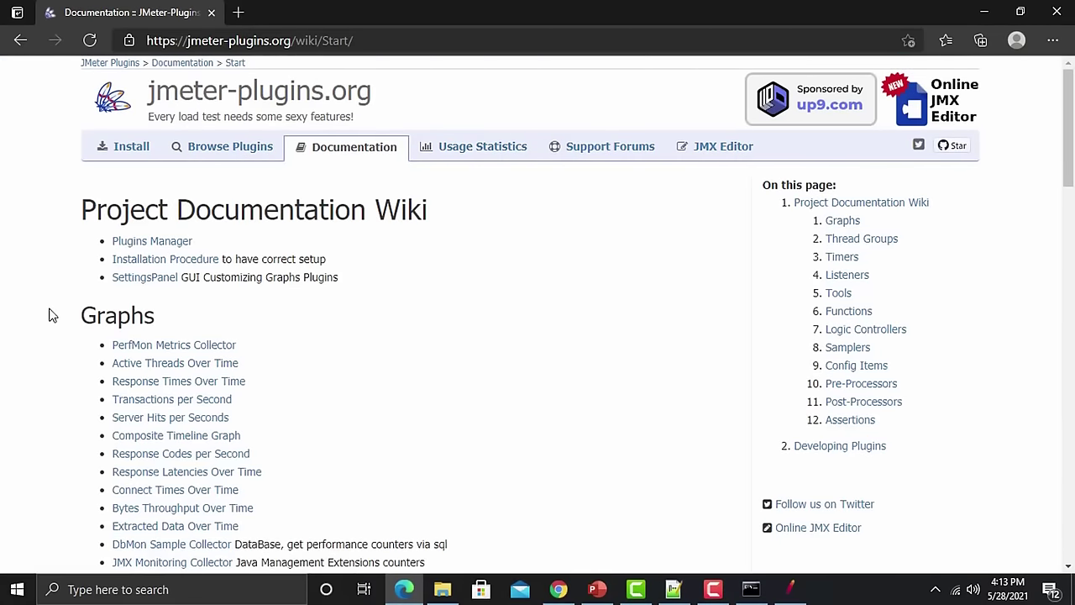
pyautogui.scroll(-1, 99, 315)
pyautogui.scroll(-3, 100, 314)
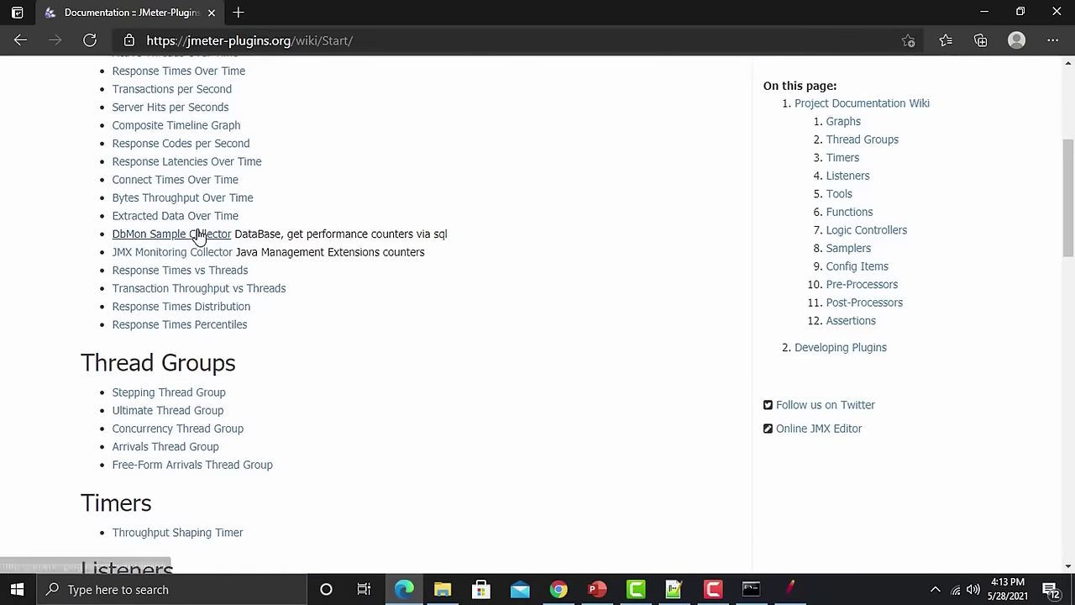
pyautogui.scroll(1, 199, 237)
pyautogui.scroll(2, 199, 237)
pyautogui.scroll(-4, 247, 283)
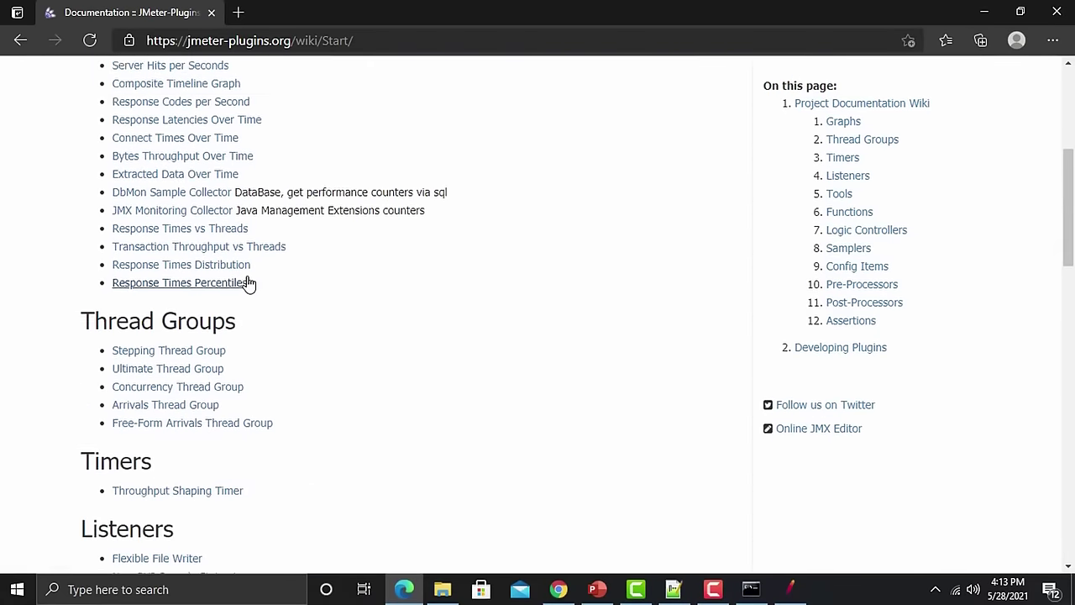
pyautogui.scroll(-4, 271, 293)
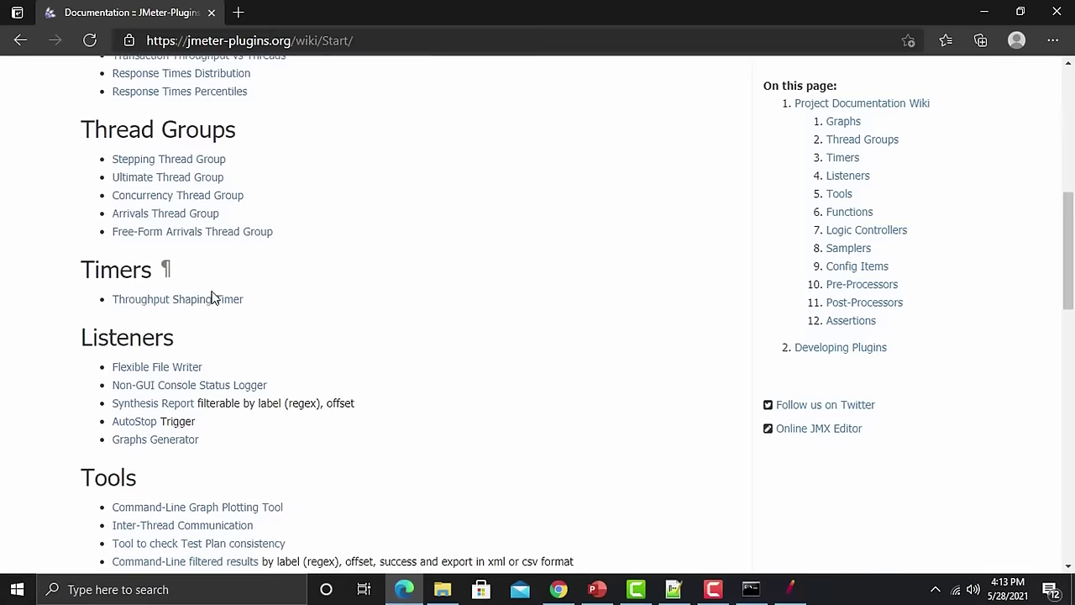
pyautogui.scroll(-4, 258, 291)
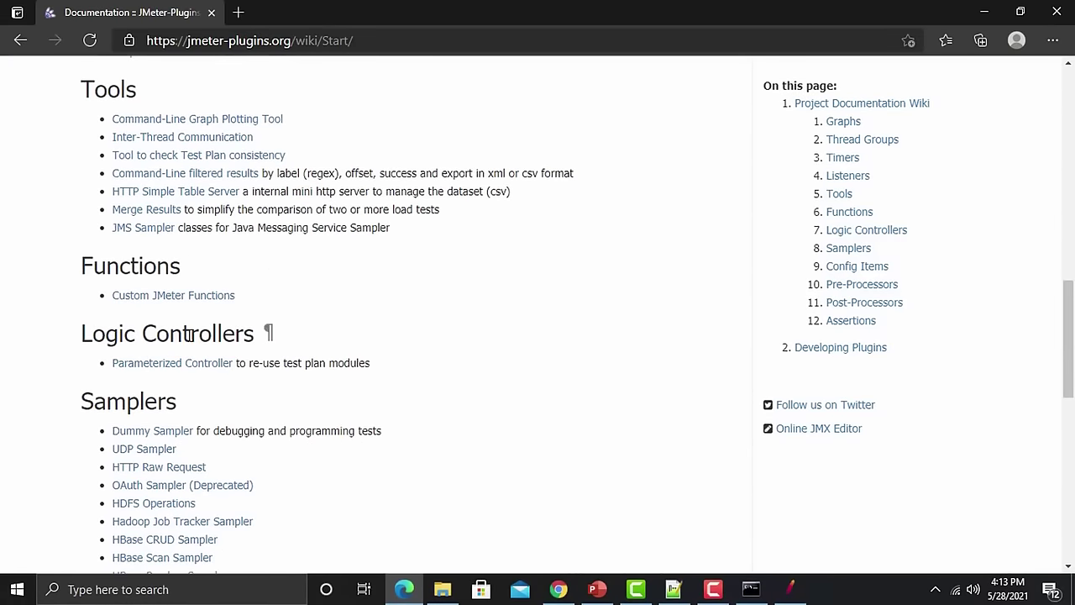
pyautogui.scroll(-3, 267, 332)
pyautogui.scroll(-2, 270, 304)
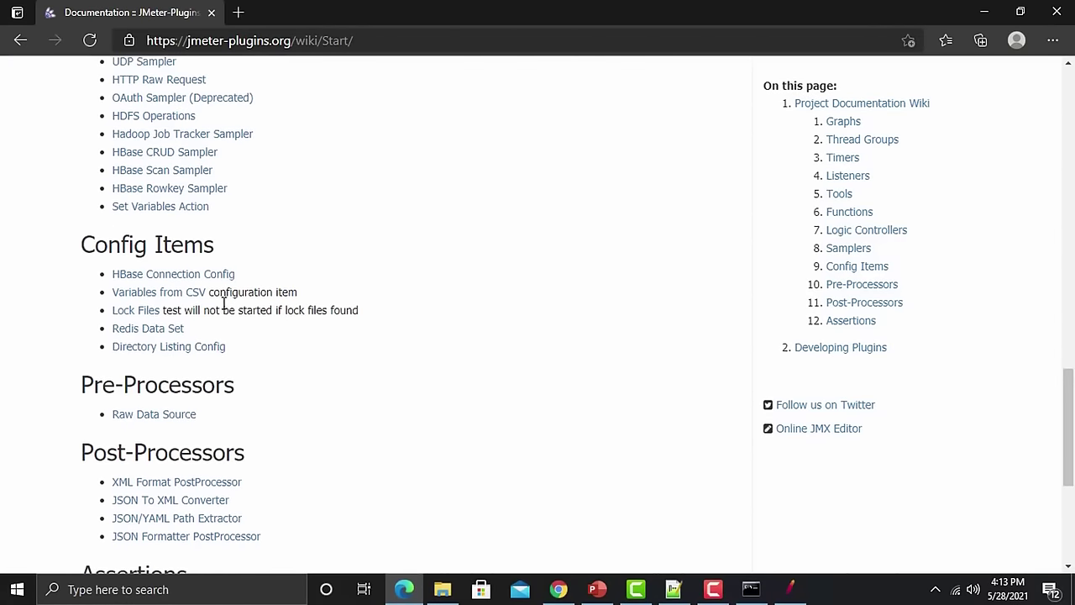
pyautogui.scroll(-5, 272, 299)
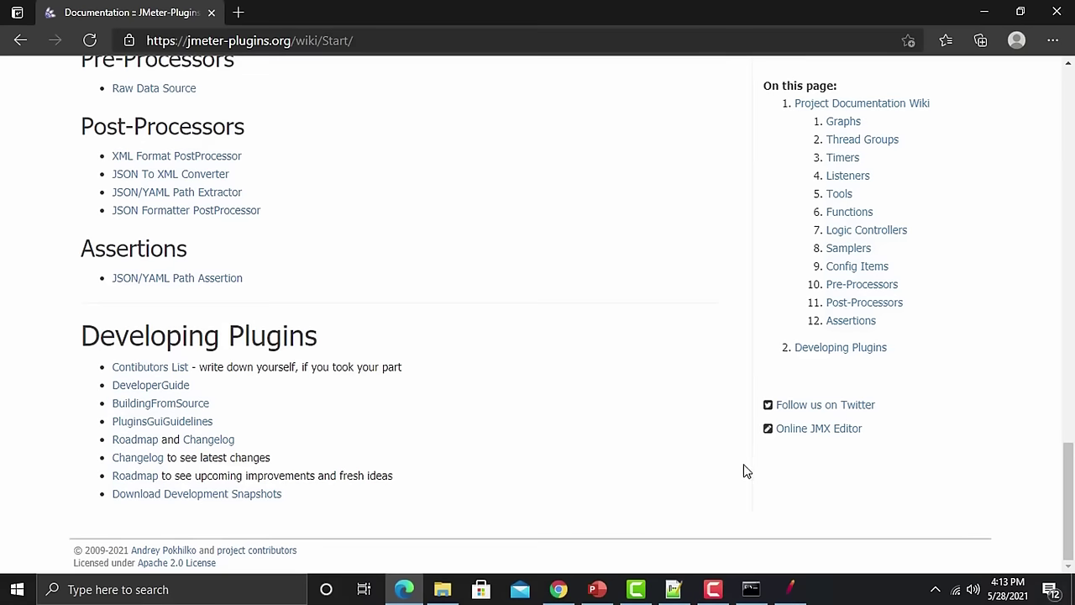
pyautogui.click(791, 587)
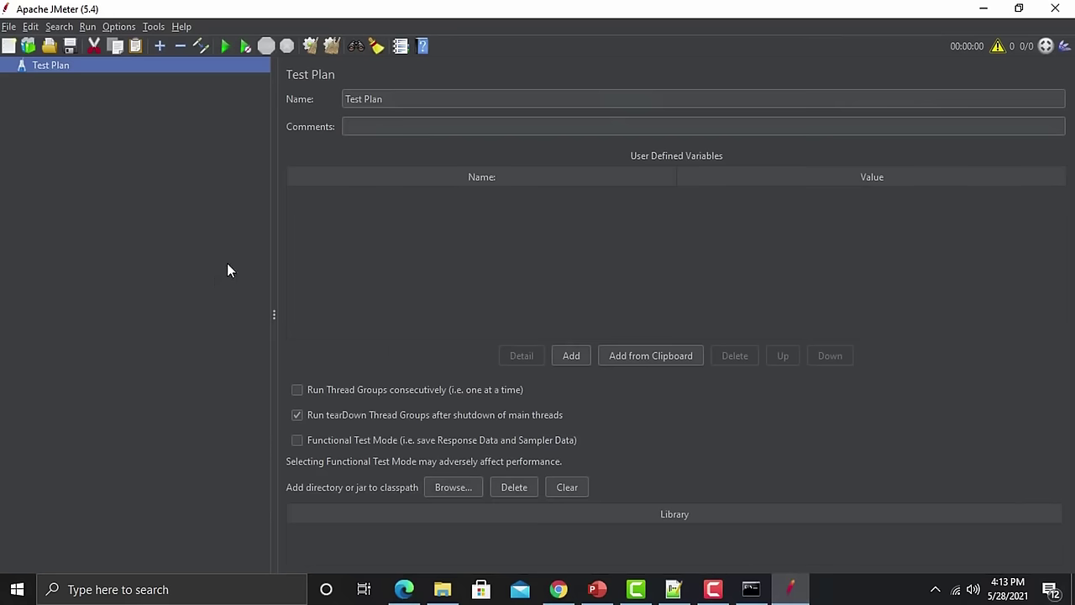
# From Options > Plugins Manager, check the Upgrades and Installed Plugins tabs, ending on Available Plugins
pyautogui.click(118, 26)
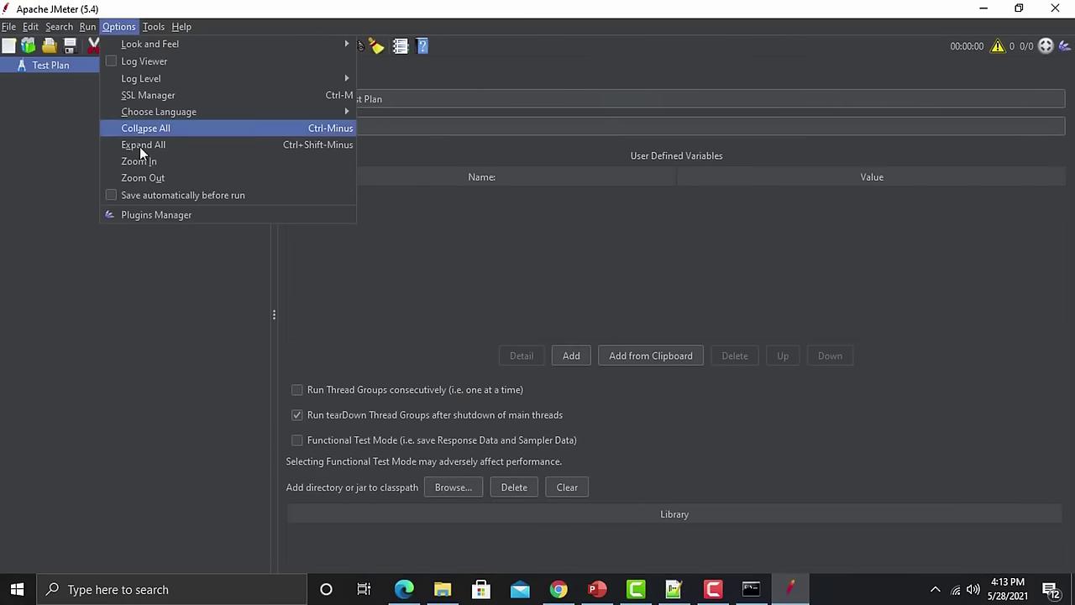
pyautogui.click(153, 215)
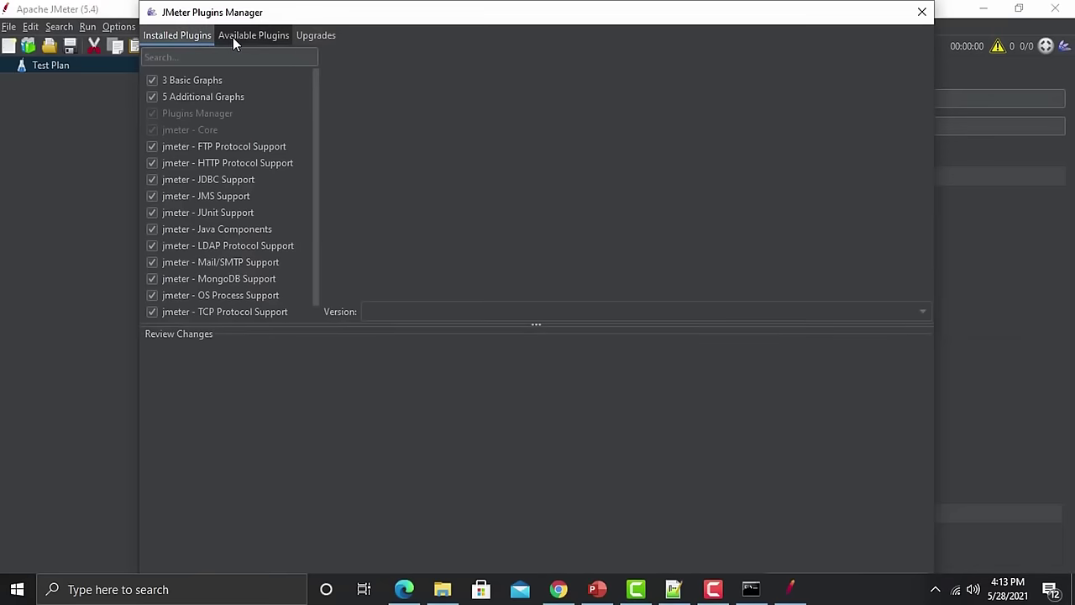
pyautogui.click(304, 35)
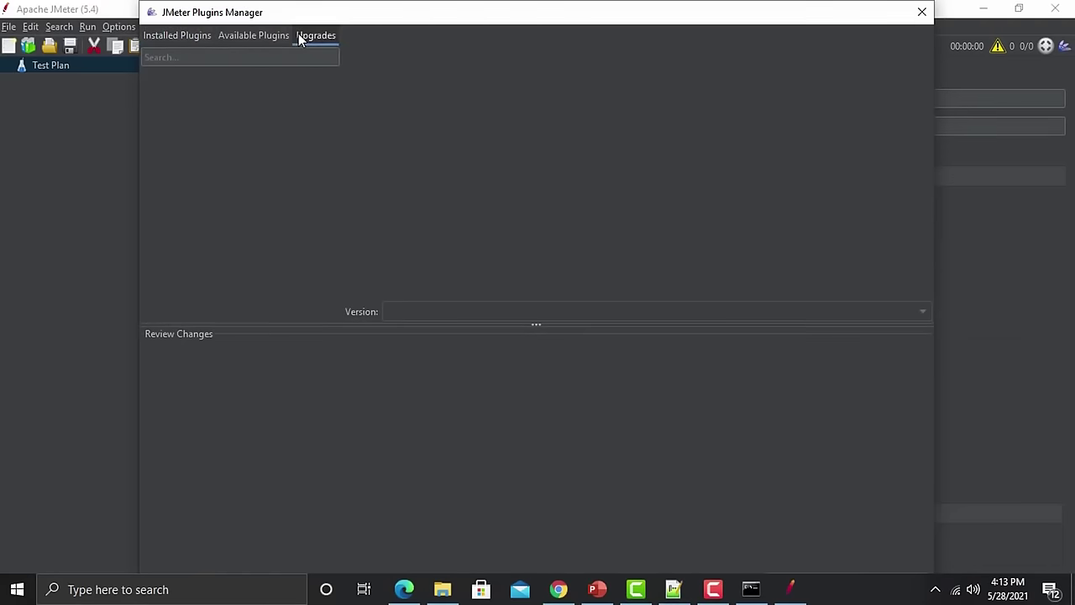
pyautogui.click(255, 35)
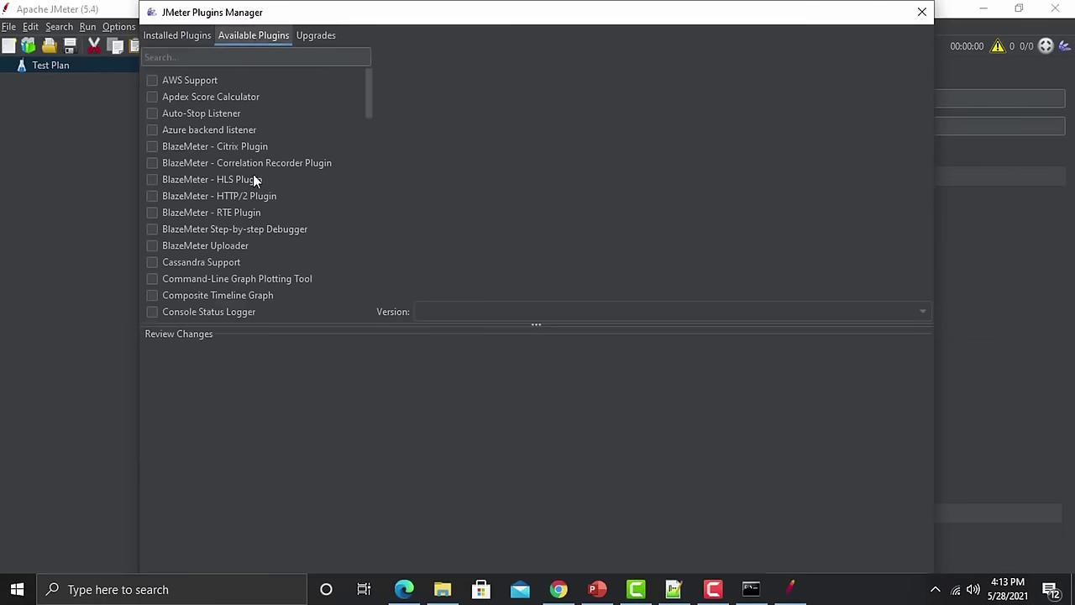
pyautogui.scroll(-5, 254, 179)
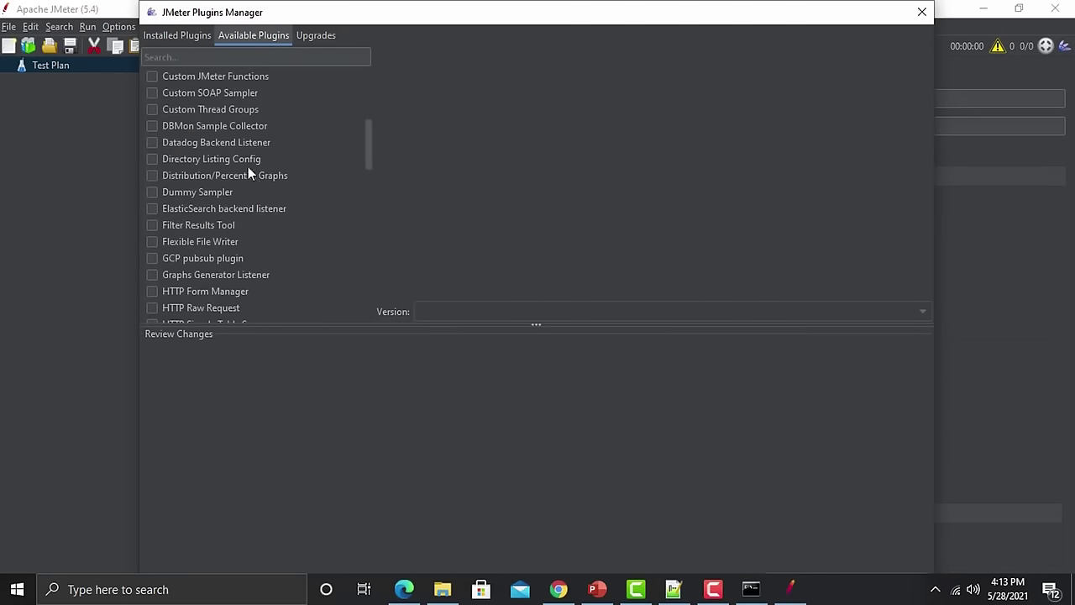
pyautogui.click(198, 36)
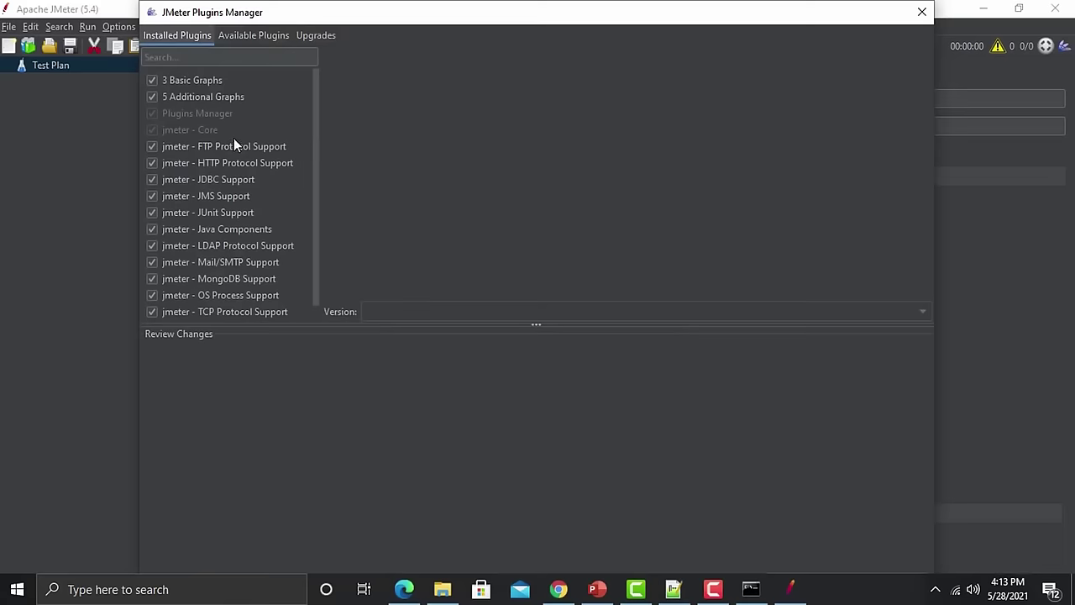
pyautogui.click(238, 38)
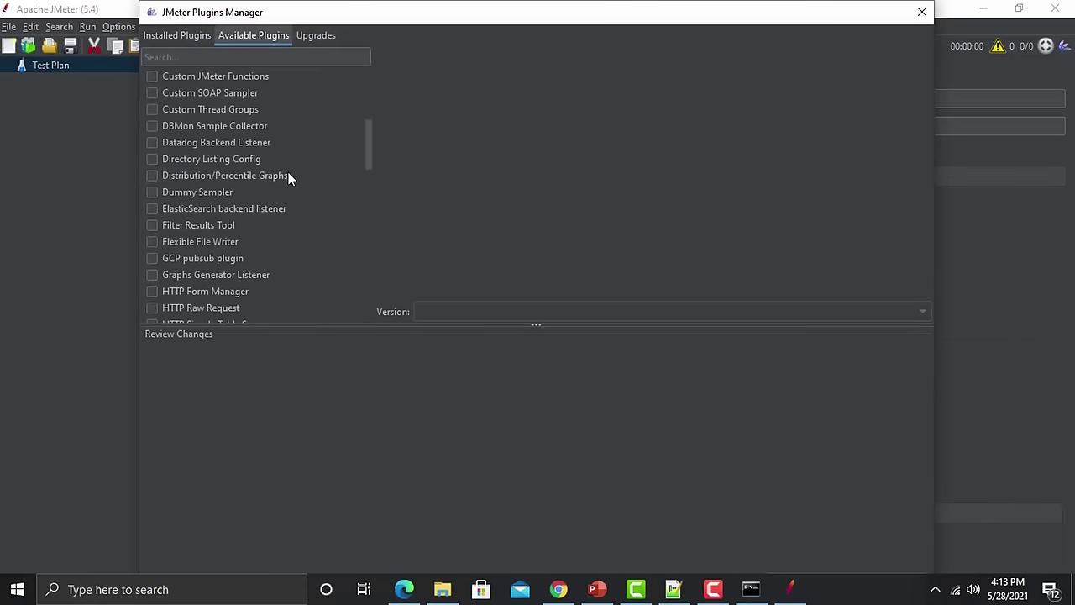
pyautogui.scroll(5, 287, 174)
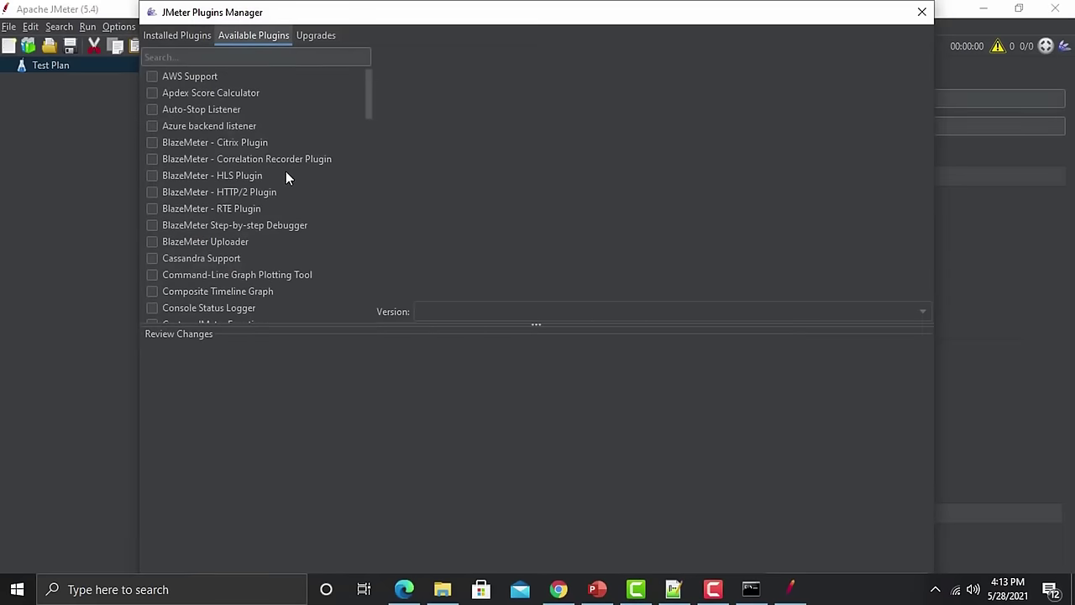
# Tick Azure backend listener in Available Plugins and review its enlarged description, then view JMeter's bin folder
pyautogui.click(153, 125)
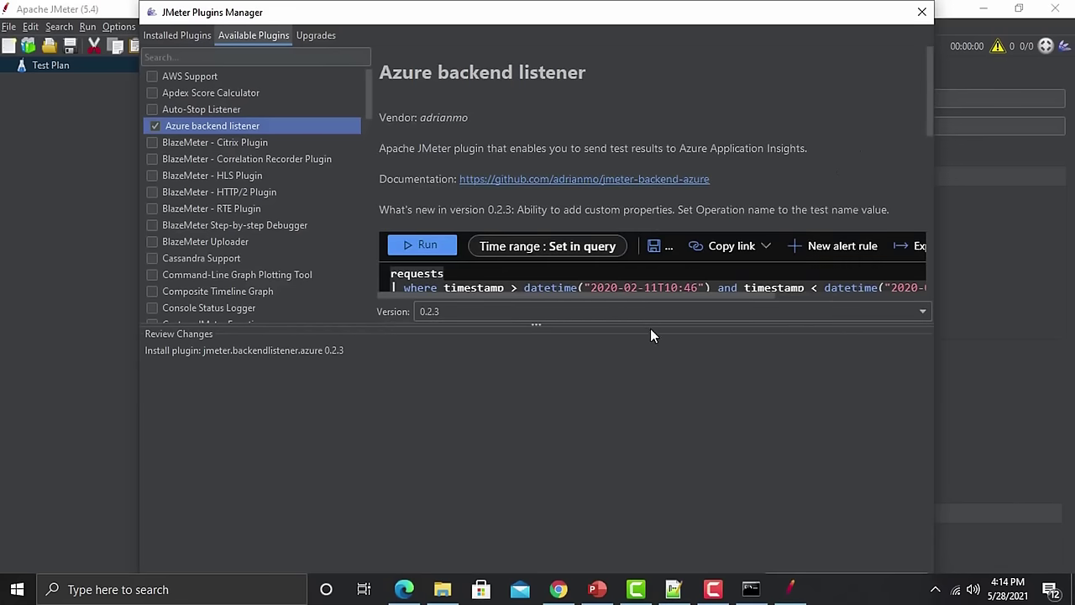
pyautogui.moveTo(646, 323); pyautogui.dragTo(647, 461)
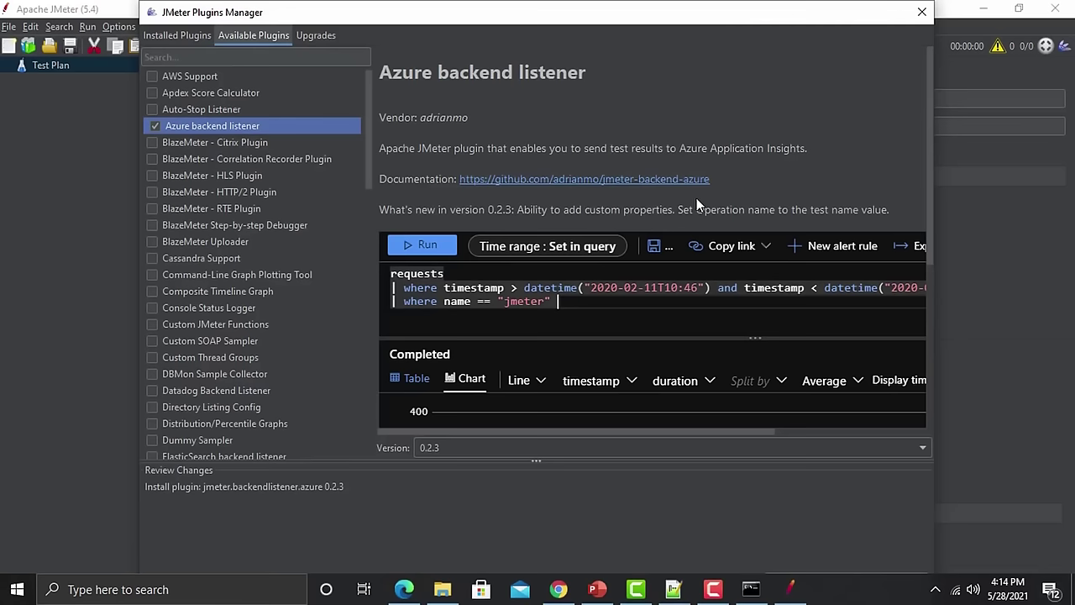
pyautogui.scroll(-5, 763, 202)
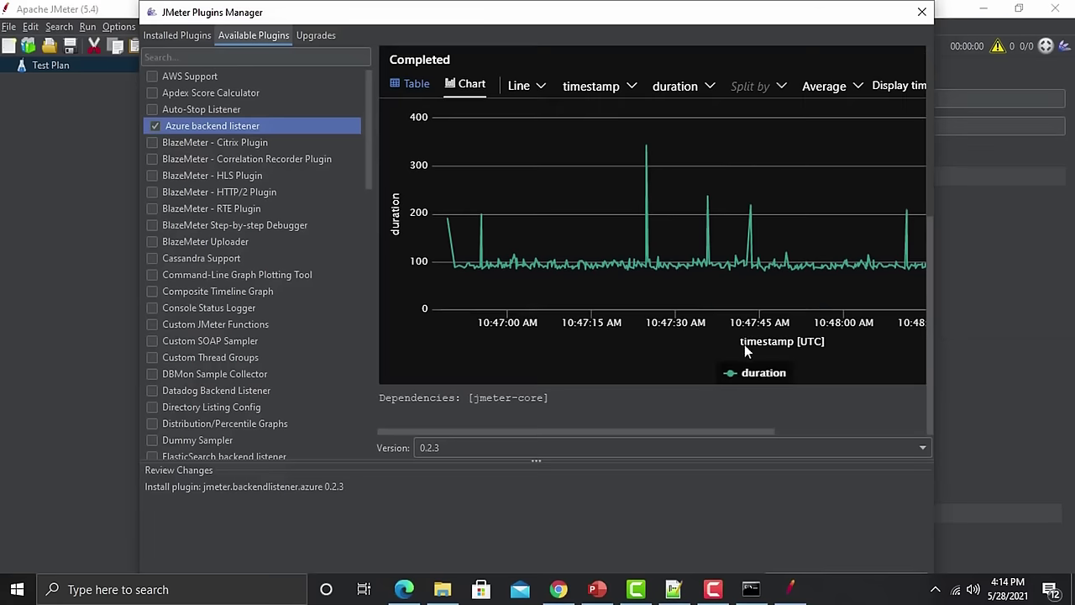
pyautogui.moveTo(715, 10)
pyautogui.mouseDown()
pyautogui.moveTo(710, 127)
pyautogui.moveTo(710, 20)
pyautogui.mouseUp()
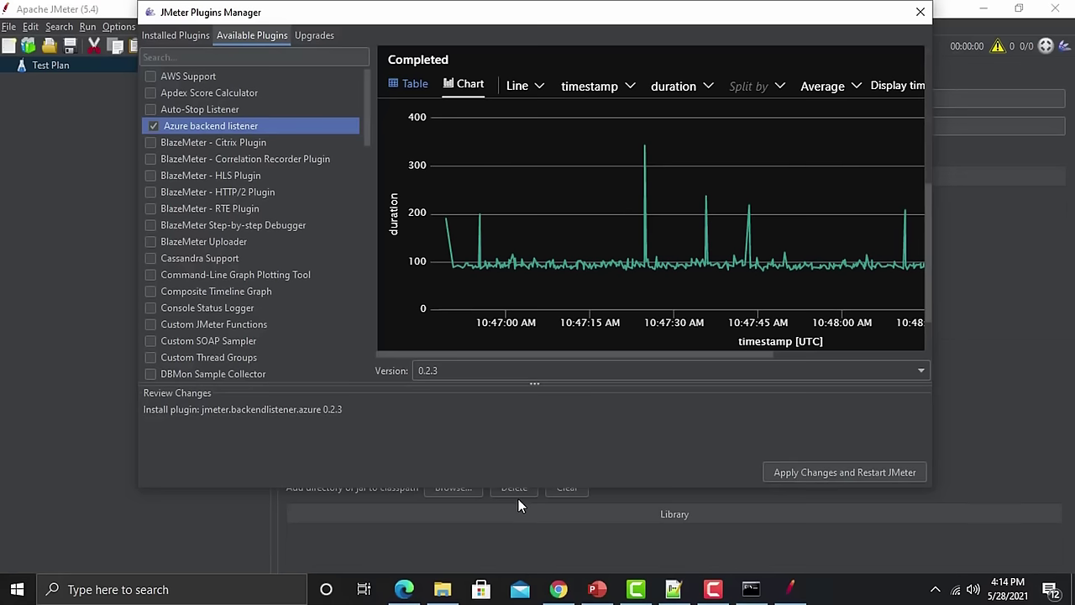
pyautogui.click(442, 588)
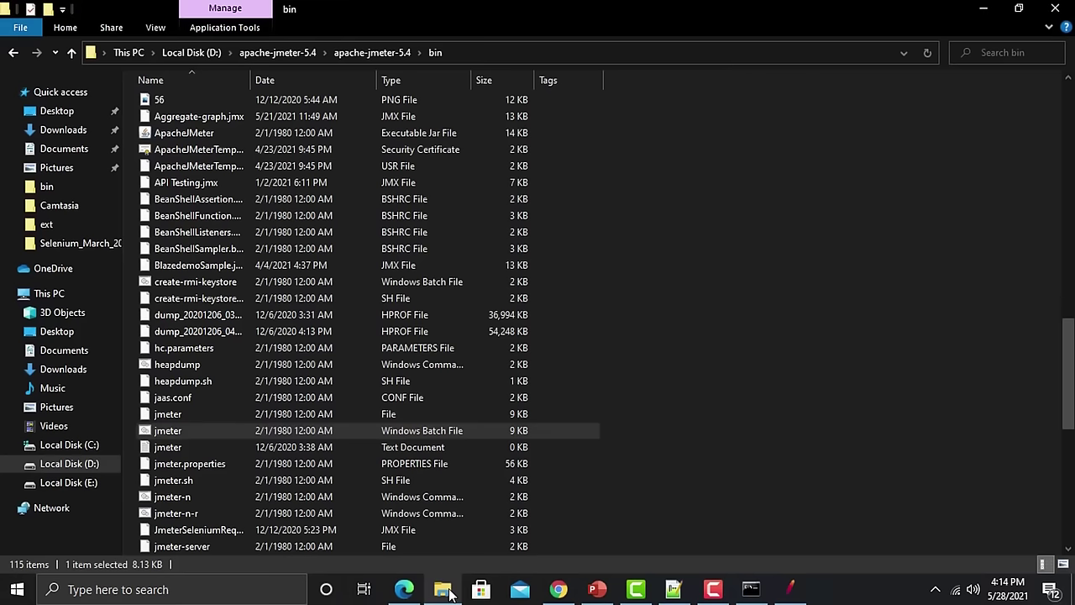
# Navigate File Explorer to apache-jmeter-5.4\lib\ext, then return to the Plugins Manager
pyautogui.click(285, 55)
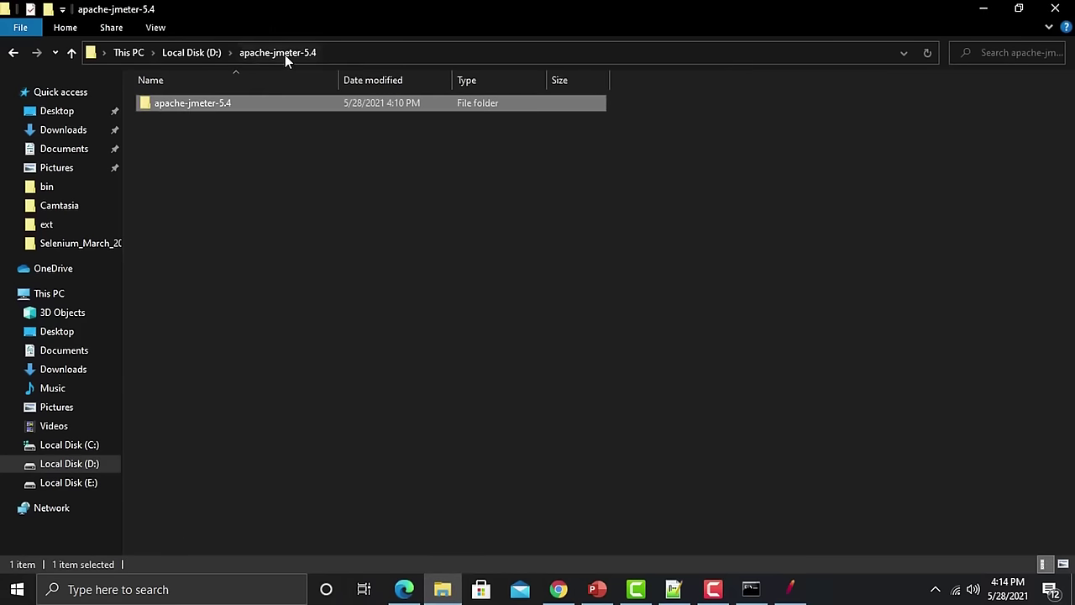
pyautogui.doubleClick(220, 103)
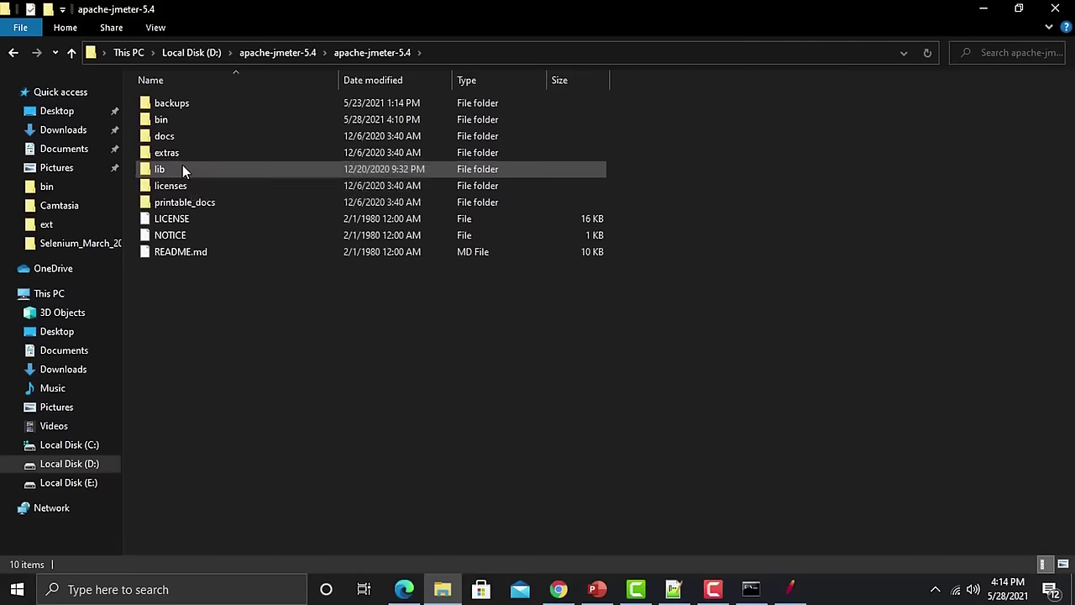
pyautogui.doubleClick(182, 168)
pyautogui.doubleClick(166, 104)
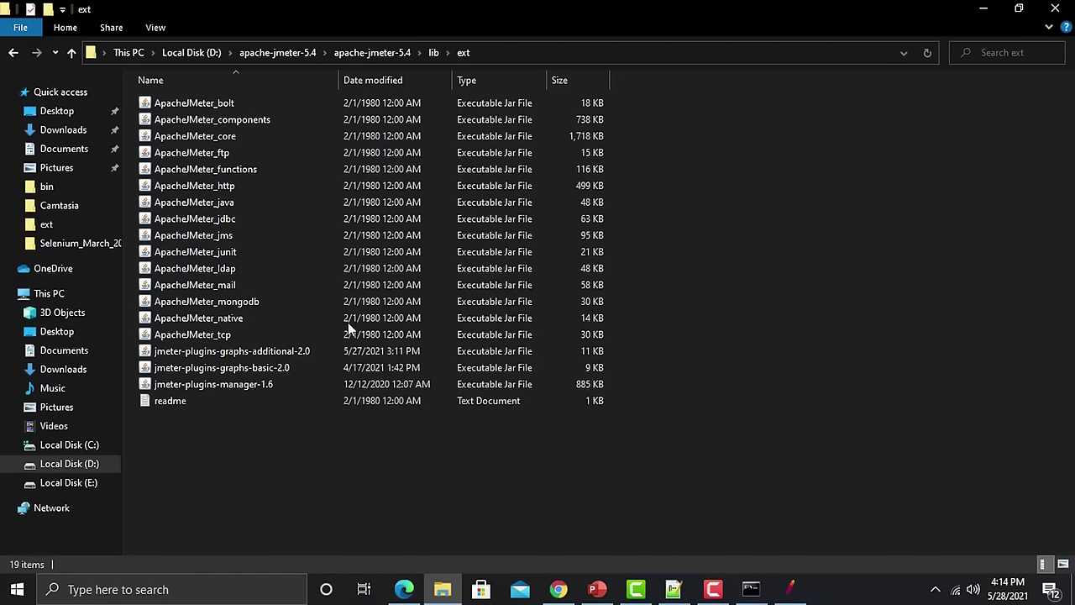
pyautogui.click(790, 588)
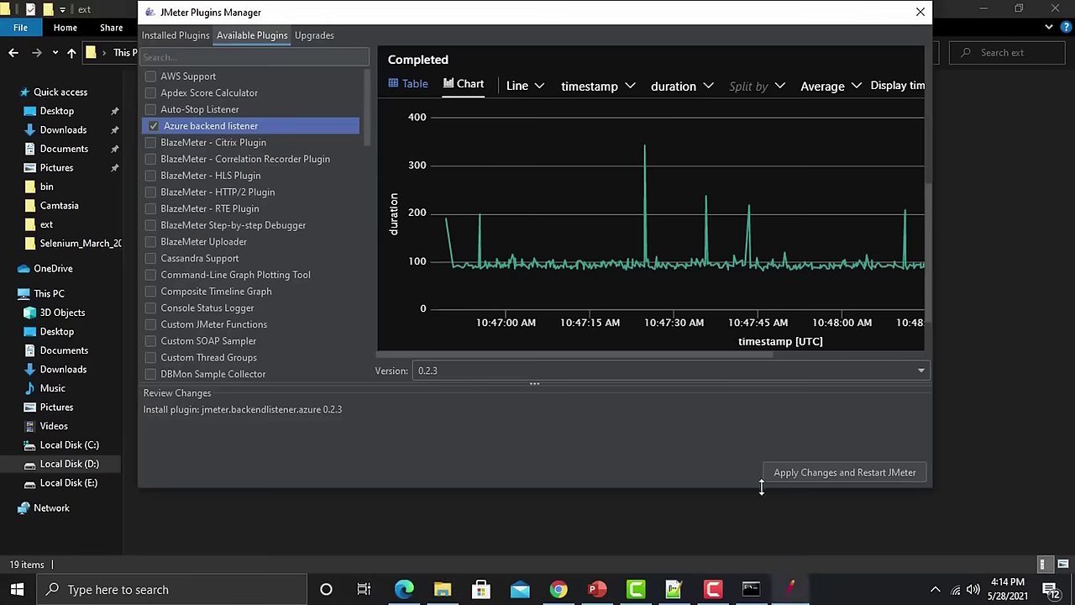
# Apply changes to install the Azure backend listener and bring the restarted JMeter back up
pyautogui.click(812, 472)
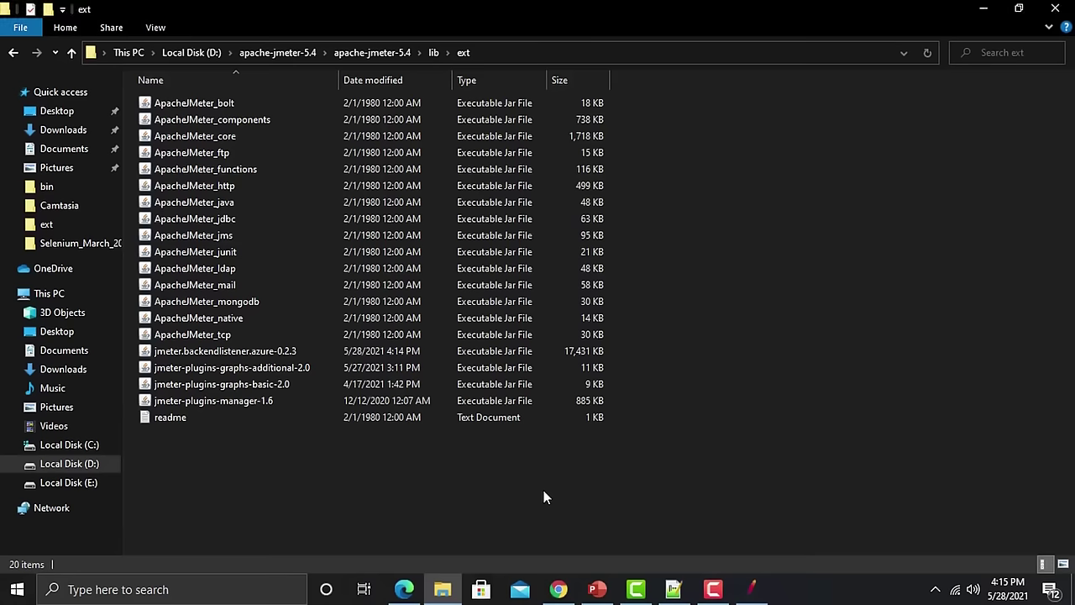
pyautogui.click(751, 589)
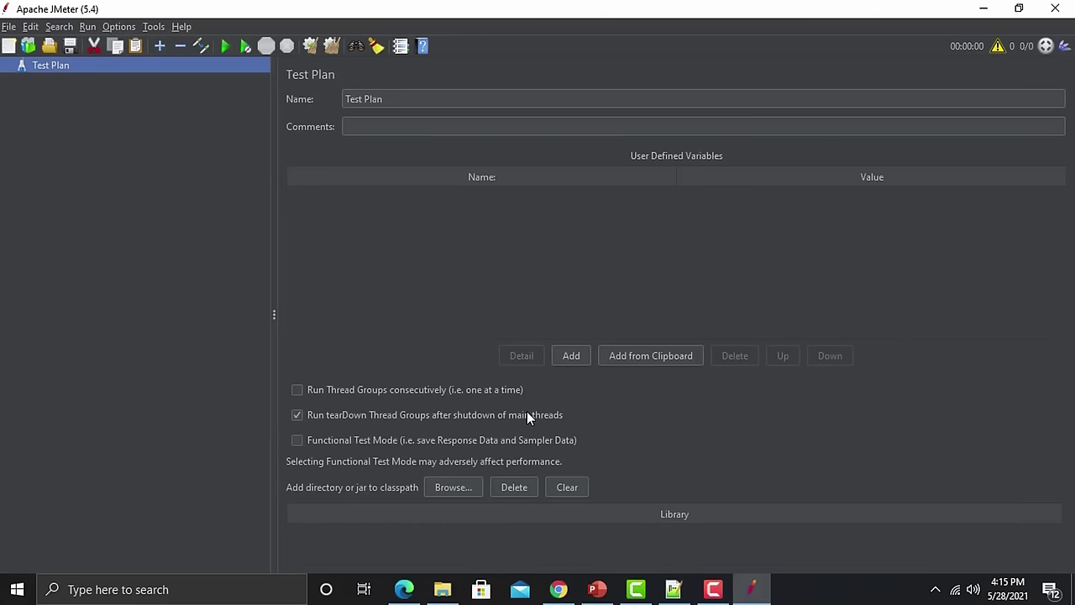
# Open the Stepping Thread Group documentation and follow its Download link
pyautogui.click(404, 588)
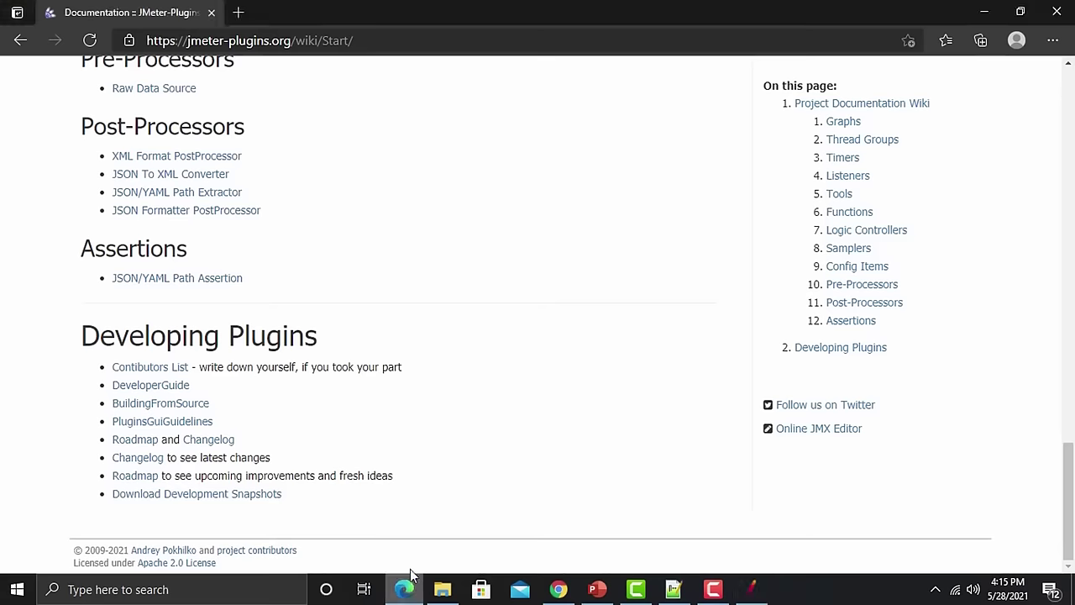
pyautogui.scroll(4, 462, 353)
pyautogui.scroll(10, 242, 288)
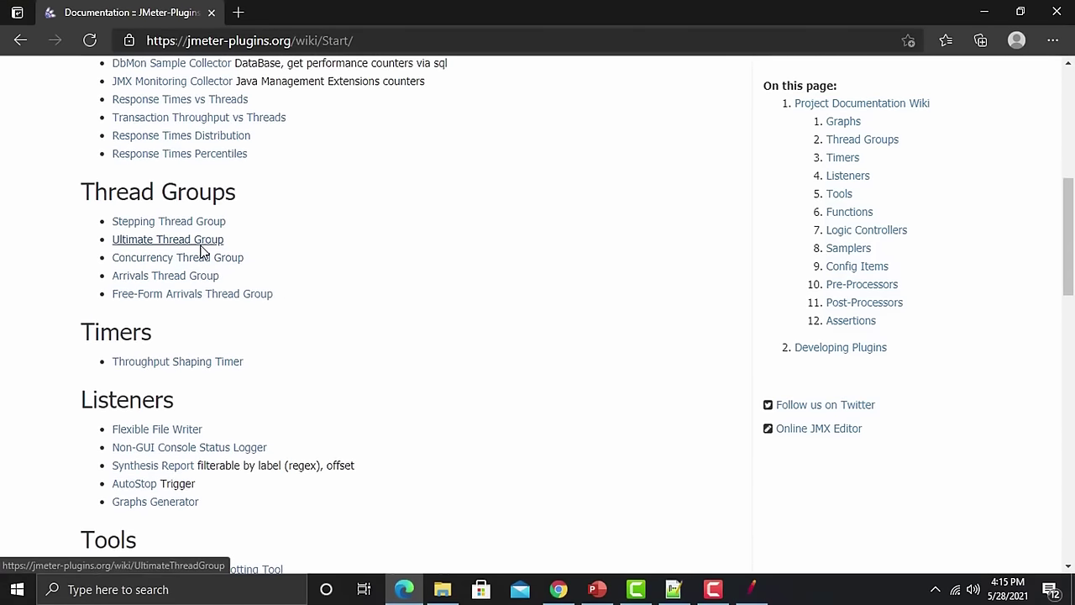
pyautogui.click(193, 222)
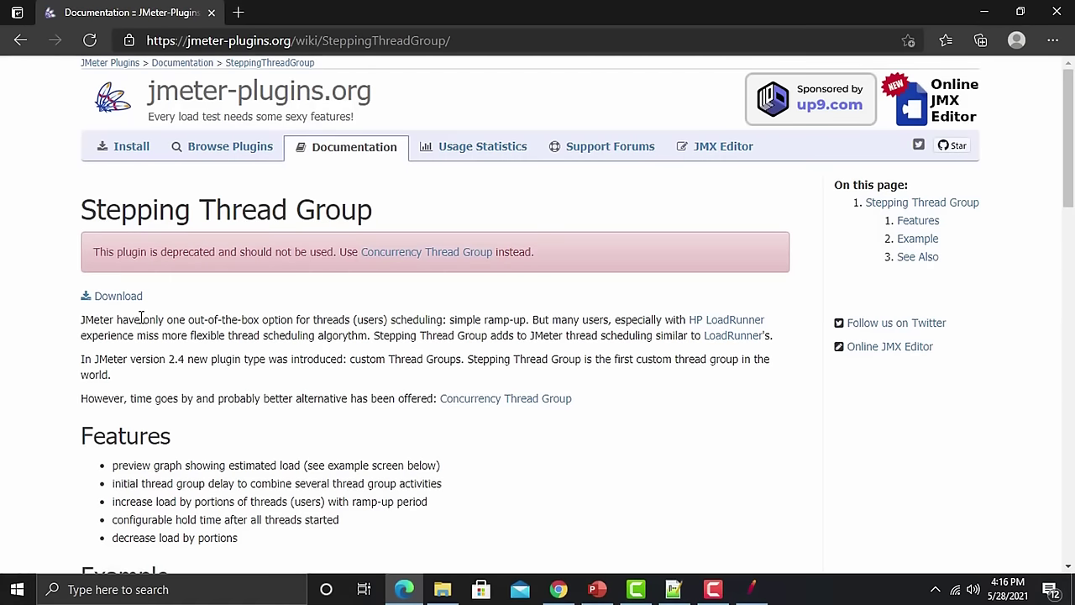
pyautogui.click(118, 297)
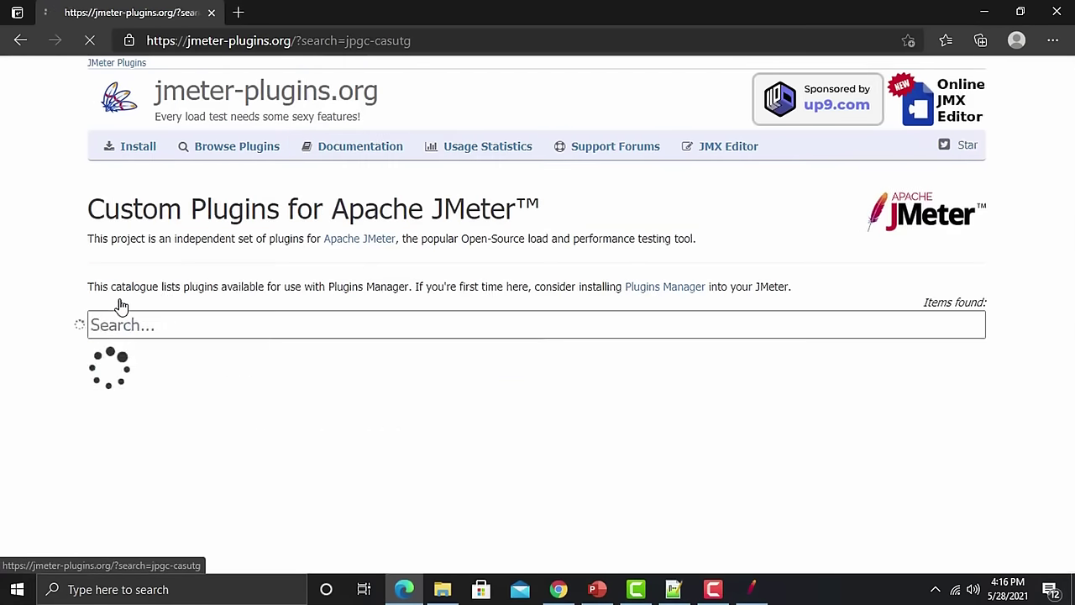
# Read through the Concurrency Thread Group documentation from the Custom Thread Groups plugin
pyautogui.scroll(-1, 240, 328)
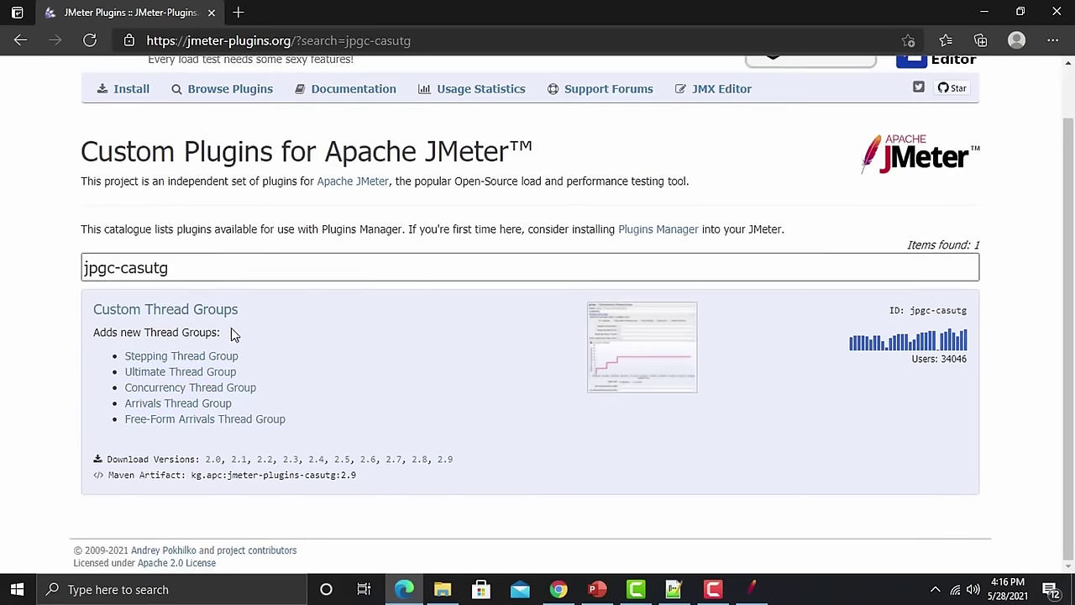
pyautogui.click(192, 311)
pyautogui.scroll(-10, 192, 311)
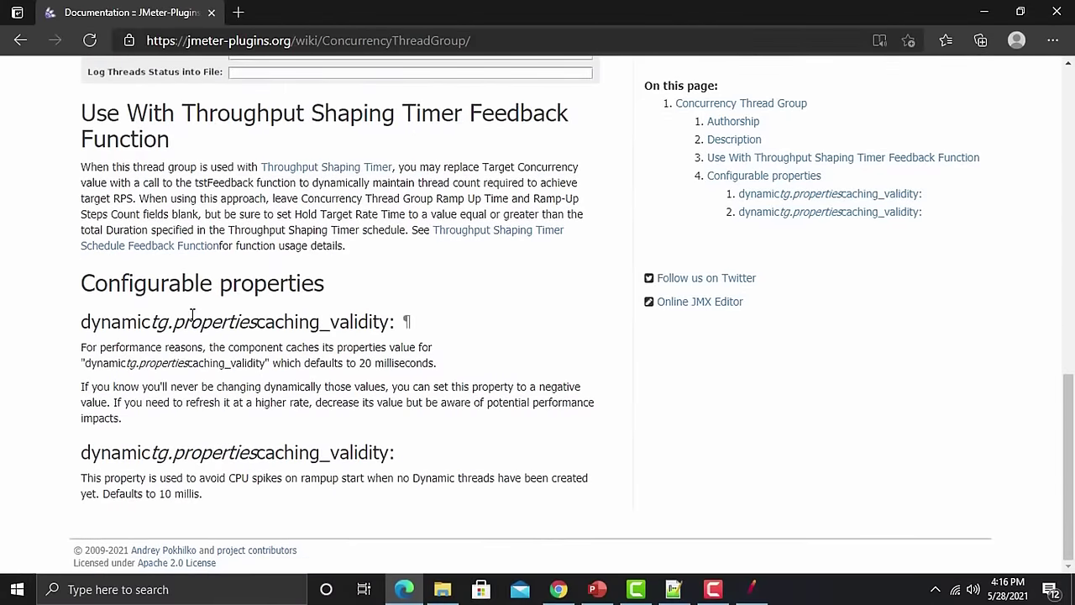
pyautogui.scroll(2, 298, 388)
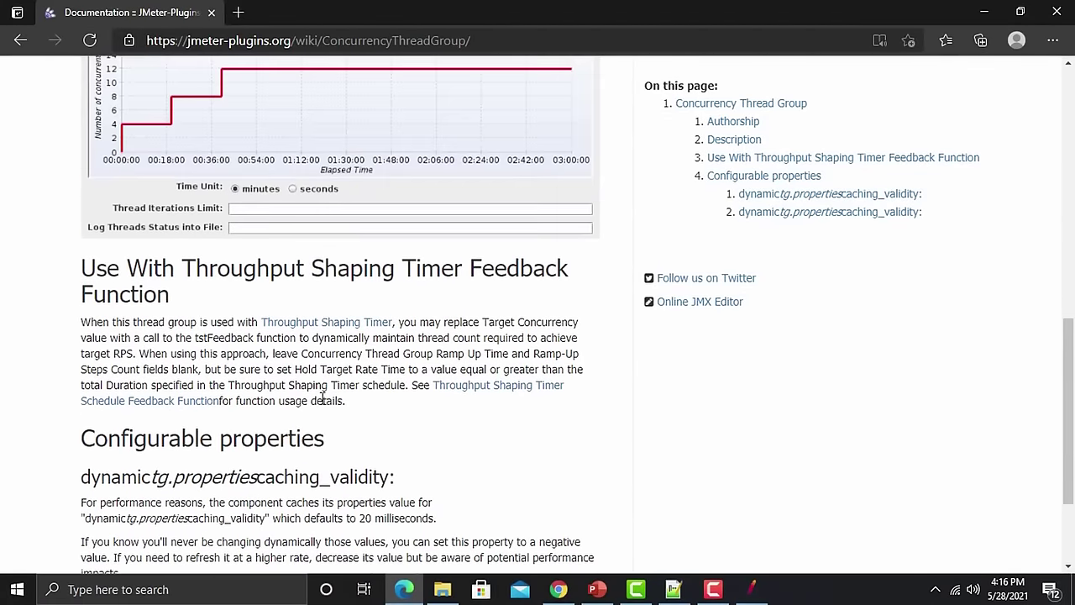
pyautogui.click(442, 589)
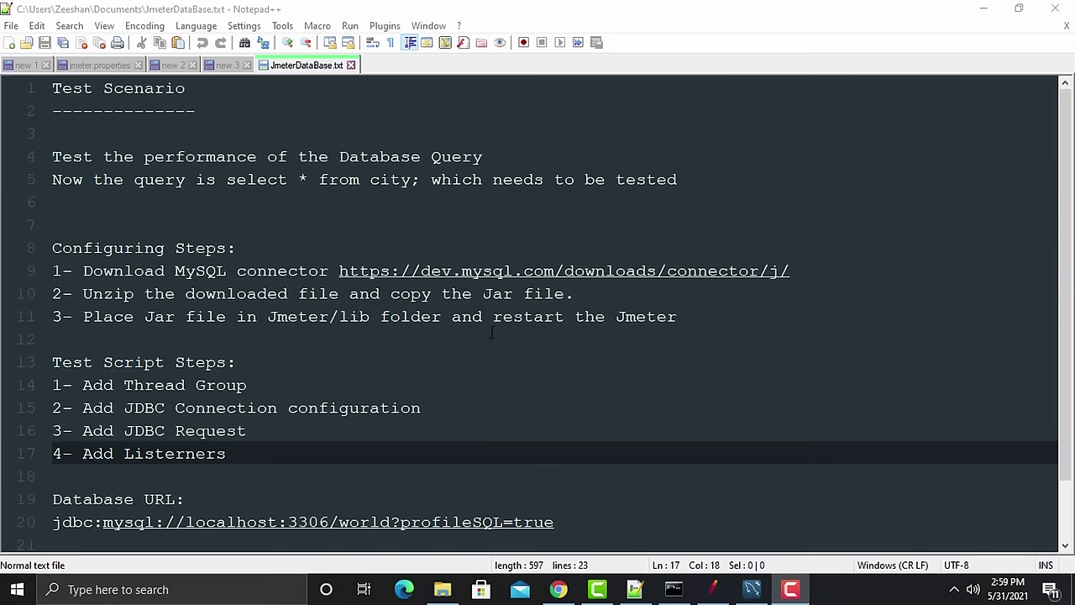
# Highlight the 'select * from city;' query on line 5 of the JmeterDataBase.txt notes
pyautogui.moveTo(226, 179); pyautogui.dragTo(420, 179)
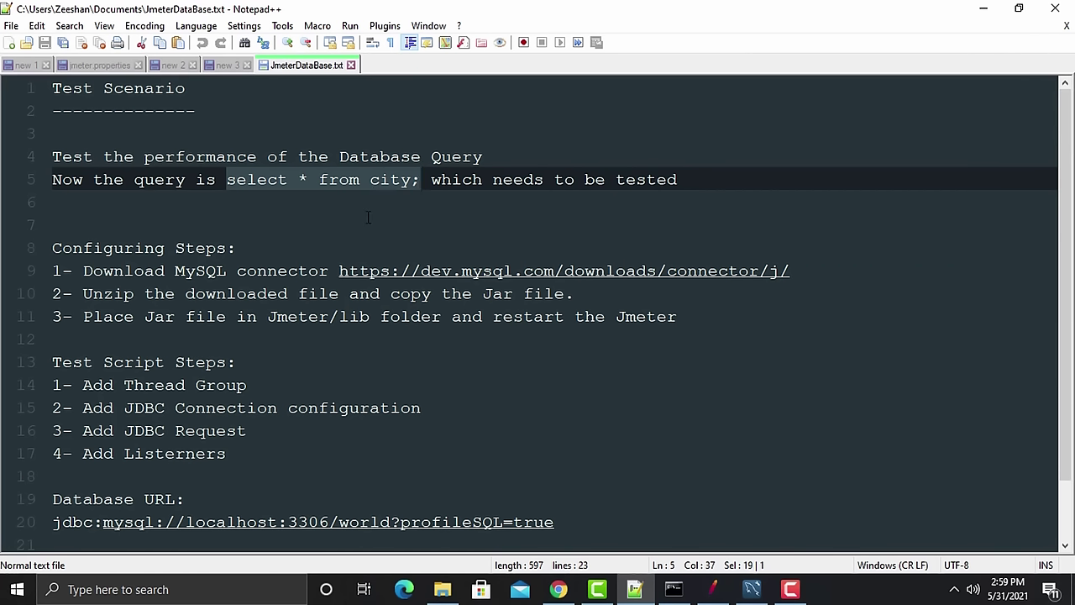
pyautogui.click(752, 588)
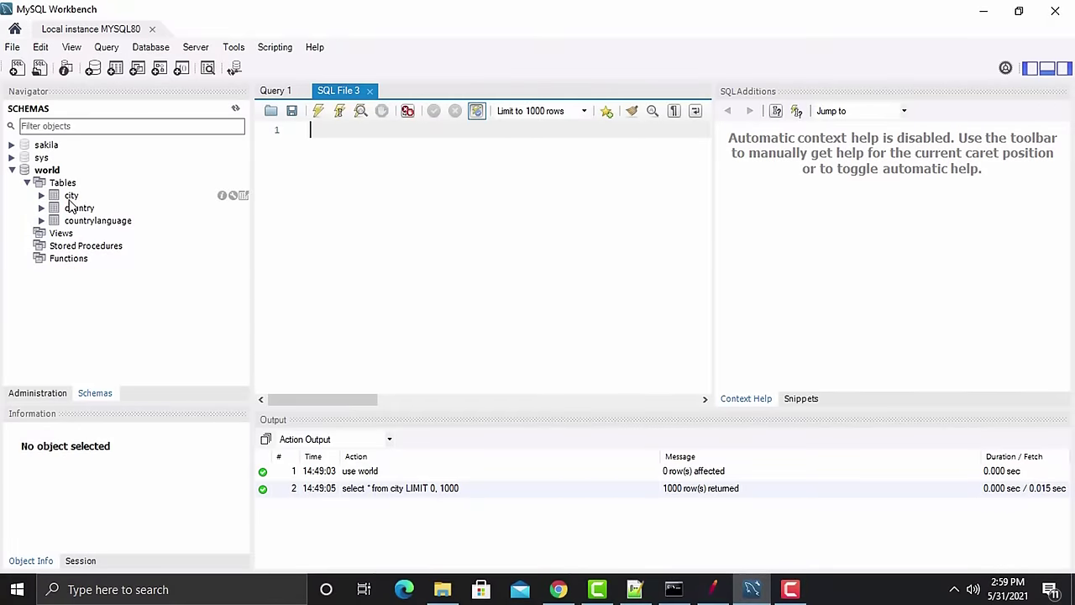
# Execute 'select * from city;' in SQL File 3 and scroll through the returned city rows
pyautogui.write('select *')
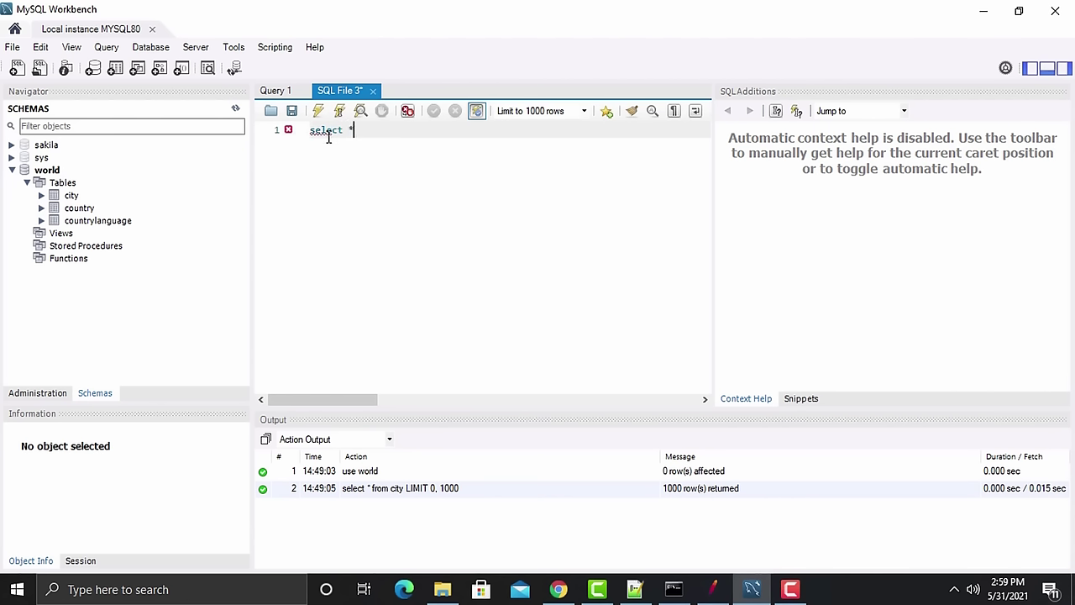
pyautogui.write(' from city;')
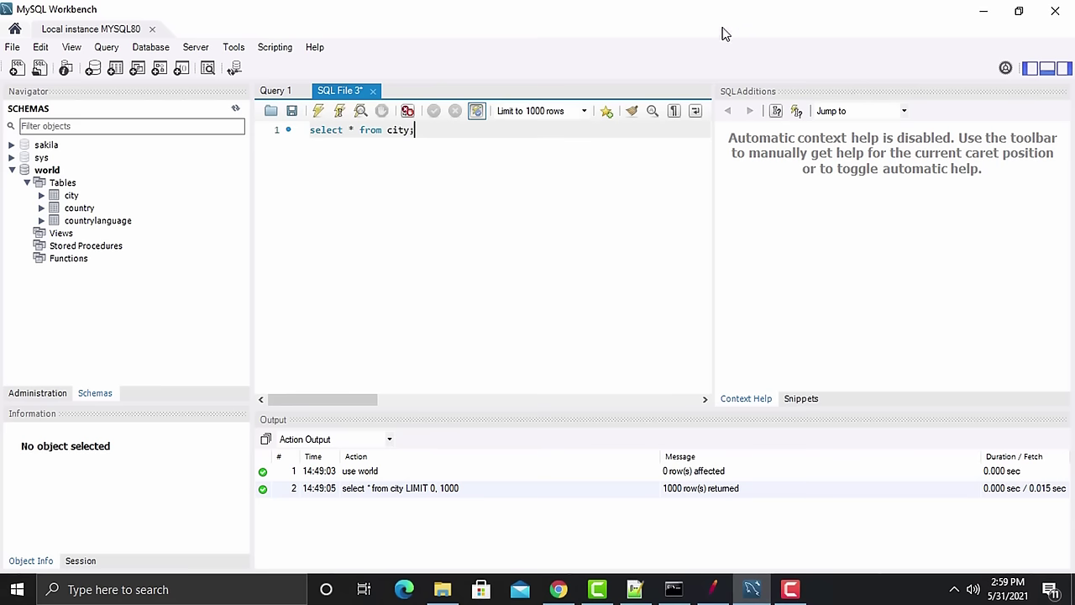
pyautogui.moveTo(420, 130); pyautogui.dragTo(312, 132)
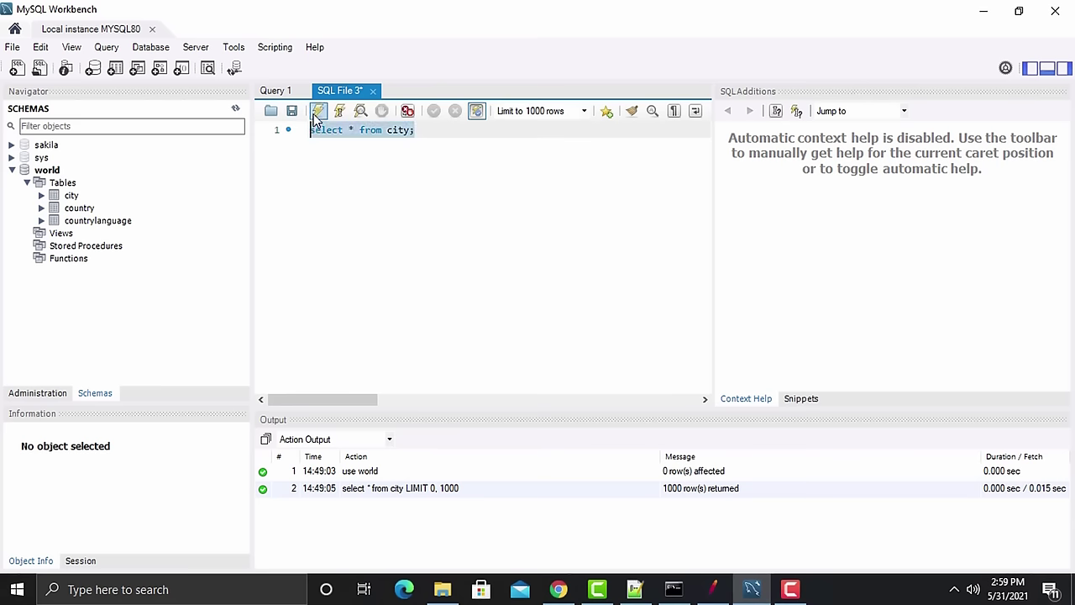
pyautogui.click(317, 111)
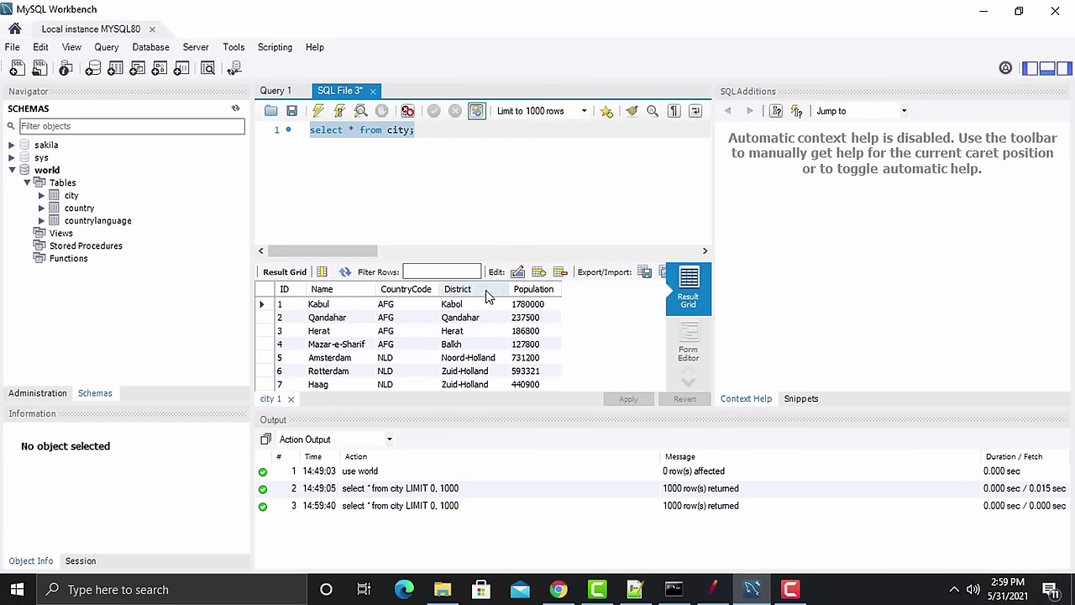
pyautogui.scroll(-6, 540, 346)
pyautogui.scroll(-20, 540, 347)
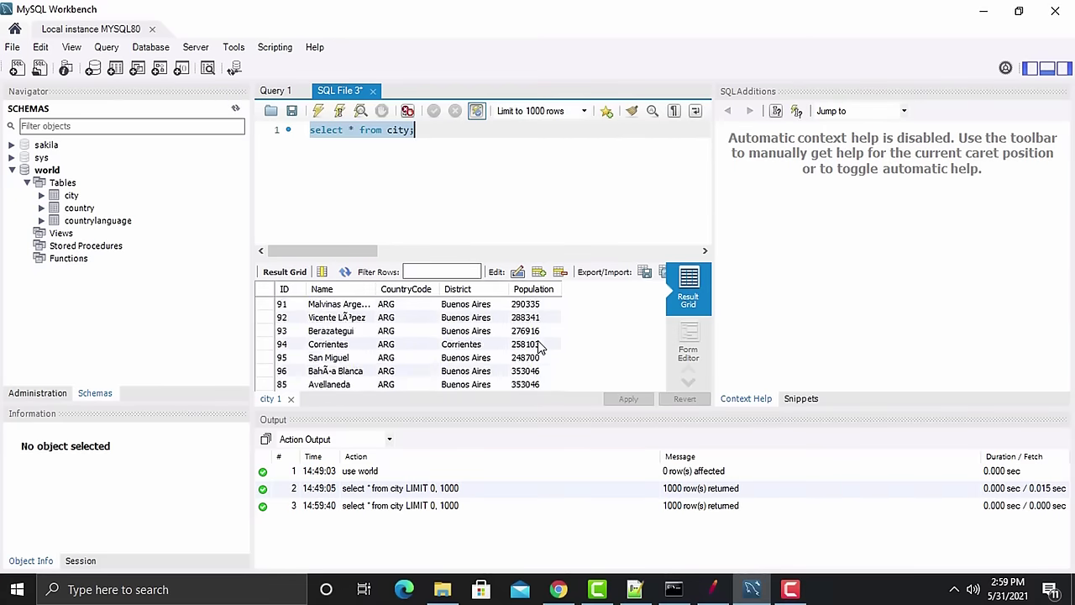
pyautogui.scroll(-20, 540, 347)
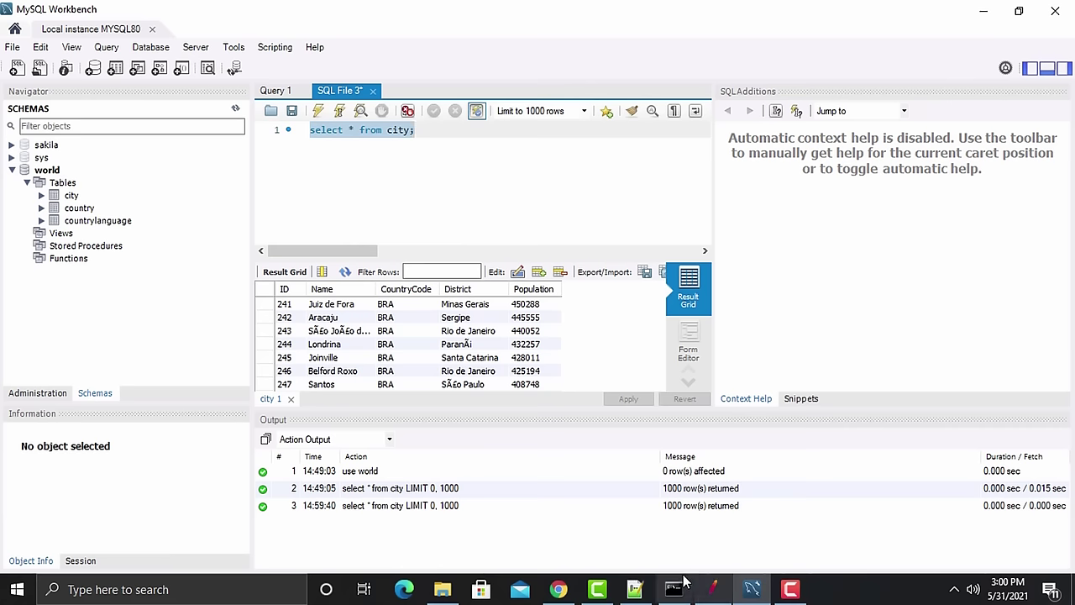
pyautogui.click(634, 589)
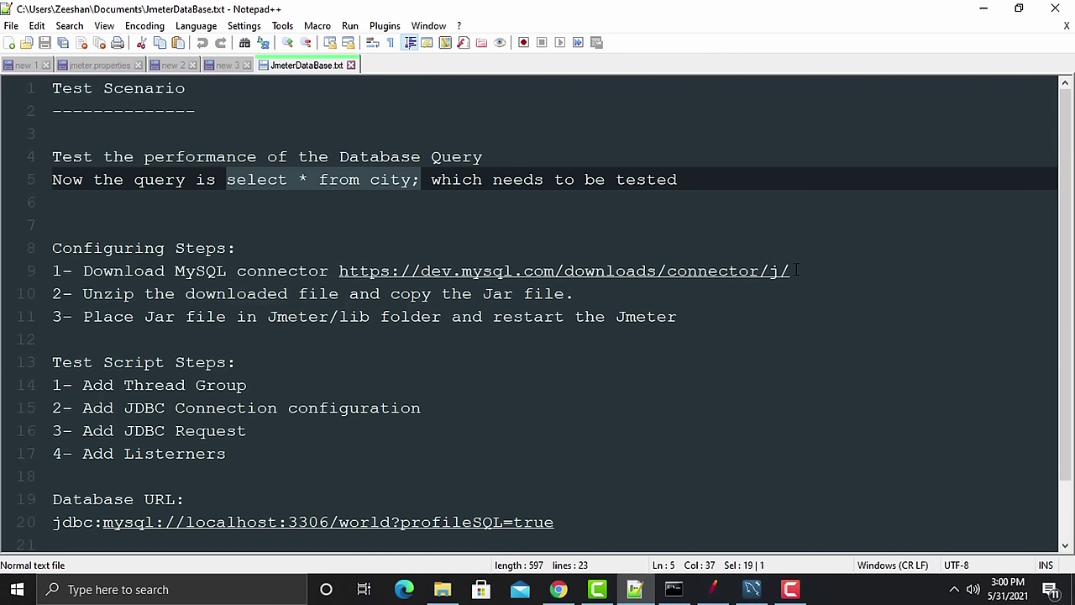
# Bring the Notepad++ notes forward and select the MySQL connector download URL on line 9
pyautogui.click(753, 589)
pyautogui.click(759, 591)
pyautogui.click(770, 593)
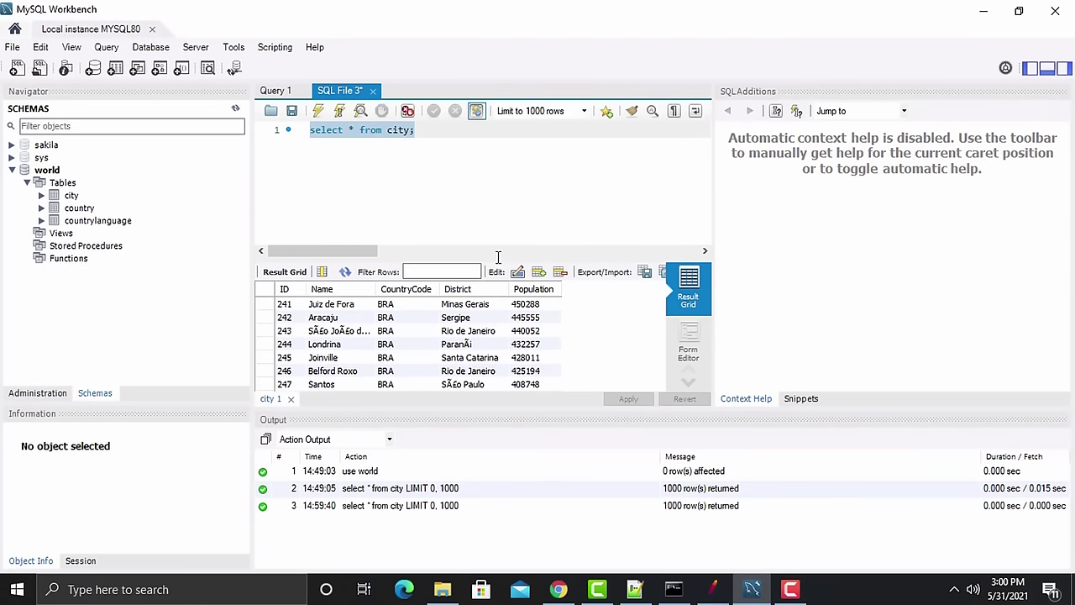
pyautogui.click(752, 590)
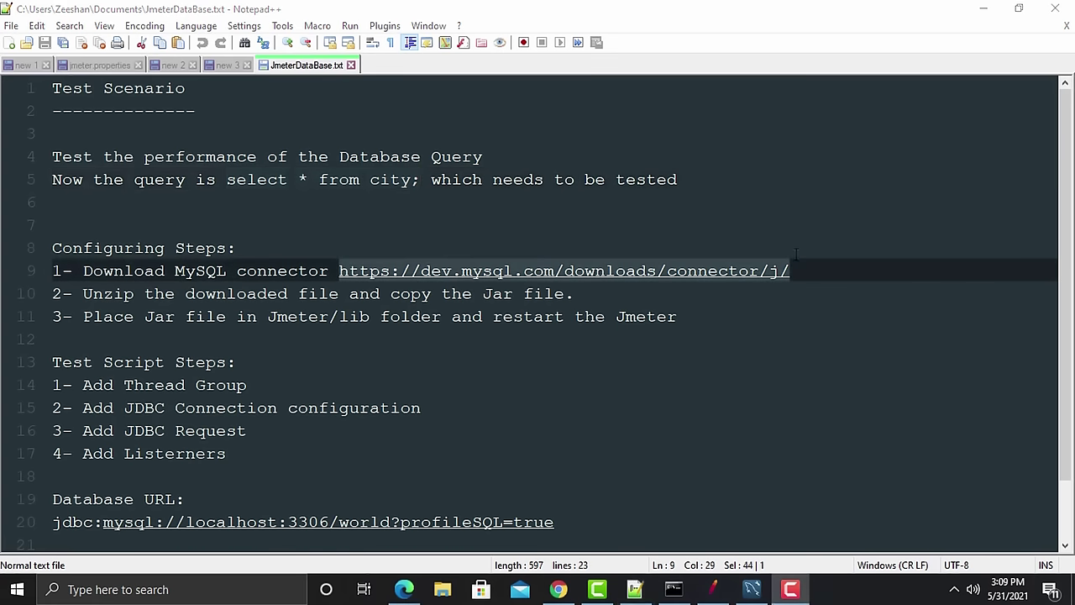
pyautogui.click(789, 271)
pyautogui.moveTo(789, 270); pyautogui.dragTo(337, 271)
pyautogui.hotkey('ctrl', 'c')
# Load the copied MySQL Connector/J download page in a new Edge tab
pyautogui.click(403, 588)
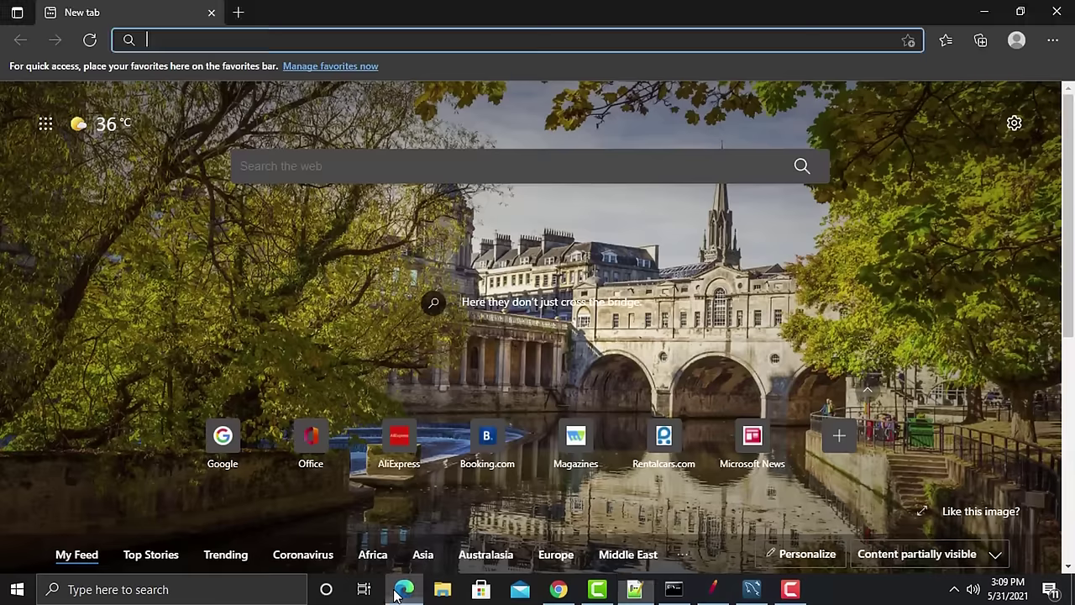
pyautogui.click(202, 42)
pyautogui.hotkey('ctrl', 'v')
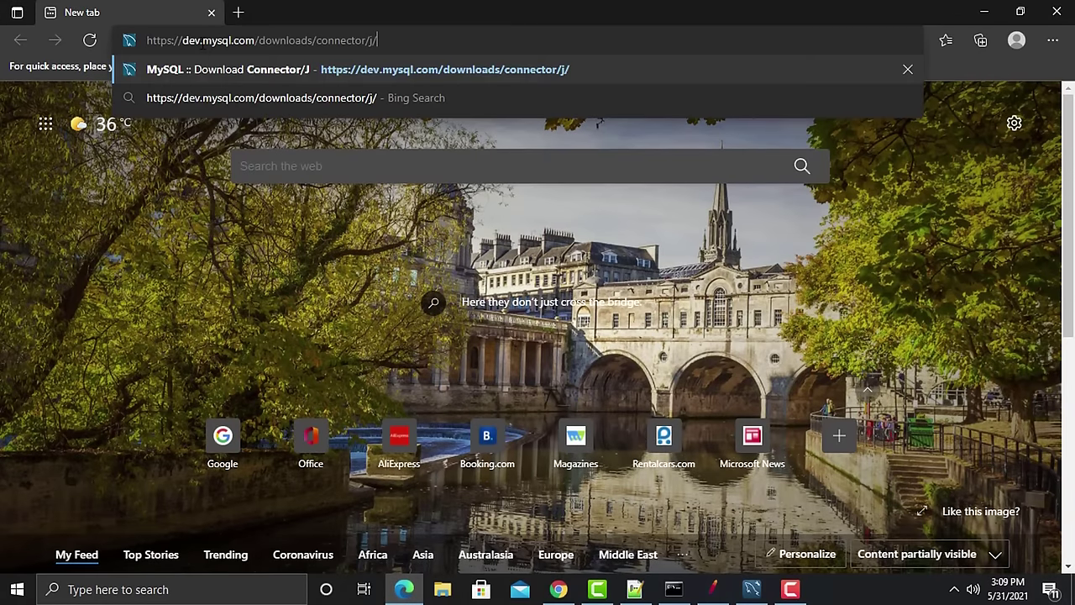
pyautogui.press('Return')
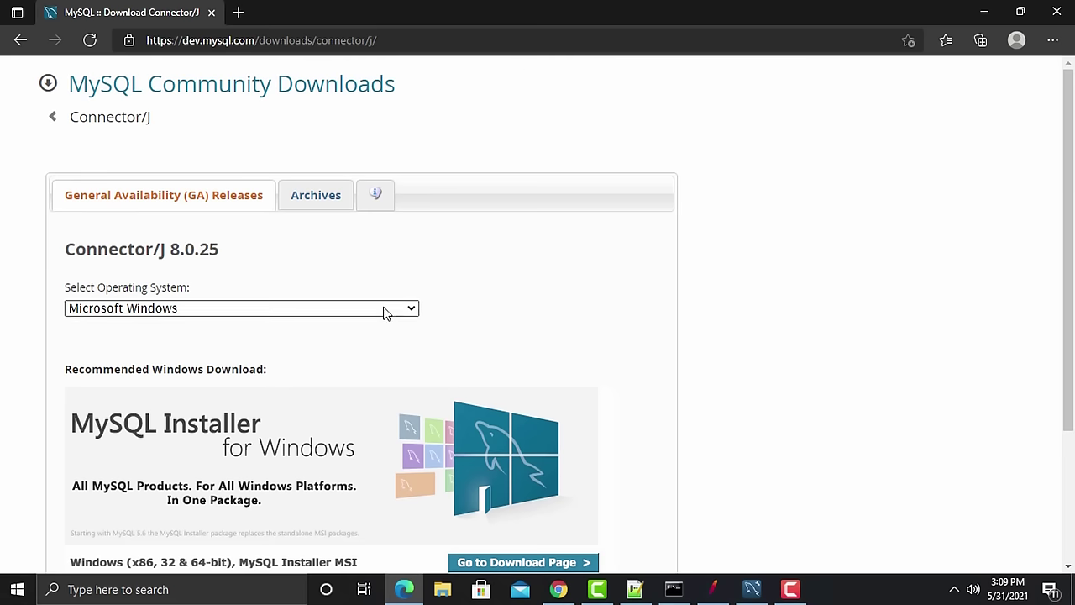
# Download the Platform Independent mysql-connector-java-8.0.25.zip without logging in to Oracle
pyautogui.click(409, 310)
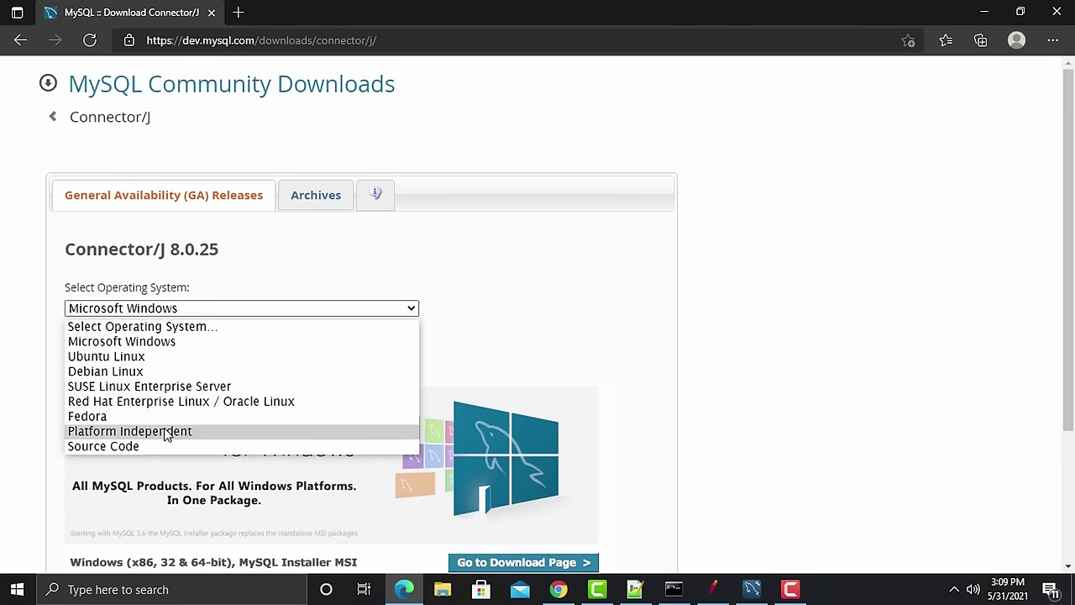
pyautogui.click(165, 433)
pyautogui.scroll(-2, 409, 363)
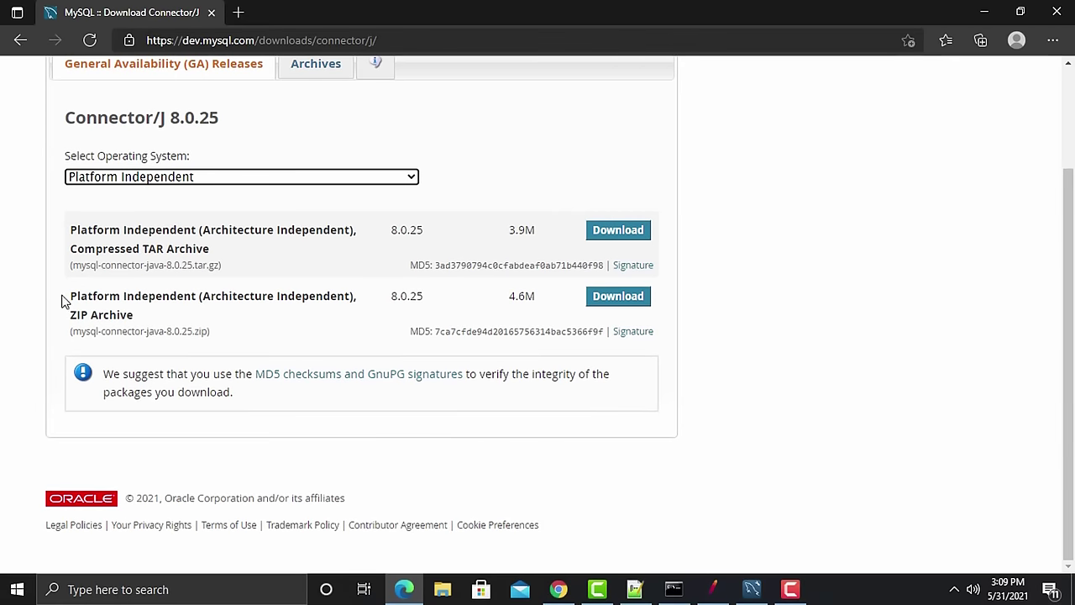
pyautogui.moveTo(62, 300); pyautogui.dragTo(163, 314)
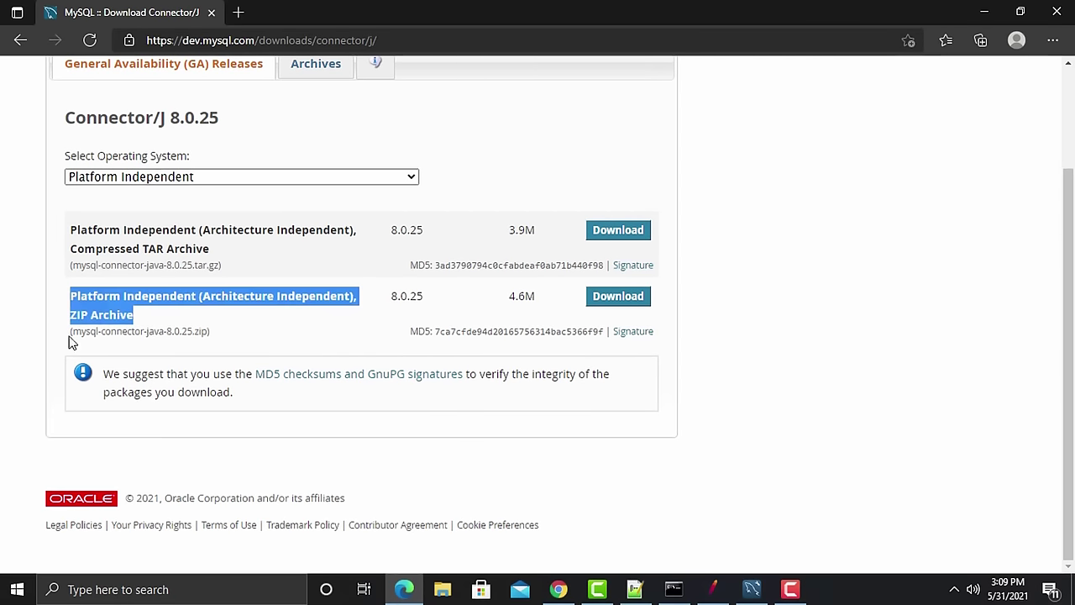
pyautogui.moveTo(72, 333); pyautogui.dragTo(211, 331)
pyautogui.click(619, 298)
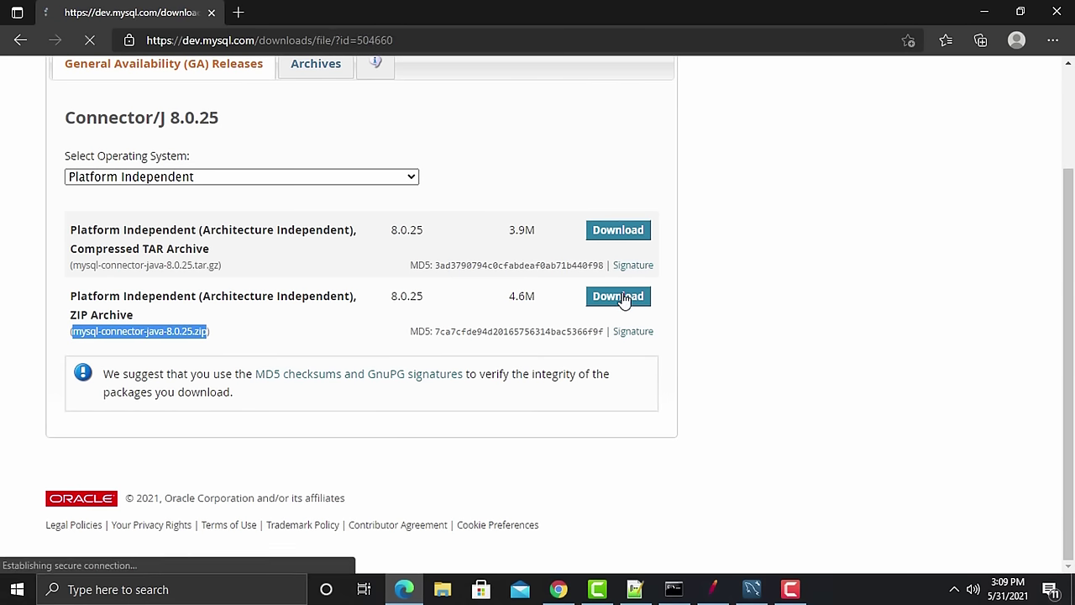
pyautogui.scroll(-1, 471, 320)
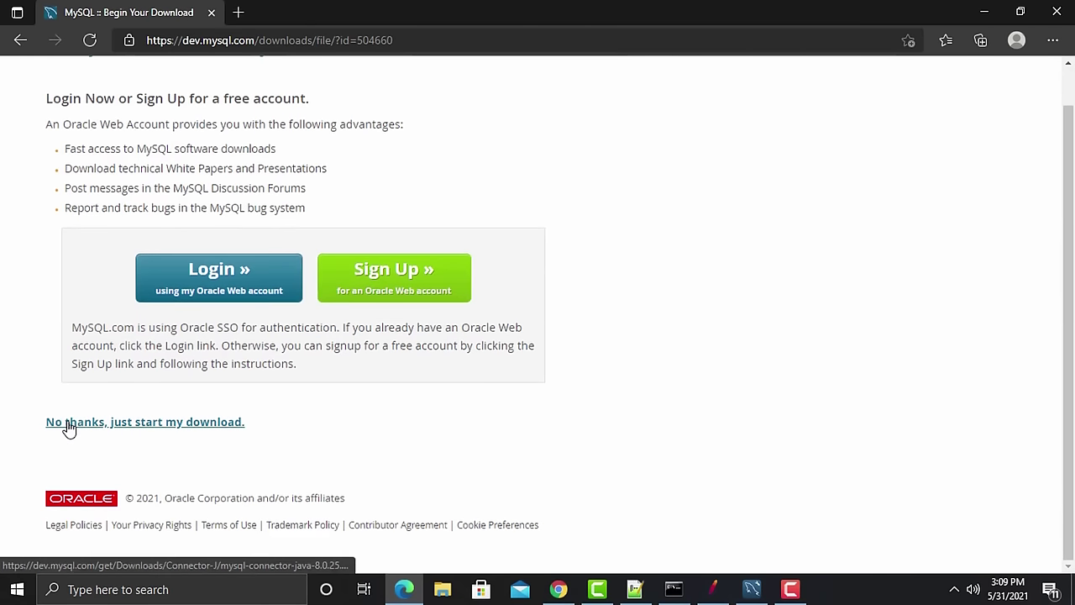
pyautogui.click(118, 428)
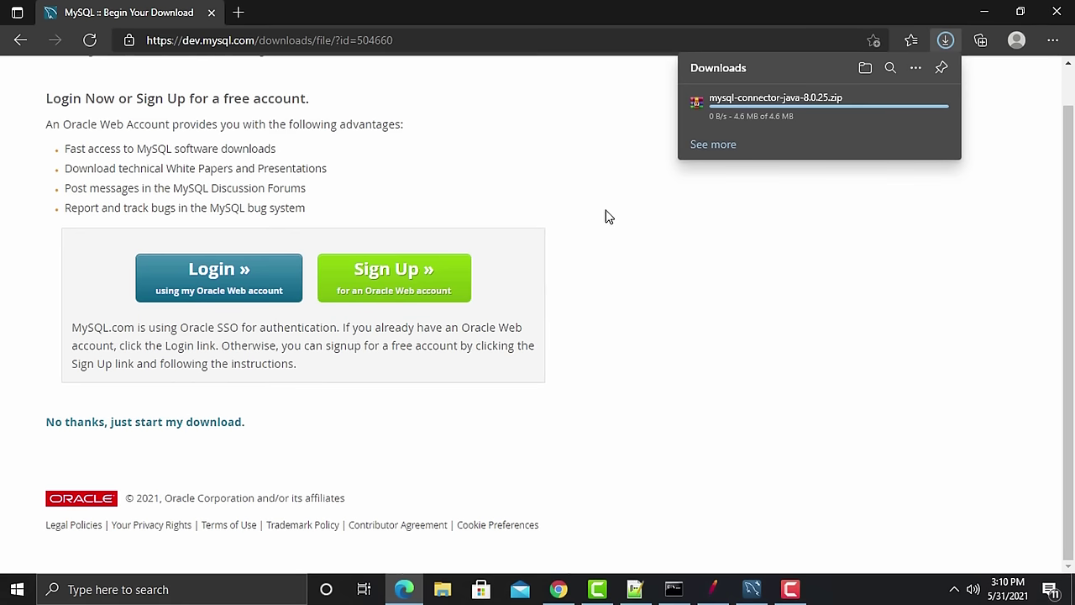
pyautogui.click(976, 13)
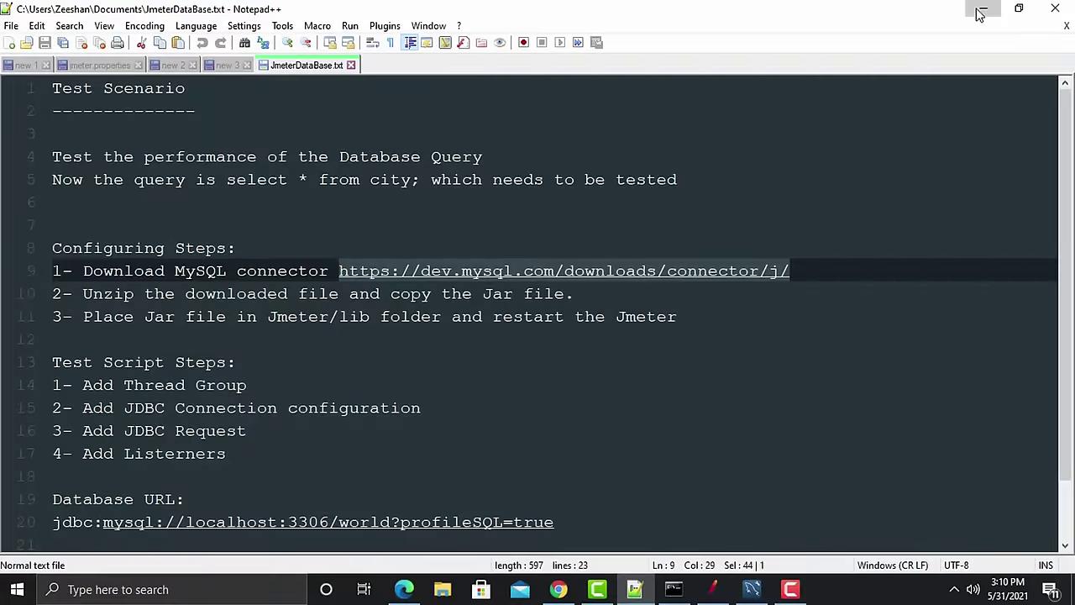
# Copy the mysql-connector-java-8.0.24 jar from the extracted desktop connector folder
pyautogui.click(966, 13)
pyautogui.click(500, 437)
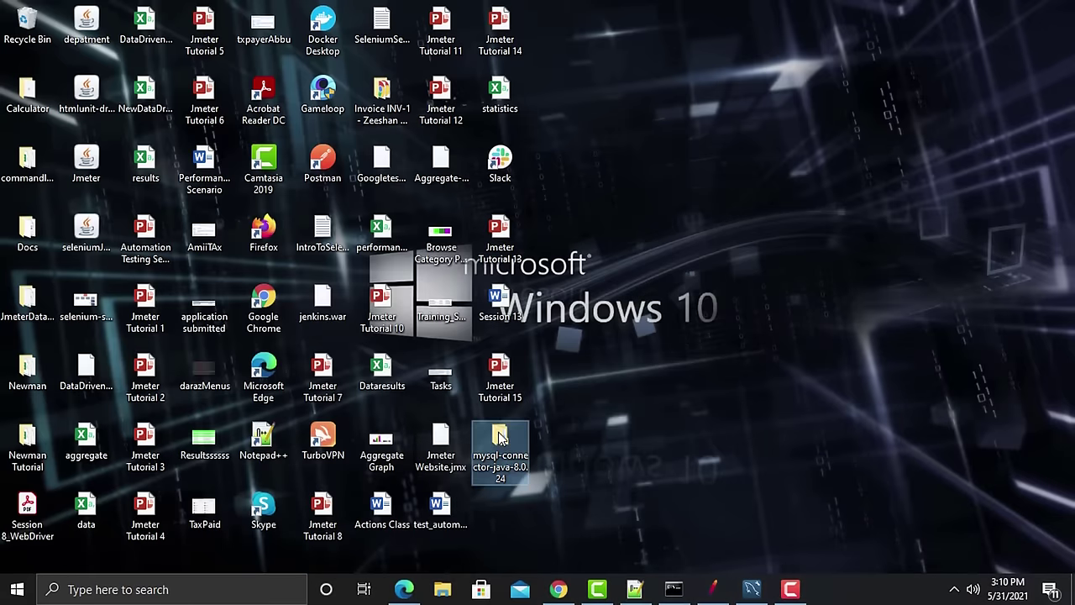
pyautogui.doubleClick(499, 437)
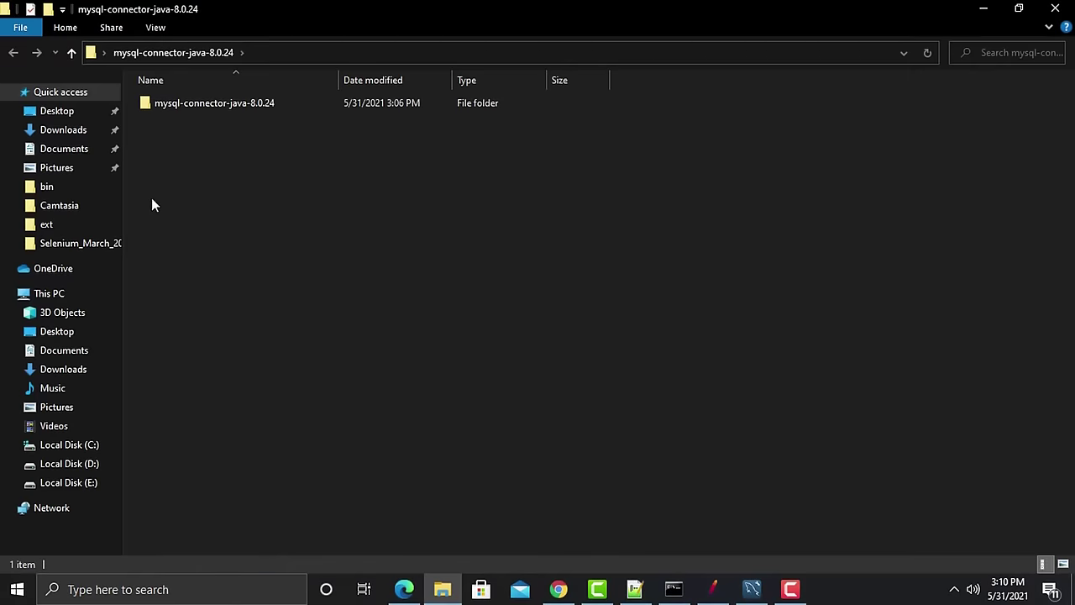
pyautogui.doubleClick(203, 106)
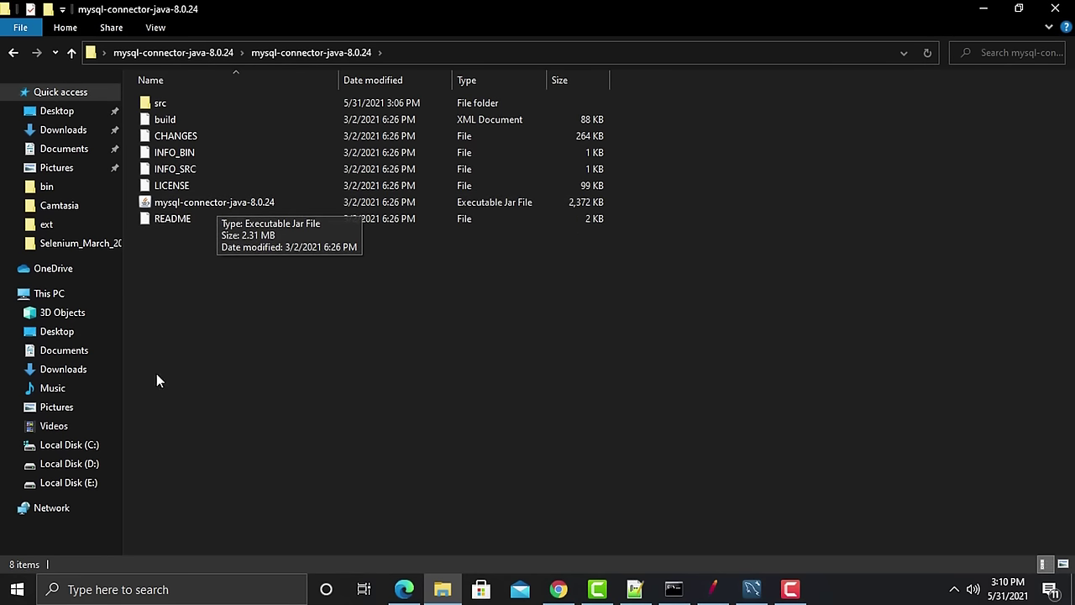
pyautogui.rightClick(210, 204)
pyautogui.click(283, 476)
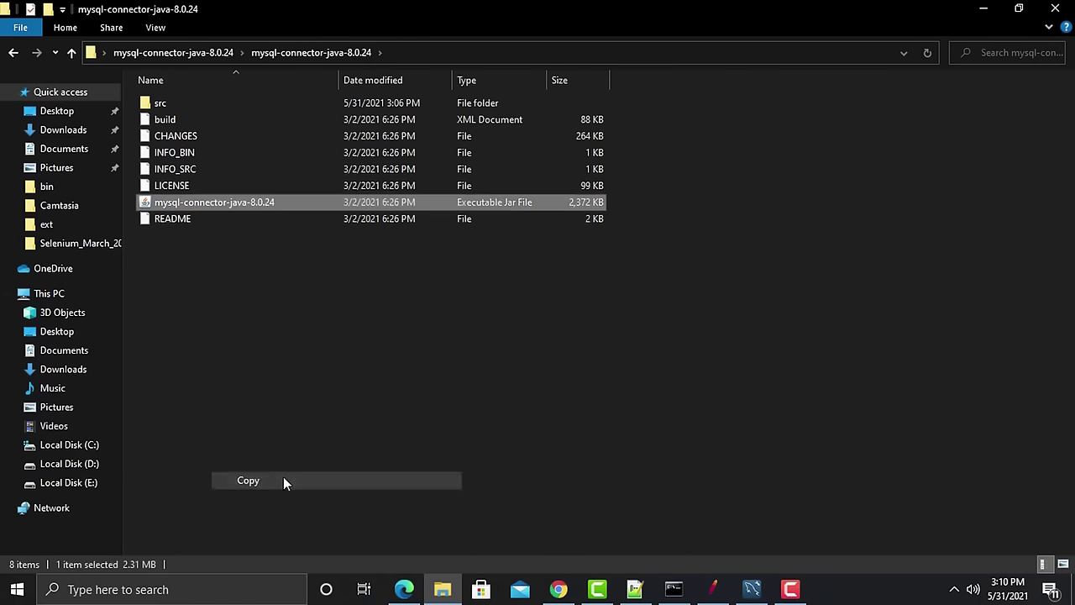
pyautogui.click(74, 465)
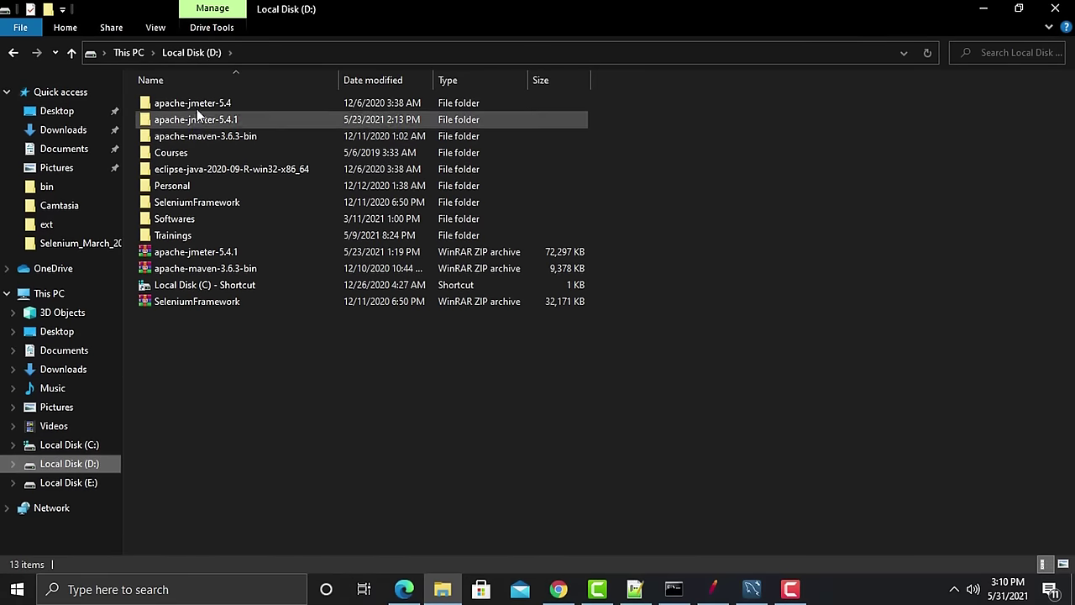
# Paste the jar into apache-jmeter-5.4\lib, skipping replacement since it's already there
pyautogui.doubleClick(197, 107)
pyautogui.doubleClick(191, 105)
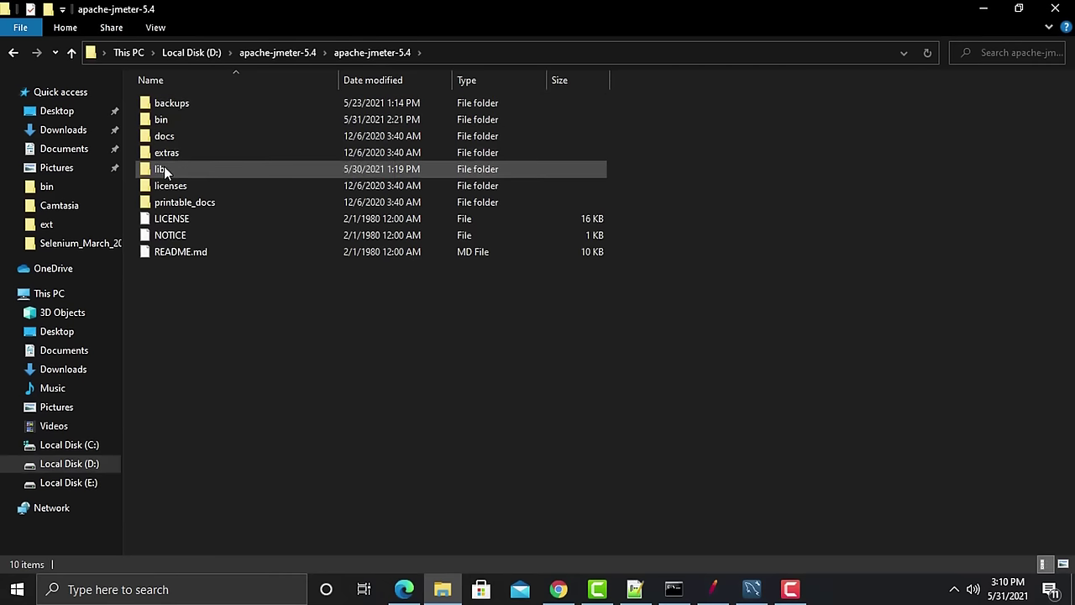
pyautogui.doubleClick(164, 168)
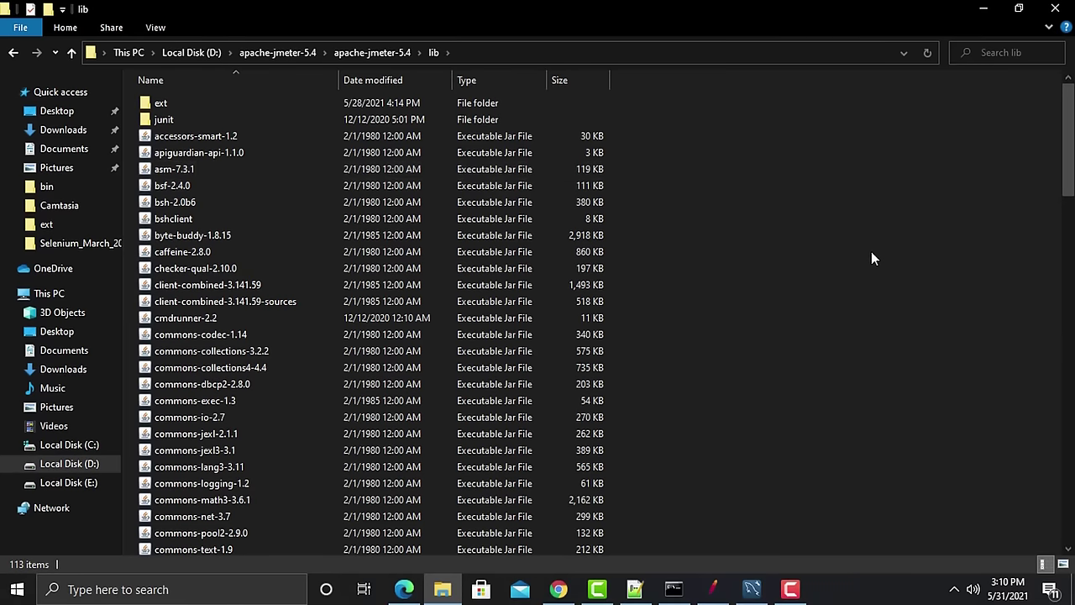
pyautogui.hotkey('ctrl', 'v')
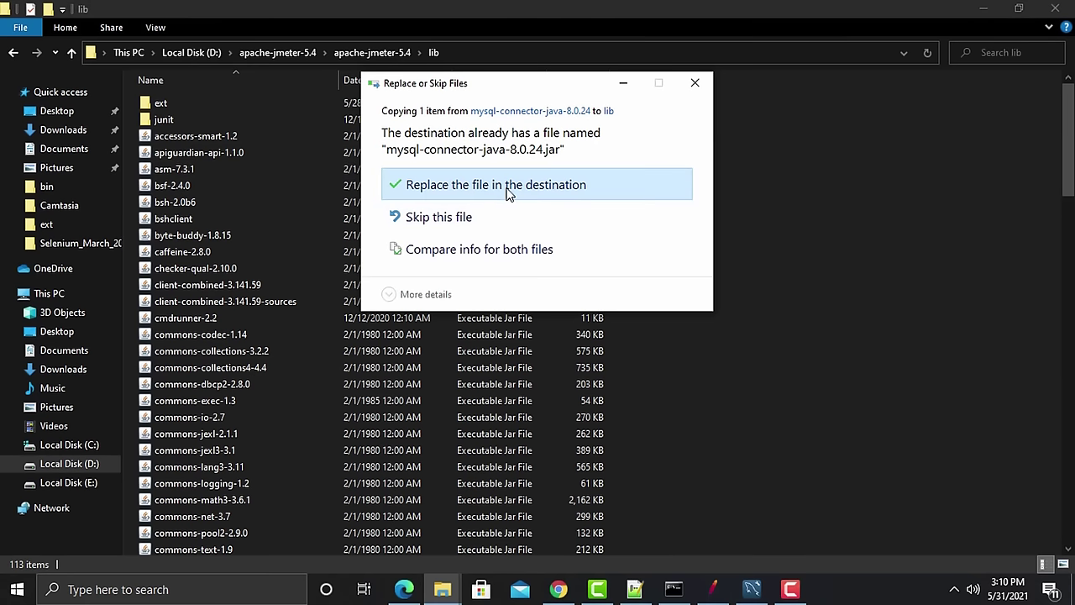
pyautogui.click(696, 83)
pyautogui.scroll(-13, 717, 215)
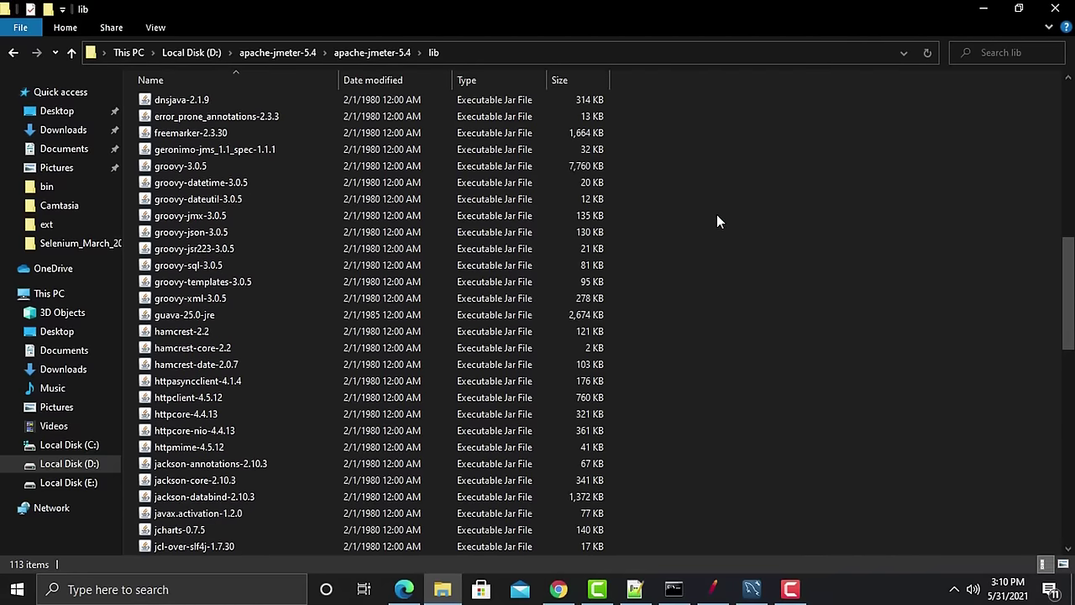
pyautogui.scroll(-13, 716, 220)
pyautogui.scroll(-2, 713, 246)
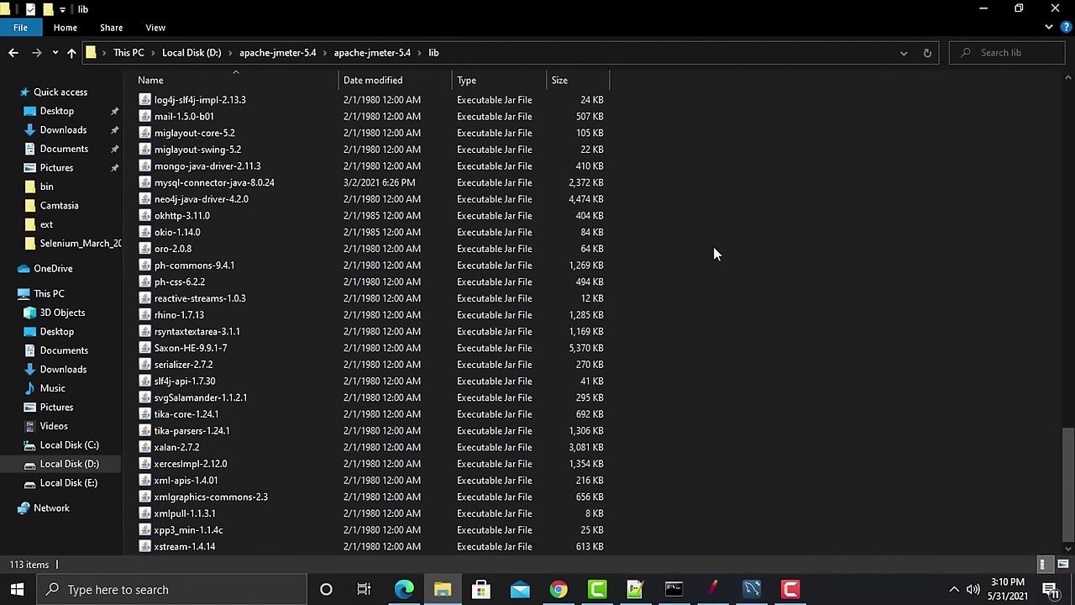
pyautogui.scroll(4, 713, 246)
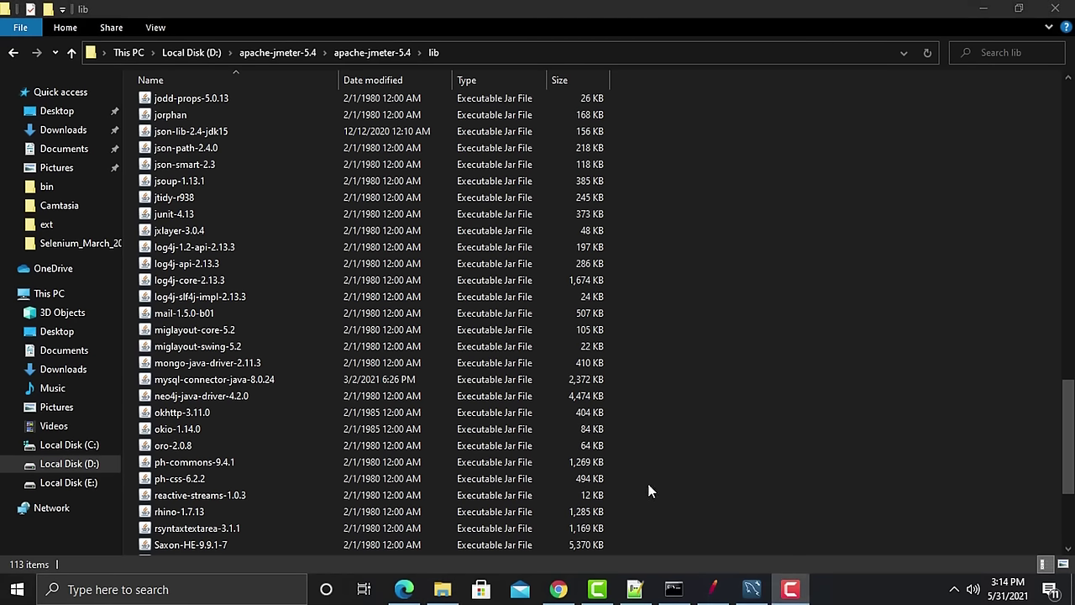
pyautogui.click(634, 588)
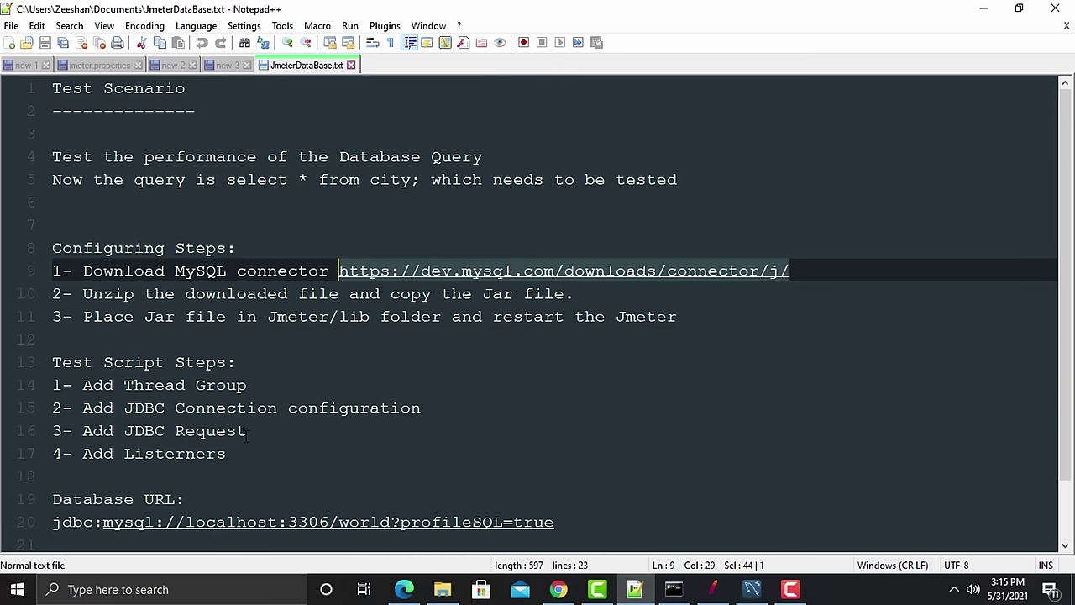
# Highlight the 'JDBC Request' step on line 16 of the notes
pyautogui.moveTo(247, 432); pyautogui.dragTo(125, 434)
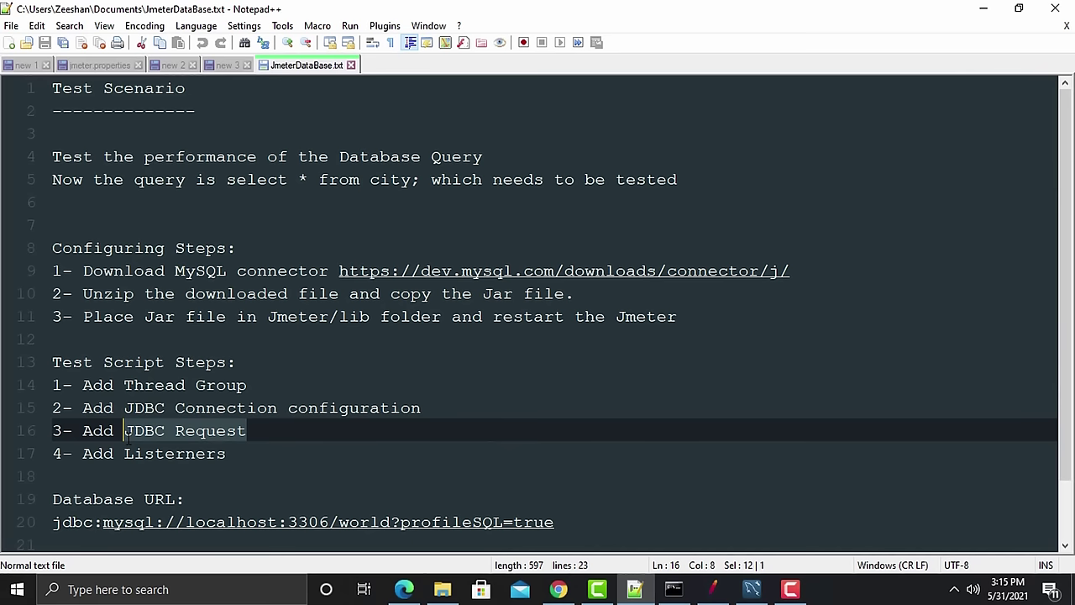
# Add a Thread Group to the JMeter Test Plan
pyautogui.click(712, 589)
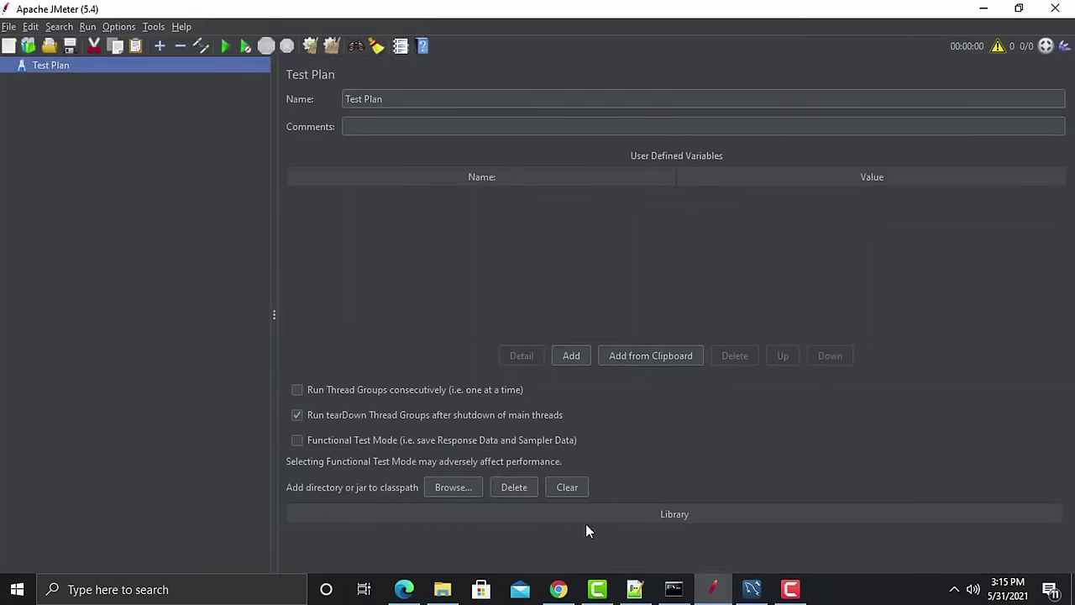
pyautogui.rightClick(56, 65)
pyautogui.moveTo(110, 75)
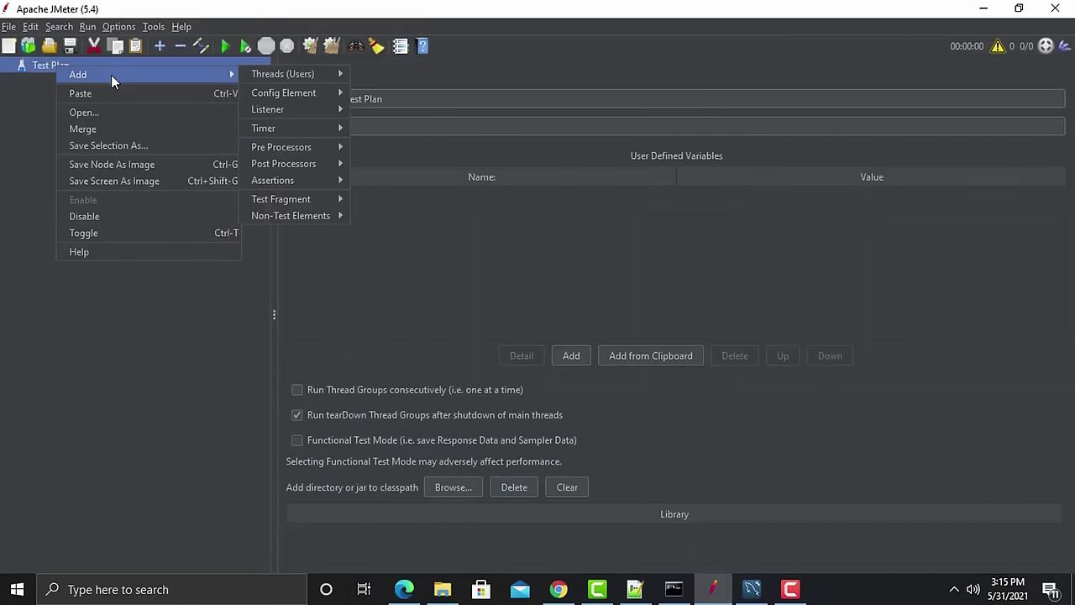
pyautogui.moveTo(257, 77)
pyautogui.click(374, 74)
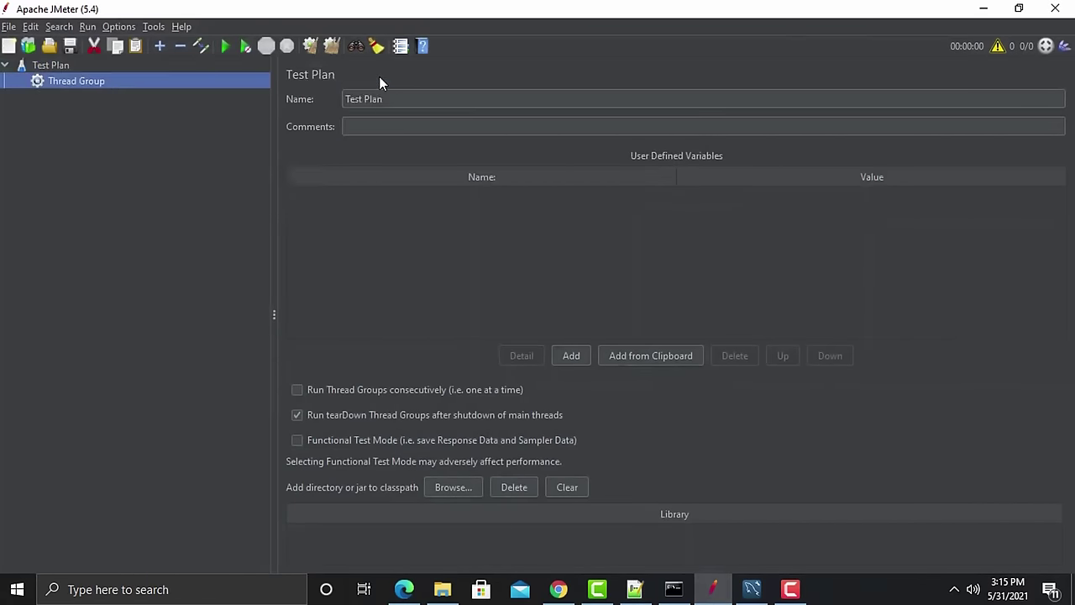
# Add a JDBC Connection Configuration, a JDBC Request sampler and a Summary Report under the Thread Group
pyautogui.rightClick(69, 80)
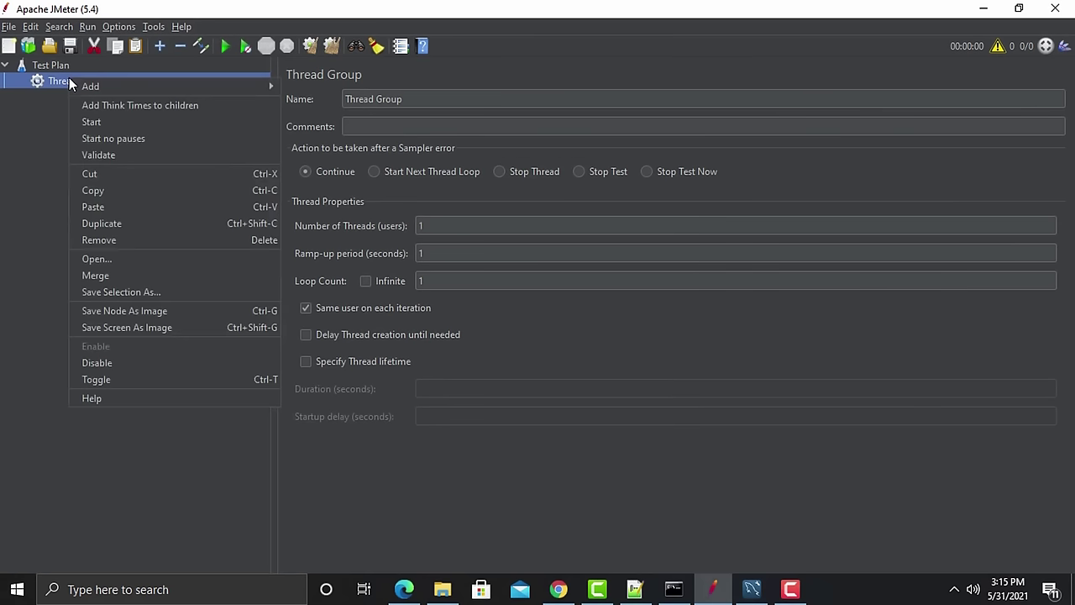
pyautogui.moveTo(183, 88)
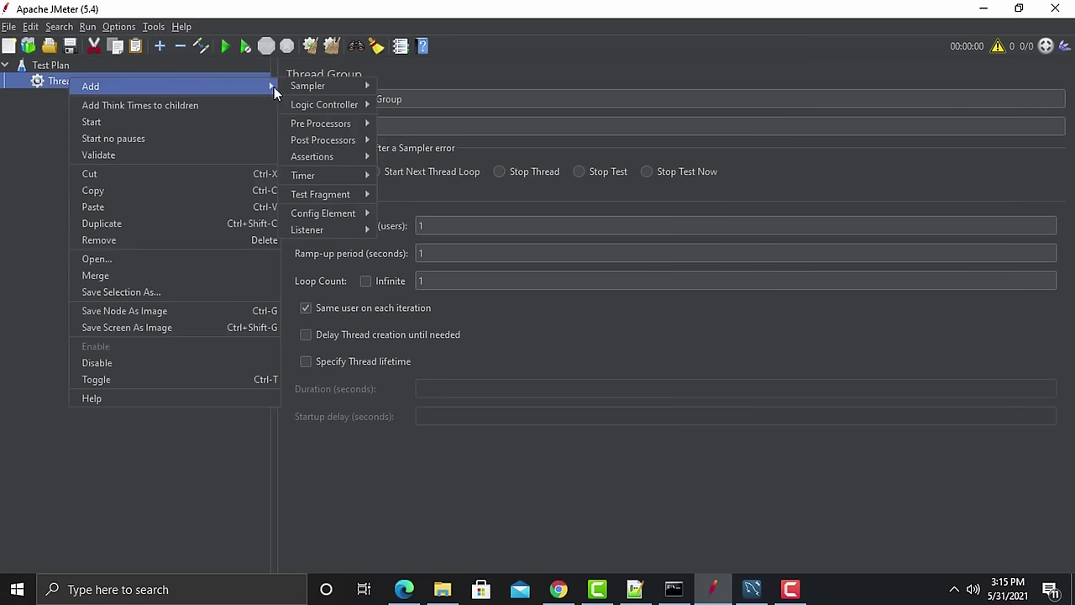
pyautogui.moveTo(329, 213)
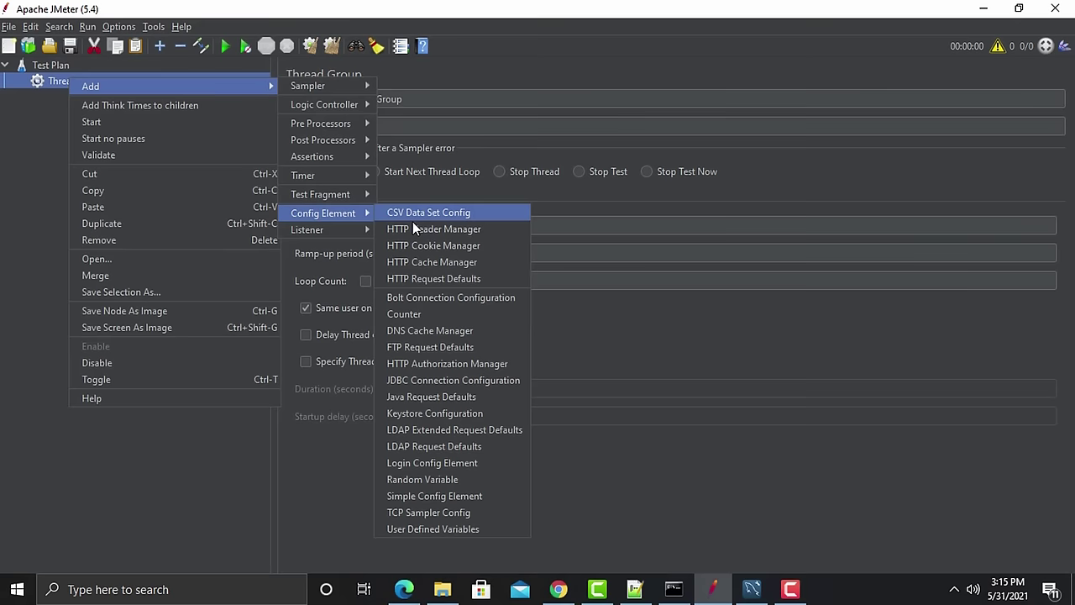
pyautogui.click(407, 382)
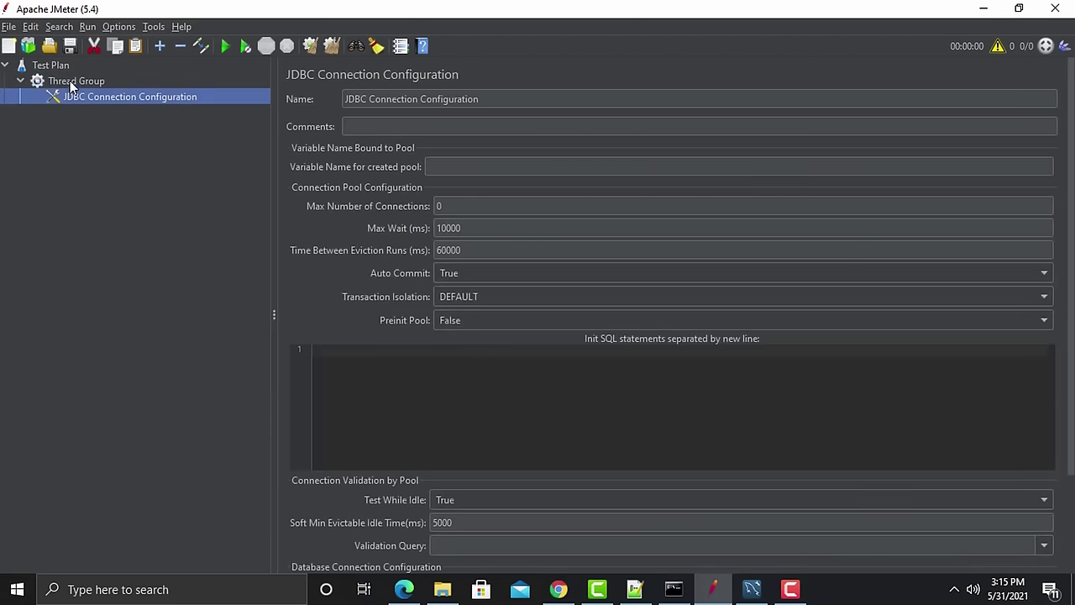
pyautogui.rightClick(72, 84)
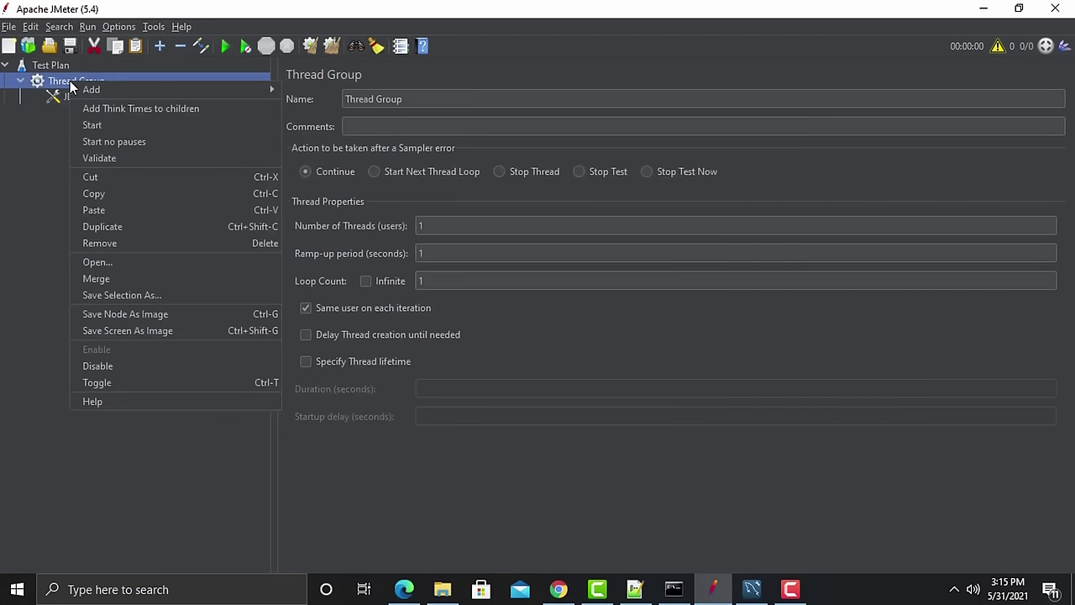
pyautogui.moveTo(150, 91)
pyautogui.moveTo(320, 90)
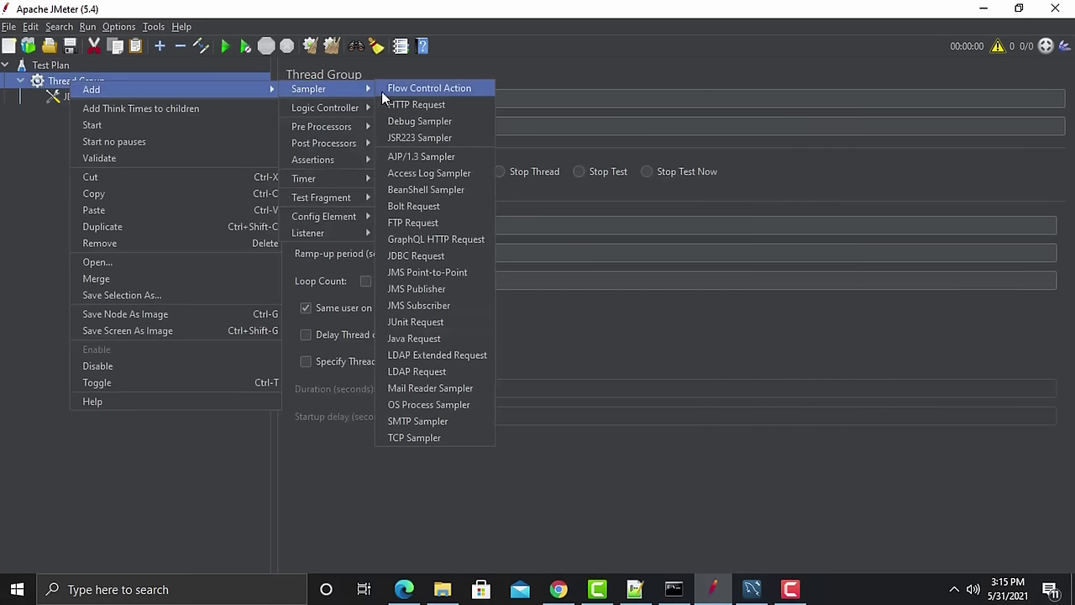
pyautogui.click(416, 255)
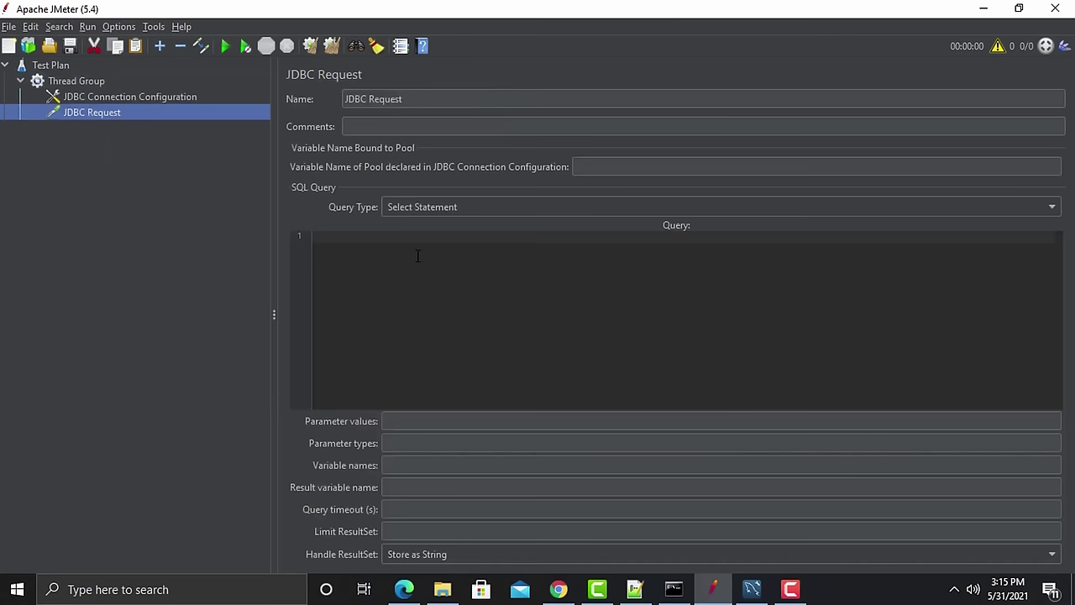
pyautogui.rightClick(88, 82)
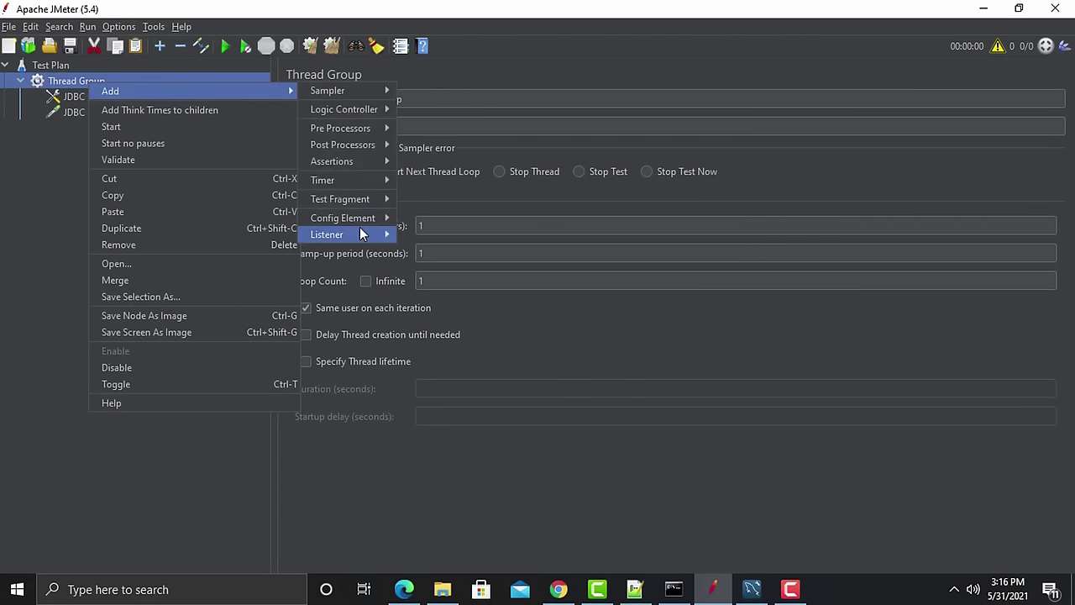
pyautogui.moveTo(360, 227)
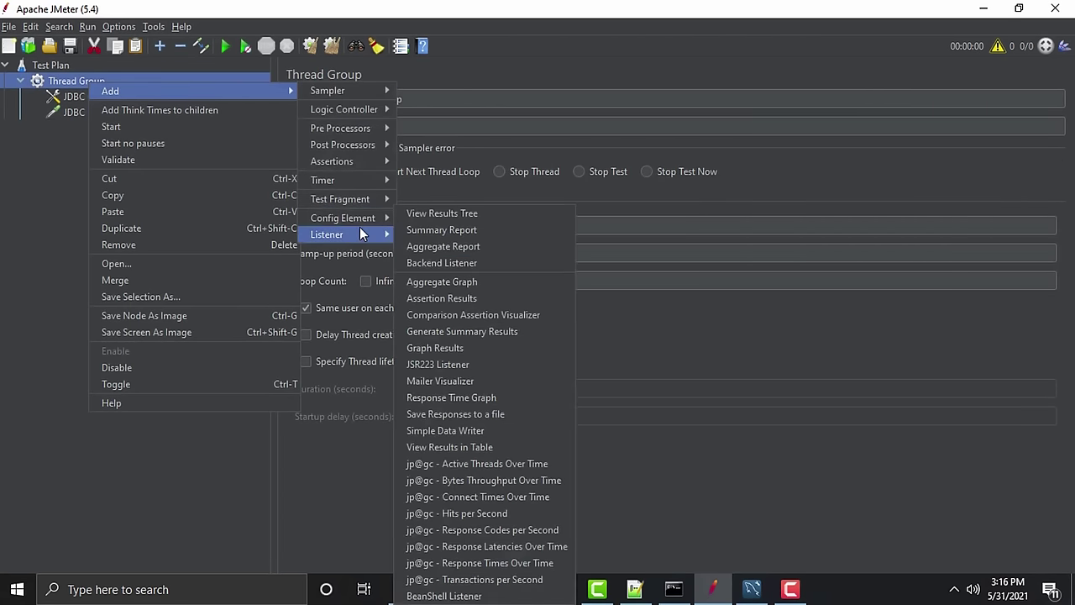
pyautogui.click(427, 231)
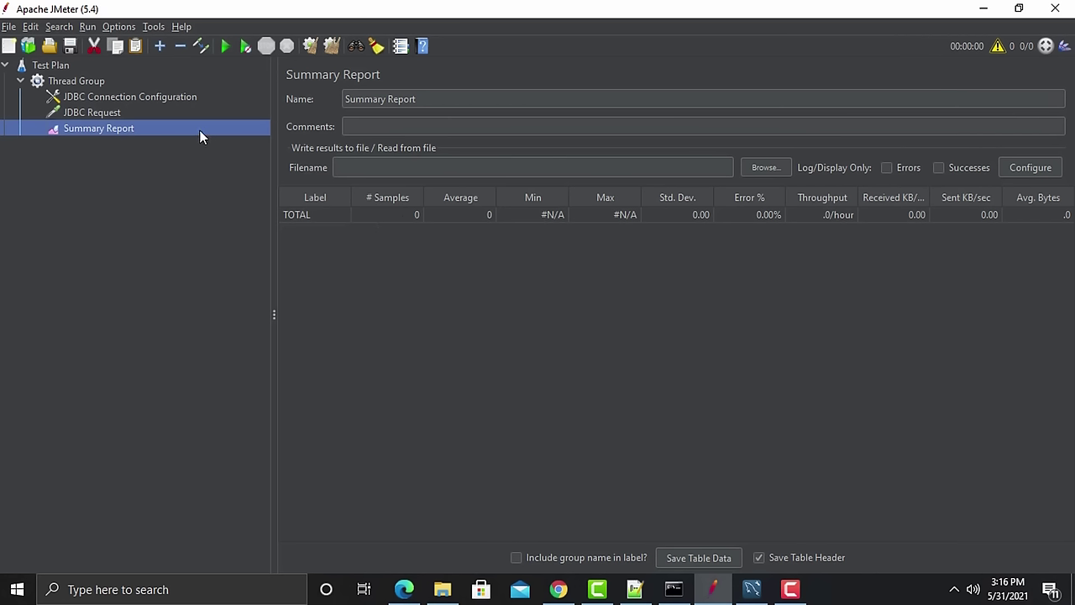
# Enter DatabaseTest as the pool variable name in the JDBC Connection Configuration and select it
pyautogui.click(129, 98)
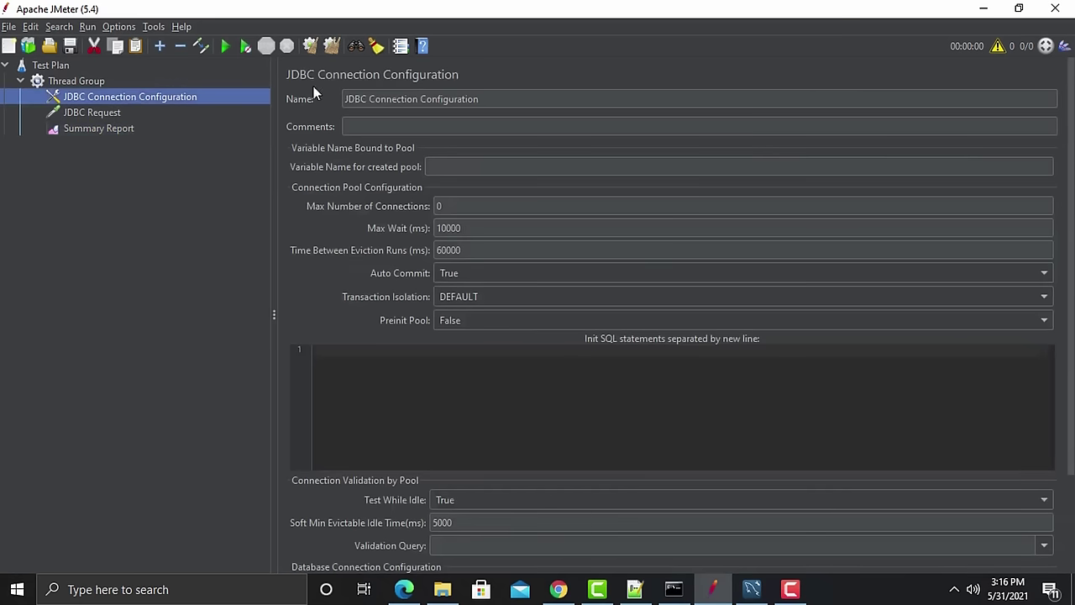
pyautogui.scroll(-2, 399, 232)
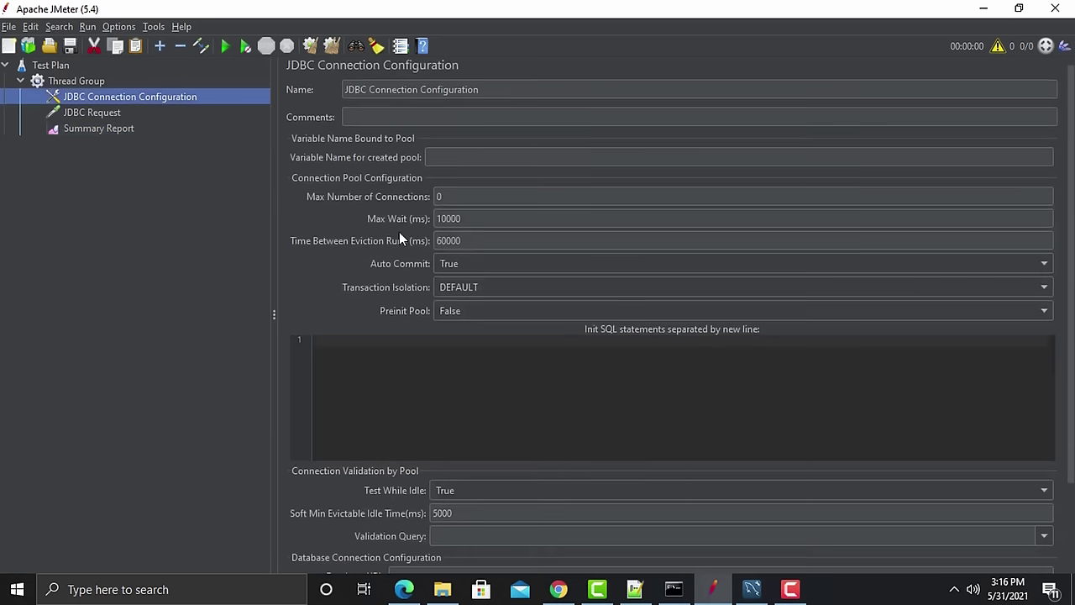
pyautogui.scroll(1, 399, 232)
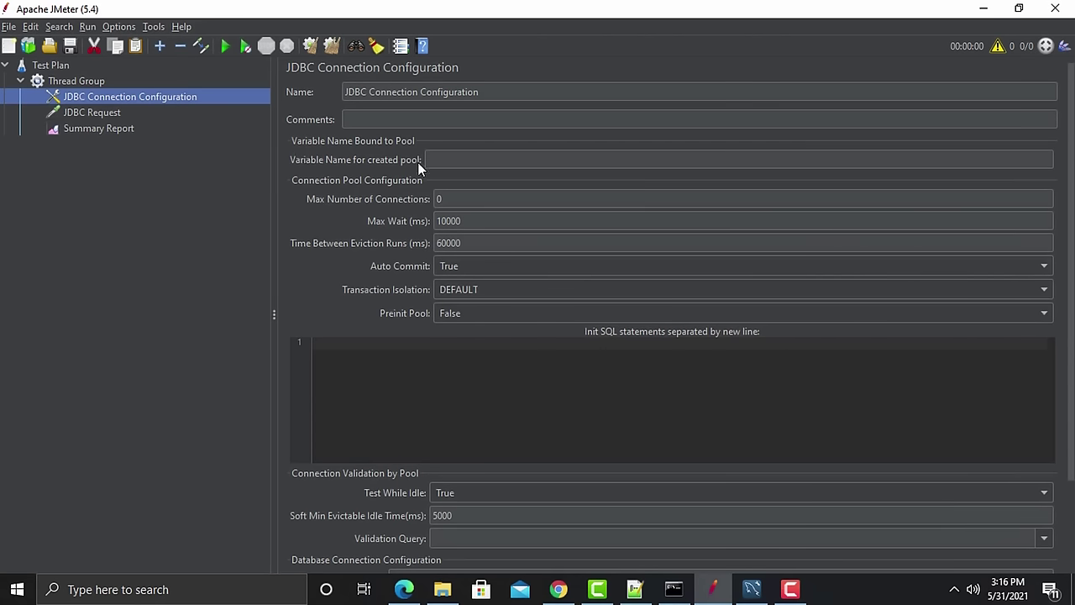
pyautogui.scroll(-10, 407, 491)
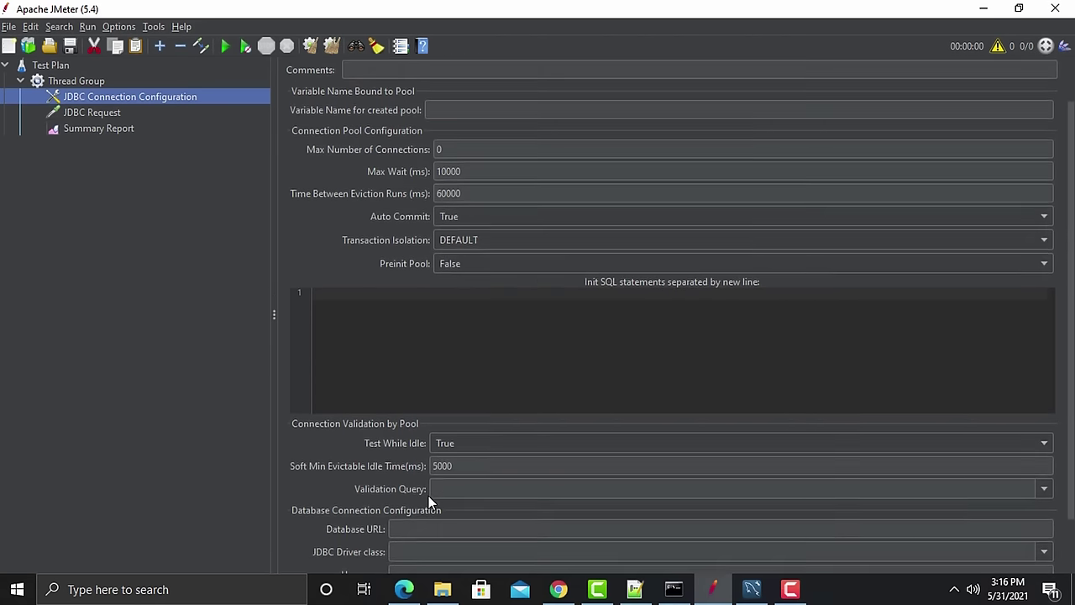
pyautogui.scroll(-2, 426, 496)
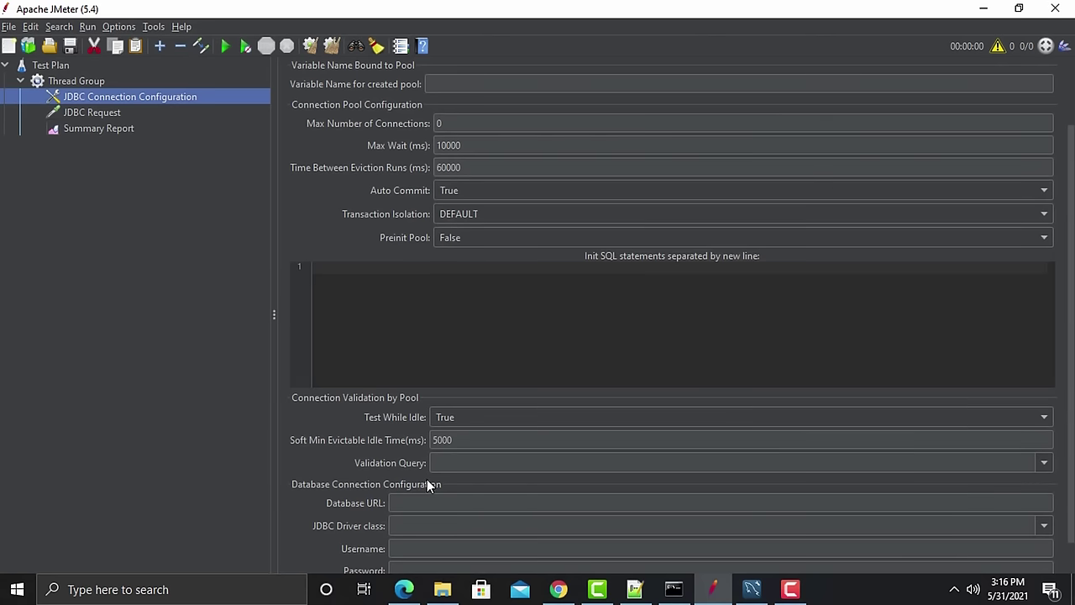
pyautogui.scroll(1, 410, 398)
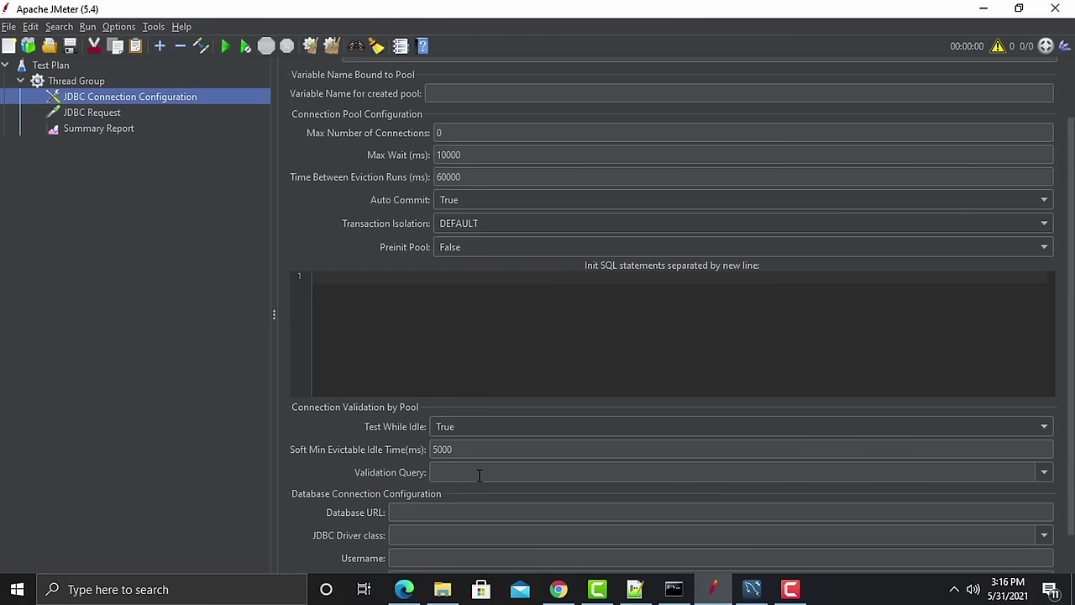
pyautogui.scroll(1, 368, 438)
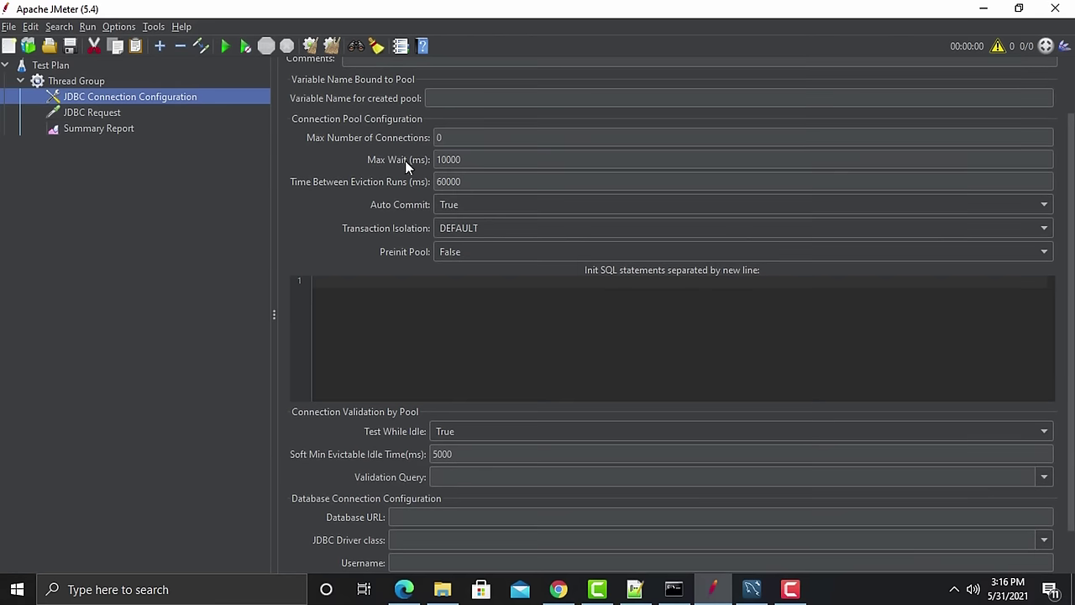
pyautogui.click(435, 99)
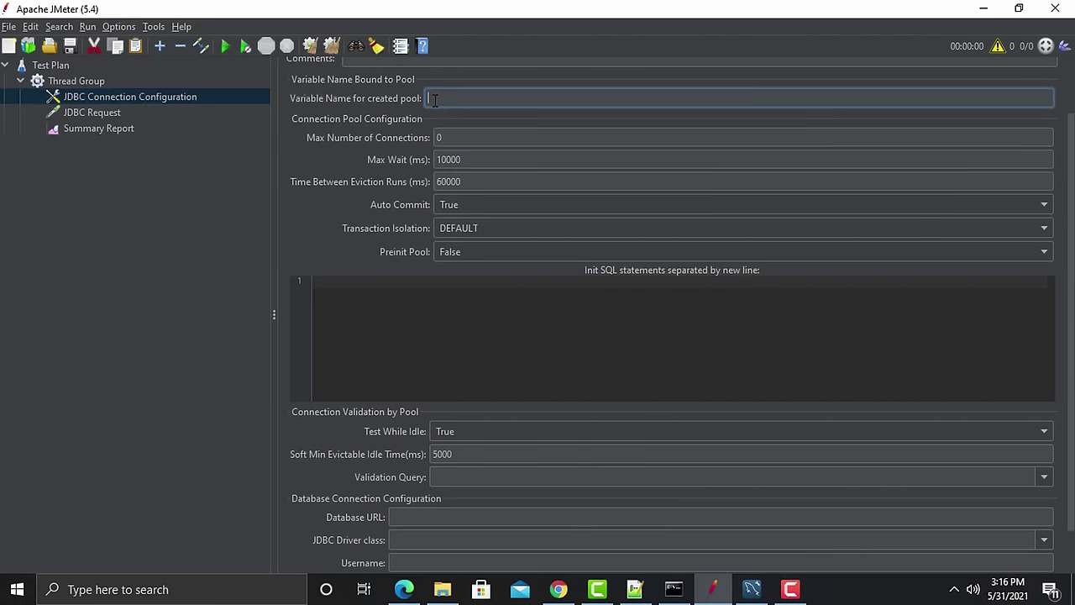
pyautogui.write('DatabaseTest')
pyautogui.hotkey('shift', 'Left')
pyautogui.hotkey('shift', 'Left')
pyautogui.hotkey('shift', 'Left')
pyautogui.hotkey('shift', 'Left')
pyautogui.hotkey('shift', 'Left')
pyautogui.hotkey('shift', 'Left')
pyautogui.hotkey('shift', 'Left')
pyautogui.hotkey('shift', 'Left')
pyautogui.hotkey('shift', 'Left')
pyautogui.hotkey('shift', 'Left')
pyautogui.hotkey('shift', 'Left')
pyautogui.hotkey('shift', 'Left')
pyautogui.hotkey('ctrl', 'c')
# Paste DatabaseTest as the JDBC Request's pool variable name
pyautogui.click(96, 116)
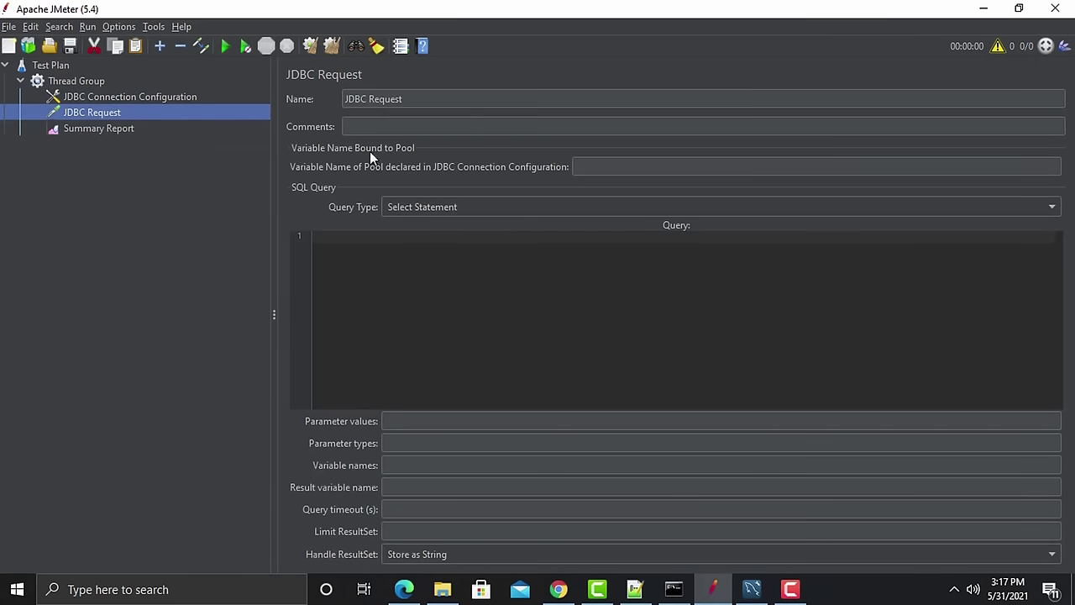
pyautogui.click(599, 165)
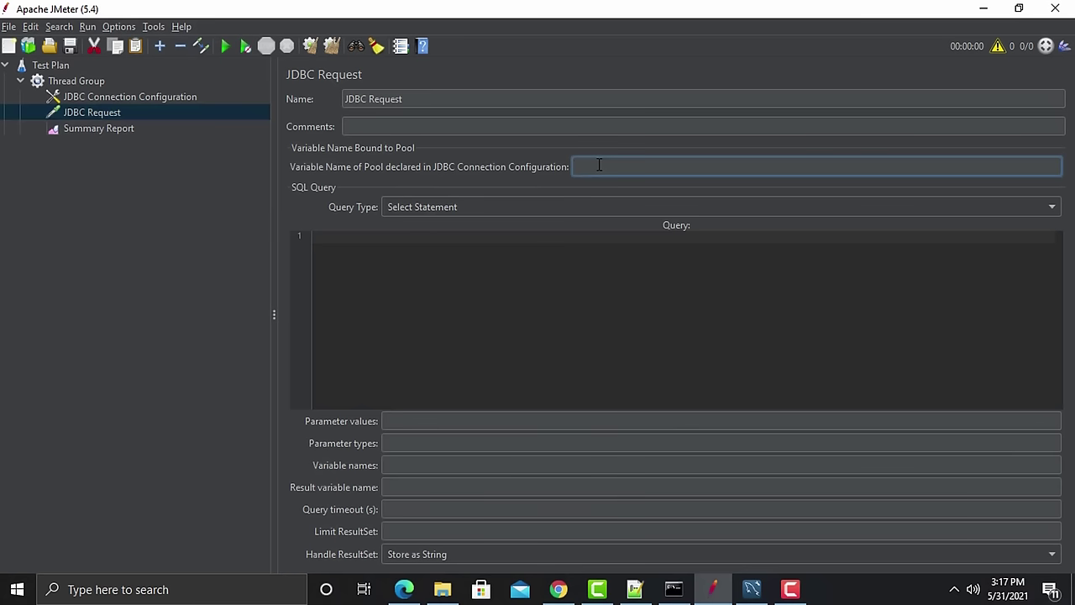
pyautogui.hotkey('ctrl', 'v')
pyautogui.click(137, 99)
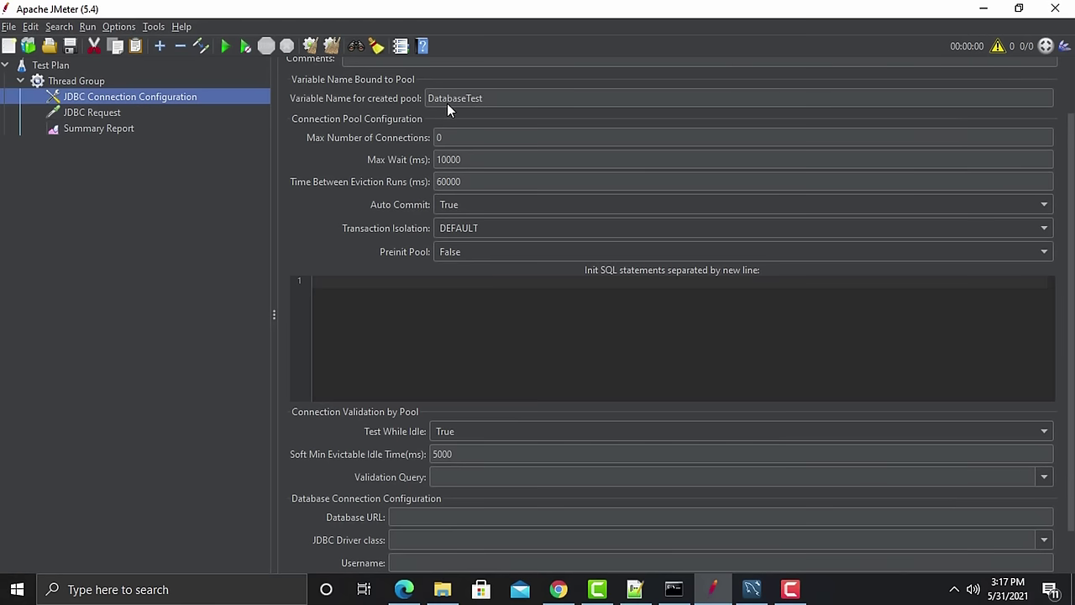
pyautogui.click(102, 112)
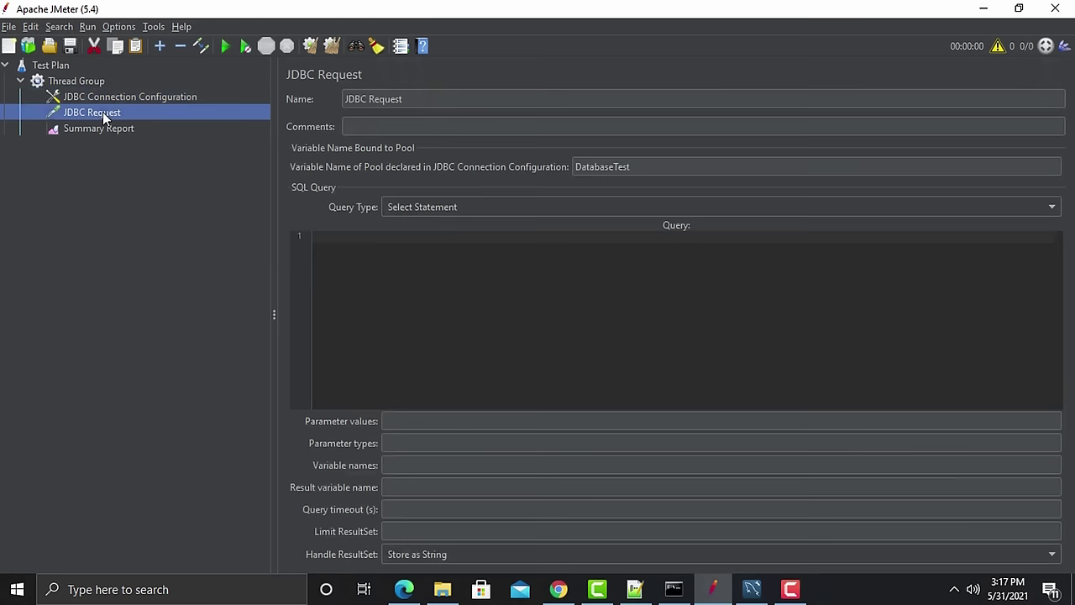
# Select the jdbc:mysql://localhost:3306/world?profileSQL=true URL on line 20 of the notes
pyautogui.click(111, 97)
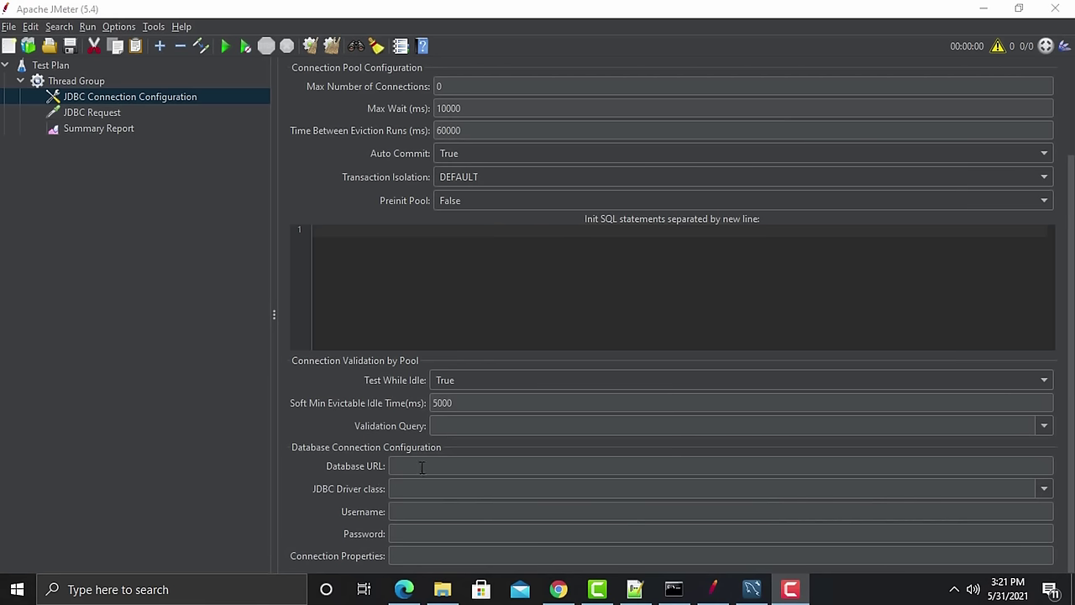
pyautogui.click(636, 590)
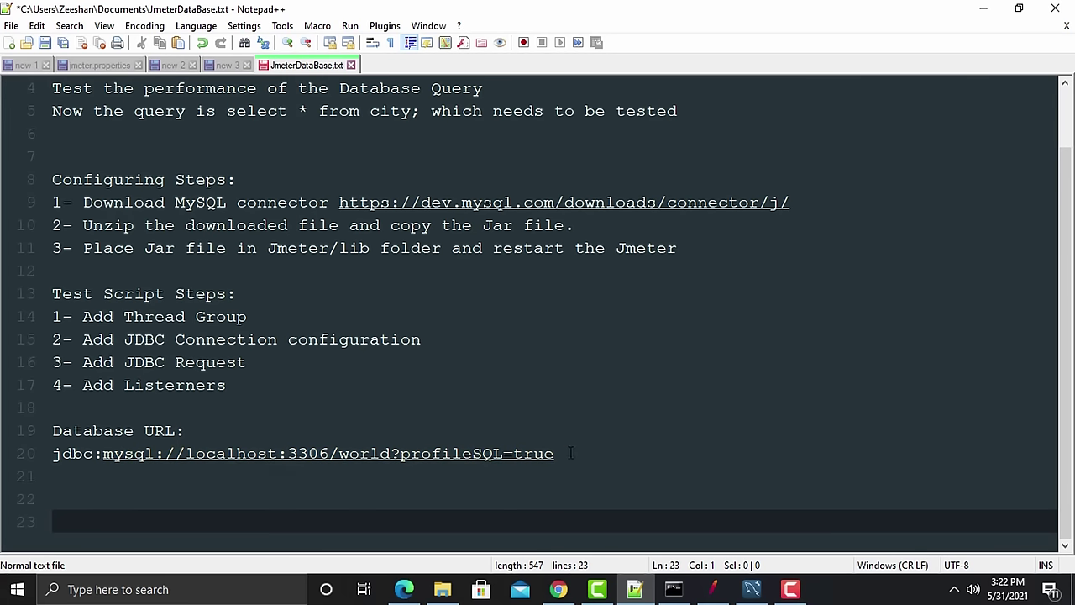
pyautogui.moveTo(571, 452); pyautogui.dragTo(51, 455)
pyautogui.hotkey('ctrl', 'c')
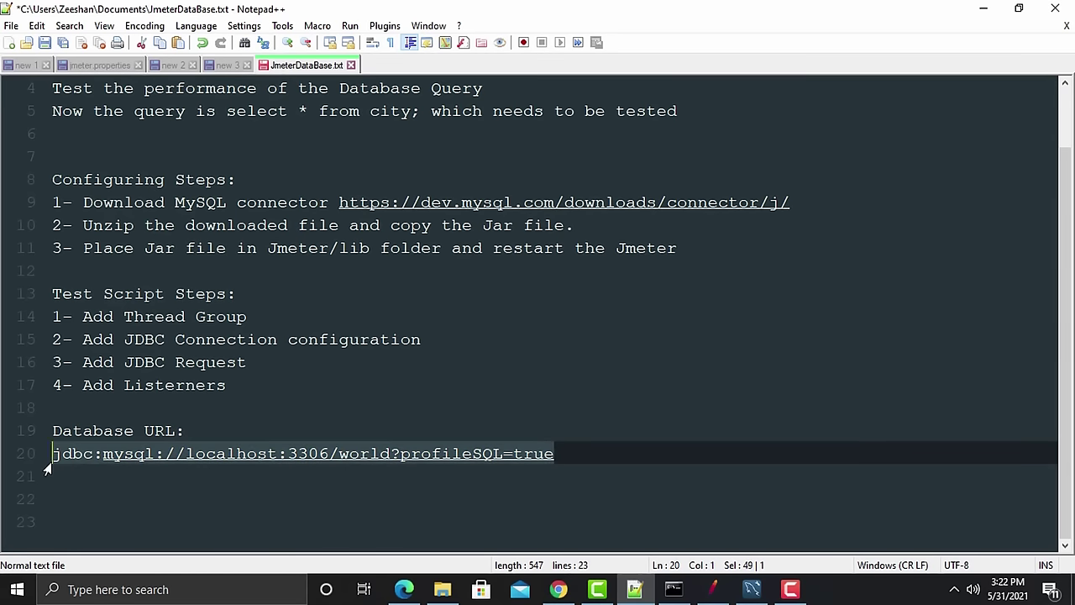
# Set the Database URL to the world database URL and driver class to com.mysql.jdbc.Driver
pyautogui.click(712, 588)
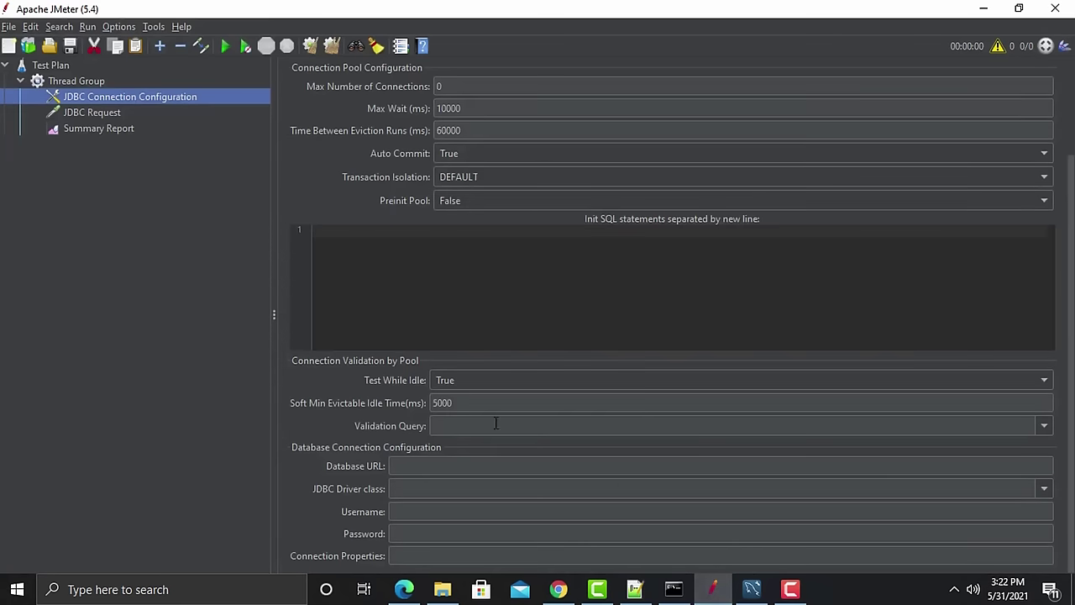
pyautogui.click(455, 467)
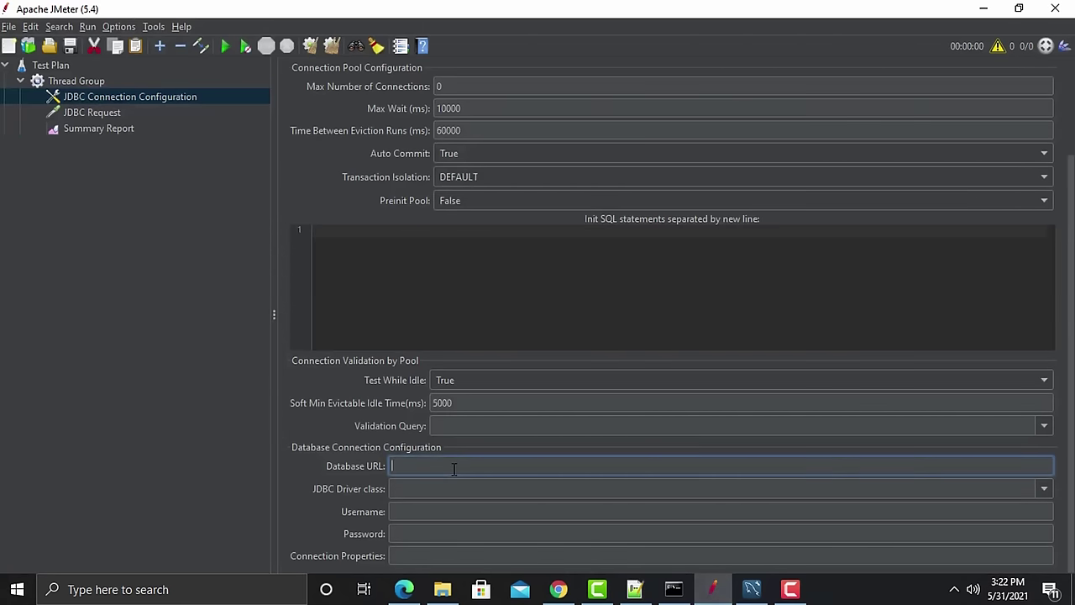
pyautogui.hotkey('ctrl', 'v')
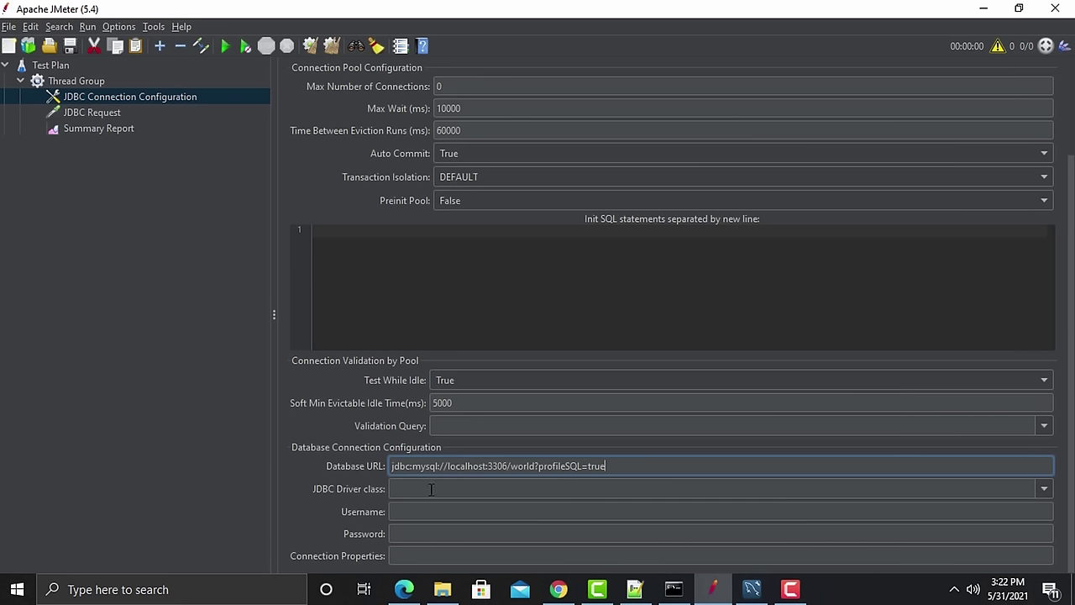
pyautogui.click(1034, 489)
pyautogui.click(1046, 490)
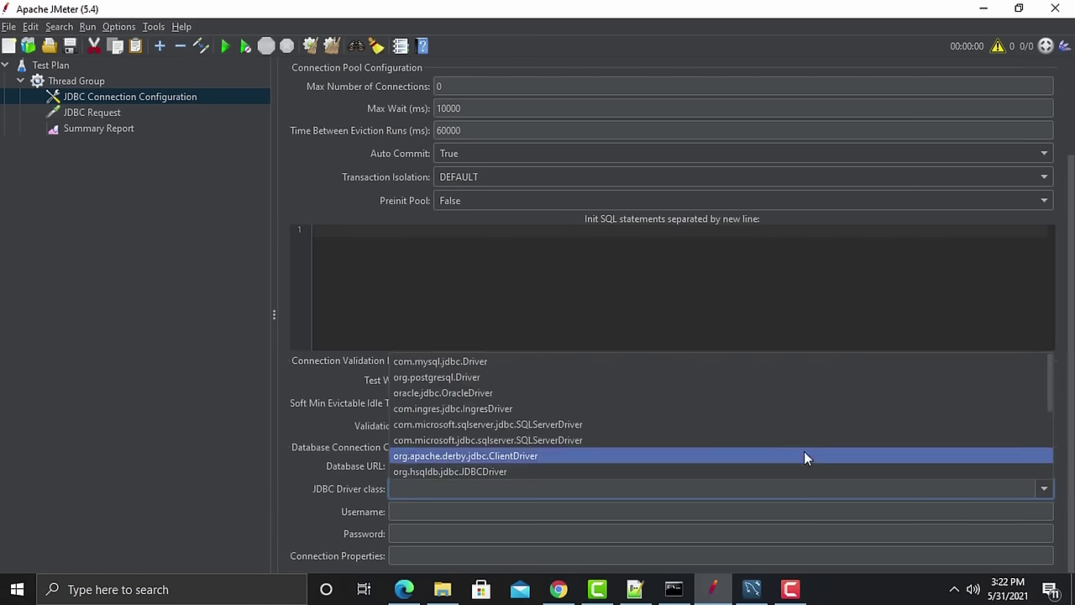
pyautogui.click(628, 364)
# Fill in the database username and password for the connection
pyautogui.press('Tab')
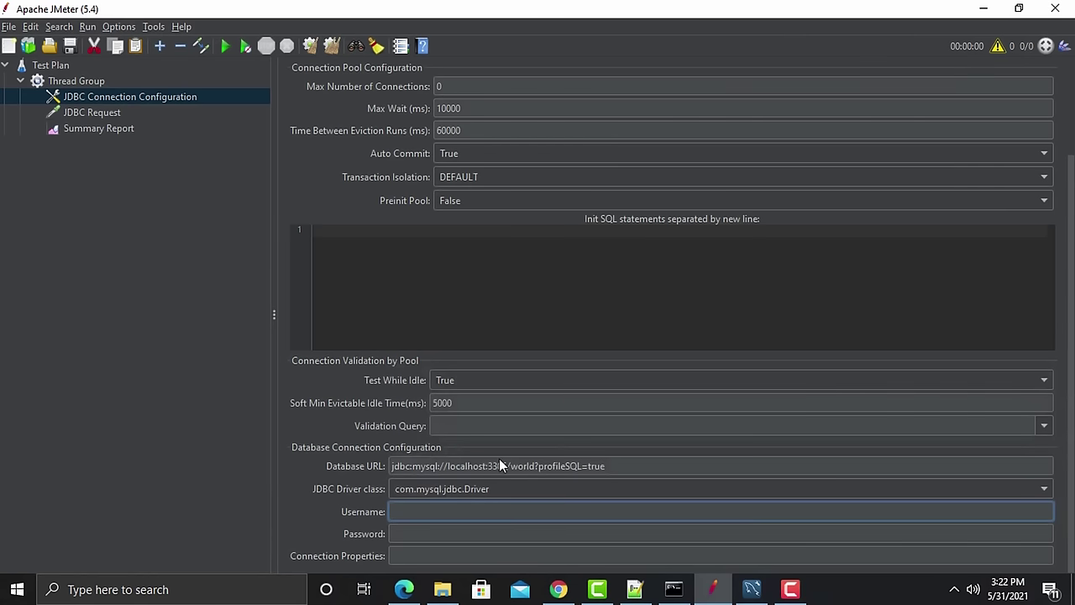
pyautogui.write('root')
pyautogui.click(477, 533)
pyautogui.write('root')
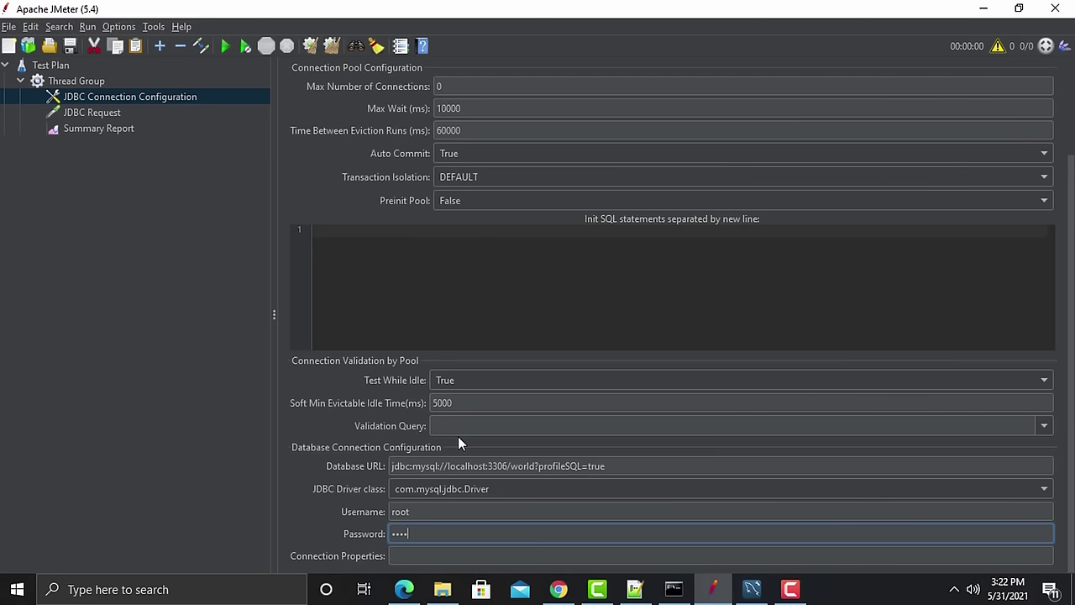
pyautogui.click(69, 116)
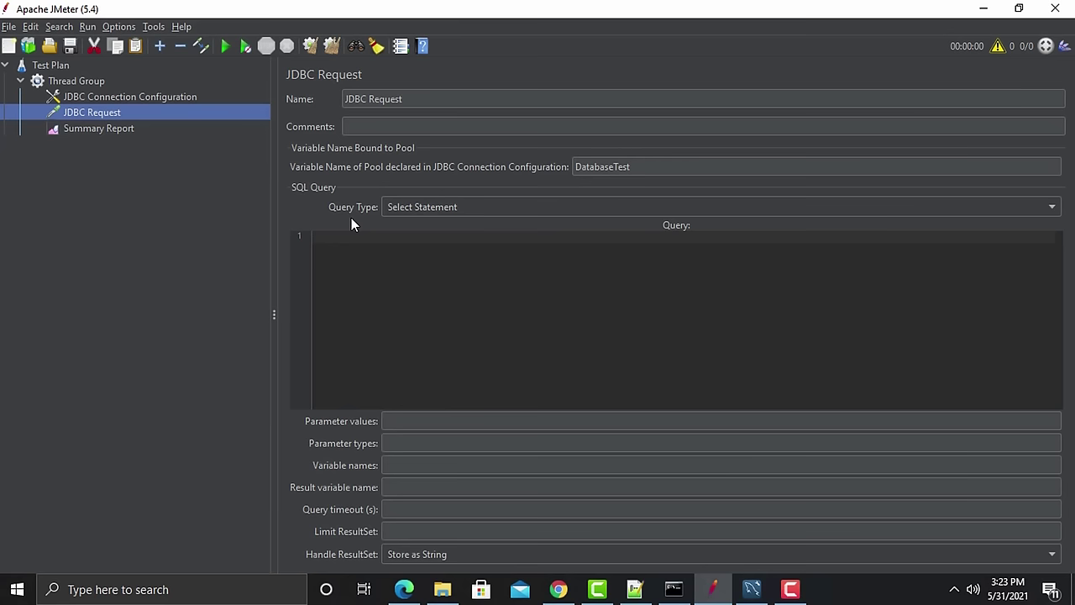
pyautogui.click(1049, 218)
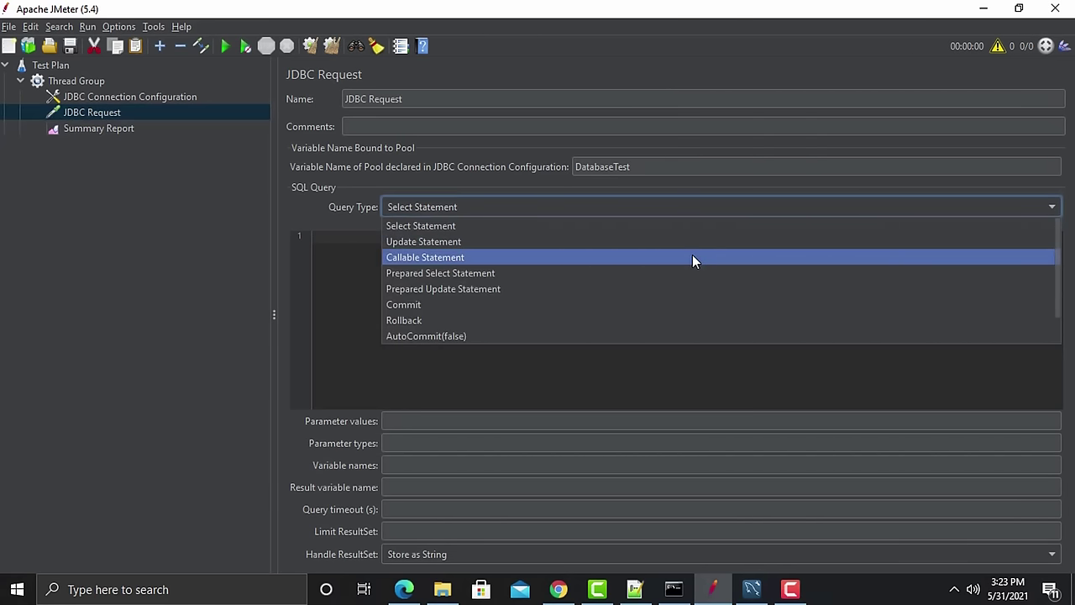
pyautogui.click(344, 262)
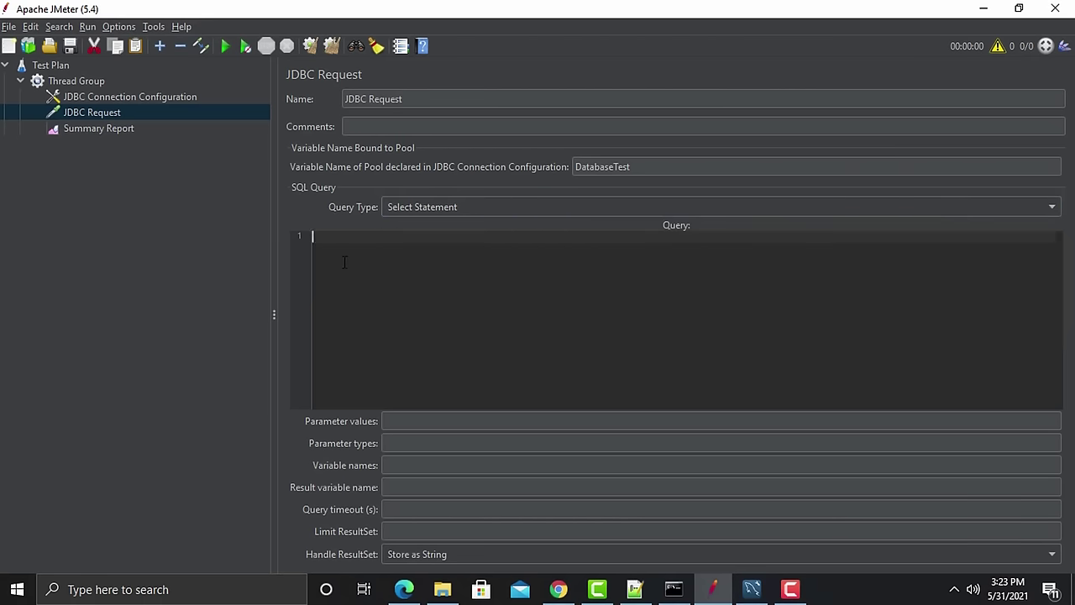
pyautogui.click(635, 590)
pyautogui.scroll(1, 561, 334)
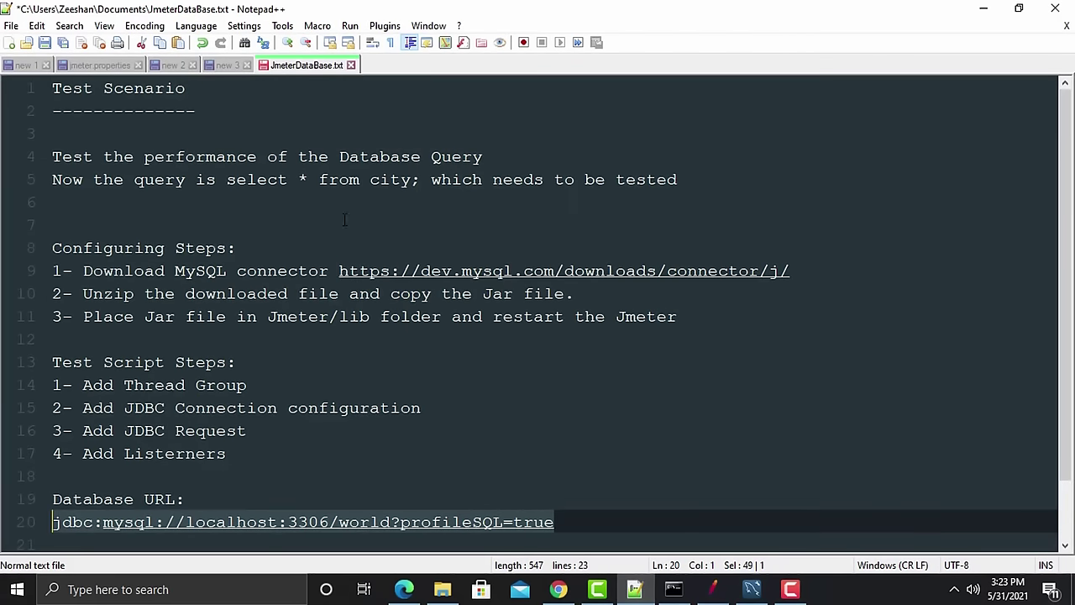
pyautogui.moveTo(227, 180); pyautogui.dragTo(419, 180)
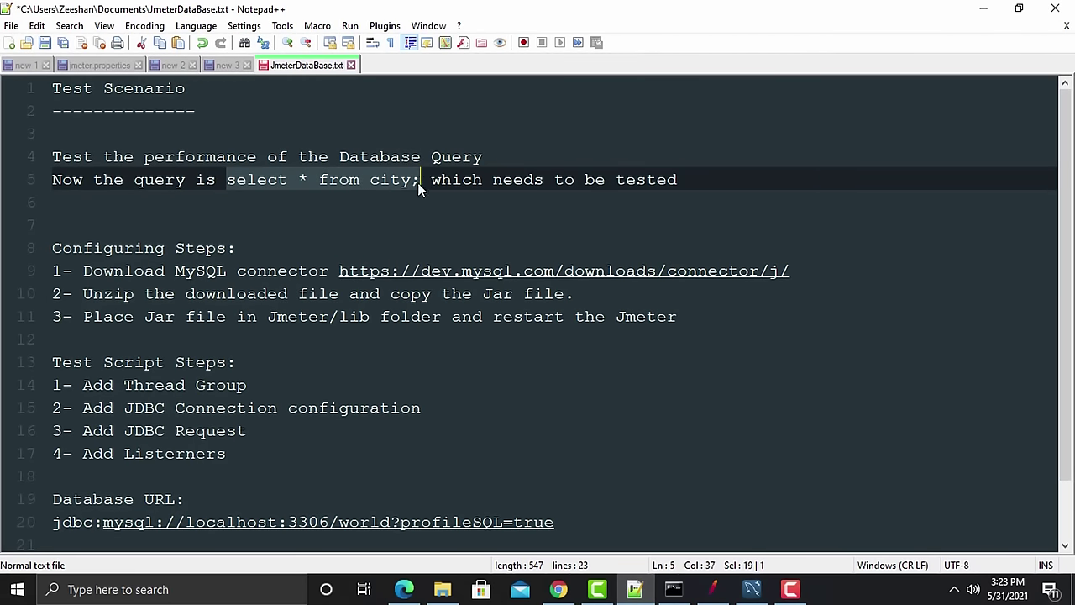
pyautogui.click(712, 589)
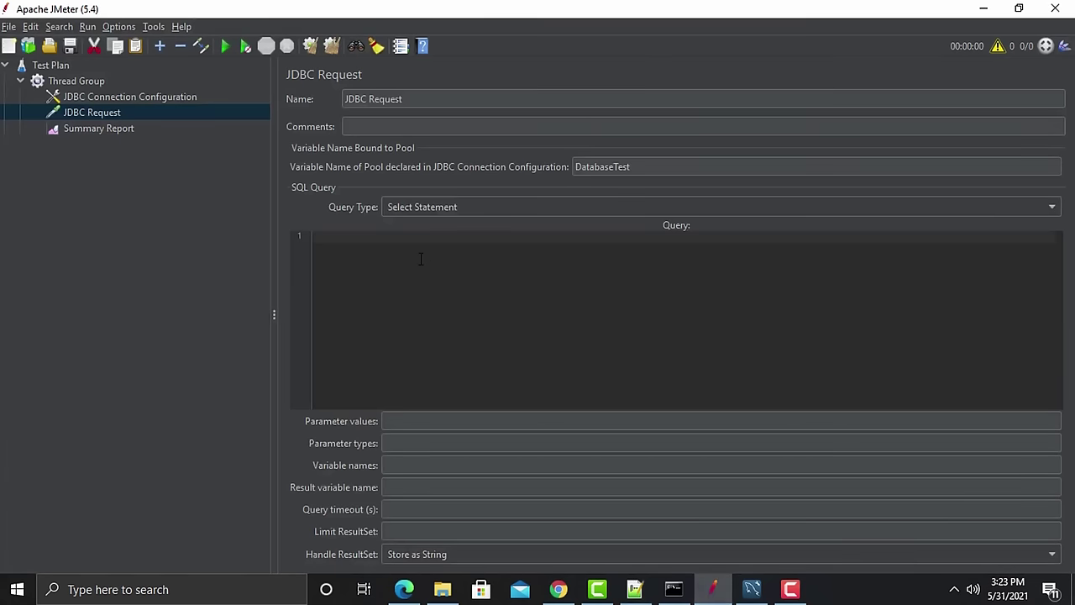
# Paste 'select * from city;' as the JDBC Request query
pyautogui.write('select * from city;')
pyautogui.click(77, 82)
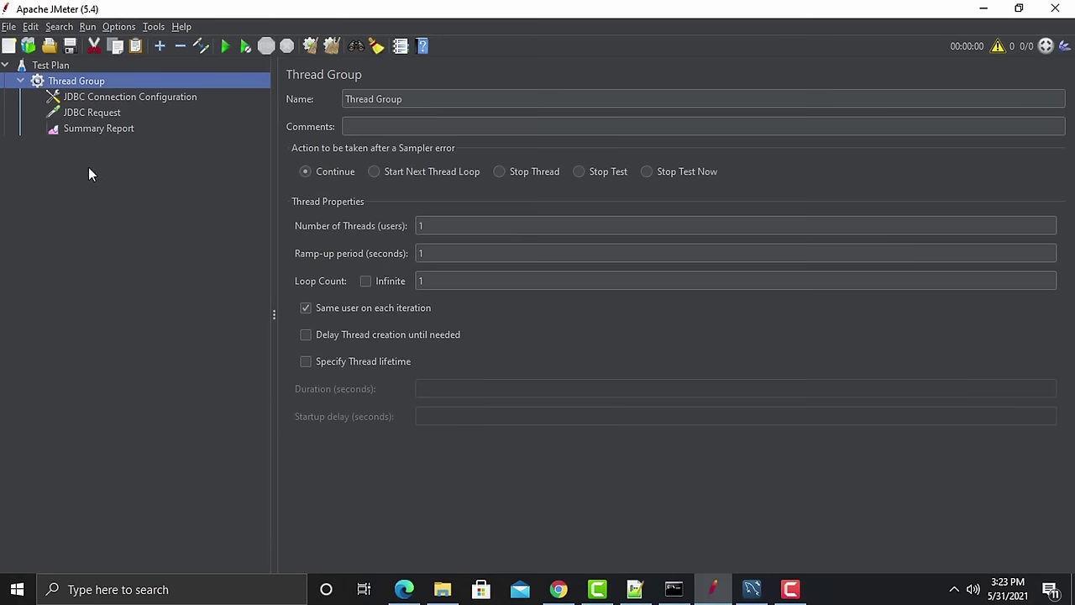
# Save the plan as Summary Report.jmx, run it once, then set Thread Group threads to 10
pyautogui.click(82, 131)
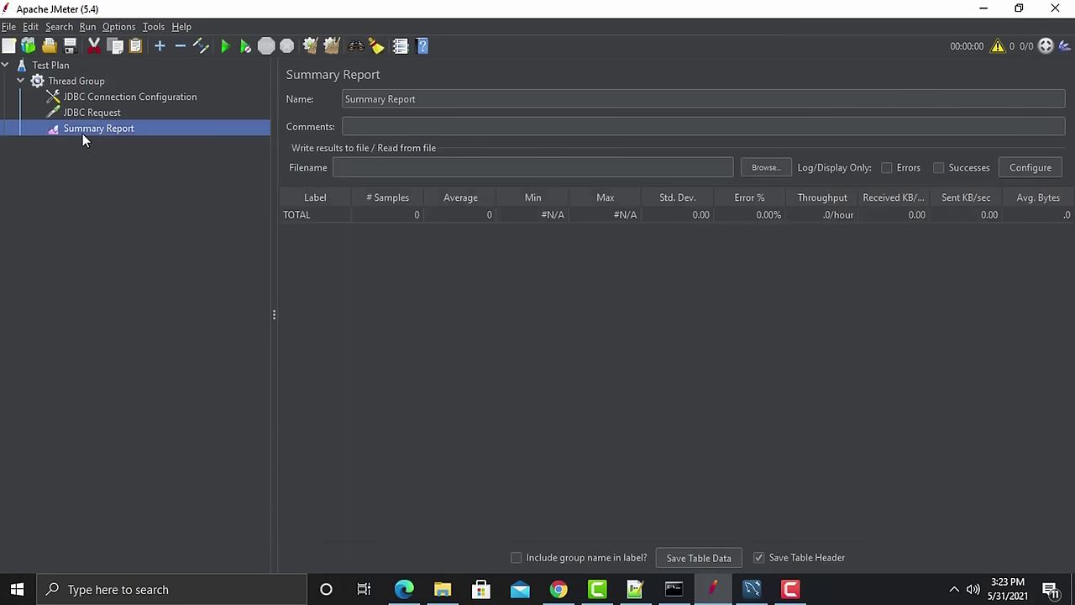
pyautogui.click(243, 49)
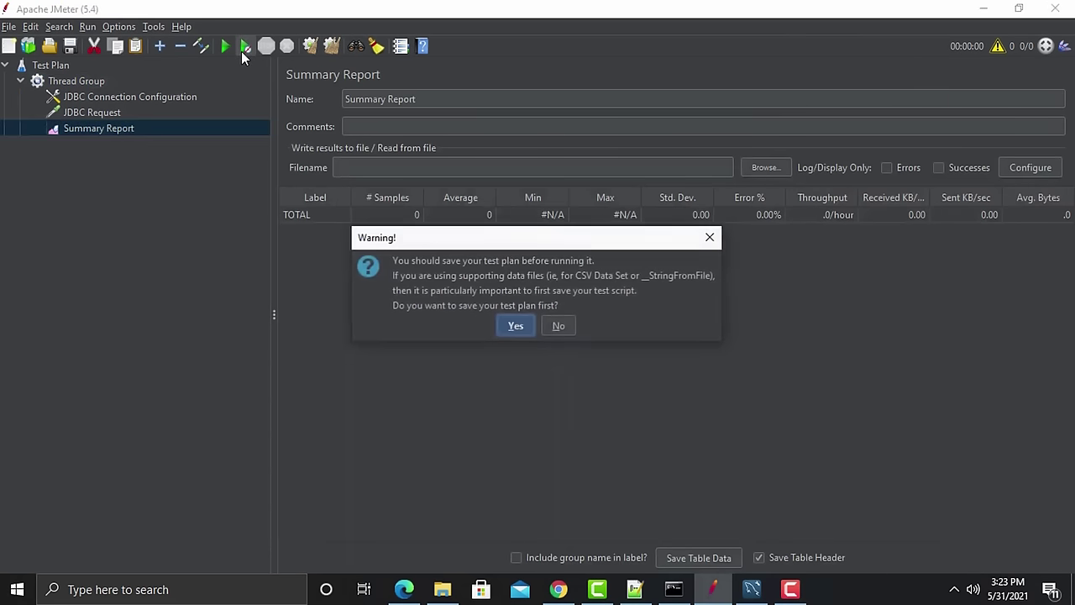
pyautogui.click(508, 327)
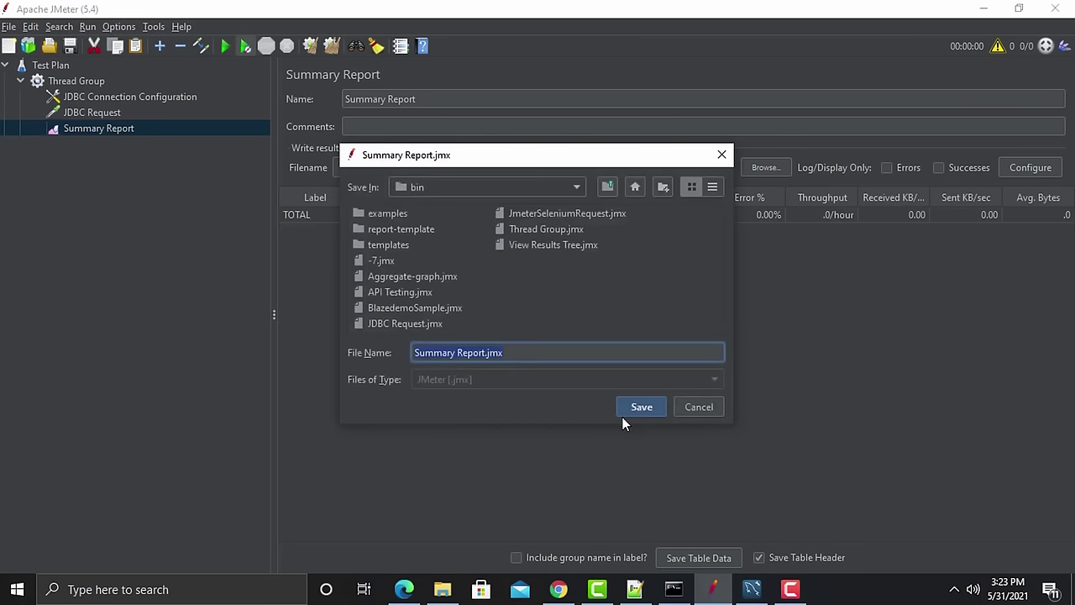
pyautogui.click(632, 406)
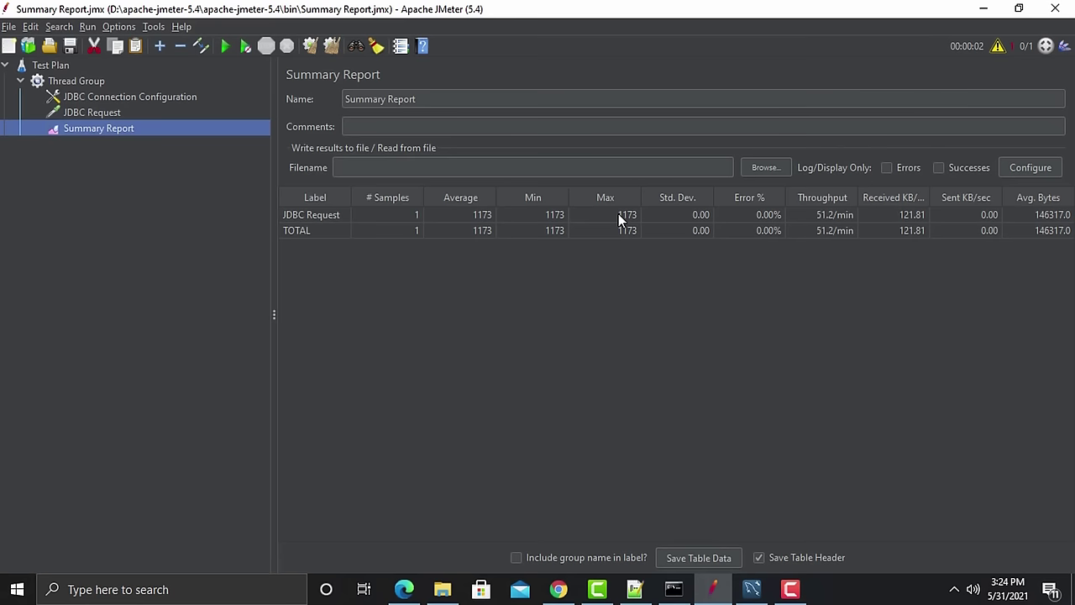
pyautogui.click(76, 85)
pyautogui.click(426, 225)
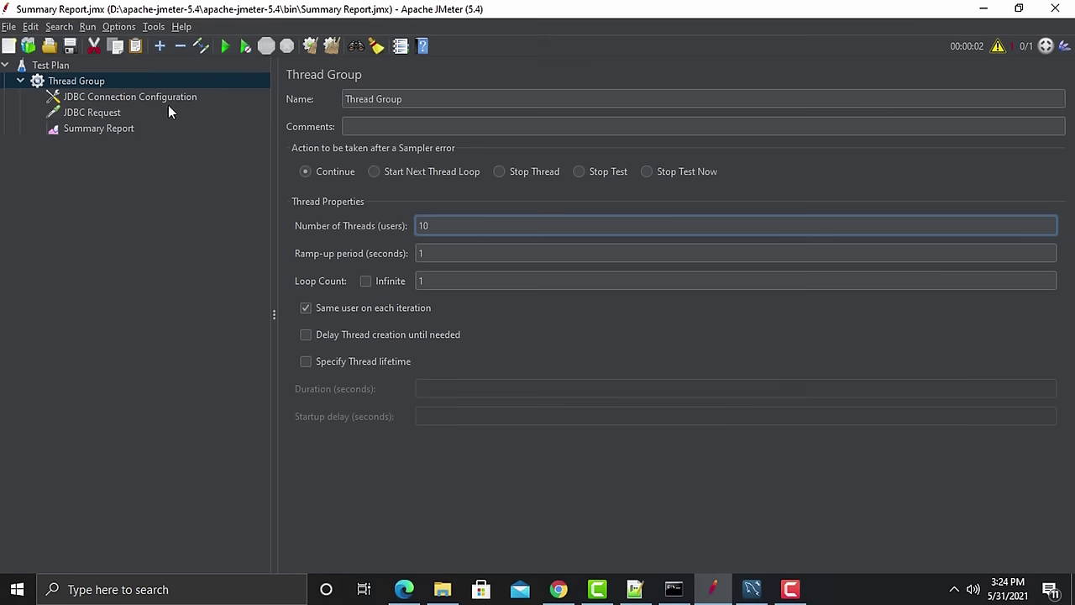
# Clear the Summary Report, rerun with 10 threads, and review the JDBC Request and connection settings
pyautogui.click(126, 129)
pyautogui.click(332, 48)
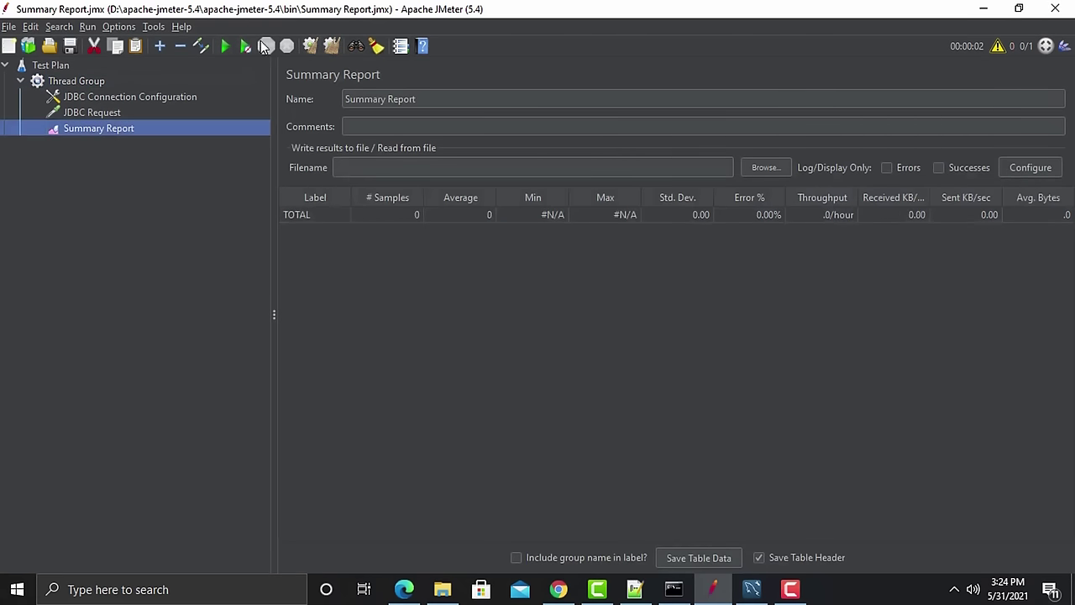
pyautogui.click(244, 48)
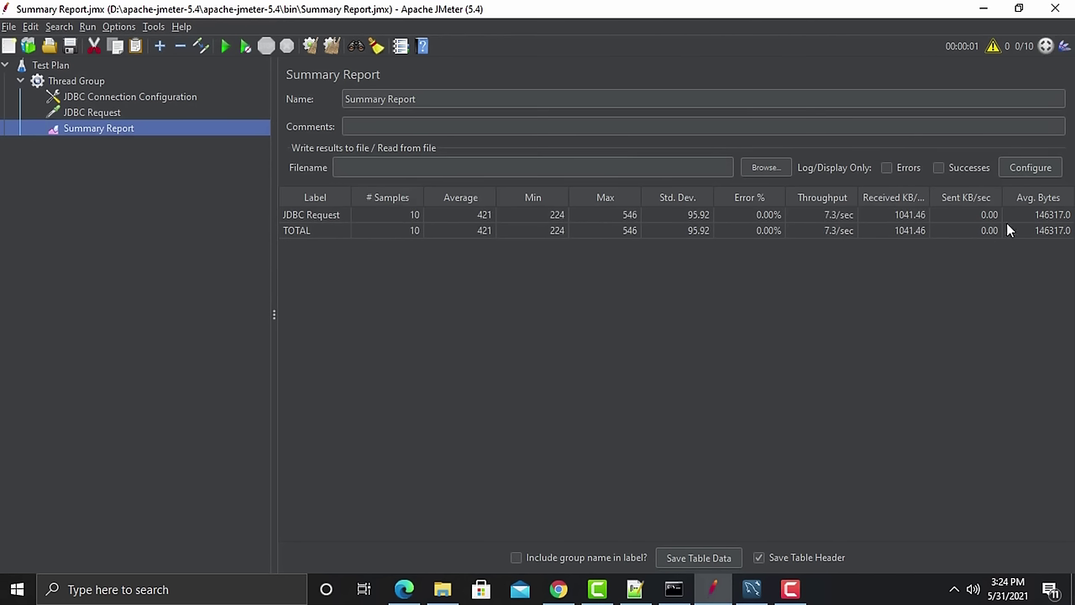
pyautogui.click(108, 115)
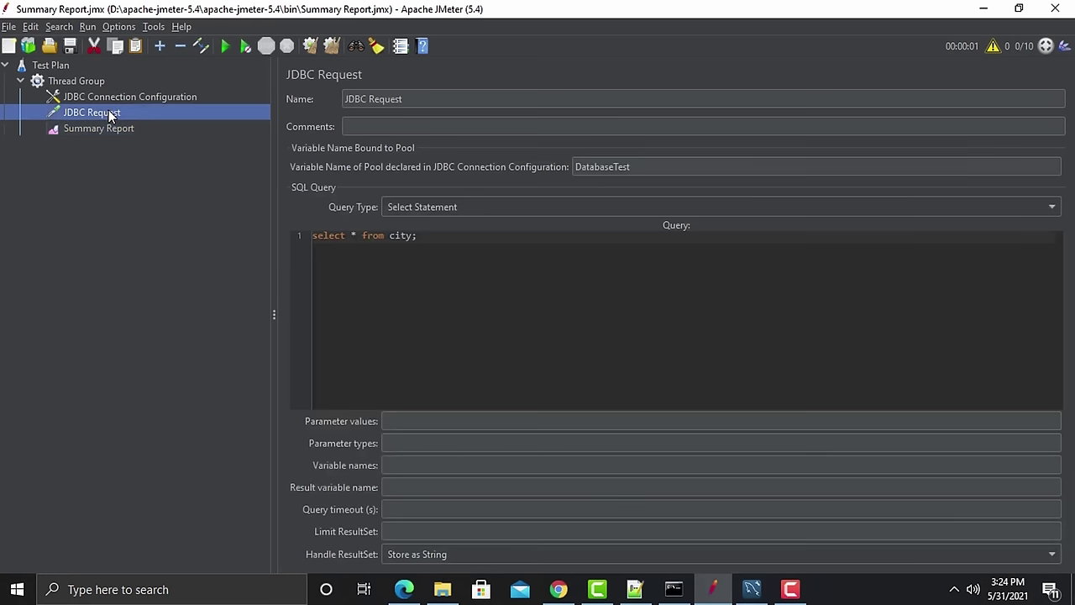
pyautogui.click(93, 98)
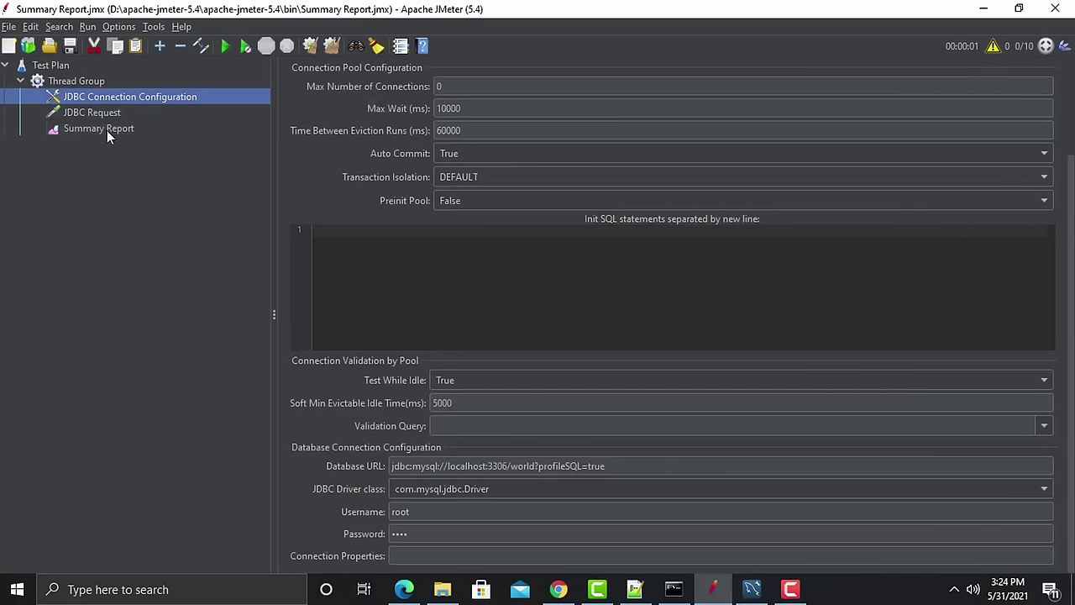
pyautogui.click(106, 130)
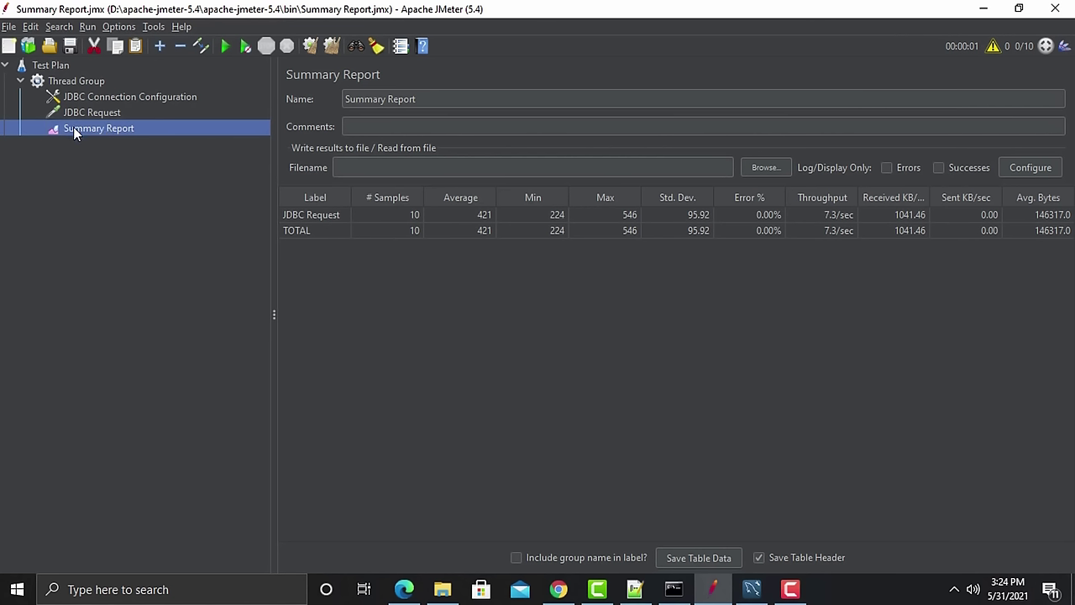
# Add a View Results Tree listener under Thread Group and run the test to populate it
pyautogui.click(74, 82)
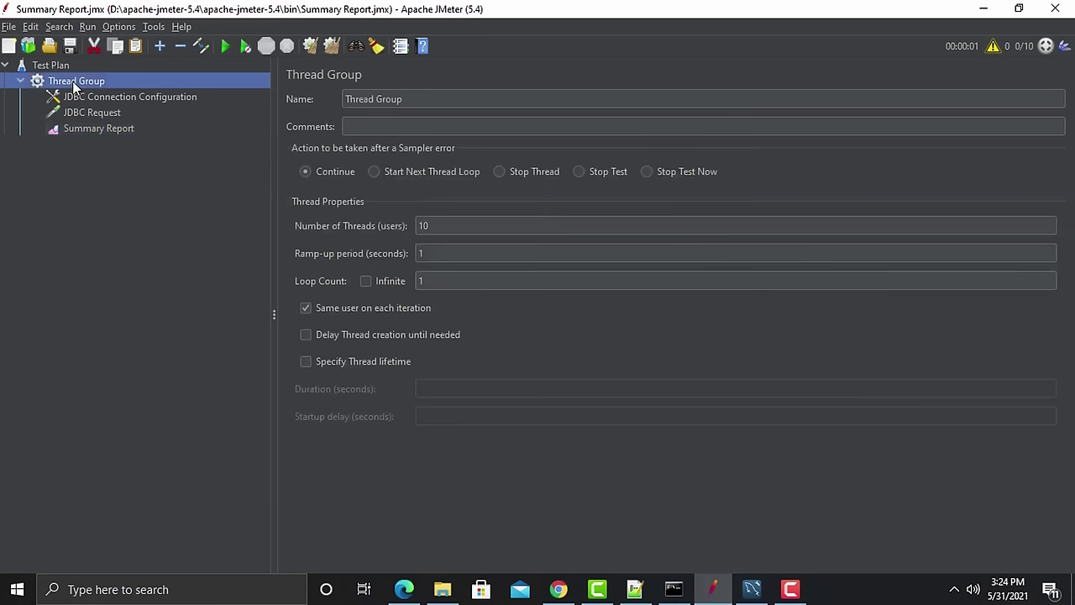
pyautogui.rightClick(72, 81)
pyautogui.moveTo(137, 93)
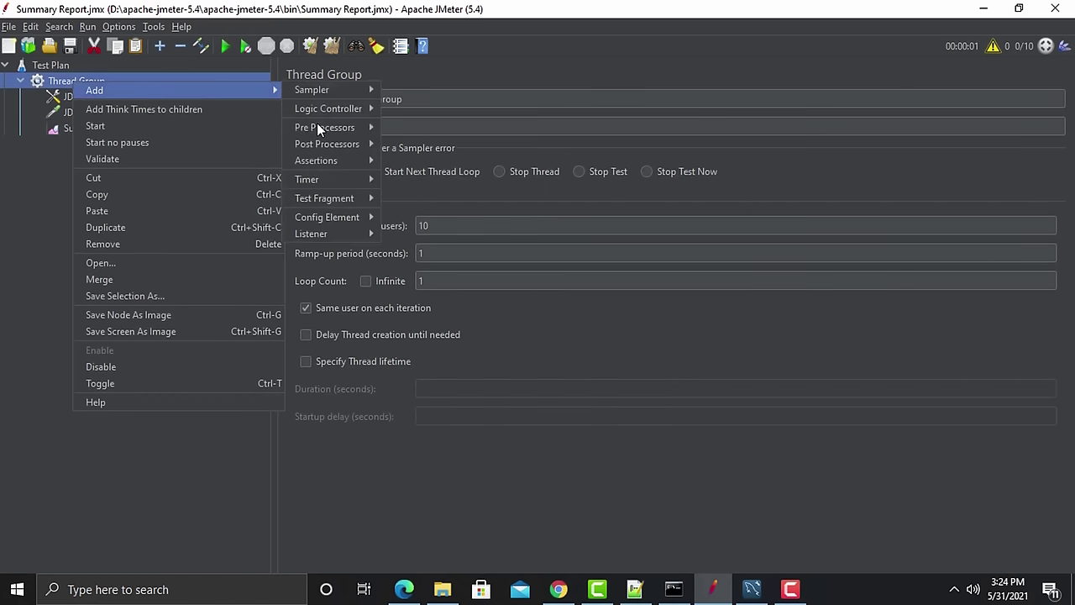
pyautogui.moveTo(338, 233)
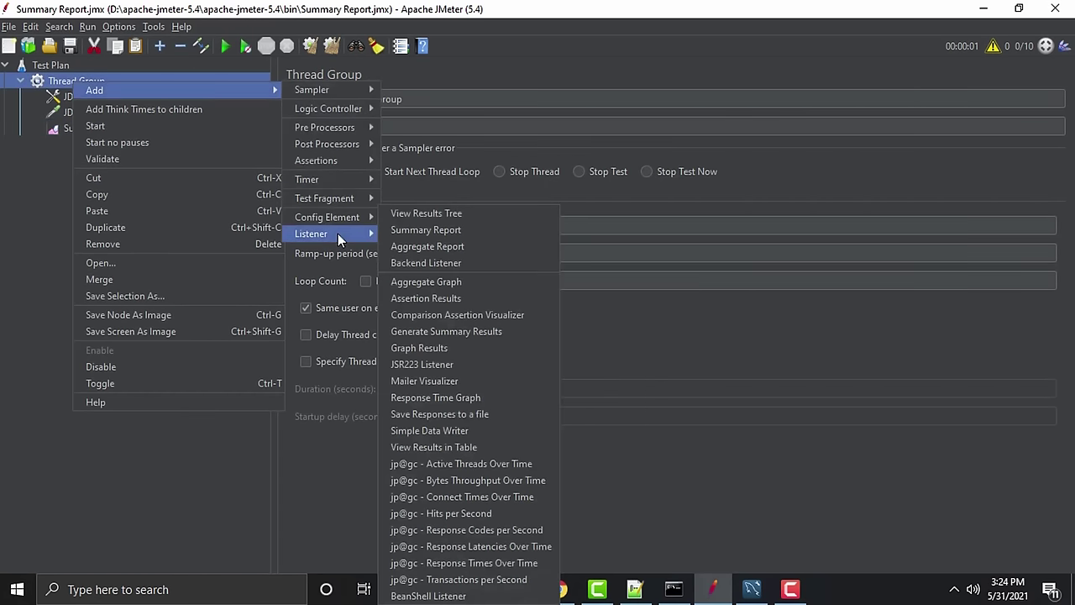
pyautogui.click(407, 215)
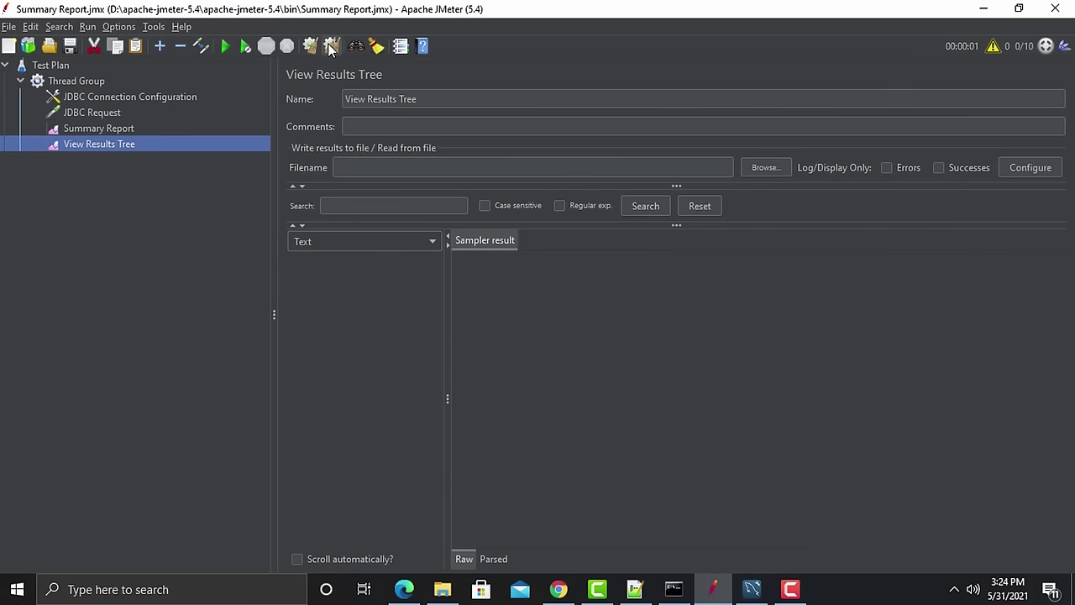
pyautogui.click(244, 49)
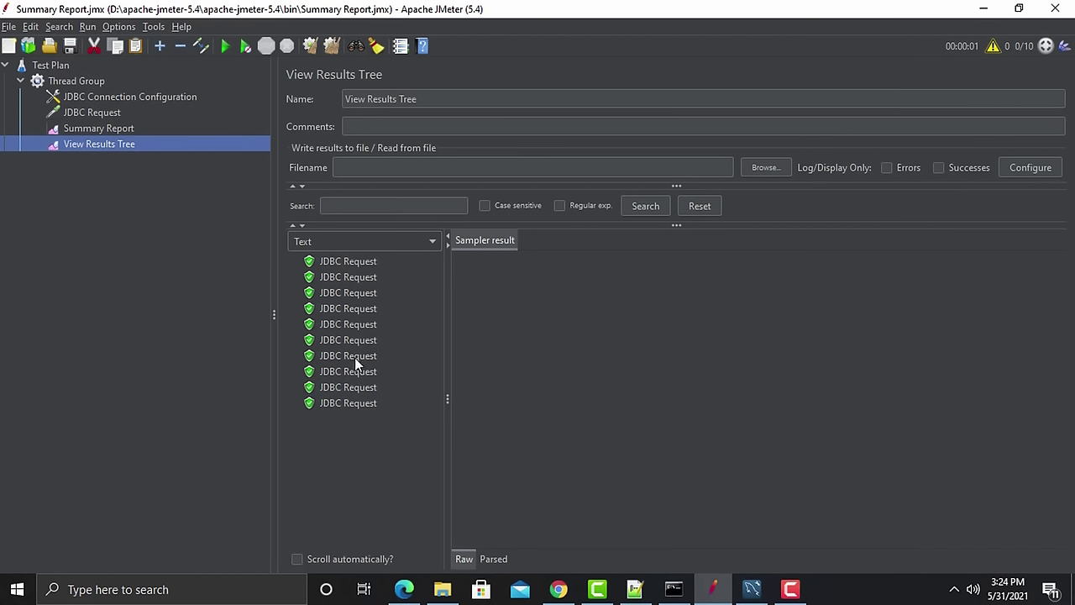
# Inspect the first JDBC Request's sent 'select * from city' query and the returned city rows
pyautogui.click(336, 264)
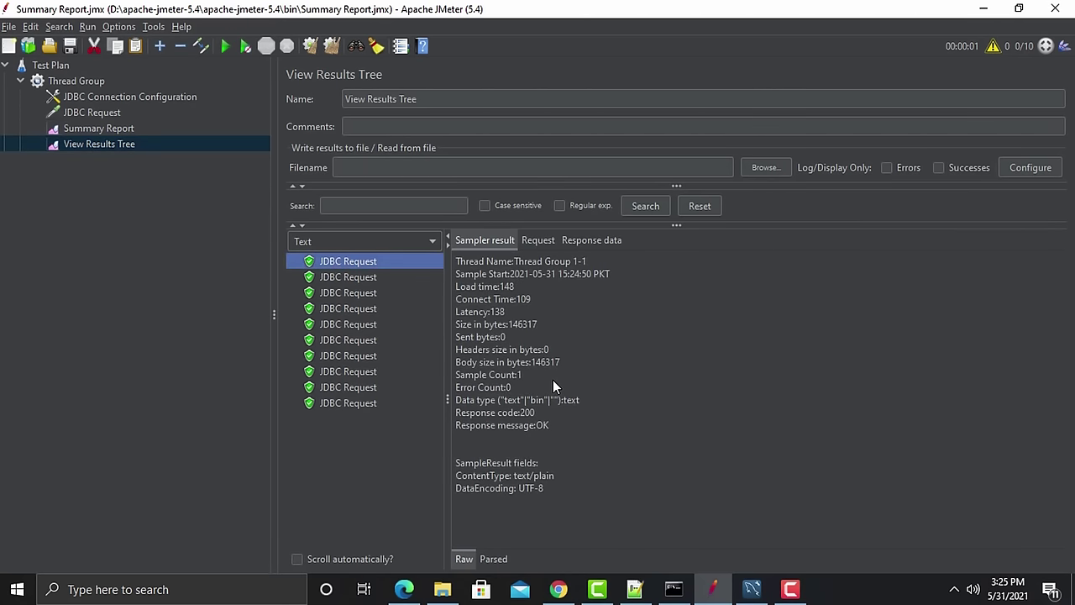
pyautogui.click(540, 245)
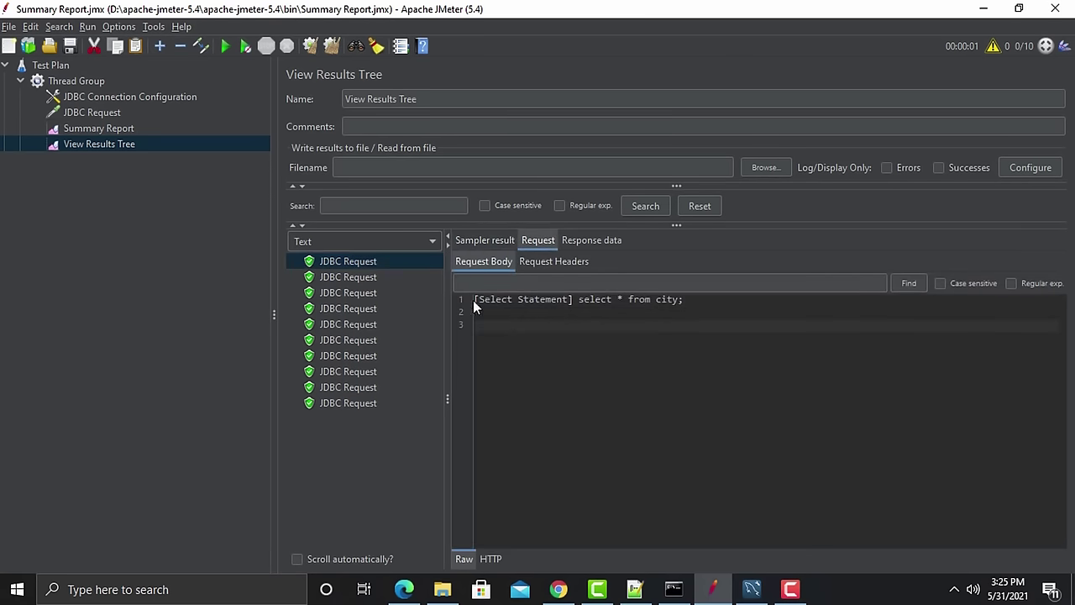
pyautogui.moveTo(483, 300); pyautogui.dragTo(695, 304)
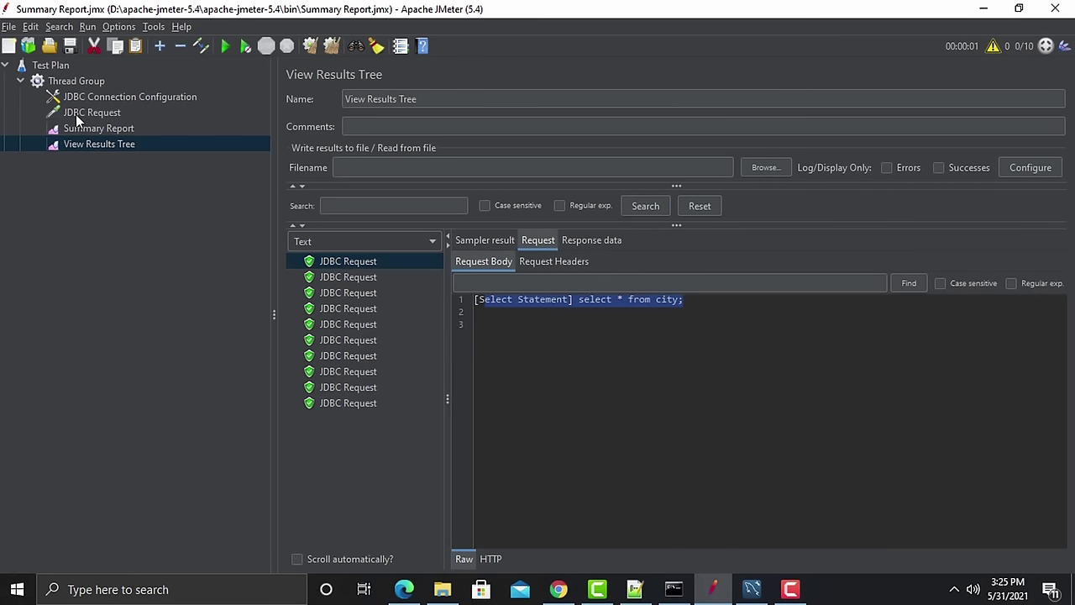
pyautogui.click(593, 241)
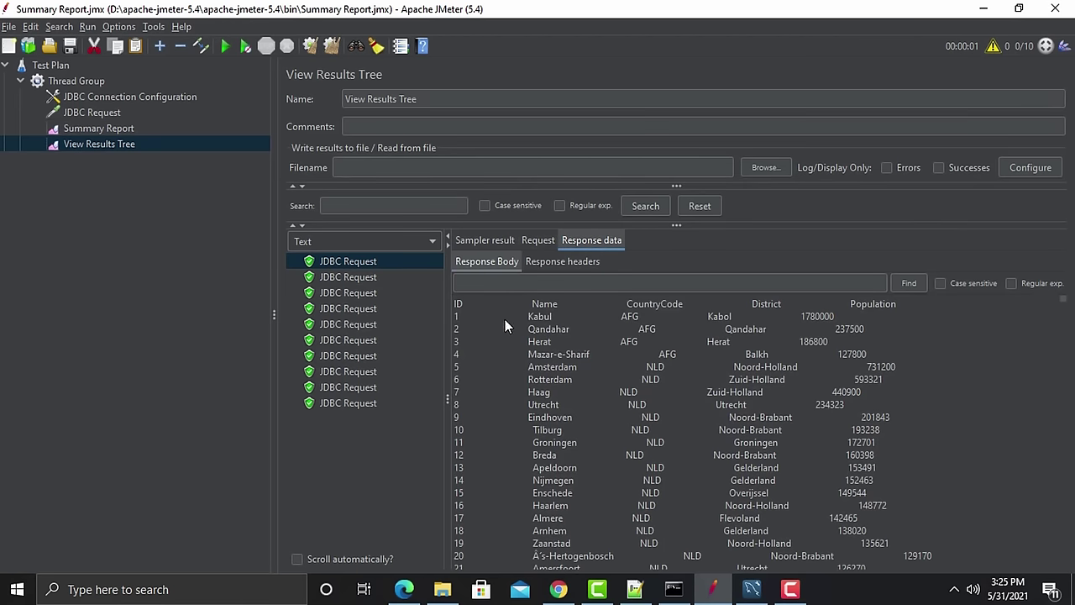
pyautogui.moveTo(504, 319); pyautogui.dragTo(686, 566)
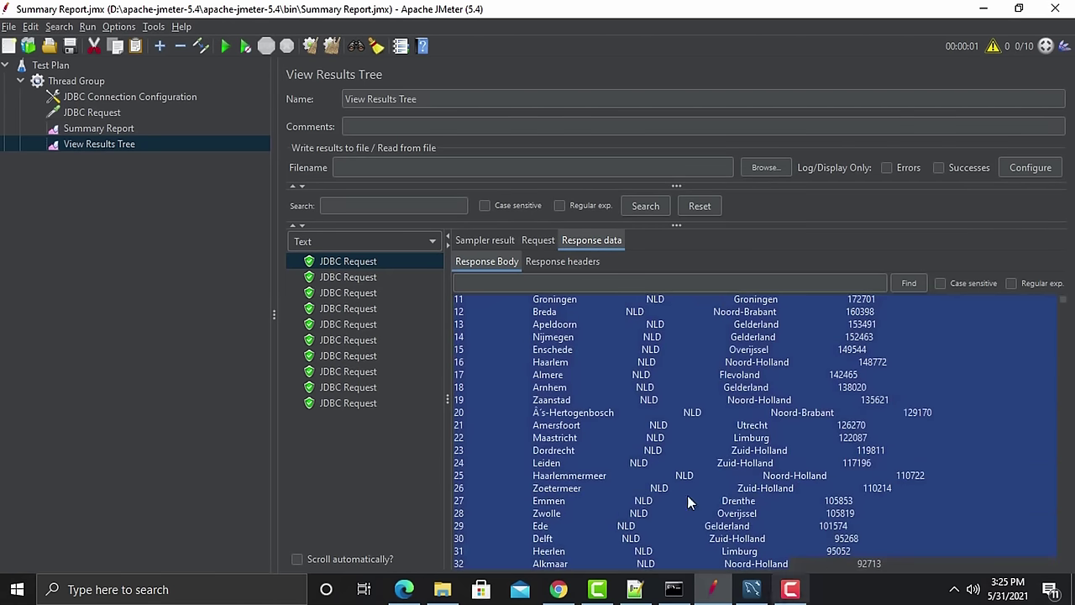
# Review several other JDBC Request samples, then go back to the Thread Group's thread count
pyautogui.click(356, 325)
pyautogui.click(366, 356)
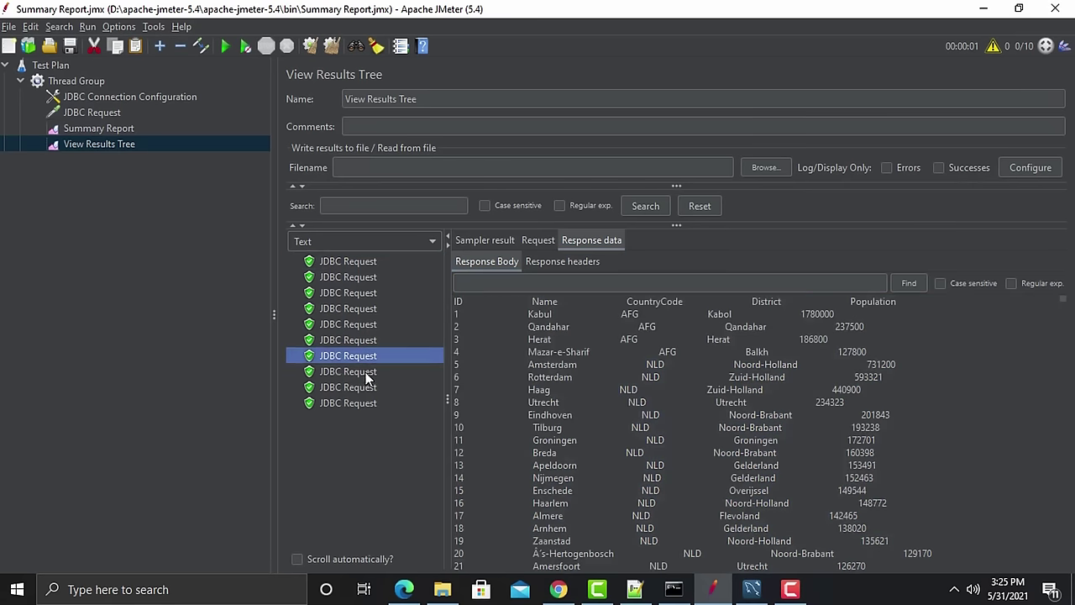
pyautogui.click(363, 372)
pyautogui.click(361, 403)
pyautogui.click(351, 339)
pyautogui.click(352, 296)
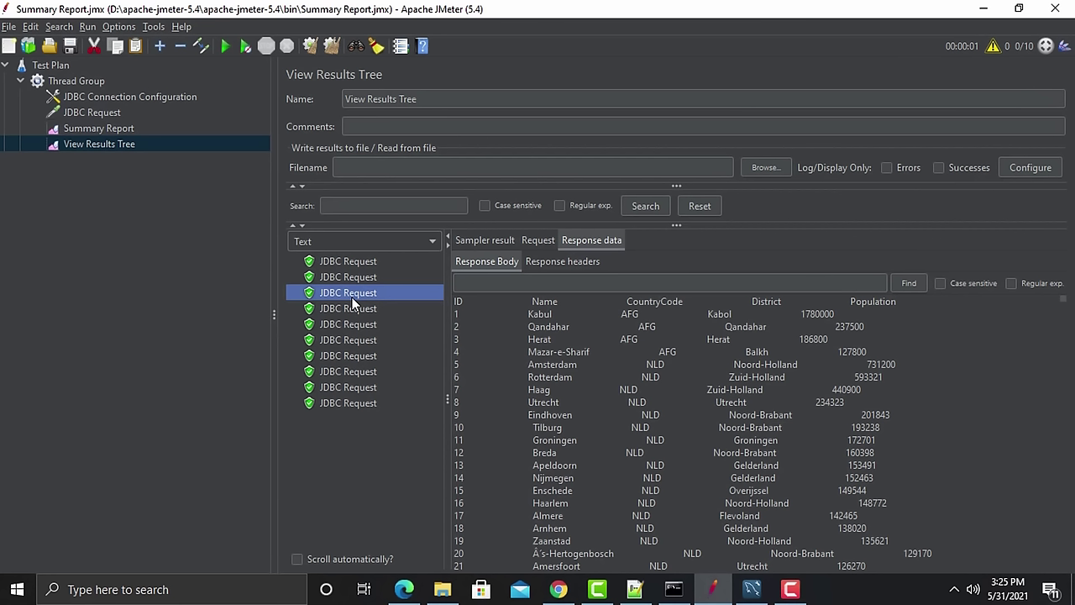
pyautogui.click(73, 84)
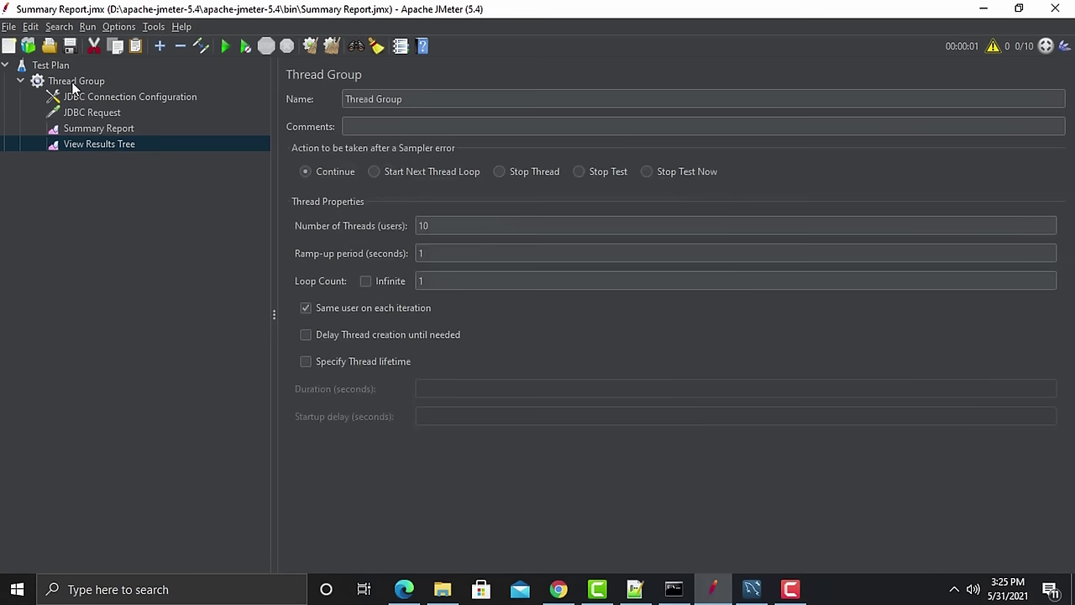
pyautogui.click(449, 226)
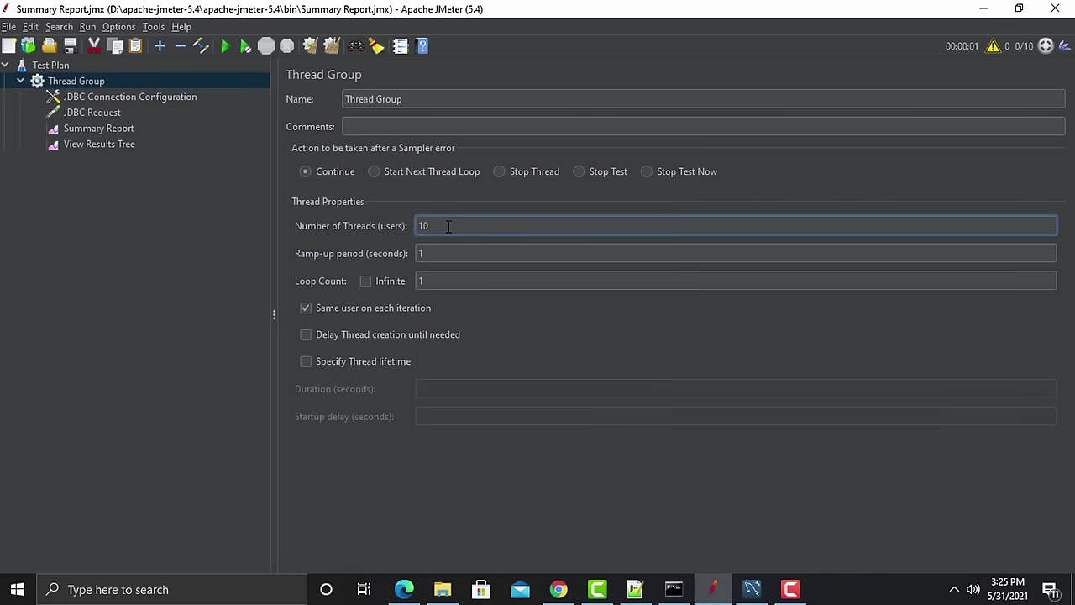
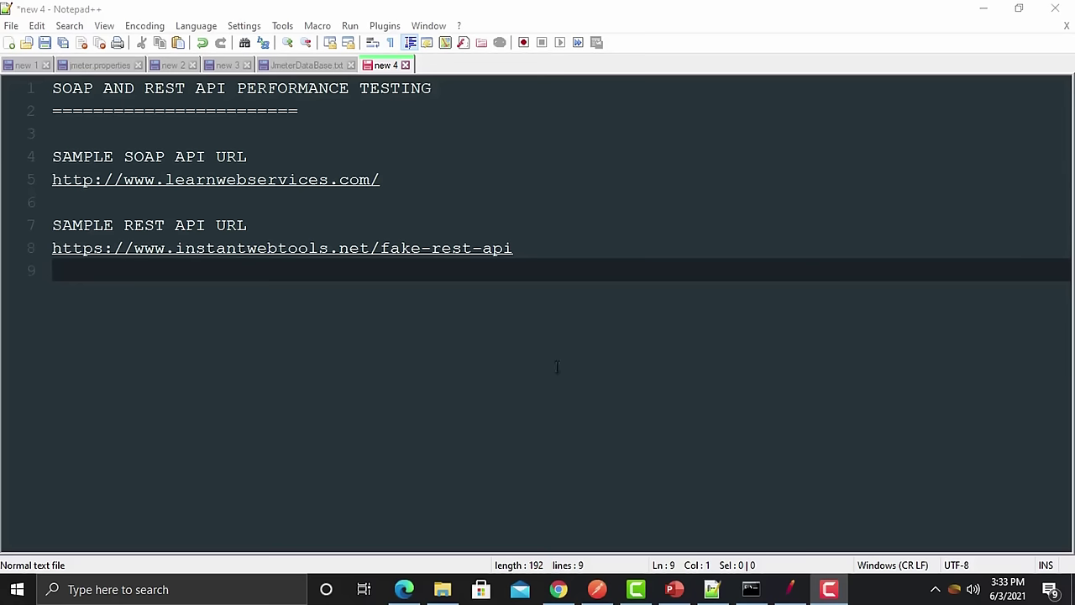
# Select the sample SOAP URL on line 5 in Notepad++ and bring up the Learn Web Services page in Edge
pyautogui.moveTo(395, 190); pyautogui.dragTo(54, 180)
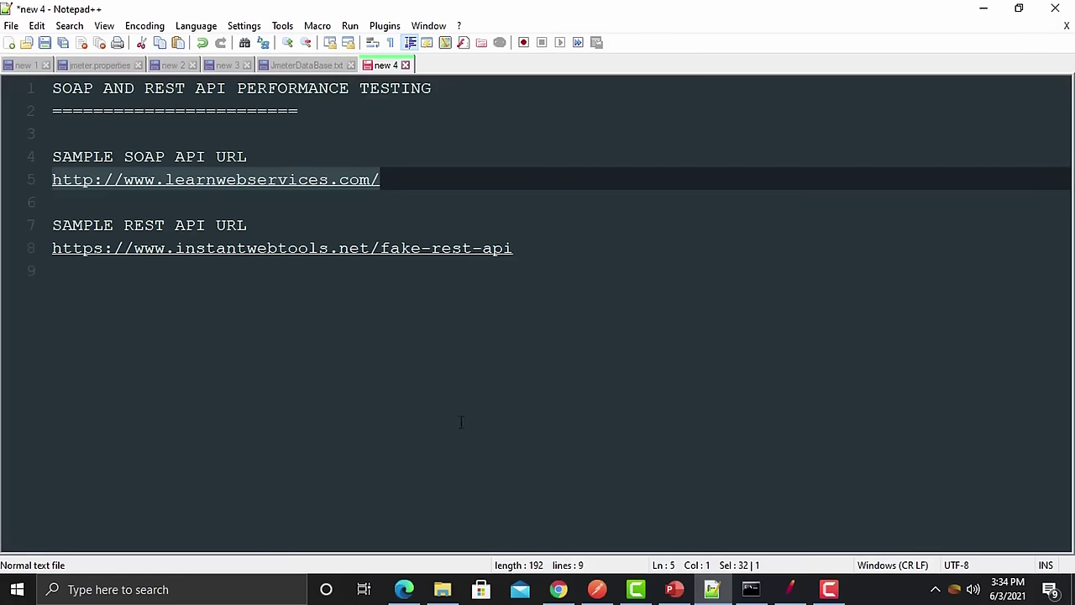
pyautogui.click(406, 589)
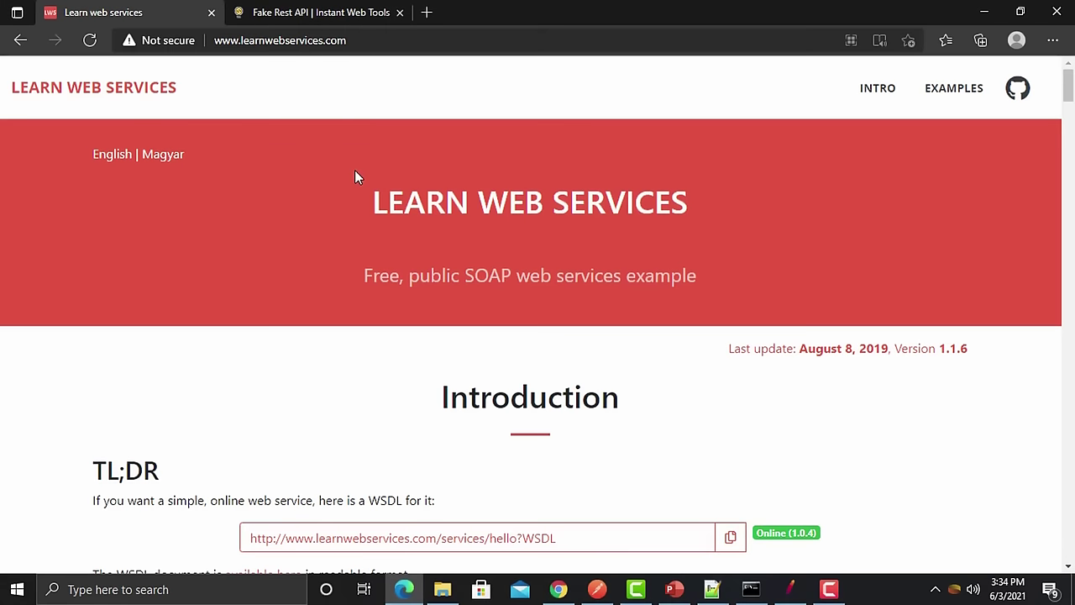
# Scroll to 'An example web service' and highlight John Doe and the Hello greeting in its sample XML
pyautogui.scroll(-5, 375, 241)
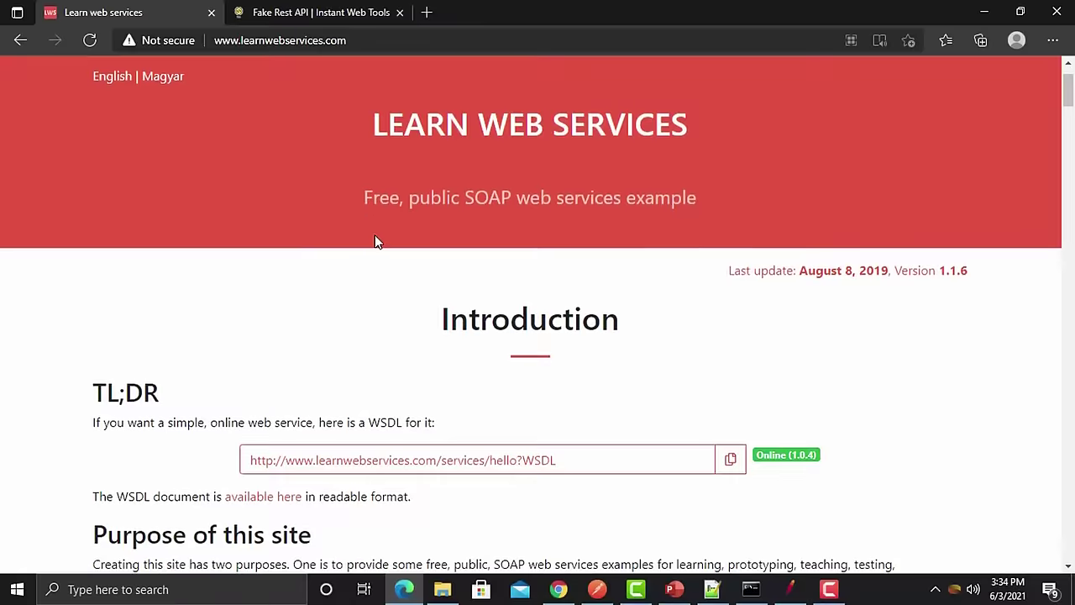
pyautogui.scroll(-6, 374, 241)
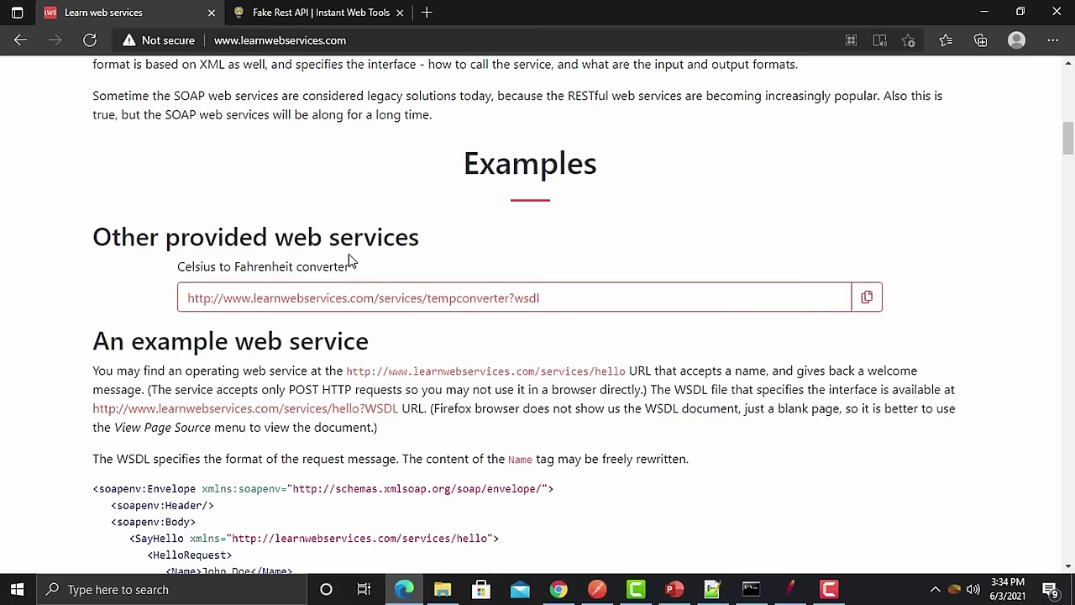
pyautogui.scroll(-2, 349, 259)
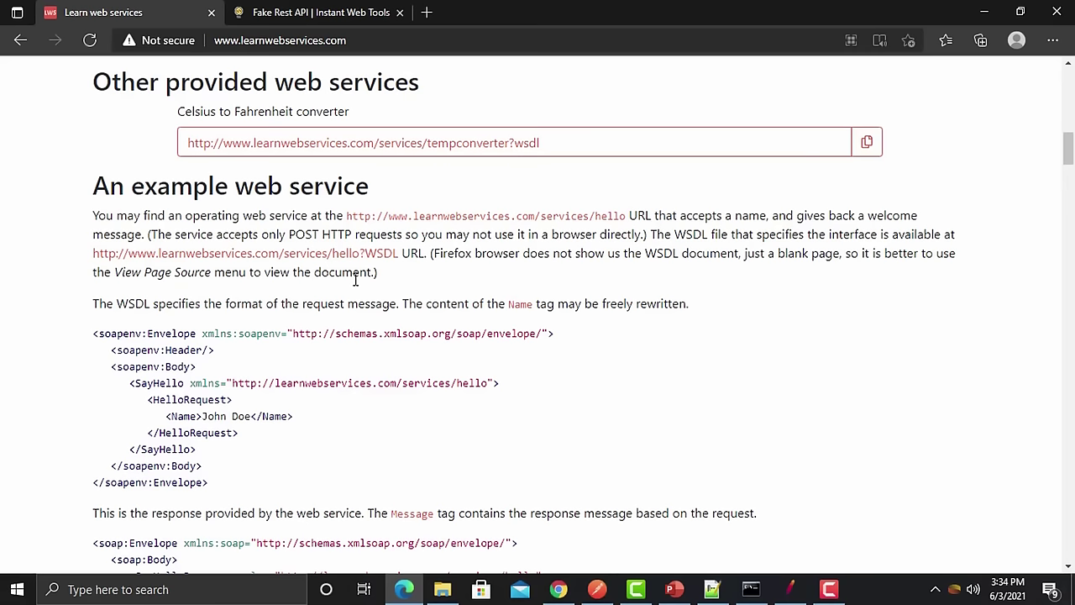
pyautogui.moveTo(202, 416); pyautogui.dragTo(249, 422)
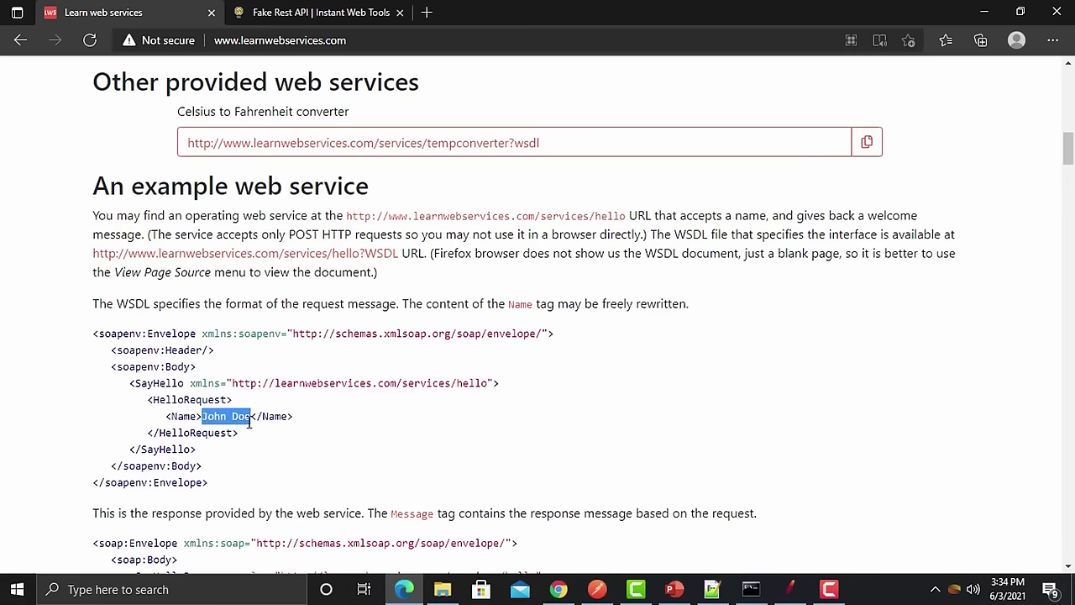
pyautogui.scroll(-2, 298, 425)
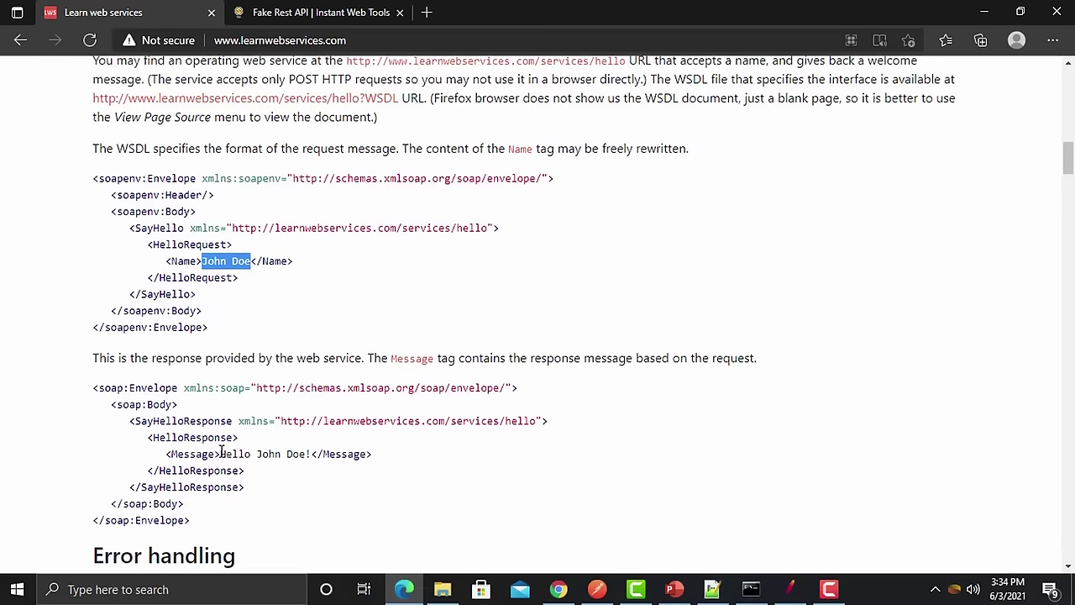
pyautogui.moveTo(220, 454); pyautogui.dragTo(293, 454)
pyautogui.scroll(2, 210, 271)
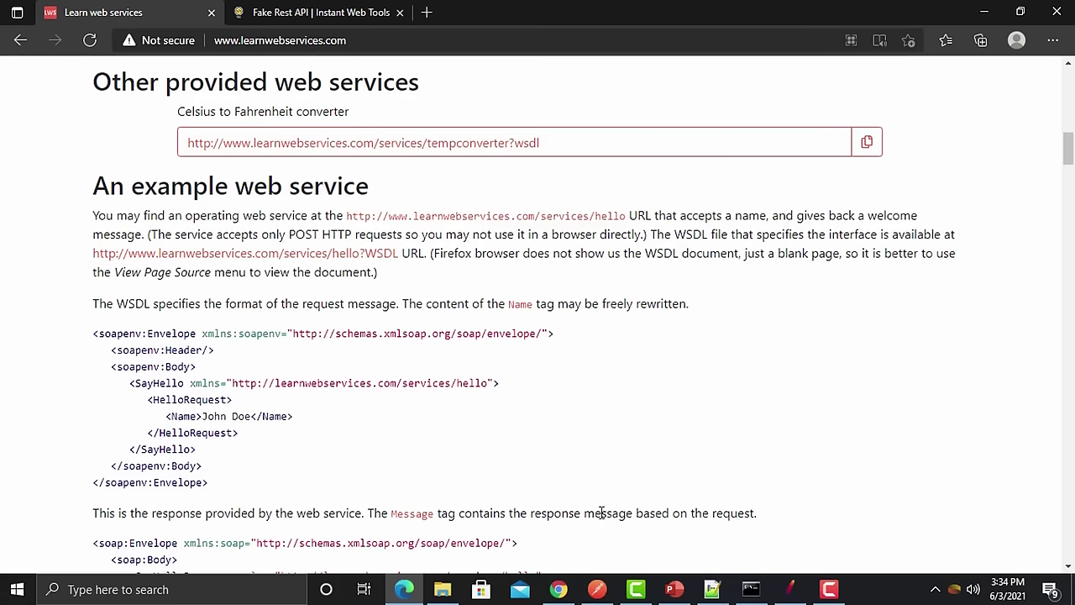
# Resend the Hello SOAP request in Postman, getting 200 OK with 'Hello Testing Funda!'
pyautogui.click(597, 589)
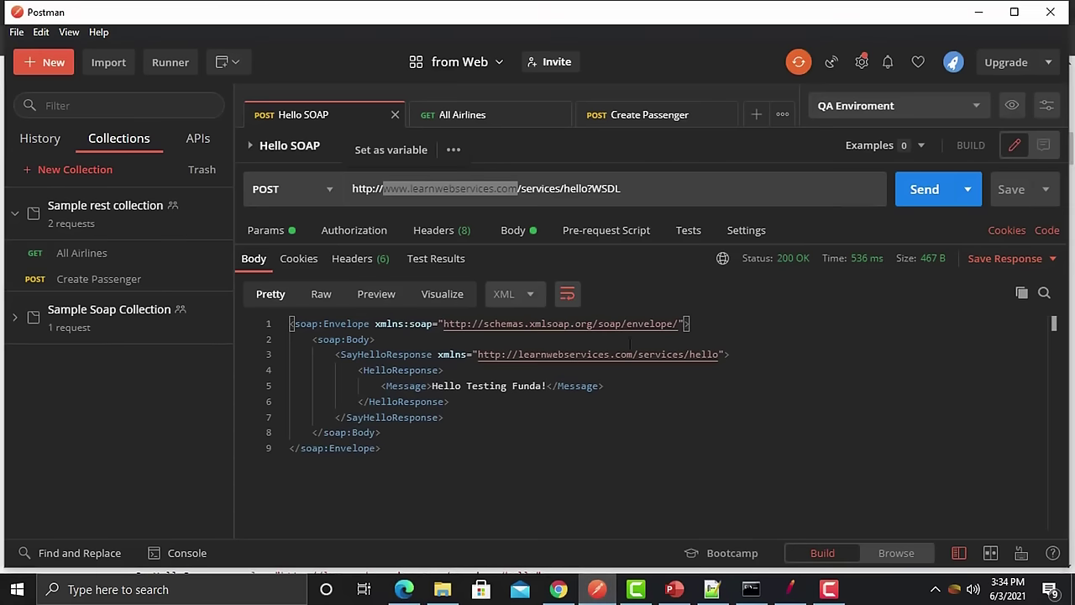
pyautogui.moveTo(766, 245); pyautogui.dragTo(696, 383)
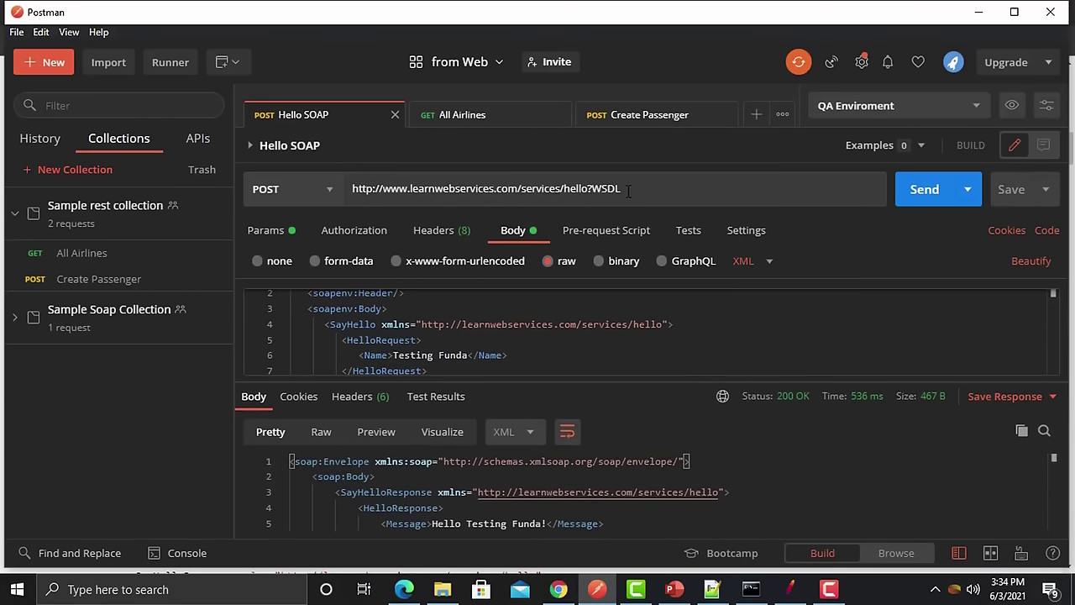
pyautogui.click(918, 194)
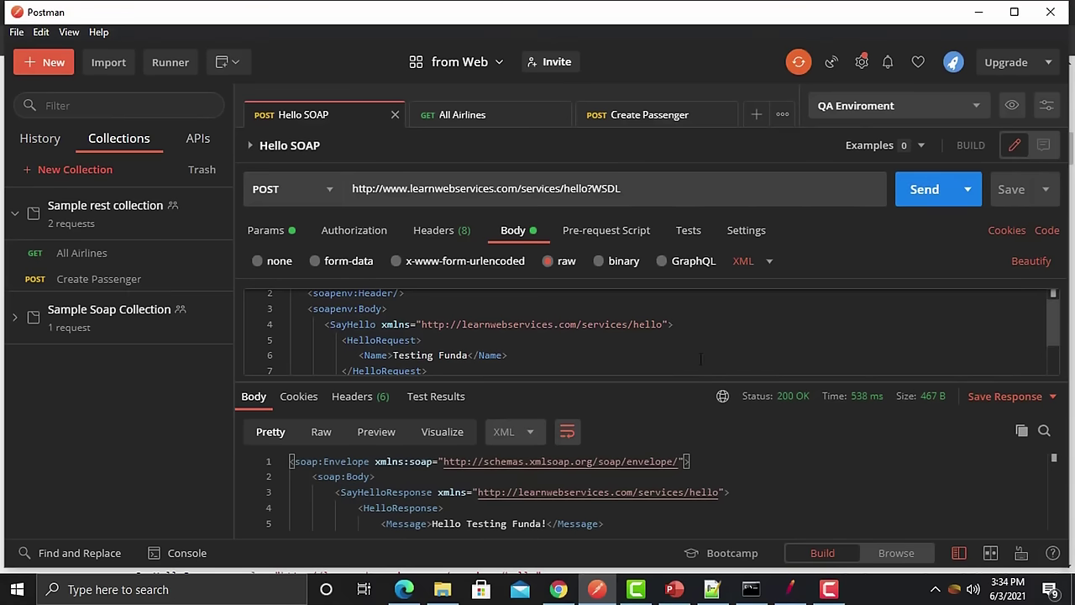
pyautogui.moveTo(671, 384); pyautogui.dragTo(693, 252)
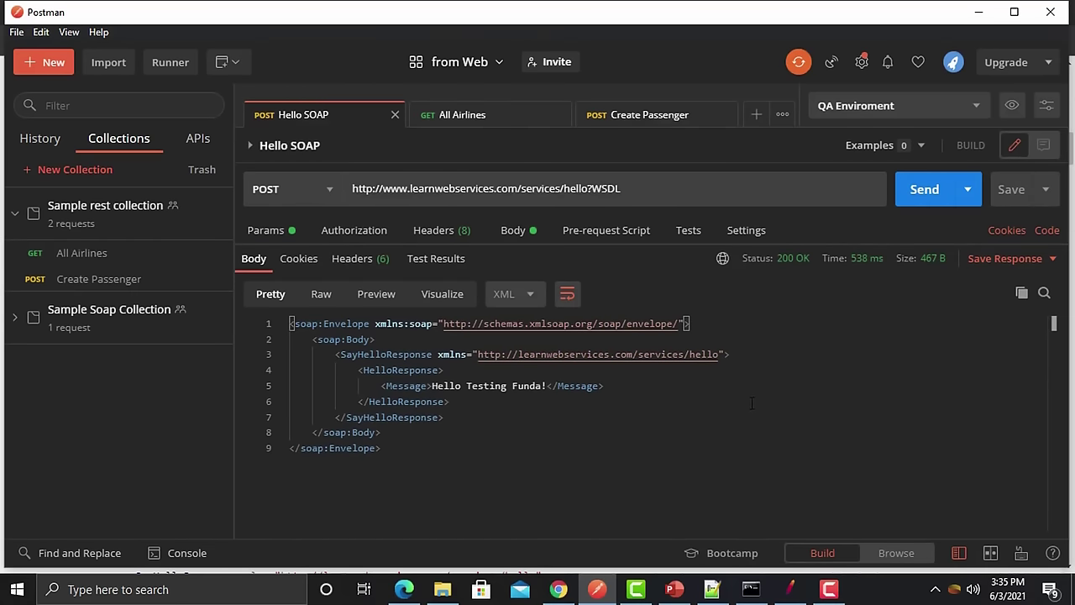
pyautogui.click(790, 589)
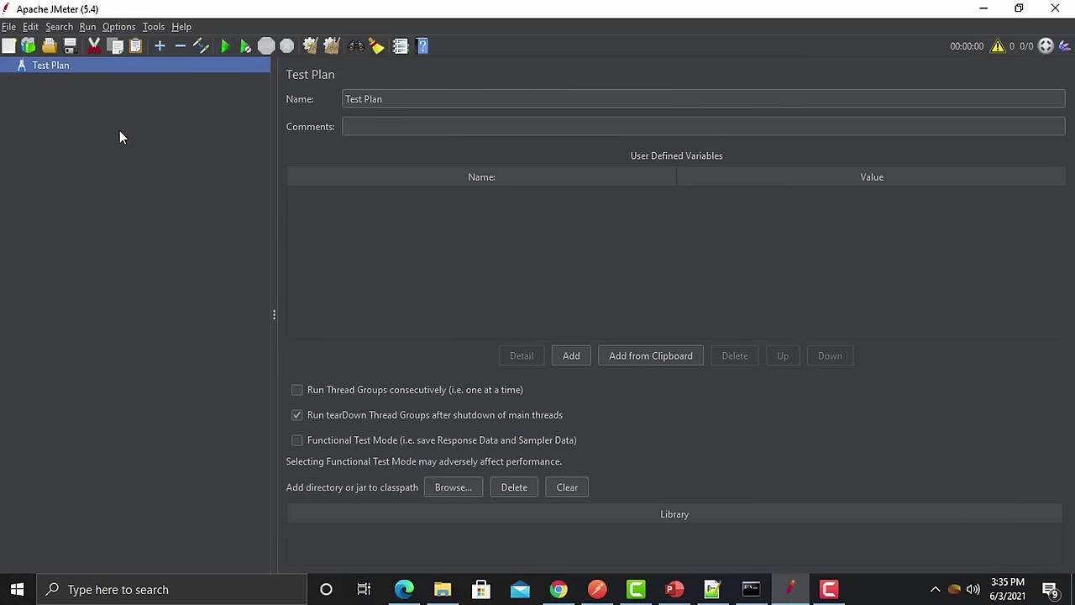
# Add a Thread Group to the Test Plan
pyautogui.rightClick(65, 71)
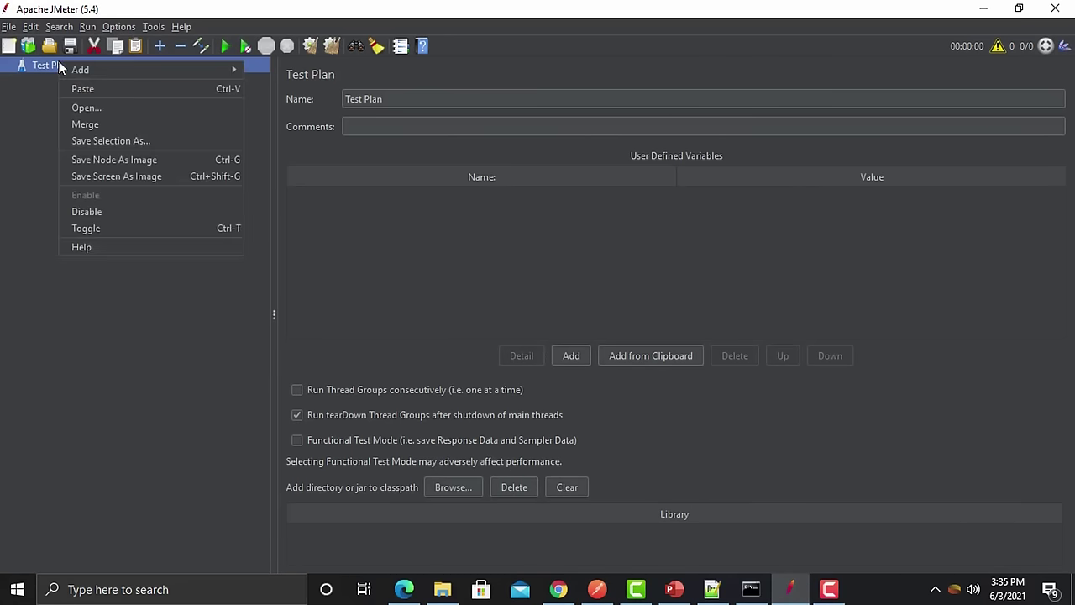
pyautogui.moveTo(78, 68)
pyautogui.moveTo(303, 77)
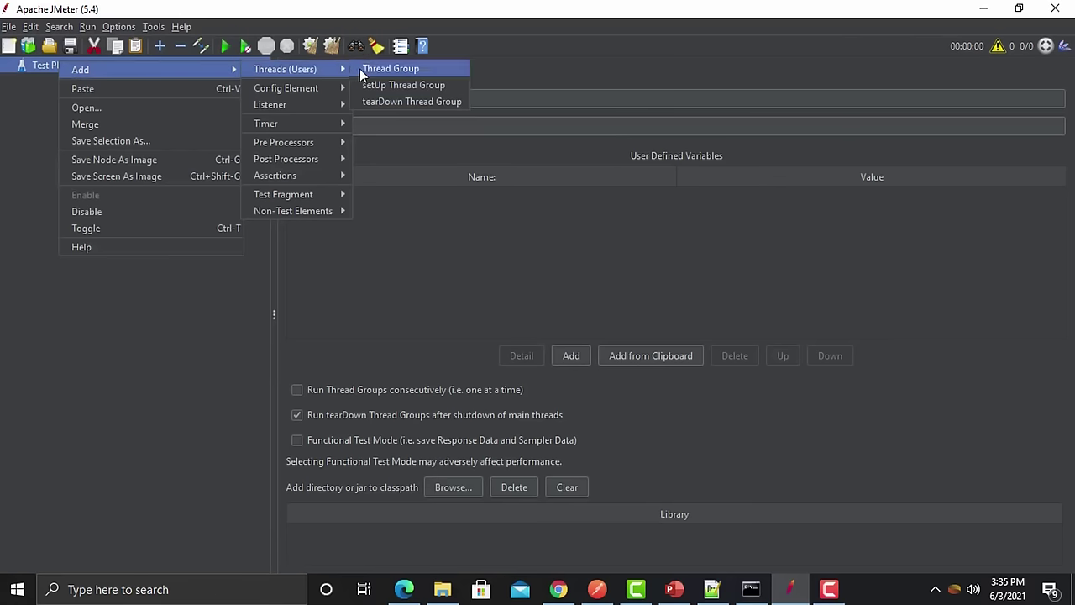
pyautogui.click(390, 69)
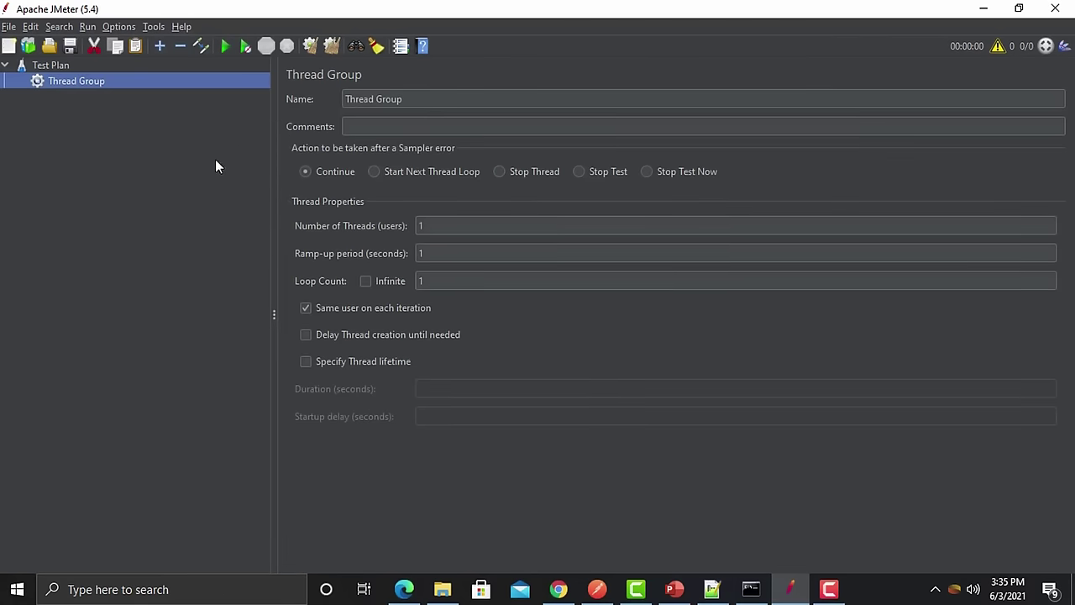
# Add an HTTP Request sampler under the Thread Group
pyautogui.rightClick(74, 82)
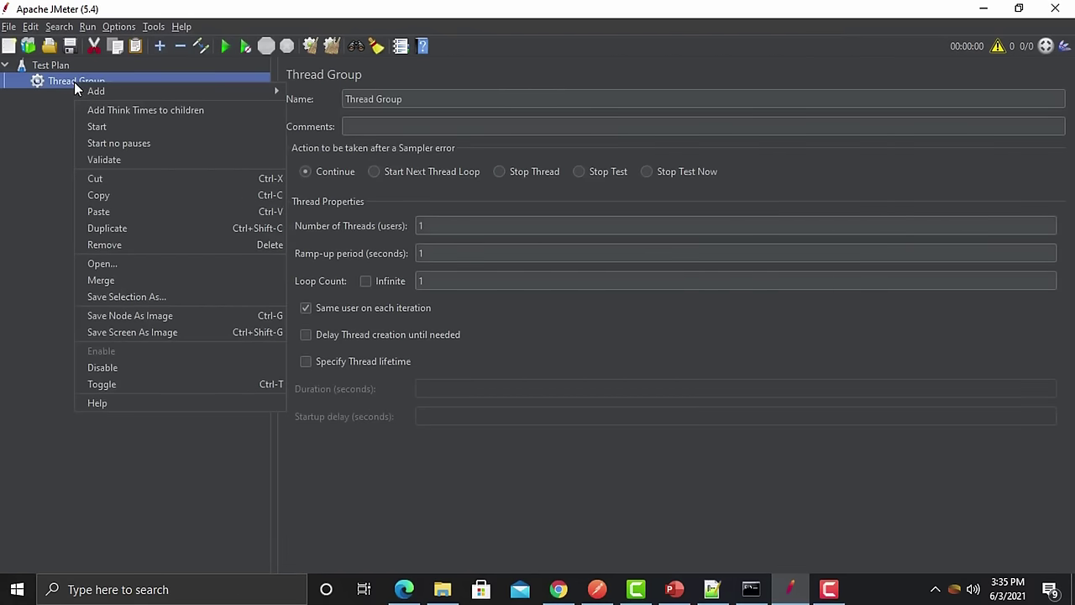
pyautogui.moveTo(99, 92)
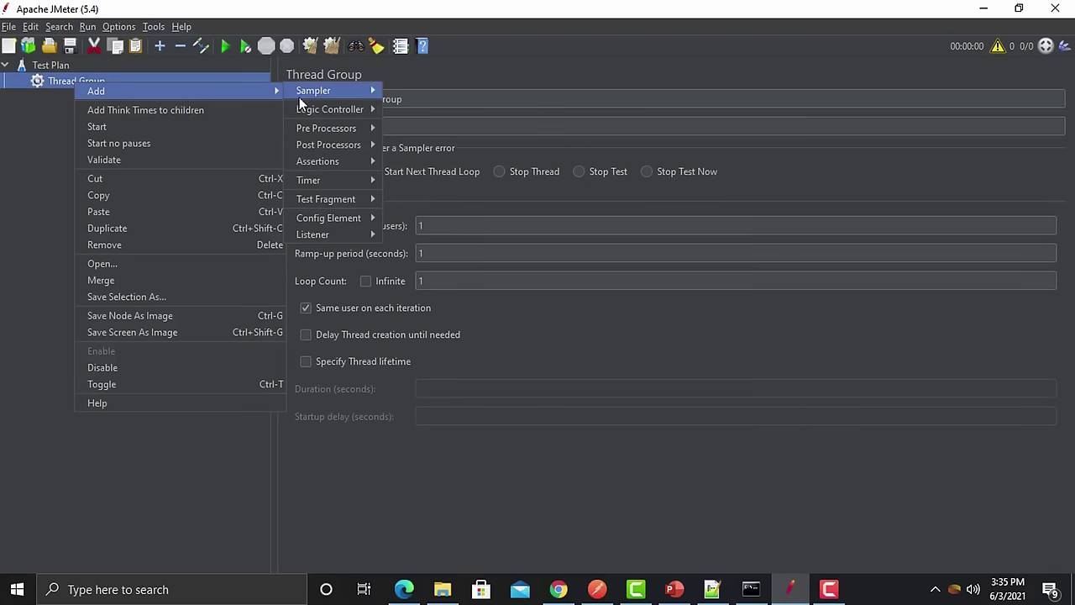
pyautogui.moveTo(314, 96)
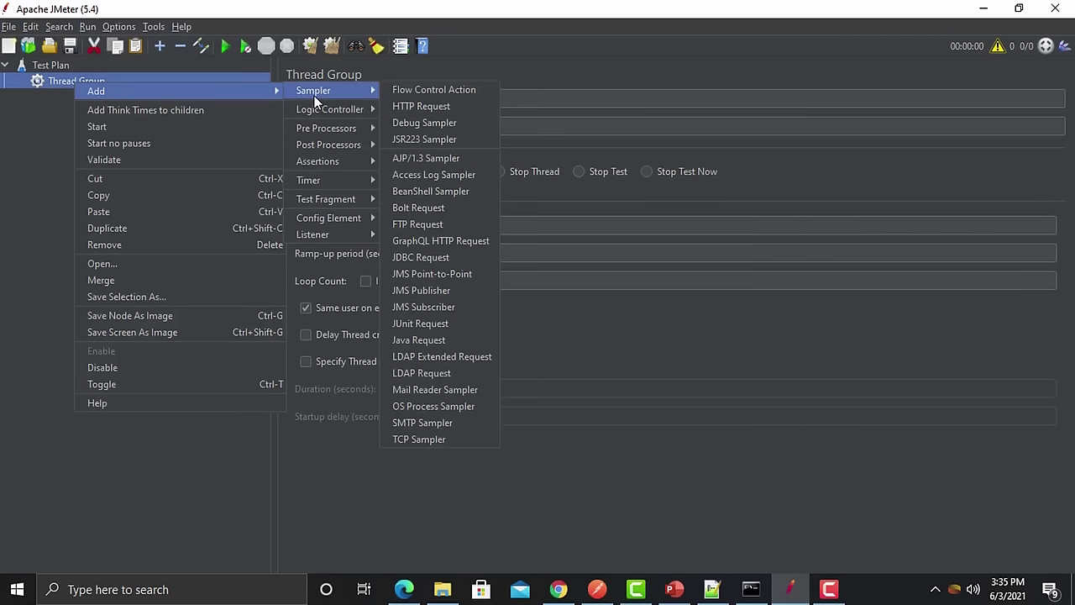
pyautogui.click(407, 107)
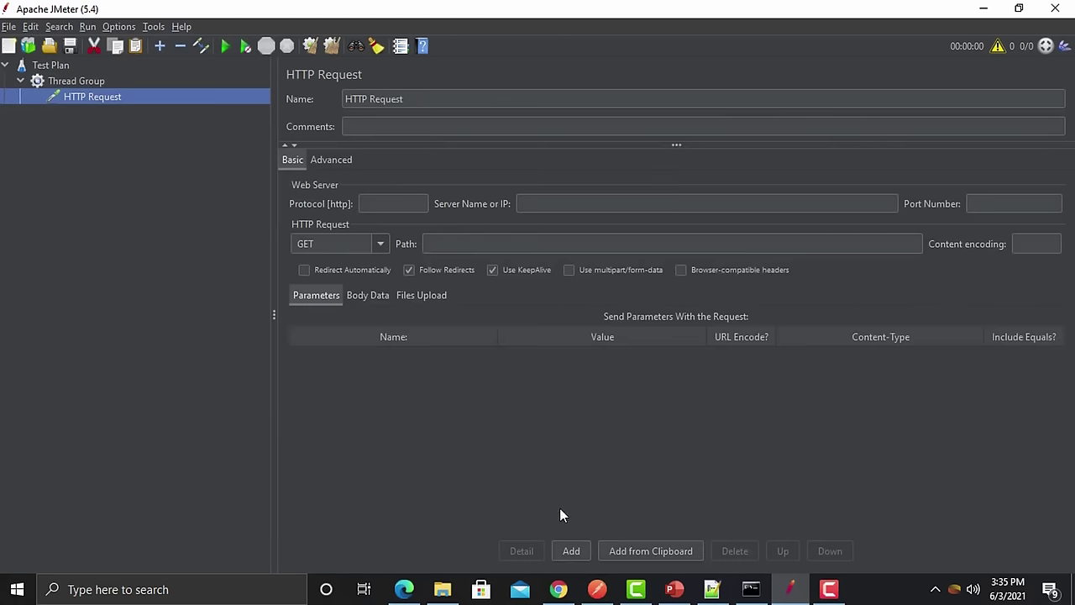
# Enter http as the HTTP Request's protocol
pyautogui.click(597, 588)
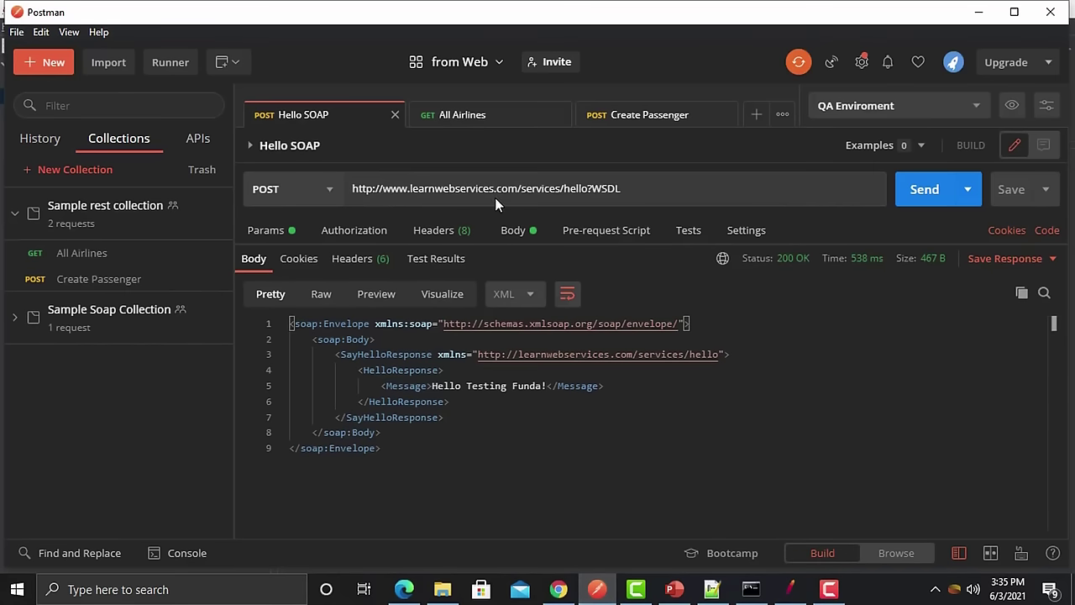
pyautogui.click(789, 588)
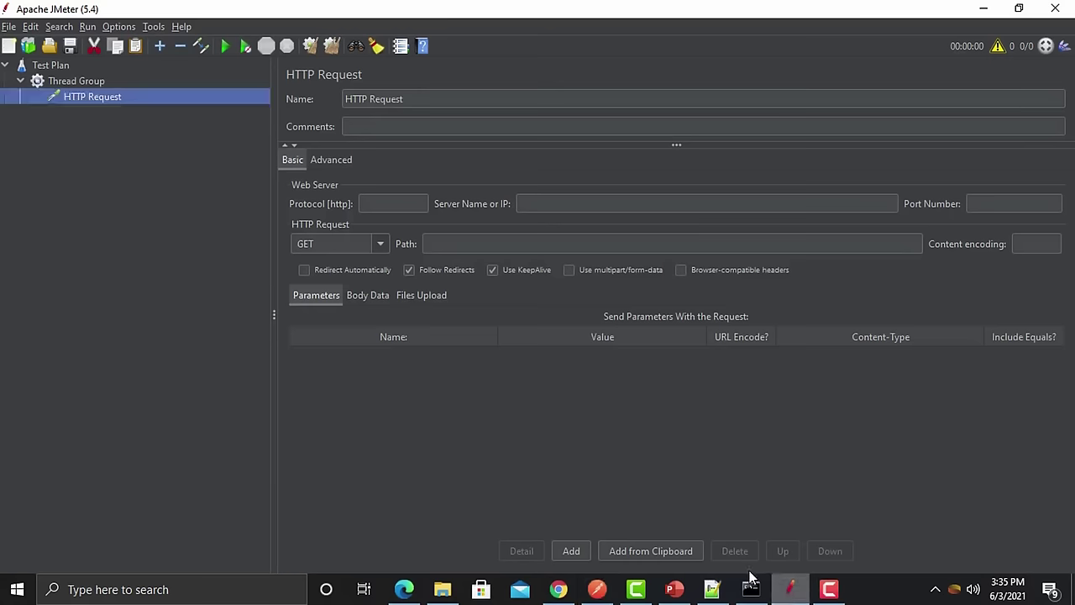
pyautogui.click(394, 203)
pyautogui.write('htt')
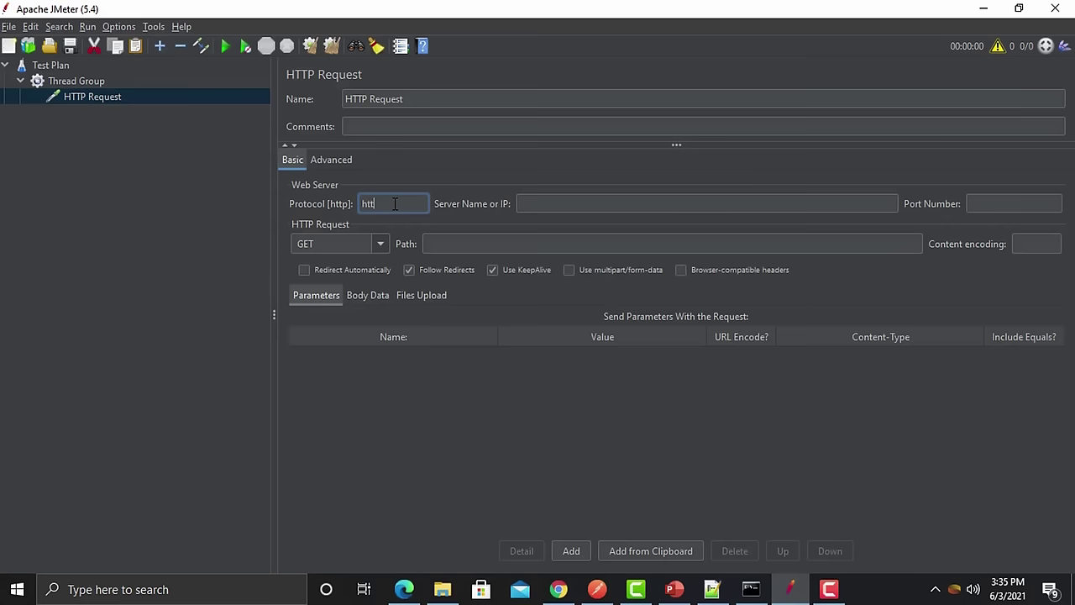
pyautogui.write('p')
pyautogui.moveTo(607, 592)
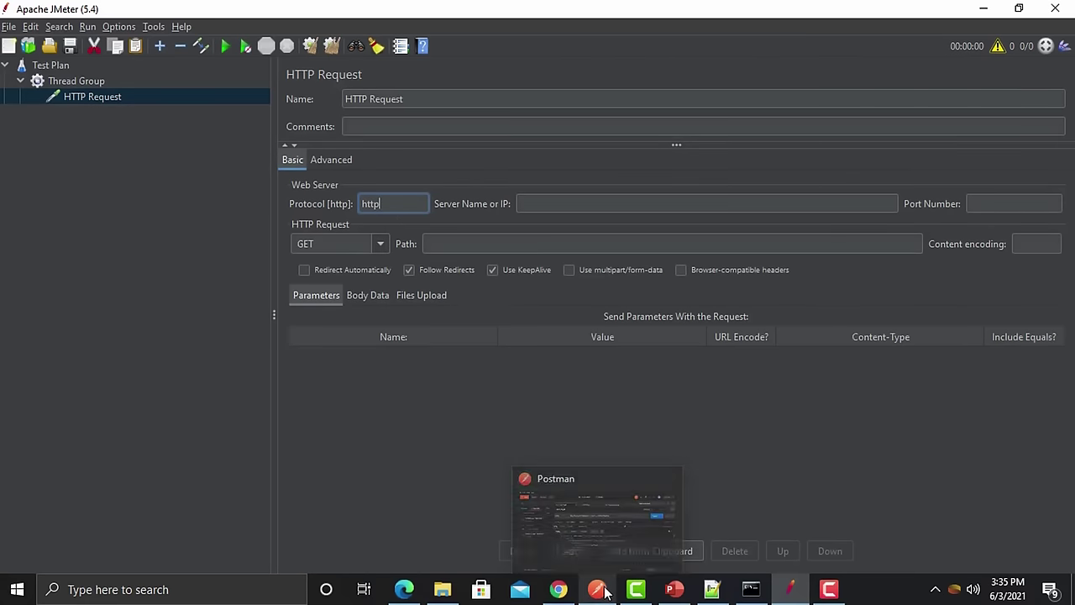
pyautogui.click(601, 517)
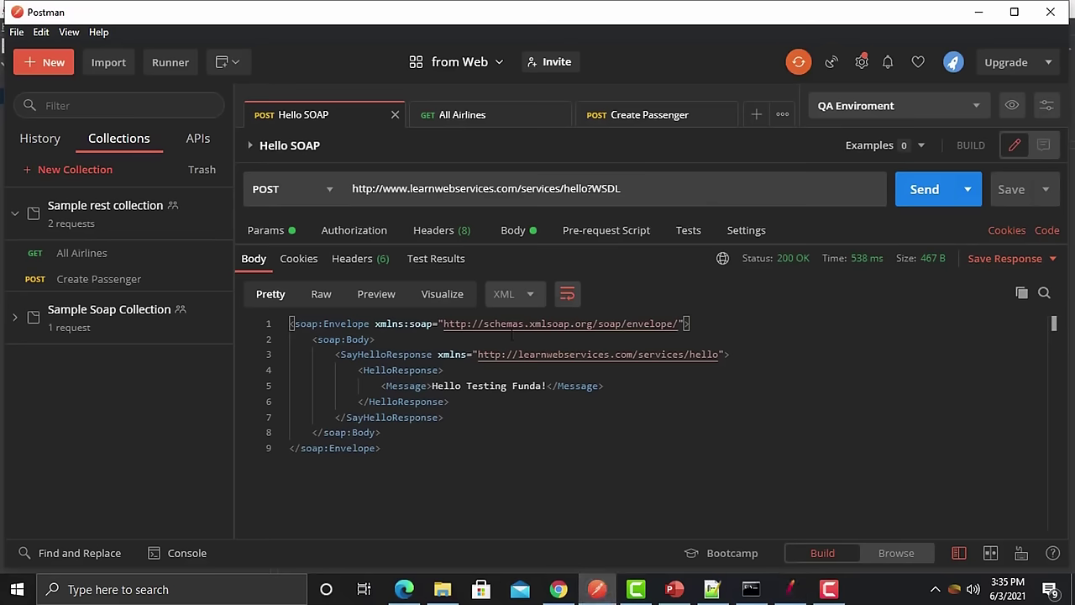
pyautogui.moveTo(384, 189); pyautogui.dragTo(519, 188)
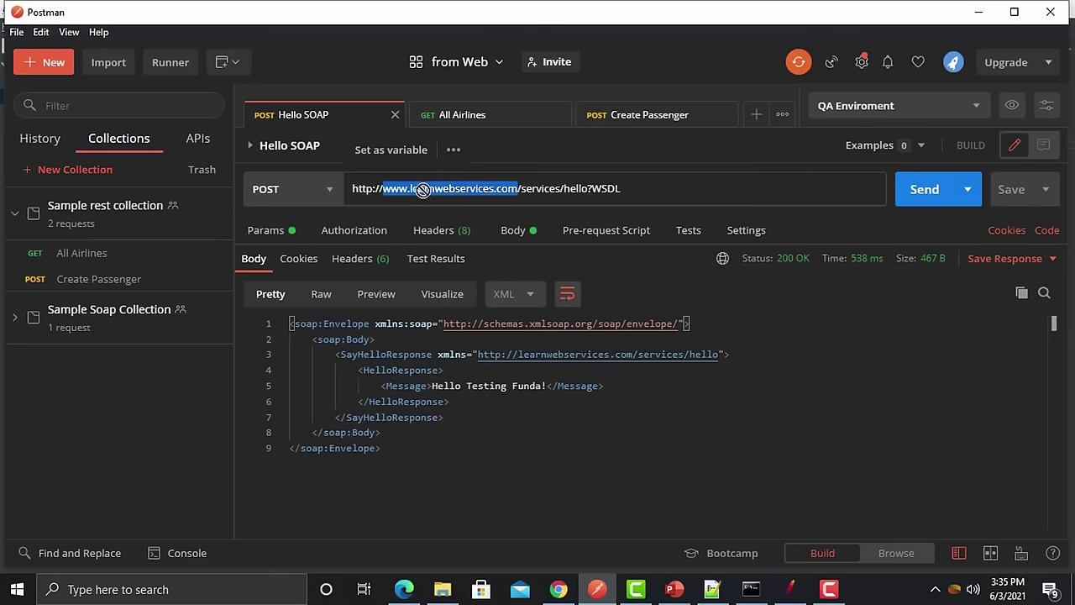
pyautogui.rightClick(455, 188)
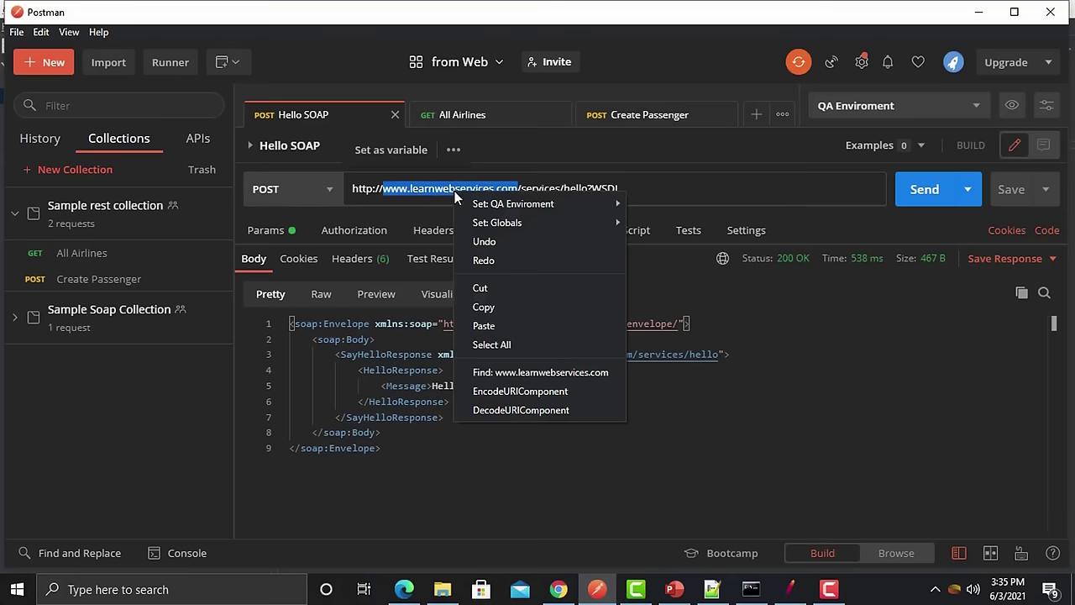
pyautogui.click(484, 305)
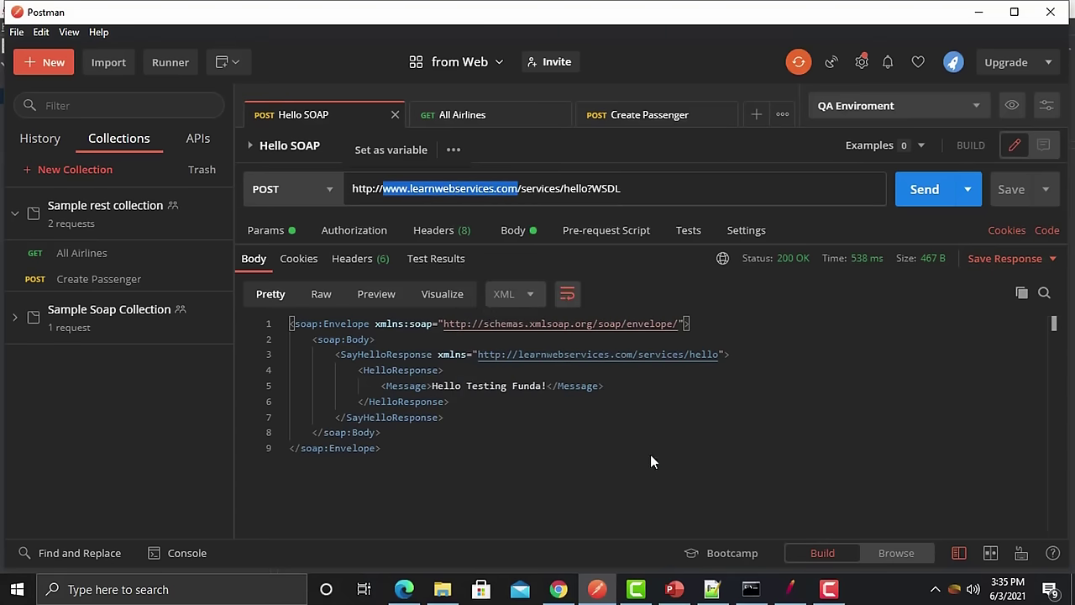
pyautogui.click(789, 588)
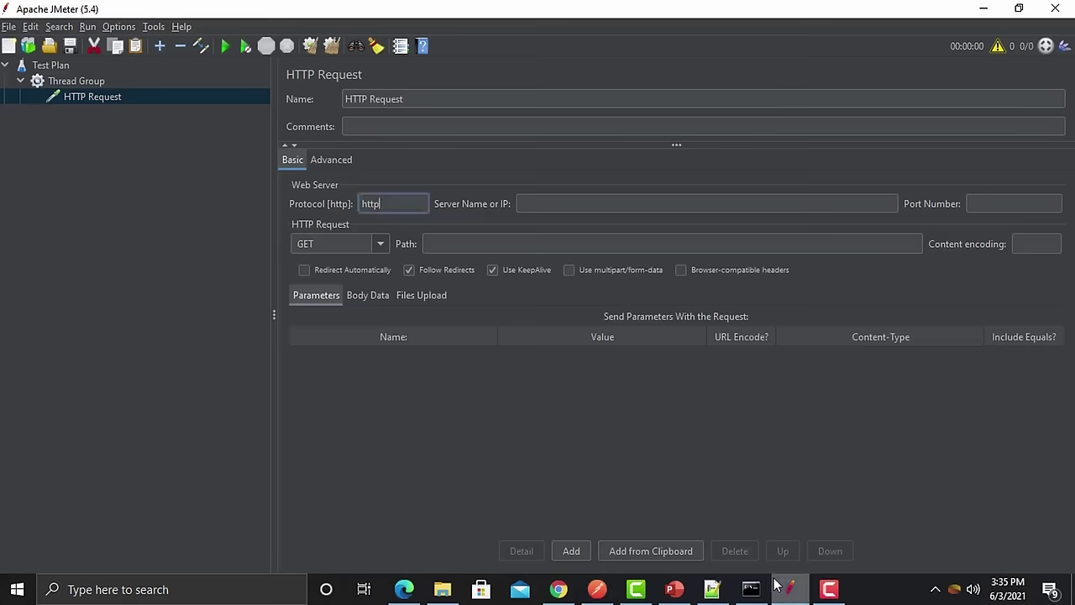
pyautogui.click(553, 202)
pyautogui.hotkey('ctrl', 'v')
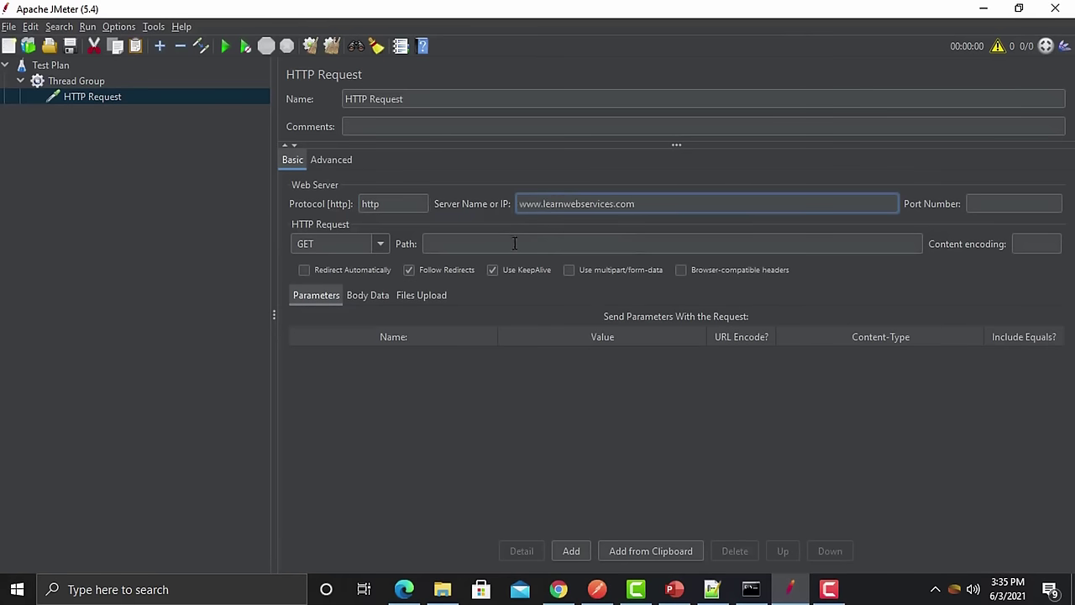
# Set the path to /services/hello?WSDL using the part taken from Postman's URL
pyautogui.click(514, 244)
pyautogui.write('/')
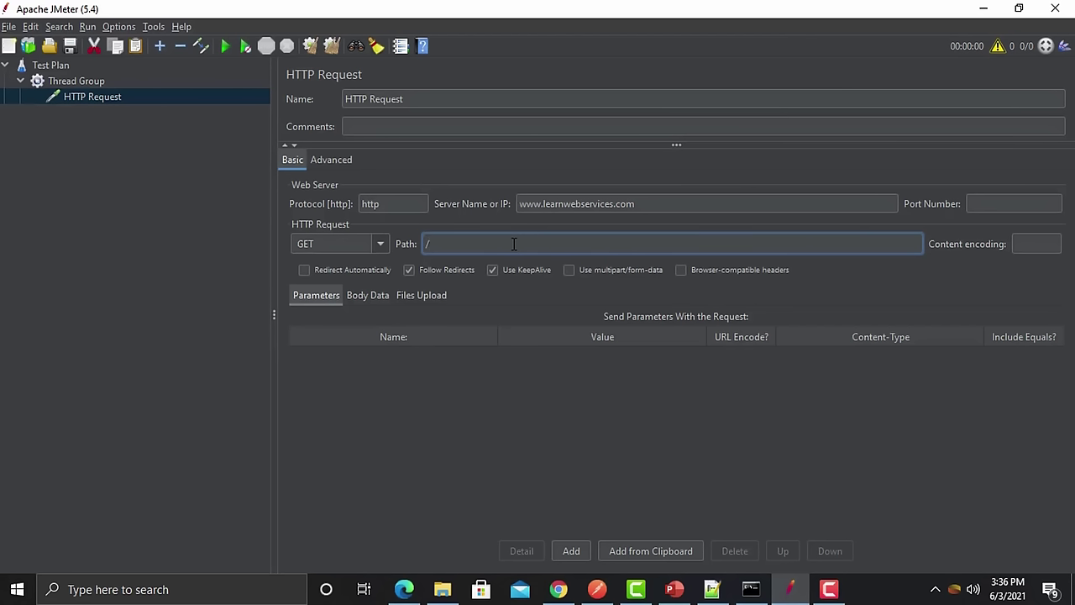
pyautogui.click(600, 589)
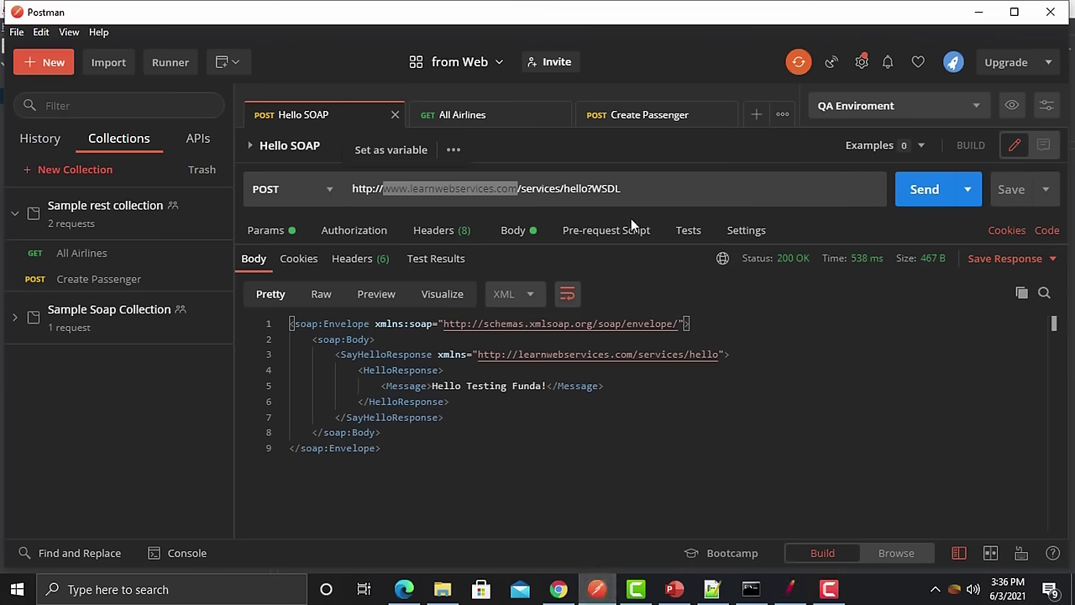
pyautogui.moveTo(623, 188); pyautogui.dragTo(522, 188)
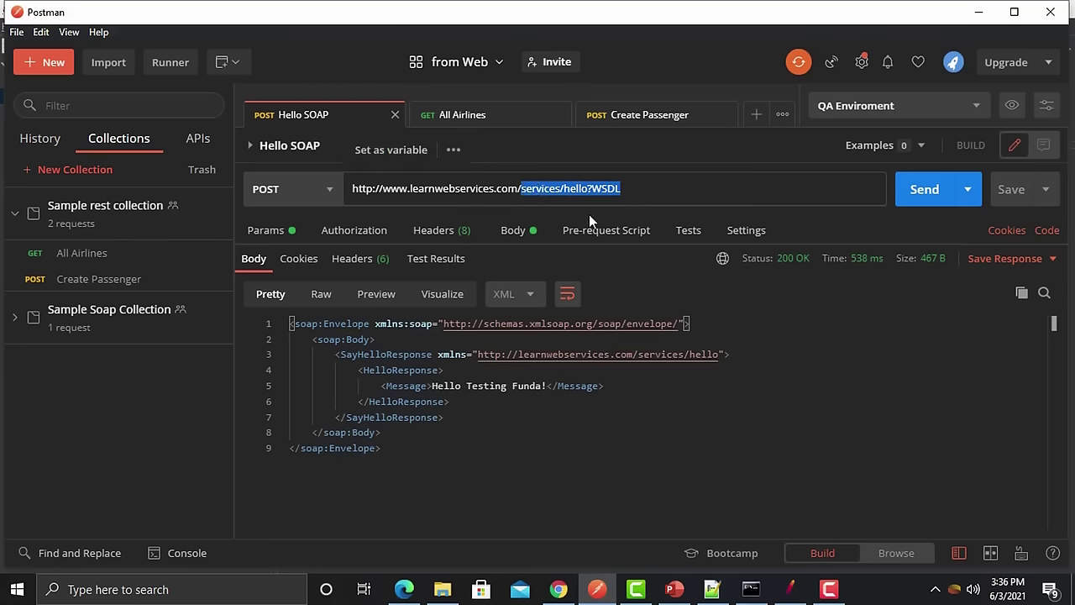
pyautogui.click(789, 592)
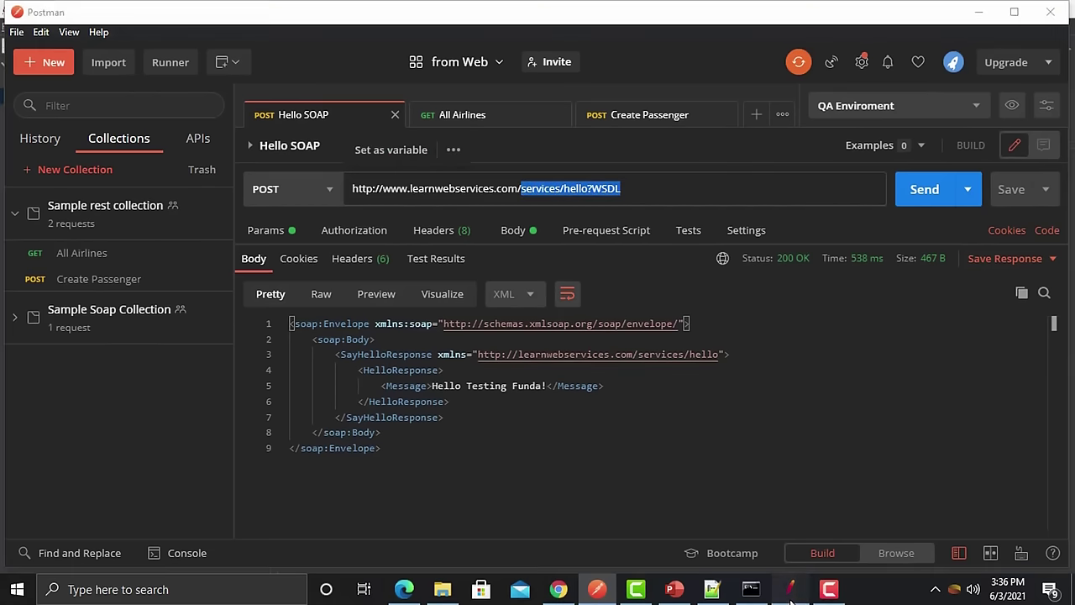
pyautogui.hotkey('ctrl', 'v')
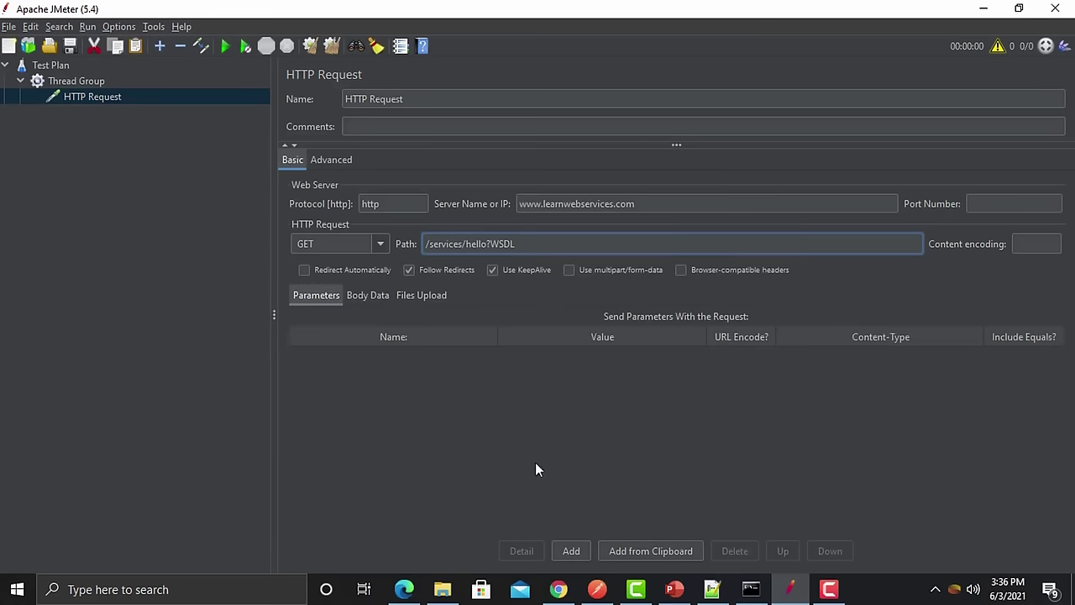
pyautogui.click(406, 588)
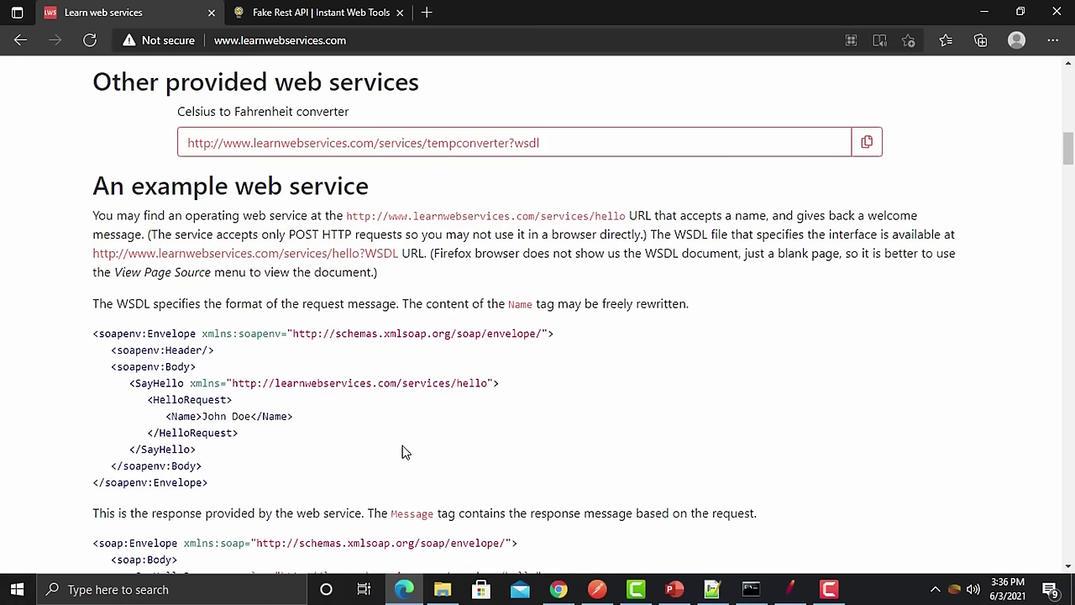
# Note that the service accepts only POST, then set the HTTP Request method to POST and open Body Data
pyautogui.moveTo(288, 235); pyautogui.dragTo(617, 236)
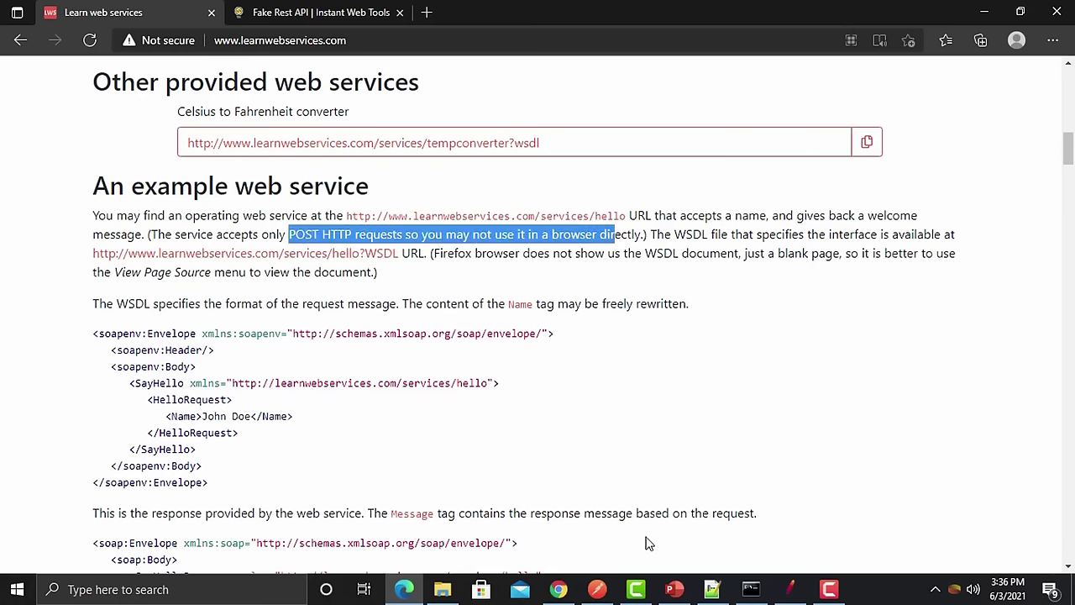
pyautogui.click(792, 589)
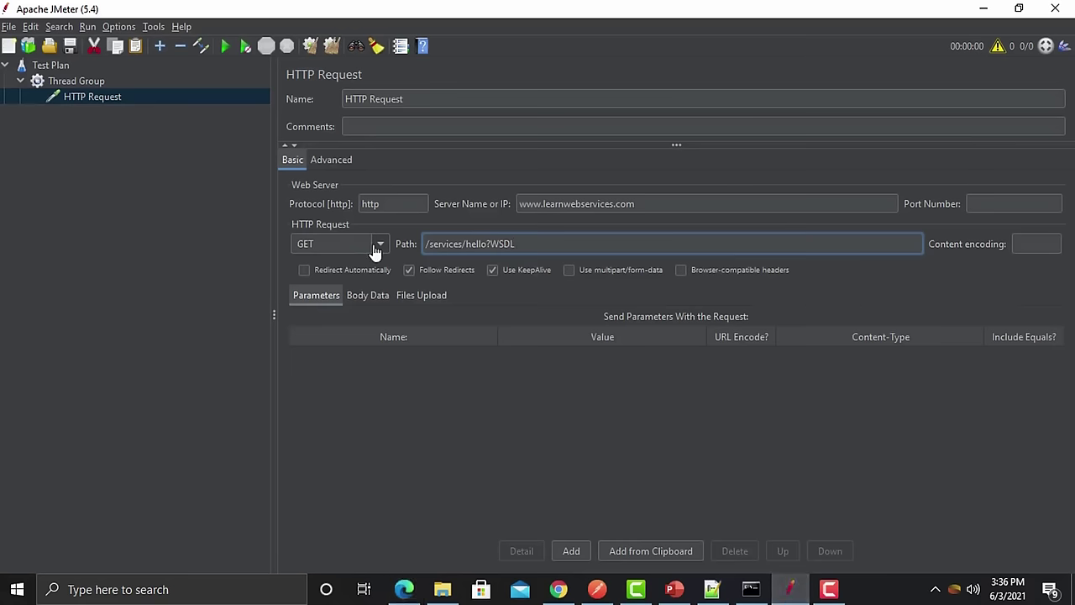
pyautogui.click(379, 245)
pyautogui.click(350, 279)
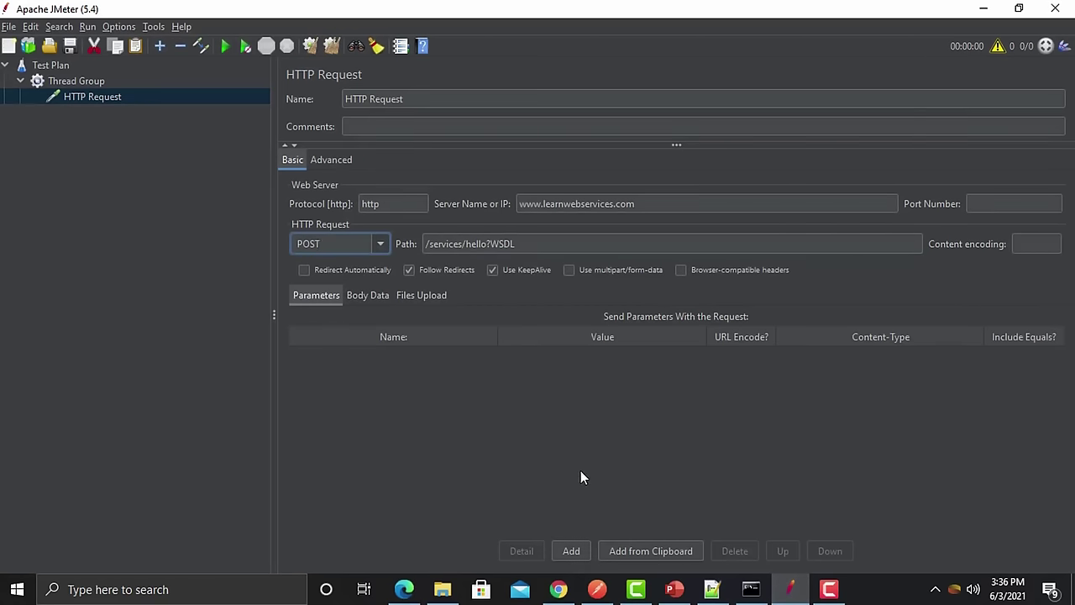
pyautogui.click(353, 299)
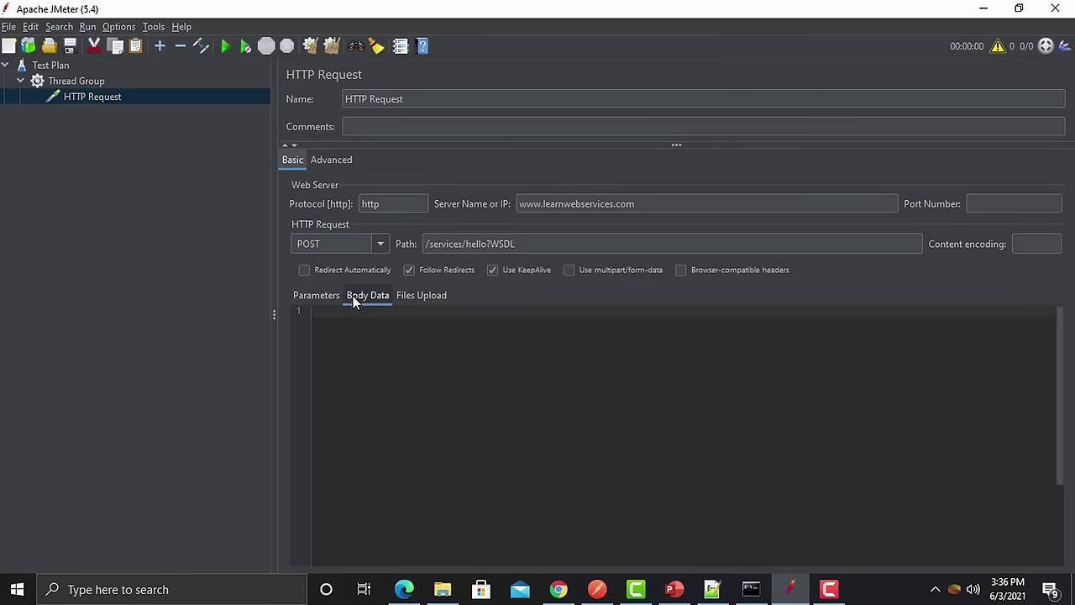
pyautogui.click(405, 589)
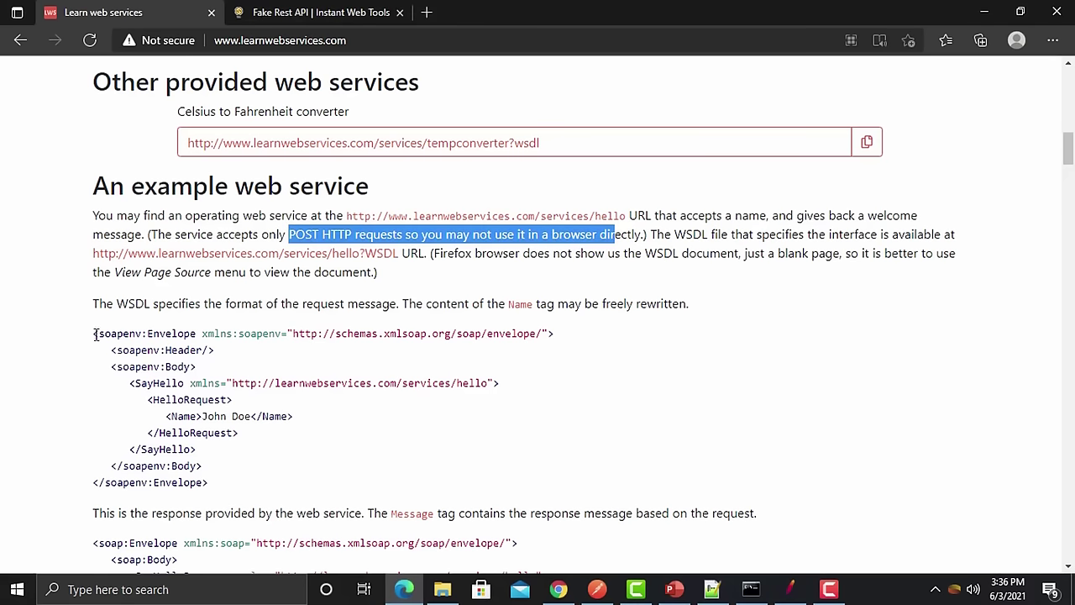
# Paste the sample SOAP hello envelope into Body Data and replace John Doe with 'Testing Funda'
pyautogui.moveTo(94, 333); pyautogui.dragTo(265, 490)
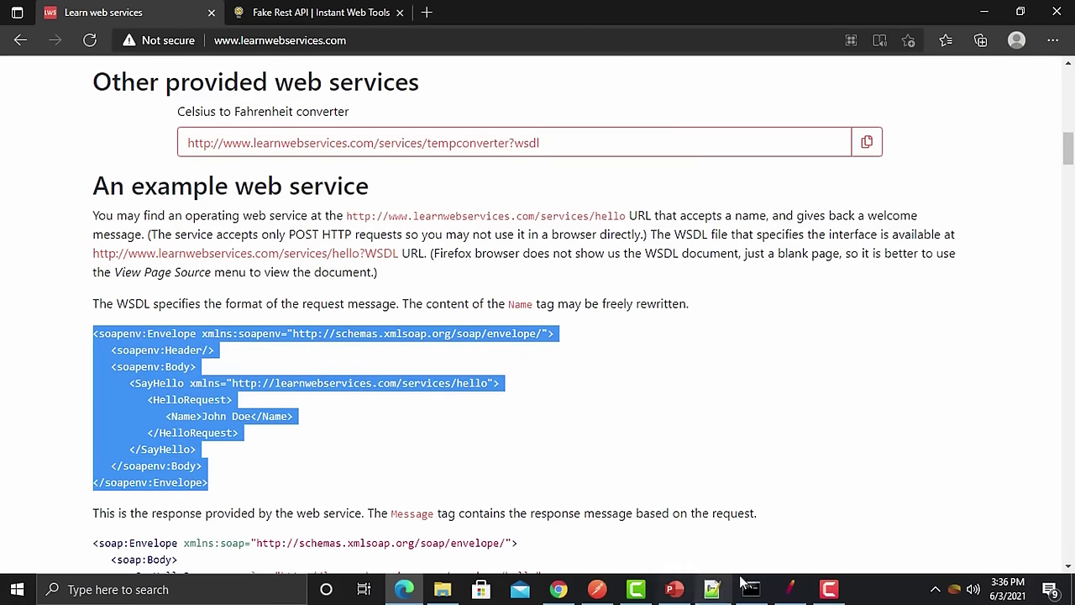
pyautogui.click(789, 589)
pyautogui.click(404, 352)
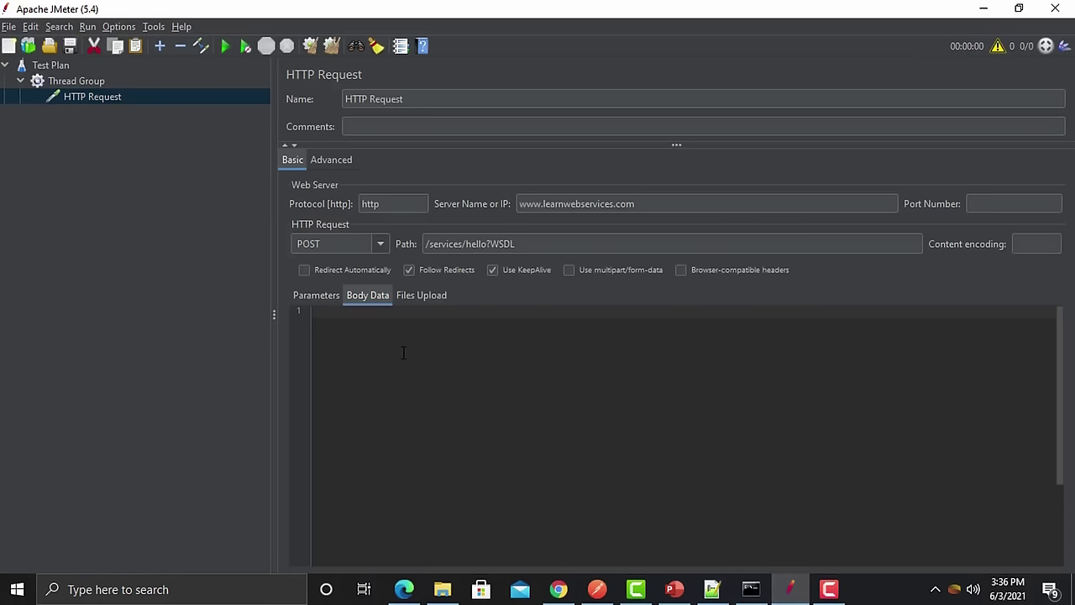
pyautogui.hotkey('ctrl', 'v')
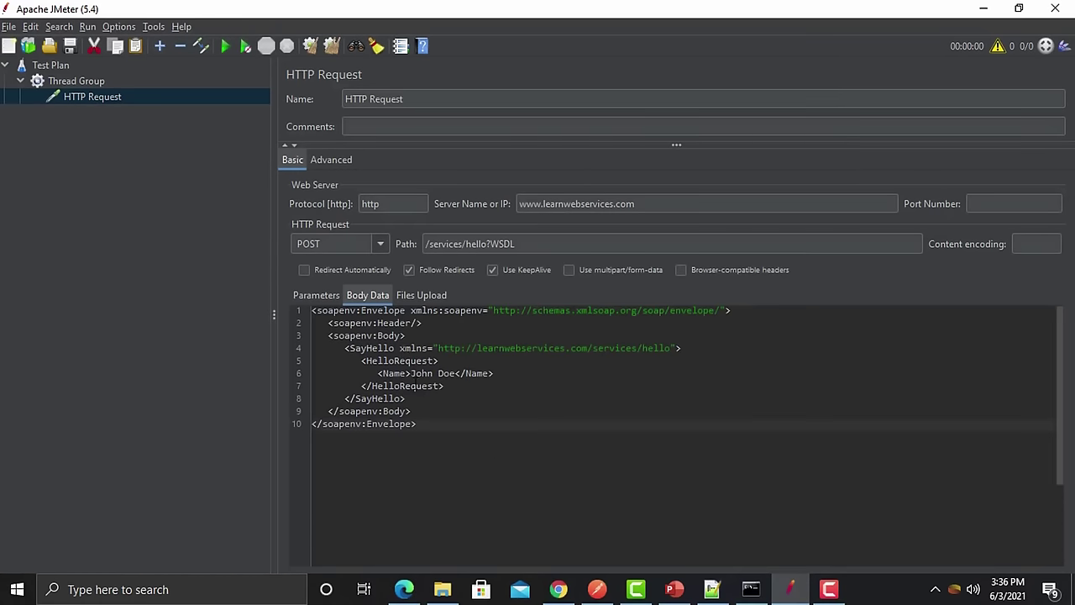
pyautogui.moveTo(410, 372); pyautogui.dragTo(454, 373)
pyautogui.write('Testi')
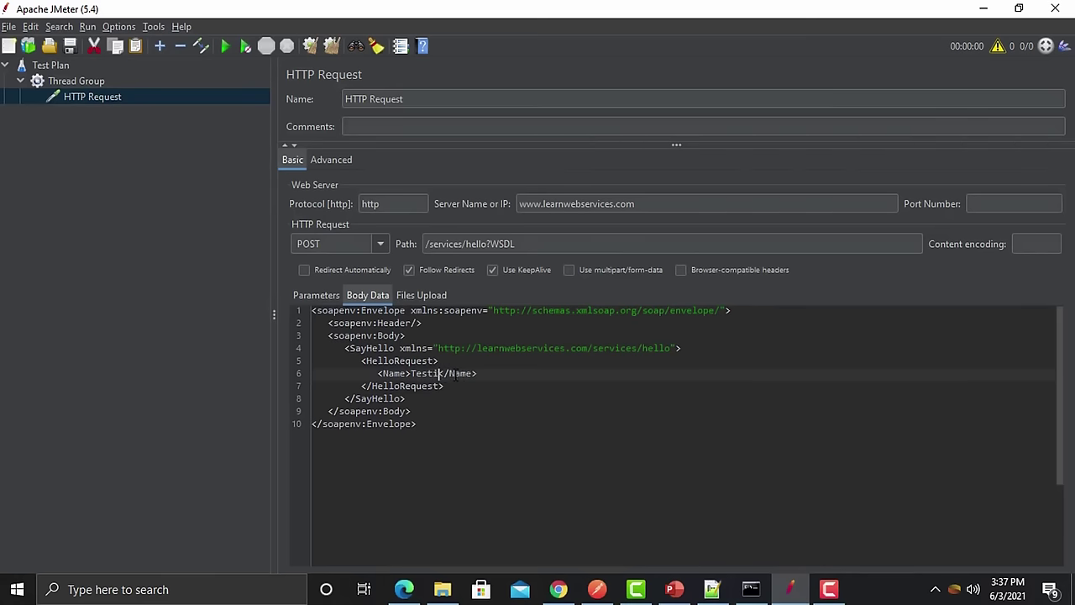
pyautogui.write('ng Funda')
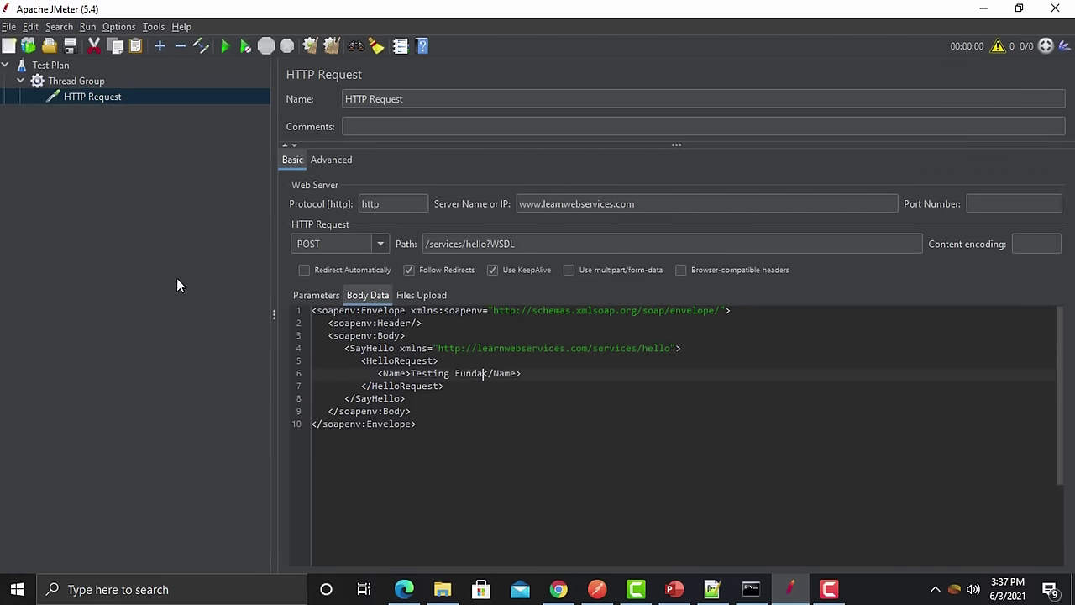
# Add a View Results Tree listener under the Thread Group
pyautogui.rightClick(75, 82)
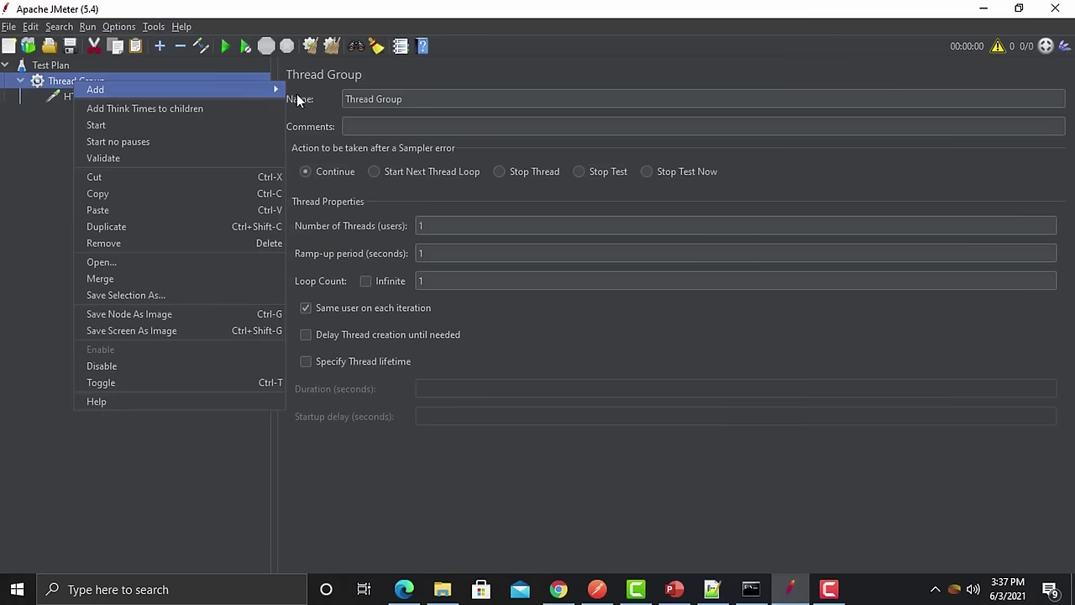
pyautogui.moveTo(281, 89)
pyautogui.moveTo(374, 233)
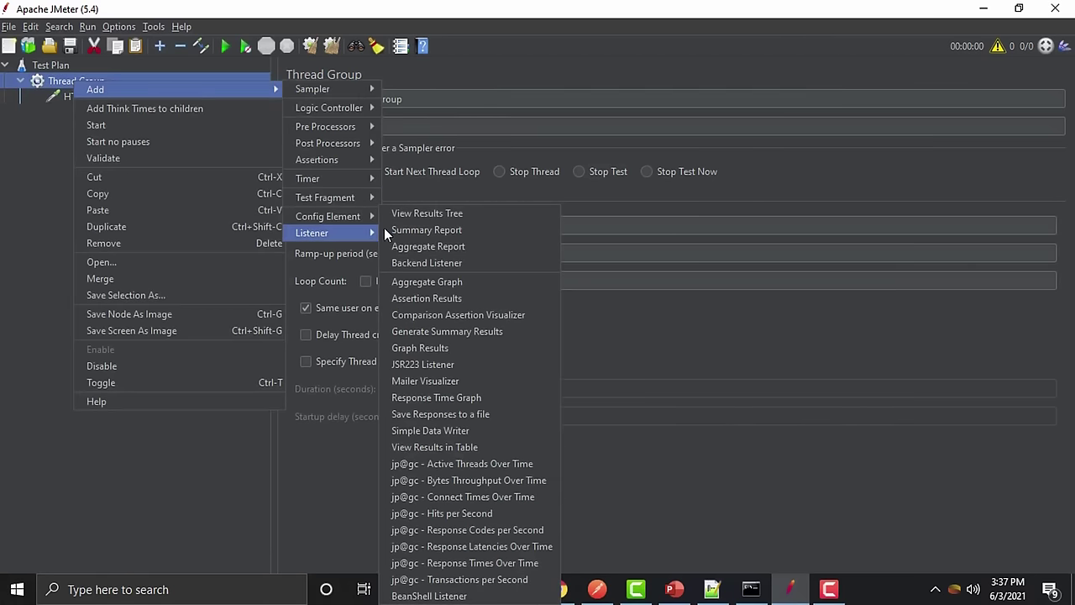
pyautogui.click(410, 215)
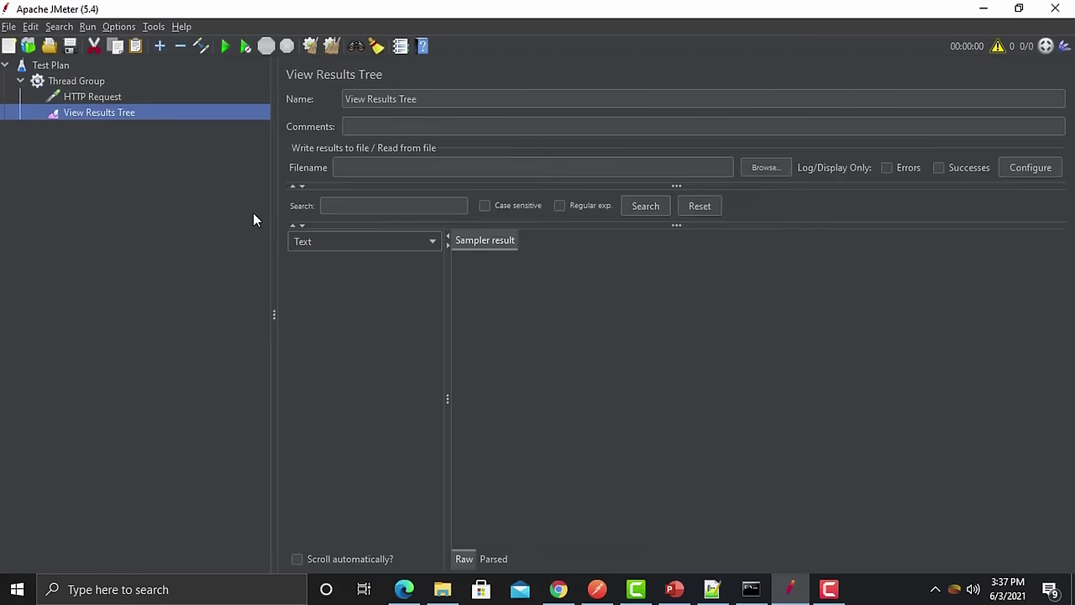
# Run the plan, saving over View Results Tree.jmx, and open the HTTP Request result
pyautogui.click(240, 52)
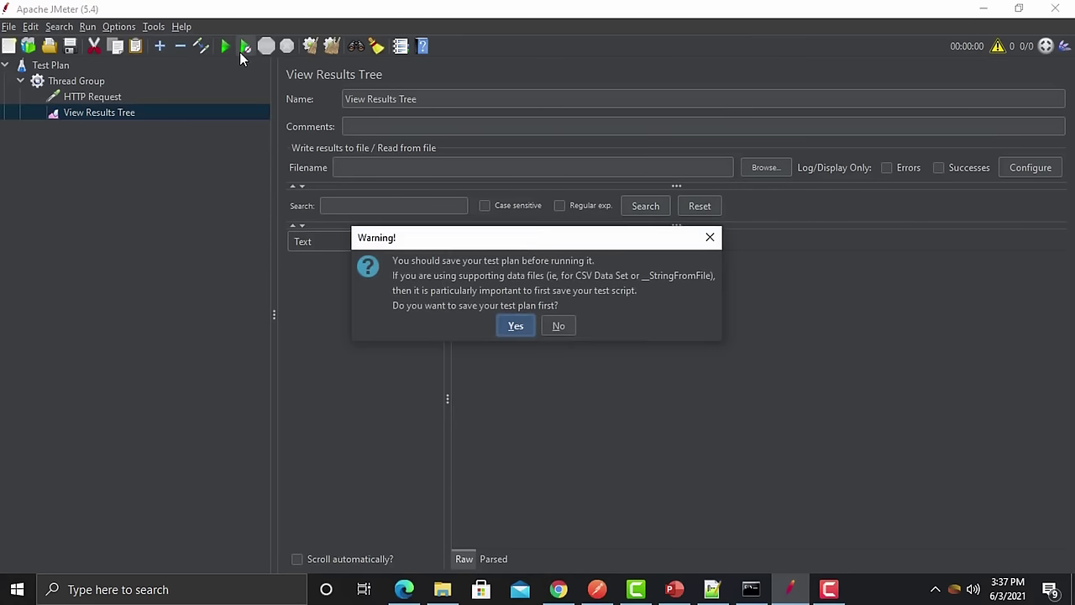
pyautogui.click(499, 325)
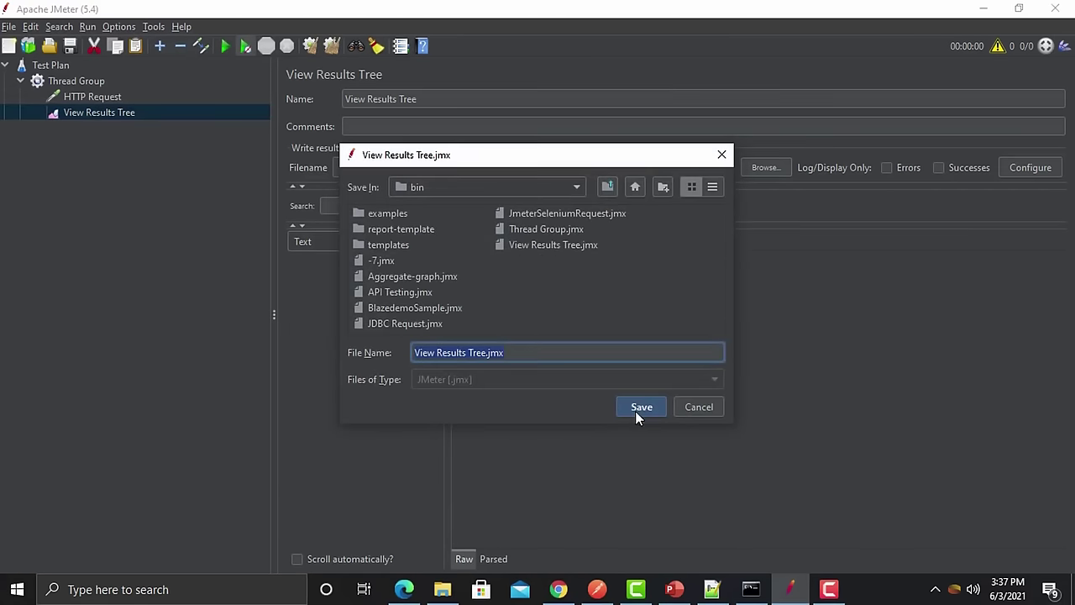
pyautogui.click(637, 409)
pyautogui.click(514, 315)
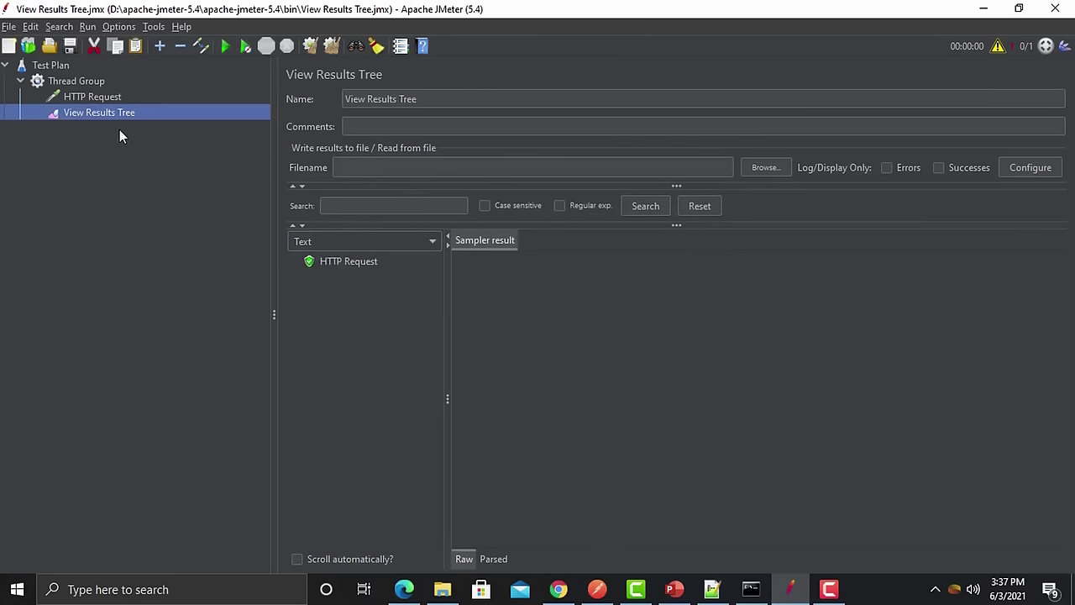
pyautogui.click(317, 262)
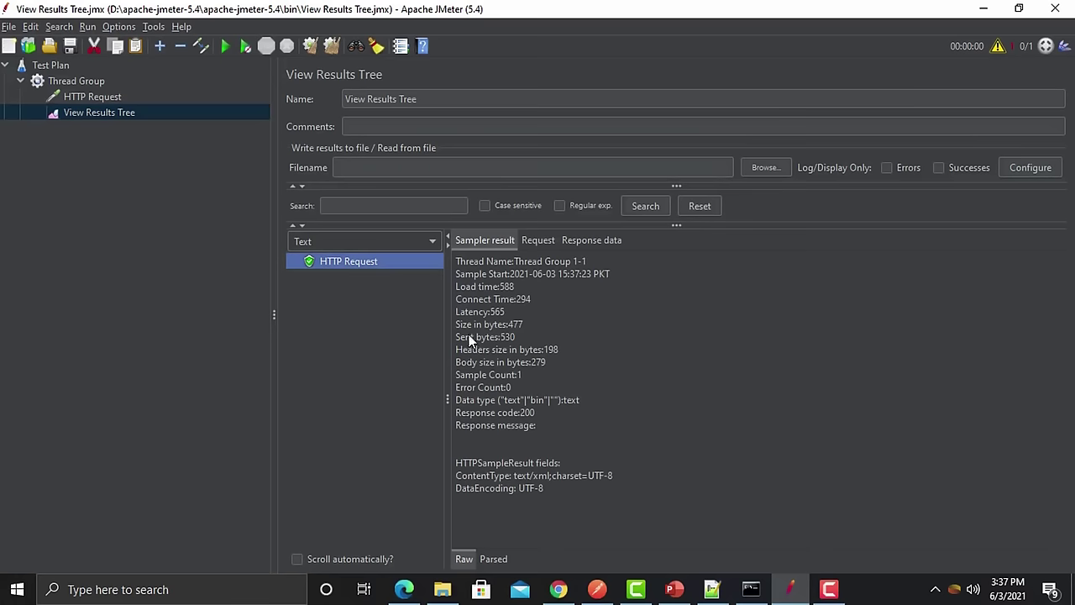
# Check the sent POST request and the 'Hello Testing Funda!' response, then open the Thread Group settings
pyautogui.click(536, 240)
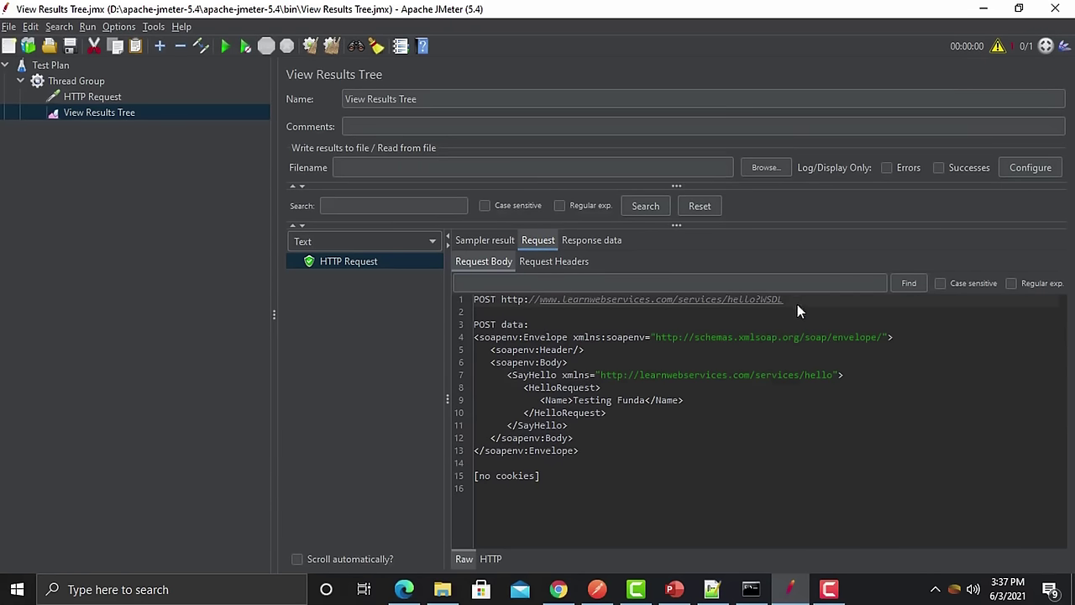
pyautogui.moveTo(811, 301); pyautogui.dragTo(509, 309)
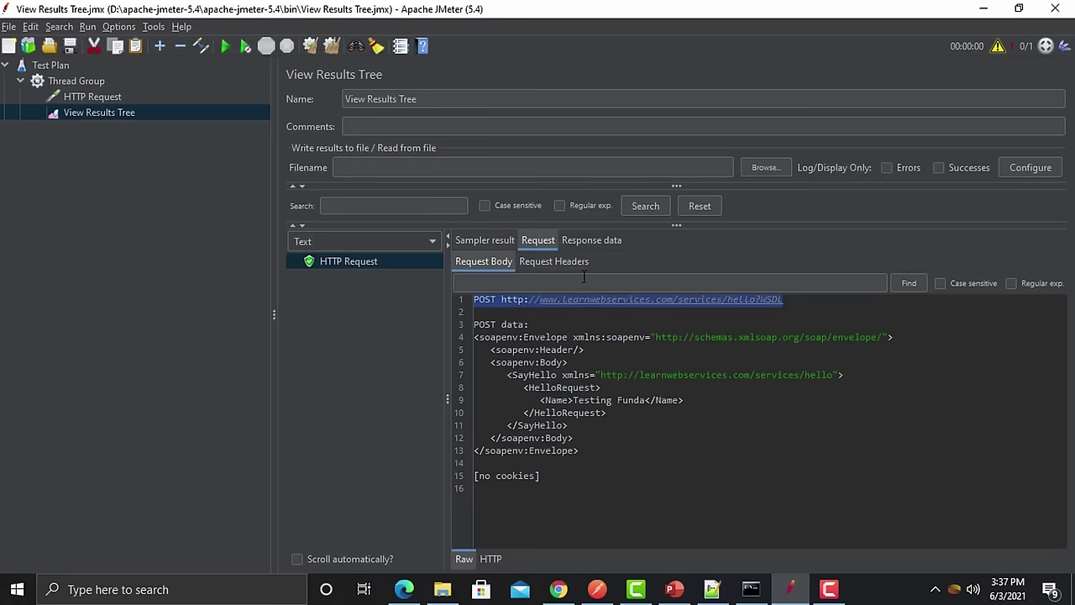
pyautogui.click(590, 240)
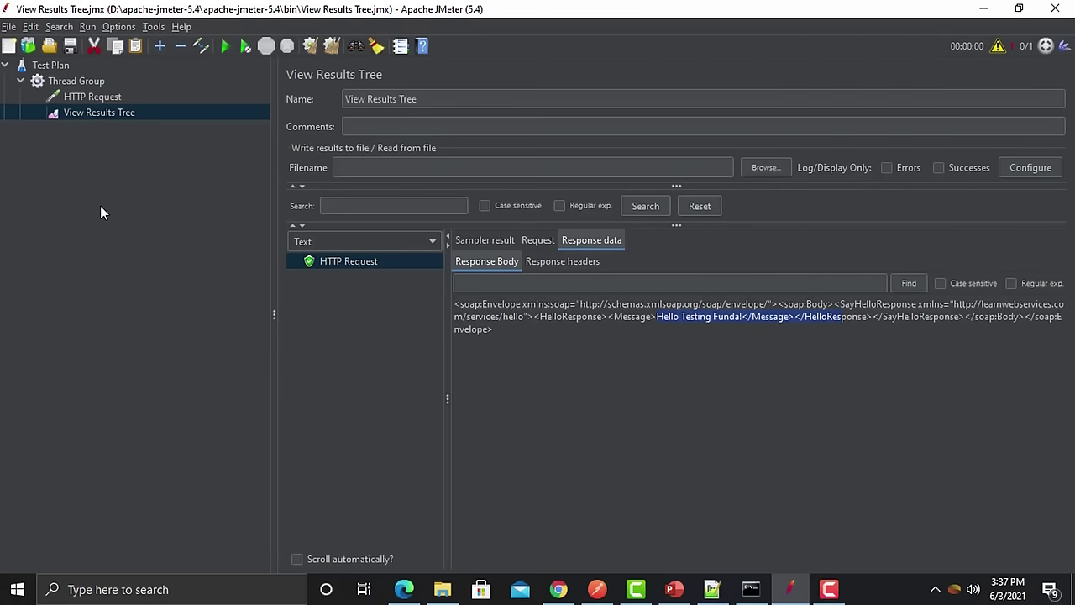
pyautogui.click(74, 84)
# Set the Thread Group to 10 threads, run the test, and inspect several HTTP Request results
pyautogui.click(463, 225)
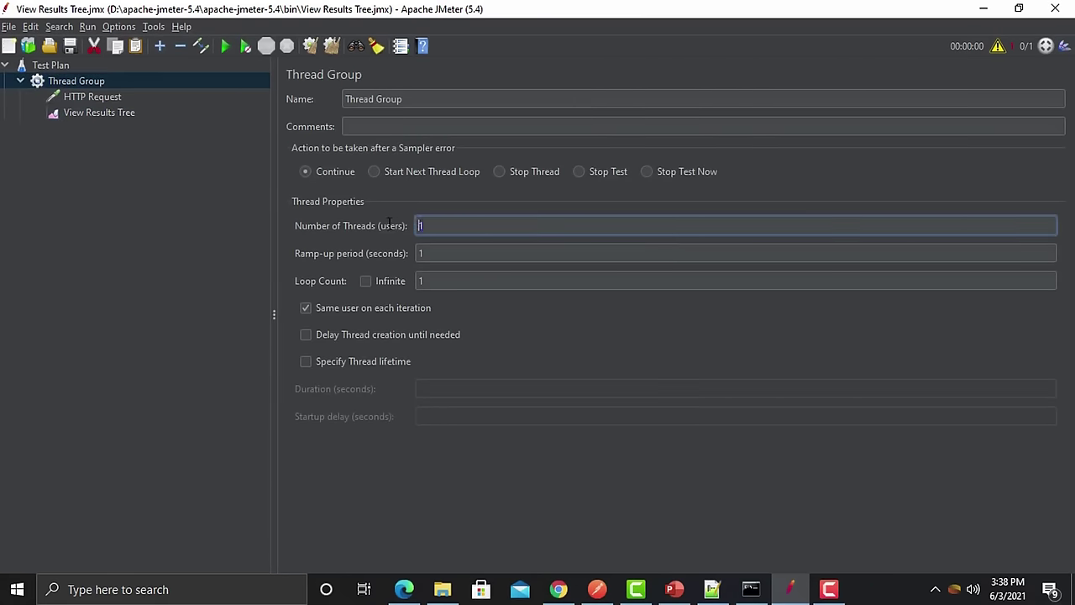
pyautogui.write('0')
pyautogui.click(245, 46)
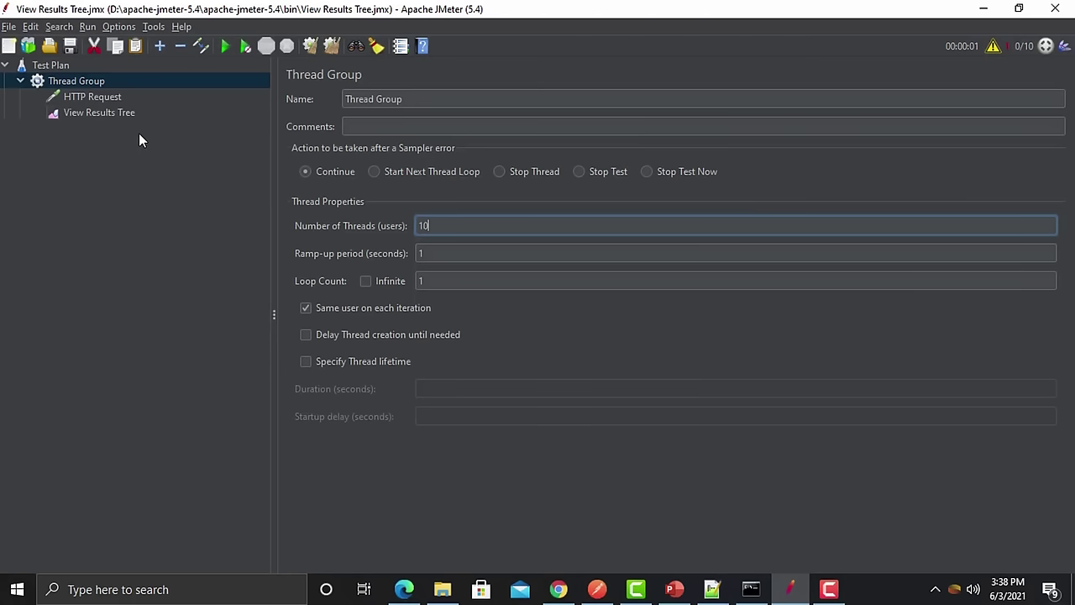
pyautogui.click(105, 116)
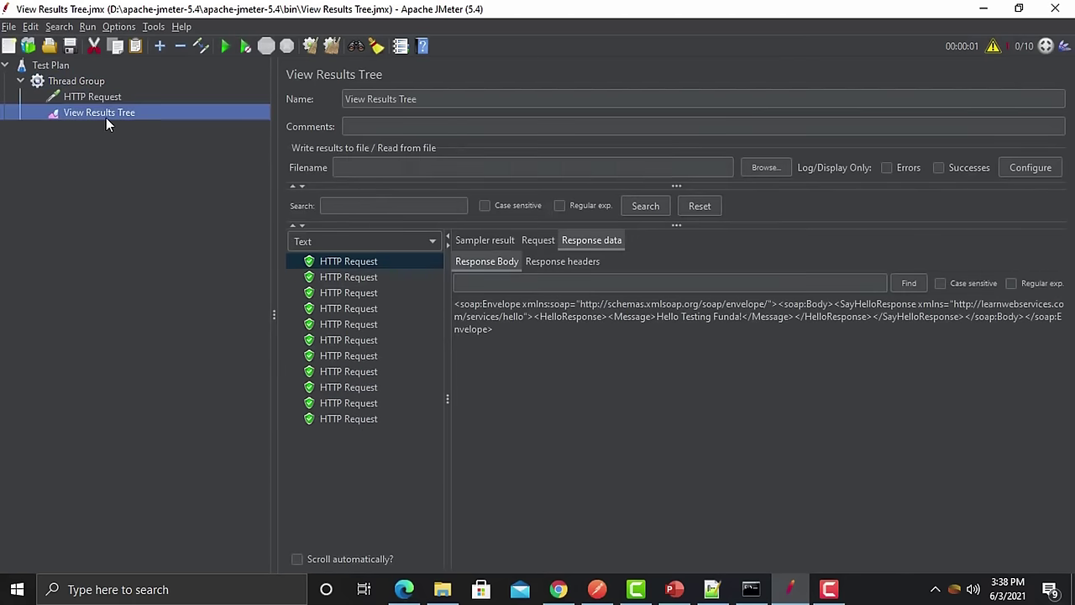
pyautogui.click(351, 324)
pyautogui.click(360, 371)
pyautogui.click(359, 387)
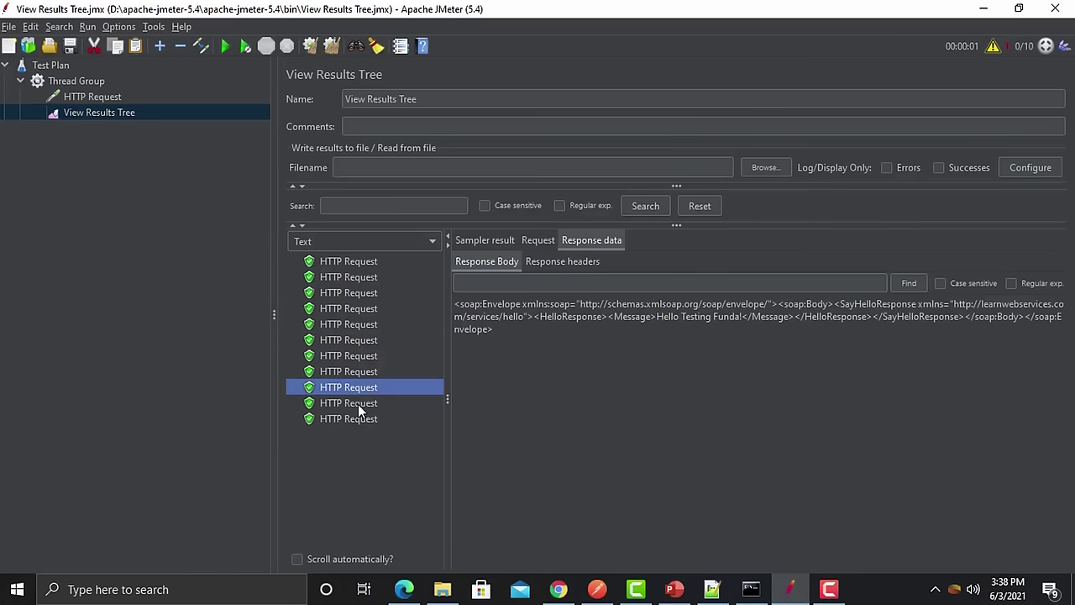
pyautogui.click(357, 403)
pyautogui.click(346, 371)
pyautogui.click(340, 309)
pyautogui.click(341, 294)
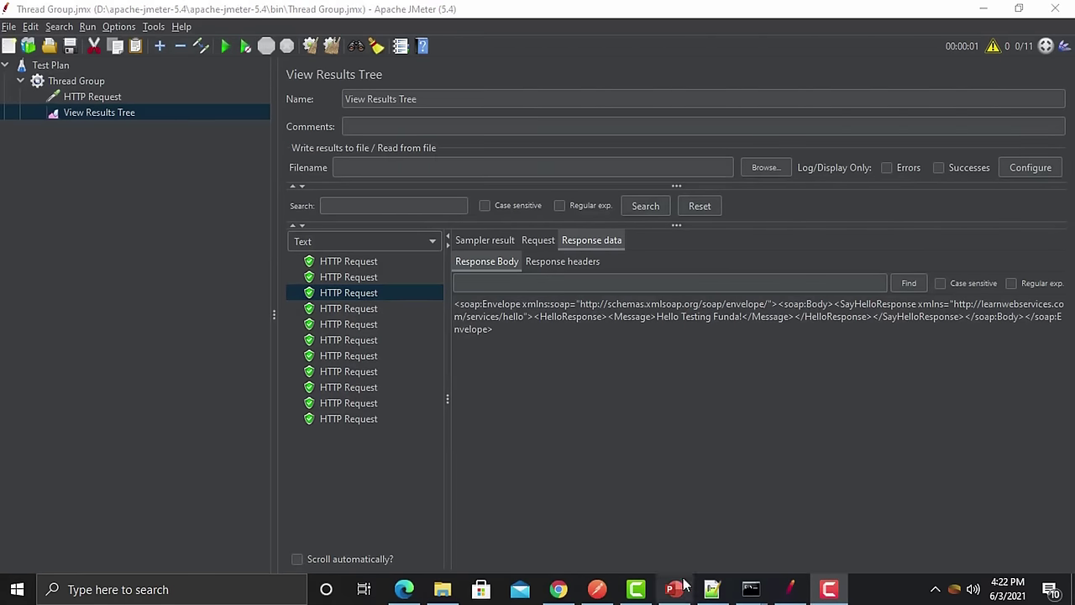
# Select the sample REST API URL on line 8 in Notepad++ and open a new Edge tab
pyautogui.click(711, 589)
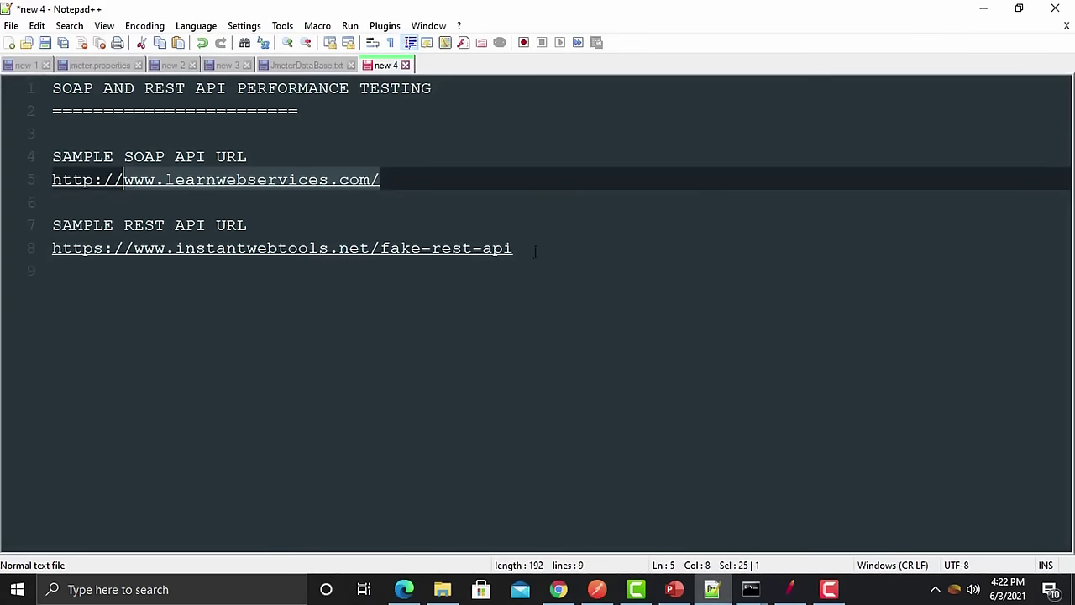
pyautogui.moveTo(518, 249); pyautogui.dragTo(53, 248)
pyautogui.hotkey('ctrl', 'c')
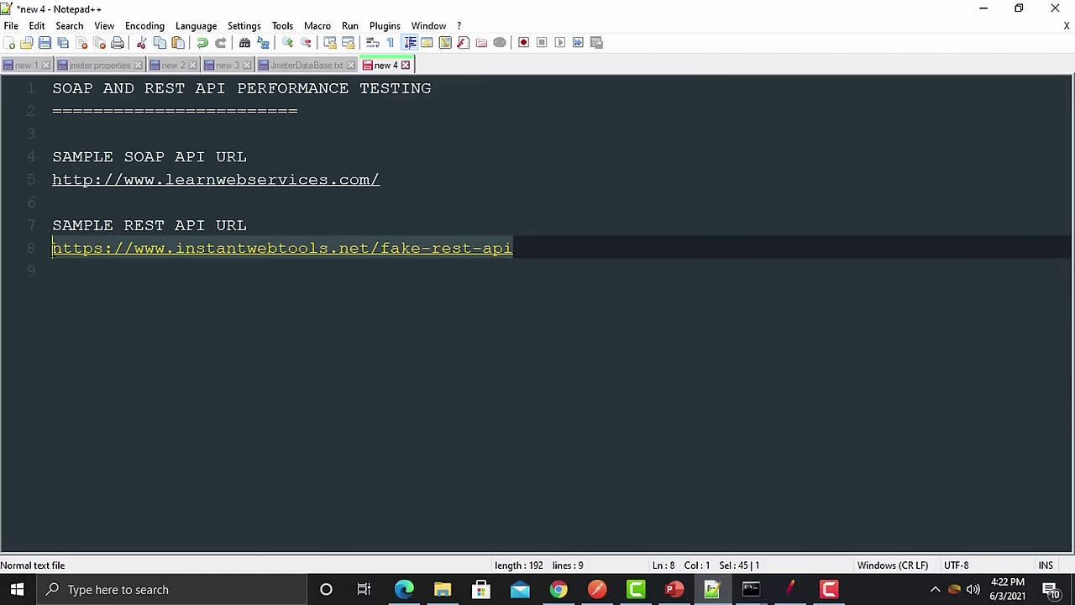
pyautogui.click(412, 590)
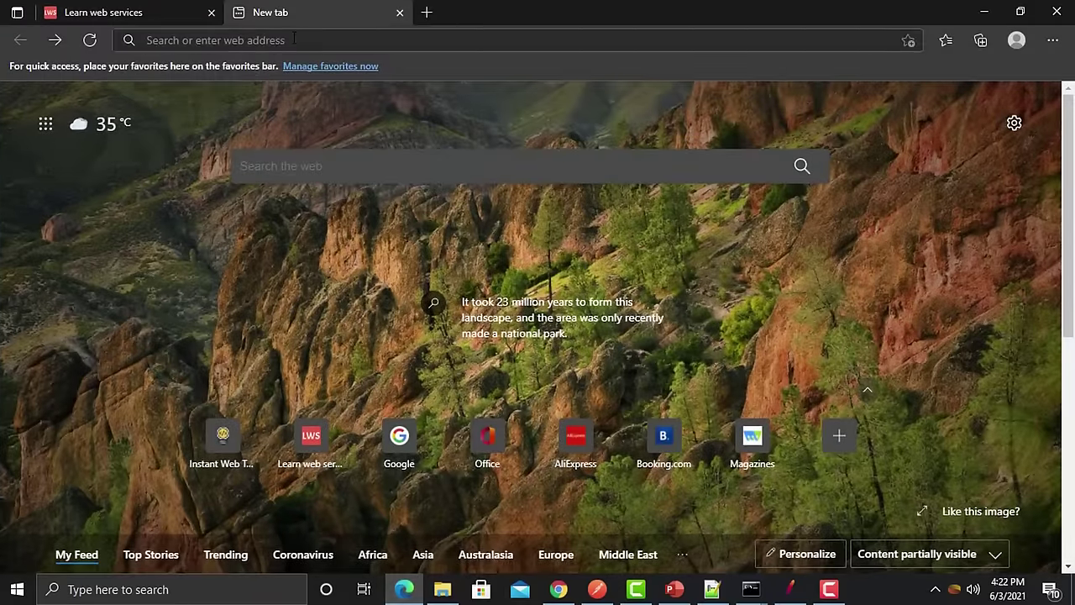
# Load the Fake Rest API site from the copied URL and open its Rest API section
pyautogui.click(293, 39)
pyautogui.hotkey('ctrl', 'v')
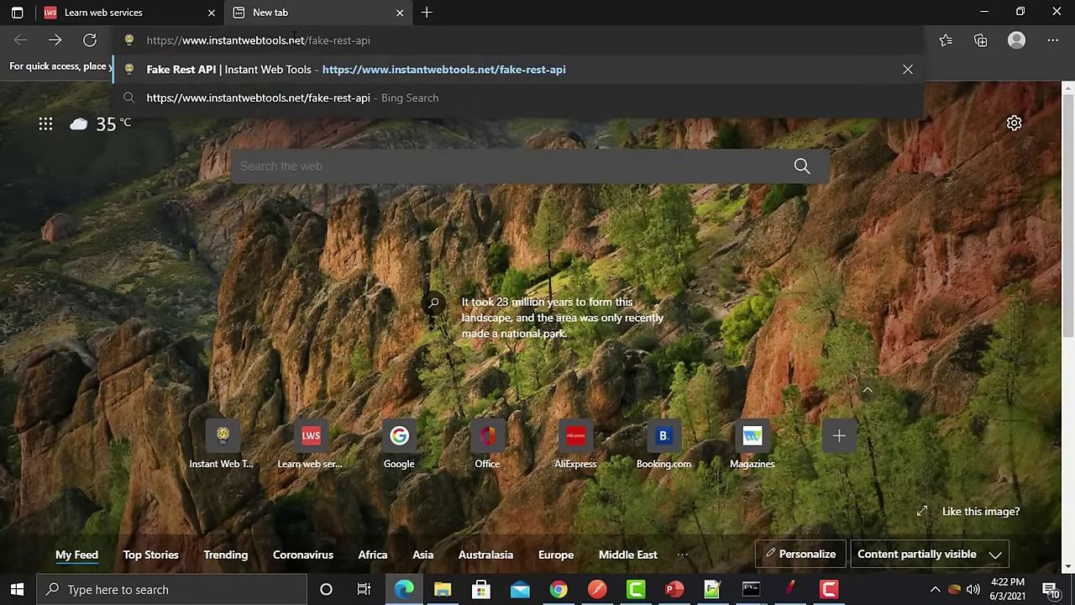
pyautogui.press('Return')
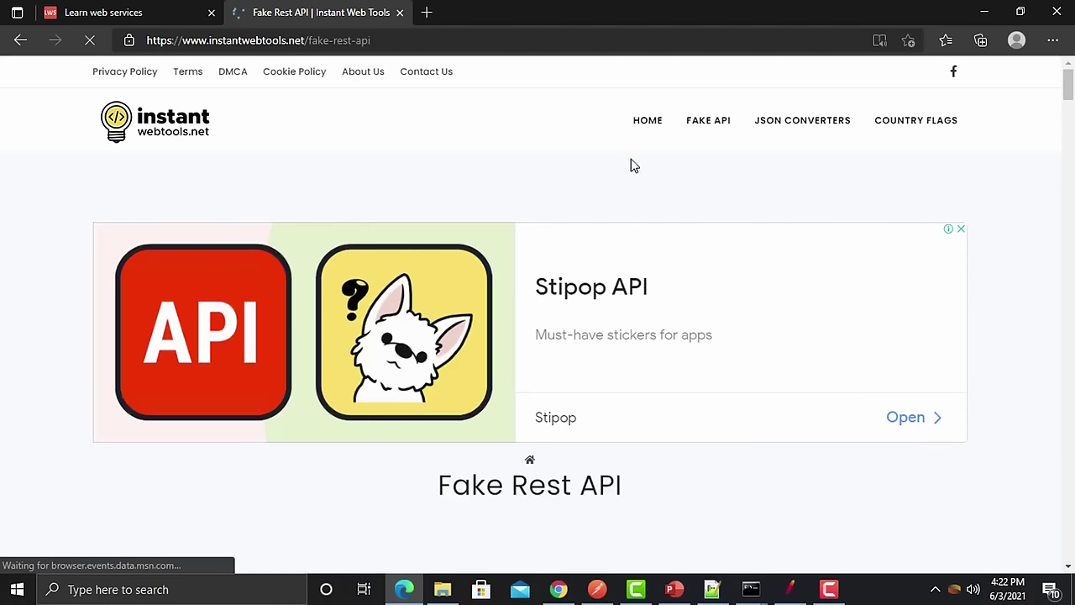
pyautogui.moveTo(693, 125)
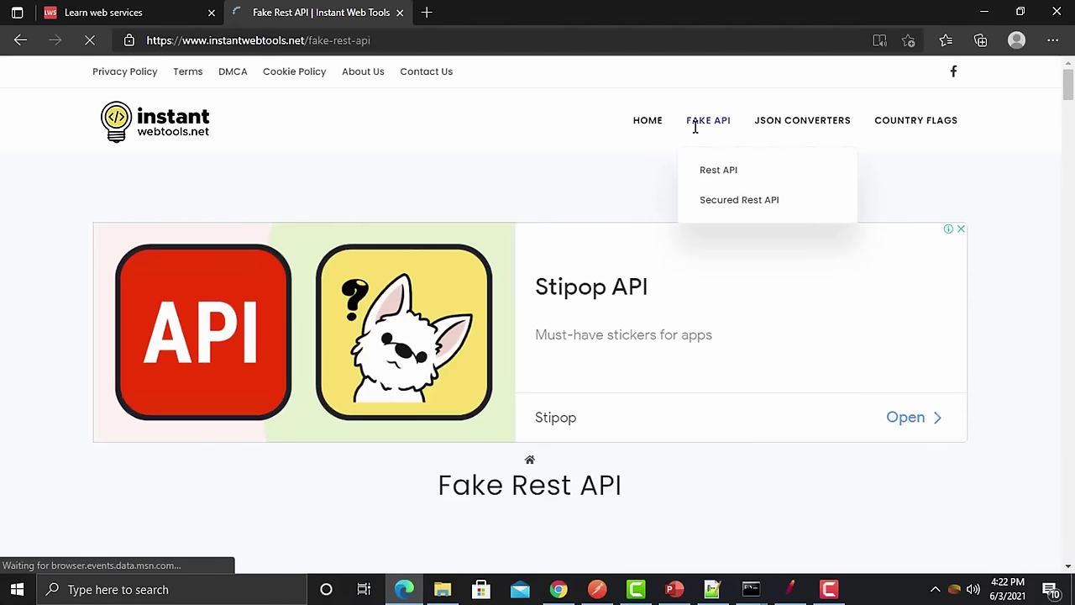
pyautogui.click(710, 171)
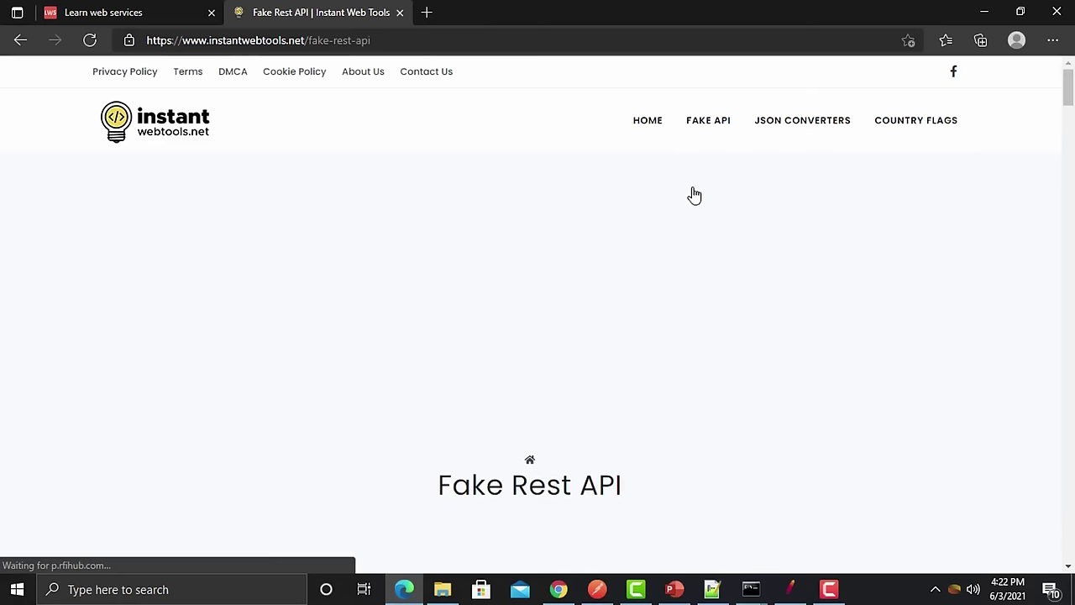
# Find the endpoints table and select the passenger POST endpoint URL
pyautogui.scroll(-10, 623, 283)
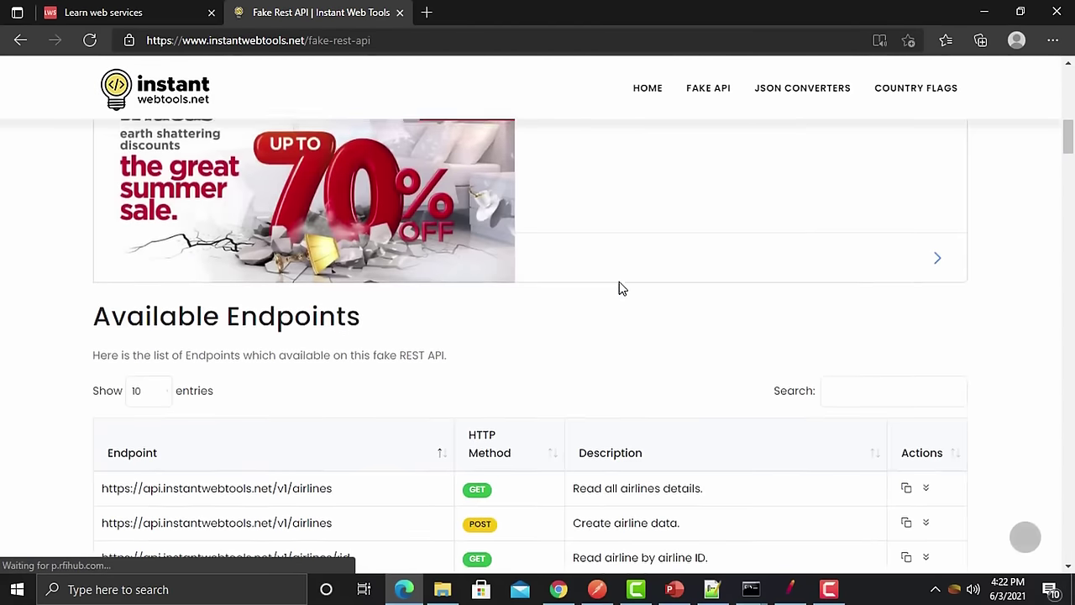
pyautogui.scroll(-2, 619, 284)
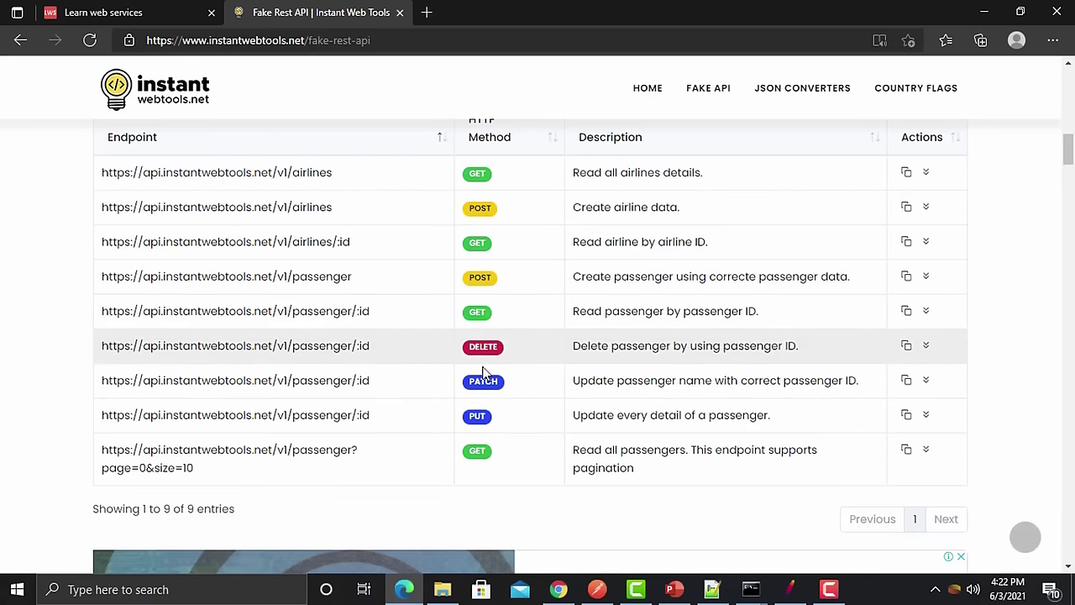
pyautogui.scroll(1, 499, 402)
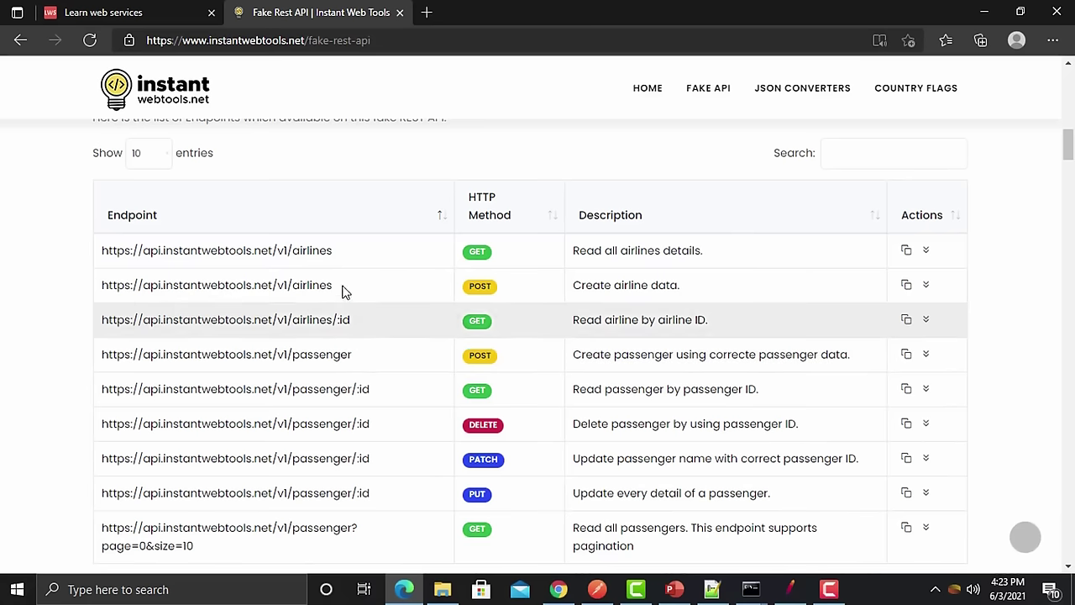
pyautogui.moveTo(351, 255); pyautogui.dragTo(98, 268)
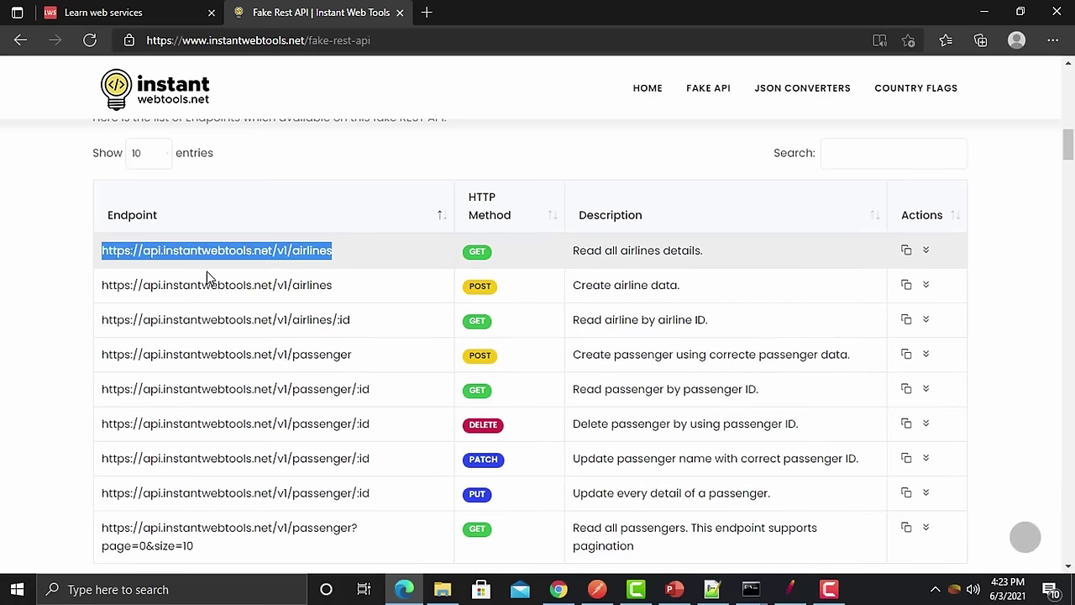
pyautogui.moveTo(354, 361); pyautogui.dragTo(95, 360)
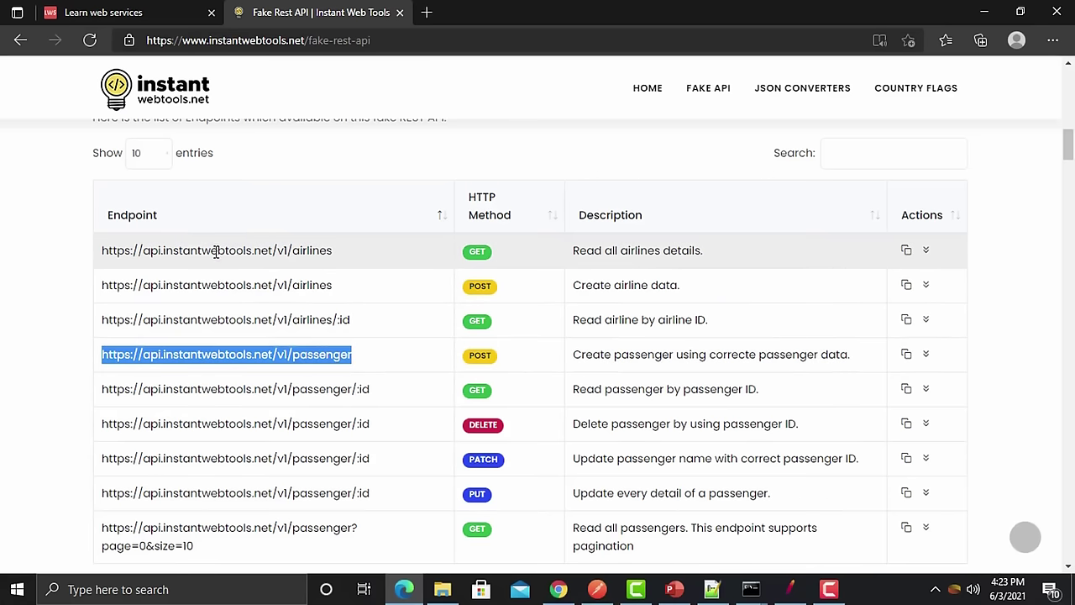
pyautogui.moveTo(103, 252); pyautogui.dragTo(332, 256)
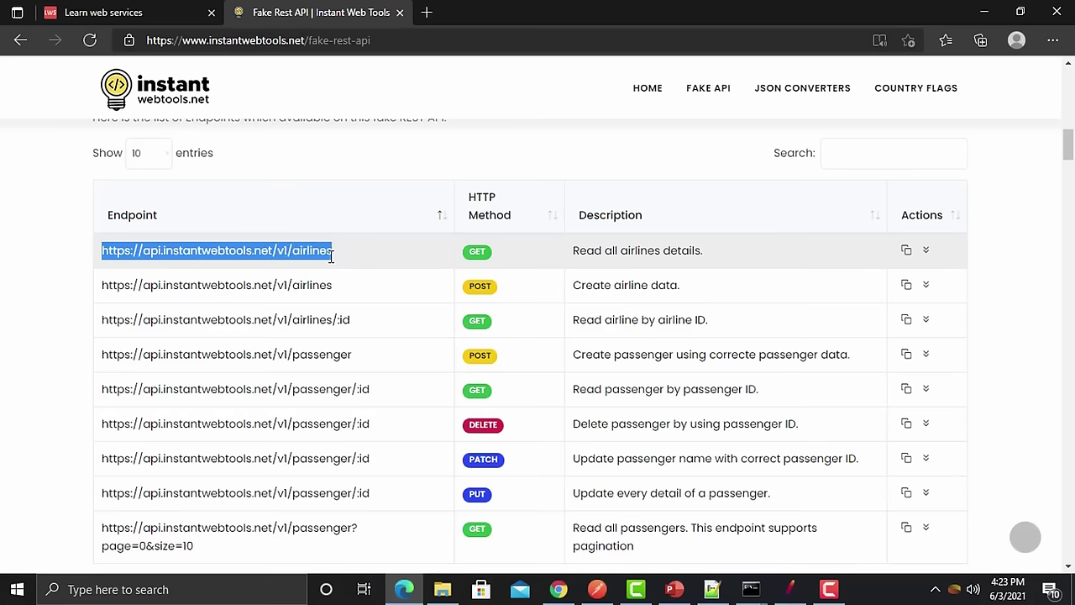
pyautogui.click(377, 352)
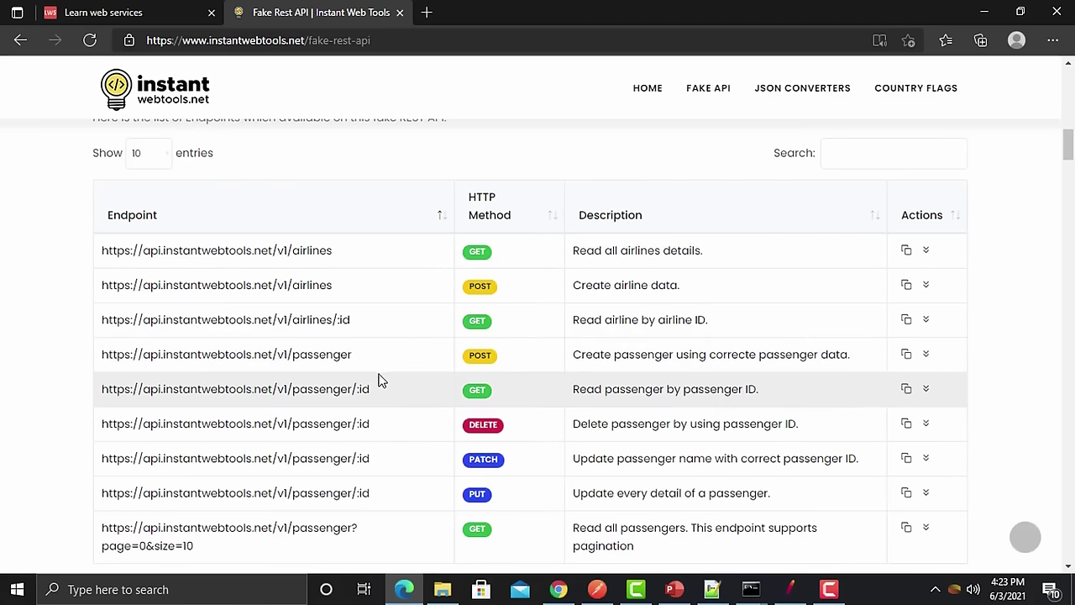
pyautogui.moveTo(360, 354); pyautogui.dragTo(102, 354)
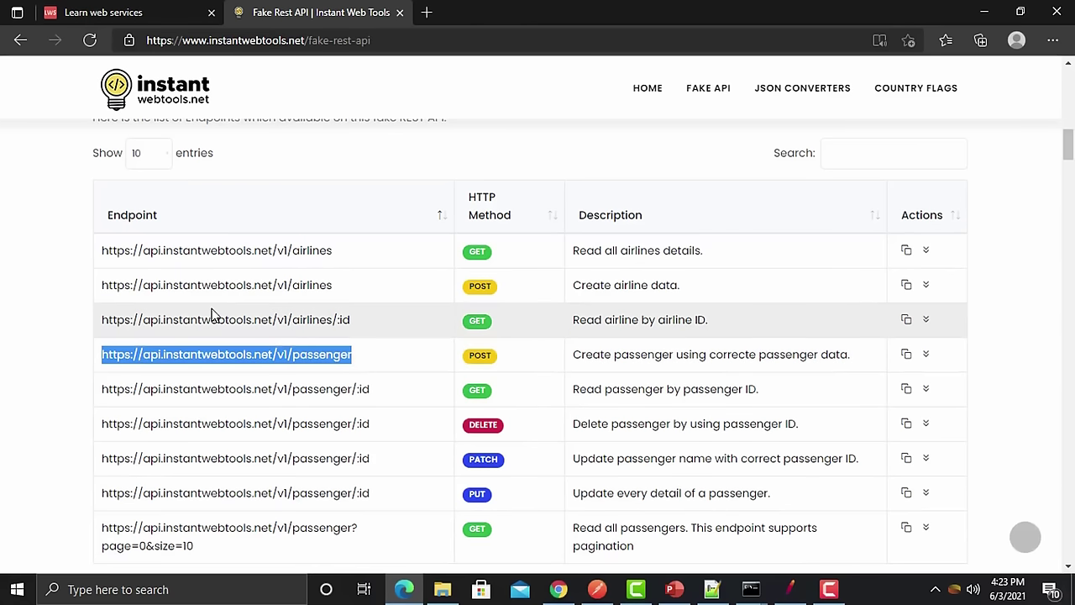
pyautogui.click(597, 590)
# Resend the All Airlines GET request and enlarge its response pane
pyautogui.hotkey('ctrl', 'a')
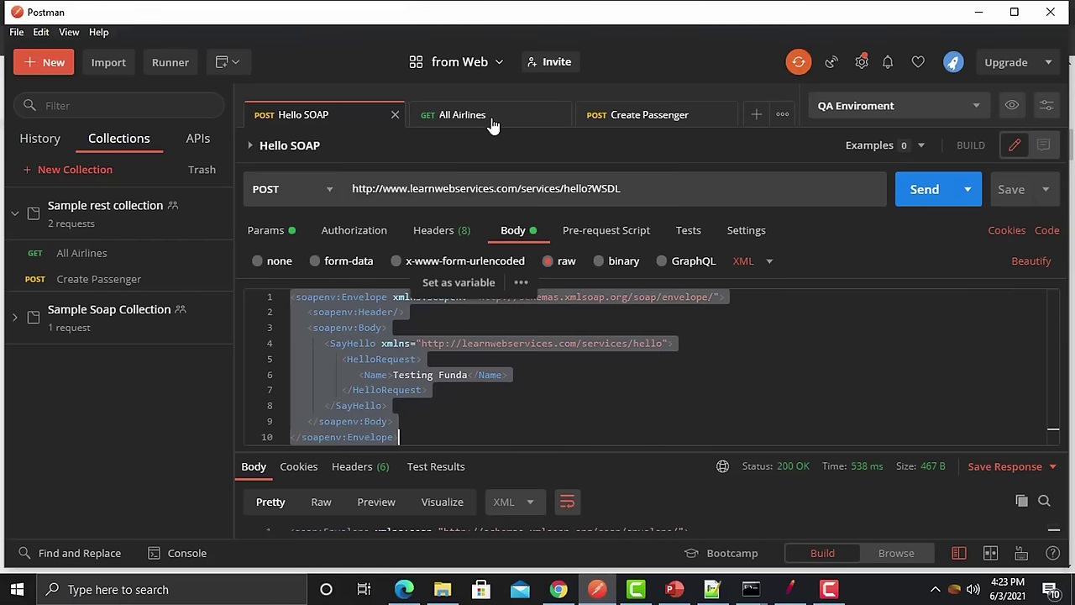
pyautogui.click(492, 124)
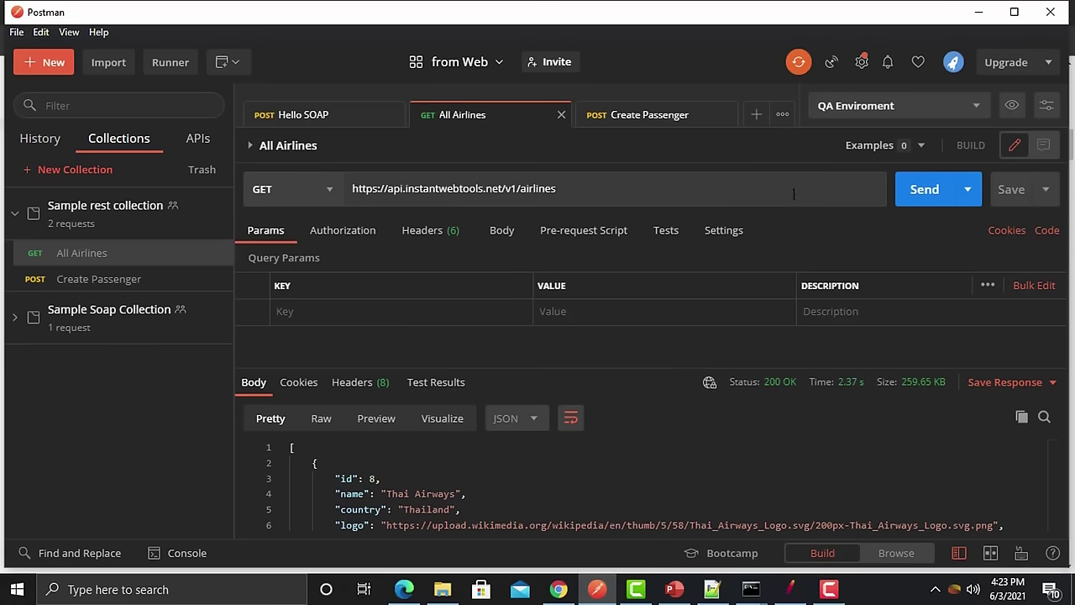
pyautogui.click(912, 195)
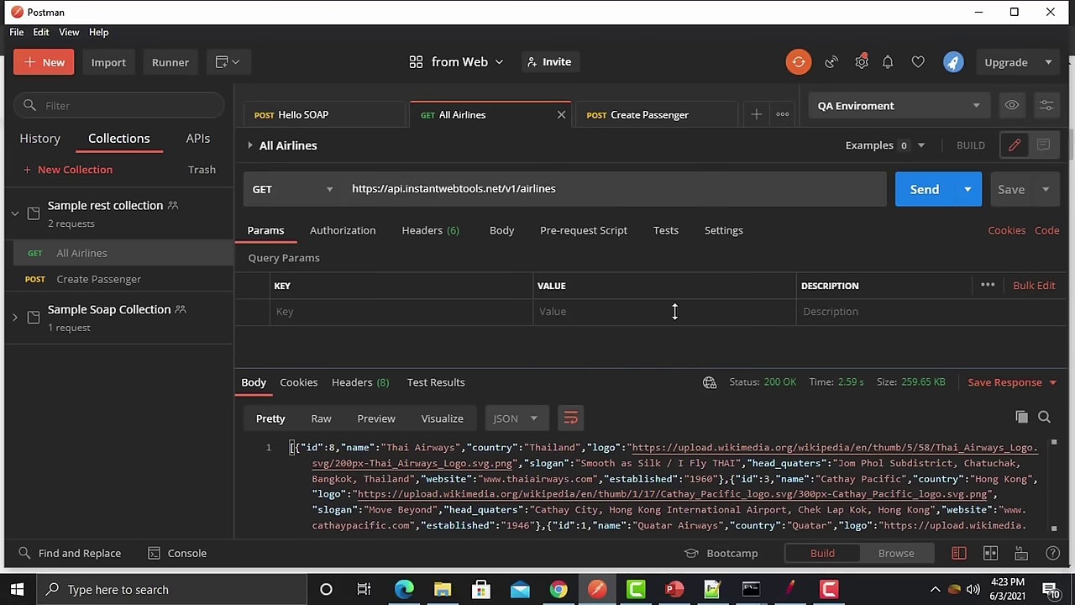
pyautogui.moveTo(674, 311); pyautogui.dragTo(678, 343)
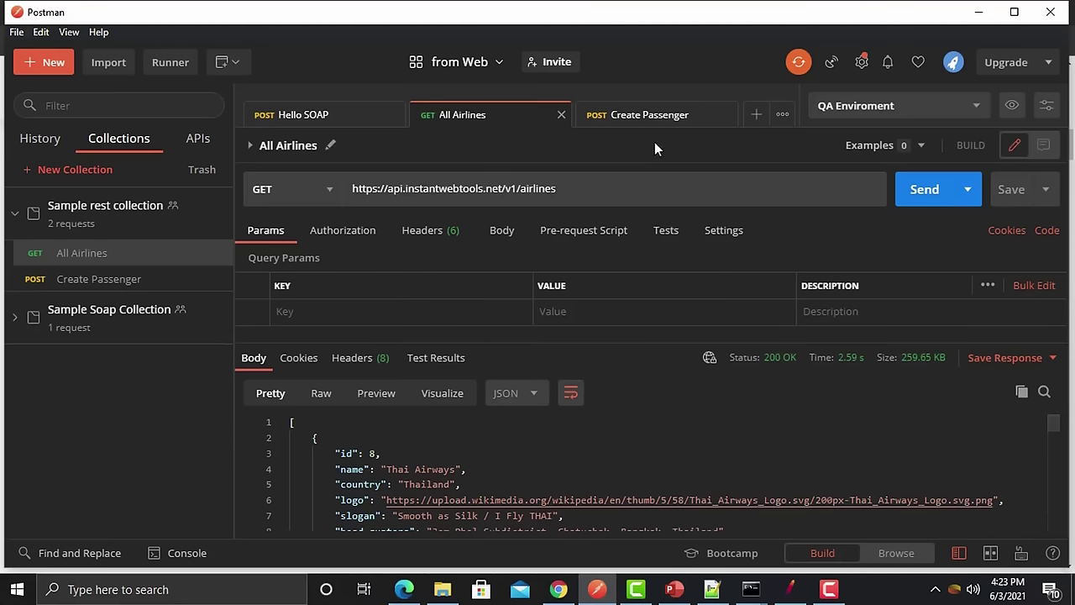
# Open the Create Passenger request and select its whole JSON body
pyautogui.click(653, 118)
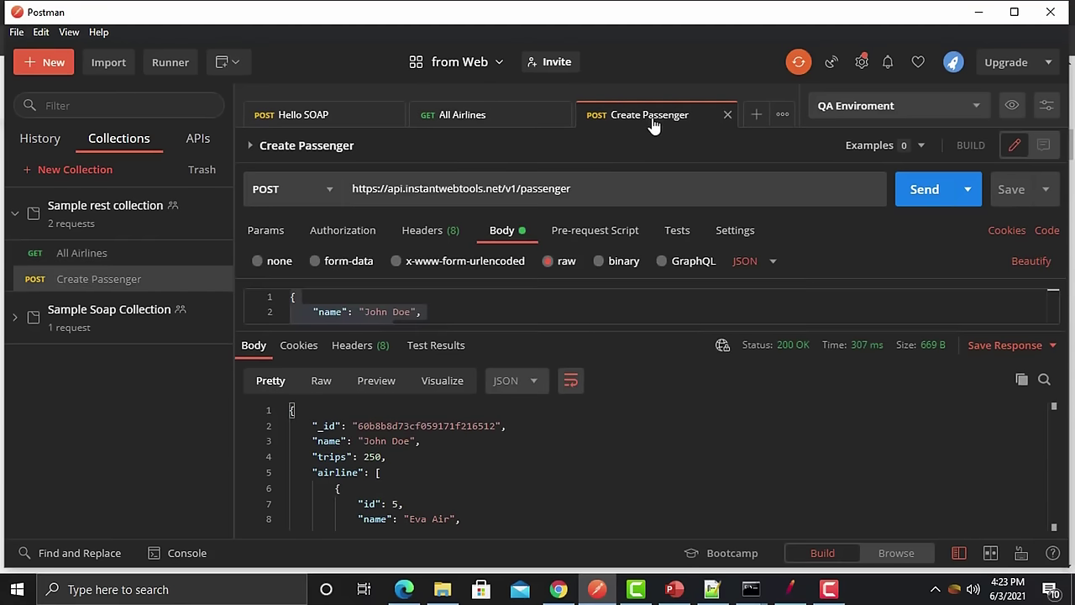
pyautogui.moveTo(619, 332); pyautogui.dragTo(603, 400)
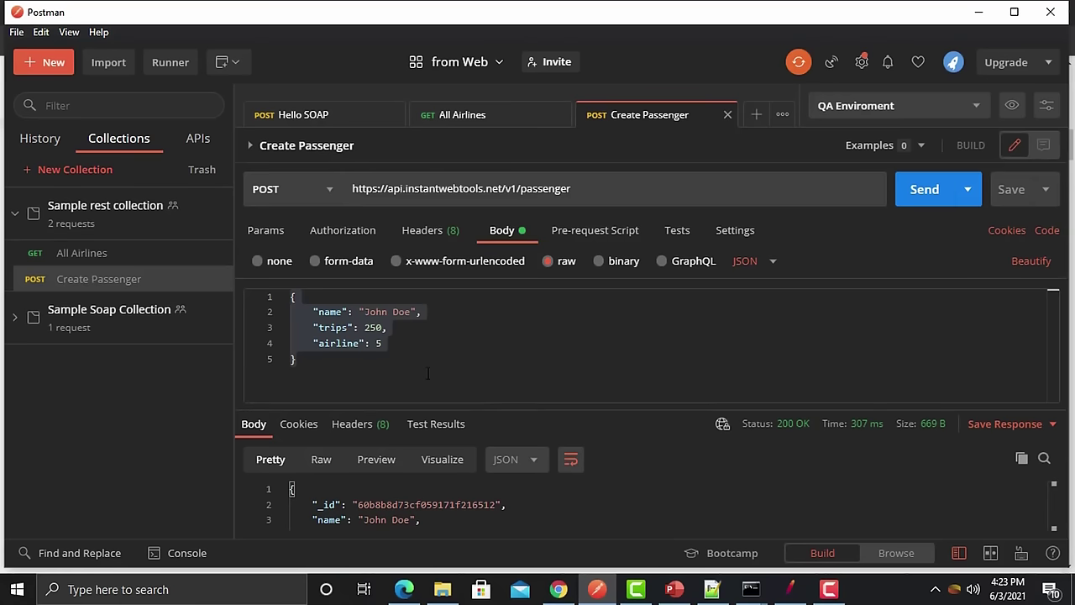
pyautogui.moveTo(376, 368); pyautogui.dragTo(291, 295)
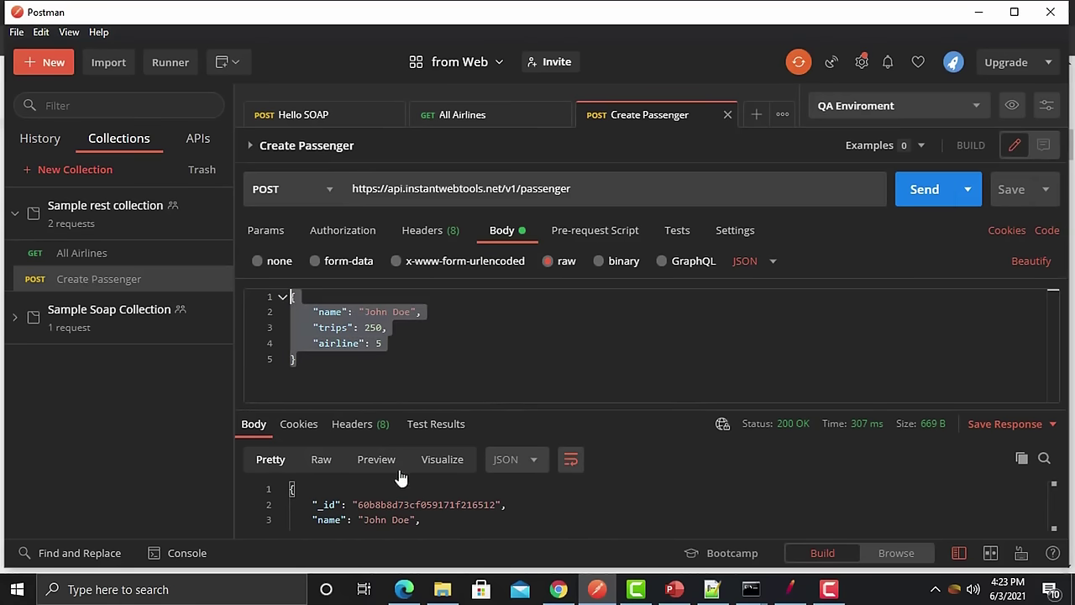
pyautogui.click(404, 587)
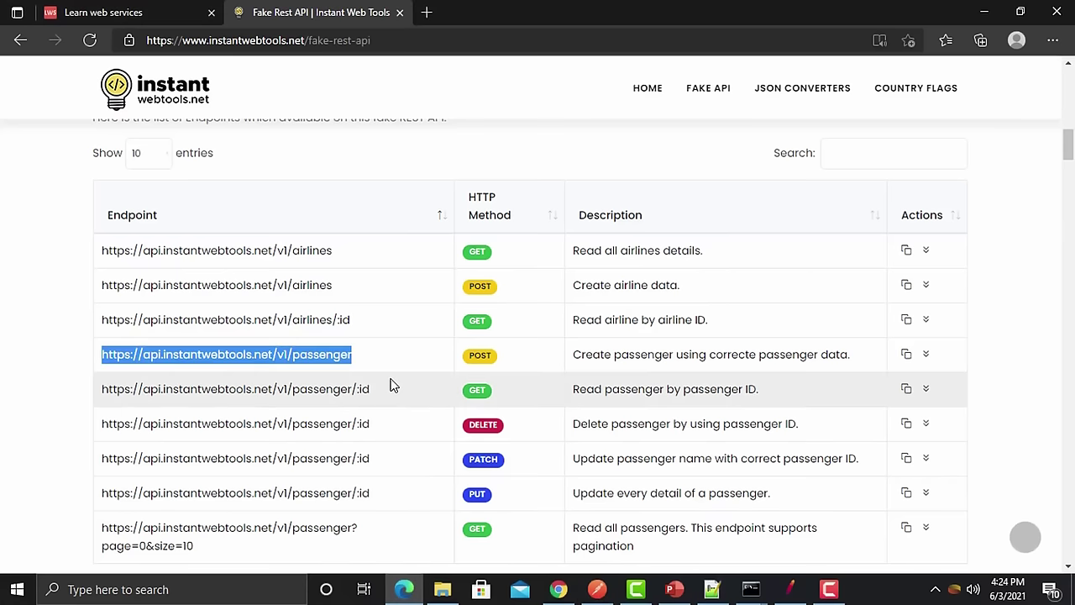
# Jump to the passenger POST documentation and select its sample request JSON
pyautogui.click(927, 357)
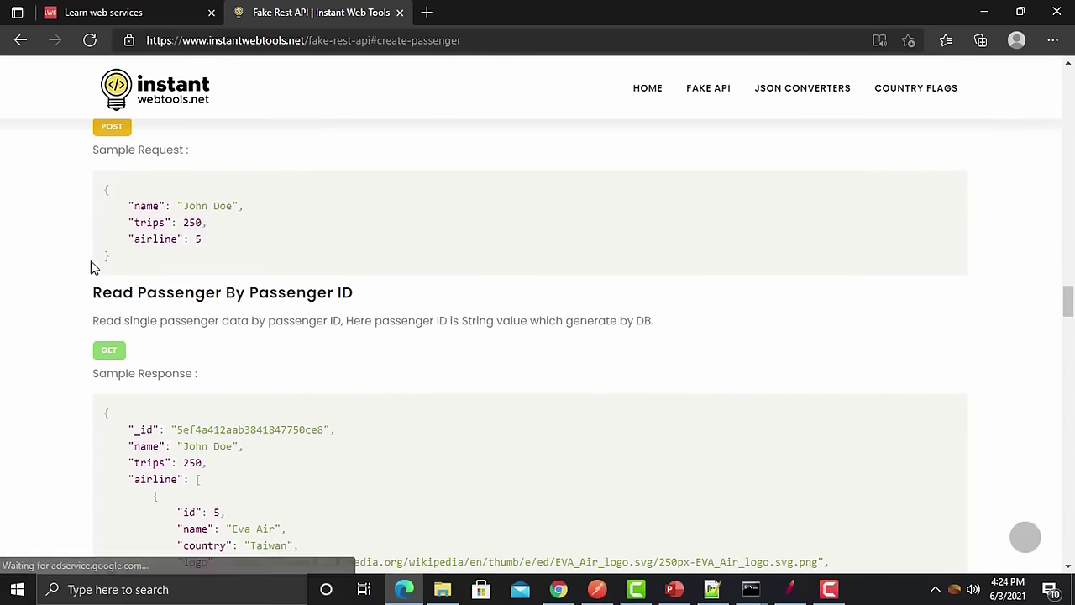
pyautogui.moveTo(94, 267); pyautogui.dragTo(86, 195)
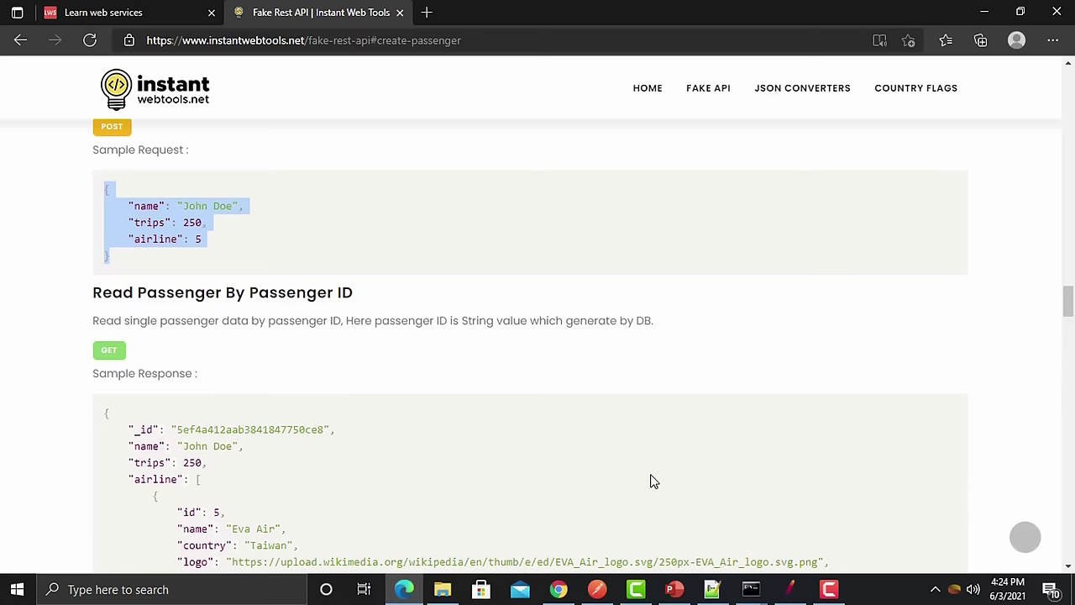
pyautogui.click(597, 588)
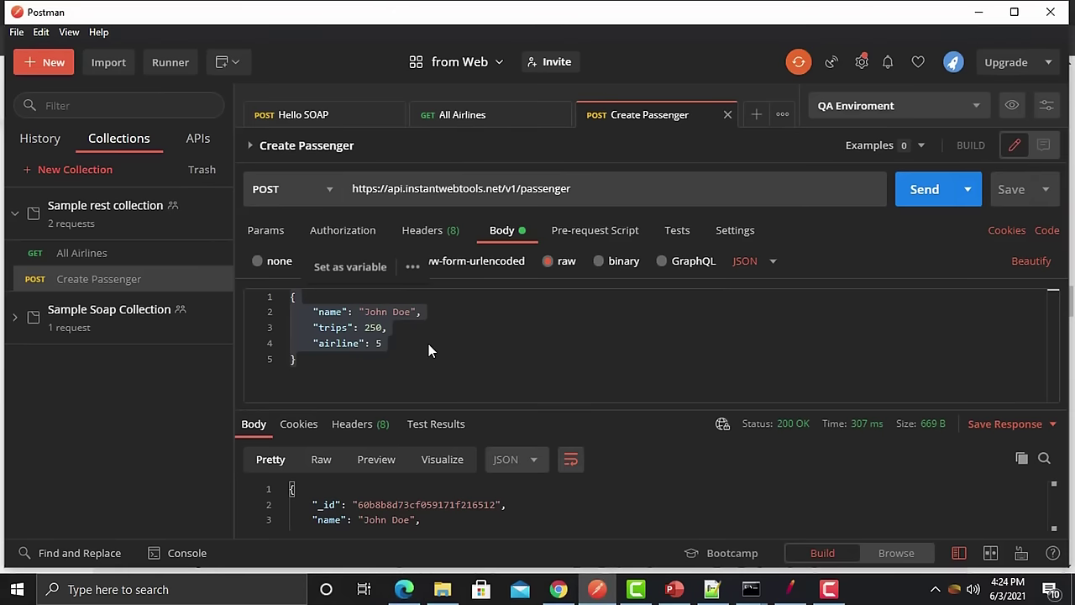
# Resend the Create Passenger POST for a fresh 200 OK, then show JMeter's Thread Group
pyautogui.click(588, 335)
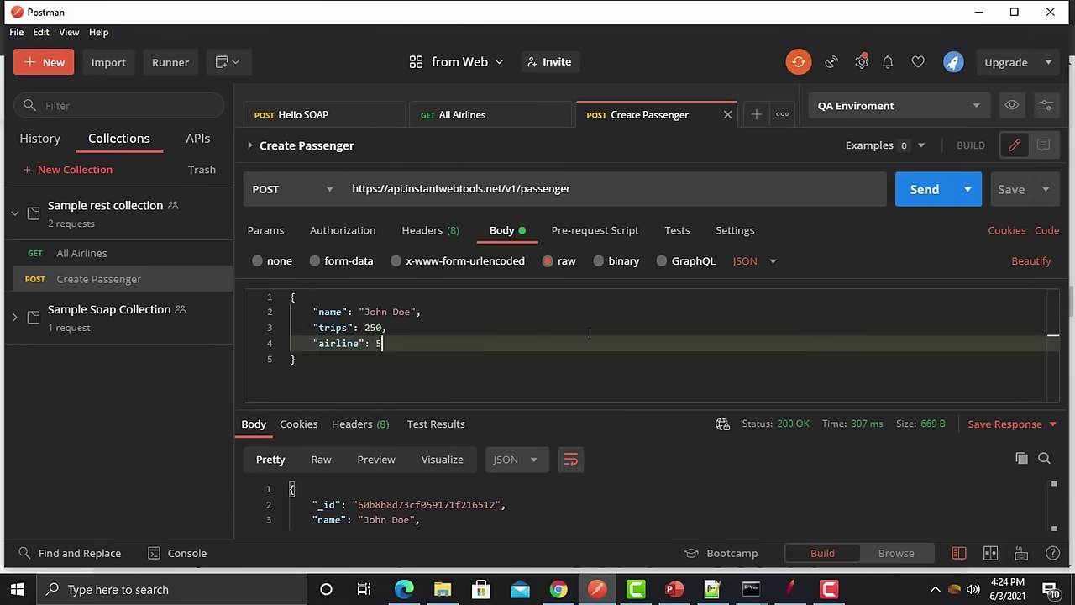
pyautogui.click(922, 194)
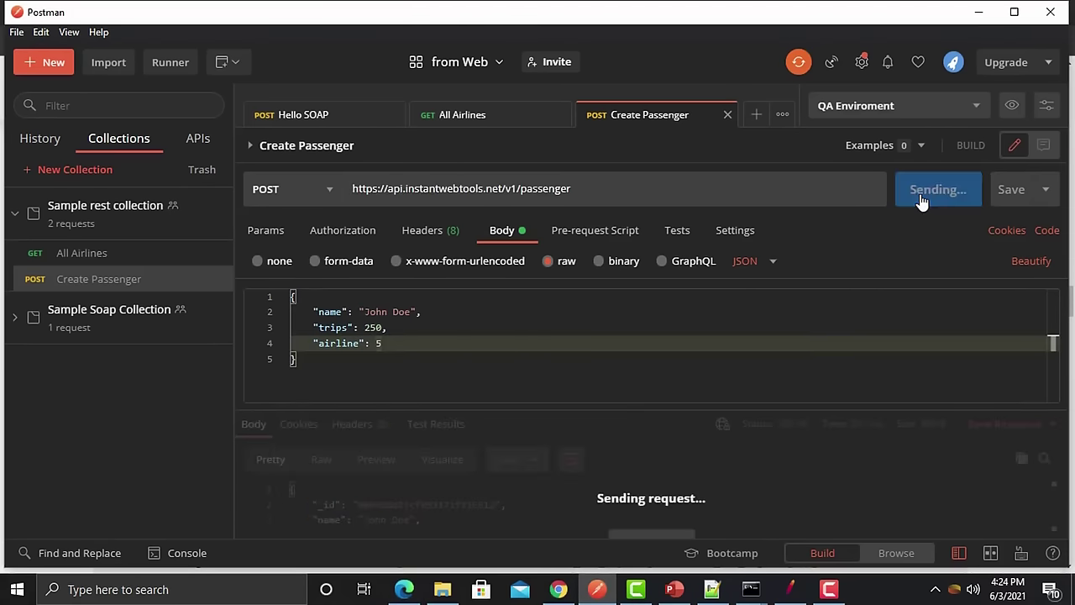
pyautogui.moveTo(628, 395); pyautogui.dragTo(638, 339)
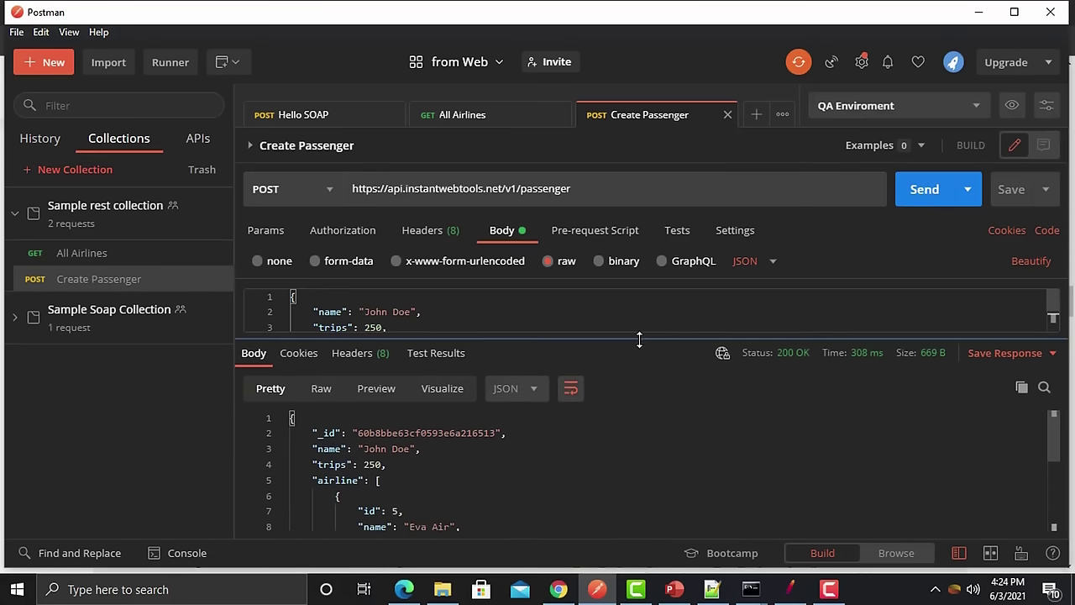
pyautogui.click(790, 589)
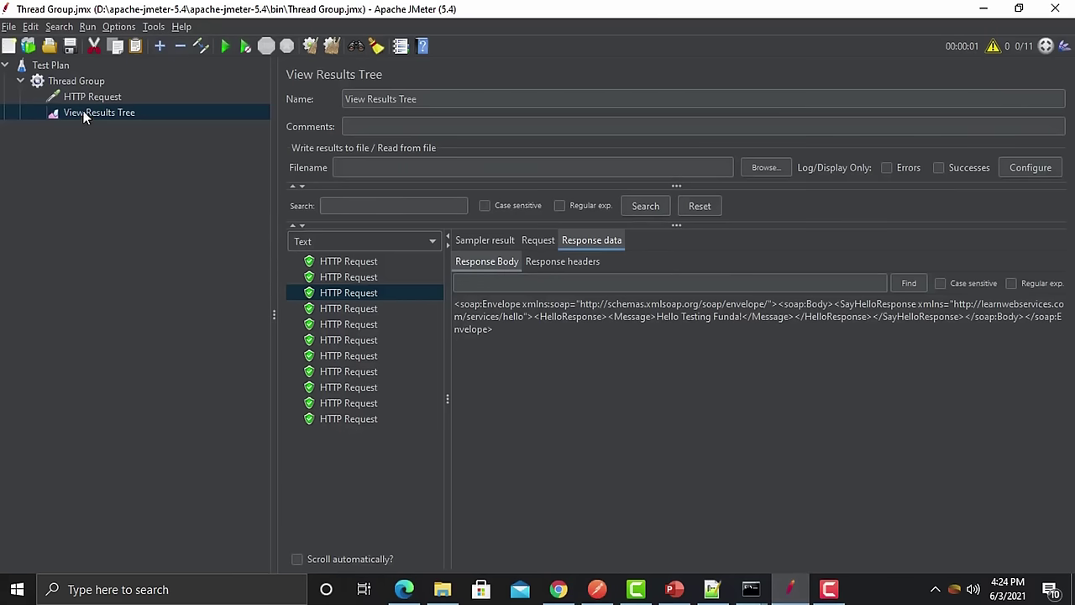
pyautogui.click(78, 83)
# Replace the HTTP Request sampler's name with 'Sample SOAP API' and commit it
pyautogui.click(419, 226)
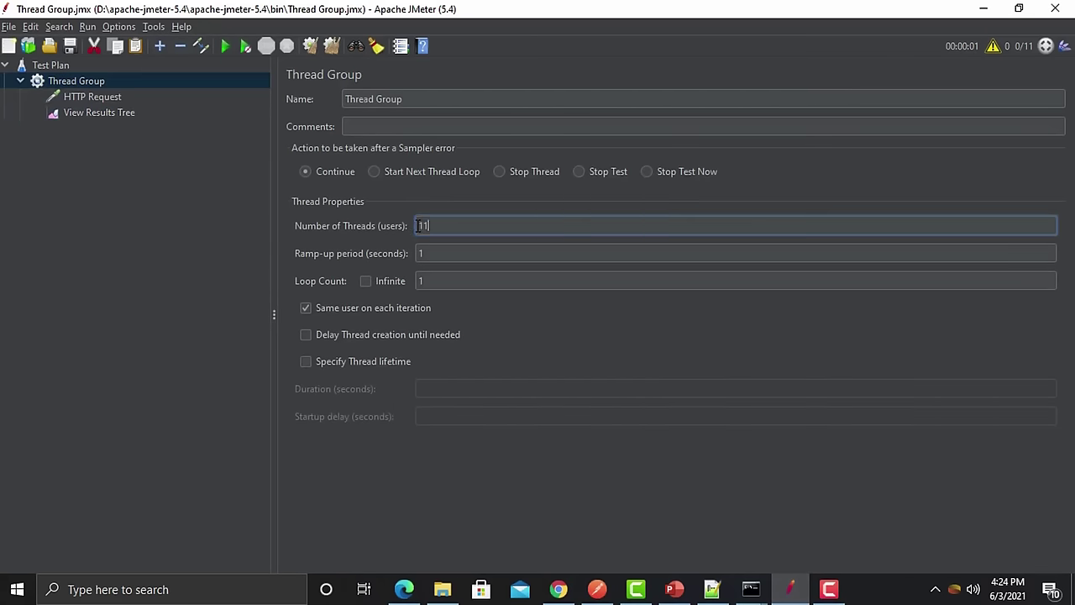
pyautogui.click(120, 220)
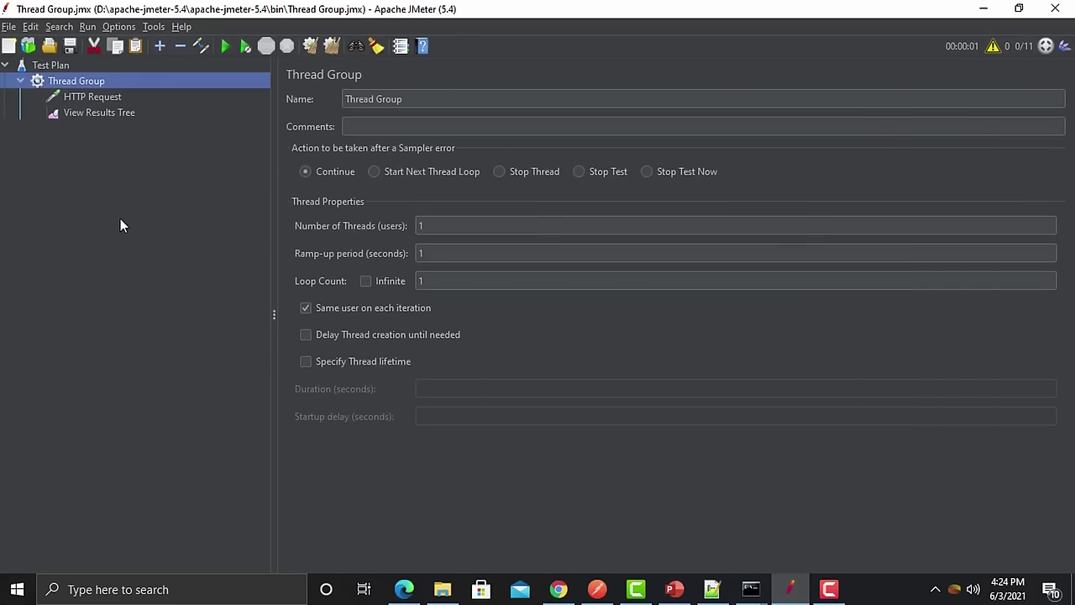
pyautogui.click(97, 99)
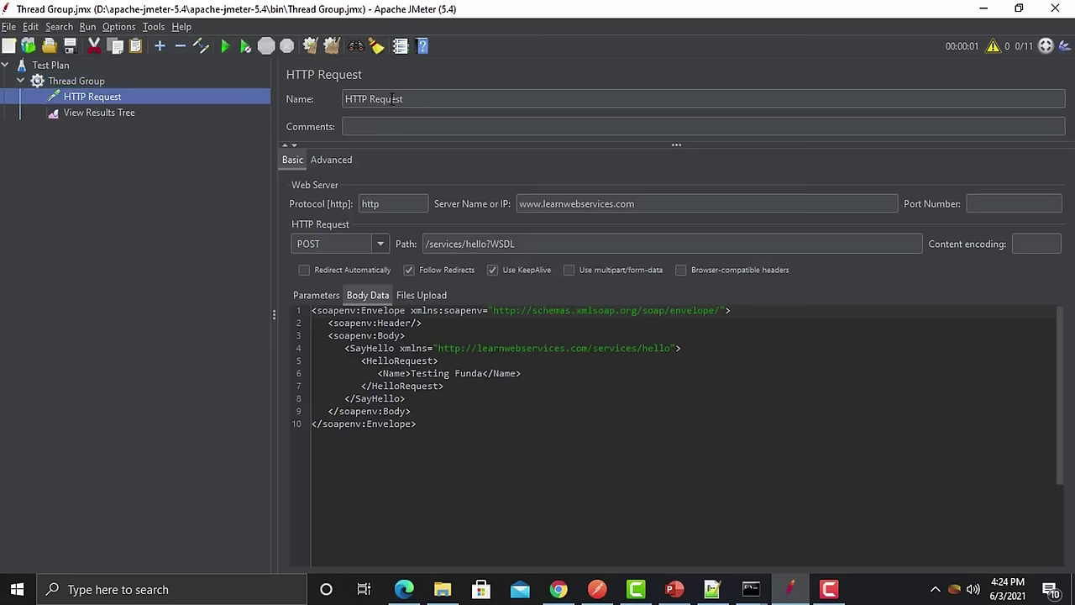
pyautogui.moveTo(414, 100); pyautogui.dragTo(329, 101)
pyautogui.write('S')
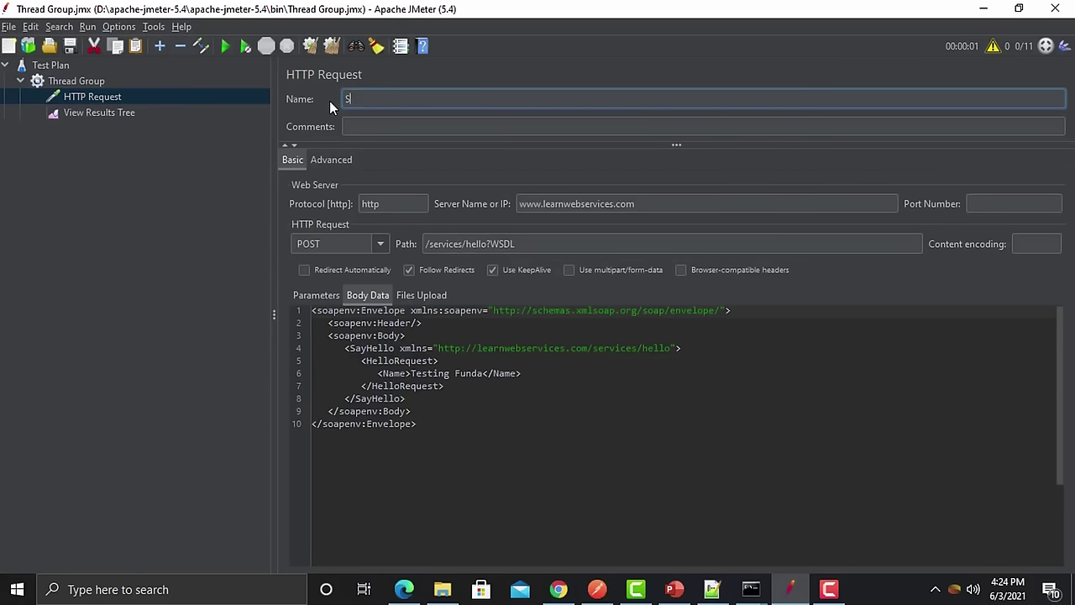
pyautogui.write('ample SOAP API')
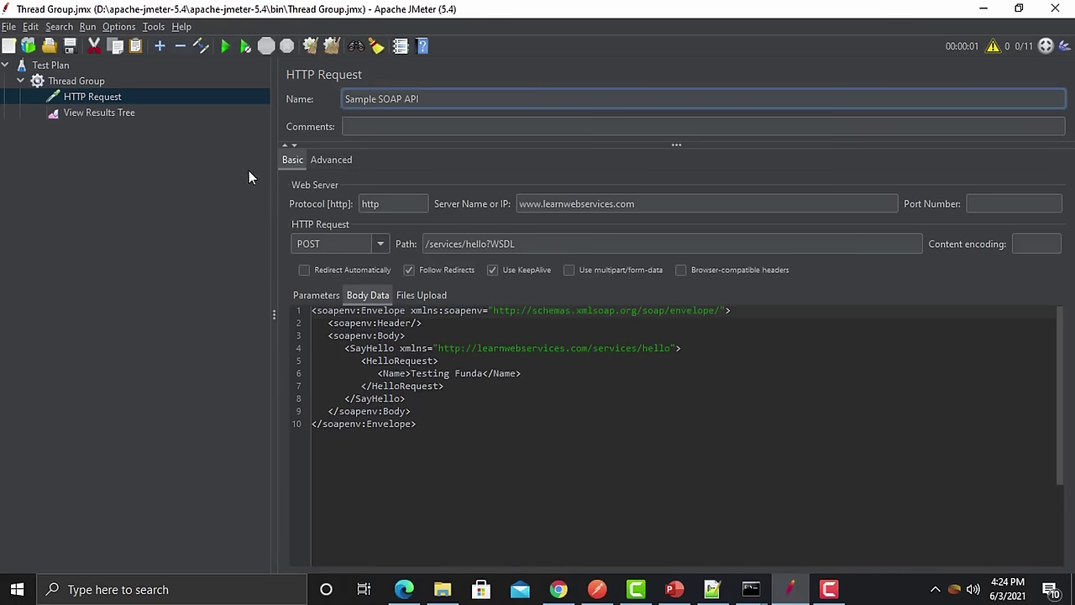
pyautogui.click(96, 128)
pyautogui.click(86, 81)
# Add a second HTTP Request sampler to the Thread Group below Sample SOAP API
pyautogui.rightClick(85, 81)
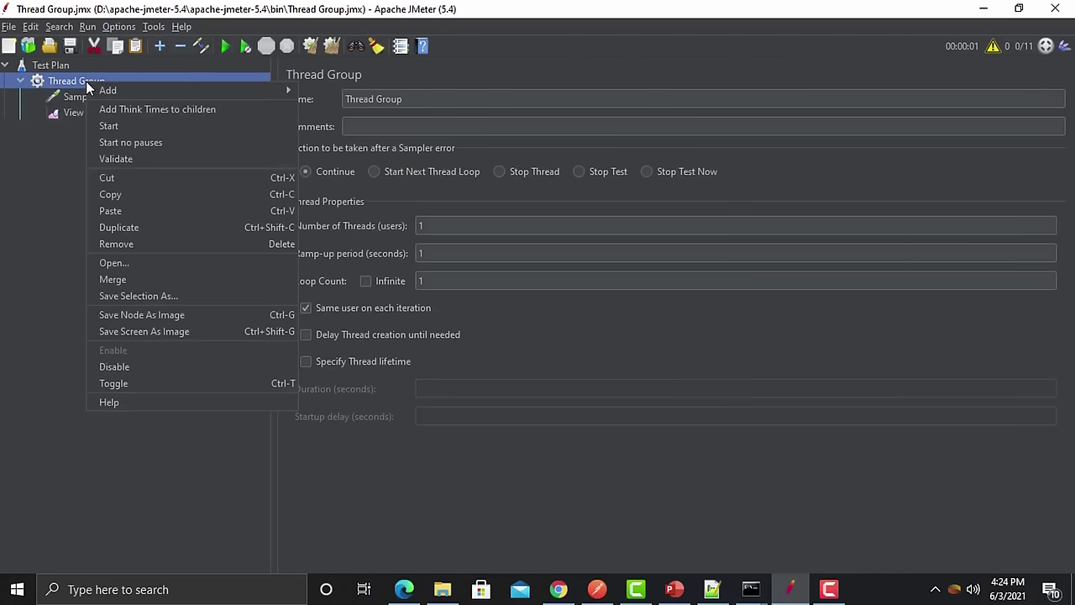
pyautogui.moveTo(249, 97)
pyautogui.moveTo(316, 91)
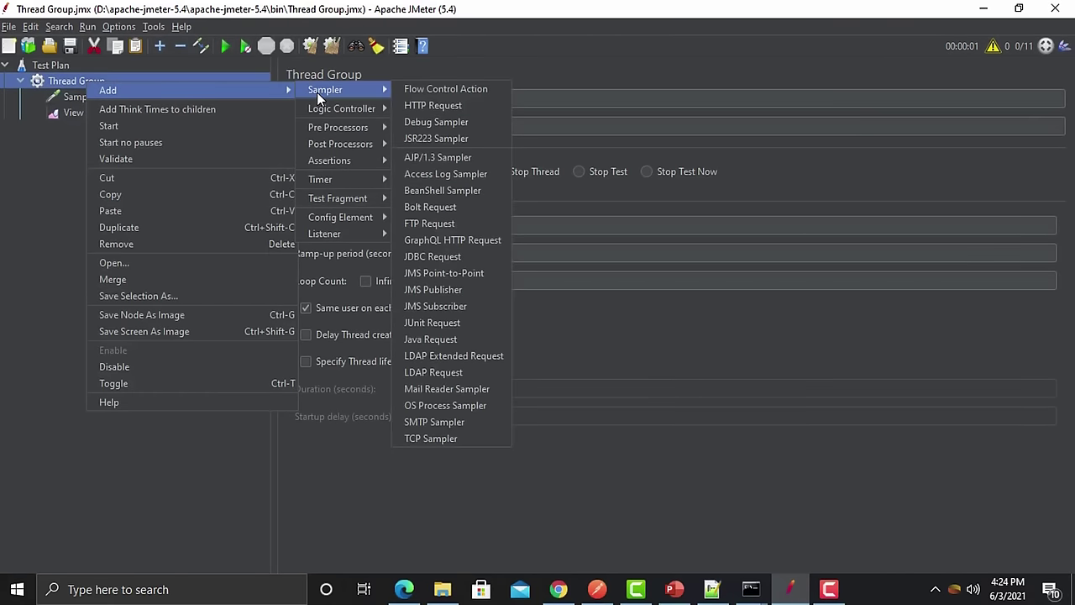
pyautogui.click(429, 106)
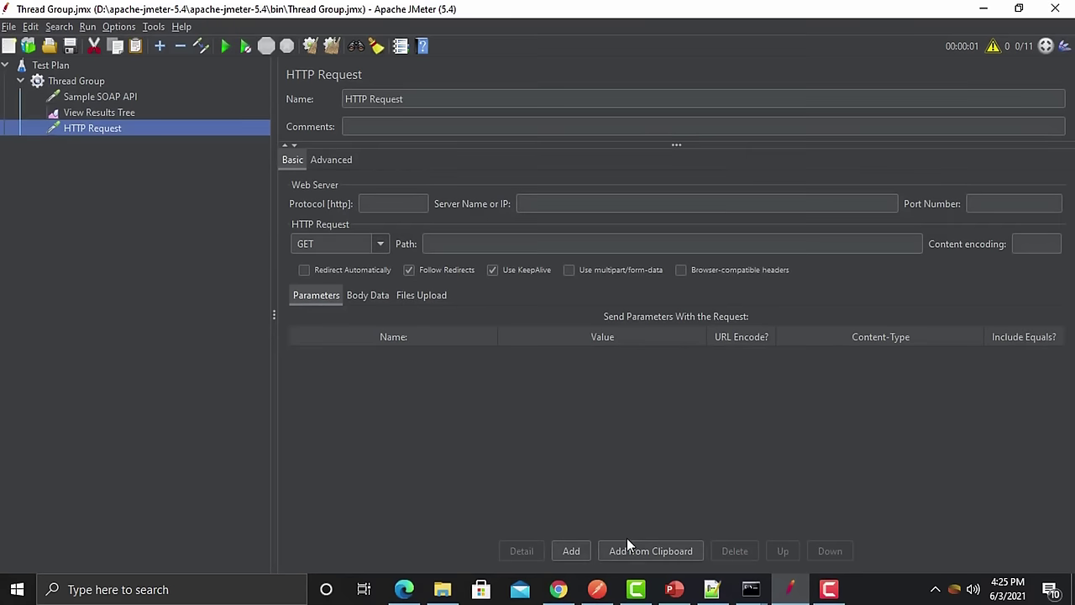
# Enter https as the new sampler's protocol after checking the URL in Postman
pyautogui.click(597, 589)
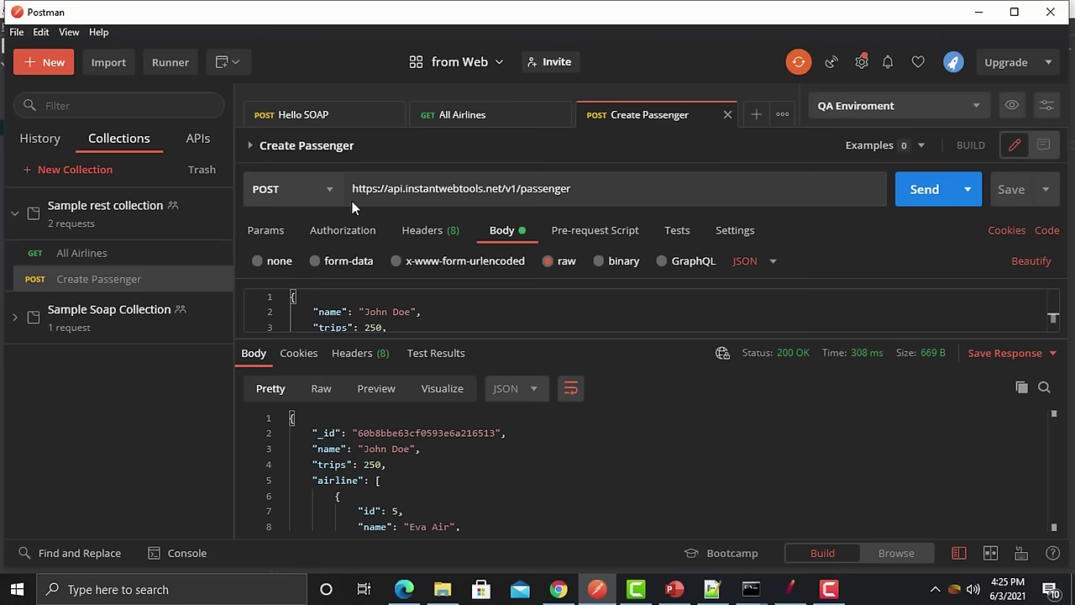
pyautogui.click(790, 589)
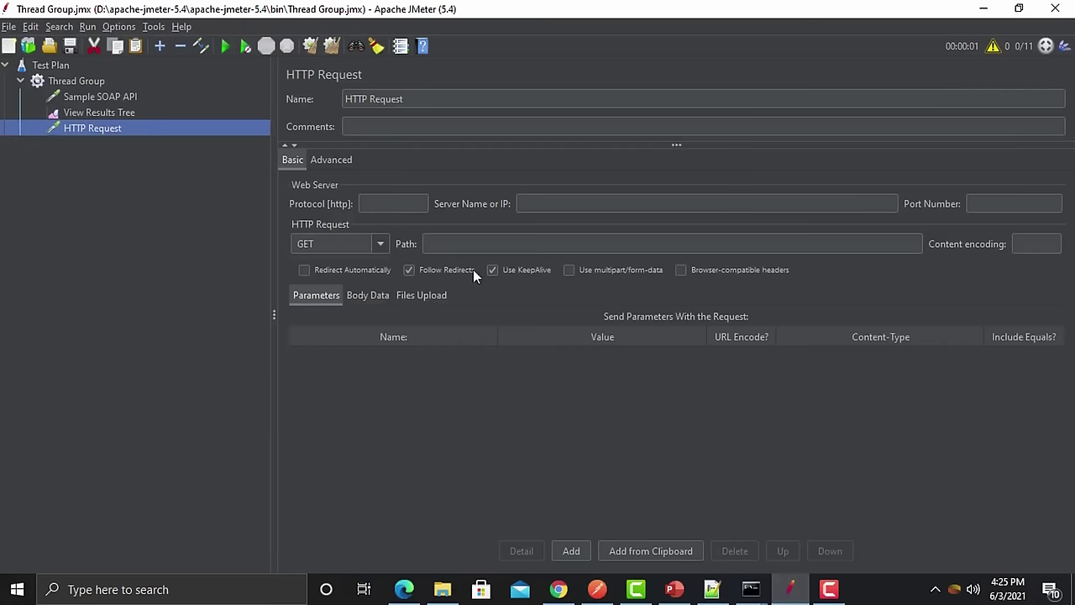
pyautogui.click(380, 204)
pyautogui.write('https')
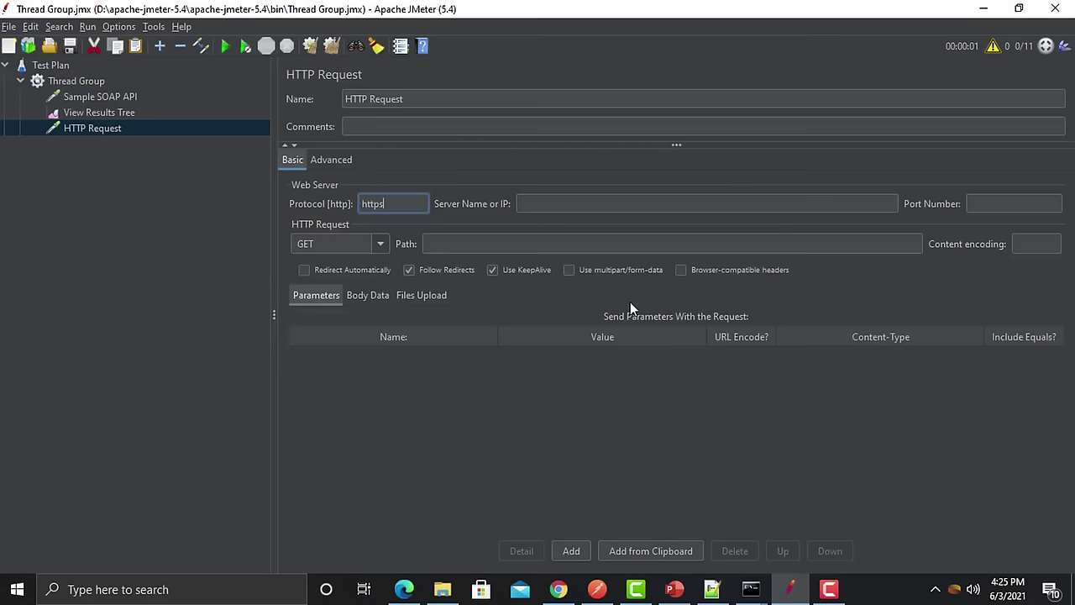
pyautogui.moveTo(597, 589)
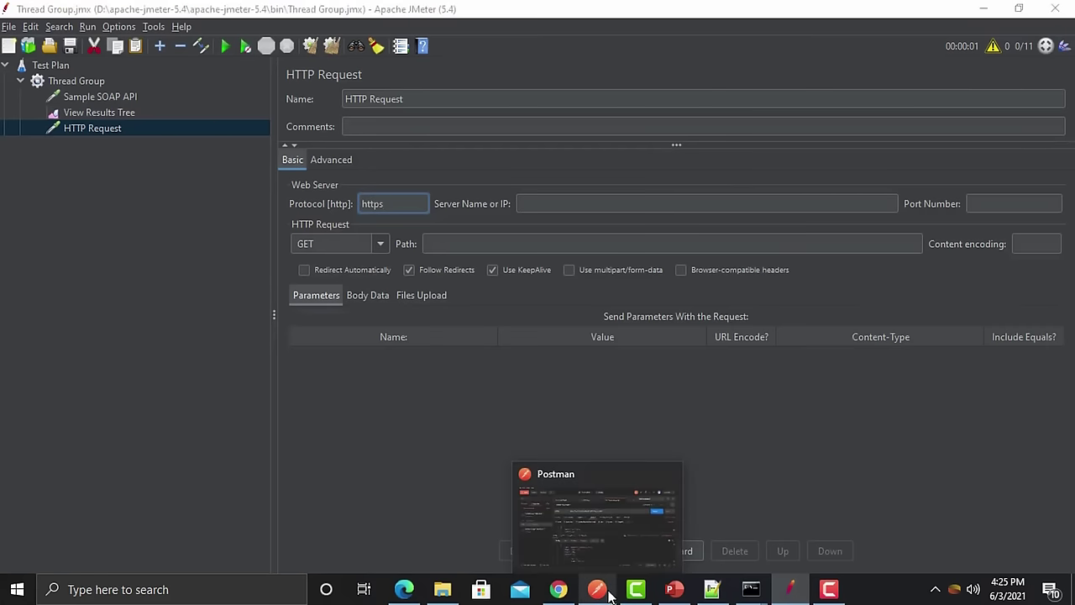
pyautogui.click(594, 567)
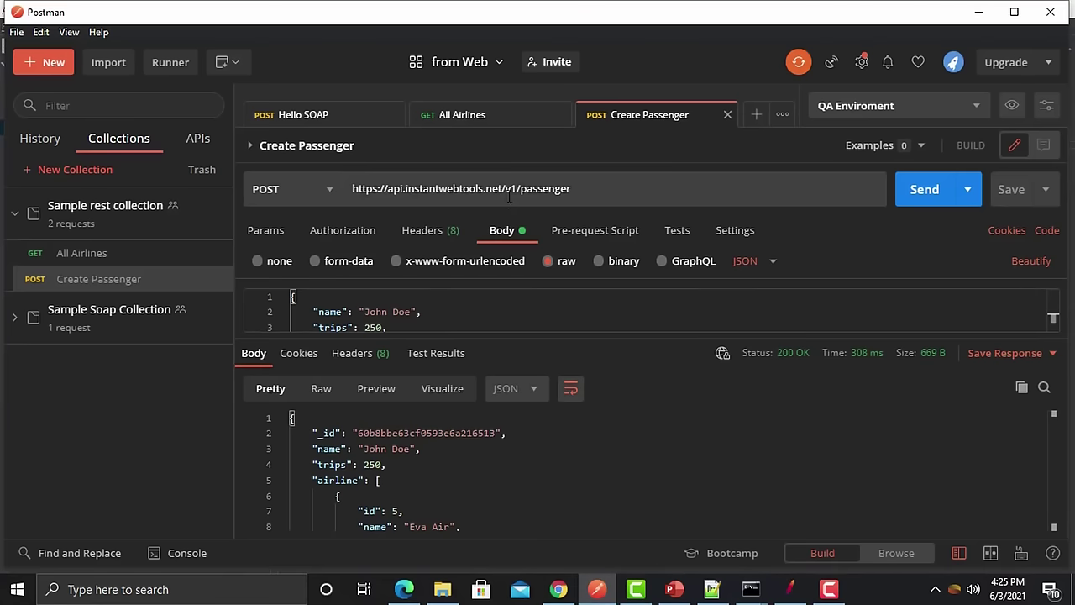
# Copy the host api.instantwebtools.net from the Create Passenger URL in Postman
pyautogui.moveTo(447, 189); pyautogui.dragTo(388, 190)
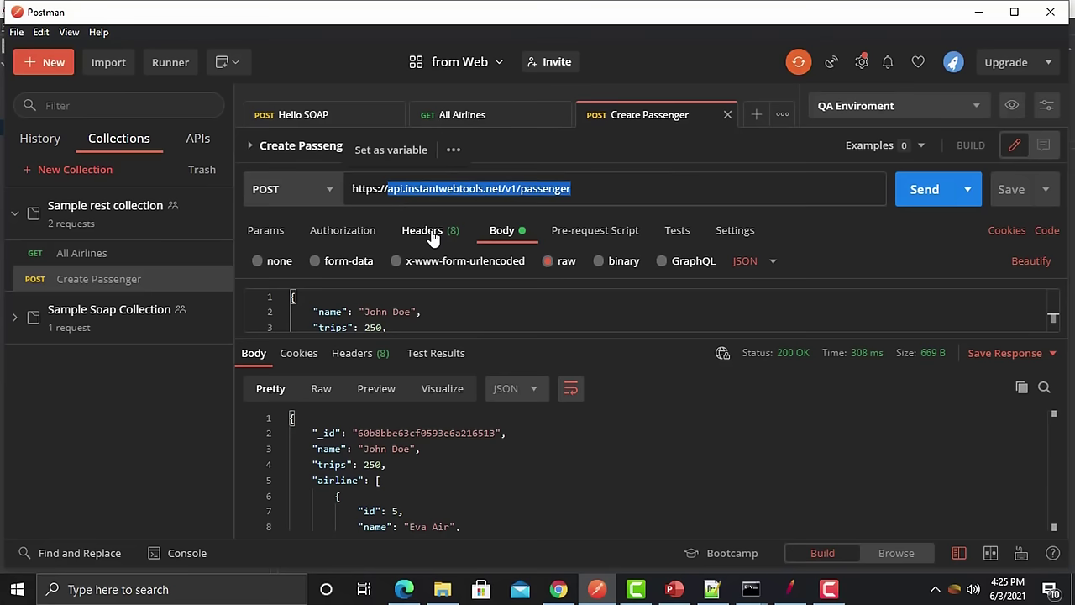
pyautogui.click(508, 188)
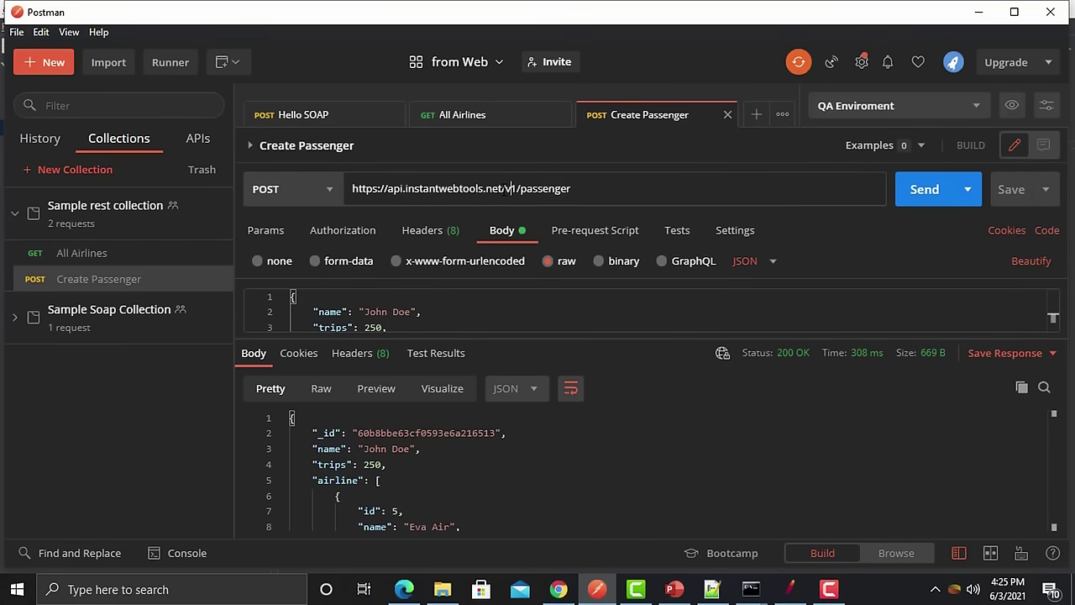
pyautogui.moveTo(503, 188); pyautogui.dragTo(388, 188)
pyautogui.hotkey('ctrl', 'c')
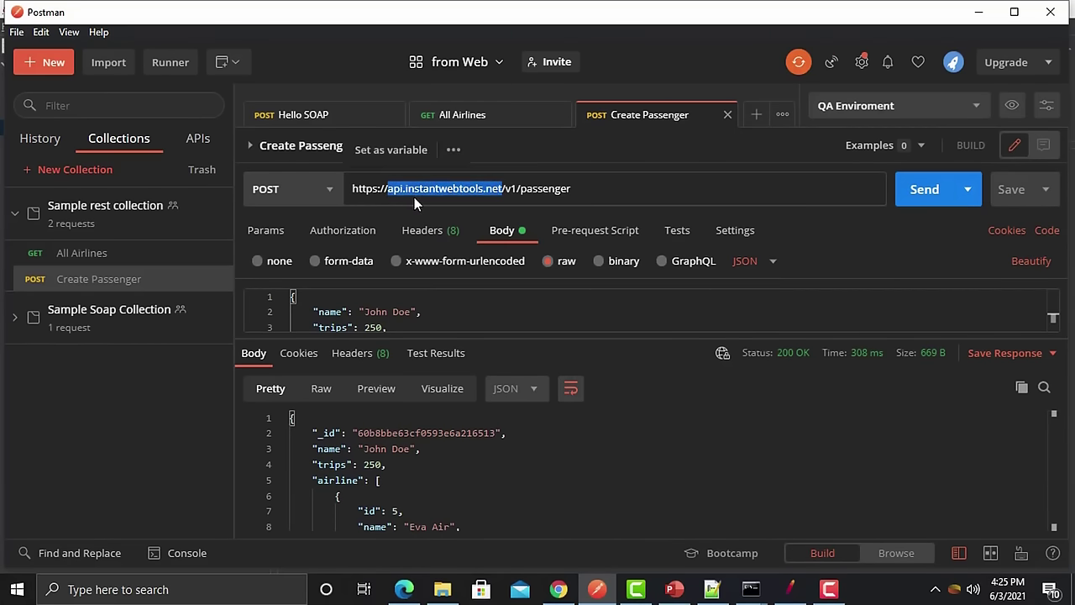
pyautogui.click(789, 588)
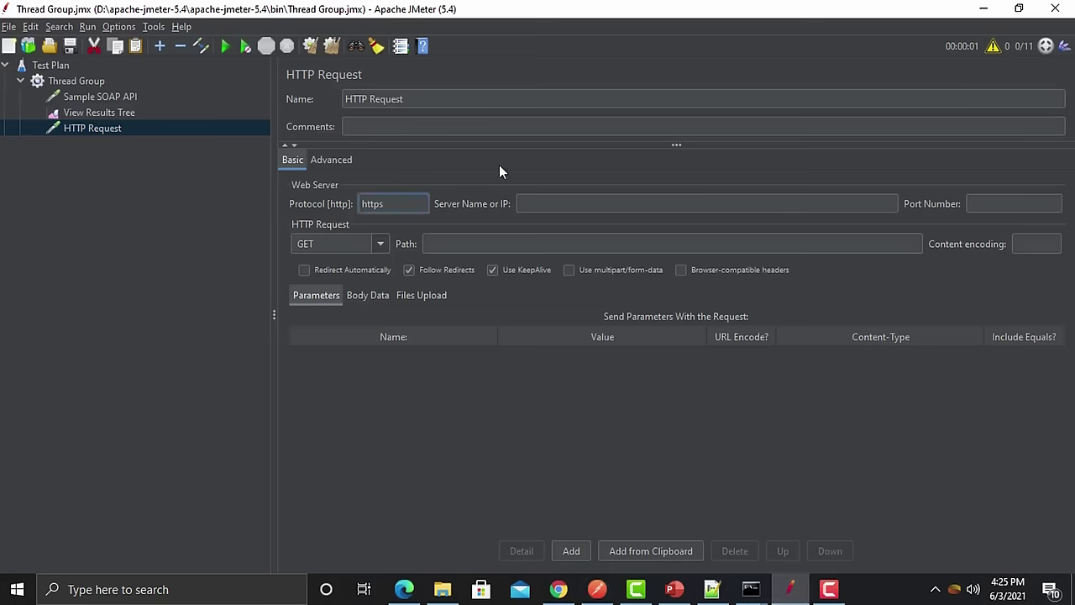
# Set Server Name to api.instantwebtools.net and Path to /v1/passenger, copied from Postman
pyautogui.click(540, 200)
pyautogui.hotkey('ctrl', 'v')
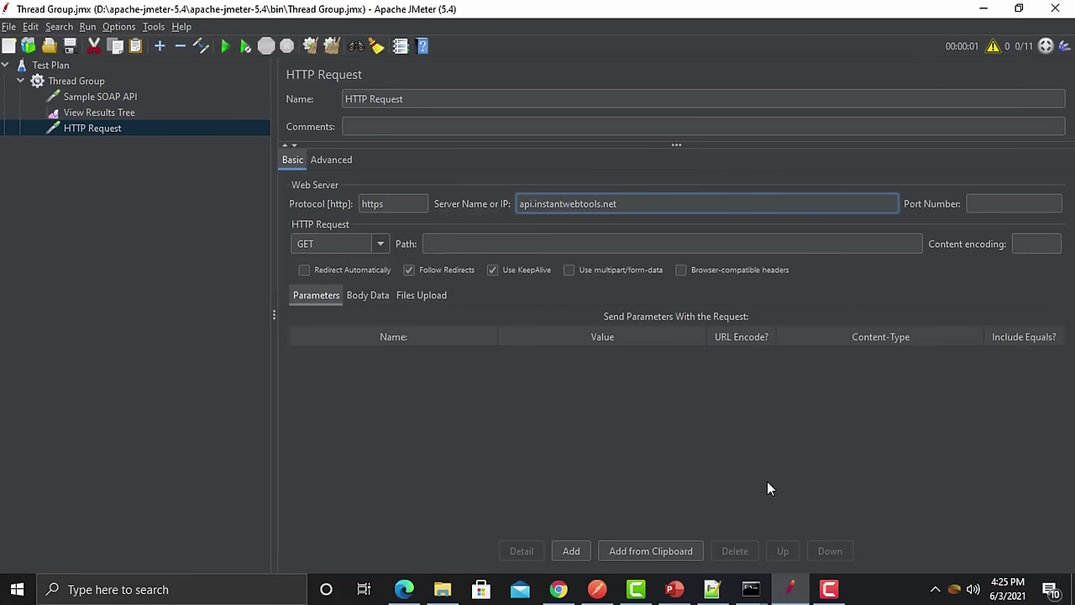
pyautogui.click(597, 588)
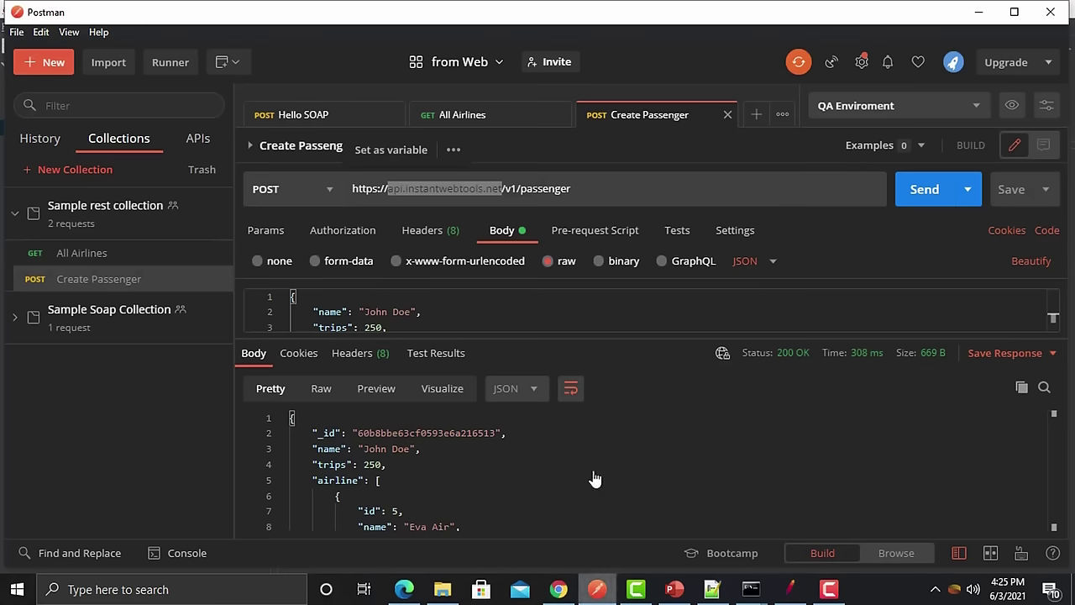
pyautogui.click(590, 189)
pyautogui.moveTo(589, 189); pyautogui.dragTo(504, 189)
pyautogui.hotkey('ctrl', 'c')
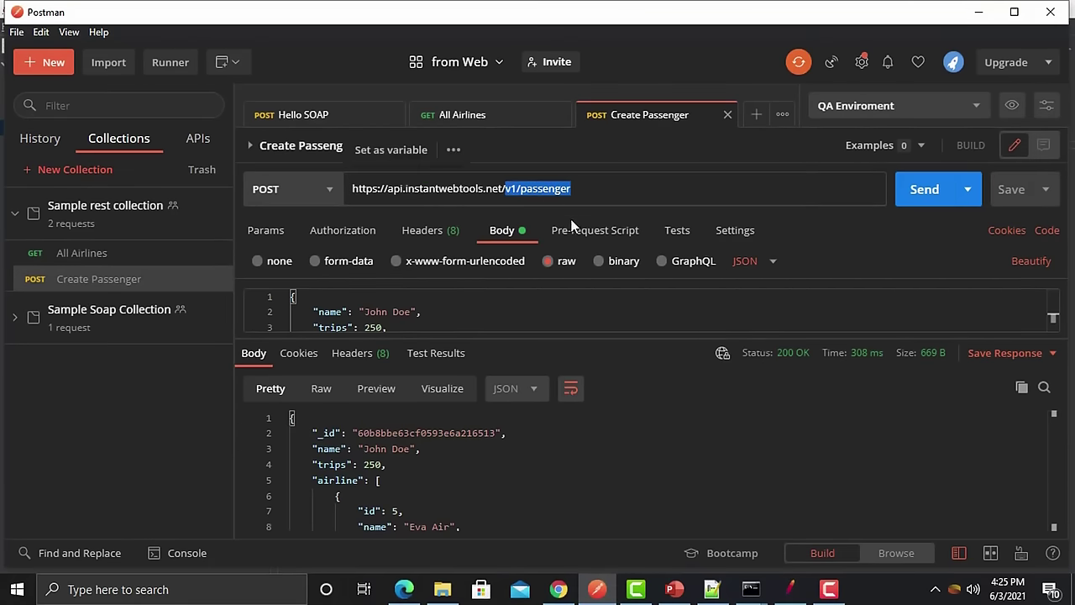
pyautogui.click(789, 588)
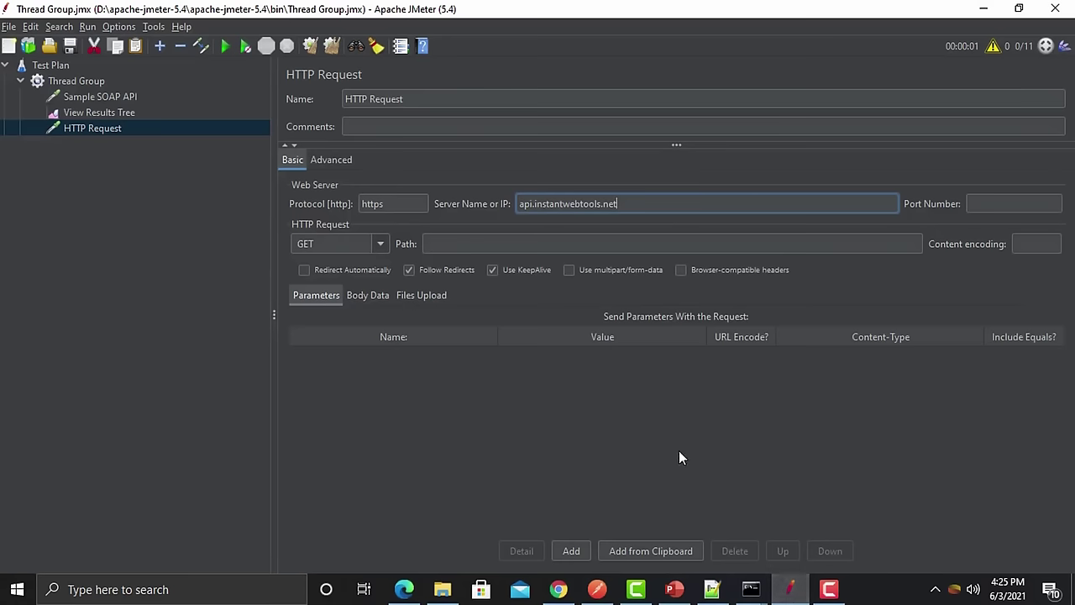
pyautogui.click(497, 243)
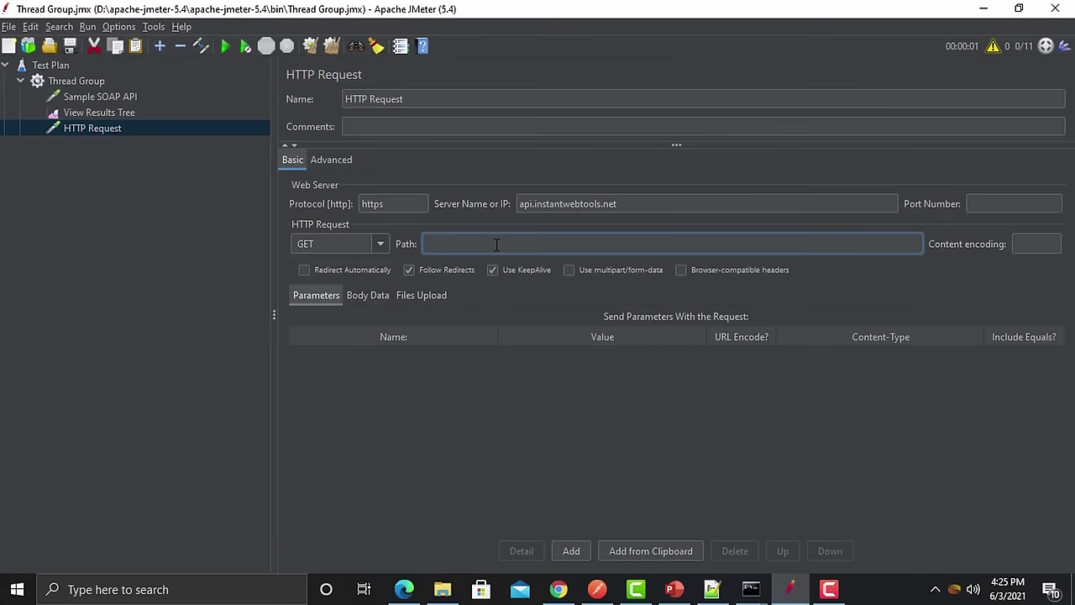
pyautogui.write('/')
pyautogui.hotkey('ctrl', 'v')
# Rename the new sampler to 'Sample get Rest API'
pyautogui.moveTo(405, 98); pyautogui.dragTo(343, 97)
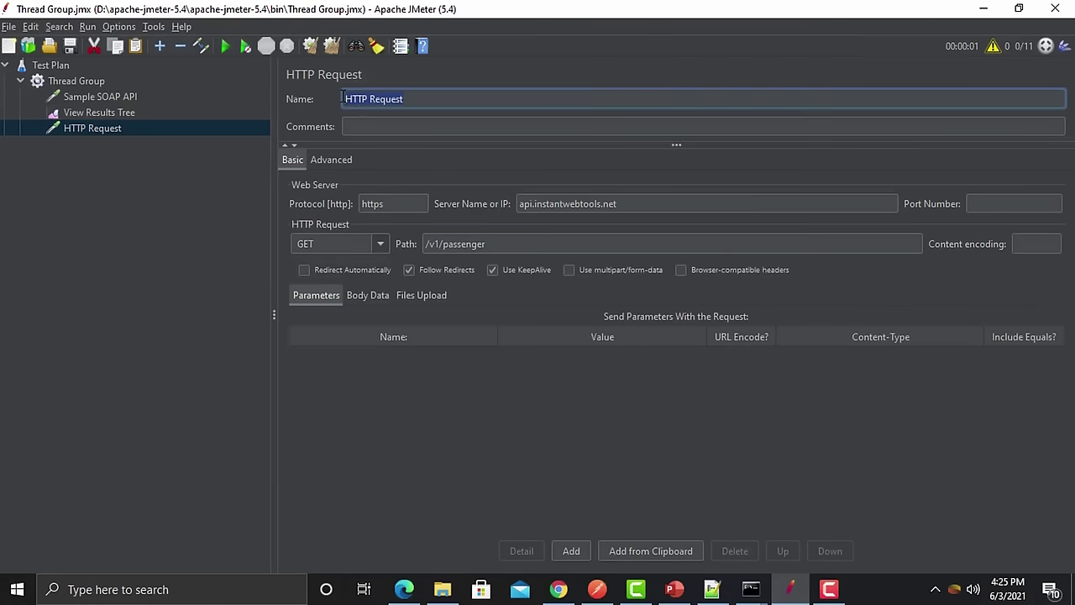
pyautogui.write('Sample')
pyautogui.write('get Rest API')
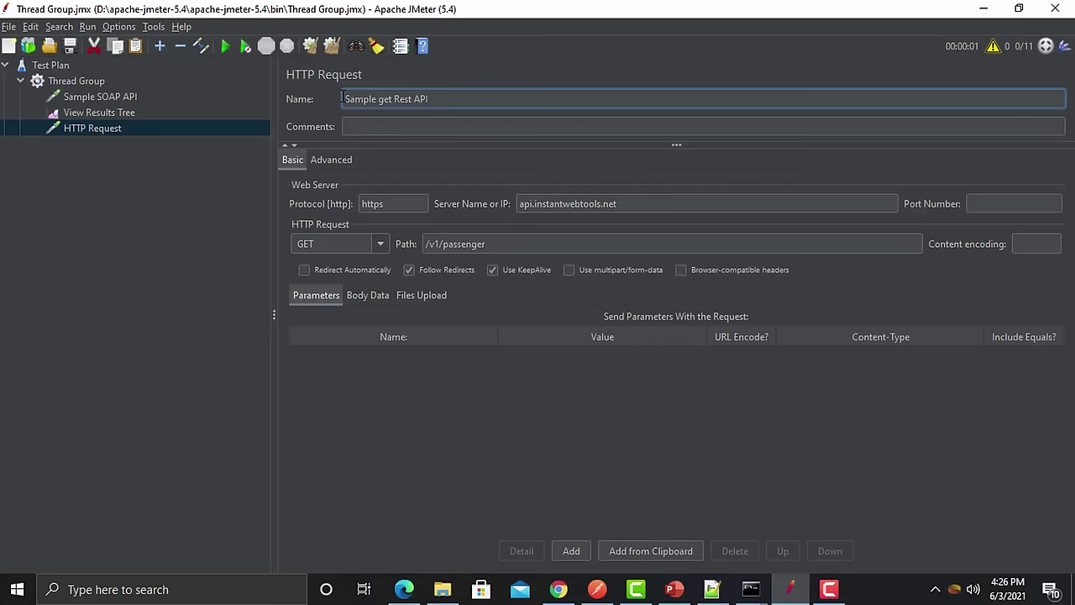
pyautogui.click(118, 112)
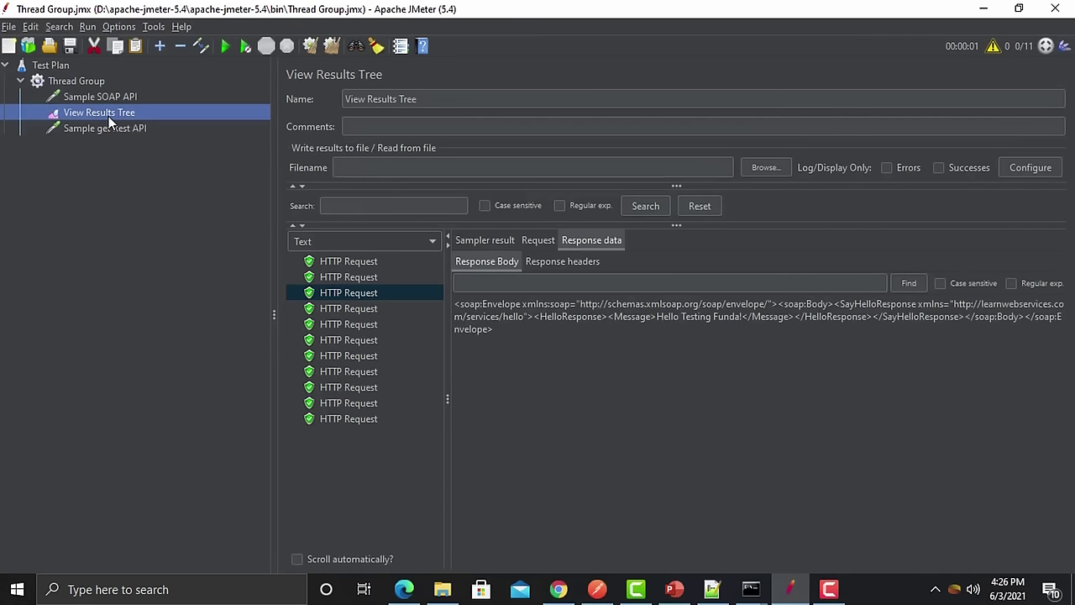
# Remove the old View Results Tree listener
pyautogui.rightClick(108, 115)
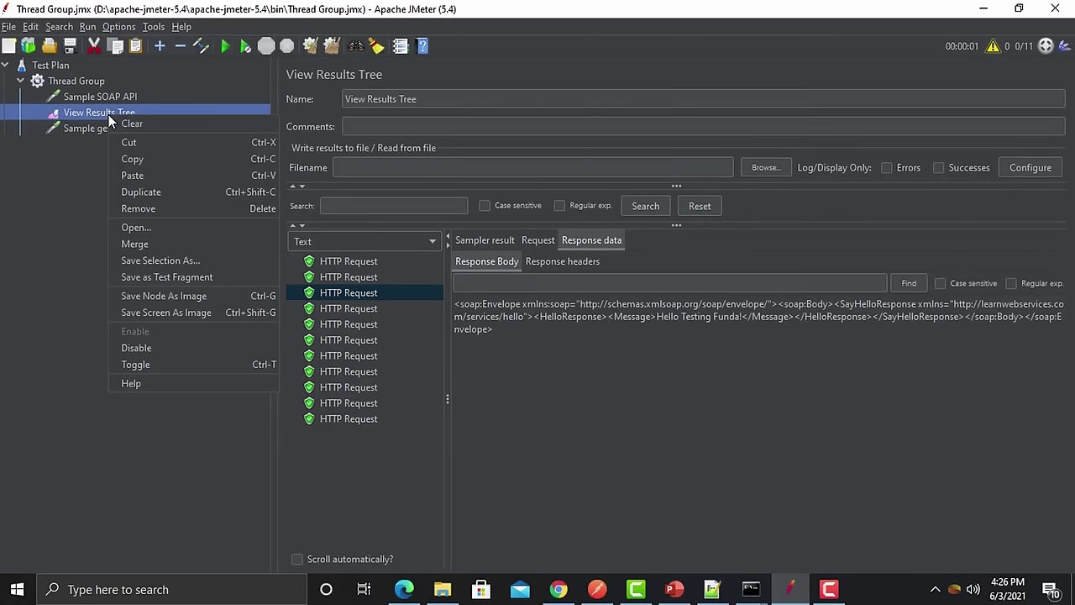
pyautogui.click(140, 207)
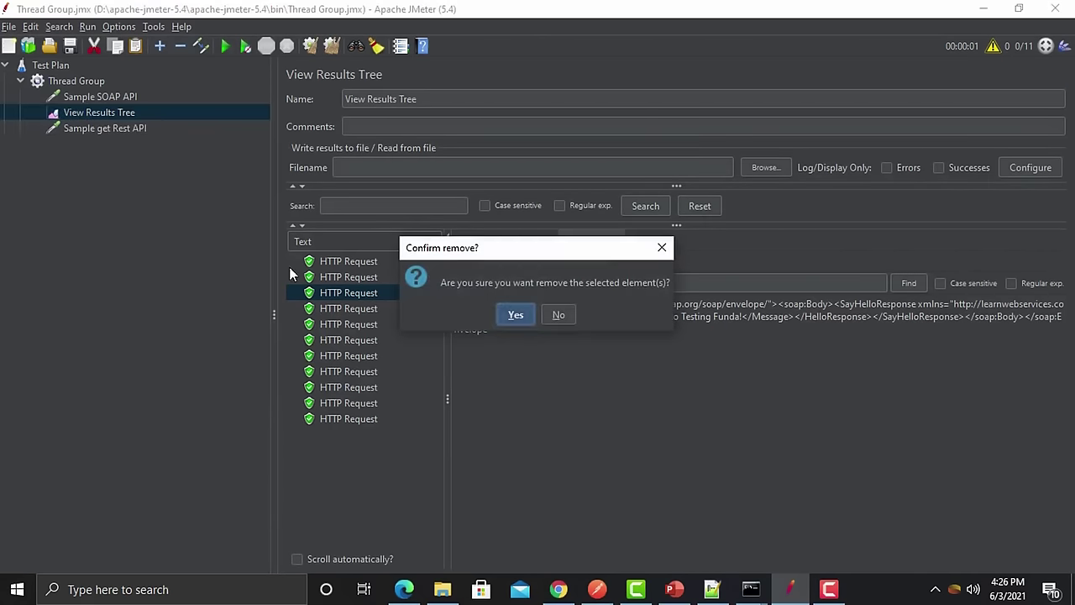
pyautogui.click(515, 316)
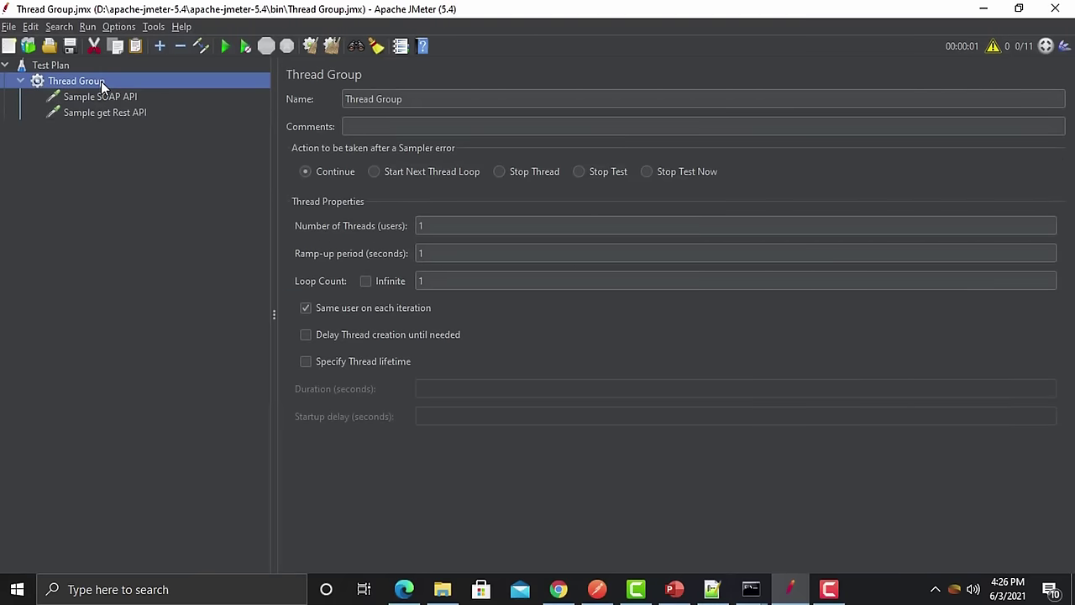
# Add a fresh View Results Tree listener under the Thread Group and start the test run
pyautogui.rightClick(101, 81)
pyautogui.moveTo(296, 91)
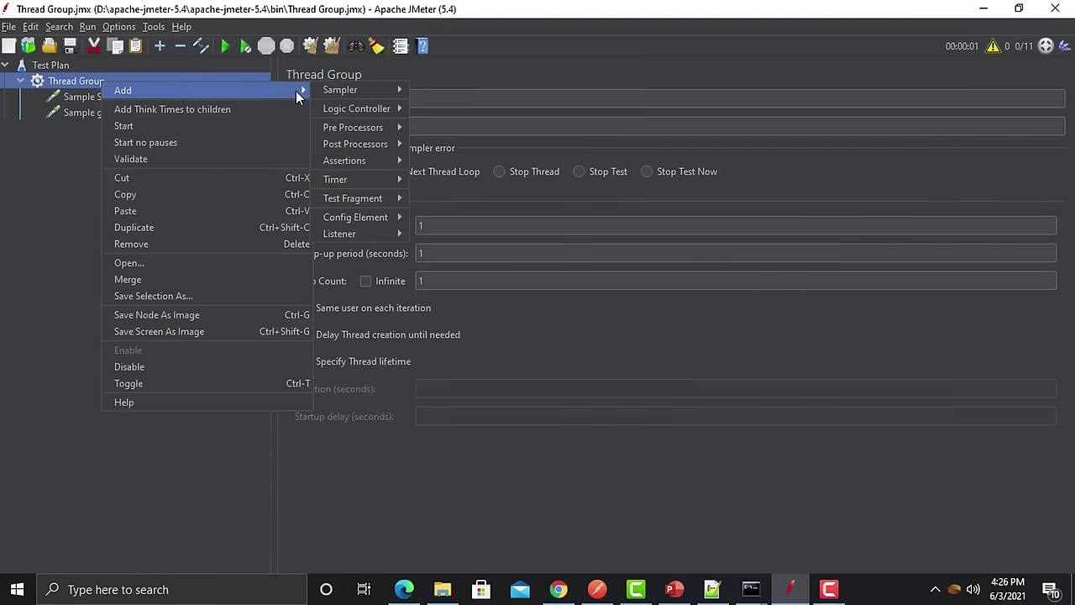
pyautogui.moveTo(369, 233)
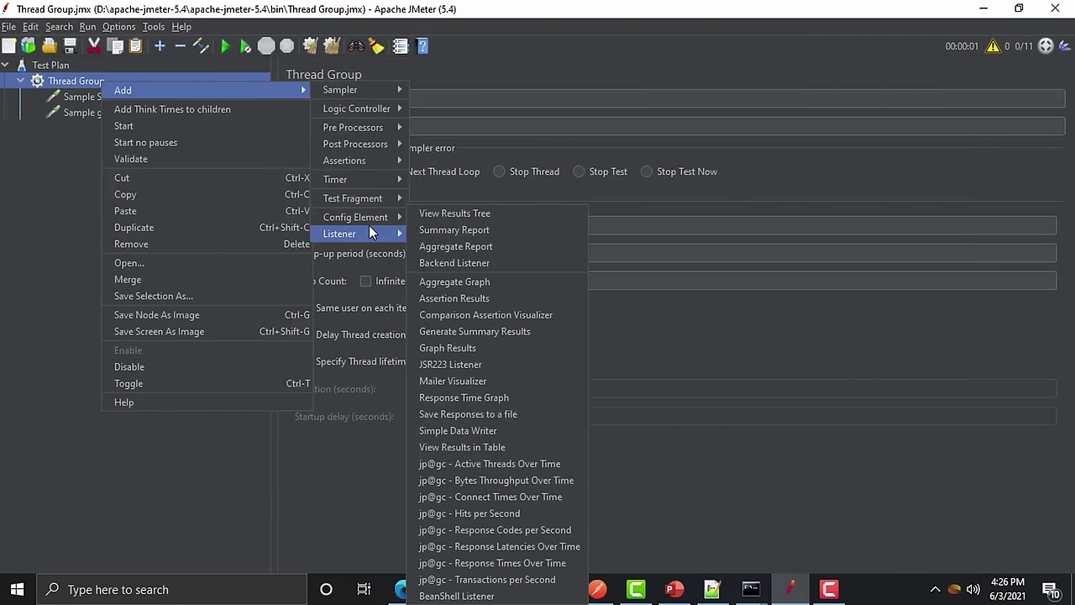
pyautogui.click(457, 218)
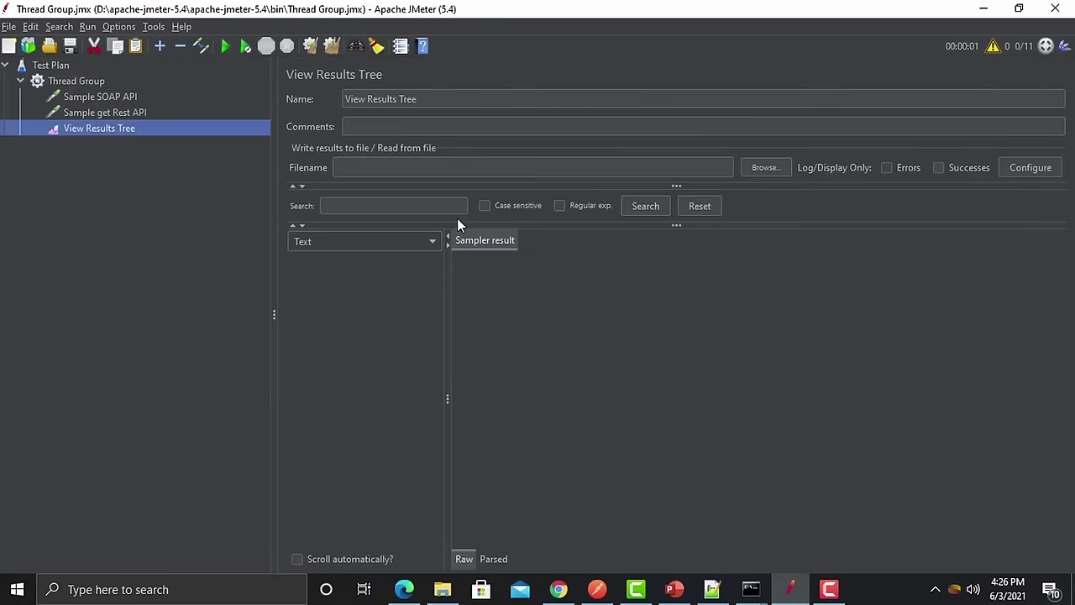
pyautogui.click(250, 49)
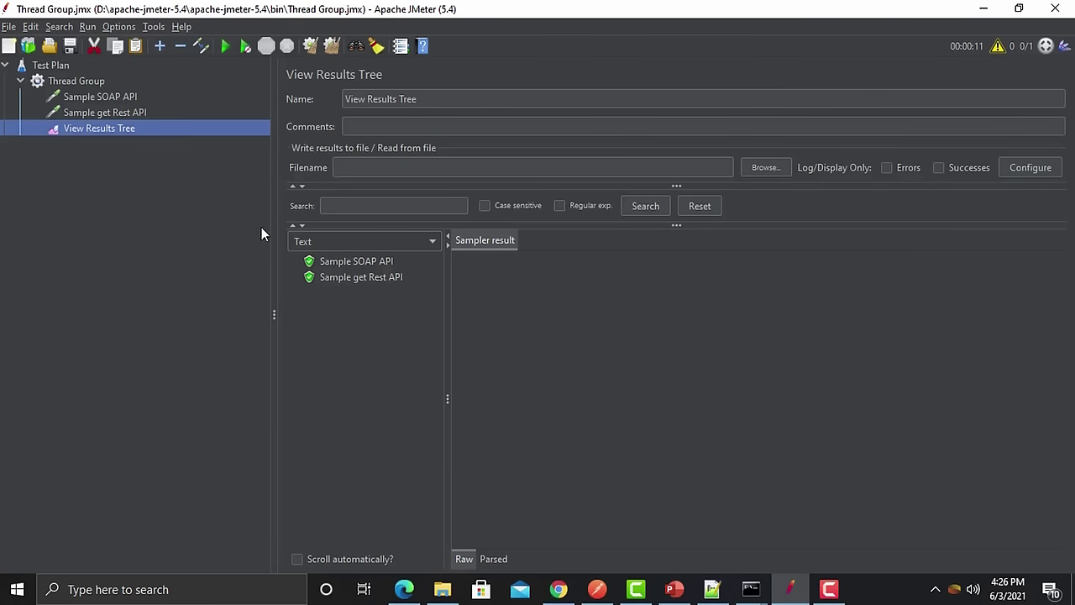
# Review Sample get Rest API's GET request to /v1/airlines and the airline JSON it returned
pyautogui.click(358, 279)
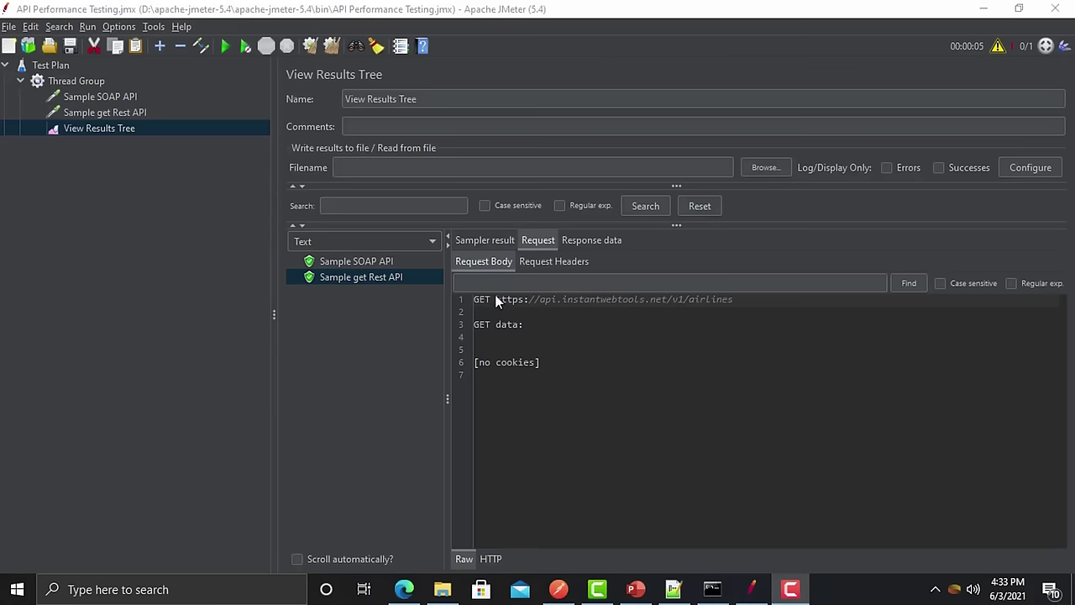
pyautogui.moveTo(495, 301); pyautogui.dragTo(733, 301)
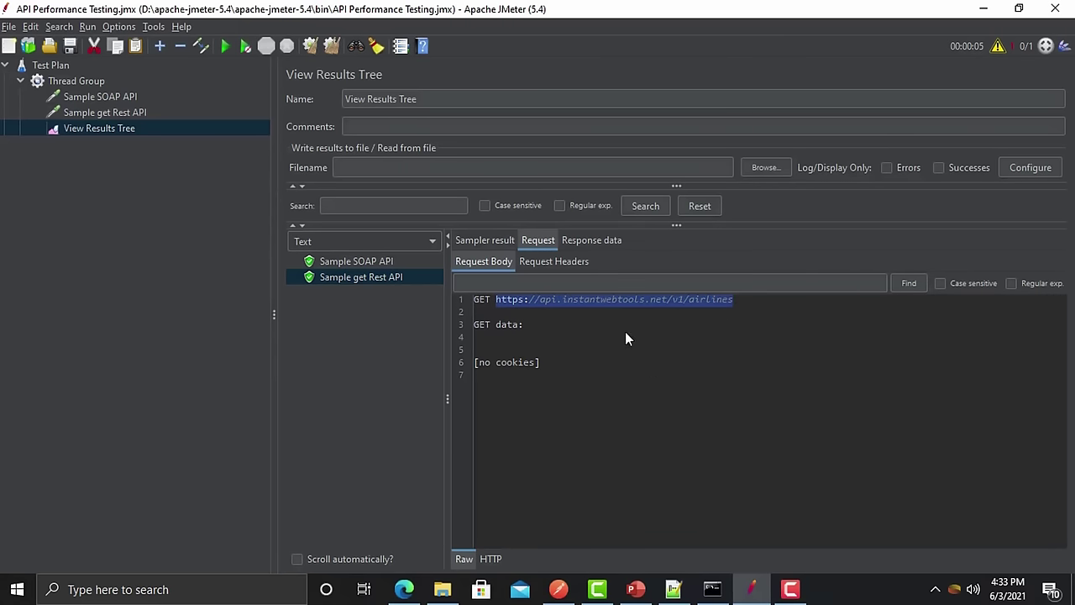
pyautogui.click(592, 240)
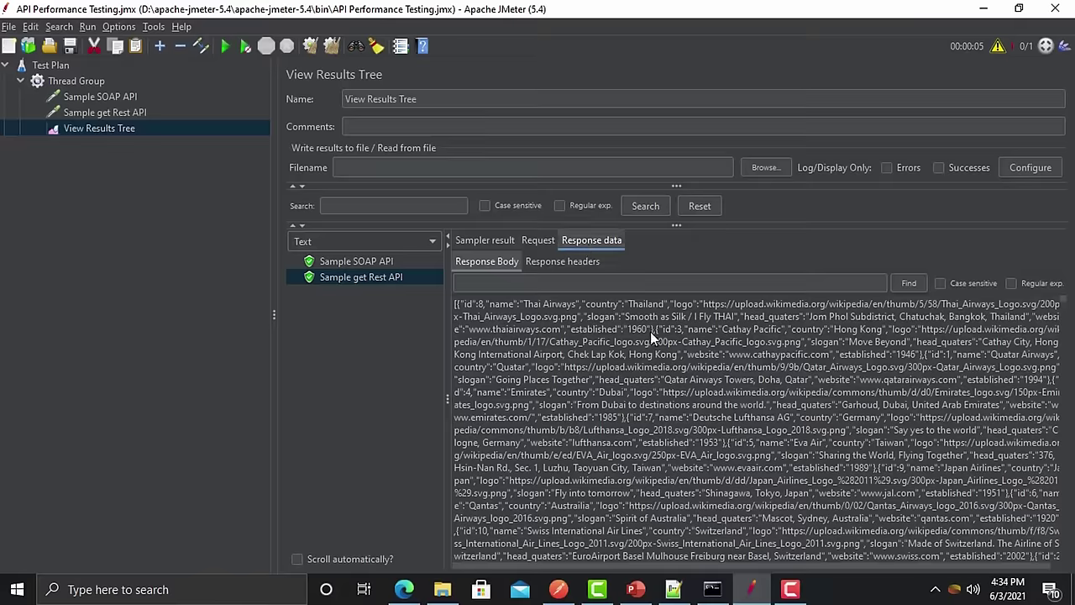
pyautogui.scroll(-15, 726, 352)
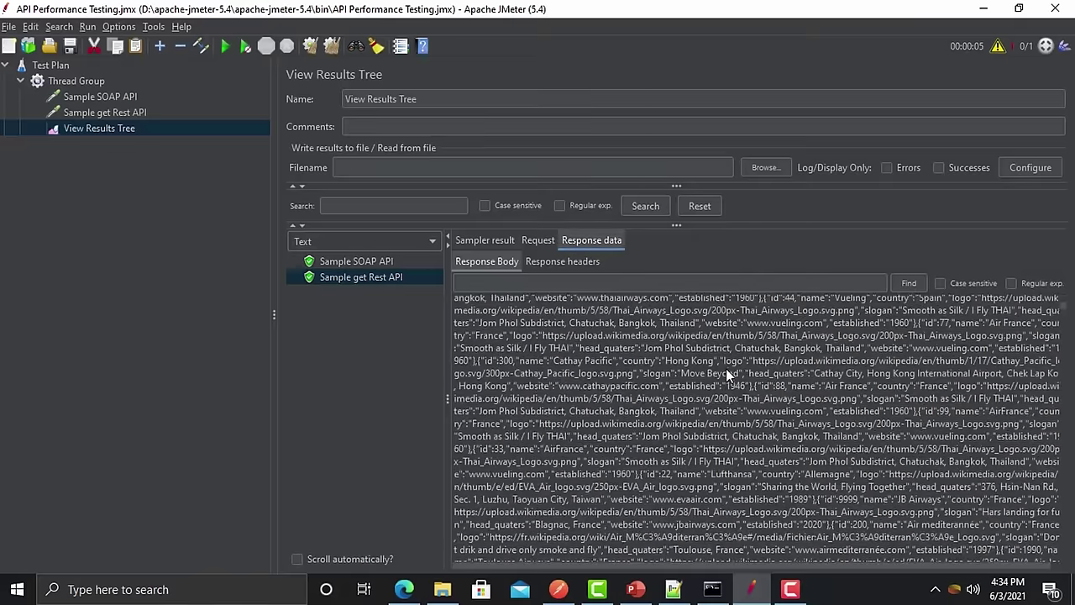
pyautogui.scroll(-15, 721, 401)
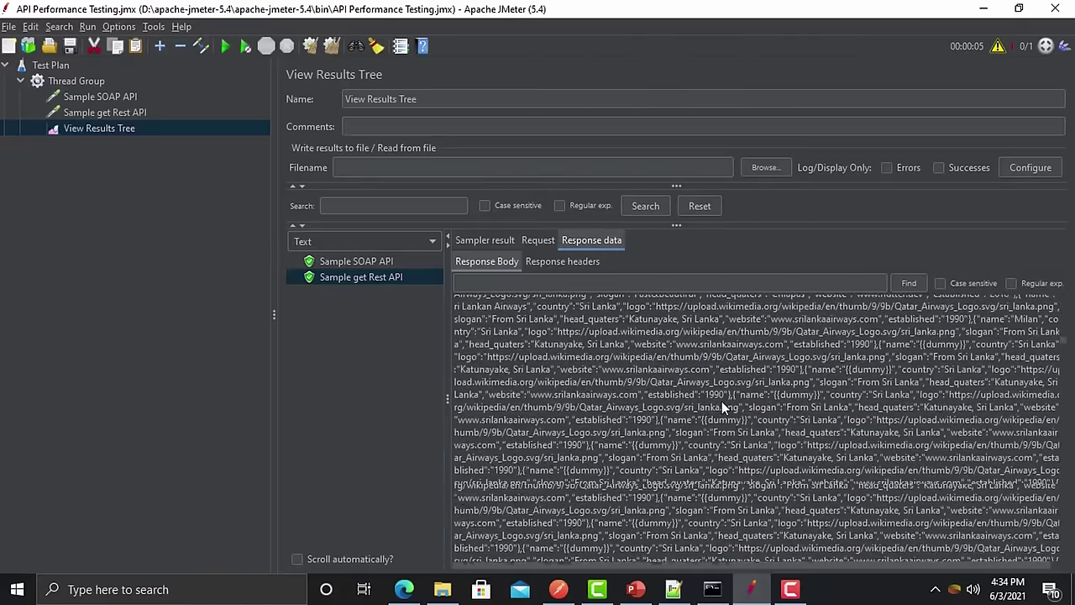
pyautogui.scroll(-5, 714, 408)
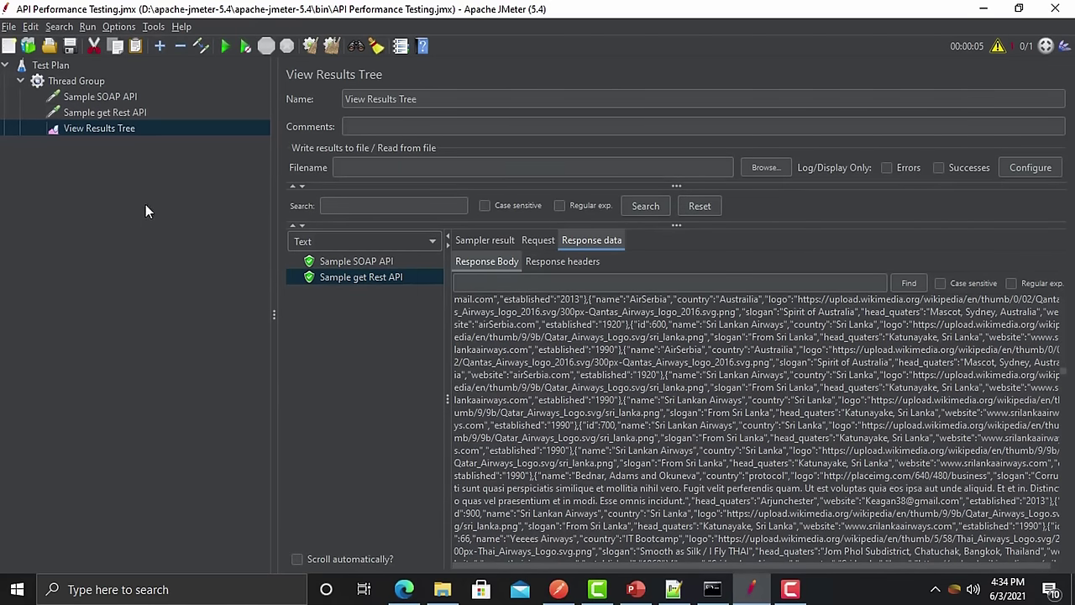
pyautogui.click(100, 112)
# Disable Sample get Rest API and add a new HTTP Request named 'Sample Post Rest API'
pyautogui.rightClick(100, 111)
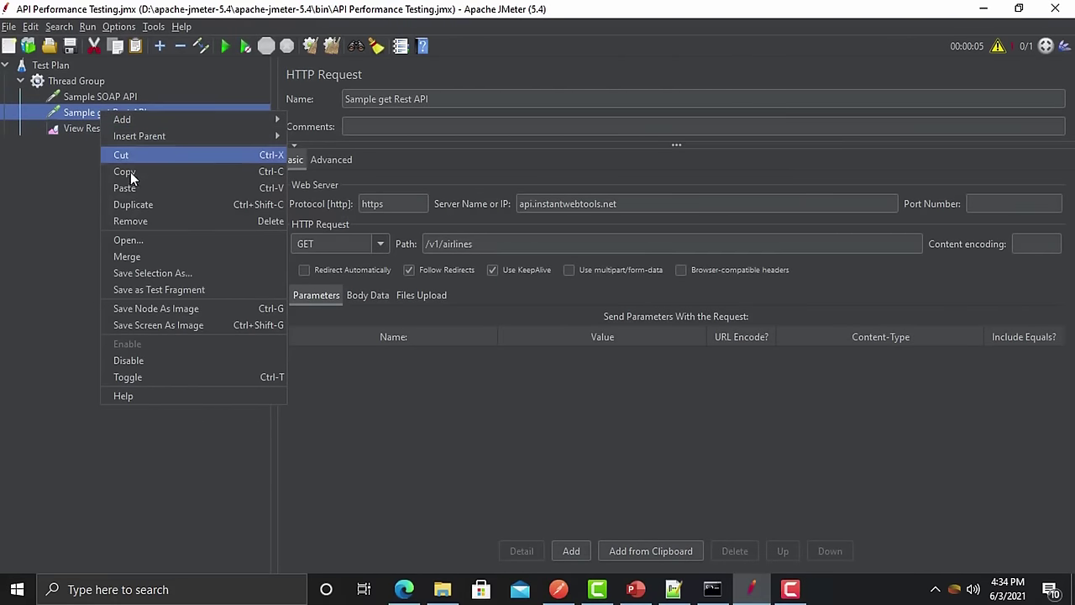
pyautogui.click(142, 359)
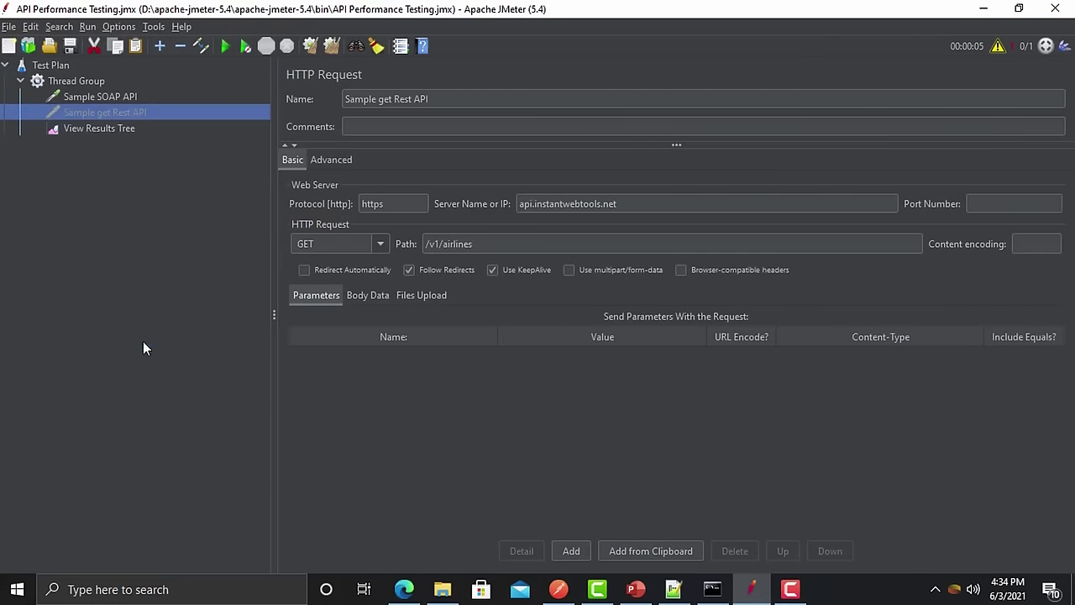
pyautogui.click(72, 81)
pyautogui.rightClick(74, 80)
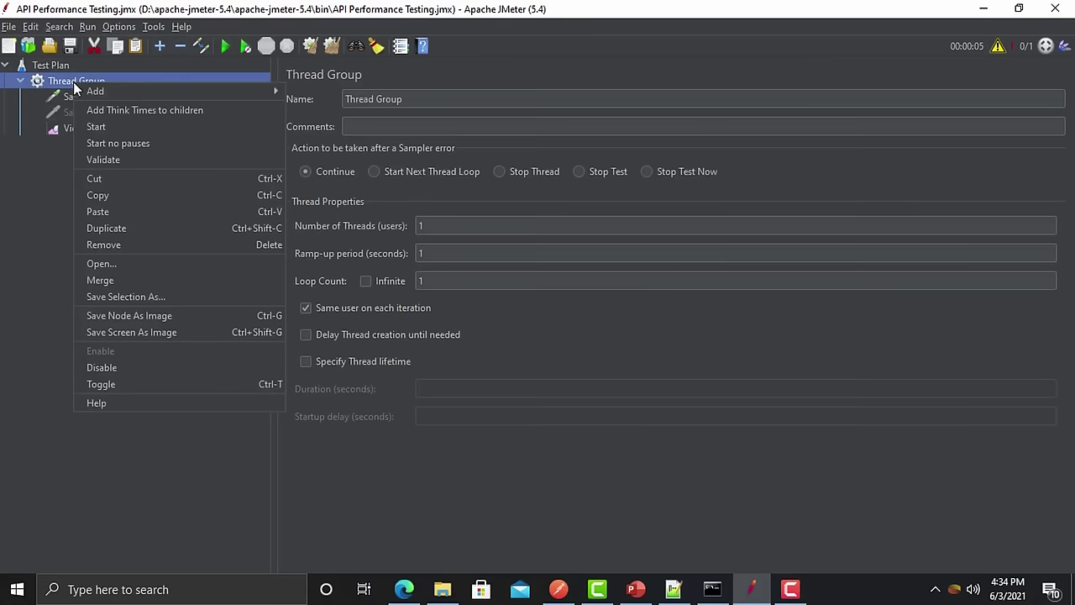
pyautogui.moveTo(187, 90)
pyautogui.moveTo(317, 92)
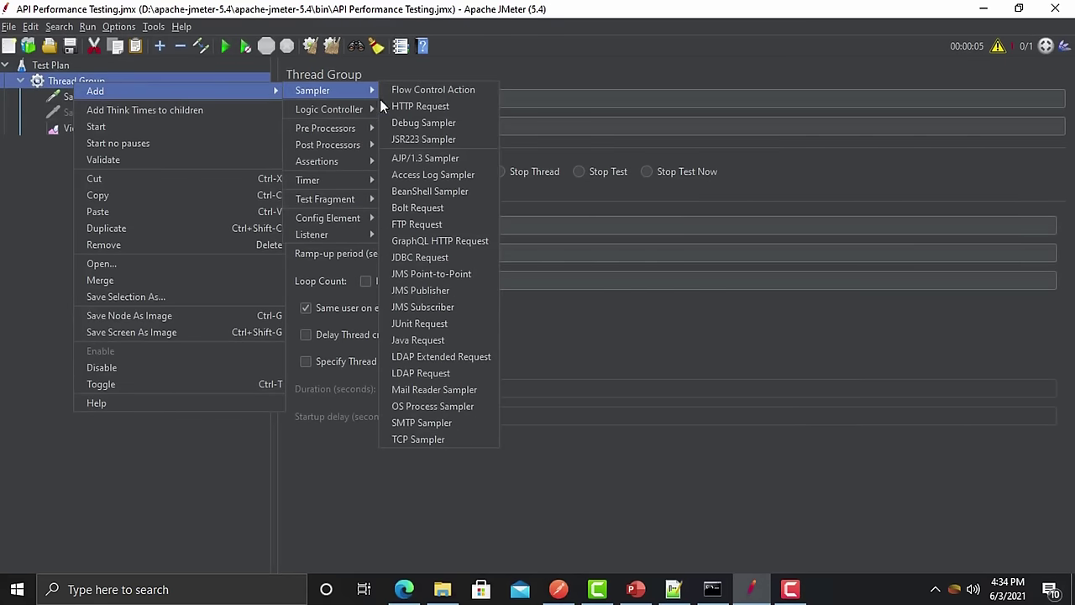
pyautogui.click(439, 106)
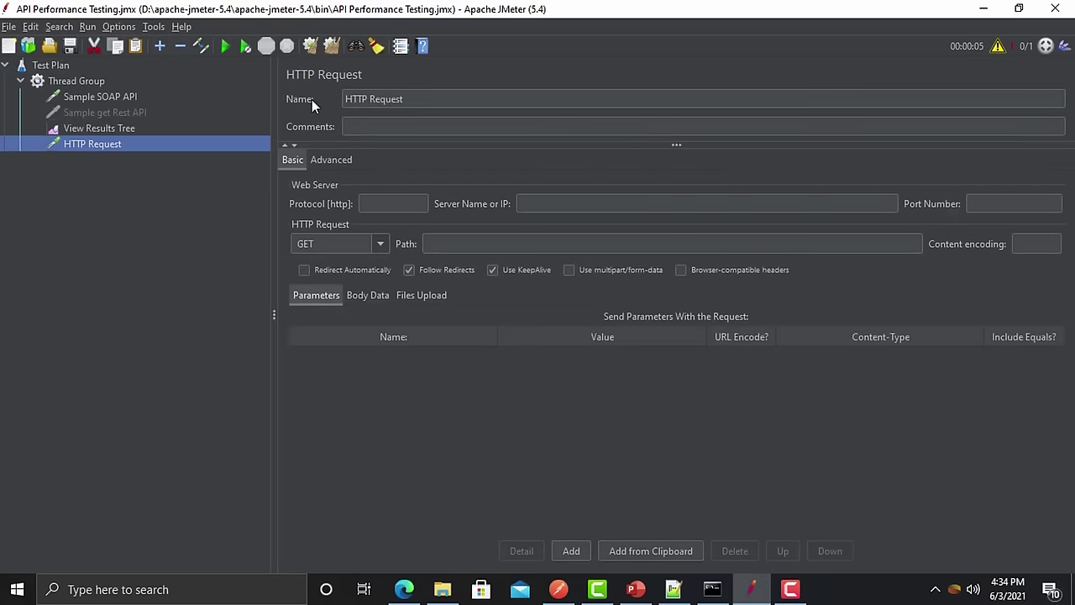
pyautogui.moveTo(408, 100); pyautogui.dragTo(330, 98)
pyautogui.write('S')
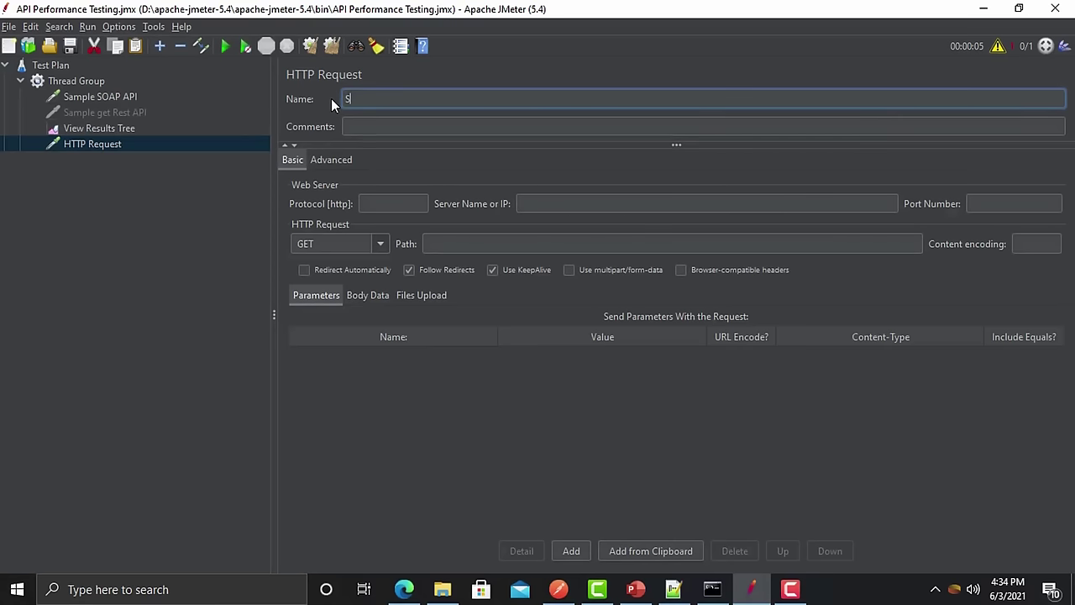
pyautogui.write('ample Post Rest API')
# Give Sample Post Rest API protocol https, server api.instantwebtools.net and path '/'
pyautogui.click(140, 115)
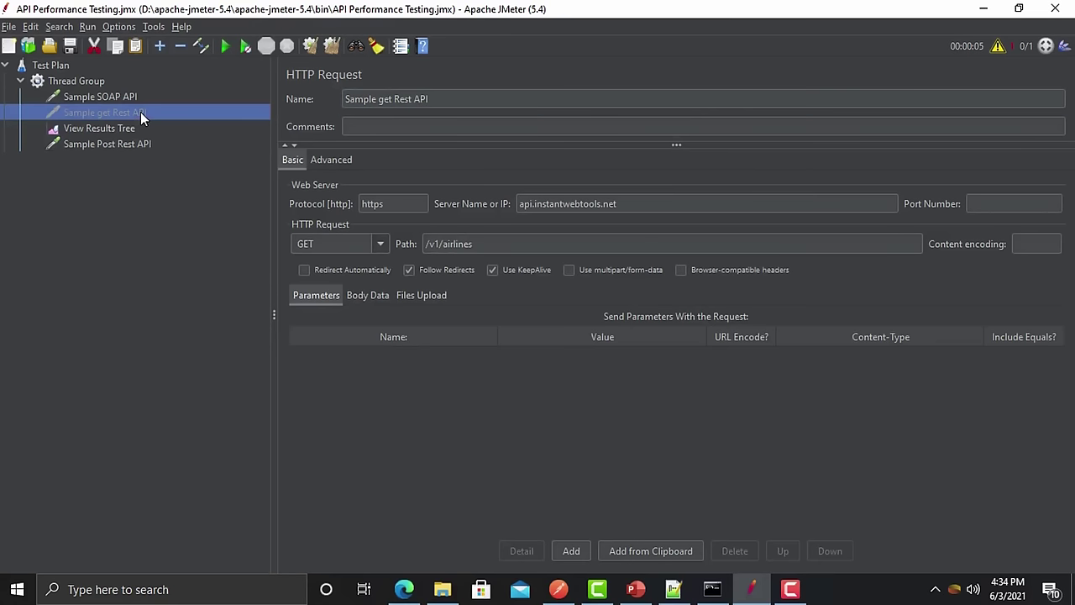
pyautogui.doubleClick(395, 209)
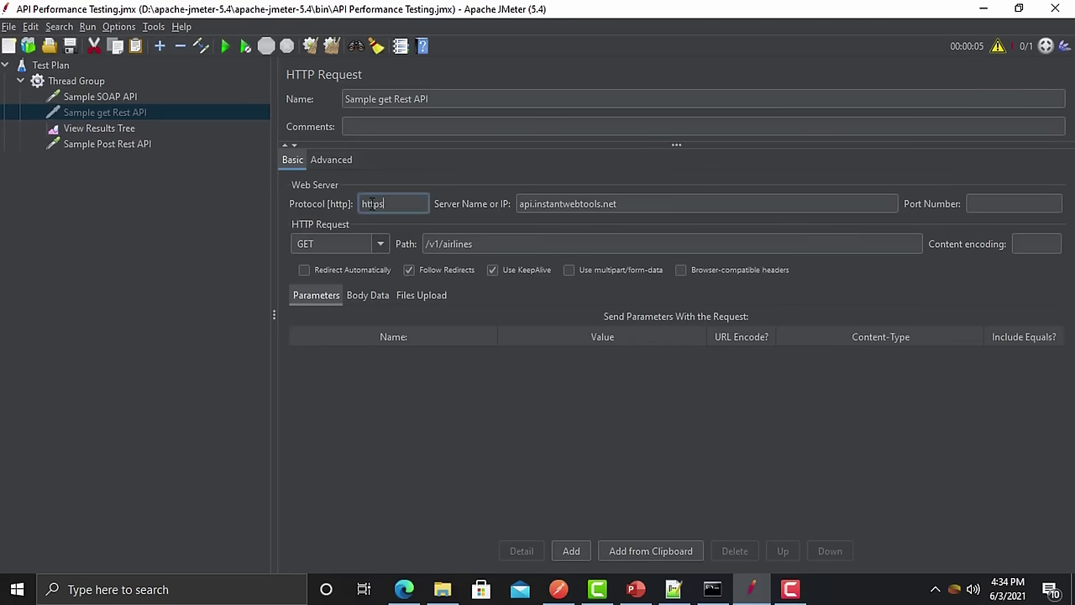
pyautogui.click(117, 145)
pyautogui.click(388, 203)
pyautogui.write('https')
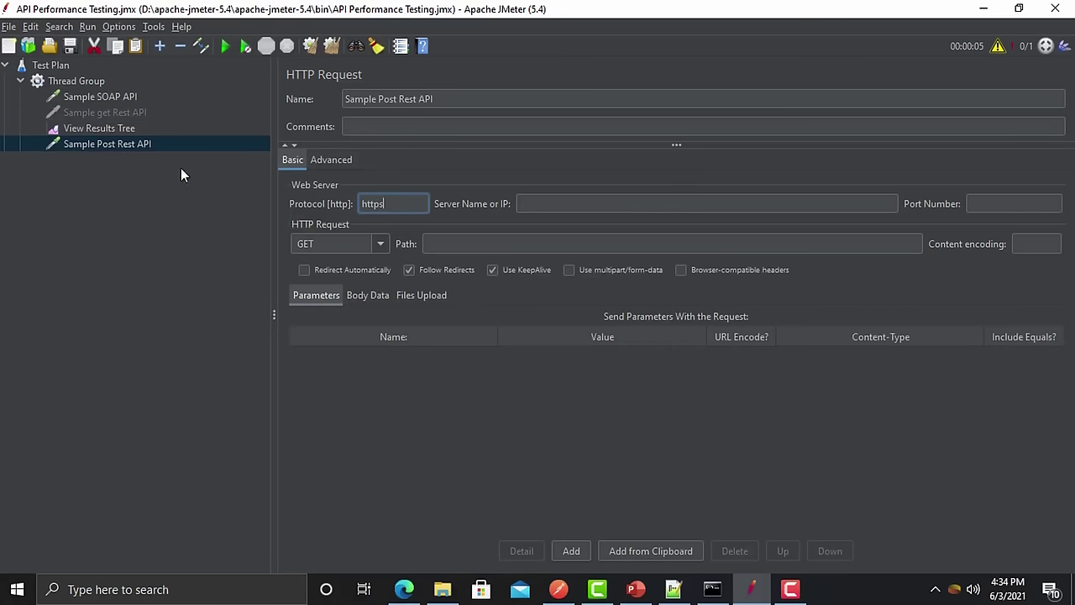
pyautogui.click(109, 116)
pyautogui.moveTo(630, 203); pyautogui.dragTo(515, 204)
pyautogui.hotkey('ctrl', 'c')
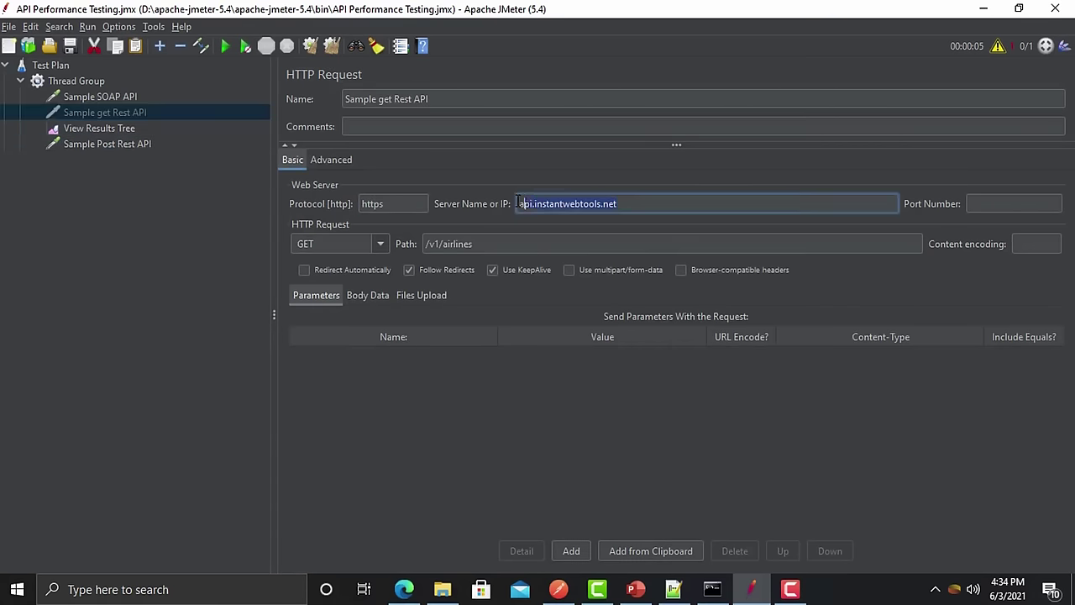
pyautogui.click(127, 144)
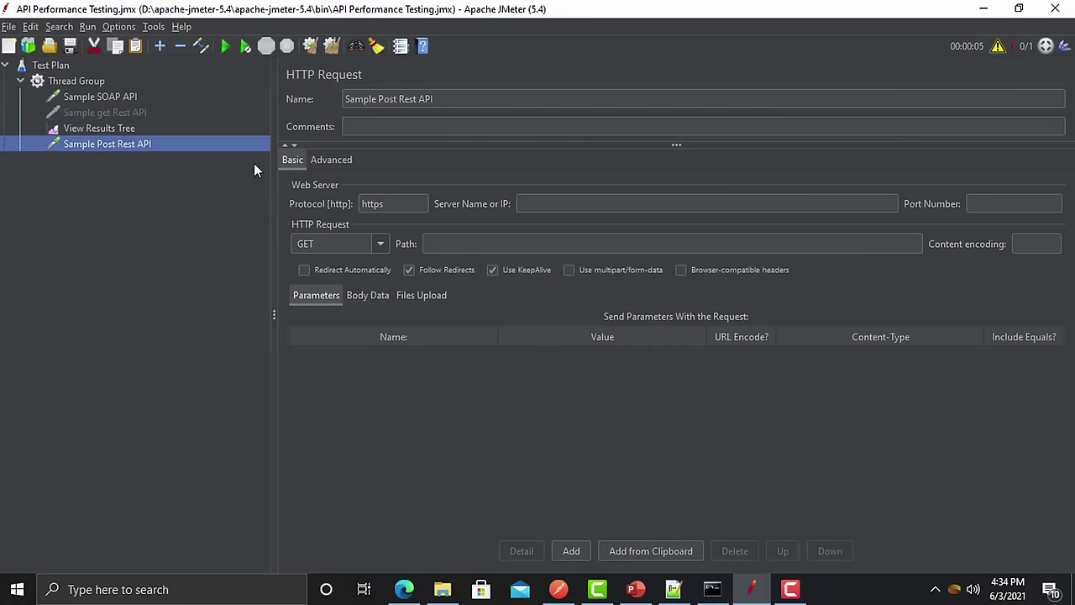
pyautogui.click(531, 203)
pyautogui.hotkey('ctrl', 'v')
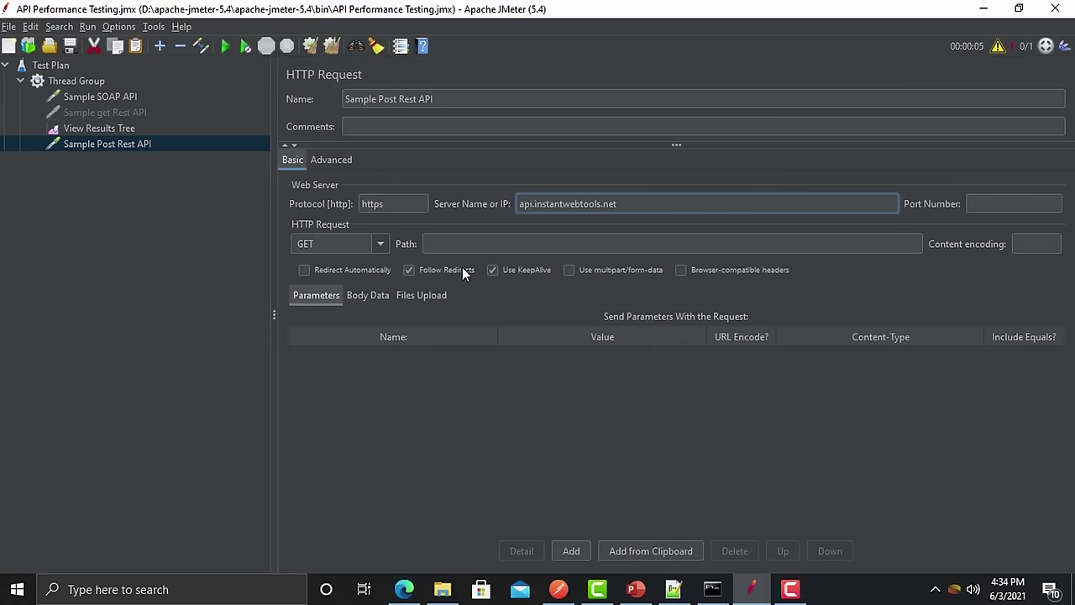
pyautogui.click(450, 244)
pyautogui.write('/')
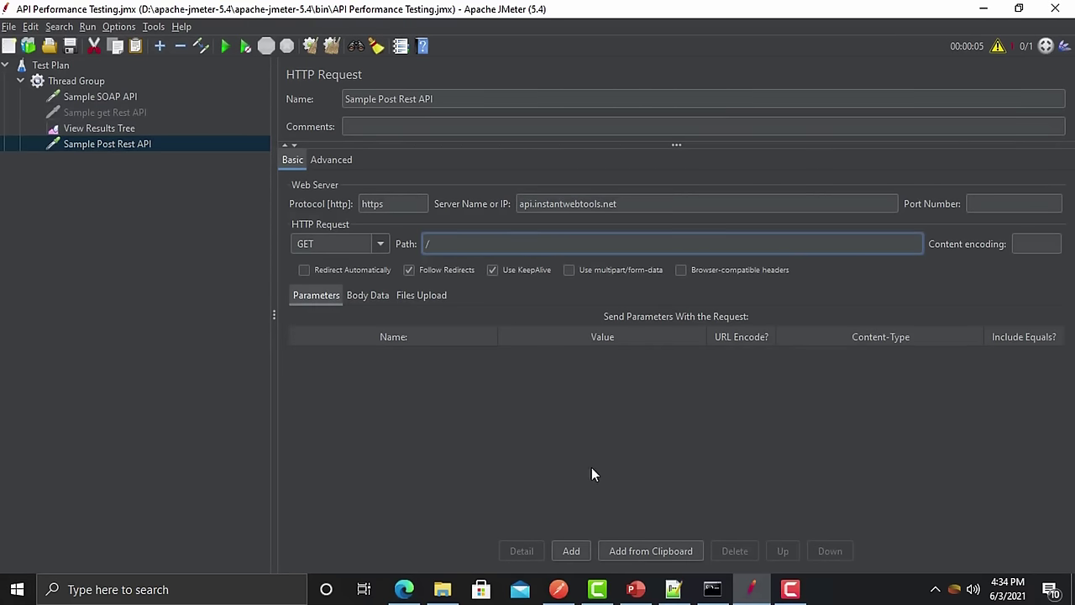
pyautogui.click(561, 588)
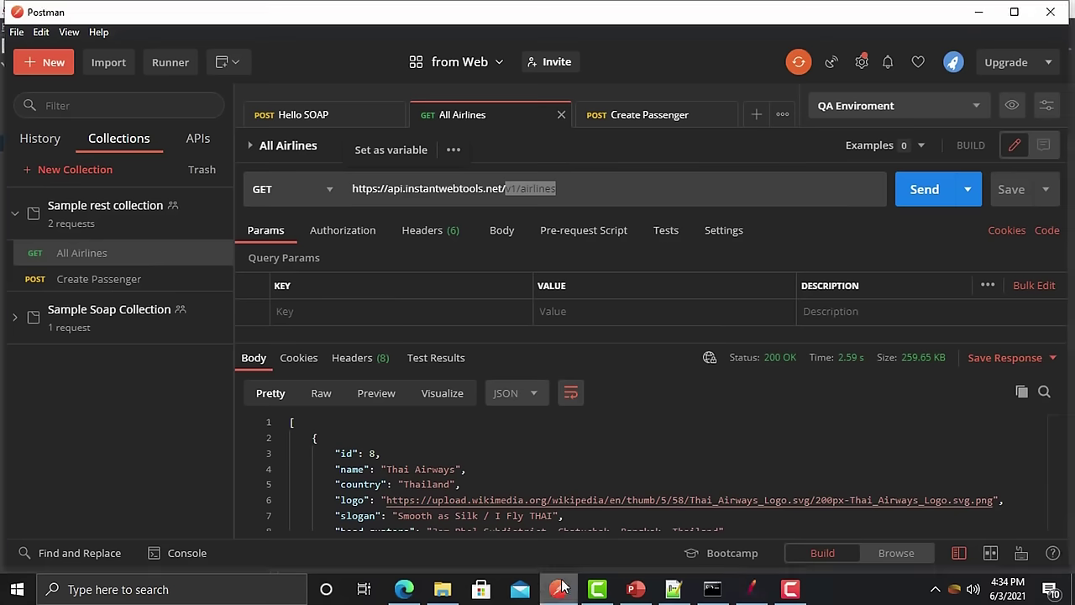
# Copy v1/passenger from the URL of Postman's Create Passenger request
pyautogui.click(621, 118)
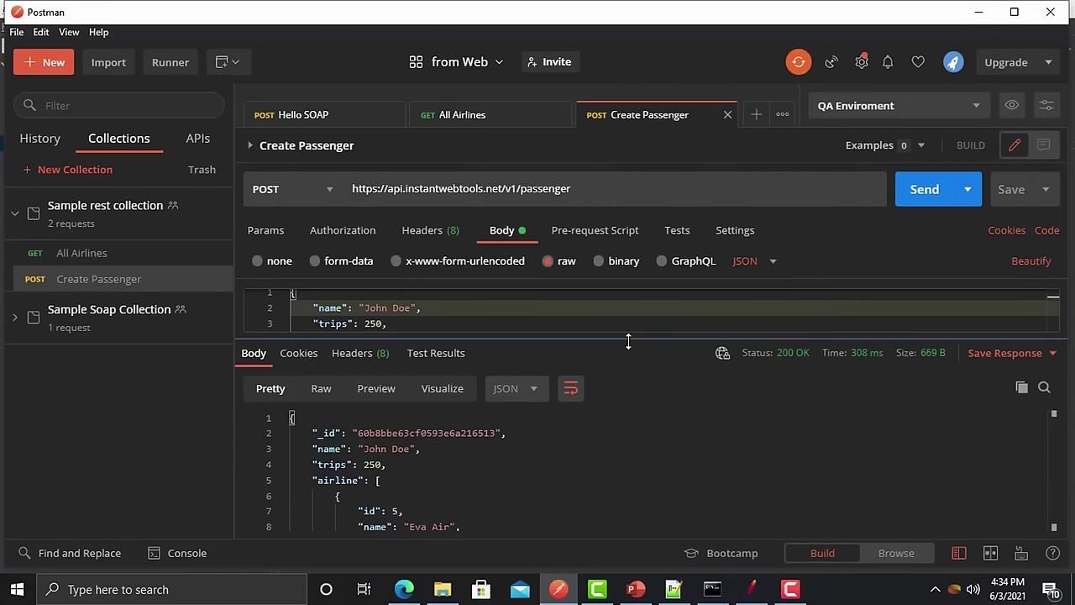
pyautogui.moveTo(628, 339); pyautogui.dragTo(629, 481)
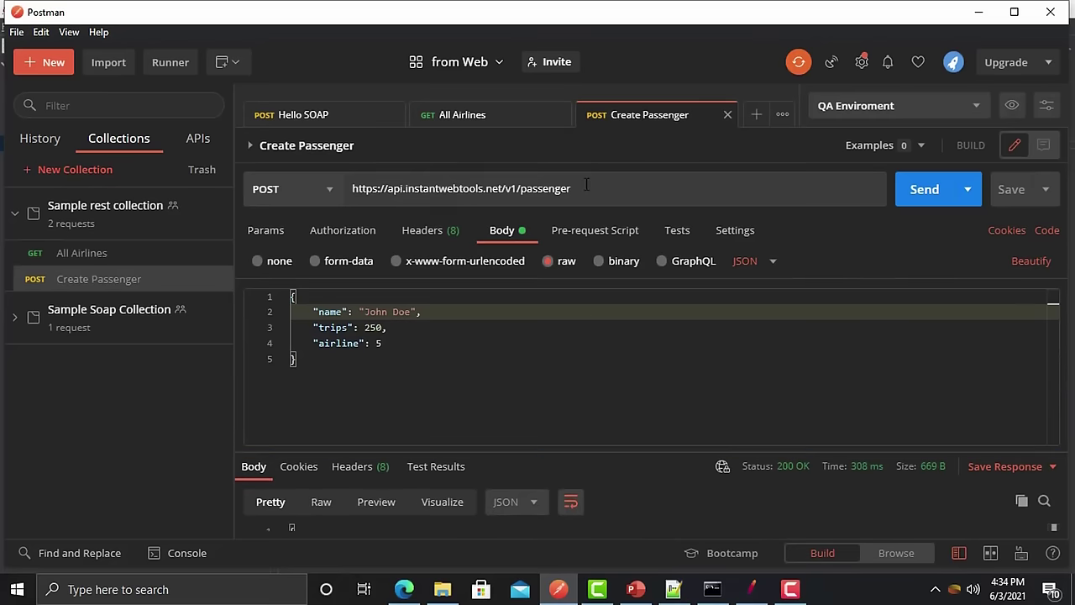
pyautogui.moveTo(588, 188); pyautogui.dragTo(504, 188)
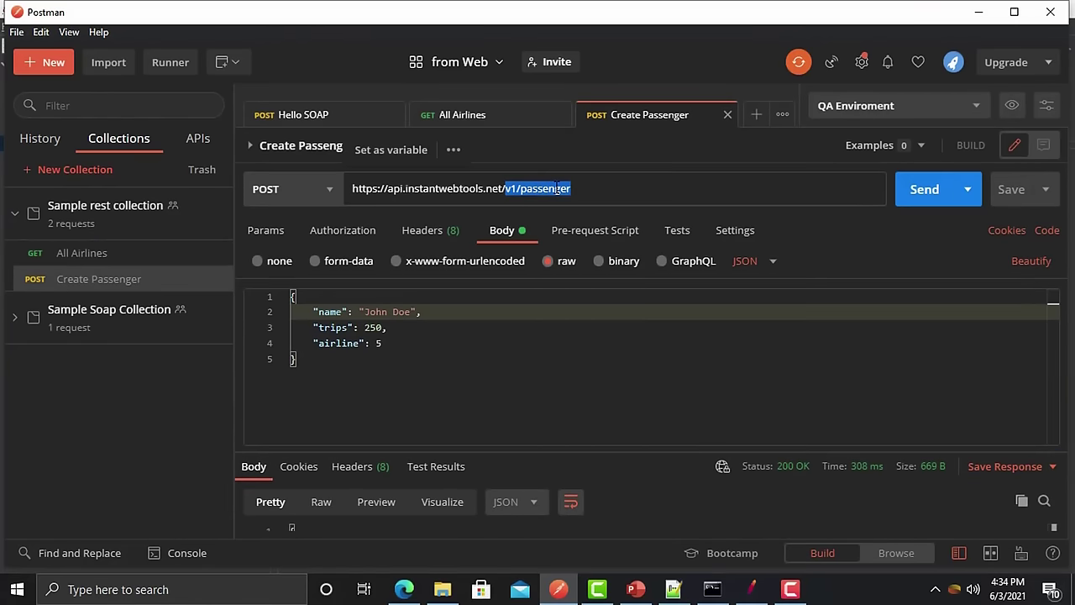
pyautogui.rightClick(559, 190)
pyautogui.click(583, 304)
pyautogui.click(751, 589)
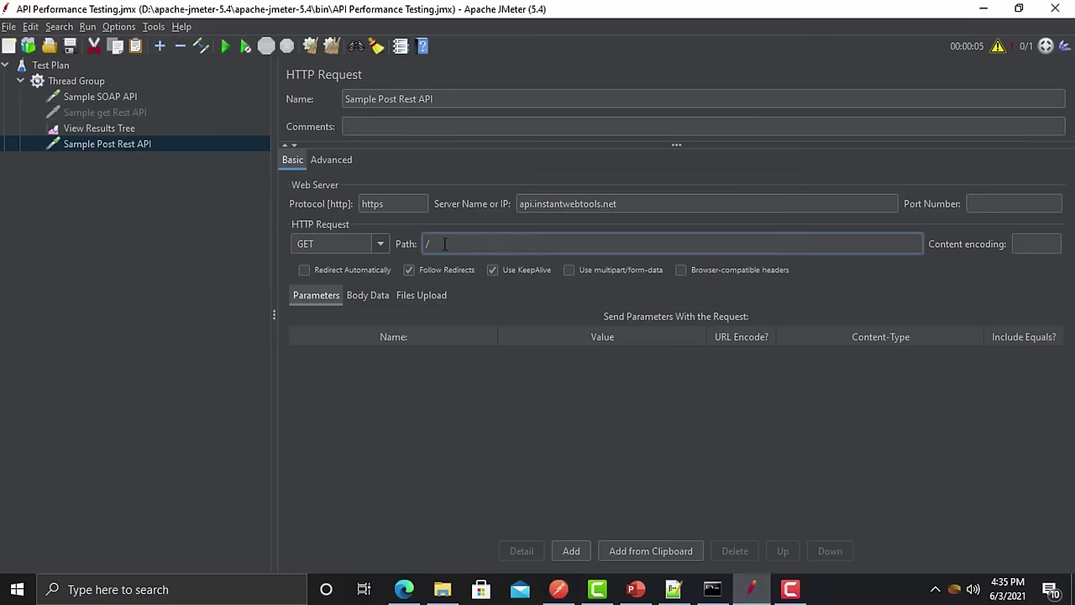
# Complete the Sample Post Rest API path as /v1/passenger for a POST, checking Body Data
pyautogui.hotkey('ctrl', 'v')
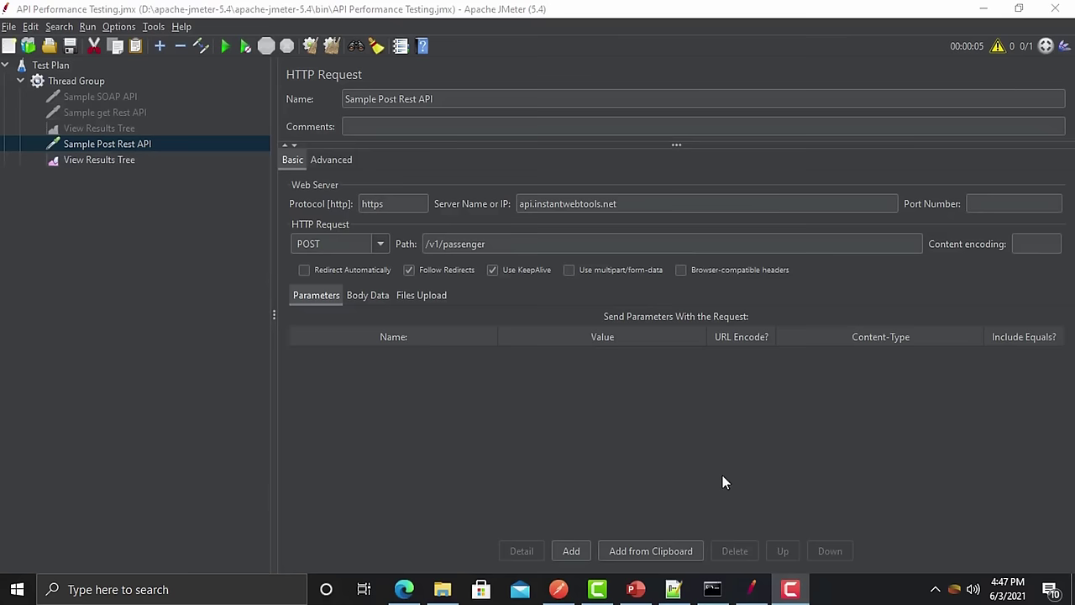
pyautogui.click(369, 296)
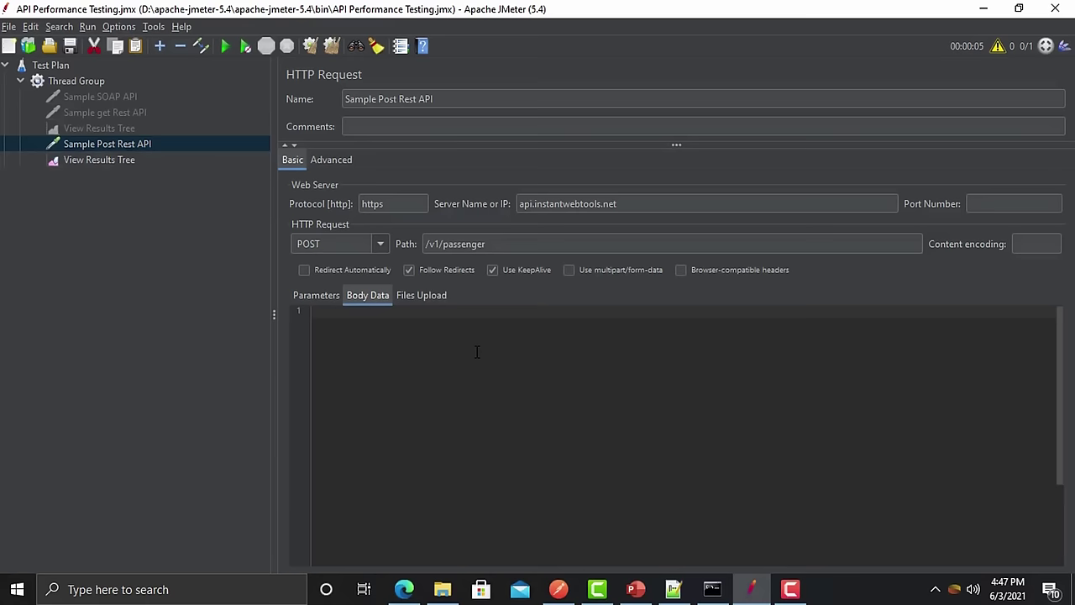
pyautogui.click(310, 298)
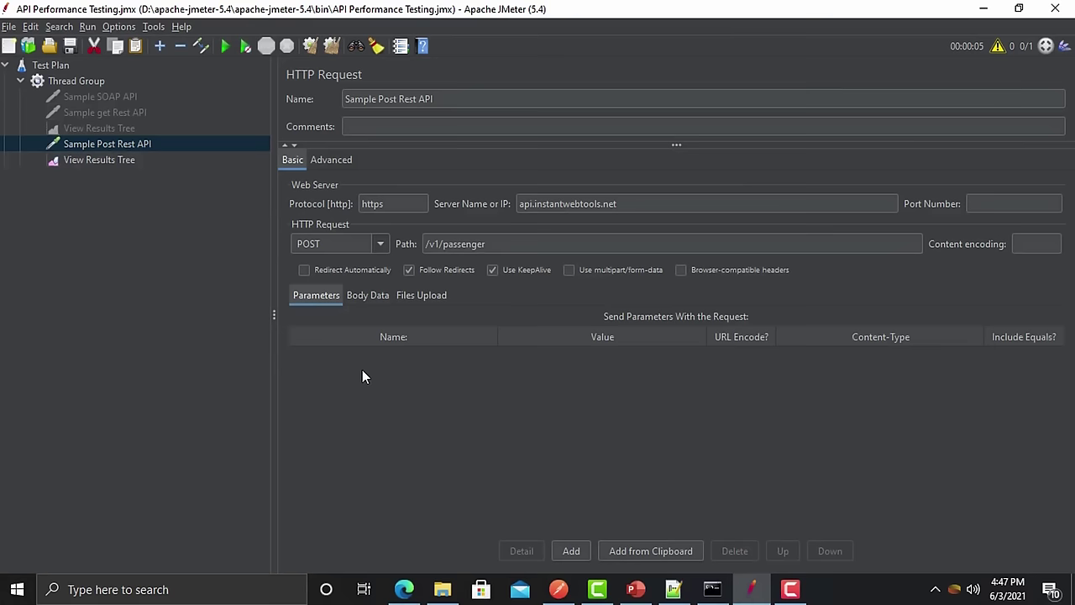
pyautogui.click(404, 589)
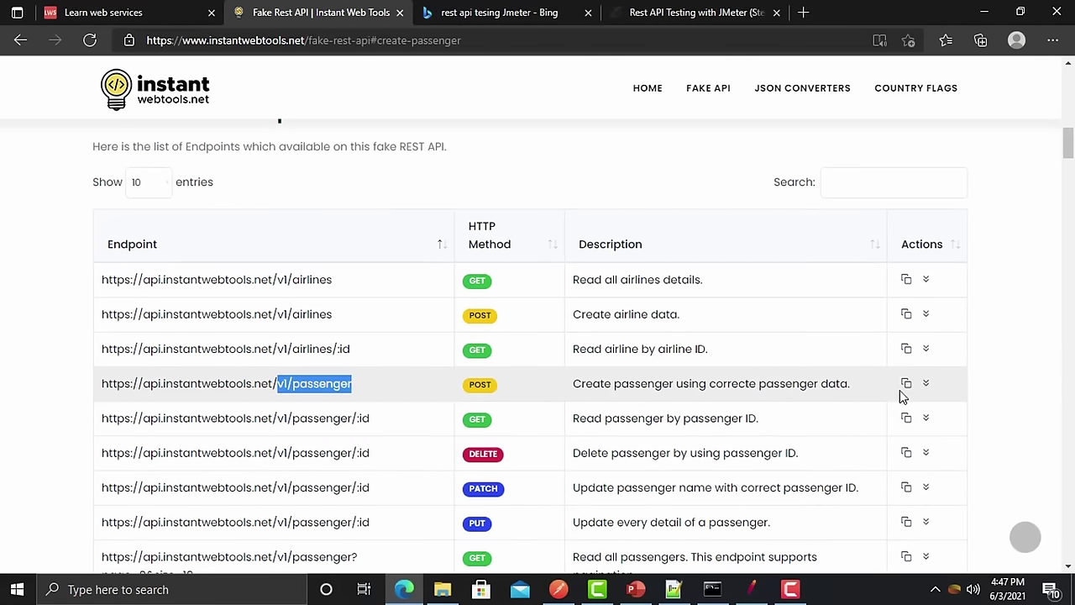
# Find the Create Passenger sample request in Edge's docs and select its 'name' field
pyautogui.click(926, 386)
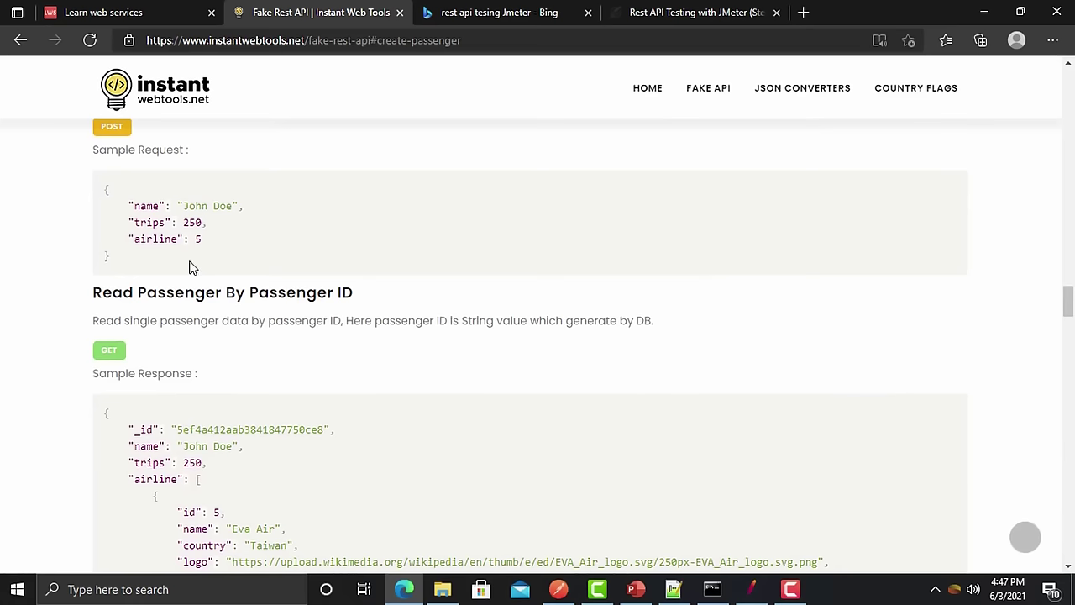
pyautogui.doubleClick(151, 205)
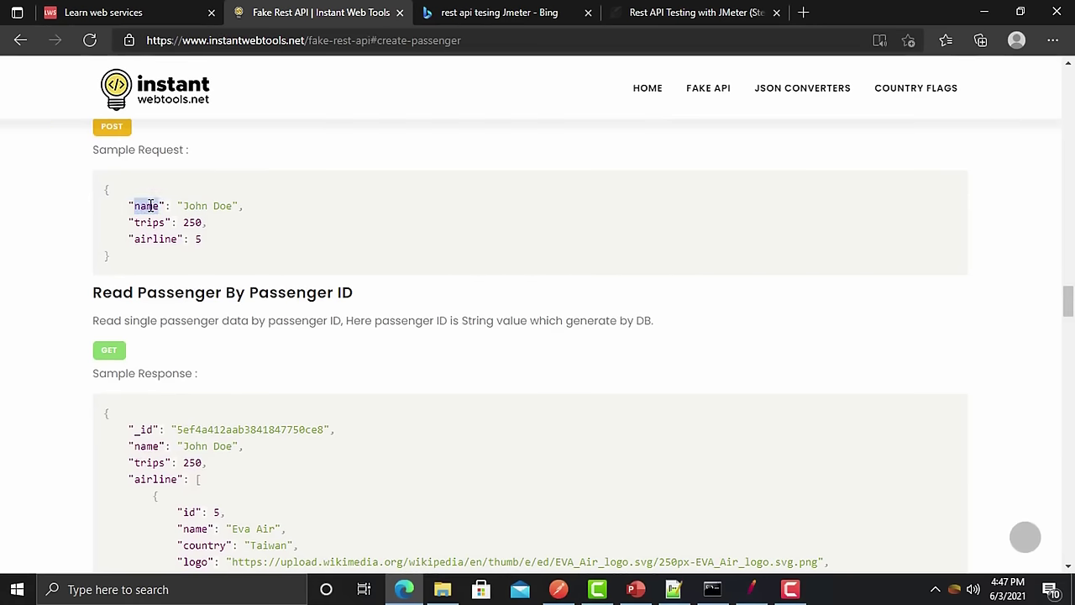
pyautogui.click(752, 589)
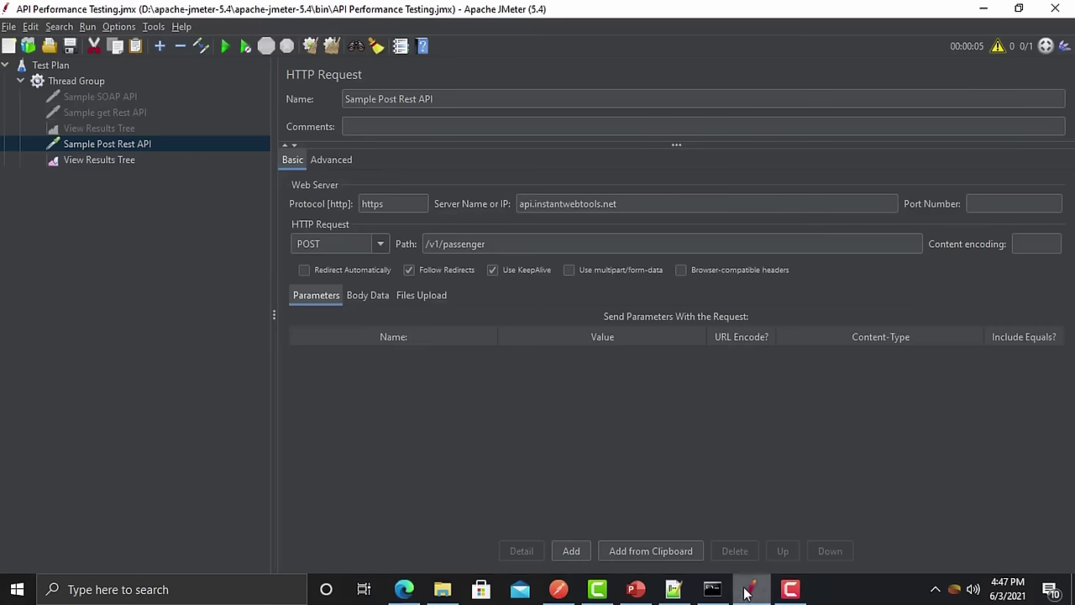
# Add a first request parameter: name = Testing Funda
pyautogui.click(571, 551)
pyautogui.click(376, 354)
pyautogui.hotkey('ctrl', 'v')
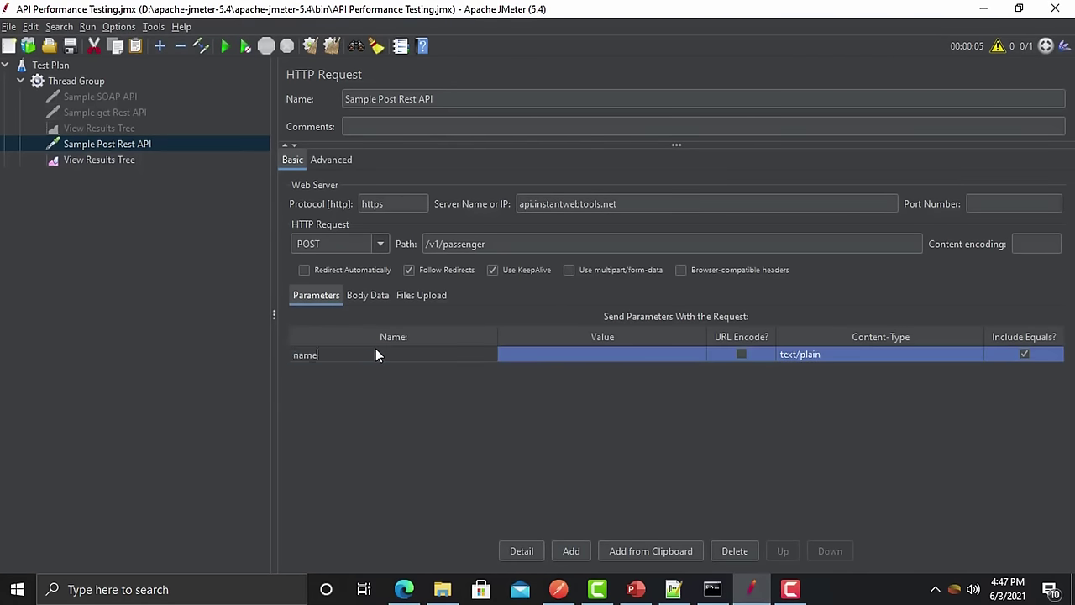
pyautogui.click(528, 356)
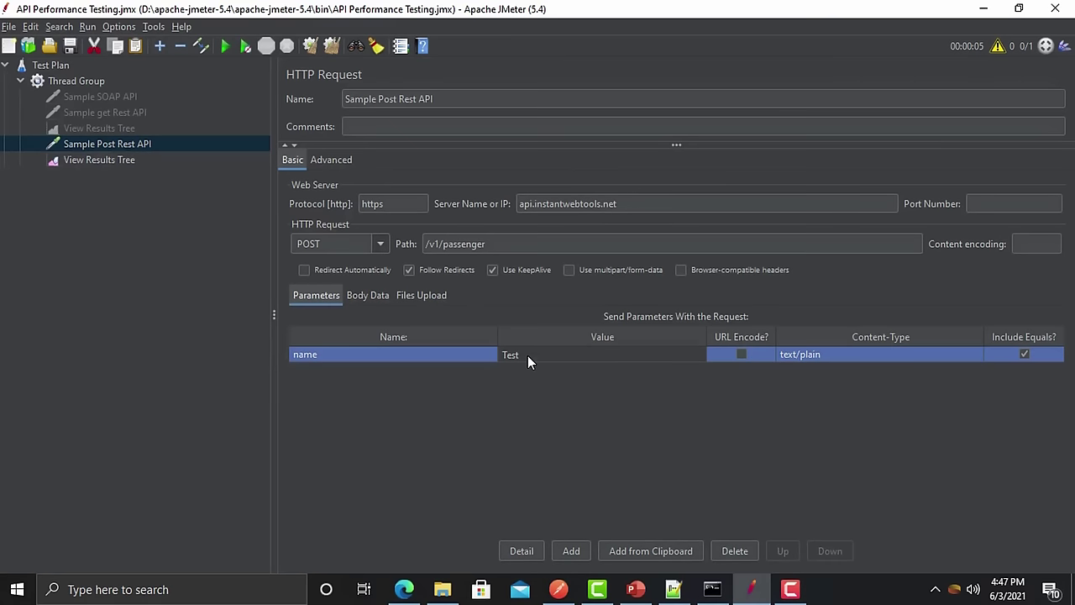
pyautogui.write('Testing Funda')
# Add a second parameter trips = 250, taking the field name from the docs
pyautogui.click(569, 550)
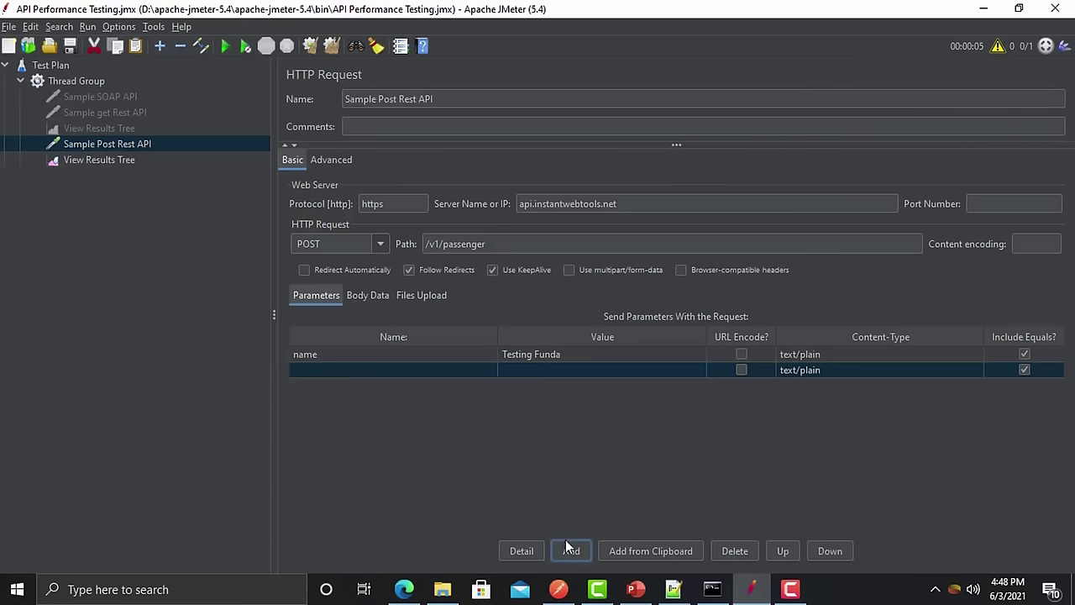
pyautogui.click(405, 589)
pyautogui.doubleClick(141, 223)
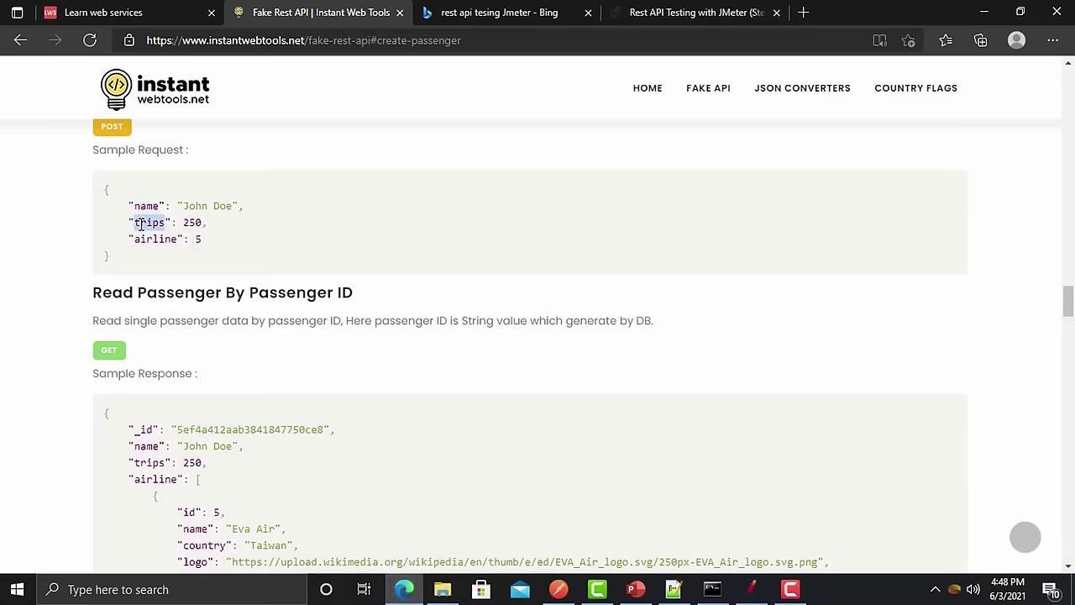
pyautogui.click(752, 589)
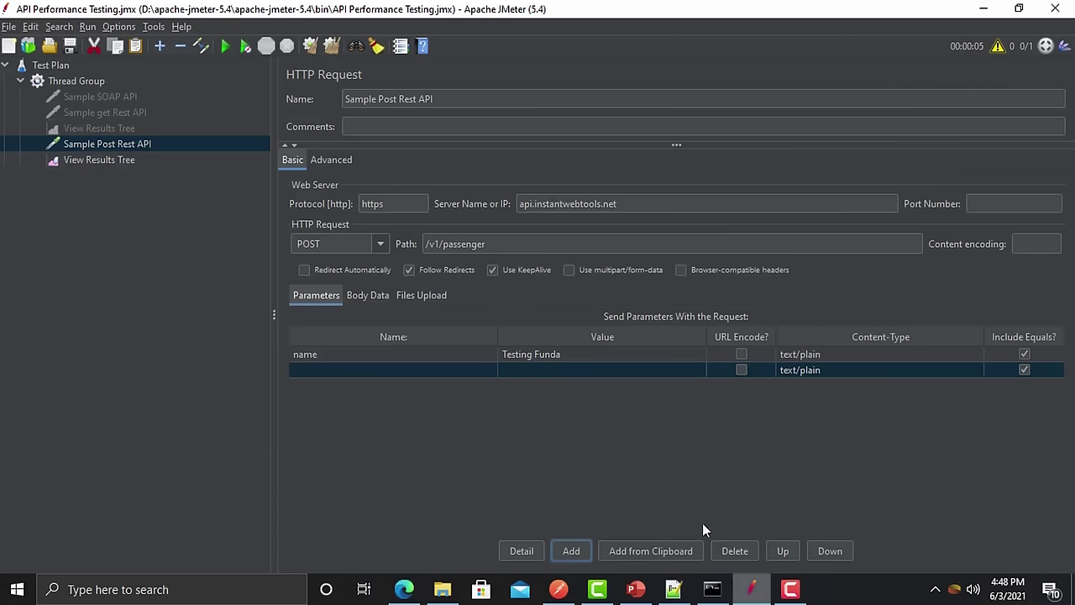
pyautogui.doubleClick(383, 369)
pyautogui.hotkey('ctrl', 'v')
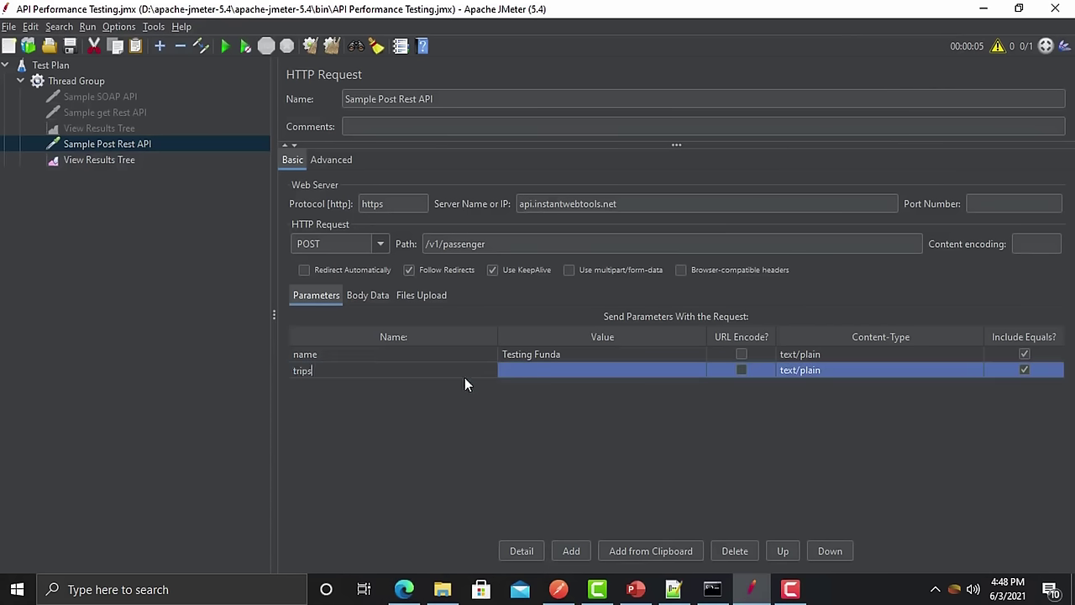
pyautogui.click(513, 369)
pyautogui.click(513, 369)
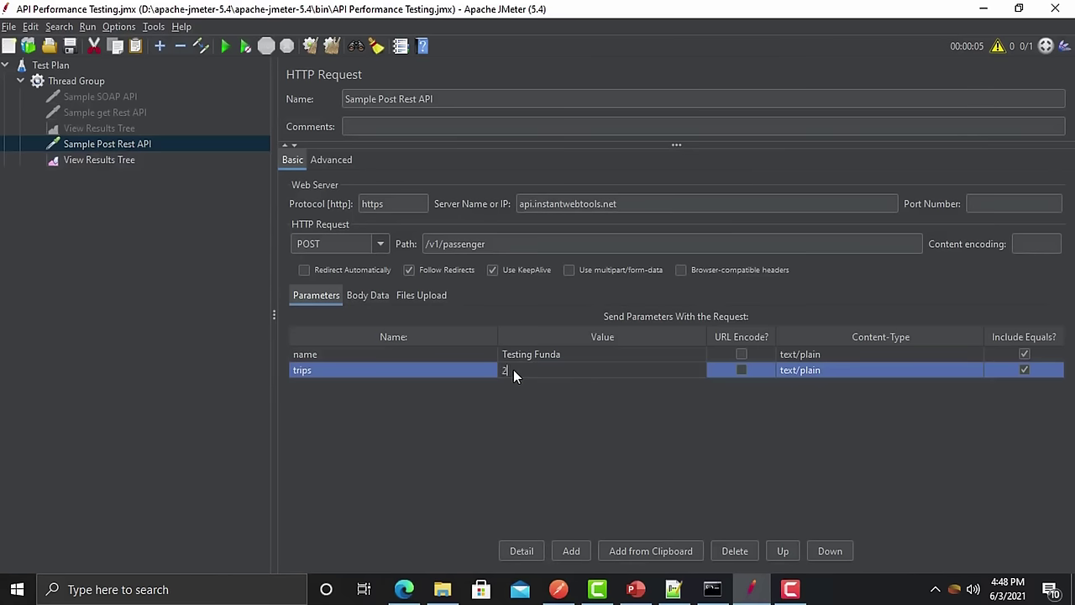
pyautogui.write('250')
# Add a third parameter airline = 5, taking the field name from the docs
pyautogui.click(569, 551)
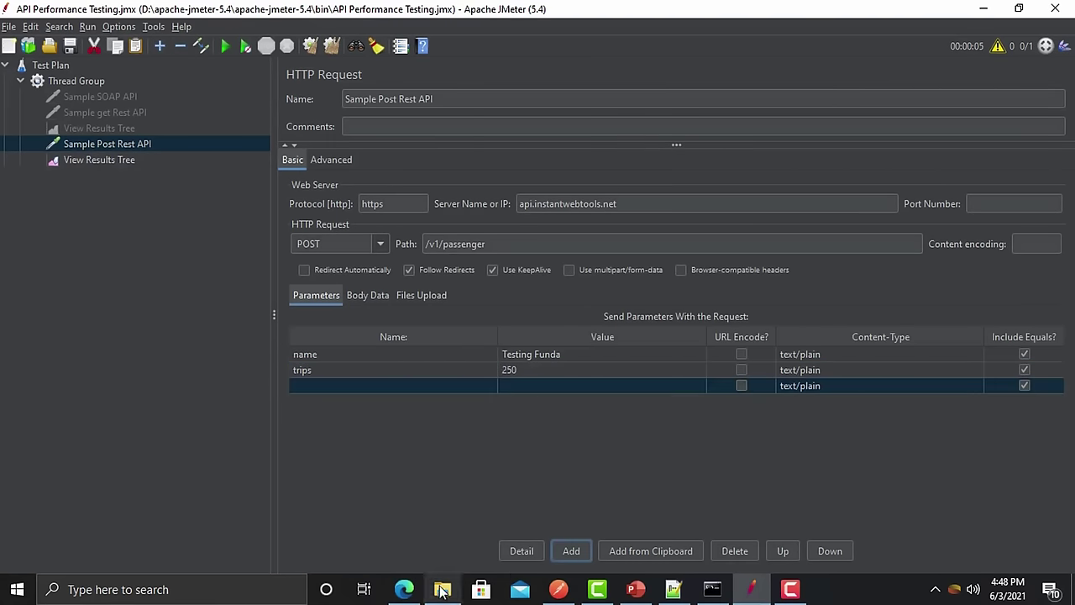
pyautogui.click(403, 589)
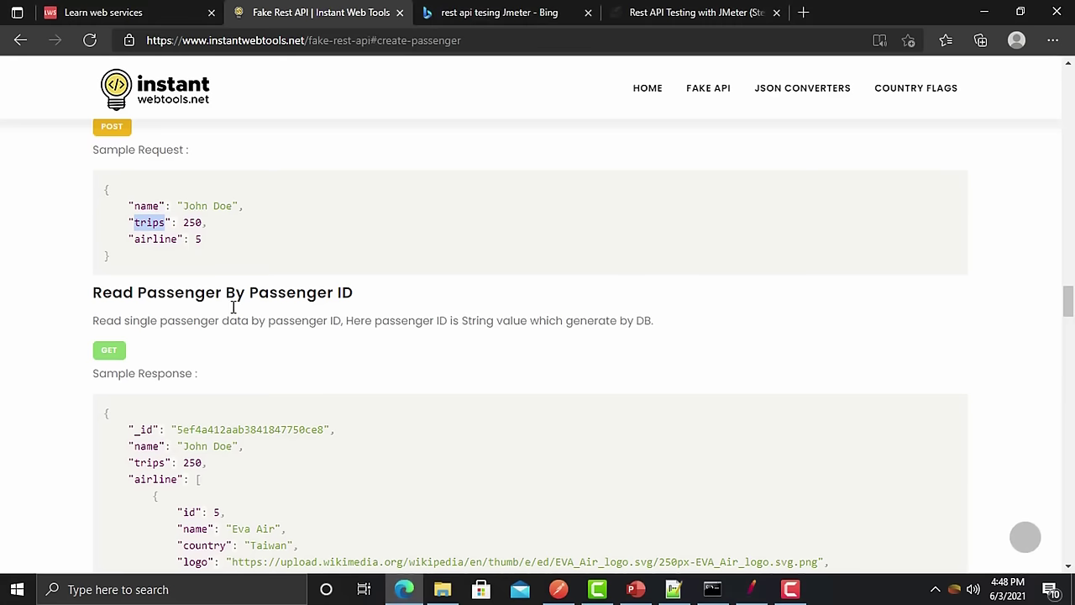
pyautogui.doubleClick(144, 240)
pyautogui.hotkey('ctrl', 'c')
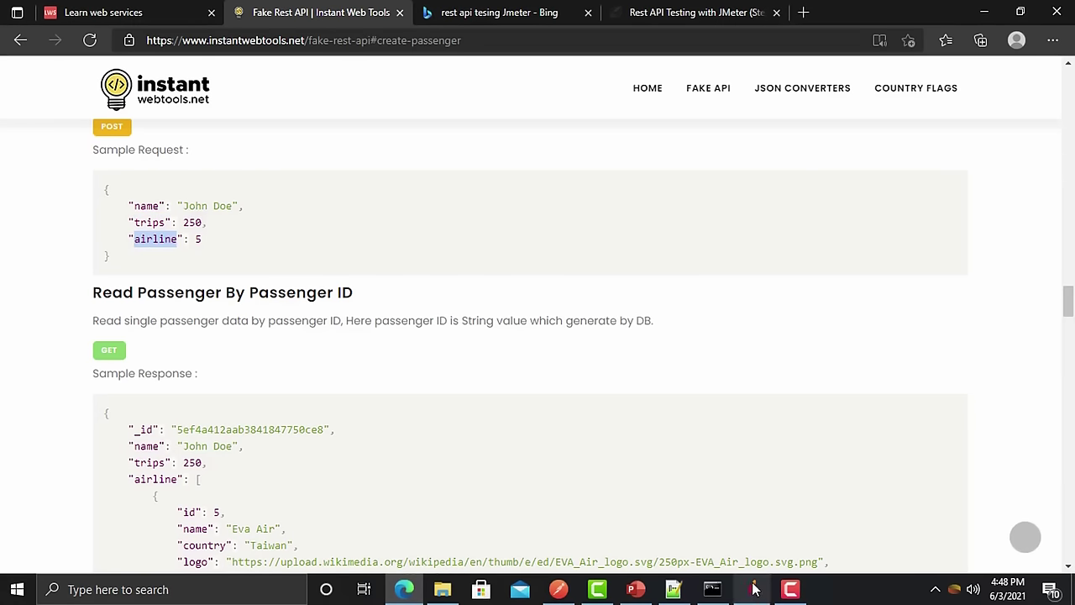
pyautogui.click(750, 589)
pyautogui.doubleClick(424, 385)
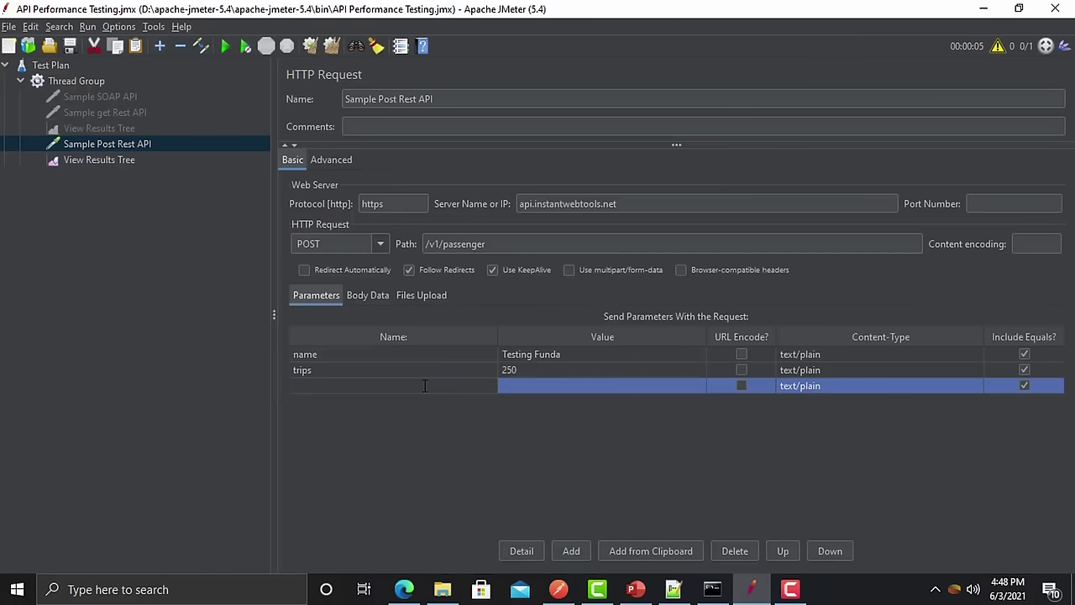
pyautogui.hotkey('ctrl', 'v')
pyautogui.doubleClick(538, 385)
pyautogui.write('5')
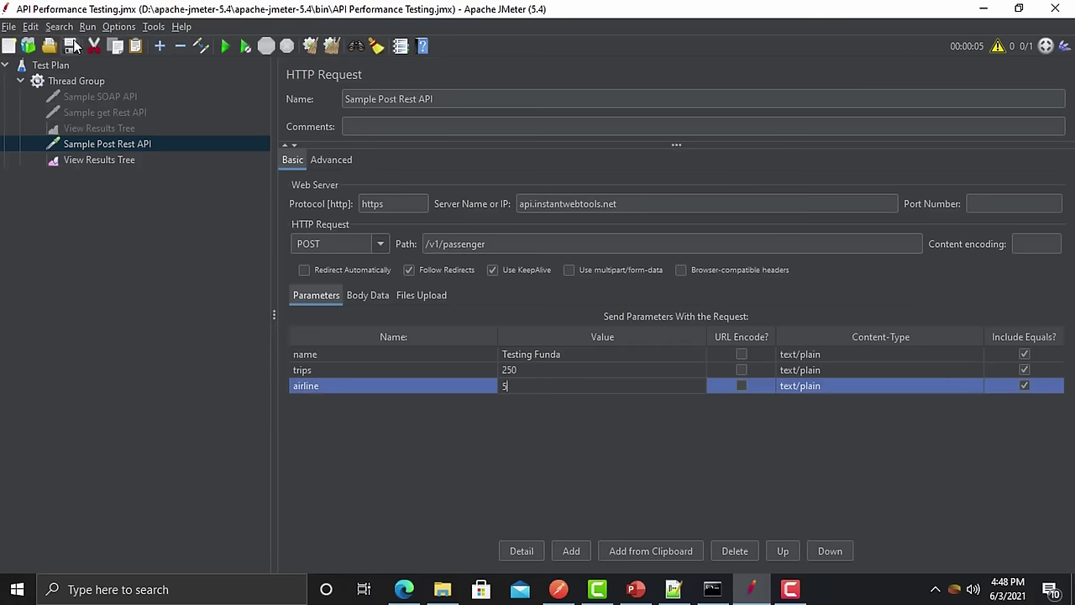
pyautogui.click(133, 145)
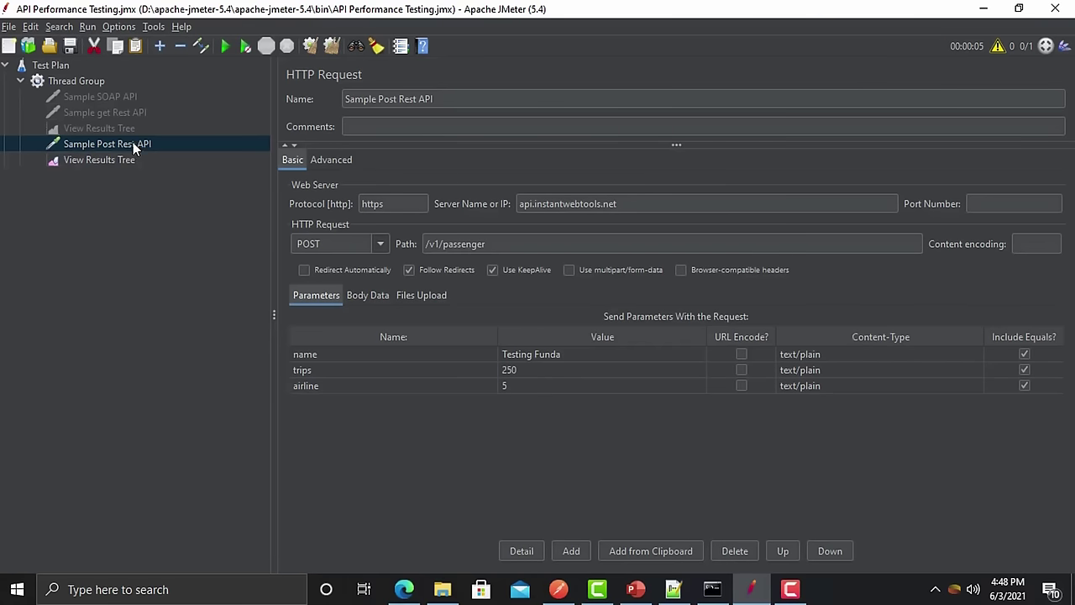
pyautogui.click(252, 49)
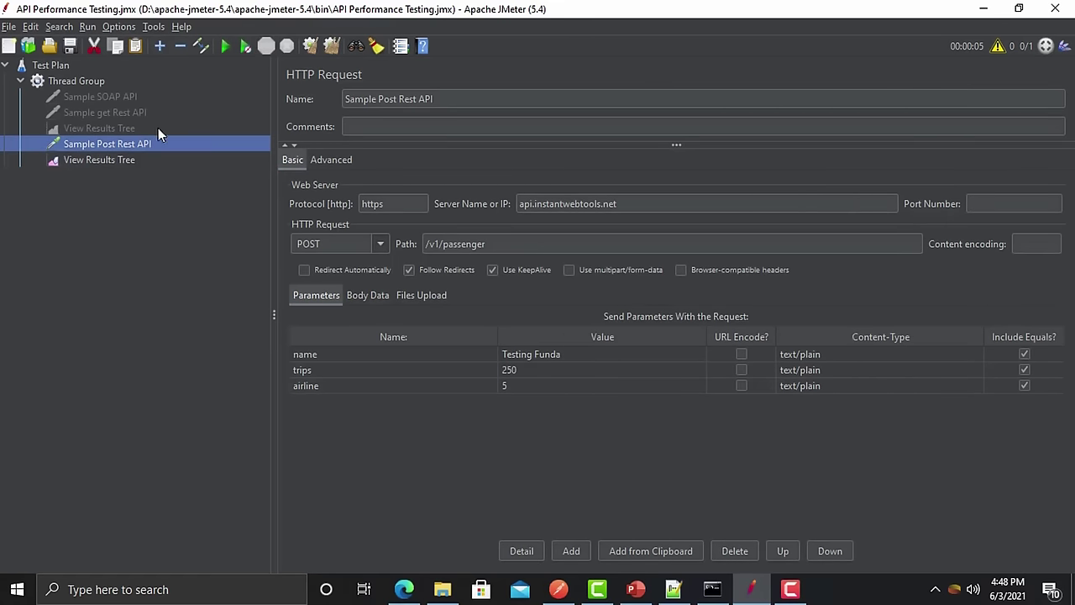
pyautogui.click(129, 160)
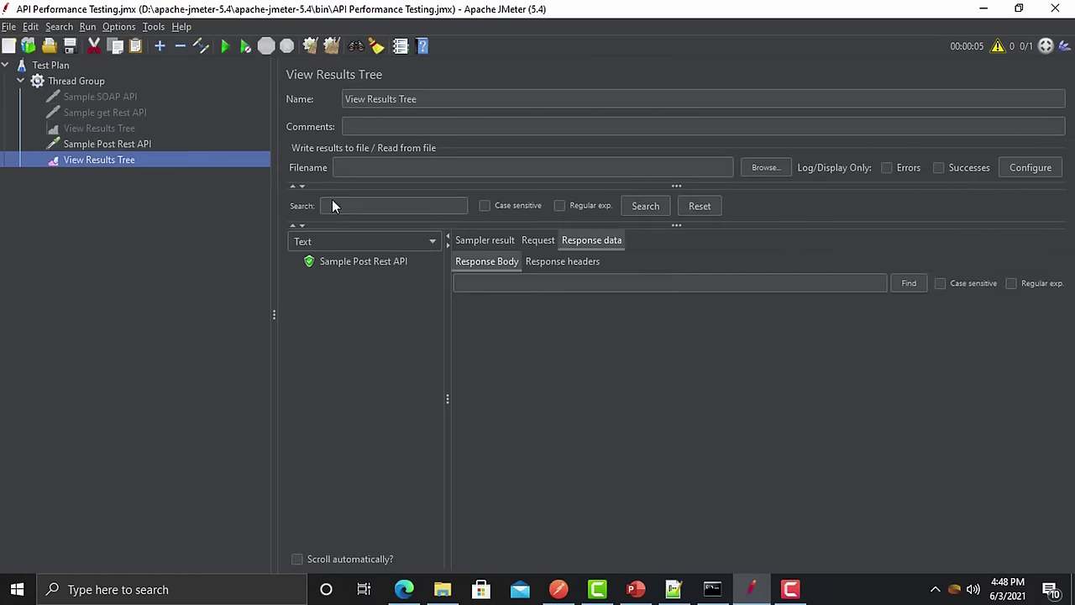
pyautogui.click(345, 262)
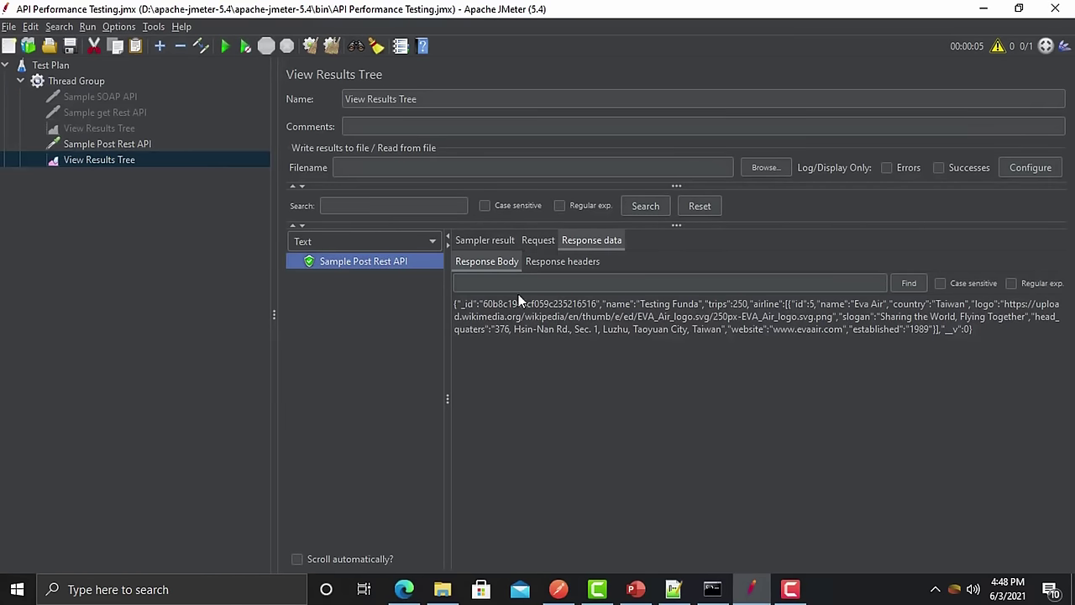
pyautogui.moveTo(454, 304); pyautogui.dragTo(971, 330)
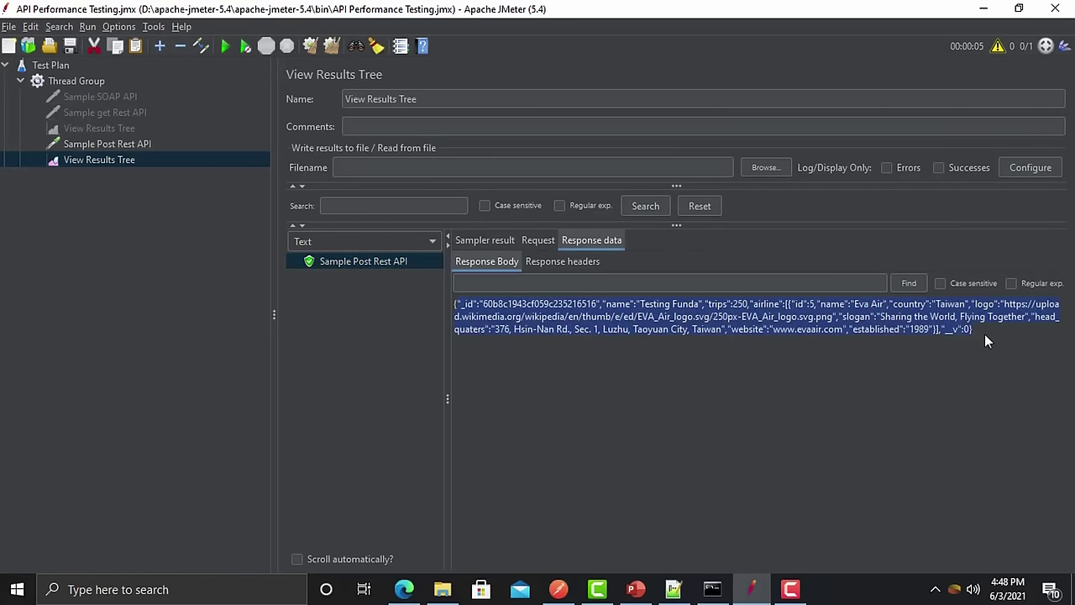
pyautogui.click(535, 241)
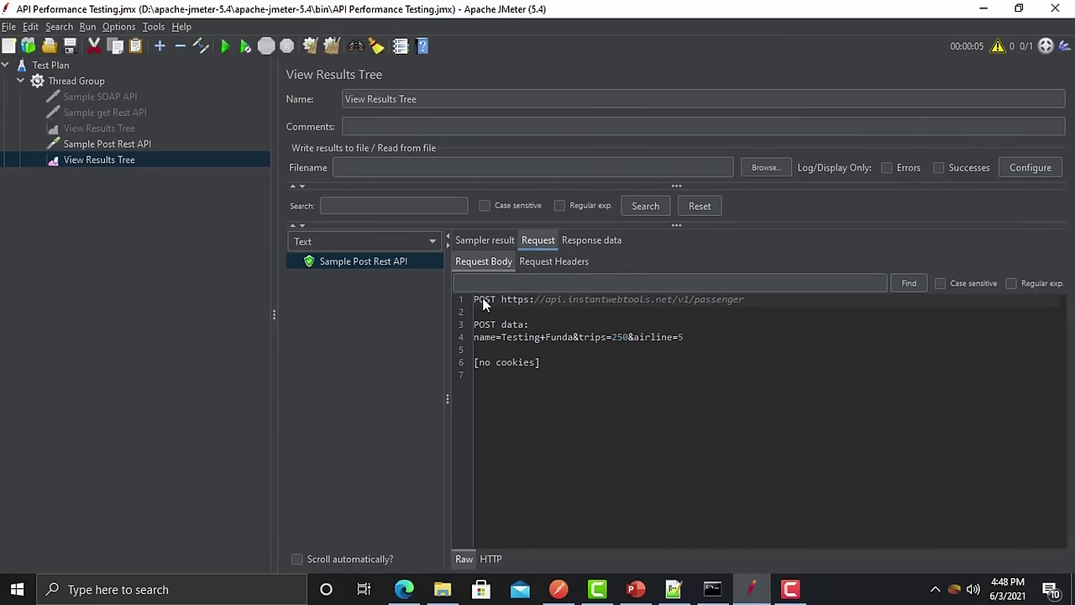
pyautogui.moveTo(474, 300); pyautogui.dragTo(755, 306)
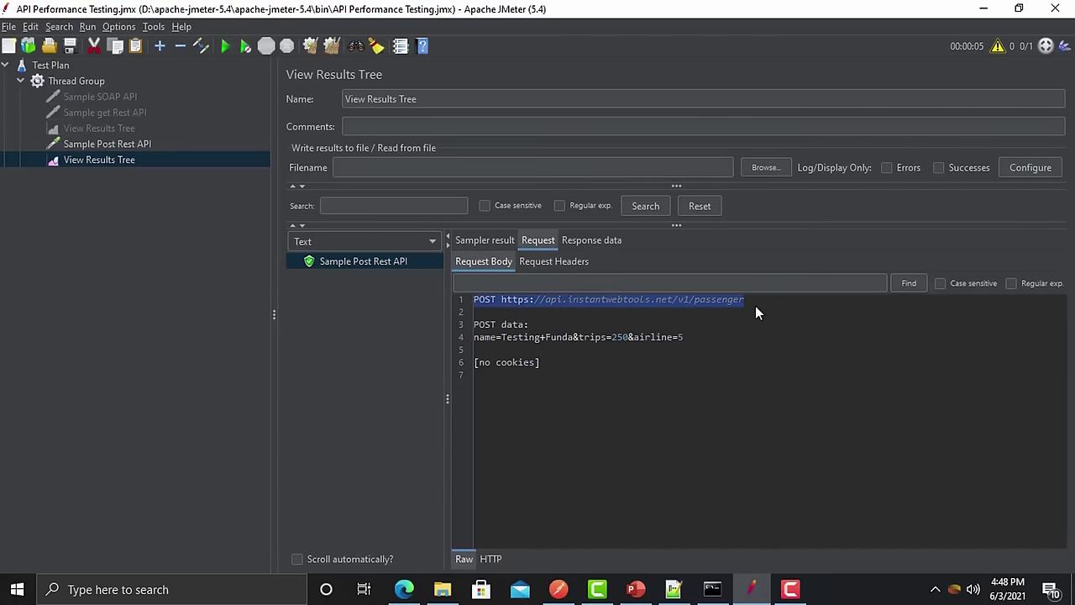
pyautogui.click(498, 339)
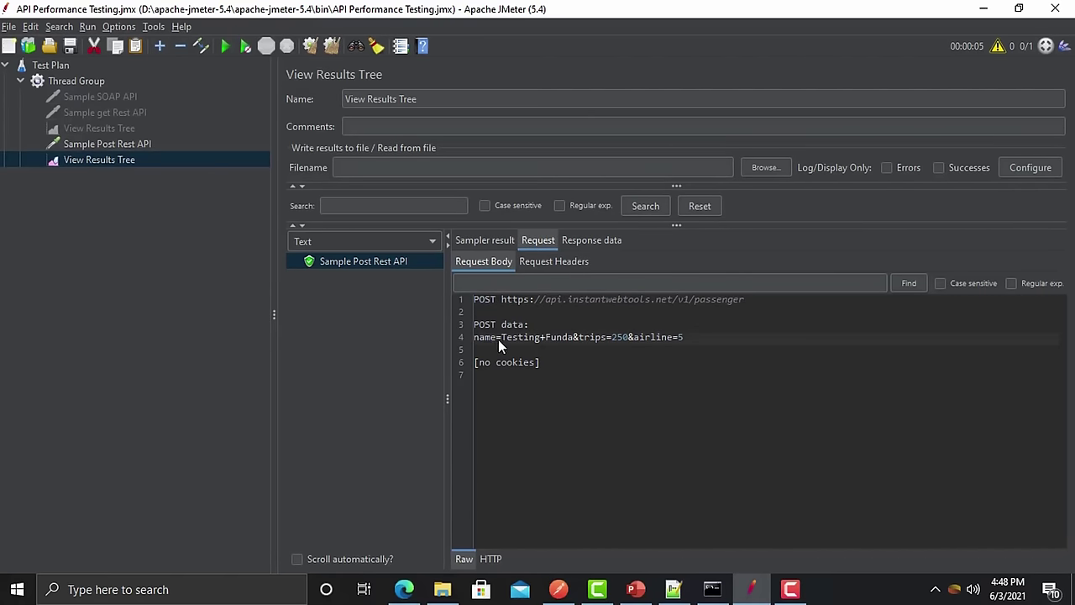
pyautogui.moveTo(576, 336); pyautogui.dragTo(659, 338)
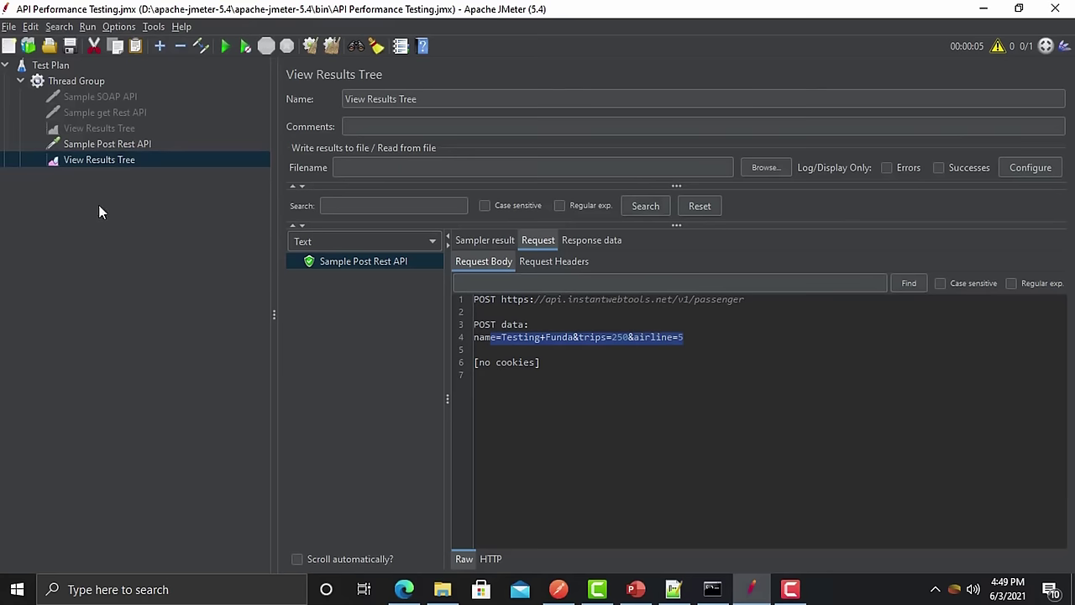
# Set the Thread Group to 10 threads and start the test run
pyautogui.click(96, 83)
pyautogui.click(448, 223)
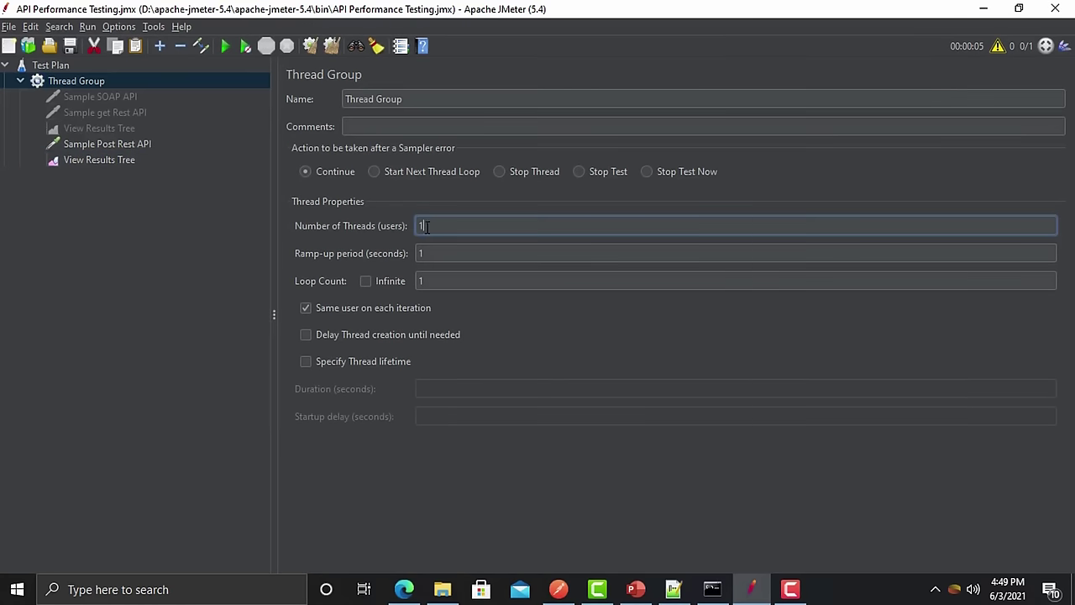
pyautogui.write('0')
pyautogui.click(247, 46)
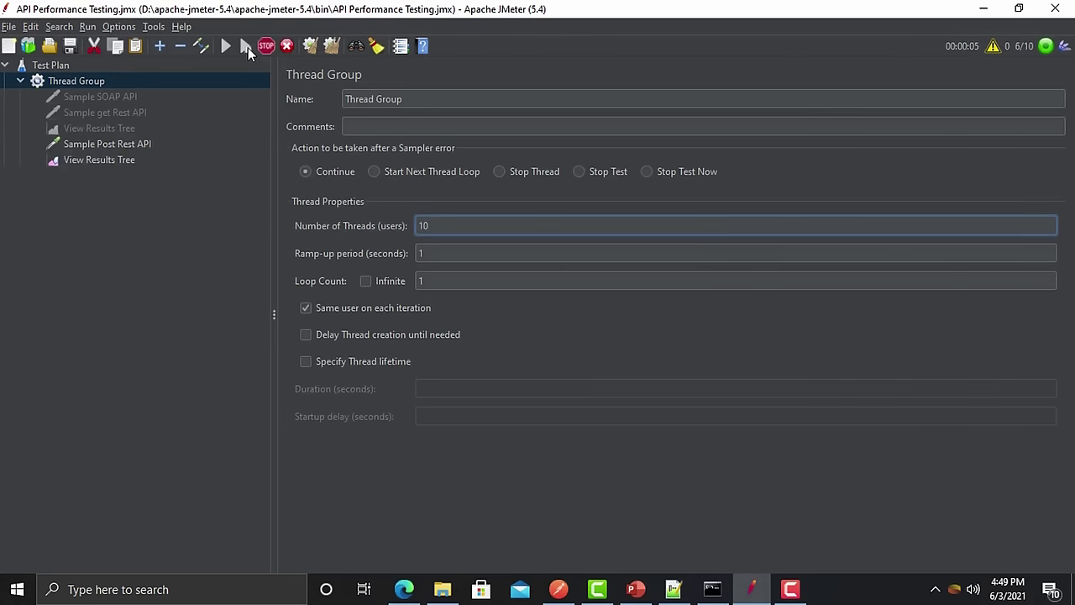
# Check the request data of several passed Sample Post Rest API results
pyautogui.click(117, 160)
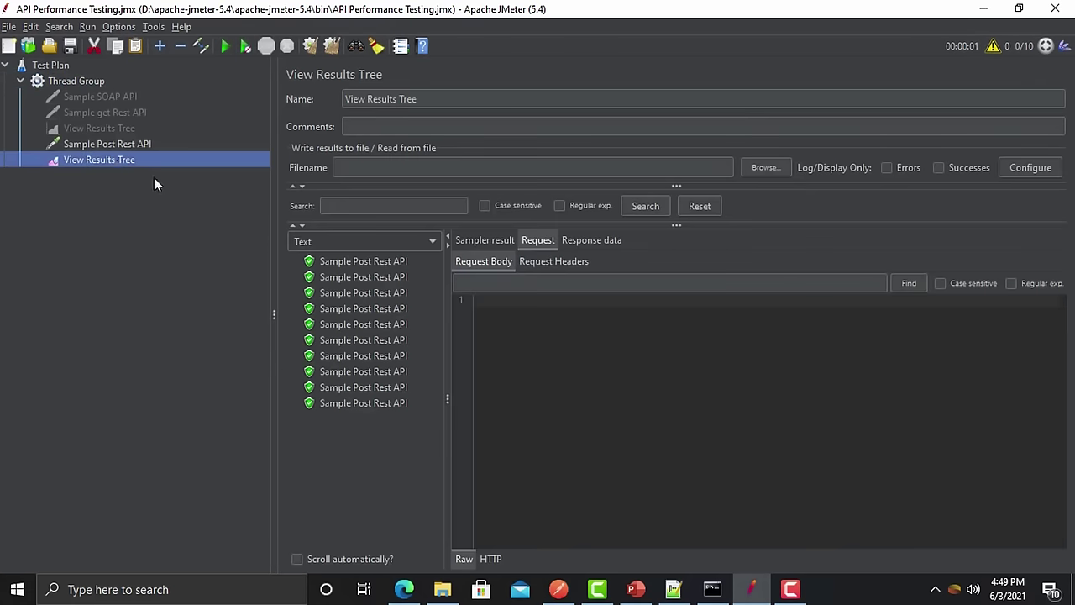
pyautogui.click(368, 267)
pyautogui.click(373, 290)
pyautogui.click(377, 309)
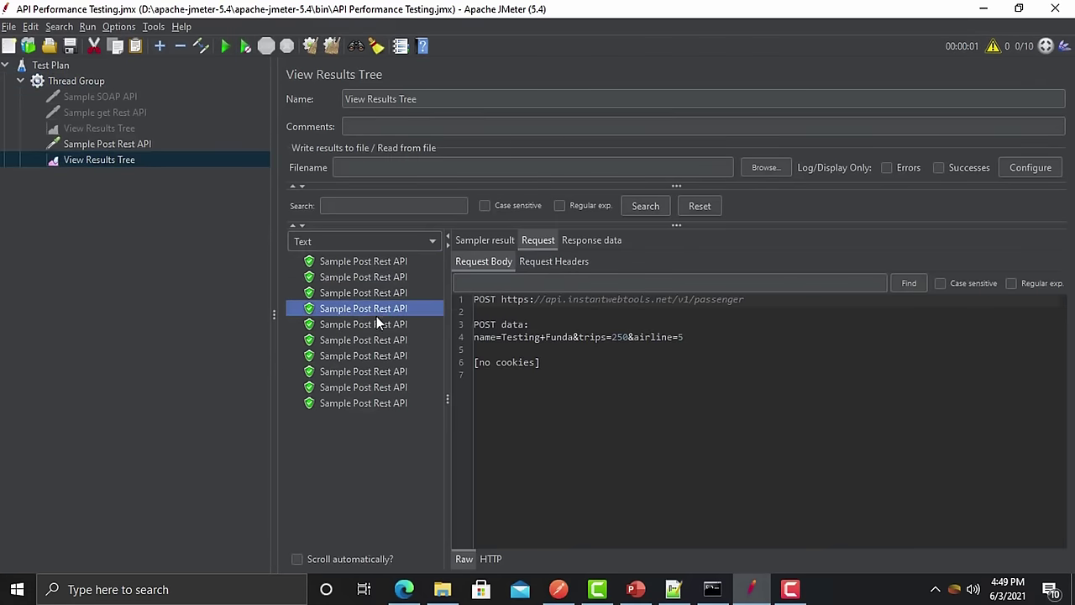
pyautogui.click(378, 340)
pyautogui.click(378, 357)
pyautogui.click(381, 387)
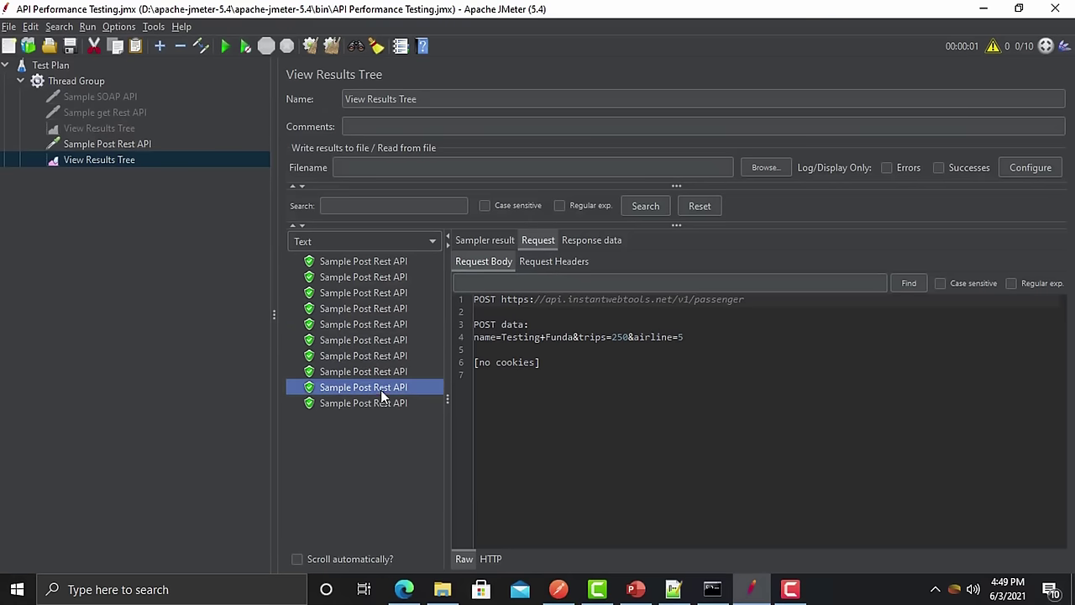
# Check the response data returned for several of the Sample Post Rest API results
pyautogui.click(569, 244)
pyautogui.click(329, 354)
pyautogui.click(339, 308)
pyautogui.click(343, 277)
pyautogui.click(372, 340)
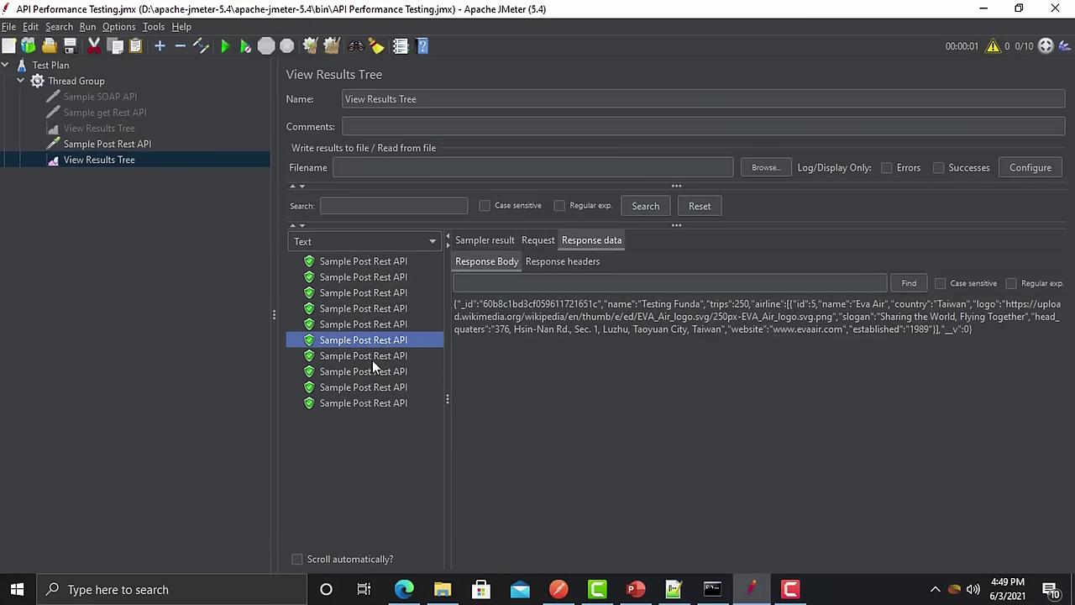
pyautogui.click(369, 371)
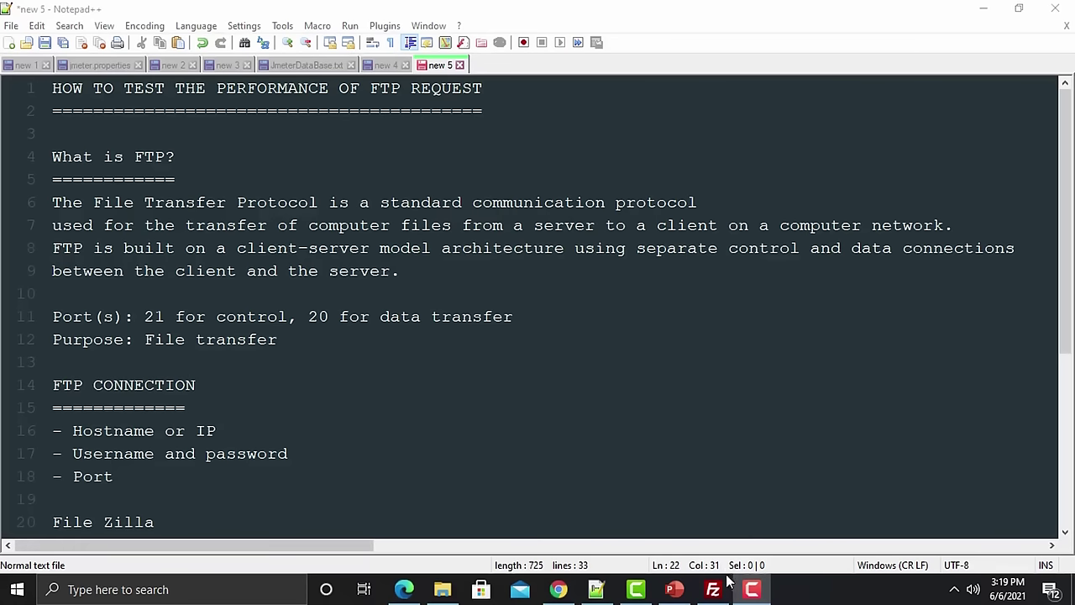
# Bring up the FILE TRANSFER PROTOCOL(FTP) slide of the Jmeter Tutorial 17 deck
pyautogui.click(674, 589)
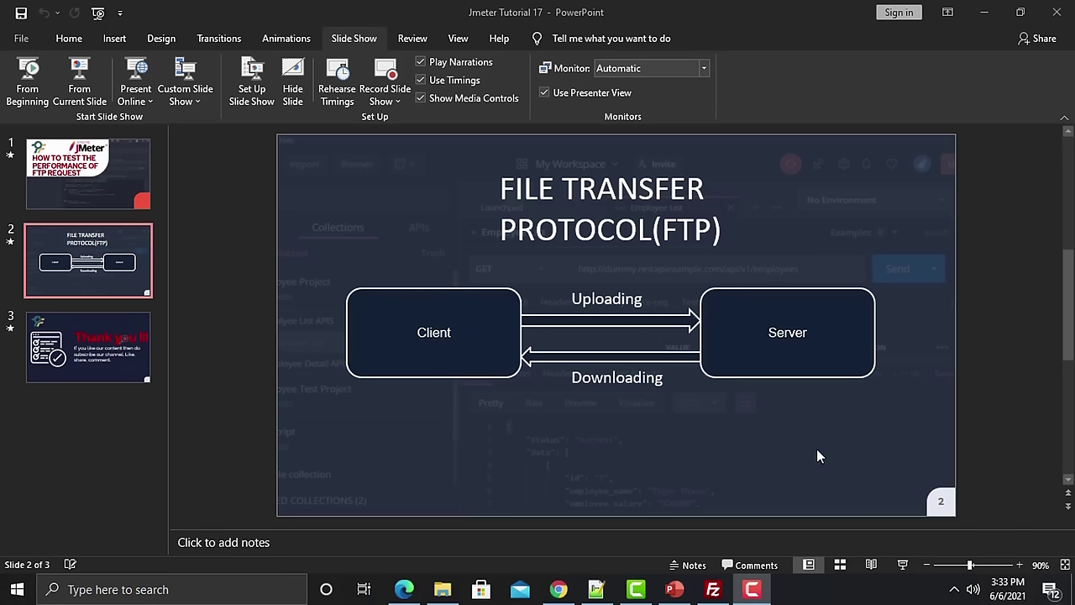
# Highlight the hostname/IP, username and password, and port lines in the FTP notes
pyautogui.click(596, 589)
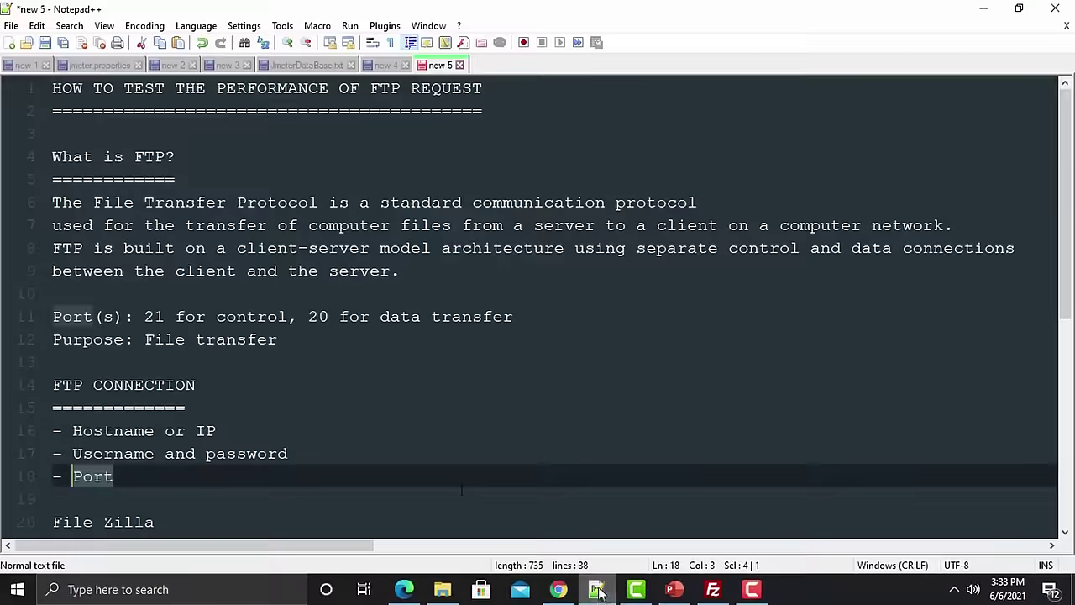
pyautogui.moveTo(114, 430); pyautogui.dragTo(250, 435)
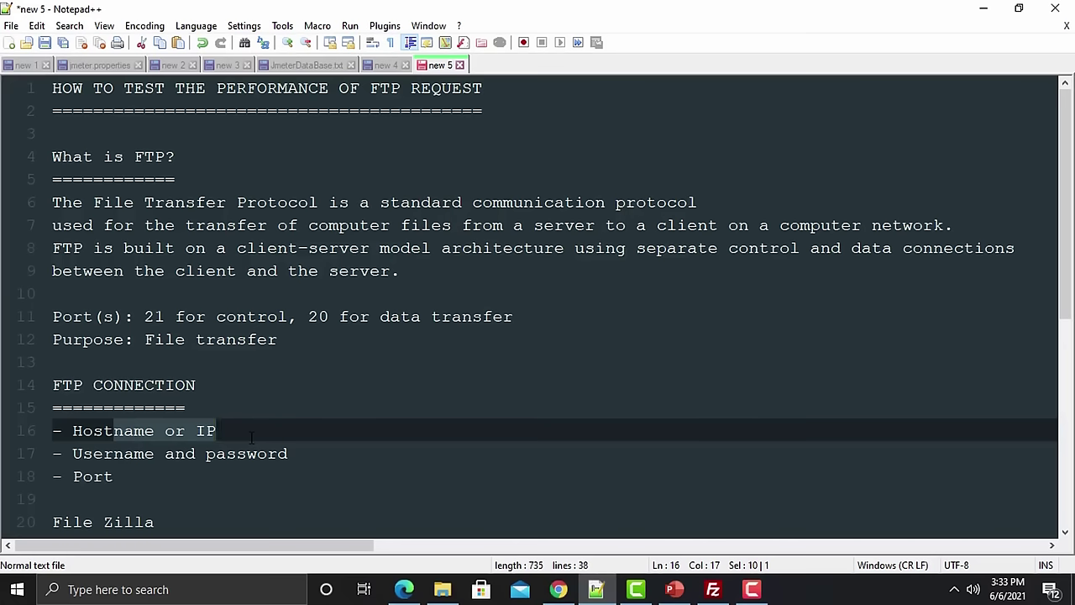
pyautogui.click(168, 483)
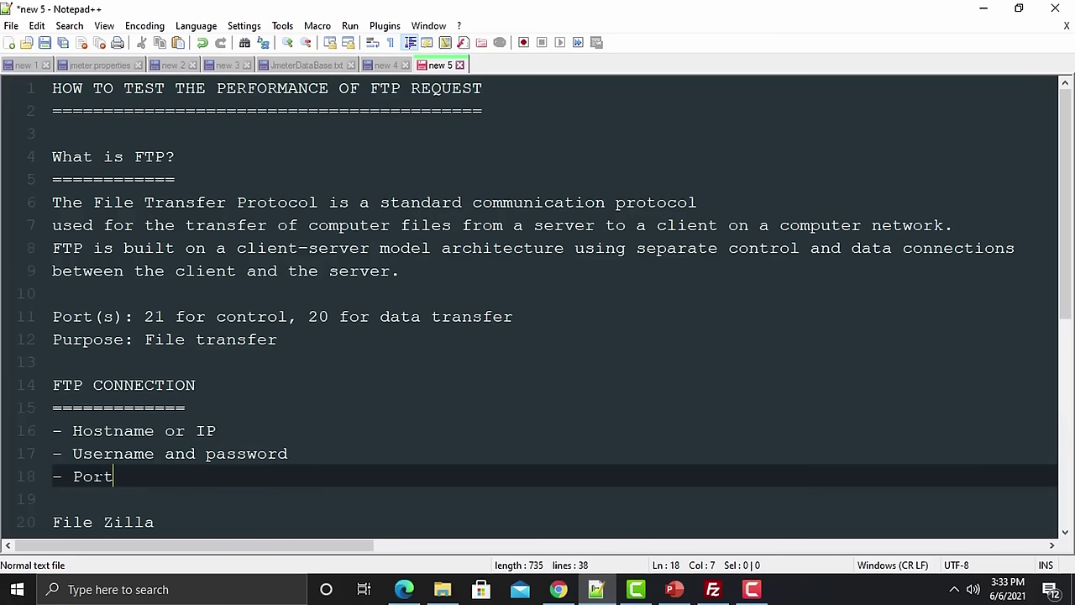
pyautogui.moveTo(118, 476); pyautogui.dragTo(55, 422)
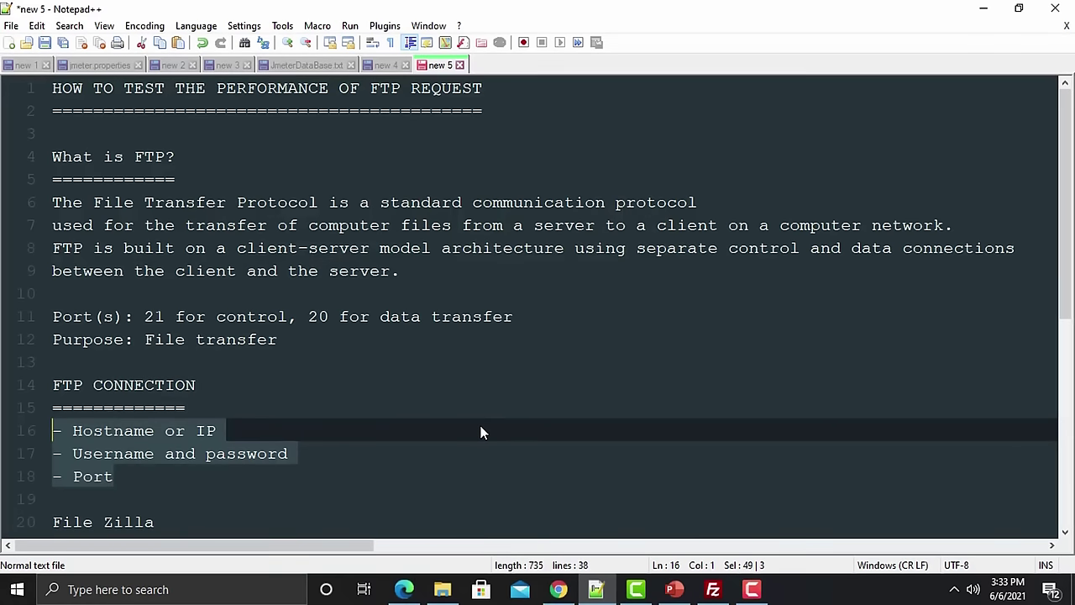
pyautogui.click(713, 590)
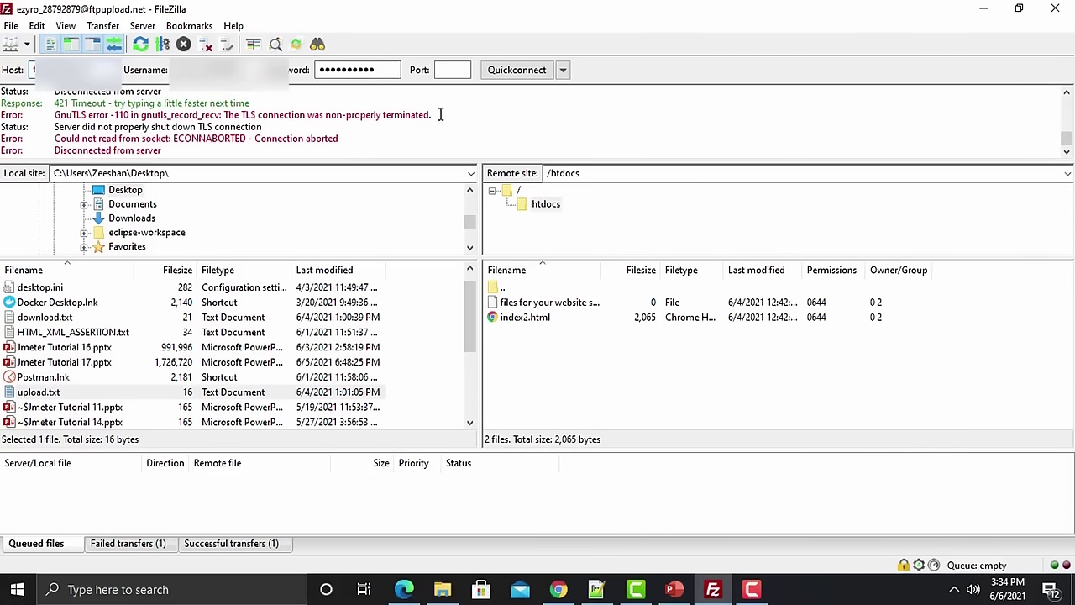
pyautogui.click(495, 74)
pyautogui.click(404, 589)
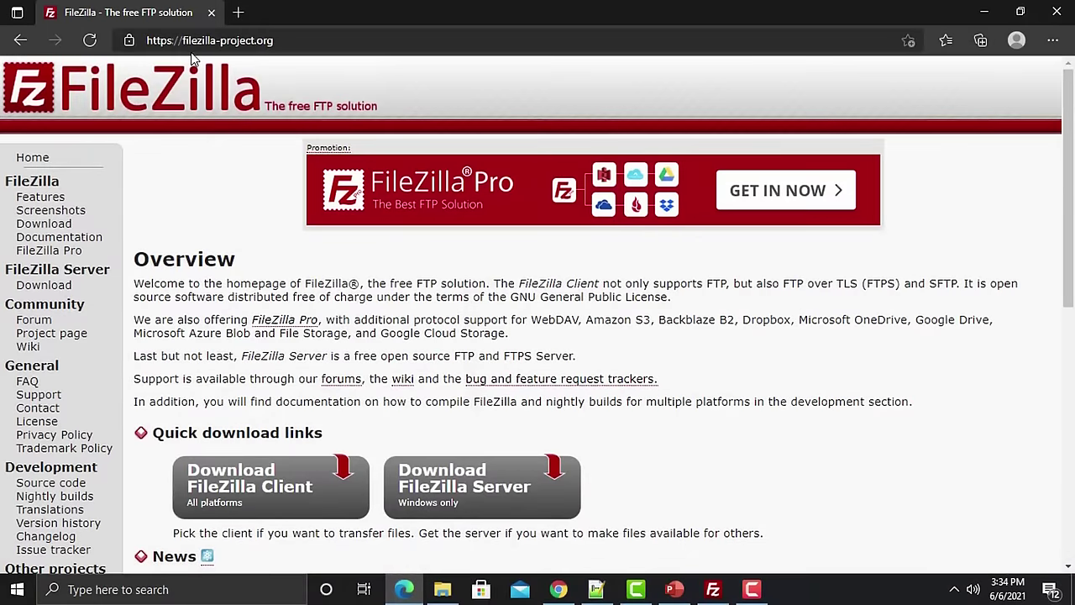
pyautogui.scroll(-1, 252, 210)
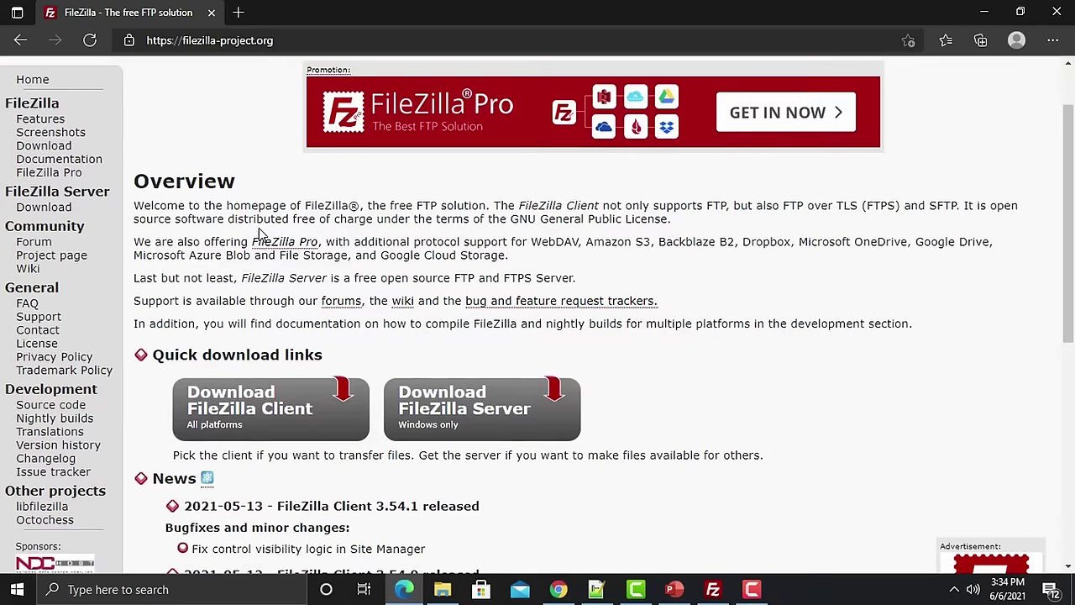
pyautogui.scroll(-1, 261, 235)
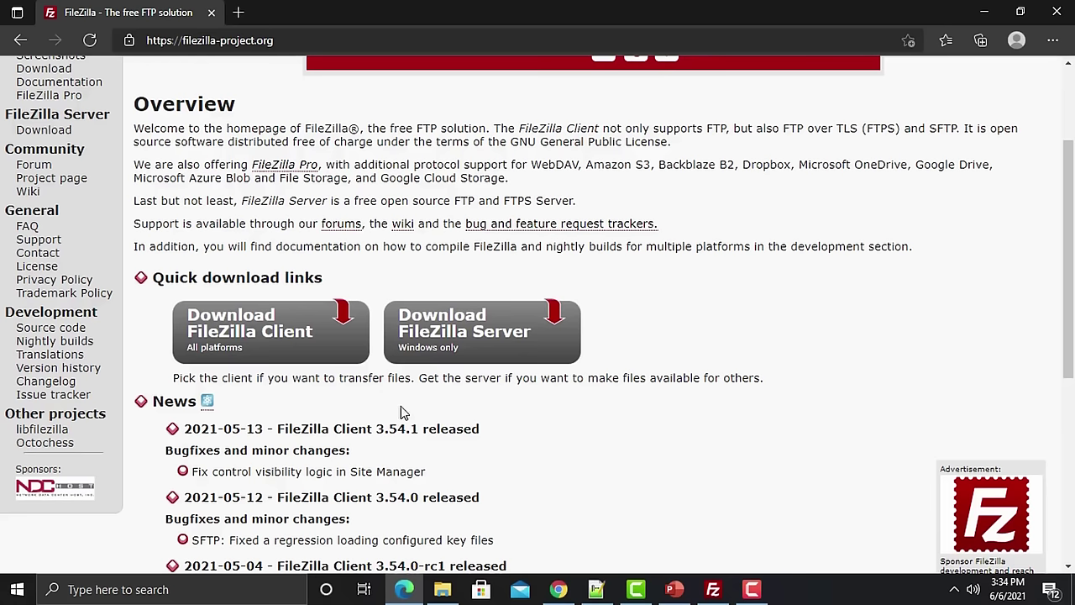
pyautogui.click(713, 590)
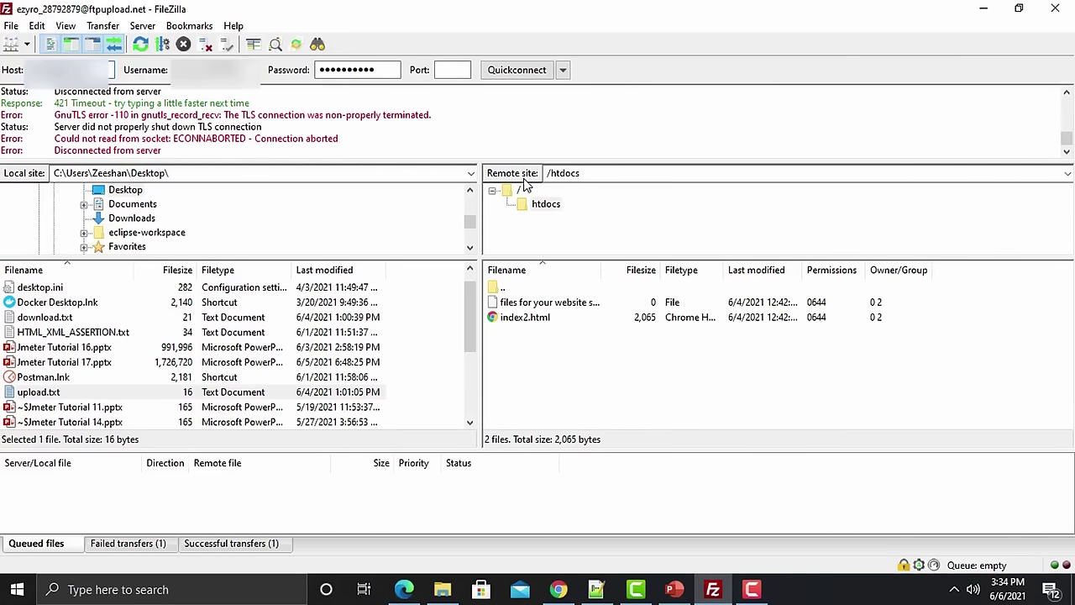
# Upload upload.txt from the local Desktop to the remote /htdocs folder
pyautogui.click(55, 173)
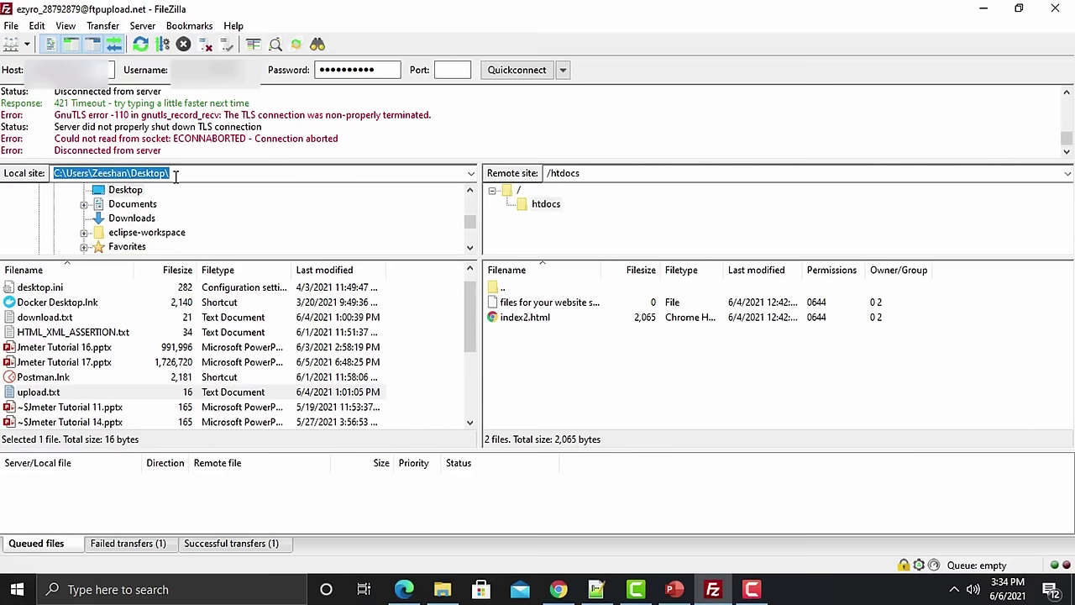
pyautogui.click(594, 173)
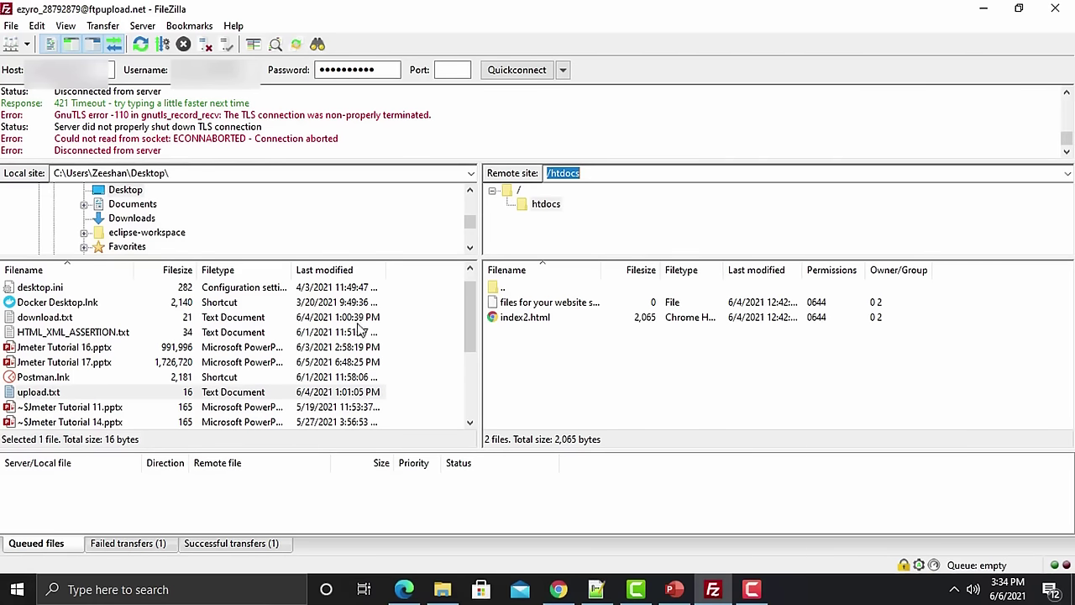
pyautogui.click(76, 393)
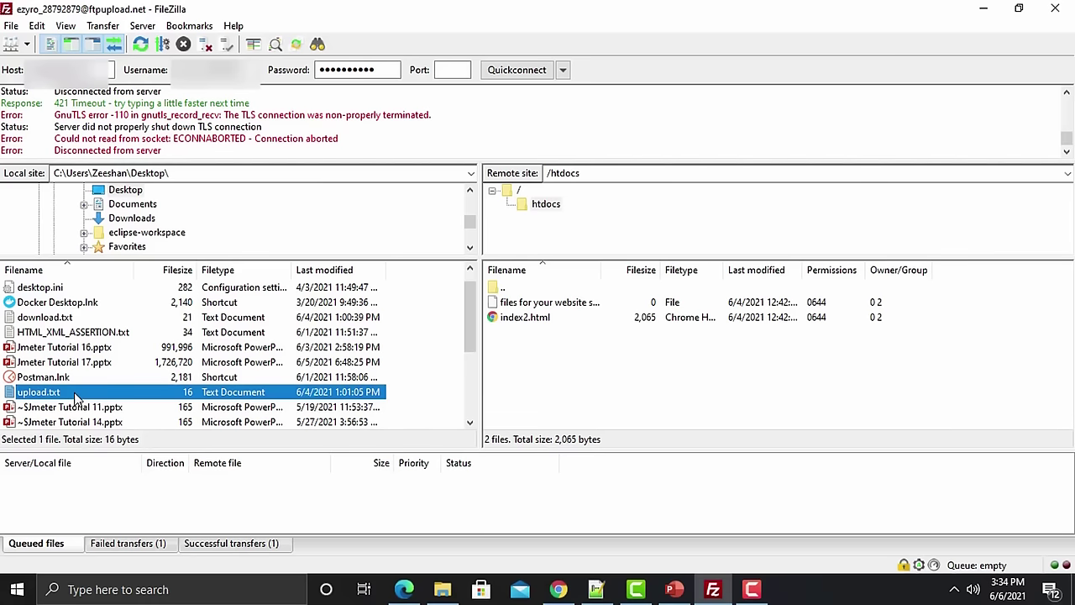
pyautogui.rightClick(59, 393)
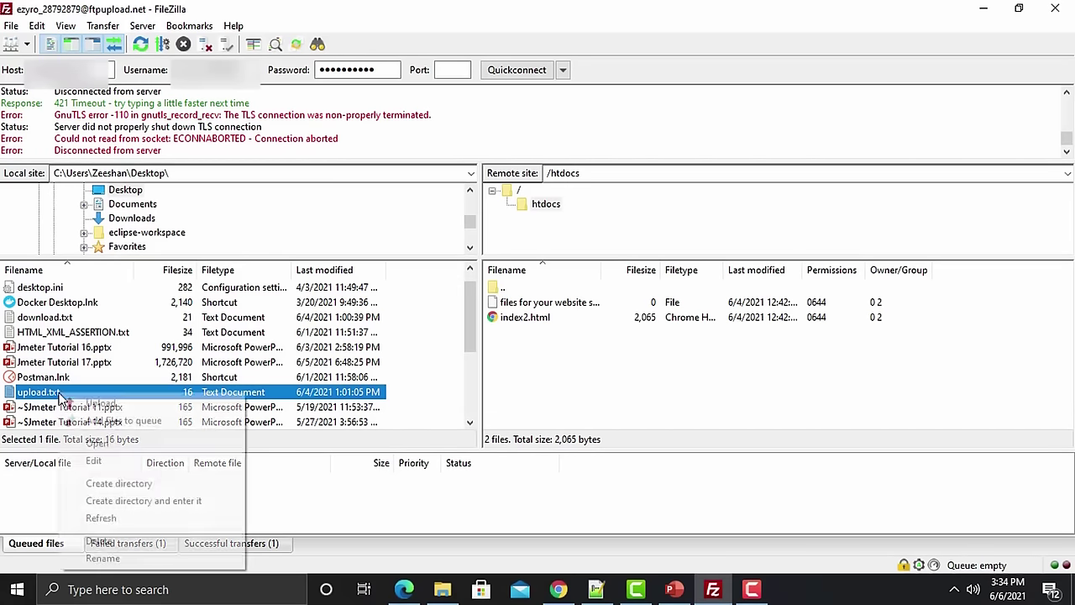
pyautogui.click(83, 404)
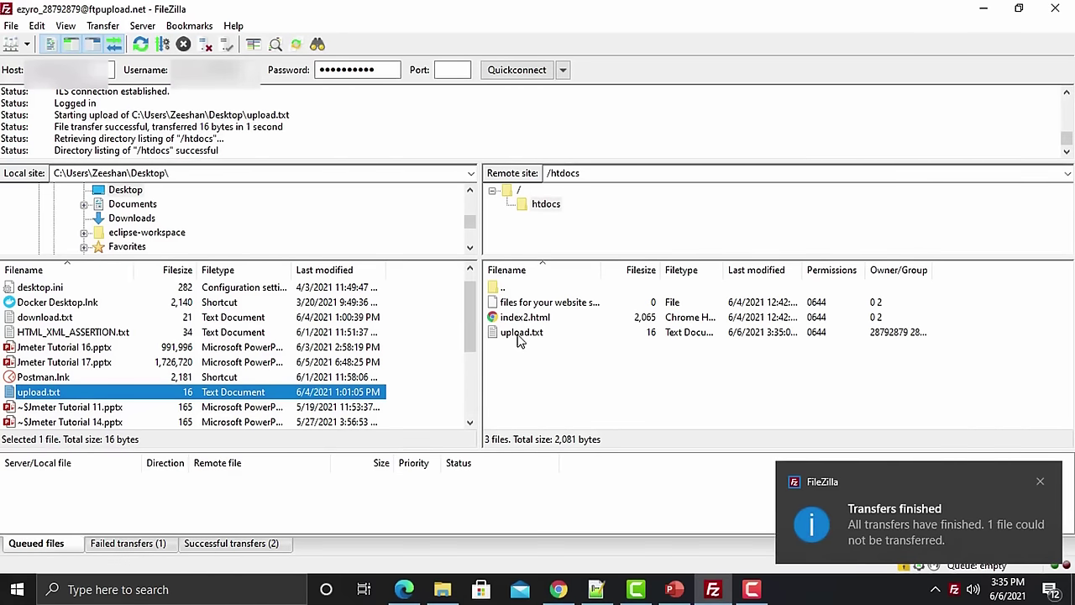
# Download upload.txt back from /htdocs, overwriting the local copy
pyautogui.rightClick(519, 338)
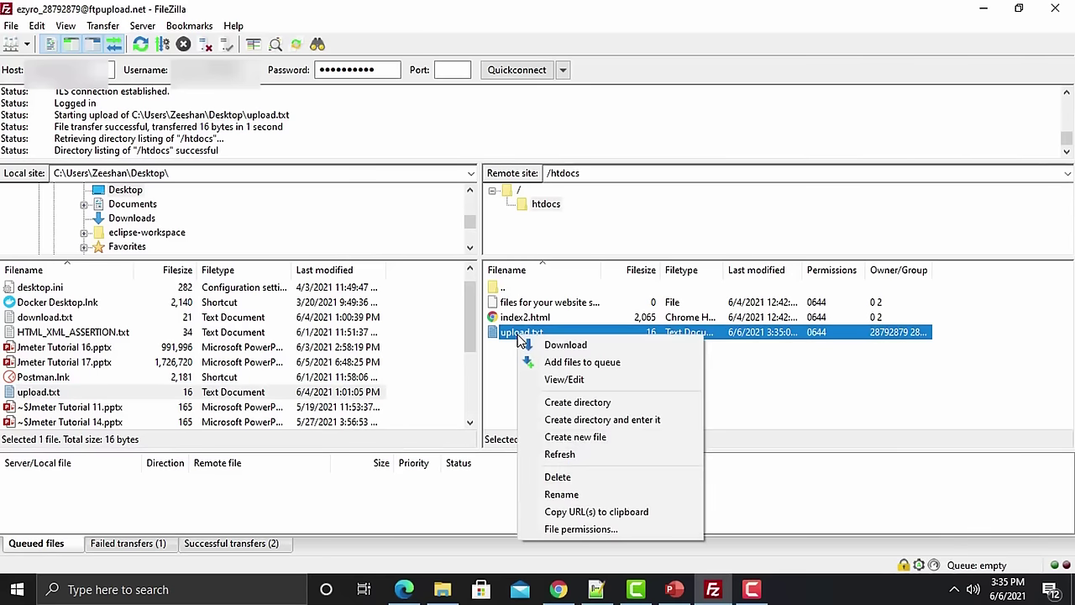
pyautogui.click(545, 345)
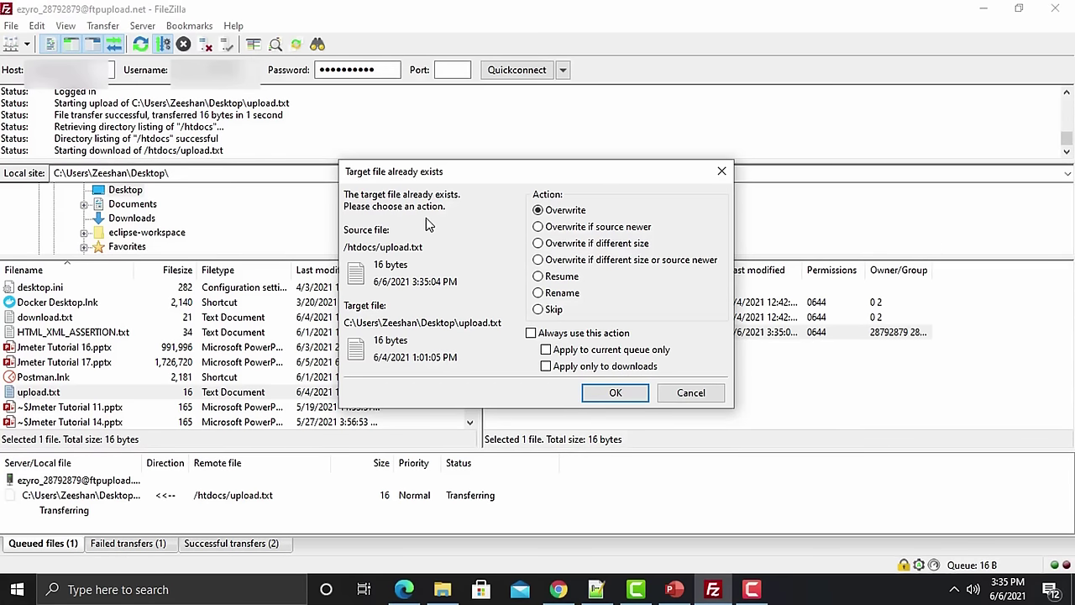
pyautogui.click(615, 393)
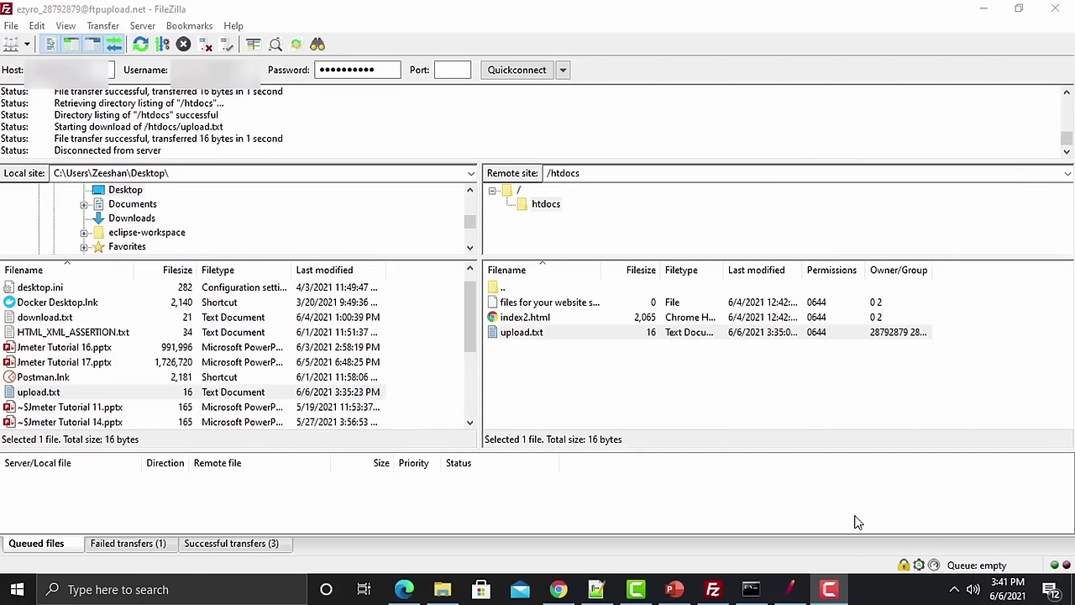
# Add a Thread Group to the JMeter Test Plan
pyautogui.click(789, 589)
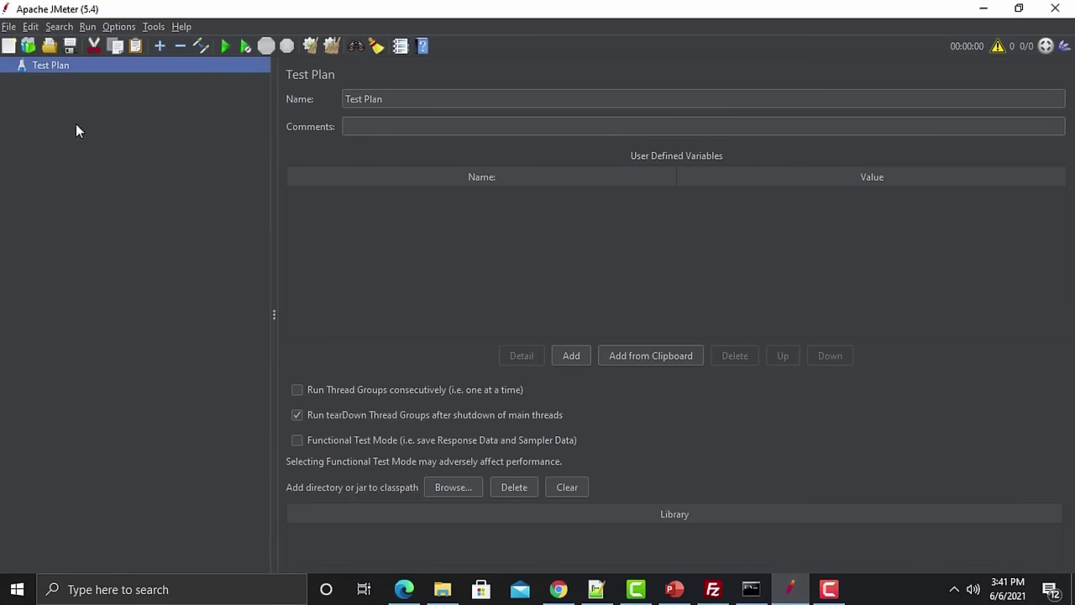
pyautogui.rightClick(56, 65)
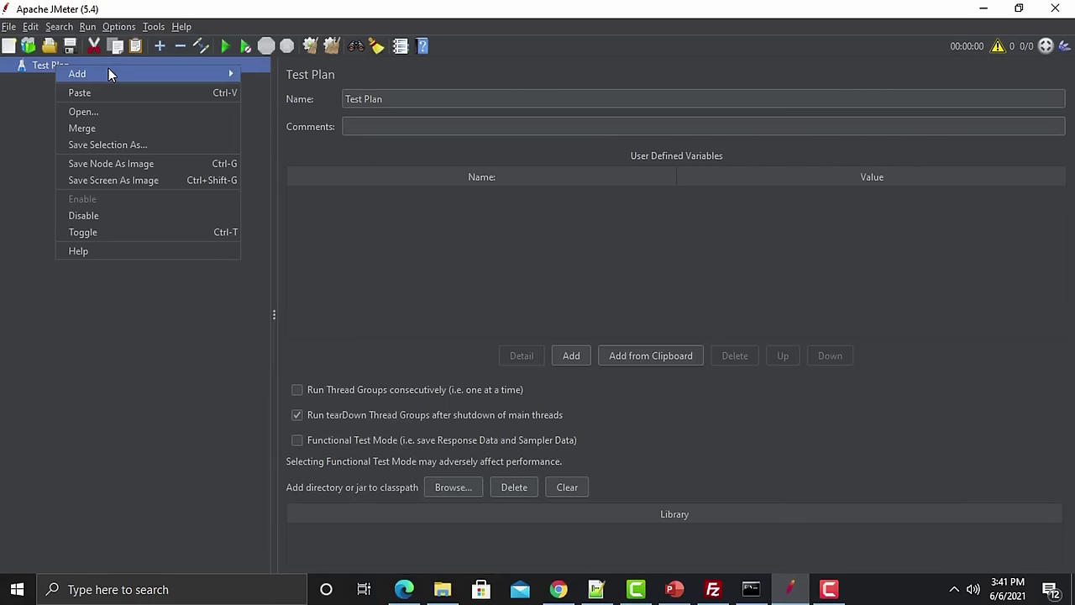
pyautogui.moveTo(198, 71)
pyautogui.moveTo(262, 72)
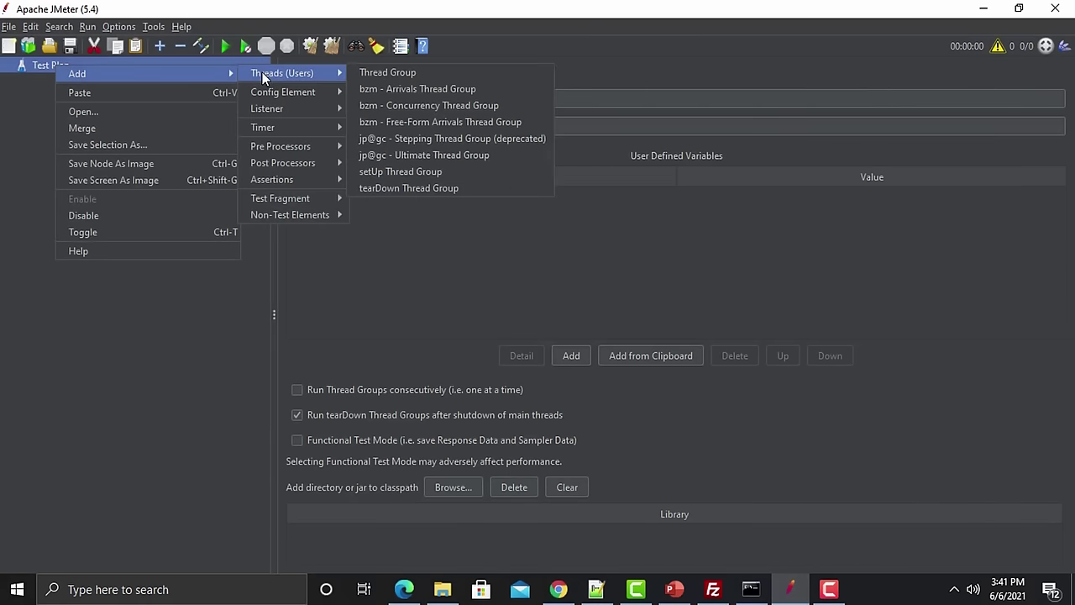
pyautogui.click(367, 73)
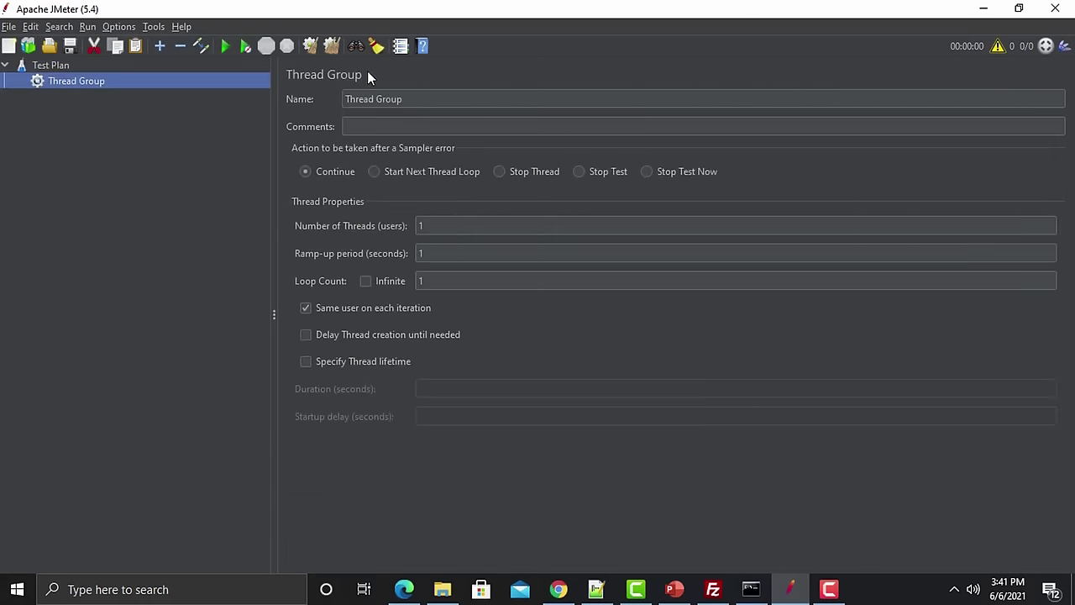
# Add an FTP Request sampler under the Thread Group
pyautogui.rightClick(57, 82)
pyautogui.moveTo(121, 86)
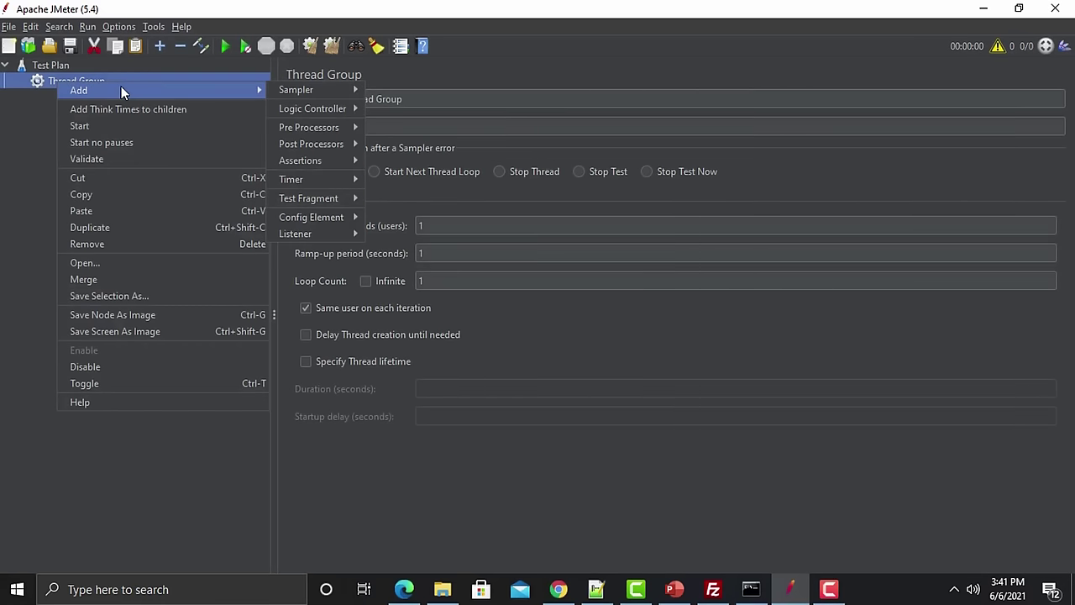
pyautogui.moveTo(286, 95)
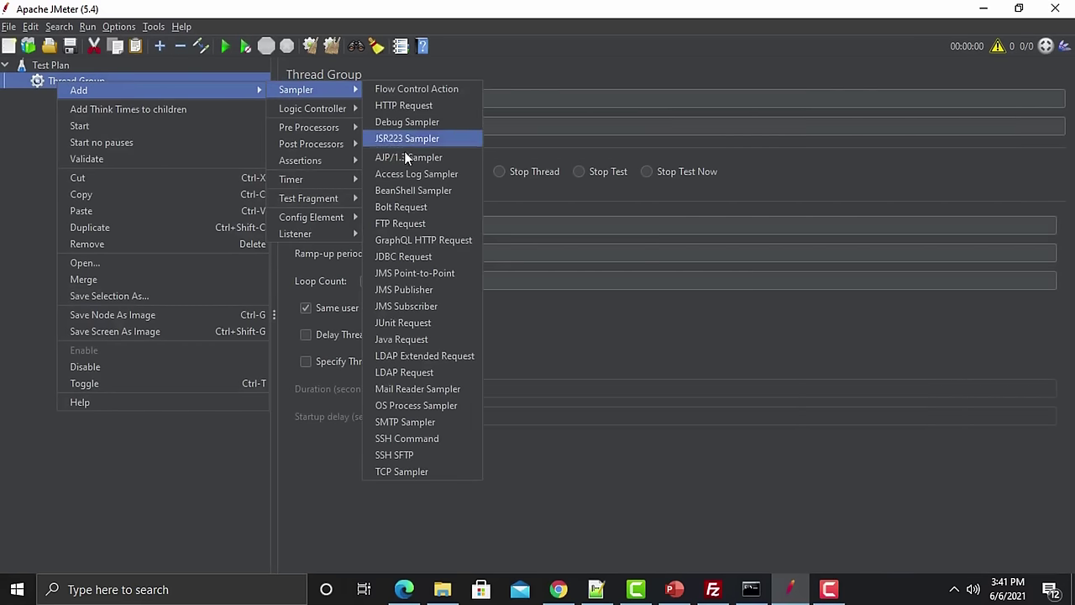
pyautogui.click(406, 225)
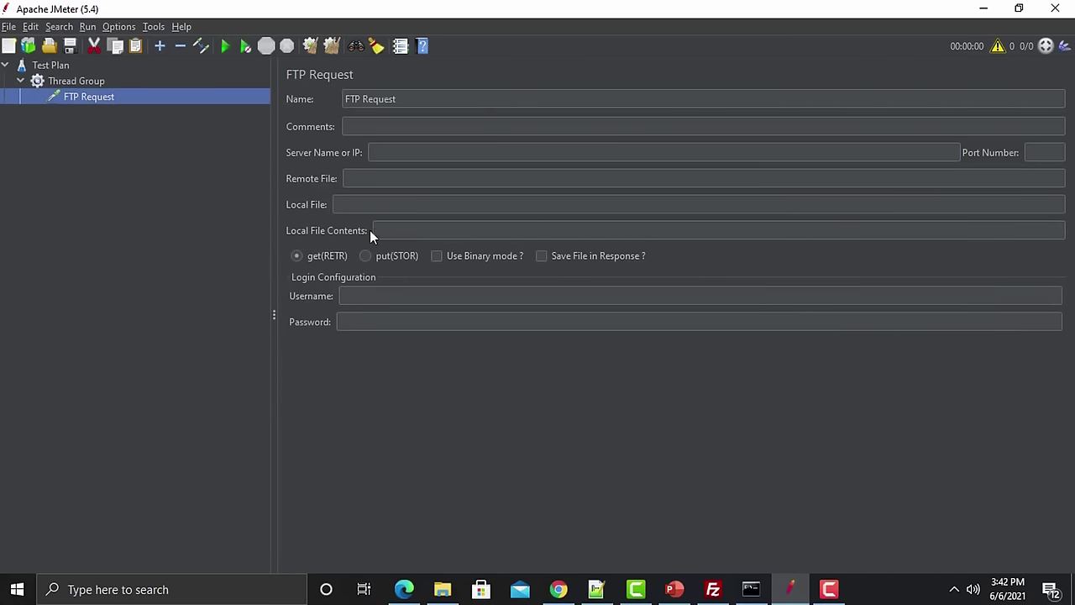
# Go through the FTP Request's comment, server, port, remote and local file fields
pyautogui.click(356, 132)
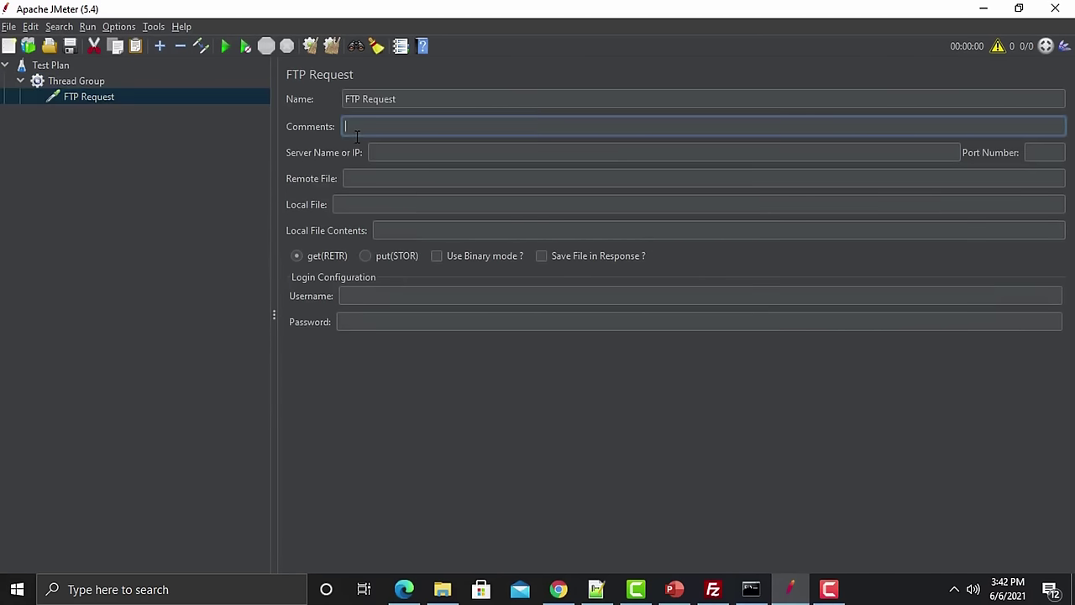
pyautogui.click(398, 156)
pyautogui.click(1058, 152)
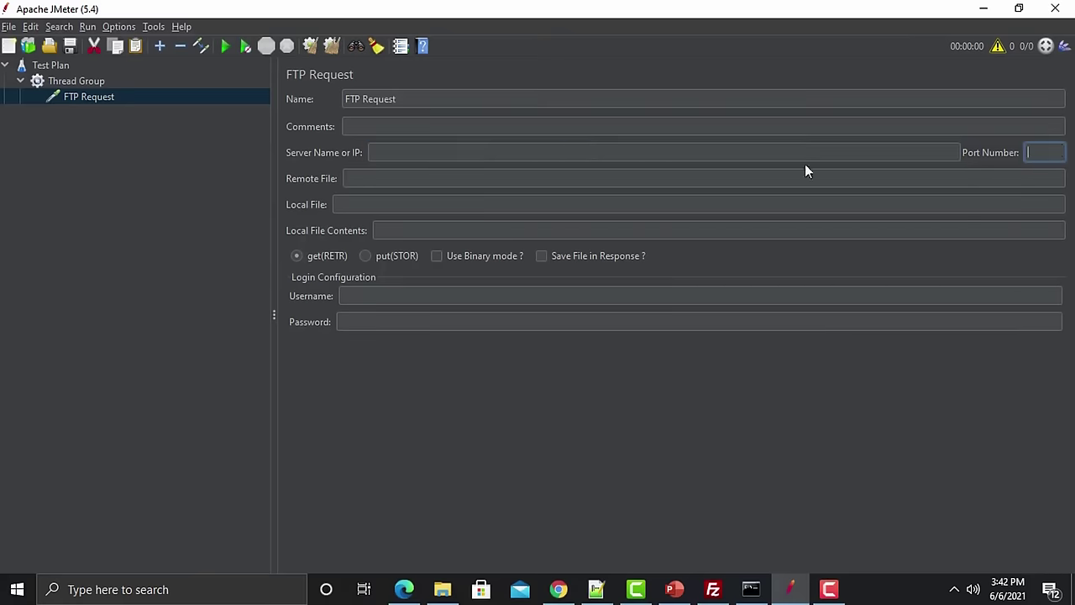
pyautogui.click(485, 183)
pyautogui.click(427, 211)
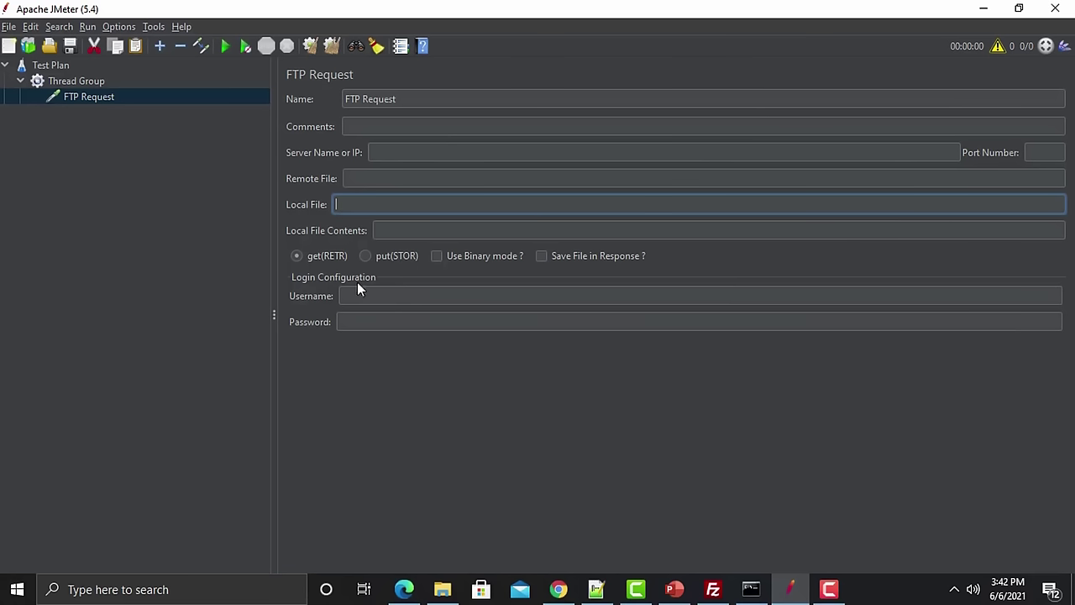
pyautogui.click(400, 152)
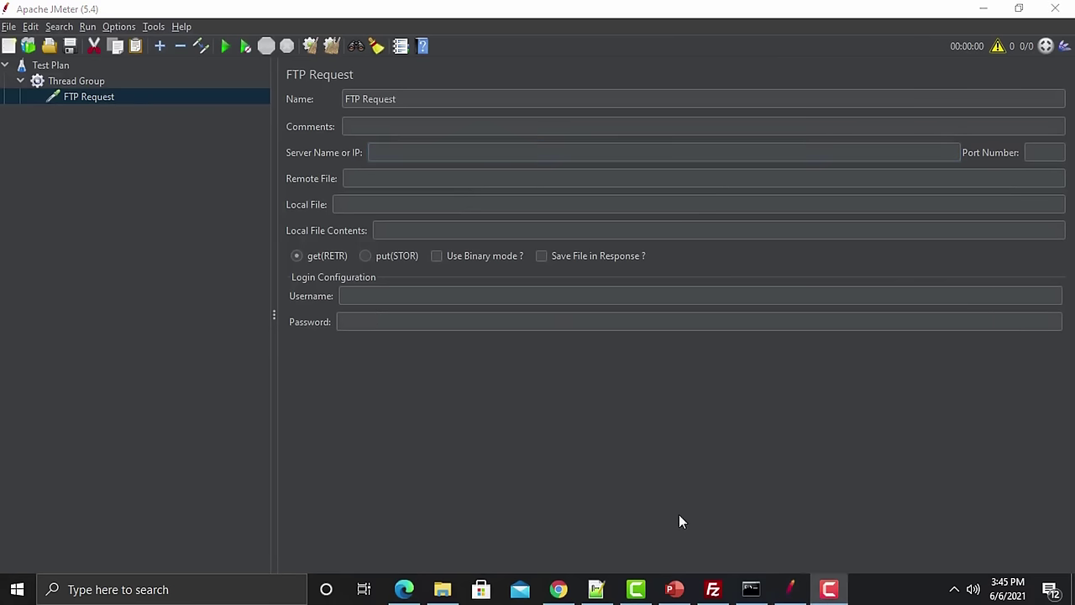
# Copy the host from FileZilla, set Server Name to ftpupload.net and Port to 21
pyautogui.click(712, 589)
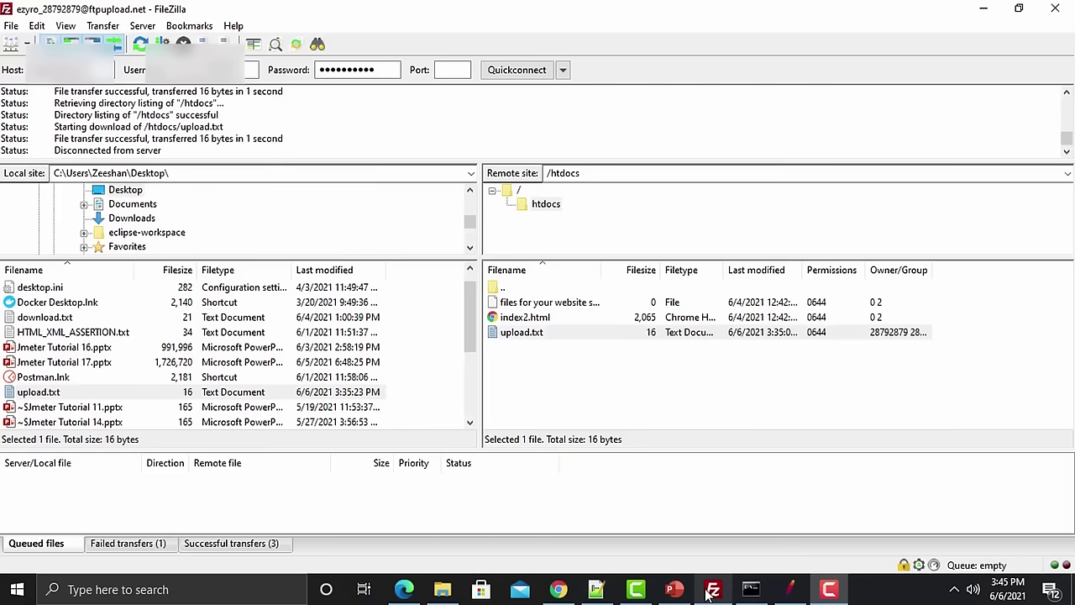
pyautogui.moveTo(109, 69); pyautogui.dragTo(3, 70)
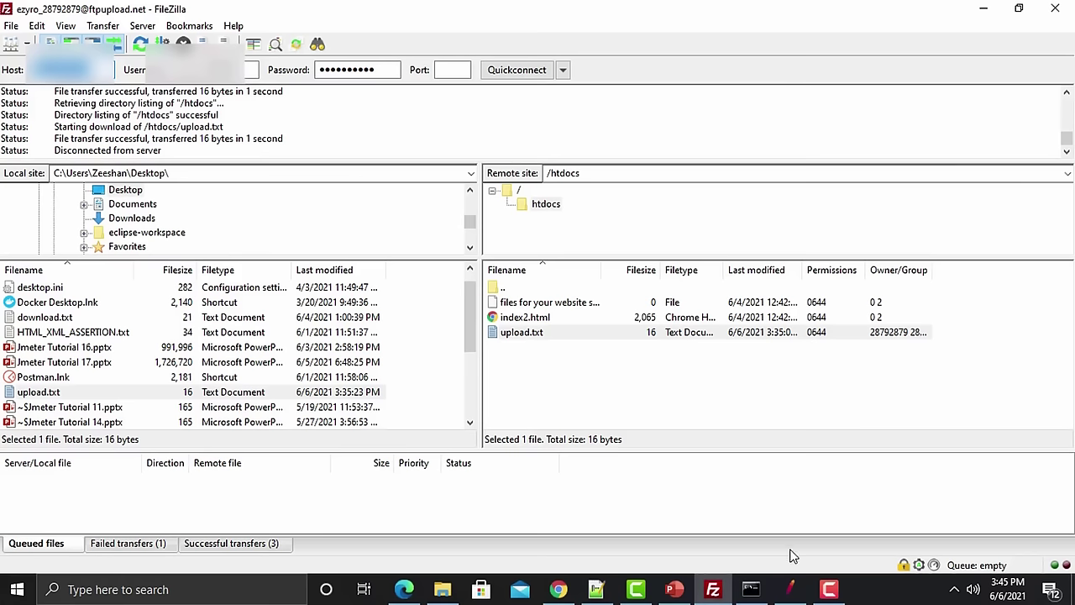
pyautogui.click(790, 590)
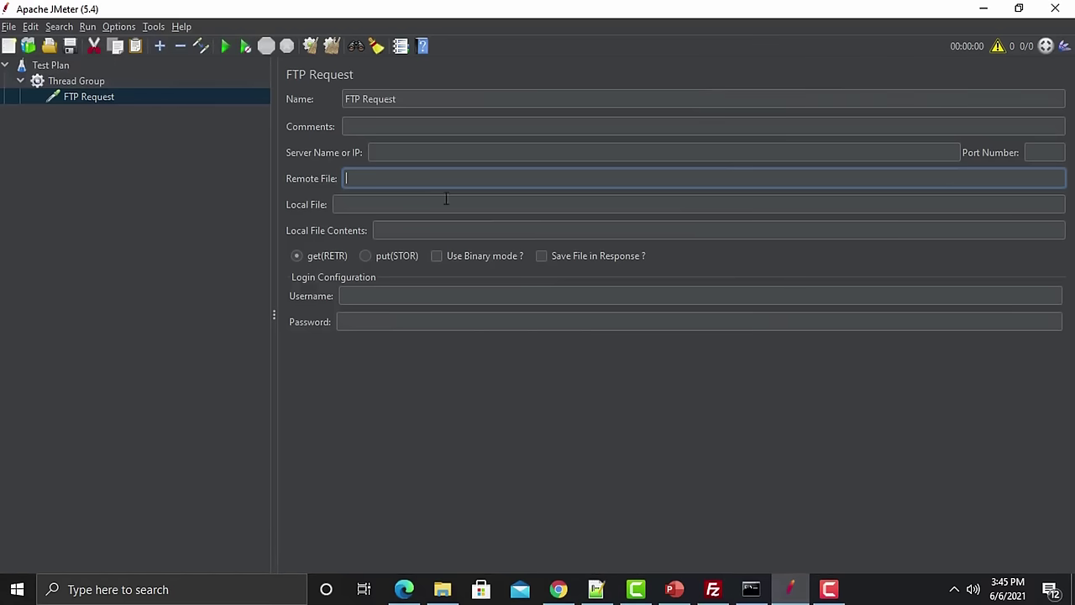
pyautogui.write('ftpupload.net')
pyautogui.hotkey('ctrl', 'a')
pyautogui.hotkey('ctrl', 'x')
pyautogui.click(398, 154)
pyautogui.hotkey('ctrl', 'v')
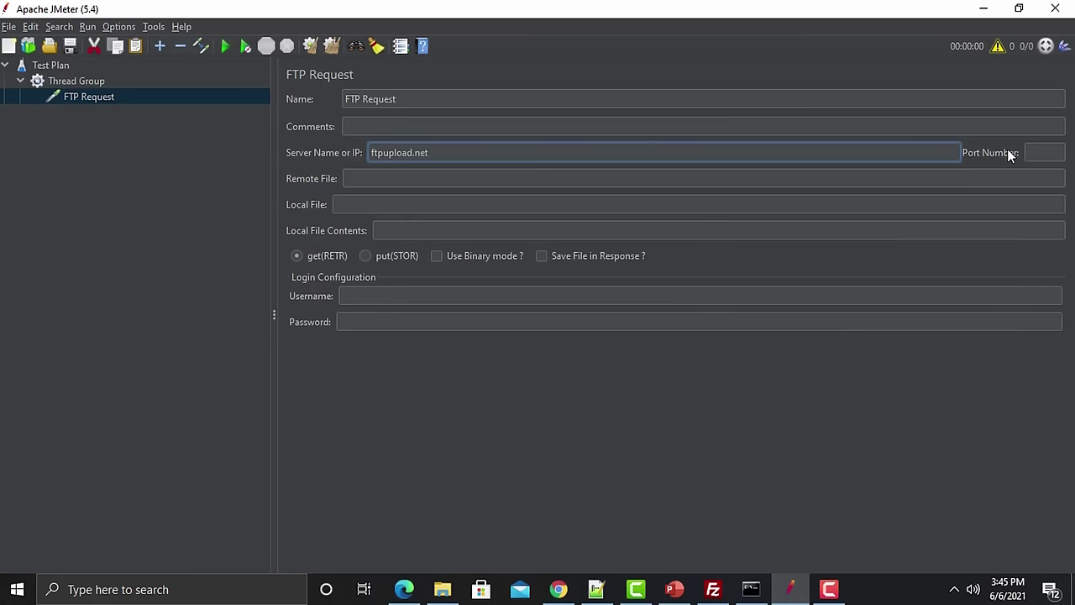
pyautogui.click(1028, 153)
pyautogui.write('21')
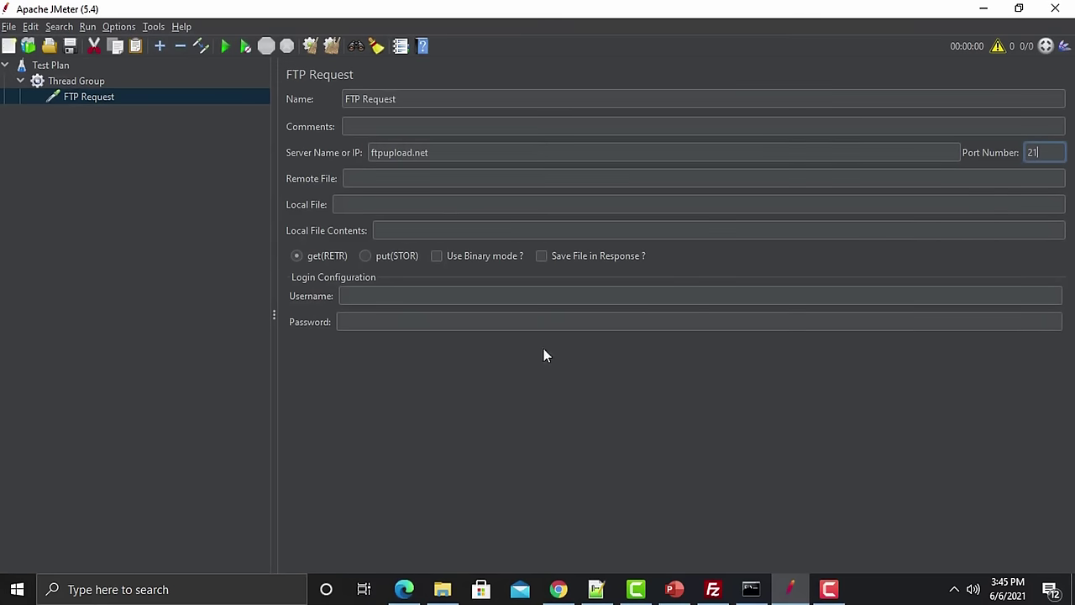
# Paste the FTP account's username into the Username field
pyautogui.click(713, 589)
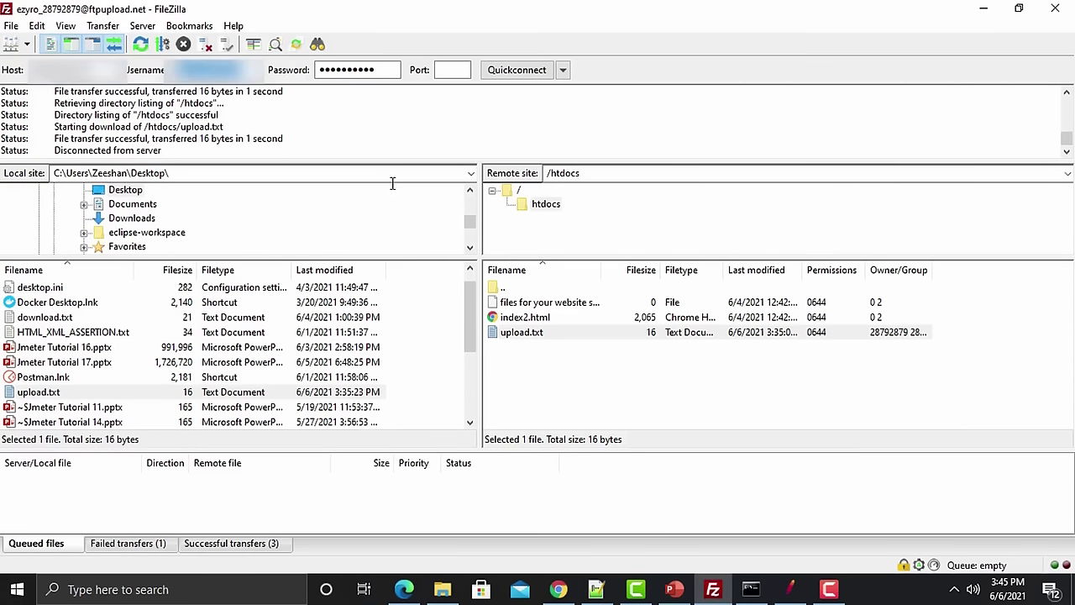
pyautogui.click(794, 592)
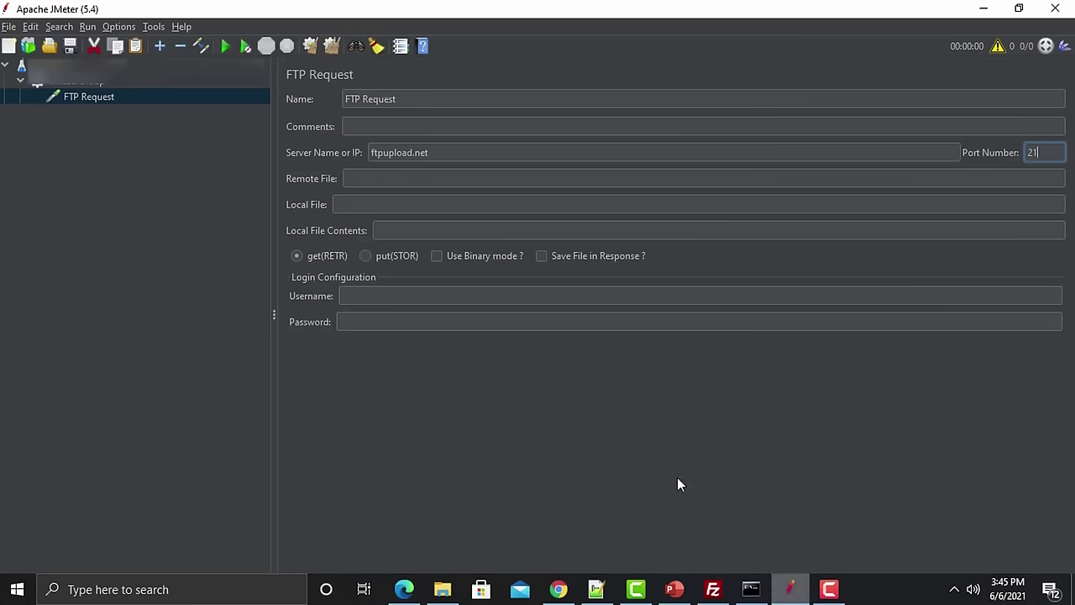
pyautogui.click(424, 296)
pyautogui.hotkey('ctrl', 'v')
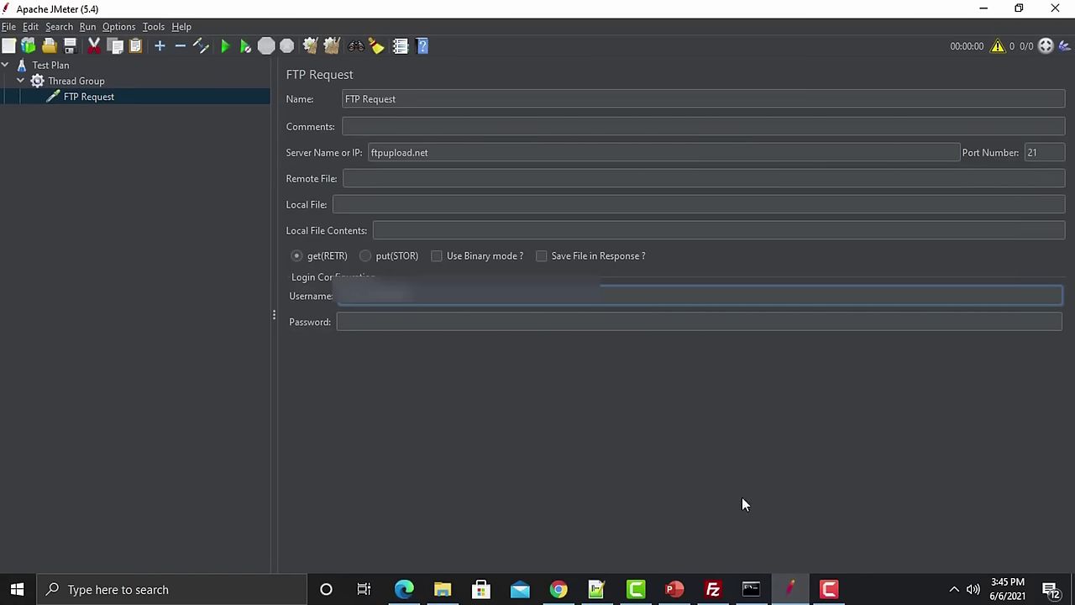
# Copy the FTP password from the notes in Notepad++ and paste it into the Password field
pyautogui.click(712, 588)
pyautogui.doubleClick(344, 71)
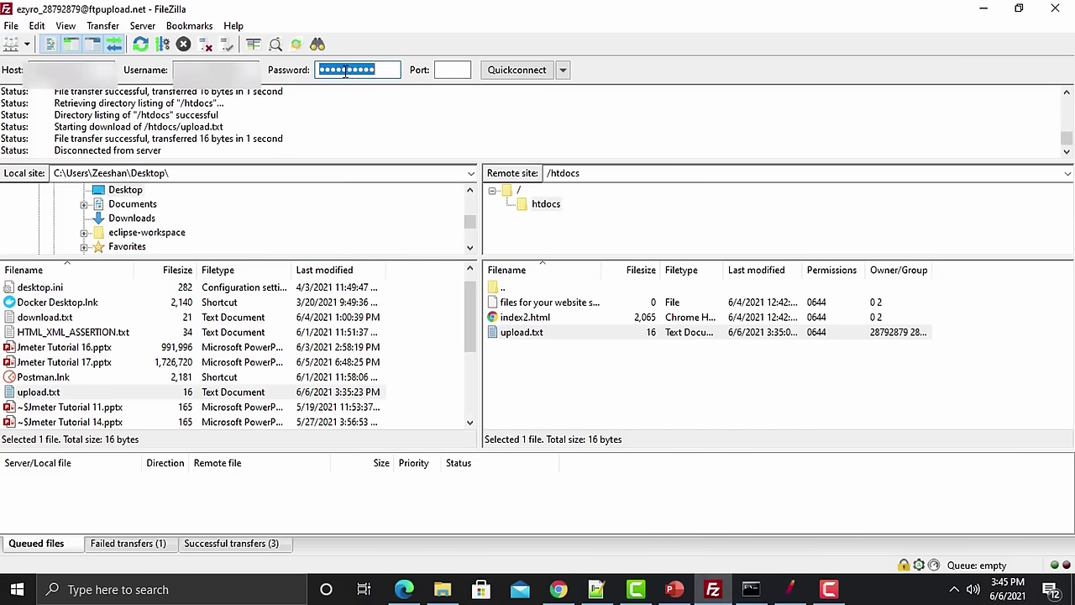
pyautogui.hotkey('ctrl', 'c')
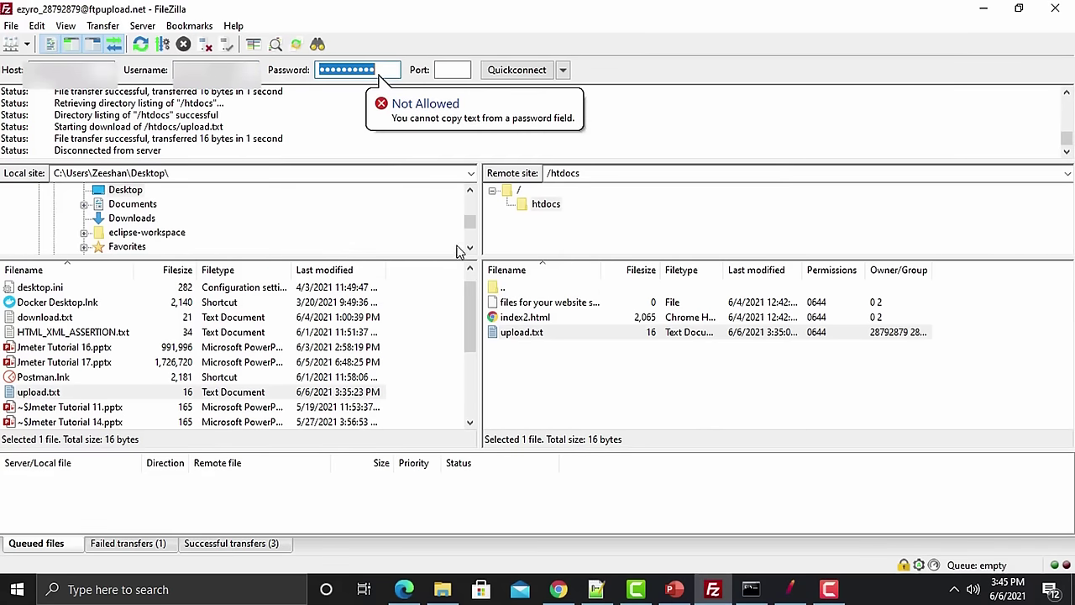
pyautogui.click(596, 588)
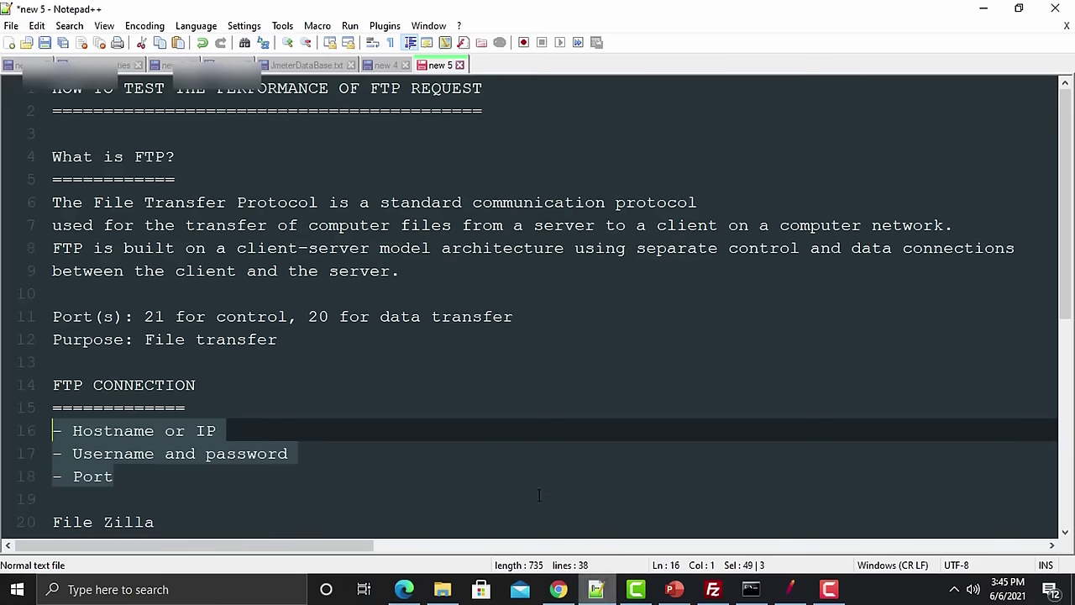
pyautogui.scroll(-3, 429, 437)
pyautogui.scroll(-2, 366, 382)
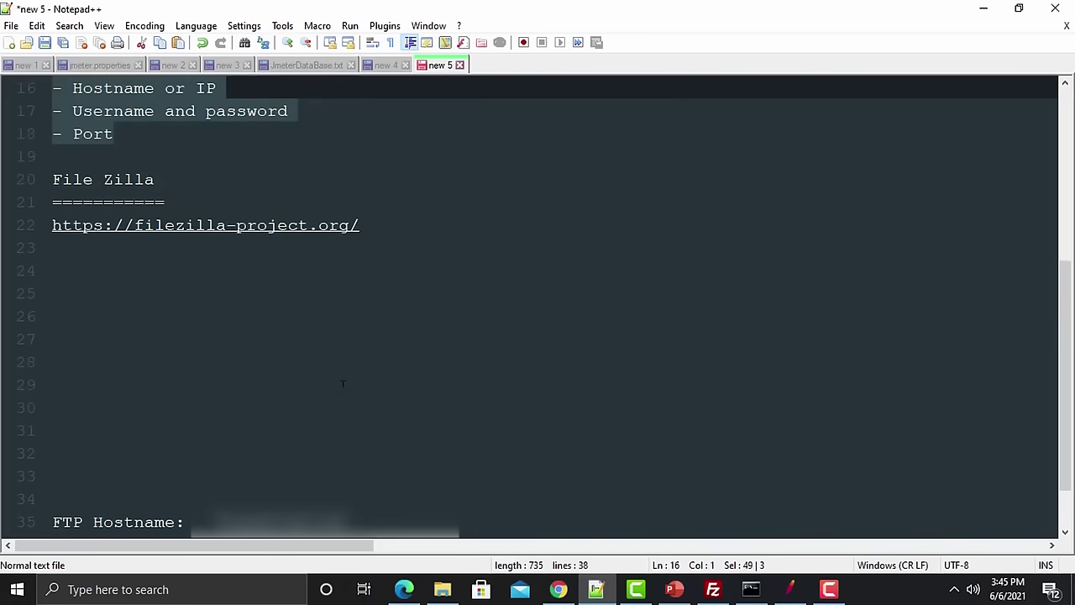
pyautogui.scroll(-1, 343, 384)
pyautogui.moveTo(216, 499); pyautogui.dragTo(319, 499)
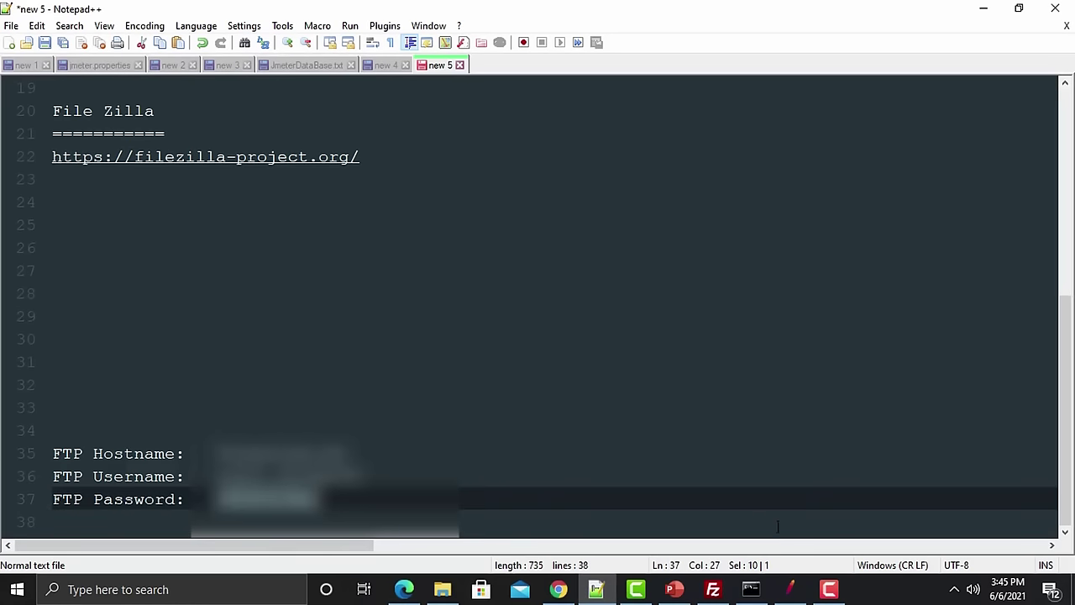
pyautogui.click(789, 589)
pyautogui.click(412, 322)
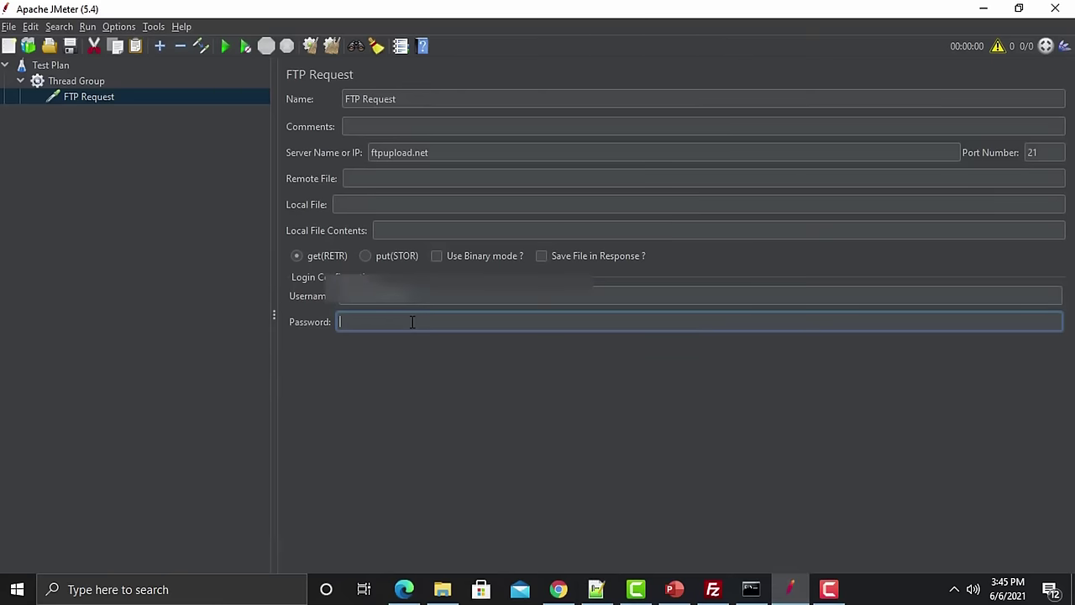
pyautogui.hotkey('ctrl', 'v')
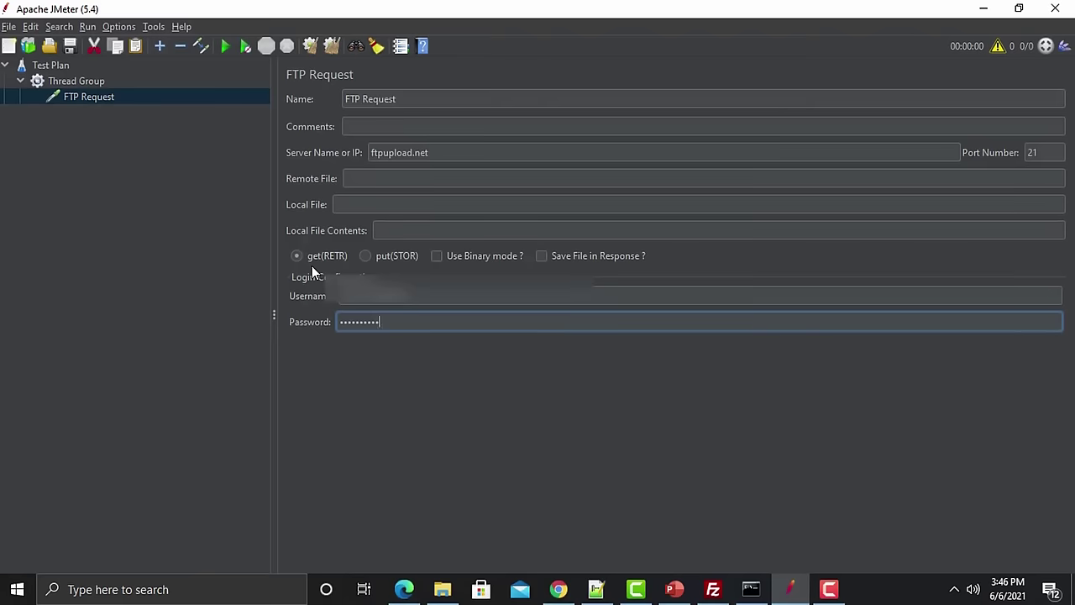
# Look up the /htdocs folder and upload.txt on the ftpupload.net server in FileZilla
pyautogui.click(365, 177)
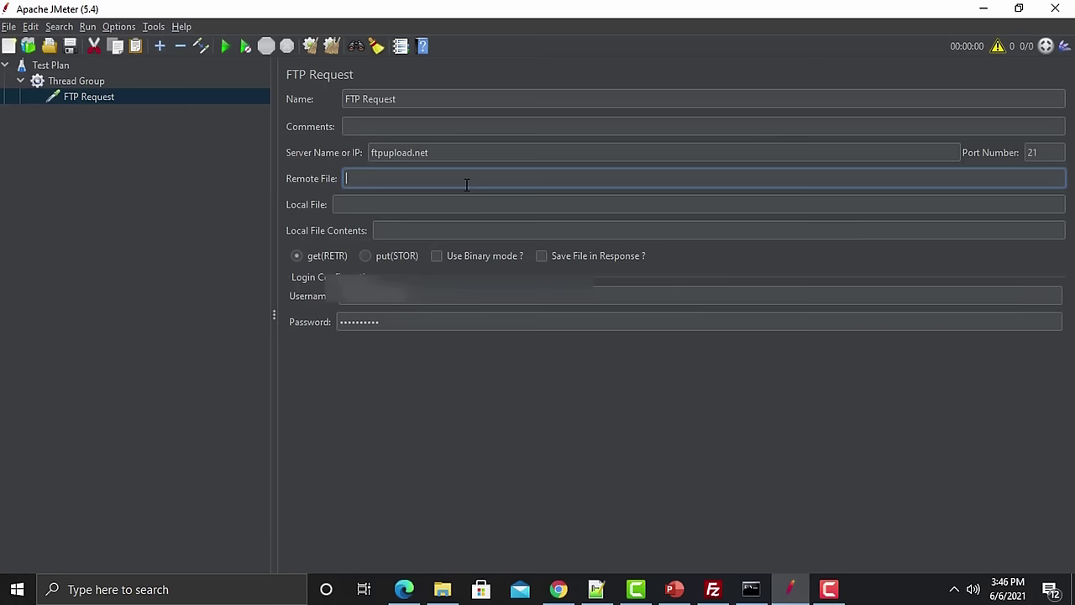
pyautogui.click(448, 205)
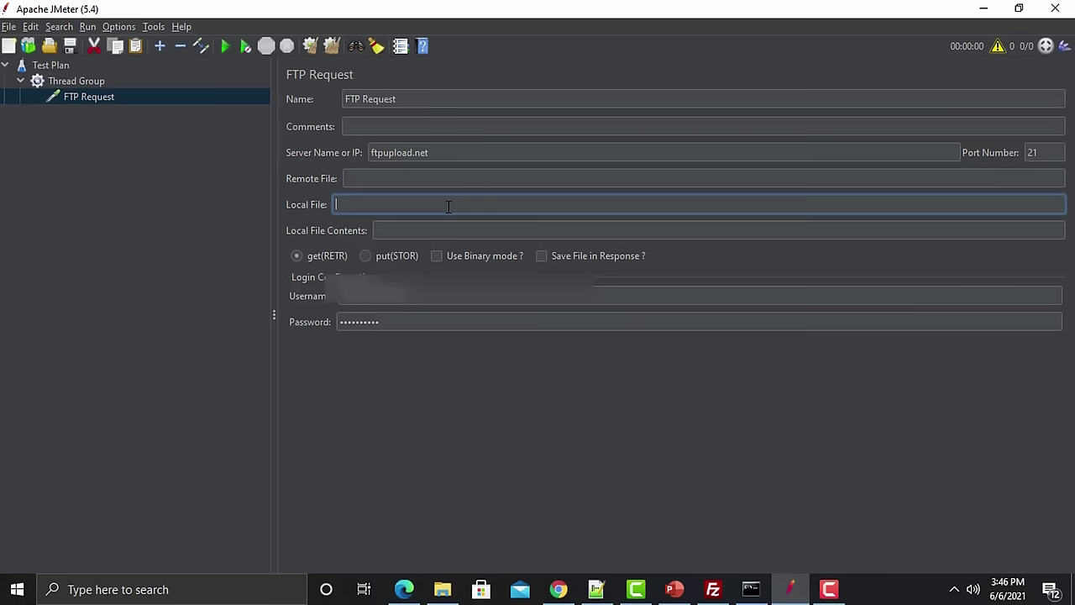
pyautogui.click(712, 588)
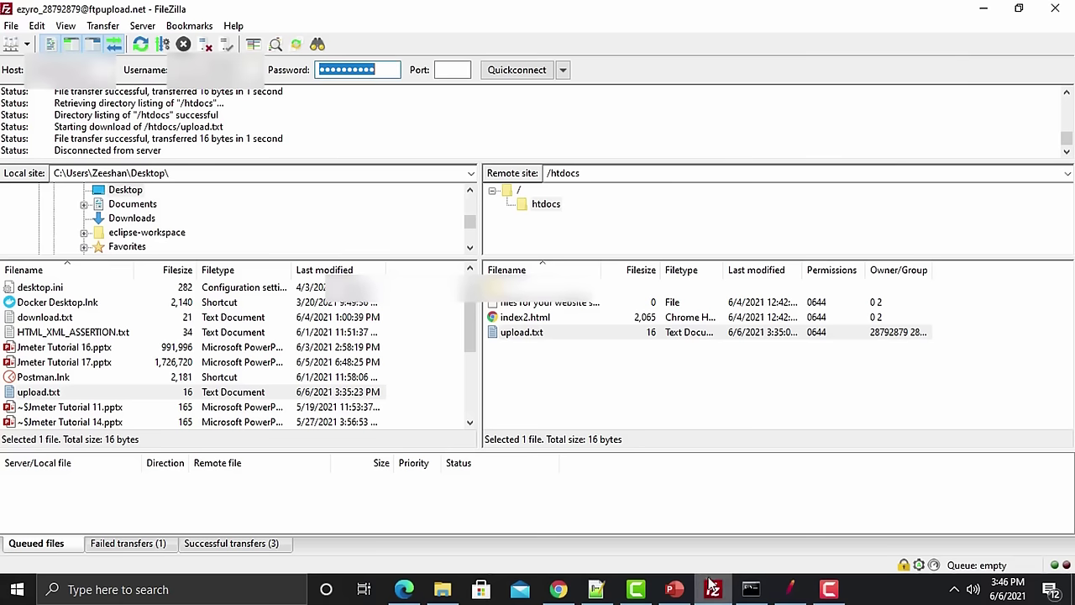
pyautogui.click(504, 337)
pyautogui.click(602, 173)
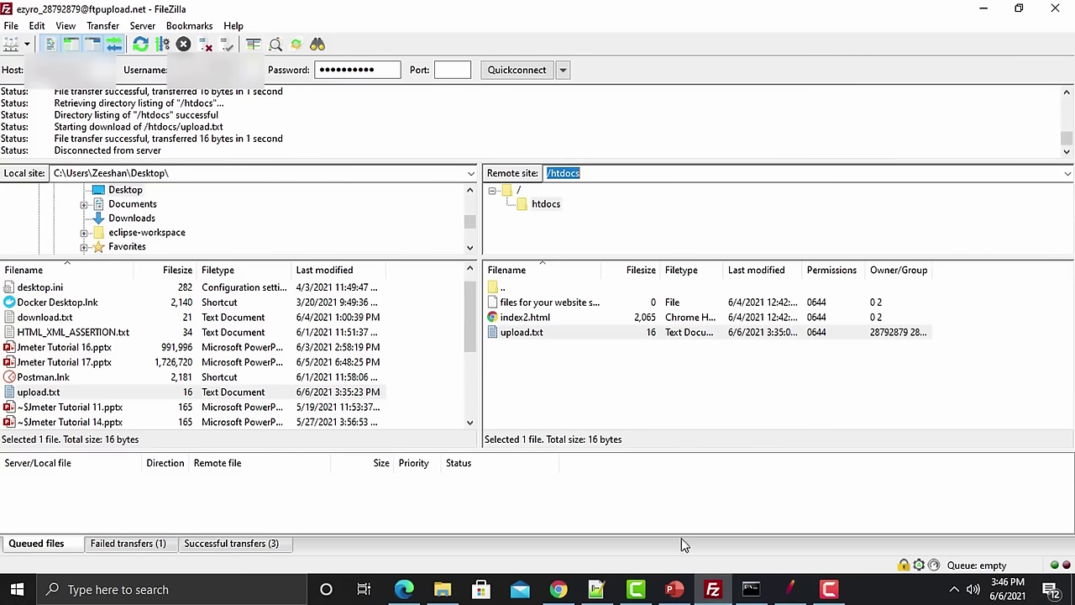
pyautogui.click(792, 590)
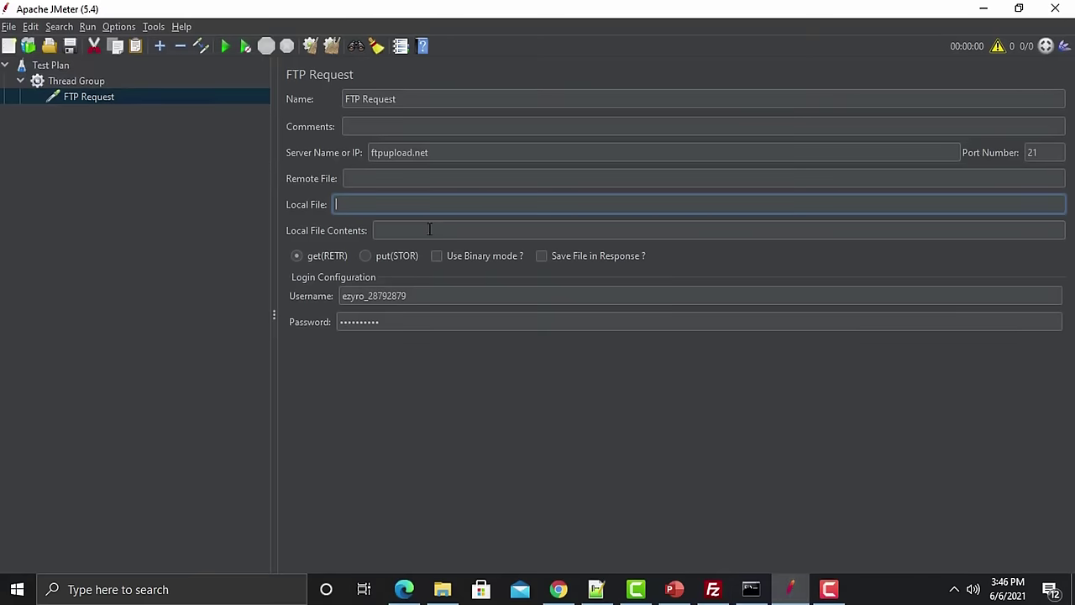
# Enter /htdocs/upload.txt as the FTP request's Remote File, copying the name from FileZilla
pyautogui.click(377, 178)
pyautogui.write('/htdocs/')
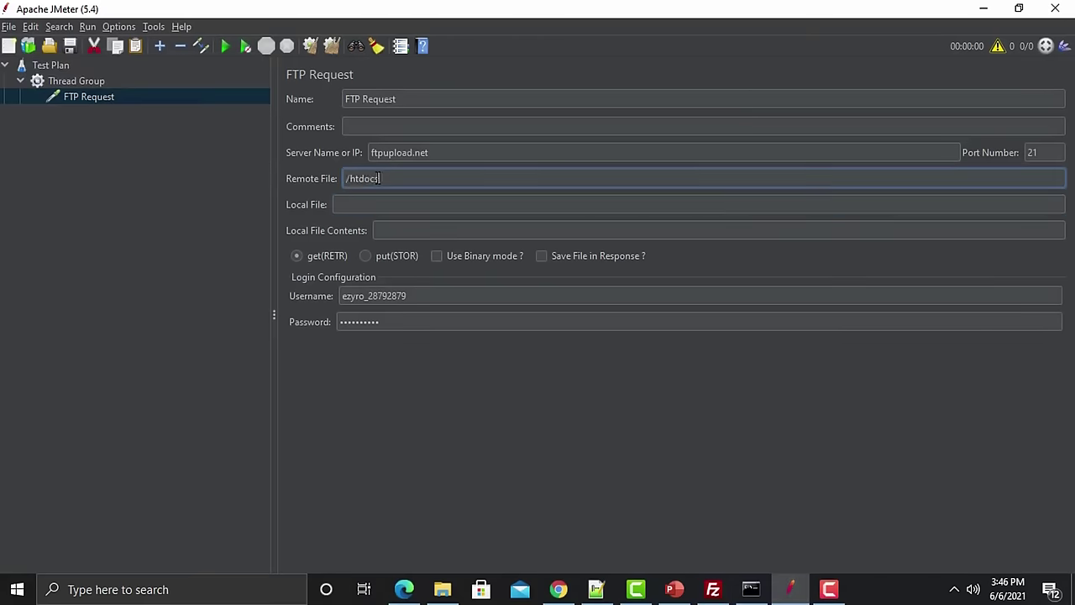
pyautogui.press('BackSpace')
pyautogui.write('/')
pyautogui.click(713, 588)
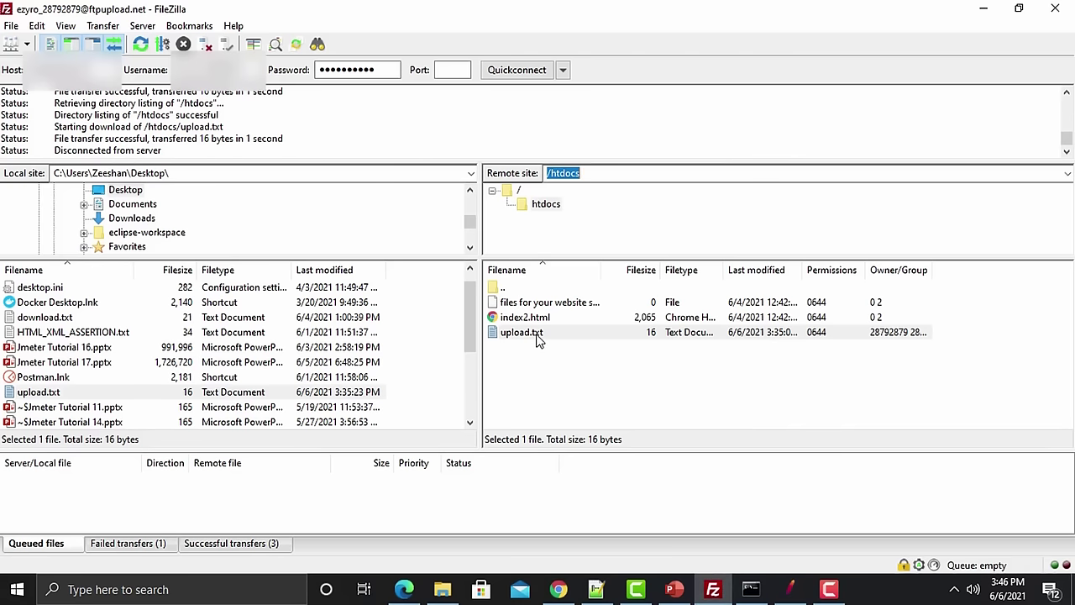
pyautogui.rightClick(539, 336)
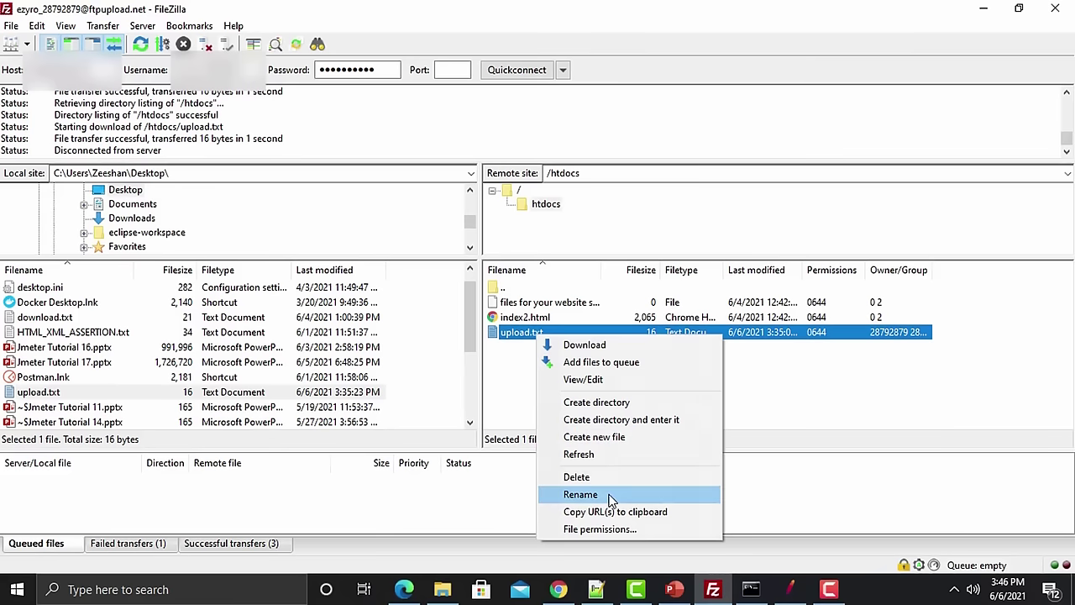
pyautogui.click(580, 495)
pyautogui.click(596, 410)
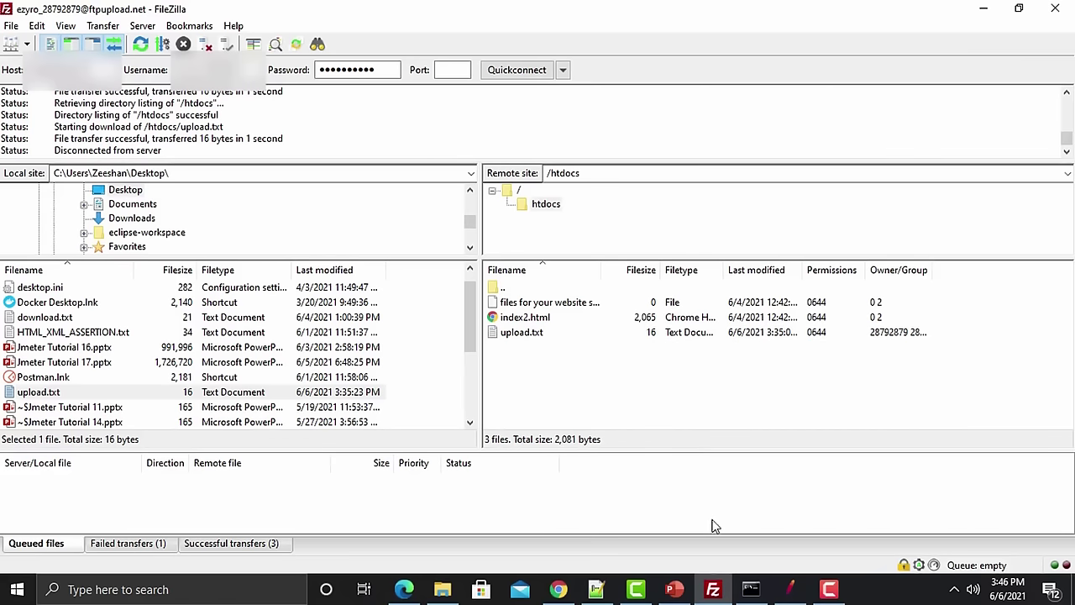
pyautogui.click(790, 588)
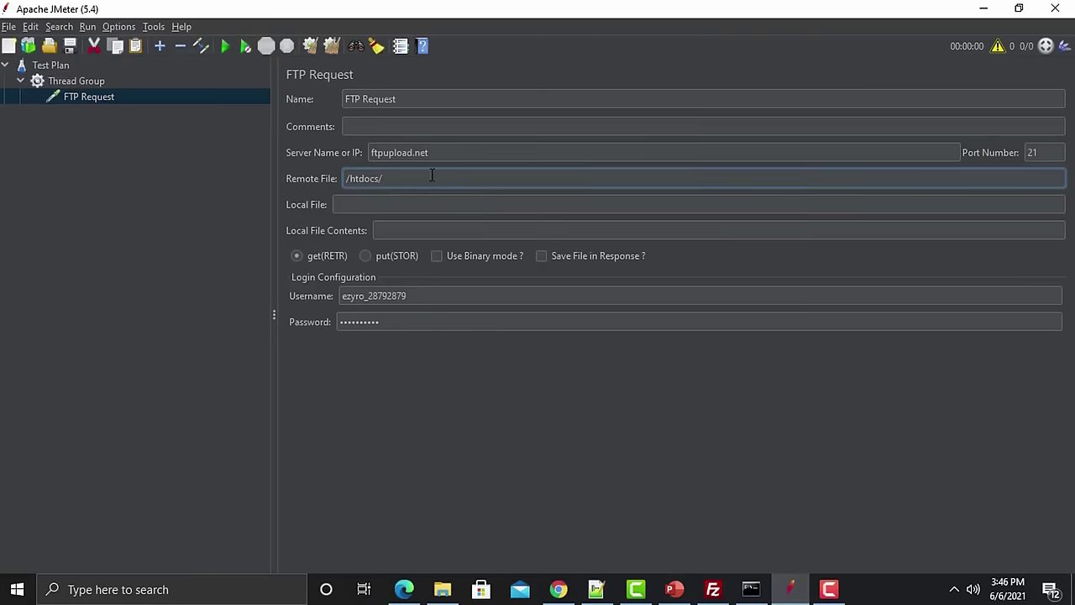
pyautogui.write('upload.txt')
# Minimize all windows, delete the upload file from the desktop, and restore JMeter
pyautogui.click(986, 10)
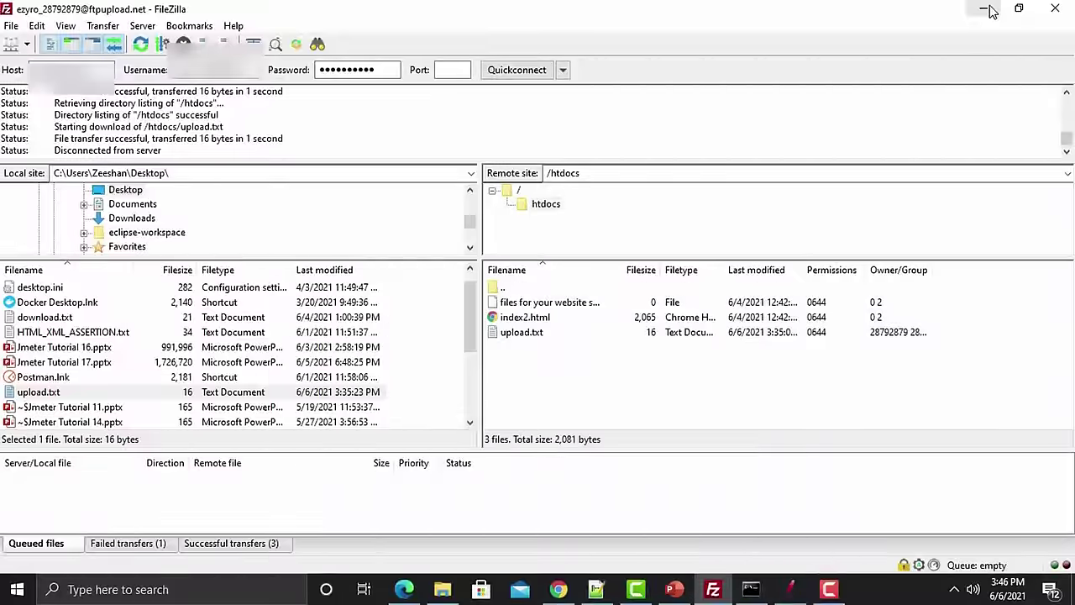
pyautogui.click(985, 9)
pyautogui.click(986, 9)
pyautogui.click(986, 9)
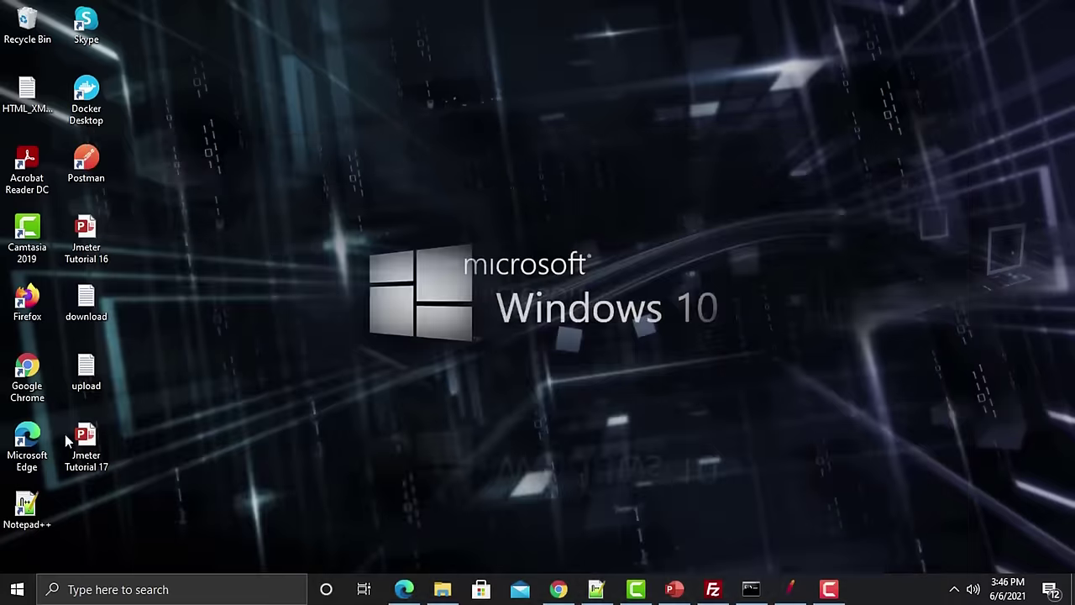
pyautogui.click(85, 375)
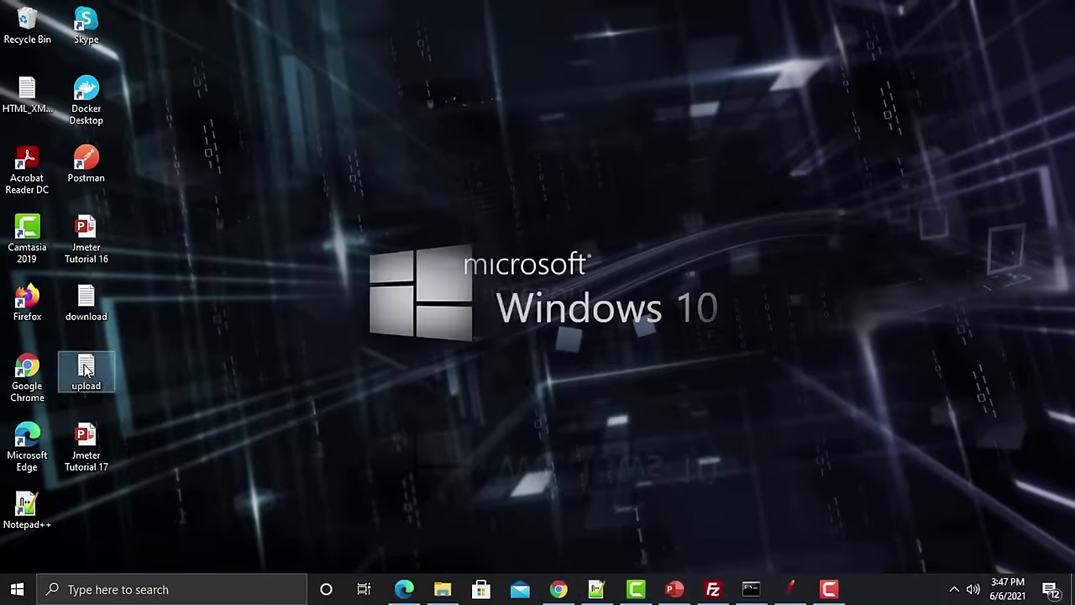
pyautogui.rightClick(85, 375)
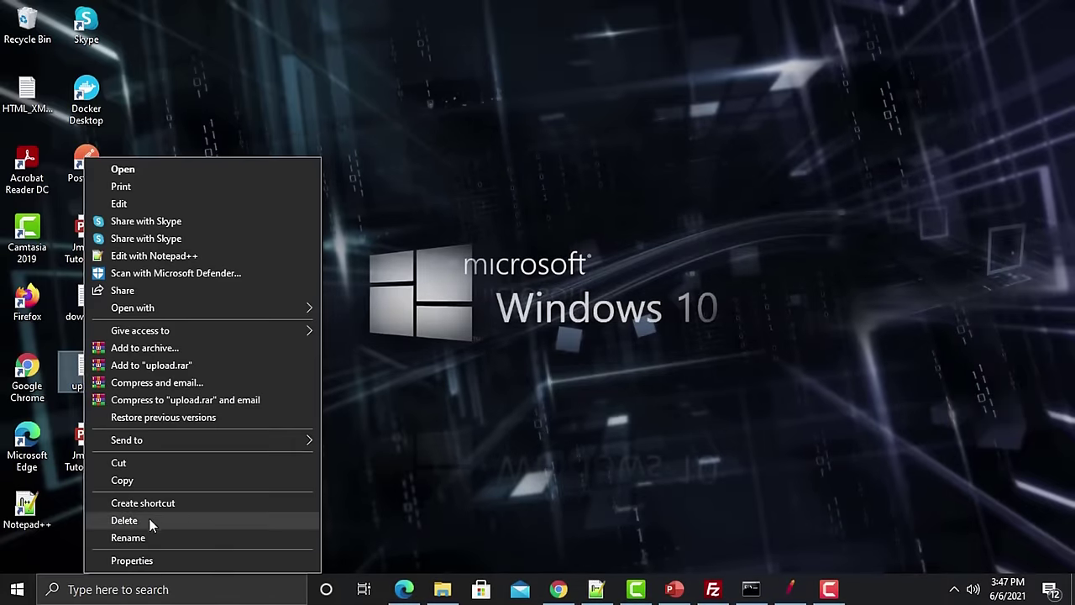
pyautogui.click(149, 519)
pyautogui.click(593, 357)
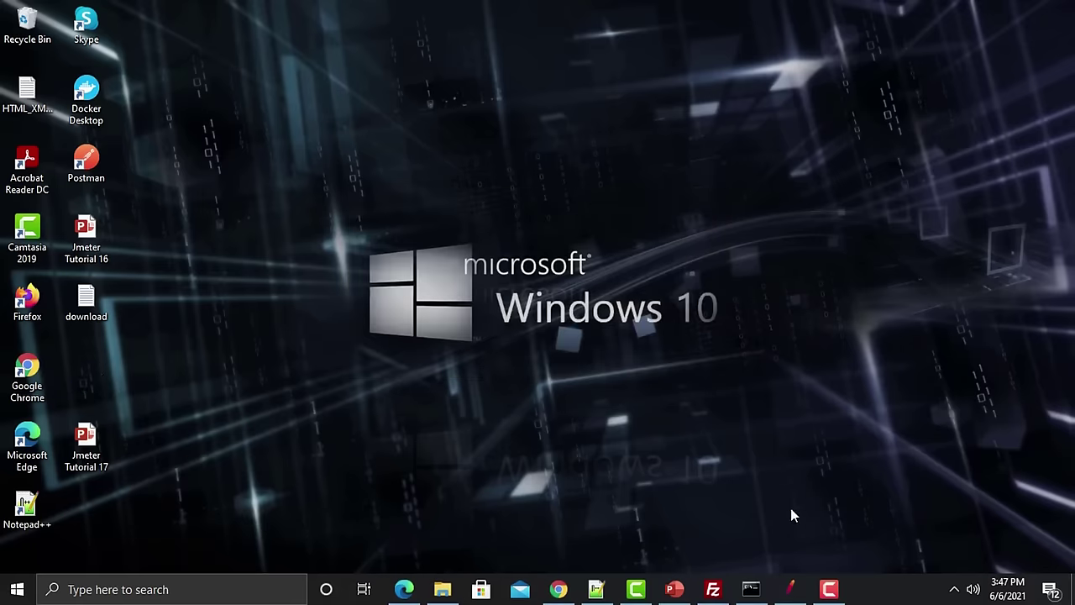
pyautogui.click(789, 588)
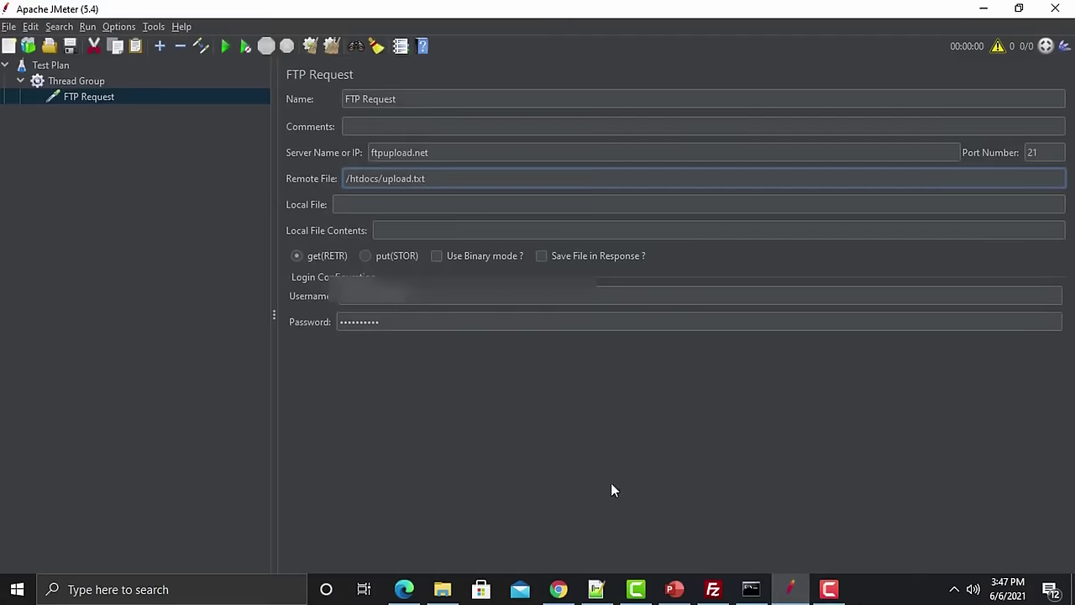
# Paste the Desktop folder path copied from FileZilla into the Local File field
pyautogui.click(713, 589)
pyautogui.click(222, 171)
pyautogui.hotkey('ctrl', 'c')
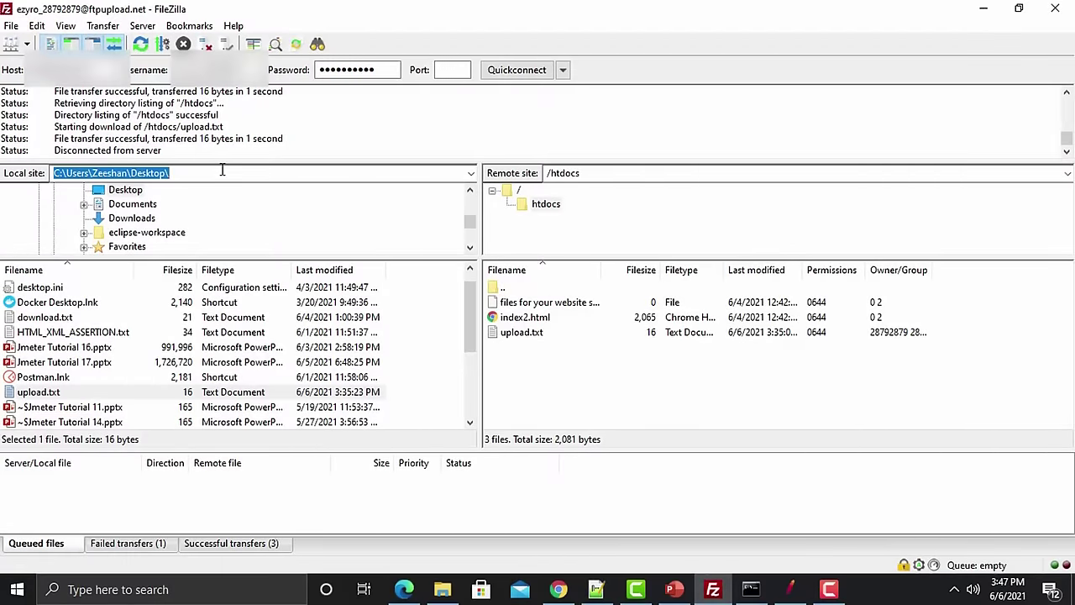
pyautogui.click(980, 17)
pyautogui.click(368, 205)
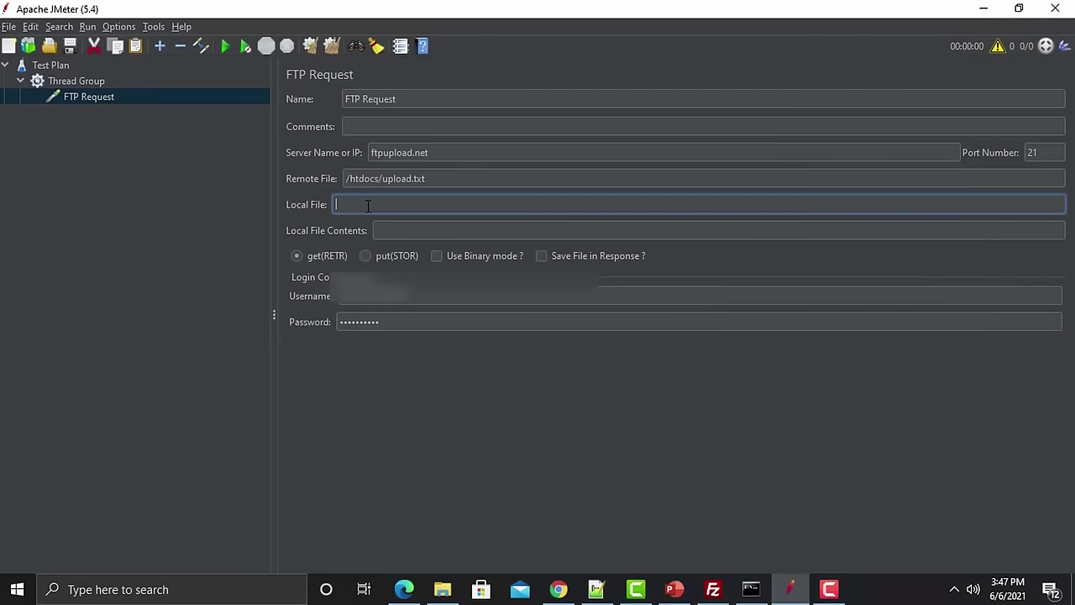
pyautogui.hotkey('ctrl', 'v')
# Append upload.txt from the Remote File path to the end of the Local File path
pyautogui.click(432, 178)
pyautogui.doubleClick(383, 179)
pyautogui.hotkey('ctrl', 'c')
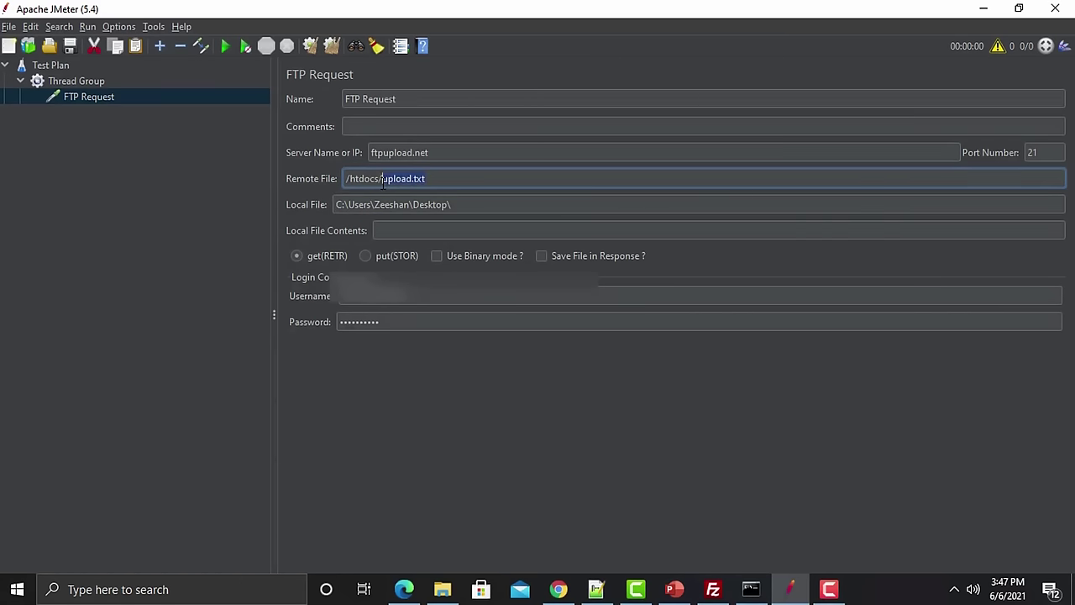
pyautogui.click(468, 204)
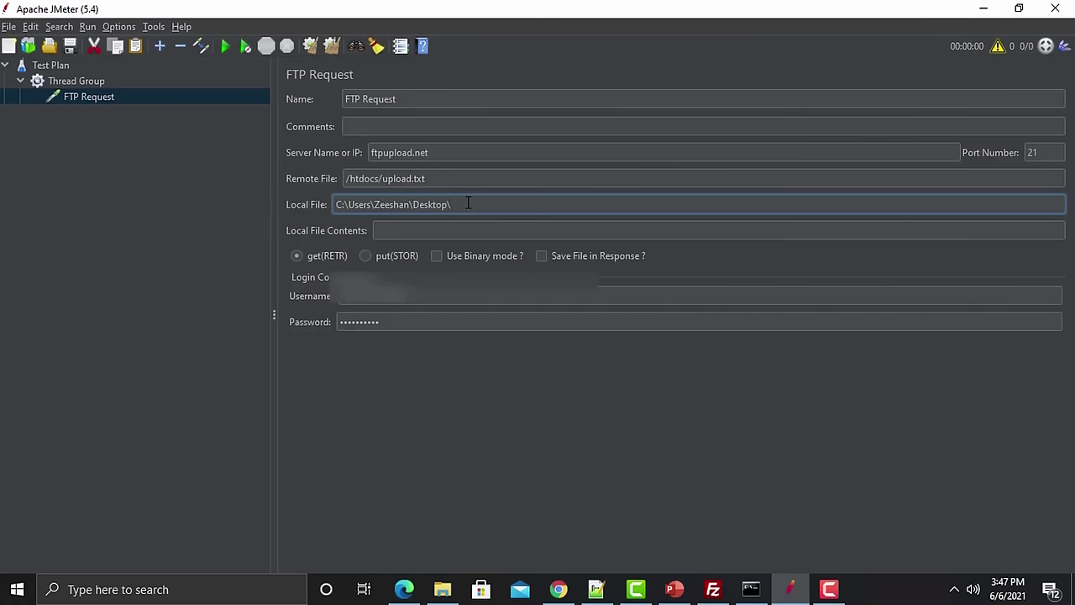
pyautogui.hotkey('ctrl', 'v')
# Add a View Results Tree listener to the Thread Group
pyautogui.rightClick(77, 80)
pyautogui.moveTo(107, 83)
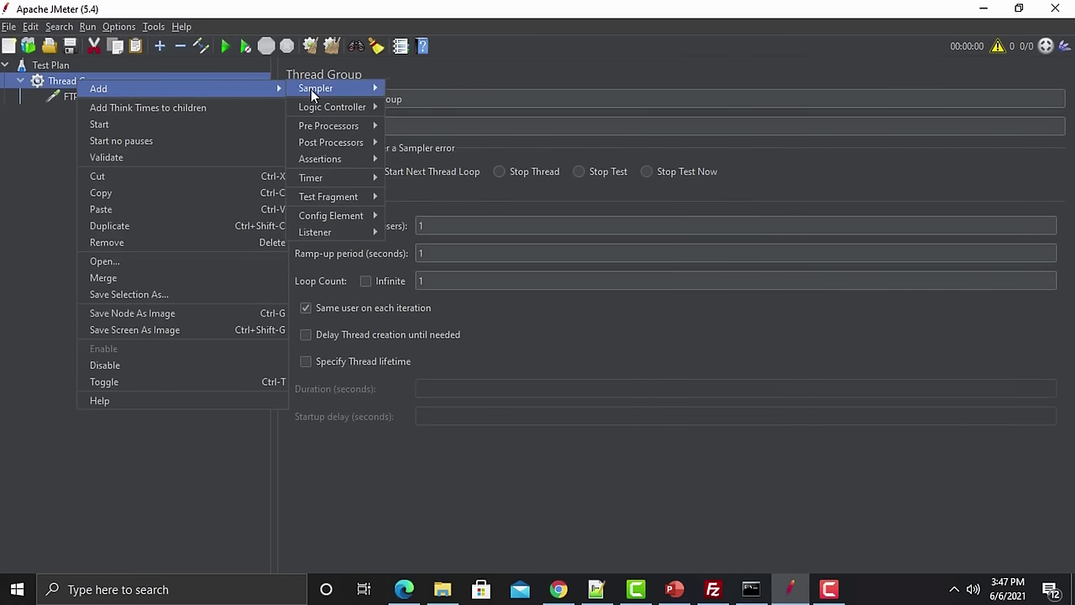
pyautogui.moveTo(350, 229)
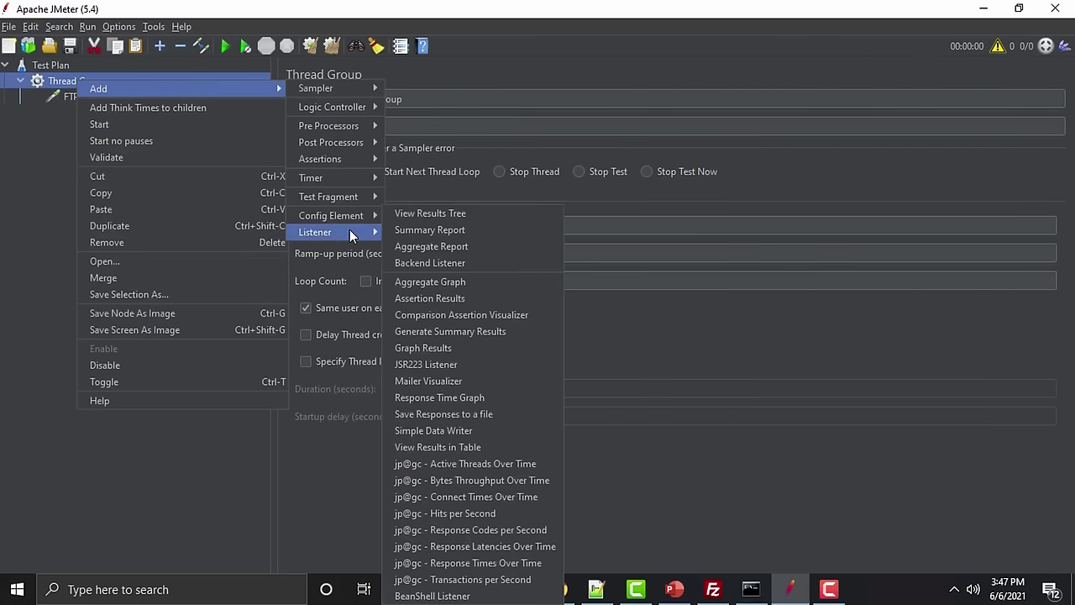
pyautogui.click(415, 215)
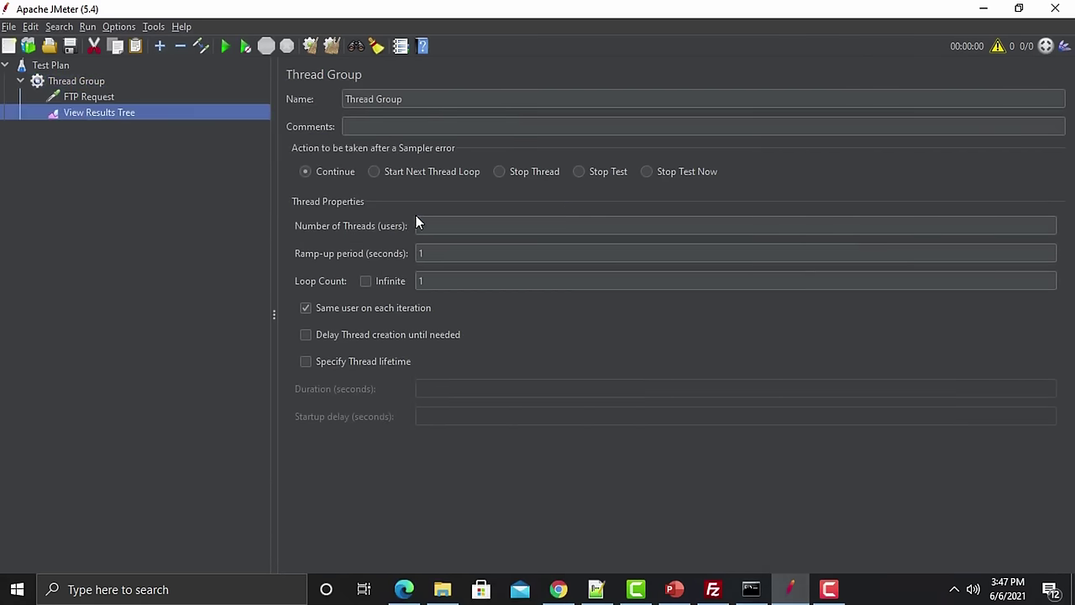
# Rename the FTP Request sampler to 'Downloading File'
pyautogui.click(107, 96)
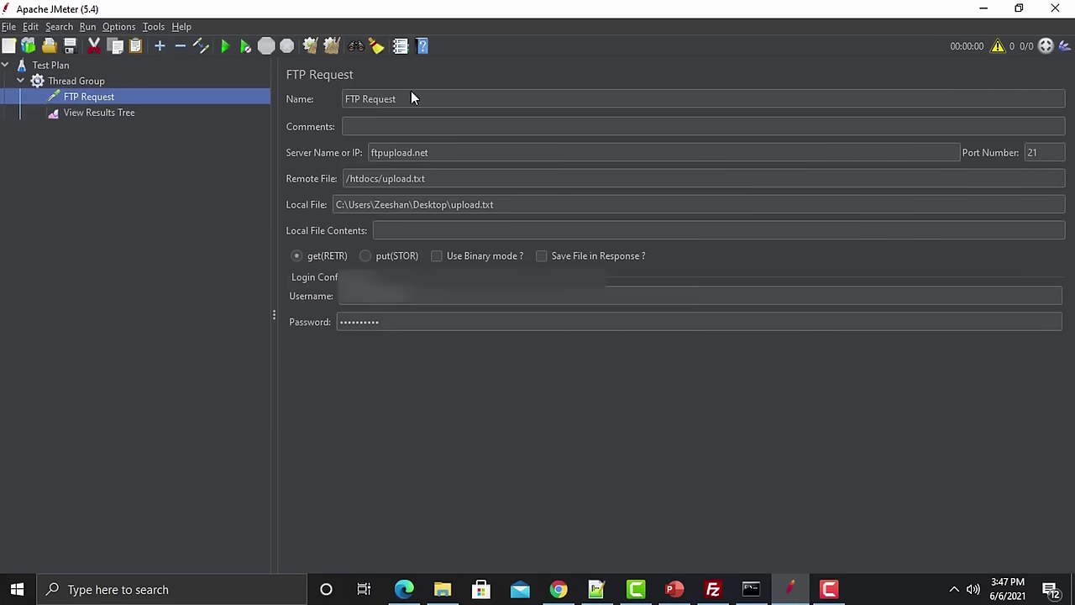
pyautogui.moveTo(413, 99); pyautogui.dragTo(327, 98)
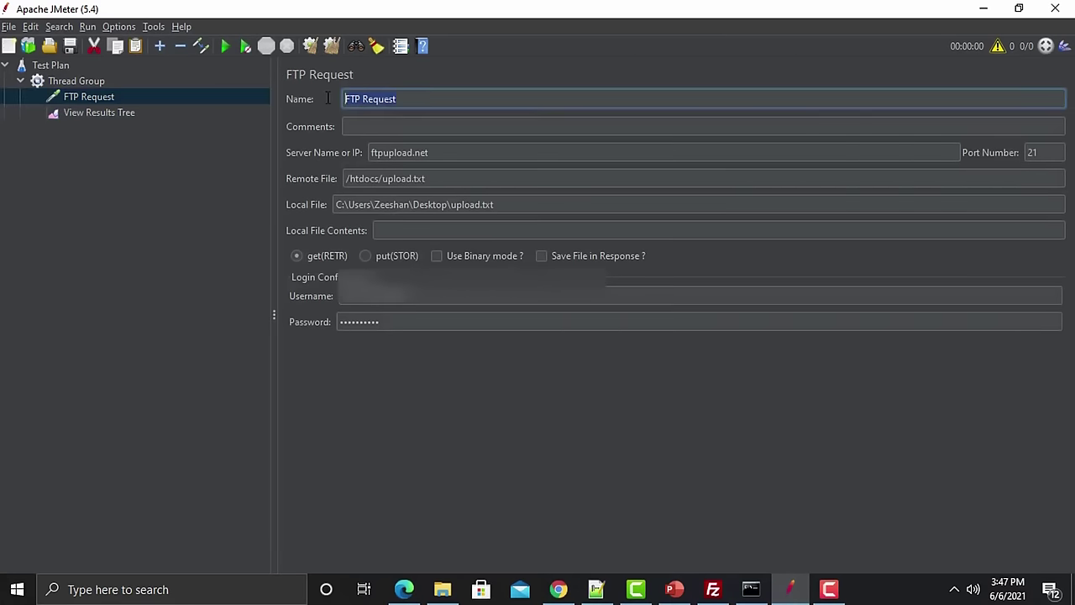
pyautogui.write('Downloading File')
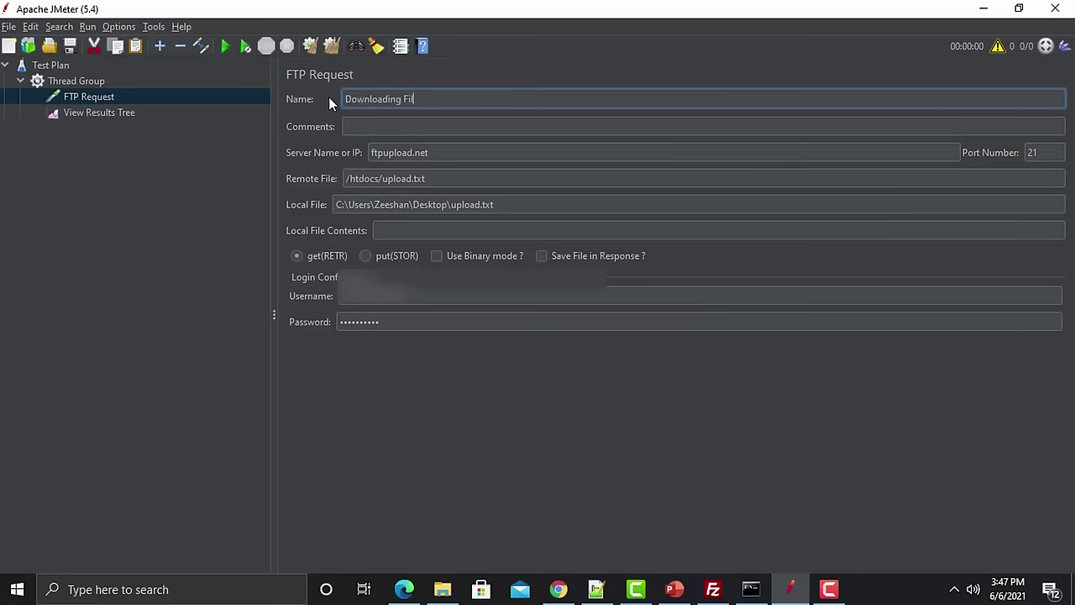
pyautogui.click(194, 190)
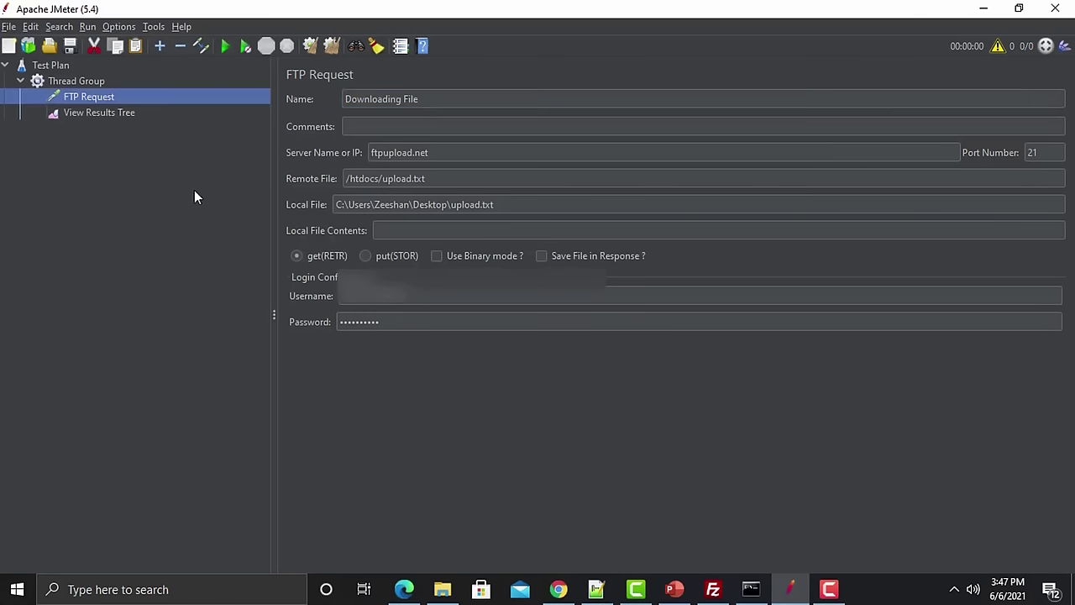
pyautogui.click(112, 114)
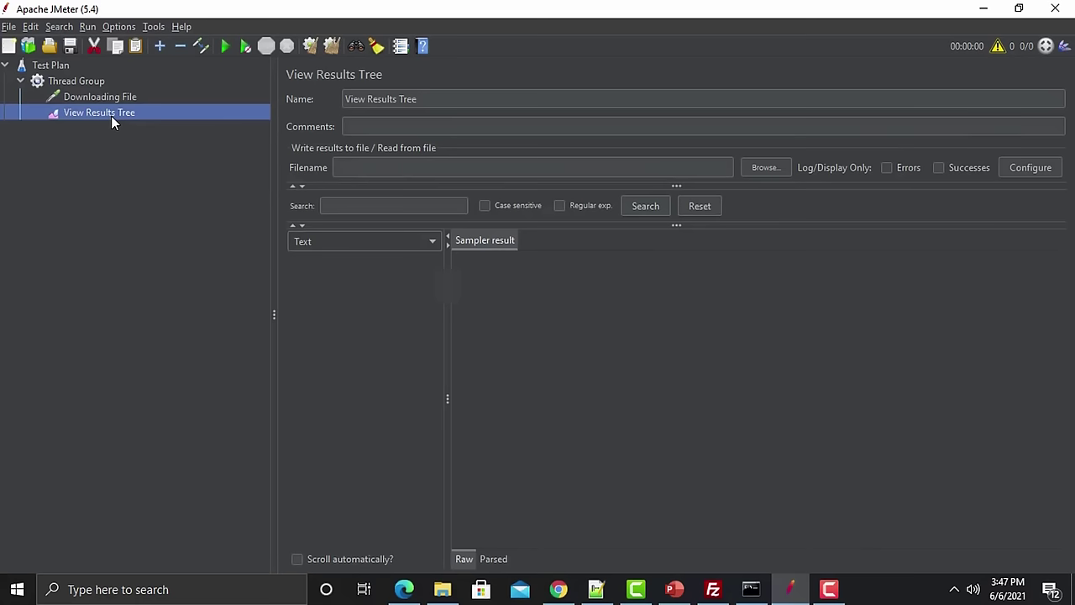
# Save over View Results Tree.jmx and run the test with Ctrl+R
pyautogui.click(245, 47)
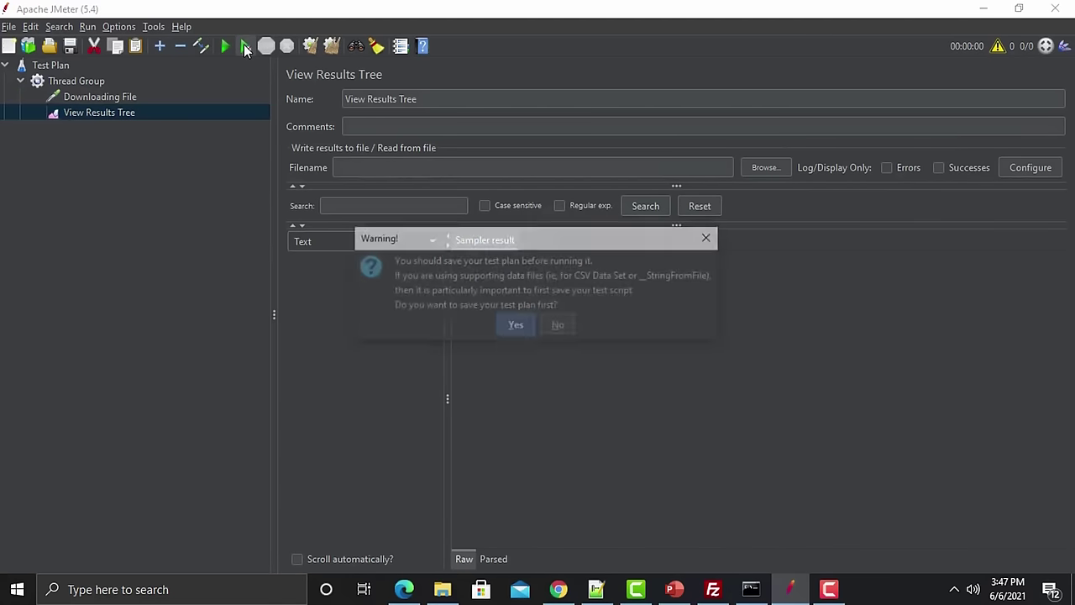
pyautogui.click(511, 325)
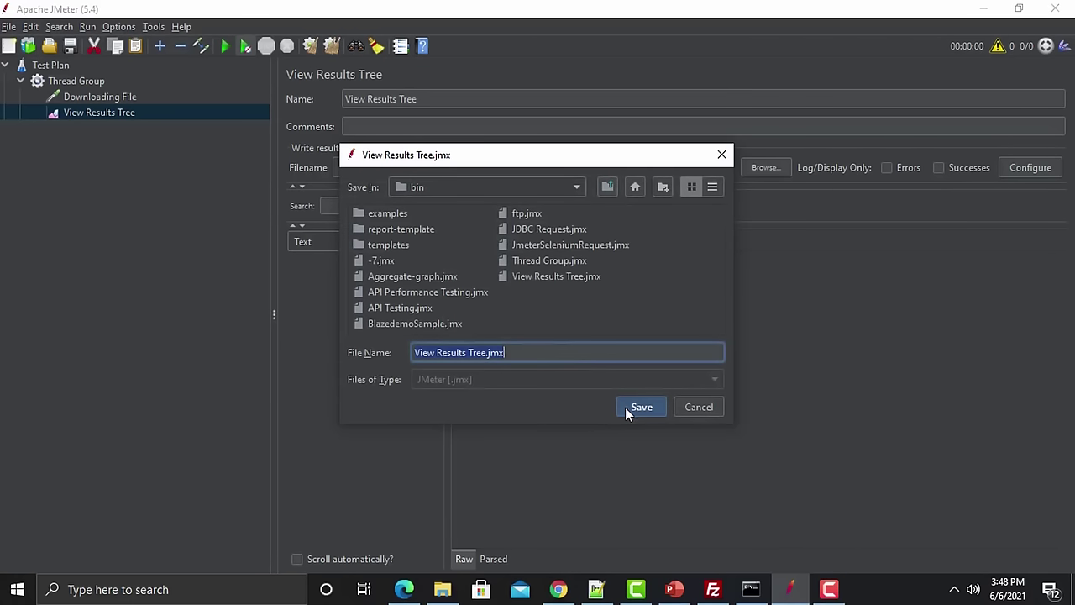
pyautogui.click(627, 408)
pyautogui.click(513, 313)
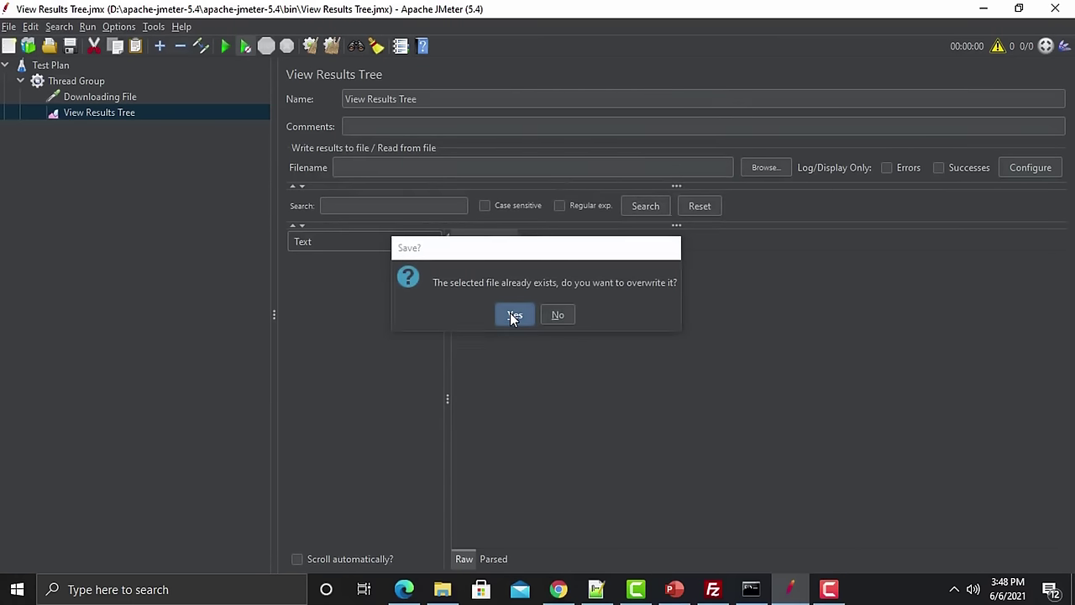
pyautogui.hotkey('ctrl', 'r')
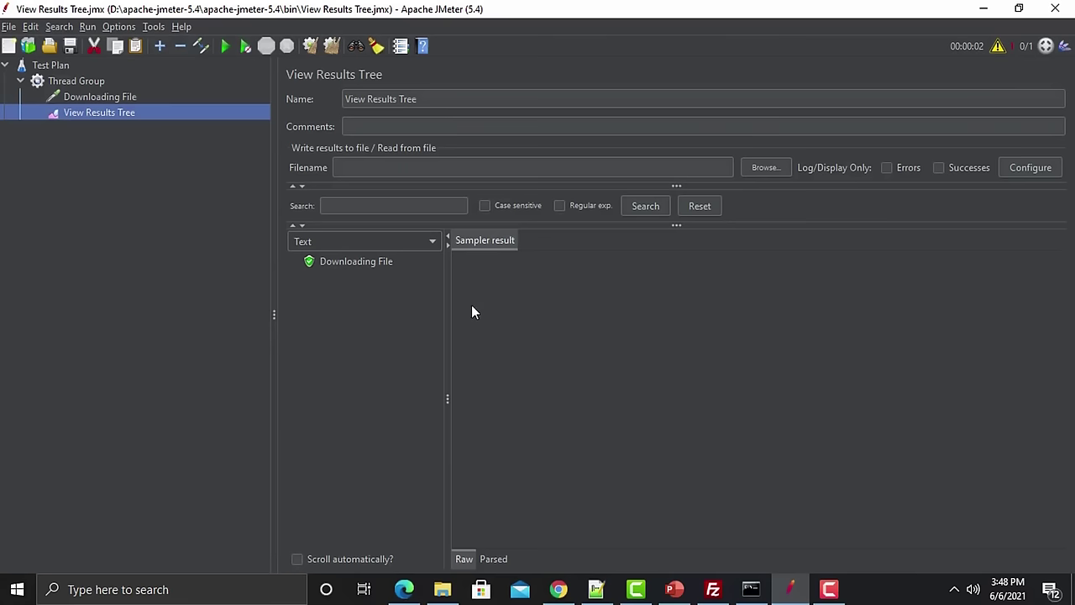
# Review the Downloading File sampler result, request and response data, then minimize JMeter
pyautogui.click(341, 262)
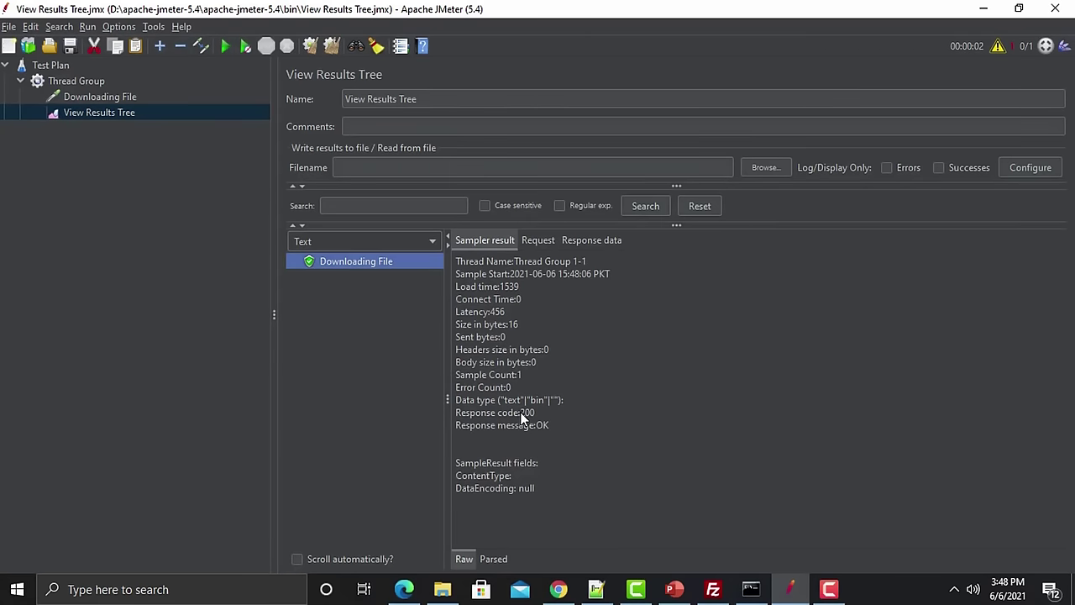
pyautogui.click(531, 240)
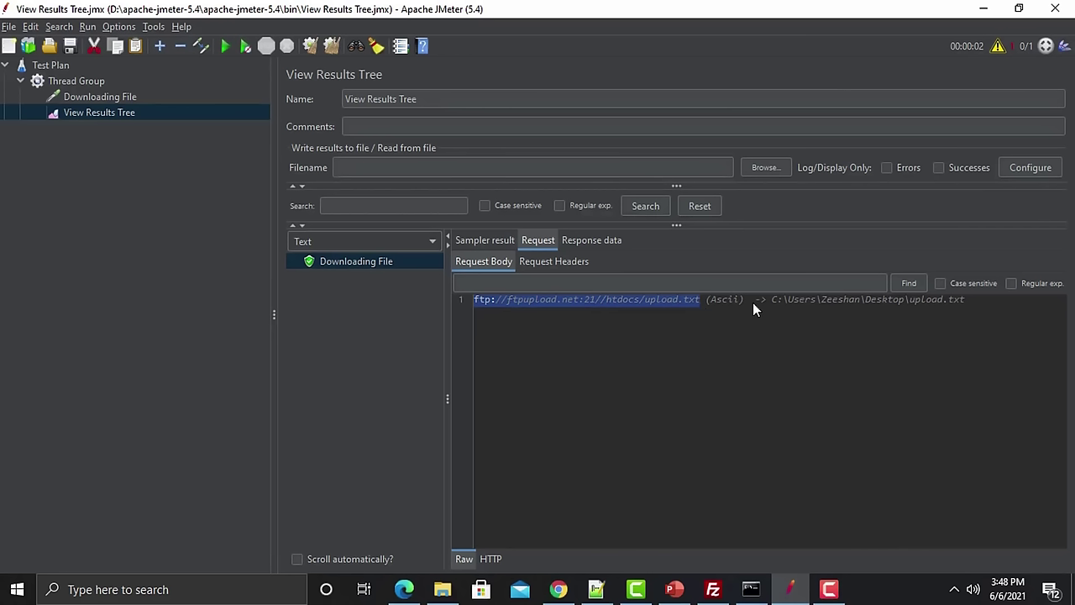
pyautogui.moveTo(768, 299); pyautogui.dragTo(980, 305)
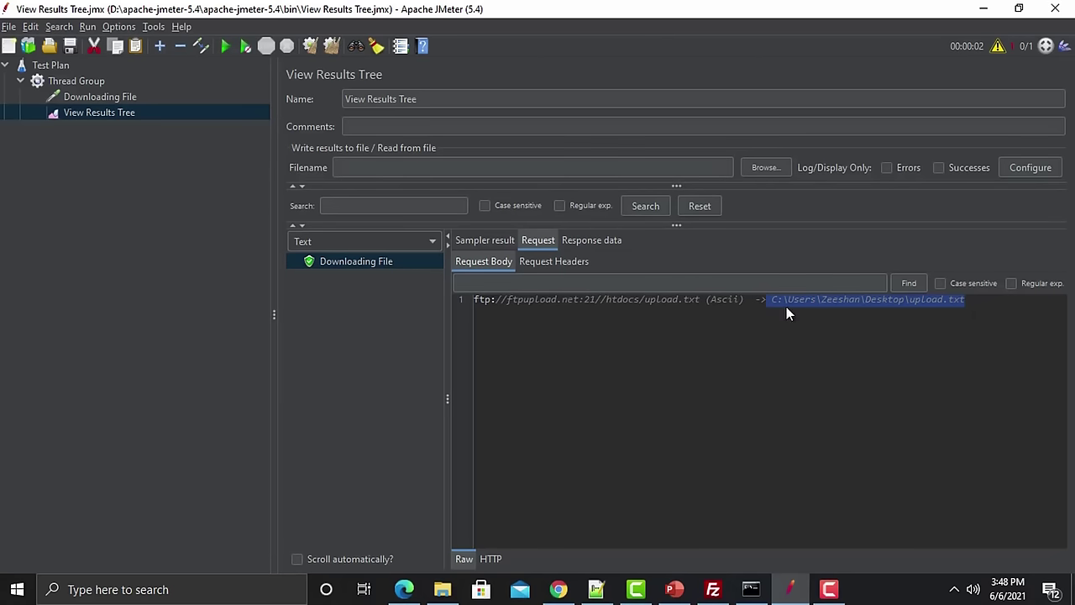
pyautogui.click(592, 240)
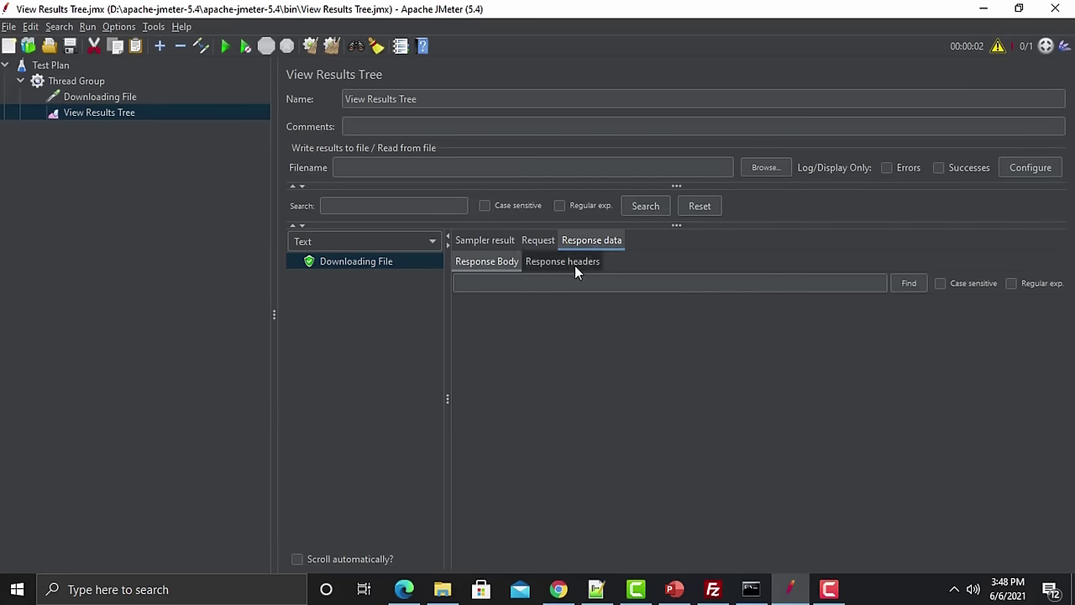
pyautogui.click(575, 265)
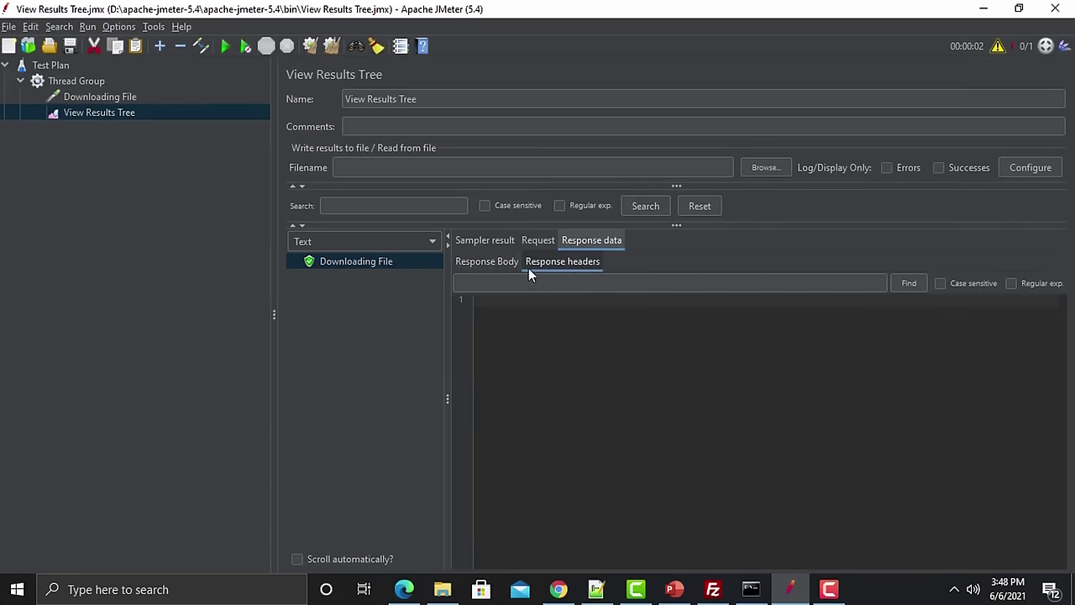
pyautogui.click(502, 261)
pyautogui.click(486, 239)
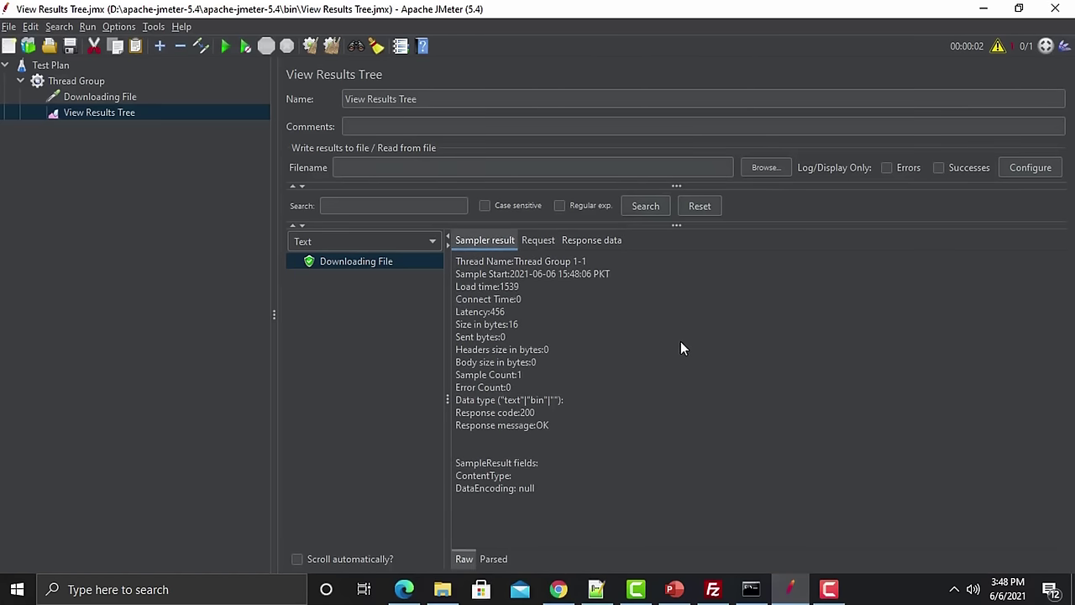
pyautogui.click(971, 15)
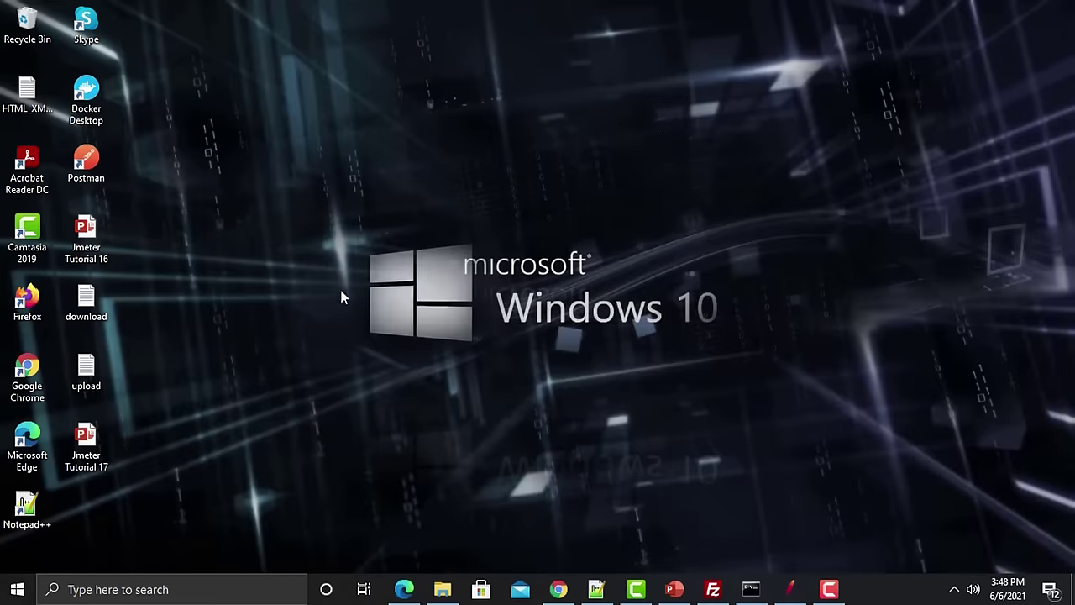
pyautogui.click(79, 374)
# Open the desktop upload file, confirm it reads 'Upload this file', close it, and restore JMeter
pyautogui.doubleClick(79, 374)
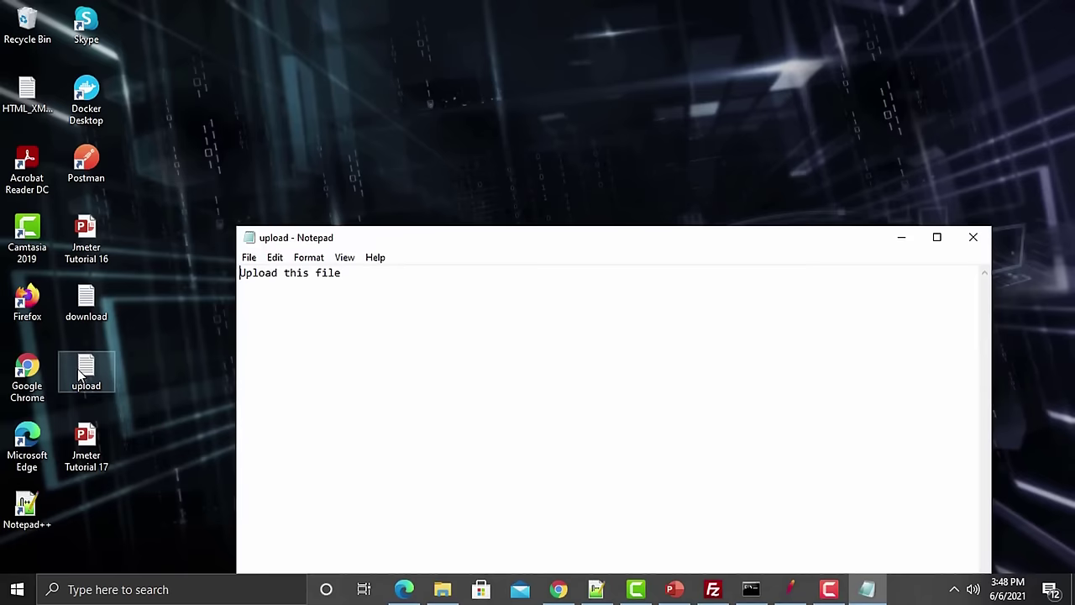
pyautogui.moveTo(355, 278); pyautogui.dragTo(240, 273)
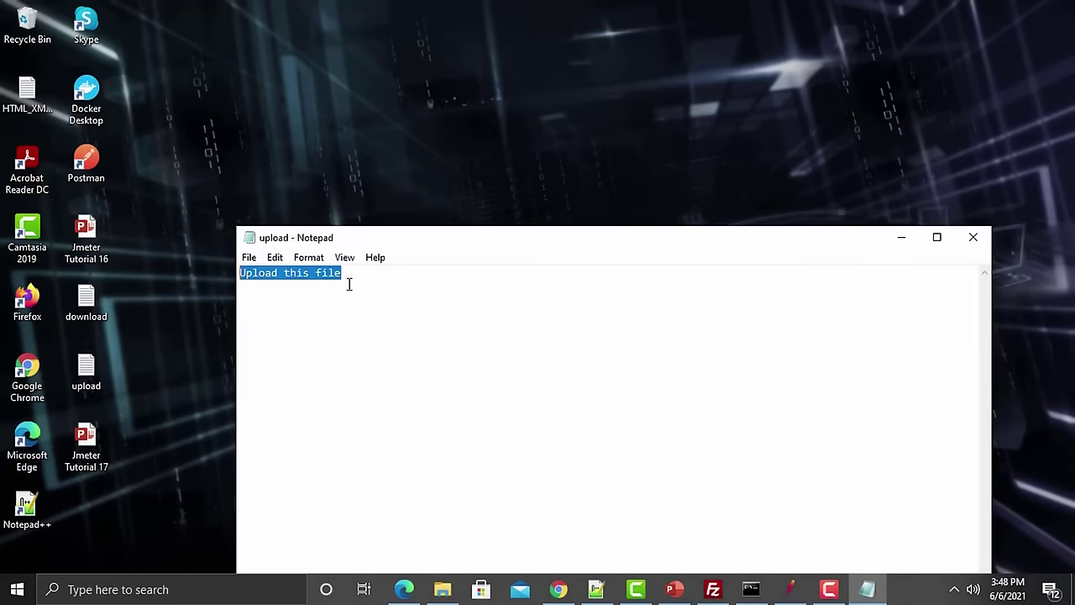
pyautogui.click(973, 236)
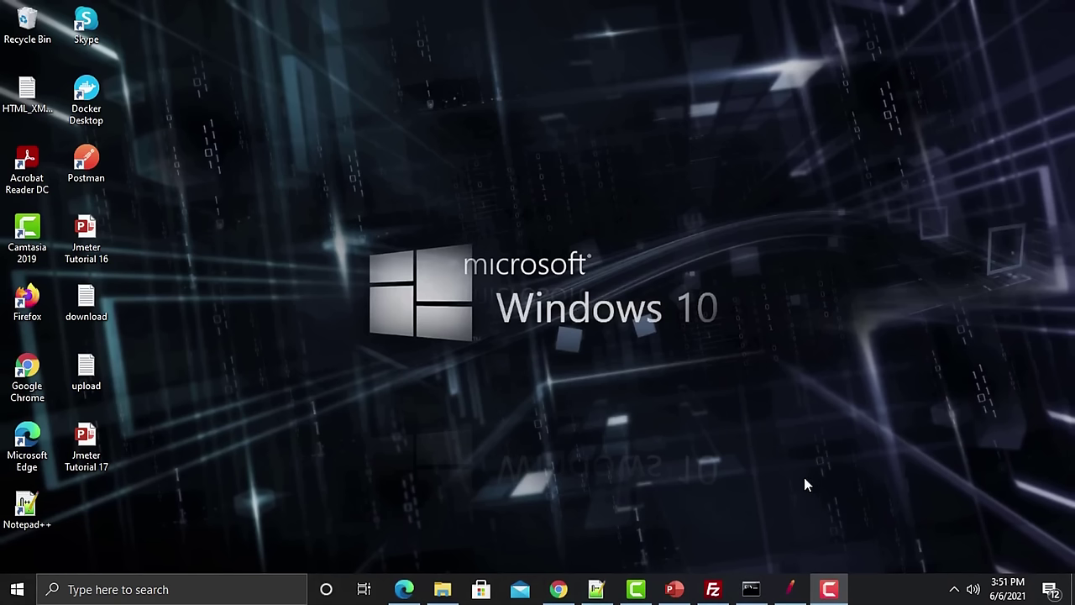
pyautogui.click(789, 589)
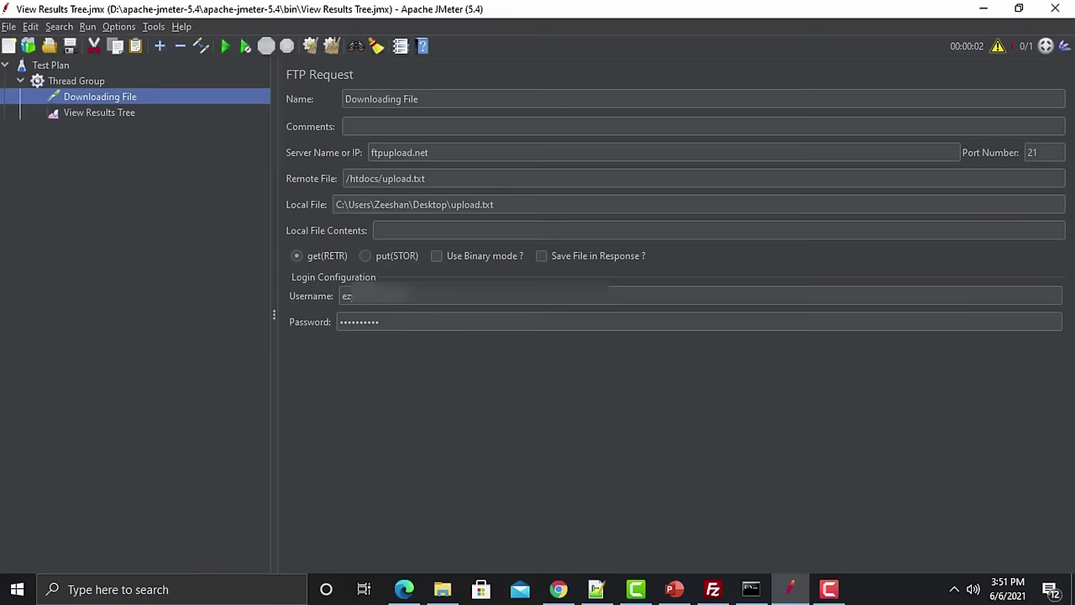
# Switch the Downloading File request to put(STOR) and minimize JMeter
pyautogui.click(366, 256)
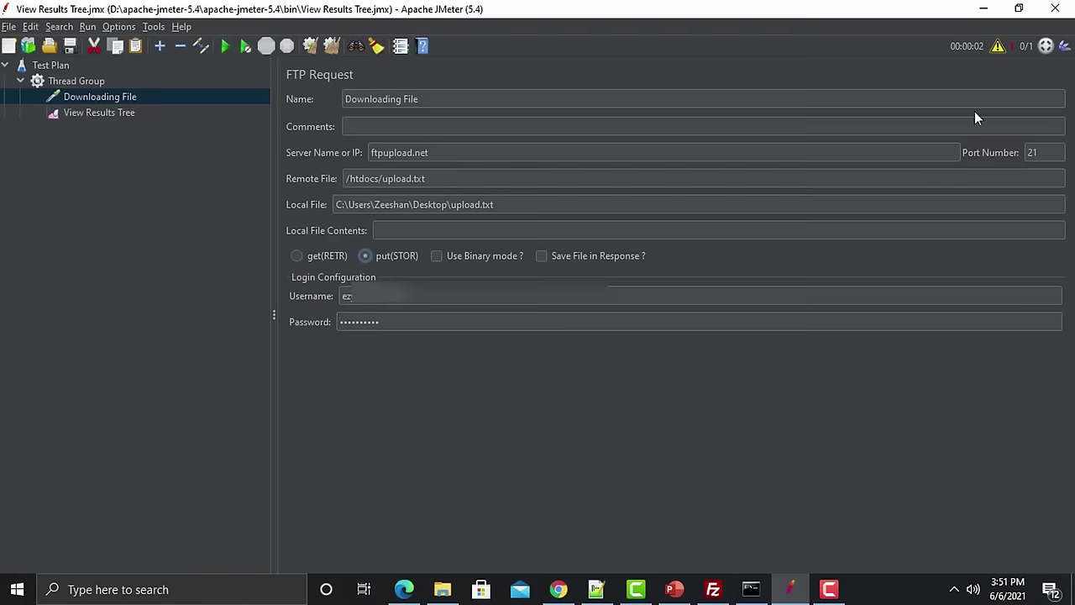
pyautogui.click(970, 12)
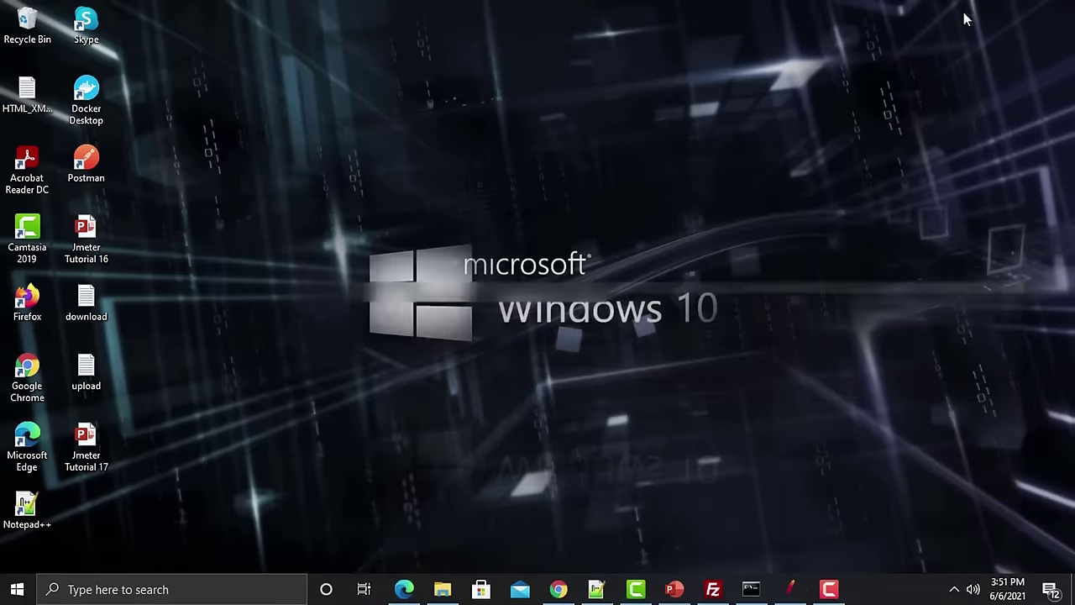
# Rename the desktop download file to 'Upload to Server'
pyautogui.rightClick(81, 321)
pyautogui.click(152, 541)
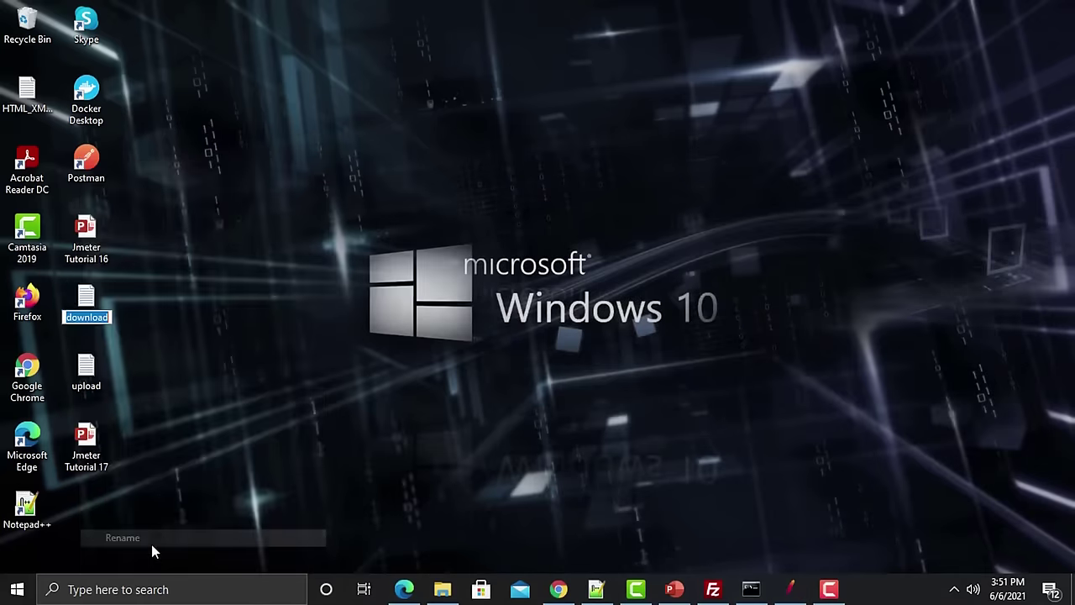
pyautogui.write('U')
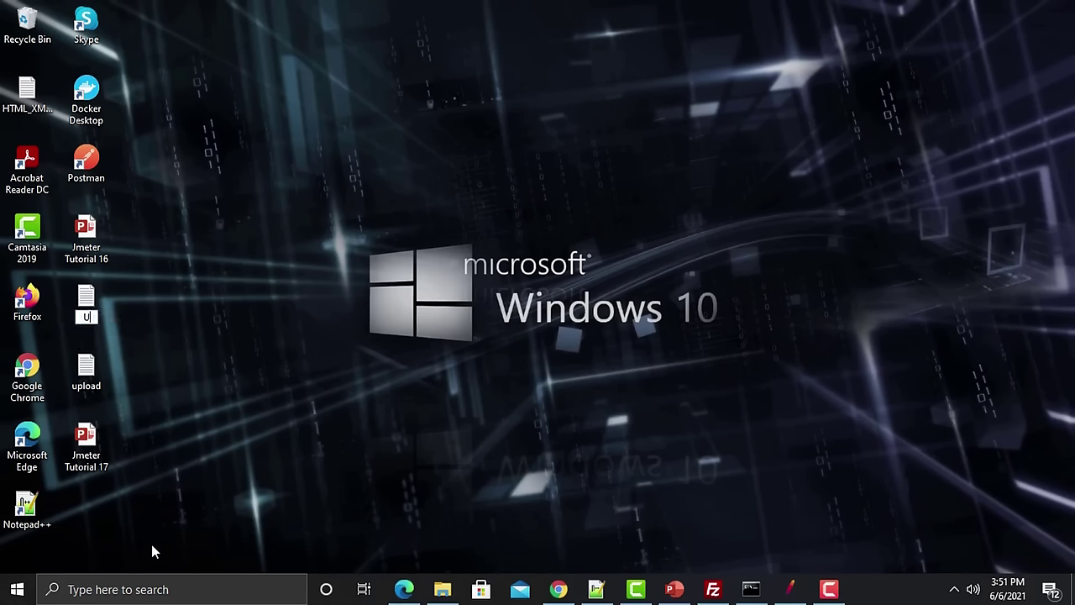
pyautogui.write('pload to Server')
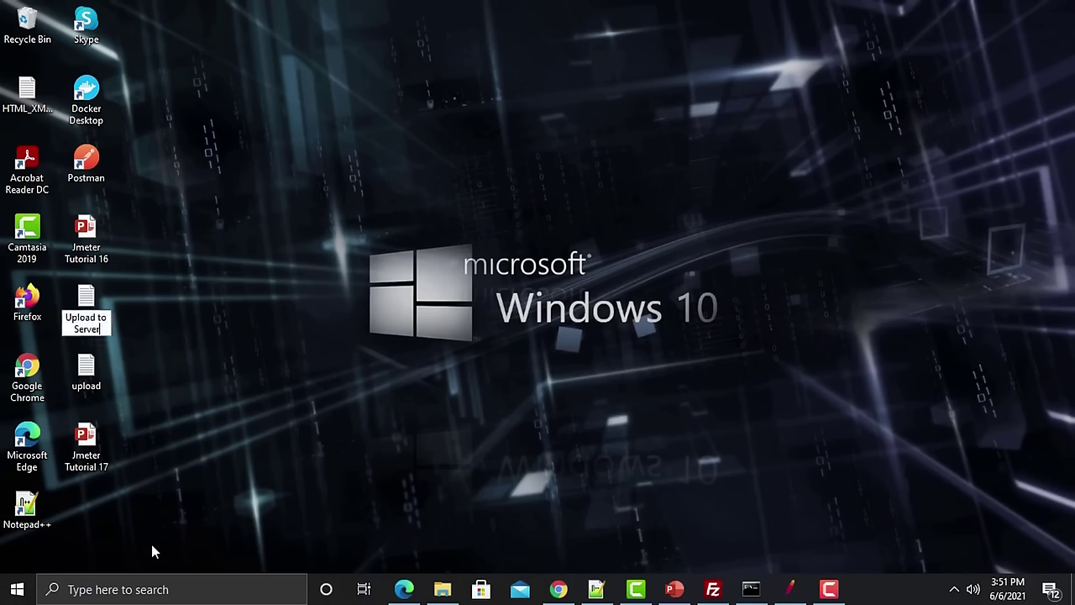
pyautogui.press('Return')
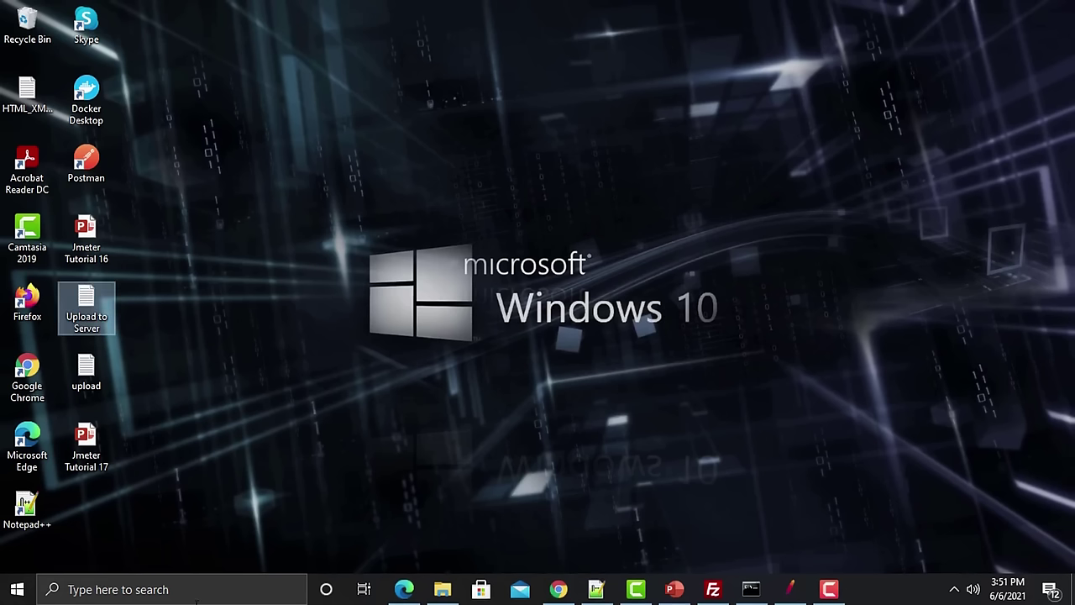
# Open Upload to Server in Notepad, close it, and check its full name in Properties
pyautogui.doubleClick(86, 302)
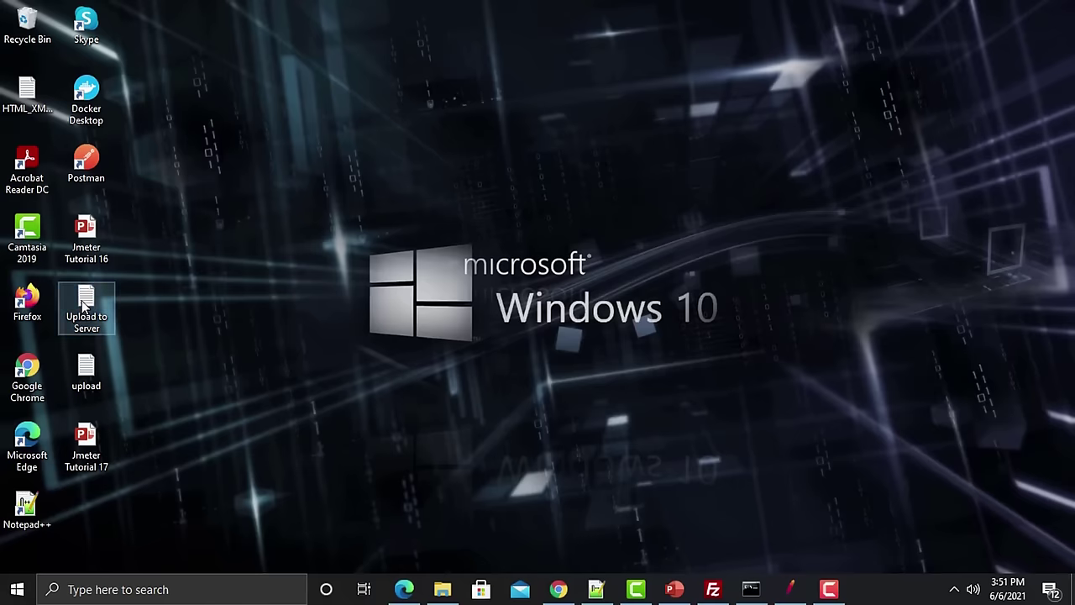
pyautogui.moveTo(475, 305); pyautogui.dragTo(240, 275)
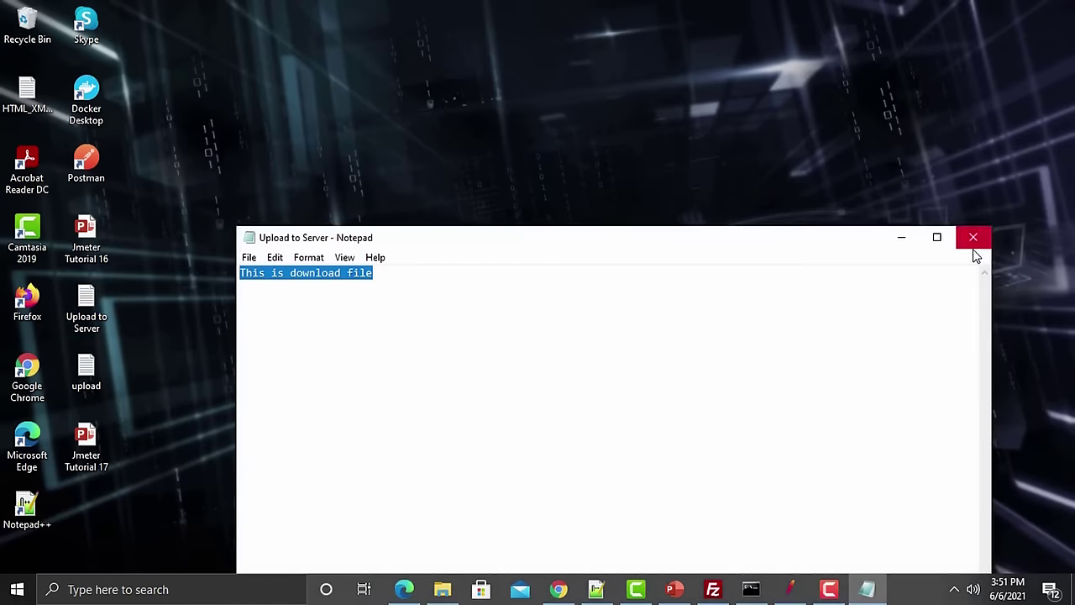
pyautogui.click(973, 243)
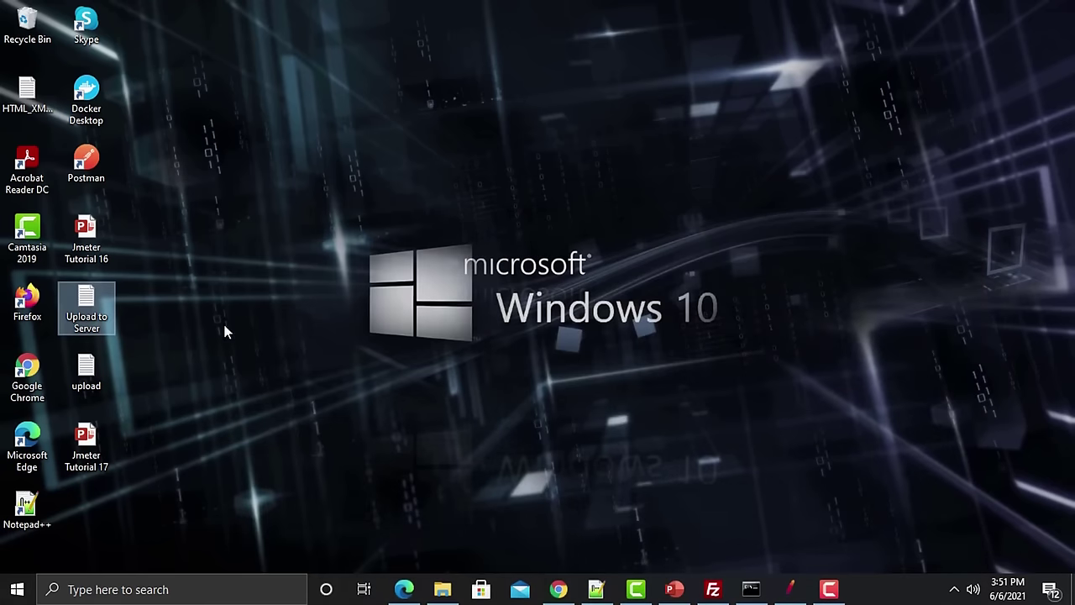
pyautogui.rightClick(91, 298)
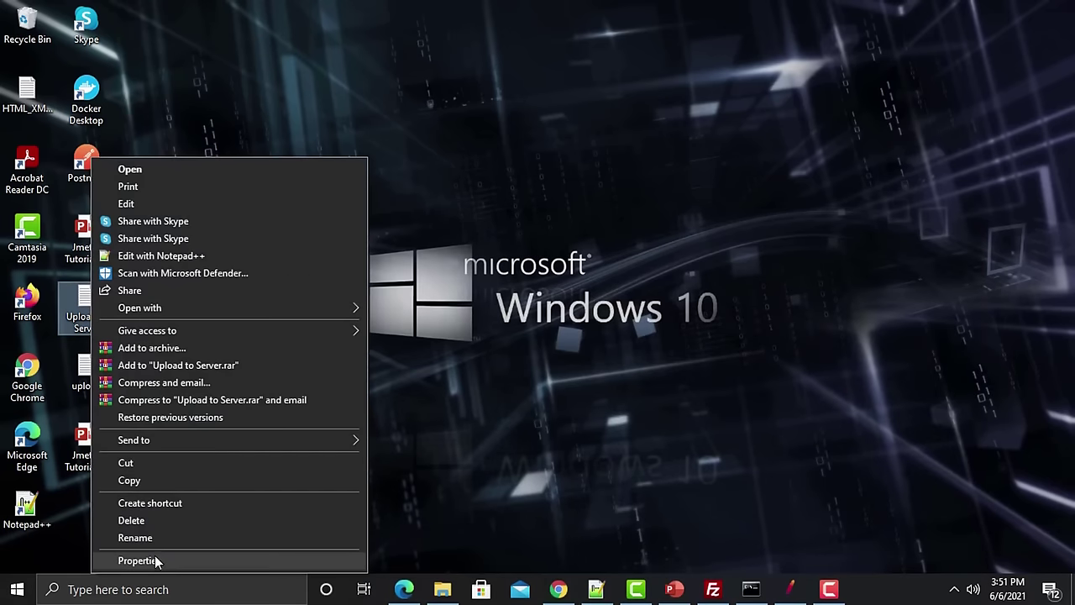
pyautogui.click(154, 560)
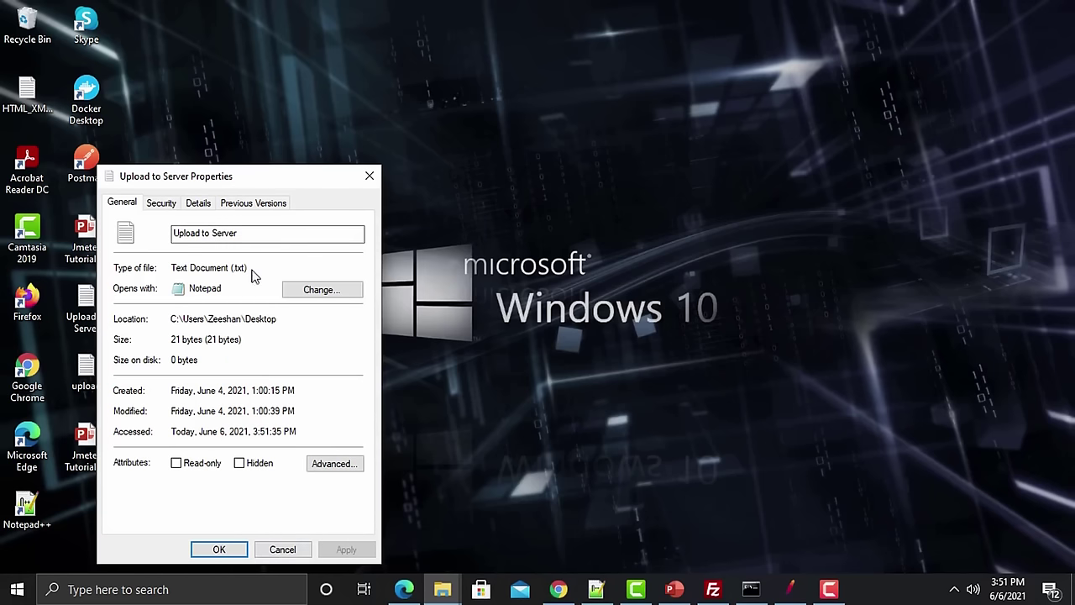
pyautogui.moveTo(236, 232); pyautogui.dragTo(135, 210)
pyautogui.hotkey('ctrl', 'c')
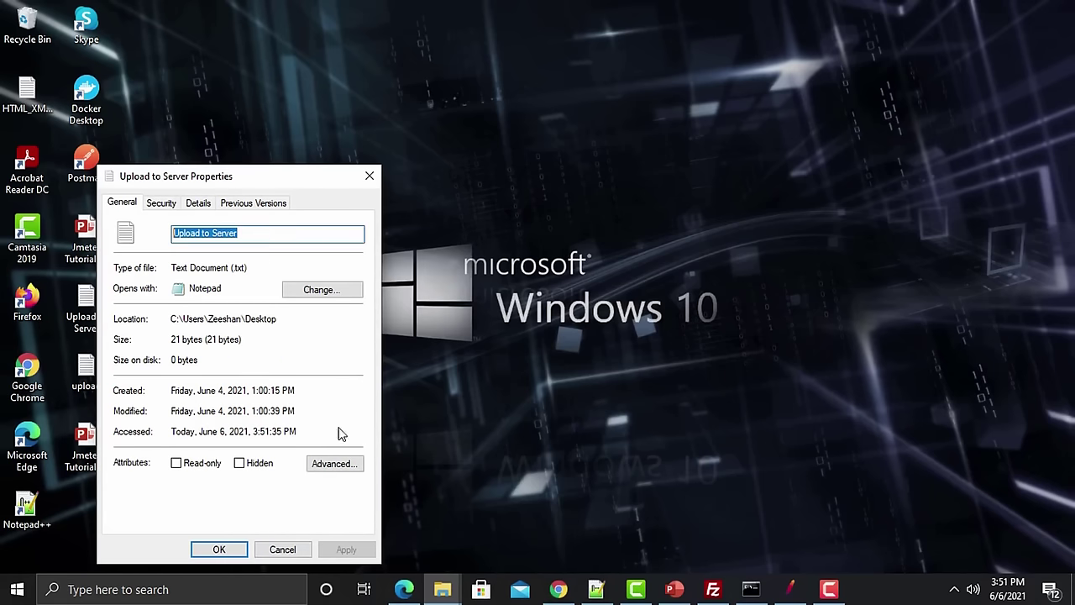
pyautogui.click(284, 549)
# Change both Remote File and Local File names to Upload to Server.txt
pyautogui.click(793, 592)
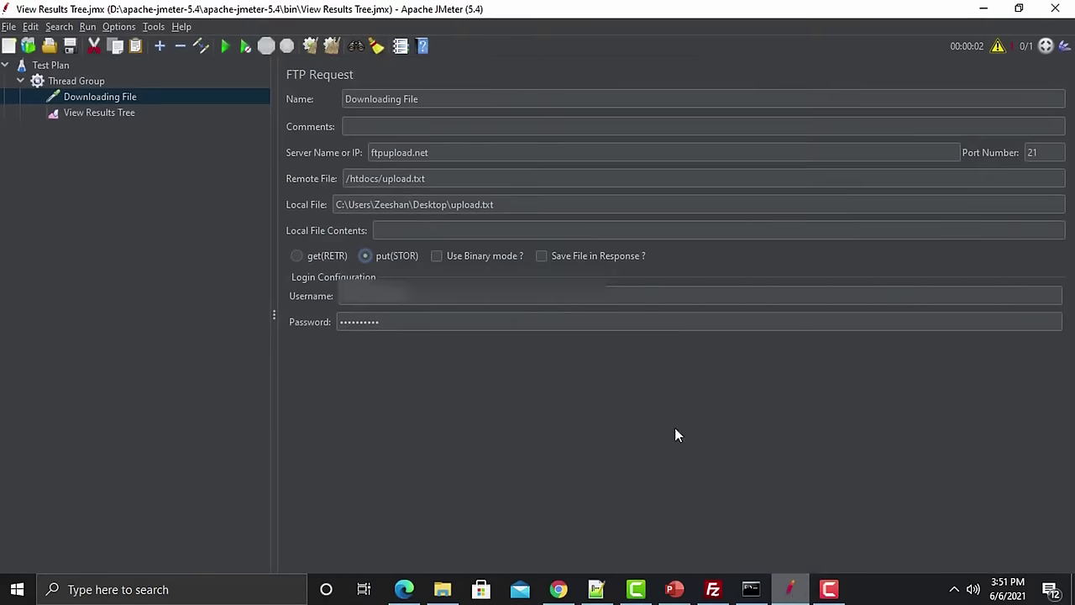
pyautogui.doubleClick(399, 179)
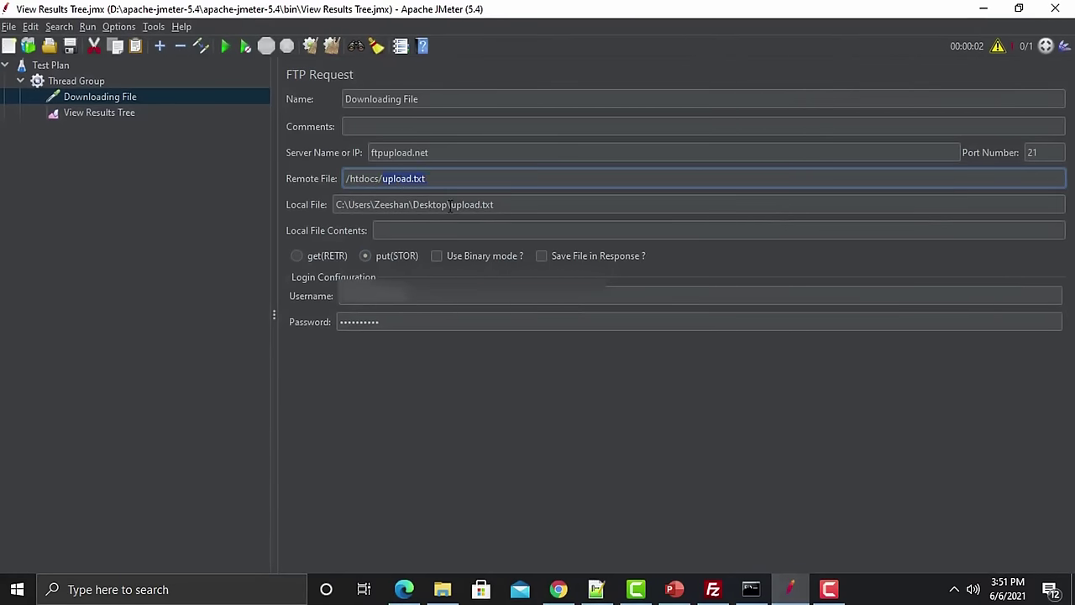
pyautogui.doubleClick(473, 205)
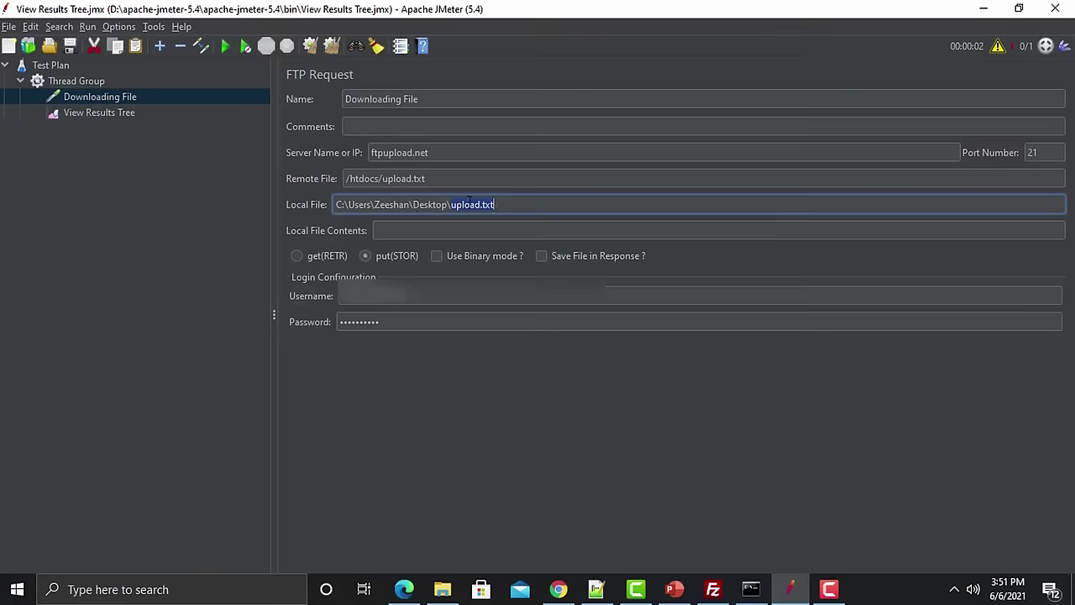
pyautogui.hotkey('ctrl', 'v')
pyautogui.write('.txt')
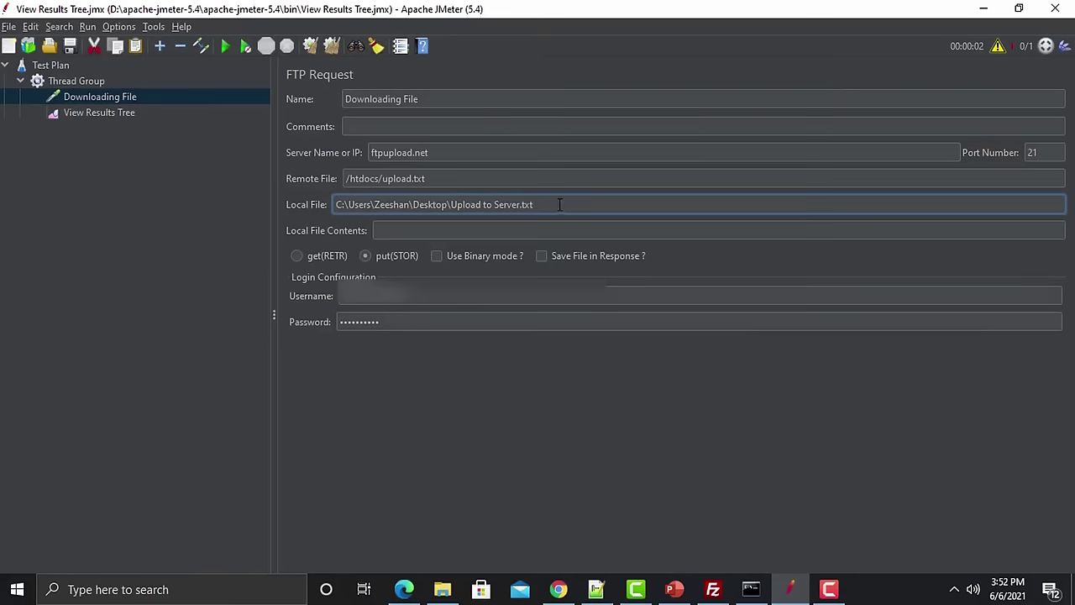
pyautogui.moveTo(560, 204); pyautogui.dragTo(382, 179)
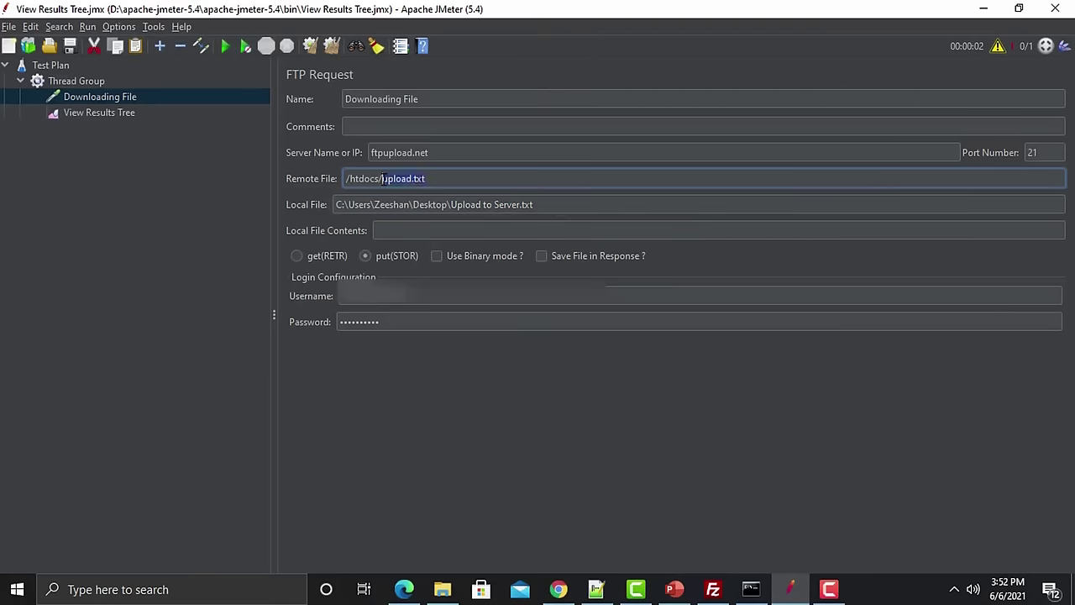
pyautogui.write('Upload to Server.txt')
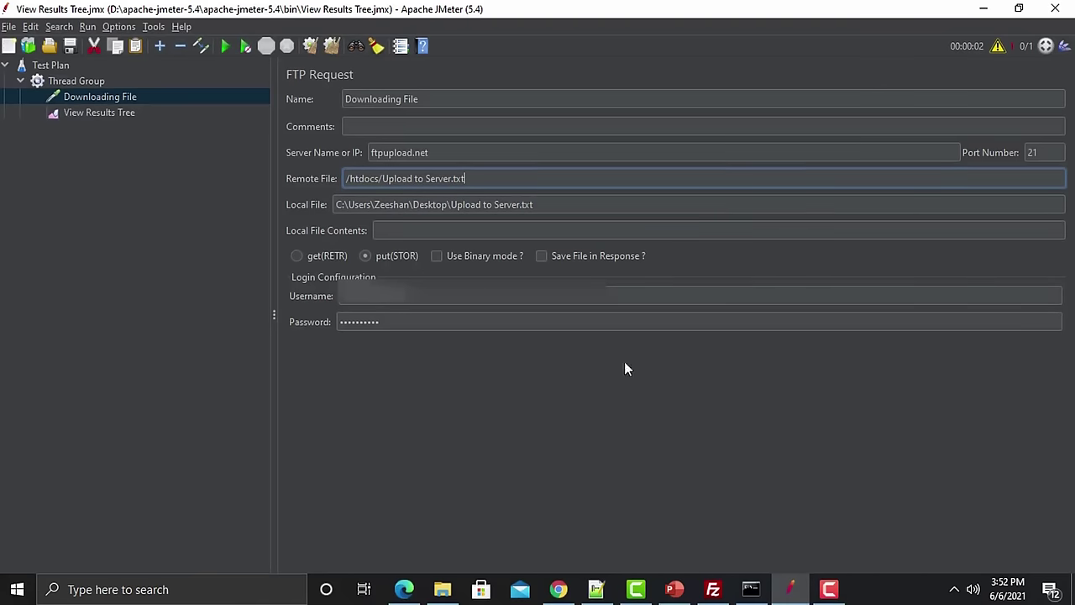
# Check the server files in FileZilla, then rename the sampler to 'Upload File'
pyautogui.click(712, 588)
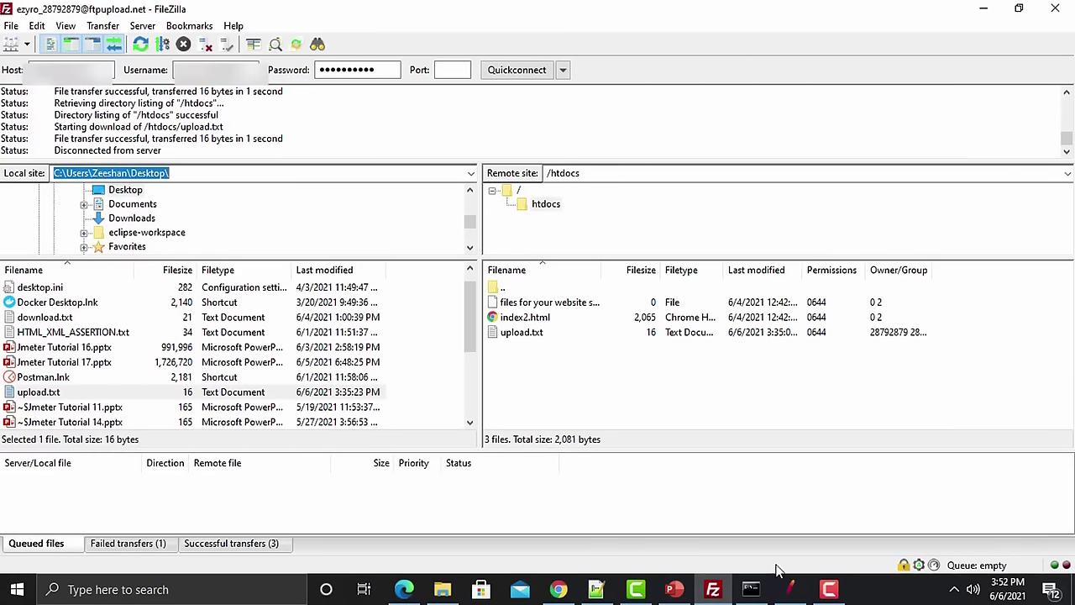
pyautogui.click(789, 588)
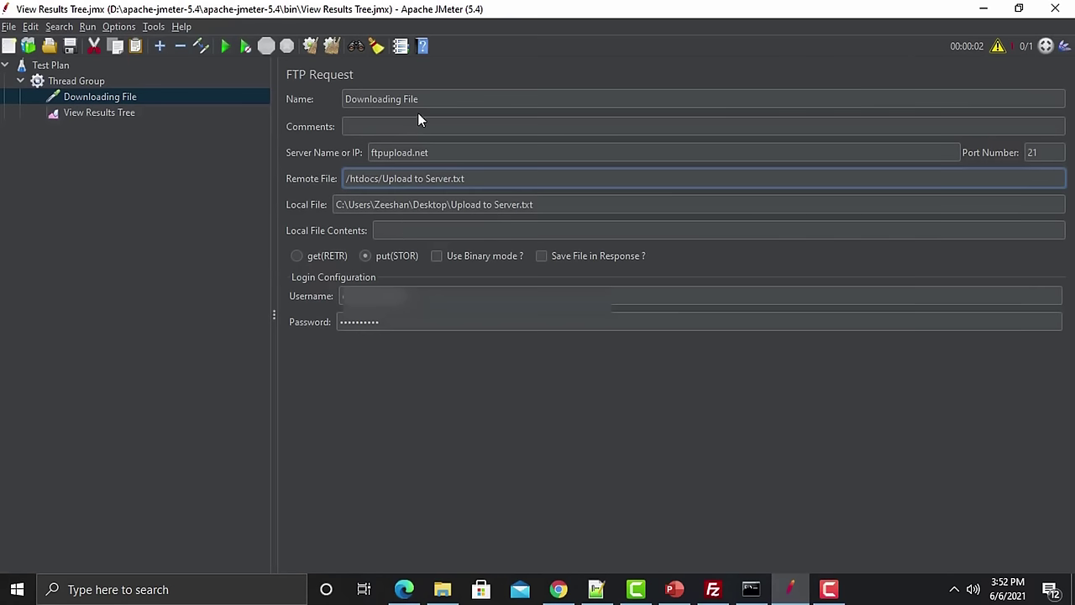
pyautogui.moveTo(420, 99); pyautogui.dragTo(339, 99)
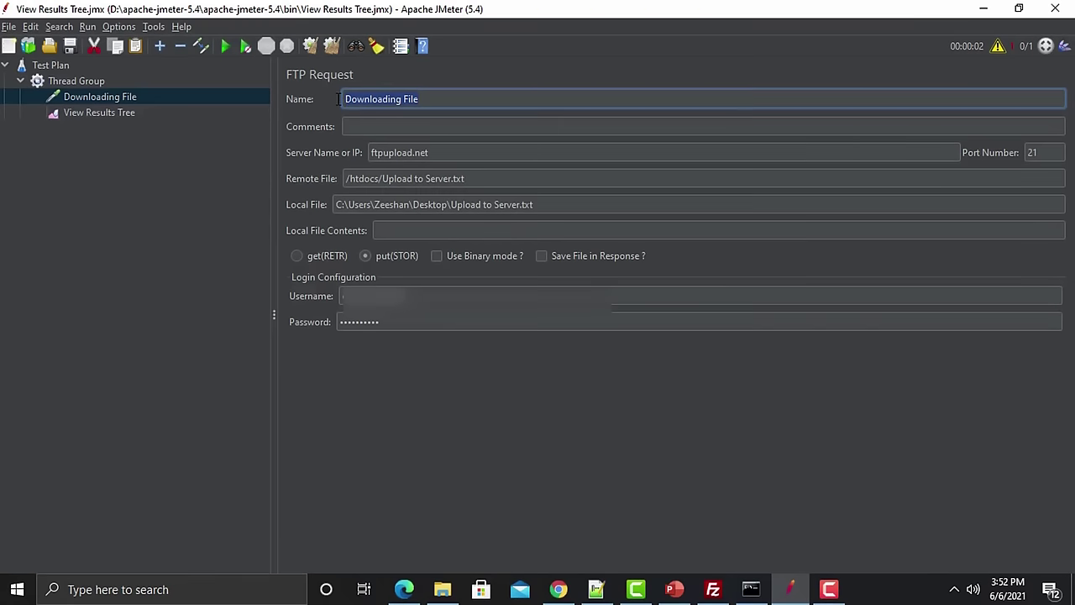
pyautogui.write('Uplaod')
pyautogui.press('BackSpace')
pyautogui.press('BackSpace')
pyautogui.press('BackSpace')
pyautogui.write('oa')
pyautogui.press('BackSpace')
pyautogui.press('BackSpace')
pyautogui.write('oad File')
pyautogui.click(251, 119)
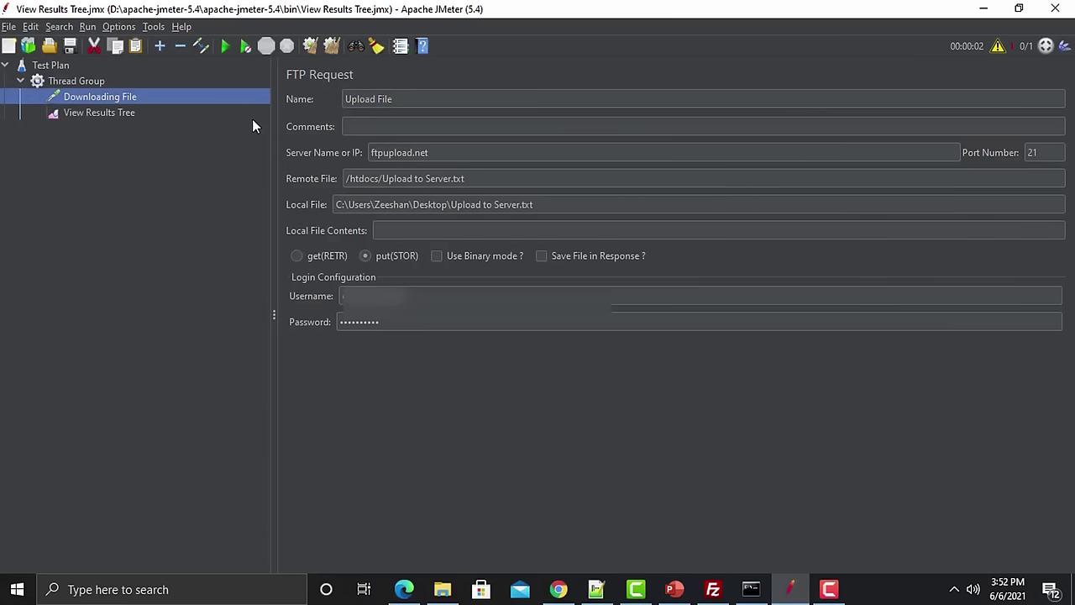
# Run the test and verify the Upload File sample's response code 200 and upload request
pyautogui.click(246, 48)
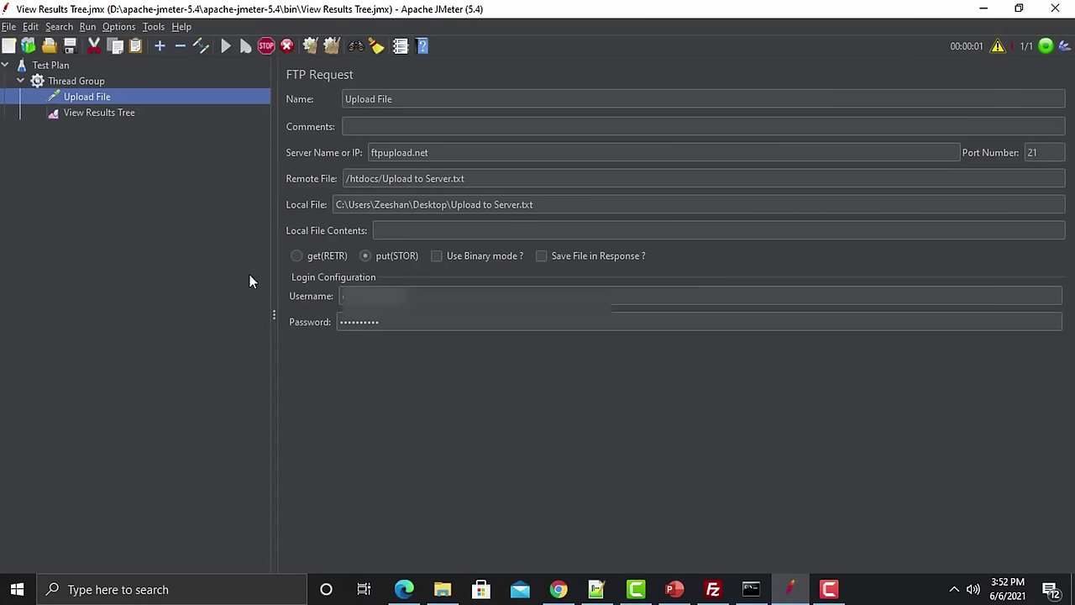
pyautogui.click(98, 114)
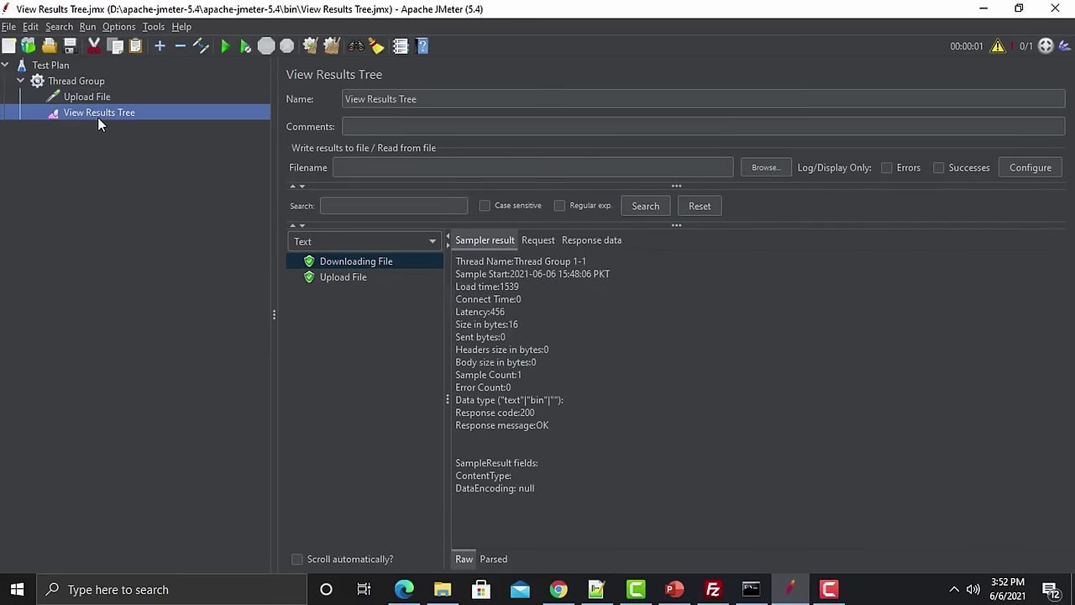
pyautogui.click(330, 279)
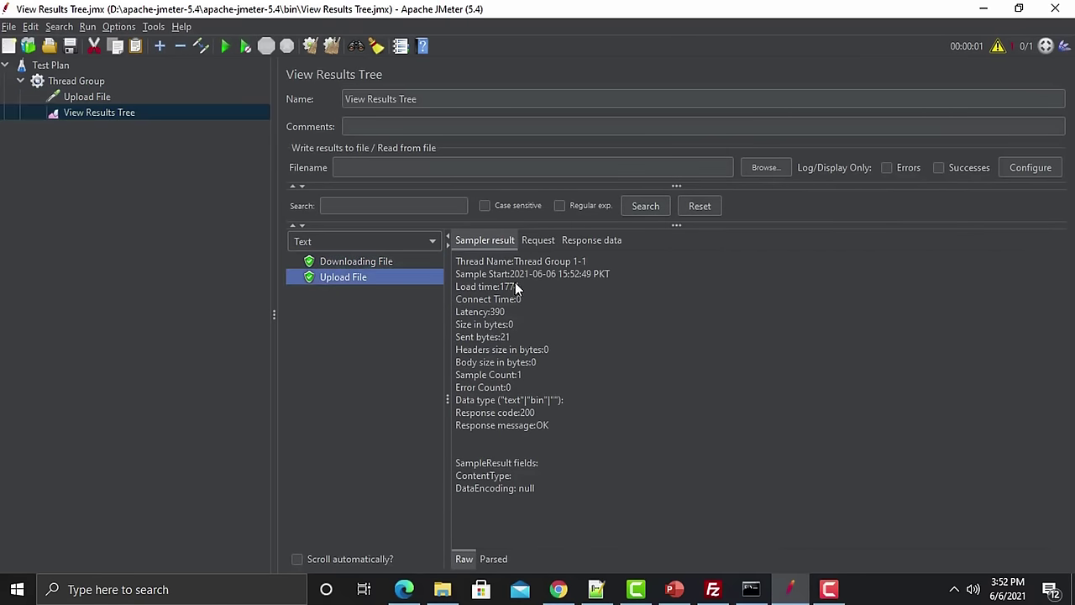
pyautogui.moveTo(457, 415); pyautogui.dragTo(539, 423)
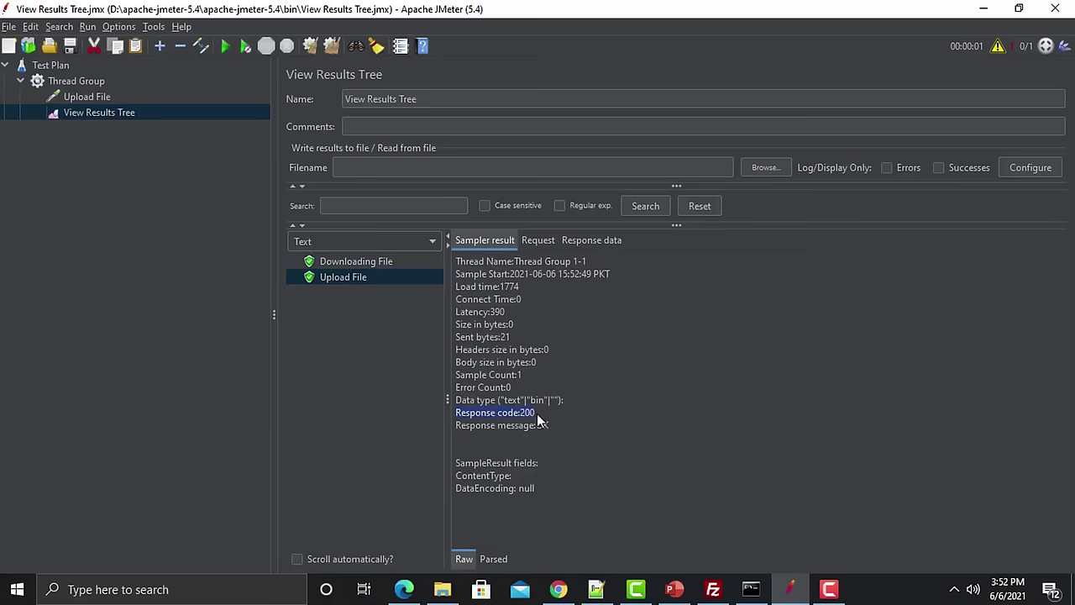
pyautogui.click(528, 241)
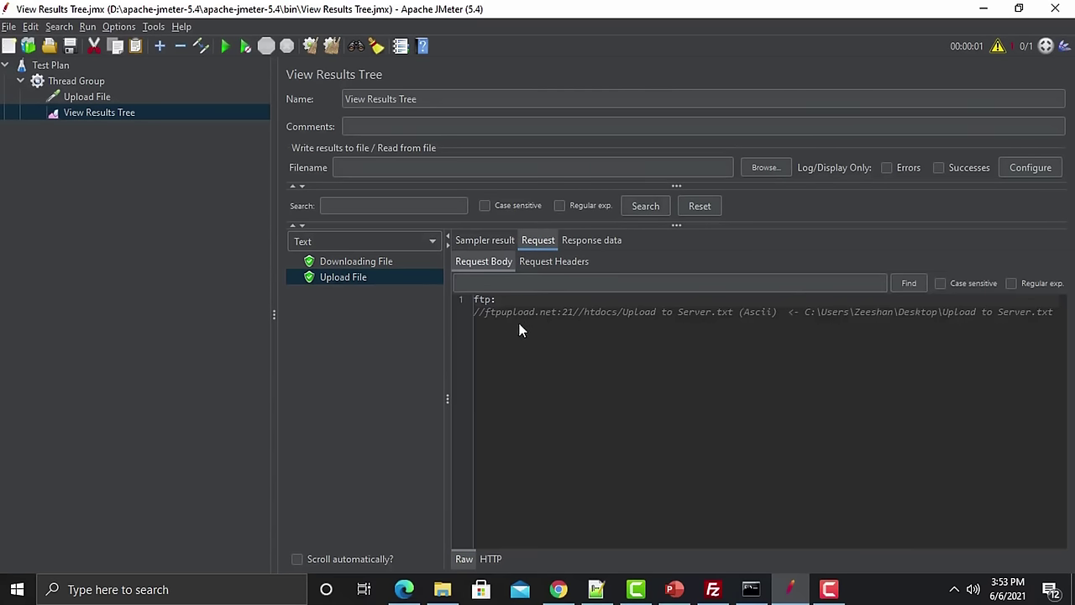
pyautogui.moveTo(482, 320); pyautogui.dragTo(635, 326)
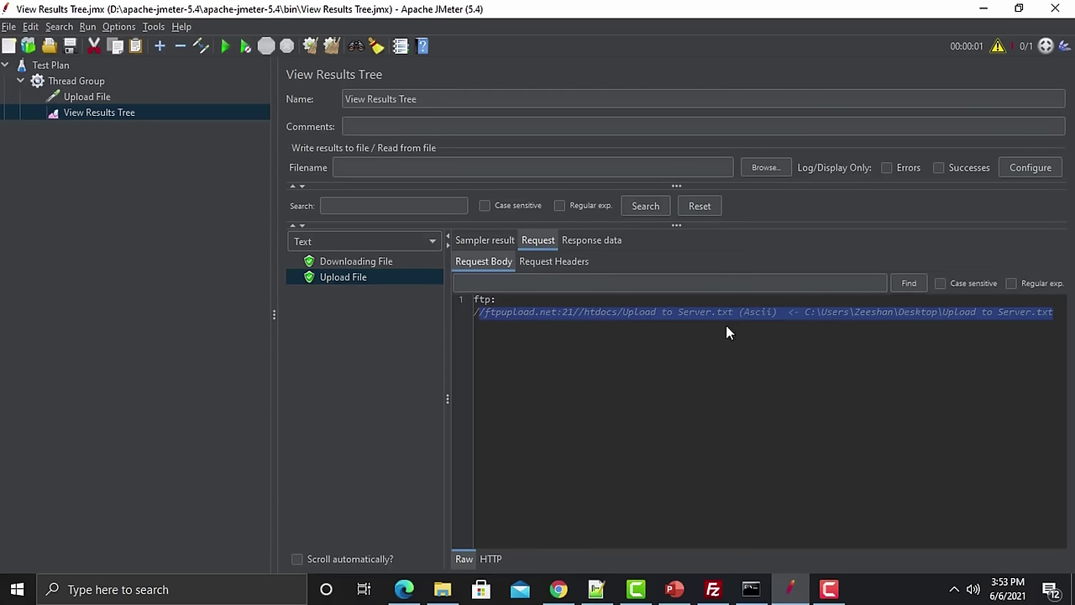
pyautogui.click(1007, 321)
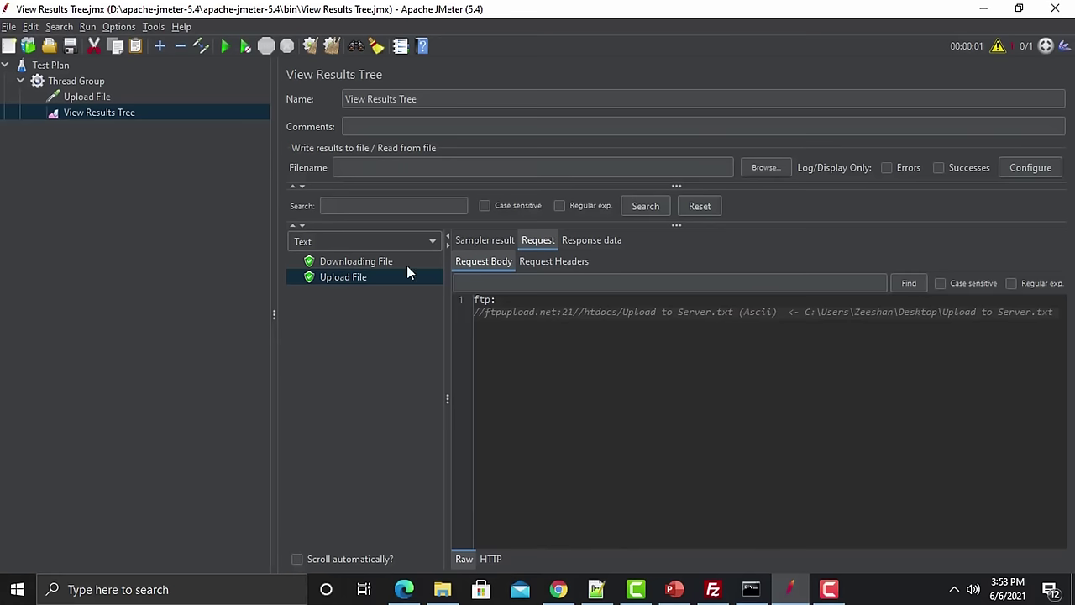
# Compare the Downloading File request's remote and local paths with the Upload File request
pyautogui.click(367, 264)
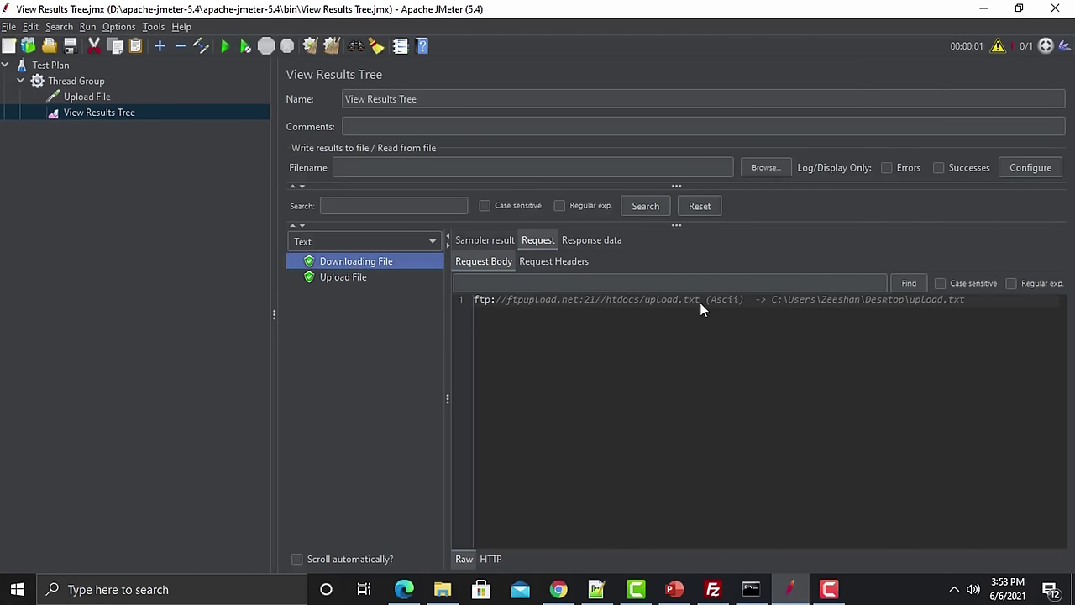
pyautogui.moveTo(755, 301); pyautogui.dragTo(839, 307)
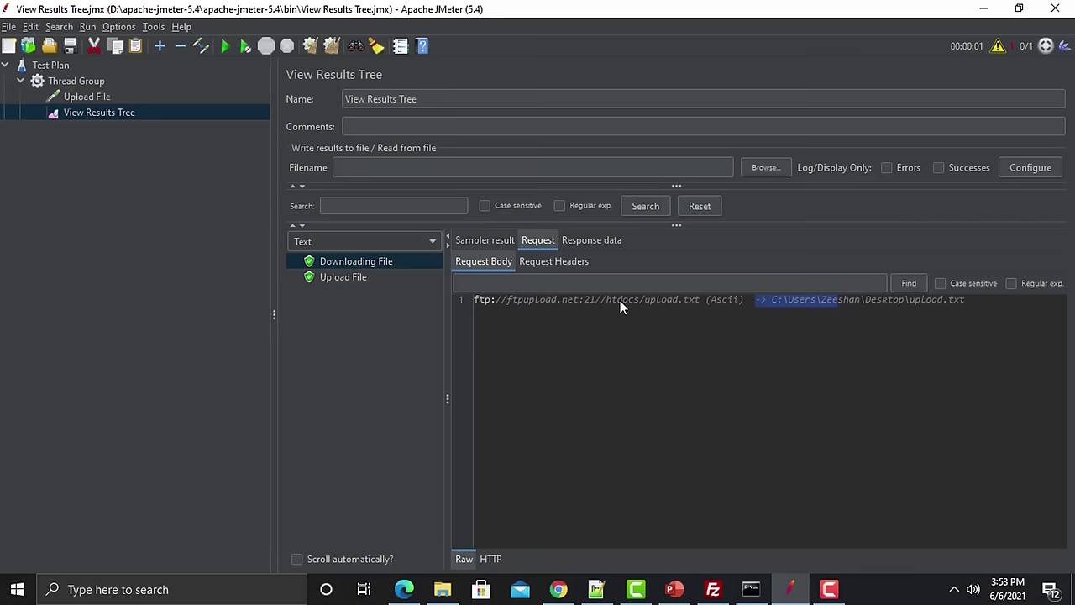
pyautogui.moveTo(578, 302); pyautogui.dragTo(872, 306)
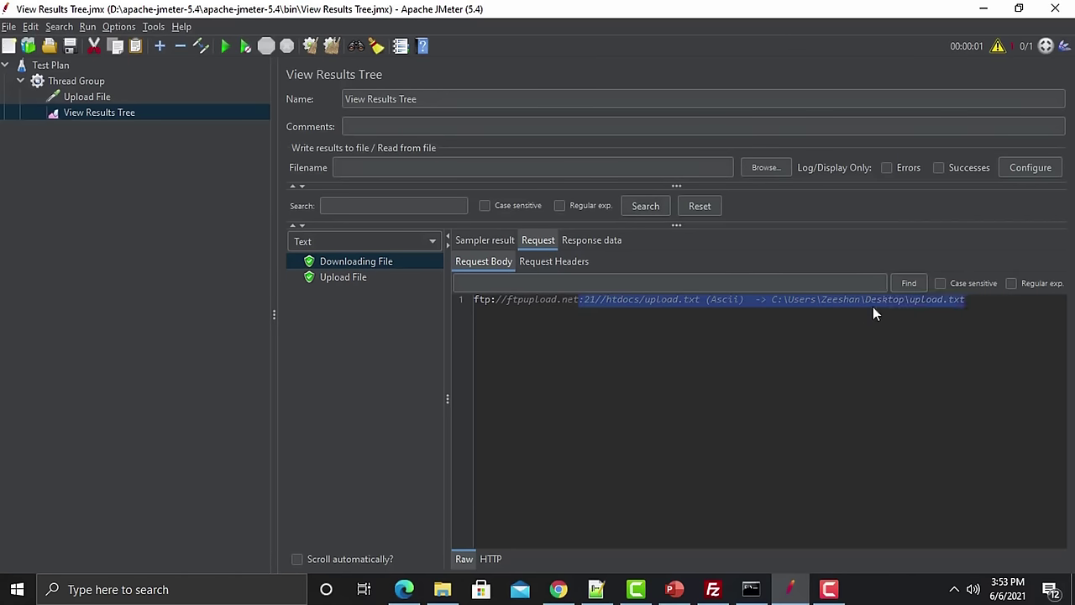
pyautogui.click(356, 282)
pyautogui.moveTo(1041, 312); pyautogui.dragTo(497, 319)
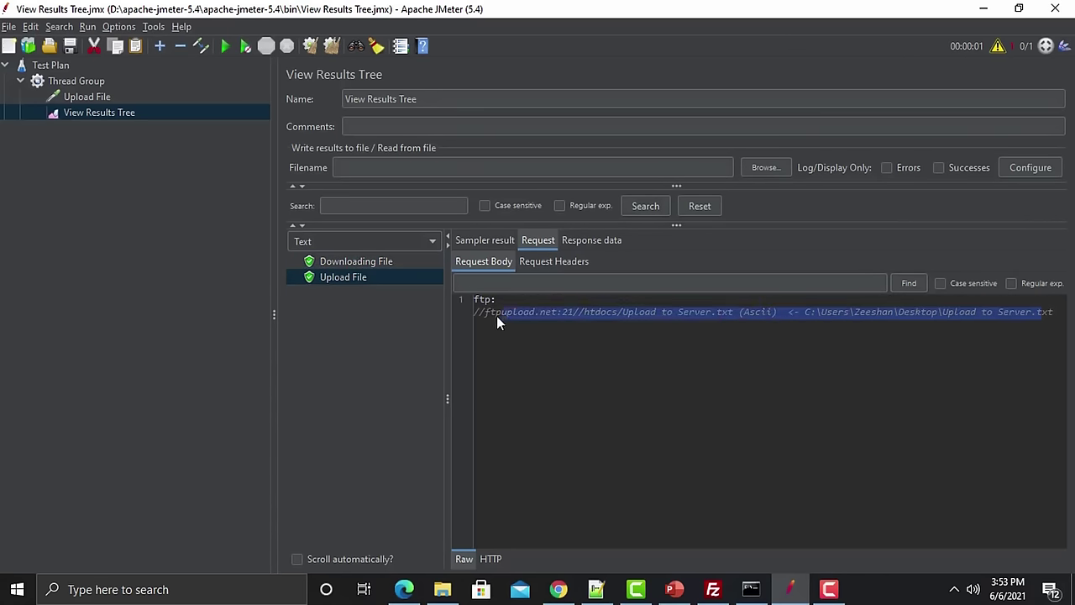
pyautogui.click(597, 375)
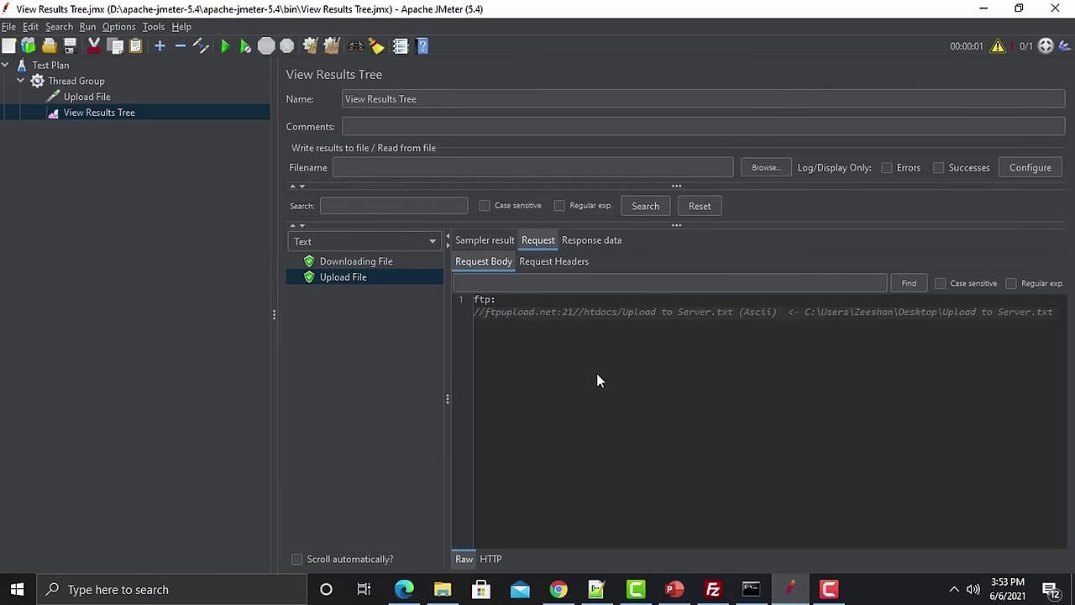
pyautogui.click(712, 589)
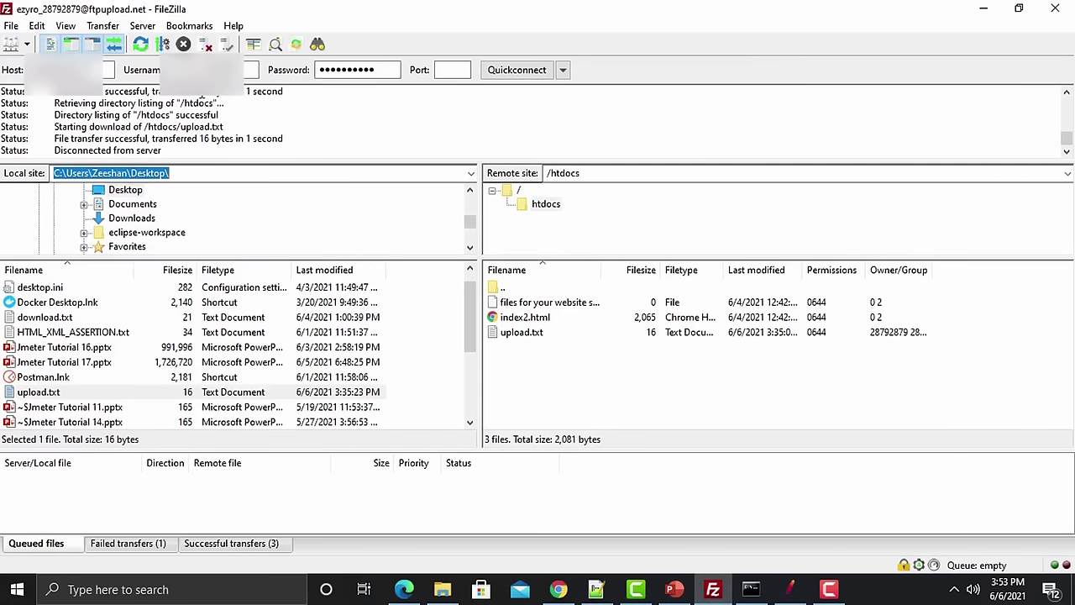
# Refresh FileZilla and download Upload to Server.txt from /htdocs, overwriting the Desktop copy
pyautogui.click(145, 56)
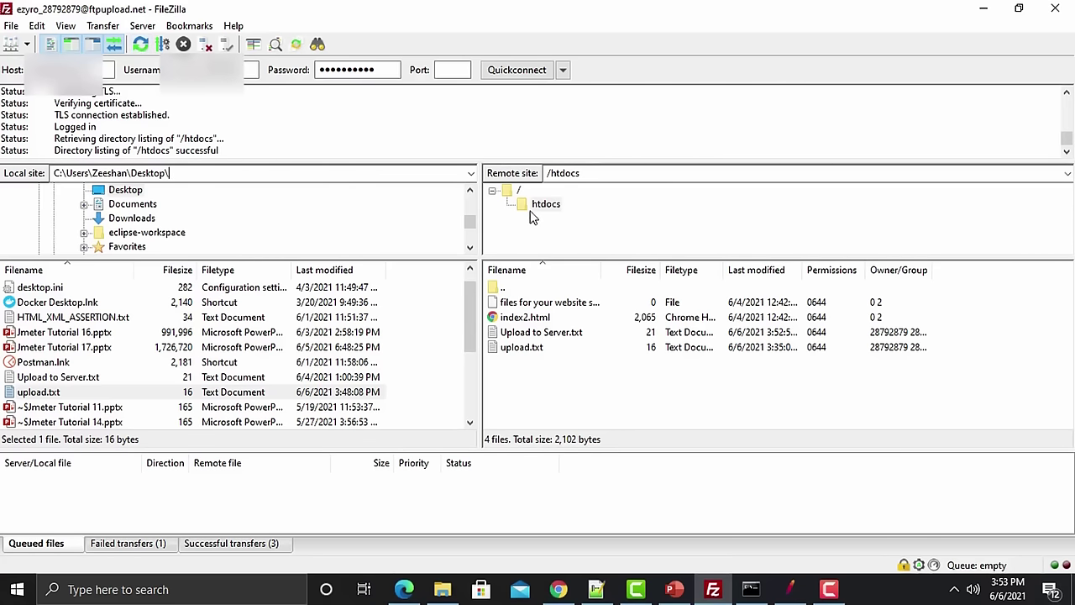
pyautogui.doubleClick(547, 333)
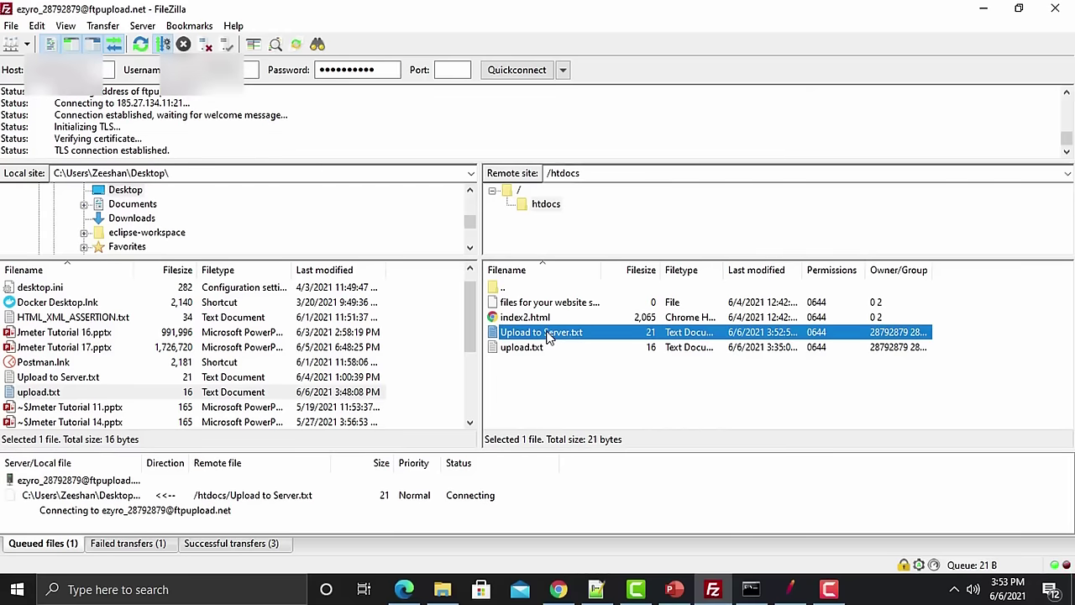
pyautogui.rightClick(548, 333)
pyautogui.click(572, 344)
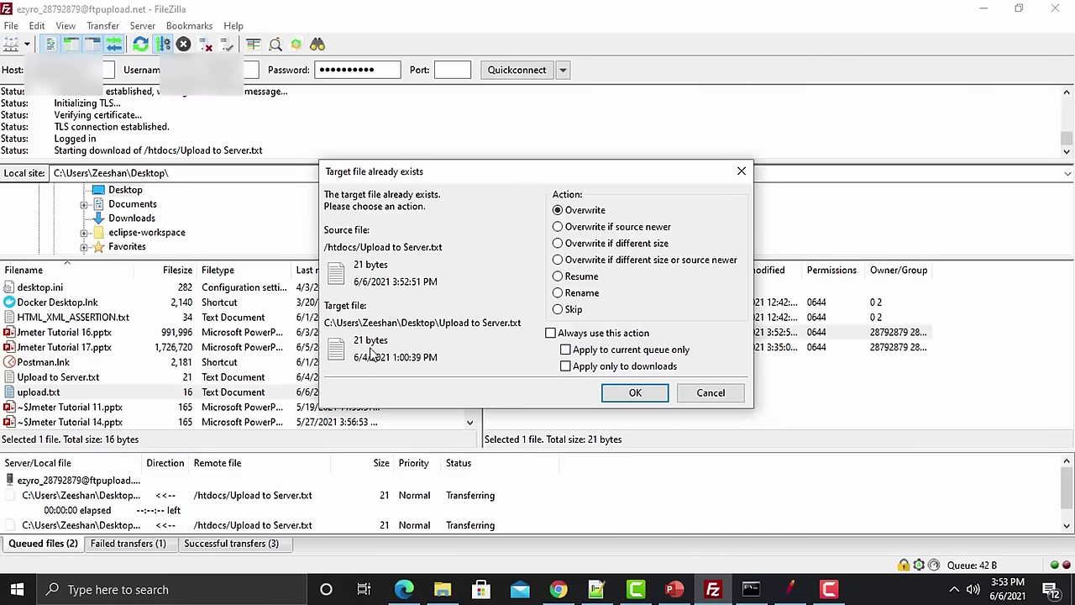
pyautogui.click(630, 392)
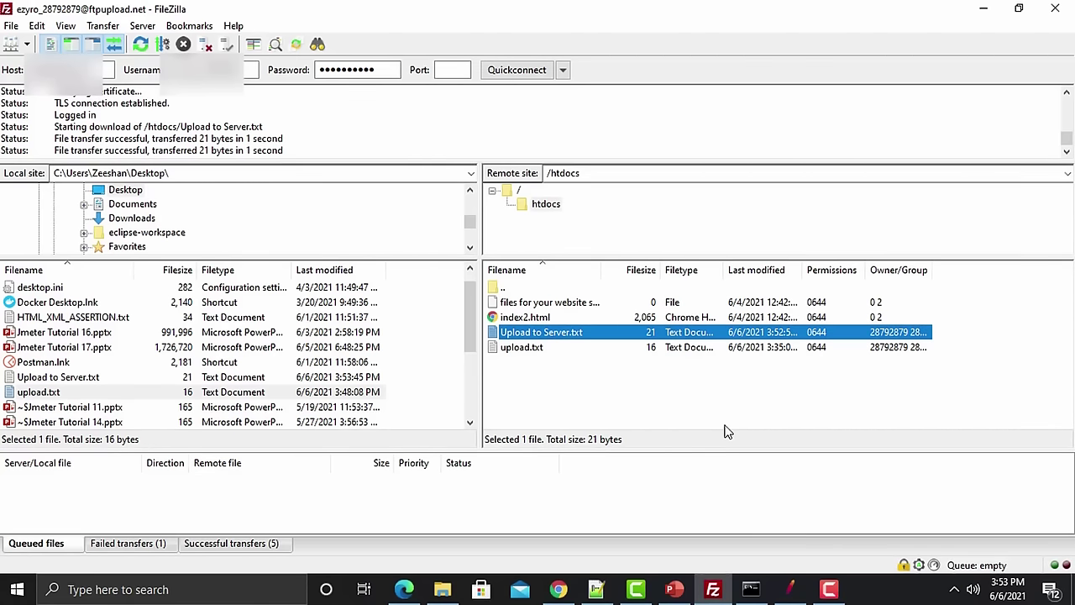
pyautogui.click(790, 589)
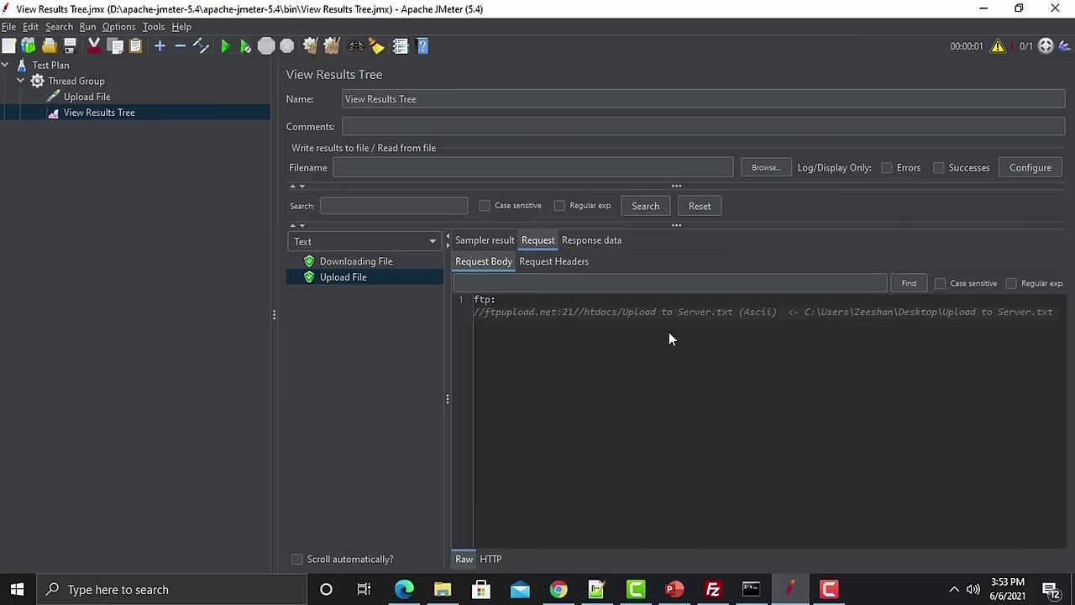
# Set the Thread Group's Number of Threads to 10 and start the test
pyautogui.click(89, 83)
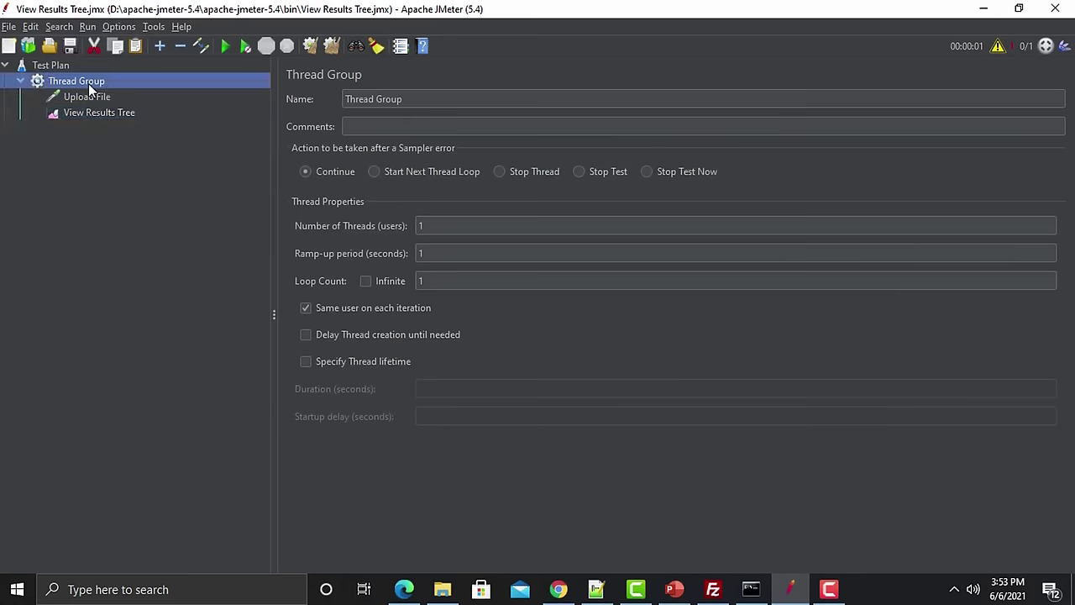
pyautogui.click(420, 228)
pyautogui.write('0')
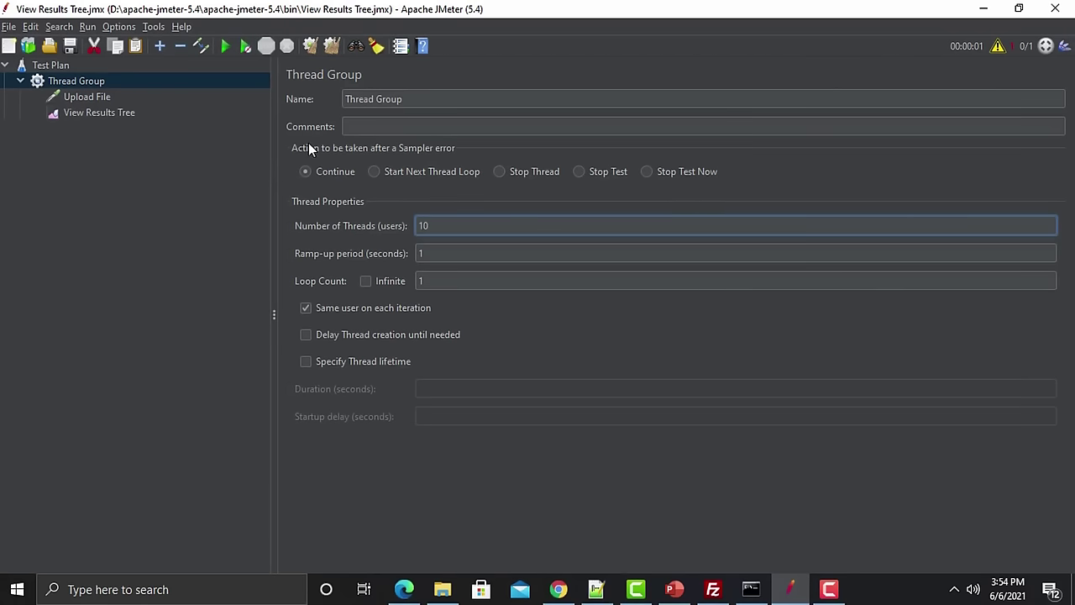
pyautogui.click(245, 49)
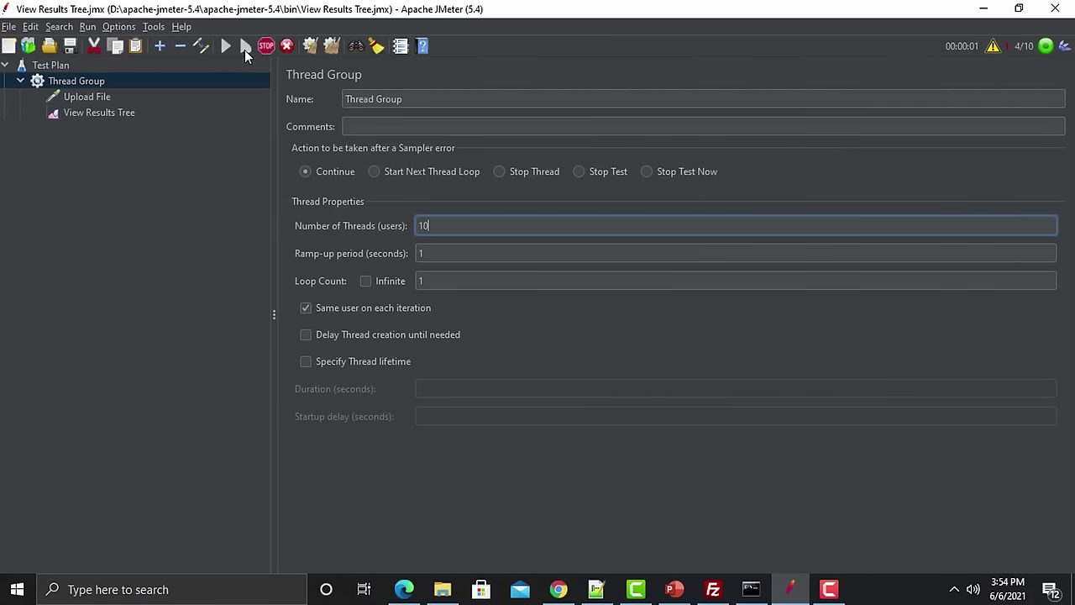
# Browse the ten Upload File samples in View Results Tree
pyautogui.click(125, 113)
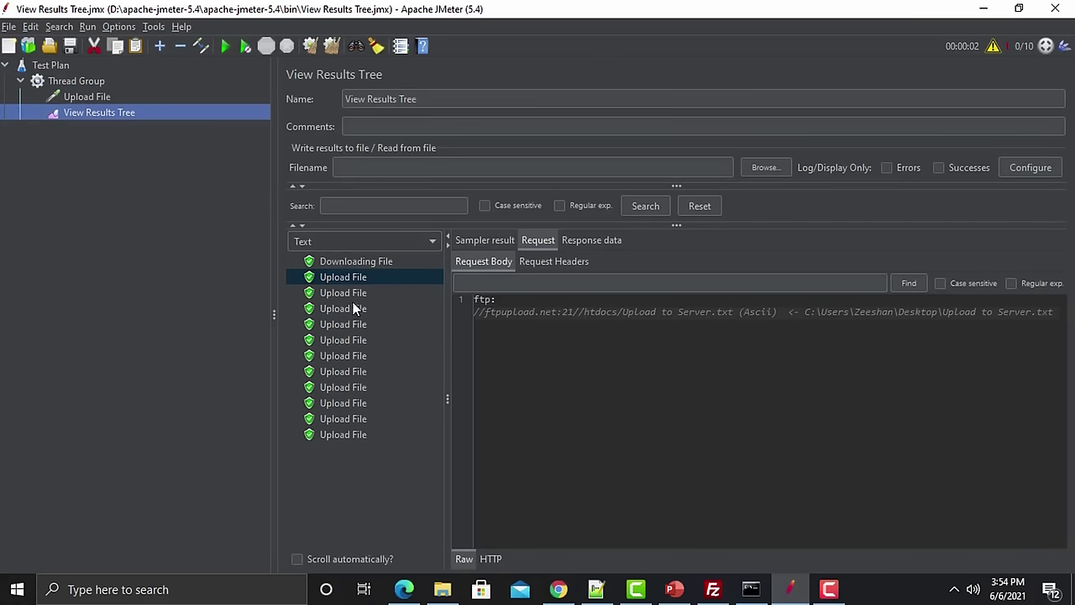
pyautogui.click(353, 294)
pyautogui.moveTo(354, 310); pyautogui.dragTo(370, 433)
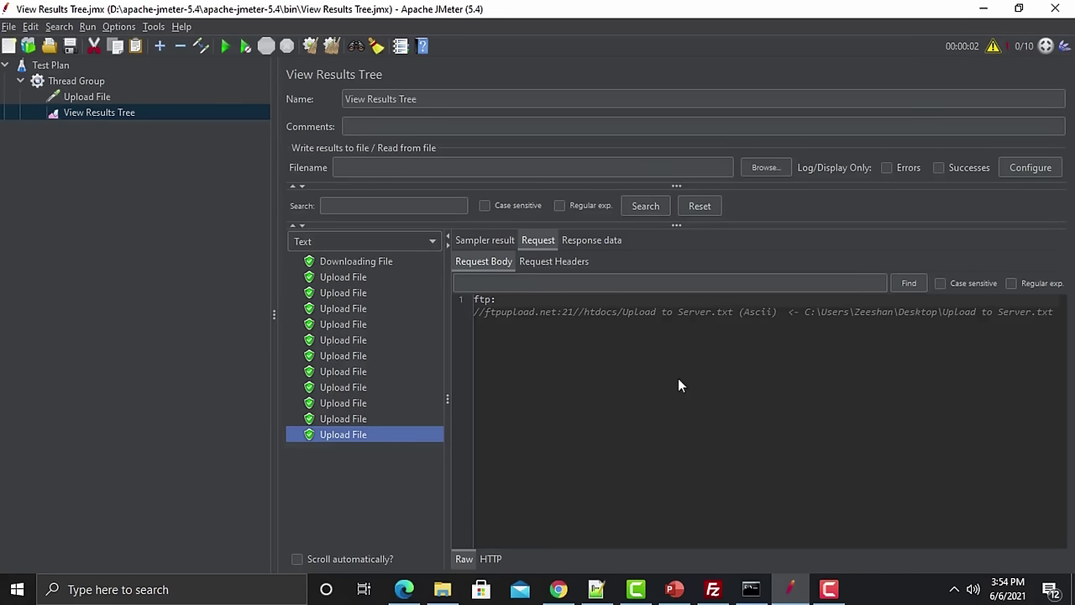
pyautogui.click(712, 589)
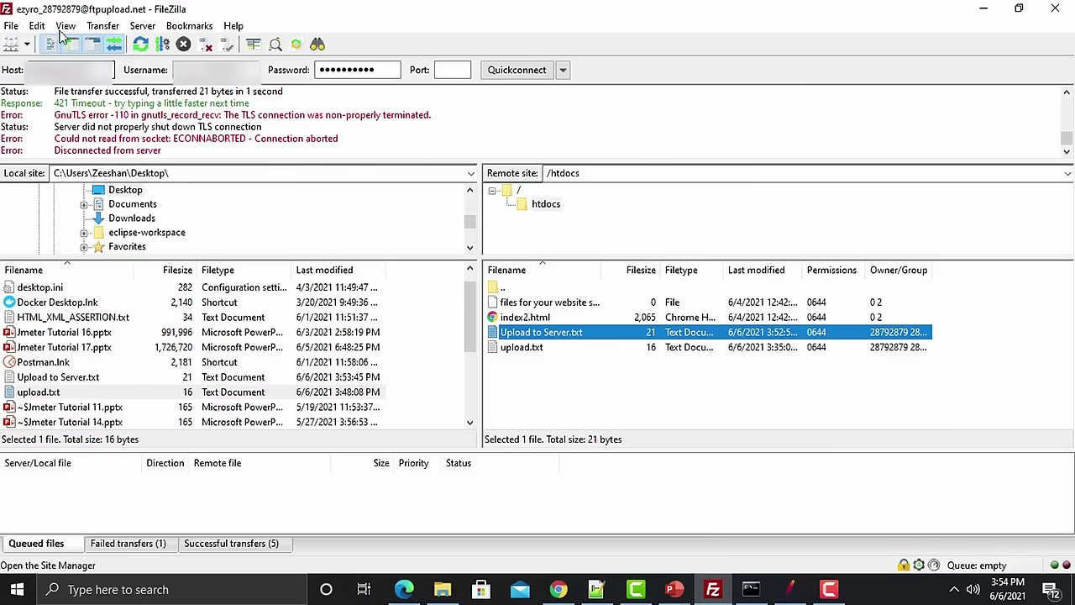
# Refresh FileZilla to reconnect and reload the /htdocs directory listing
pyautogui.click(139, 45)
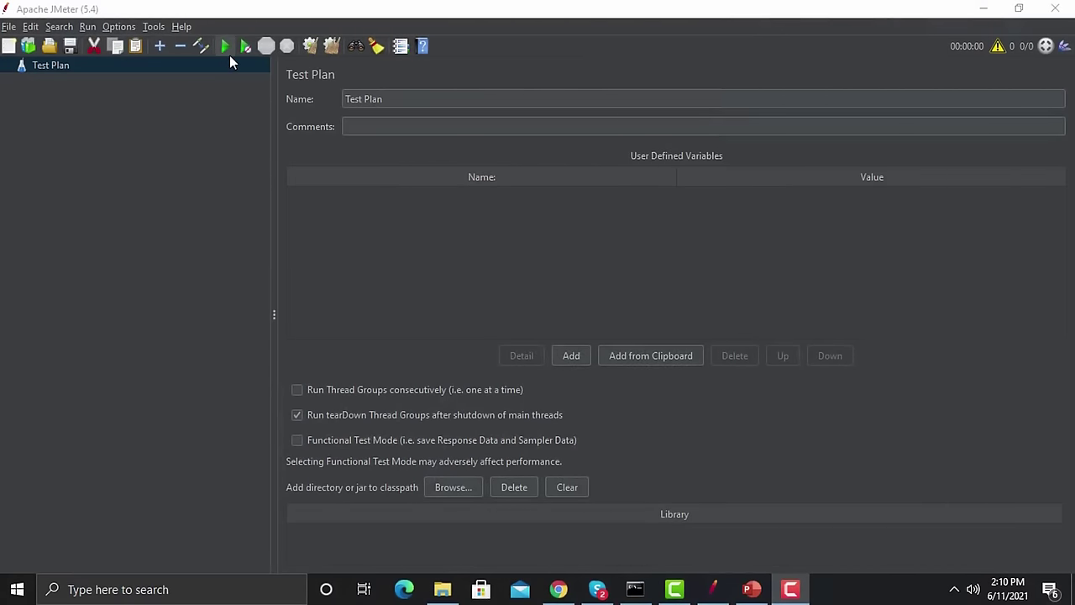
# Open the BlazedemoSample.jmx test plan and dismiss the error message
pyautogui.click(9, 28)
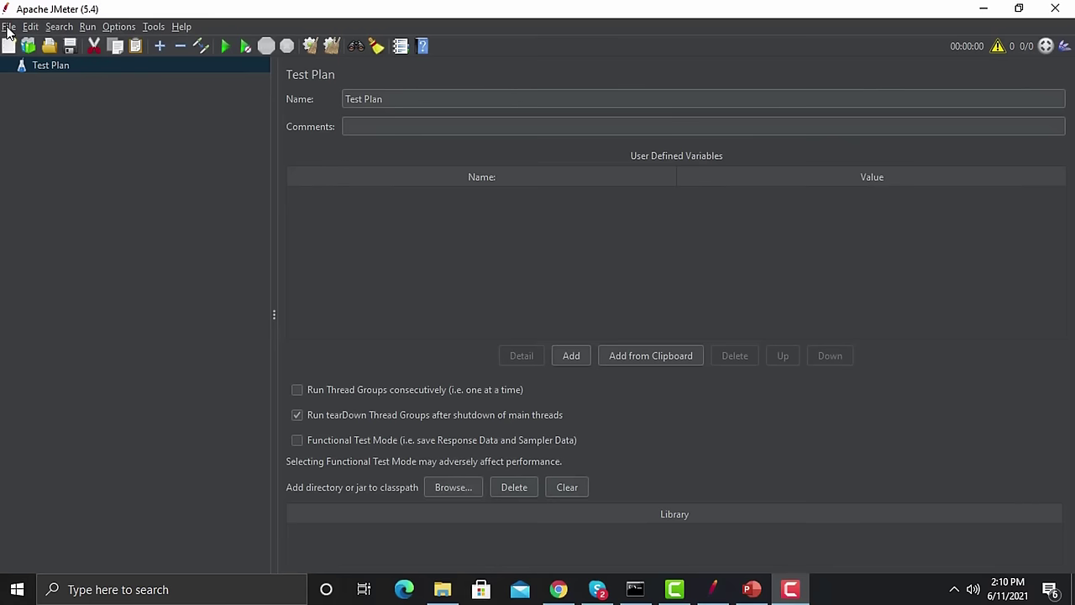
pyautogui.click(27, 76)
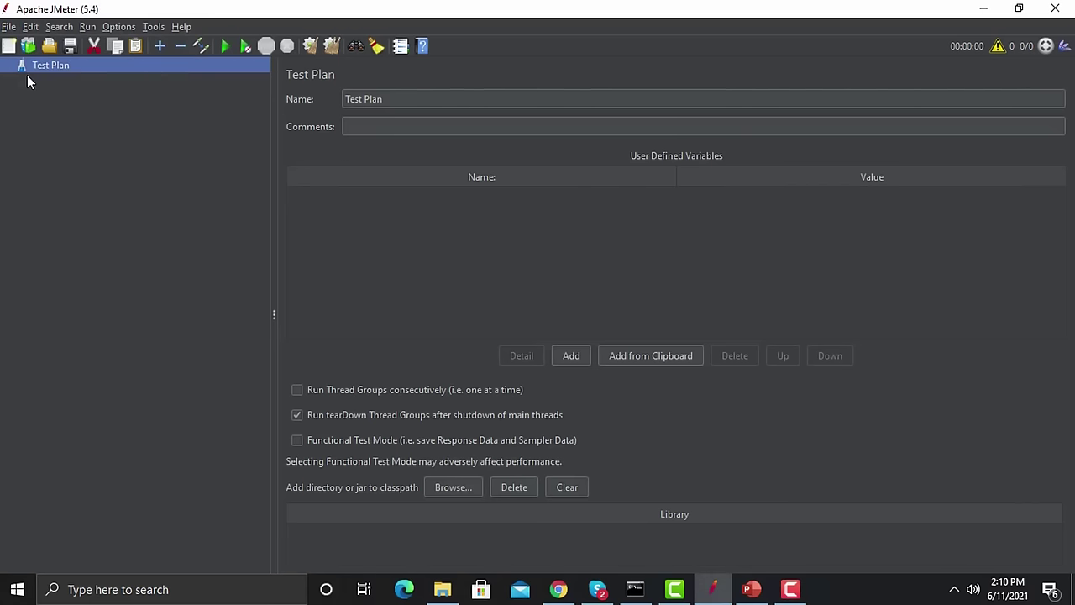
pyautogui.click(415, 324)
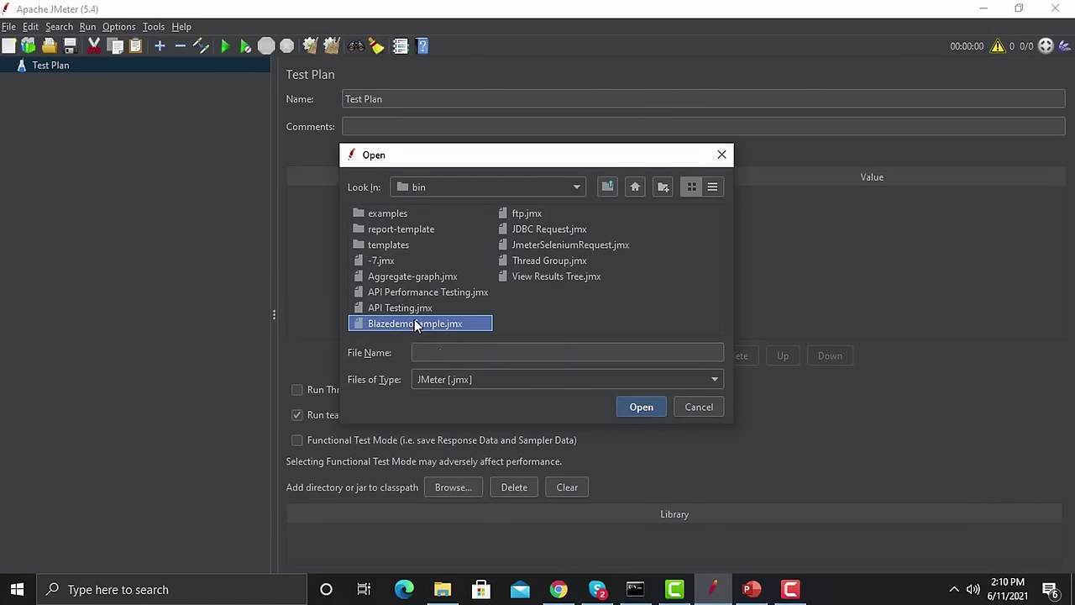
pyautogui.click(642, 406)
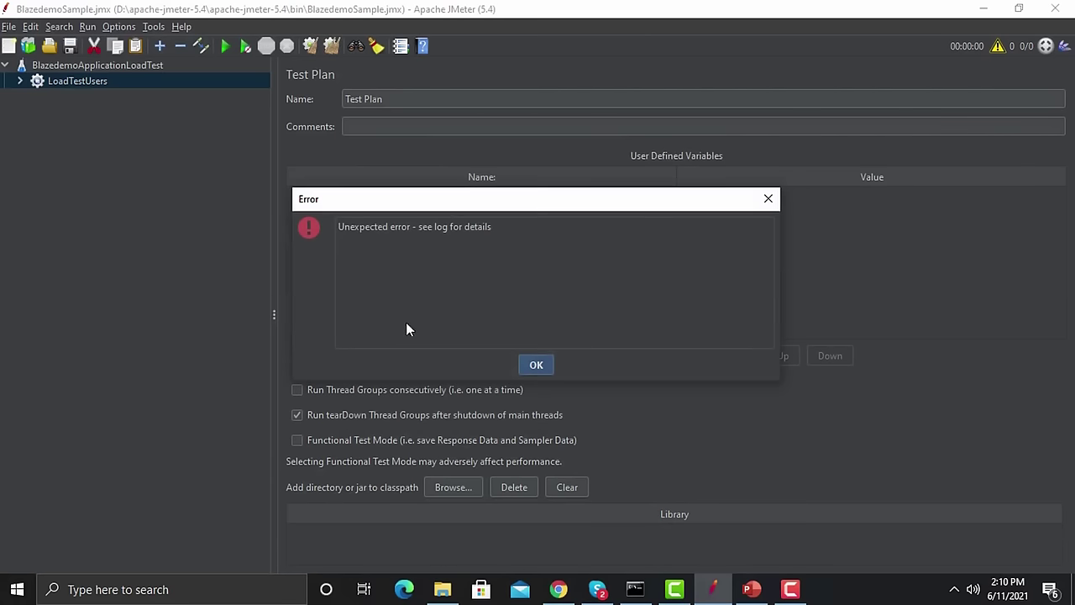
pyautogui.click(530, 364)
# Expand LoadTestUsers, run the test, and view the ten samples in View Results in Table
pyautogui.click(19, 81)
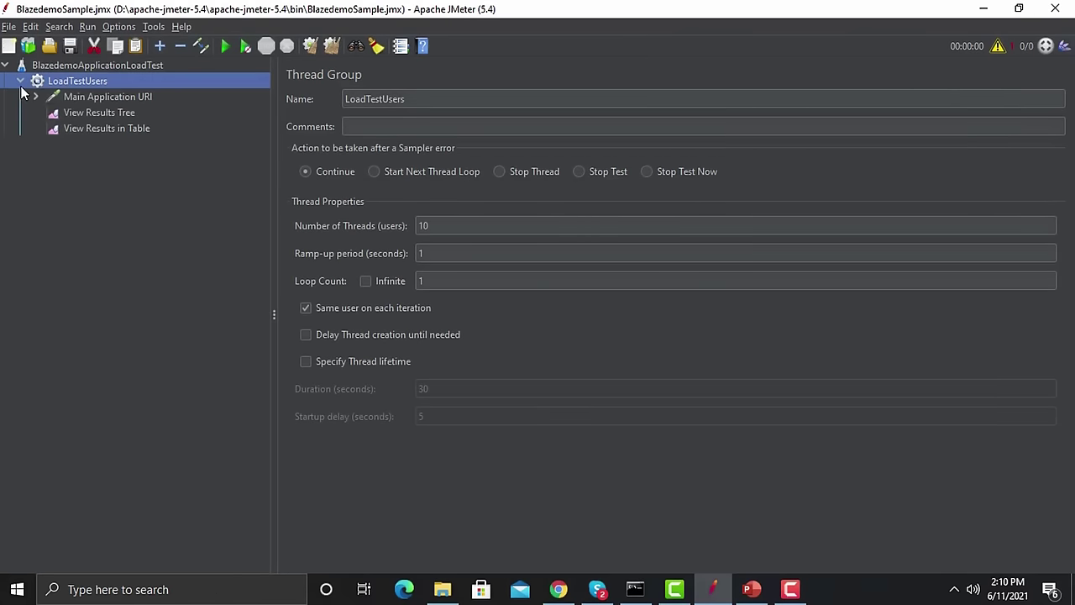
pyautogui.click(246, 47)
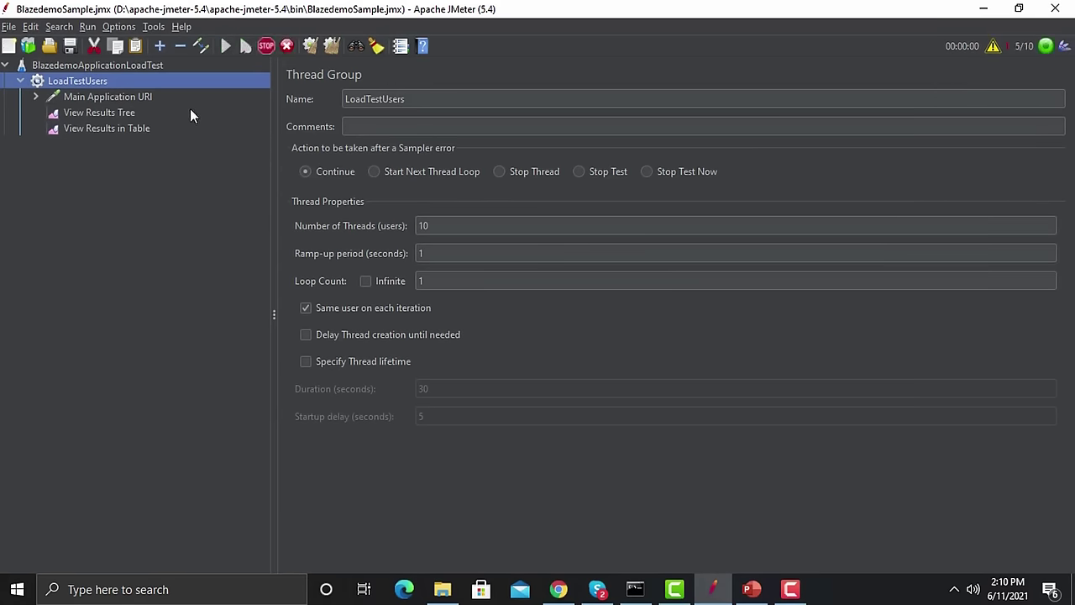
pyautogui.click(115, 127)
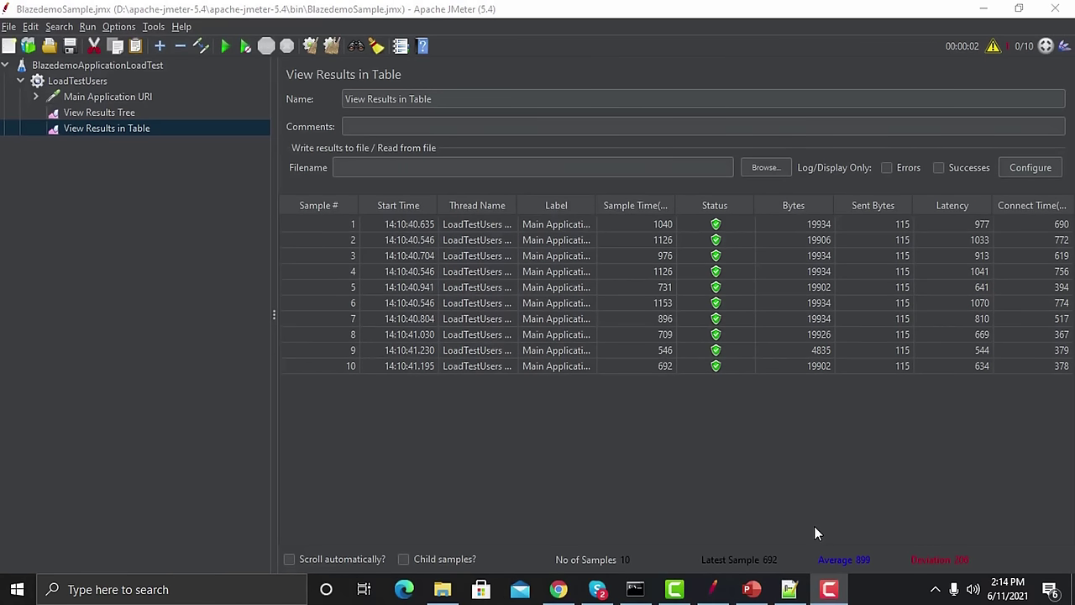
# Type notes '1- Consume a lot of memory and resources' and '2- DevOps - Jenkins - You need provide command'
pyautogui.click(789, 588)
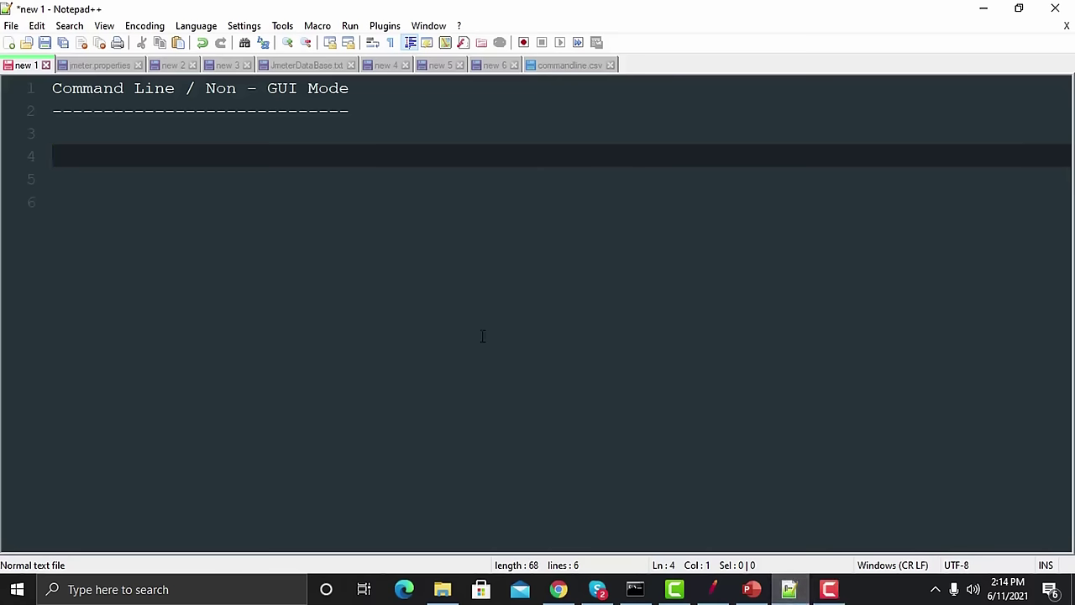
pyautogui.write('1-')
pyautogui.write('Consum')
pyautogui.write('aben')
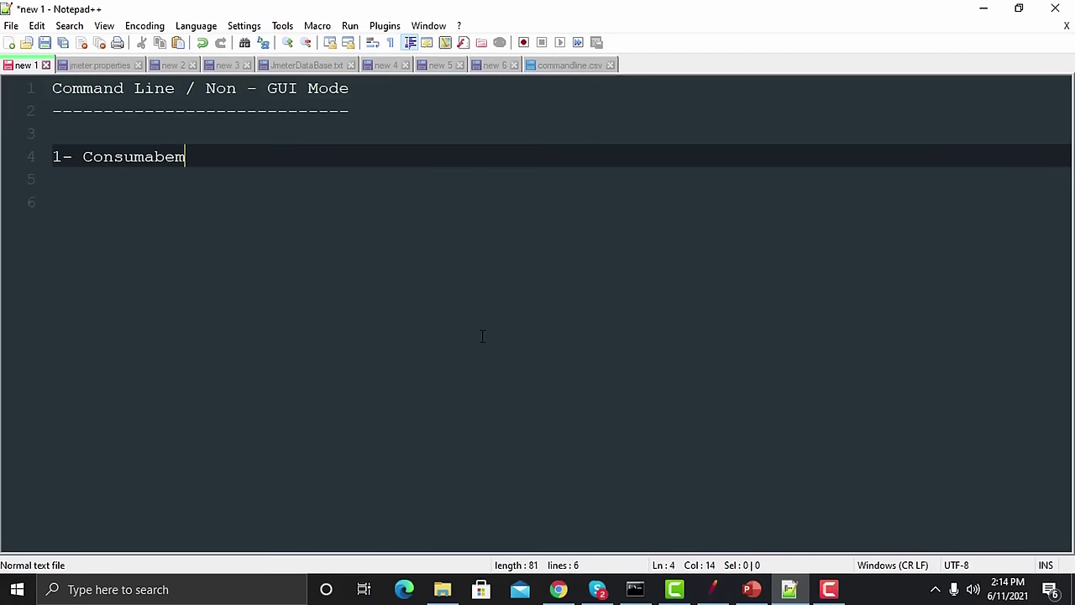
pyautogui.press('BackSpace')
pyautogui.press('BackSpace')
pyautogui.press('BackSpace')
pyautogui.write('e')
pyautogui.press('BackSpace')
pyautogui.press('BackSpace')
pyautogui.write('e a lot ')
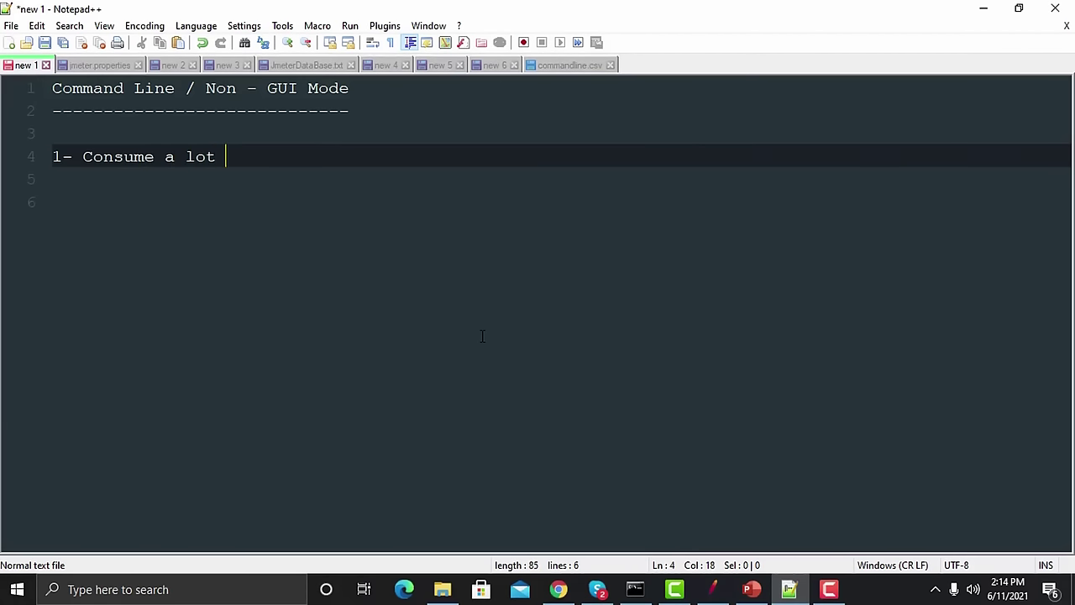
pyautogui.write('of mem')
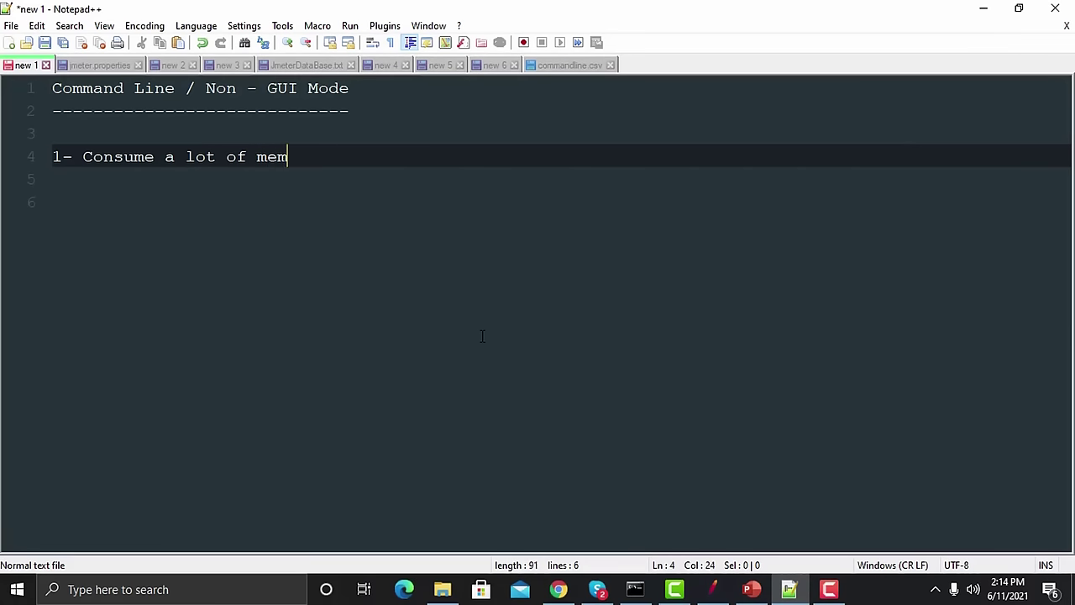
pyautogui.write('ory and ')
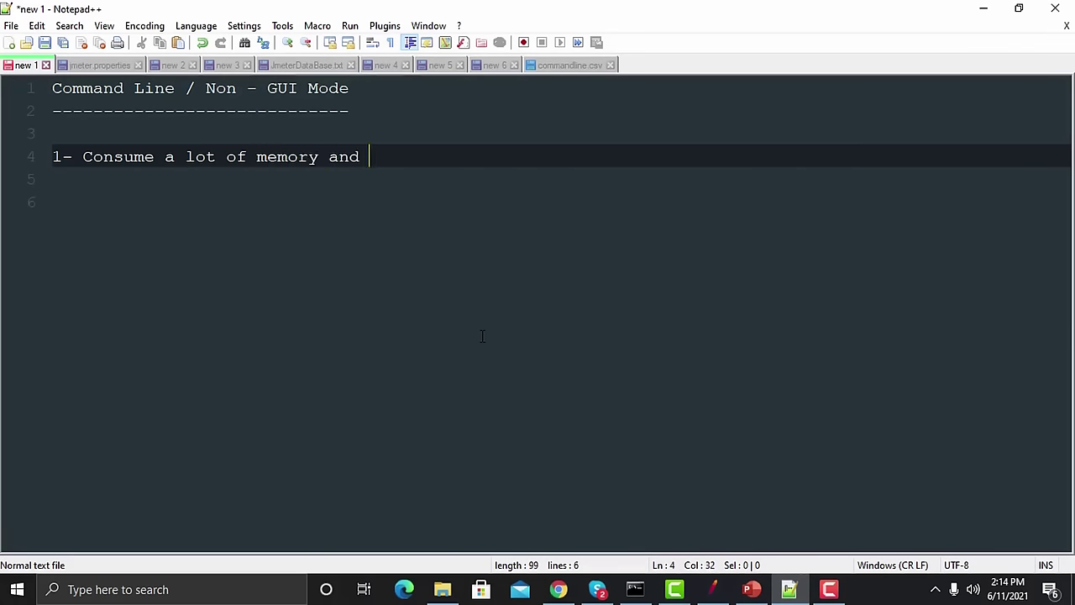
pyautogui.write('resources')
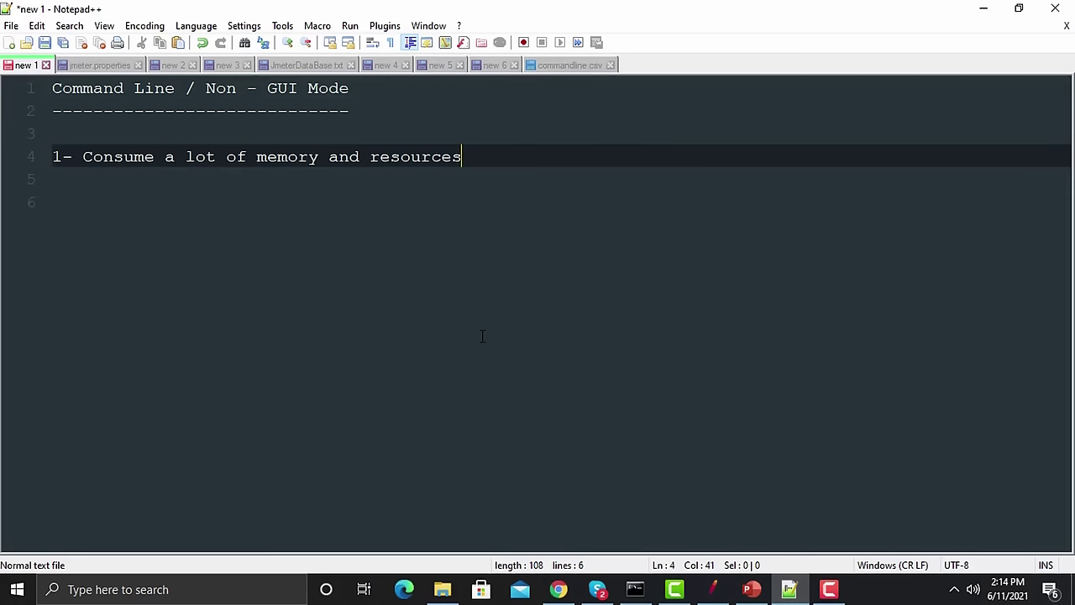
pyautogui.press('Return')
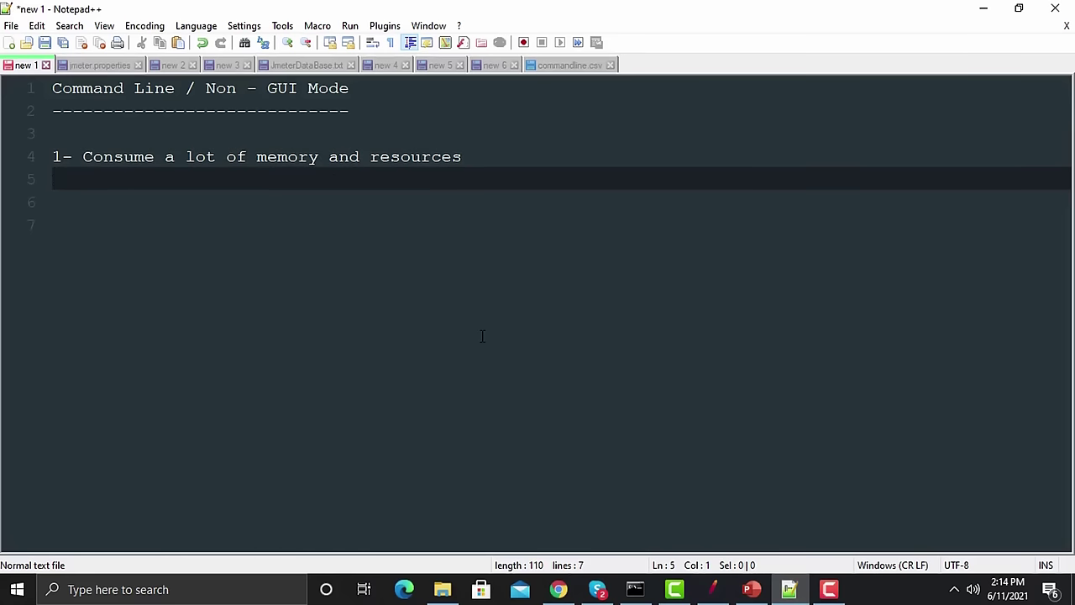
pyautogui.write('2- DevOp')
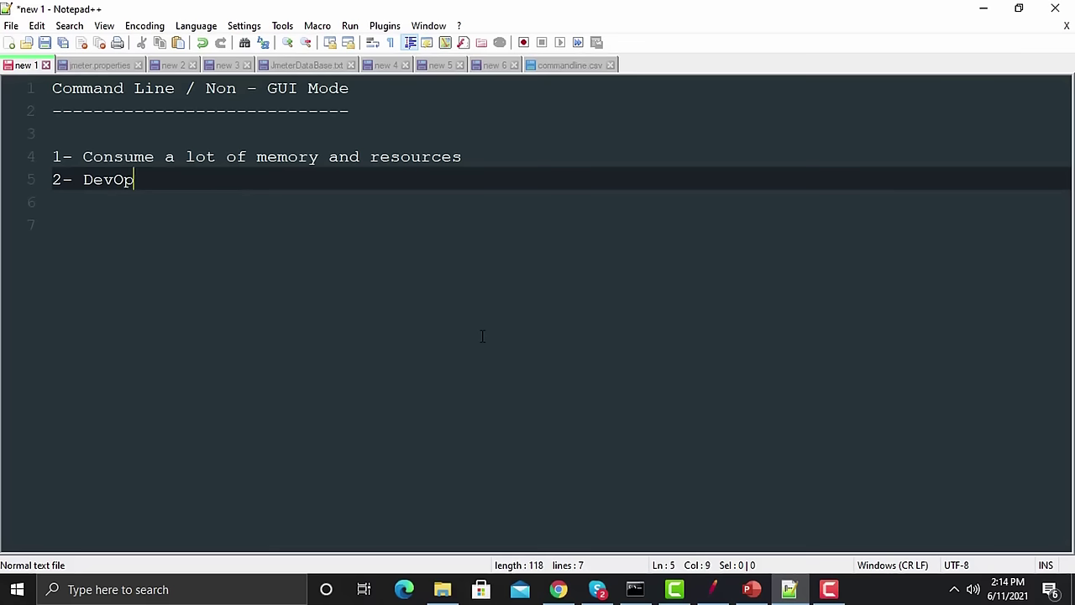
pyautogui.write('s  - Jen')
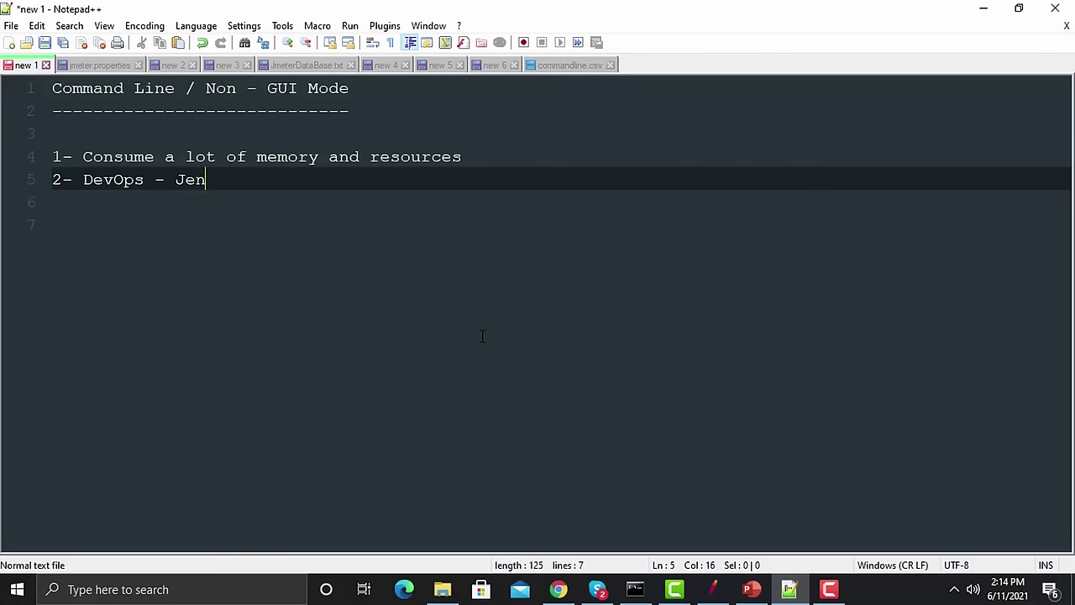
pyautogui.write('kins - YOu need ')
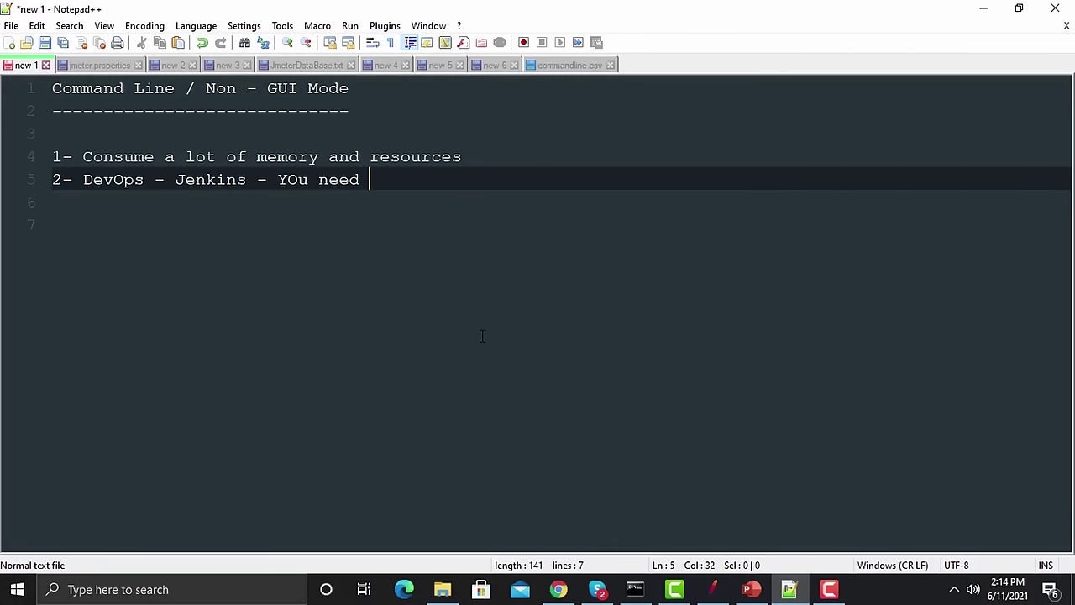
pyautogui.write('provide com')
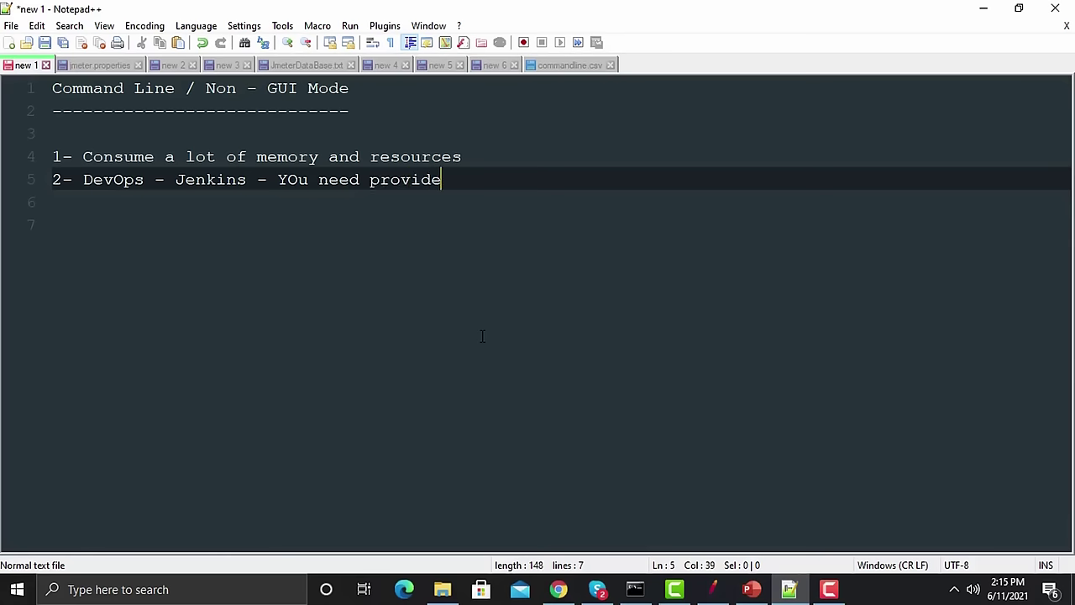
pyautogui.write('mand')
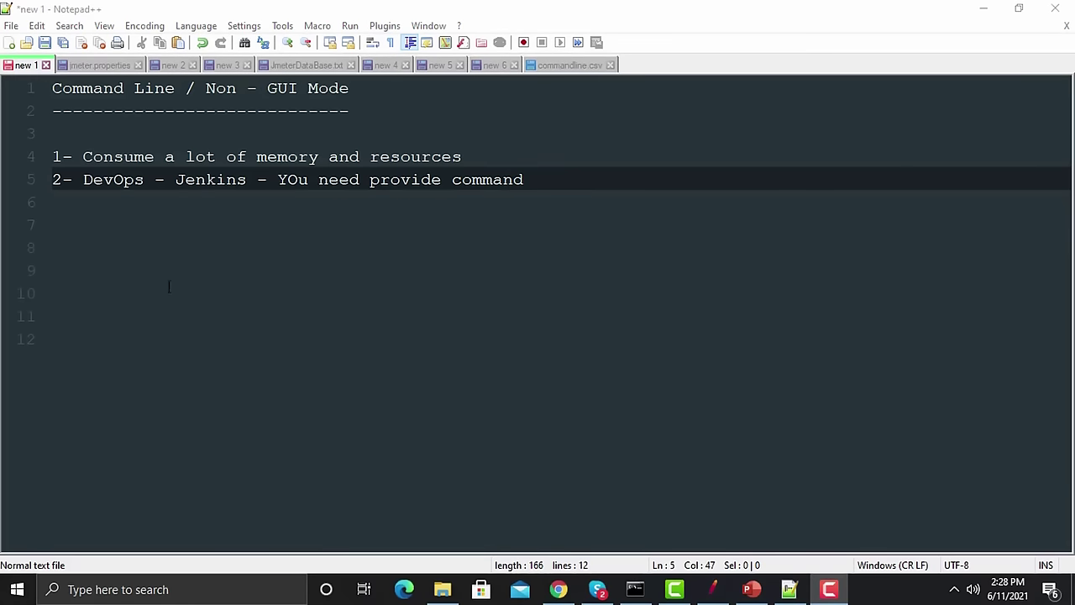
# Add bullets '- Proper performance results' and '- No results' on line 9 onward
pyautogui.click(133, 269)
pyautogui.write('- ')
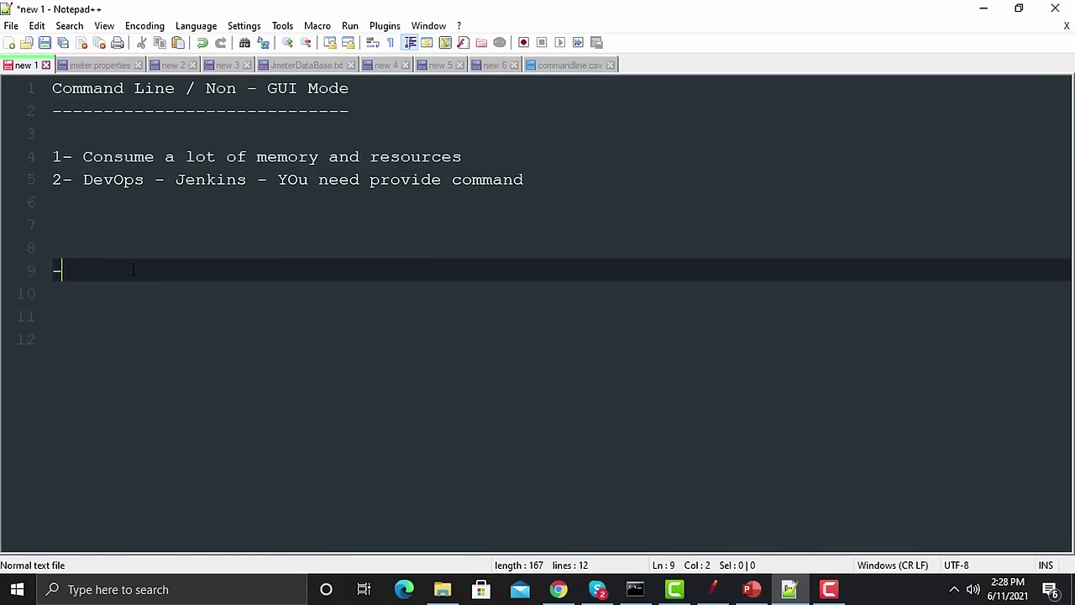
pyautogui.write('Proper perf')
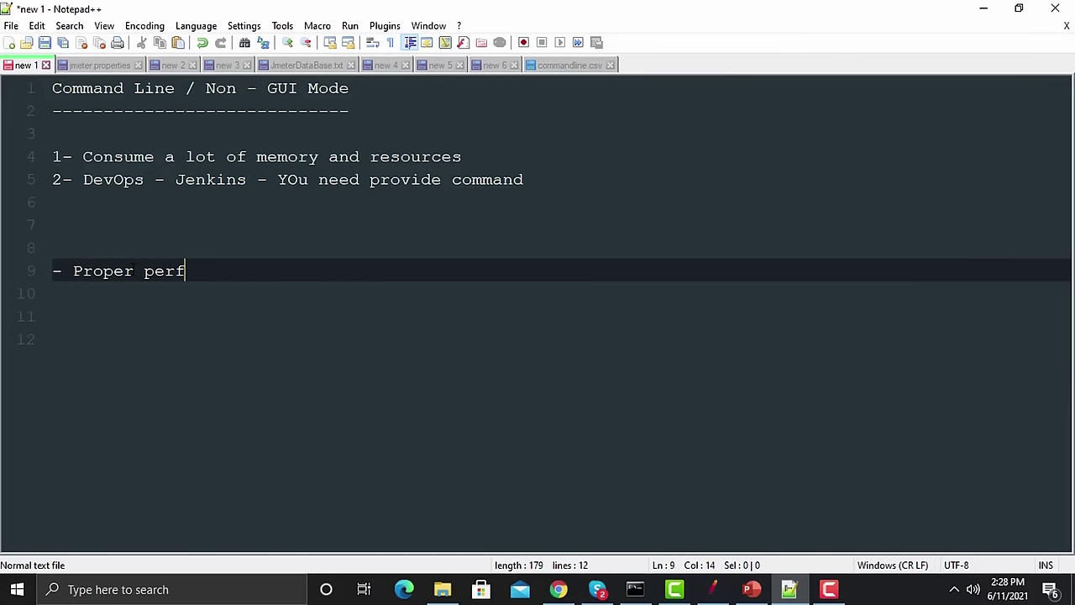
pyautogui.write('ormance results')
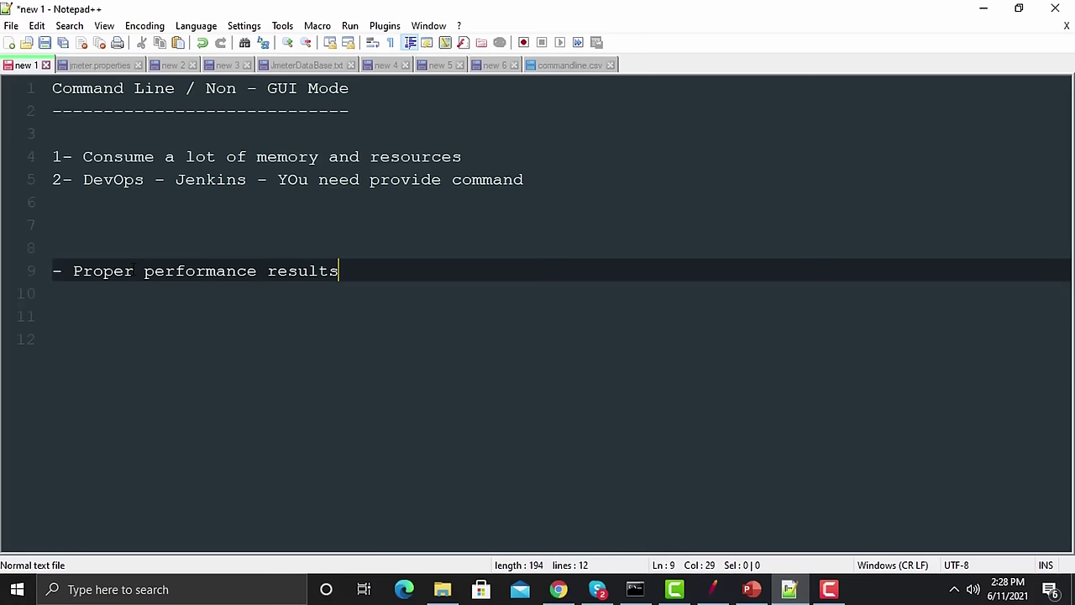
pyautogui.press('Return')
pyautogui.write('- N')
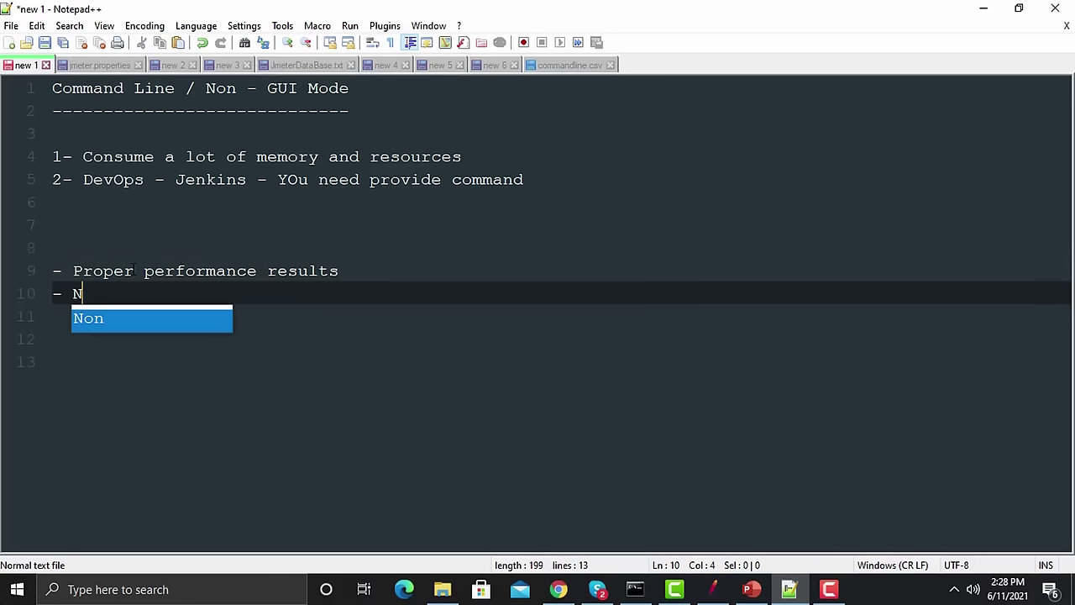
pyautogui.write('o results')
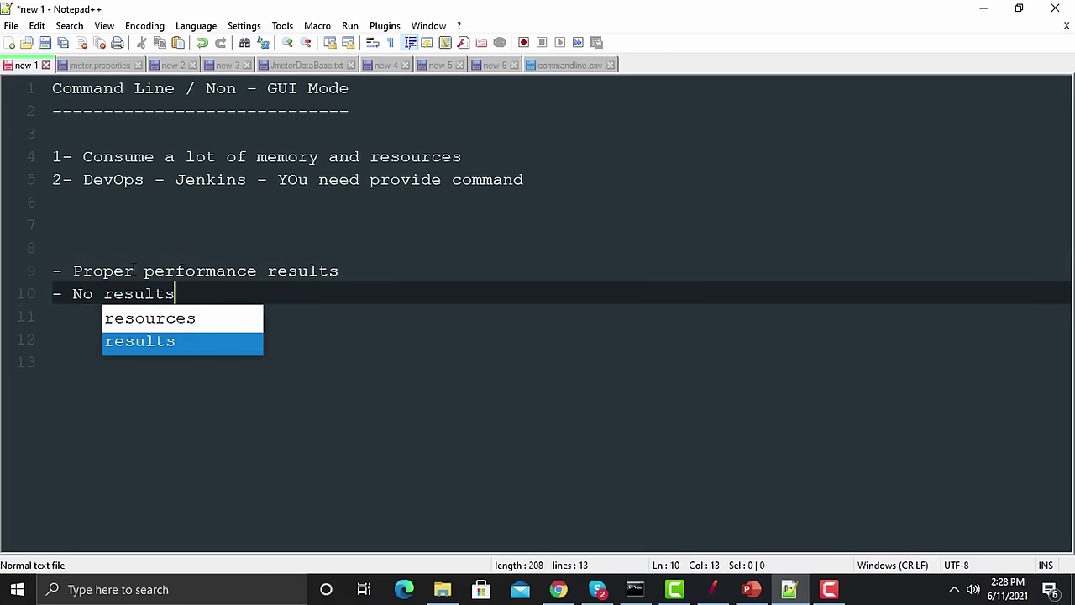
pyautogui.press('Return')
pyautogui.press('Return')
pyautogui.press('Return')
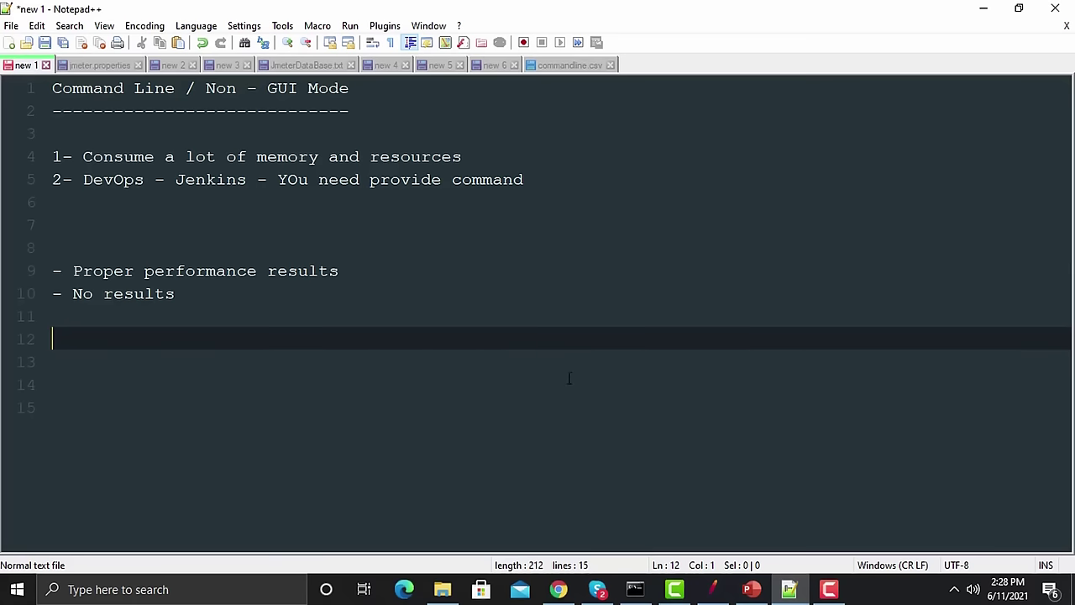
# Check CPU and memory usage in Task Manager's Performance tab, then minimise it
pyautogui.rightClick(883, 590)
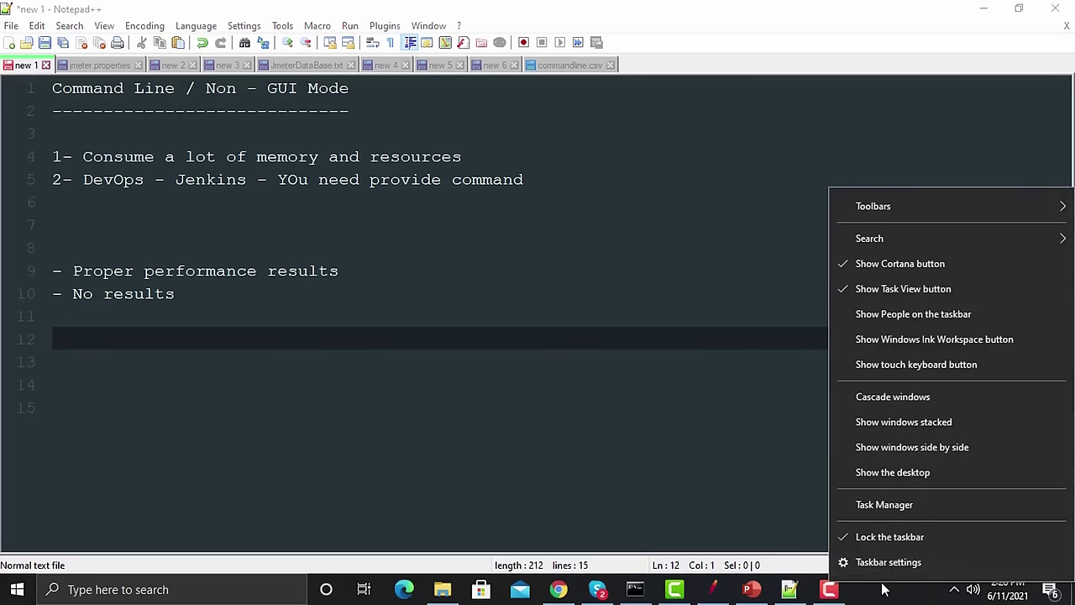
pyautogui.click(877, 508)
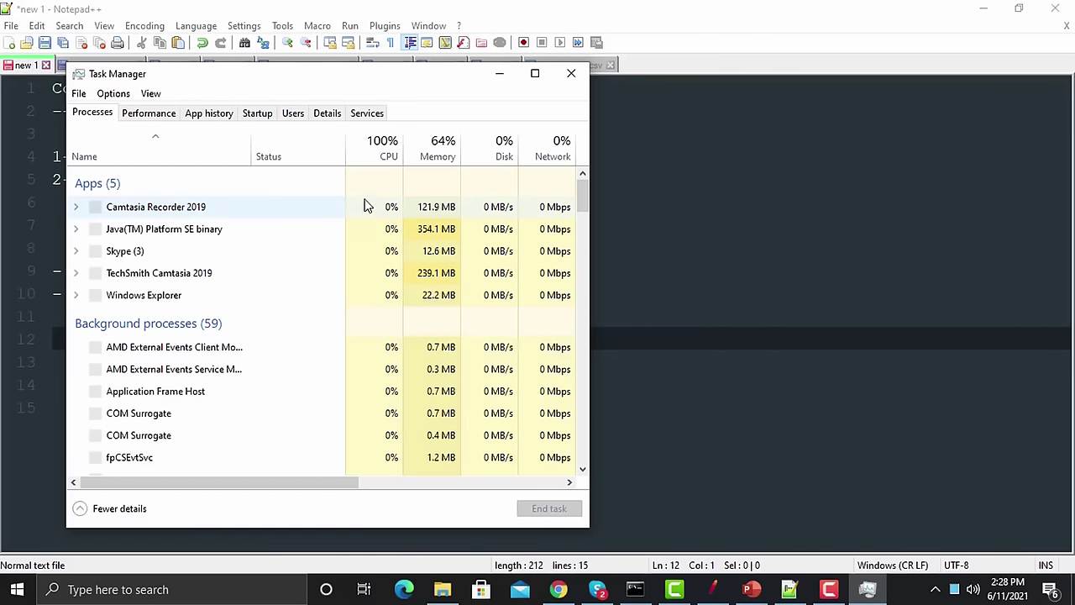
pyautogui.click(162, 117)
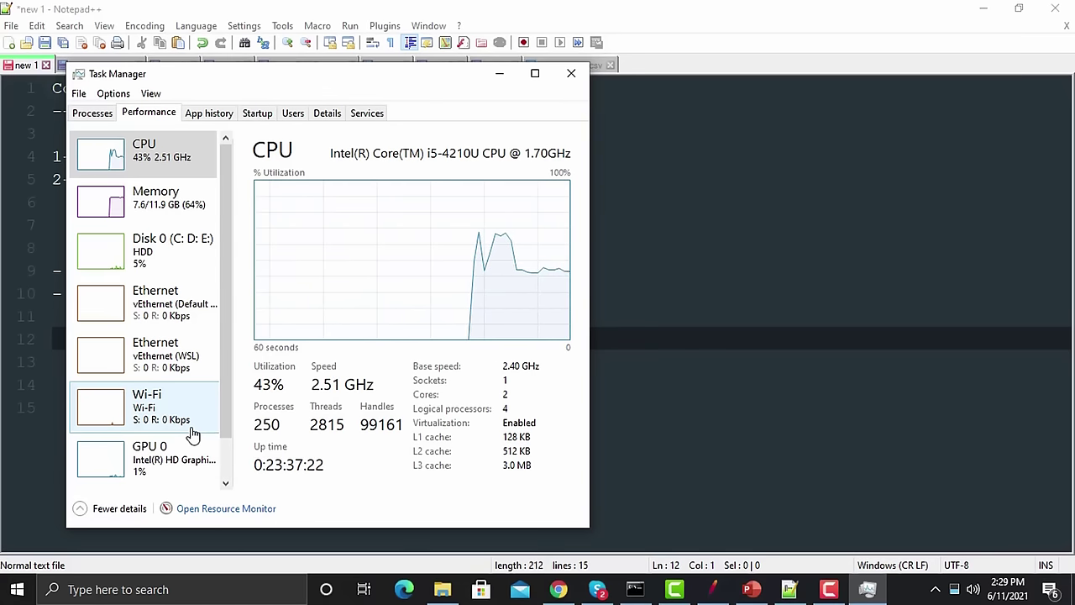
pyautogui.click(499, 75)
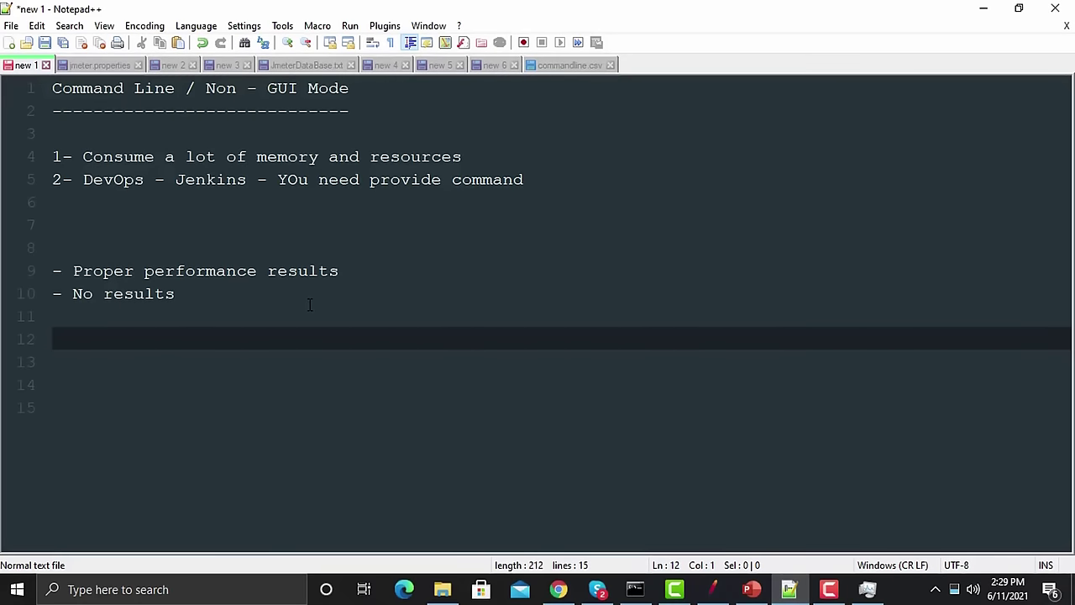
# Add '70% +' and the line 'Delay is include in response time you get in jmeter'
pyautogui.write('70% +')
pyautogui.press('Return')
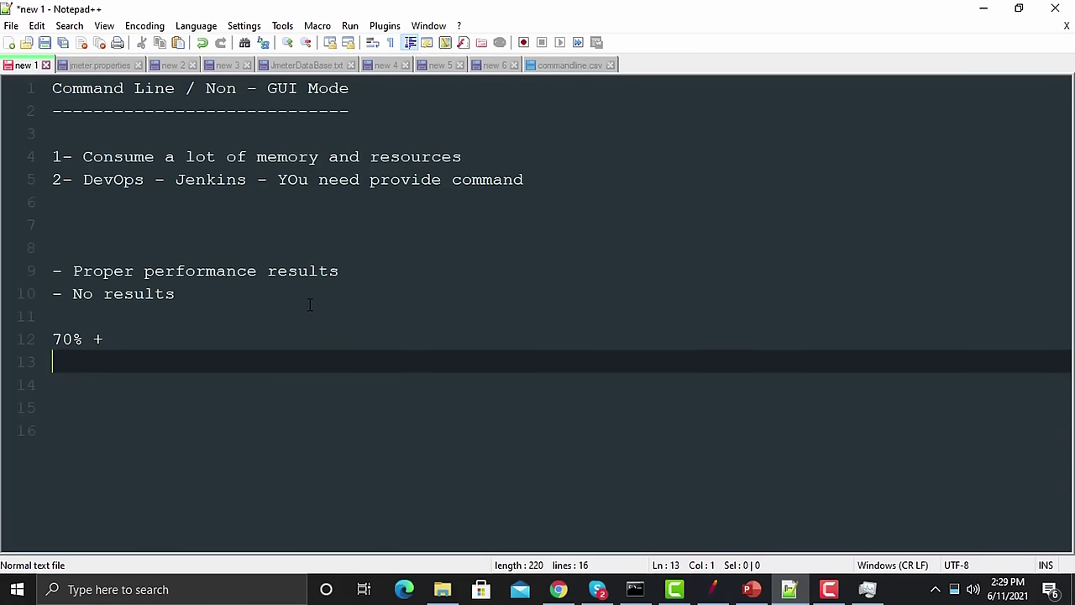
pyautogui.write('Delay')
pyautogui.write('is i')
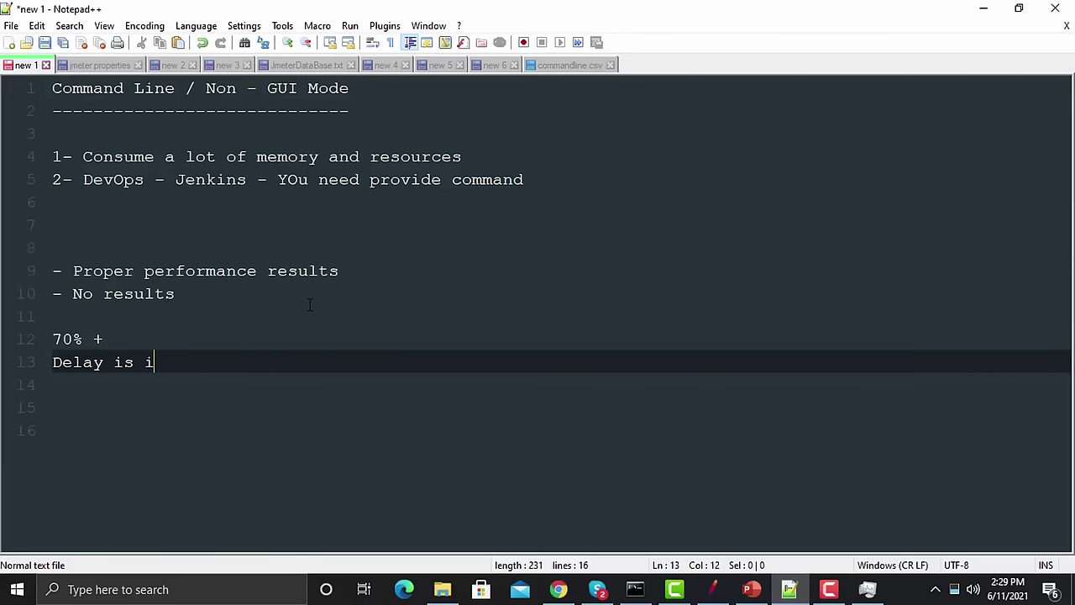
pyautogui.write('nclude in ')
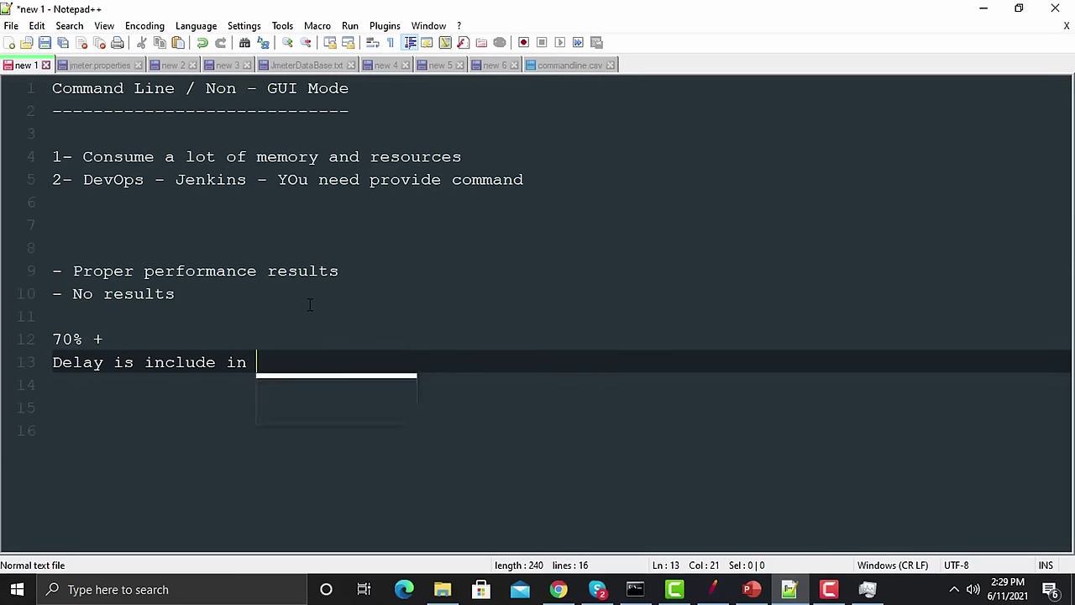
pyautogui.write('response ti')
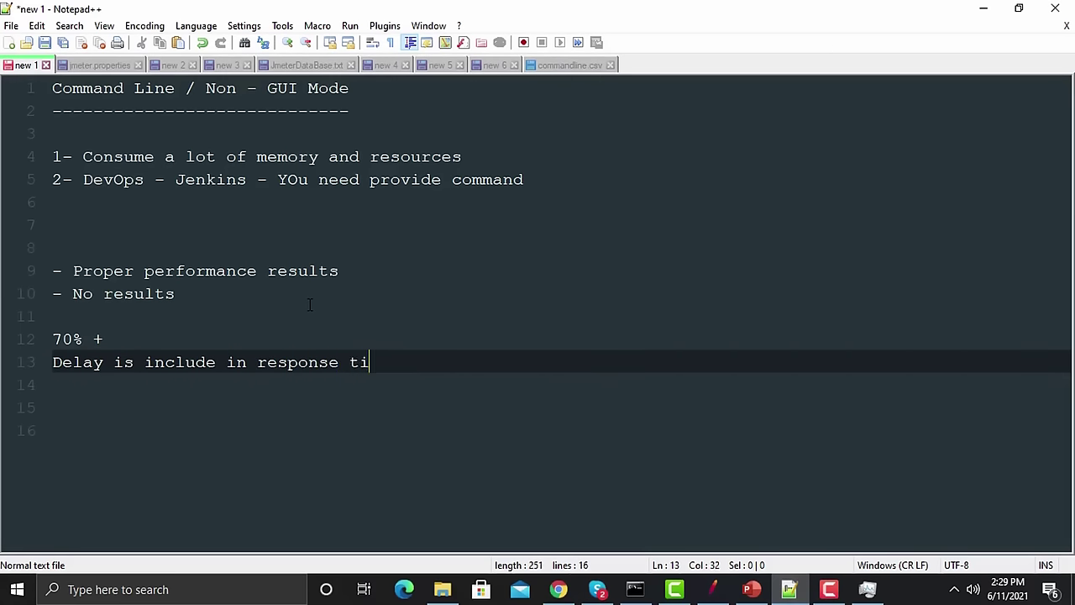
pyautogui.write('me you get in jmeter')
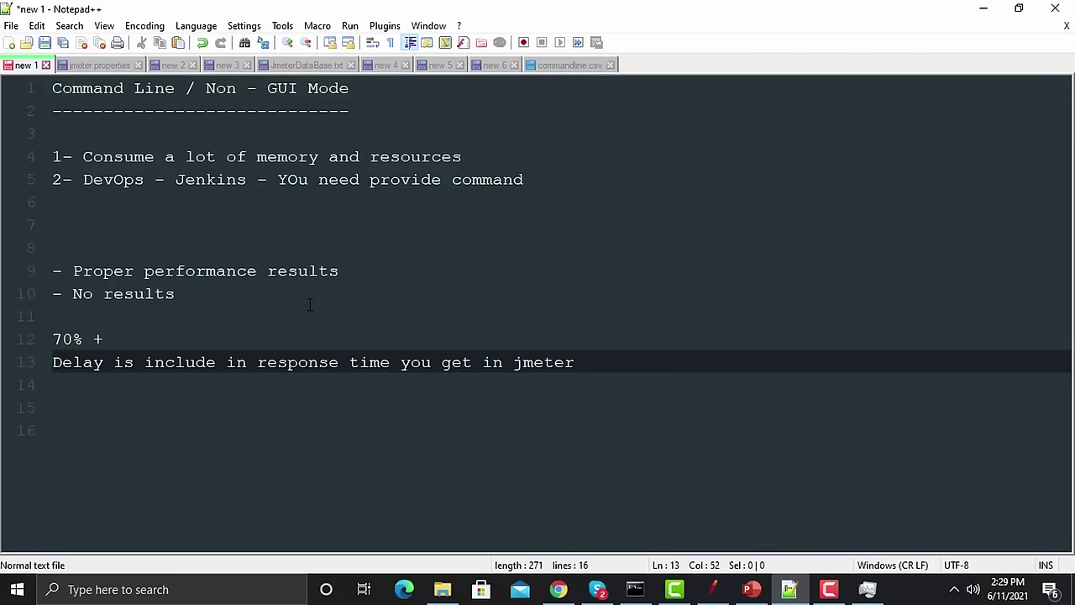
# Add '100%' and 'Jmeter will stop working -- No results', then highlight the memory-and-resources point
pyautogui.press('Return')
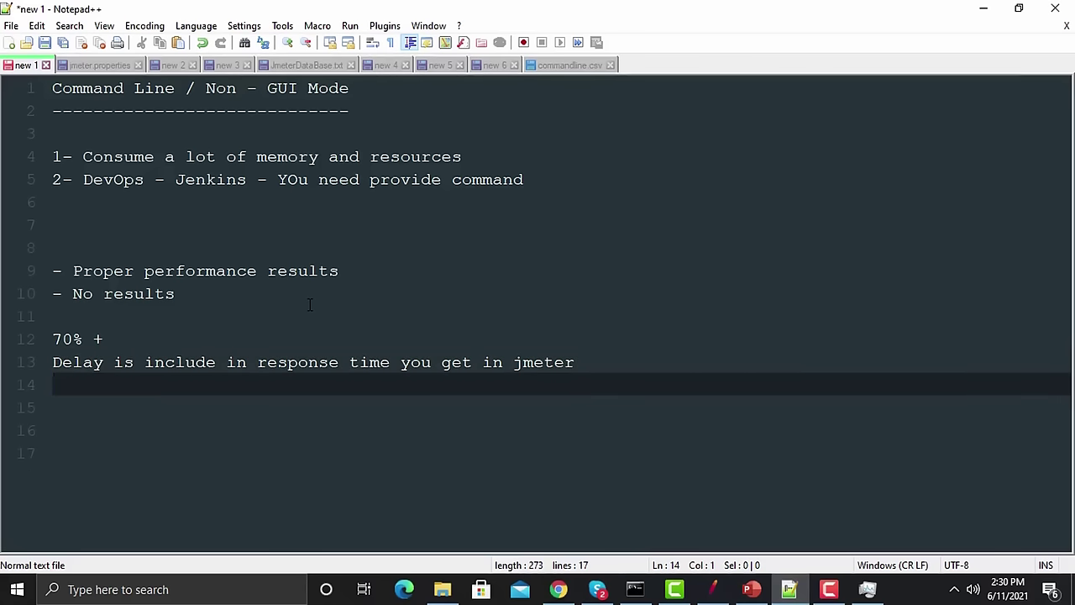
pyautogui.write('100%')
pyautogui.press('Return')
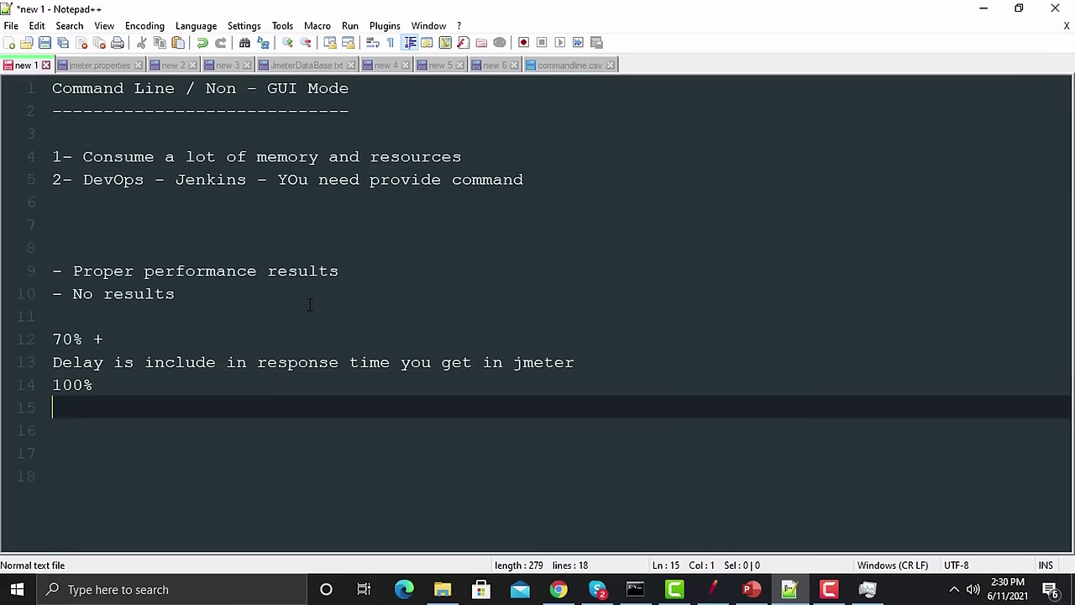
pyautogui.press('Return')
pyautogui.write('J')
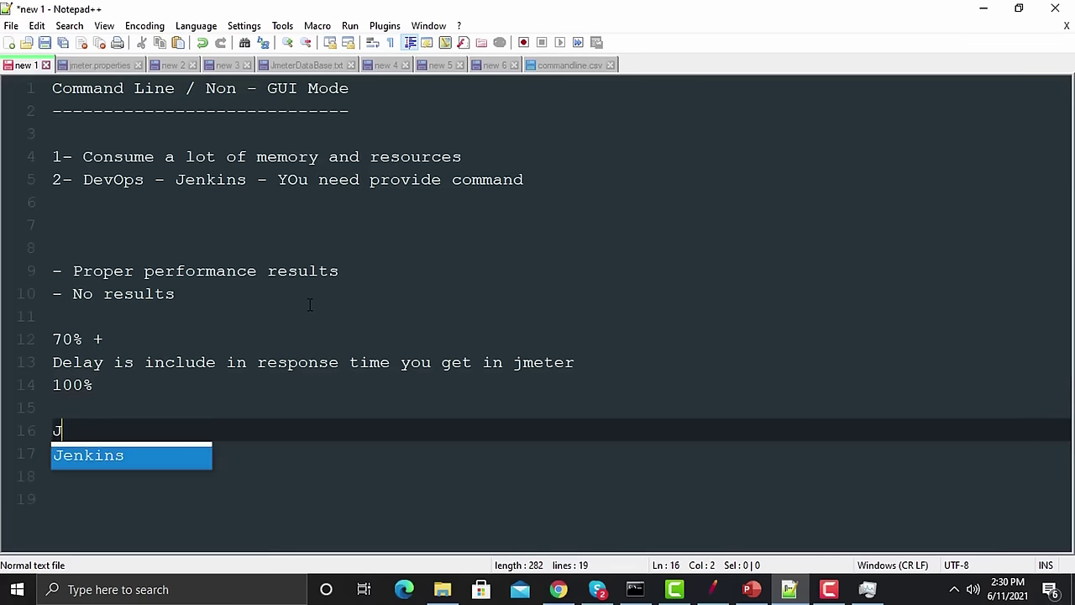
pyautogui.write('meter wi')
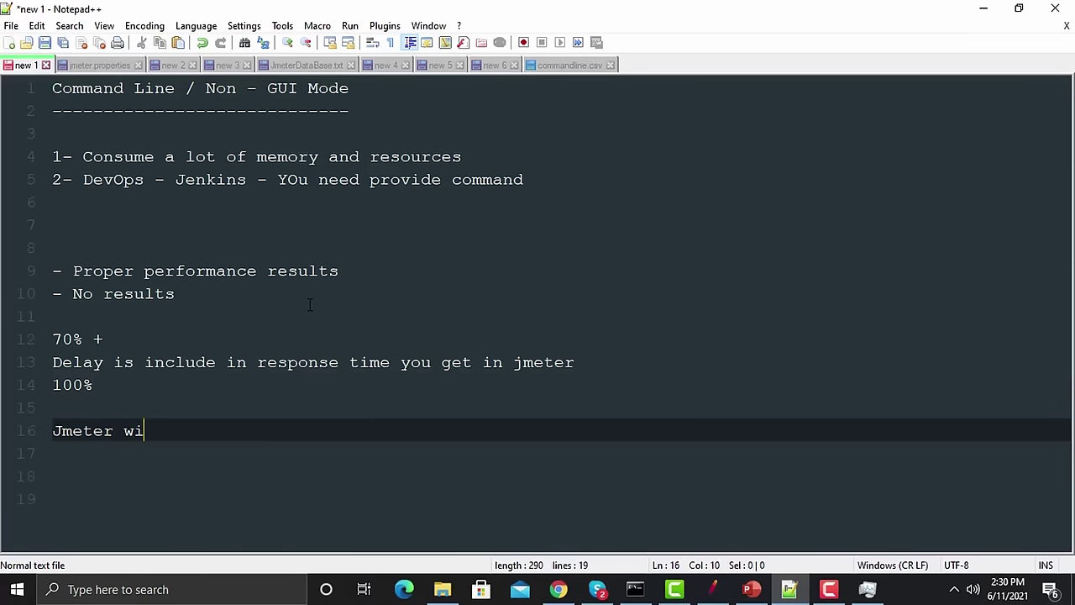
pyautogui.write('ll s')
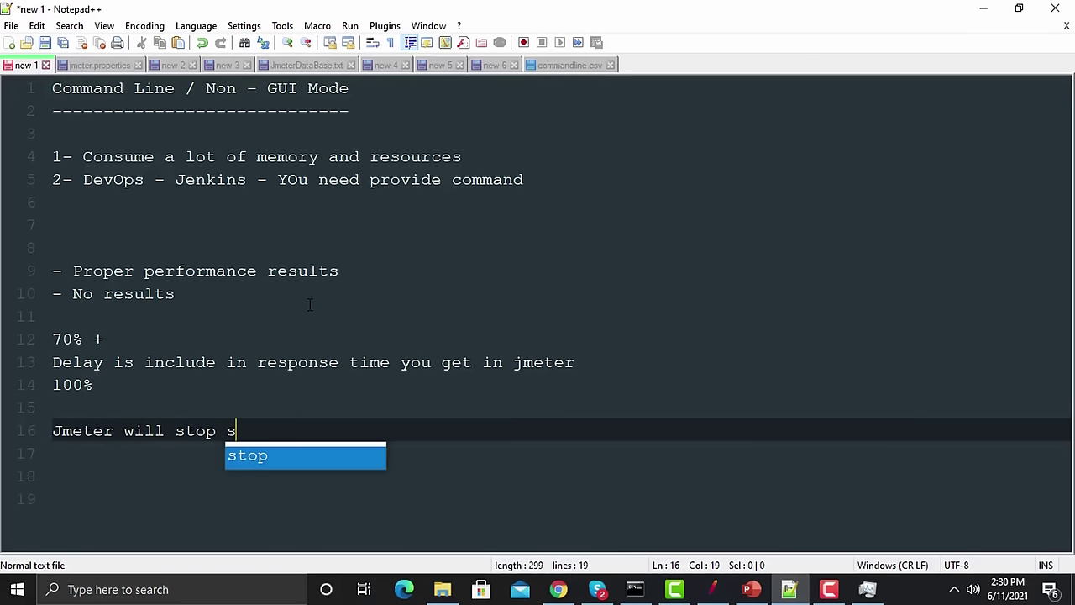
pyautogui.write('top working')
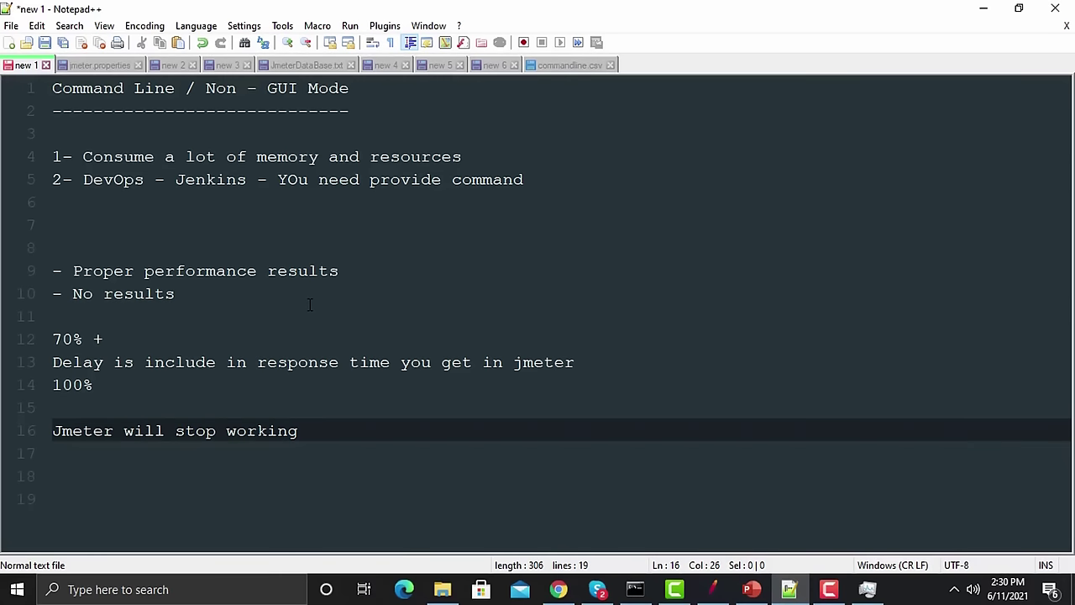
pyautogui.write(' -- No resu')
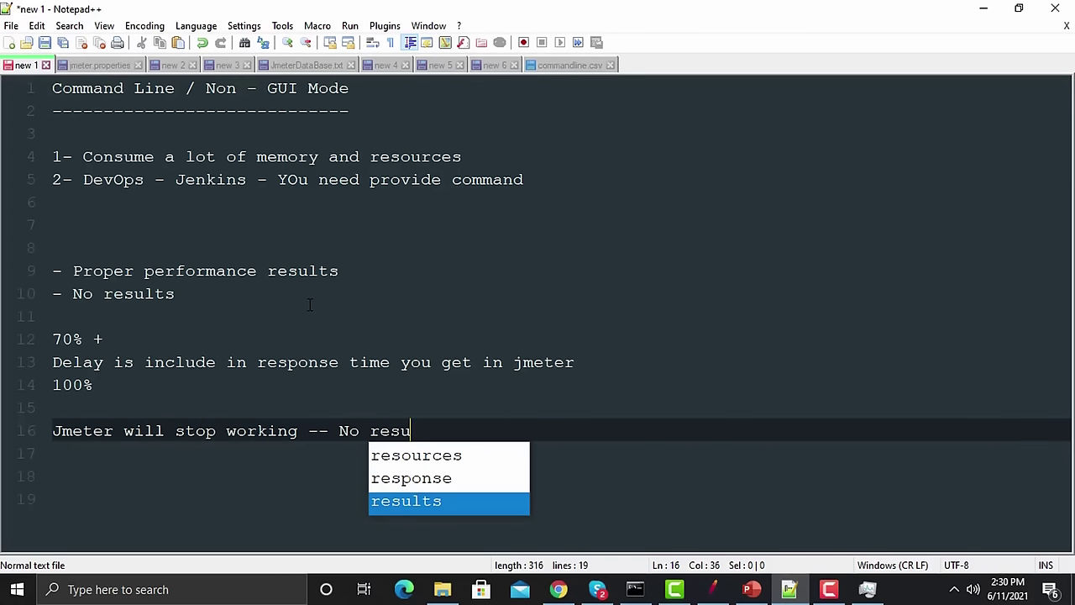
pyautogui.write('lts')
pyautogui.moveTo(62, 156); pyautogui.dragTo(461, 151)
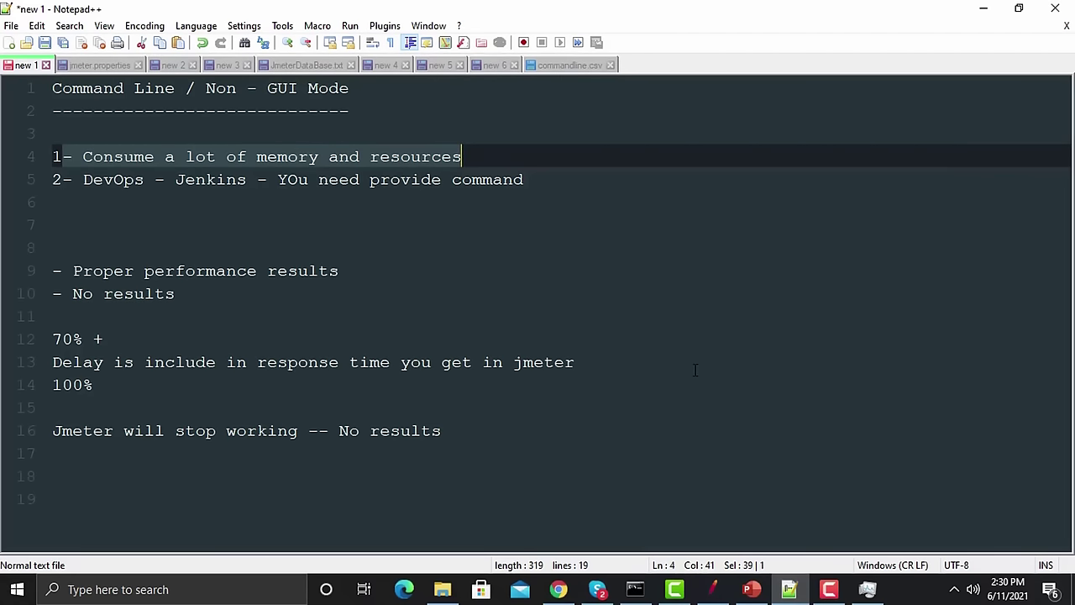
pyautogui.press('F10')
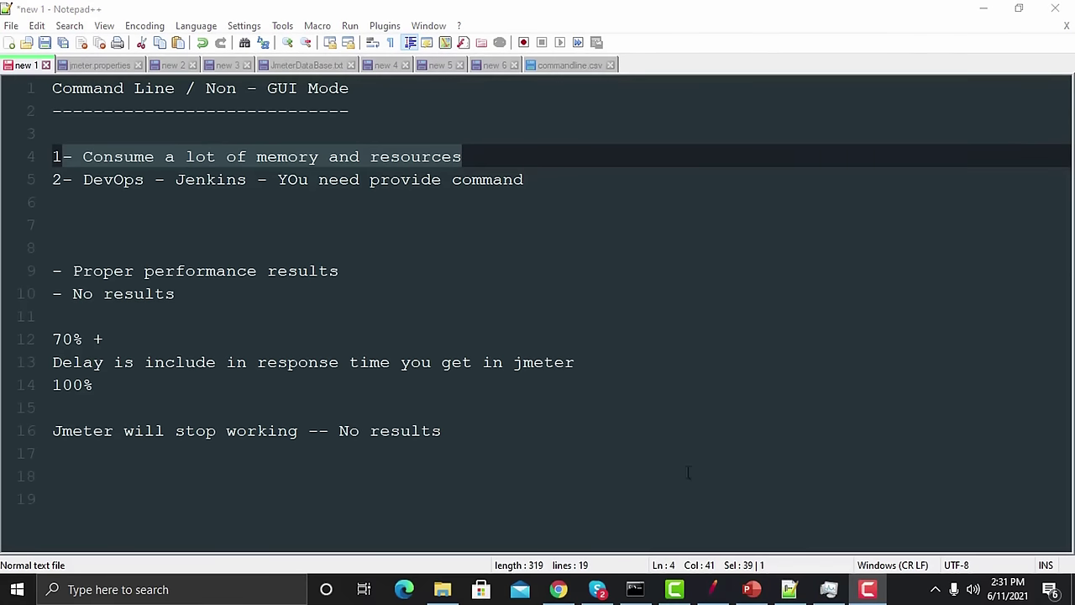
# Highlight the console's warnings against GUI load testing and advice to use CLI mode
pyautogui.click(636, 591)
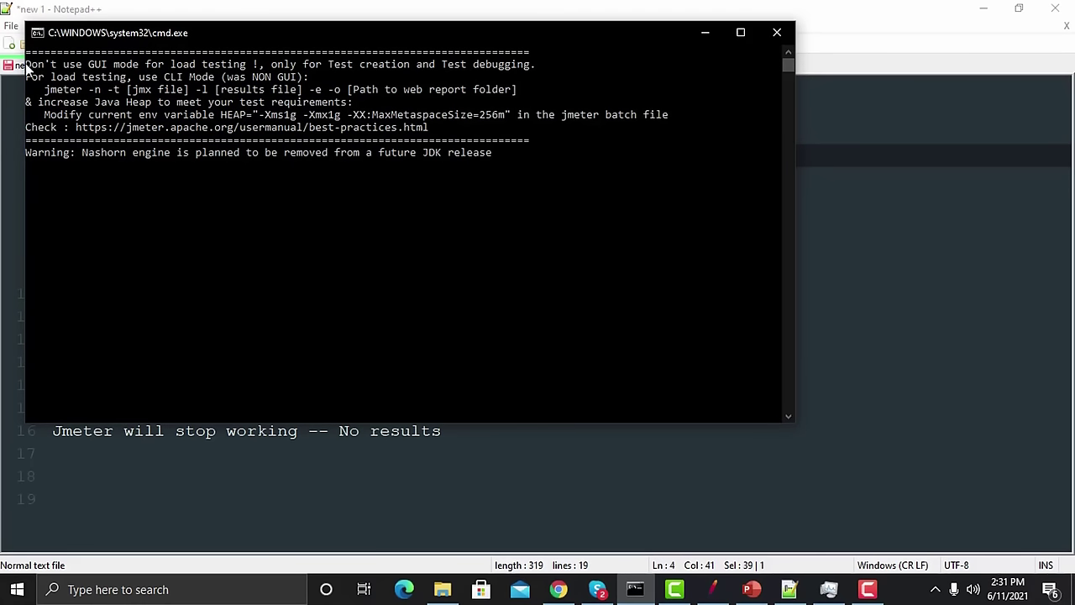
pyautogui.moveTo(27, 64); pyautogui.dragTo(535, 65)
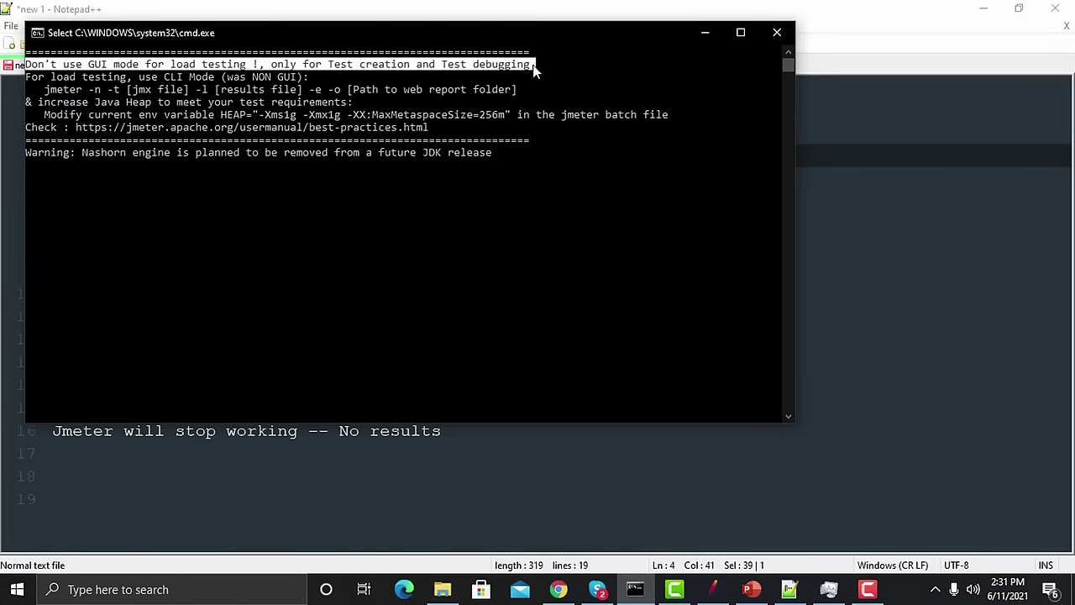
pyautogui.moveTo(29, 77); pyautogui.dragTo(304, 80)
# Select and copy the command 'jmeter -n -t [jmx file] -l [results file]'
pyautogui.click(47, 90)
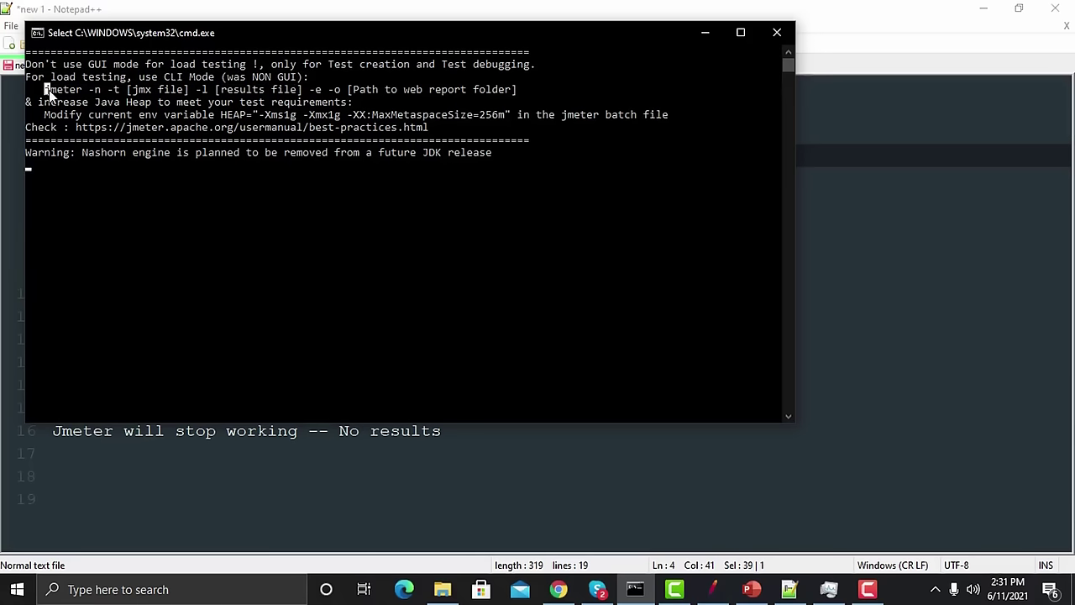
pyautogui.moveTo(48, 94); pyautogui.dragTo(516, 90)
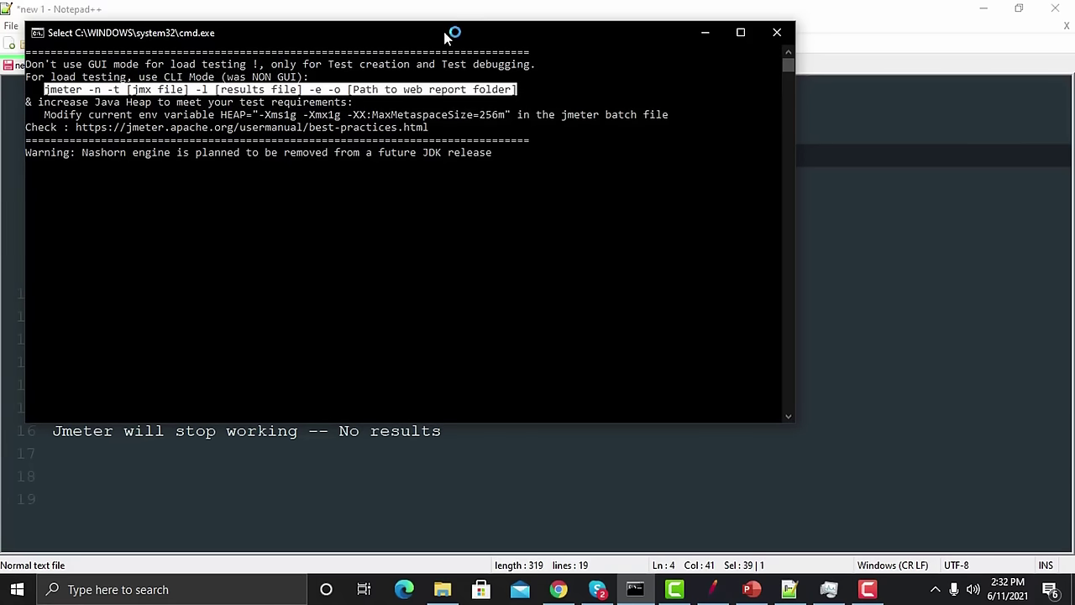
pyautogui.moveTo(445, 38); pyautogui.dragTo(699, 127)
pyautogui.click(573, 168)
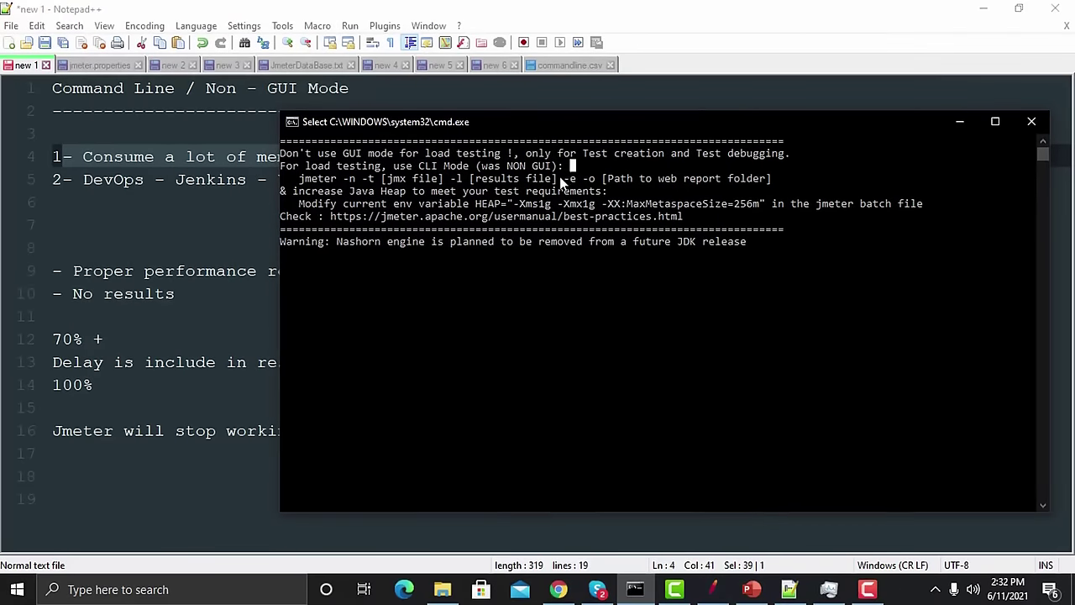
pyautogui.moveTo(562, 180); pyautogui.dragTo(304, 182)
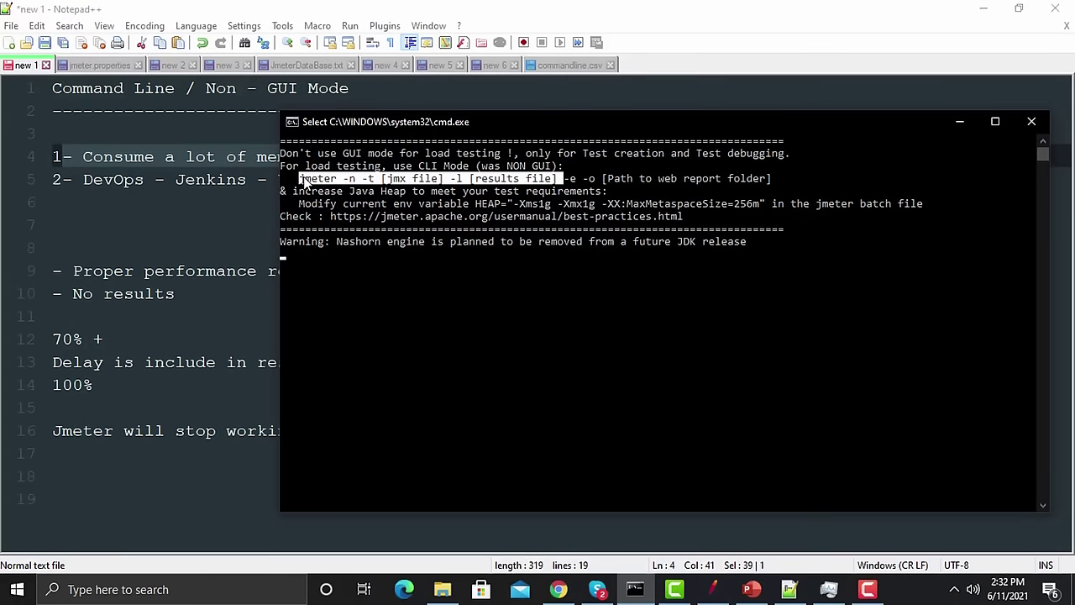
pyautogui.rightClick(304, 183)
# Paste 'jmeter -n -t [jmx file] -l [results file]' on line 18 and highlight the -n option
pyautogui.click(174, 480)
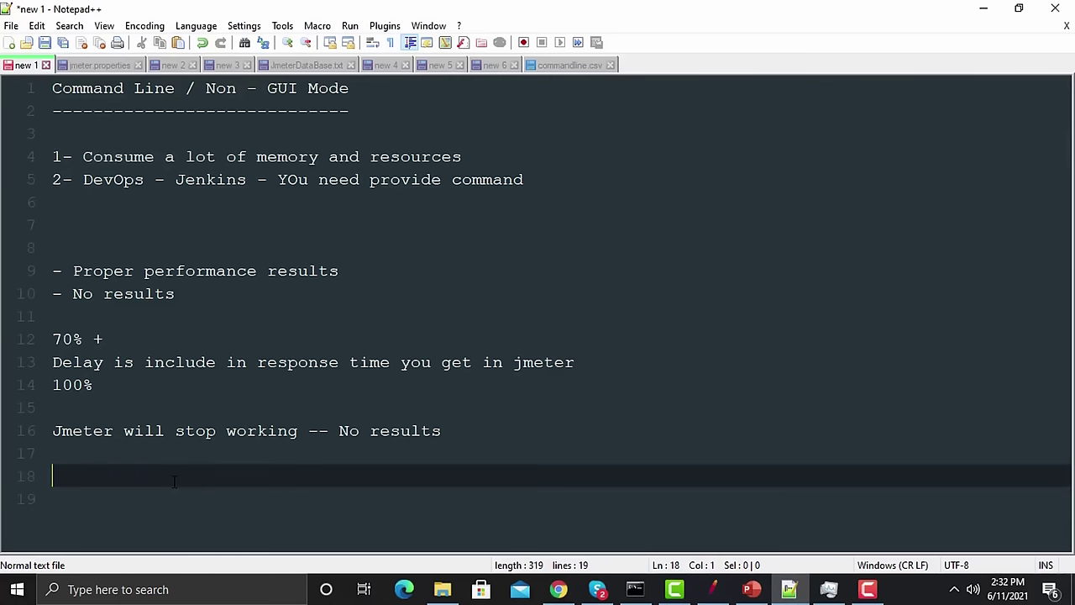
pyautogui.write('jmeter -n -t [jmx file] -l [results file]')
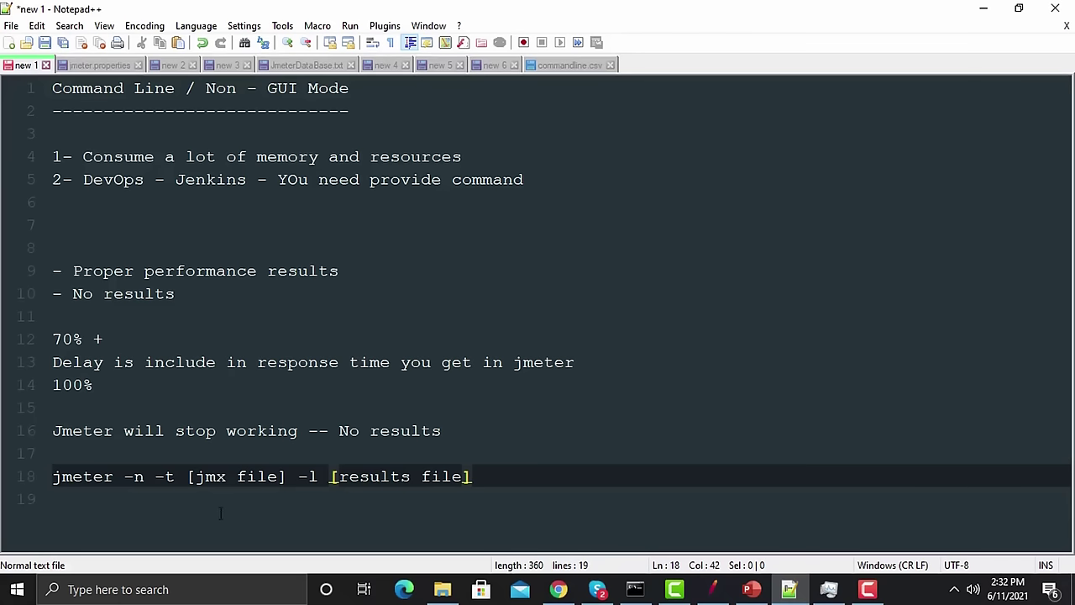
pyautogui.click(74, 476)
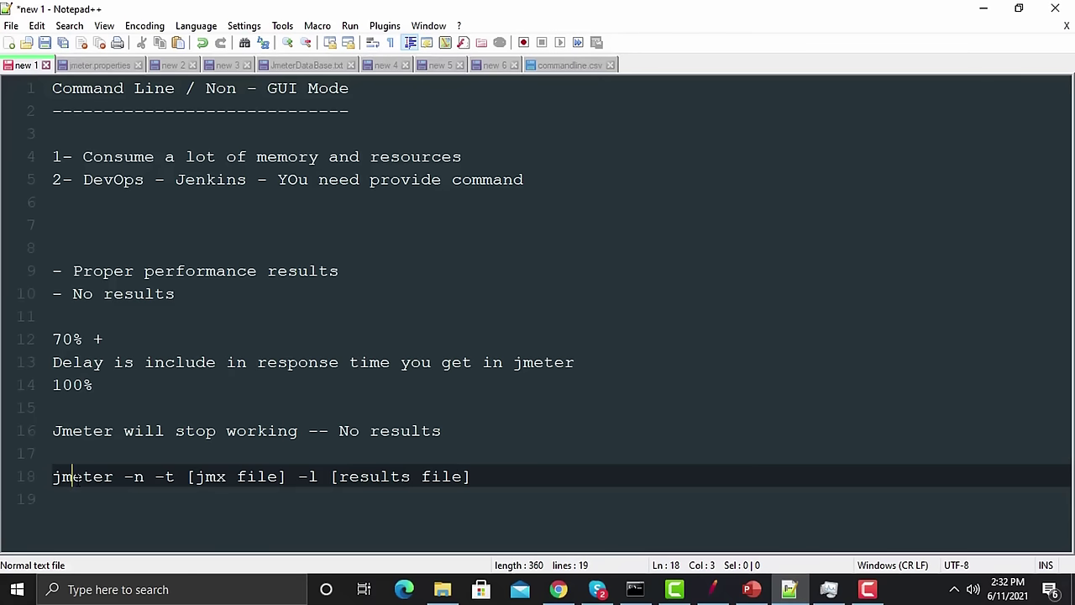
pyautogui.click(123, 476)
pyautogui.moveTo(124, 476); pyautogui.dragTo(144, 476)
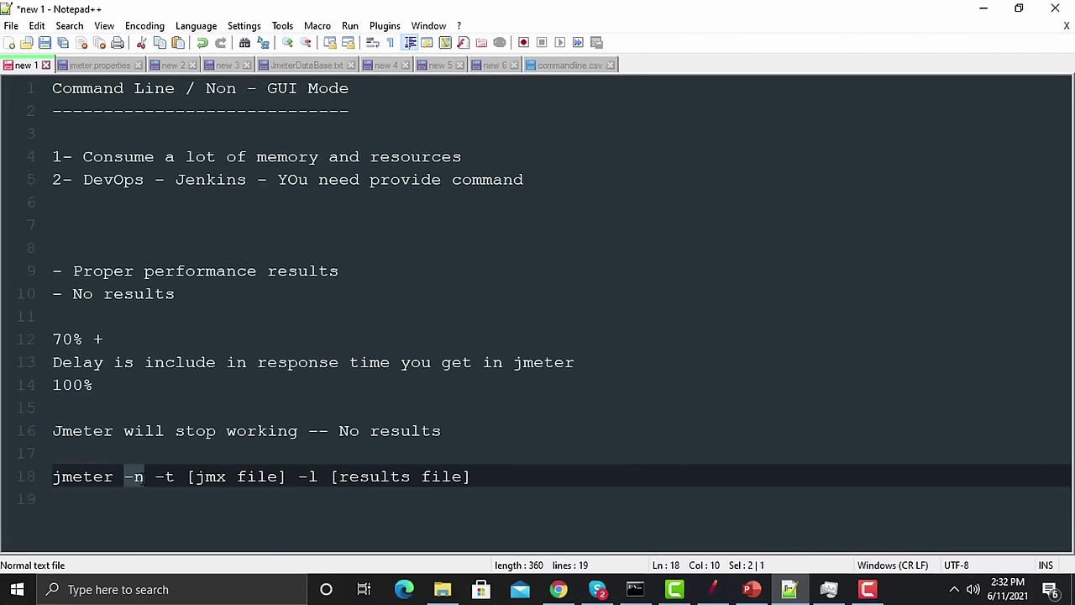
pyautogui.press('Down')
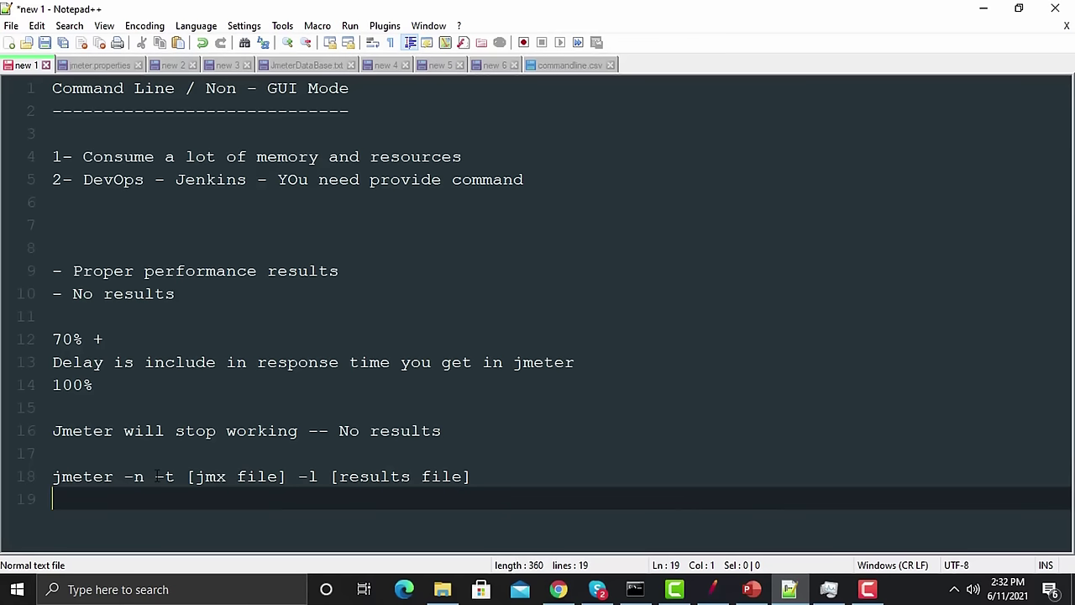
# Highlight the '-t [jmx file]' part and the results-file portion of the command
pyautogui.click(156, 476)
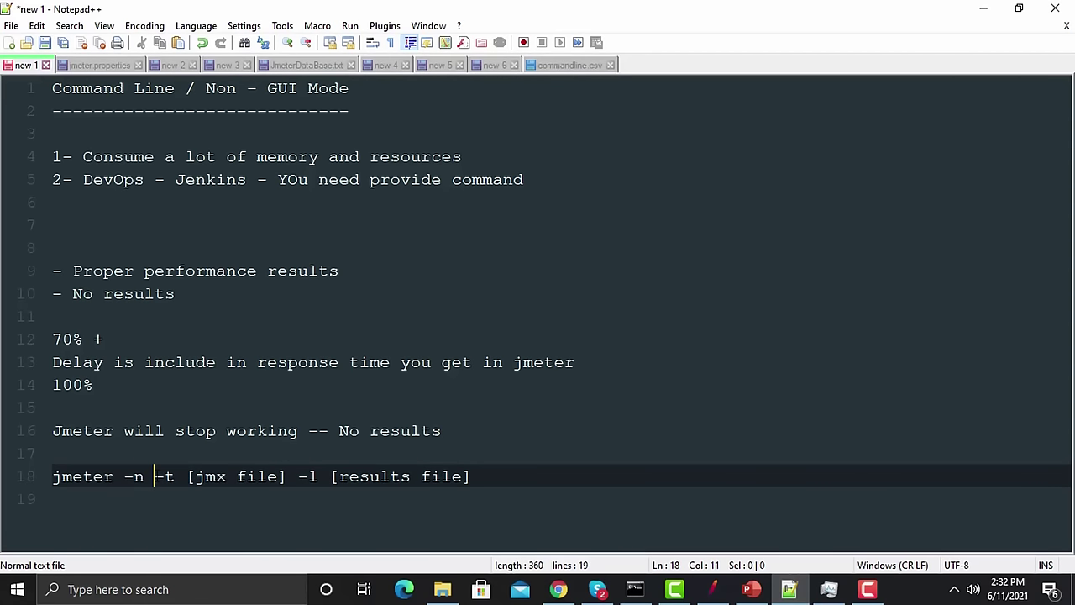
pyautogui.moveTo(156, 476); pyautogui.dragTo(282, 476)
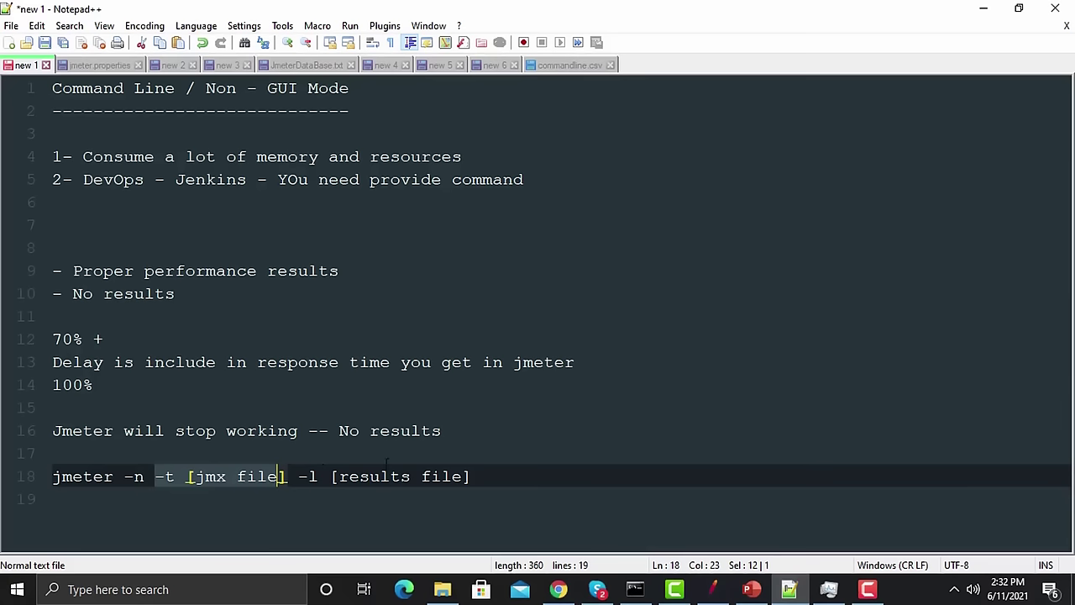
pyautogui.click(379, 476)
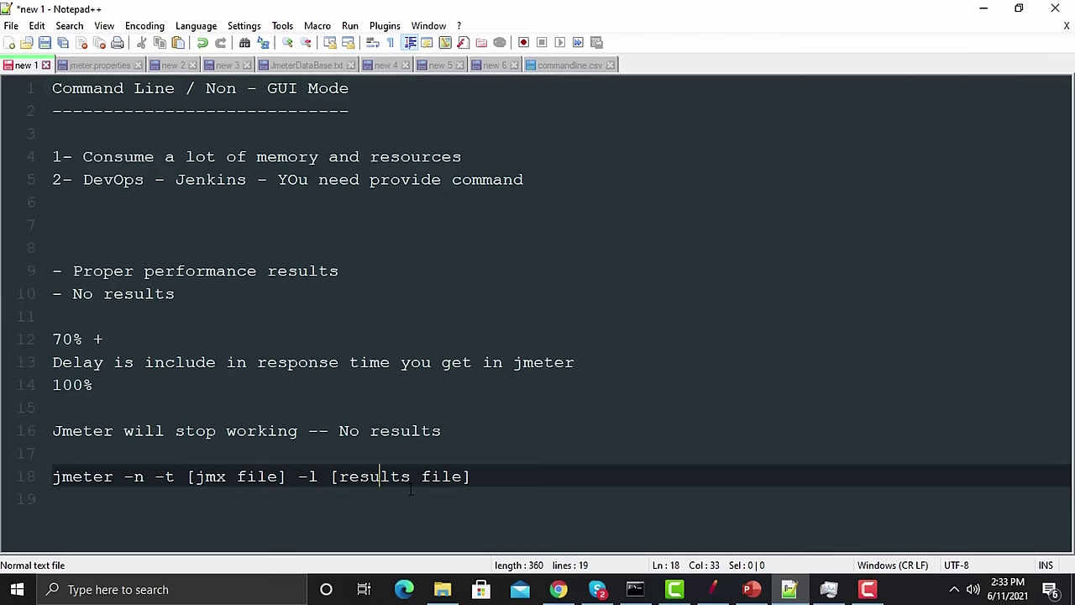
pyautogui.press('End')
pyautogui.hotkey('ctrl', 'shift', 'Left')
pyautogui.hotkey('ctrl', 'shift', 'Left')
pyautogui.hotkey('ctrl', 'shift', 'Left')
pyautogui.hotkey('ctrl', 'shift', 'Left')
pyautogui.hotkey('ctrl', 'shift', 'Left')
pyautogui.hotkey('ctrl', 'shift', 'Left')
pyautogui.hotkey('ctrl', 'shift', 'Left')
pyautogui.hotkey('ctrl', 'shift', 'Left')
pyautogui.hotkey('ctrl', 'shift', 'Left')
pyautogui.hotkey('ctrl', 'shift', 'Left')
pyautogui.hotkey('ctrl', 'shift', 'Left')
pyautogui.hotkey('ctrl', 'shift', 'Left')
pyautogui.hotkey('ctrl', 'shift', 'Left')
pyautogui.hotkey('ctrl', 'shift', 'Left')
pyautogui.hotkey('ctrl', 'shift', 'Left')
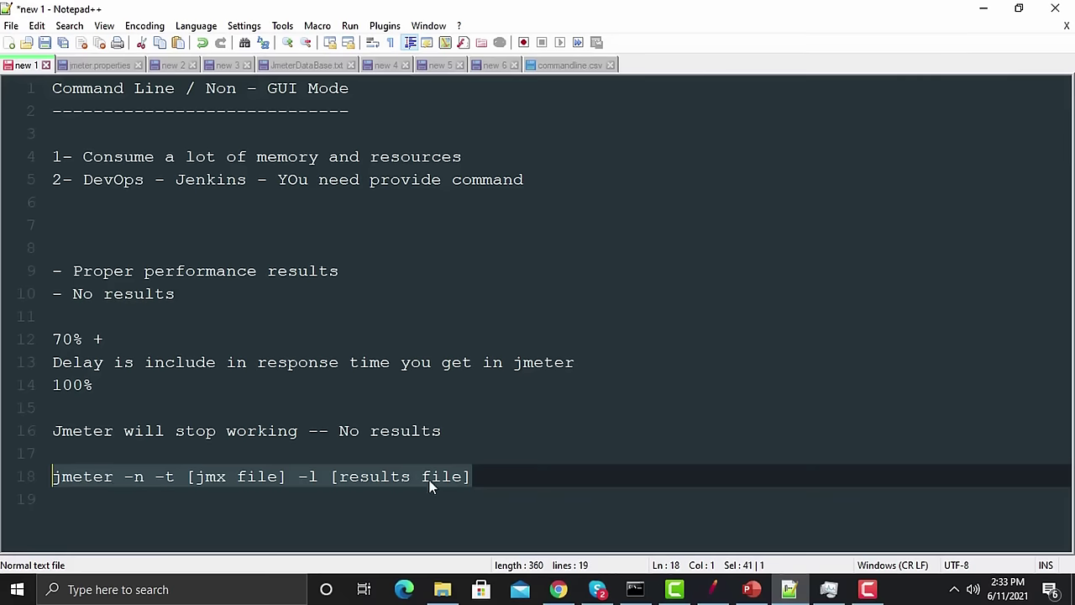
pyautogui.press('End')
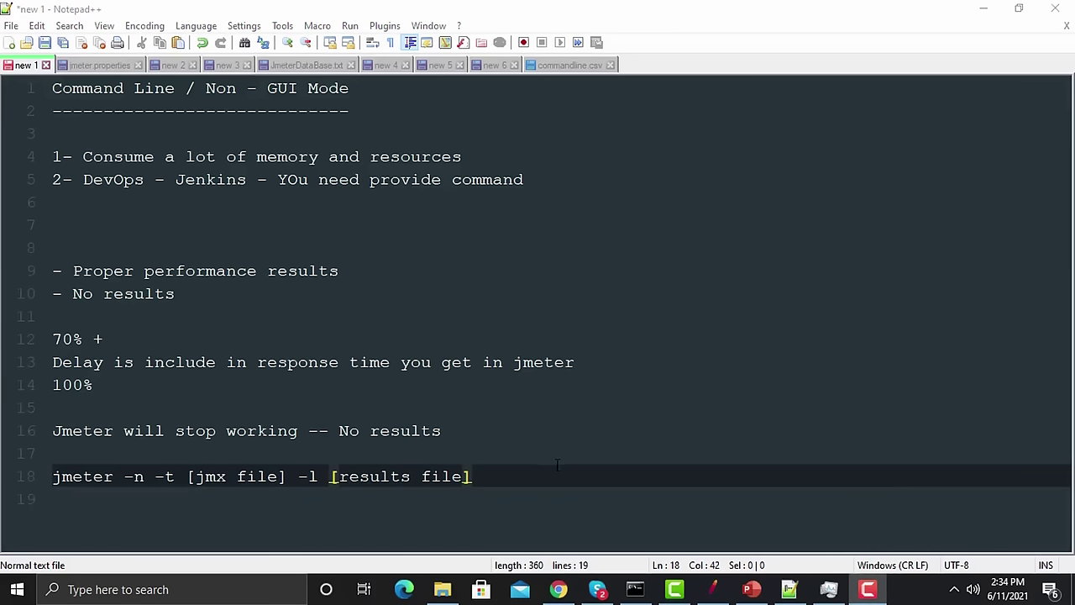
# Launch a new Command Prompt window via Windows search for cmd
pyautogui.click(196, 588)
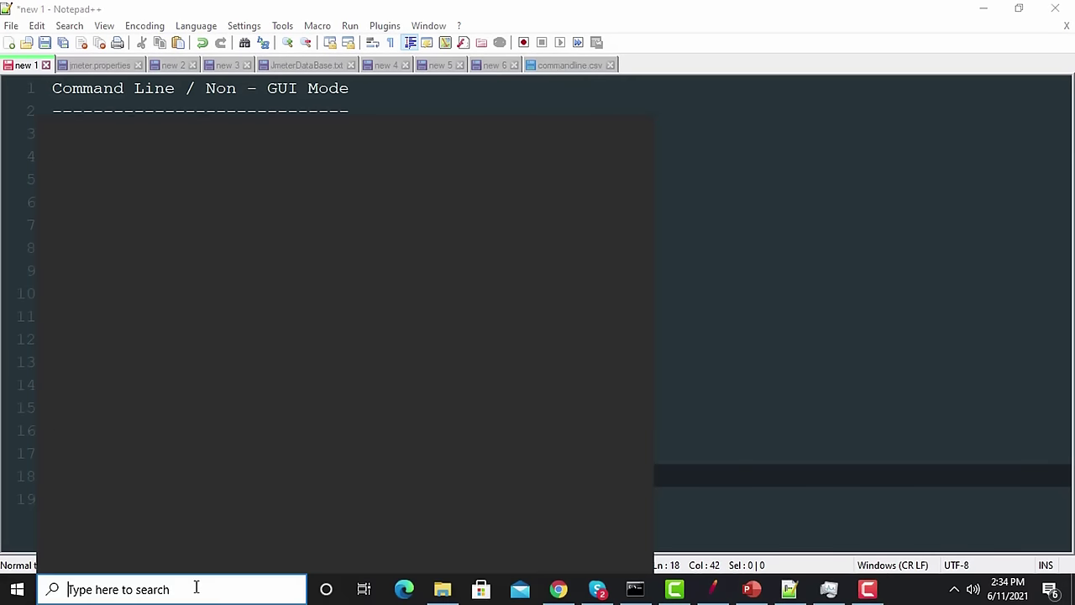
pyautogui.write('cmd')
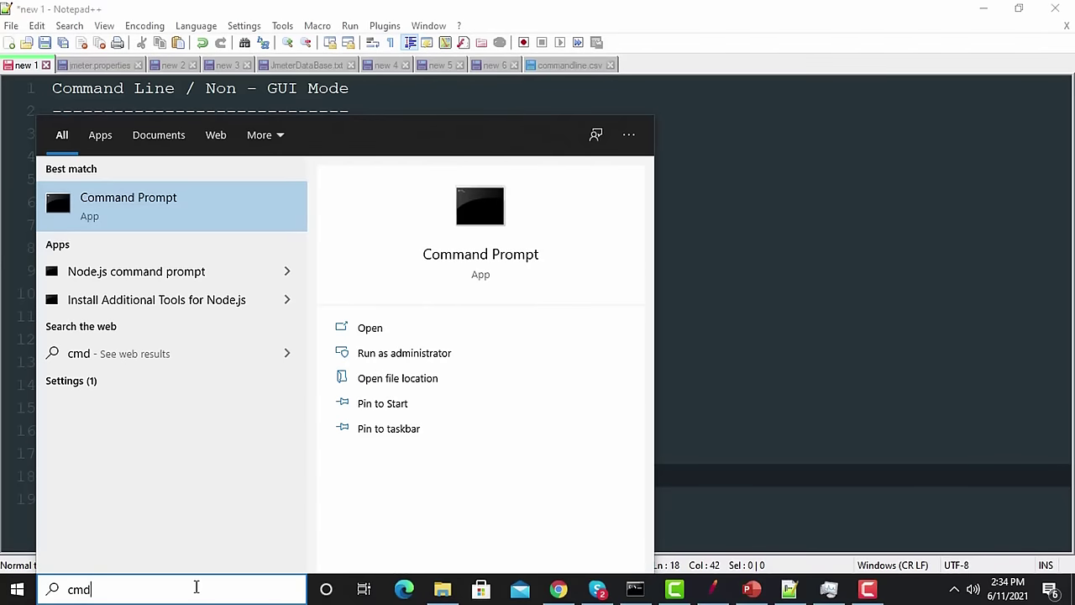
pyautogui.press('Return')
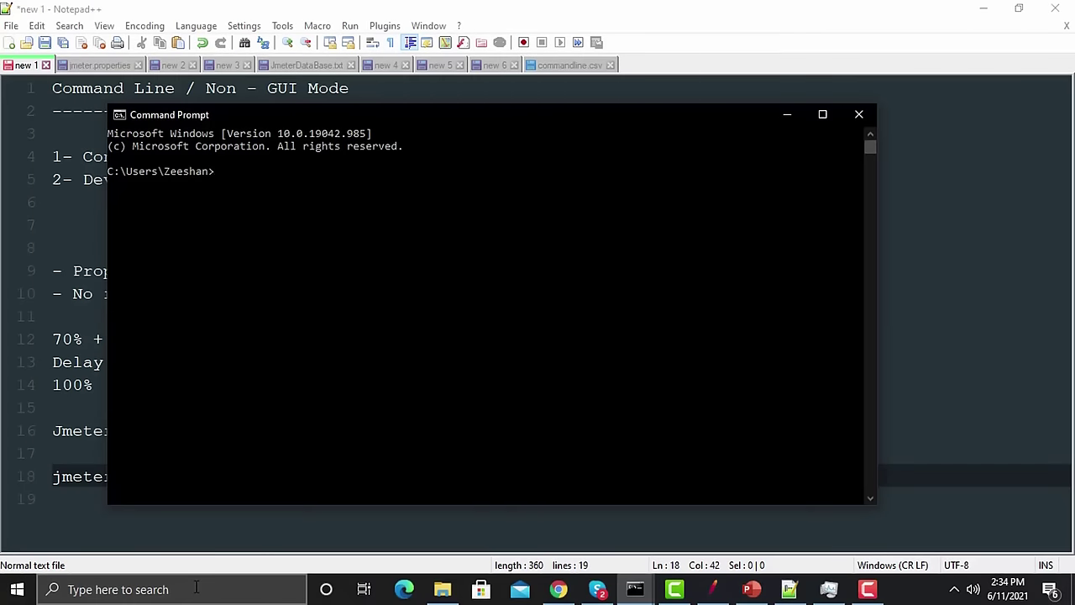
pyautogui.moveTo(382, 126); pyautogui.dragTo(514, 146)
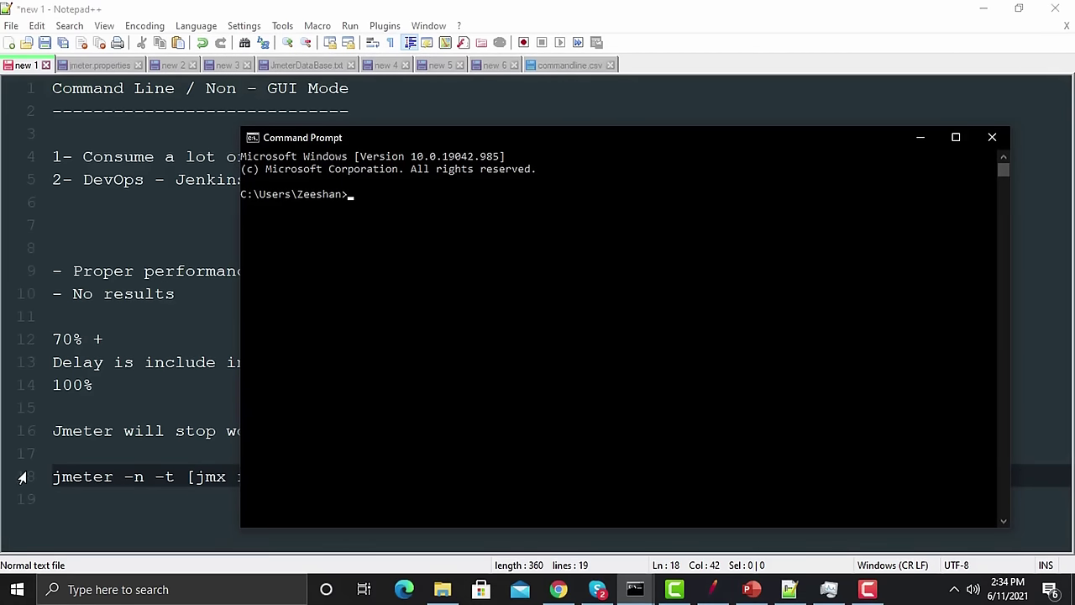
# Switch to drive D and change into the nested apache-jmeter-5.4\apache-jmeter-5.4 folder
pyautogui.write('cd :d')
pyautogui.press('Return')
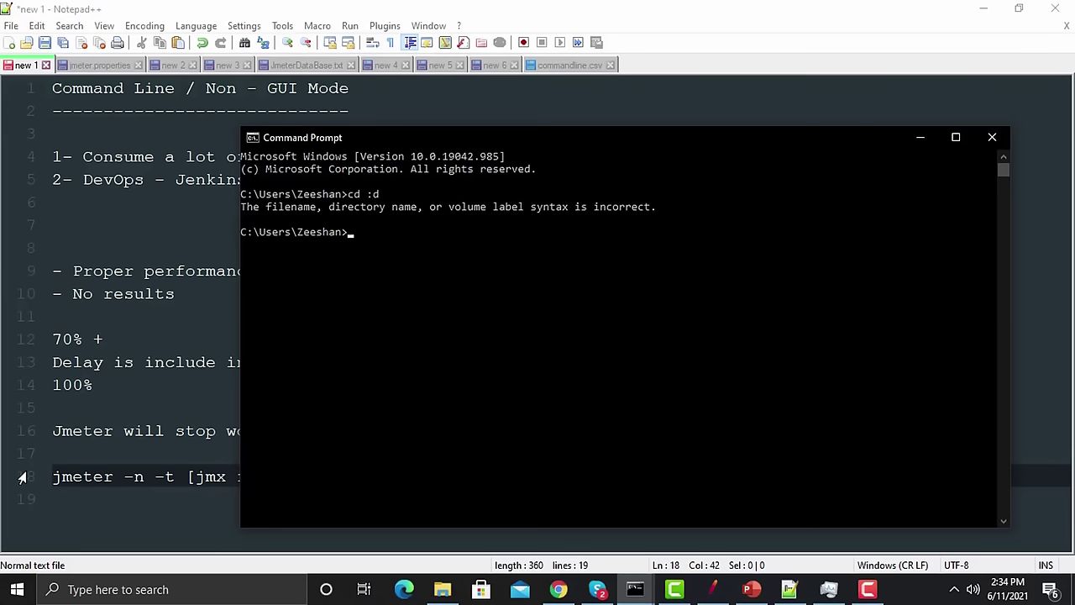
pyautogui.write('d:')
pyautogui.press('Return')
pyautogui.write('dir')
pyautogui.press('Return')
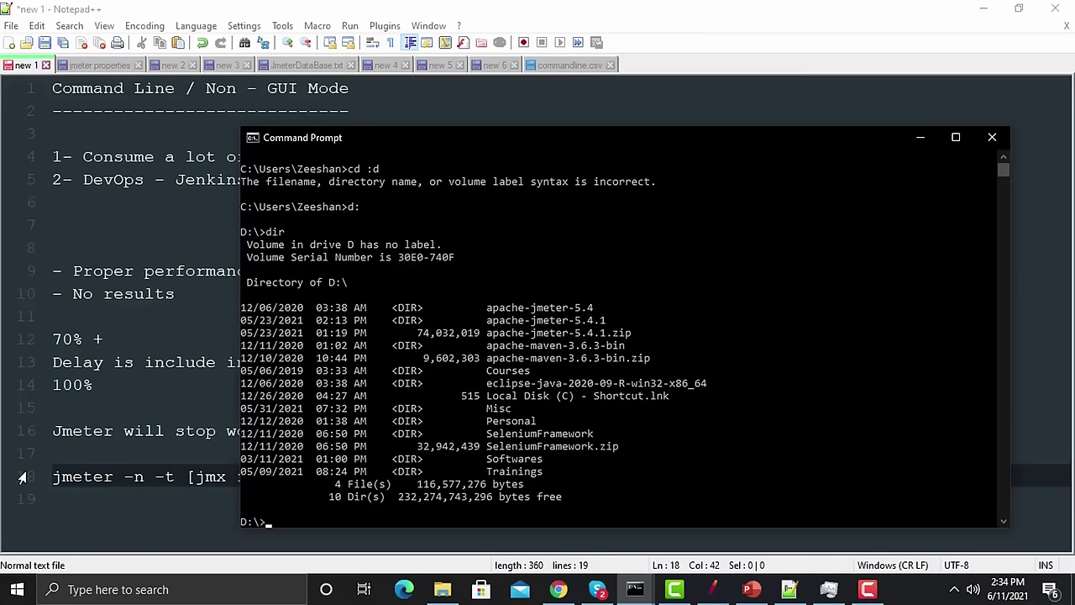
pyautogui.write('cd apache-jmeter-5.4')
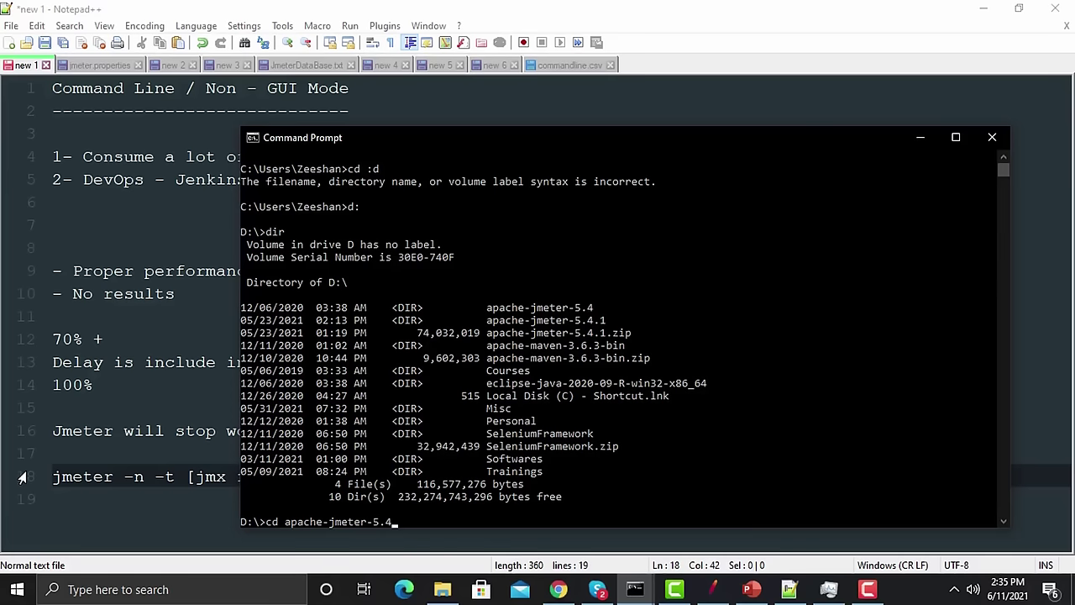
pyautogui.press('Return')
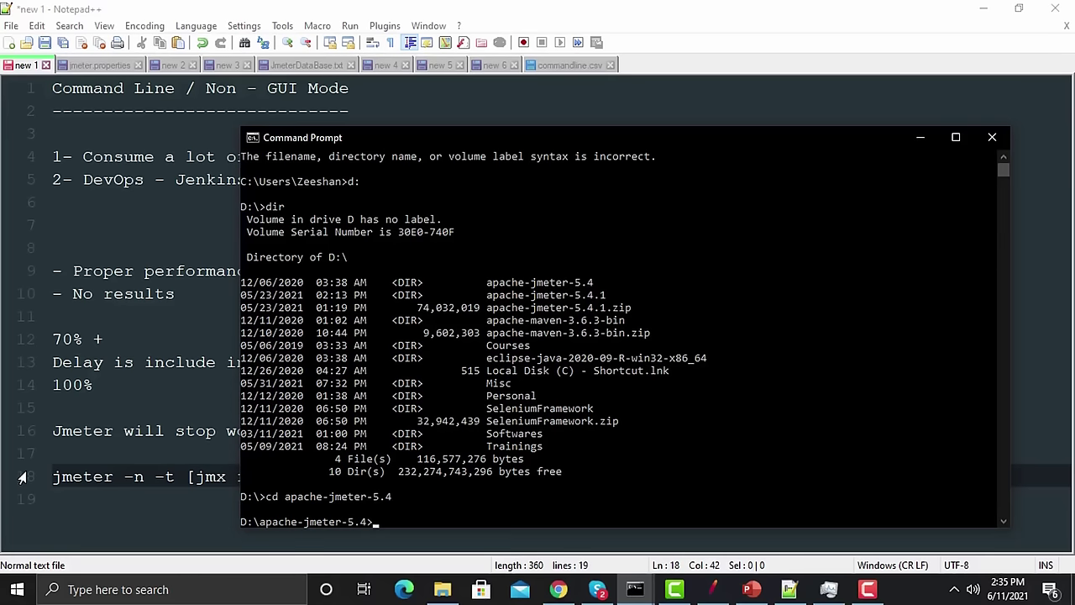
pyautogui.press('Up')
pyautogui.press('Return')
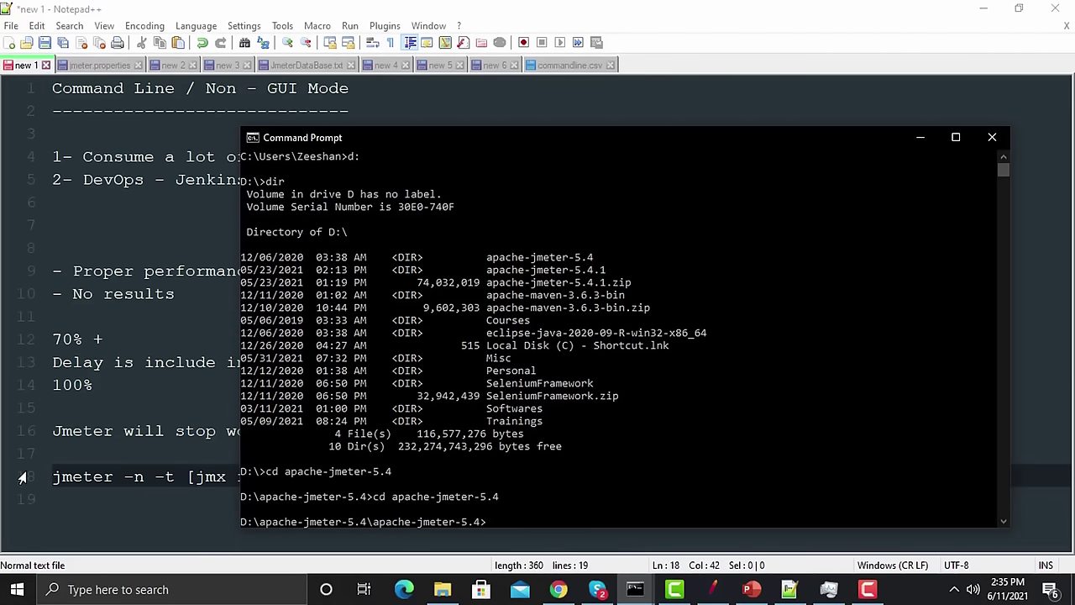
pyautogui.write('dir')
pyautogui.press('Return')
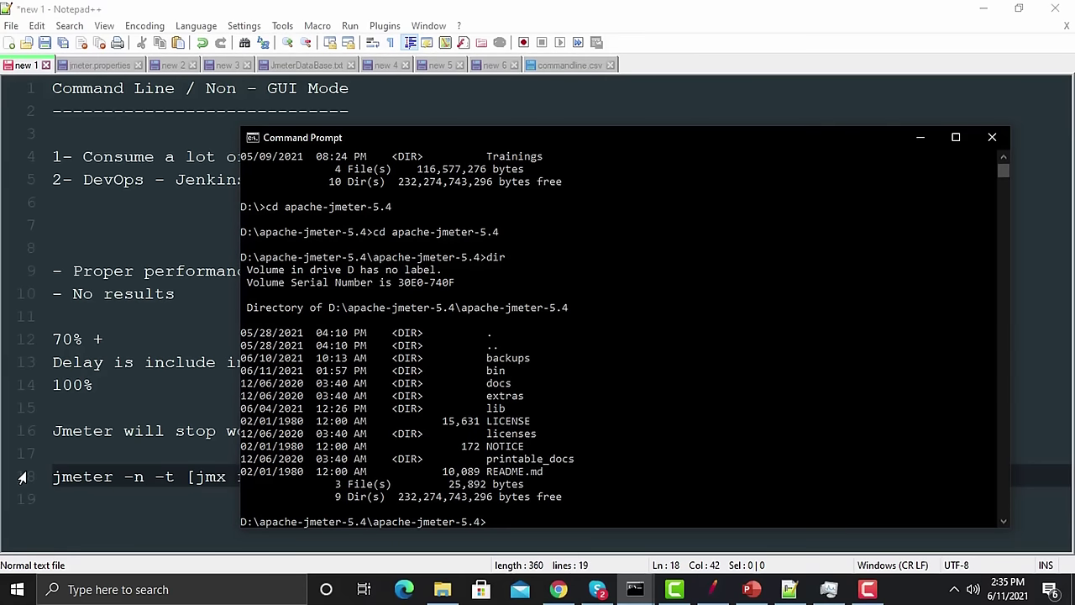
# Change into the bin folder and type 'jmeter -n -t' at the prompt
pyautogui.write('cd bin')
pyautogui.press('Return')
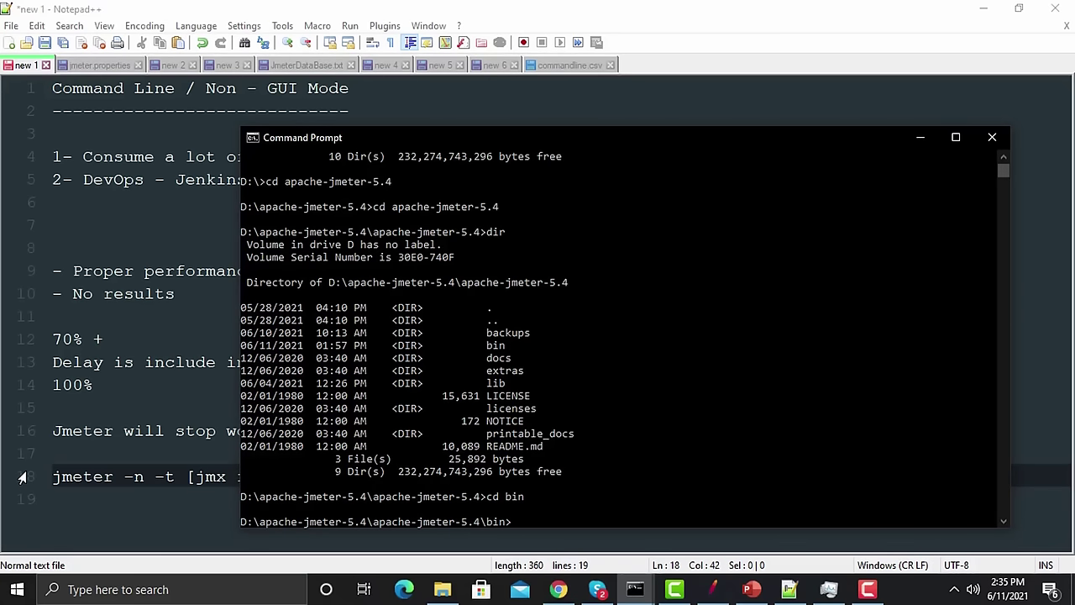
pyautogui.write('jmeter -n -t')
# Glance at the BlazedemoSample.jmx test plan in JMeter, then bring up the JMeter bin folder
pyautogui.click(713, 589)
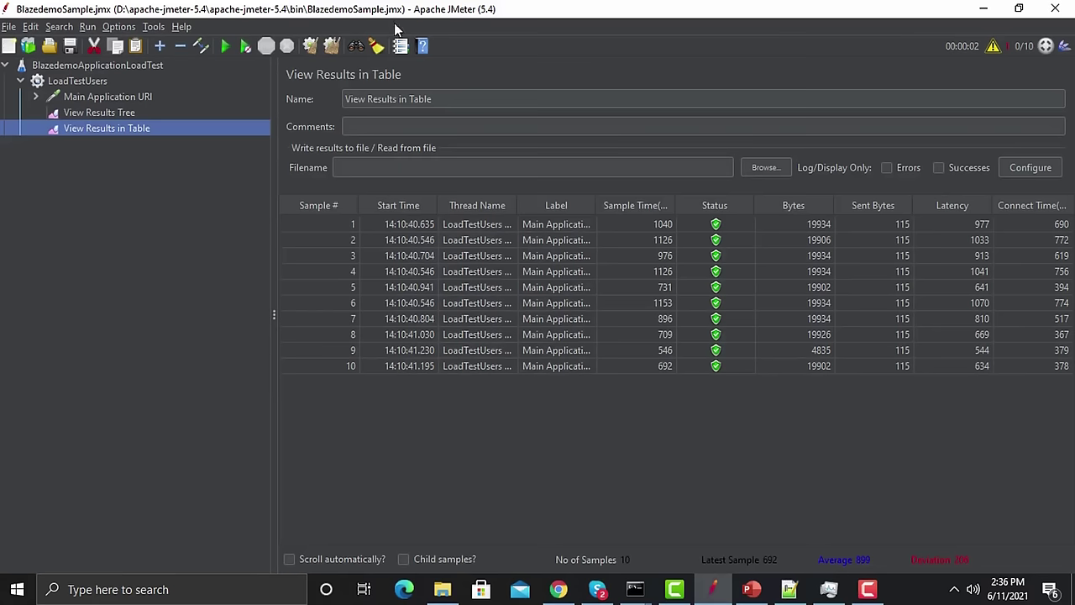
pyautogui.click(442, 589)
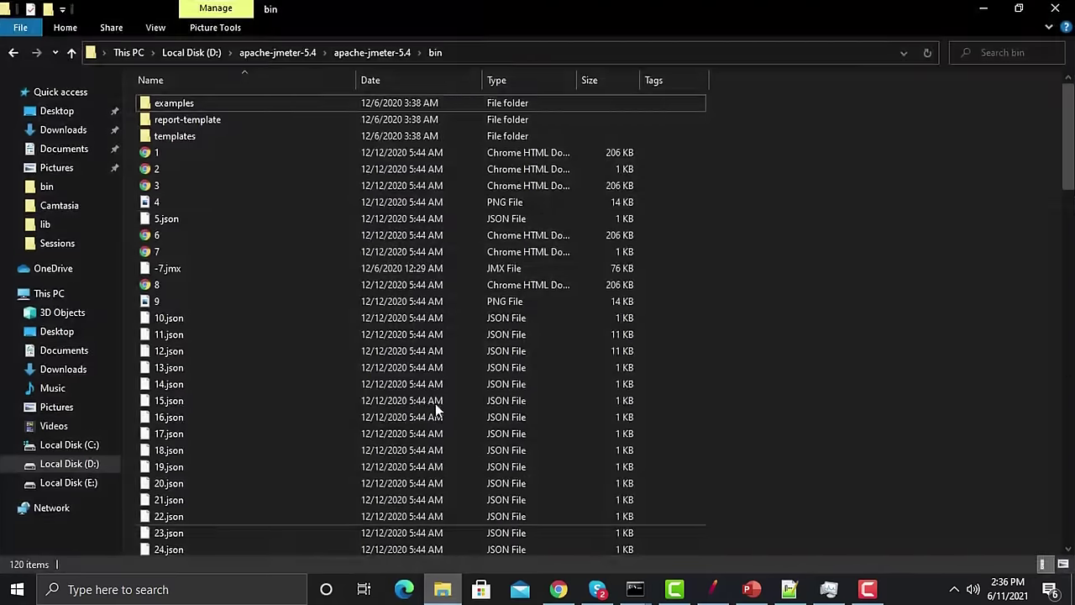
# Copy the BlazedemoSample.jmx file name from its Properties dialog in the bin folder
pyautogui.scroll(-17, 308, 314)
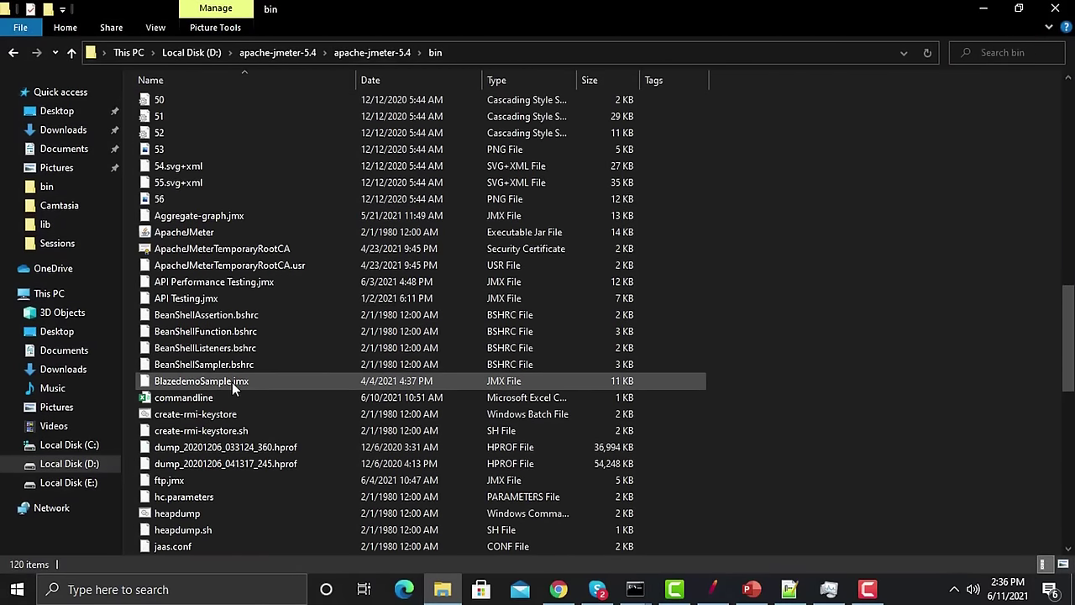
pyautogui.click(231, 382)
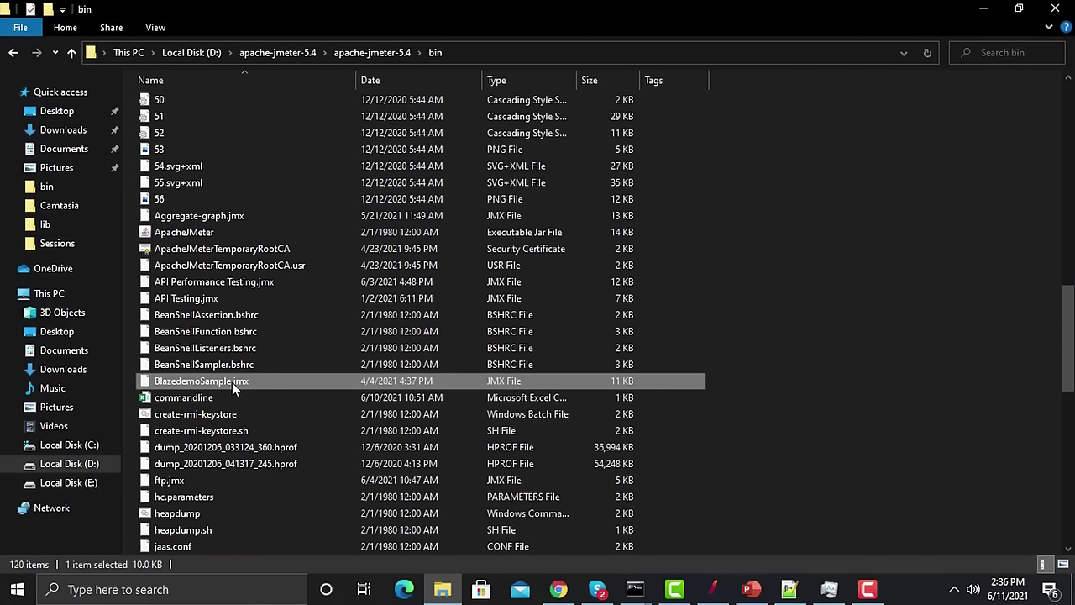
pyautogui.rightClick(232, 382)
pyautogui.click(256, 372)
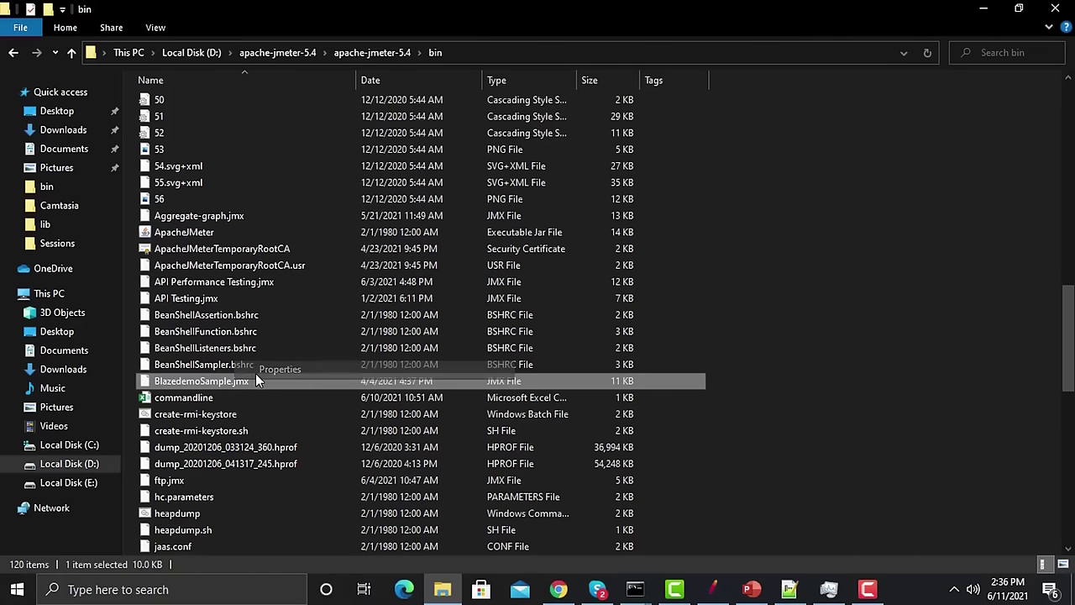
pyautogui.click(410, 232)
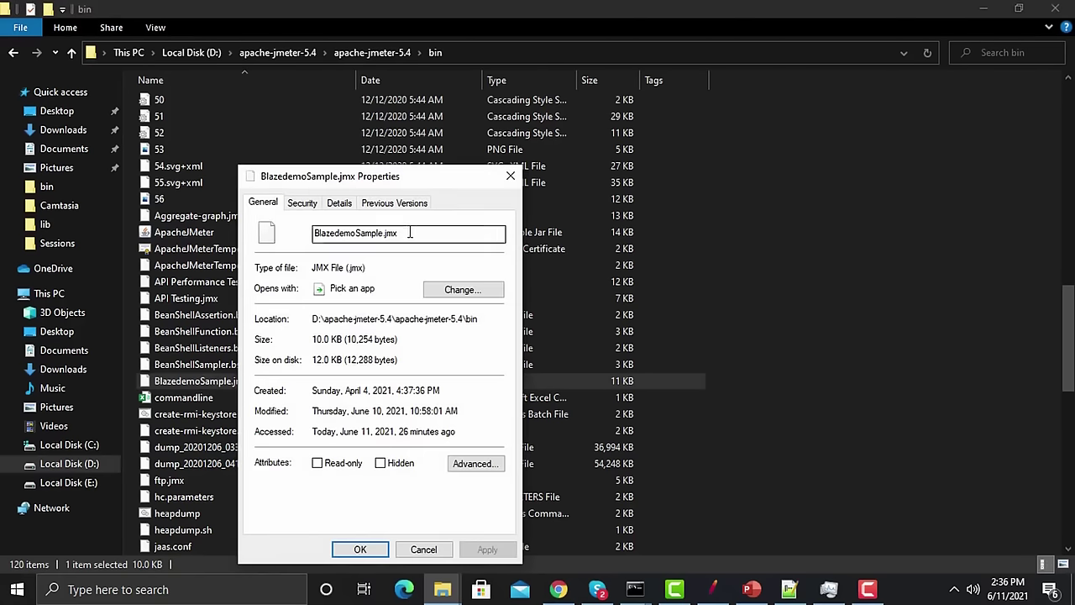
pyautogui.moveTo(401, 236); pyautogui.dragTo(273, 239)
pyautogui.hotkey('ctrl', 'c')
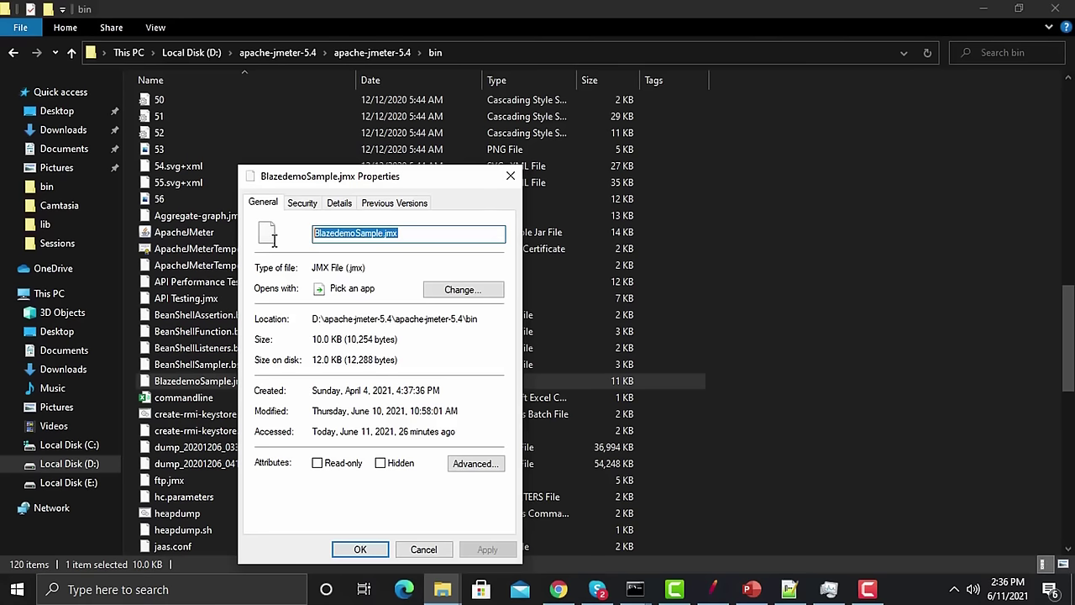
pyautogui.click(359, 548)
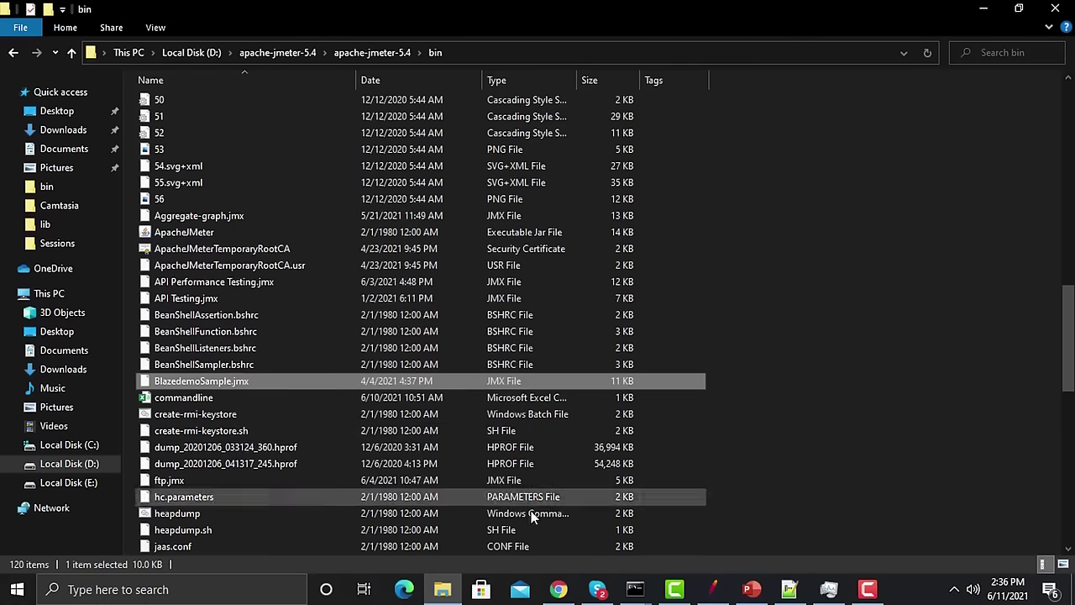
# Paste BlazedemoSample.jmx after 'jmeter -n -t' in Command Prompt
pyautogui.moveTo(635, 588)
pyautogui.click(649, 531)
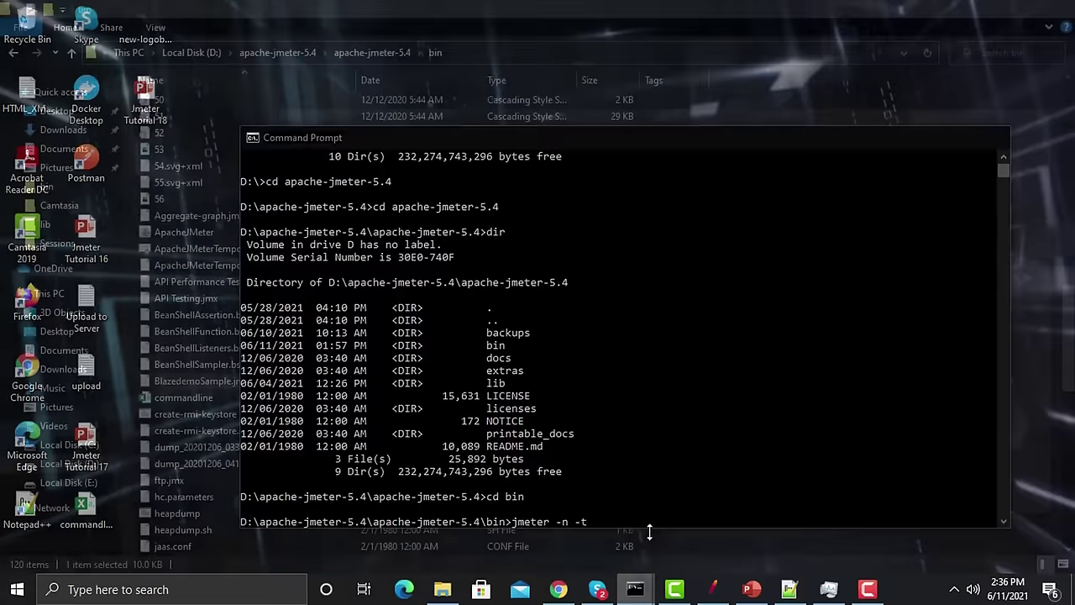
pyautogui.hotkey('ctrl', 'v')
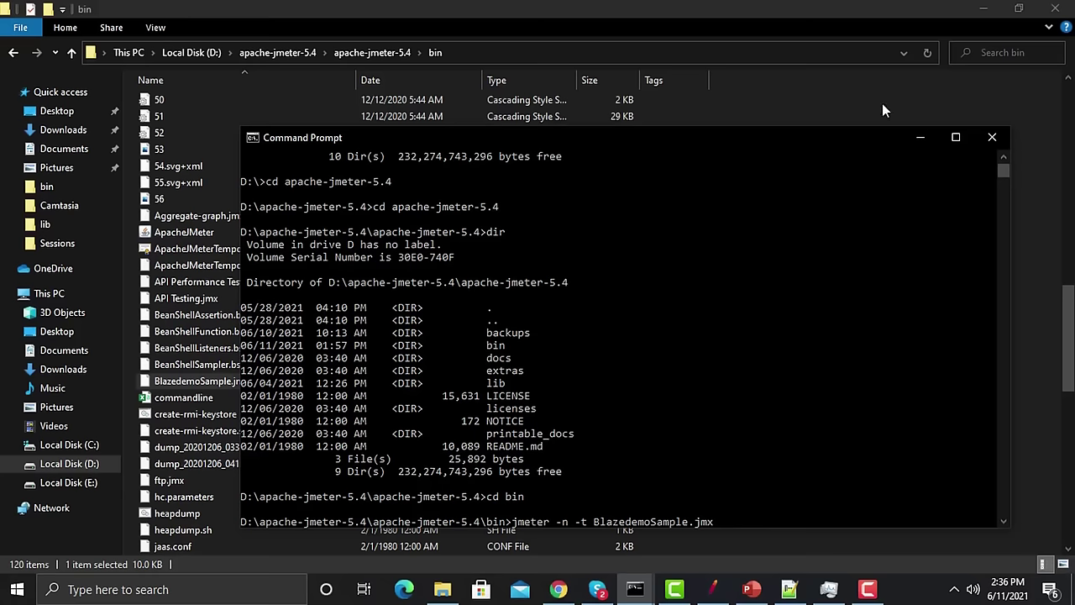
# Minimise File Explorer, Command Prompt, JMeter and Notepad++ to reveal the desktop
pyautogui.click(988, 13)
pyautogui.click(920, 137)
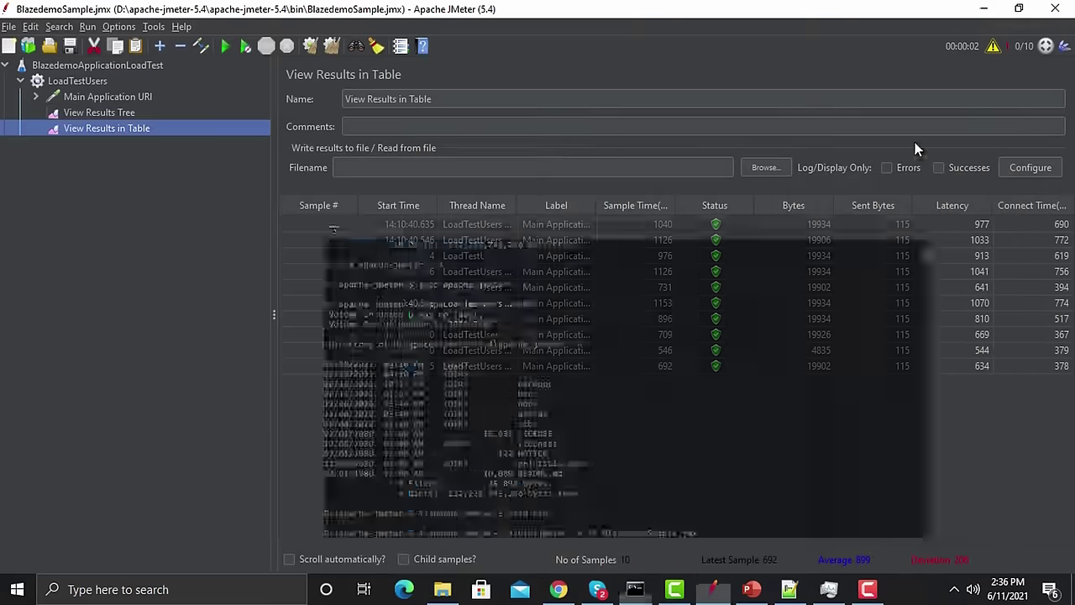
pyautogui.click(981, 13)
pyautogui.click(982, 9)
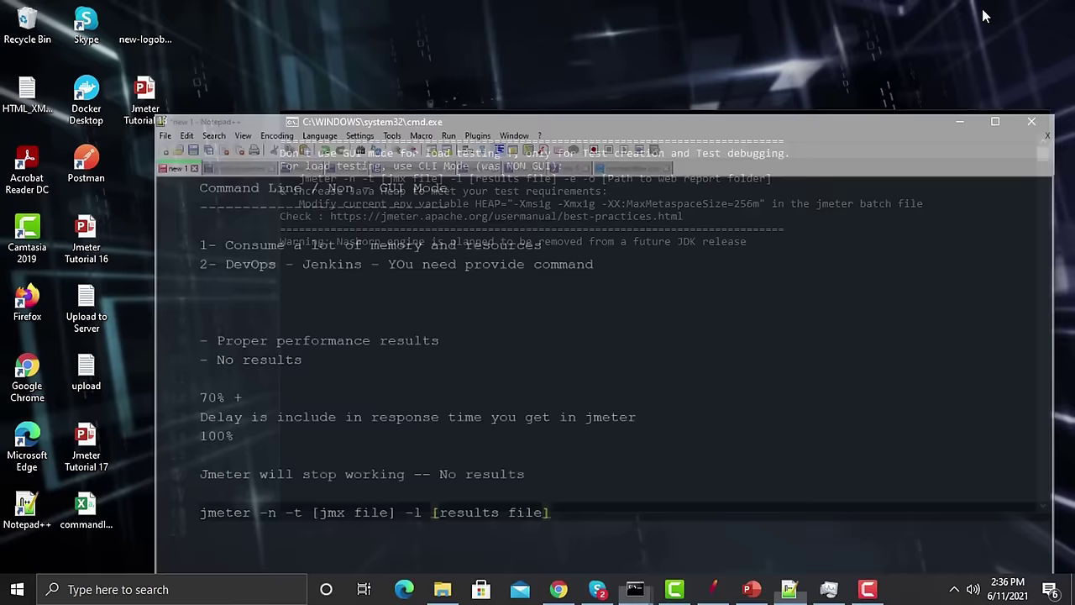
# Launch Excel from search and create a new blank workbook
pyautogui.click(145, 585)
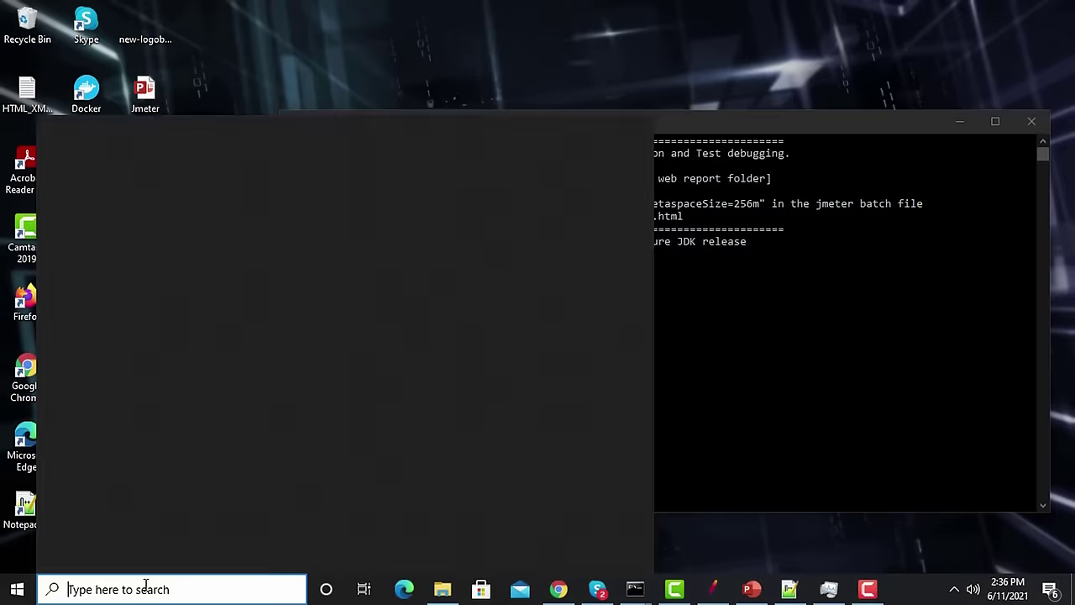
pyautogui.write('exc')
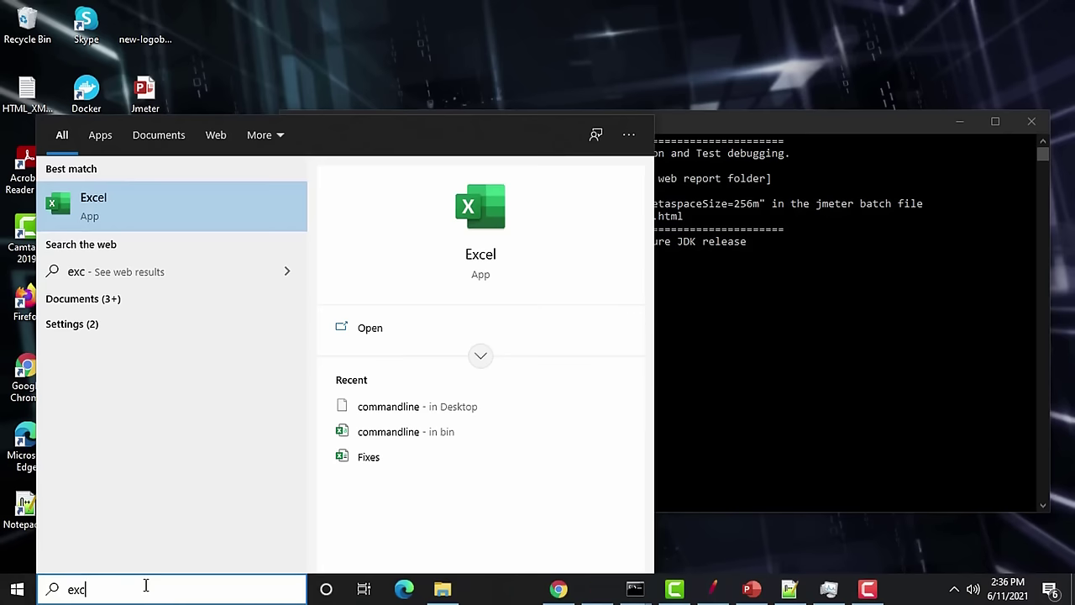
pyautogui.press('Return')
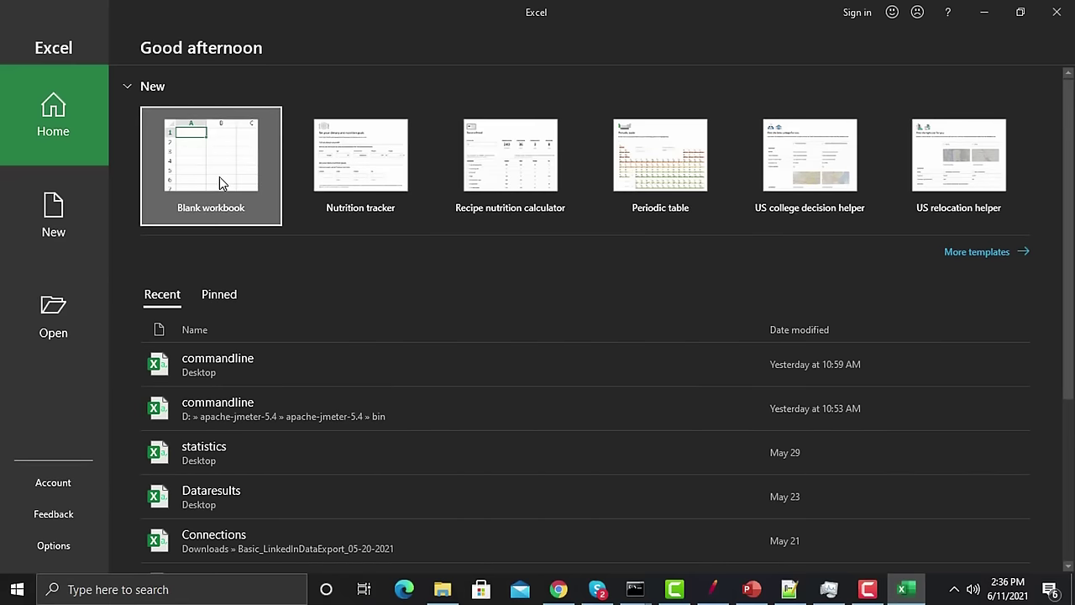
pyautogui.click(219, 178)
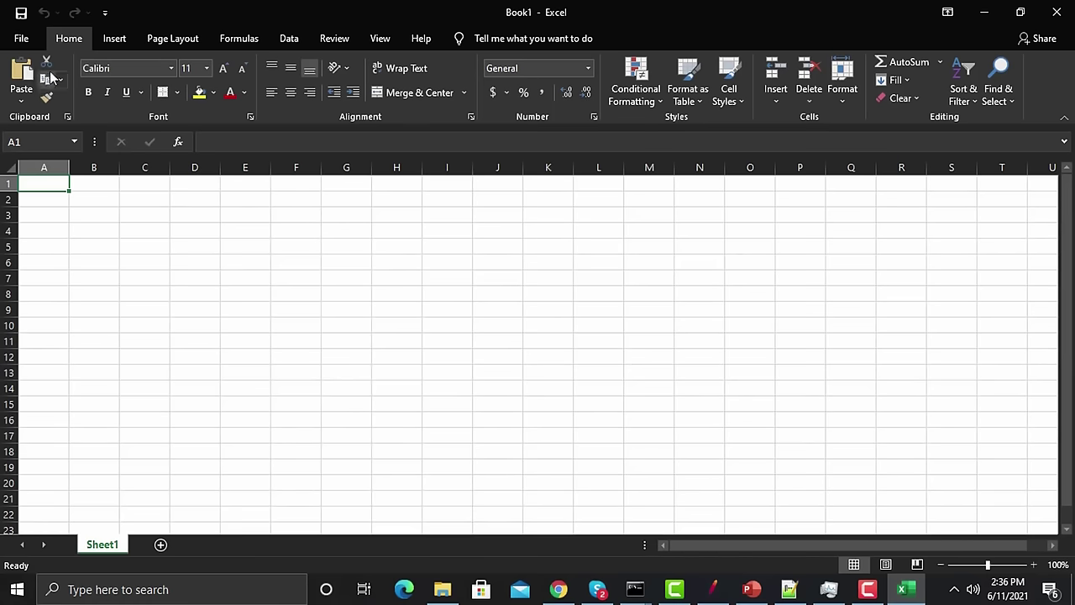
# Save the workbook to the Desktop as nongui in CSV (Comma delimited) format, then close Excel
pyautogui.click(21, 39)
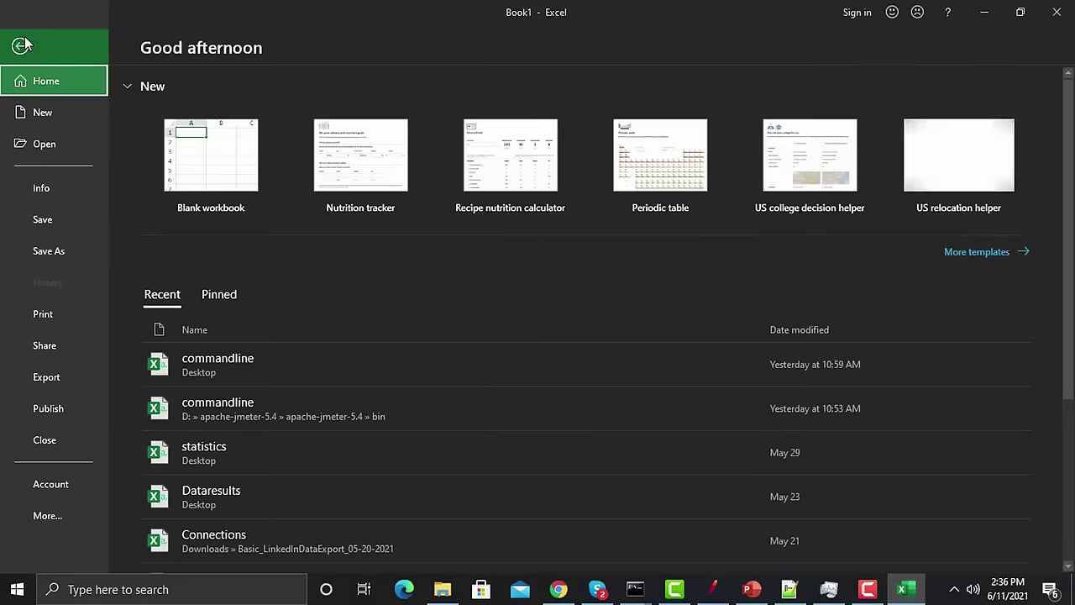
pyautogui.click(48, 254)
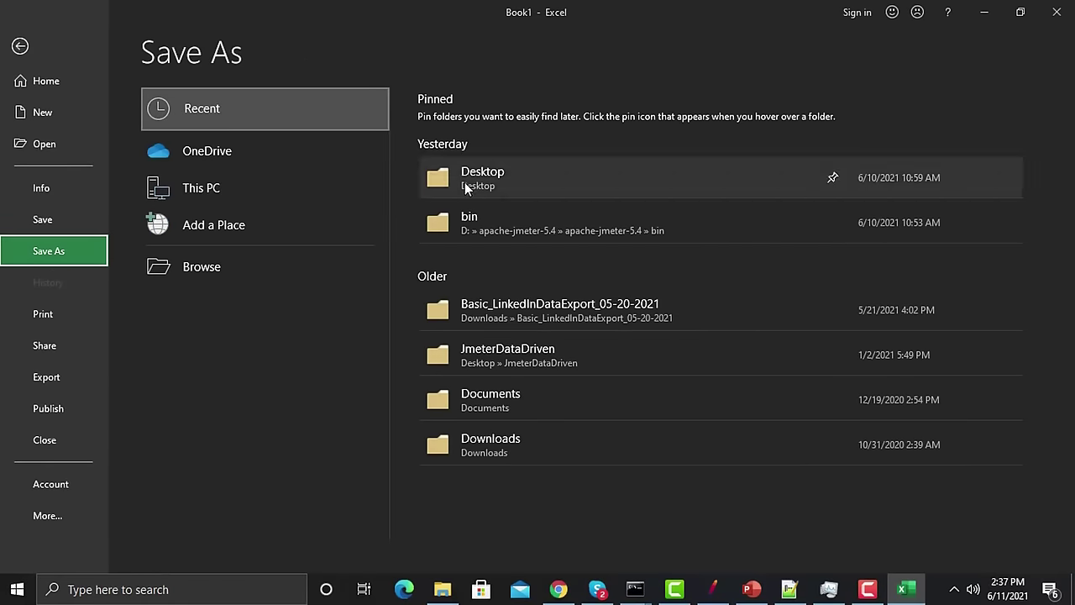
pyautogui.click(465, 182)
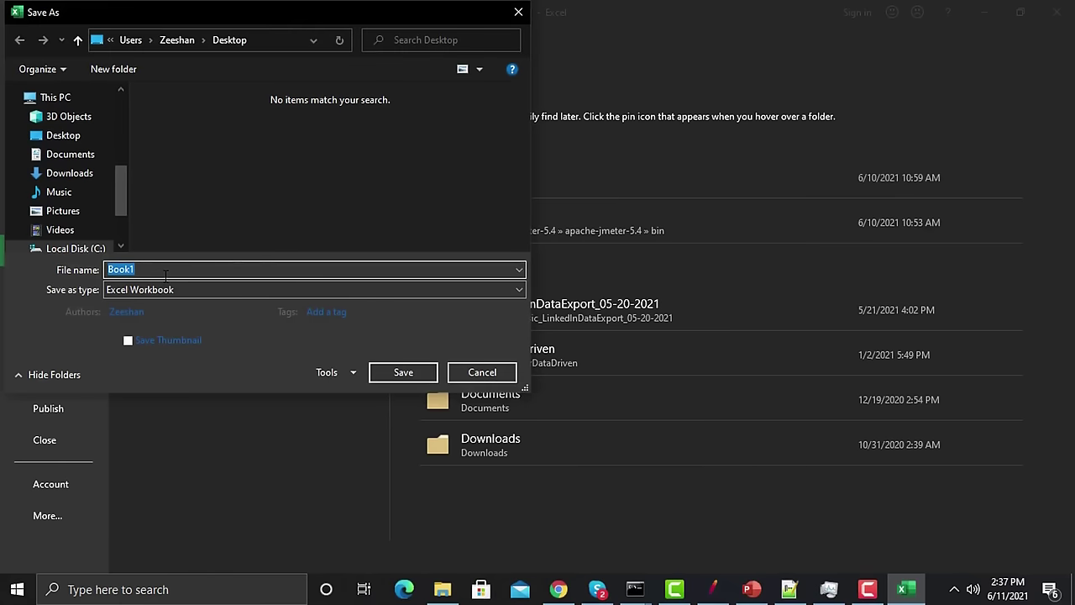
pyautogui.write('nongui')
pyautogui.click(519, 289)
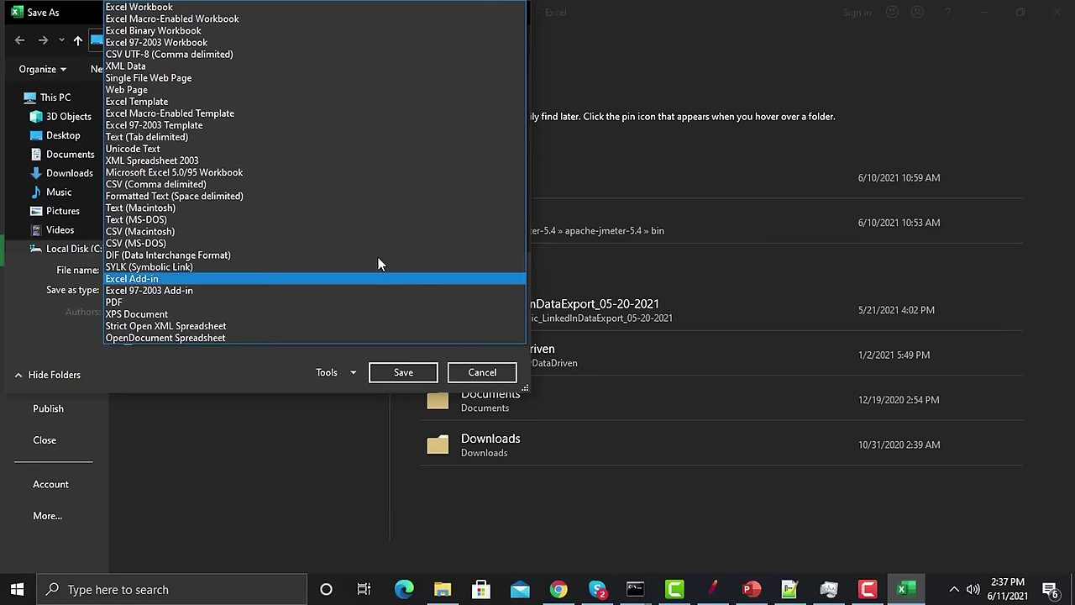
pyautogui.click(296, 184)
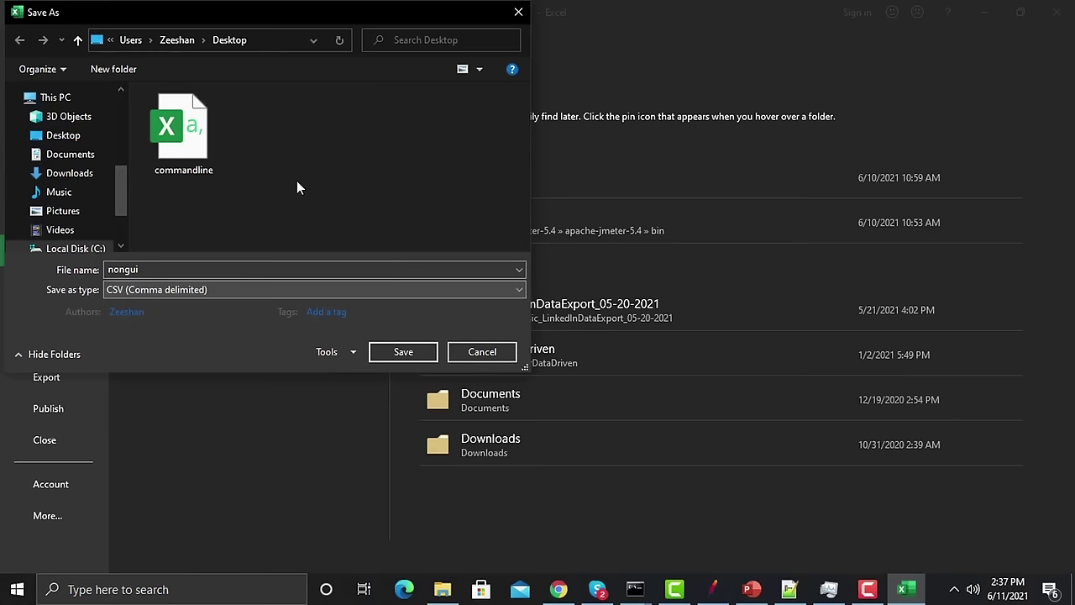
pyautogui.click(402, 353)
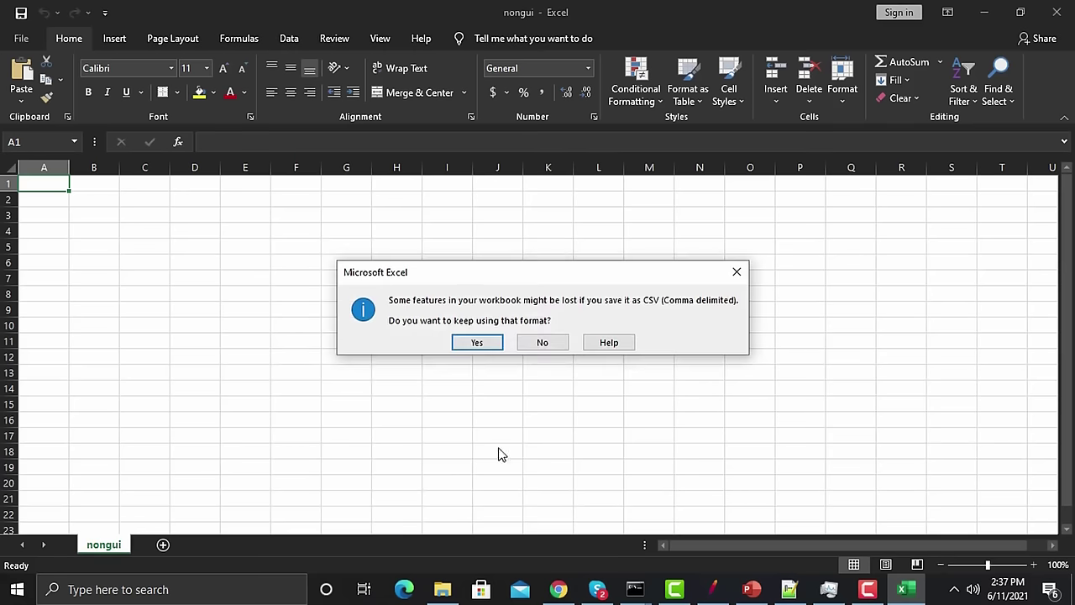
pyautogui.click(478, 345)
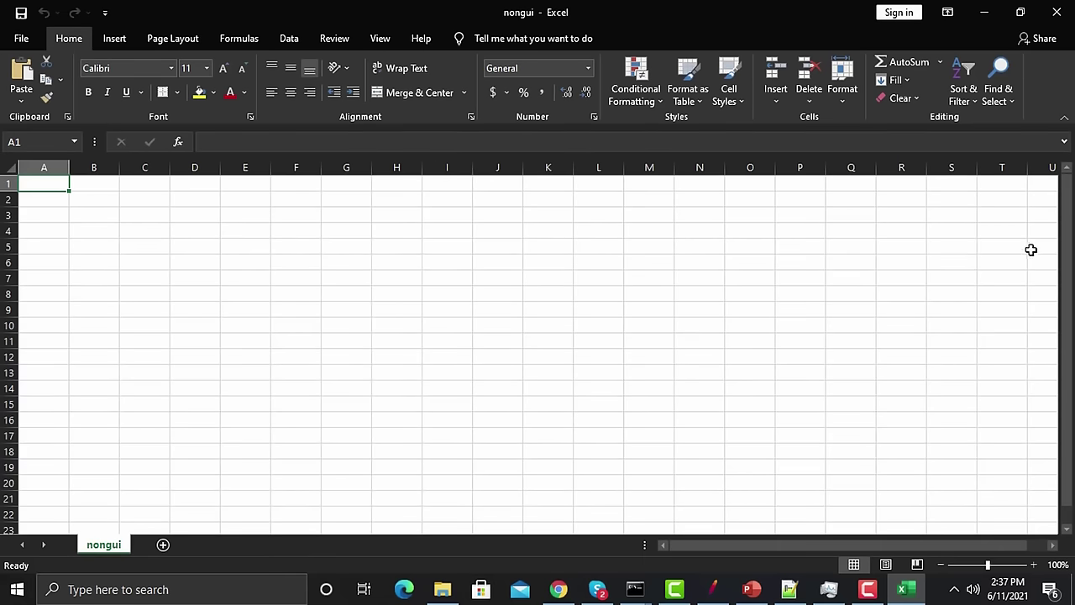
pyautogui.click(1054, 15)
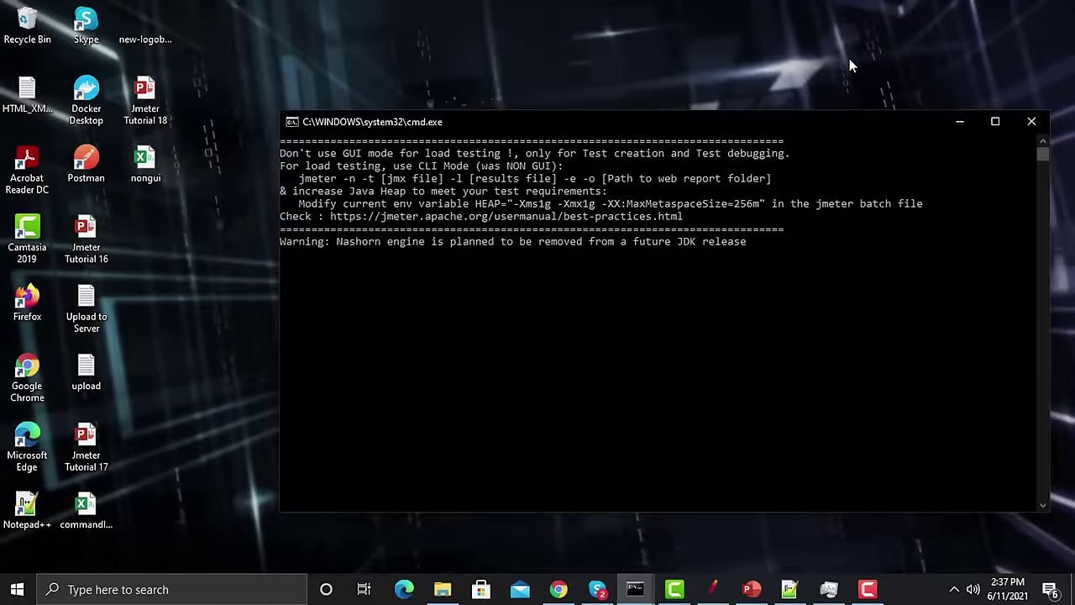
# Open nongui.csv in Excel to confirm it is empty, then close it and hide the console
pyautogui.doubleClick(157, 164)
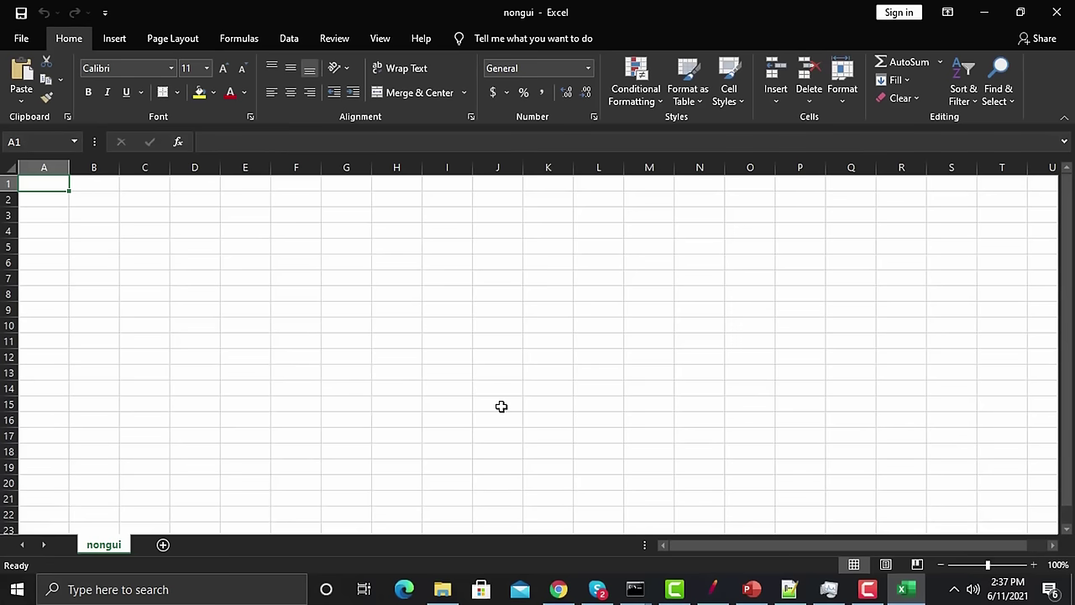
pyautogui.click(1053, 14)
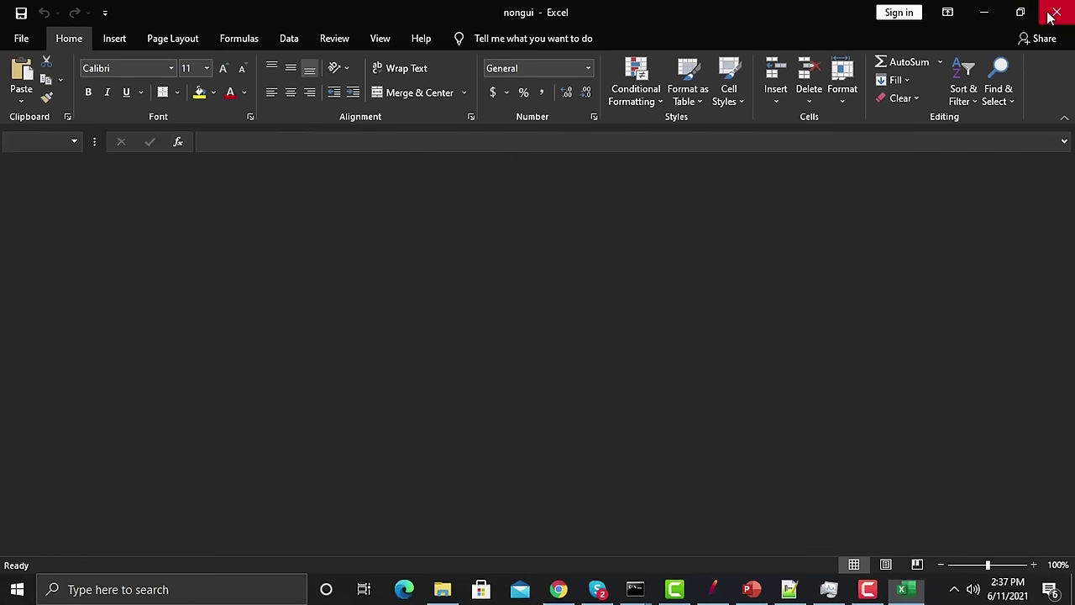
pyautogui.click(953, 125)
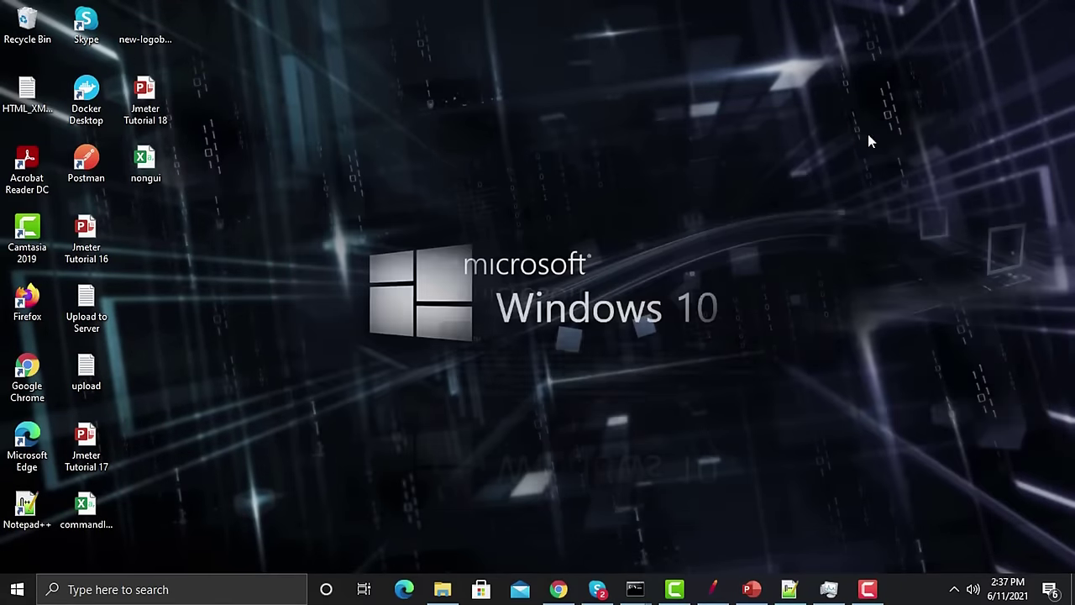
# Open the nongui file's Properties and select its Desktop location path
pyautogui.rightClick(149, 158)
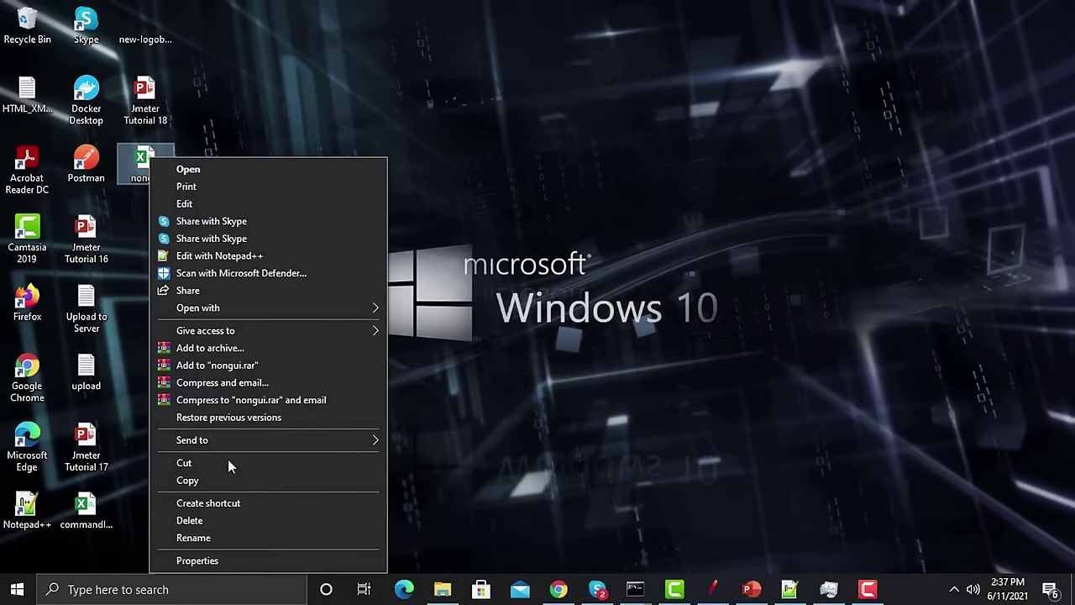
pyautogui.click(225, 558)
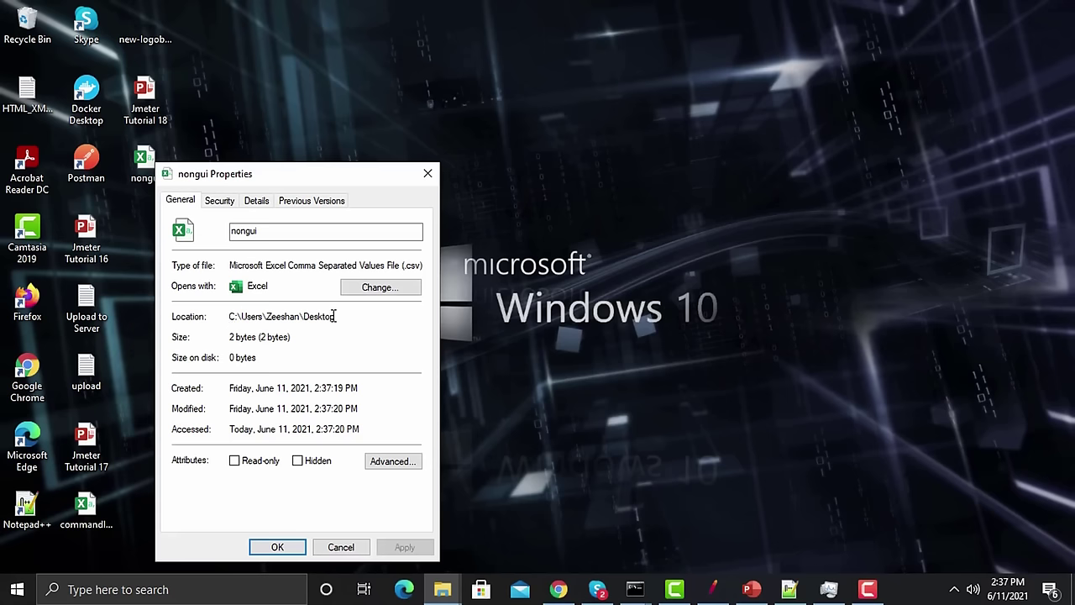
pyautogui.moveTo(338, 317); pyautogui.dragTo(233, 316)
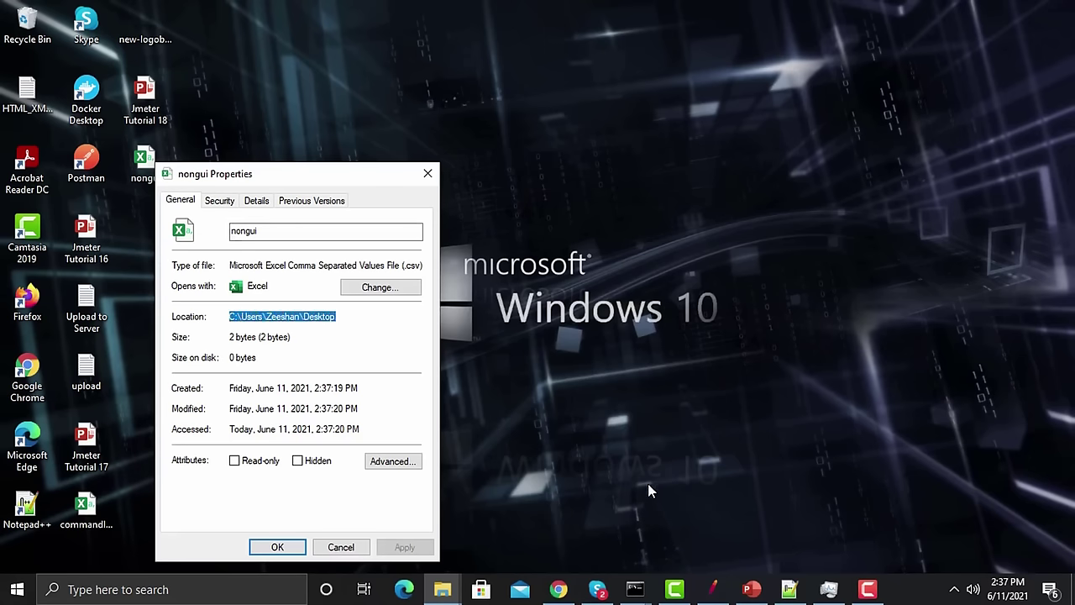
# Start a new line in the notes with the pasted Desktop location path and a backslash
pyautogui.click(789, 589)
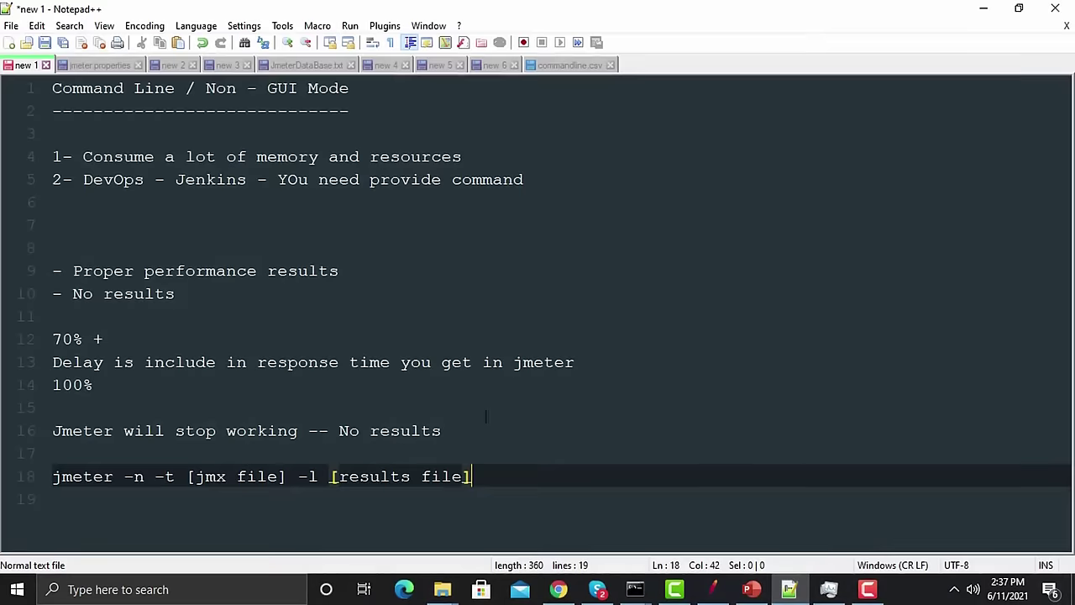
pyautogui.press('Return')
pyautogui.press('Return')
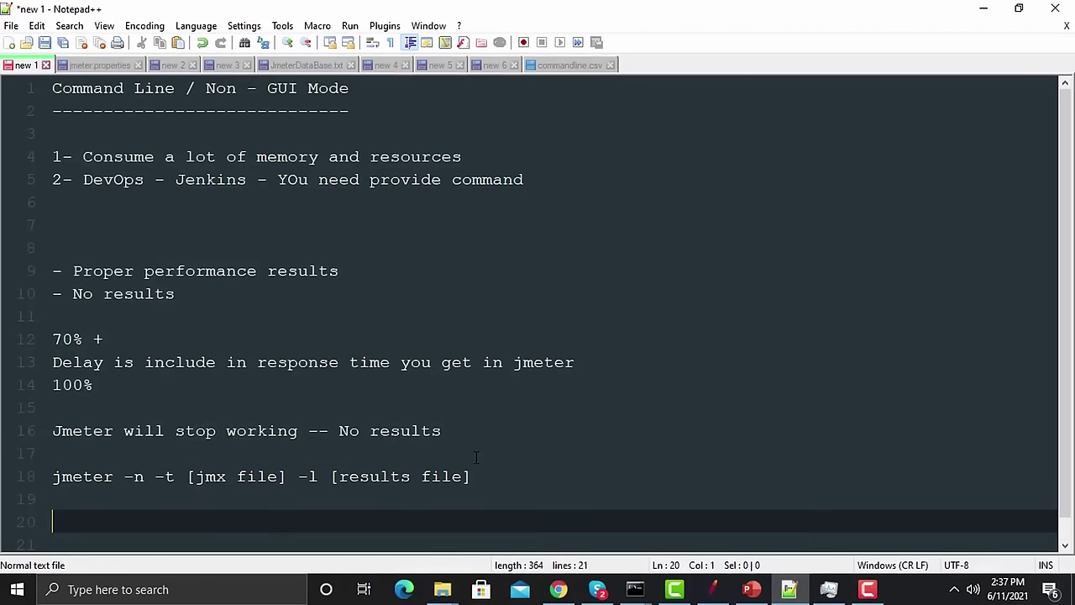
pyautogui.write('C:\\Users\\Zeeshan\\Desktop')
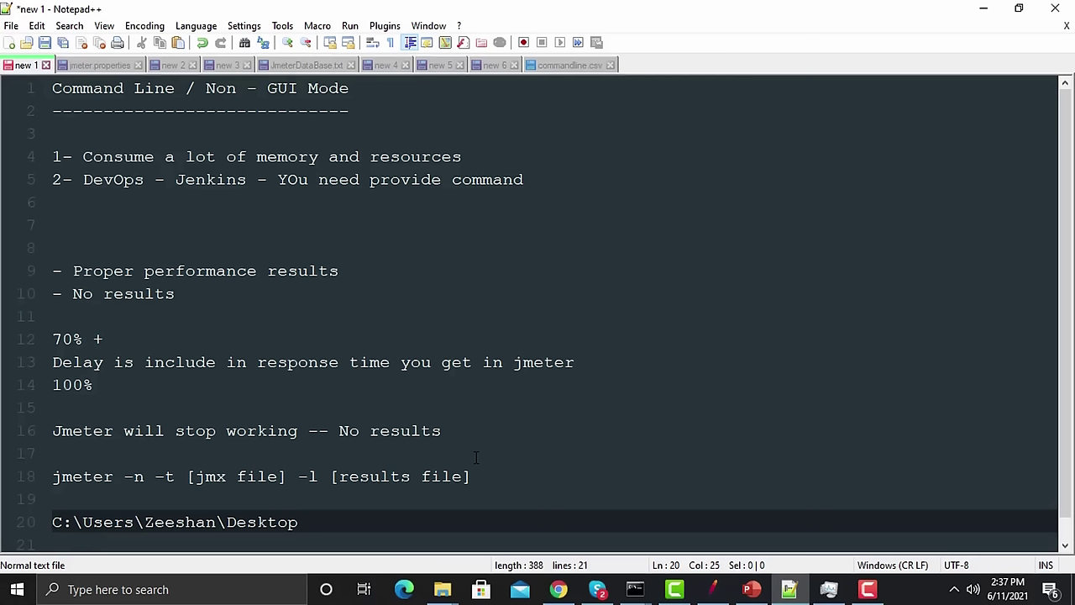
pyautogui.write('\\')
# Append the name nongui and .csv to complete the path on line 20, then select it
pyautogui.click(984, 9)
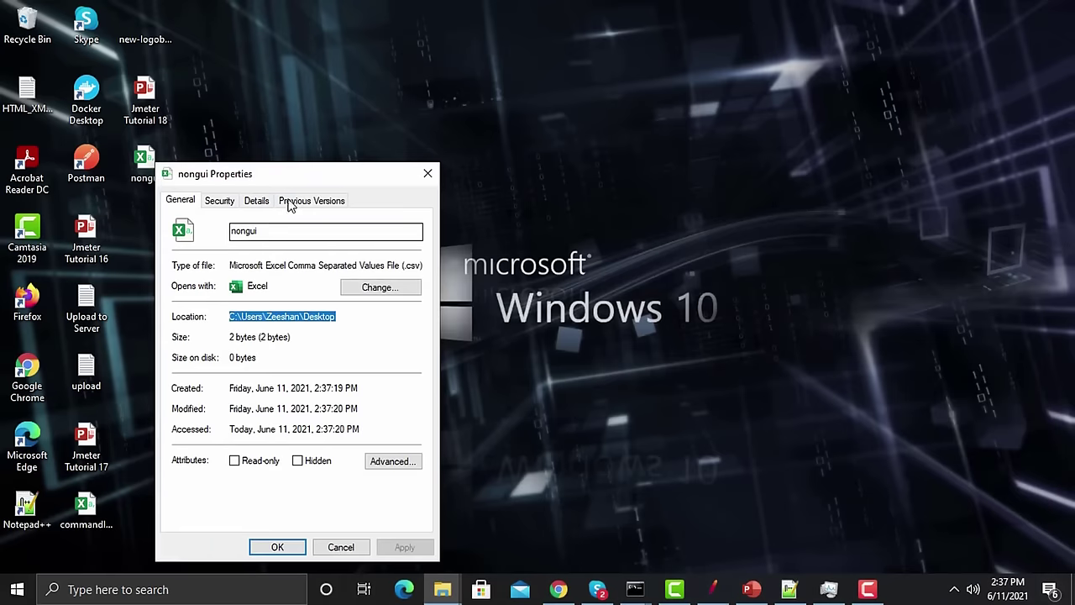
pyautogui.moveTo(276, 235); pyautogui.dragTo(229, 238)
pyautogui.hotkey('ctrl', 'c')
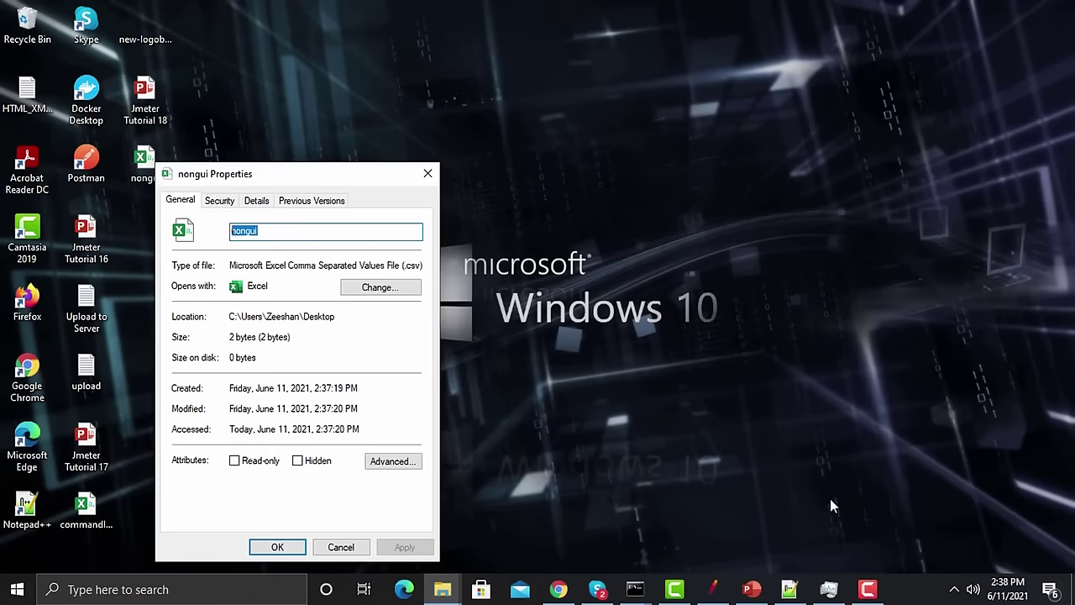
pyautogui.click(789, 588)
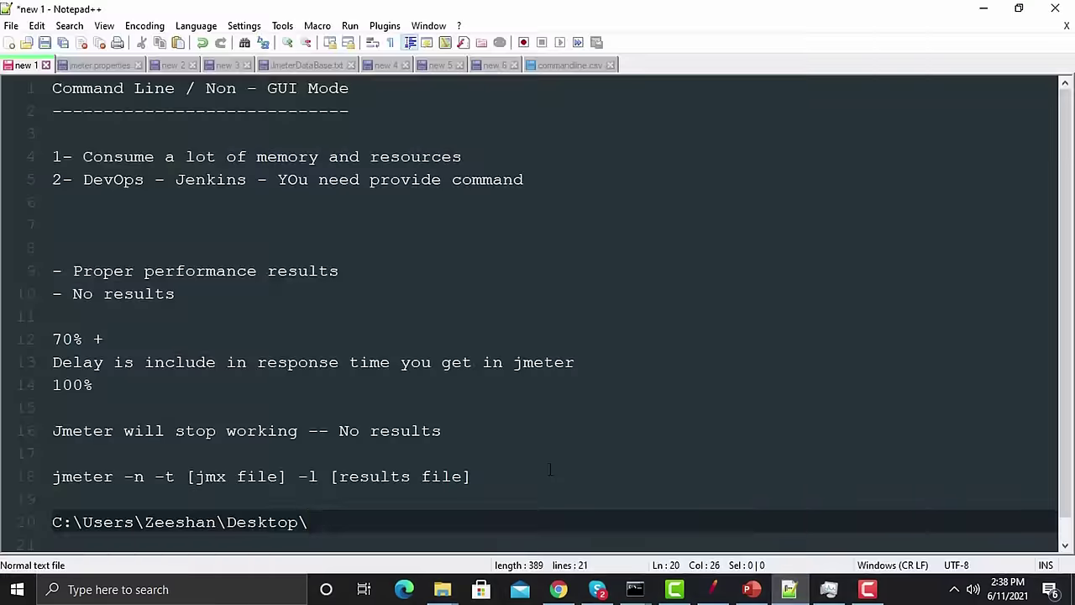
pyautogui.hotkey('ctrl', 'v')
pyautogui.write('.')
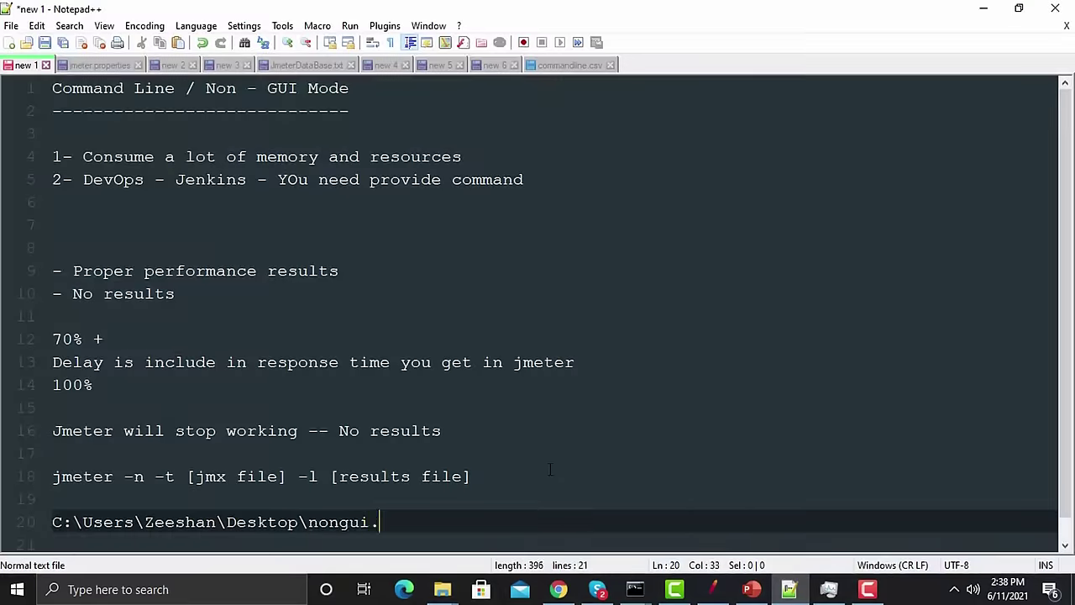
pyautogui.write('csv')
pyautogui.moveTo(456, 529); pyautogui.dragTo(75, 522)
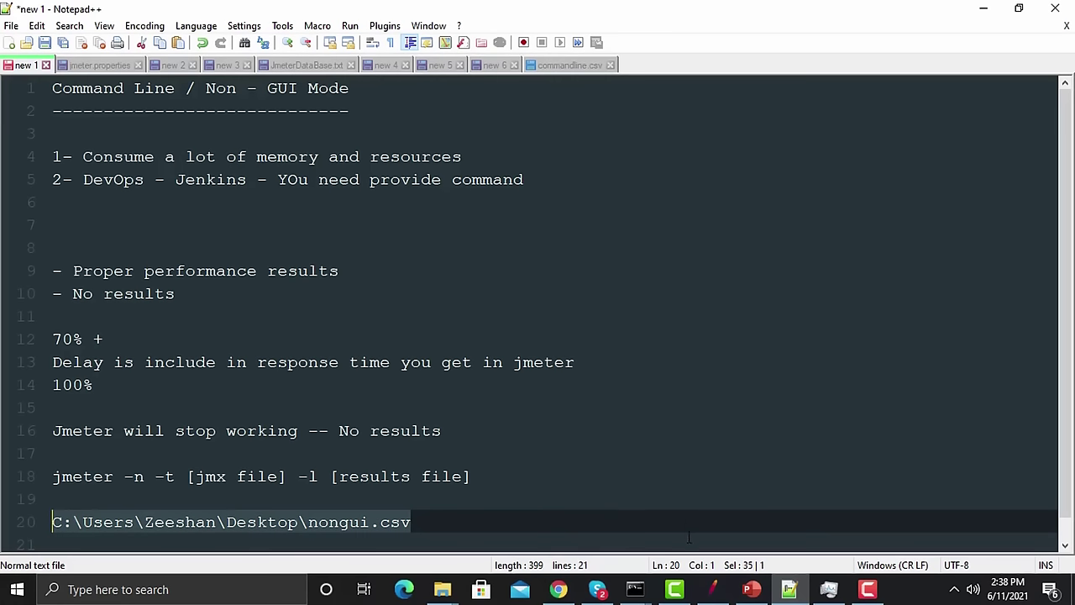
# Check the -l results-file option in the Notepad++ command template
pyautogui.moveTo(640, 579)
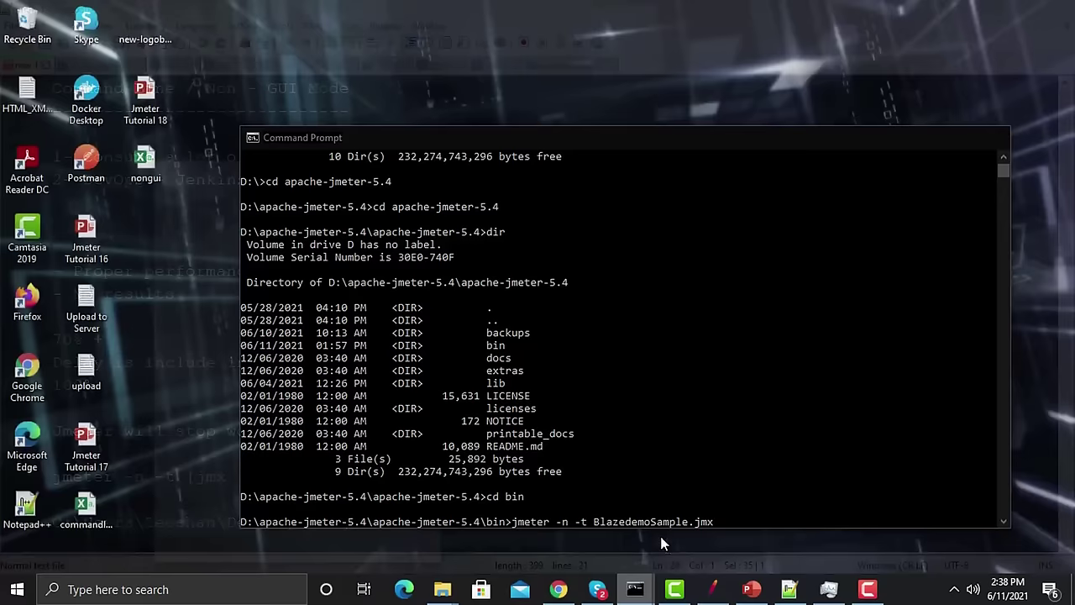
pyautogui.click(660, 536)
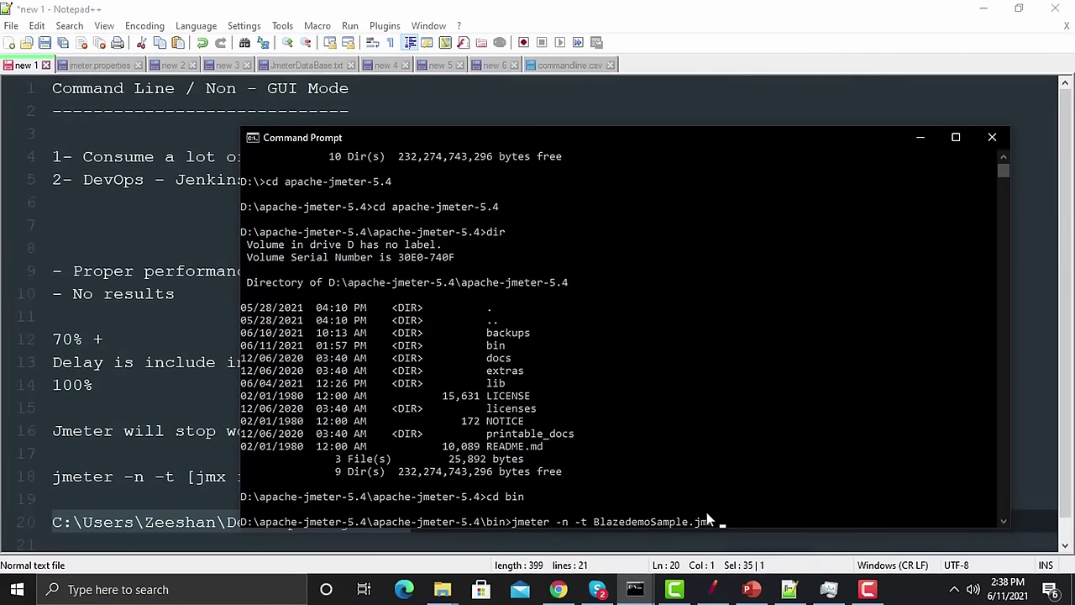
pyautogui.click(787, 588)
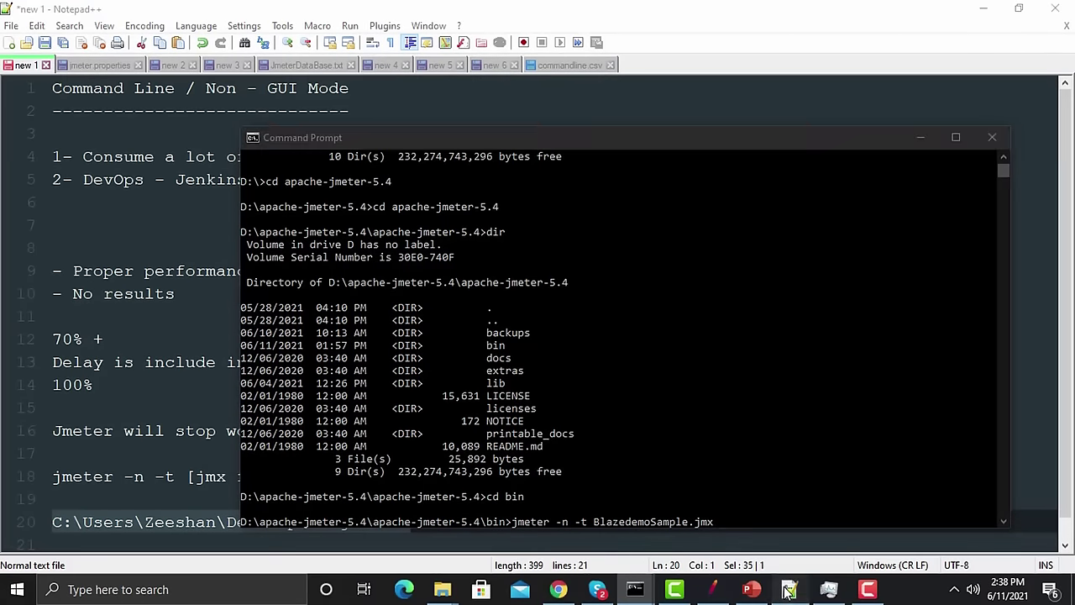
pyautogui.moveTo(299, 476); pyautogui.dragTo(318, 476)
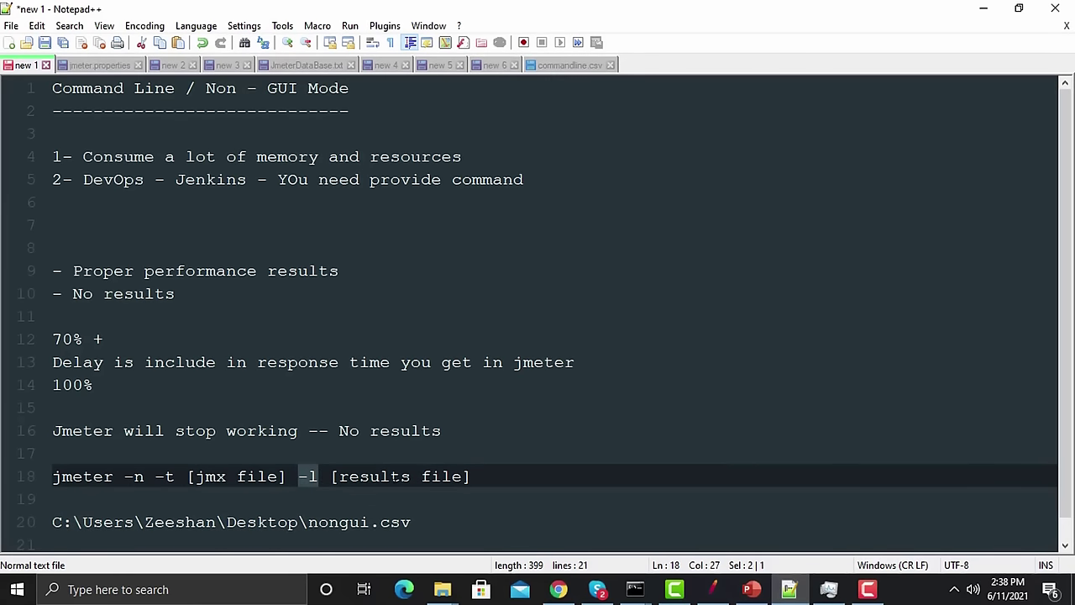
pyautogui.moveTo(636, 589)
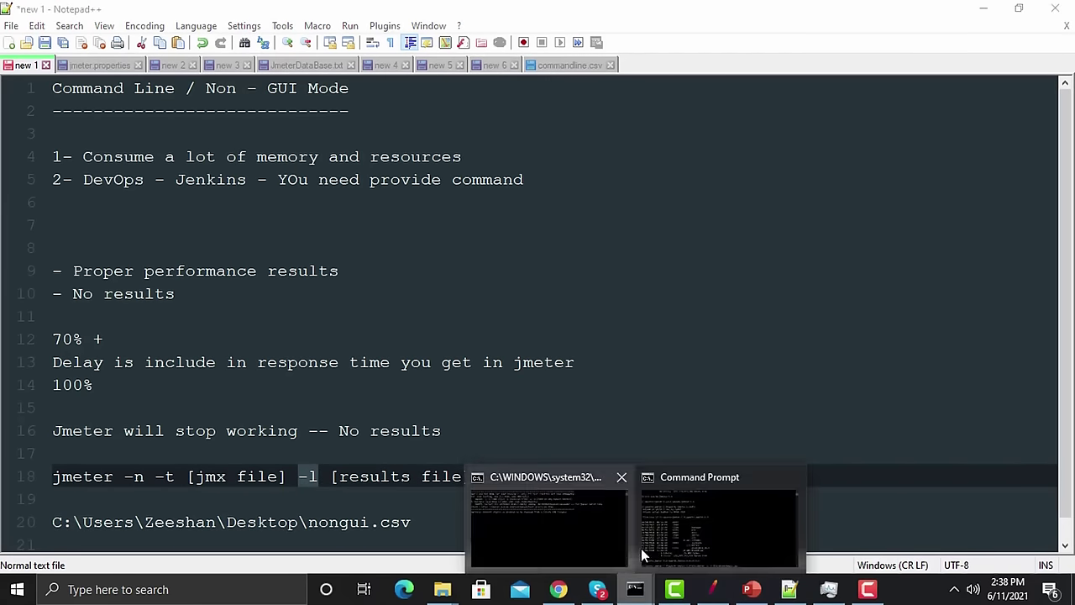
pyautogui.click(642, 551)
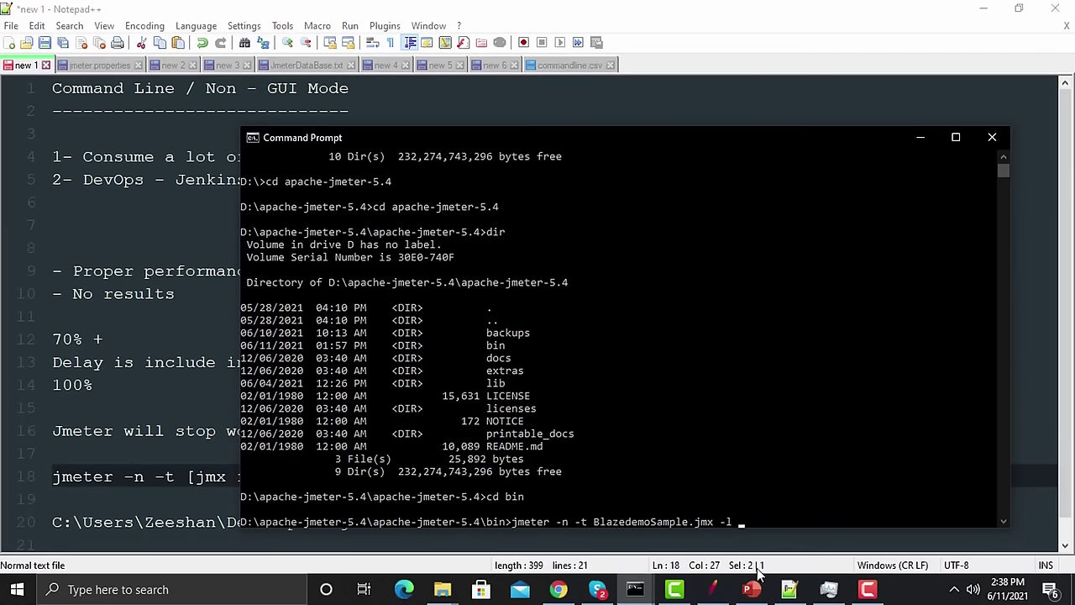
pyautogui.click(790, 589)
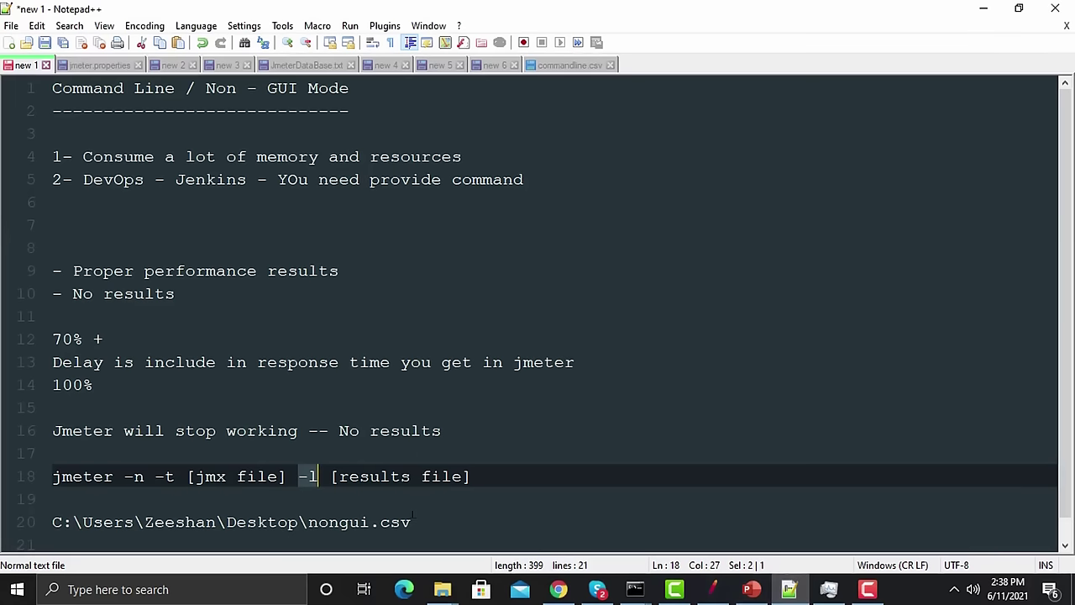
# Append -l and the copied Desktop nongui.csv path to the jmeter command
pyautogui.click(390, 522)
pyautogui.press('End')
pyautogui.hotkey('shift', 'Home')
pyautogui.hotkey('ctrl', 'c')
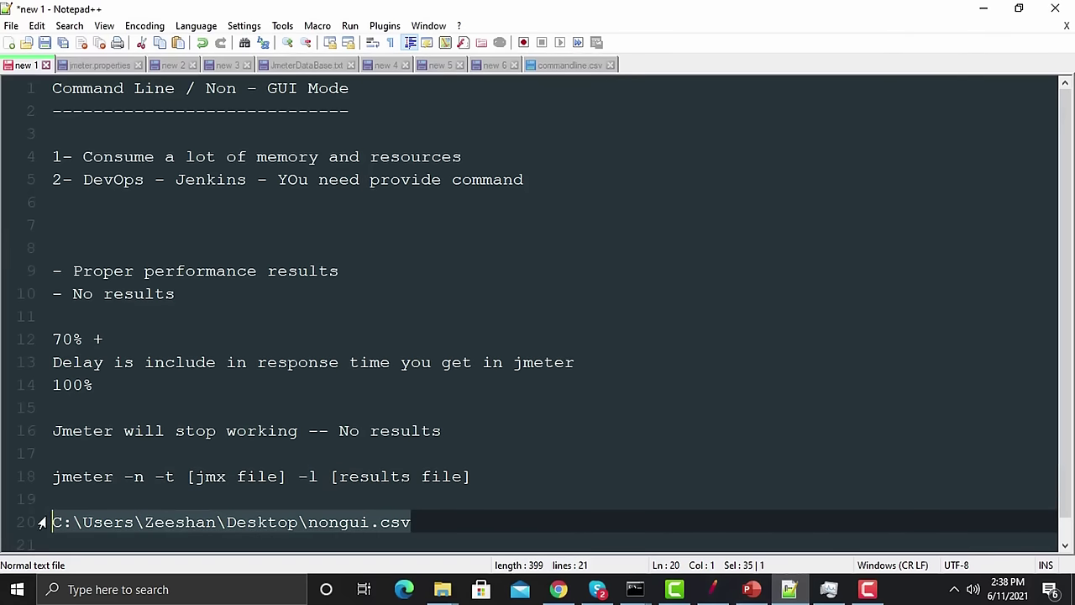
pyautogui.moveTo(635, 589)
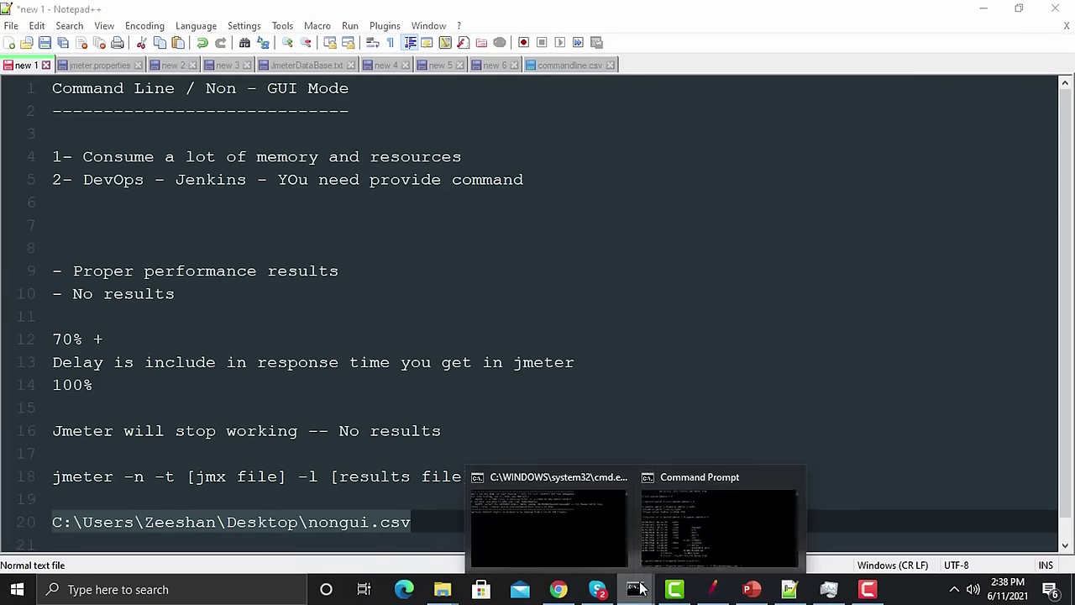
pyautogui.click(701, 533)
pyautogui.write('-l')
pyautogui.hotkey('ctrl', 'v')
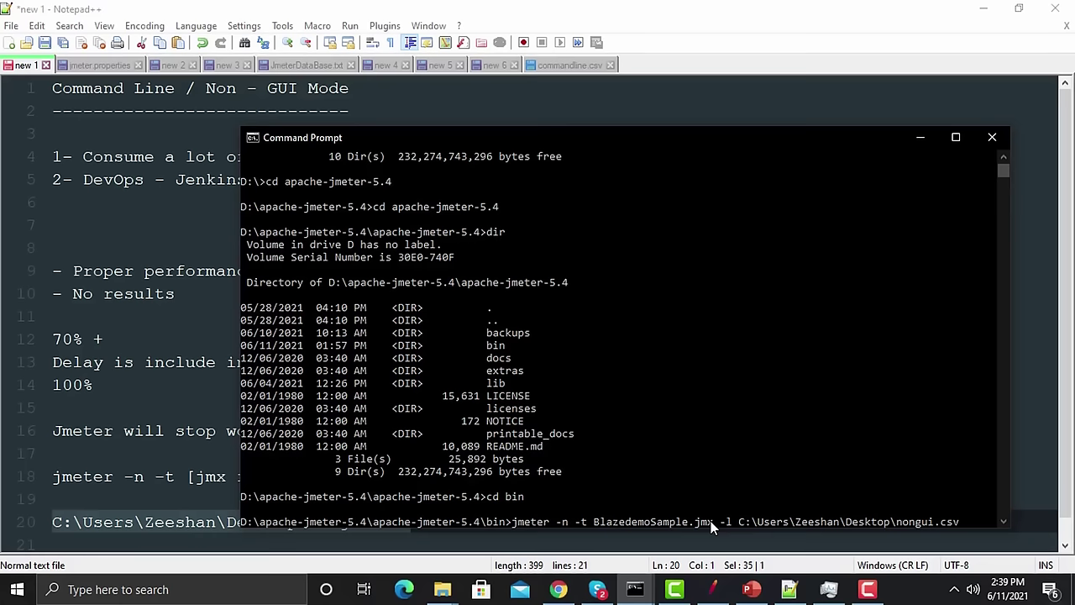
# Run the non-GUI jmeter command to completion: 10 samples in 00:00:03 with 0 errors
pyautogui.press('Return')
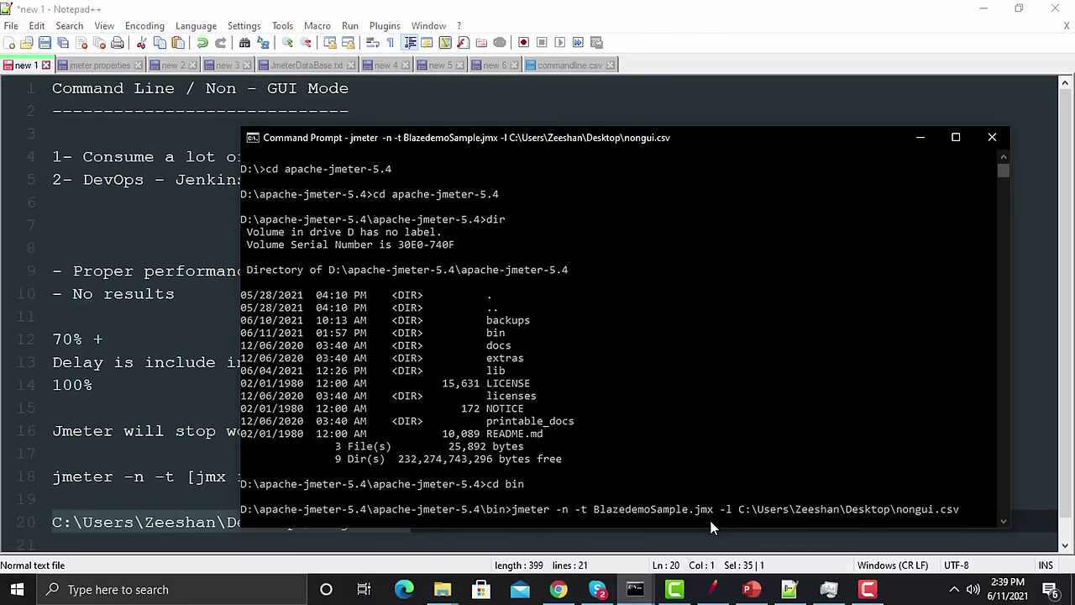
pyautogui.click(955, 137)
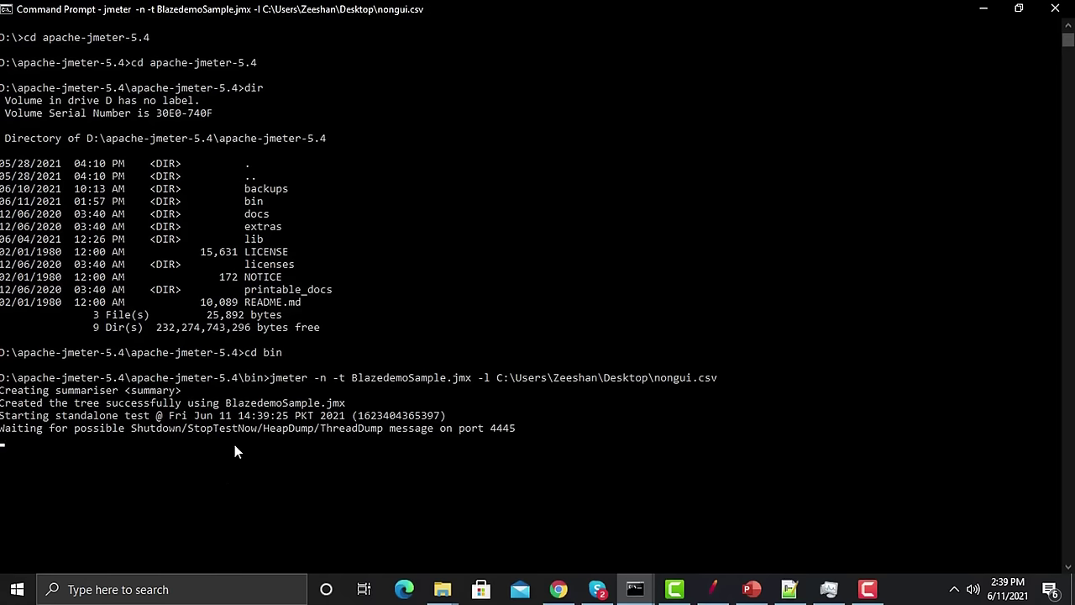
pyautogui.moveTo(2, 388); pyautogui.dragTo(464, 442)
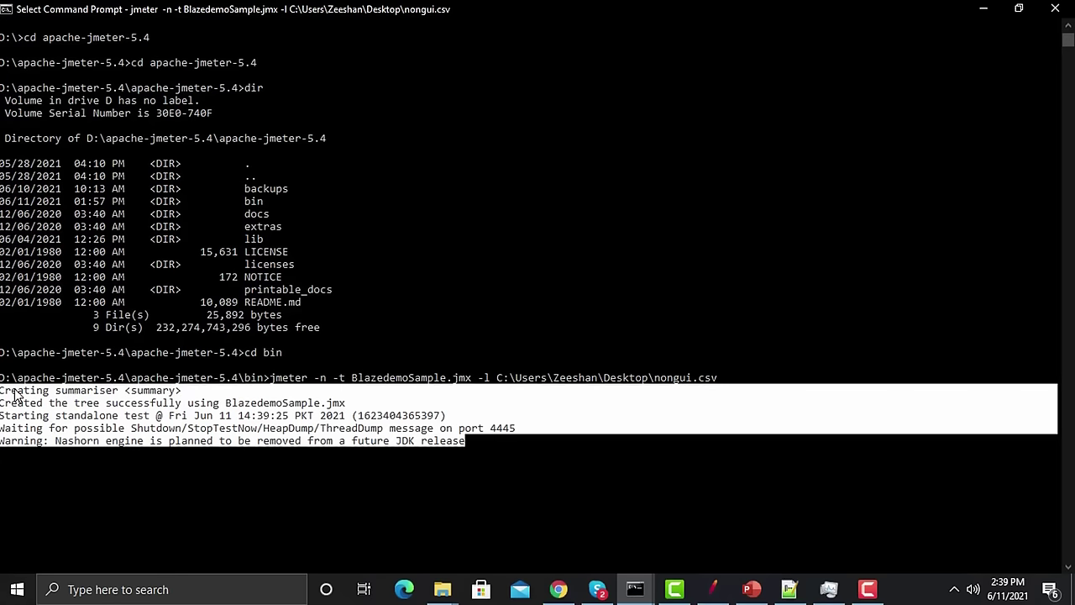
pyautogui.moveTo(12, 391); pyautogui.dragTo(225, 406)
pyautogui.click(348, 428)
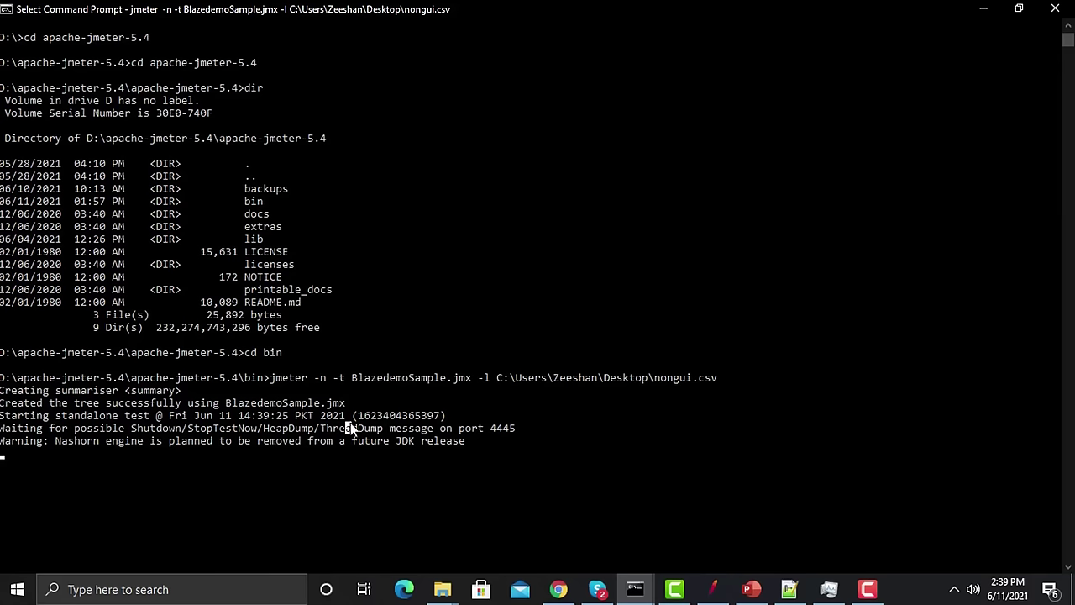
pyautogui.rightClick(351, 428)
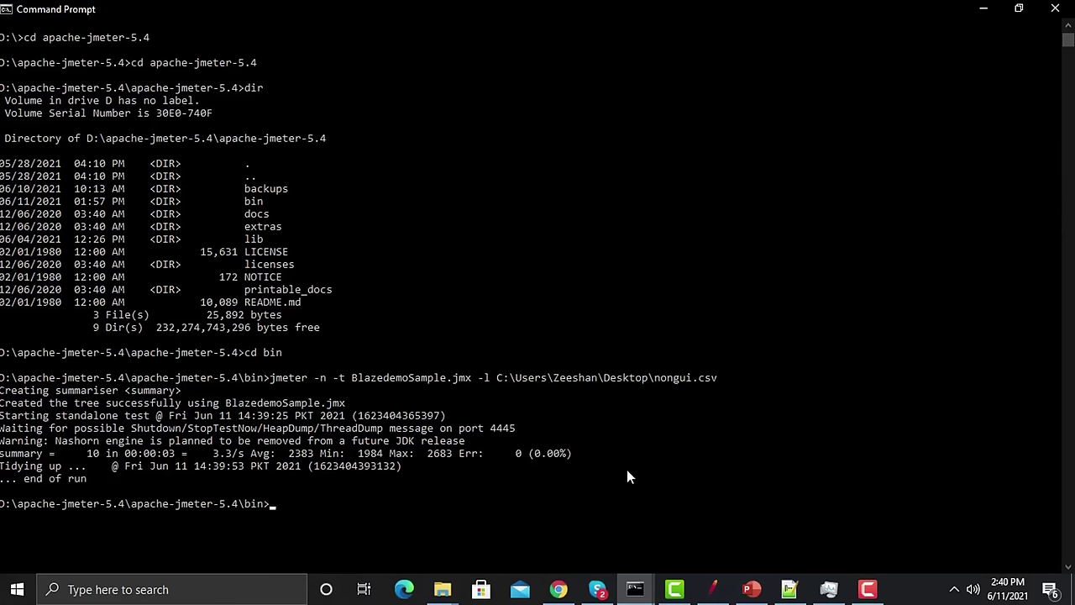
# Confirm LoadTestUsers has 10 threads, then minimise JMeter and Command Prompt
pyautogui.click(707, 591)
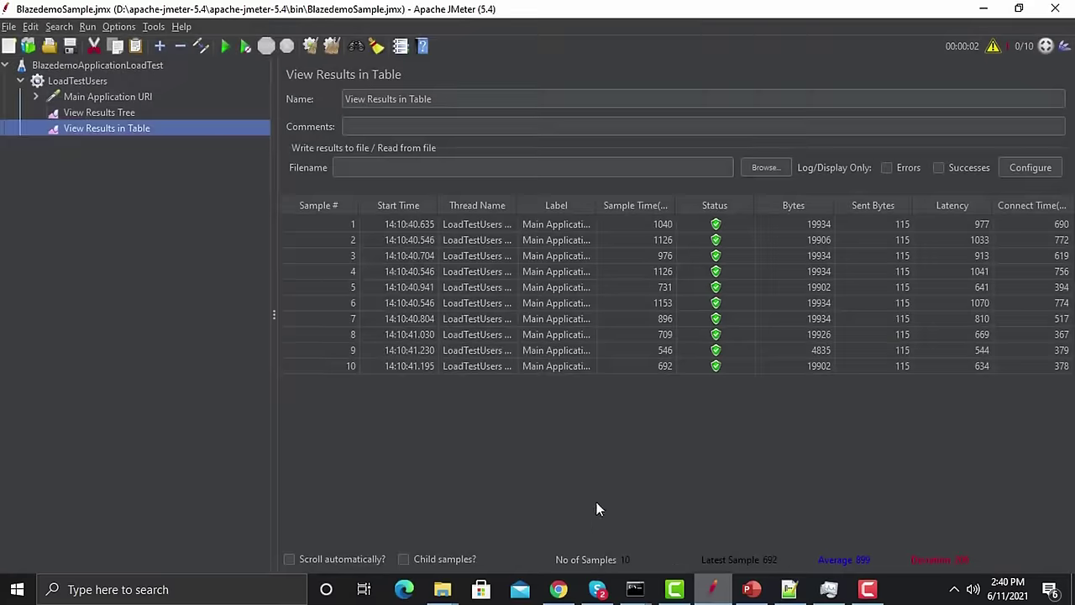
pyautogui.click(86, 83)
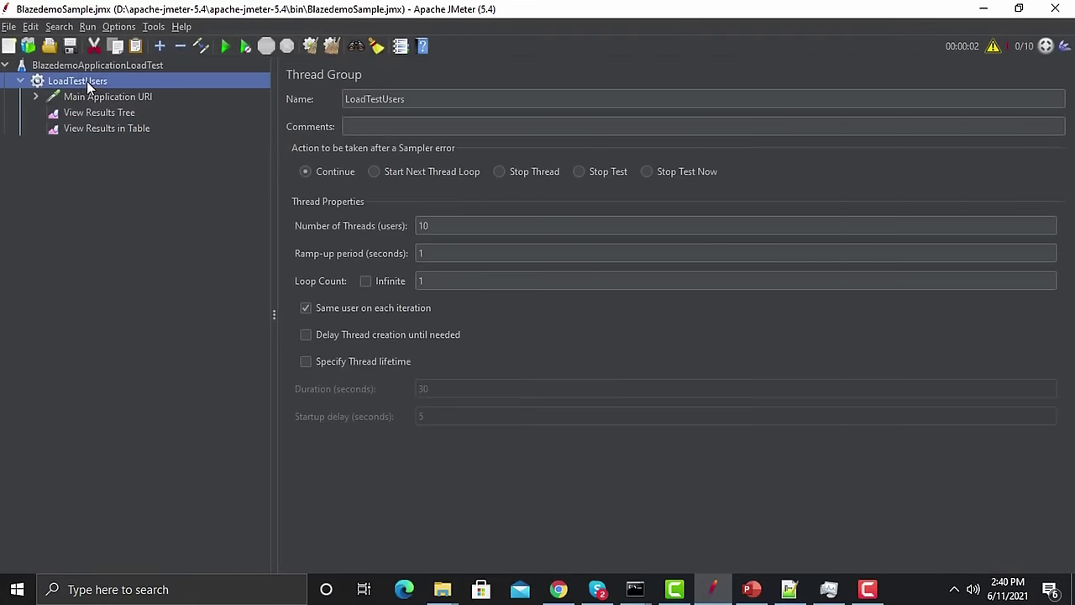
pyautogui.click(419, 225)
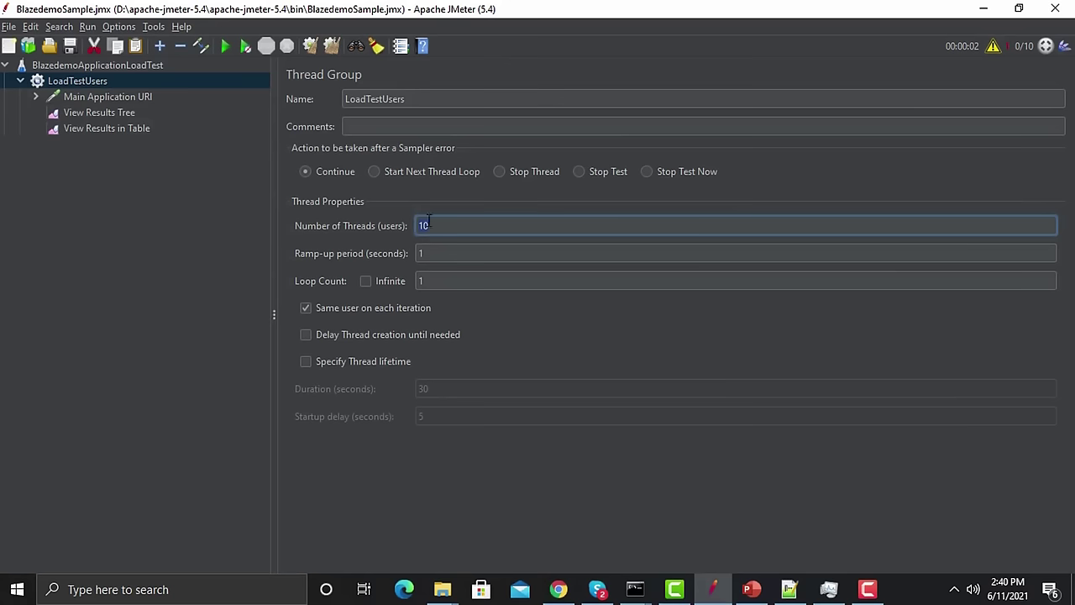
pyautogui.hotkey('ctrl', 'a')
pyautogui.click(984, 9)
pyautogui.click(981, 10)
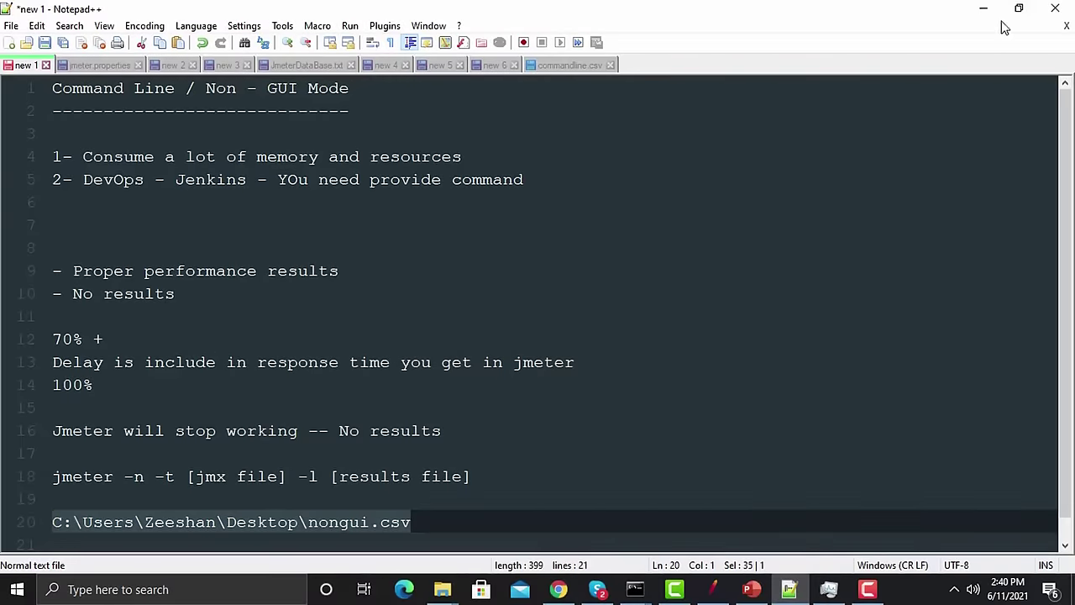
# Open nongui.csv in Excel showing 10 result rows, autofit column C, then return to Command Prompt
pyautogui.click(983, 9)
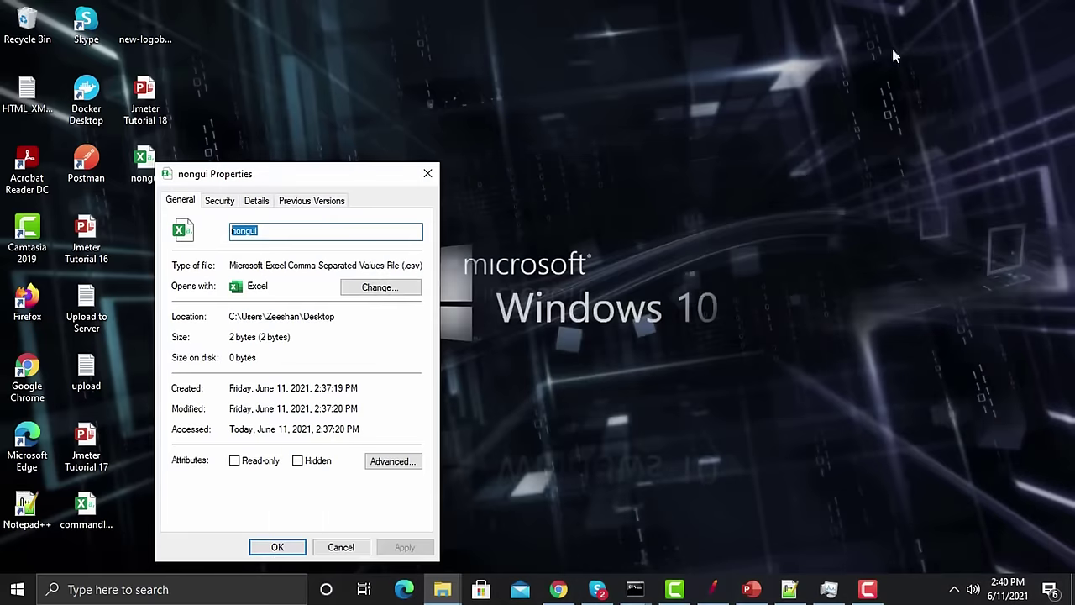
pyautogui.click(428, 173)
pyautogui.doubleClick(145, 165)
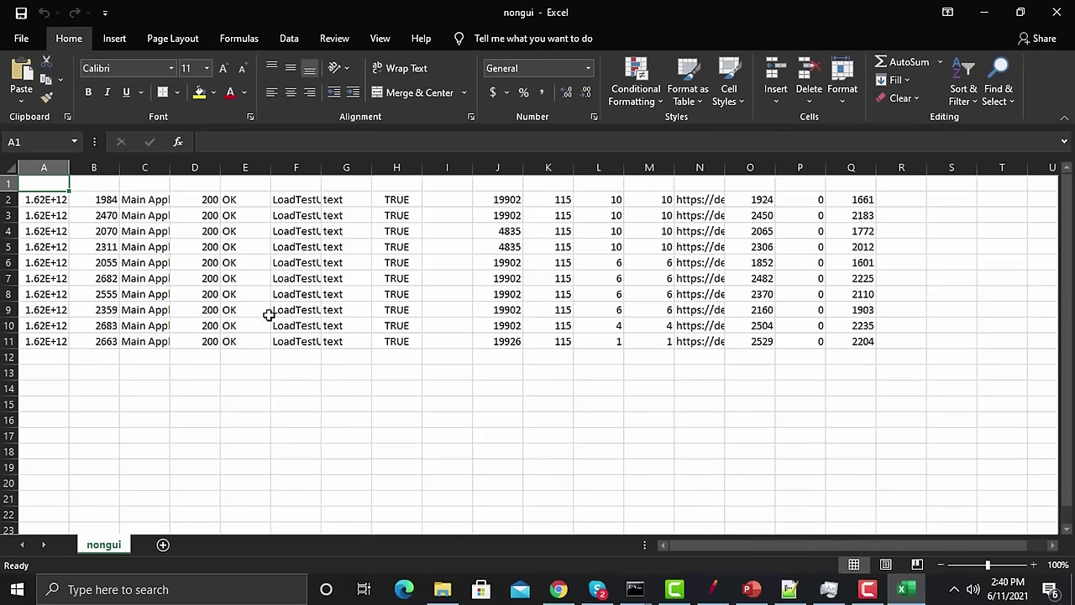
pyautogui.doubleClick(170, 168)
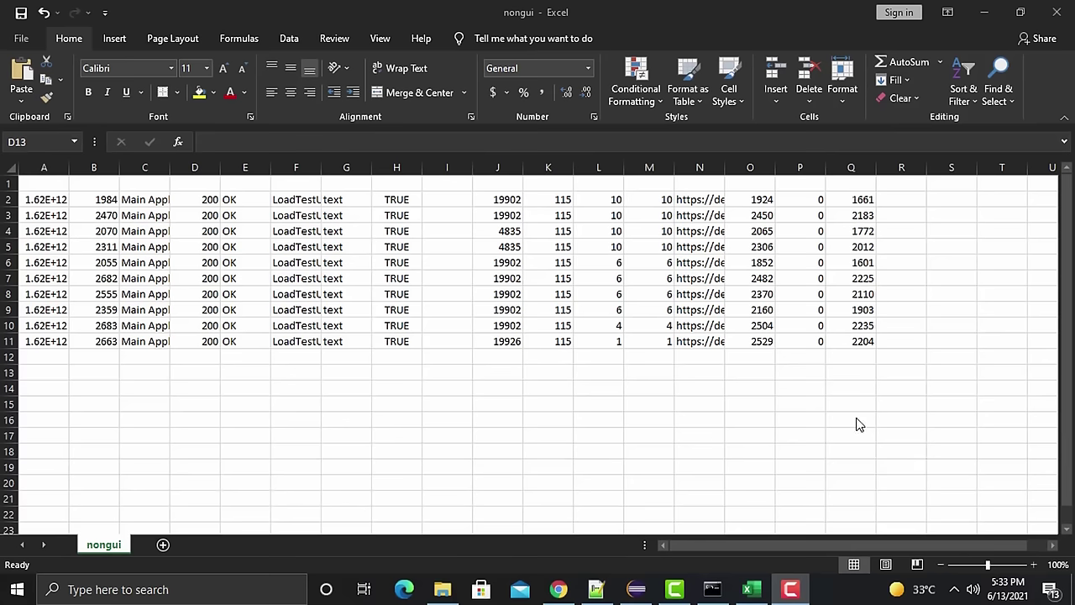
pyautogui.click(714, 588)
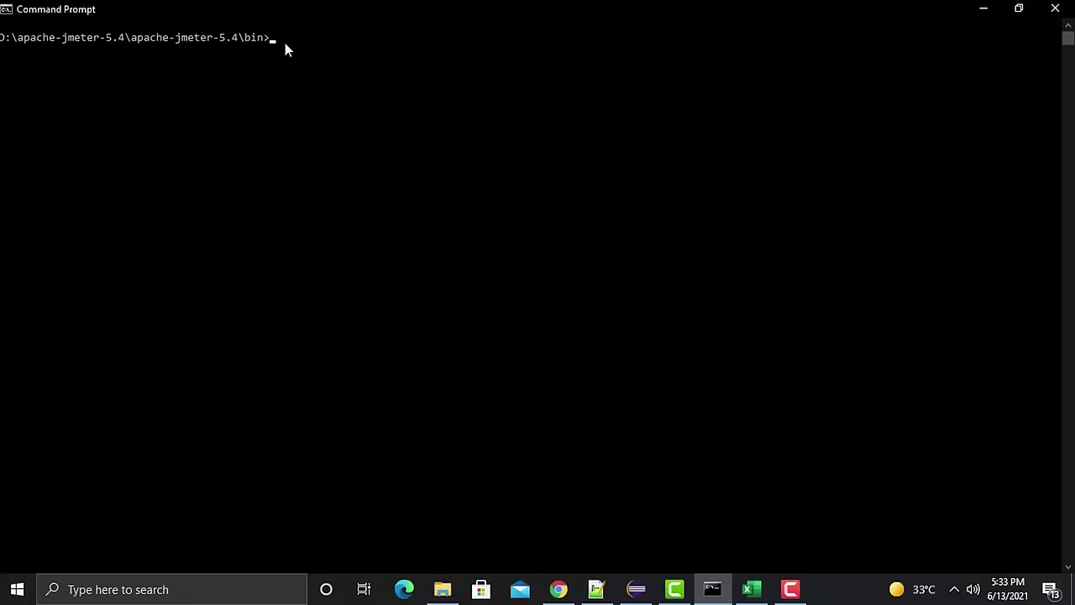
# Run jmeter -h and highlight the list-all-options lines and the report-from-CSV heading
pyautogui.write('jmeter -h')
pyautogui.press('Return')
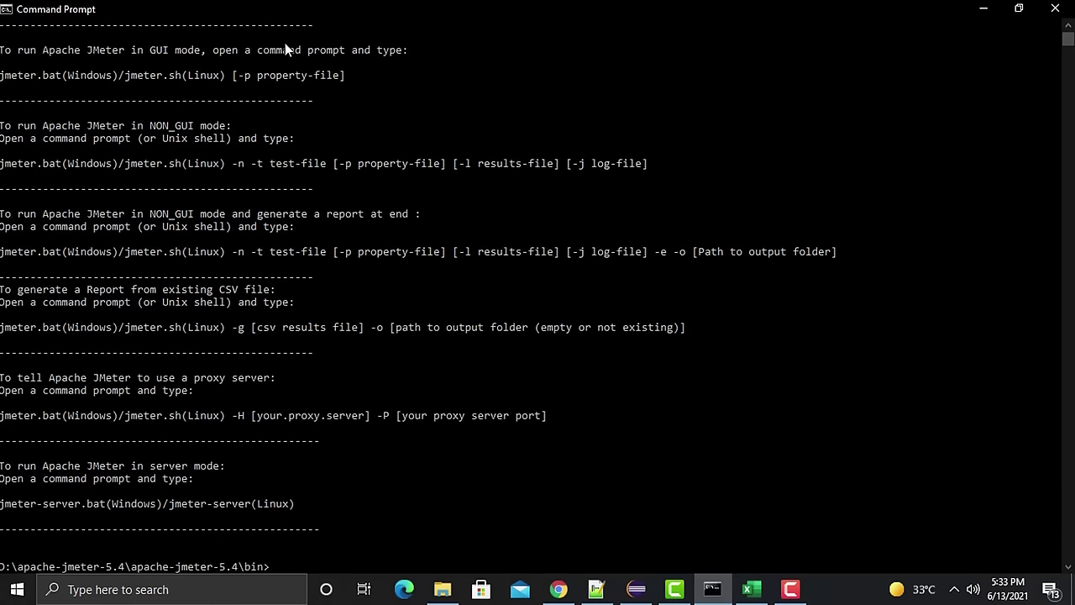
pyautogui.scroll(5, 252, 264)
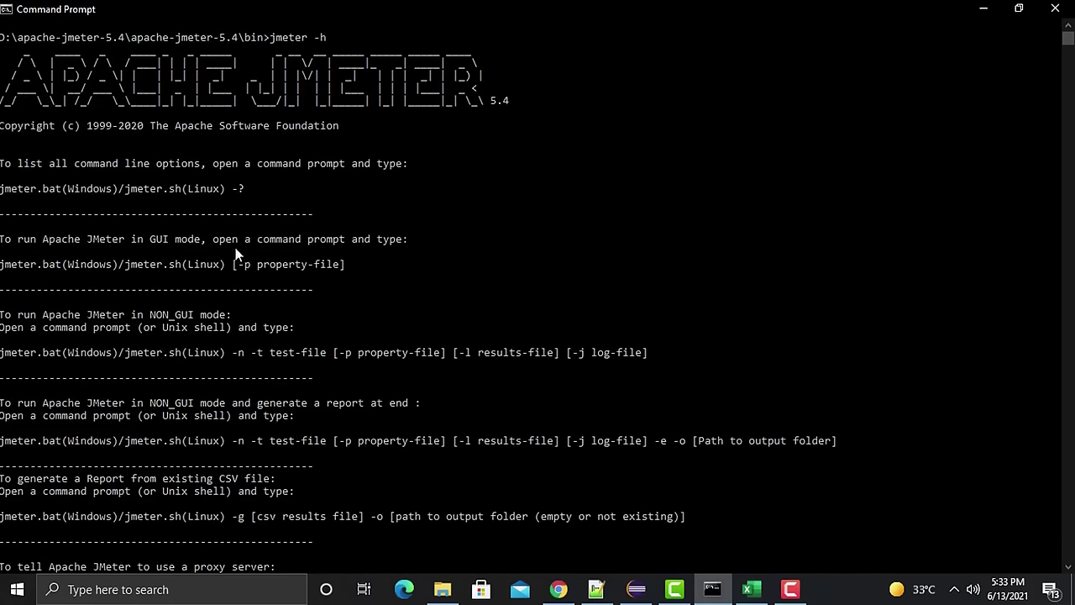
pyautogui.moveTo(112, 150); pyautogui.dragTo(327, 165)
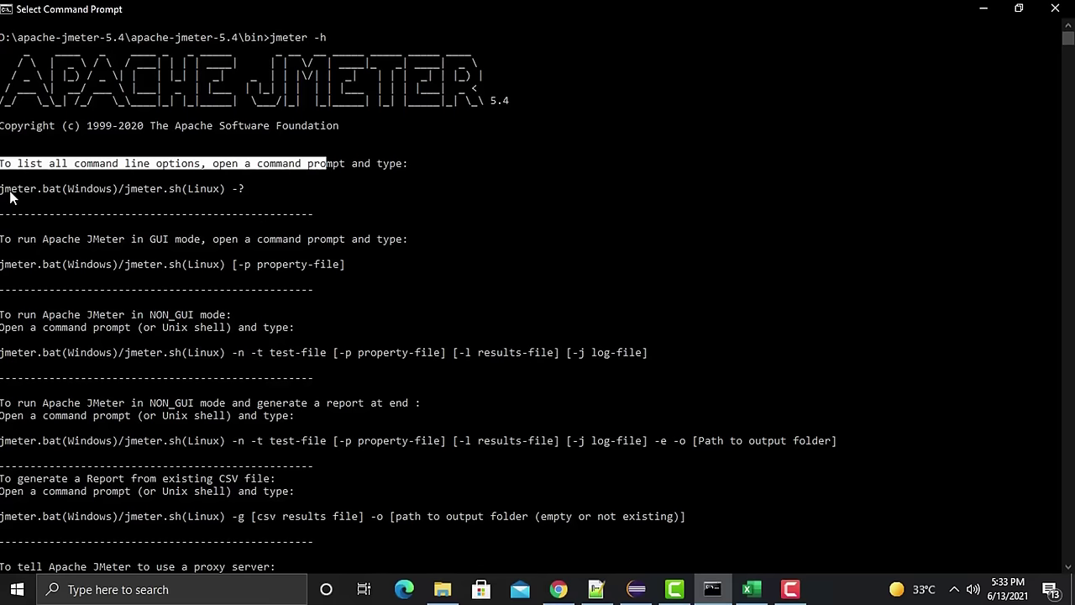
pyautogui.moveTo(5, 189); pyautogui.dragTo(225, 189)
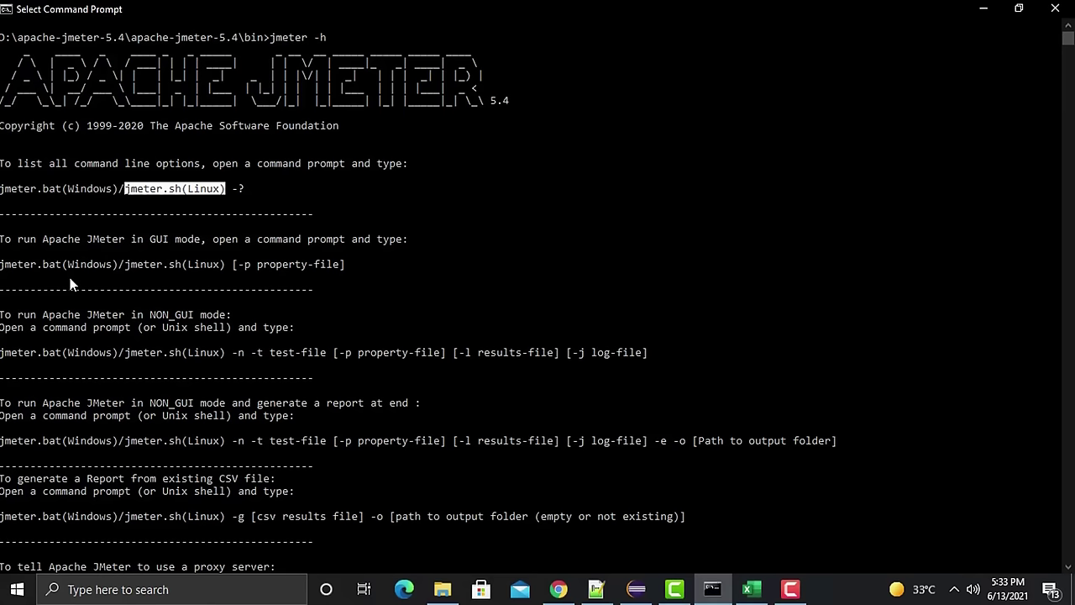
pyautogui.moveTo(18, 492); pyautogui.dragTo(224, 481)
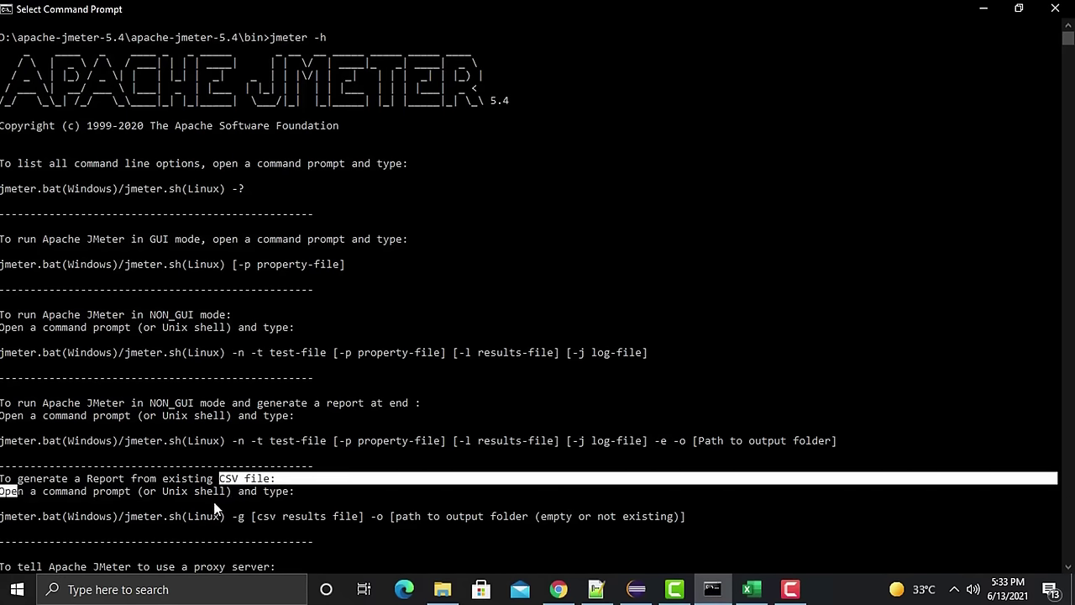
# Highlight the proxy server heading and command, then the jmeter.bat part, and enter jmeter.bat -?
pyautogui.scroll(-2, 216, 500)
pyautogui.click(120, 440)
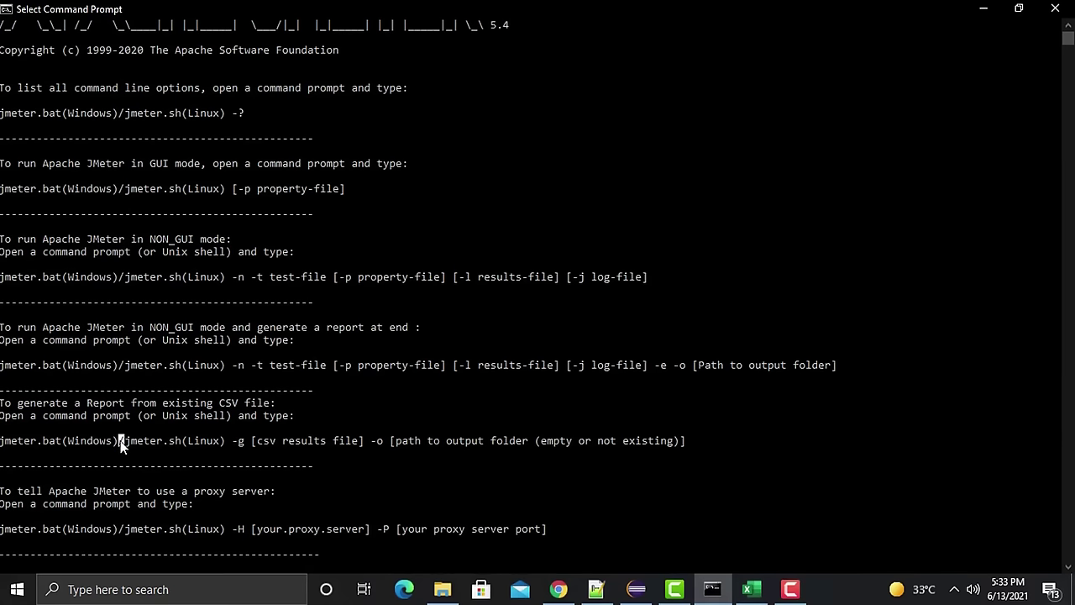
pyautogui.scroll(-1, 124, 458)
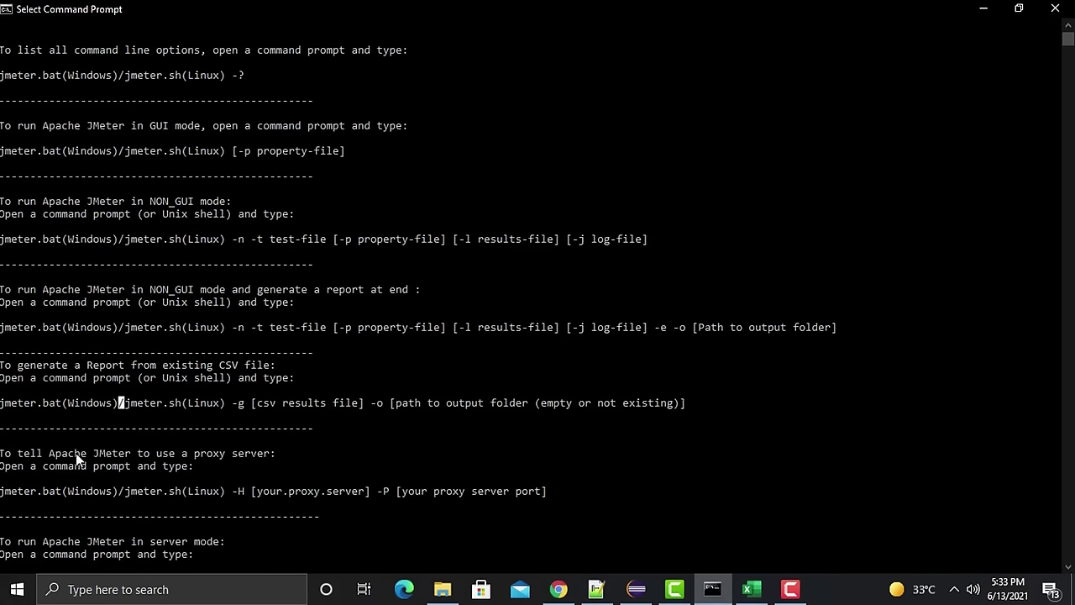
pyautogui.moveTo(76, 452); pyautogui.dragTo(274, 456)
pyautogui.moveTo(10, 496); pyautogui.dragTo(431, 497)
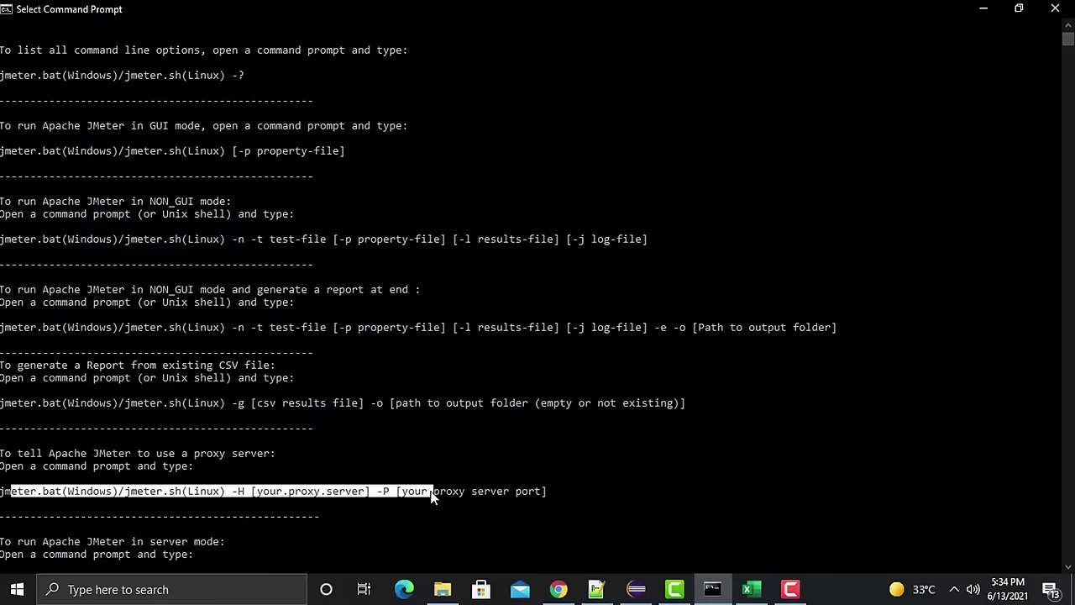
pyautogui.scroll(3, 431, 497)
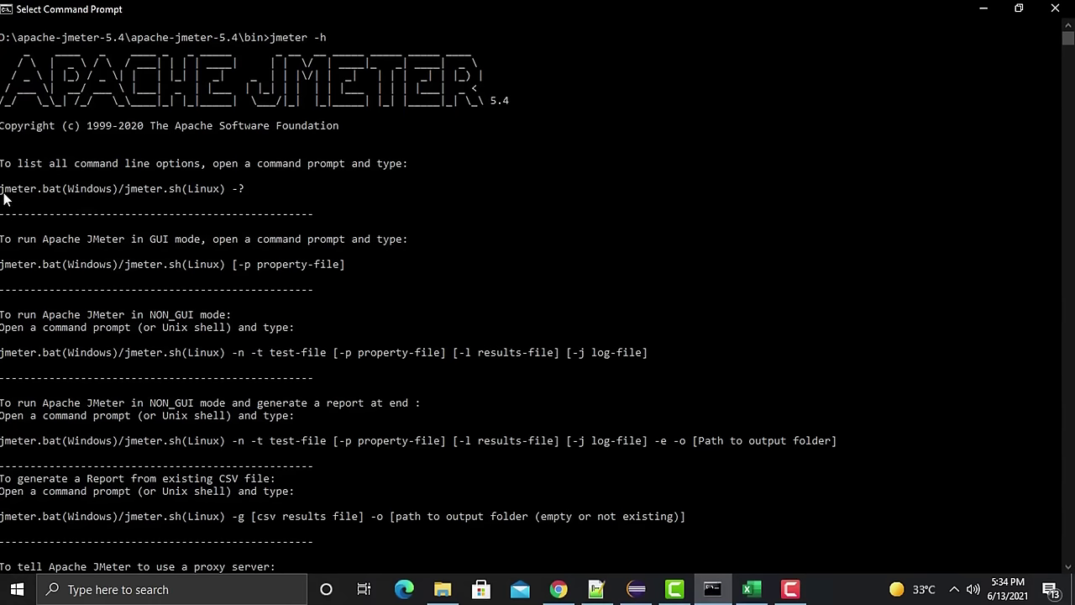
pyautogui.moveTo(3, 192); pyautogui.dragTo(42, 190)
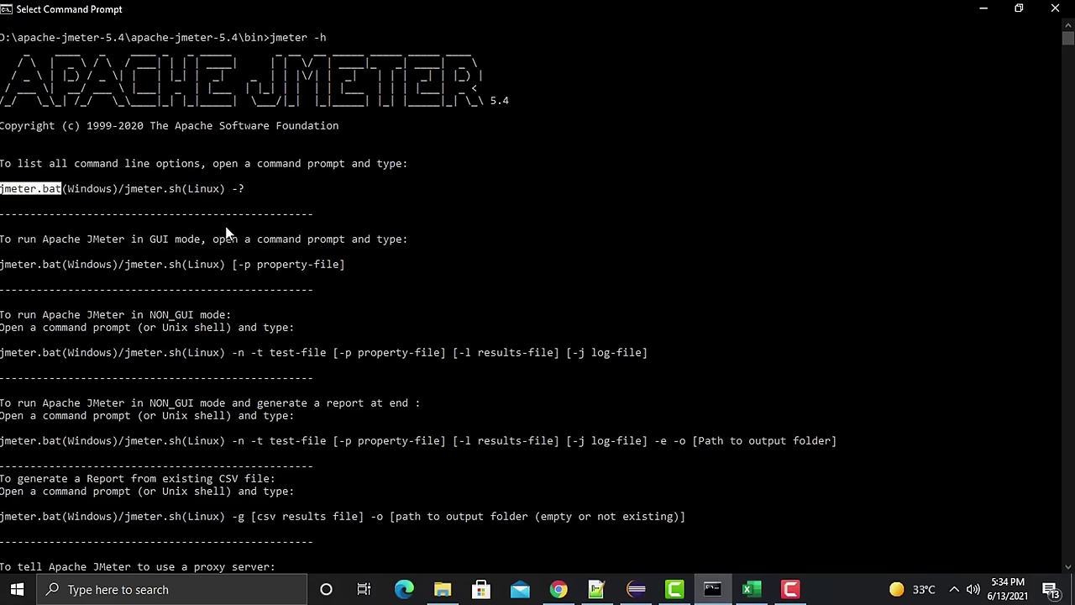
pyautogui.scroll(-11, 465, 375)
pyautogui.write('jmeter')
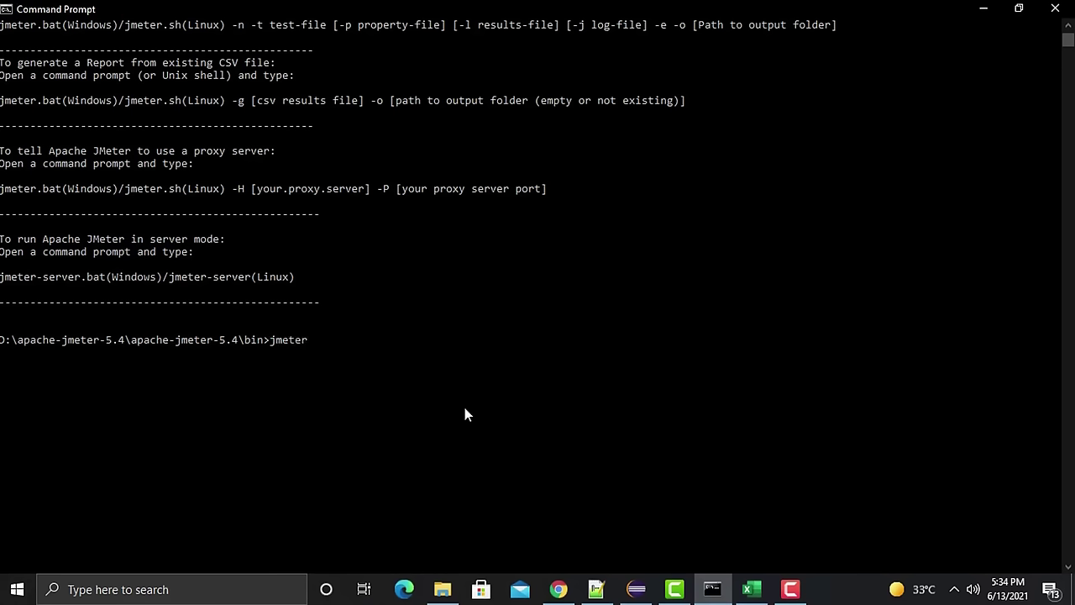
pyautogui.write('.bat -?')
# Run jmeter.bat -? and review the JMeter 5.4 options such as -n nongui, -t testfile, -l logfile
pyautogui.press('Return')
pyautogui.scroll(12, 132, 225)
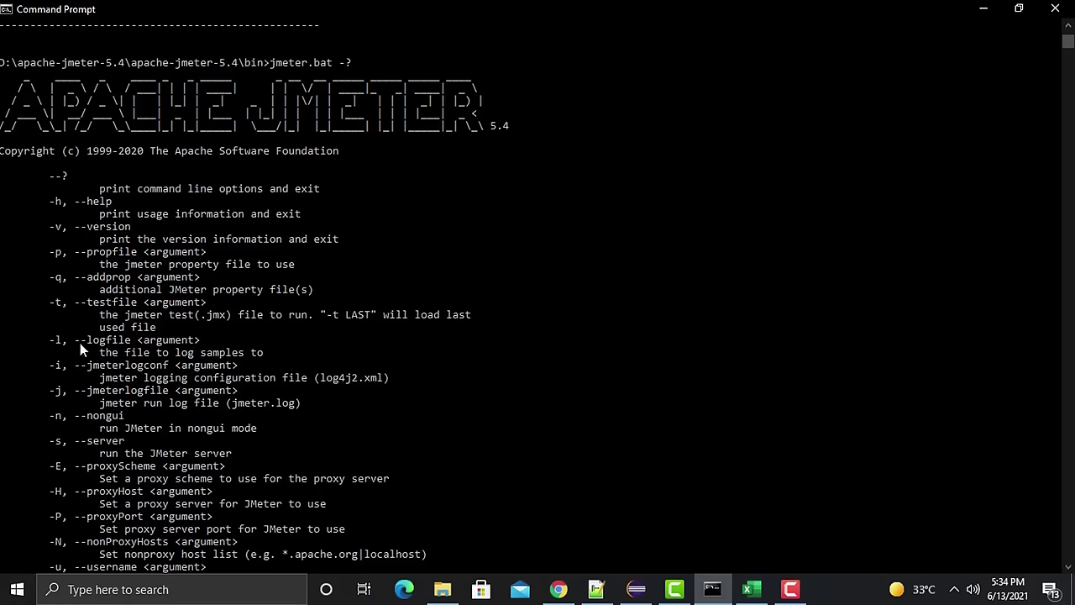
pyautogui.scroll(-12, 177, 256)
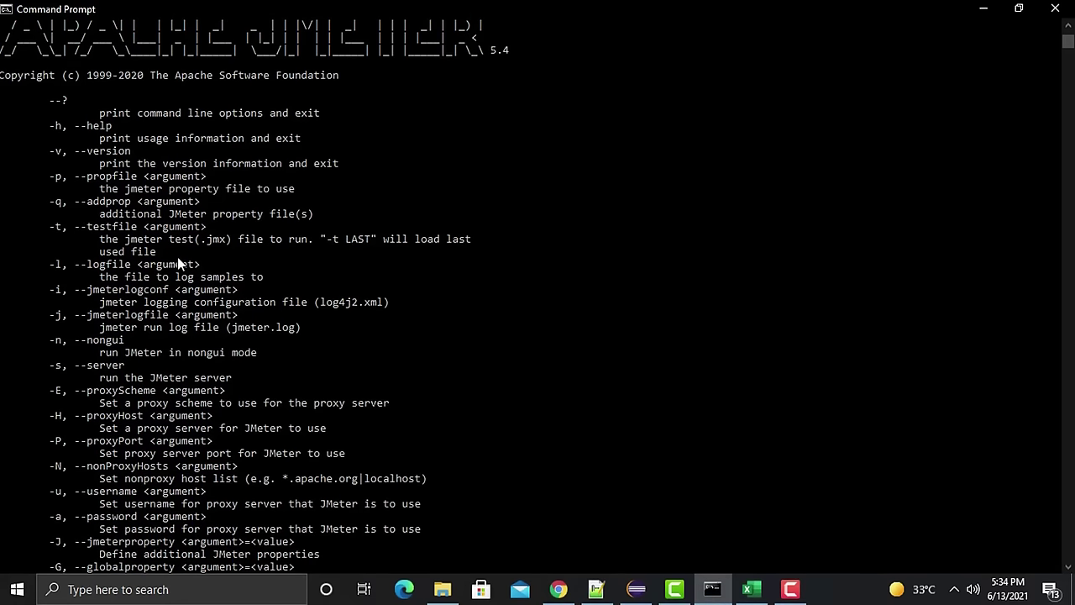
pyautogui.scroll(4, 177, 256)
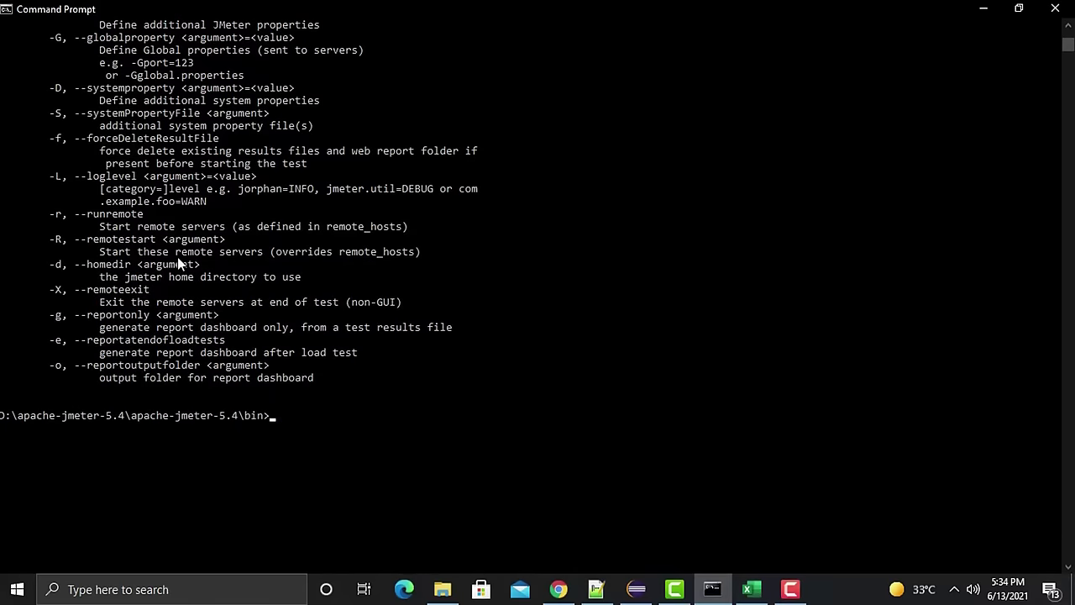
pyautogui.scroll(17, 177, 256)
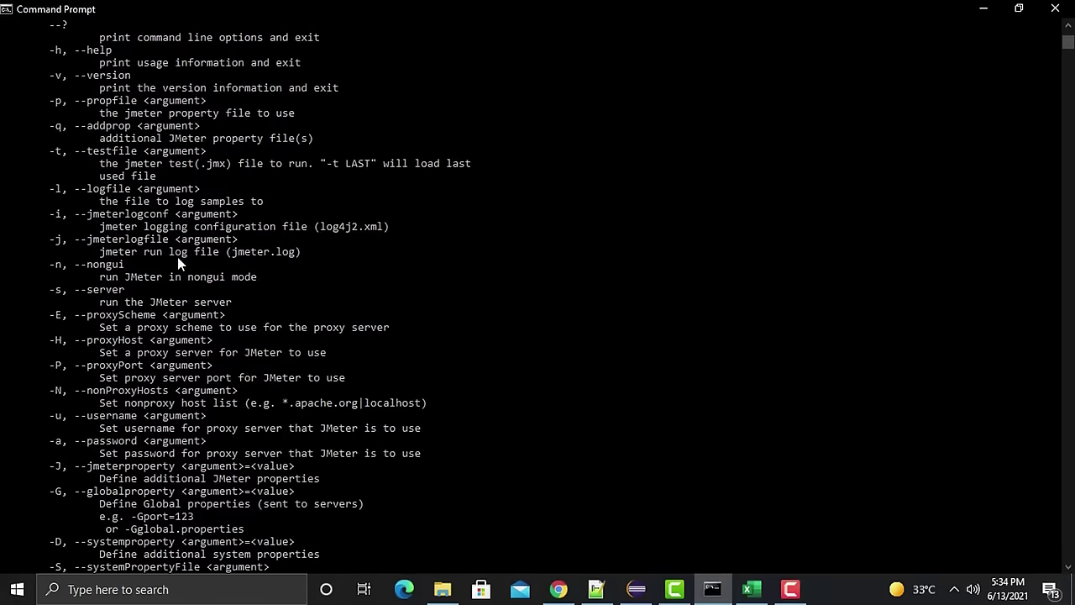
pyautogui.scroll(1, 199, 250)
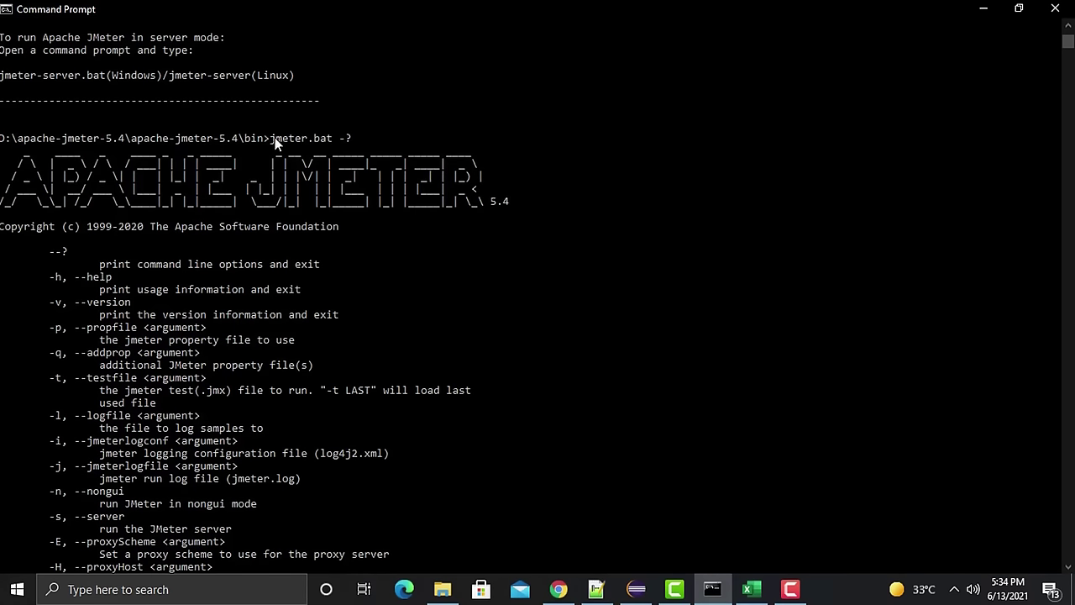
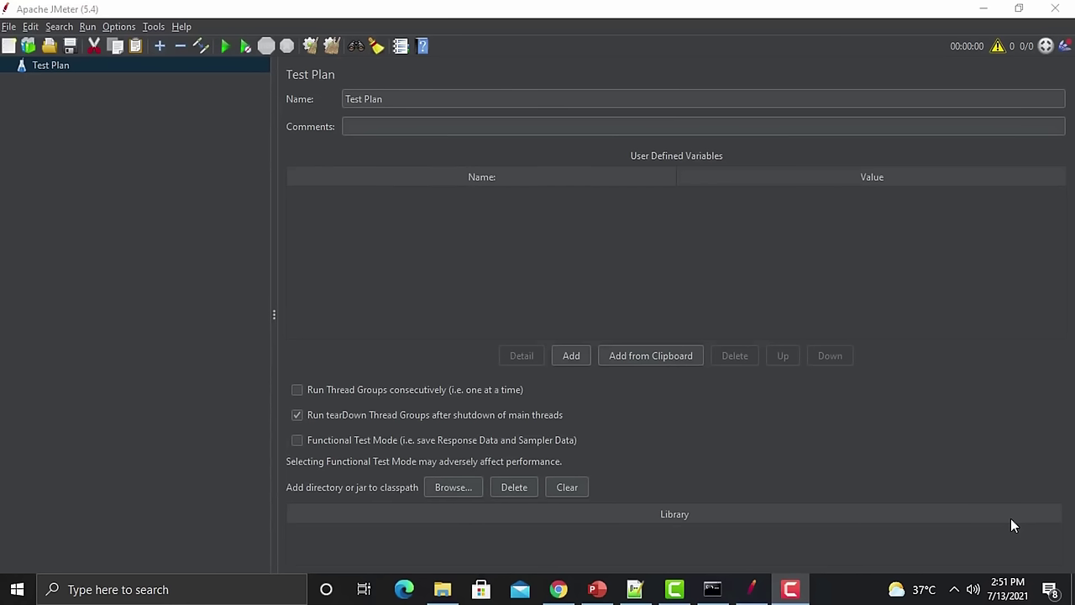
# In Notepad++, type the lines '1- Command line -', '2- Command line -' and '3- Jmeter Interface -'
pyautogui.click(635, 589)
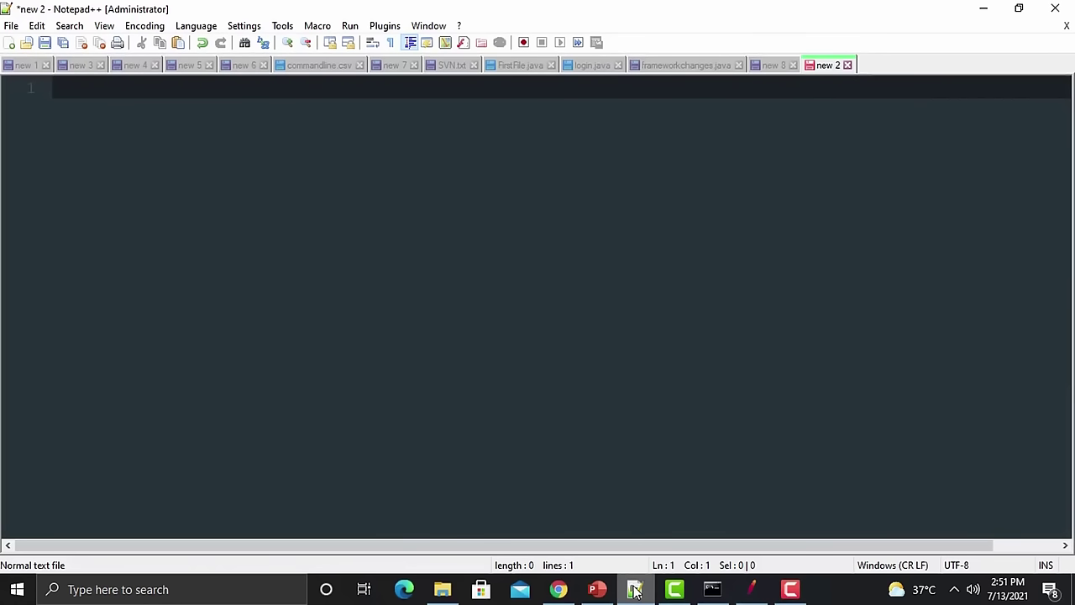
pyautogui.write('1- Comma')
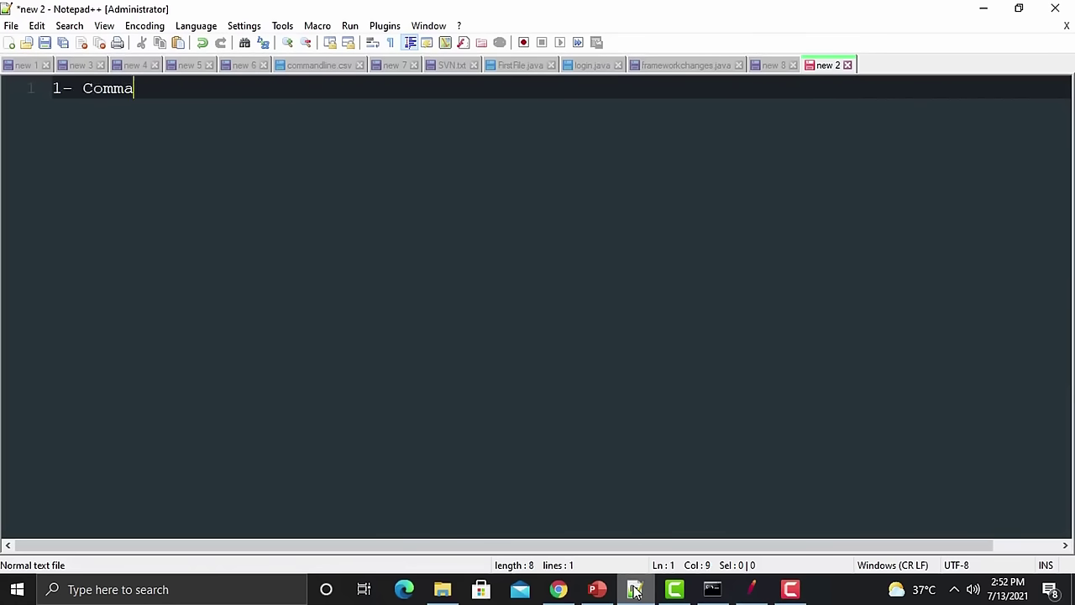
pyautogui.write('nd line ')
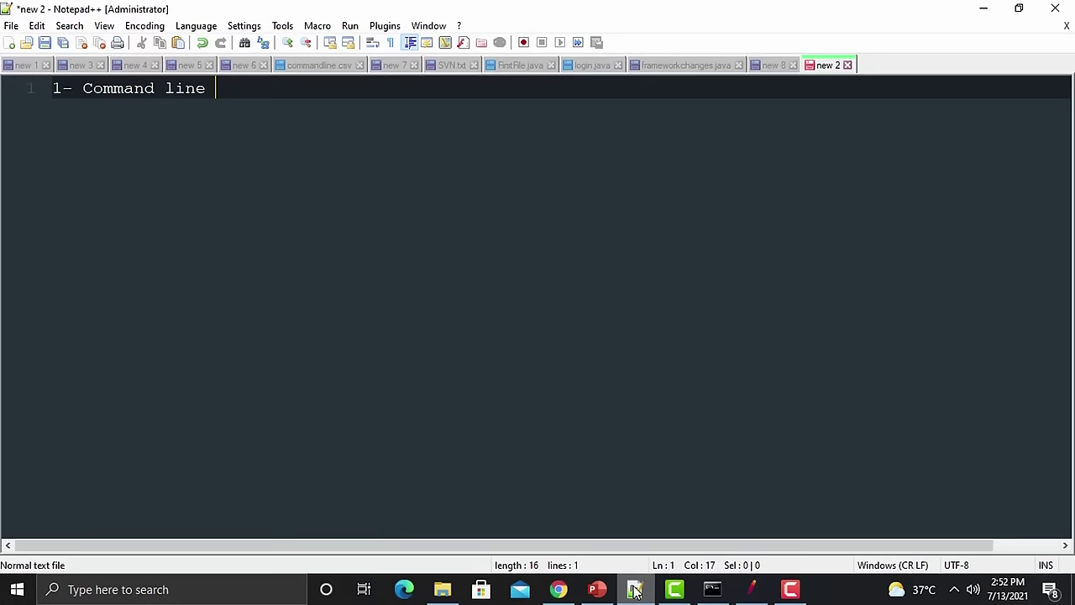
pyautogui.write('-')
pyautogui.press('Return')
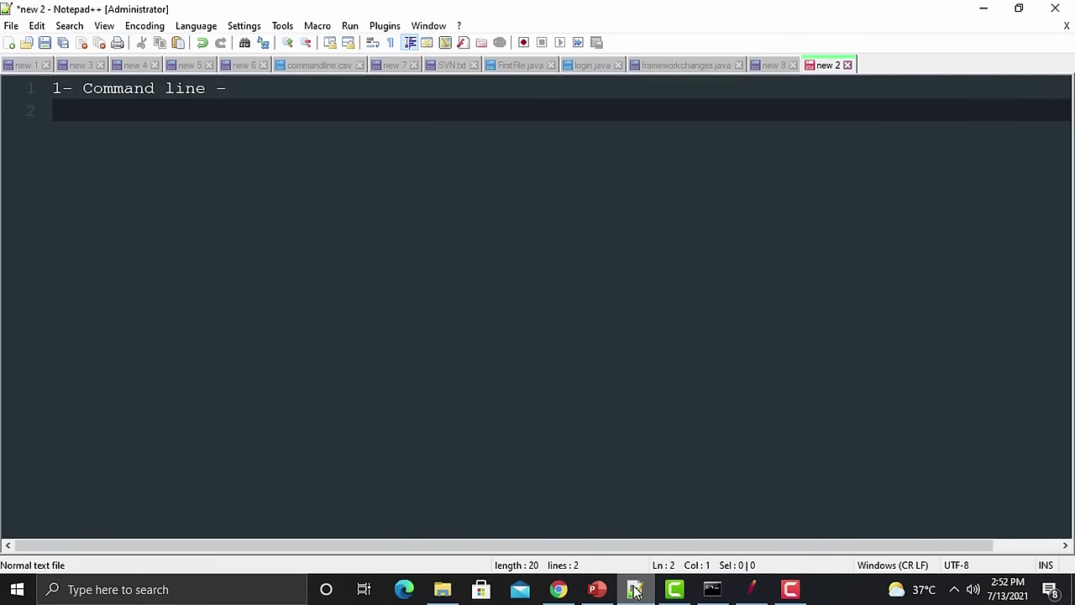
pyautogui.write('2- Com')
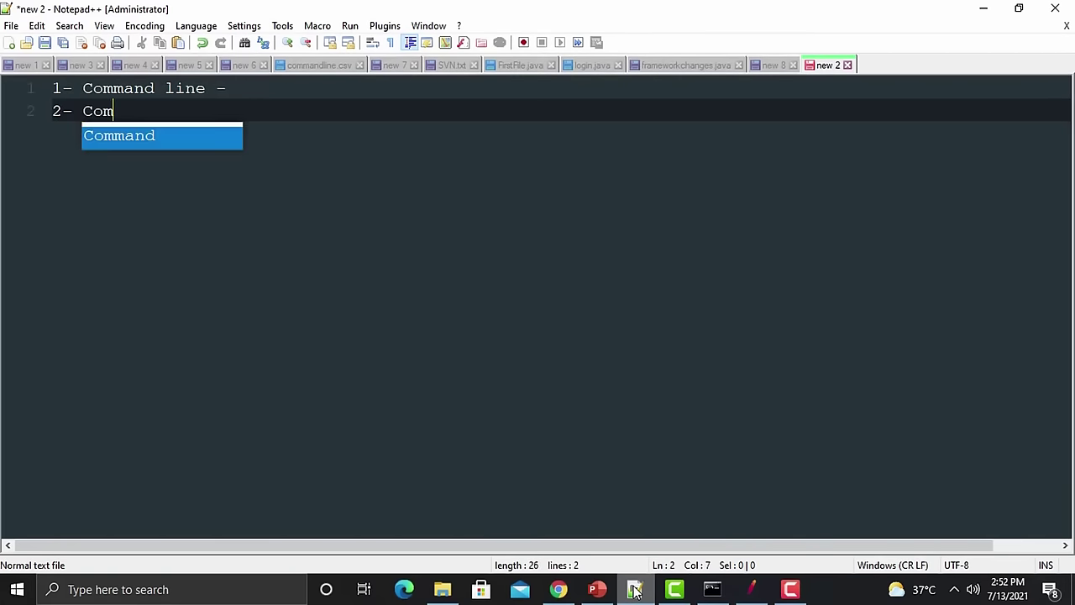
pyautogui.write('mand line -')
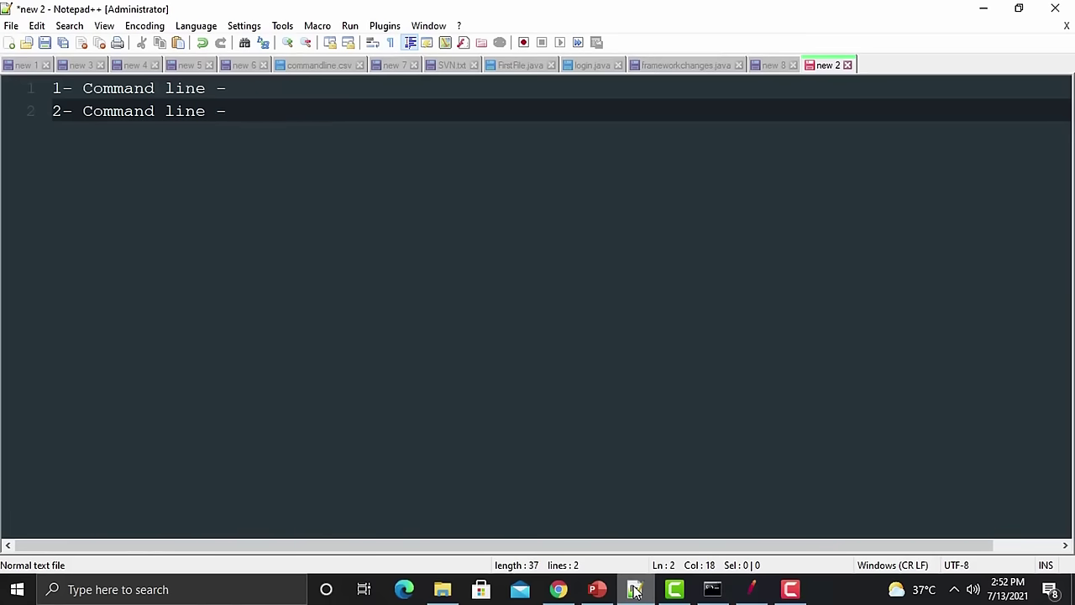
pyautogui.press('Return')
pyautogui.write('3-')
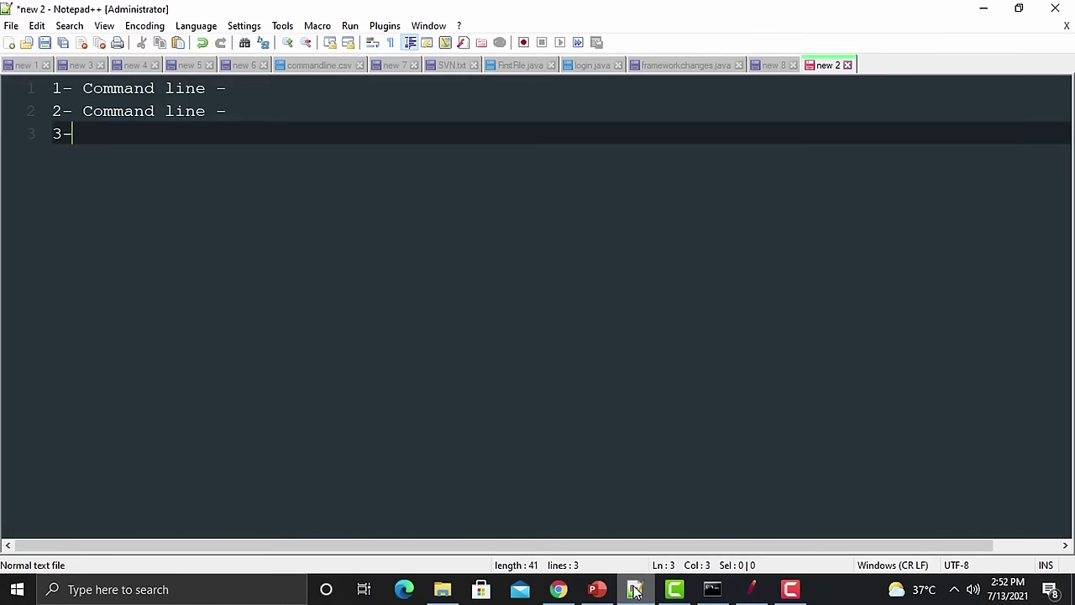
pyautogui.write(' Jmeter ')
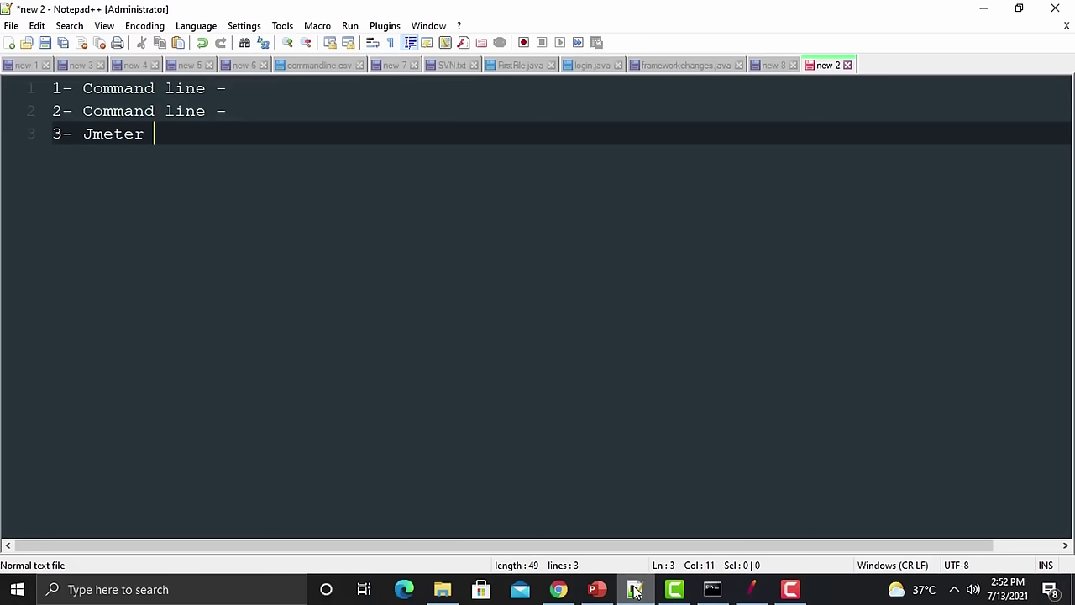
pyautogui.write('Inteface')
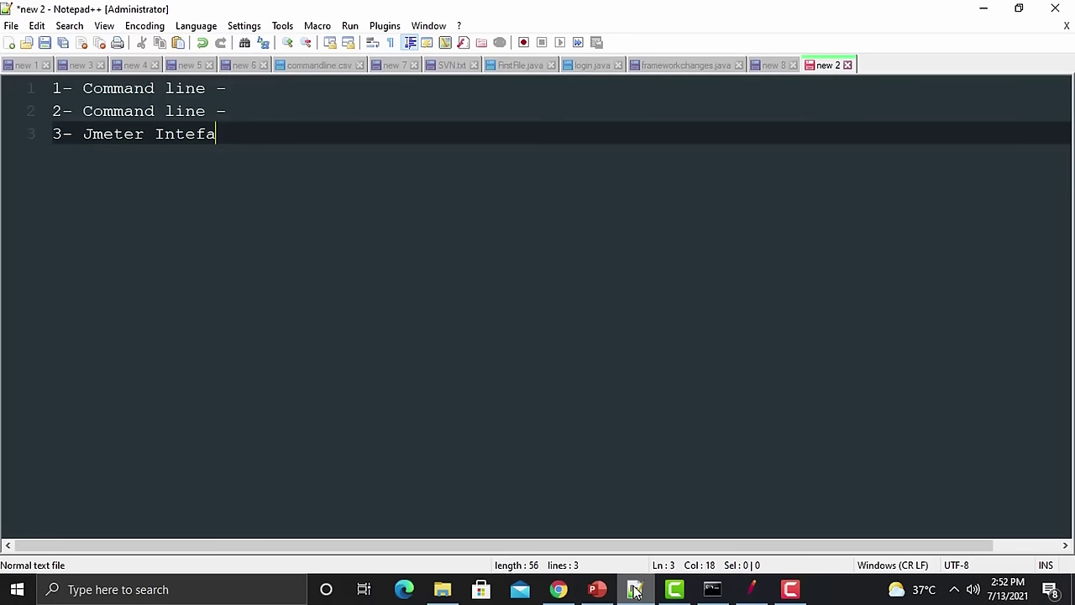
pyautogui.press('BackSpace')
pyautogui.press('BackSpace')
pyautogui.press('BackSpace')
pyautogui.press('BackSpace')
pyautogui.write('rface -')
pyautogui.press('Up')
pyautogui.press('Up')
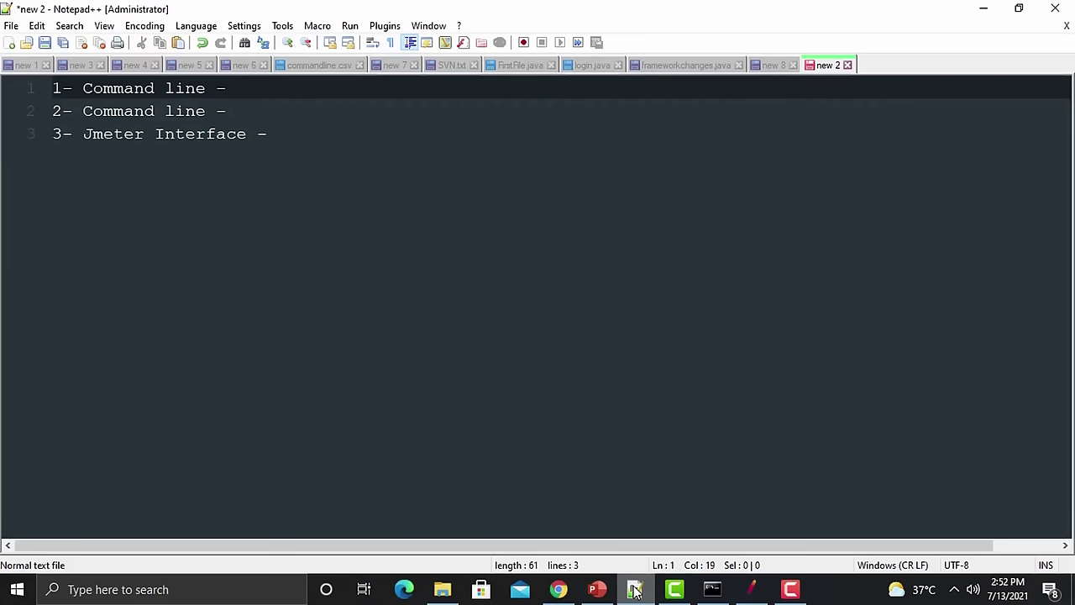
# Append 'Executing a scripts. csv file logging our results into csv file. Will be generating HTML report from that file.' to line 1
pyautogui.write('Executing ')
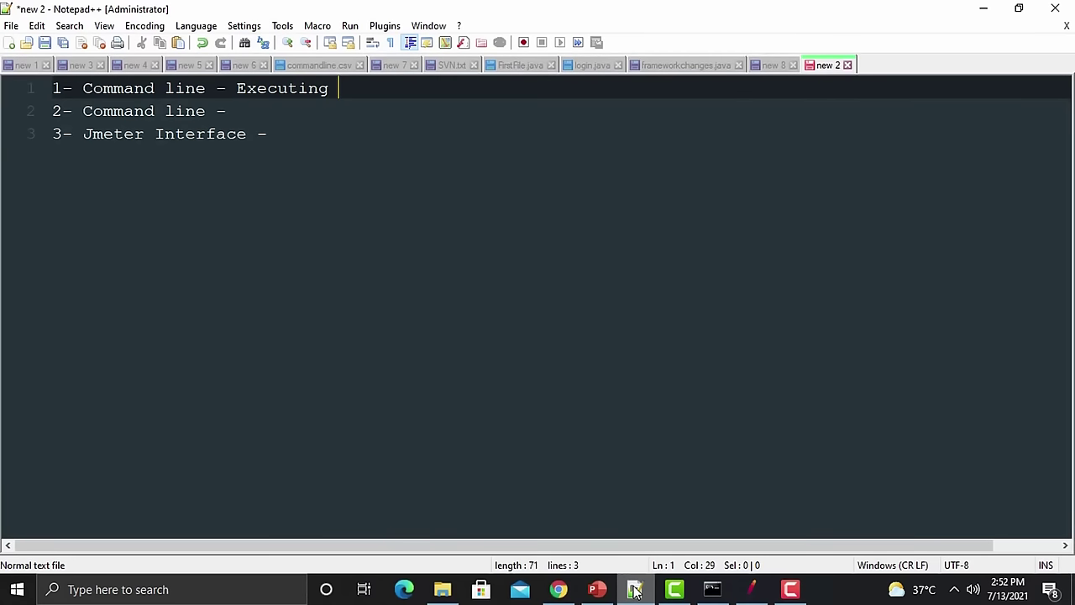
pyautogui.write('a script')
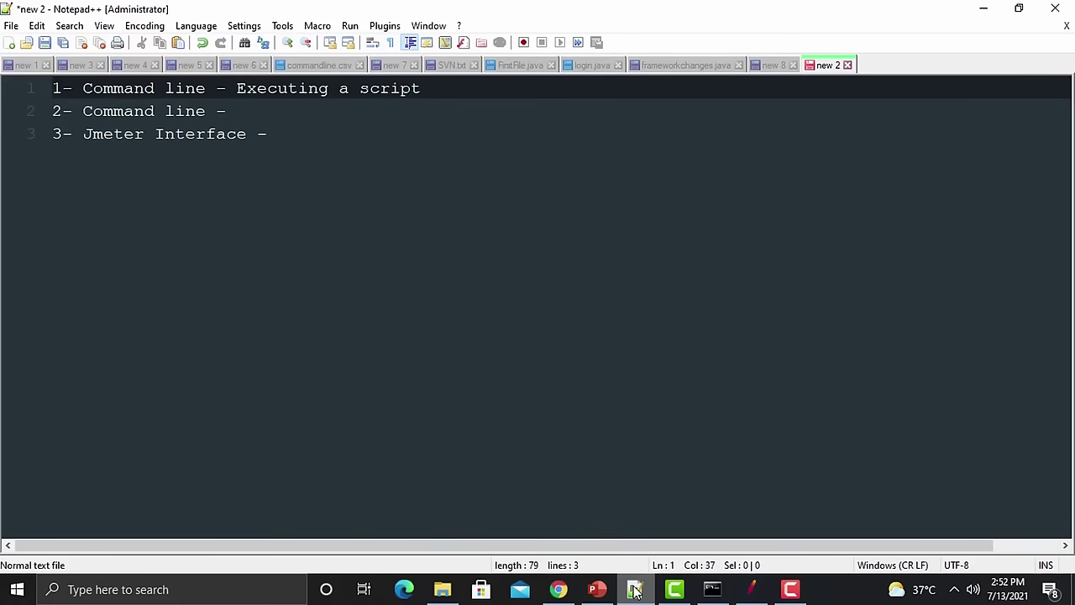
pyautogui.write('s. csv file')
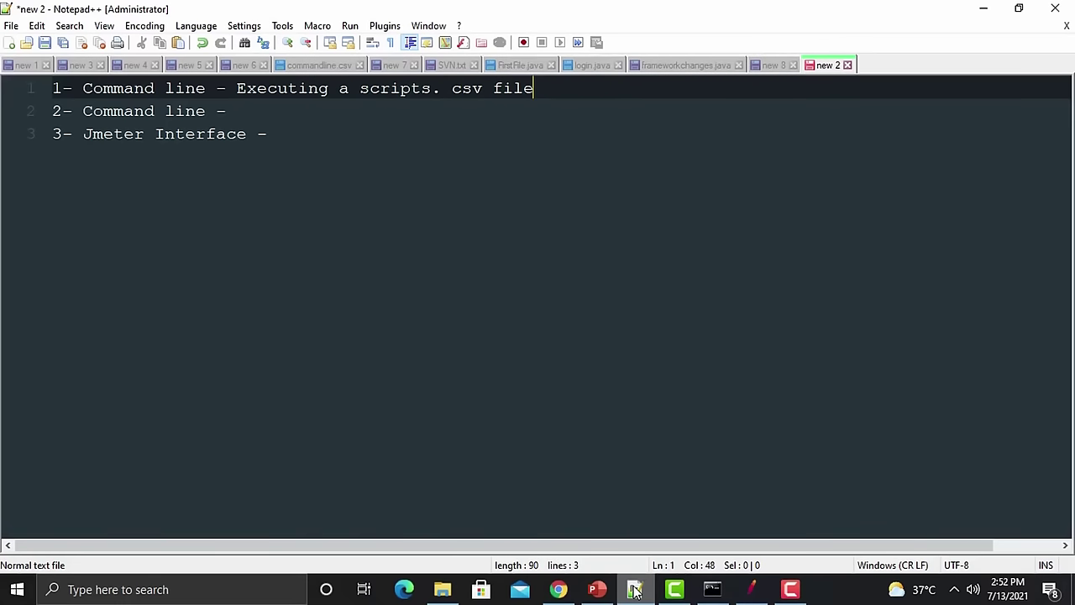
pyautogui.write(' loggin')
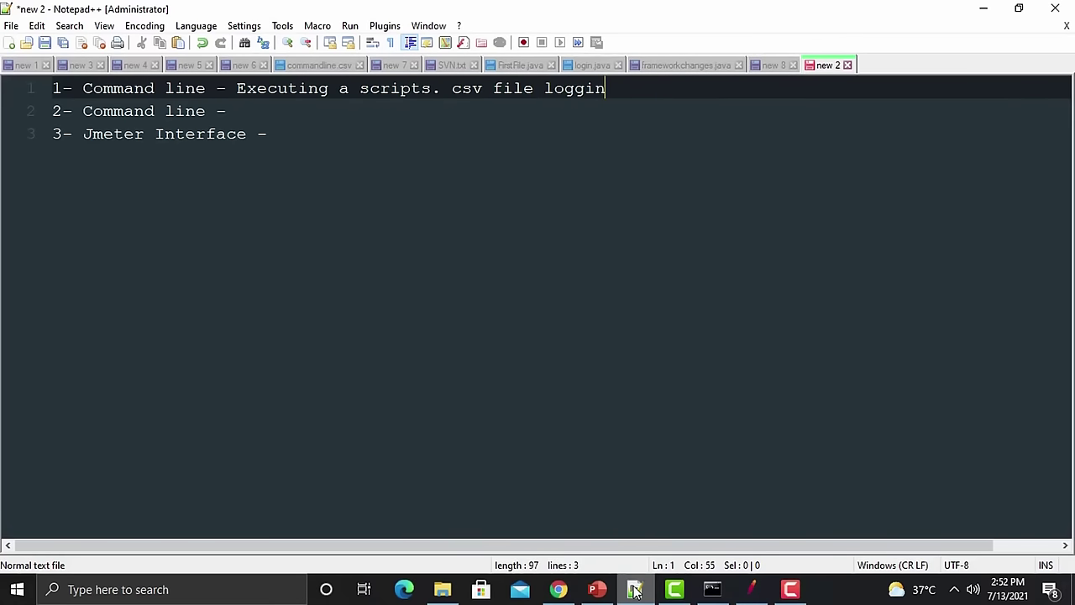
pyautogui.write('g our')
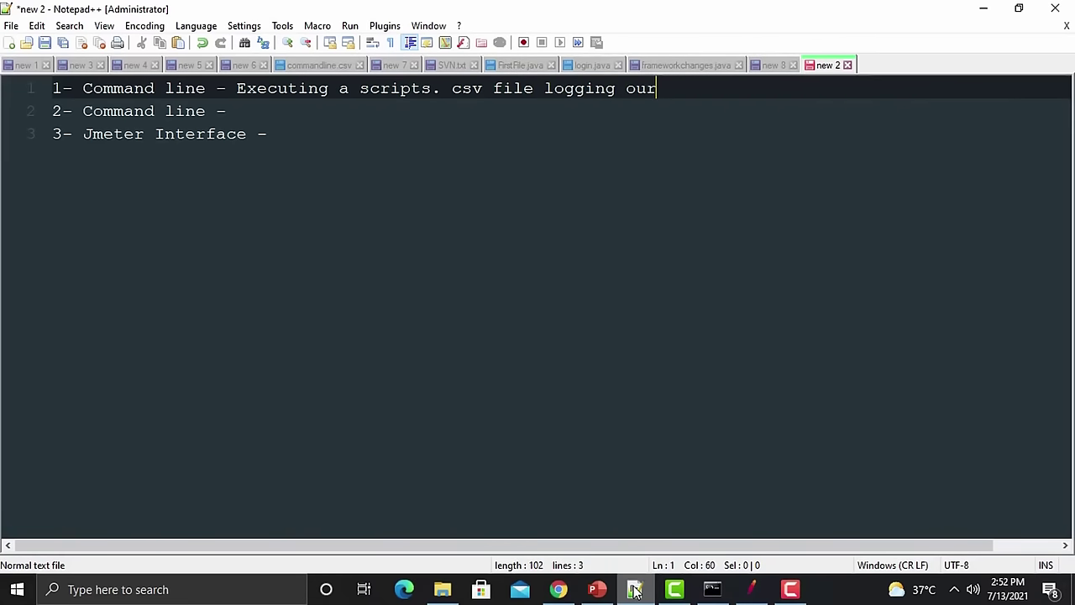
pyautogui.write(' results ')
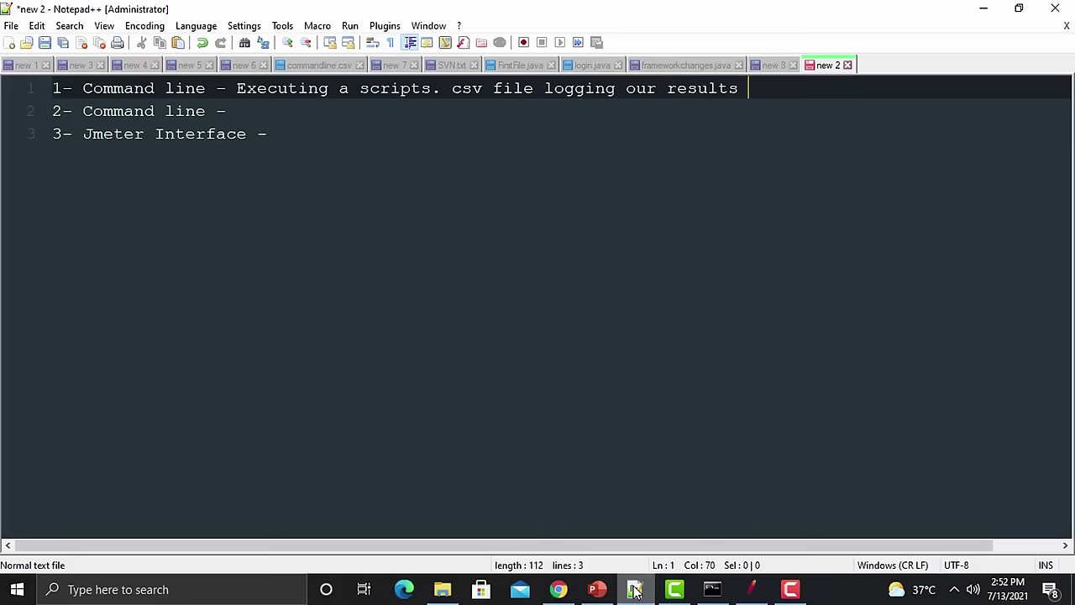
pyautogui.write('into csv ')
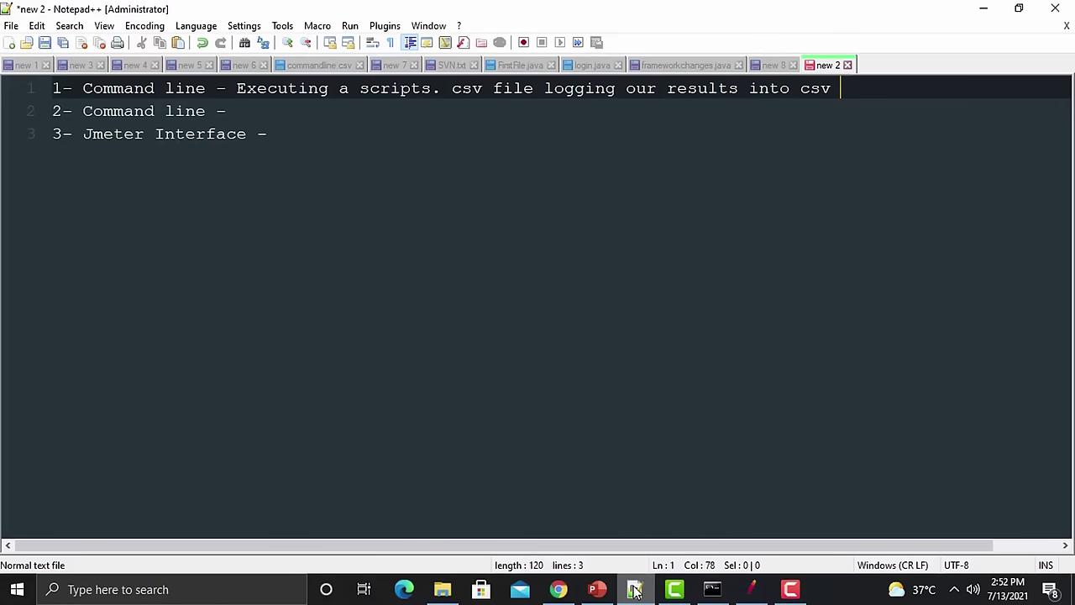
pyautogui.write('file')
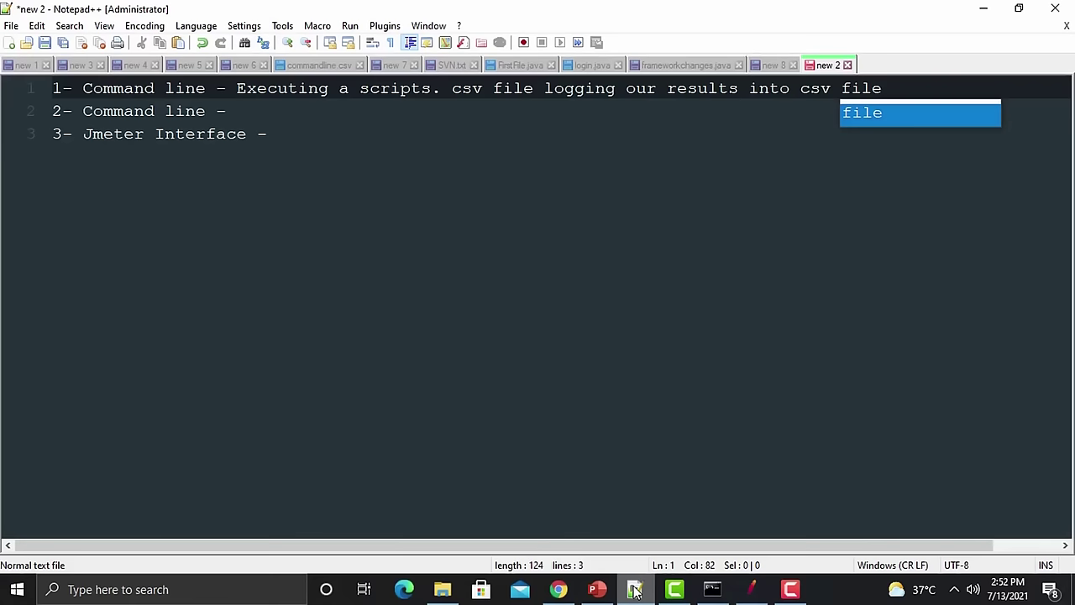
pyautogui.press('BackSpace')
pyautogui.write('.')
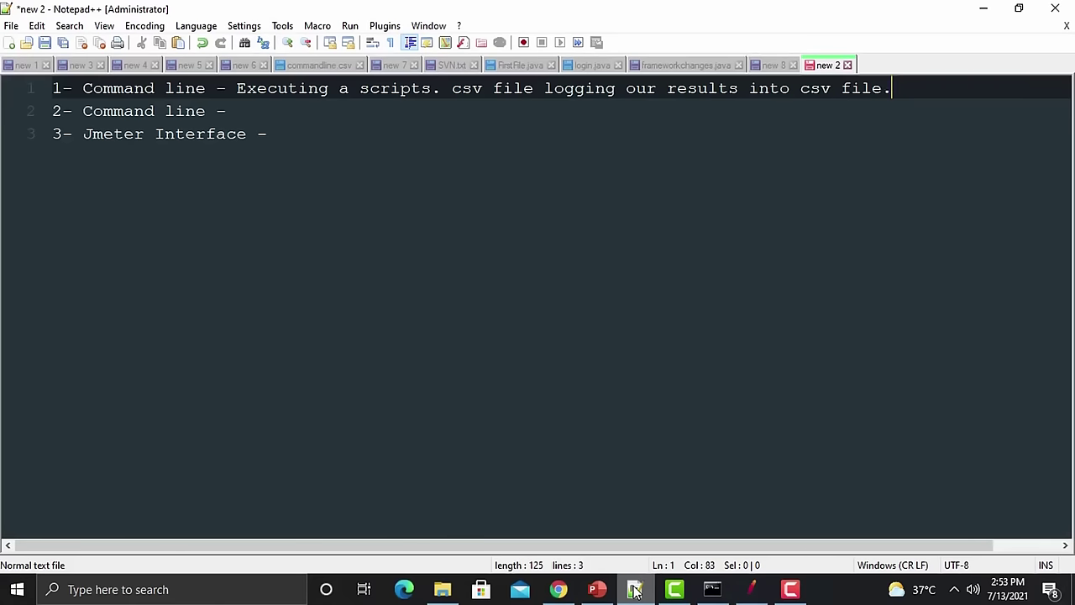
pyautogui.write(' Will ne')
pyautogui.press('BackSpace')
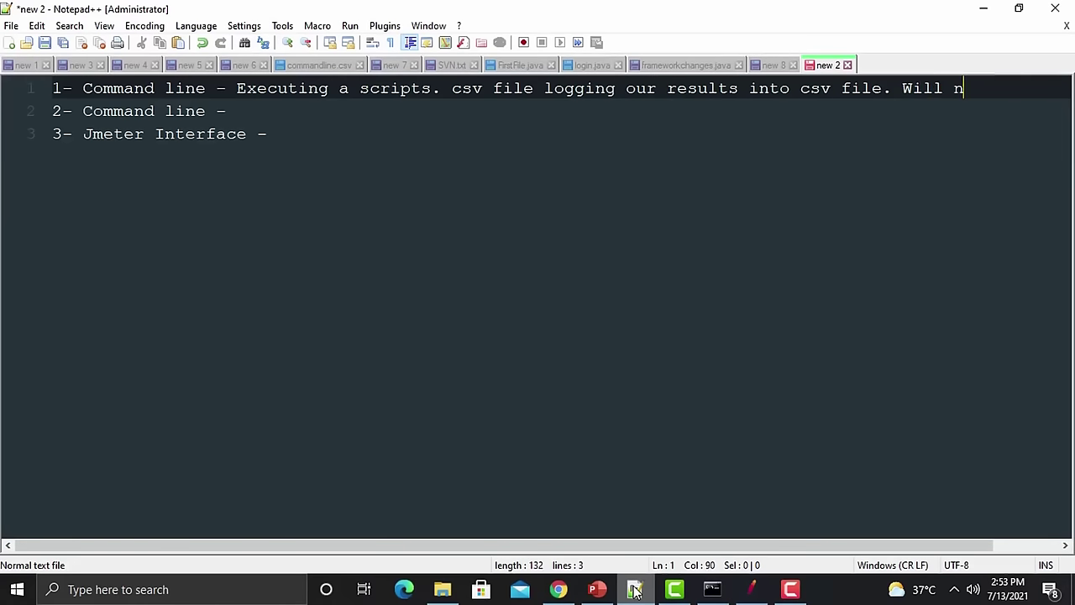
pyautogui.write('be')
pyautogui.press('BackSpace')
pyautogui.press('BackSpace')
pyautogui.press('BackSpace')
pyautogui.write('be generating')
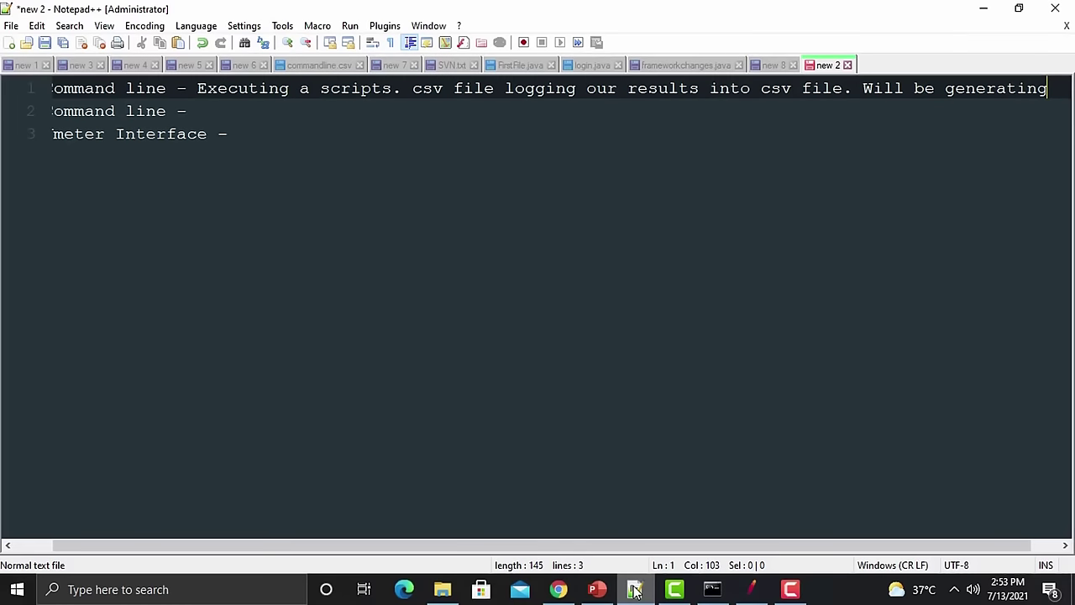
pyautogui.write(' HTML r')
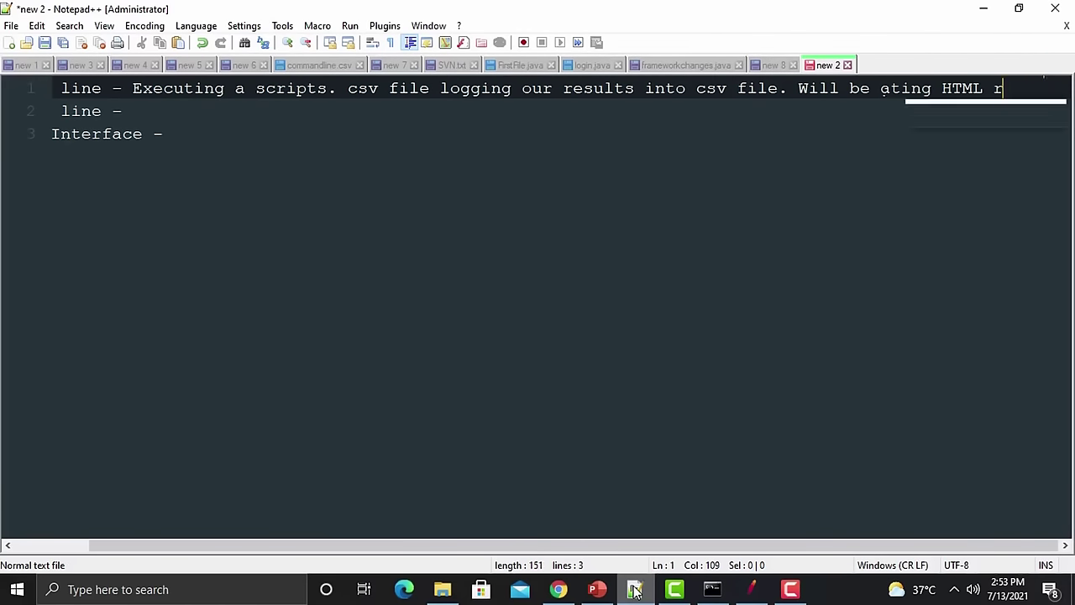
pyautogui.write('eport from t')
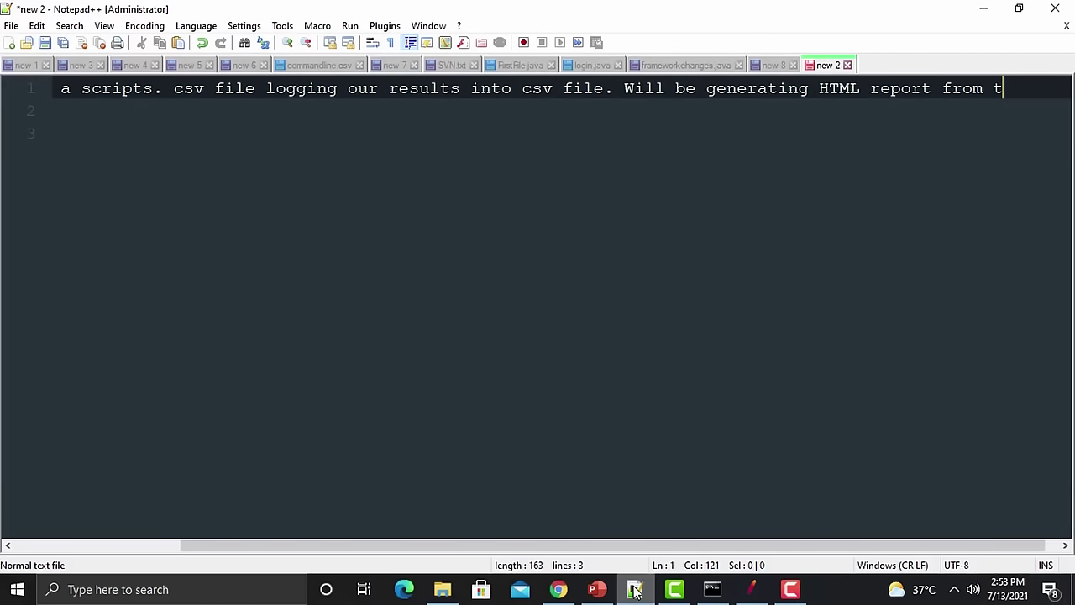
pyautogui.write('hat f')
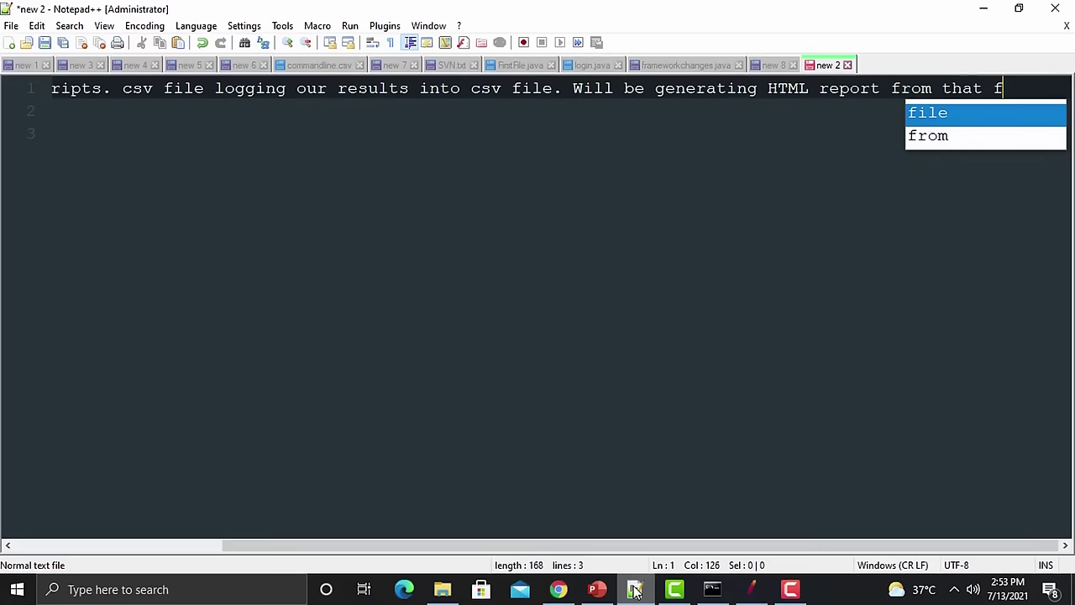
pyautogui.write('ile.')
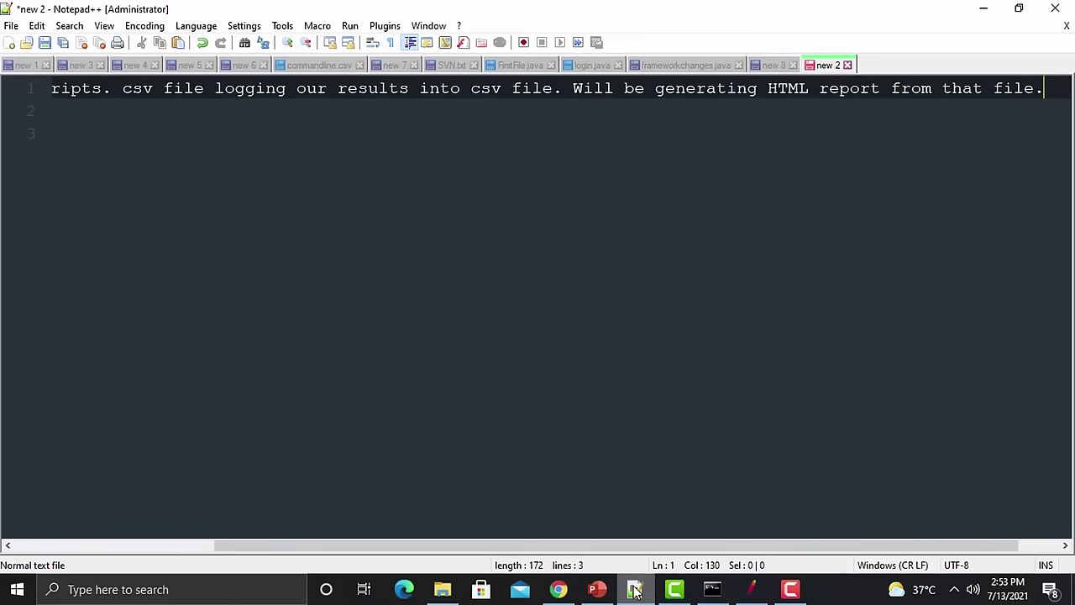
# Append 'Html report from exisitng results file' to the end of line 2
pyautogui.press('Down')
pyautogui.press('Home')
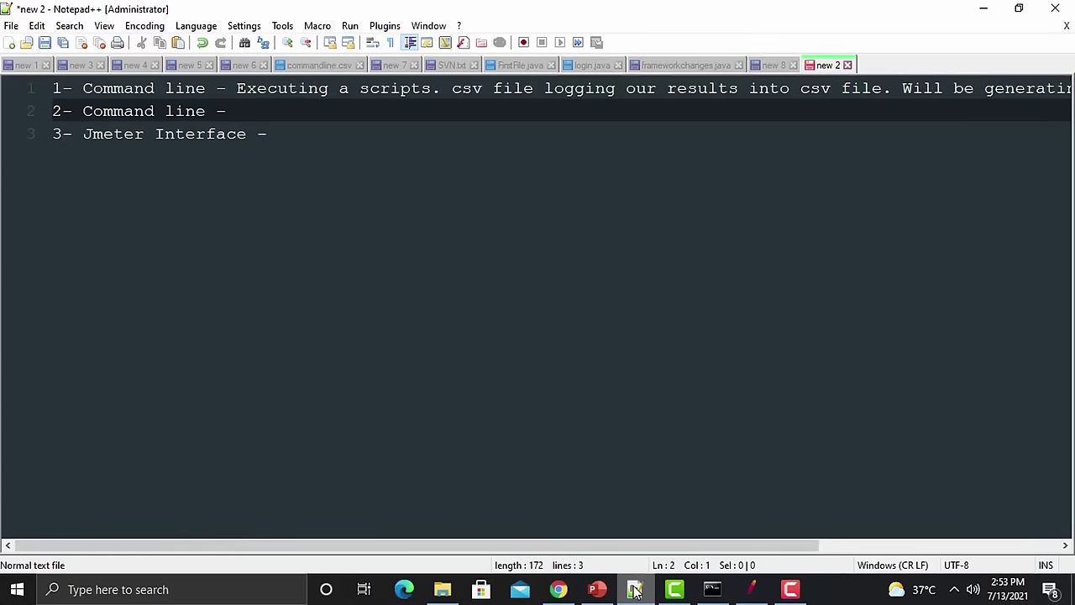
pyautogui.hotkey('ctrl', 'Right')
pyautogui.hotkey('ctrl', 'Right')
pyautogui.hotkey('ctrl', 'Right')
pyautogui.hotkey('ctrl', 'Right')
pyautogui.hotkey('ctrl', 'Right')
pyautogui.press('Down')
pyautogui.press('Home')
pyautogui.press('Up')
pyautogui.press('End')
pyautogui.write('Html repor')
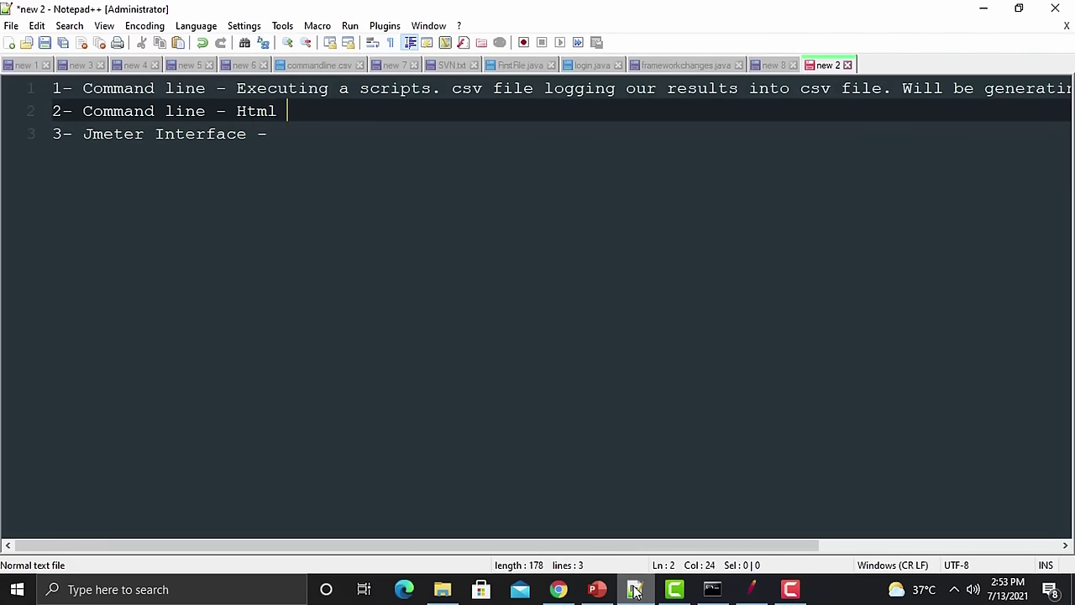
pyautogui.write('t from')
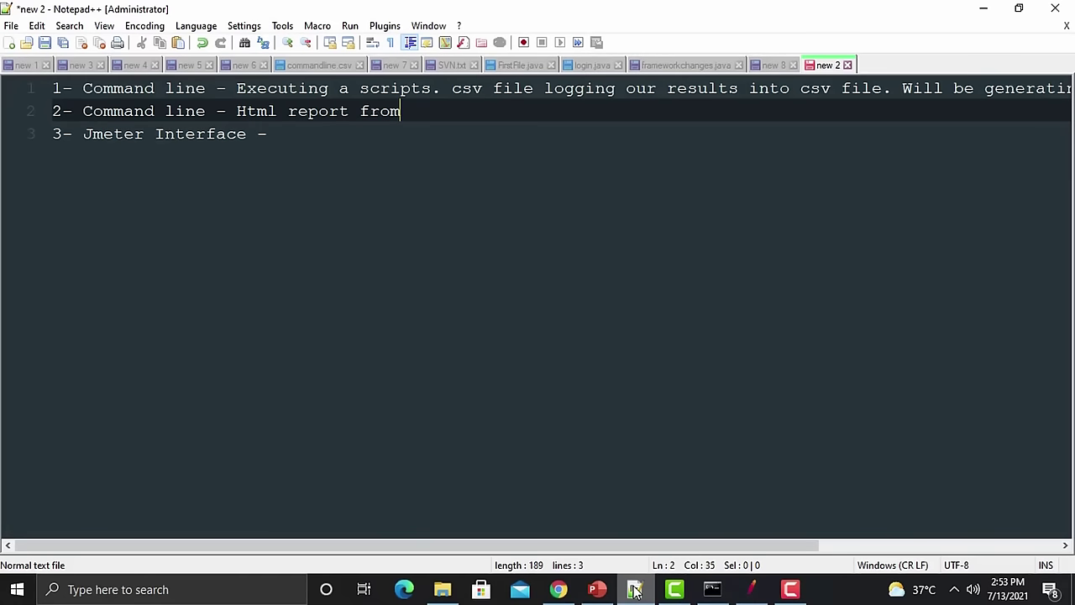
pyautogui.write(' exisitng ')
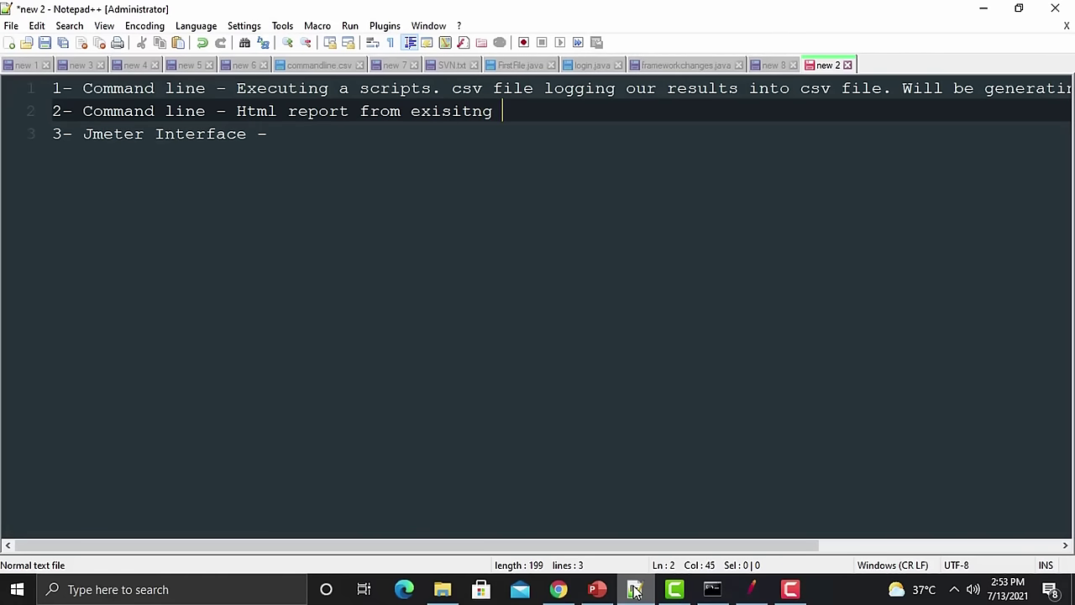
pyautogui.write('resu')
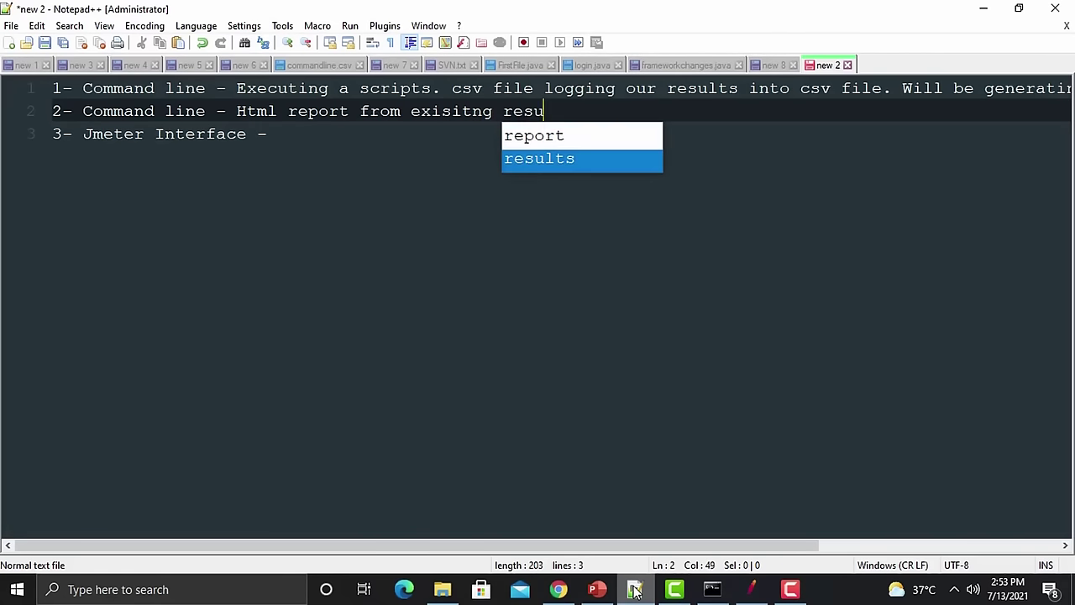
pyautogui.write('lts file')
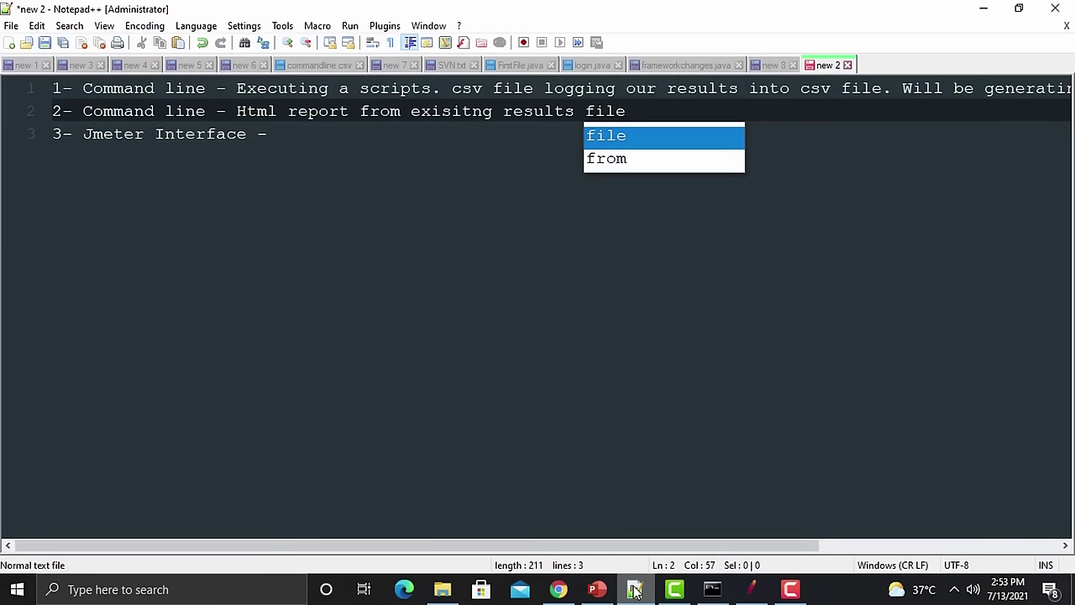
pyautogui.press('Escape')
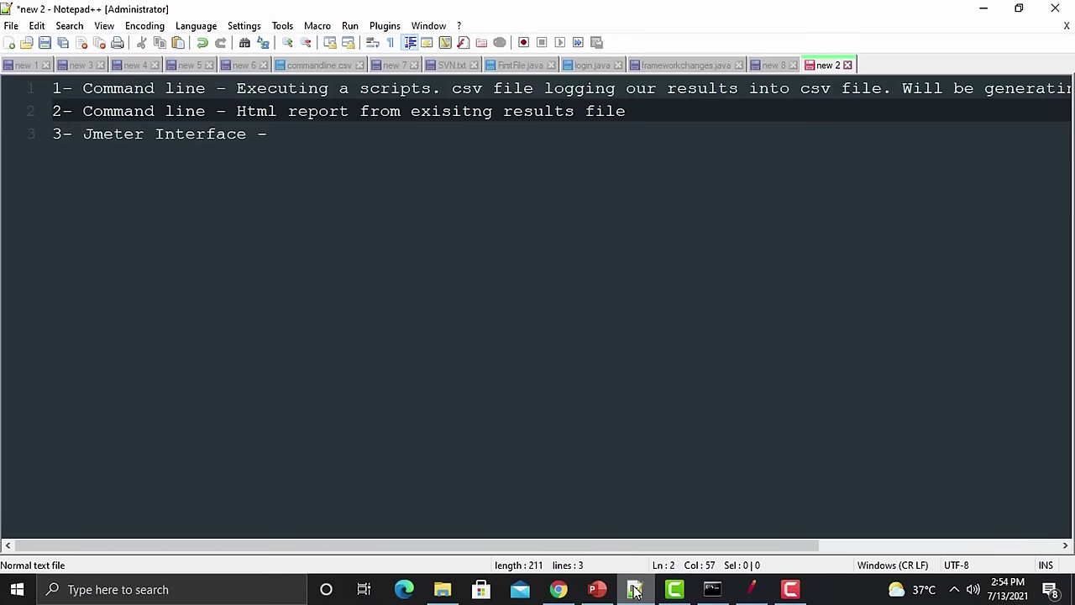
# Below the list, add the line '- logg the results and jmeter generate HTML report'
pyautogui.press('Down')
pyautogui.press('Return')
pyautogui.press('Return')
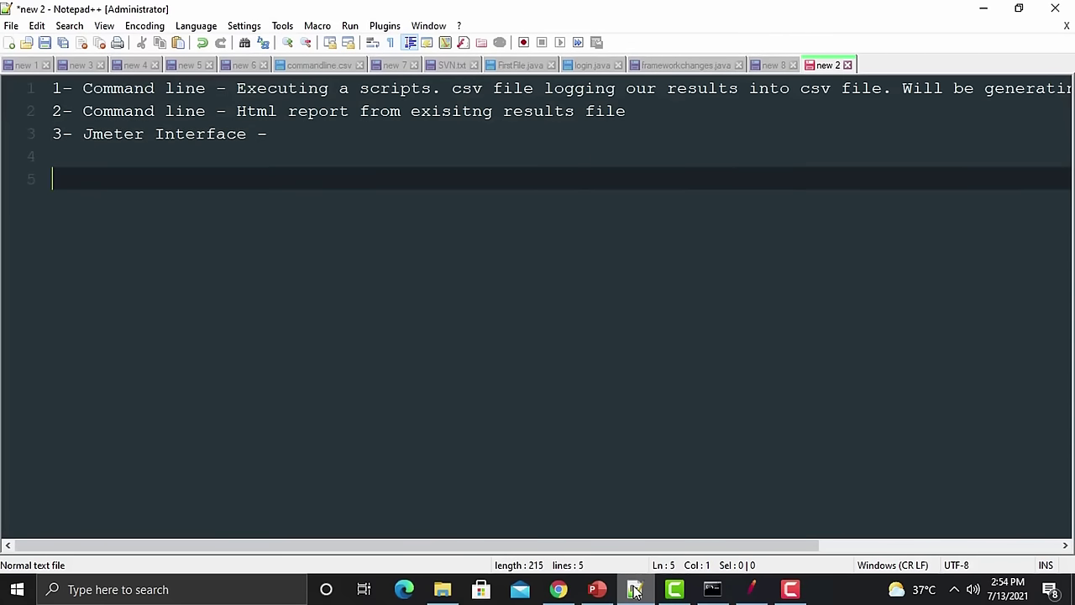
pyautogui.press('Return')
pyautogui.write('-')
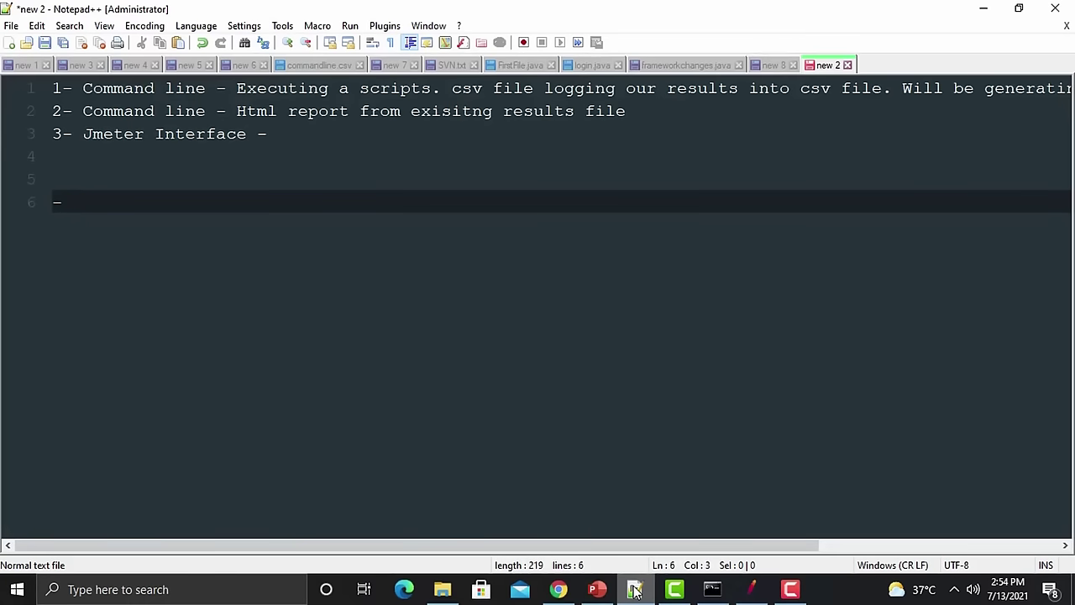
pyautogui.write(' logg t')
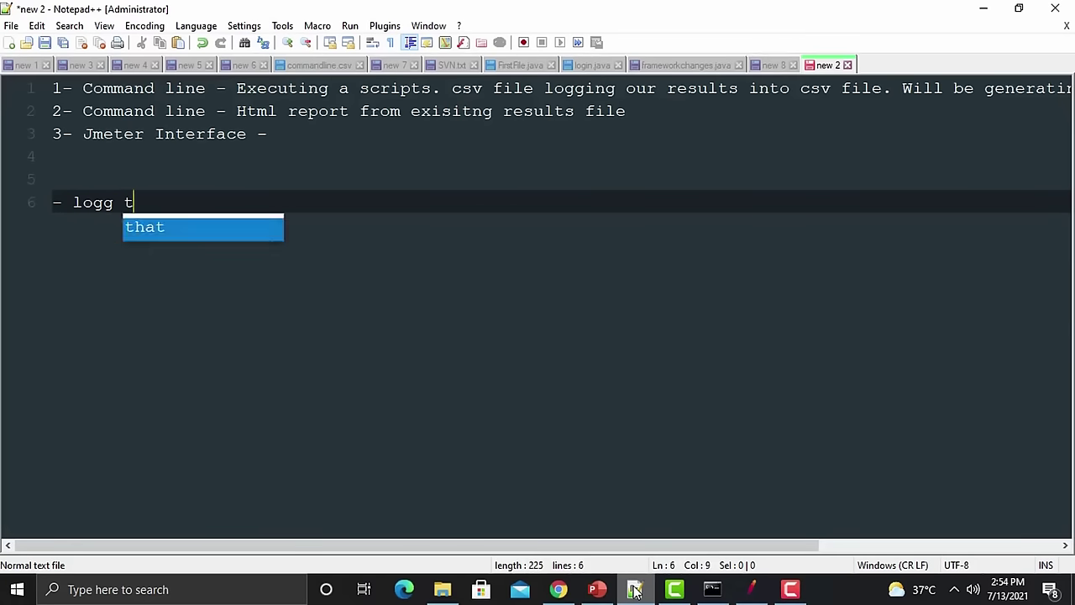
pyautogui.write('he results')
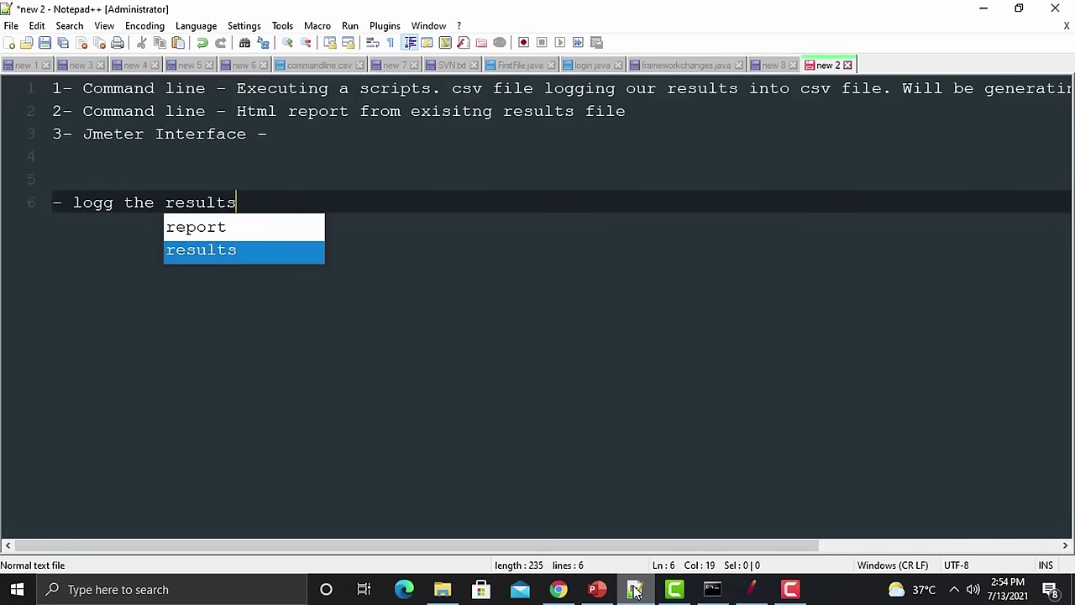
pyautogui.write(' and ')
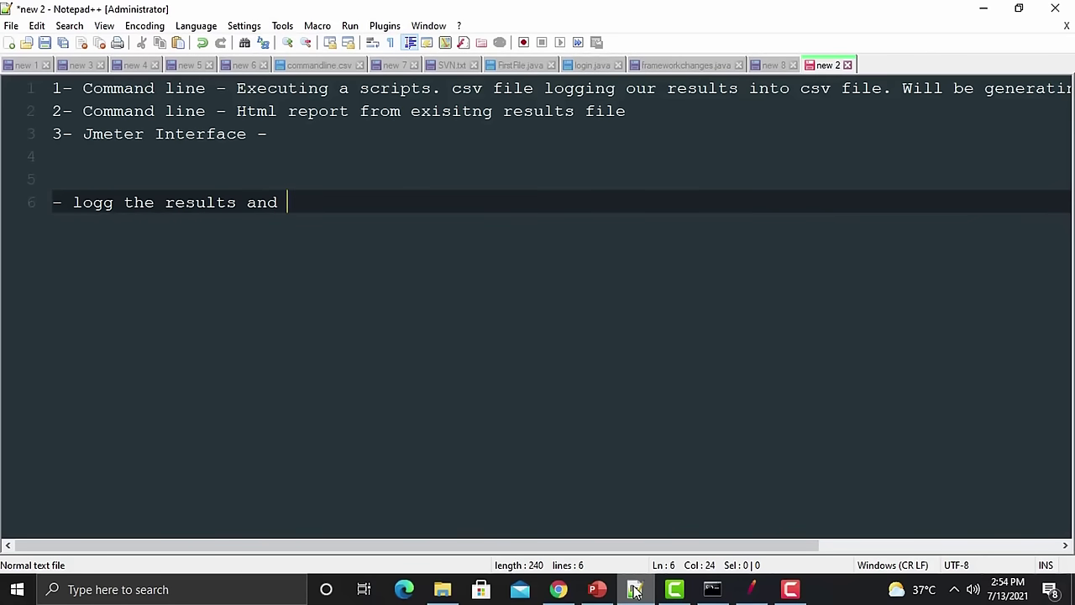
pyautogui.write('jmeter ')
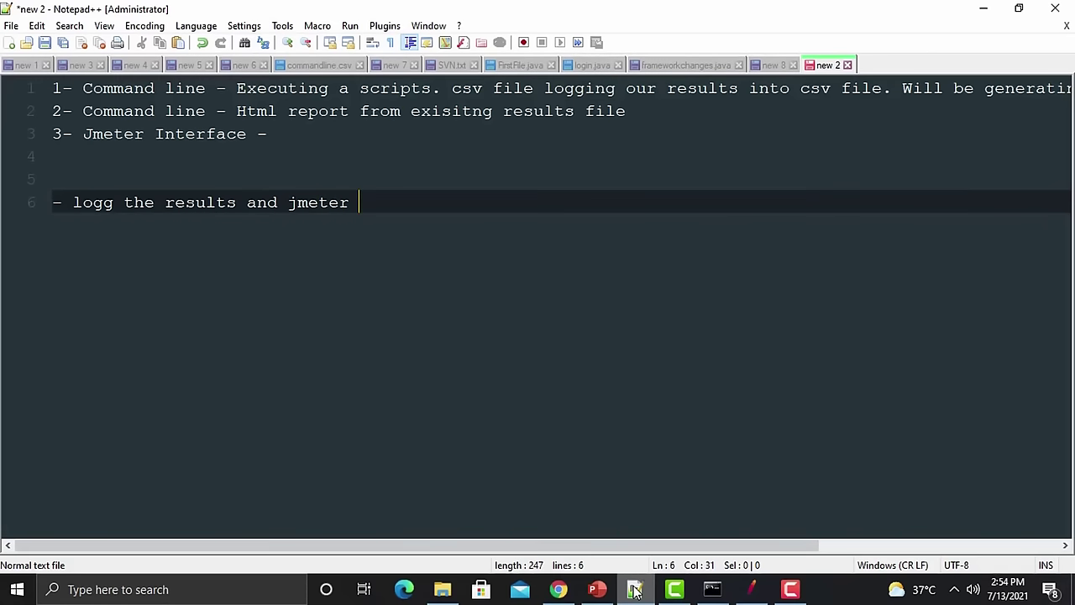
pyautogui.write('generate ')
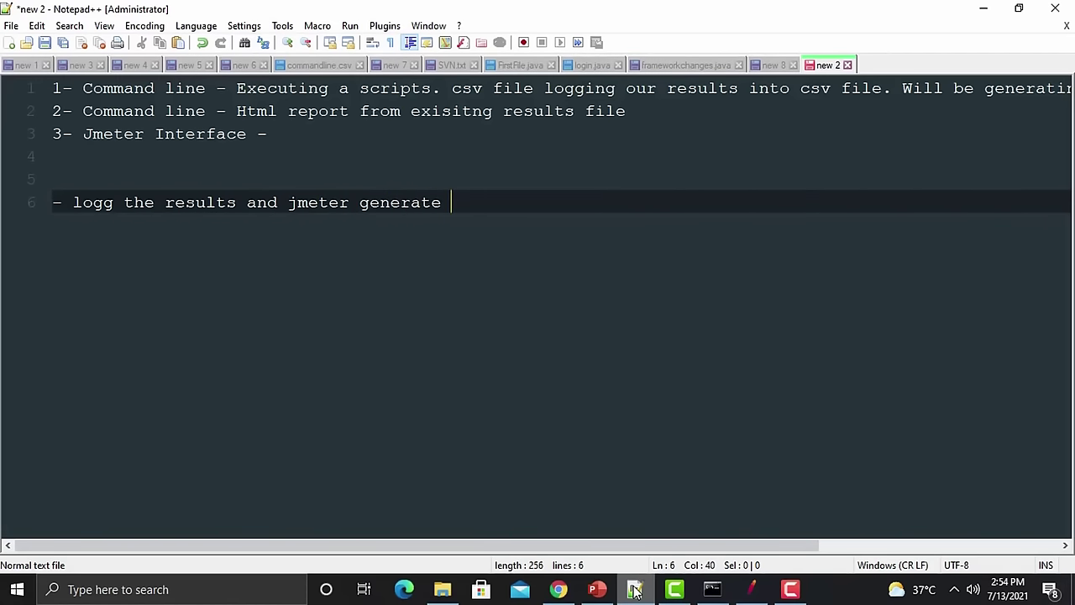
pyautogui.write('HTML r')
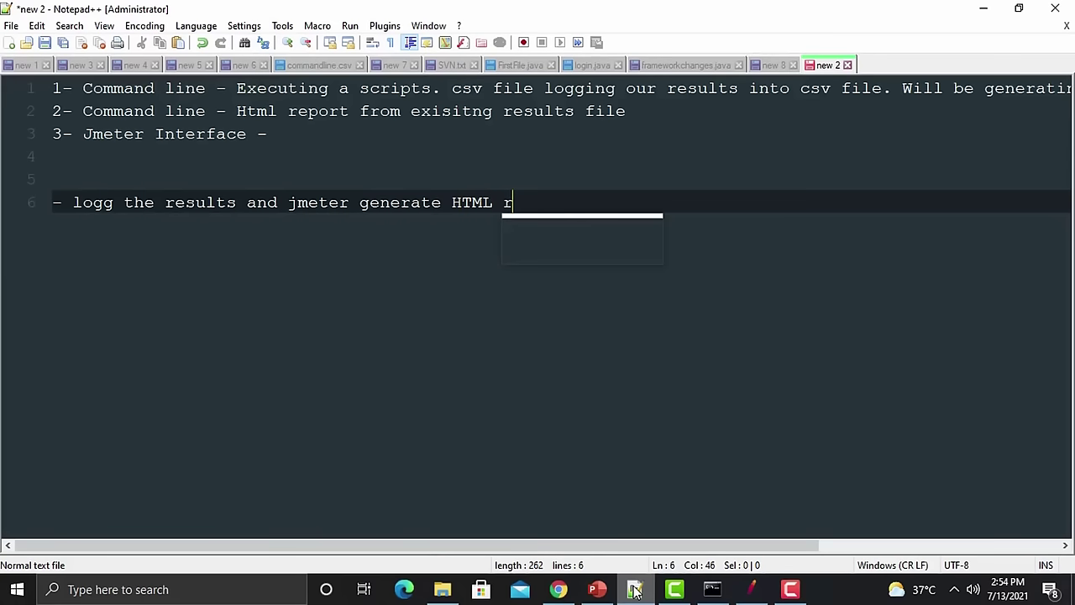
pyautogui.write('eport')
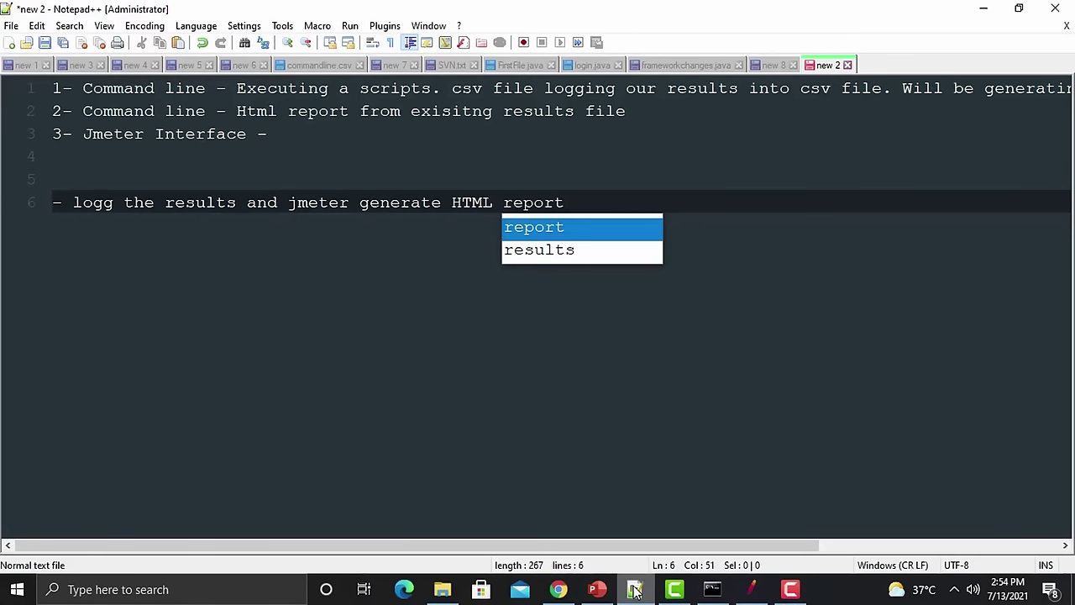
pyautogui.press('Down')
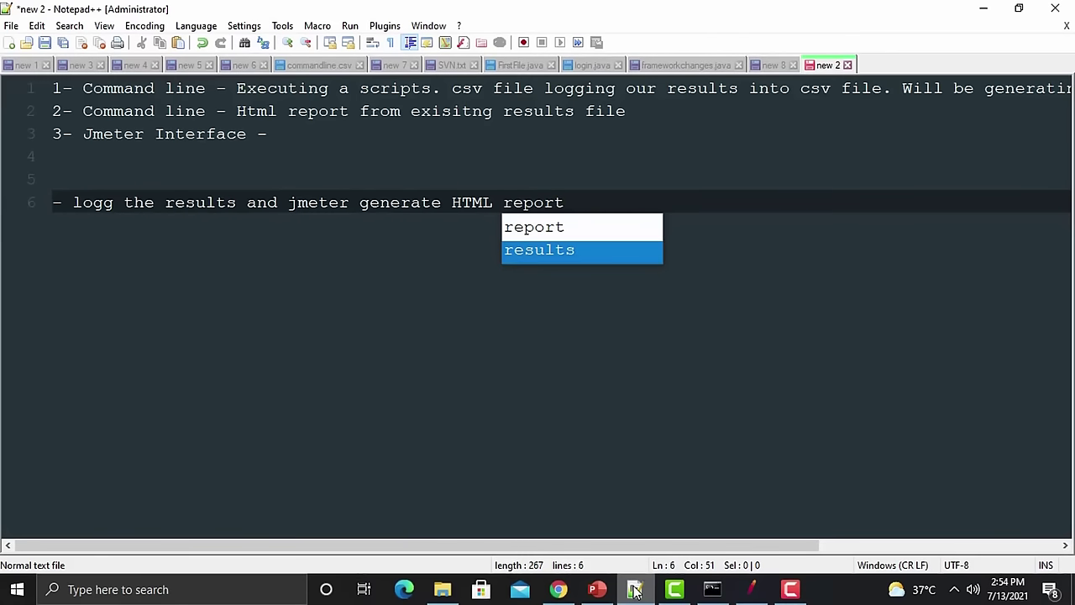
pyautogui.press('Escape')
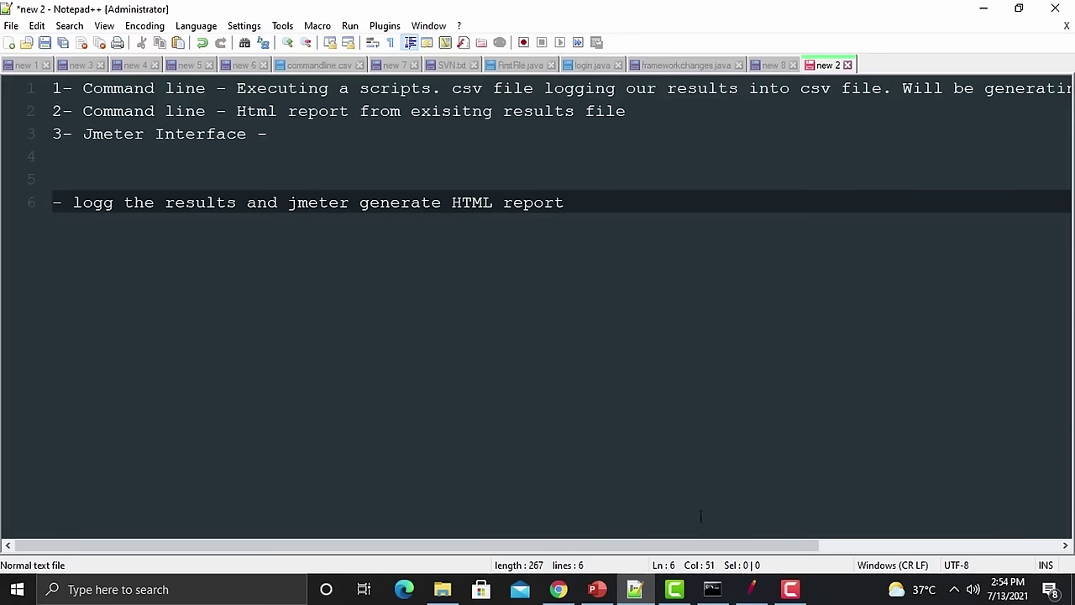
# Highlight the 'jmeter -n -t' usage line in Command Prompt, minimize it, and bring JMeter forward
pyautogui.click(717, 590)
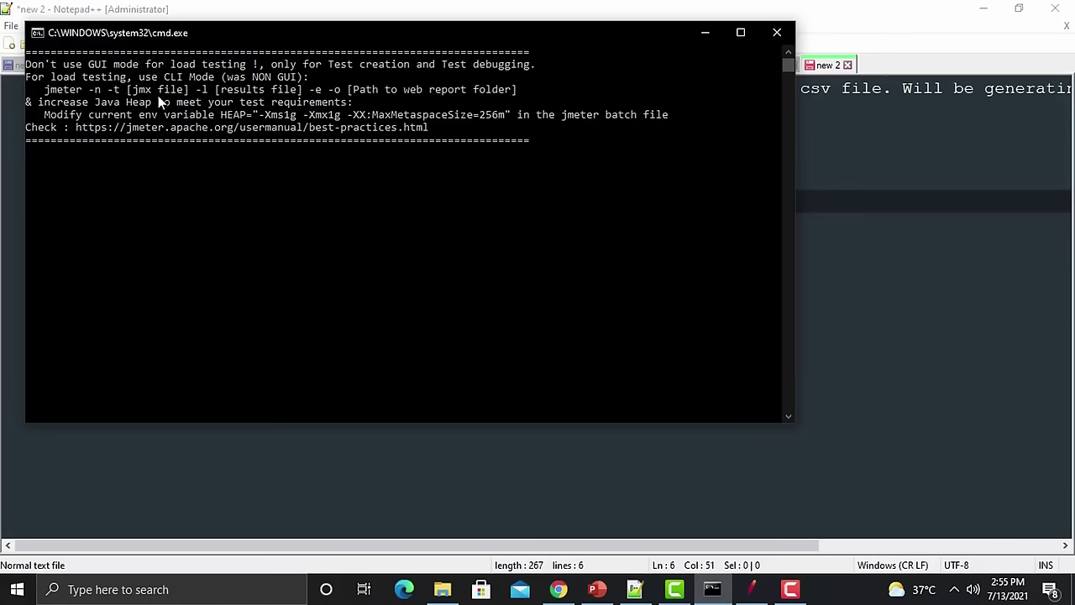
pyautogui.moveTo(38, 89); pyautogui.dragTo(517, 90)
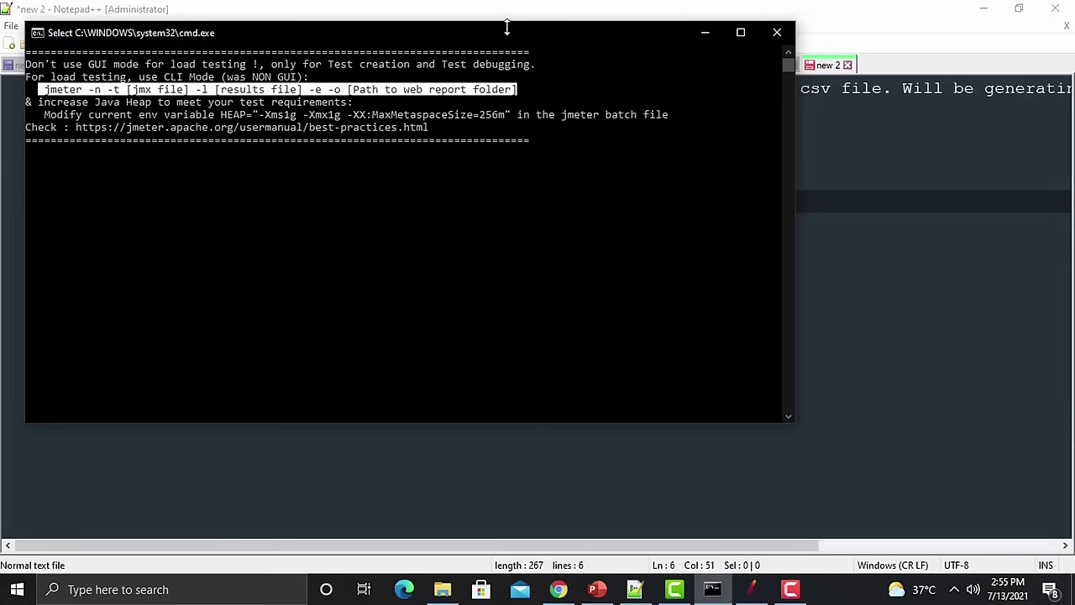
pyautogui.moveTo(507, 37); pyautogui.dragTo(519, 149)
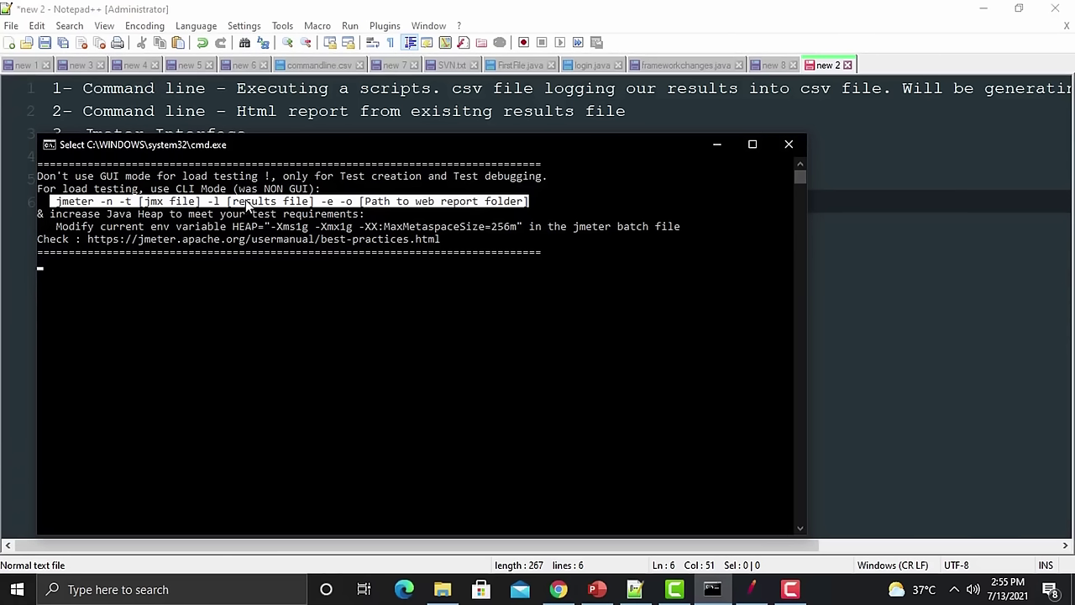
pyautogui.click(713, 144)
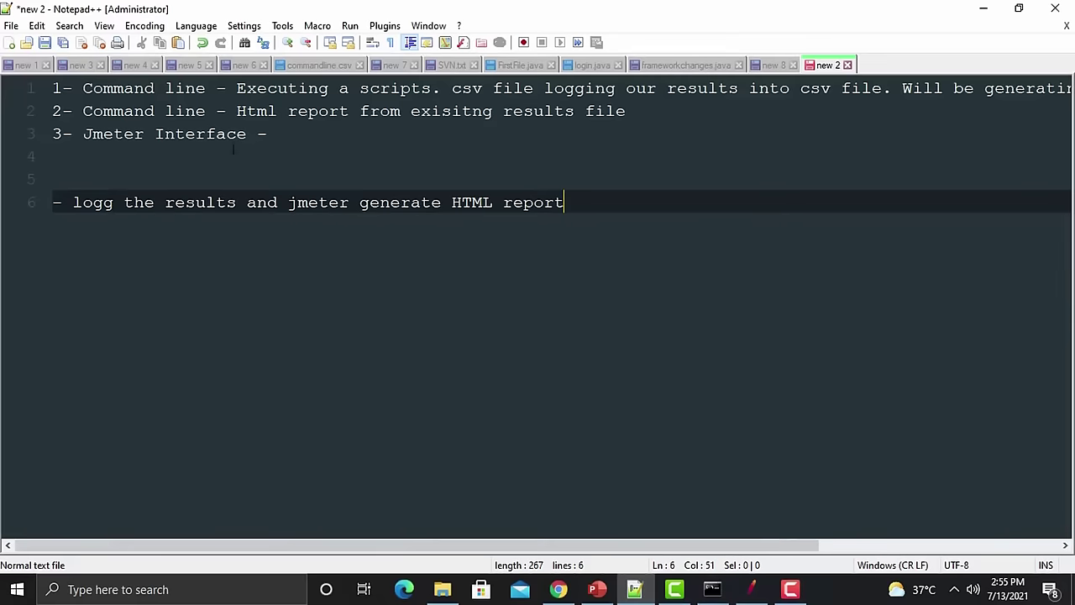
pyautogui.click(751, 589)
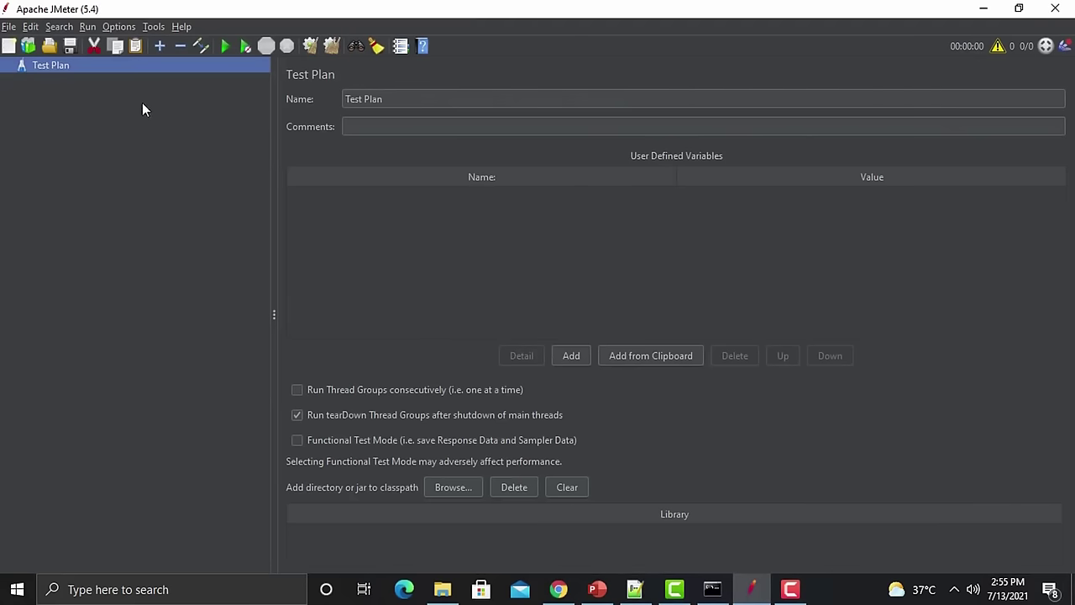
# Open JMeter's Tools > Generate HTML report dialog, then return to the Notepad++ notes
pyautogui.click(151, 29)
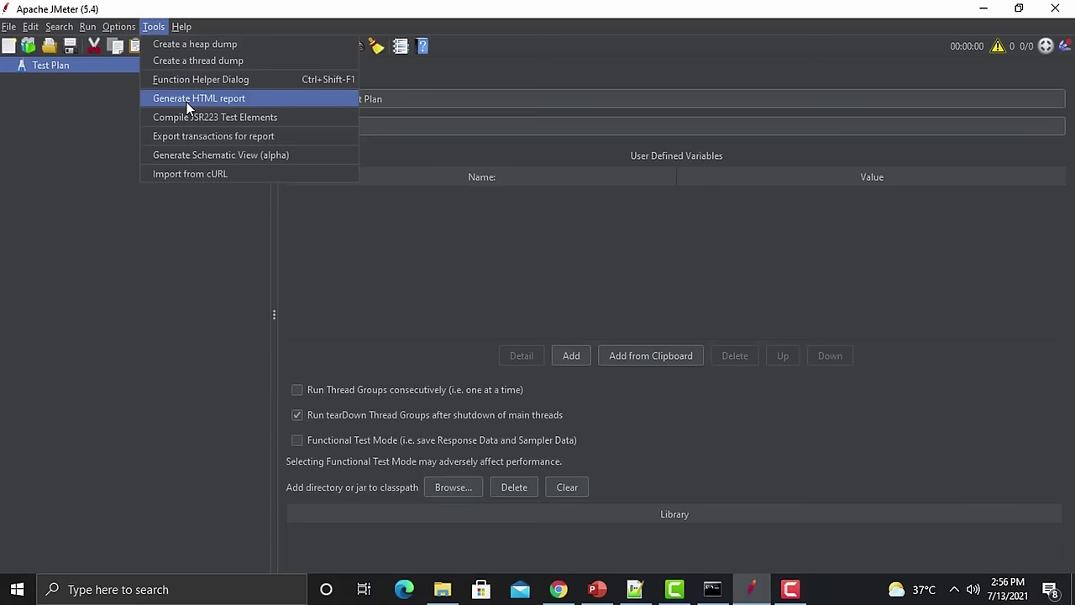
pyautogui.click(186, 99)
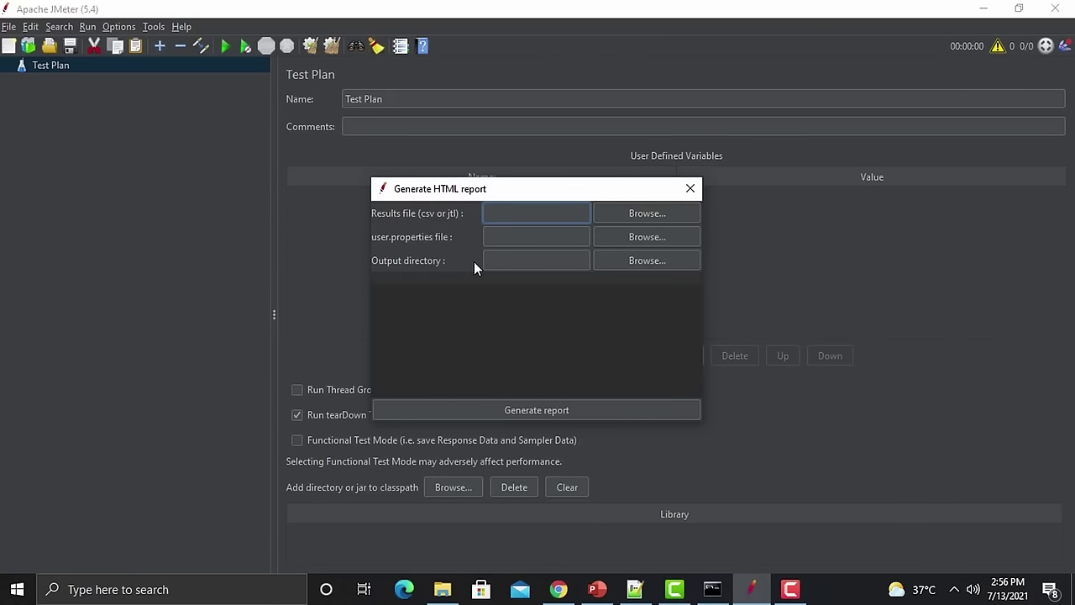
pyautogui.click(634, 589)
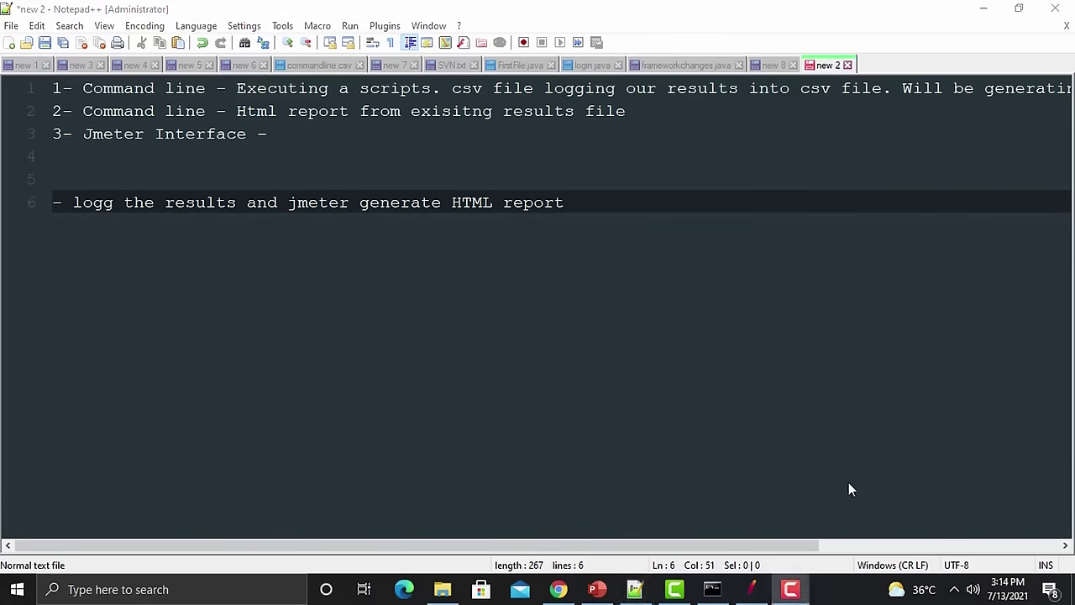
# Open the APIPerformanceTesting.jmx test plan in JMeter, dismissing the error message
pyautogui.click(751, 588)
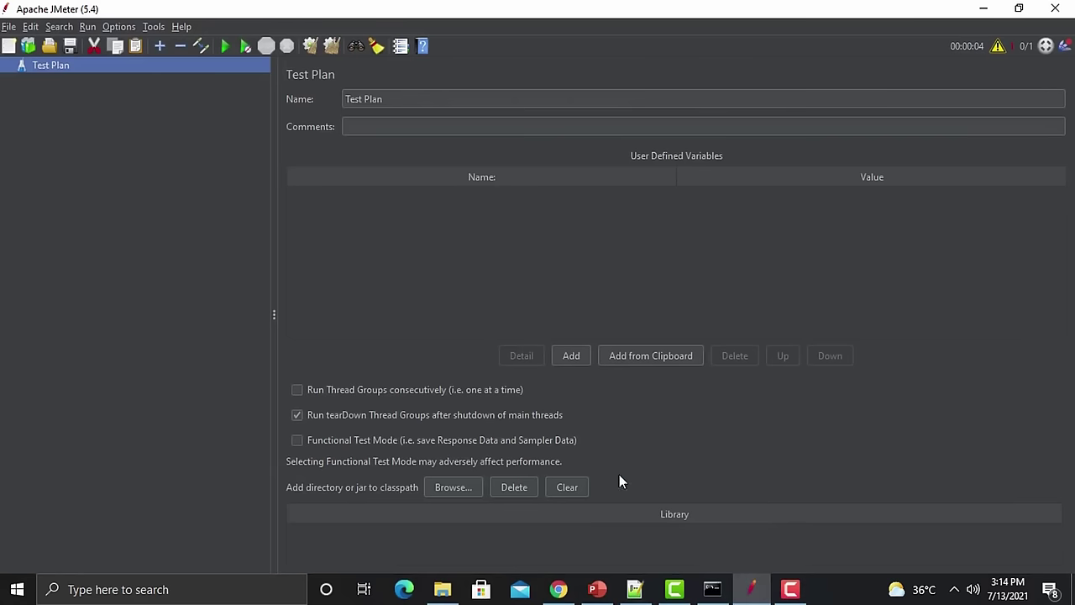
pyautogui.click(8, 26)
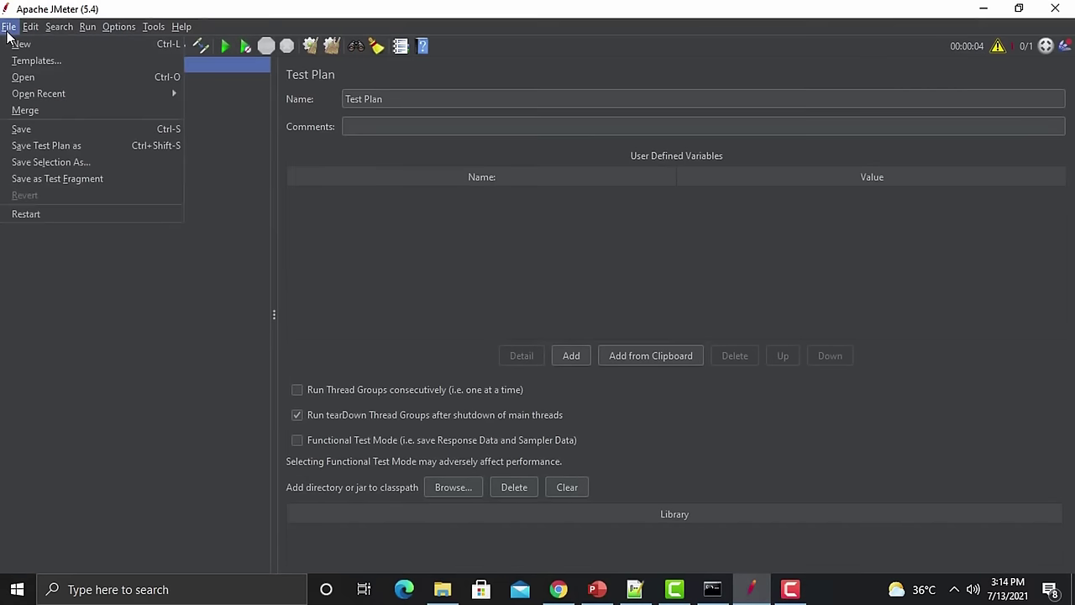
pyautogui.click(23, 77)
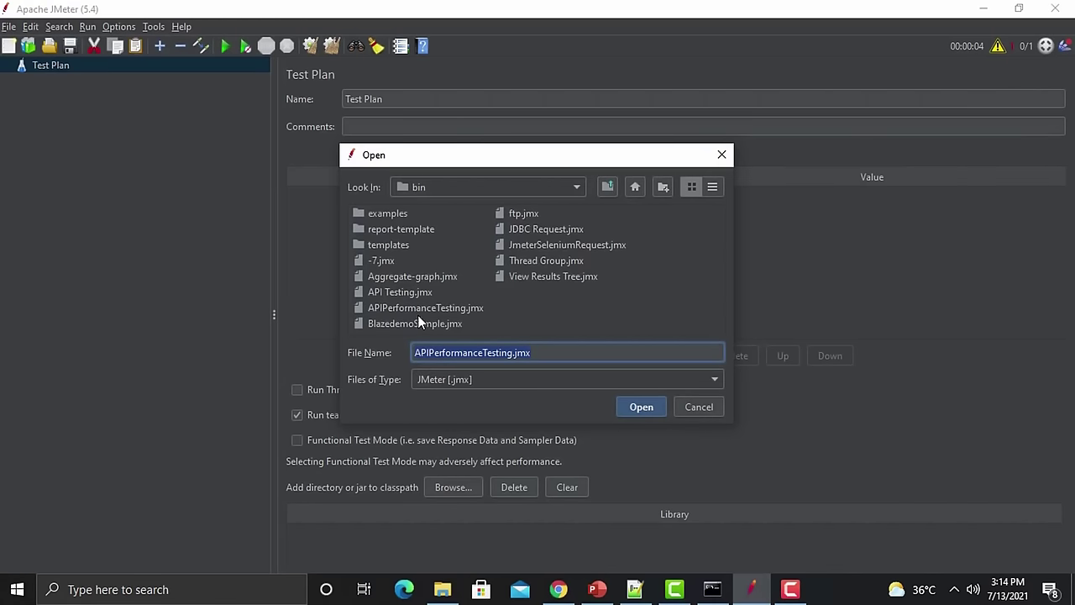
pyautogui.click(642, 407)
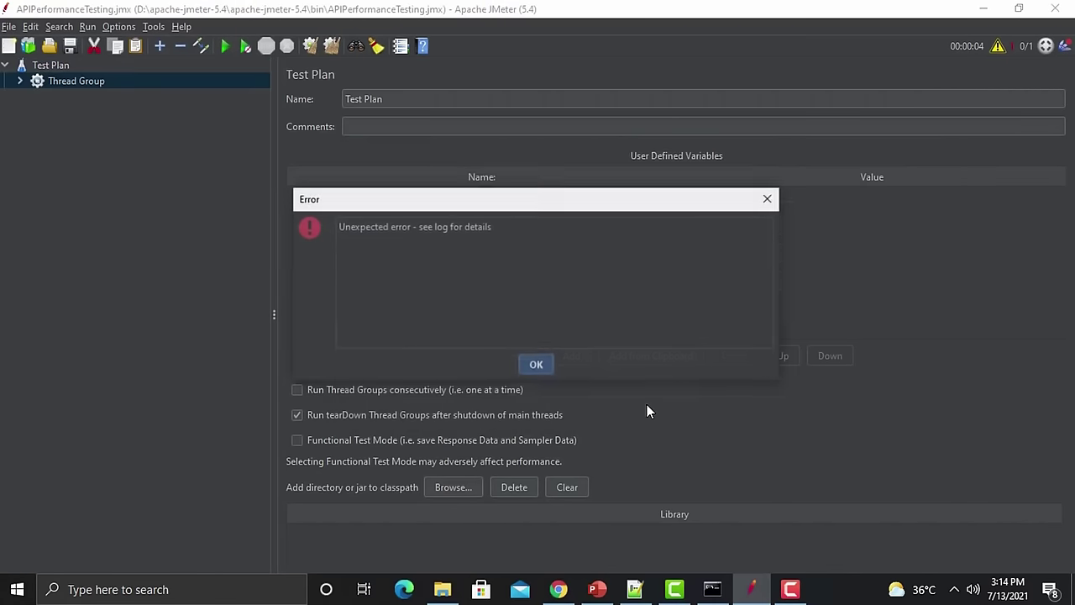
pyautogui.click(536, 365)
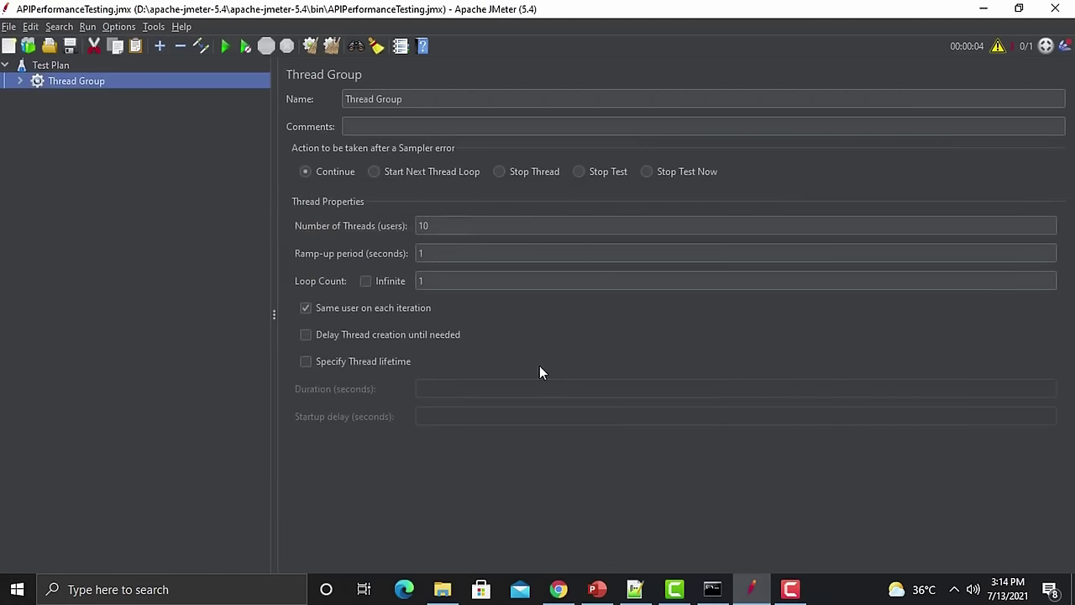
# Set the Thread Group's Number of Threads to 1
pyautogui.click(20, 81)
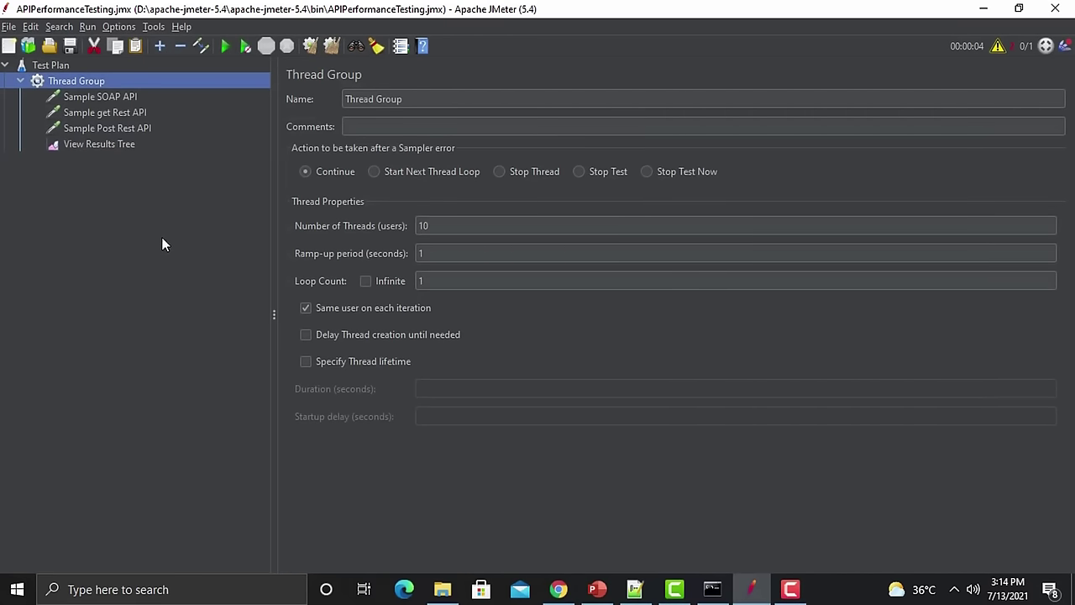
pyautogui.click(420, 226)
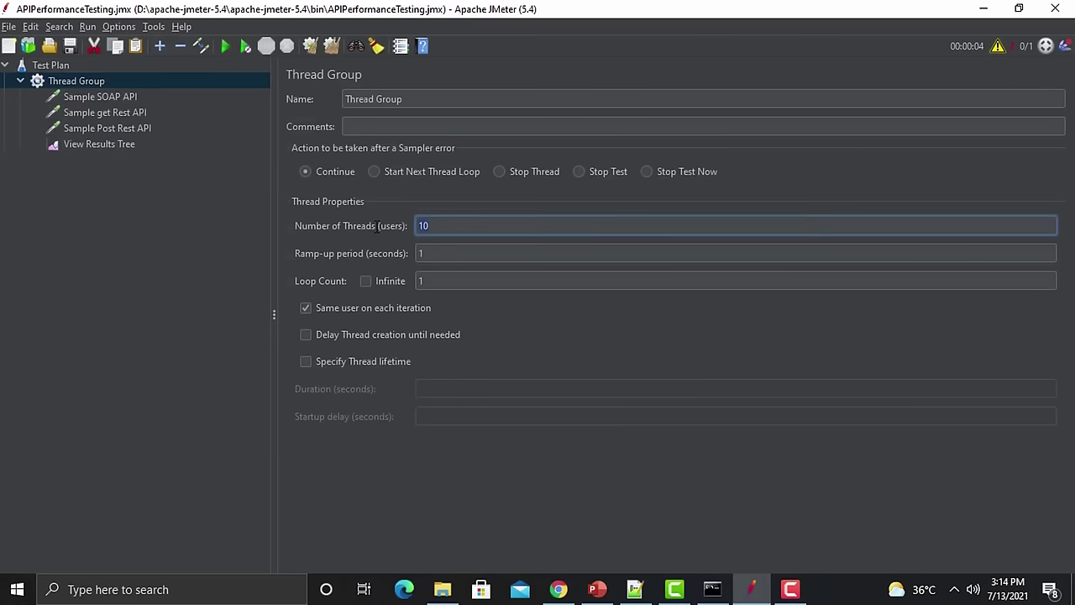
pyautogui.press('Delete')
pyautogui.press('Delete')
pyautogui.write('1')
# Run the test and check each sampler result in View Results Tree
pyautogui.click(100, 143)
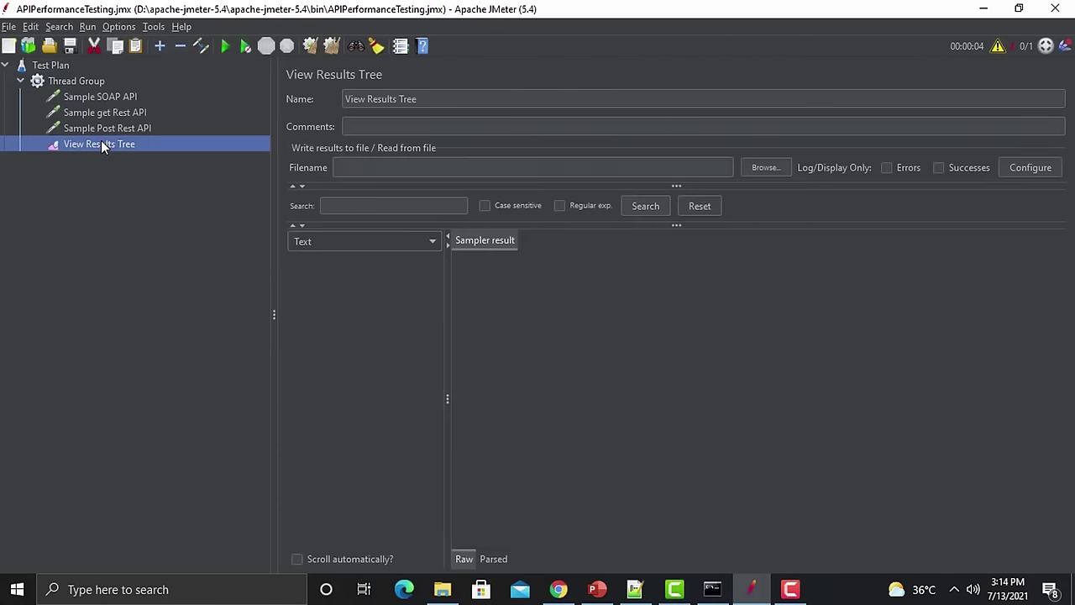
pyautogui.click(241, 48)
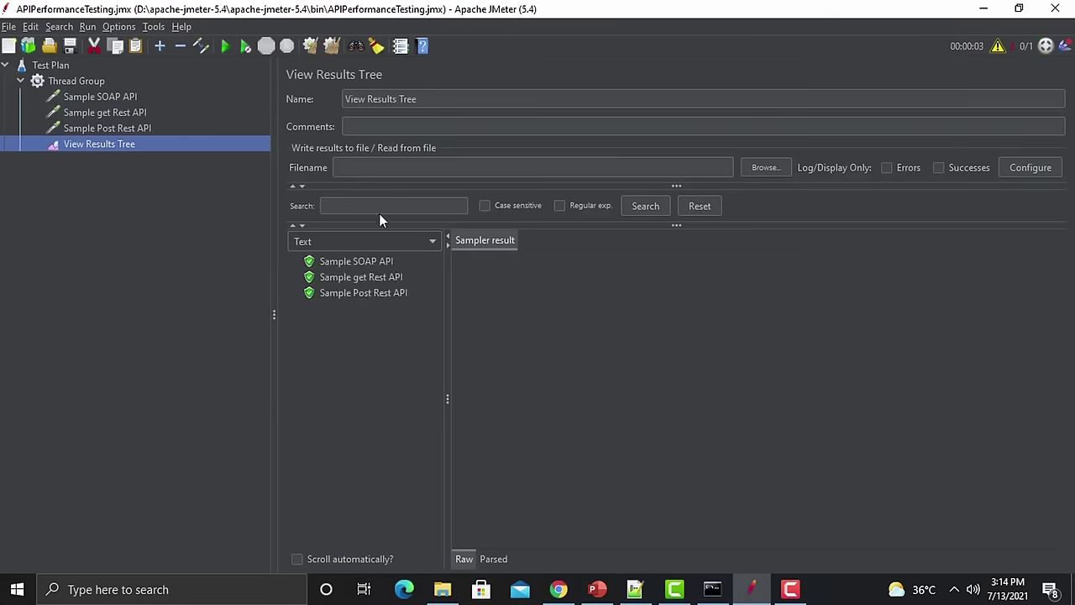
pyautogui.click(362, 290)
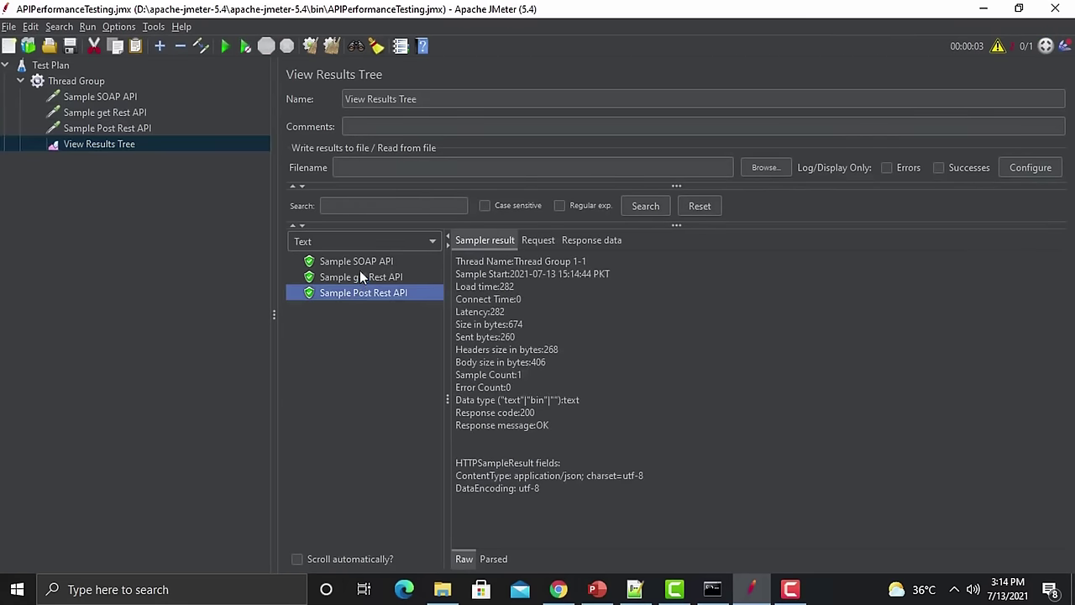
pyautogui.click(359, 273)
pyautogui.click(360, 263)
pyautogui.click(362, 293)
# Launch Command Prompt from Windows search and switch to drive D
pyautogui.click(225, 592)
pyautogui.write('cm')
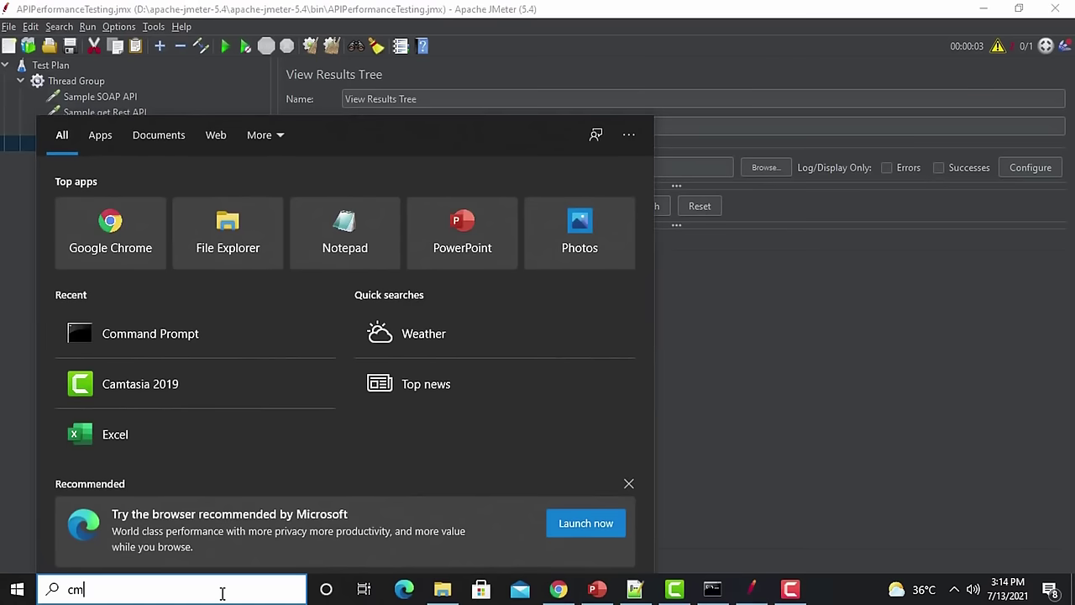
pyautogui.write('d')
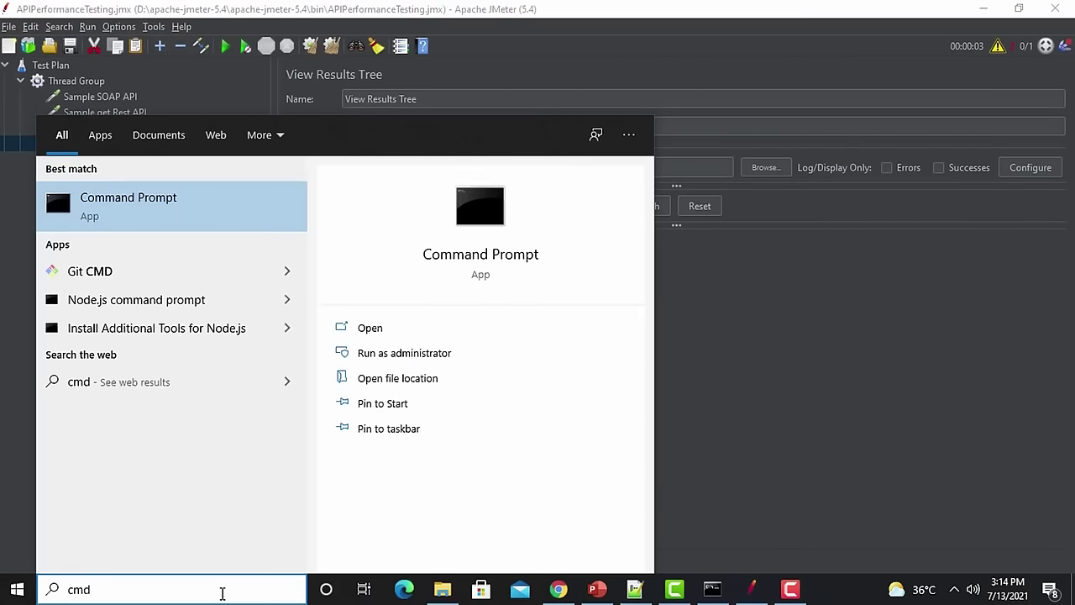
pyautogui.press('Return')
pyautogui.write('d:')
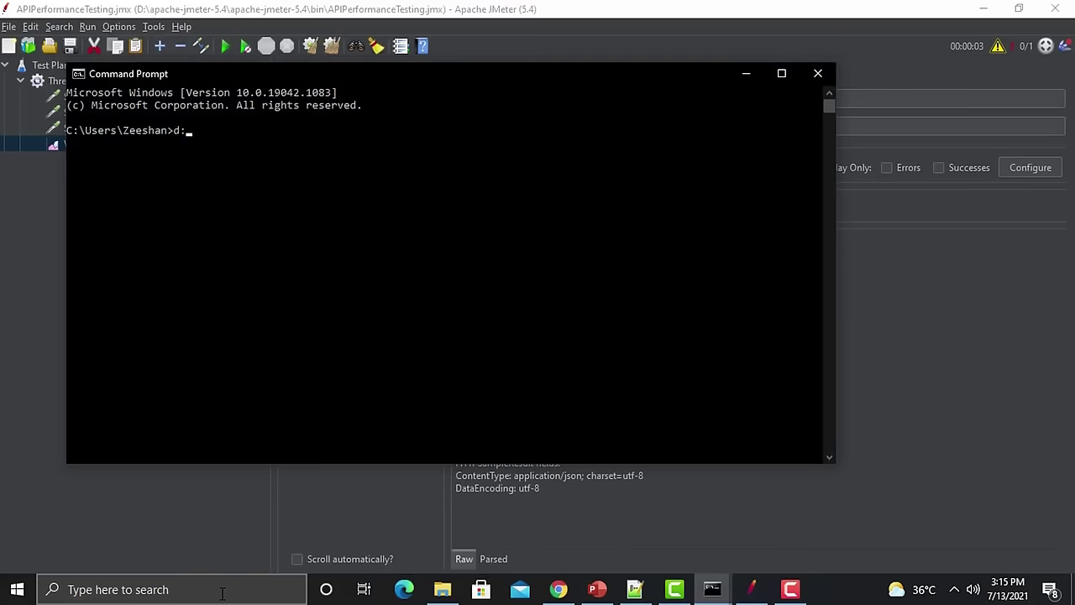
pyautogui.press('Return')
# Arrange File Explorer (bin folder) and Command Prompt side by side
pyautogui.write('cd')
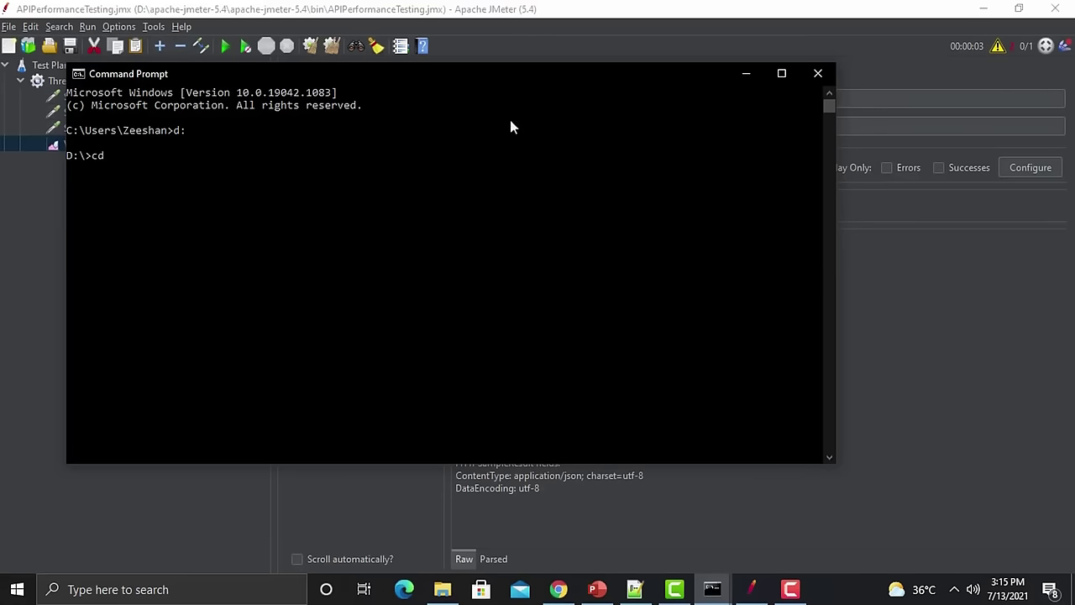
pyautogui.moveTo(497, 77); pyautogui.dragTo(642, 196)
pyautogui.click(442, 589)
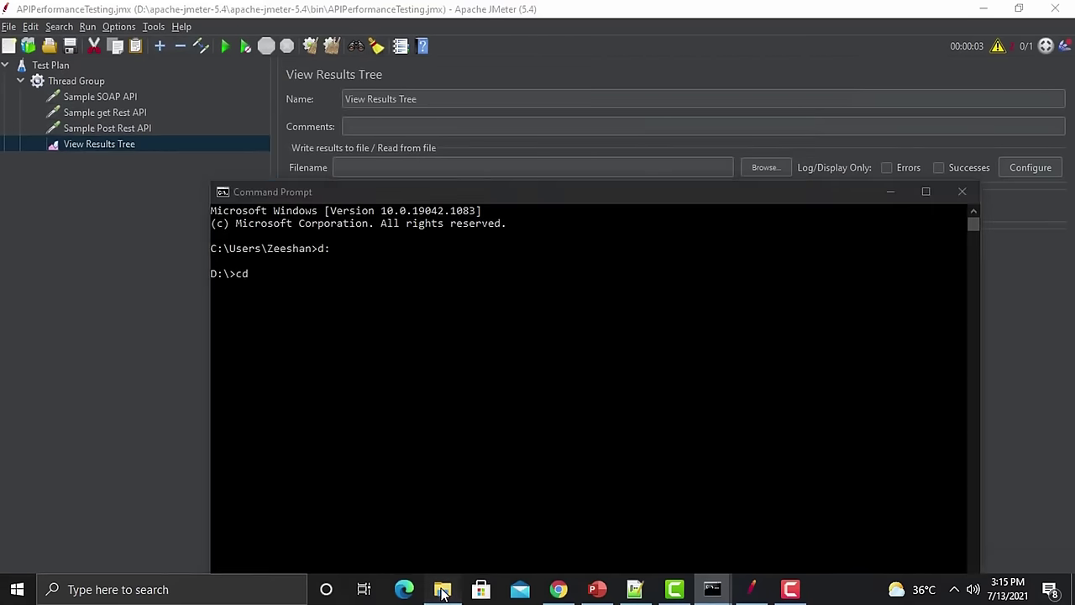
pyautogui.click(1018, 9)
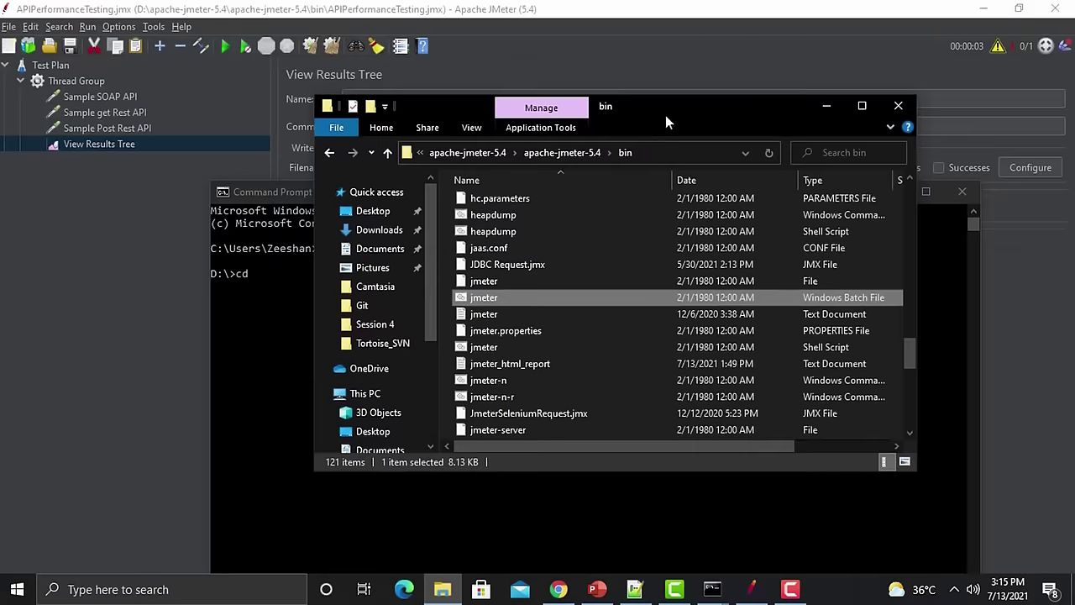
pyautogui.moveTo(664, 117); pyautogui.dragTo(442, 119)
pyautogui.click(727, 199)
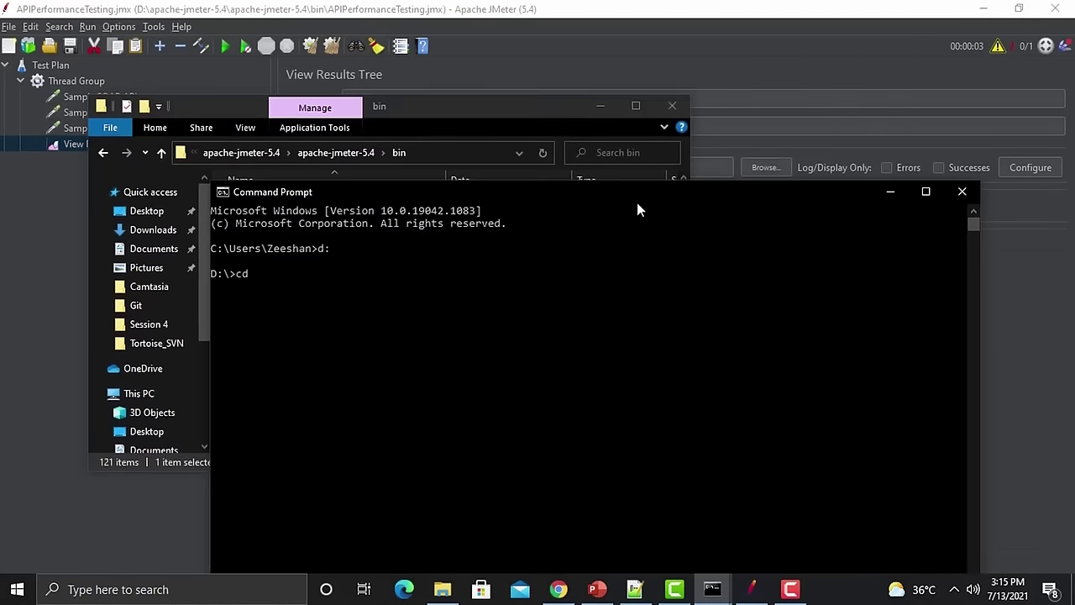
pyautogui.moveTo(549, 193); pyautogui.dragTo(580, 255)
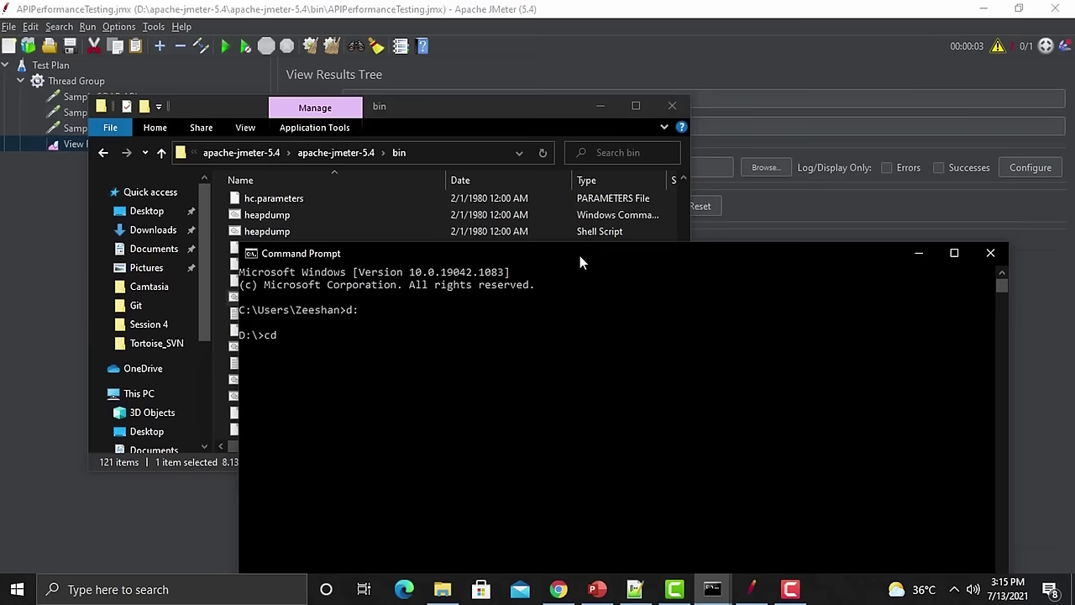
# Change into apache-jmeter-5.4\apache-jmeter-5.4\bin and type 'jmeter' at the prompt
pyautogui.write('cd apache-jmeter-5.4')
pyautogui.press('Return')
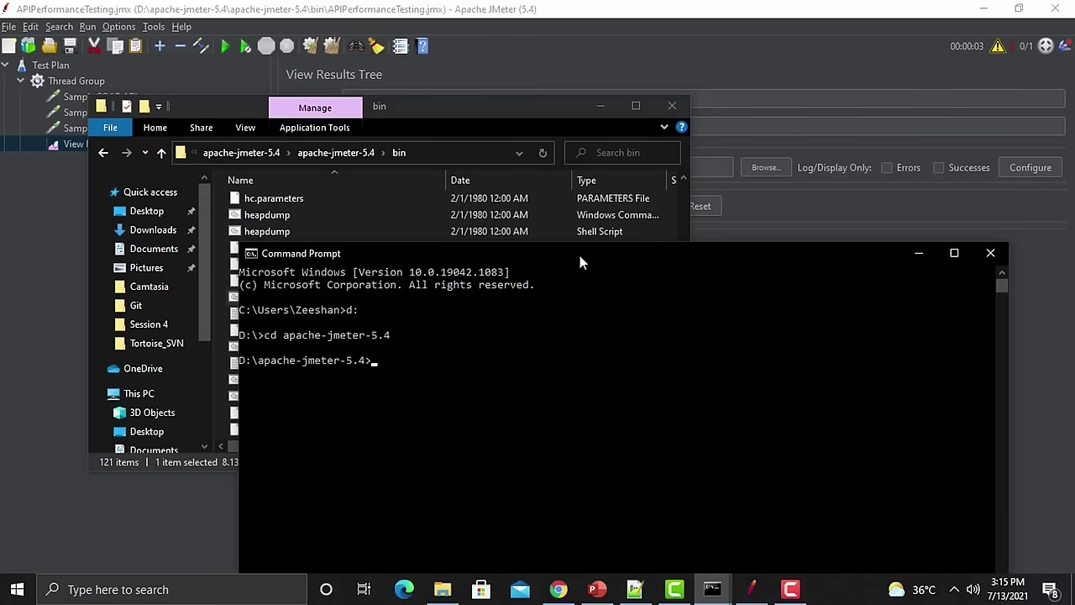
pyautogui.press('Up')
pyautogui.press('Return')
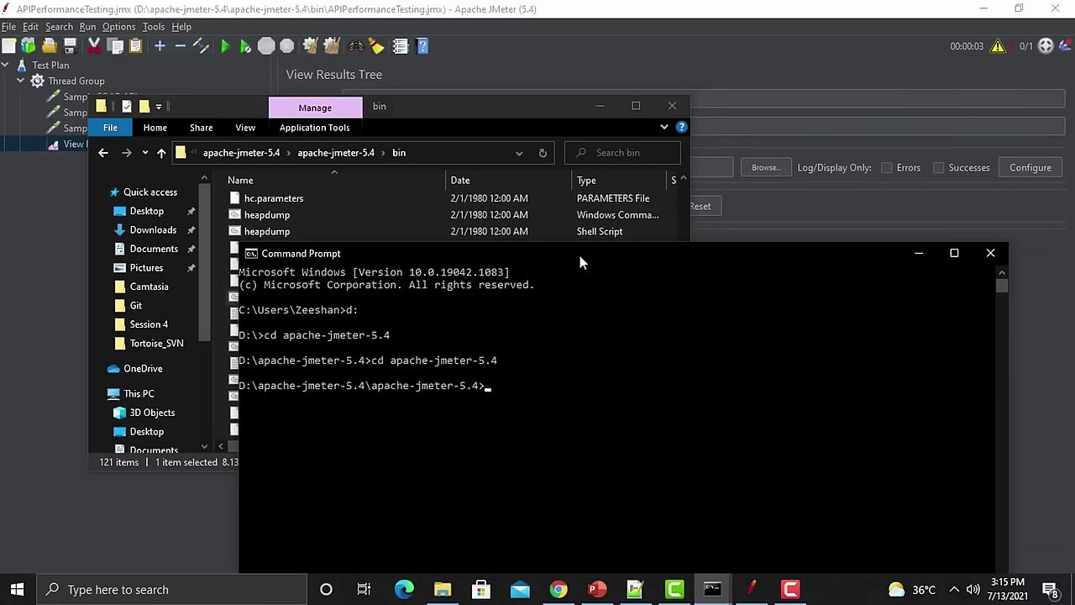
pyautogui.write('cd bin')
pyautogui.press('Return')
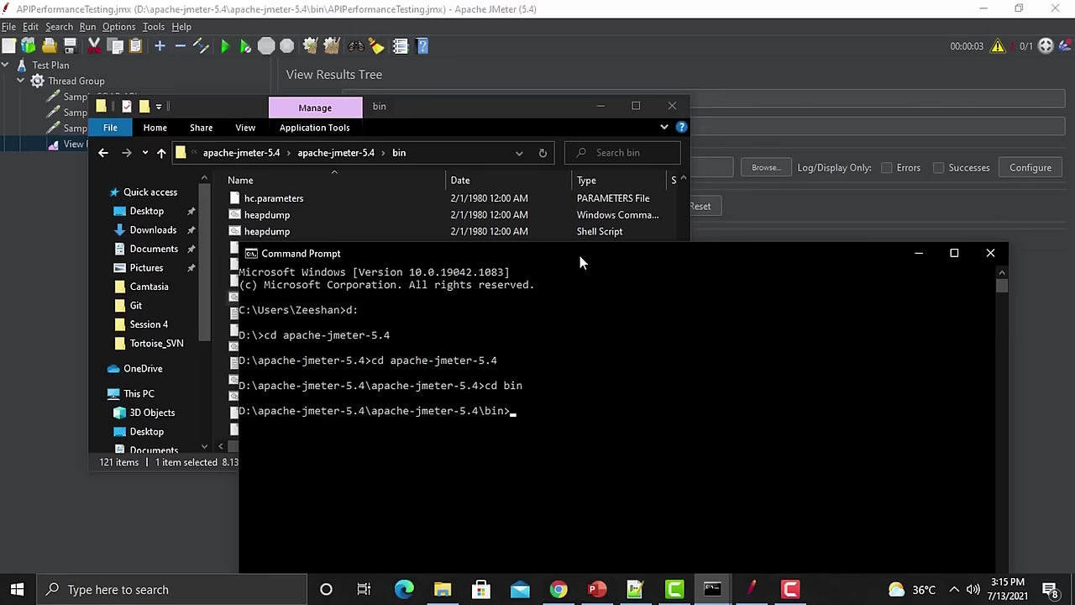
pyautogui.write('jmeter')
# Review the JMeter console's non-GUI advice, then type 'jmeter -n -t' in Command Prompt
pyautogui.click(711, 590)
pyautogui.click(643, 549)
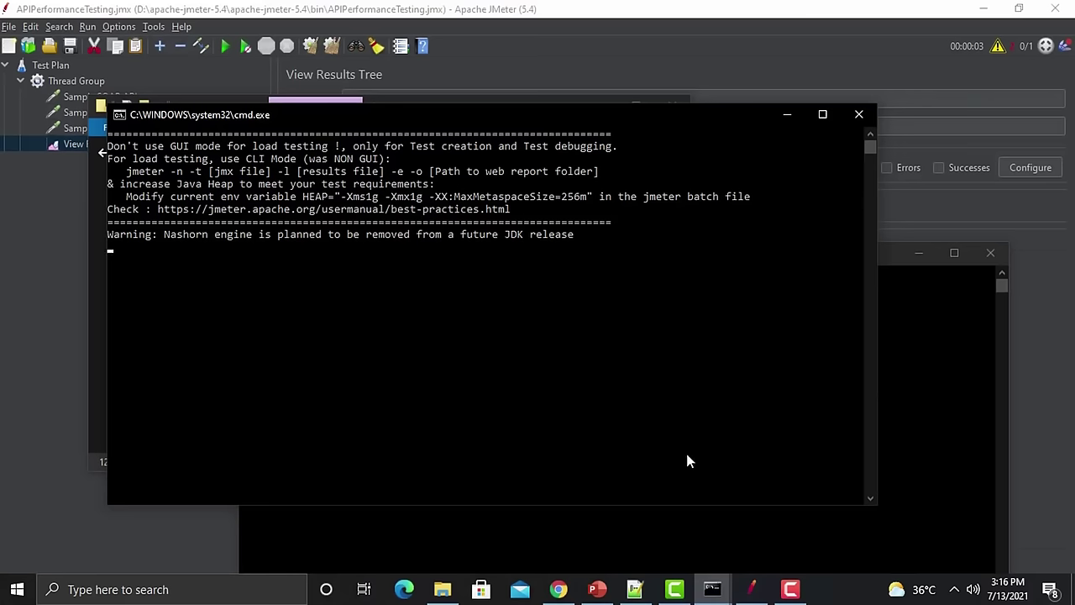
pyautogui.click(659, 527)
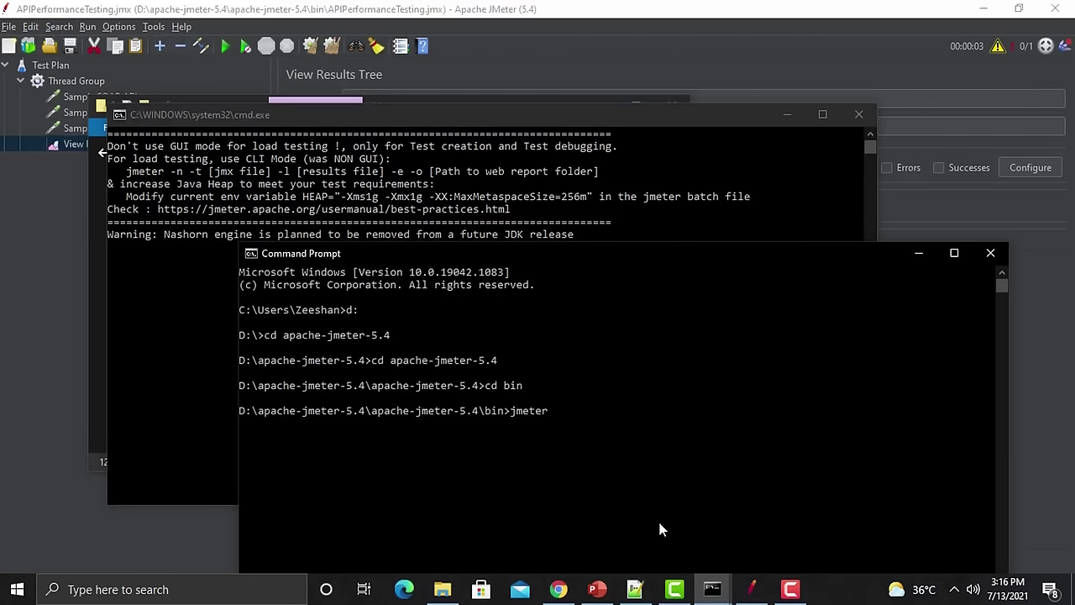
pyautogui.write('jmeter -n -t')
# In File Explorer, copy the file name APIPerformanceTesting.jmx via Rename
pyautogui.click(442, 588)
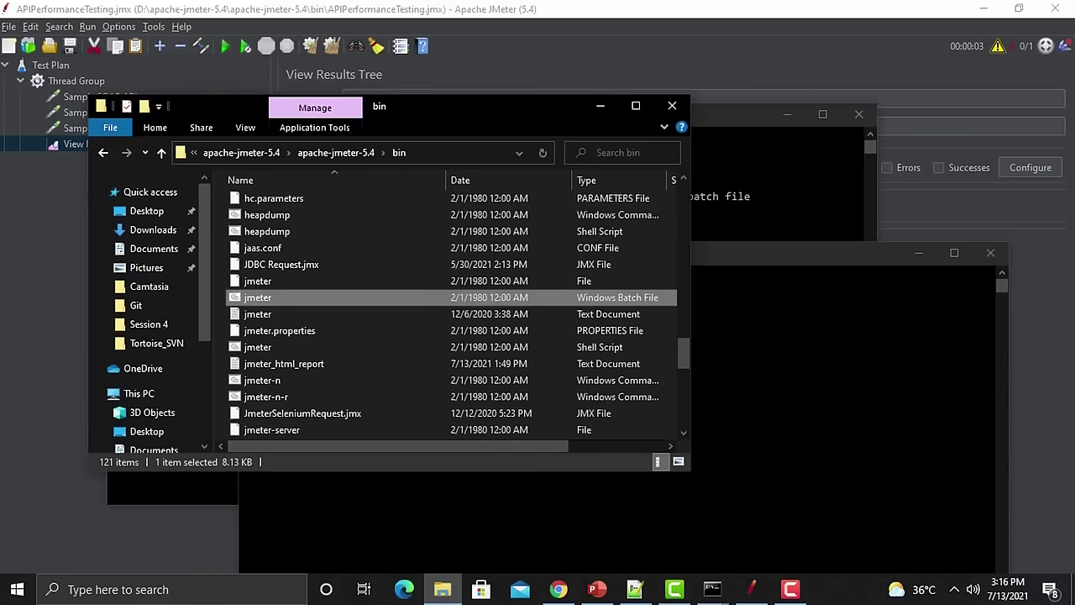
pyautogui.click(636, 107)
pyautogui.scroll(-5, 274, 378)
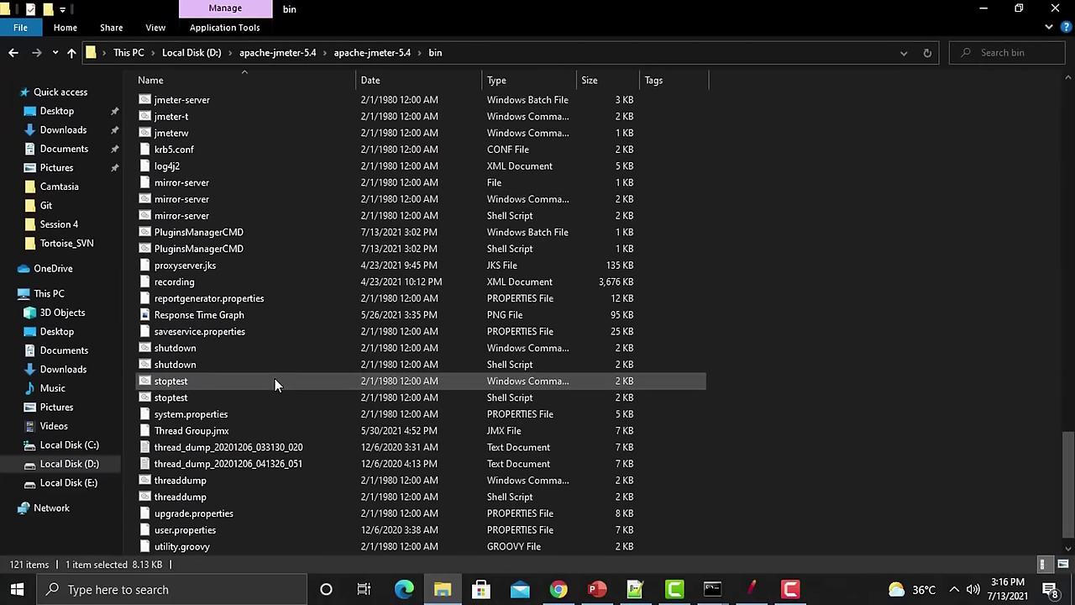
pyautogui.scroll(9, 274, 380)
pyautogui.scroll(2, 274, 380)
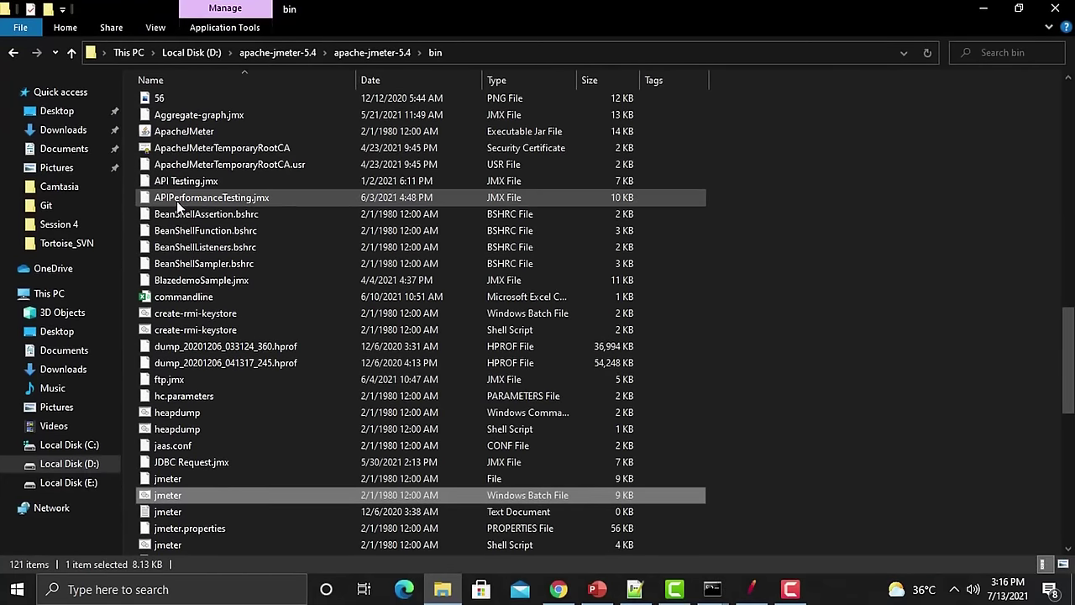
pyautogui.click(176, 201)
pyautogui.rightClick(176, 201)
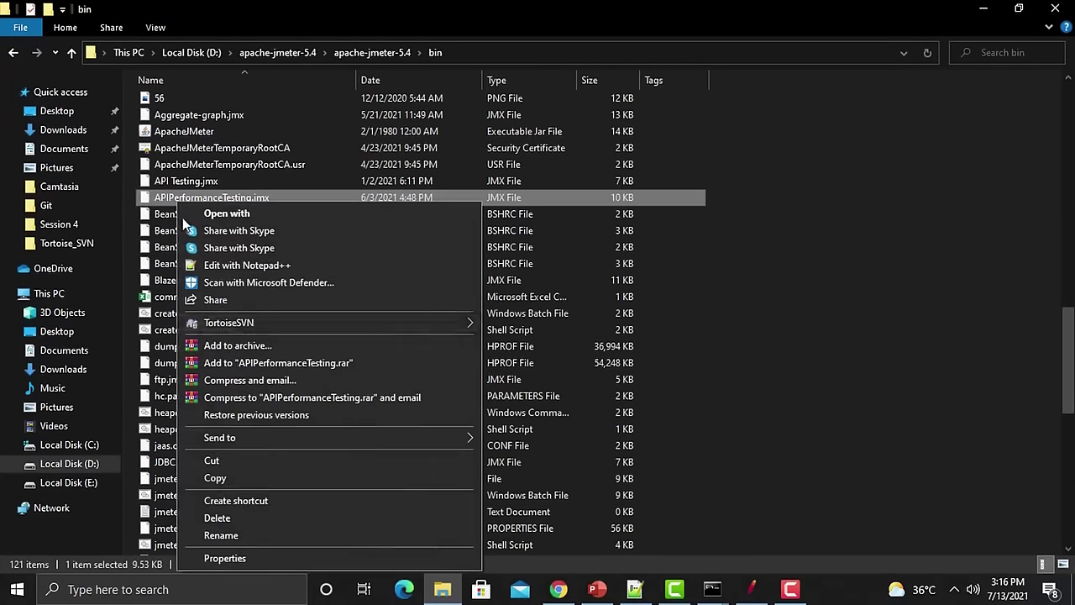
pyautogui.click(220, 535)
pyautogui.press('End')
pyautogui.hotkey('shift', 'Left')
pyautogui.hotkey('shift', 'Left')
pyautogui.hotkey('shift', 'Left')
pyautogui.hotkey('shift', 'Left')
pyautogui.hotkey('shift', 'Left')
pyautogui.hotkey('shift', 'Left')
pyautogui.hotkey('shift', 'Left')
pyautogui.hotkey('shift', 'Left')
pyautogui.hotkey('shift', 'Left')
pyautogui.hotkey('shift', 'Left')
pyautogui.hotkey('shift', 'Left')
pyautogui.hotkey('shift', 'Left')
pyautogui.hotkey('shift', 'Left')
pyautogui.hotkey('shift', 'Left')
pyautogui.hotkey('shift', 'Left')
pyautogui.hotkey('shift', 'Left')
pyautogui.hotkey('shift', 'Left')
pyautogui.hotkey('shift', 'Left')
pyautogui.hotkey('shift', 'Left')
pyautogui.hotkey('shift', 'Left')
pyautogui.hotkey('ctrl', 'c')
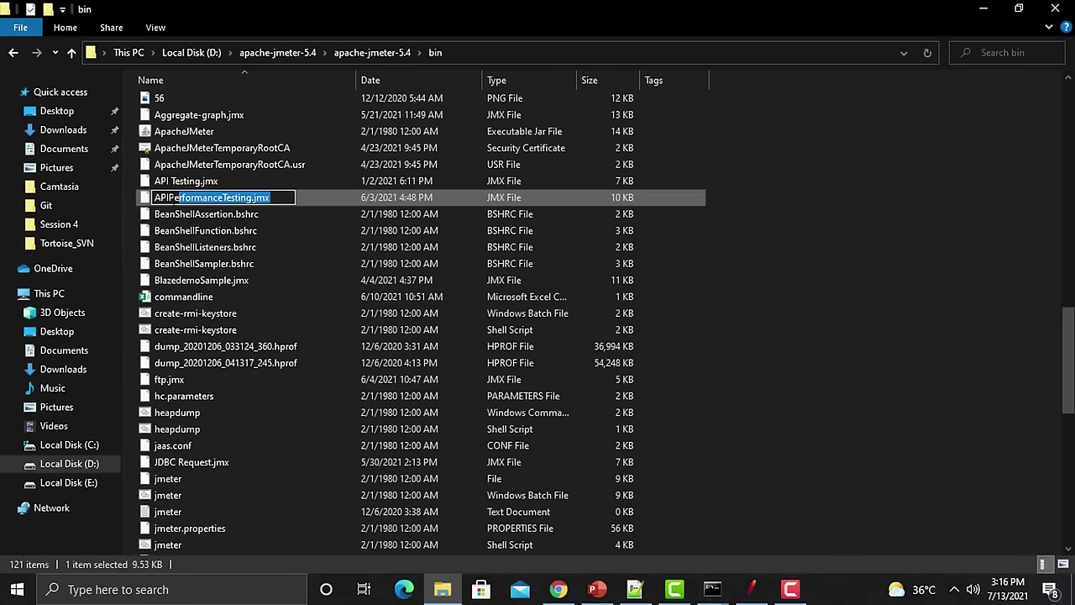
# Paste APIPerformanceTesting.jmx into the jmeter command and add ' -'
pyautogui.click(723, 587)
pyautogui.click(731, 550)
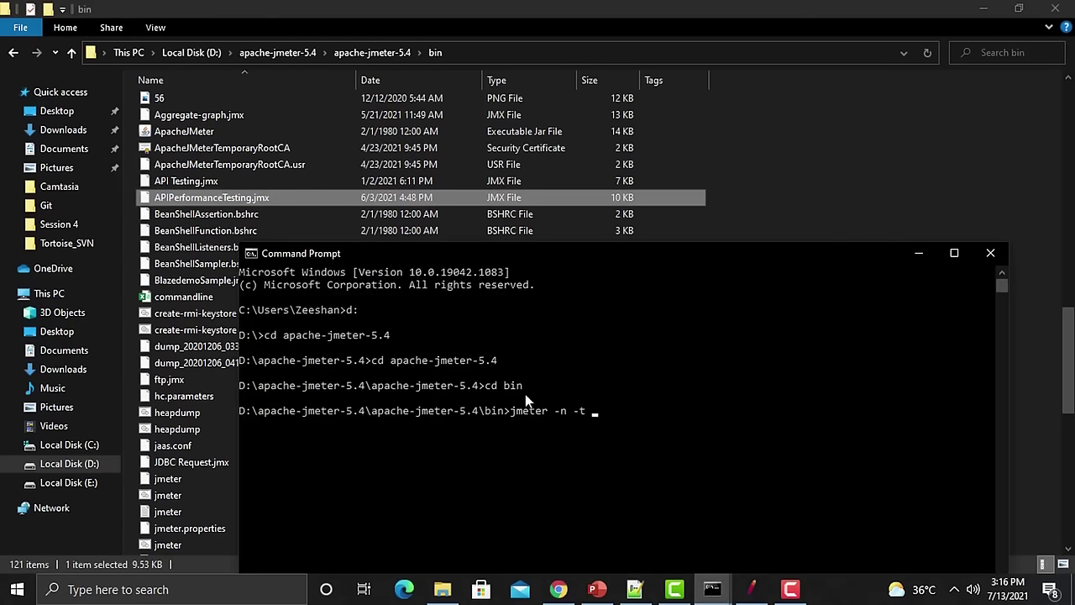
pyautogui.moveTo(646, 255); pyautogui.dragTo(528, 114)
pyautogui.rightClick(493, 268)
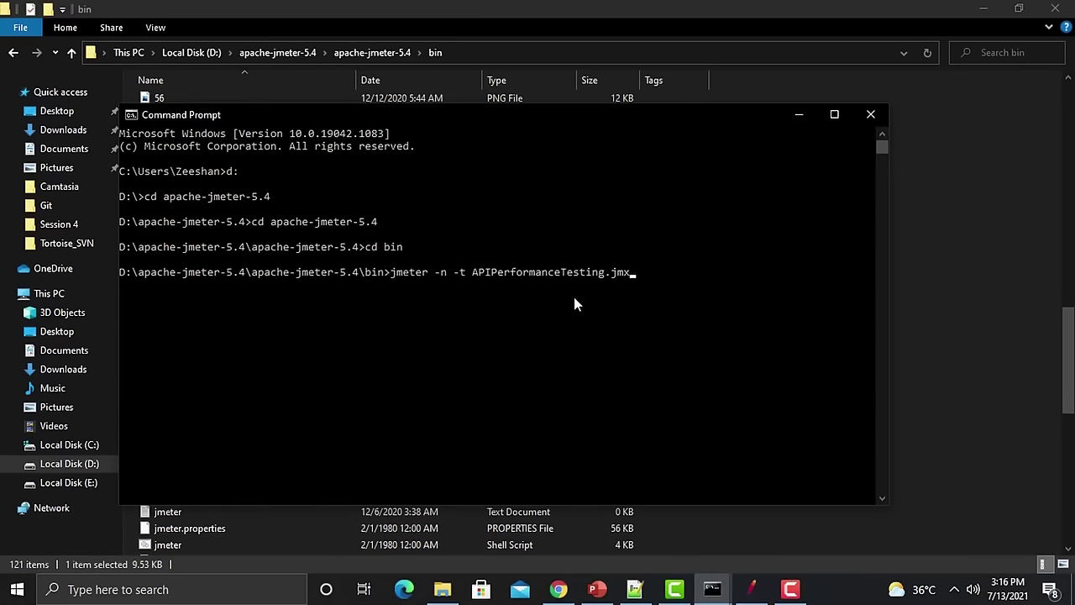
pyautogui.write('-')
# Minimize all windows and copy the Desktop location path from the nongui file's Properties
pyautogui.click(980, 10)
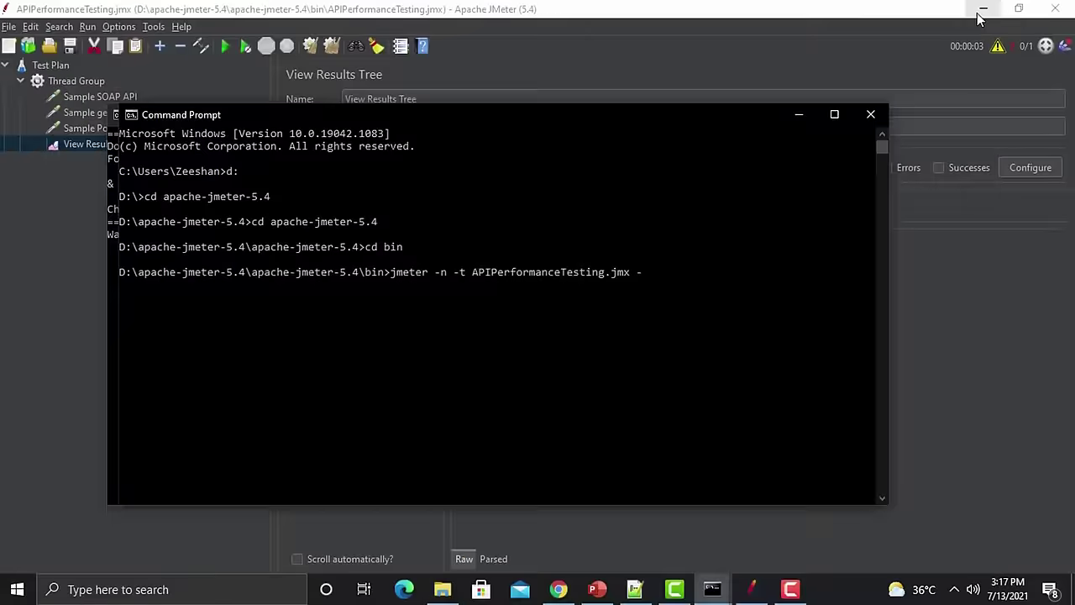
pyautogui.click(979, 12)
pyautogui.click(981, 10)
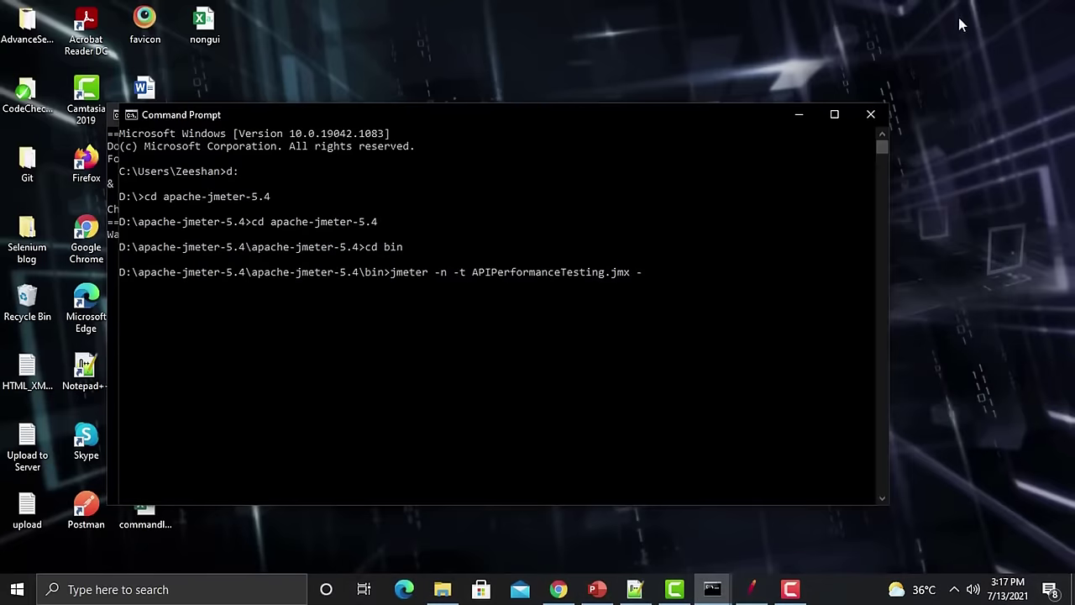
pyautogui.click(800, 110)
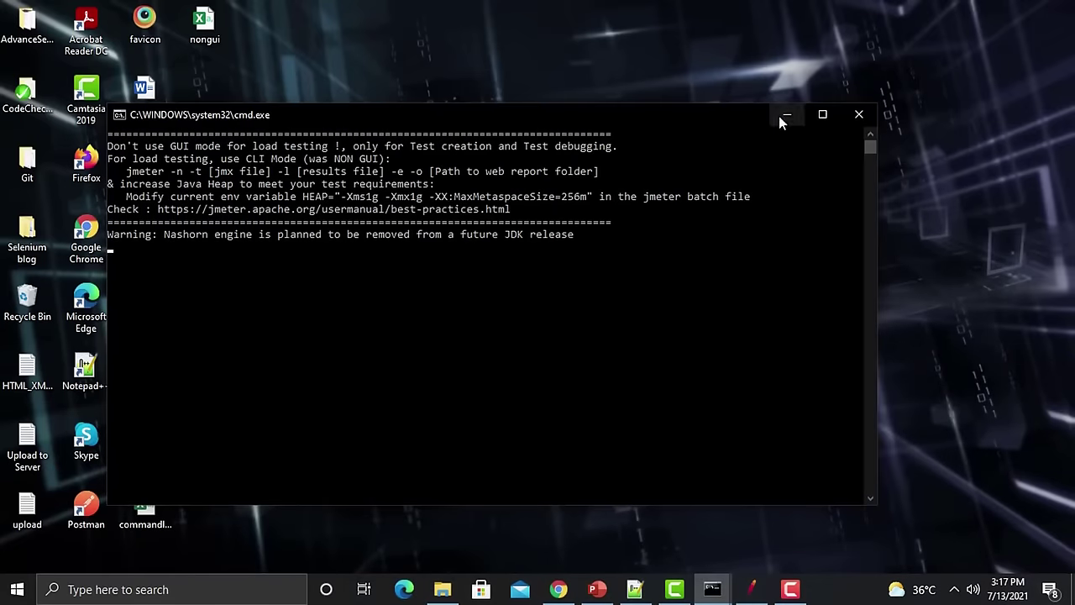
pyautogui.click(785, 116)
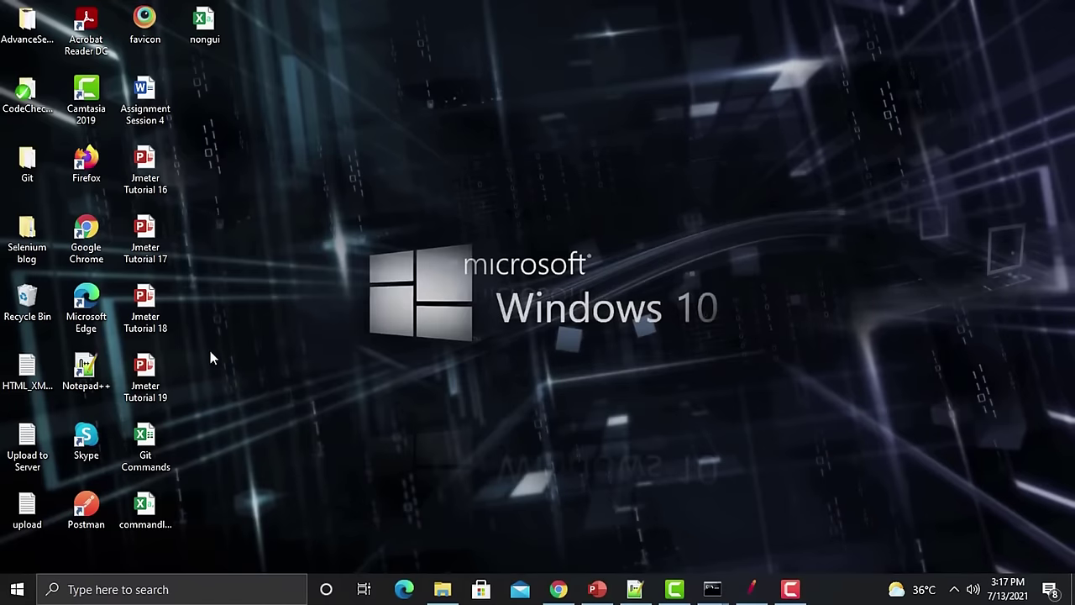
pyautogui.rightClick(212, 24)
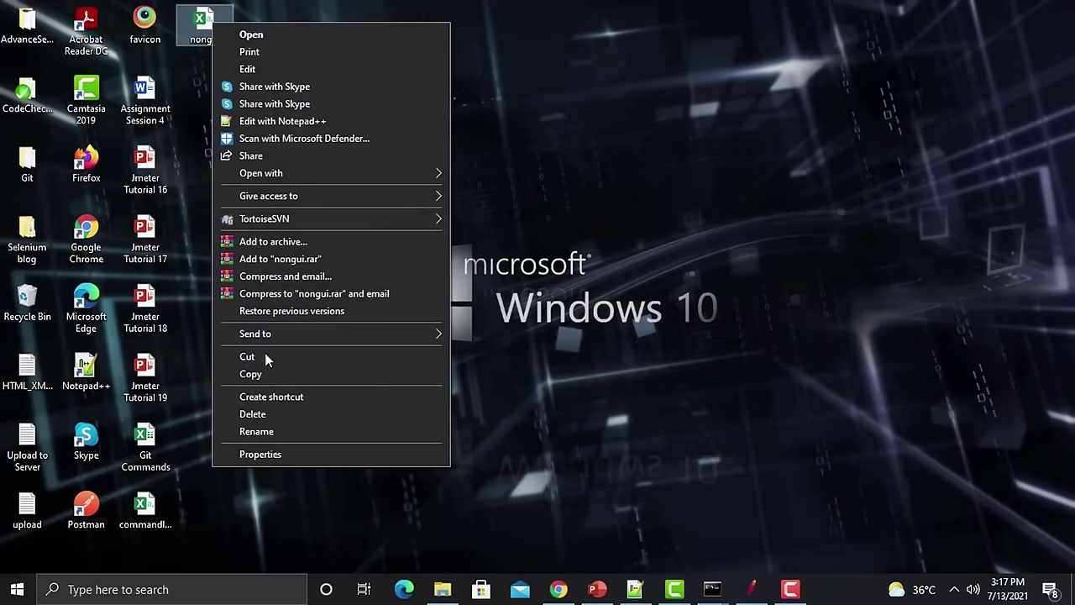
pyautogui.click(286, 457)
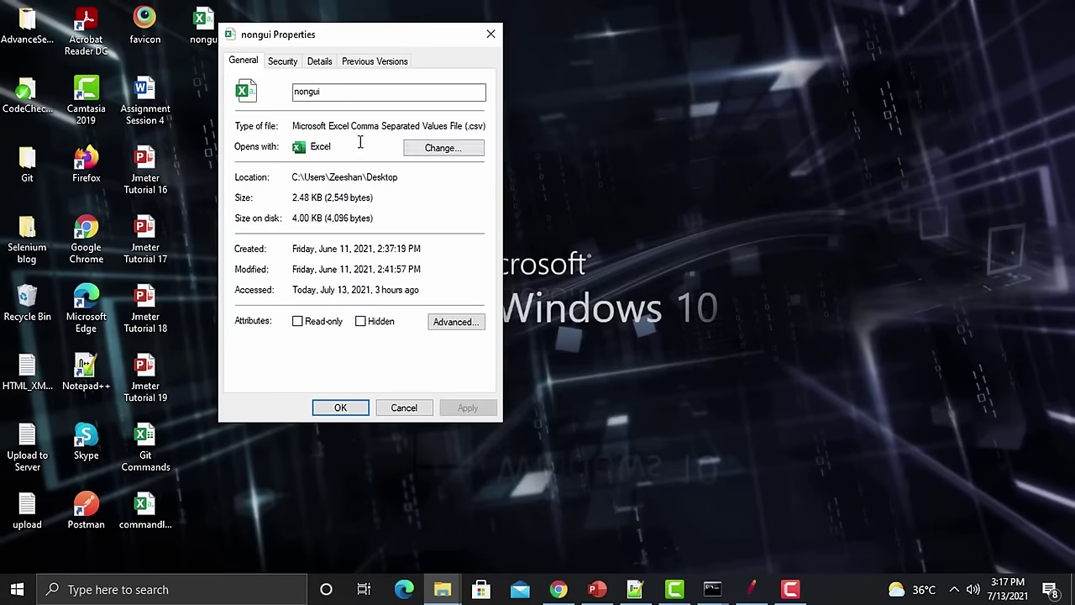
pyautogui.moveTo(291, 177); pyautogui.dragTo(401, 178)
pyautogui.hotkey('ctrl', 'c')
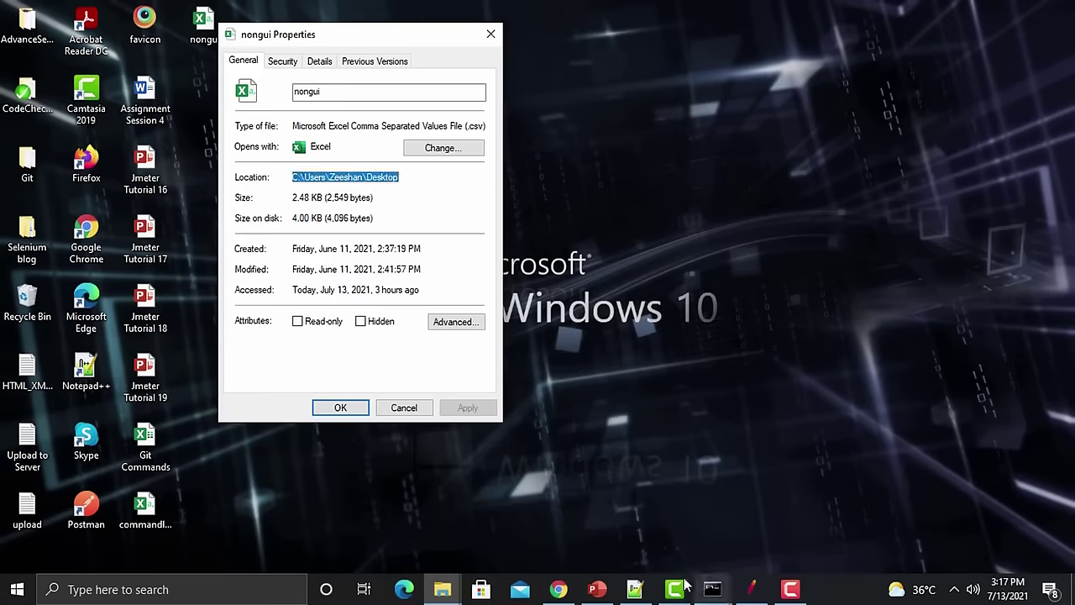
# Append -l <Desktop>\results.csv to the jmeter -n -t command, maximize Command Prompt and run it
pyautogui.click(711, 589)
pyautogui.click(746, 544)
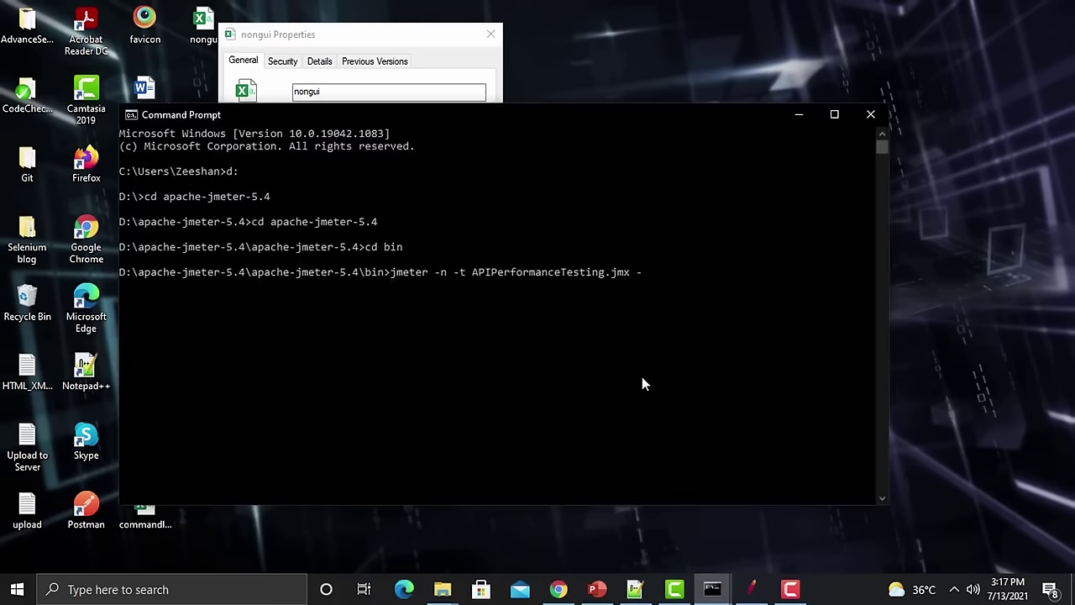
pyautogui.write('l')
pyautogui.hotkey('ctrl', 'v')
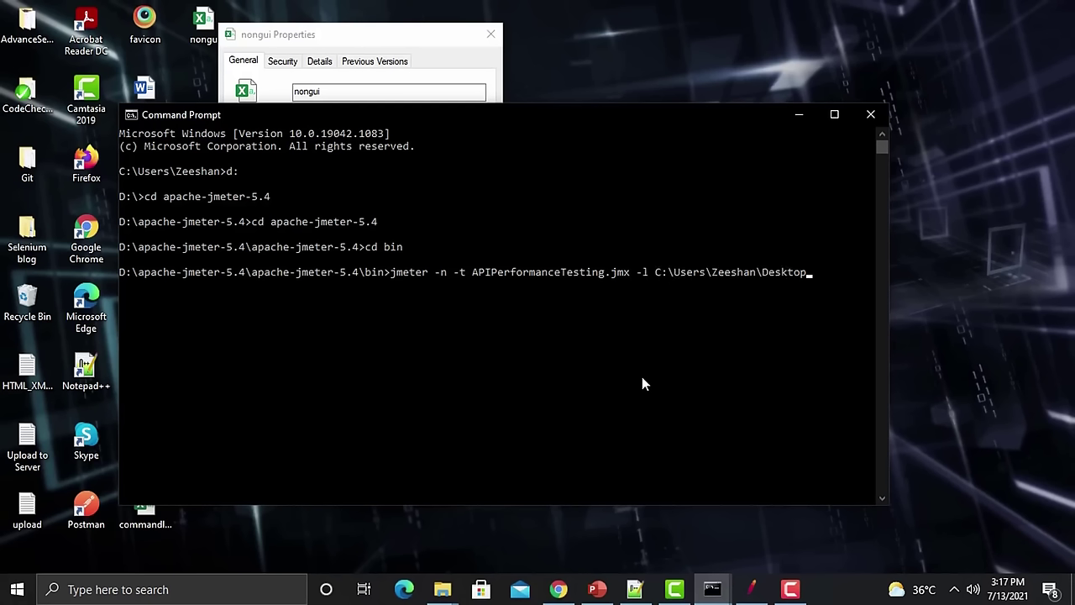
pyautogui.write('\\results.csv')
pyautogui.doubleClick(594, 114)
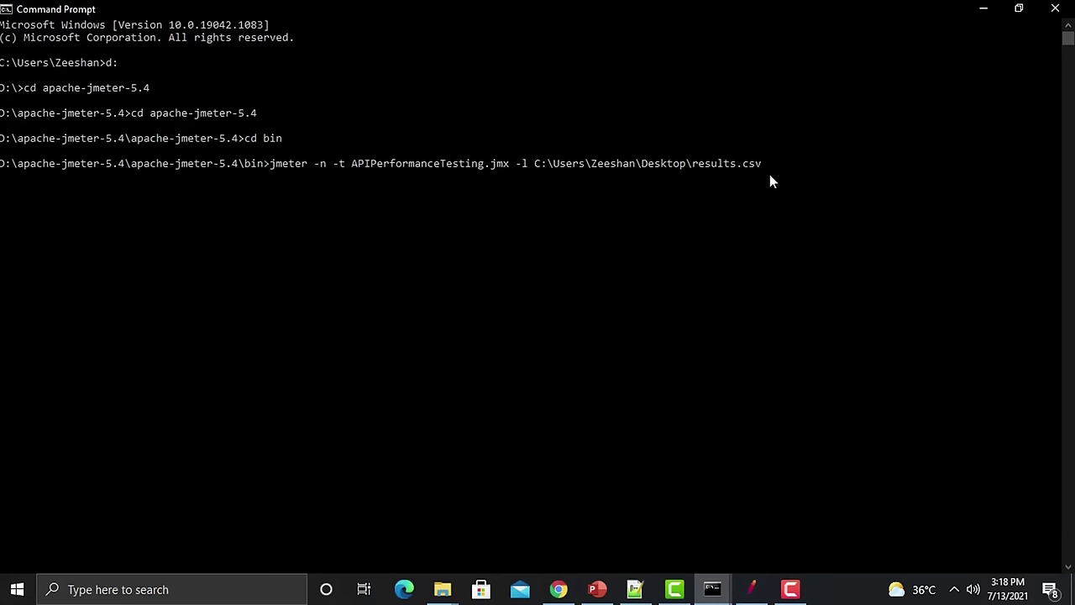
pyautogui.press('Return')
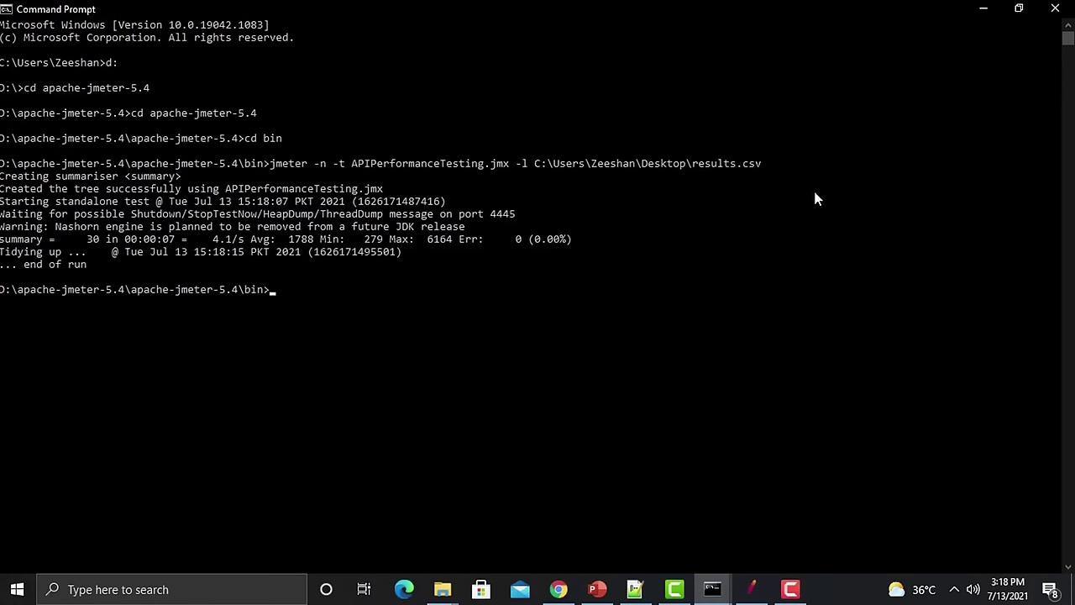
# Close the Properties dialog, open results.csv in Excel, scroll its 30 sample rows, then close it
pyautogui.click(983, 8)
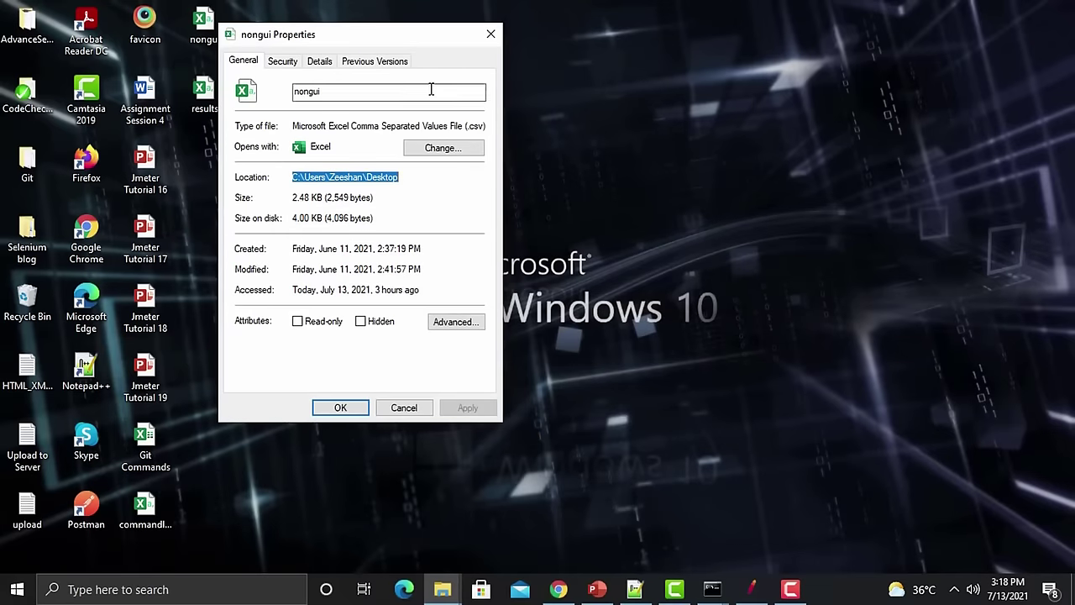
pyautogui.moveTo(409, 42); pyautogui.dragTo(538, 51)
pyautogui.click(619, 45)
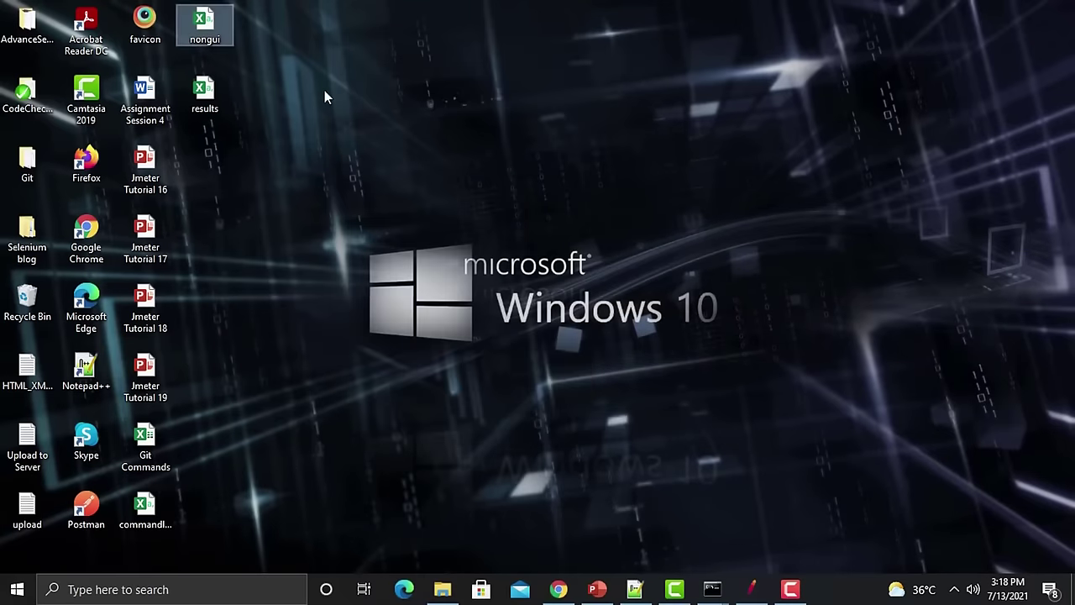
pyautogui.doubleClick(210, 99)
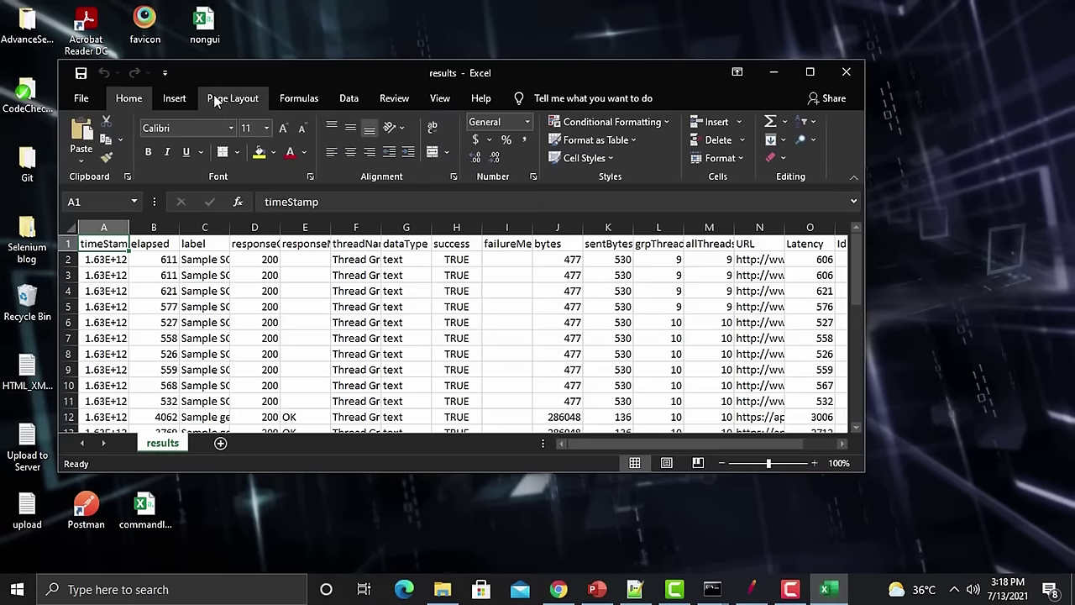
pyautogui.click(808, 72)
pyautogui.scroll(-5, 586, 347)
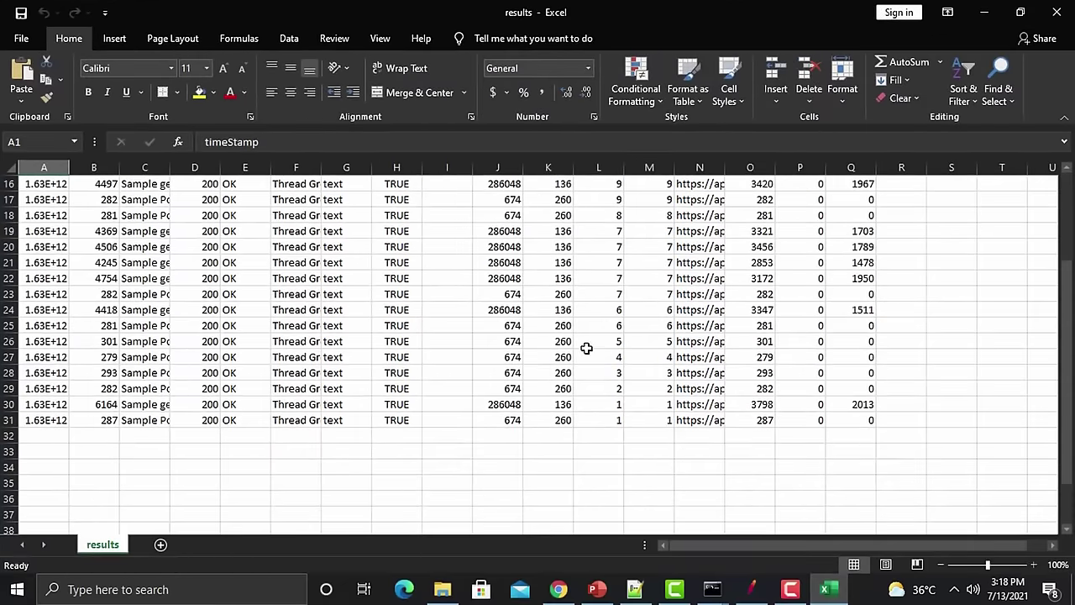
pyautogui.scroll(5, 589, 377)
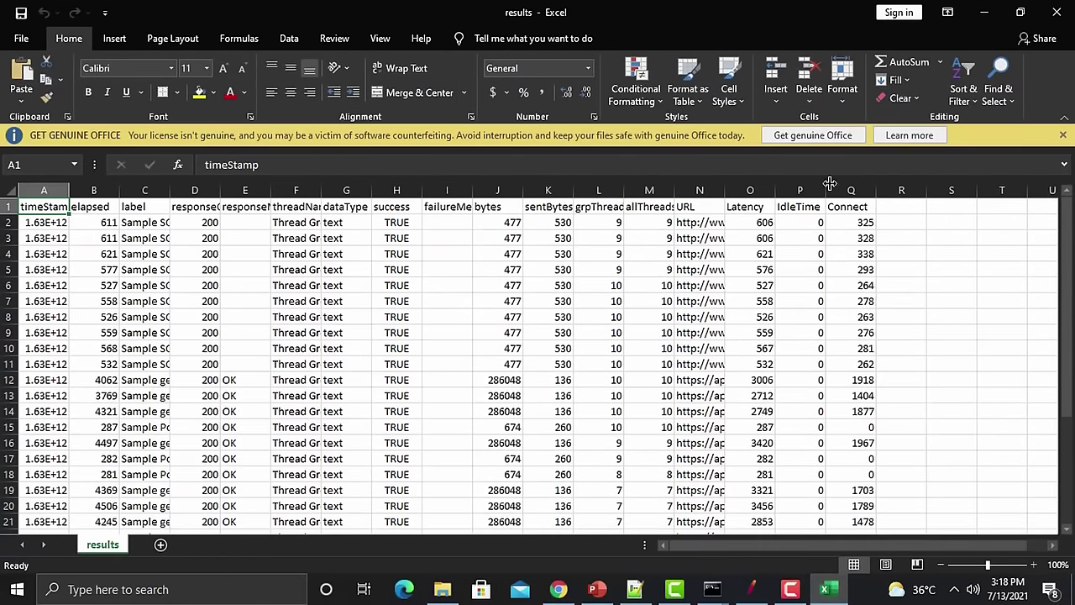
pyautogui.click(1063, 135)
pyautogui.scroll(-5, 762, 348)
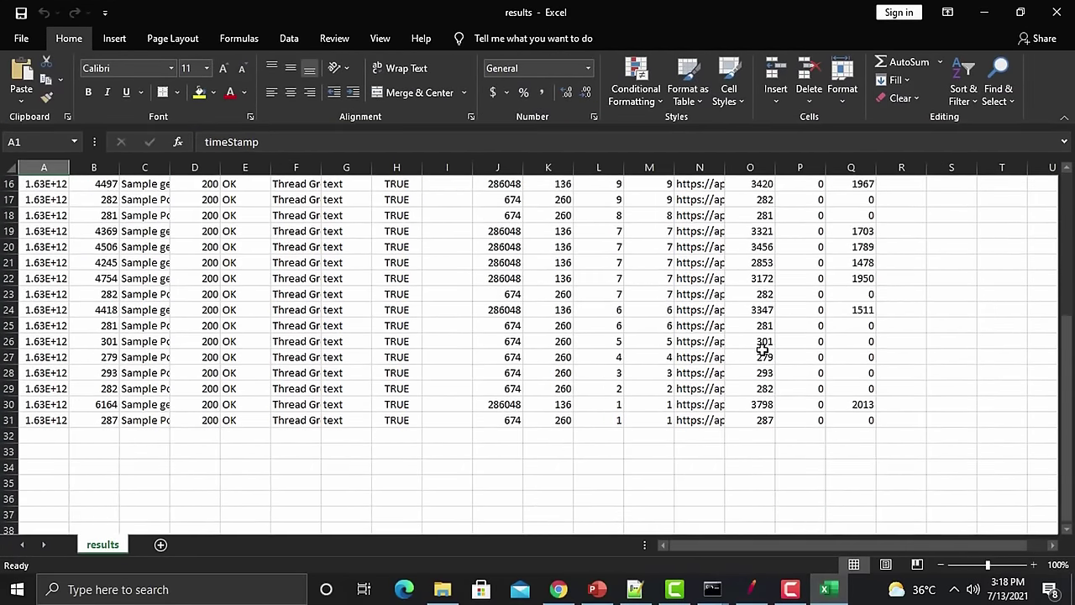
pyautogui.scroll(-2, 762, 349)
pyautogui.scroll(7, 762, 349)
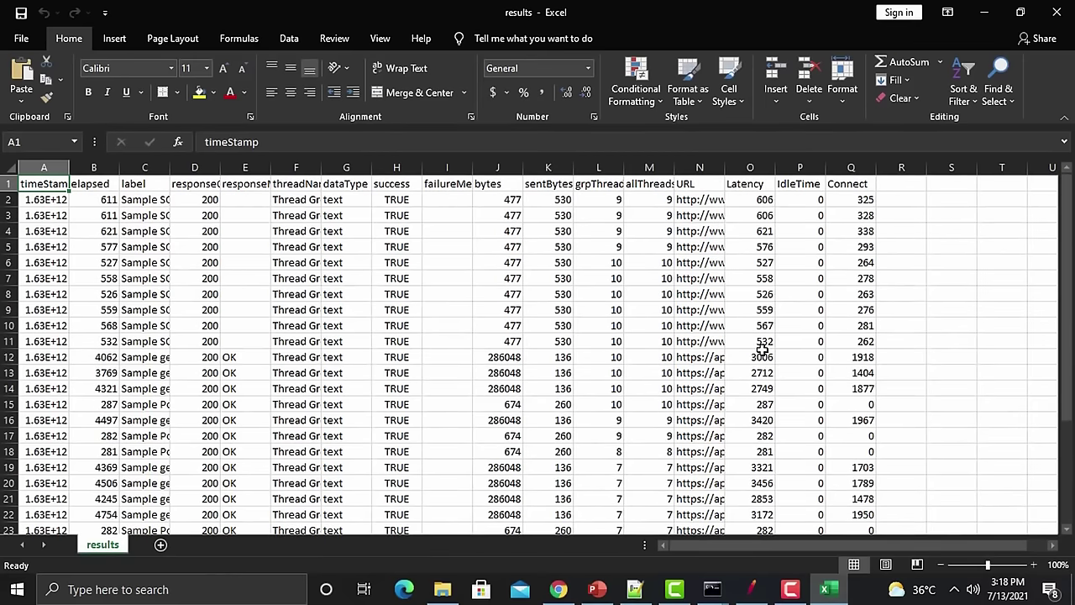
pyautogui.click(1056, 12)
# Create a new Desktop folder named Htmlreport and place it below the results file
pyautogui.rightClick(414, 218)
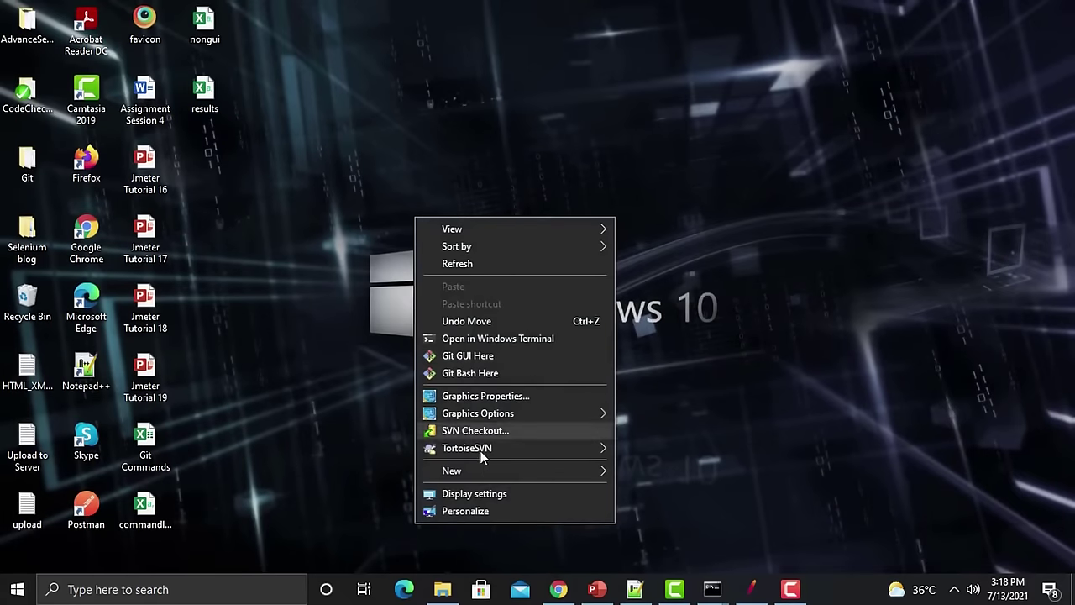
pyautogui.moveTo(484, 467)
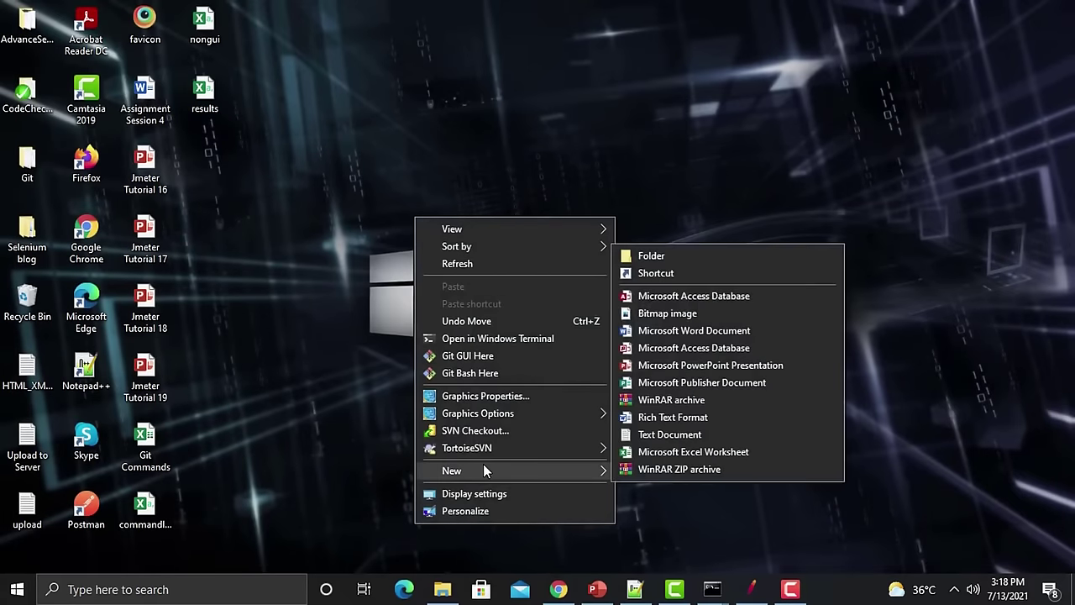
pyautogui.click(650, 255)
pyautogui.write('H')
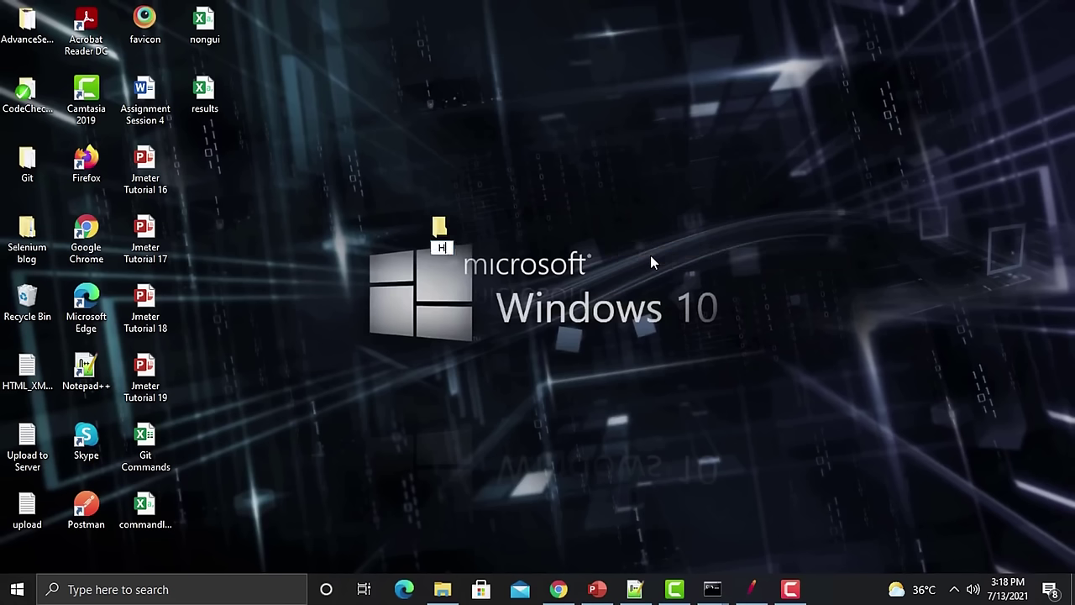
pyautogui.write('tmlreport')
pyautogui.press('Return')
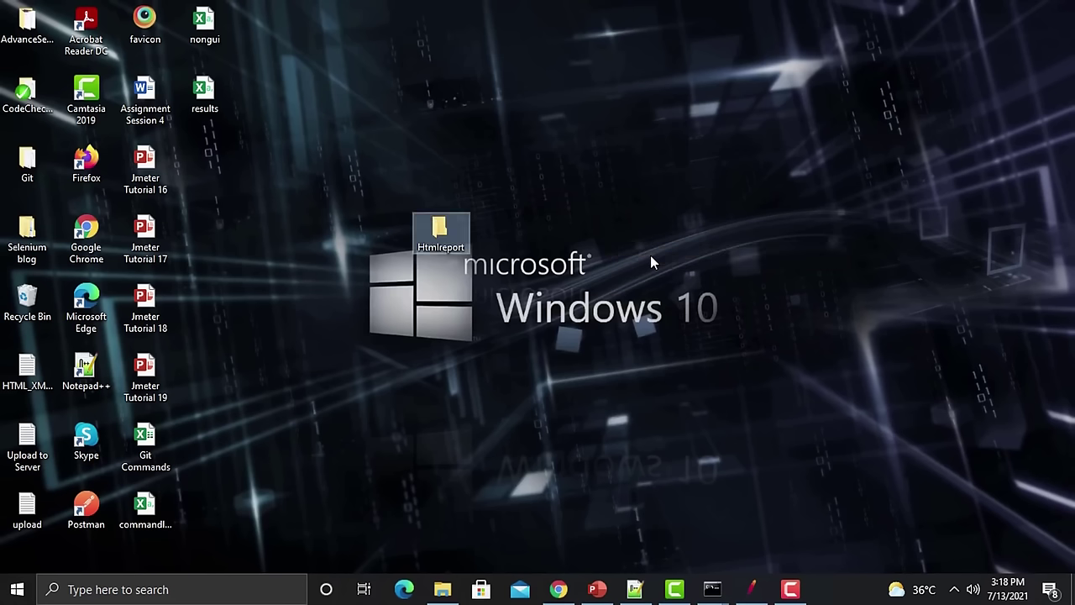
pyautogui.moveTo(422, 214); pyautogui.dragTo(211, 183)
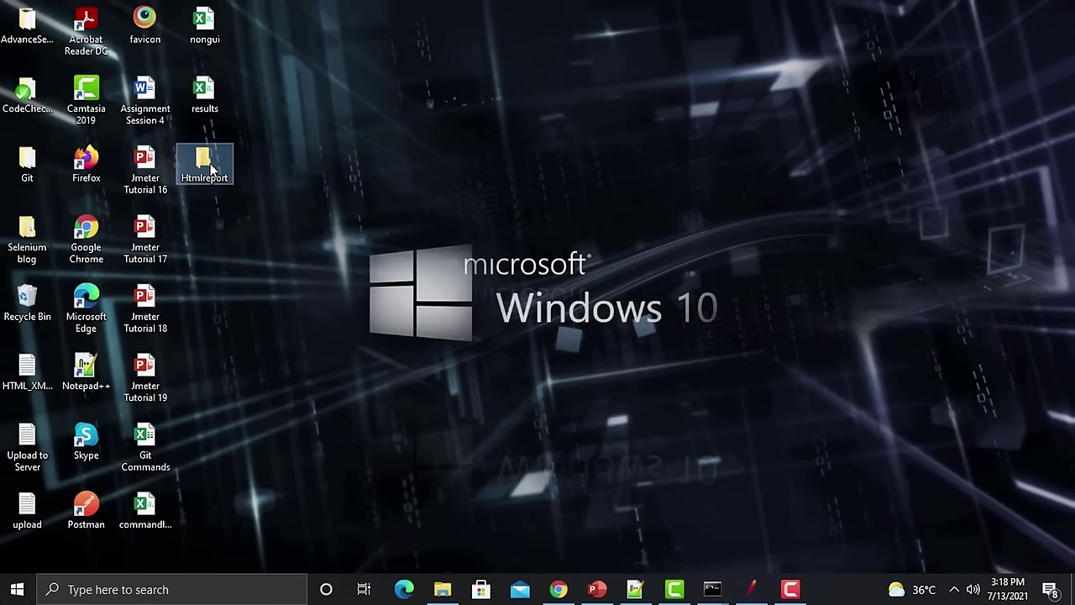
# Copy the Htmlreport folder's full path from its address bar and go back to Command Prompt
pyautogui.rightClick(211, 168)
pyautogui.click(282, 560)
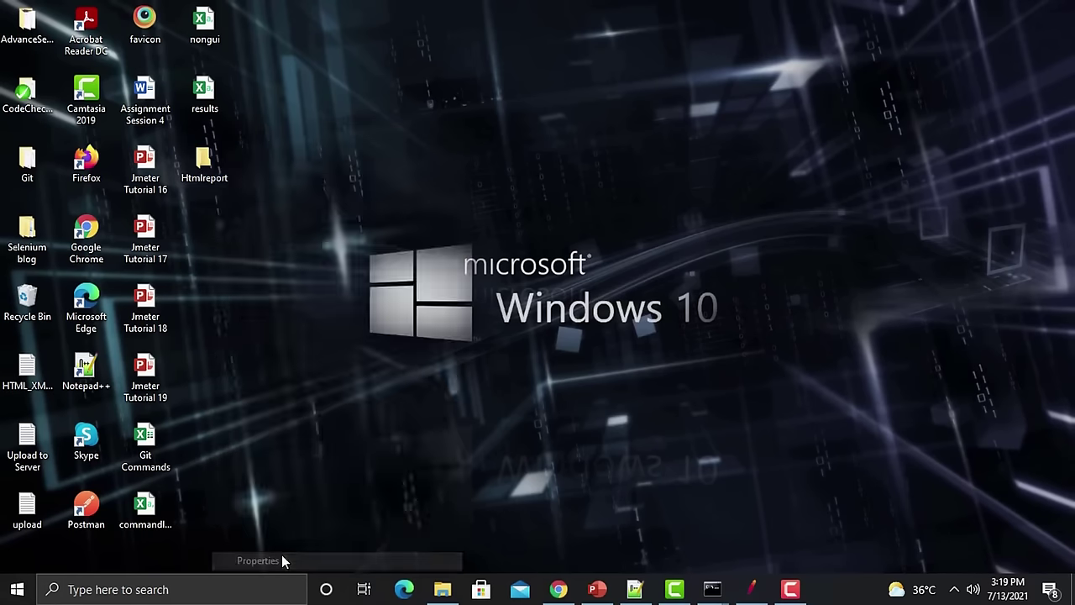
pyautogui.moveTo(400, 286); pyautogui.dragTo(378, 284)
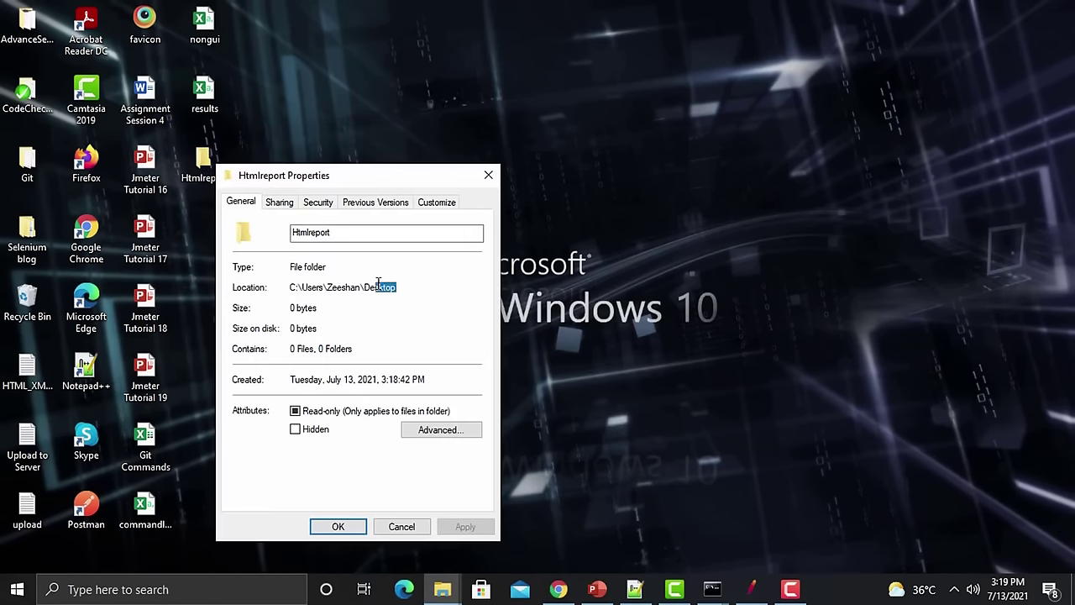
pyautogui.click(401, 526)
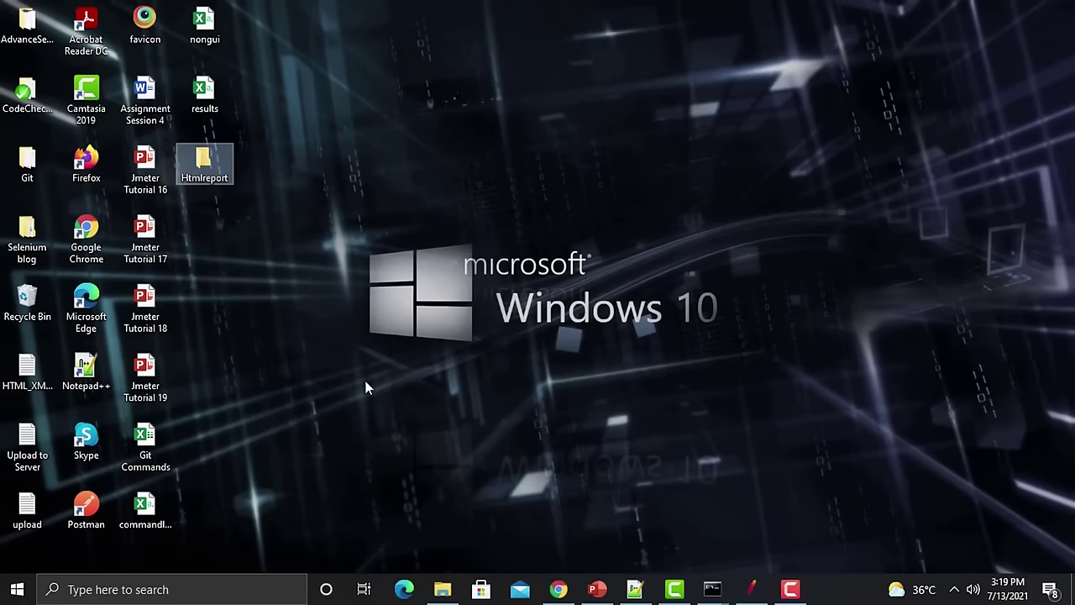
pyautogui.doubleClick(215, 160)
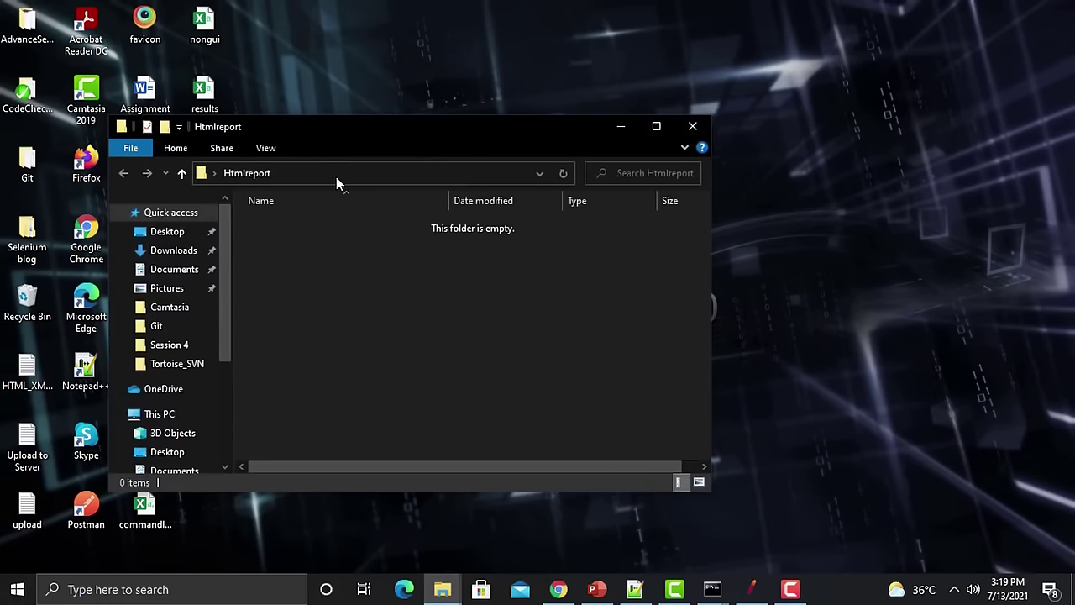
pyautogui.click(336, 177)
pyautogui.rightClick(328, 173)
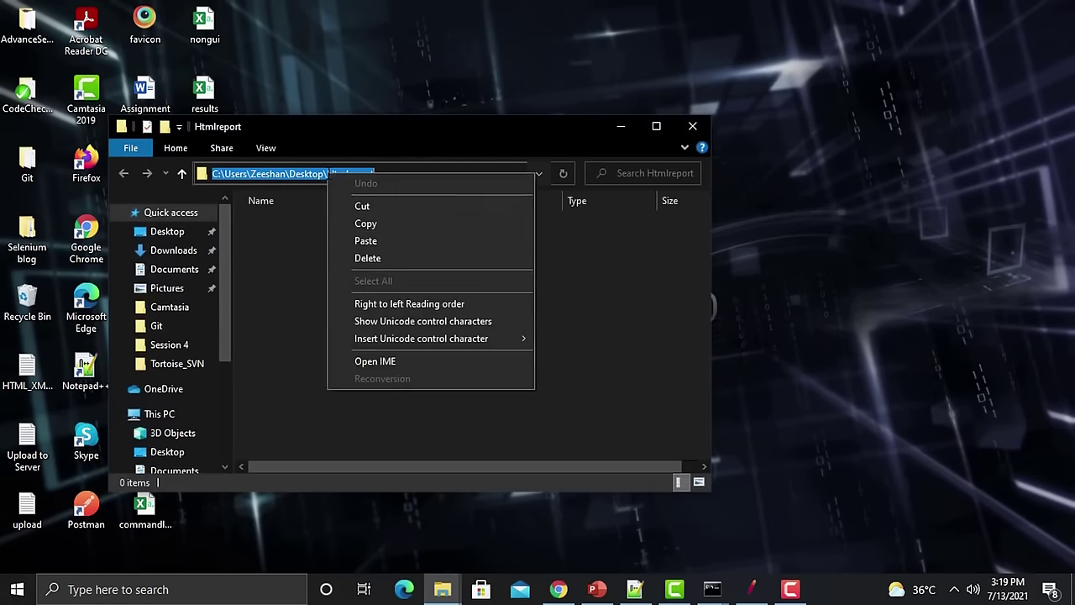
pyautogui.click(361, 224)
pyautogui.click(620, 127)
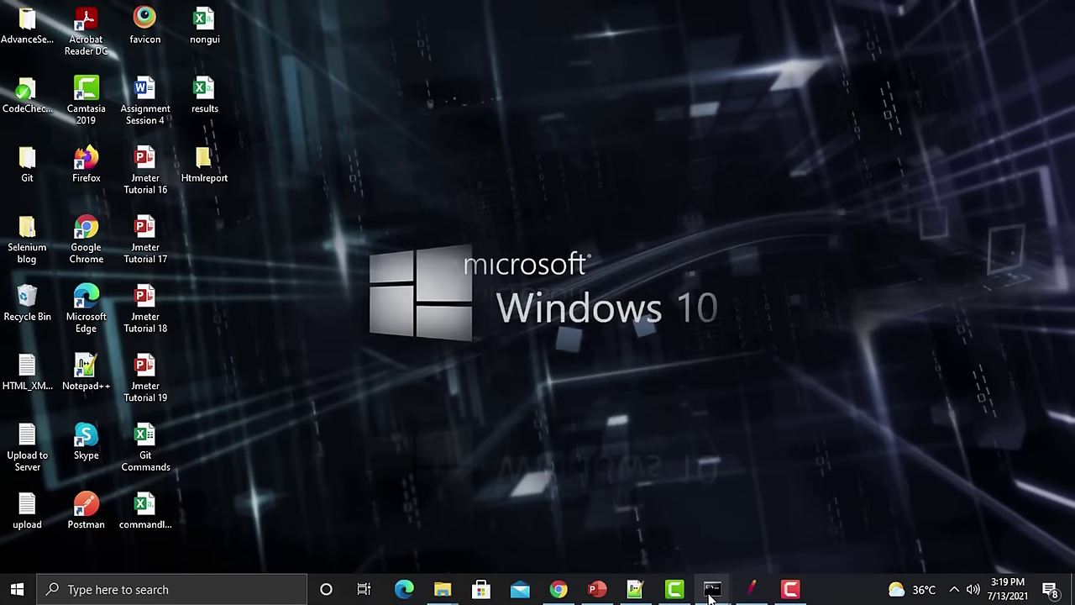
pyautogui.moveTo(711, 594)
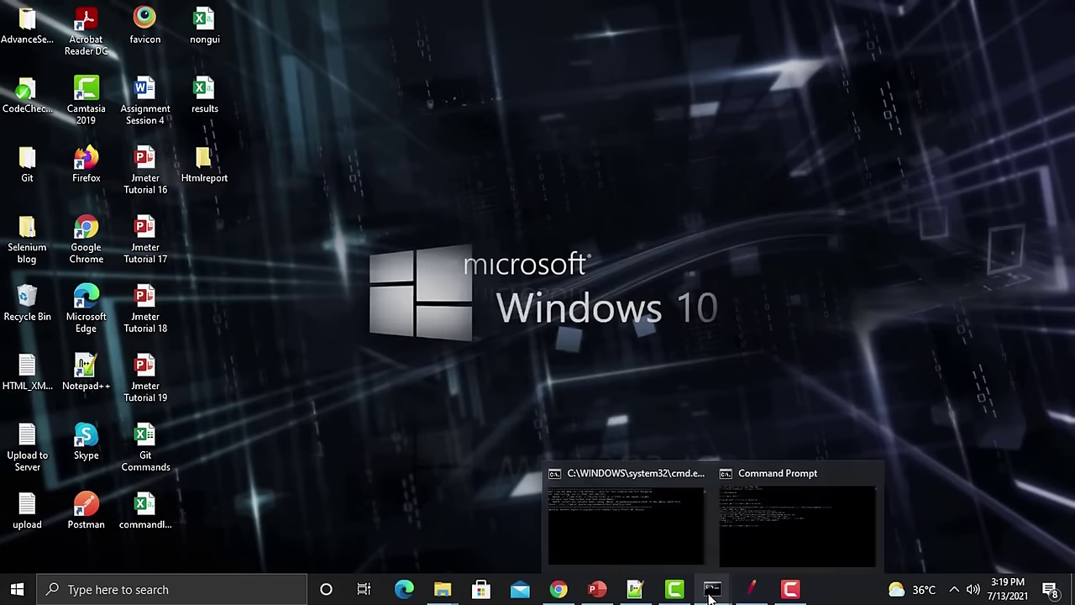
pyautogui.click(755, 529)
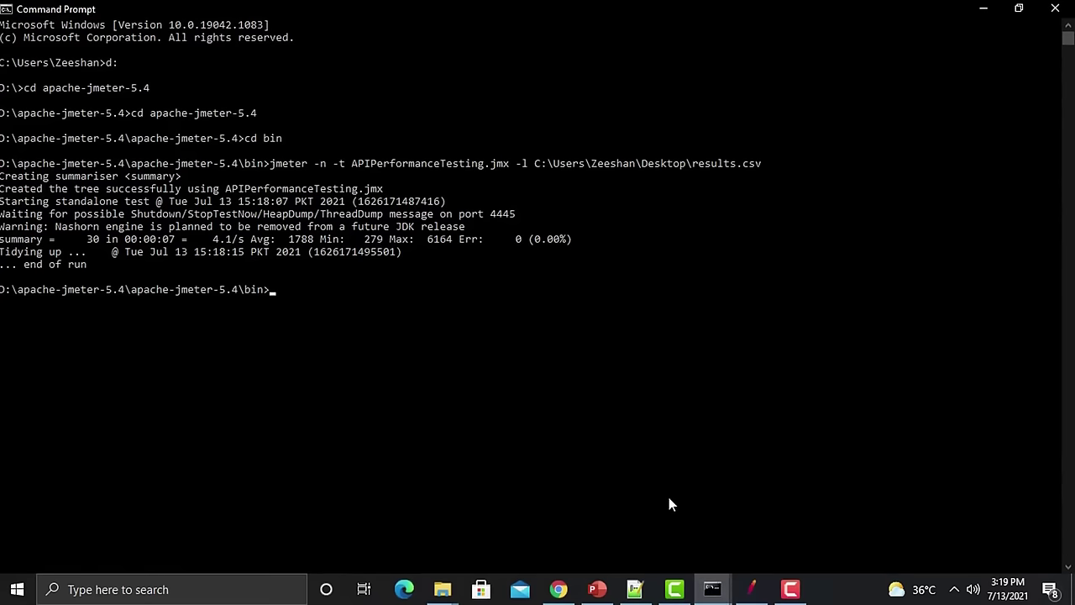
# Rerun the previous jmeter command logging to results1.csv, with -e -o writing to the Htmlreport folder
pyautogui.press('Up')
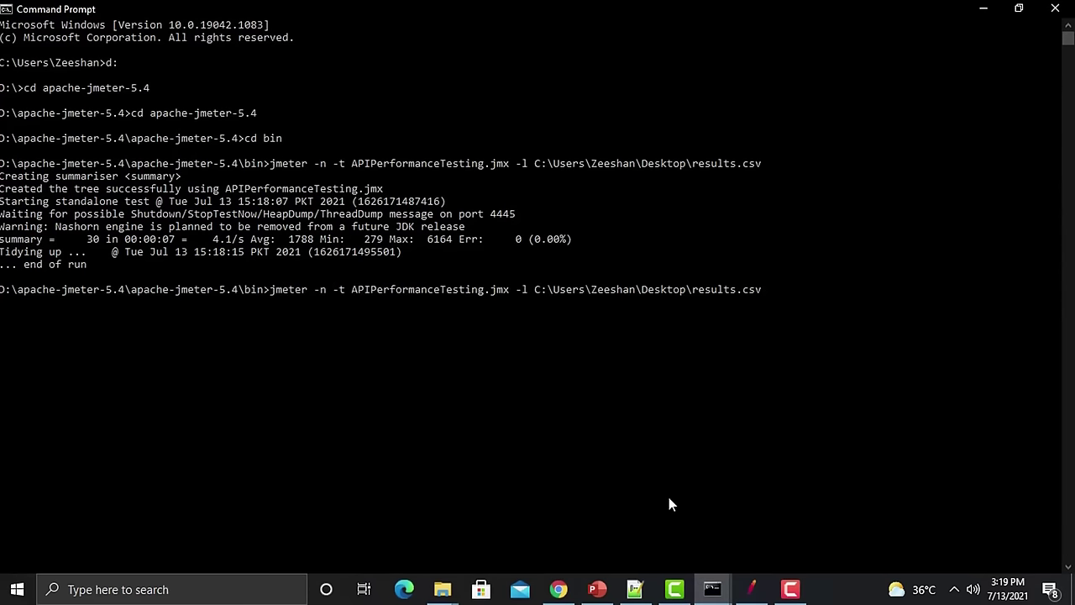
pyautogui.write('-e -o')
pyautogui.hotkey('ctrl', 'v')
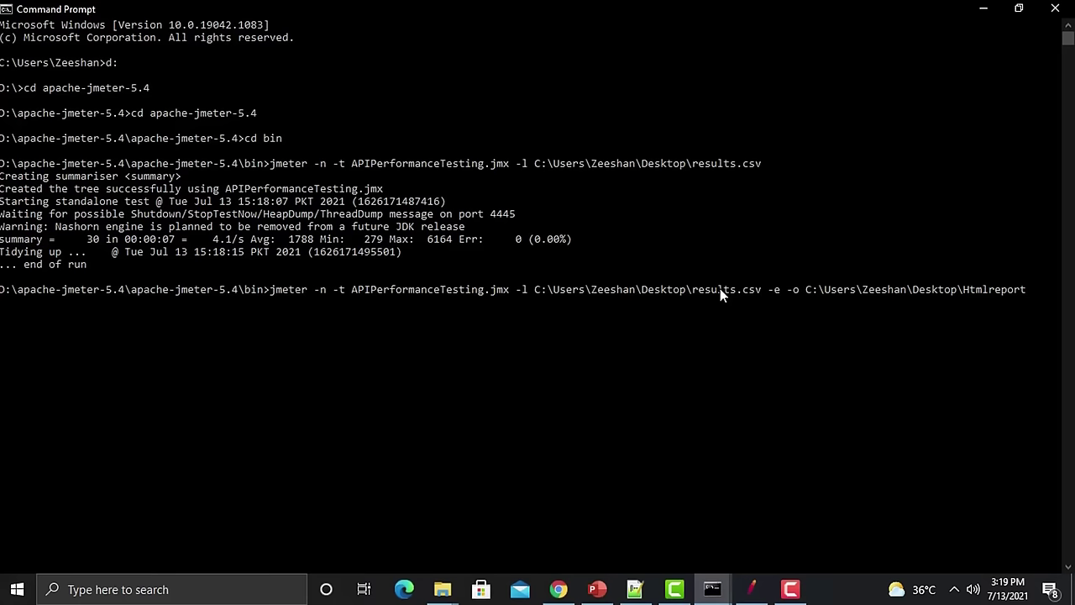
pyautogui.press('Left')
pyautogui.press('Left')
pyautogui.press('Left')
pyautogui.press('Left')
pyautogui.press('Left')
pyautogui.press('Left')
pyautogui.press('Left')
pyautogui.press('Left')
pyautogui.press('Left')
pyautogui.press('Left')
pyautogui.press('Left')
pyautogui.press('Left')
pyautogui.press('Left')
pyautogui.press('Left')
pyautogui.press('Left')
pyautogui.press('Left')
pyautogui.press('Left')
pyautogui.press('Left')
pyautogui.press('Left')
pyautogui.press('Left')
pyautogui.write('1')
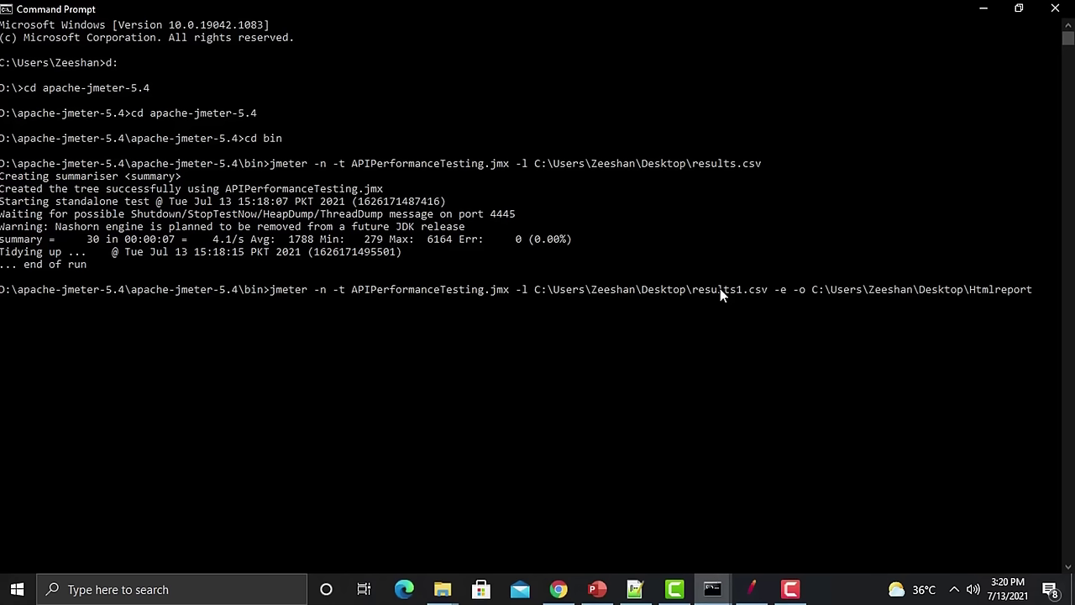
pyautogui.press('Return')
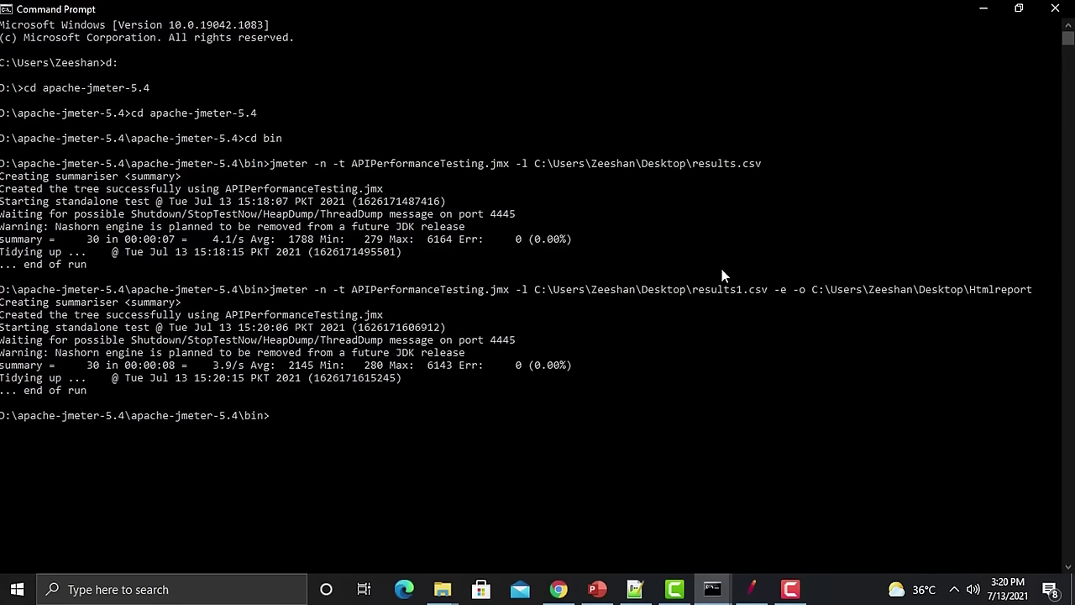
# Open results1 in Excel briefly, then open the Htmlreport folder maximized to see the generated files
pyautogui.click(982, 9)
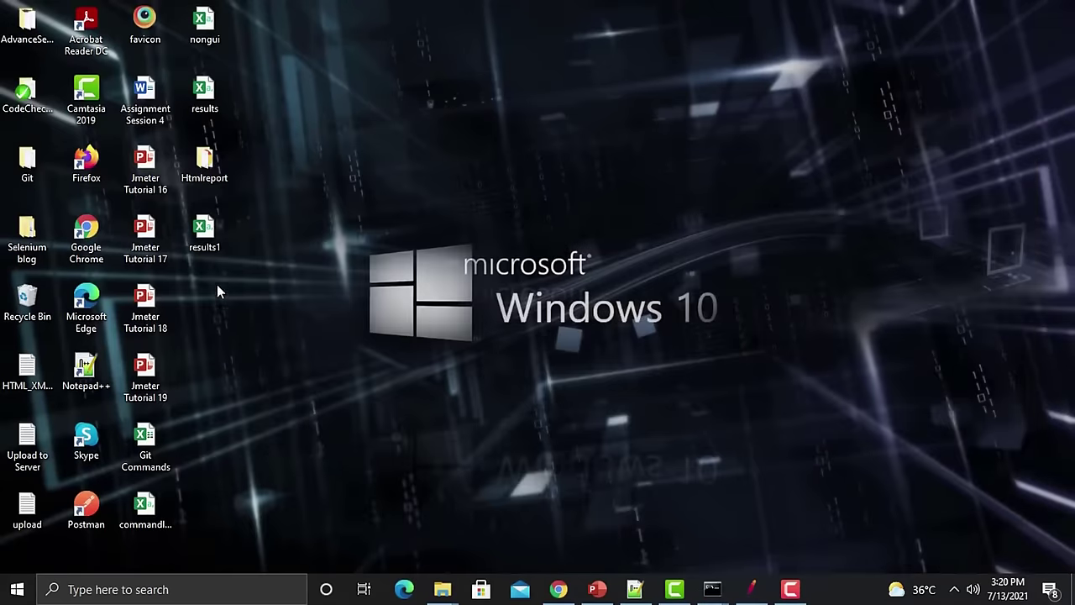
pyautogui.click(204, 244)
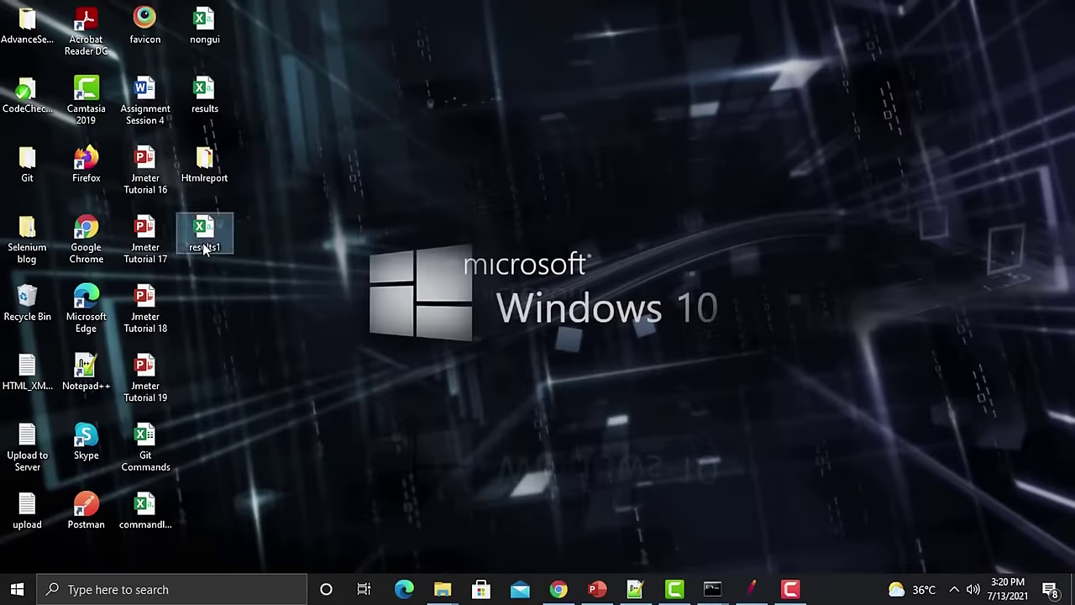
pyautogui.doubleClick(204, 243)
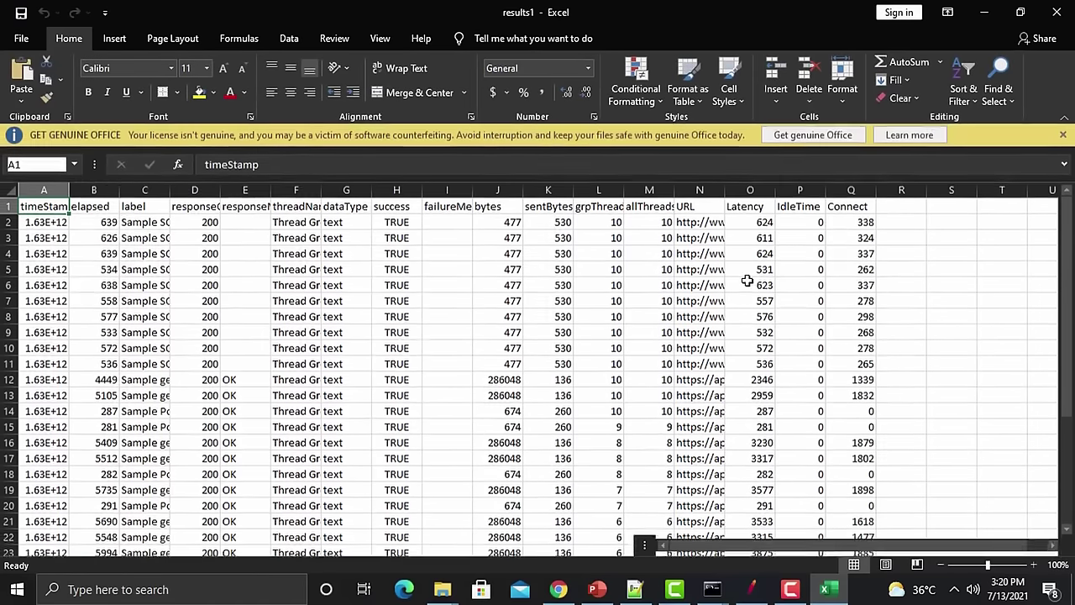
pyautogui.click(1062, 134)
pyautogui.click(984, 11)
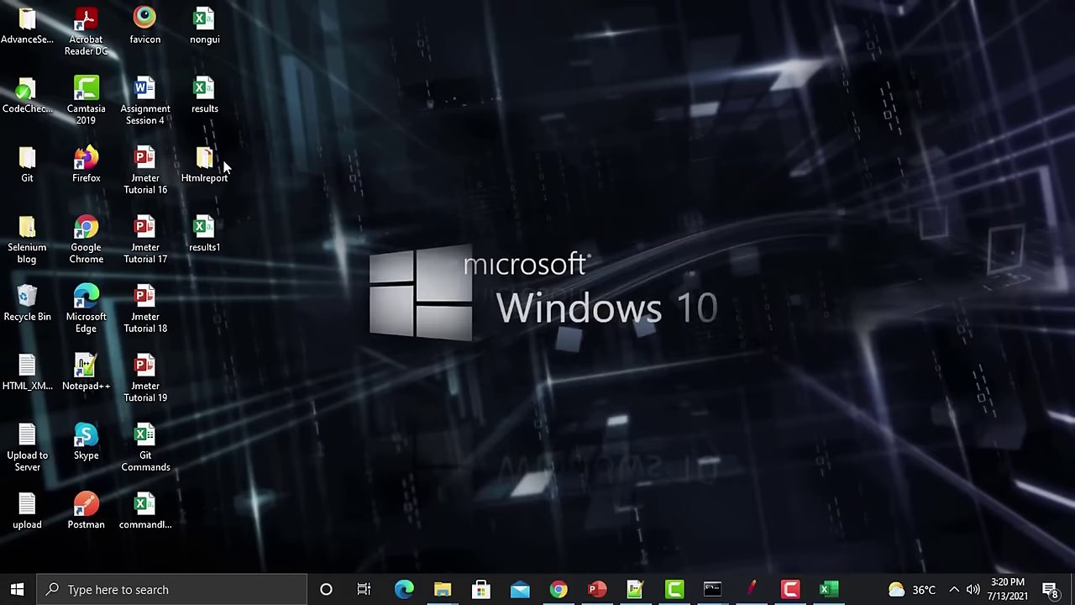
pyautogui.doubleClick(219, 161)
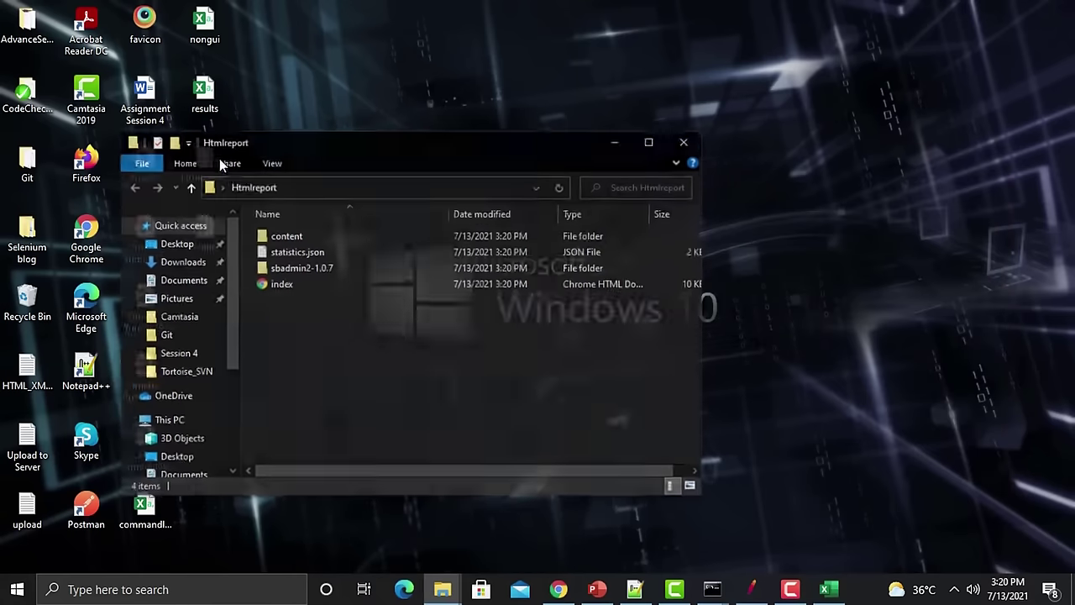
pyautogui.click(657, 130)
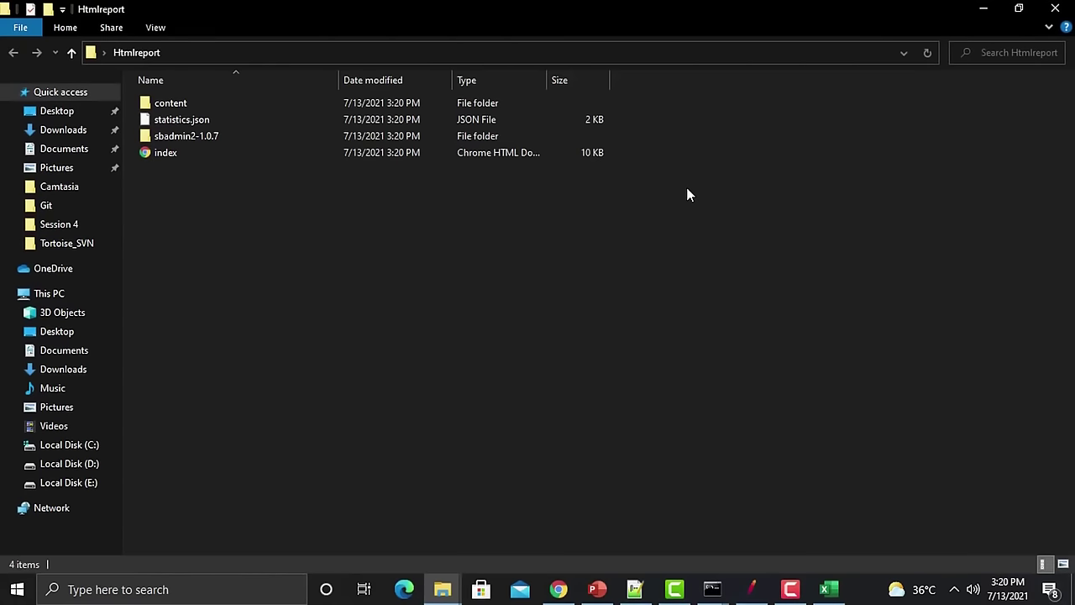
# Open index.html in Chrome and review the dashboard's start and end times and statistics
pyautogui.doubleClick(238, 155)
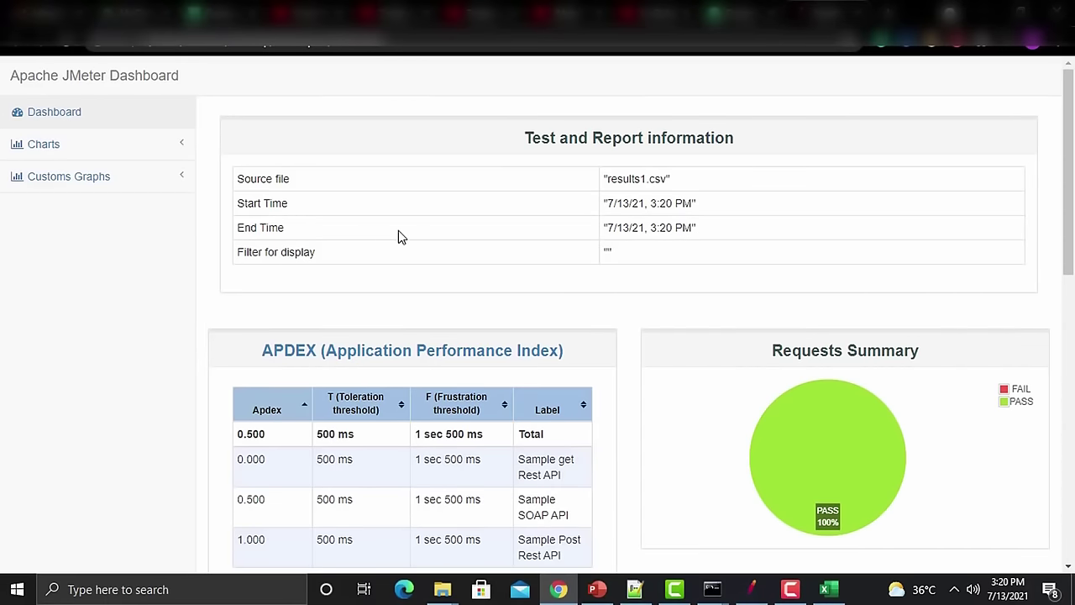
pyautogui.scroll(-1, 398, 231)
pyautogui.moveTo(772, 271); pyautogui.dragTo(820, 306)
pyautogui.scroll(1, 612, 299)
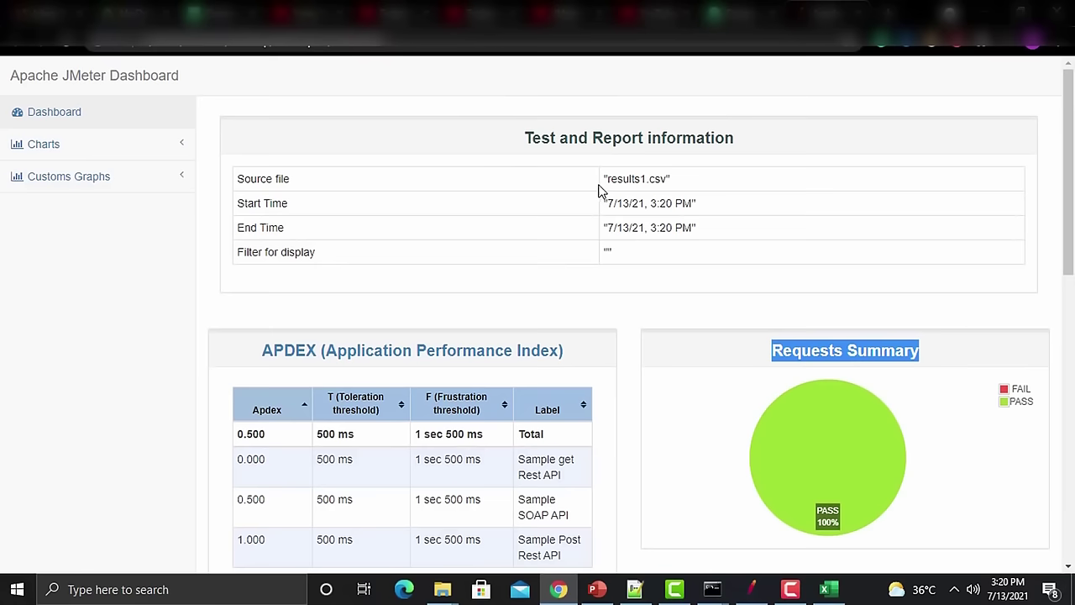
pyautogui.moveTo(604, 203); pyautogui.dragTo(696, 204)
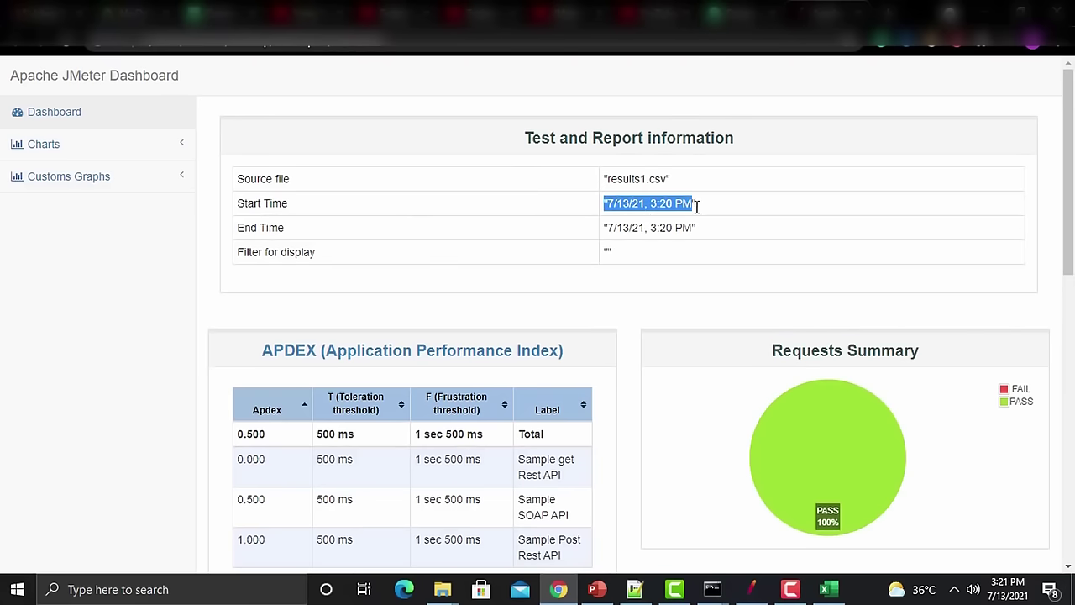
pyautogui.moveTo(645, 227); pyautogui.dragTo(735, 233)
pyautogui.scroll(-6, 681, 242)
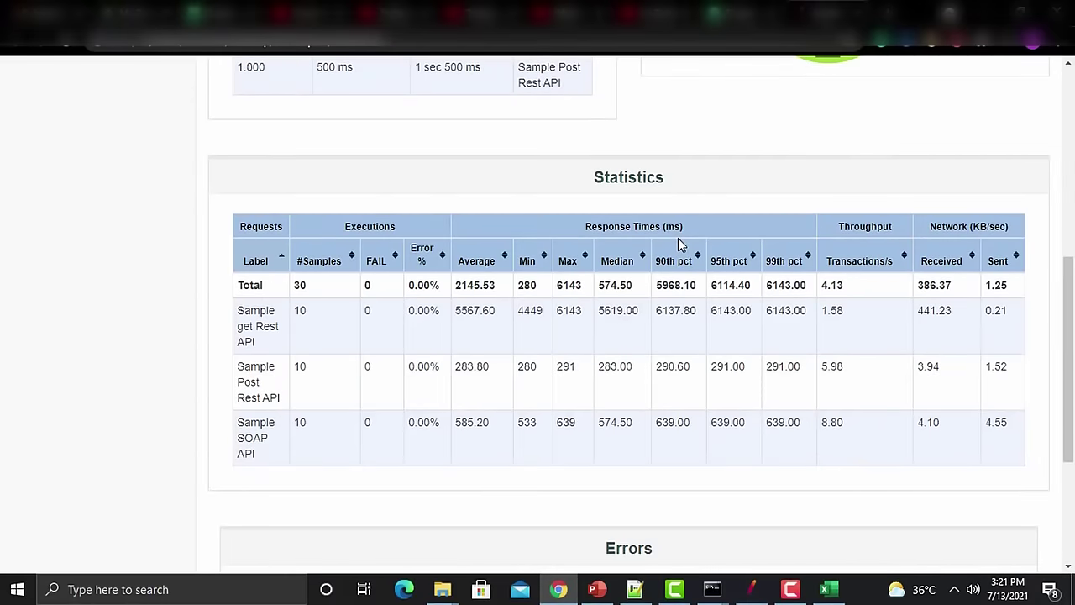
pyautogui.scroll(-2, 678, 243)
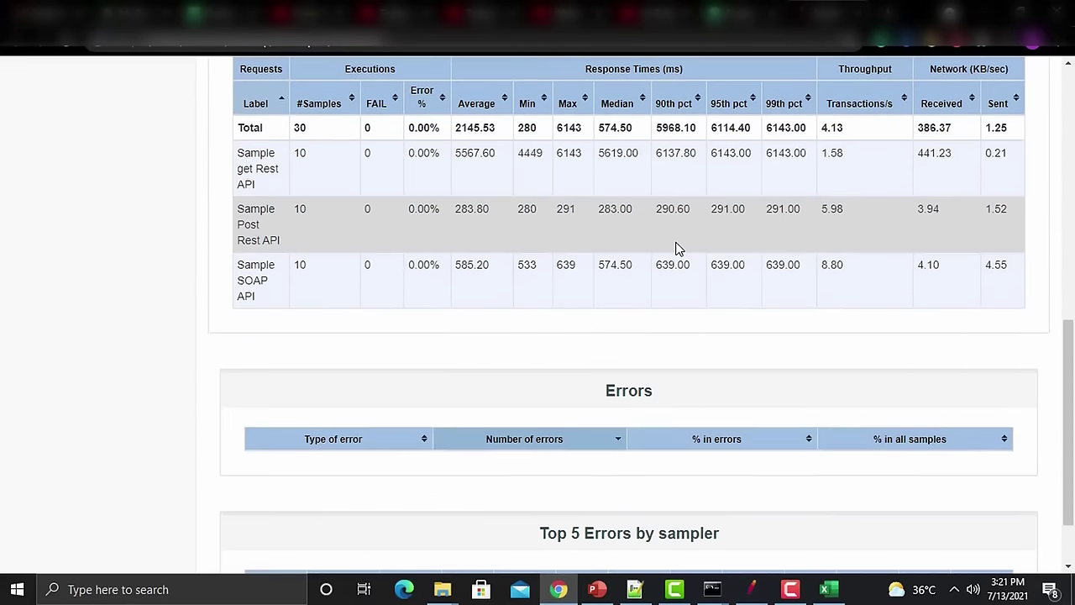
pyautogui.scroll(-1, 679, 249)
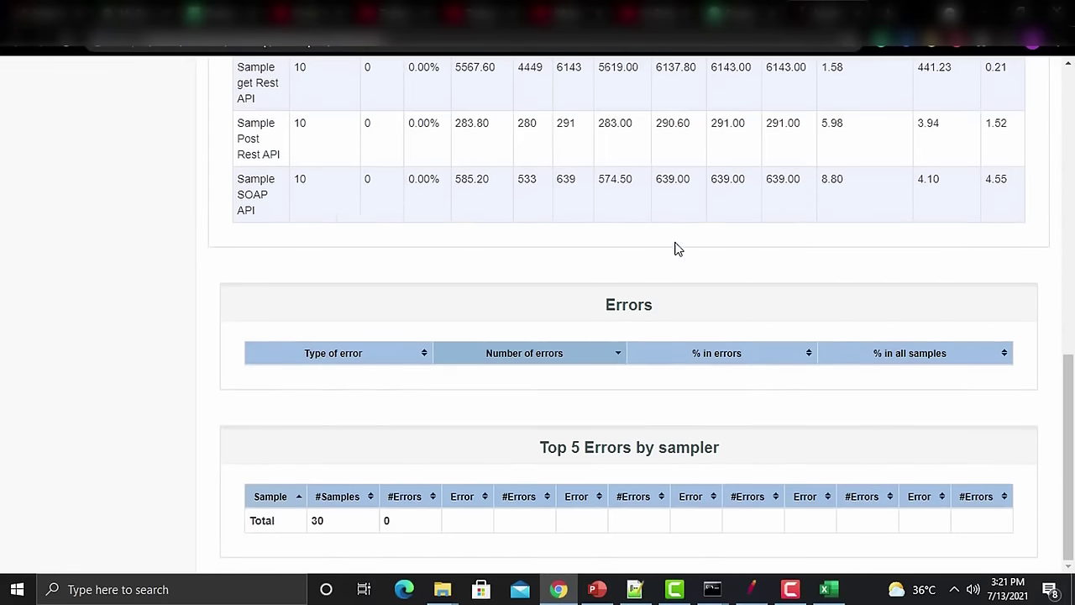
pyautogui.scroll(9, 675, 247)
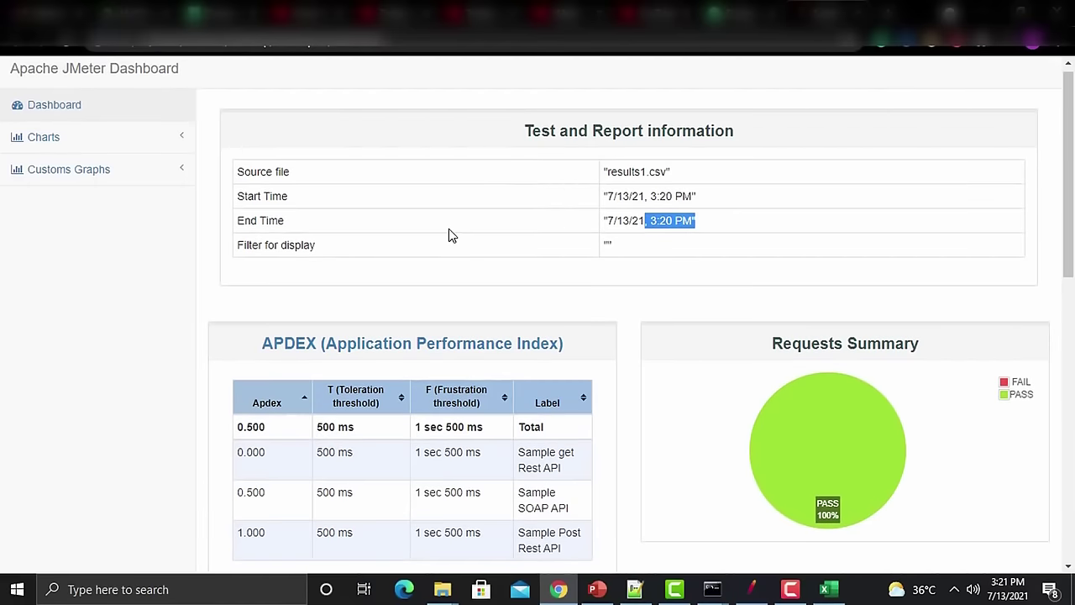
# Browse the Charts > Over Time and Customs Graphs > Over Time pages
pyautogui.click(162, 142)
pyautogui.click(118, 182)
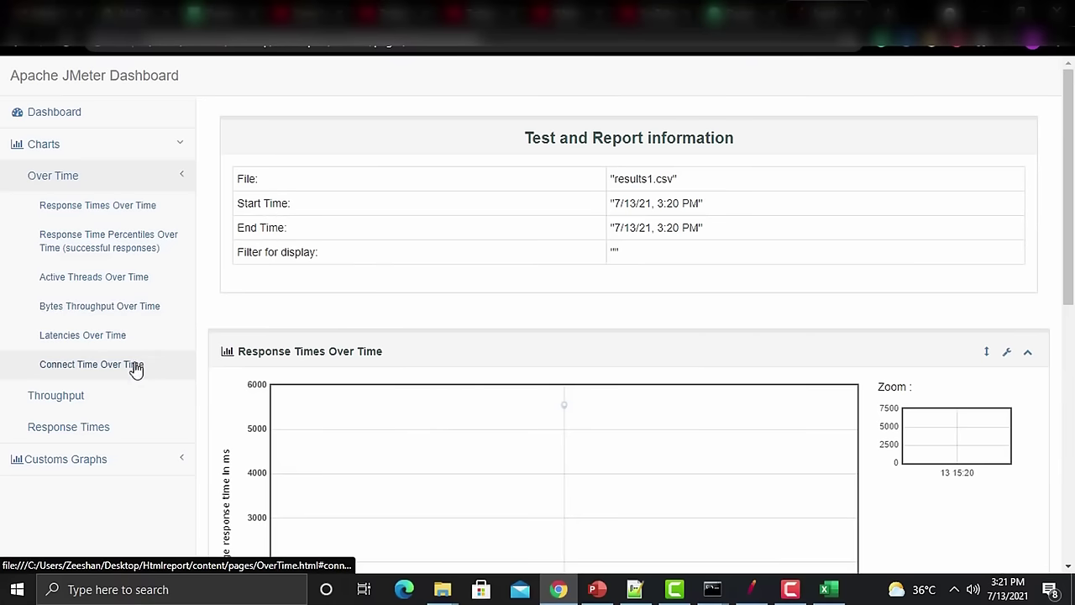
pyautogui.scroll(-1, 117, 370)
pyautogui.click(98, 384)
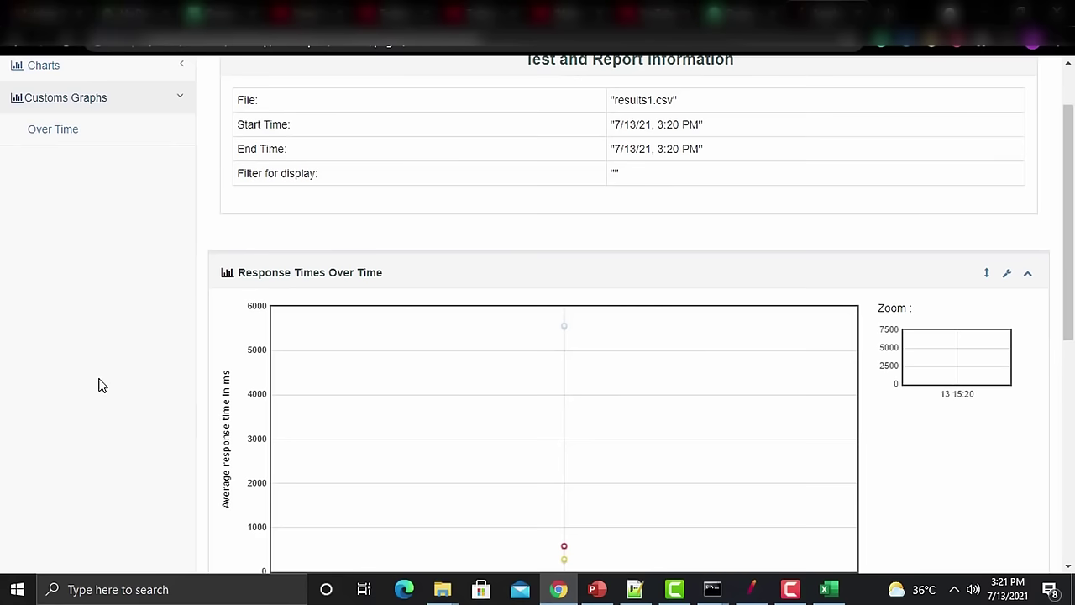
pyautogui.click(67, 133)
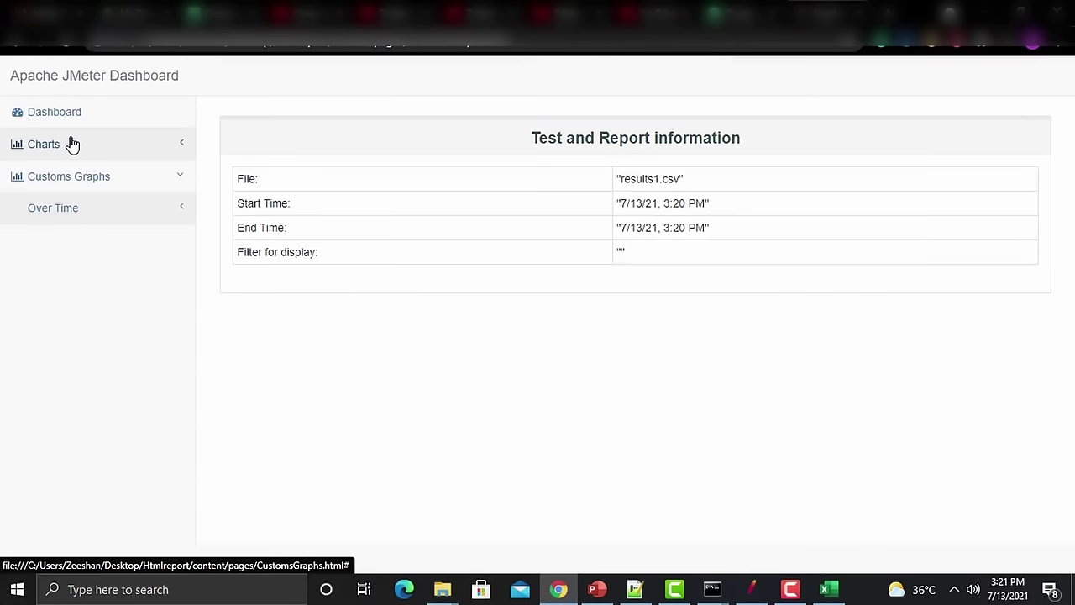
pyautogui.click(108, 159)
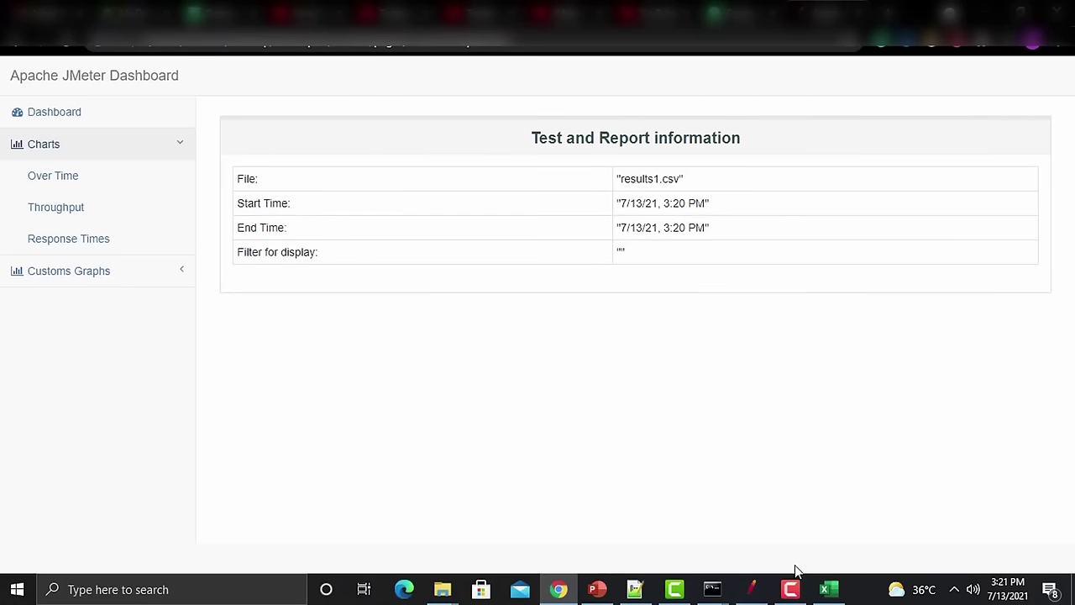
# Highlight Notepad++ line 2 about reporting from an existing results file, then select the four Htmlreport files
pyautogui.click(635, 589)
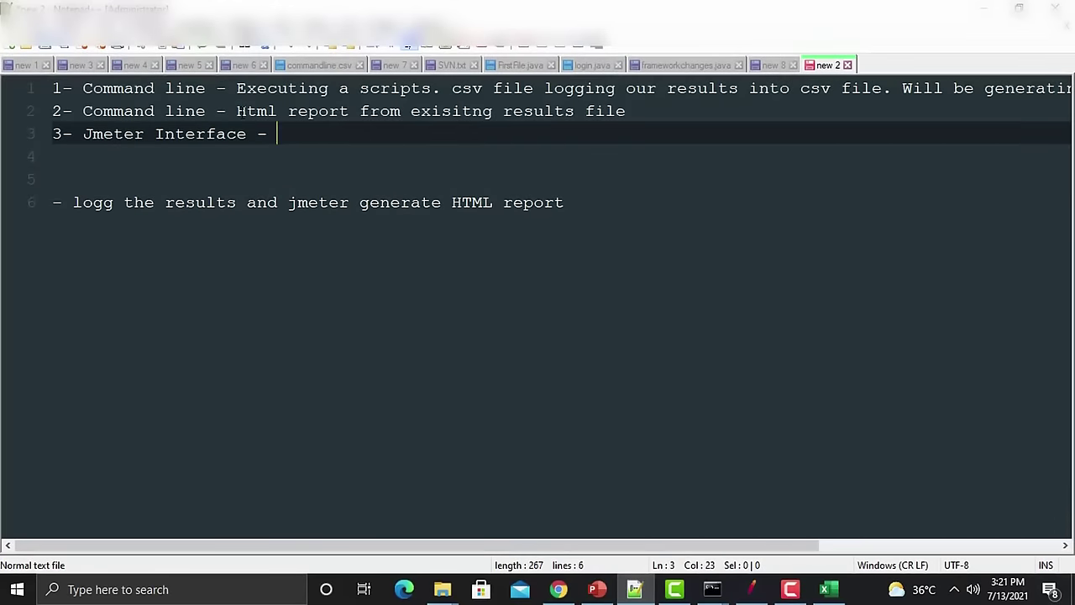
pyautogui.moveTo(238, 111); pyautogui.dragTo(627, 111)
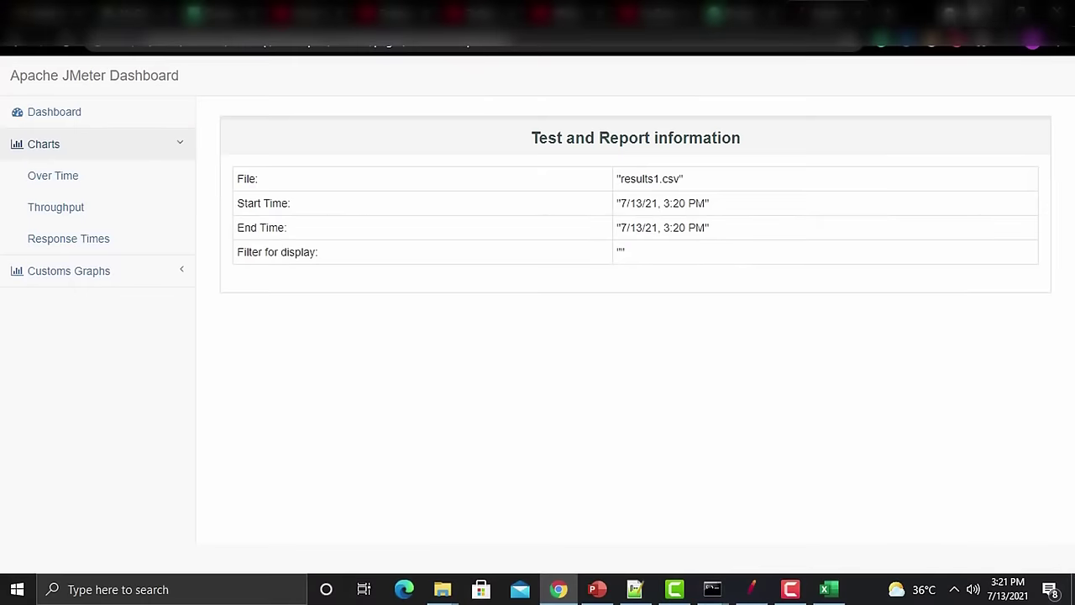
pyautogui.hotkey('alt', 'Tab')
pyautogui.hotkey('alt', 'Tab')
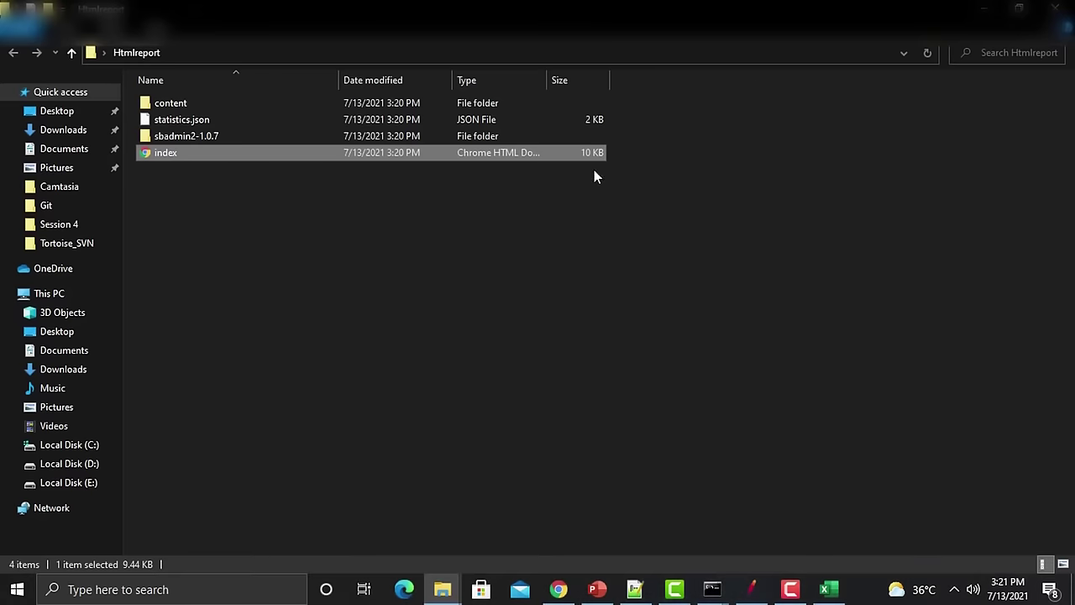
pyautogui.moveTo(325, 279); pyautogui.dragTo(177, 108)
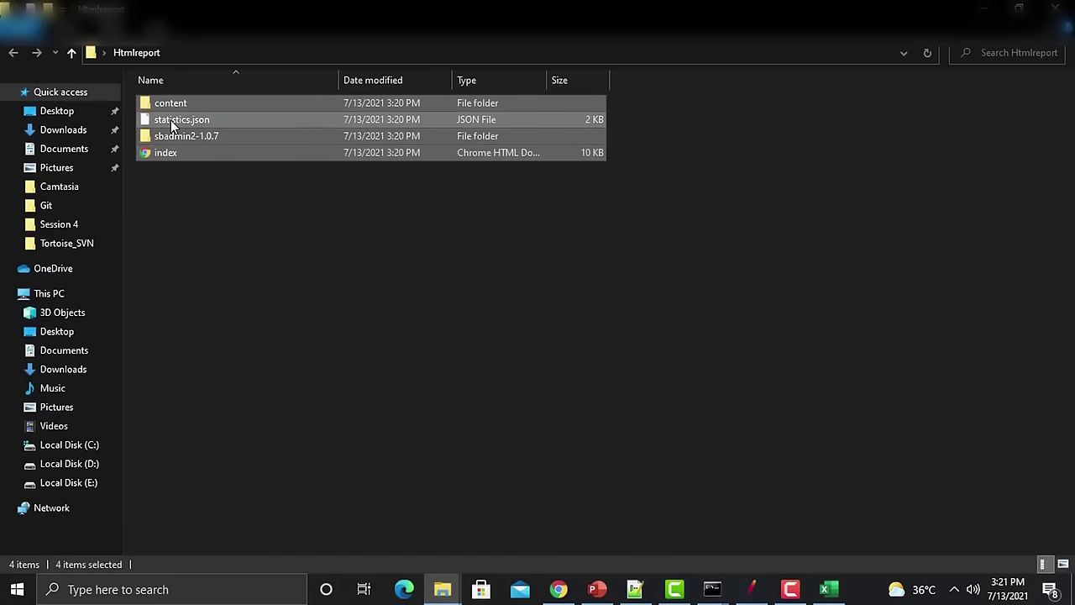
# Permanently delete the four generated report files from the Htmlreport folder
pyautogui.rightClick(172, 123)
pyautogui.click(231, 389)
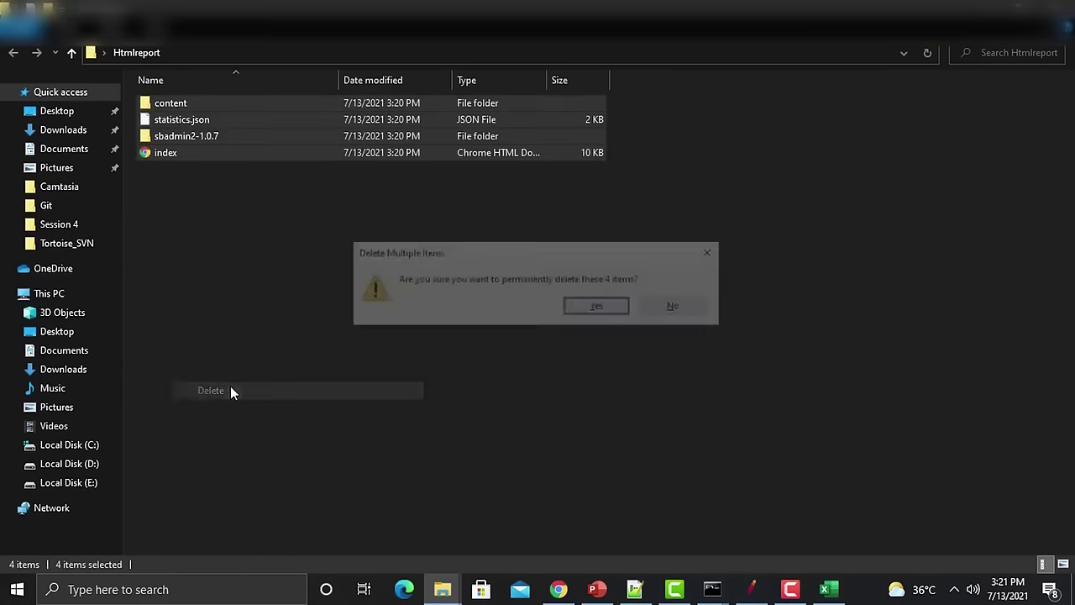
pyautogui.click(595, 306)
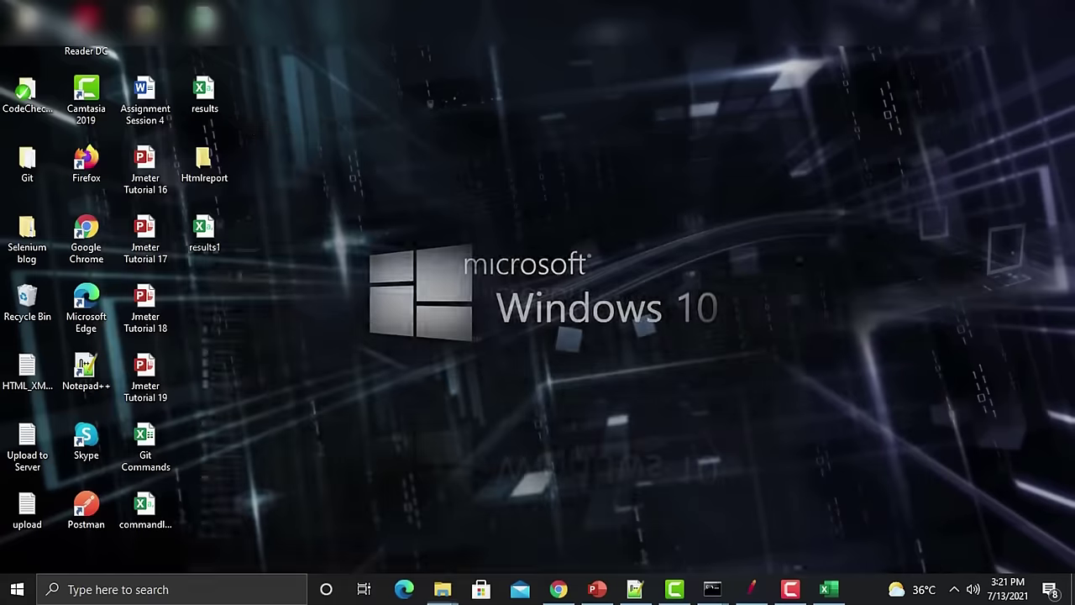
pyautogui.click(982, 9)
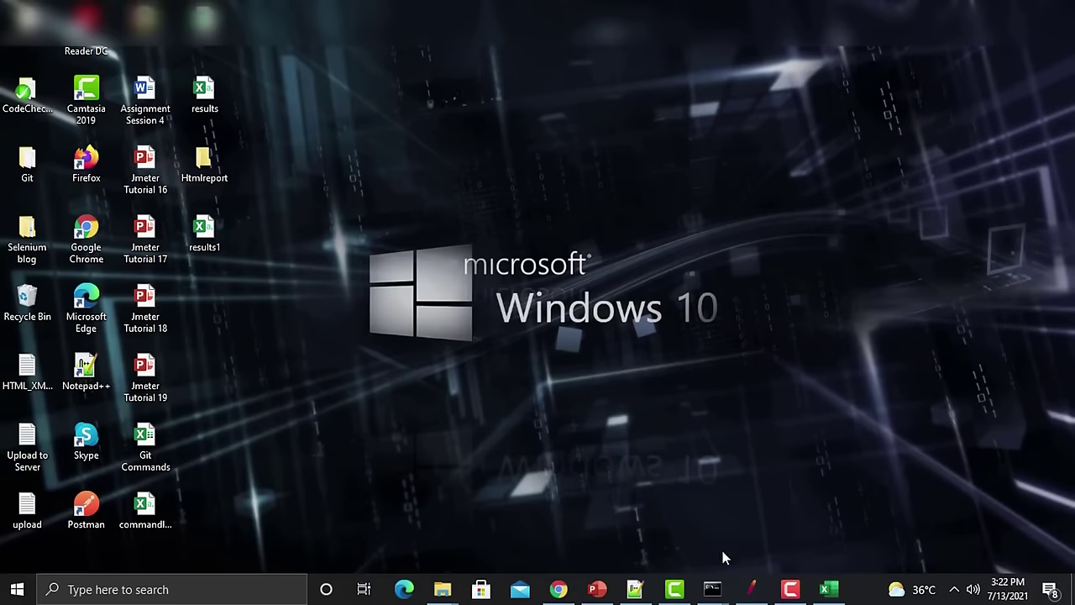
# Type jmeter -g in Command Prompt, note the earlier results1.csv path, and minimize it
pyautogui.moveTo(714, 579)
pyautogui.click(747, 547)
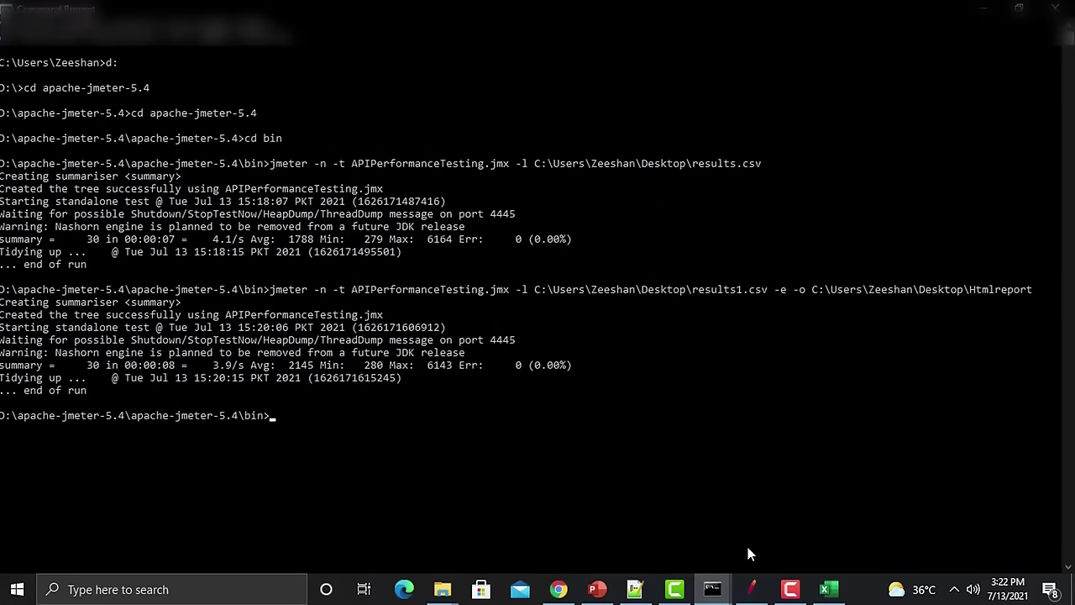
pyautogui.write('jmeter -g')
pyautogui.moveTo(534, 288); pyautogui.dragTo(755, 292)
pyautogui.click(984, 8)
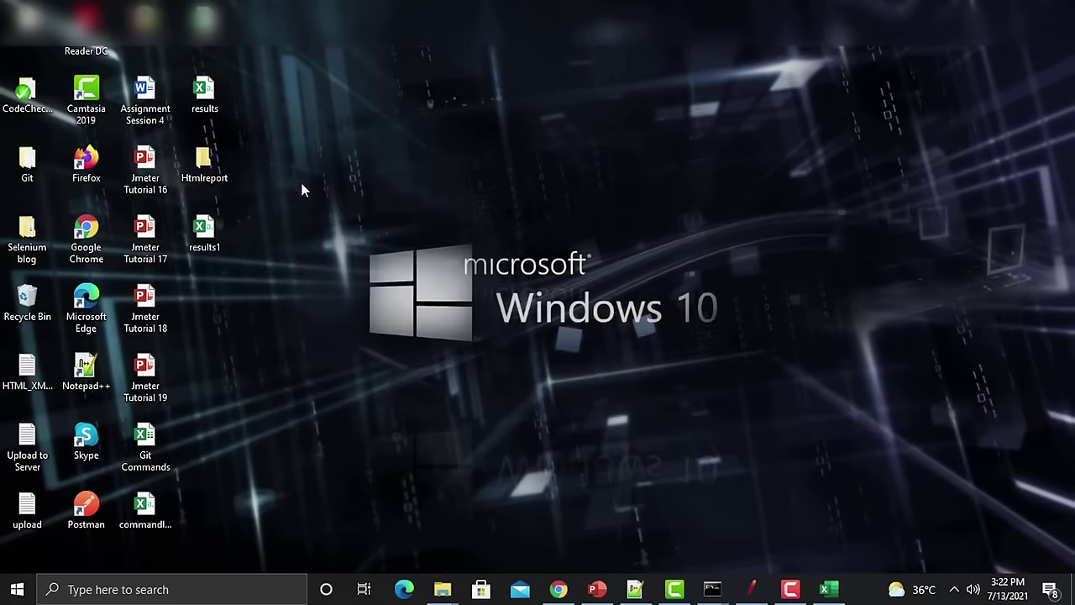
# Copy the Desktop path from results1's Properties and complete <Desktop>\results1.csv -o in the command
pyautogui.rightClick(210, 229)
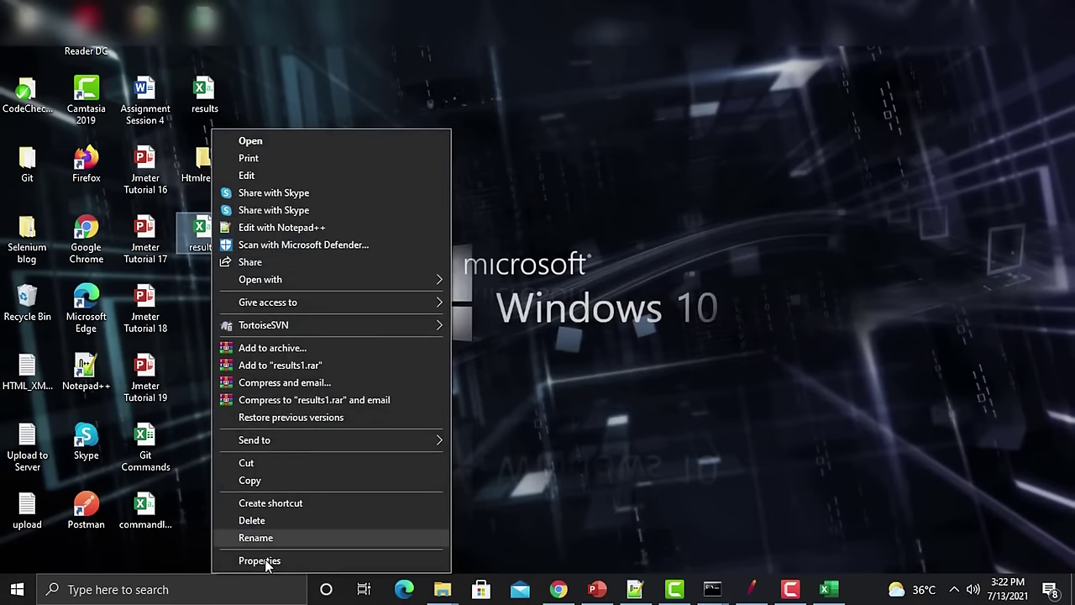
pyautogui.click(266, 562)
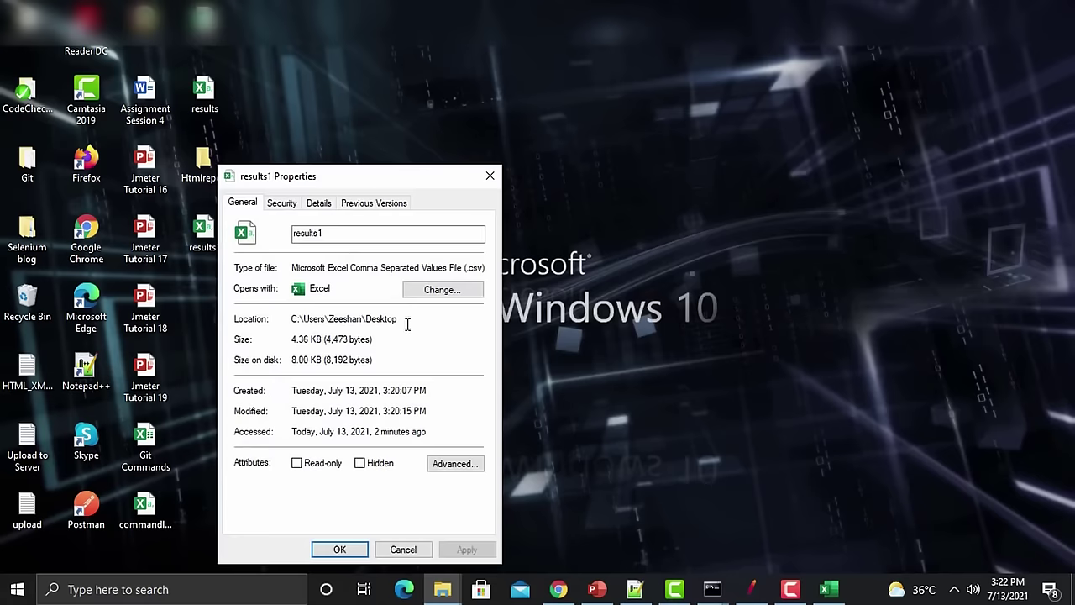
pyautogui.moveTo(406, 323); pyautogui.dragTo(290, 326)
pyautogui.hotkey('ctrl', 'c')
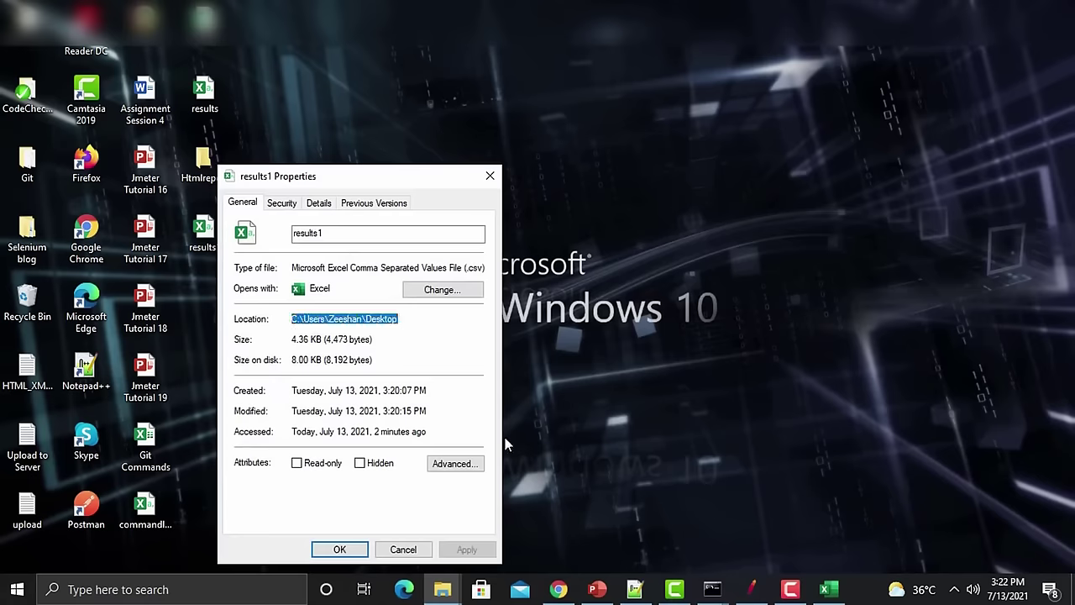
pyautogui.moveTo(712, 589)
pyautogui.click(750, 537)
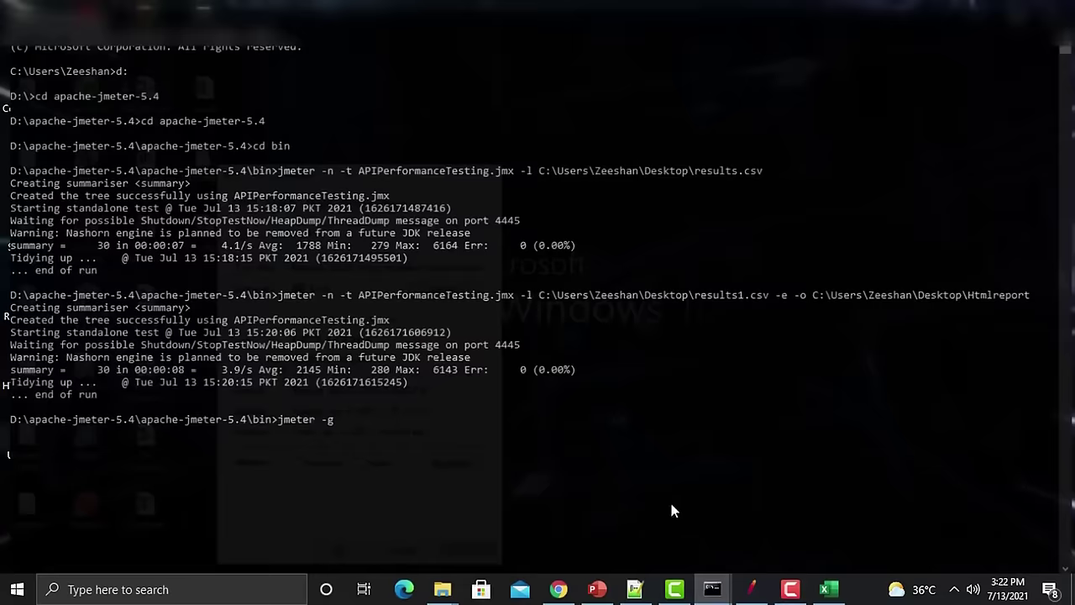
pyautogui.hotkey('ctrl', 'v')
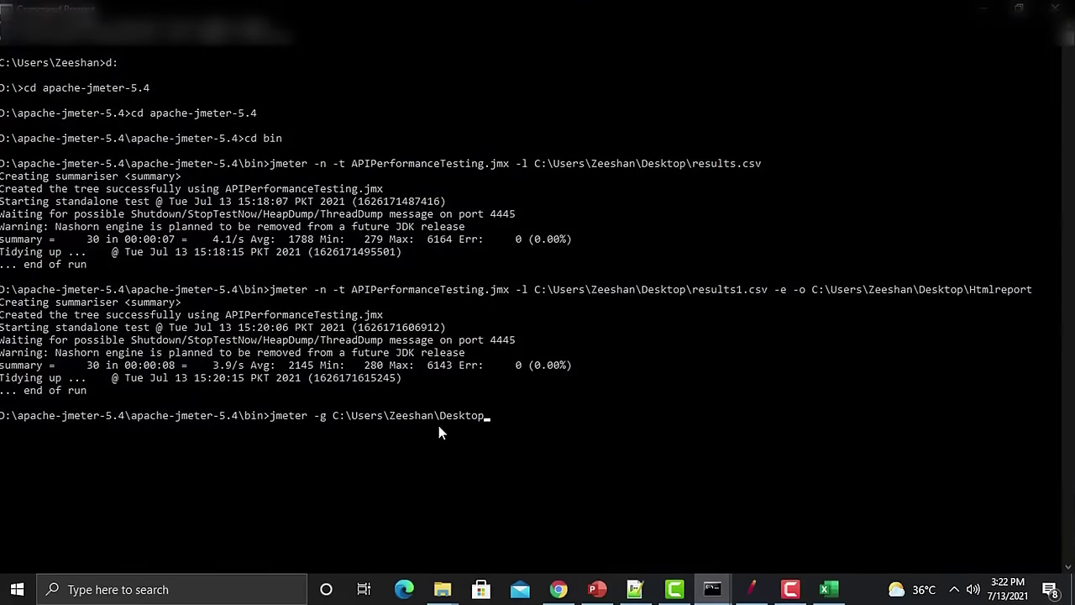
pyautogui.write('\\results1.csv -o')
# Copy the Htmlreport folder path, paste it after -o, and run the report generation
pyautogui.click(442, 588)
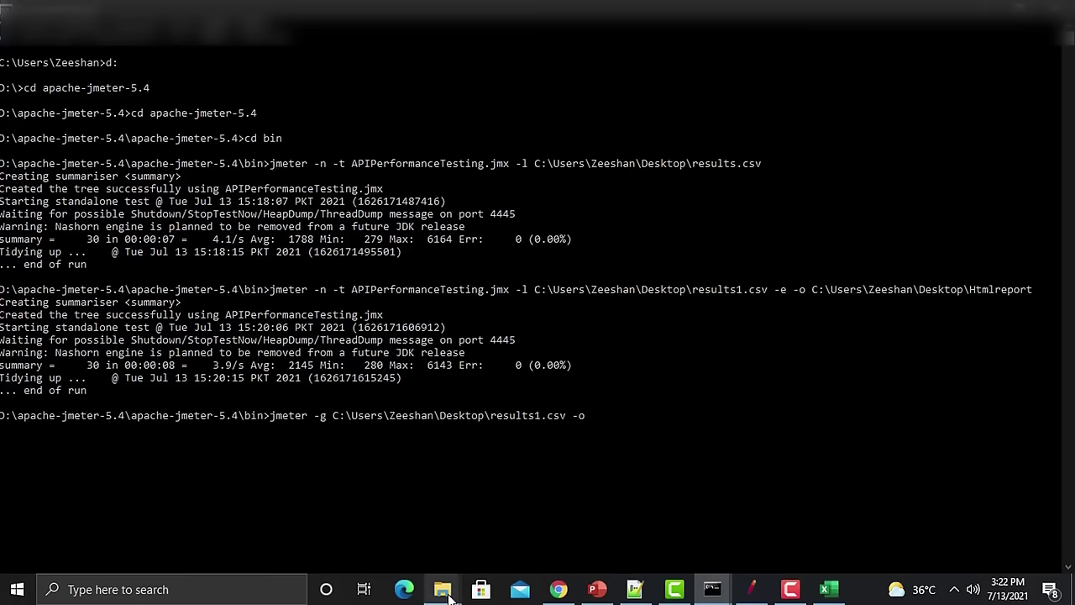
pyautogui.click(454, 519)
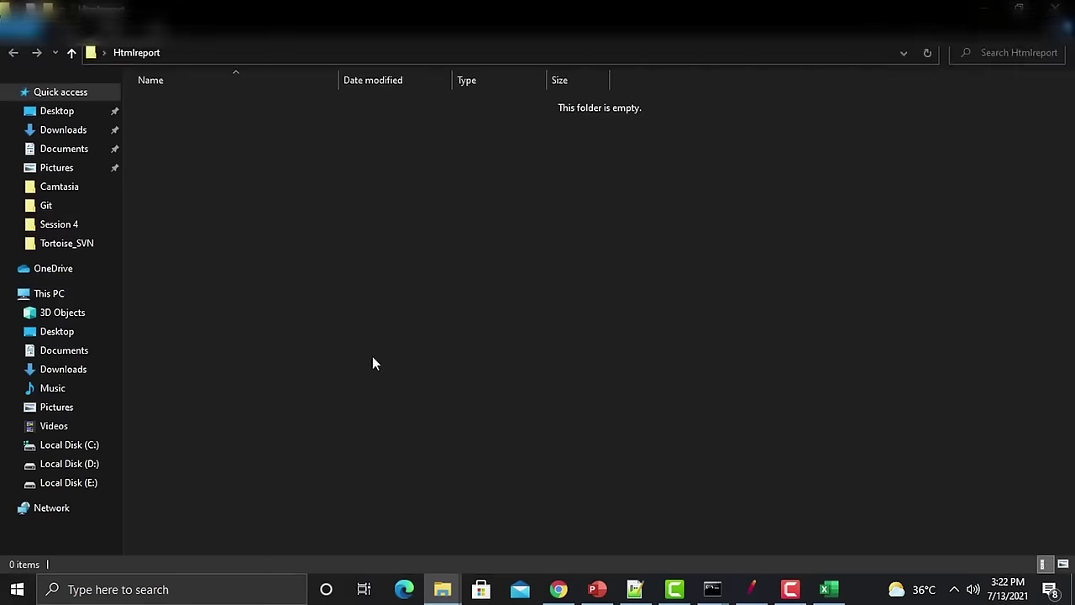
pyautogui.click(276, 57)
pyautogui.rightClick(248, 54)
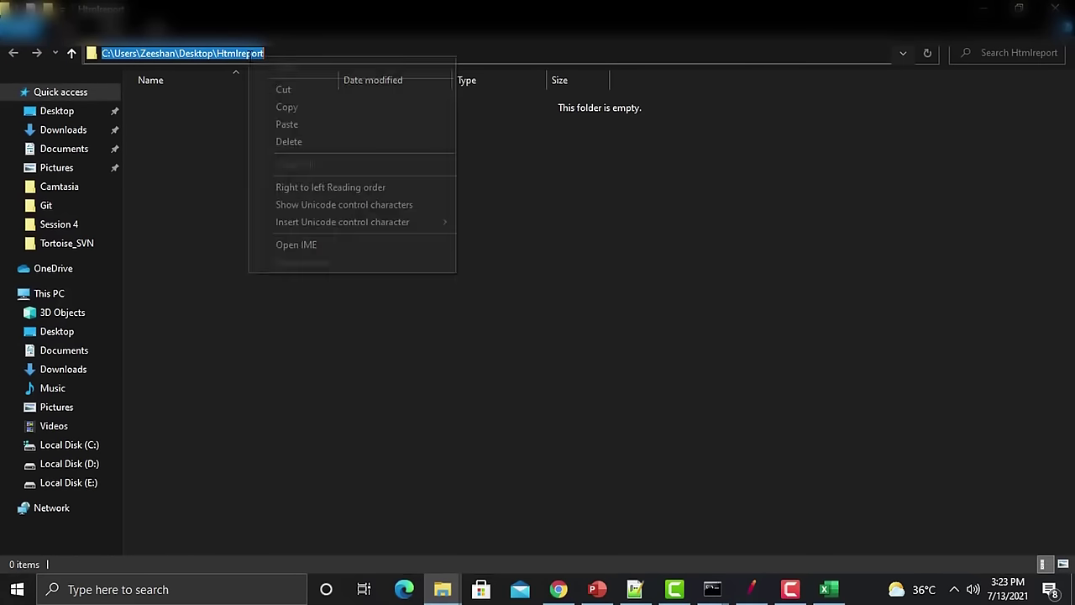
pyautogui.click(281, 108)
pyautogui.click(712, 588)
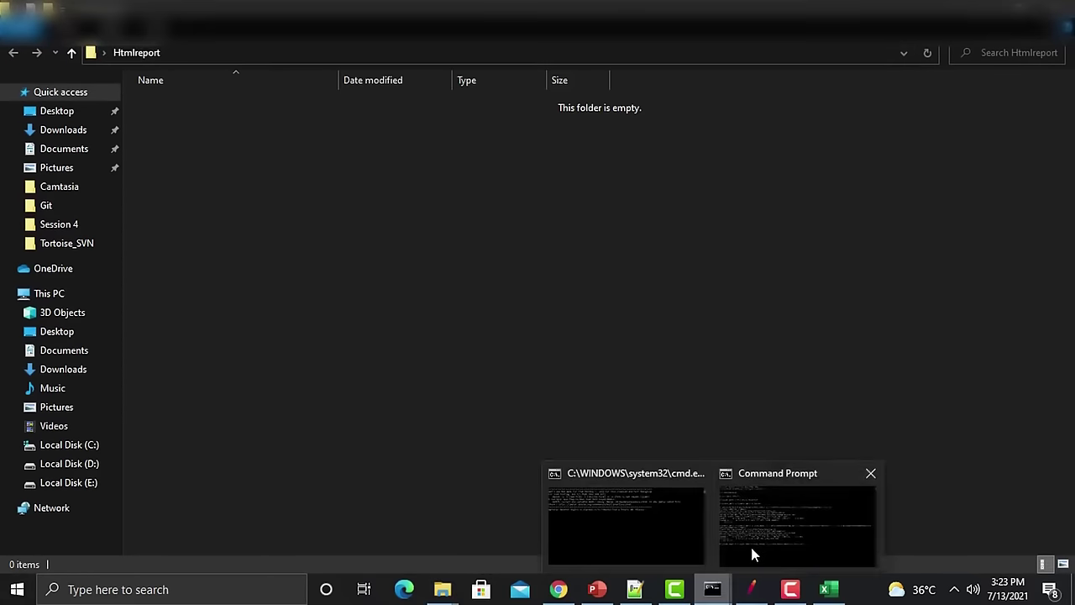
pyautogui.click(753, 554)
pyautogui.rightClick(613, 420)
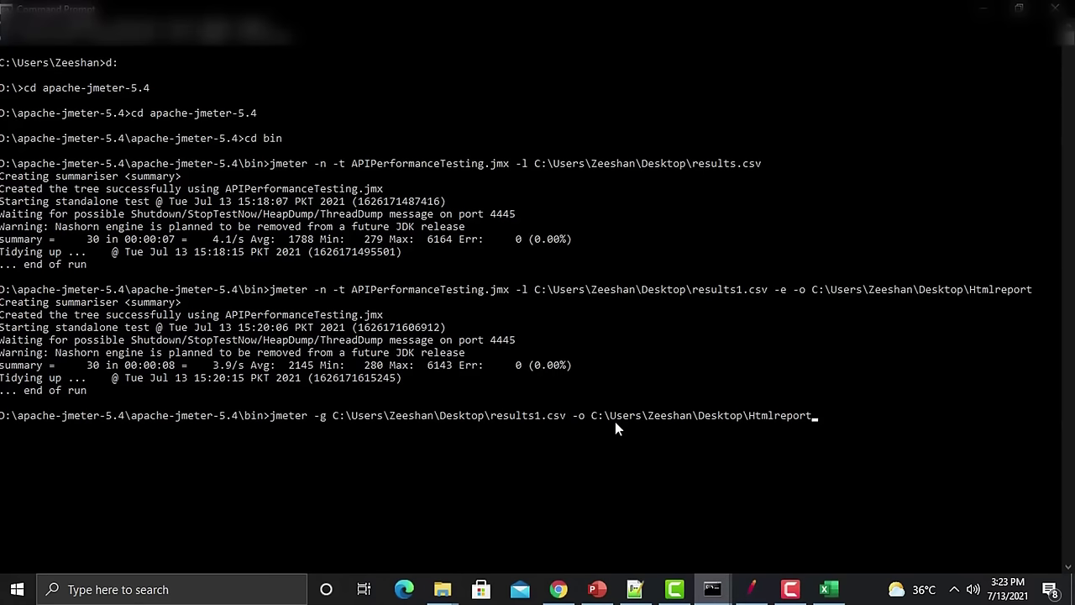
pyautogui.press('Return')
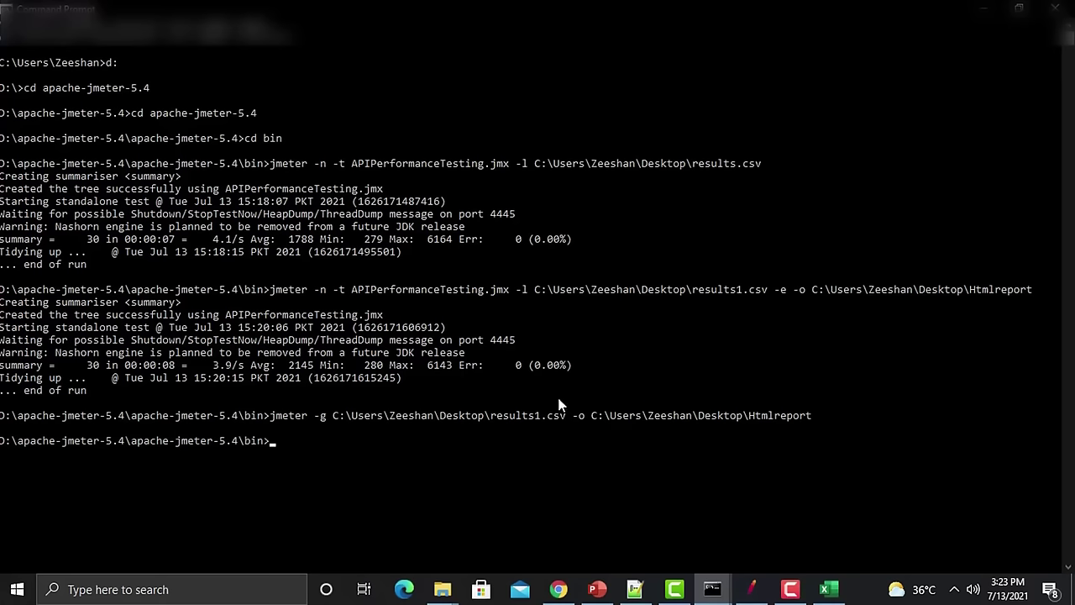
pyautogui.moveTo(288, 443); pyautogui.dragTo(2, 420)
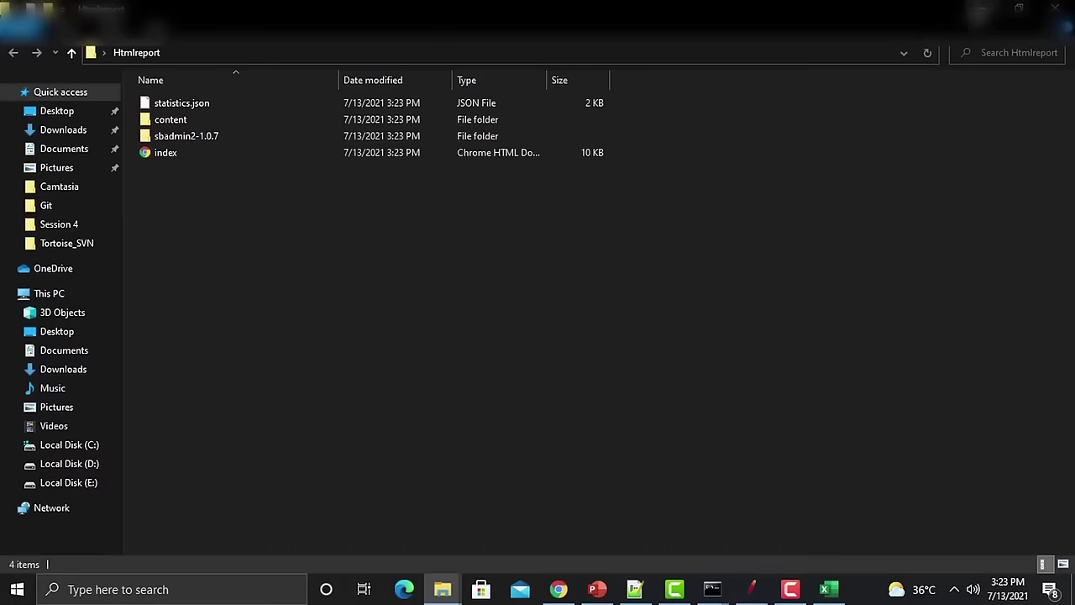
# Go up to Desktop, open Htmlreport, and open the regenerated index page in Chrome
pyautogui.click(982, 8)
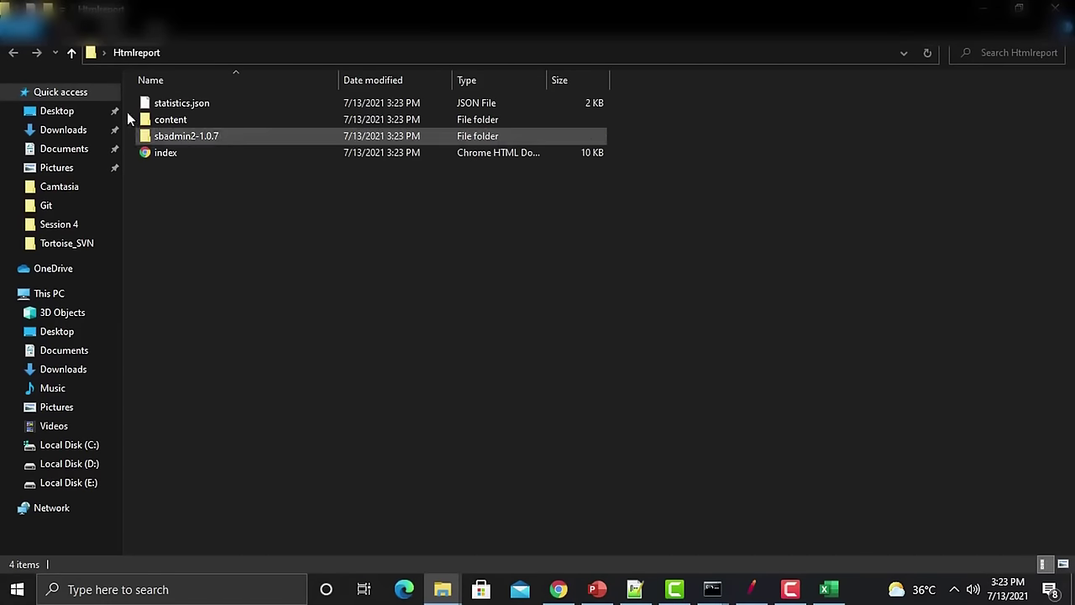
pyautogui.click(72, 54)
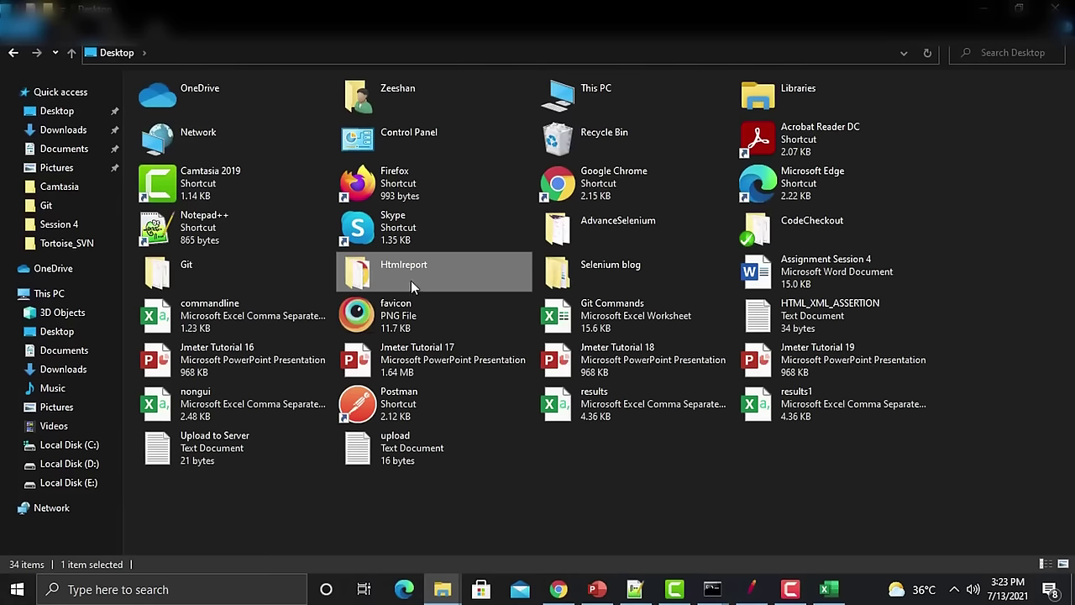
pyautogui.doubleClick(396, 273)
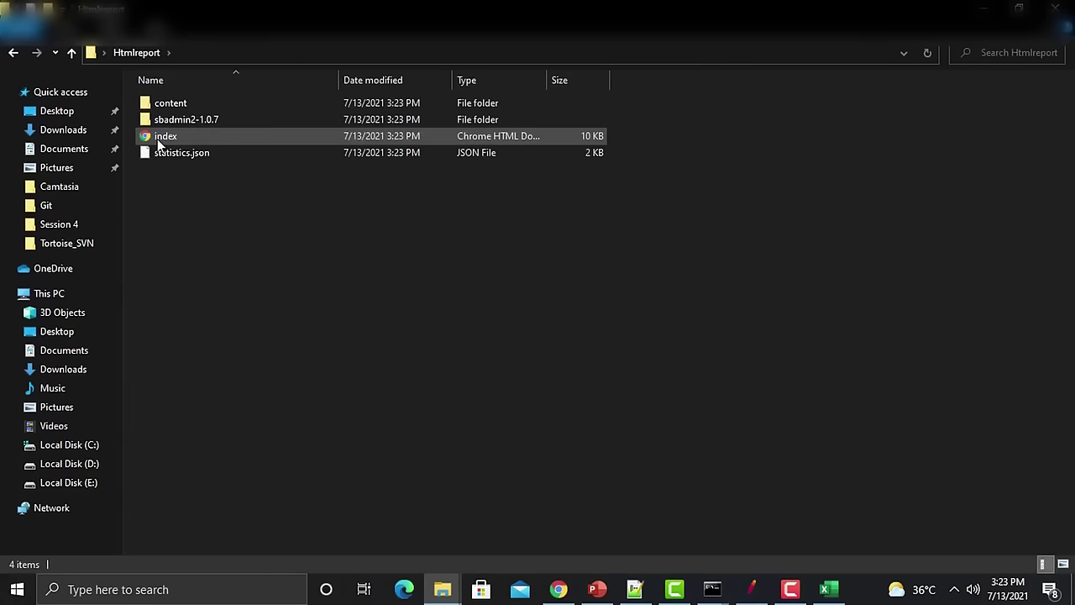
pyautogui.doubleClick(157, 140)
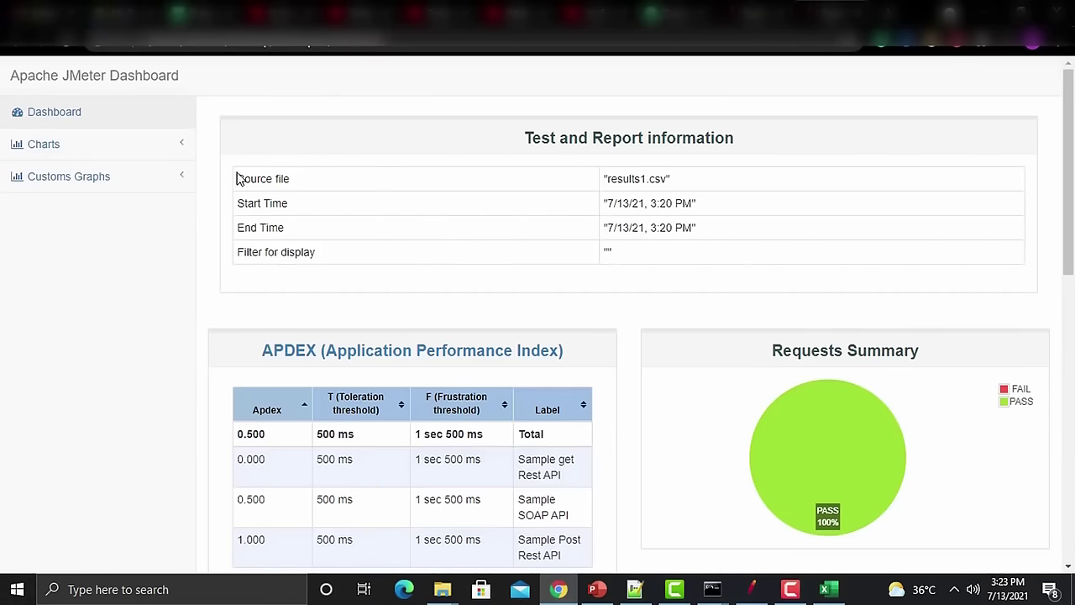
# Scroll the dashboard from the Source file label down to the Errors and Top 5 Errors tables, then switch to JMeter
pyautogui.moveTo(236, 179); pyautogui.dragTo(401, 179)
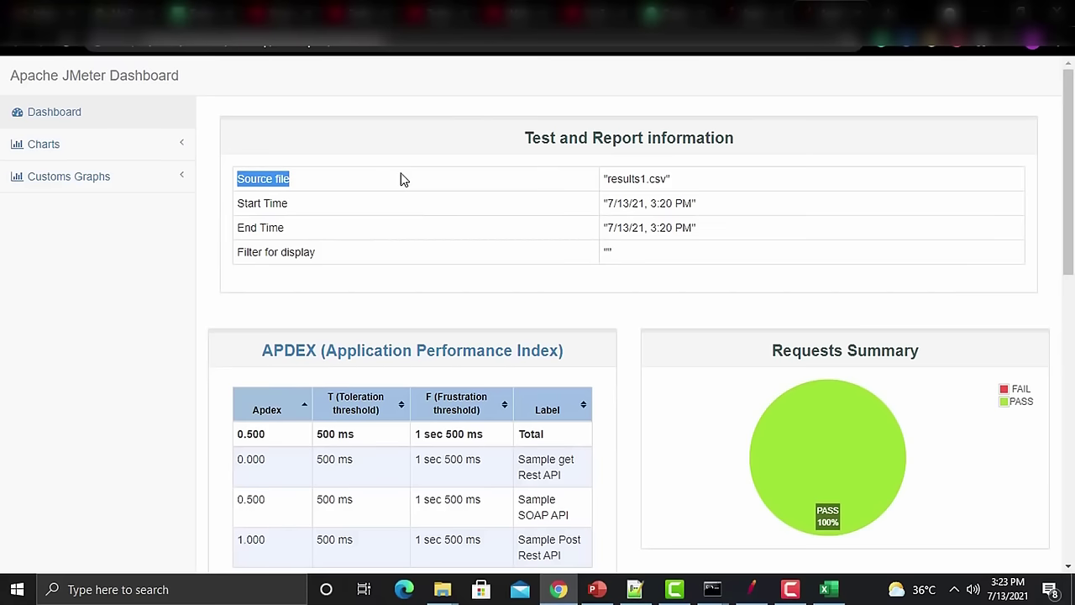
pyautogui.scroll(-2, 415, 177)
pyautogui.scroll(1, 362, 194)
pyautogui.scroll(-2, 312, 173)
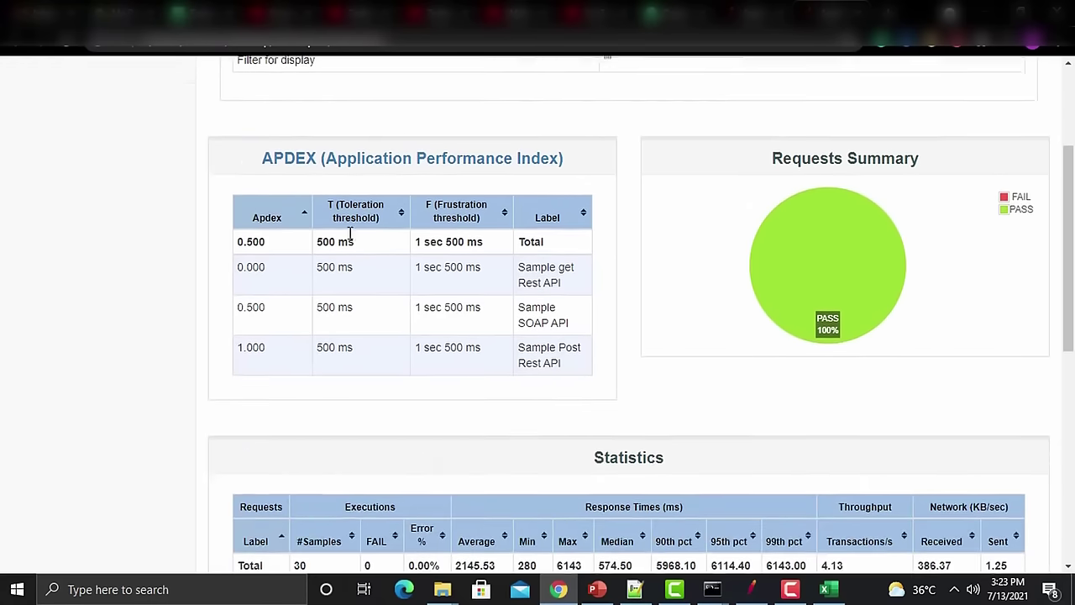
pyautogui.scroll(-4, 353, 244)
pyautogui.scroll(-2, 369, 260)
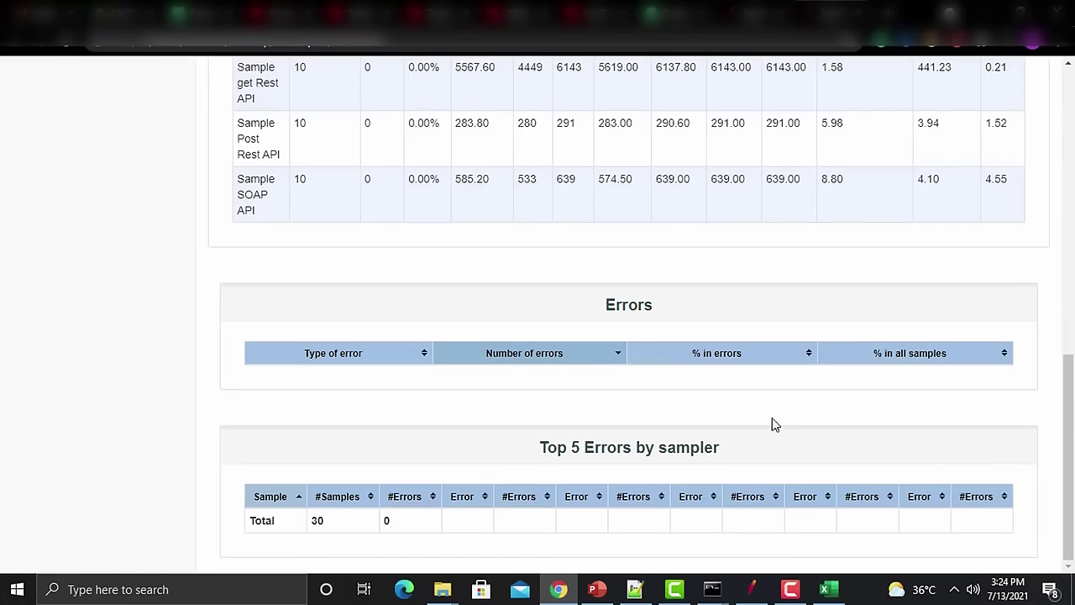
pyautogui.click(751, 590)
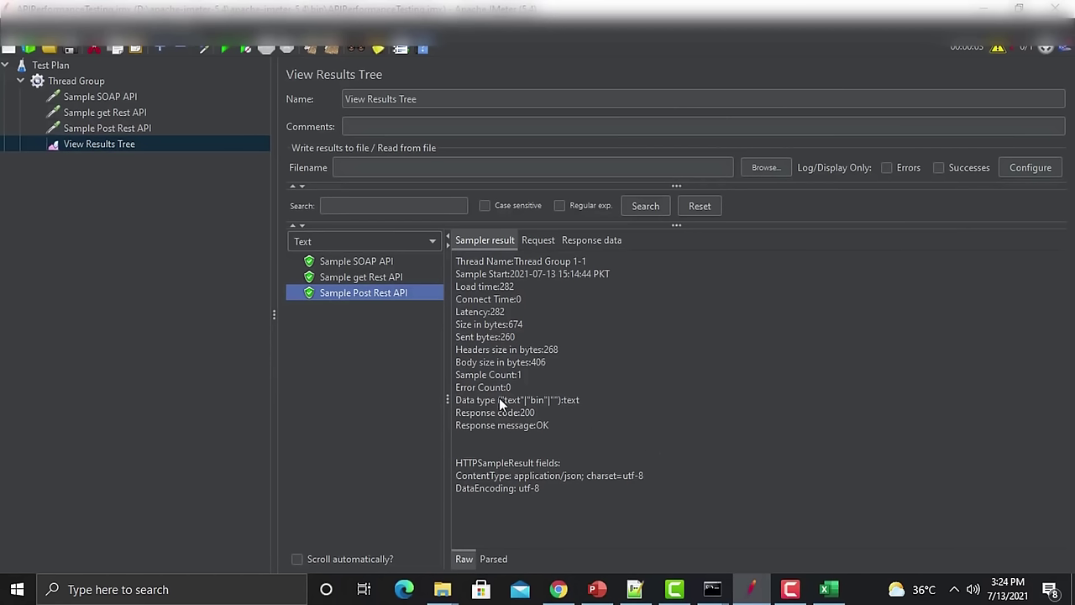
# Inspect the Sample SOAP API result in View Results Tree, noting its 279-byte body size
pyautogui.click(104, 98)
pyautogui.click(103, 144)
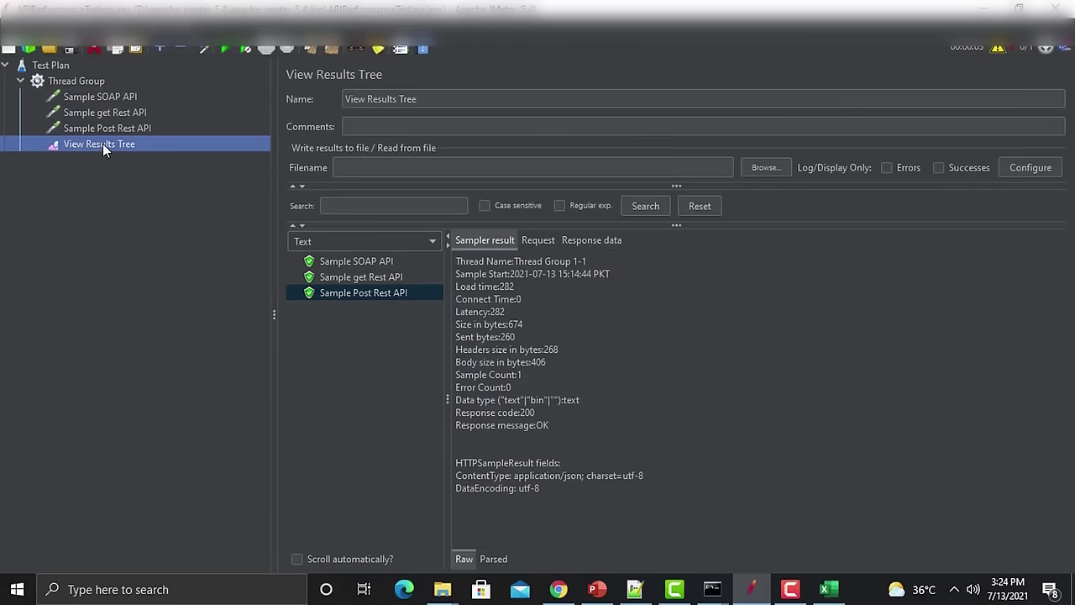
pyautogui.click(341, 260)
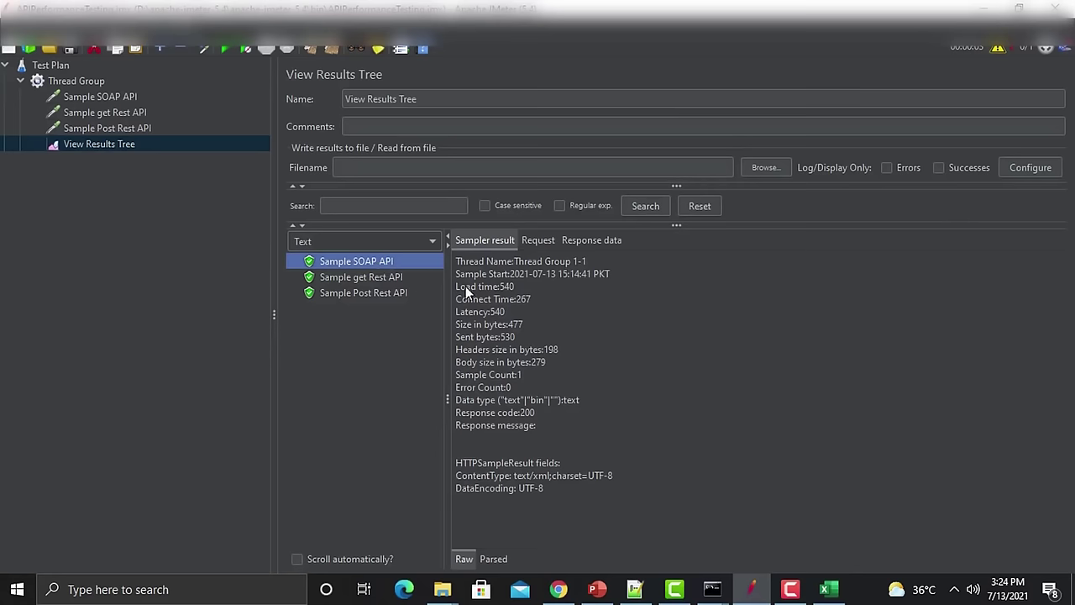
pyautogui.doubleClick(540, 364)
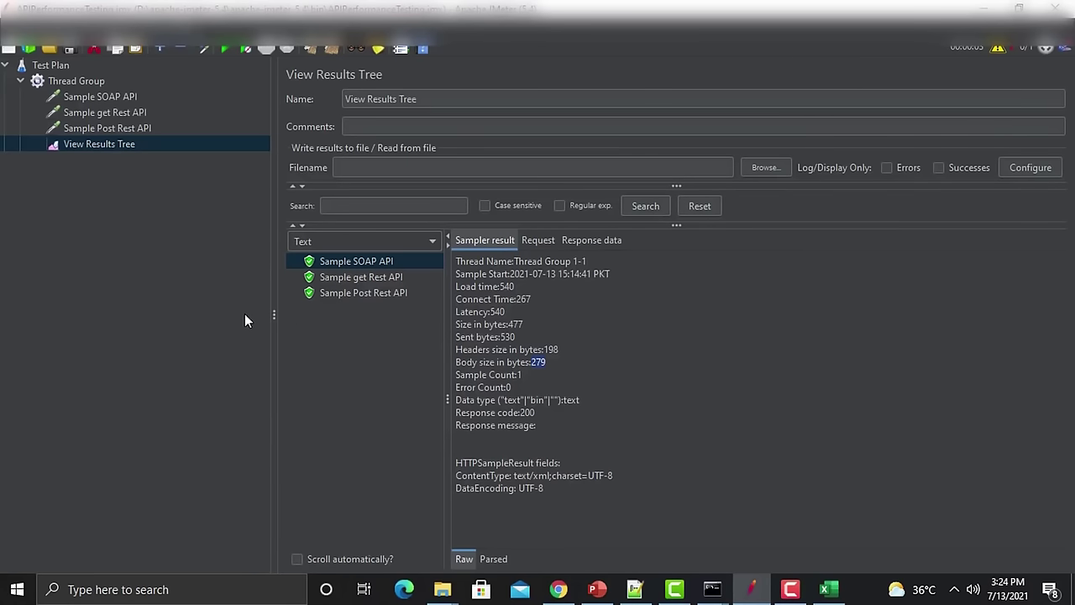
# Add a Size Assertion of 100 bytes under Sample SOAP API
pyautogui.click(74, 94)
pyautogui.rightClick(74, 94)
pyautogui.moveTo(154, 99)
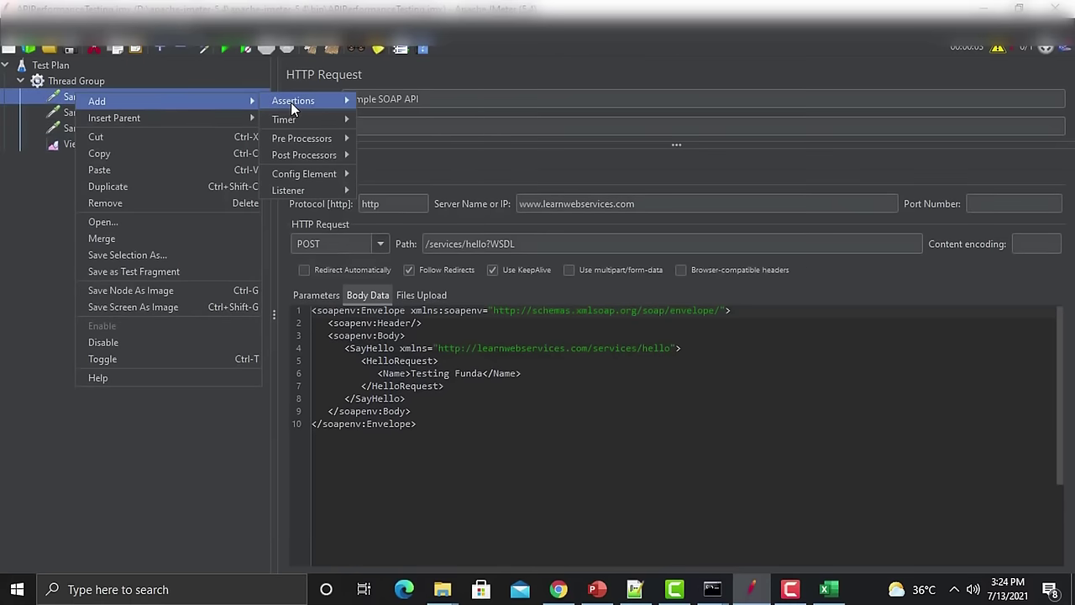
pyautogui.moveTo(292, 102)
pyautogui.click(381, 131)
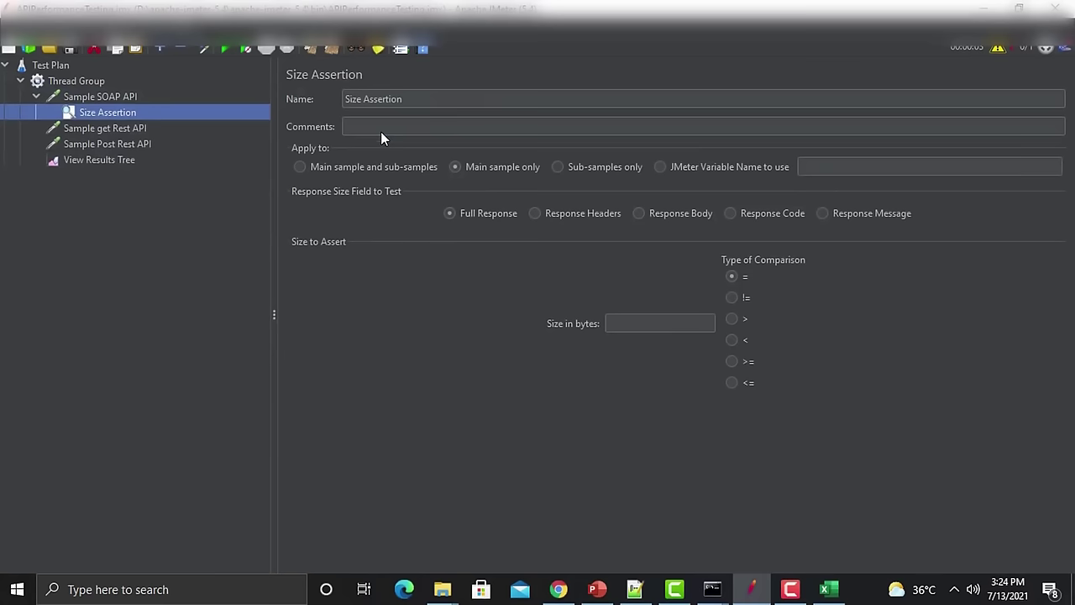
pyautogui.click(663, 322)
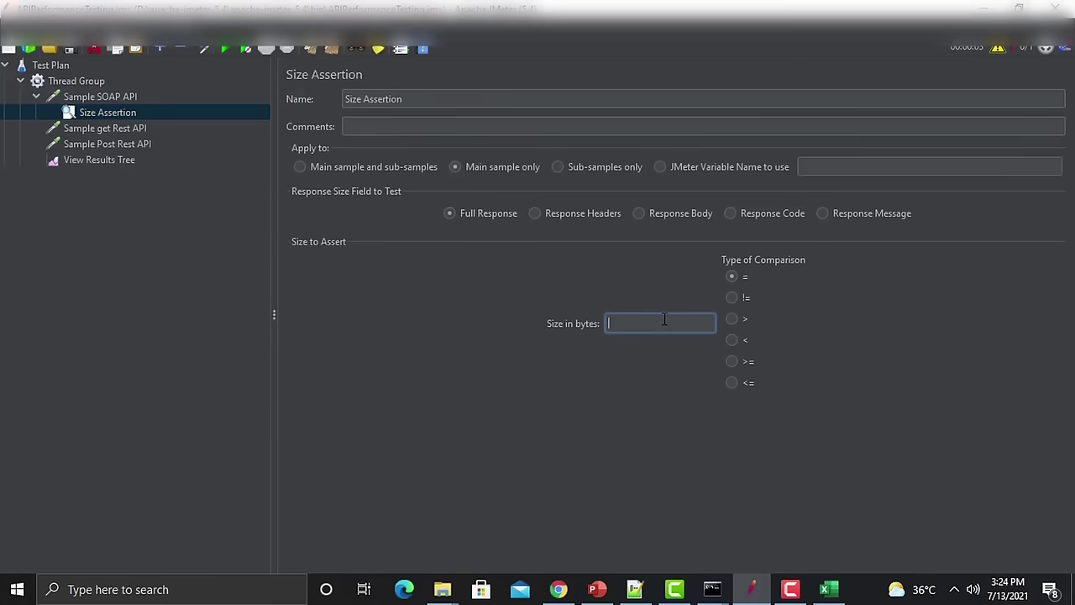
pyautogui.write('100')
# Set the Thread Group's Number of Threads to 10
pyautogui.click(84, 82)
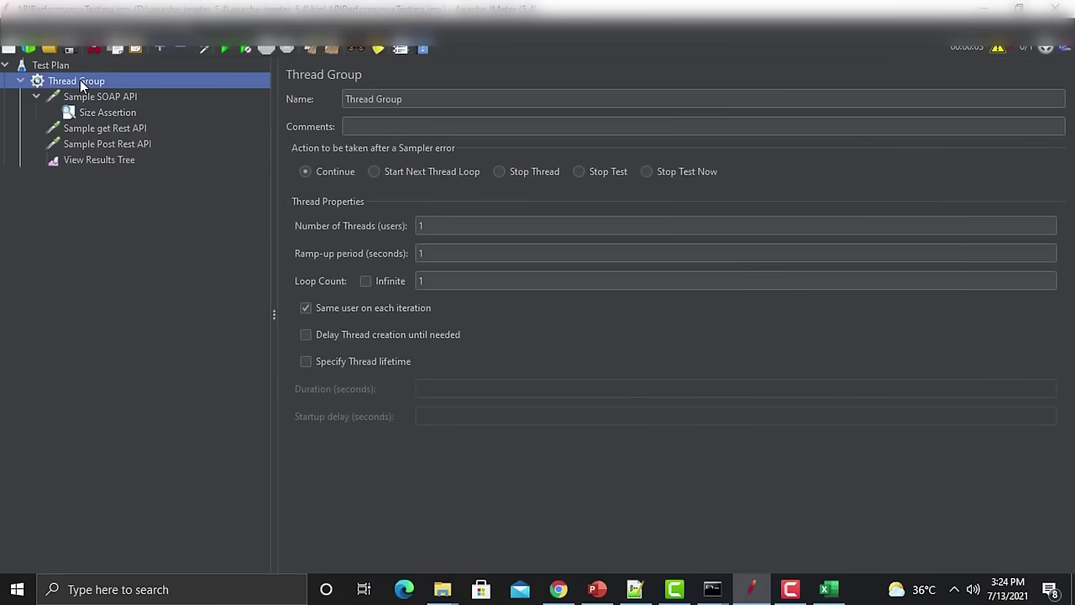
pyautogui.click(445, 226)
pyautogui.write('0')
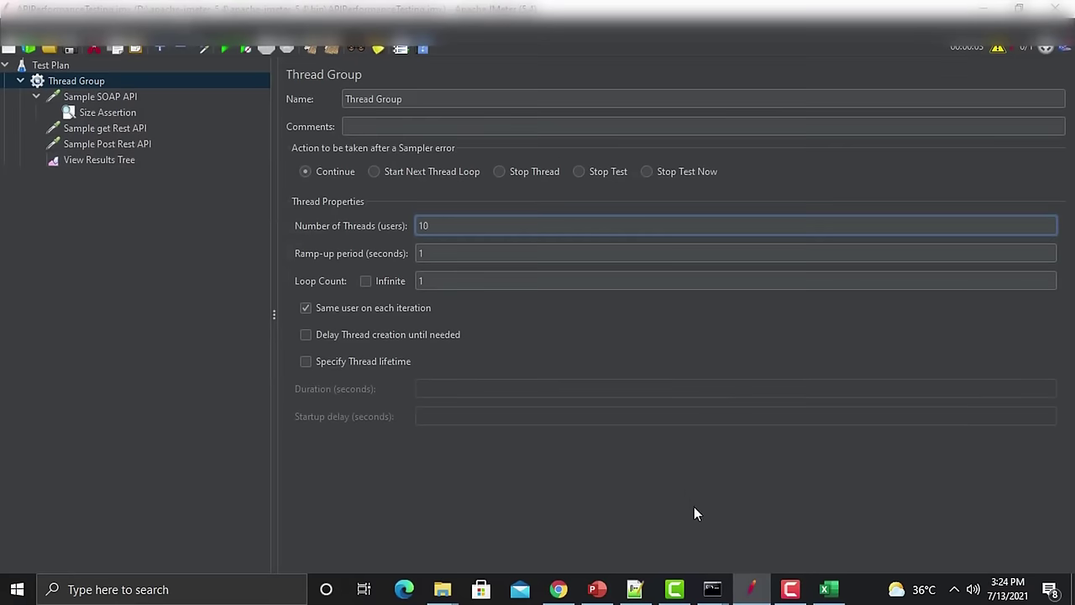
# Permanently delete the four report files from the Htmlreport folder
pyautogui.moveTo(712, 589)
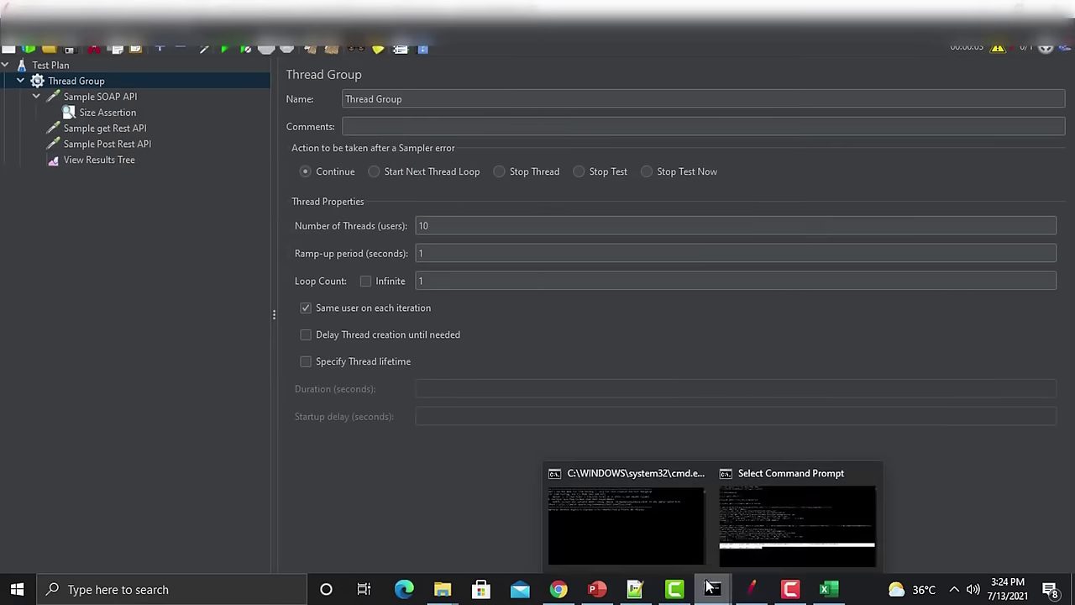
pyautogui.click(728, 557)
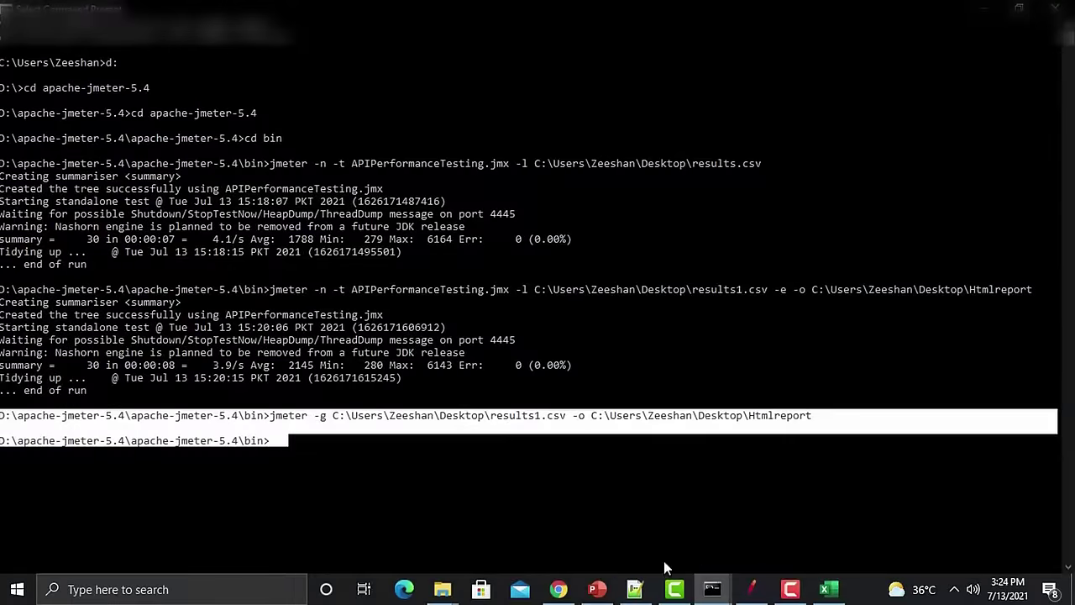
pyautogui.moveTo(445, 588)
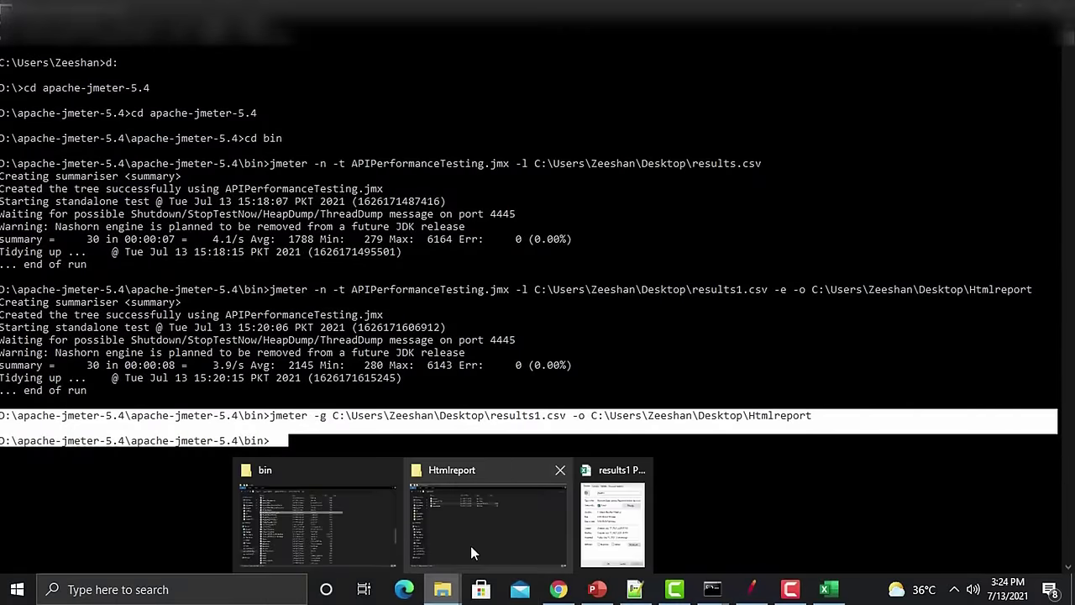
pyautogui.click(470, 545)
pyautogui.moveTo(213, 263); pyautogui.dragTo(175, 103)
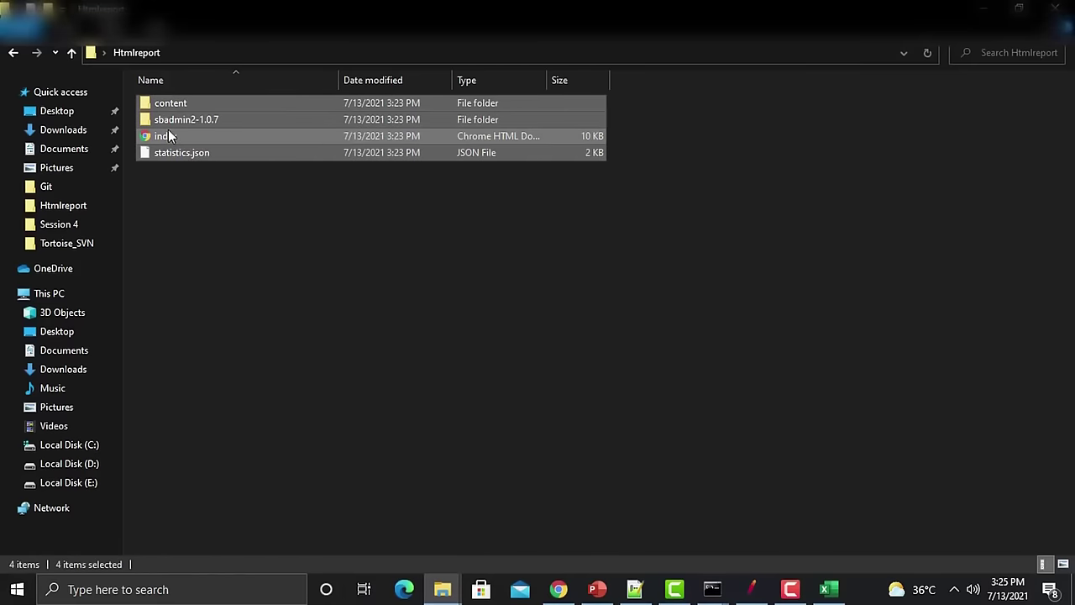
pyautogui.rightClick(171, 132)
pyautogui.click(215, 401)
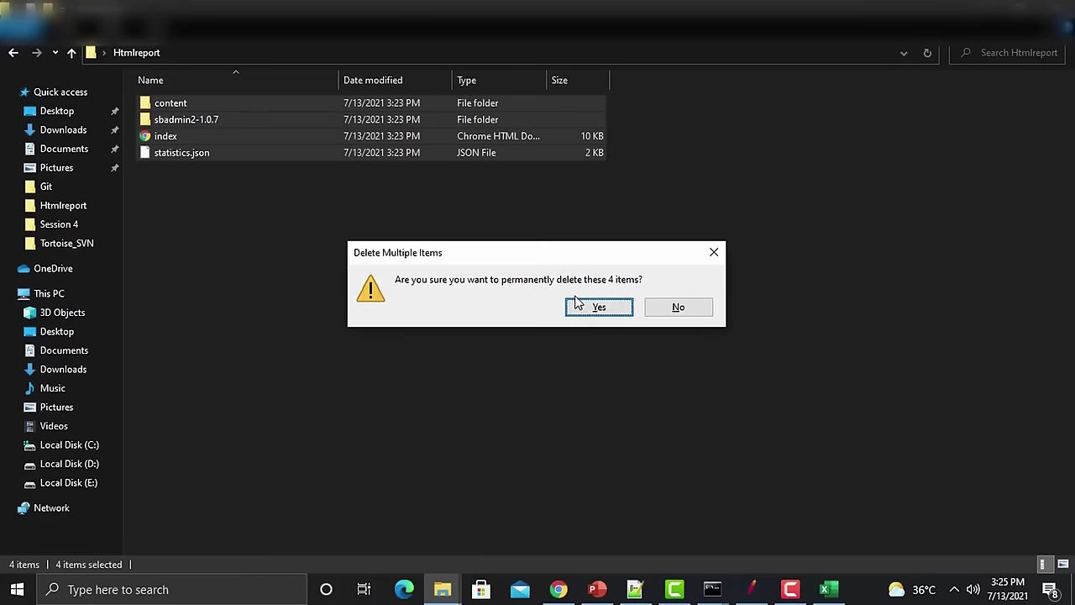
pyautogui.click(597, 309)
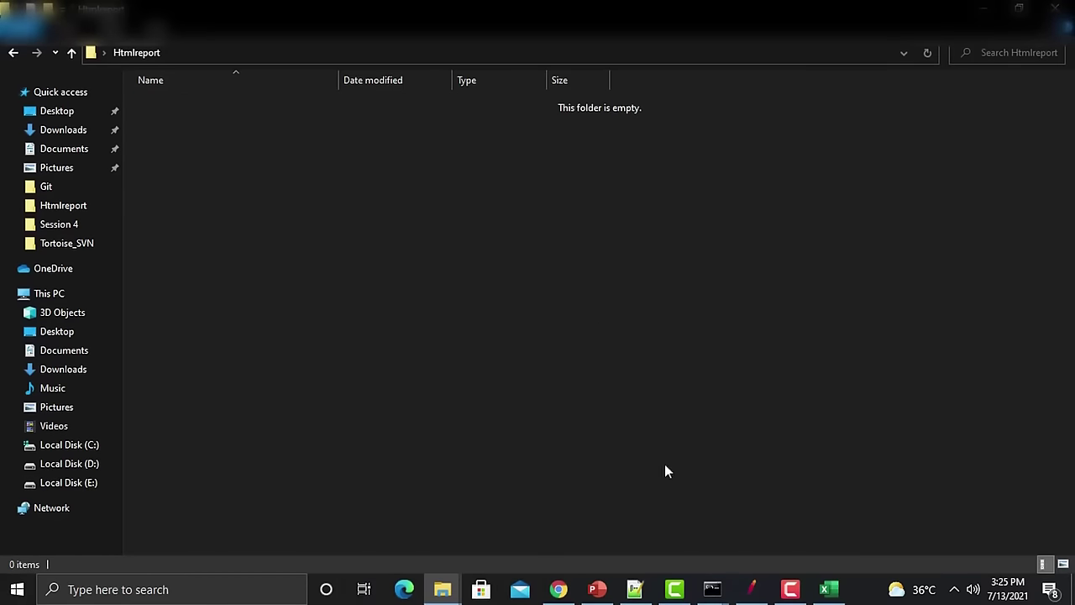
# Bring the Command Prompt back to the front and focus the console
pyautogui.moveTo(712, 588)
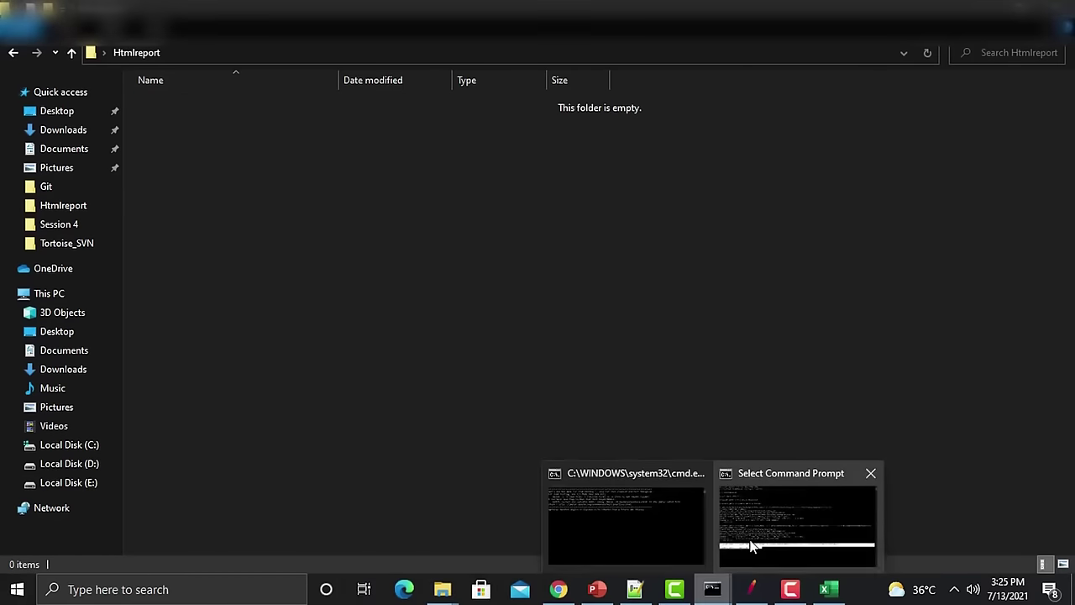
pyautogui.click(751, 546)
pyautogui.click(386, 452)
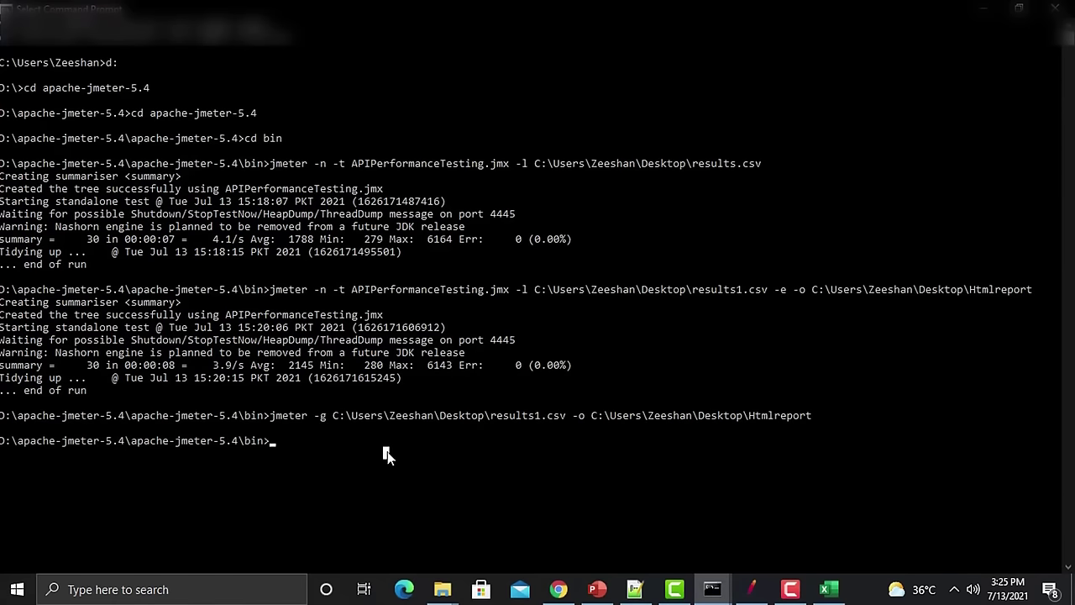
# Rerun the earlier -n -t … -e -o command with results1.csv changed to results2.csv
pyautogui.press('Up')
pyautogui.press('Up')
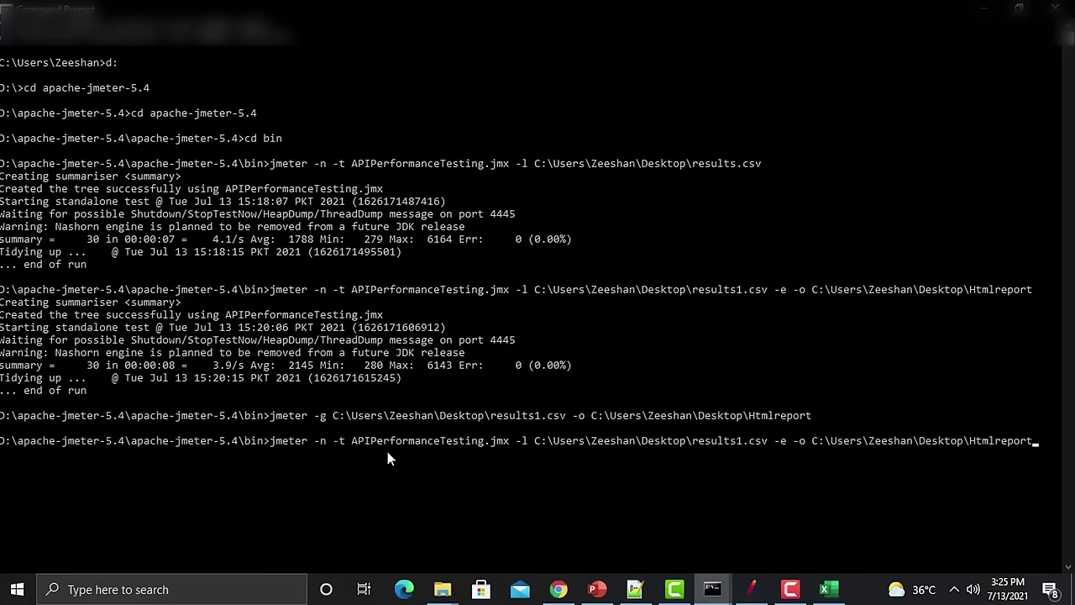
pyautogui.press('Left')
pyautogui.press('Left')
pyautogui.press('Left')
pyautogui.press('Left')
pyautogui.press('Left')
pyautogui.press('Left')
pyautogui.press('Left')
pyautogui.press('Left')
pyautogui.press('Left')
pyautogui.press('Left')
pyautogui.press('Left')
pyautogui.press('Left')
pyautogui.press('Left')
pyautogui.press('Left')
pyautogui.press('Left')
pyautogui.press('Left')
pyautogui.press('Left')
pyautogui.press('Left')
pyautogui.press('Left')
pyautogui.press('Left')
pyautogui.press('Left')
pyautogui.press('Left')
pyautogui.press('Left')
pyautogui.press('Left')
pyautogui.press('Left')
pyautogui.press('BackSpace')
pyautogui.write('2')
pyautogui.press('Return')
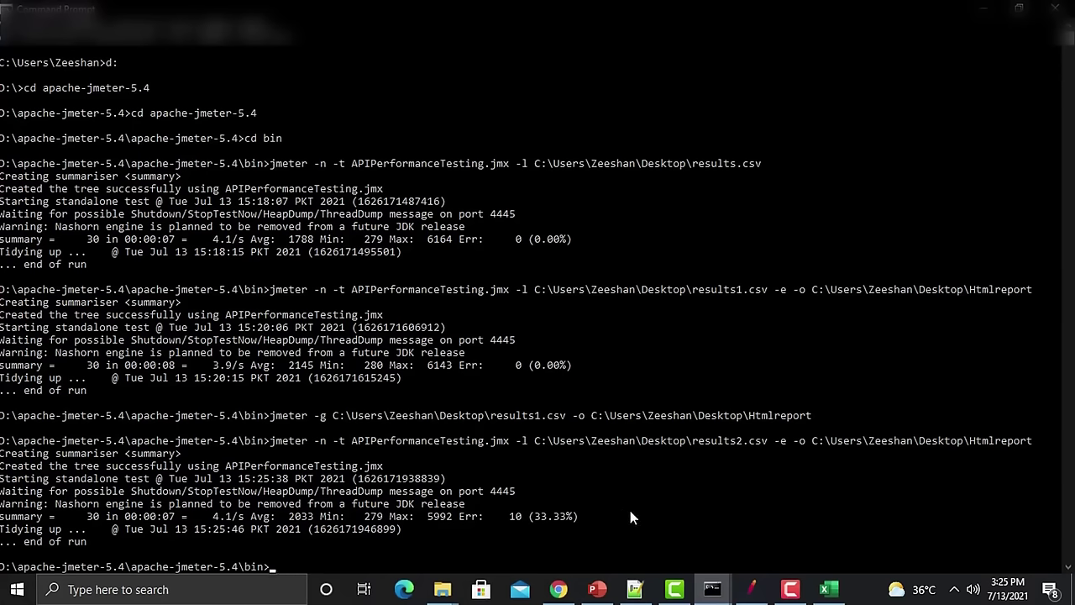
# Minimize JMeter and open index.html from the Htmlreport folder in Chrome
pyautogui.click(753, 592)
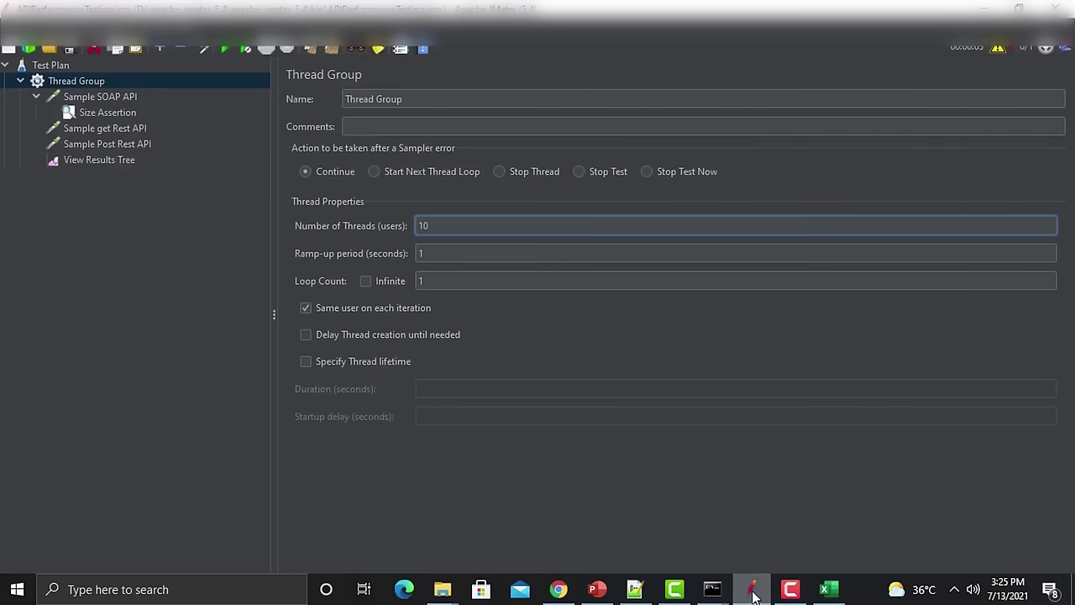
pyautogui.click(752, 592)
pyautogui.hotkey('alt', 'Tab')
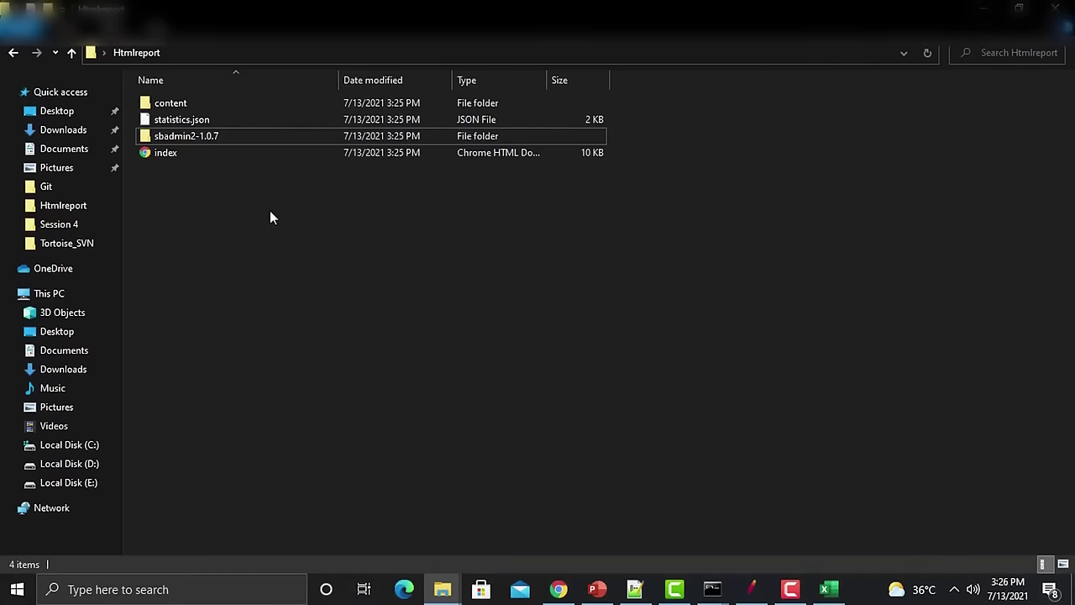
pyautogui.doubleClick(147, 152)
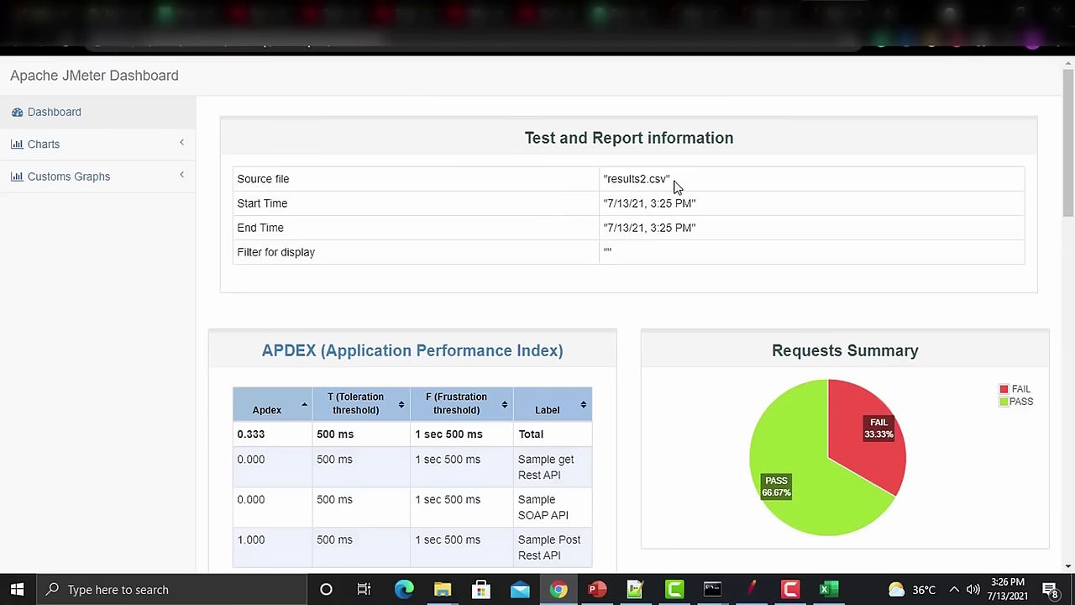
# Scroll to the Errors tables showing 10 Sample SOAP API size failures, then back to Statistics
pyautogui.scroll(-2, 695, 315)
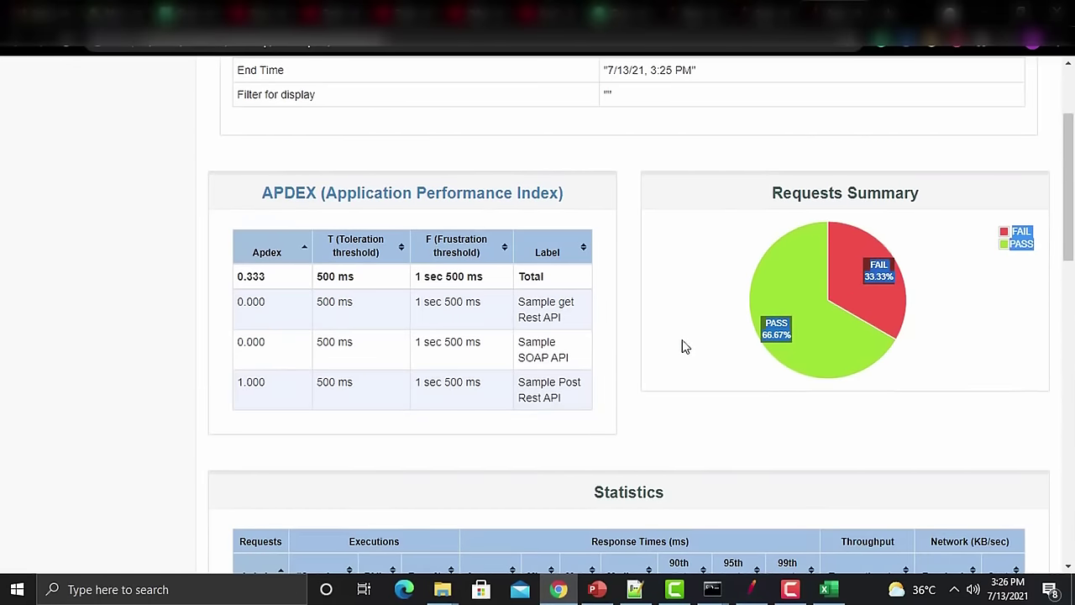
pyautogui.scroll(-2, 675, 341)
pyautogui.scroll(-2, 669, 342)
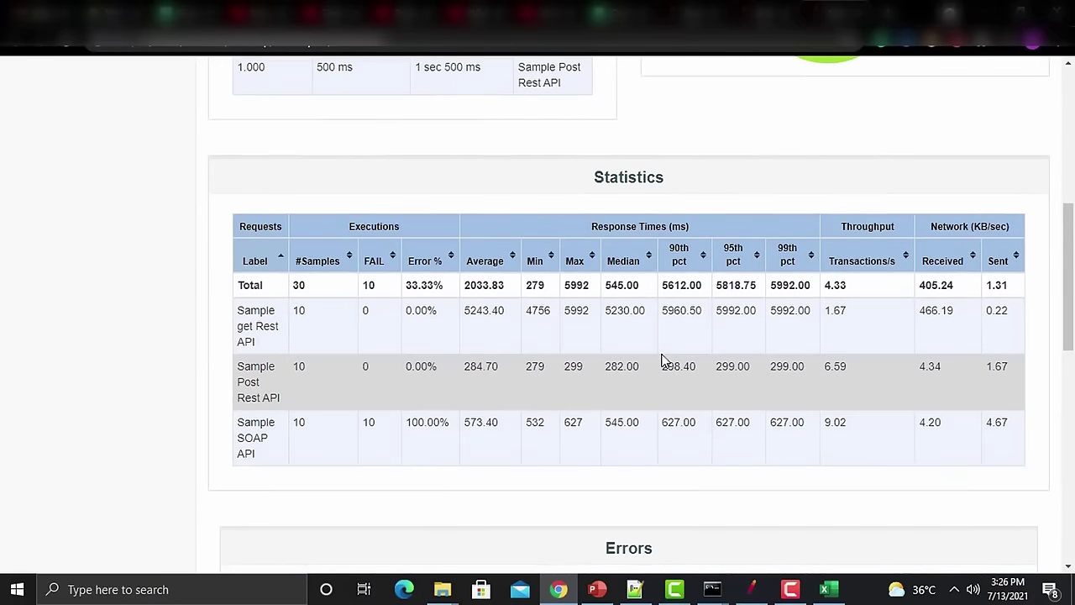
pyautogui.scroll(-4, 662, 359)
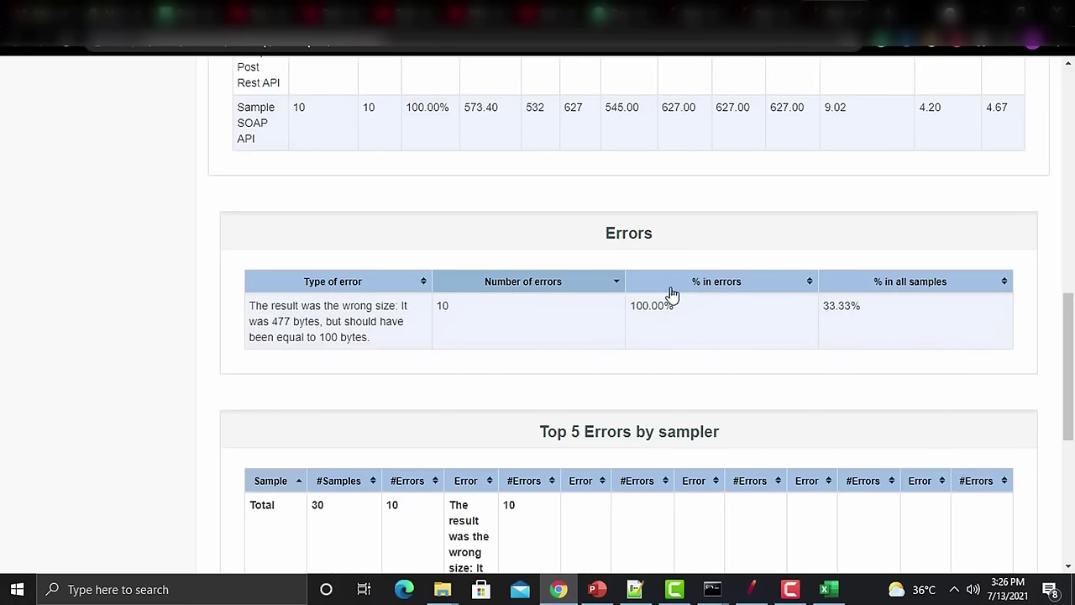
pyautogui.scroll(-2, 661, 327)
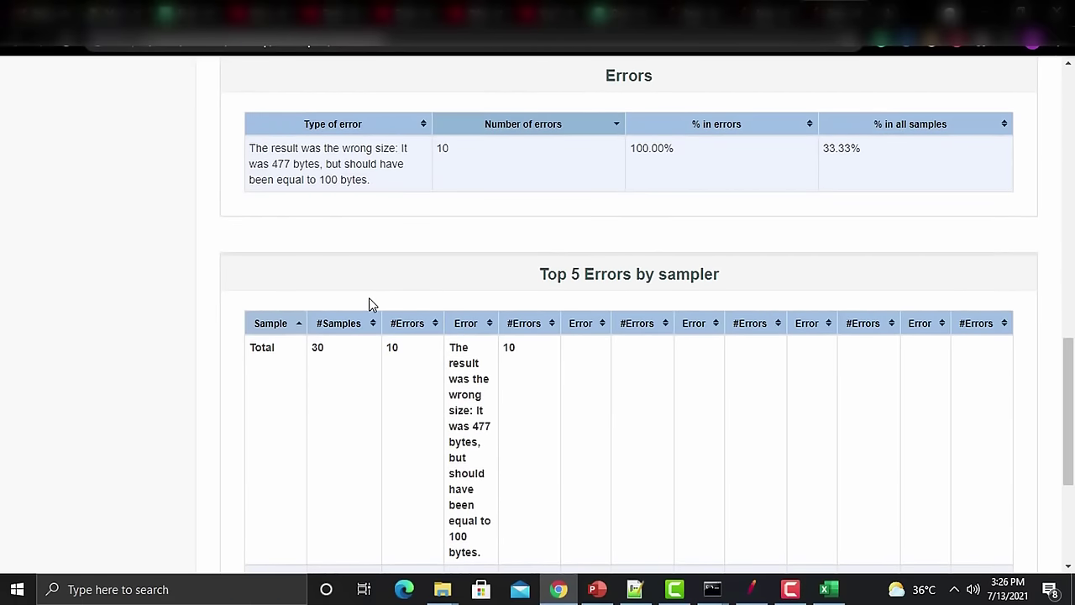
pyautogui.scroll(-1, 358, 305)
pyautogui.scroll(-2, 316, 352)
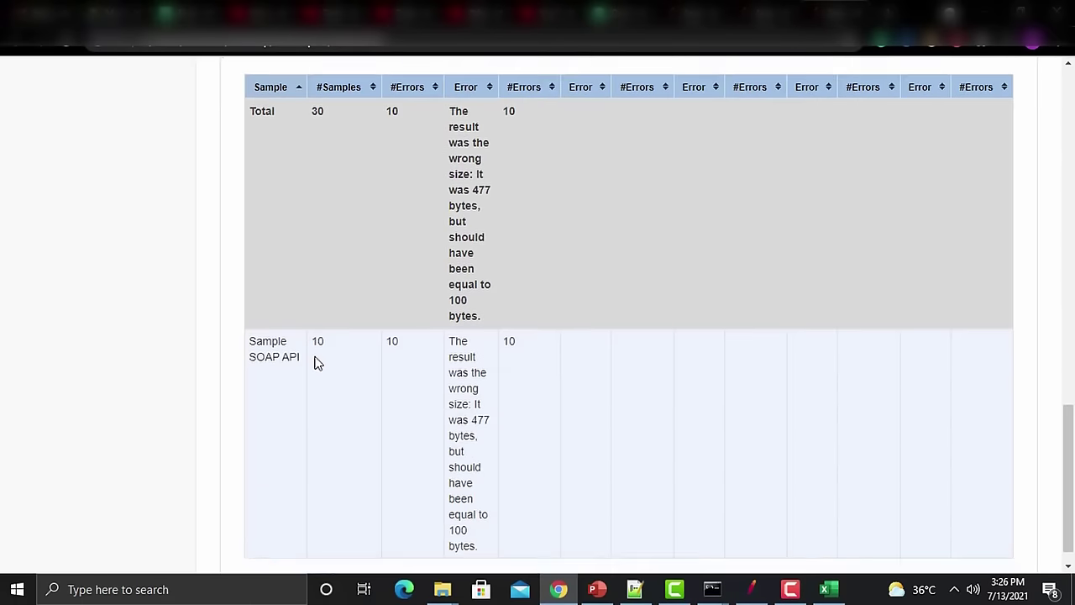
pyautogui.scroll(5, 316, 385)
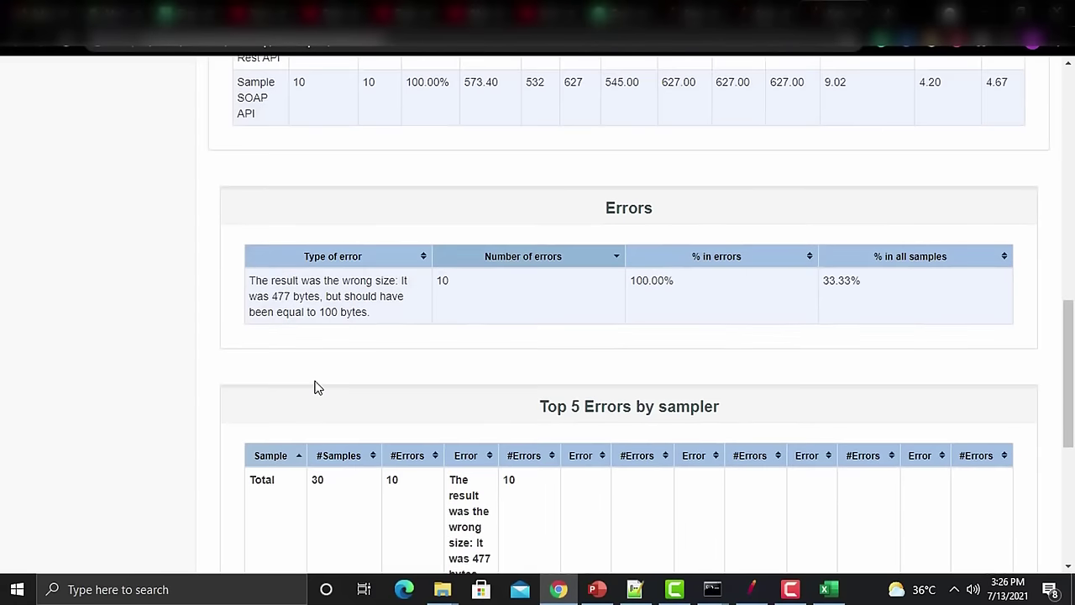
pyautogui.scroll(2, 317, 387)
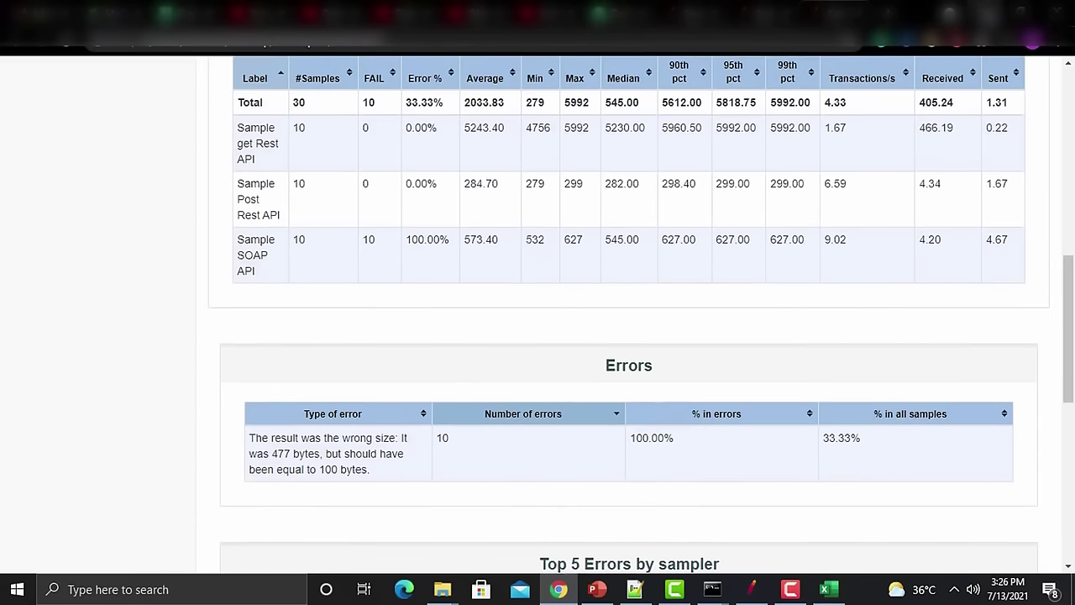
# Minimize Chrome, delete all four report files from Htmlreport, and switch back to JMeter
pyautogui.click(980, 10)
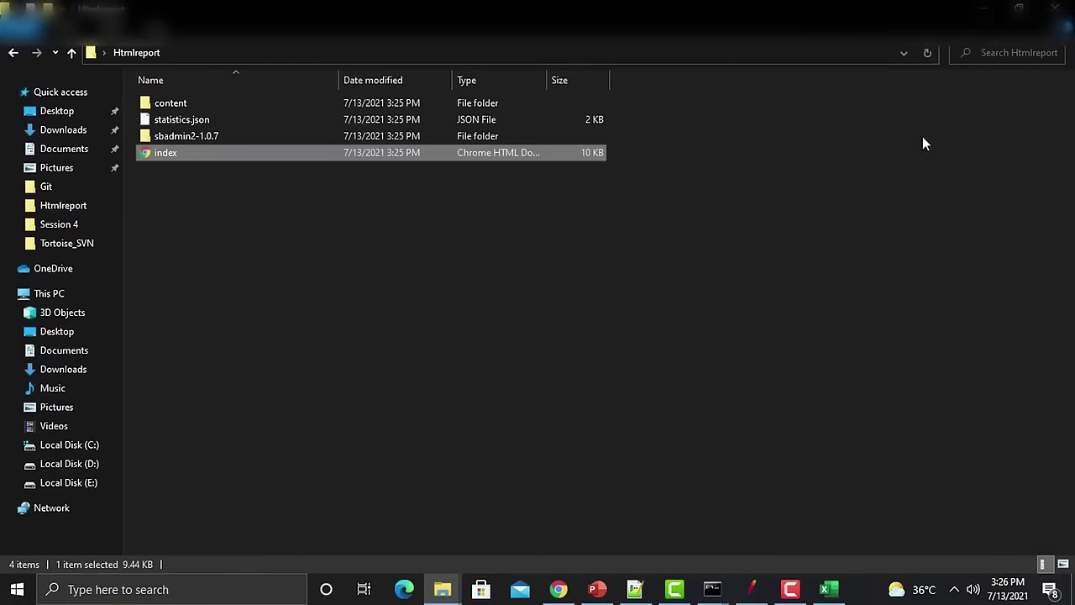
pyautogui.moveTo(393, 216); pyautogui.dragTo(225, 101)
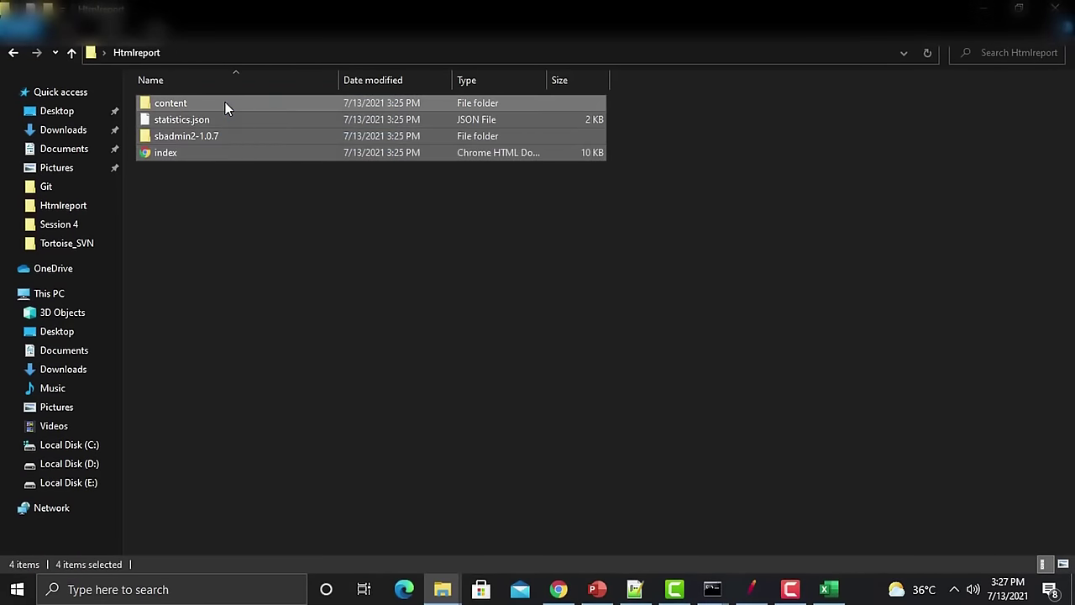
pyautogui.rightClick(225, 102)
pyautogui.click(279, 408)
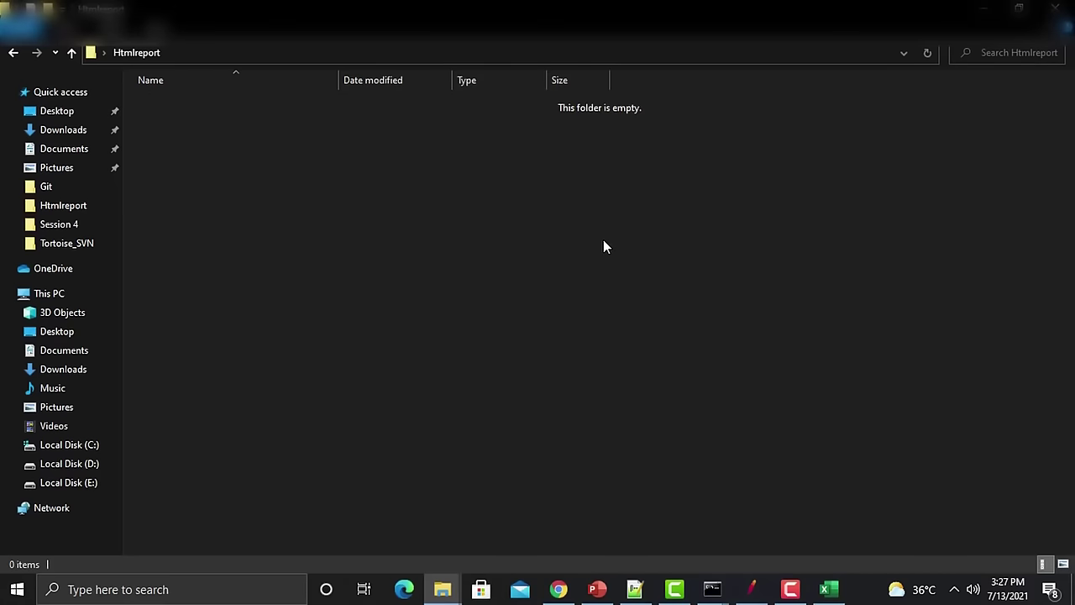
pyautogui.click(752, 589)
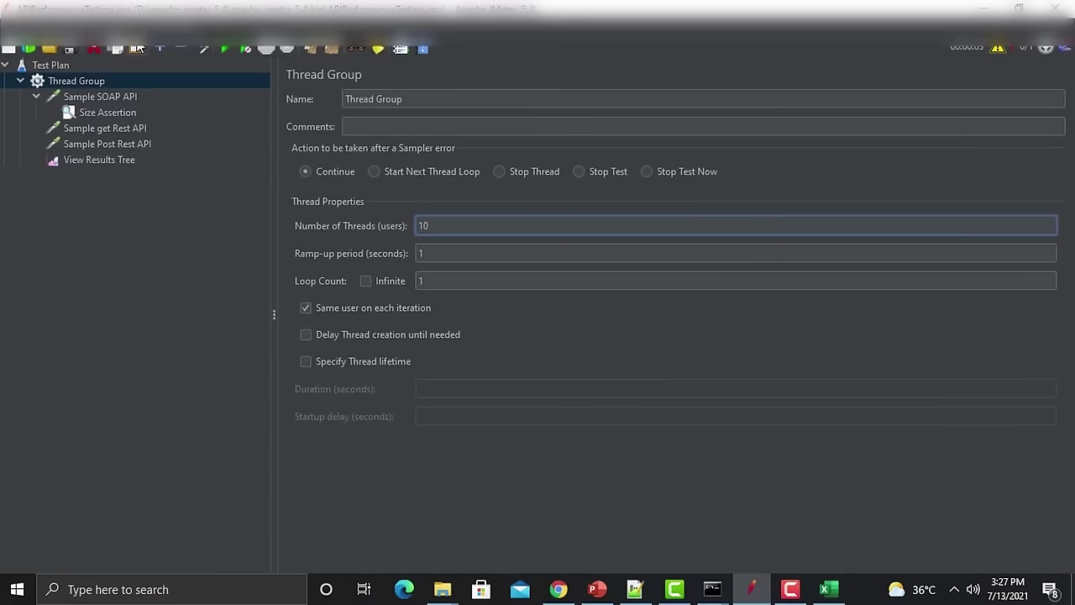
# Open Tools > Generate HTML report and choose Desktop results2.csv as the results file
pyautogui.click(141, 33)
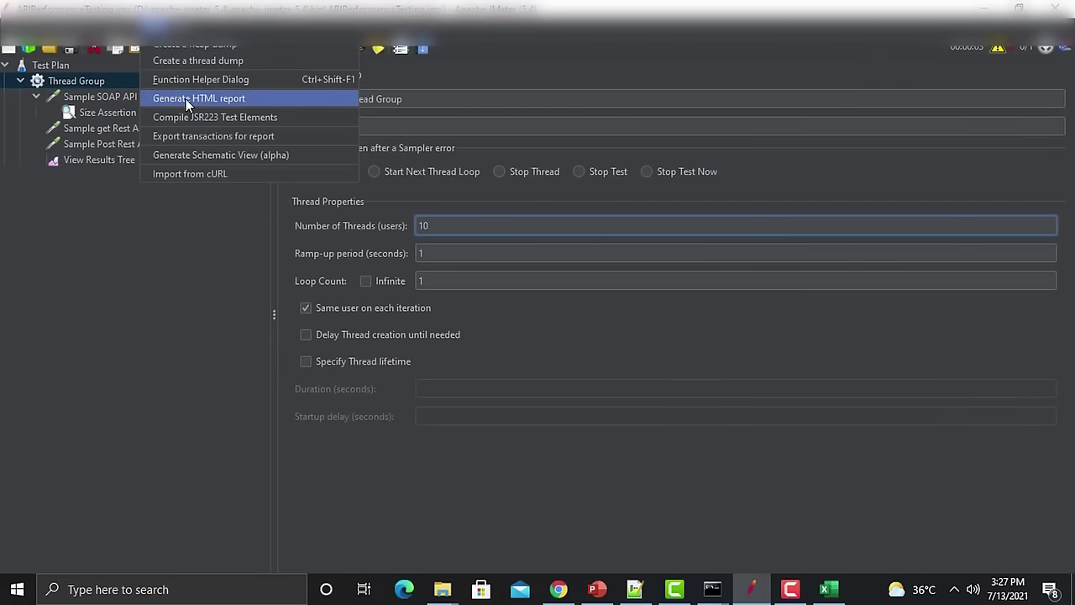
pyautogui.click(221, 99)
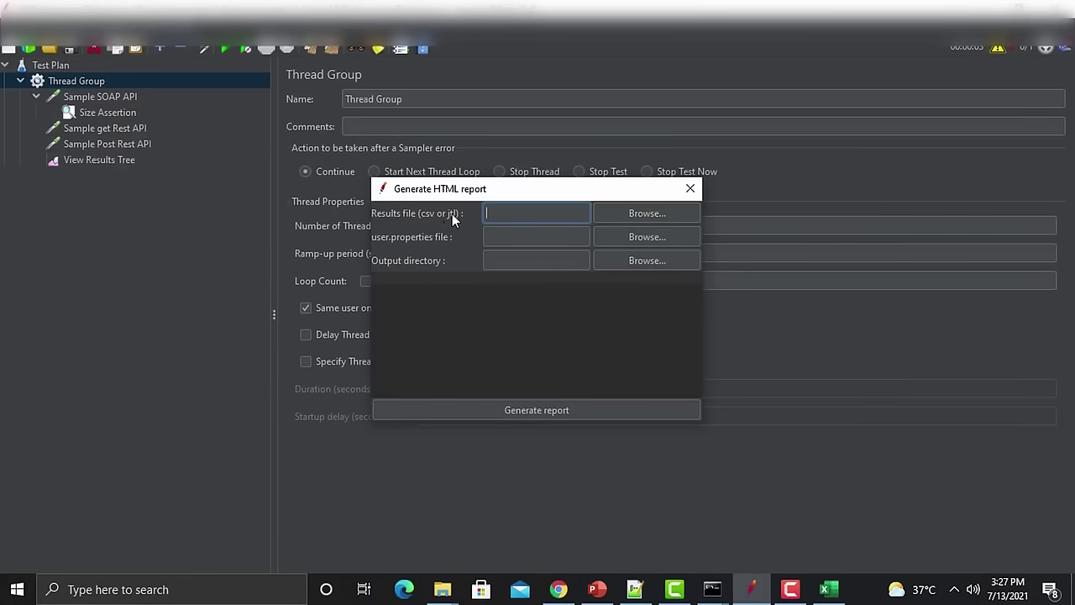
pyautogui.click(637, 218)
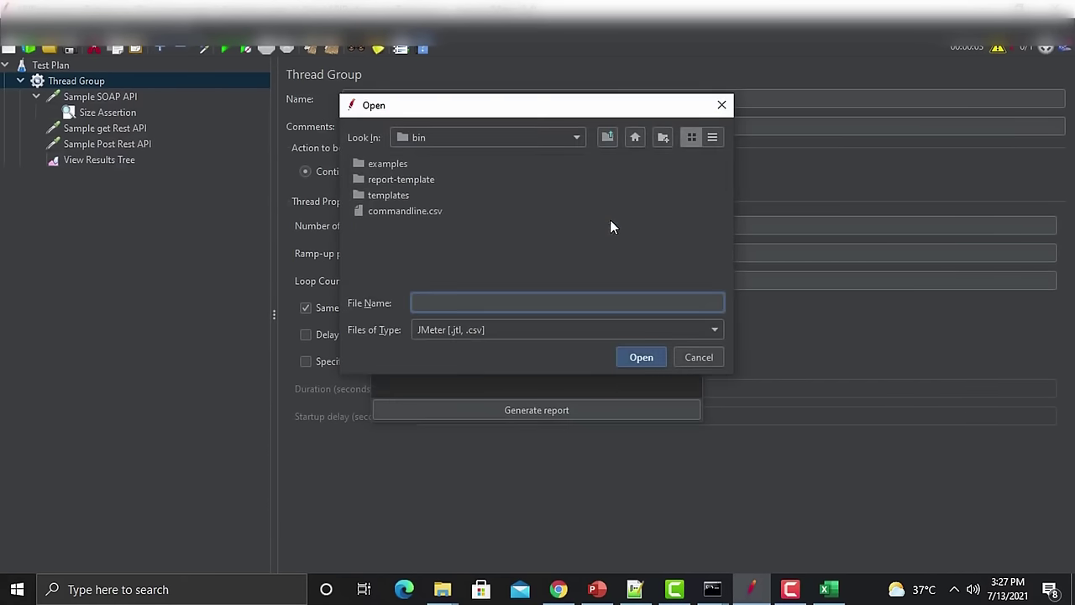
pyautogui.click(606, 139)
pyautogui.click(602, 142)
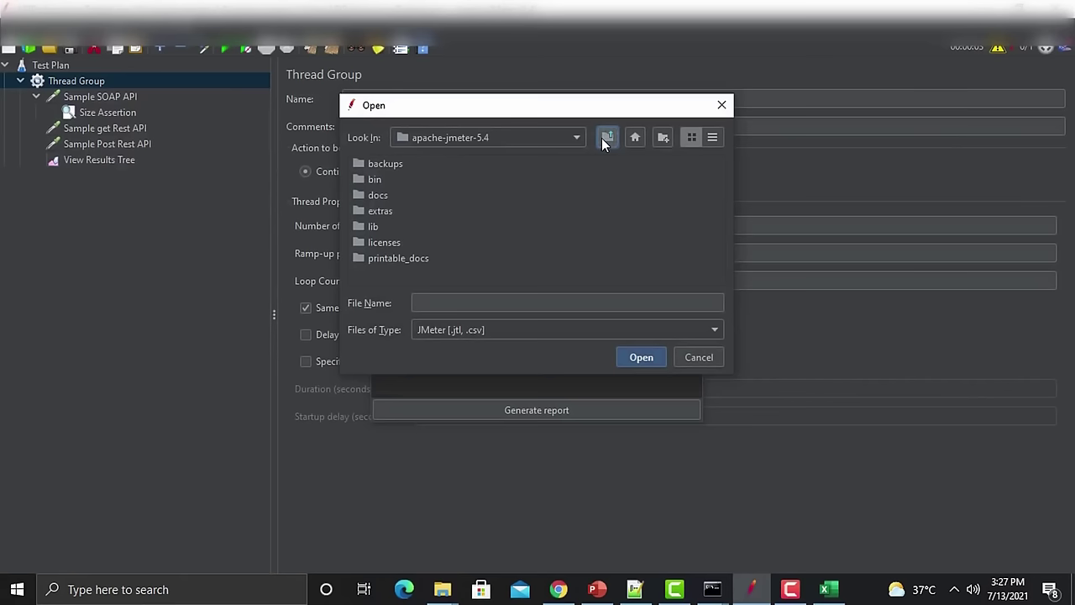
pyautogui.click(602, 143)
pyautogui.click(605, 139)
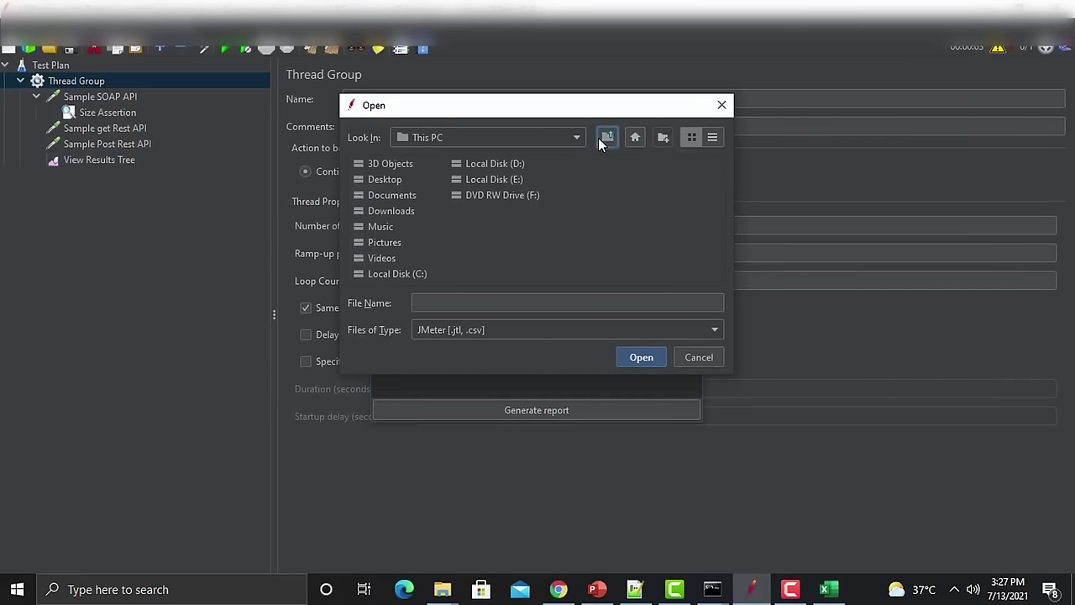
pyautogui.click(606, 138)
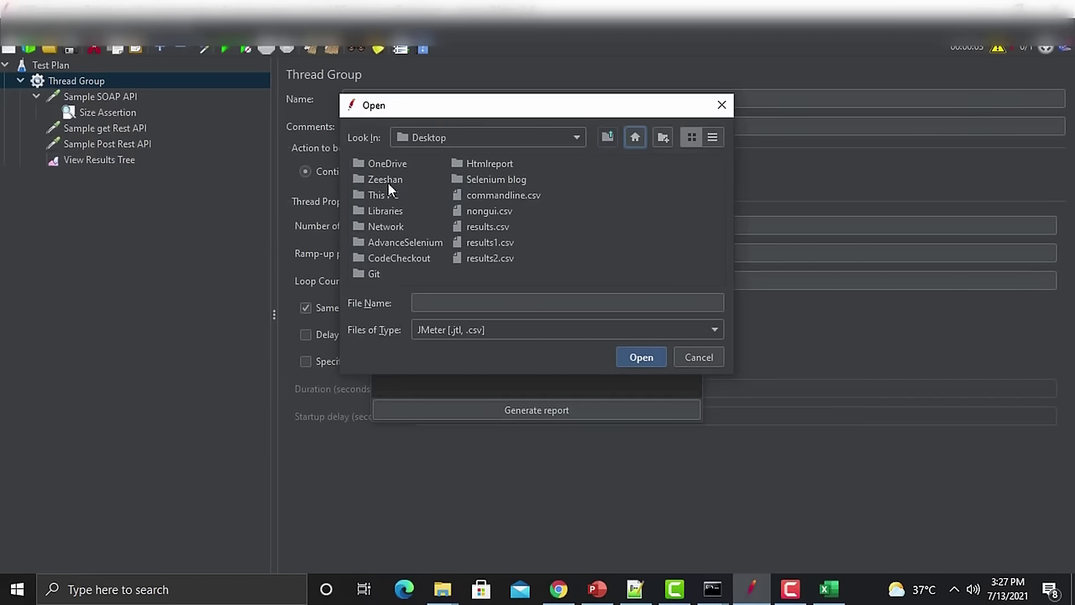
pyautogui.doubleClick(384, 181)
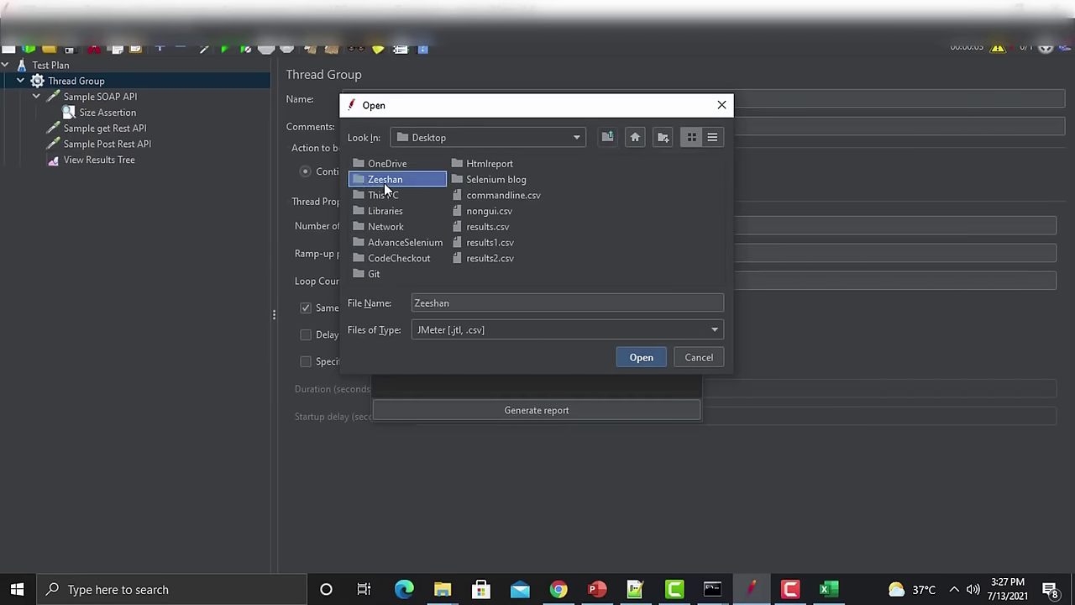
pyautogui.click(602, 140)
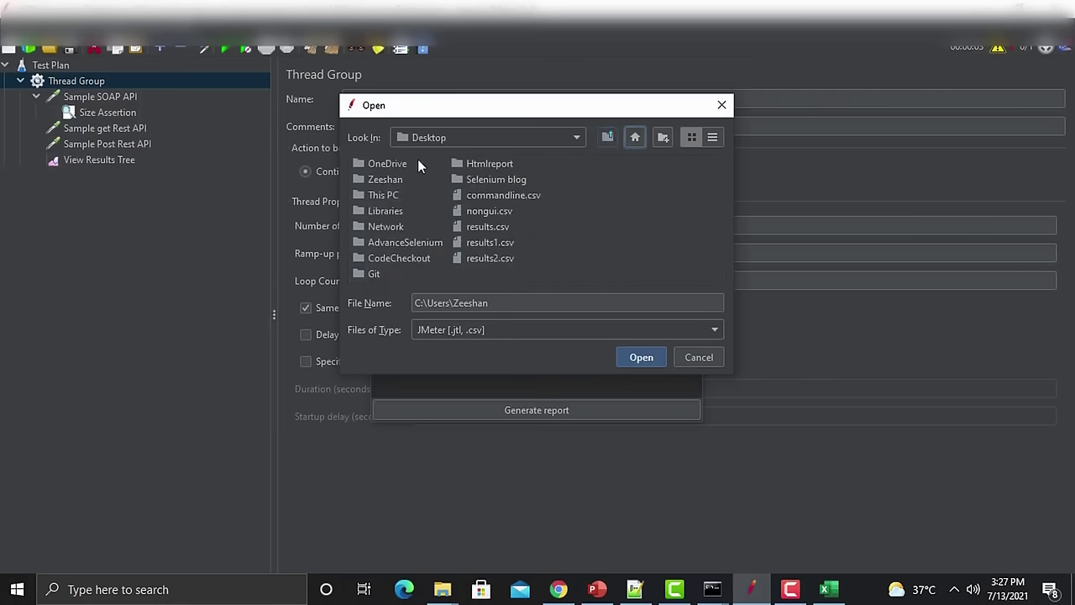
pyautogui.click(477, 258)
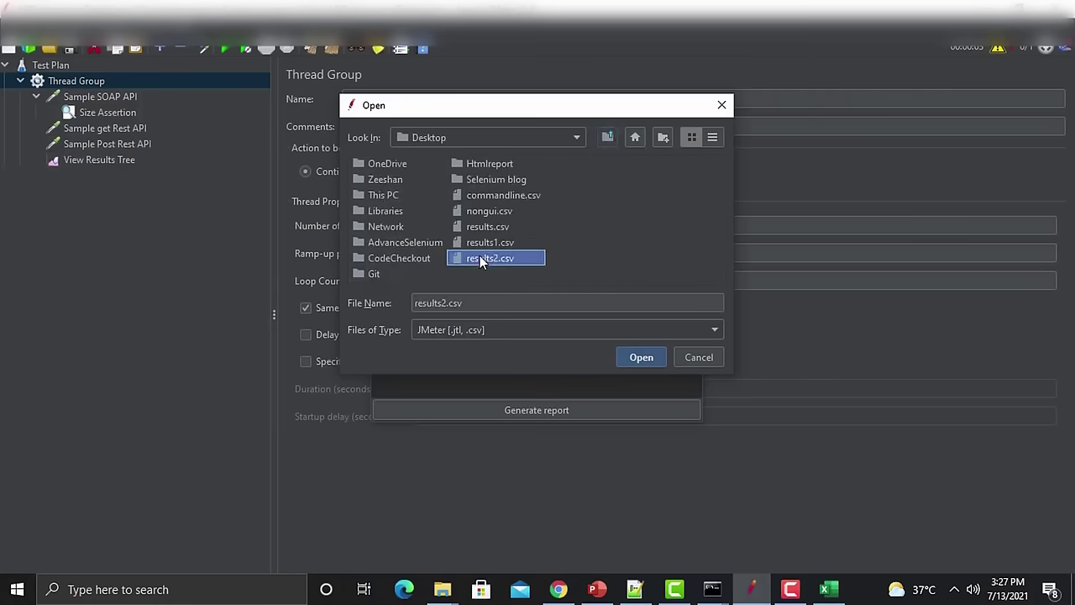
pyautogui.click(629, 359)
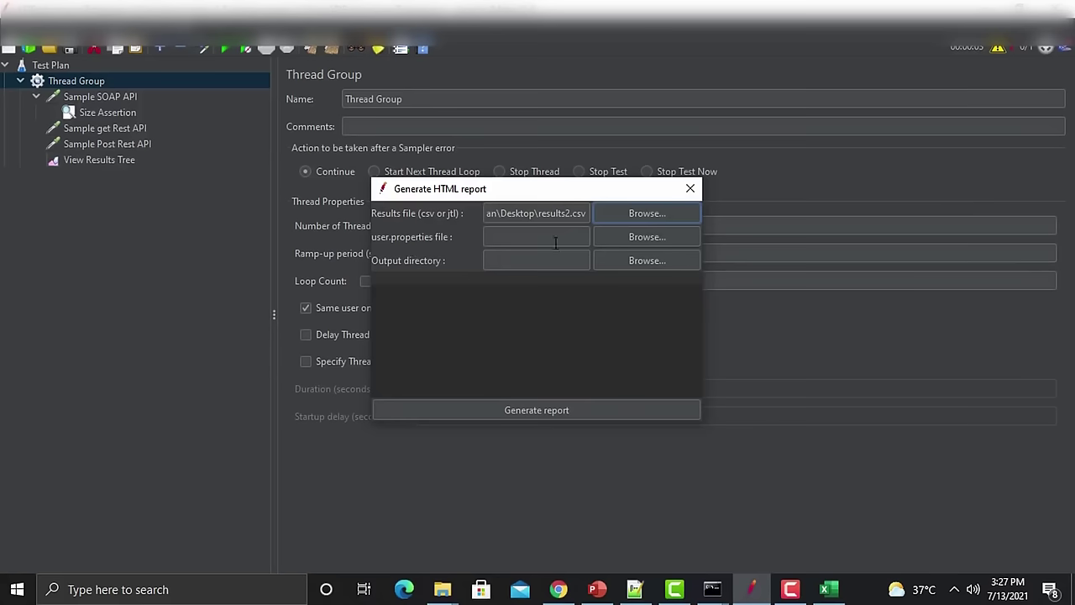
# Set D:\apache-jmeter-5.4\apache-jmeter-5.4\bin\user.properties as the user properties file
pyautogui.click(647, 237)
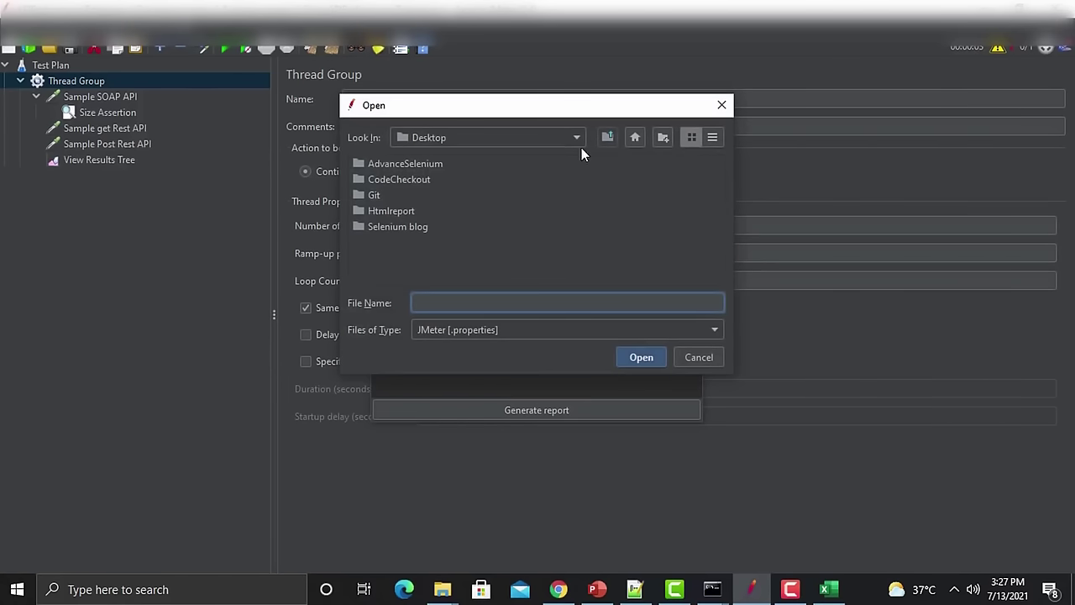
pyautogui.click(575, 140)
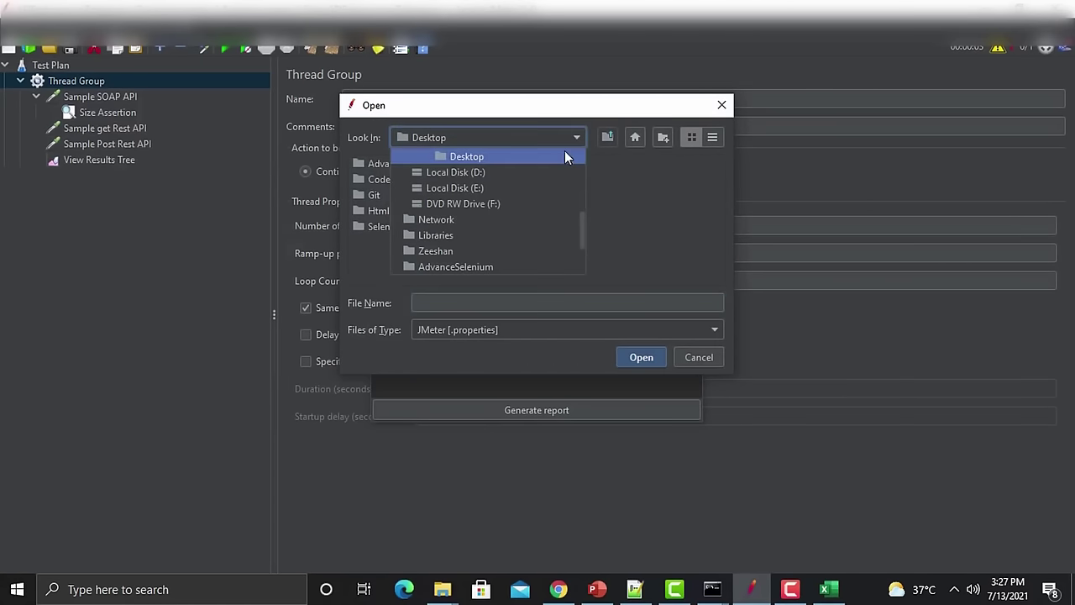
pyautogui.click(519, 174)
pyautogui.doubleClick(432, 165)
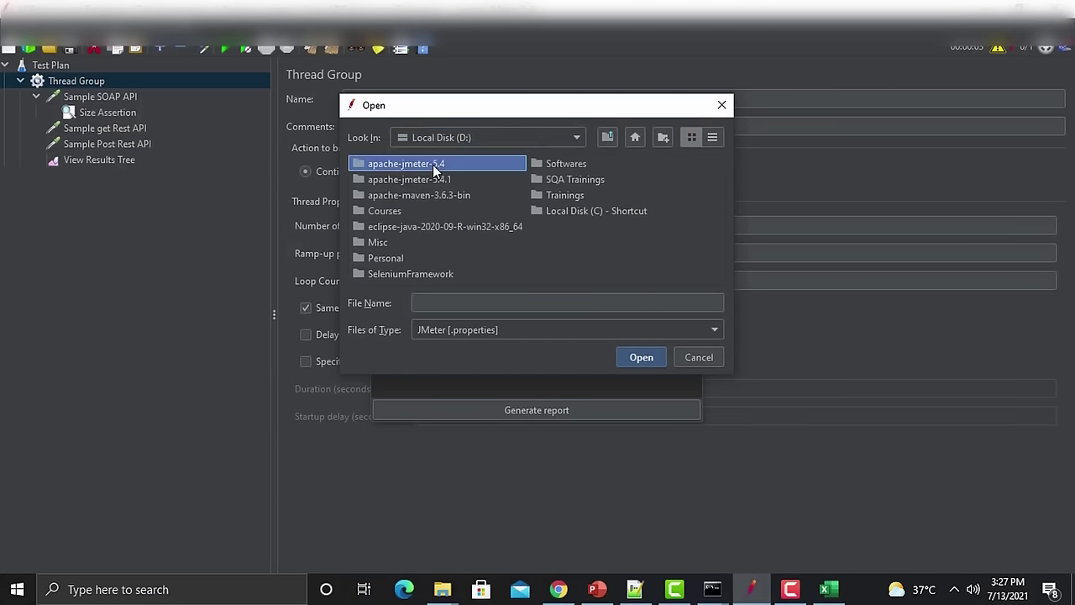
pyautogui.doubleClick(402, 162)
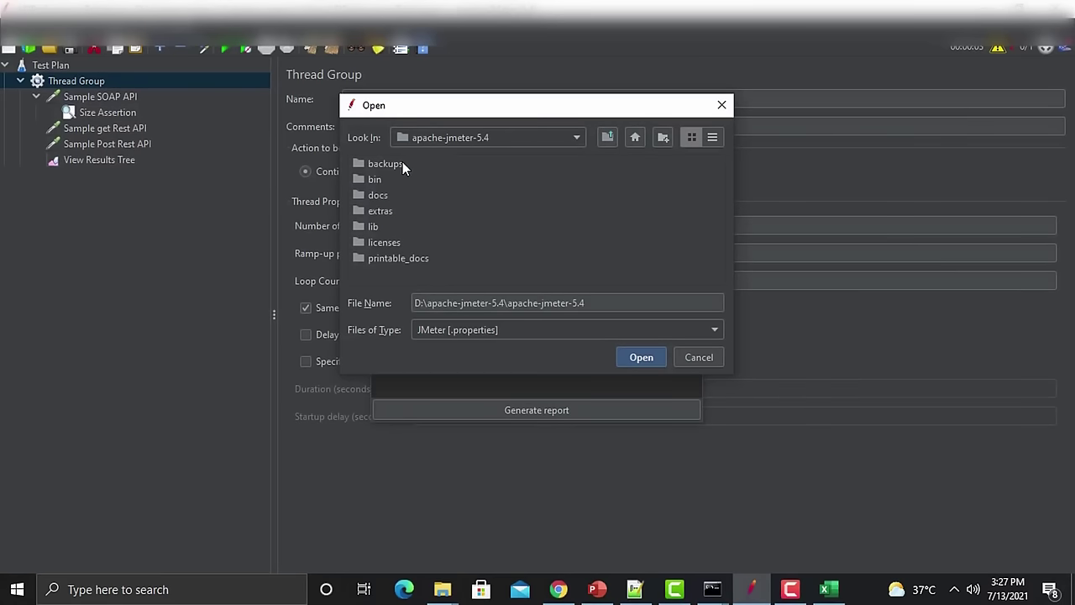
pyautogui.doubleClick(388, 178)
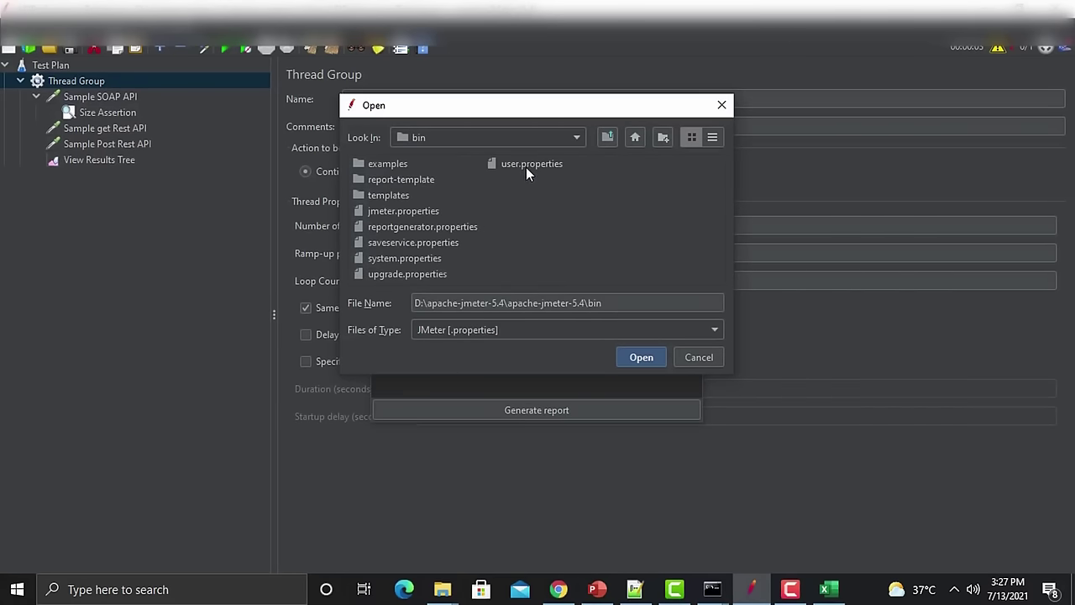
pyautogui.click(526, 166)
pyautogui.click(635, 358)
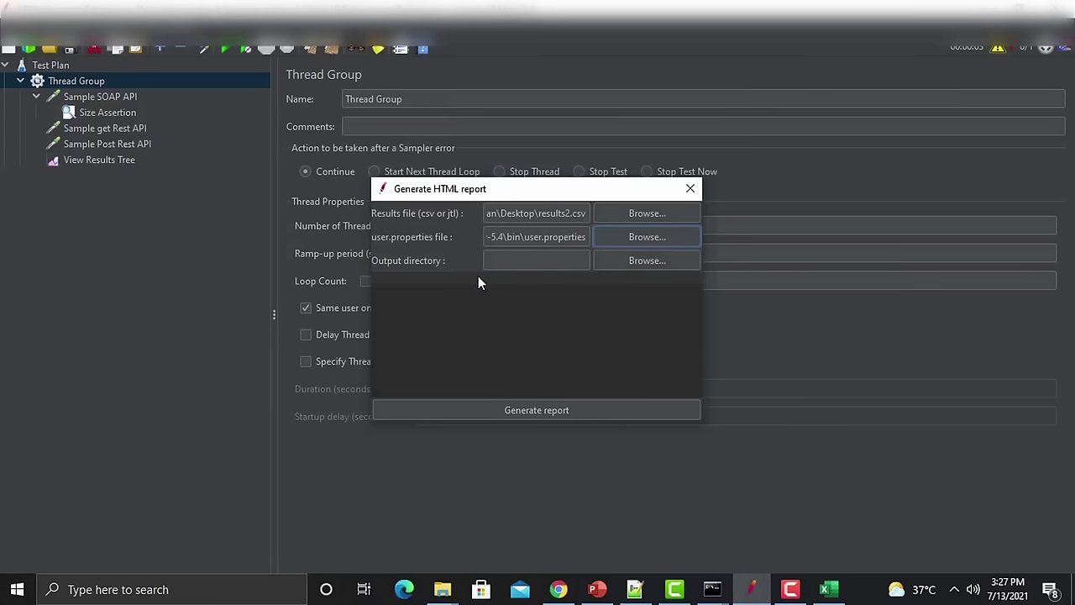
# Set the Desktop Htmlreport folder as the report's output directory
pyautogui.click(618, 263)
pyautogui.click(578, 137)
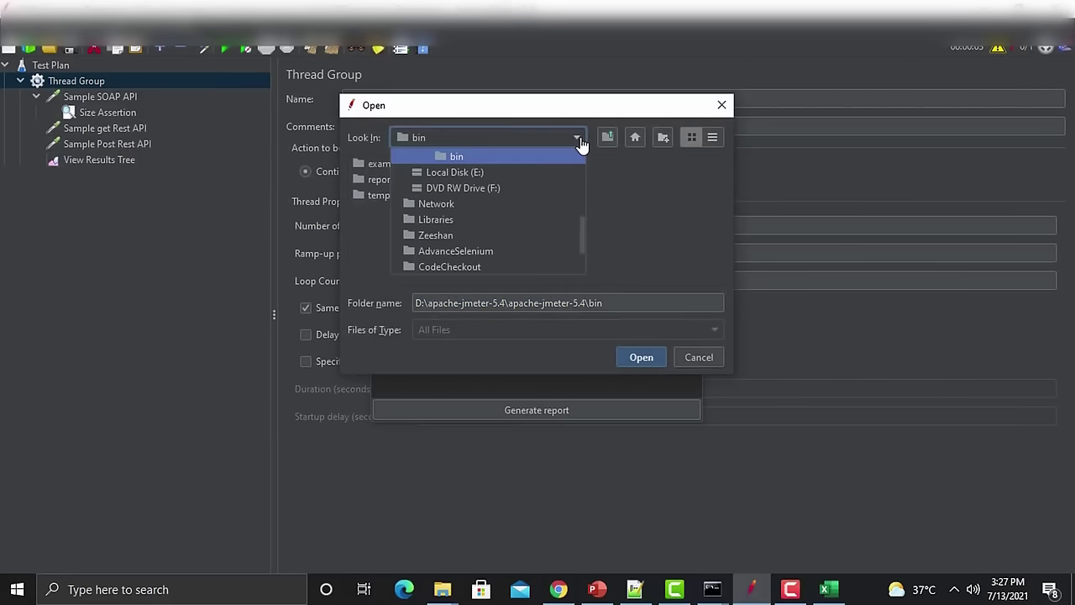
pyautogui.scroll(2, 546, 198)
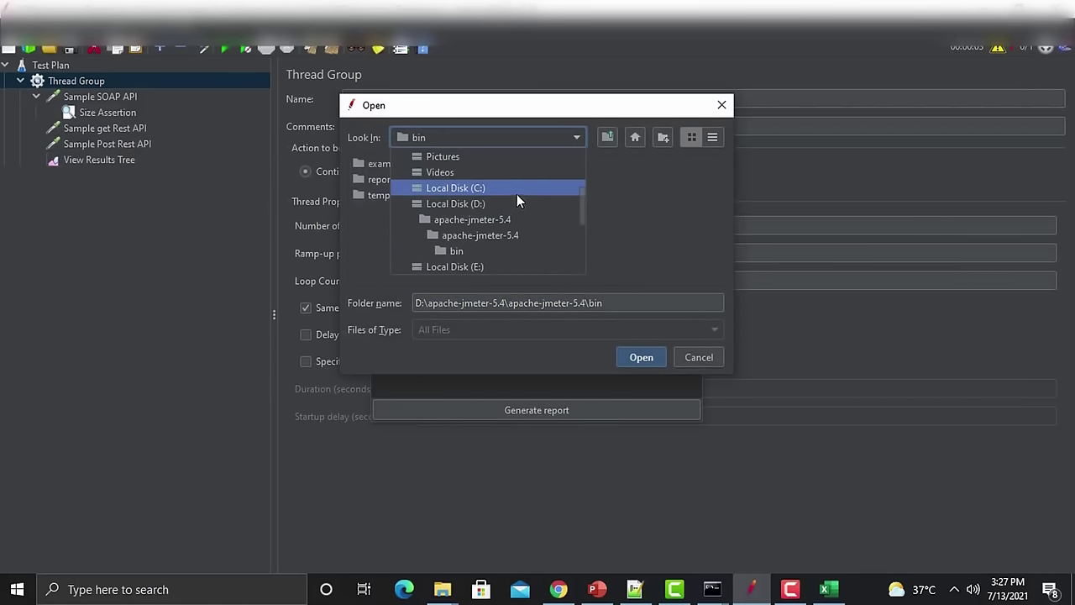
pyautogui.scroll(2, 518, 193)
pyautogui.click(503, 188)
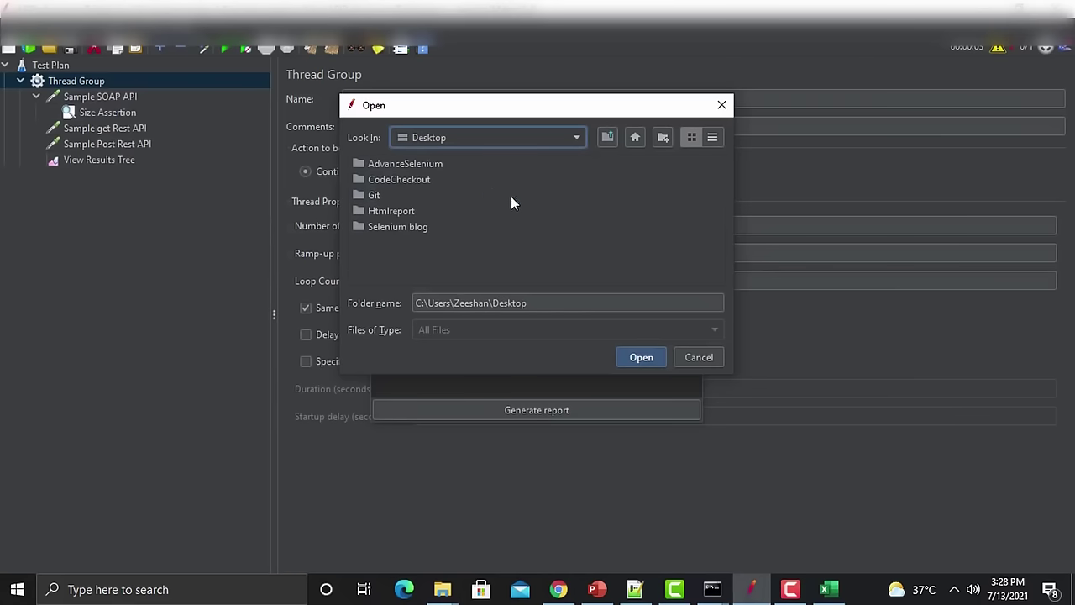
pyautogui.click(409, 210)
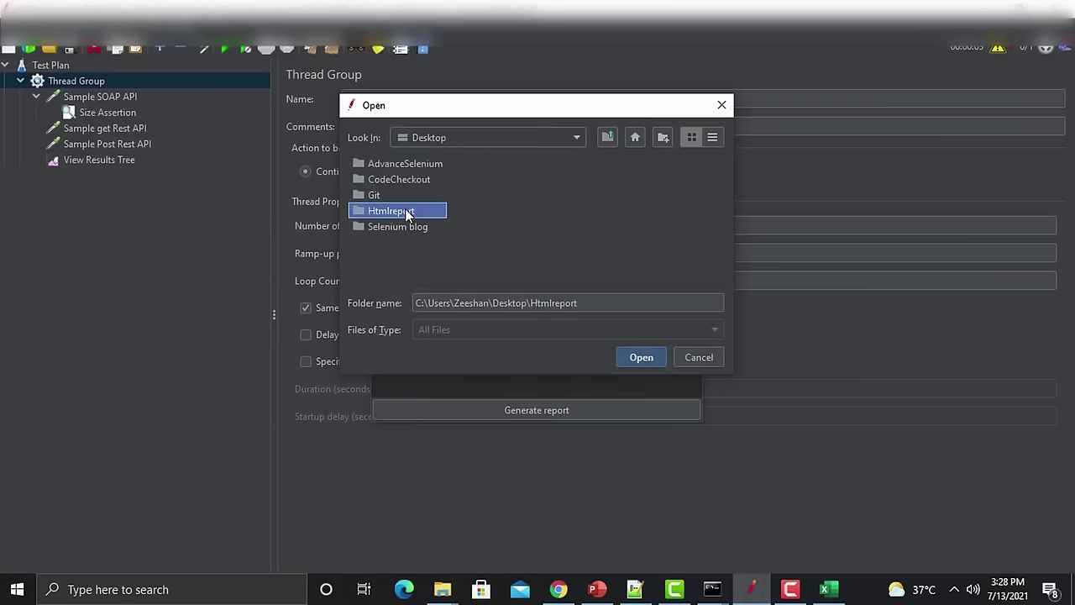
pyautogui.click(640, 357)
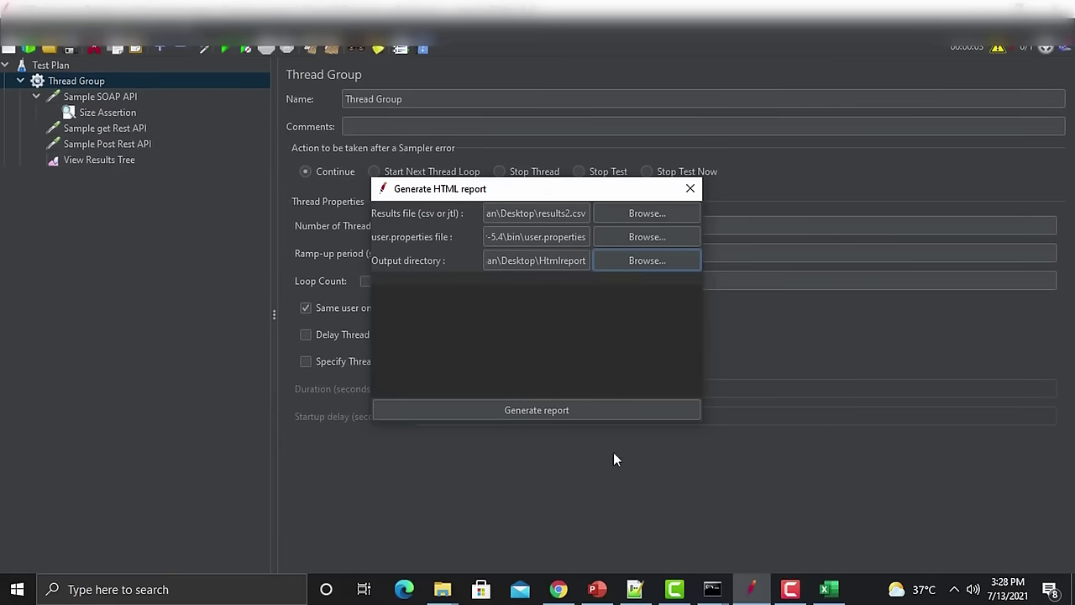
# Check the empty Htmlreport folder in File Explorer, then return to the report dialog
pyautogui.click(442, 589)
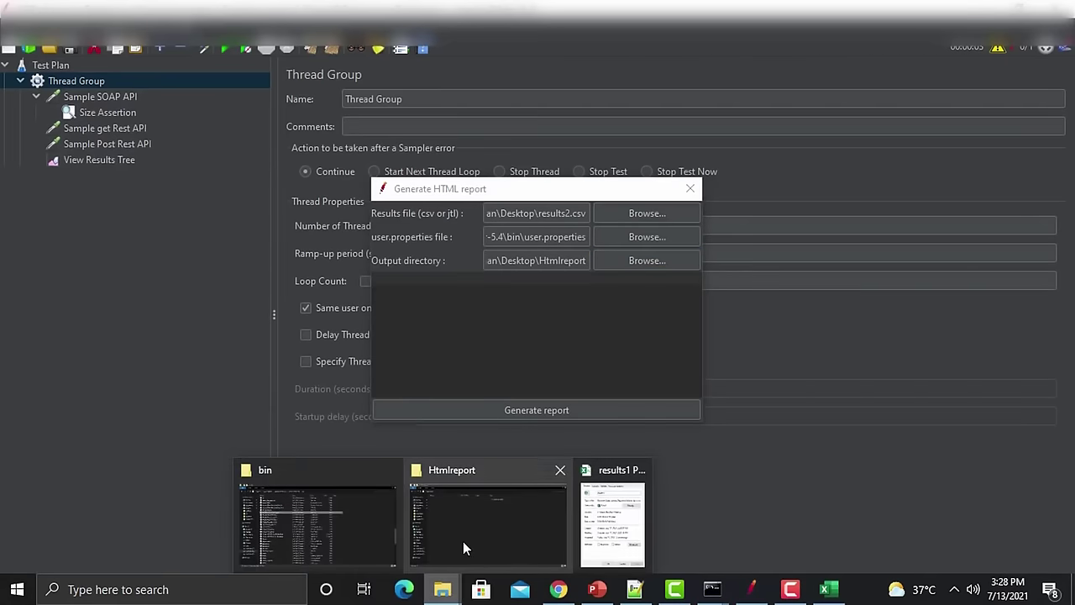
pyautogui.click(463, 540)
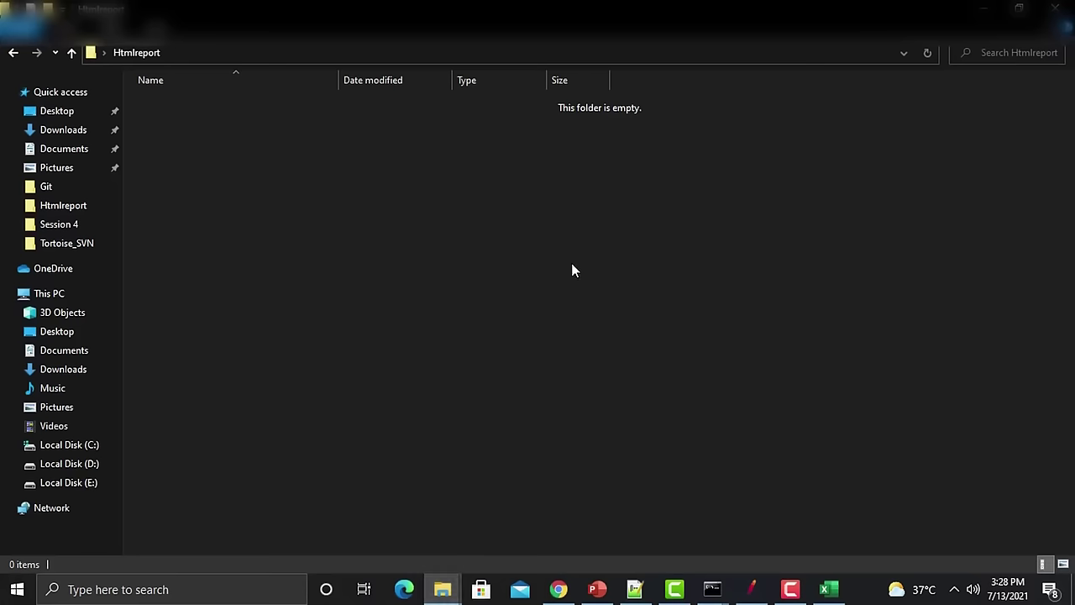
pyautogui.click(751, 591)
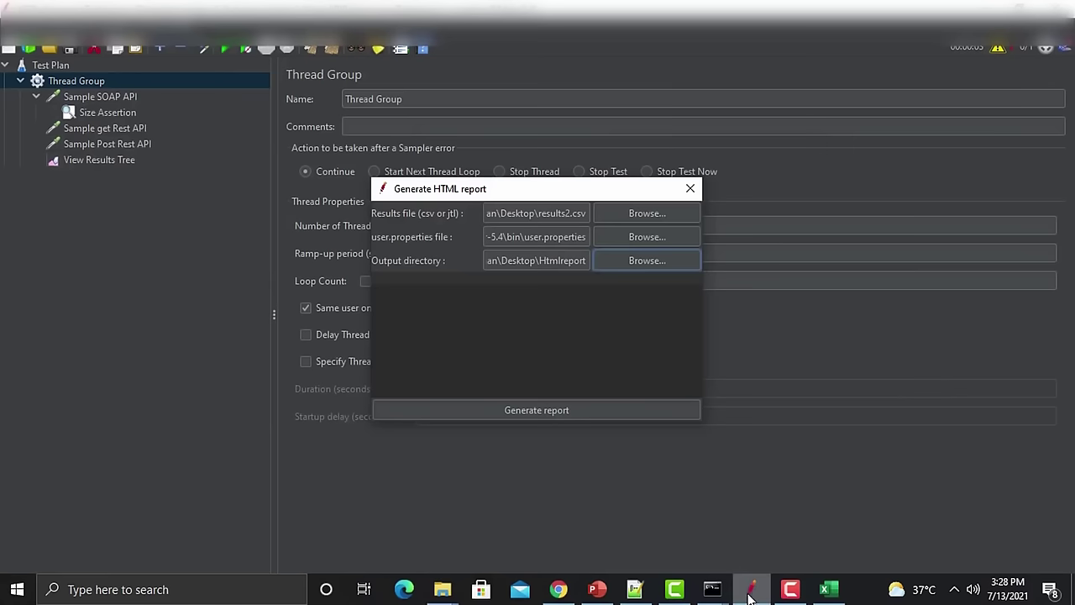
# Generate the HTML report from results2.csv, then switch to the Notepad++ notes
pyautogui.click(562, 414)
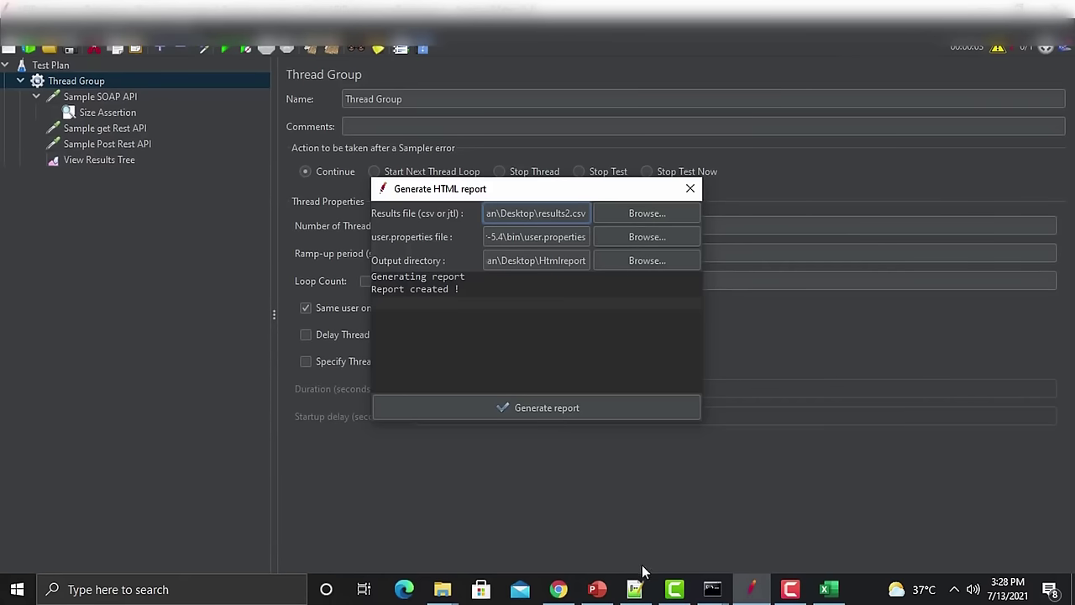
pyautogui.click(635, 588)
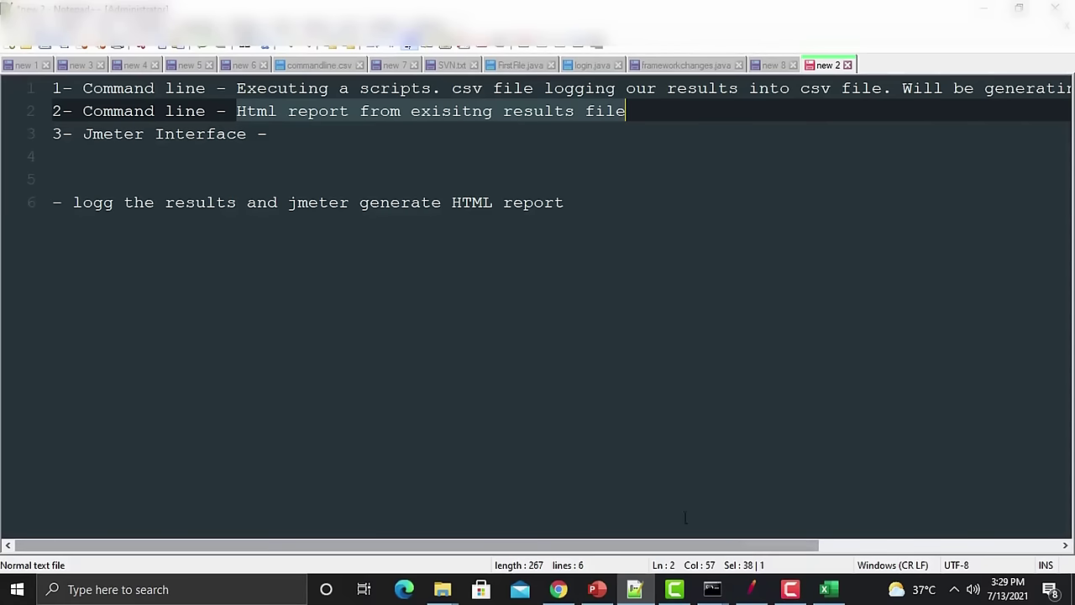
# Bring JMeter forward and select the 'Generating report / Report created !' log lines
pyautogui.click(751, 589)
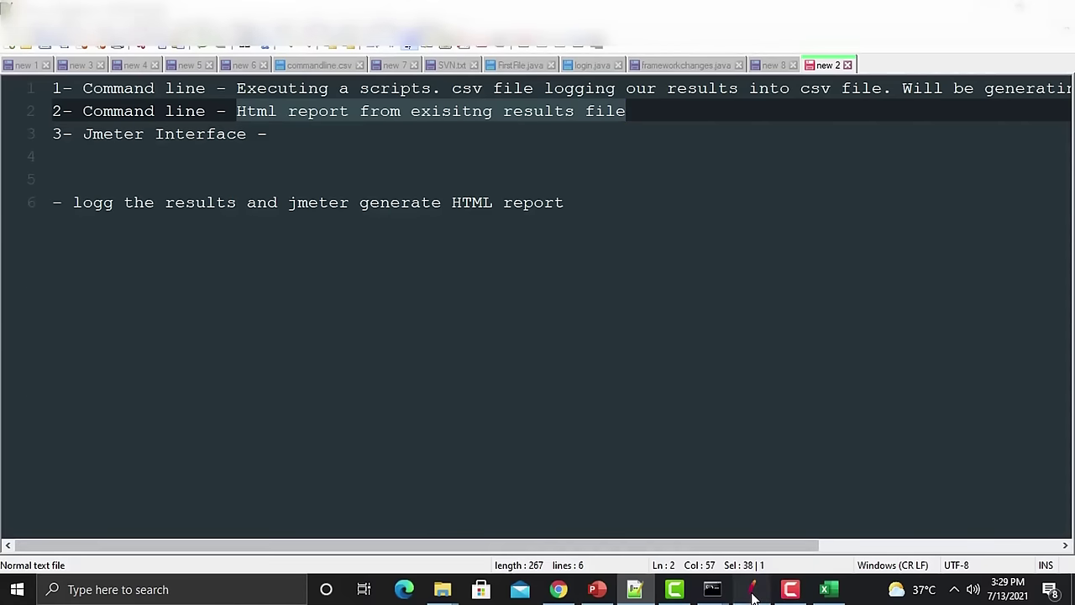
pyautogui.moveTo(461, 291); pyautogui.dragTo(373, 282)
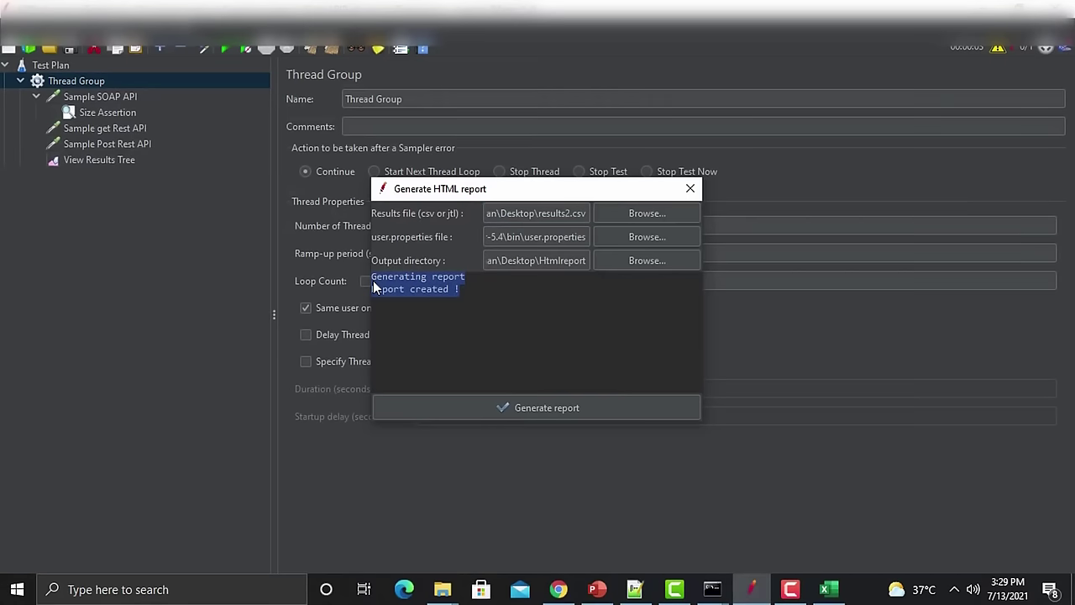
# Open index.html from the Htmlreport folder in Chrome and scroll through the dashboard
pyautogui.click(442, 590)
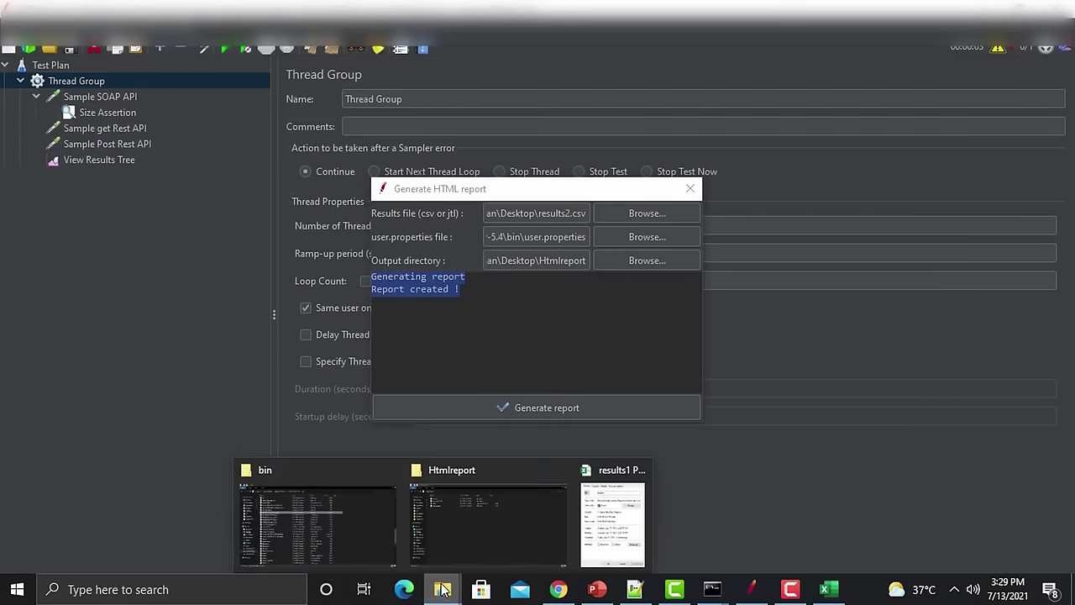
pyautogui.click(460, 546)
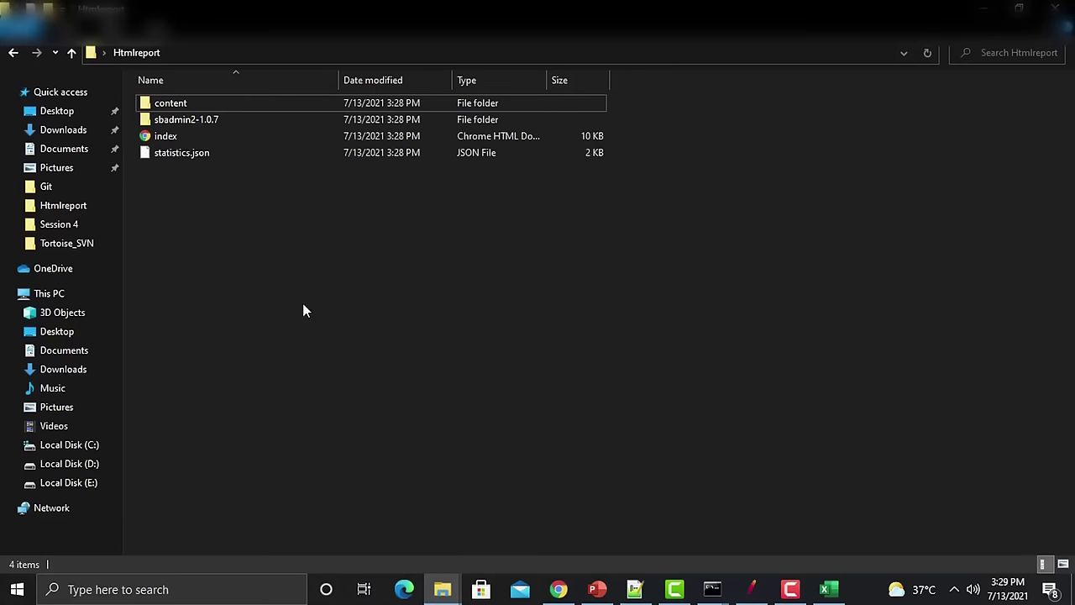
pyautogui.doubleClick(179, 140)
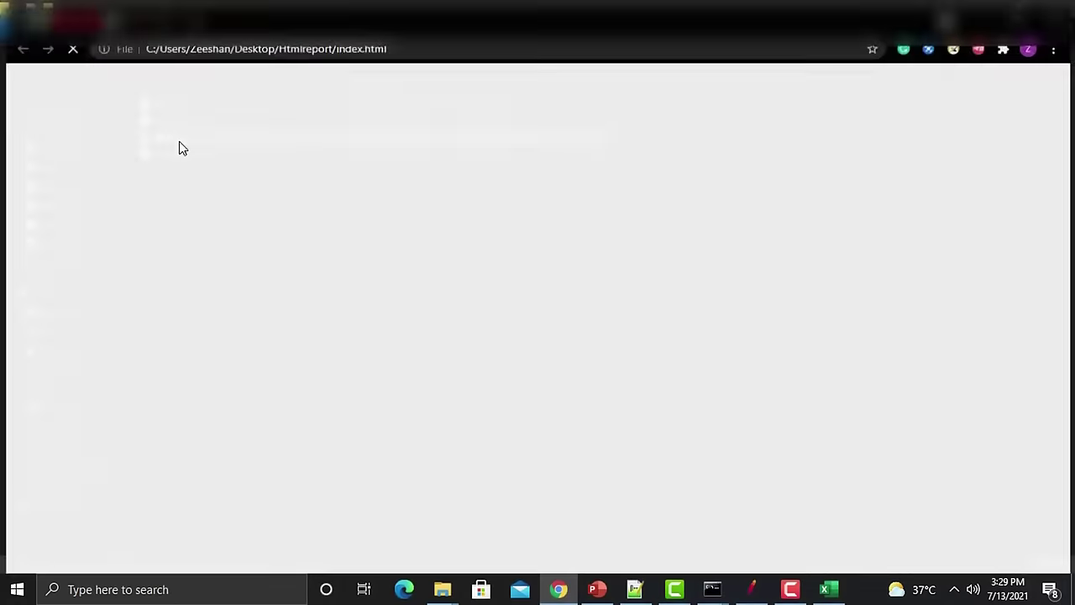
pyautogui.scroll(-4, 398, 264)
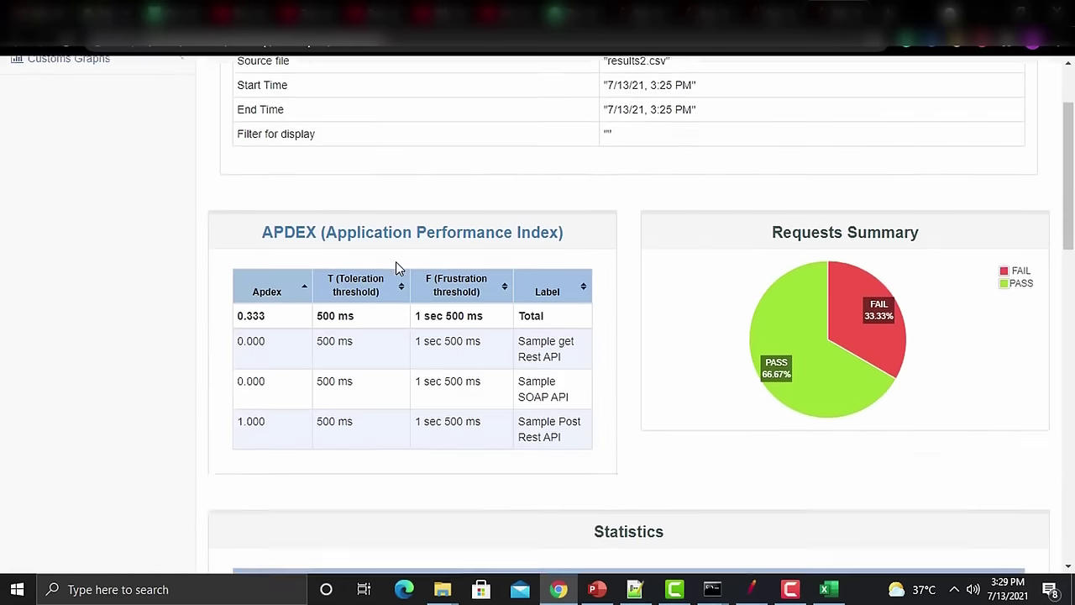
pyautogui.scroll(4, 398, 274)
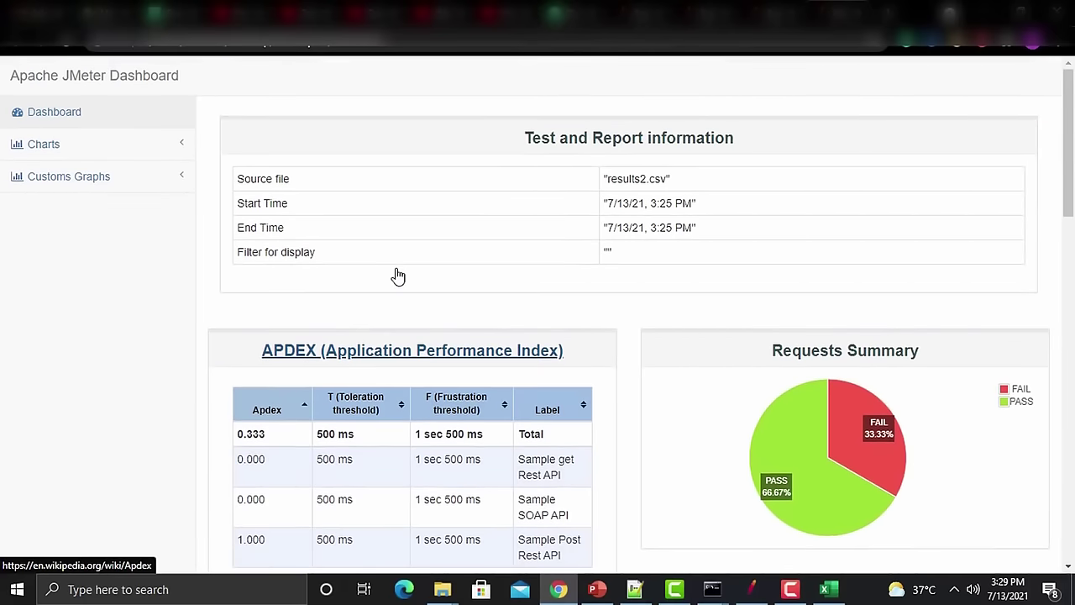
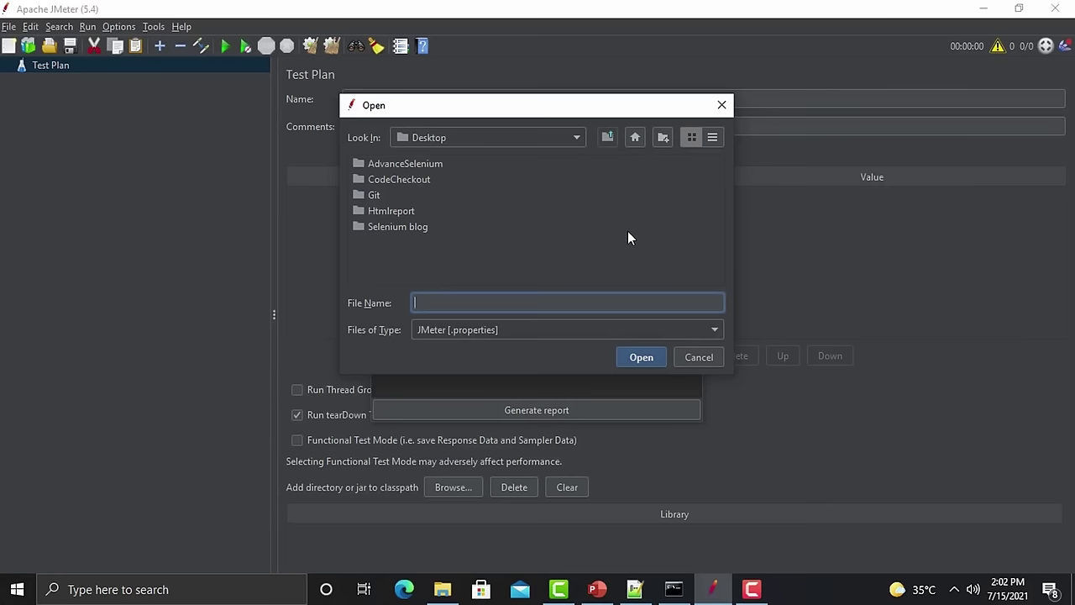
# Choose D:\apache-jmeter-5.4\bin\user.properties as the report's properties file
pyautogui.click(575, 139)
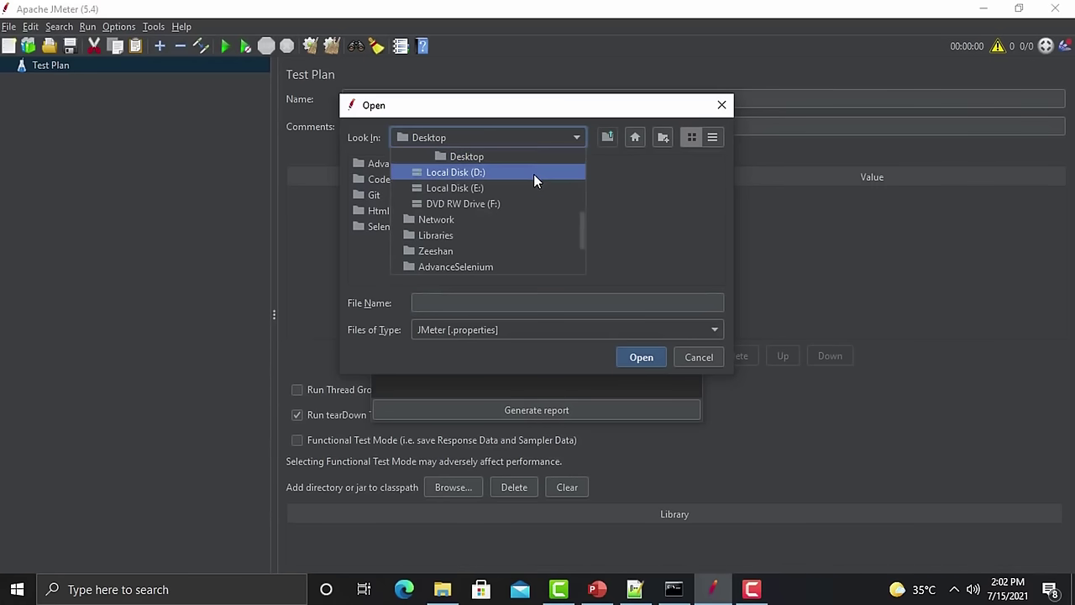
pyautogui.click(534, 175)
pyautogui.click(418, 167)
pyautogui.doubleClick(418, 165)
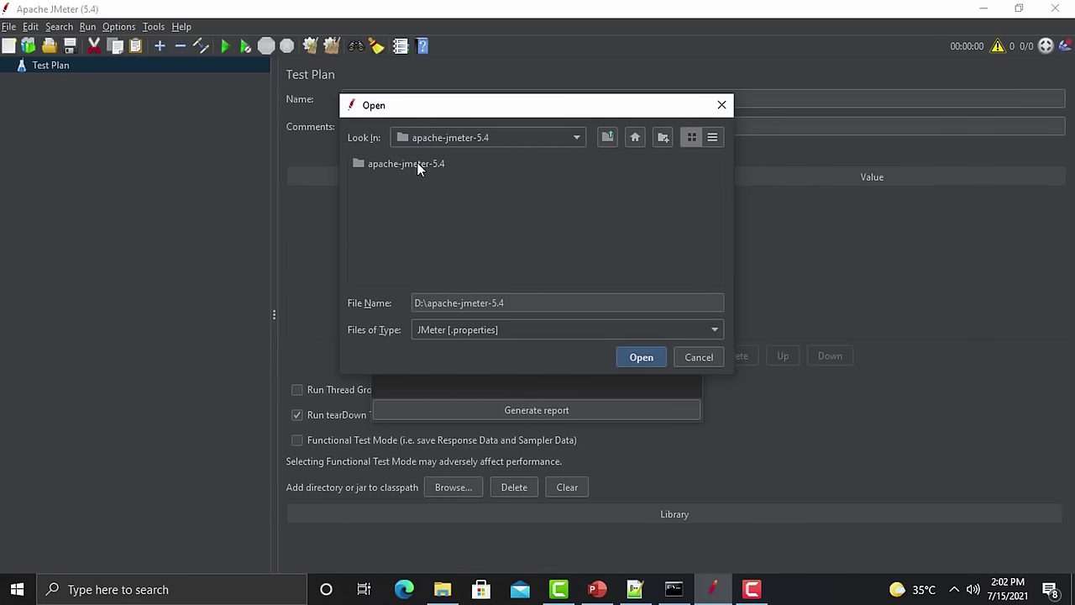
pyautogui.doubleClick(418, 165)
pyautogui.doubleClick(369, 179)
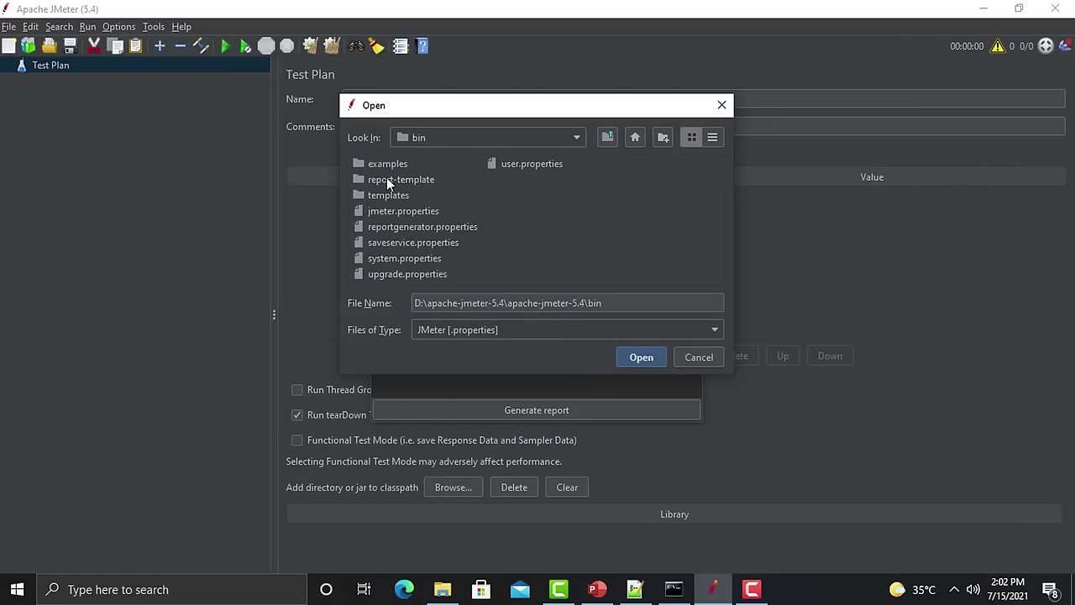
pyautogui.click(521, 166)
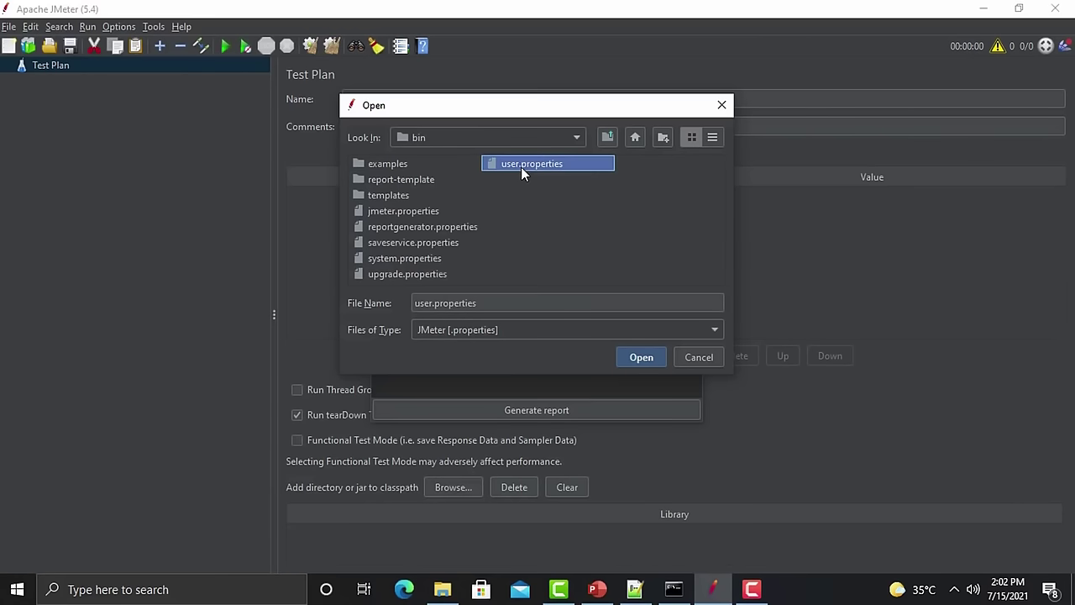
pyautogui.click(640, 357)
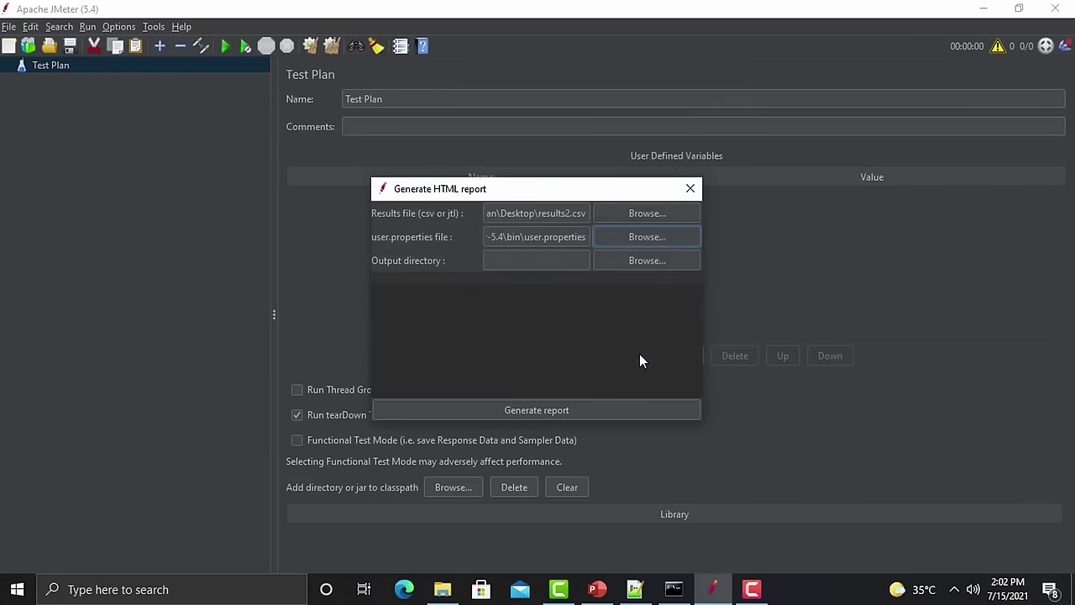
# Set the output directory to Desktop\Htmlreport and generate the HTML report
pyautogui.click(633, 260)
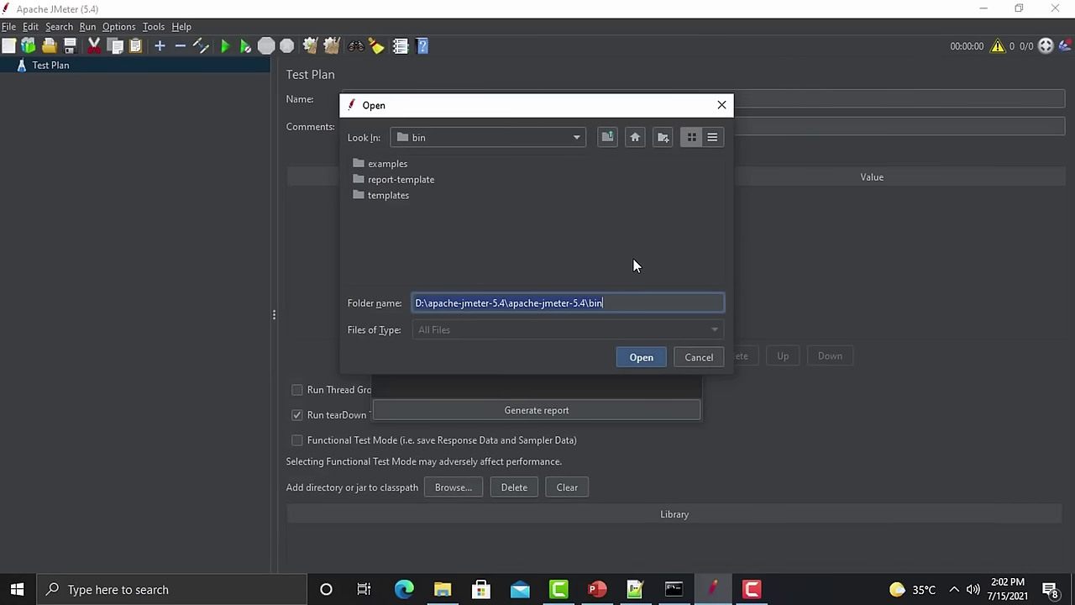
pyautogui.click(597, 143)
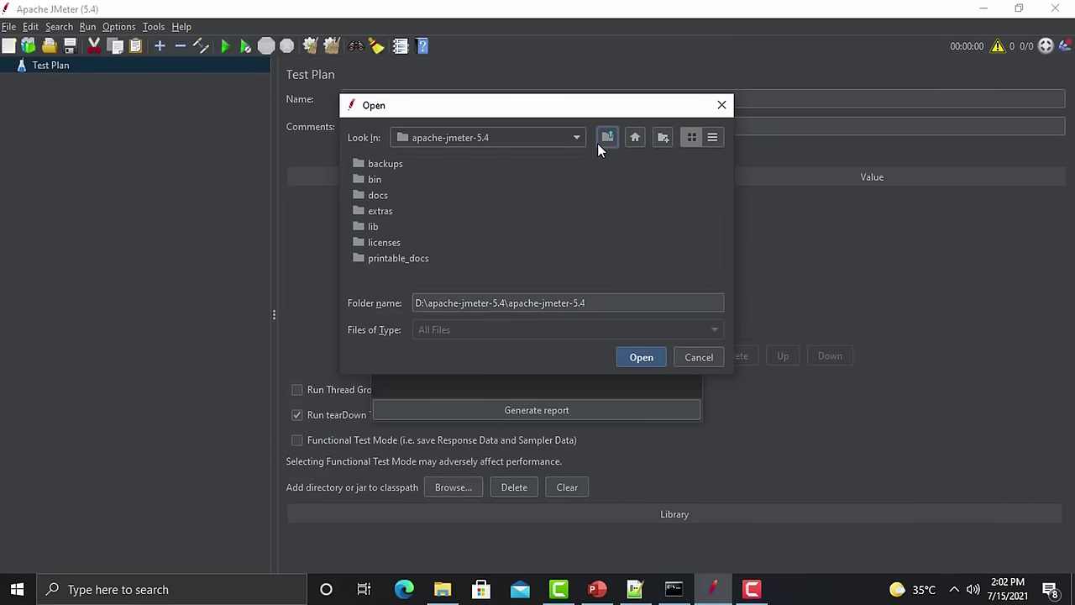
pyautogui.click(597, 143)
pyautogui.click(597, 142)
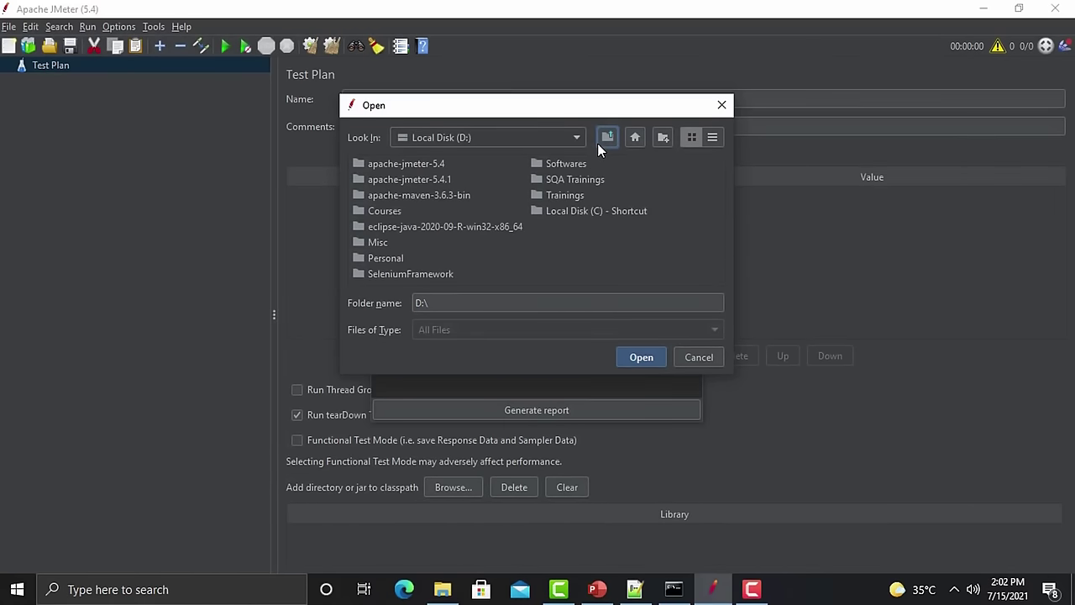
pyautogui.click(597, 143)
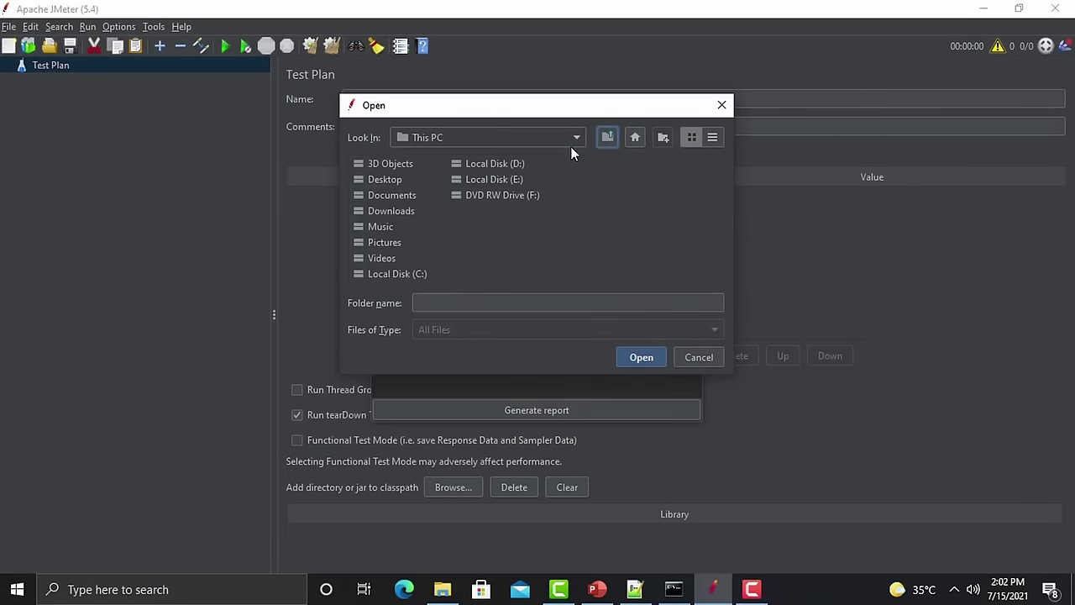
pyautogui.doubleClick(401, 180)
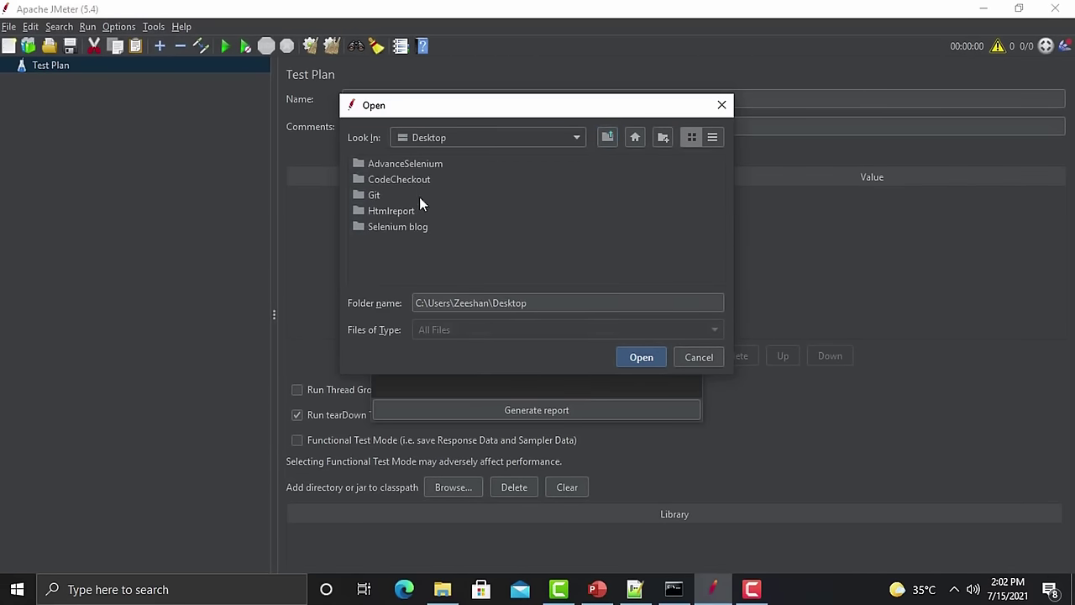
pyautogui.click(392, 209)
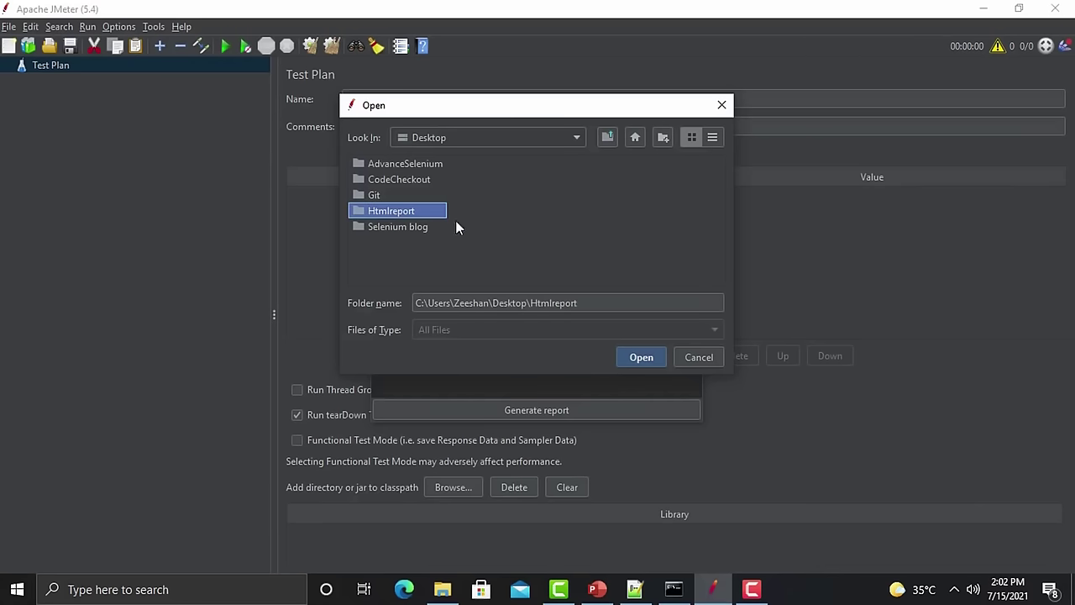
pyautogui.click(640, 357)
pyautogui.click(558, 413)
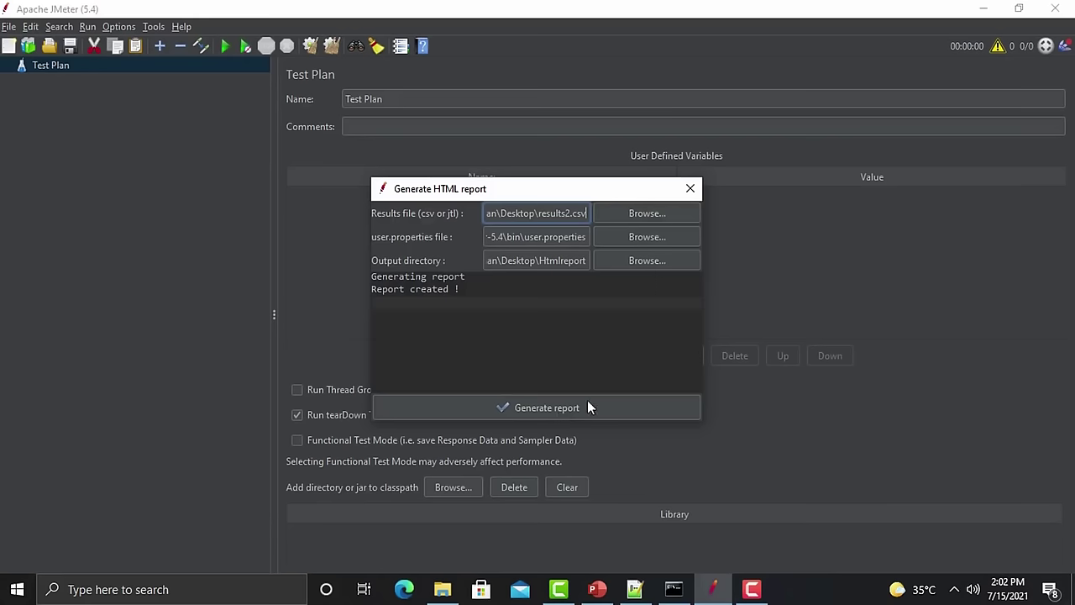
pyautogui.click(690, 188)
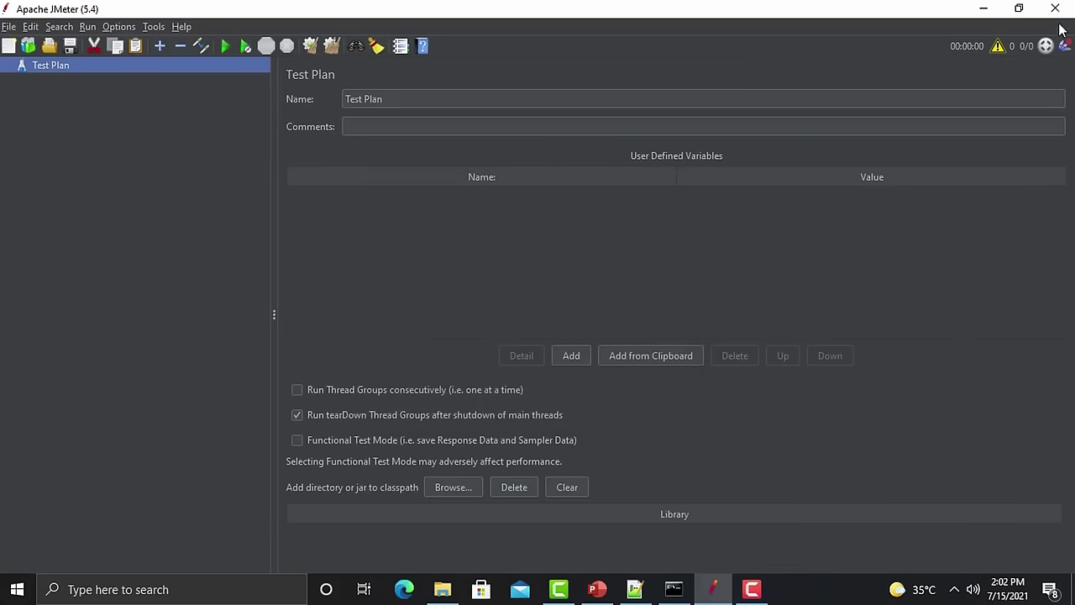
# Open Htmlreport's index page in Chrome and highlight the source file results2.csv
pyautogui.click(982, 8)
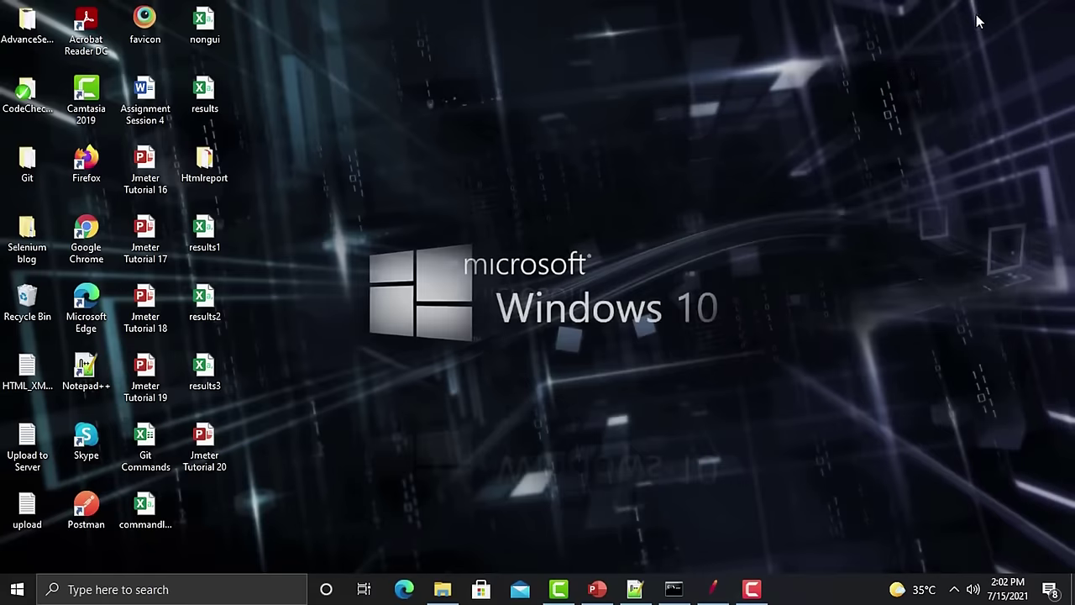
pyautogui.doubleClick(196, 172)
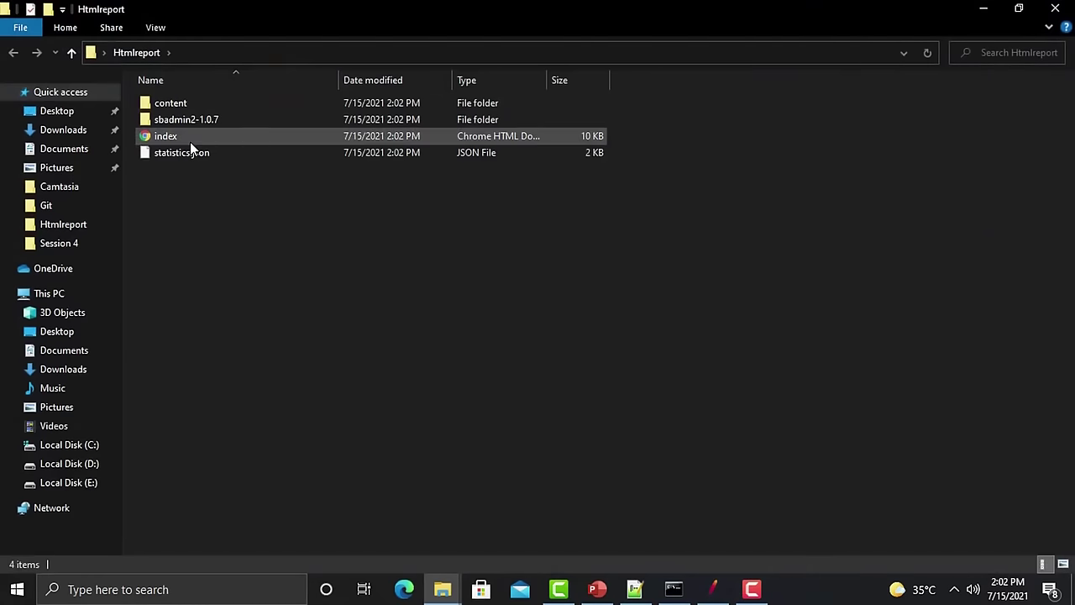
pyautogui.doubleClick(191, 142)
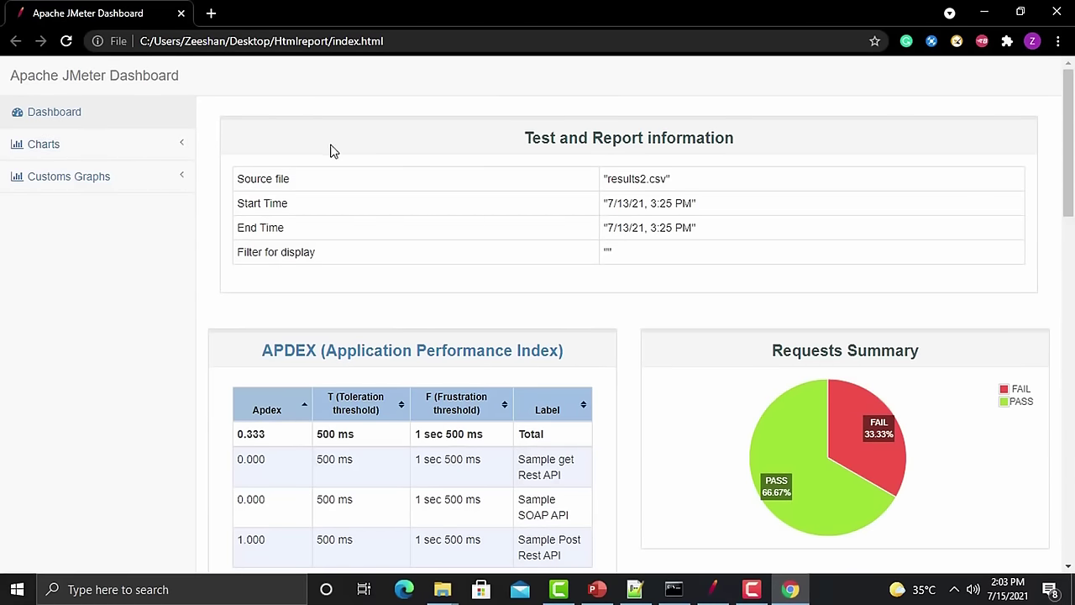
pyautogui.moveTo(606, 178); pyautogui.dragTo(671, 178)
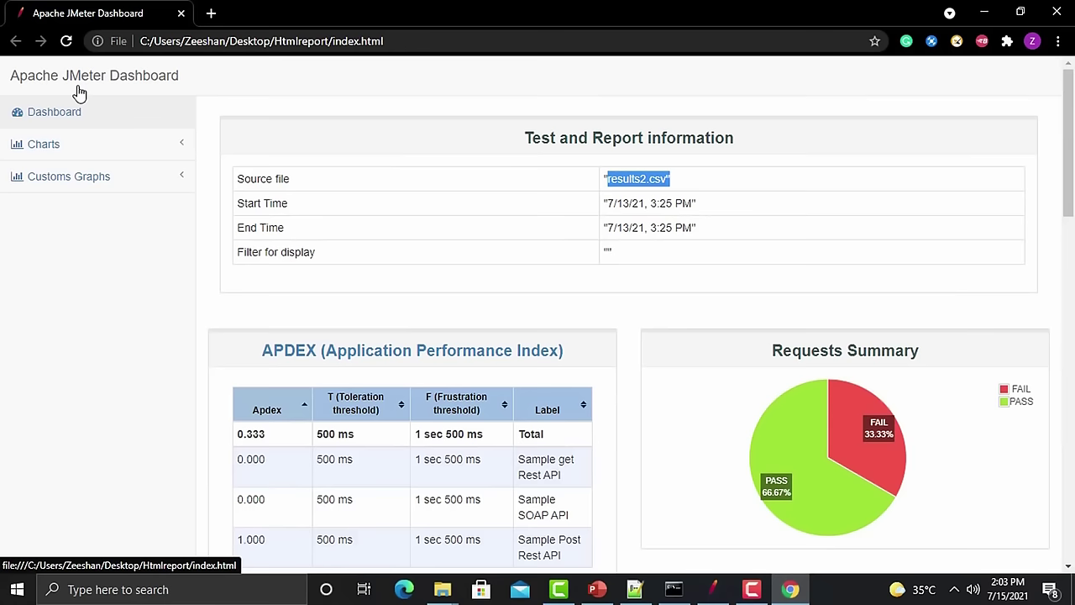
pyautogui.click(447, 595)
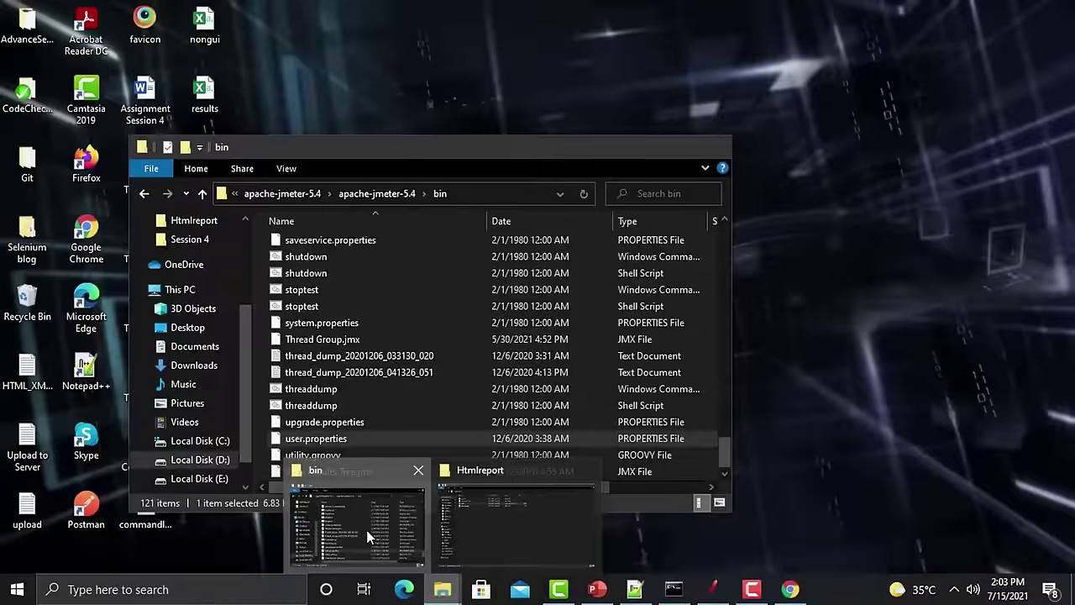
# Open bin\user.properties in Notepad++ and scroll to the report title settings
pyautogui.click(357, 520)
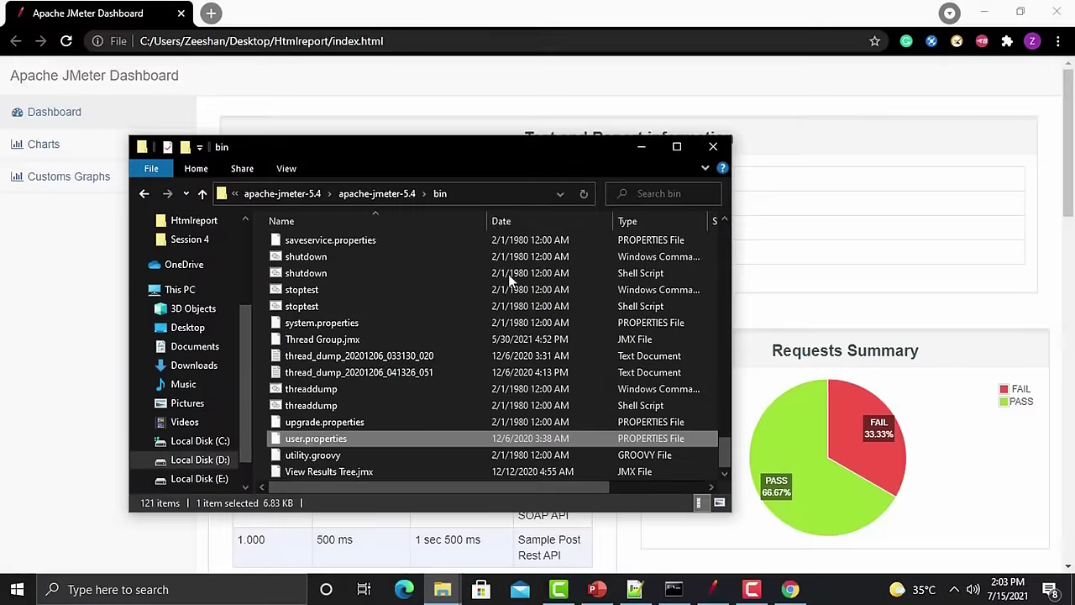
pyautogui.click(676, 146)
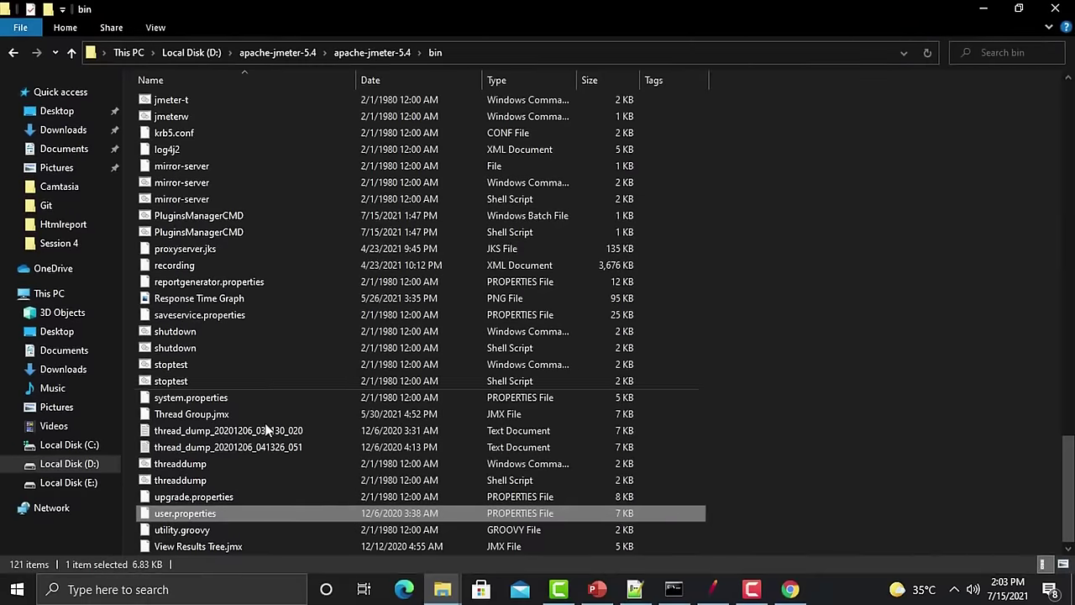
pyautogui.rightClick(201, 522)
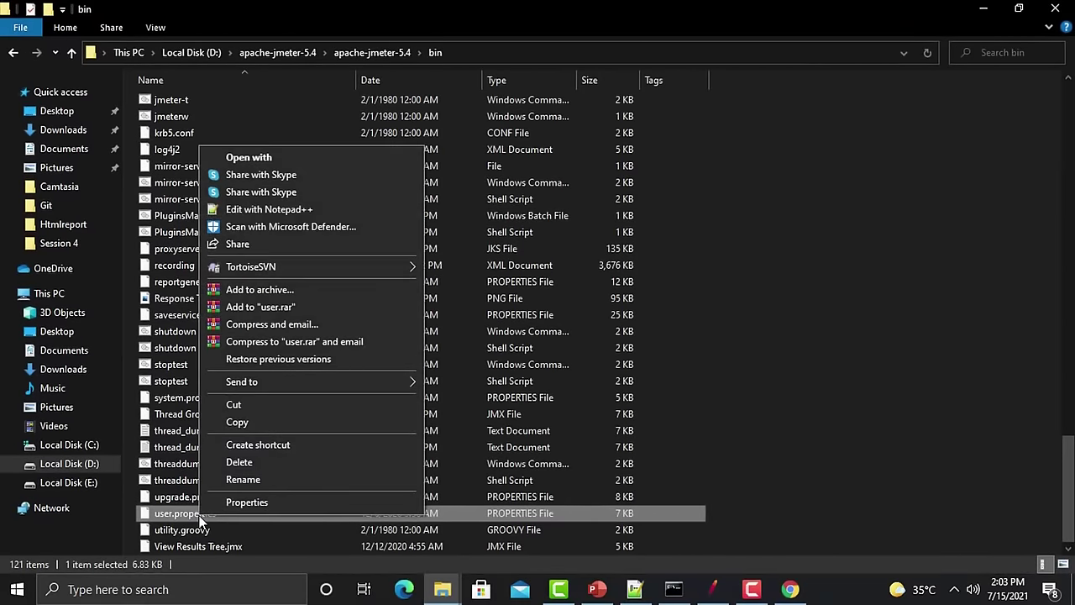
pyautogui.click(246, 209)
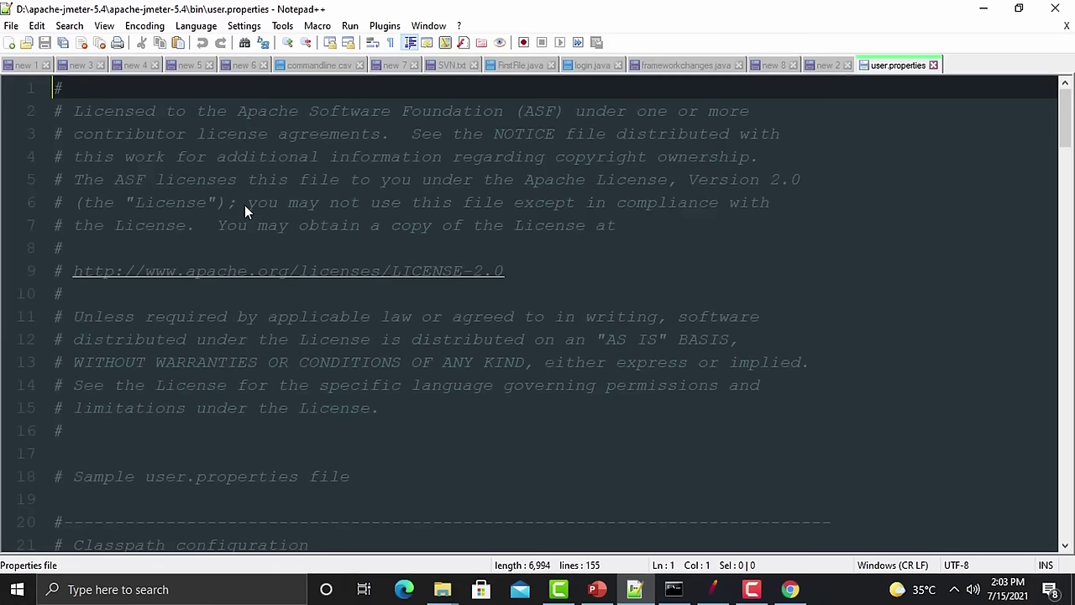
pyautogui.scroll(-4, 244, 205)
pyautogui.scroll(-8, 244, 205)
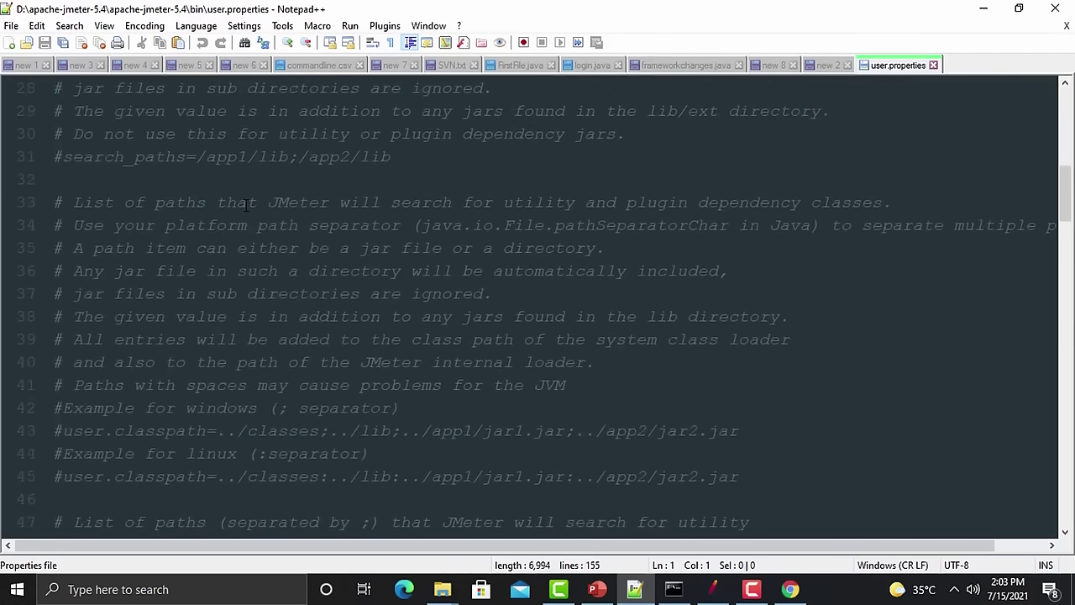
pyautogui.scroll(-5, 244, 205)
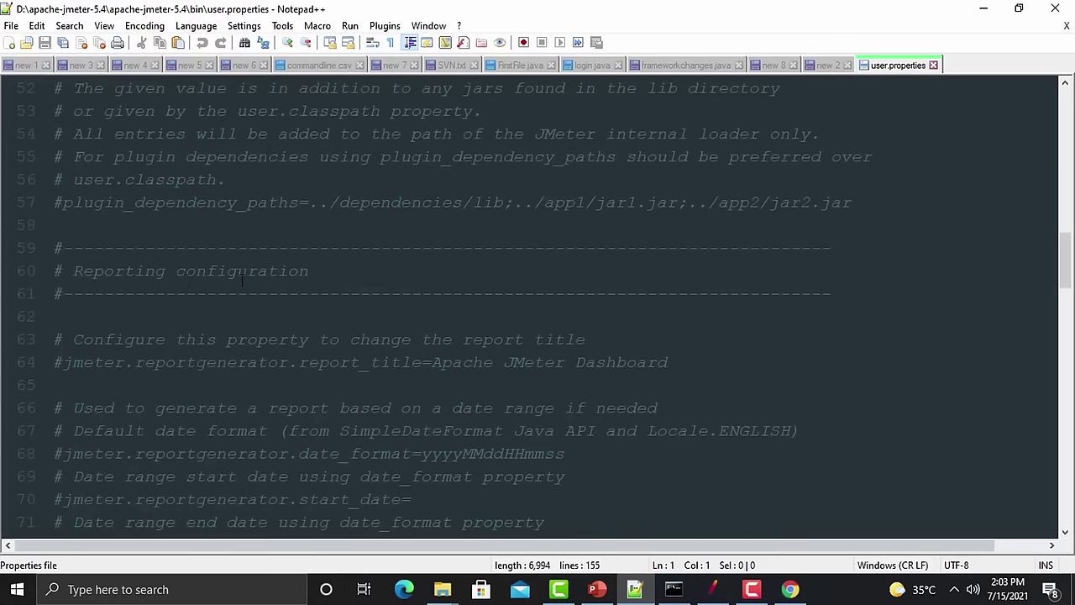
# Uncomment the report_title property in user.properties
pyautogui.moveTo(73, 339); pyautogui.dragTo(585, 340)
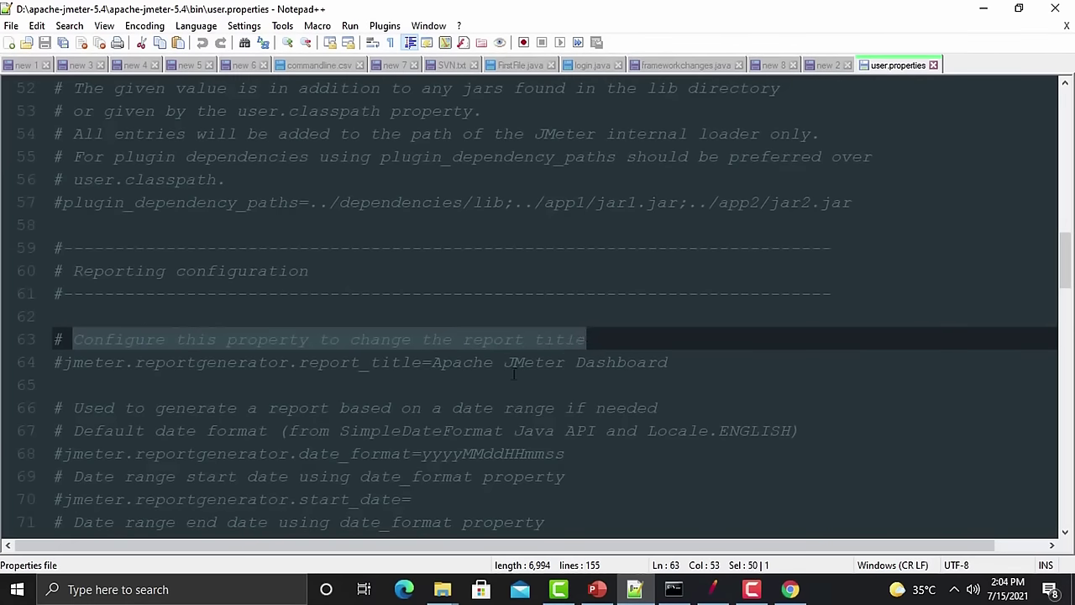
pyautogui.click(205, 368)
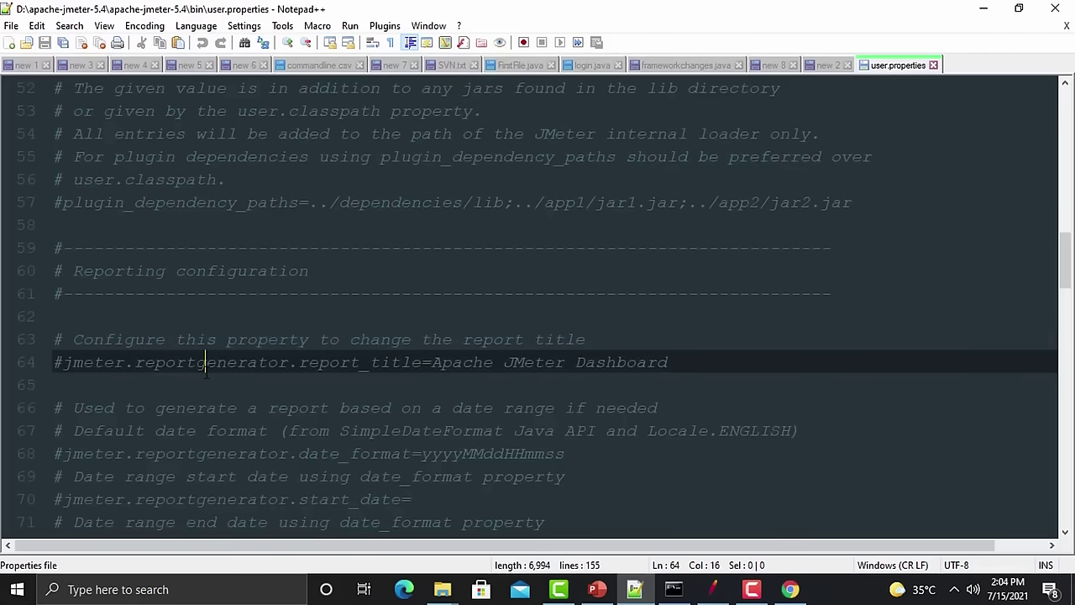
pyautogui.click(469, 362)
pyautogui.click(604, 362)
pyautogui.click(64, 366)
pyautogui.press('BackSpace')
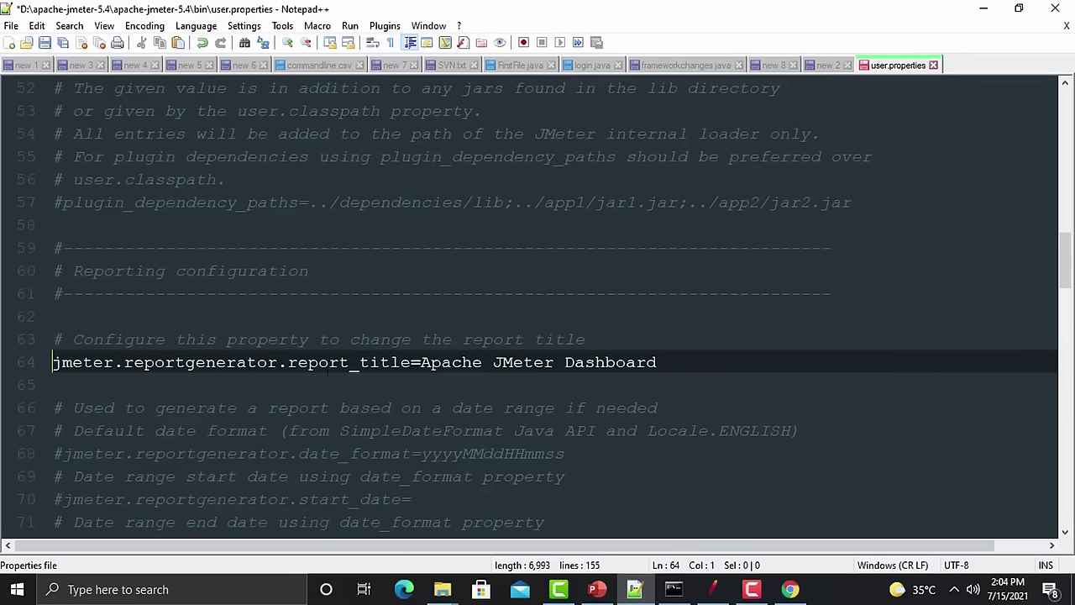
# Replace the report title with 'My API Performance Testing Project' and save the file
pyautogui.click(421, 361)
pyautogui.moveTo(421, 362); pyautogui.dragTo(659, 362)
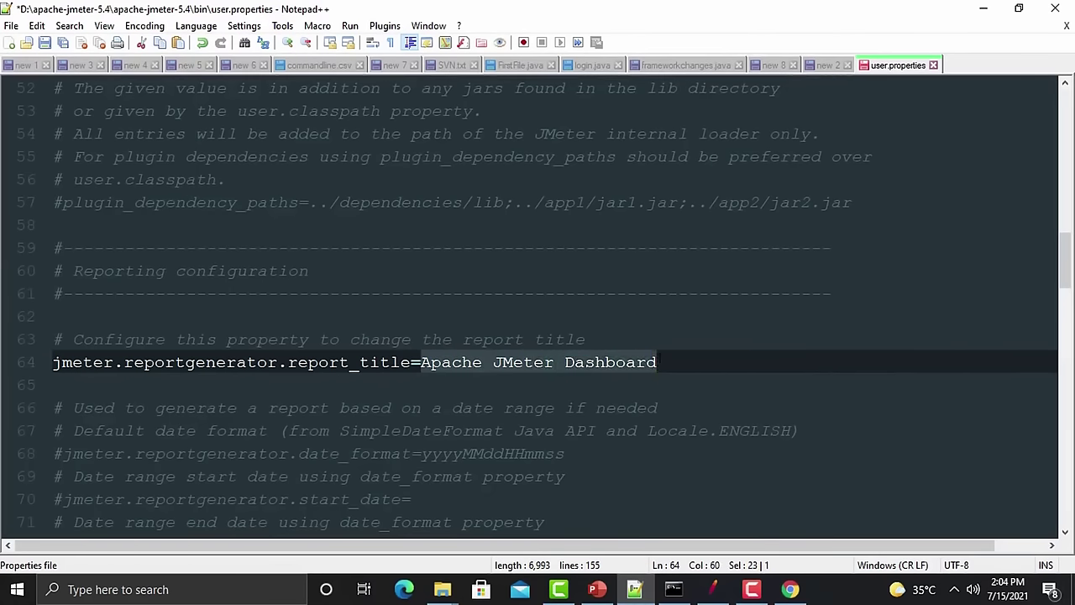
pyautogui.write('My ')
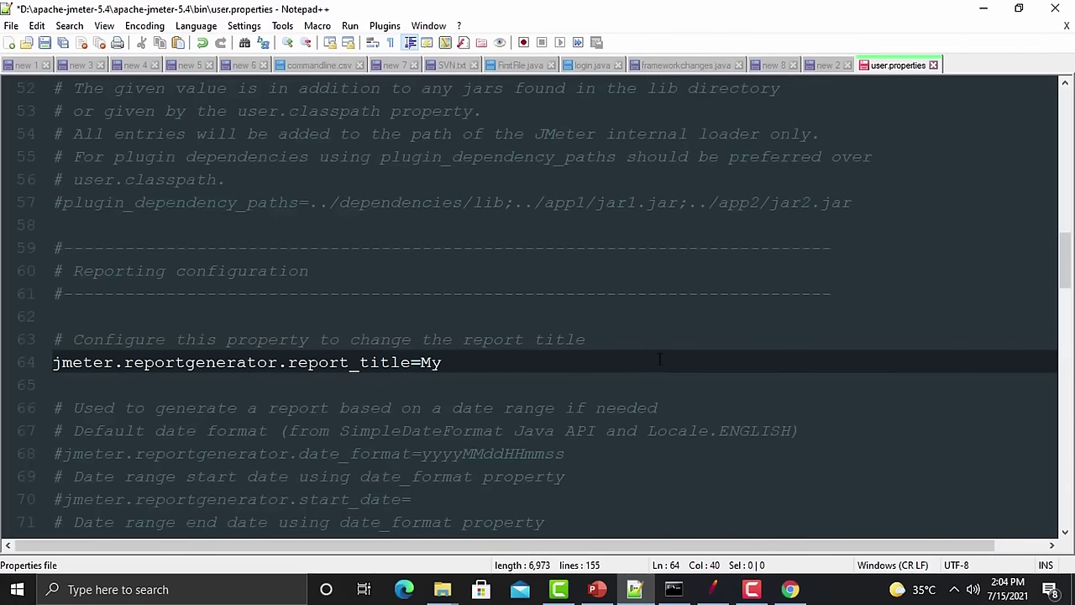
pyautogui.write('API Perfro')
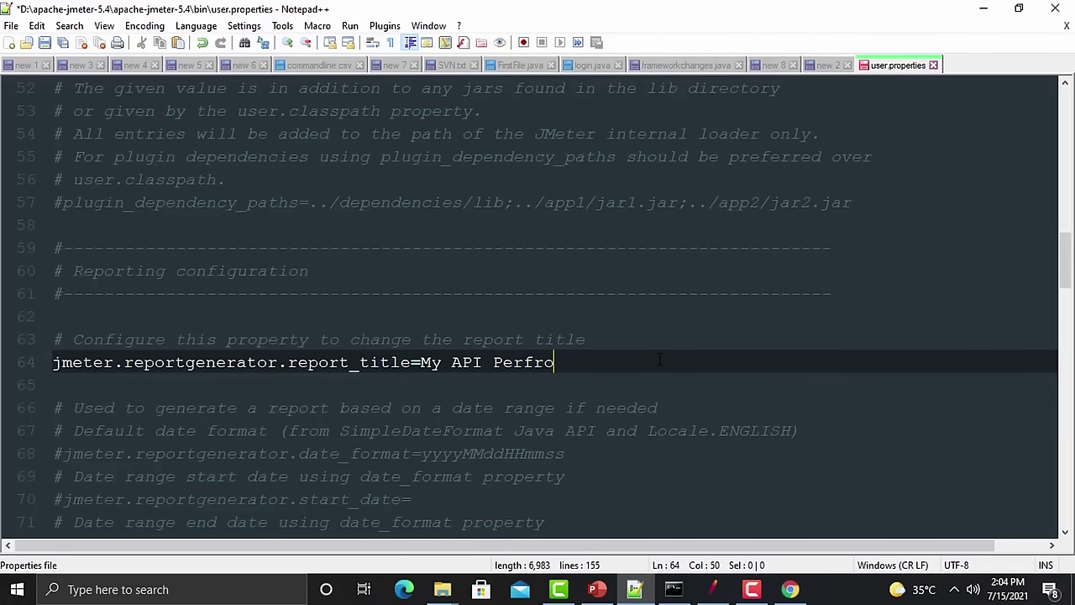
pyautogui.press('BackSpace')
pyautogui.press('BackSpace')
pyautogui.write('ormance')
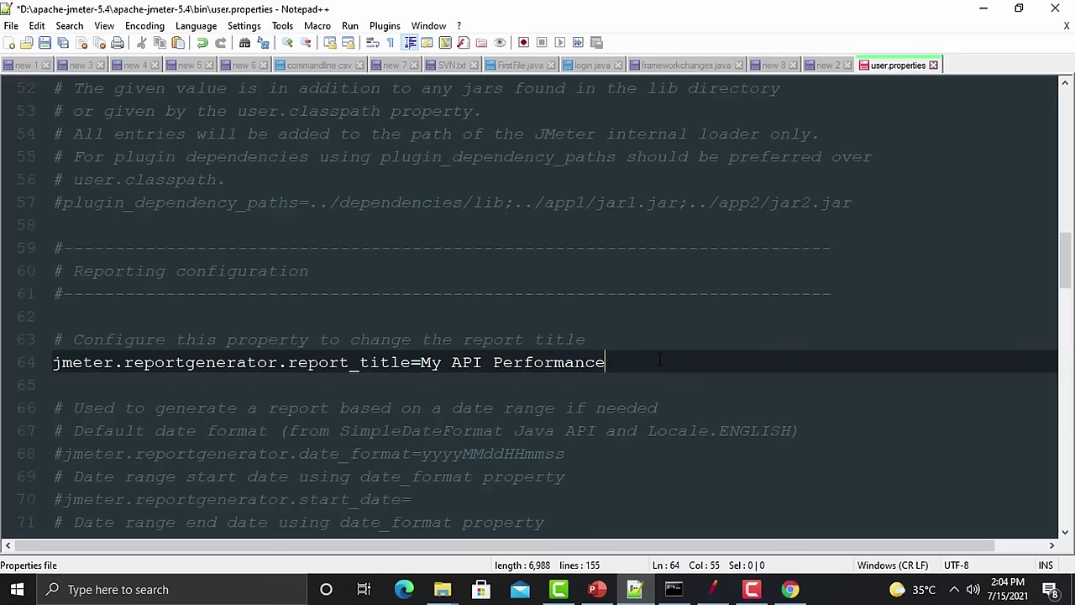
pyautogui.write(' Testing ')
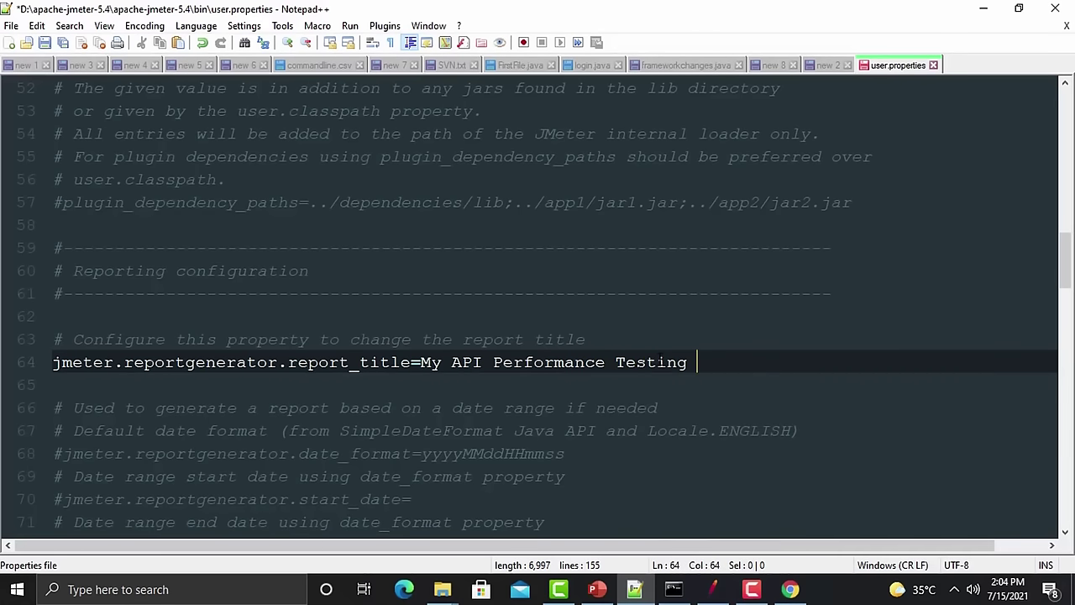
pyautogui.write('Project')
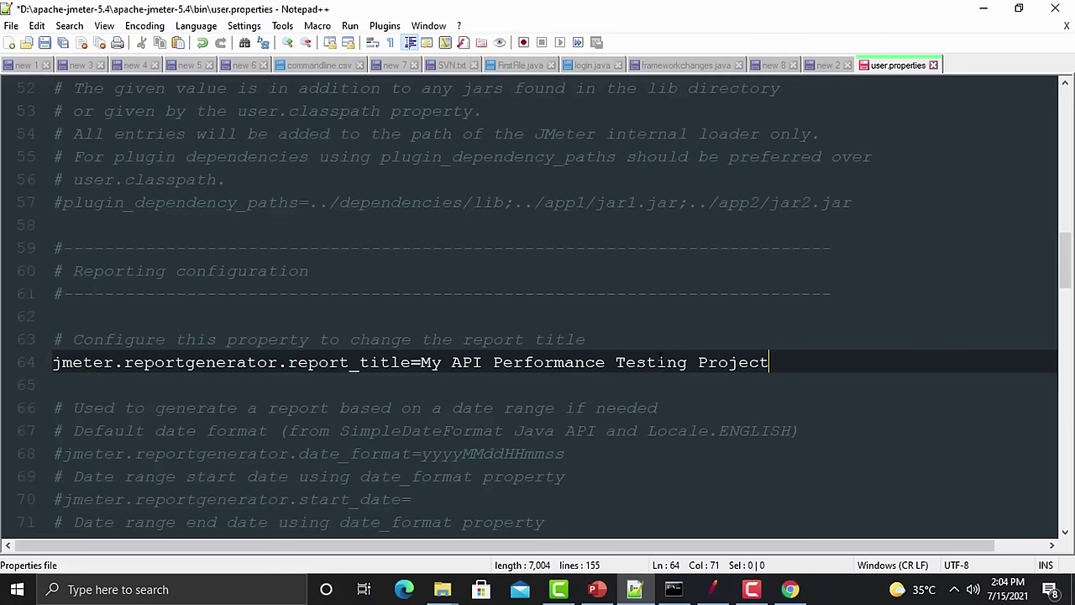
pyautogui.hotkey('ctrl', 's')
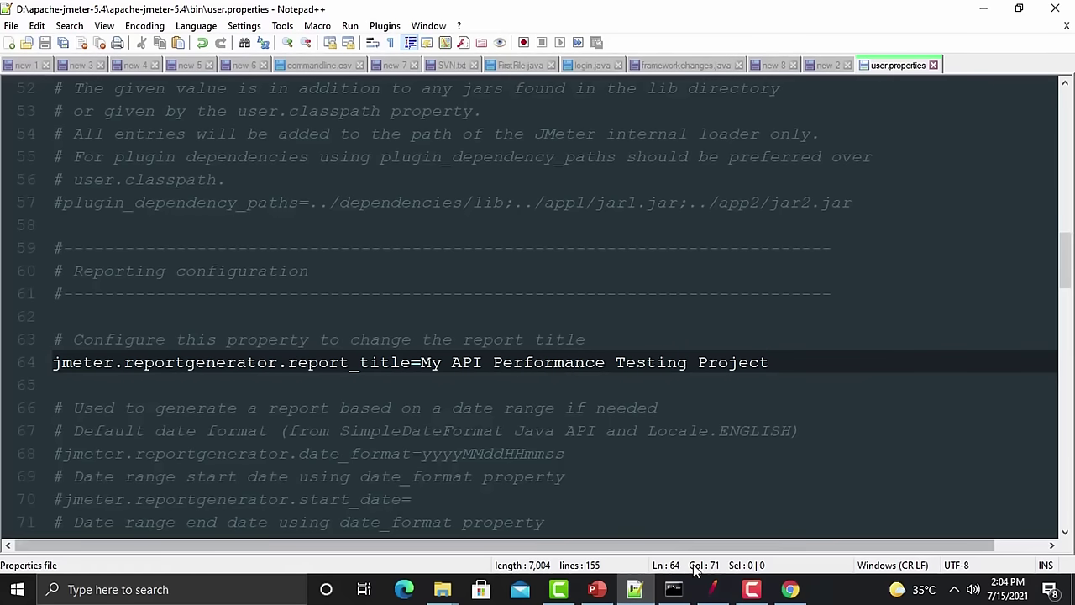
pyautogui.click(712, 588)
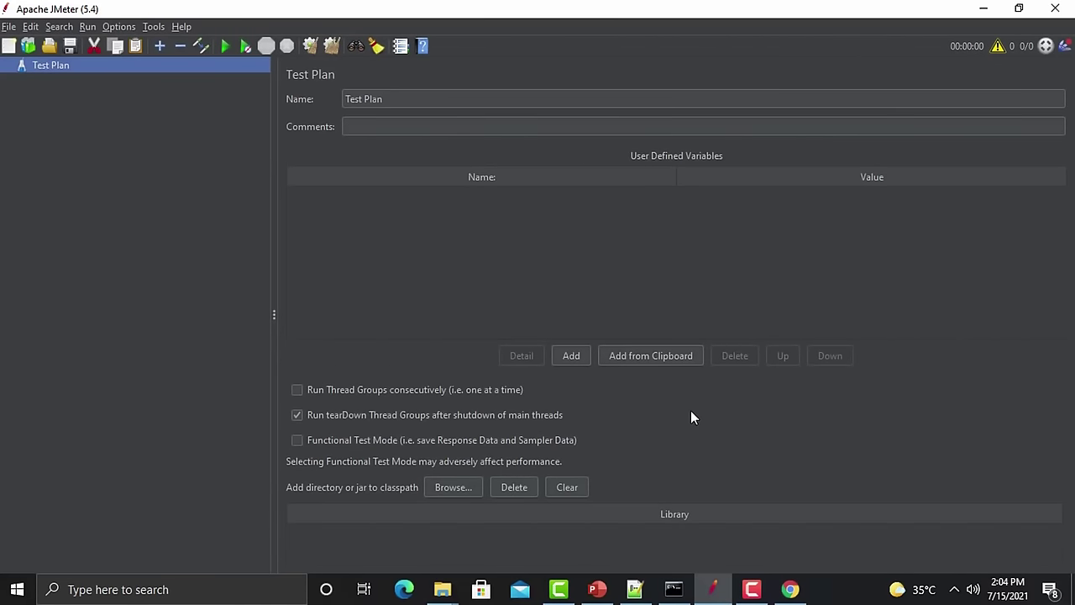
# Close JMeter and relaunch it from jmeter.bat in the bin folder
pyautogui.click(1056, 11)
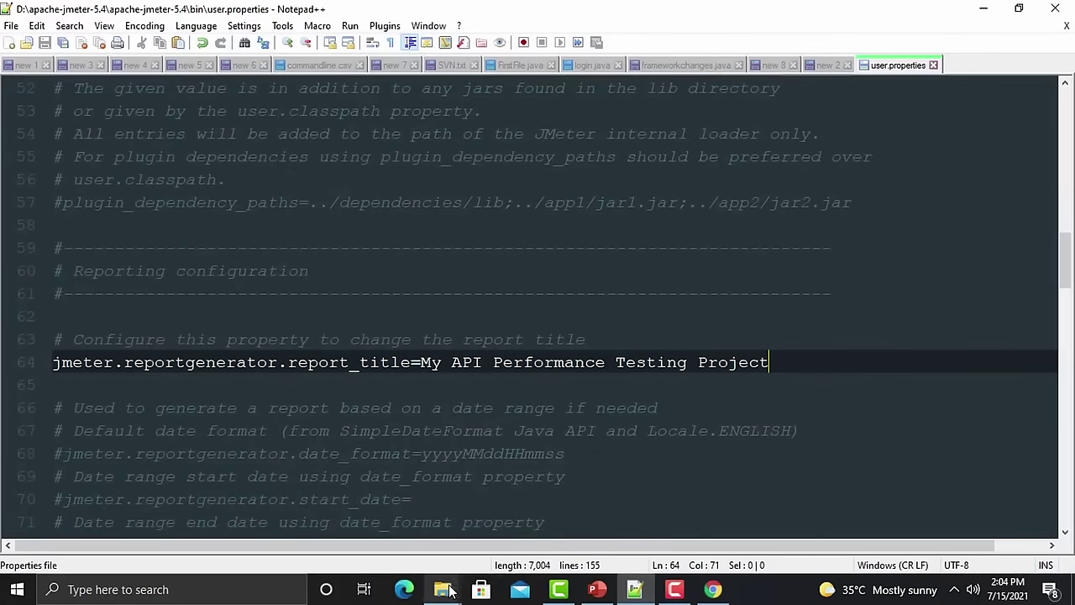
pyautogui.moveTo(449, 591)
pyautogui.click(394, 526)
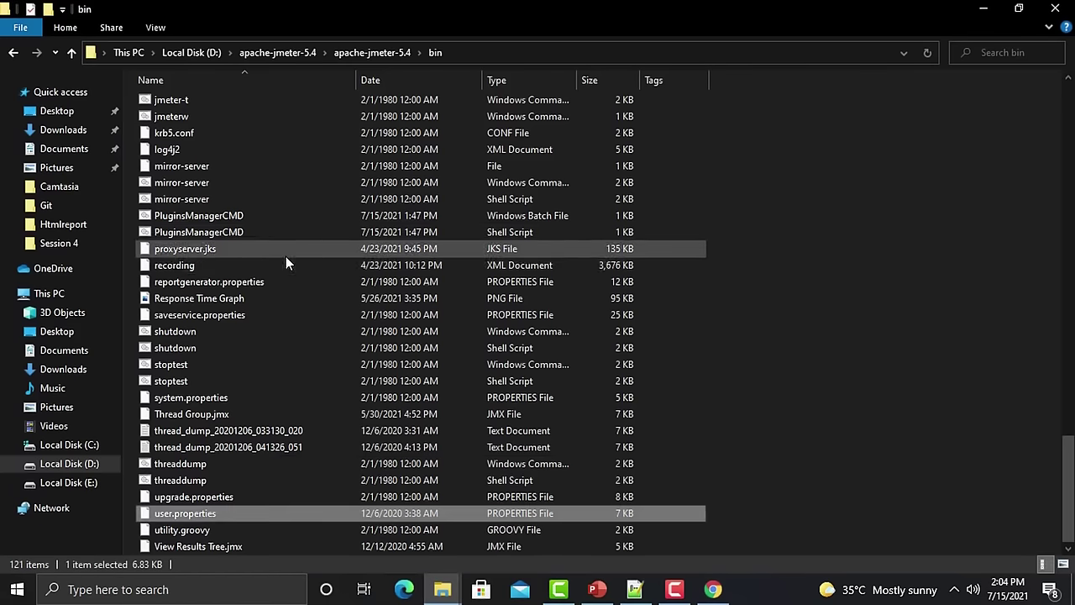
pyautogui.scroll(6, 286, 256)
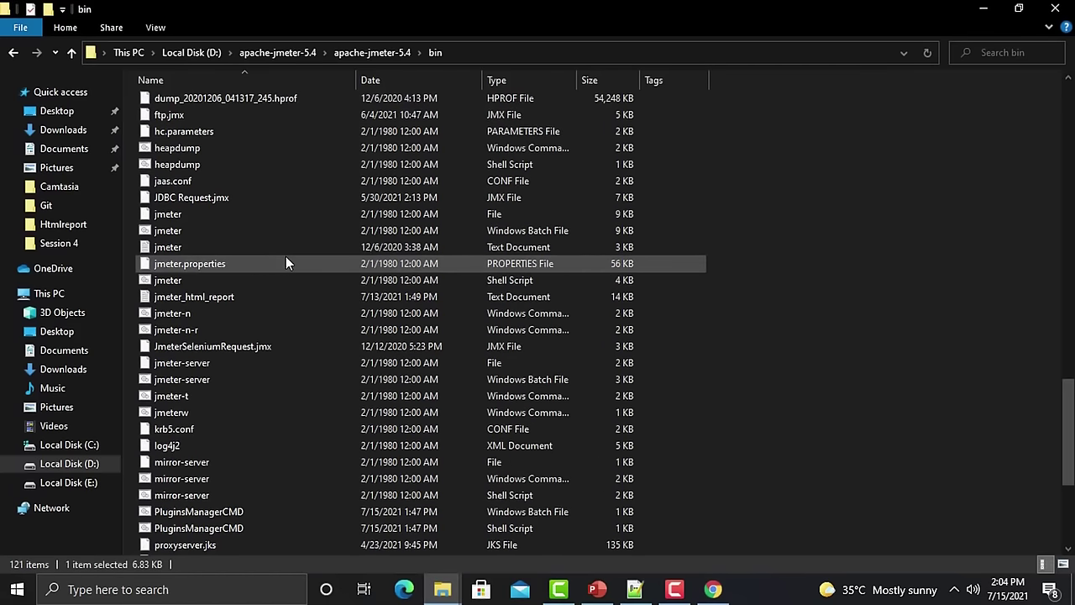
pyautogui.doubleClick(236, 235)
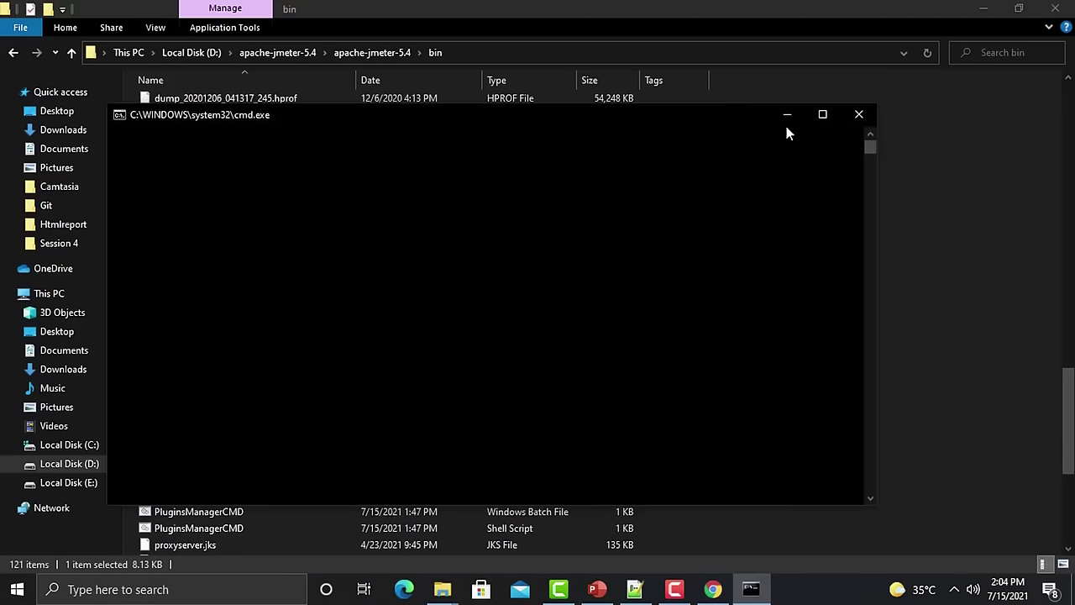
# Delete the four old report items from the Desktop Htmlreport folder
pyautogui.click(982, 12)
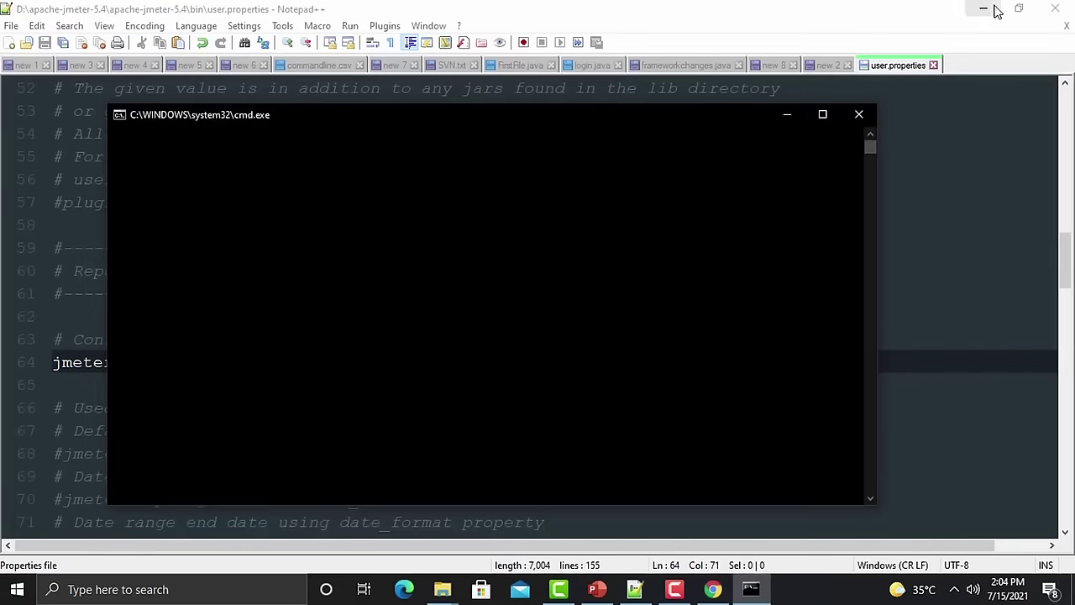
pyautogui.click(983, 8)
pyautogui.click(984, 11)
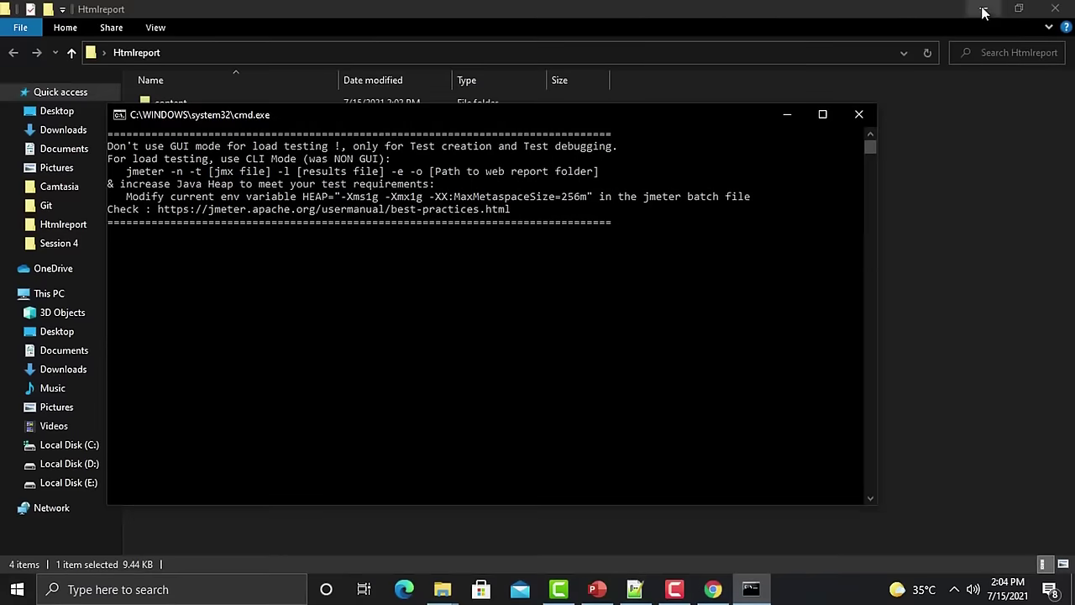
pyautogui.click(785, 114)
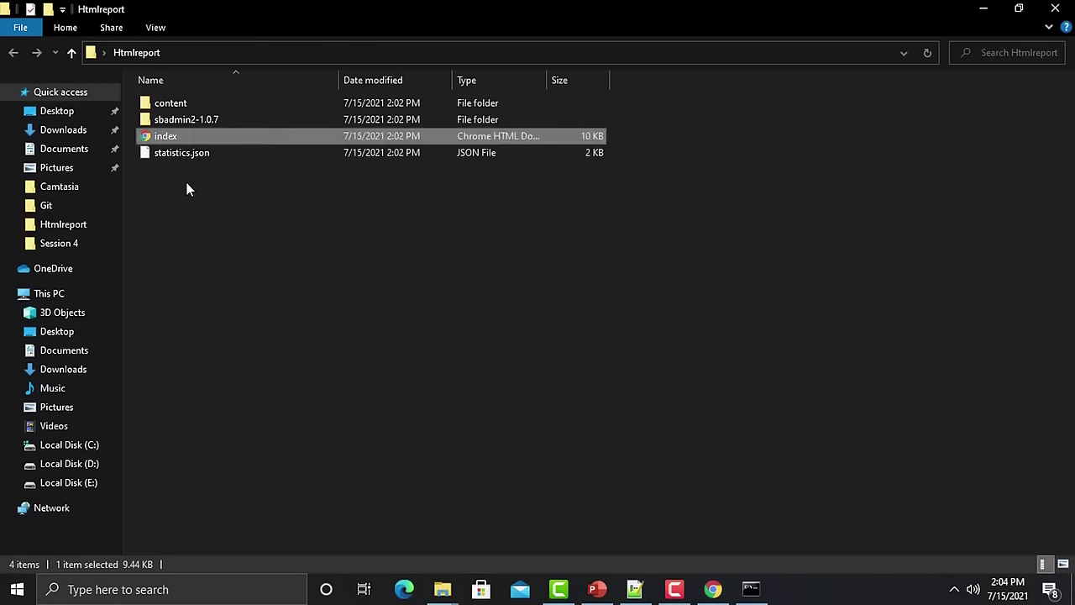
pyautogui.moveTo(187, 192); pyautogui.dragTo(183, 123)
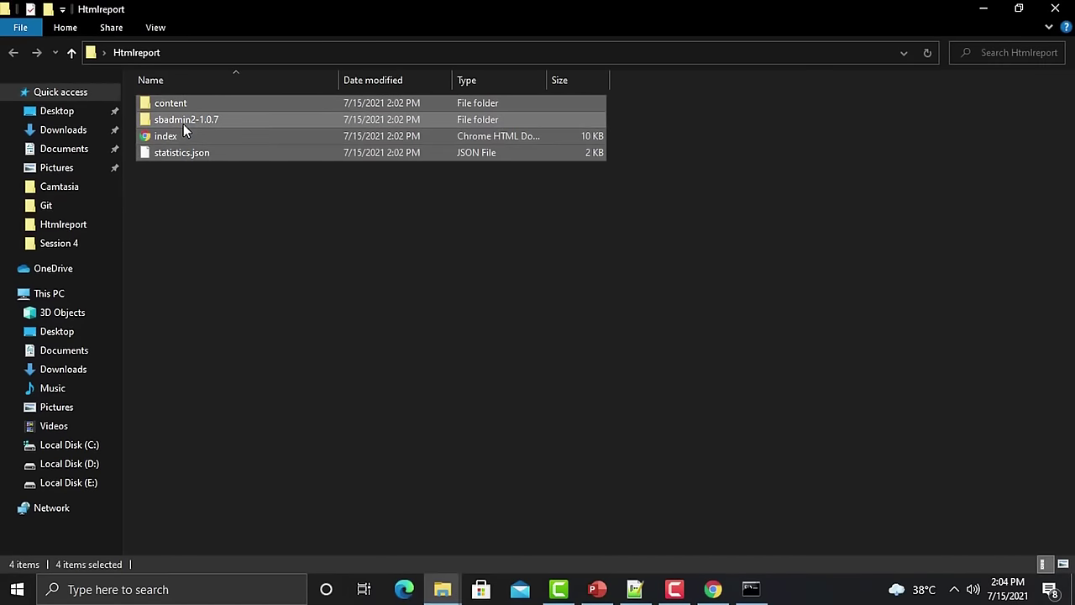
pyautogui.rightClick(183, 123)
pyautogui.click(235, 430)
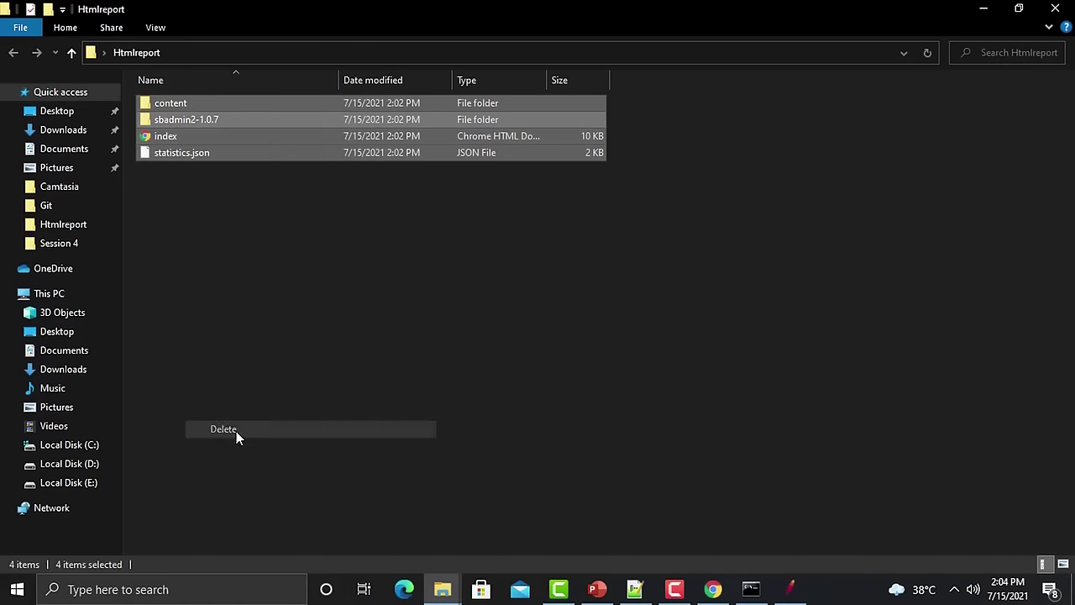
pyautogui.click(598, 308)
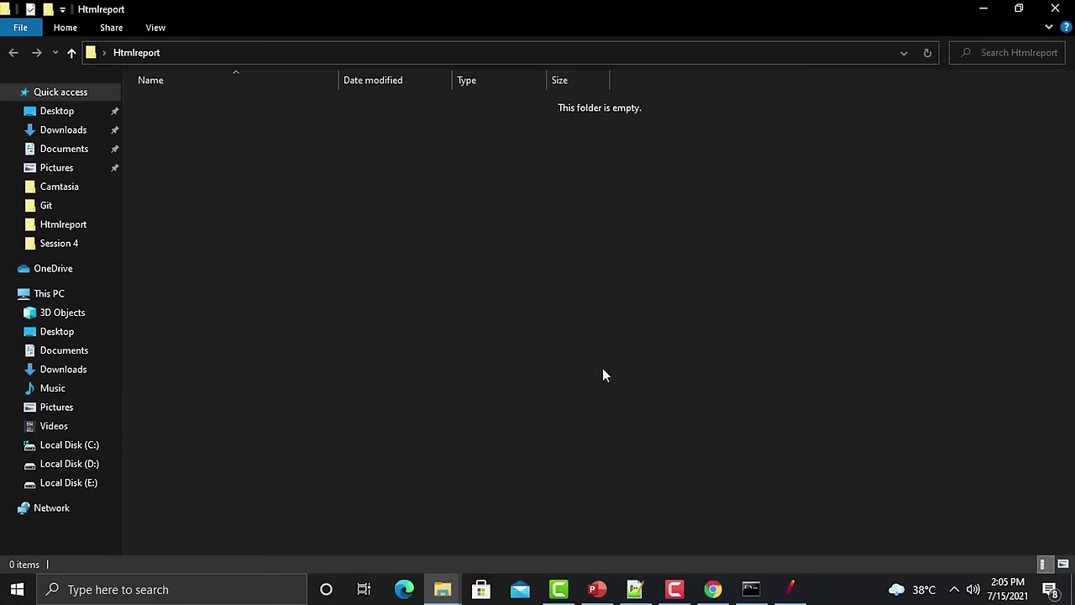
# Maximize JMeter and open the Generate HTML report dialog from Tools
pyautogui.click(790, 589)
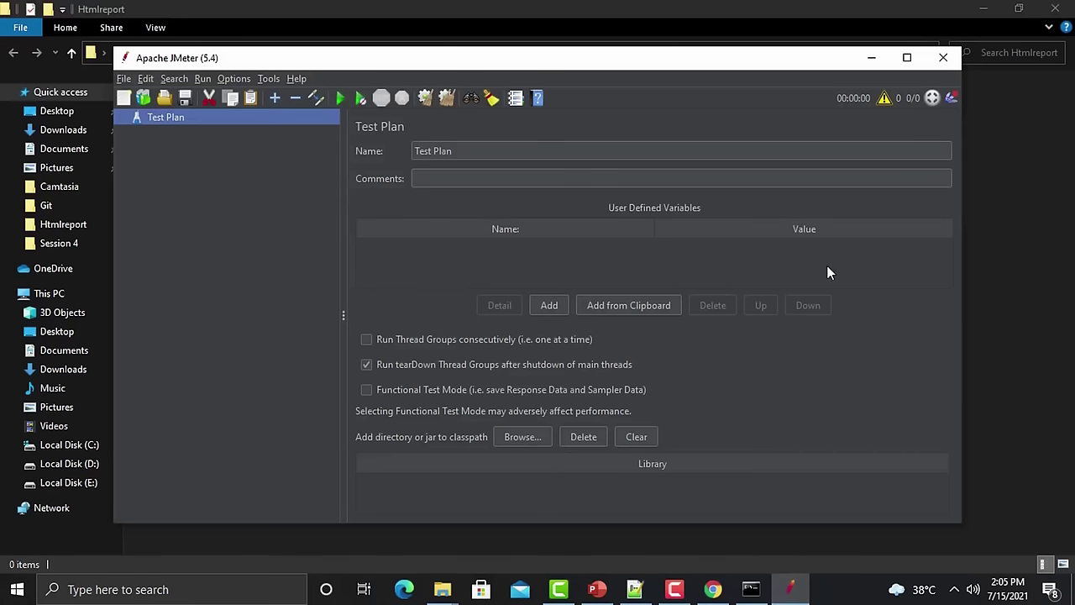
pyautogui.click(906, 58)
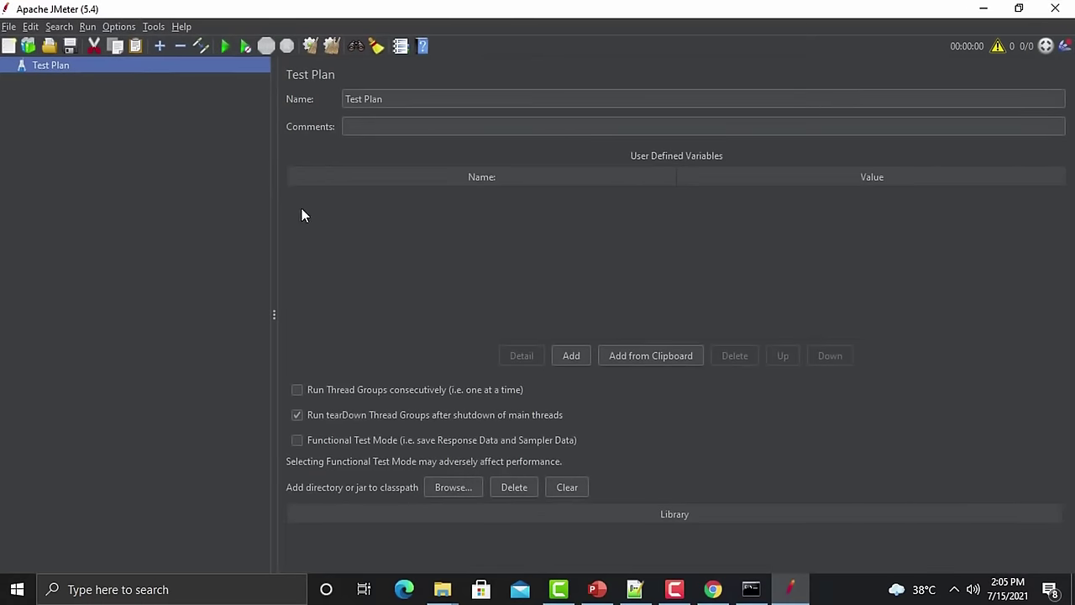
pyautogui.click(152, 26)
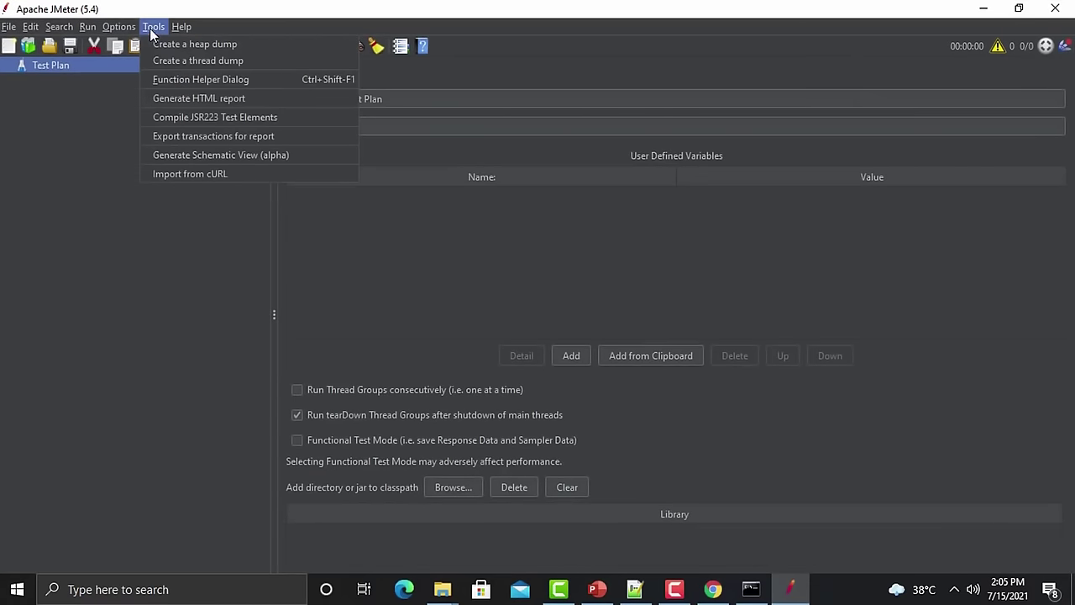
pyautogui.click(174, 99)
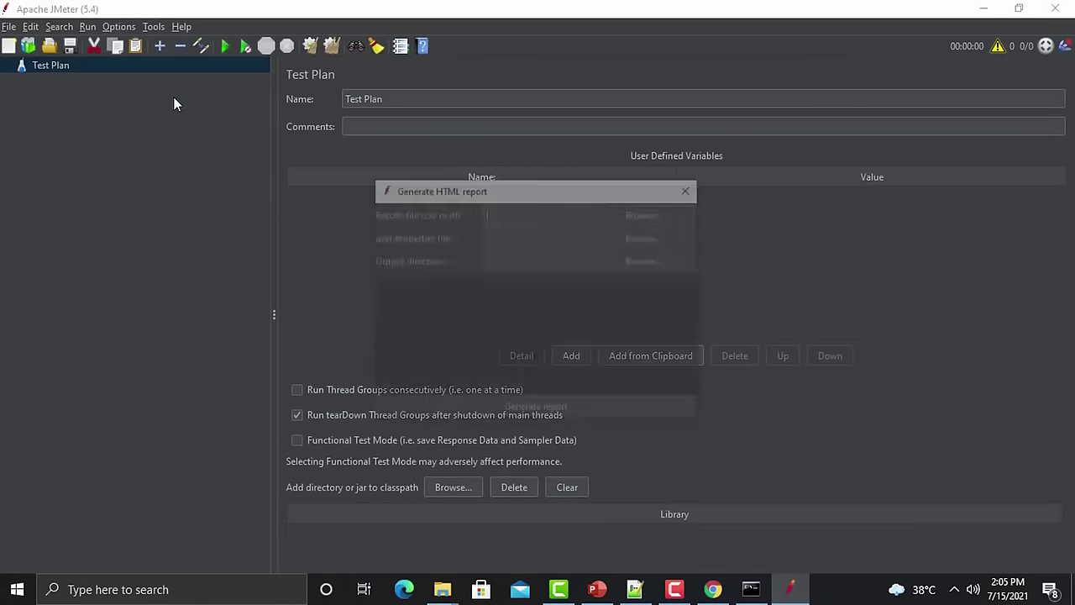
# Select Desktop\results2.csv as the results file
pyautogui.click(654, 214)
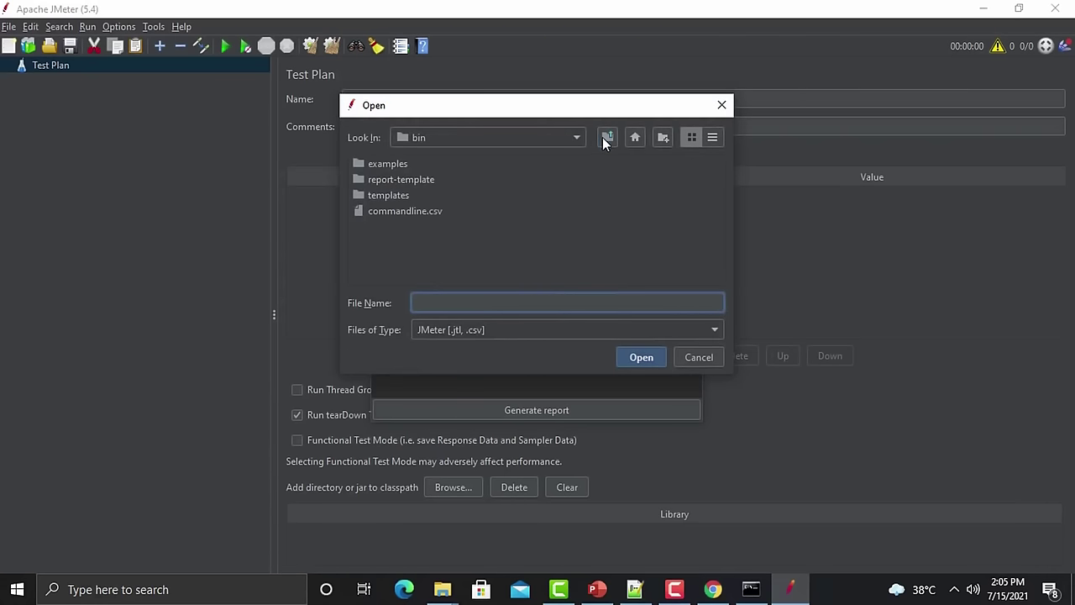
pyautogui.click(604, 139)
pyautogui.click(603, 139)
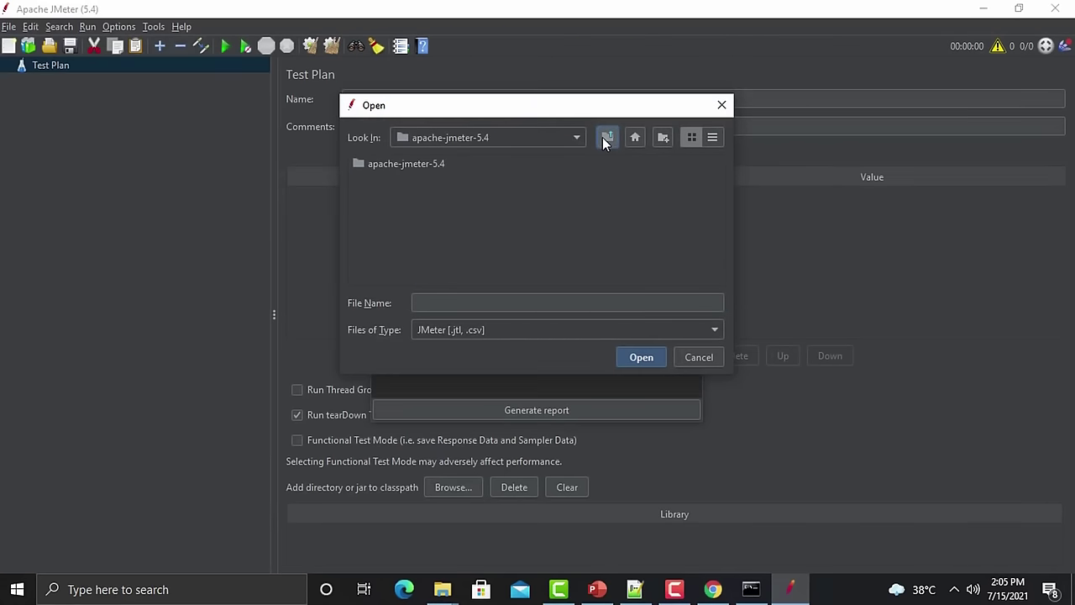
pyautogui.click(604, 139)
pyautogui.click(603, 139)
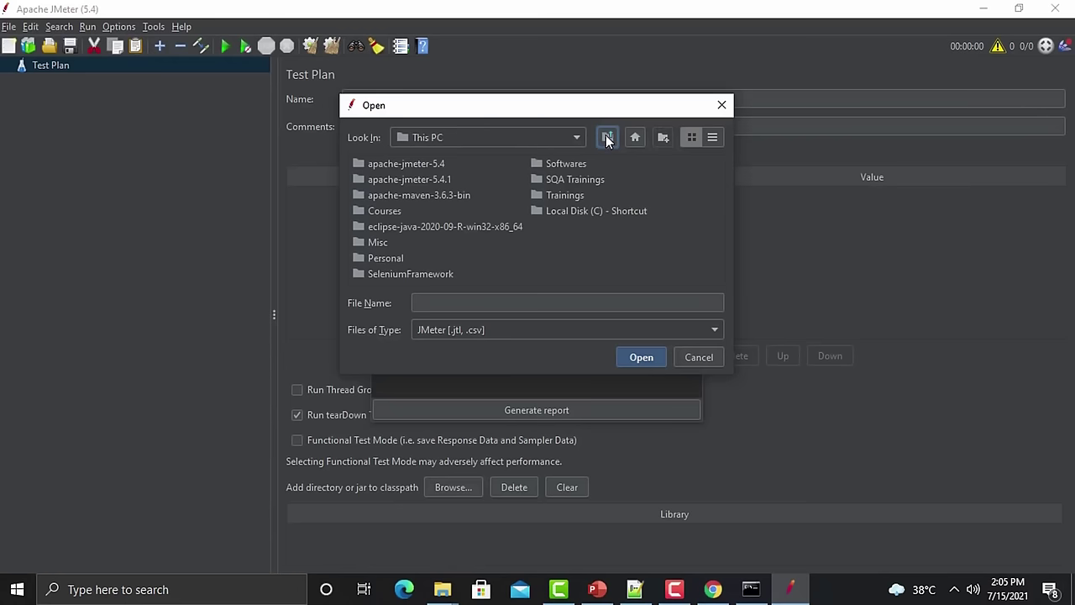
pyautogui.doubleClick(404, 174)
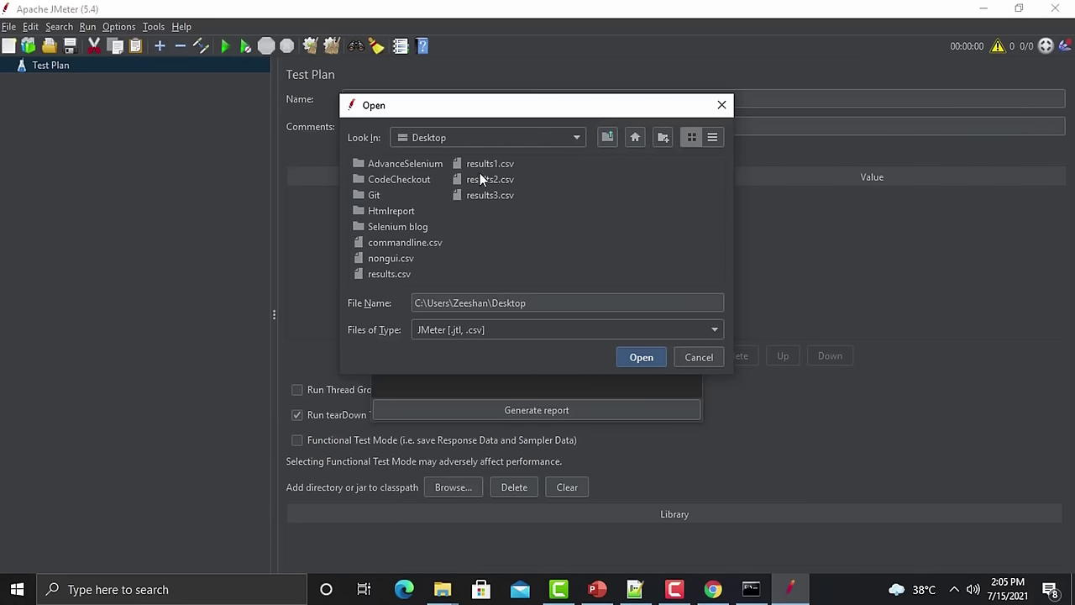
pyautogui.click(484, 179)
pyautogui.click(625, 349)
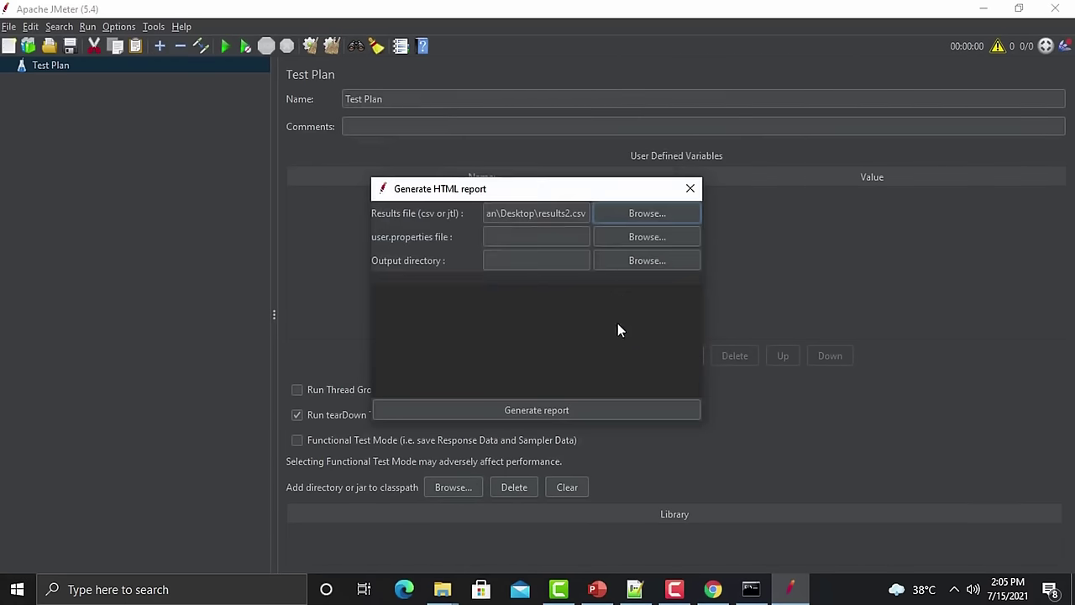
# Select D:\apache-jmeter-5.4\bin\user.properties as the properties file
pyautogui.click(647, 238)
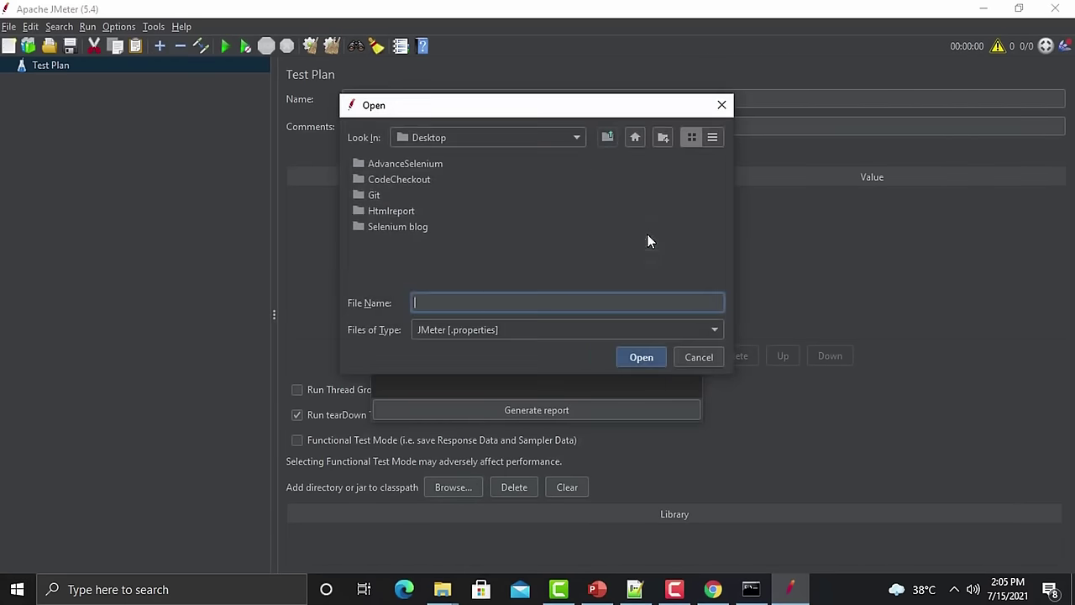
pyautogui.click(576, 137)
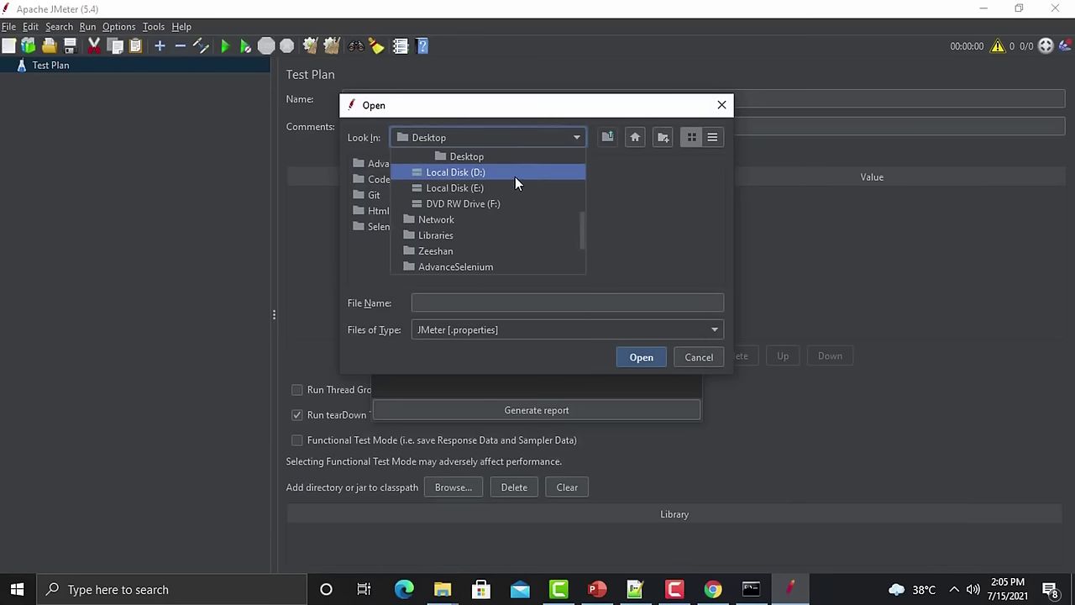
pyautogui.click(515, 176)
pyautogui.doubleClick(429, 165)
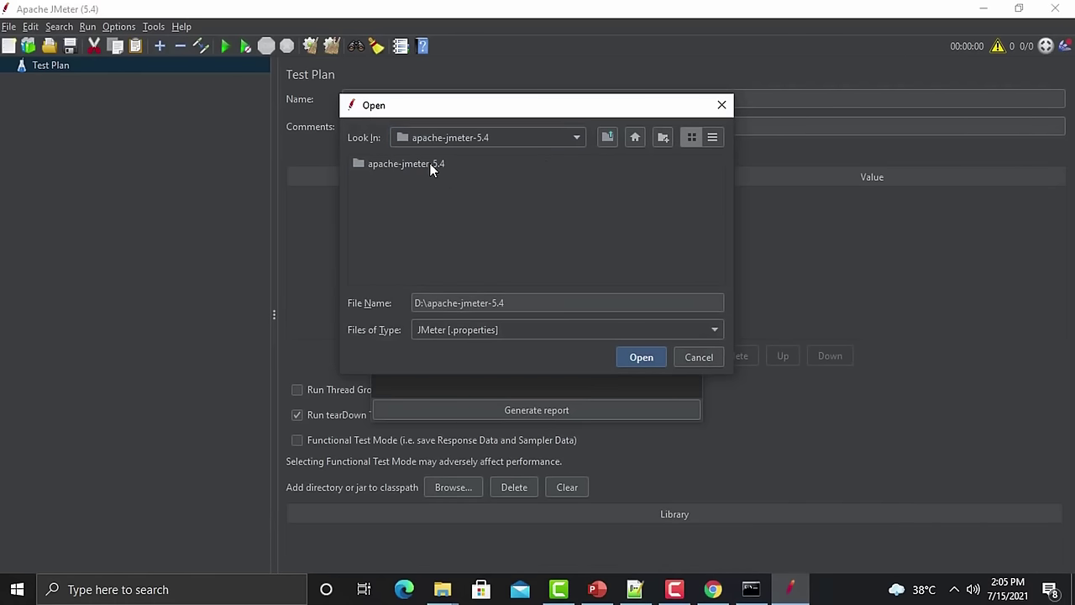
pyautogui.doubleClick(429, 165)
pyautogui.doubleClick(367, 179)
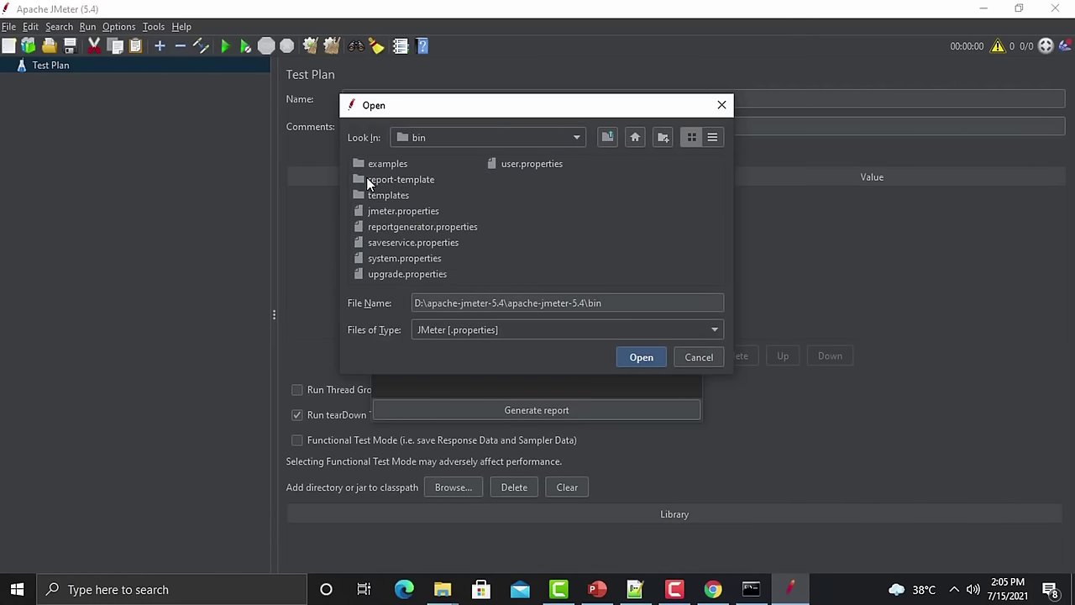
pyautogui.click(497, 167)
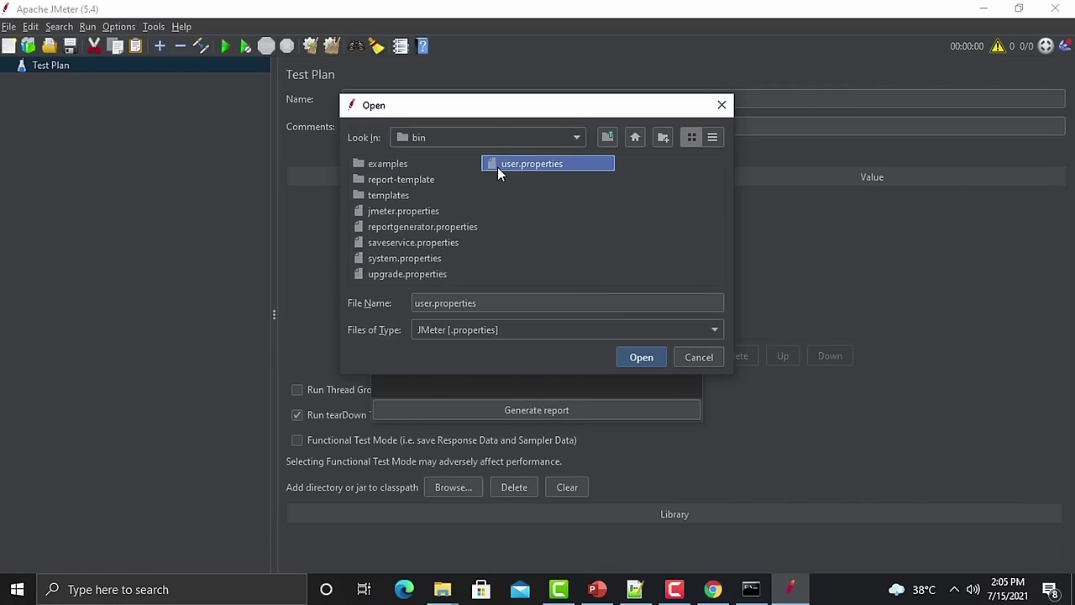
pyautogui.click(634, 359)
# Set the output directory to Desktop\Htmlreport and generate the report
pyautogui.click(646, 260)
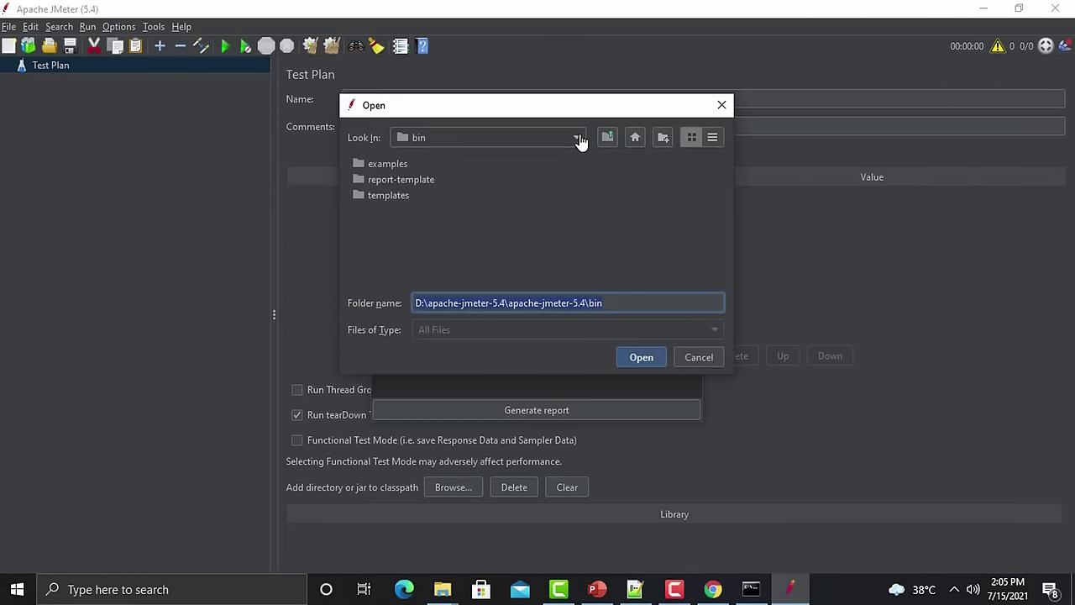
pyautogui.click(576, 137)
pyautogui.scroll(2, 490, 199)
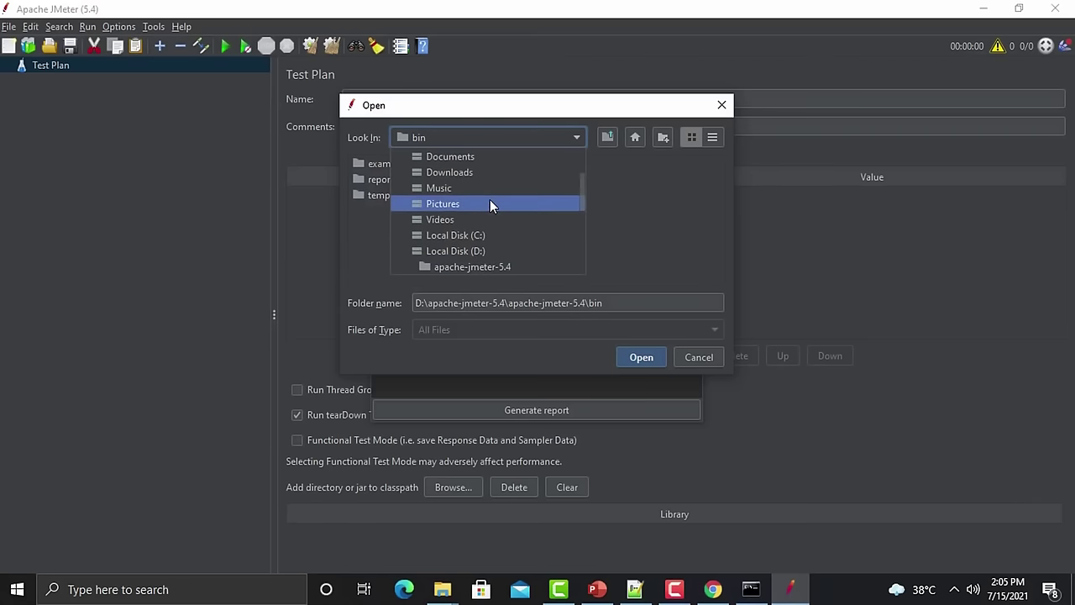
pyautogui.click(485, 190)
pyautogui.doubleClick(486, 194)
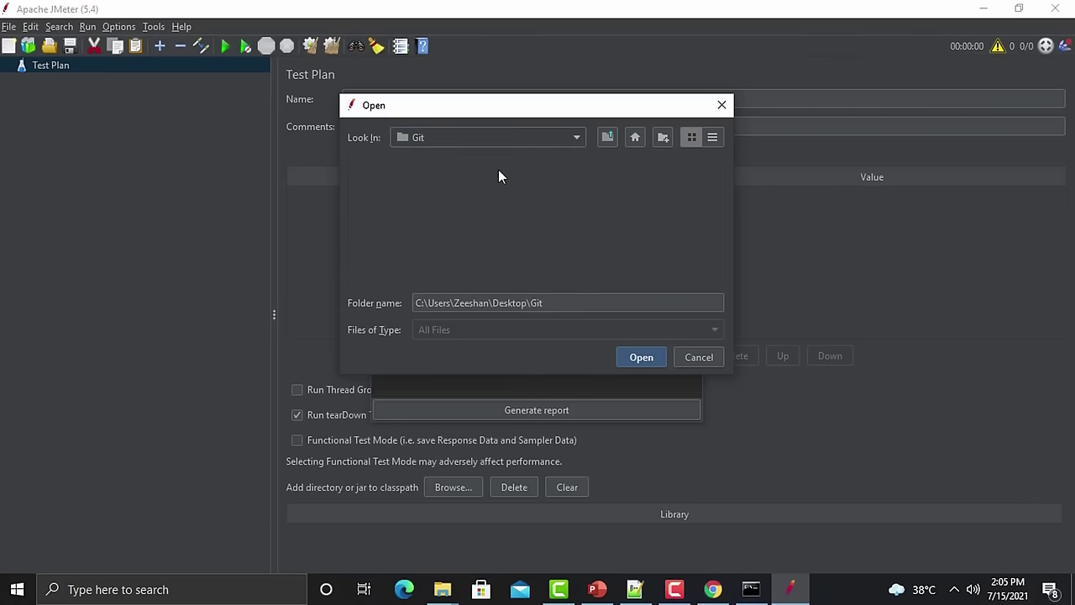
pyautogui.click(605, 139)
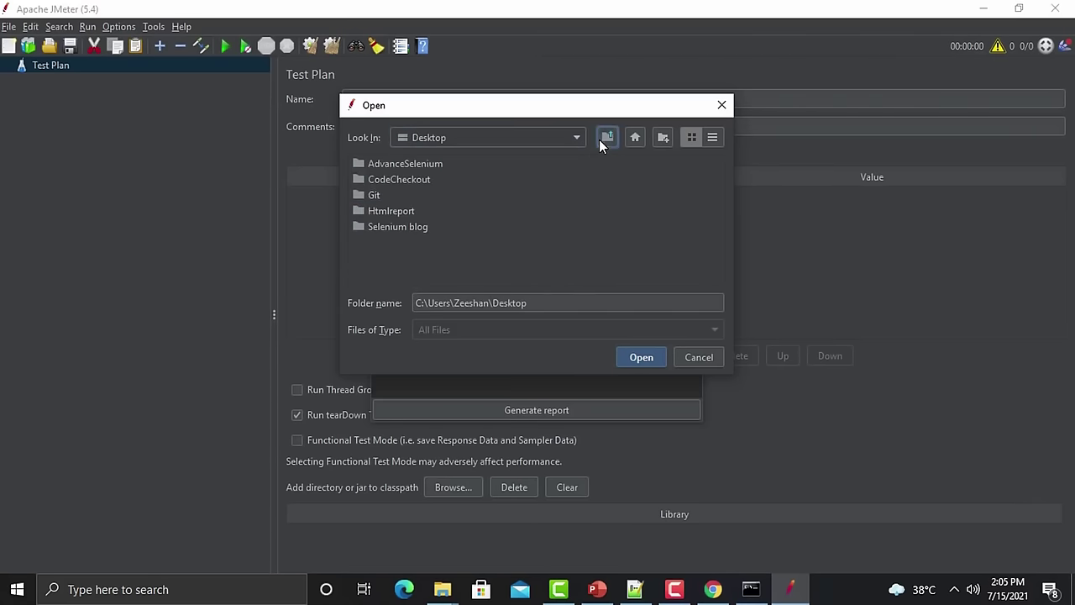
pyautogui.click(378, 215)
pyautogui.click(638, 357)
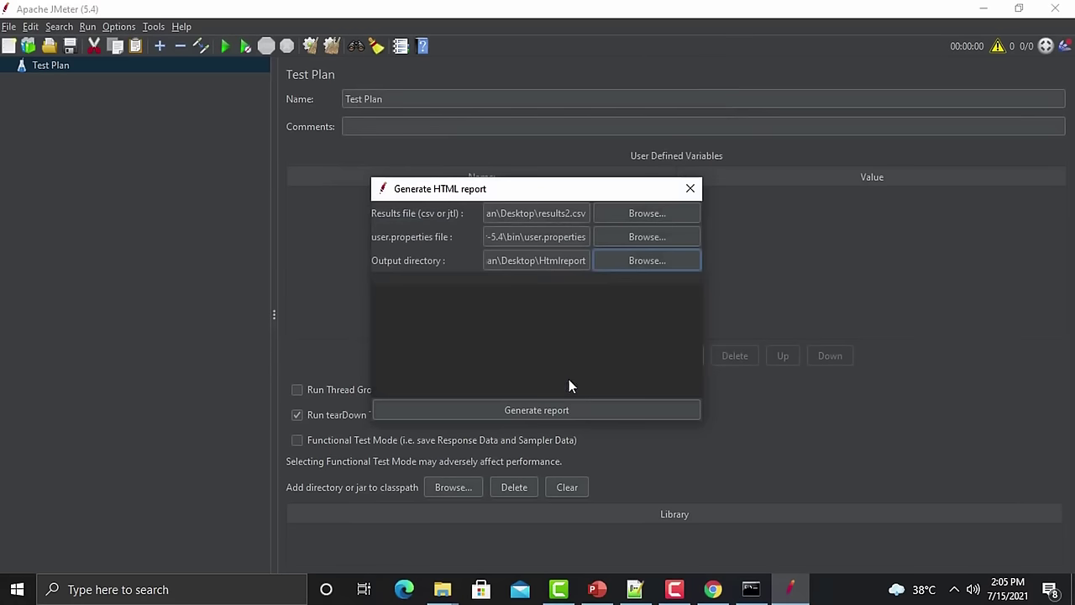
pyautogui.click(556, 410)
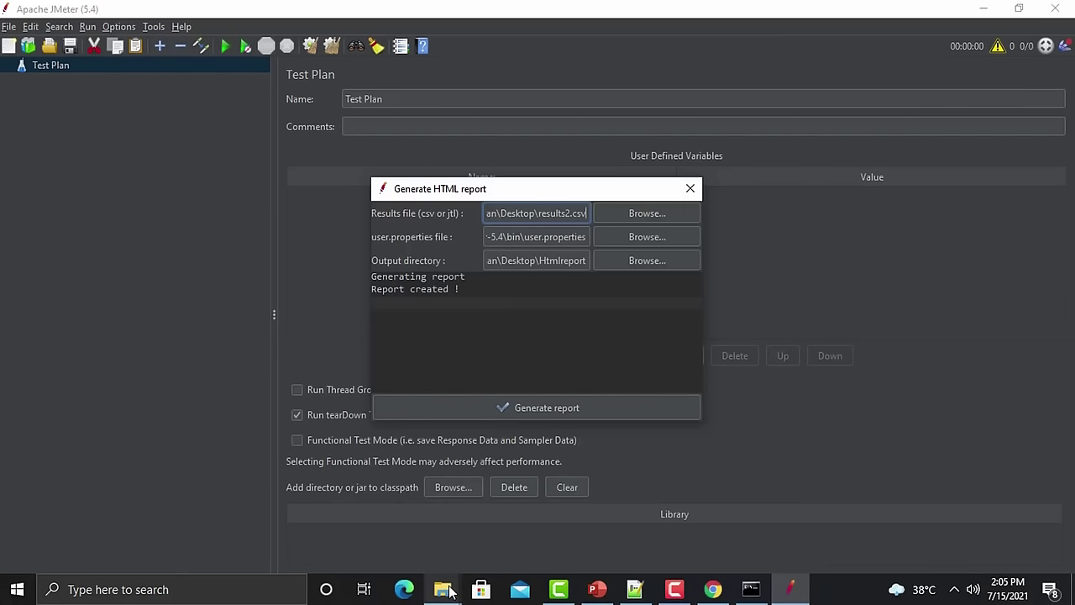
# Open the regenerated index page from the Htmlreport folder in Chrome
pyautogui.moveTo(443, 589)
pyautogui.click(502, 524)
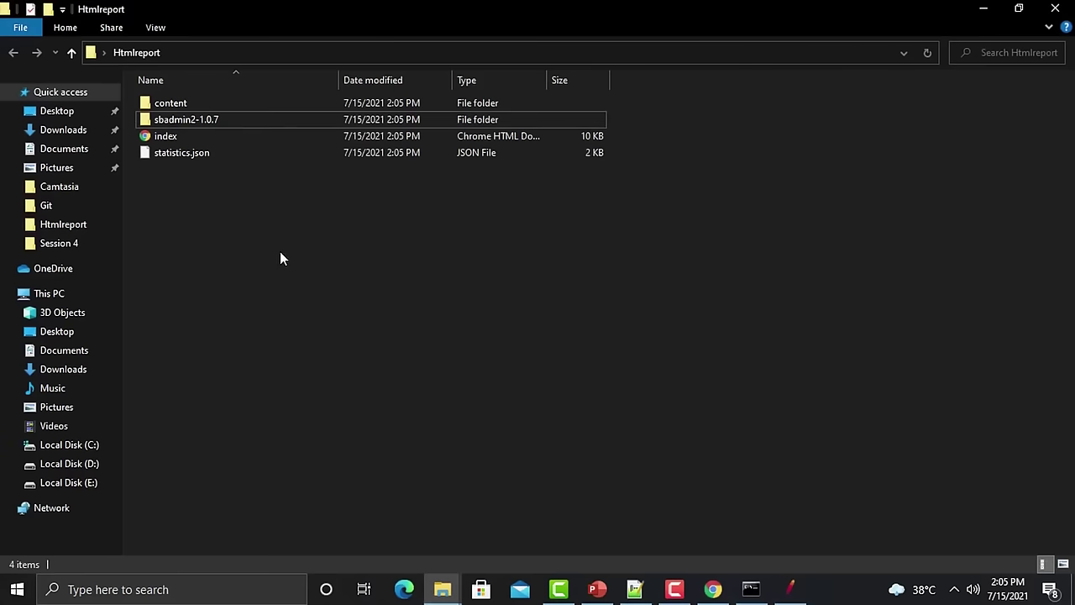
pyautogui.doubleClick(169, 140)
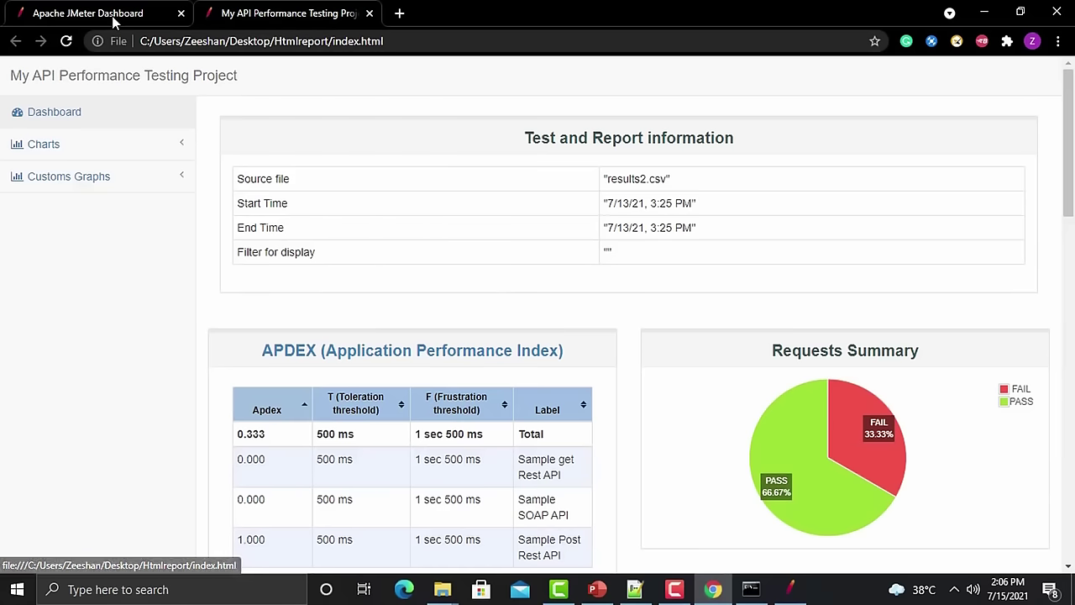
pyautogui.click(46, 19)
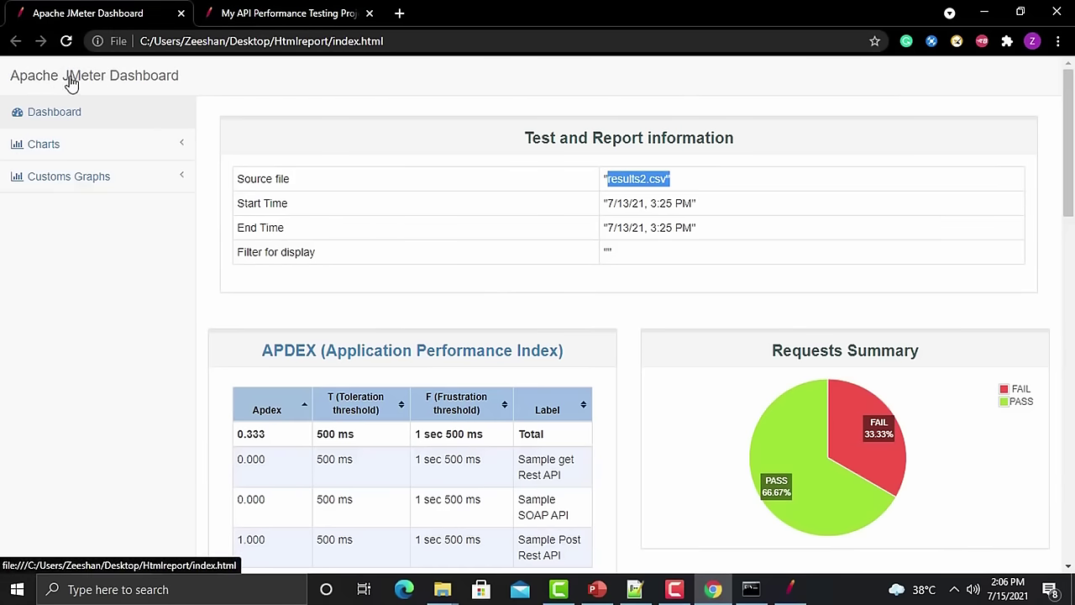
pyautogui.click(256, 18)
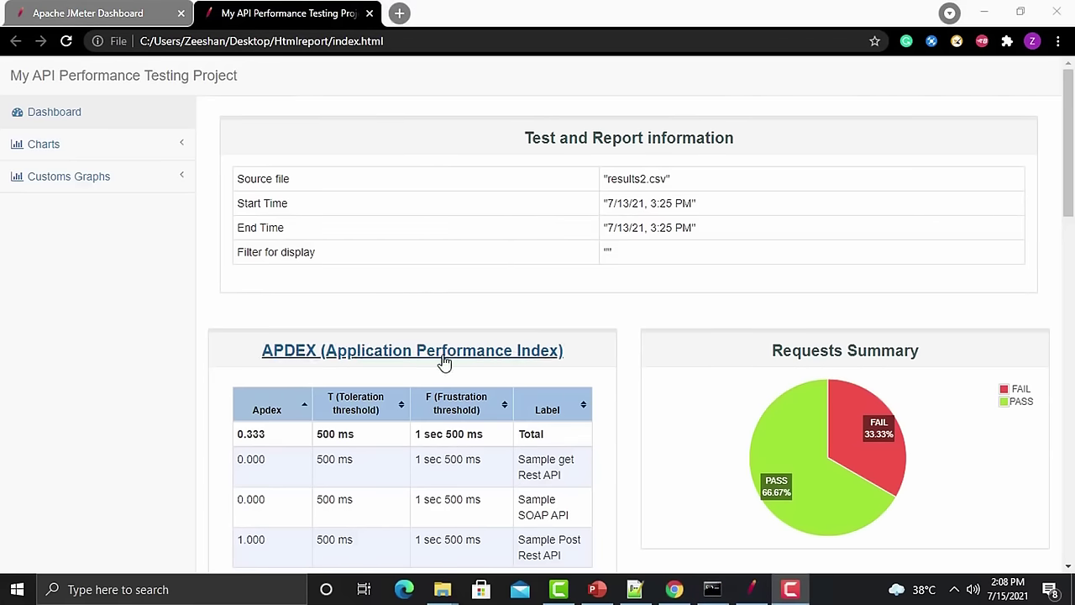
pyautogui.scroll(-2, 584, 363)
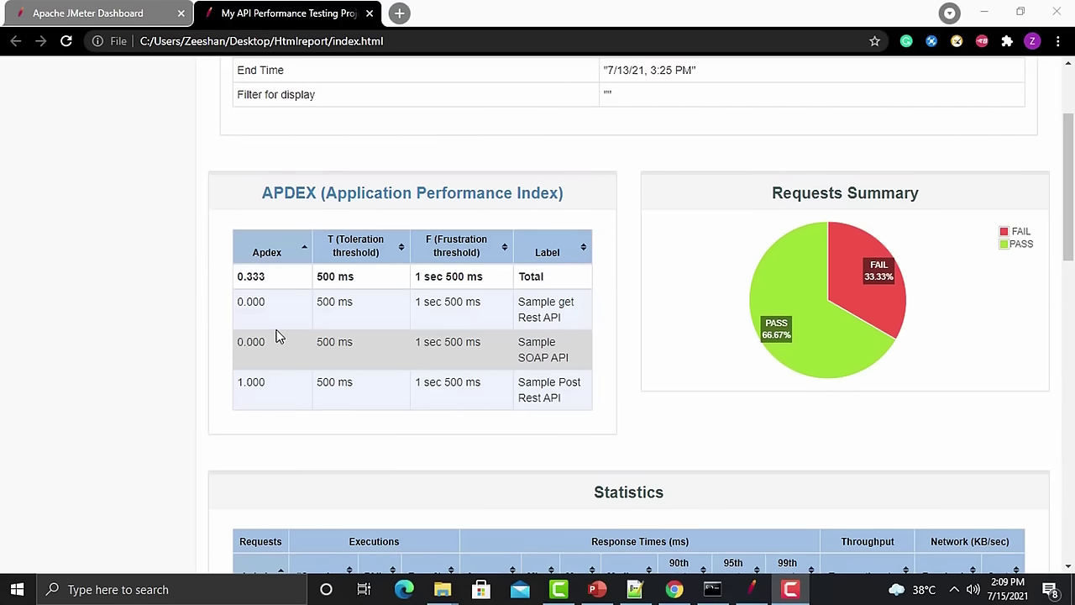
# Review the APDEX and Statistics tables, highlighting Sample get Rest API response times
pyautogui.scroll(-1, 290, 330)
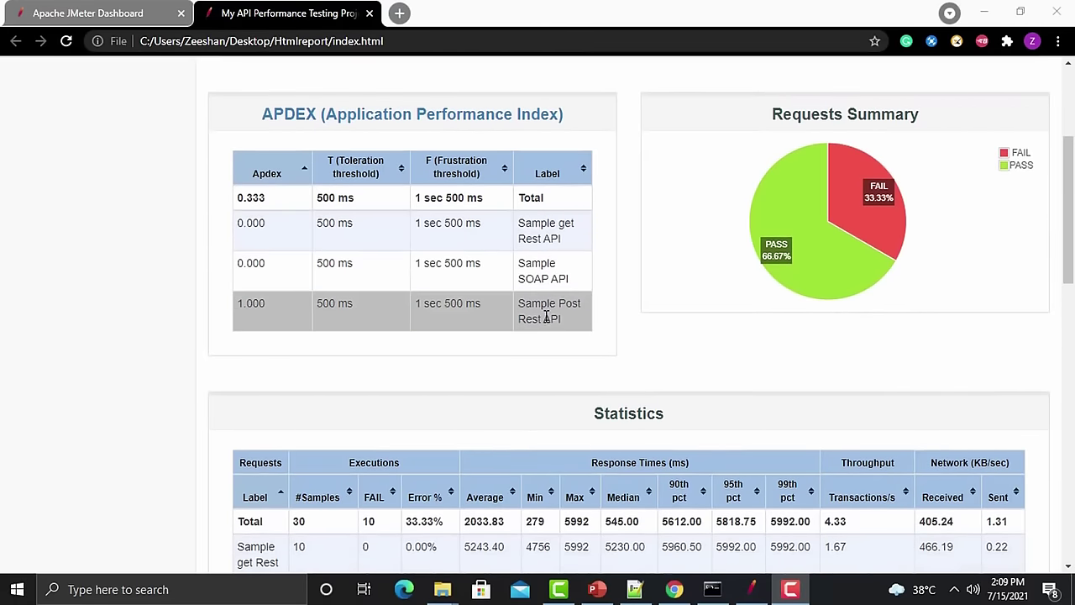
pyautogui.scroll(-2, 546, 317)
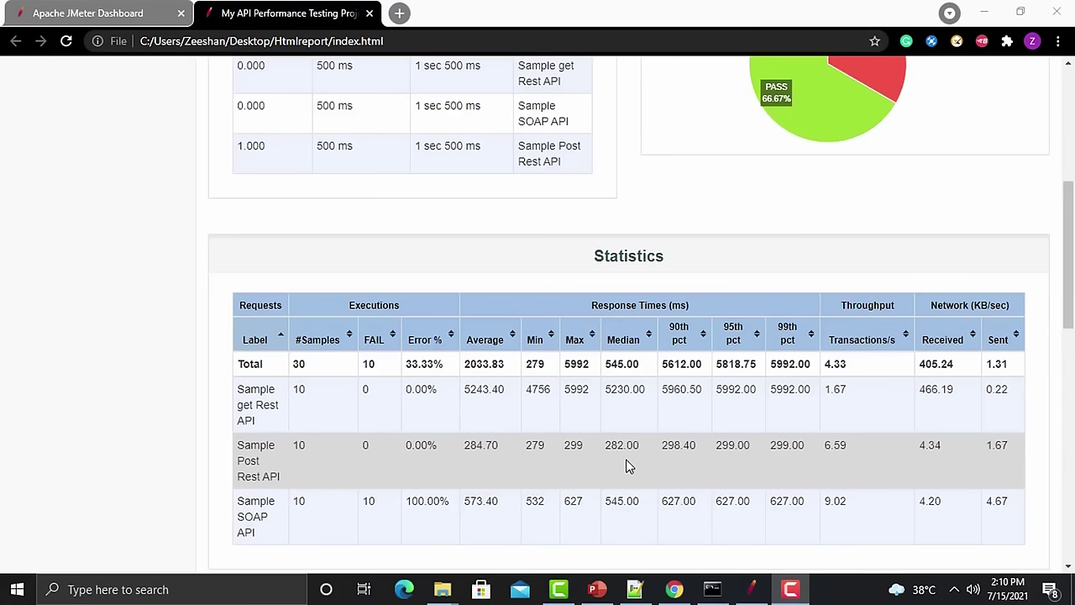
pyautogui.scroll(1, 350, 403)
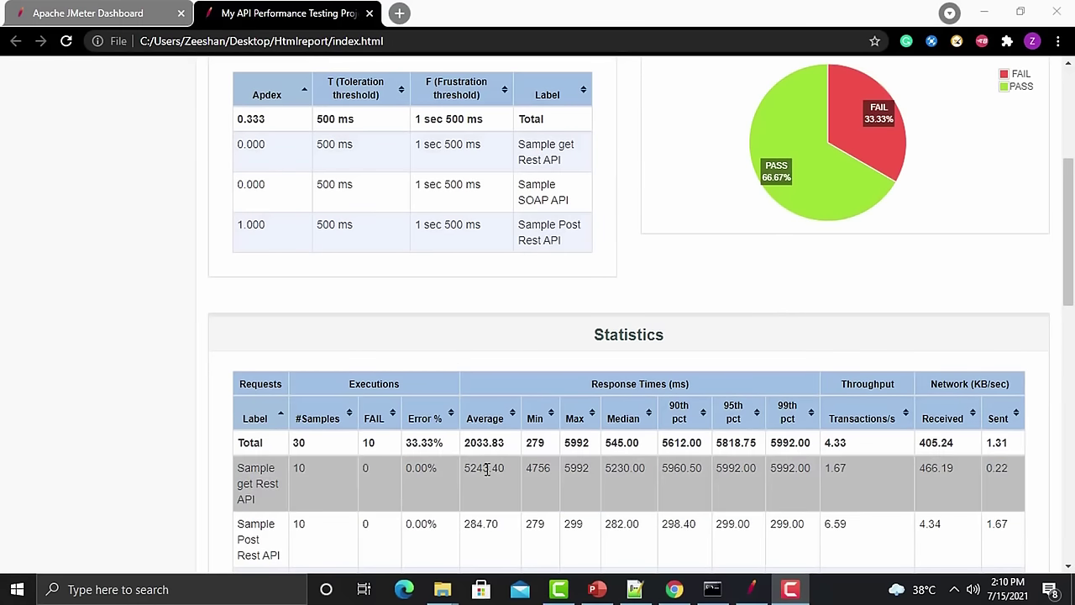
pyautogui.moveTo(476, 468); pyautogui.dragTo(685, 463)
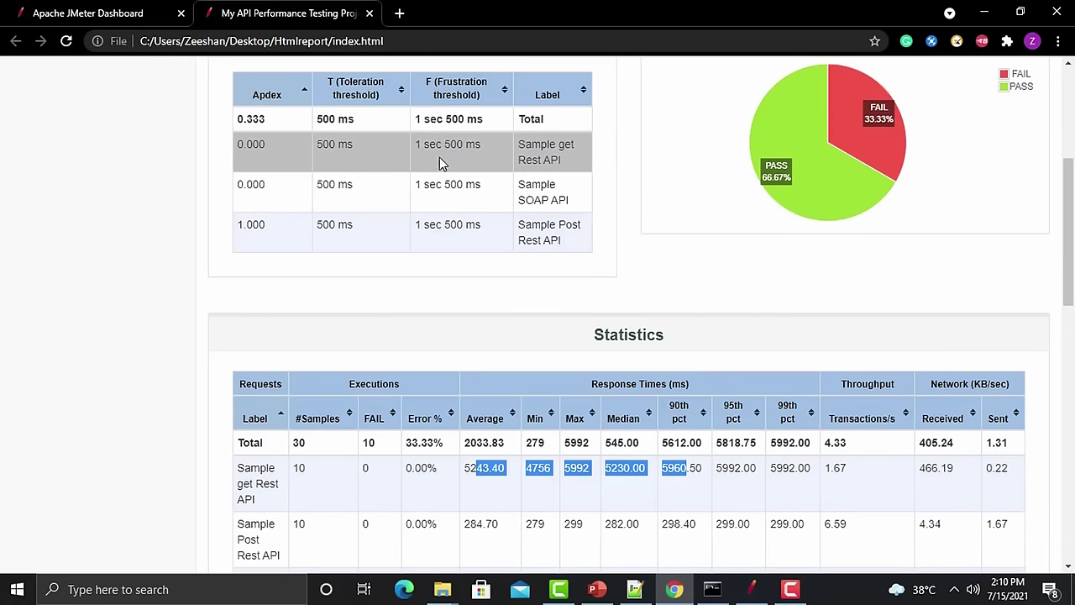
pyautogui.scroll(1, 439, 157)
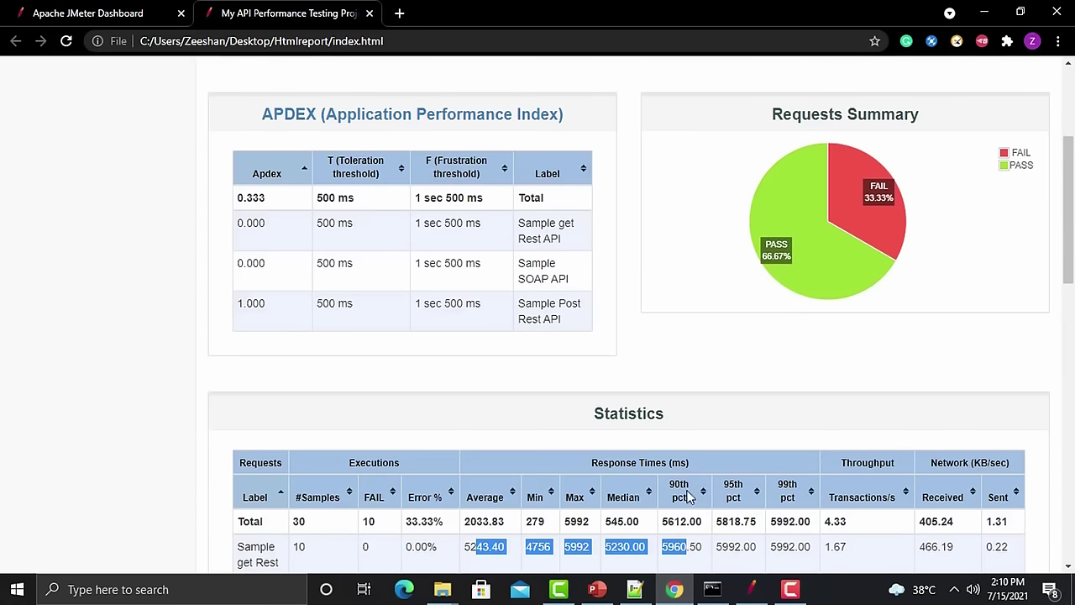
pyautogui.click(635, 591)
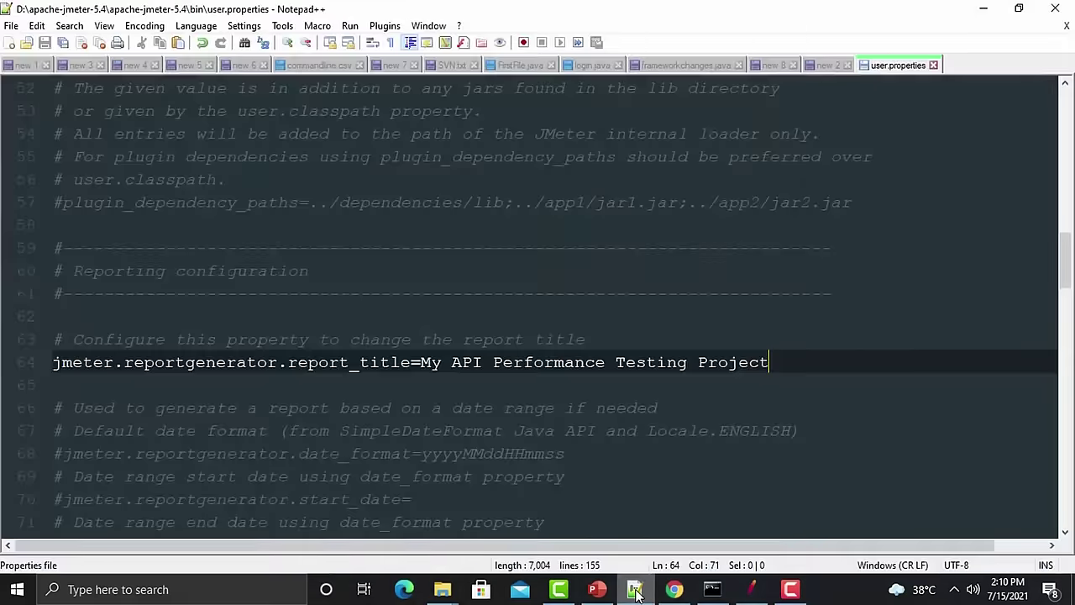
# Locate and highlight the APDEX satisfied and tolerated threshold properties in user.properties
pyautogui.click(683, 479)
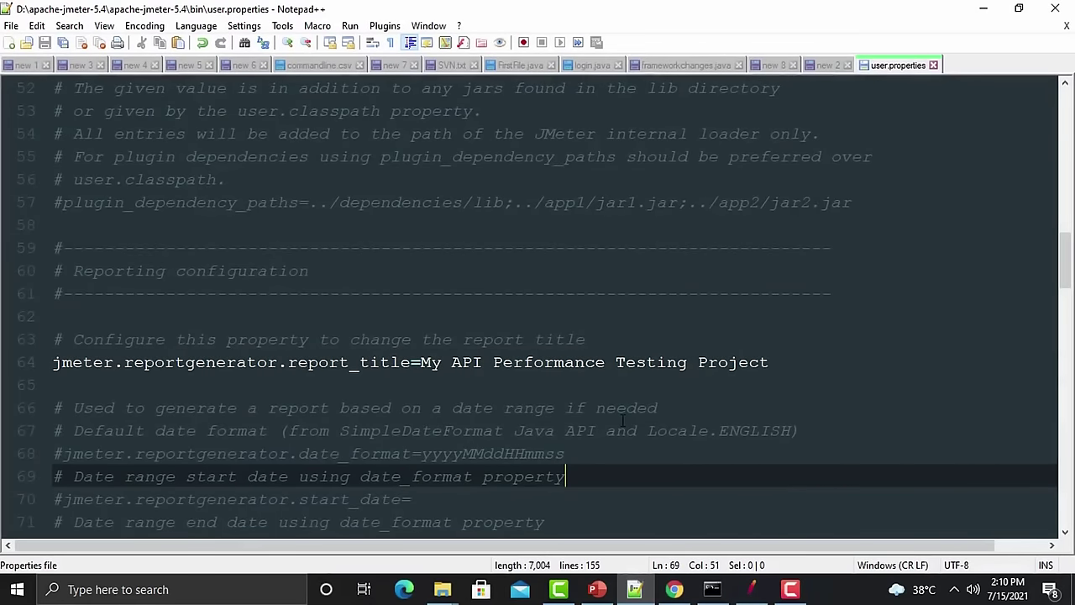
pyautogui.scroll(-3, 622, 419)
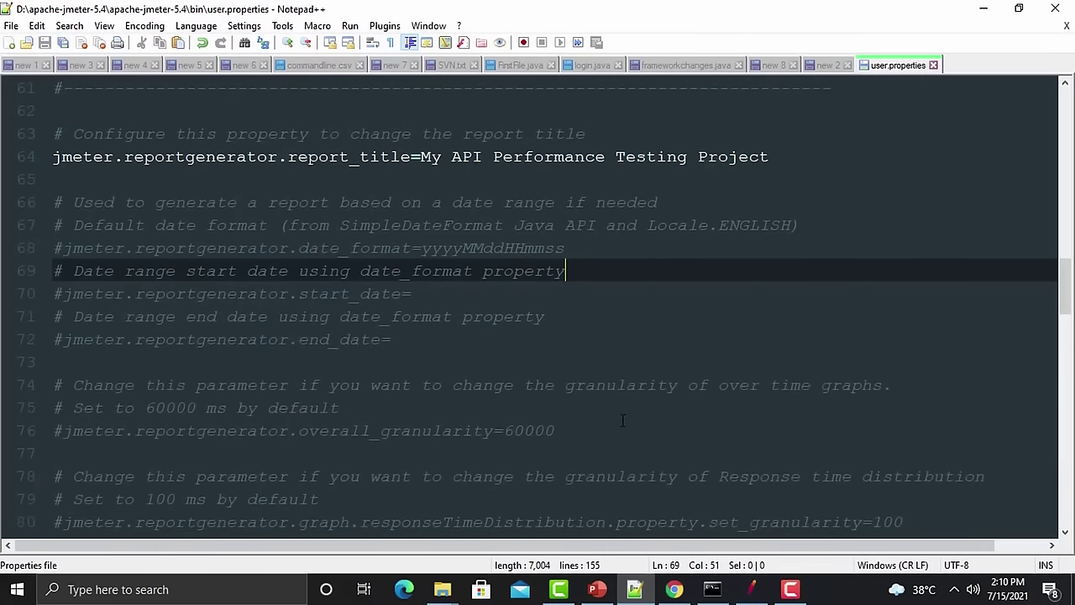
pyautogui.scroll(-3, 622, 420)
pyautogui.scroll(-2, 622, 420)
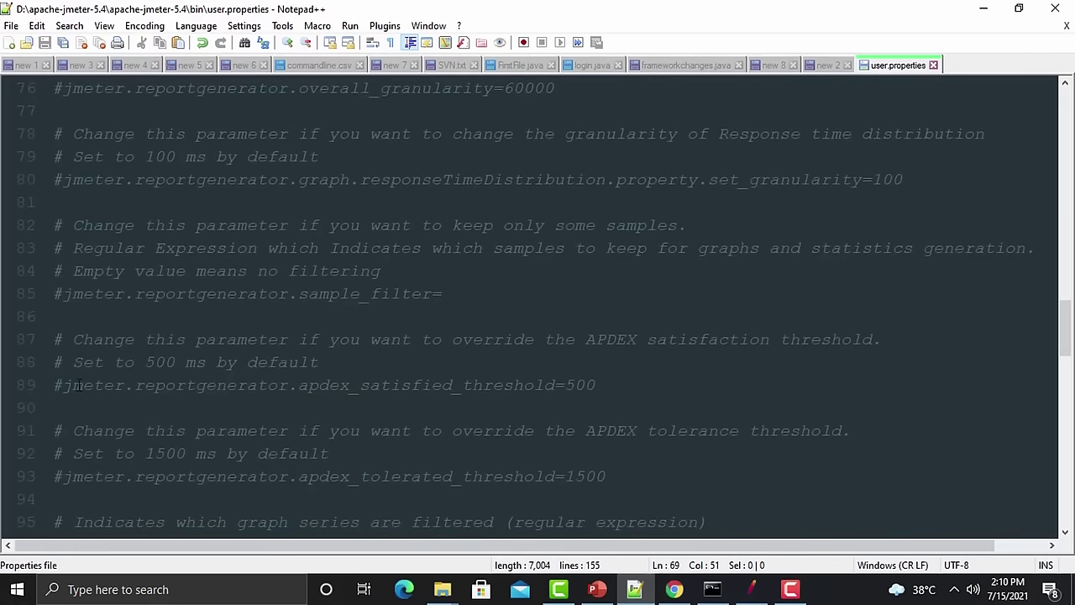
pyautogui.moveTo(73, 385); pyautogui.dragTo(600, 385)
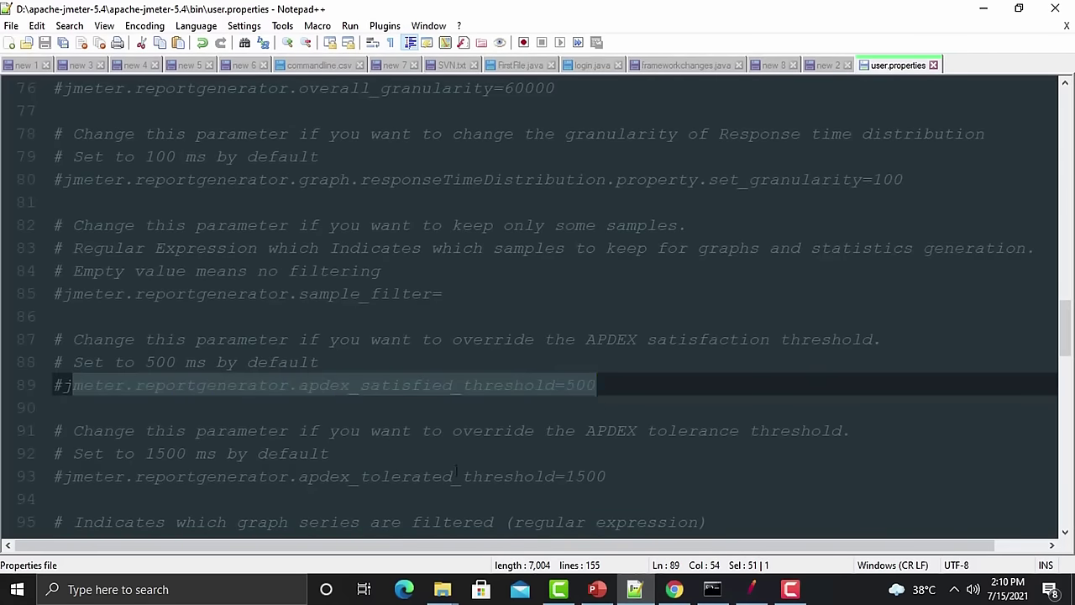
pyautogui.moveTo(420, 476); pyautogui.dragTo(606, 476)
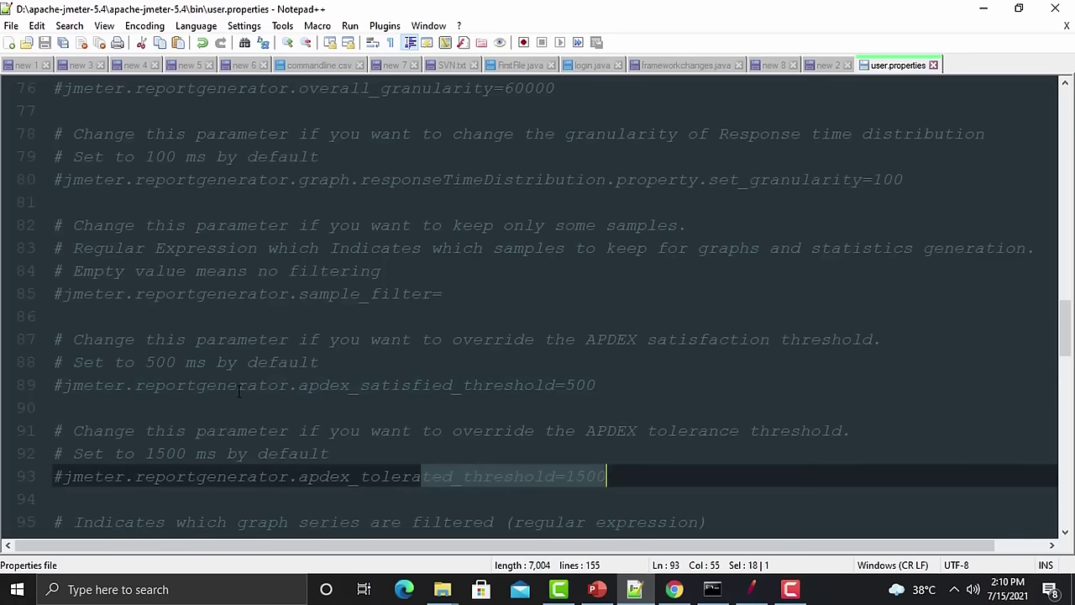
pyautogui.scroll(-1, 240, 391)
# Uncomment the APDEX thresholds, setting satisfied to 5000 and tolerated to 15000, and save
pyautogui.click(62, 316)
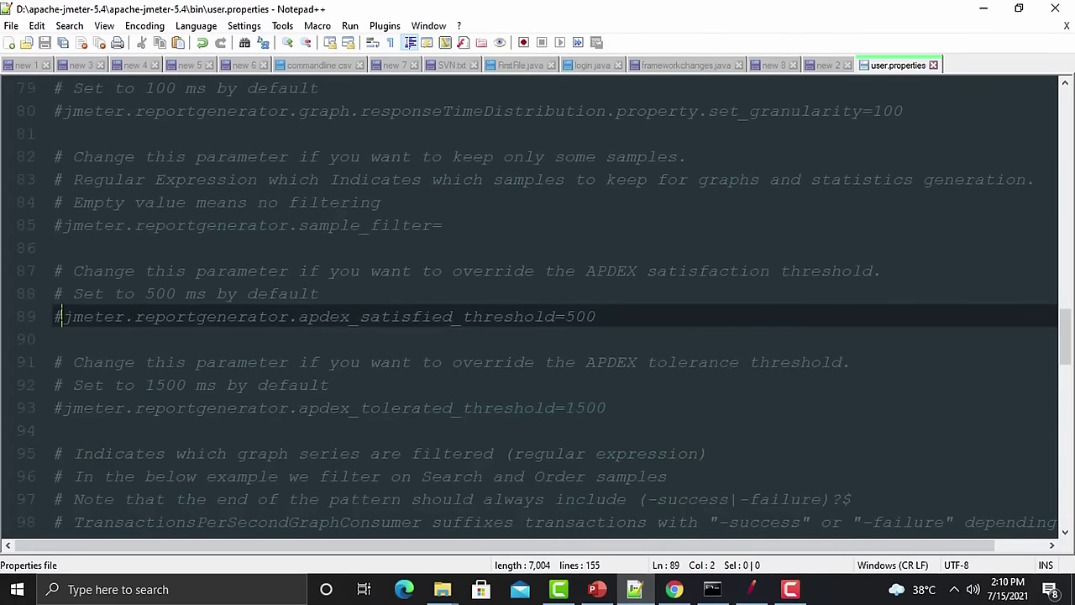
pyautogui.press('BackSpace')
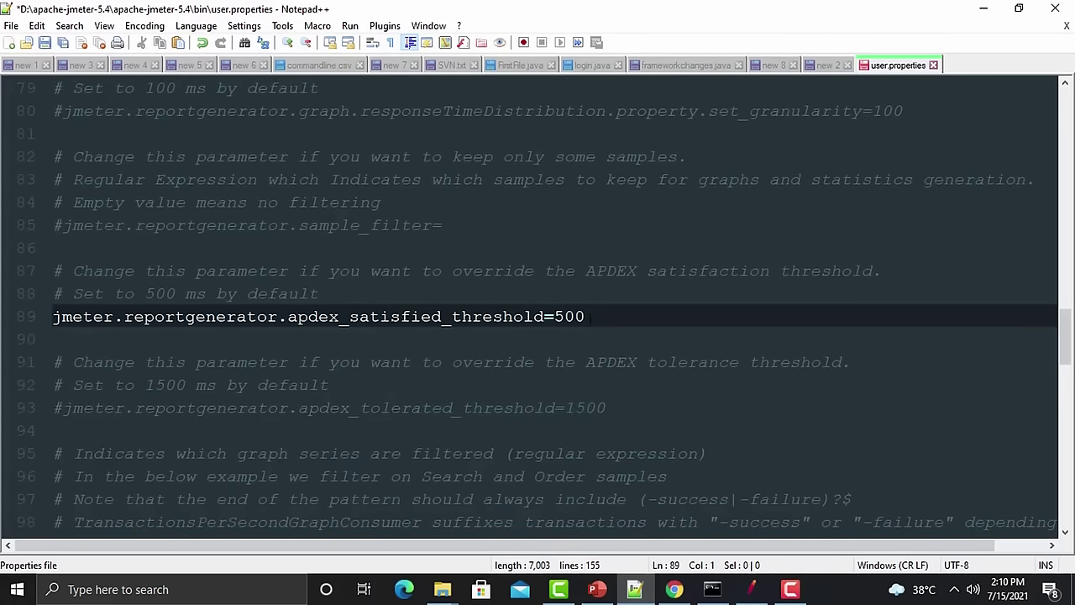
pyautogui.click(593, 316)
pyautogui.write('0')
pyautogui.click(608, 408)
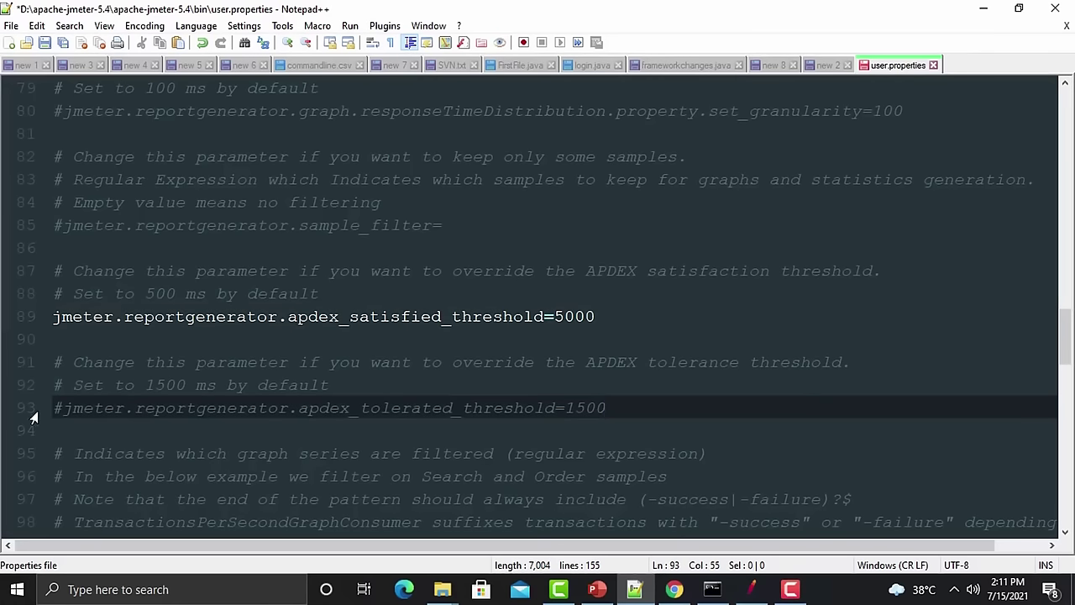
pyautogui.click(64, 409)
pyautogui.press('BackSpace')
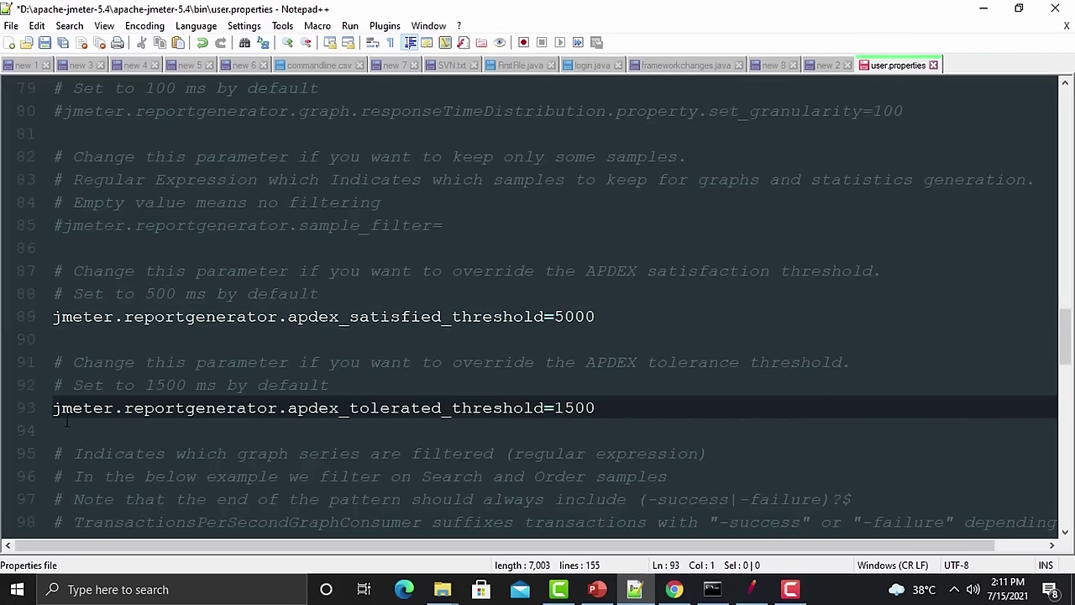
pyautogui.press('End')
pyautogui.write('0')
pyautogui.hotkey('ctrl', 's')
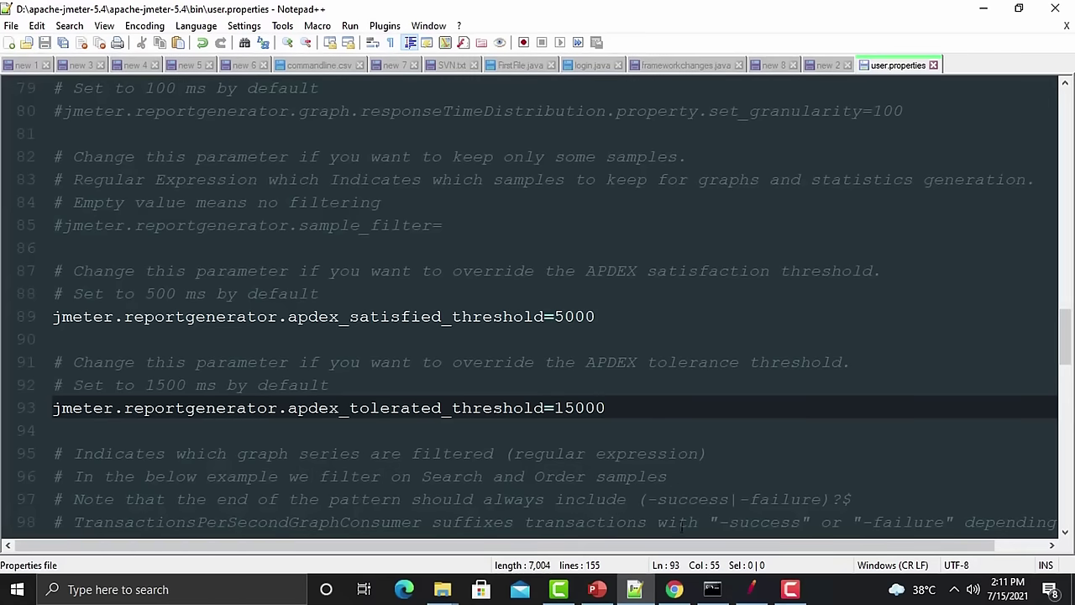
pyautogui.click(751, 588)
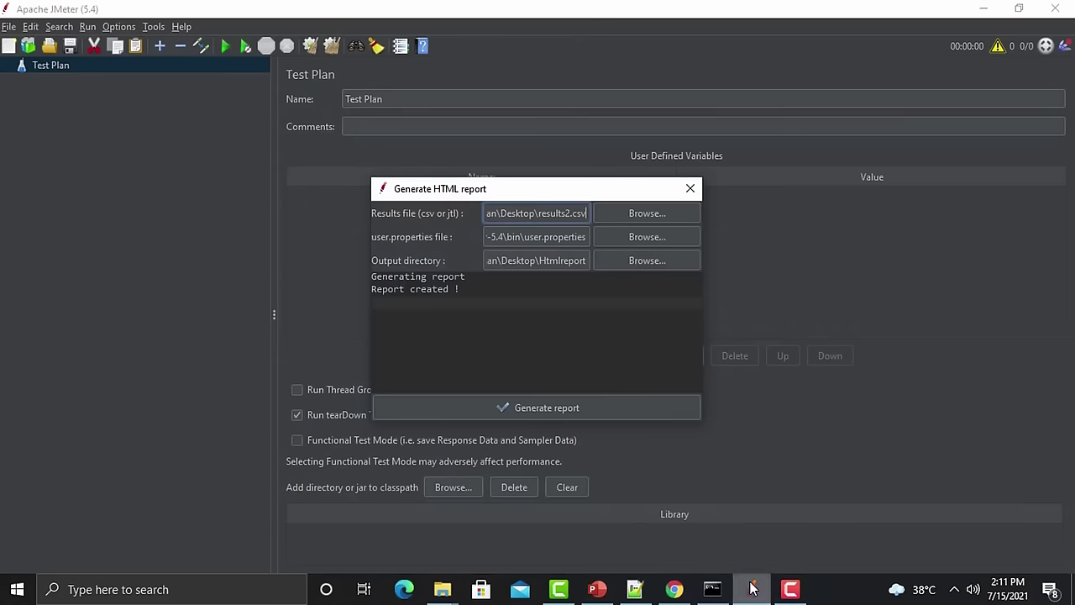
# Close JMeter and delete the four old report items from Htmlreport
pyautogui.click(689, 191)
pyautogui.click(1054, 9)
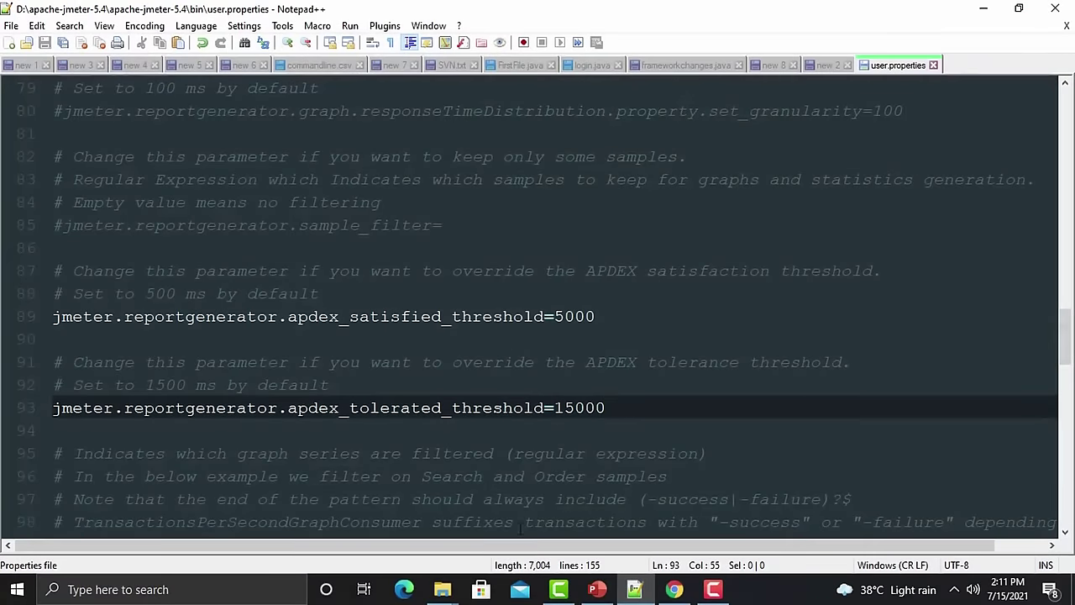
pyautogui.moveTo(445, 584)
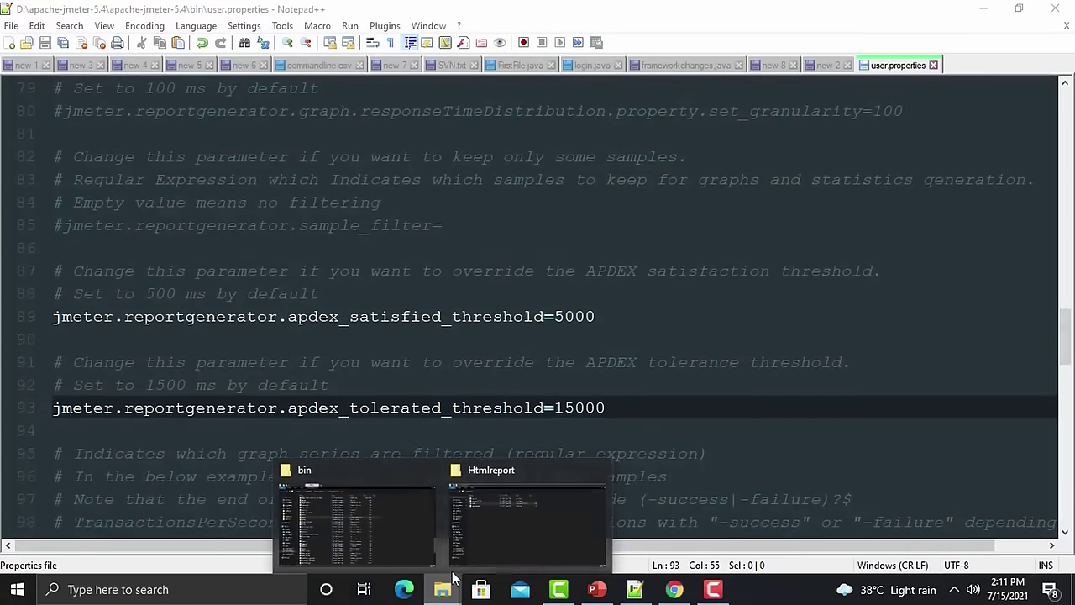
pyautogui.click(515, 550)
pyautogui.moveTo(265, 292); pyautogui.dragTo(176, 110)
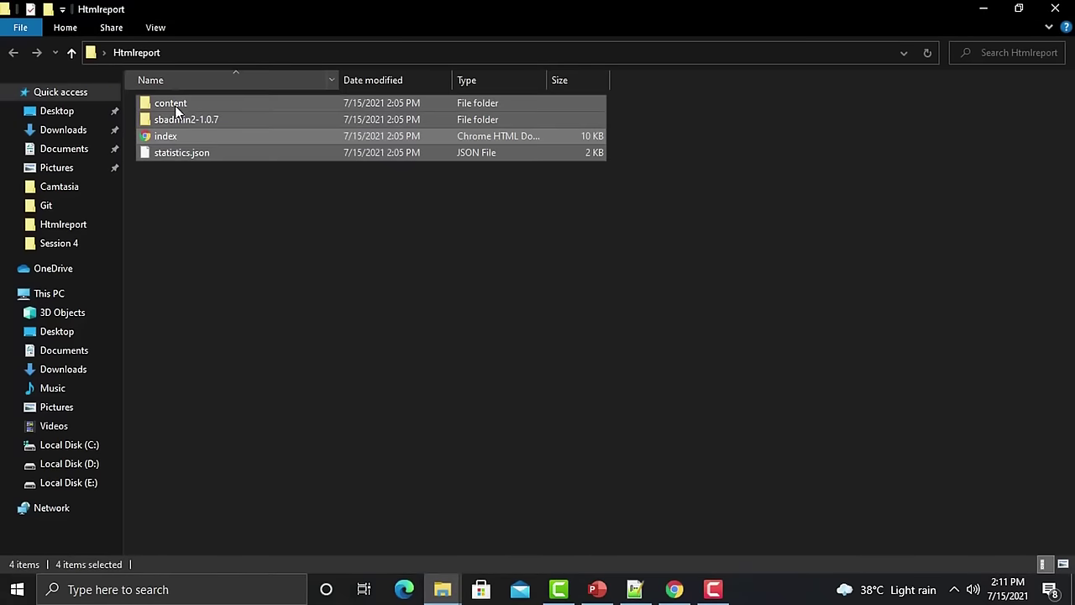
pyautogui.rightClick(176, 115)
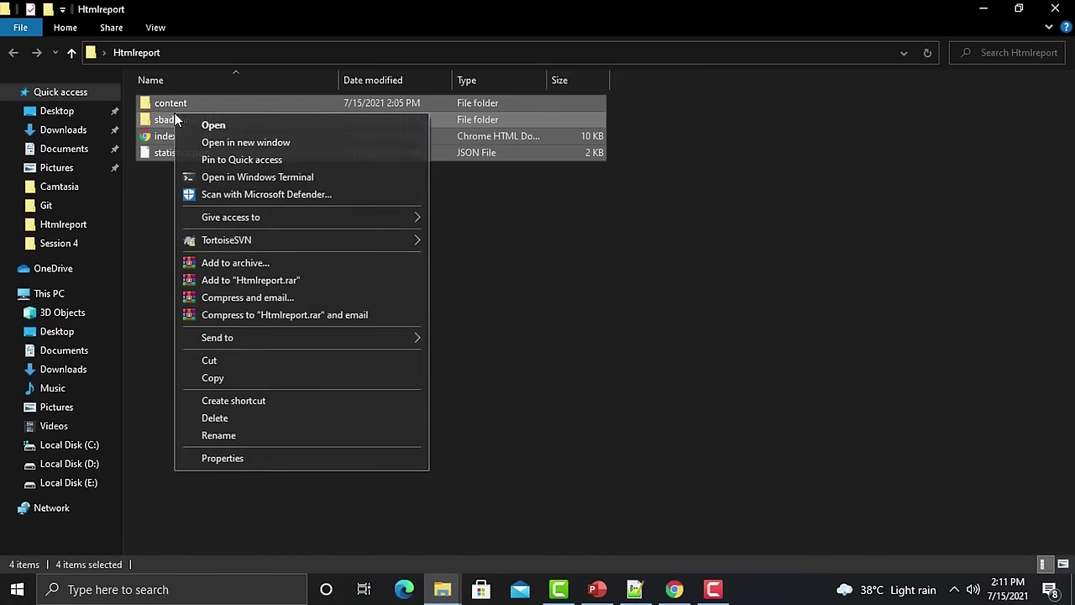
pyautogui.click(240, 418)
pyautogui.click(566, 306)
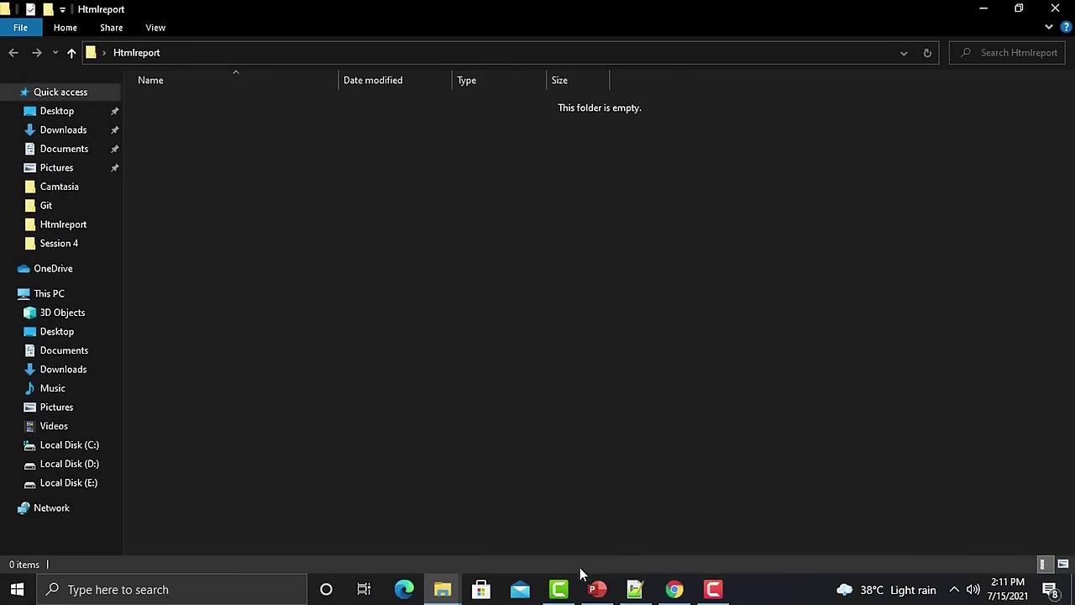
# Relaunch JMeter from jmeter.bat in the bin folder
pyautogui.click(443, 589)
pyautogui.click(379, 524)
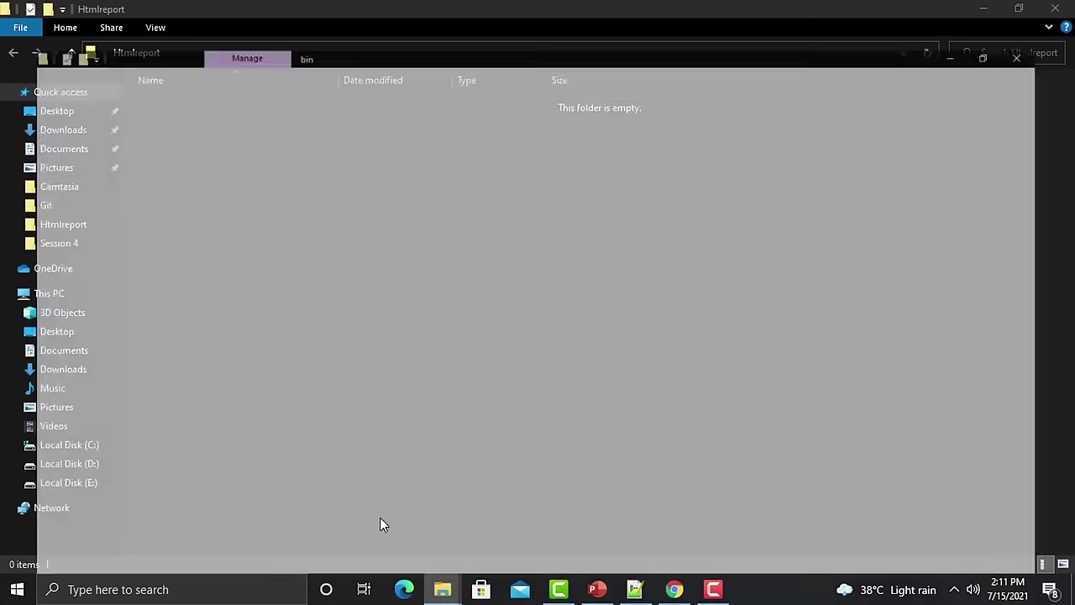
pyautogui.scroll(1, 368, 301)
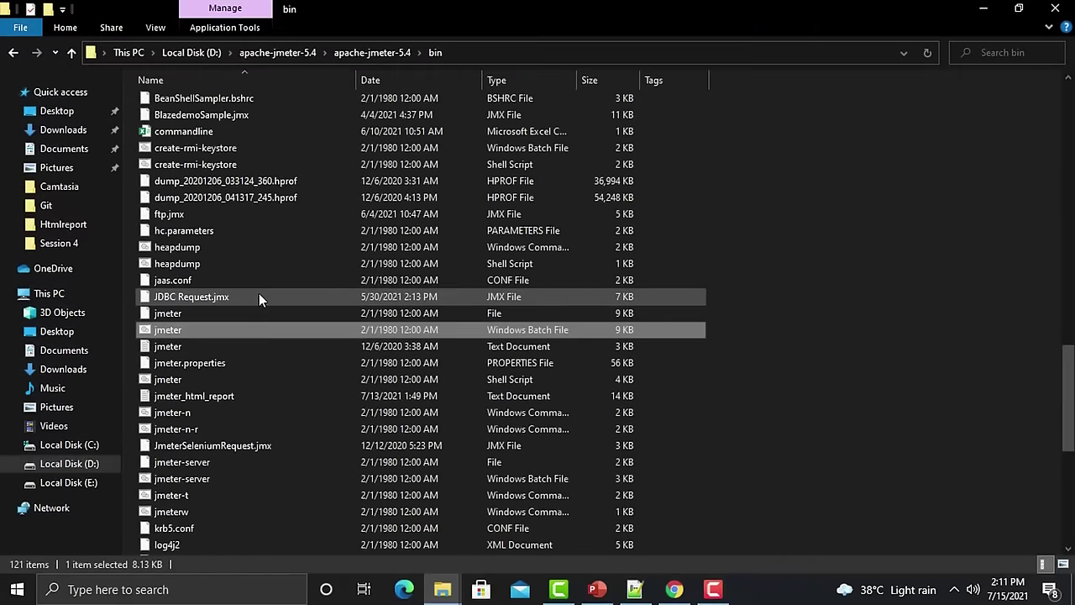
pyautogui.doubleClick(155, 333)
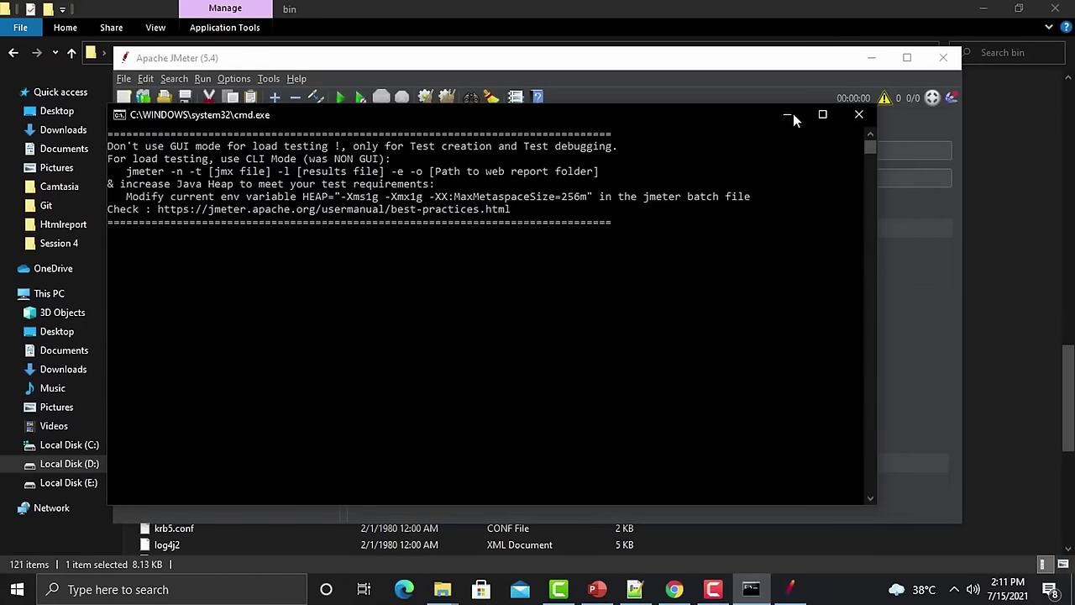
# Hide the console, maximize JMeter, and open Tools > Generate HTML report
pyautogui.click(789, 114)
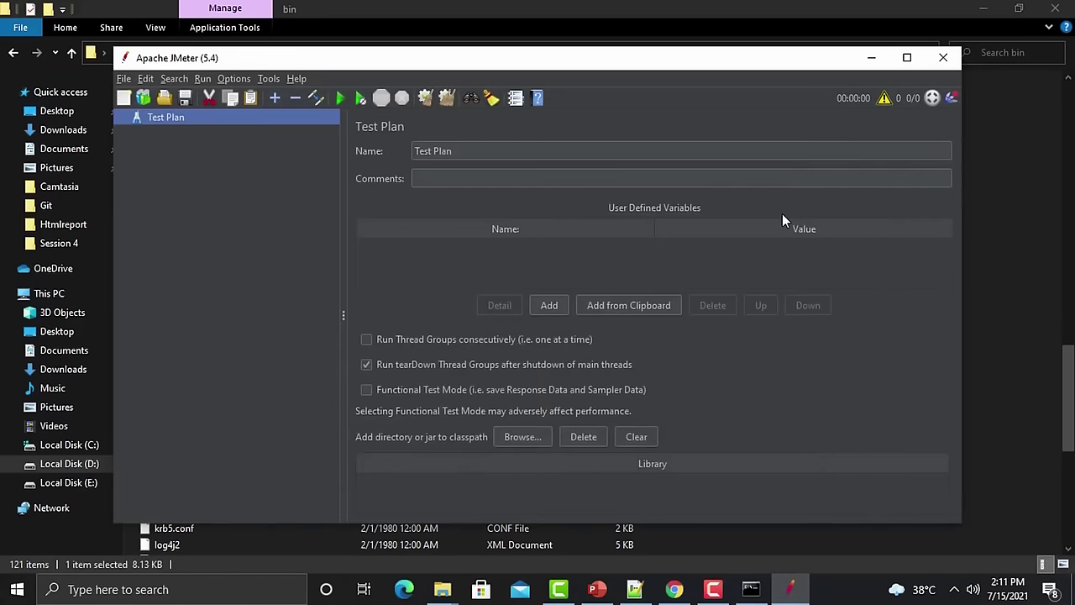
pyautogui.click(907, 57)
pyautogui.click(150, 27)
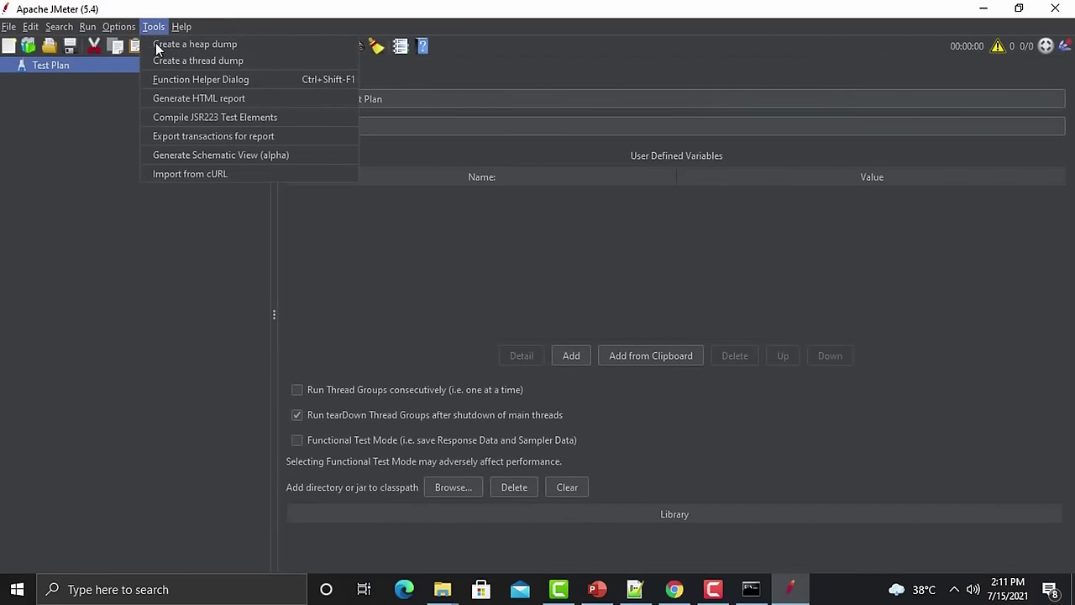
pyautogui.click(171, 98)
# Set the results file to results2.csv on the Desktop
pyautogui.click(667, 218)
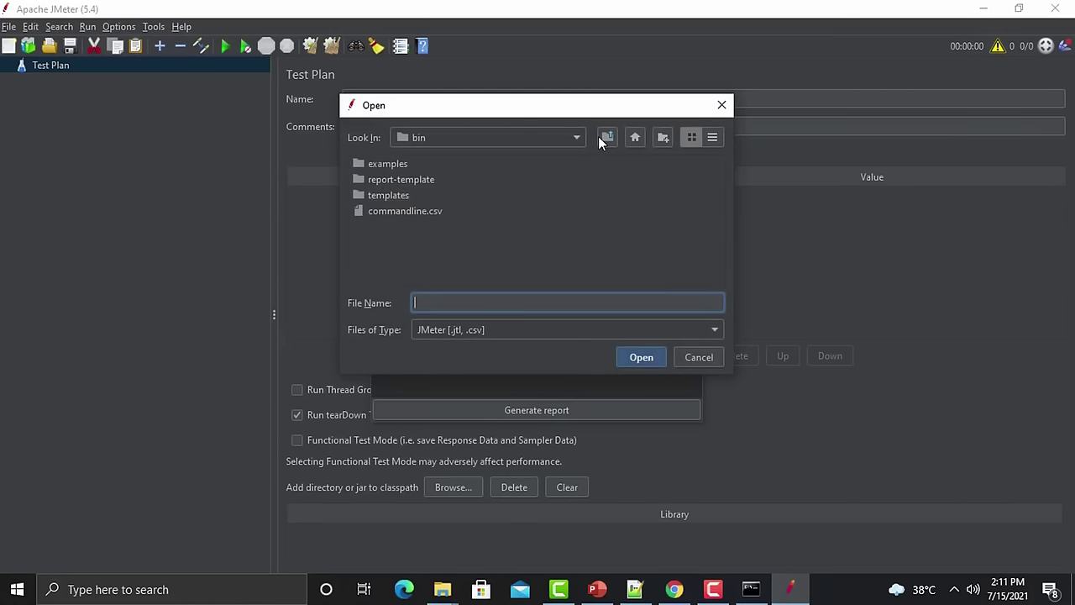
pyautogui.click(603, 138)
pyautogui.click(605, 139)
pyautogui.click(606, 141)
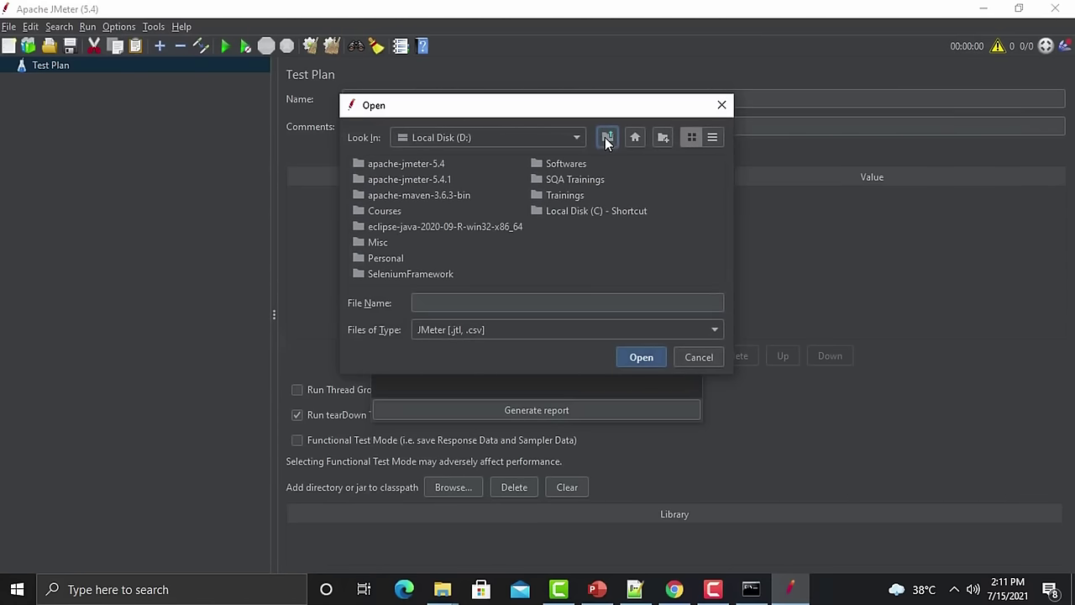
pyautogui.click(606, 141)
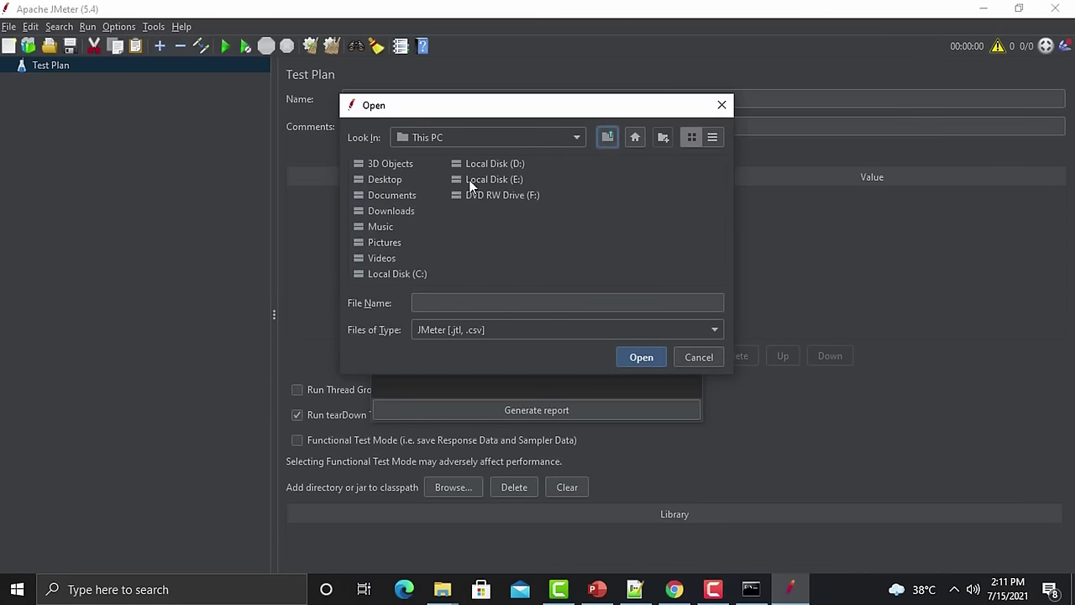
pyautogui.doubleClick(393, 193)
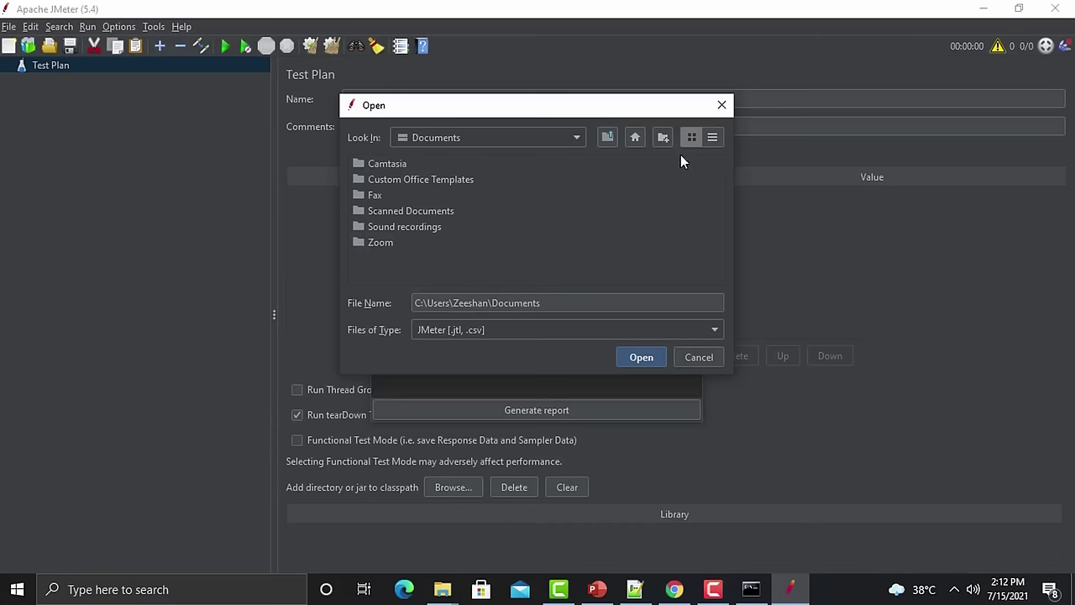
pyautogui.click(602, 138)
pyautogui.doubleClick(393, 178)
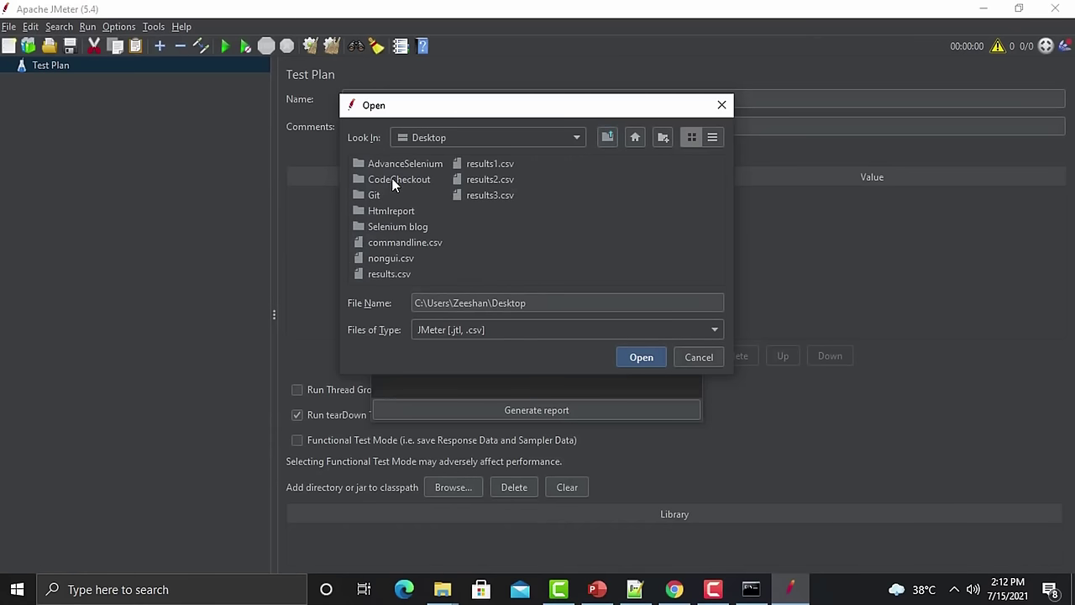
pyautogui.click(476, 178)
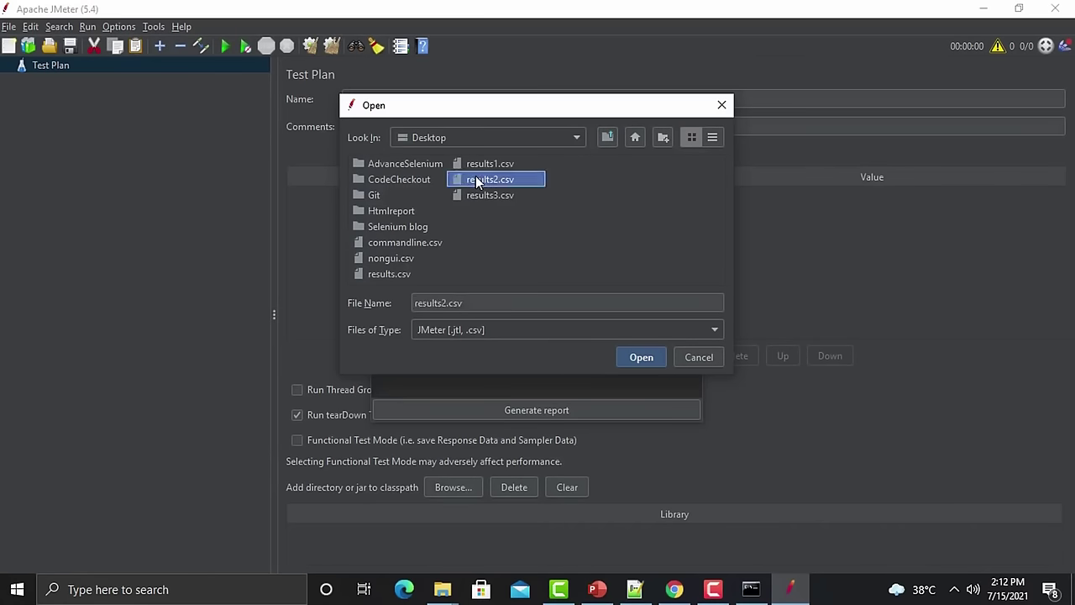
pyautogui.click(638, 357)
# Set the properties file to user.properties in D:\apache-jmeter-5.4\apache-jmeter-5.4\bin
pyautogui.click(644, 231)
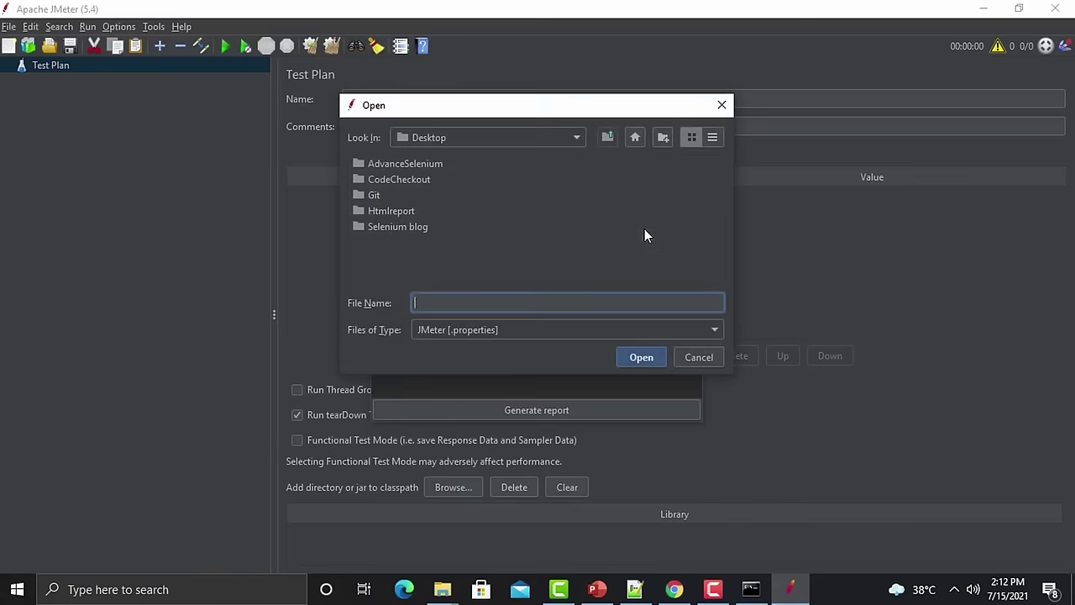
pyautogui.click(575, 139)
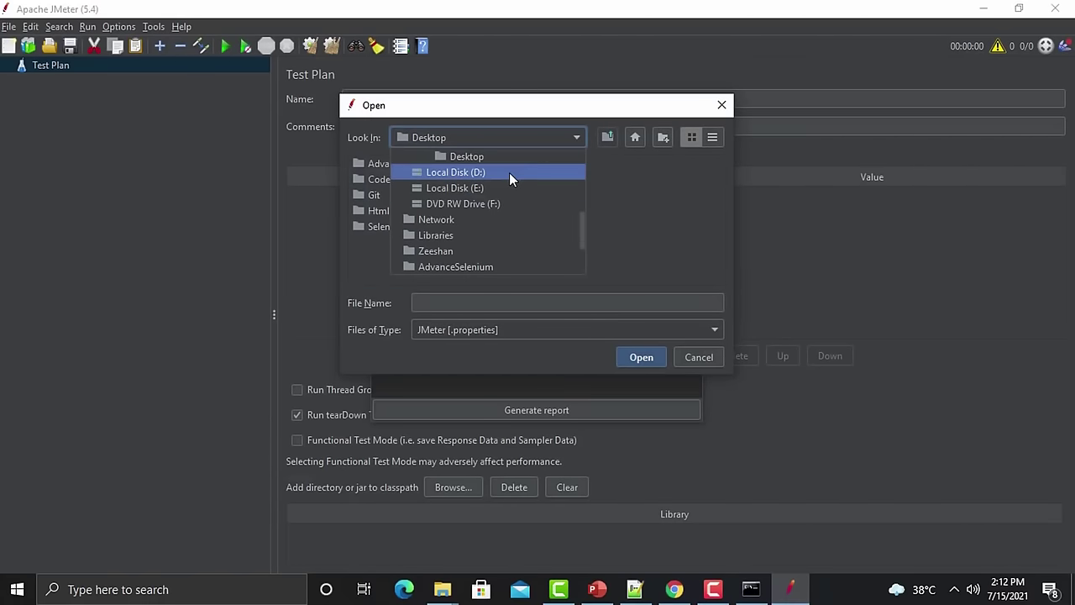
pyautogui.click(508, 172)
pyautogui.doubleClick(439, 166)
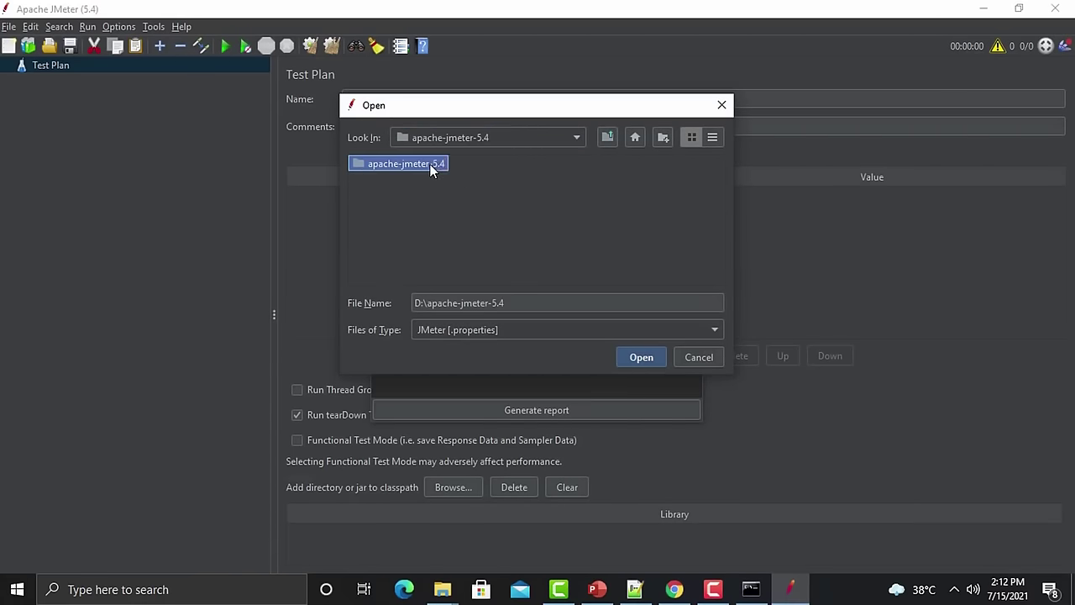
pyautogui.doubleClick(432, 172)
pyautogui.click(396, 179)
pyautogui.doubleClick(396, 177)
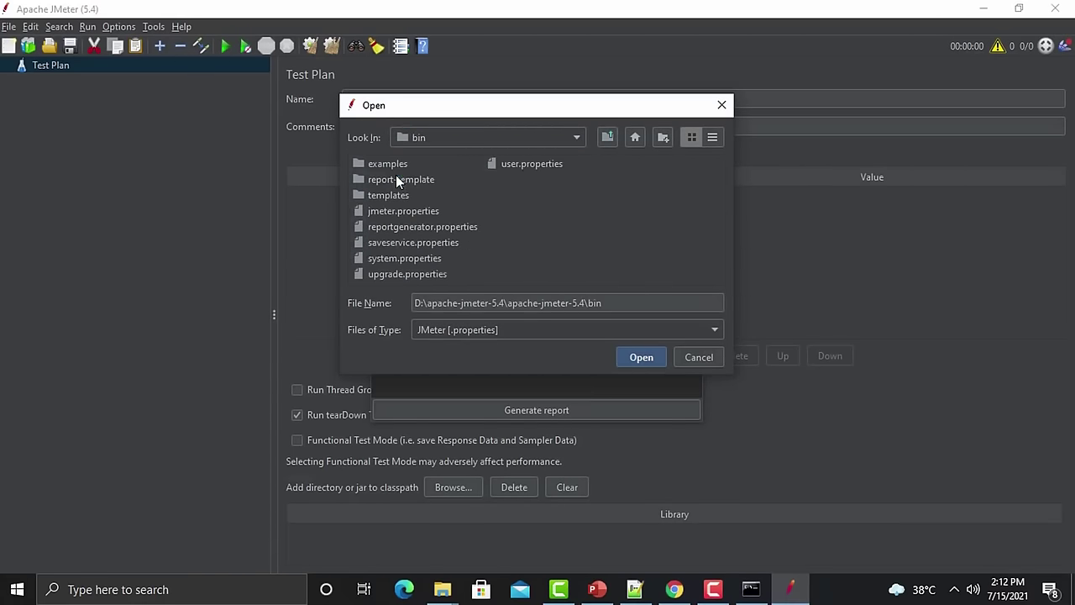
pyautogui.click(522, 164)
pyautogui.click(638, 356)
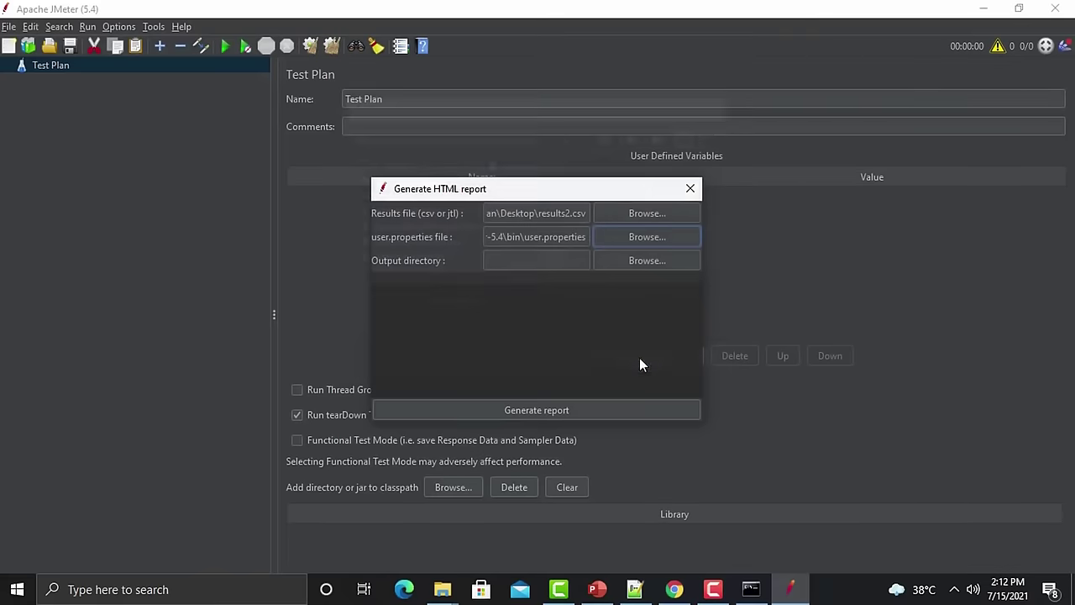
# Choose Desktop\Htmlreport as the output directory and generate the report until 'Report created' appears
pyautogui.click(626, 261)
pyautogui.click(608, 137)
pyautogui.click(608, 138)
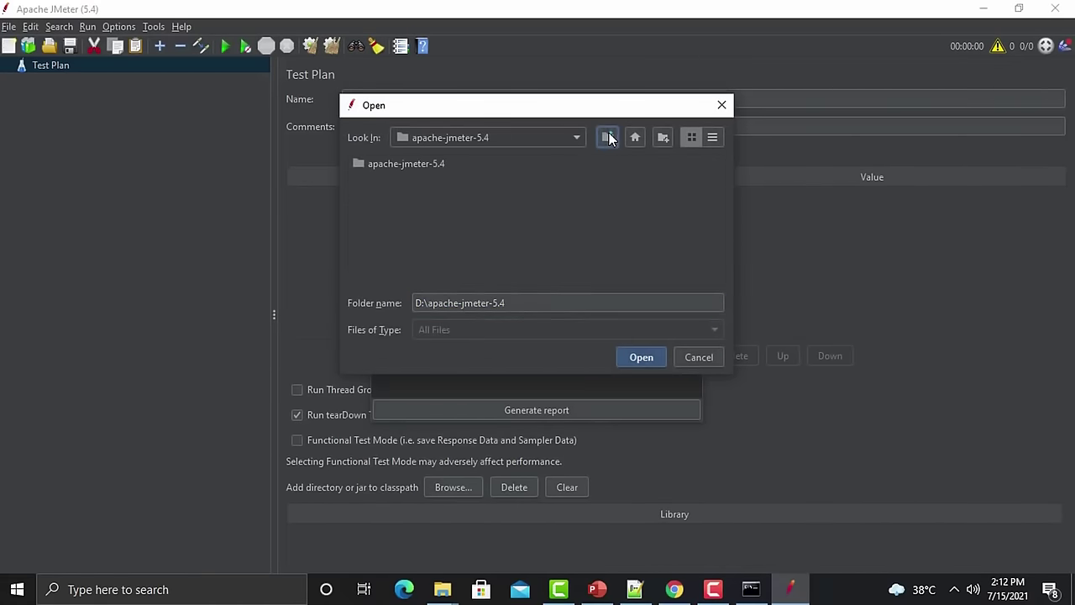
pyautogui.click(608, 138)
pyautogui.click(608, 137)
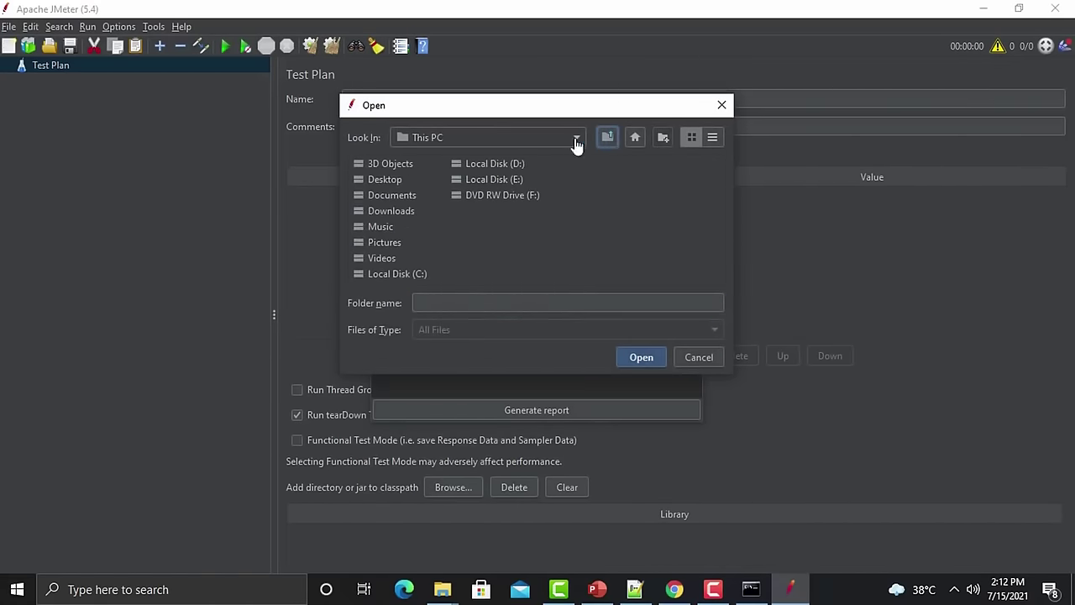
pyautogui.click(391, 179)
pyautogui.doubleClick(393, 179)
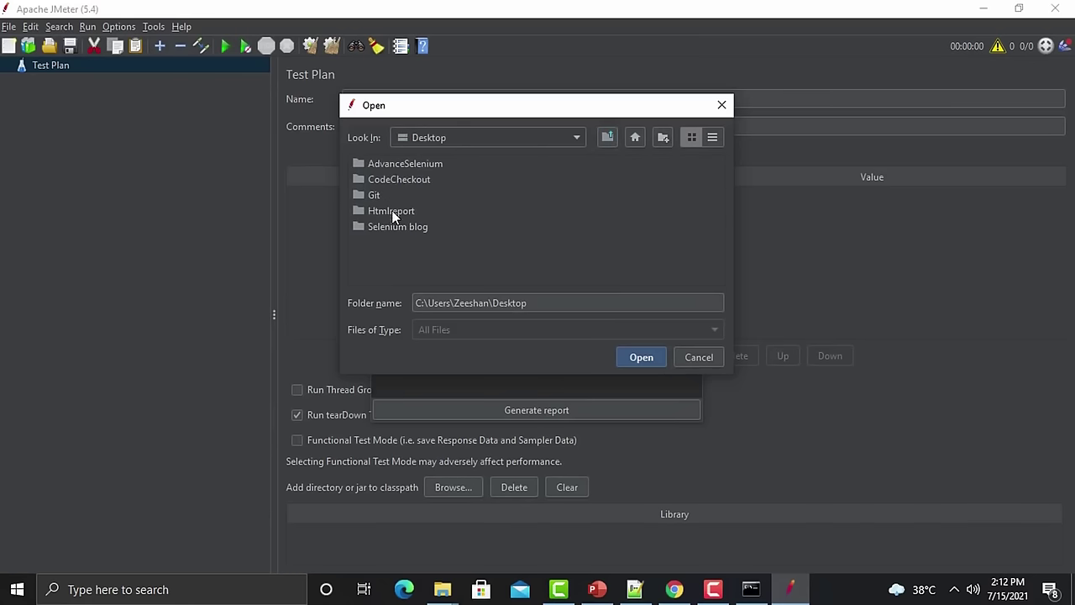
pyautogui.click(391, 212)
pyautogui.click(640, 359)
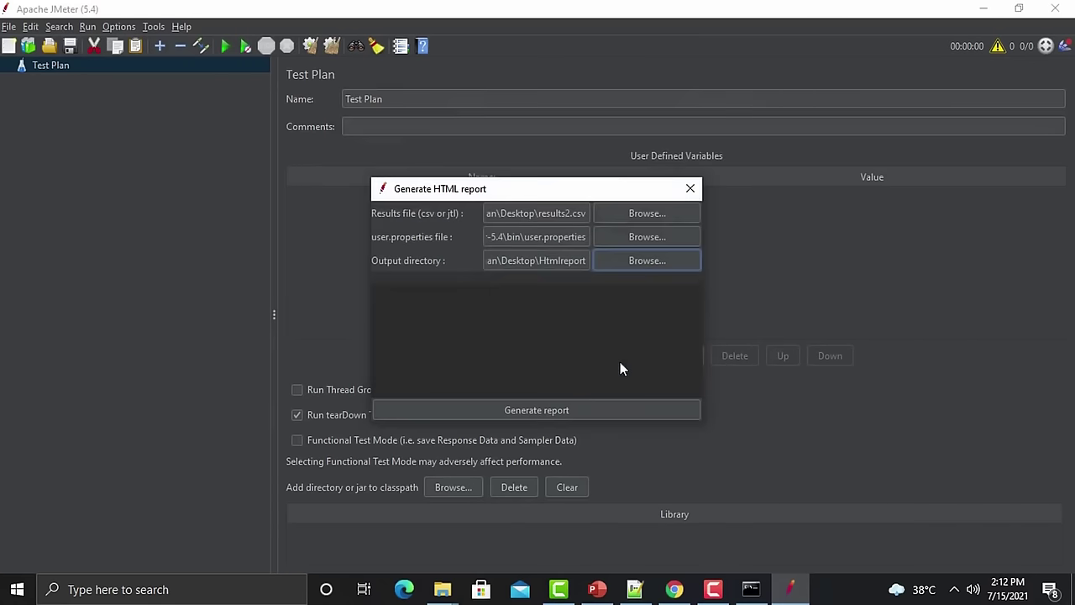
pyautogui.click(563, 409)
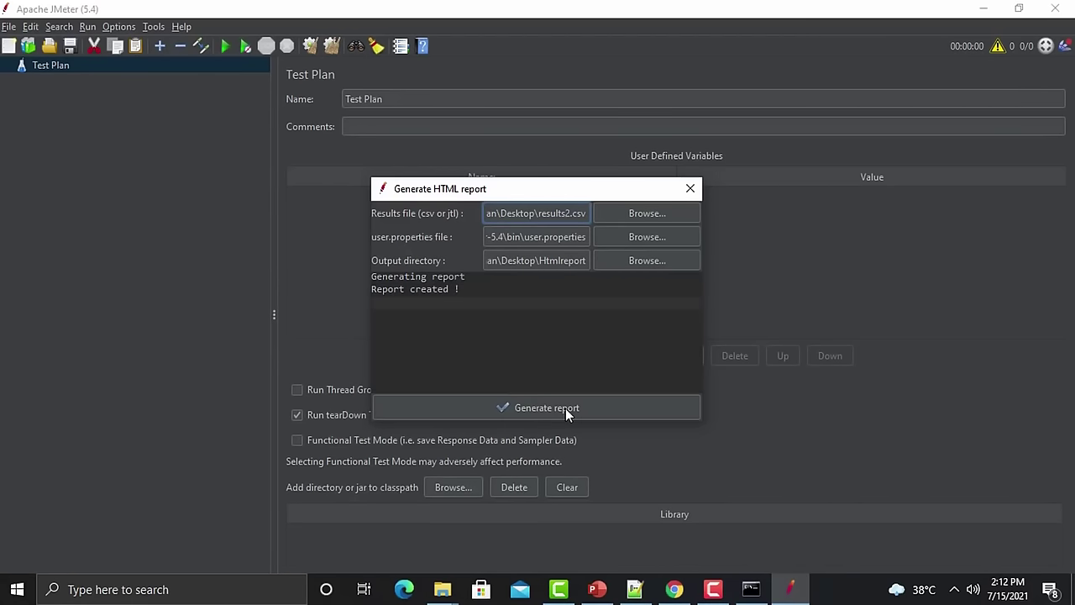
# Open index.html from the Htmlreport folder to view the dashboard, showing APDEX total 0.567
pyautogui.moveTo(442, 588)
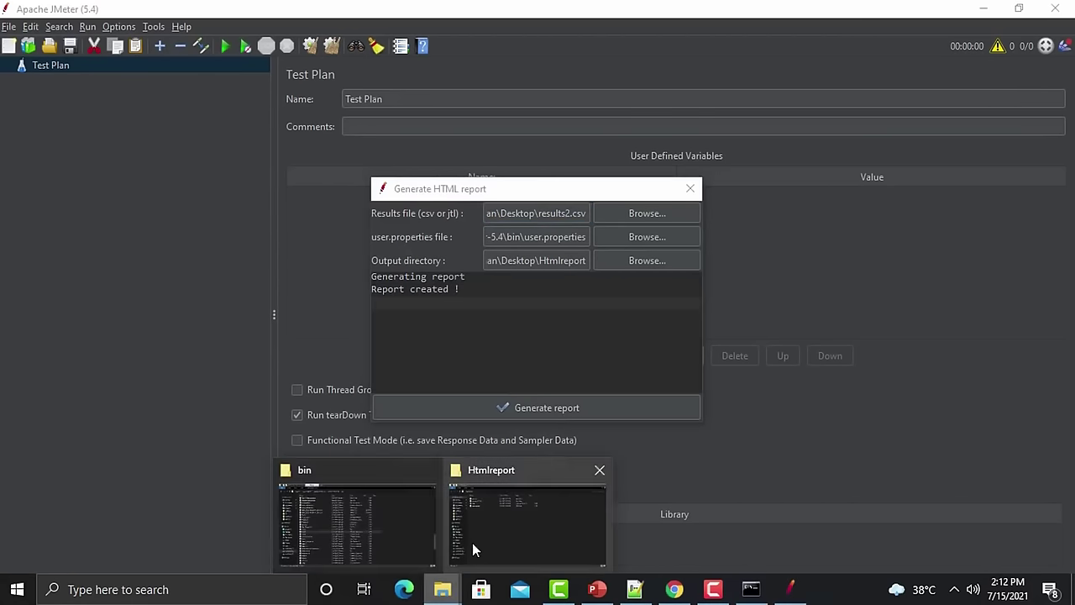
pyautogui.click(472, 546)
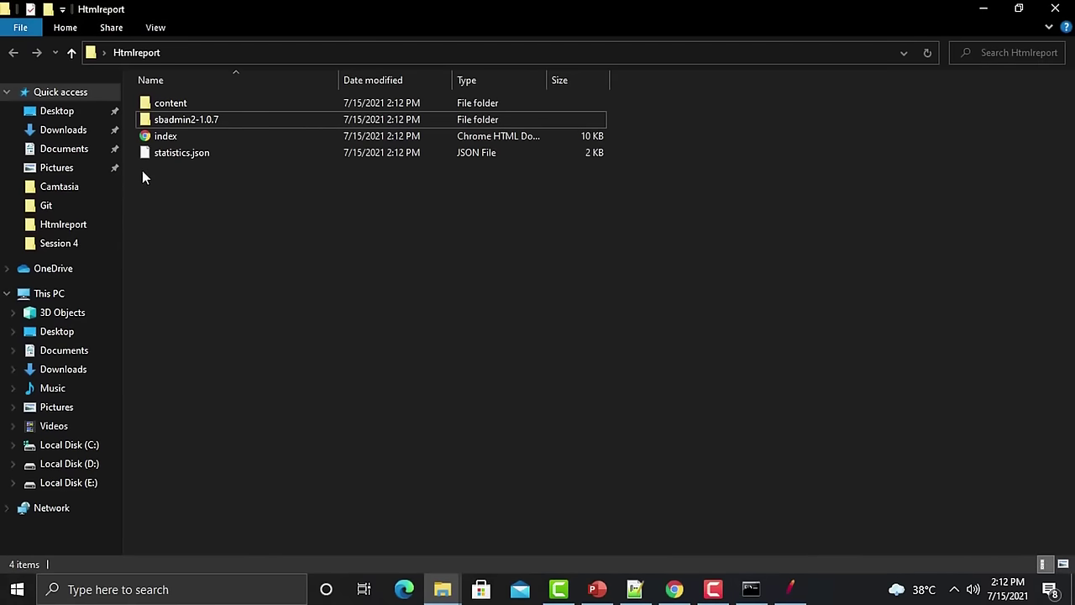
pyautogui.doubleClick(159, 137)
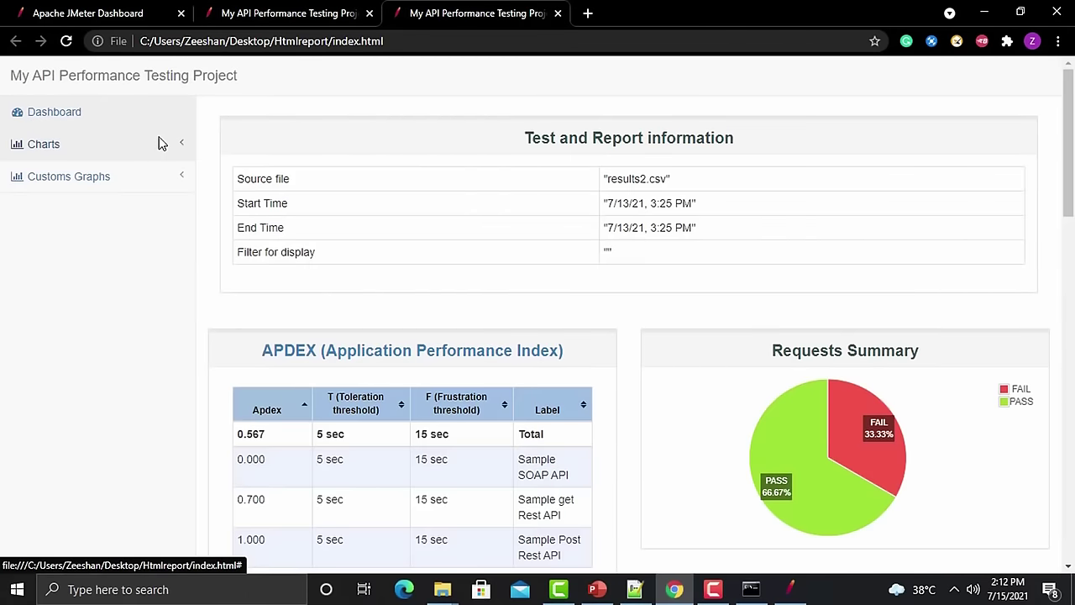
pyautogui.scroll(-1, 194, 199)
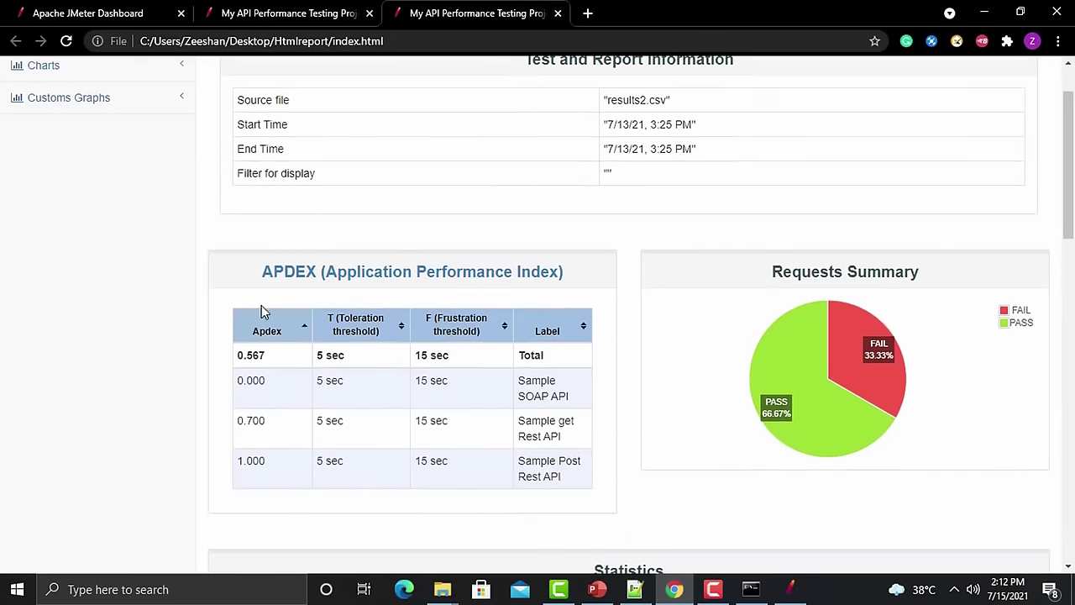
pyautogui.doubleClick(341, 360)
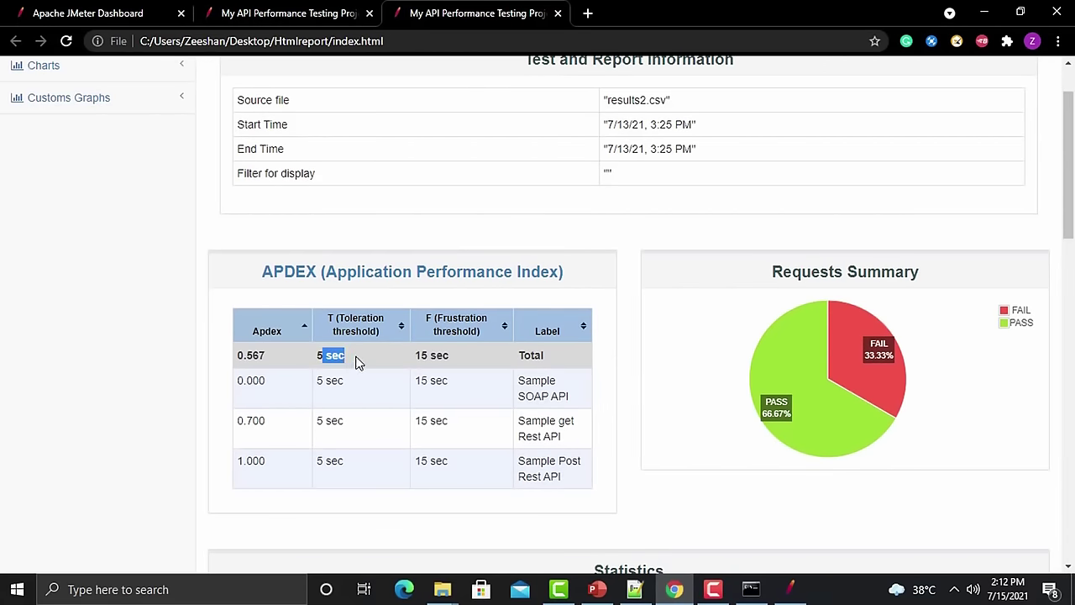
pyautogui.moveTo(319, 359); pyautogui.dragTo(458, 361)
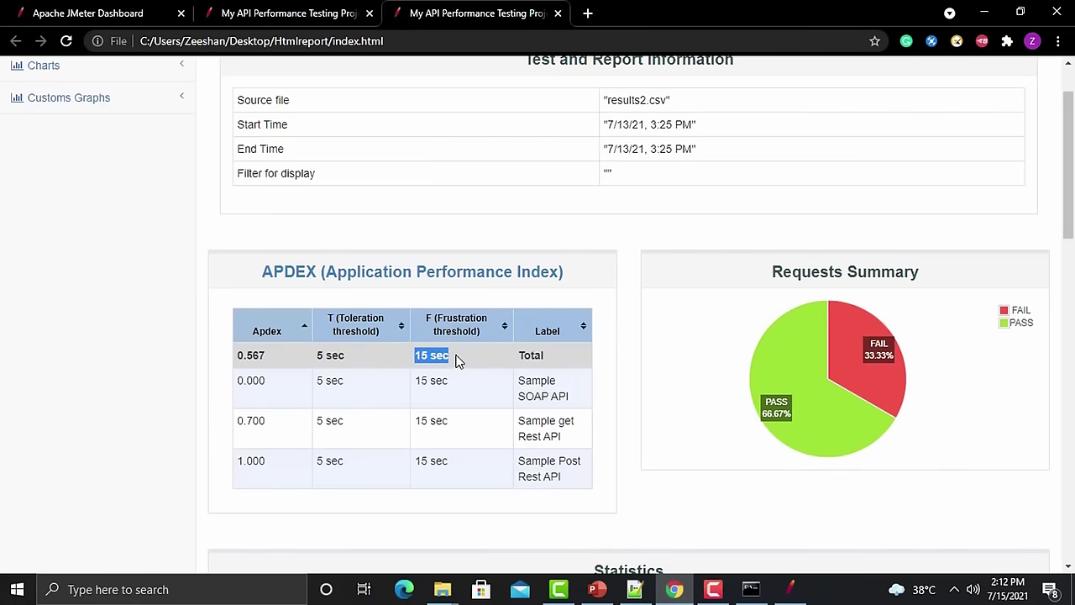
pyautogui.moveTo(556, 461); pyautogui.dragTo(278, 359)
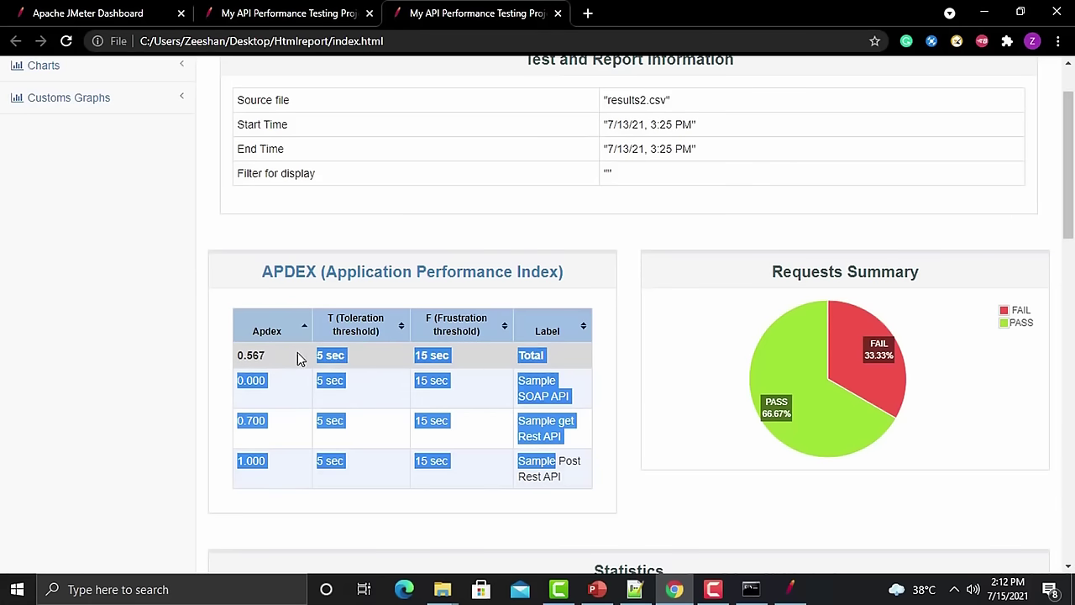
pyautogui.moveTo(324, 355)
pyautogui.mouseDown()
pyautogui.moveTo(246, 357)
pyautogui.moveTo(245, 376)
pyautogui.mouseUp()
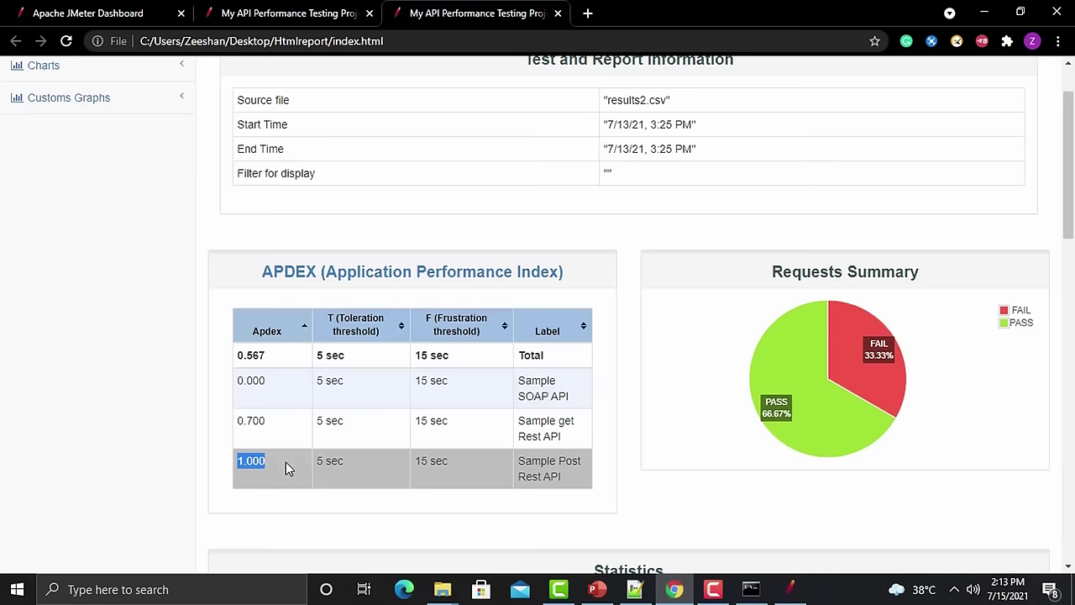
pyautogui.scroll(-3, 308, 399)
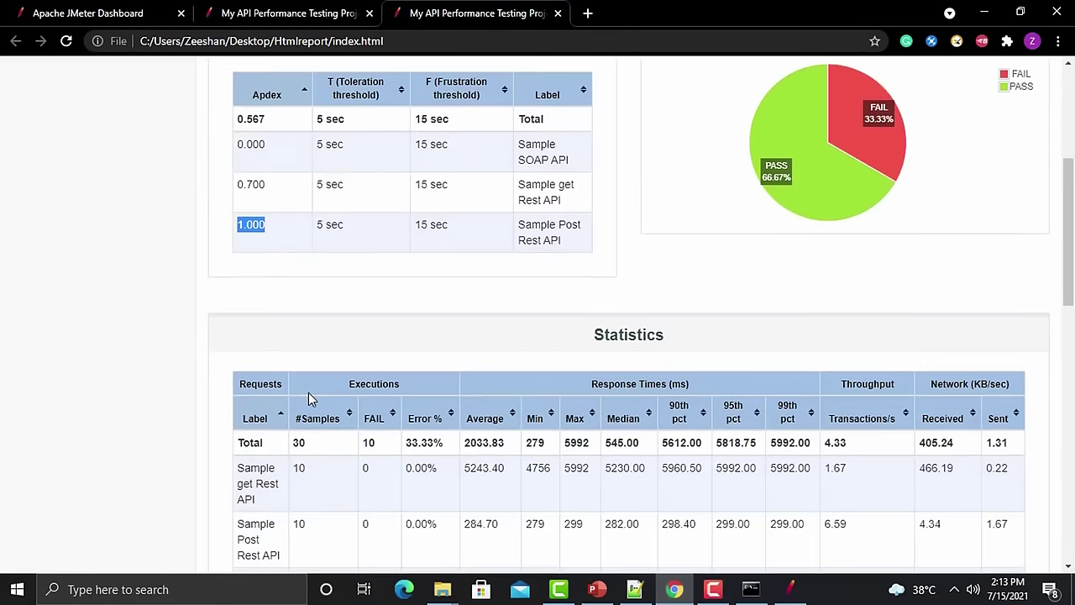
pyautogui.scroll(-3, 308, 395)
pyautogui.scroll(2, 308, 388)
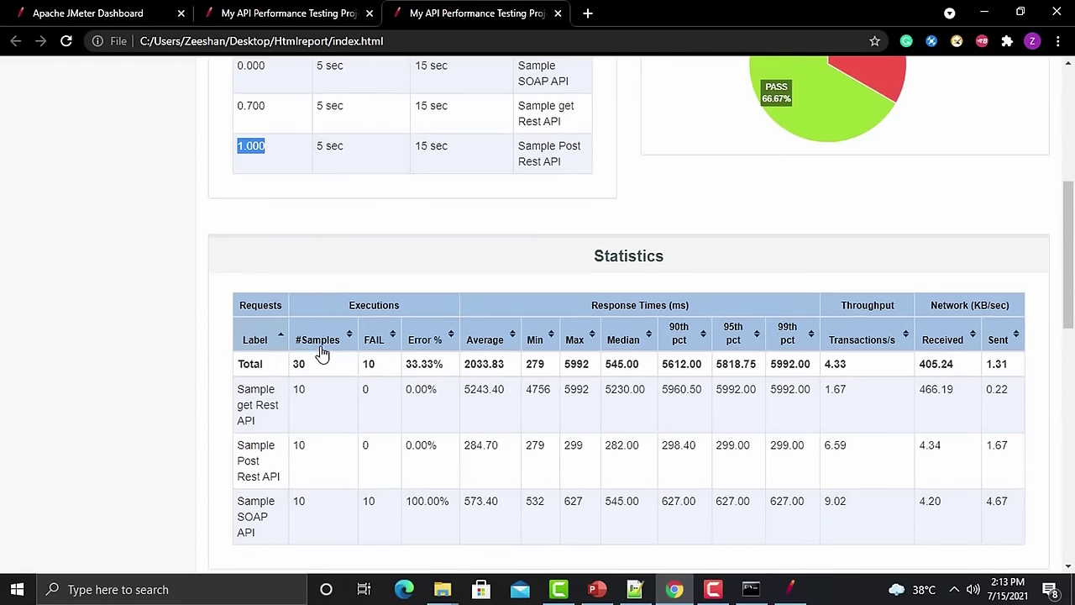
pyautogui.scroll(-2, 322, 353)
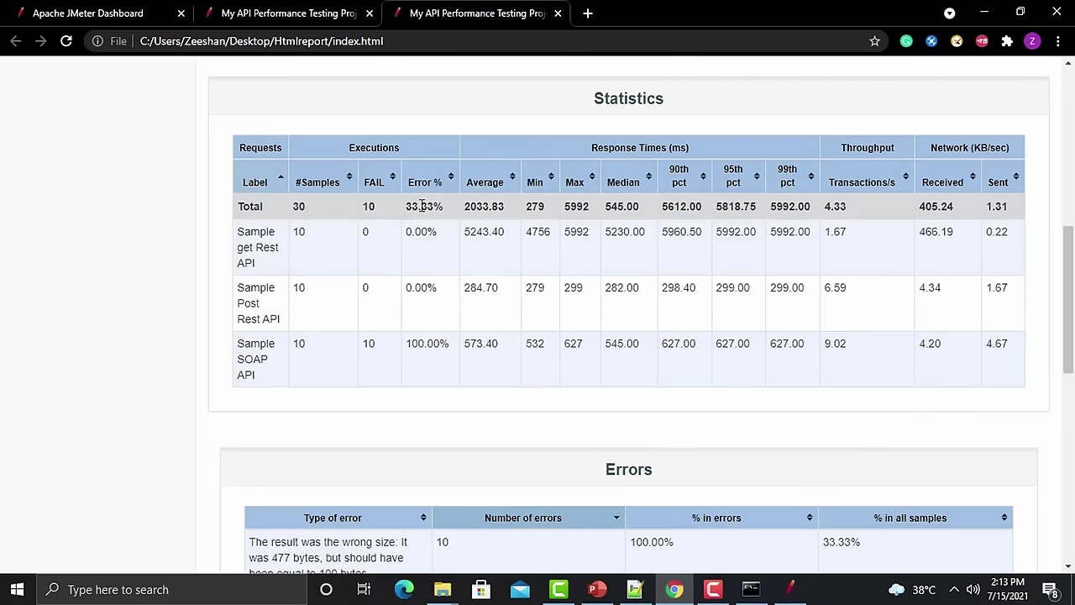
pyautogui.moveTo(463, 206); pyautogui.dragTo(488, 207)
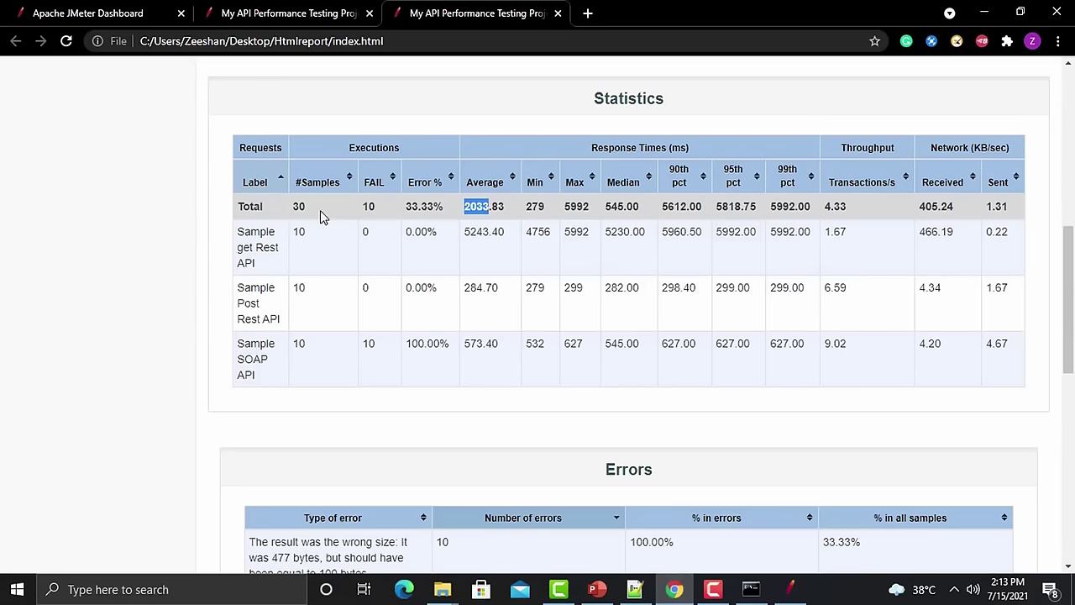
pyautogui.click(316, 242)
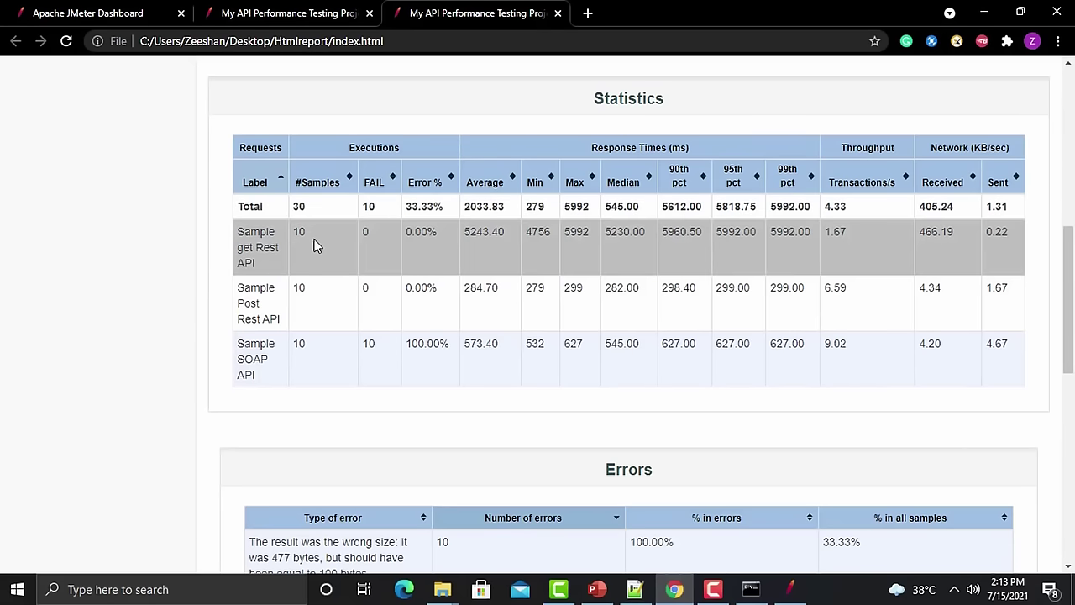
pyautogui.moveTo(315, 241); pyautogui.dragTo(290, 241)
pyautogui.scroll(-2, 858, 252)
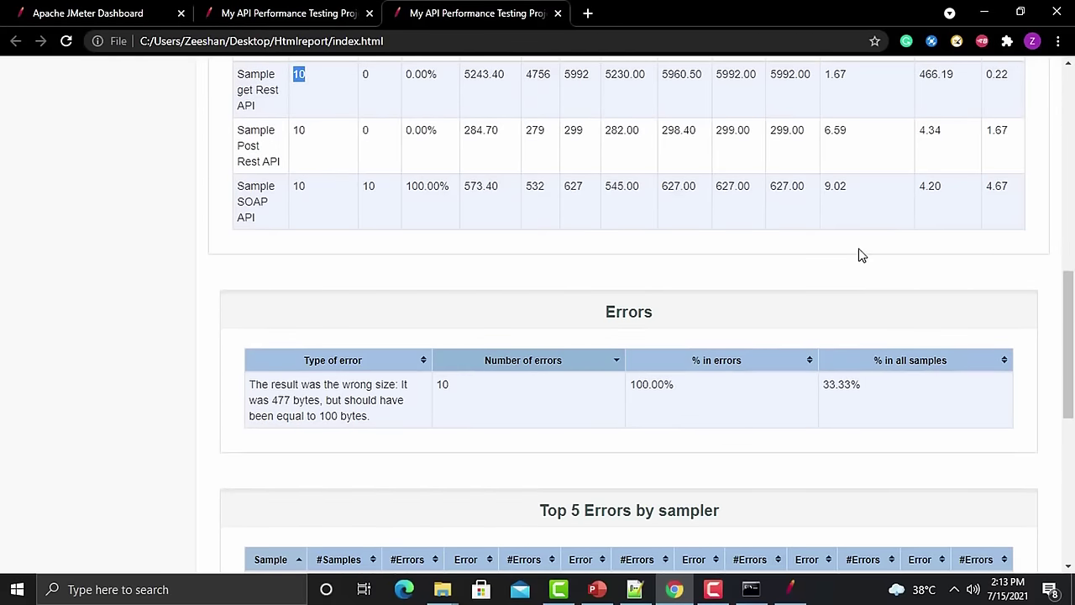
pyautogui.scroll(-1, 756, 240)
pyautogui.moveTo(299, 315); pyautogui.dragTo(957, 316)
pyautogui.scroll(-3, 838, 350)
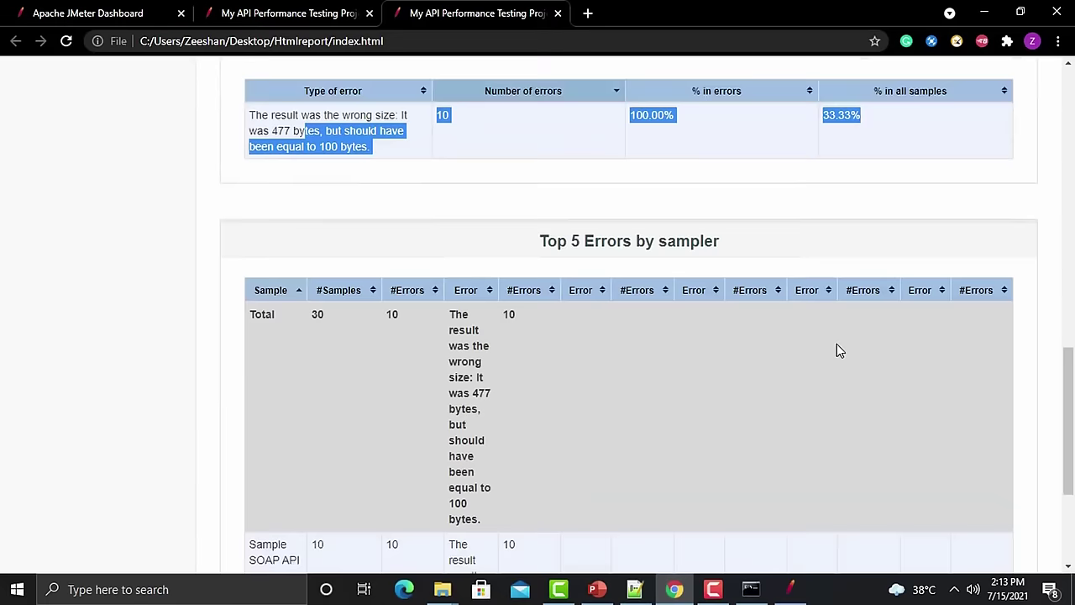
pyautogui.scroll(1, 460, 284)
pyautogui.scroll(1, 460, 284)
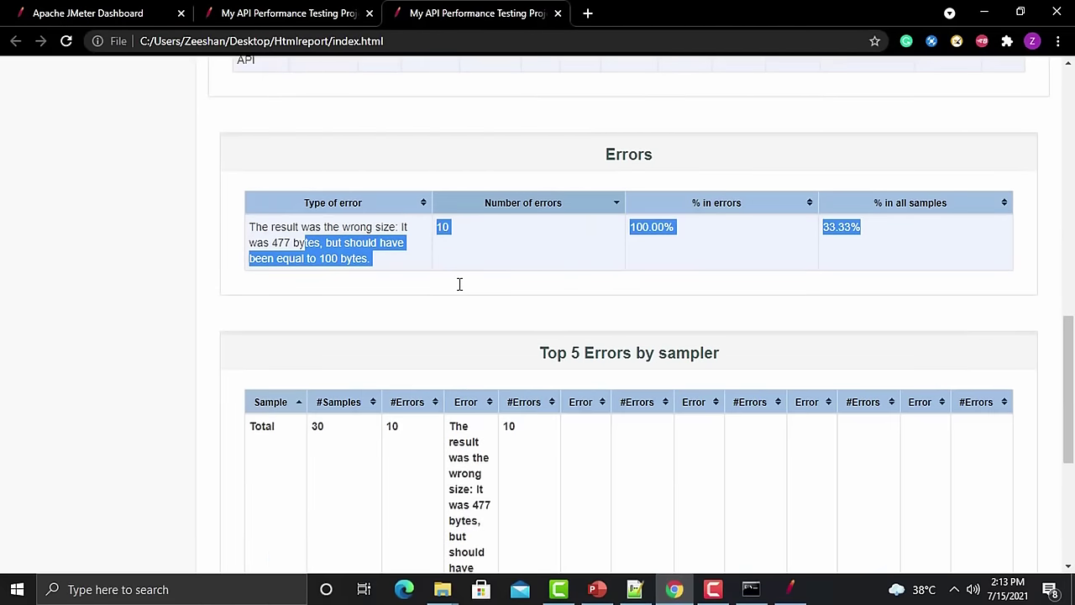
pyautogui.click(426, 250)
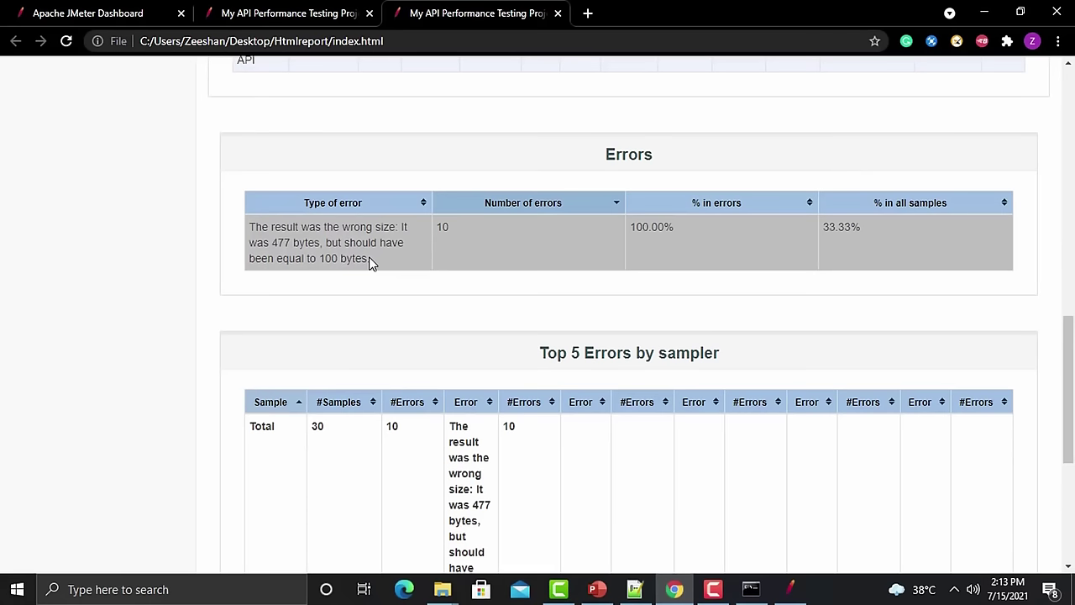
pyautogui.moveTo(369, 260); pyautogui.dragTo(249, 226)
pyautogui.scroll(-4, 302, 327)
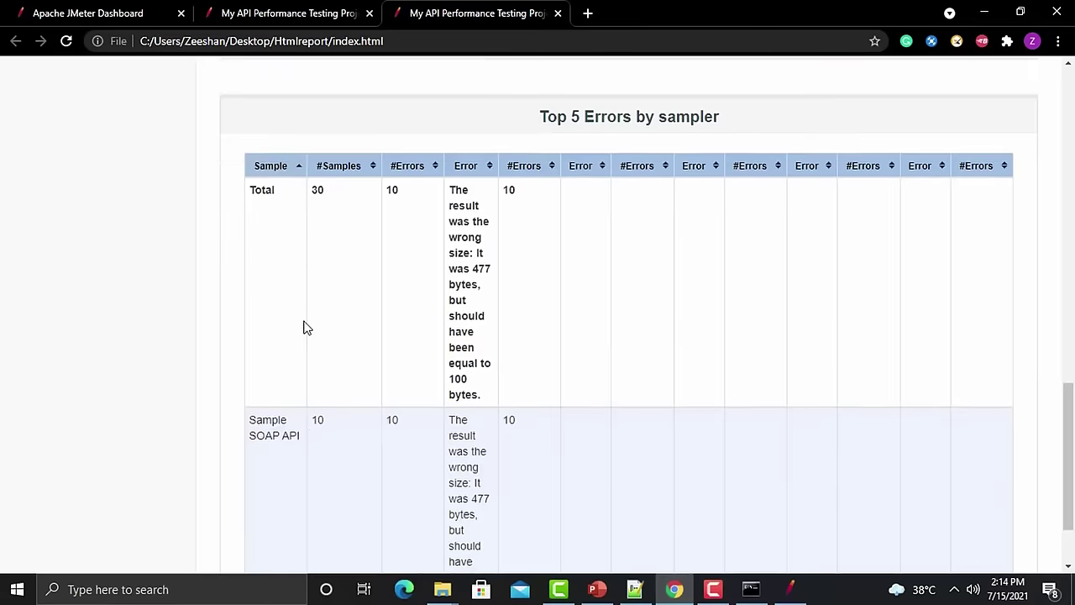
pyautogui.scroll(10, 302, 326)
pyautogui.scroll(2, 304, 326)
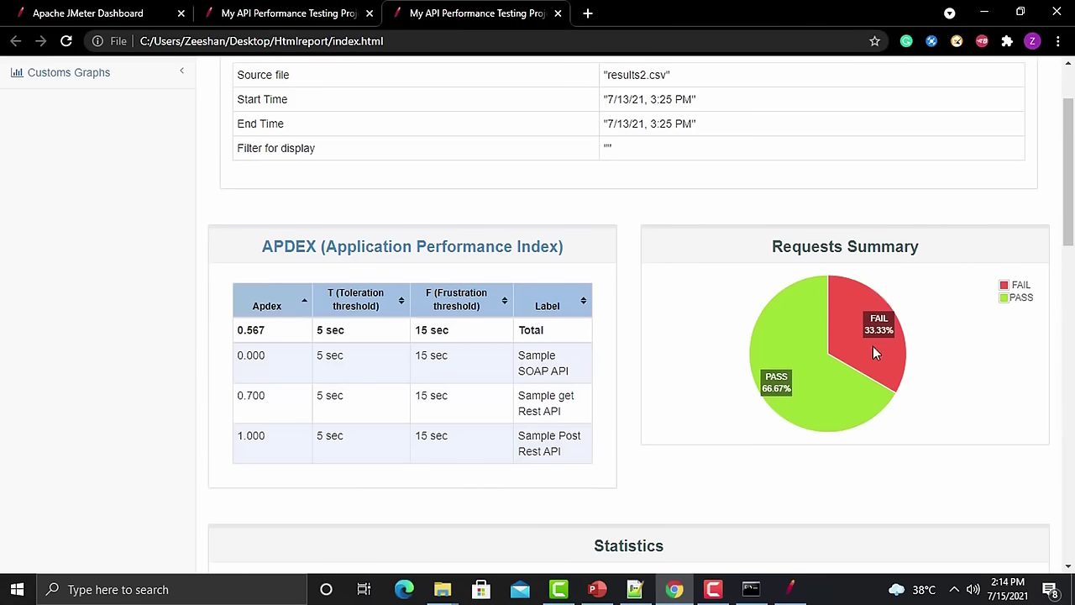
# Open Charts > Over Time and view Response Times Over Time at 1-minute granularity
pyautogui.scroll(2, 150, 255)
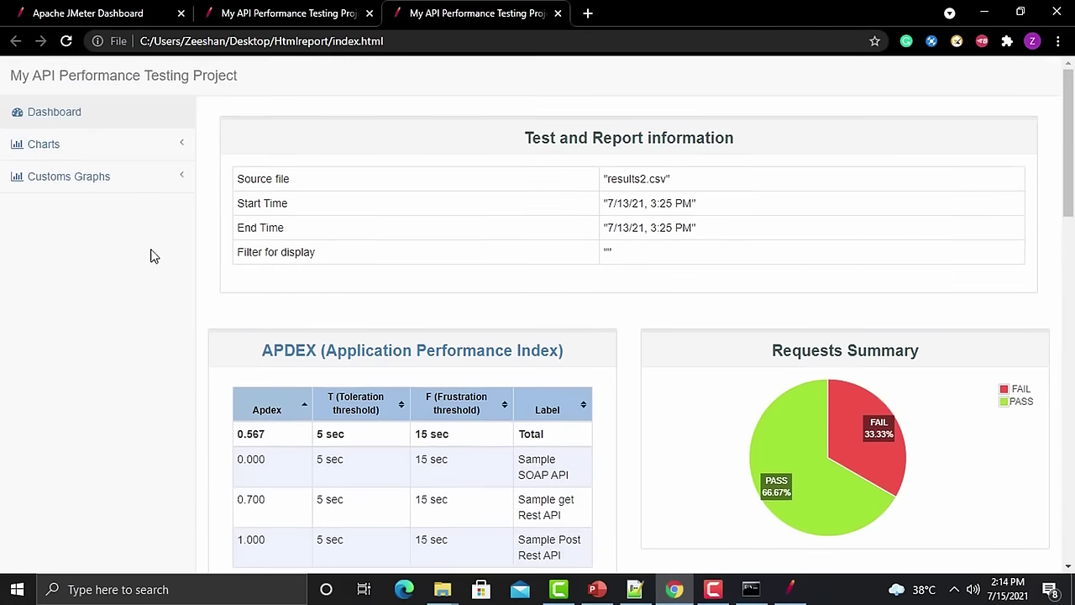
pyautogui.click(115, 150)
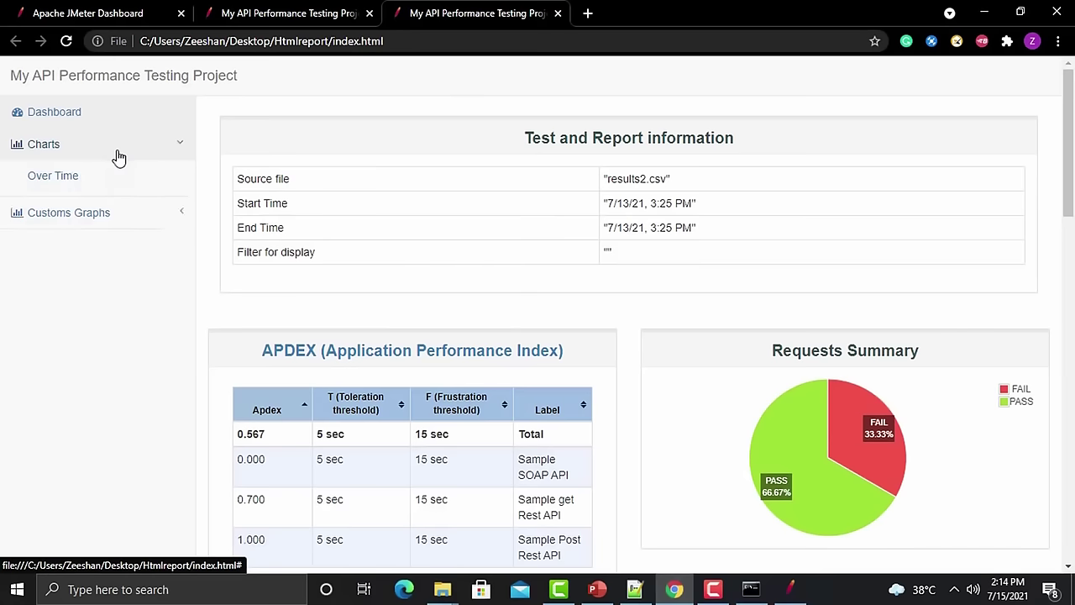
pyautogui.click(55, 186)
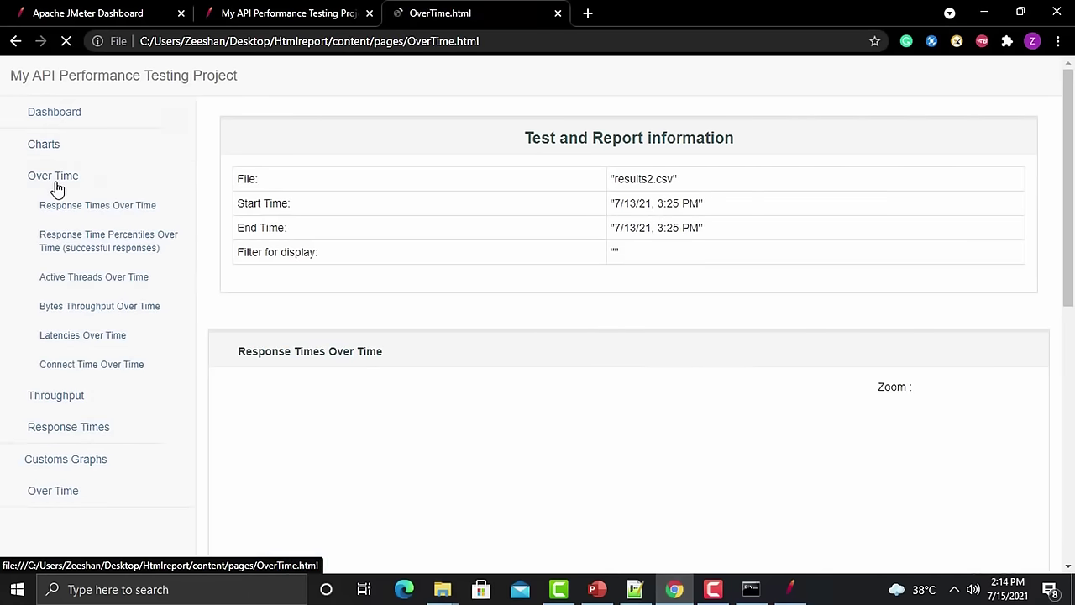
pyautogui.scroll(-3, 601, 303)
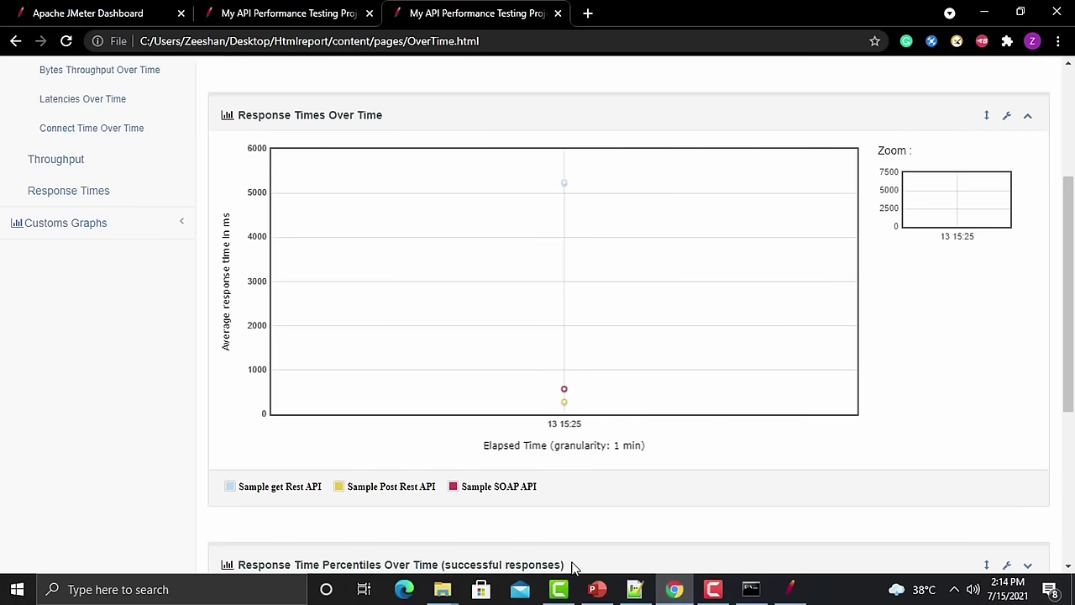
# Return to user.properties in Notepad++ at the overall_granularity line
pyautogui.click(635, 588)
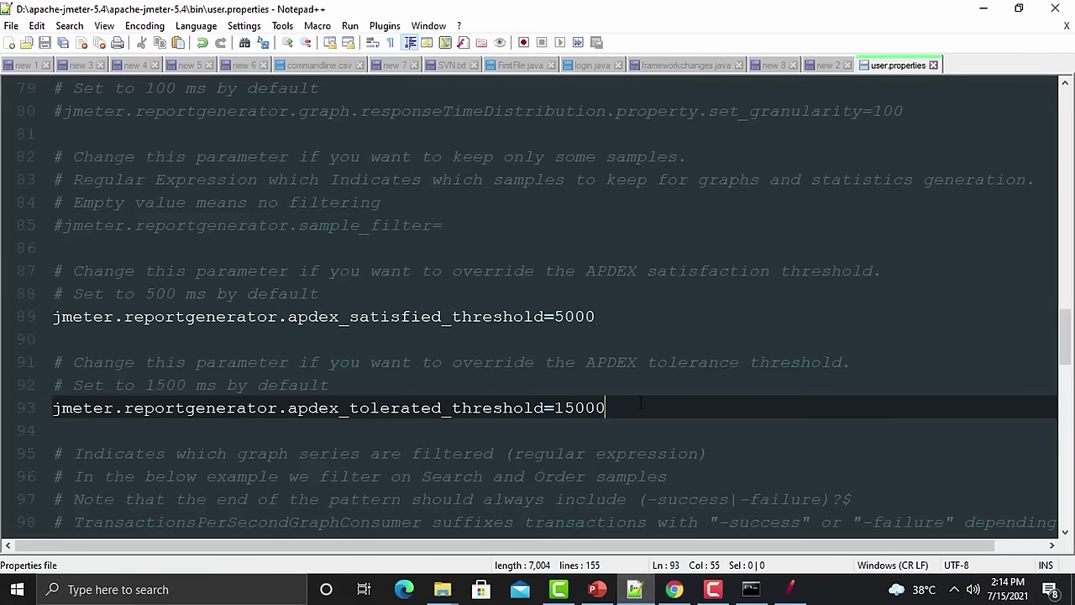
pyautogui.scroll(2, 641, 404)
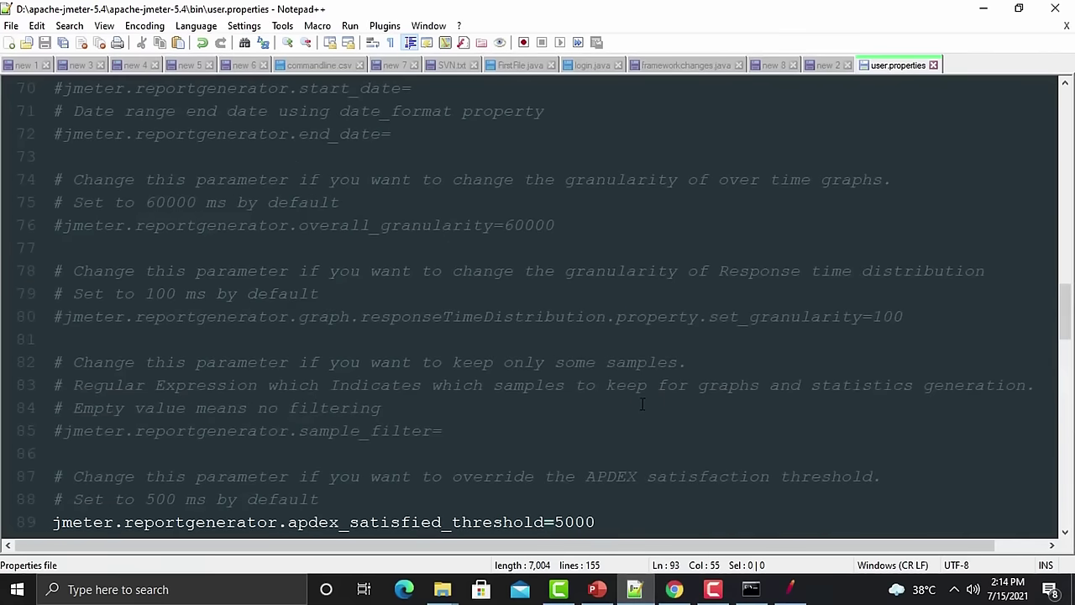
pyautogui.click(65, 225)
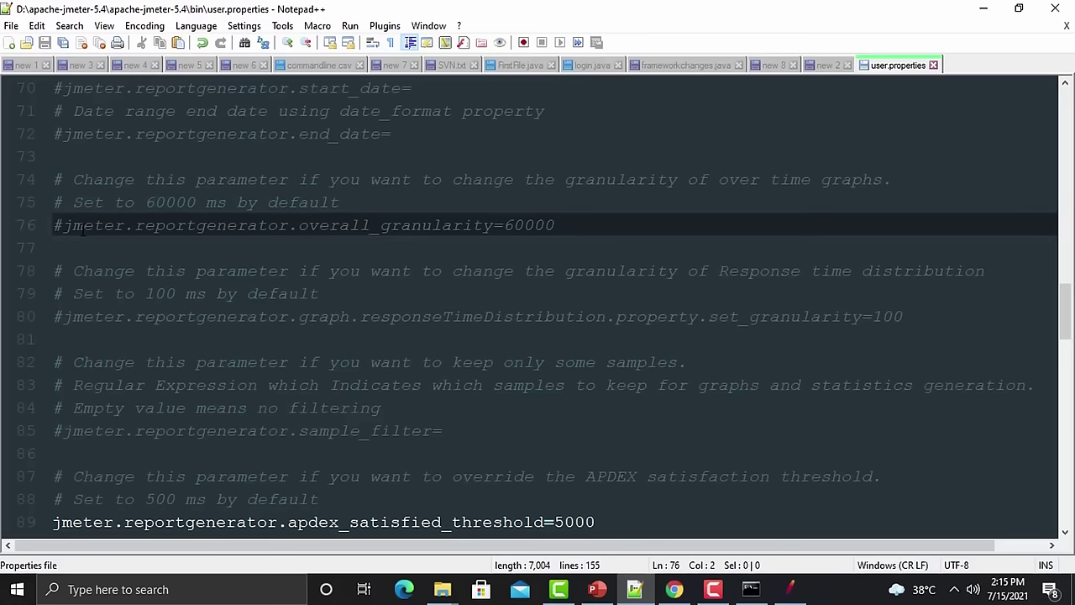
# Uncomment overall_granularity in user.properties, change 60000 to 60, and save
pyautogui.press('BackSpace')
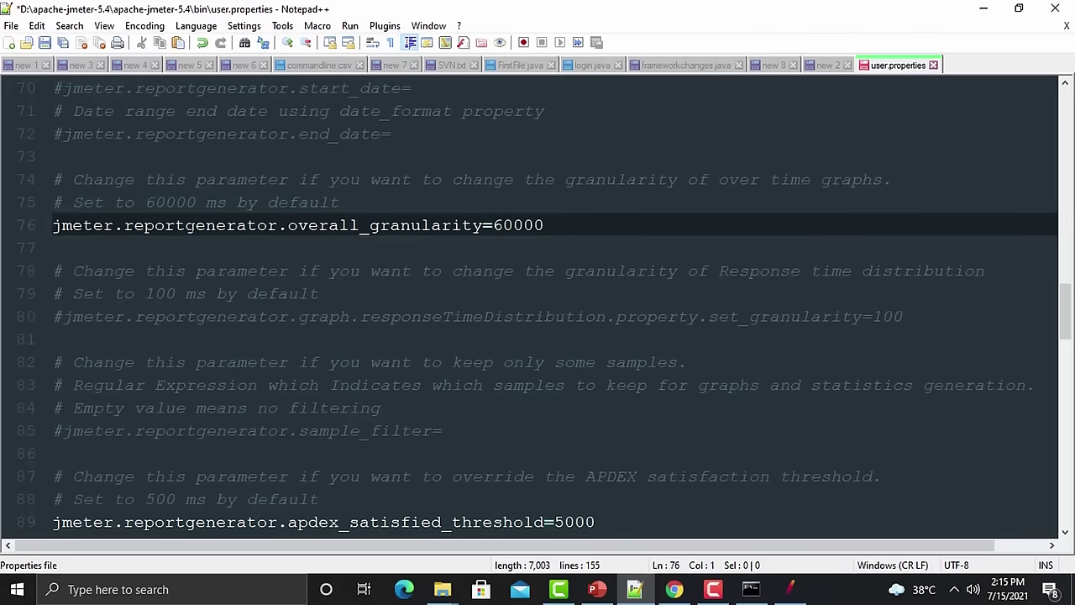
pyautogui.moveTo(515, 226); pyautogui.dragTo(546, 225)
pyautogui.press('BackSpace')
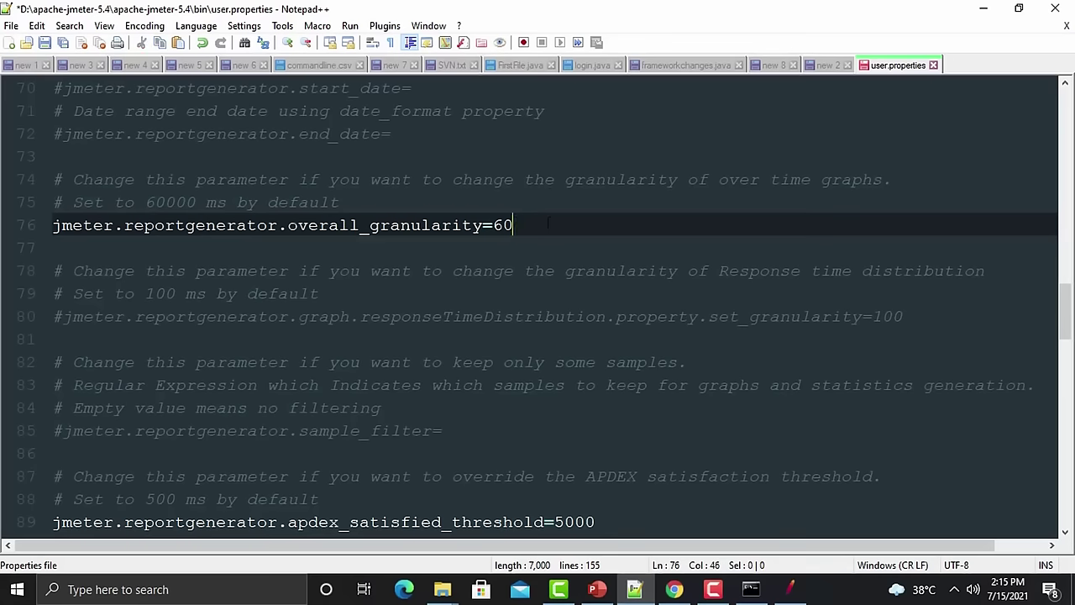
pyautogui.hotkey('ctrl', 's')
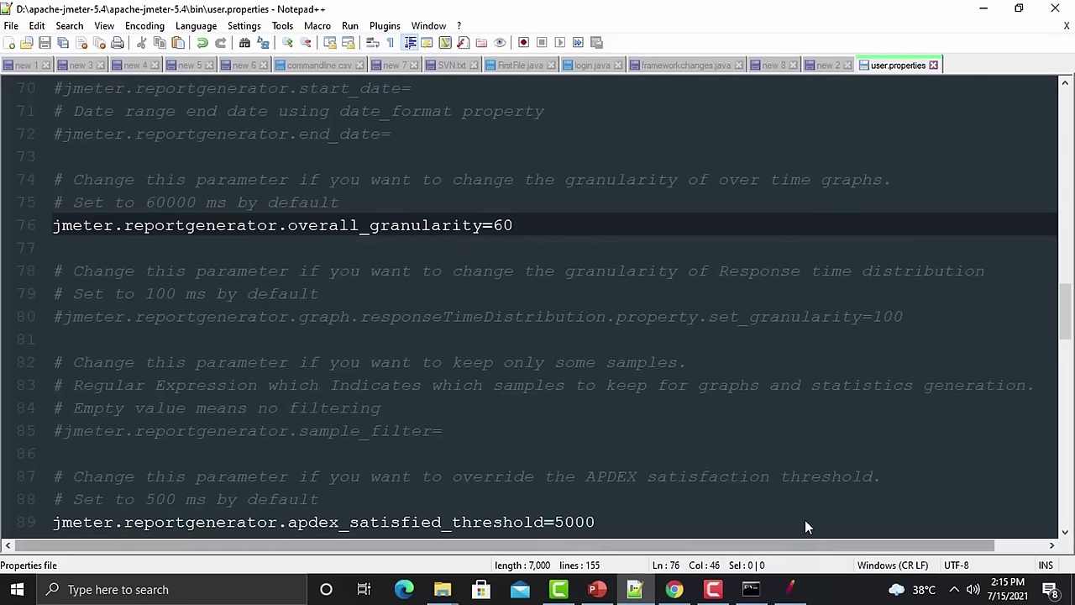
# Close the Generate HTML report dialog and exit JMeter
pyautogui.click(792, 588)
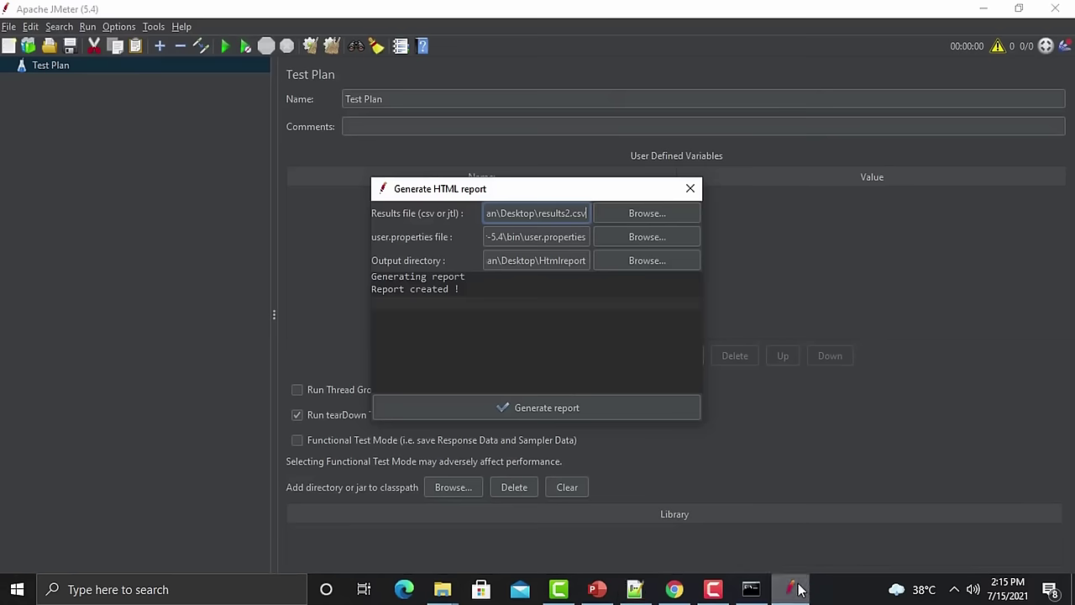
pyautogui.click(690, 188)
pyautogui.click(1054, 8)
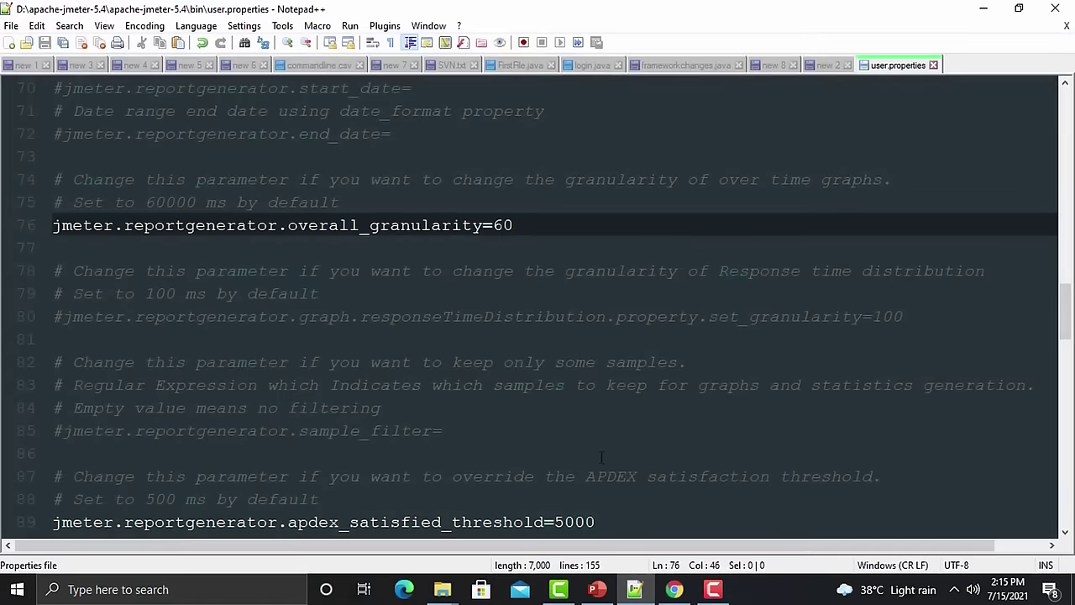
# Relaunch JMeter by running jmeter.bat from the bin folder
pyautogui.click(447, 591)
pyautogui.click(390, 522)
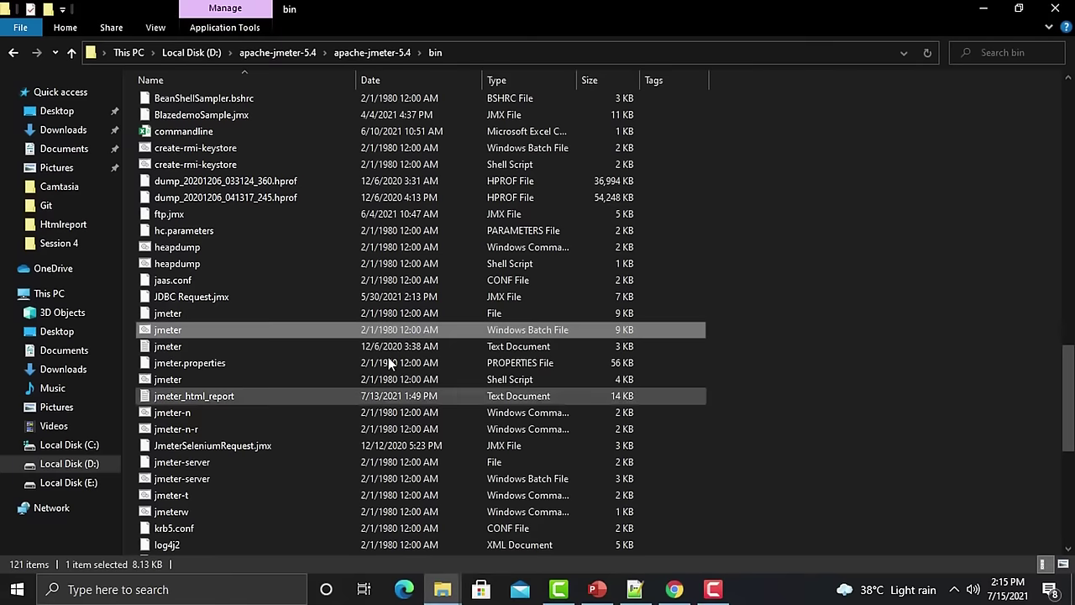
pyautogui.doubleClick(260, 332)
# Permanently delete the four old report items from the Htmlreport folder
pyautogui.moveTo(442, 589)
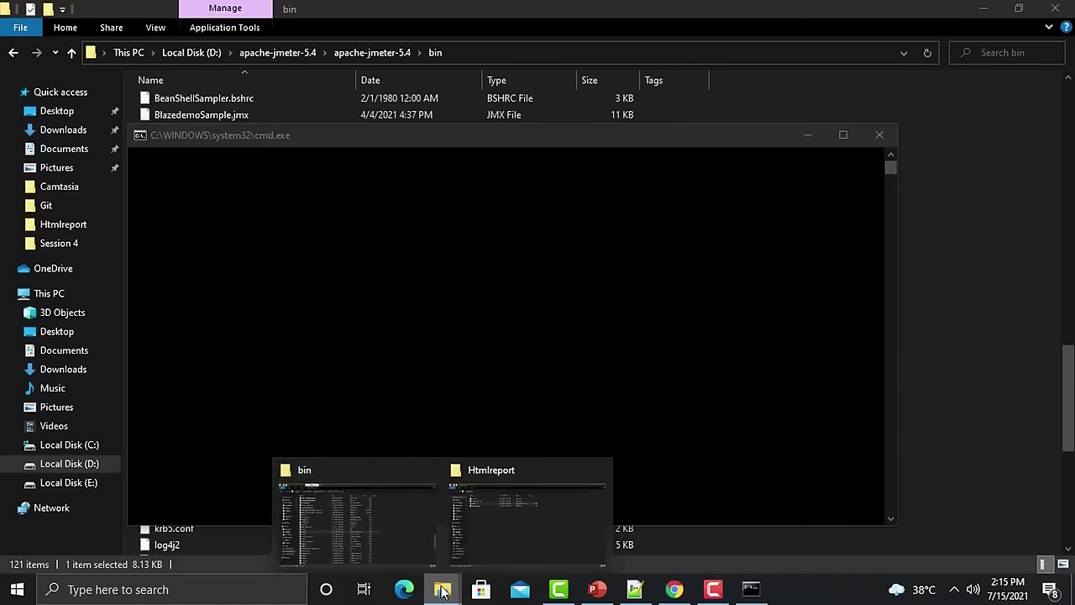
pyautogui.click(475, 543)
pyautogui.moveTo(156, 282); pyautogui.dragTo(155, 99)
pyautogui.rightClick(155, 128)
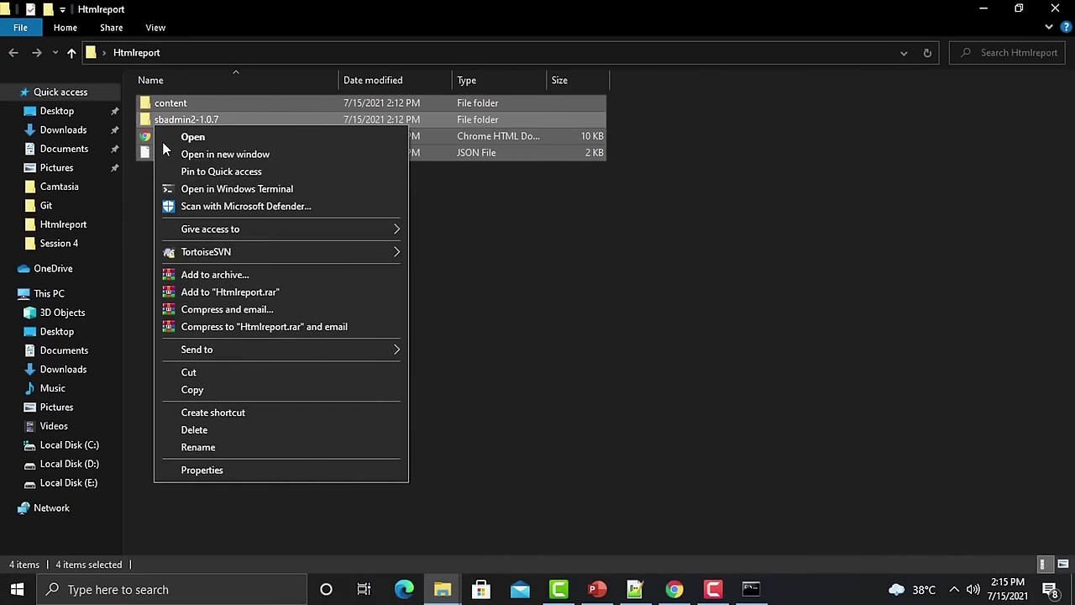
pyautogui.click(204, 429)
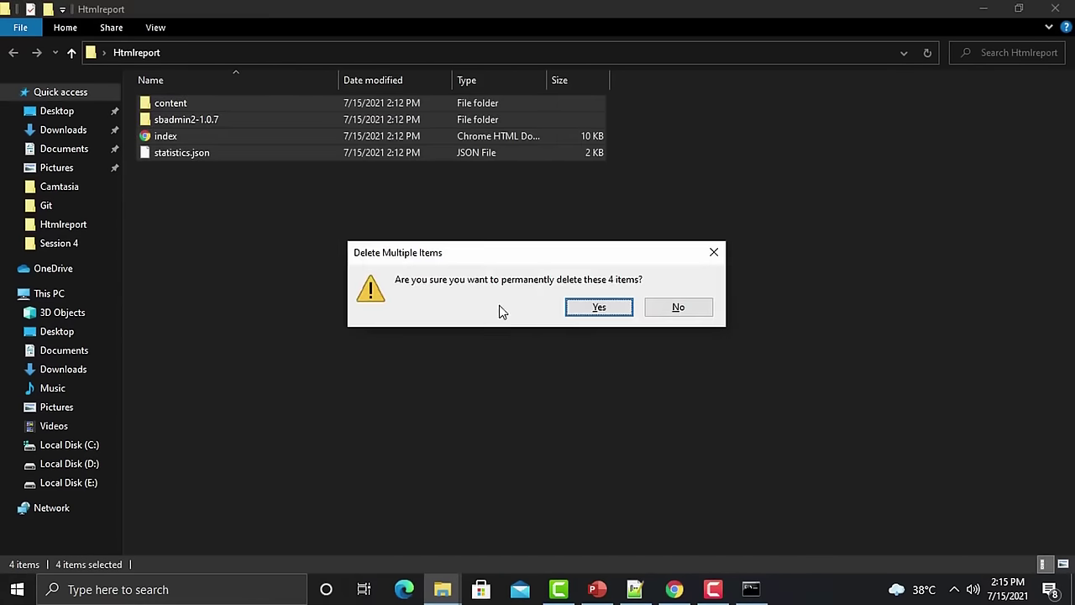
pyautogui.click(572, 308)
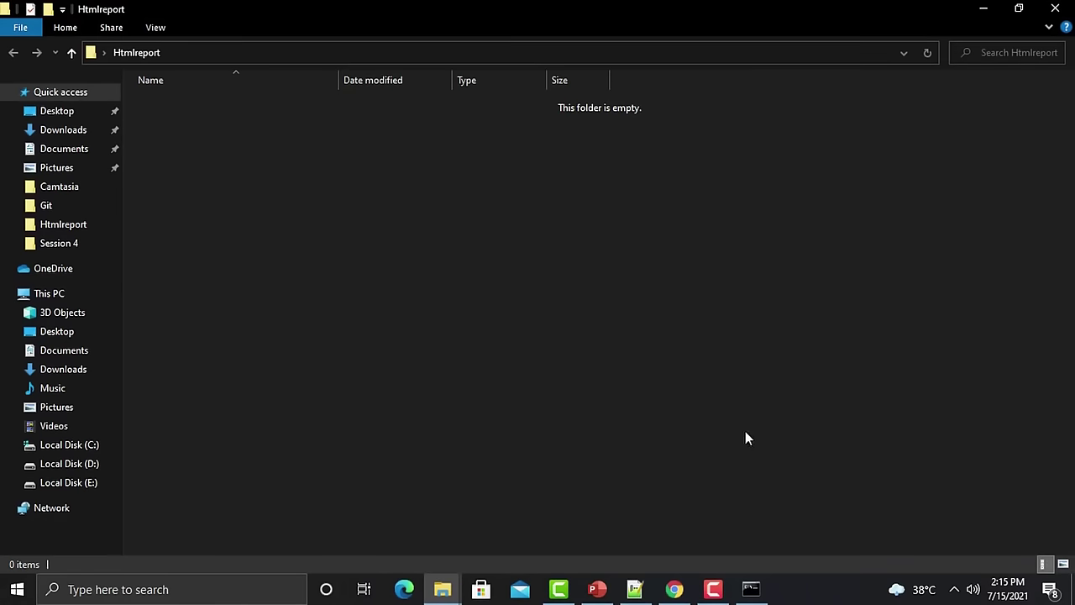
pyautogui.click(751, 589)
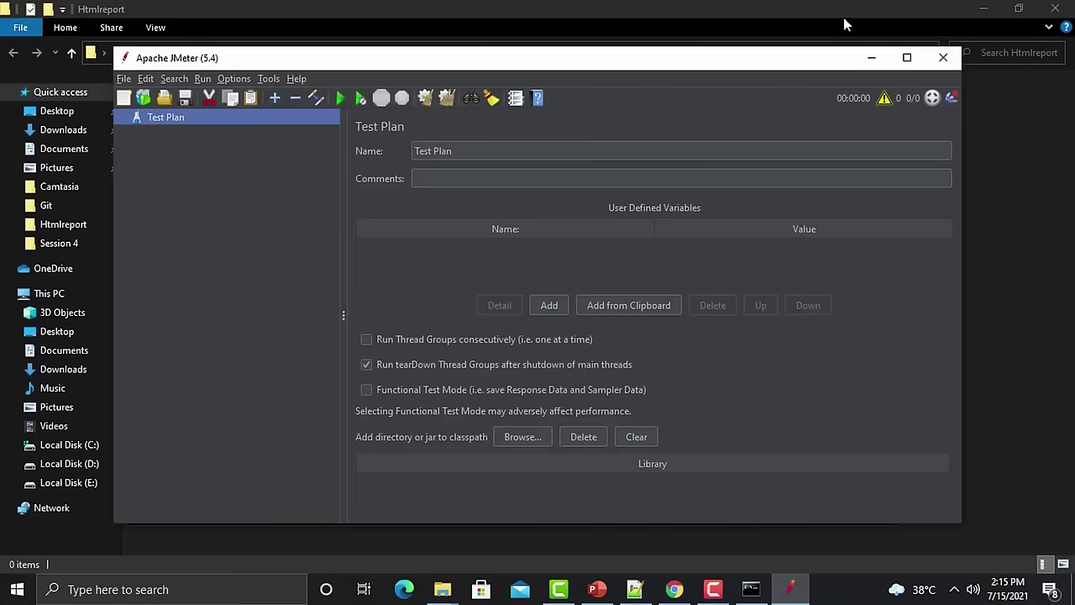
# Maximize JMeter, open Generate HTML report, and set Desktop\results2.csv as the results file
pyautogui.click(843, 18)
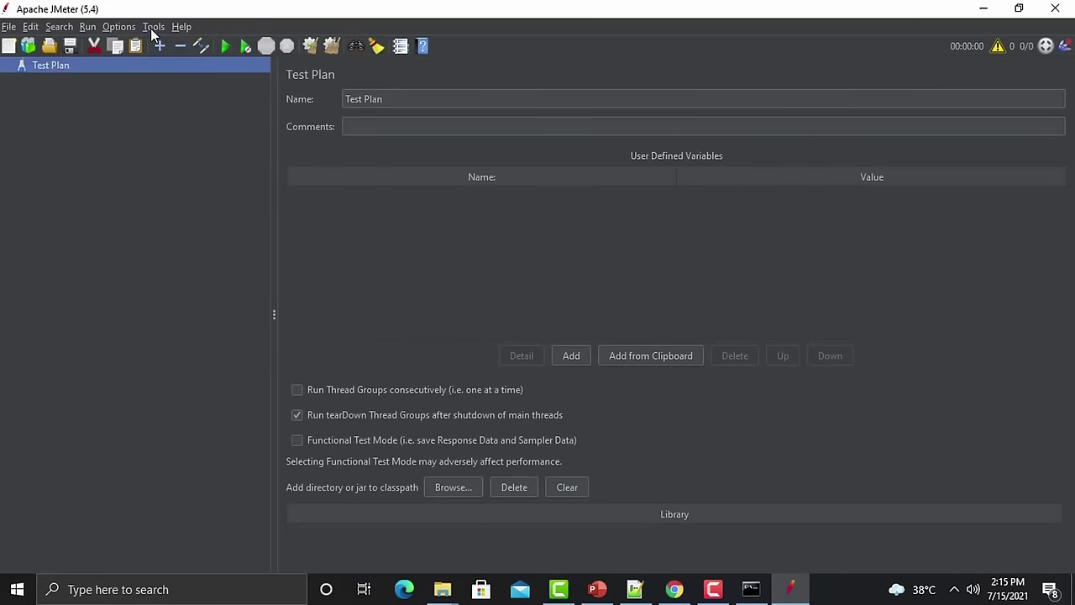
pyautogui.click(152, 28)
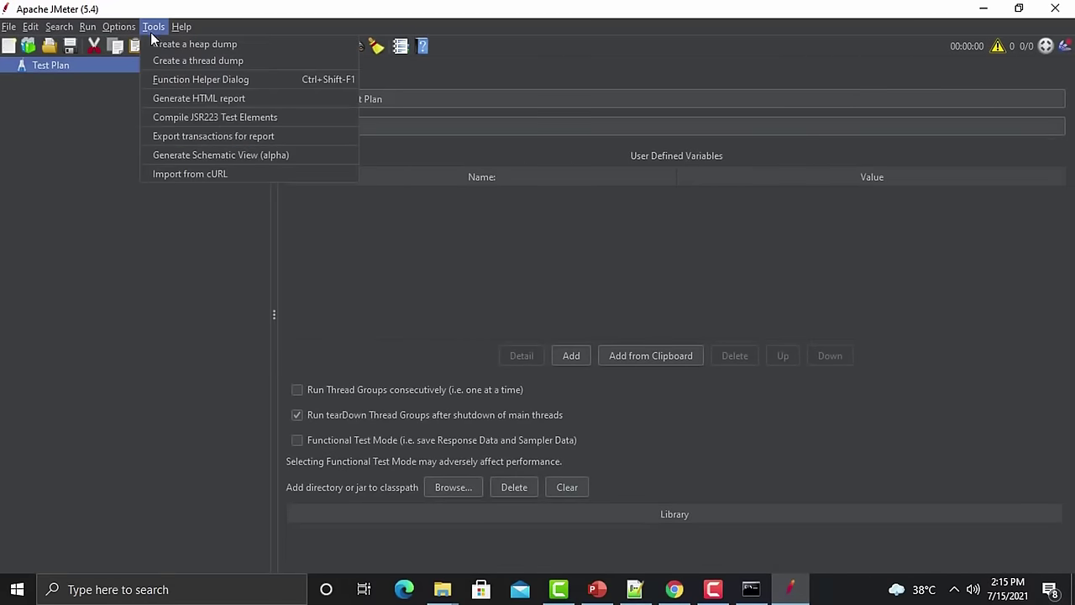
pyautogui.click(166, 99)
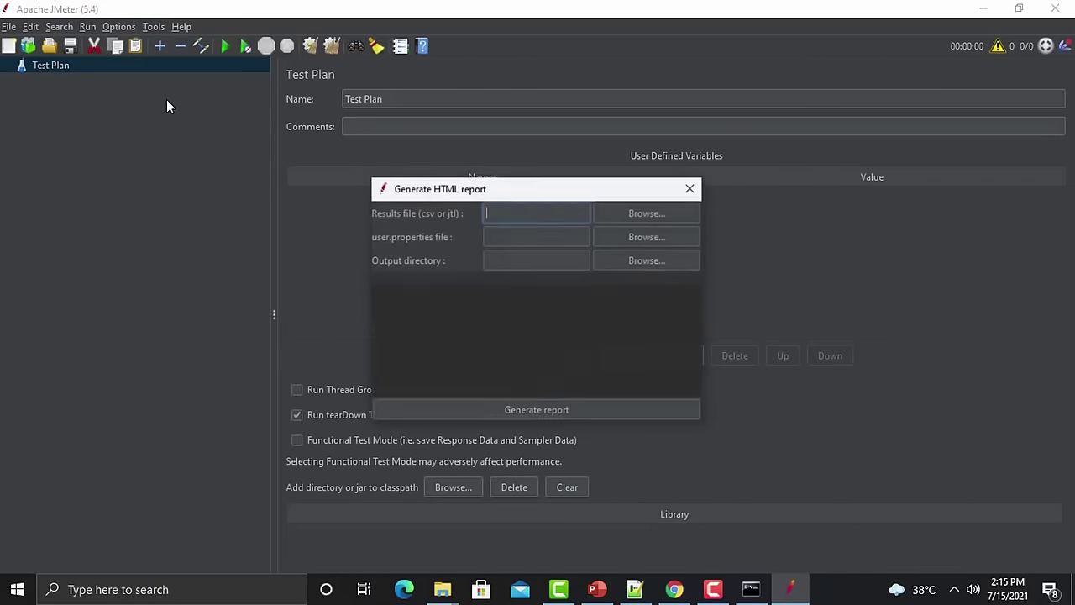
pyautogui.click(643, 216)
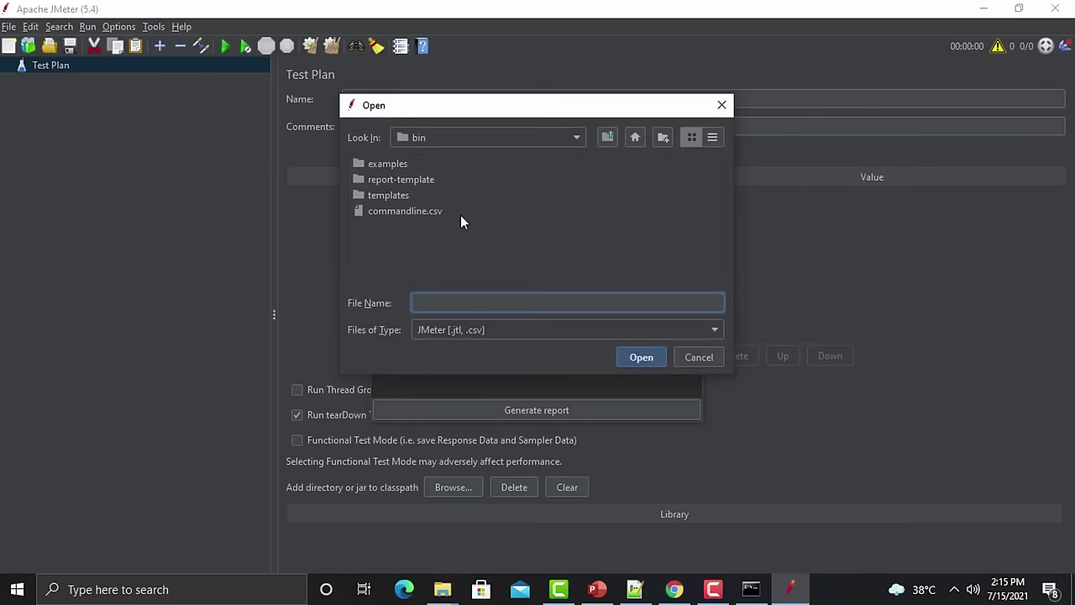
pyautogui.click(605, 138)
pyautogui.click(604, 138)
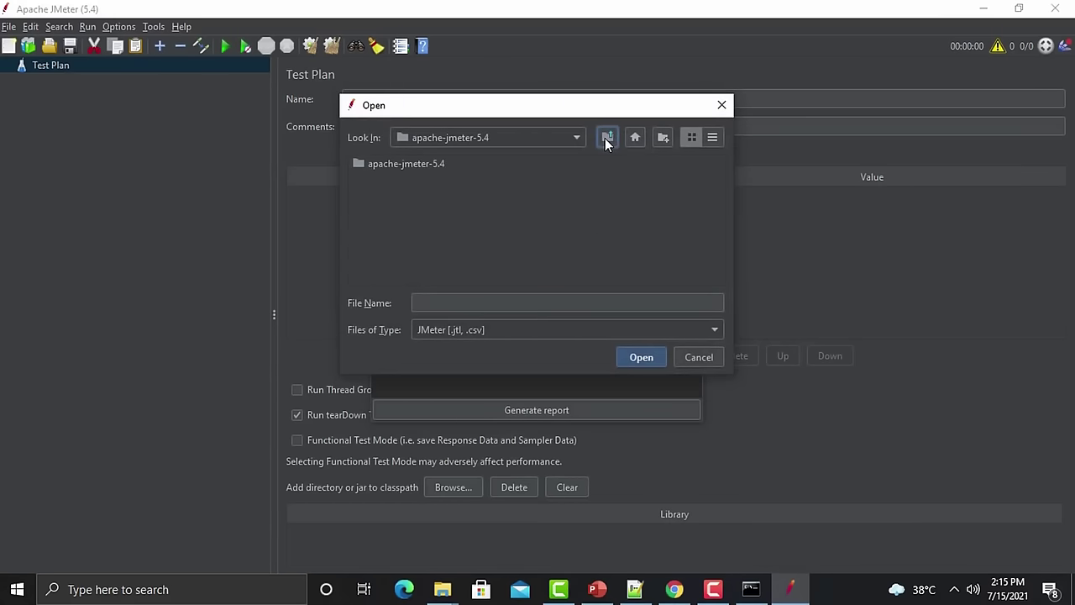
pyautogui.click(604, 138)
pyautogui.click(605, 137)
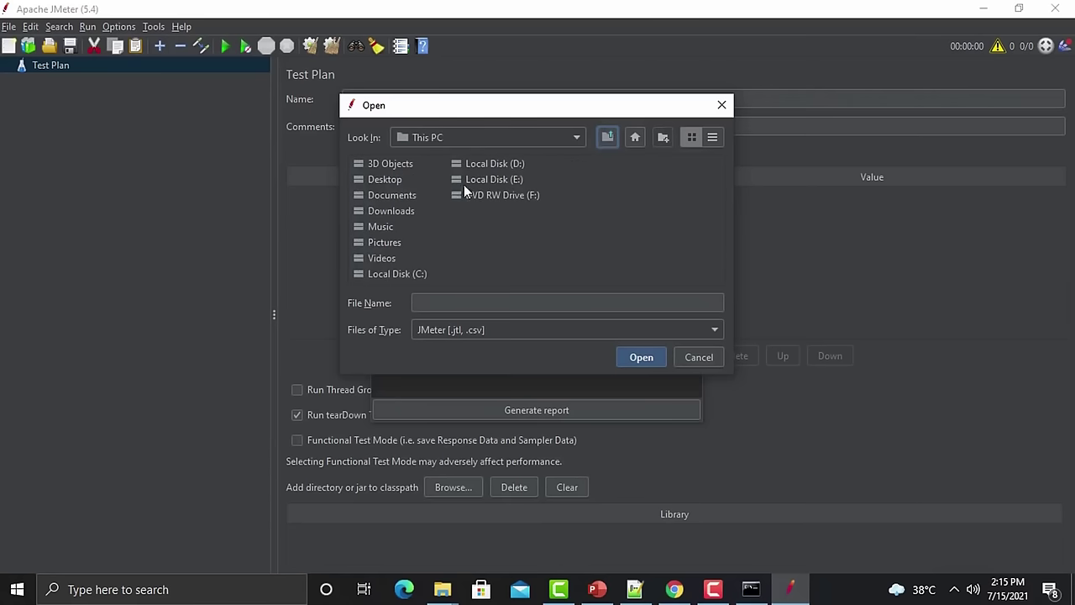
pyautogui.click(392, 178)
pyautogui.doubleClick(391, 176)
pyautogui.click(470, 179)
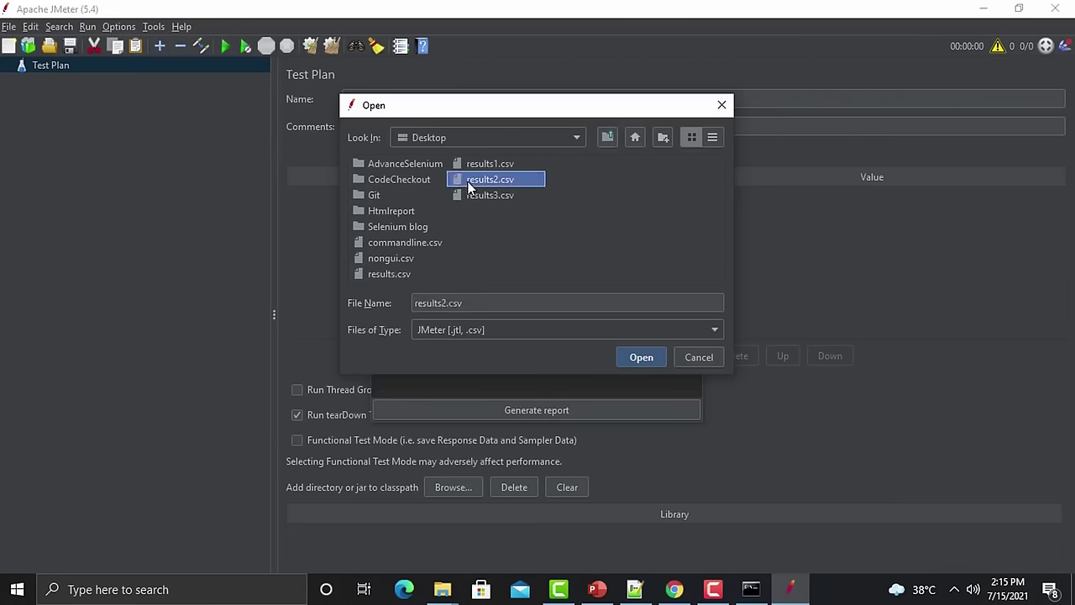
pyautogui.click(639, 357)
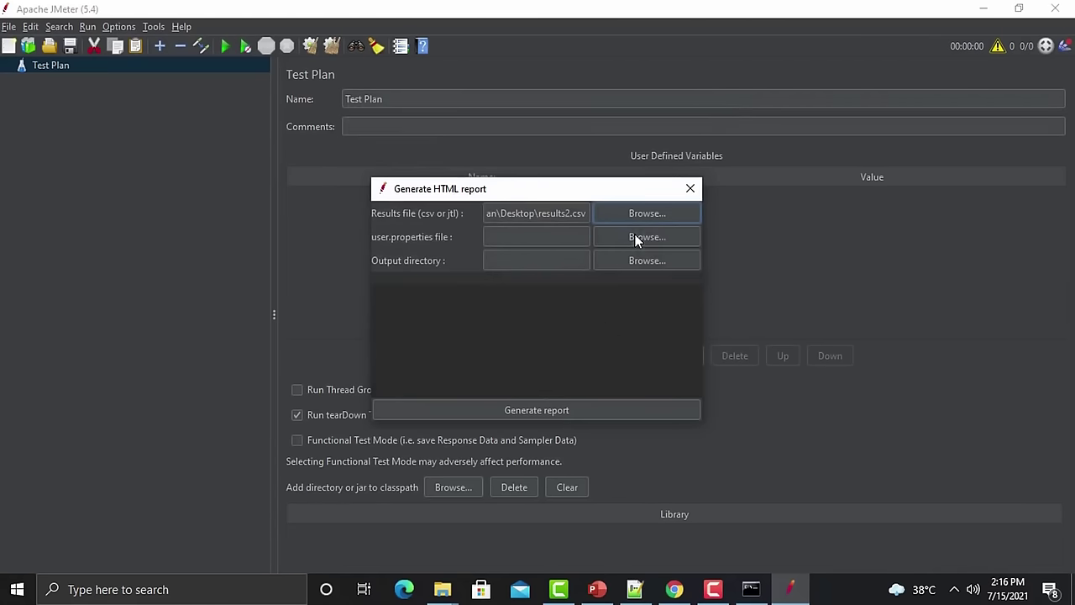
# Set the properties file to user.properties in the apache-jmeter-5.4 bin folder
pyautogui.click(634, 234)
pyautogui.click(512, 144)
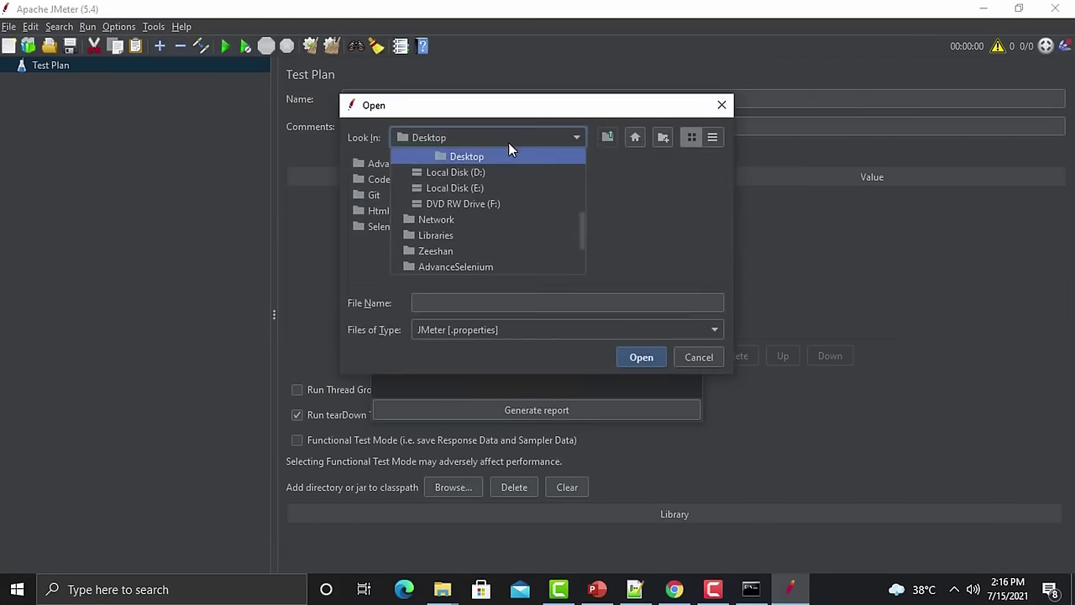
pyautogui.click(489, 175)
pyautogui.doubleClick(420, 165)
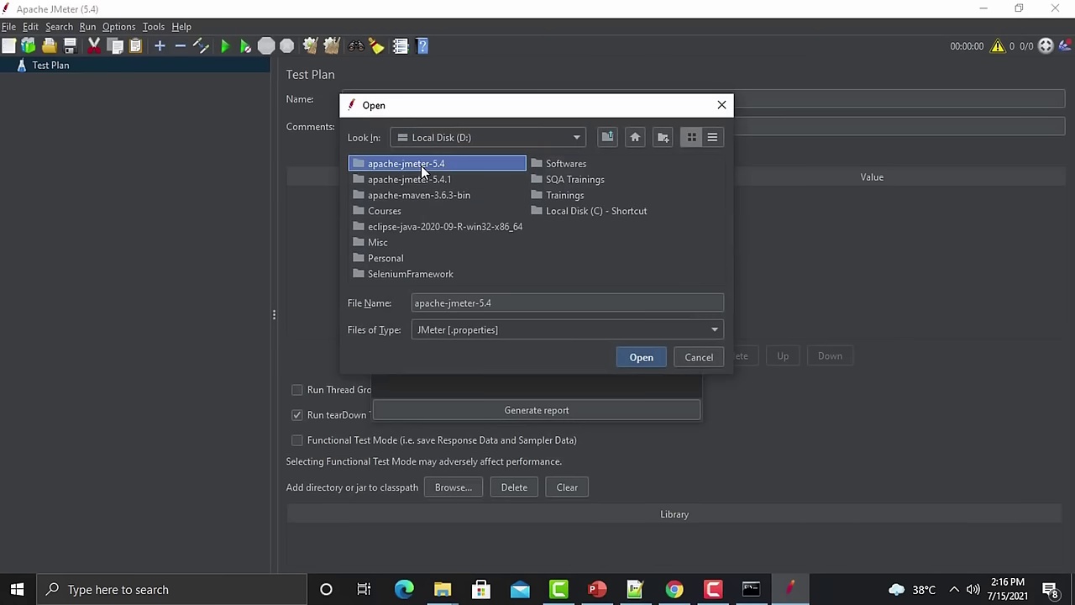
pyautogui.doubleClick(420, 166)
pyautogui.doubleClick(387, 179)
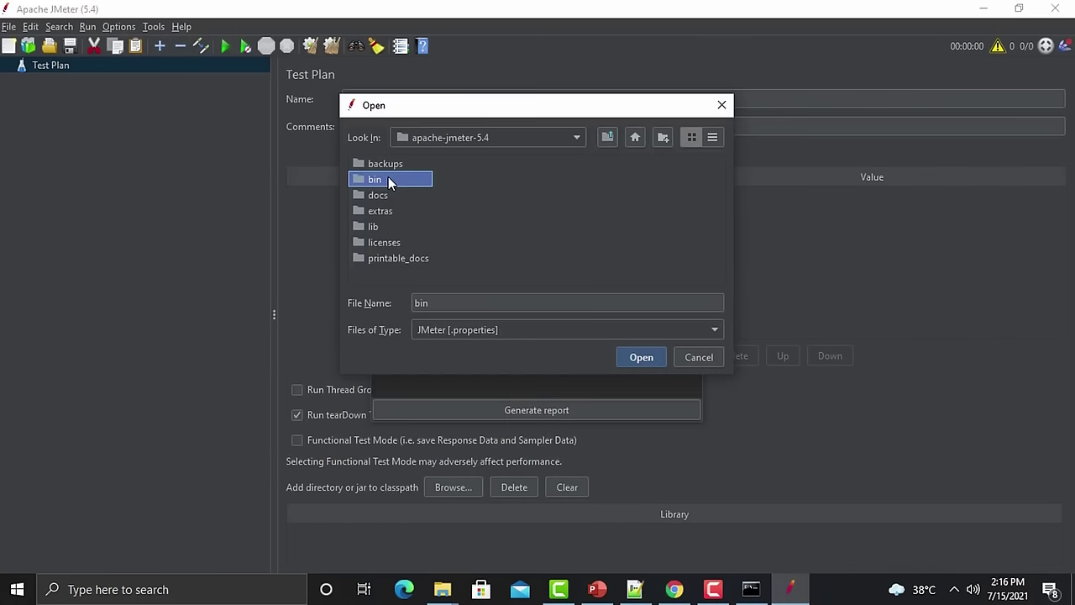
pyautogui.doubleClick(526, 159)
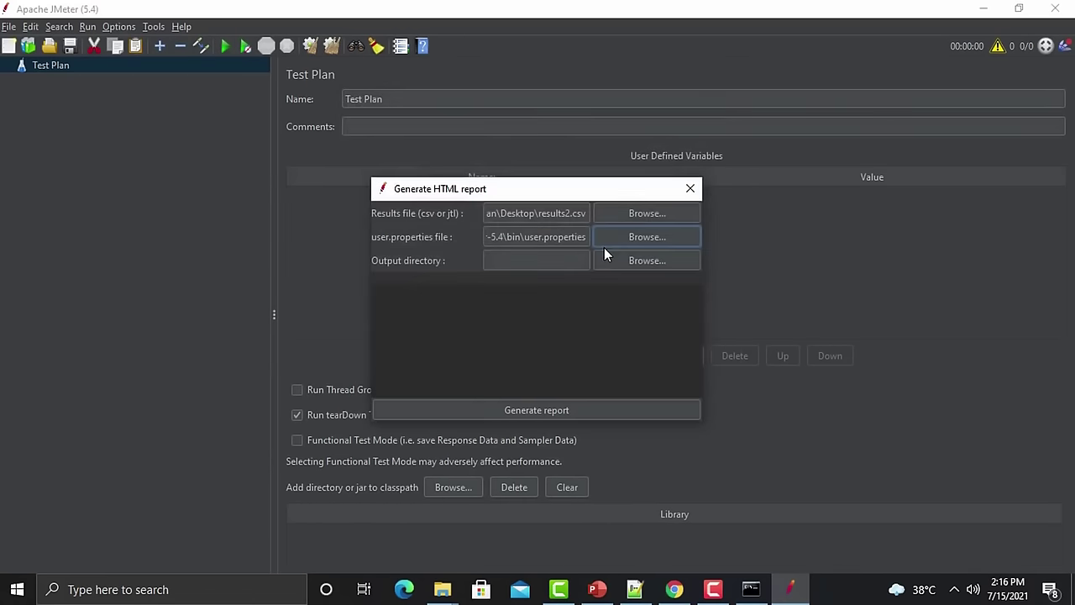
# Set Desktop\Htmlreport as the output directory and generate the dashboard report
pyautogui.click(624, 261)
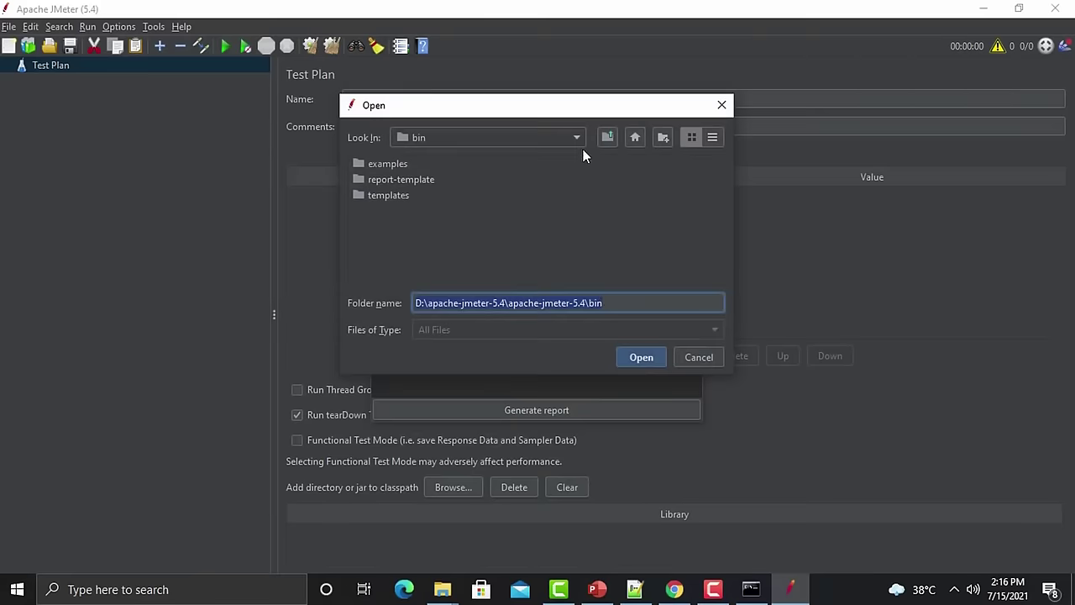
pyautogui.click(578, 138)
pyautogui.scroll(5, 521, 214)
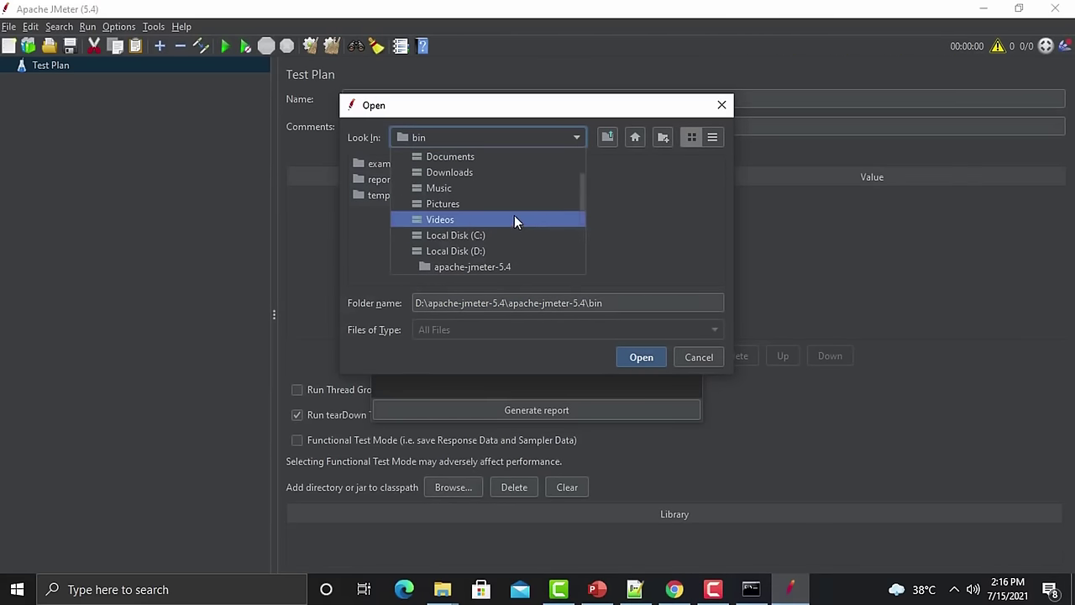
pyautogui.scroll(1, 485, 181)
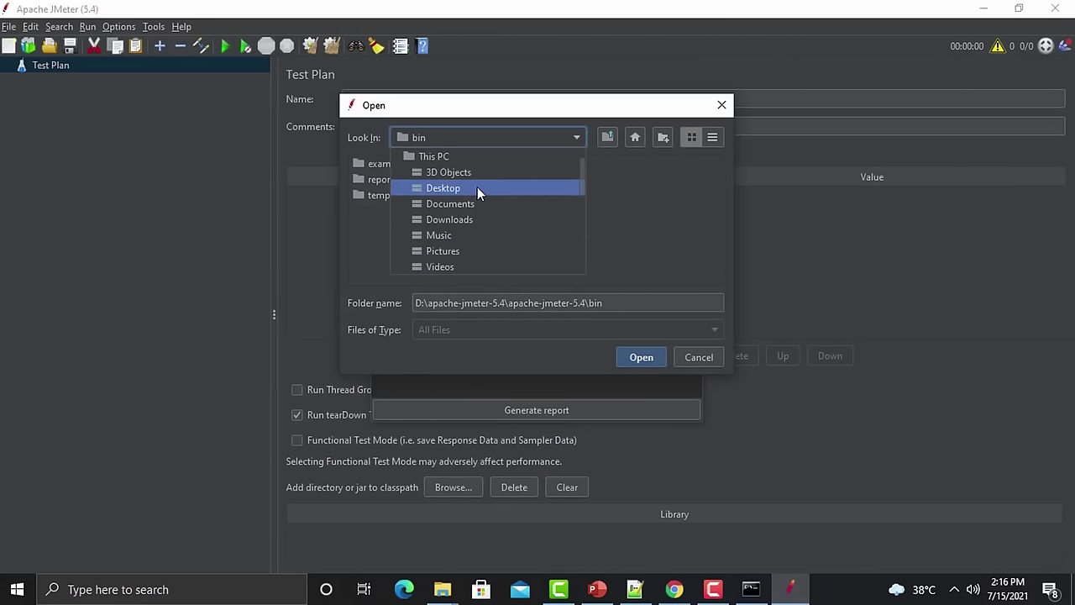
pyautogui.click(477, 186)
pyautogui.click(609, 140)
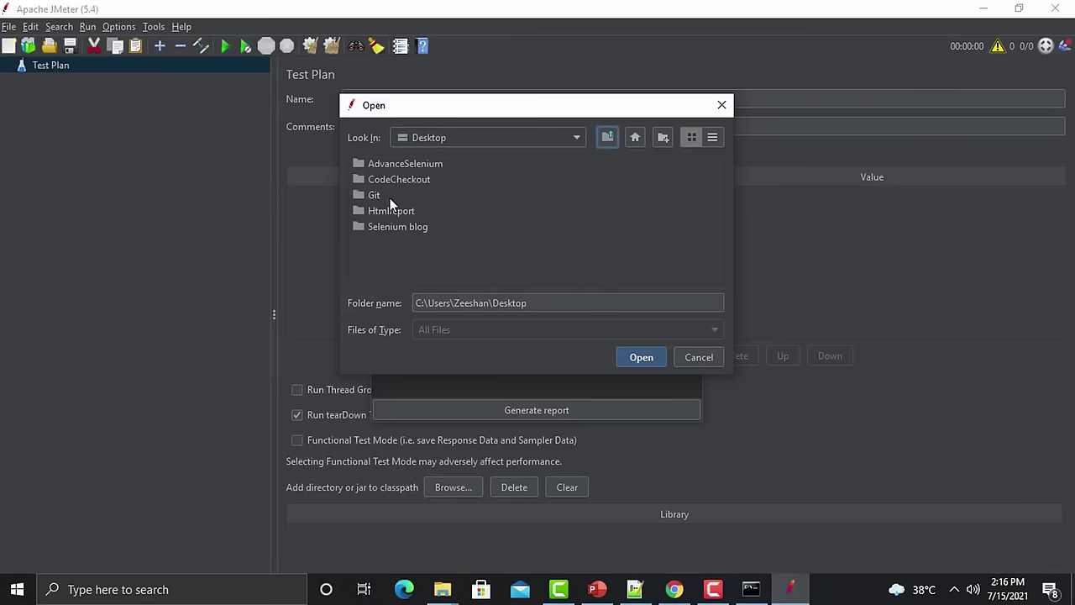
pyautogui.click(390, 212)
pyautogui.click(647, 360)
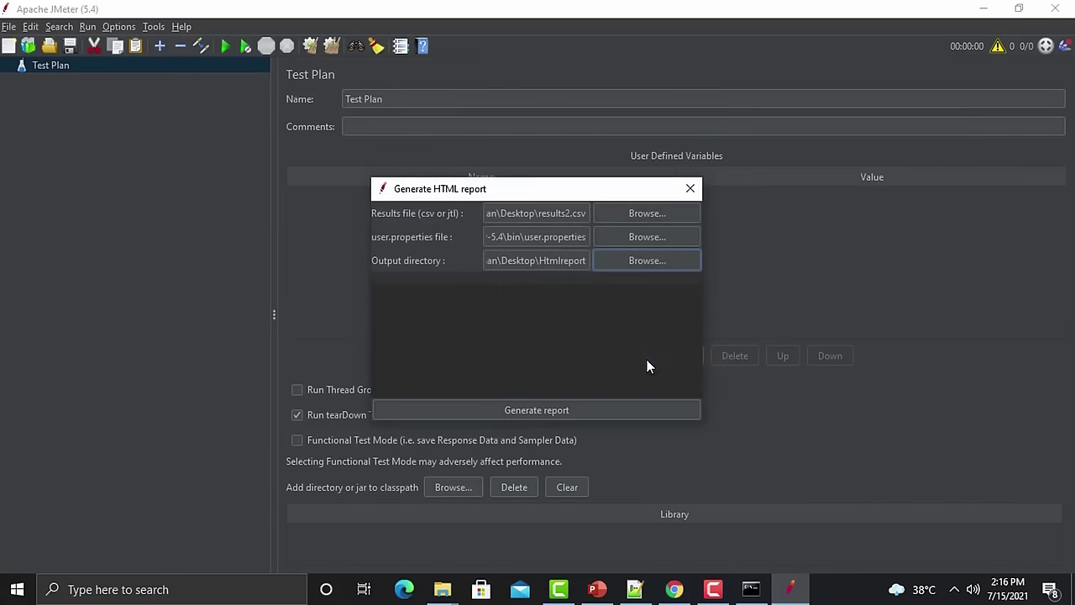
pyautogui.click(586, 410)
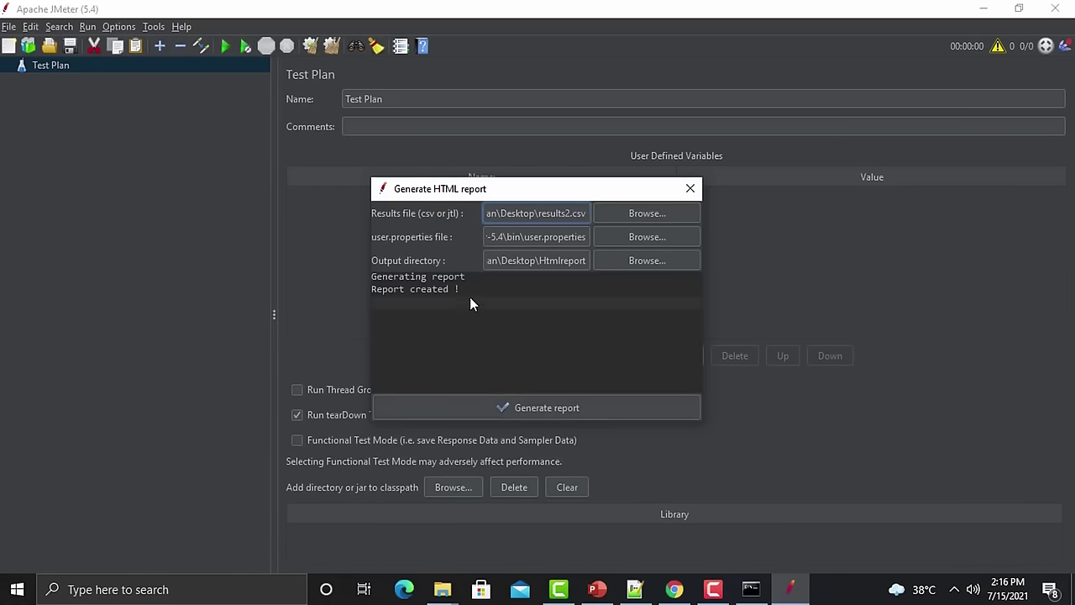
pyautogui.moveTo(469, 297); pyautogui.dragTo(366, 275)
pyautogui.click(448, 592)
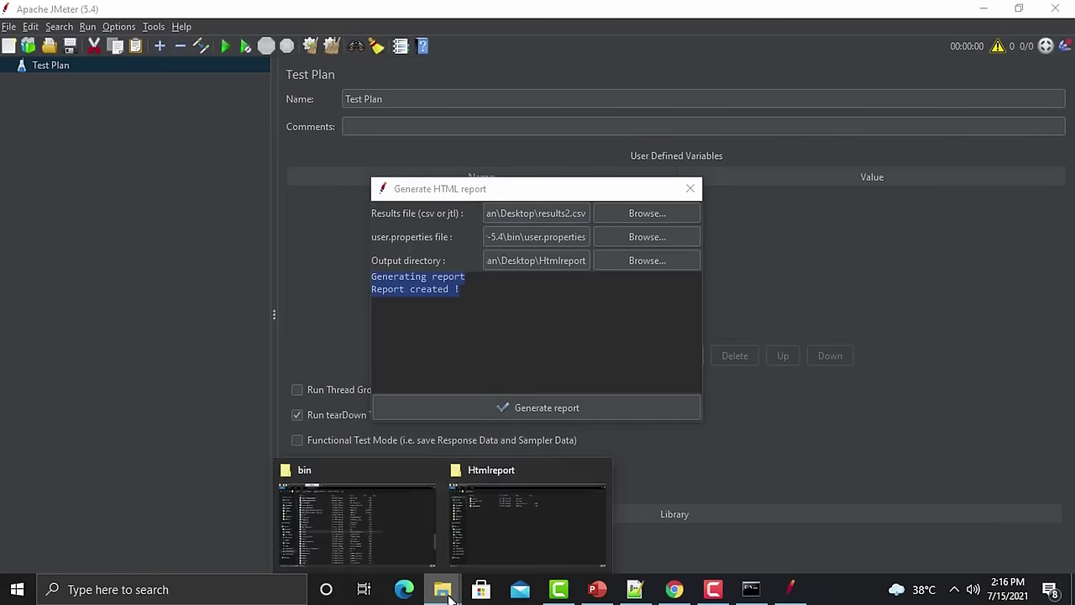
# Open index.html from the Htmlreport folder, showing the results2.csv dashboard with APDEX 0.567
pyautogui.click(489, 523)
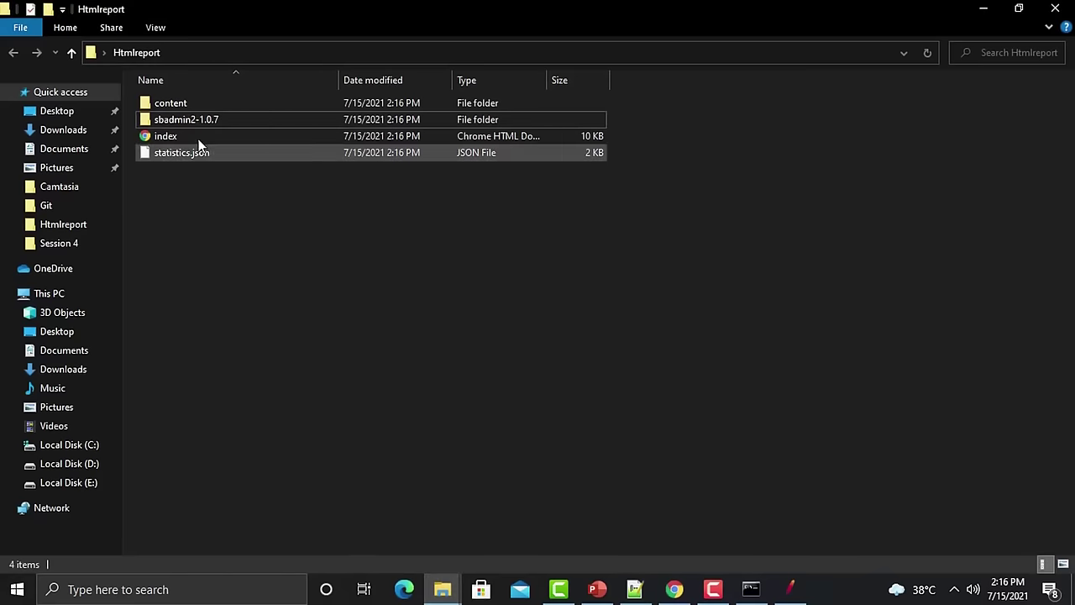
pyautogui.doubleClick(159, 136)
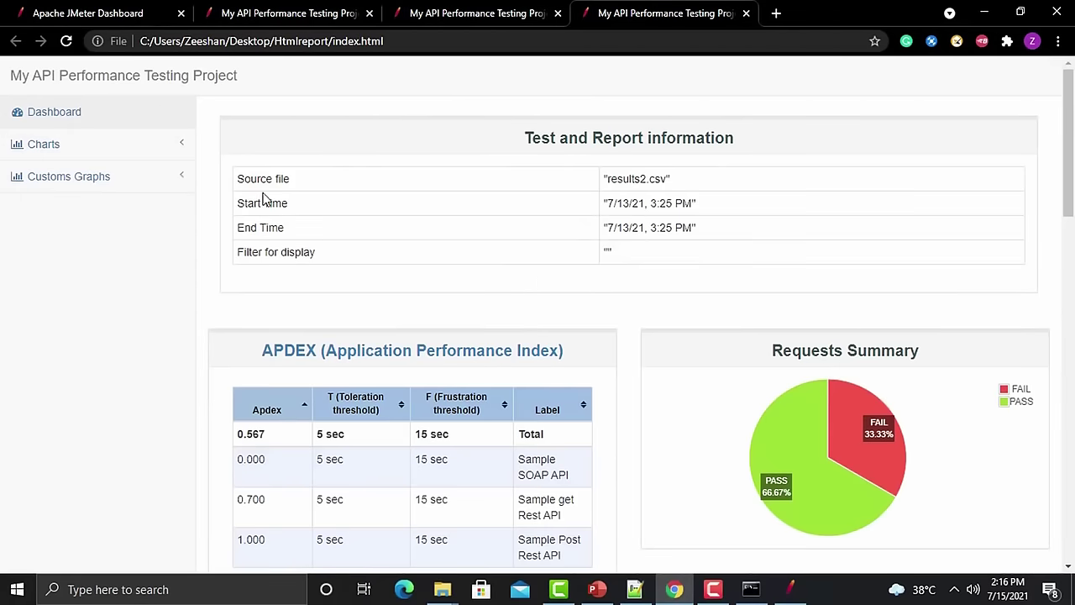
pyautogui.click(118, 153)
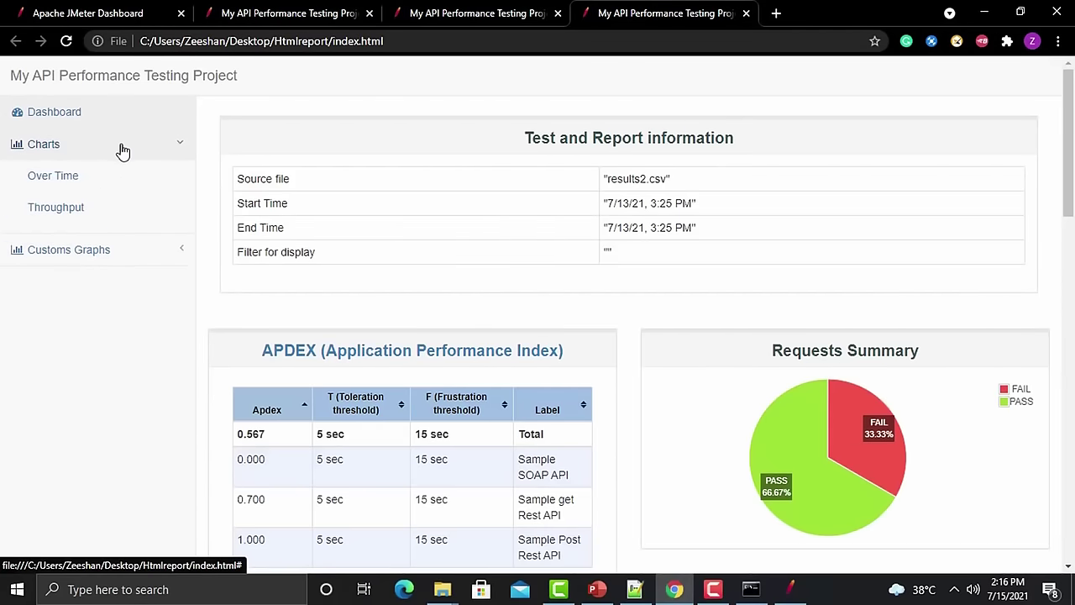
pyautogui.click(78, 176)
pyautogui.scroll(-3, 465, 305)
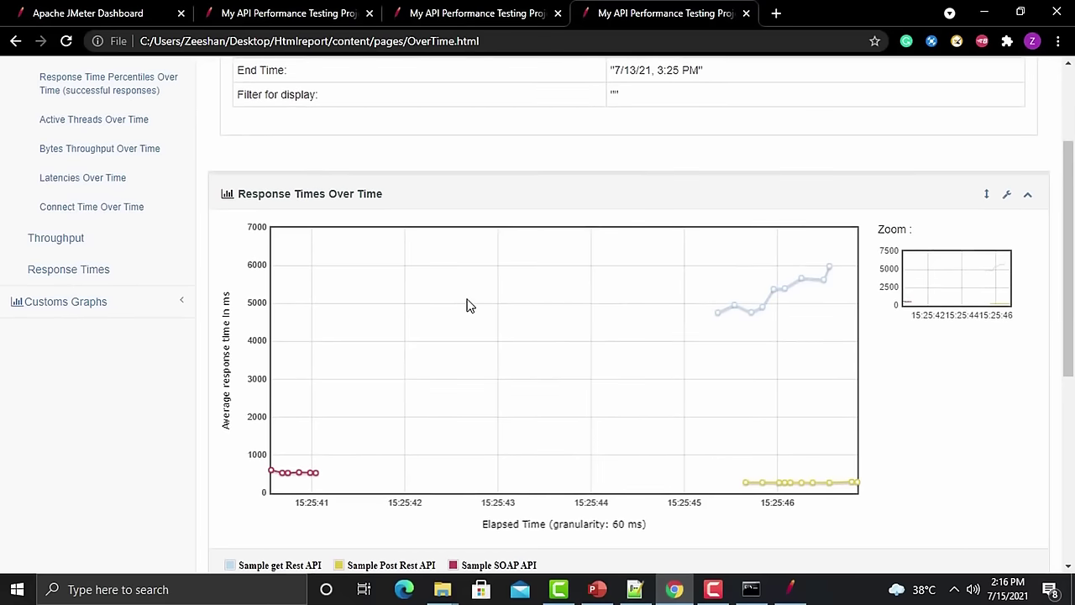
pyautogui.moveTo(759, 319)
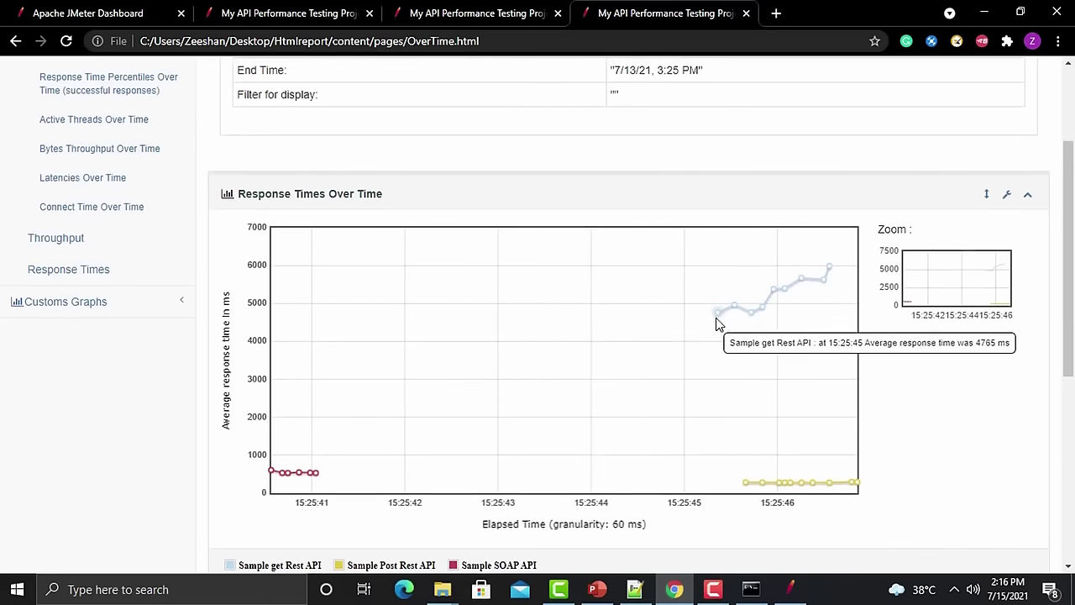
pyautogui.moveTo(825, 283)
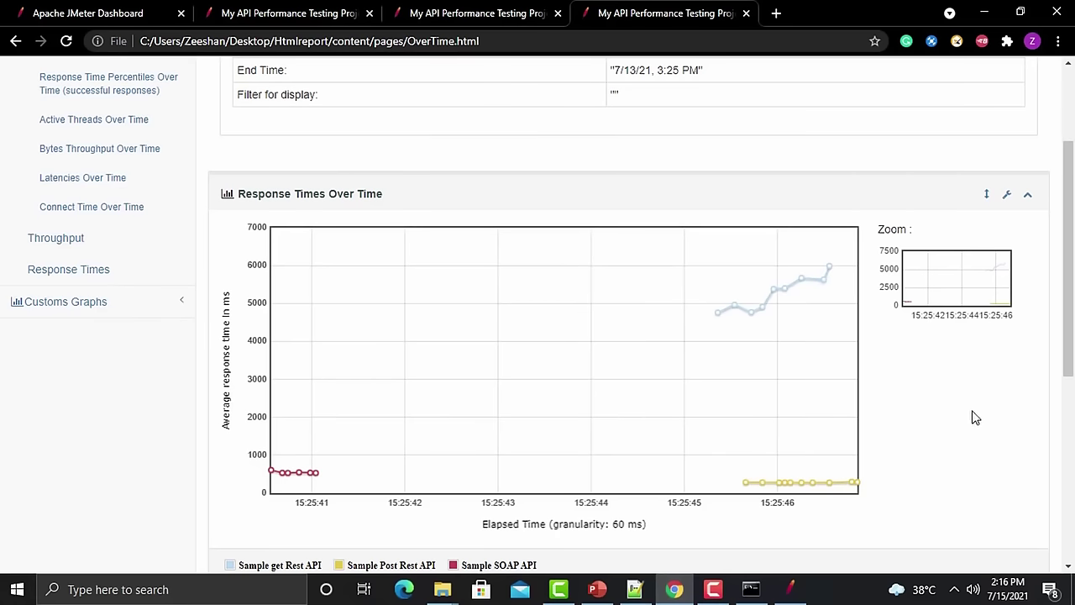
pyautogui.scroll(-1, 974, 418)
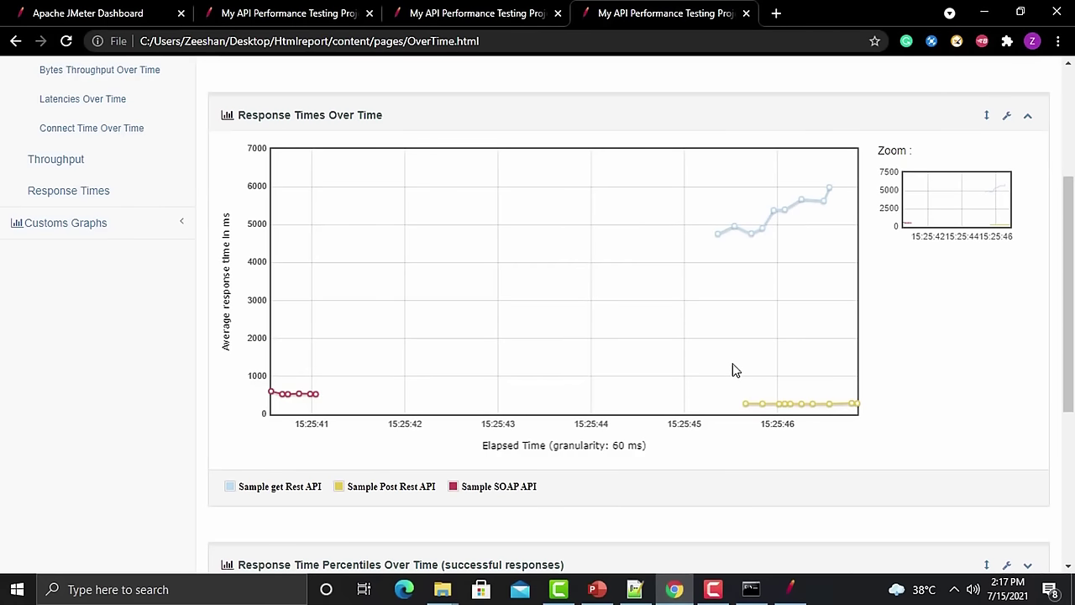
pyautogui.moveTo(725, 237)
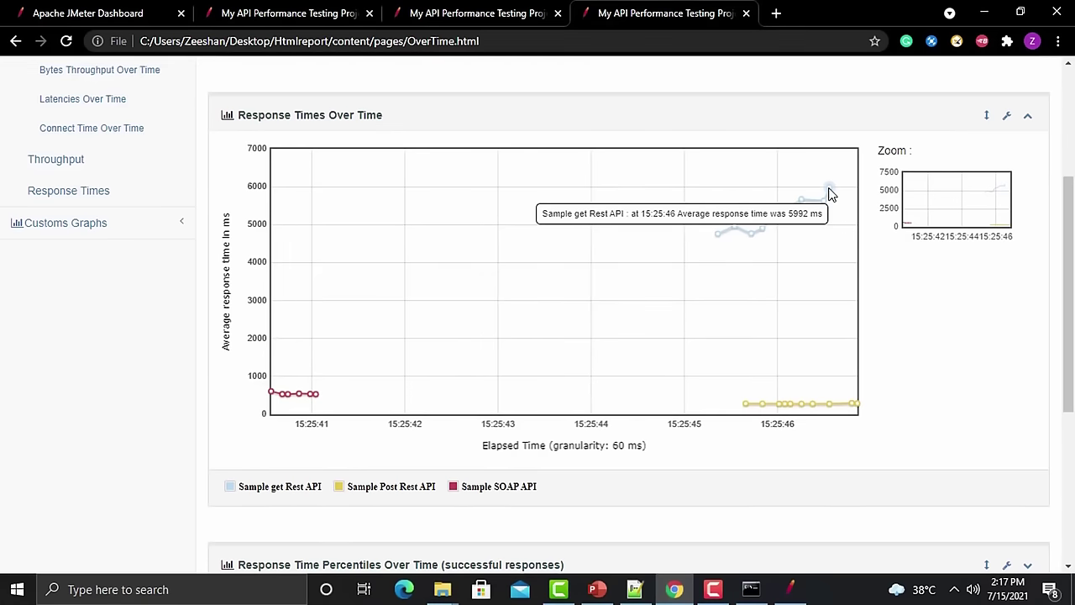
pyautogui.scroll(-2, 821, 195)
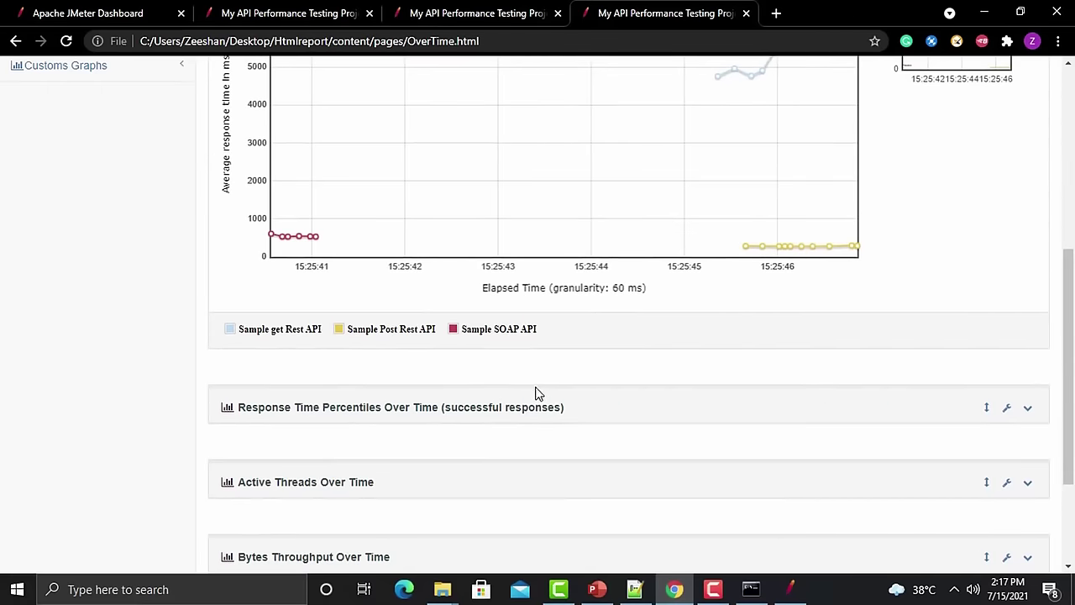
# Expand Response Time Percentiles Over Time and compare it against the 1-minute granularity report
pyautogui.click(1027, 409)
pyautogui.scroll(-1, 723, 348)
pyautogui.scroll(2, 504, 252)
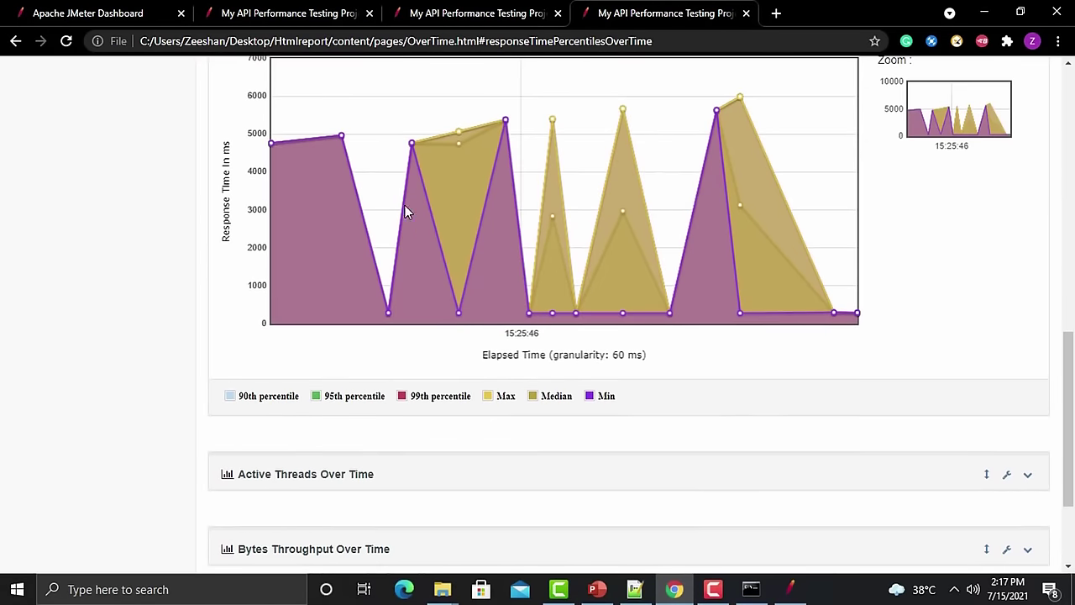
pyautogui.scroll(2, 445, 201)
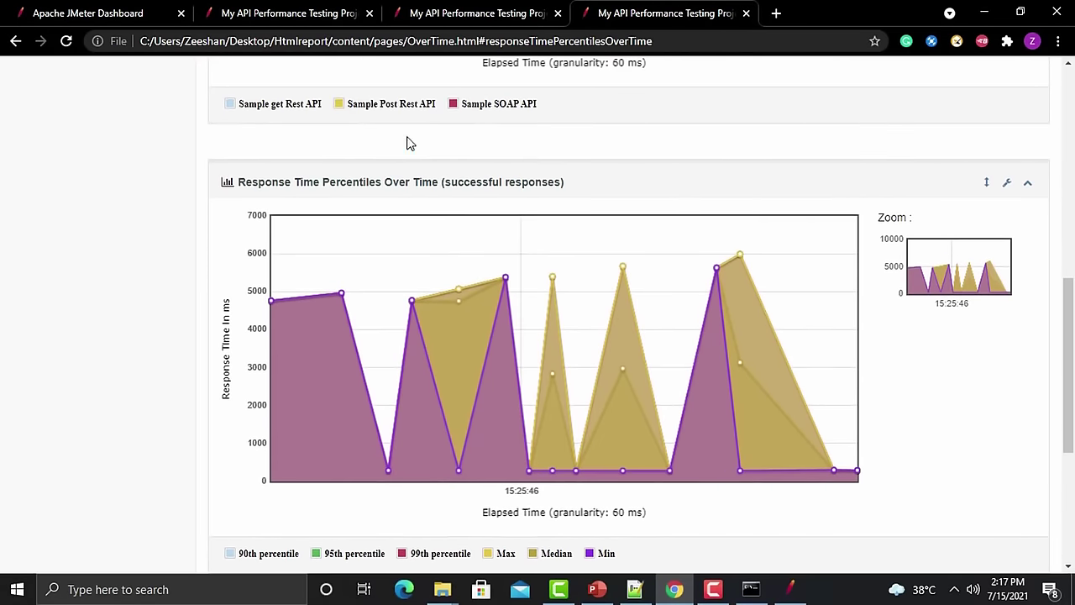
pyautogui.click(435, 10)
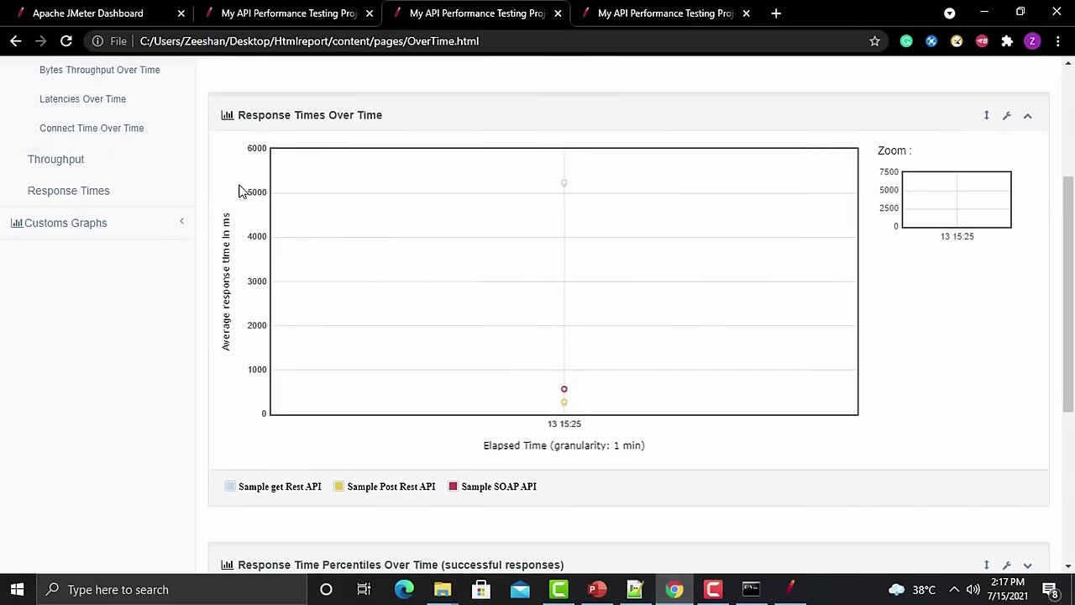
pyautogui.scroll(2, 114, 168)
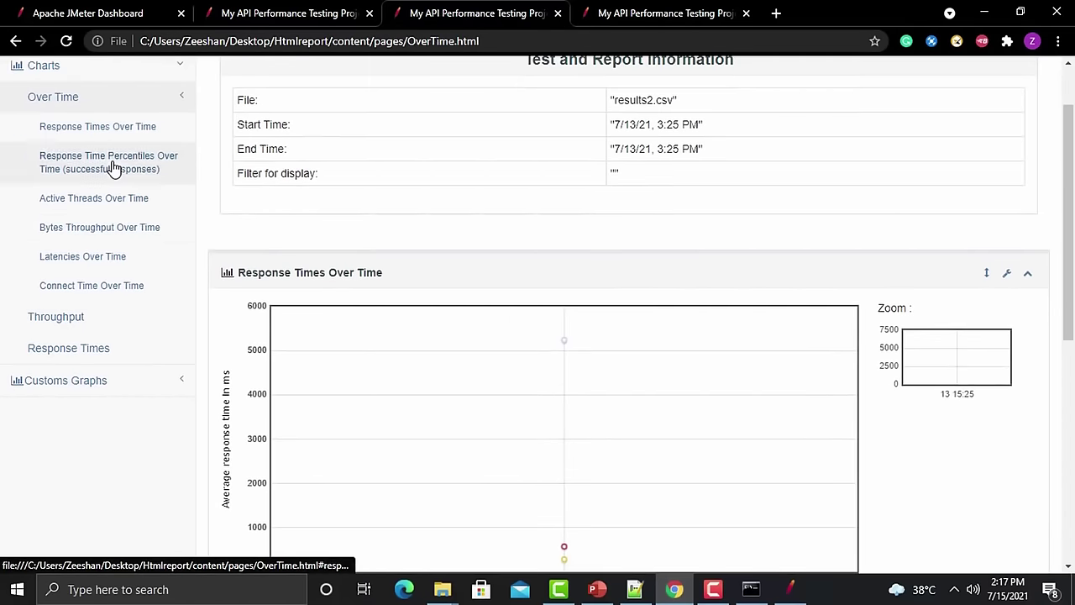
pyautogui.click(116, 135)
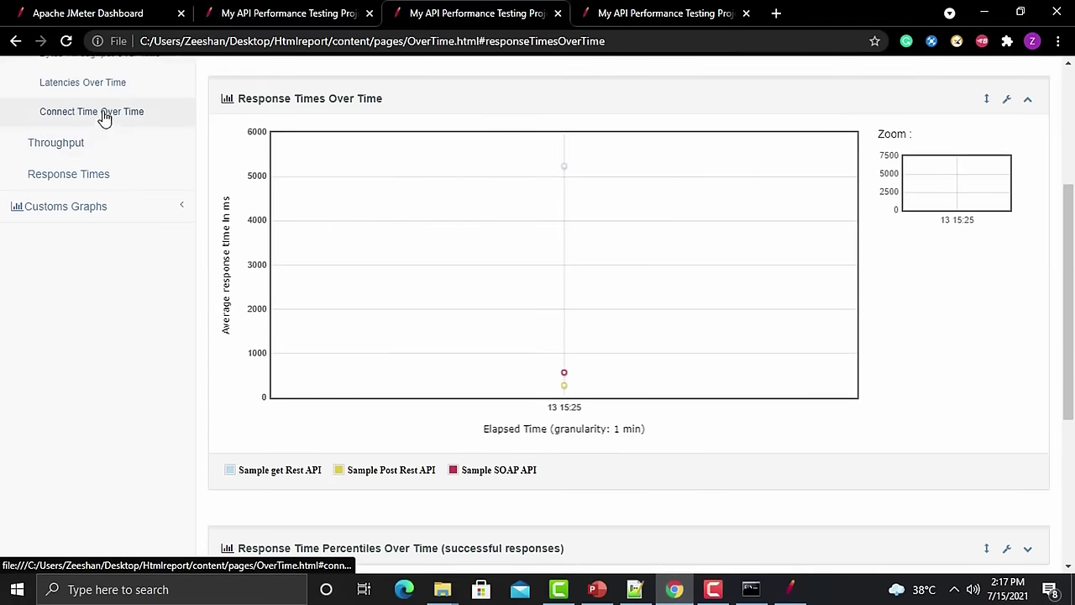
pyautogui.scroll(3, 122, 151)
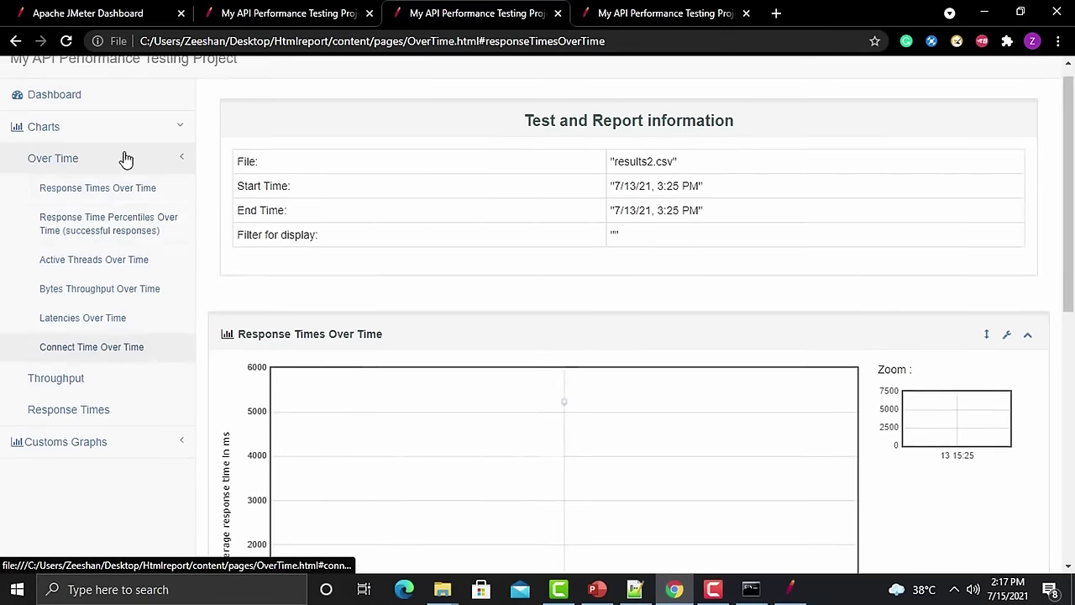
pyautogui.click(78, 226)
pyautogui.scroll(-2, 365, 302)
pyautogui.scroll(-3, 451, 297)
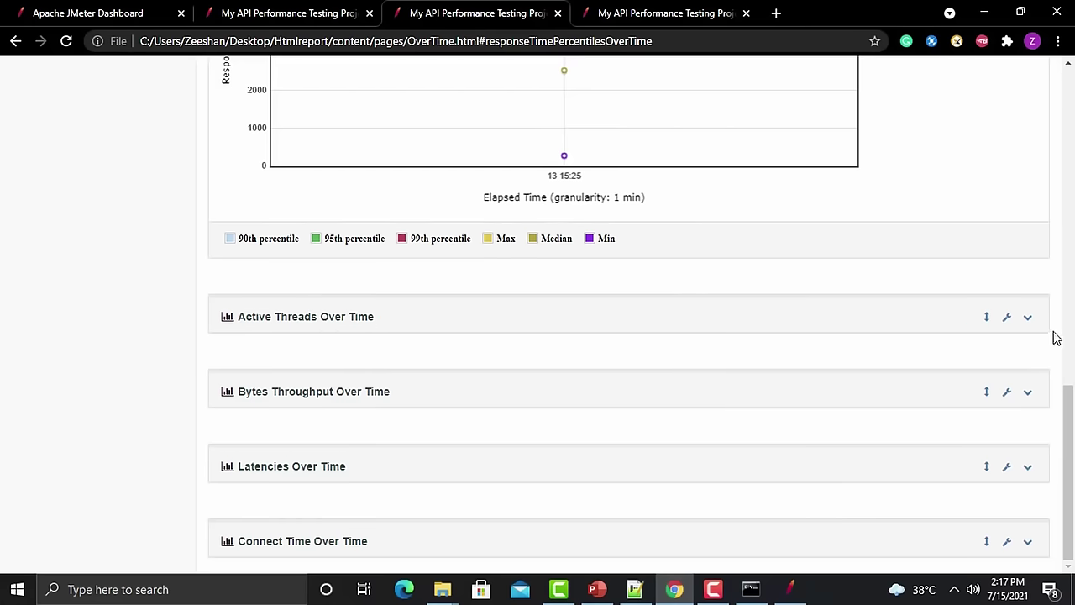
# Expand Active Threads Over Time in both the 1-minute and 60 ms reports
pyautogui.click(1026, 319)
pyautogui.scroll(1, 600, 288)
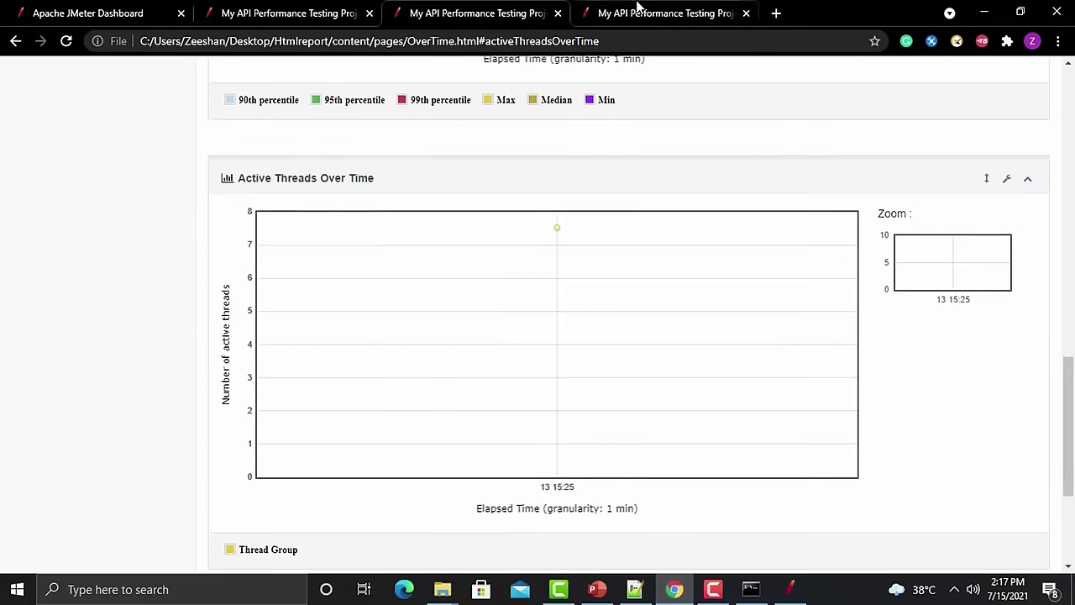
pyautogui.click(636, 8)
pyautogui.scroll(-4, 470, 268)
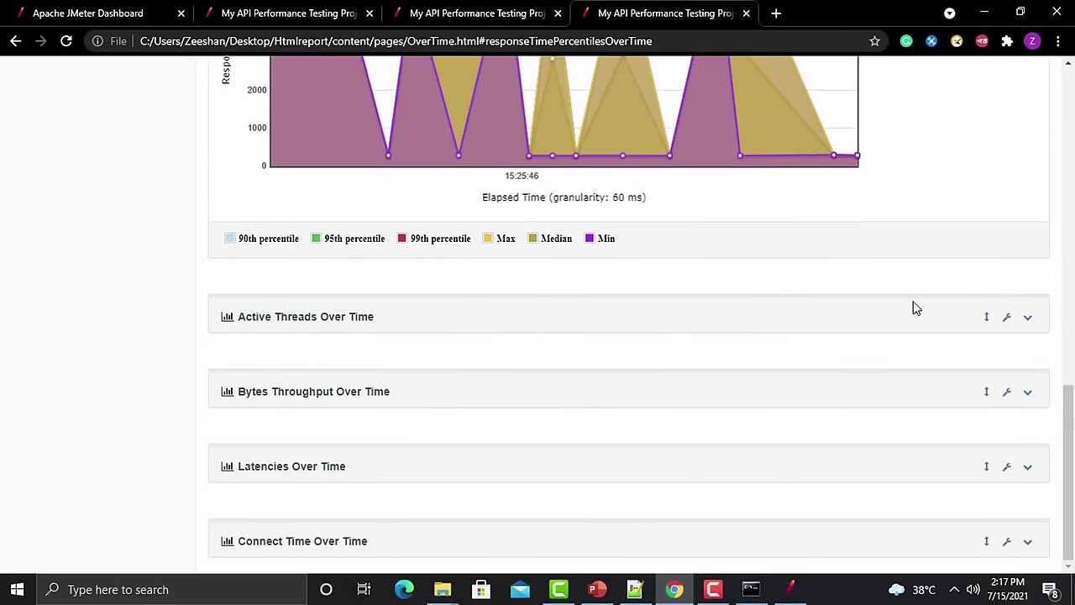
pyautogui.click(1025, 319)
pyautogui.scroll(2, 588, 252)
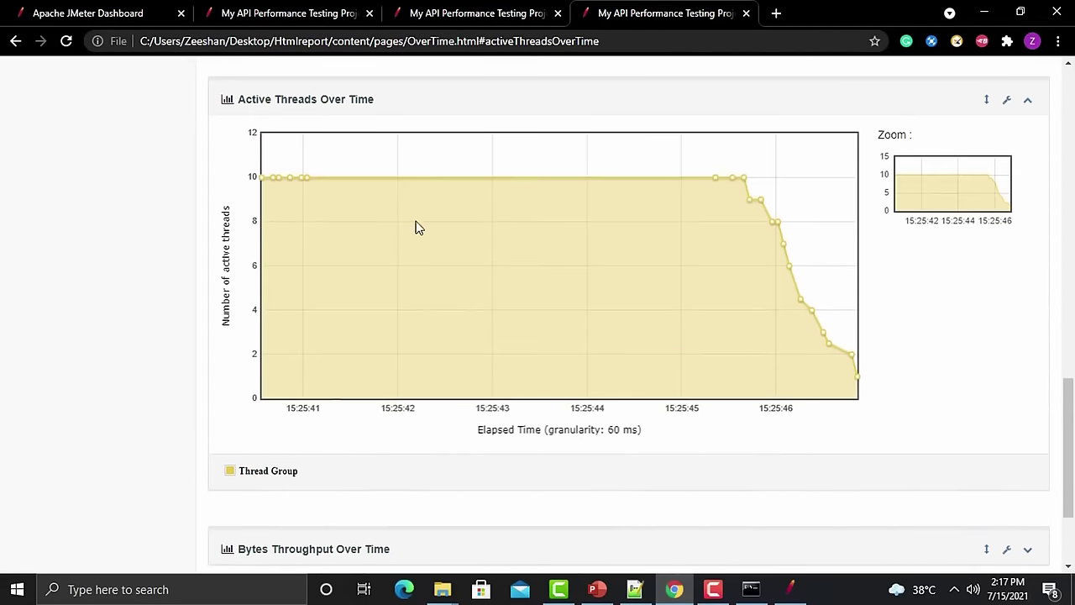
pyautogui.scroll(-2, 646, 314)
pyautogui.scroll(3, 427, 284)
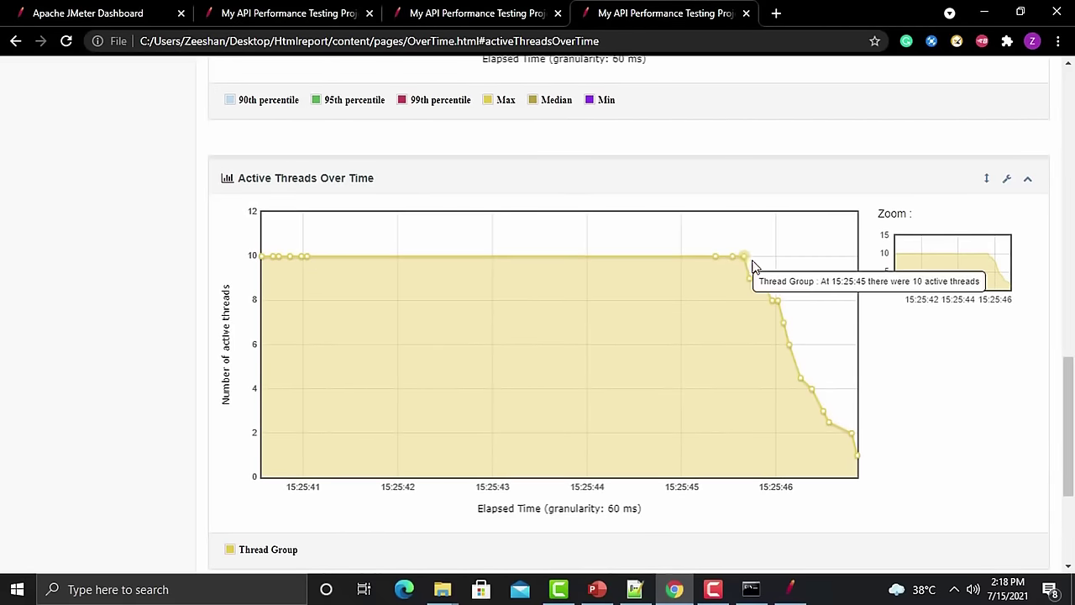
pyautogui.scroll(-3, 845, 462)
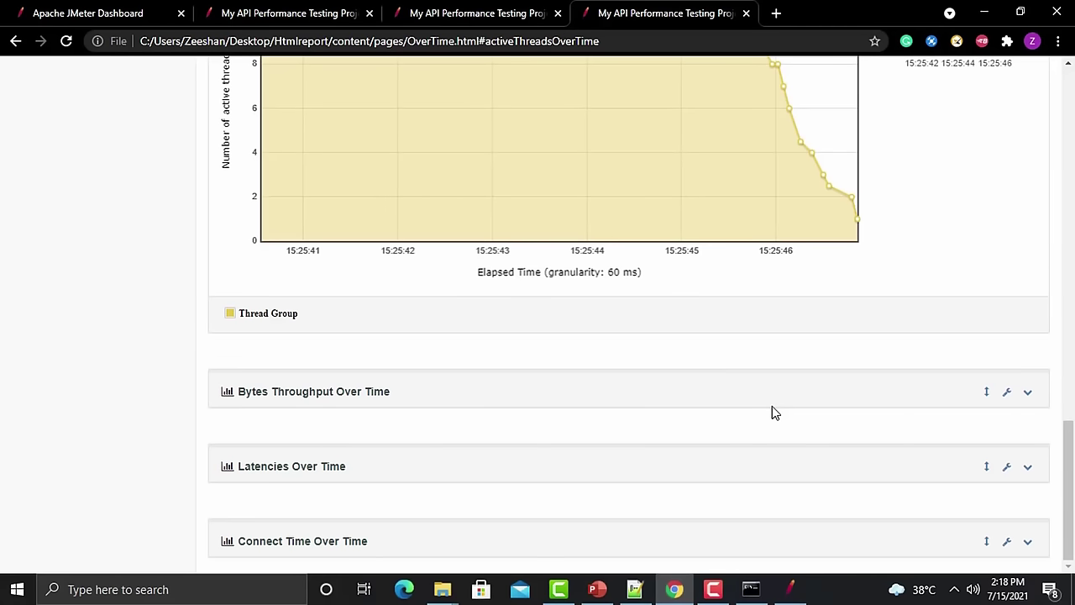
pyautogui.scroll(15, 773, 407)
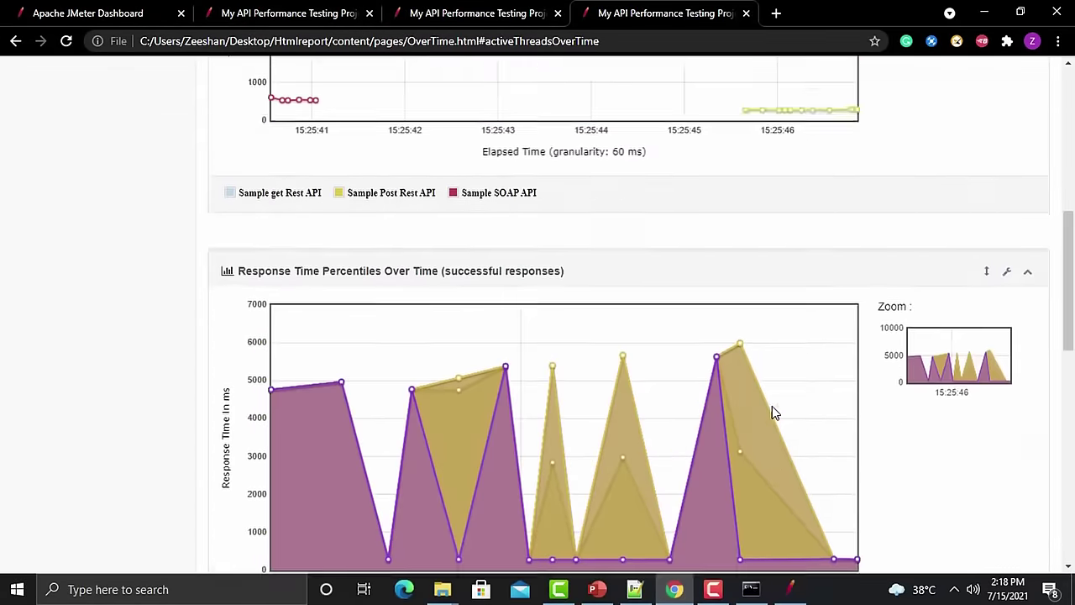
pyautogui.scroll(3, 772, 405)
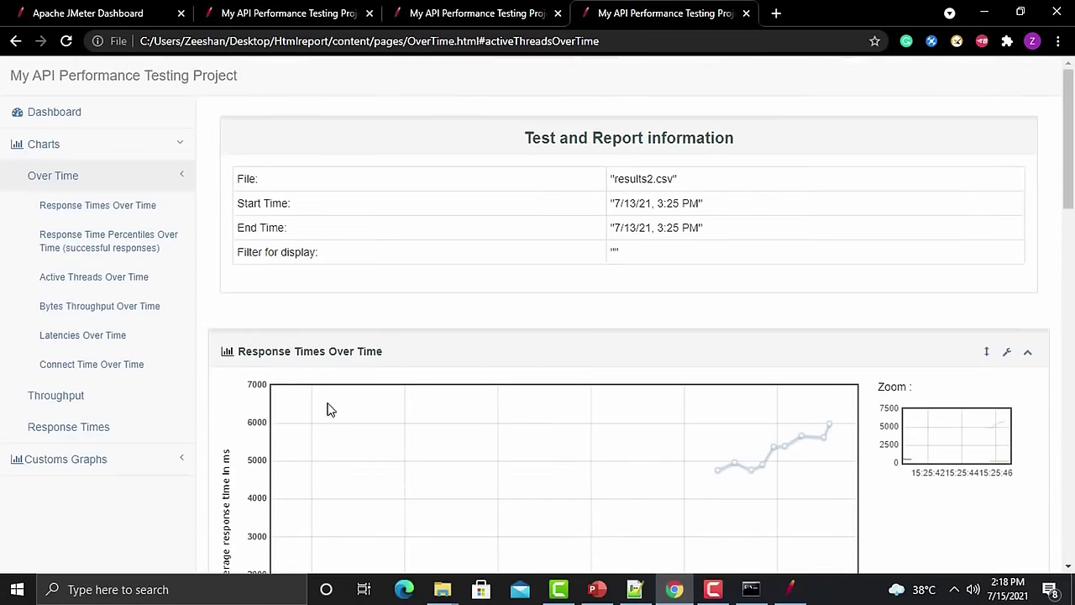
# Open CustomsGraphs.html via Customs Graphs > Over Time, then open a blank new tab
pyautogui.click(129, 462)
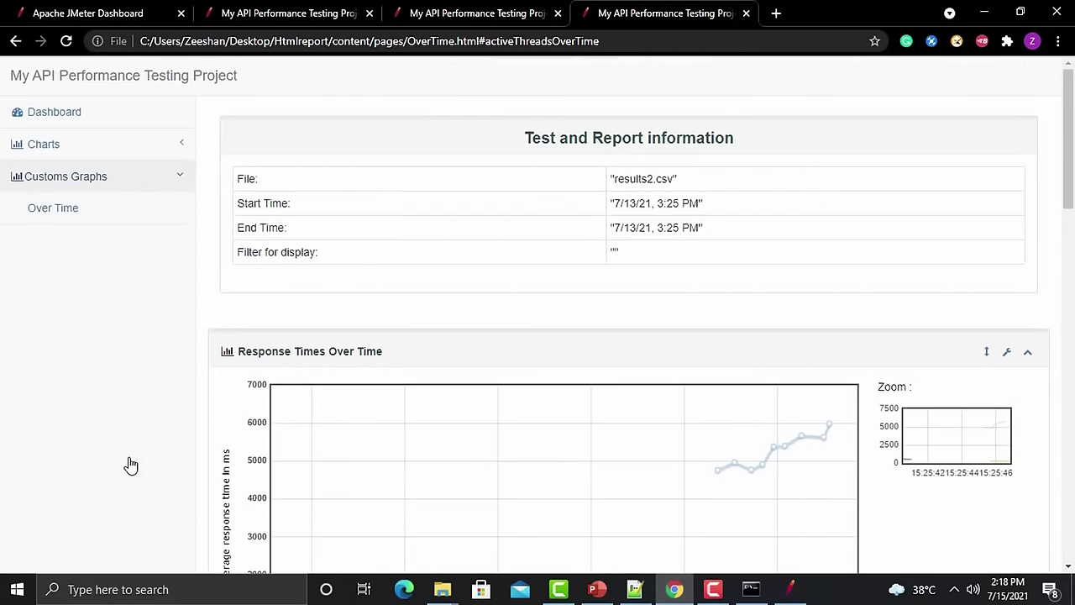
pyautogui.click(72, 220)
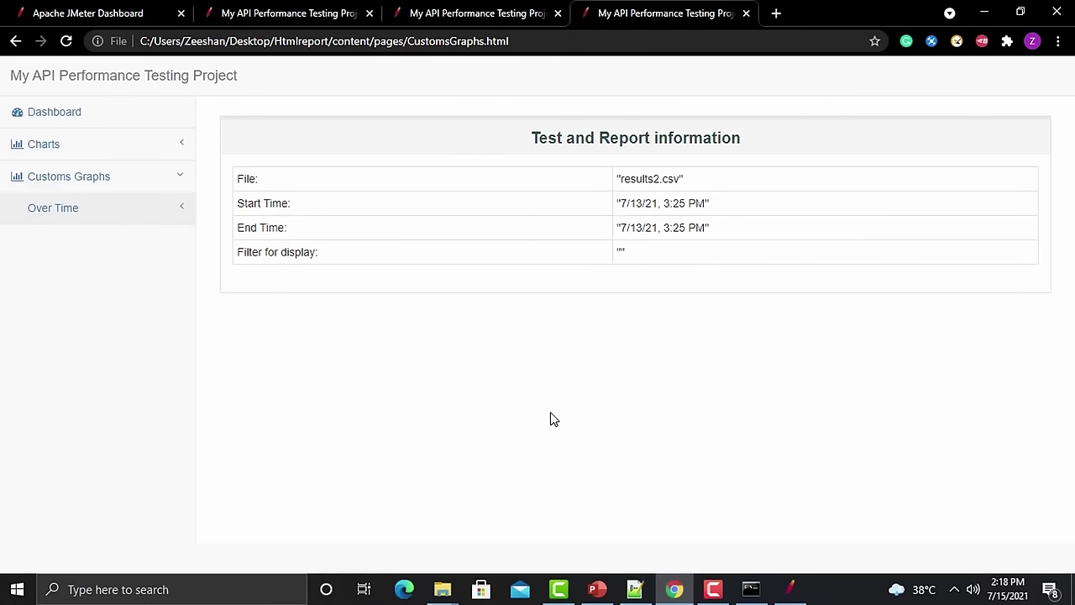
pyautogui.click(775, 13)
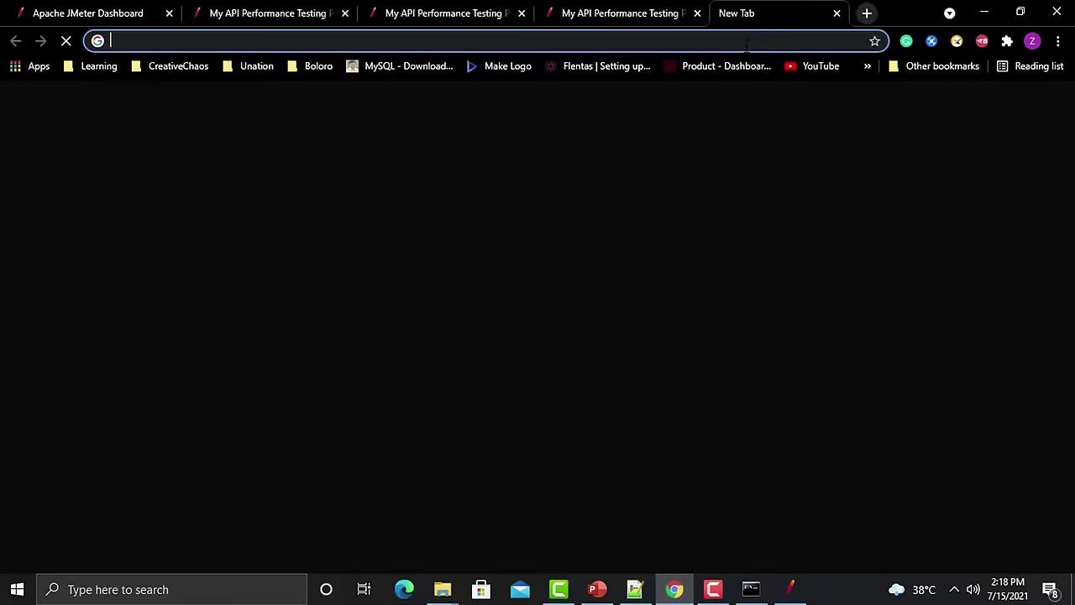
# Search Google for the official JMeter HTML report generation docs and open the Generating Dashboard Report manual page
pyautogui.write('jmeter html rep')
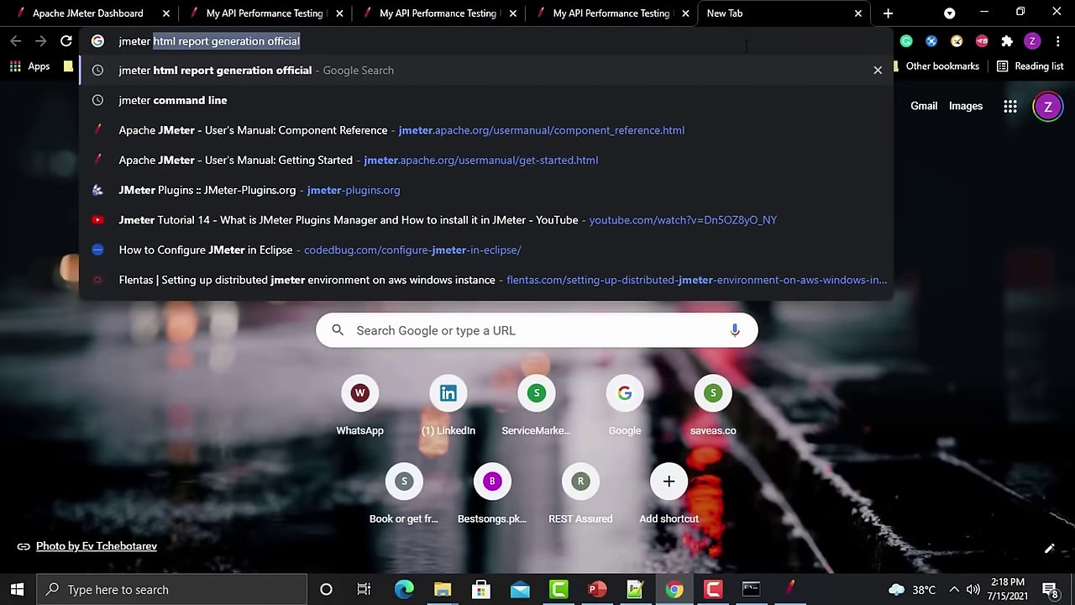
pyautogui.write('o')
pyautogui.press('BackSpace')
pyautogui.write('ht')
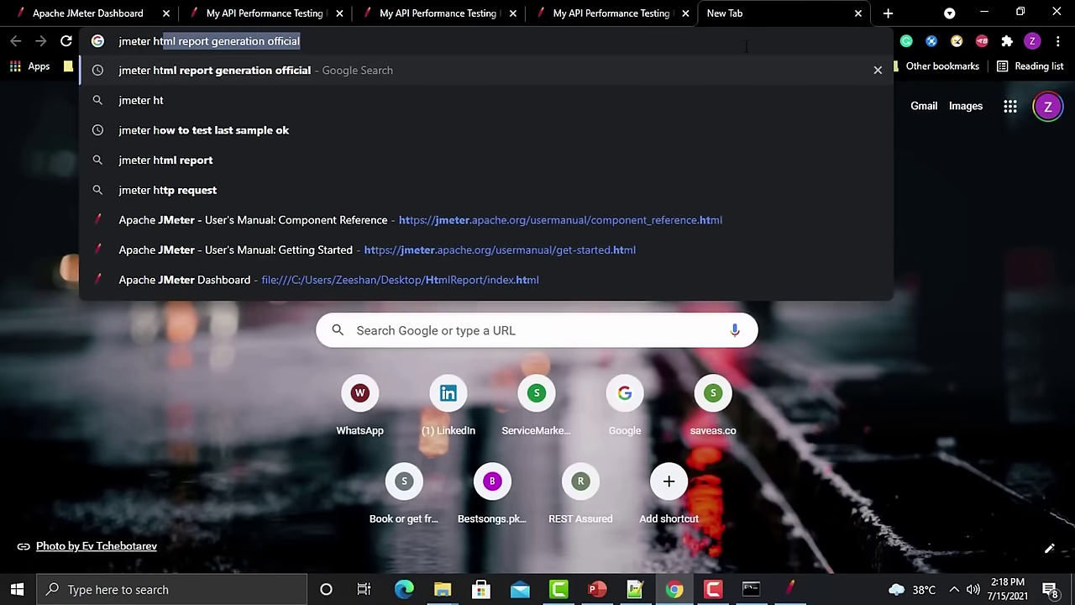
pyautogui.write('ml')
pyautogui.press('Return')
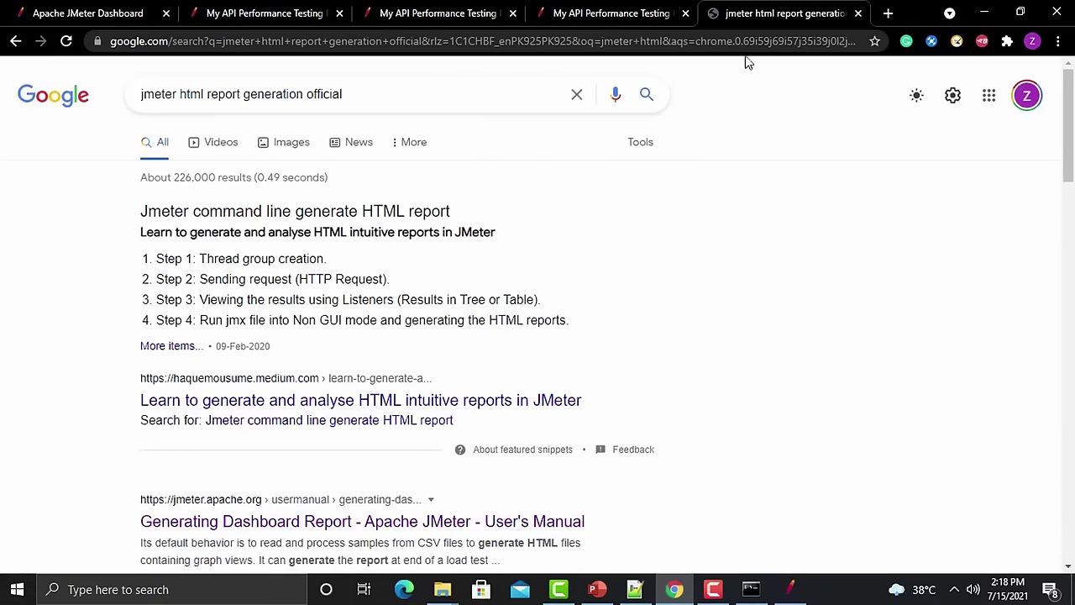
pyautogui.scroll(-1, 691, 176)
pyautogui.click(532, 442)
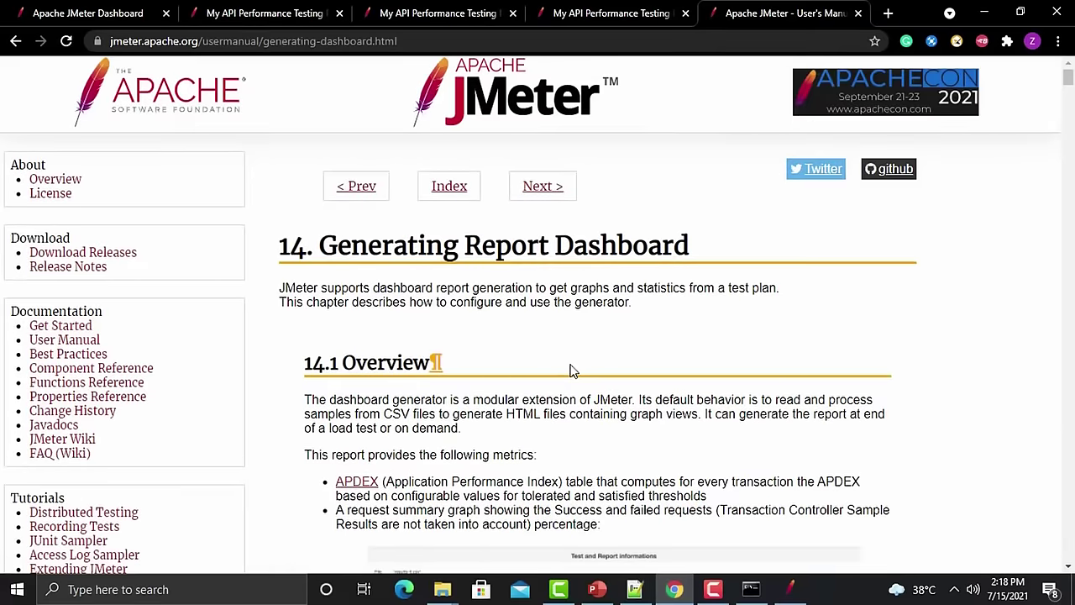
# Scroll to the manual's note and highlight user.properties and reportgenerator.properties, then switch to File Explorer
pyautogui.scroll(-5, 569, 372)
pyautogui.scroll(-3, 569, 370)
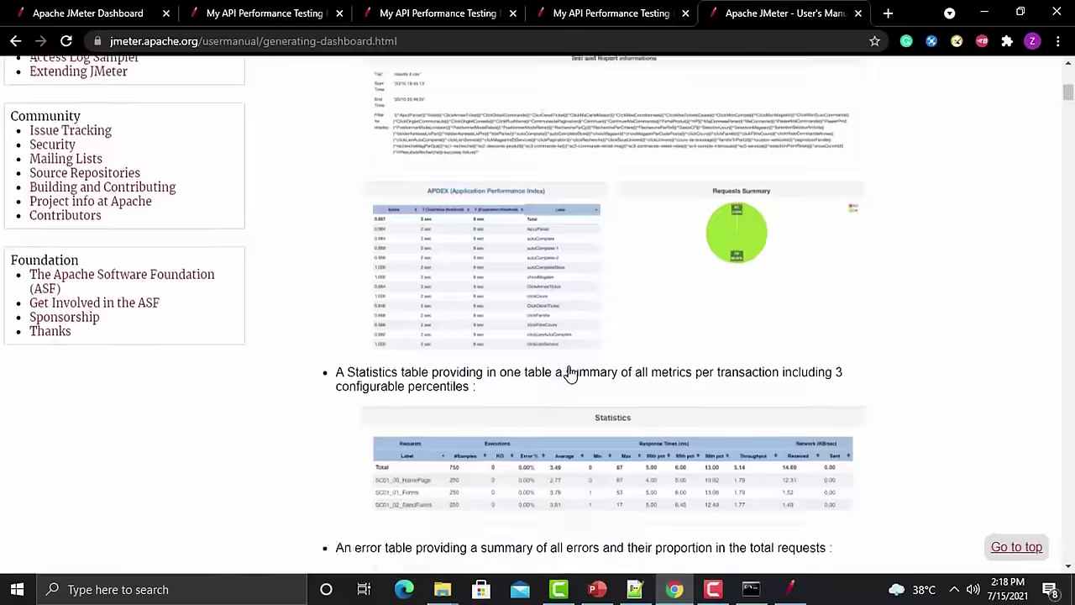
pyautogui.scroll(-4, 570, 372)
pyautogui.scroll(-3, 569, 372)
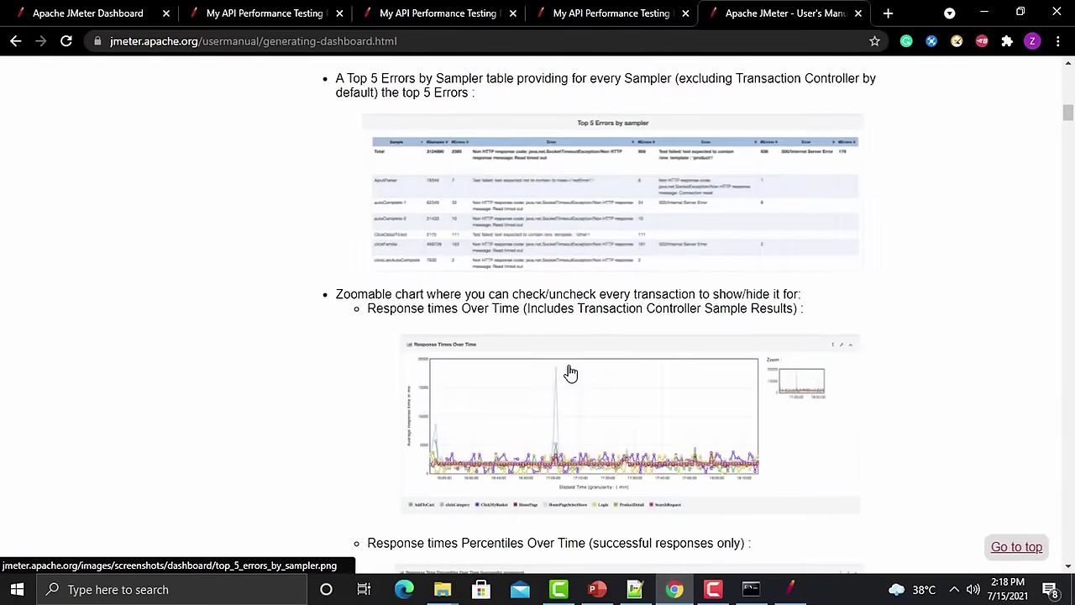
pyautogui.scroll(-8, 569, 372)
pyautogui.scroll(-18, 570, 372)
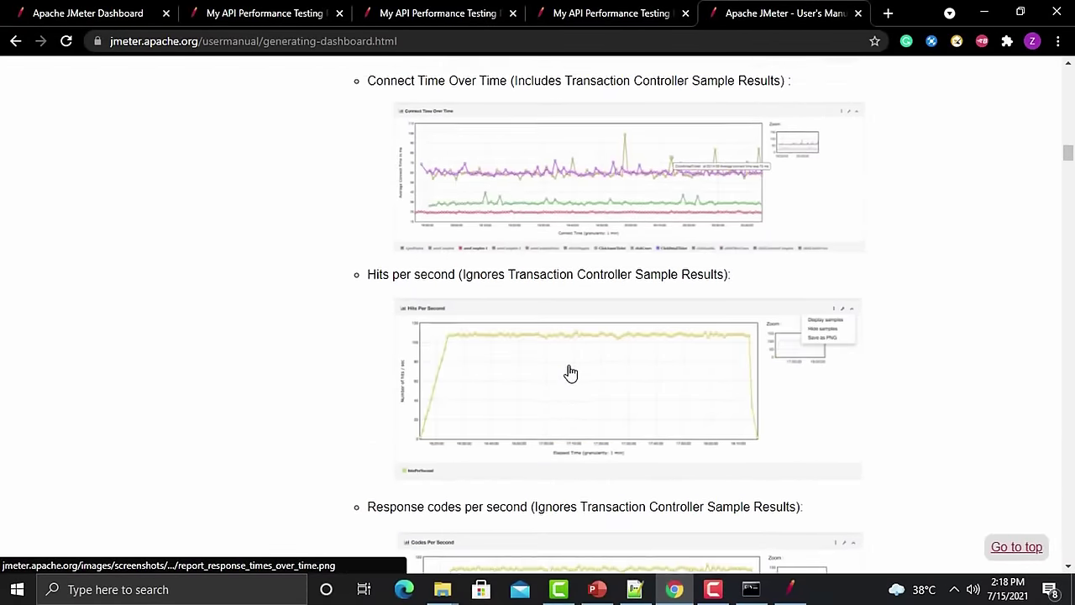
pyautogui.scroll(-15, 569, 372)
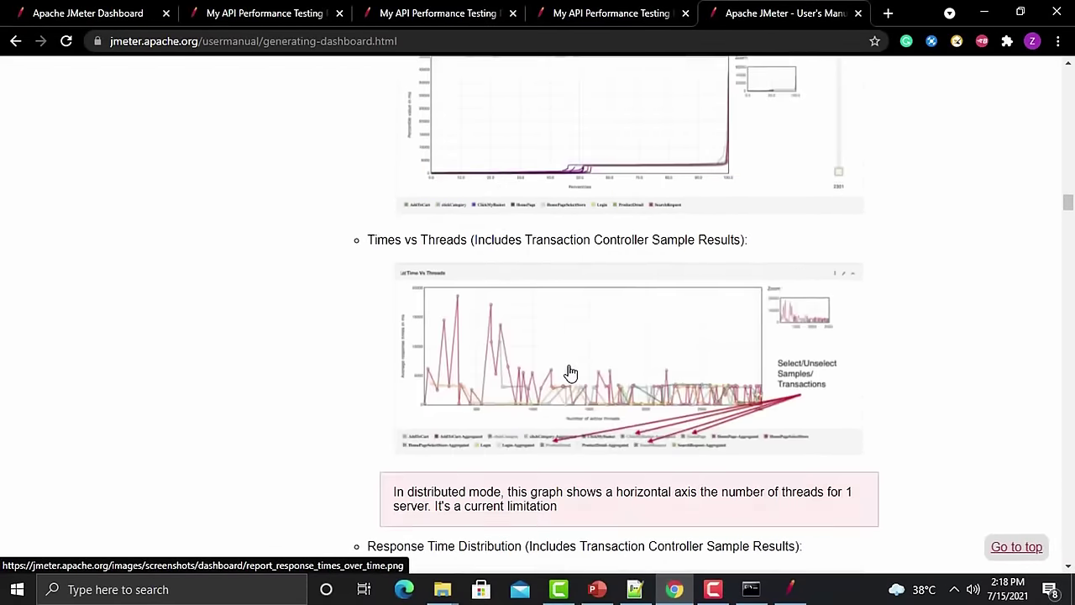
pyautogui.scroll(-2, 569, 372)
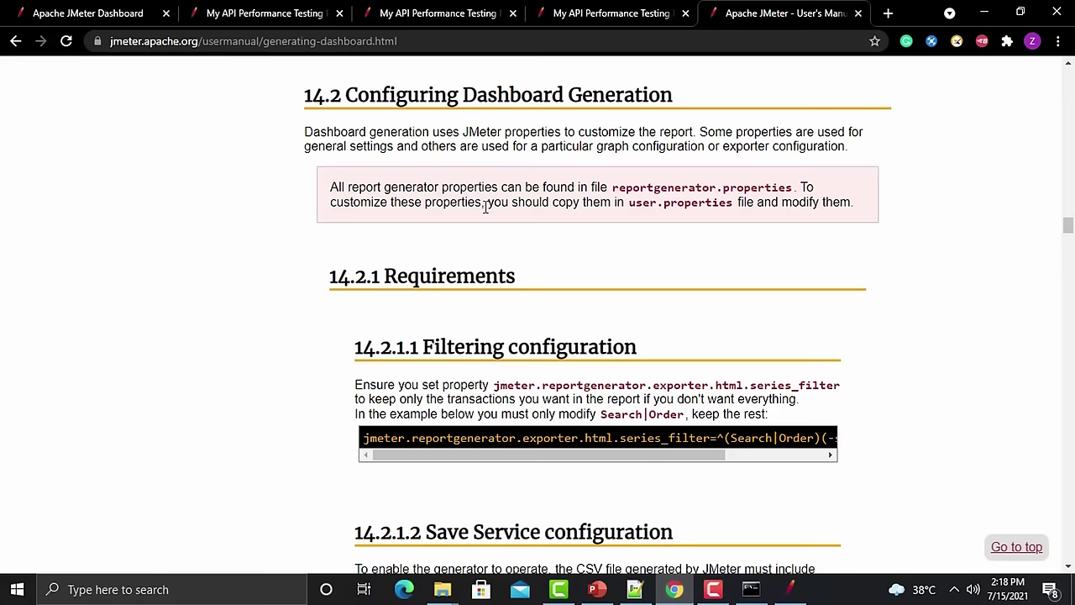
pyautogui.moveTo(492, 203); pyautogui.dragTo(733, 201)
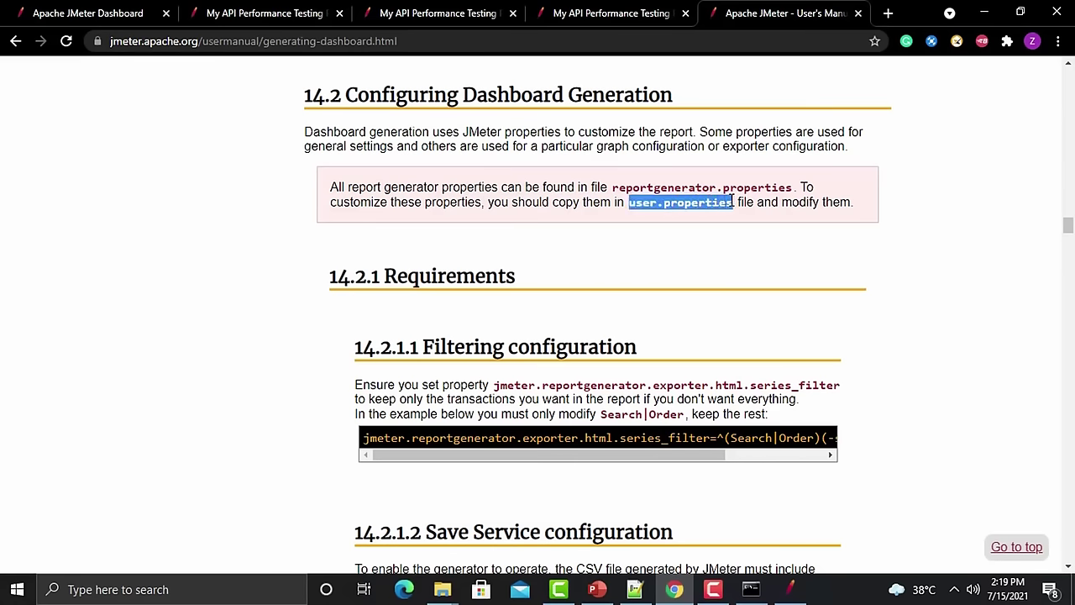
pyautogui.moveTo(613, 187); pyautogui.dragTo(790, 188)
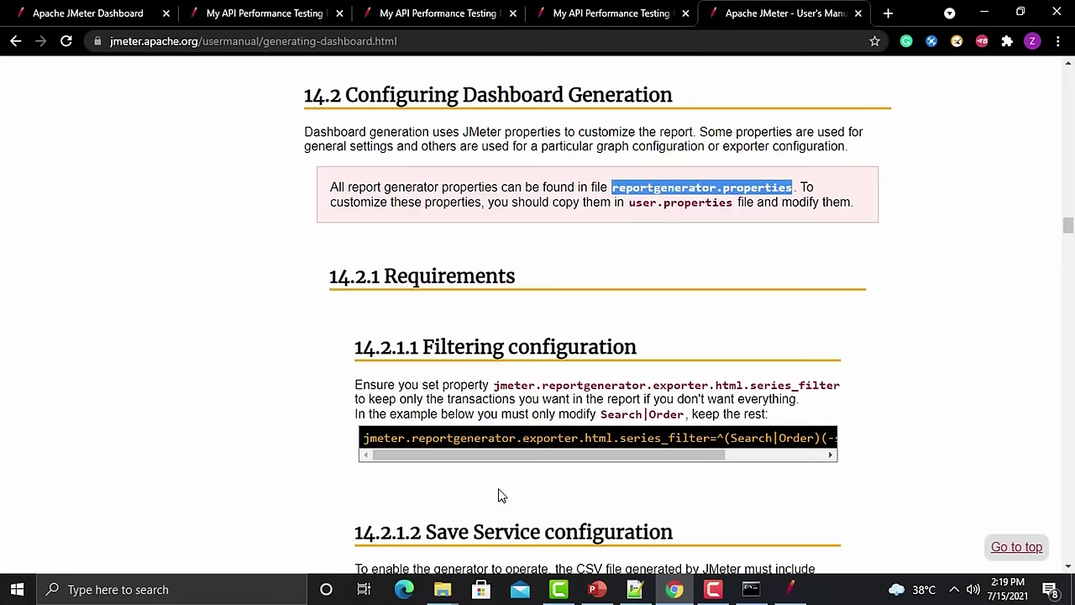
pyautogui.click(441, 588)
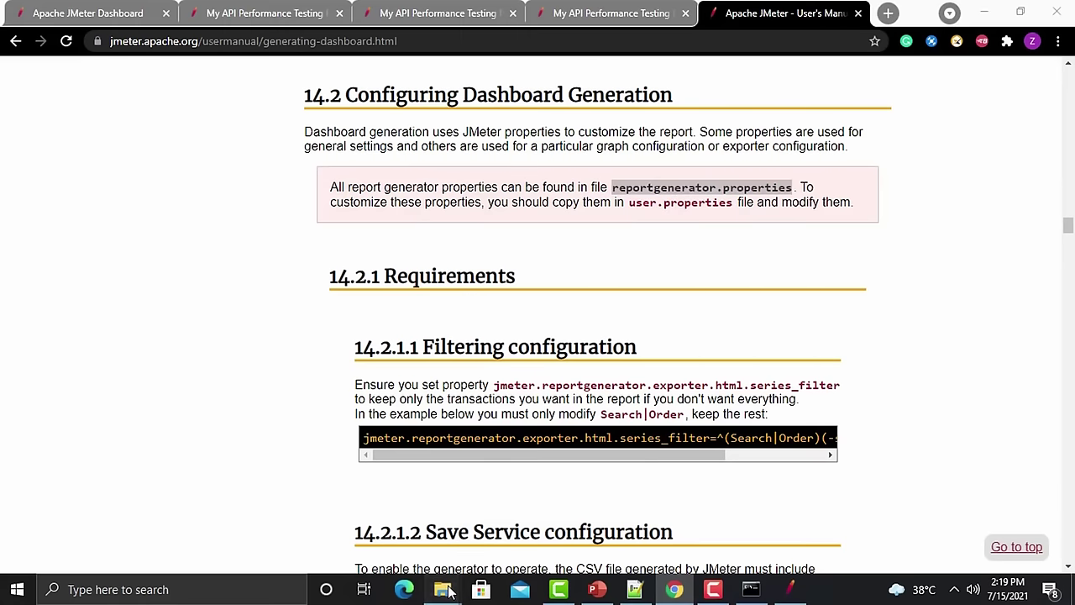
# Open reportgenerator.properties from JMeter's bin folder with Edit with Notepad++
pyautogui.click(399, 547)
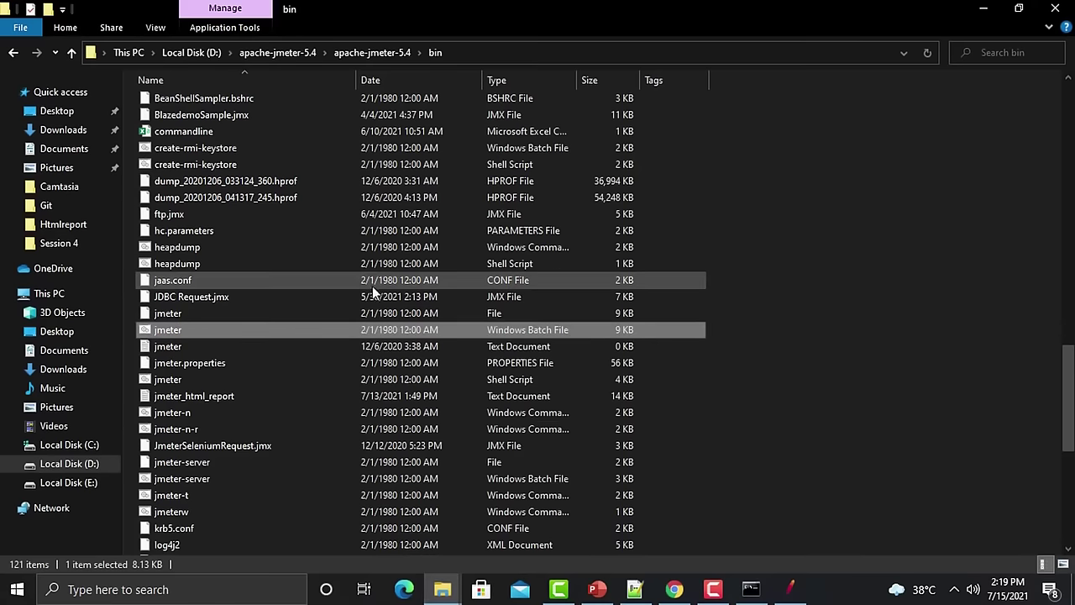
pyautogui.scroll(-10, 378, 319)
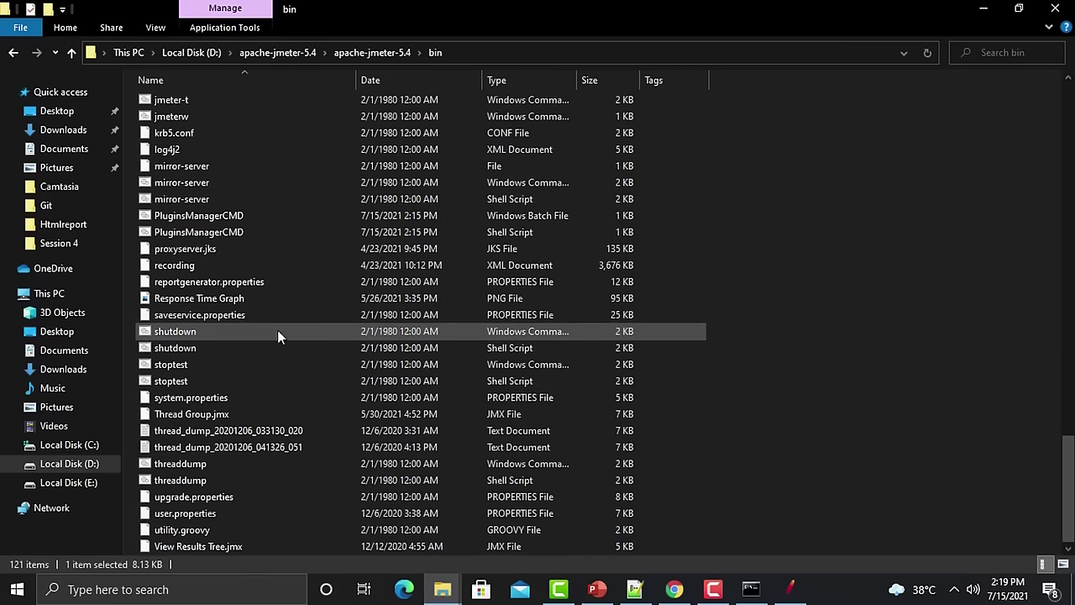
pyautogui.click(245, 283)
pyautogui.rightClick(245, 283)
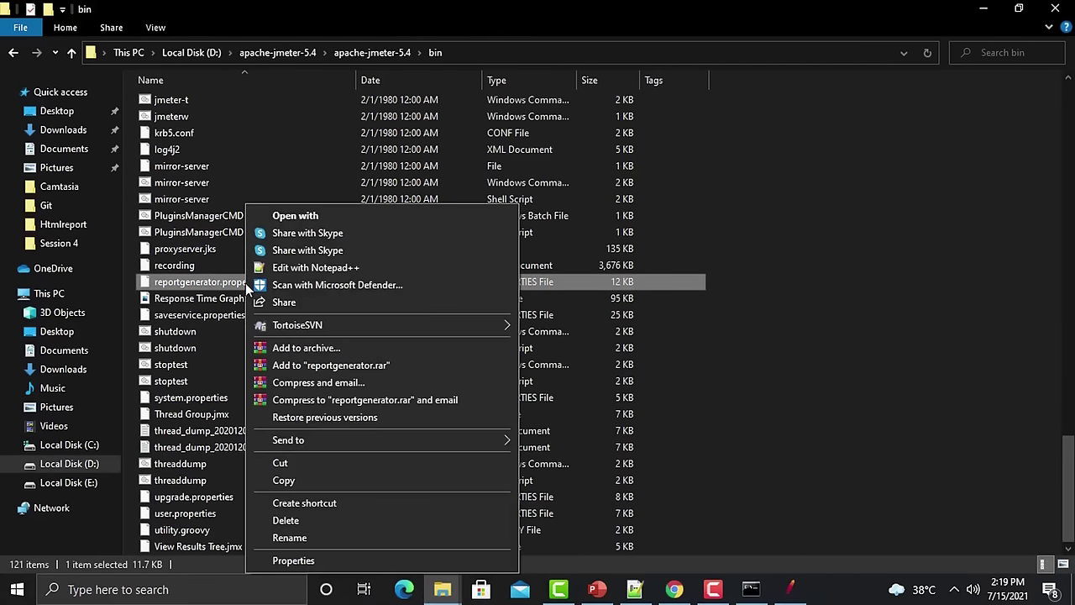
pyautogui.click(297, 266)
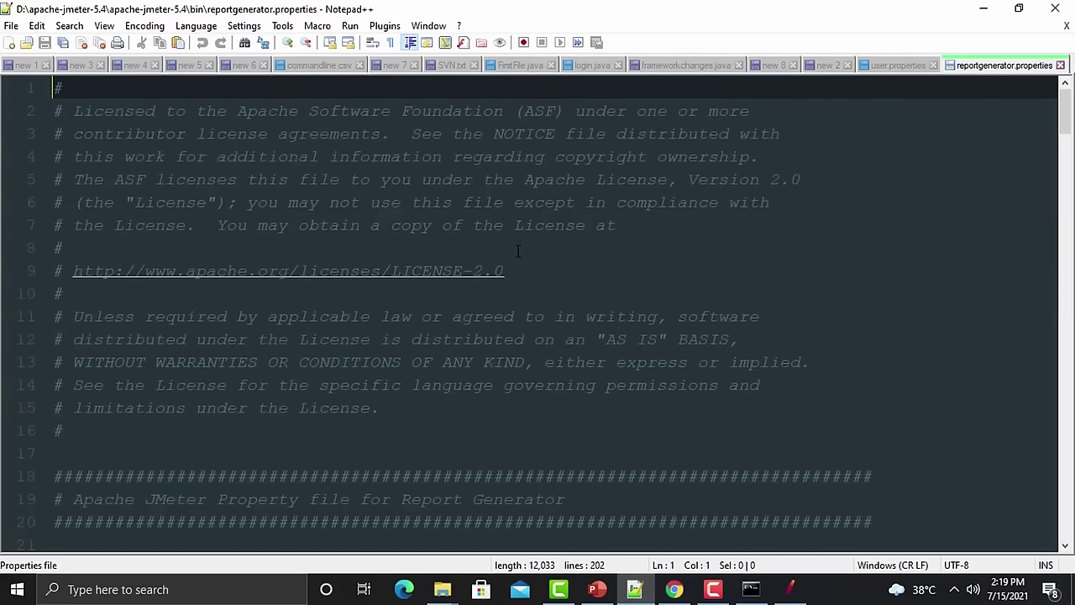
# Scroll through reportgenerator.properties down to the overall_granularity=60000 line
pyautogui.scroll(-5, 518, 250)
pyautogui.scroll(-11, 519, 250)
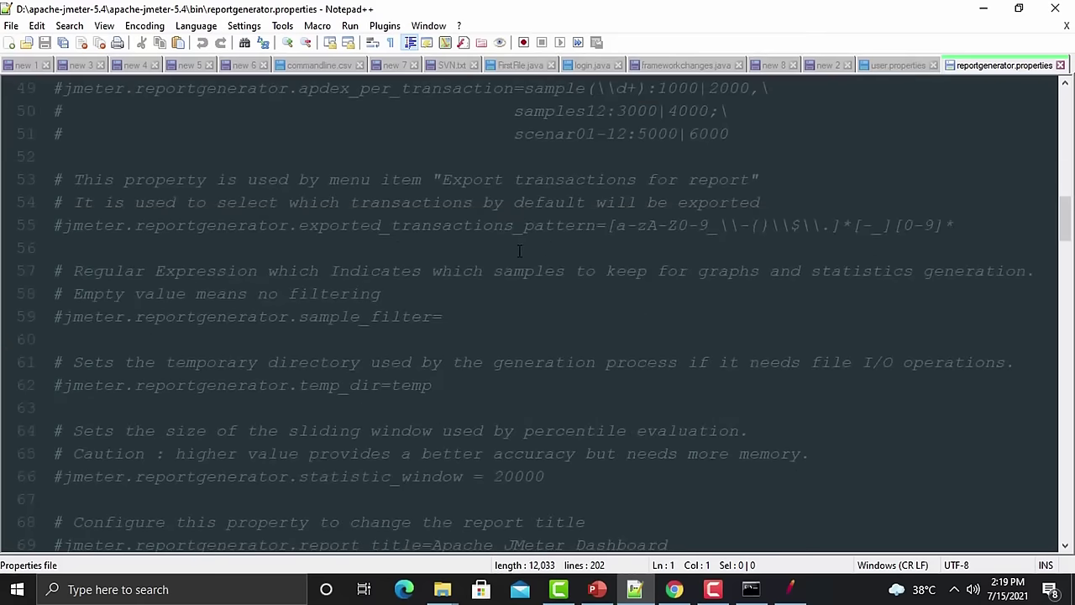
pyautogui.scroll(4, 517, 256)
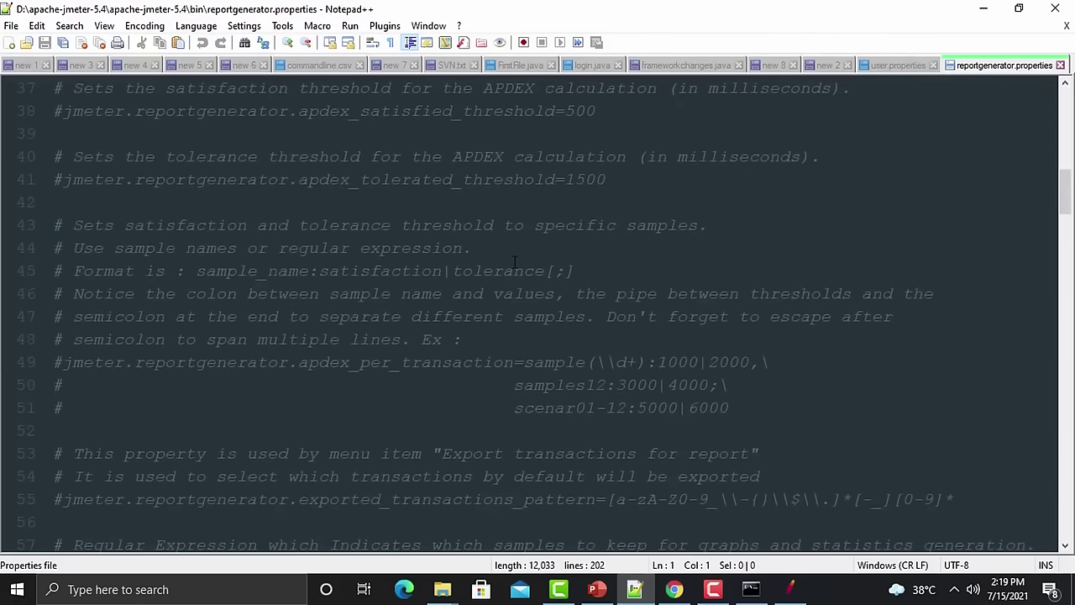
pyautogui.scroll(-3, 515, 262)
pyautogui.scroll(-2, 385, 211)
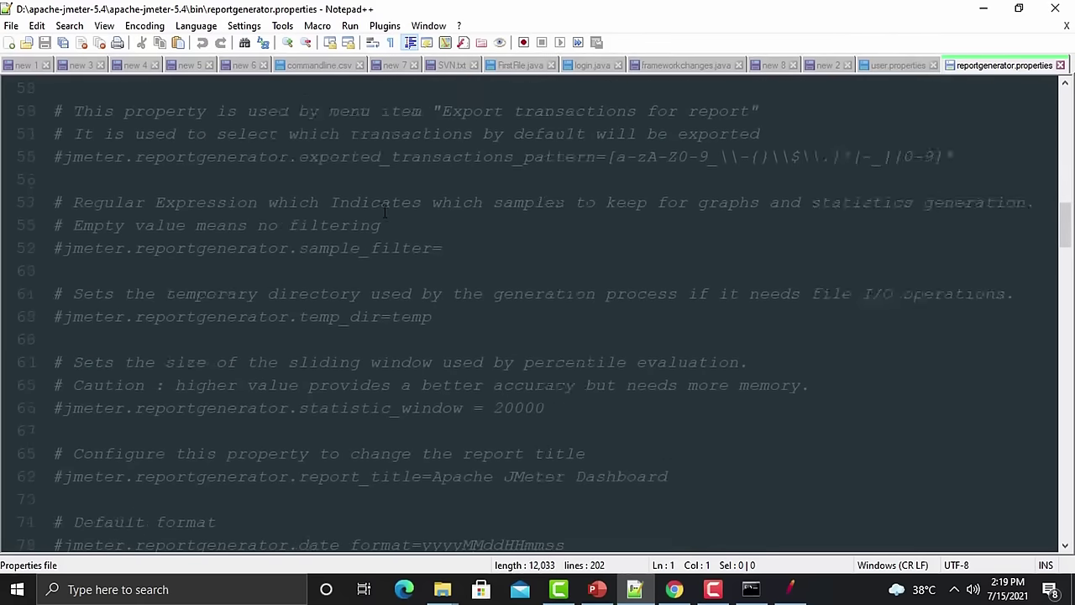
pyautogui.scroll(-2, 385, 211)
pyautogui.scroll(-4, 384, 214)
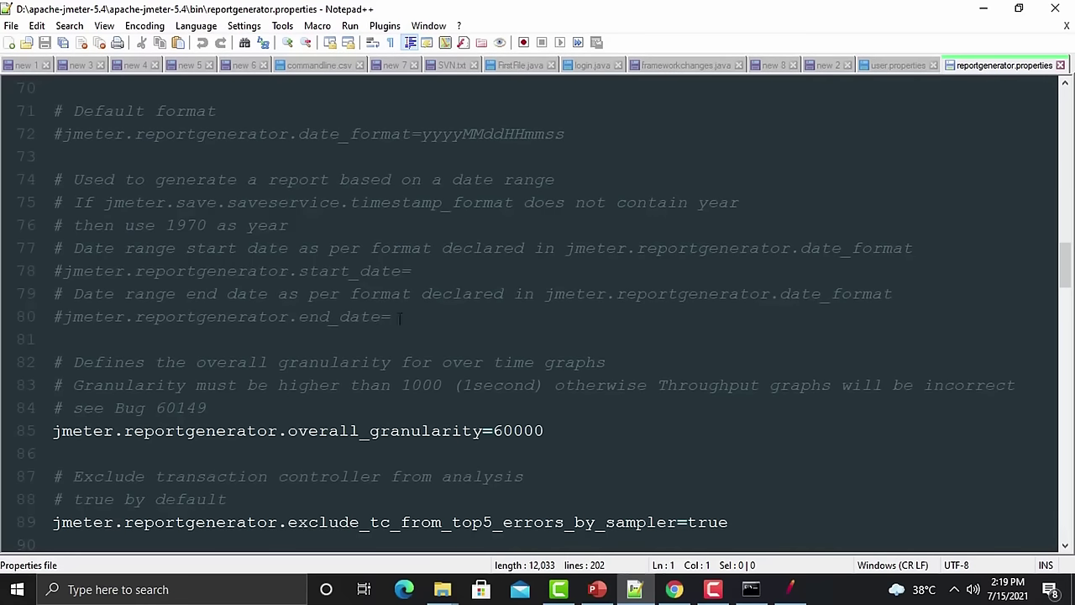
pyautogui.scroll(-2, 401, 319)
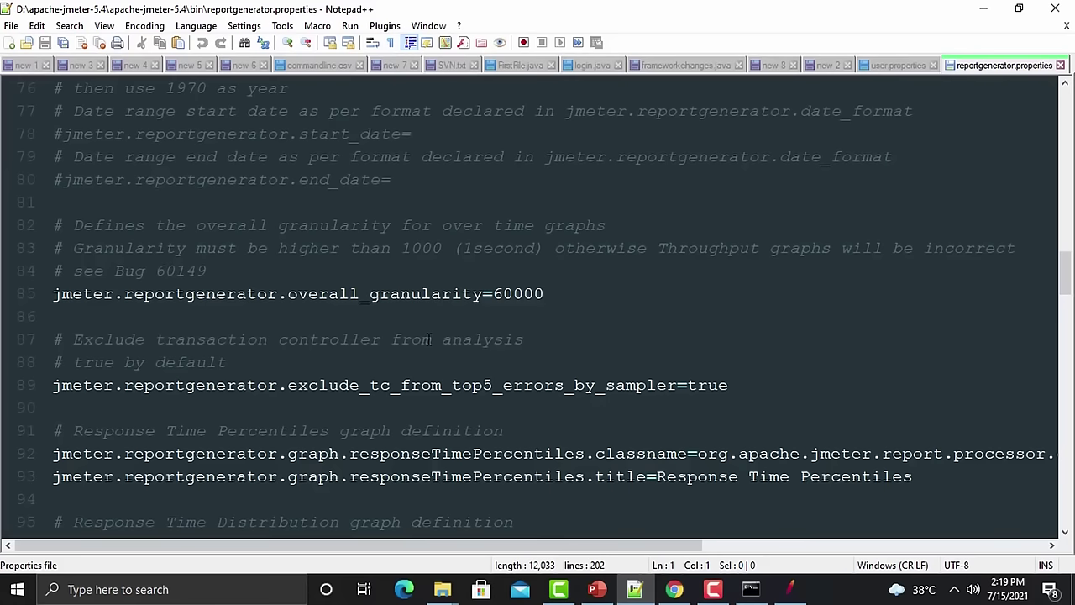
# Return to the Chrome manual page and highlight the series_filter example property
pyautogui.click(682, 591)
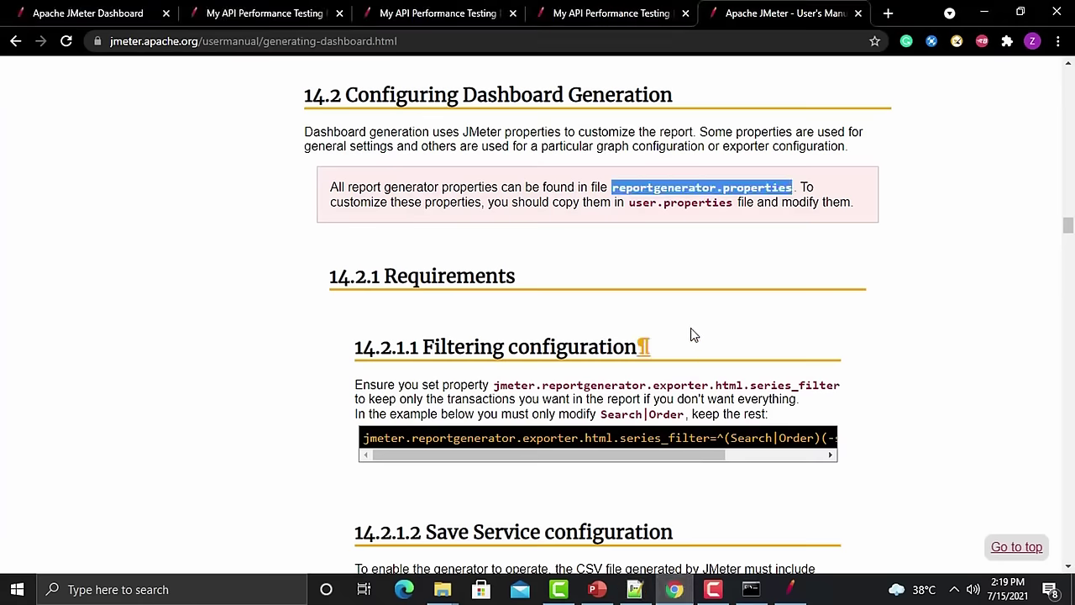
pyautogui.scroll(-2, 687, 331)
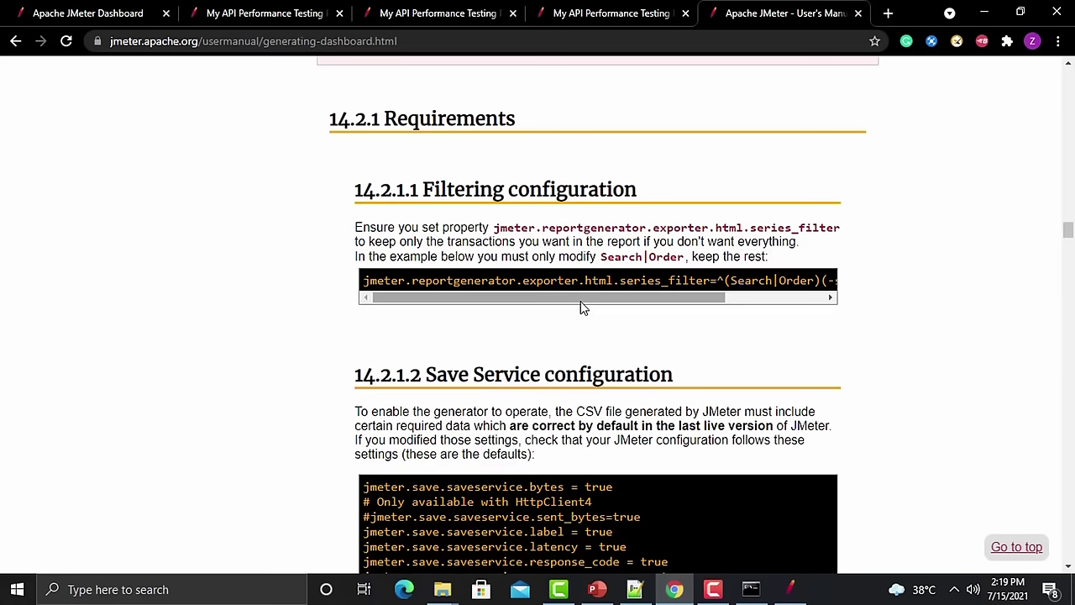
pyautogui.hscroll(3, 579, 303)
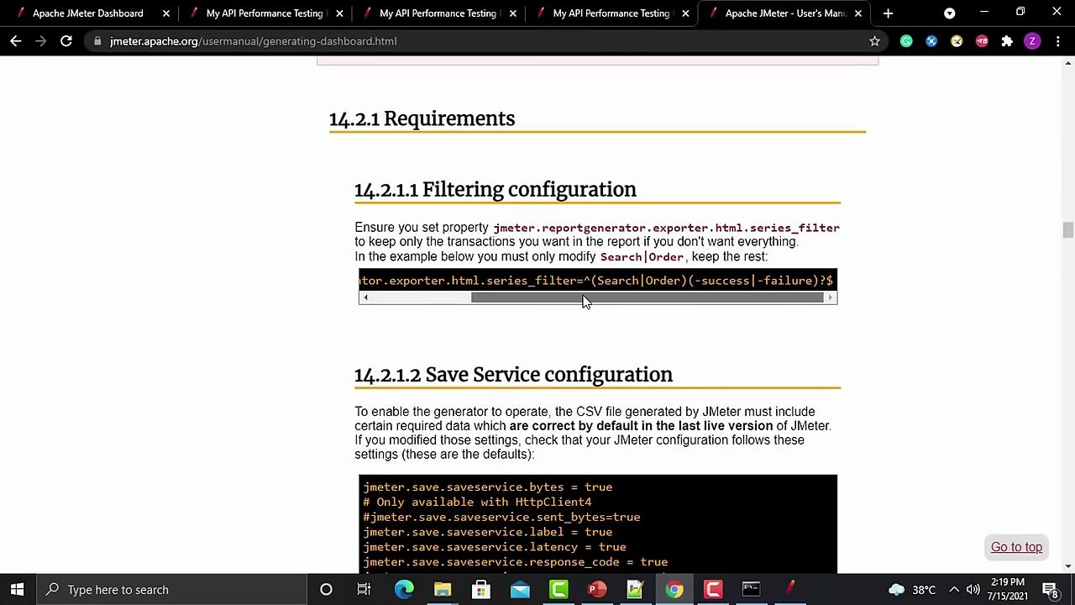
pyautogui.moveTo(391, 279); pyautogui.dragTo(843, 278)
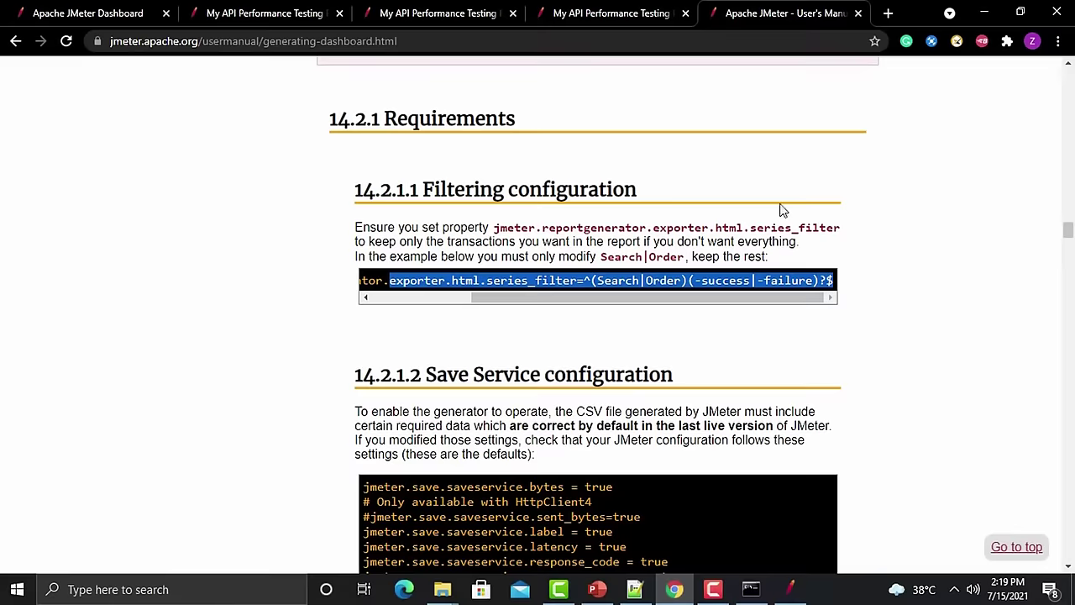
pyautogui.scroll(-2, 687, 315)
pyautogui.scroll(-1, 686, 316)
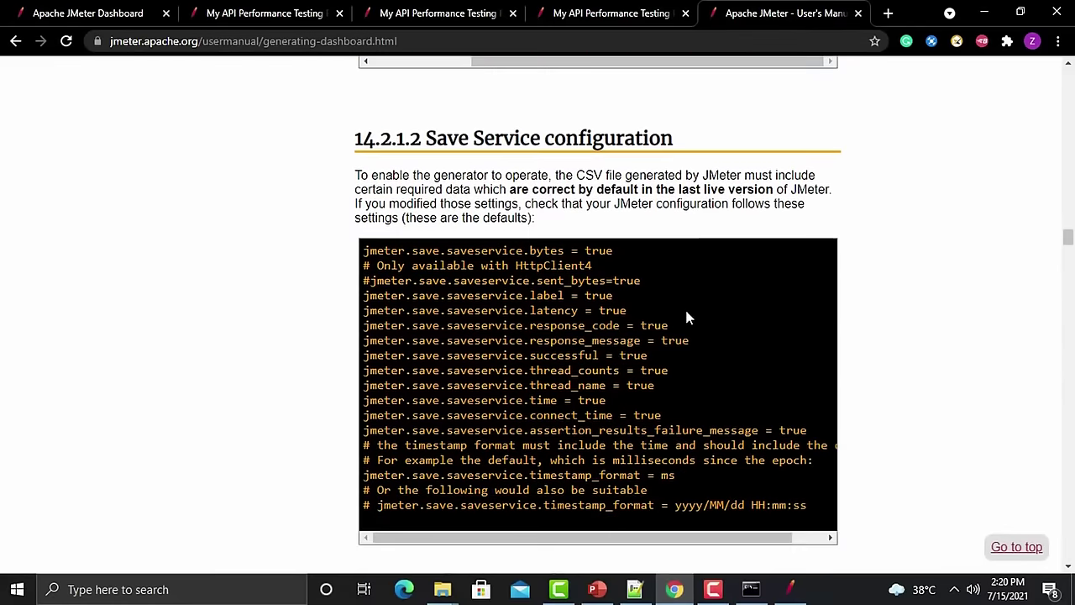
# Highlight the jmeter.reportgenerator. prefix and read down to 14.2.3.2 Specific properties
pyautogui.moveTo(456, 280); pyautogui.dragTo(668, 369)
pyautogui.scroll(-4, 664, 393)
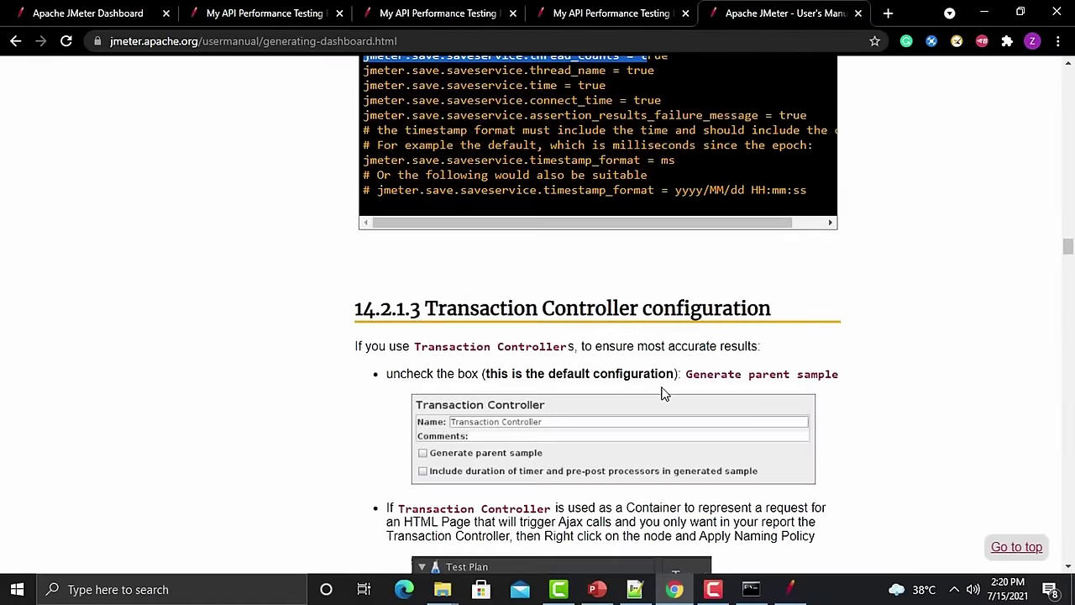
pyautogui.scroll(-12, 664, 393)
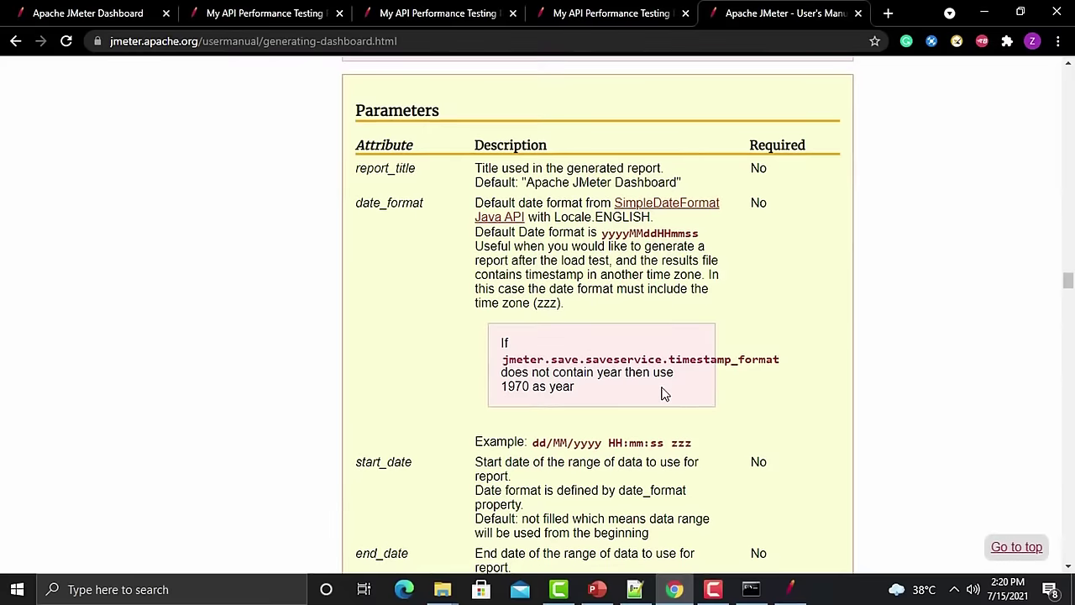
pyautogui.scroll(3, 424, 230)
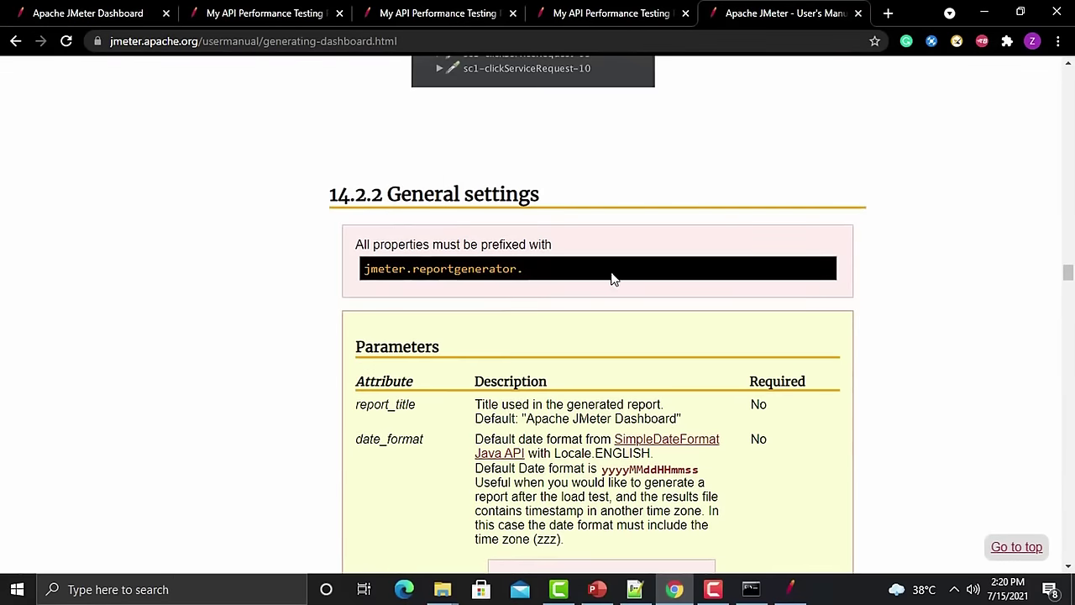
pyautogui.moveTo(611, 279); pyautogui.dragTo(343, 268)
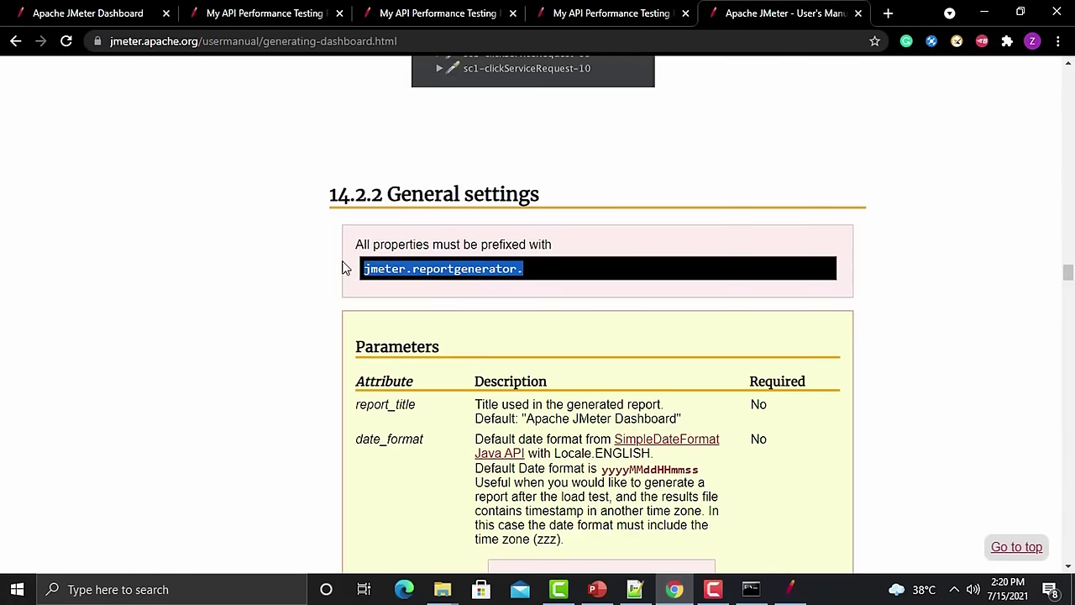
pyautogui.scroll(-6, 623, 277)
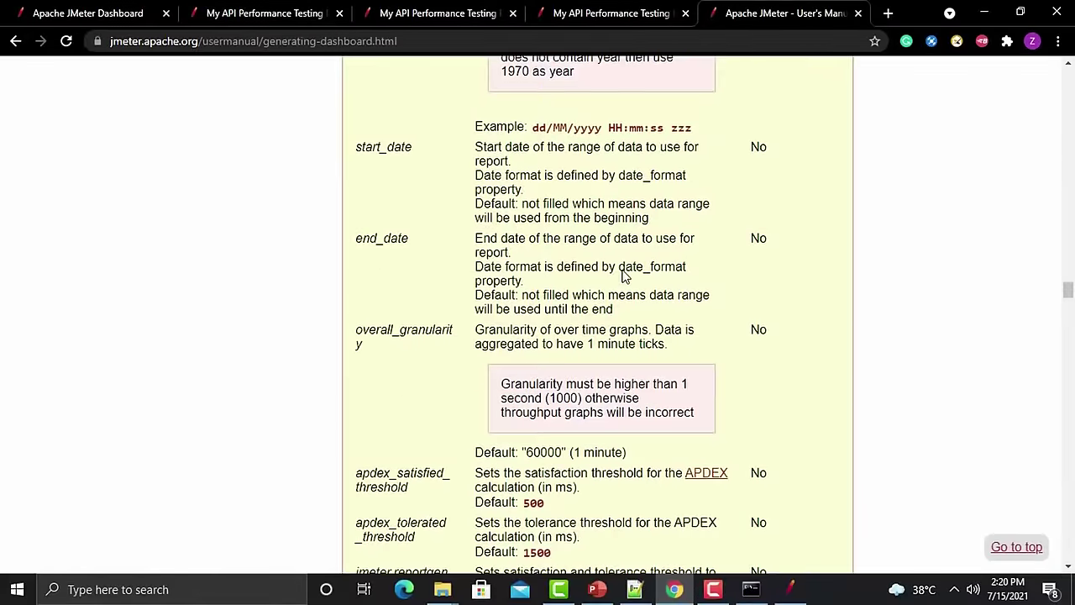
pyautogui.scroll(-5, 622, 278)
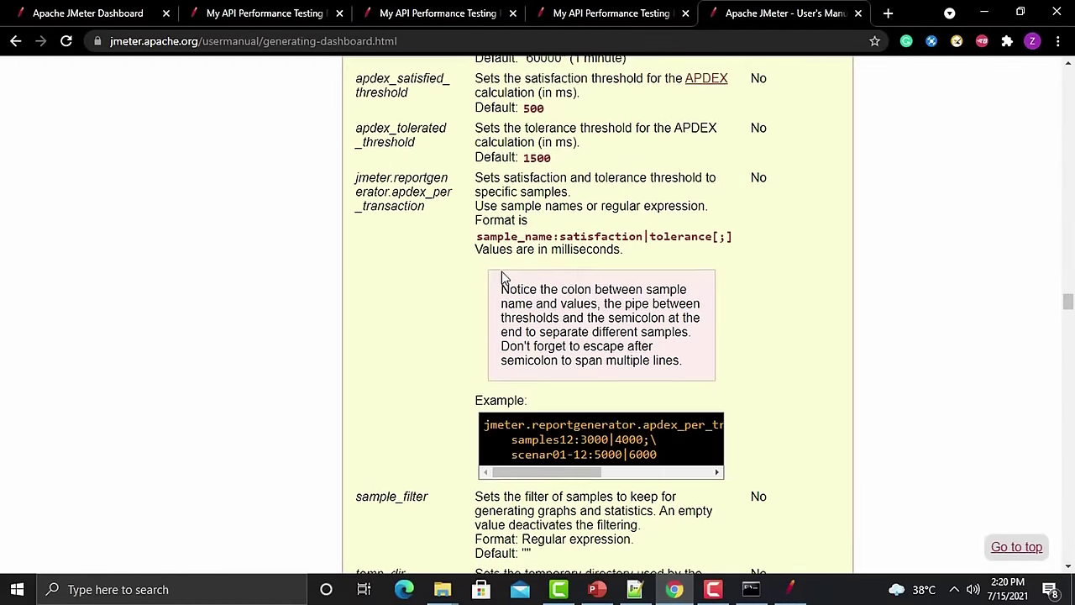
pyautogui.scroll(-14, 502, 278)
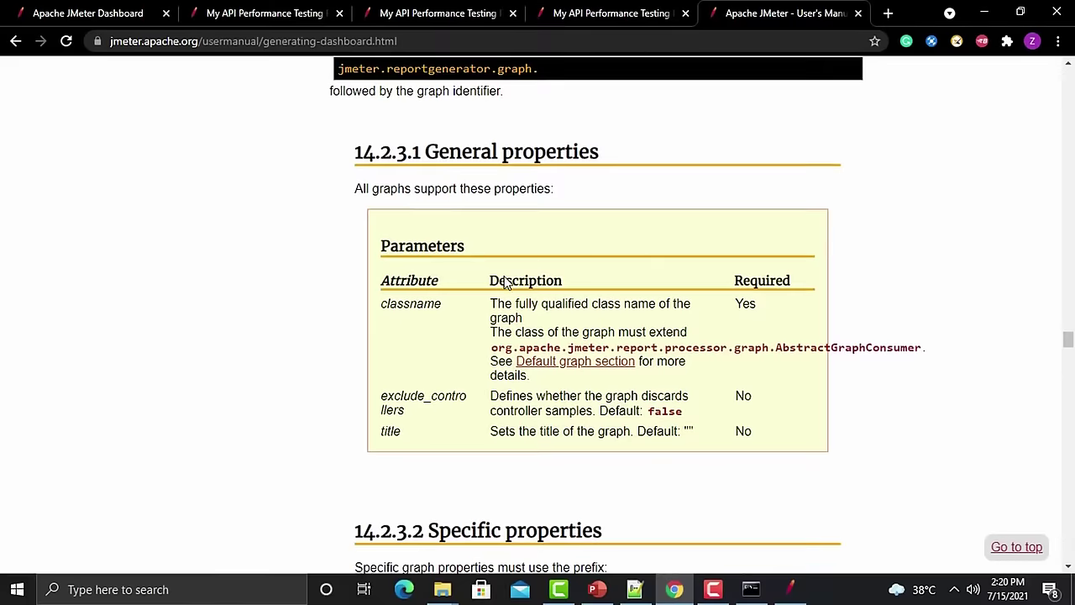
pyautogui.scroll(-5, 505, 281)
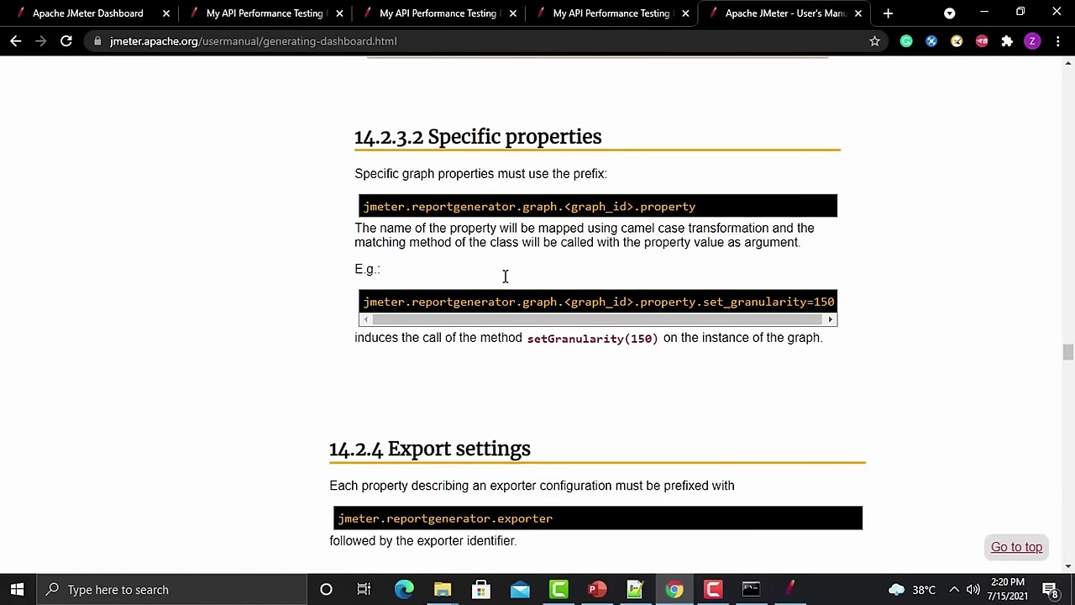
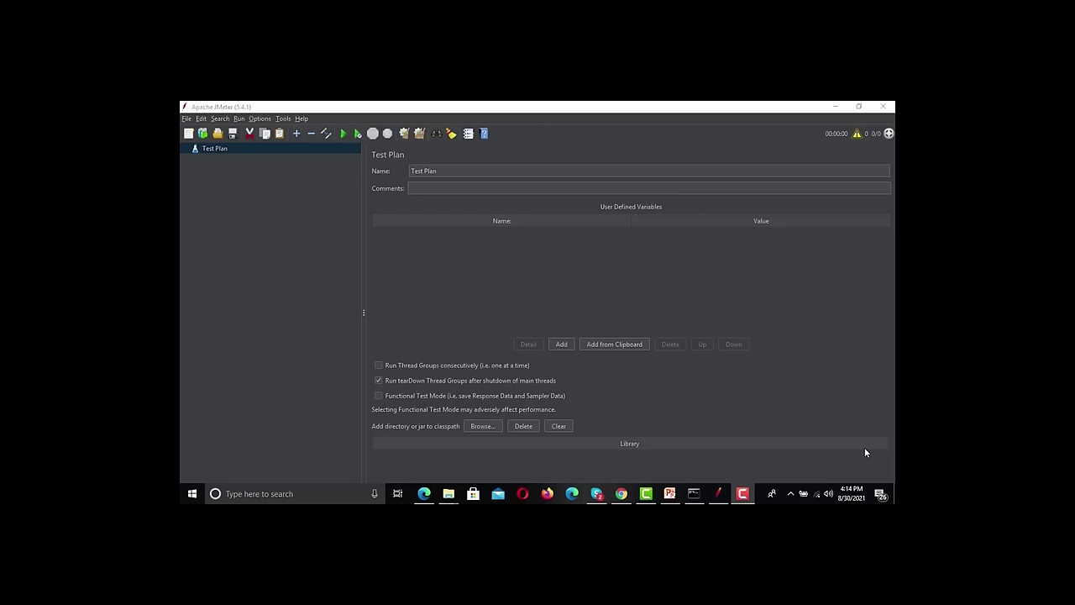
# Load the instantwebtools.net site in Edge
pyautogui.click(424, 492)
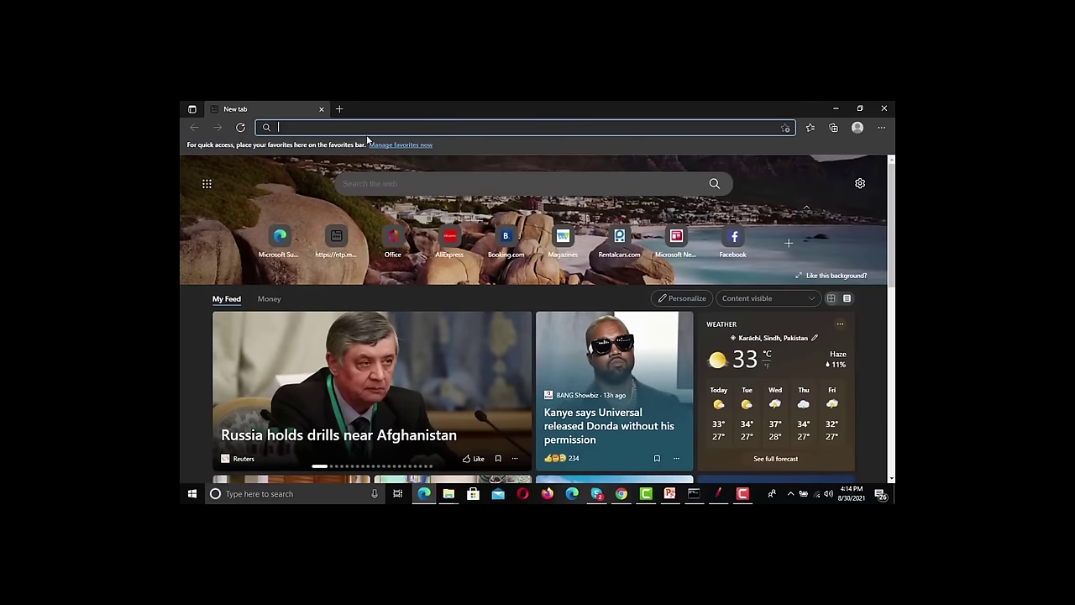
pyautogui.click(367, 131)
pyautogui.write('instan')
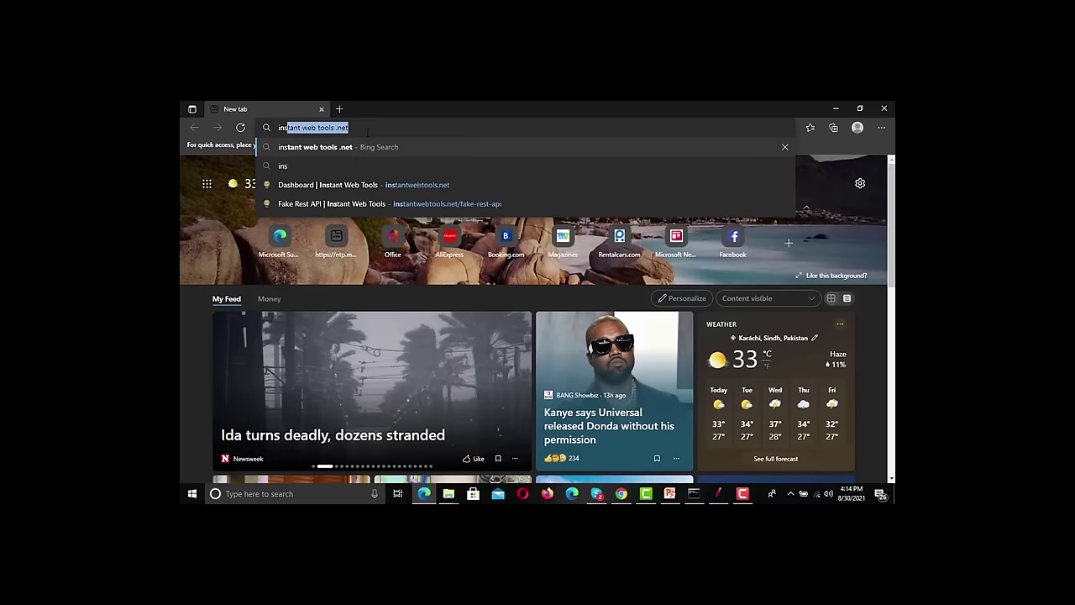
pyautogui.press('BackSpace')
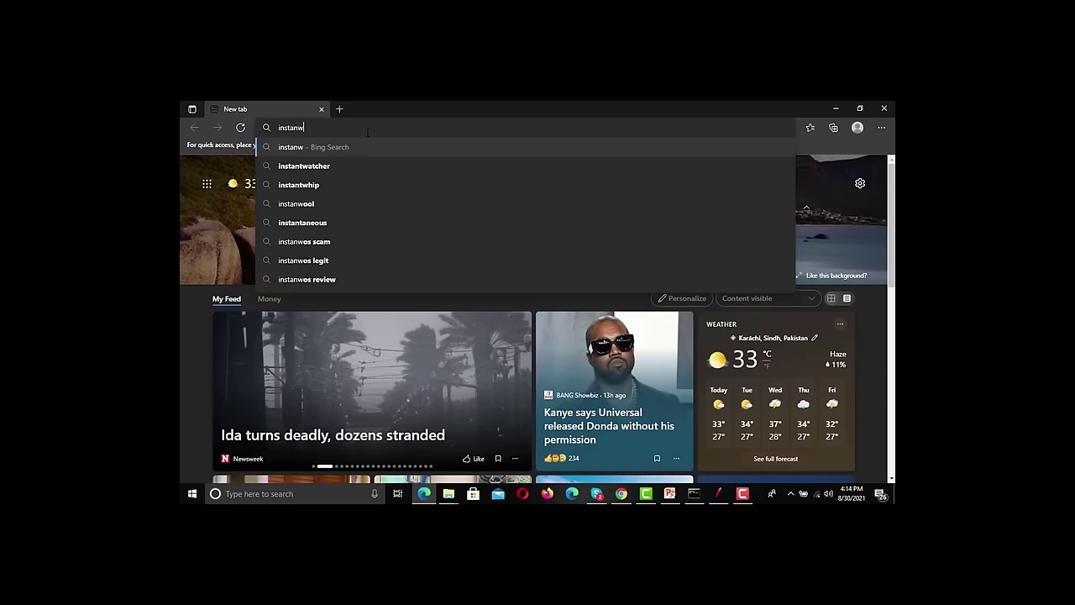
pyautogui.write('web')
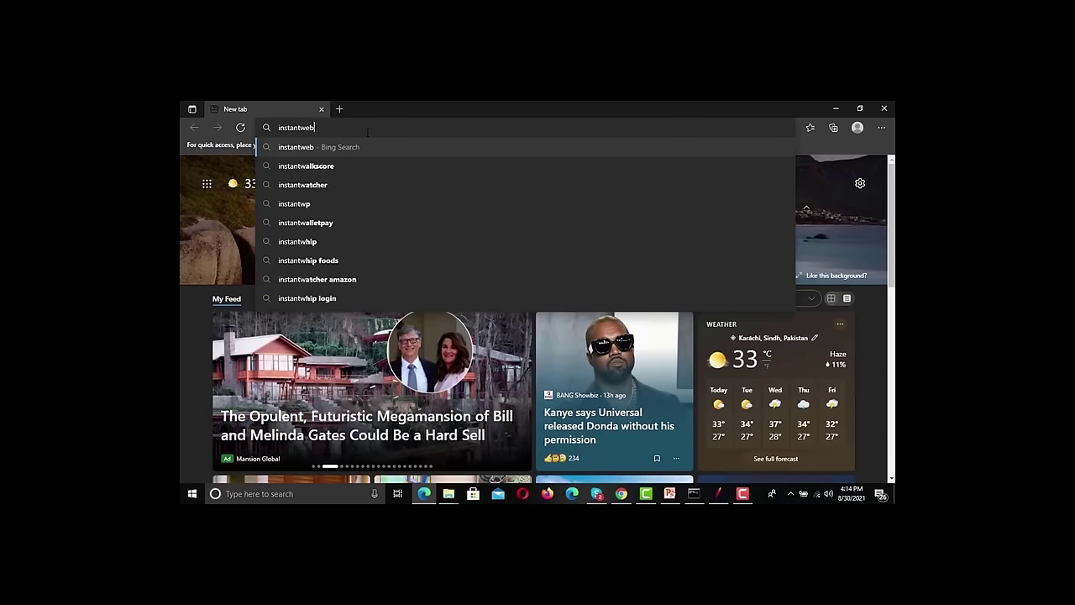
pyautogui.write('tools.net')
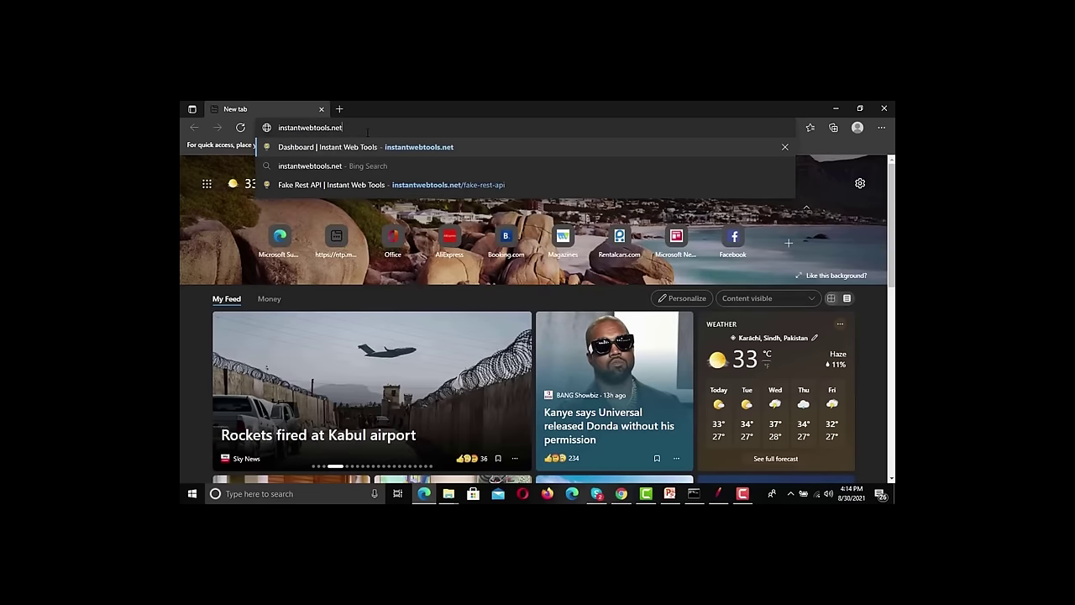
pyautogui.press('Return')
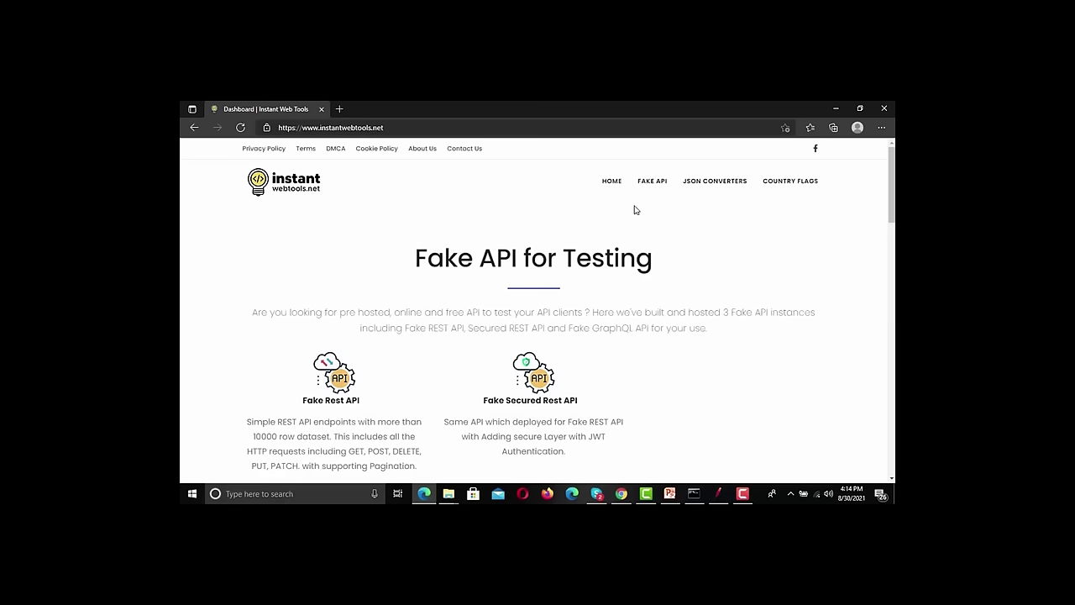
# Open the Fake Rest API page and select the create-passenger POST endpoint description
pyautogui.moveTo(657, 193)
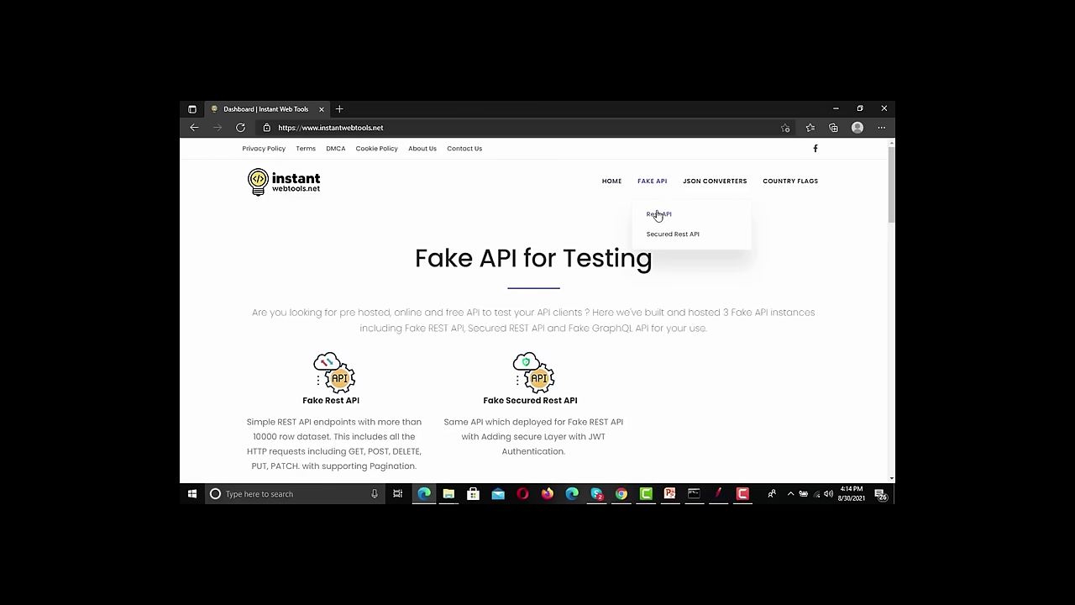
pyautogui.click(660, 214)
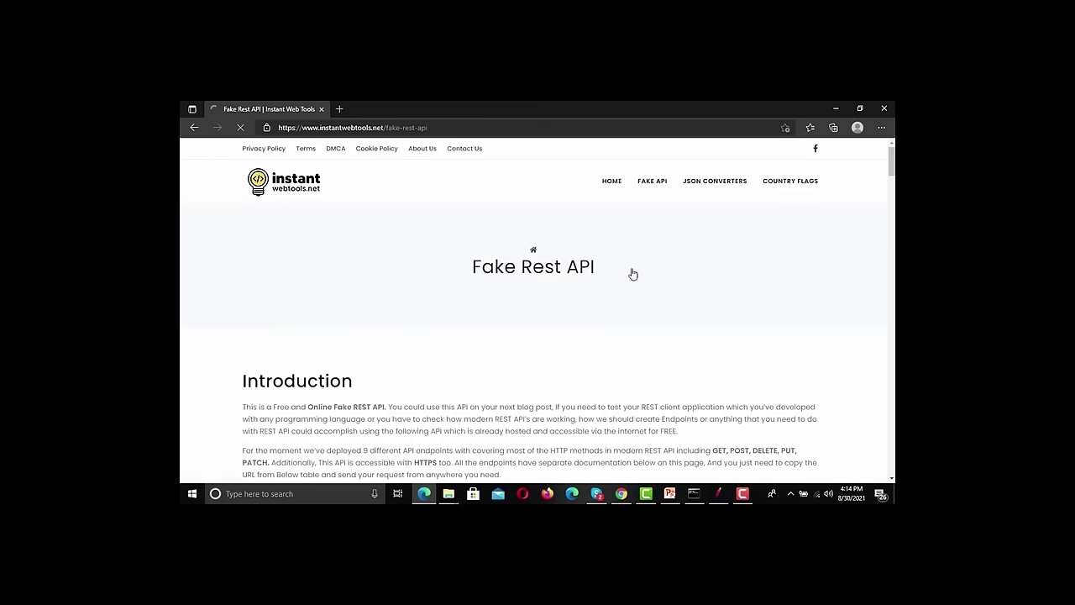
pyautogui.scroll(-1, 596, 361)
pyautogui.scroll(-6, 598, 363)
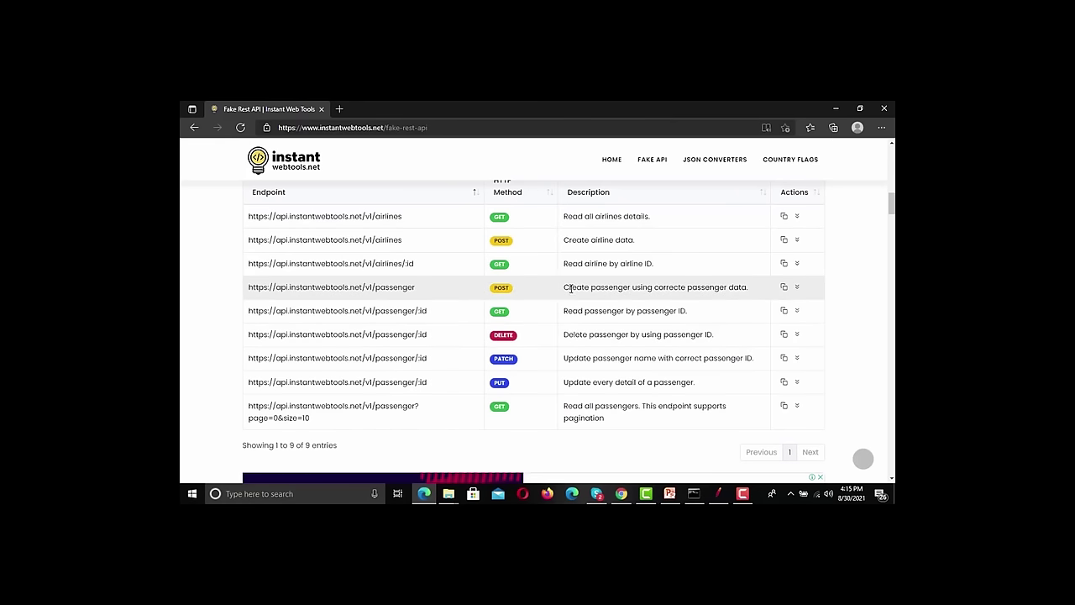
pyautogui.moveTo(564, 288); pyautogui.dragTo(749, 299)
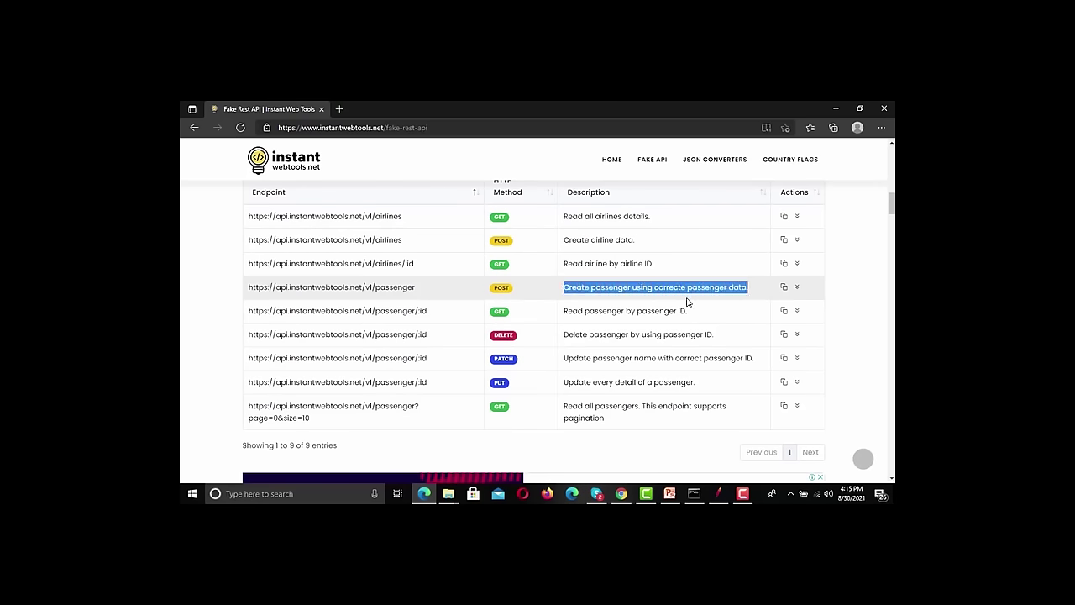
pyautogui.click(720, 494)
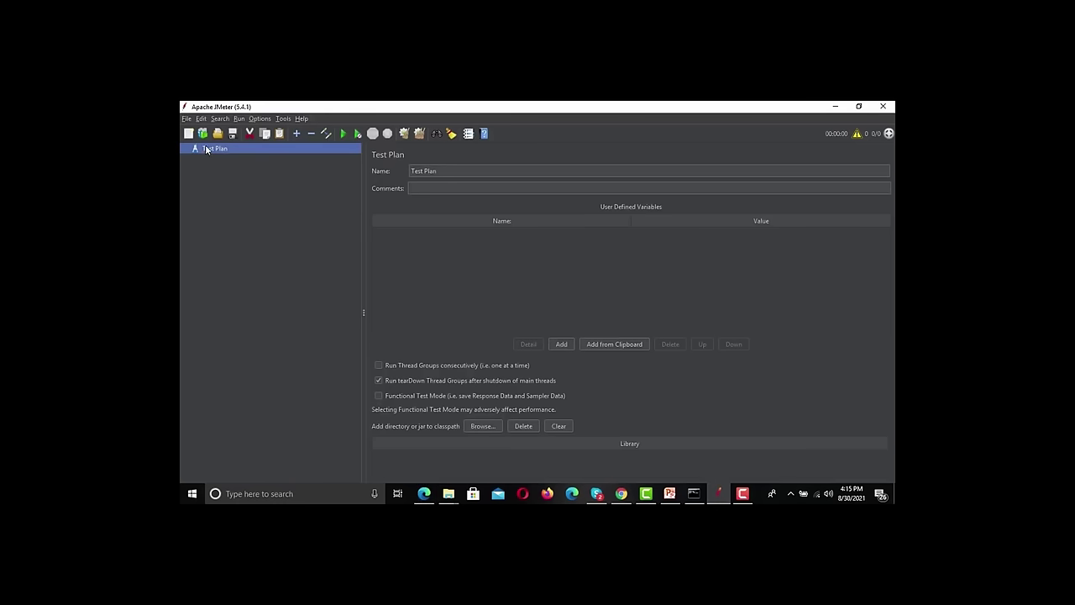
# Add a Thread Group under the Test Plan
pyautogui.rightClick(206, 148)
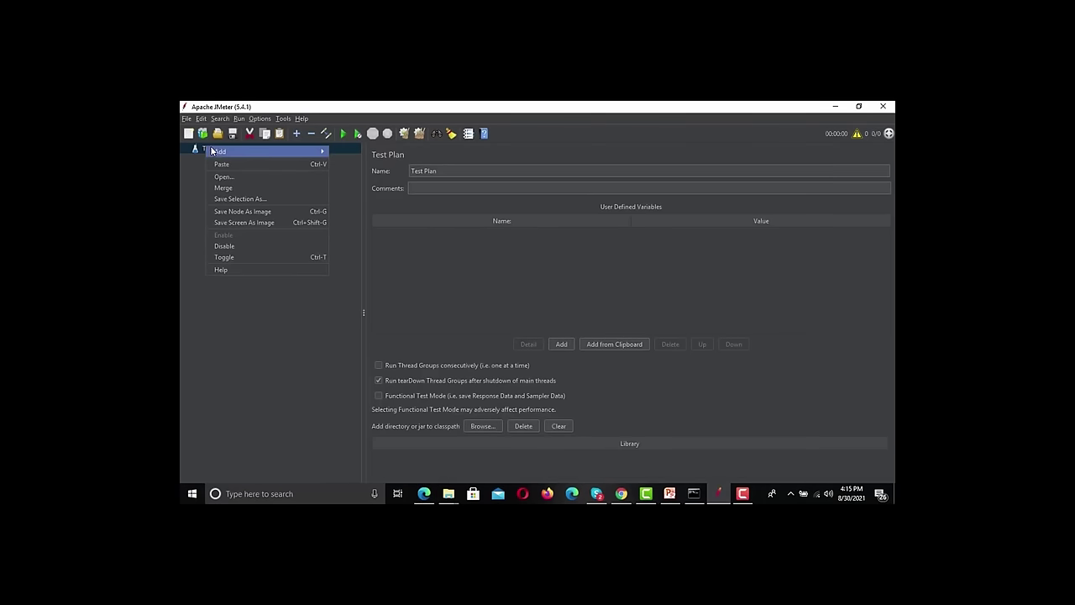
pyautogui.moveTo(251, 151)
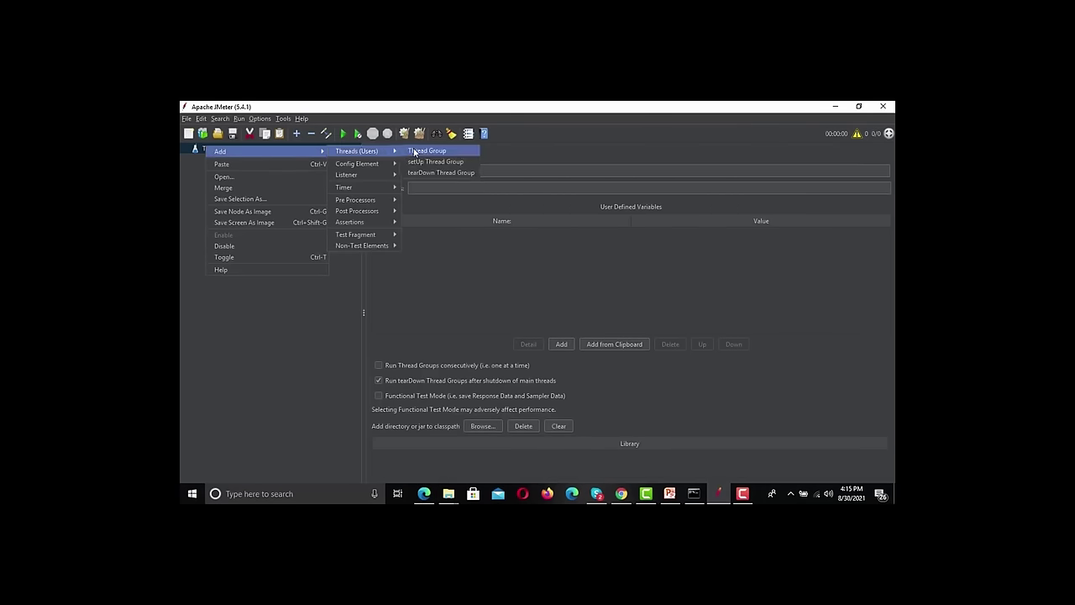
pyautogui.click(415, 151)
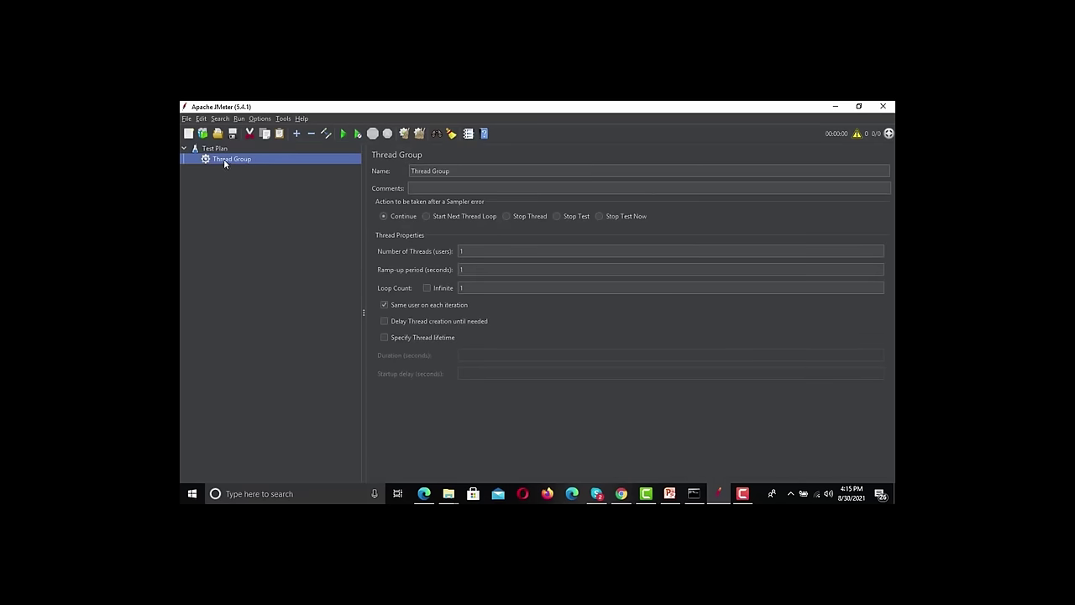
# Add an HTTP Request sampler to the Thread Group
pyautogui.rightClick(223, 158)
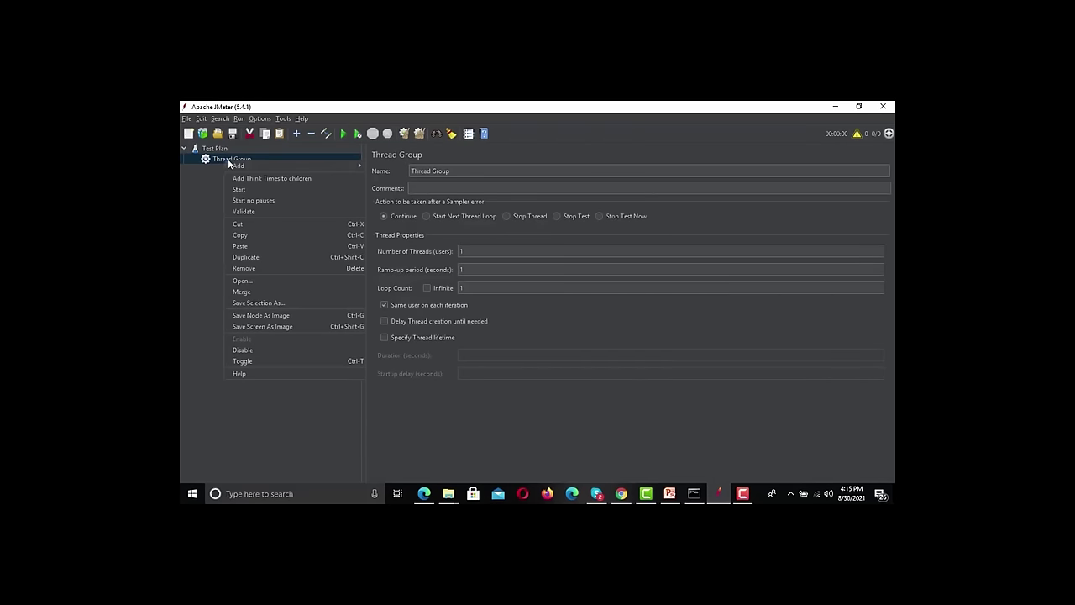
pyautogui.moveTo(266, 163)
pyautogui.moveTo(401, 171)
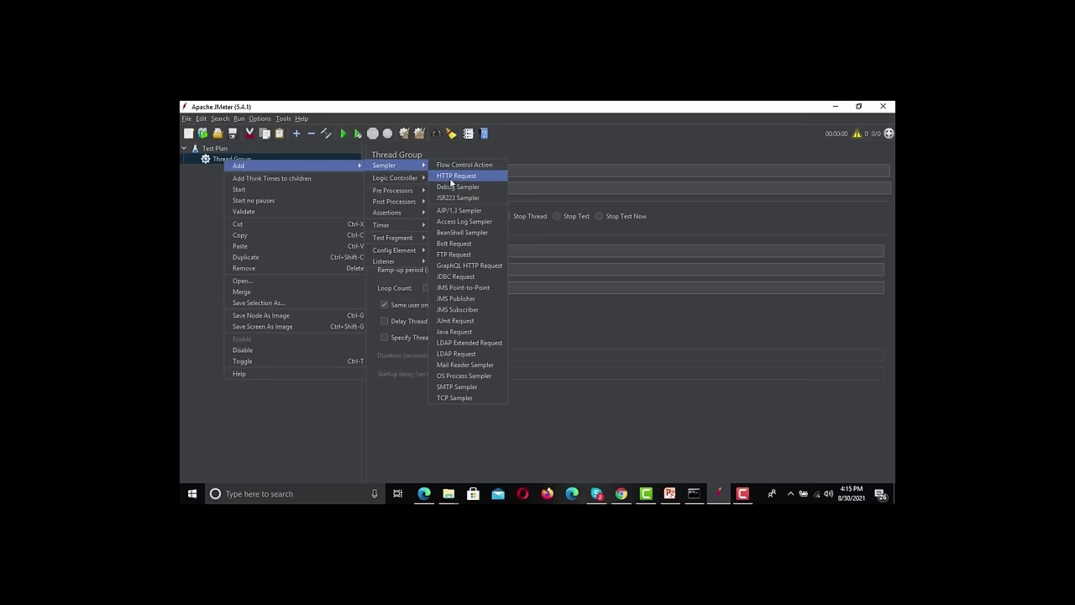
pyautogui.click(450, 179)
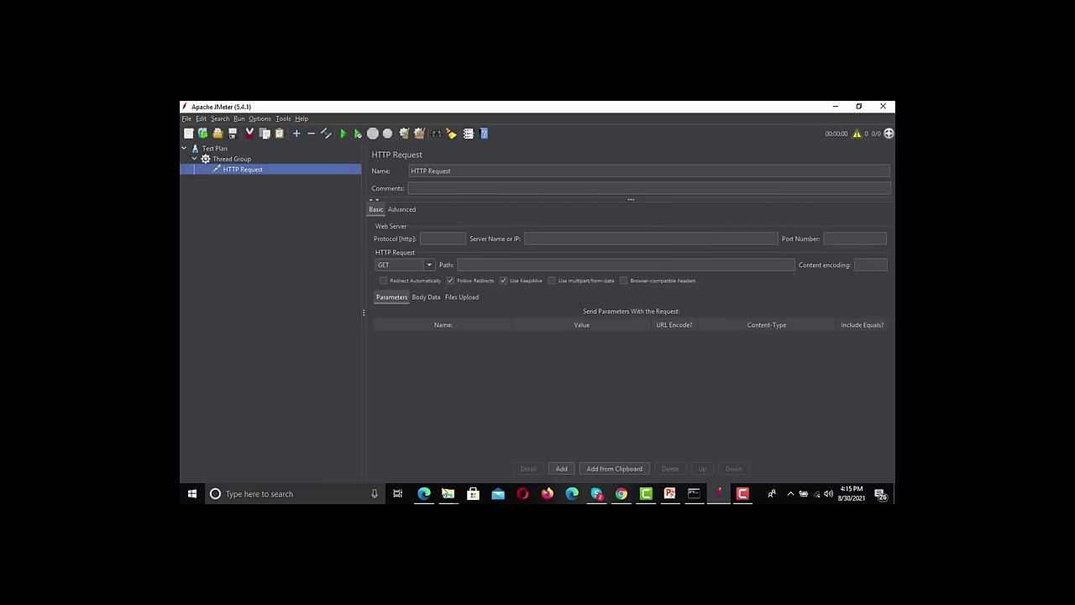
pyautogui.click(424, 493)
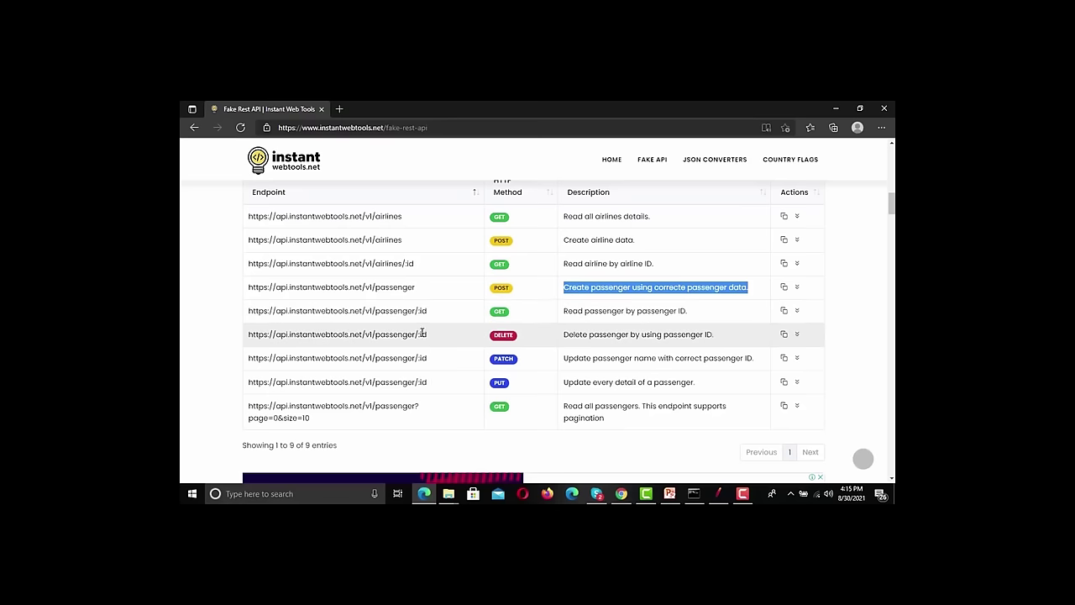
# Copy https from the endpoint URL into the request's Protocol field
pyautogui.click(718, 493)
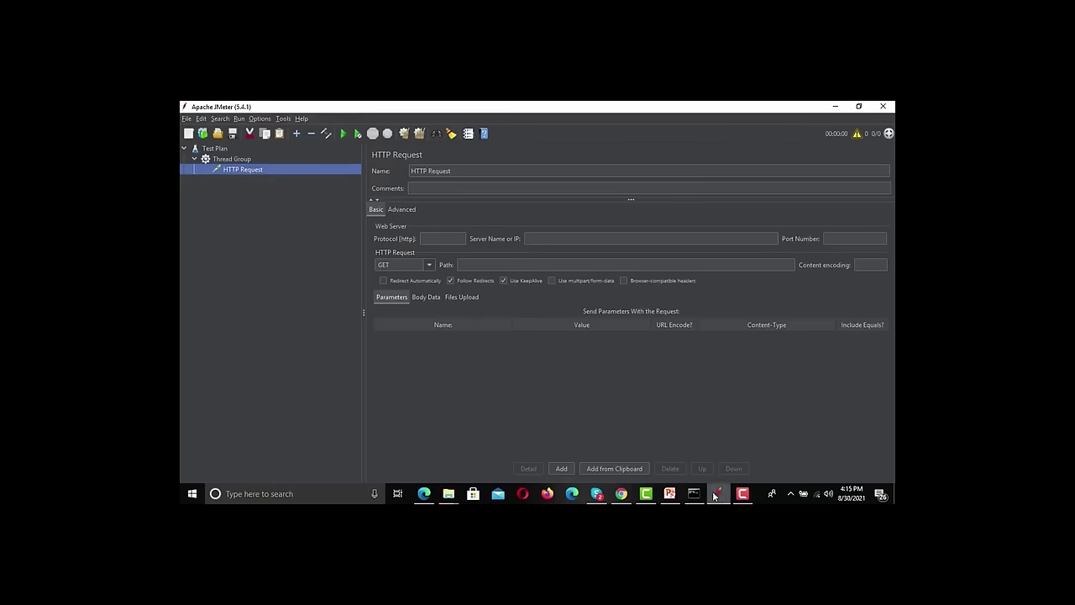
pyautogui.click(430, 241)
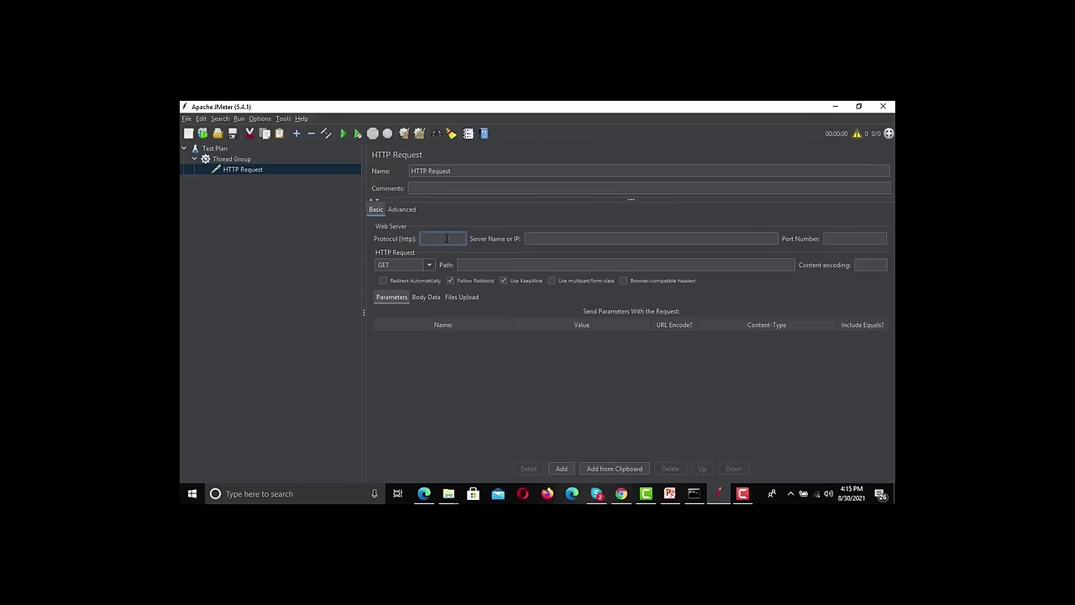
pyautogui.click(530, 239)
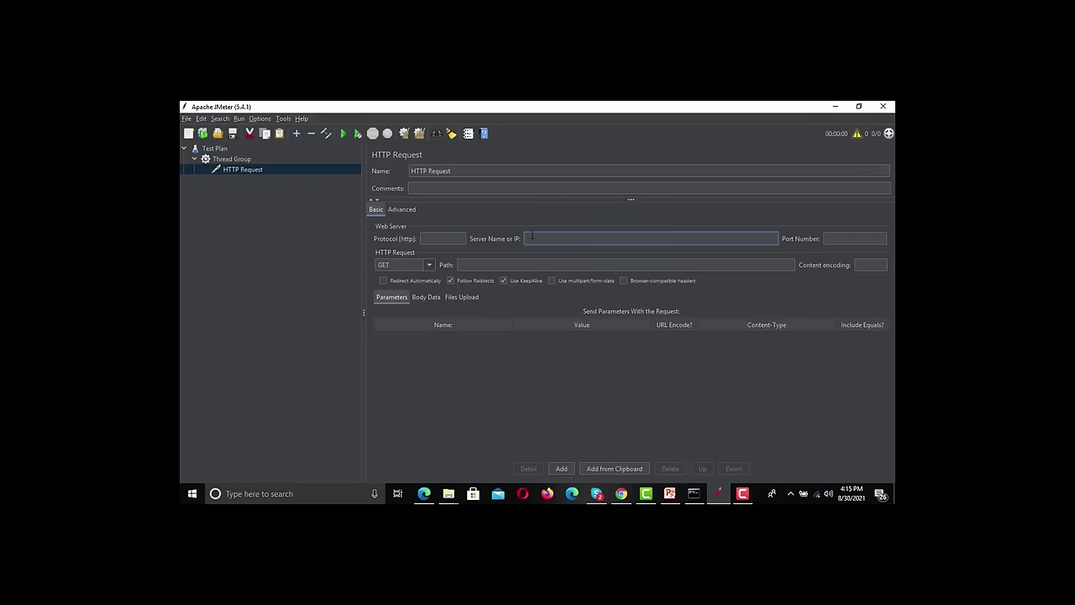
pyautogui.click(482, 264)
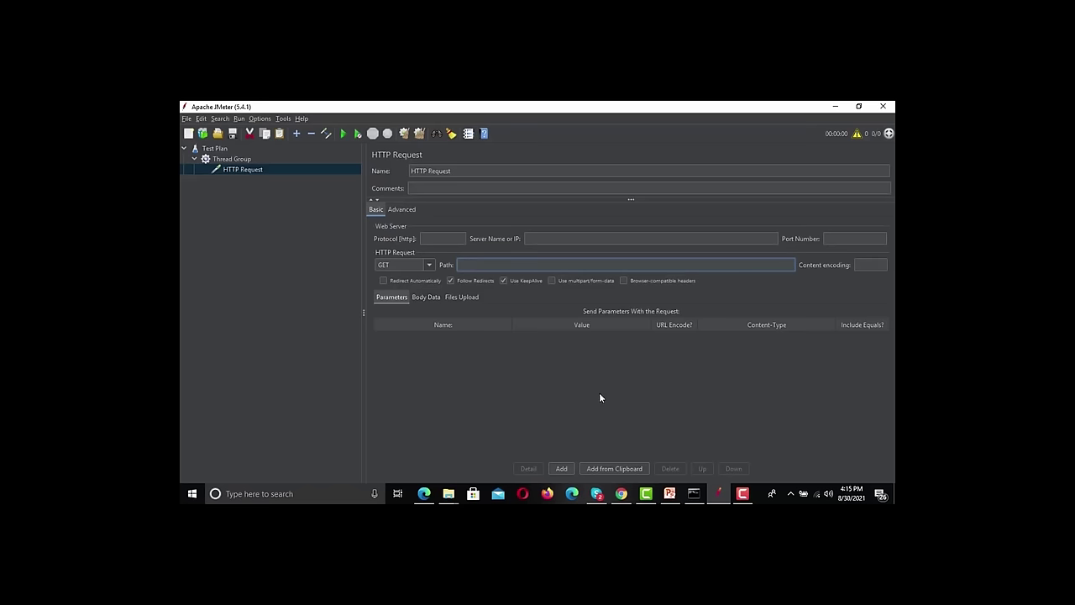
pyautogui.click(426, 493)
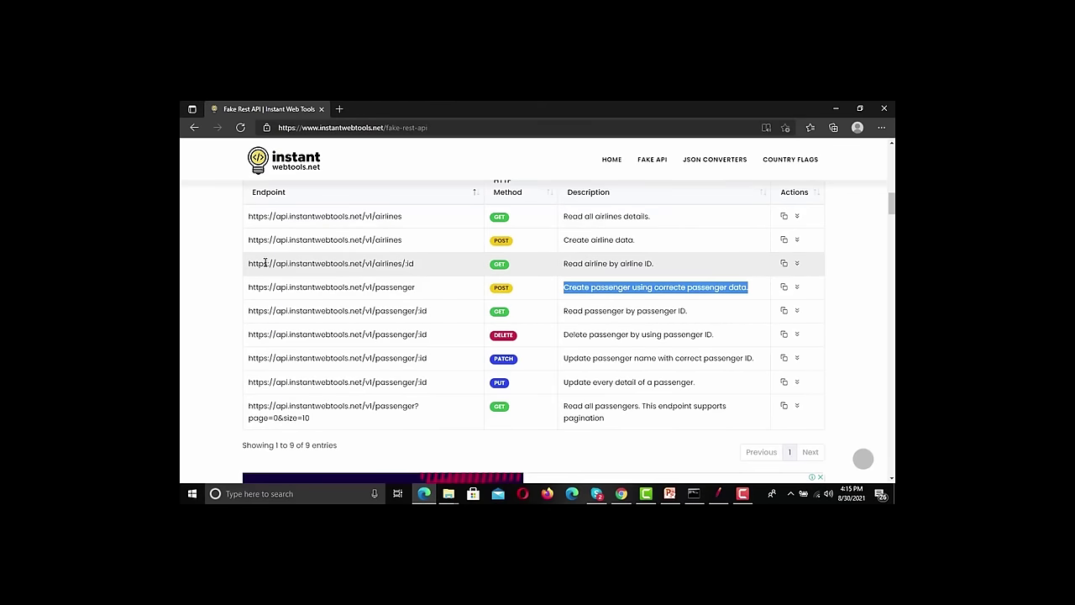
pyautogui.moveTo(267, 263); pyautogui.dragTo(248, 265)
pyautogui.hotkey('ctrl', 'c')
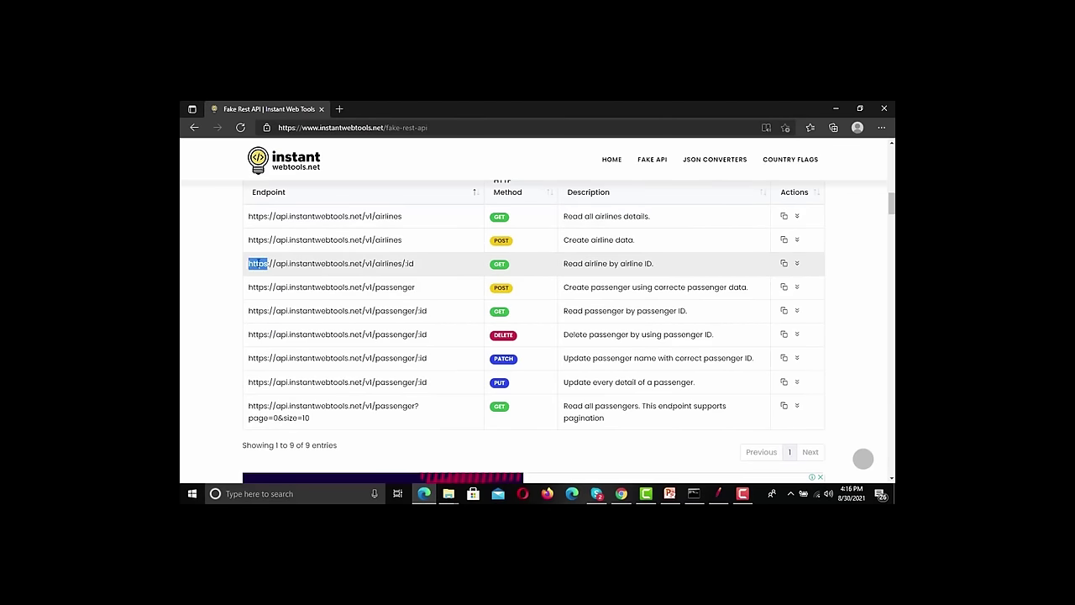
pyautogui.click(718, 494)
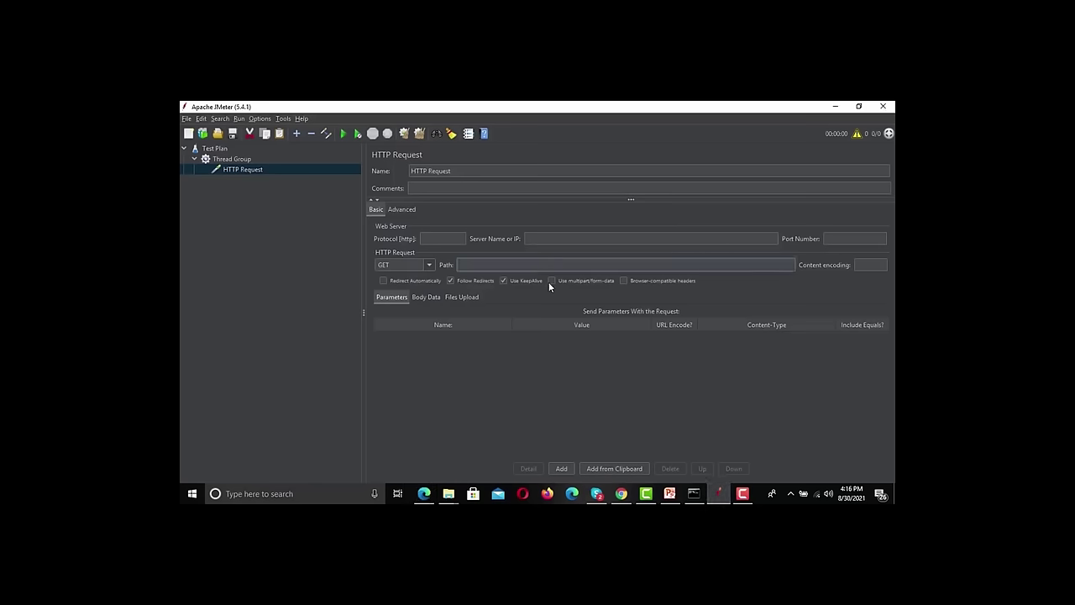
pyautogui.click(445, 239)
pyautogui.hotkey('ctrl', 'v')
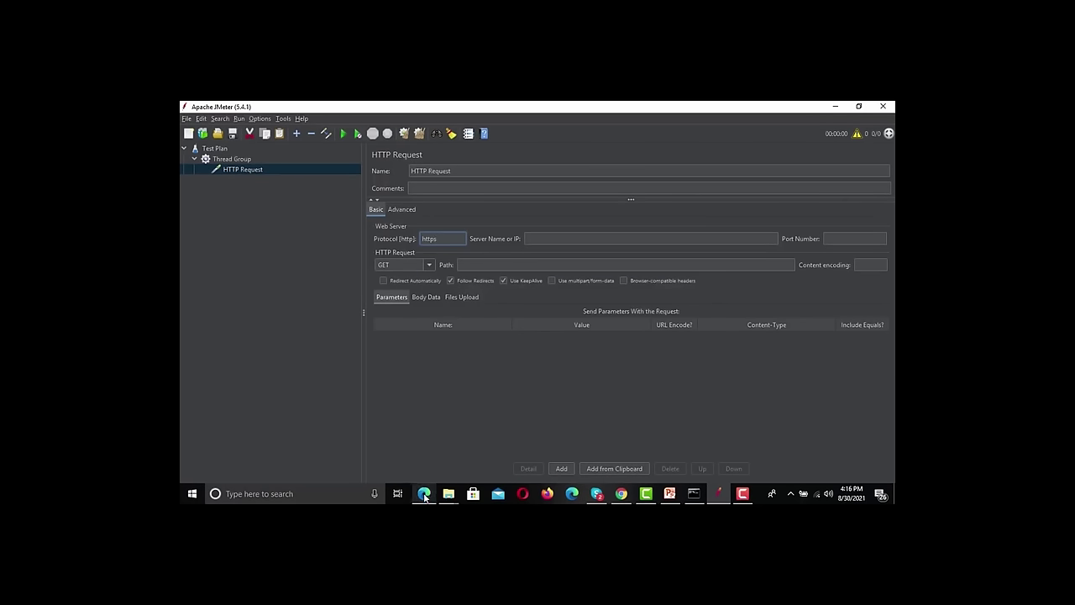
# Set the server name to api.instantwebtools.net and the method to POST
pyautogui.click(427, 493)
pyautogui.click(363, 263)
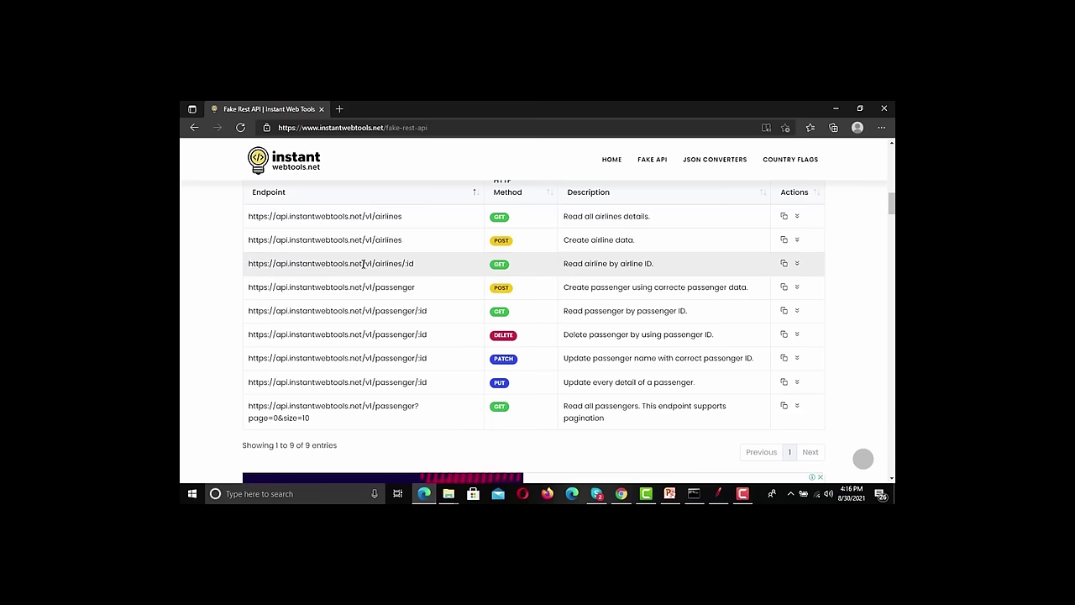
pyautogui.moveTo(361, 264); pyautogui.dragTo(276, 263)
pyautogui.hotkey('ctrl', 'c')
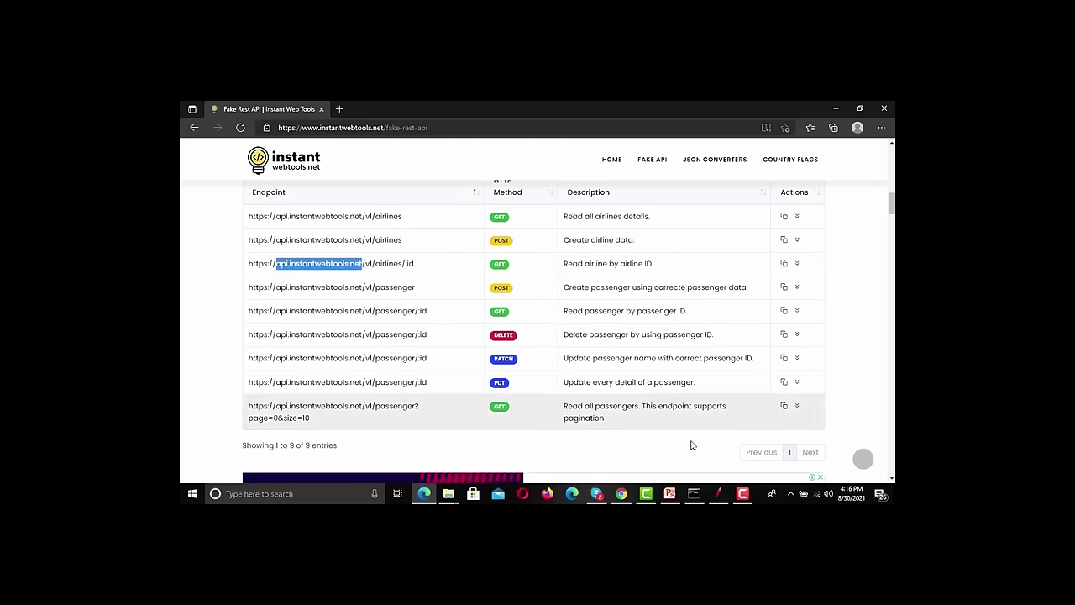
pyautogui.click(718, 493)
pyautogui.click(557, 237)
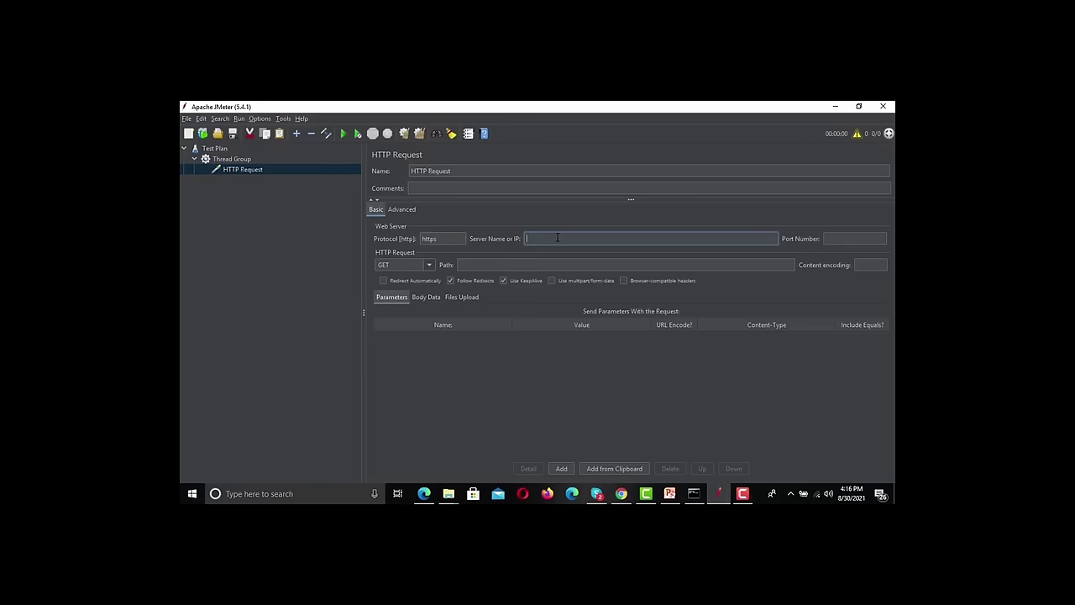
pyautogui.hotkey('ctrl', 'v')
pyautogui.click(429, 265)
pyautogui.click(424, 288)
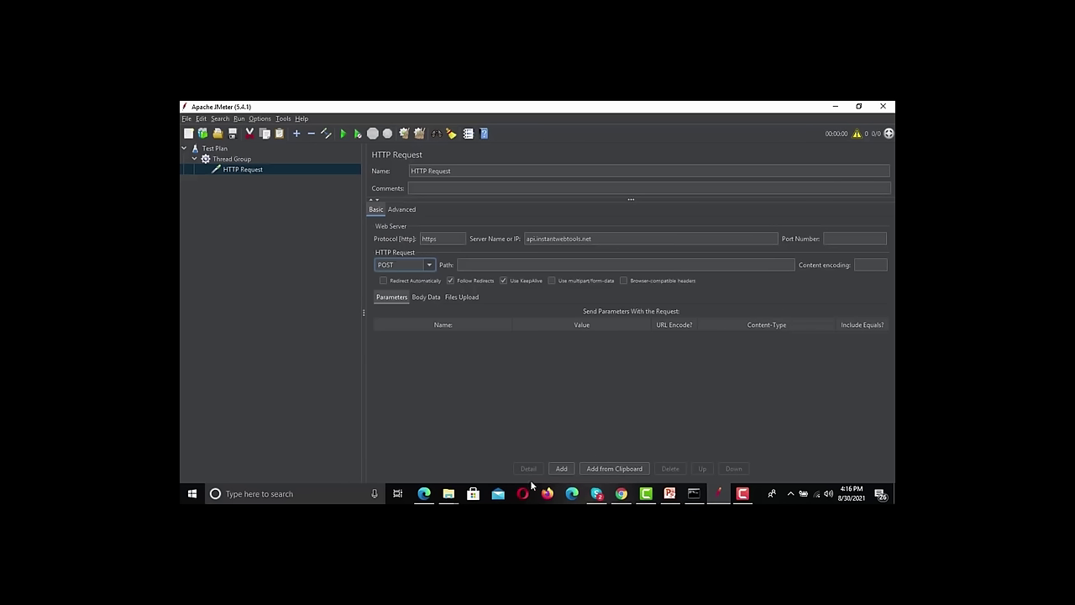
# Copy /v1/passenger from the endpoint table into the request Path
pyautogui.click(424, 493)
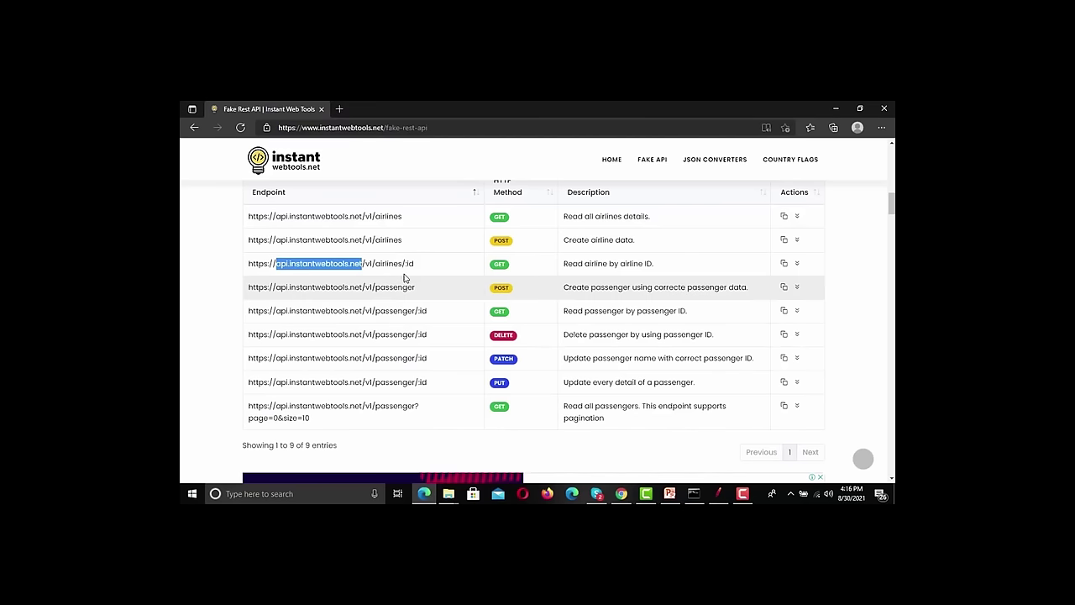
pyautogui.moveTo(419, 289); pyautogui.dragTo(363, 288)
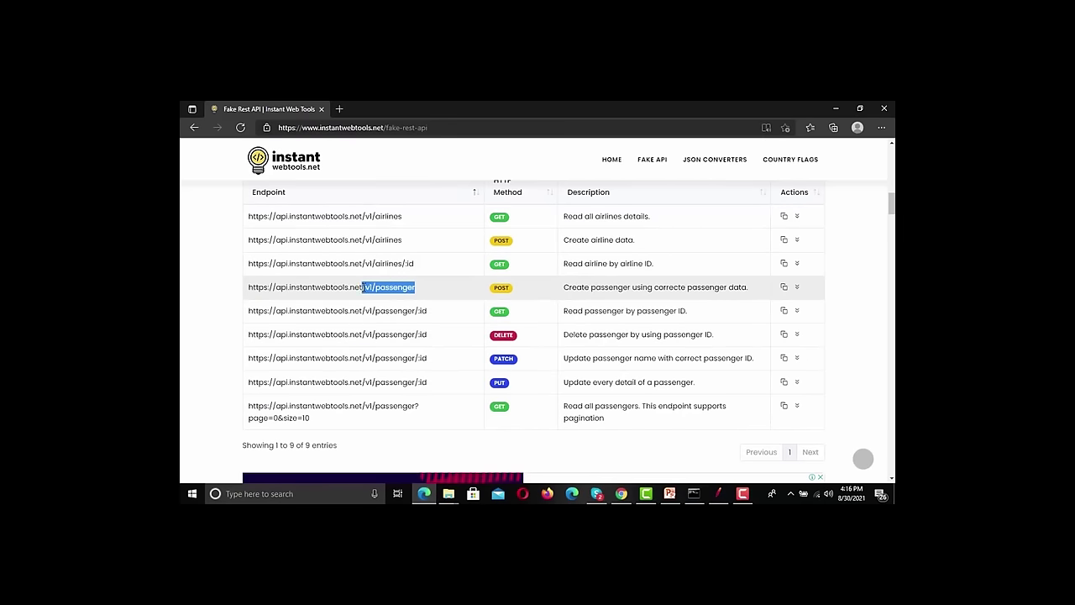
pyautogui.click(711, 497)
pyautogui.click(493, 263)
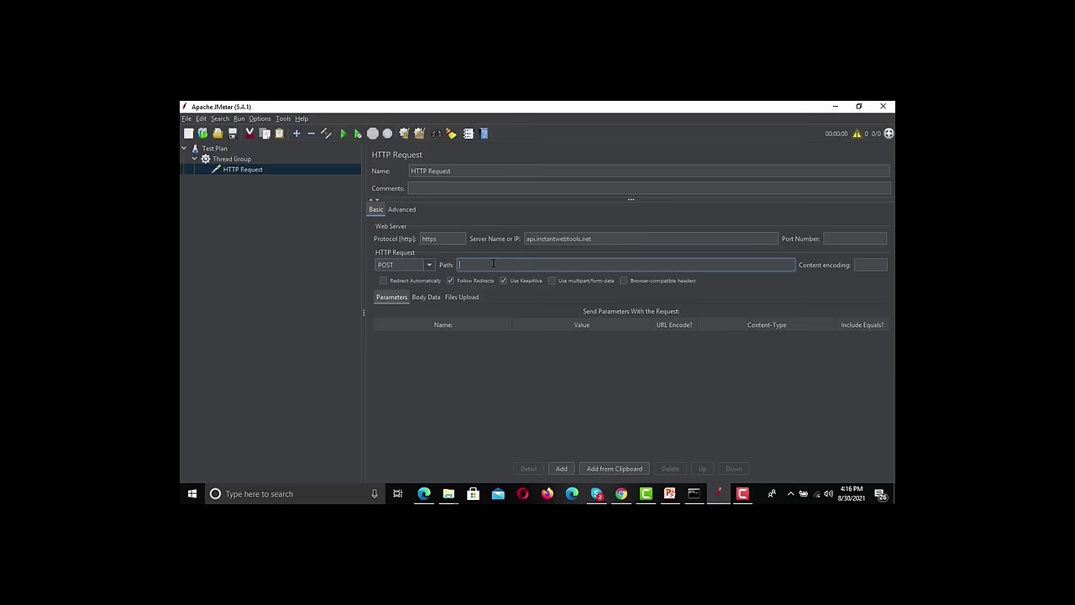
pyautogui.write('/v1/passenger')
pyautogui.click(425, 494)
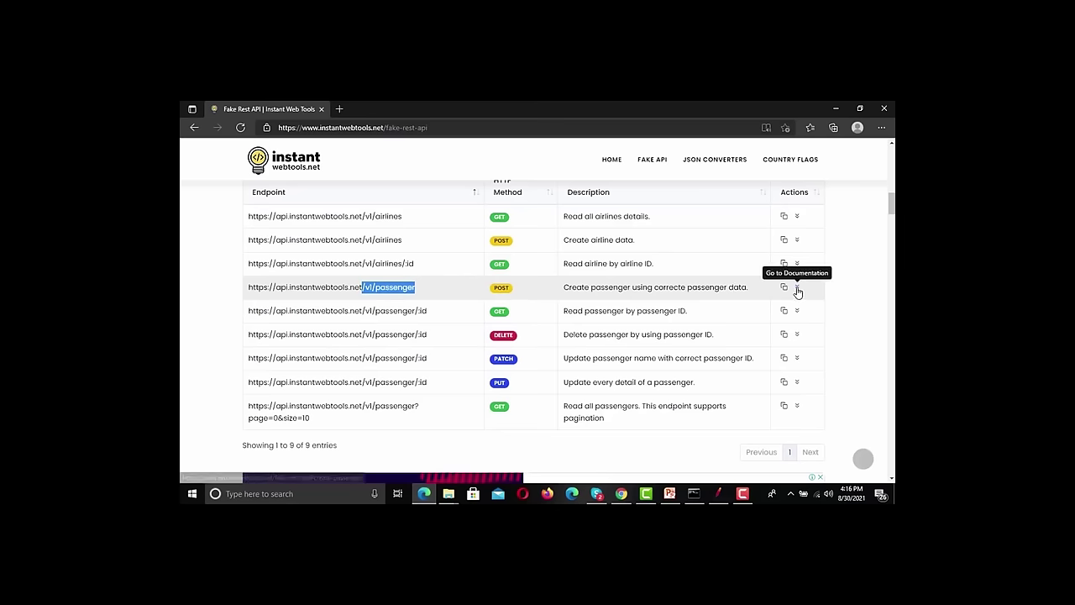
# Open the create-passenger documentation and select the name field in the sample request
pyautogui.click(798, 291)
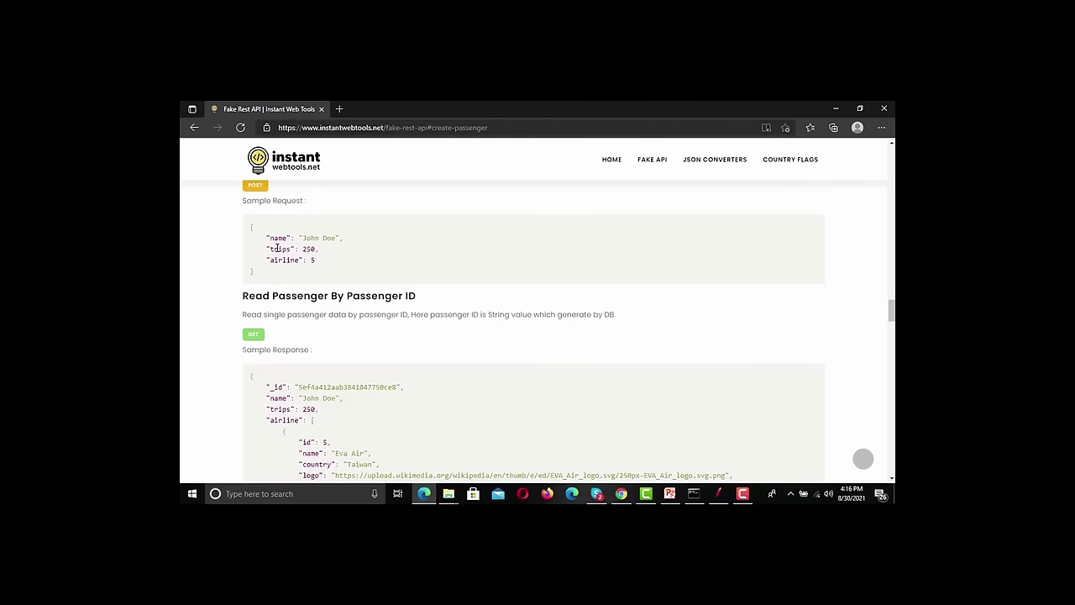
pyautogui.doubleClick(277, 238)
pyautogui.click(718, 493)
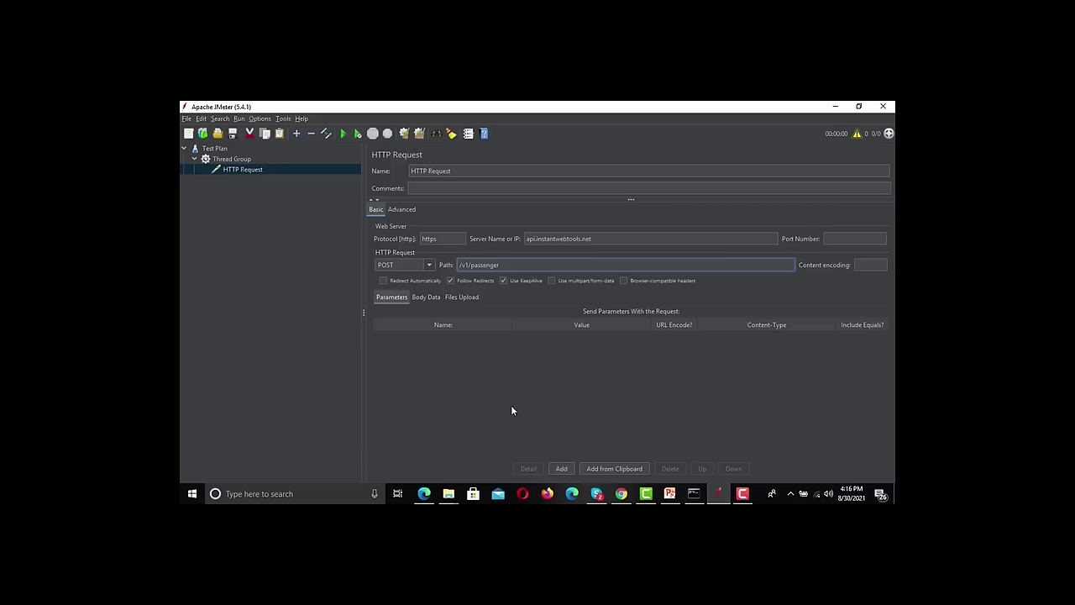
# Add request parameters named name and trips
pyautogui.click(561, 467)
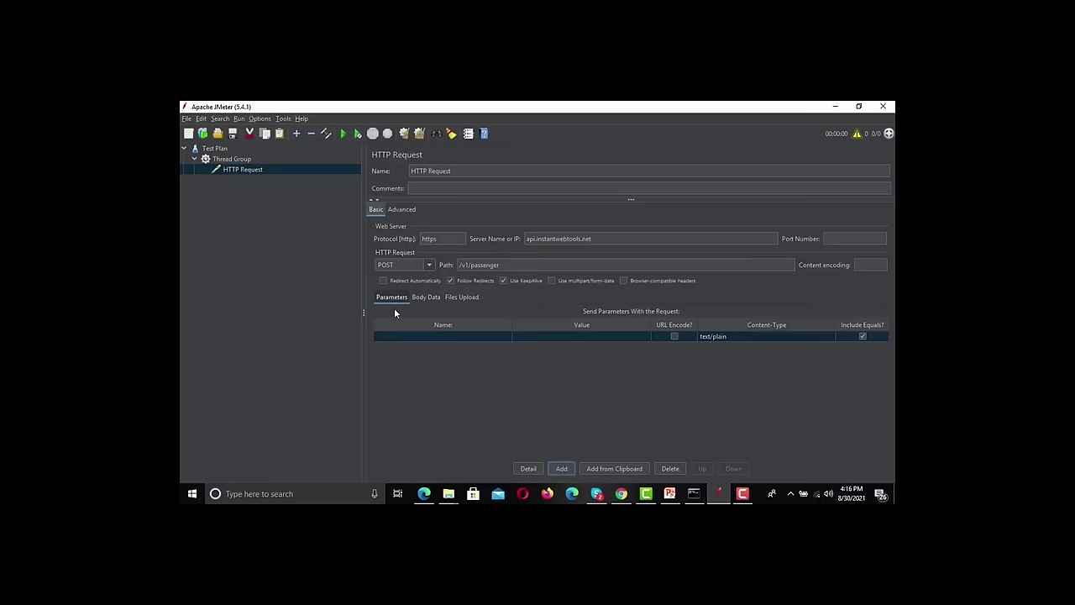
pyautogui.click(420, 333)
pyautogui.click(421, 333)
pyautogui.write('name')
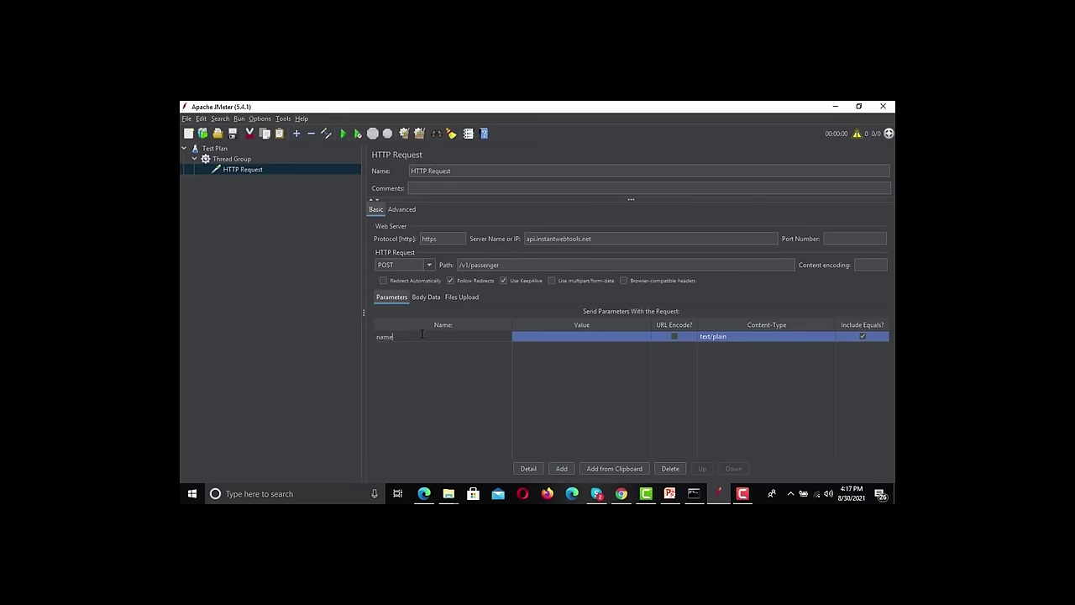
pyautogui.click(561, 468)
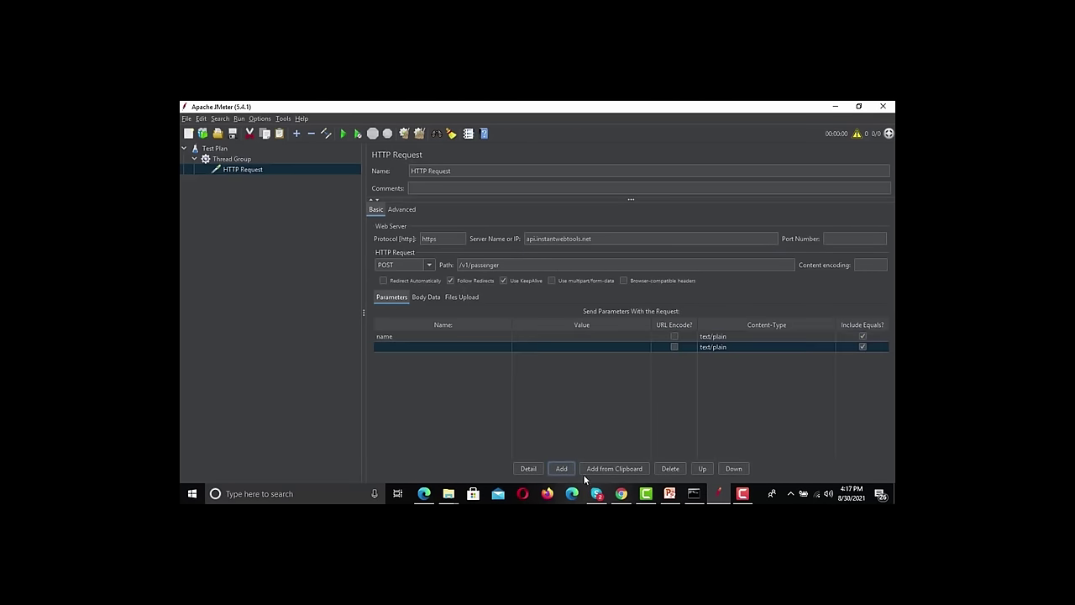
pyautogui.click(423, 493)
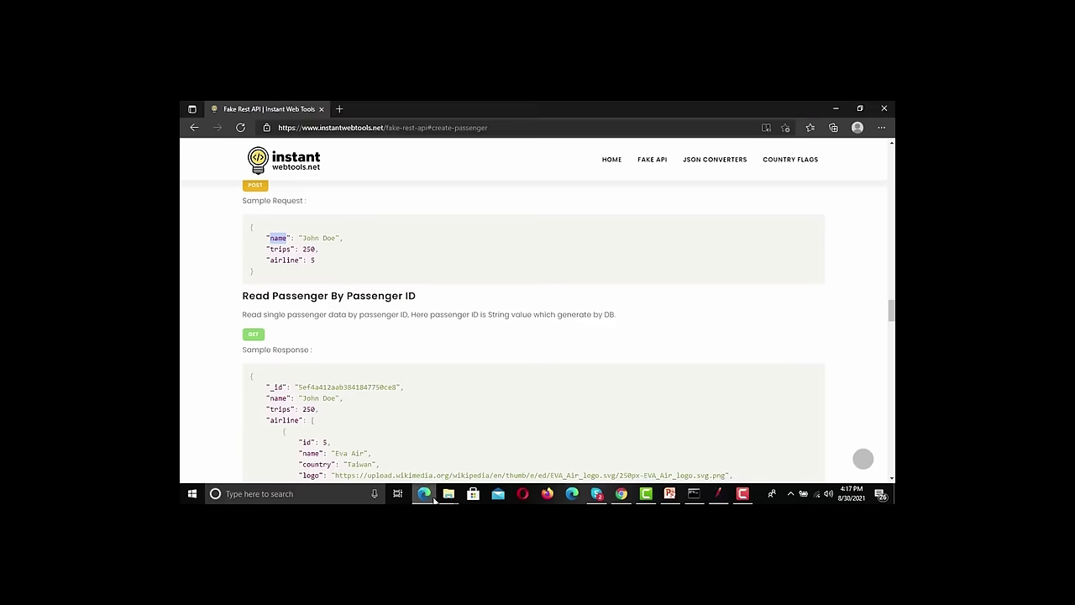
pyautogui.doubleClick(280, 249)
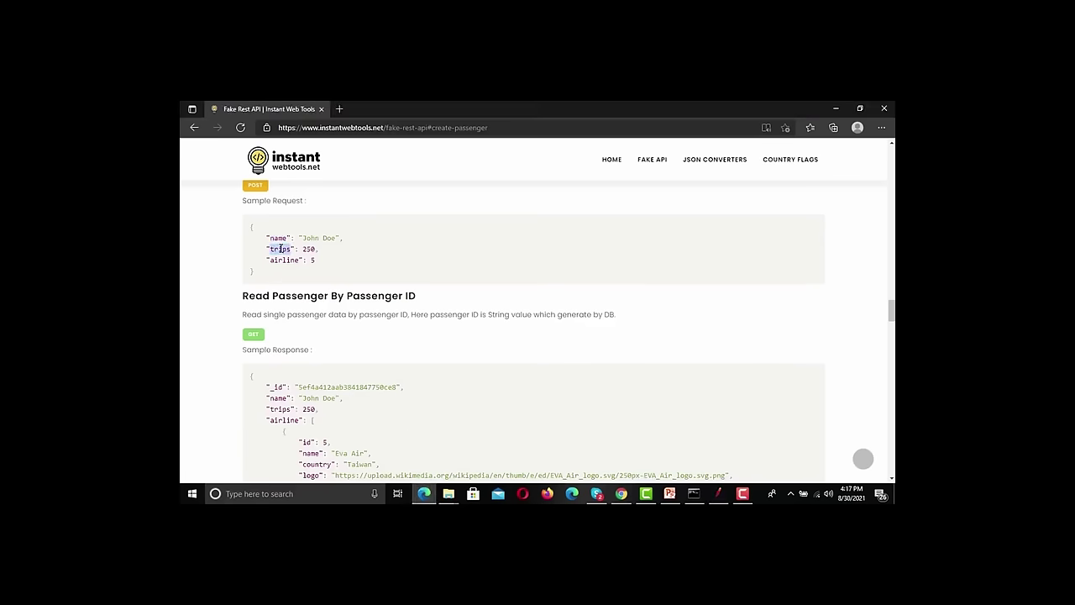
pyautogui.click(718, 493)
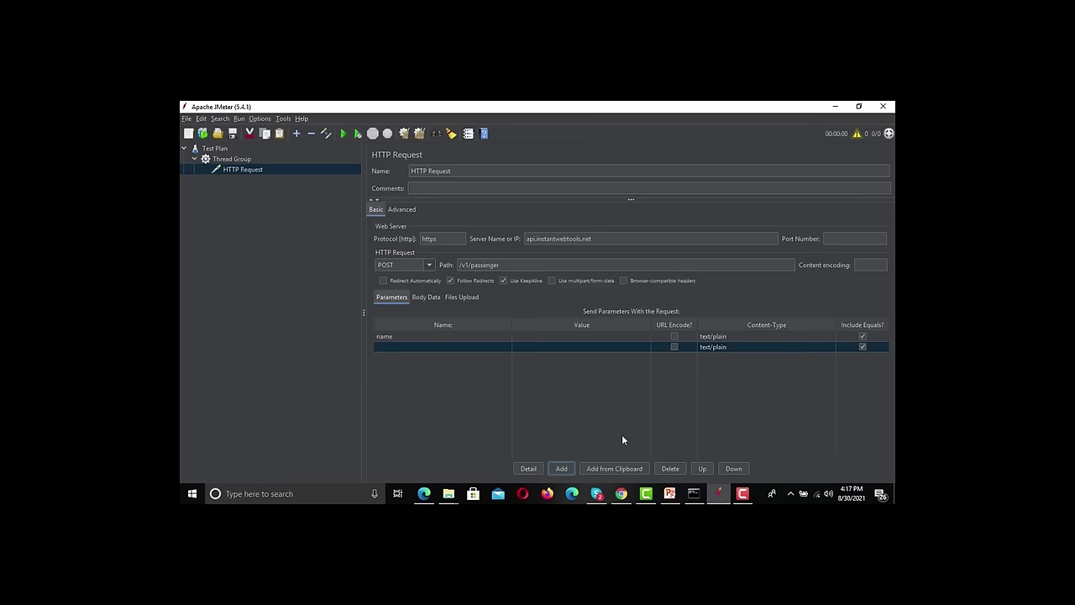
pyautogui.doubleClick(415, 344)
pyautogui.write('trips')
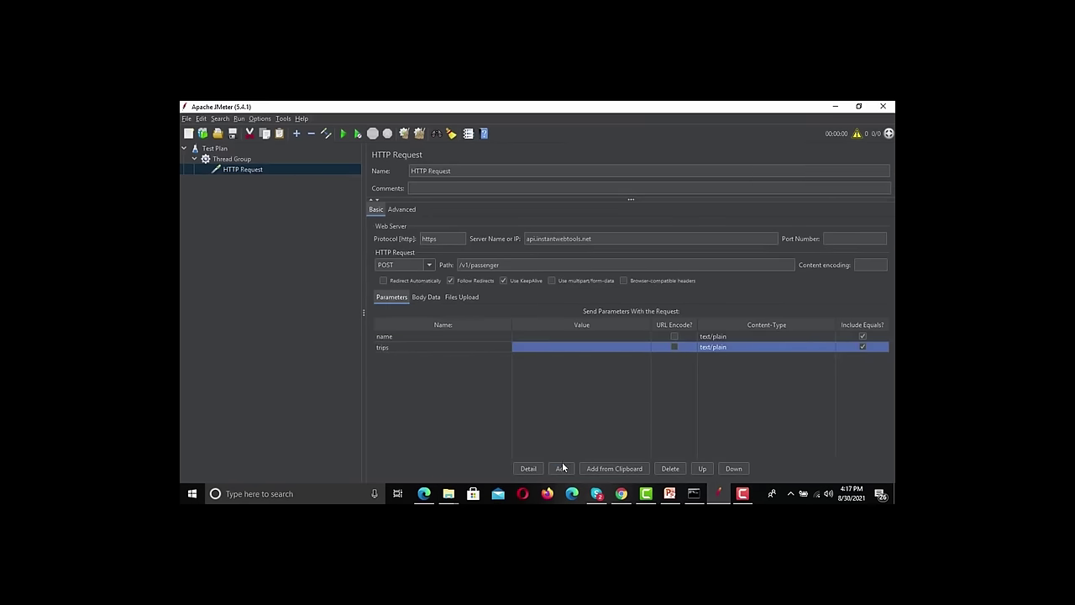
# Add a third request parameter named airline, copied from the sample request
pyautogui.click(561, 467)
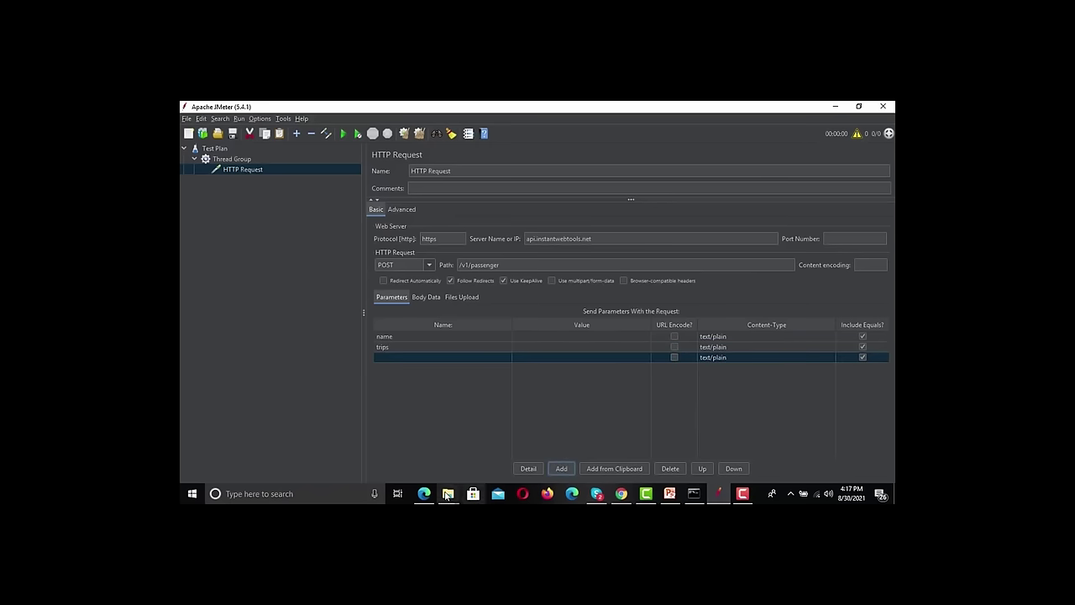
pyautogui.click(424, 494)
pyautogui.click(287, 259)
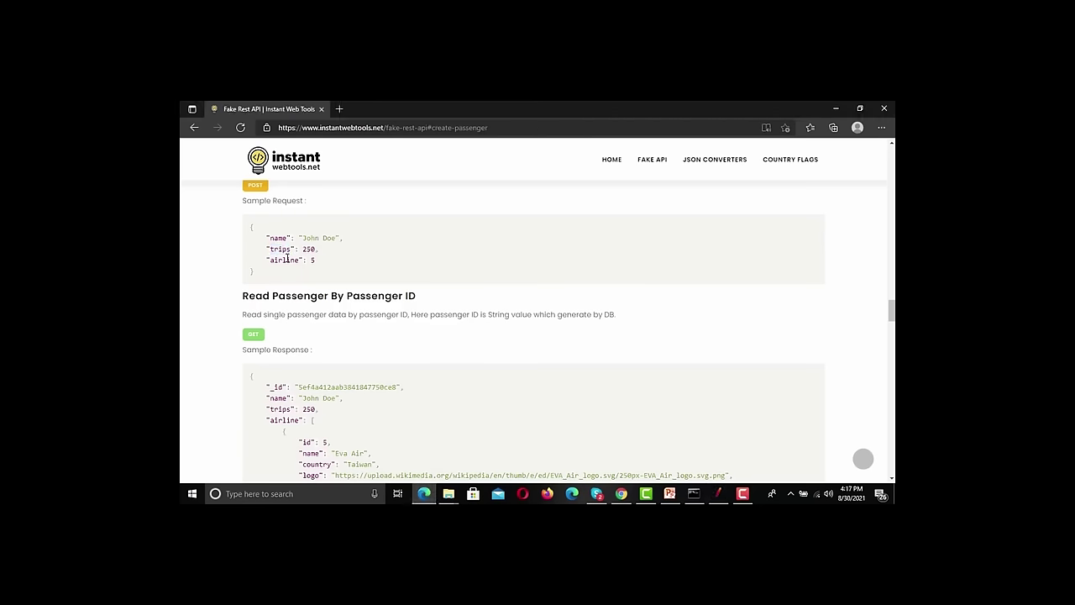
pyautogui.doubleClick(287, 260)
pyautogui.hotkey('ctrl', 'c')
pyautogui.click(718, 494)
pyautogui.doubleClick(469, 358)
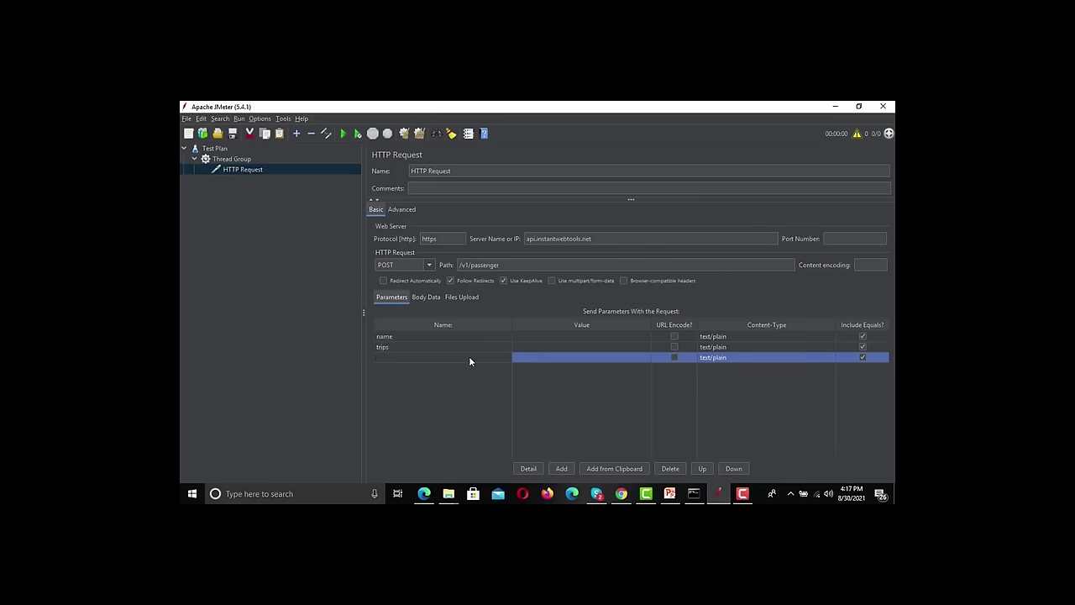
pyautogui.hotkey('ctrl', 'v')
pyautogui.click(469, 391)
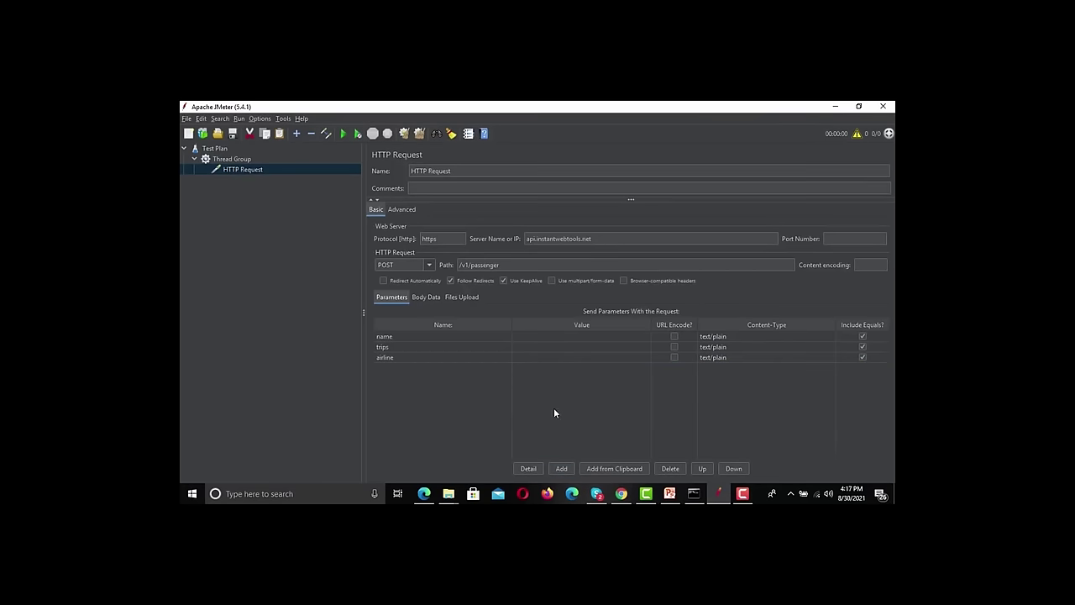
# Fill the parameter values: the sample passenger name, trips 250 and airline 5
pyautogui.click(424, 494)
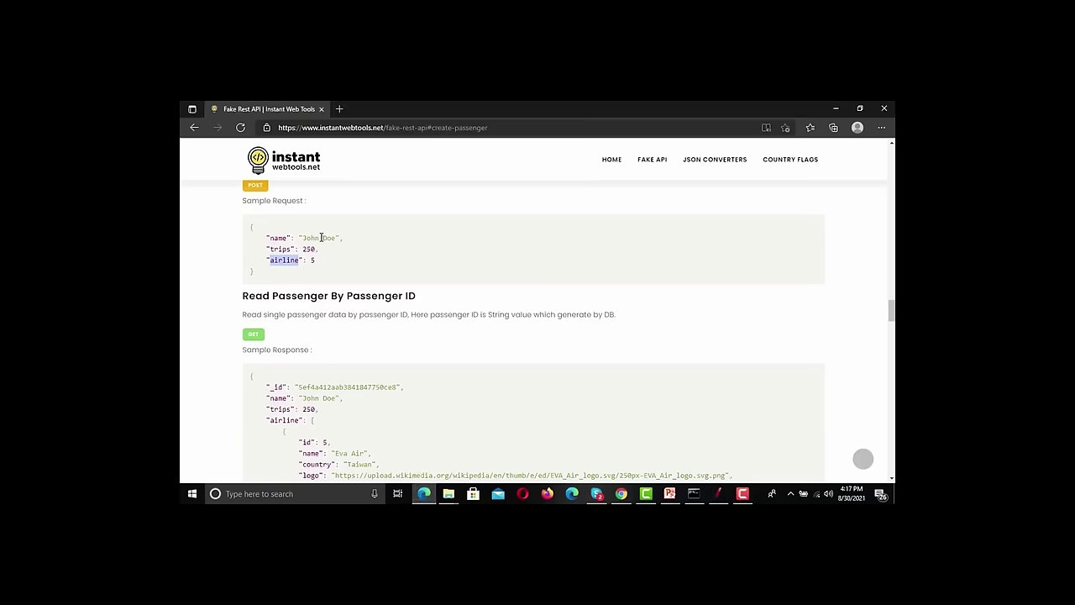
pyautogui.moveTo(303, 238); pyautogui.dragTo(336, 238)
pyautogui.hotkey('ctrl', 'c')
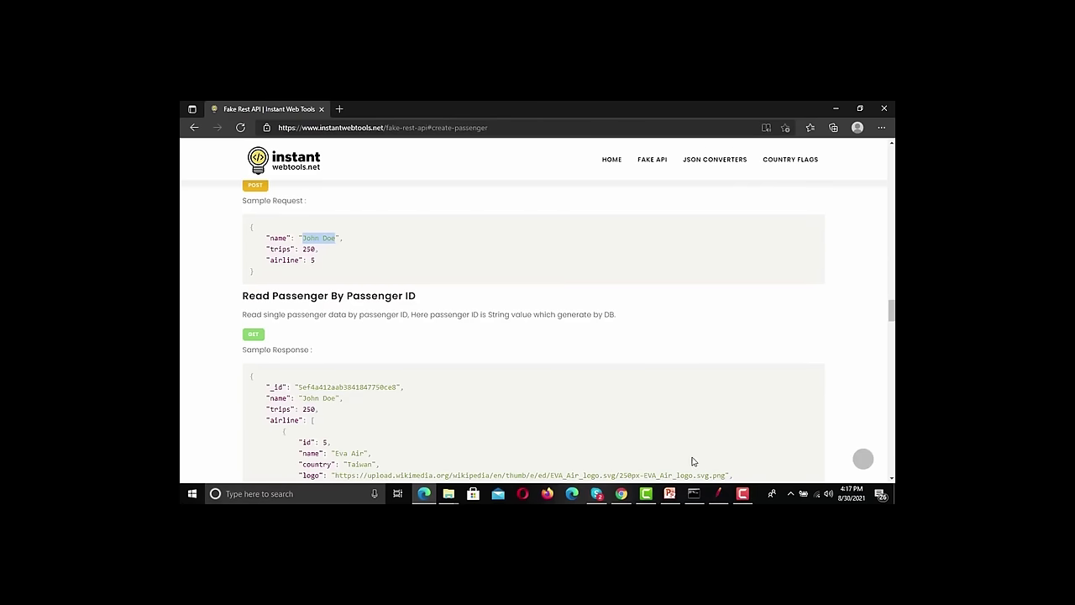
pyautogui.click(718, 494)
pyautogui.doubleClick(544, 333)
pyautogui.hotkey('ctrl', 'v')
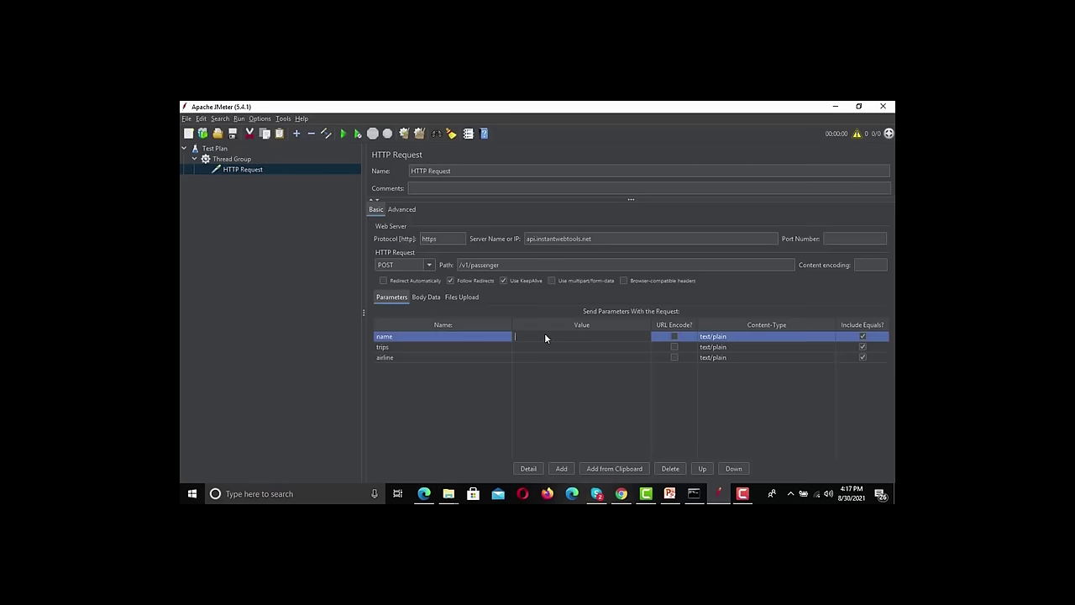
pyautogui.click(719, 494)
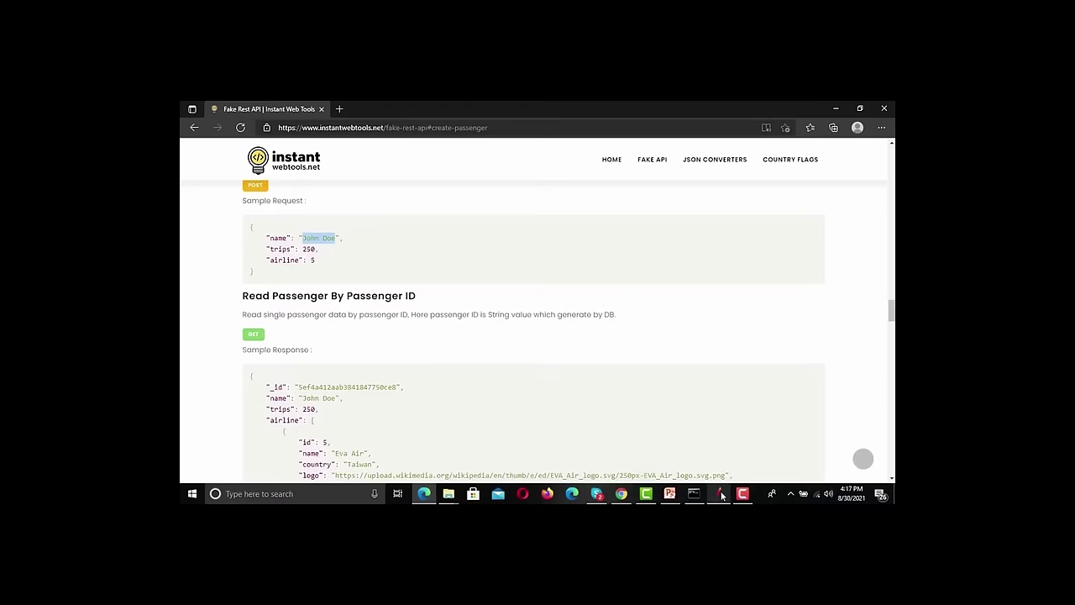
pyautogui.click(719, 495)
pyautogui.doubleClick(560, 346)
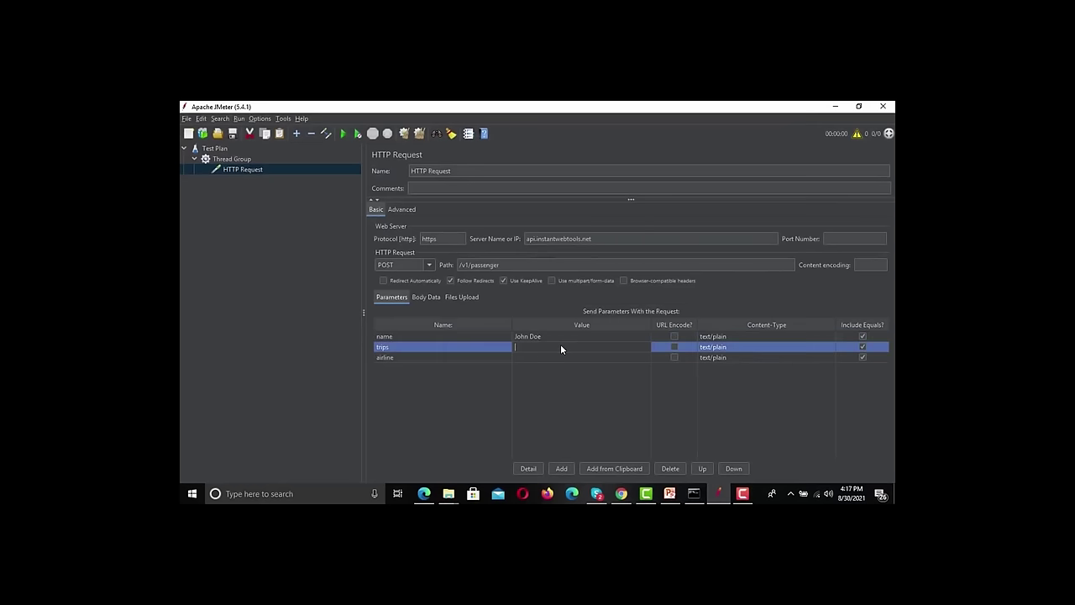
pyautogui.write('250')
pyautogui.click(424, 494)
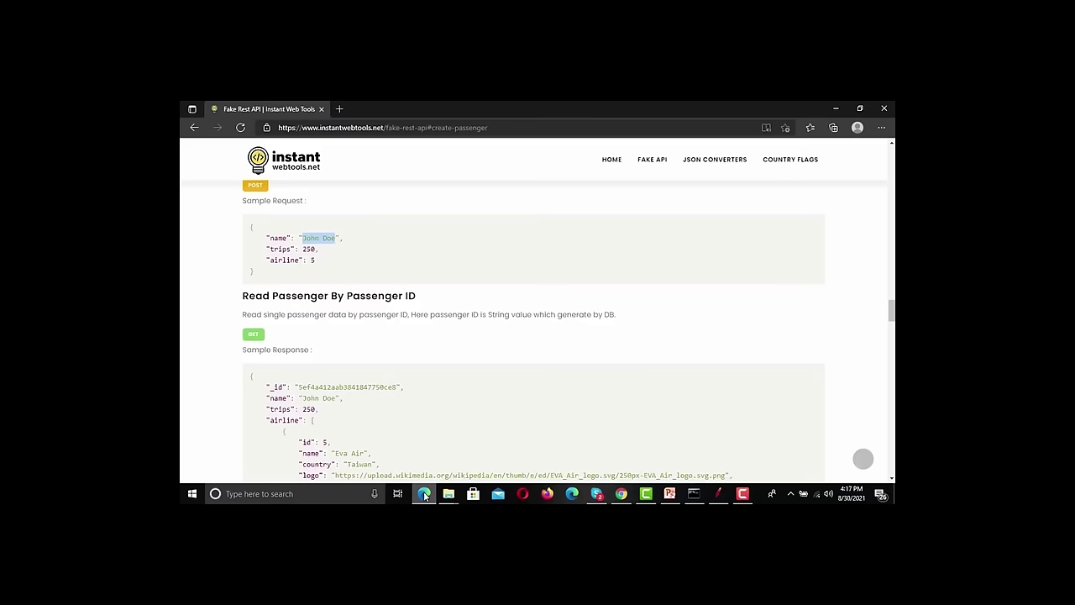
pyautogui.click(424, 494)
pyautogui.doubleClick(523, 357)
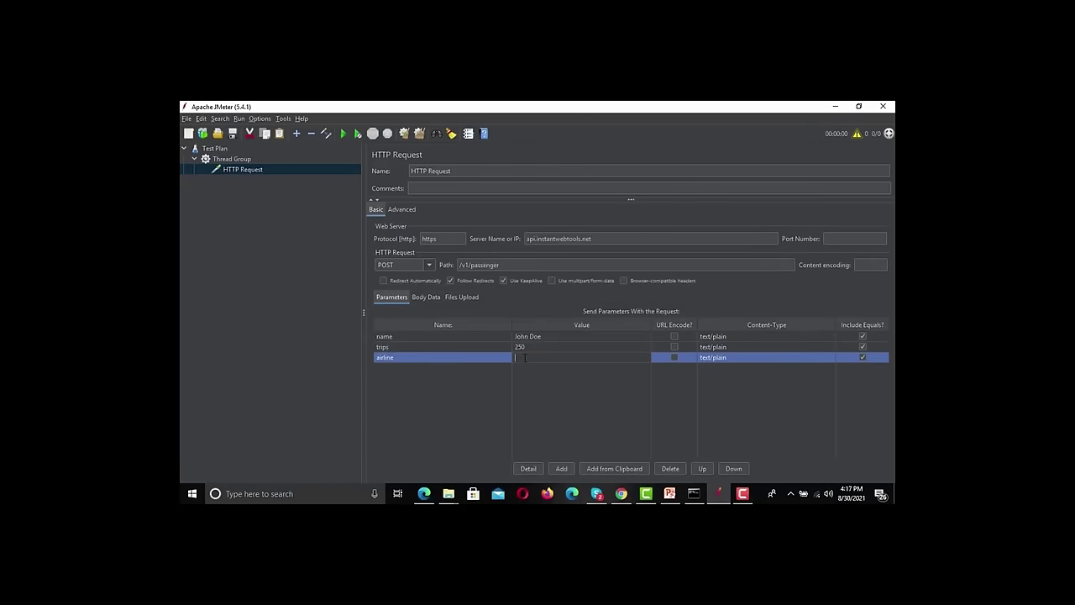
pyautogui.click(527, 400)
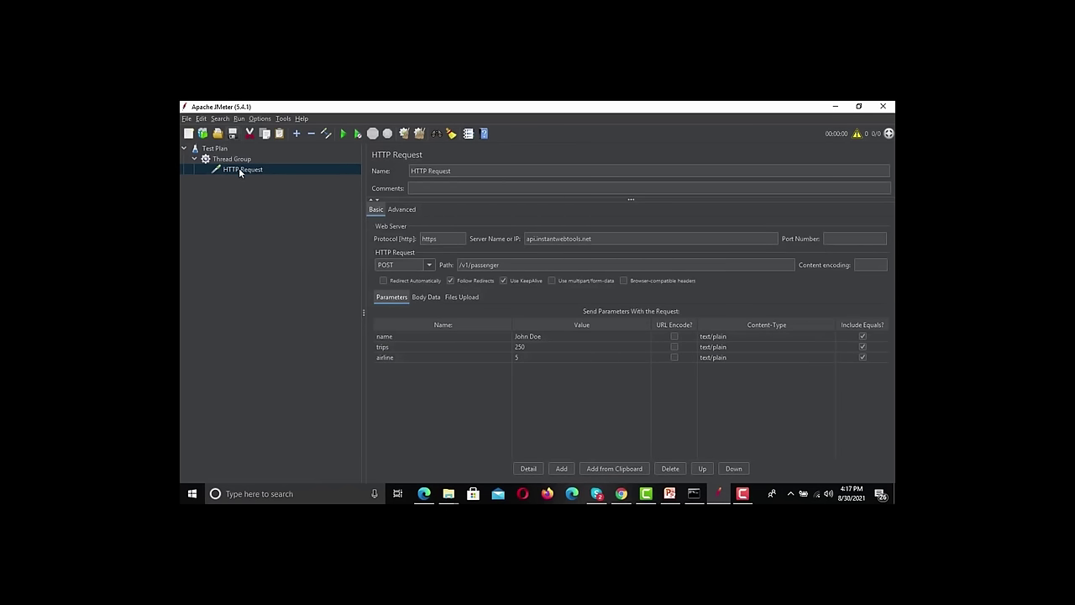
# Change the sampler name from HTTP Request to APIDataDrivenTesting and add a View Results Tree listener
pyautogui.click(486, 174)
pyautogui.moveTo(485, 174); pyautogui.dragTo(400, 171)
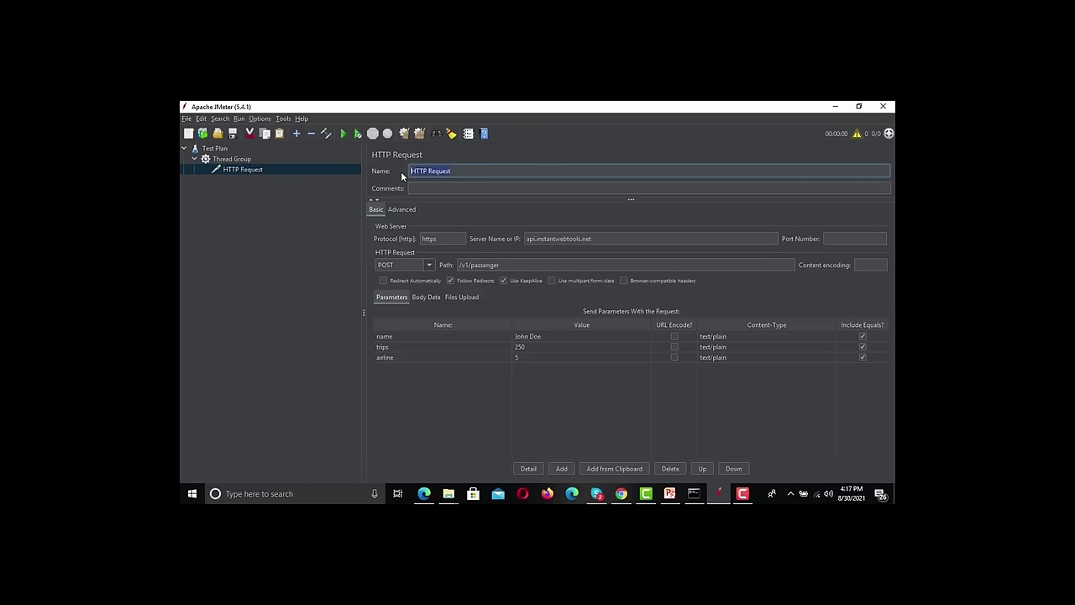
pyautogui.write('APIDataDrivenTesting')
pyautogui.click(301, 219)
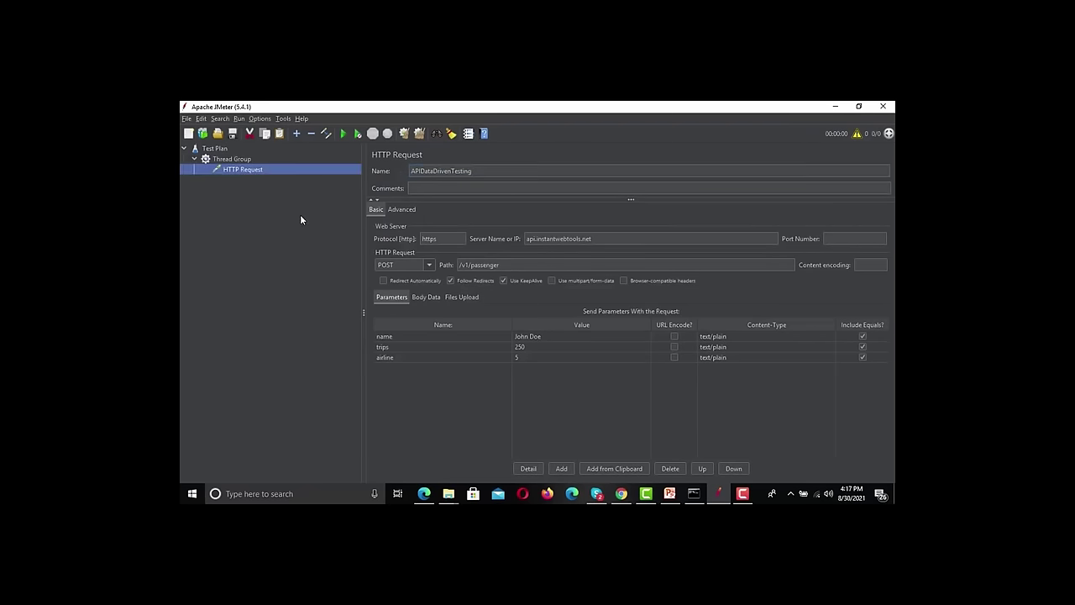
pyautogui.rightClick(248, 159)
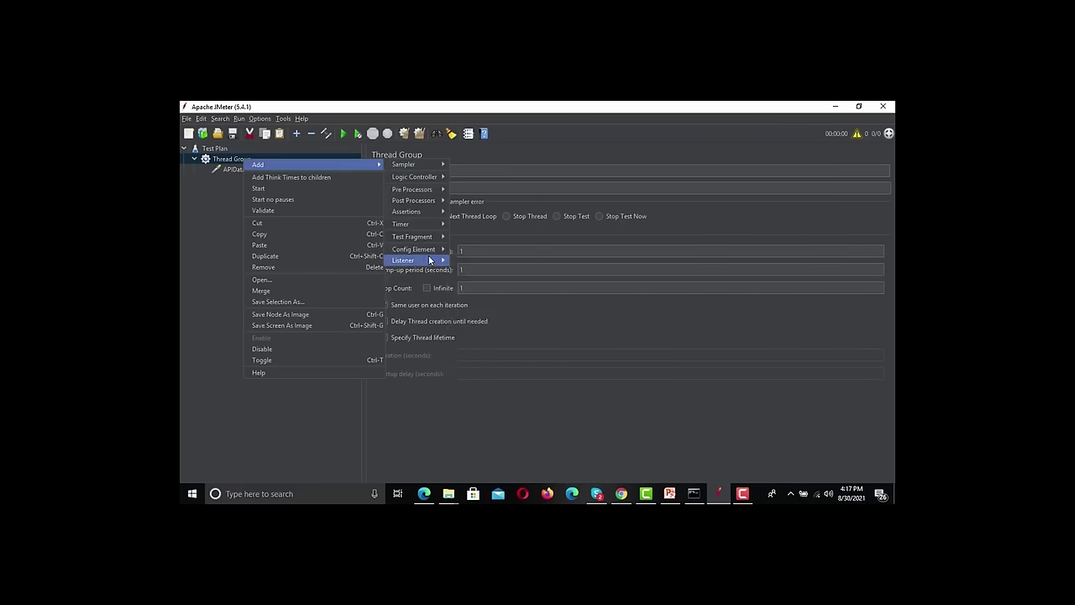
pyautogui.click(464, 261)
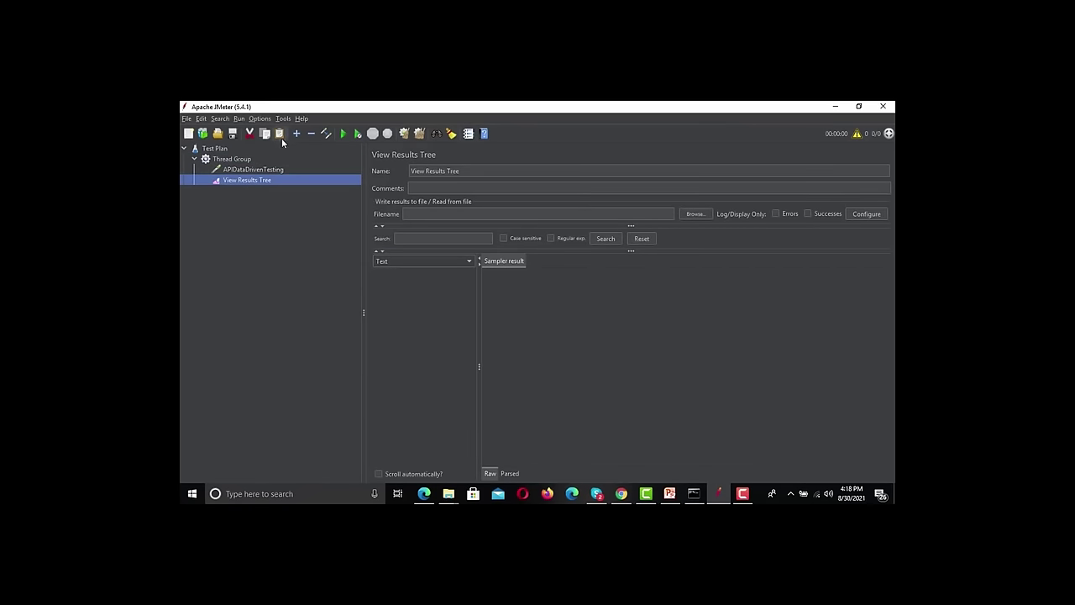
# Save the test plan under the file name APIDataDrivenTesing.jmx
pyautogui.click(233, 132)
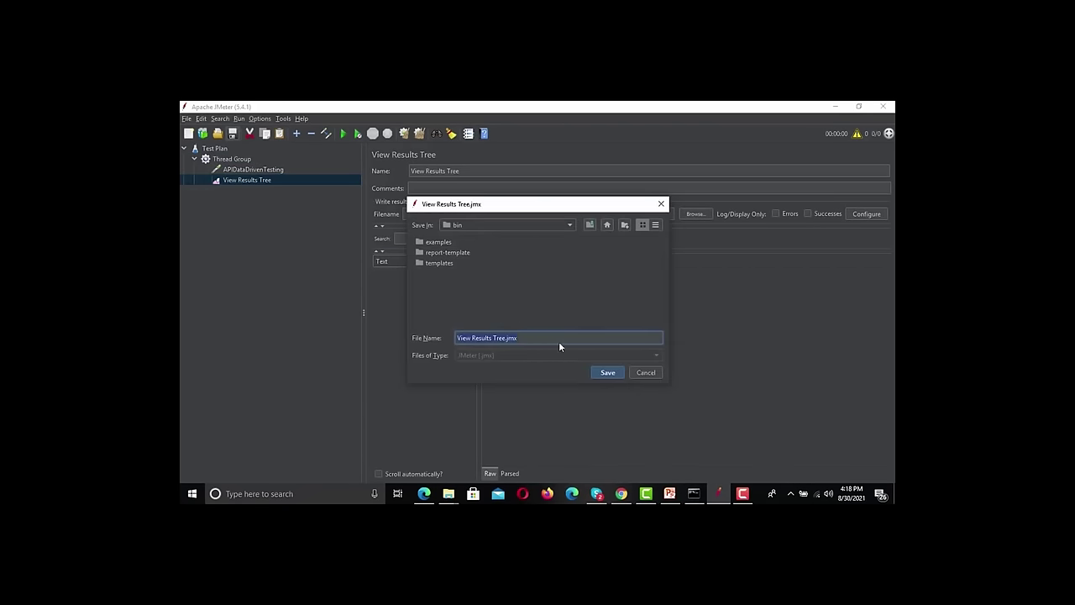
pyautogui.press('Left')
pyautogui.press('Left')
pyautogui.press('Left')
pyautogui.press('Left')
pyautogui.hotkey('ctrl', 'shift', 'Left')
pyautogui.hotkey('ctrl', 'shift', 'Left')
pyautogui.hotkey('ctrl', 'shift', 'Left')
pyautogui.write('API DataDriven')
pyautogui.press('BackSpace')
pyautogui.press('Right')
pyautogui.press('Right')
pyautogui.press('Right')
pyautogui.press('Right')
pyautogui.press('Right')
pyautogui.press('Right')
pyautogui.press('Right')
pyautogui.press('Right')
pyautogui.press('Right')
pyautogui.write('Tesing')
pyautogui.click(594, 375)
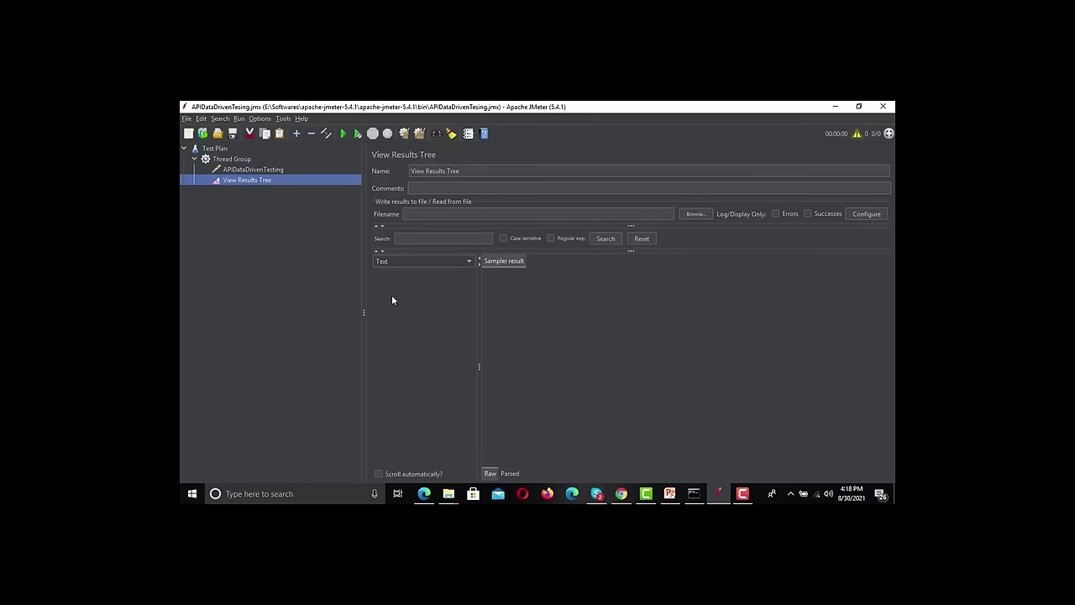
# Run the test and check the posted name, trips 250 and airline 5 in the Request tab
pyautogui.click(238, 160)
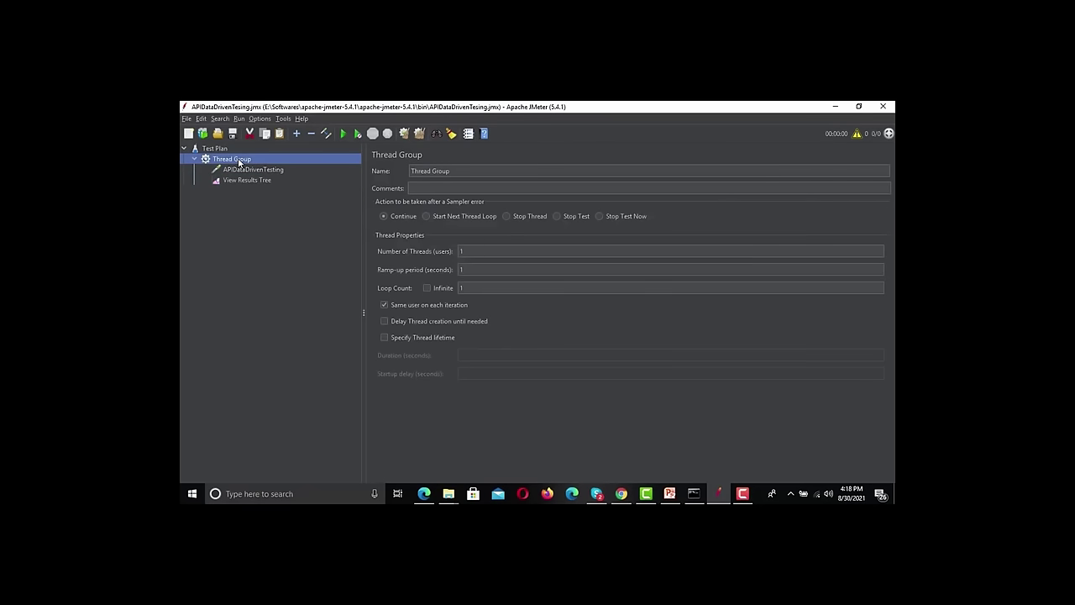
pyautogui.click(255, 182)
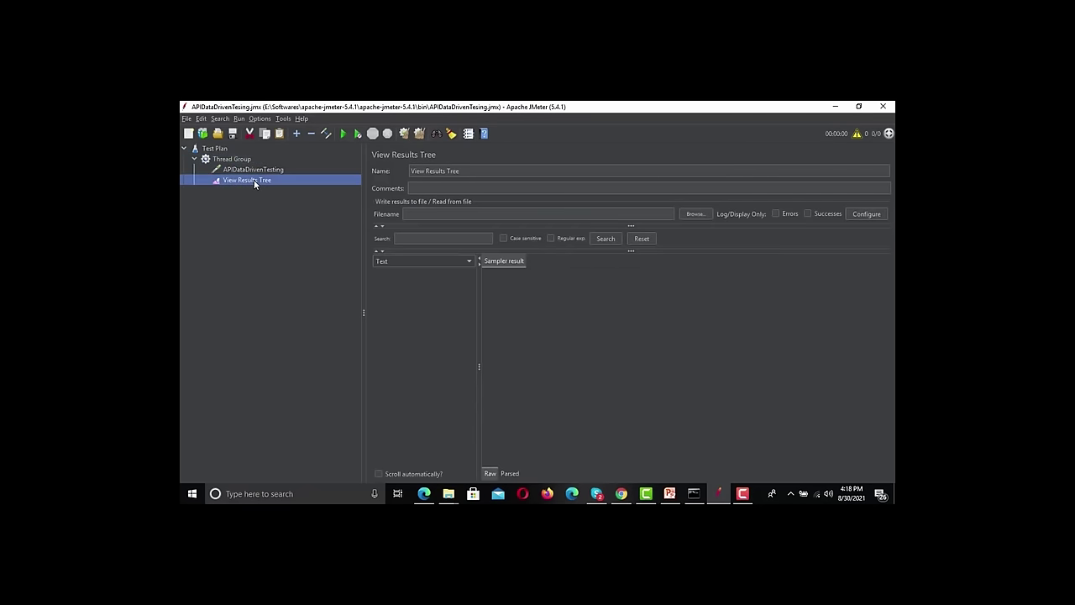
pyautogui.click(358, 134)
pyautogui.click(442, 275)
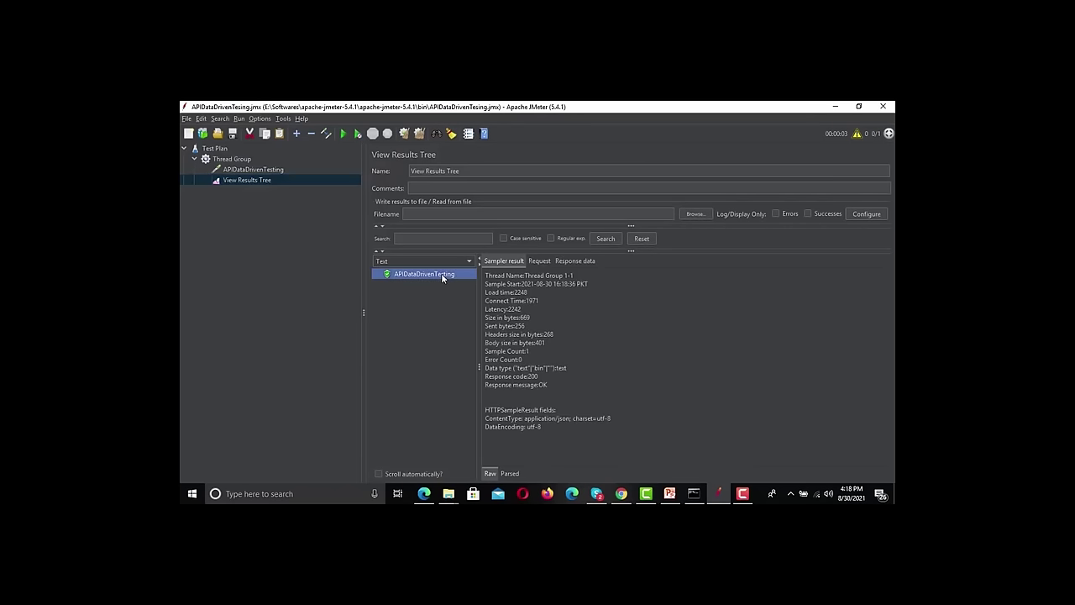
pyautogui.click(540, 261)
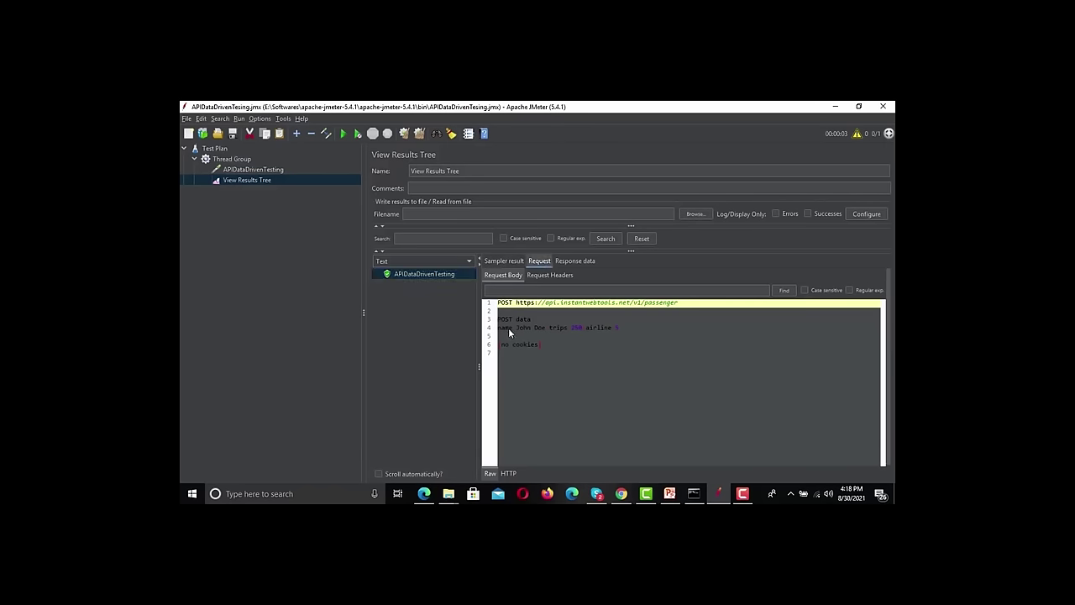
pyautogui.moveTo(508, 328); pyautogui.dragTo(619, 334)
pyautogui.click(608, 354)
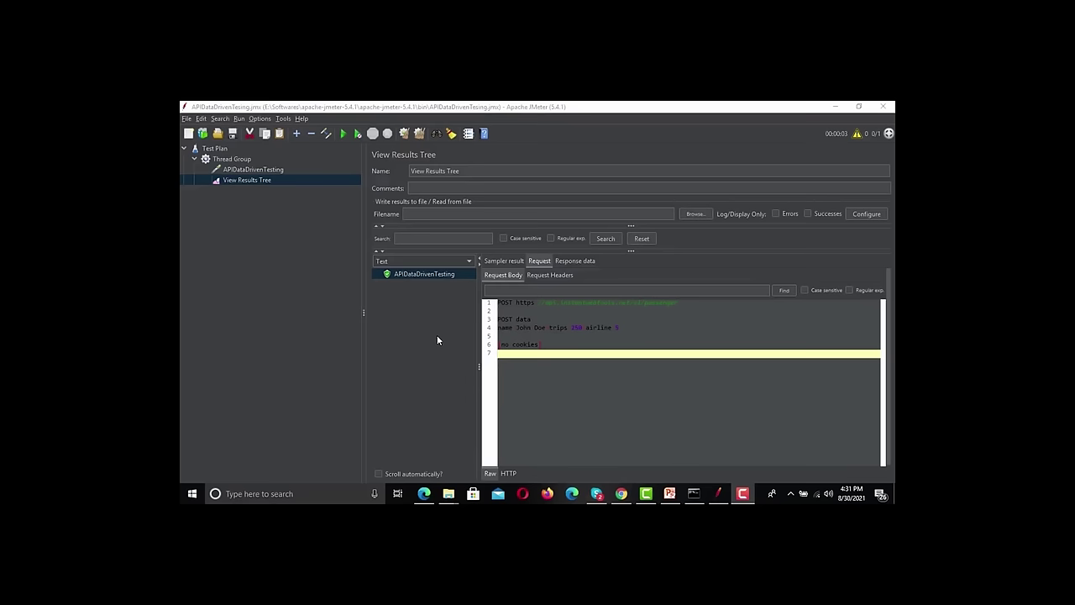
# Add a CSV Data Set Config to the Thread Group and drag it above APIDataDrivenTesting
pyautogui.click(212, 159)
pyautogui.rightClick(210, 158)
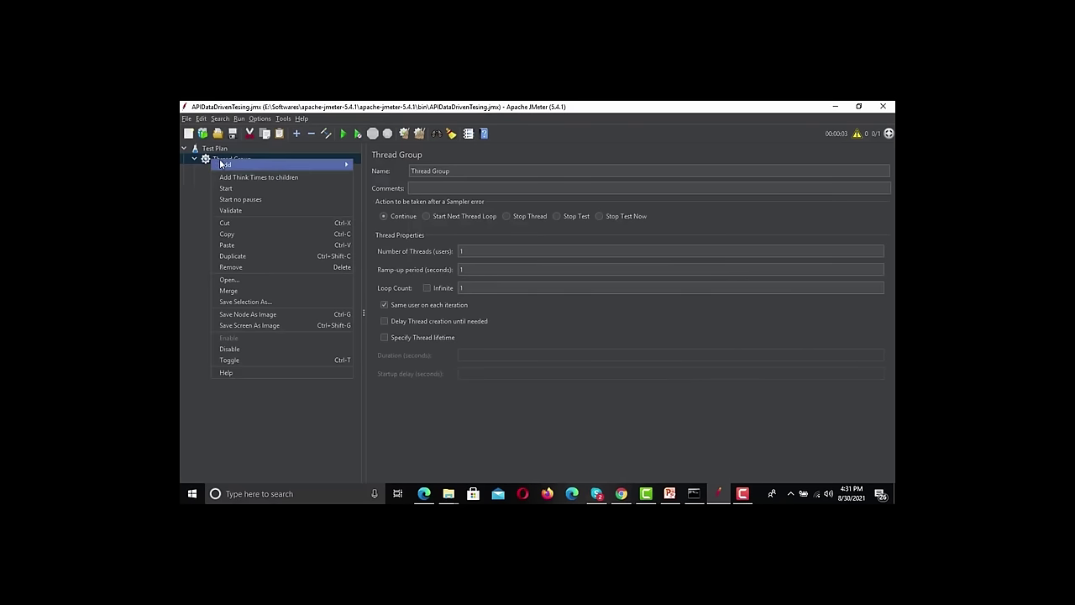
pyautogui.moveTo(223, 163)
pyautogui.moveTo(364, 164)
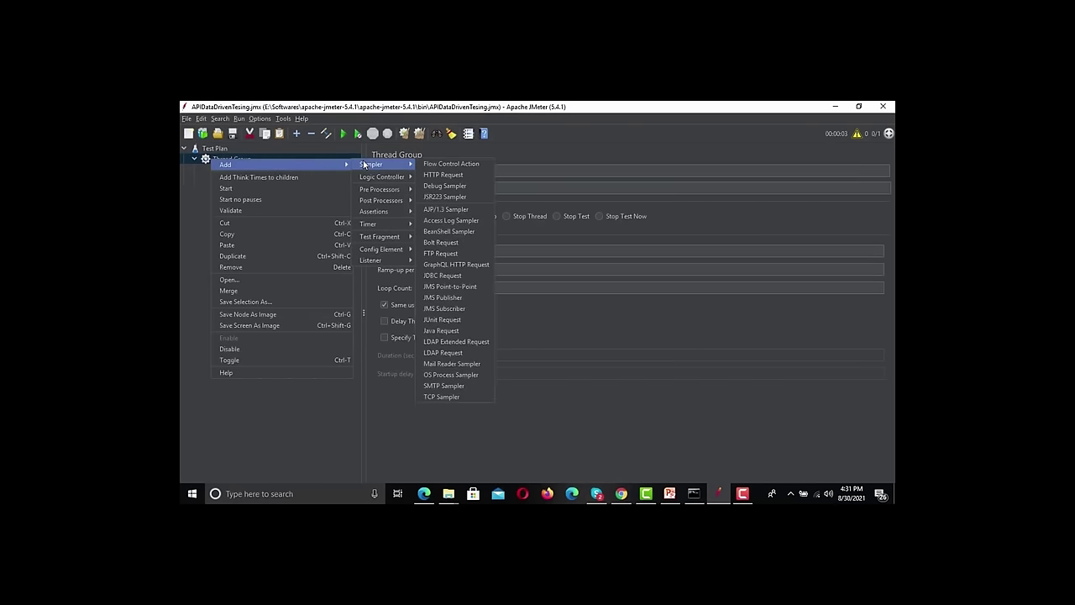
pyautogui.moveTo(400, 250)
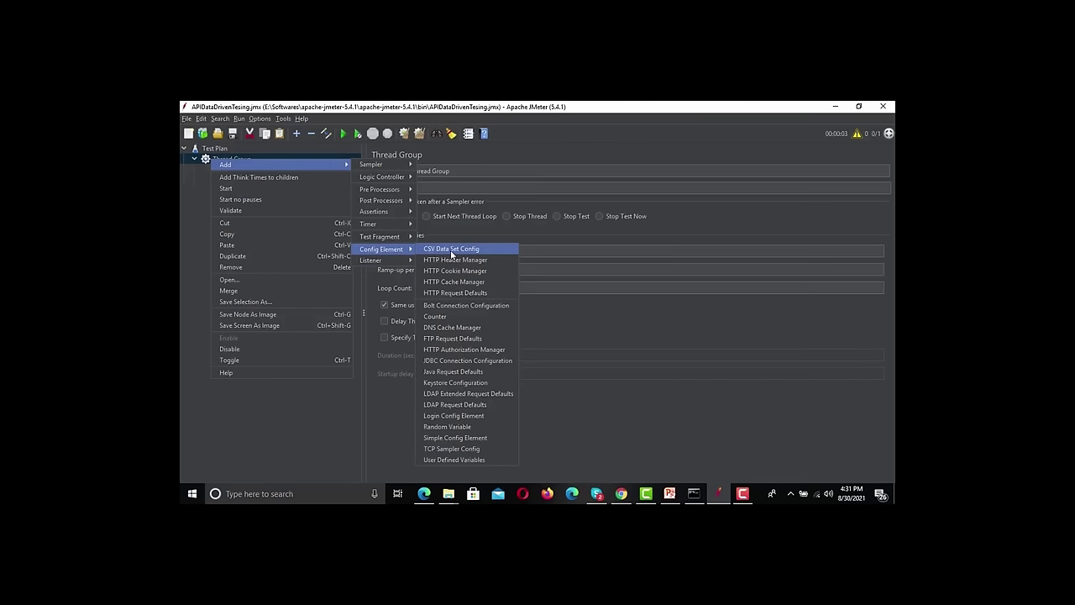
pyautogui.click(451, 251)
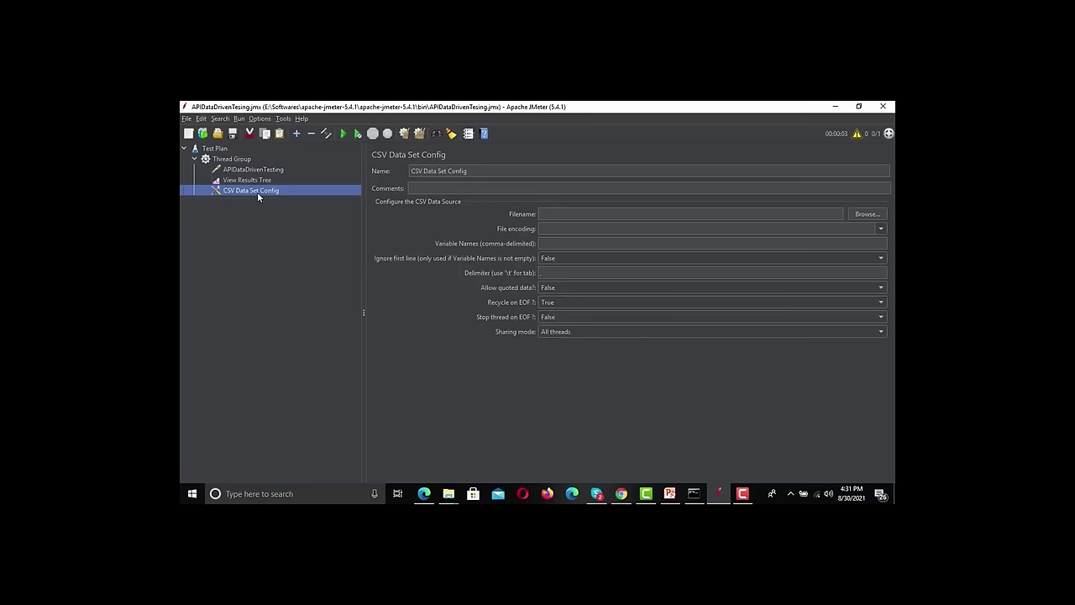
pyautogui.moveTo(258, 192); pyautogui.dragTo(258, 169)
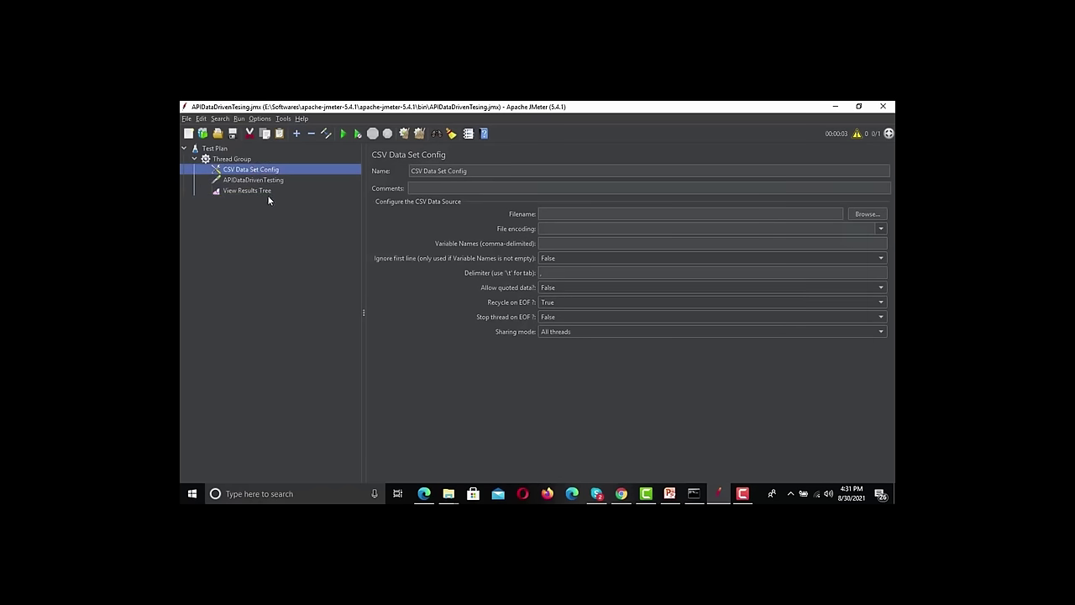
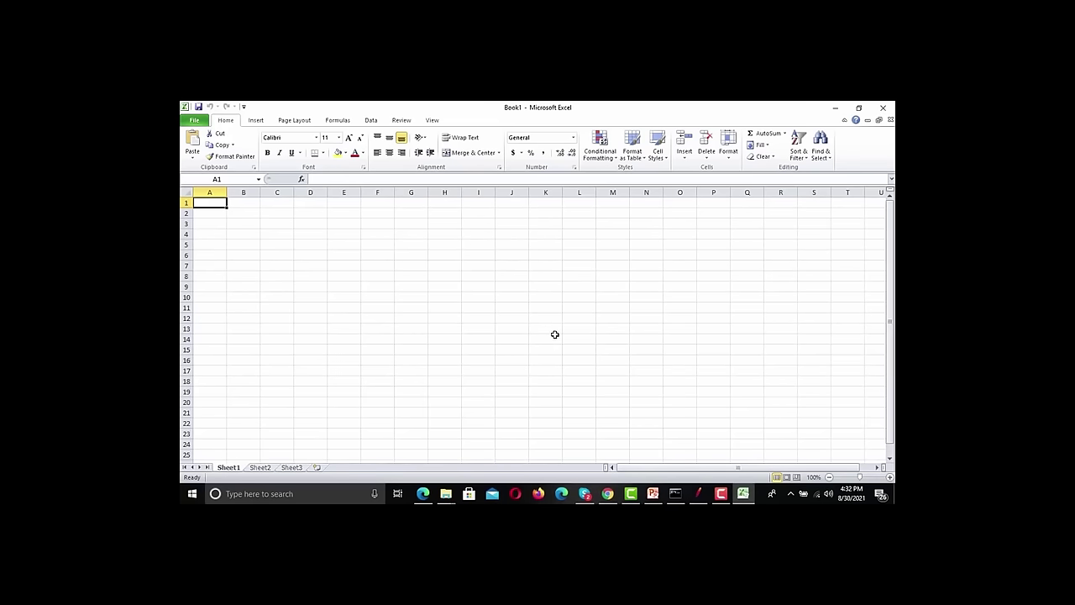
# Copy the name and trips parameter names from the HTTP Request into Excel cells A1 and B1
pyautogui.click(698, 493)
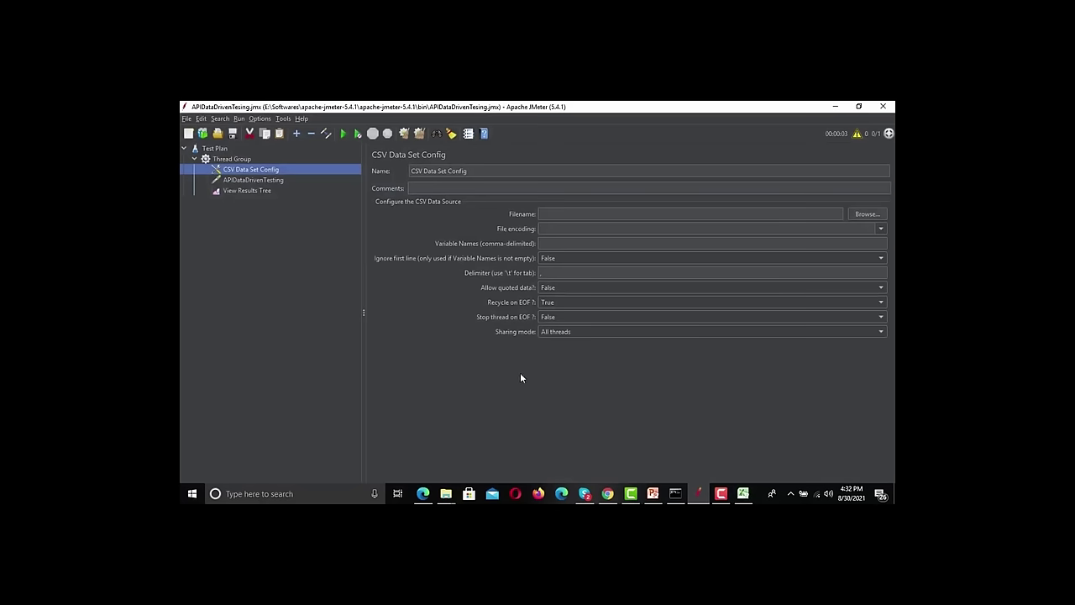
pyautogui.click(228, 182)
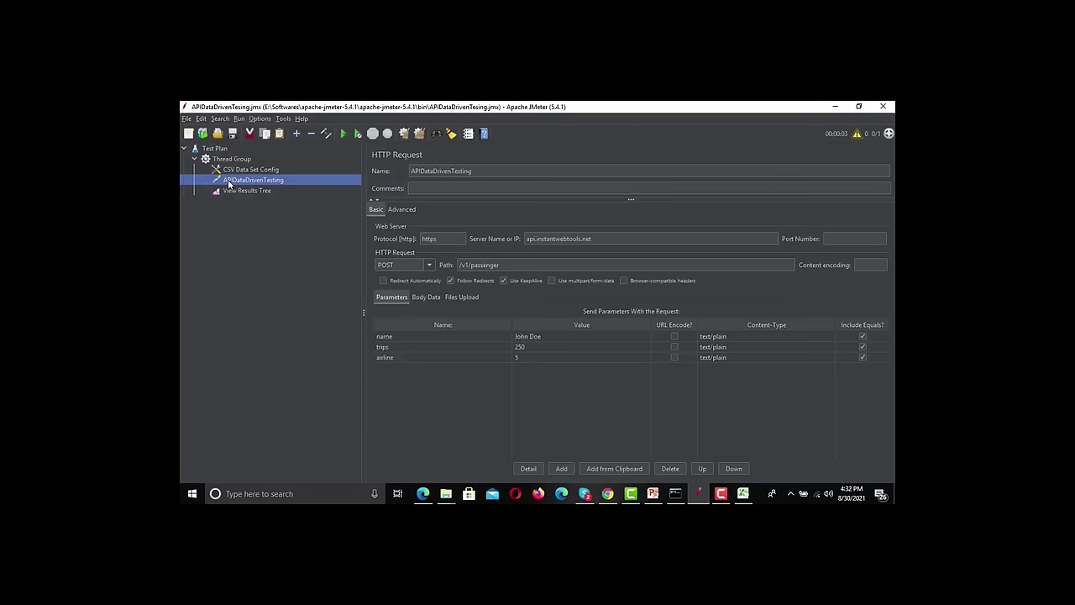
pyautogui.click(387, 337)
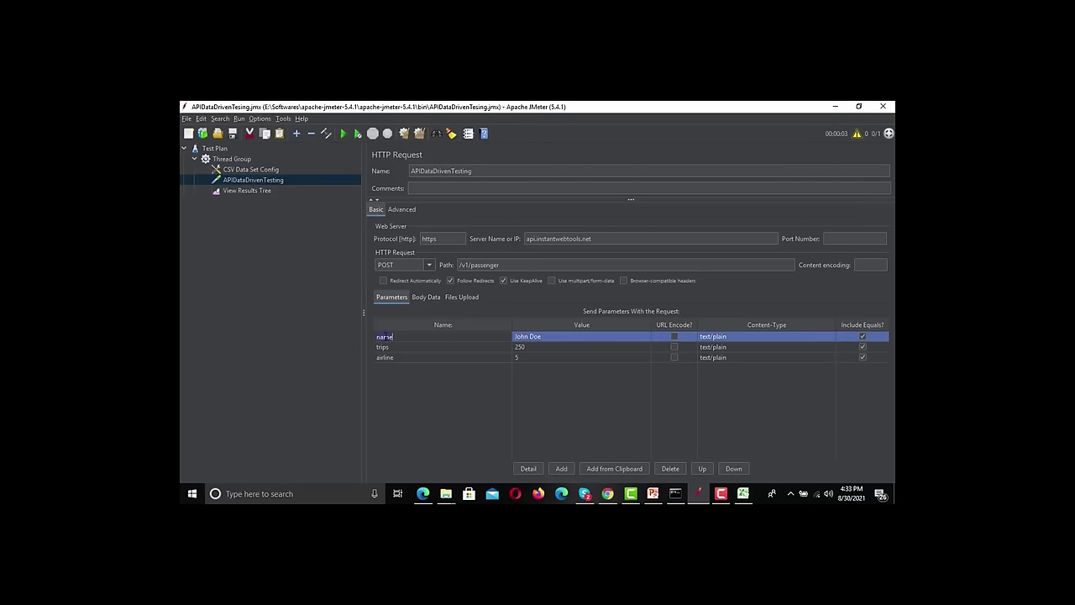
pyautogui.click(743, 493)
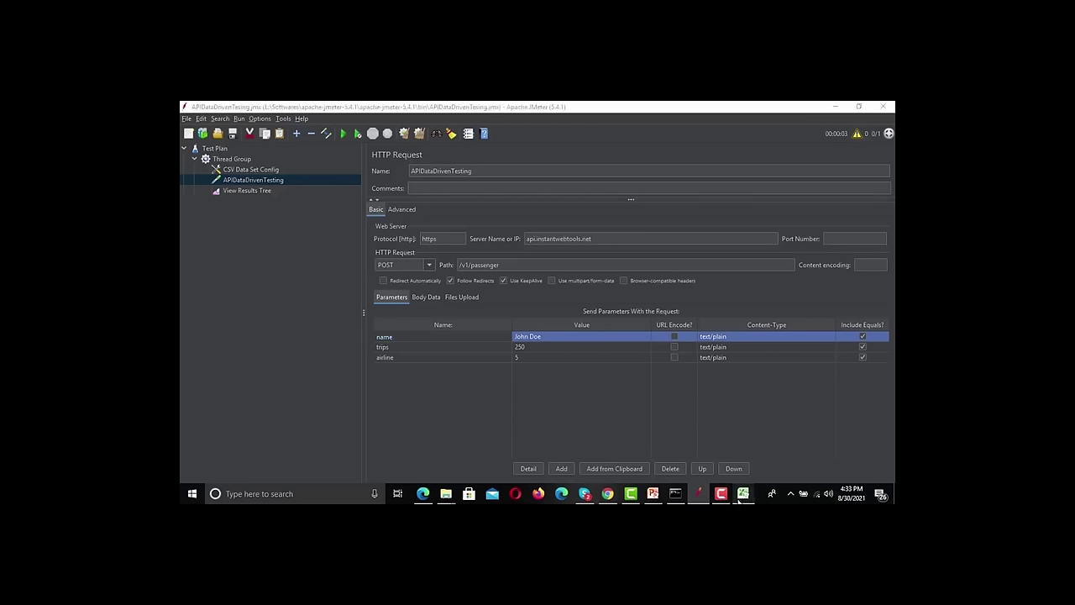
pyautogui.write('name')
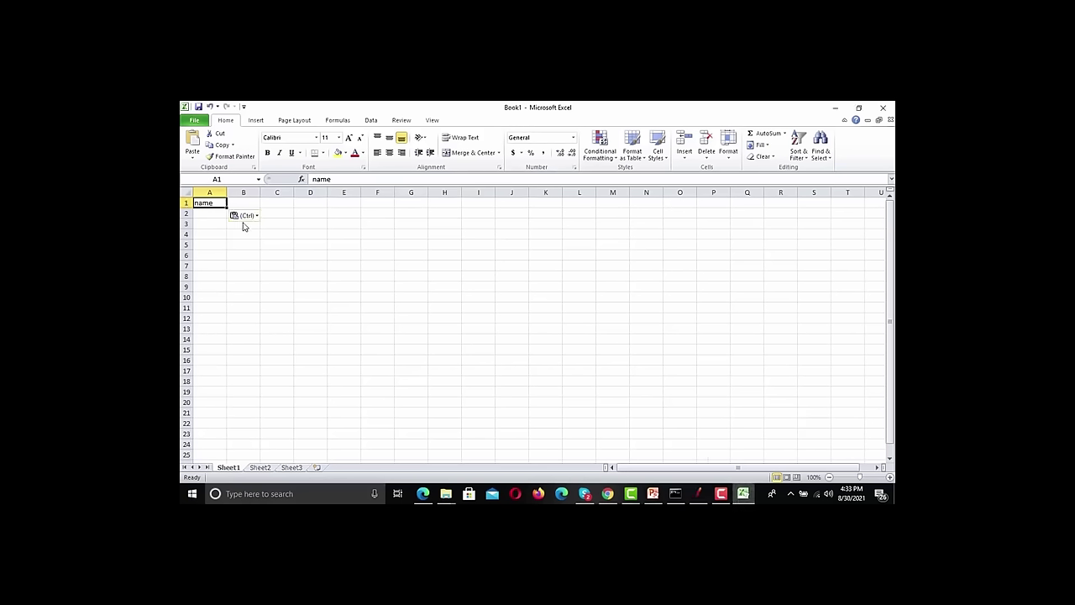
pyautogui.click(744, 493)
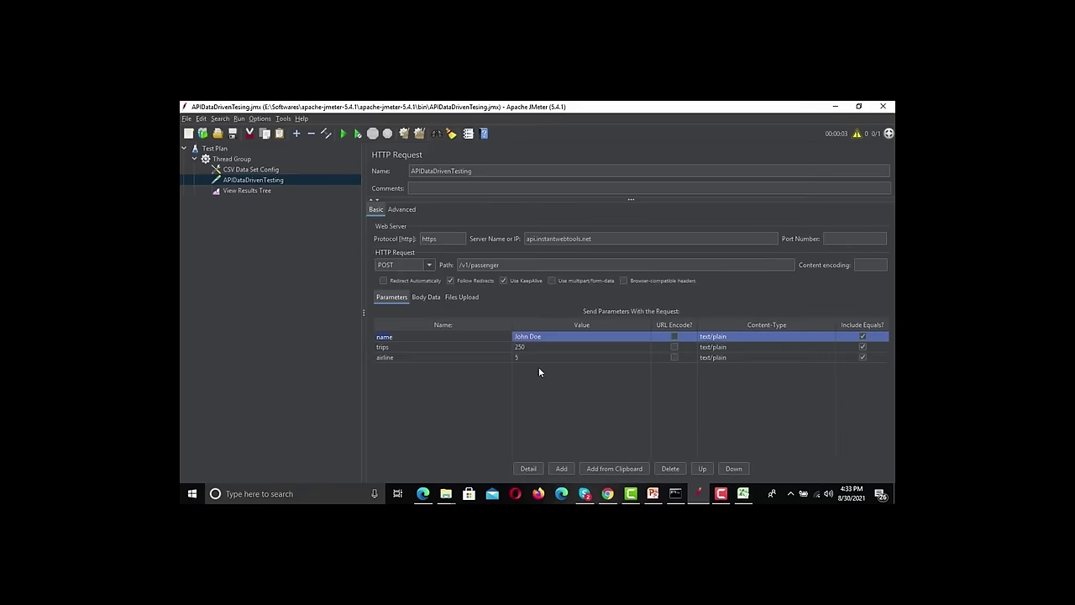
pyautogui.doubleClick(419, 347)
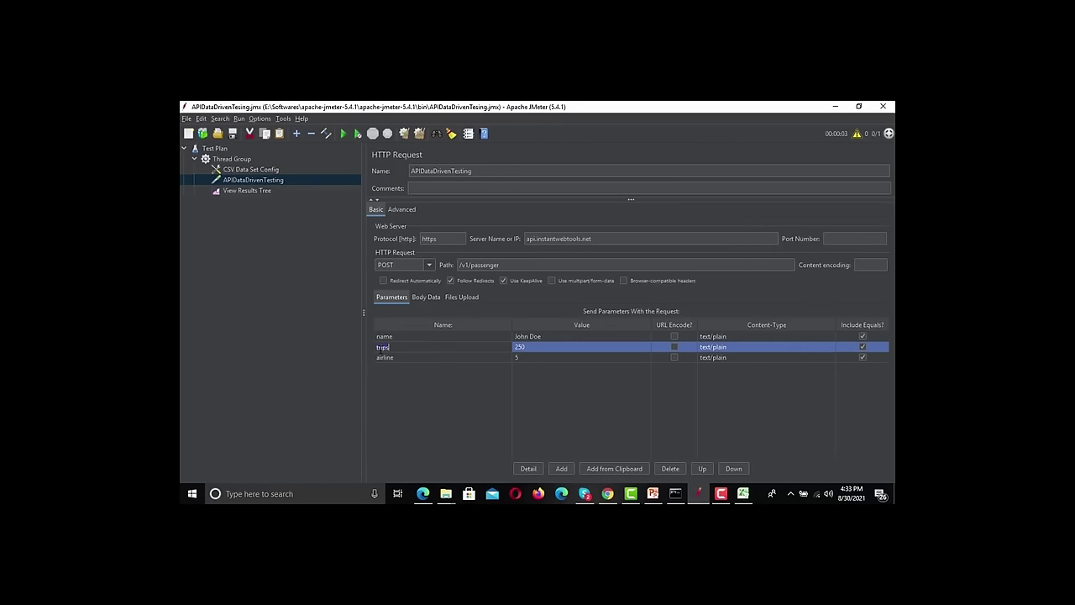
pyautogui.click(743, 493)
pyautogui.click(255, 202)
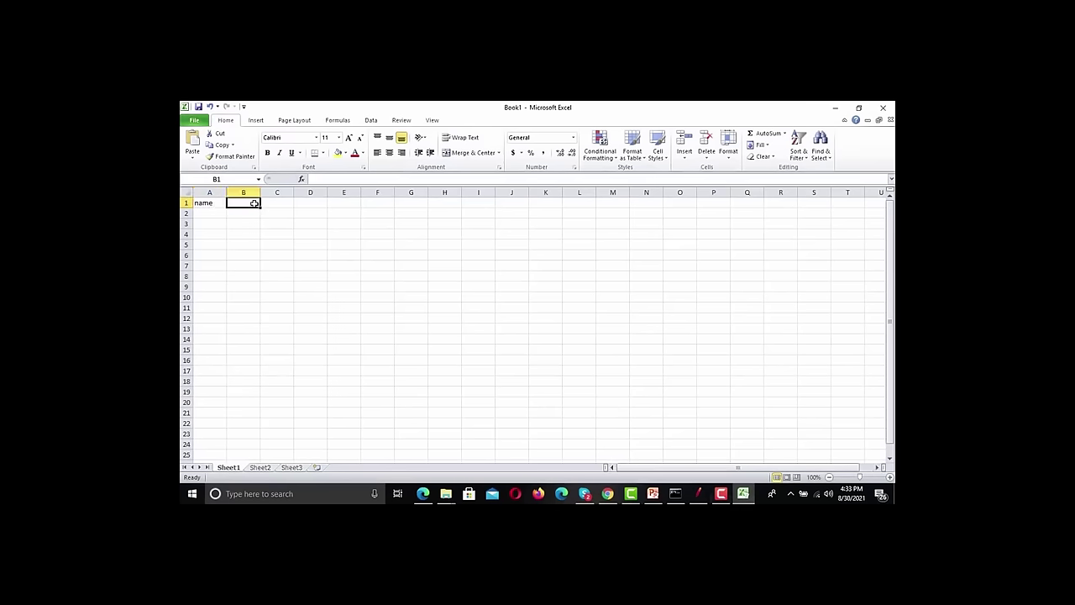
pyautogui.write('trips')
# Copy the airline parameter name into cell C1 to finish the header row
pyautogui.click(735, 497)
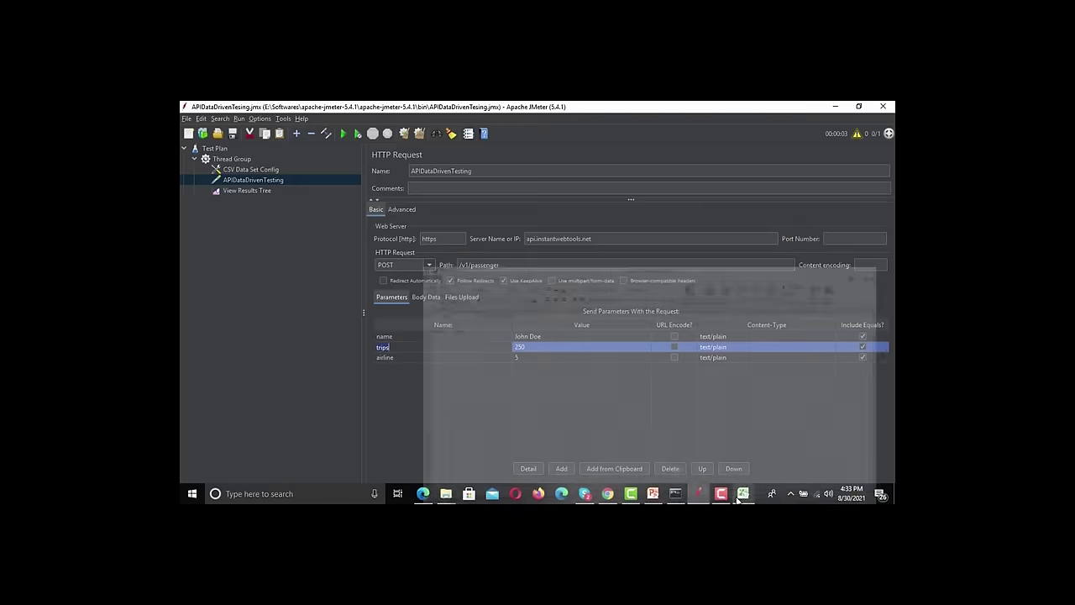
pyautogui.click(386, 358)
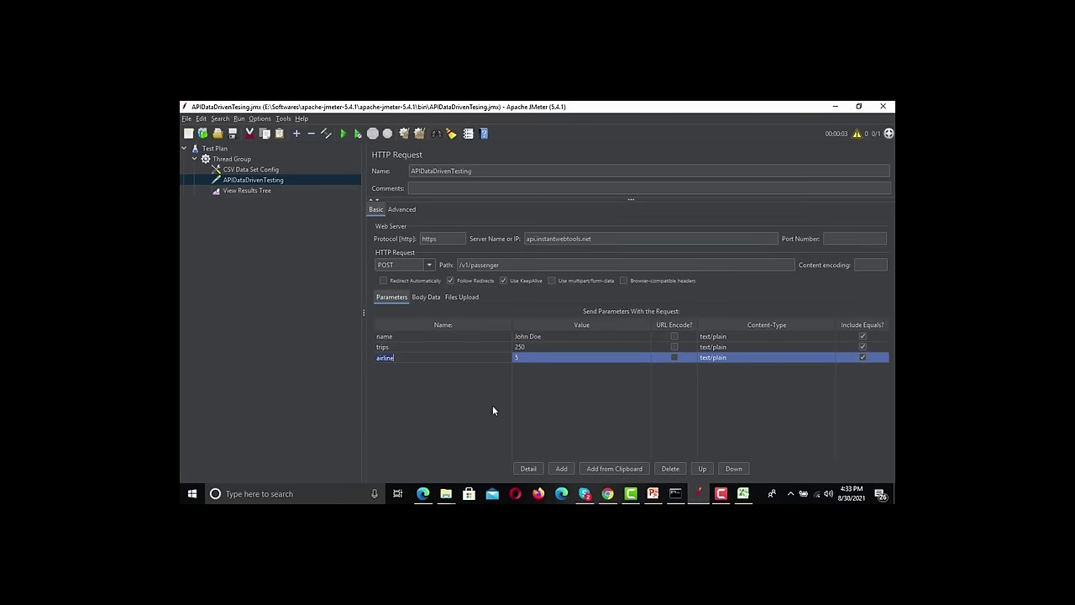
pyautogui.click(743, 494)
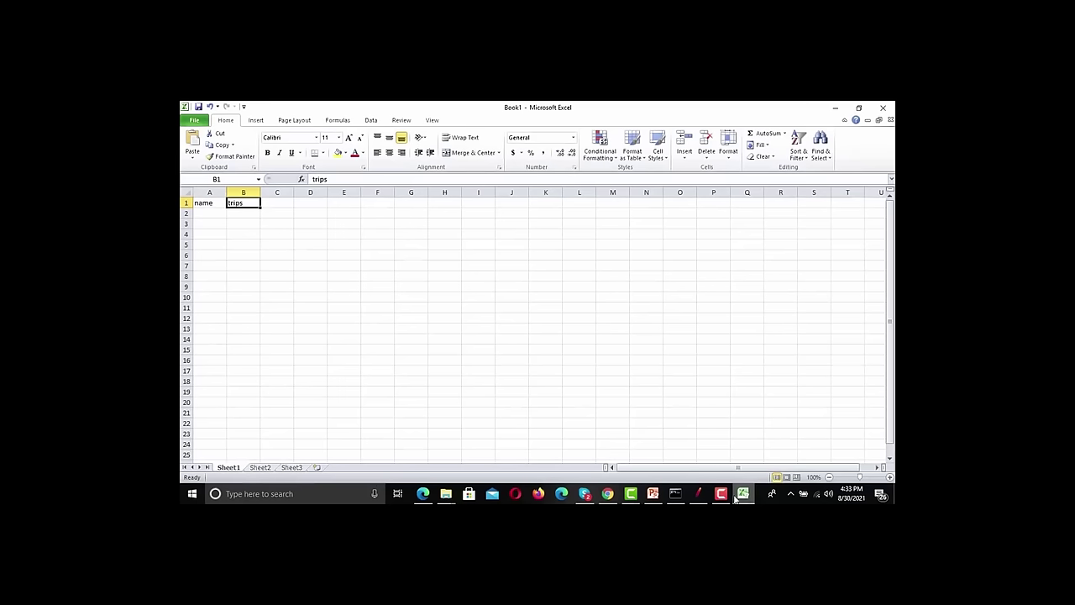
pyautogui.click(283, 204)
pyautogui.write('airline')
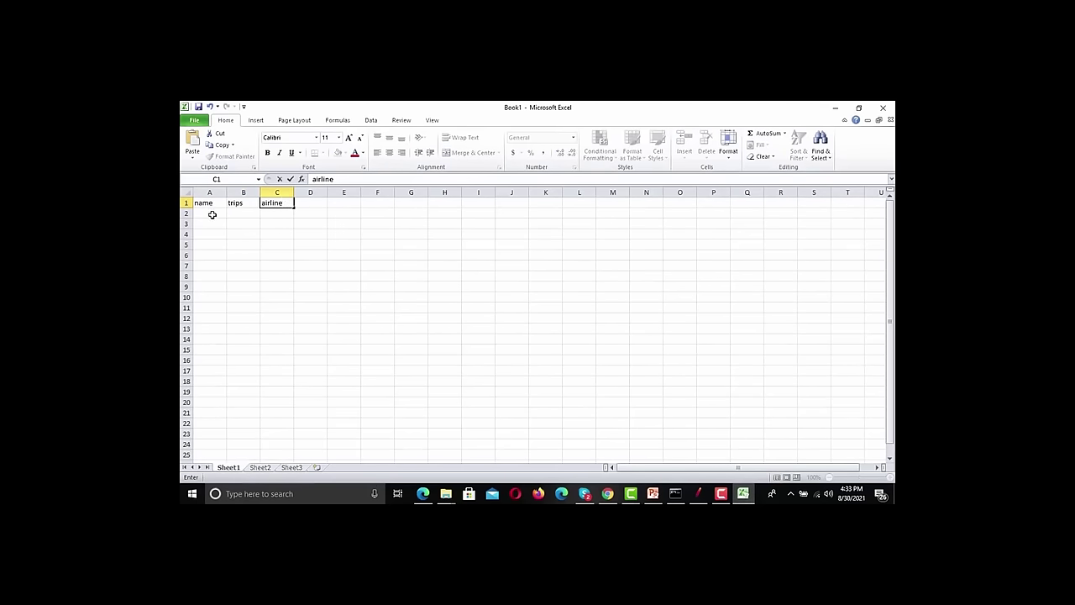
pyautogui.click(211, 214)
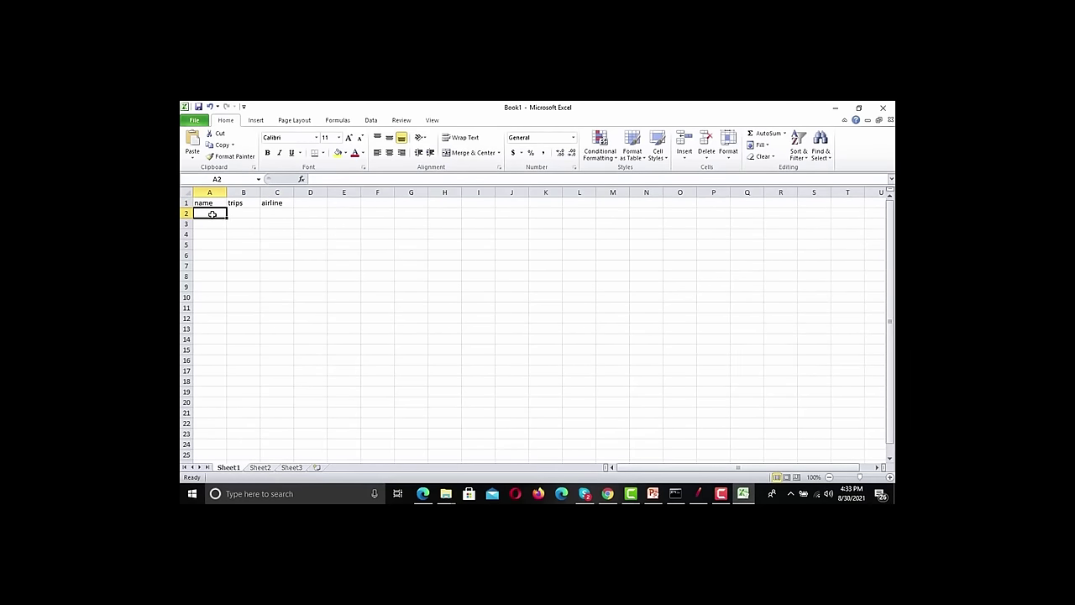
# Fill row 2 with name 'testing Funda 1', trips 200 and airline 5, widening column A
pyautogui.write('testi')
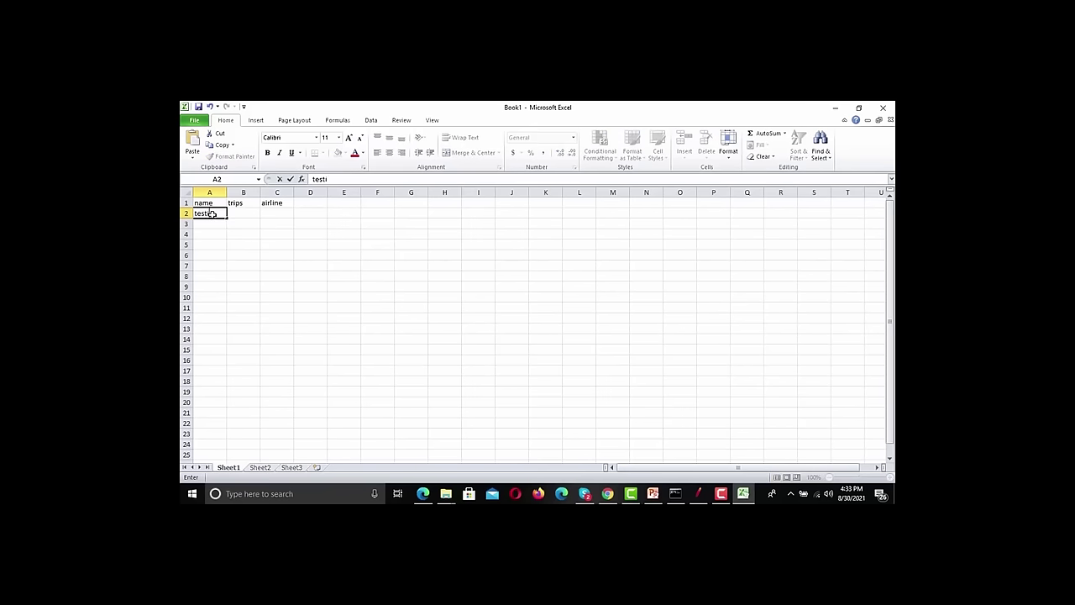
pyautogui.write('ng Funda 1')
pyautogui.click(276, 254)
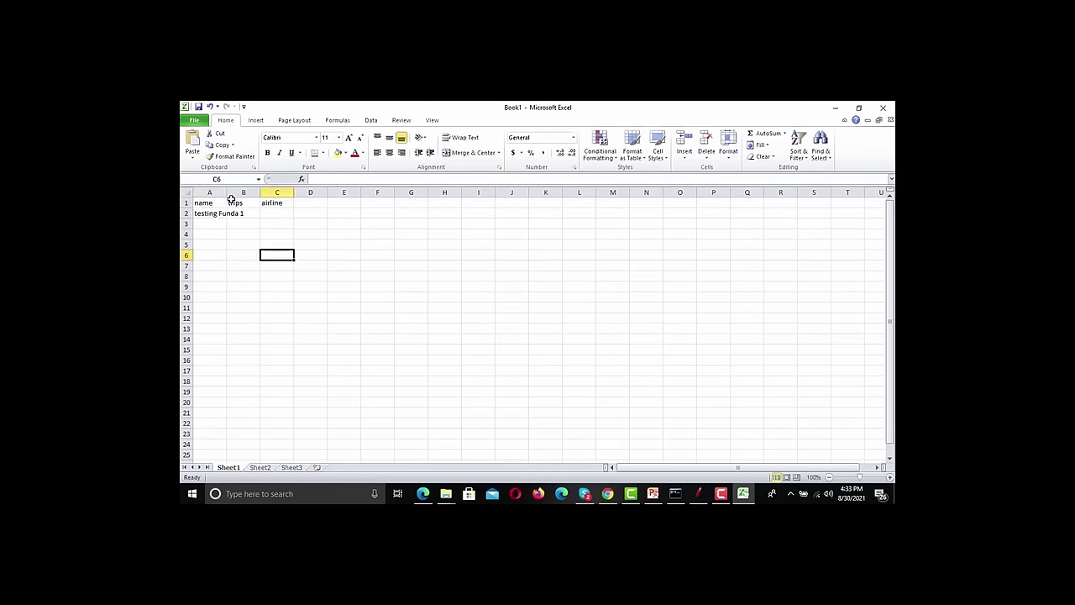
pyautogui.doubleClick(226, 193)
pyautogui.click(277, 213)
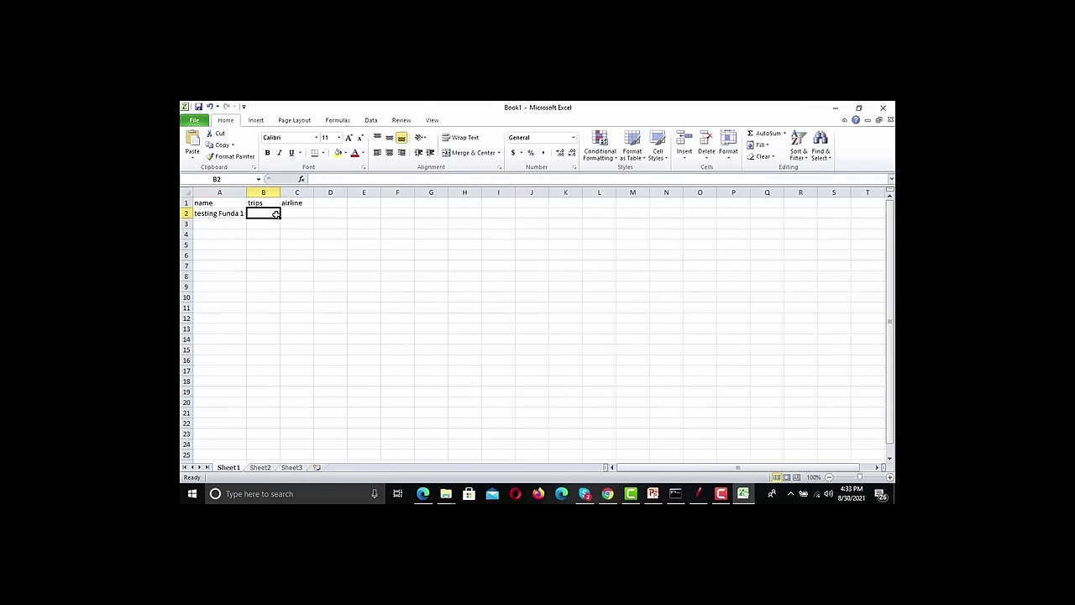
pyautogui.write('200')
pyautogui.press('Tab')
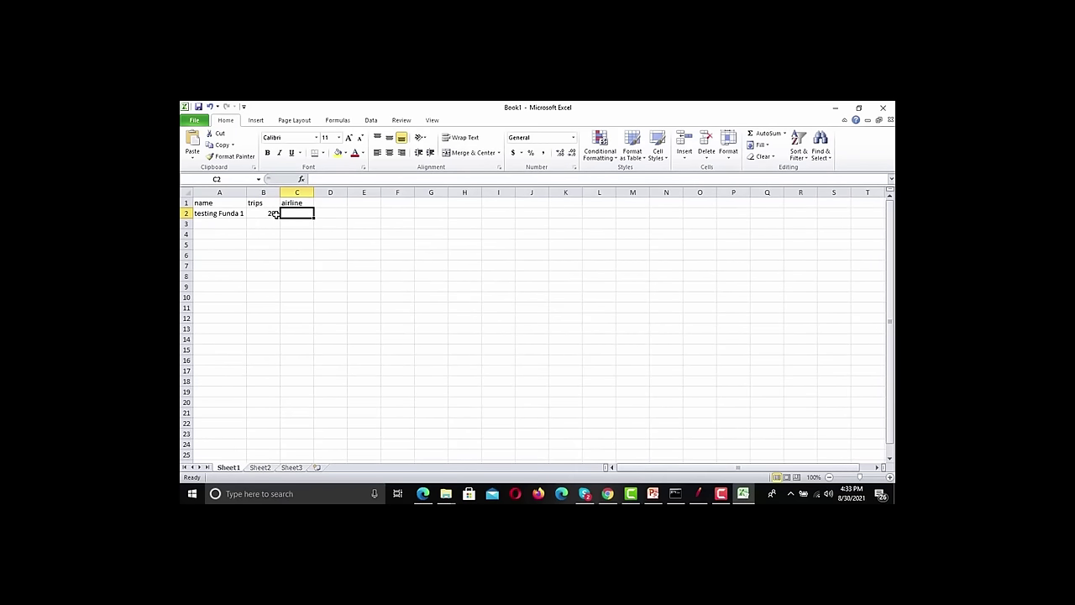
pyautogui.write('5')
# Copy the name into A3 and A4 and change them to 'testing Funda 2' and 'testing Funda 3'
pyautogui.click(218, 213)
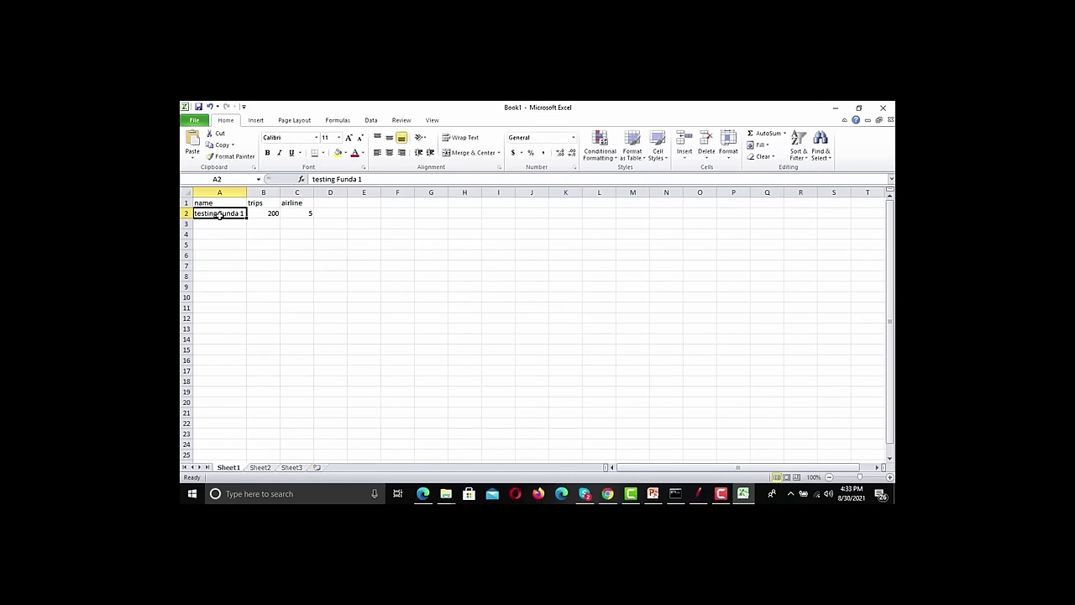
pyautogui.hotkey('ctrl', 'c')
pyautogui.click(216, 224)
pyautogui.hotkey('ctrl', 'v')
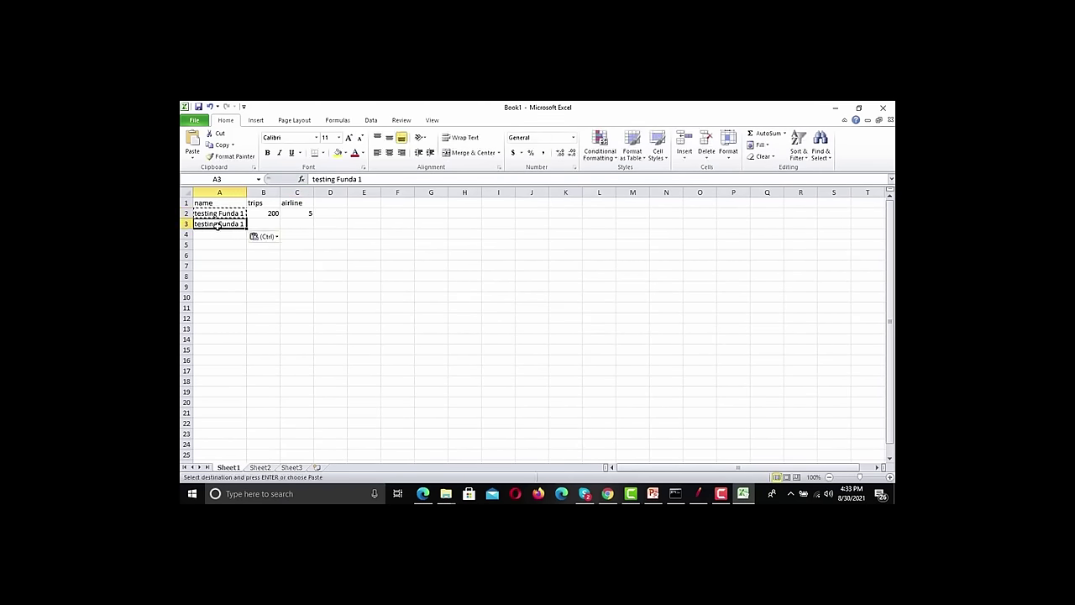
pyautogui.click(219, 235)
pyautogui.hotkey('ctrl', 'v')
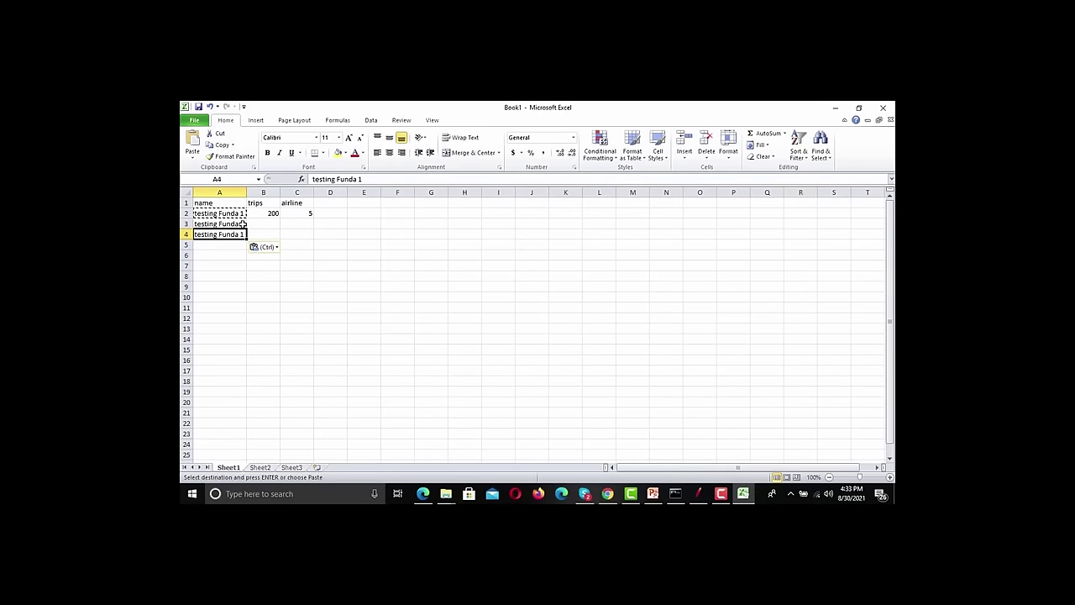
pyautogui.doubleClick(241, 223)
pyautogui.write('2')
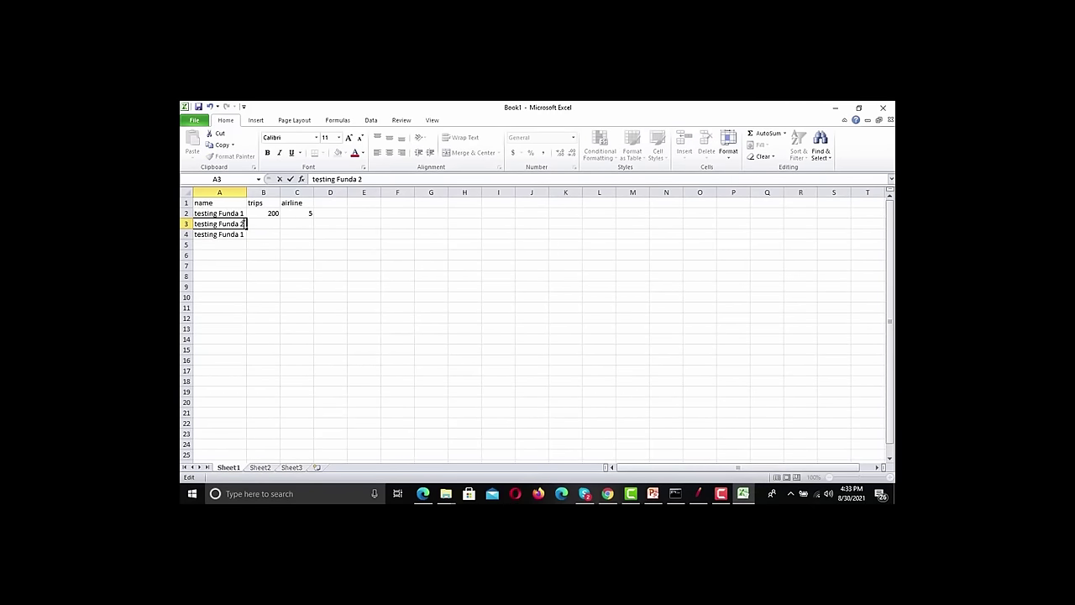
pyautogui.doubleClick(242, 234)
pyautogui.write('3')
# Enter trips 300 and 350 in B3 and B4, and airline 5 in C3 and C4
pyautogui.click(263, 224)
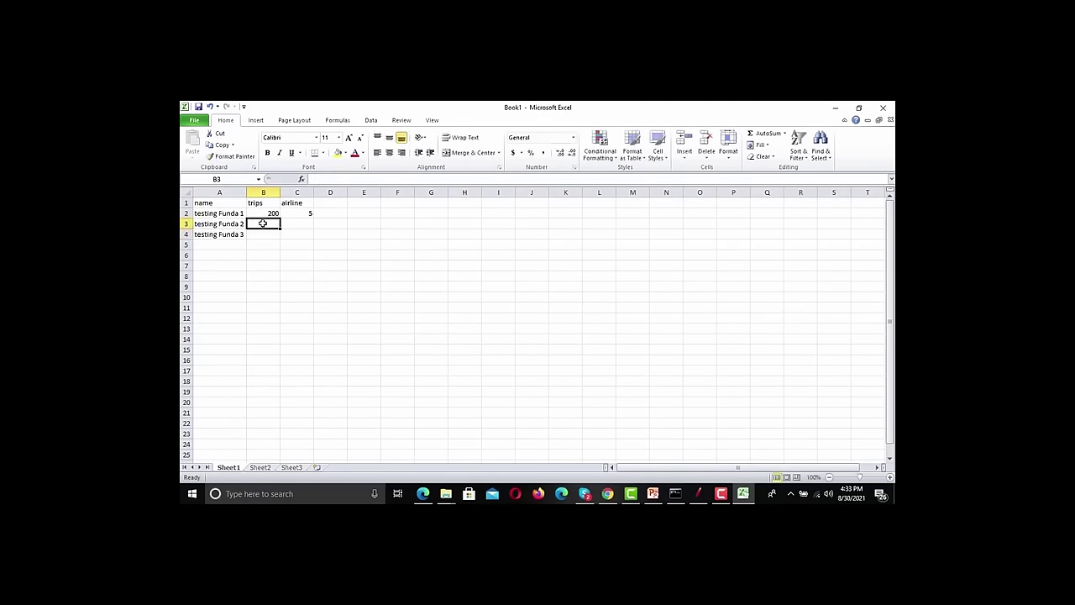
pyautogui.write('300')
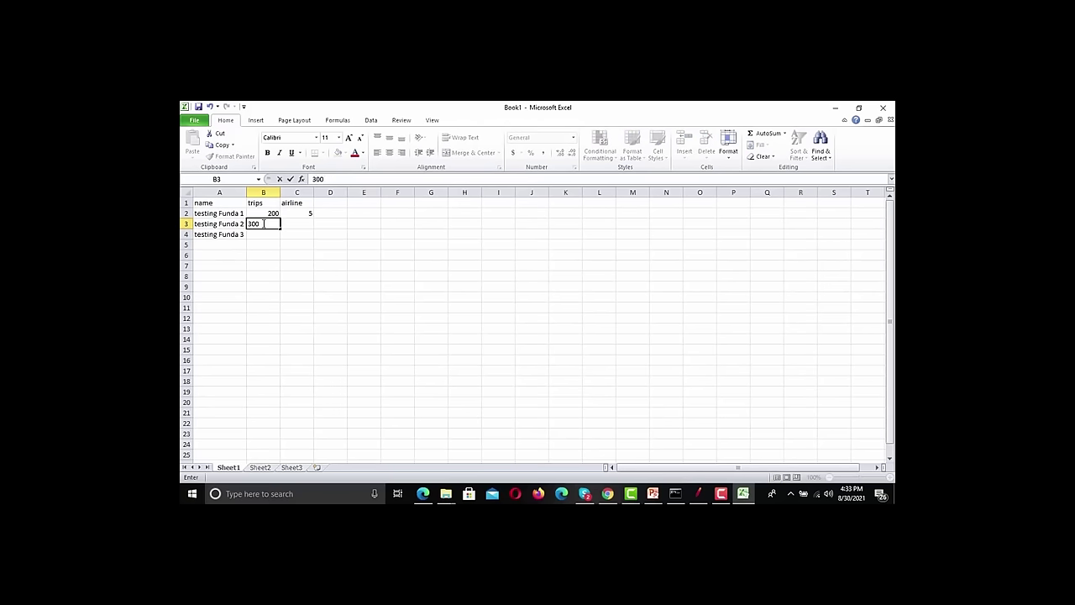
pyautogui.click(263, 237)
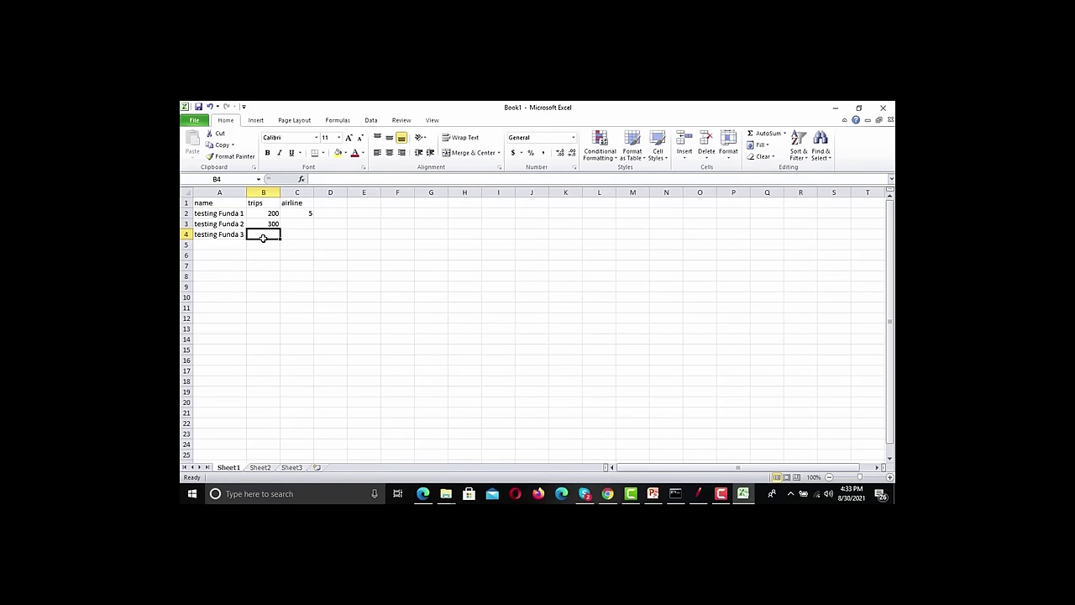
pyautogui.write('350')
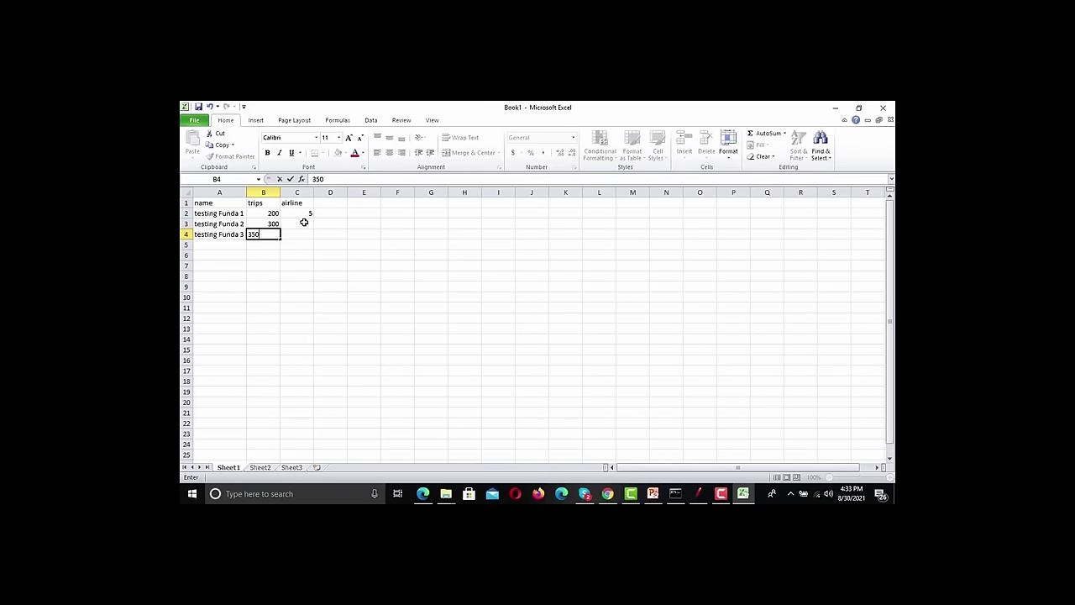
pyautogui.click(304, 222)
pyautogui.write('5')
pyautogui.click(307, 236)
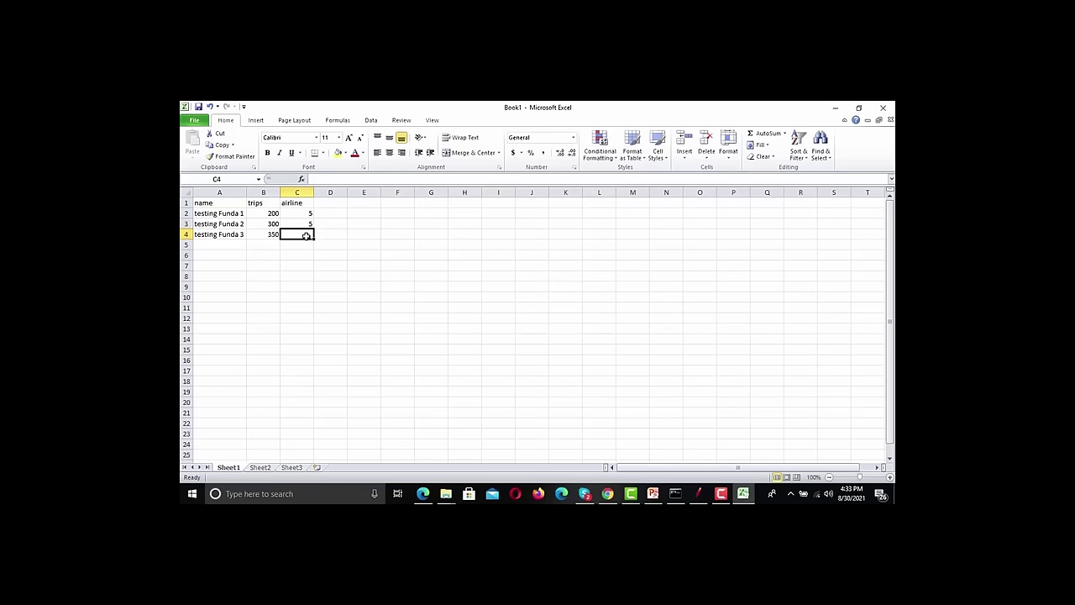
pyautogui.write('5')
pyautogui.press('Tab')
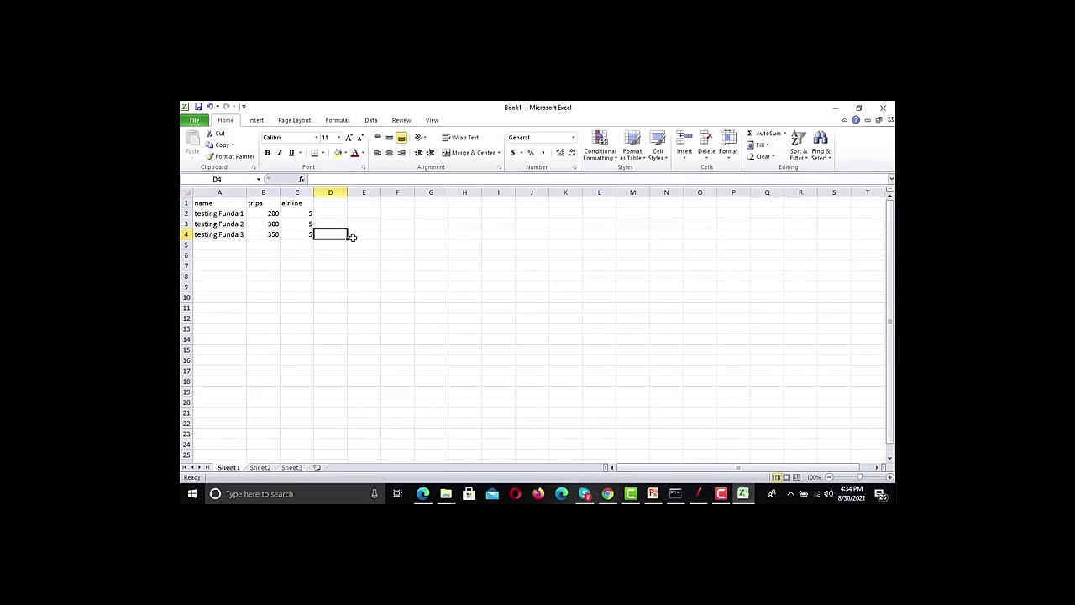
# Save the sheet as CSV (Comma delimited) named datadriven on the Desktop, keeping CSV format
pyautogui.click(196, 122)
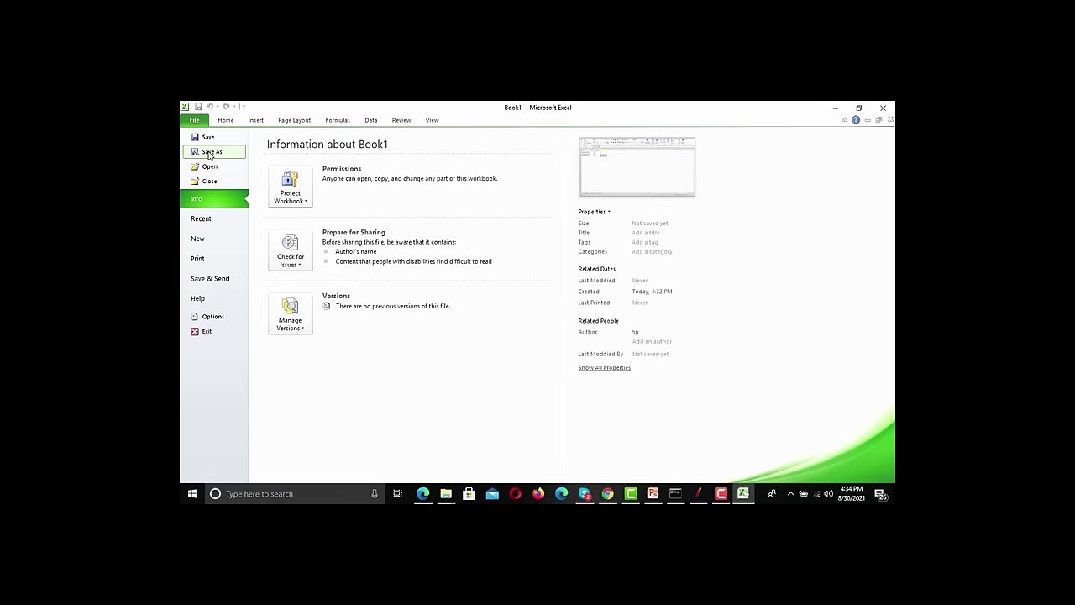
pyautogui.click(210, 153)
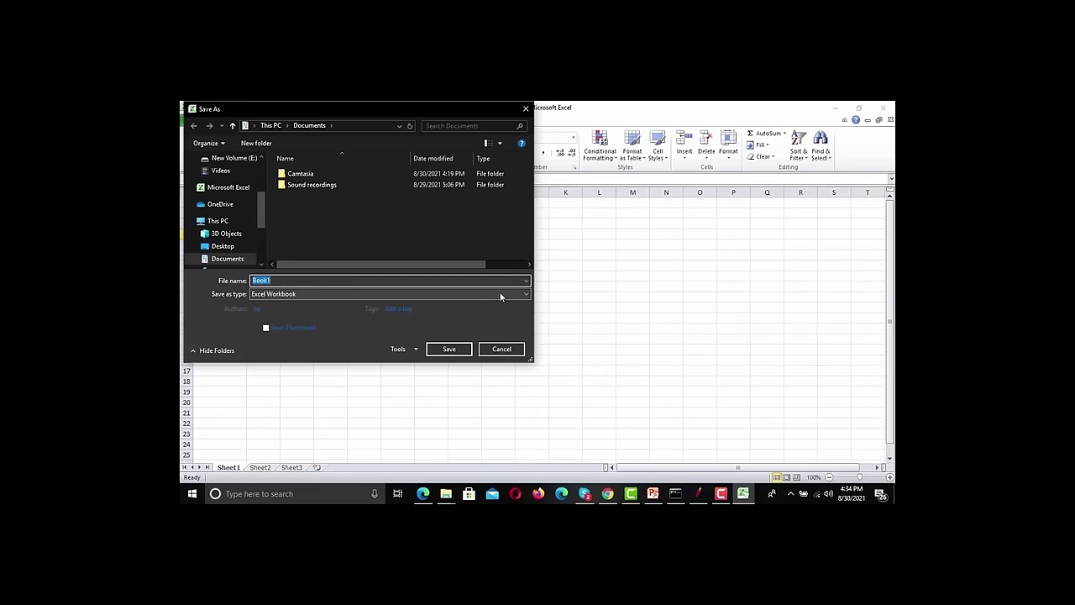
pyautogui.click(526, 294)
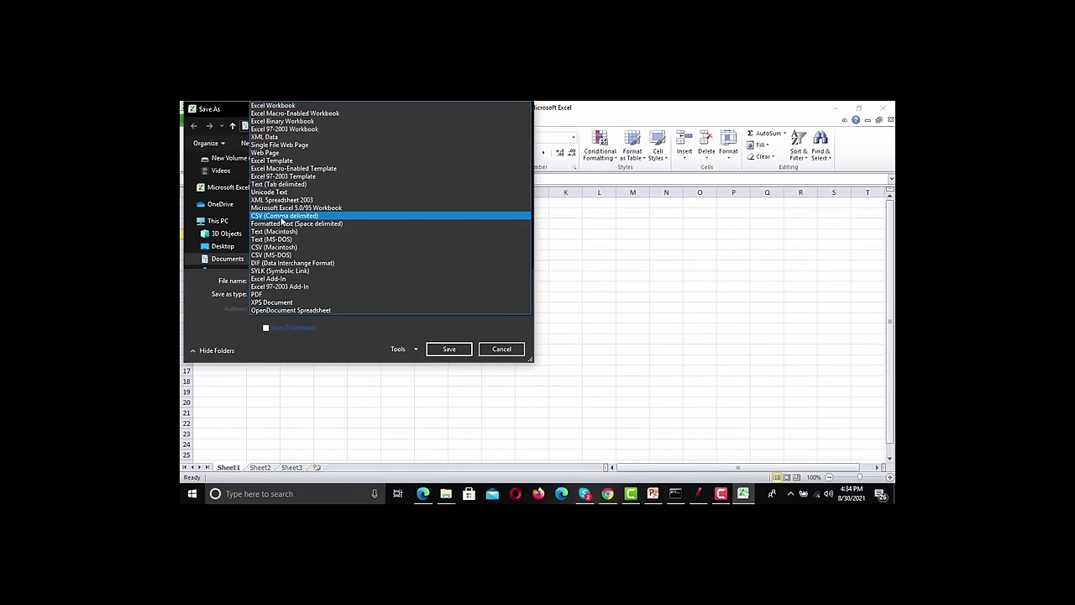
pyautogui.click(281, 216)
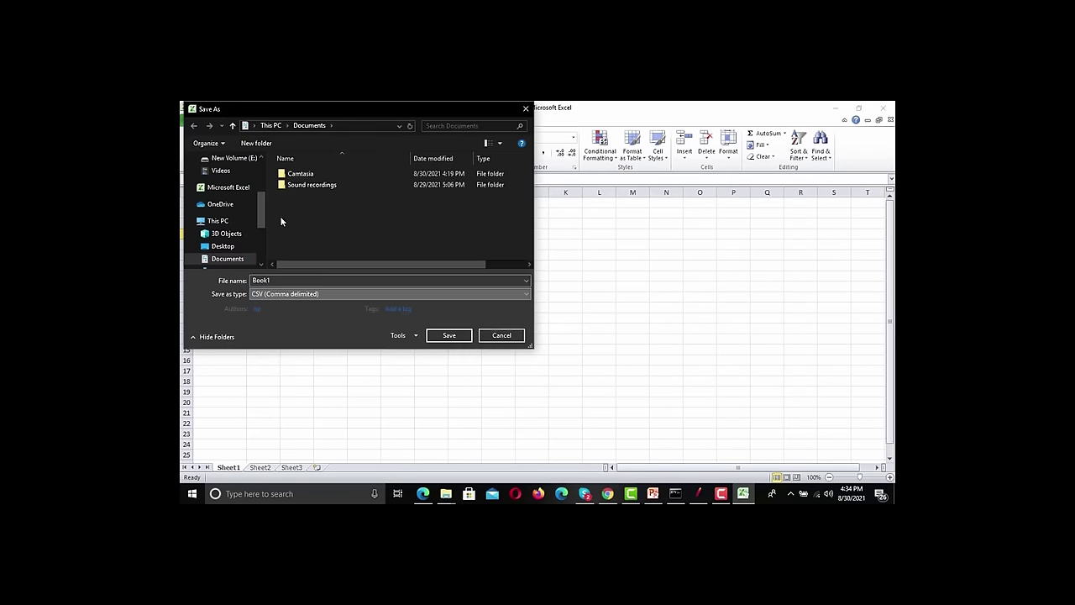
pyautogui.doubleClick(281, 280)
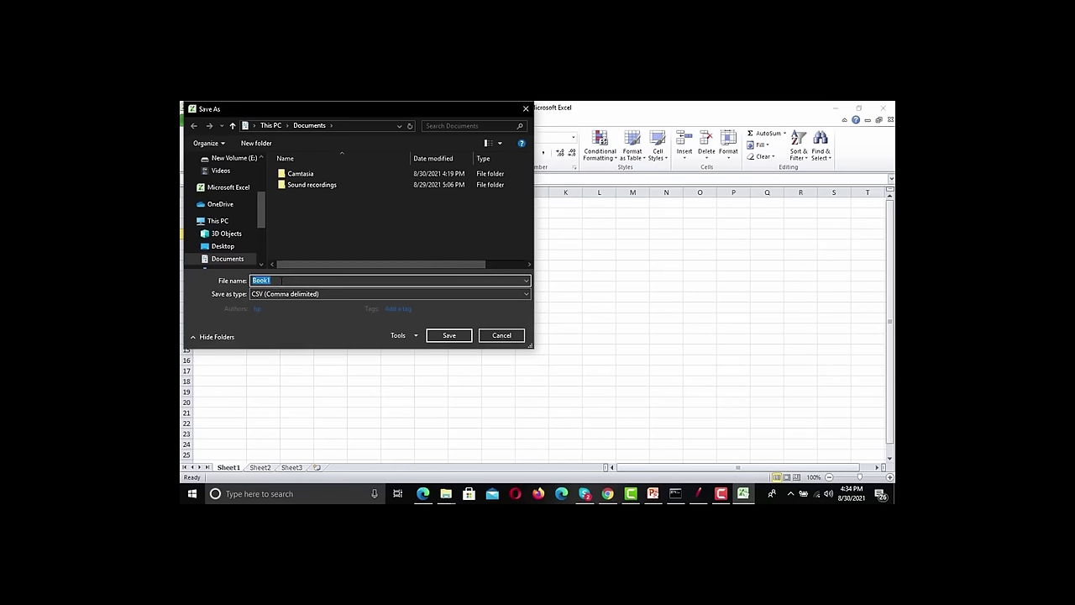
pyautogui.write('datadriven')
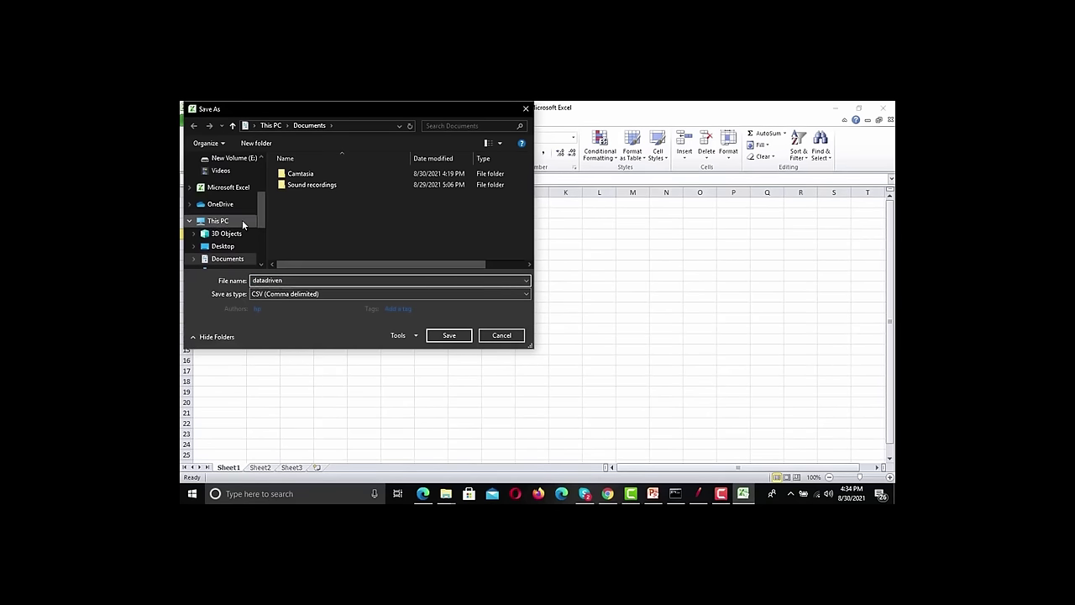
pyautogui.click(222, 247)
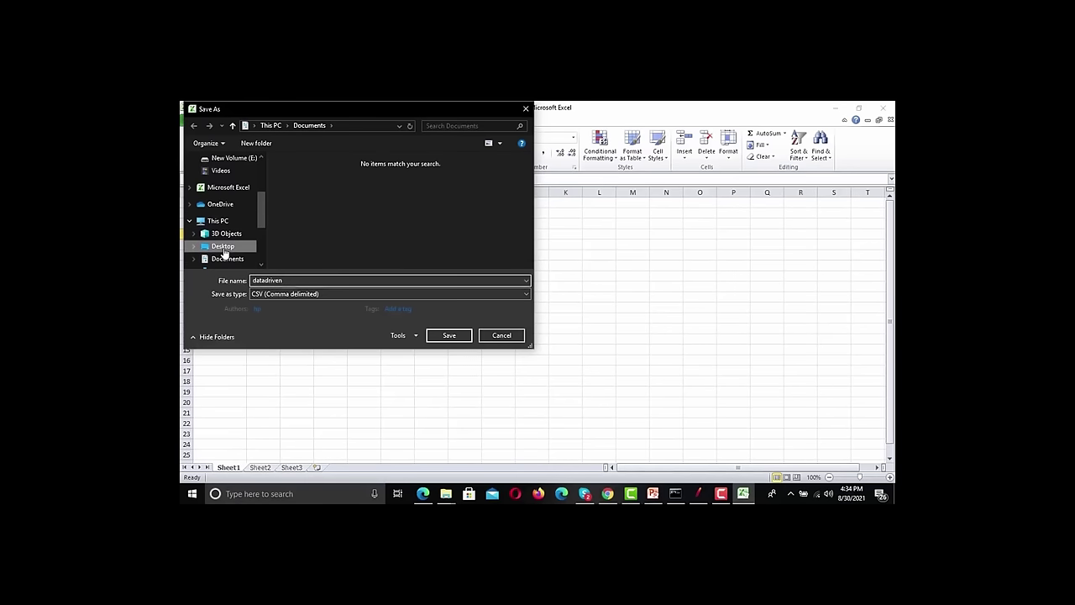
pyautogui.click(447, 335)
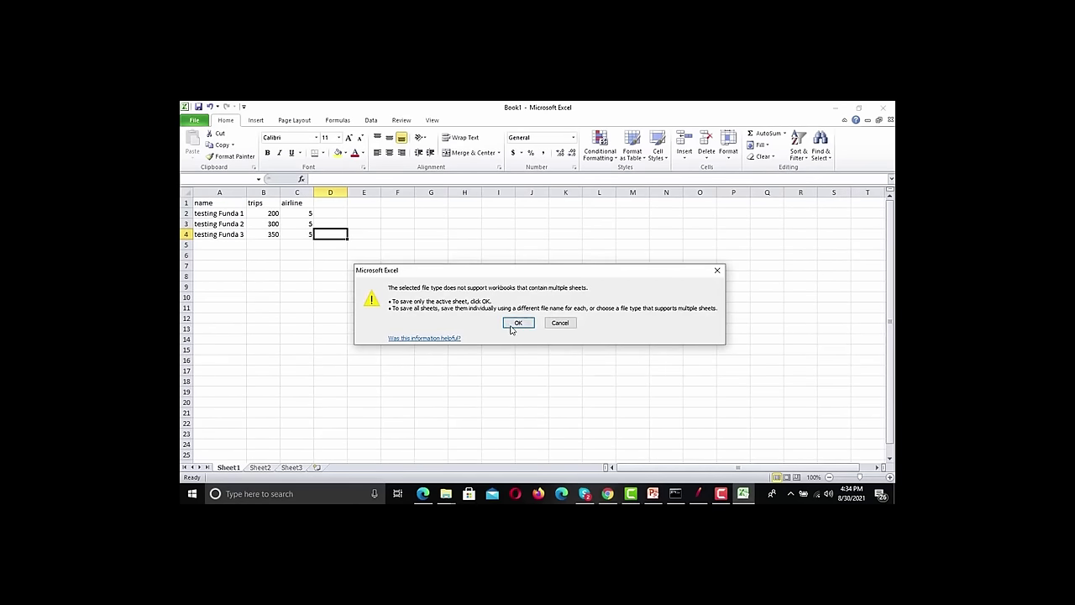
pyautogui.click(518, 325)
pyautogui.click(505, 332)
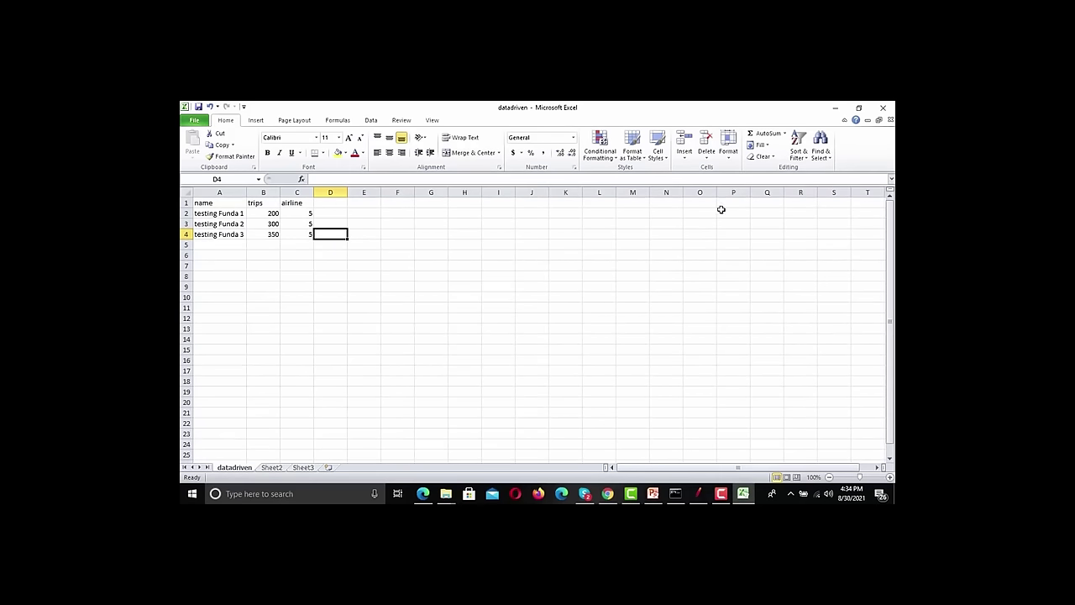
# Close Excel, saving and replacing the existing datadriven.csv in CSV format
pyautogui.click(883, 107)
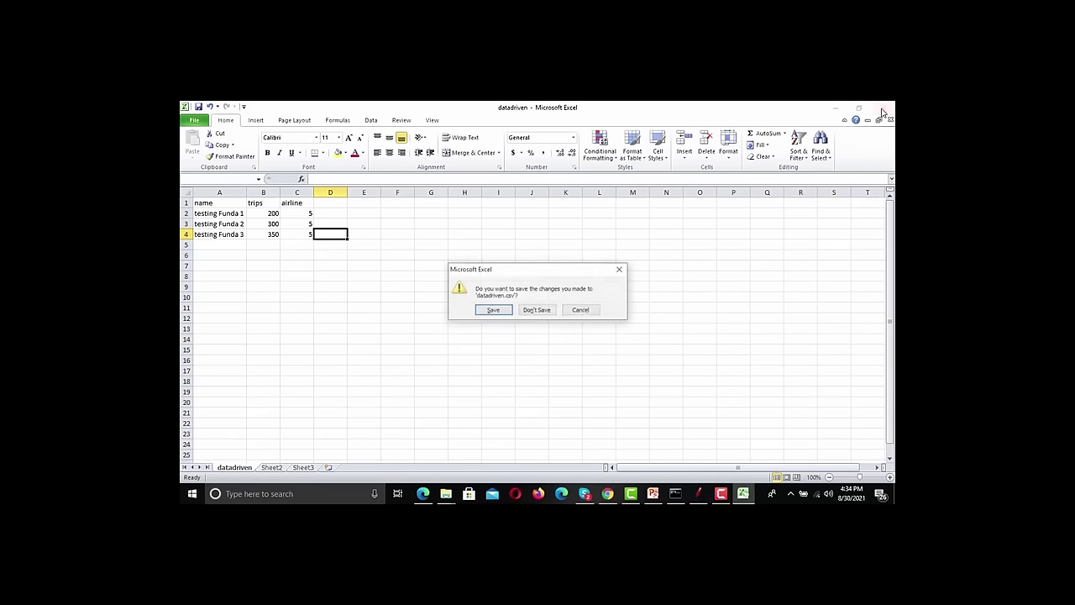
pyautogui.click(489, 311)
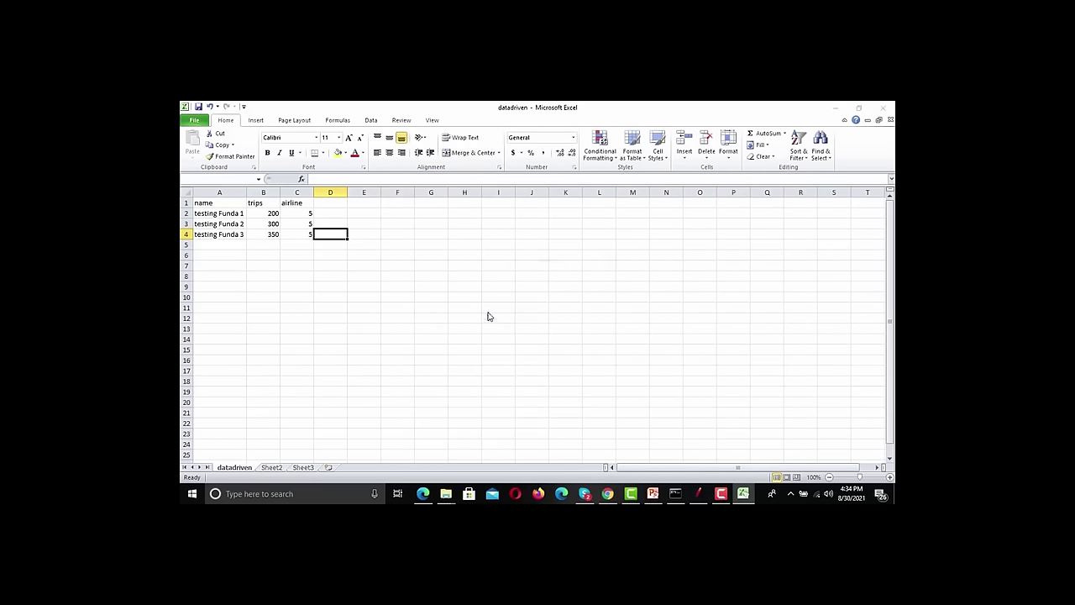
pyautogui.click(450, 335)
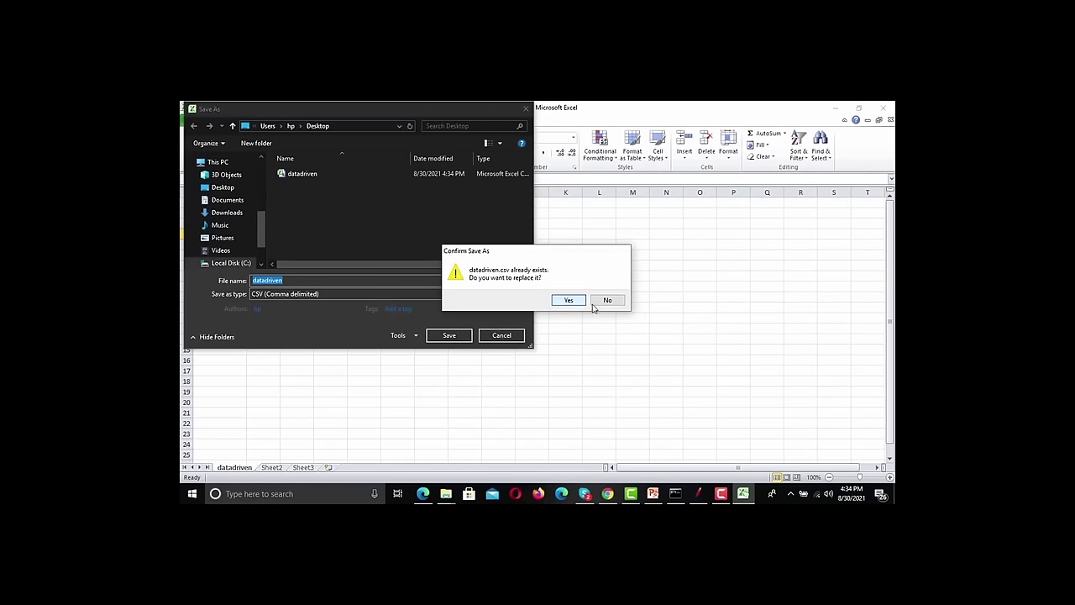
pyautogui.click(567, 301)
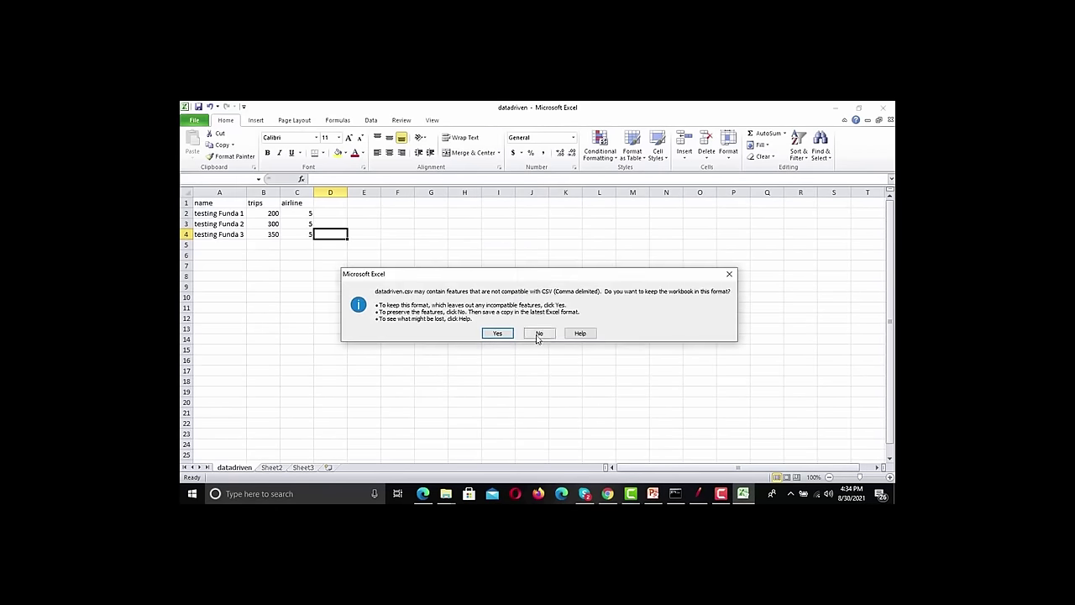
pyautogui.click(497, 333)
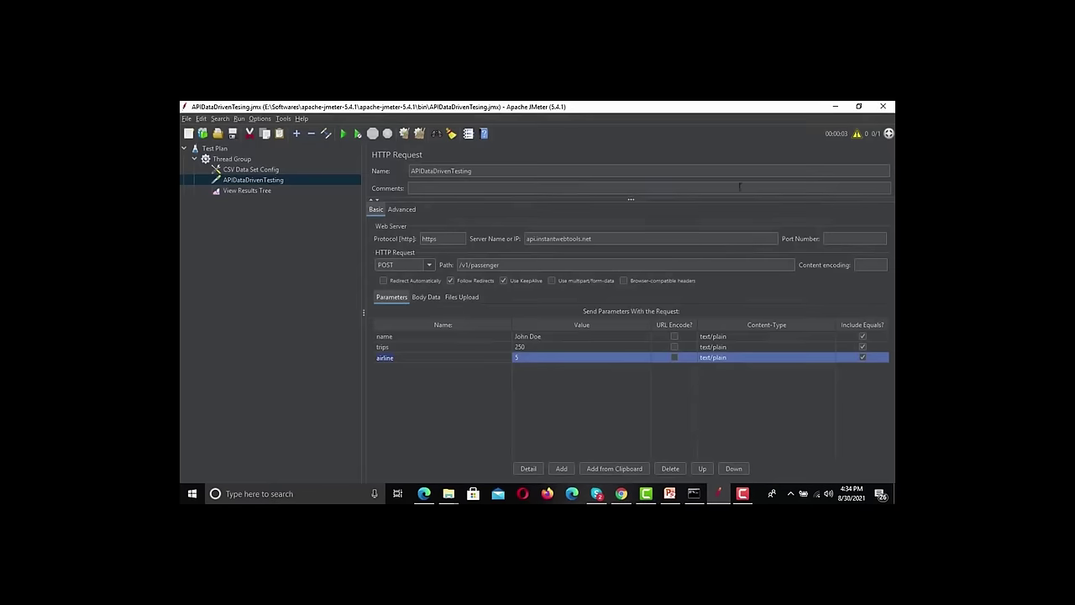
pyautogui.click(834, 106)
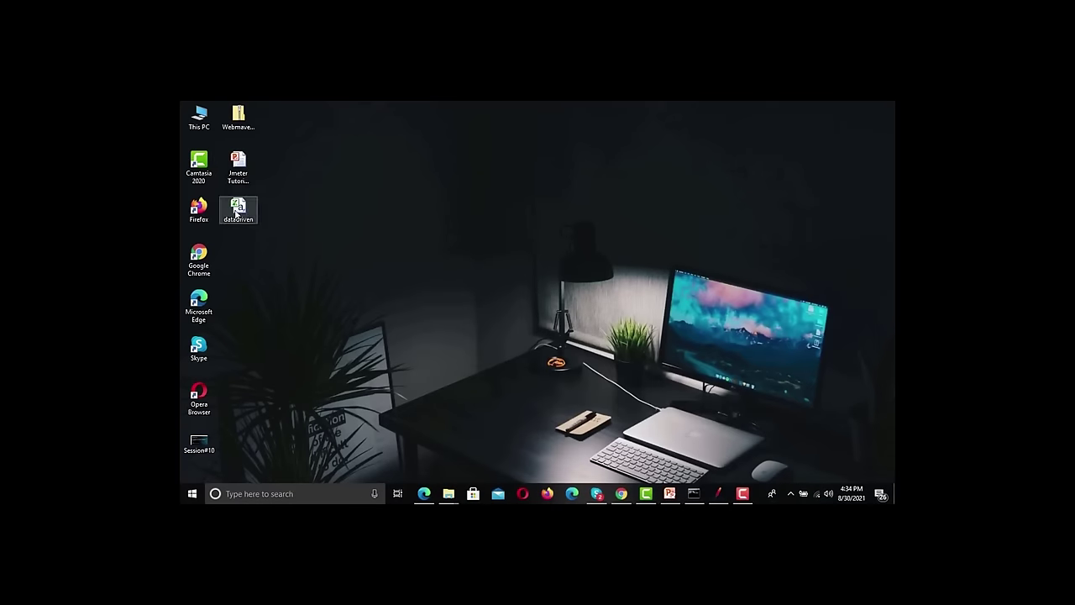
pyautogui.rightClick(235, 213)
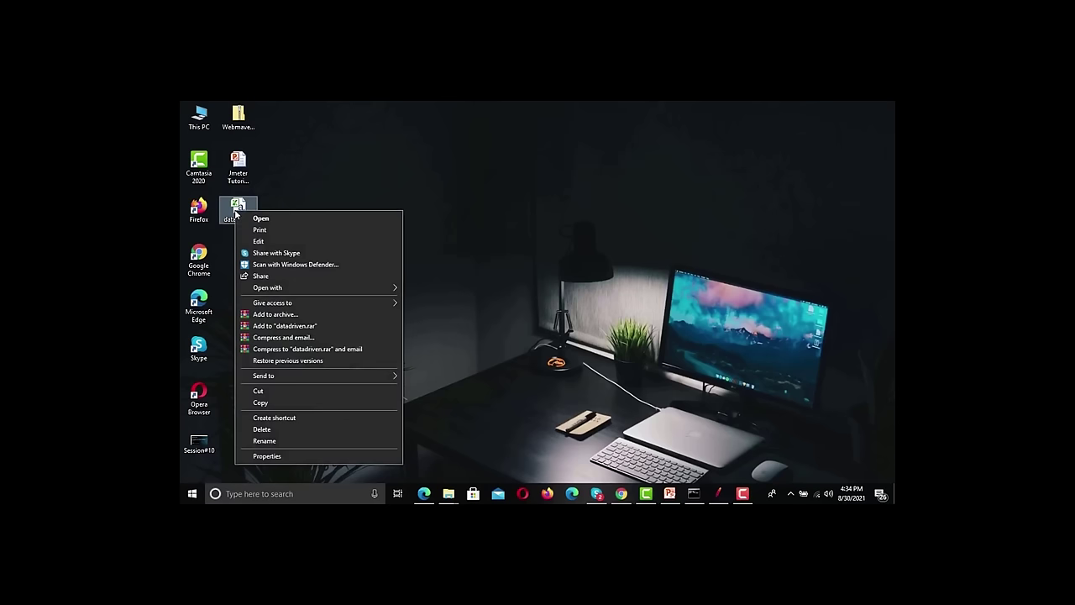
pyautogui.click(301, 456)
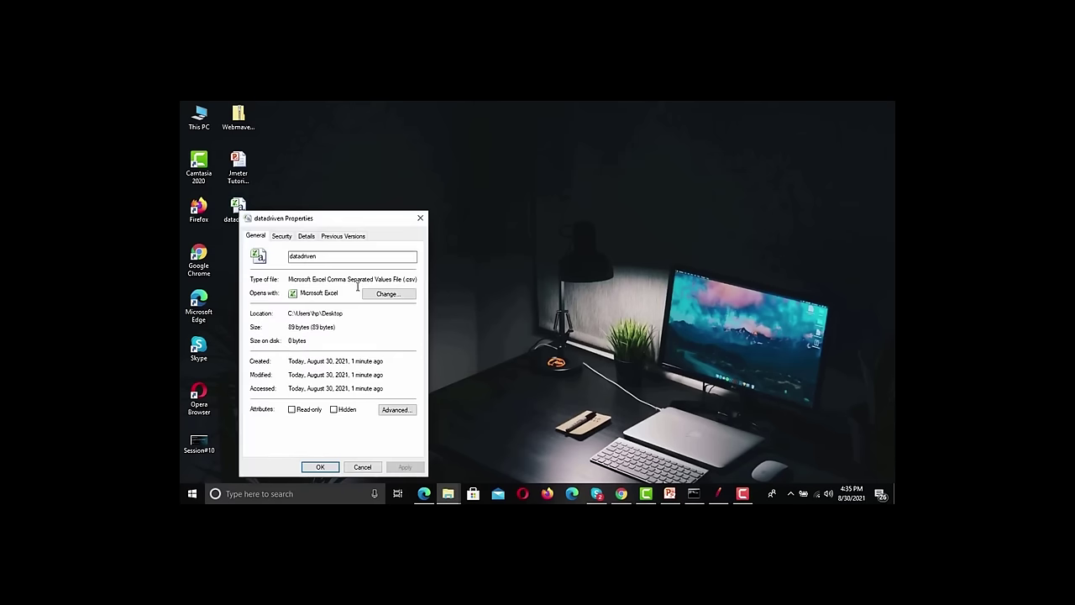
pyautogui.moveTo(312, 279); pyautogui.dragTo(422, 282)
pyautogui.click(362, 466)
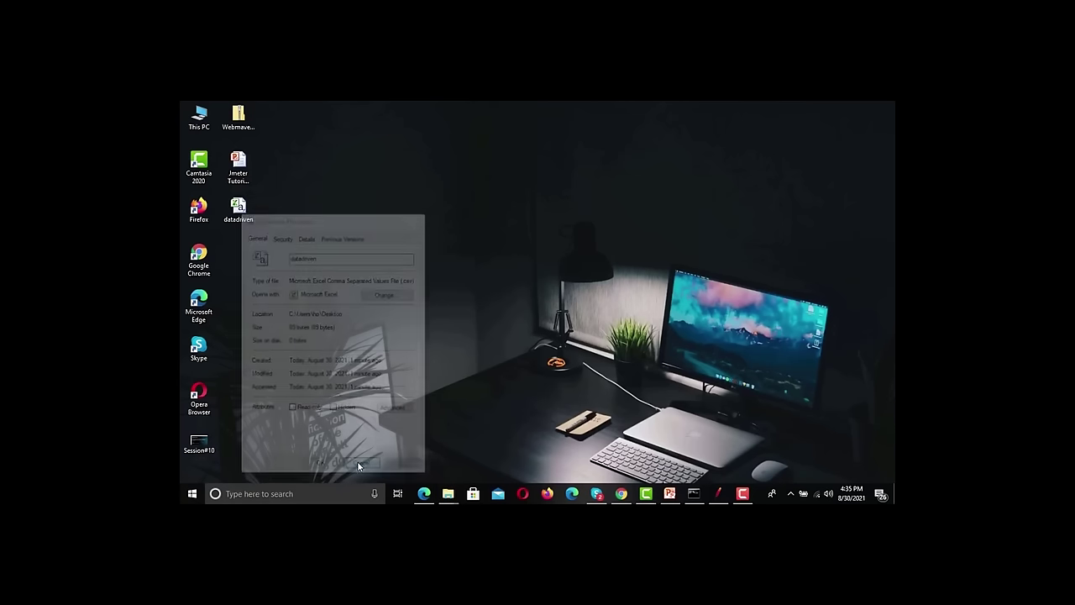
pyautogui.doubleClick(250, 220)
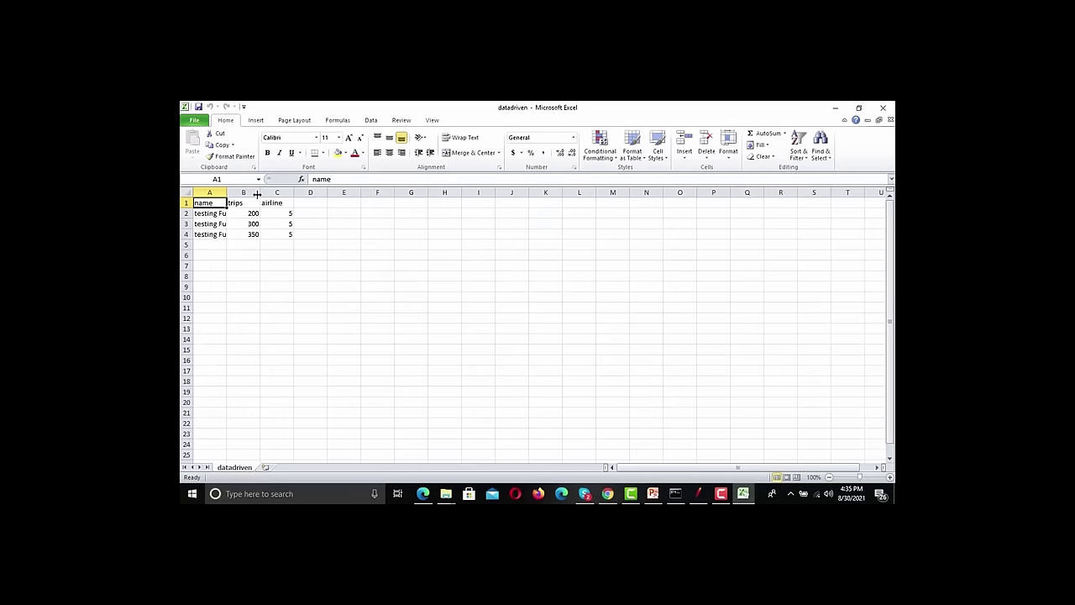
pyautogui.click(882, 107)
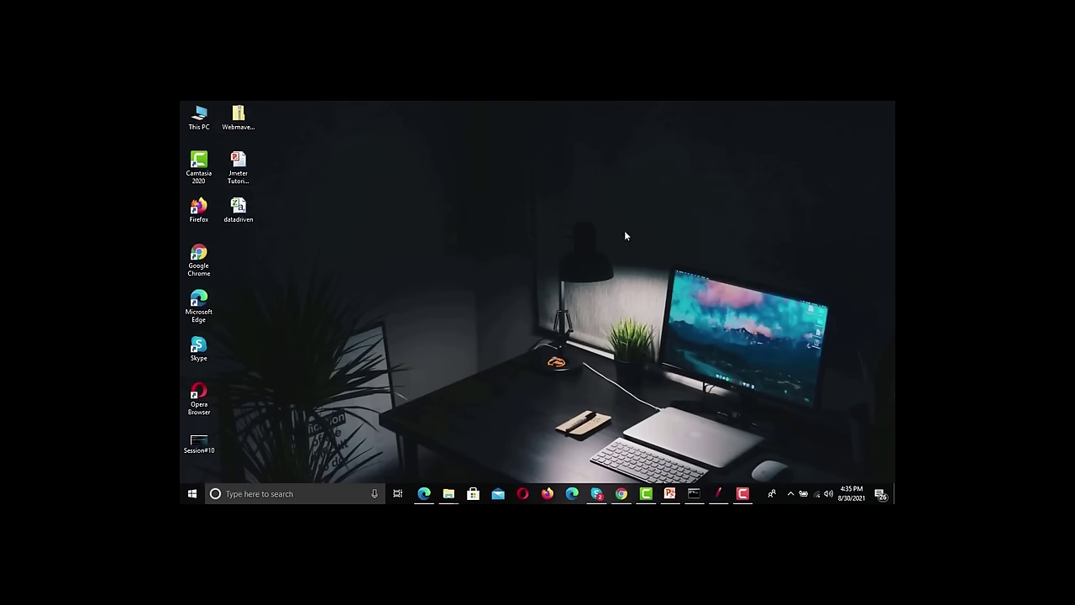
pyautogui.click(718, 493)
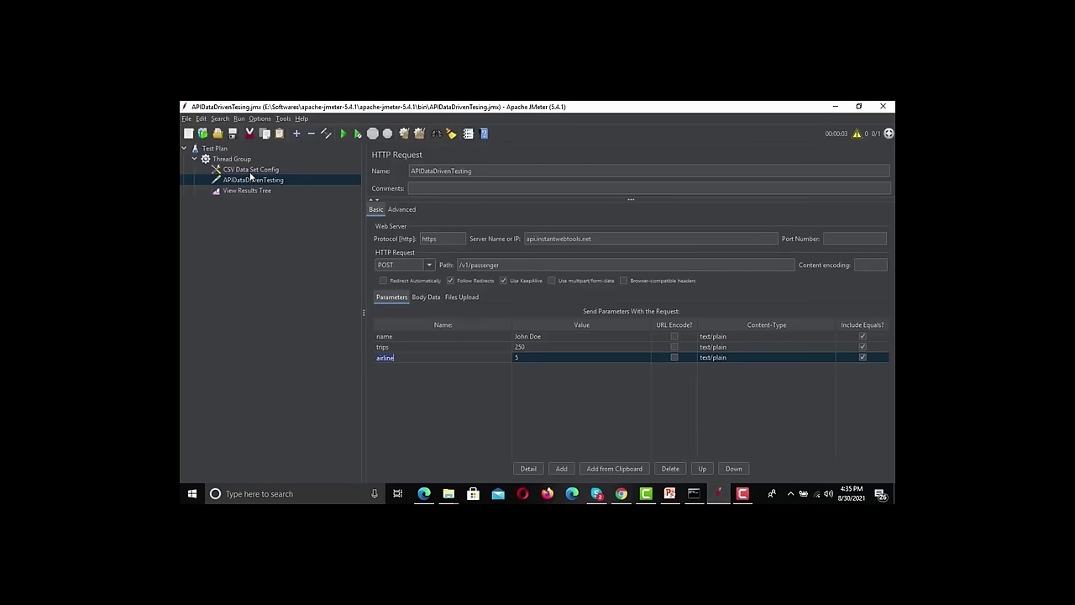
# Set the CSV Data Set Config Filename to datadriven.csv on the Desktop, leaving file encoding unset
pyautogui.click(250, 173)
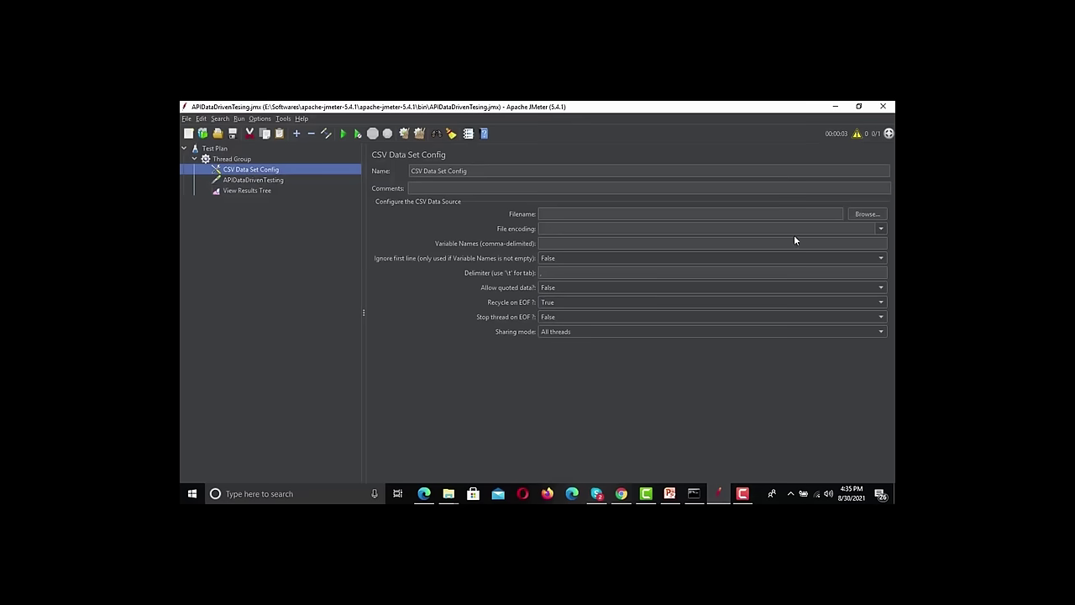
pyautogui.click(867, 213)
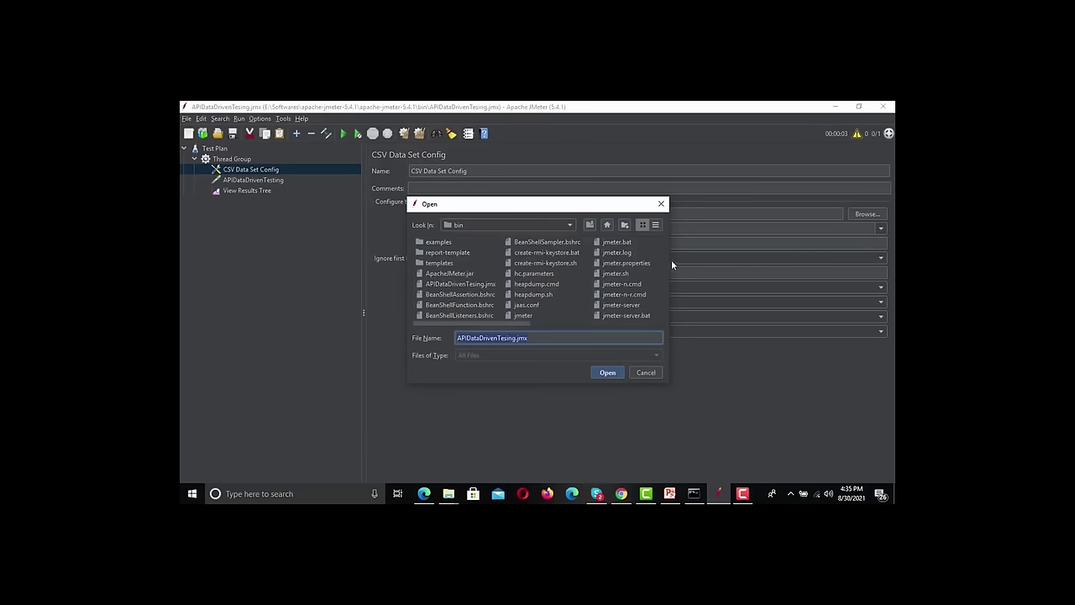
pyautogui.click(589, 224)
pyautogui.click(591, 224)
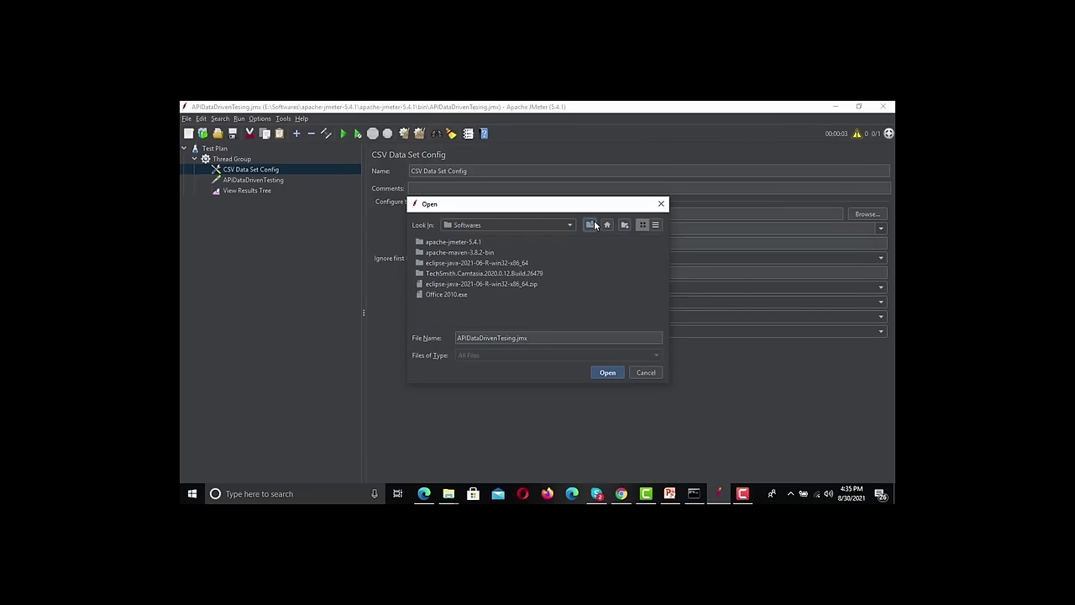
pyautogui.click(591, 224)
pyautogui.click(591, 224)
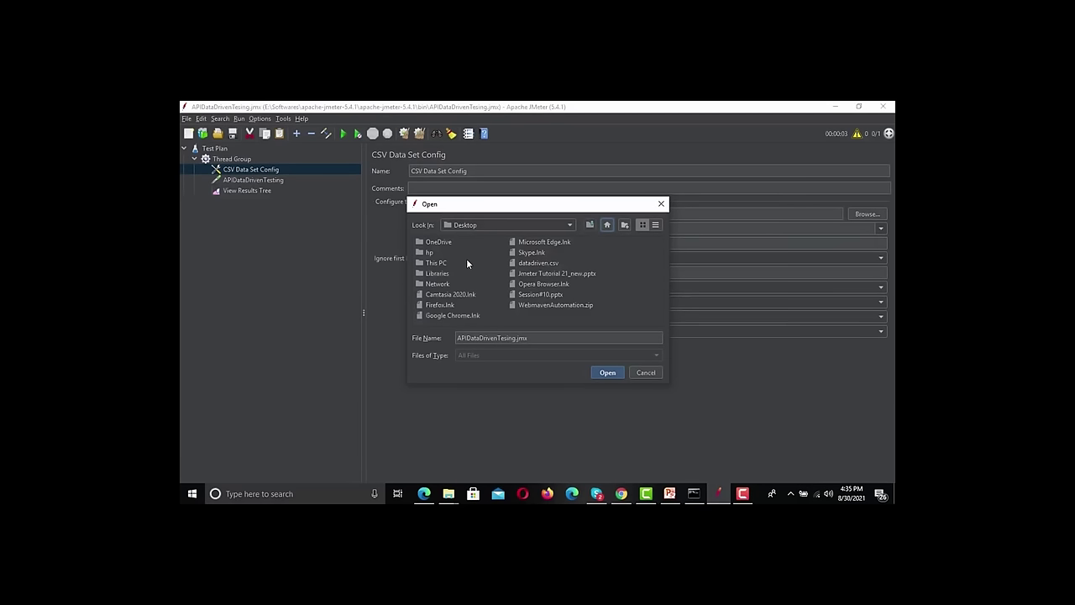
pyautogui.click(537, 263)
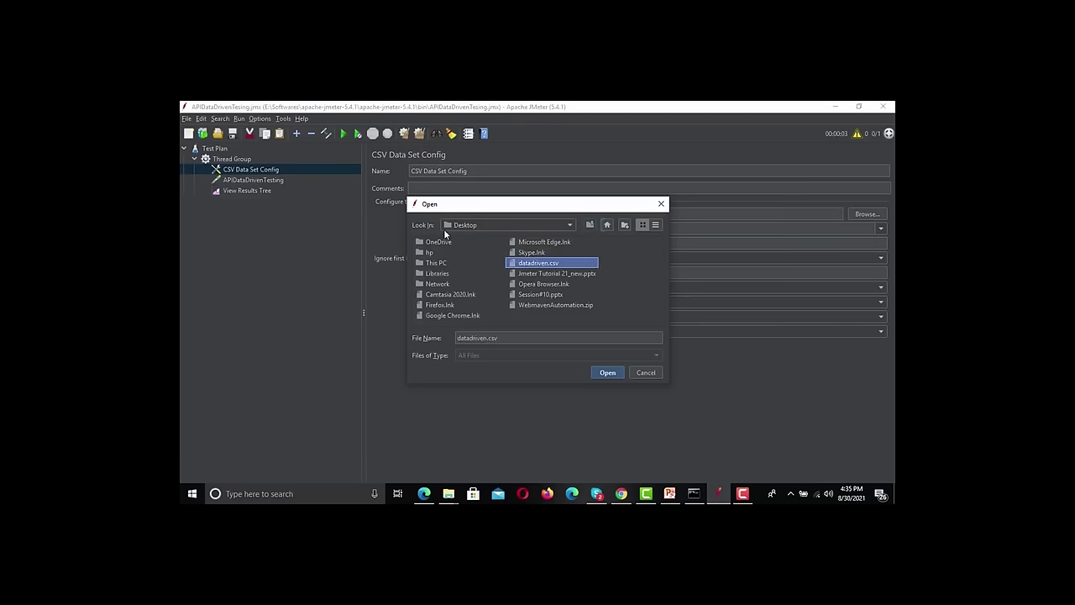
pyautogui.click(602, 375)
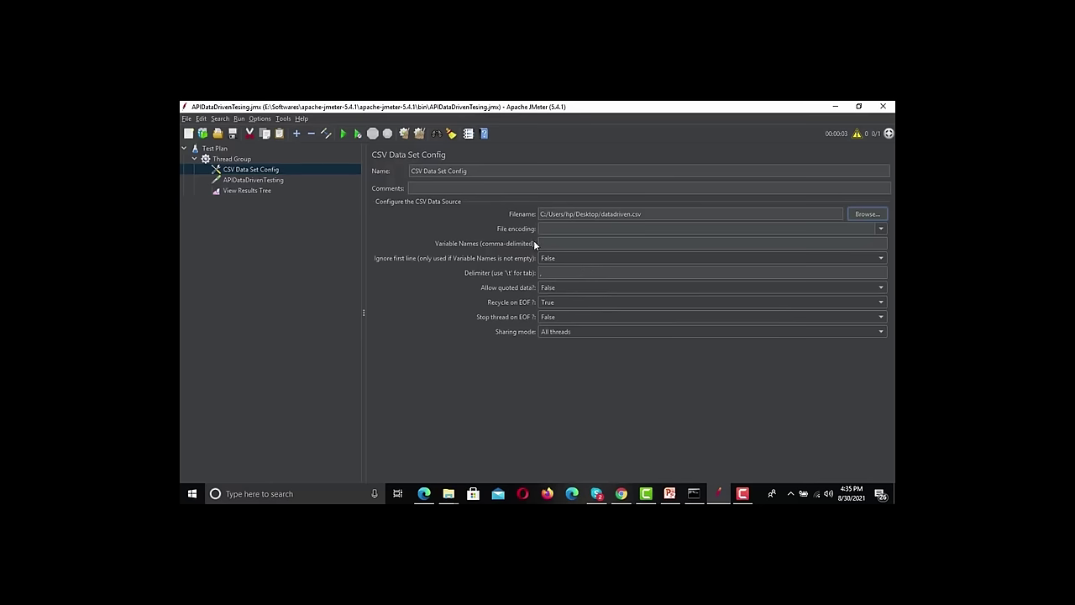
pyautogui.moveTo(534, 243)
pyautogui.click(880, 232)
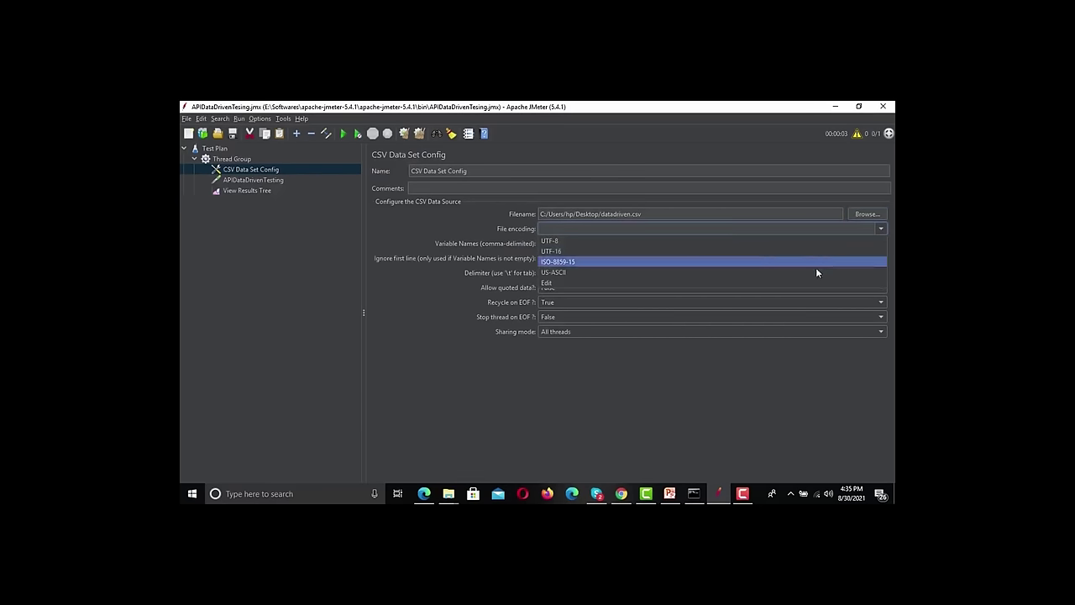
pyautogui.click(421, 209)
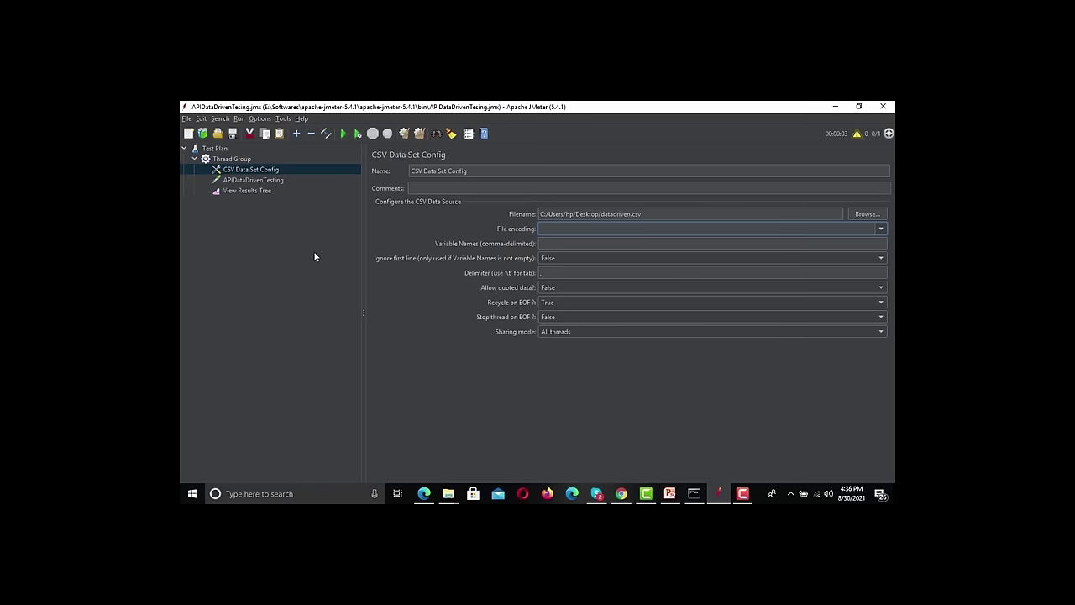
# Replace the name, trips and airline parameter values with ${name}, ${trips} and ${airline}
pyautogui.click(269, 180)
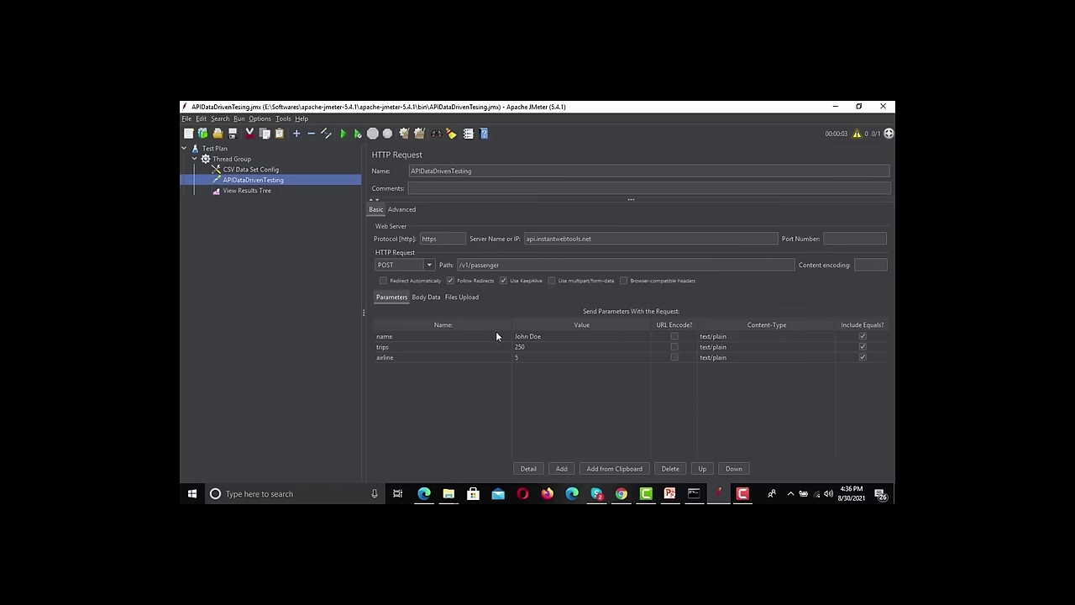
pyautogui.doubleClick(547, 339)
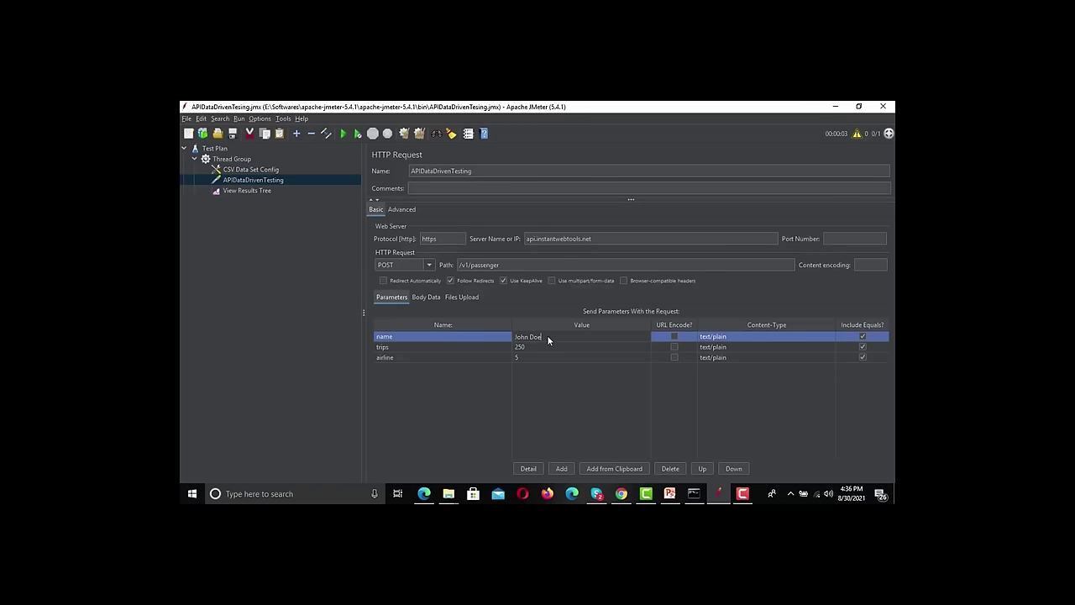
pyautogui.press('BackSpace')
pyautogui.press('BackSpace')
pyautogui.press('BackSpace')
pyautogui.press('BackSpace')
pyautogui.press('BackSpace')
pyautogui.press('BackSpace')
pyautogui.press('BackSpace')
pyautogui.press('BackSpace')
pyautogui.write('${name}')
pyautogui.doubleClick(534, 346)
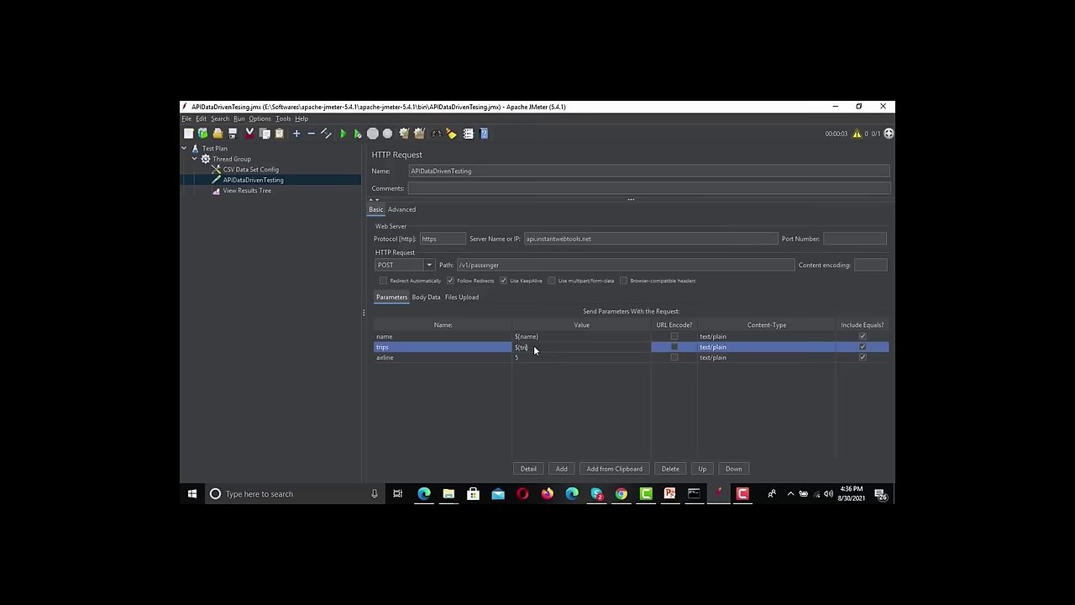
pyautogui.doubleClick(532, 358)
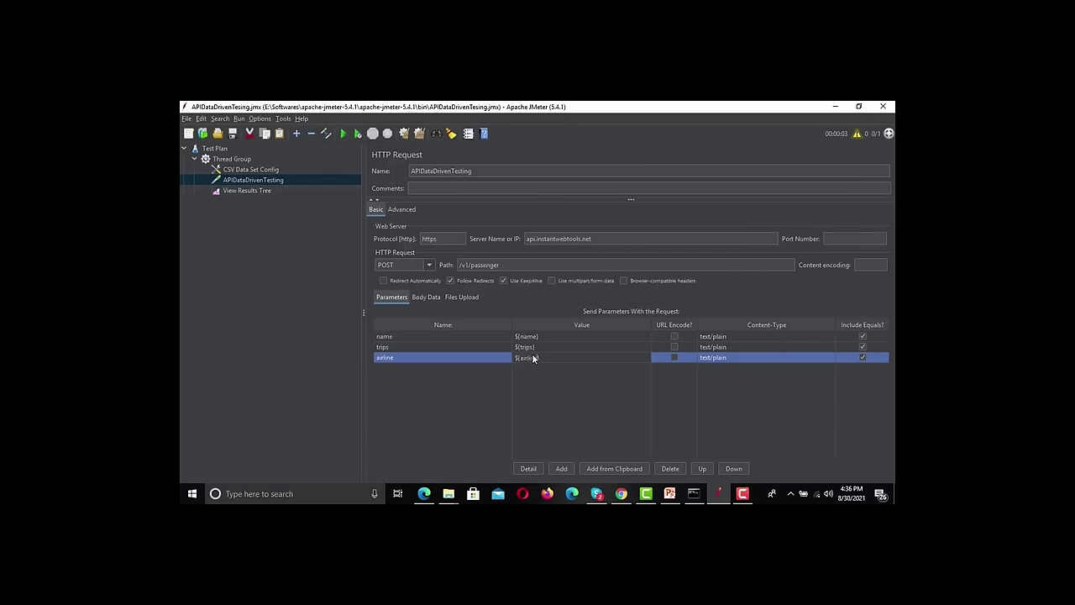
pyautogui.click(603, 417)
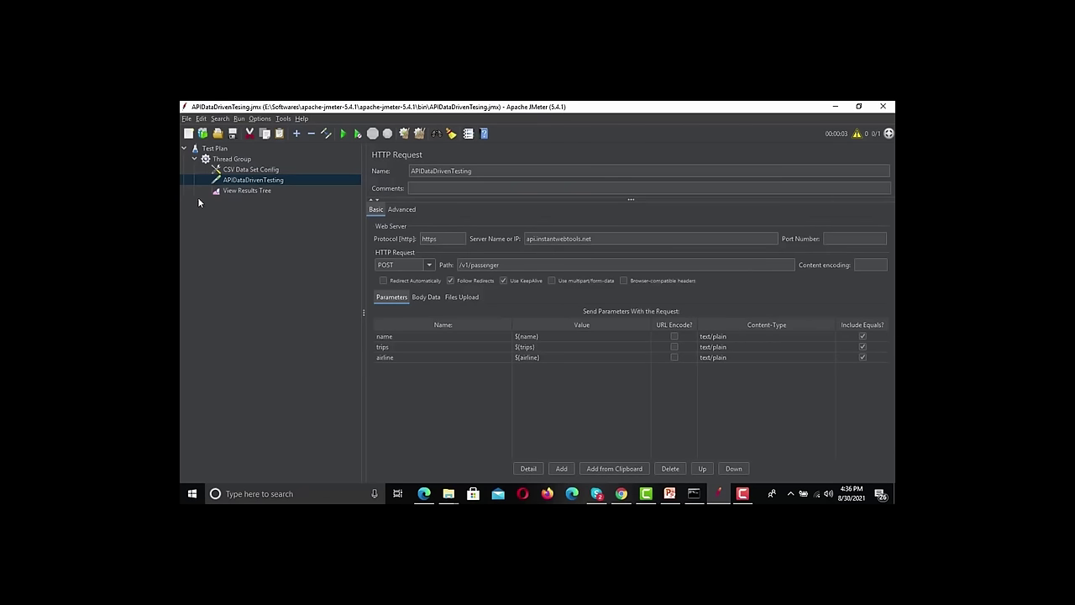
# Set the Thread Group to 3 threads, run the test, and show View Results Tree
pyautogui.click(225, 161)
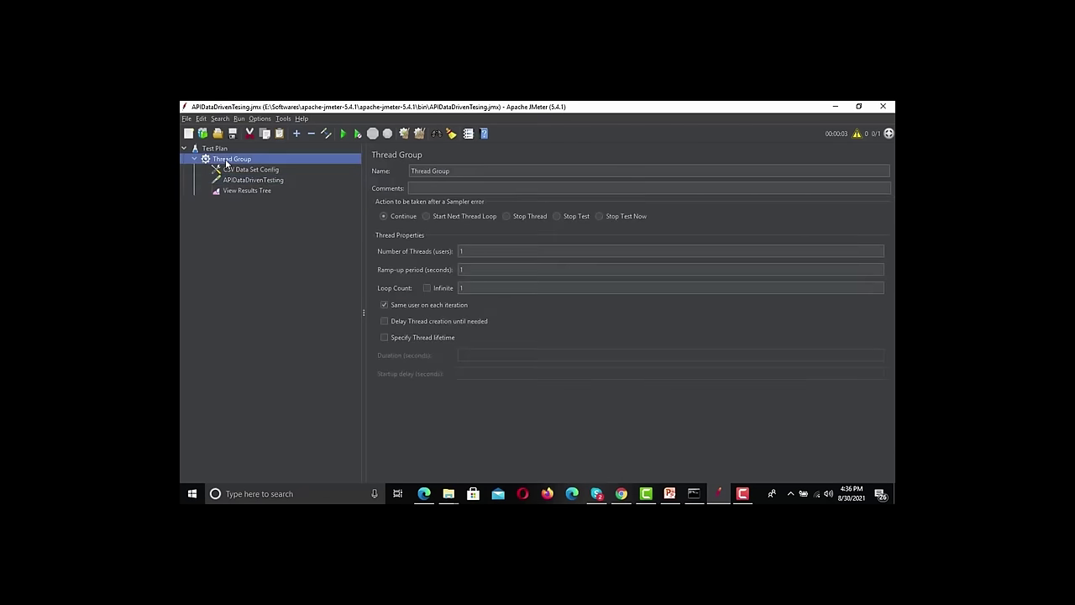
pyautogui.click(471, 252)
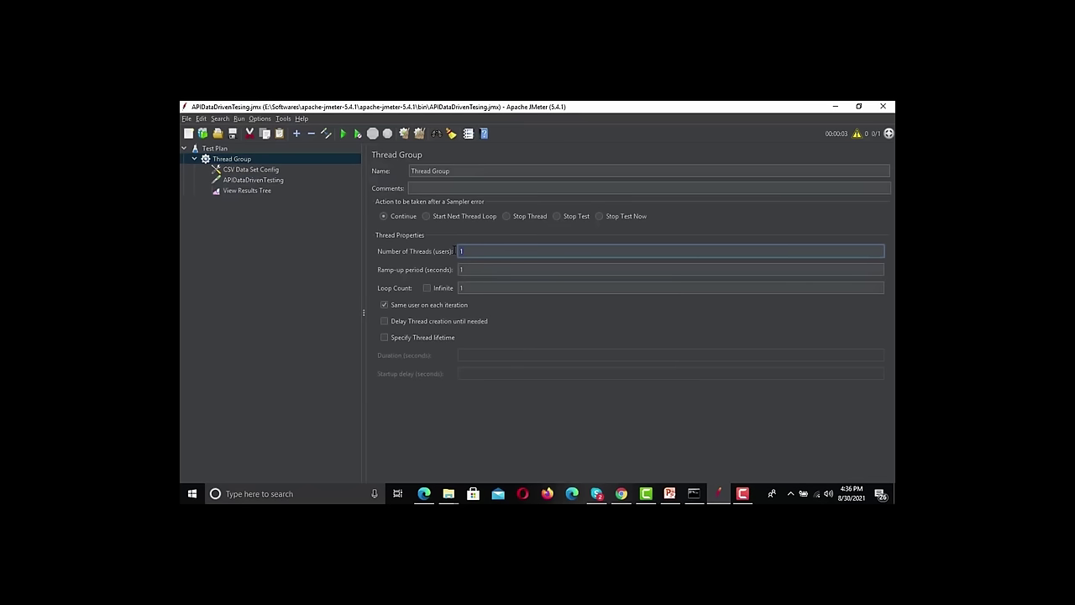
pyautogui.press('BackSpace')
pyautogui.write('3')
pyautogui.click(311, 295)
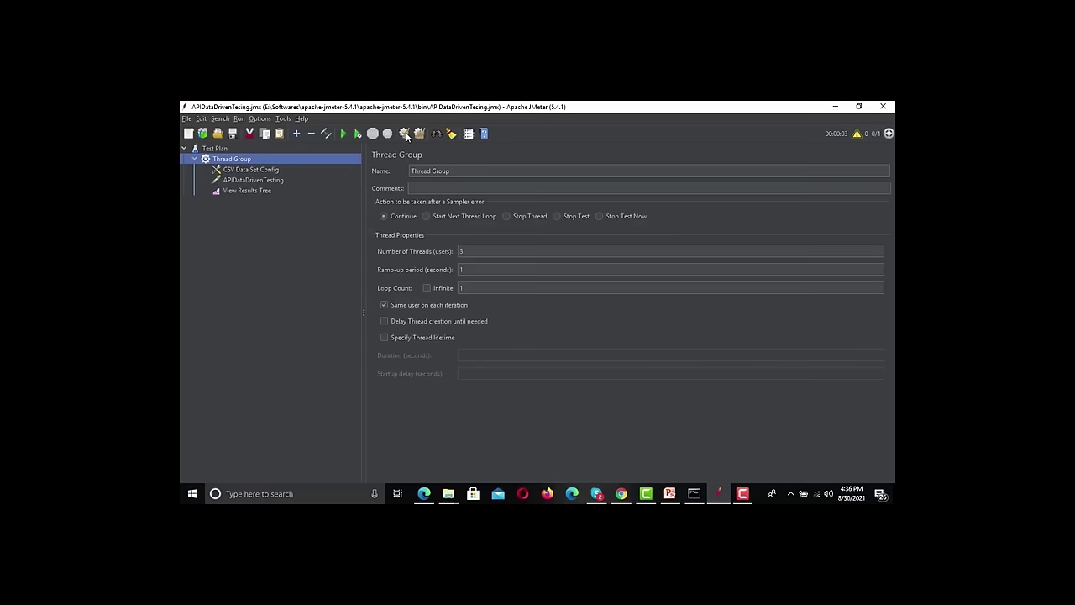
pyautogui.click(359, 134)
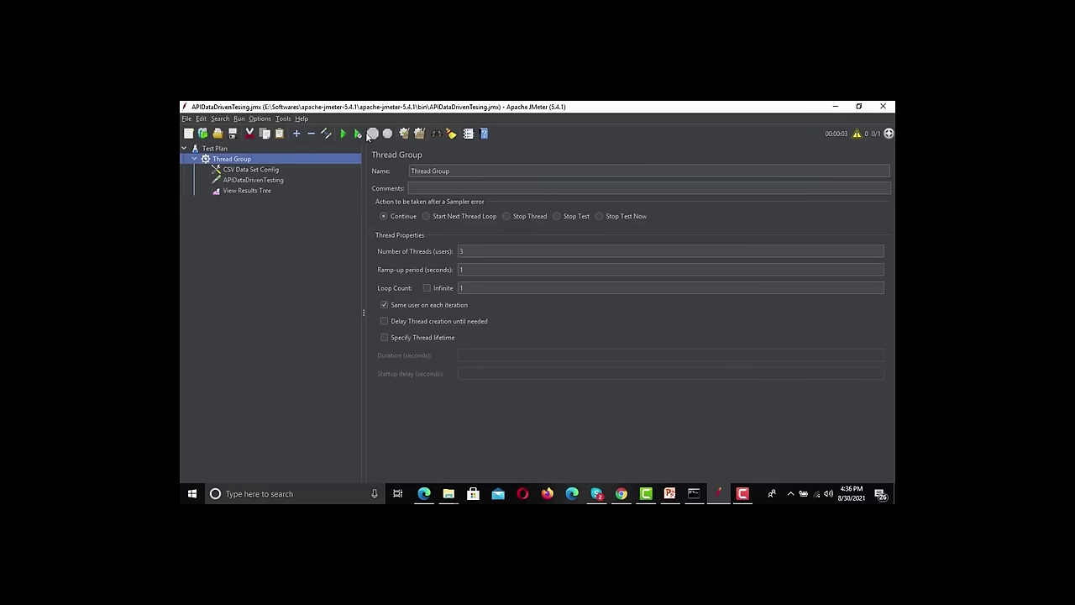
pyautogui.click(269, 190)
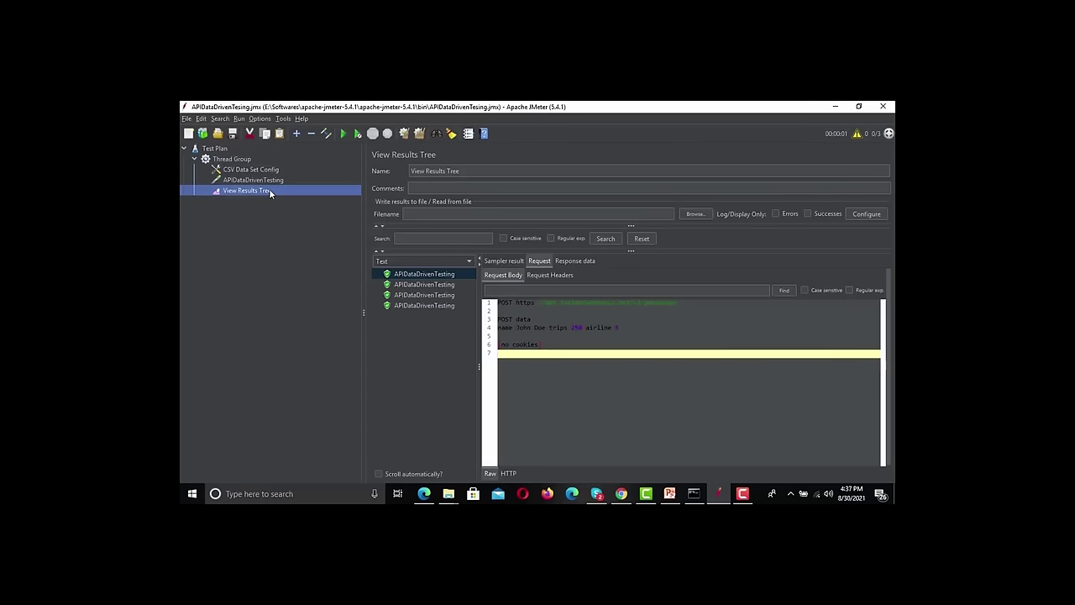
# Check the POST data of the second, third and fourth requests for different CSV rows
pyautogui.click(425, 285)
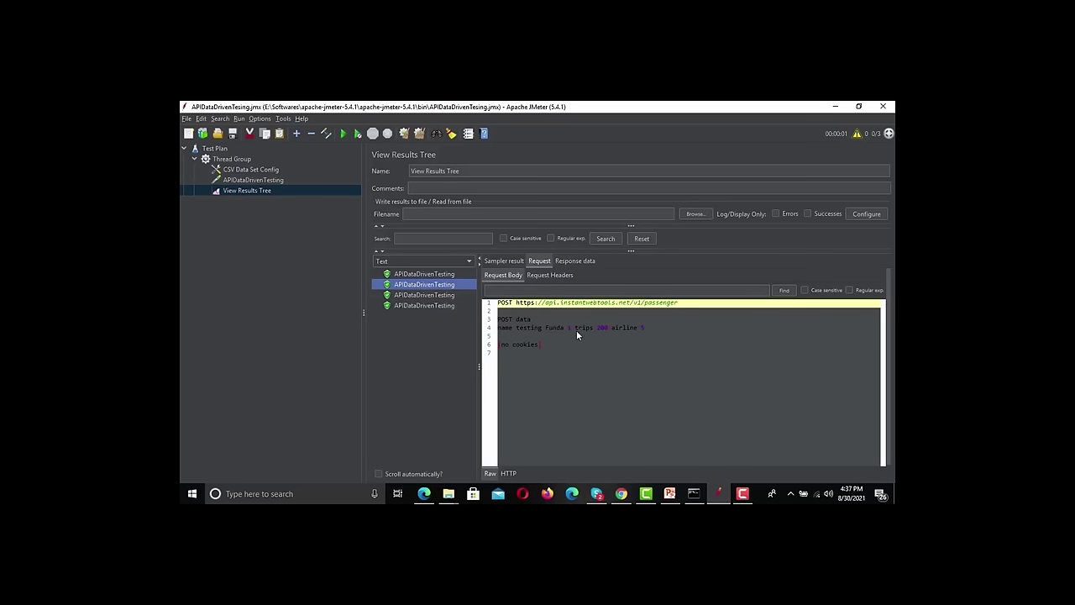
pyautogui.doubleClick(602, 327)
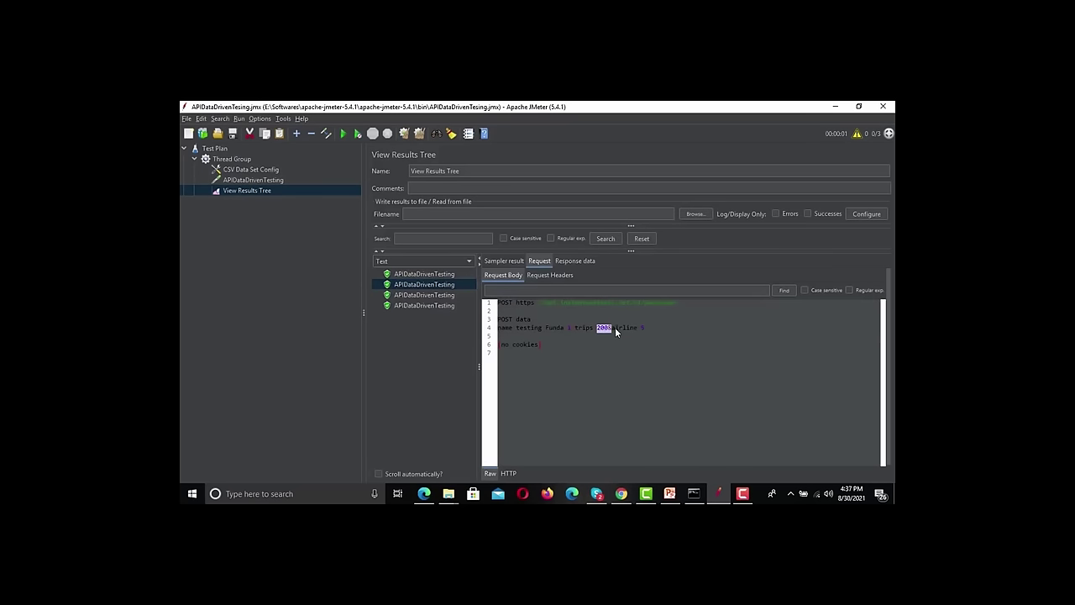
pyautogui.tripleClick(638, 330)
pyautogui.moveTo(639, 330); pyautogui.dragTo(646, 326)
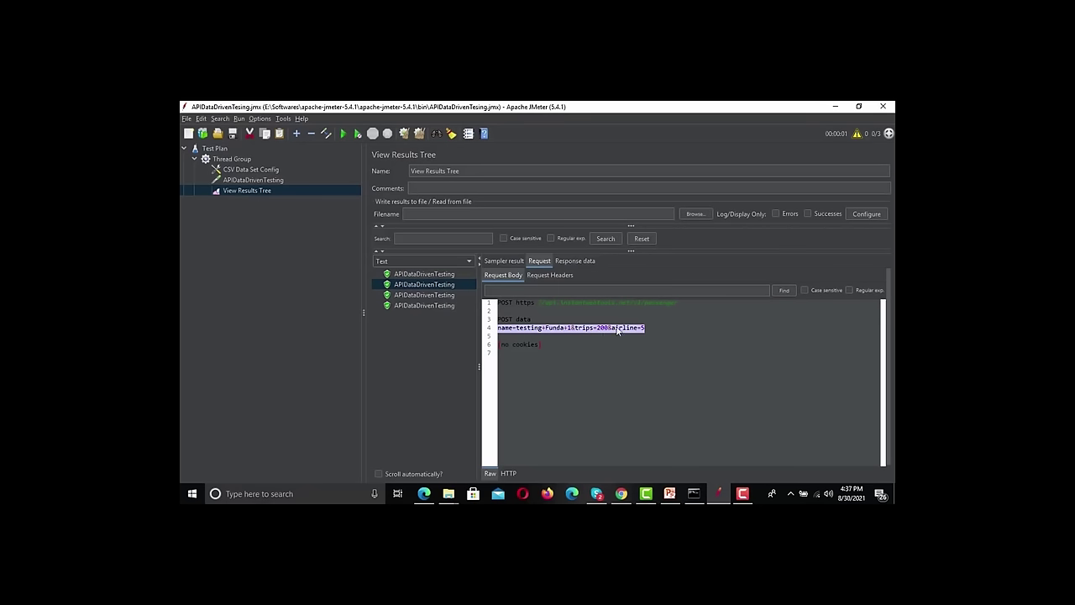
pyautogui.click(441, 296)
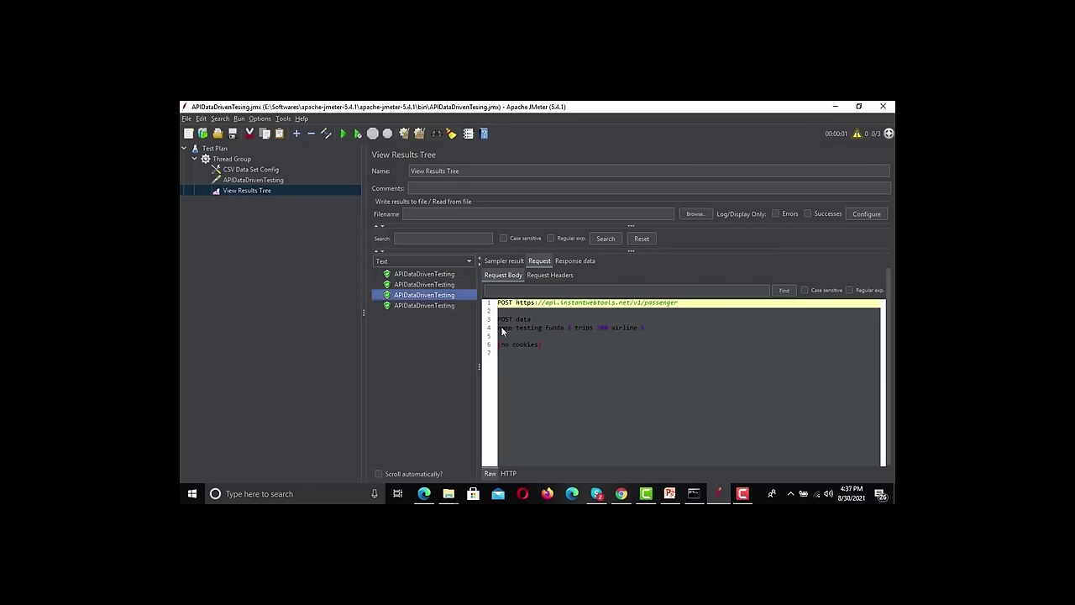
pyautogui.moveTo(502, 329); pyautogui.dragTo(581, 334)
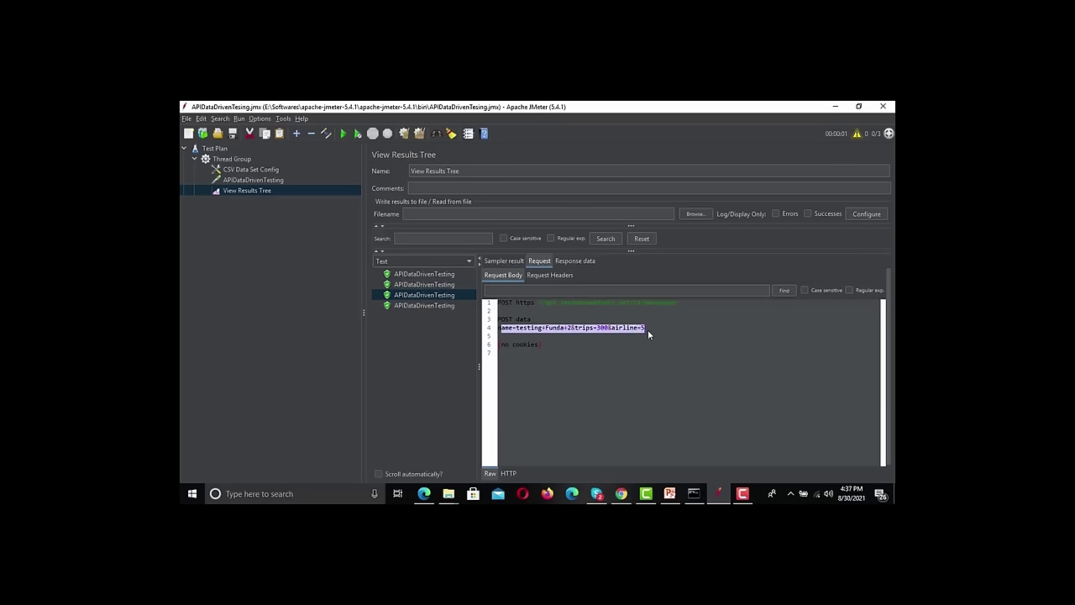
pyautogui.click(416, 304)
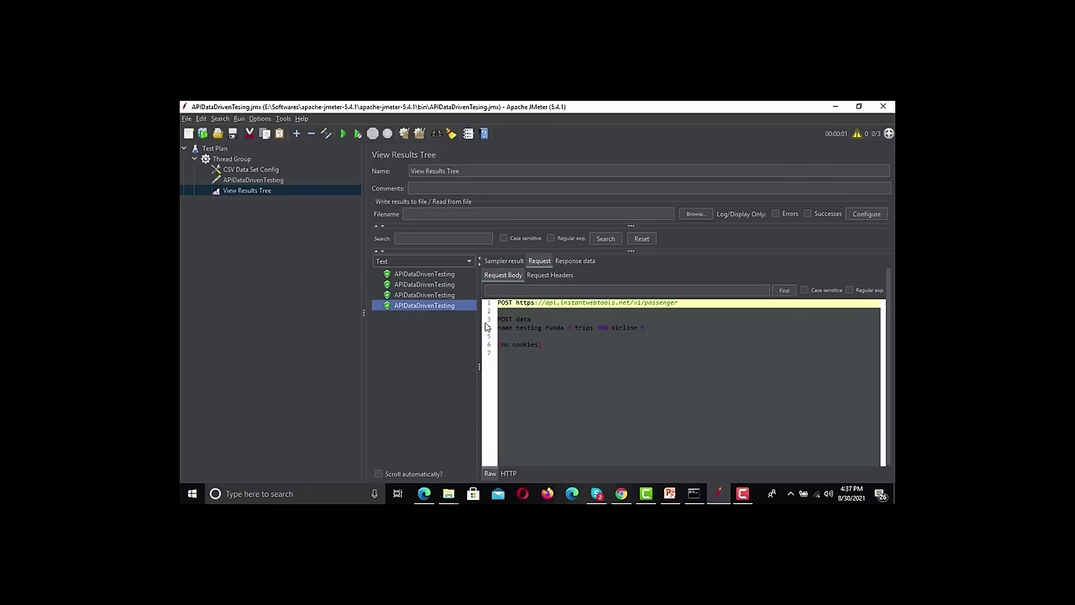
pyautogui.moveTo(500, 330); pyautogui.dragTo(648, 340)
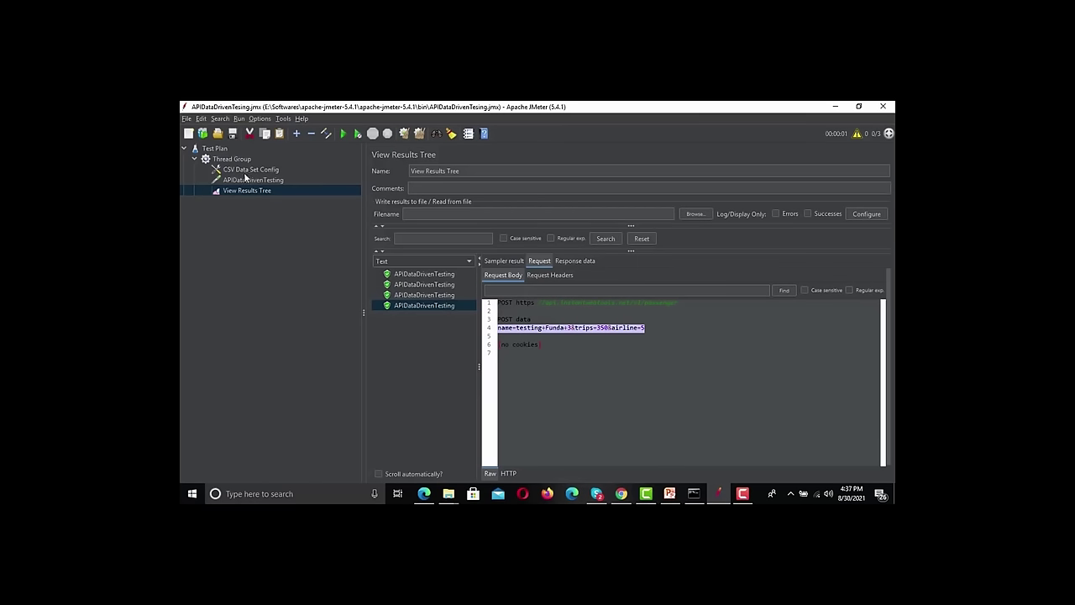
pyautogui.click(248, 171)
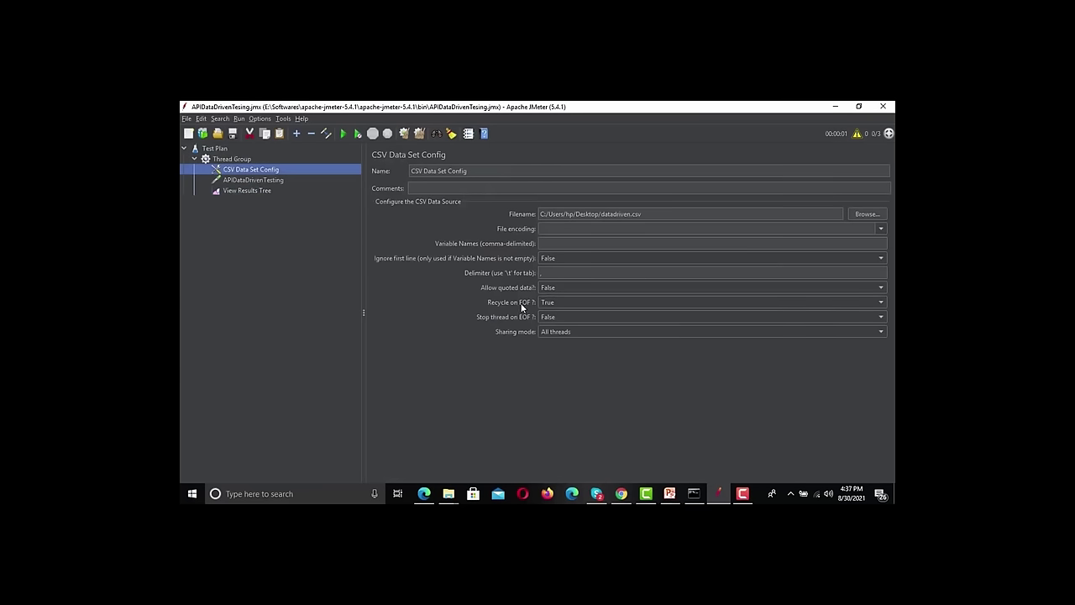
# Keep Recycle on EOF True and 9 threads, run the test, and show View Results Tree
pyautogui.click(563, 301)
pyautogui.click(564, 302)
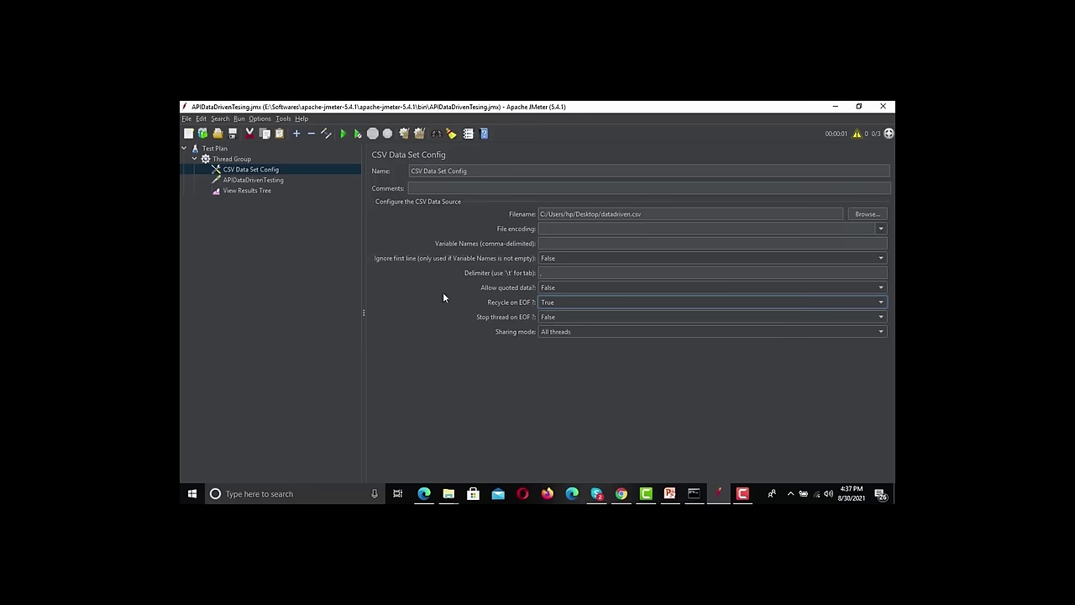
pyautogui.click(225, 159)
pyautogui.click(468, 250)
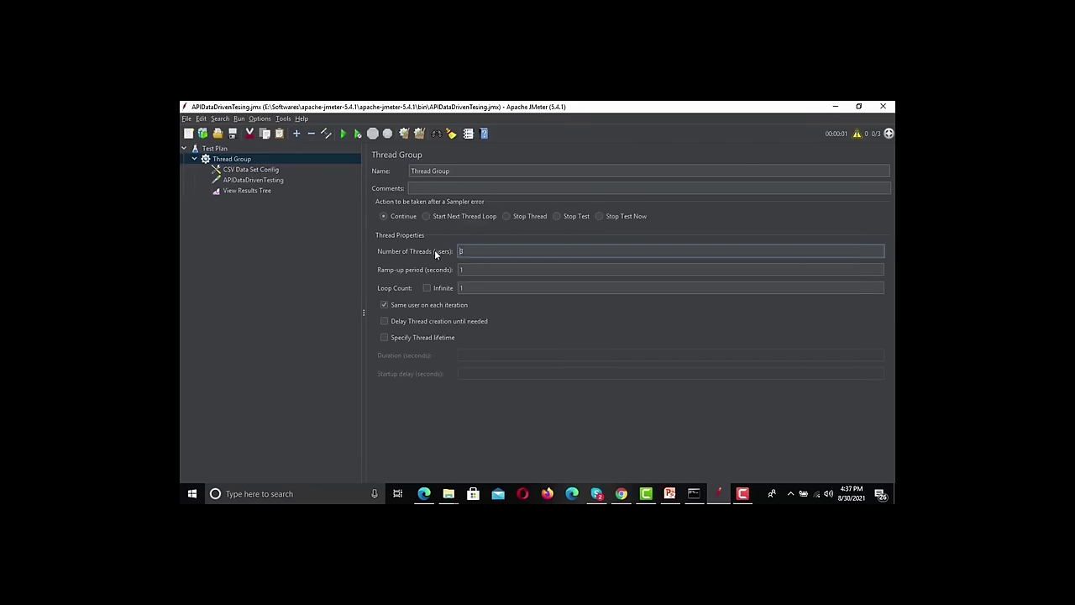
pyautogui.click(291, 296)
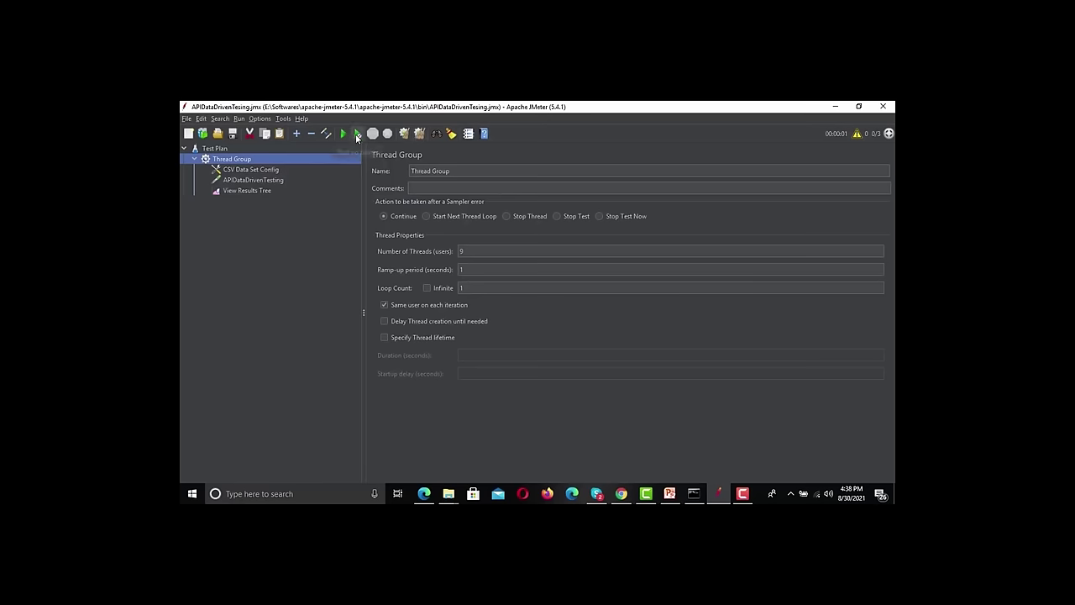
pyautogui.click(358, 133)
pyautogui.click(251, 191)
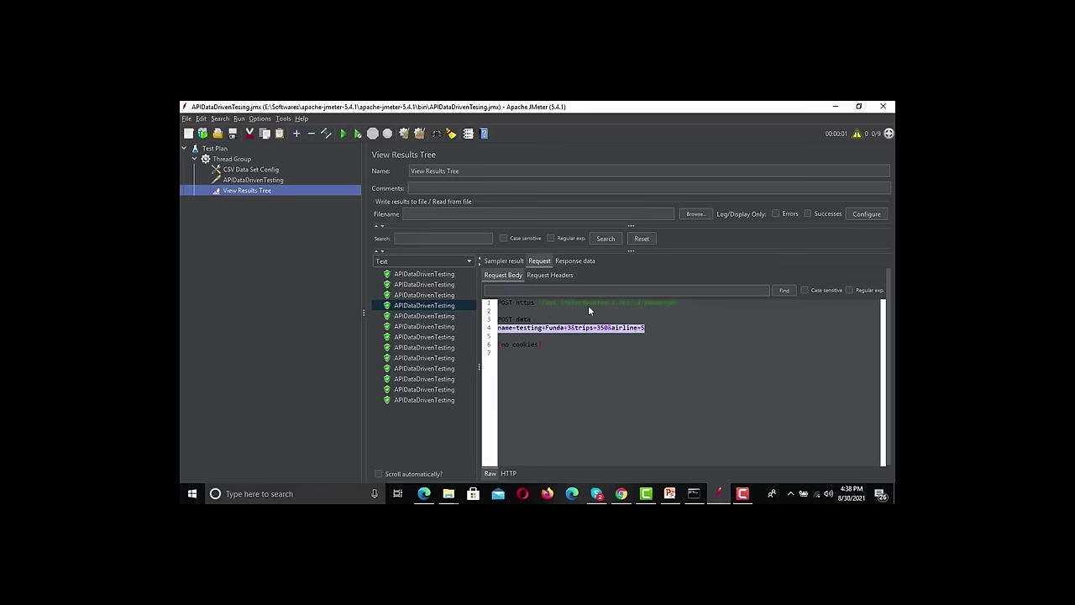
# Compare the POST data of the fifth, eighth and tenth requests for differing CSV values
pyautogui.click(448, 318)
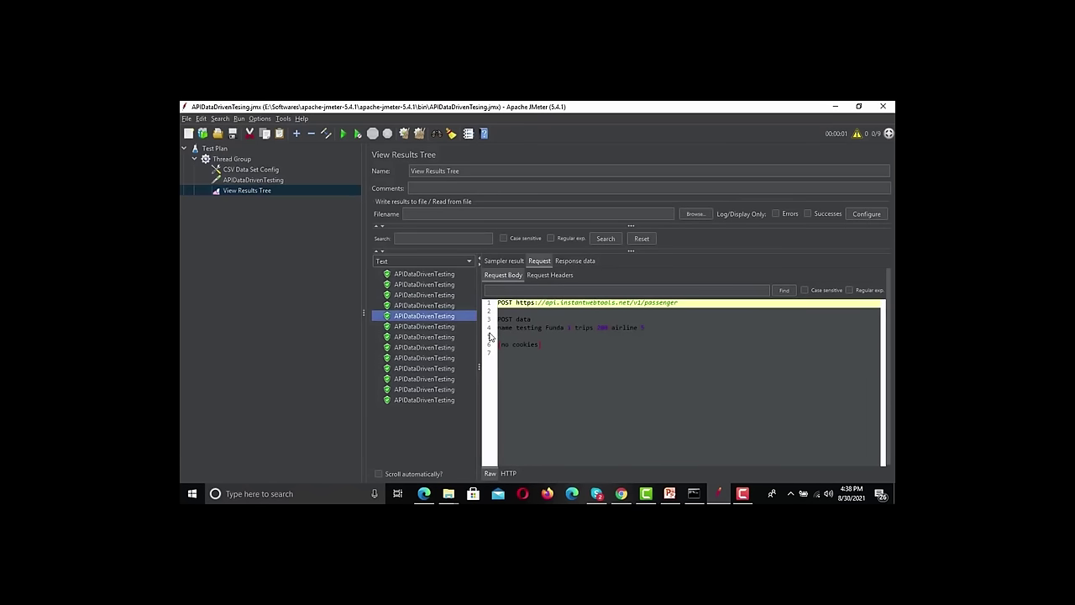
pyautogui.tripleClick(643, 332)
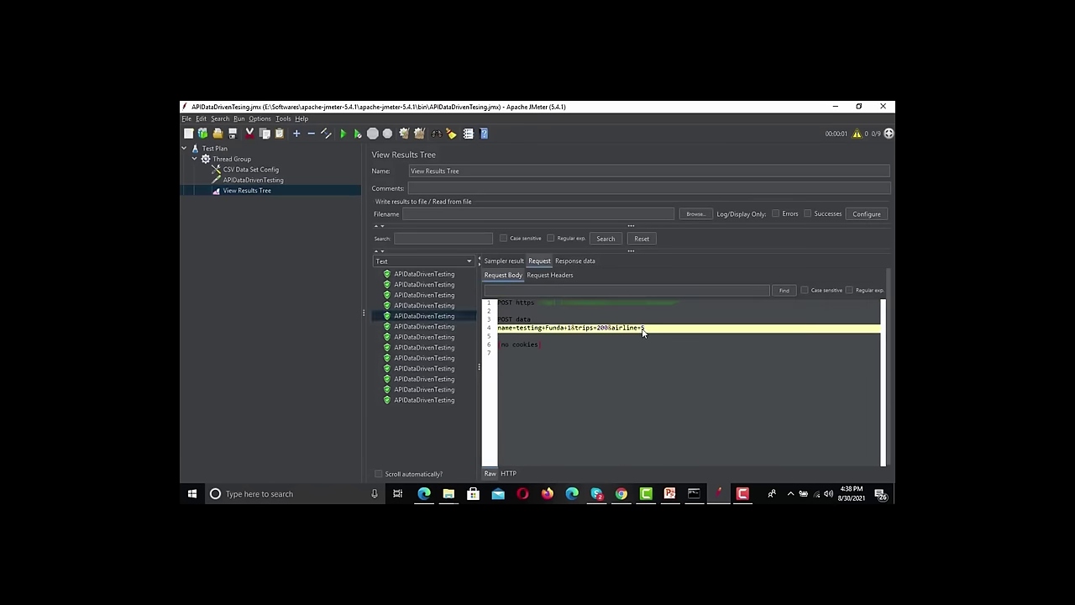
pyautogui.click(444, 348)
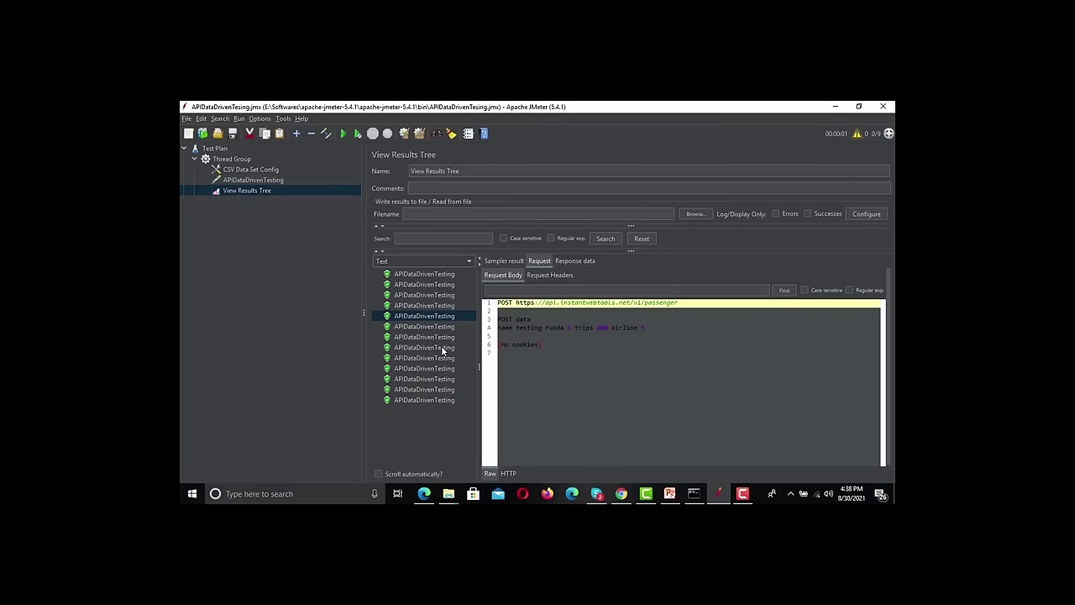
pyautogui.click(663, 328)
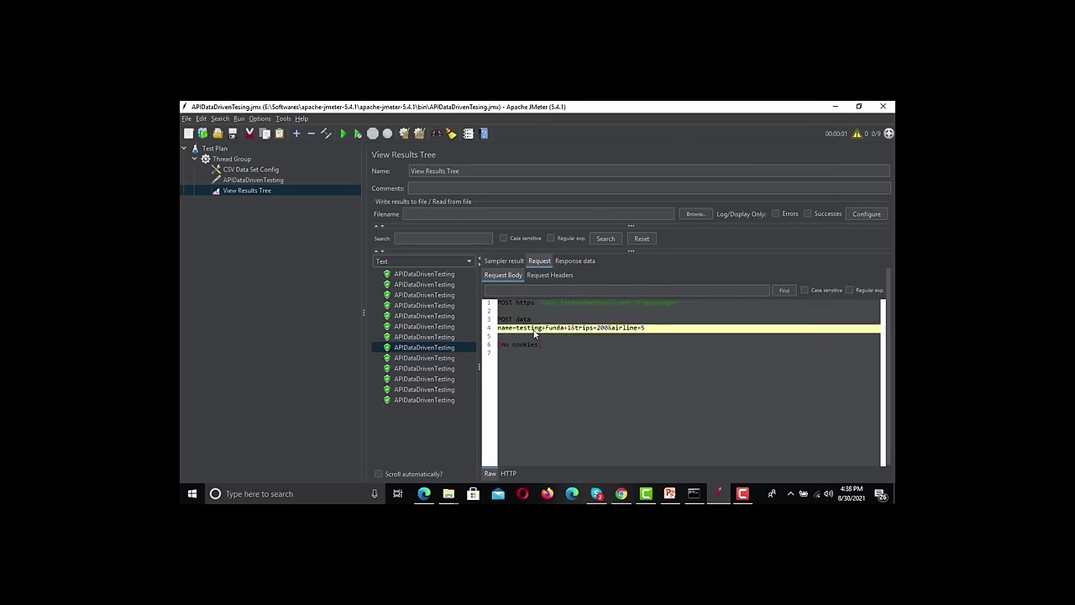
pyautogui.moveTo(534, 327); pyautogui.dragTo(649, 335)
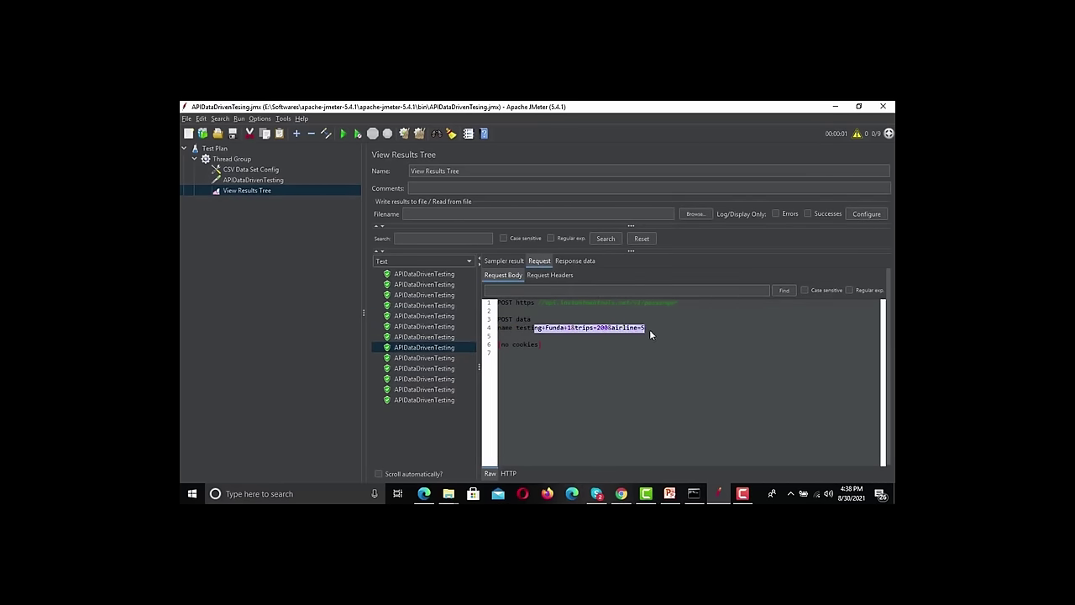
pyautogui.click(425, 371)
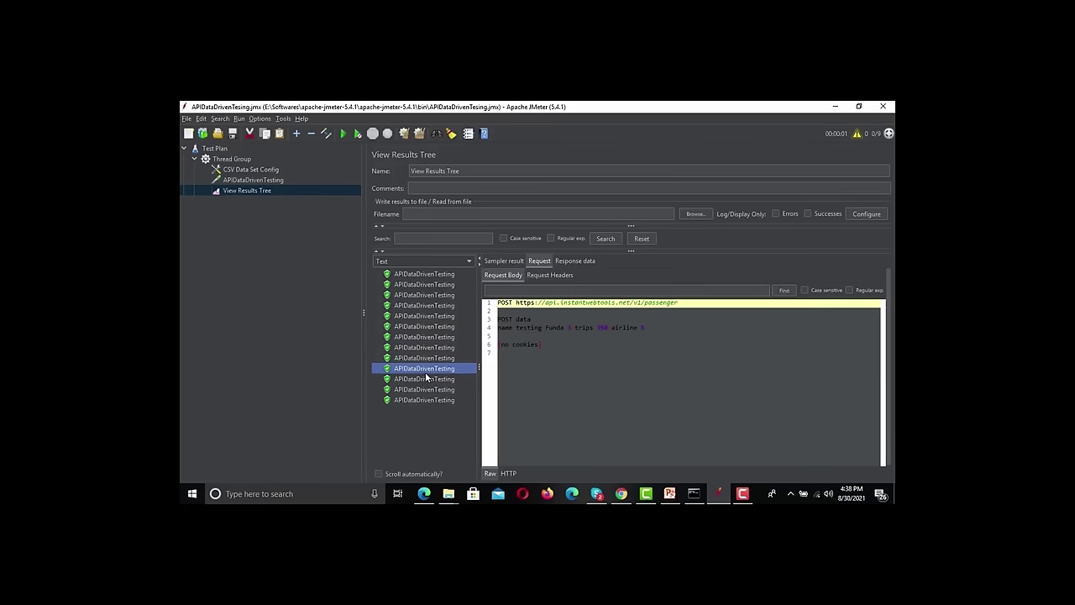
pyautogui.click(235, 170)
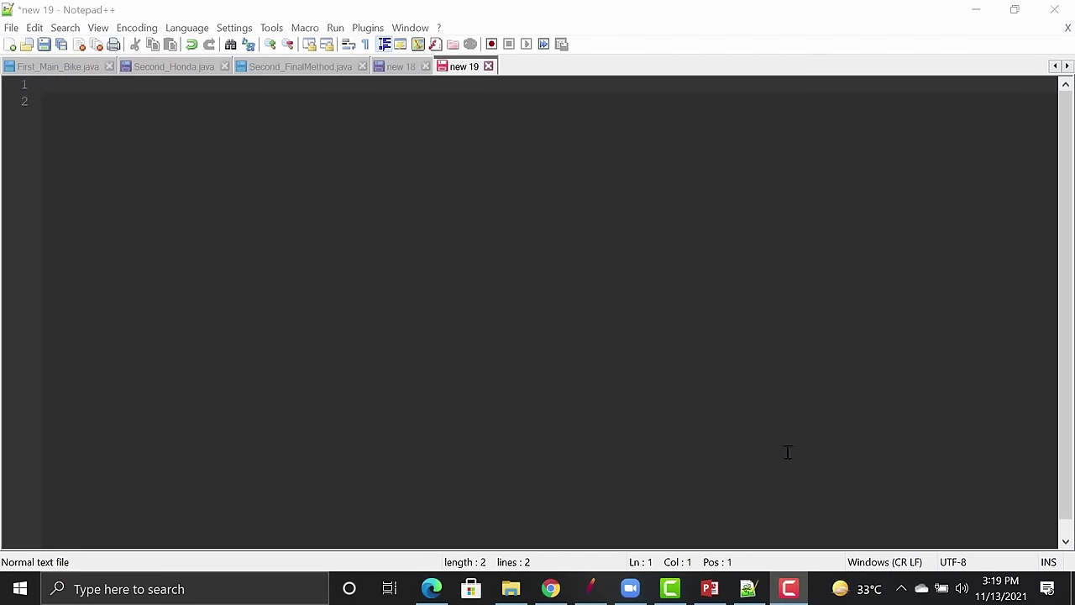
# Write 'What are timers in Jmeter?' followed by lines Request 1, Request 2 and Request 3
pyautogui.click(305, 145)
pyautogui.write('What a')
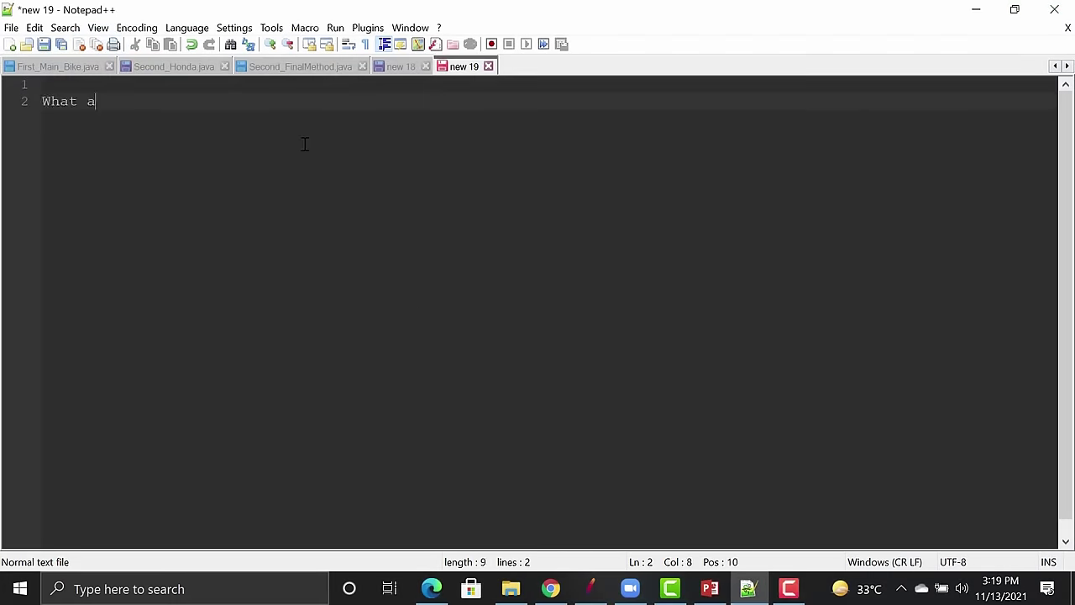
pyautogui.write('re timers in Jmeter')
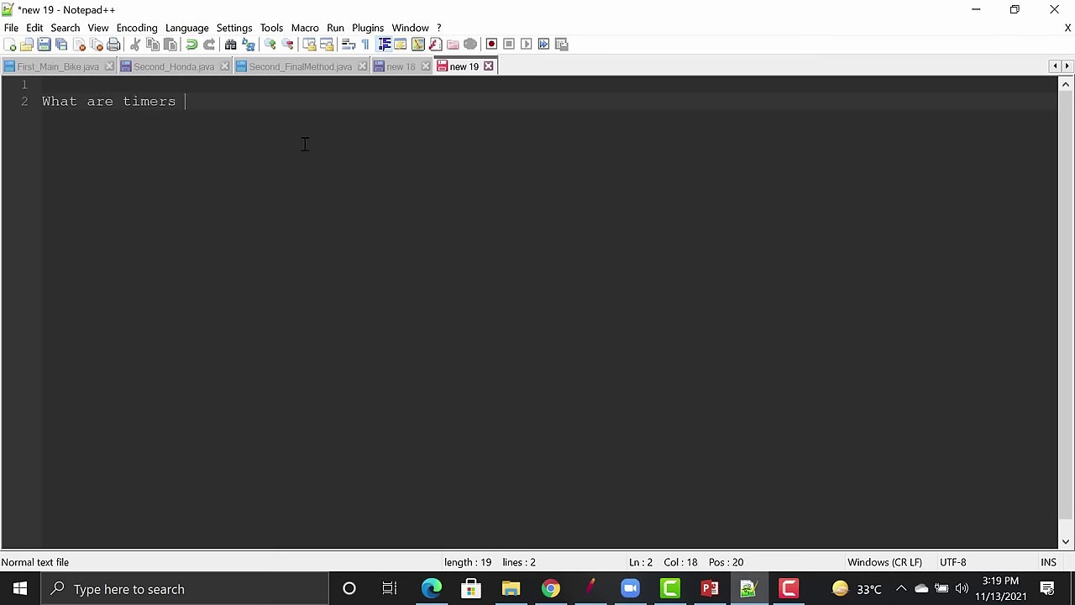
pyautogui.press('BackSpace')
pyautogui.press('BackSpace')
pyautogui.press('BackSpace')
pyautogui.write('ter?')
pyautogui.press('Return')
pyautogui.press('Return')
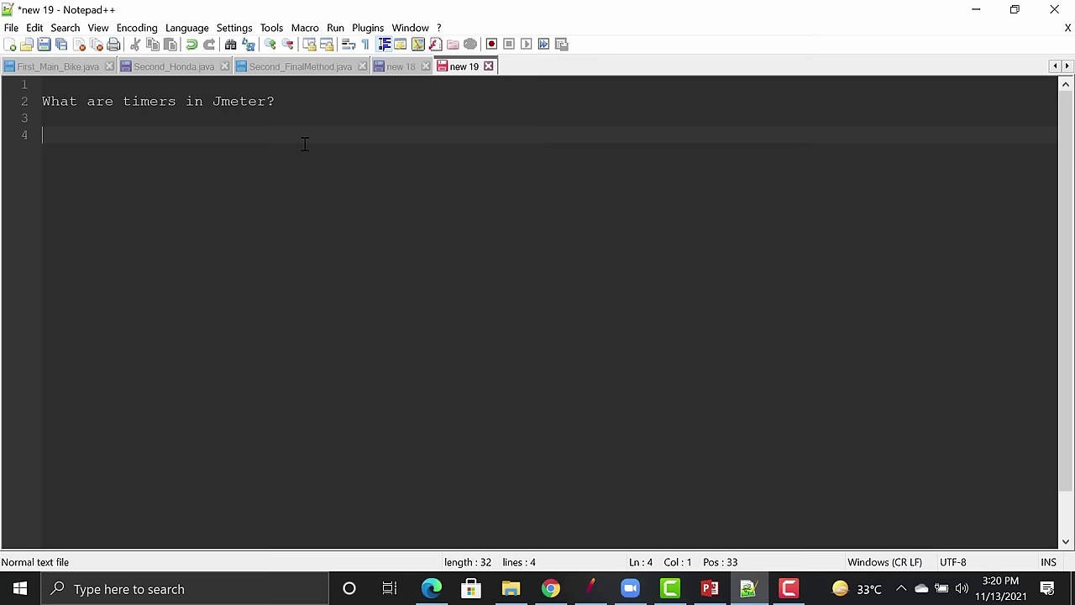
pyautogui.write('Request 1')
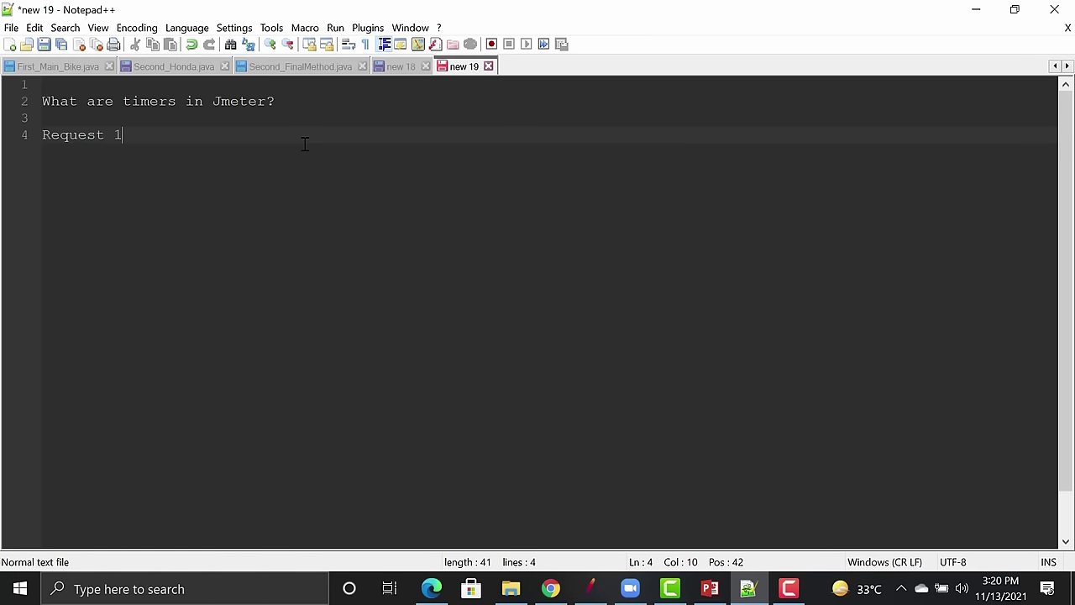
pyautogui.press('Return')
pyautogui.write('Request ')
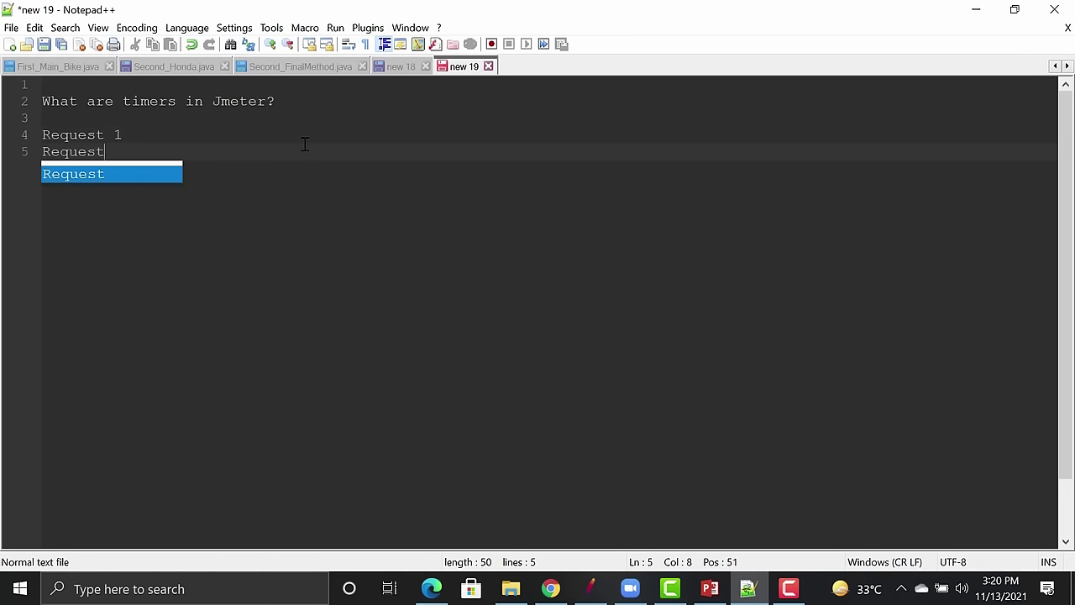
pyautogui.write('2')
pyautogui.press('Return')
pyautogui.write('R')
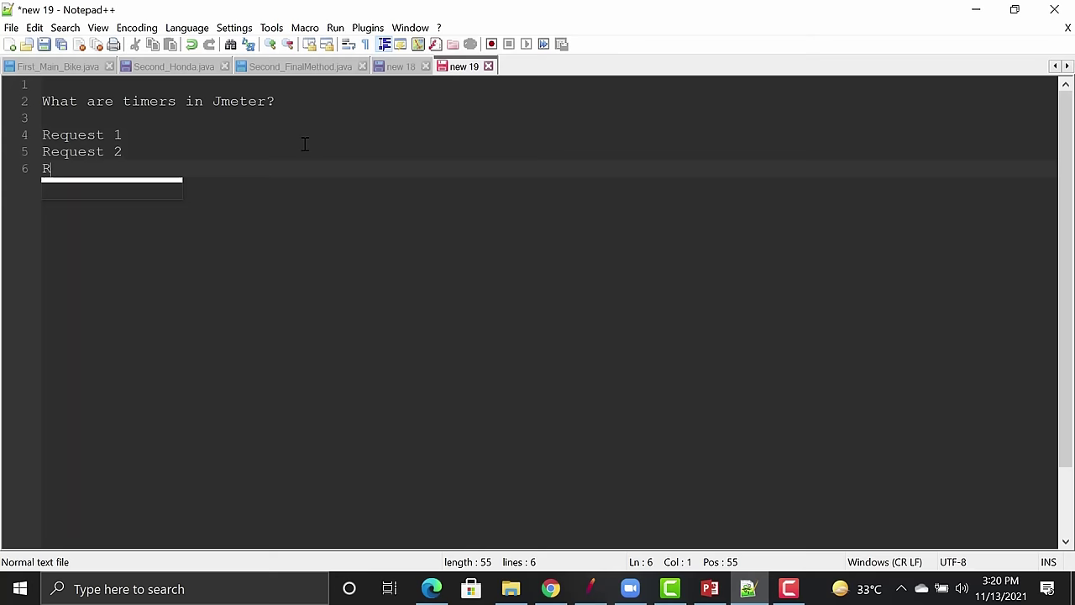
pyautogui.write('equest 3')
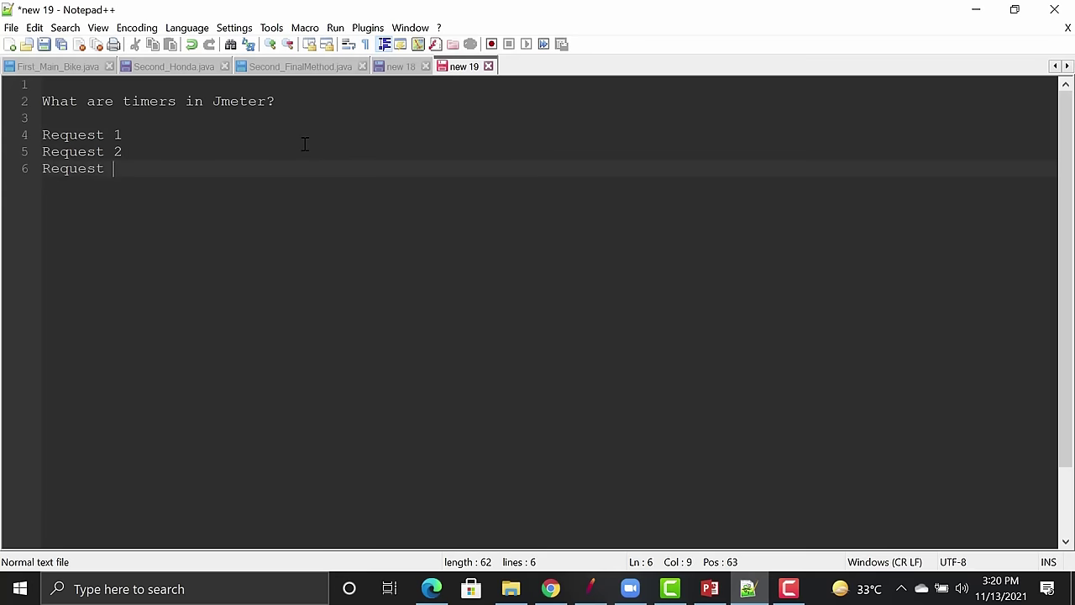
pyautogui.press('Return')
pyautogui.press('Return')
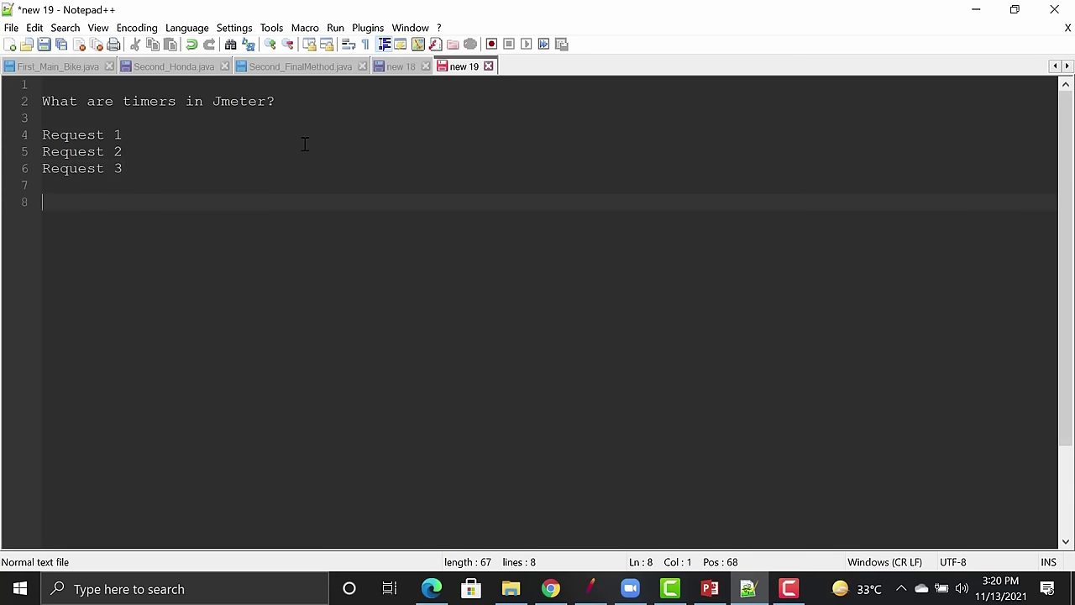
# Add the lines "Default Jmeter''" and 'Without any delay' below the requests
pyautogui.write('Defalut')
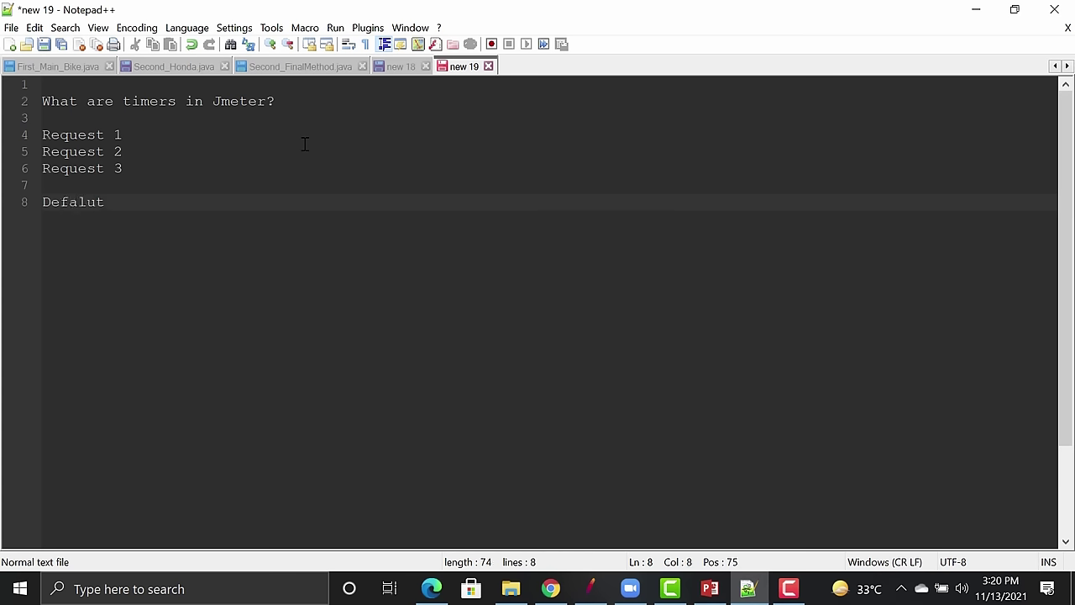
pyautogui.press('BackSpace')
pyautogui.press('BackSpace')
pyautogui.press('BackSpace')
pyautogui.write('ult Jmeter')
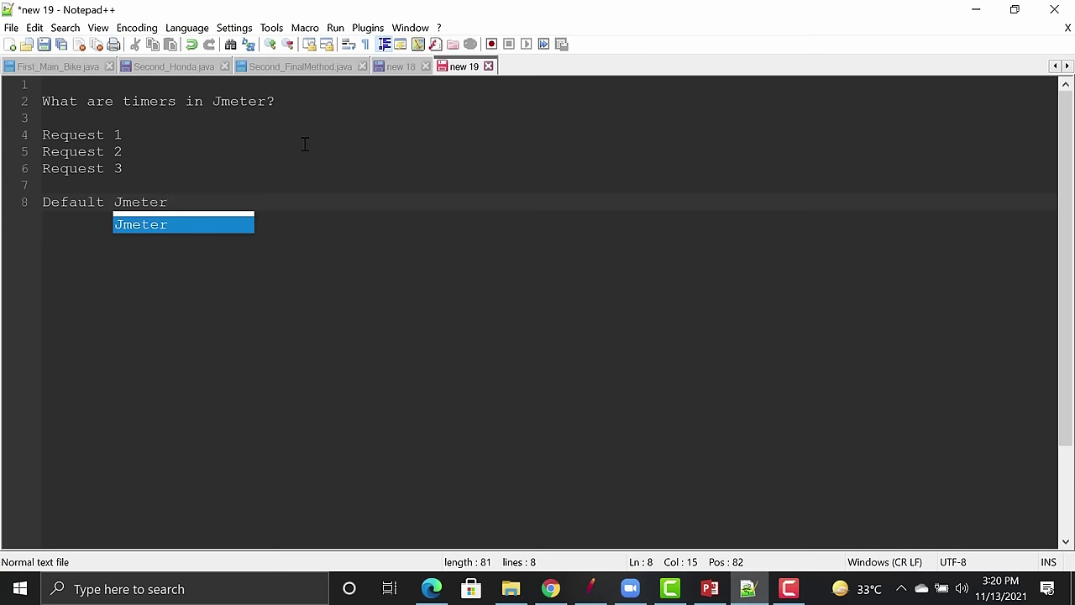
pyautogui.press('Escape')
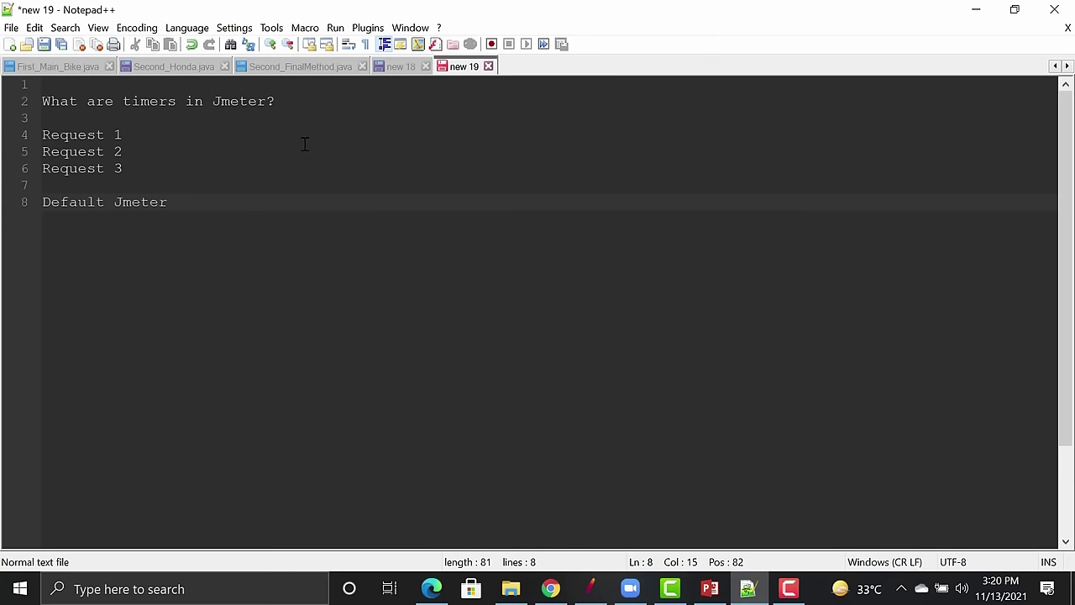
pyautogui.write("''")
pyautogui.press('Return')
pyautogui.write('Witho')
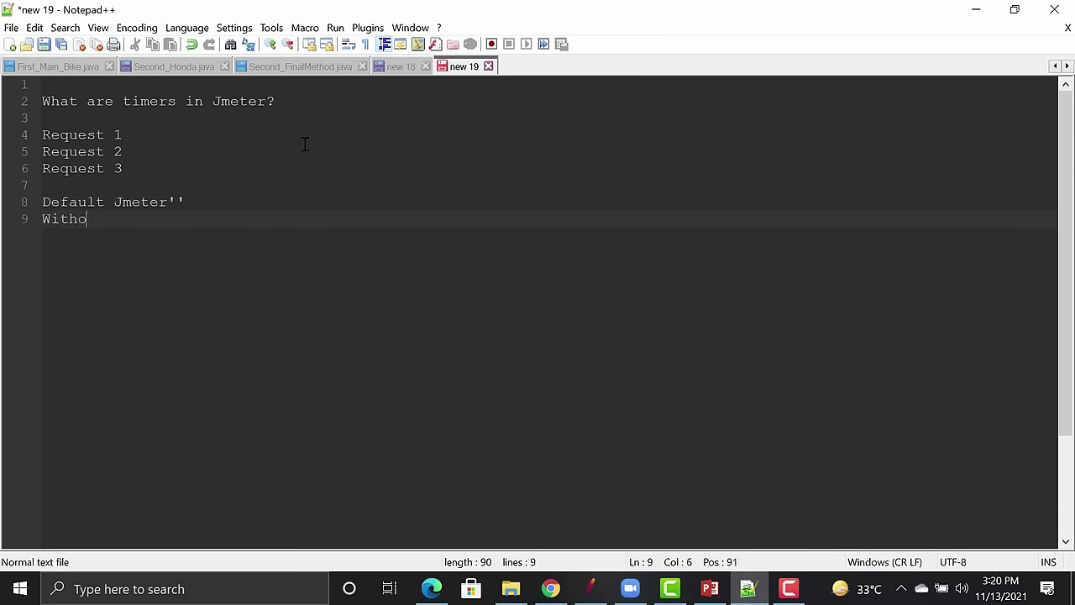
pyautogui.write('ut any delay')
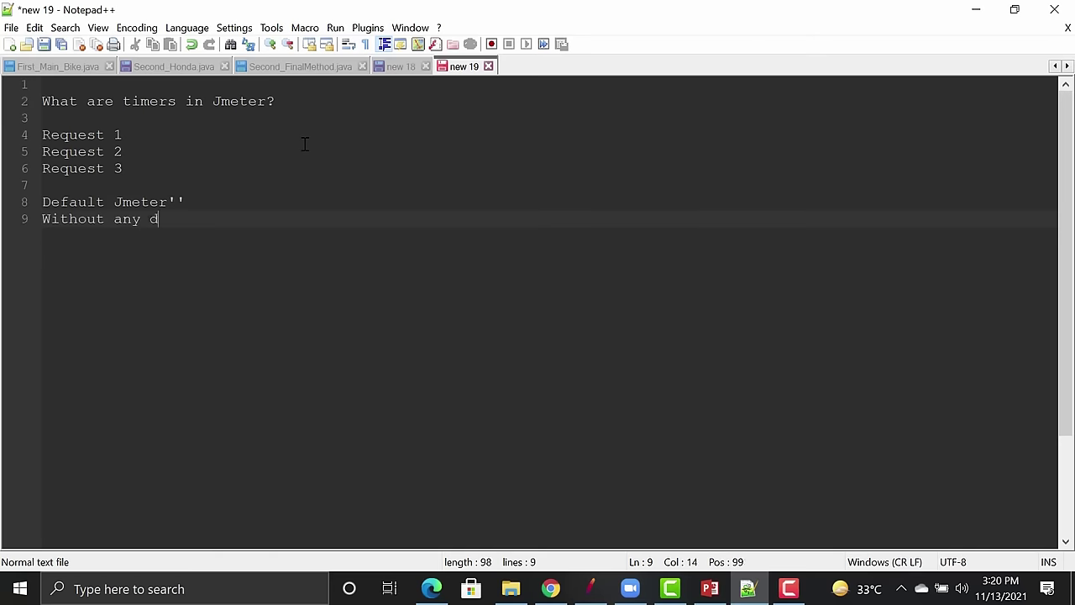
pyautogui.press('Return')
pyautogui.press('Return')
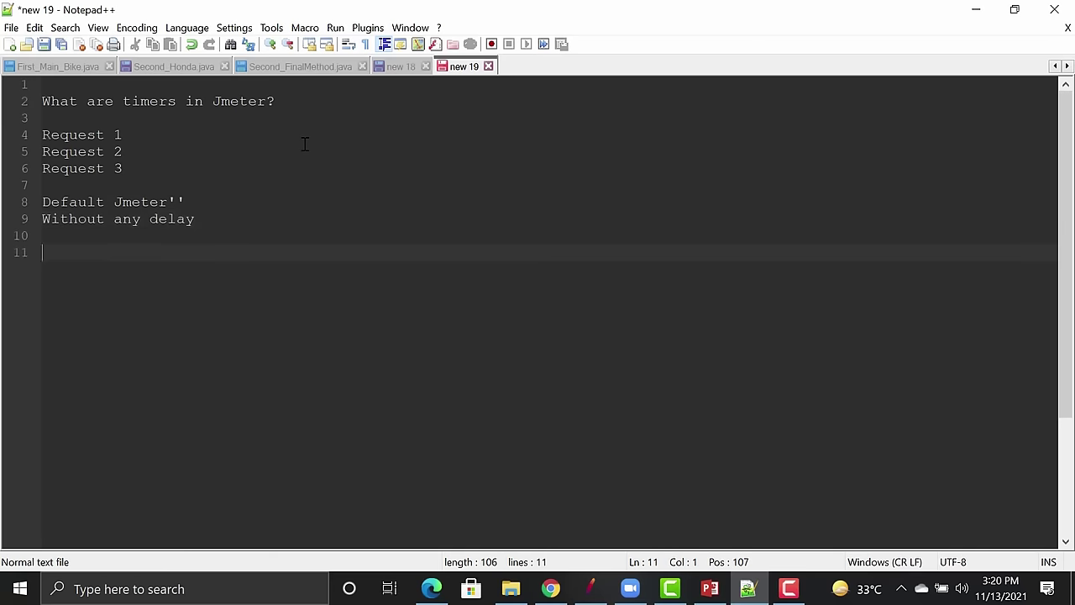
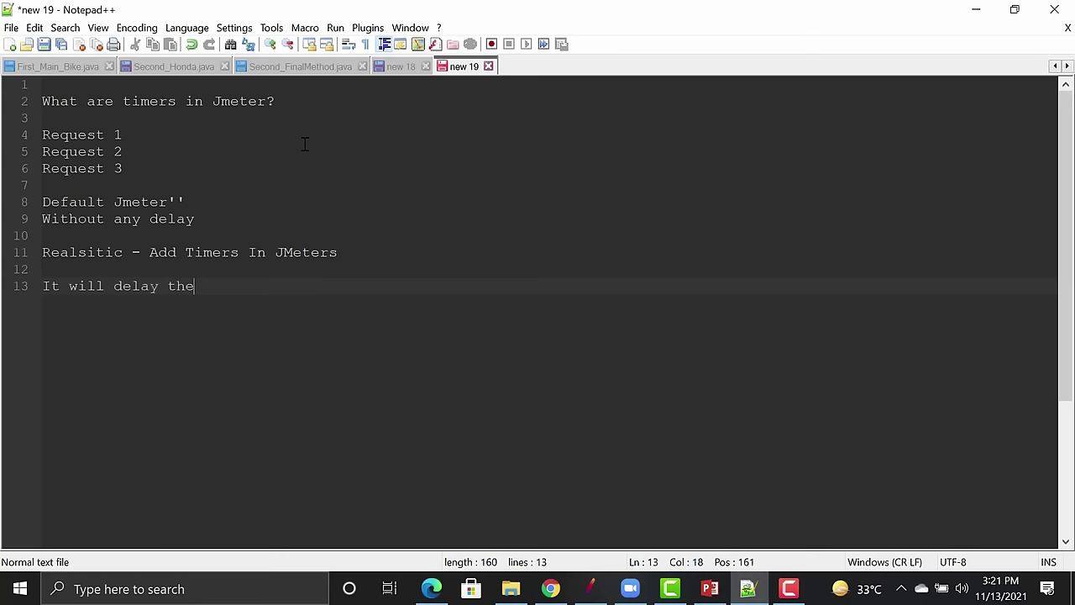
# Finish line 13 in Notepad++ so it reads 'add the delay between the requests'
pyautogui.press('BackSpace')
pyautogui.press('BackSpace')
pyautogui.press('BackSpace')
pyautogui.press('BackSpace')
pyautogui.press('BackSpace')
pyautogui.press('BackSpace')
pyautogui.press('BackSpace')
pyautogui.press('BackSpace')
pyautogui.press('BackSpace')
pyautogui.write('a')
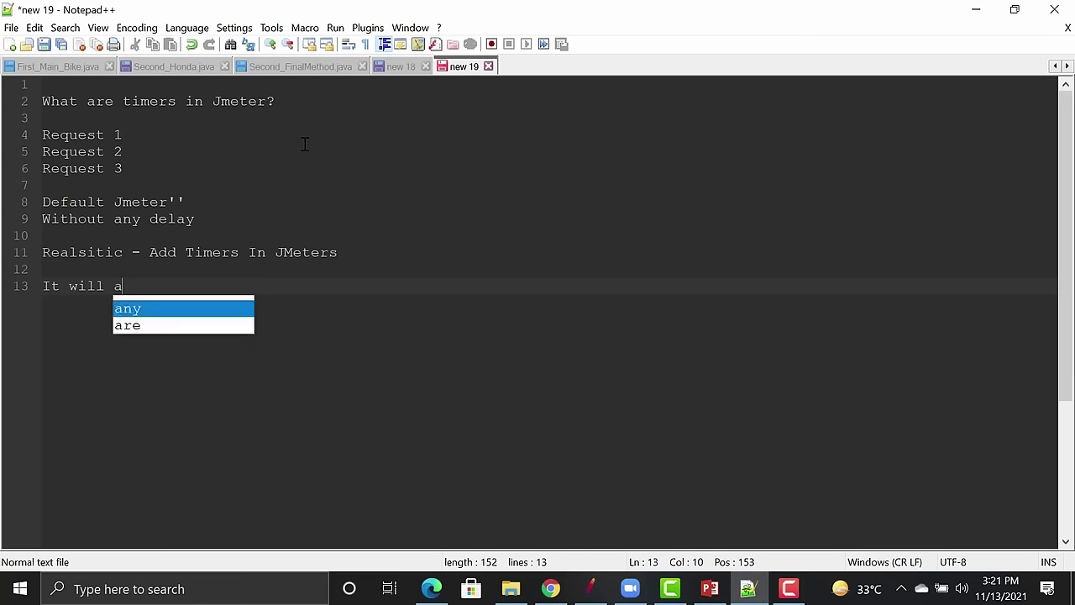
pyautogui.write('dd the delay ')
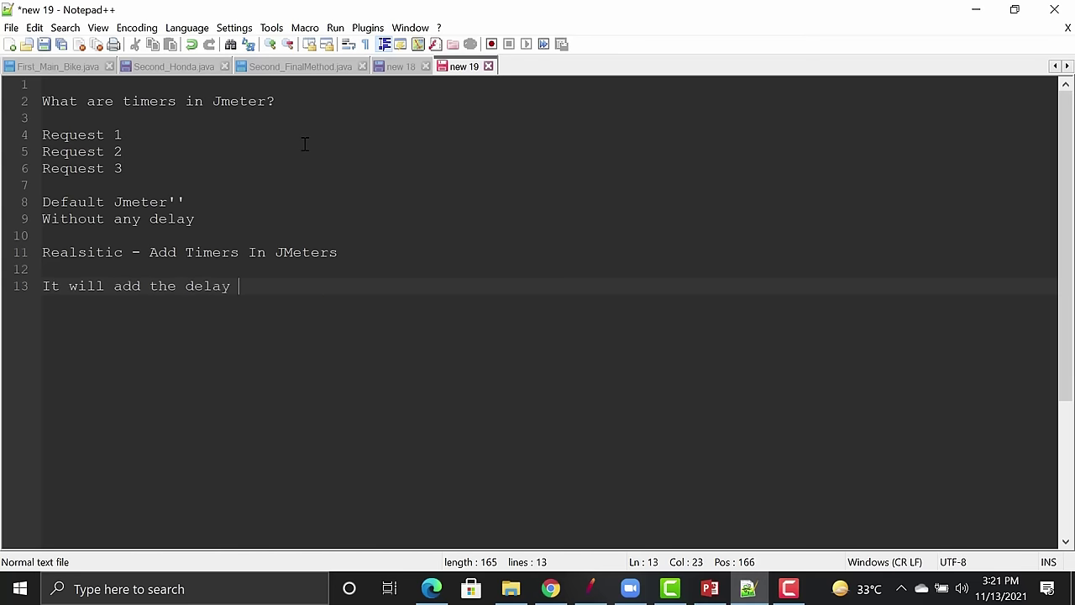
pyautogui.write('between the requests')
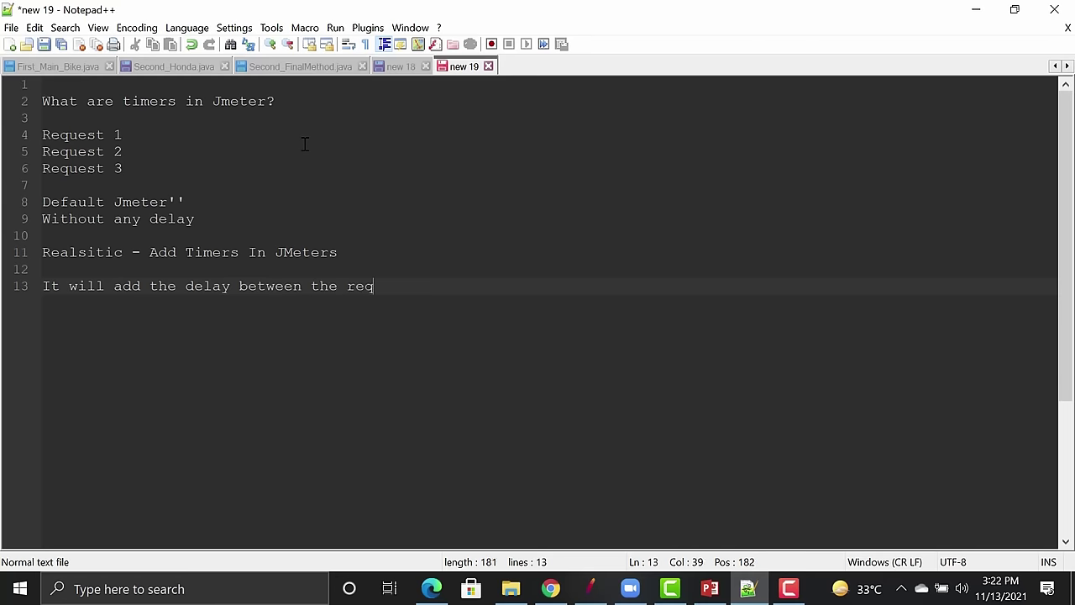
pyautogui.press('Return')
pyautogui.press('Return')
pyautogui.press('Return')
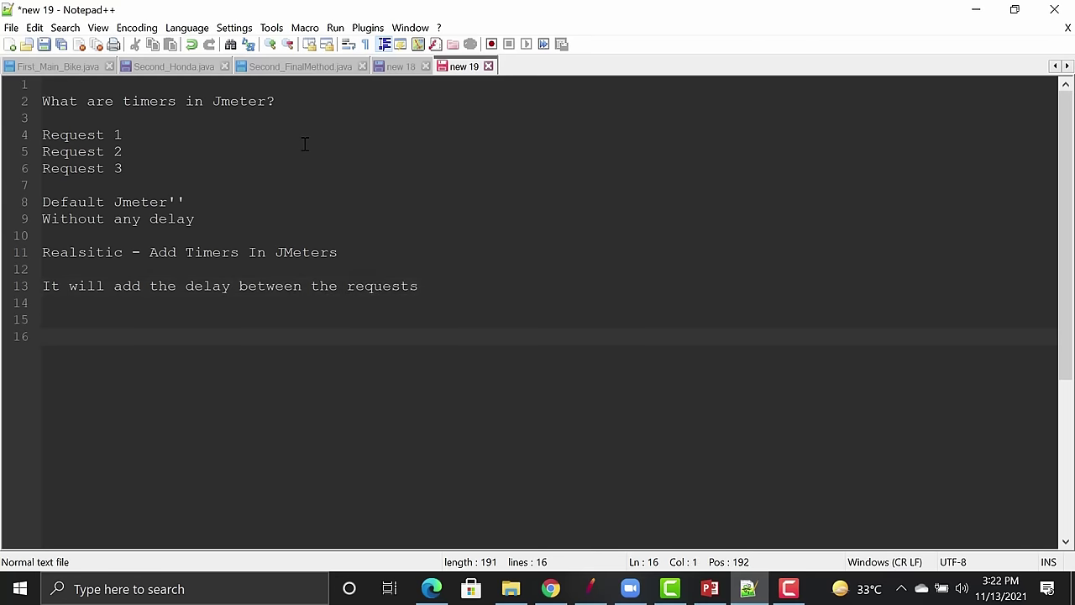
# Copy the Request 1–3 lines and paste them below the delay sentence
pyautogui.moveTo(128, 168); pyautogui.dragTo(40, 134)
pyautogui.hotkey('ctrl', 'c')
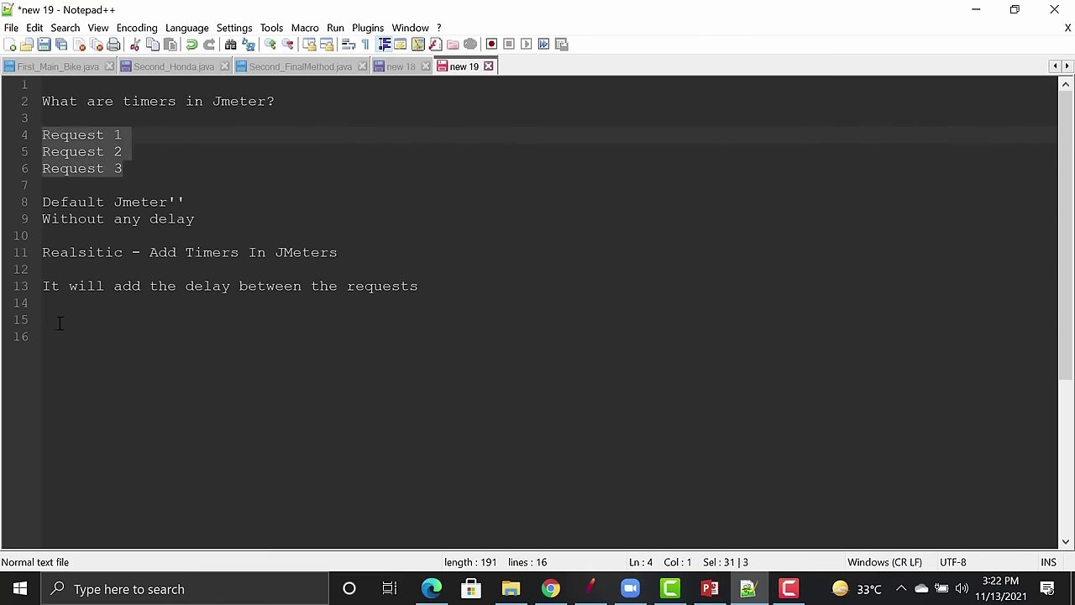
pyautogui.click(60, 319)
pyautogui.hotkey('ctrl', 'v')
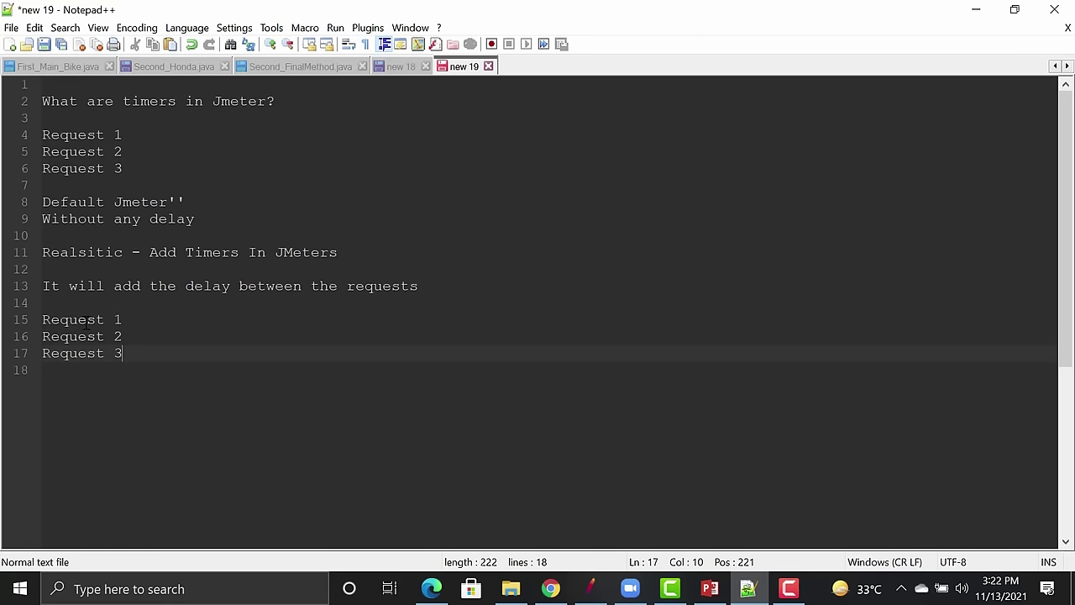
# Add '- 5 secs', '- 3 Secs' and '- 6 Secs' lines under Requests 1, 2 and 3
pyautogui.click(50, 308)
pyautogui.click(125, 318)
pyautogui.press('Return')
pyautogui.write('-')
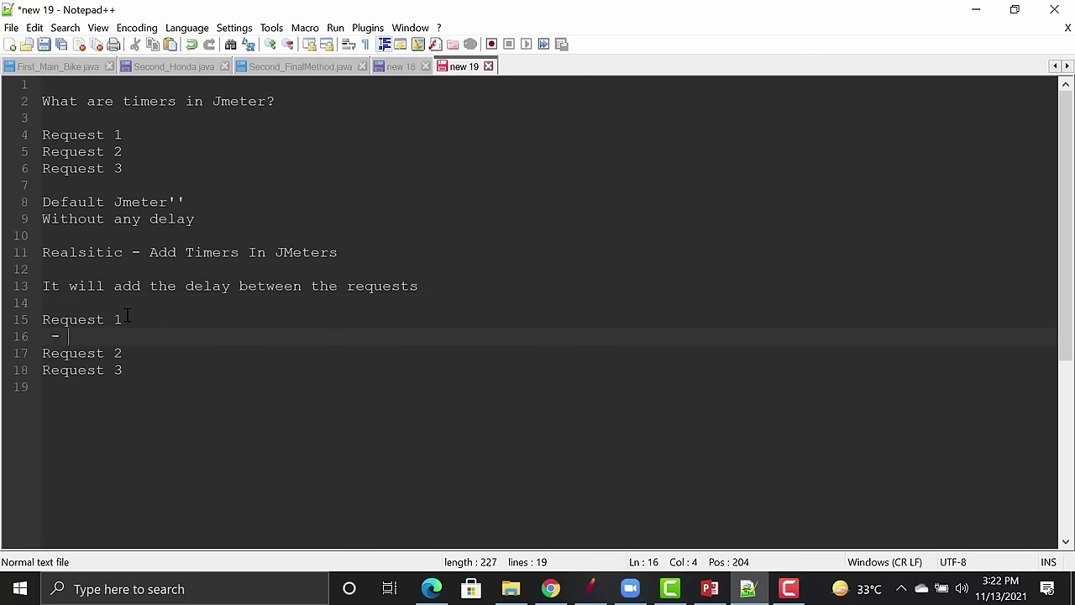
pyautogui.write(' 5 sec')
pyautogui.click(130, 354)
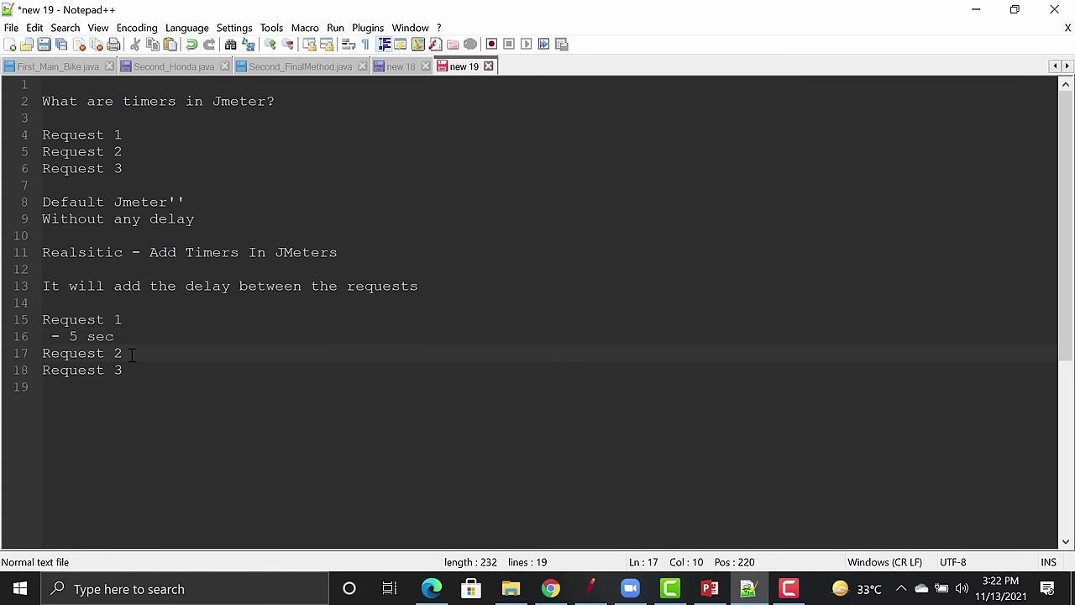
pyautogui.press('Return')
pyautogui.write('- ')
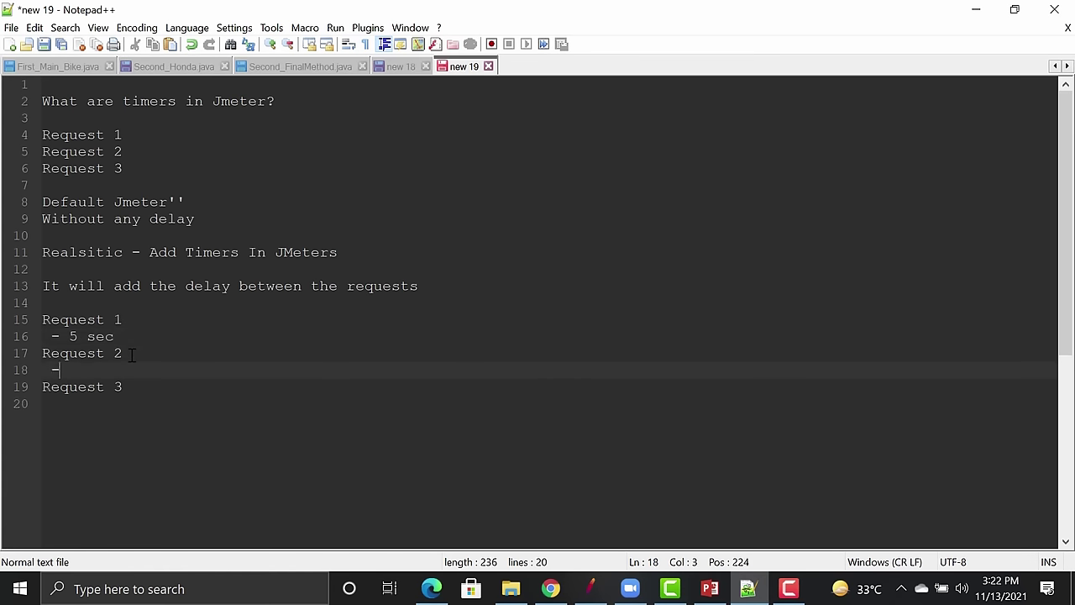
pyautogui.write('3 Sec')
pyautogui.click(145, 383)
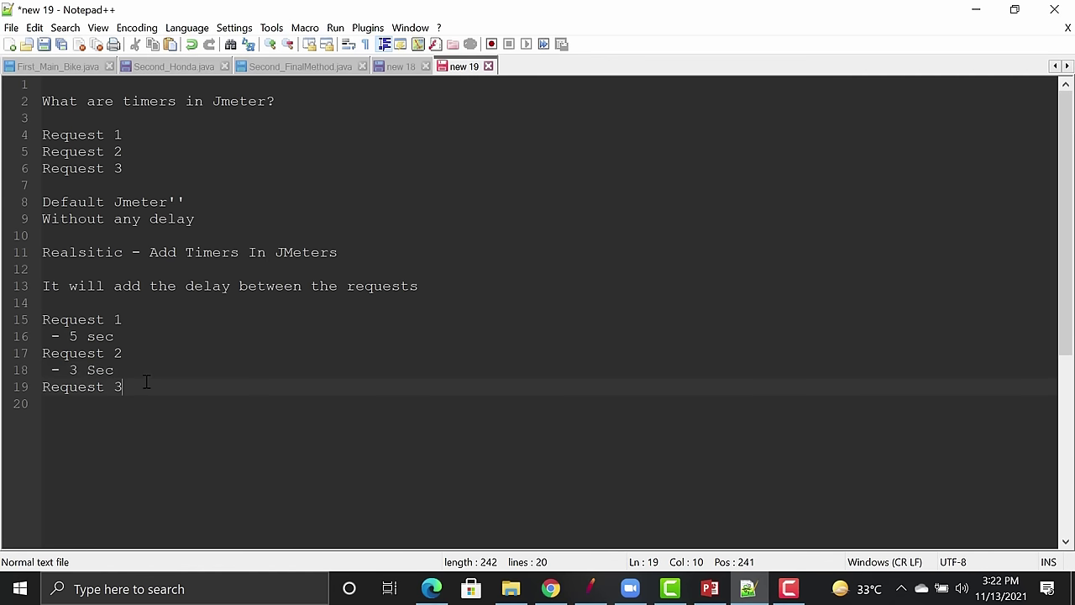
pyautogui.press('Return')
pyautogui.write('- ')
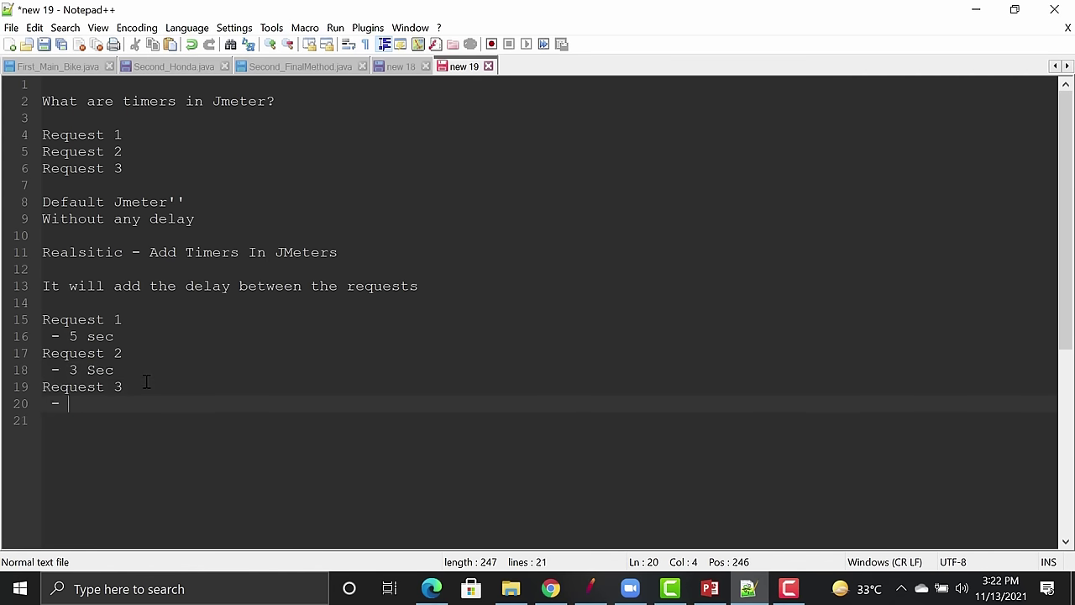
pyautogui.write('6 Secs')
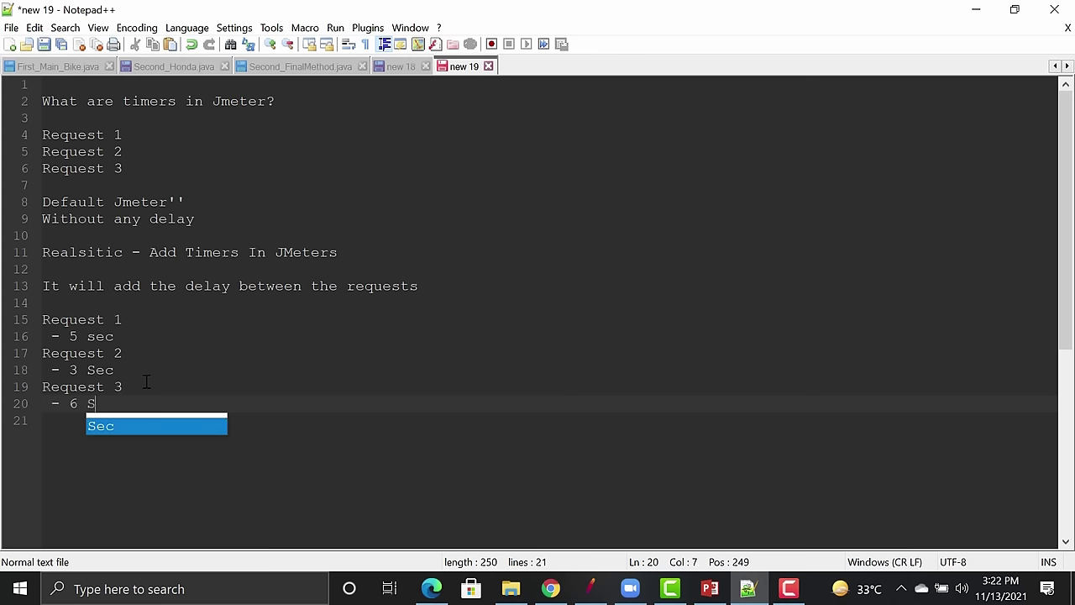
pyautogui.click(126, 371)
pyautogui.write('s')
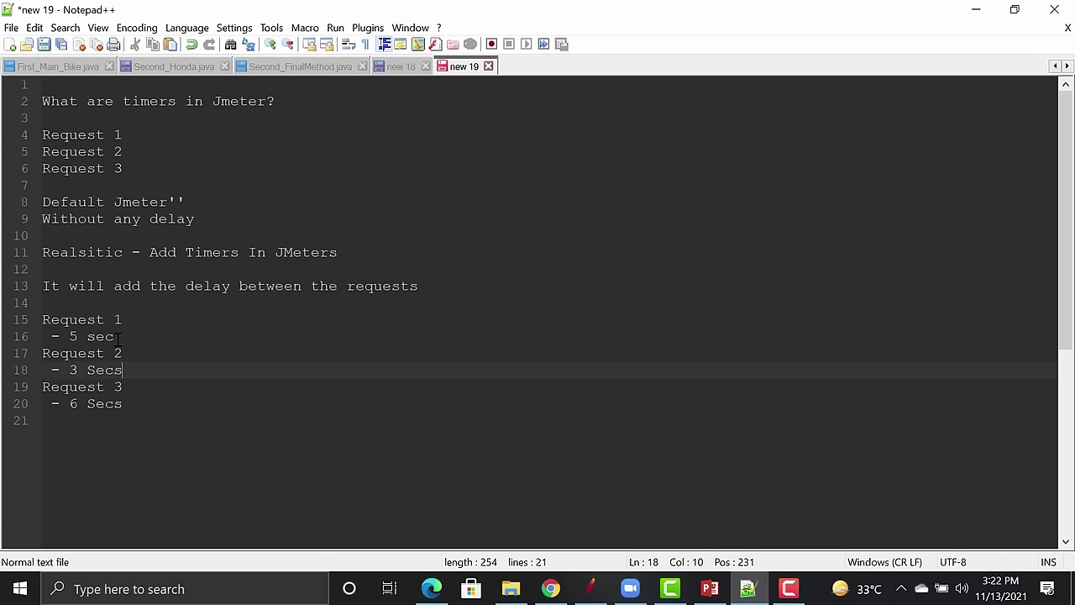
pyautogui.click(118, 337)
pyautogui.write('s')
# Review the new request list and the Timers note, reselecting the original Request lines
pyautogui.moveTo(156, 400); pyautogui.dragTo(42, 319)
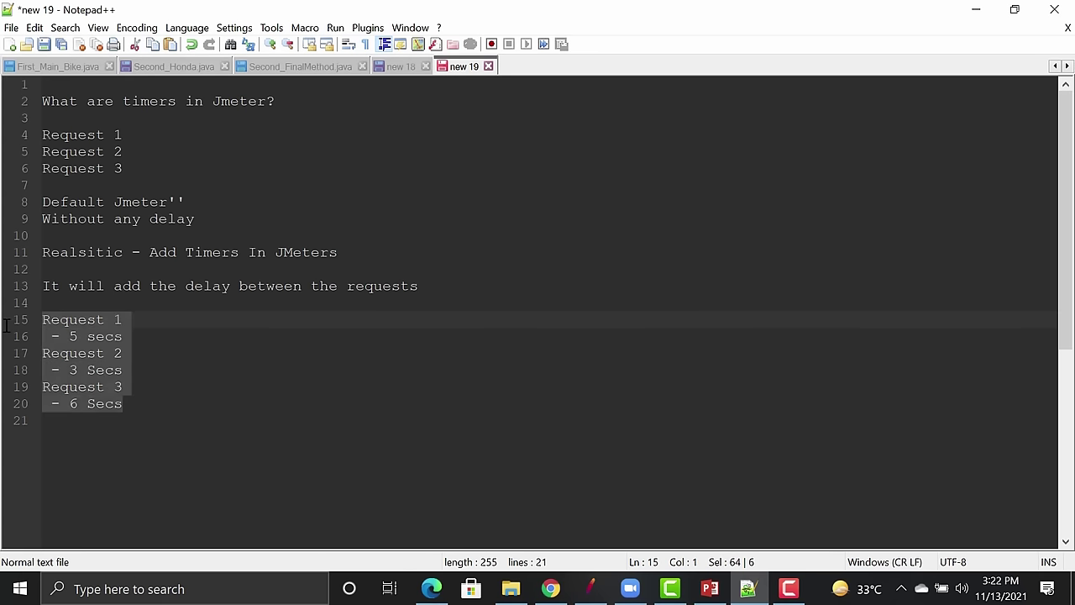
pyautogui.click(167, 353)
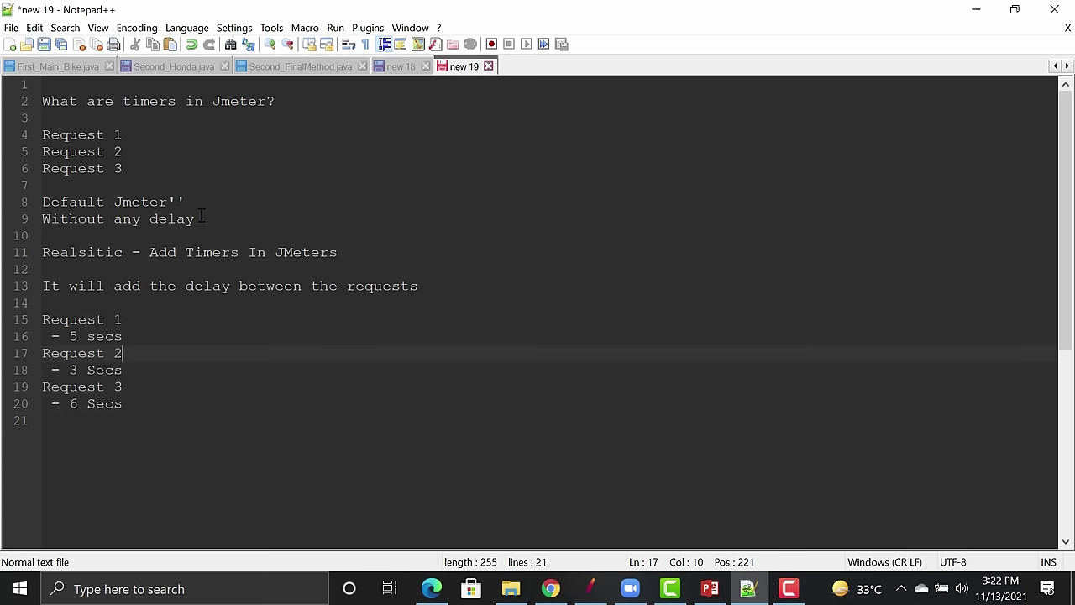
pyautogui.click(212, 251)
pyautogui.doubleClick(211, 252)
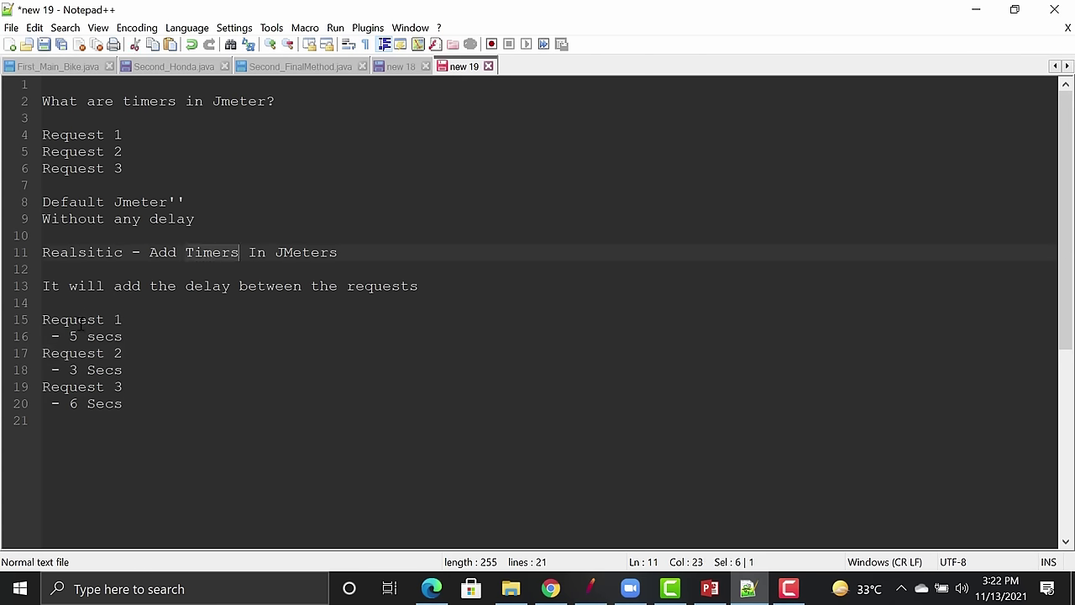
pyautogui.click(88, 336)
pyautogui.click(87, 319)
pyautogui.click(87, 353)
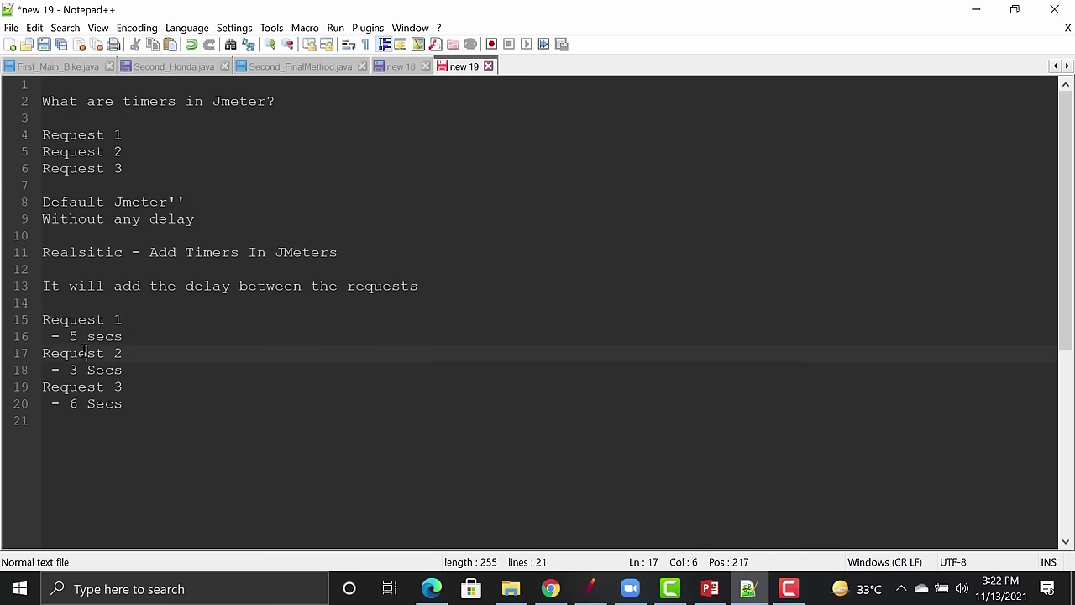
pyautogui.click(86, 386)
pyautogui.moveTo(123, 168); pyautogui.dragTo(40, 136)
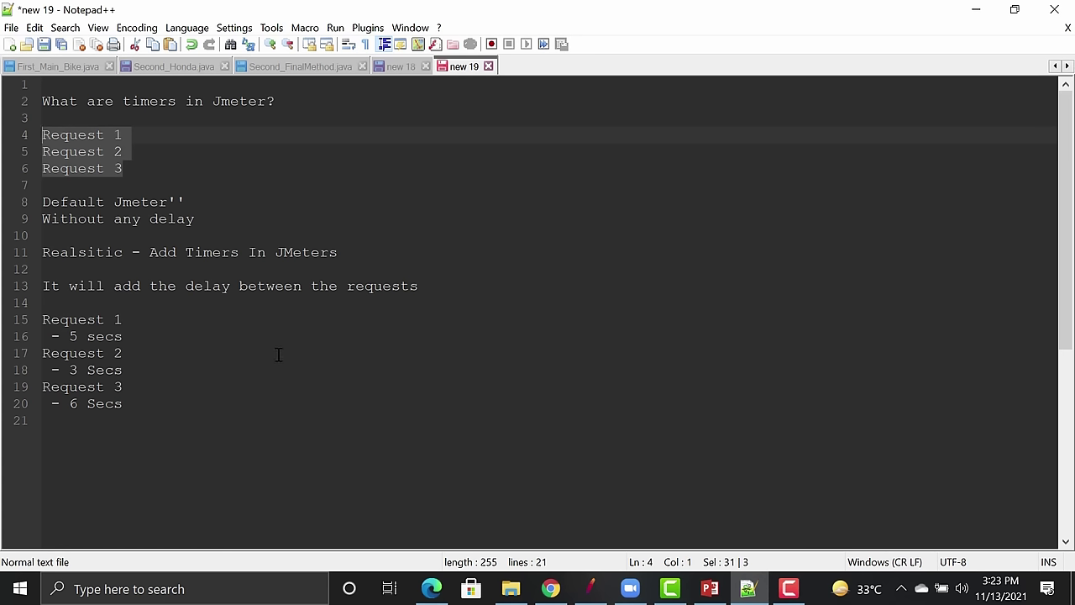
pyautogui.click(590, 587)
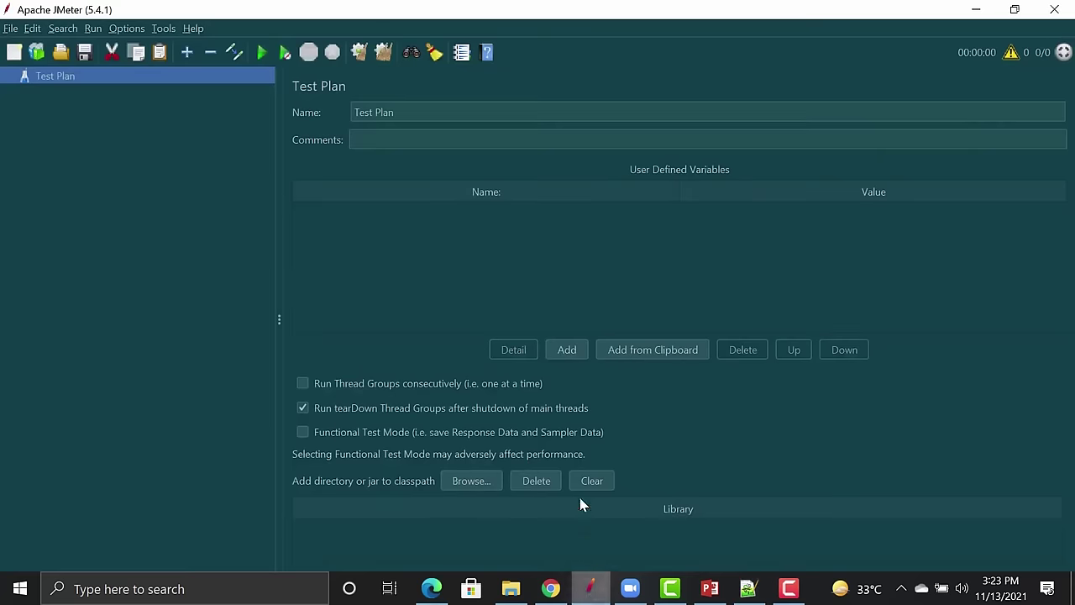
# Add a Thread Group to the Test Plan containing one HTTP Request sampler
pyautogui.rightClick(46, 80)
pyautogui.moveTo(119, 84)
pyautogui.moveTo(327, 86)
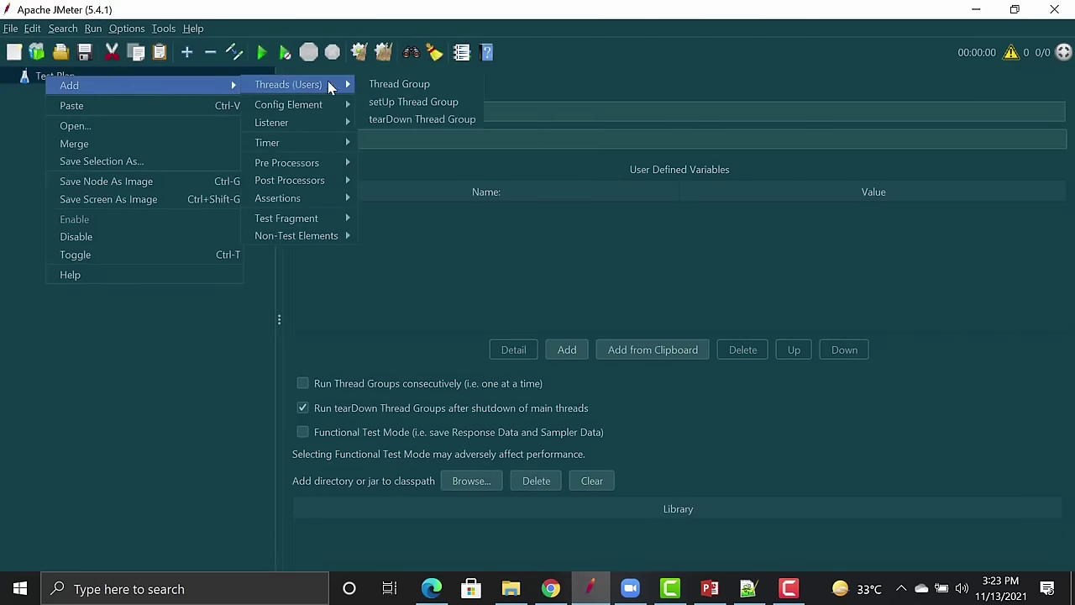
pyautogui.click(387, 84)
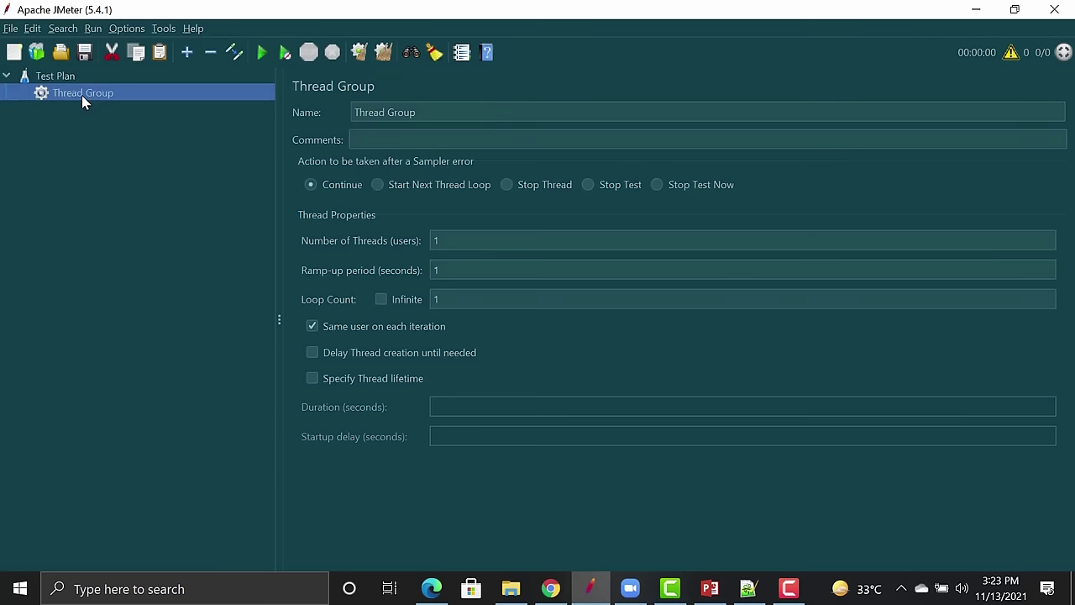
pyautogui.rightClick(82, 95)
pyautogui.moveTo(237, 106)
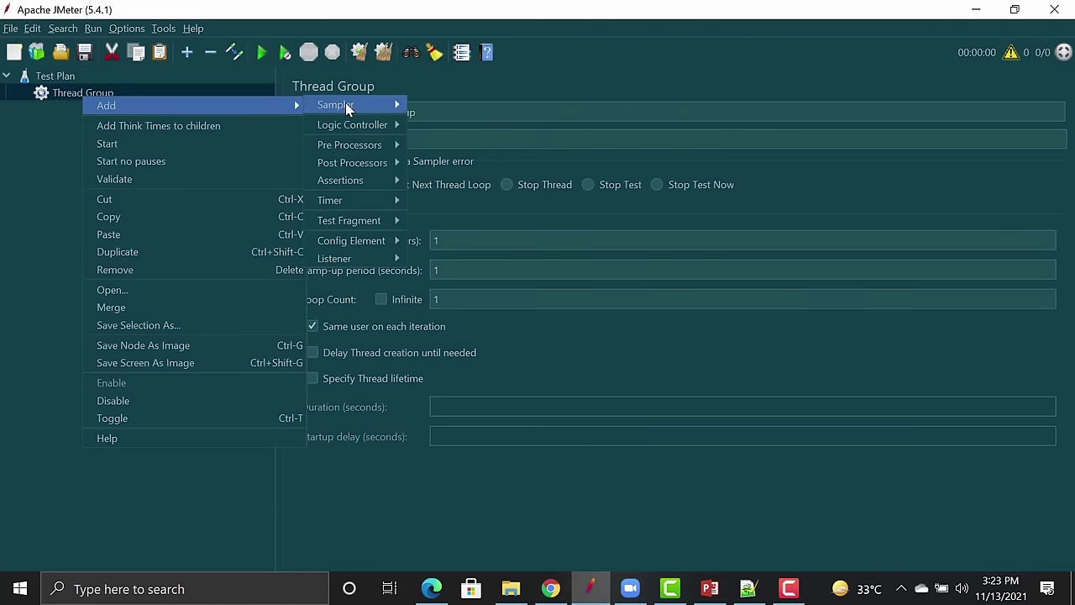
pyautogui.moveTo(347, 108)
pyautogui.click(430, 120)
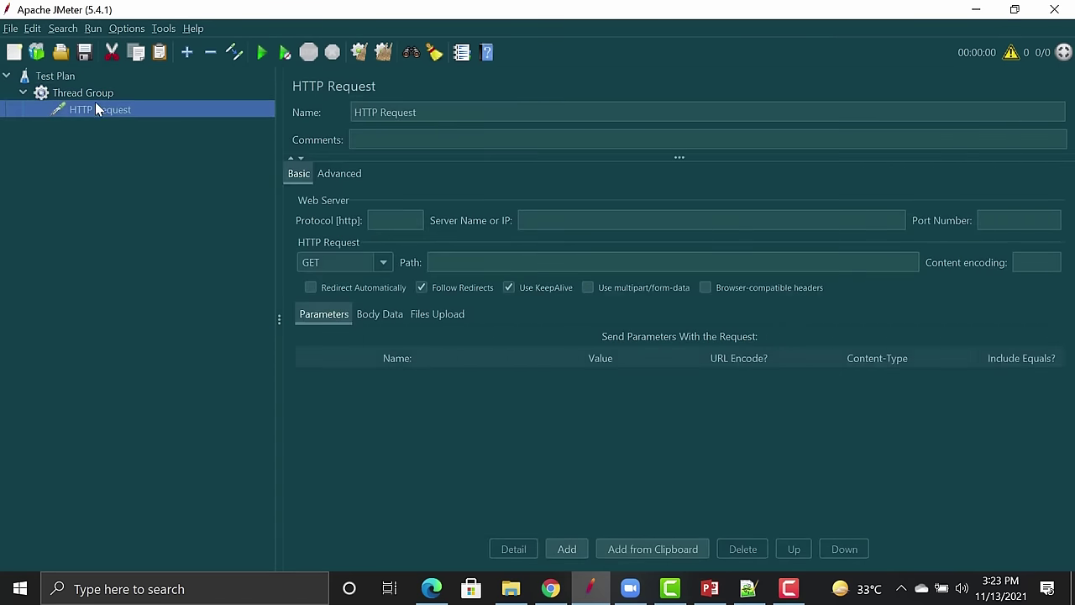
# Copy the HTTP Request and paste it twice into the Thread Group, making three samplers
pyautogui.rightClick(95, 107)
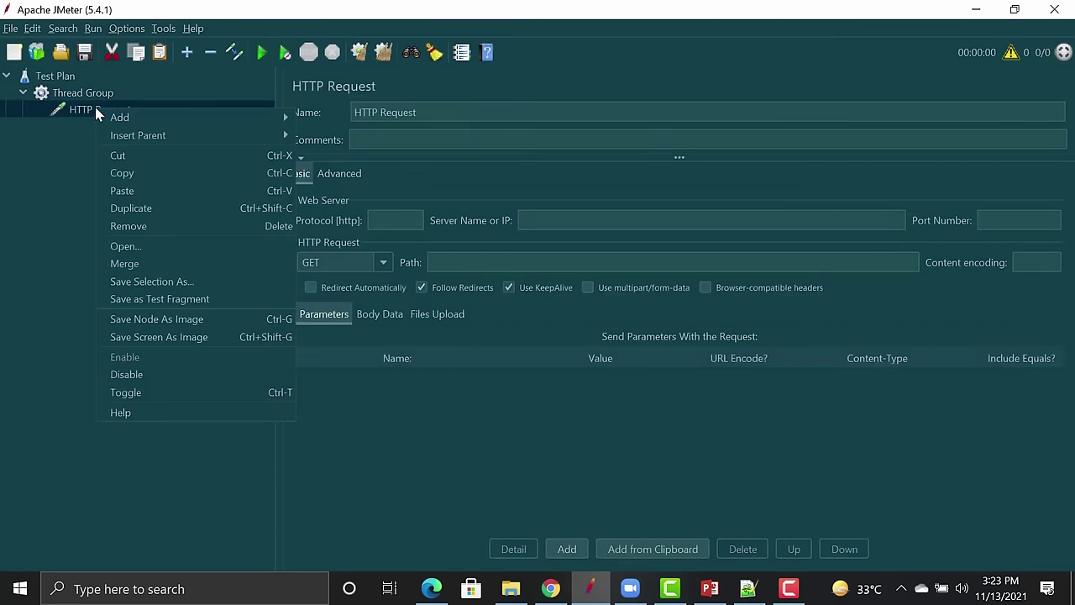
pyautogui.click(123, 170)
pyautogui.click(83, 94)
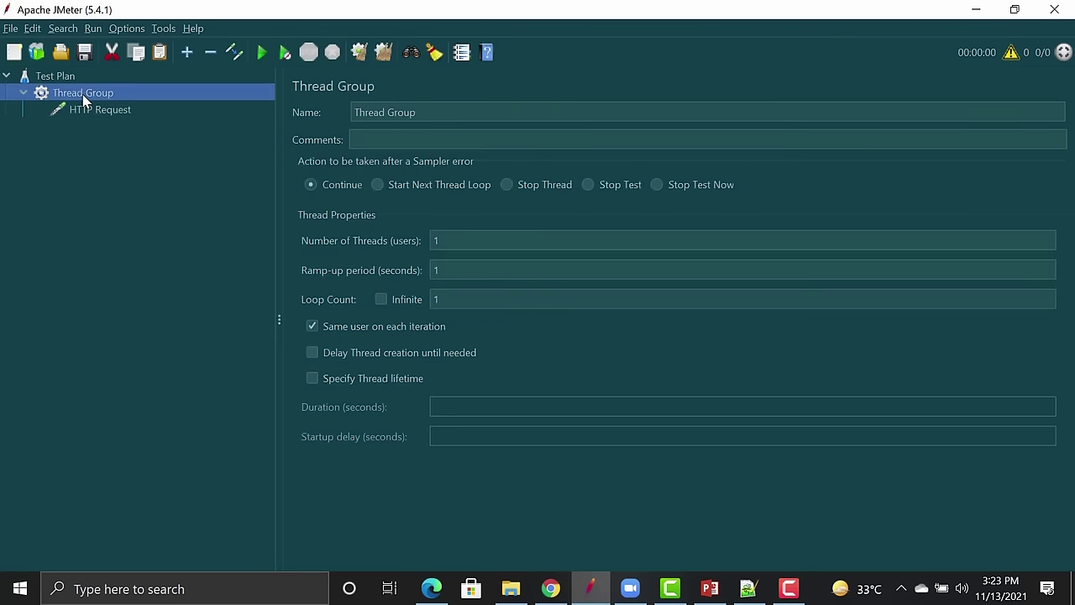
pyautogui.rightClick(84, 95)
pyautogui.click(117, 215)
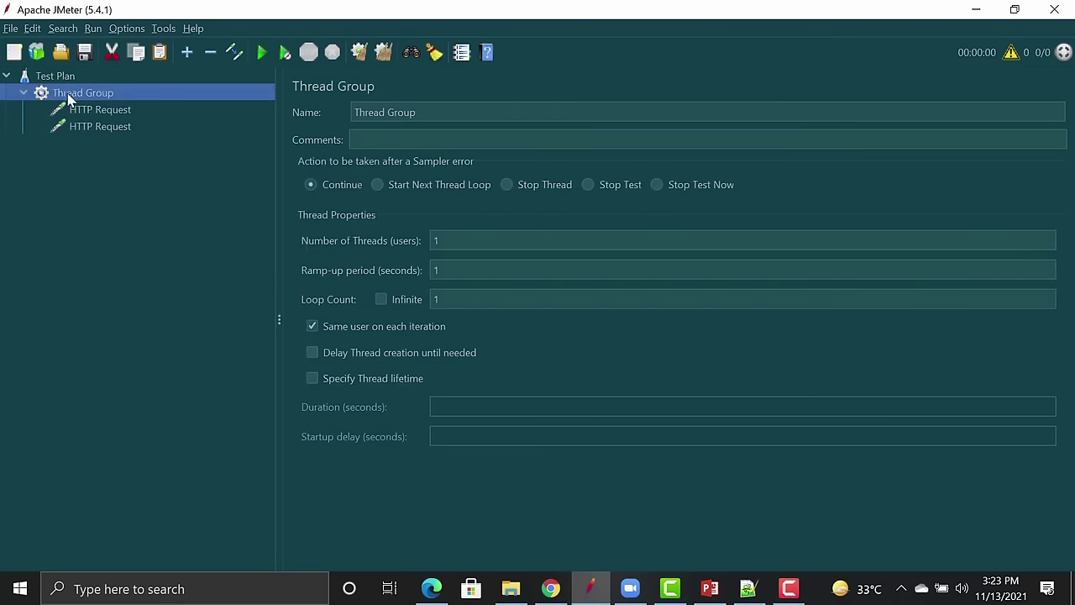
pyautogui.rightClick(70, 99)
pyautogui.click(113, 231)
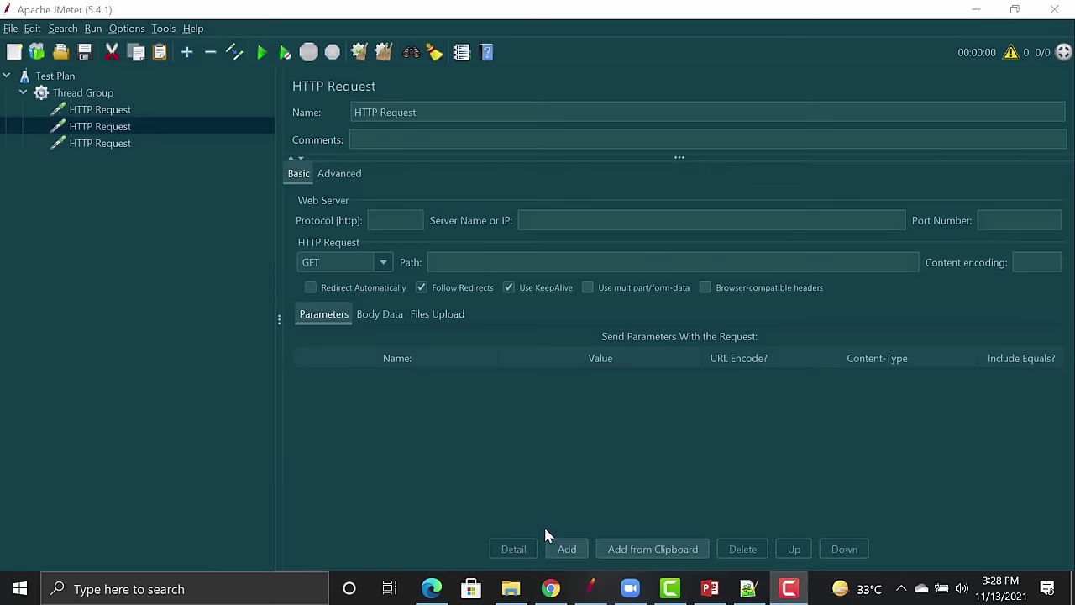
# Search 'jmeter offic' in Chrome and open the jmeter.apache.org home page result
pyautogui.click(550, 589)
pyautogui.click(208, 39)
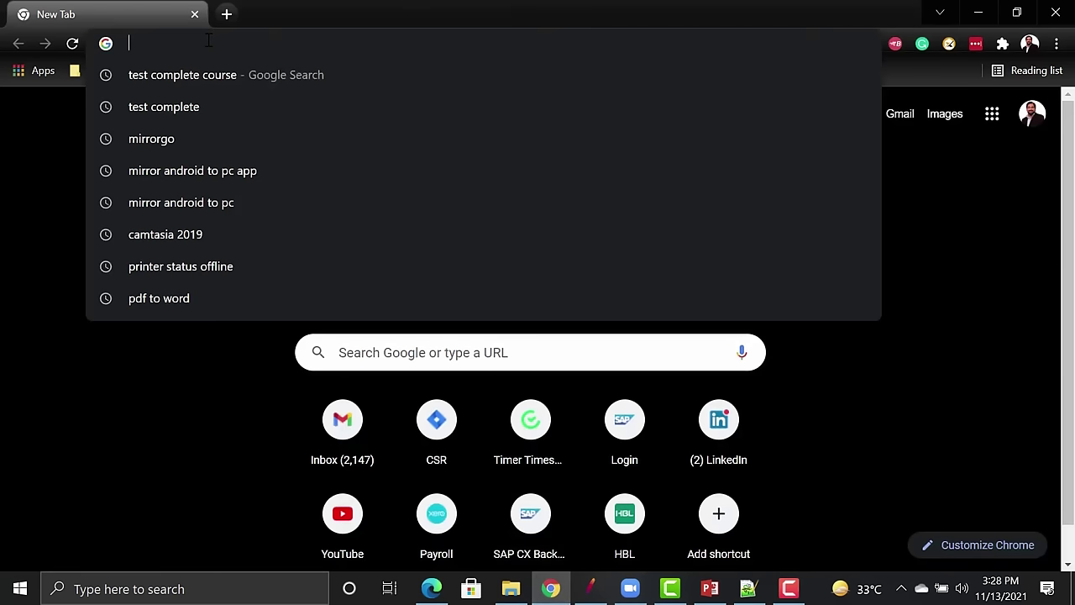
pyautogui.write('jmeter')
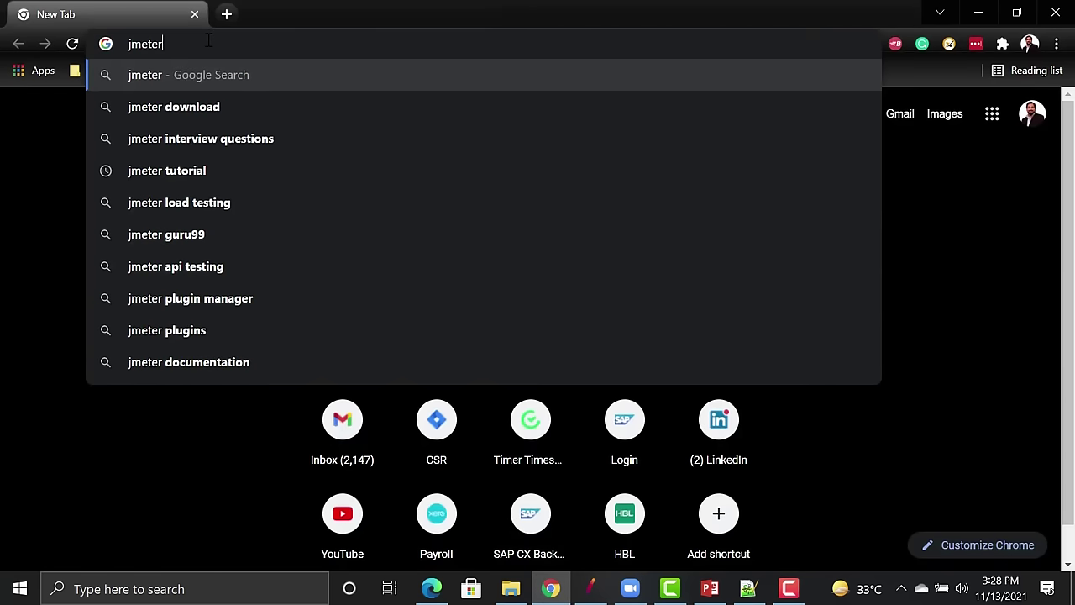
pyautogui.write(' offic')
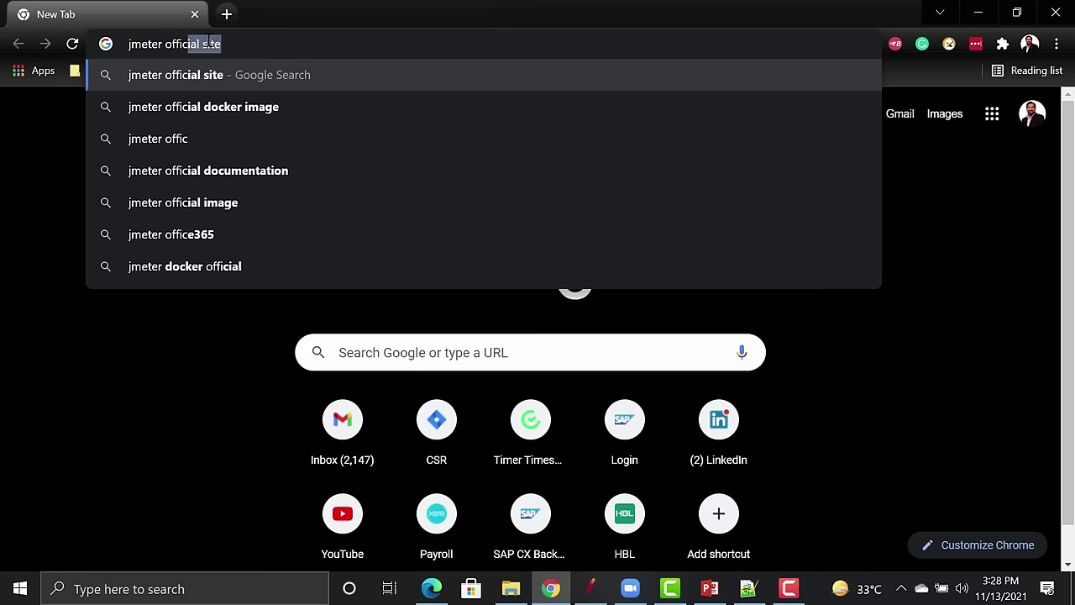
pyautogui.press('Return')
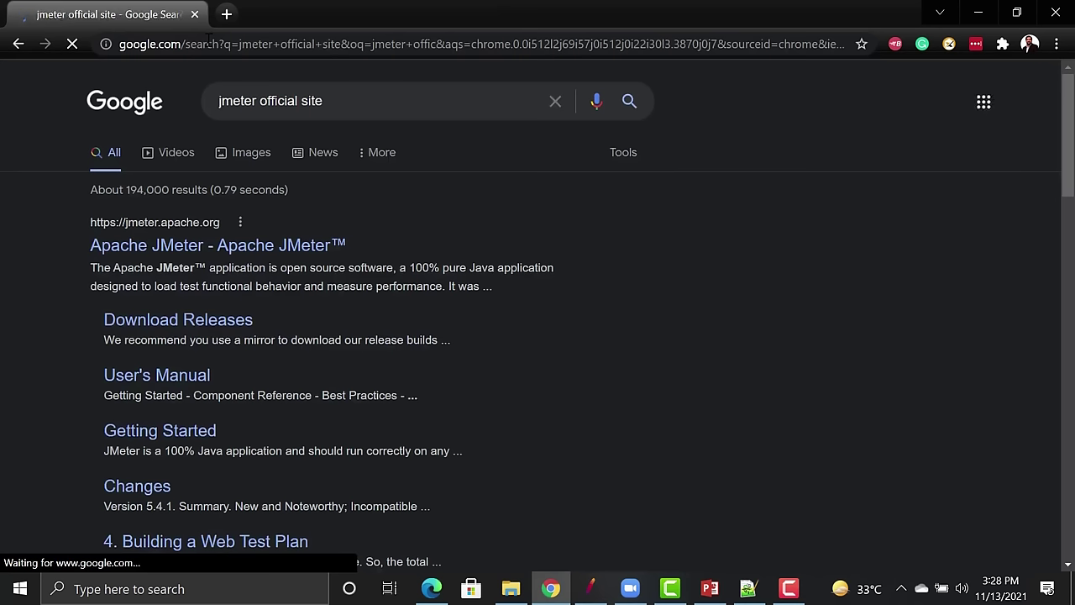
pyautogui.click(156, 246)
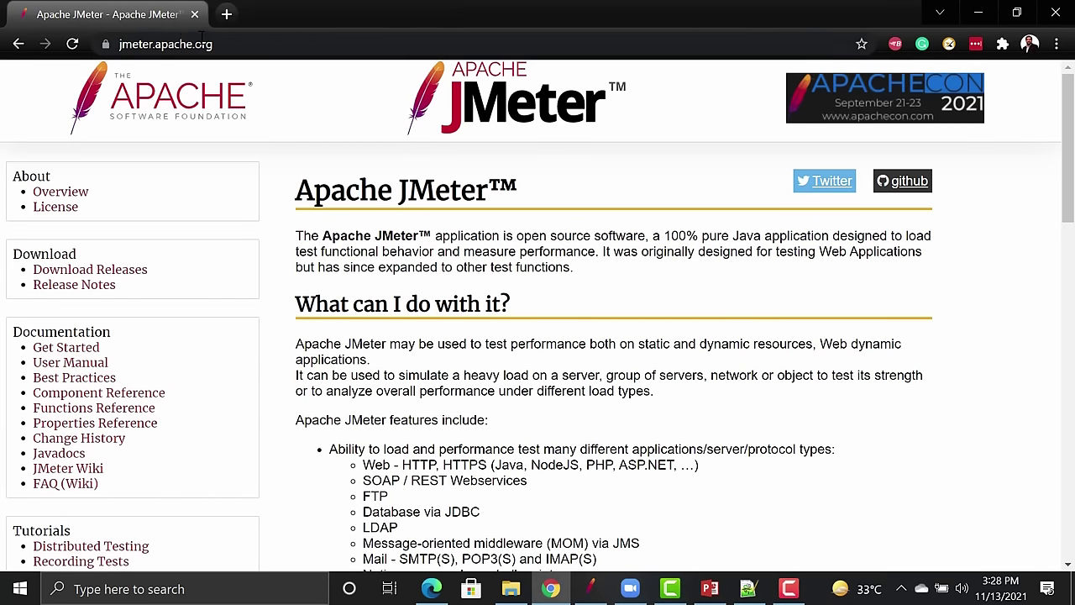
pyautogui.click(227, 46)
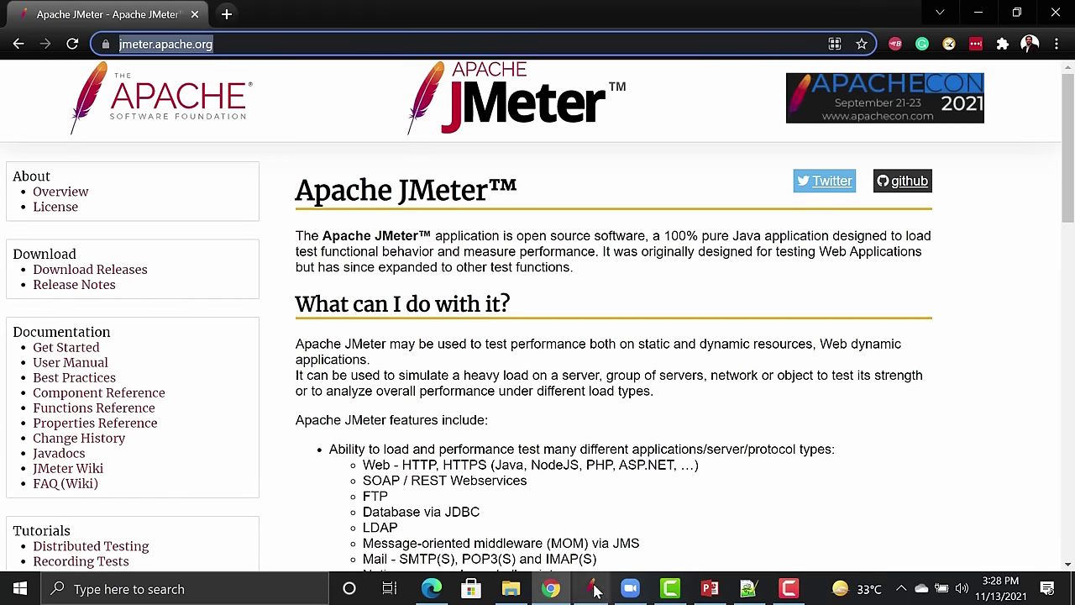
pyautogui.click(593, 591)
# Rename the first HTTP Request to 'Jmeter Homepage'
pyautogui.click(93, 115)
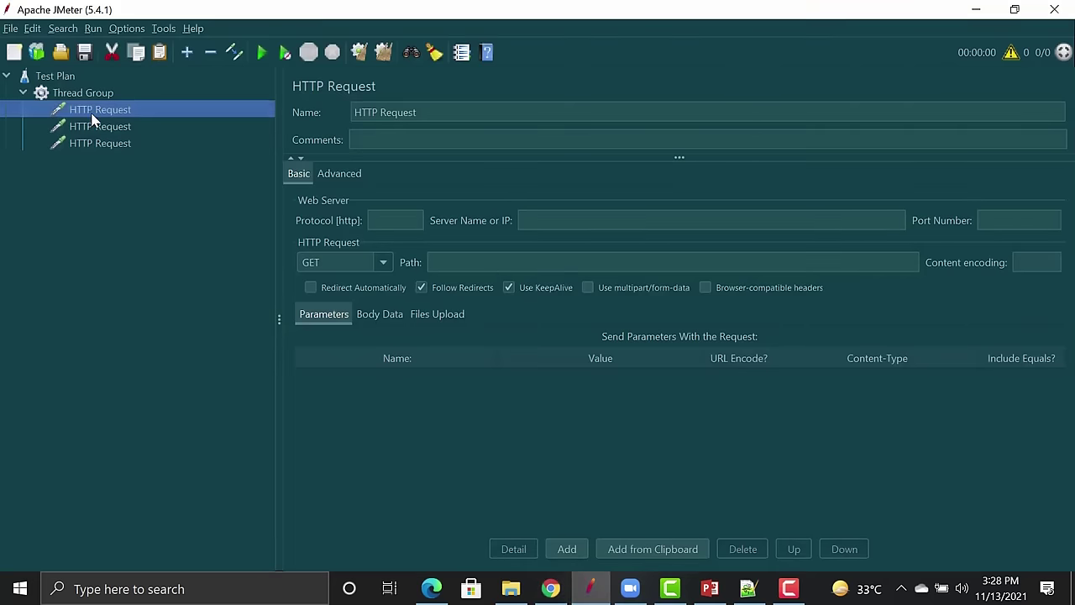
pyautogui.moveTo(480, 112); pyautogui.dragTo(338, 117)
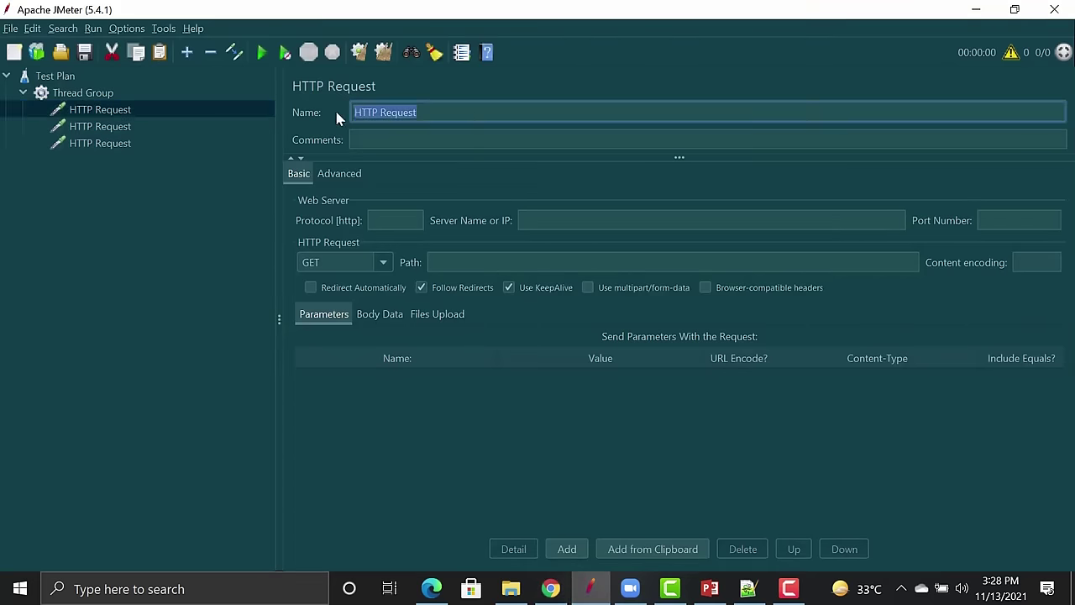
pyautogui.write('Jmeter Homepage')
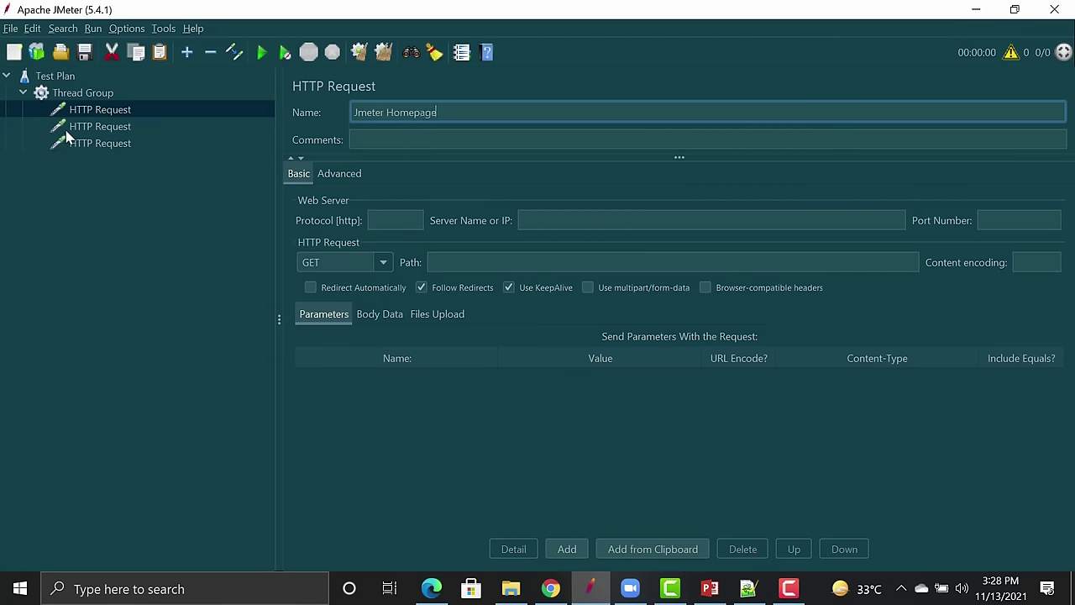
pyautogui.click(210, 126)
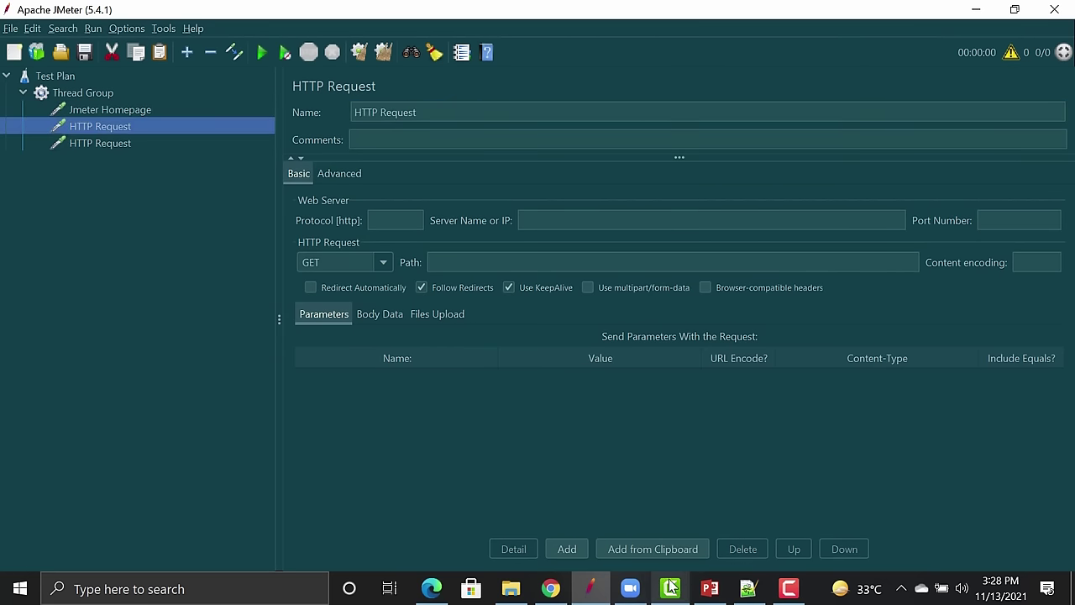
# Open the Getting Started docs page in Chrome and rename the second request 'Get Started'
pyautogui.click(550, 588)
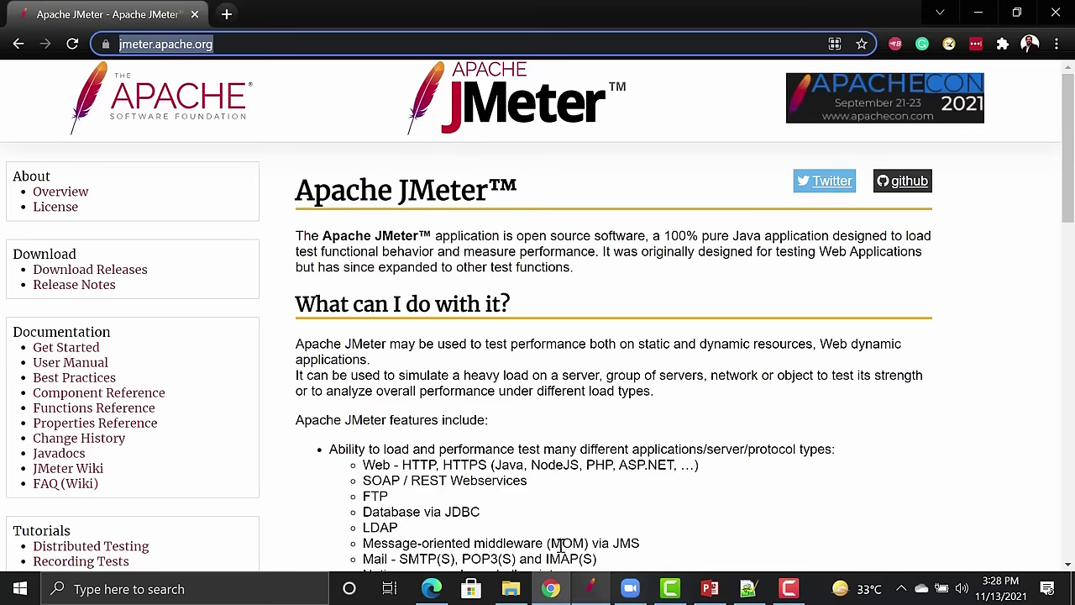
pyautogui.click(75, 353)
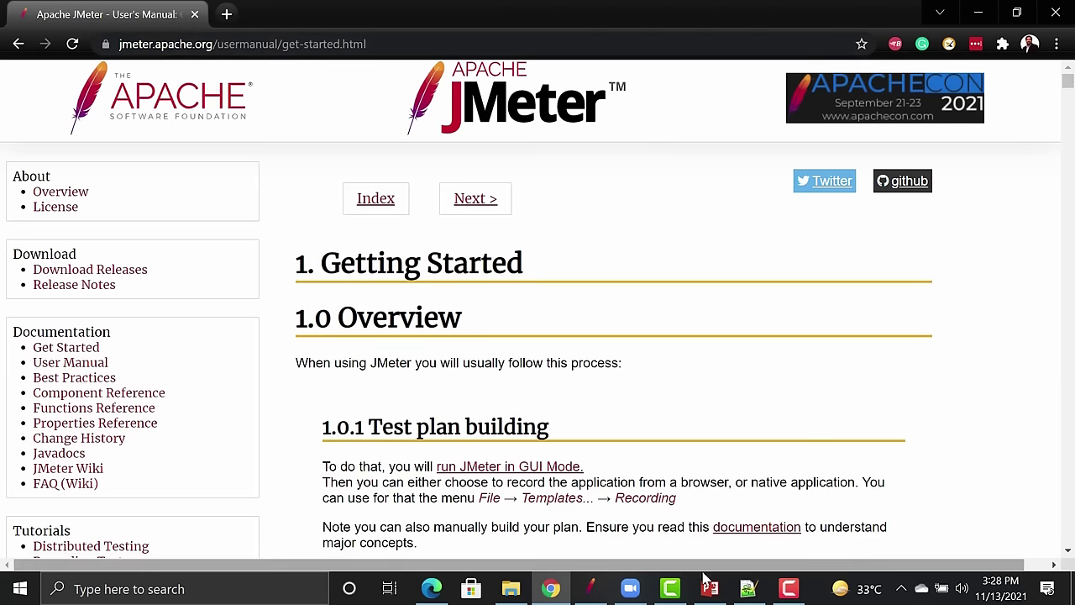
pyautogui.click(591, 587)
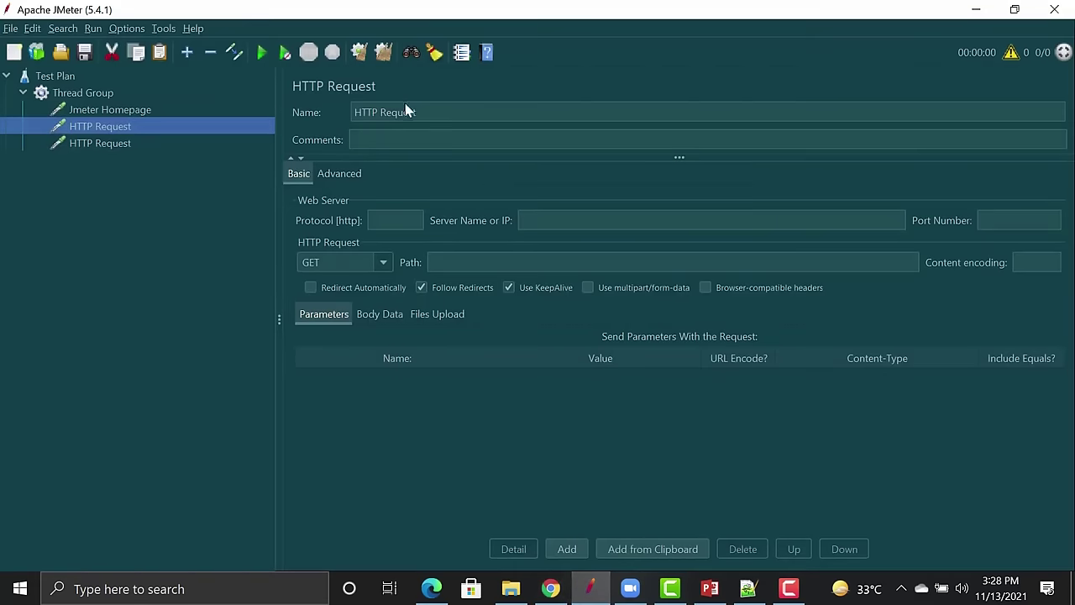
pyautogui.moveTo(429, 112); pyautogui.dragTo(351, 118)
pyautogui.write('TGe')
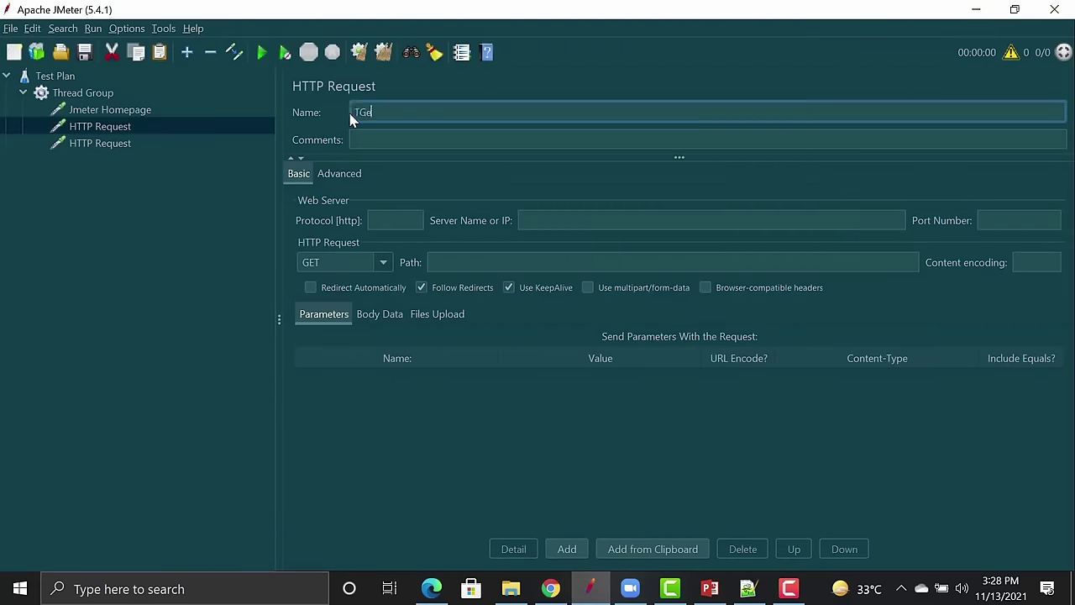
pyautogui.write('t')
pyautogui.press('BackSpace')
pyautogui.press('BackSpace')
pyautogui.press('BackSpace')
pyautogui.press('BackSpace')
pyautogui.write('Get Starte')
pyautogui.click(101, 141)
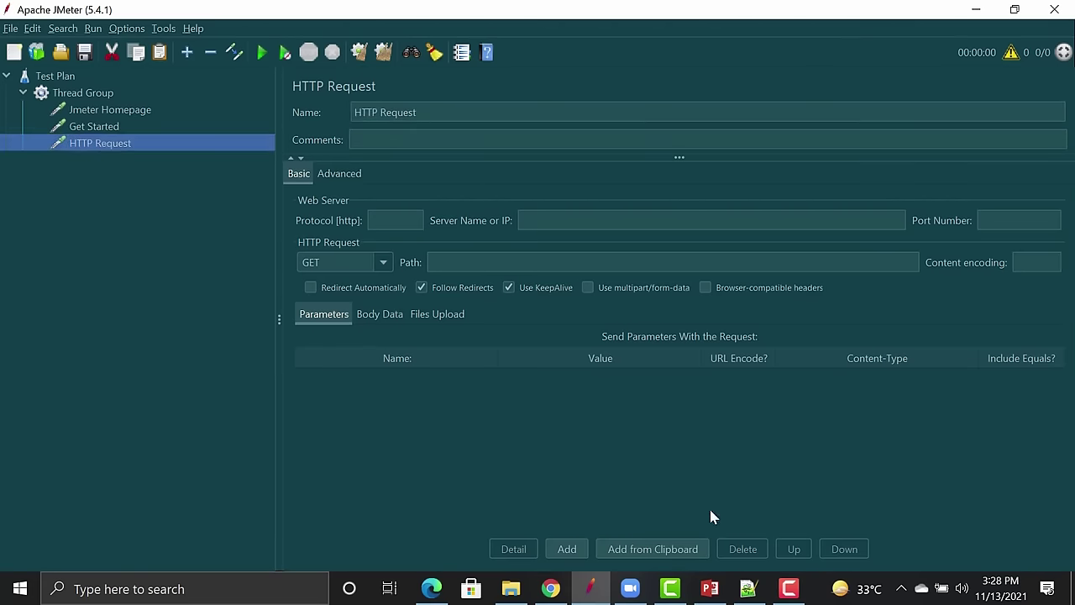
# Open the Best Practices docs page and rename the third request 'Best Practices'
pyautogui.click(554, 587)
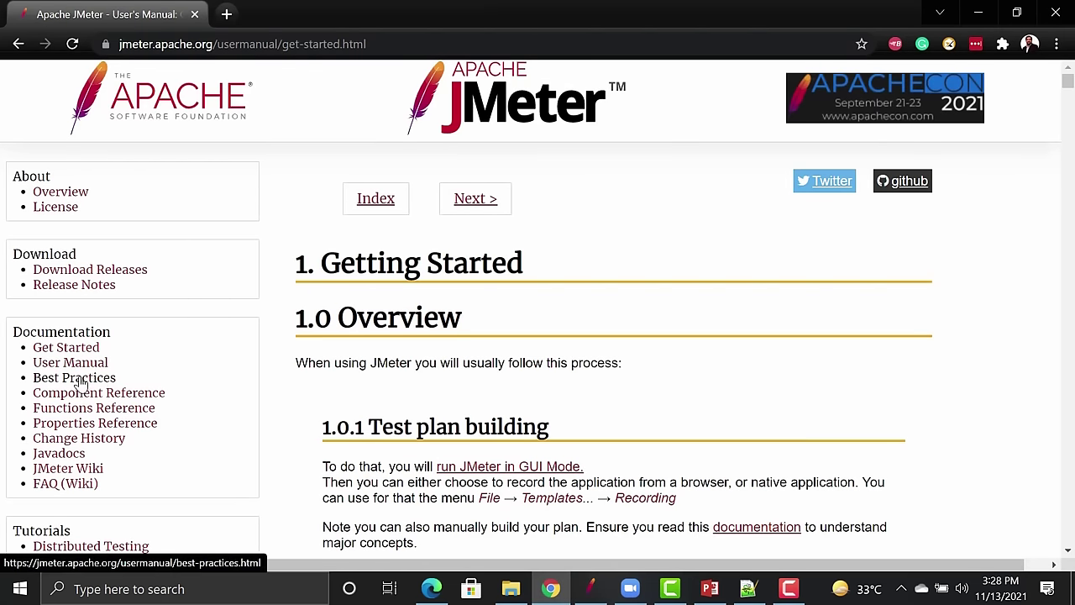
pyautogui.click(80, 382)
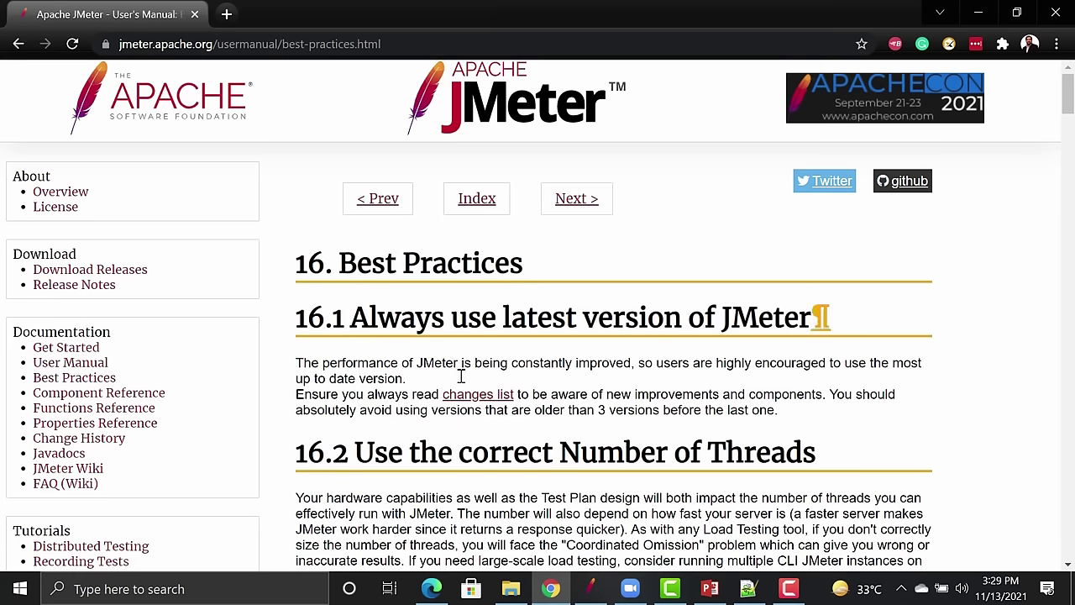
pyautogui.click(590, 588)
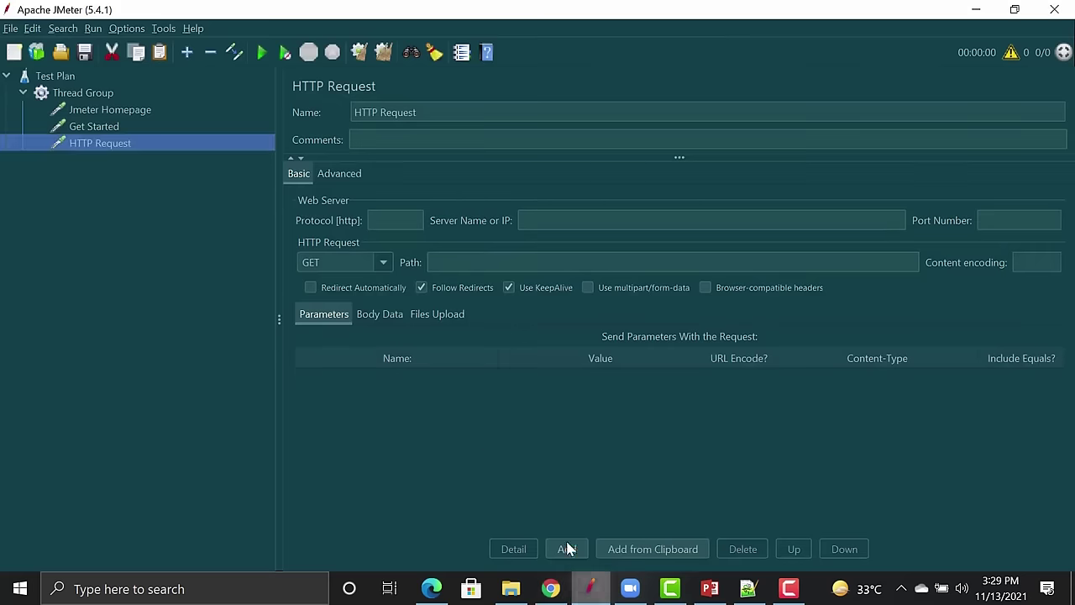
pyautogui.click(429, 112)
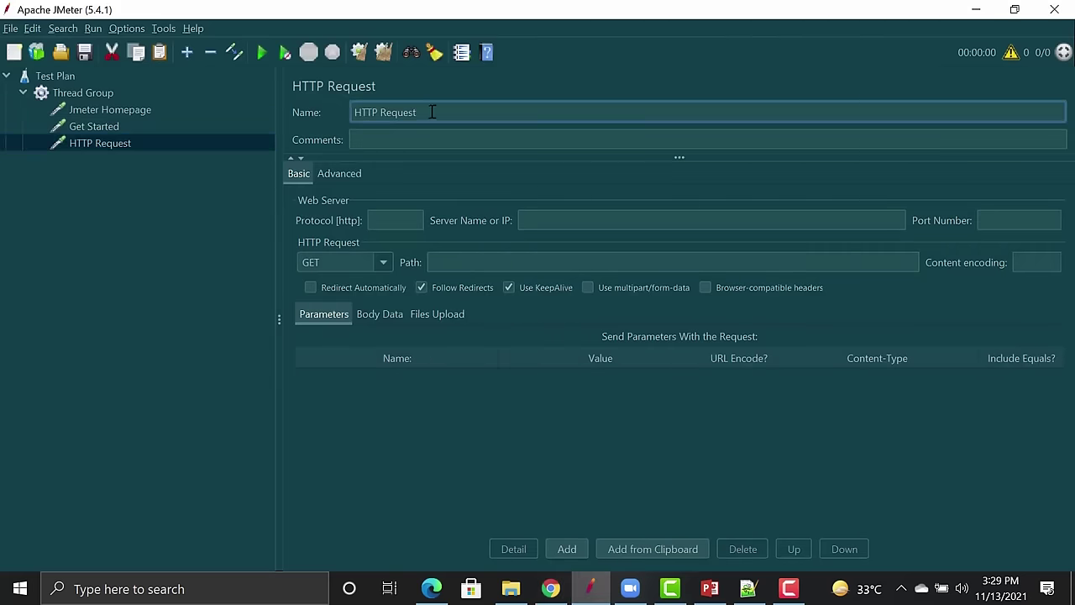
pyautogui.hotkey('ctrl', 'shift', 'Right')
pyautogui.hotkey('ctrl', 'shift', 'Right')
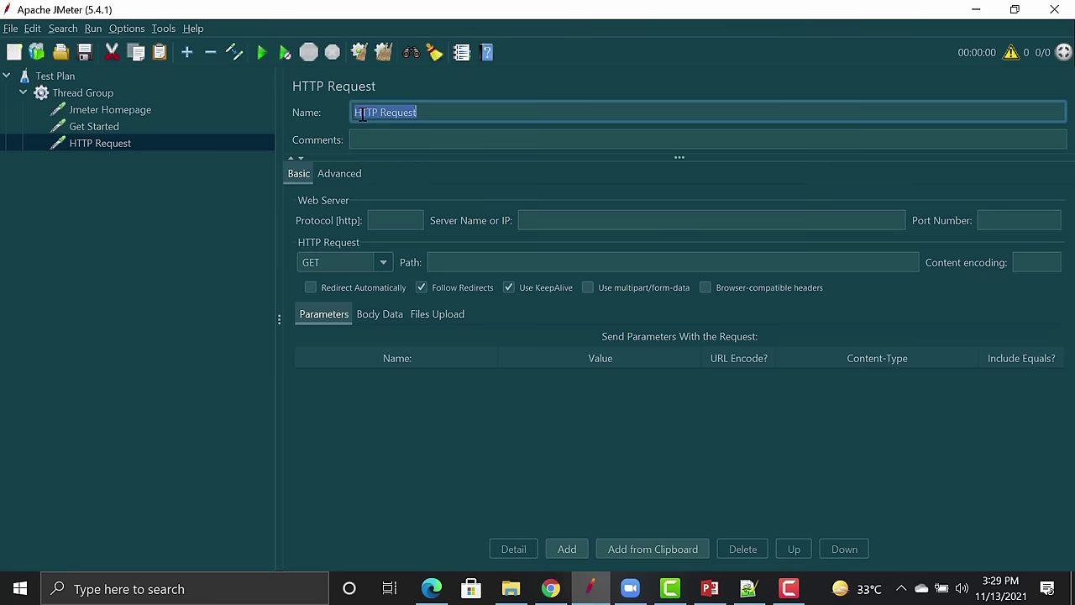
pyautogui.press('BackSpace')
pyautogui.write('Best')
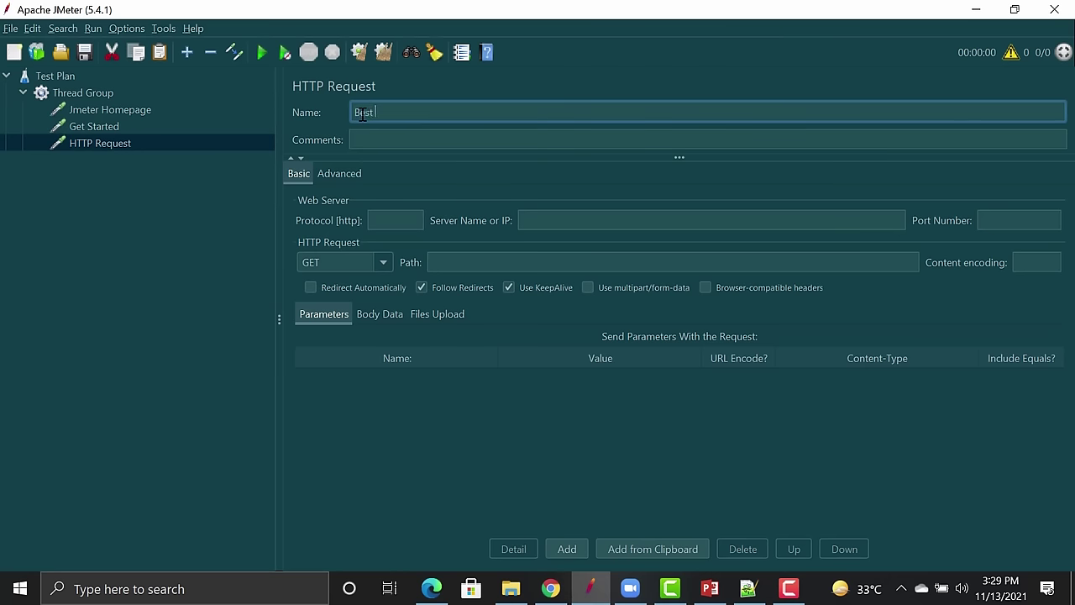
pyautogui.write(' Practices')
pyautogui.click(116, 129)
pyautogui.click(120, 110)
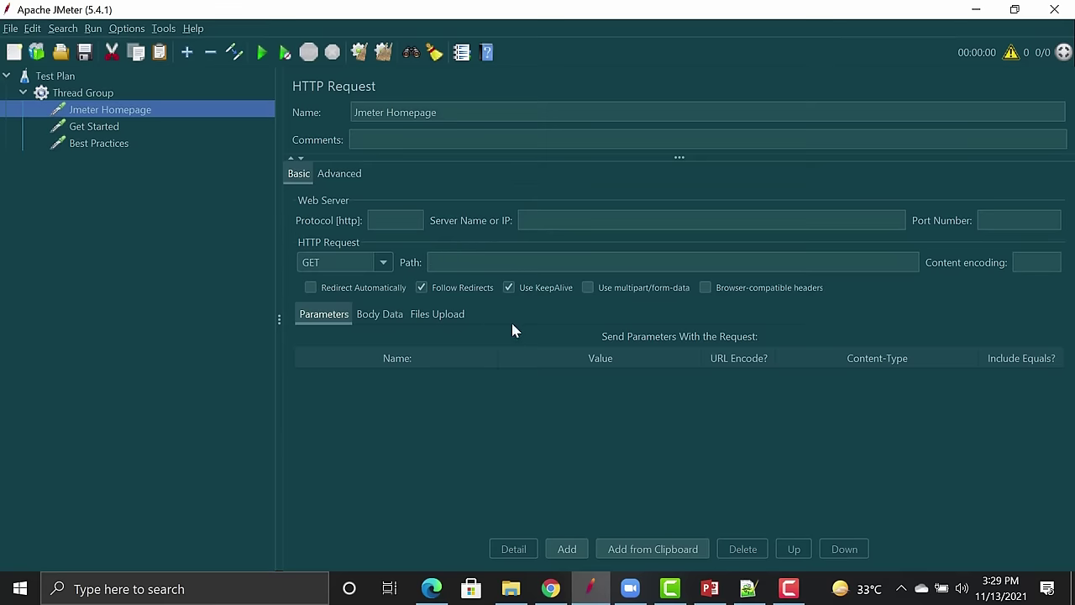
# Set the Jmeter Homepage request's protocol to https and its server name to jmeter.apache.org
pyautogui.click(551, 588)
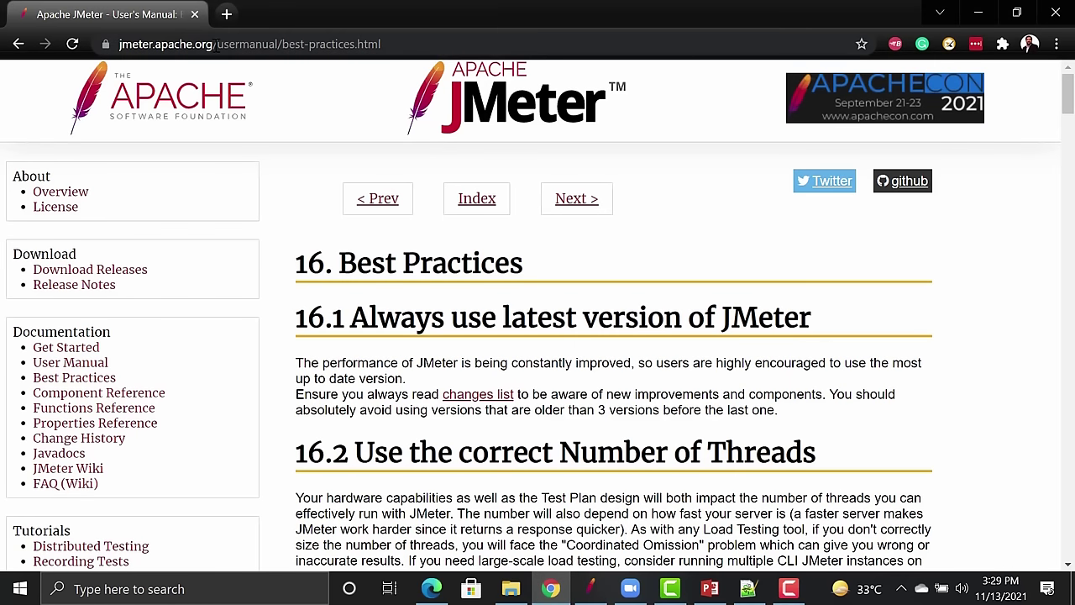
pyautogui.moveTo(216, 42); pyautogui.dragTo(113, 52)
pyautogui.hotkey('ctrl', 'c')
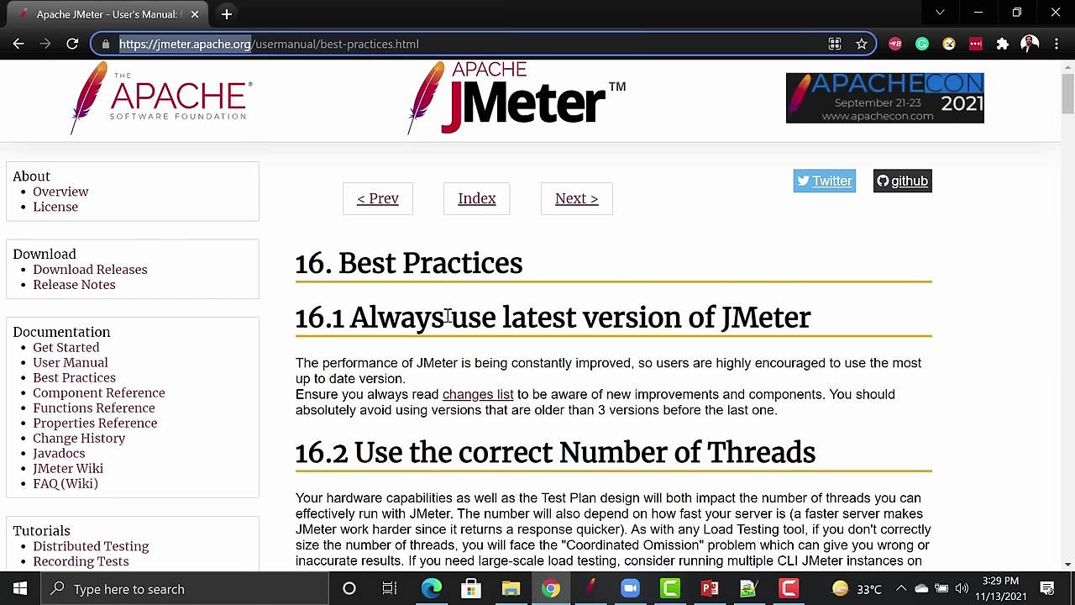
pyautogui.click(590, 588)
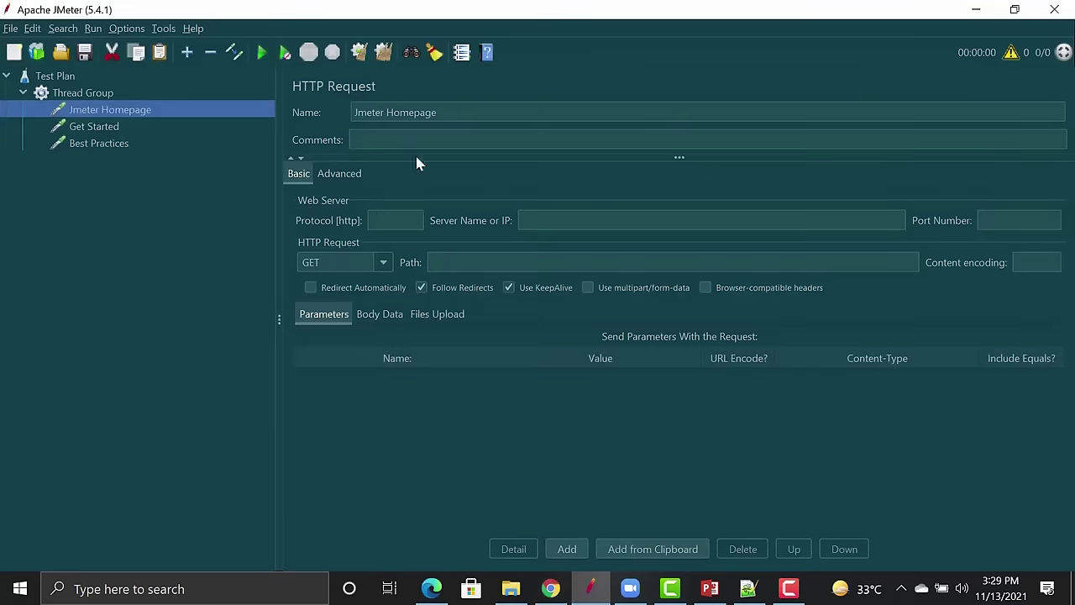
pyautogui.click(546, 223)
pyautogui.hotkey('ctrl', 'v')
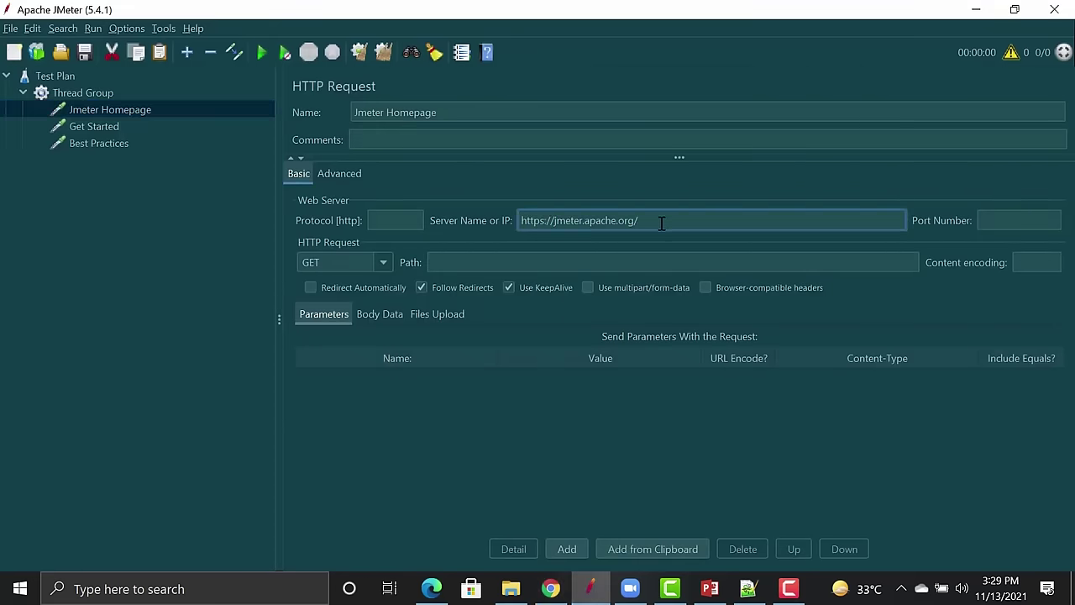
pyautogui.press('BackSpace')
pyautogui.click(551, 220)
pyautogui.press('BackSpace')
pyautogui.press('BackSpace')
pyautogui.press('BackSpace')
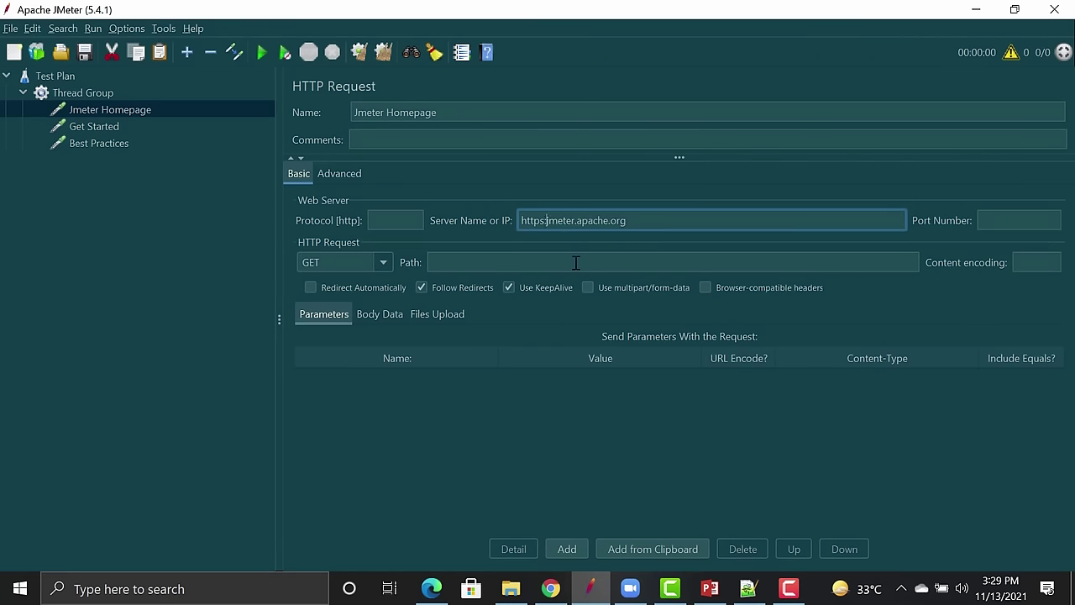
pyautogui.hotkey('shift', 'Left')
pyautogui.hotkey('shift', 'Left')
pyautogui.hotkey('shift', 'Left')
pyautogui.hotkey('shift', 'Left')
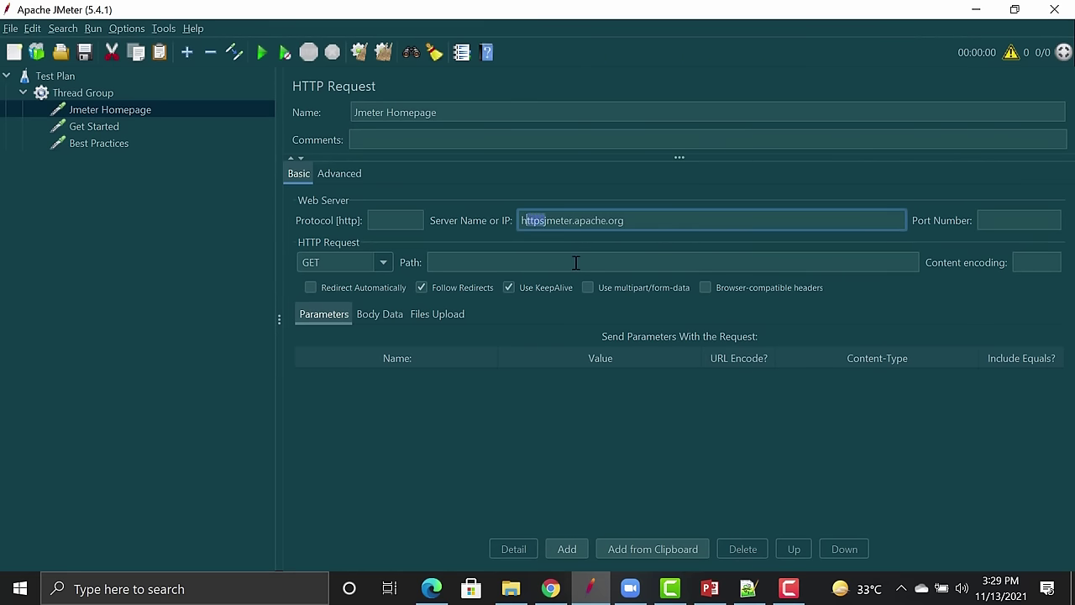
pyautogui.press('BackSpace')
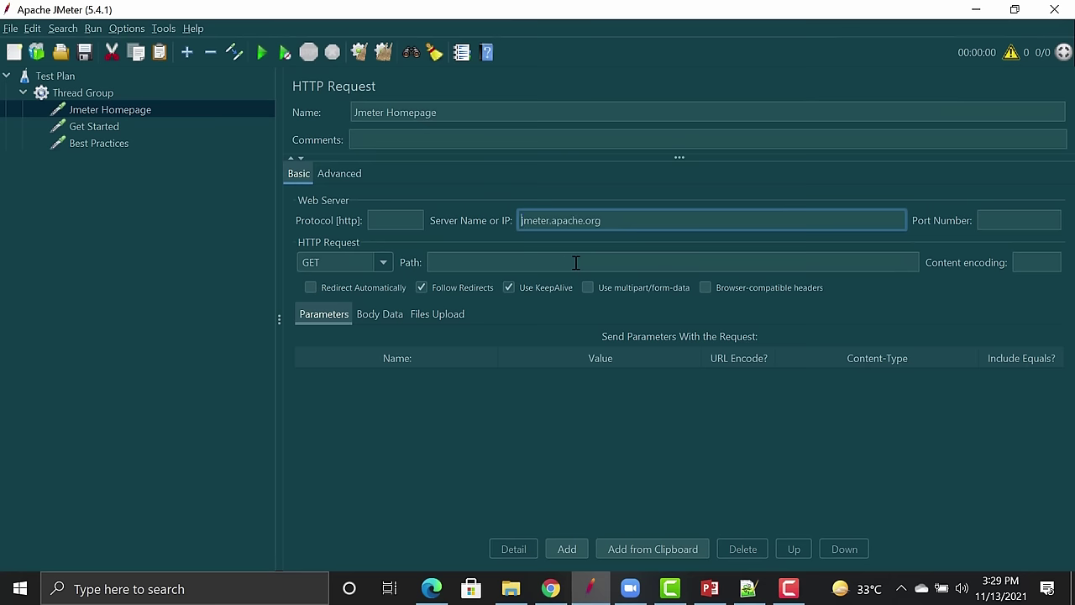
pyautogui.click(396, 220)
pyautogui.write('https')
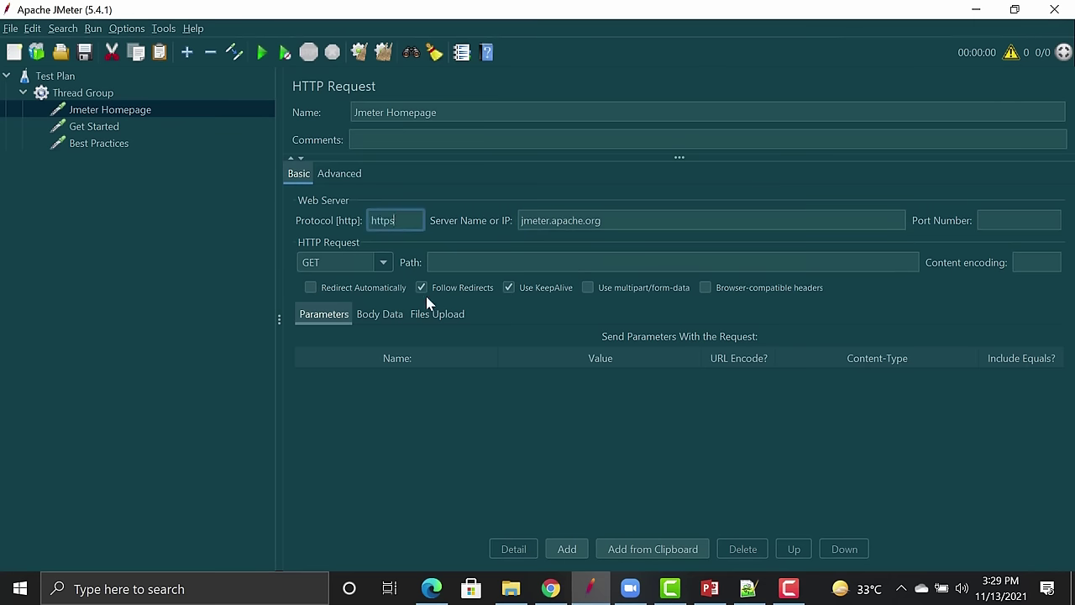
pyautogui.click(433, 430)
# Copy the server name jmeter.apache.org from the Jmeter Homepage request
pyautogui.click(101, 135)
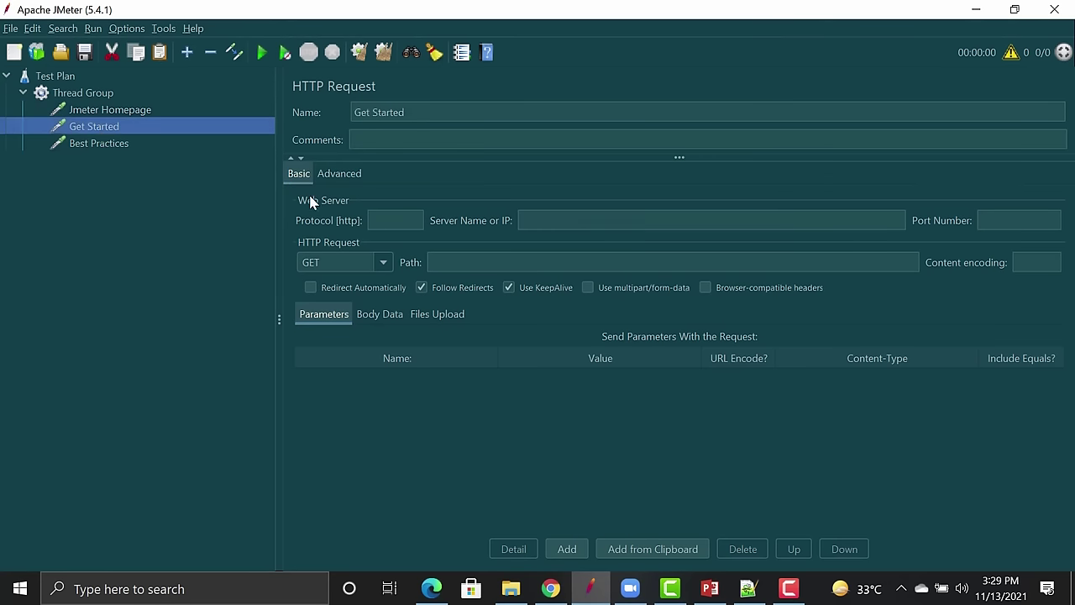
pyautogui.click(406, 220)
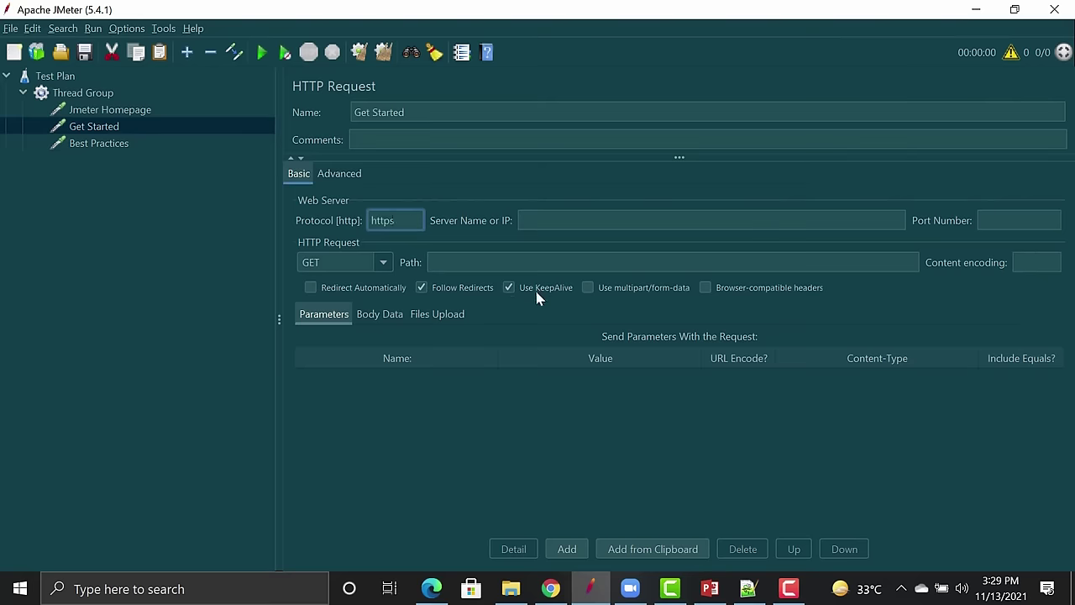
pyautogui.click(105, 111)
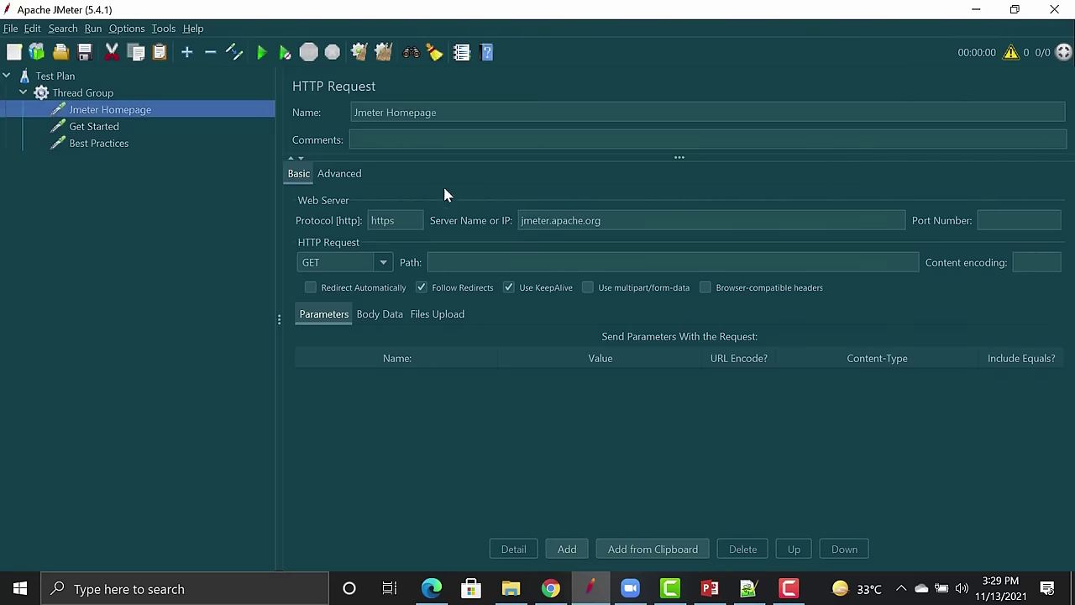
pyautogui.moveTo(616, 220); pyautogui.dragTo(522, 220)
pyautogui.hotkey('ctrl', 'c')
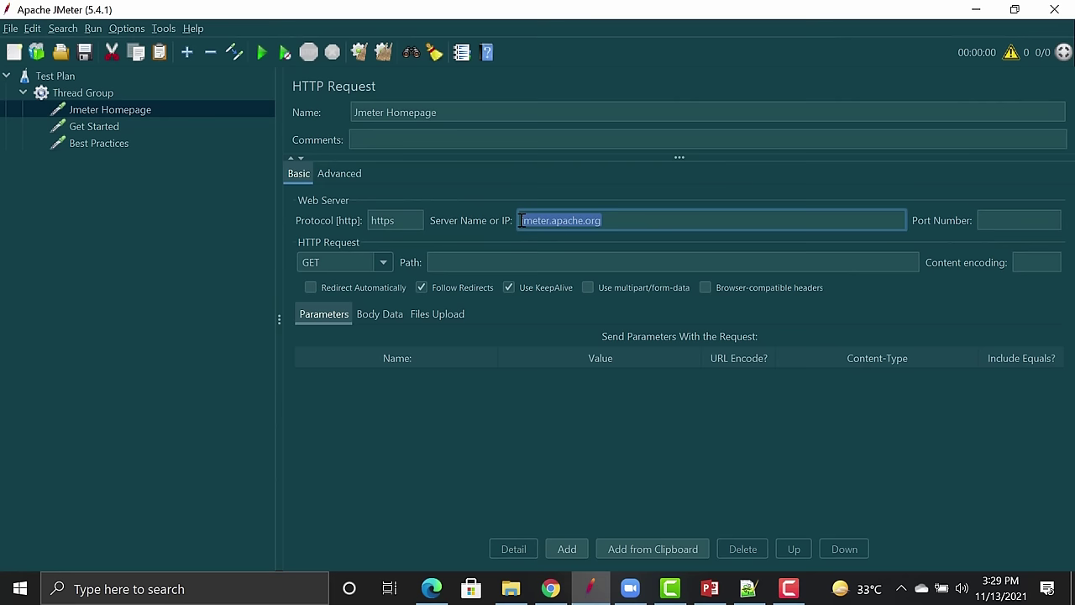
# Give the Get Started request server jmeter.apache.org and path /usermanual/get-started.html
pyautogui.click(99, 128)
pyautogui.click(559, 218)
pyautogui.hotkey('ctrl', 'v')
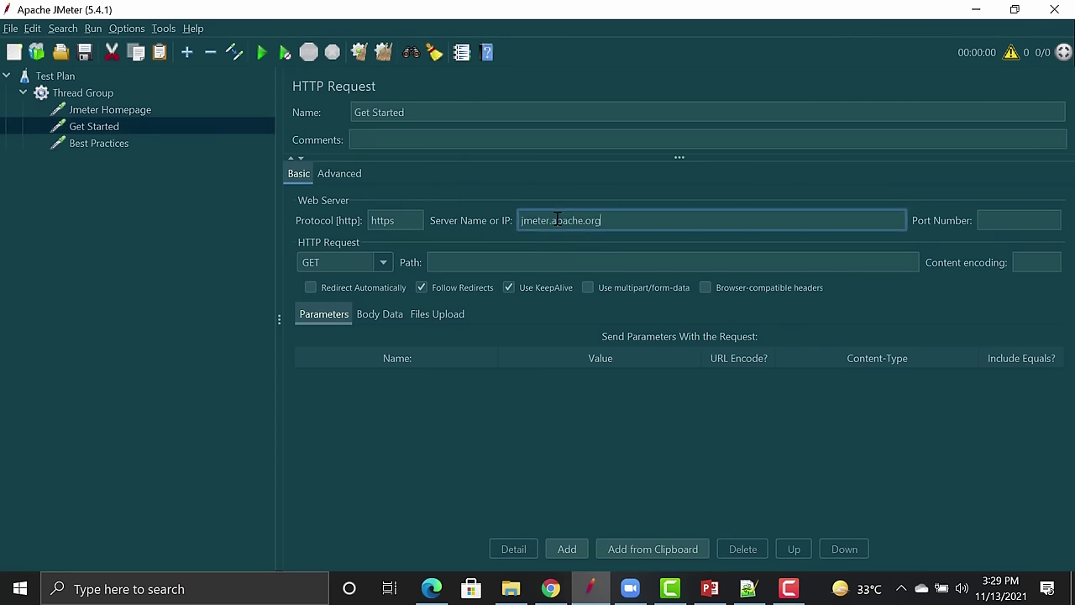
pyautogui.click(550, 587)
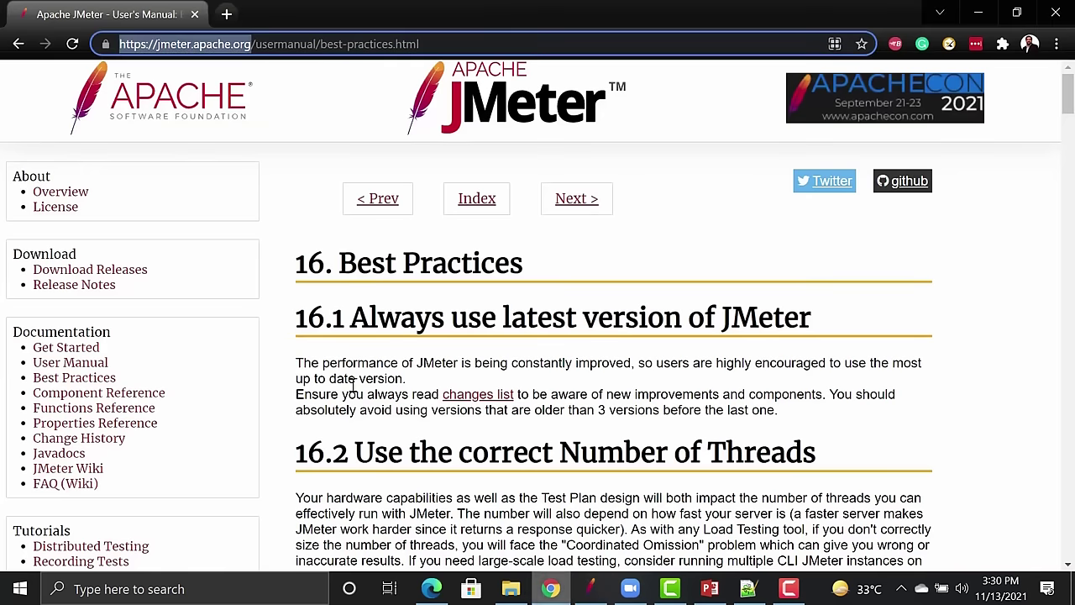
pyautogui.click(87, 351)
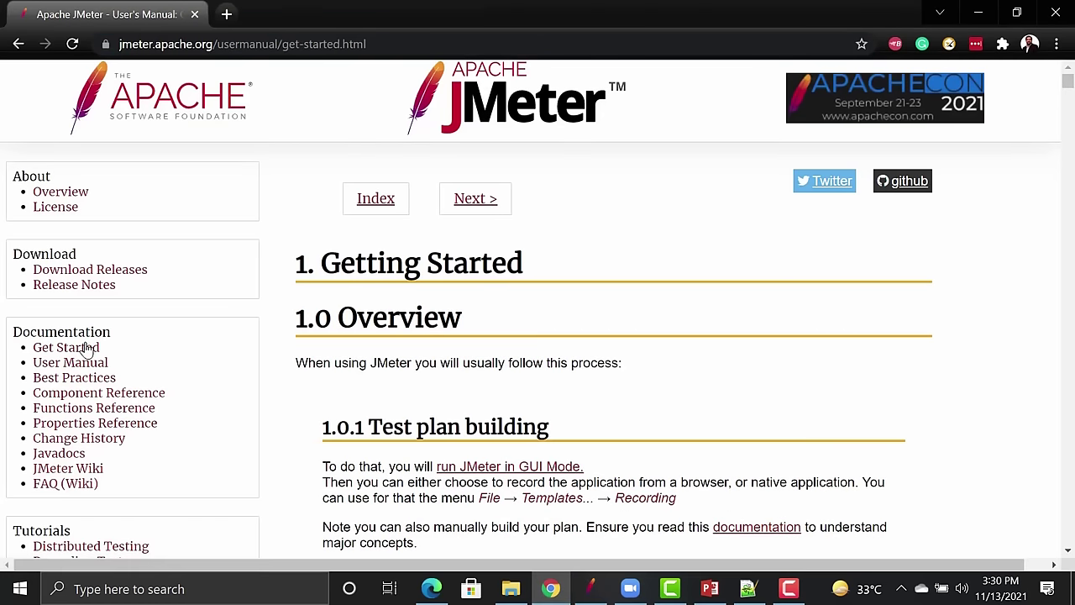
pyautogui.moveTo(366, 43); pyautogui.dragTo(220, 48)
pyautogui.hotkey('ctrl', 'c')
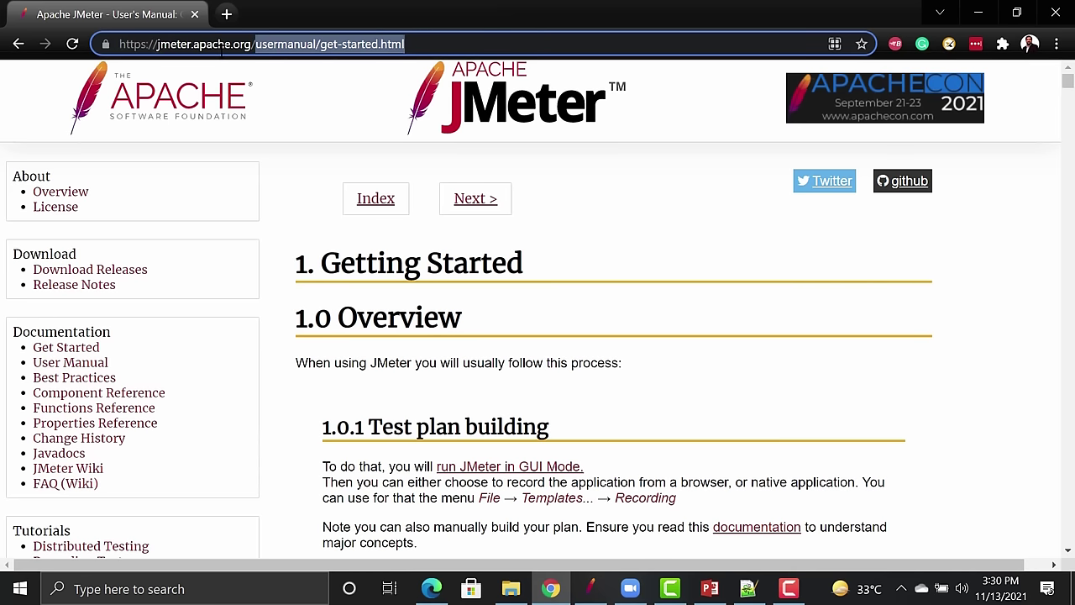
pyautogui.click(590, 588)
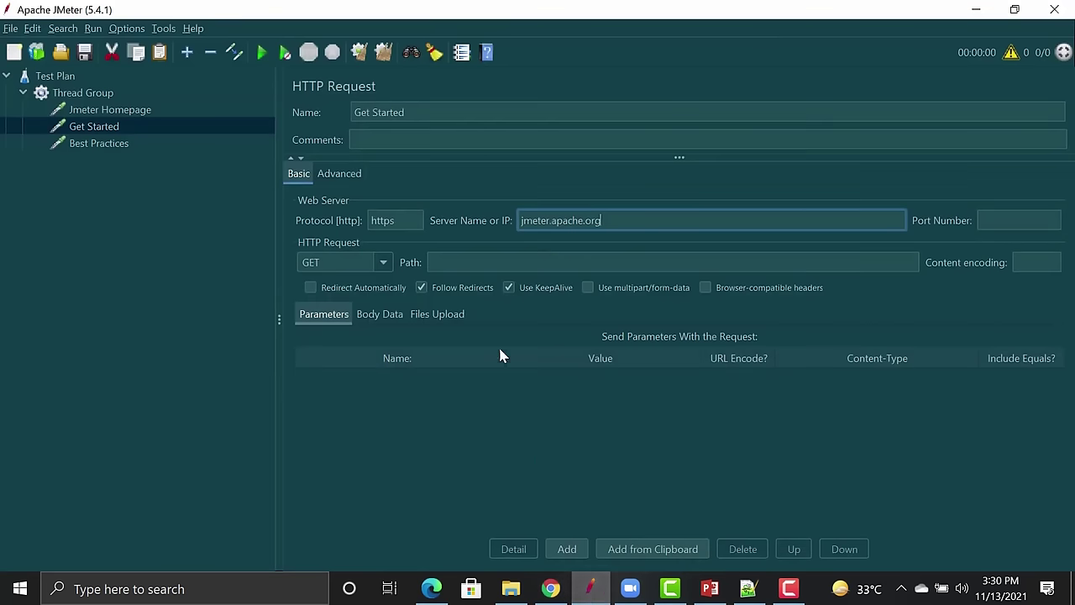
pyautogui.click(496, 262)
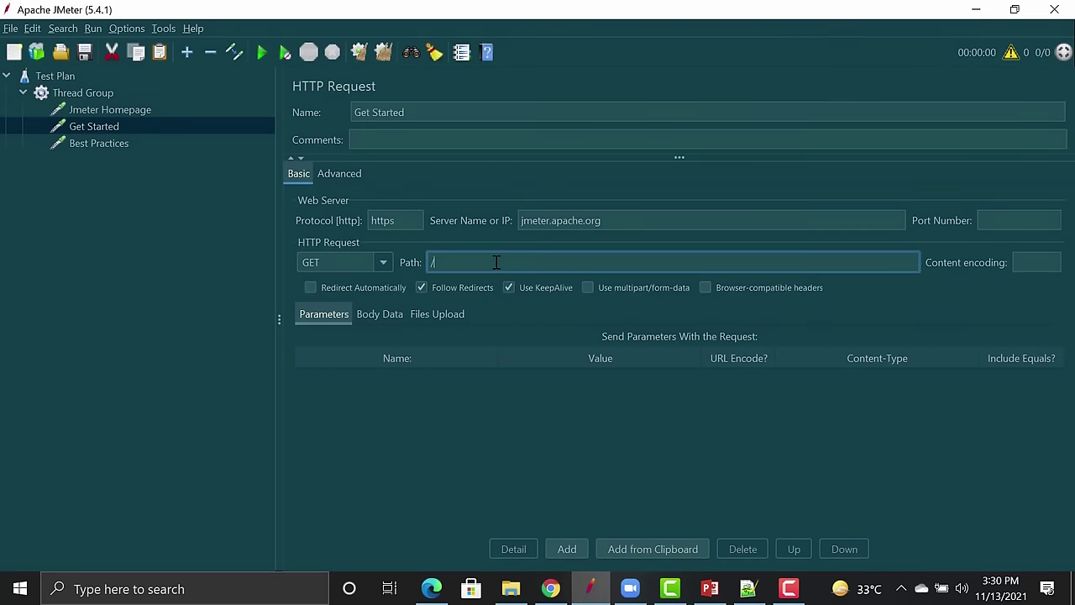
pyautogui.write('/')
pyautogui.hotkey('ctrl', 'v')
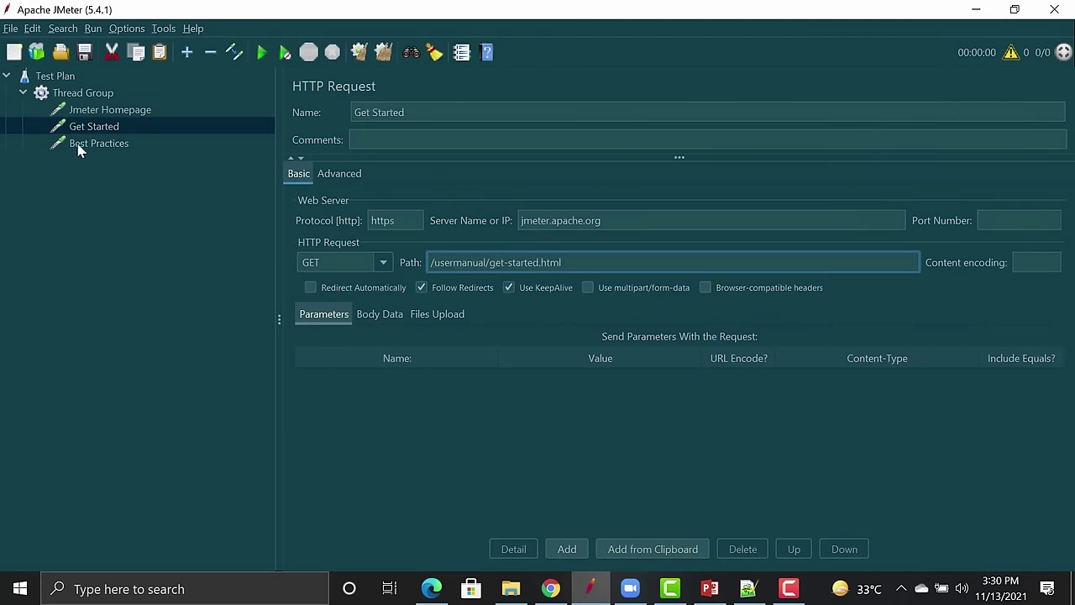
# Set the Best Practices request's protocol to https and recopy the server name from Get Started
pyautogui.click(82, 148)
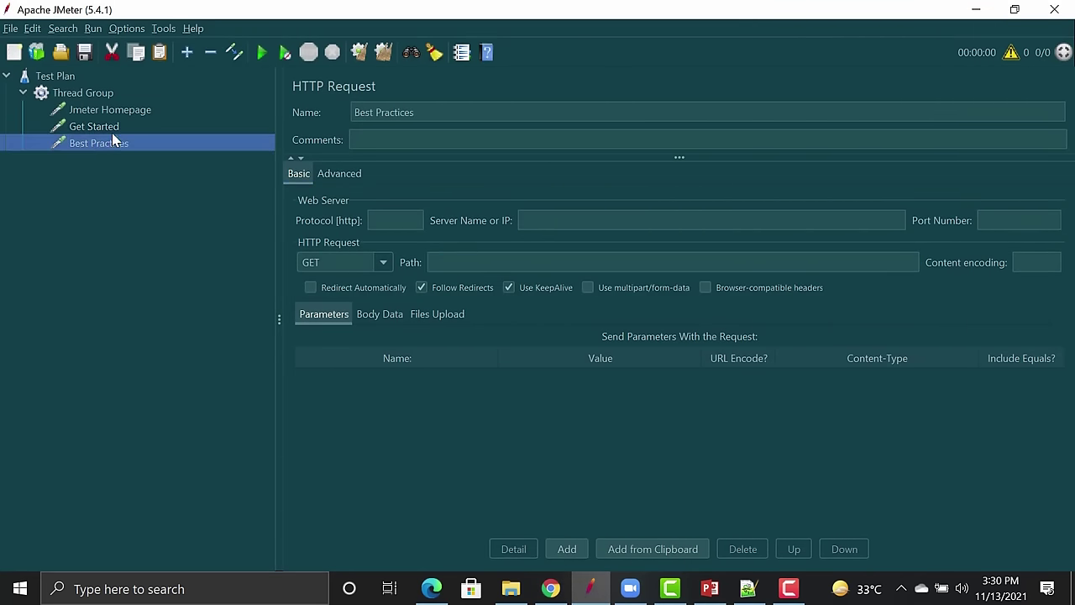
pyautogui.click(99, 127)
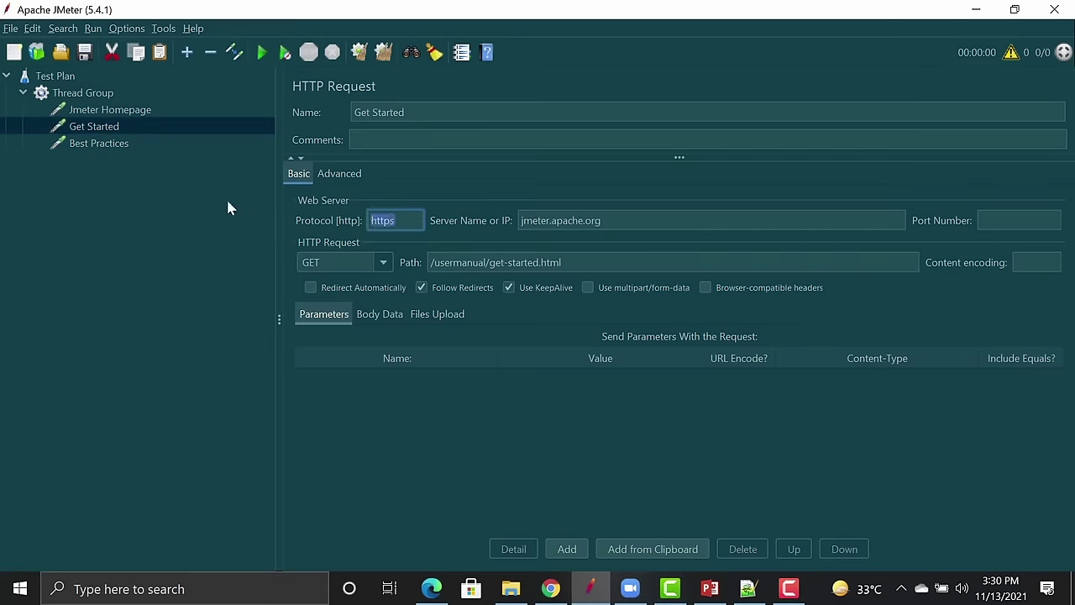
pyautogui.click(120, 143)
pyautogui.click(401, 220)
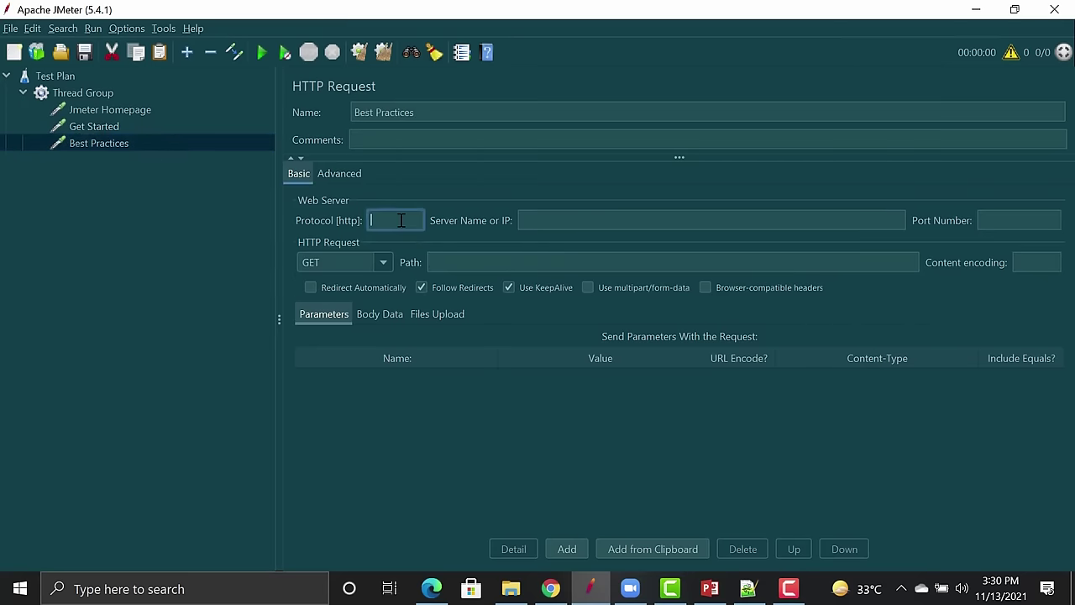
pyautogui.write('https')
pyautogui.click(546, 220)
pyautogui.click(94, 126)
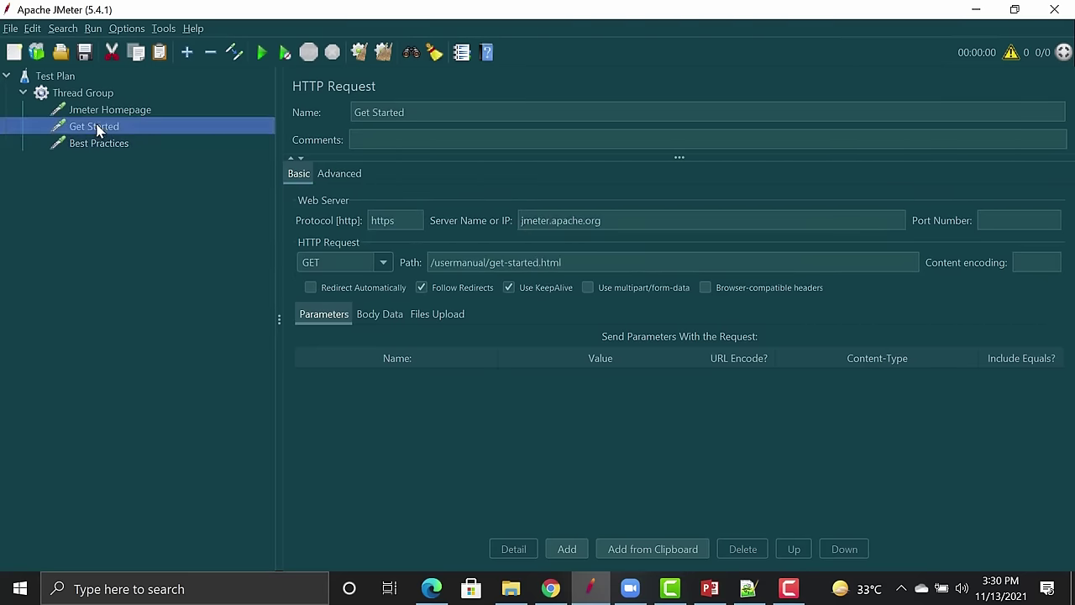
pyautogui.moveTo(610, 221); pyautogui.dragTo(521, 221)
pyautogui.hotkey('ctrl', 'c')
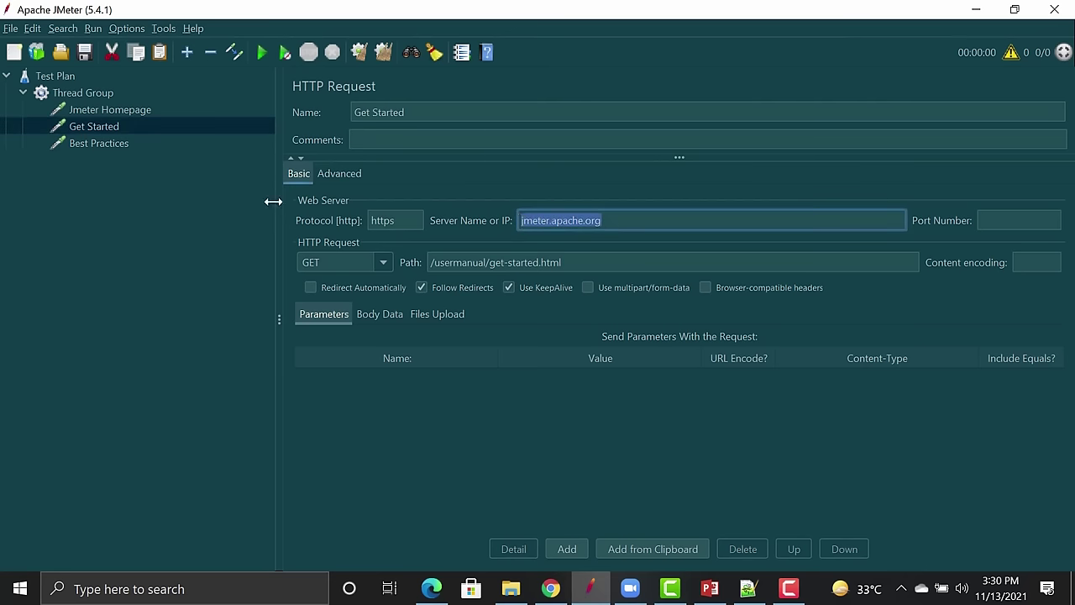
pyautogui.click(117, 143)
# Fill Best Practices with server jmeter.apache.org and the /usermanual/best-practices.html path copied from Chrome
pyautogui.click(536, 221)
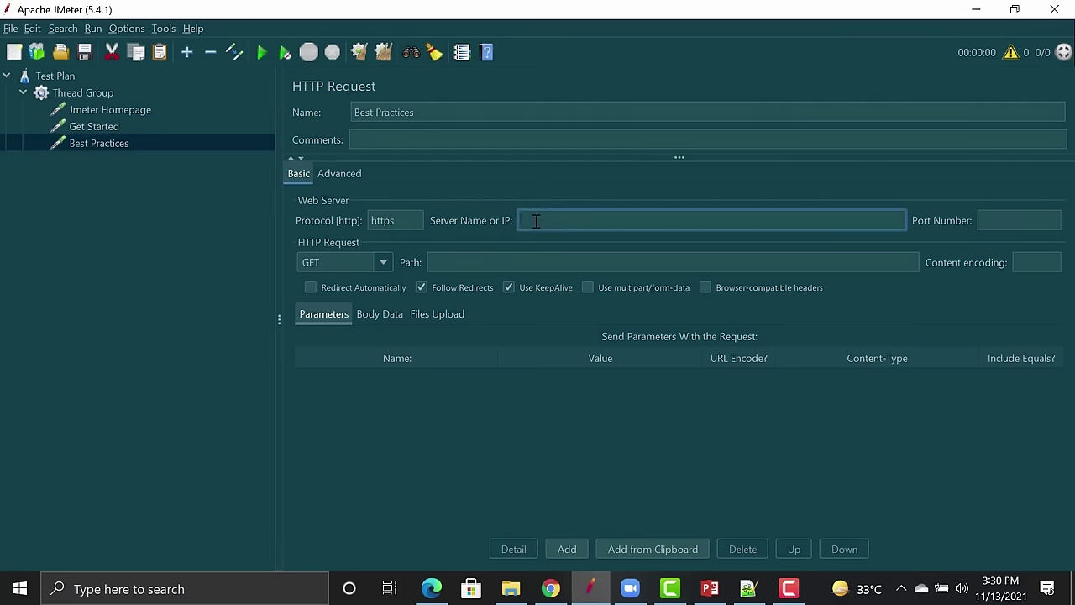
pyautogui.hotkey('ctrl', 'v')
pyautogui.click(558, 589)
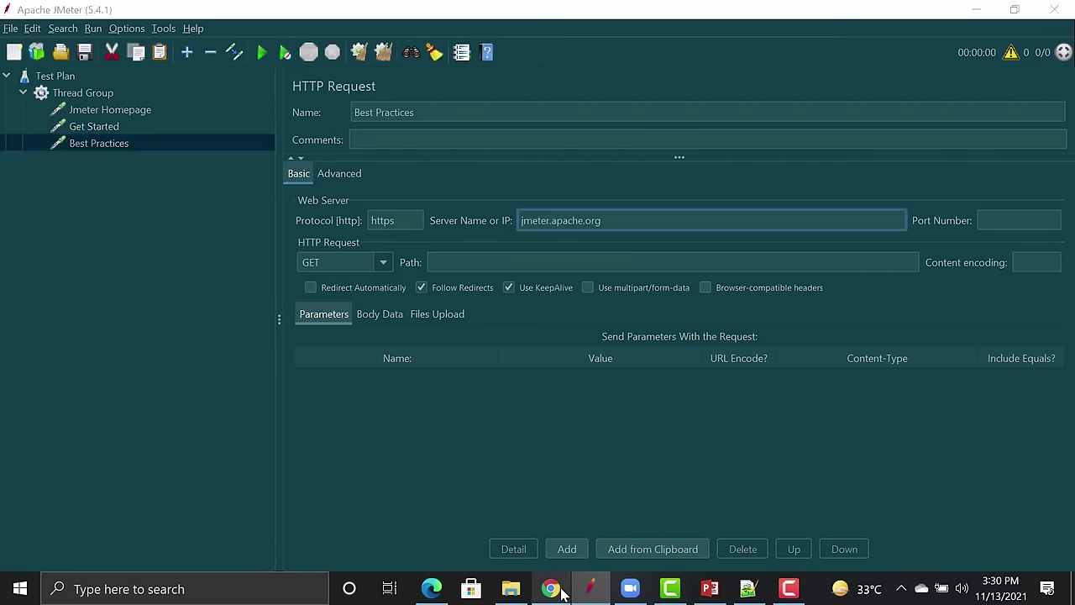
pyautogui.click(108, 378)
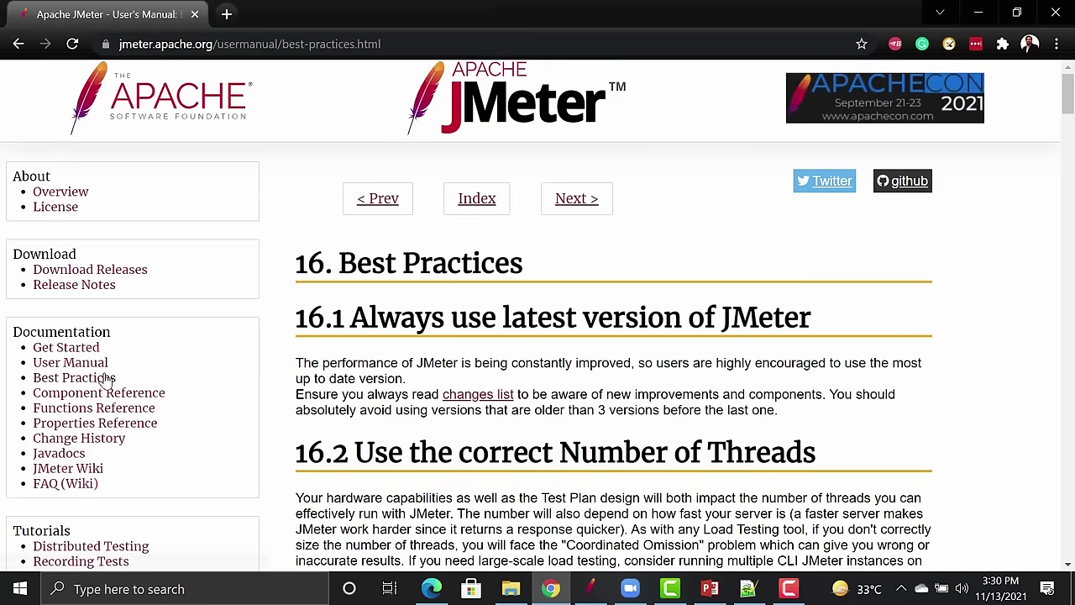
pyautogui.moveTo(392, 44); pyautogui.dragTo(214, 44)
pyautogui.hotkey('ctrl', 'c')
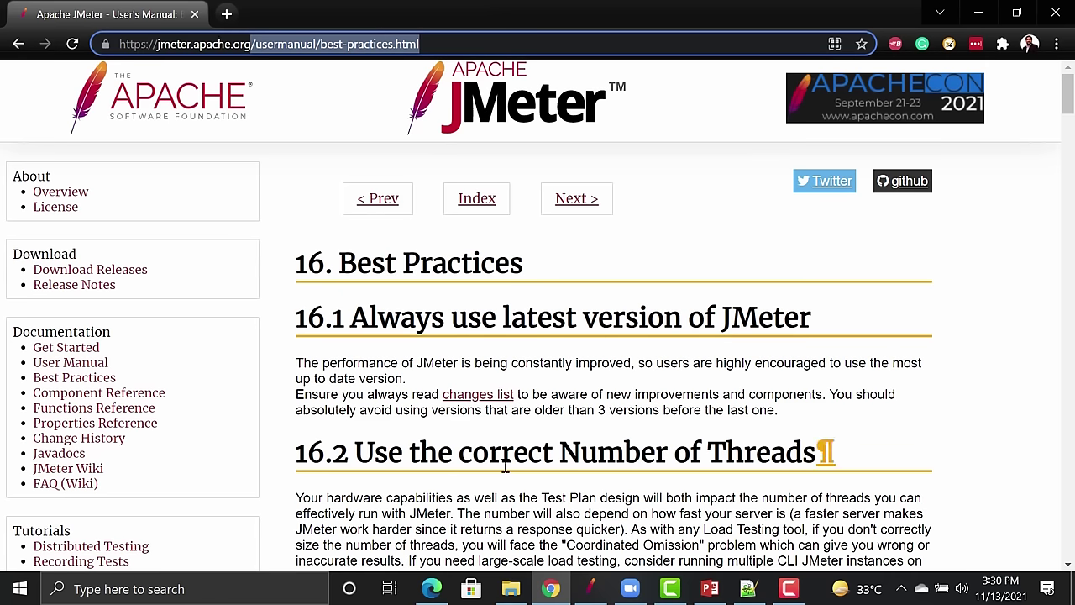
pyautogui.click(591, 588)
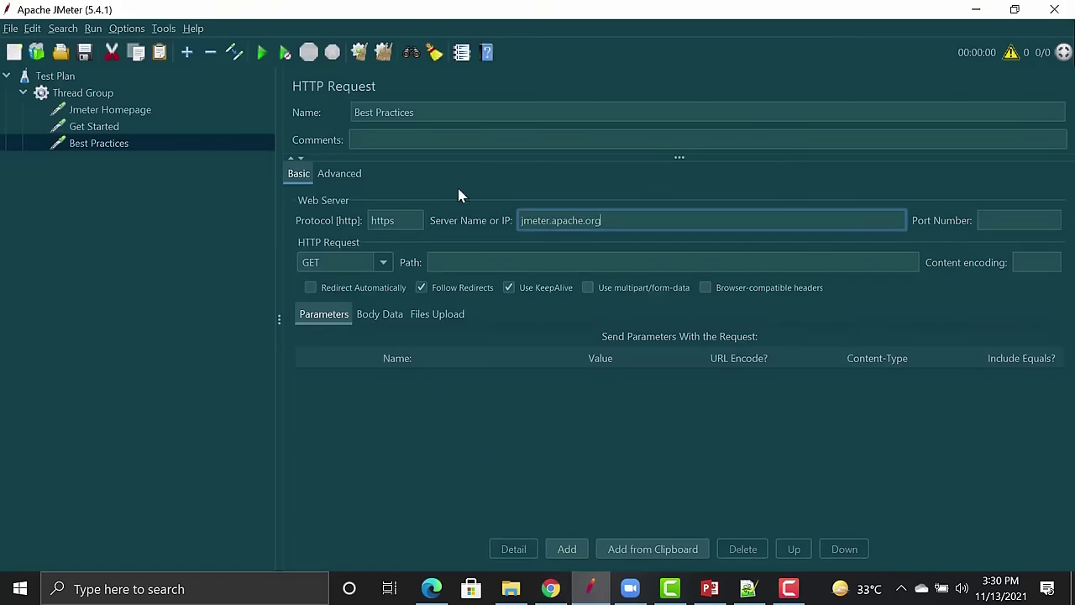
pyautogui.click(502, 263)
pyautogui.hotkey('ctrl', 'v')
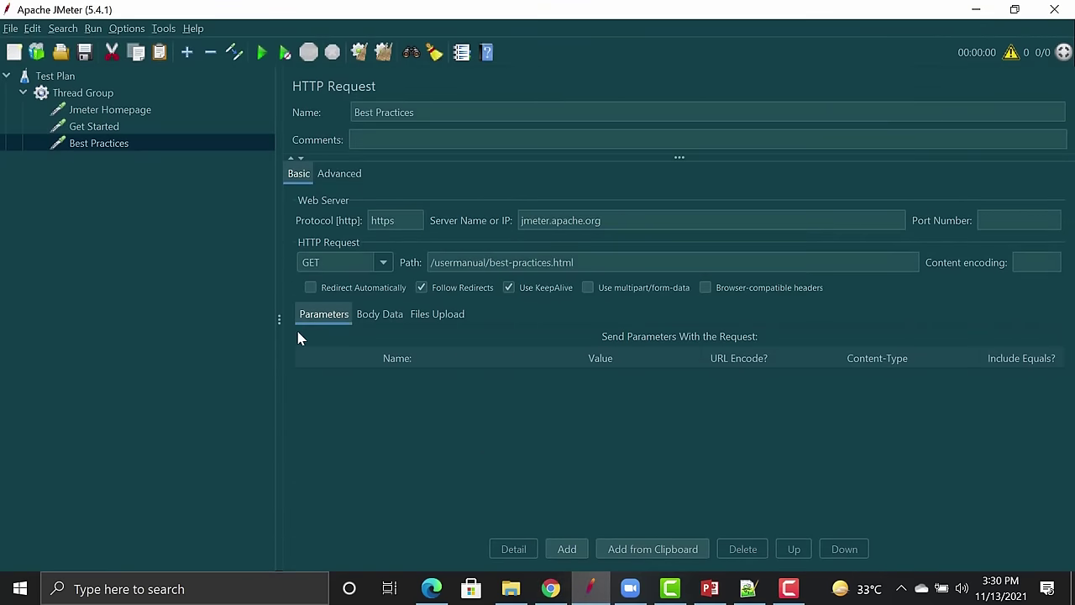
# Add a View Results Tree listener to the Thread Group
pyautogui.rightClick(68, 95)
pyautogui.moveTo(252, 105)
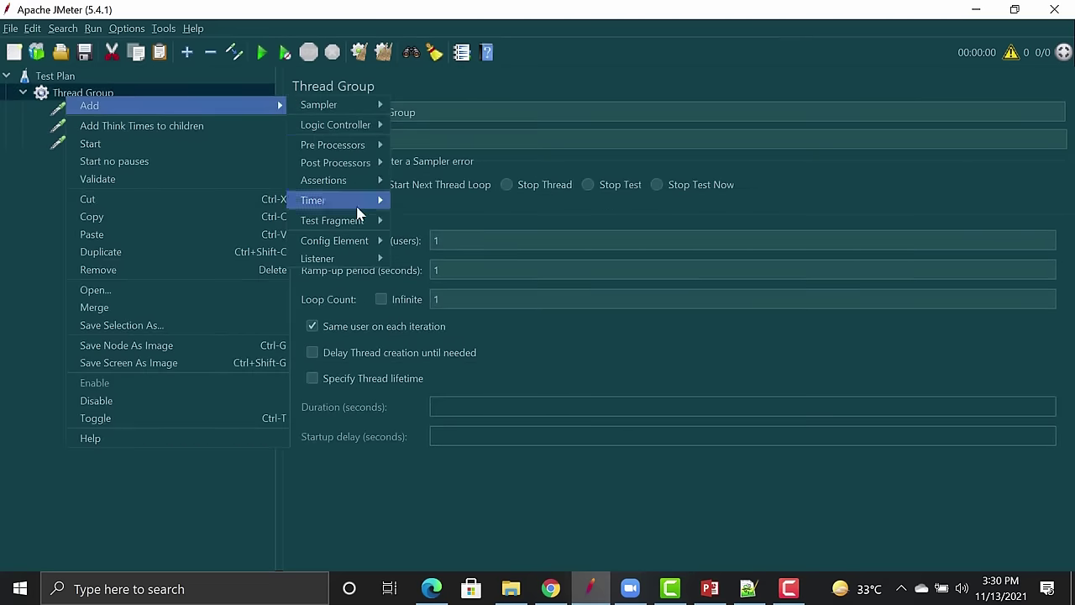
pyautogui.press('Escape')
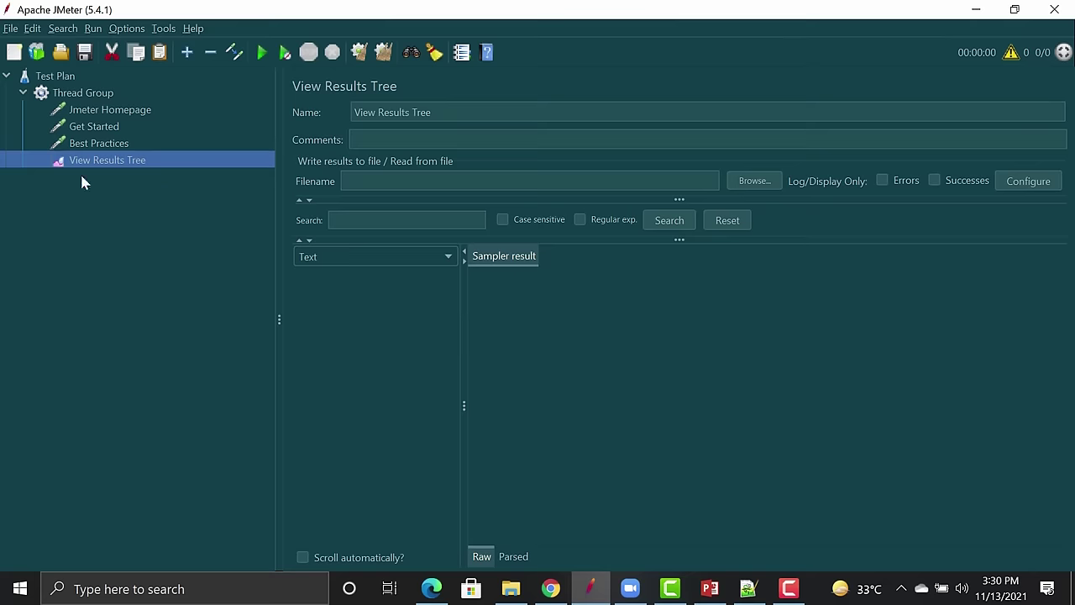
# Start the test run, saving the plan as Timers.jmx when prompted
pyautogui.click(262, 53)
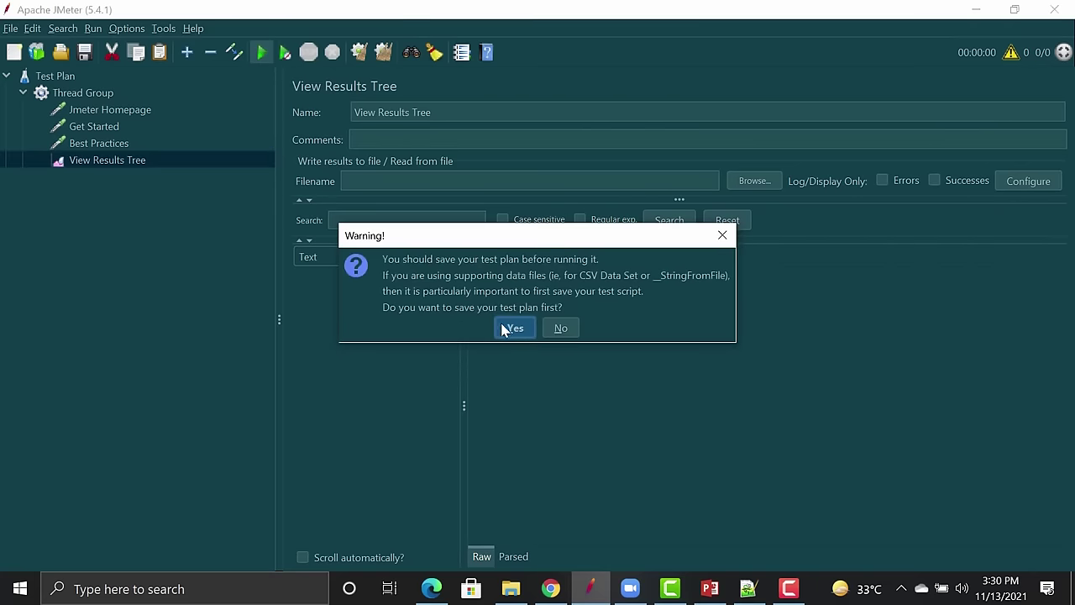
pyautogui.click(511, 328)
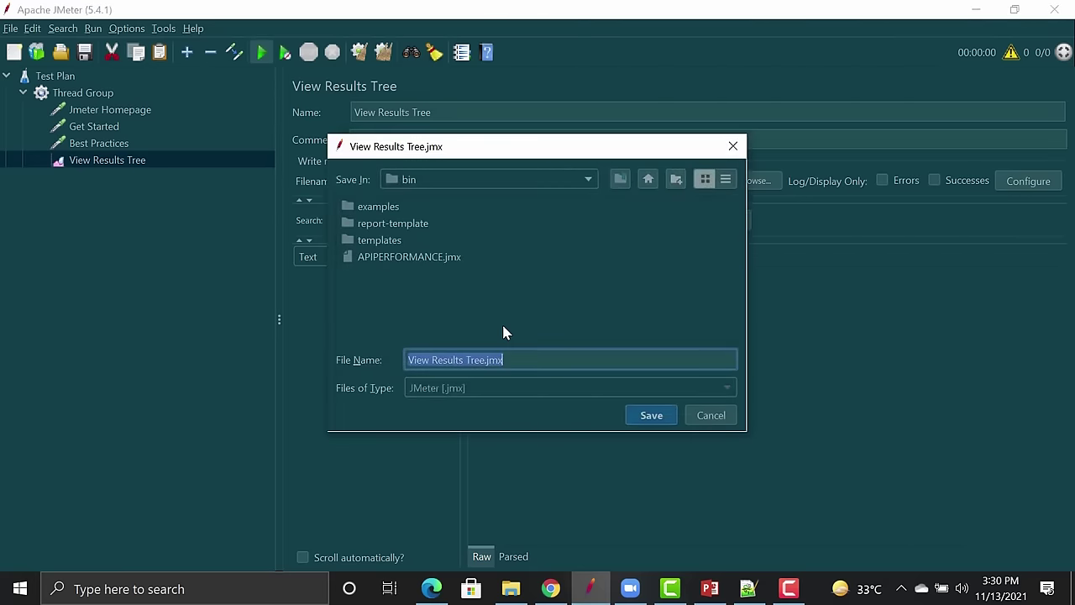
pyautogui.write('Timers')
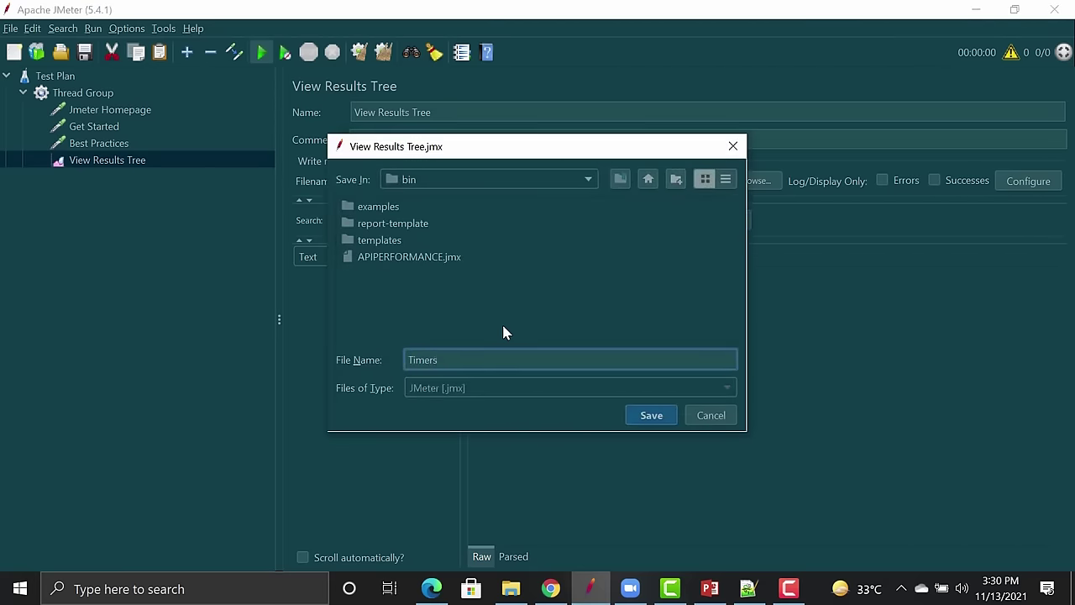
pyautogui.click(640, 416)
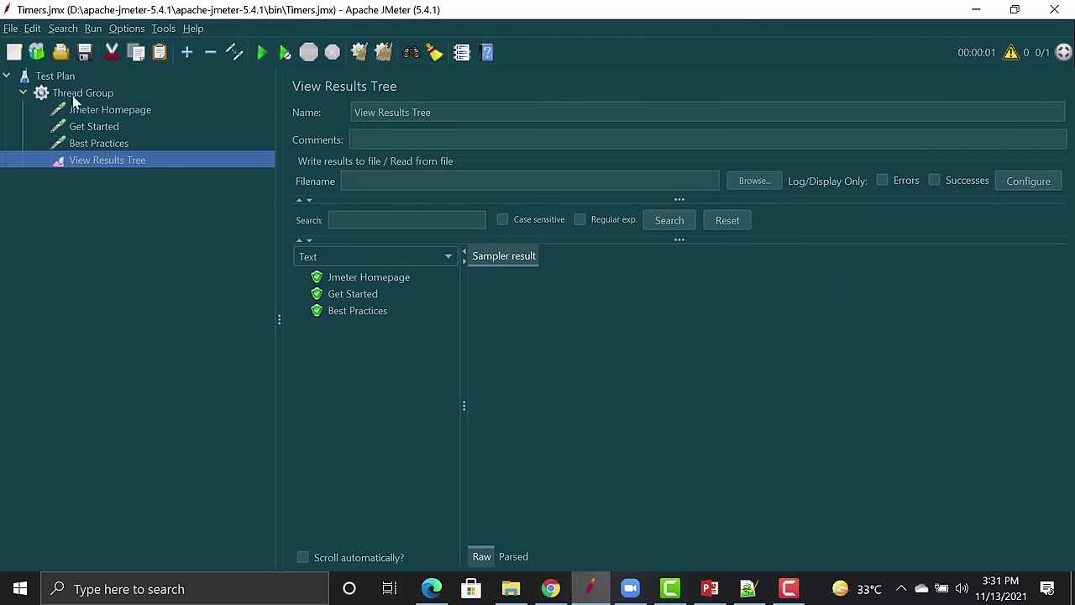
# Look over the timer types available for the Thread Group without adding one, then select the Test Plan
pyautogui.rightClick(82, 93)
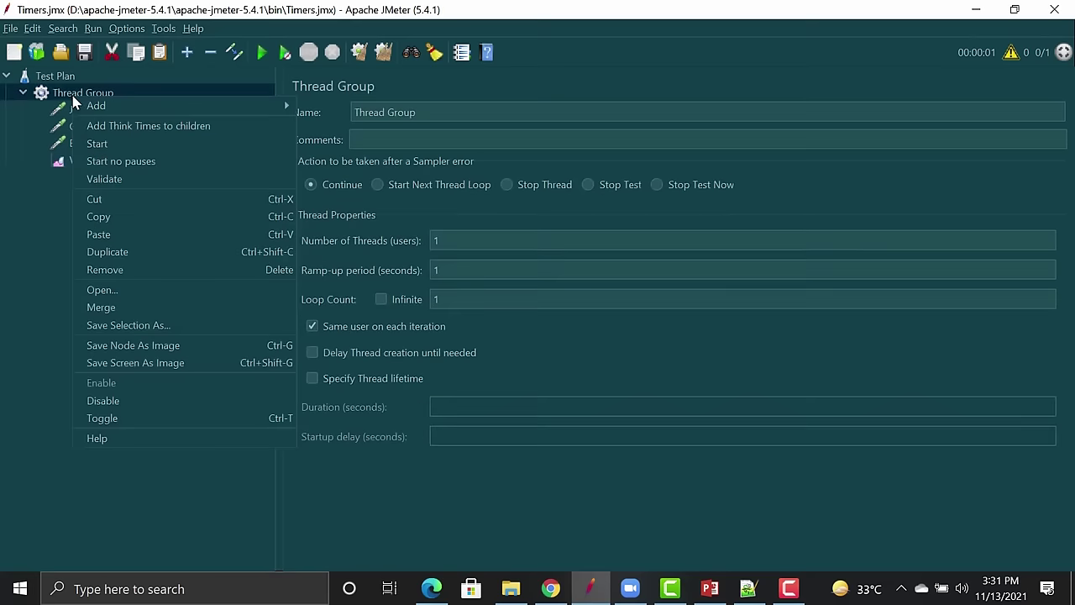
pyautogui.moveTo(159, 100)
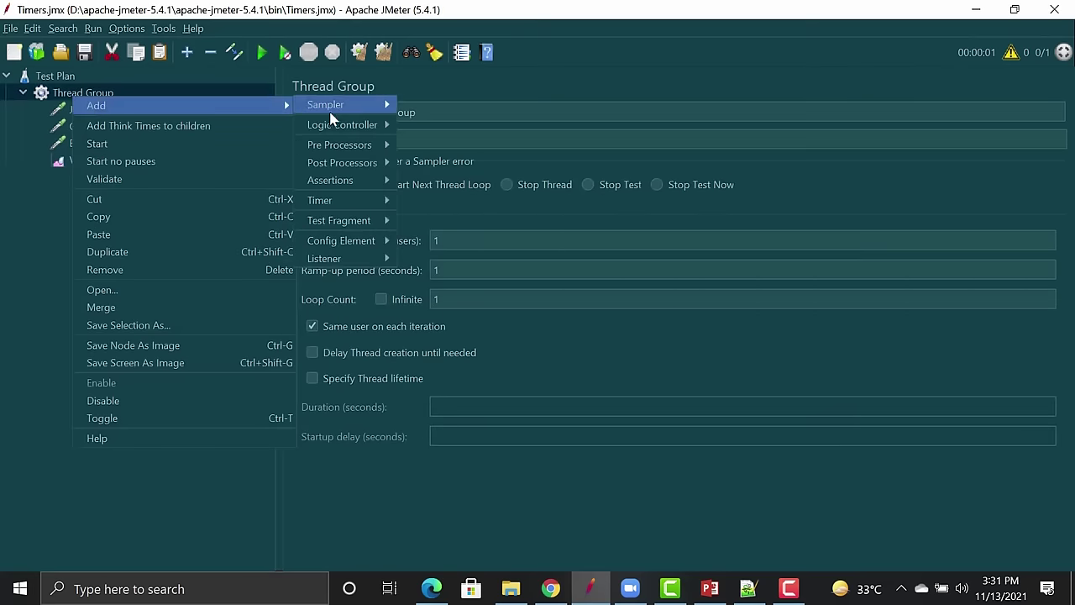
pyautogui.moveTo(334, 198)
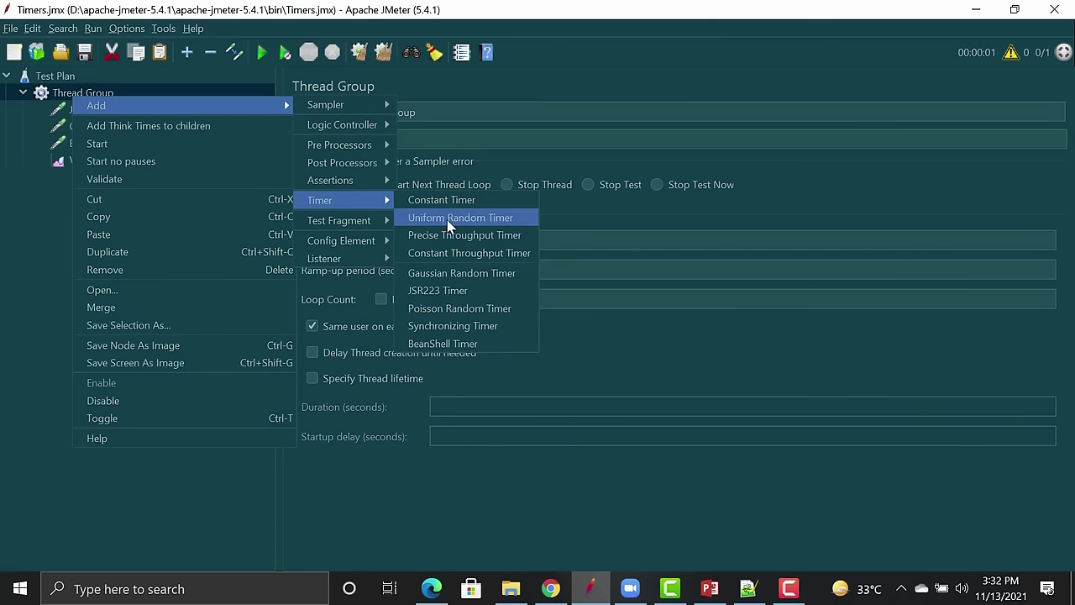
pyautogui.click(14, 234)
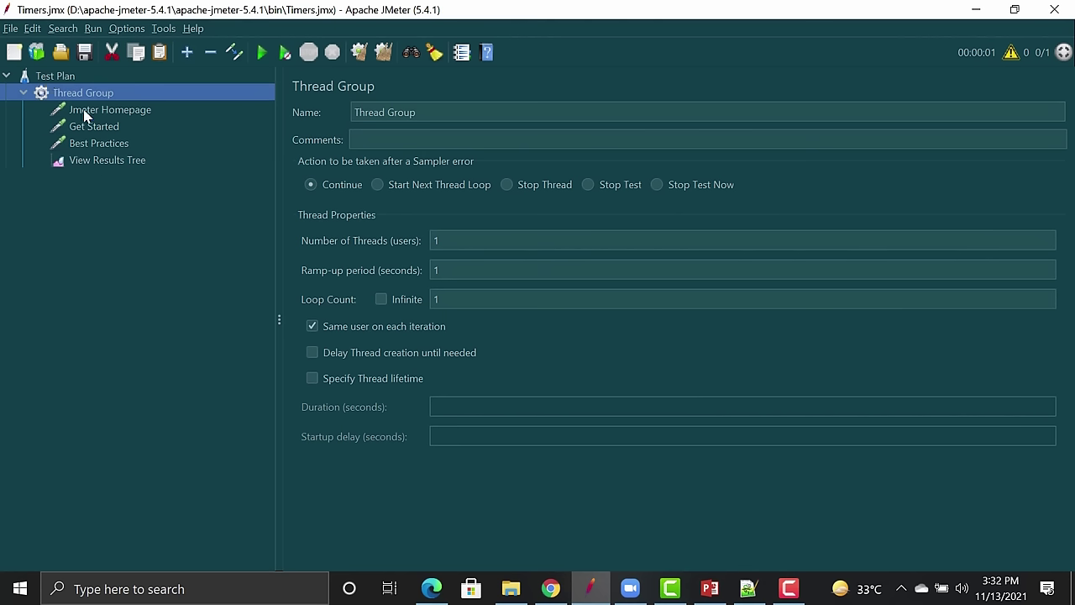
pyautogui.click(65, 77)
# Add a Constant Timer to the Test Plan with a Thread Delay of 5000 ms
pyautogui.rightClick(64, 77)
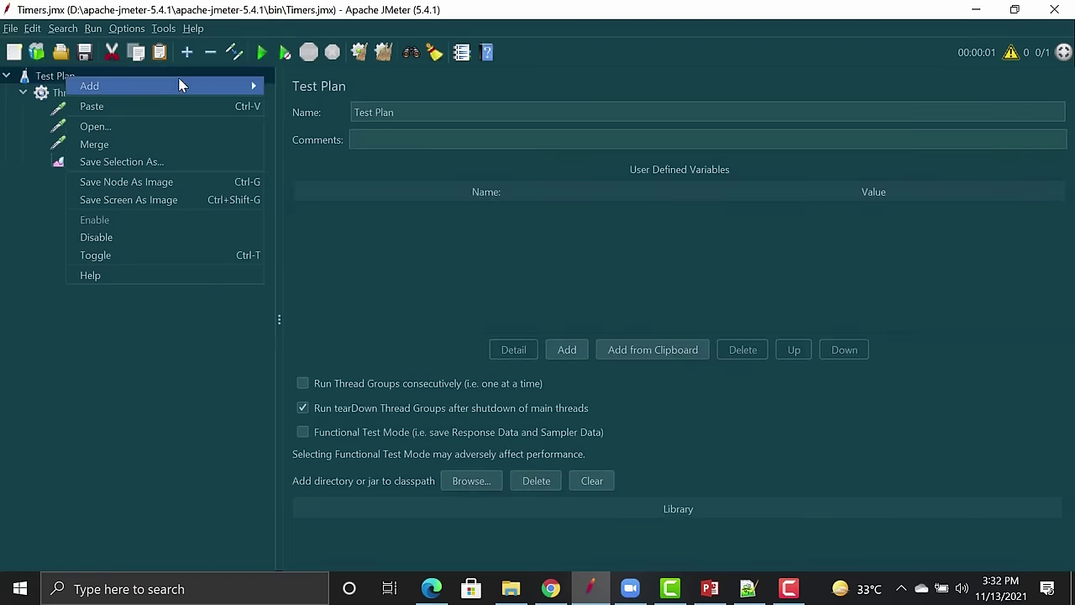
pyautogui.moveTo(180, 85)
pyautogui.moveTo(308, 143)
pyautogui.click(403, 143)
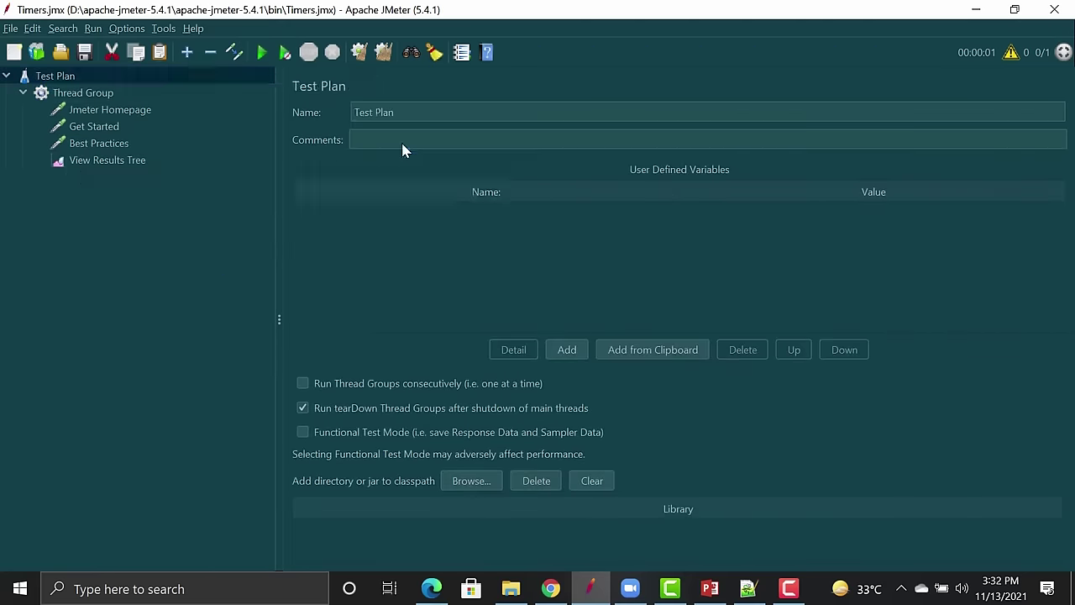
pyautogui.moveTo(76, 183); pyautogui.dragTo(71, 84)
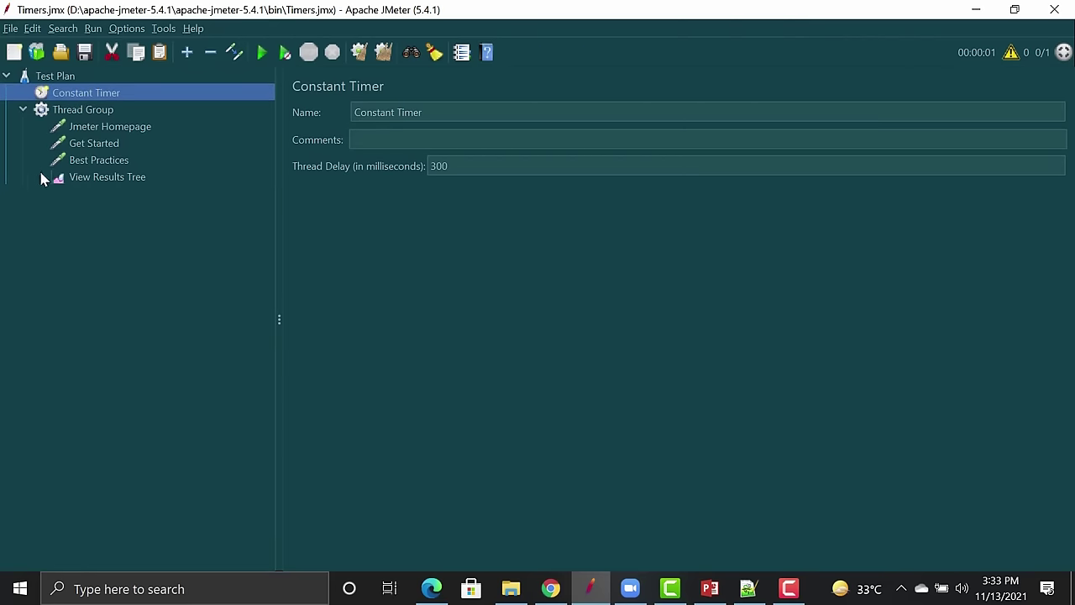
pyautogui.click(389, 166)
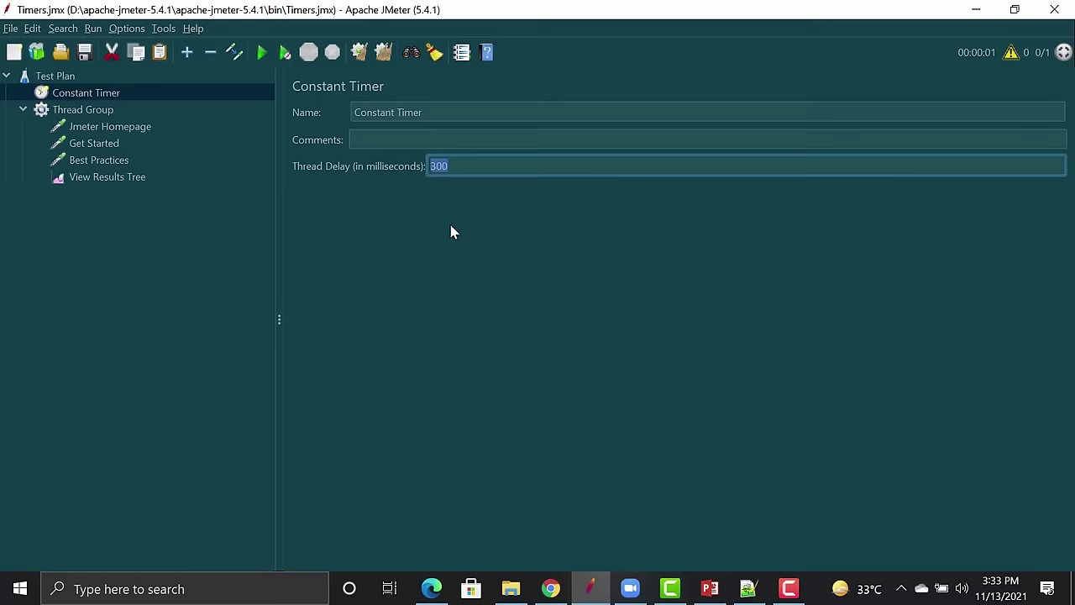
pyautogui.write('5000')
# Clear the View Results Tree and rerun the plan with the 5000 ms Constant Timer
pyautogui.click(107, 176)
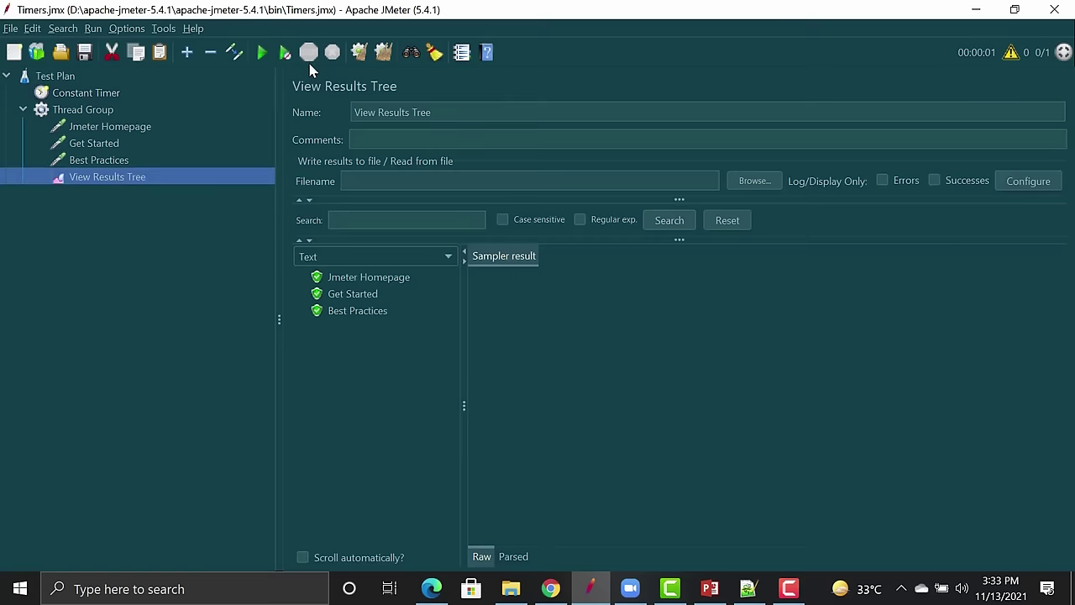
pyautogui.click(382, 52)
pyautogui.click(260, 56)
# Disable the Constant Timer at the Test Plan level
pyautogui.click(68, 93)
pyautogui.rightClick(62, 94)
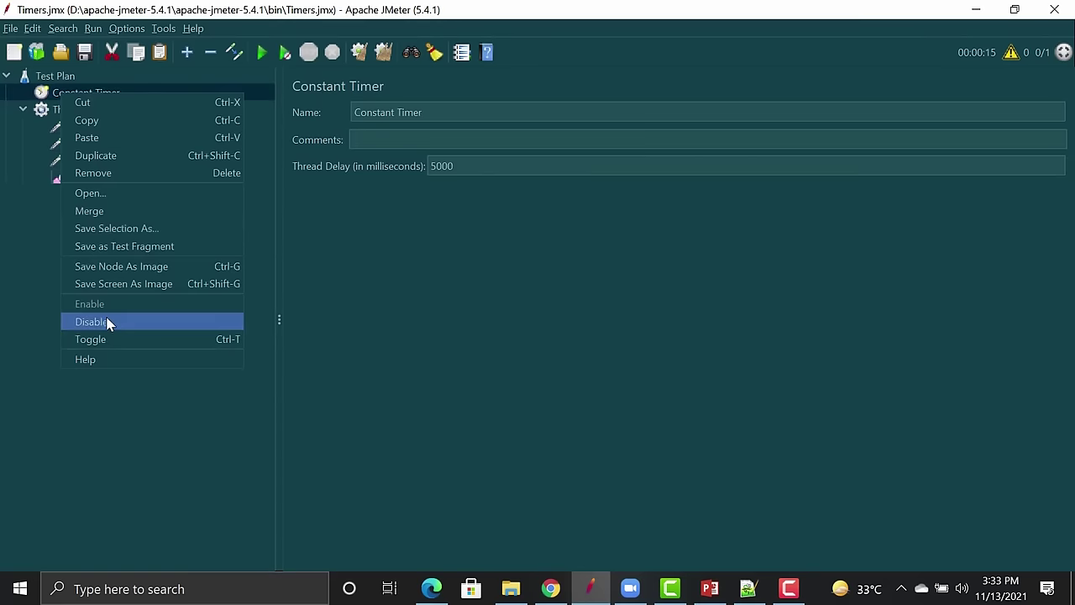
pyautogui.click(106, 322)
# Add a Constant Timer above Jmeter Homepage in the Thread Group, with Thread Delay 5000
pyautogui.click(84, 110)
pyautogui.rightClick(88, 110)
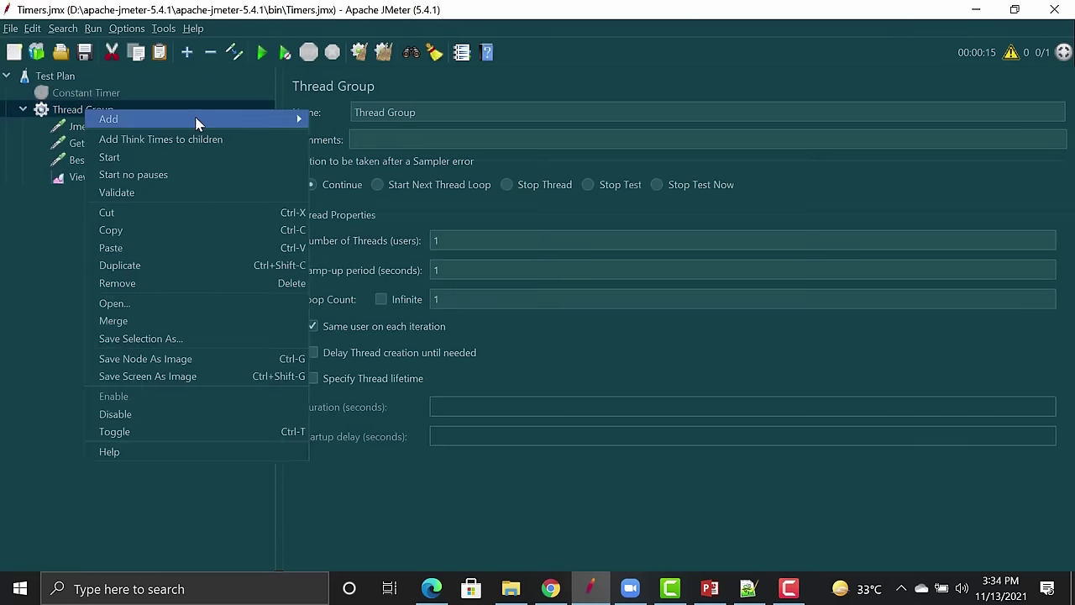
pyautogui.moveTo(302, 117)
pyautogui.moveTo(397, 215)
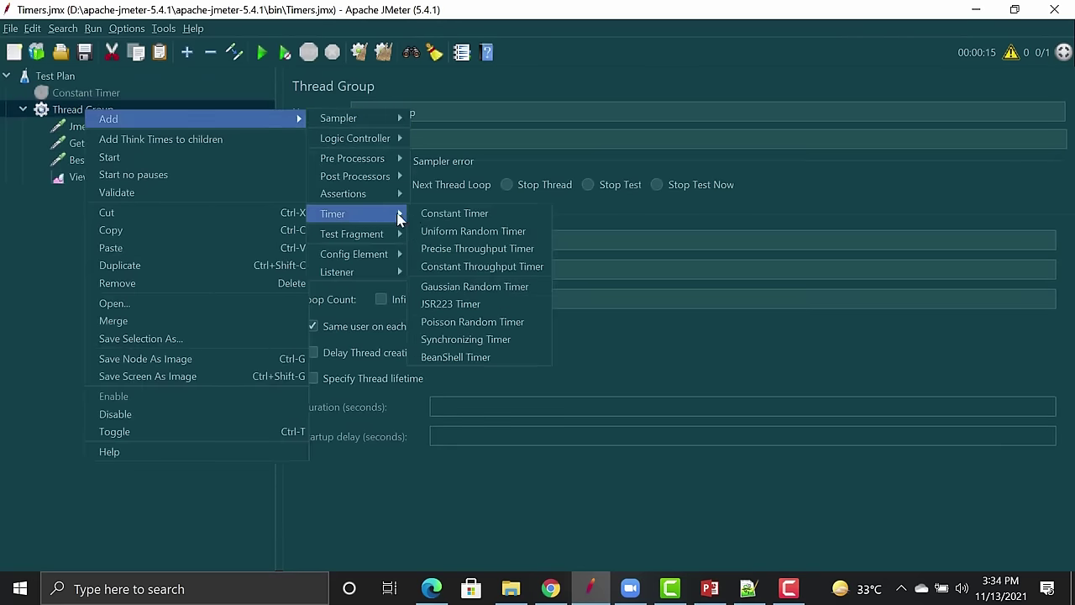
pyautogui.click(439, 212)
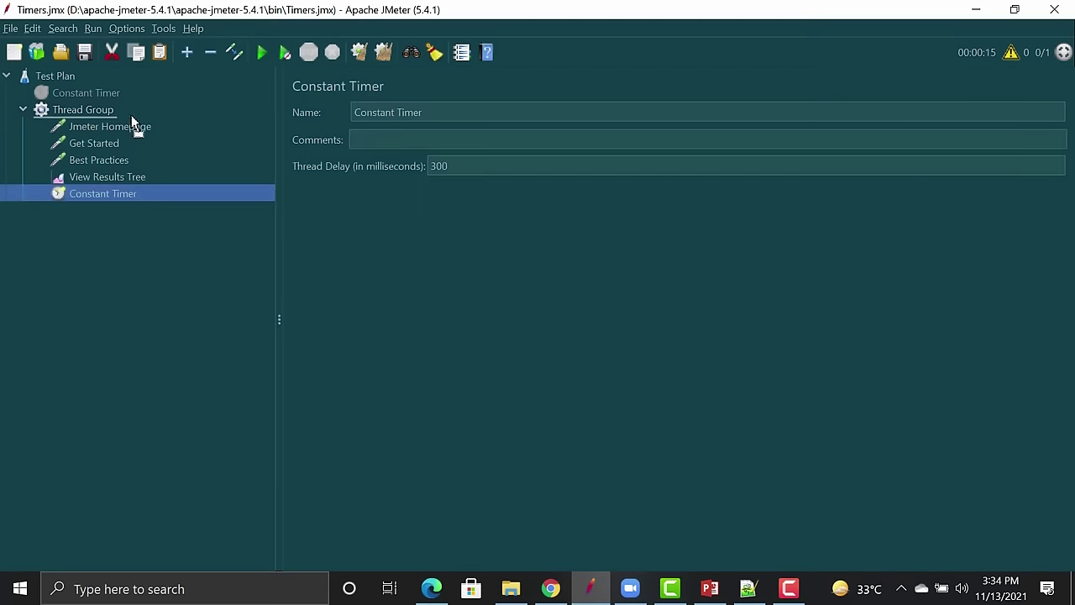
pyautogui.moveTo(142, 123); pyautogui.dragTo(141, 122)
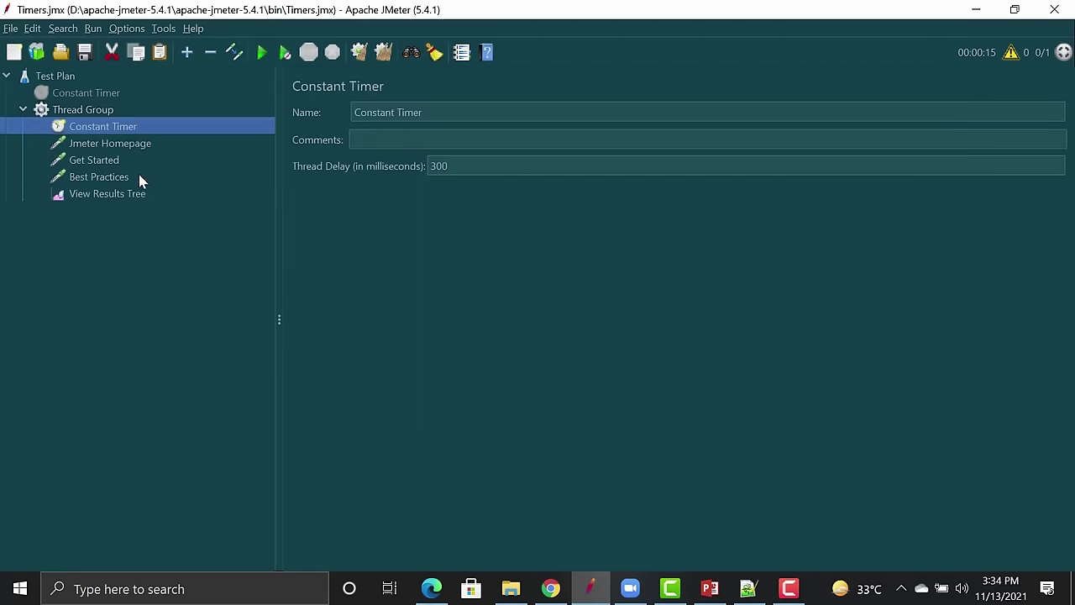
pyautogui.click(450, 166)
pyautogui.moveTo(450, 166); pyautogui.dragTo(416, 164)
pyautogui.write('5000')
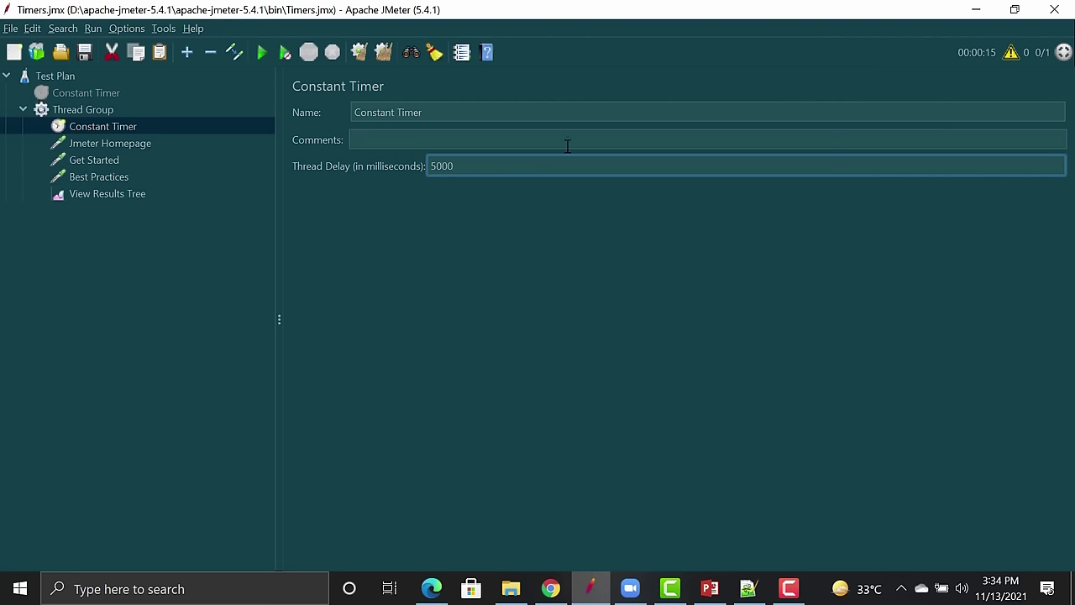
pyautogui.click(107, 195)
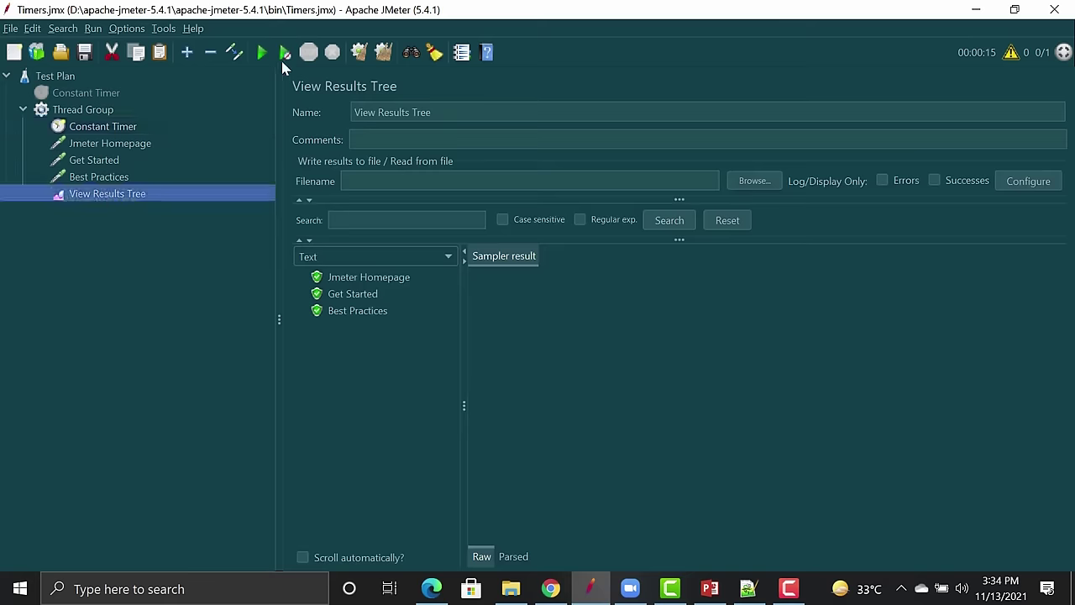
# Rerun the test plan using the Thread Group's 5000 ms Constant Timer
pyautogui.click(261, 52)
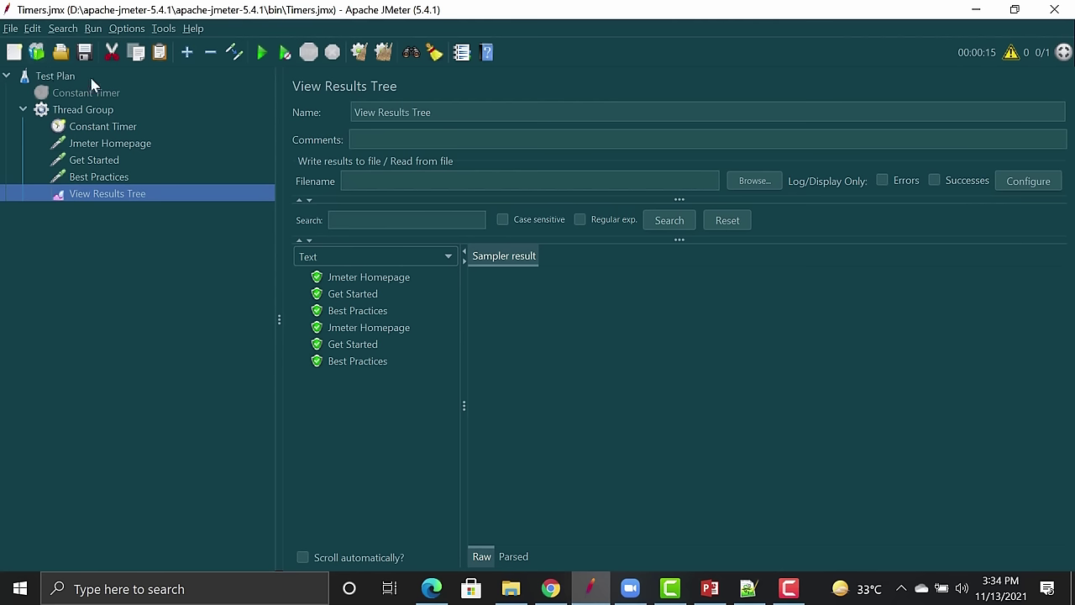
pyautogui.click(99, 129)
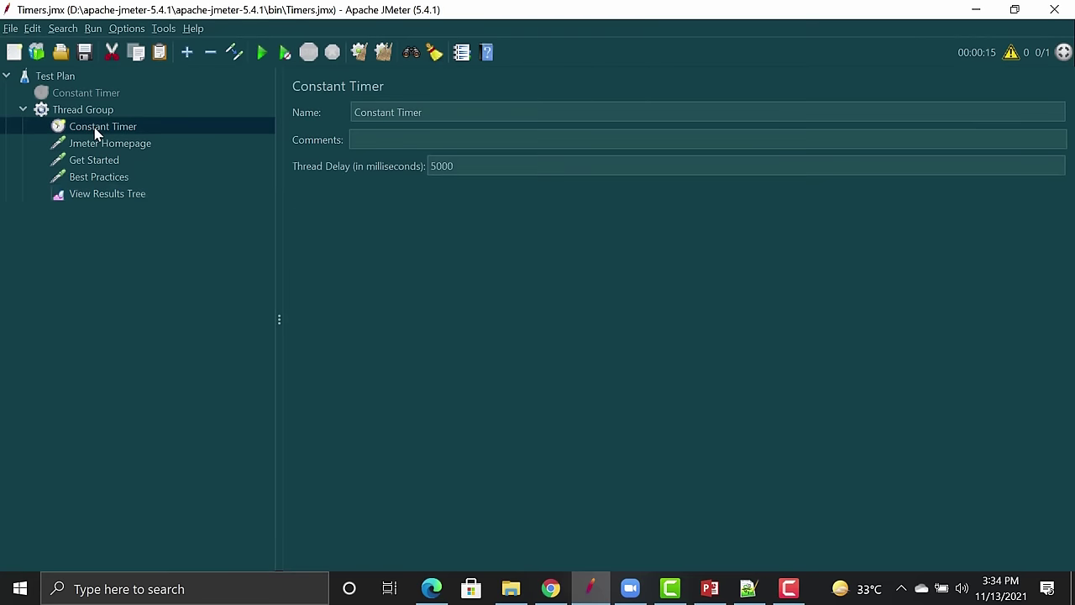
# Disable the Thread Group's Constant Timer and give Jmeter Homepage its own 5000 ms Constant Timer
pyautogui.rightClick(98, 130)
pyautogui.click(134, 359)
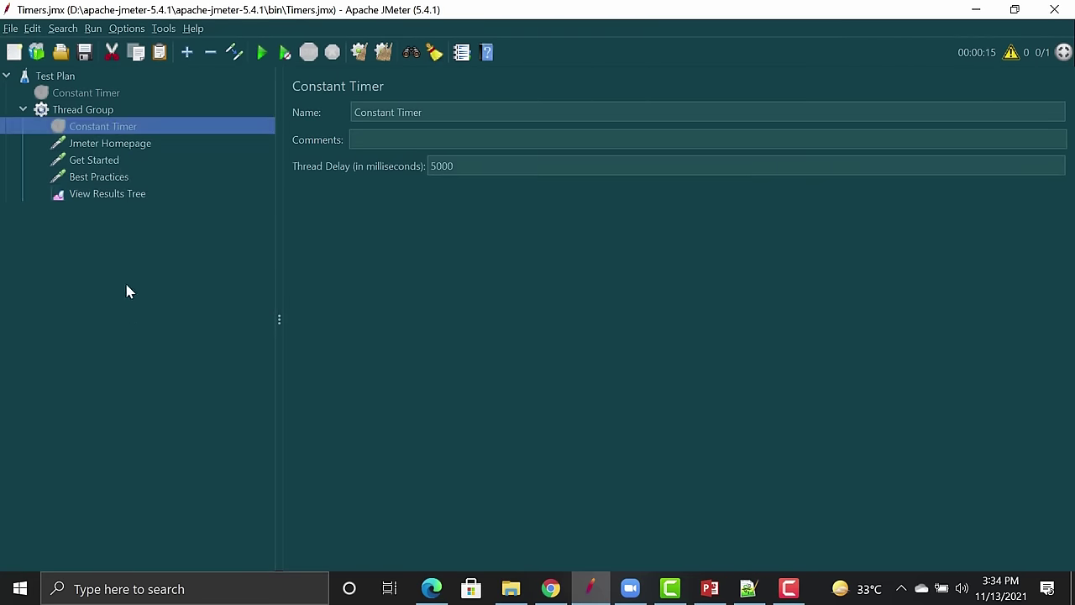
pyautogui.click(120, 148)
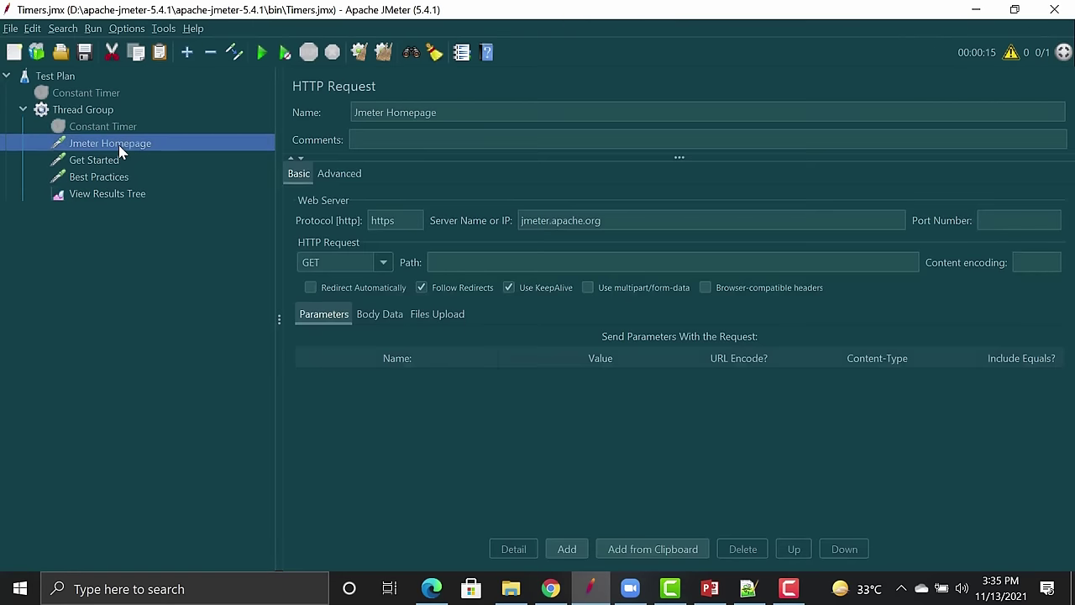
pyautogui.rightClick(121, 148)
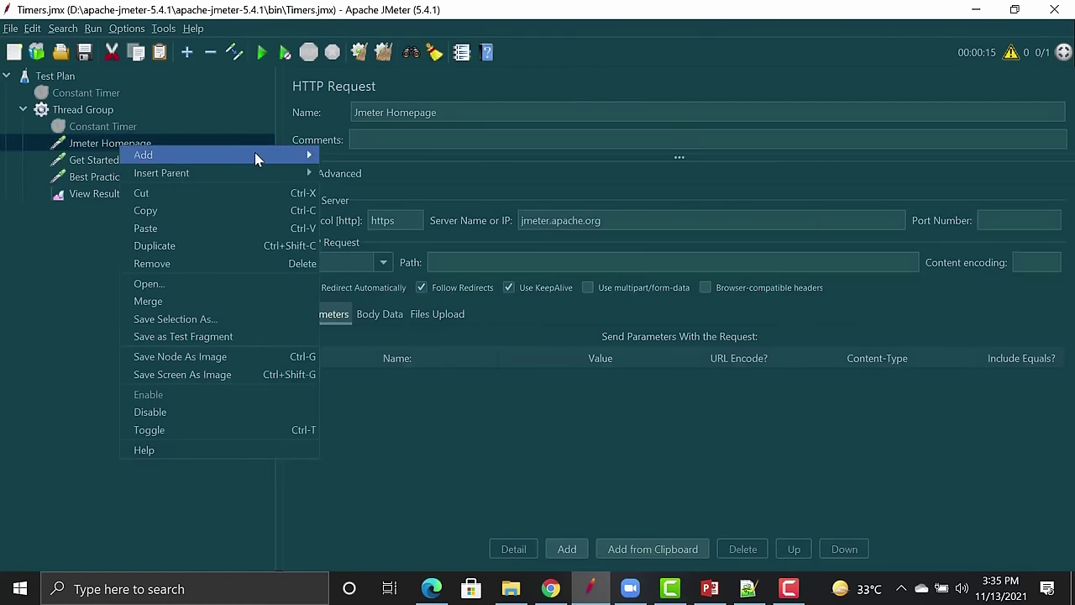
pyautogui.moveTo(252, 155)
pyautogui.moveTo(340, 176)
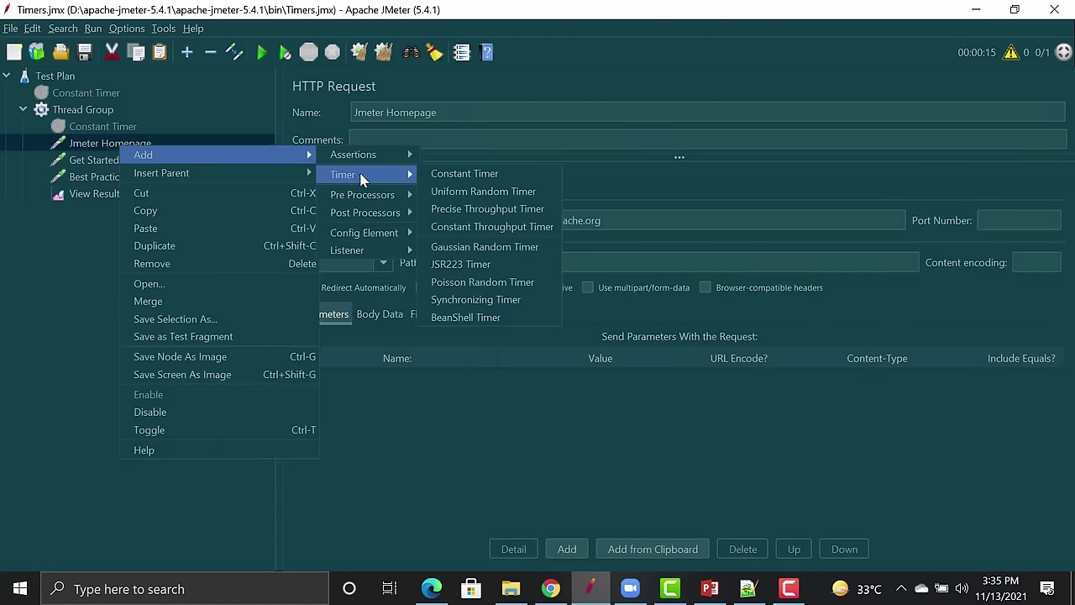
pyautogui.click(458, 173)
pyautogui.doubleClick(429, 166)
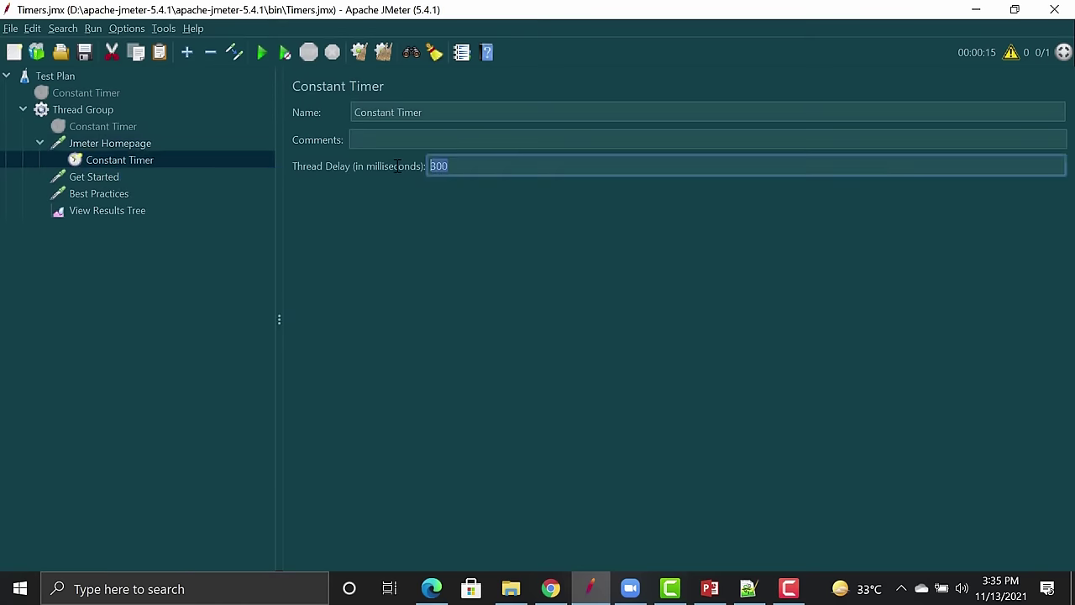
pyautogui.write('5000')
# Run the test and review the Jmeter Homepage, Get Started and Best Practices results
pyautogui.click(259, 53)
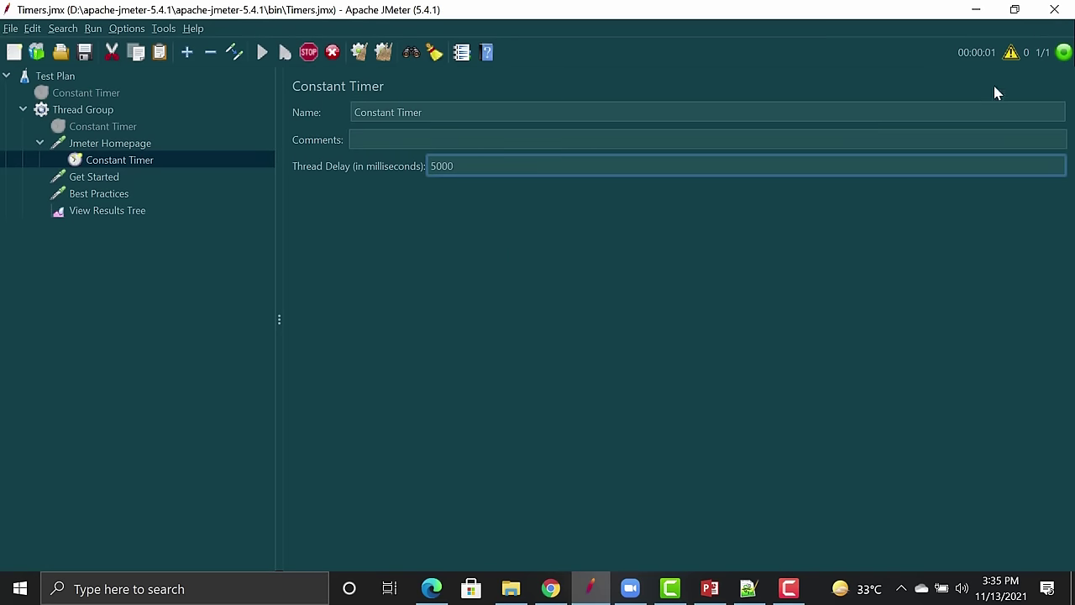
pyautogui.click(133, 214)
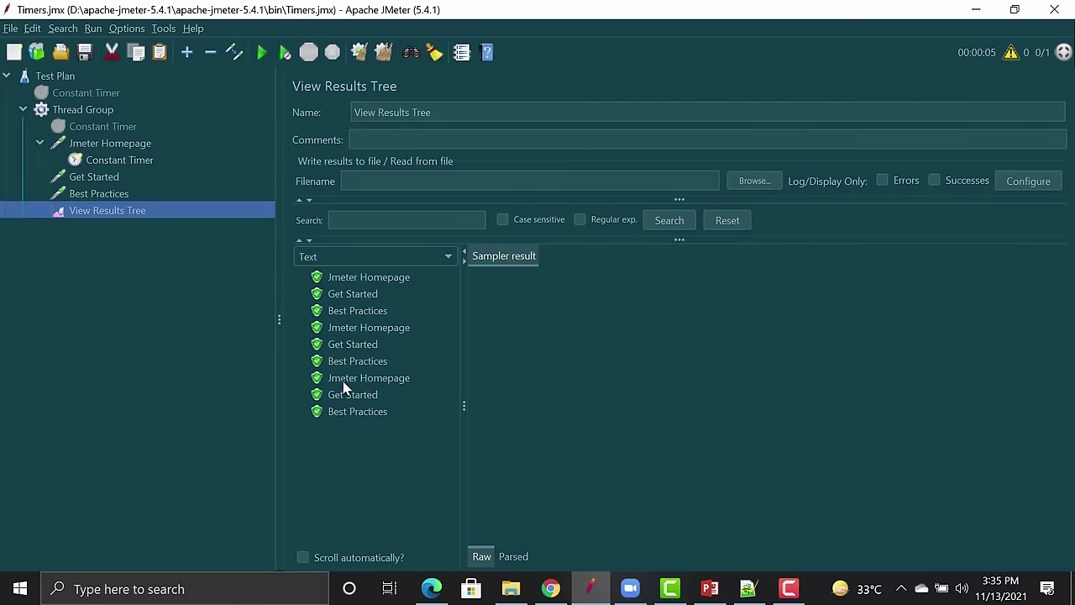
pyautogui.click(348, 384)
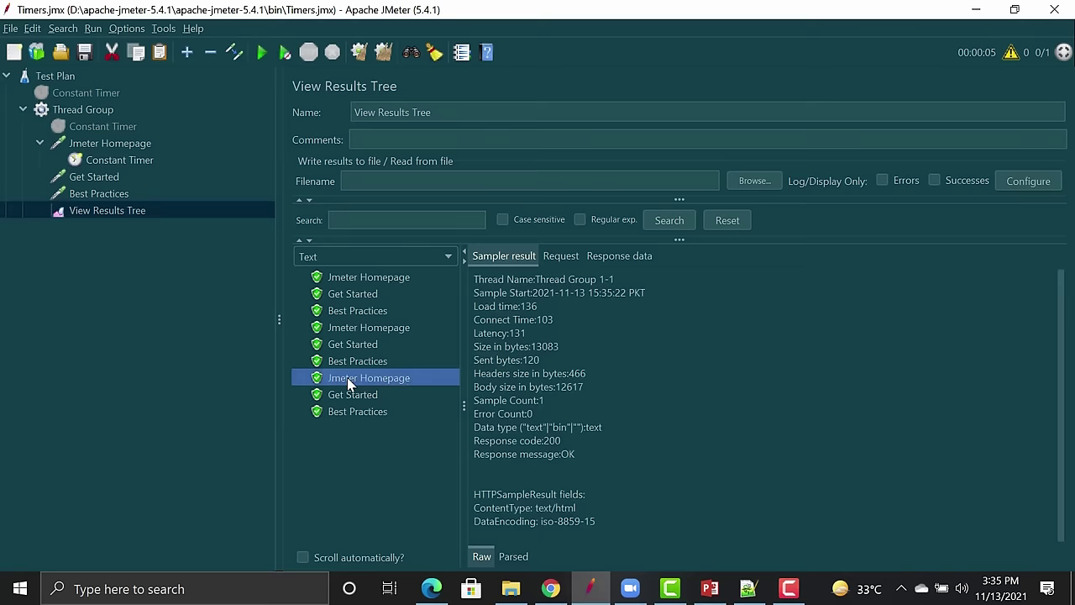
pyautogui.click(336, 396)
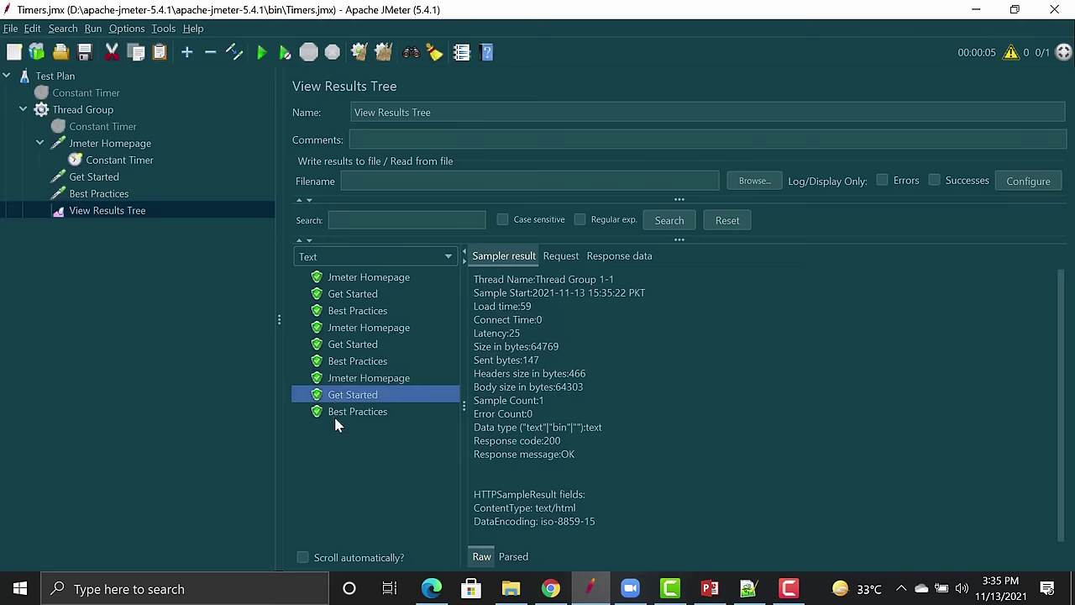
pyautogui.click(336, 413)
pyautogui.click(341, 393)
pyautogui.press('Up')
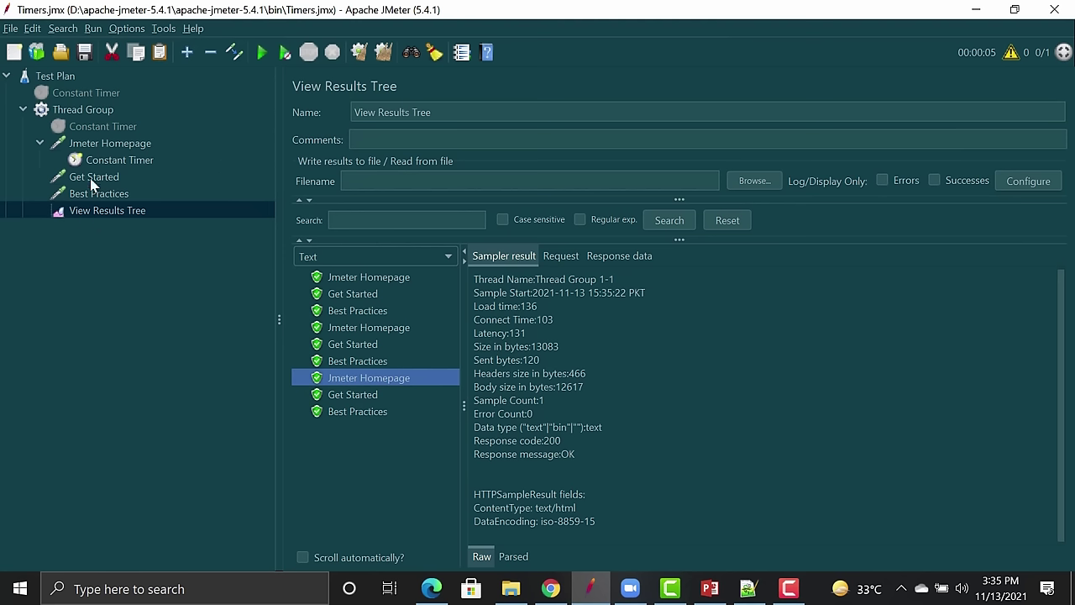
# Re-enable the Thread Group's Constant Timer and clear the previous results
pyautogui.rightClick(94, 126)
pyautogui.click(141, 338)
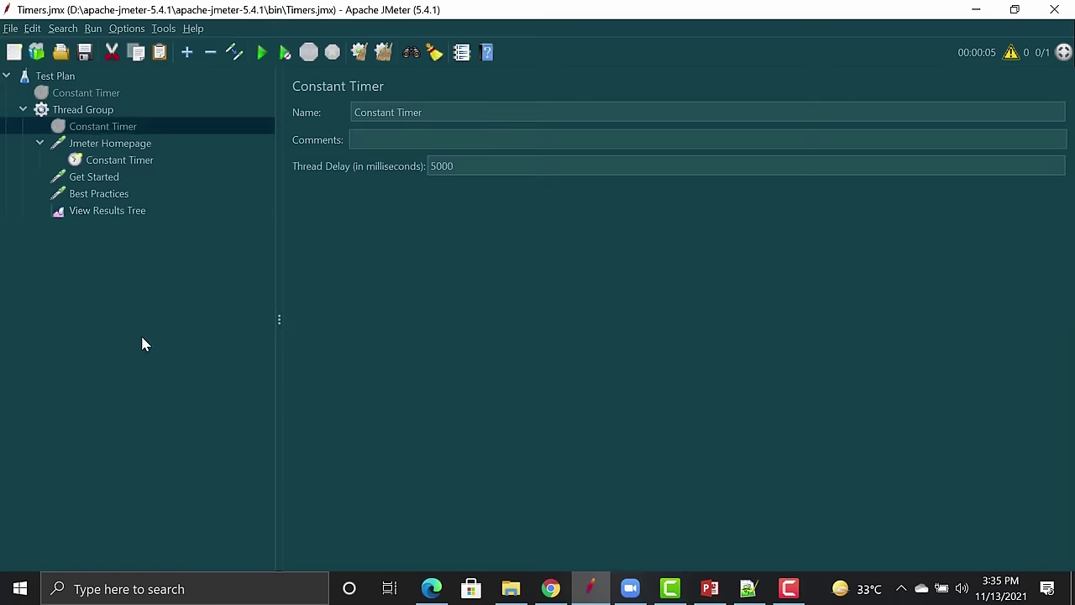
pyautogui.click(106, 211)
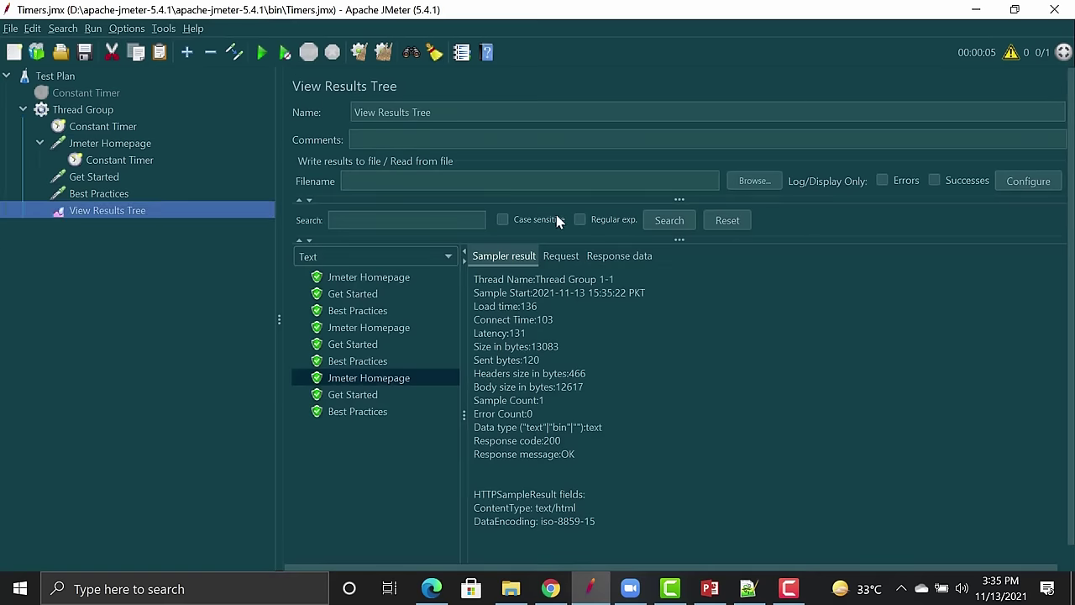
pyautogui.click(383, 52)
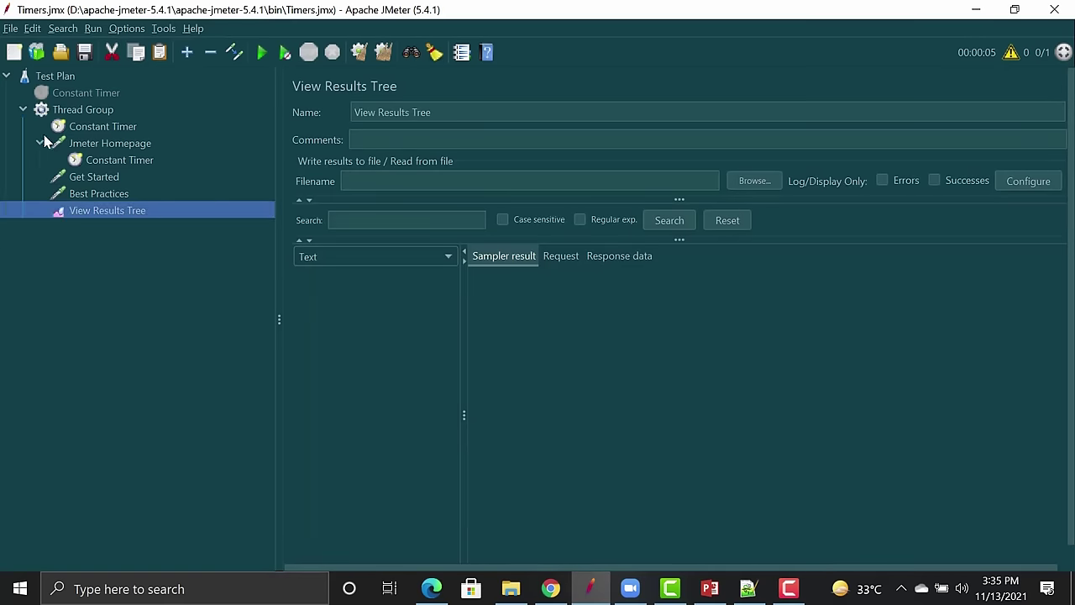
# Check both 5000 ms Constant Timers, then start a new run from View Results Tree
pyautogui.click(102, 128)
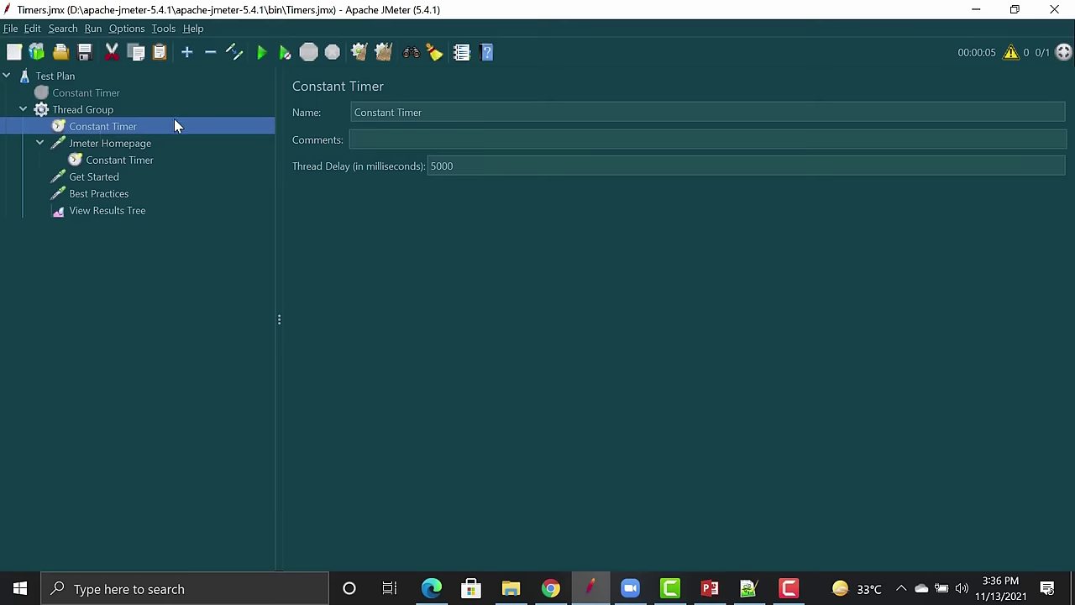
pyautogui.moveTo(484, 164); pyautogui.dragTo(367, 168)
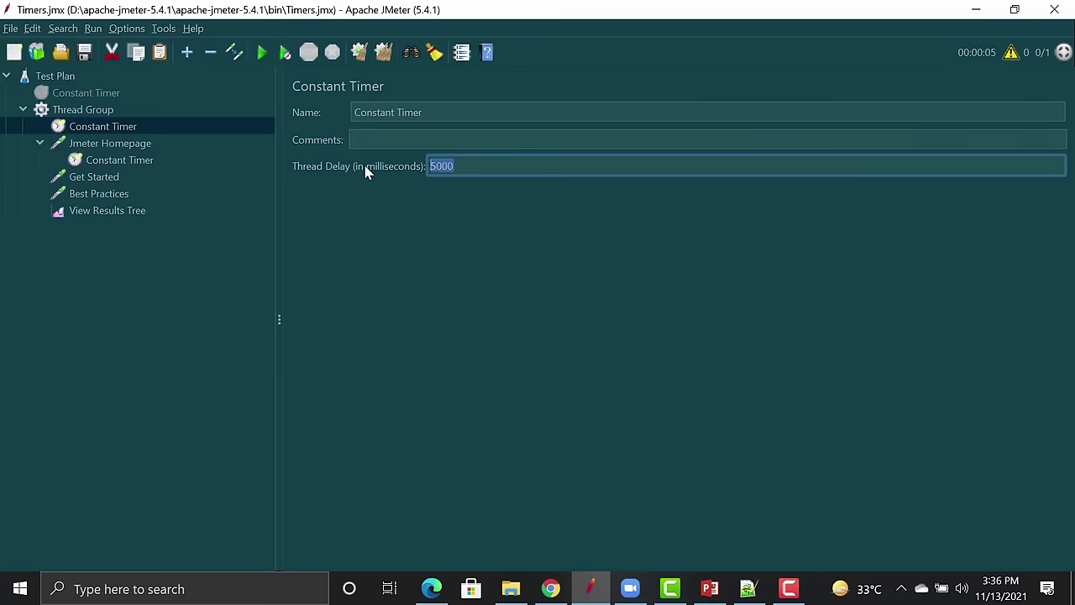
pyautogui.click(128, 160)
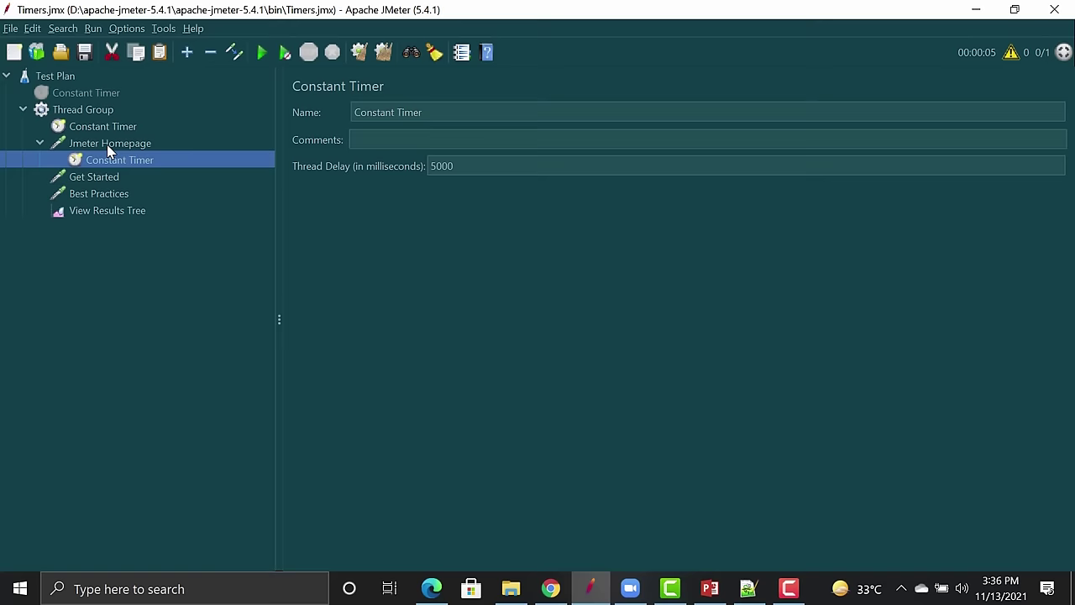
pyautogui.click(78, 210)
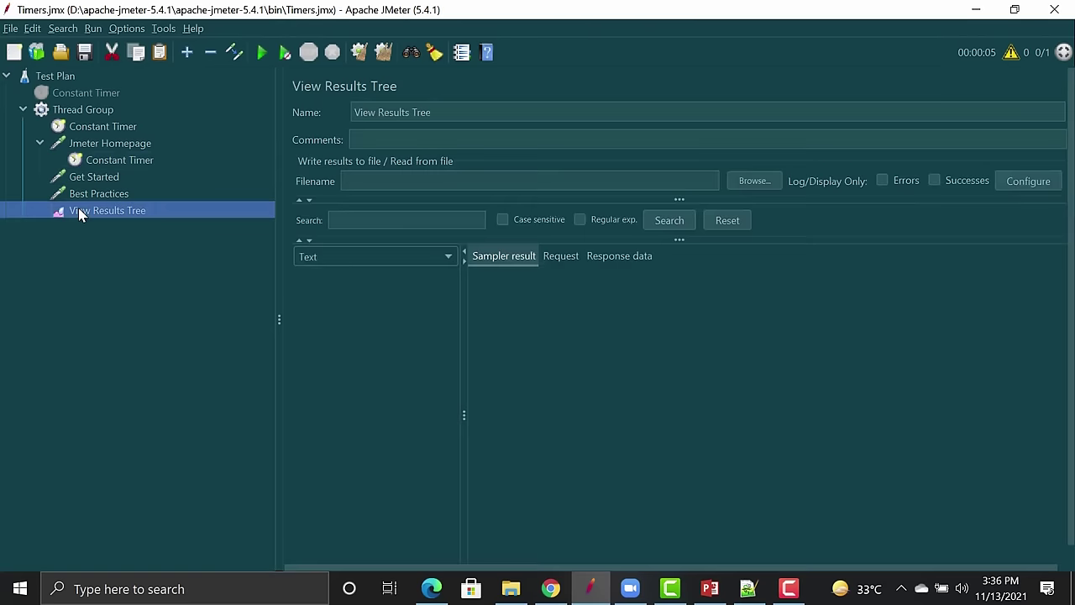
pyautogui.click(262, 54)
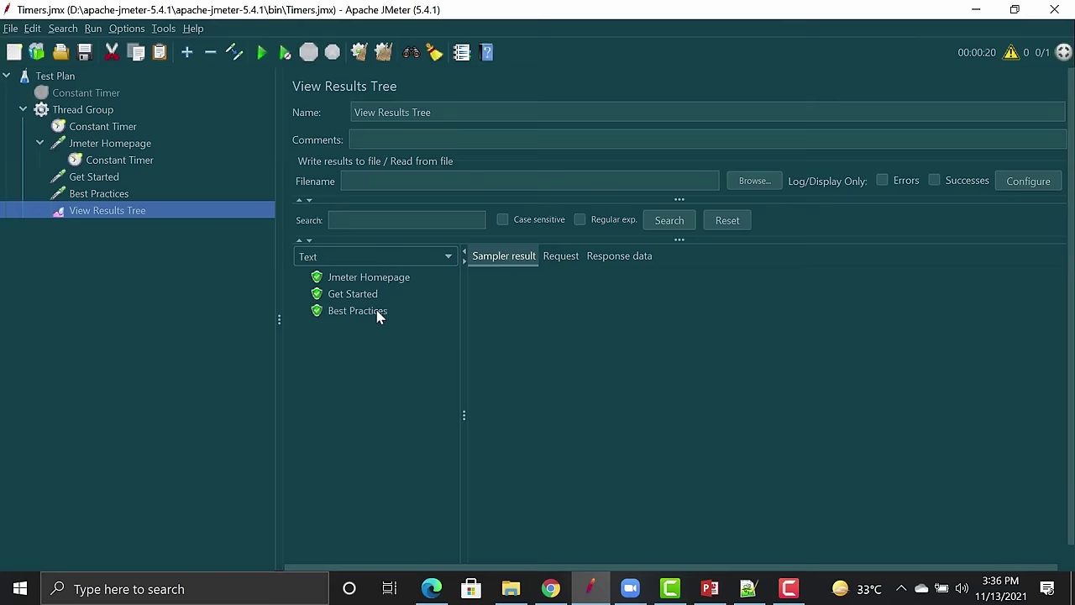
# Bring up the context menu of the Jmeter Homepage Constant Timer
pyautogui.rightClick(104, 159)
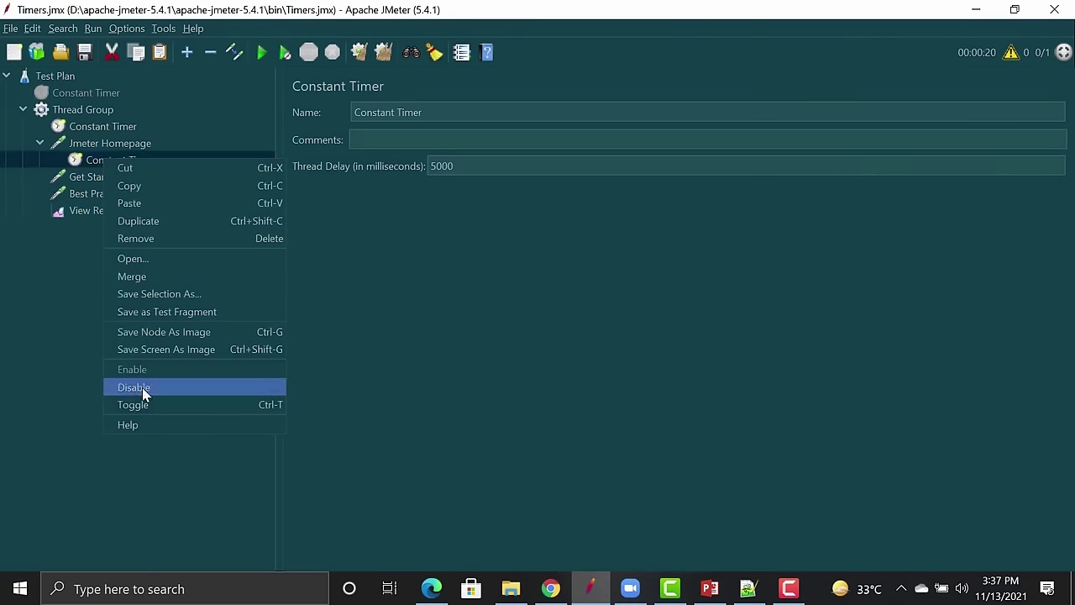
# Disable both the Jmeter Homepage and Thread Group Constant Timers
pyautogui.click(139, 387)
pyautogui.rightClick(84, 131)
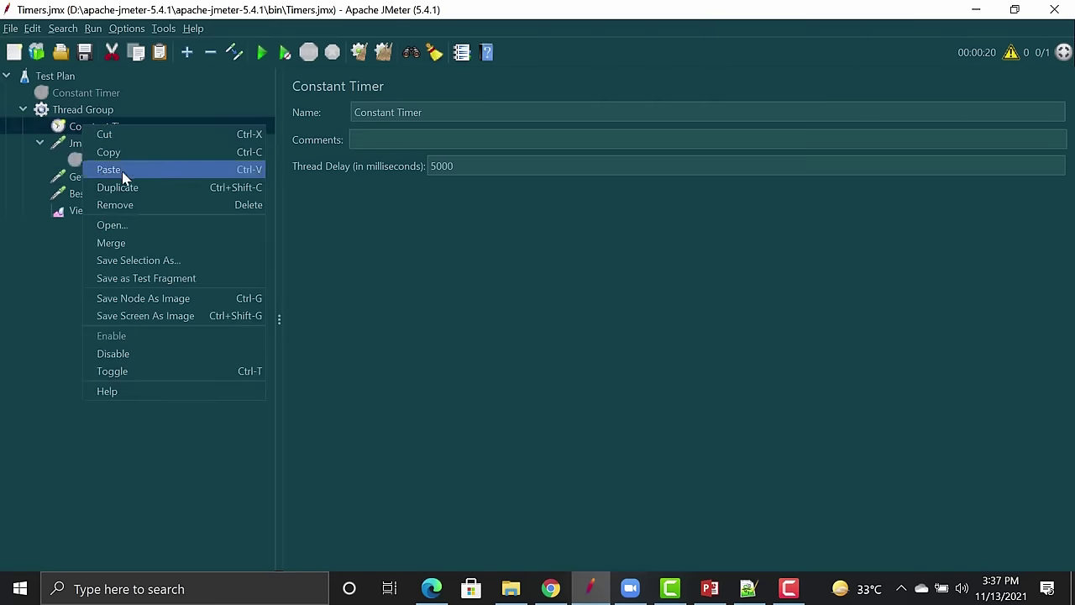
pyautogui.click(133, 353)
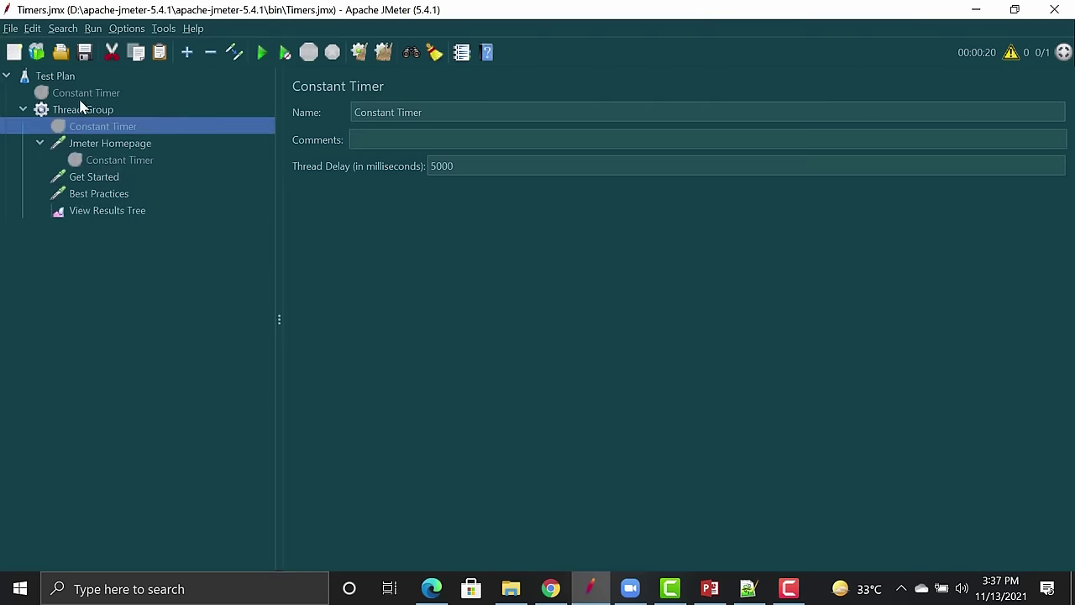
pyautogui.click(78, 112)
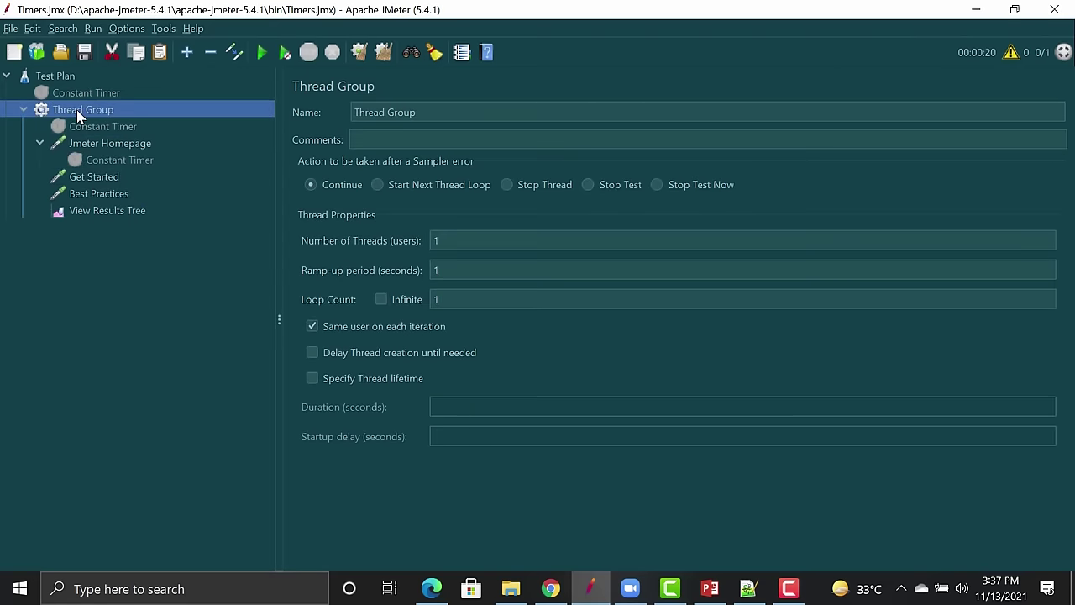
# Add a Uniform Random Timer to the Thread Group: Random Delay Maximum 5000, Constant Delay Offset 1000
pyautogui.rightClick(78, 114)
pyautogui.moveTo(252, 120)
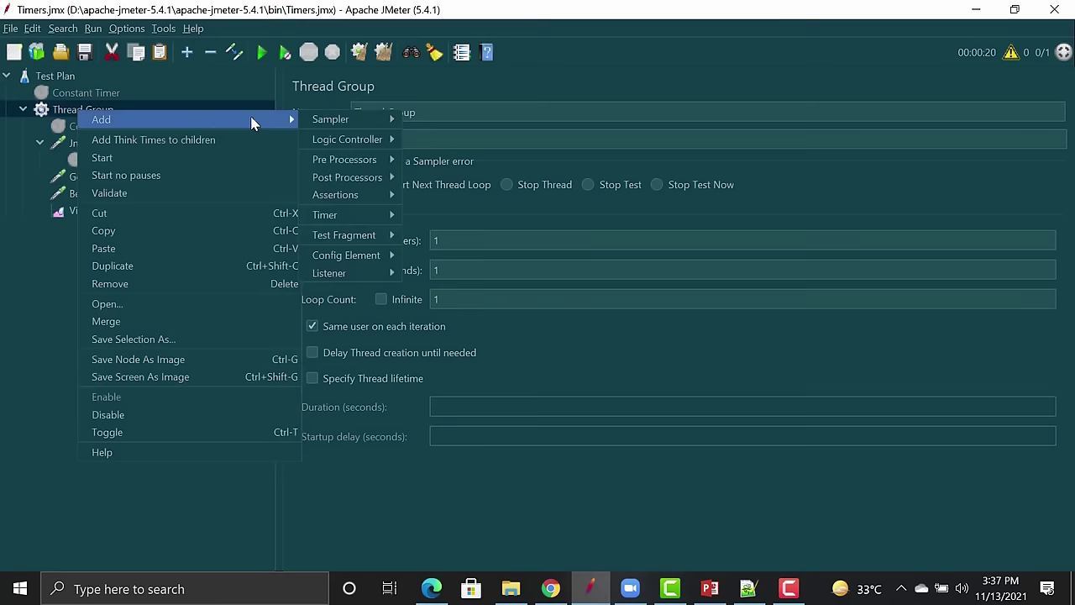
pyautogui.moveTo(328, 215)
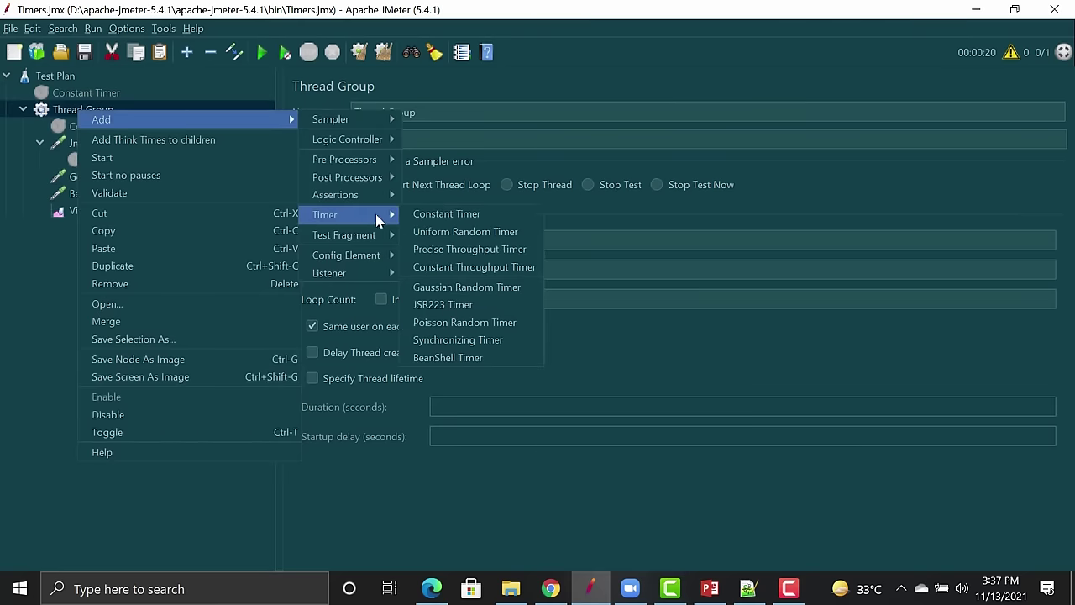
pyautogui.click(430, 232)
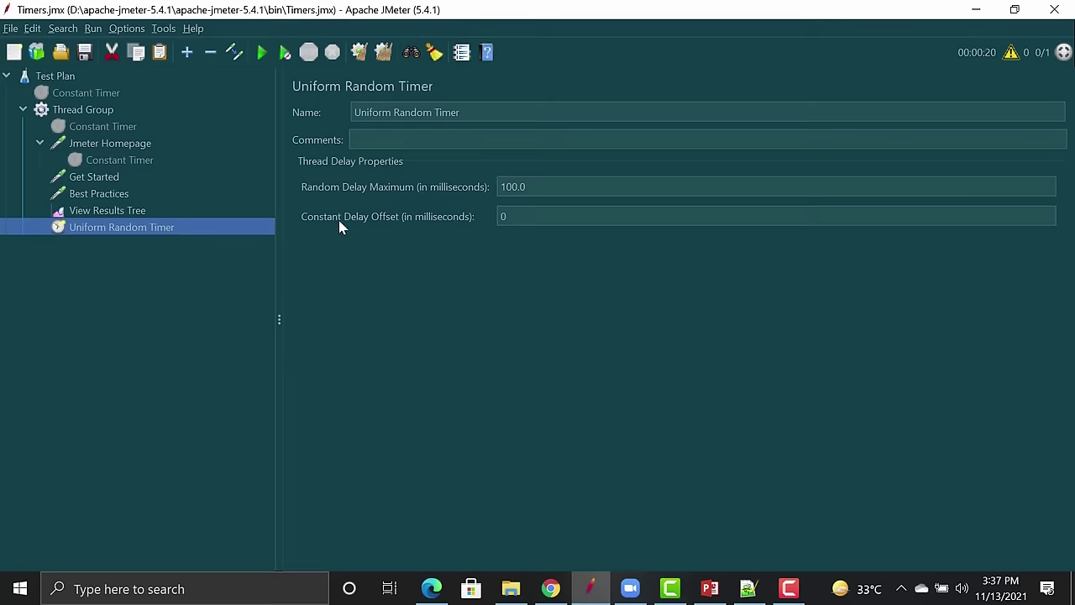
pyautogui.click(533, 186)
pyautogui.moveTo(533, 187); pyautogui.dragTo(483, 192)
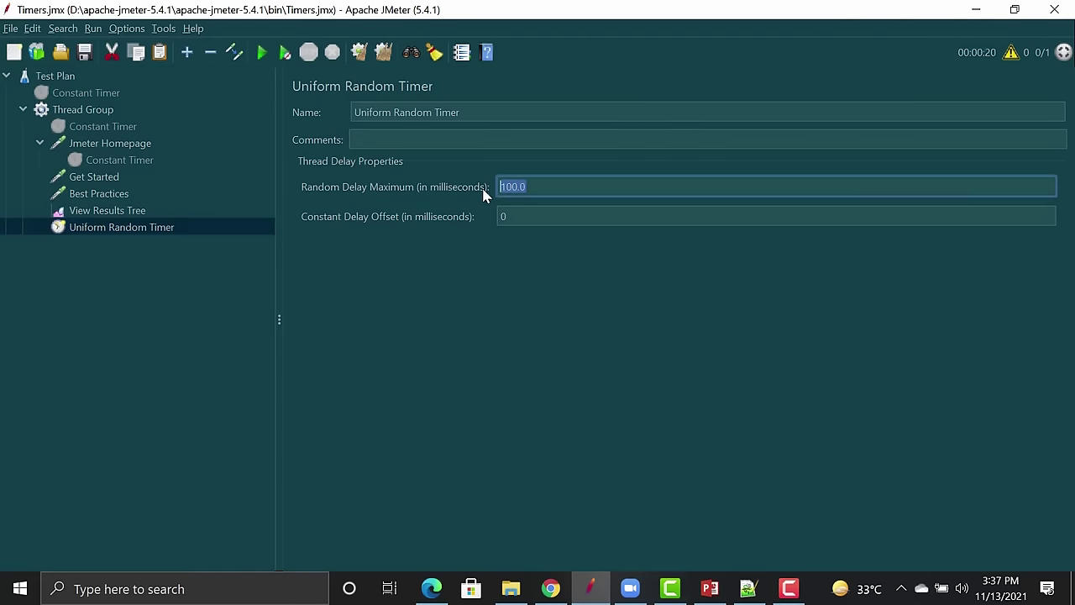
pyautogui.write('5000')
pyautogui.moveTo(517, 216); pyautogui.dragTo(499, 215)
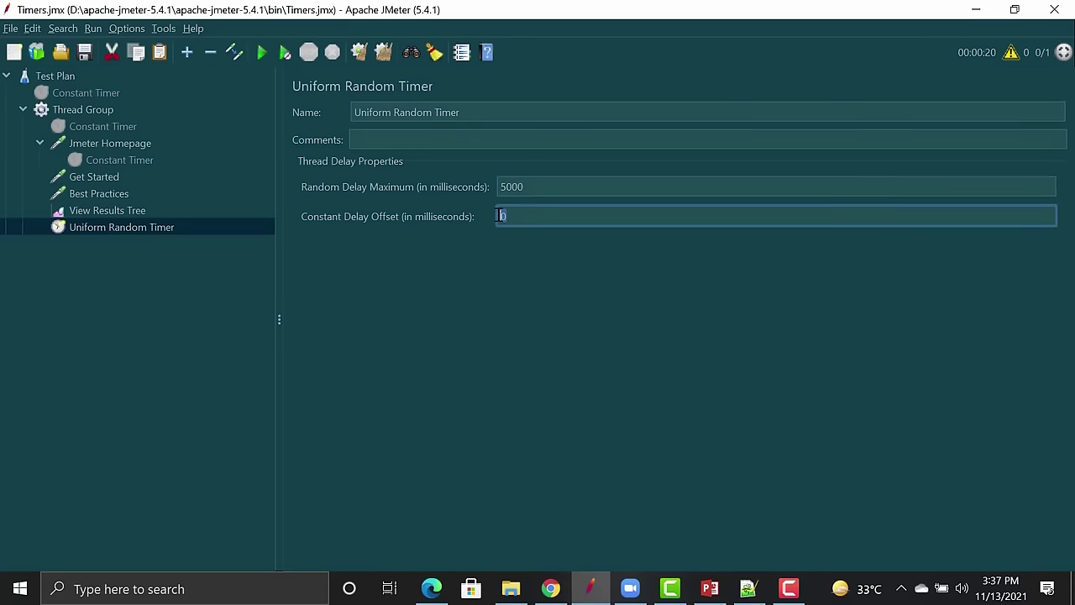
pyautogui.write('1000')
# In Notepad++, write the 4000-6000 range and 5000 below the request timings
pyautogui.click(747, 588)
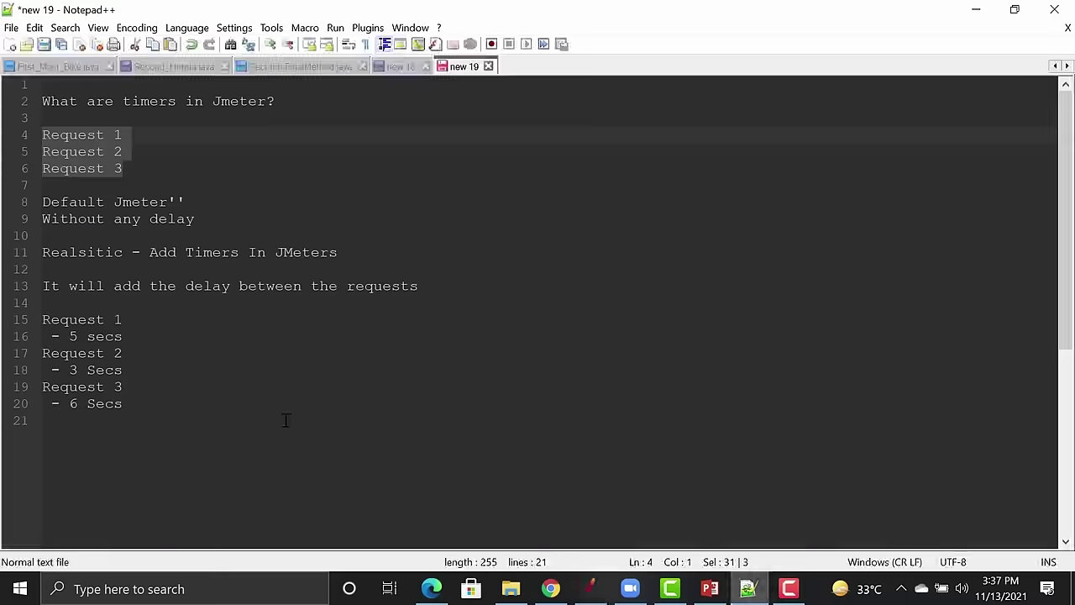
pyautogui.scroll(-1, 268, 411)
pyautogui.click(171, 358)
pyautogui.press('Return')
pyautogui.press('Return')
pyautogui.press('Return')
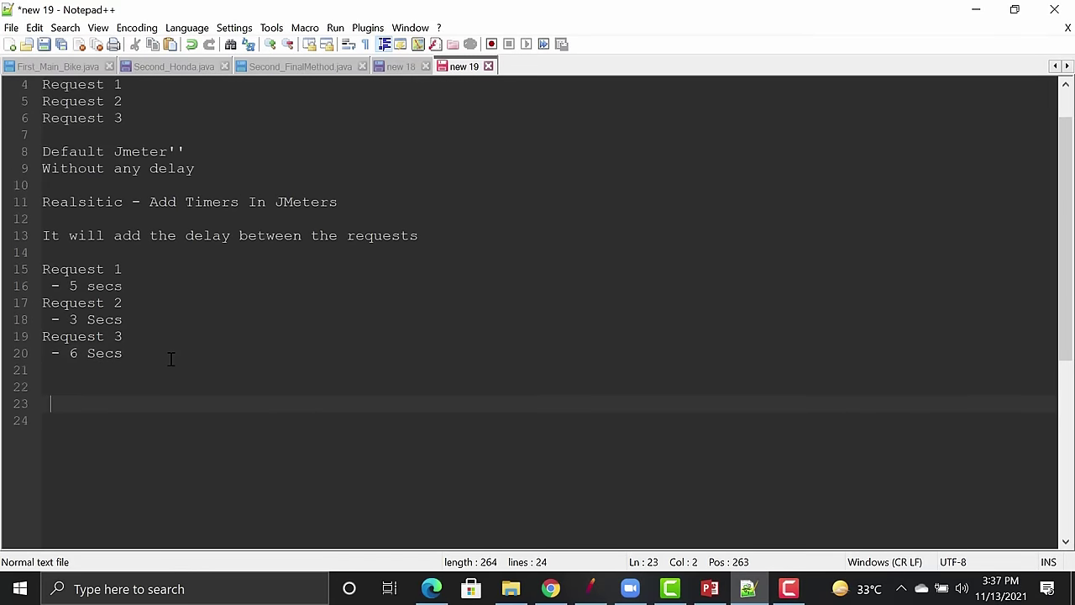
pyautogui.write('4000-6000')
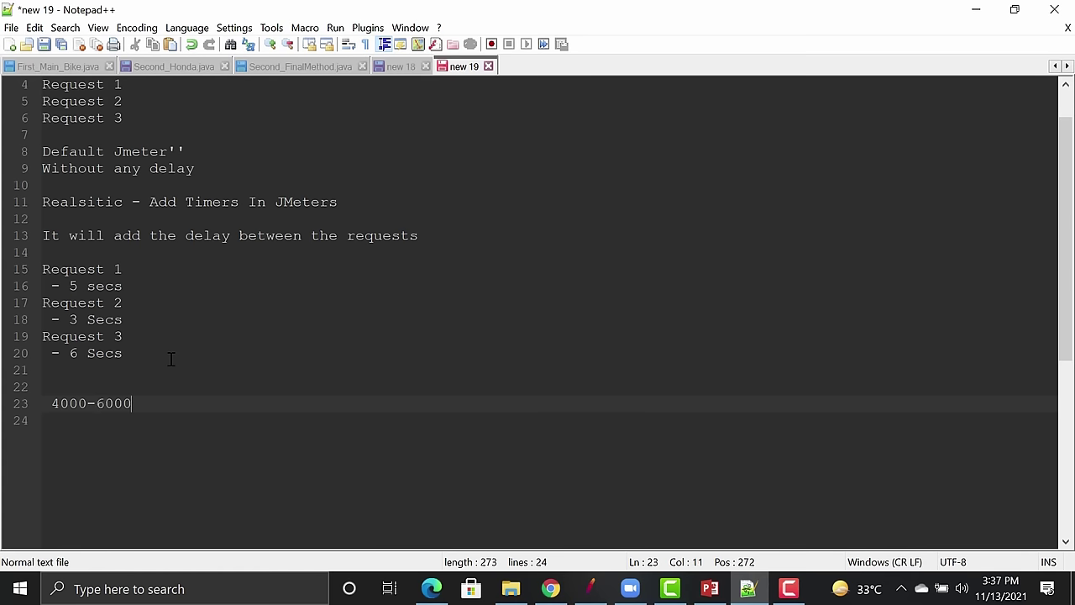
pyautogui.press('Return')
pyautogui.press('Return')
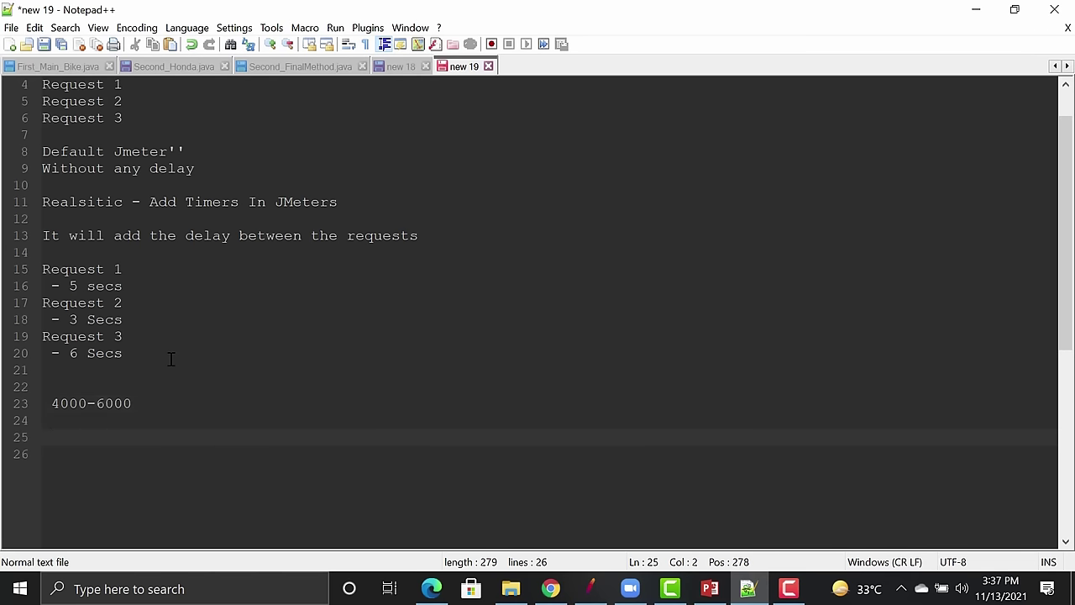
pyautogui.write('5000')
pyautogui.press('Return')
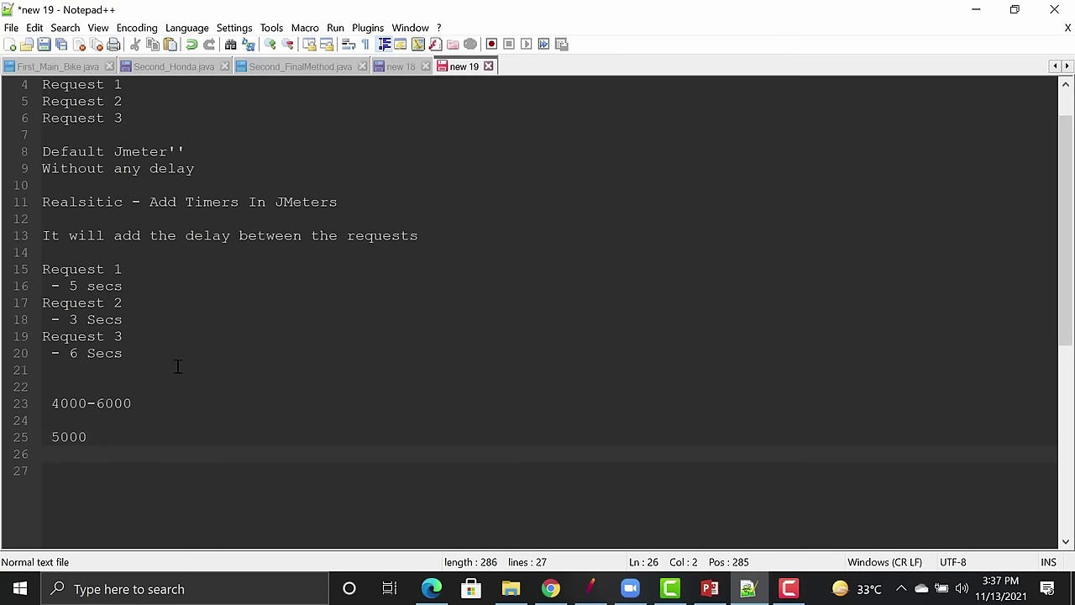
# Add the note 'Off set is 1000', then return to JMeter
pyautogui.write('Delay')
pyautogui.press('BackSpace')
pyautogui.press('BackSpace')
pyautogui.press('BackSpace')
pyautogui.press('BackSpace')
pyautogui.press('BackSpace')
pyautogui.press('BackSpace')
pyautogui.press('BackSpace')
pyautogui.write('Off ste')
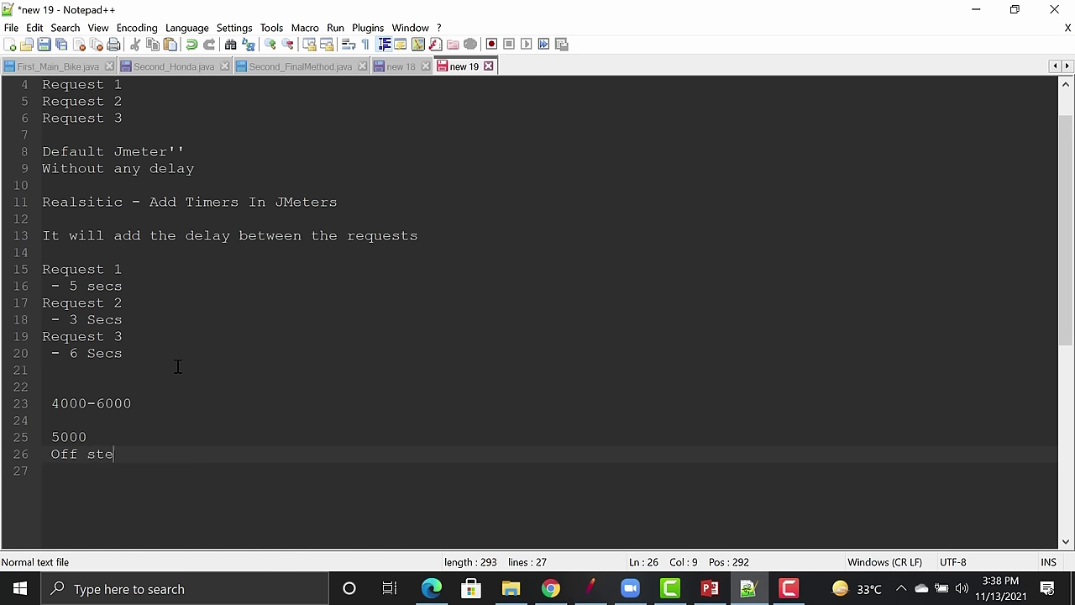
pyautogui.press('BackSpace')
pyautogui.press('BackSpace')
pyautogui.write('et is 1000')
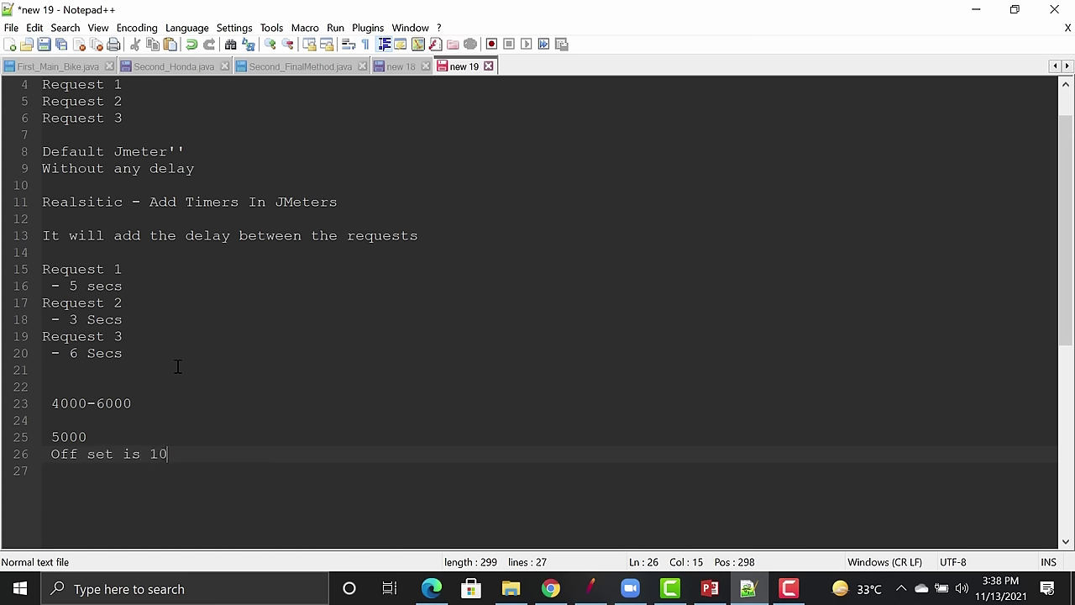
pyautogui.press('Return')
pyautogui.press('Return')
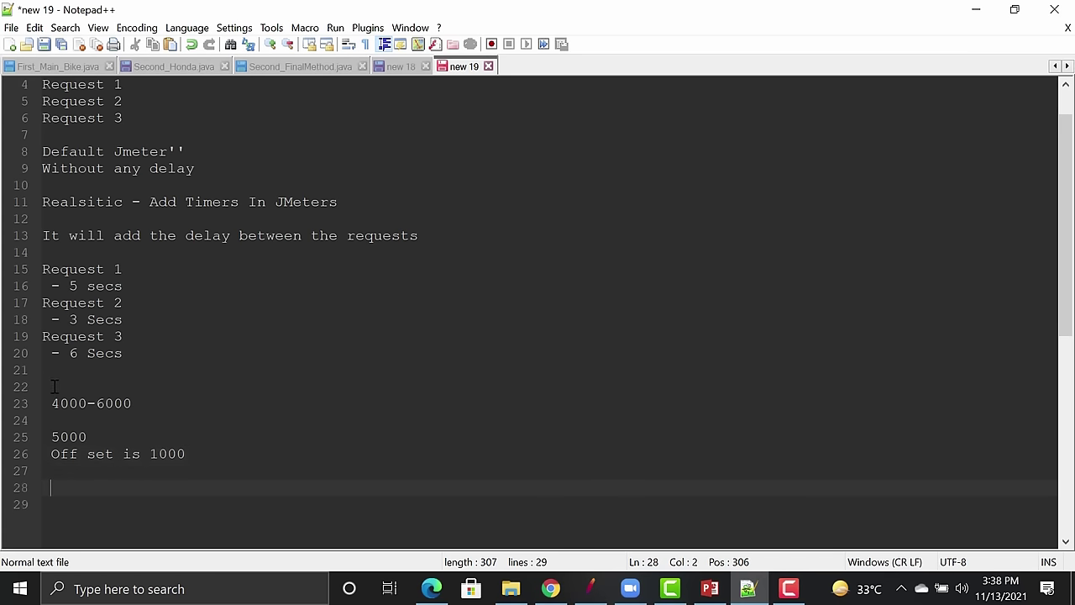
pyautogui.moveTo(52, 403); pyautogui.dragTo(147, 404)
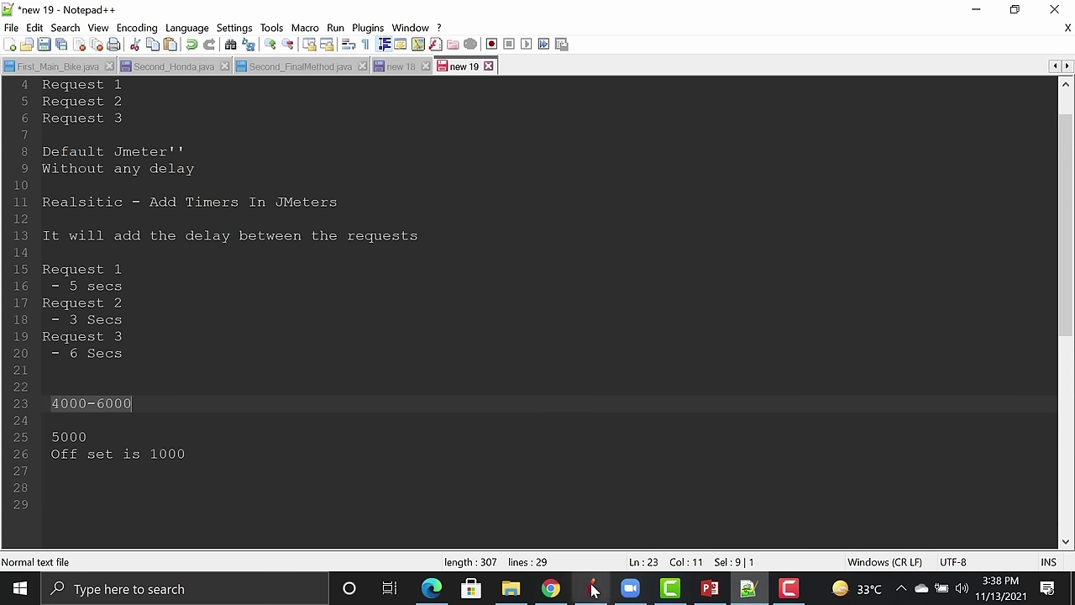
pyautogui.click(592, 588)
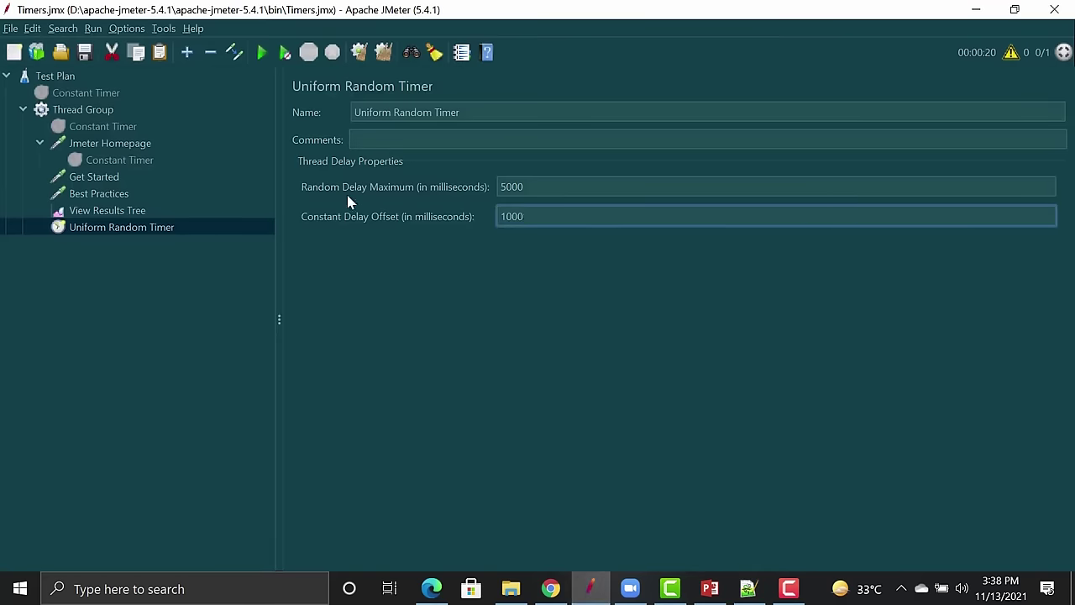
# Run the plan repeatedly with the Uniform Random Timer, watching samples in View Results Tree
pyautogui.click(261, 54)
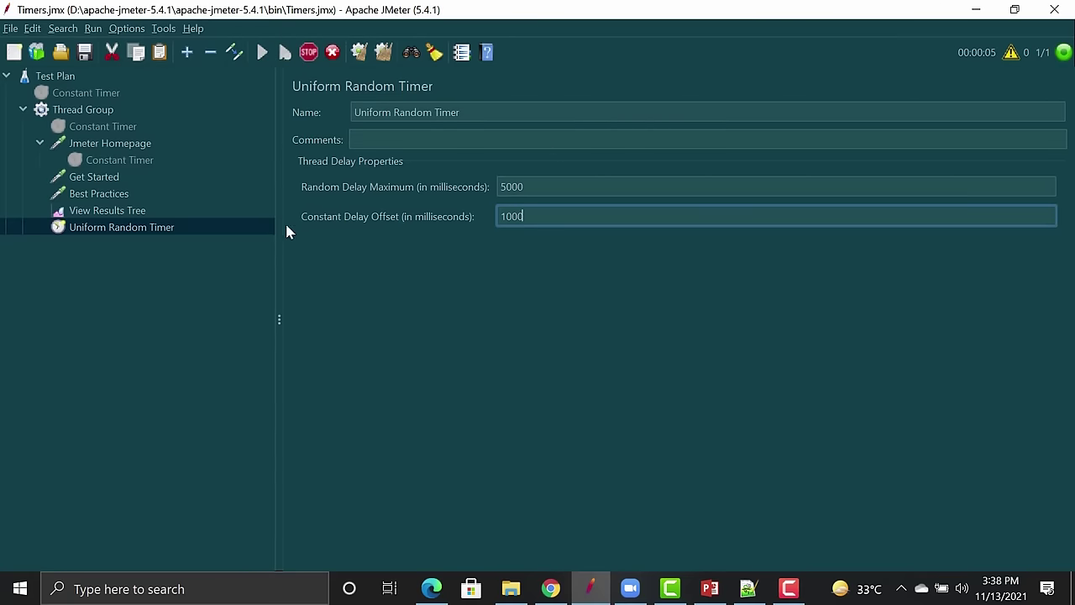
pyautogui.click(261, 210)
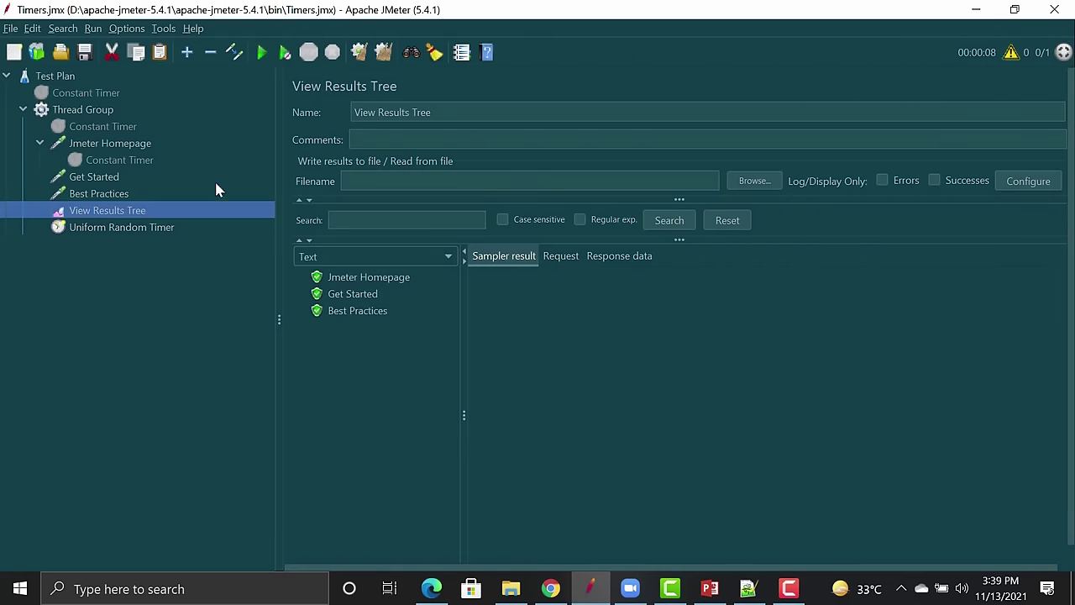
pyautogui.click(266, 53)
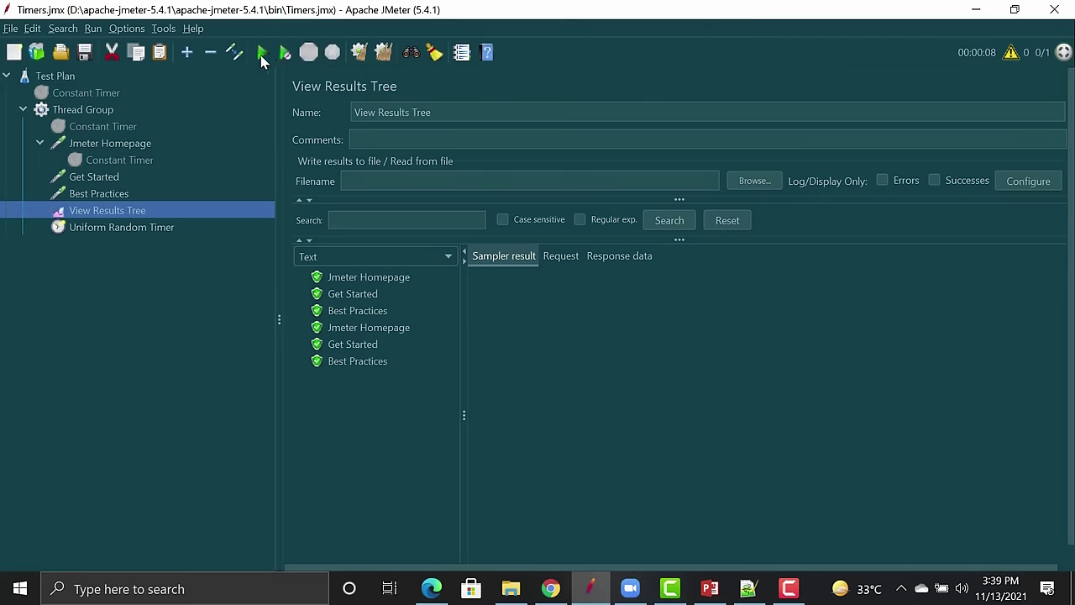
pyautogui.click(263, 54)
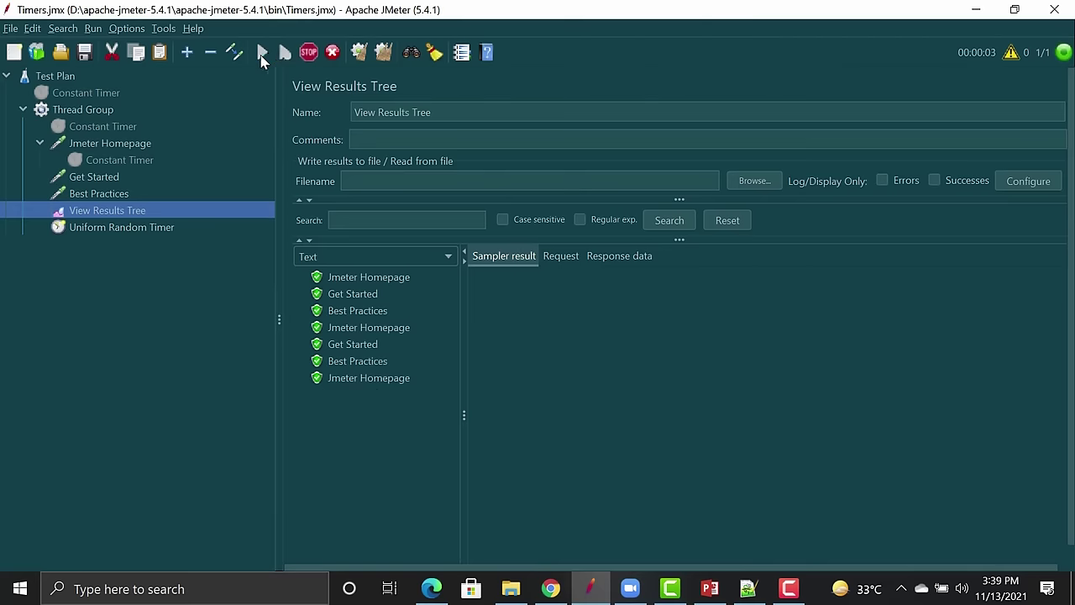
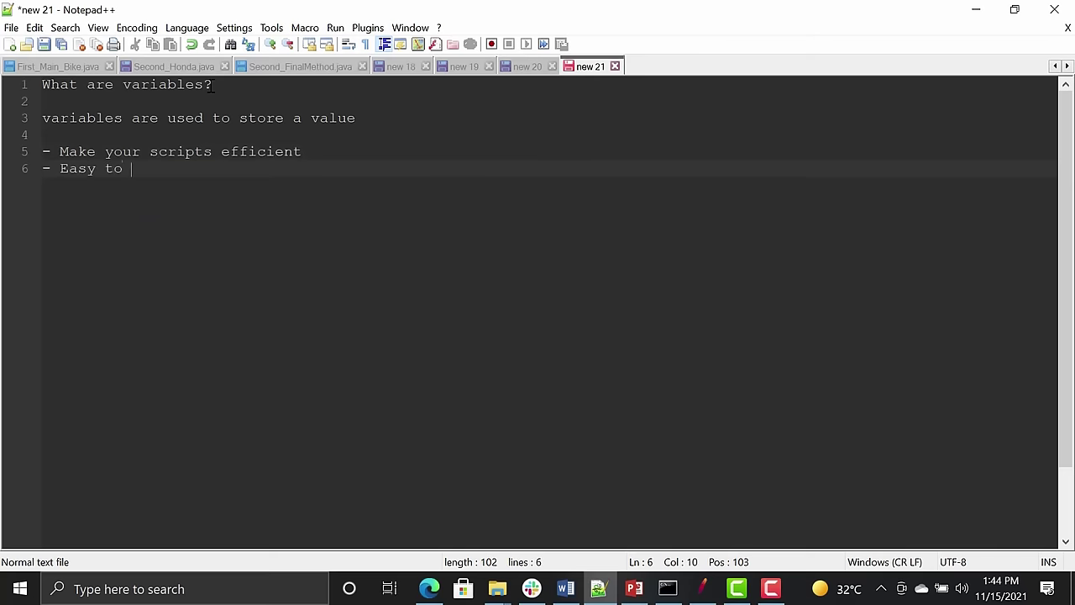
# Add the bullets '- Easy to read' and '- Easy to update/ Modify' to the benefits list, then leave a blank line
pyautogui.press('Return')
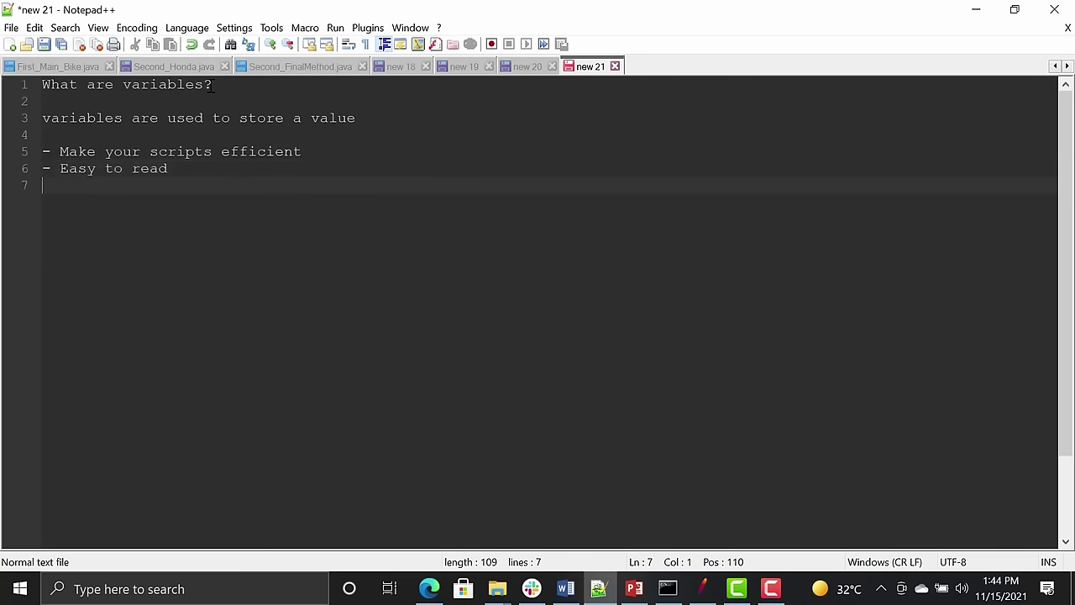
pyautogui.write('- Easy to updatye')
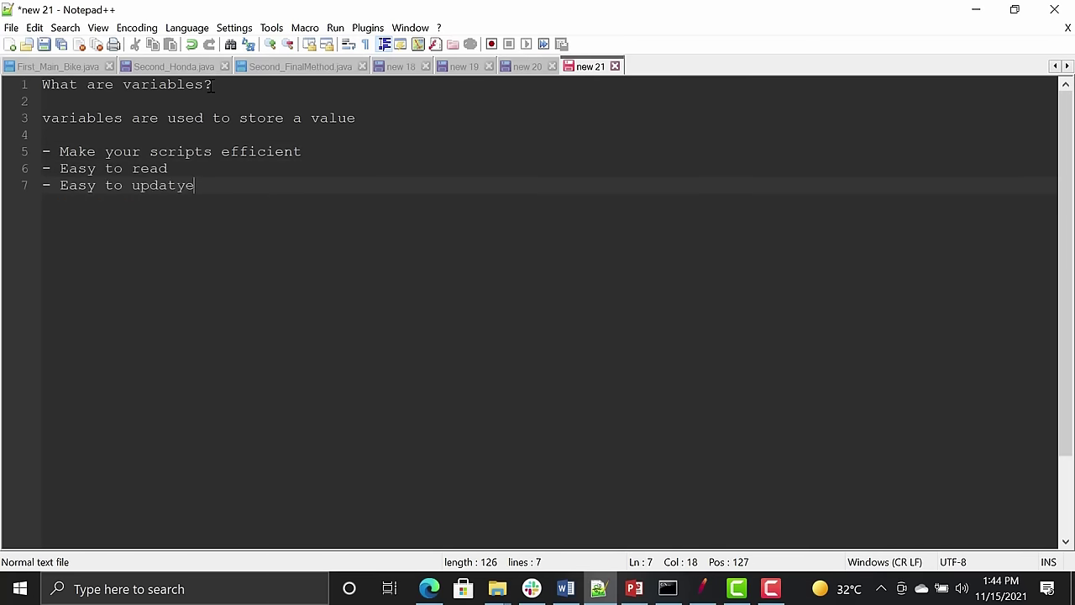
pyautogui.press('BackSpace')
pyautogui.press('BackSpace')
pyautogui.write('ed')
pyautogui.press('BackSpace')
pyautogui.write('/ Modify')
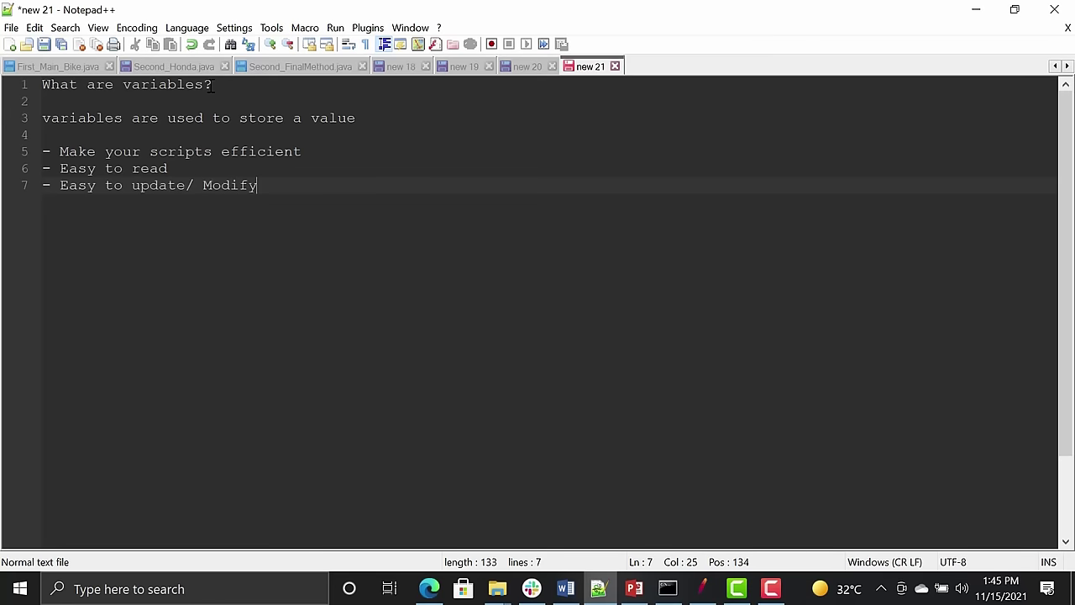
pyautogui.press('Return')
pyautogui.press('Return')
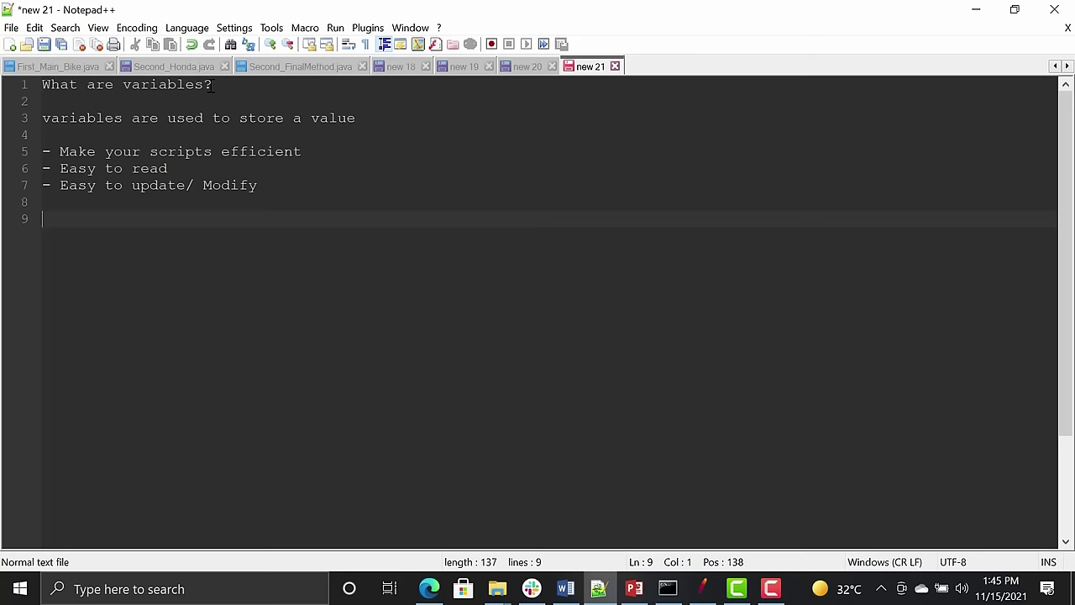
# Type the example declaration var test = "Tutorial" on line 9
pyautogui.write('varuiable')
pyautogui.press('BackSpace')
pyautogui.press('BackSpace')
pyautogui.press('BackSpace')
pyautogui.press('BackSpace')
pyautogui.press('BackSpace')
pyautogui.press('BackSpace')
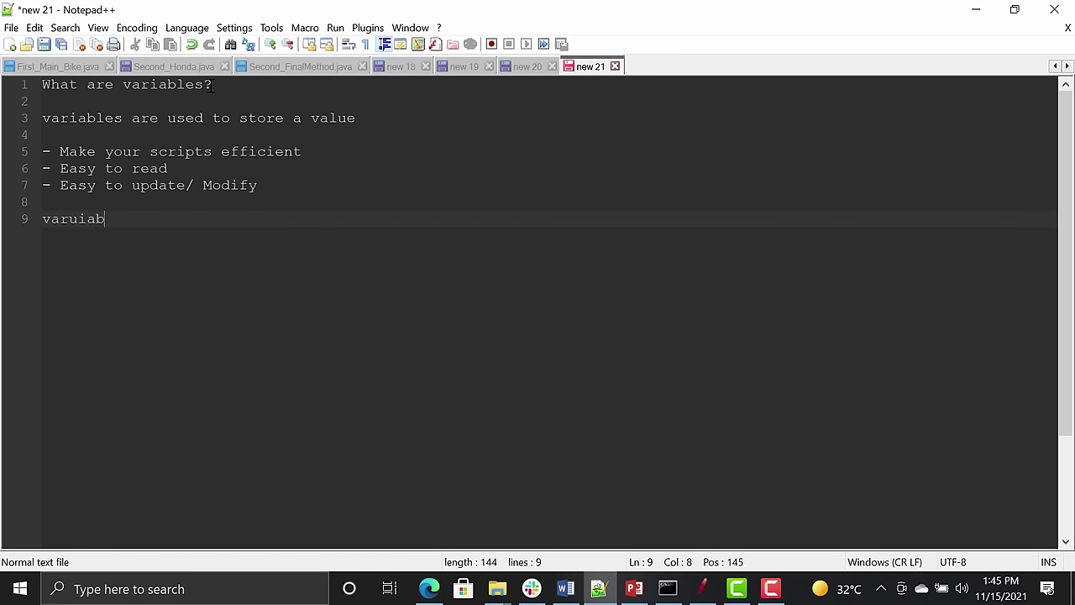
pyautogui.press('Insert')
pyautogui.write('test =')
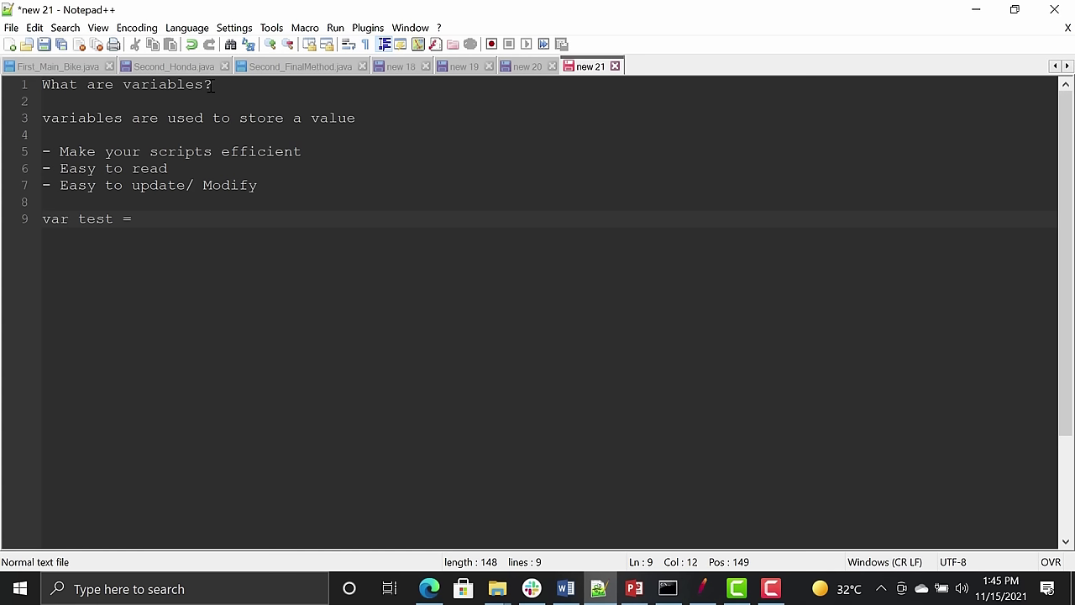
pyautogui.write('""')
pyautogui.press('Left')
pyautogui.write('Tutorial')
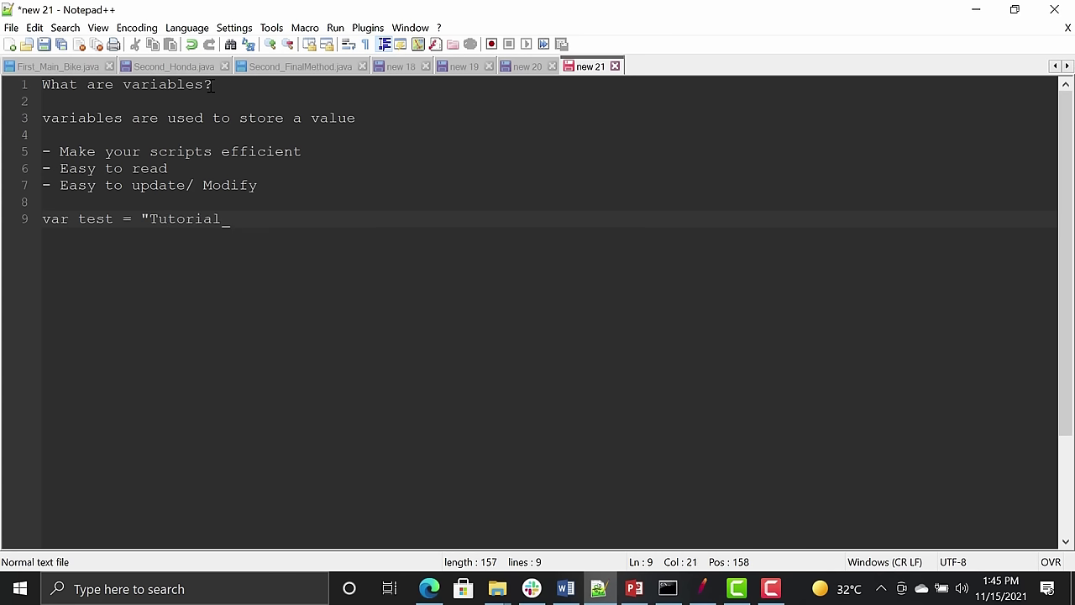
pyautogui.write('"')
# Highlight the variable name test, then start a new Request line below the example
pyautogui.click(80, 218)
pyautogui.moveTo(80, 219); pyautogui.dragTo(104, 219)
pyautogui.click(114, 267)
pyautogui.press('Return')
pyautogui.press('Return')
pyautogui.write('Reuest')
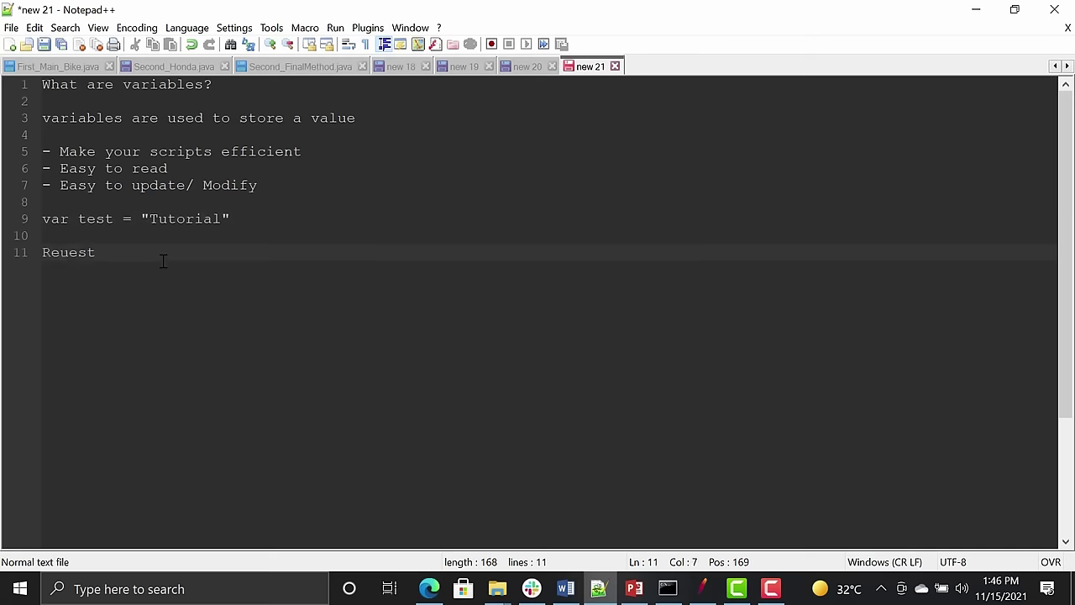
# List Request 1, Request 2, Request 3, ellipsis dot lines and Request 100
pyautogui.press('BackSpace')
pyautogui.press('BackSpace')
pyautogui.press('BackSpace')
pyautogui.press('BackSpace')
pyautogui.write('quest 1')
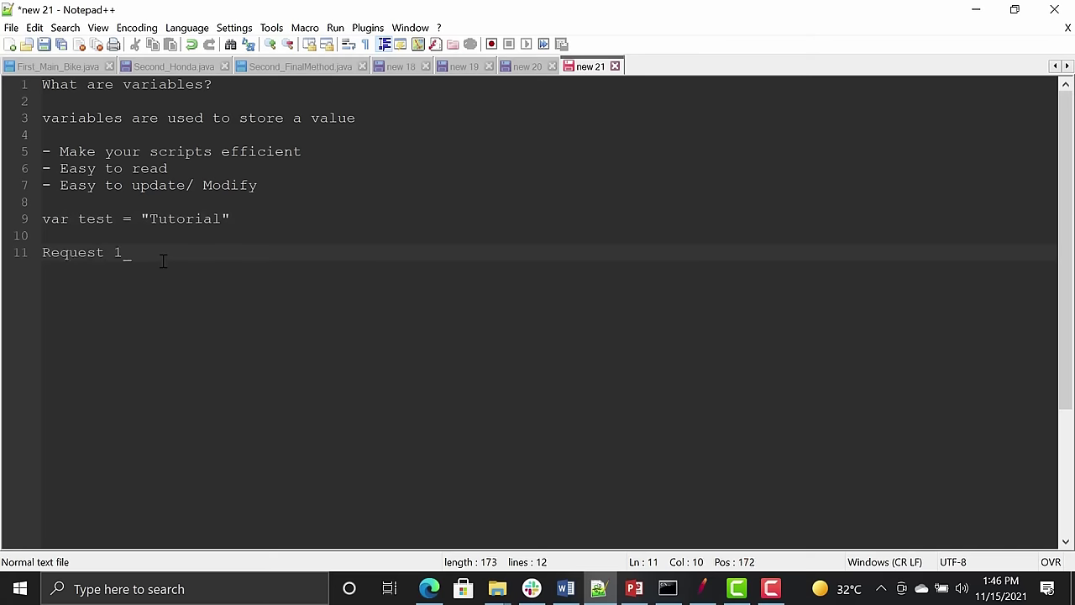
pyautogui.press('Return')
pyautogui.write('Request ')
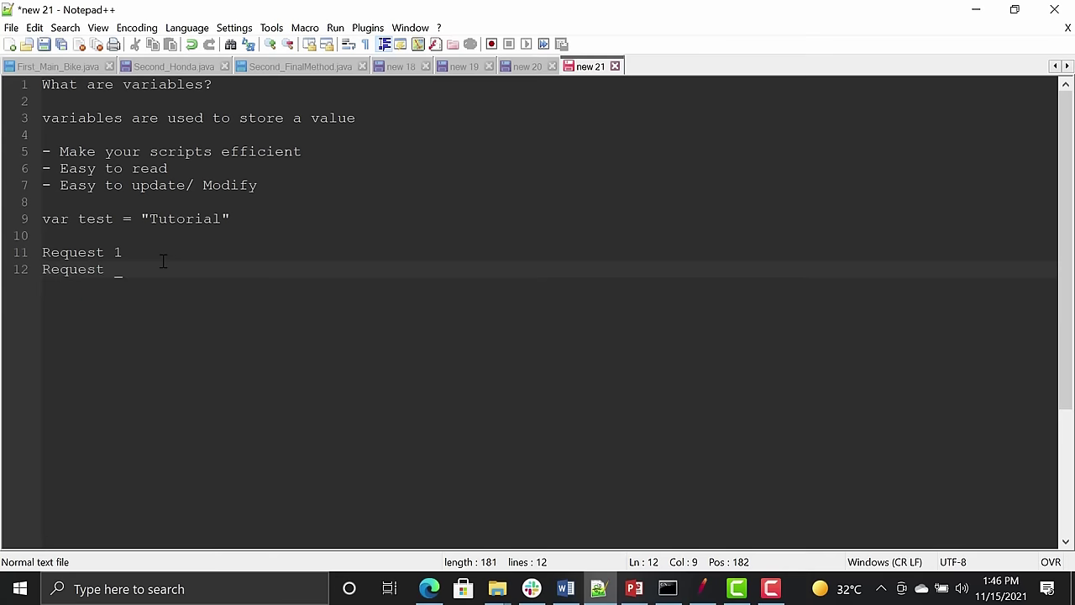
pyautogui.write('2')
pyautogui.press('Return')
pyautogui.write('Req')
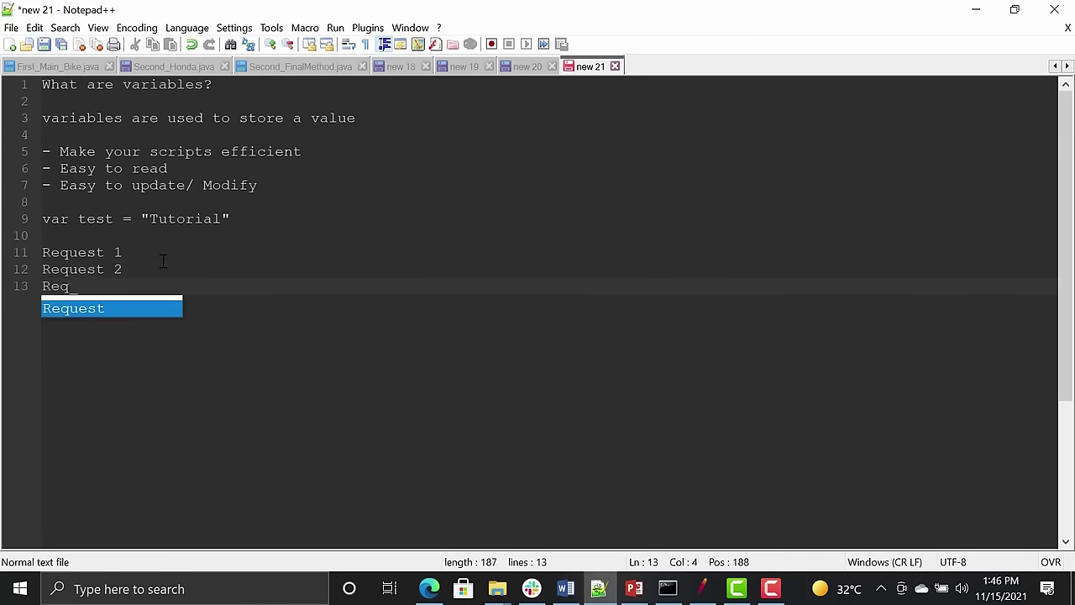
pyautogui.write('uest 3')
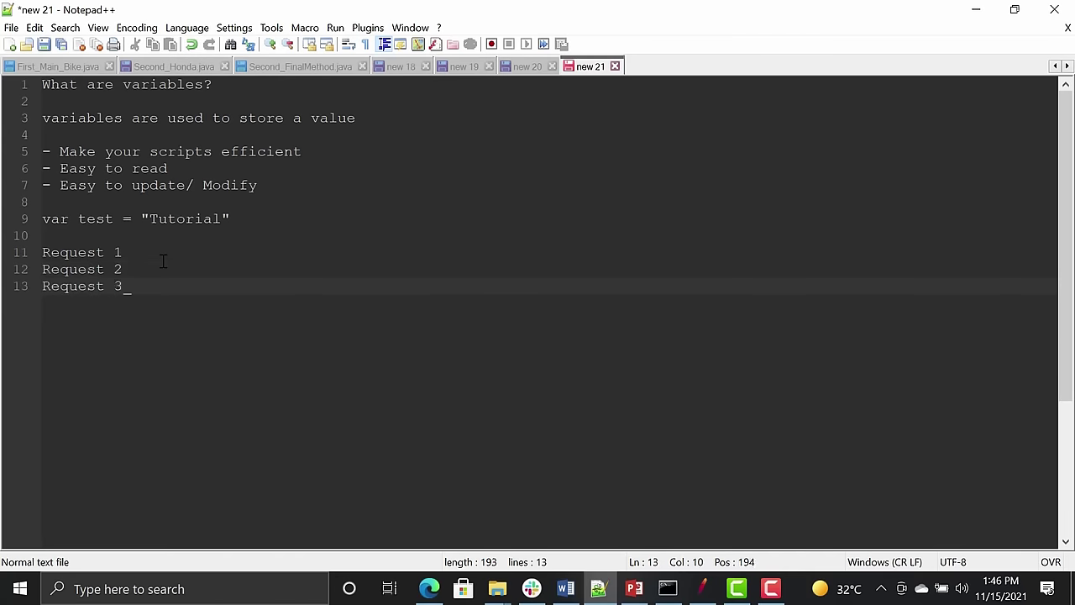
pyautogui.press('Return')
pyautogui.write('.')
pyautogui.press('Return')
pyautogui.write('. . .')
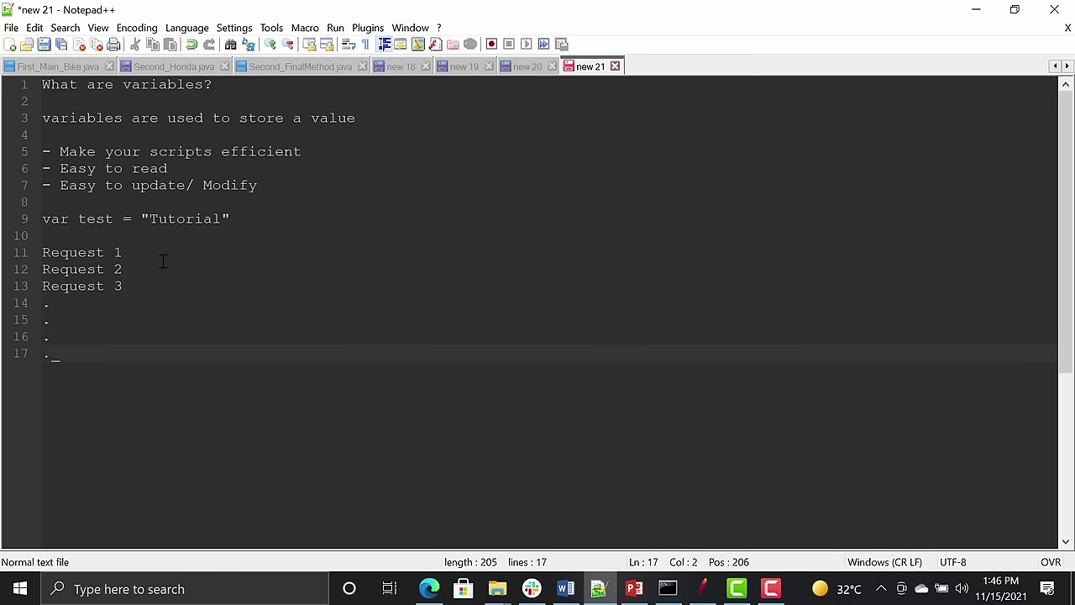
pyautogui.press('Return')
pyautogui.write('Reque')
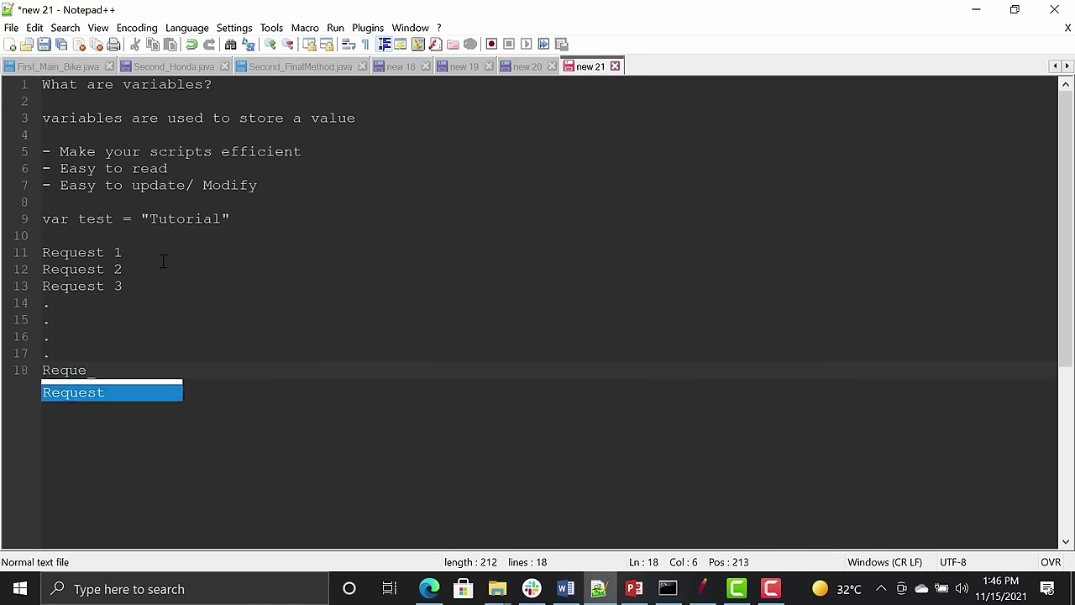
pyautogui.write('st 100')
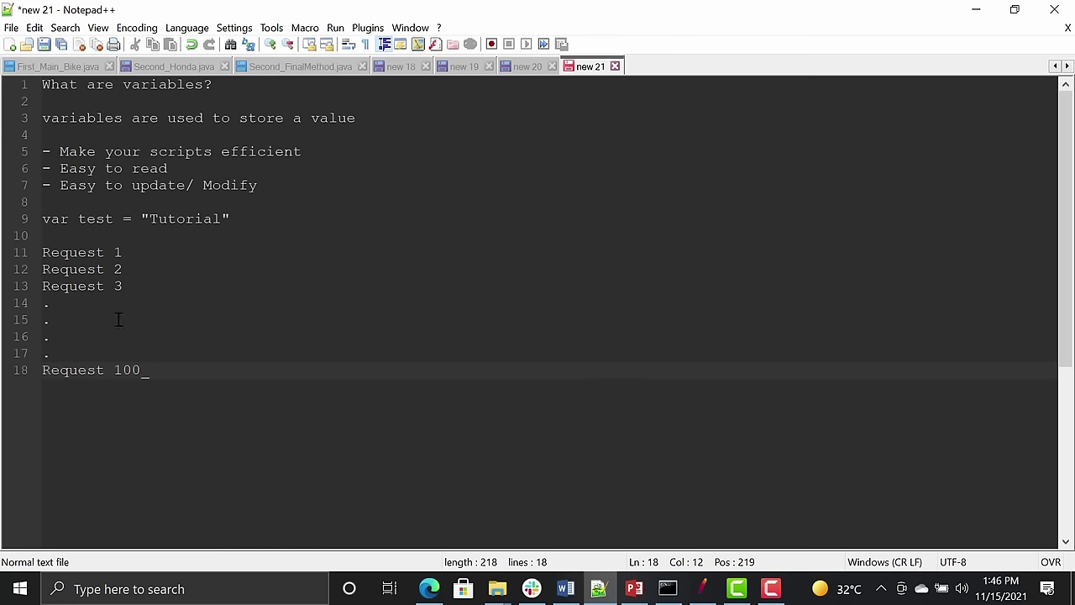
# Note 'Host name is common' beside Request 1
pyautogui.click(225, 251)
pyautogui.write('URL is')
pyautogui.press('BackSpace')
pyautogui.press('BackSpace')
pyautogui.press('BackSpace')
pyautogui.press('BackSpace')
pyautogui.press('BackSpace')
pyautogui.press('BackSpace')
pyautogui.write('Or')
pyautogui.press('BackSpace')
pyautogui.press('BackSpace')
pyautogui.write('Host name ')
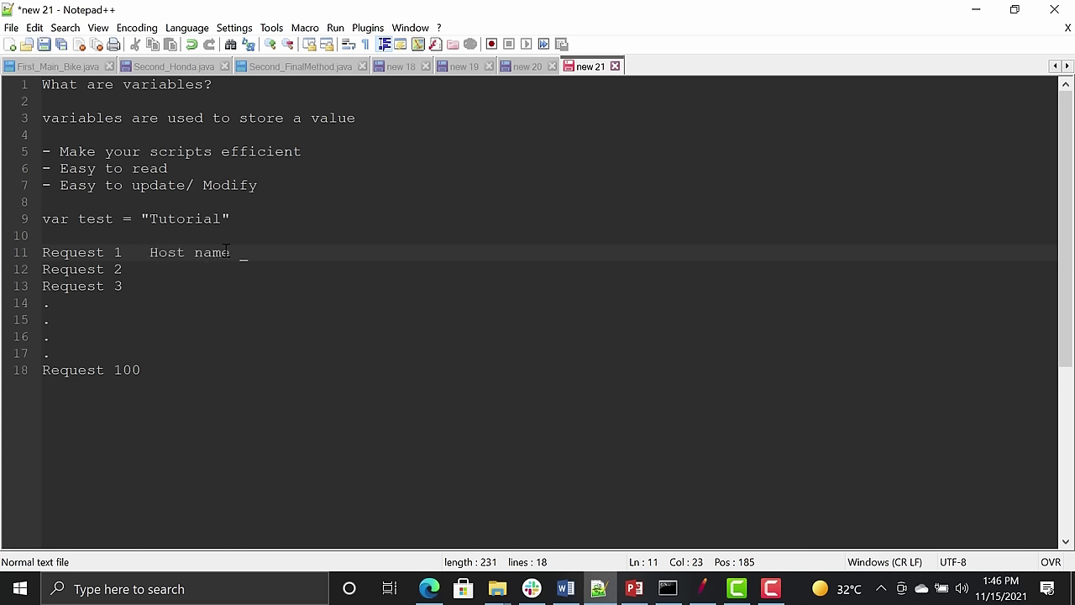
pyautogui.write('is common')
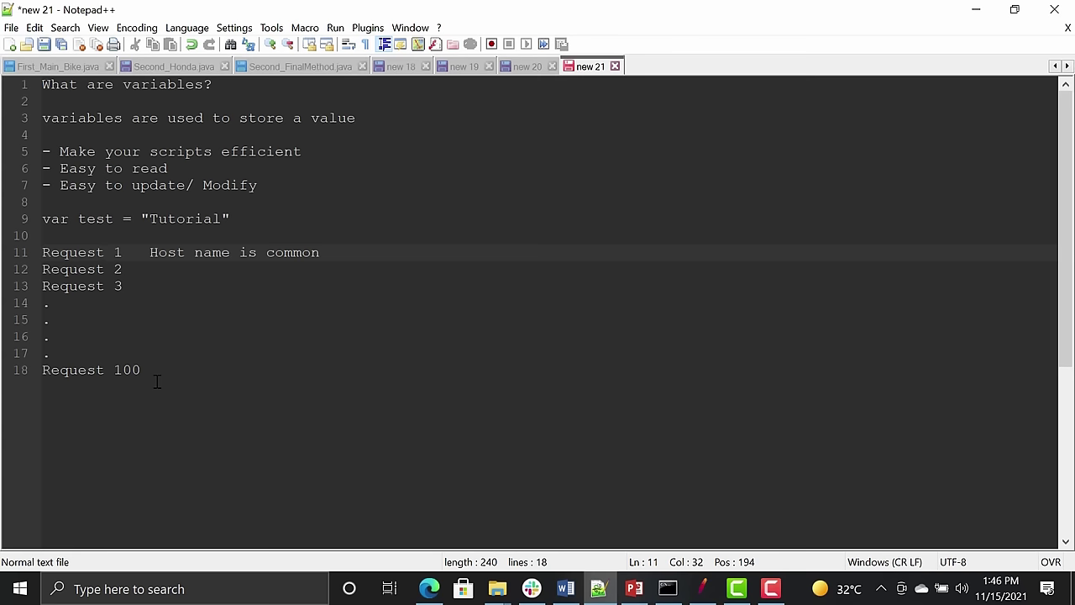
pyautogui.click(260, 212)
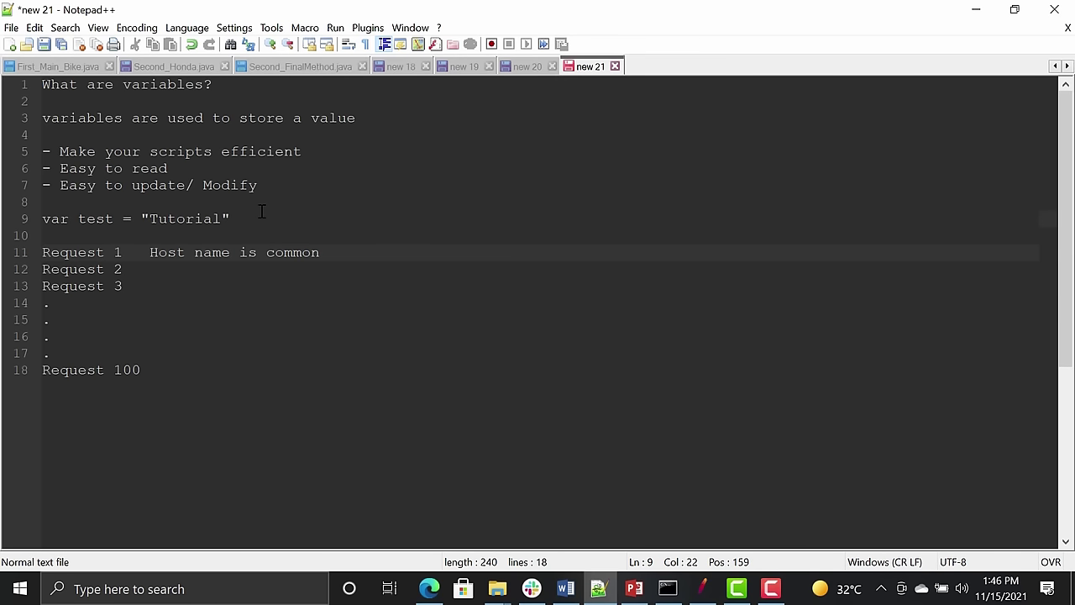
pyautogui.press('Return')
pyautogui.write('va')
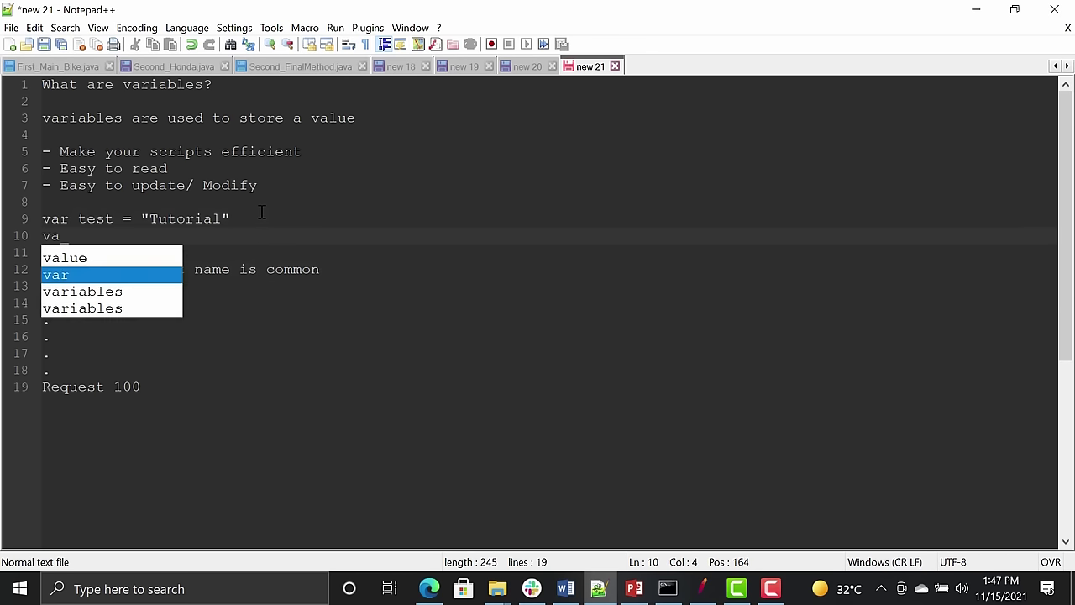
pyautogui.write('r Host')
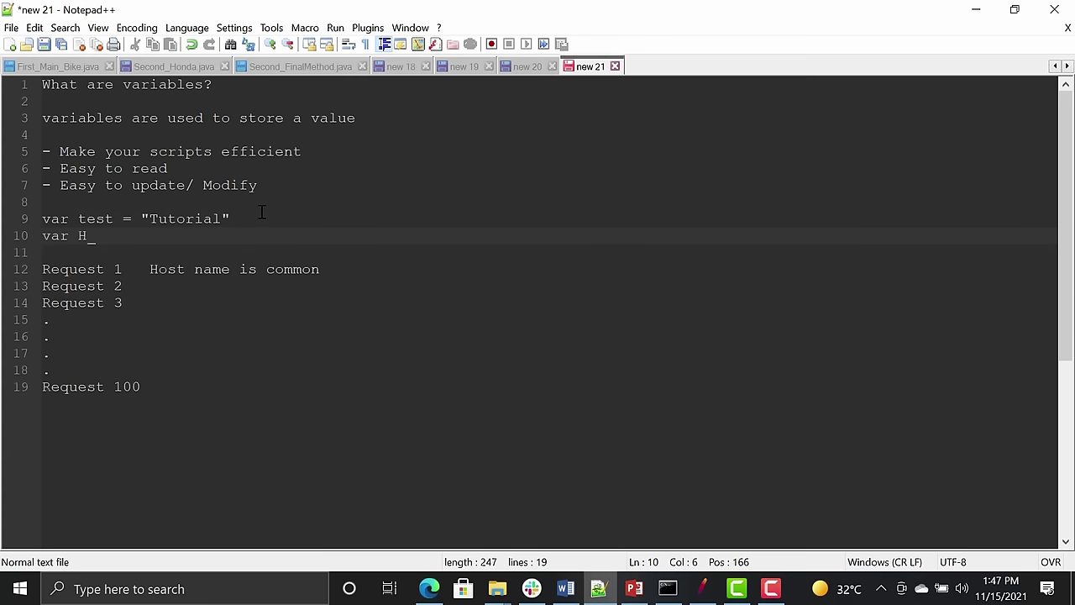
pyautogui.press('BackSpace')
pyautogui.press('BackSpace')
pyautogui.press('BackSpace')
pyautogui.write('ost')
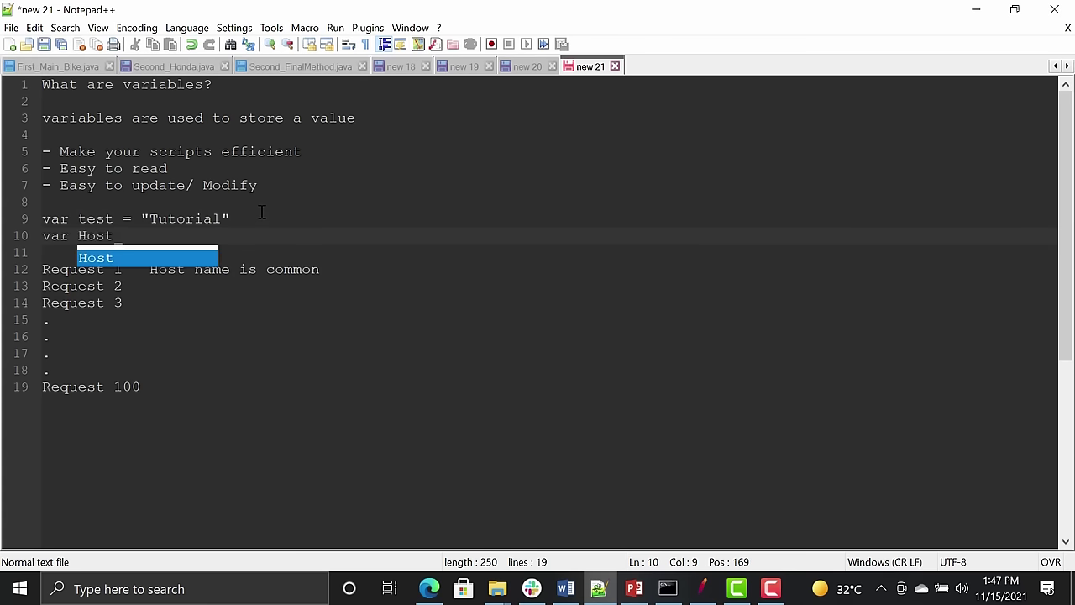
pyautogui.write('name ')
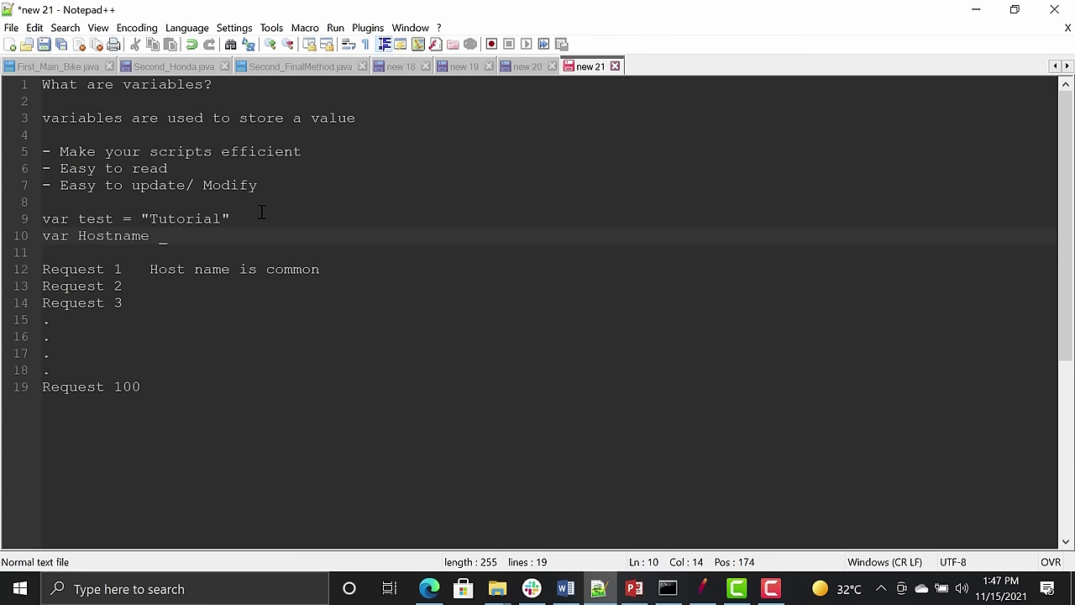
pyautogui.write("= ''")
pyautogui.press('BackSpace')
pyautogui.press('BackSpace')
pyautogui.write('""')
pyautogui.press('Left')
pyautogui.write('www.Jmeter,org')
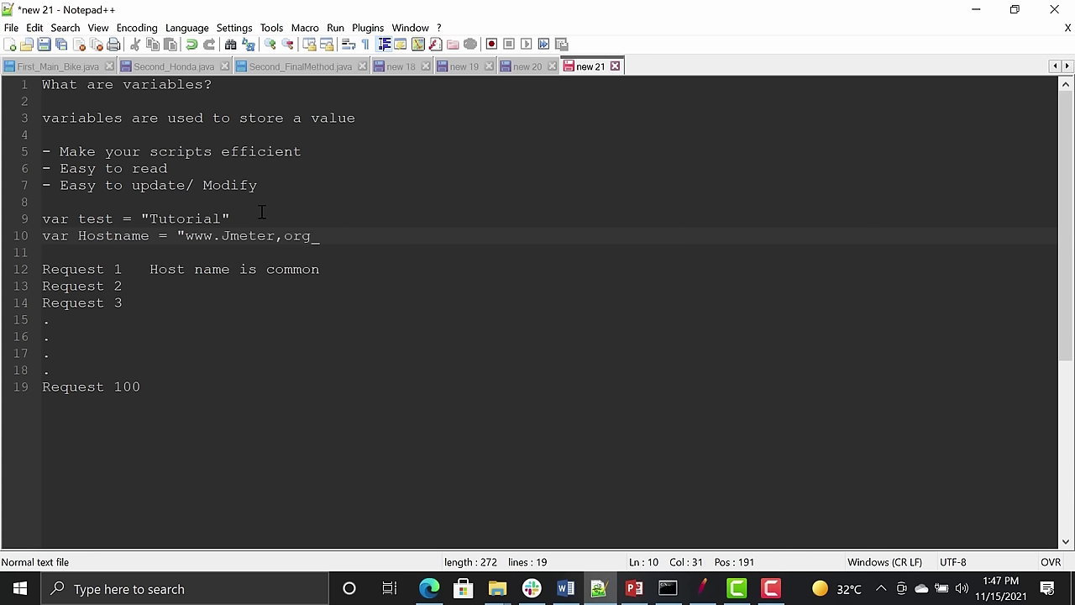
pyautogui.press('BackSpace')
pyautogui.press('BackSpace')
pyautogui.press('BackSpace')
pyautogui.press('BackSpace')
pyautogui.write('.')
pyautogui.press('BackSpace')
pyautogui.write('org"')
pyautogui.moveTo(78, 236); pyautogui.dragTo(142, 237)
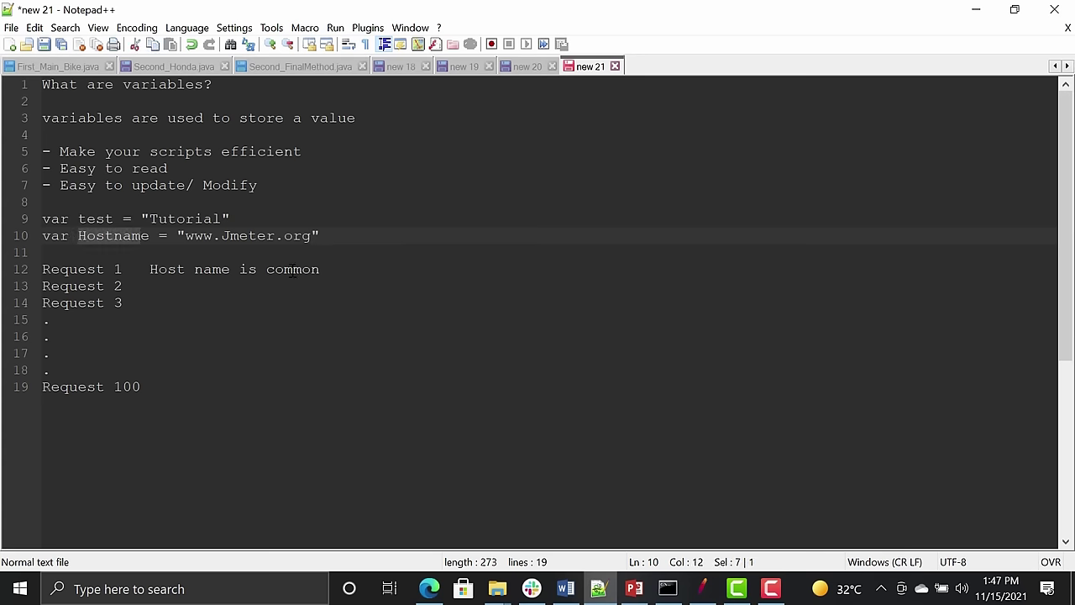
pyautogui.moveTo(330, 274); pyautogui.dragTo(150, 270)
pyautogui.moveTo(185, 237); pyautogui.dragTo(311, 239)
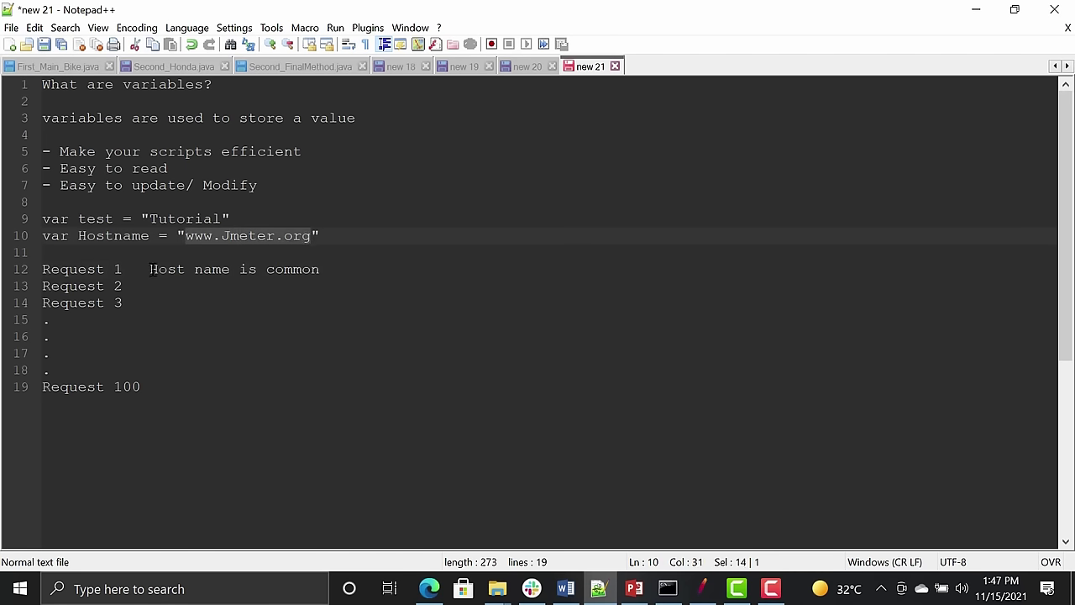
pyautogui.moveTo(151, 269); pyautogui.dragTo(319, 269)
pyautogui.write('www.Jmeter.org')
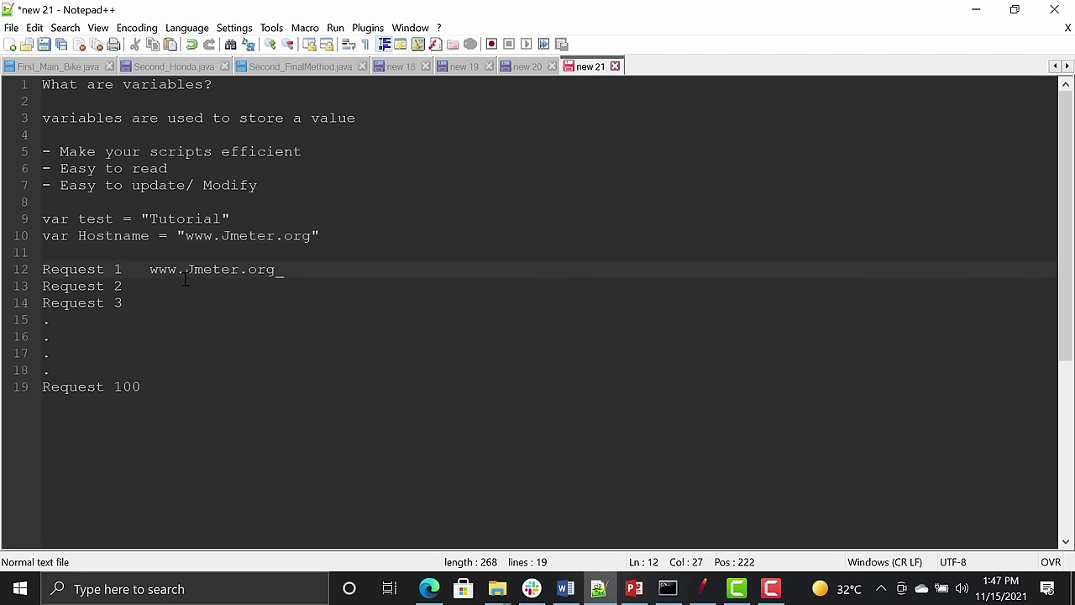
pyautogui.click(172, 286)
pyautogui.write('www.Jmeter.org')
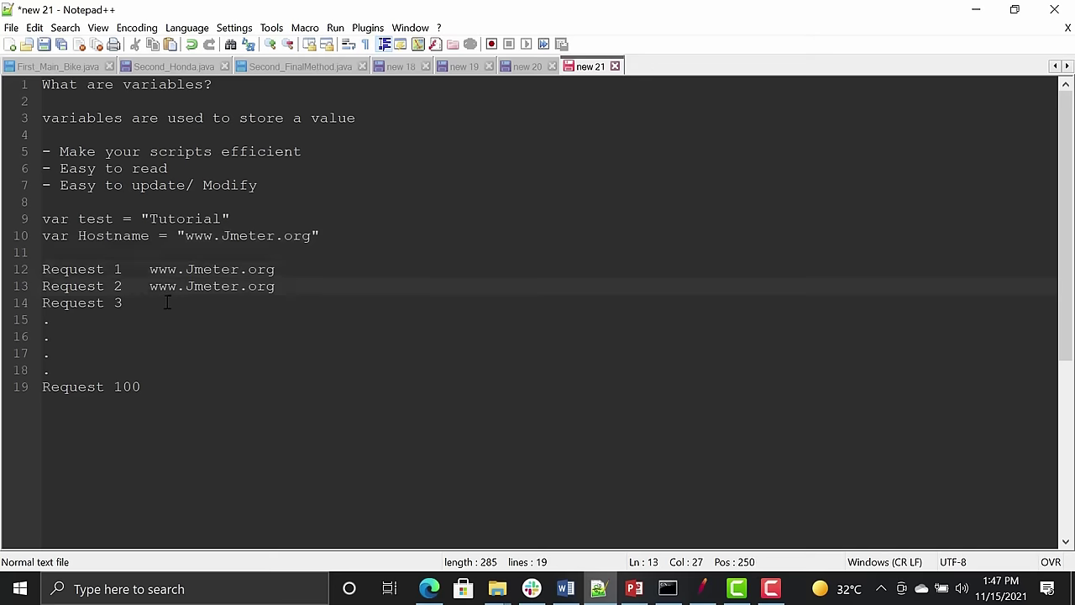
pyautogui.click(166, 303)
pyautogui.write('www.Jmeter.org')
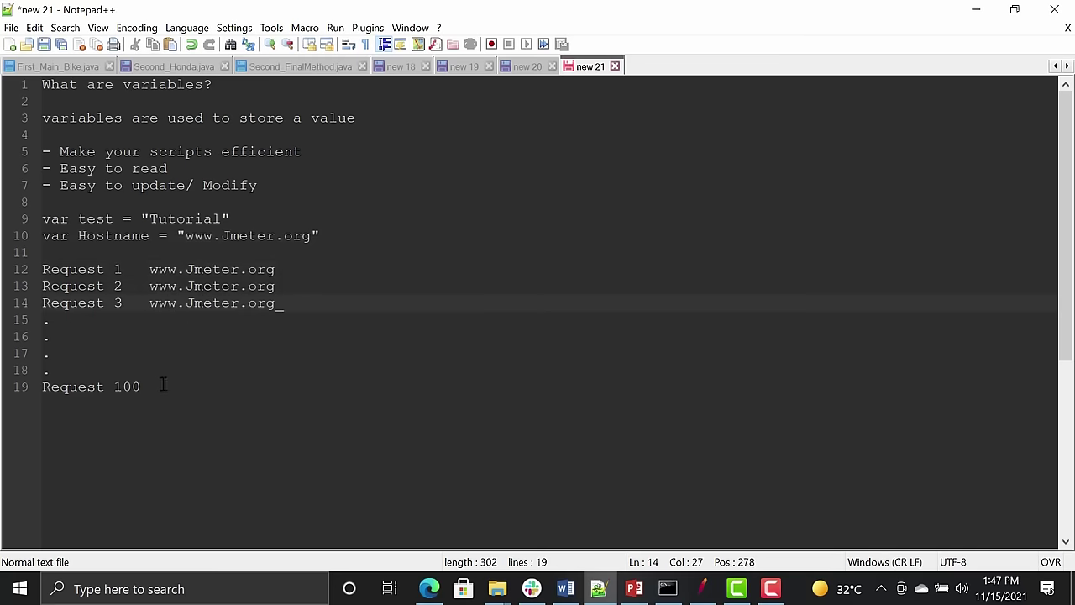
pyautogui.click(162, 387)
pyautogui.write('www.Jmeter.org')
pyautogui.click(216, 366)
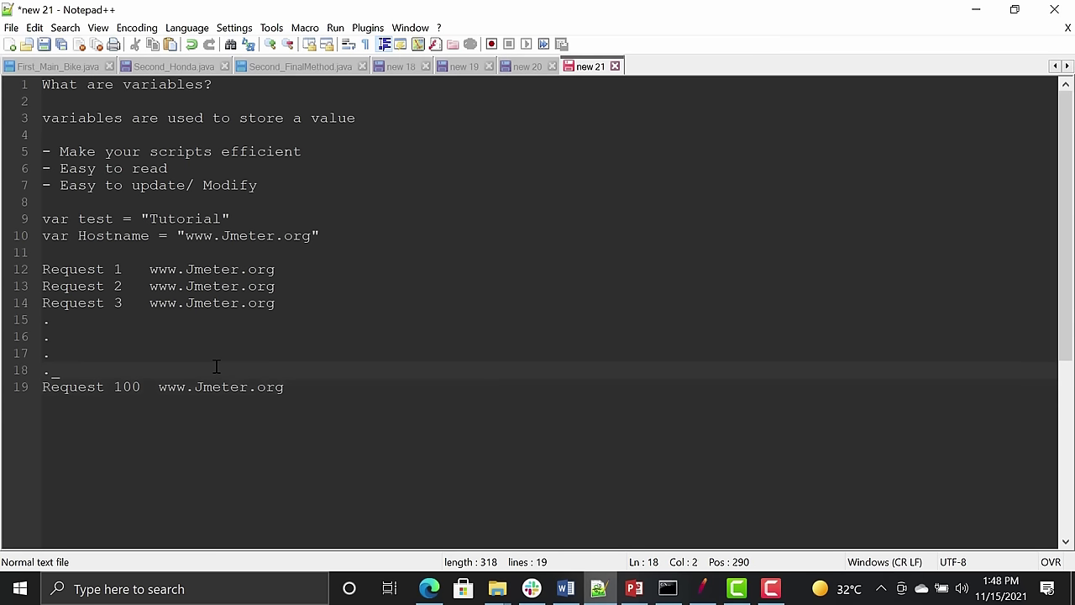
pyautogui.doubleClick(88, 236)
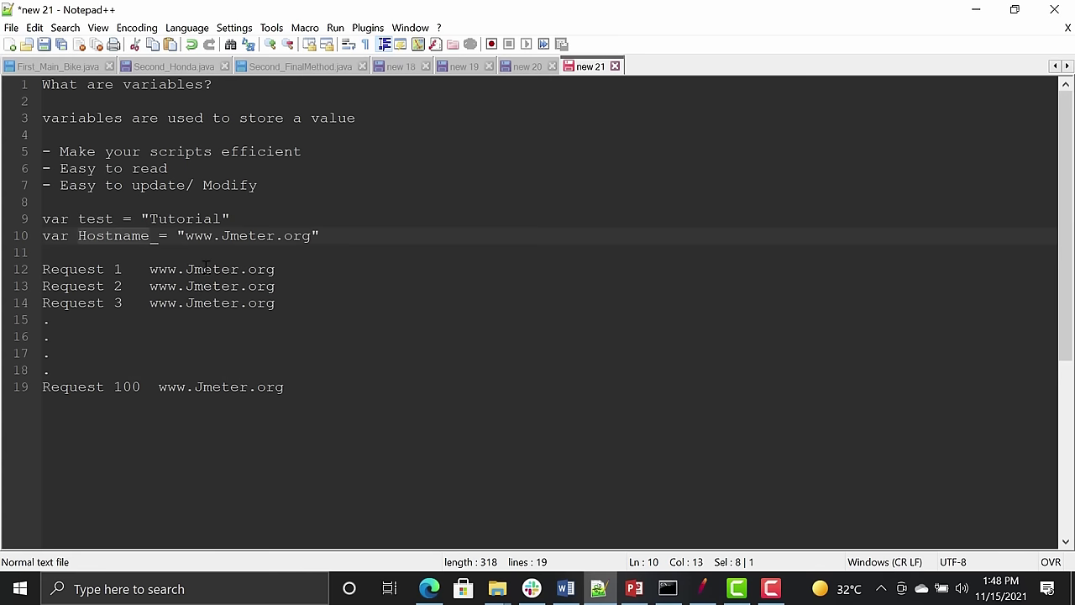
pyautogui.rightClick(107, 237)
pyautogui.click(134, 265)
pyautogui.moveTo(150, 269); pyautogui.dragTo(273, 266)
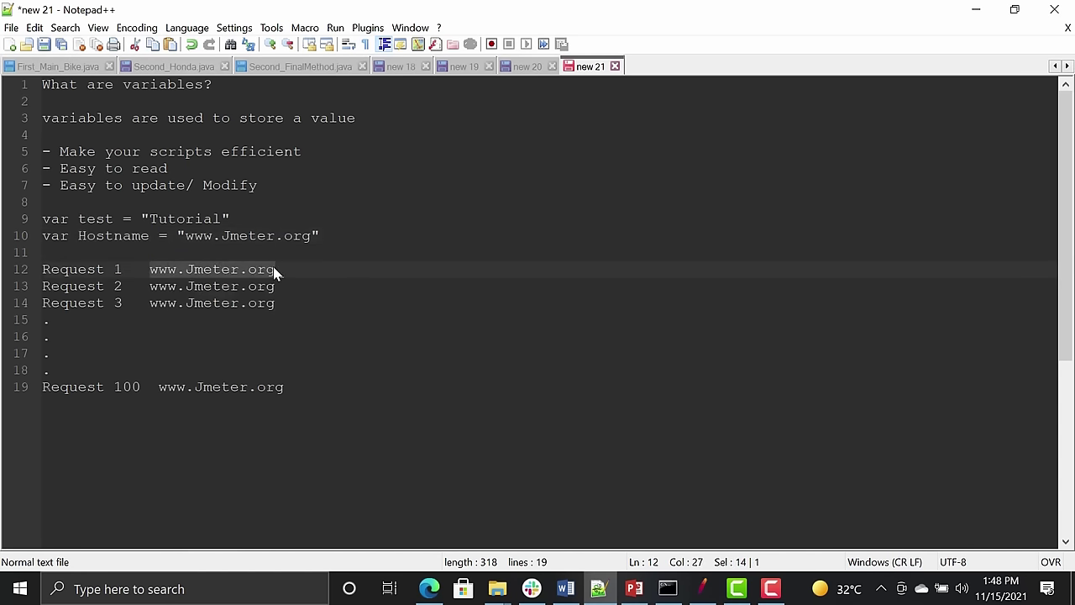
pyautogui.hotkey('ctrl', 'v')
pyautogui.moveTo(150, 285); pyautogui.dragTo(275, 302)
pyautogui.hotkey('ctrl', 'v')
pyautogui.hotkey('ctrl', 'v')
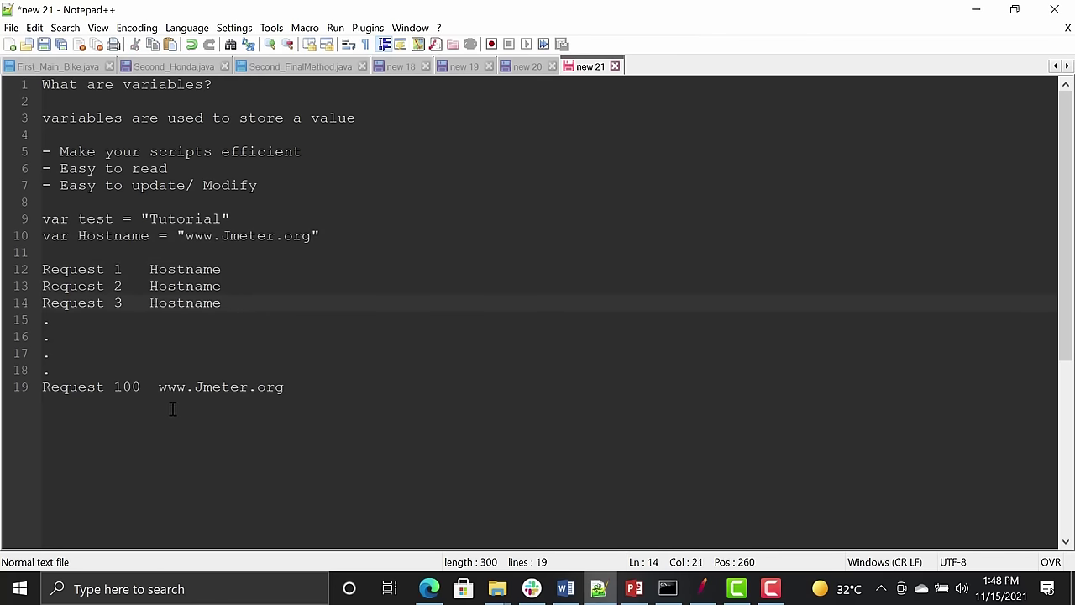
pyautogui.moveTo(159, 387); pyautogui.dragTo(284, 387)
pyautogui.hotkey('ctrl', 'v')
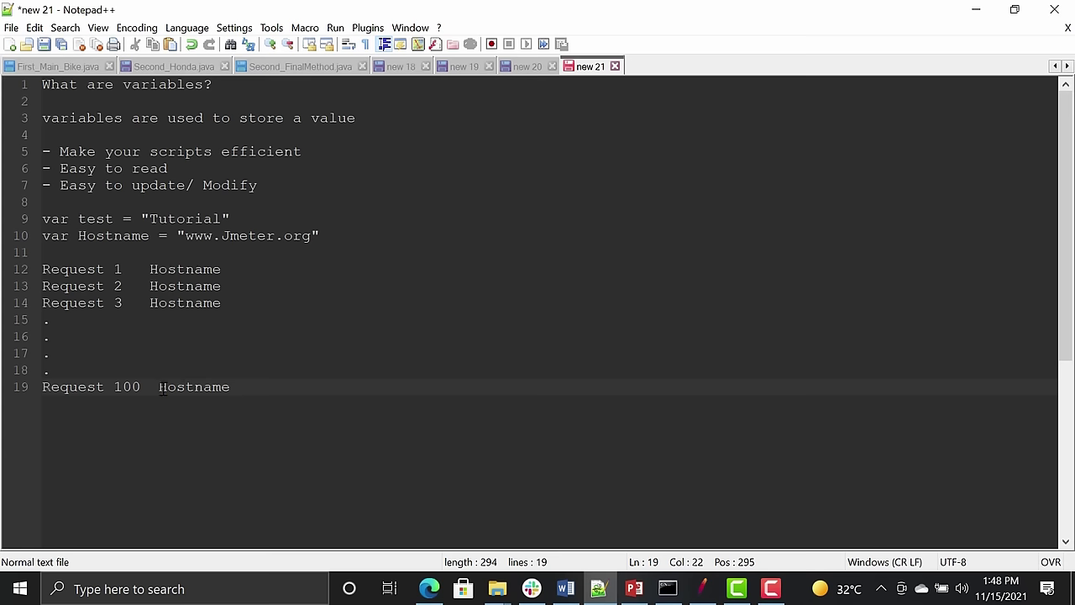
pyautogui.click(274, 236)
pyautogui.write('1.org"')
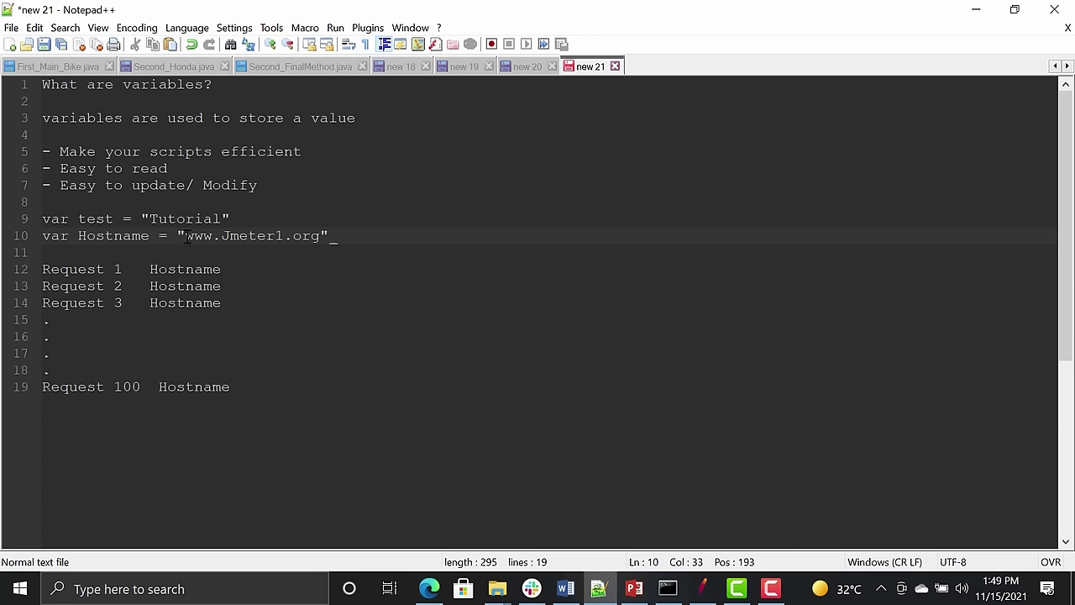
pyautogui.moveTo(186, 236); pyautogui.dragTo(322, 228)
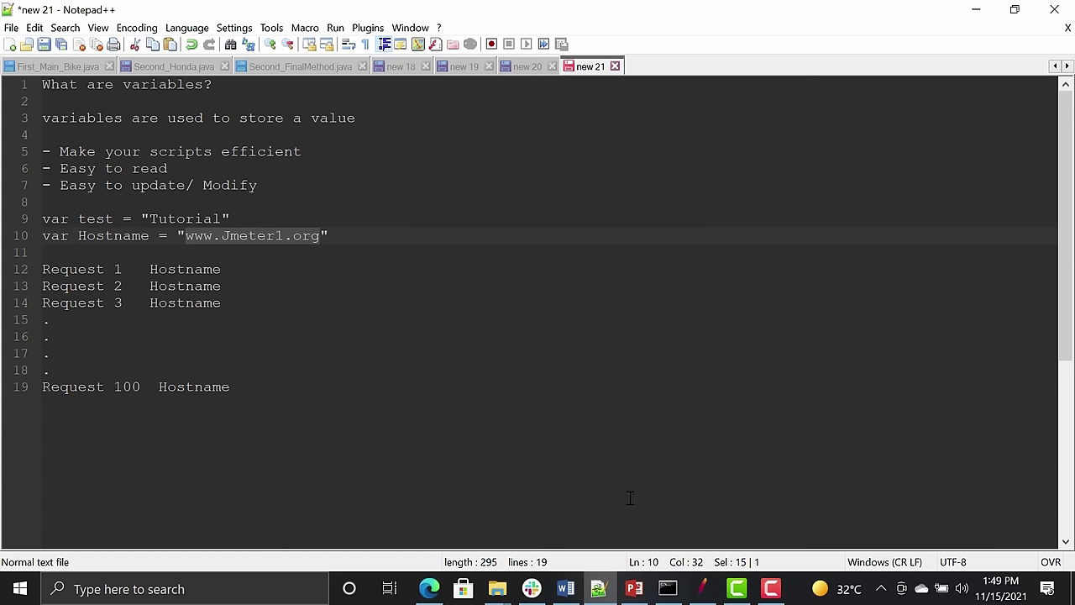
# Open Timers.jmx in JMeter without saving the current plan, and expand Thread Group
pyautogui.click(700, 588)
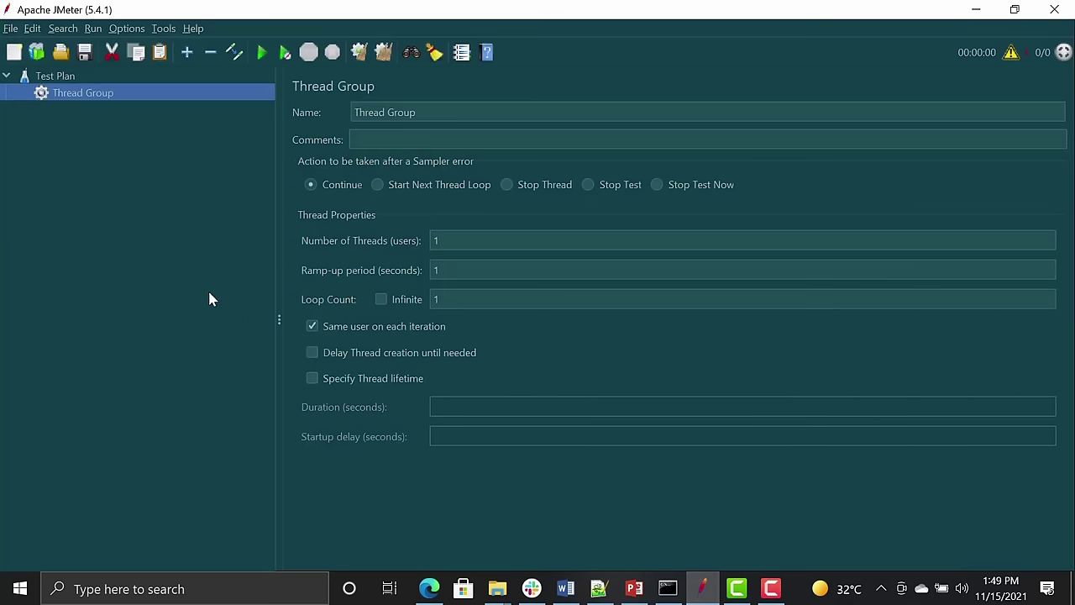
pyautogui.click(11, 29)
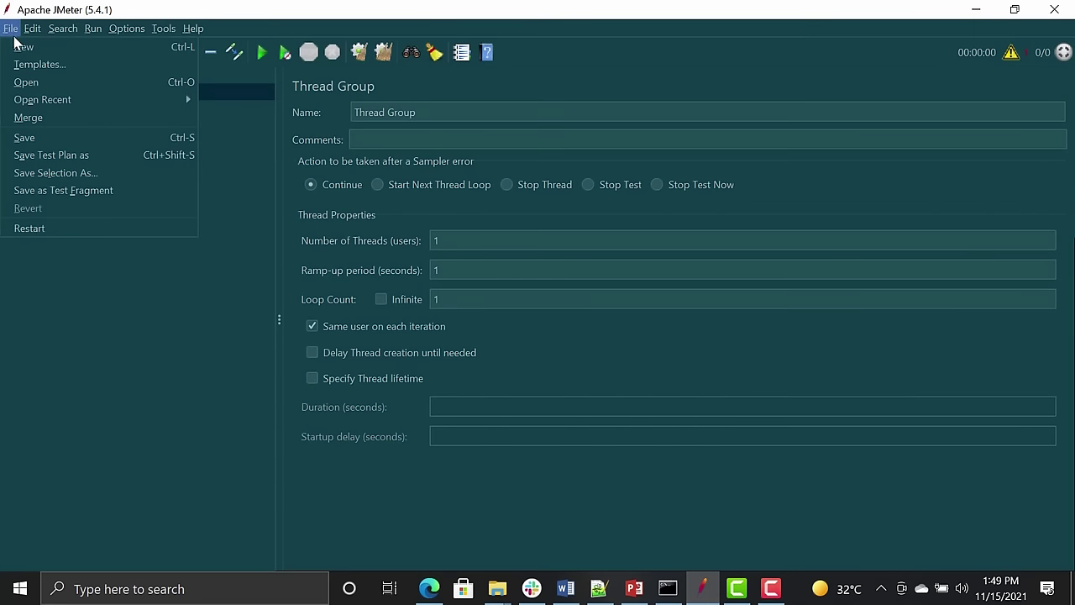
pyautogui.click(28, 82)
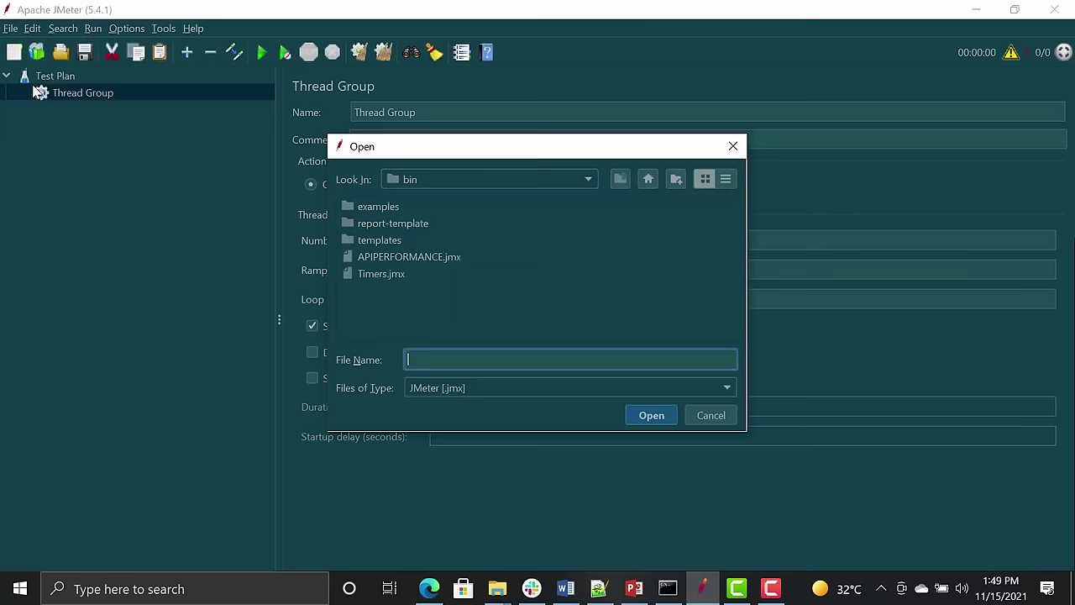
pyautogui.click(395, 275)
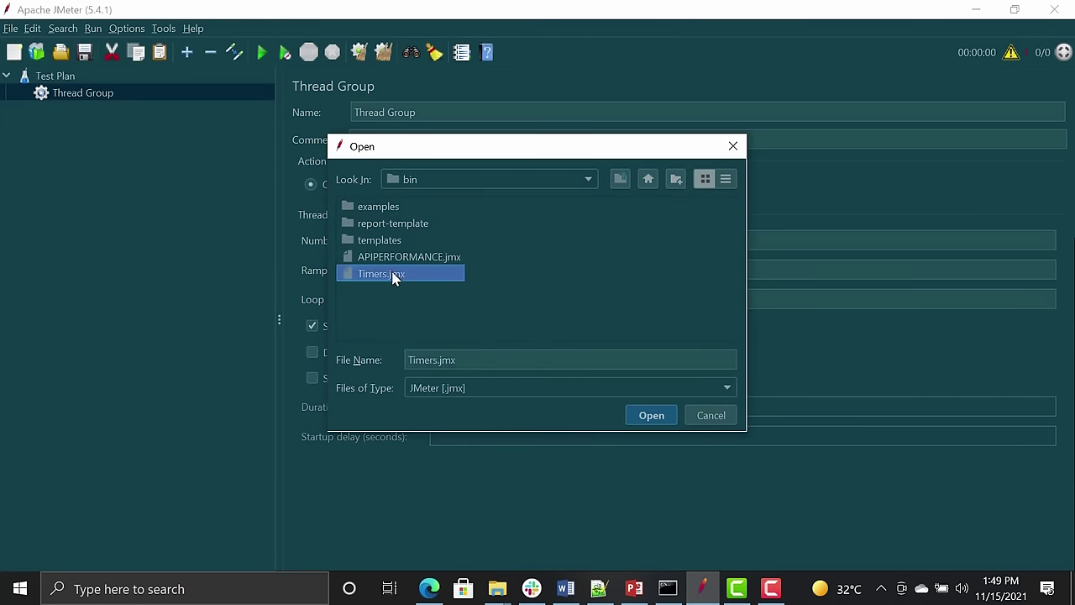
pyautogui.click(646, 414)
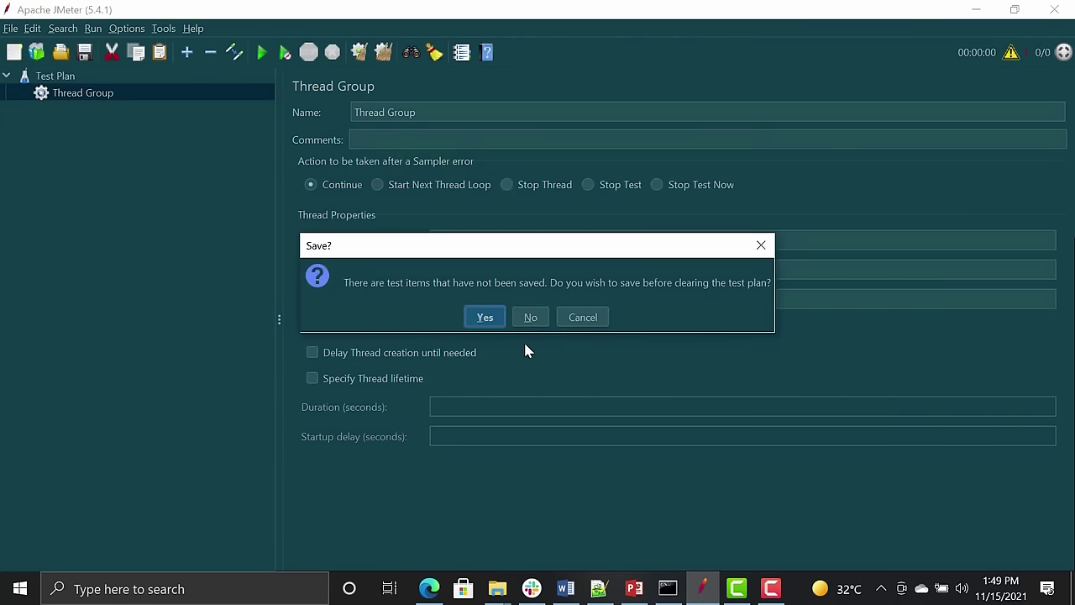
pyautogui.click(529, 318)
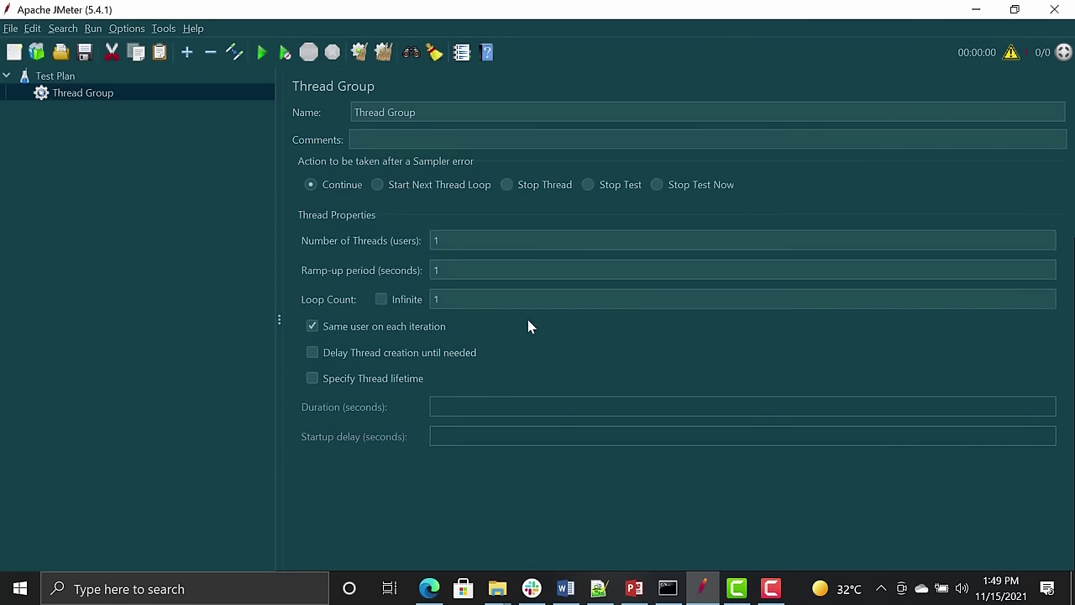
pyautogui.click(23, 110)
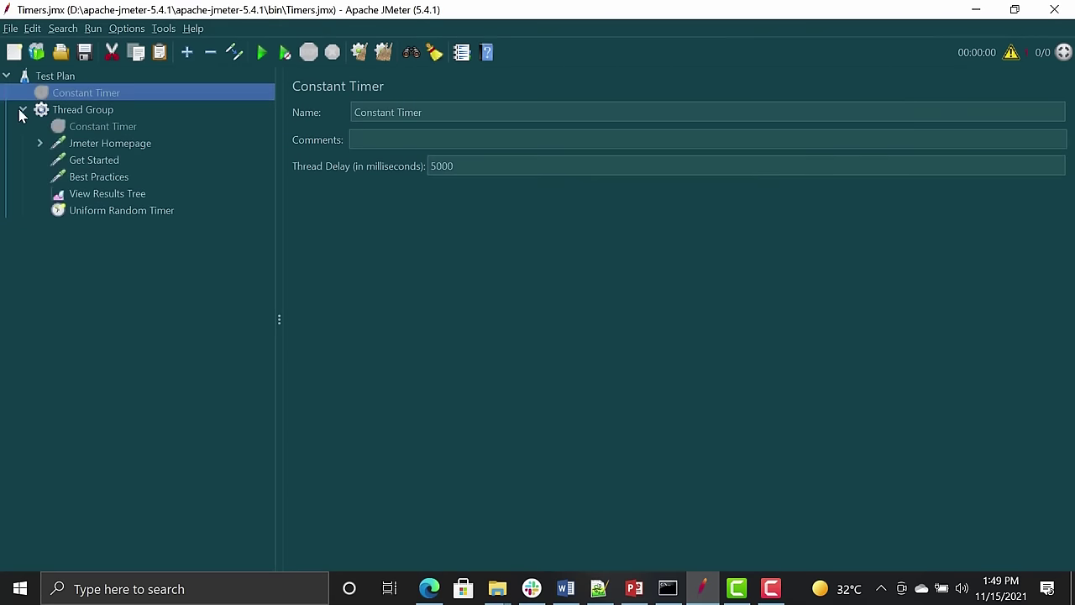
pyautogui.rightClick(70, 208)
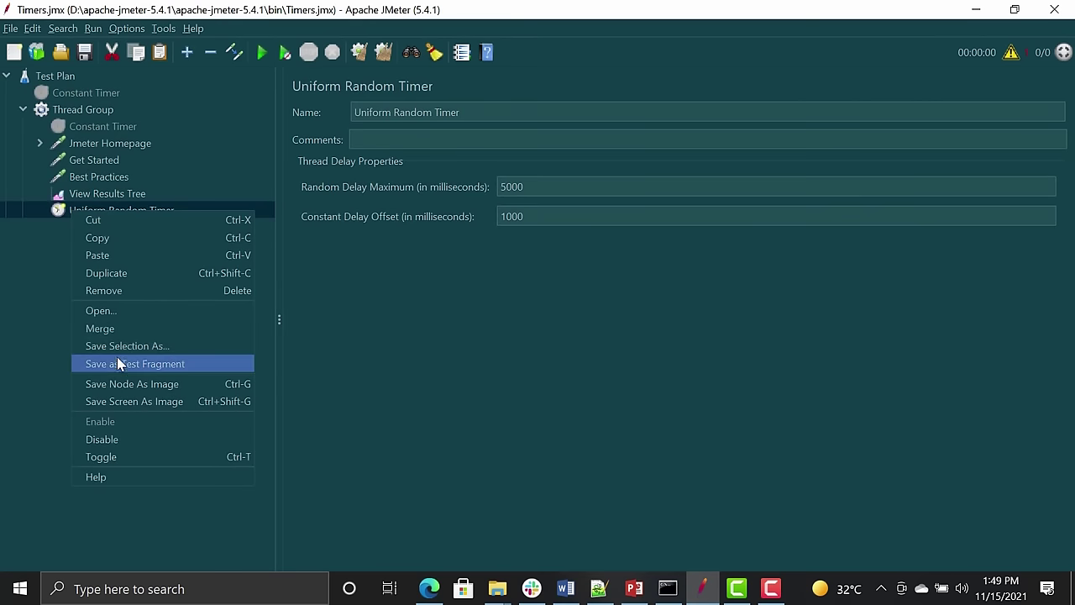
# Delete the Uniform Random Timer and both Constant Timers, confirming each removal with Yes
pyautogui.click(125, 290)
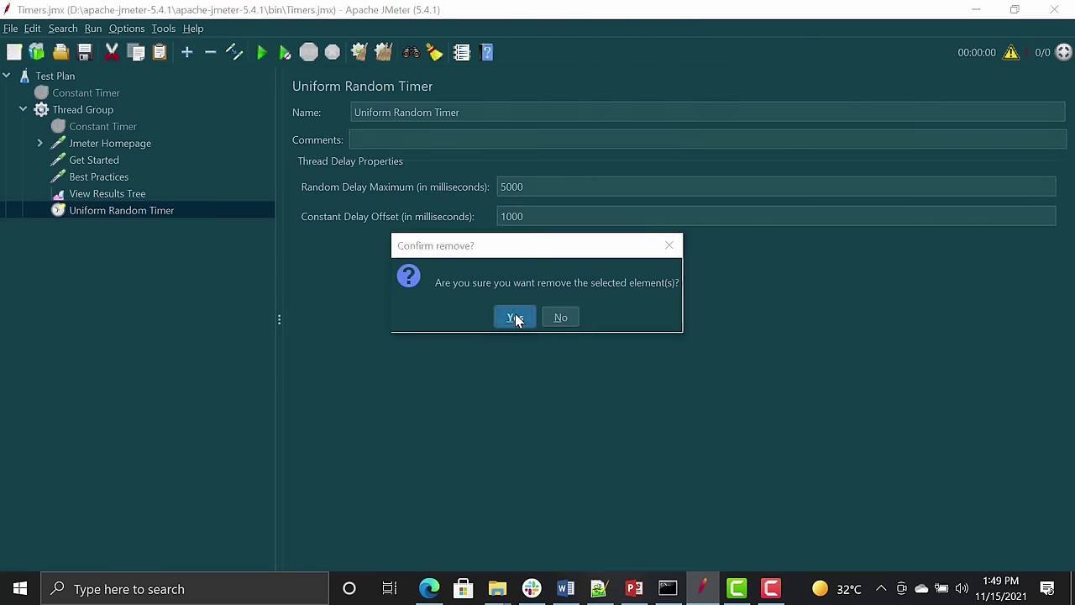
pyautogui.click(516, 317)
pyautogui.rightClick(87, 126)
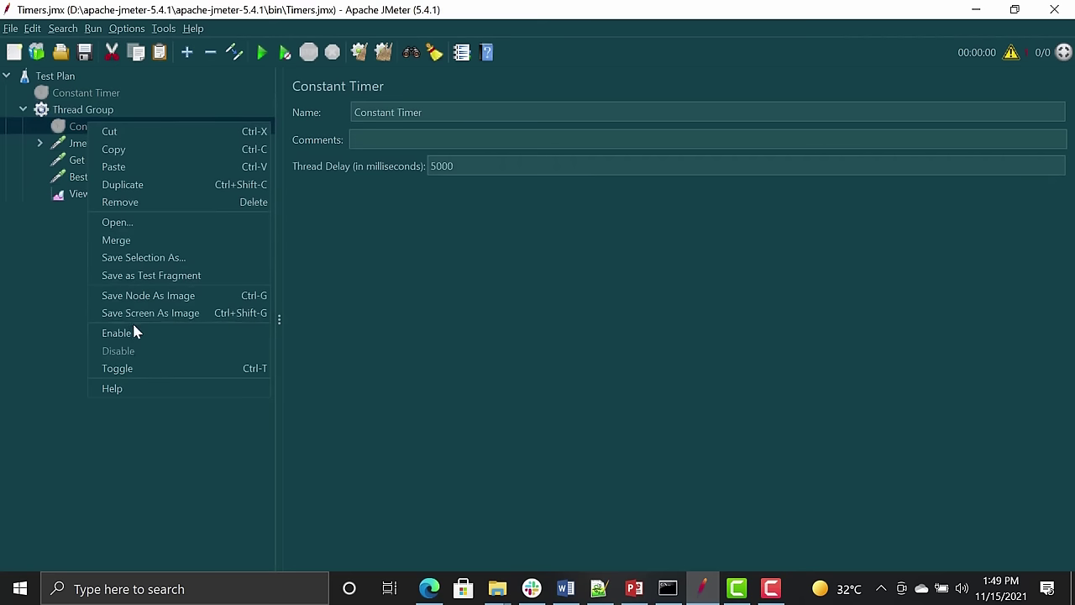
pyautogui.click(130, 210)
pyautogui.click(517, 313)
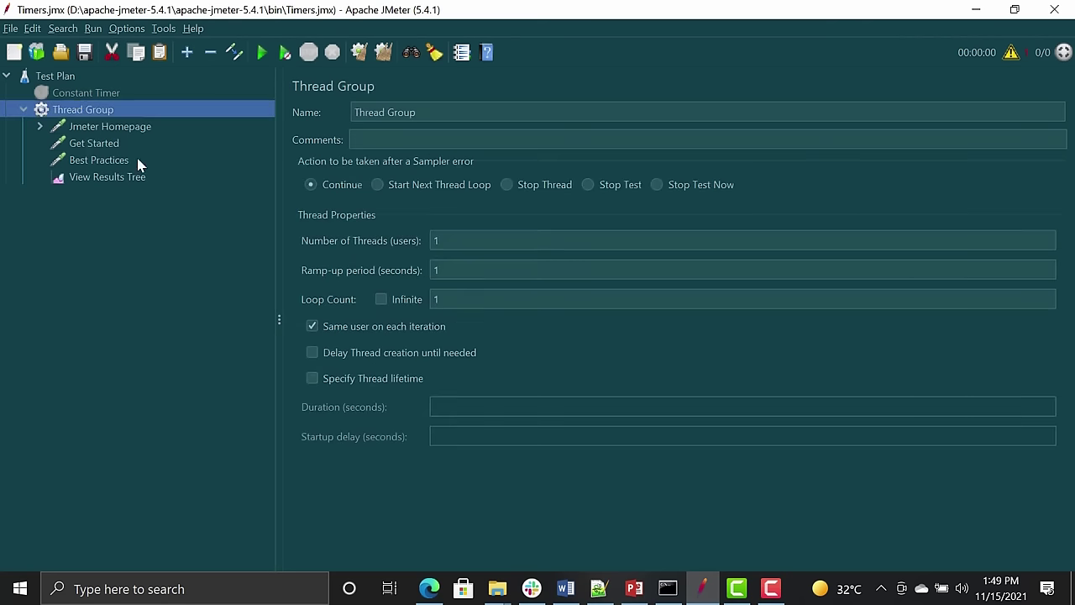
pyautogui.rightClick(77, 94)
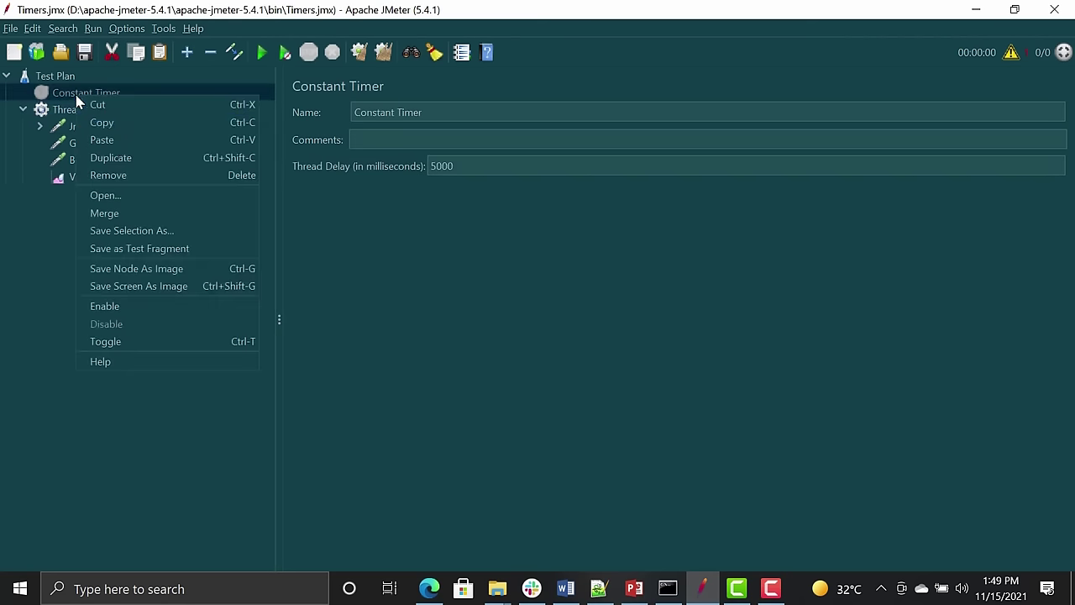
pyautogui.click(124, 175)
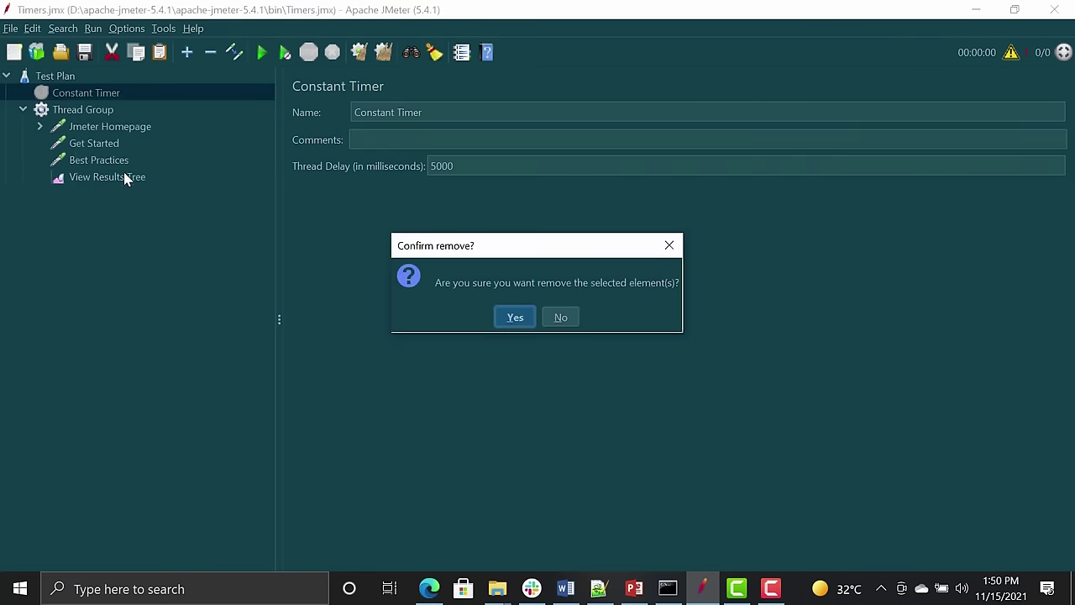
pyautogui.click(504, 316)
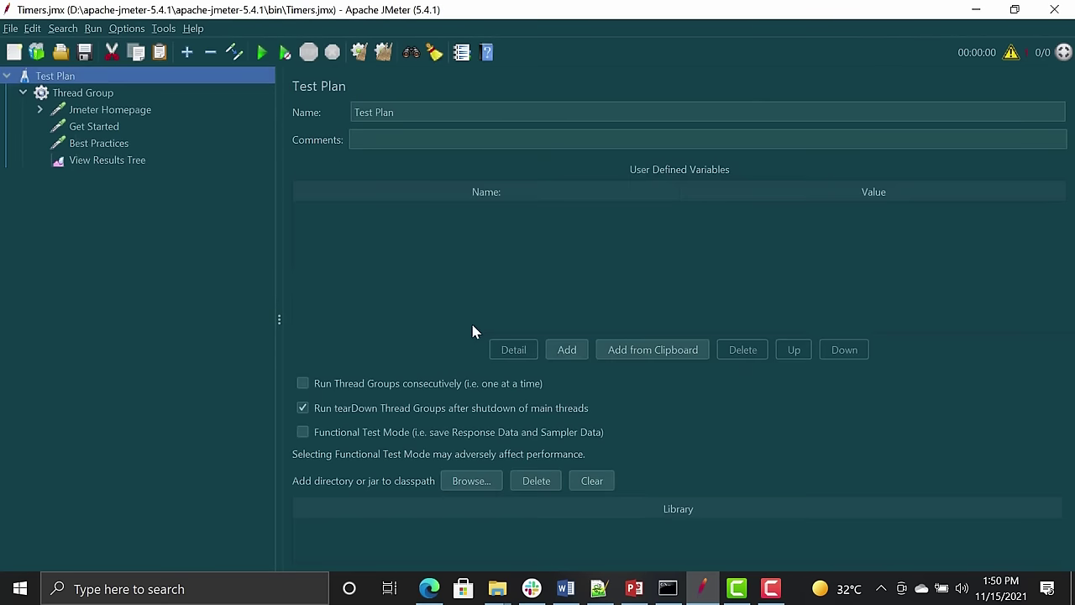
pyautogui.click(102, 114)
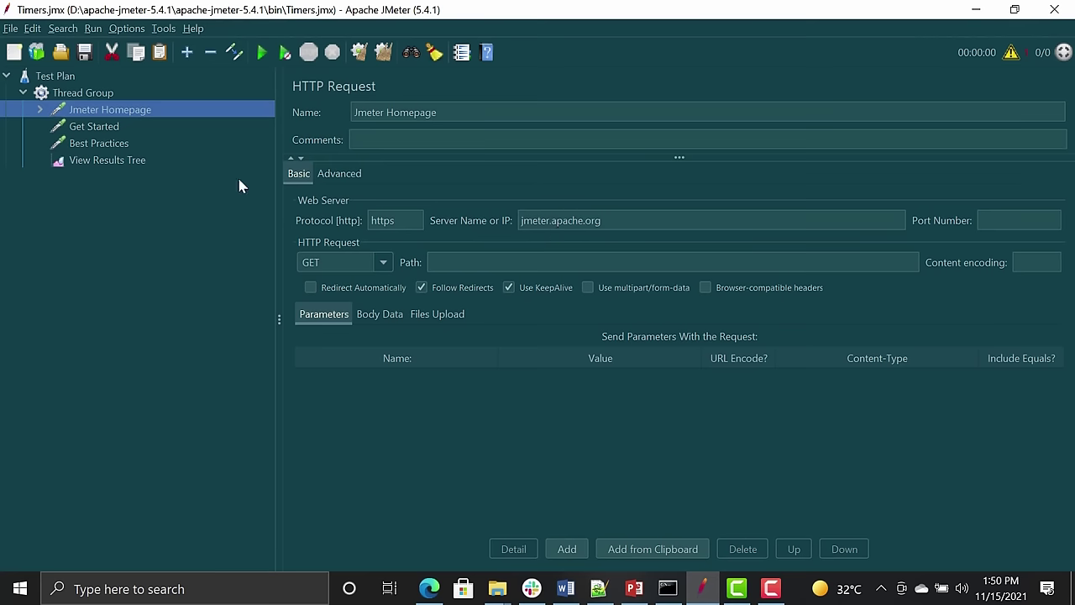
pyautogui.click(115, 131)
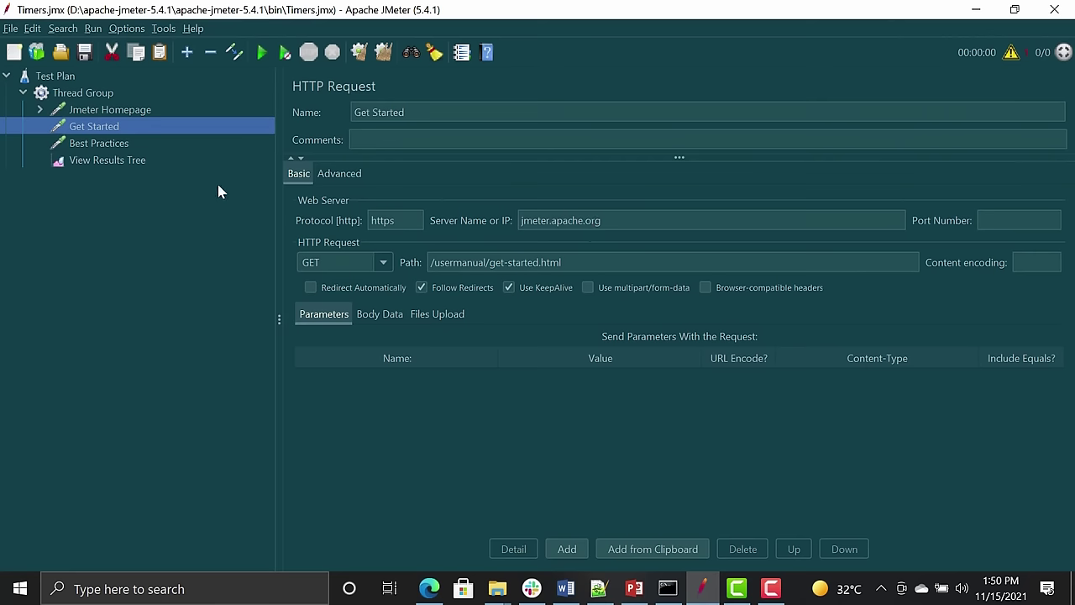
pyautogui.click(95, 144)
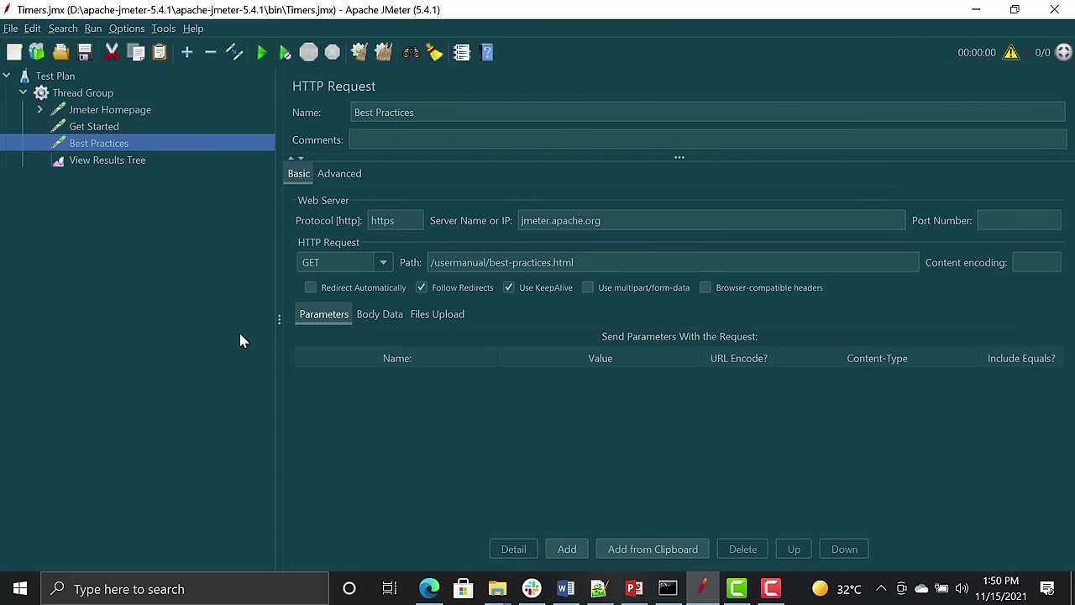
pyautogui.click(57, 77)
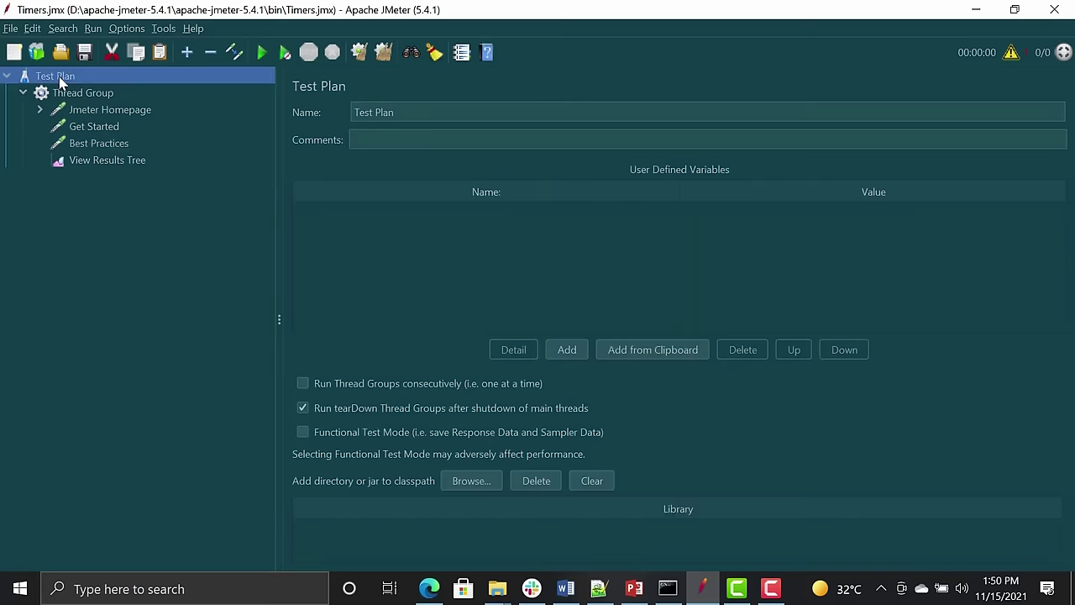
# Add a User Defined Variables element under Test Plan with a new variable named hostname
pyautogui.rightClick(60, 82)
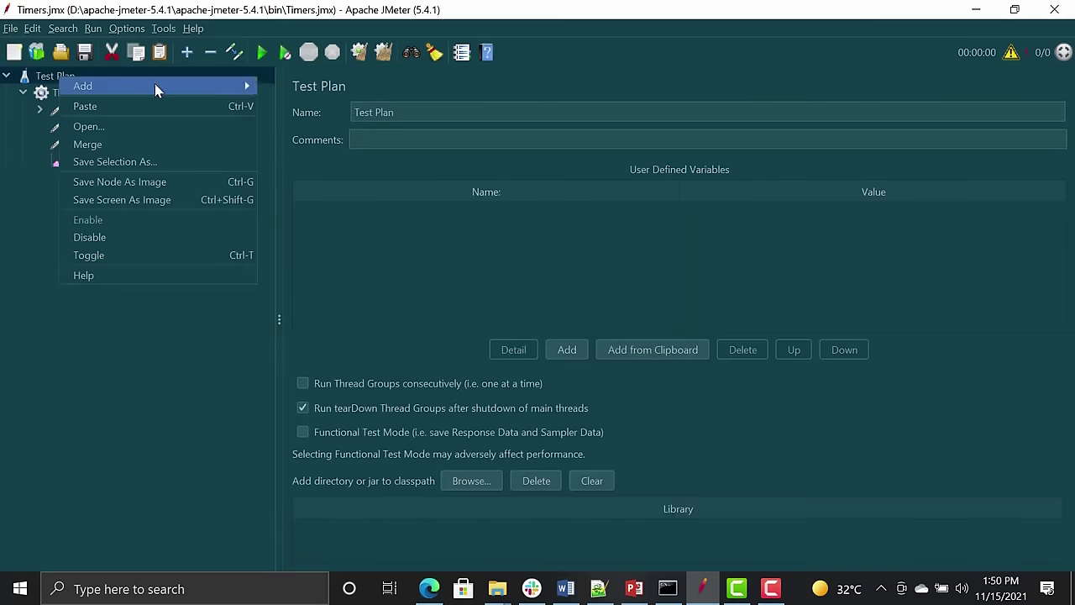
pyautogui.moveTo(154, 85)
pyautogui.moveTo(310, 114)
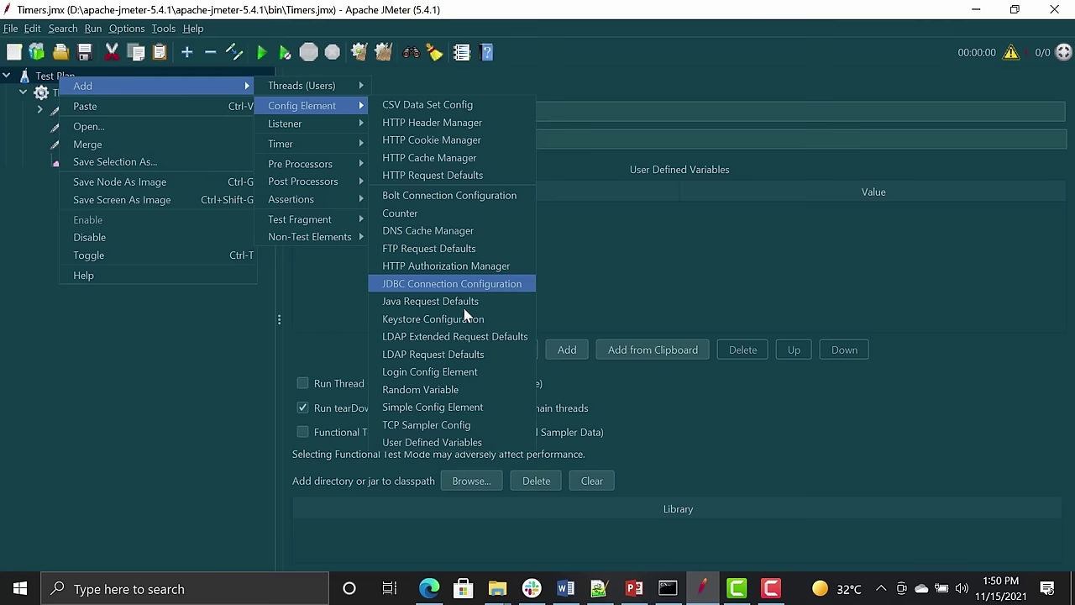
pyautogui.click(450, 442)
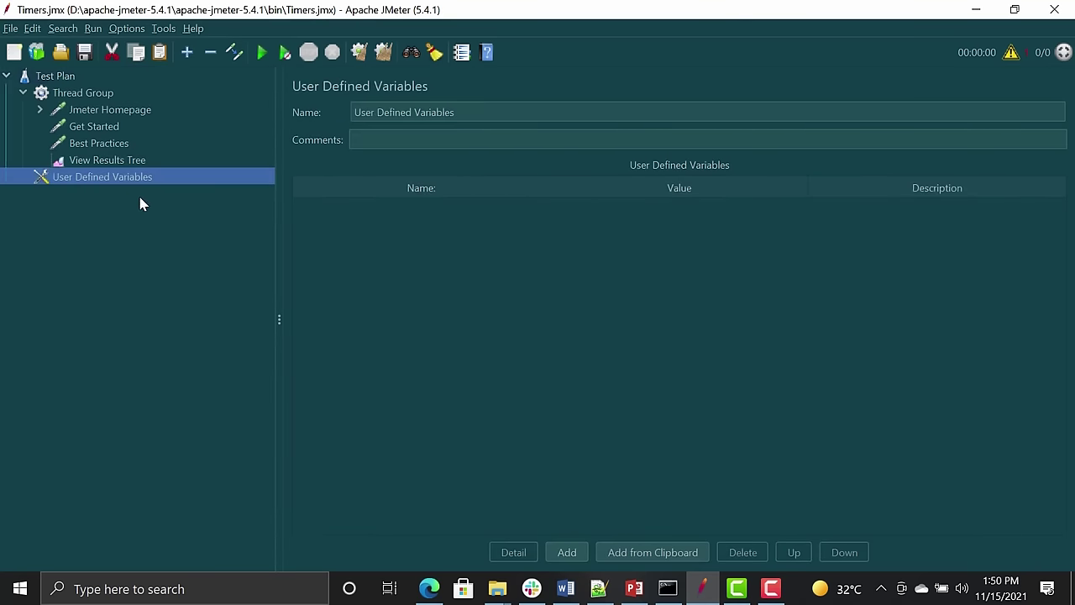
pyautogui.moveTo(74, 83); pyautogui.dragTo(75, 85)
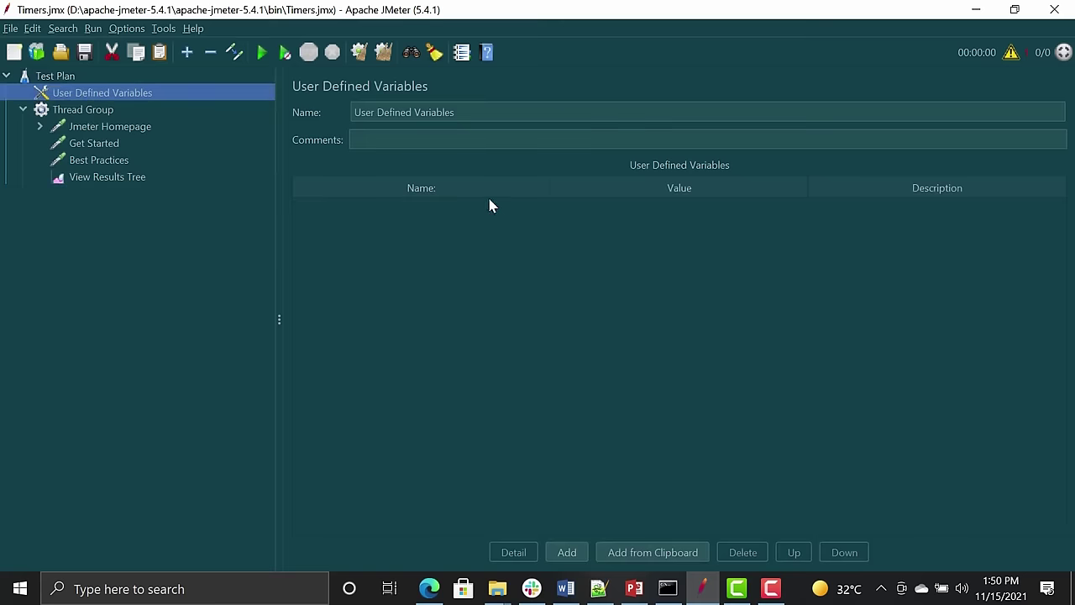
pyautogui.click(564, 556)
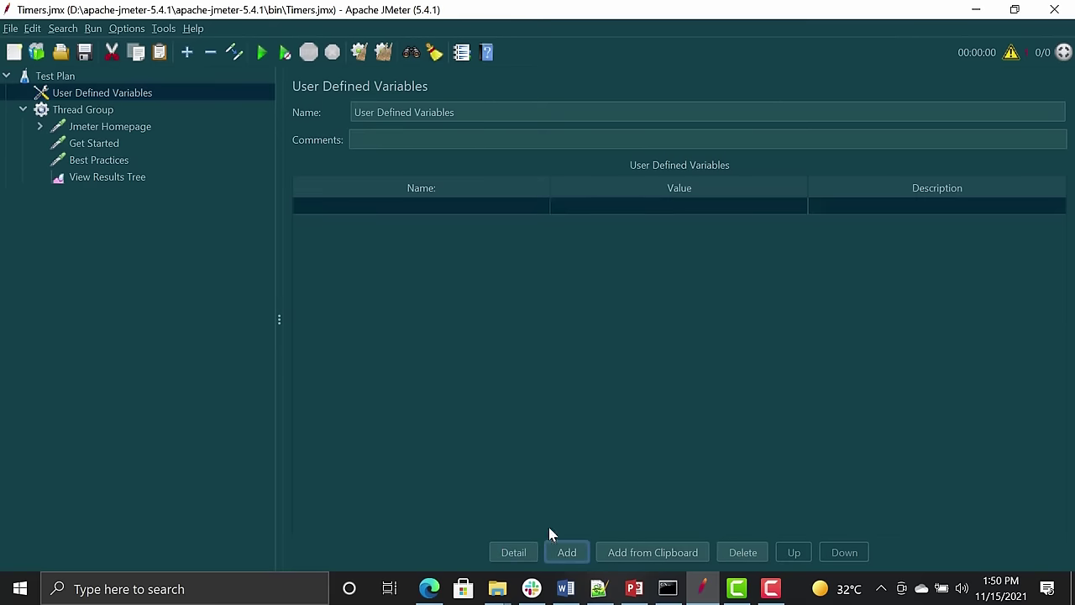
pyautogui.doubleClick(347, 207)
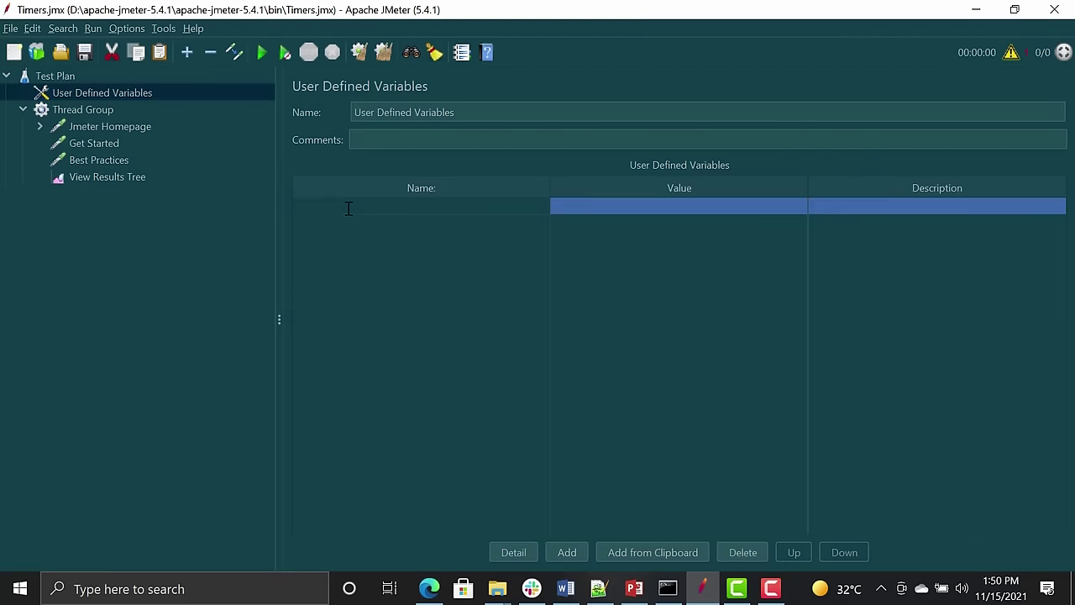
pyautogui.write('hostname')
pyautogui.press('Tab')
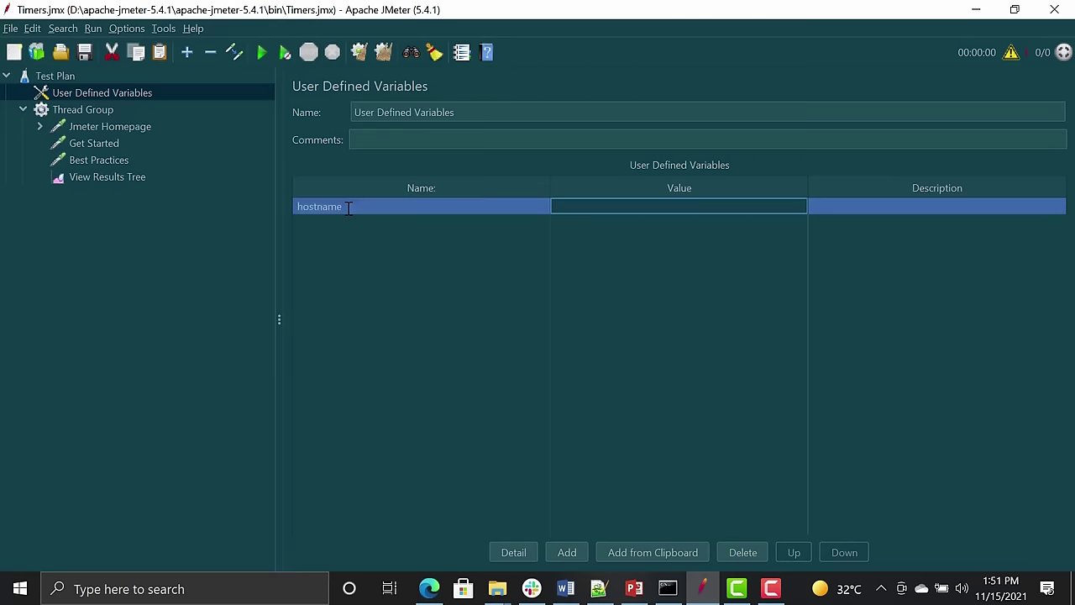
# Copy jmeter.apache.org from Jmeter Homepage's Server Name into hostname's Value, then copy the name hostname
pyautogui.click(99, 130)
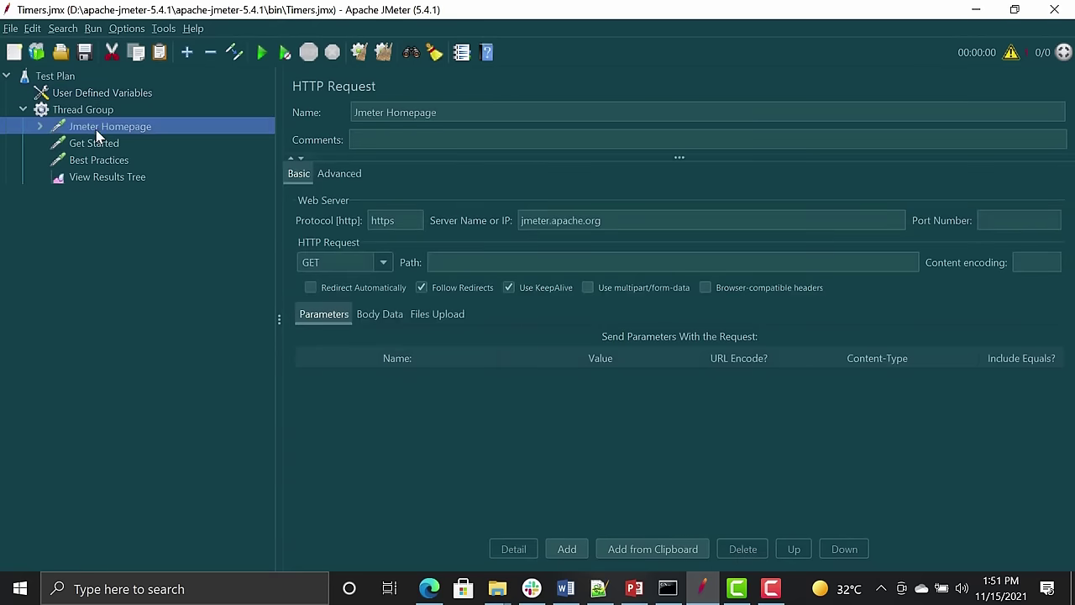
pyautogui.doubleClick(610, 220)
pyautogui.hotkey('ctrl', 'c')
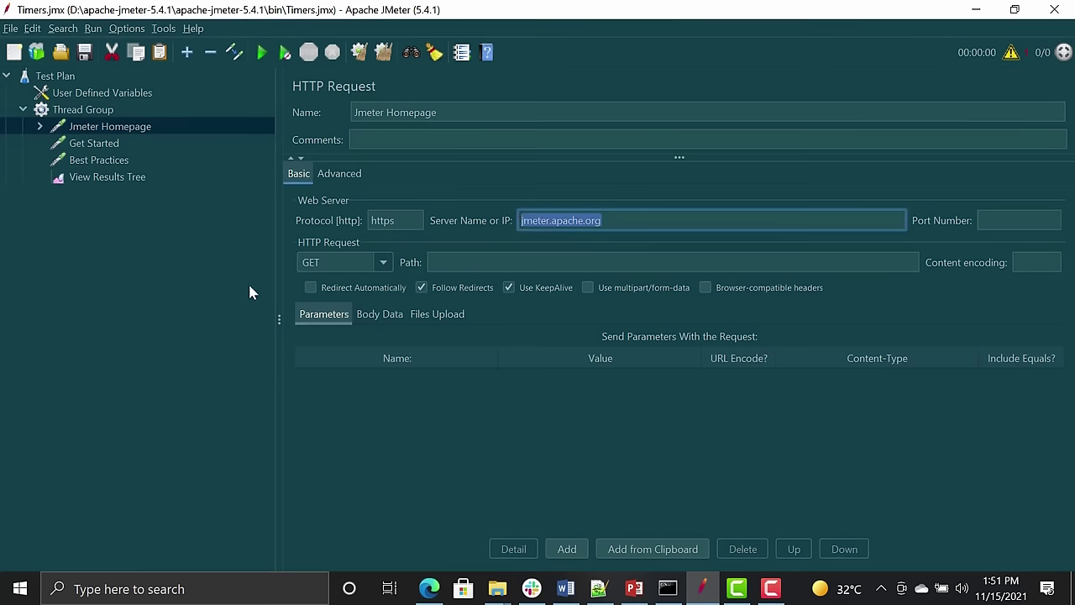
pyautogui.click(134, 92)
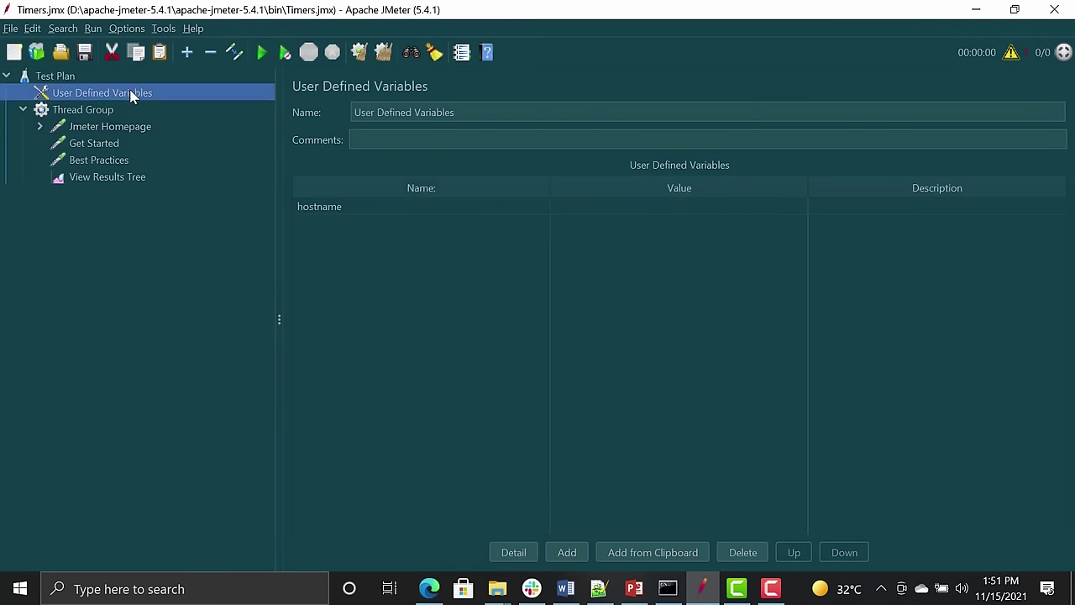
pyautogui.doubleClick(621, 206)
pyautogui.hotkey('ctrl', 'v')
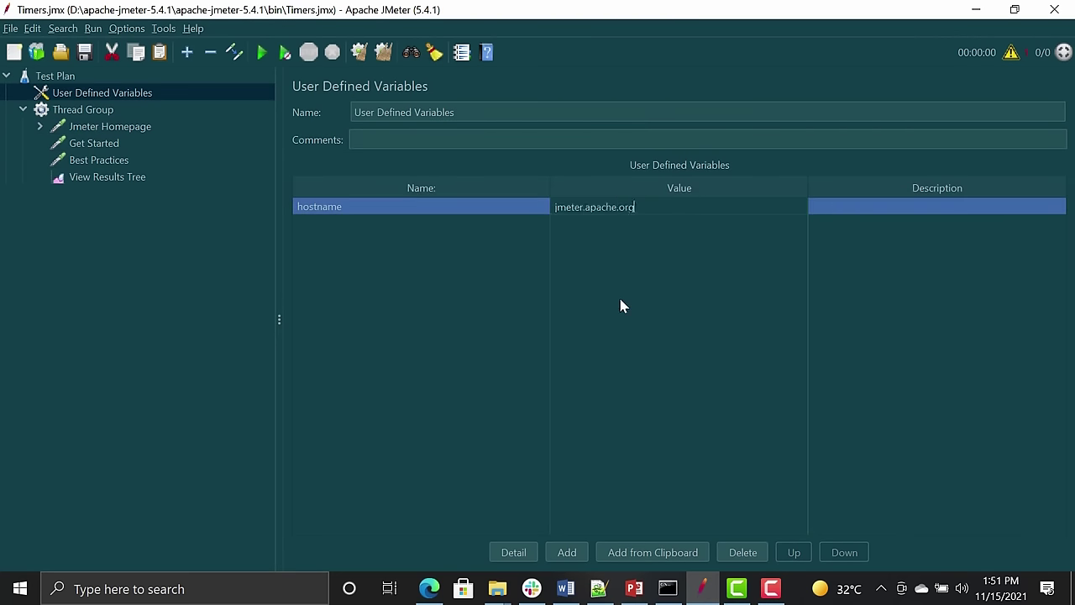
pyautogui.click(622, 303)
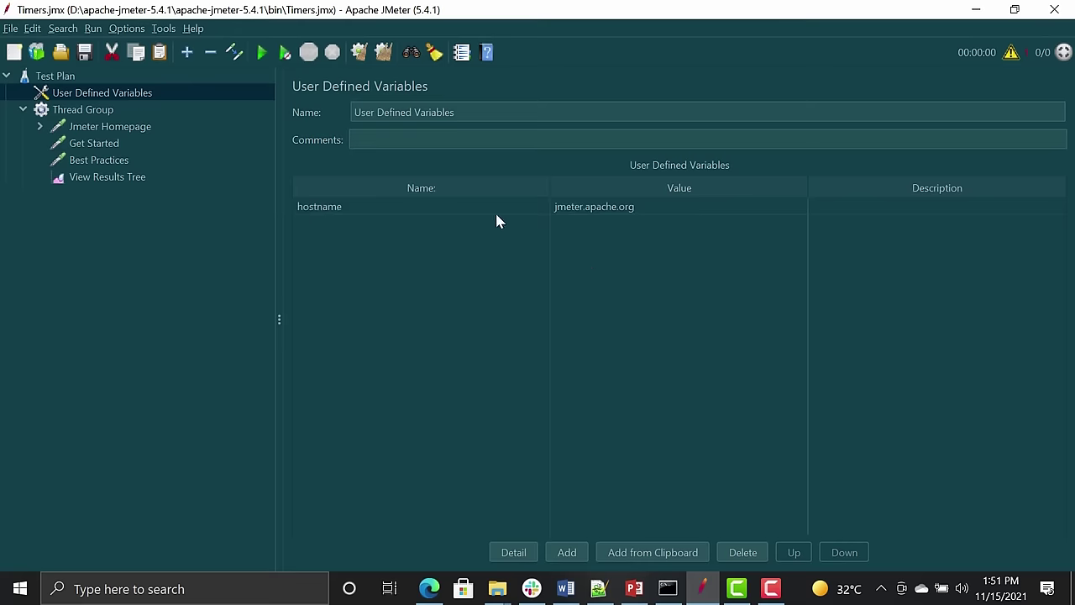
pyautogui.doubleClick(320, 215)
pyautogui.doubleClick(320, 210)
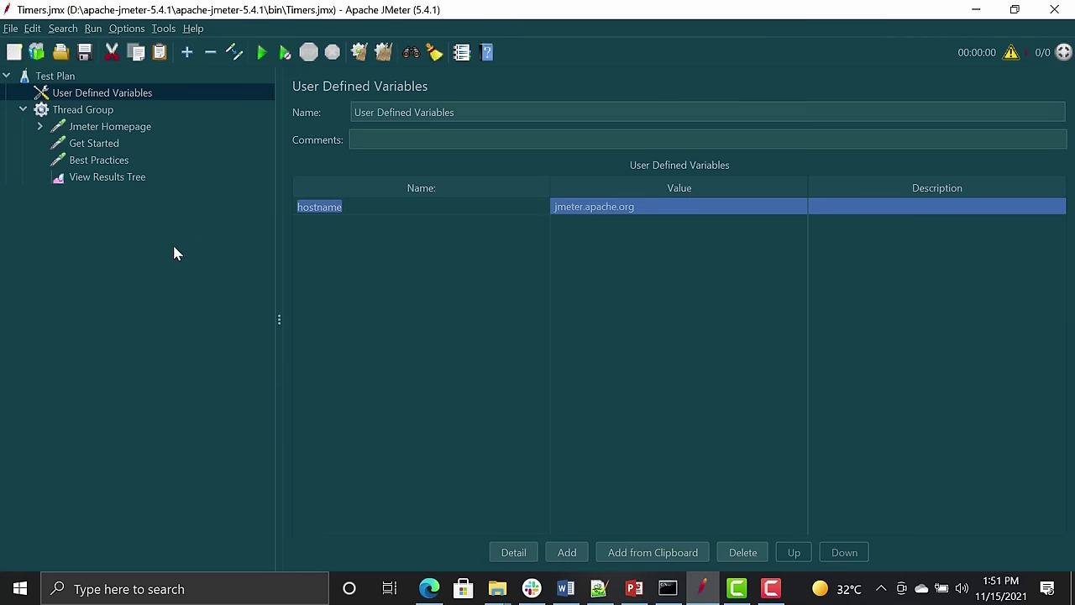
# Replace the Jmeter Homepage request's Server Name with ${hostname}
pyautogui.click(103, 131)
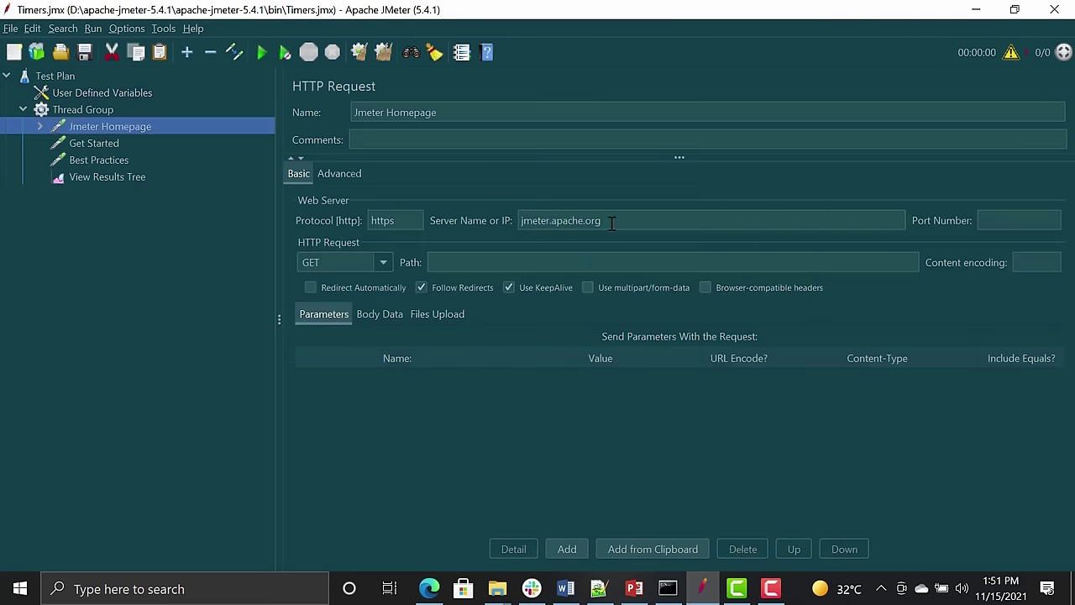
pyautogui.moveTo(619, 220); pyautogui.dragTo(496, 231)
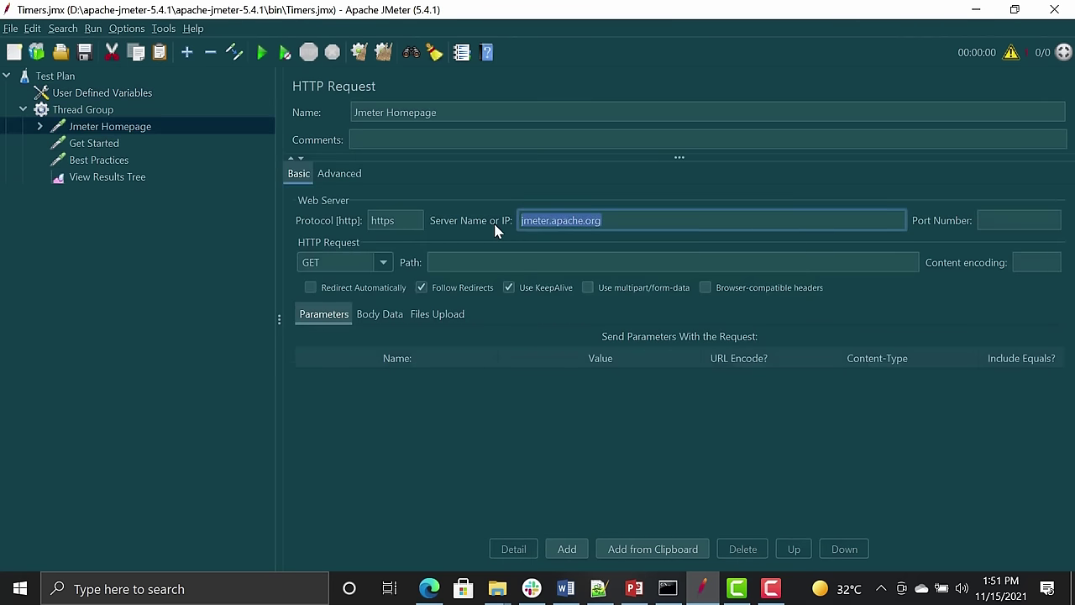
pyautogui.press('BackSpace')
pyautogui.write('{{')
pyautogui.press('BackSpace')
pyautogui.press('BackSpace')
pyautogui.write('$')
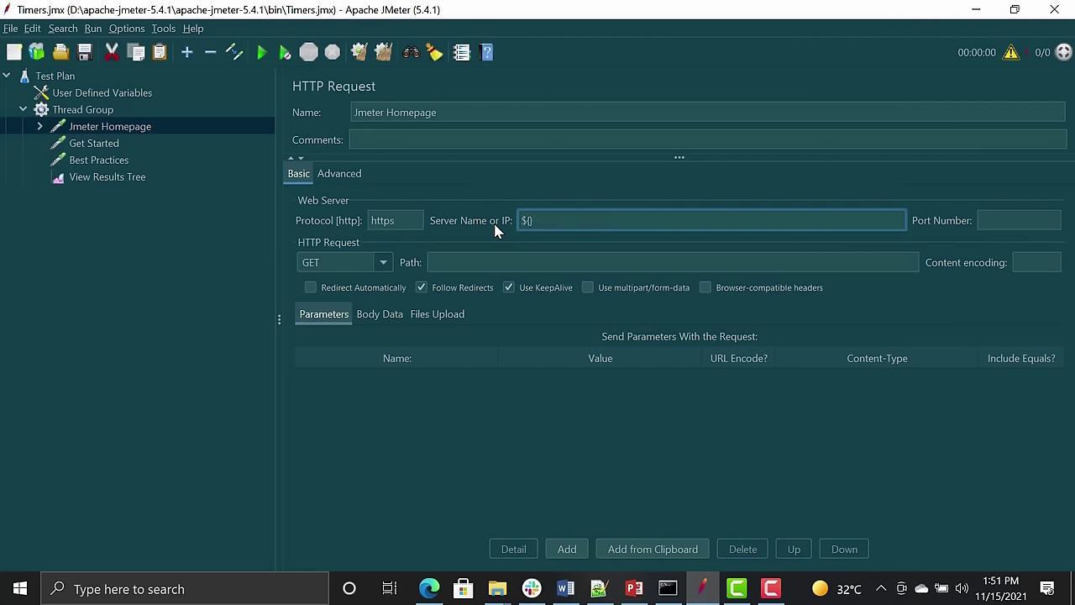
pyautogui.write('{hostname}')
pyautogui.click(139, 220)
# Run the test and confirm in View Results Tree the Jmeter Homepage request goes to jmeter.apache.org
pyautogui.click(124, 179)
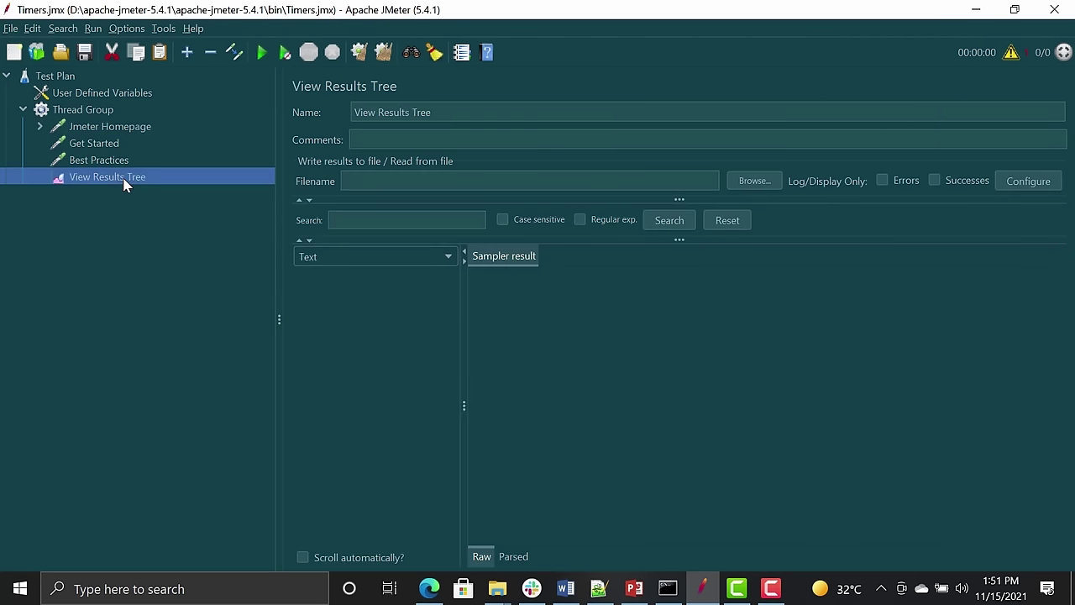
pyautogui.click(264, 54)
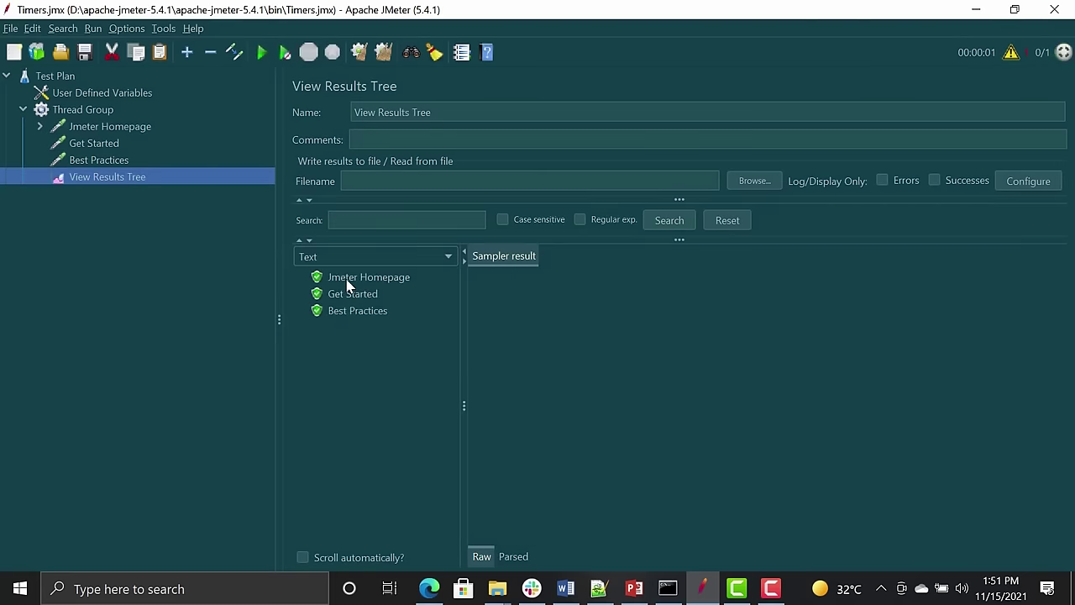
pyautogui.click(347, 280)
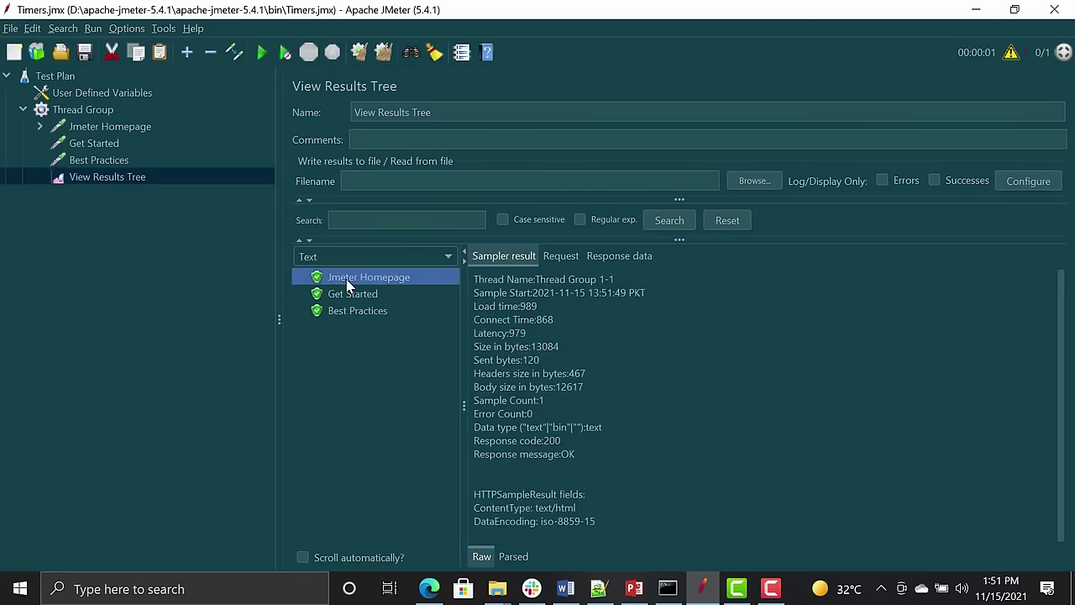
pyautogui.click(561, 256)
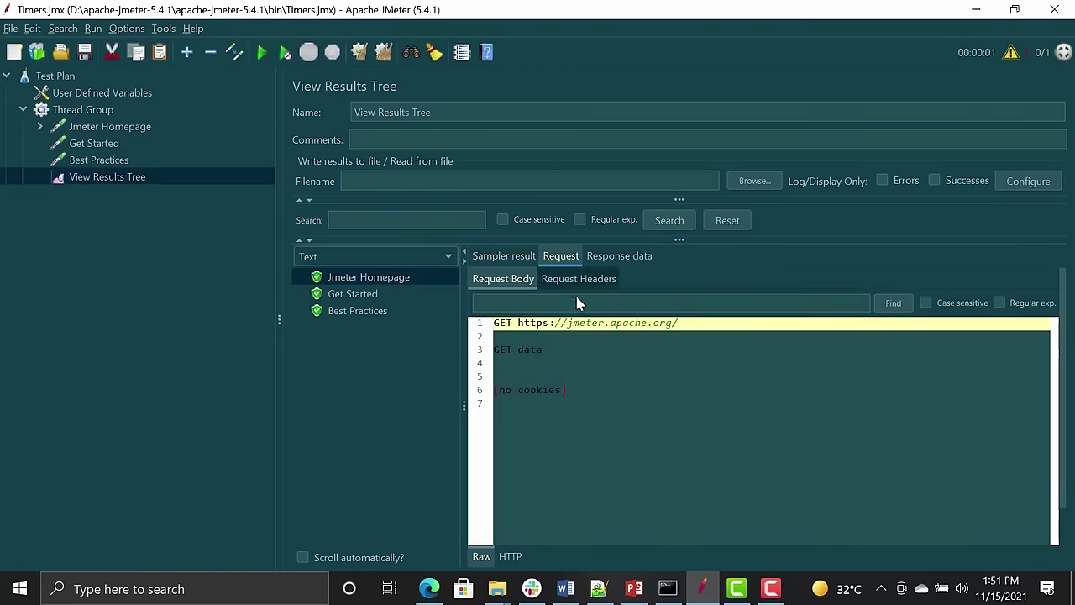
pyautogui.moveTo(569, 331); pyautogui.dragTo(680, 334)
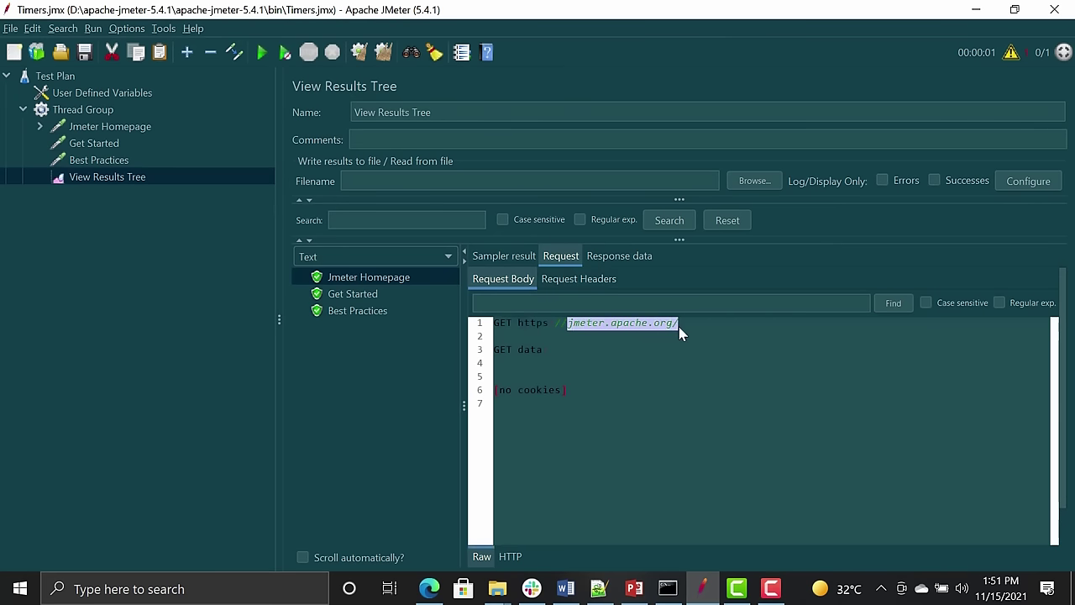
pyautogui.click(97, 147)
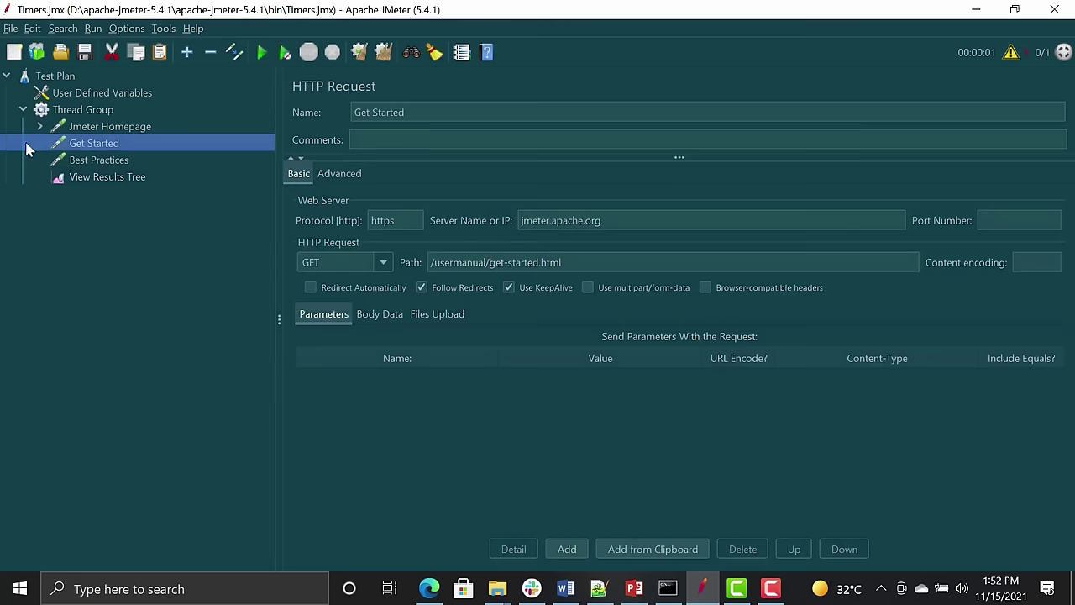
# Copy ${hostname} from Jmeter Homepage into the Get Started and Best Practices server names
pyautogui.click(76, 124)
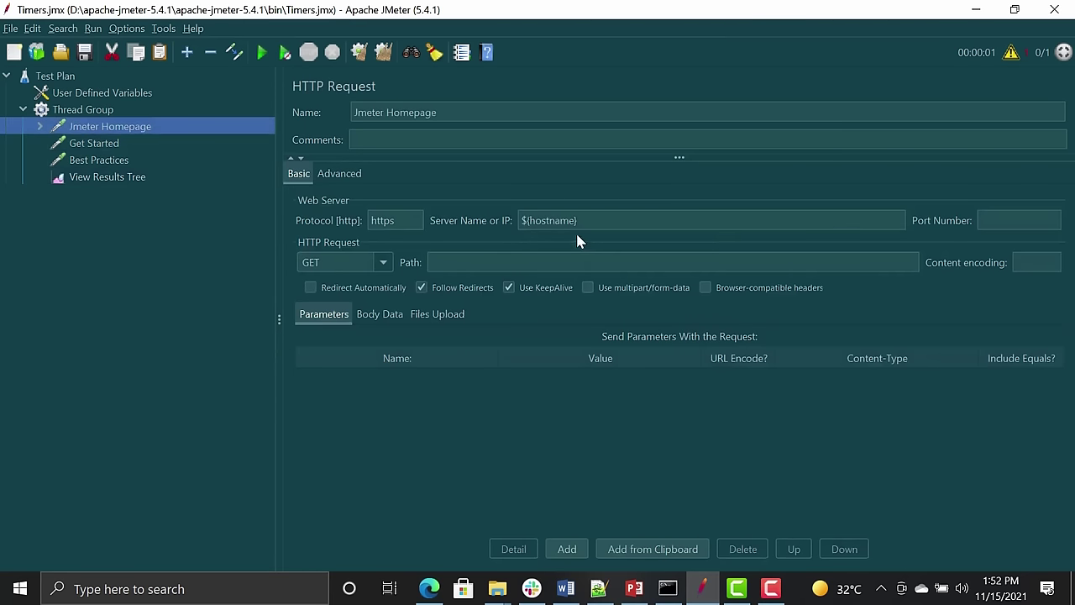
pyautogui.moveTo(596, 222); pyautogui.dragTo(507, 222)
pyautogui.hotkey('ctrl', 'c')
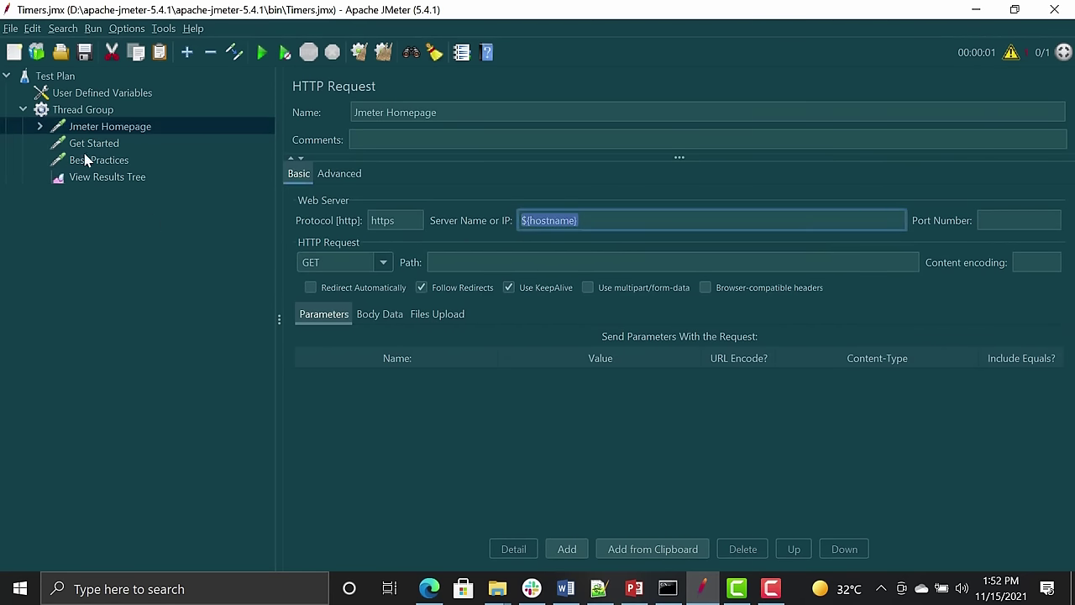
pyautogui.click(86, 144)
pyautogui.moveTo(614, 227); pyautogui.dragTo(509, 225)
pyautogui.hotkey('ctrl', 'v')
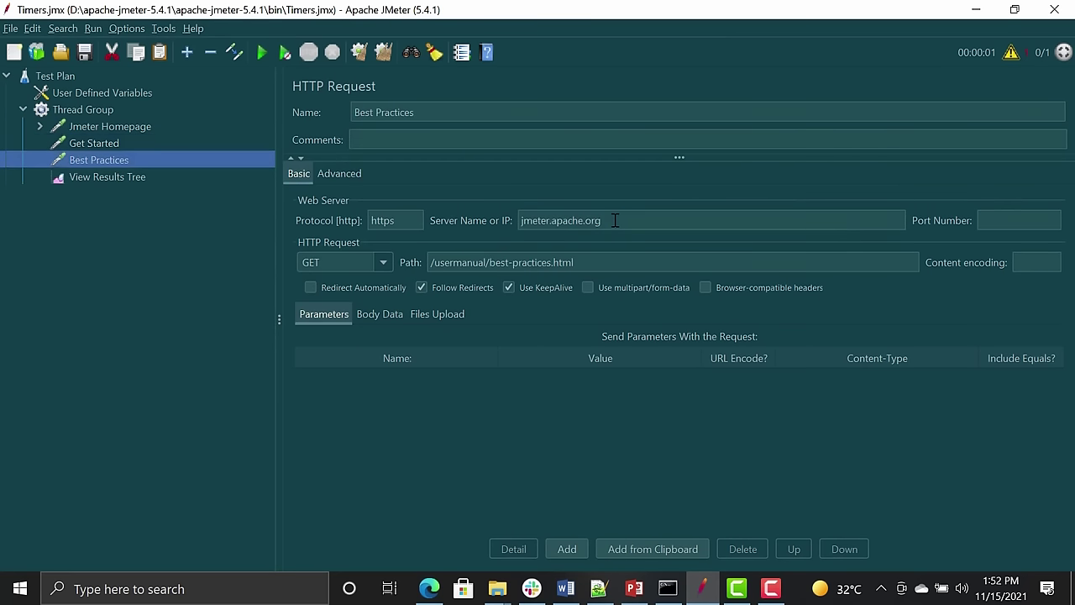
pyautogui.moveTo(615, 220); pyautogui.dragTo(509, 220)
pyautogui.hotkey('ctrl', 'v')
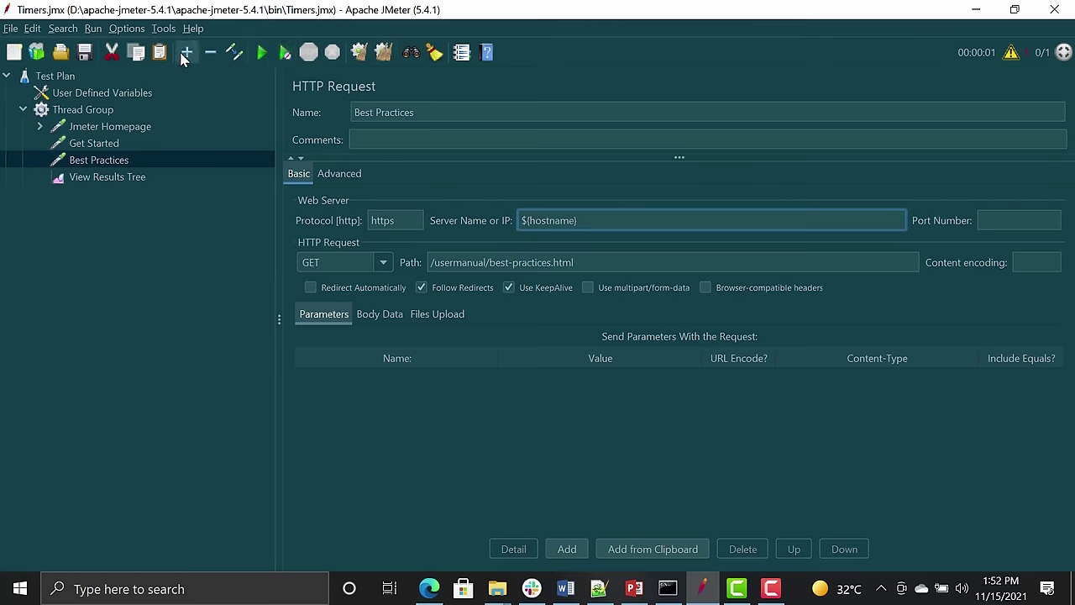
# Rerun the test plan and confirm all six View Results Tree samples succeeded
pyautogui.click(262, 54)
pyautogui.click(126, 178)
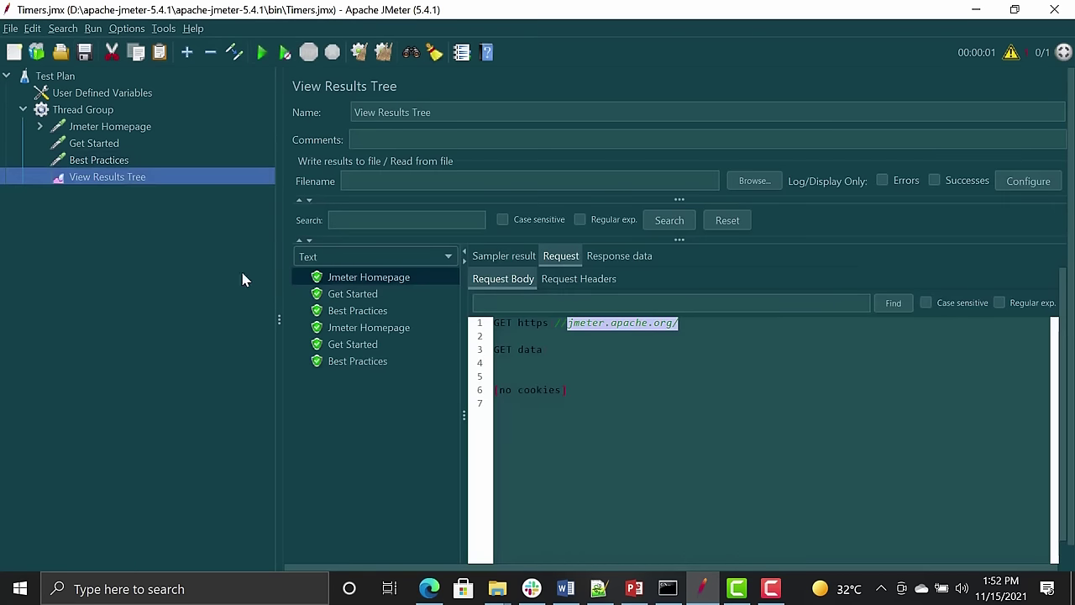
pyautogui.click(357, 330)
pyautogui.click(348, 344)
pyautogui.click(361, 361)
pyautogui.click(367, 331)
pyautogui.click(368, 350)
pyautogui.click(366, 357)
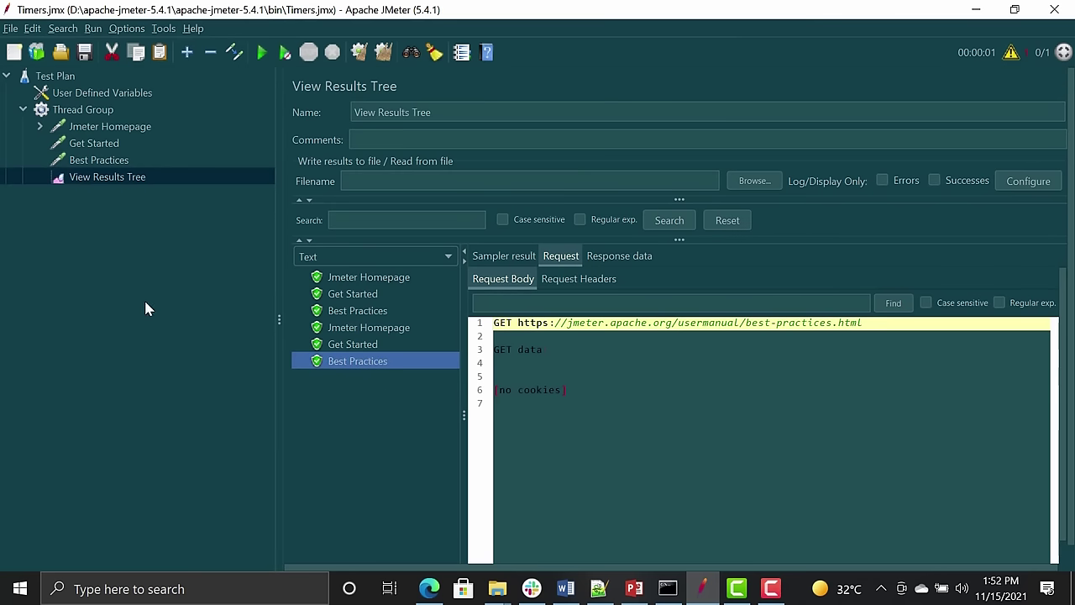
pyautogui.click(128, 126)
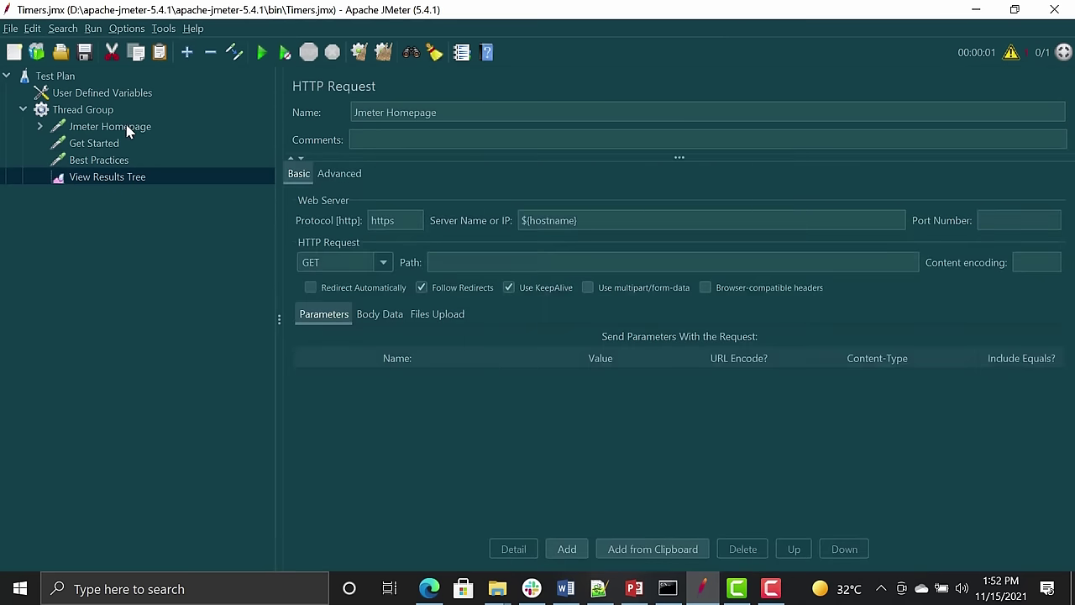
# Review the Get Started and Best Practices requests, then add an empty row below hostname in User Defined Variables
pyautogui.click(97, 94)
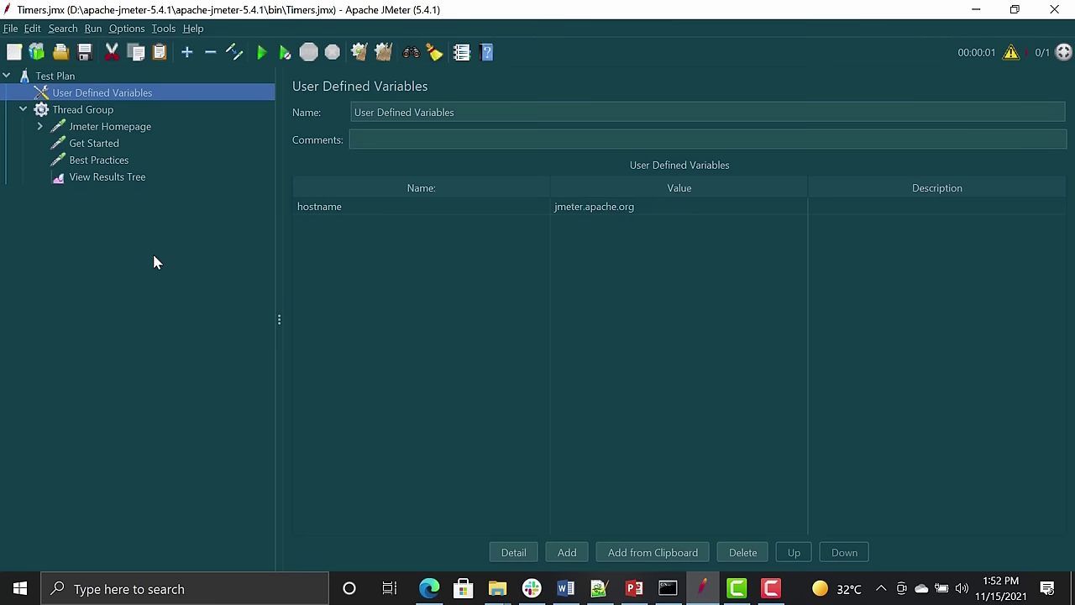
pyautogui.click(84, 143)
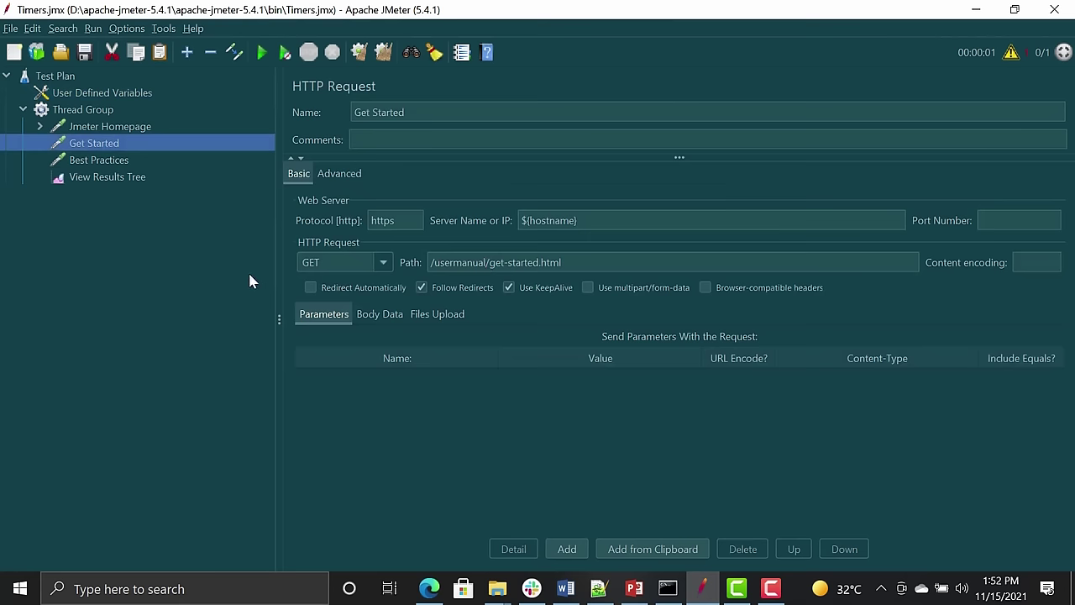
pyautogui.click(118, 166)
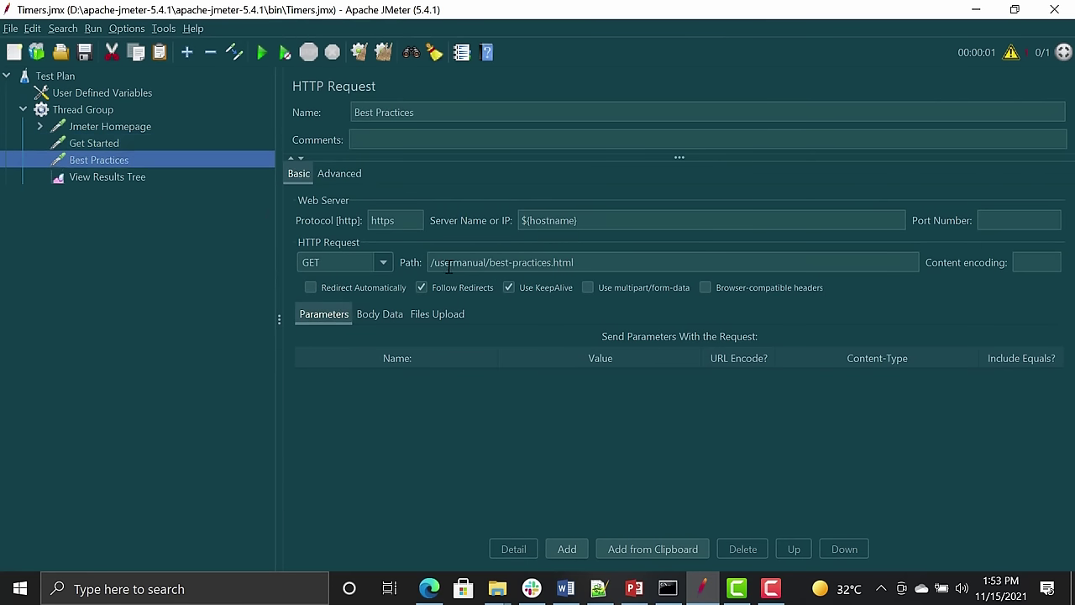
pyautogui.click(90, 92)
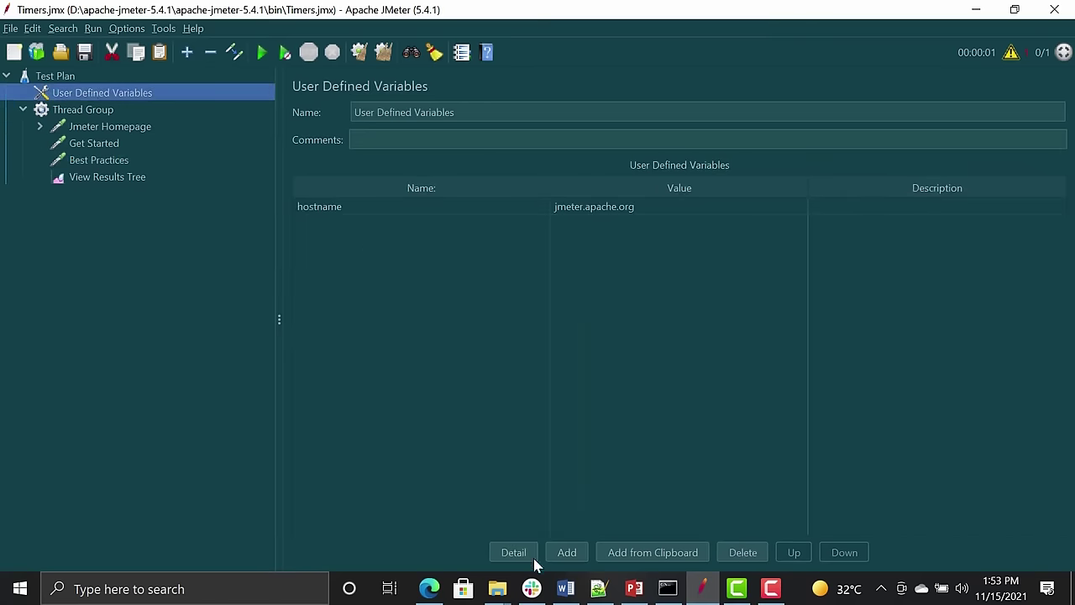
pyautogui.click(567, 552)
pyautogui.doubleClick(341, 223)
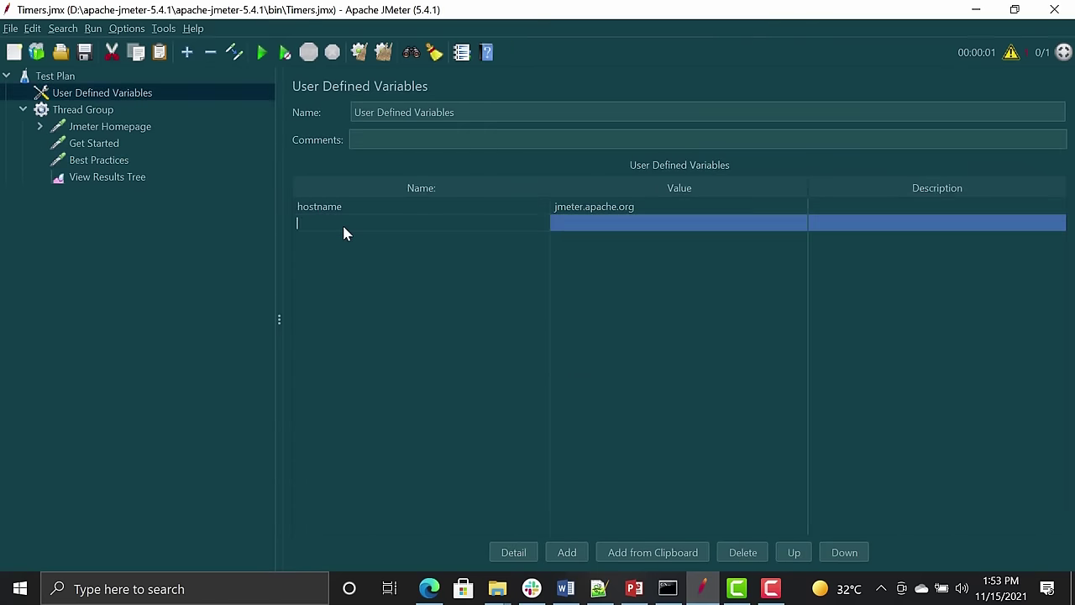
# Name the new variable usermanual, fixing the typo, and paste usermanual from the Get Started path as its value
pyautogui.write('use')
pyautogui.write('rmanu')
pyautogui.write('ak')
pyautogui.press('Tab')
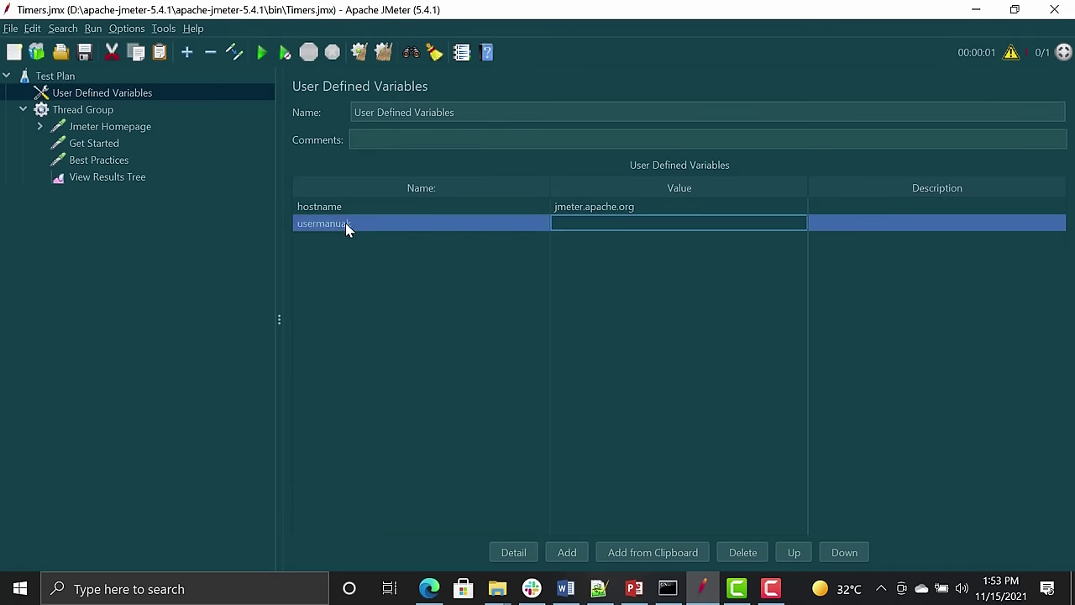
pyautogui.doubleClick(346, 224)
pyautogui.press('BackSpace')
pyautogui.click(88, 147)
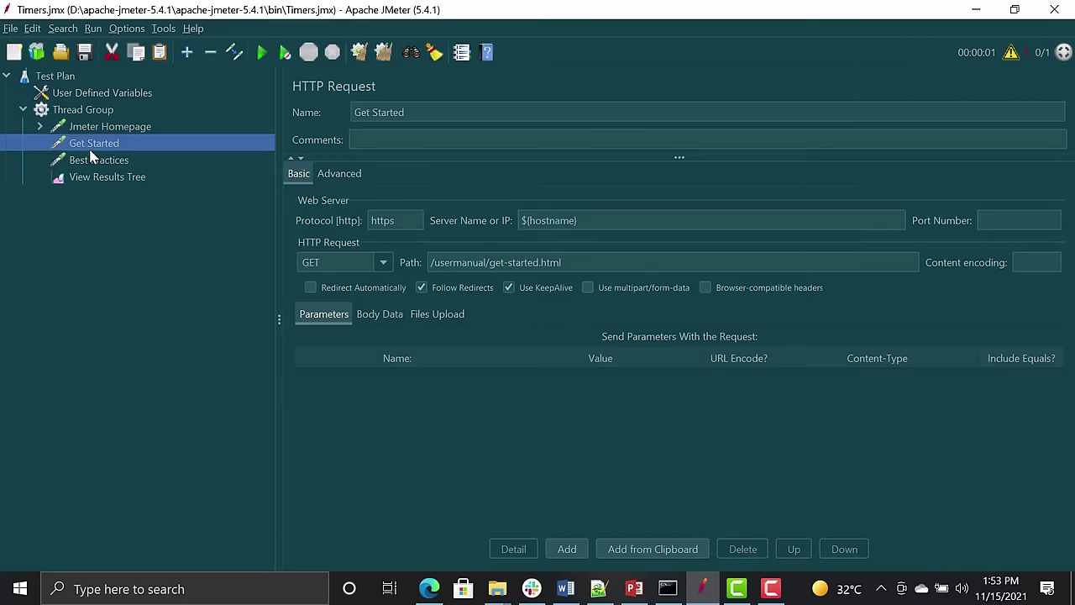
pyautogui.moveTo(487, 262); pyautogui.dragTo(434, 262)
pyautogui.hotkey('ctrl', 'c')
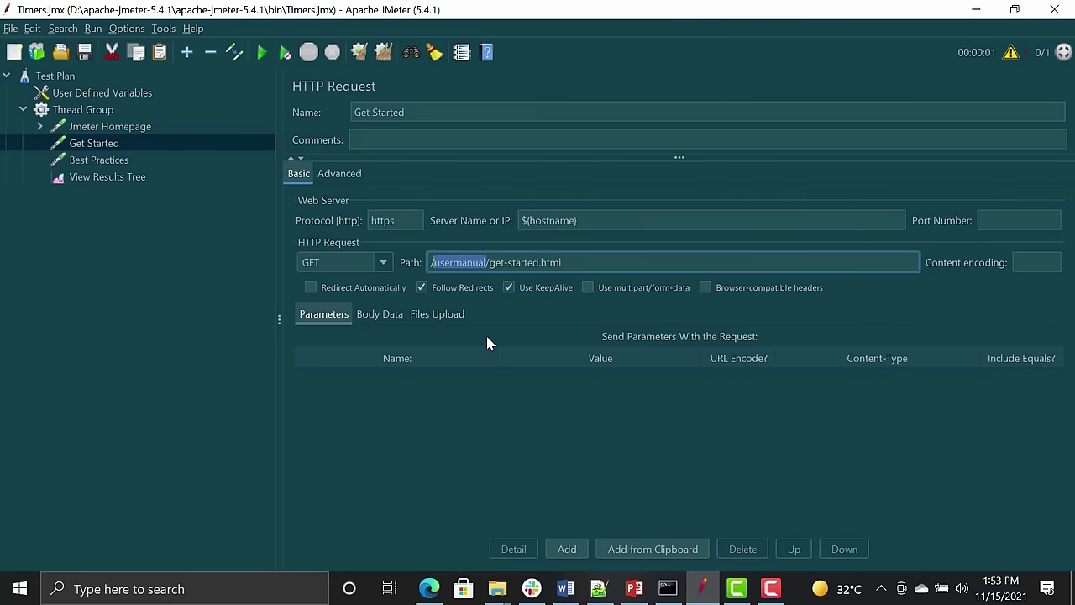
pyautogui.click(97, 94)
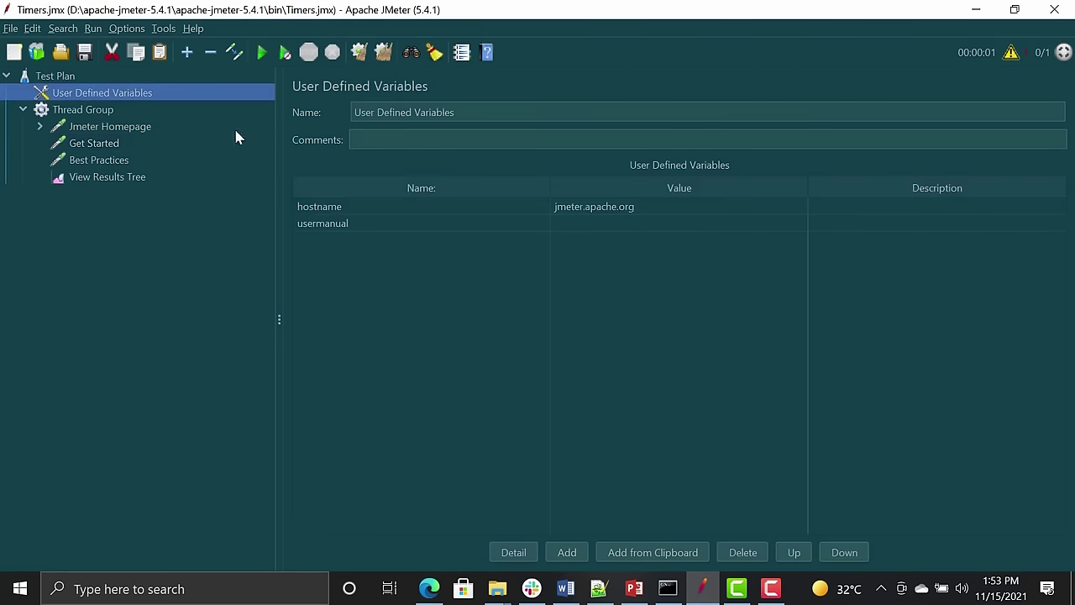
pyautogui.click(642, 233)
pyautogui.hotkey('ctrl', 'v')
pyautogui.click(352, 395)
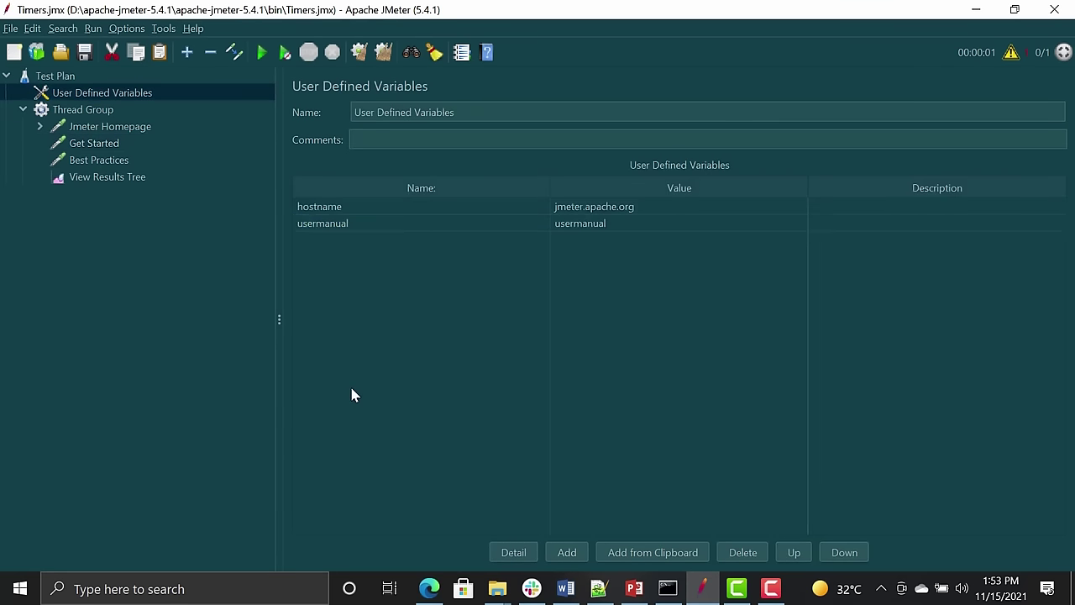
# Change the Get Started path's usermanual folder to /${usermanual}
pyautogui.click(88, 144)
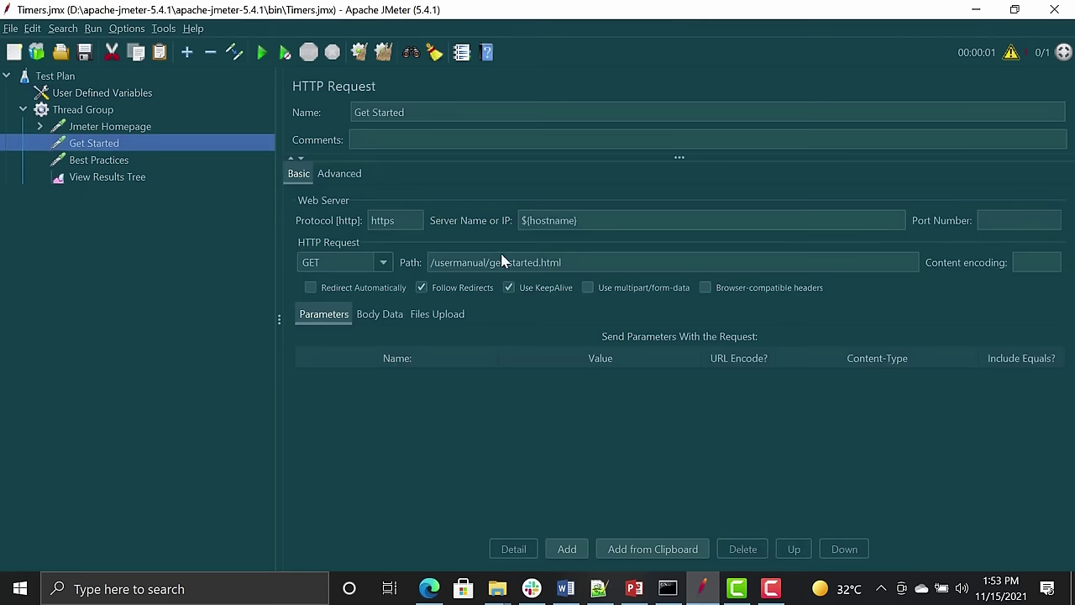
pyautogui.moveTo(487, 262); pyautogui.dragTo(430, 262)
pyautogui.hotkey('ctrl', 'c')
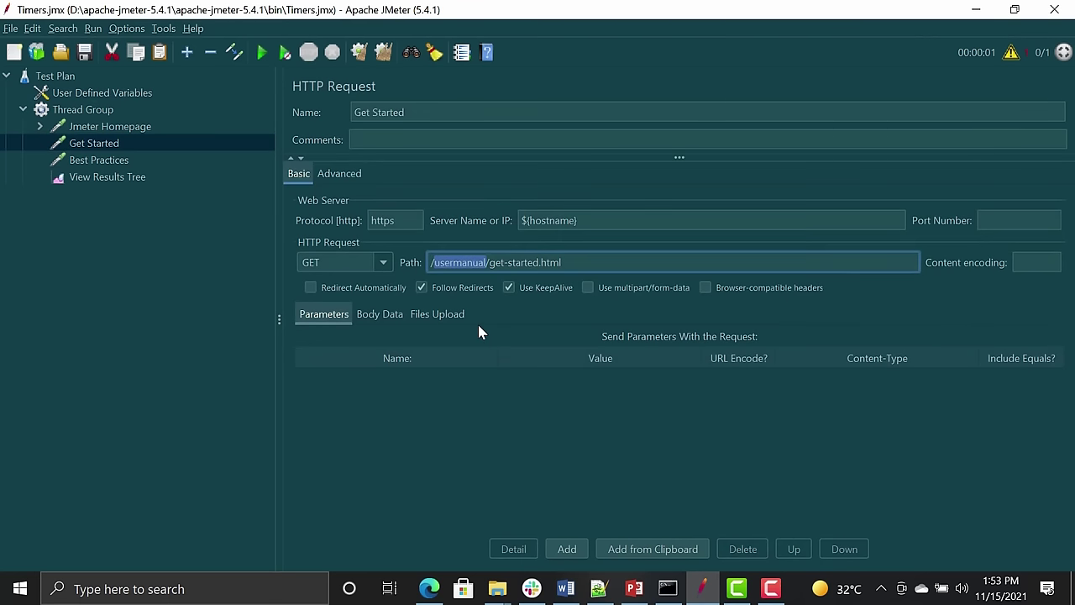
pyautogui.write('/${}')
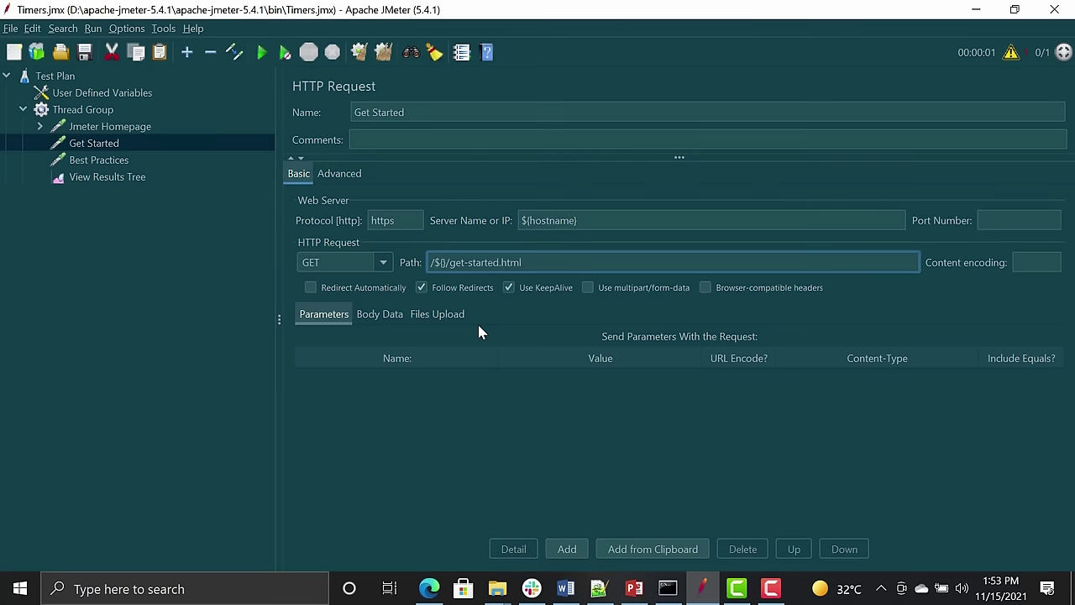
pyautogui.hotkey('ctrl', 'v')
pyautogui.moveTo(501, 262)
pyautogui.mouseDown()
pyautogui.moveTo(432, 262)
pyautogui.moveTo(497, 262)
pyautogui.mouseUp()
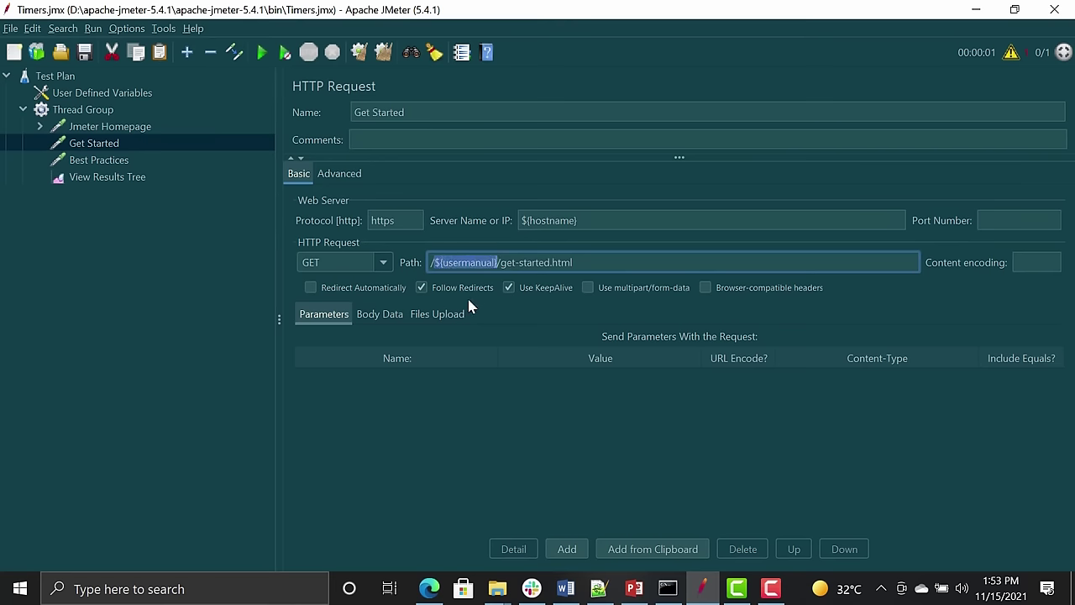
# Change the Best Practices path to /${usermanual}/best-practices.html
pyautogui.click(95, 161)
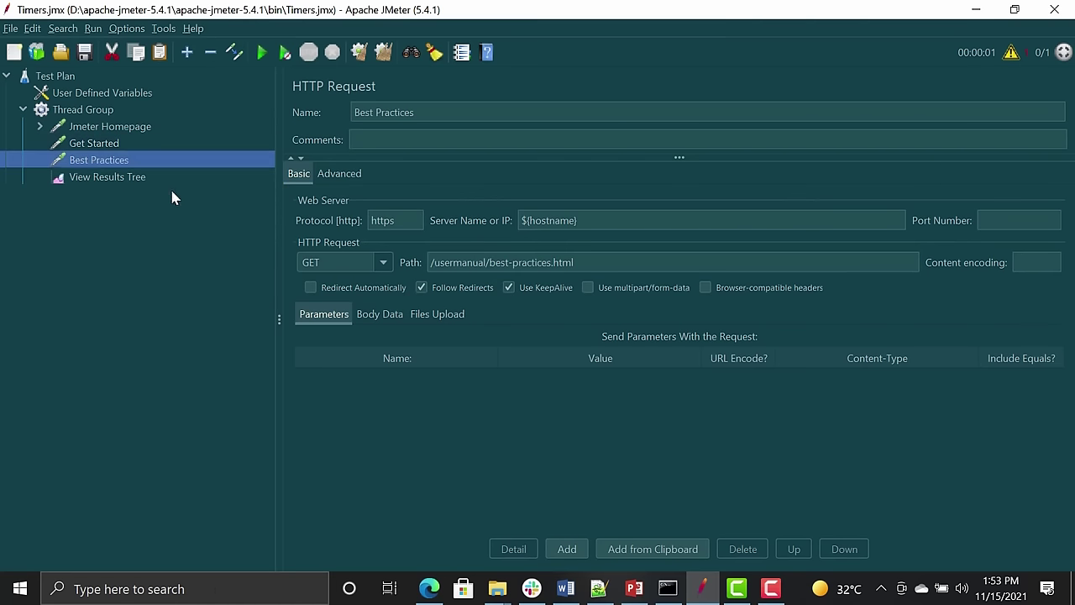
pyautogui.click(487, 262)
pyautogui.moveTo(487, 262)
pyautogui.mouseDown()
pyautogui.moveTo(429, 262)
pyautogui.moveTo(487, 262)
pyautogui.moveTo(489, 278)
pyautogui.mouseUp()
pyautogui.click(435, 262)
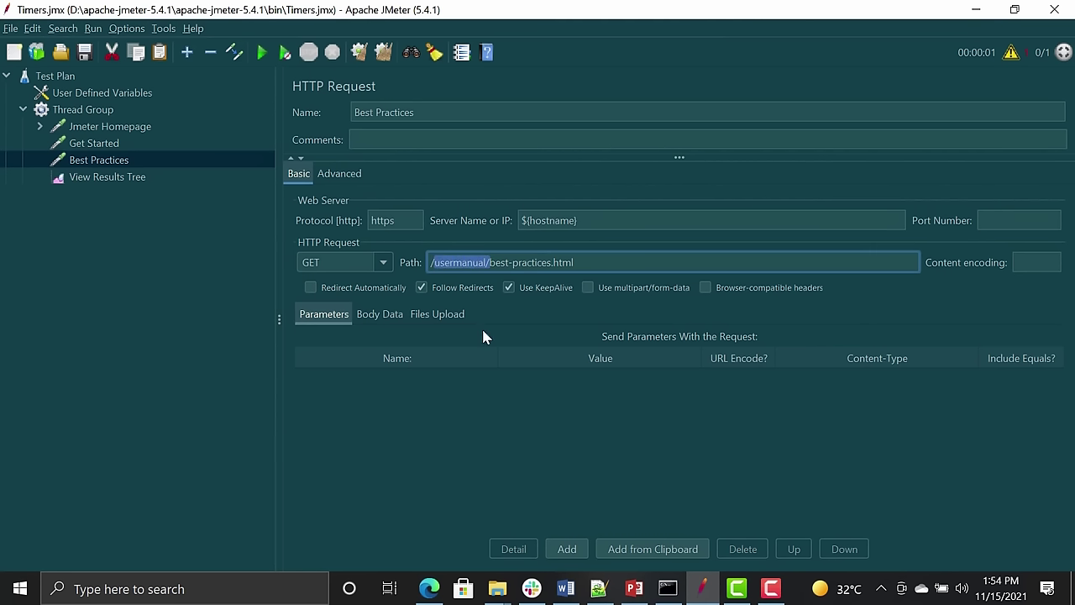
pyautogui.write('/${usermanual}/')
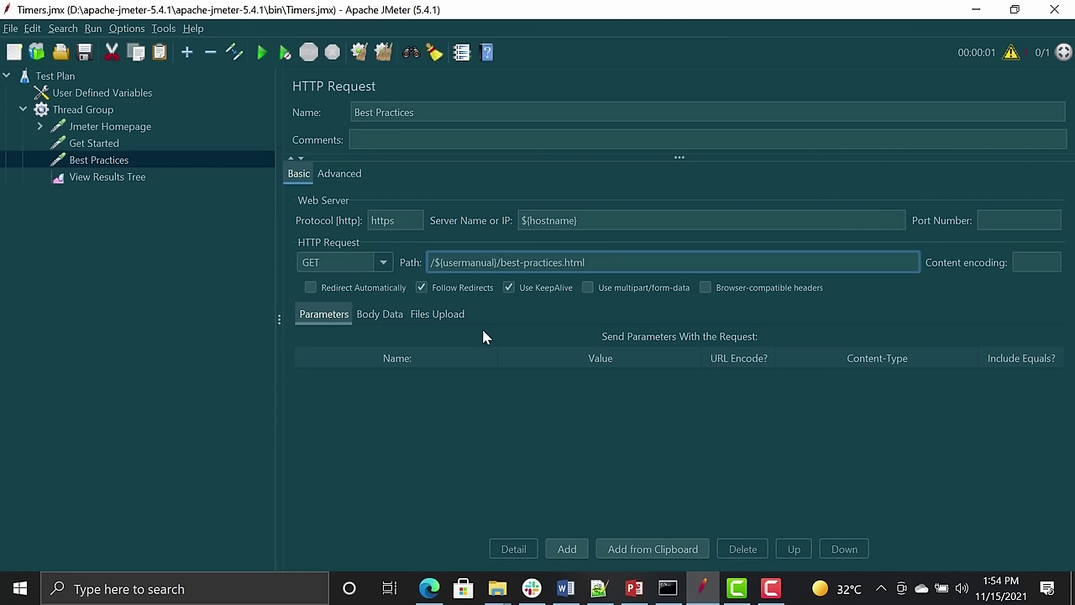
pyautogui.press('End')
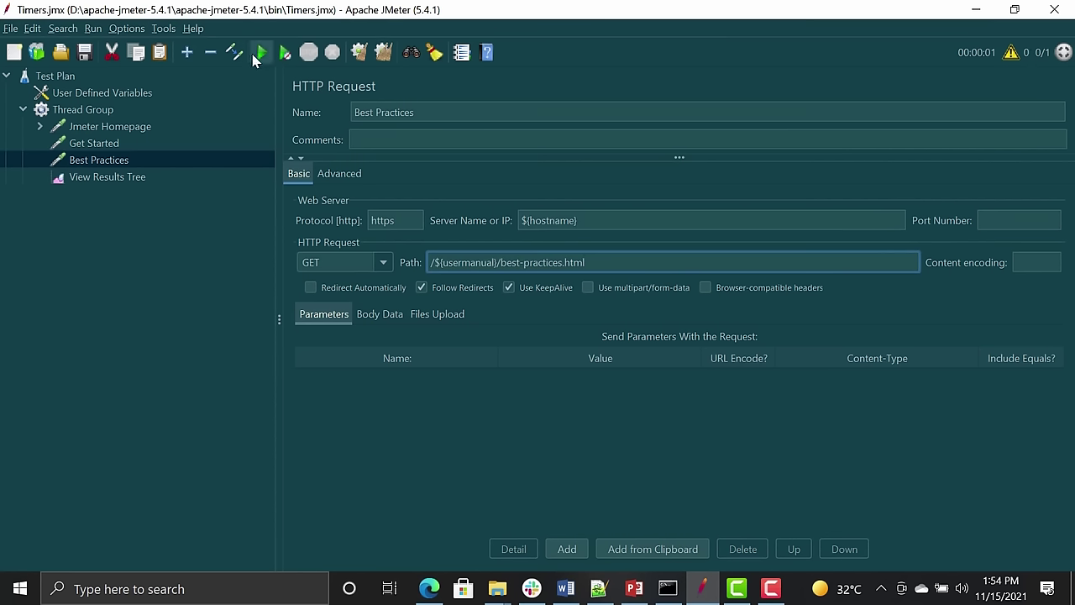
# Run the test and check the Jmeter Homepage and Get Started request URLs in View Results Tree
pyautogui.click(261, 54)
pyautogui.click(106, 181)
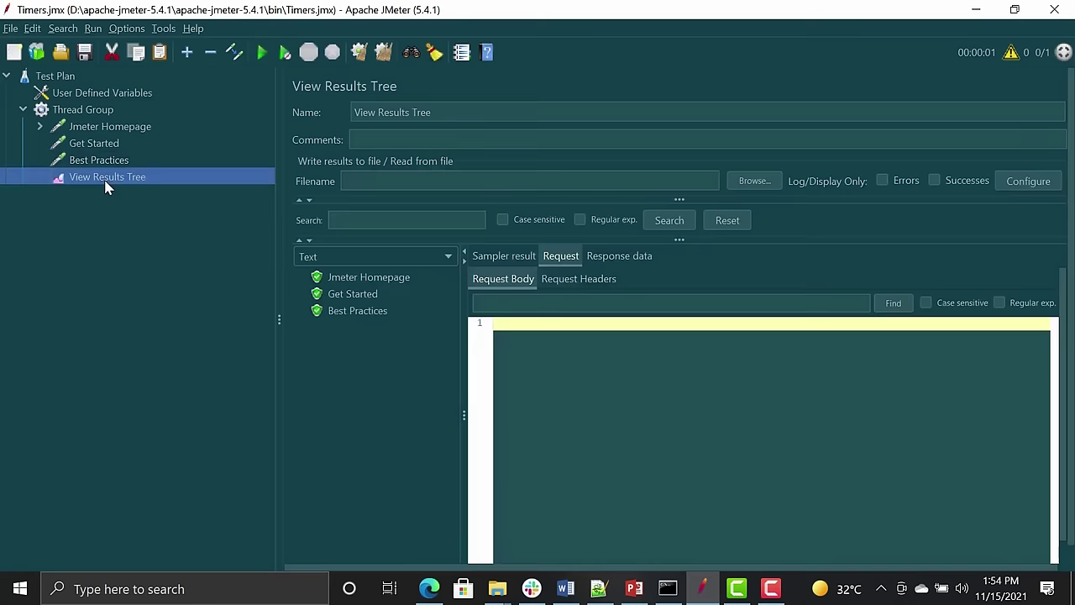
pyautogui.click(366, 285)
pyautogui.click(366, 293)
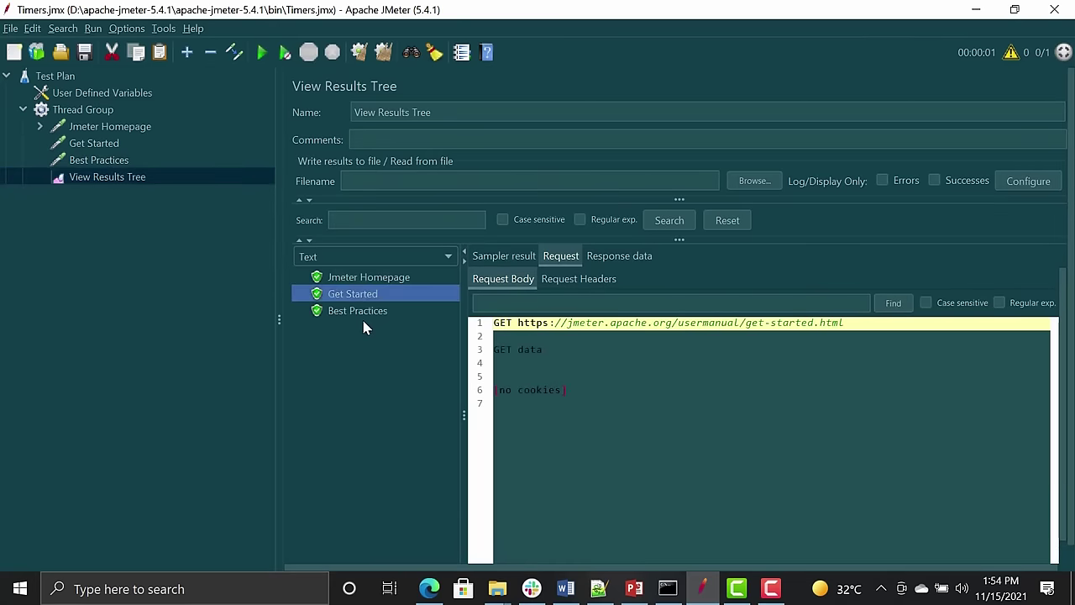
pyautogui.click(363, 284)
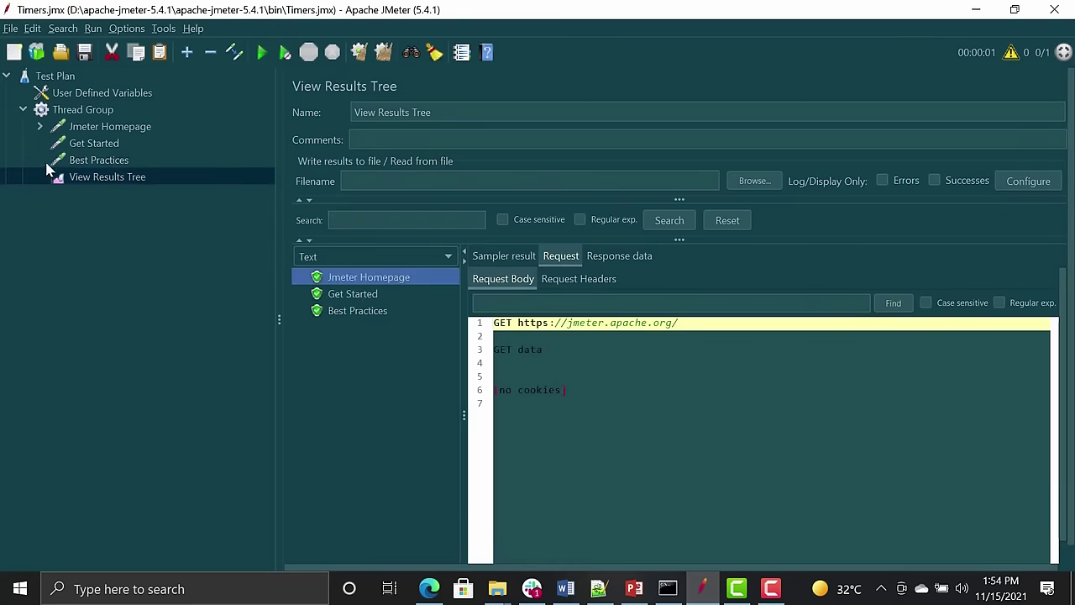
# Review Get Started and the User Defined Variables, then bring up the 'new 21' note in Notepad++
pyautogui.click(72, 150)
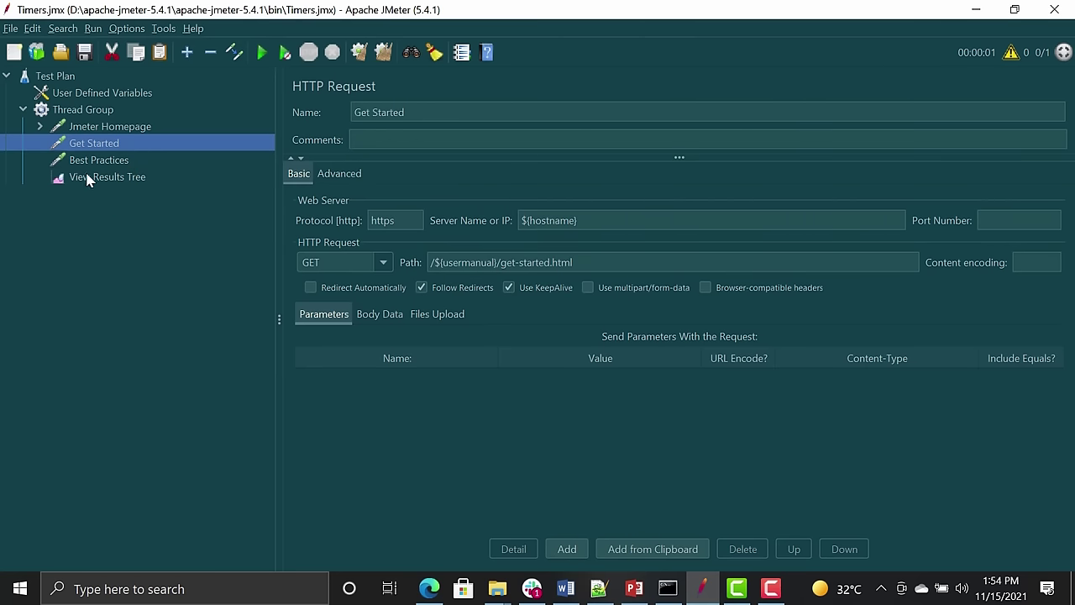
pyautogui.click(63, 94)
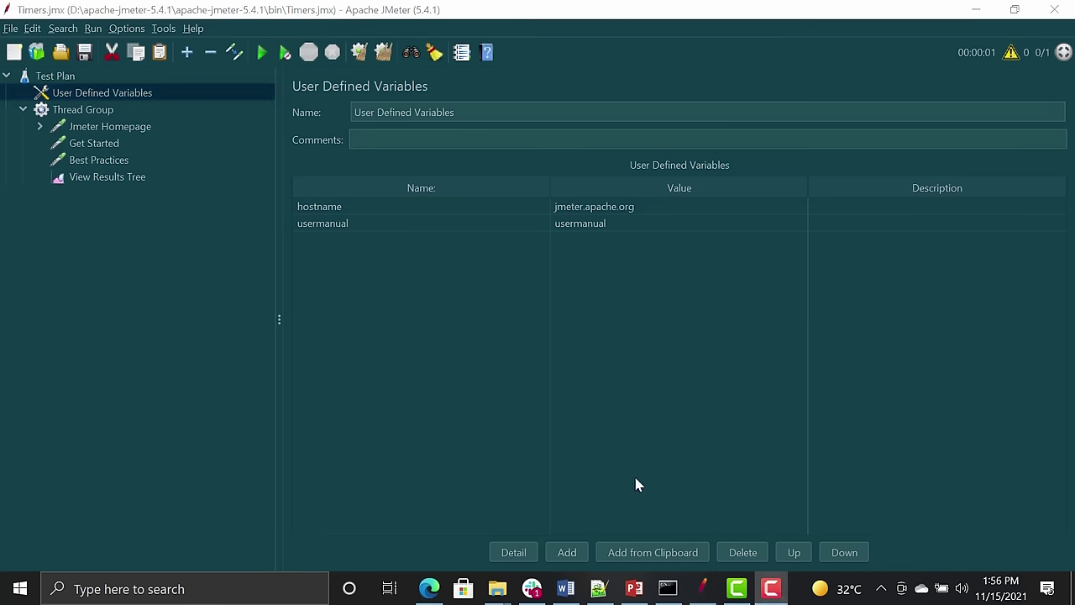
pyautogui.click(598, 590)
pyautogui.click(348, 412)
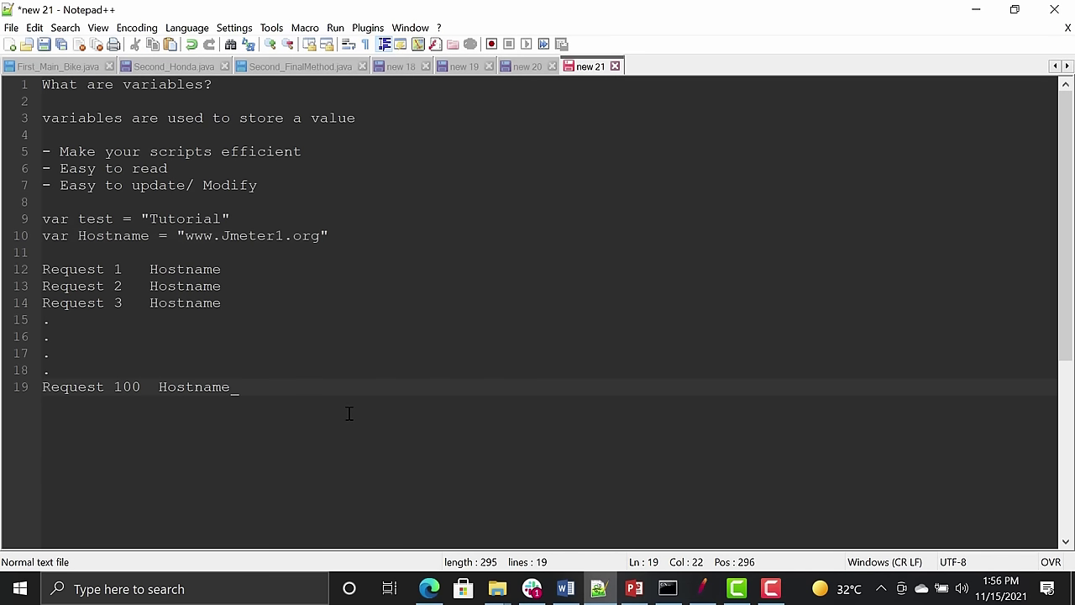
# Add a Functions heading and a brace block containing the comment '// Provide Random String'
pyautogui.press('Return')
pyautogui.press('Return')
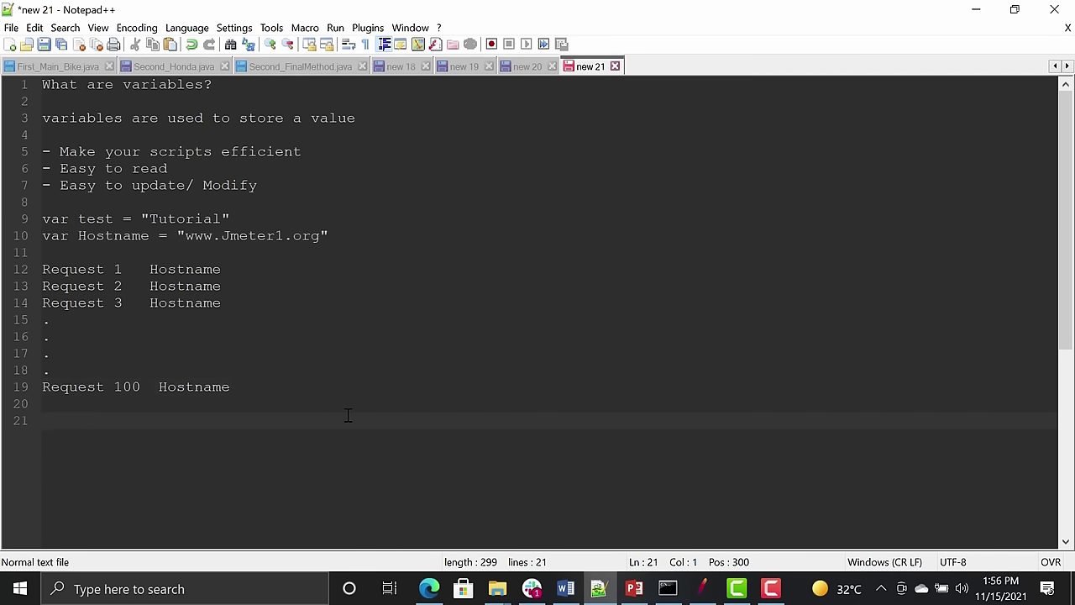
pyautogui.write('Functions')
pyautogui.press('Return')
pyautogui.press('Return')
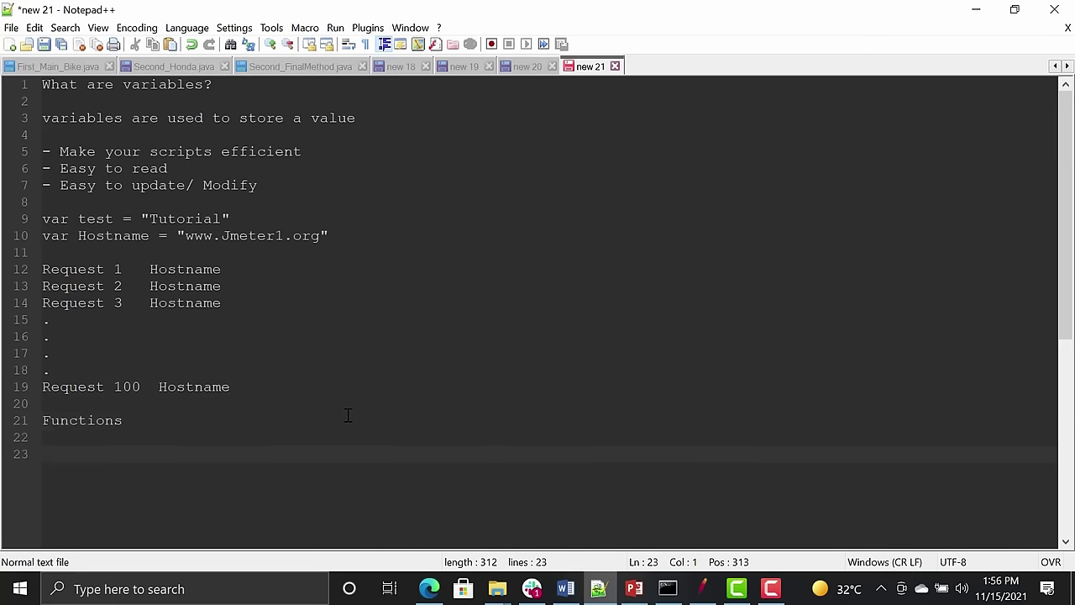
pyautogui.write('{')
pyautogui.write('}')
pyautogui.press('Left')
pyautogui.press('Return')
pyautogui.press('Return')
pyautogui.press('Return')
pyautogui.press('Return')
pyautogui.press('Up')
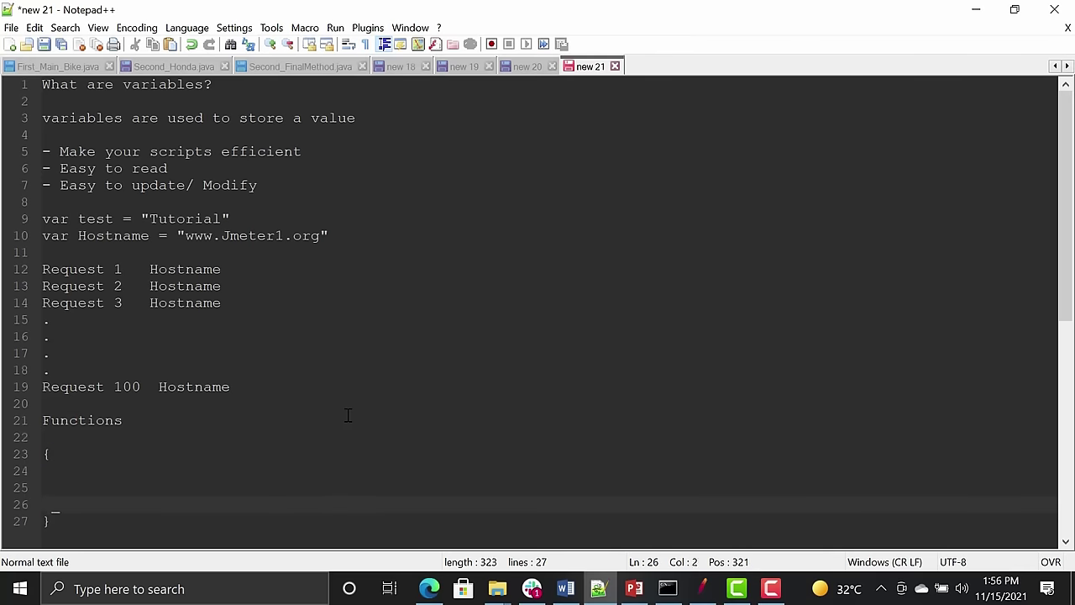
pyautogui.press('Up')
pyautogui.write('// Provid')
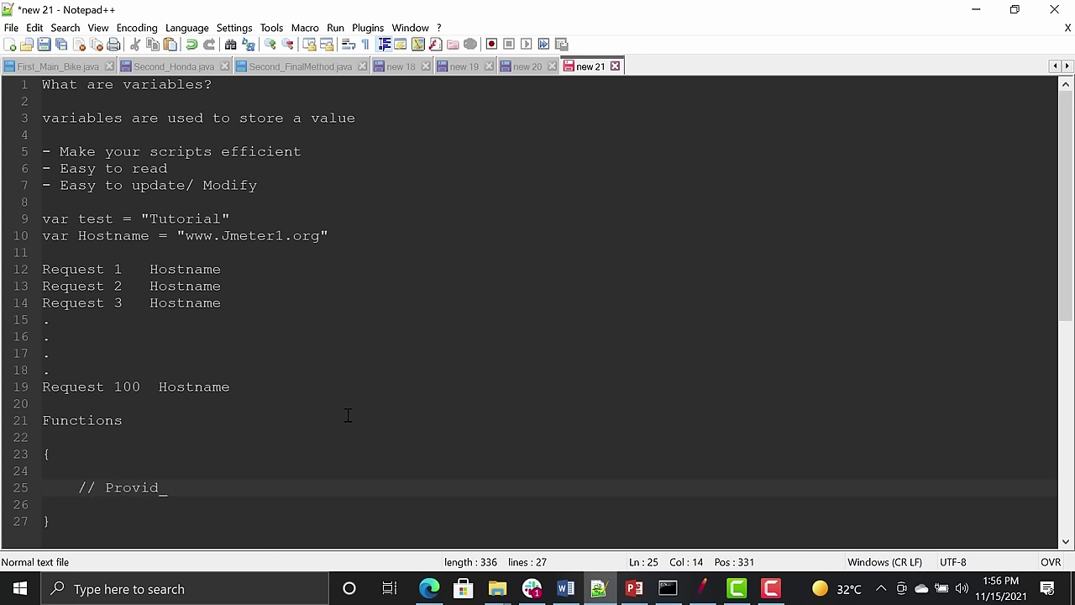
pyautogui.write('e RFan')
pyautogui.press('BackSpace')
pyautogui.press('BackSpace')
pyautogui.press('BackSpace')
pyautogui.write('andom ')
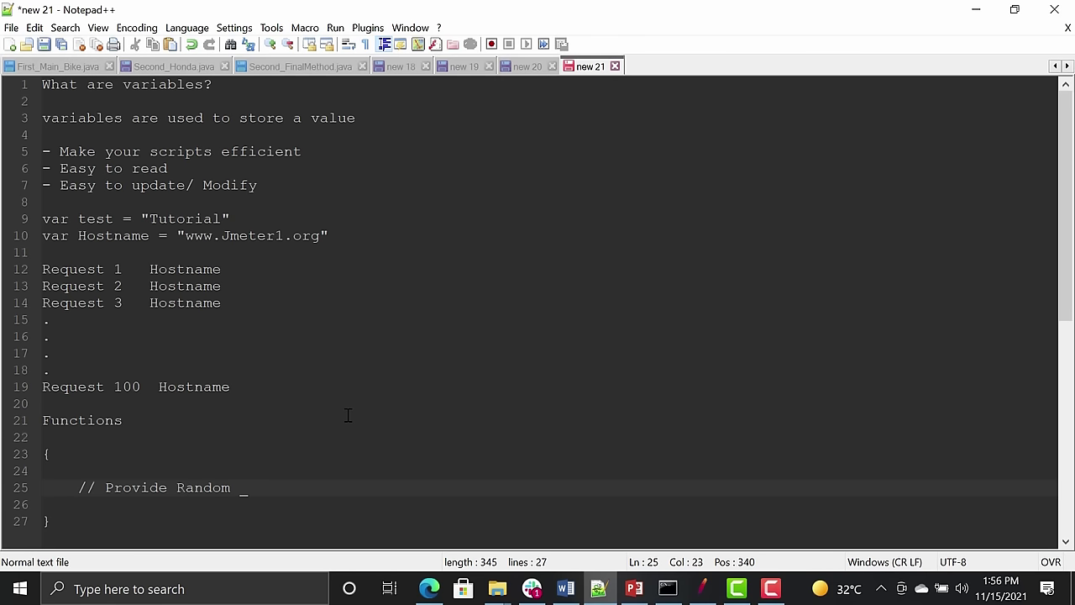
pyautogui.write('String')
# Insert the header 'Function RandomString' above the opening brace
pyautogui.press('Up')
pyautogui.press('Up')
pyautogui.press('Up')
pyautogui.press('Return')
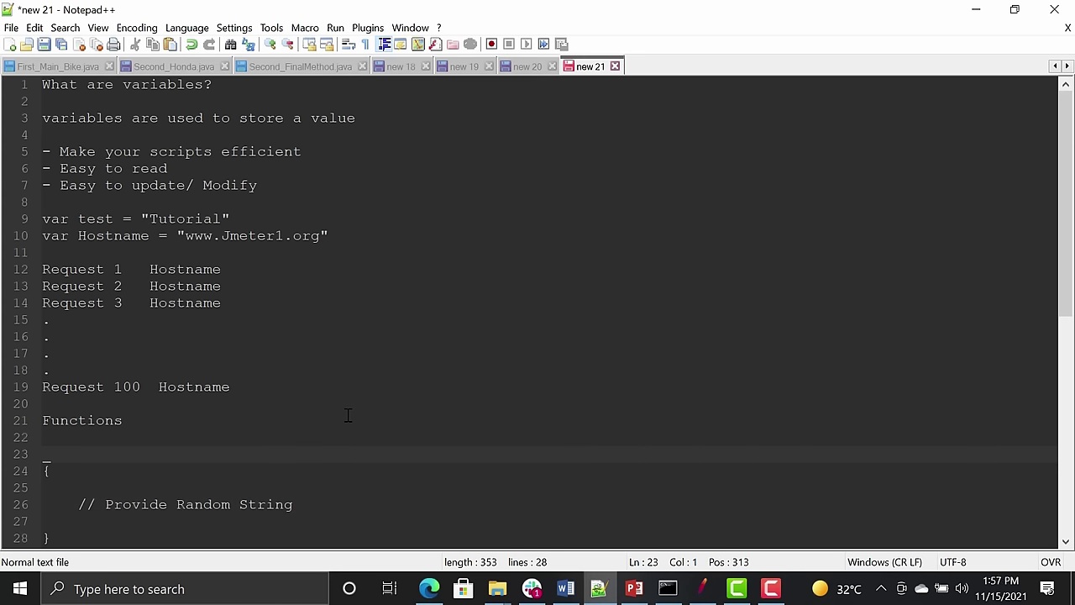
pyautogui.write('Fun')
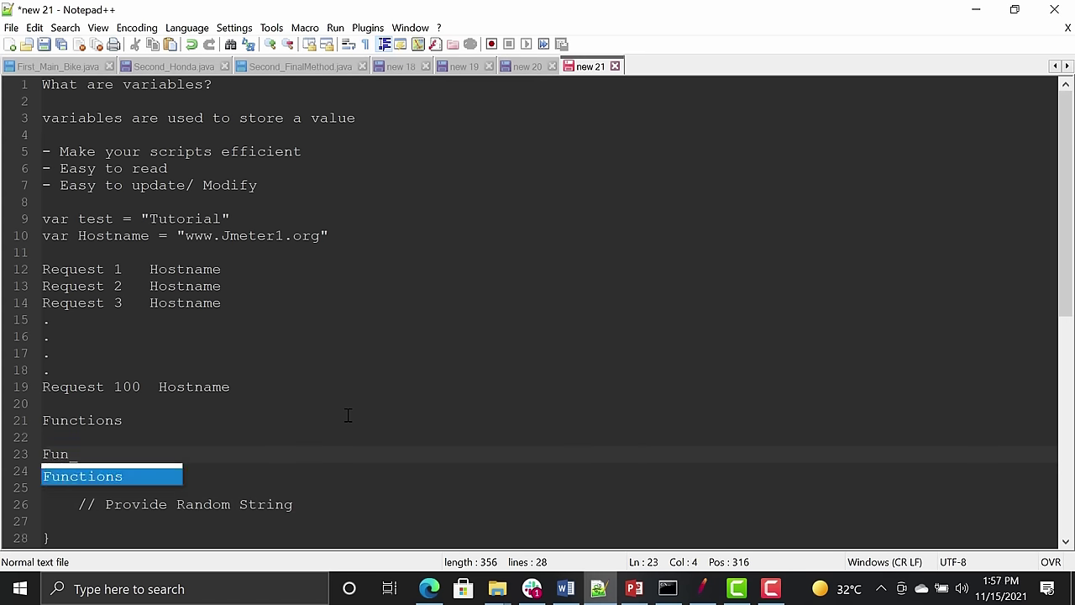
pyautogui.write('ction R')
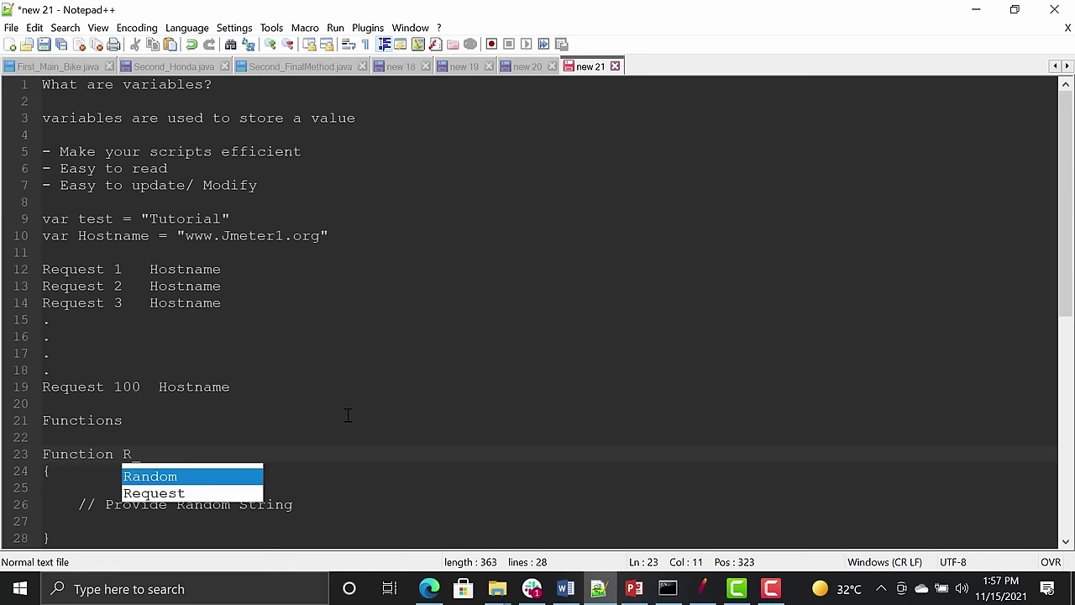
pyautogui.write('and')
pyautogui.press('Return')
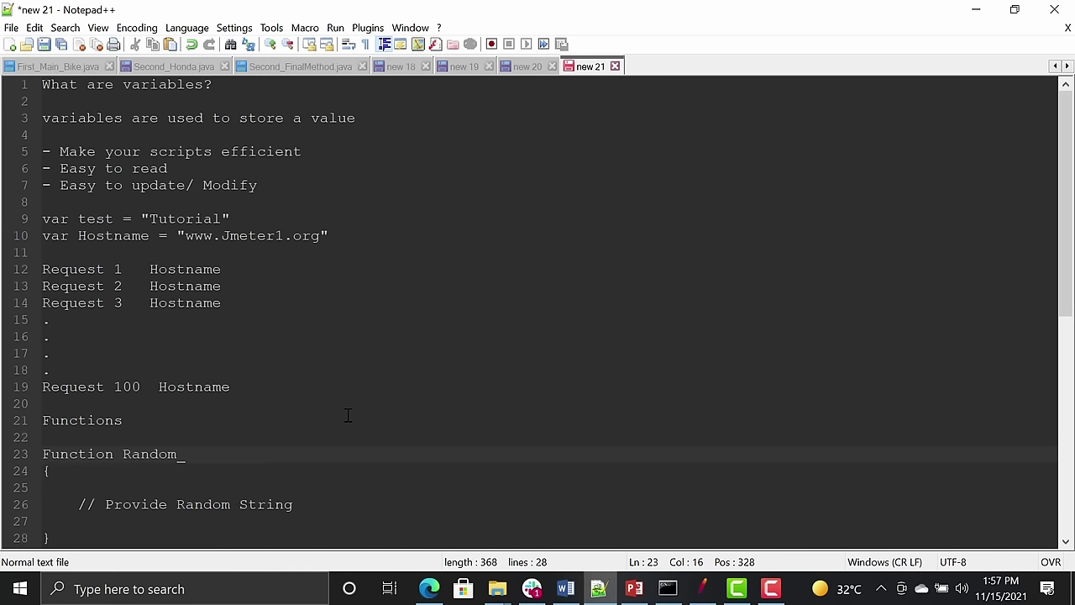
pyautogui.write('String')
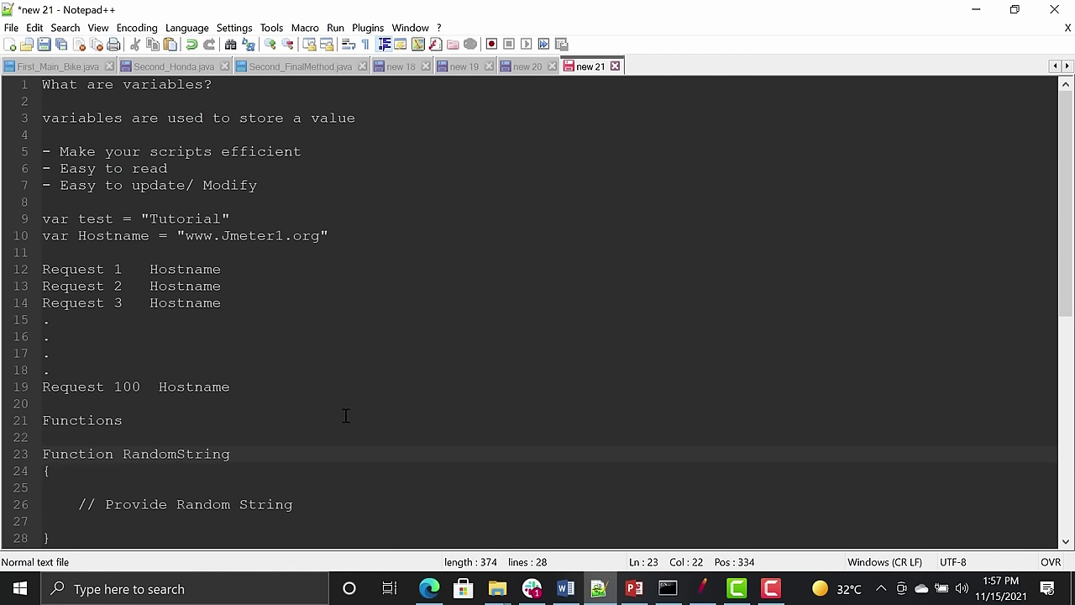
# Review the RandomString function block, removing a stray character after the closing brace
pyautogui.scroll(-3, 344, 415)
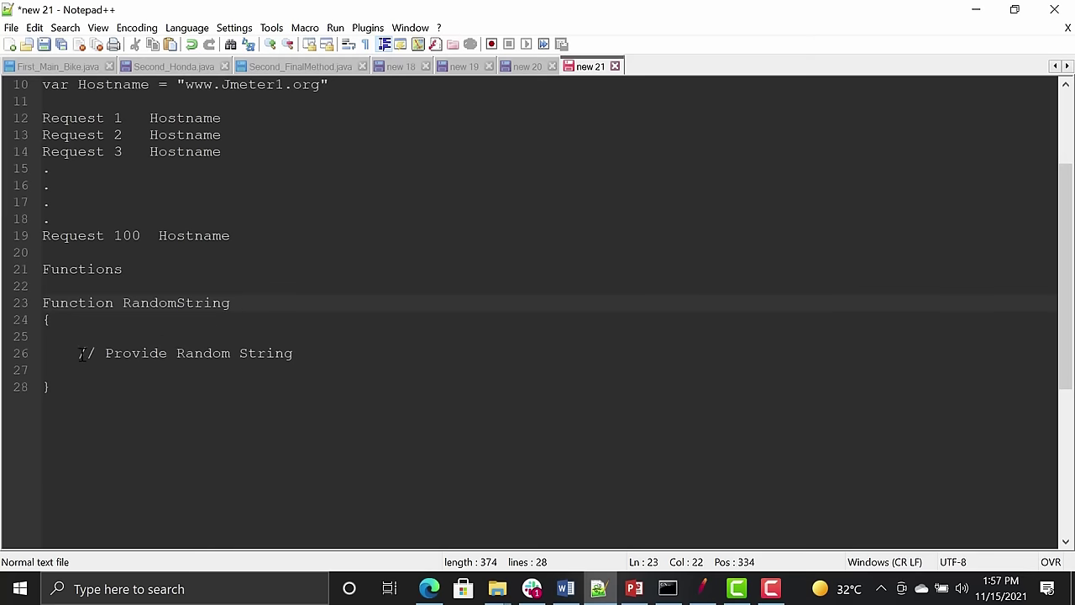
pyautogui.moveTo(78, 353); pyautogui.dragTo(304, 350)
pyautogui.click(257, 411)
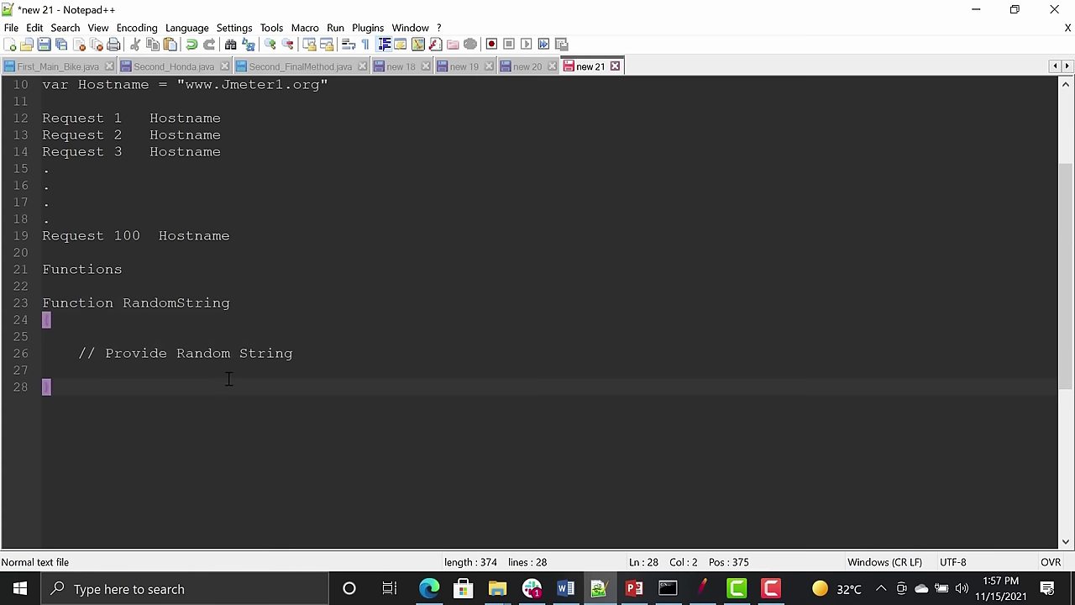
pyautogui.write('a')
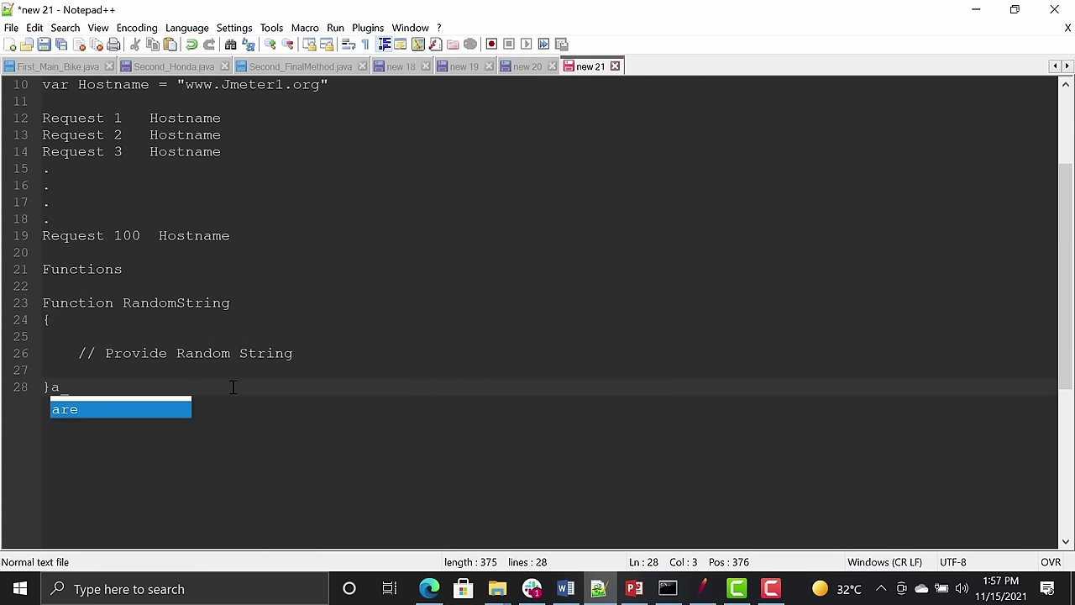
pyautogui.press('BackSpace')
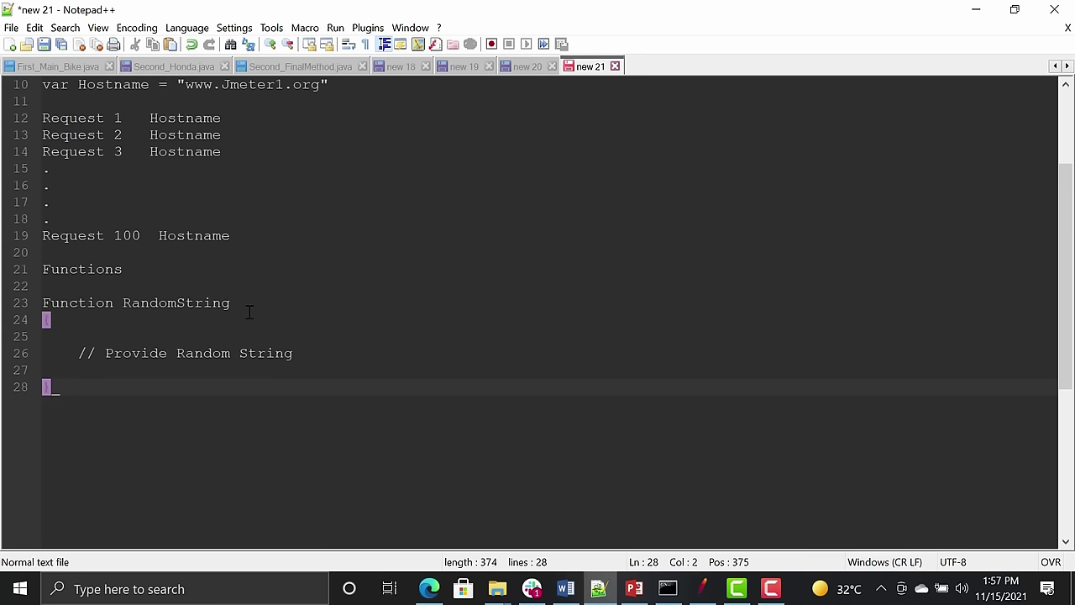
pyautogui.moveTo(248, 311); pyautogui.dragTo(51, 287)
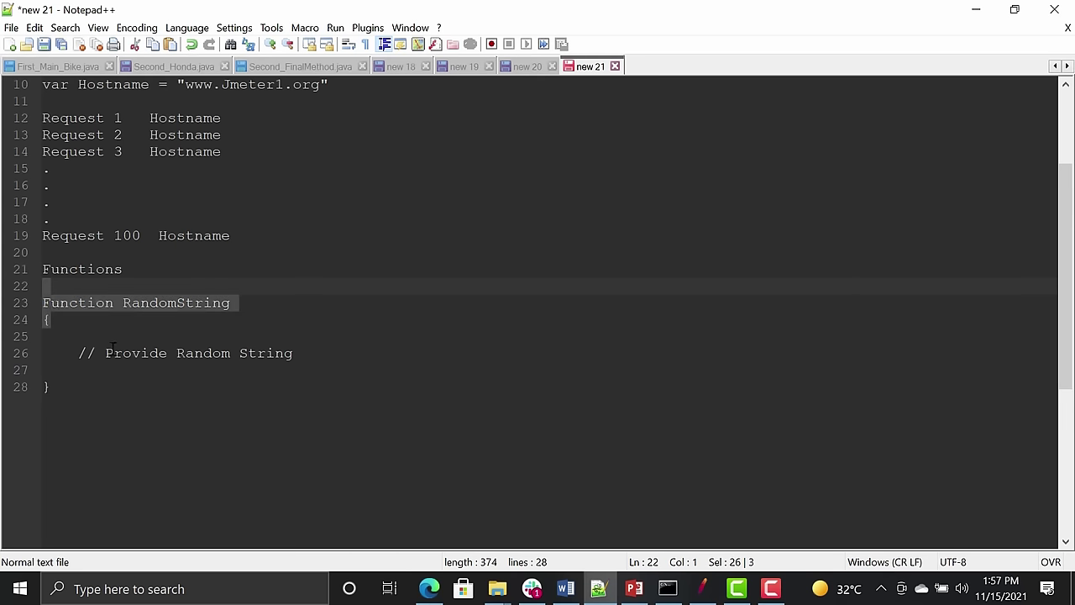
pyautogui.click(61, 353)
pyautogui.moveTo(60, 353); pyautogui.dragTo(374, 351)
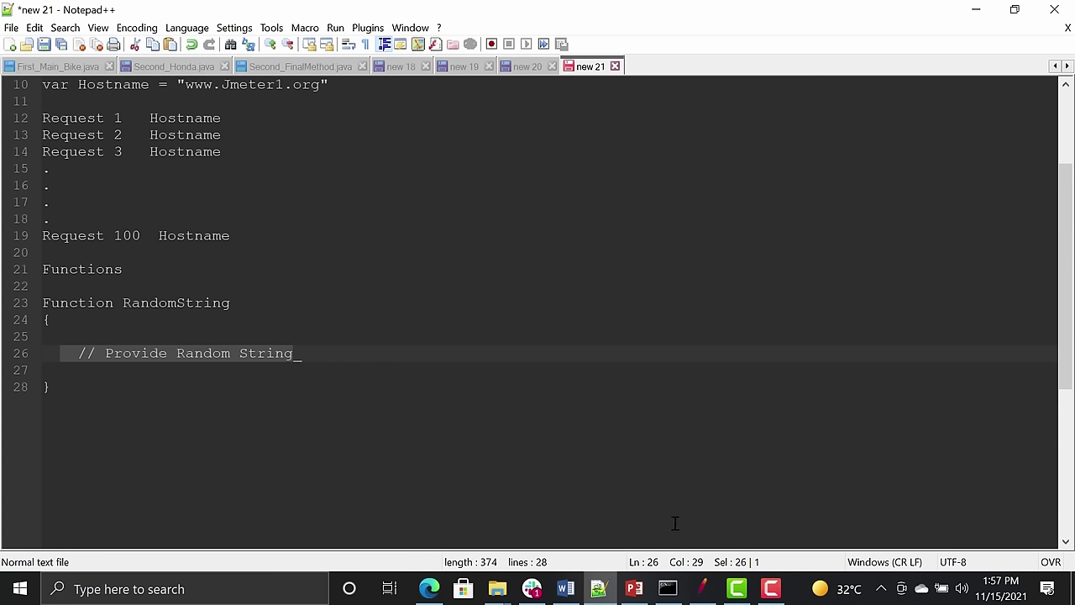
pyautogui.click(701, 591)
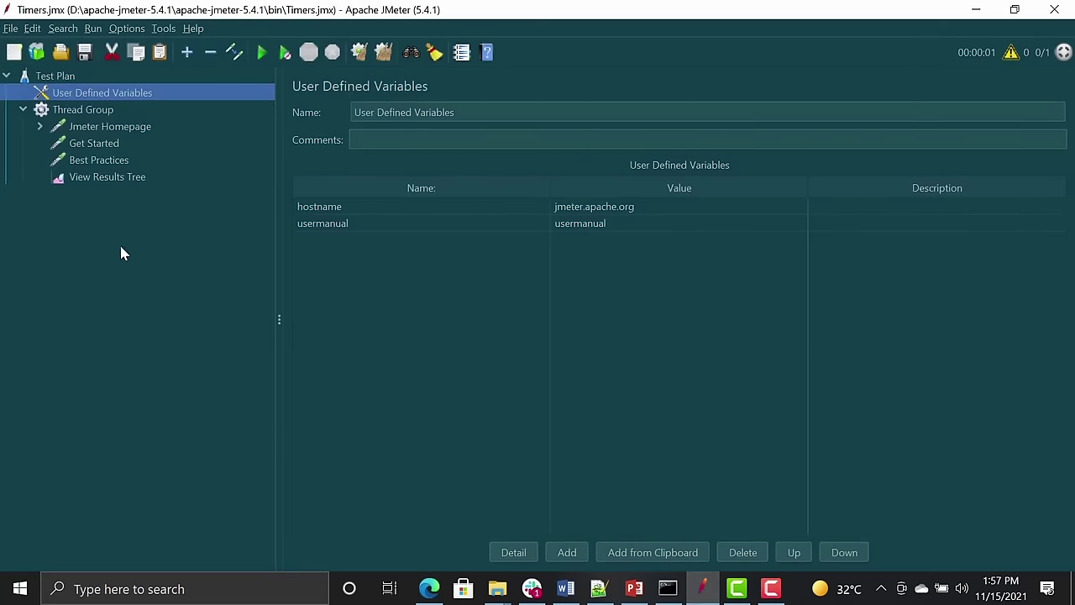
# Open Tools > Function Helper Dialog and pick RandomString from the function list
pyautogui.click(157, 30)
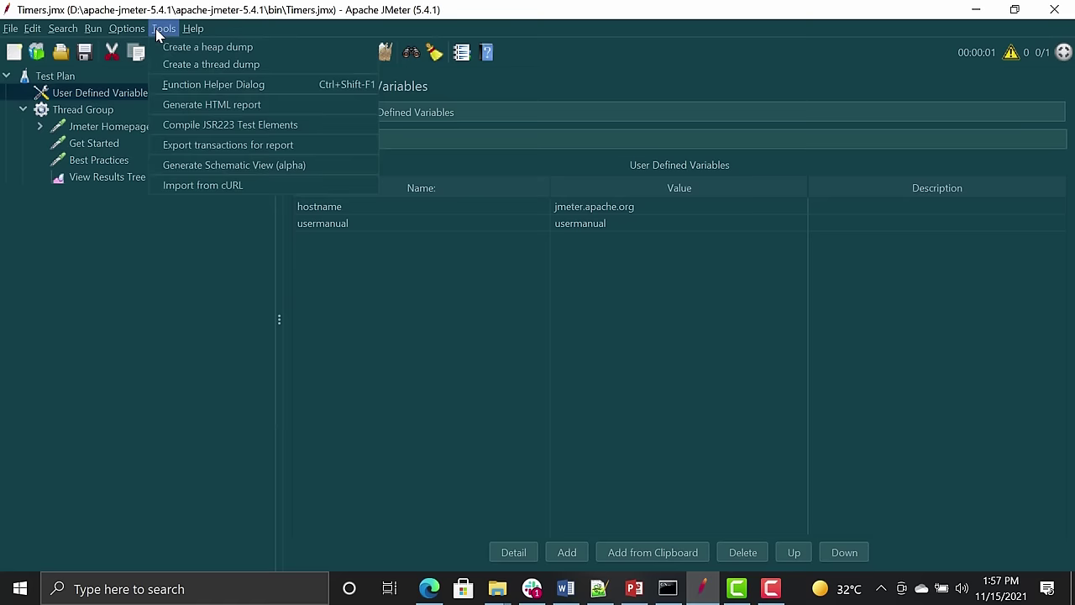
pyautogui.click(215, 88)
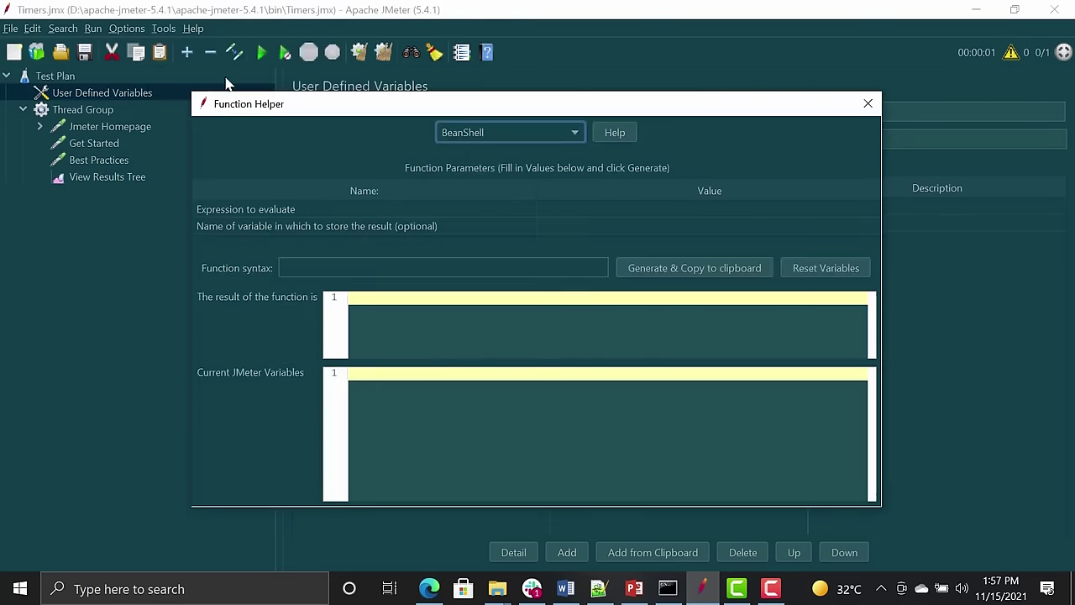
pyautogui.click(580, 133)
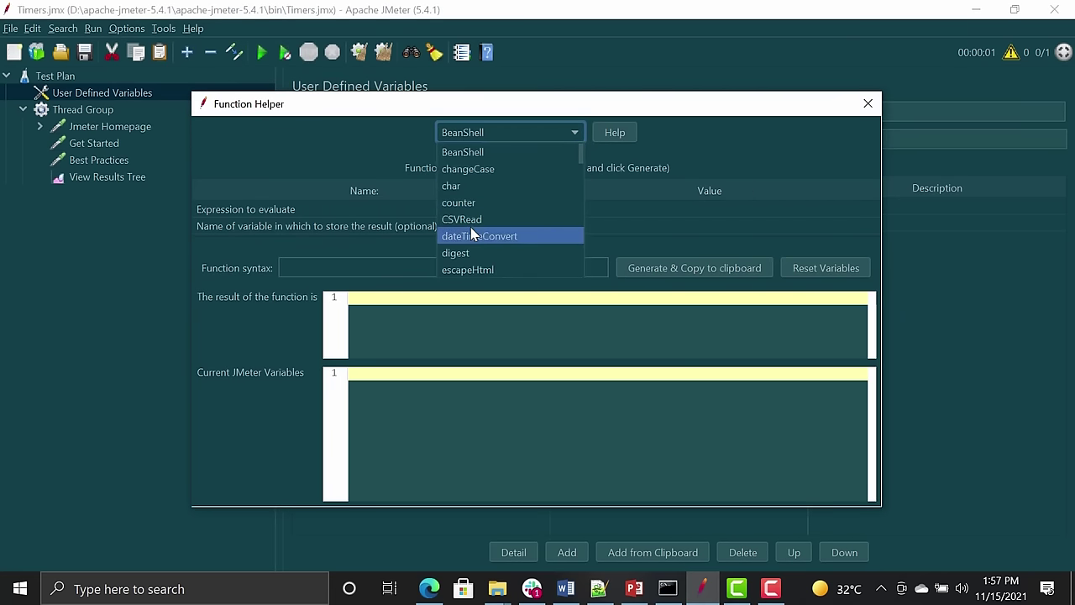
pyautogui.scroll(-9, 471, 231)
pyautogui.scroll(-4, 468, 235)
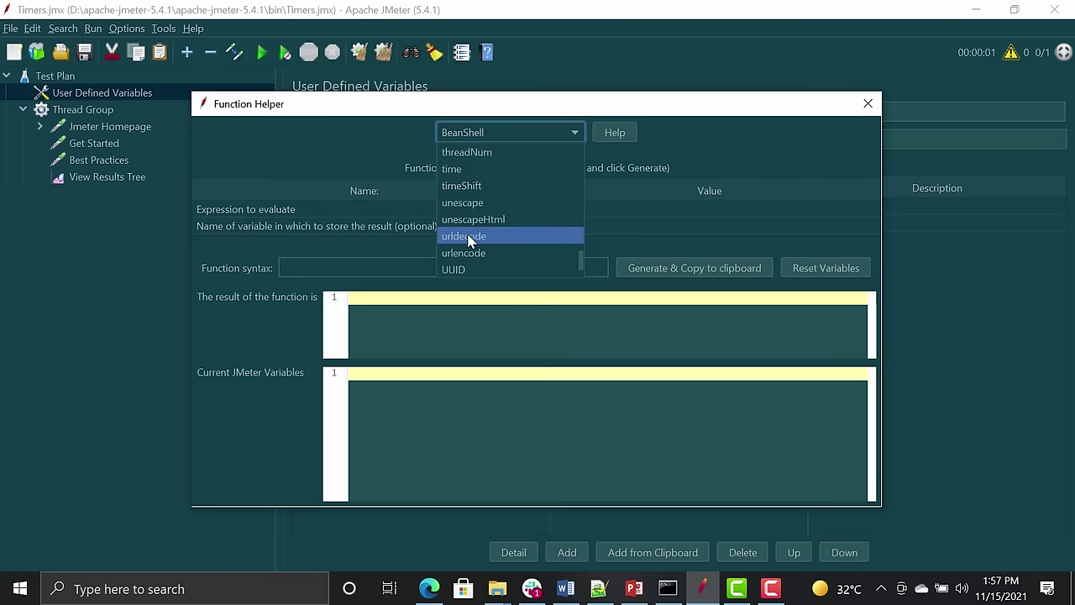
pyautogui.scroll(5, 468, 239)
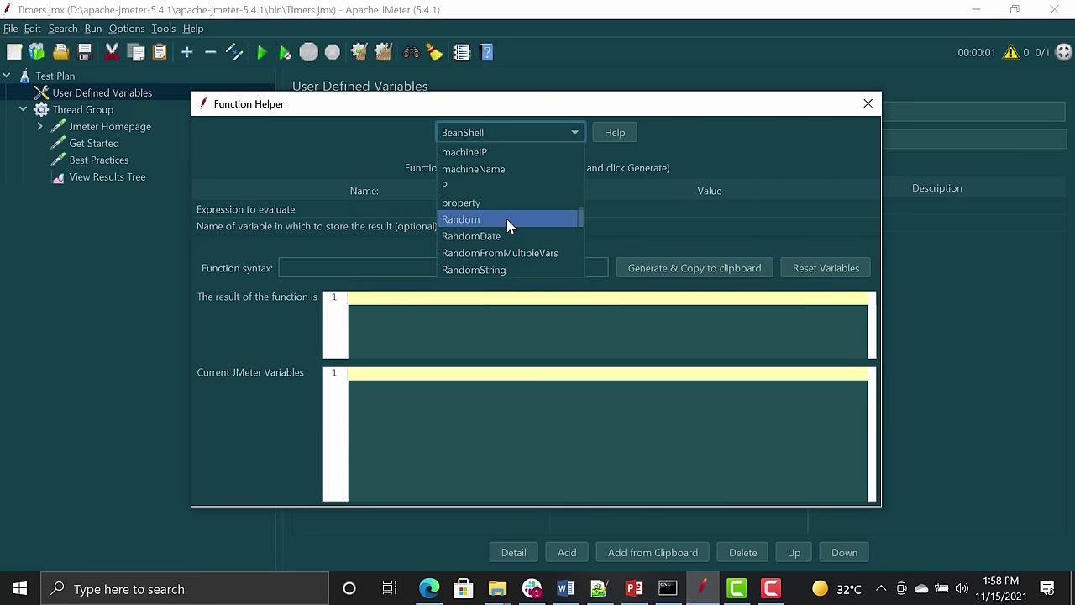
pyautogui.scroll(2, 506, 219)
pyautogui.scroll(4, 506, 219)
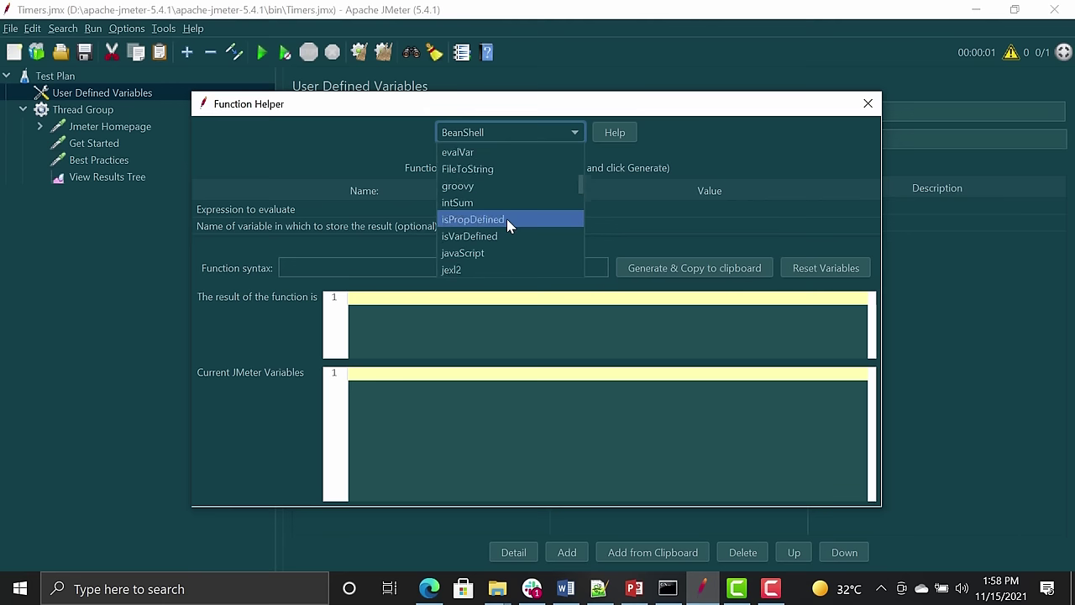
pyautogui.scroll(-3, 507, 220)
pyautogui.scroll(-3, 507, 220)
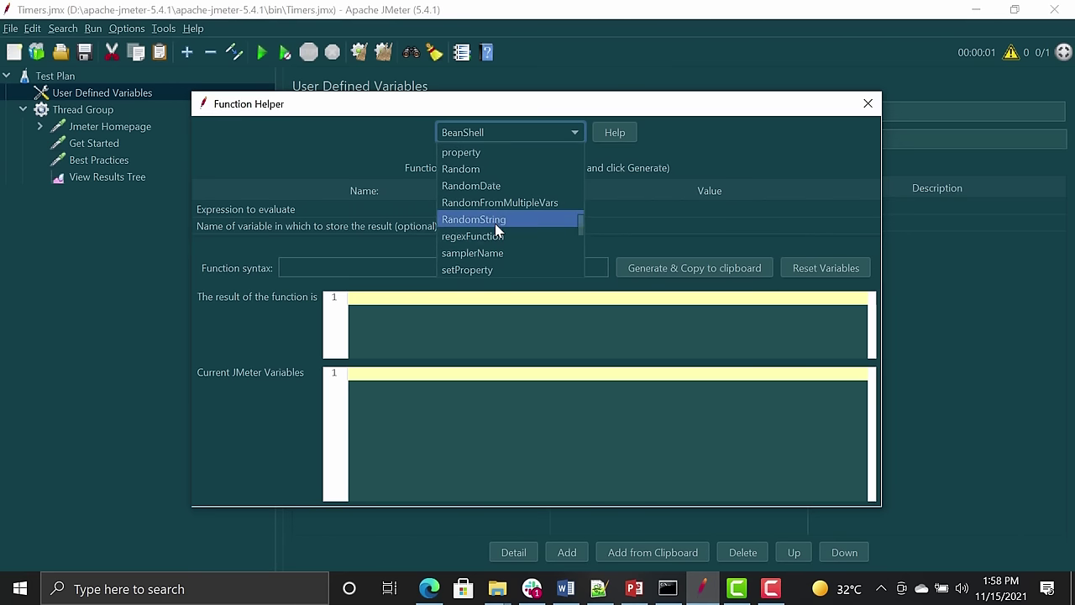
pyautogui.click(494, 220)
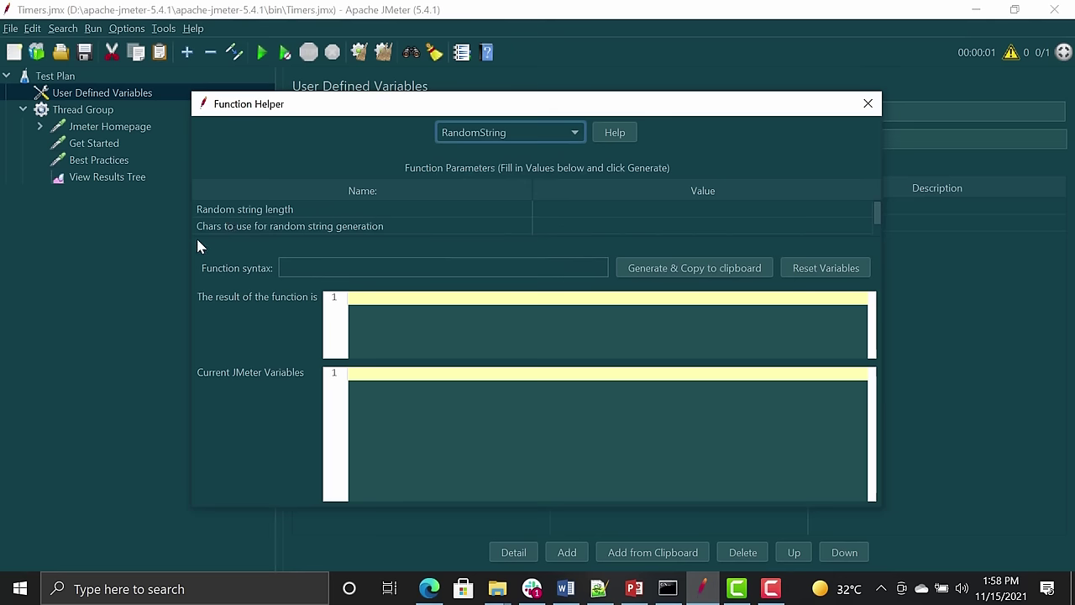
# Generate a RandomString with length 10 and characters abcADecg
pyautogui.click(598, 212)
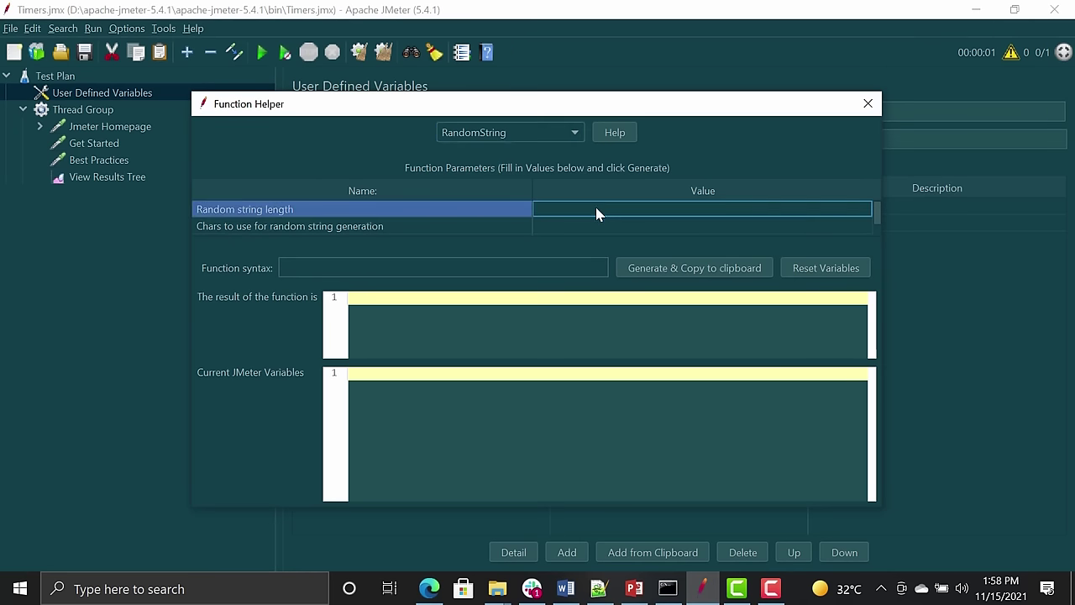
pyautogui.doubleClick(595, 208)
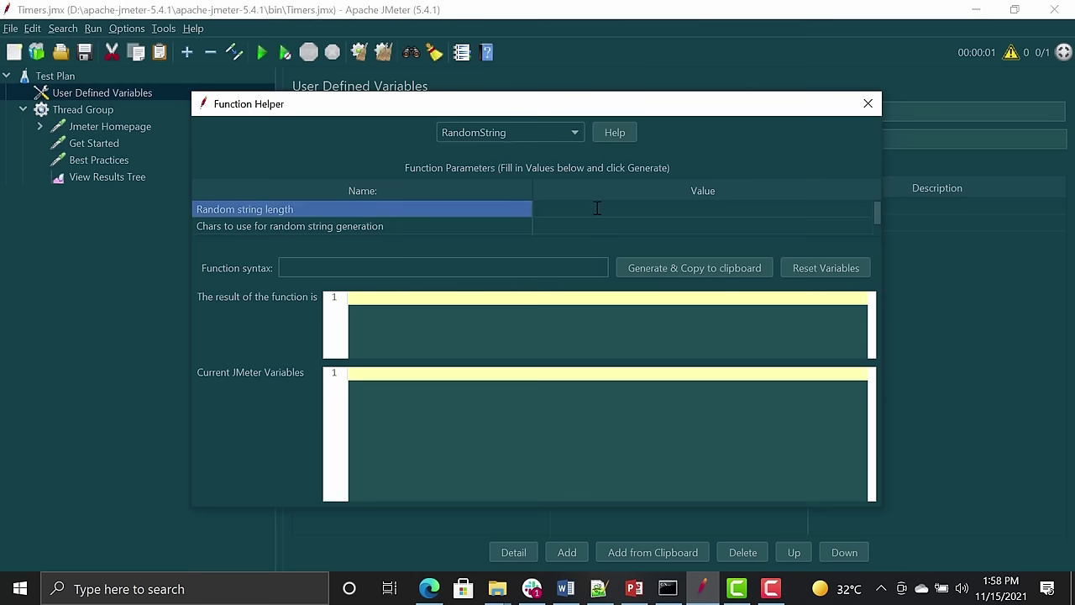
pyautogui.write('10')
pyautogui.click(552, 229)
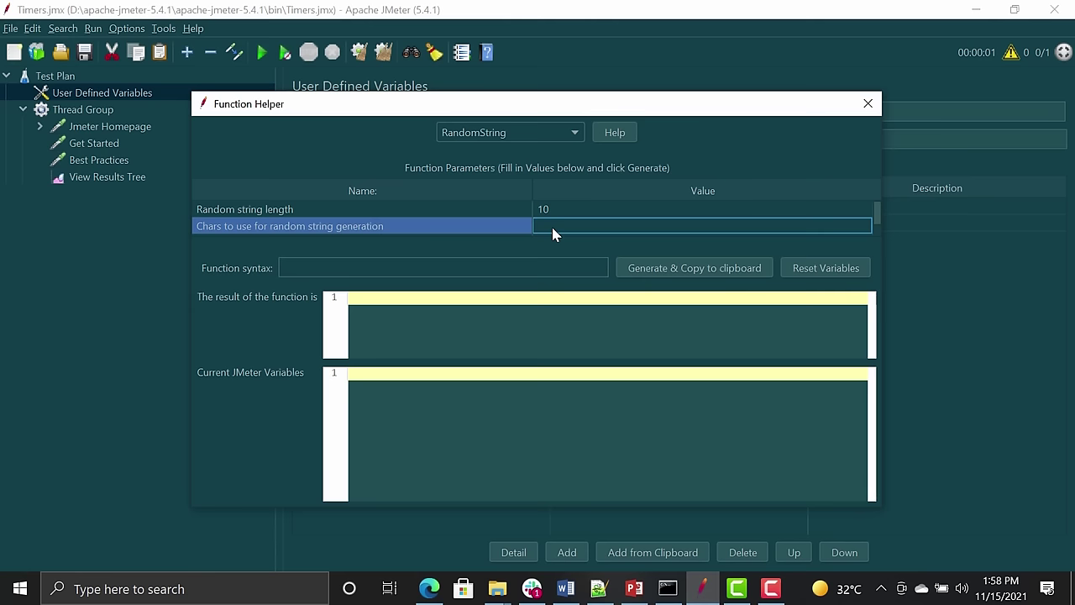
pyautogui.write('abc')
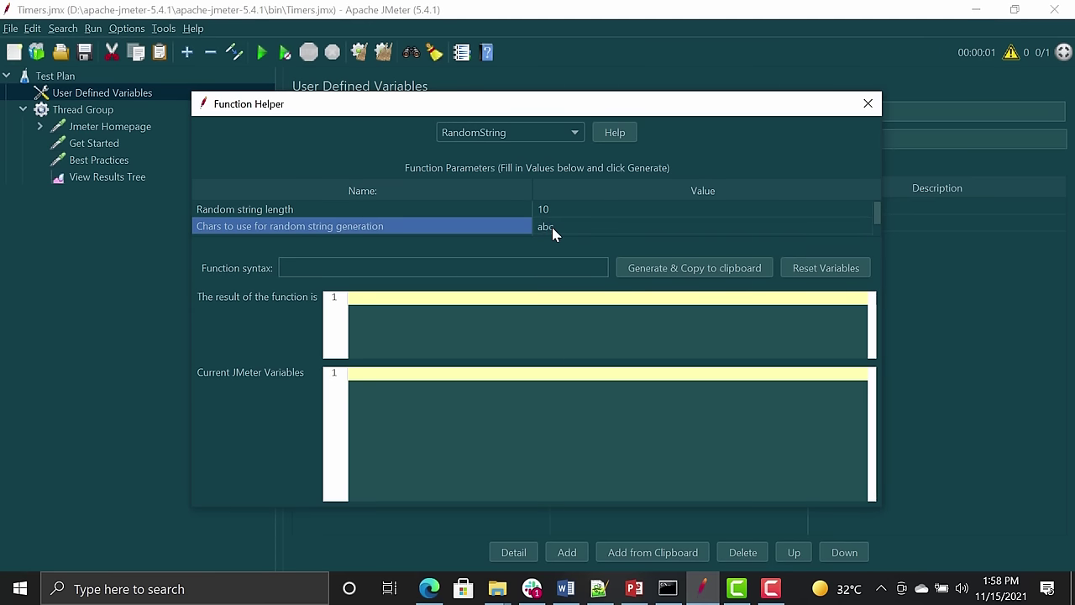
pyautogui.write('ABCDE')
pyautogui.click(663, 276)
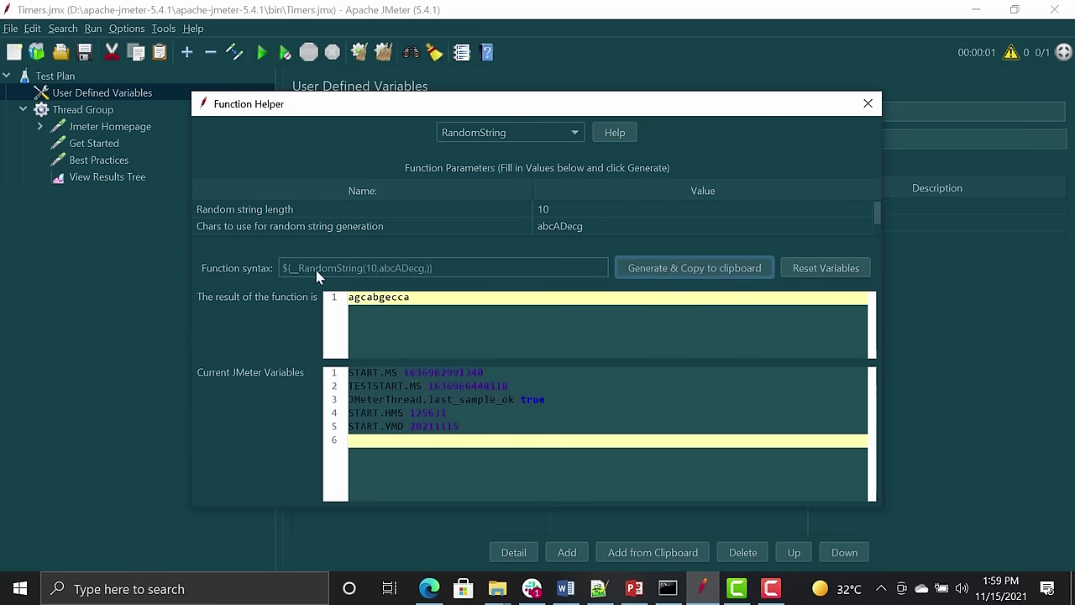
# Clear both RandomString parameters and generate again, producing a NumberFormatException
pyautogui.doubleClick(592, 227)
pyautogui.moveTo(592, 227); pyautogui.dragTo(544, 250)
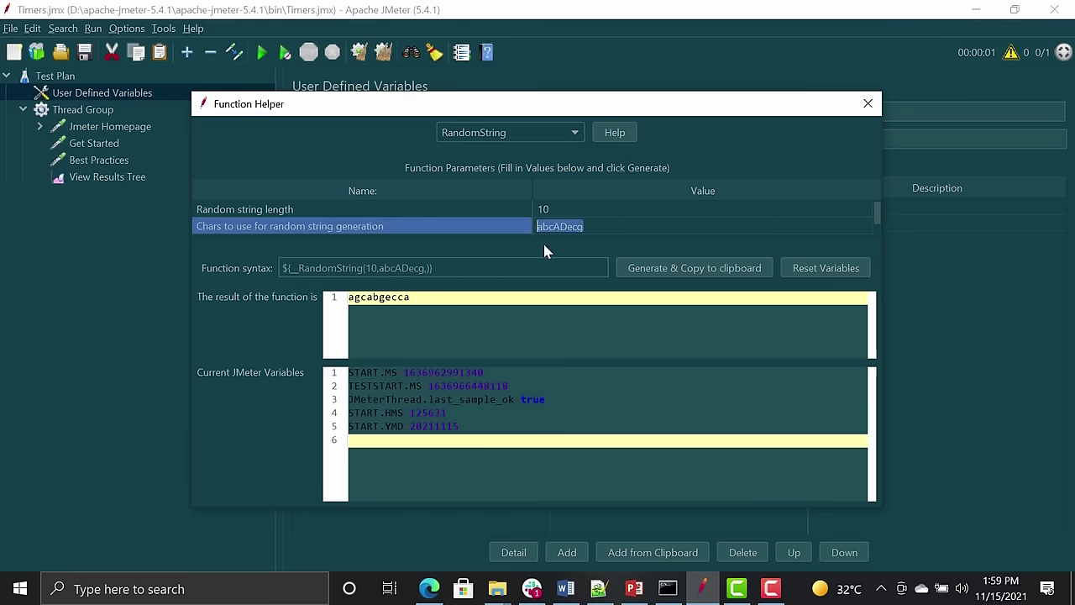
pyautogui.press('BackSpace')
pyautogui.click(575, 210)
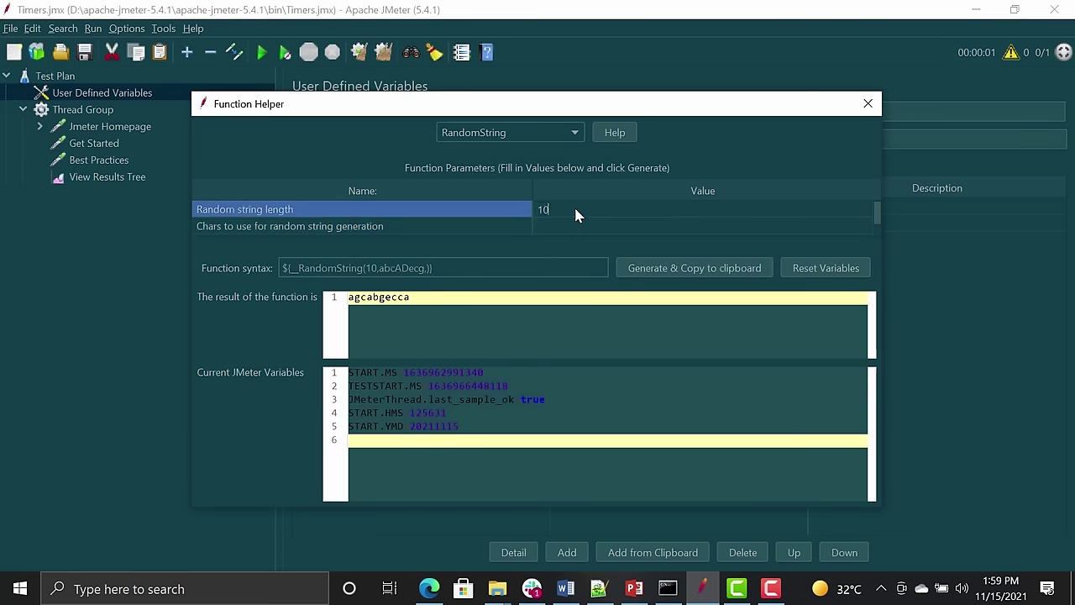
pyautogui.press('BackSpace')
pyautogui.press('BackSpace')
pyautogui.click(677, 271)
pyautogui.click(676, 271)
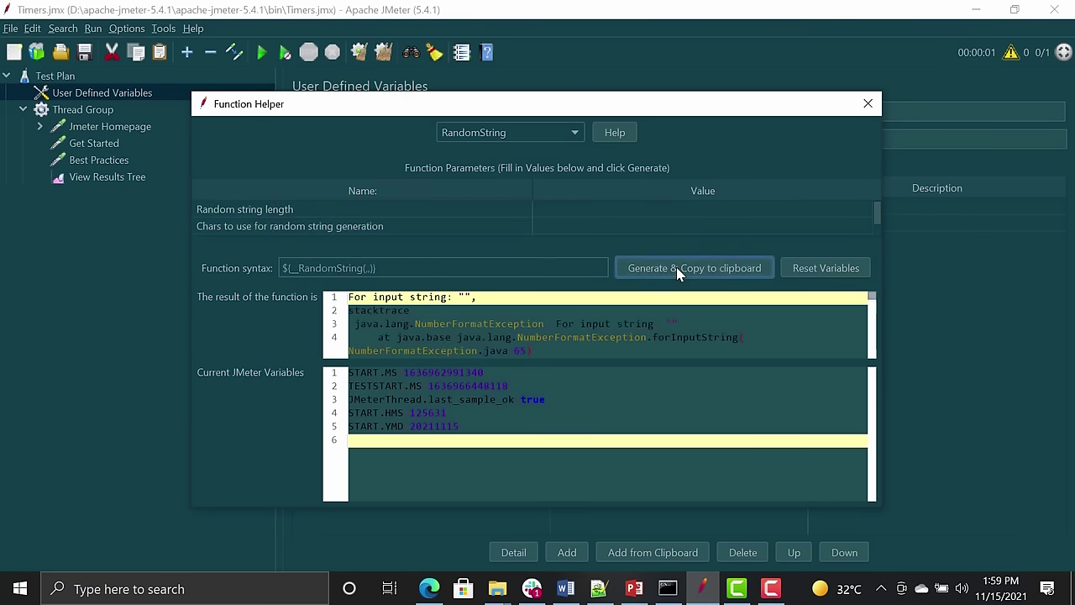
# Generate a RandomString with length 15 from abcdefghijklmnopqrstuvwxyz, then close the Function Helper
pyautogui.doubleClick(562, 212)
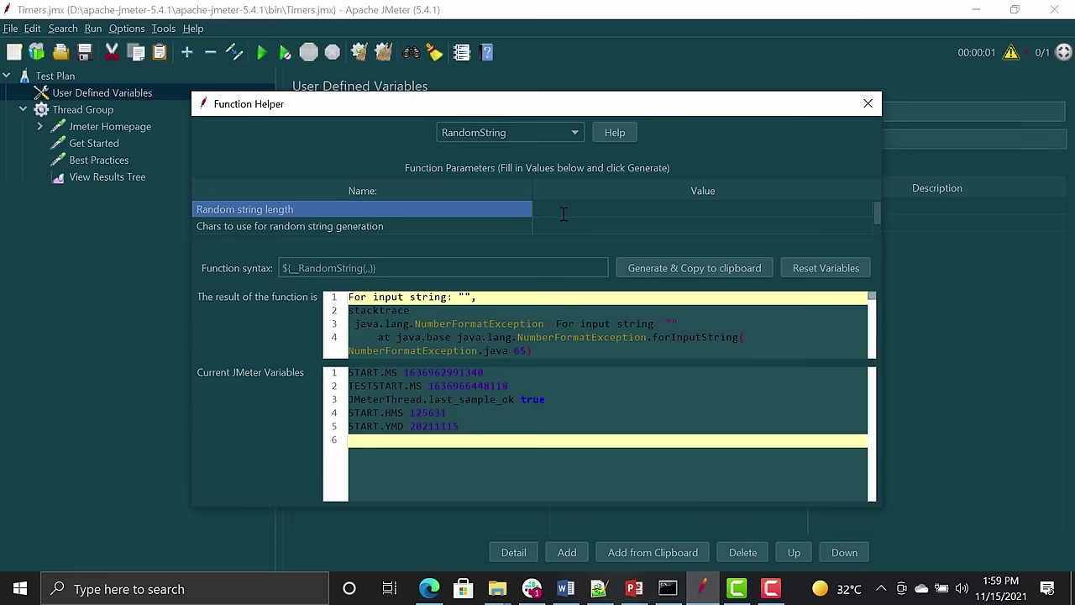
pyautogui.write('15')
pyautogui.click(571, 225)
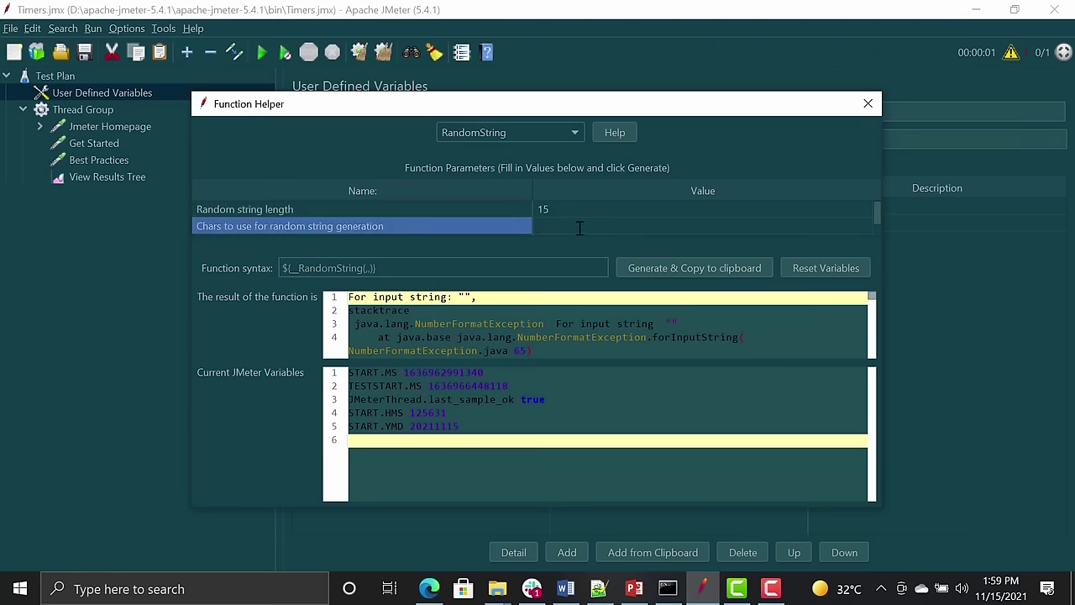
pyautogui.write('abcdefghijklmnopqrstuv')
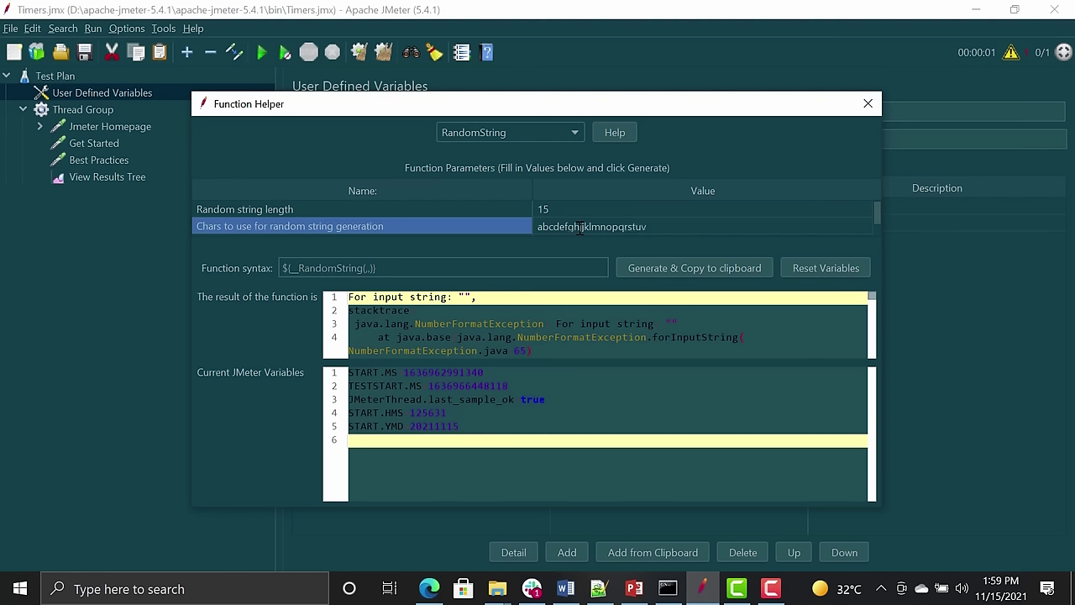
pyautogui.write('wxyz')
pyautogui.moveTo(540, 226); pyautogui.dragTo(668, 226)
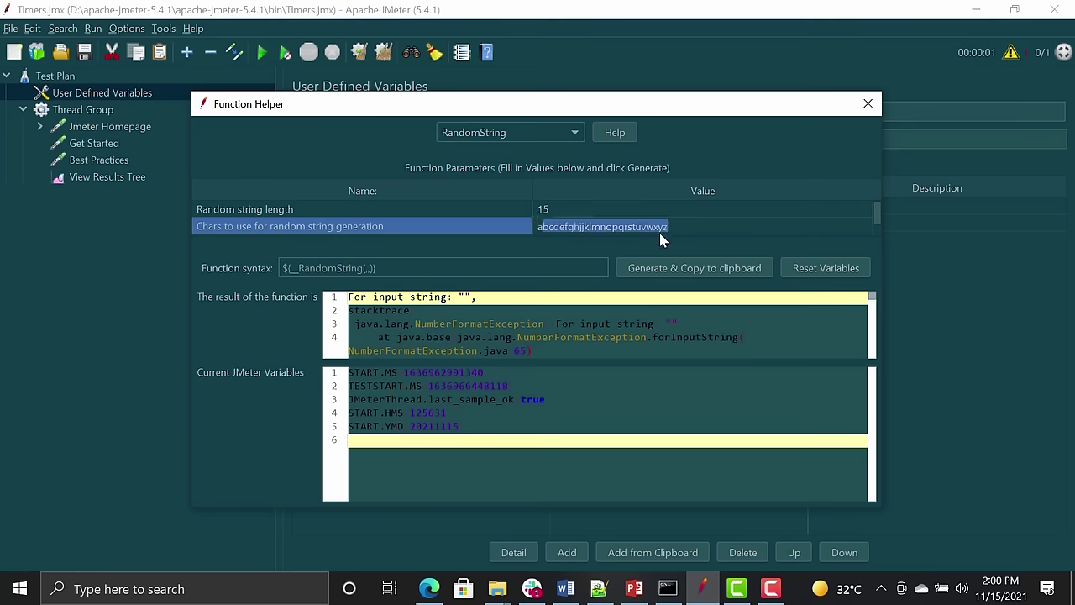
pyautogui.click(658, 269)
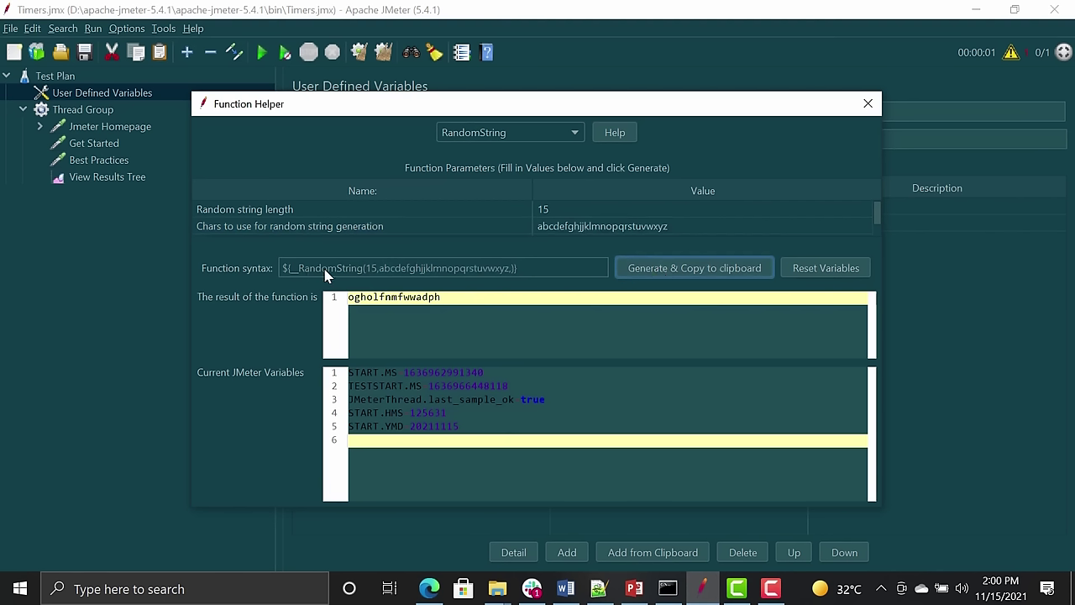
pyautogui.press('Escape')
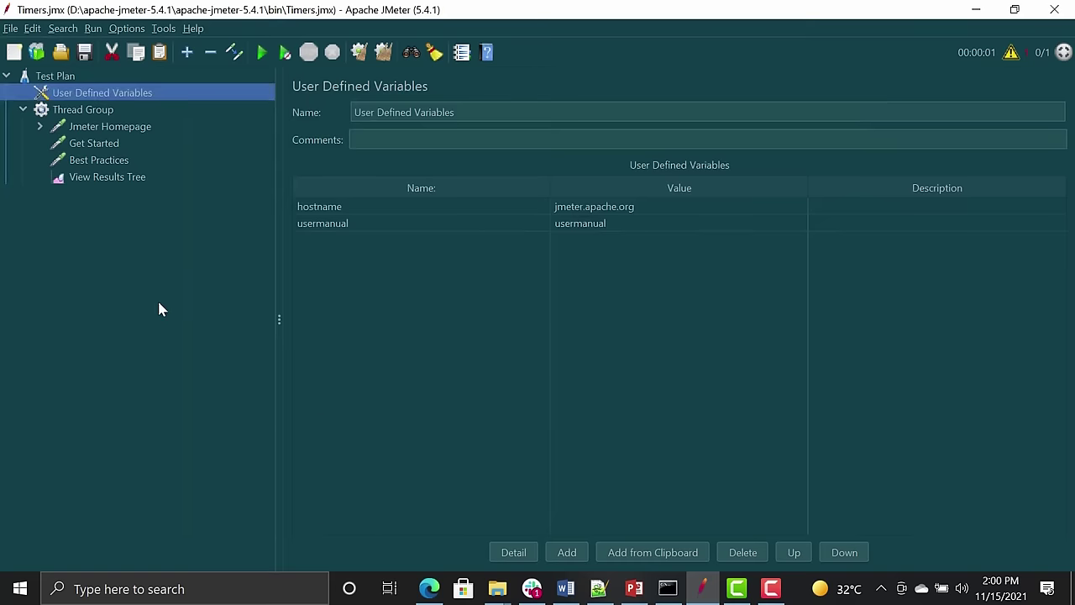
# Disable the existing Thread Group and the User Defined Variables element
pyautogui.click(23, 109)
pyautogui.rightClick(74, 111)
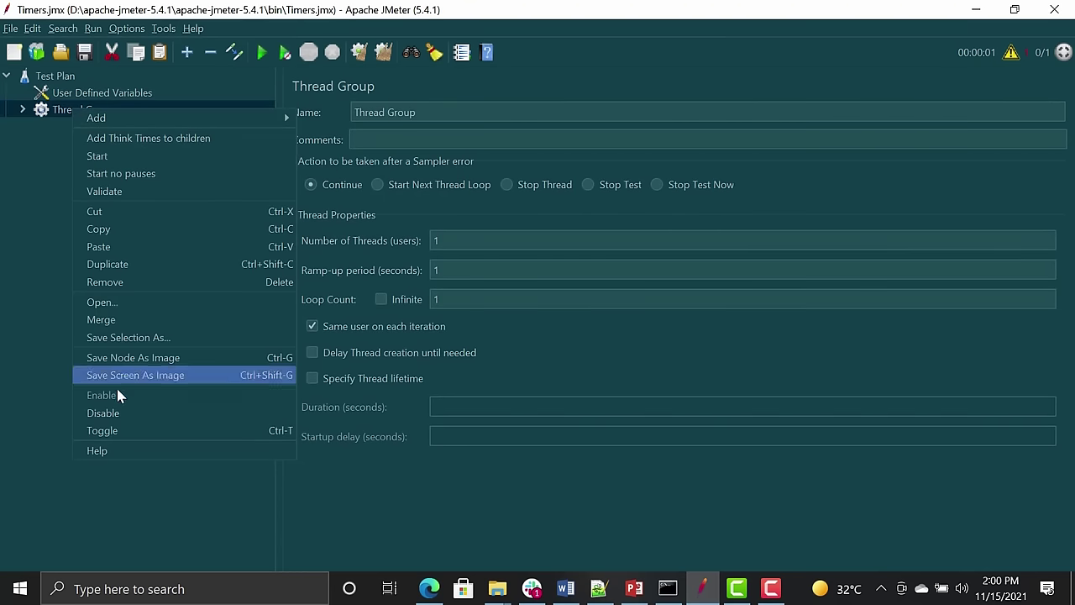
pyautogui.click(114, 411)
pyautogui.rightClick(94, 94)
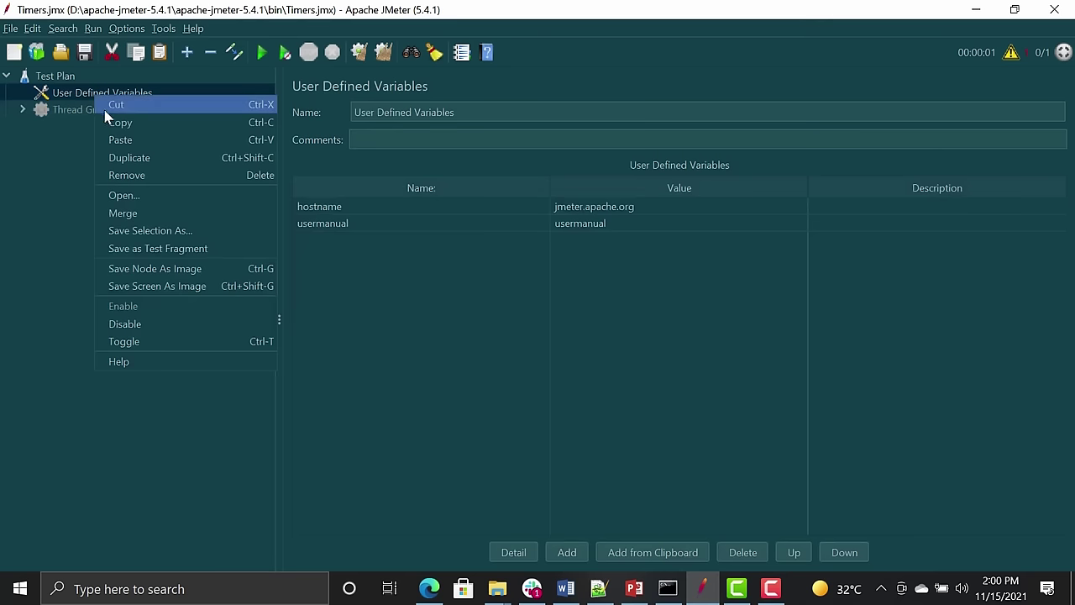
pyautogui.click(143, 322)
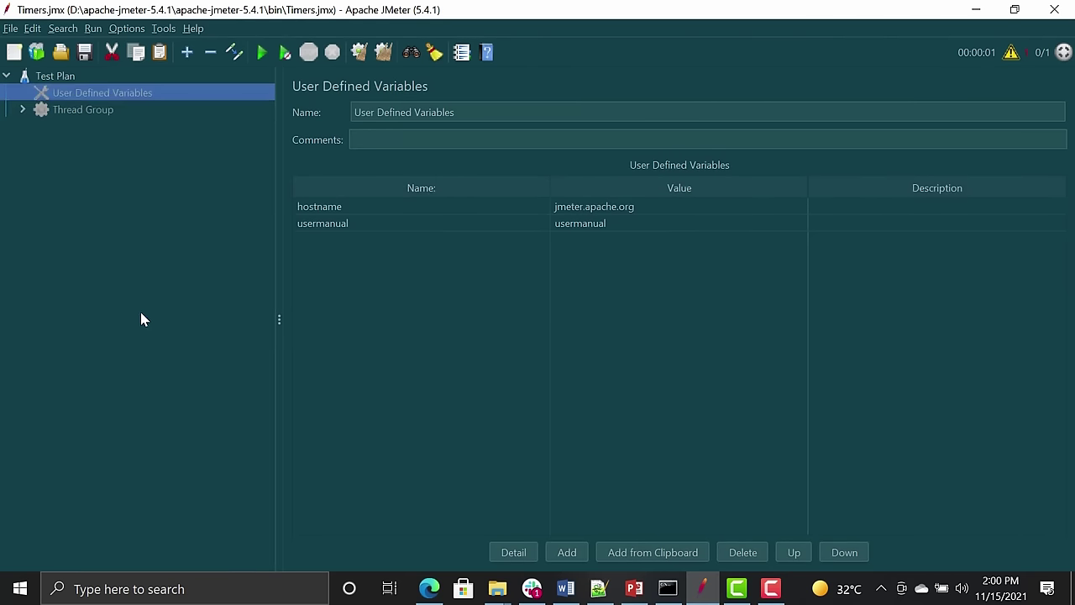
# Add a new Thread Group to the Test Plan from Add > Threads (Users)
pyautogui.rightClick(69, 74)
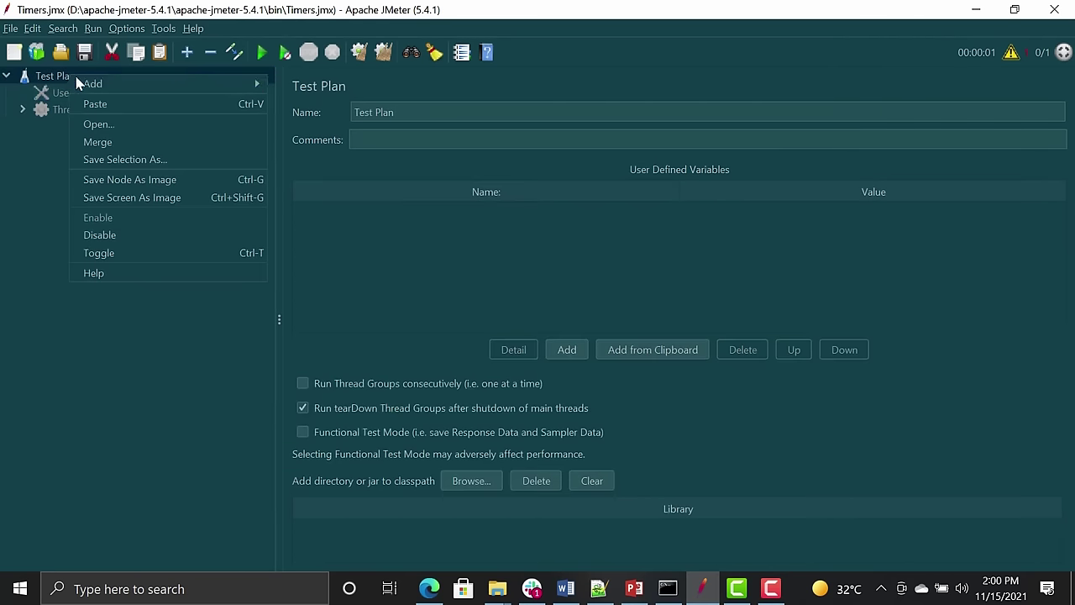
pyautogui.moveTo(209, 86)
pyautogui.moveTo(328, 82)
pyautogui.click(420, 83)
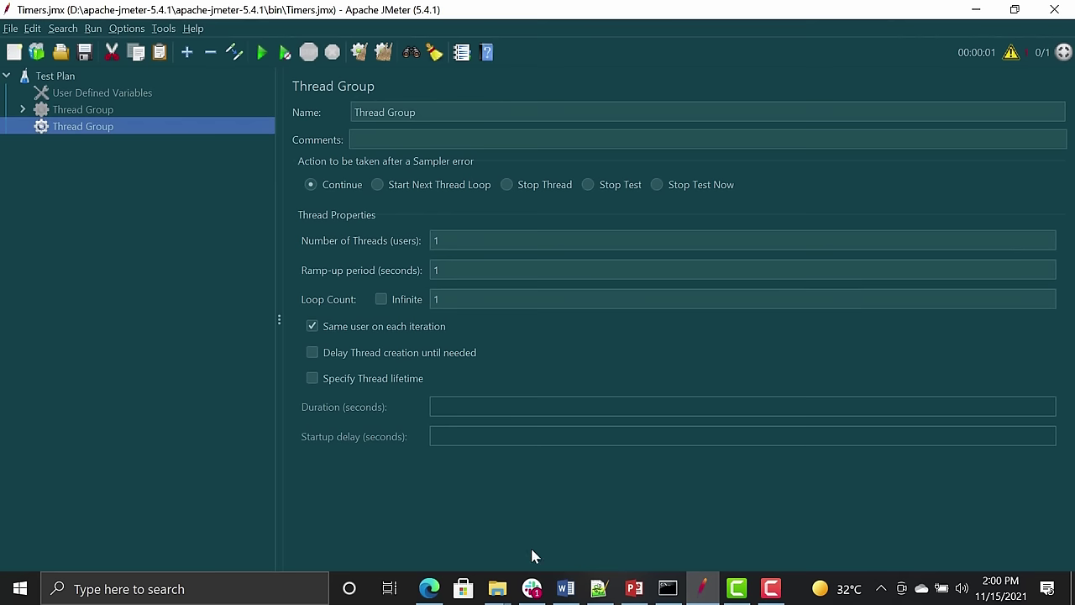
pyautogui.click(228, 589)
# Launch Chrome, search for 'instant web tools' and open the Instant Web Tools dashboard
pyautogui.write('chrome')
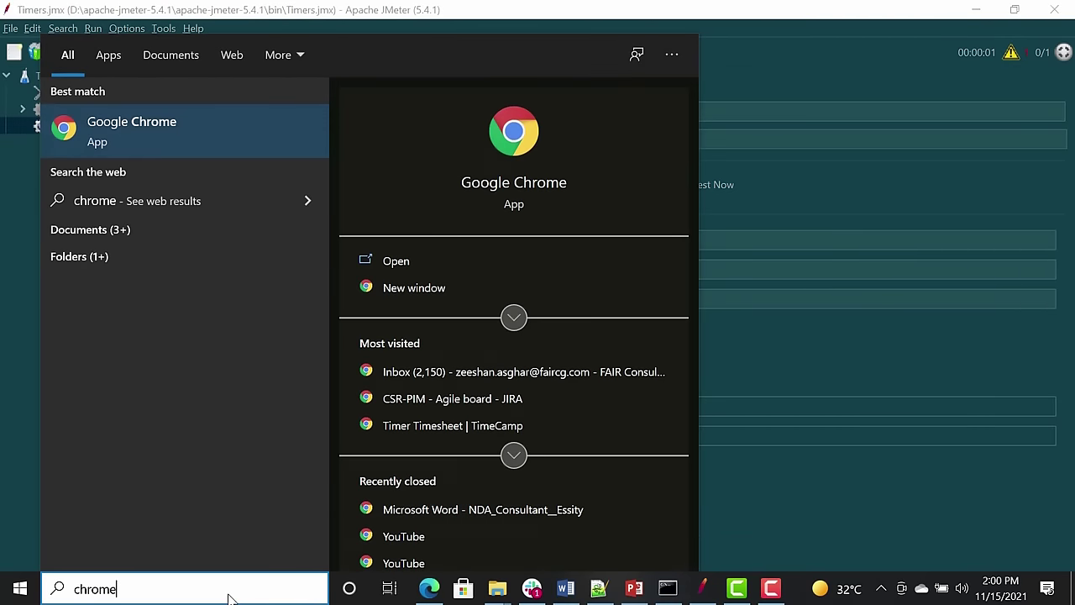
pyautogui.press('Return')
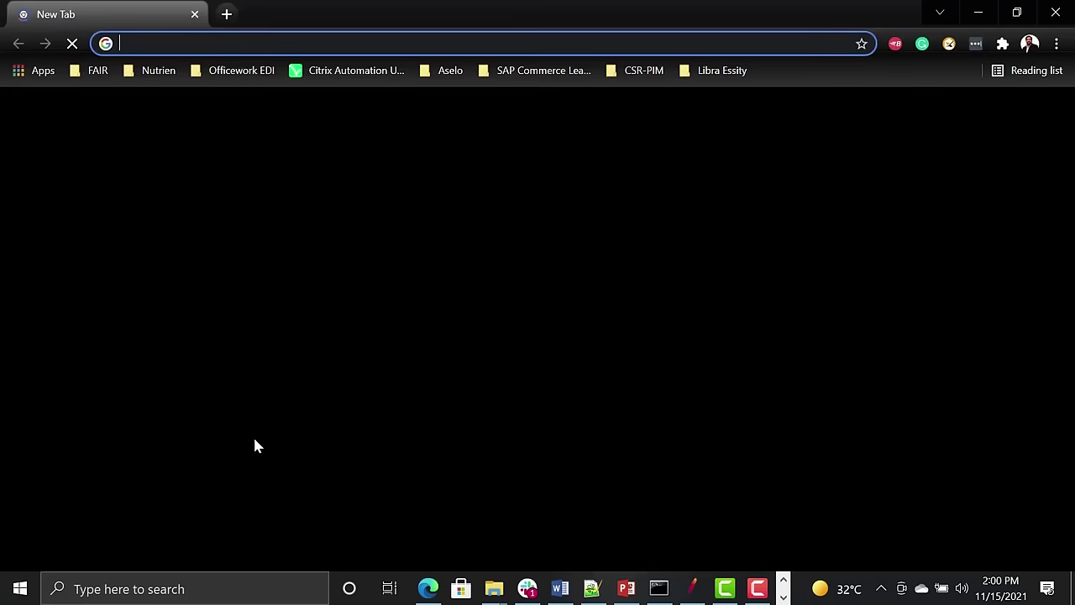
pyautogui.click(256, 47)
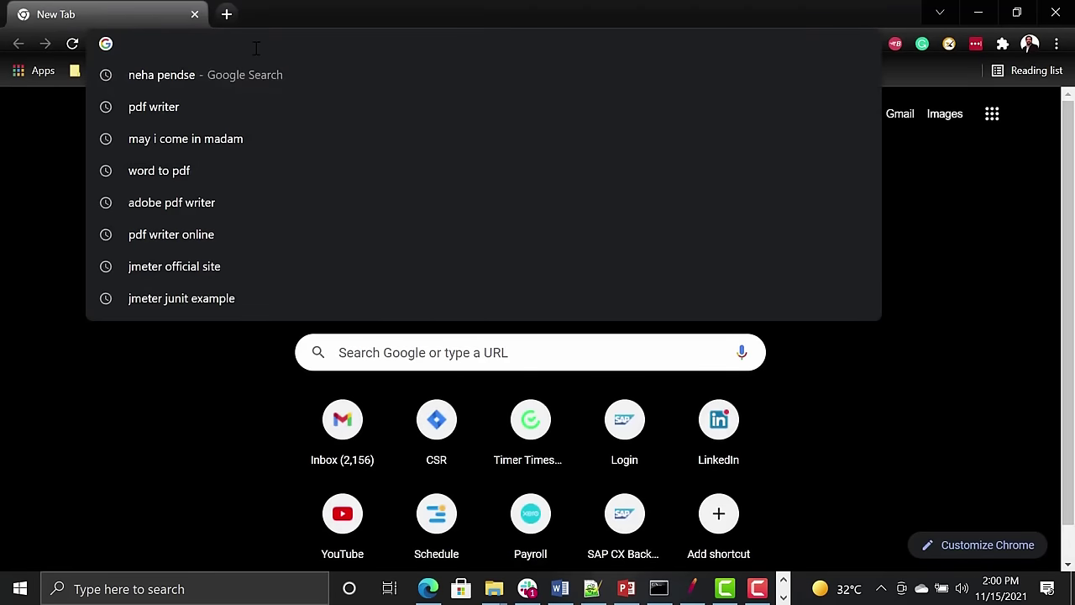
pyautogui.write('ins')
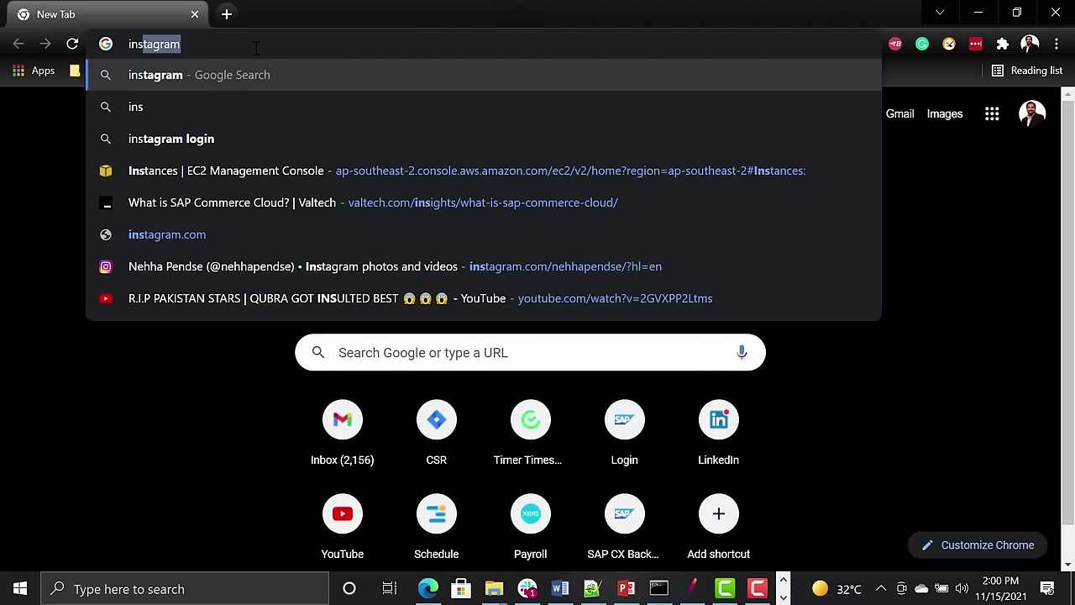
pyautogui.write('tant ')
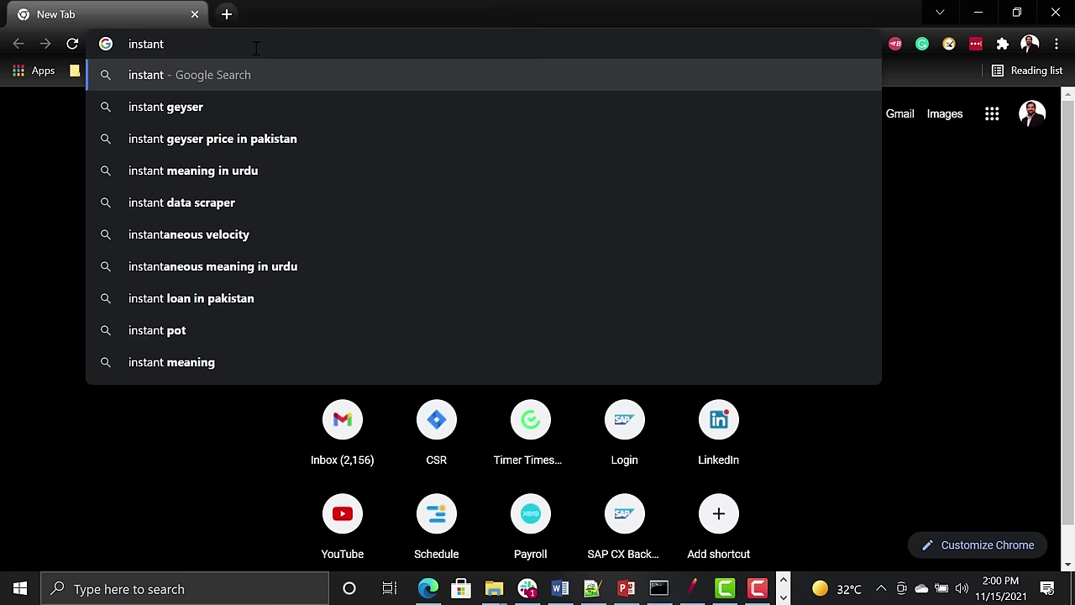
pyautogui.write('we')
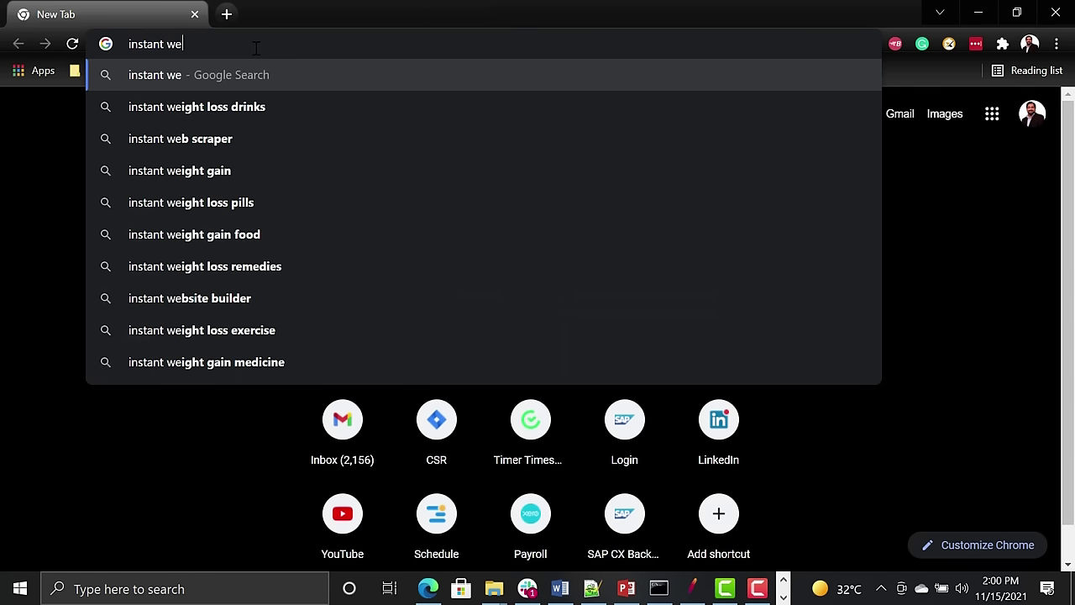
pyautogui.write('b tools')
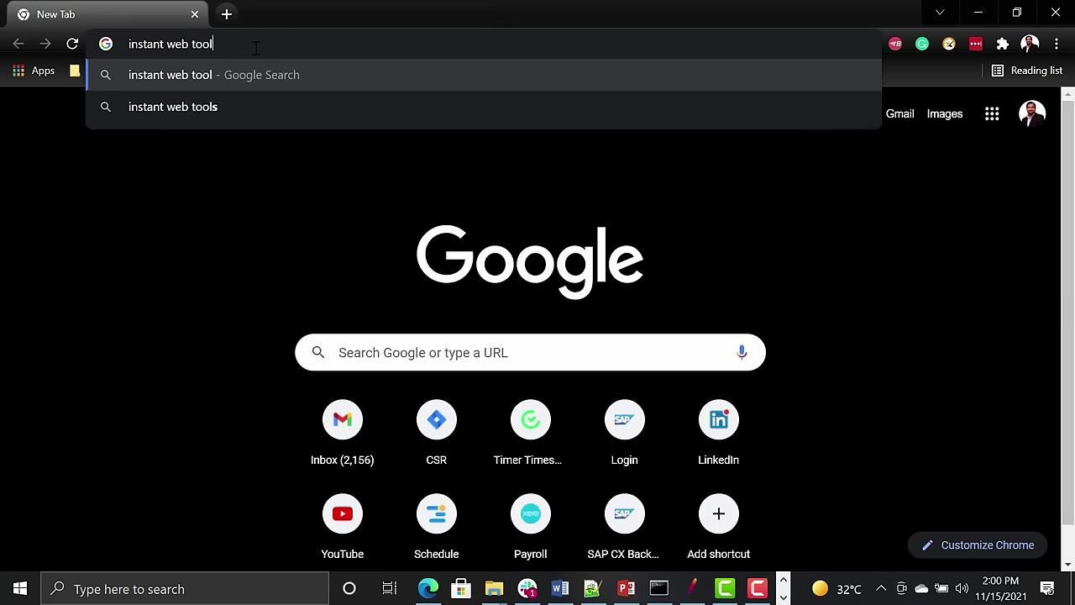
pyautogui.press('Return')
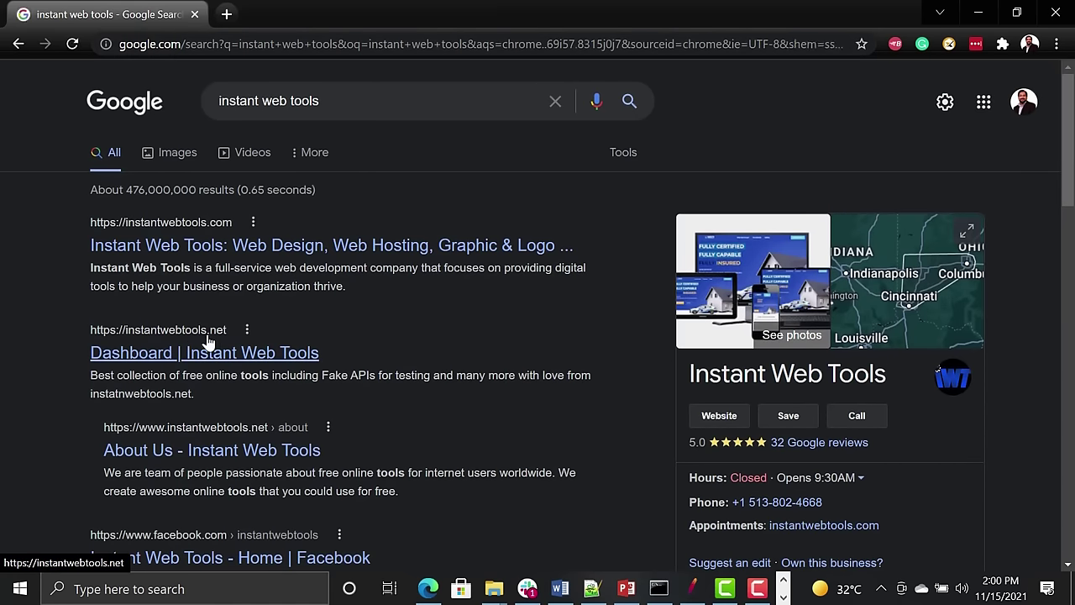
pyautogui.click(216, 356)
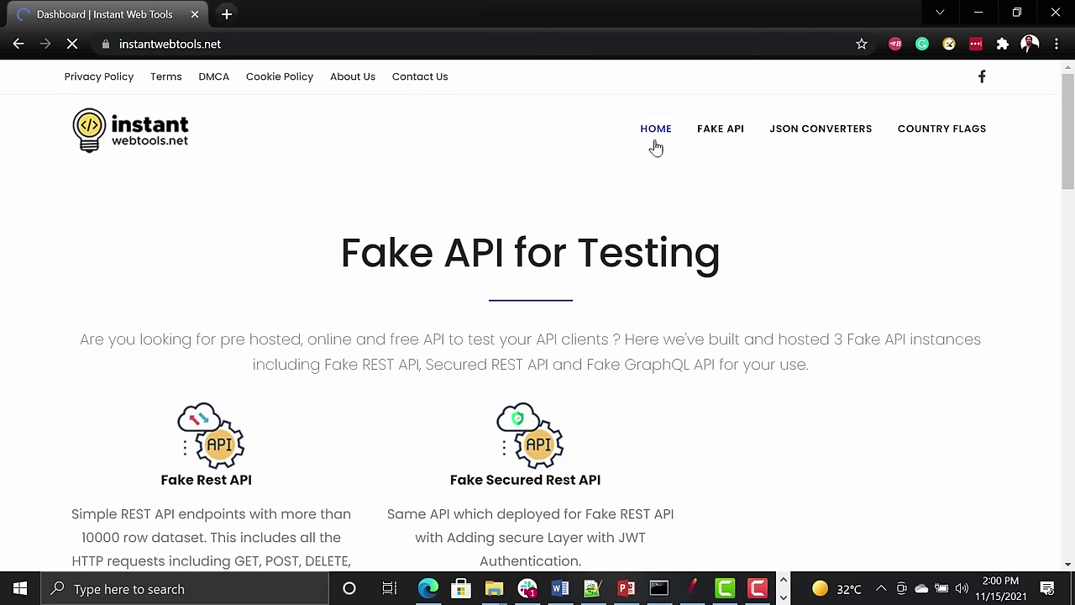
# Open the Fake API Rest API page, dismiss the ad and scroll to the endpoints table
pyautogui.moveTo(703, 131)
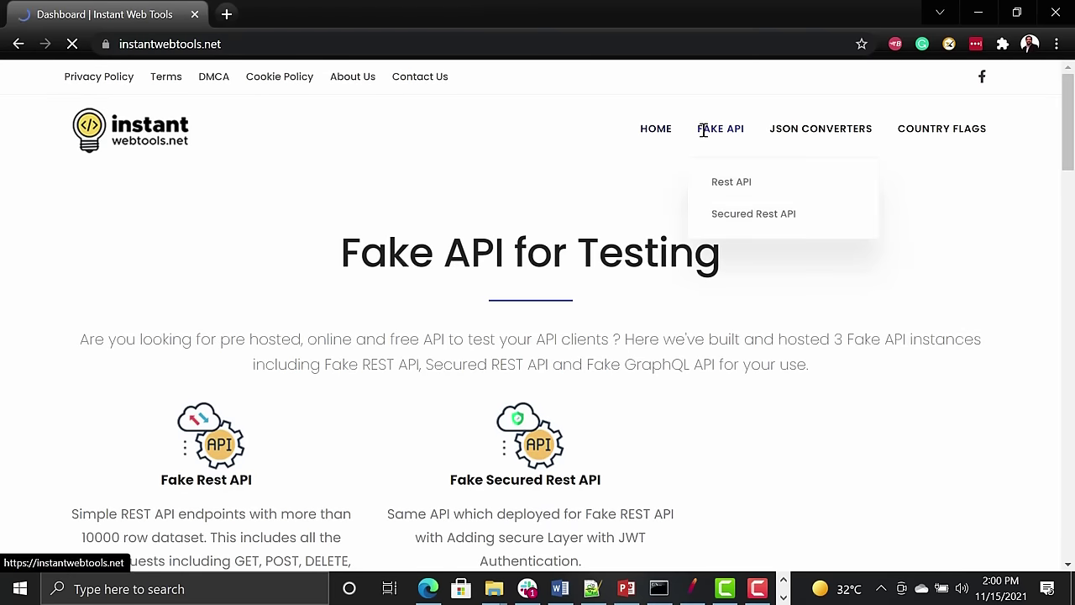
pyautogui.click(737, 190)
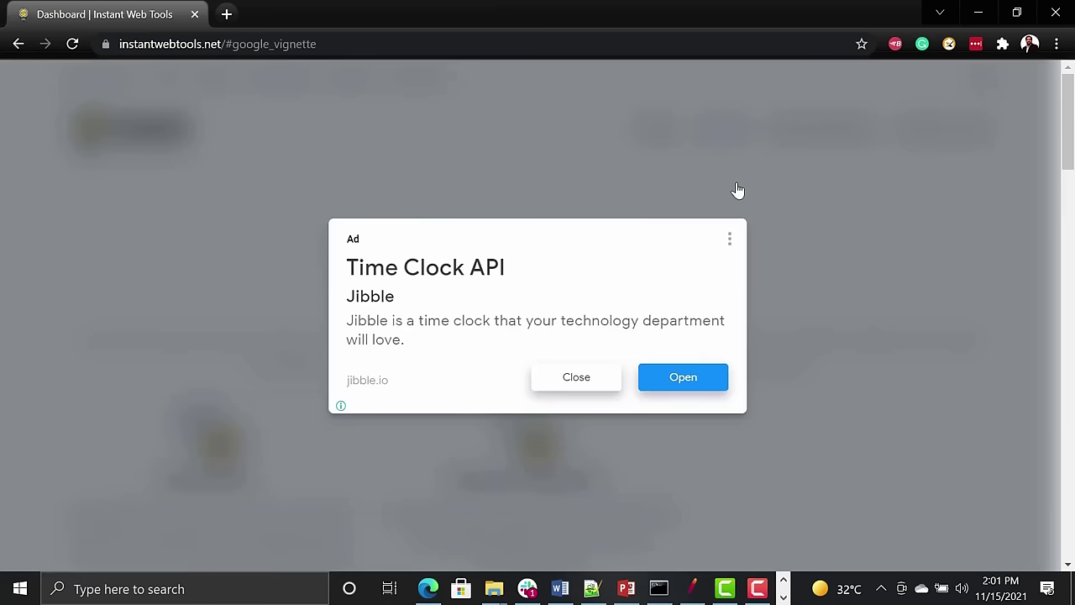
pyautogui.click(576, 378)
pyautogui.scroll(-3, 613, 332)
pyautogui.scroll(-8, 619, 324)
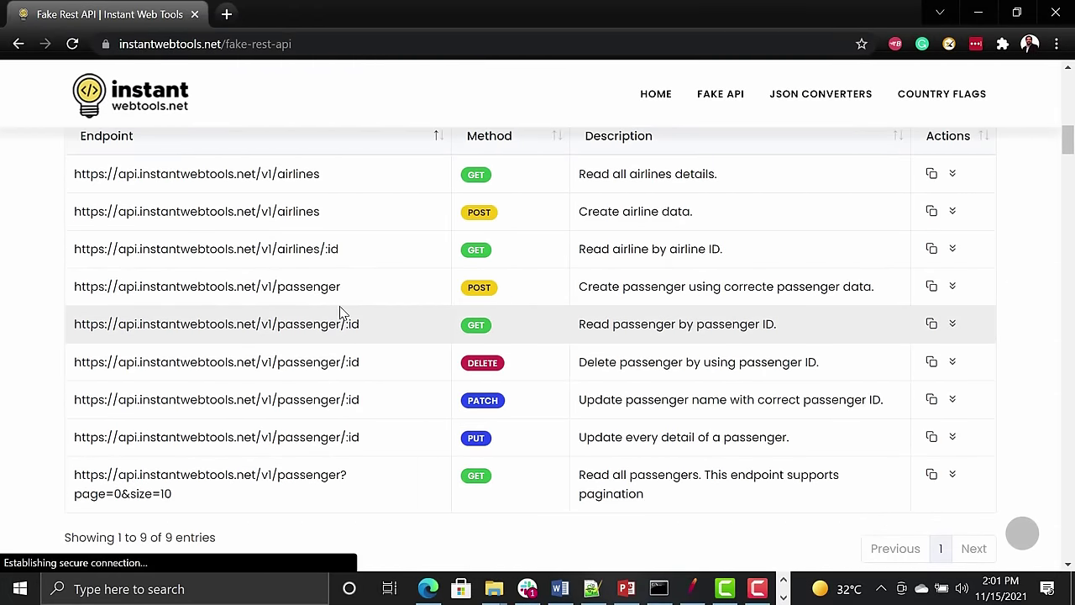
# Select api.instantwebtools.net in the POST passenger endpoint URL and return to JMeter
pyautogui.moveTo(578, 286); pyautogui.dragTo(870, 286)
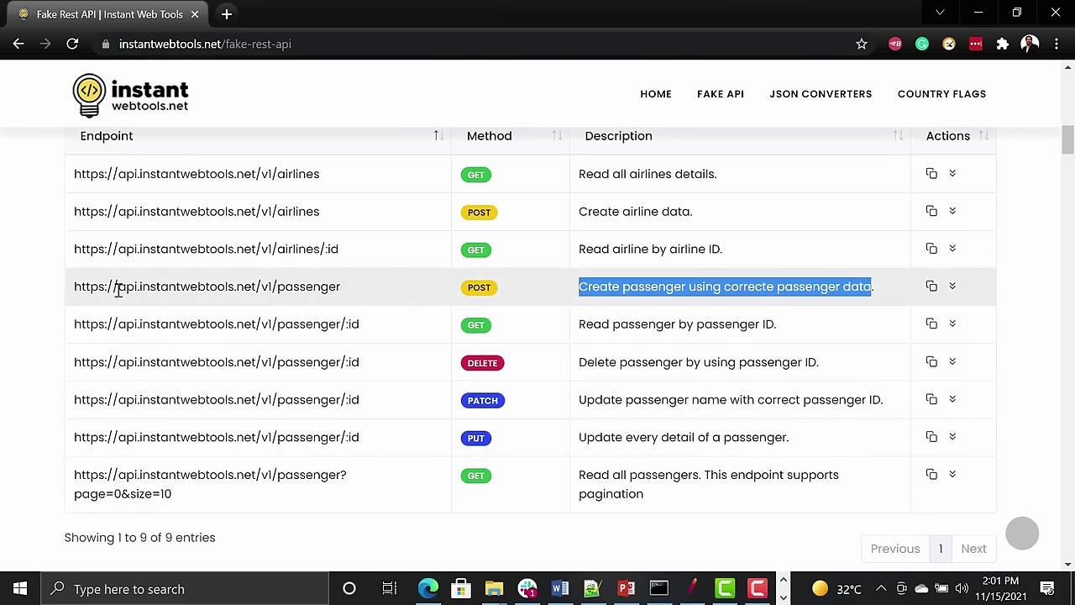
pyautogui.moveTo(117, 289); pyautogui.dragTo(257, 290)
pyautogui.hotkey('ctrl', 'c')
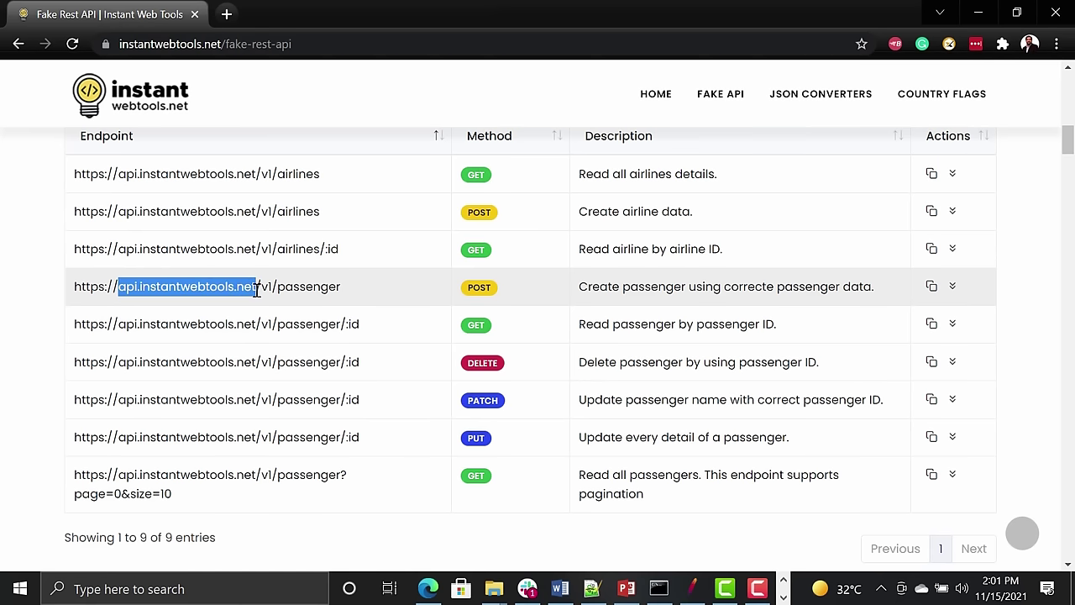
pyautogui.click(693, 588)
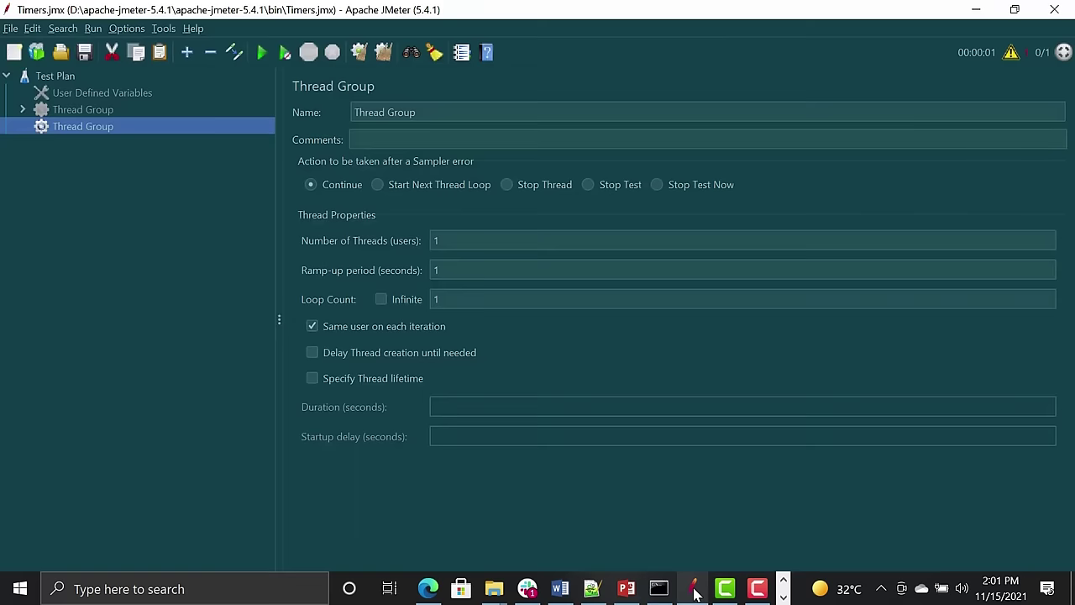
# Add an HTTP Request sampler to the second Thread Group and name it 'Create Passenger'
pyautogui.rightClick(86, 131)
pyautogui.moveTo(252, 134)
pyautogui.moveTo(369, 134)
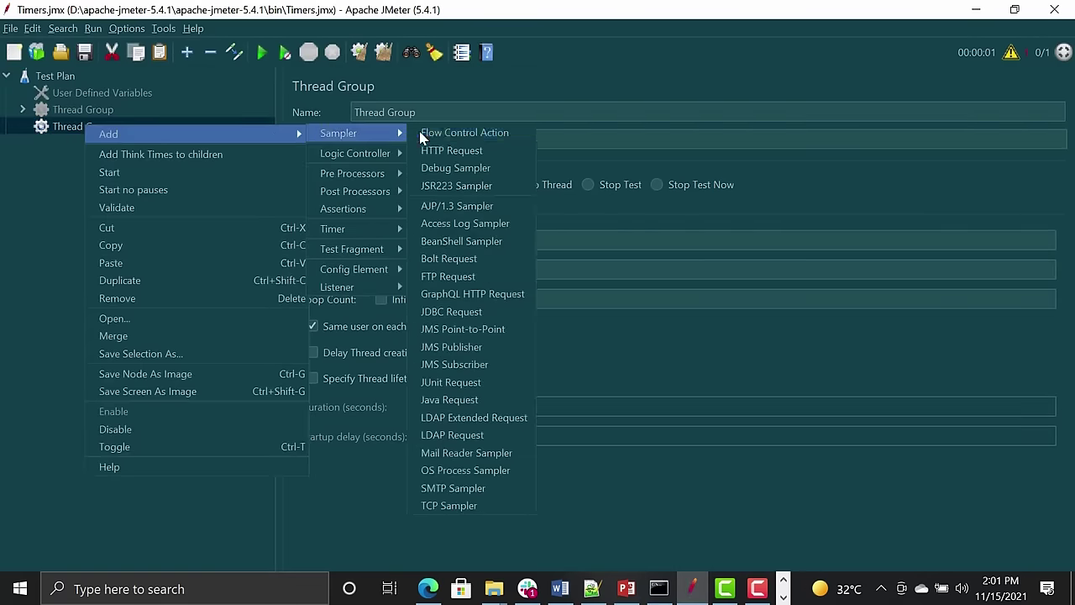
pyautogui.click(441, 148)
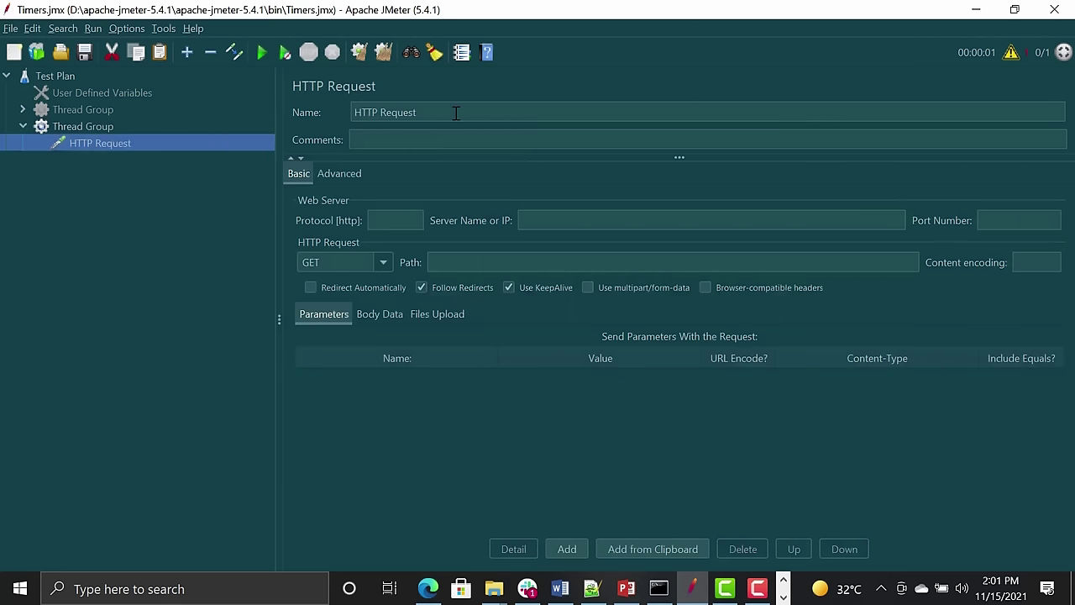
pyautogui.click(442, 112)
pyautogui.moveTo(420, 113); pyautogui.dragTo(350, 122)
pyautogui.write('Create')
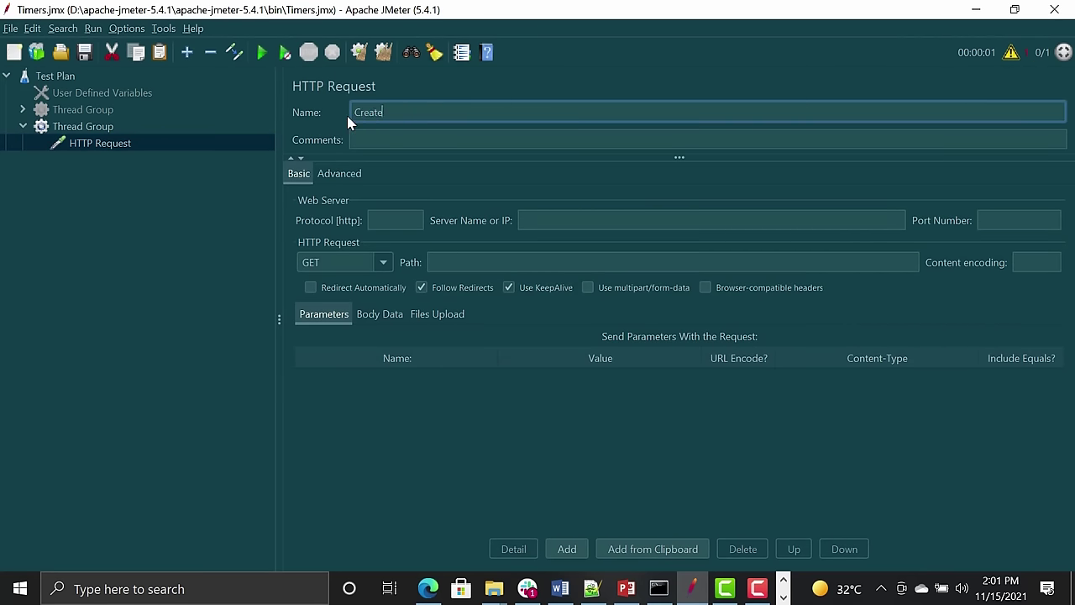
pyautogui.write(' Passenger')
# Paste api.instantwebtools.net as the request's Server Name or IP
pyautogui.click(544, 217)
pyautogui.hotkey('ctrl', 'v')
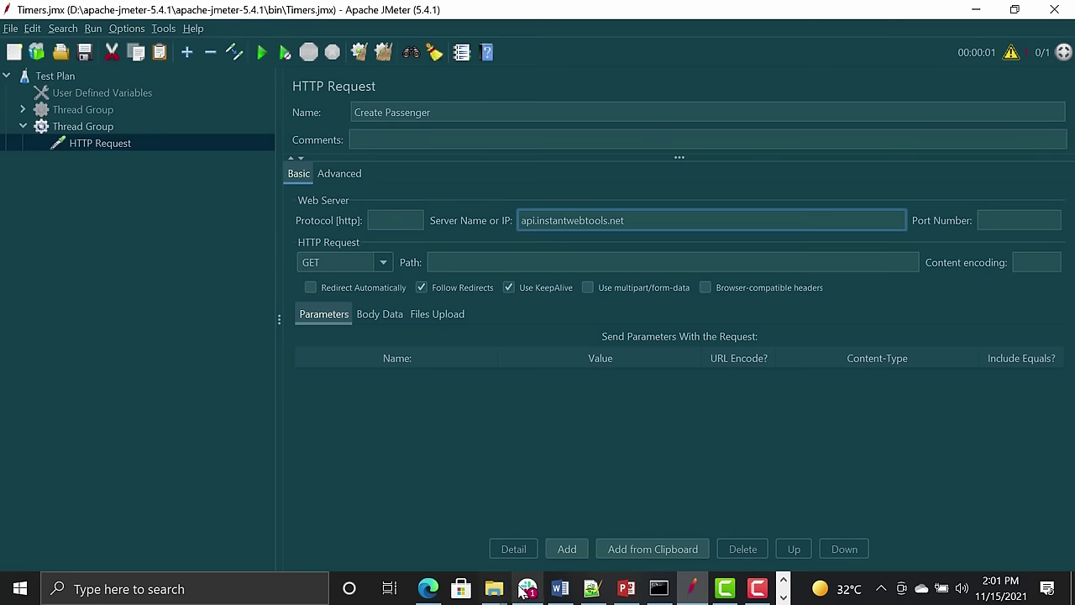
pyautogui.click(783, 596)
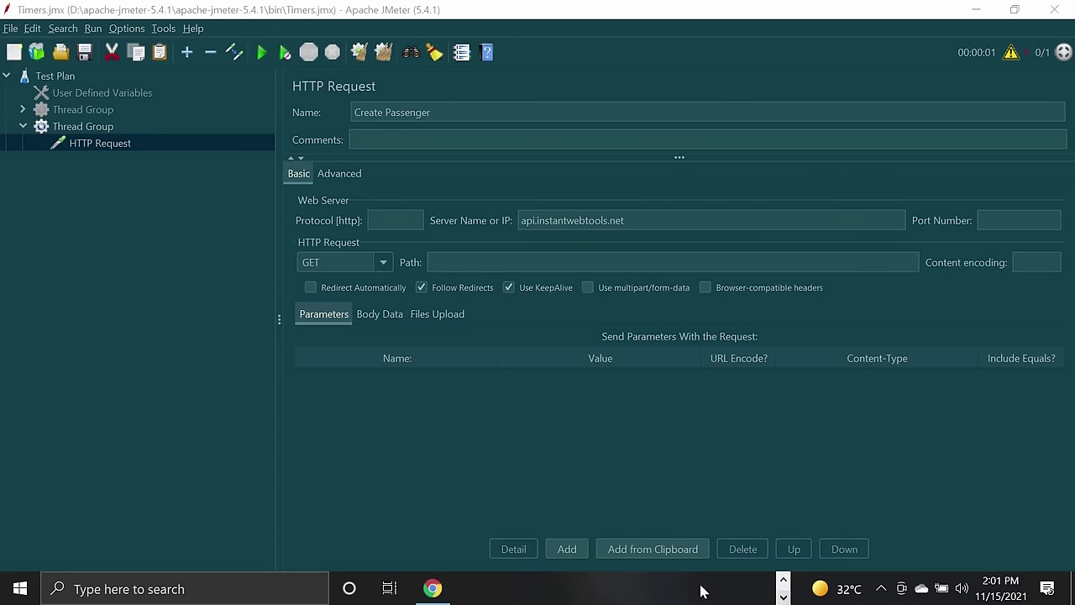
# Copy the /v1/passenger path from the POST passenger endpoint URL and return to JMeter
pyautogui.click(431, 588)
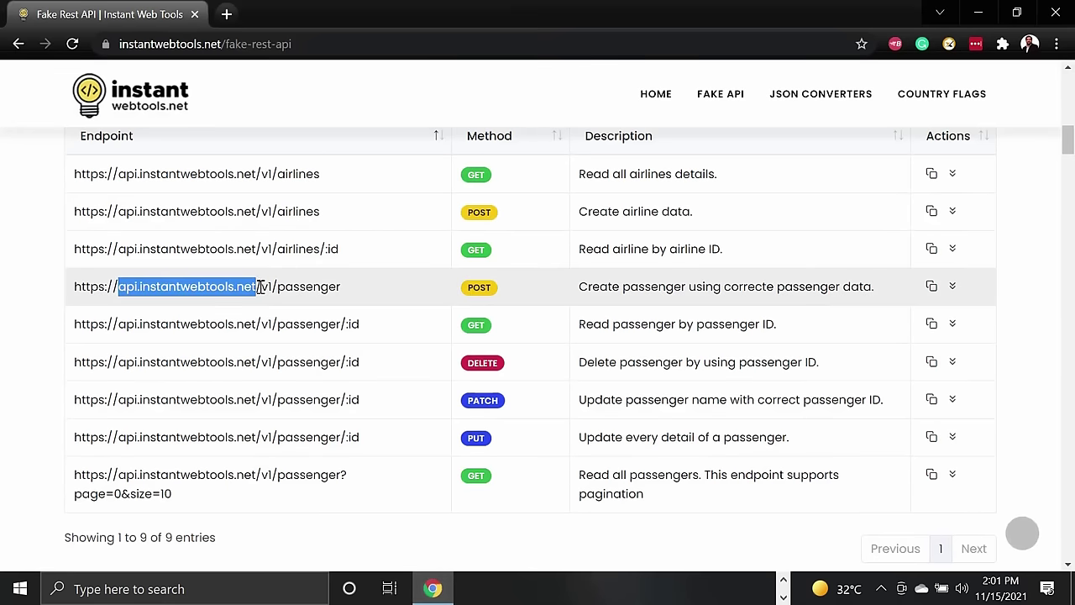
pyautogui.click(263, 288)
pyautogui.moveTo(263, 288)
pyautogui.mouseDown()
pyautogui.moveTo(346, 290)
pyautogui.moveTo(255, 287)
pyautogui.mouseUp()
pyautogui.hotkey('ctrl', 'c')
pyautogui.click(344, 290)
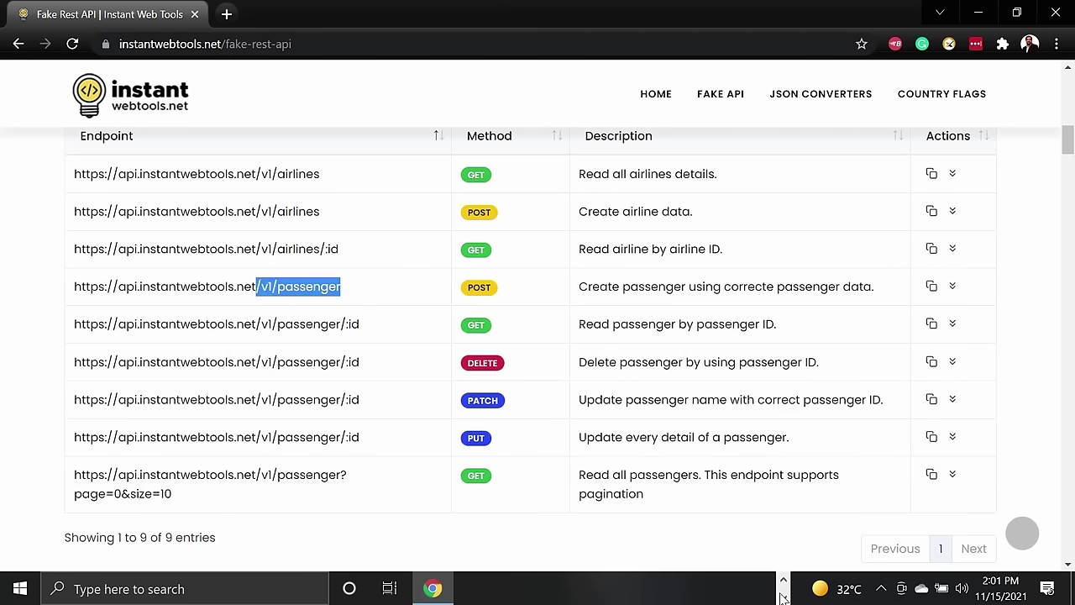
pyautogui.click(781, 596)
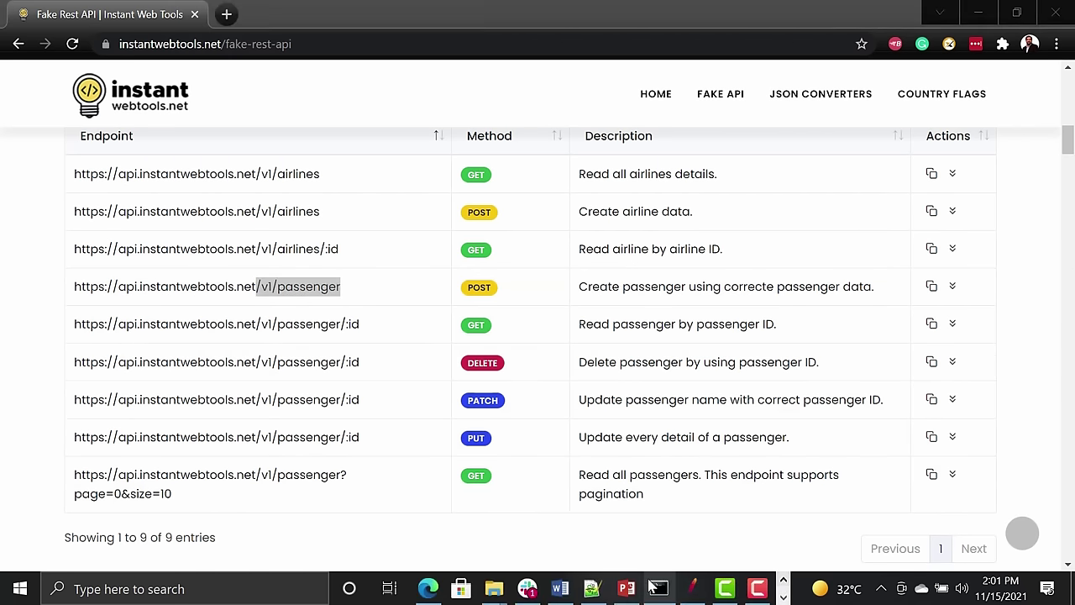
pyautogui.click(691, 588)
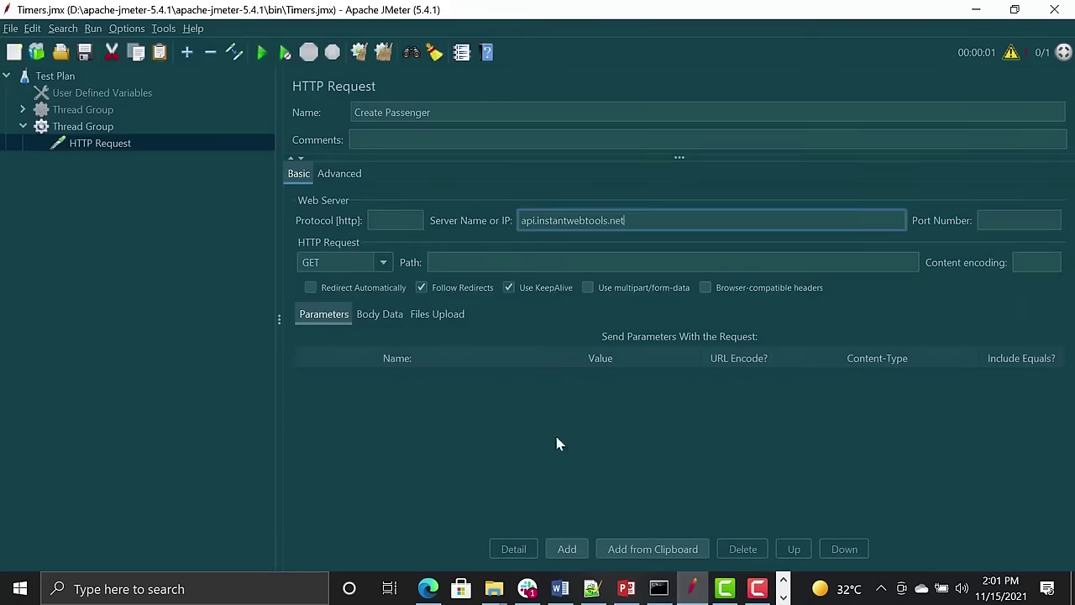
pyautogui.click(509, 261)
# Set the request path to /v1/passenger and the method to POST
pyautogui.hotkey('ctrl', 'v')
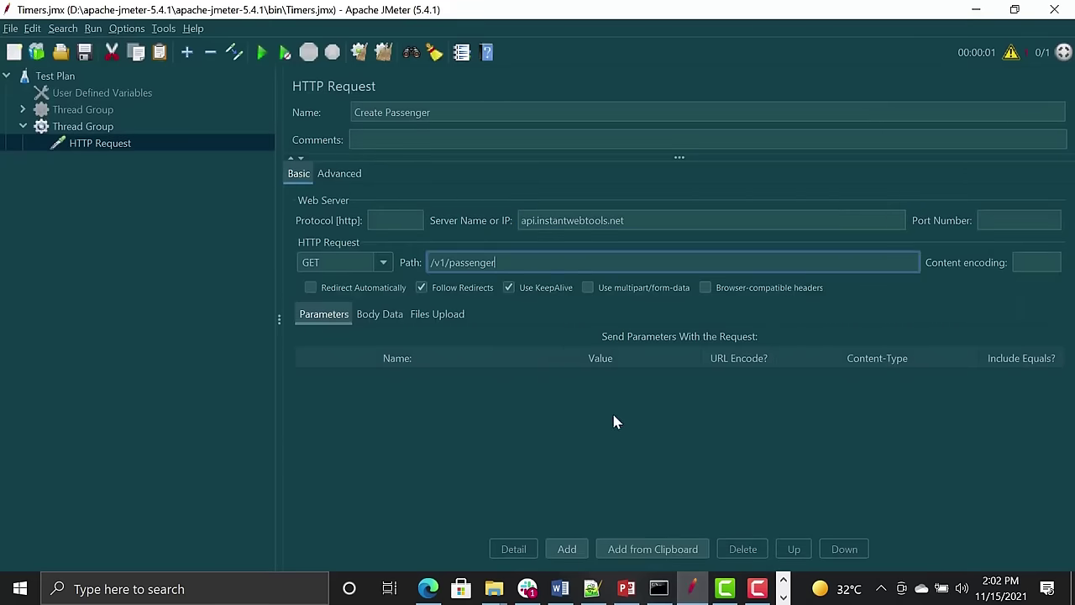
pyautogui.click(386, 263)
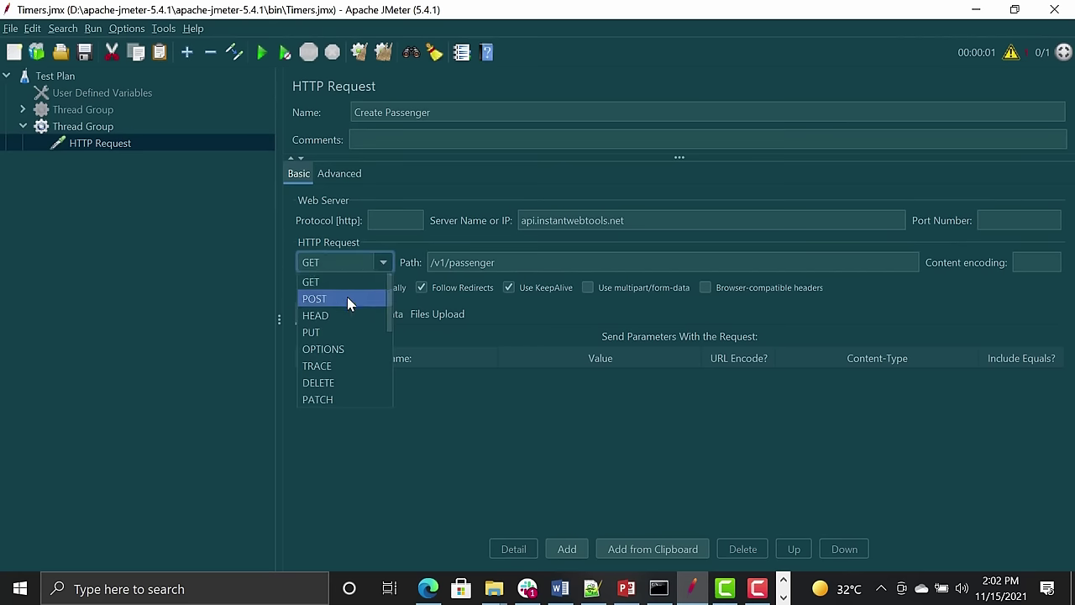
pyautogui.click(347, 297)
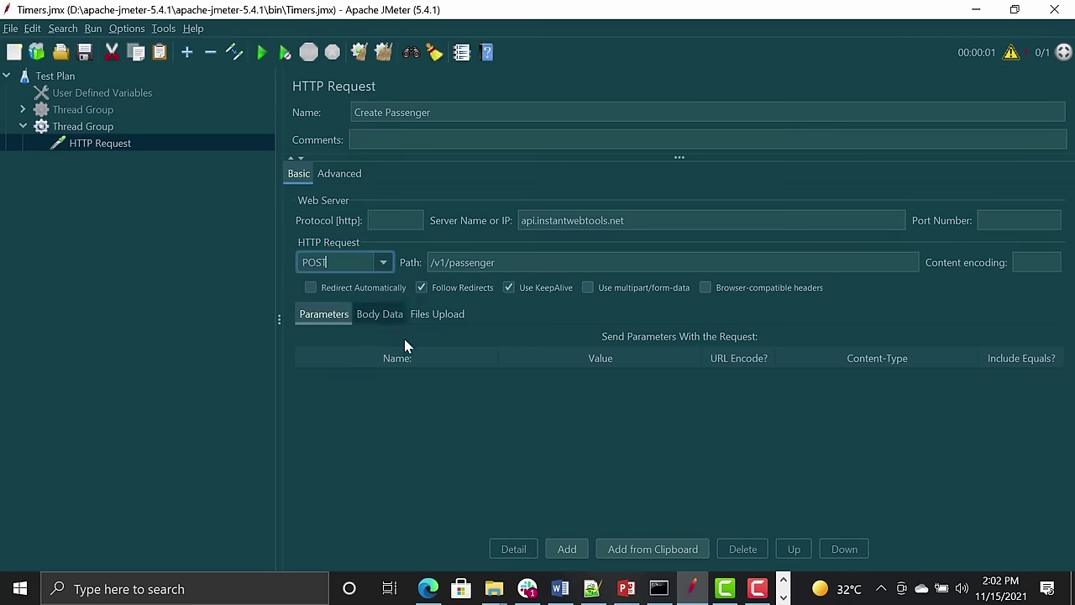
# Copy https from the endpoint URL and paste it as the request's Protocol
pyautogui.click(785, 583)
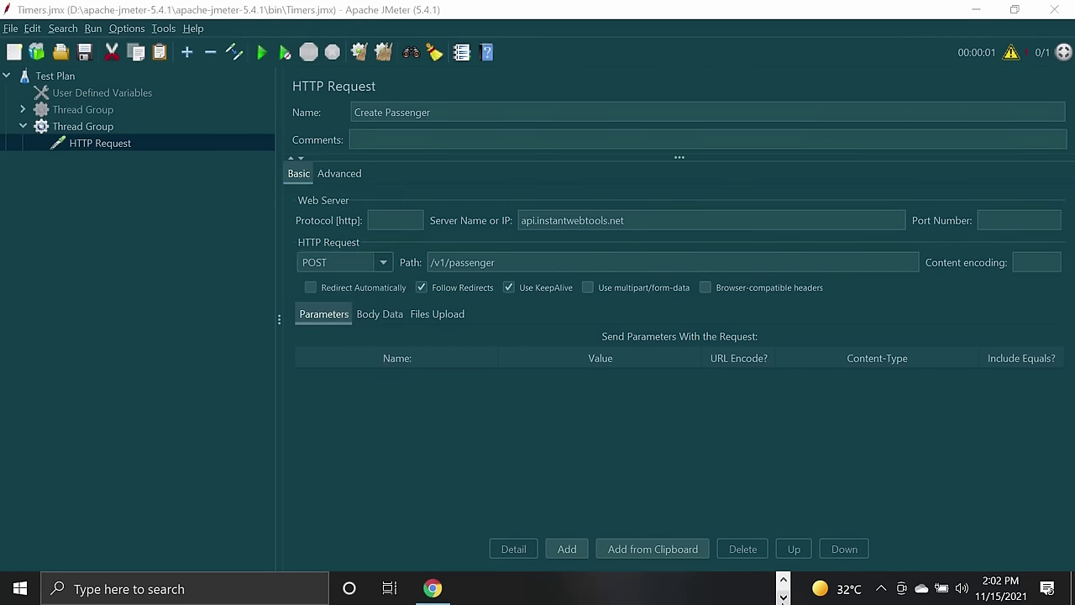
pyautogui.click(433, 587)
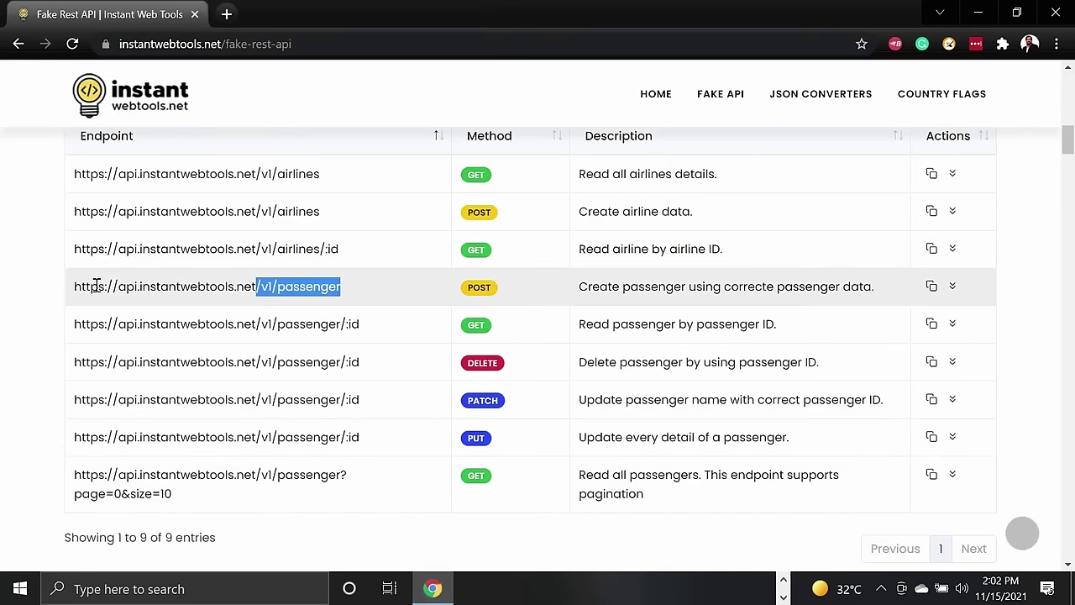
pyautogui.doubleClick(74, 286)
pyautogui.hotkey('ctrl', 'c')
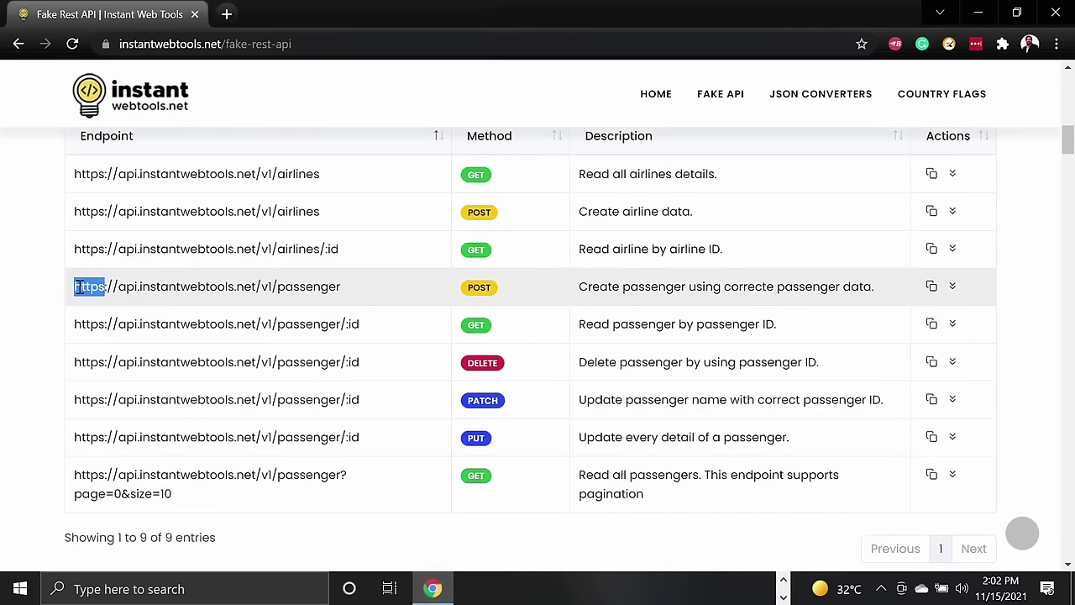
pyautogui.click(782, 585)
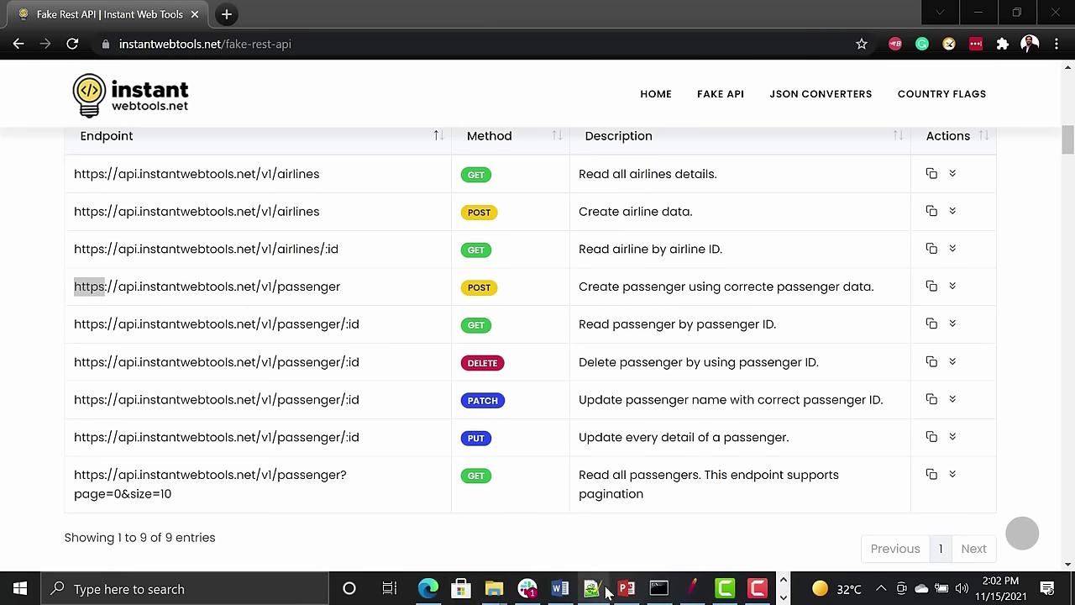
pyautogui.click(691, 588)
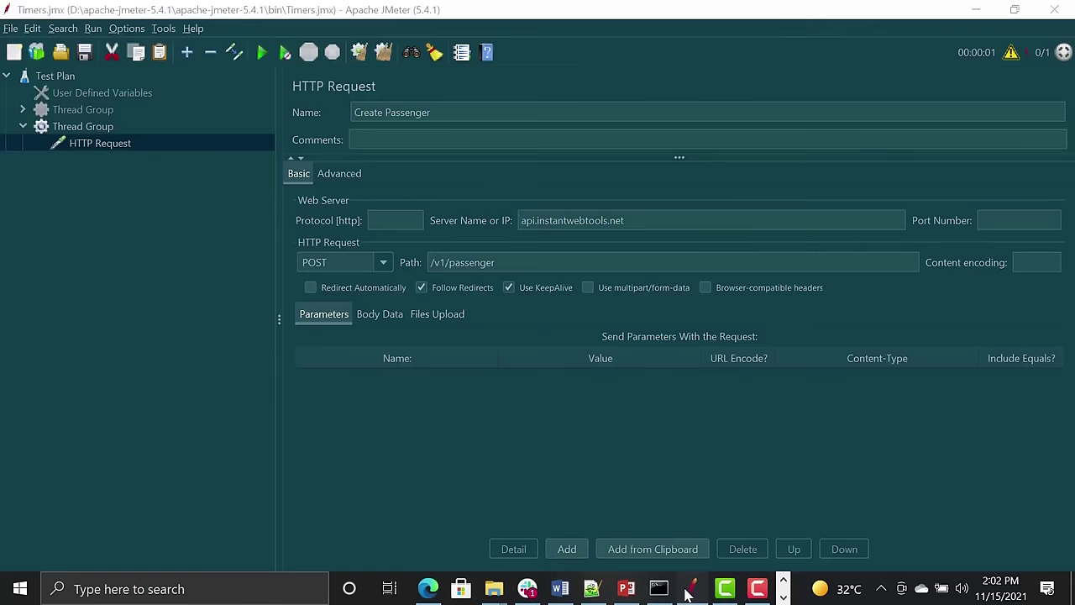
pyautogui.click(394, 216)
pyautogui.hotkey('ctrl', 'v')
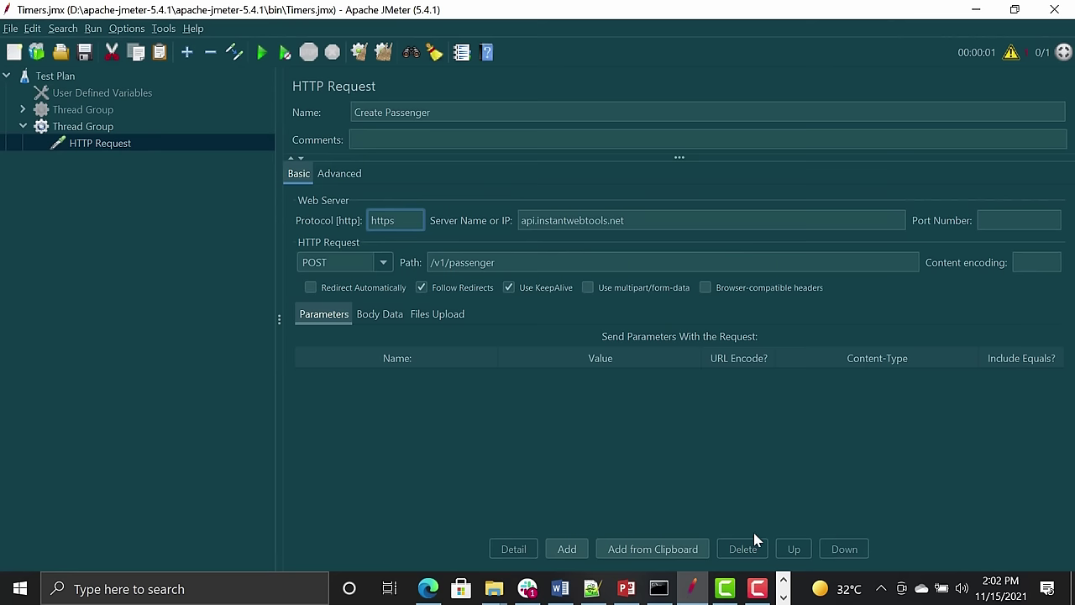
pyautogui.click(784, 595)
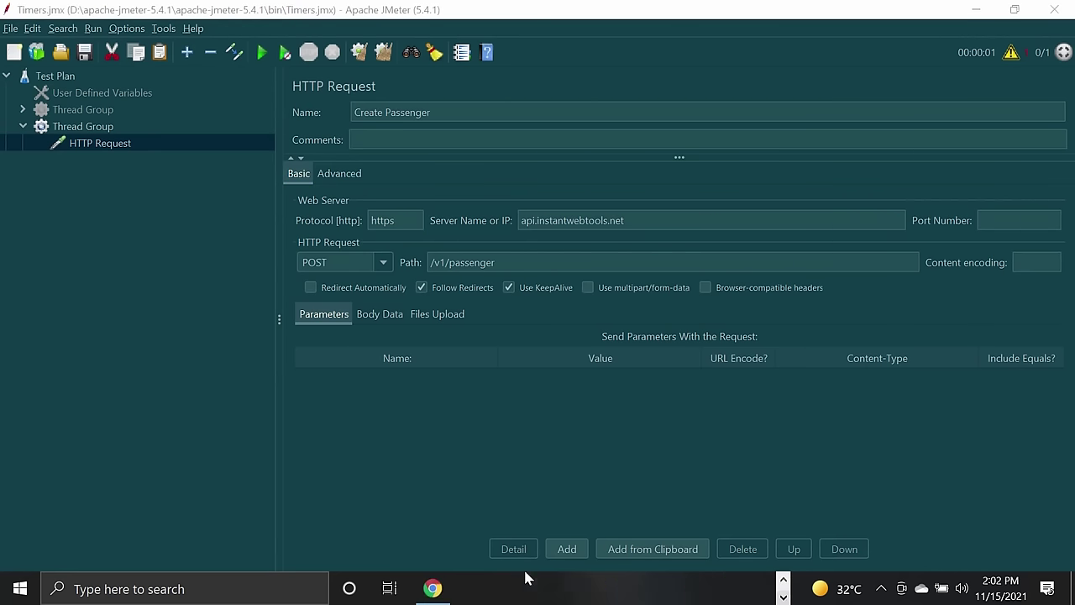
pyautogui.click(426, 591)
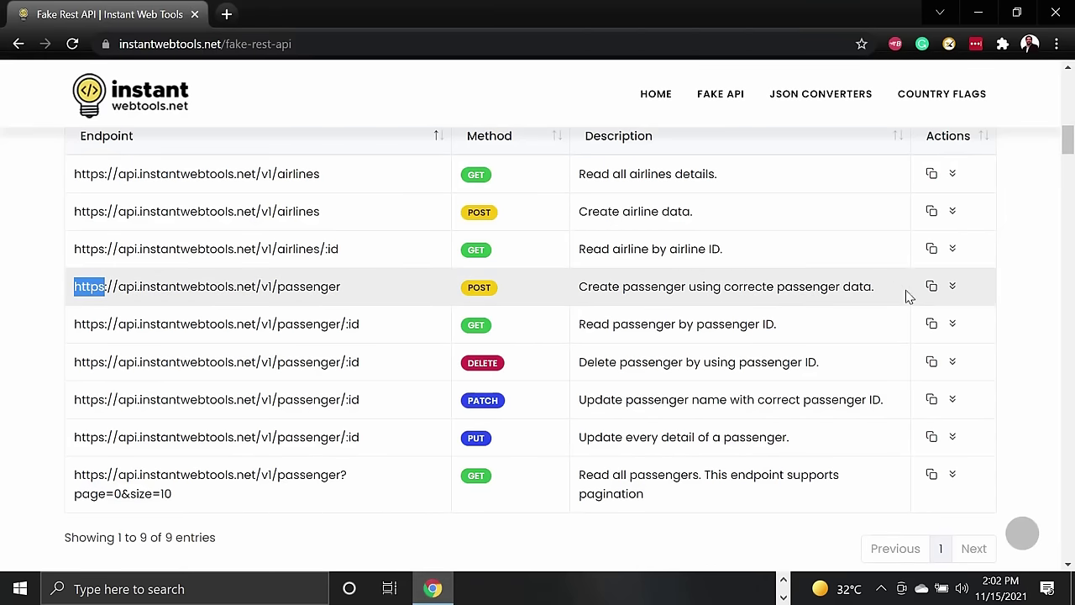
# Check the create-passenger documentation's sample request fields, starting with name, then return to JMeter
pyautogui.click(953, 290)
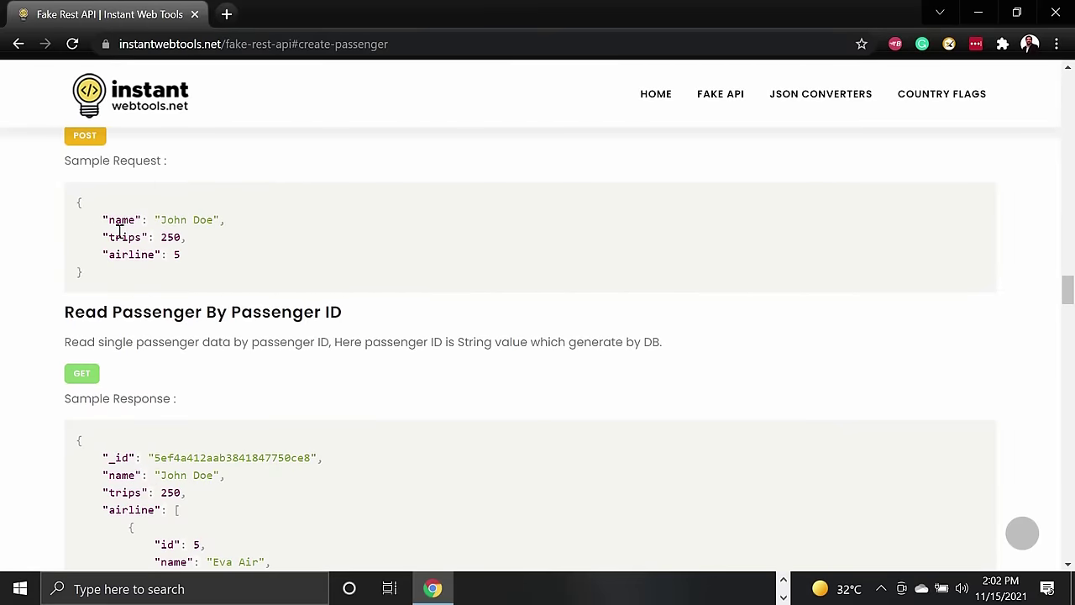
pyautogui.doubleClick(121, 219)
pyautogui.click(786, 595)
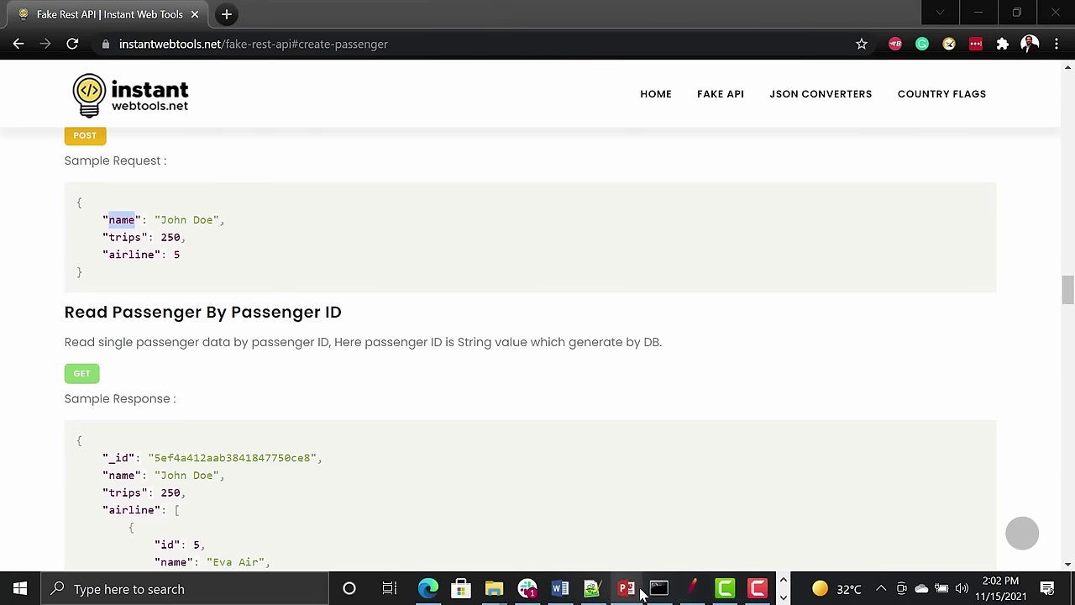
pyautogui.click(692, 588)
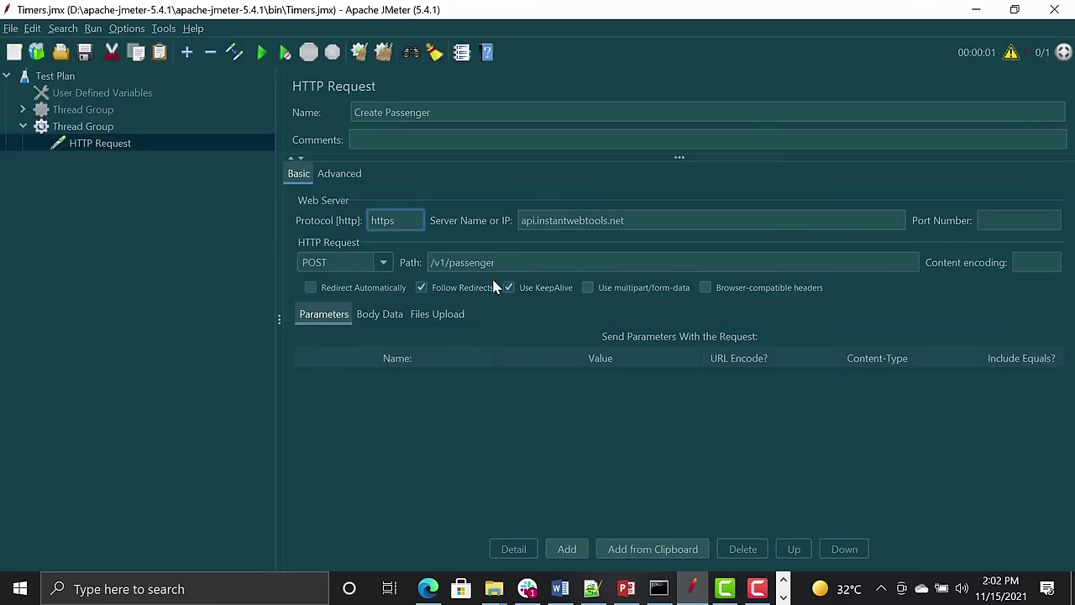
# Add three parameter rows named name, trips and airline
pyautogui.click(567, 548)
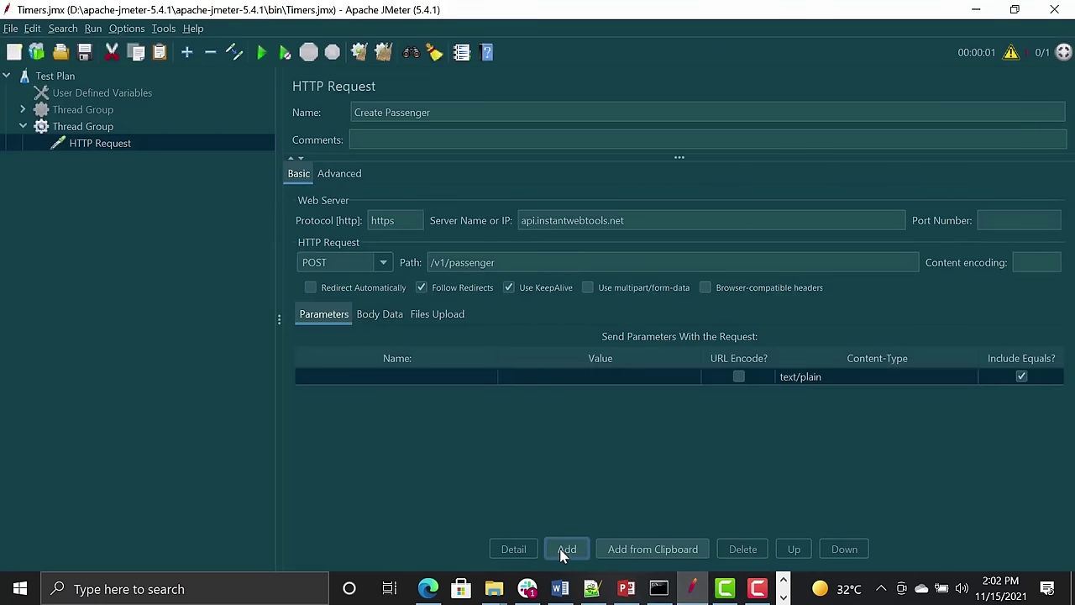
pyautogui.doubleClick(375, 375)
pyautogui.write('name')
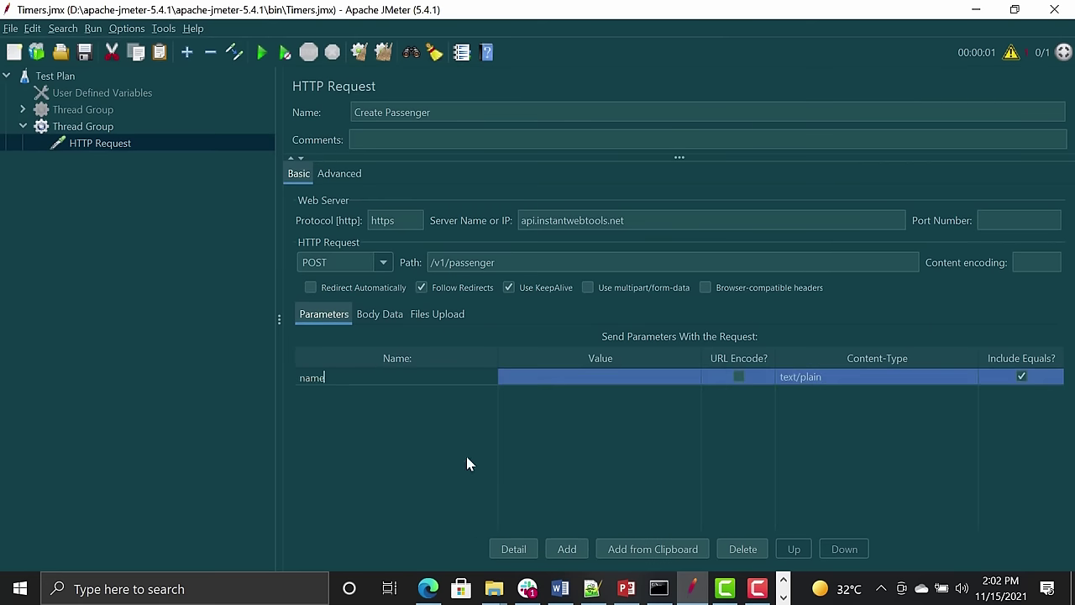
pyautogui.click(567, 549)
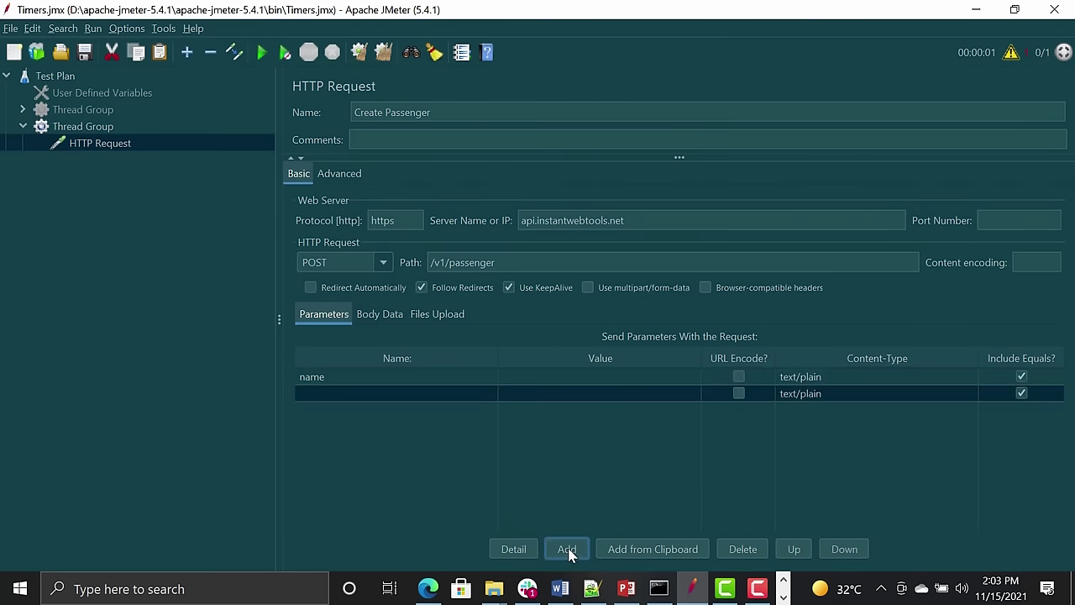
pyautogui.doubleClick(340, 394)
pyautogui.write('trips')
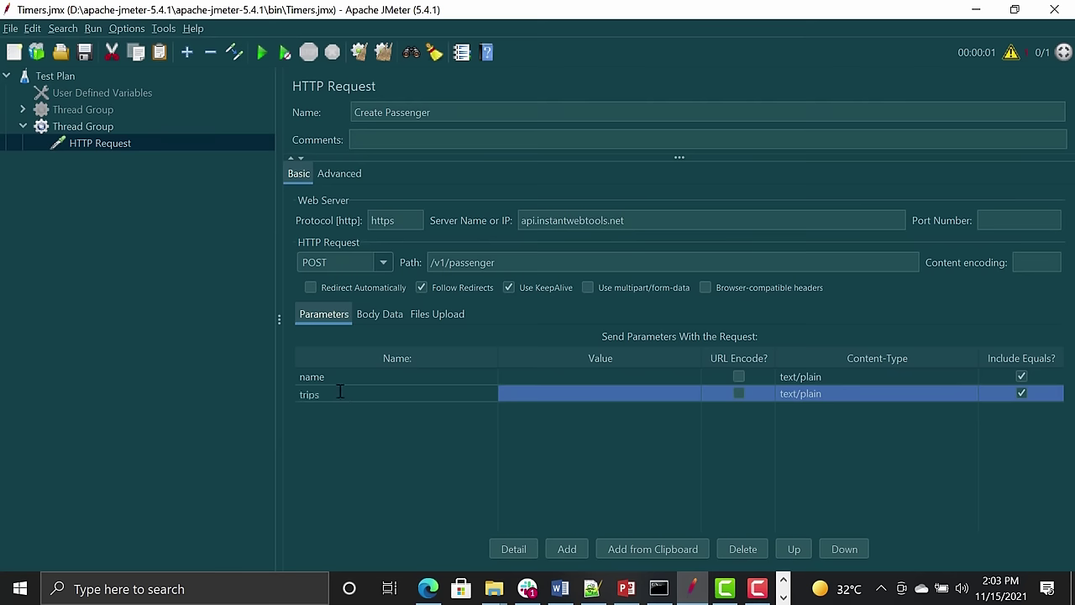
pyautogui.click(783, 598)
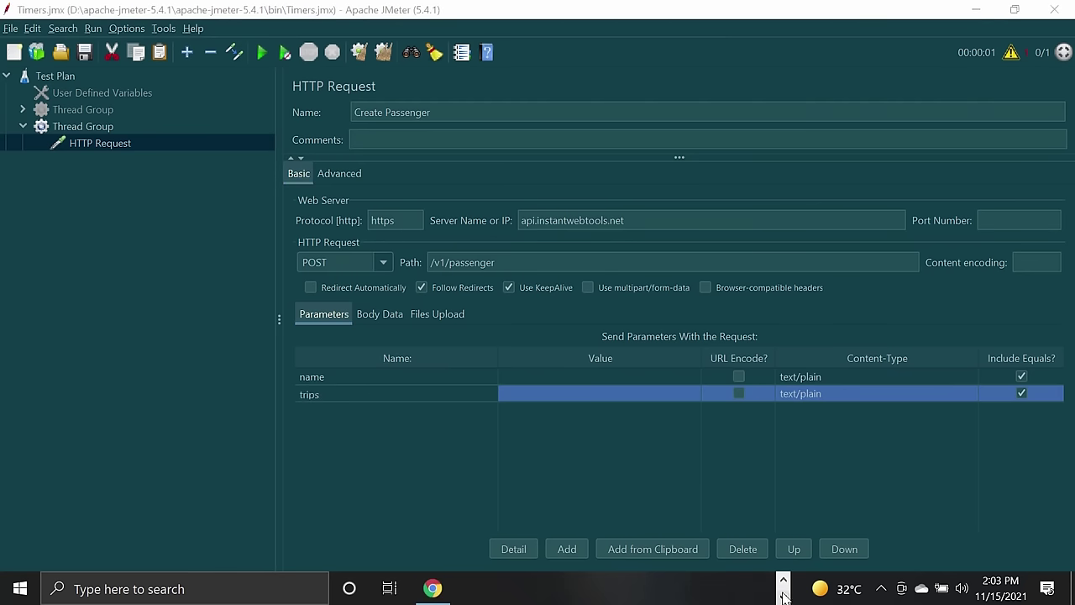
pyautogui.click(434, 590)
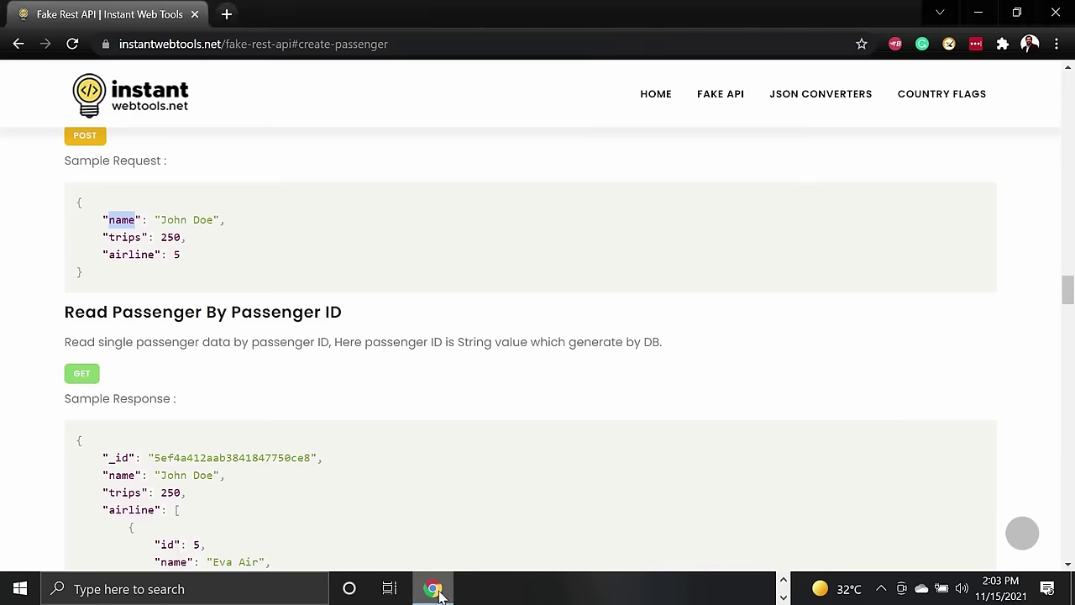
pyautogui.click(433, 589)
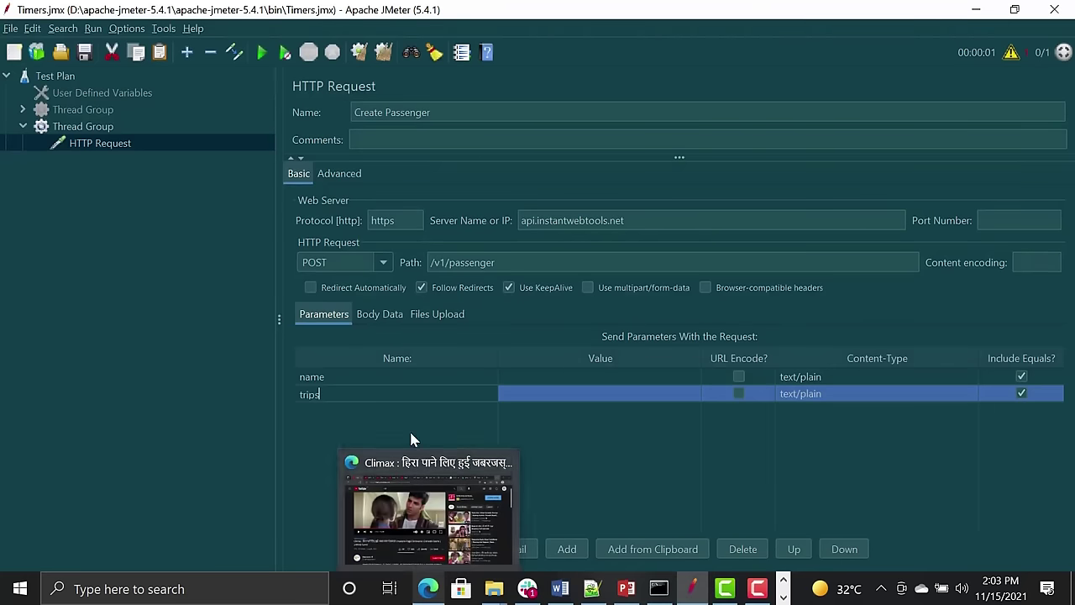
pyautogui.click(550, 512)
pyautogui.click(564, 548)
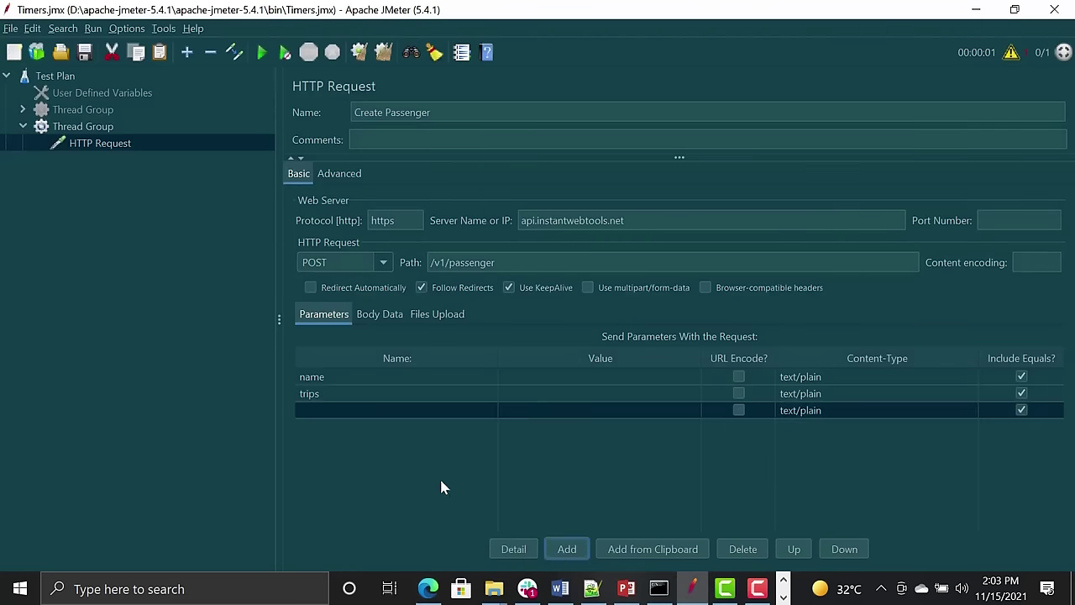
pyautogui.doubleClick(419, 410)
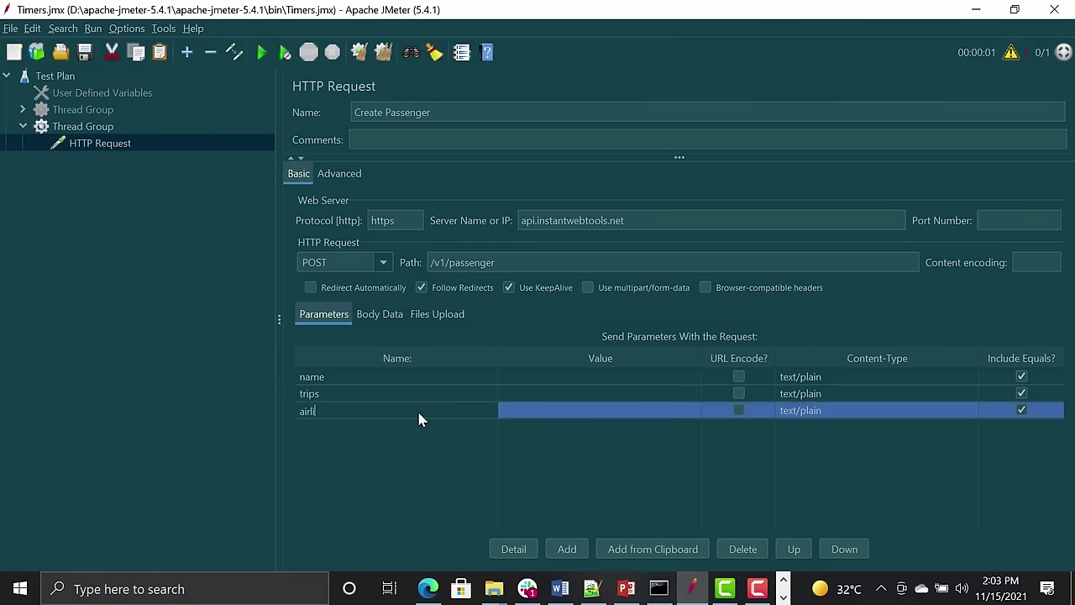
pyautogui.press('Tab')
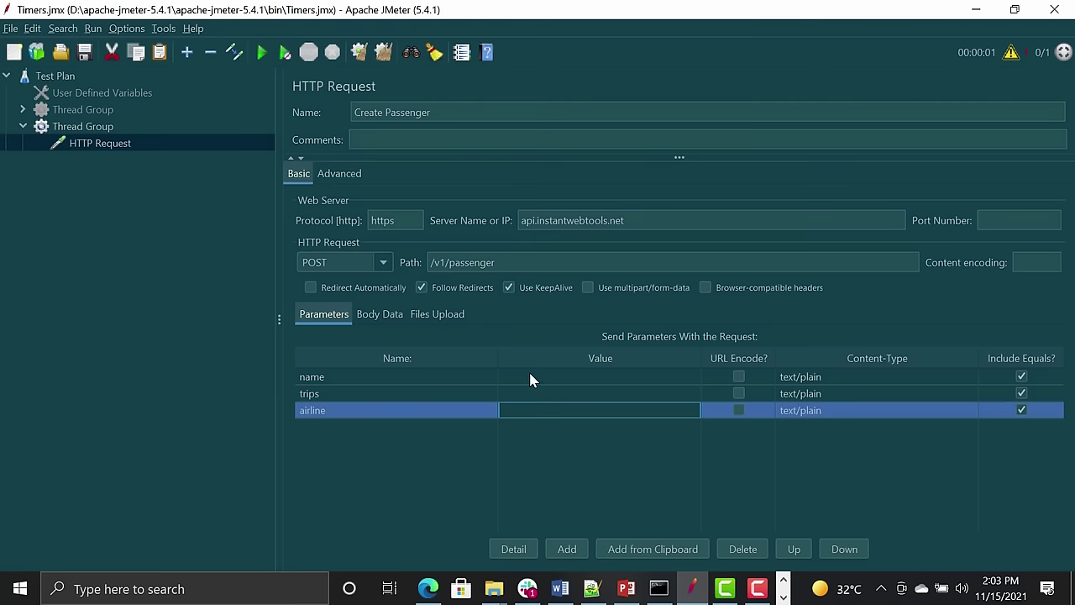
# Fill in the parameter values: name 'Testing Funda', trips 250, airline 5
pyautogui.doubleClick(530, 376)
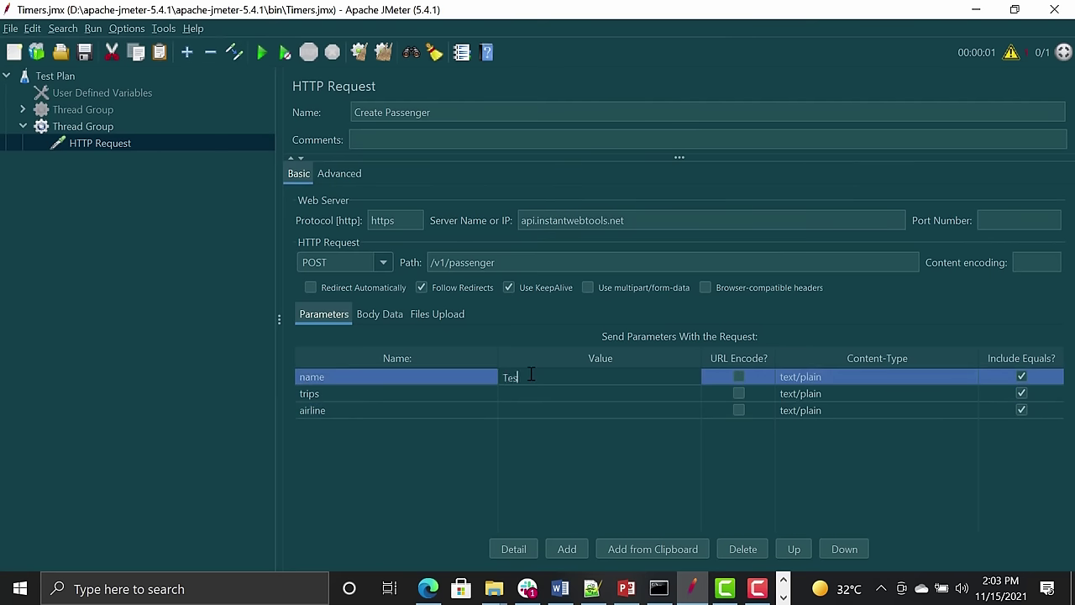
pyautogui.write('Testing Funda')
pyautogui.doubleClick(545, 392)
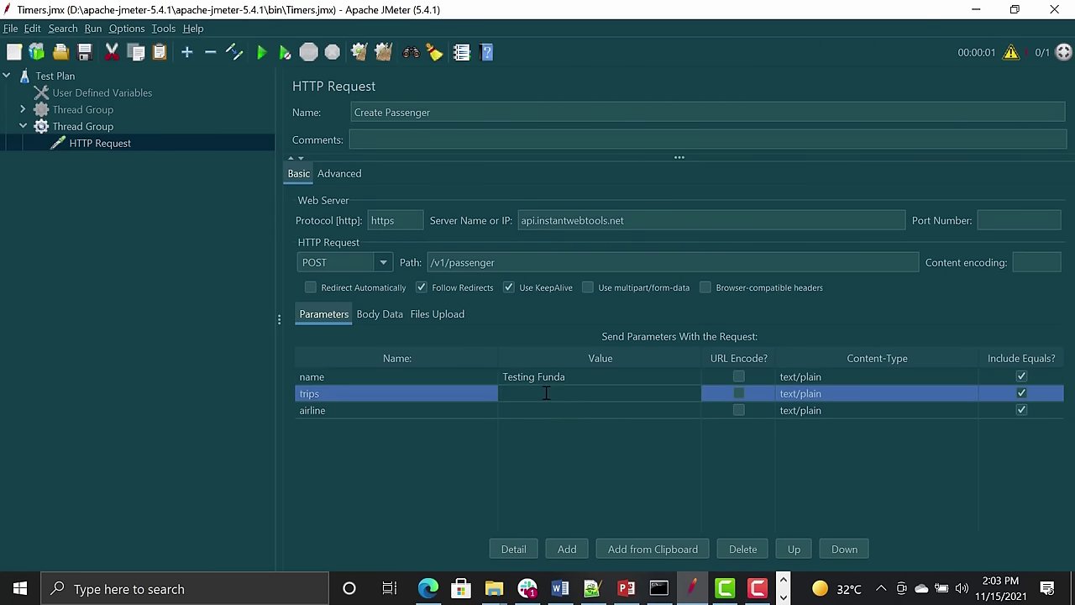
pyautogui.doubleClick(546, 411)
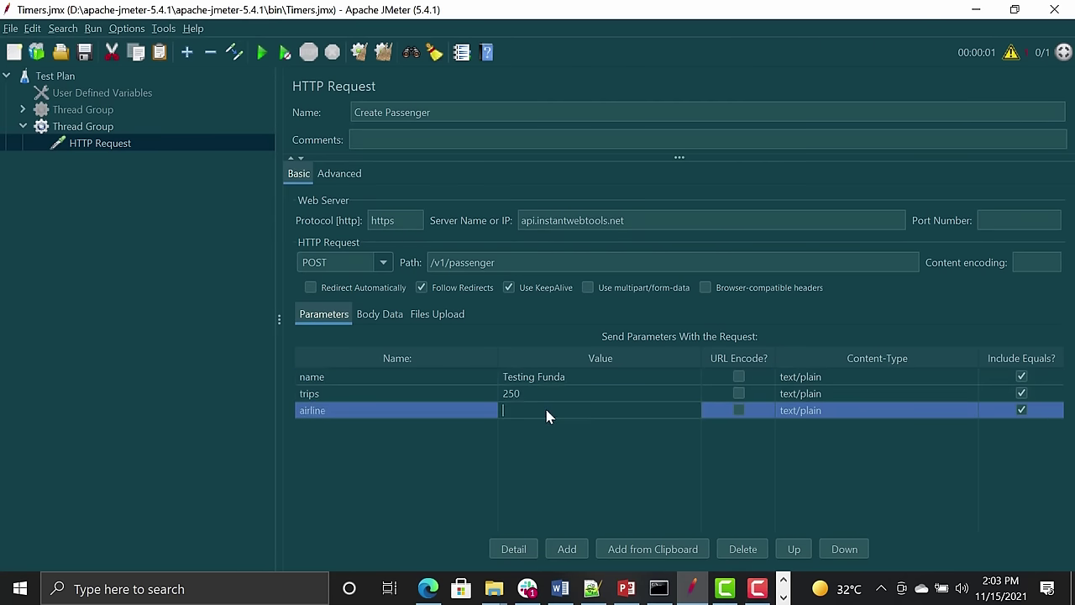
pyautogui.write('5')
pyautogui.click(605, 473)
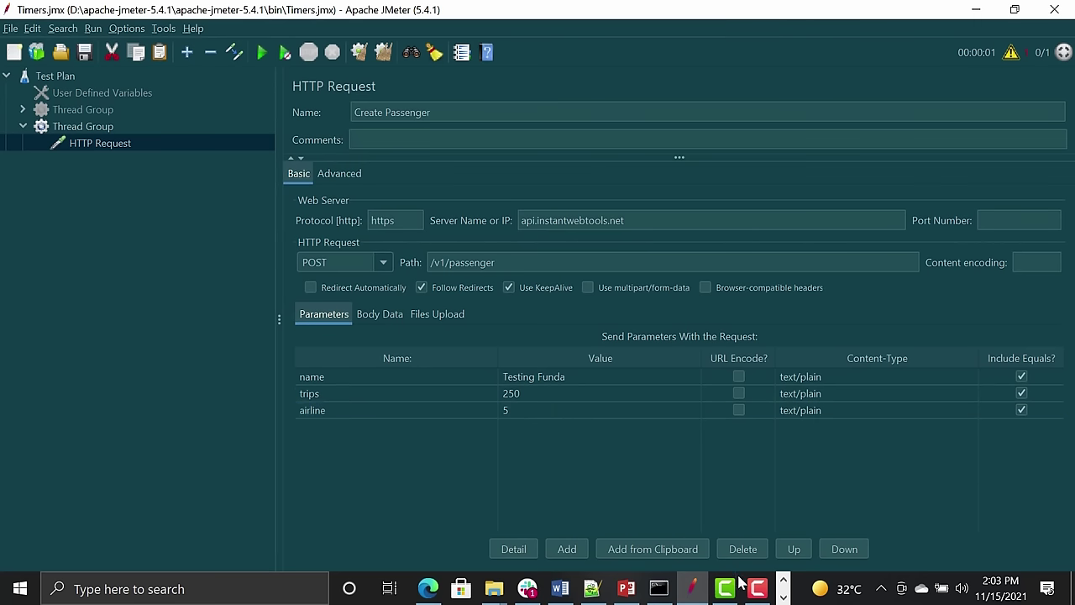
# Compare against the docs' three sample request fields, then select the Thread Group in JMeter
pyautogui.click(783, 597)
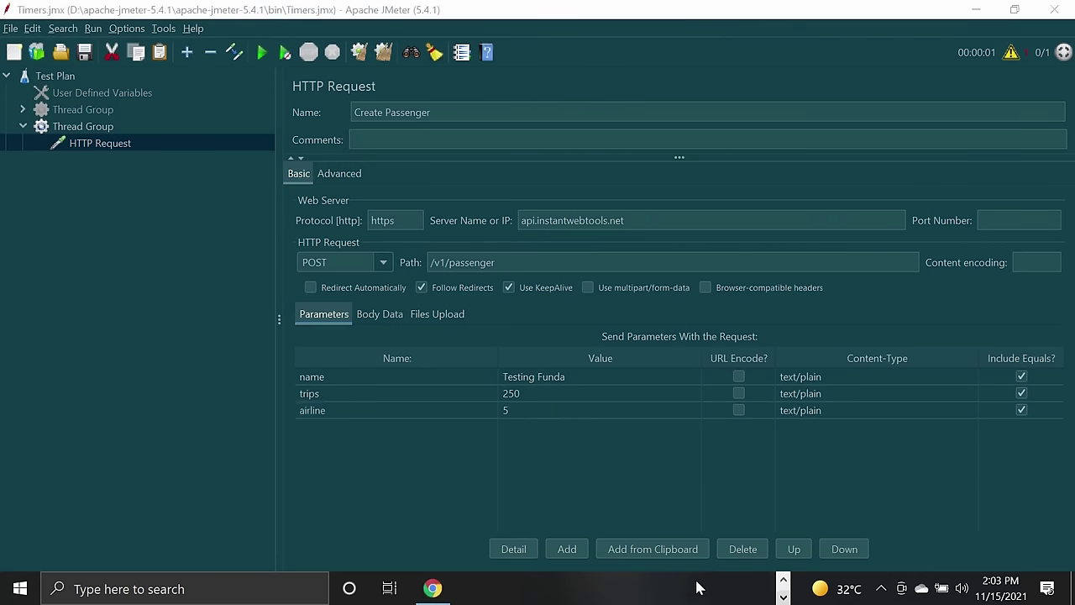
pyautogui.click(431, 588)
pyautogui.moveTo(211, 257); pyautogui.dragTo(81, 196)
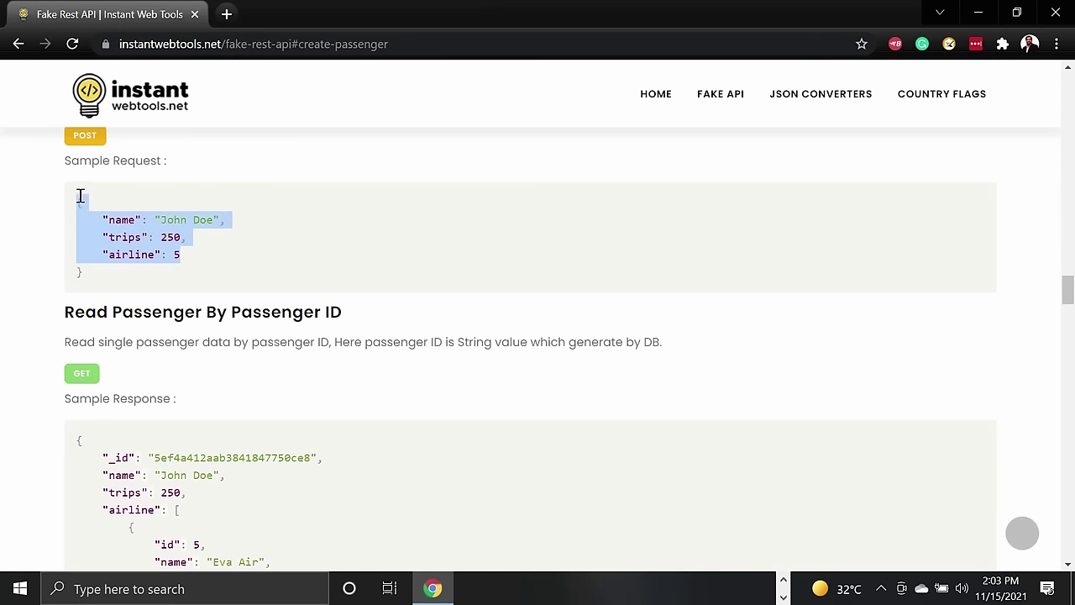
pyautogui.click(783, 578)
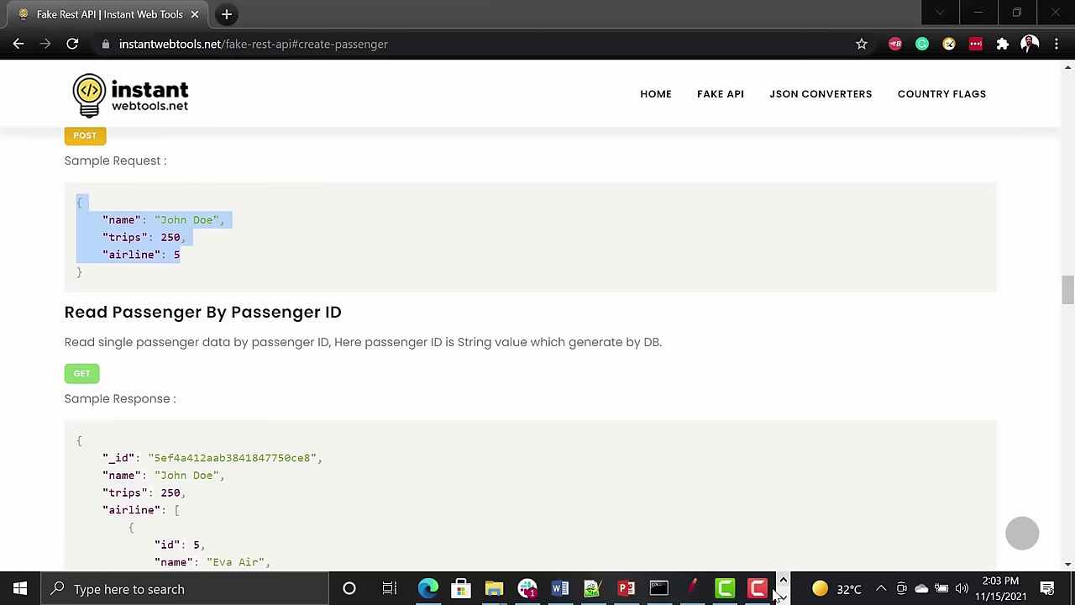
pyautogui.click(695, 589)
pyautogui.click(81, 143)
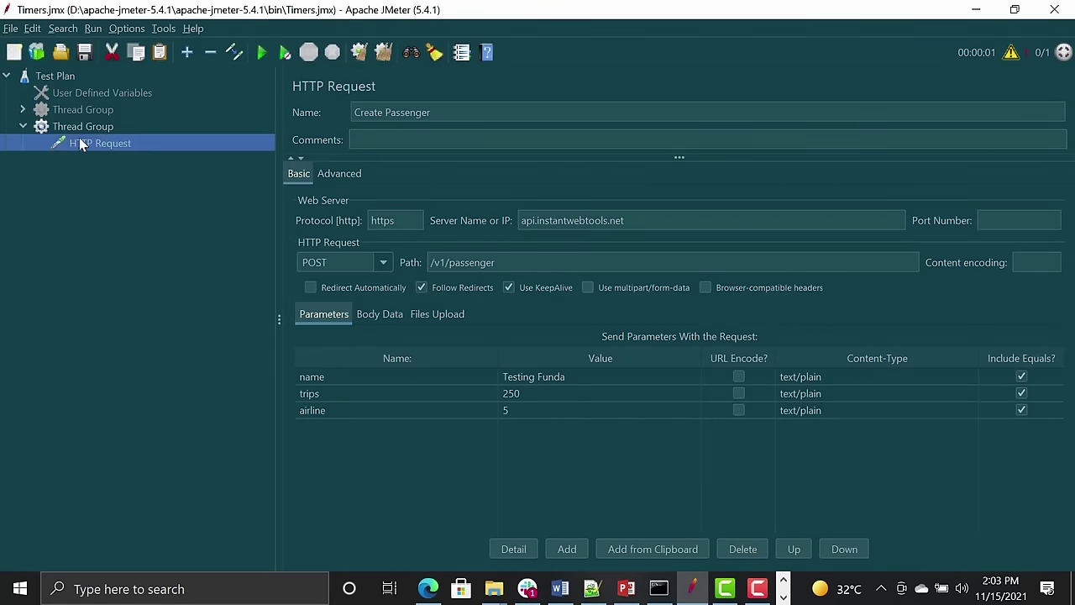
pyautogui.click(80, 128)
# Add a View Results Tree listener to the Thread Group and start the test run
pyautogui.rightClick(80, 128)
pyautogui.moveTo(193, 133)
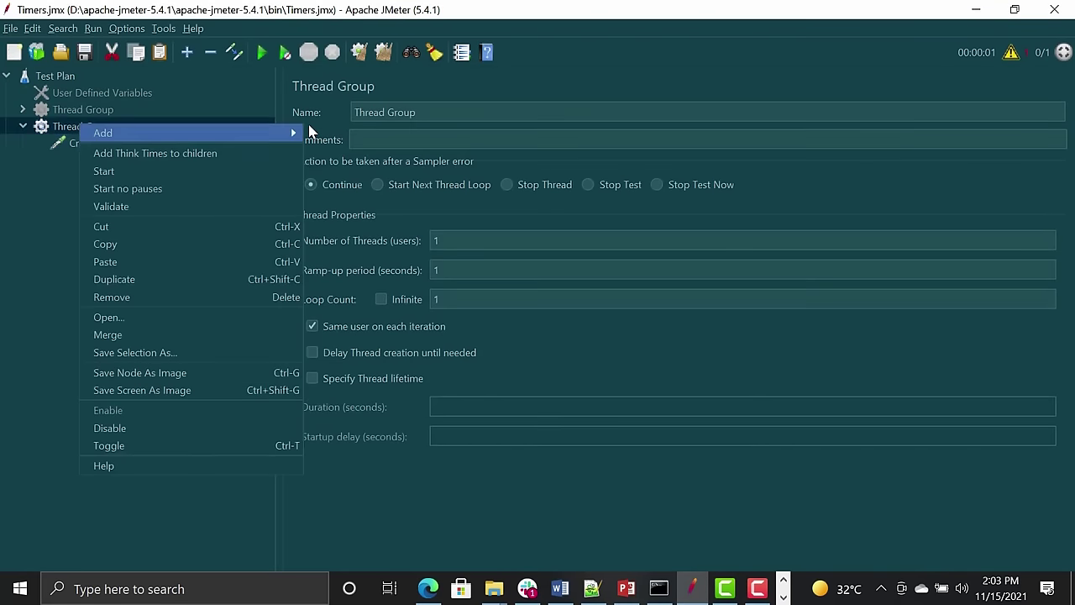
pyautogui.moveTo(364, 286)
pyautogui.click(435, 288)
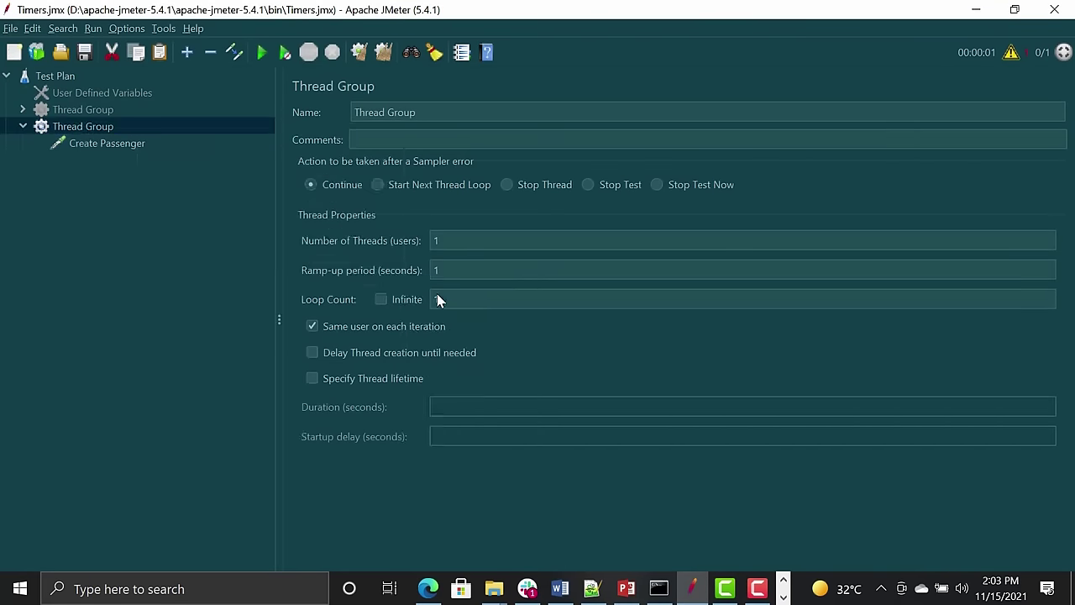
pyautogui.click(261, 52)
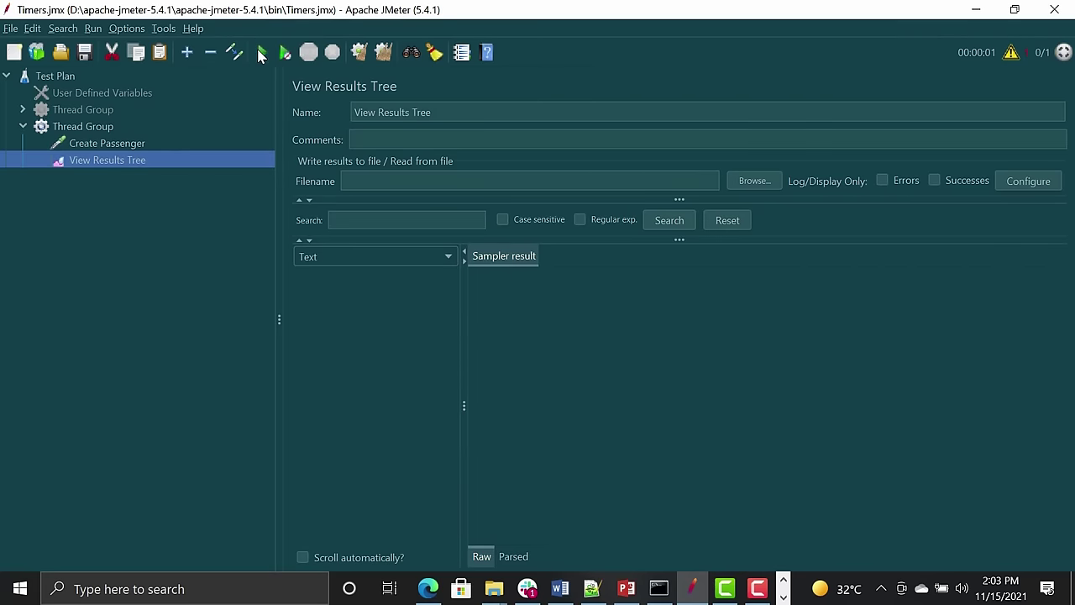
# Inspect Create Passenger's response data: 200 OK with Testing Funda, 250 trips and Eva Air
pyautogui.click(411, 277)
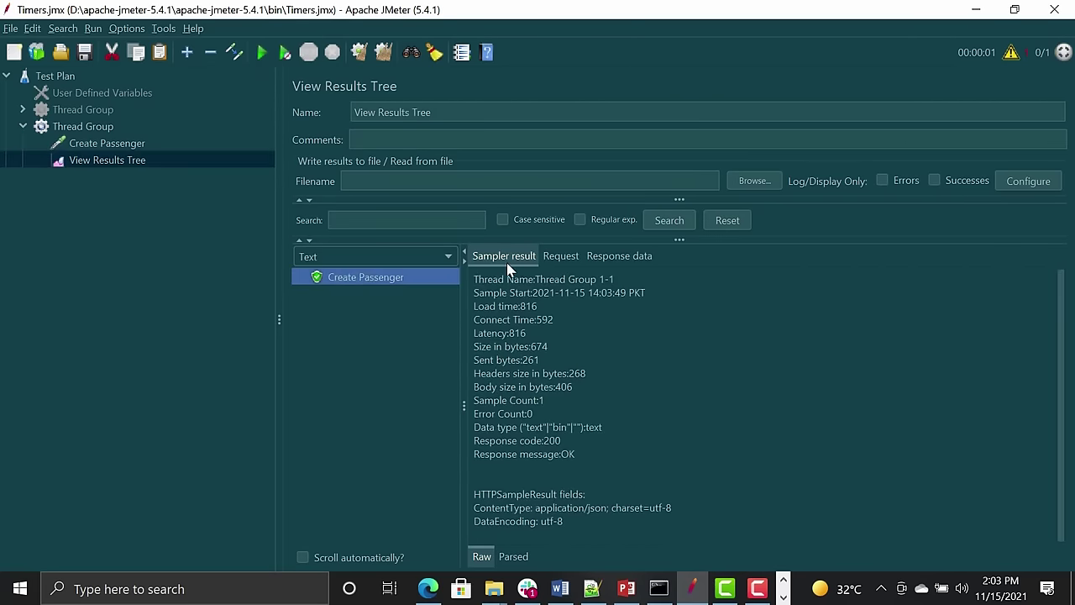
pyautogui.click(591, 260)
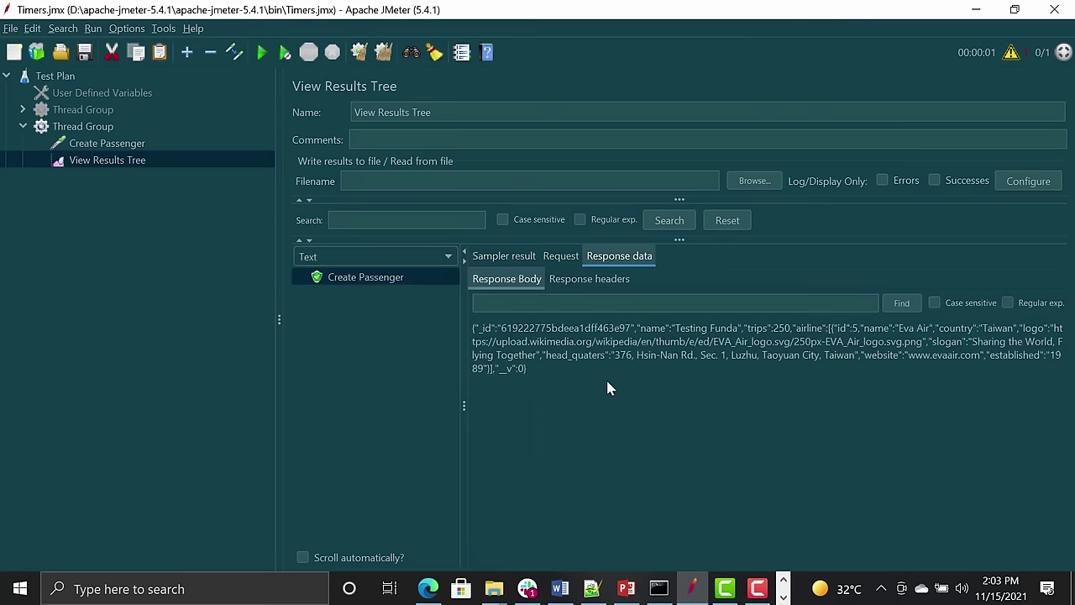
pyautogui.moveTo(527, 370); pyautogui.dragTo(472, 323)
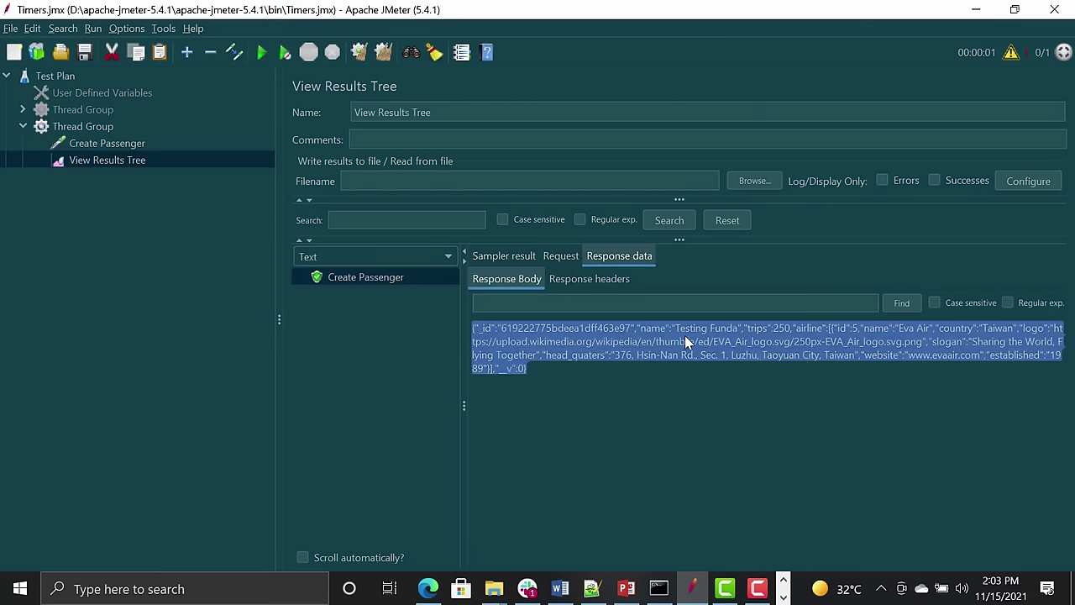
pyautogui.moveTo(677, 328); pyautogui.dragTo(733, 331)
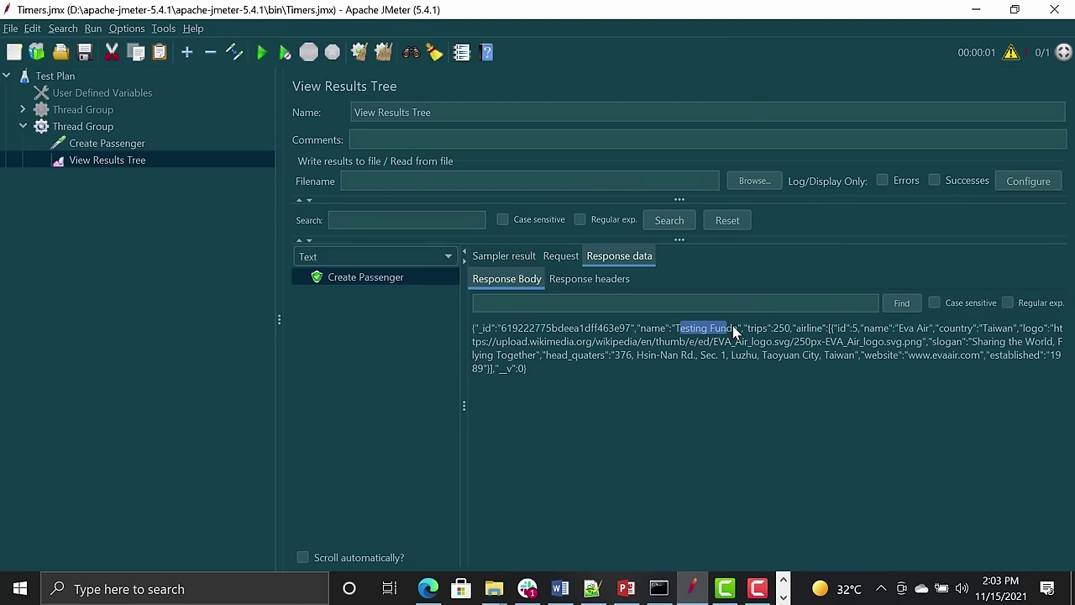
pyautogui.click(787, 336)
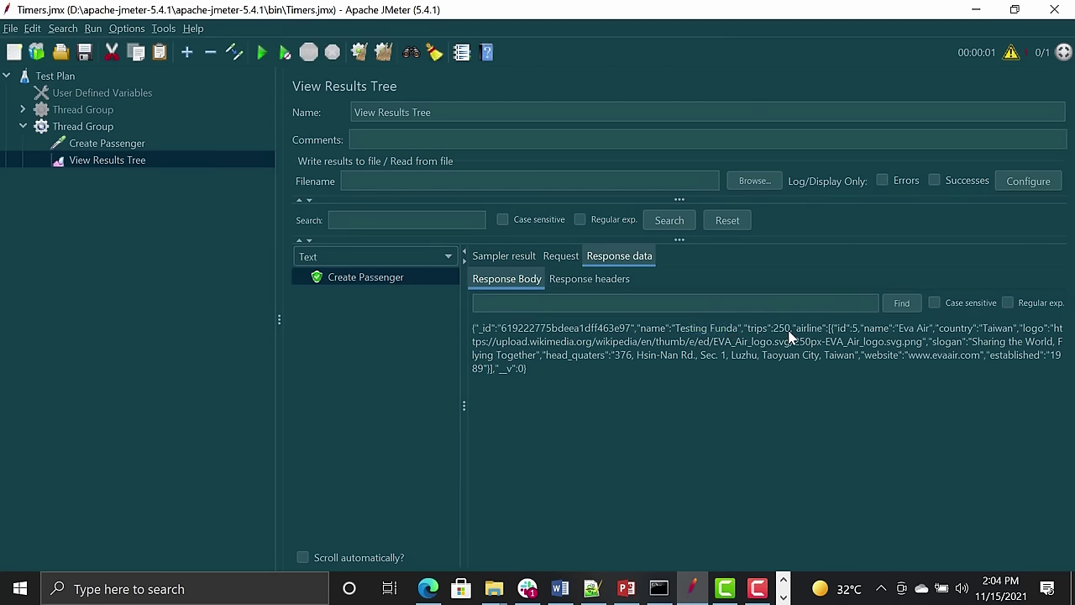
pyautogui.moveTo(836, 330); pyautogui.dragTo(741, 426)
pyautogui.click(742, 426)
pyautogui.click(81, 146)
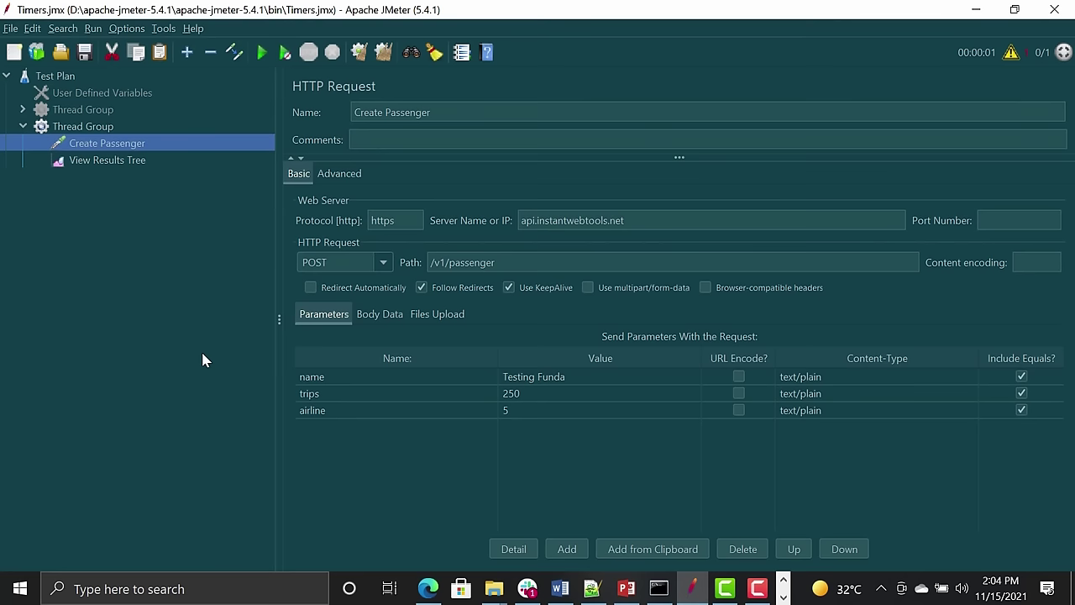
# Select the name parameter's Testing Funda value, leaving it unchanged
pyautogui.doubleClick(546, 380)
pyautogui.doubleClick(545, 380)
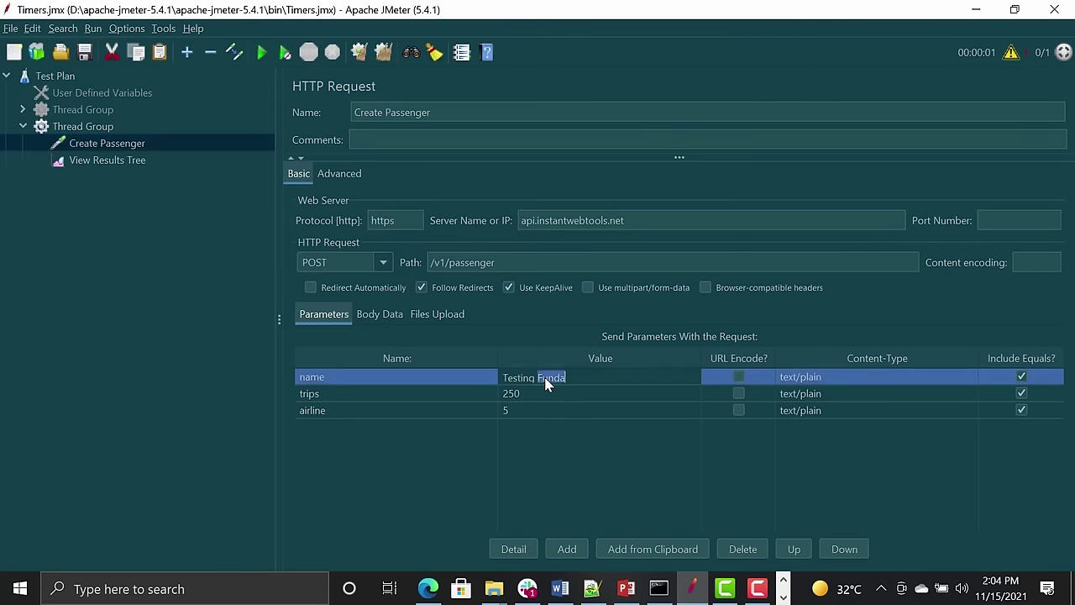
pyautogui.click(546, 380)
pyautogui.tripleClick(546, 379)
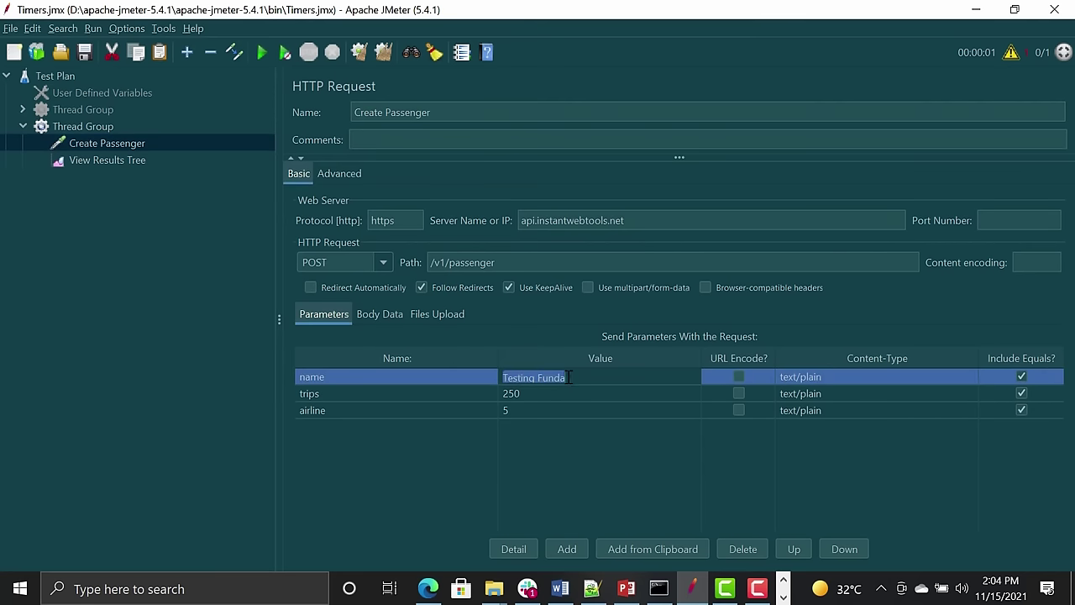
pyautogui.write('name')
pyautogui.press('BackSpace')
pyautogui.press('BackSpace')
pyautogui.press('BackSpace')
pyautogui.press('BackSpace')
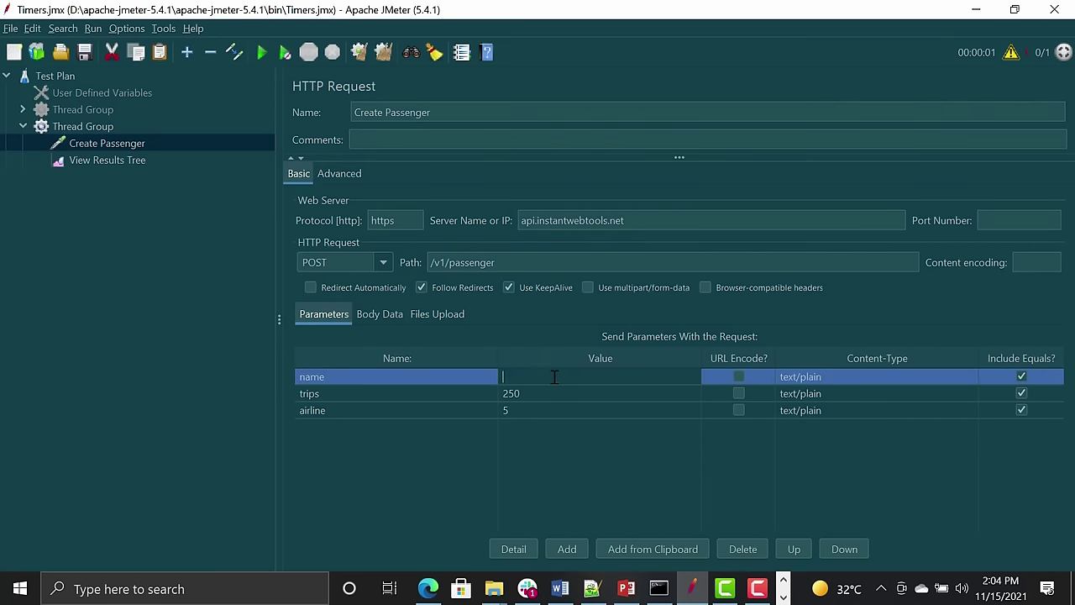
pyautogui.hotkey('ctrl', 'z')
# Generate and copy a RandomString function call of length 15 in the Function Helper dialog
pyautogui.click(162, 29)
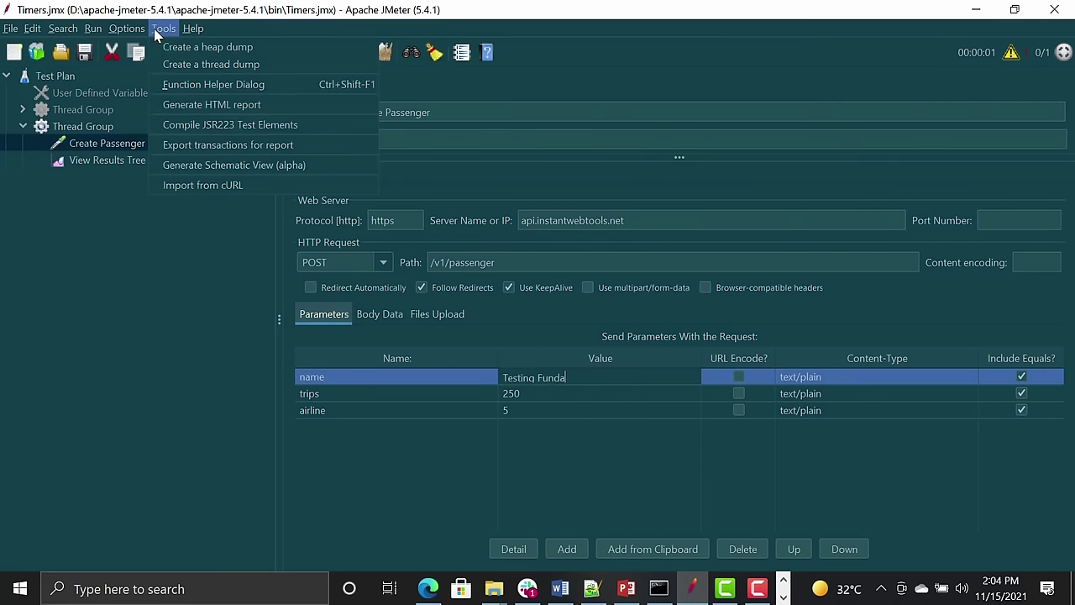
pyautogui.click(188, 85)
pyautogui.click(576, 132)
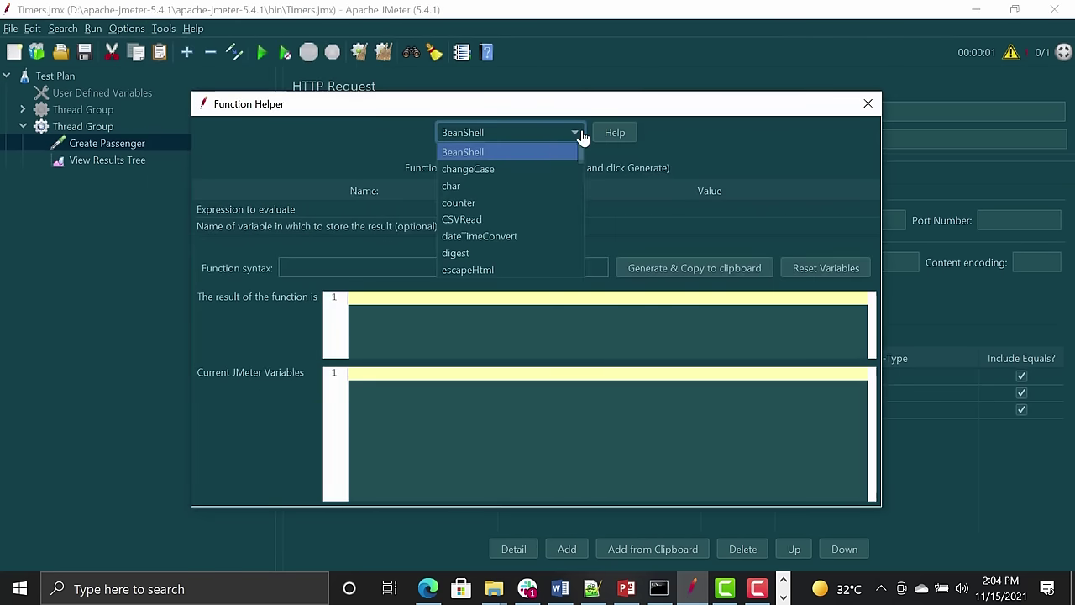
pyautogui.scroll(-2, 546, 208)
pyautogui.scroll(-6, 544, 210)
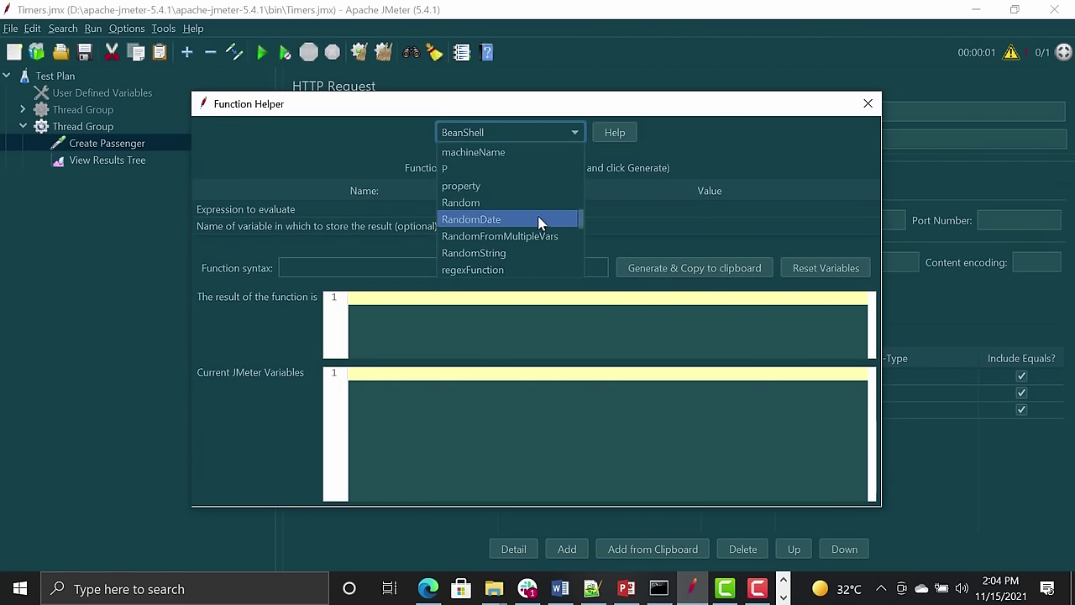
pyautogui.click(529, 256)
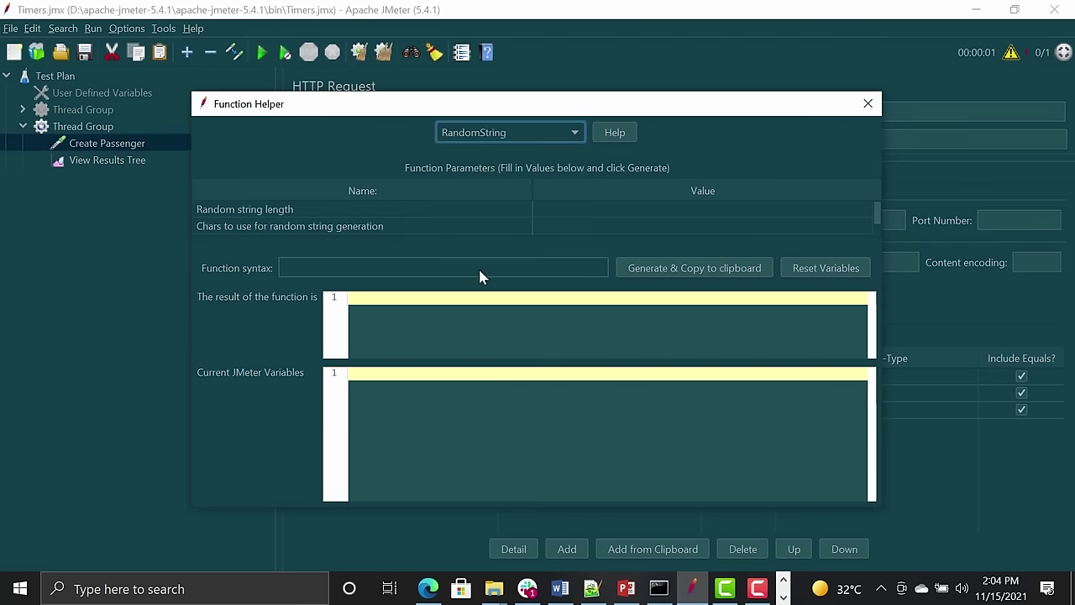
pyautogui.click(577, 208)
pyautogui.write('15')
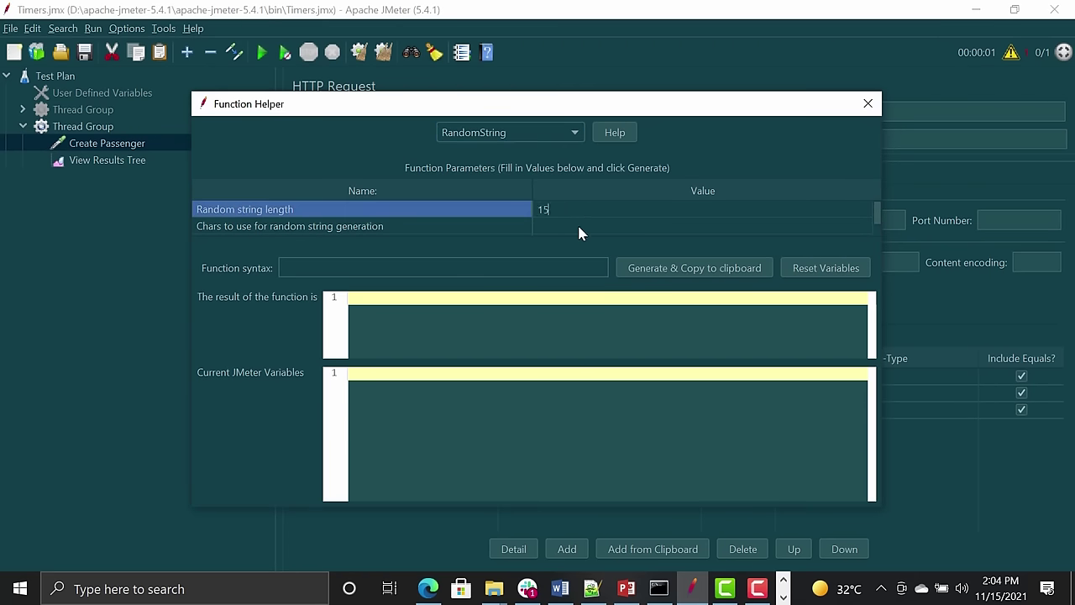
pyautogui.click(580, 228)
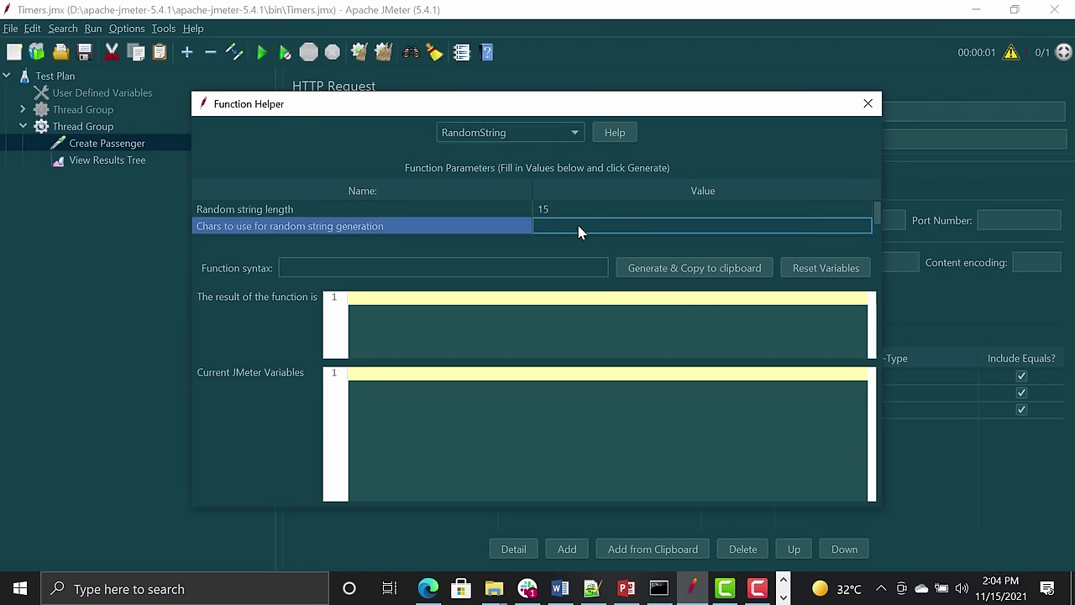
pyautogui.click(642, 267)
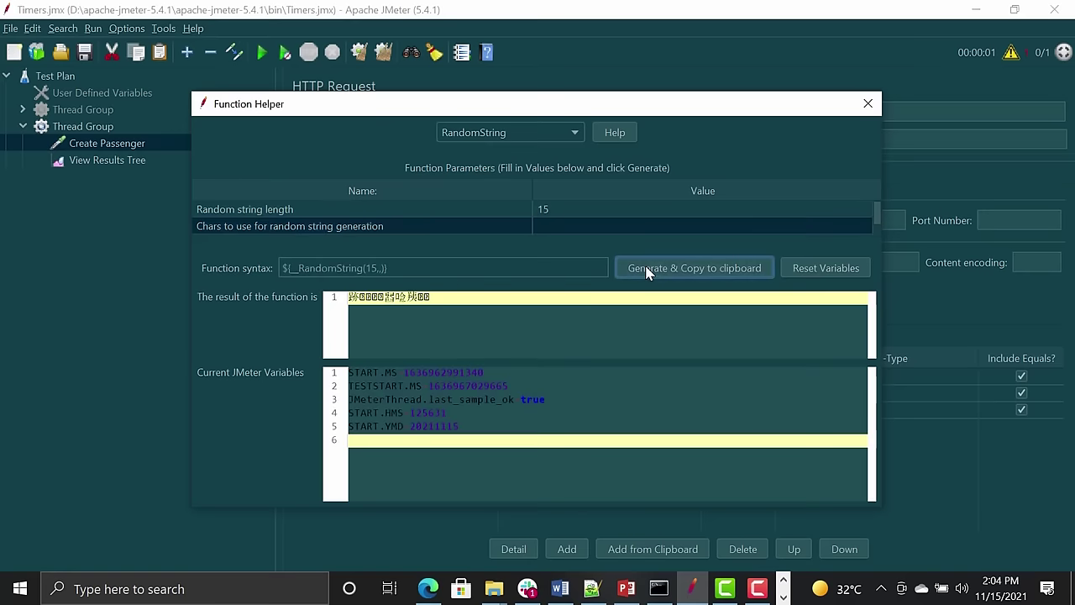
pyautogui.click(868, 105)
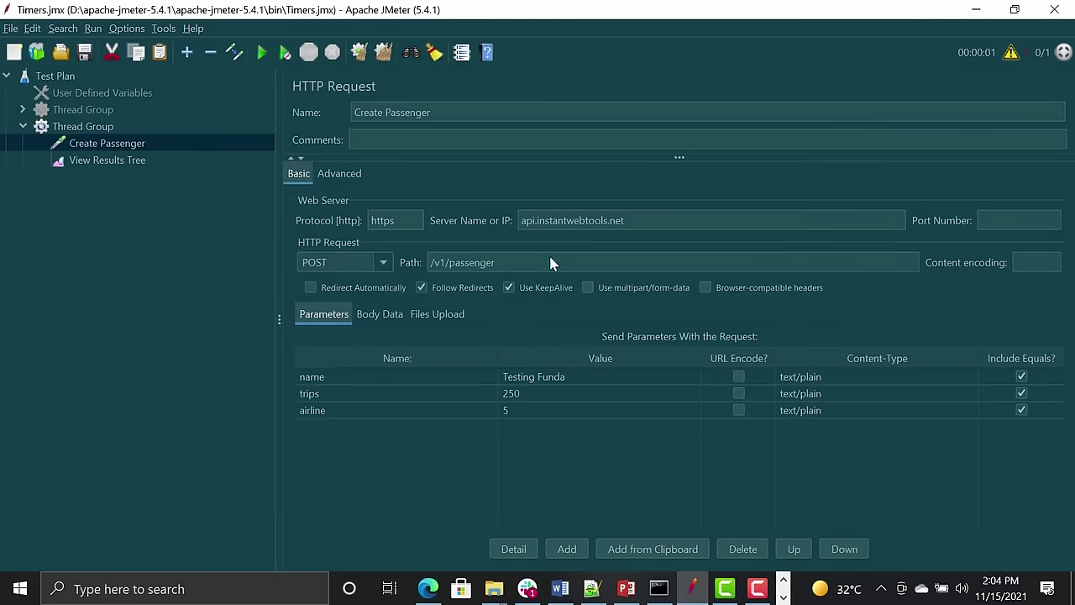
# Paste ${__RandomString(15,,)} over Testing Funda in the name parameter's value
pyautogui.doubleClick(577, 377)
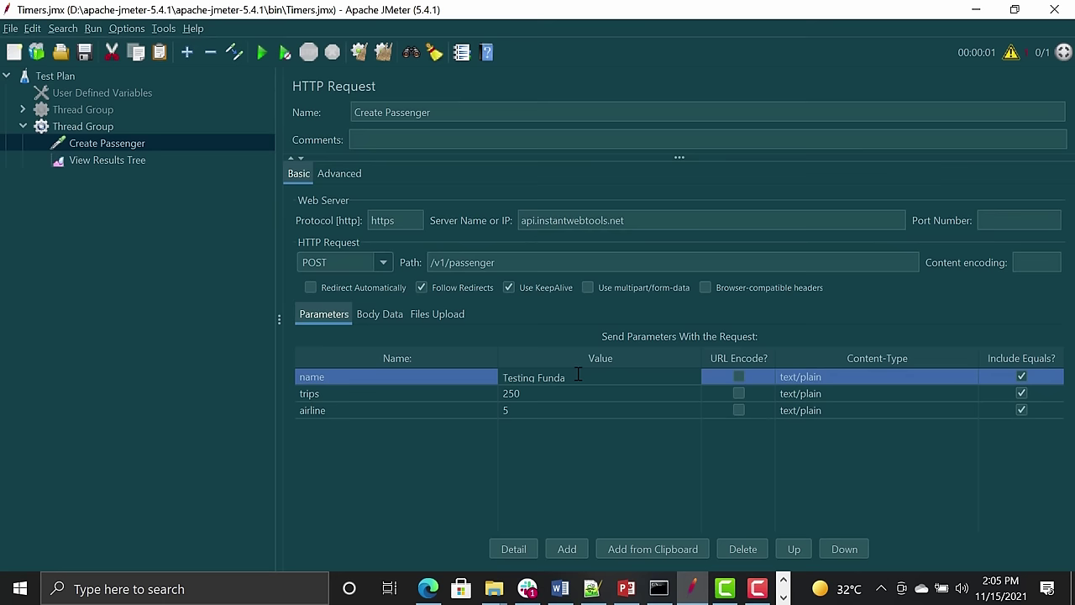
pyautogui.moveTo(567, 377); pyautogui.dragTo(502, 378)
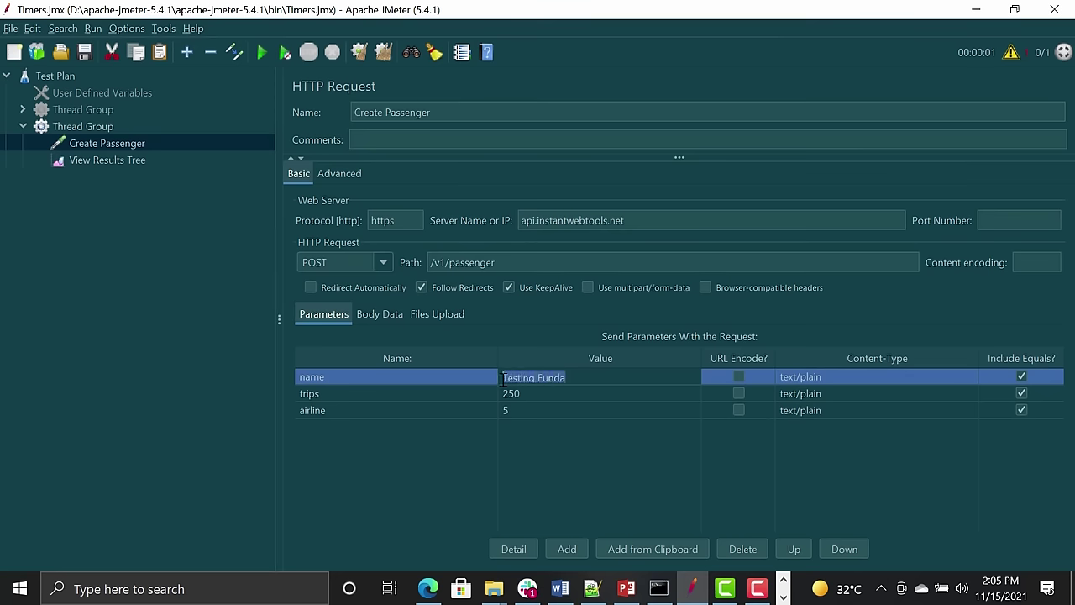
pyautogui.write('${__RandomString(15,,)}')
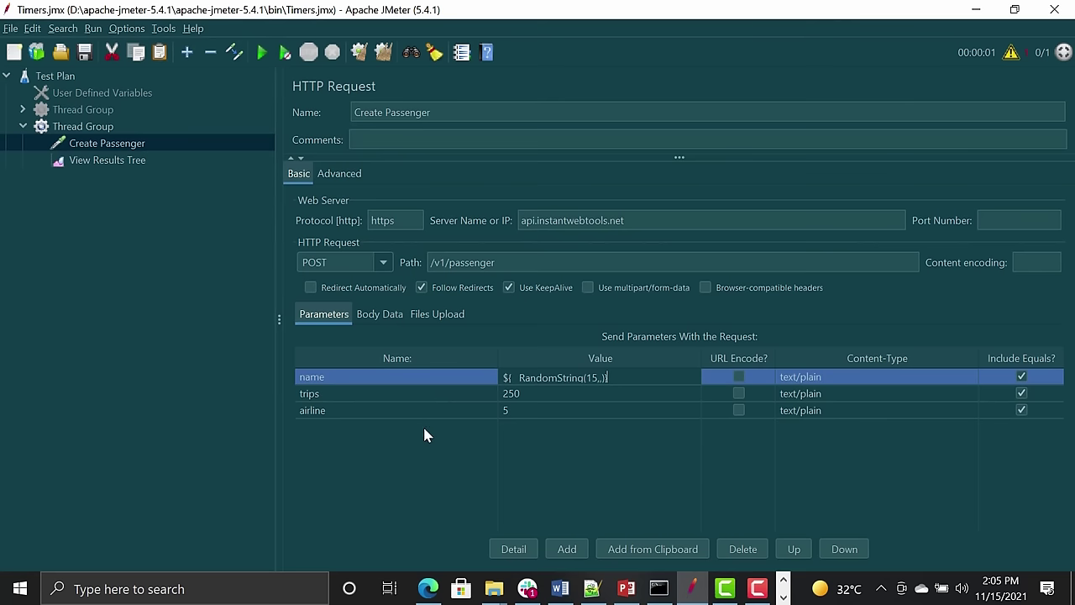
pyautogui.click(428, 470)
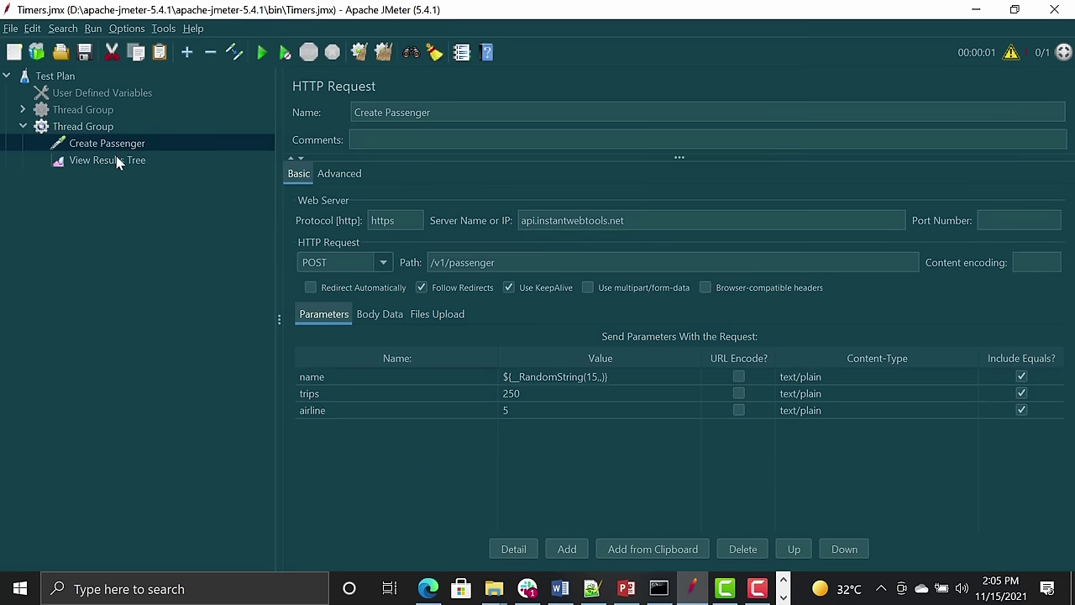
# Rerun the test and compare the new Create Passenger response's random name with Testing Funda
pyautogui.click(117, 161)
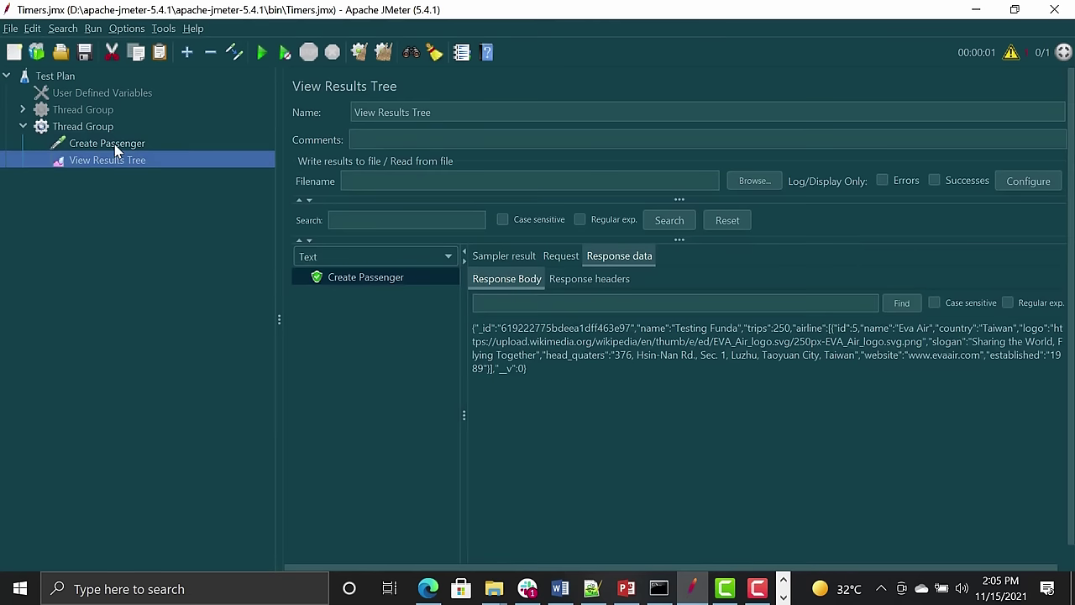
pyautogui.click(115, 147)
pyautogui.click(109, 161)
pyautogui.moveTo(673, 330); pyautogui.dragTo(743, 331)
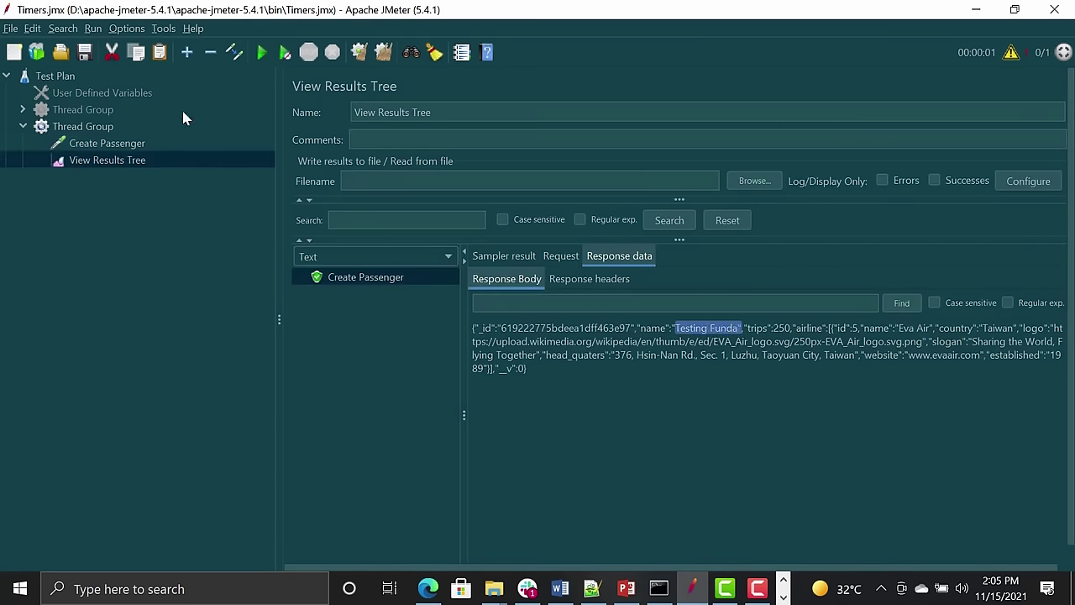
pyautogui.click(262, 53)
pyautogui.click(372, 296)
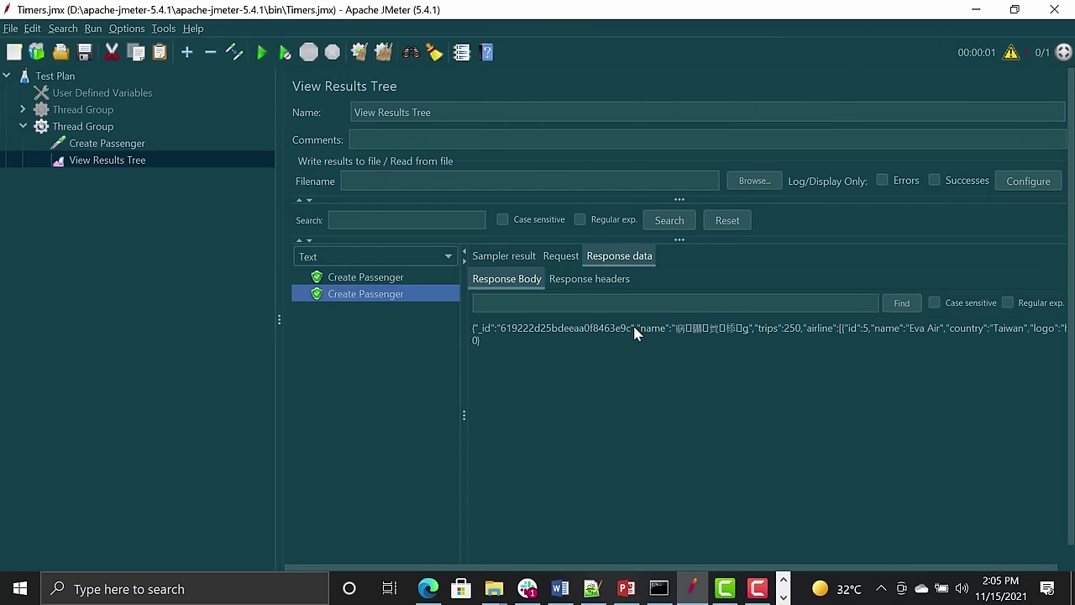
pyautogui.moveTo(677, 331); pyautogui.dragTo(750, 333)
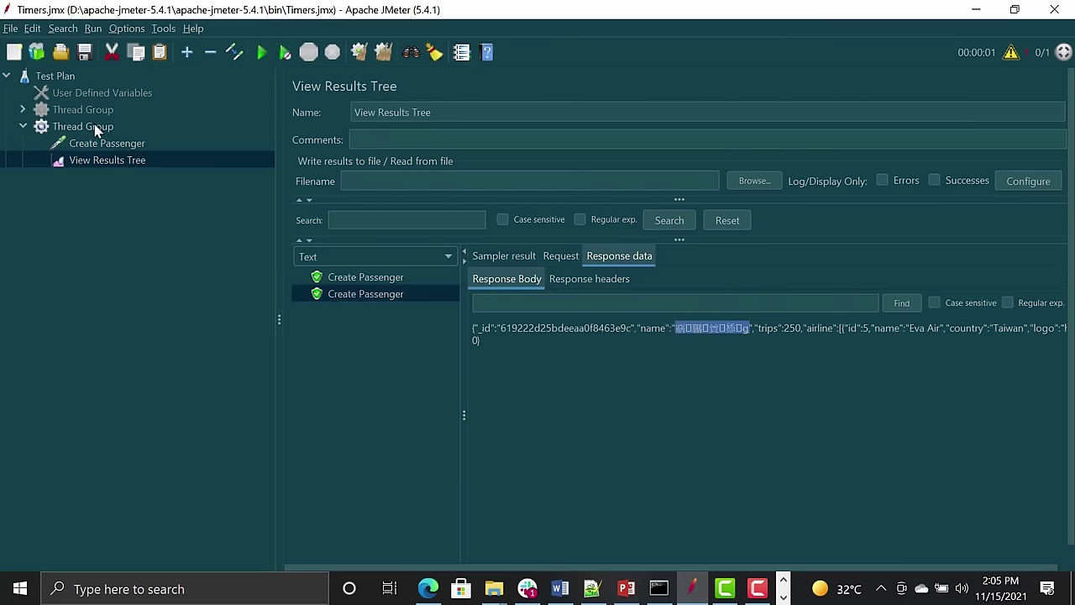
# Choose the RandomString function in the Function Helper dialog
pyautogui.click(163, 29)
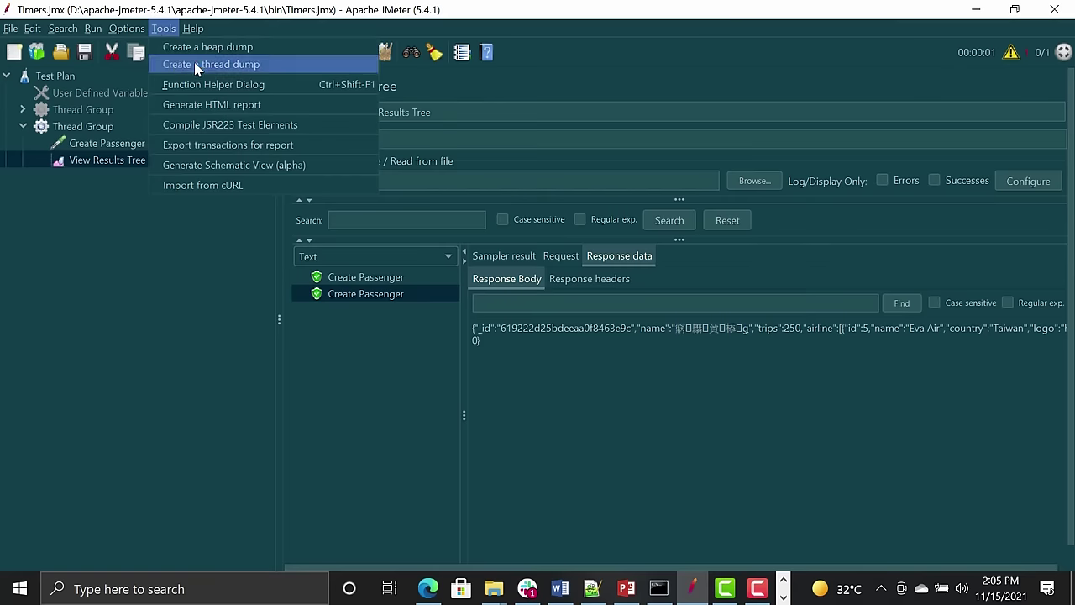
pyautogui.click(213, 86)
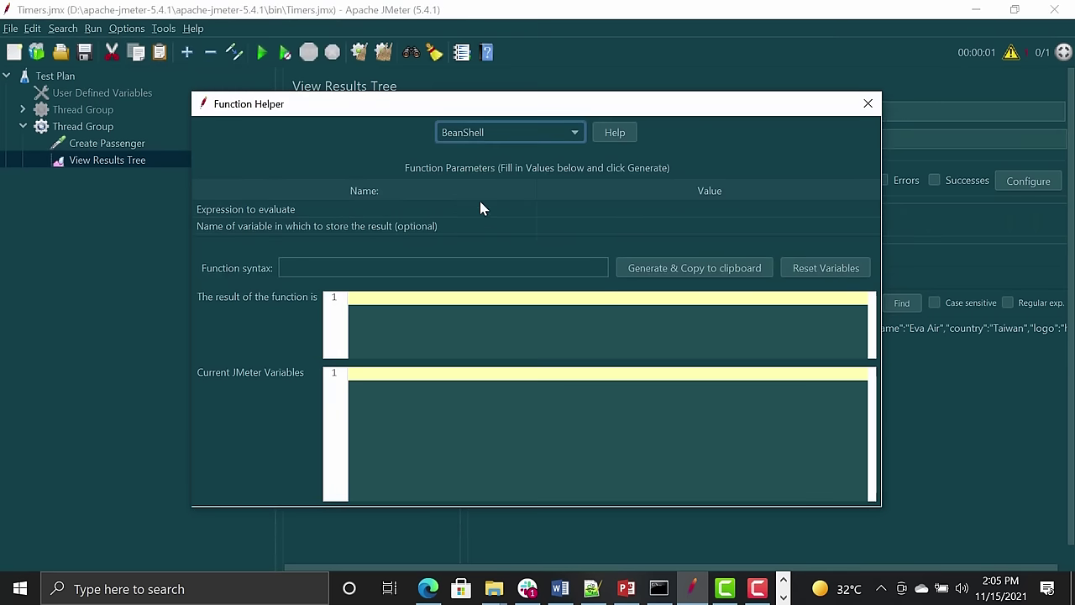
pyautogui.click(554, 140)
pyautogui.scroll(-6, 537, 187)
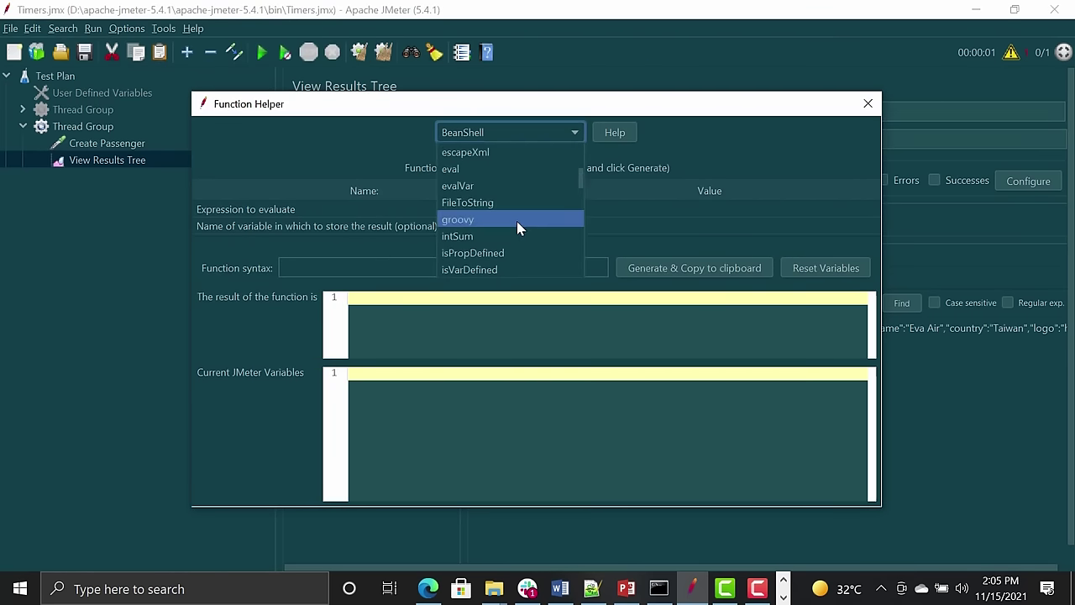
pyautogui.scroll(-2, 518, 226)
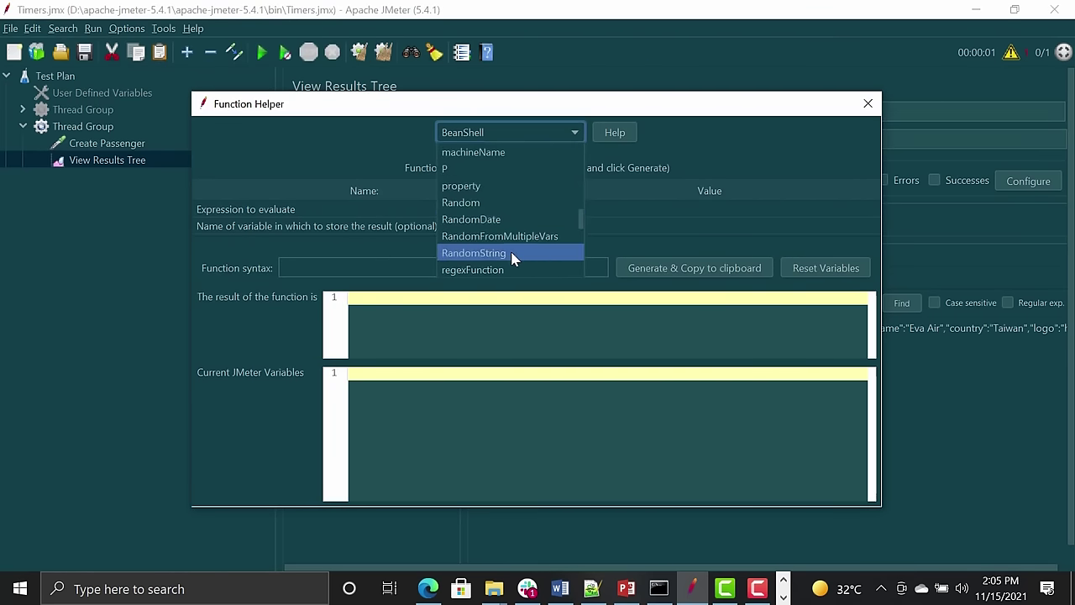
pyautogui.click(511, 253)
# Generate and copy a RandomString call with length 15 and characters abcjjfiwhrehohe
pyautogui.doubleClick(562, 208)
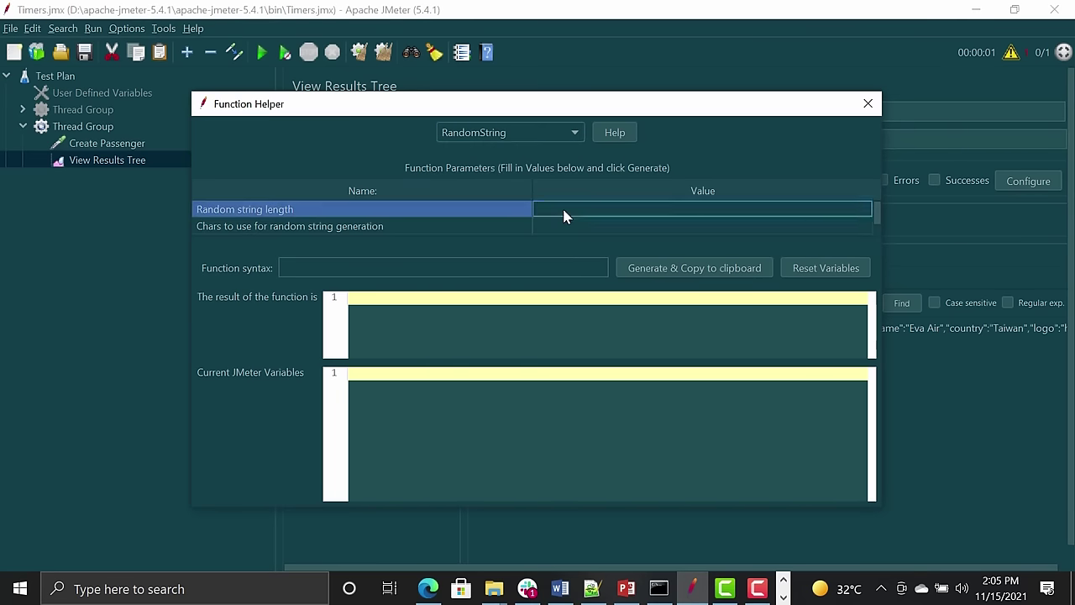
pyautogui.write('15')
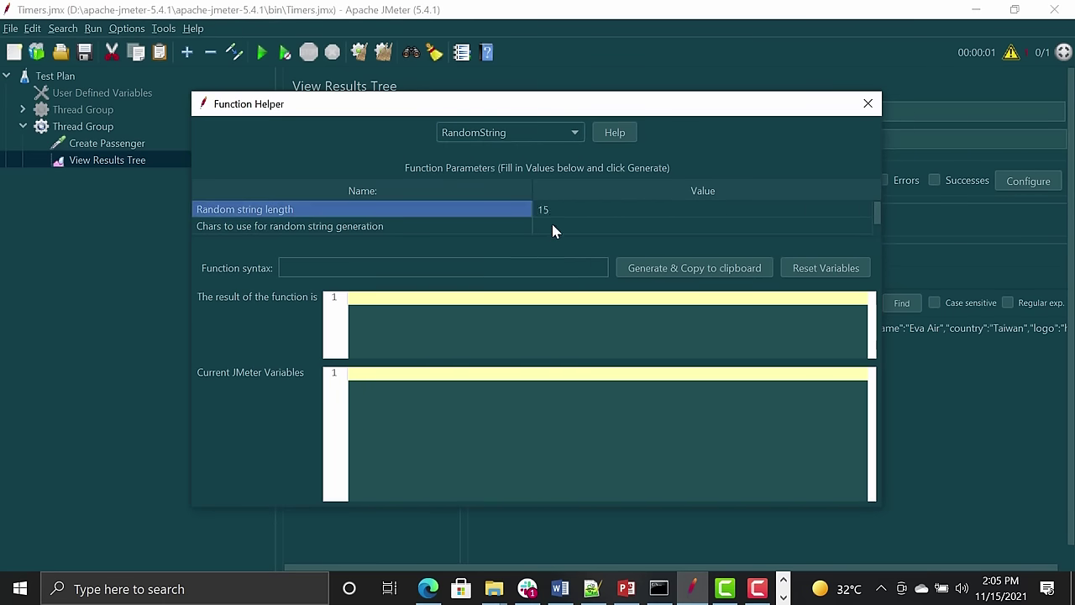
pyautogui.doubleClick(552, 228)
pyautogui.write('a')
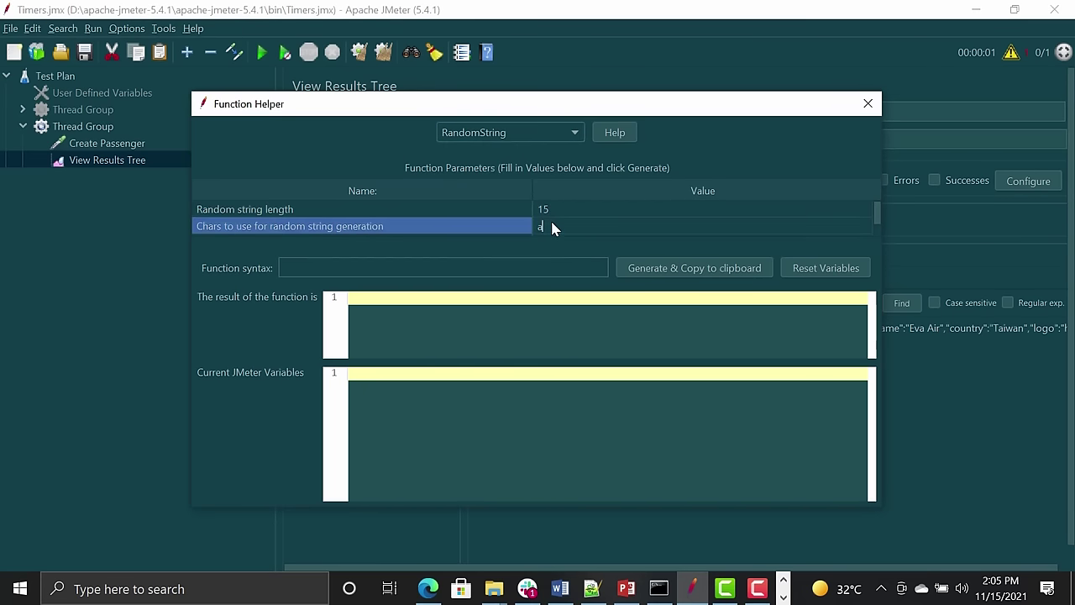
pyautogui.write('bcjjfiwhrehohe')
pyautogui.click(664, 273)
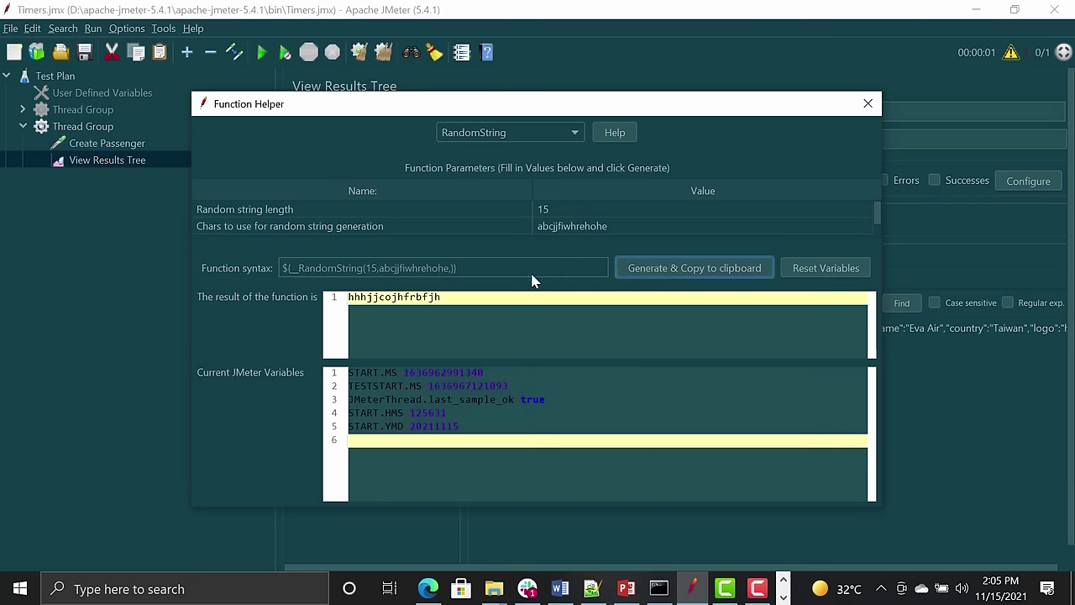
pyautogui.click(867, 104)
pyautogui.click(131, 146)
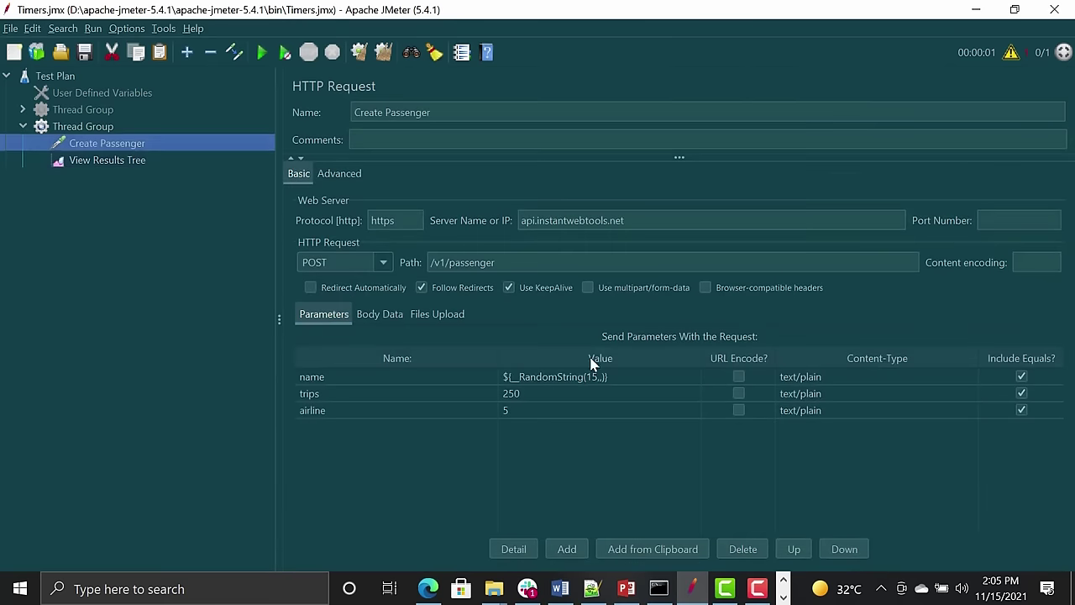
# Replace the name value with the copied RandomString call using custom characters
pyautogui.click(616, 379)
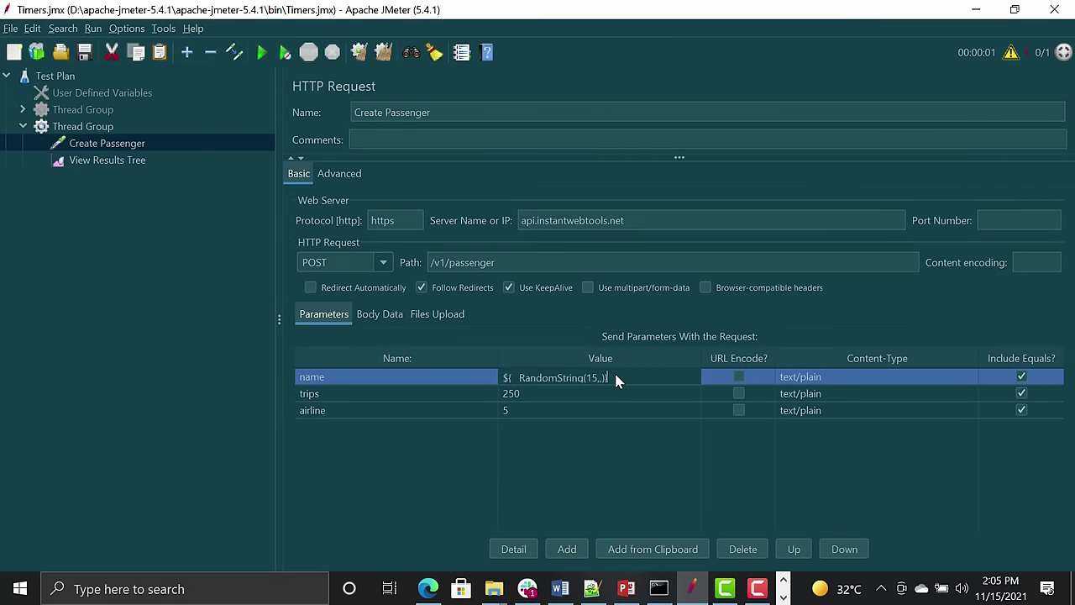
pyautogui.moveTo(615, 380); pyautogui.dragTo(502, 380)
pyautogui.hotkey('ctrl', 'v')
pyautogui.click(84, 52)
# Run the test twice in View Results Tree and check each response's random name
pyautogui.click(128, 160)
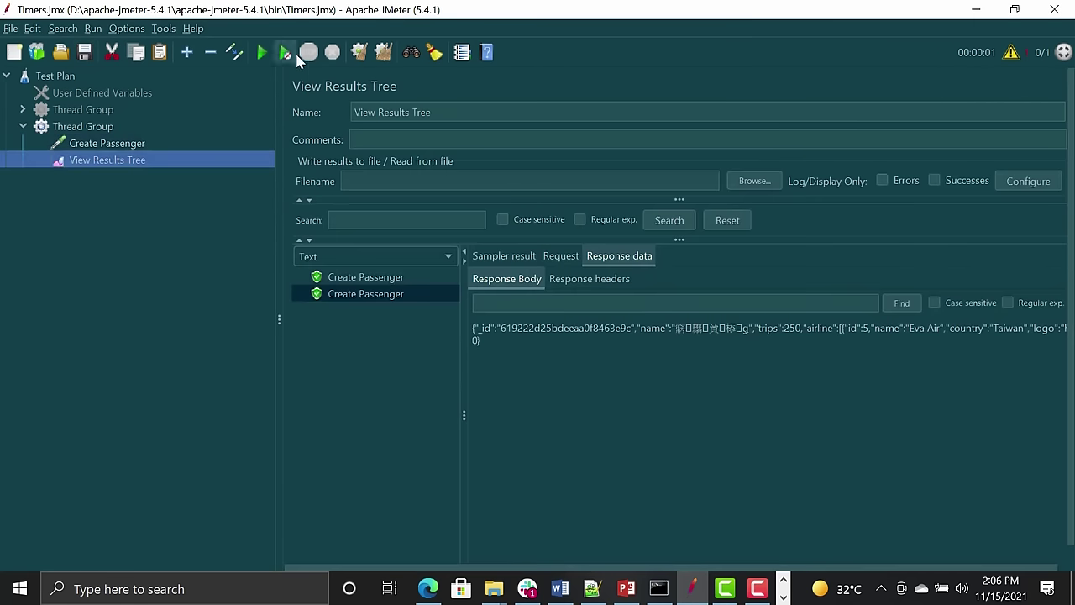
pyautogui.click(265, 52)
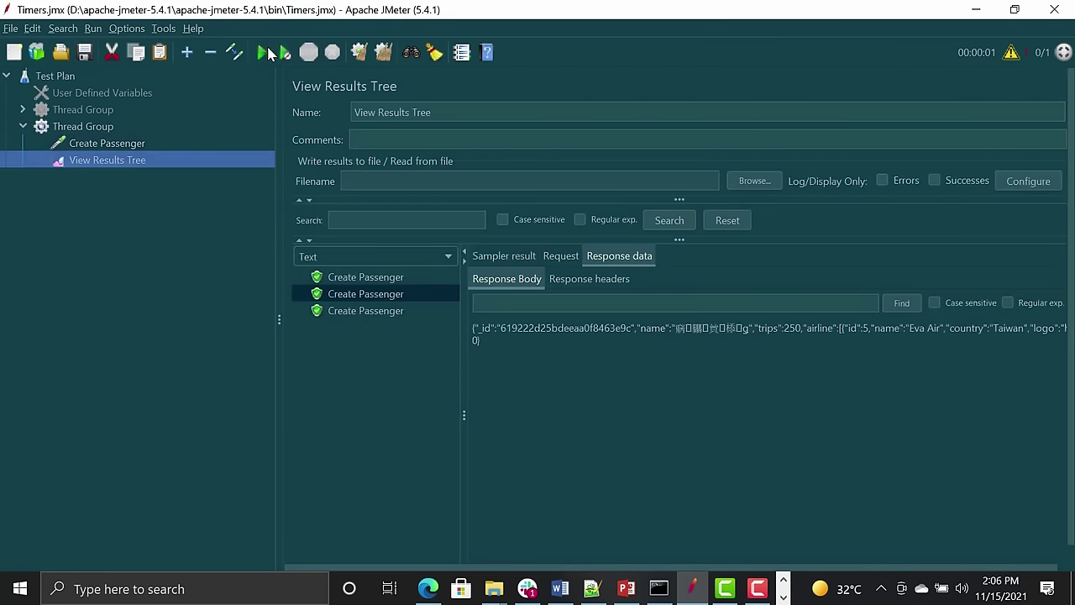
pyautogui.click(388, 312)
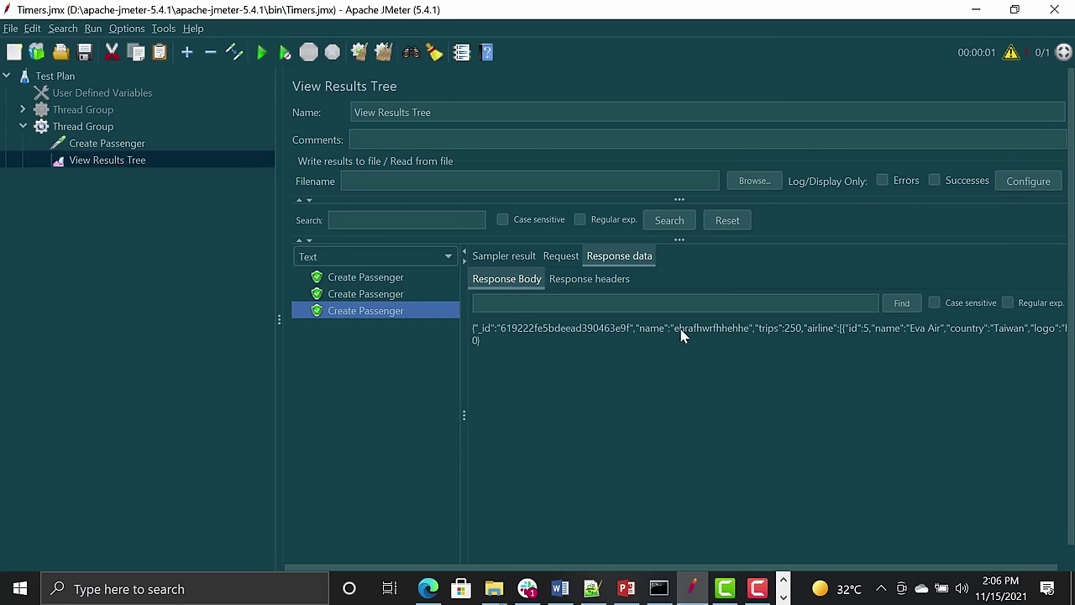
pyautogui.moveTo(681, 335); pyautogui.dragTo(712, 331)
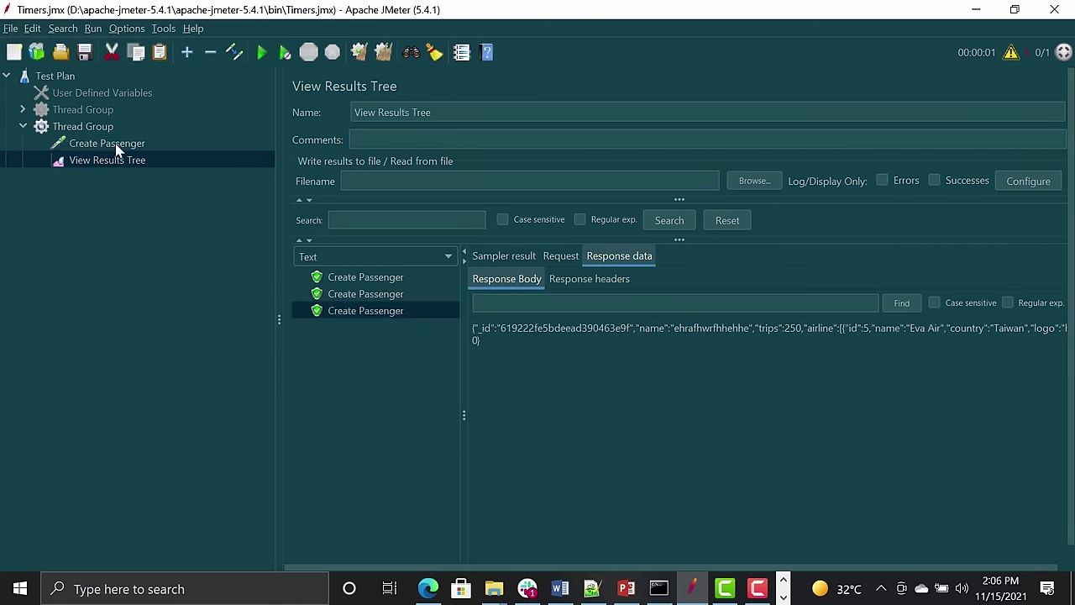
pyautogui.click(259, 59)
pyautogui.click(388, 328)
pyautogui.click(727, 338)
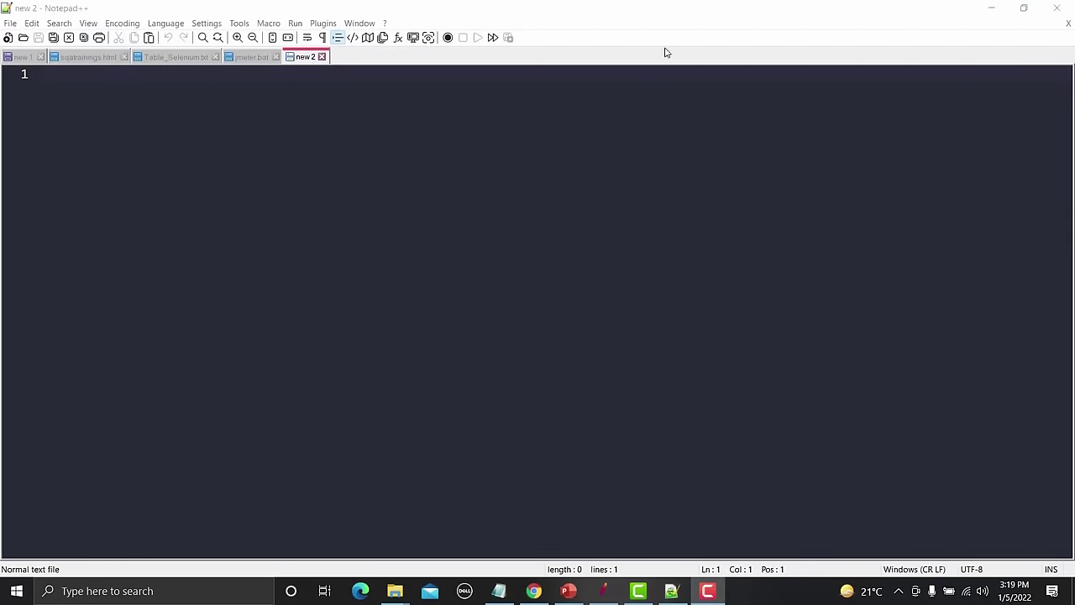
# Type 'What are controllers in Jmeter?' followed by the bullet '- Organize you scripts'
pyautogui.click(515, 84)
pyautogui.write('What ')
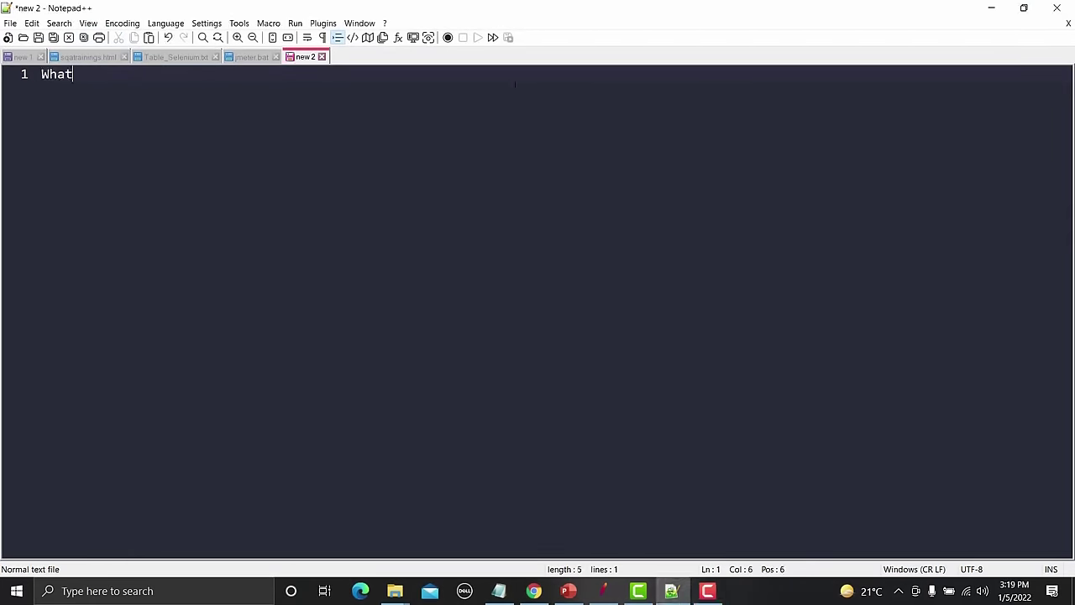
pyautogui.write('are controllers ')
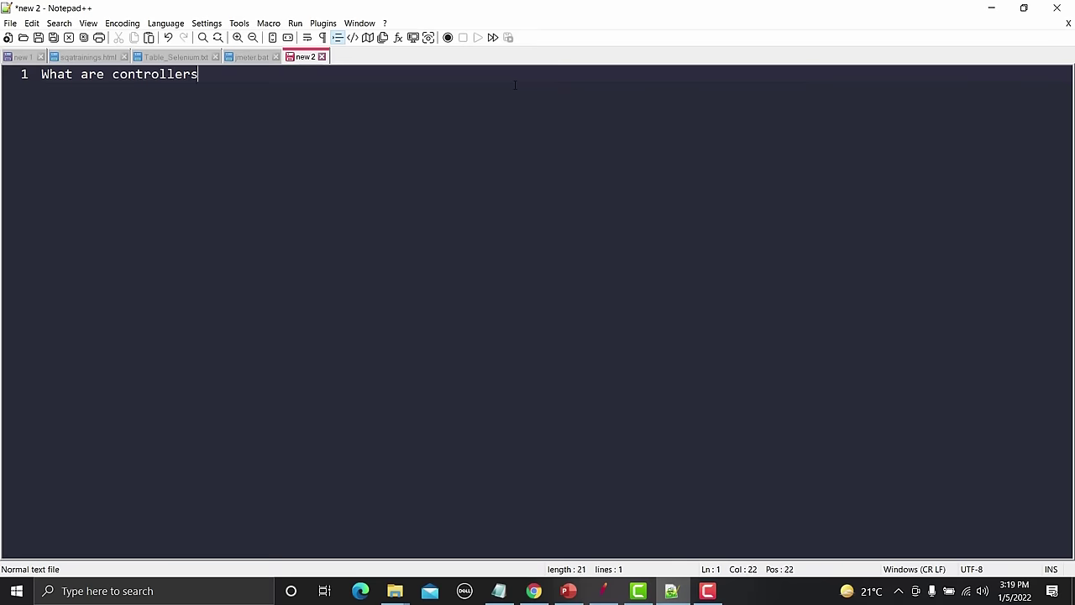
pyautogui.write('in Jmeter?')
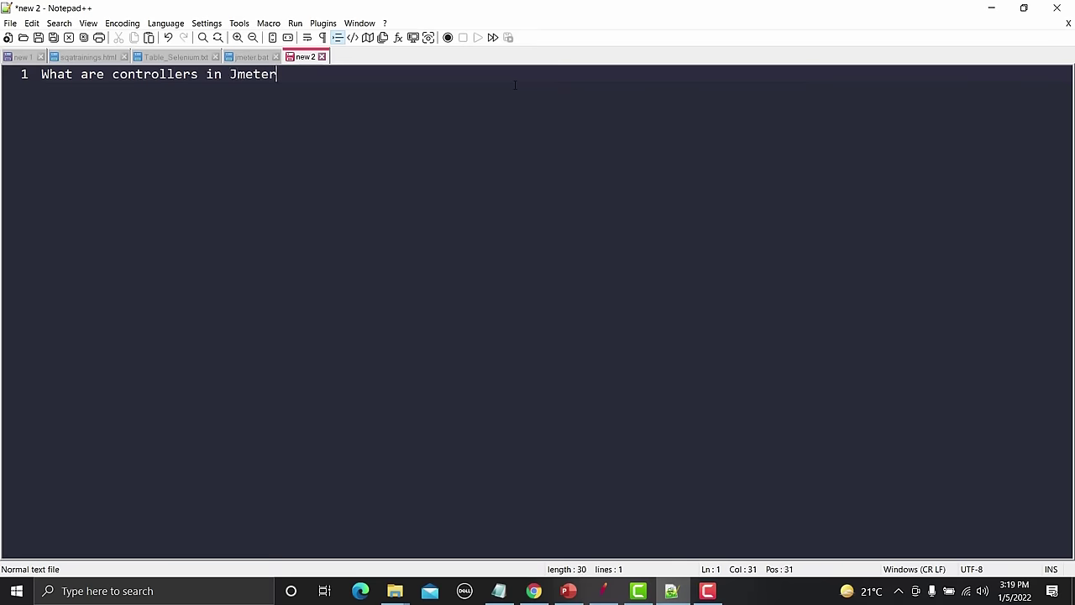
pyautogui.press('Return')
pyautogui.press('Return')
pyautogui.write('- ')
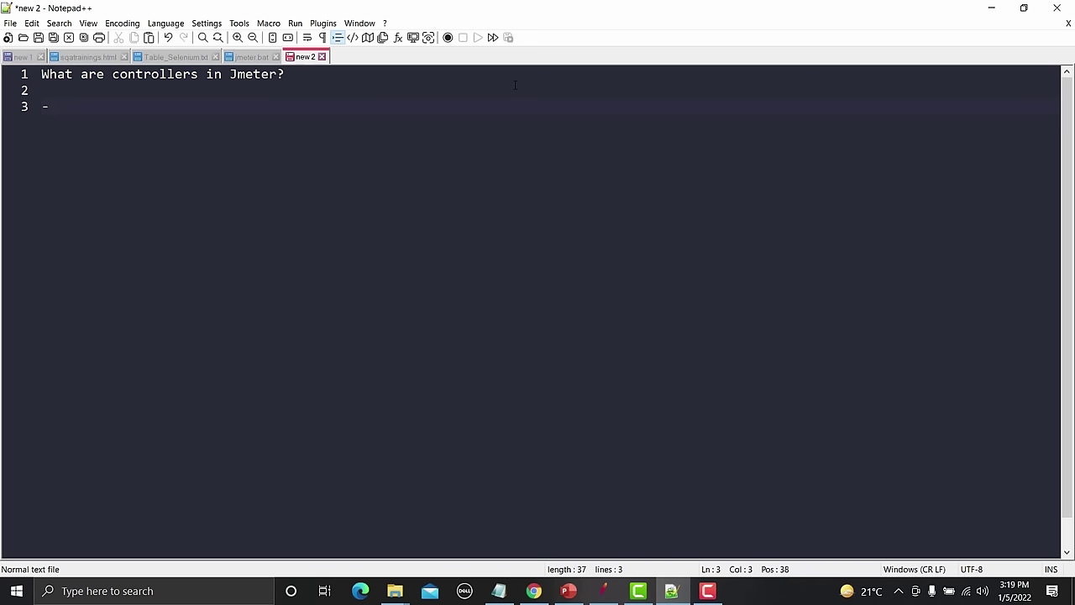
pyautogui.write('Organzie')
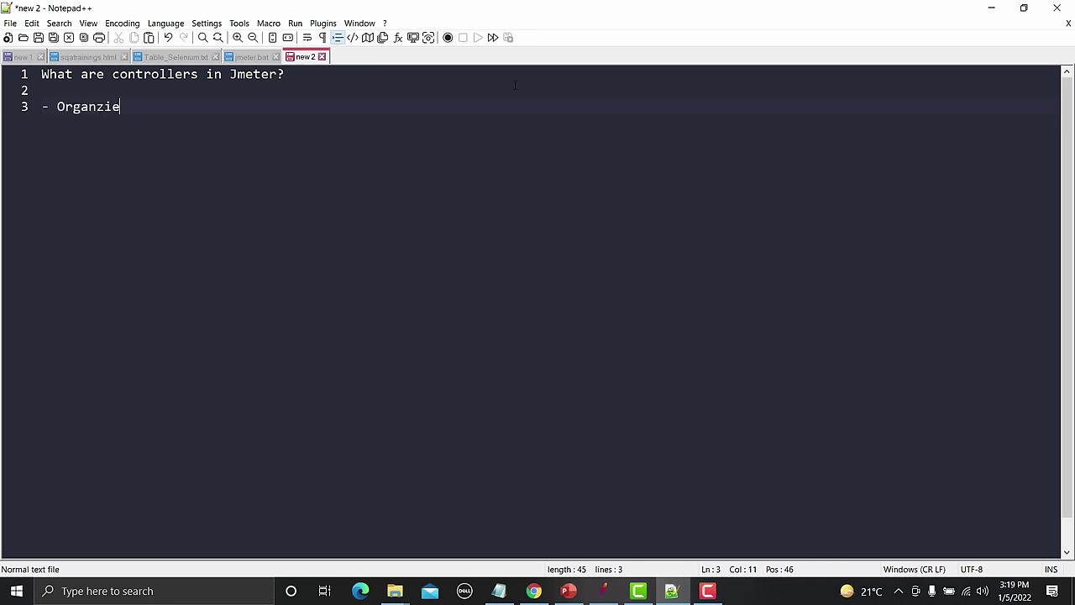
pyautogui.press('BackSpace')
pyautogui.press('BackSpace')
pyautogui.press('BackSpace')
pyautogui.write('ize you scripts')
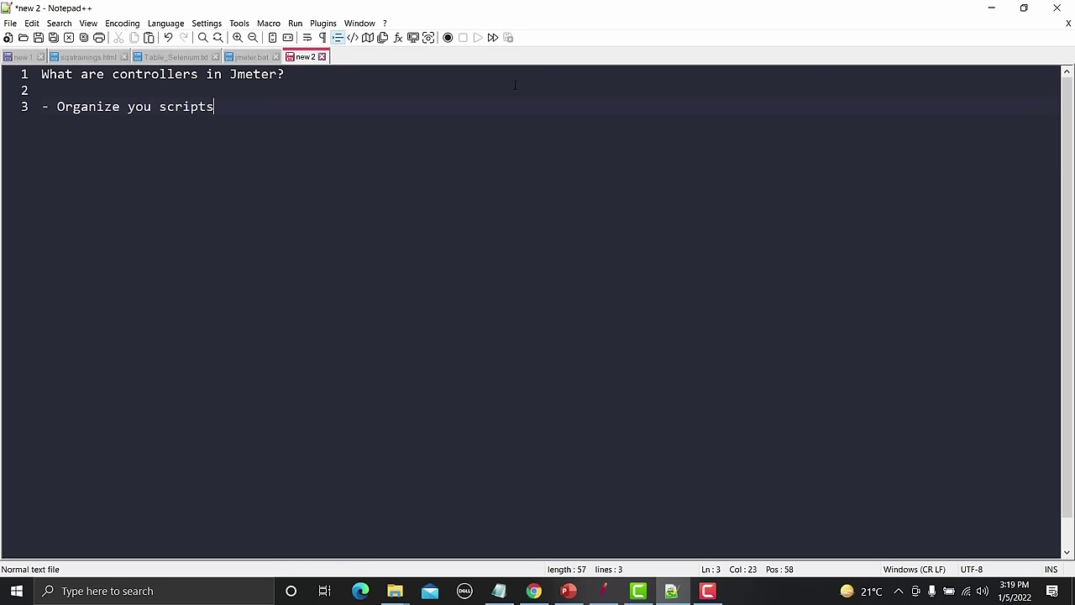
# Add the bullet 'Control the execution scripts' on a new line
pyautogui.press('Return')
pyautogui.write('Control the ')
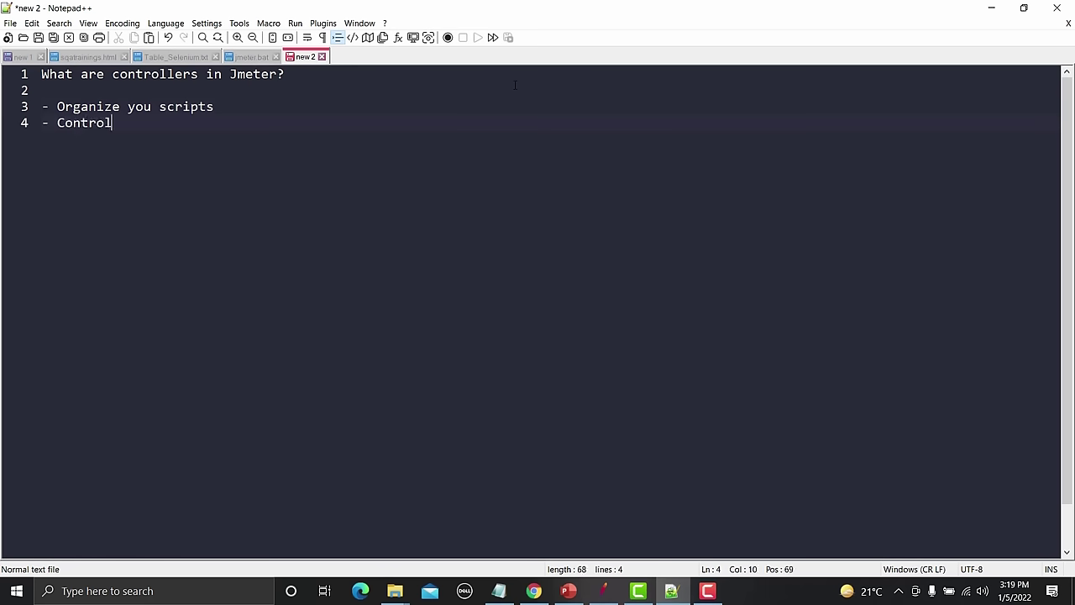
pyautogui.write('executin')
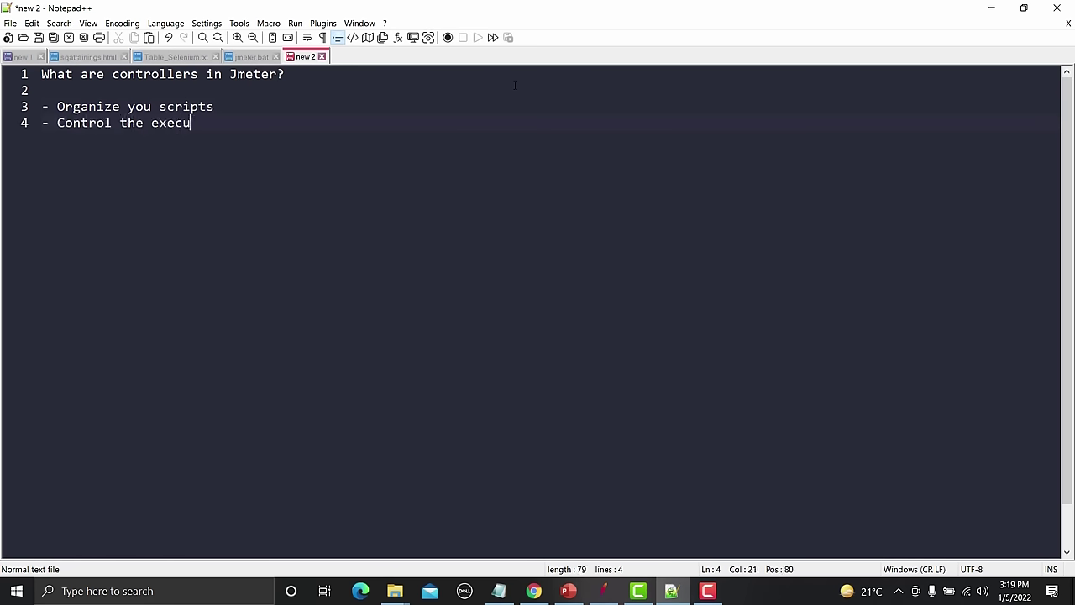
pyautogui.press('BackSpace')
pyautogui.press('BackSpace')
pyautogui.write('on  script')
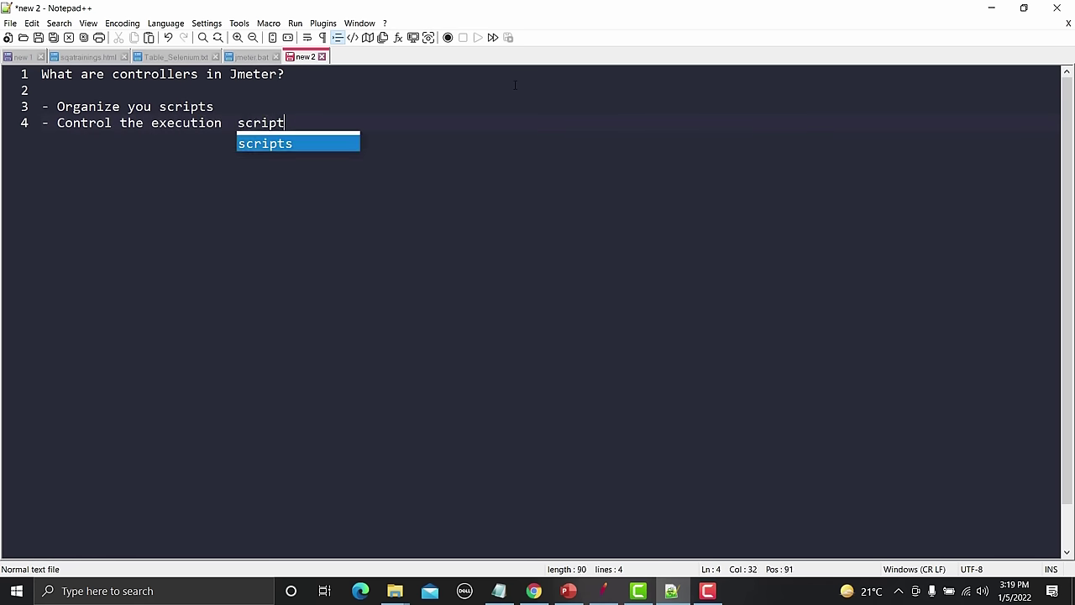
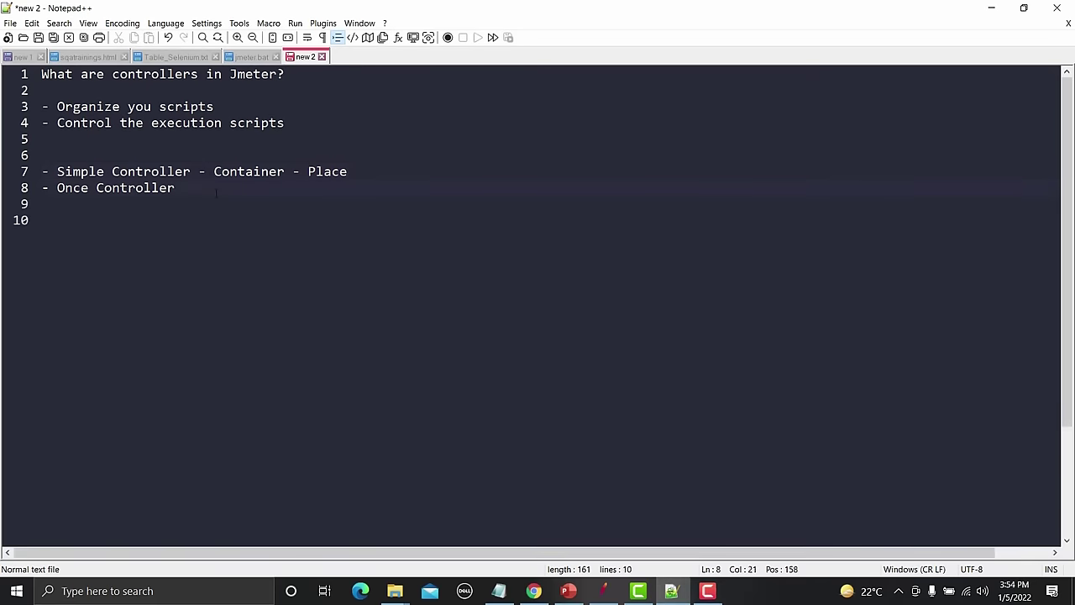
# Begin the Once Controller note: it executes the request once per thread even..
pyautogui.write('- It will control th')
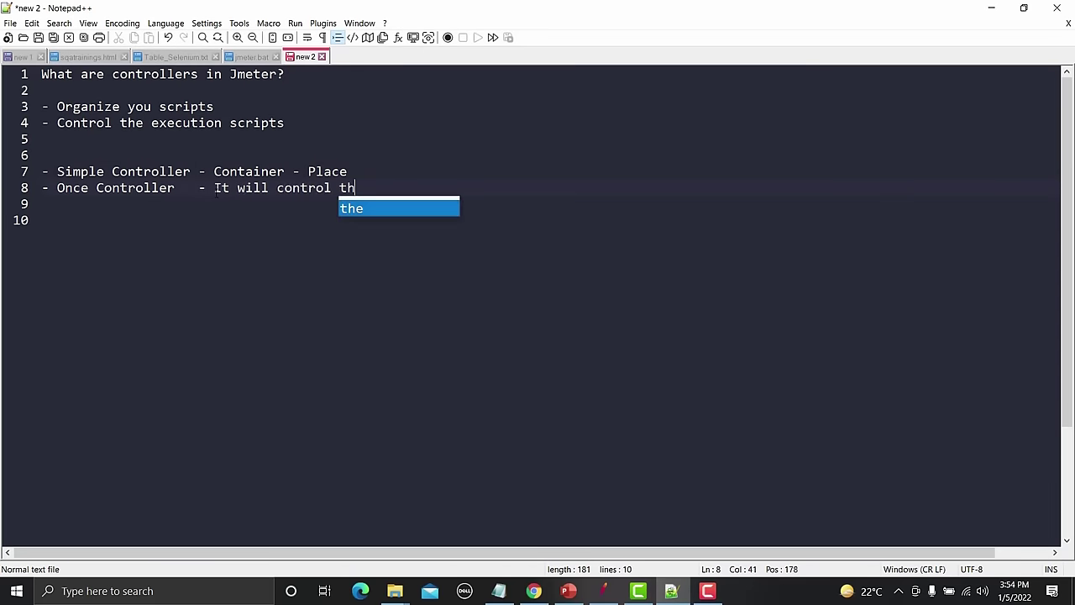
pyautogui.write('e execution ')
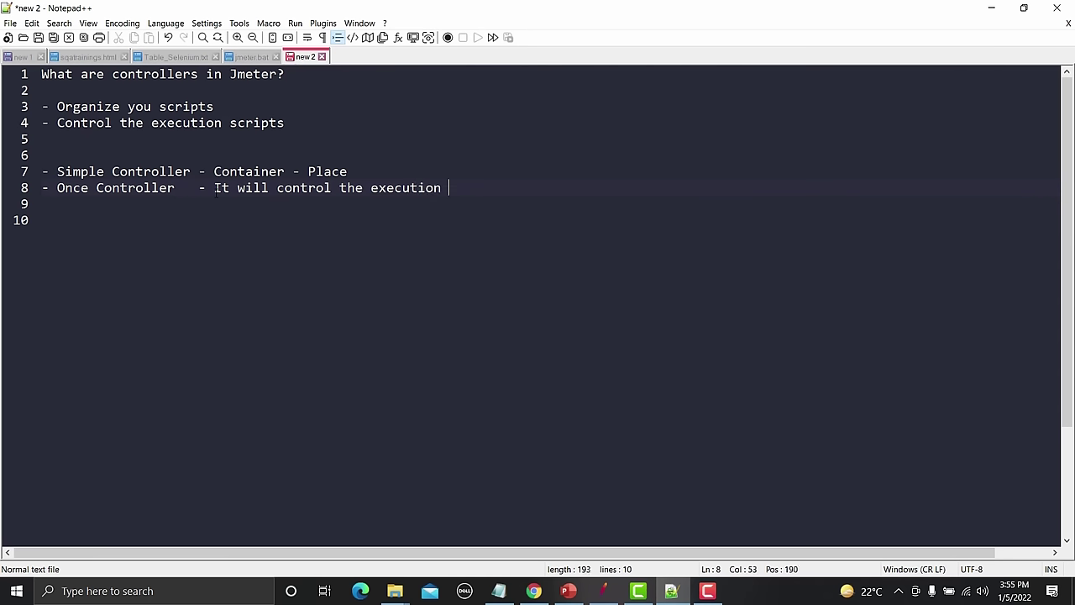
pyautogui.write('and it will ')
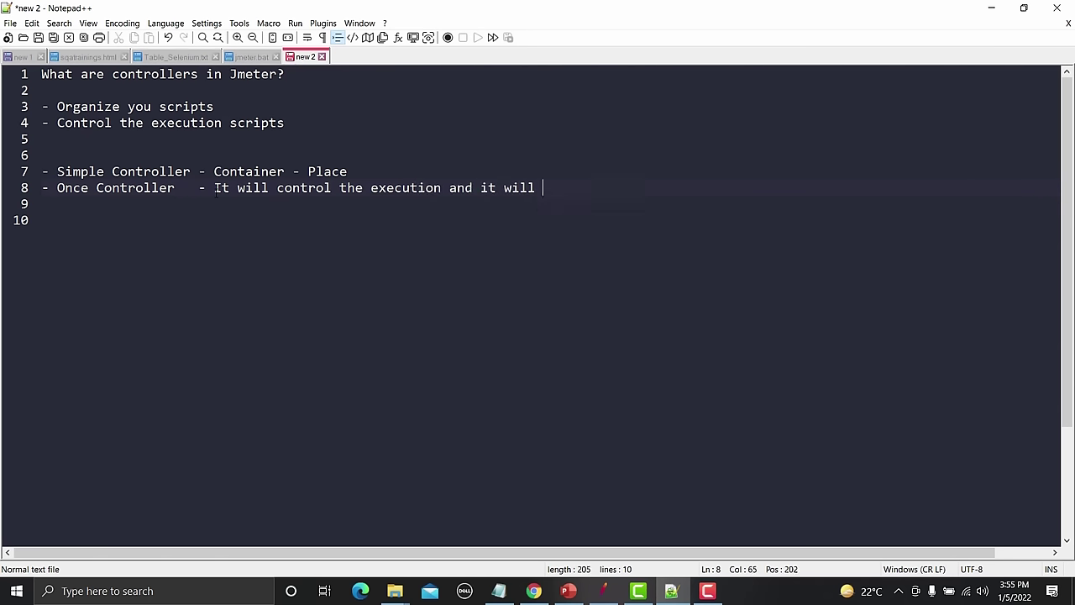
pyautogui.write('execute the ')
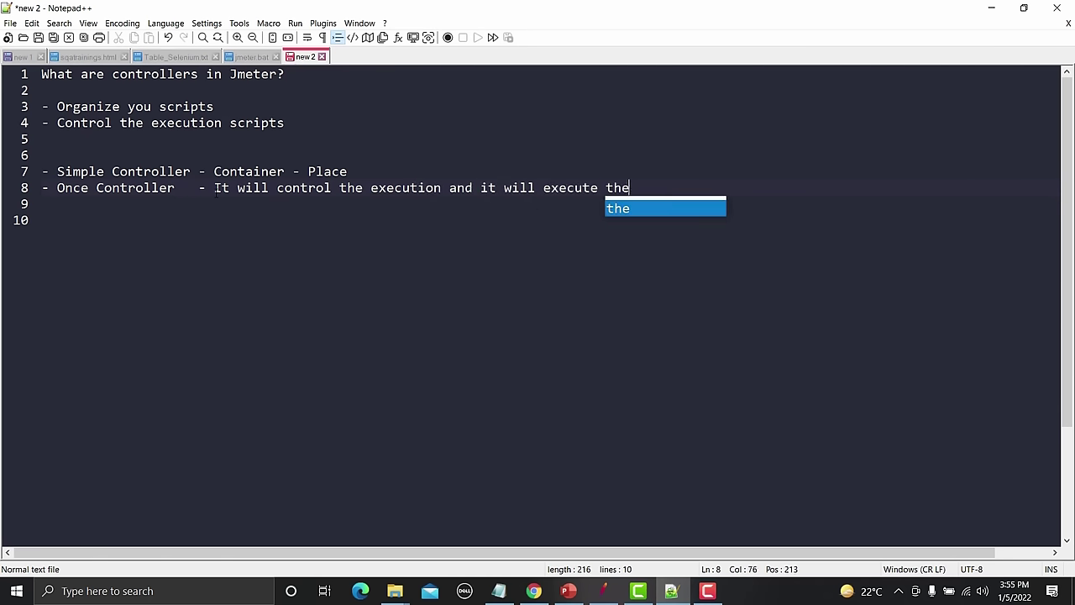
pyautogui.write('re')
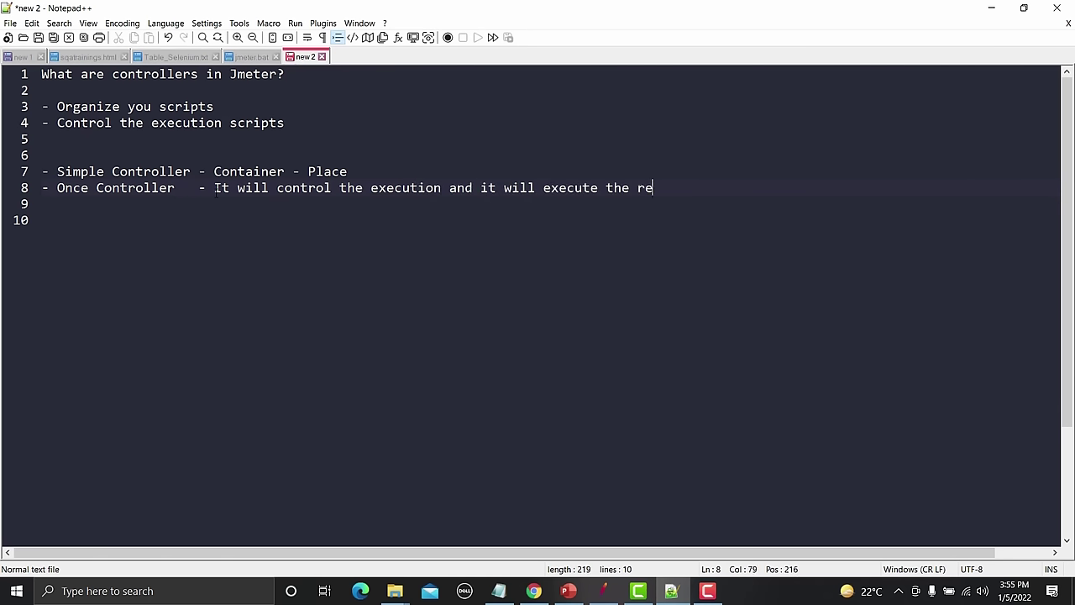
pyautogui.write('quest once ')
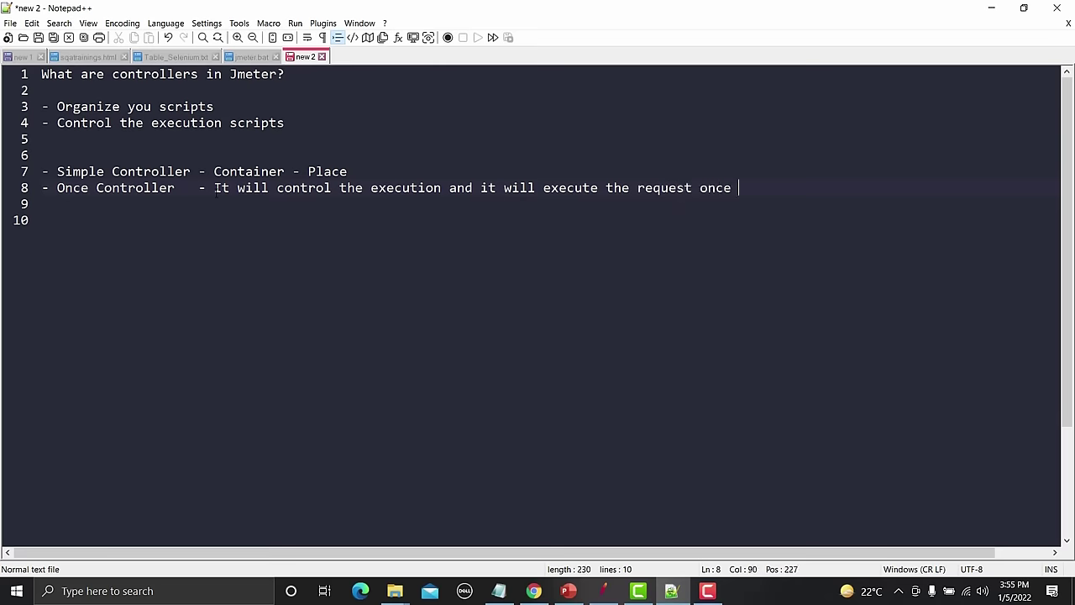
pyautogui.write('per thread')
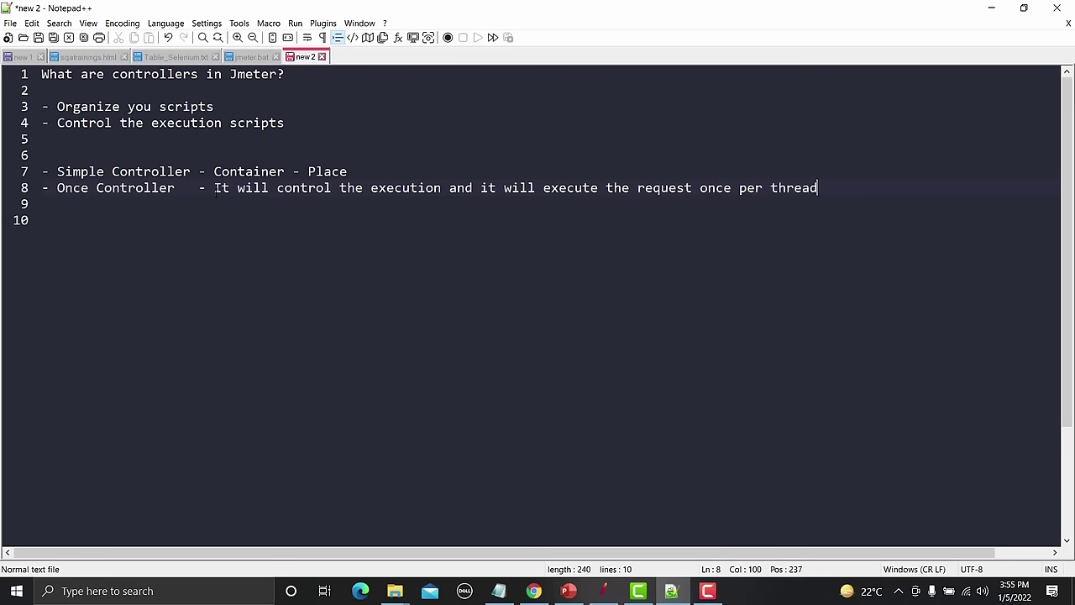
pyautogui.write(' even i')
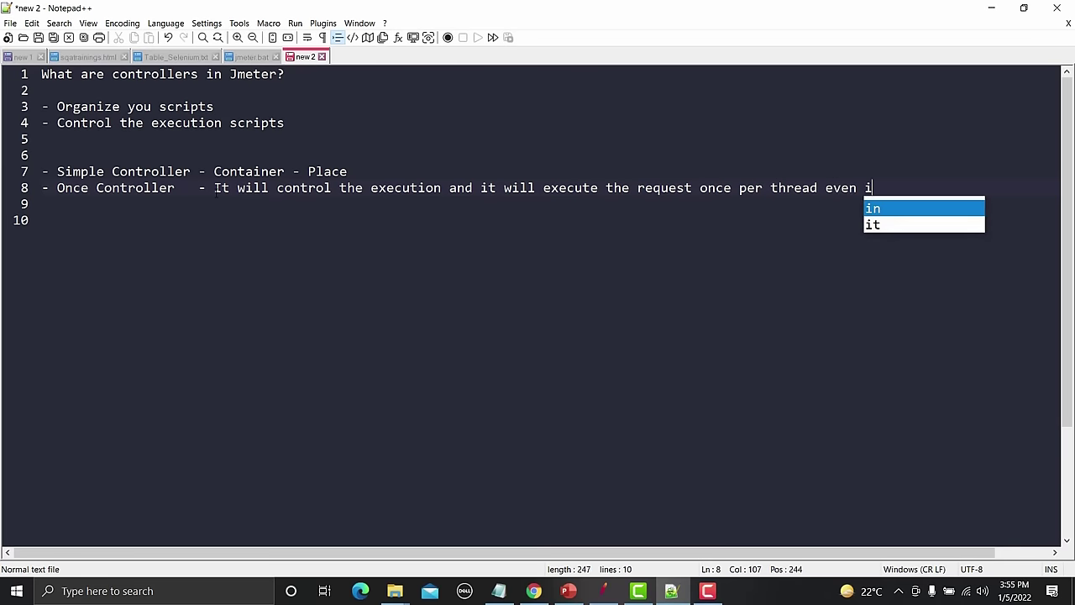
pyautogui.write('f we use ')
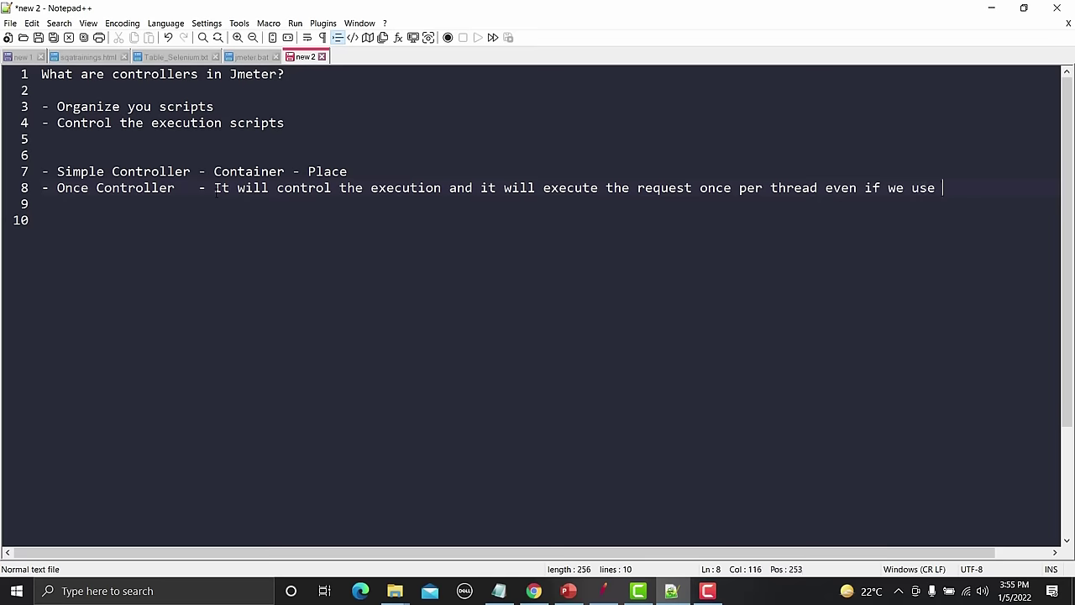
pyautogui.write('the loop i')
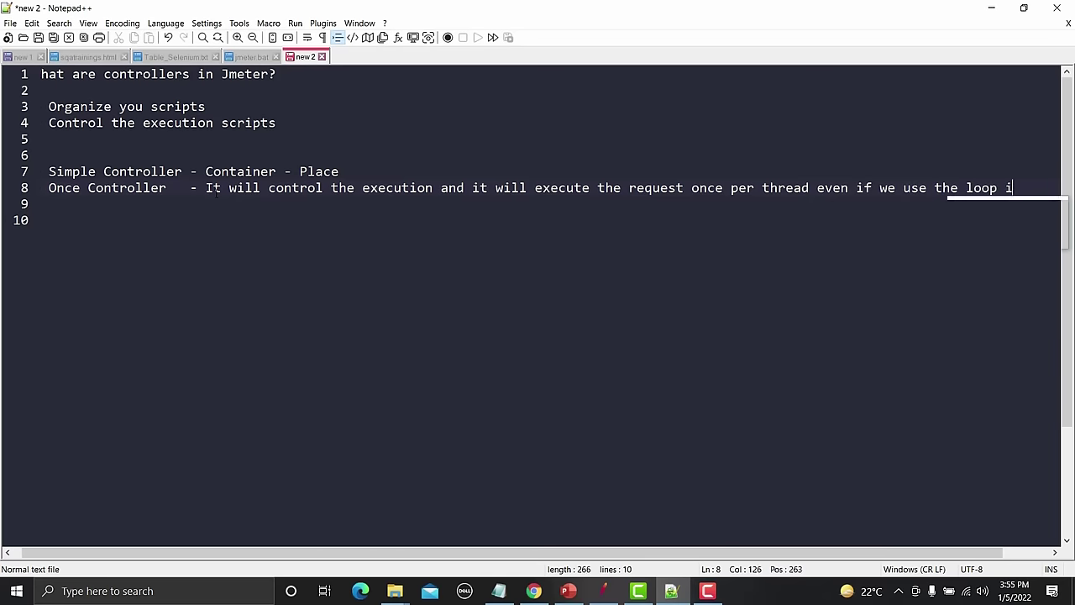
pyautogui.write('n thra')
# Finish the Once Controller line with 'thread group.' and start the 'Thread group - 2 - 2' example line
pyautogui.press('BackSpace')
pyautogui.press('BackSpace')
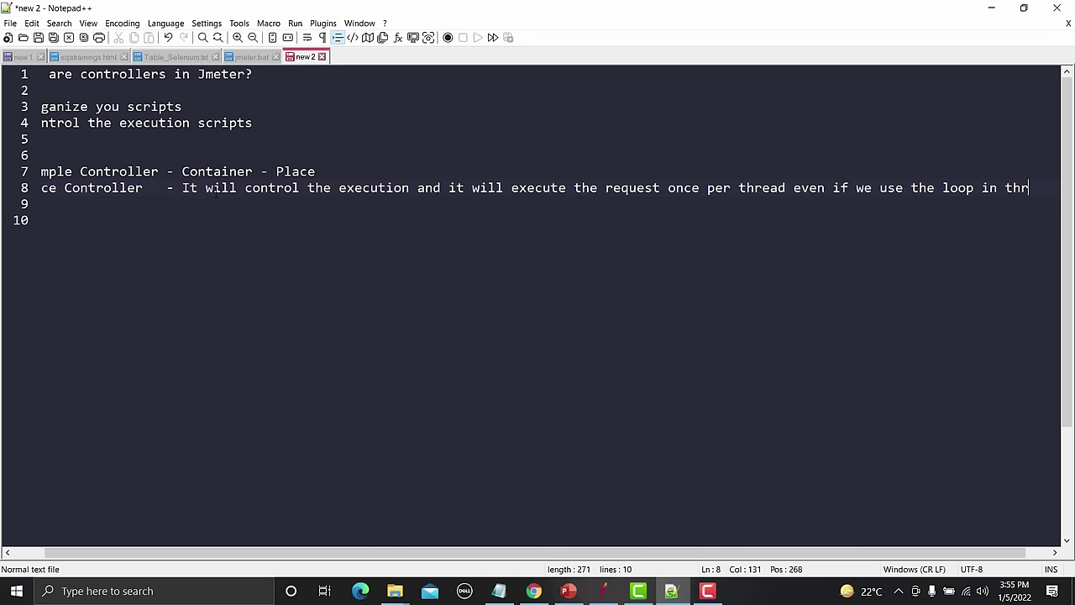
pyautogui.write('read frouip')
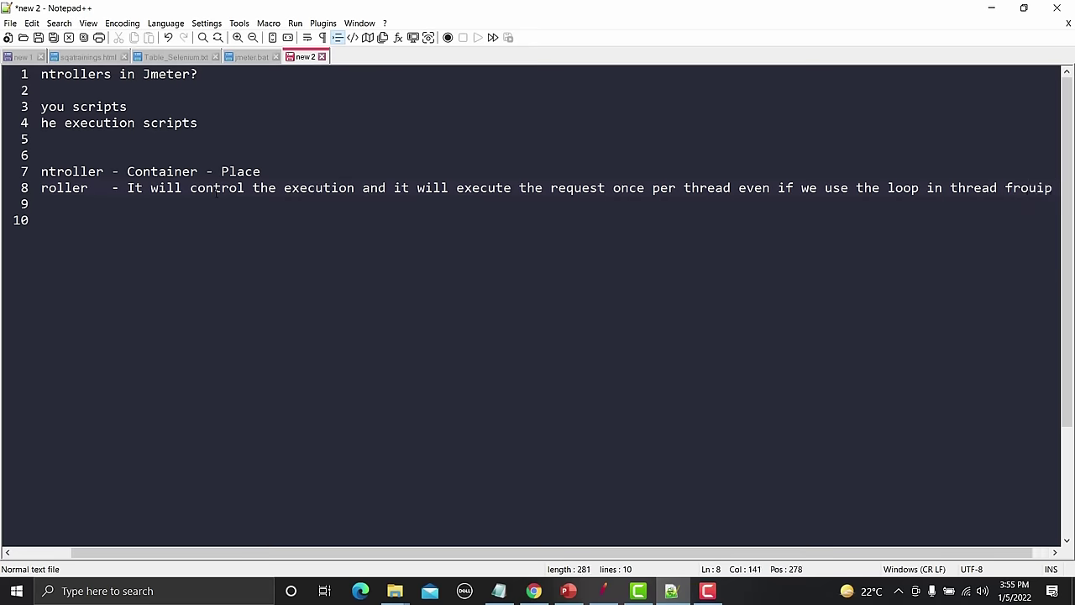
pyautogui.press('BackSpace')
pyautogui.press('BackSpace')
pyautogui.press('BackSpace')
pyautogui.press('BackSpace')
pyautogui.press('BackSpace')
pyautogui.press('BackSpace')
pyautogui.write('group.')
pyautogui.press('Return')
pyautogui.press('Return')
pyautogui.press('Return')
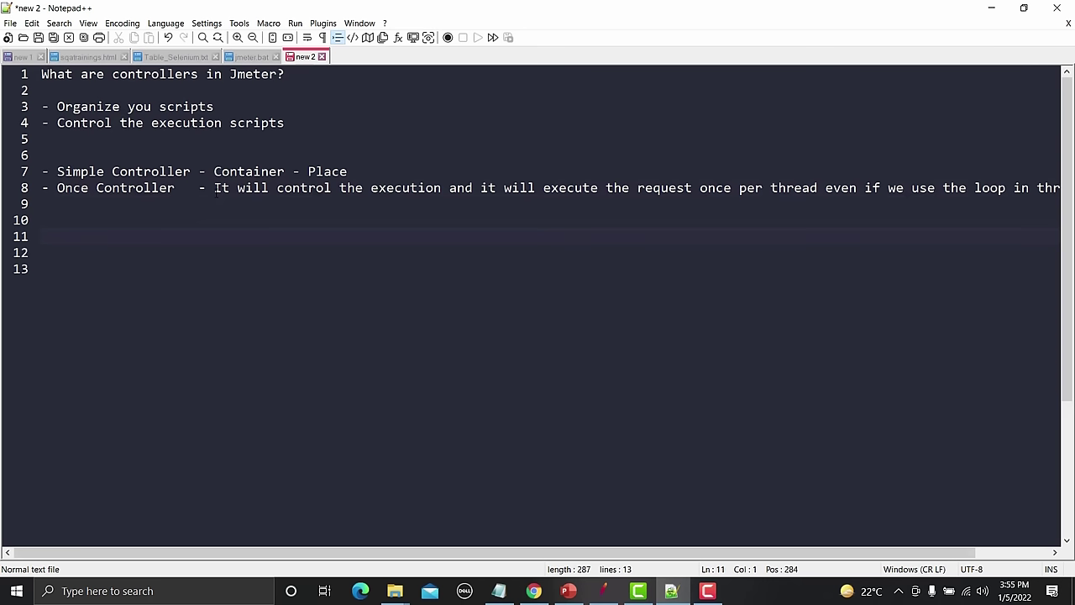
pyautogui.write('Thread group')
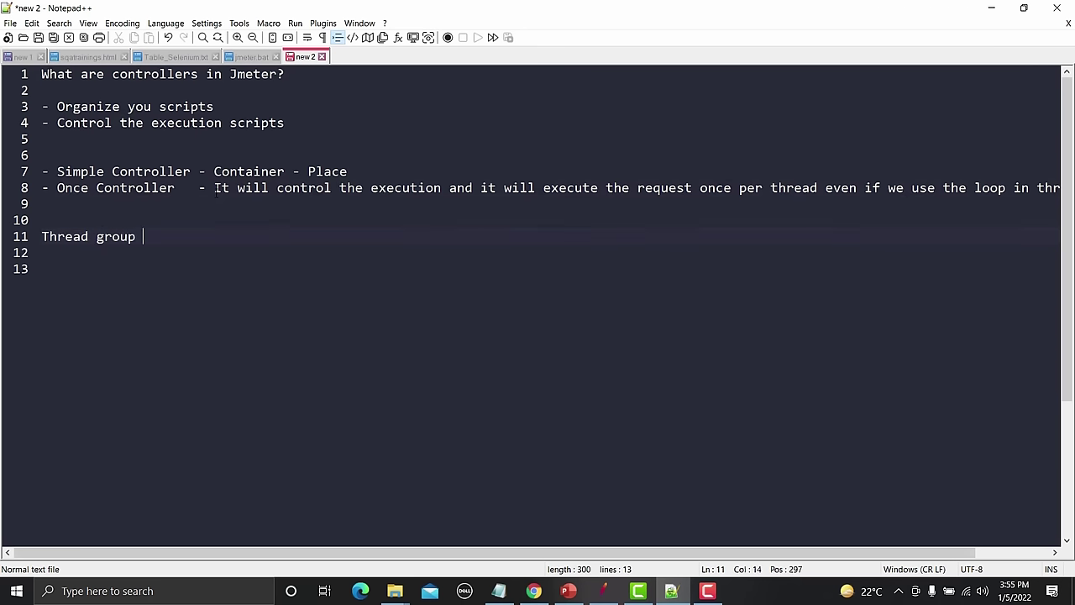
pyautogui.write(' - 2  - 2')
# Change the example line to 'Thread group - 2 - 3 times' and add a 'Once Controller' line
pyautogui.press('BackSpace')
pyautogui.write('3 times')
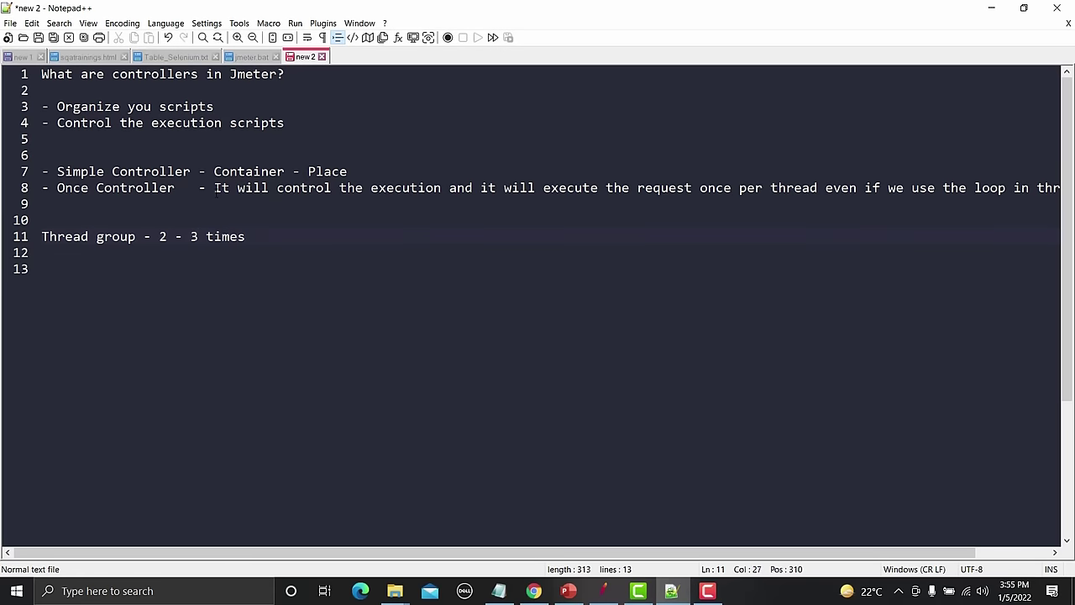
pyautogui.press('Return')
pyautogui.write('Once ')
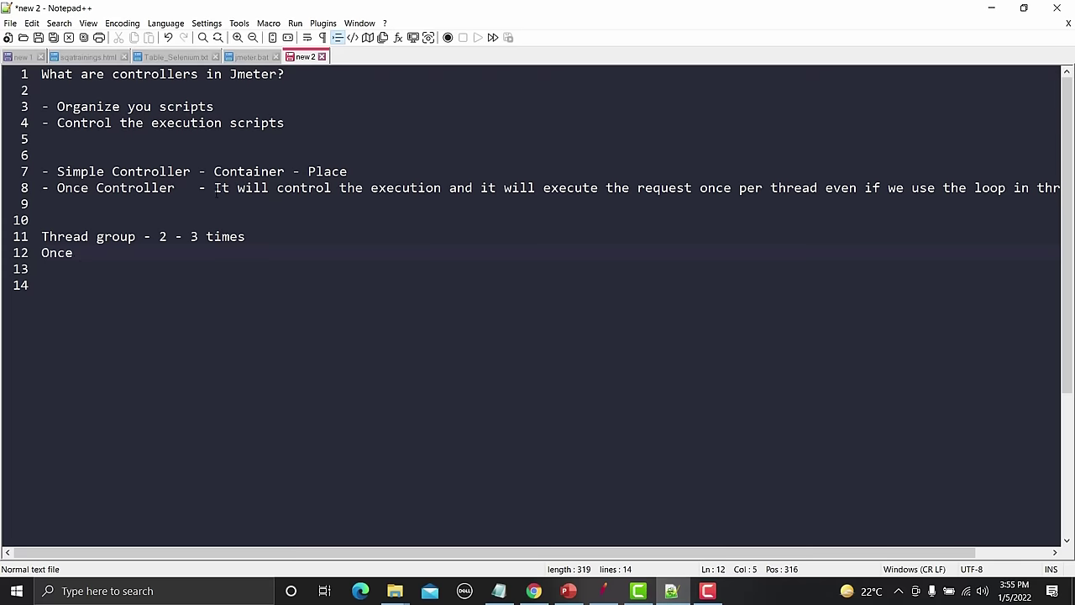
pyautogui.write('Controller')
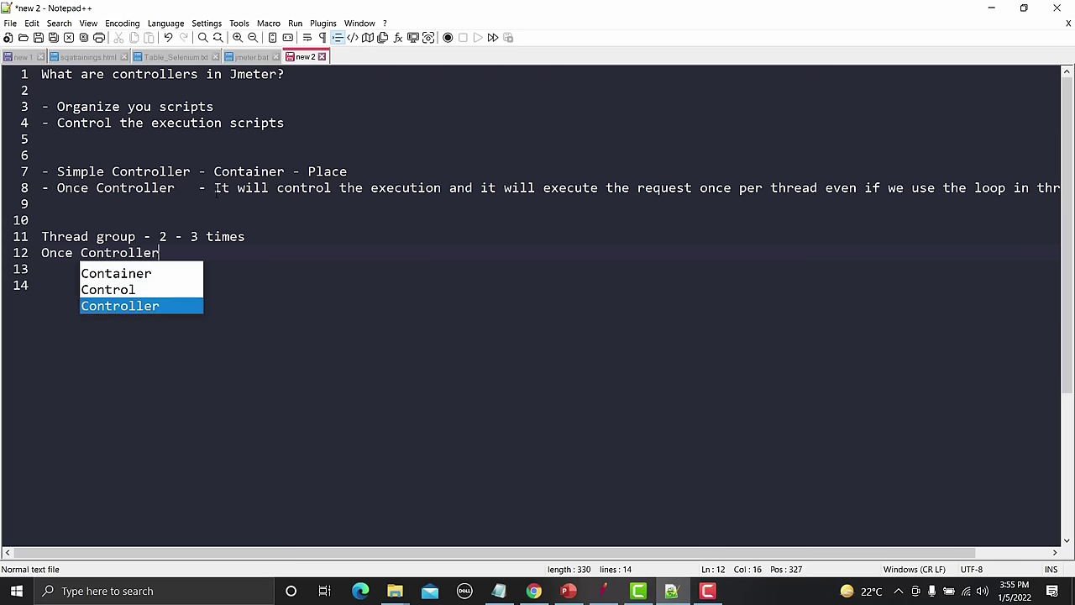
pyautogui.press('Escape')
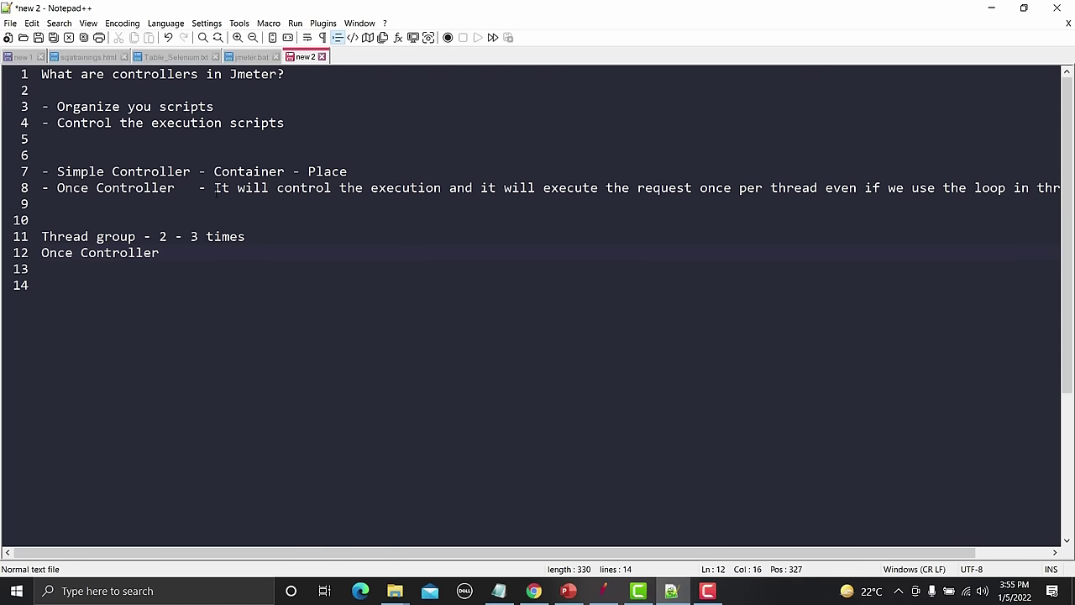
pyautogui.press('Return')
# Add an indented '- Request 1' under Once Controller and an unindented 'Request 2' below it
pyautogui.write('- Re')
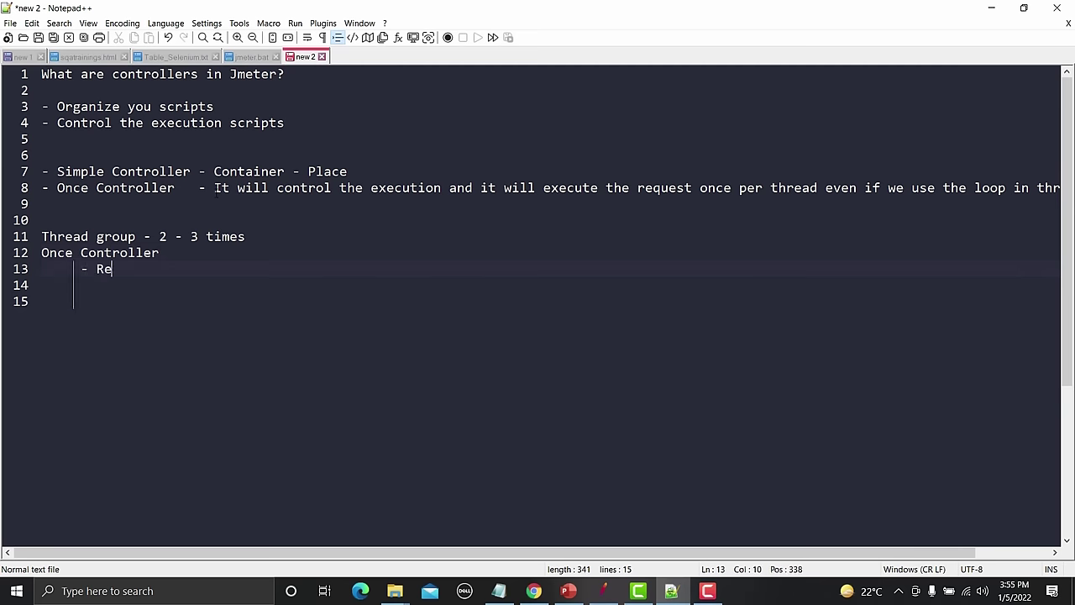
pyautogui.write('quest 1')
pyautogui.press('Return')
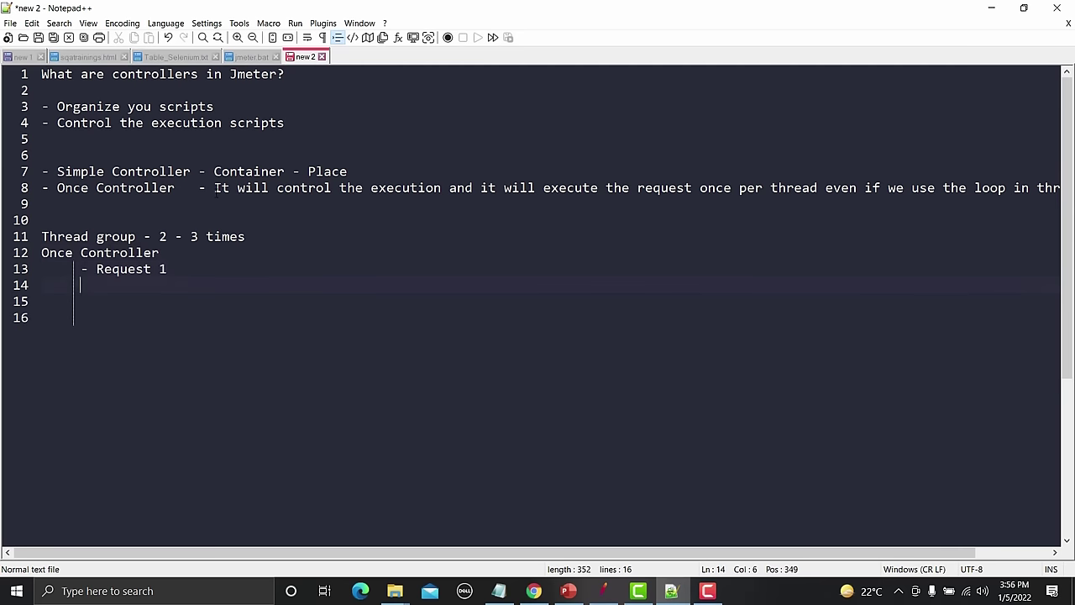
pyautogui.press('BackSpace')
pyautogui.press('BackSpace')
pyautogui.write('Reuest===')
pyautogui.press('BackSpace')
pyautogui.press('BackSpace')
pyautogui.press('BackSpace')
pyautogui.press('BackSpace')
pyautogui.press('BackSpace')
pyautogui.press('BackSpace')
pyautogui.press('BackSpace')
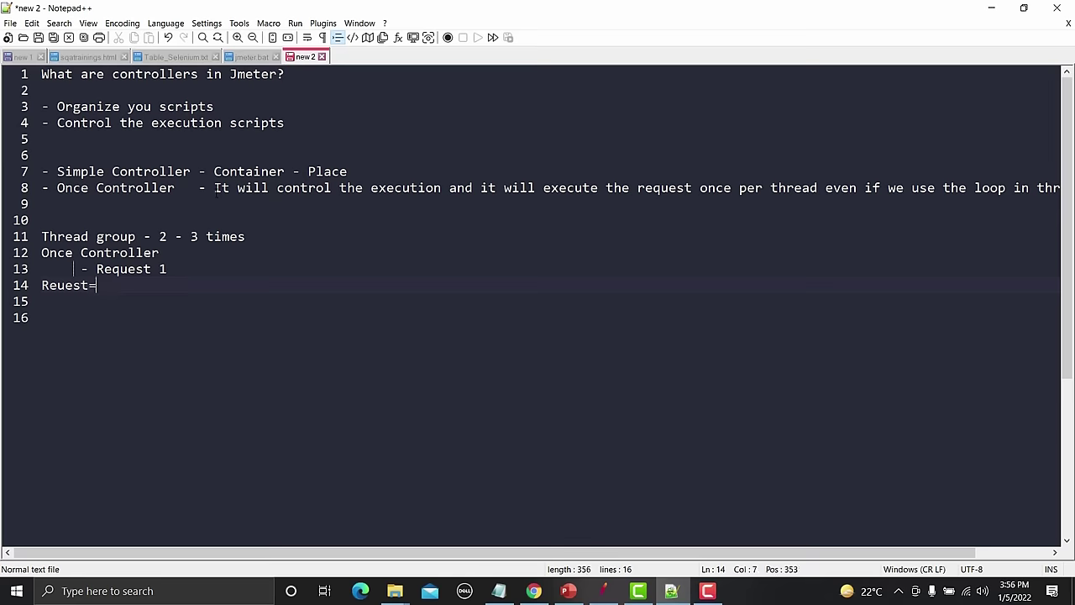
pyautogui.write('quest 2')
pyautogui.press('Return')
pyautogui.press('Return')
pyautogui.press('Return')
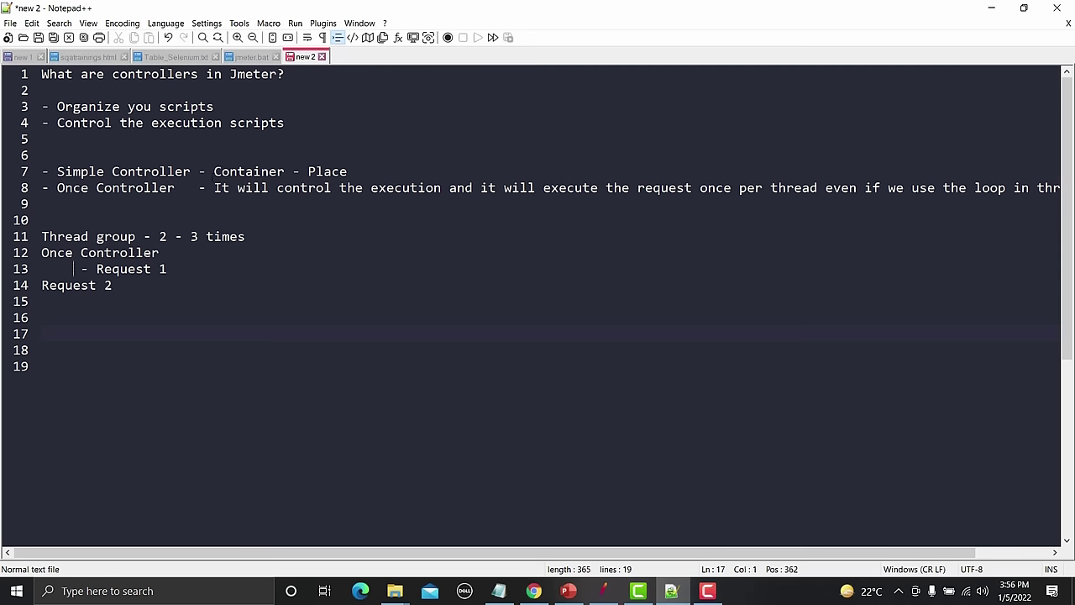
# Annotate the example counts: 'Request 1 - 2 times only' and 'Request 2 - 6 times'
pyautogui.press('Up')
pyautogui.press('Up')
pyautogui.press('Up')
pyautogui.press('Up')
pyautogui.press('Right')
pyautogui.press('Right')
pyautogui.press('Down')
pyautogui.press('Right')
pyautogui.press('Right')
pyautogui.press('Right')
pyautogui.press('Right')
pyautogui.press('Right')
pyautogui.press('Right')
pyautogui.press('Right')
pyautogui.press('Right')
pyautogui.press('Right')
pyautogui.press('Right')
pyautogui.press('Right')
pyautogui.press('Left')
pyautogui.write('- ')
pyautogui.write('2 tim')
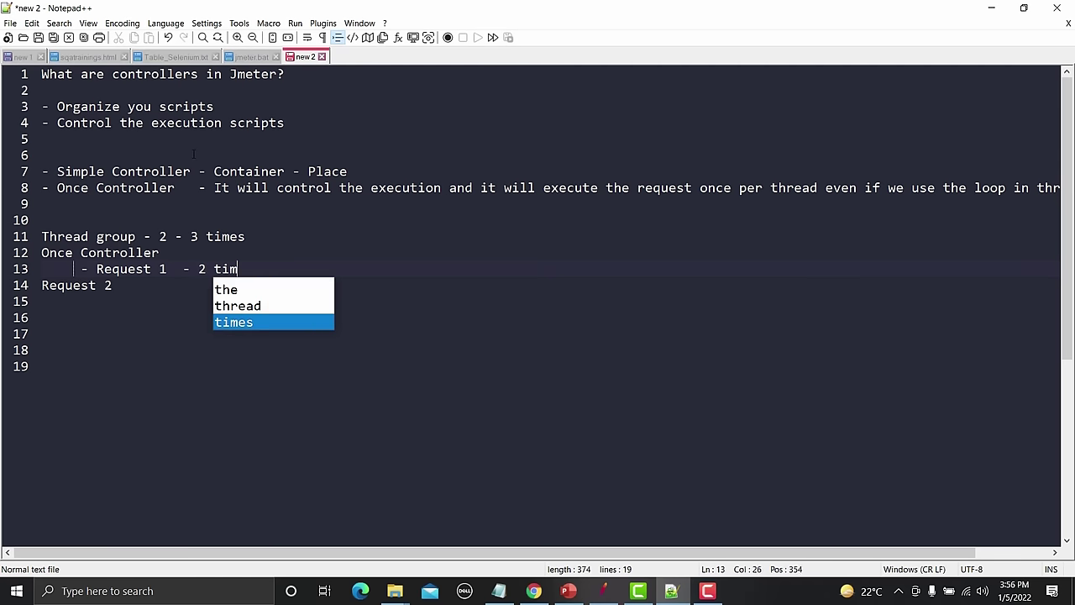
pyautogui.write('es only')
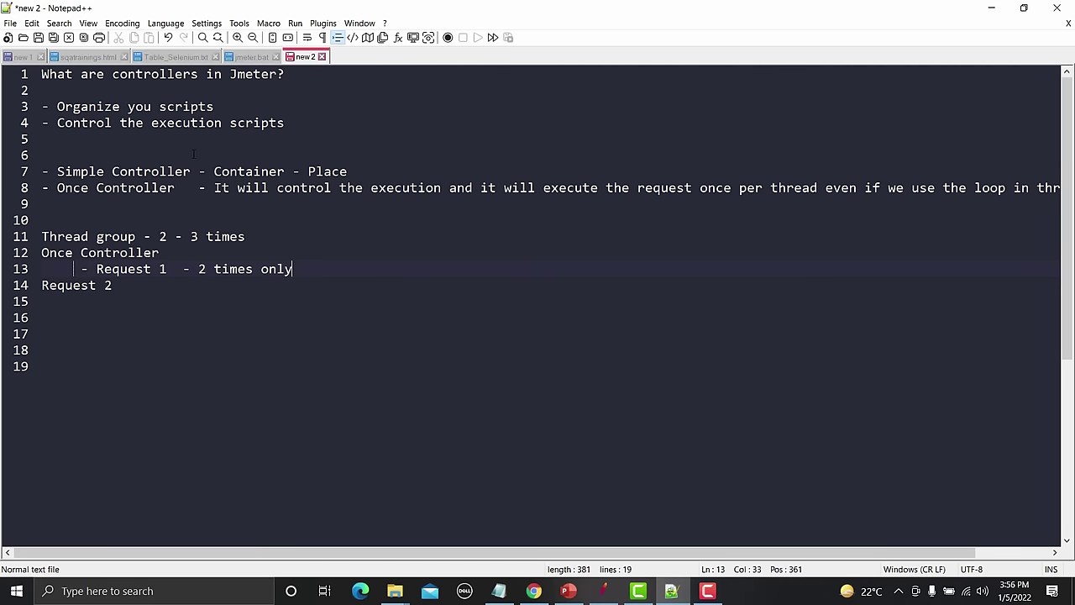
pyautogui.press('Down')
pyautogui.write('- 6 ti')
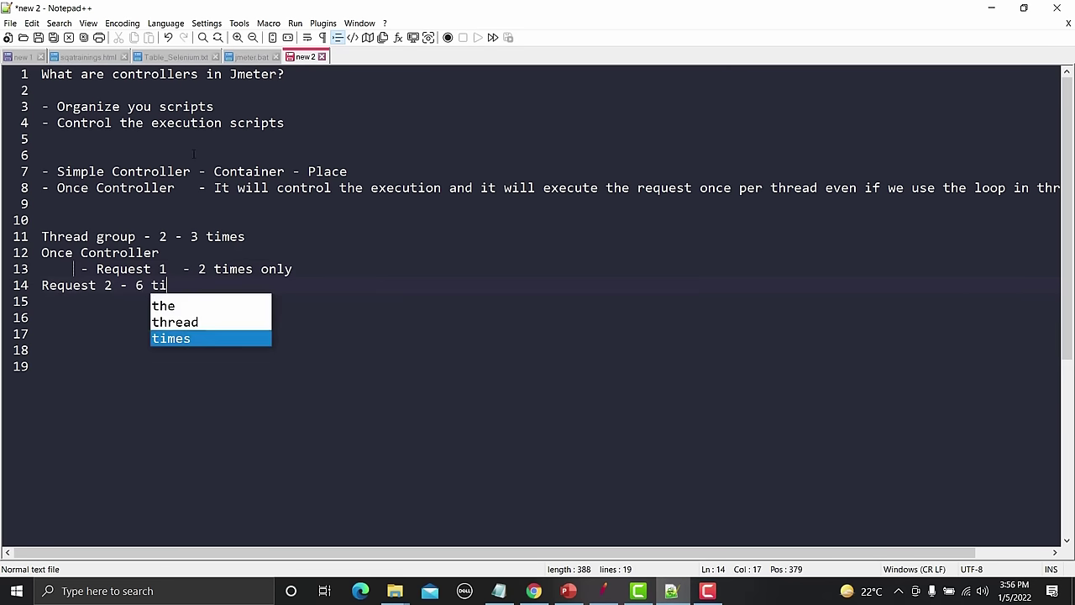
pyautogui.write('mes')
pyautogui.press('Return')
pyautogui.press('Return')
pyautogui.press('Return')
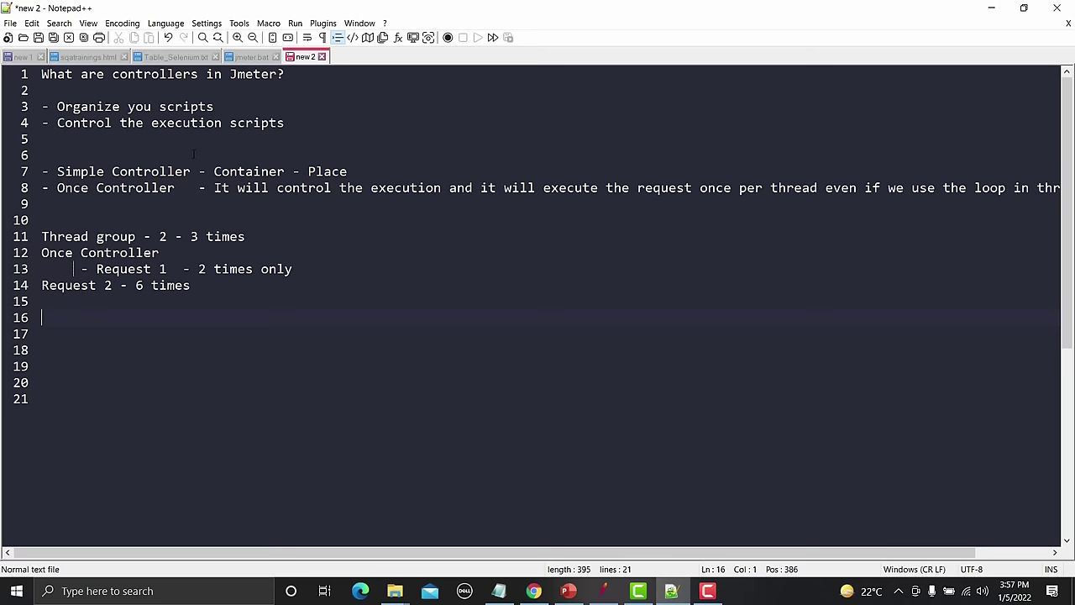
# In JMeter, start a new test plan and add a Thread Group to it
pyautogui.click(603, 590)
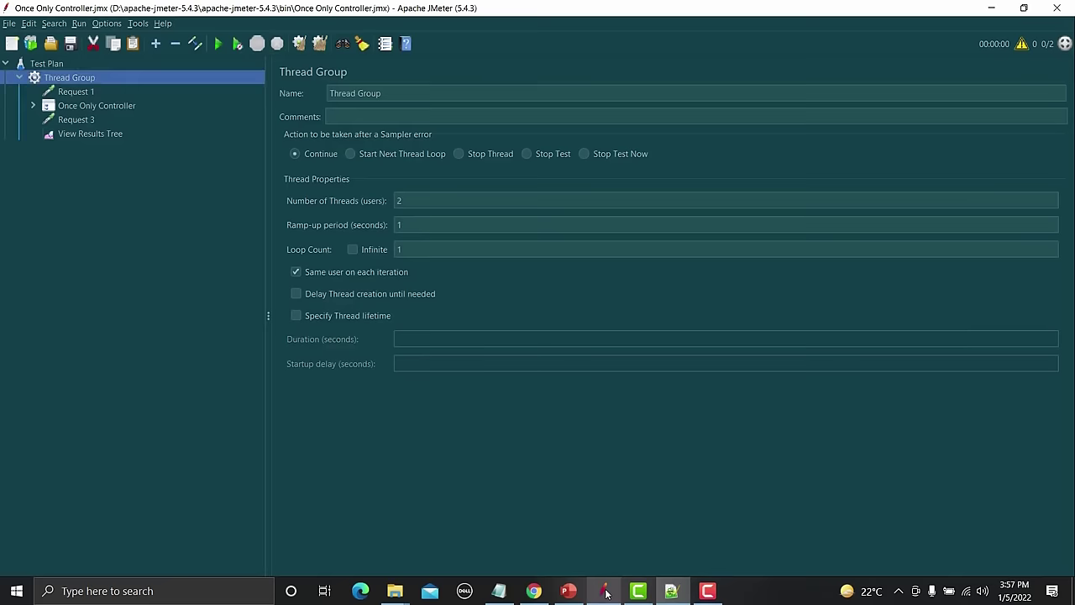
pyautogui.click(9, 23)
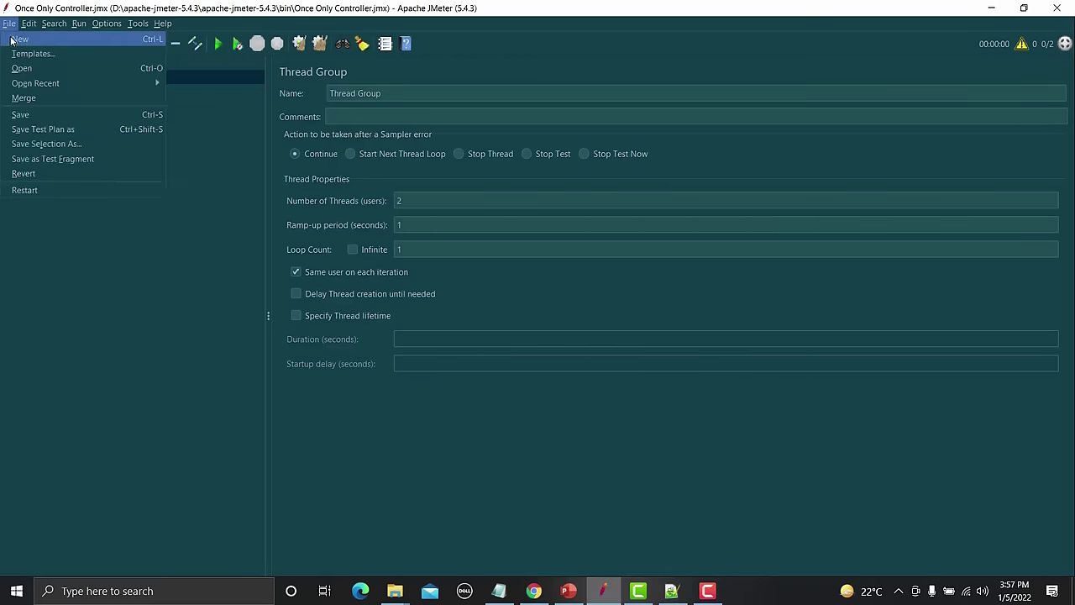
pyautogui.click(25, 38)
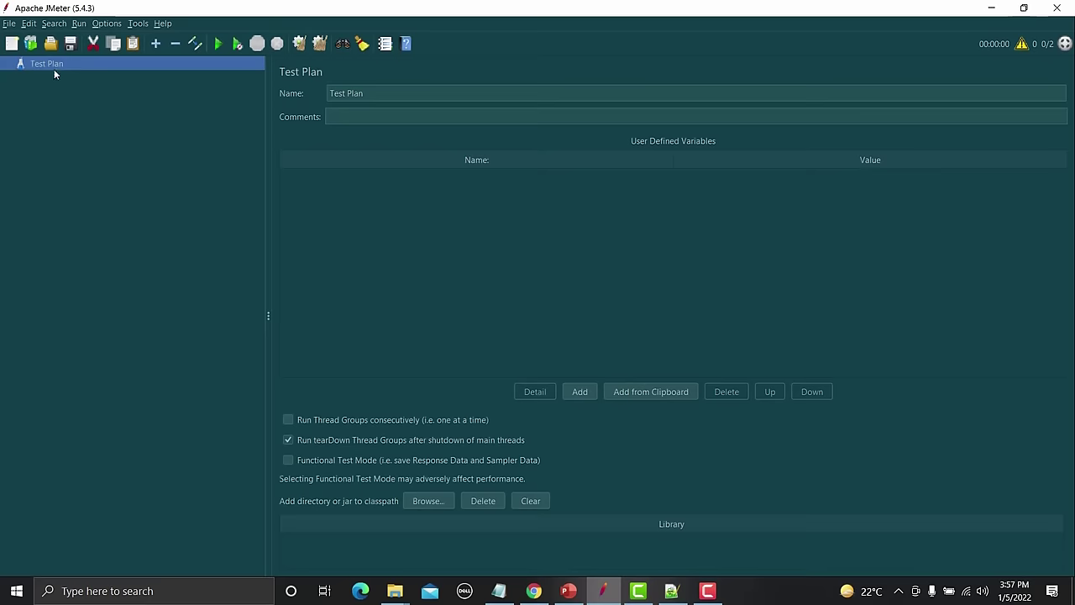
pyautogui.rightClick(50, 66)
pyautogui.moveTo(126, 74)
pyautogui.moveTo(252, 74)
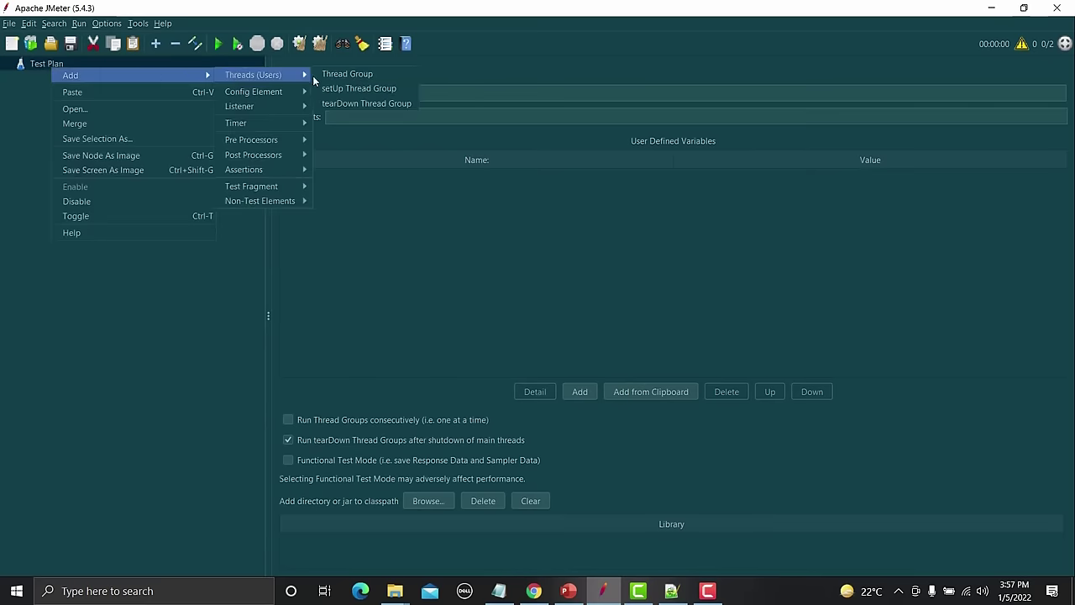
pyautogui.click(333, 74)
# Add a Once Only Controller under Thread Group containing an HTTP Request named 'Request 1'
pyautogui.rightClick(58, 77)
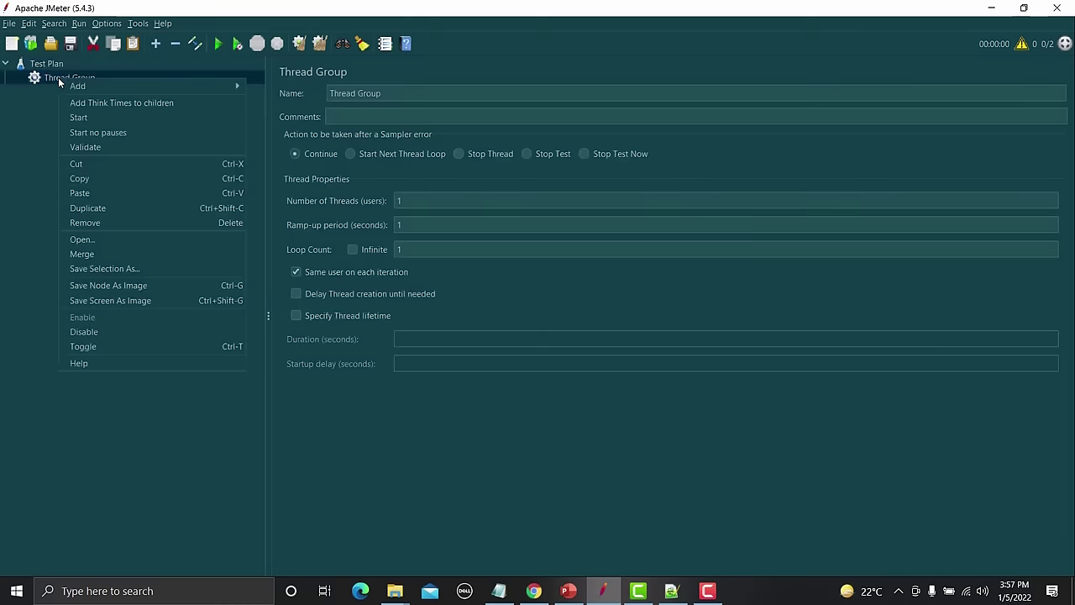
pyautogui.moveTo(169, 86)
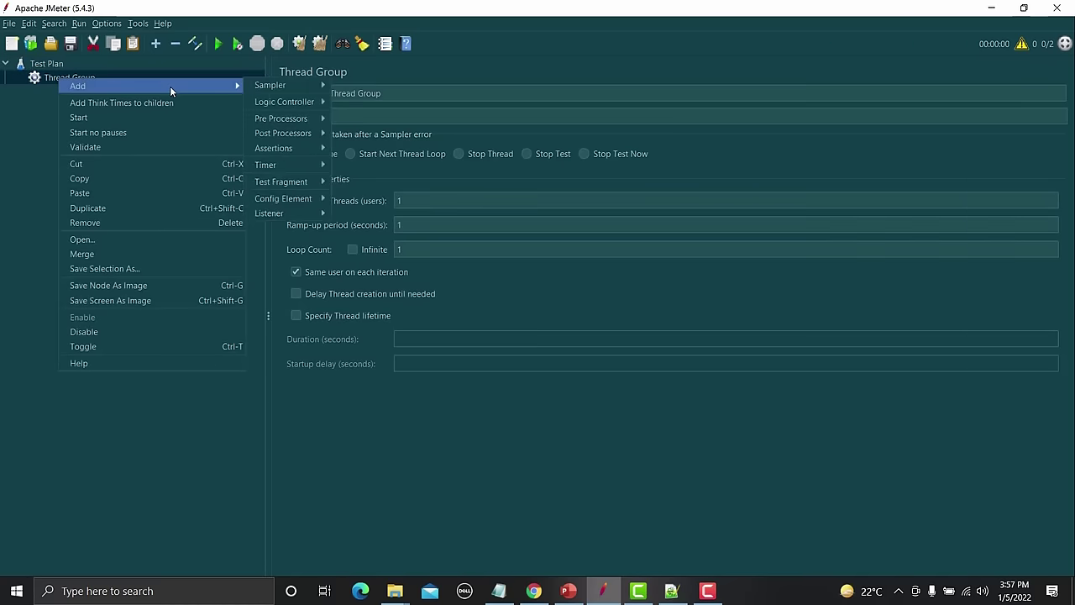
pyautogui.moveTo(326, 102)
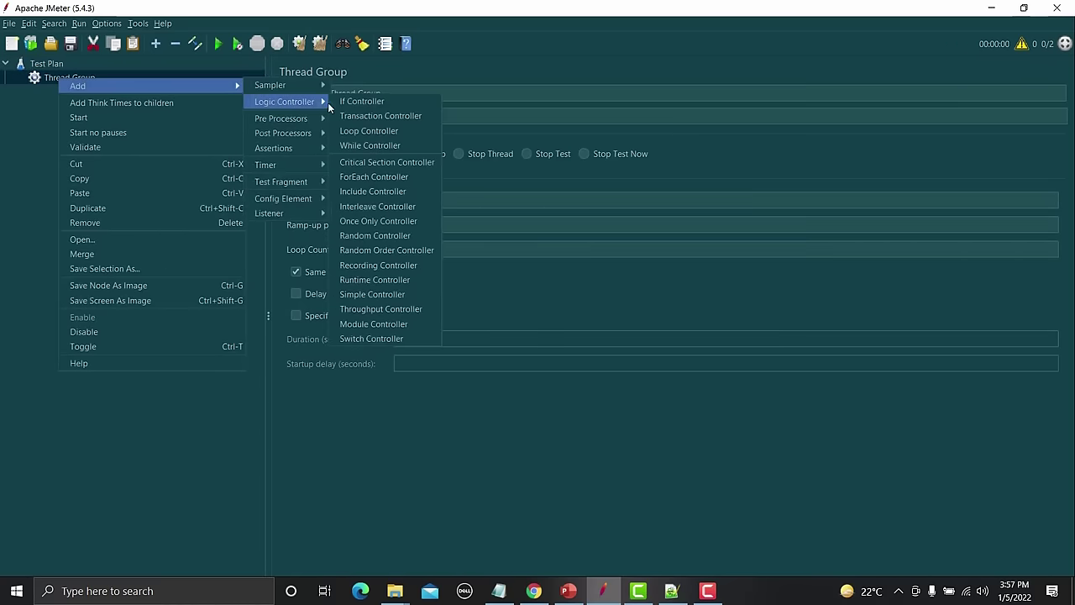
pyautogui.click(371, 221)
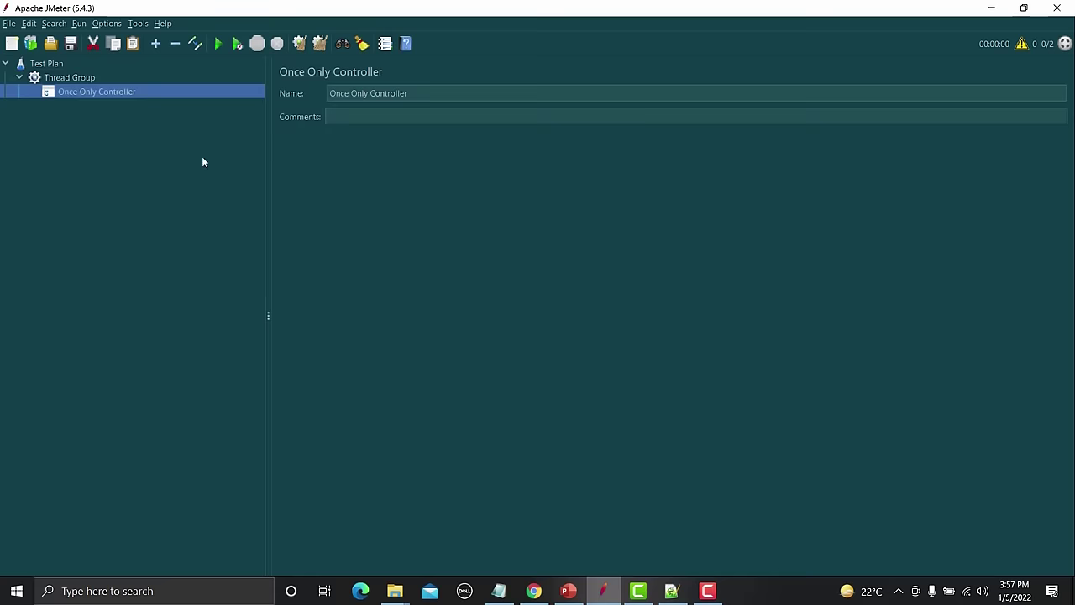
pyautogui.rightClick(108, 93)
pyautogui.moveTo(190, 98)
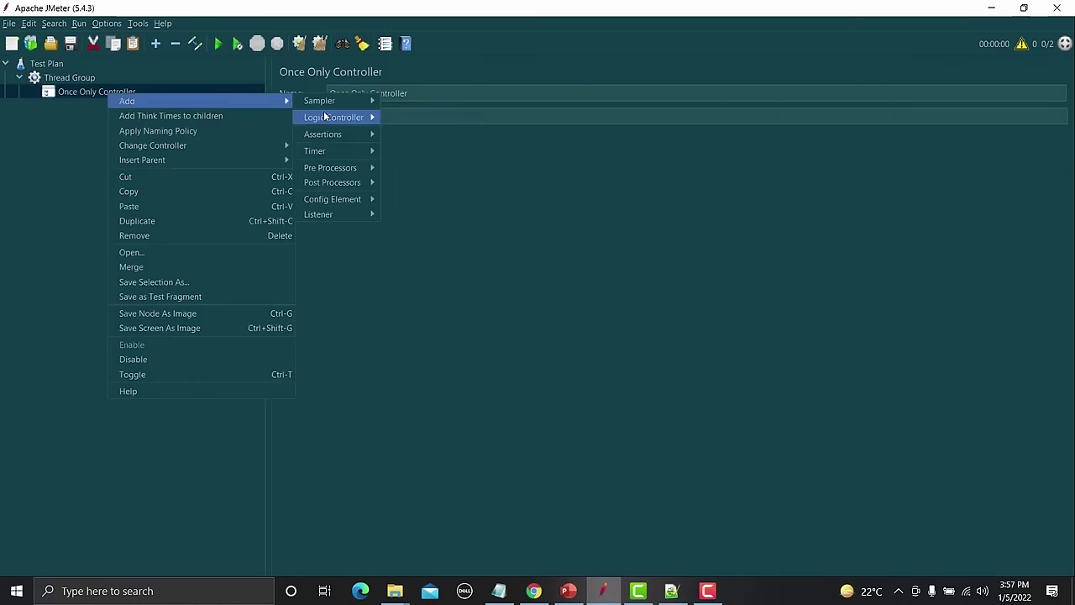
pyautogui.moveTo(337, 141)
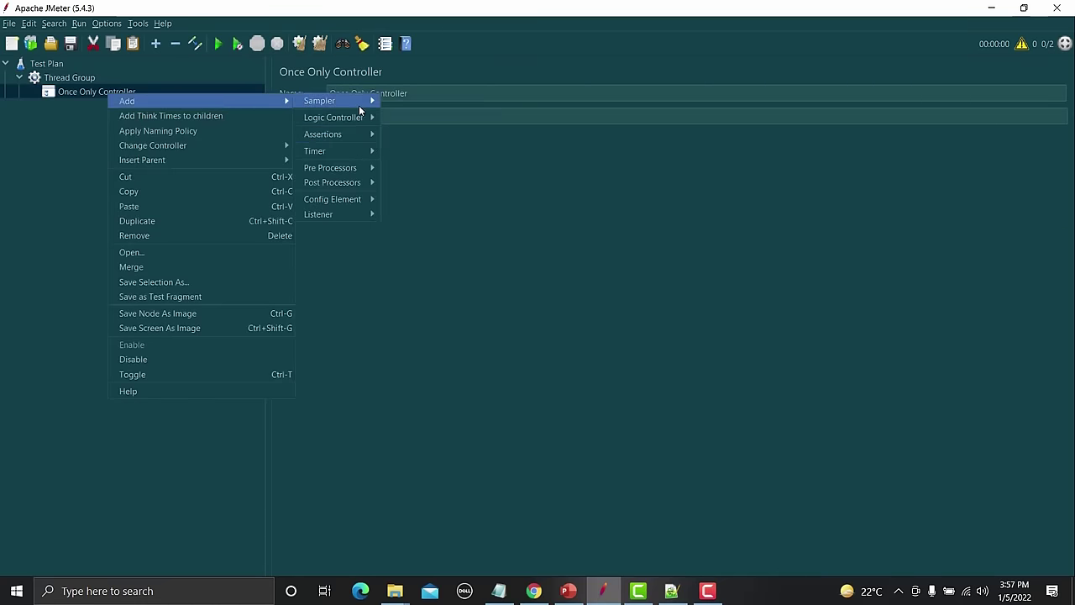
pyautogui.moveTo(336, 102)
pyautogui.click(391, 111)
pyautogui.moveTo(394, 98); pyautogui.dragTo(296, 92)
pyautogui.write('Re')
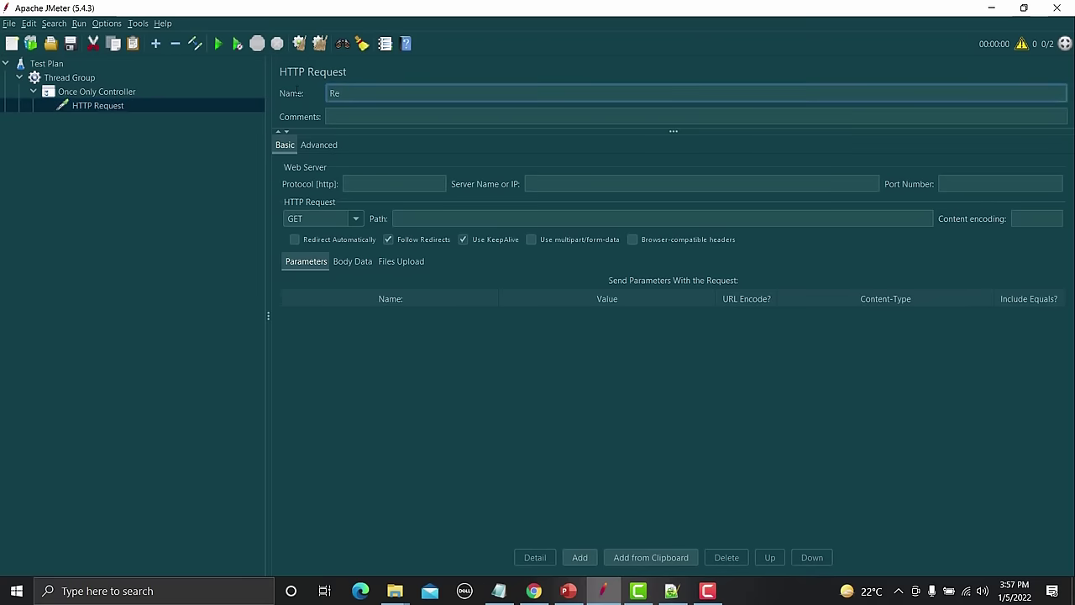
pyautogui.write('quest 1')
pyautogui.click(70, 102)
# Add a second HTTP Request directly under Thread Group, named 'Request 2'
pyautogui.click(65, 78)
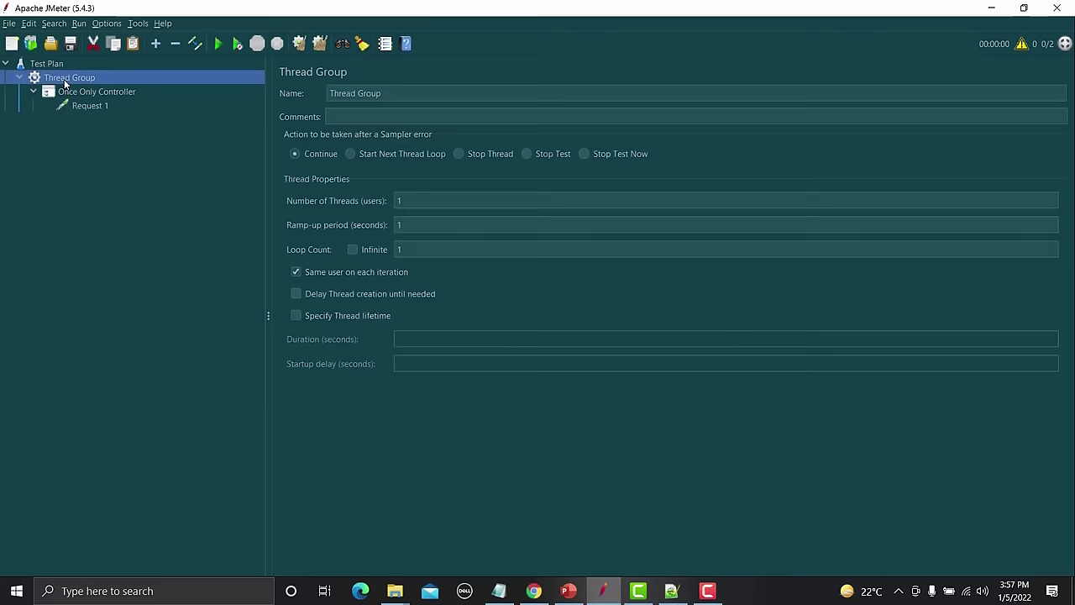
pyautogui.rightClick(65, 81)
pyautogui.moveTo(178, 88)
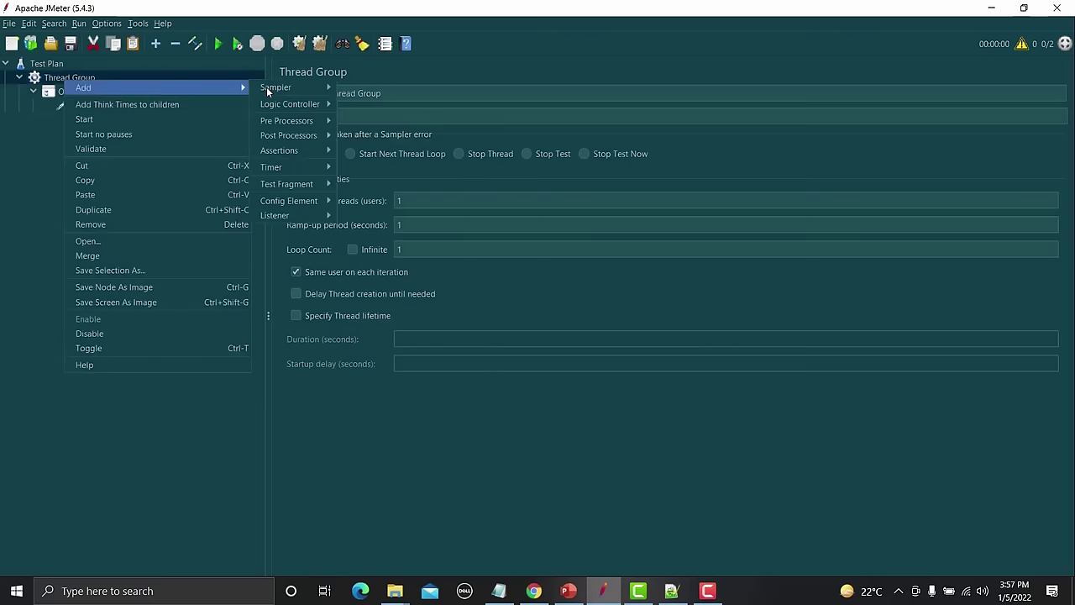
pyautogui.moveTo(266, 87)
pyautogui.click(348, 100)
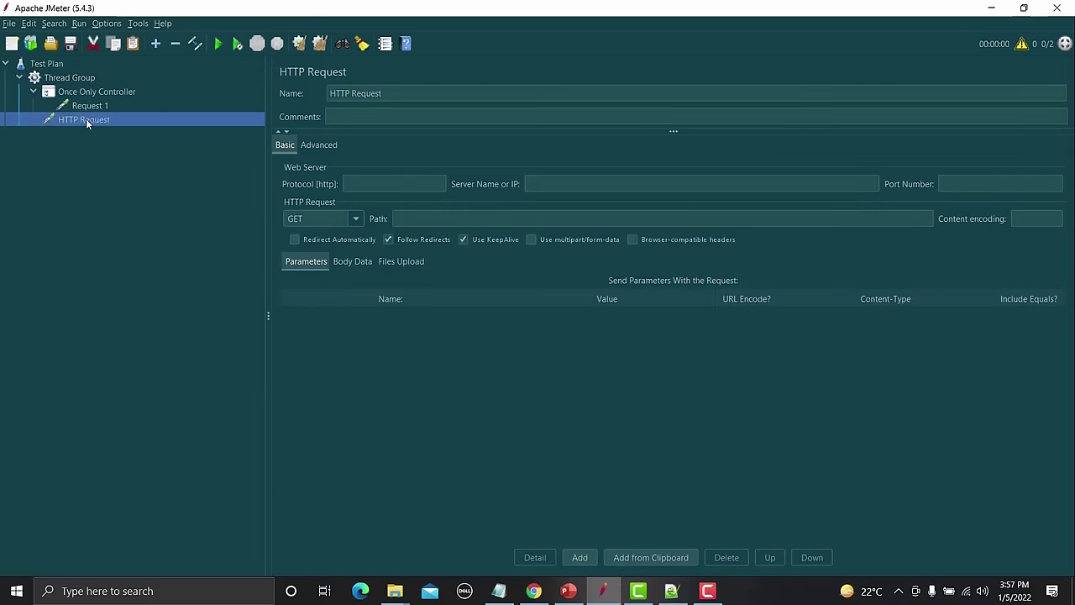
pyautogui.tripleClick(417, 95)
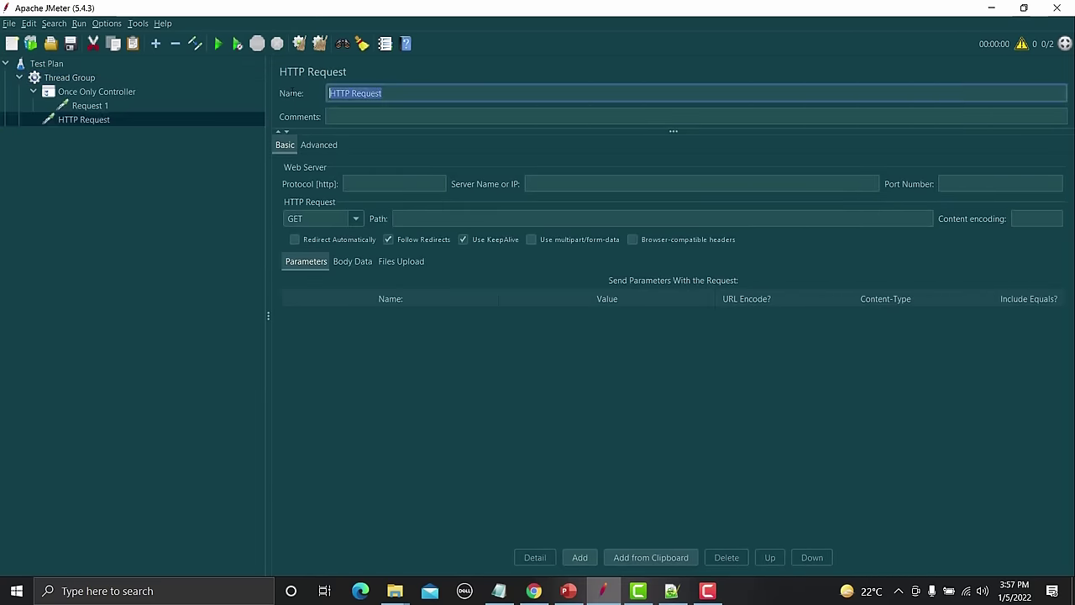
pyautogui.write('Request')
pyautogui.click(159, 183)
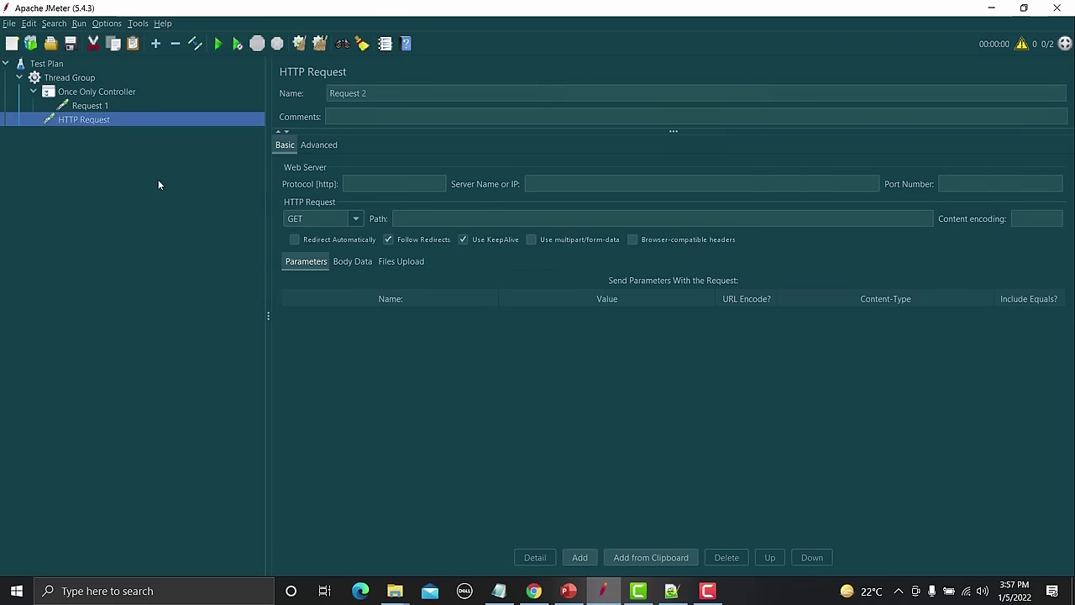
pyautogui.click(58, 78)
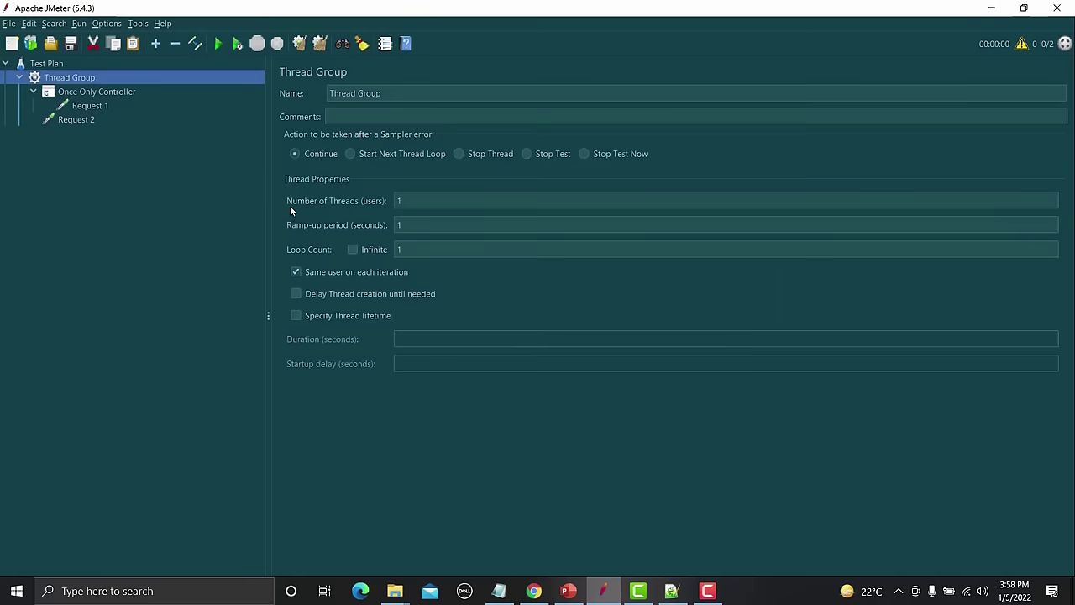
# Set the Thread Group to 2 threads with a loop count of 3
pyautogui.doubleClick(411, 201)
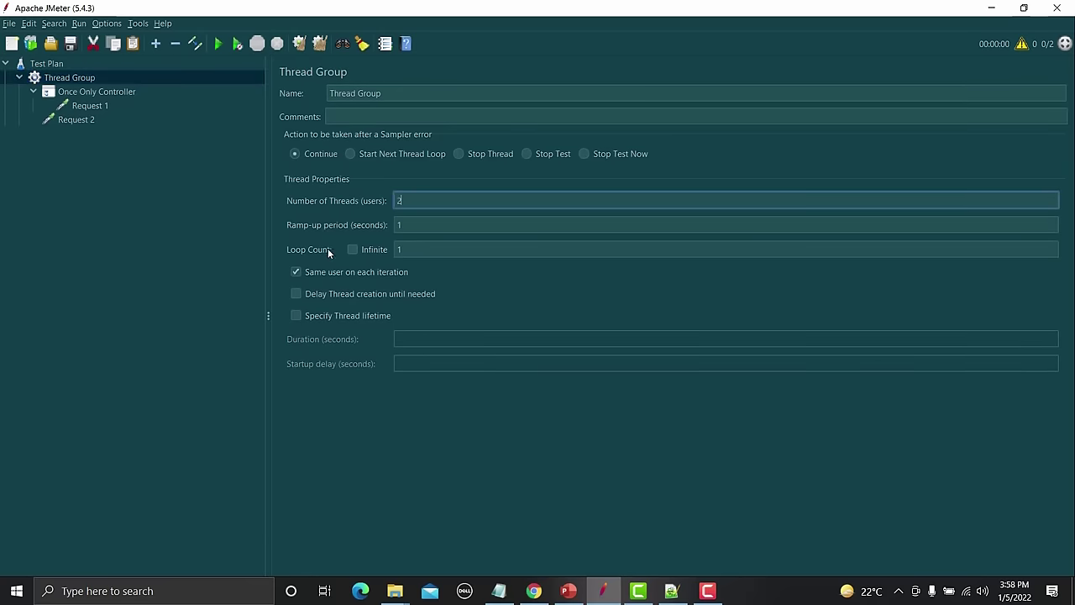
pyautogui.doubleClick(398, 249)
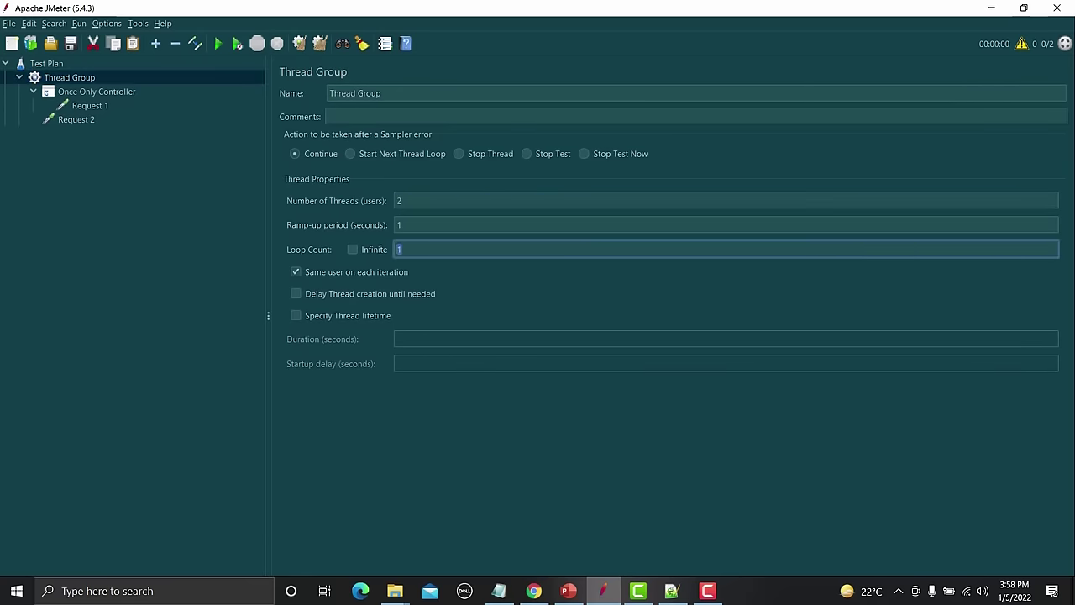
pyautogui.write('3')
pyautogui.click(253, 282)
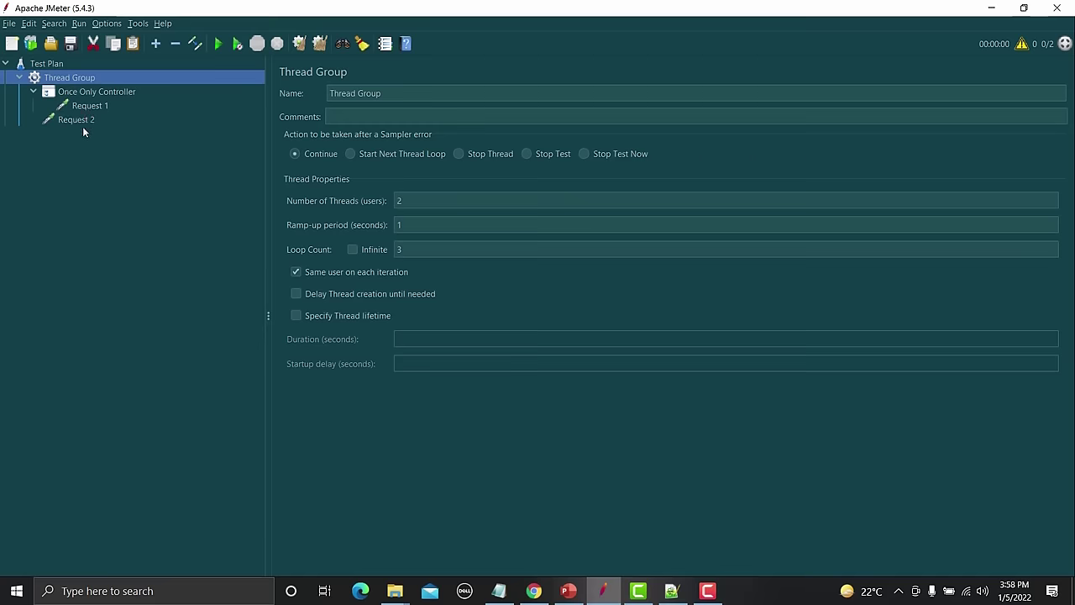
pyautogui.rightClick(62, 80)
# Add a View Results Tree listener to the Thread Group
pyautogui.moveTo(233, 84)
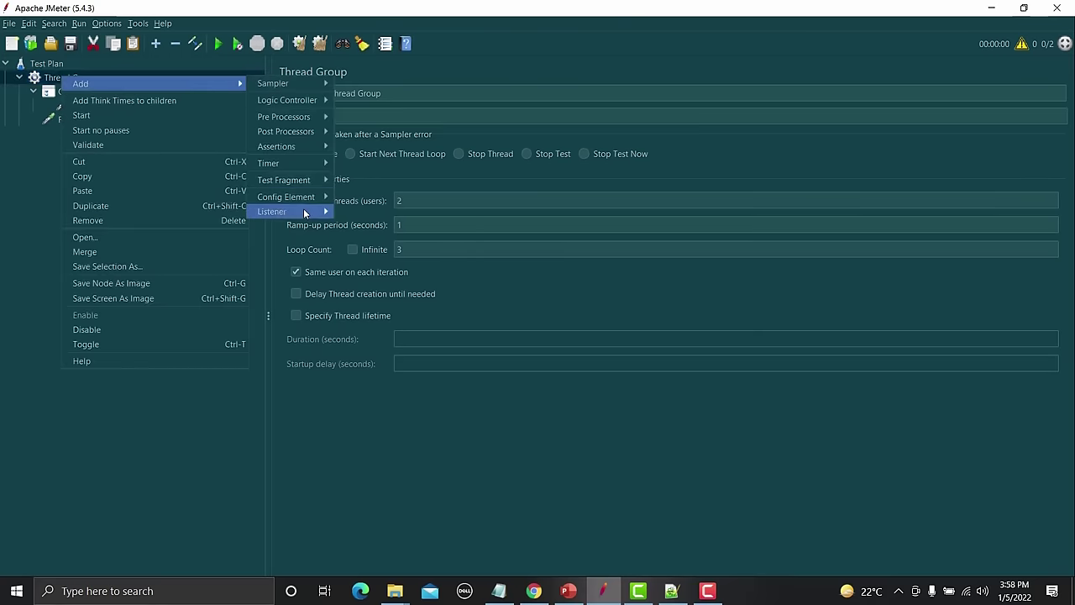
pyautogui.moveTo(303, 210)
pyautogui.click(378, 211)
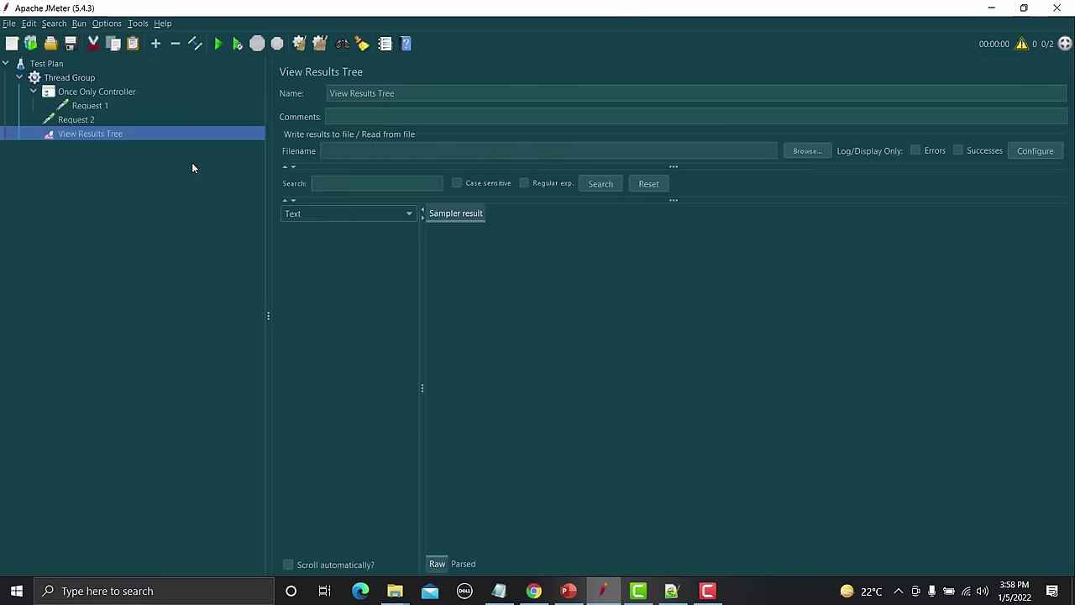
# Run the plan, saving it over Once Only Controller.jmx first
pyautogui.click(219, 52)
pyautogui.click(519, 321)
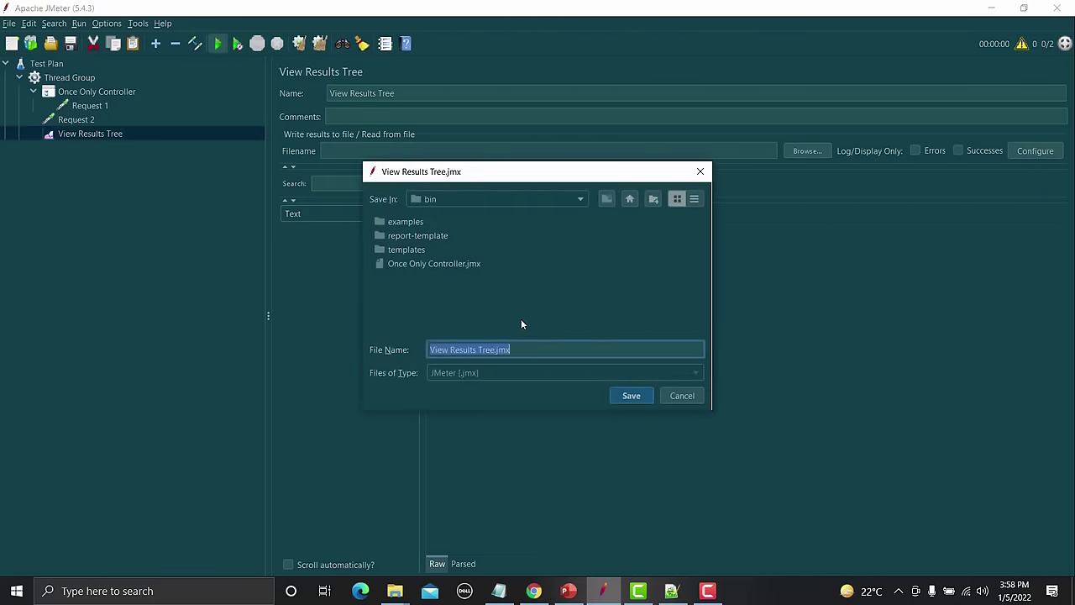
pyautogui.write('On')
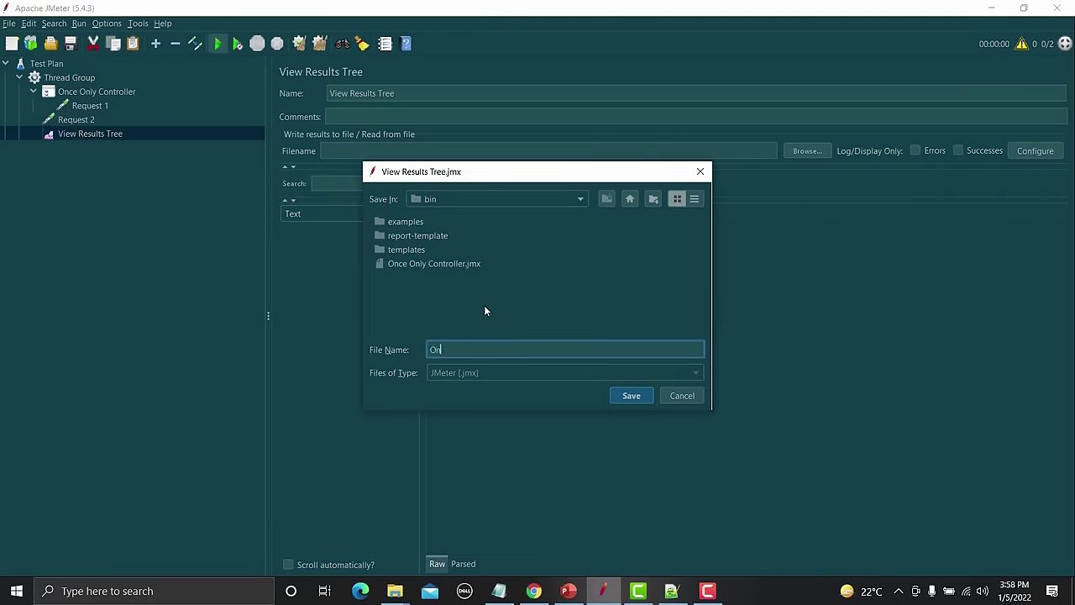
pyautogui.click(461, 266)
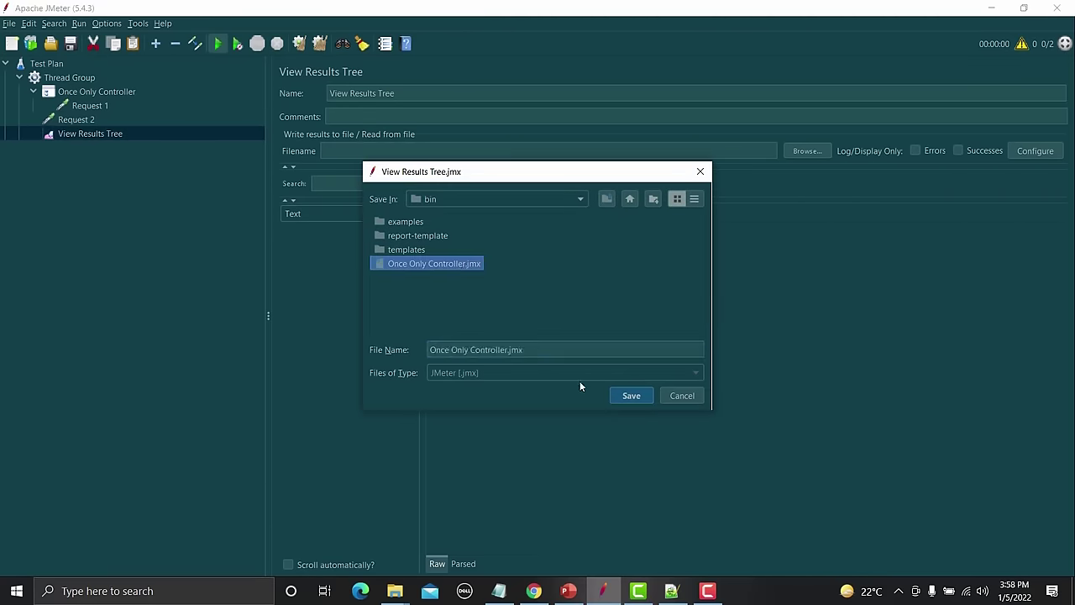
pyautogui.click(629, 397)
pyautogui.click(519, 315)
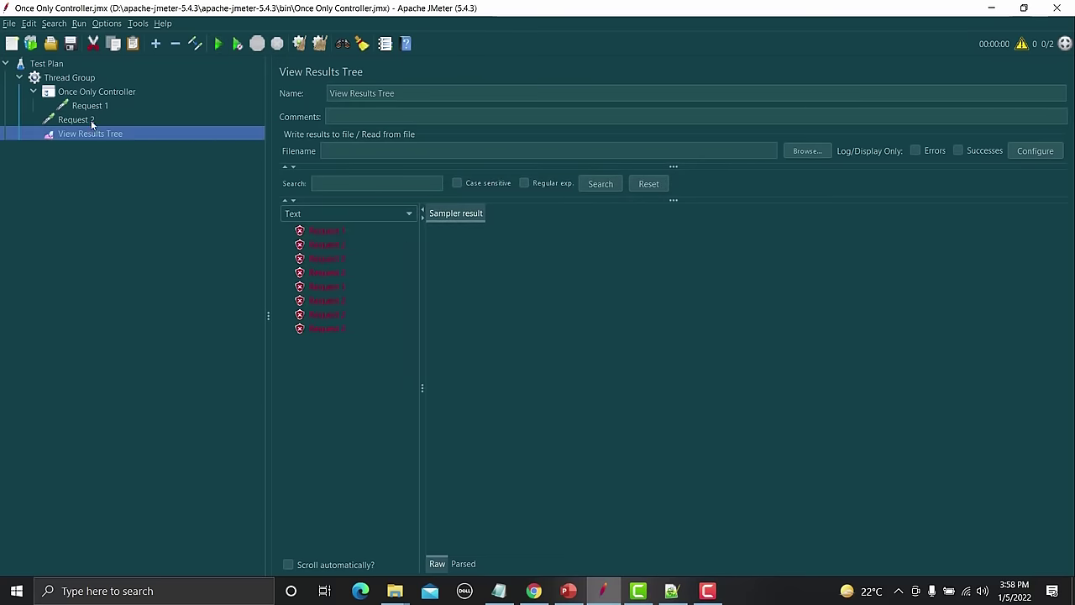
# Inspect each of the eight Request 1 and Request 2 results in View Results Tree
pyautogui.click(335, 234)
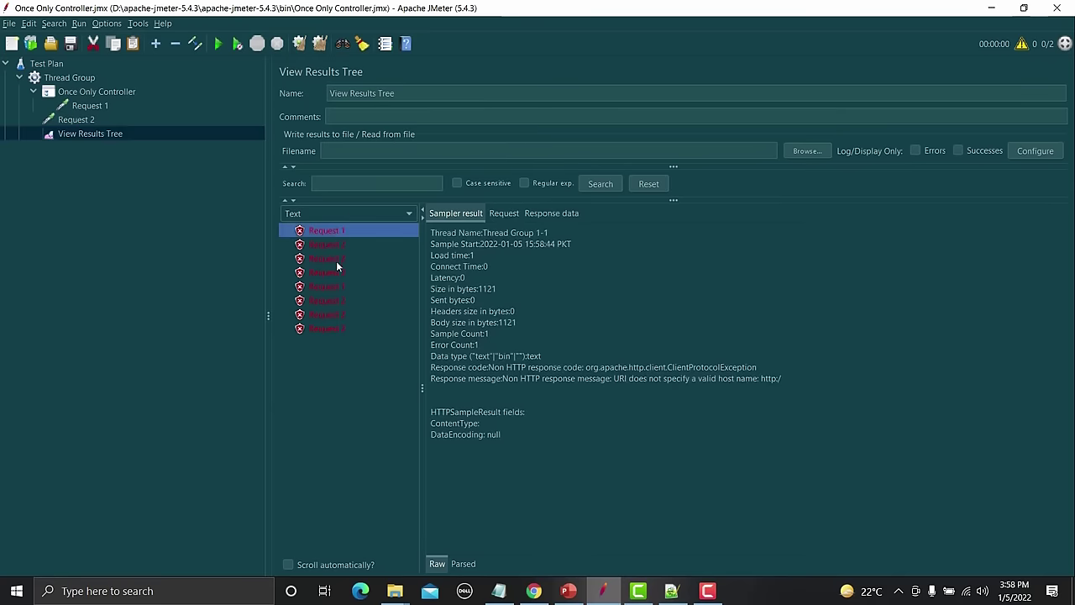
pyautogui.click(340, 287)
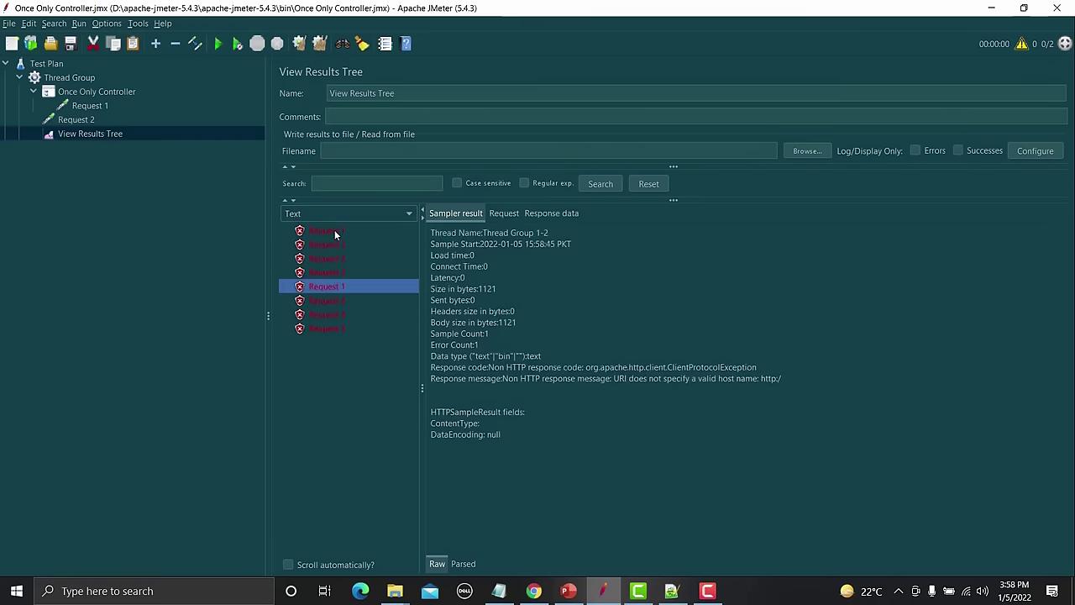
pyautogui.click(335, 230)
pyautogui.click(335, 287)
pyautogui.click(337, 245)
pyautogui.click(338, 258)
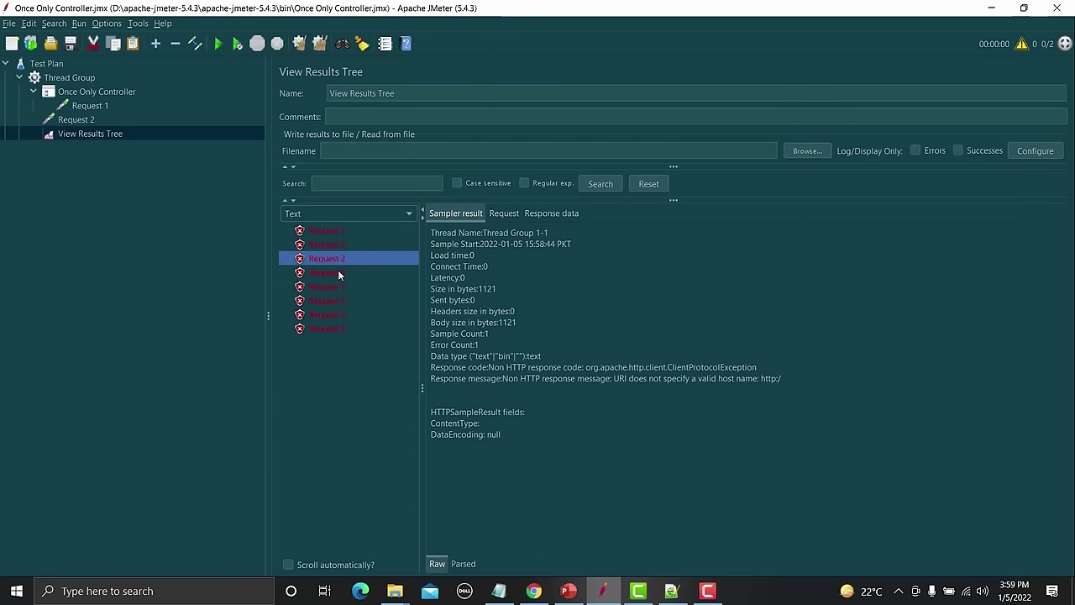
pyautogui.click(337, 273)
pyautogui.click(339, 299)
pyautogui.click(337, 314)
pyautogui.click(337, 327)
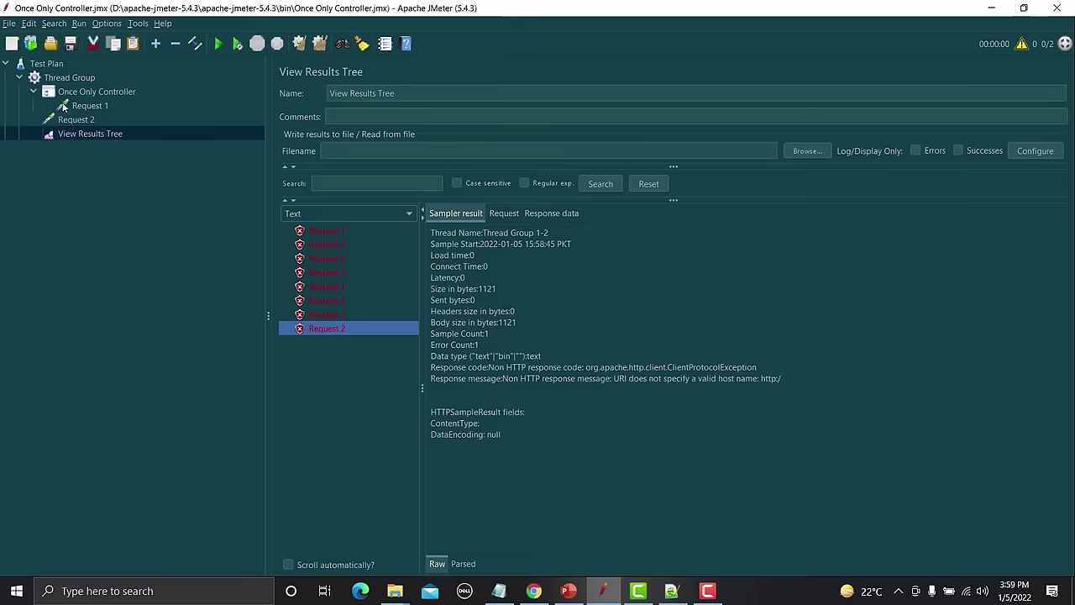
pyautogui.click(10, 23)
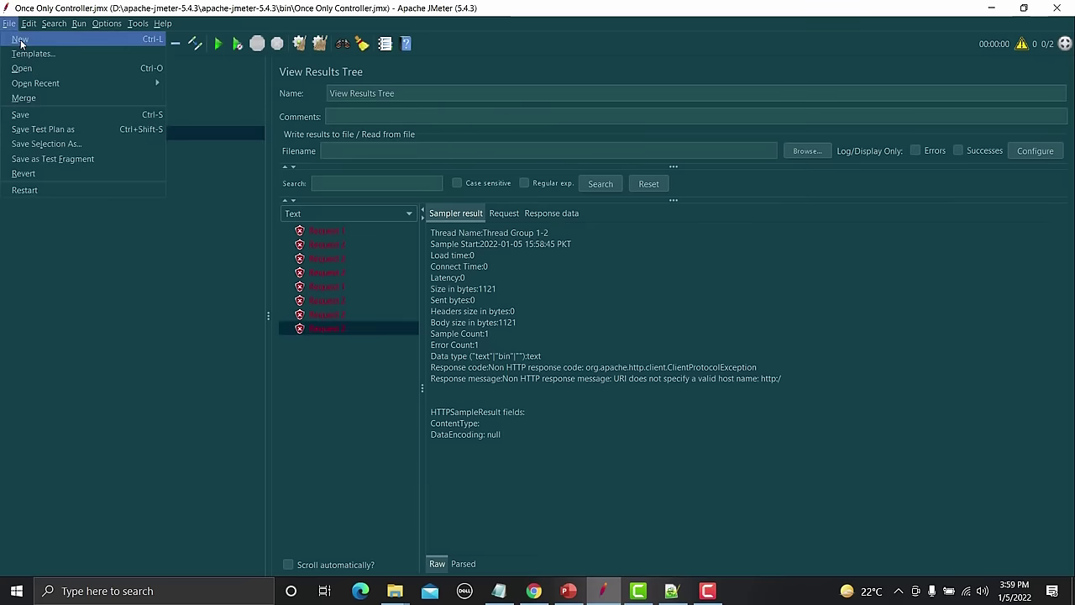
# Create a new test plan with a Thread Group holding one HTTP Request
pyautogui.click(21, 41)
pyautogui.rightClick(46, 63)
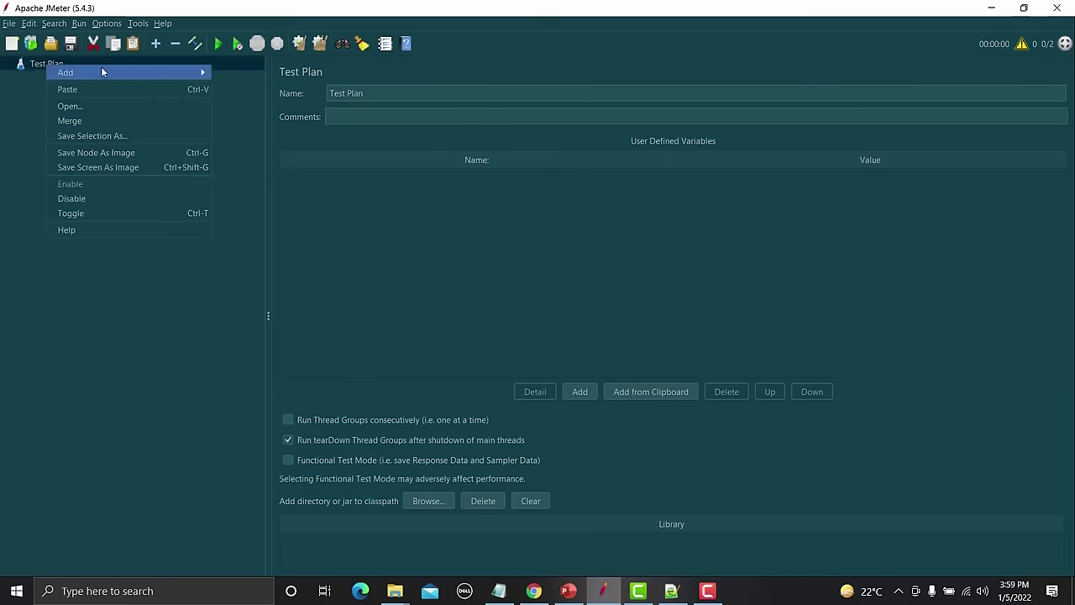
pyautogui.moveTo(100, 73)
pyautogui.moveTo(235, 70)
pyautogui.click(339, 71)
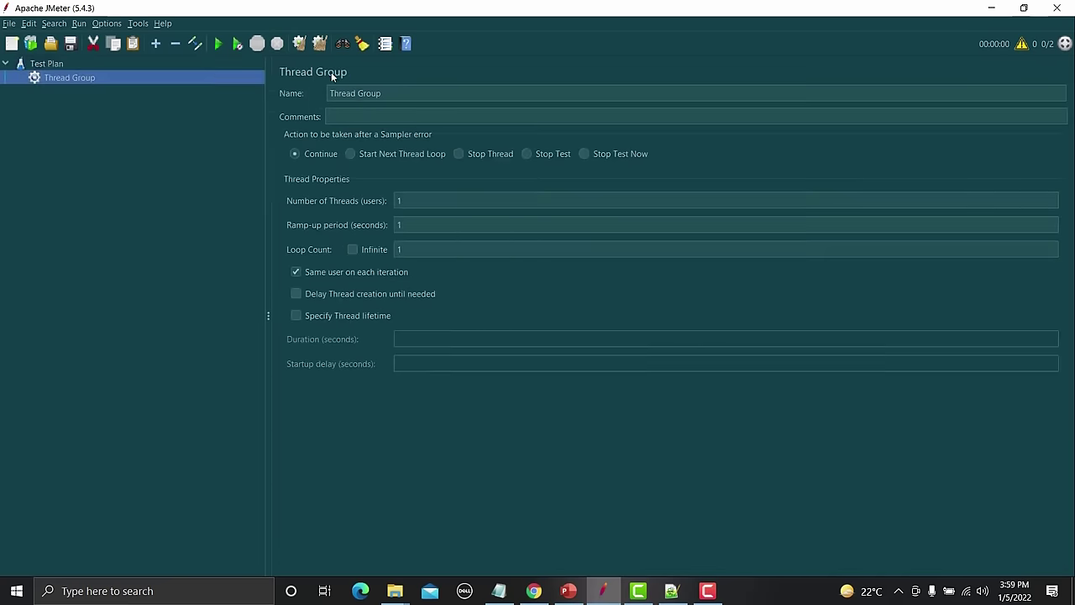
pyautogui.rightClick(91, 78)
pyautogui.moveTo(310, 85)
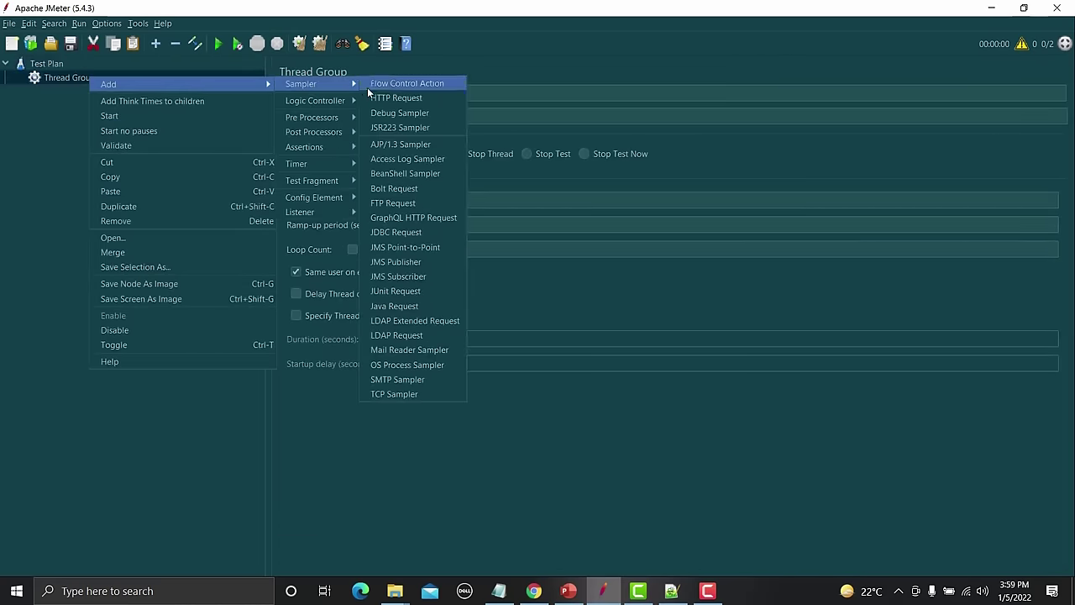
pyautogui.click(377, 97)
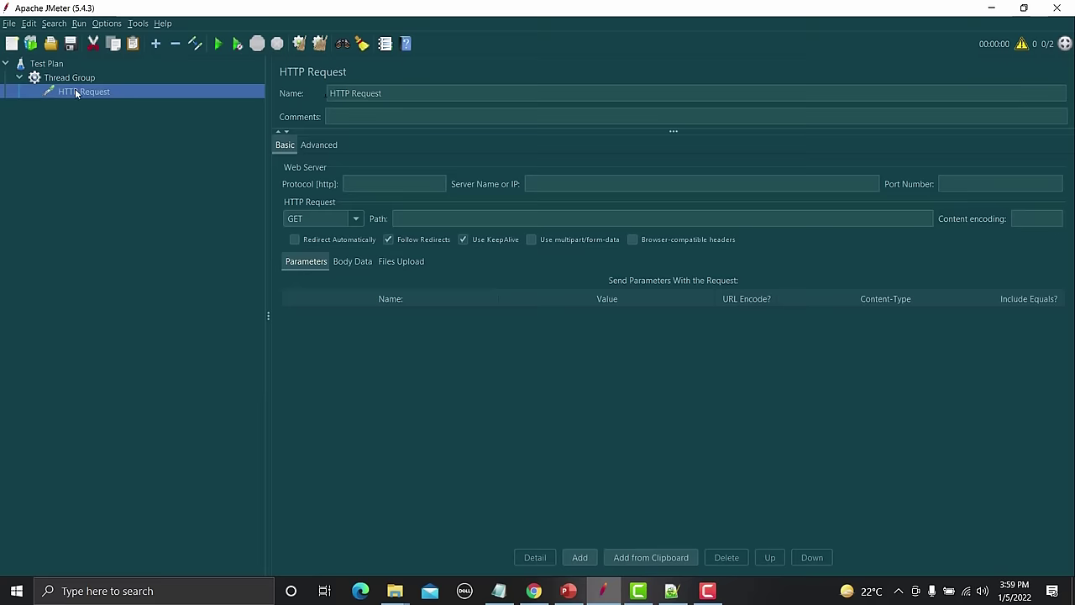
# Paste copied HTTP Requests into the Thread Group until ten are listed
pyautogui.click(73, 79)
pyautogui.hotkey('ctrl', 'v')
pyautogui.hotkey('ctrl', 'v')
pyautogui.hotkey('ctrl', 'v')
pyautogui.hotkey('ctrl', 'v')
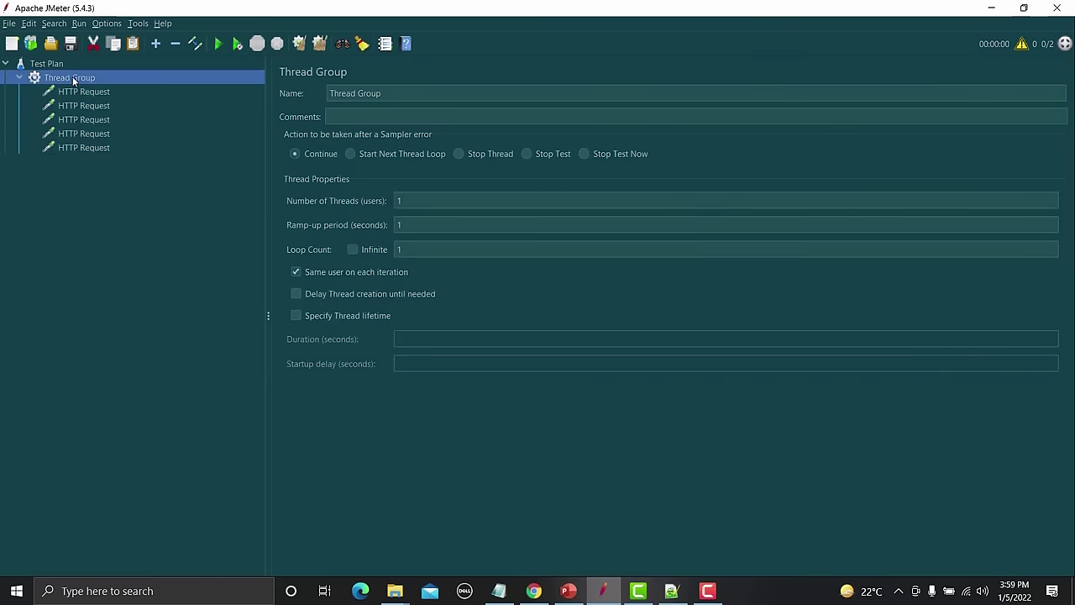
pyautogui.hotkey('ctrl', 'v')
pyautogui.hotkey('ctrl', 'v')
pyautogui.hotkey('ctrl', 'v')
pyautogui.hotkey('ctrl', 'v')
pyautogui.hotkey('ctrl', 'v')
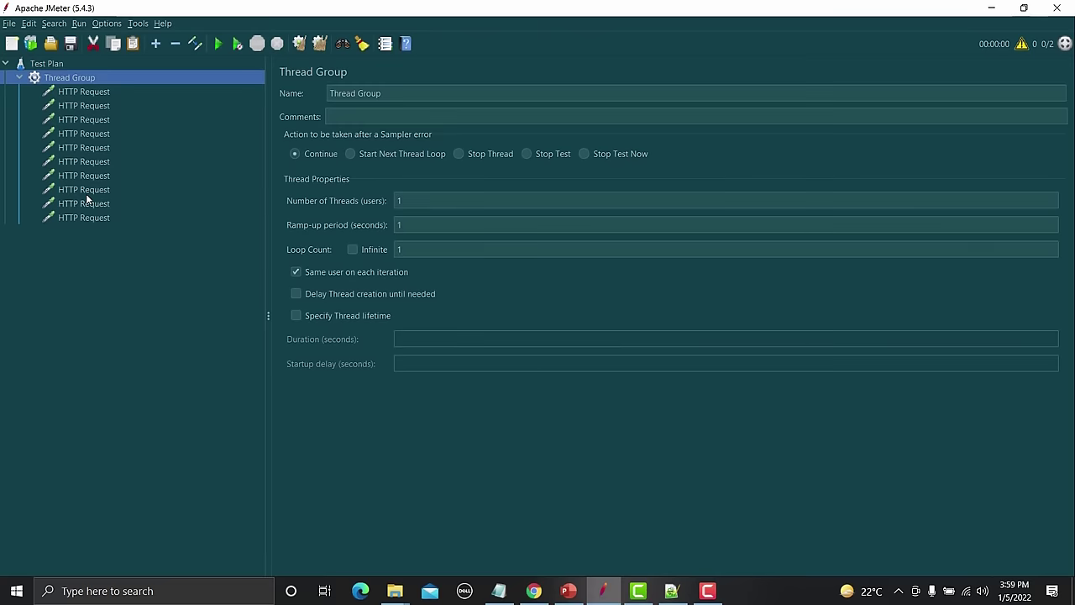
pyautogui.click(85, 190)
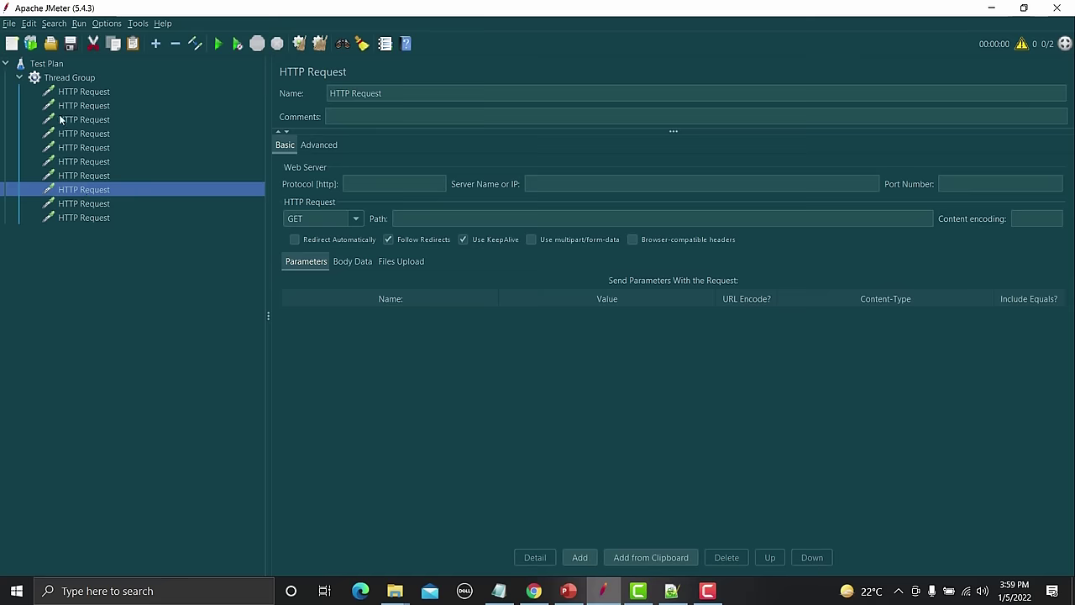
pyautogui.click(77, 82)
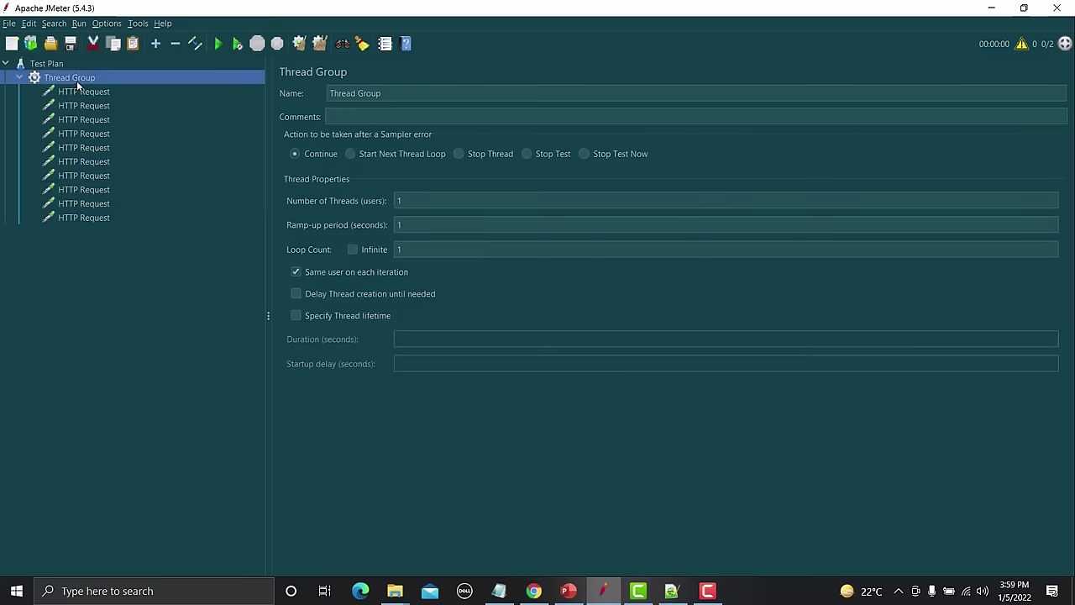
# Add a Simple Controller under Thread Group and move all ten HTTP Requests into it
pyautogui.rightClick(79, 79)
pyautogui.moveTo(155, 84)
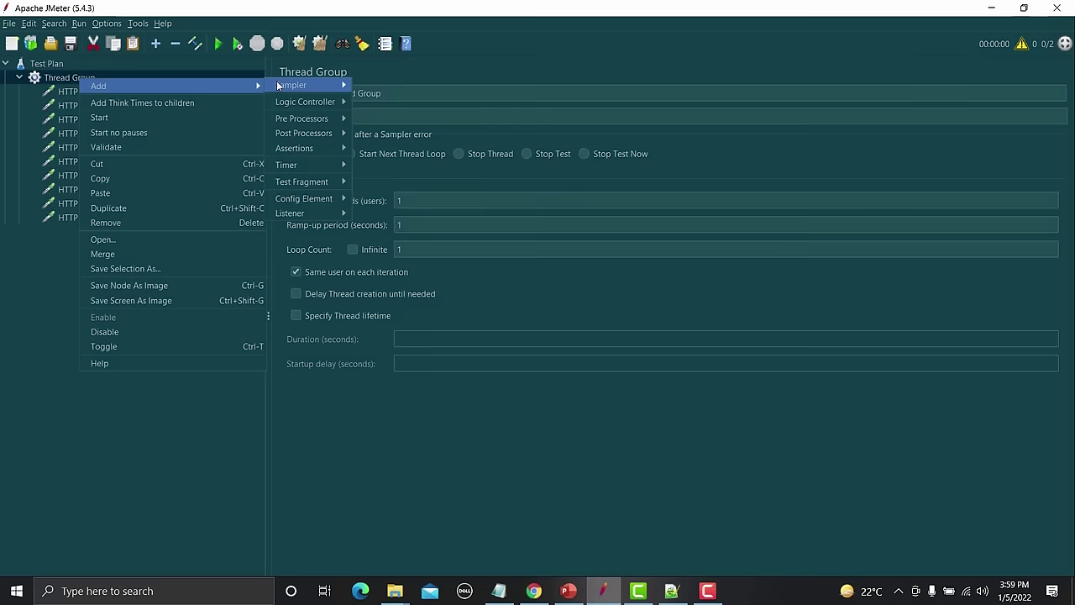
pyautogui.moveTo(295, 105)
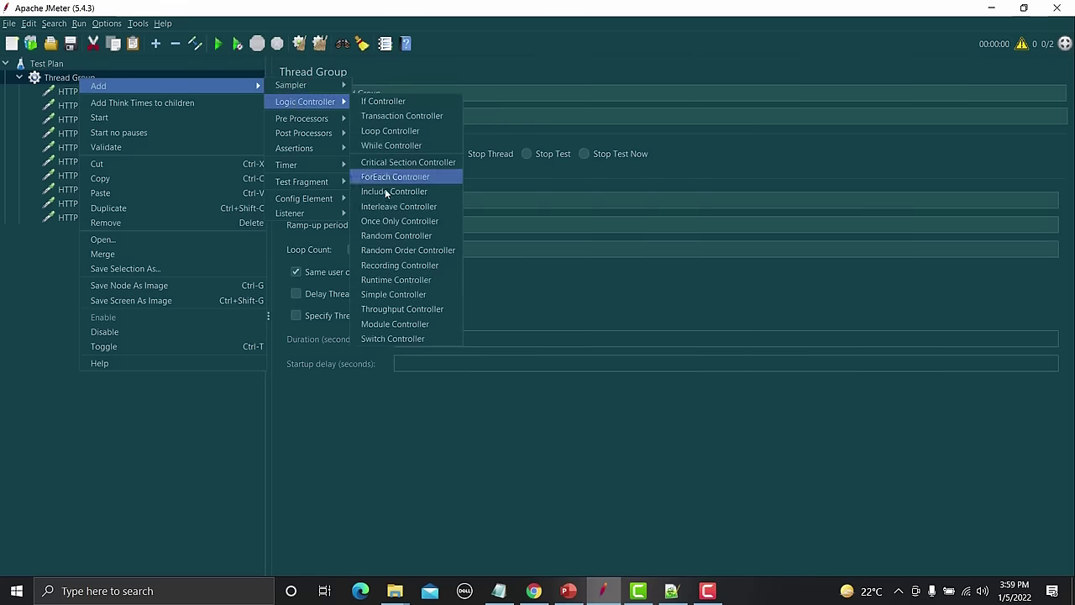
pyautogui.click(398, 294)
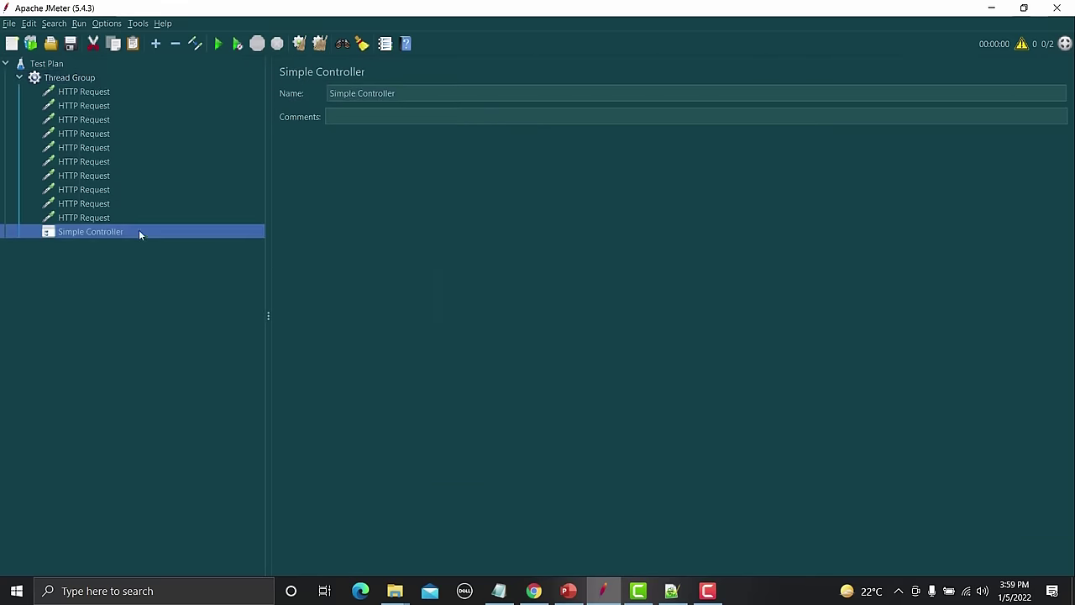
pyautogui.click(96, 215)
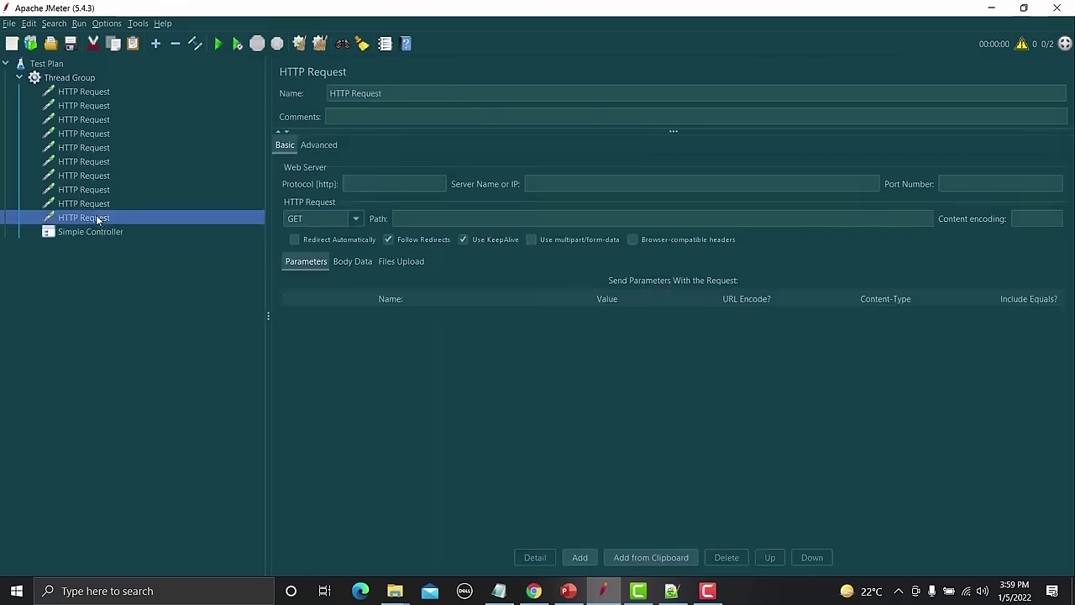
pyautogui.keyDown('shift'); pyautogui.click(95, 94); pyautogui.keyUp('shift')
pyautogui.rightClick(94, 113)
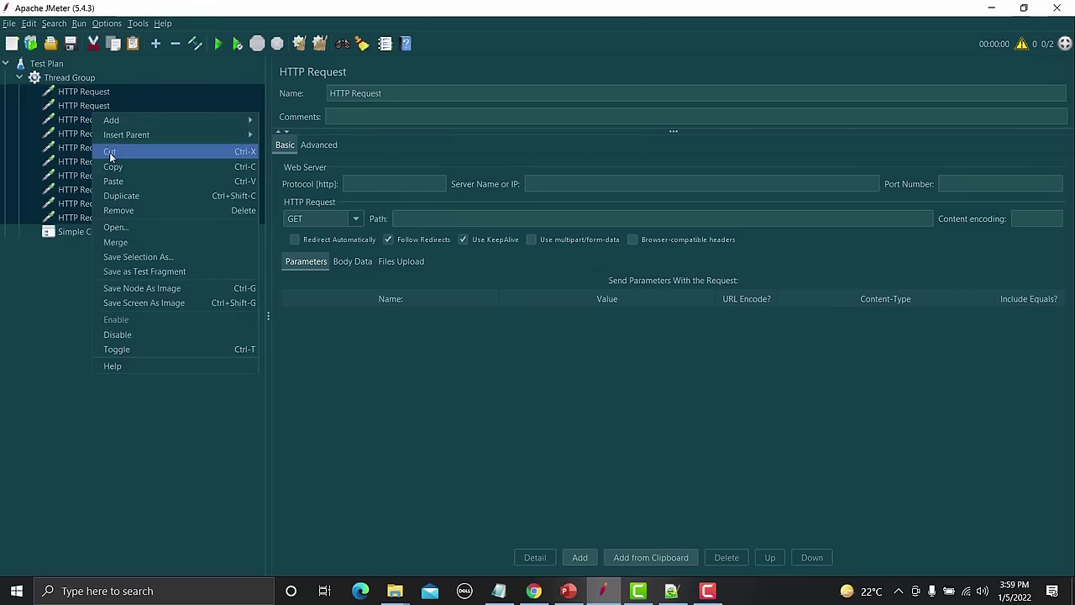
pyautogui.click(110, 152)
pyautogui.click(83, 92)
pyautogui.rightClick(80, 89)
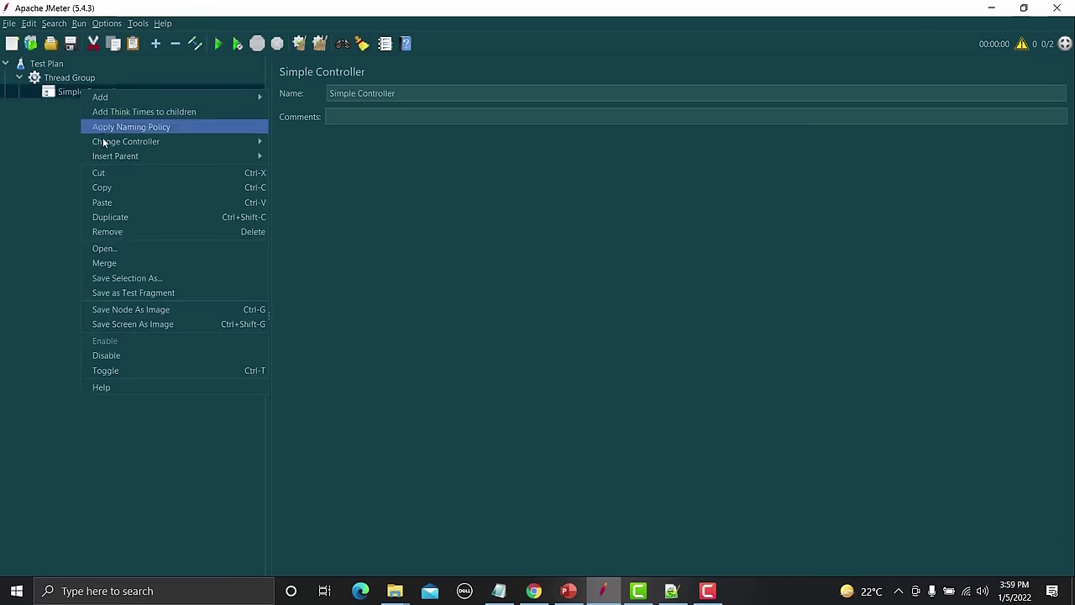
pyautogui.click(114, 201)
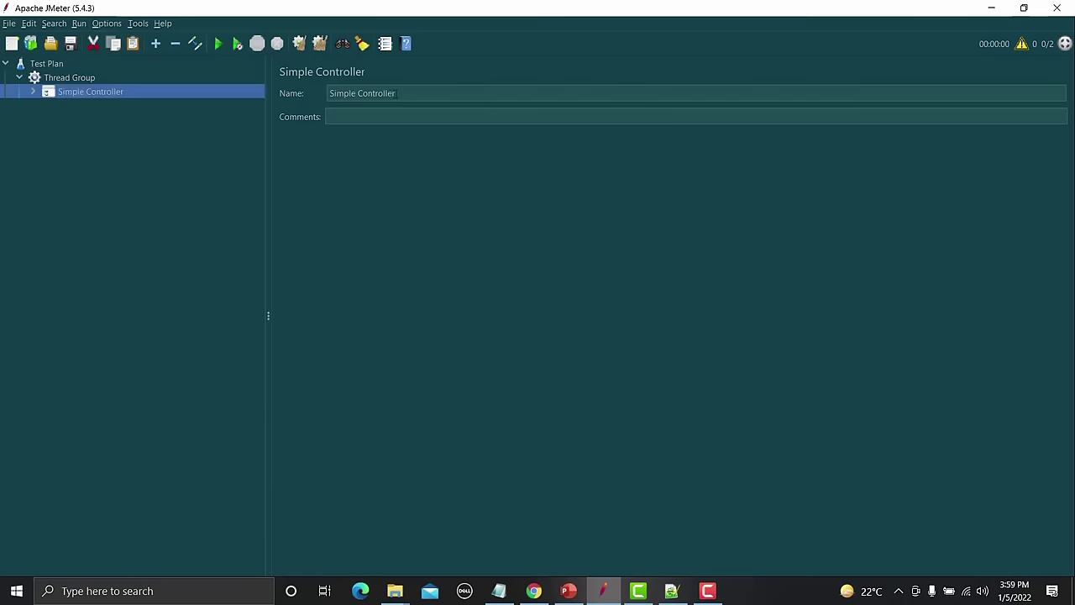
# Rename the Simple Controller to 'Login Module'
pyautogui.click(424, 99)
pyautogui.click(31, 95)
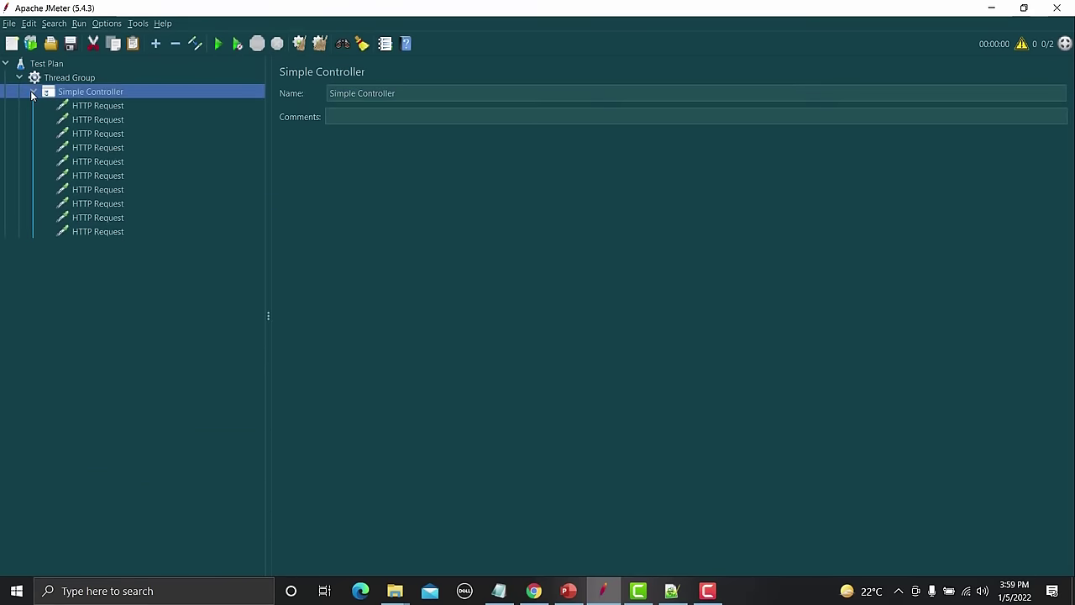
pyautogui.click(32, 95)
pyautogui.click(406, 97)
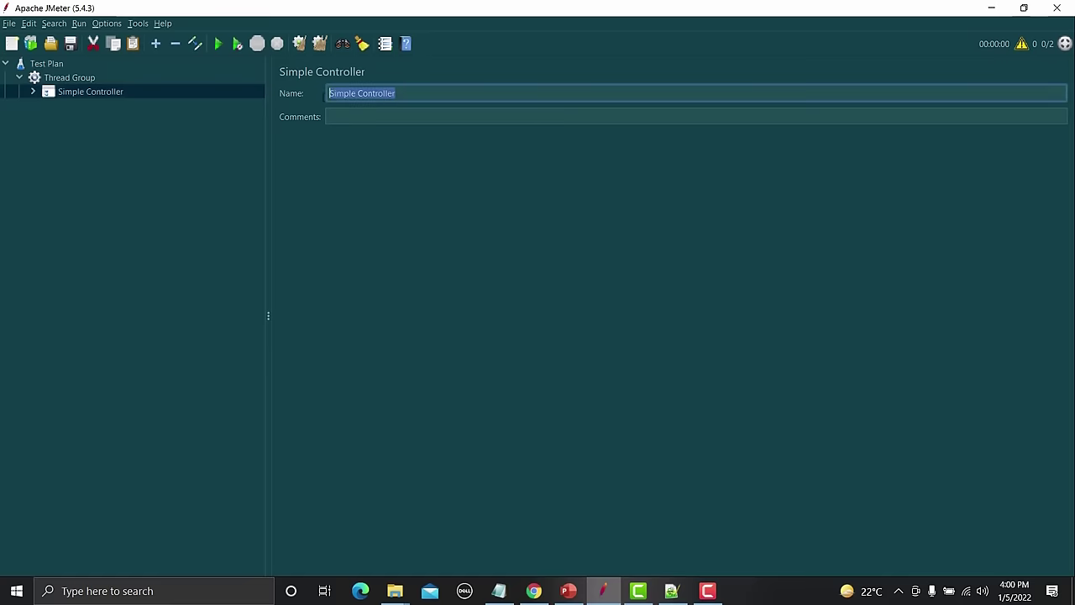
pyautogui.press('BackSpace')
pyautogui.write('Login')
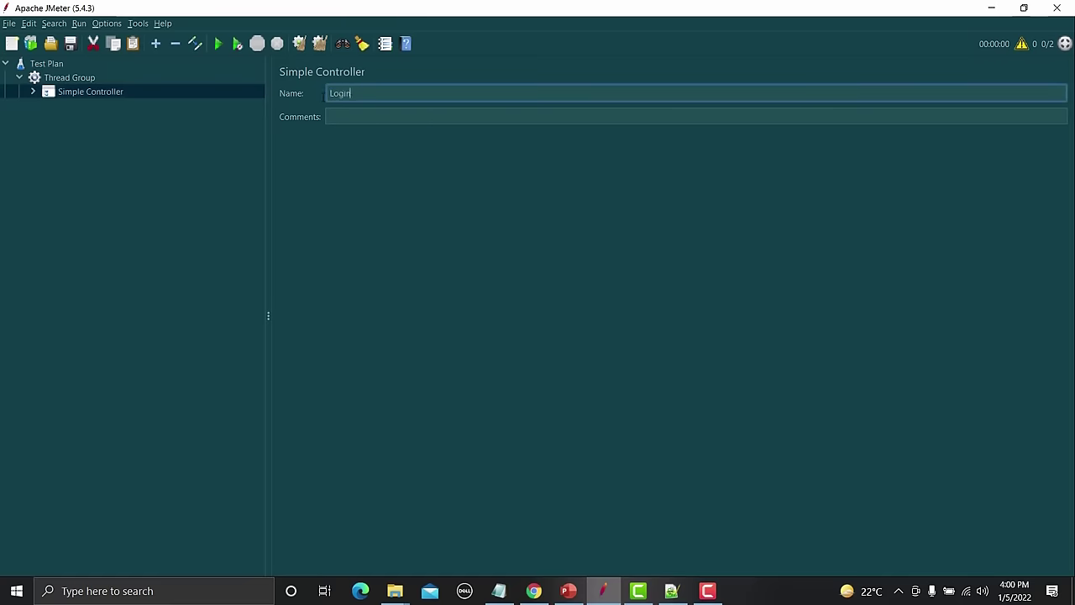
pyautogui.write(' Module')
pyautogui.click(71, 87)
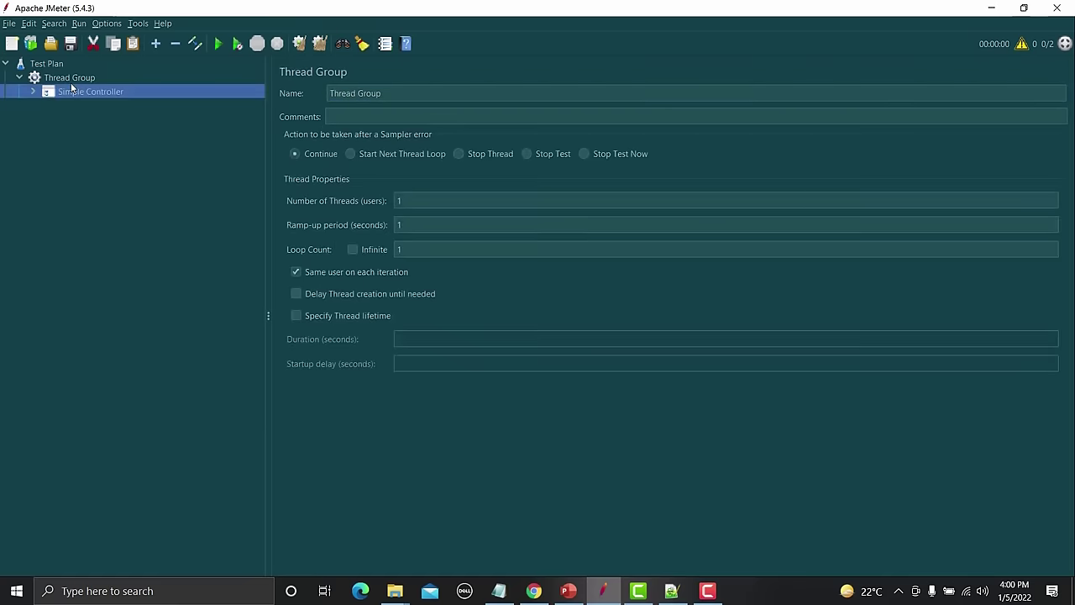
# Paste twenty more HTTP Requests directly into the Thread Group
pyautogui.rightClick(71, 81)
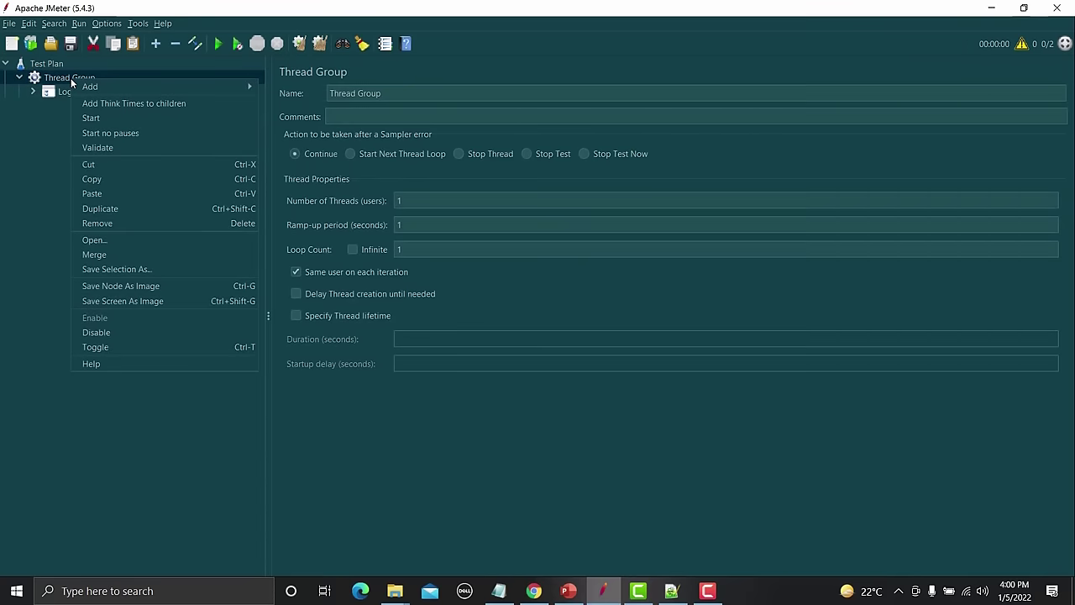
pyautogui.click(53, 81)
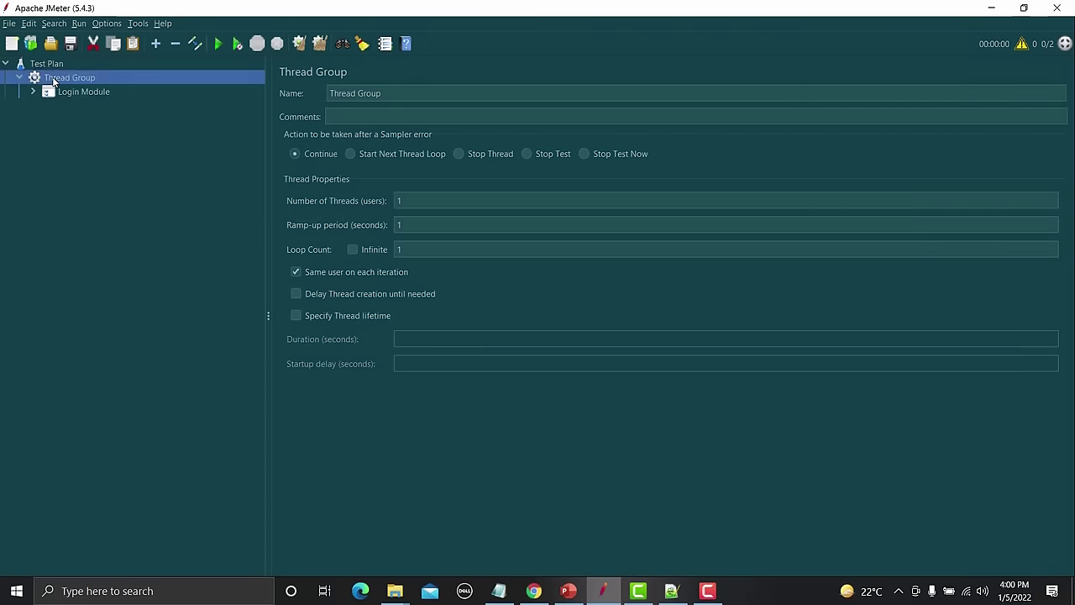
pyautogui.hotkey('ctrl', 'v')
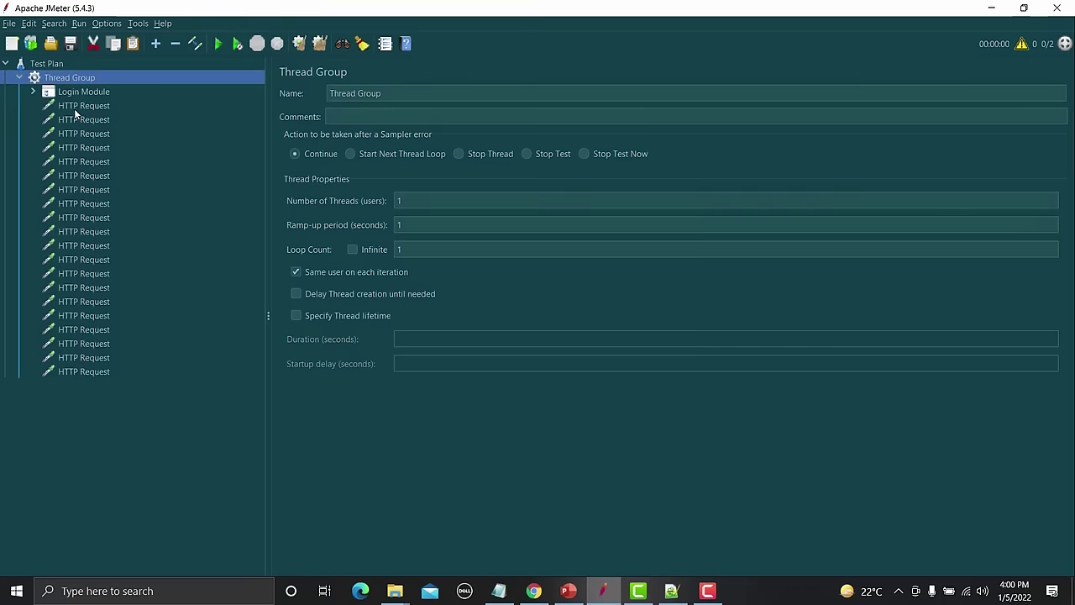
pyautogui.click(75, 108)
pyautogui.click(67, 81)
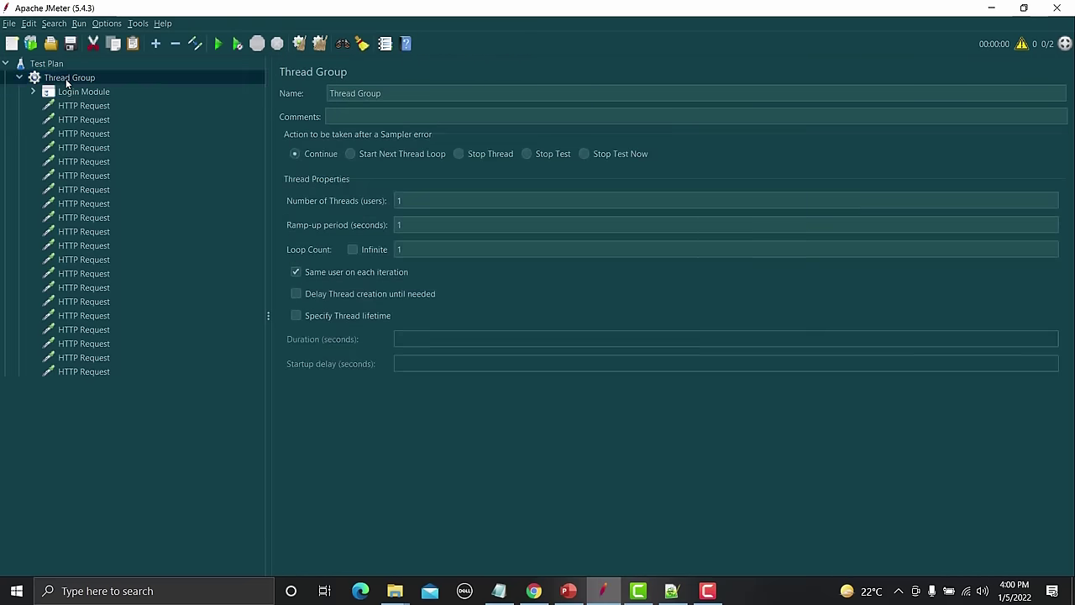
# Add a second Simple Controller and move the twenty loose HTTP Requests into it
pyautogui.rightClick(66, 80)
pyautogui.moveTo(167, 87)
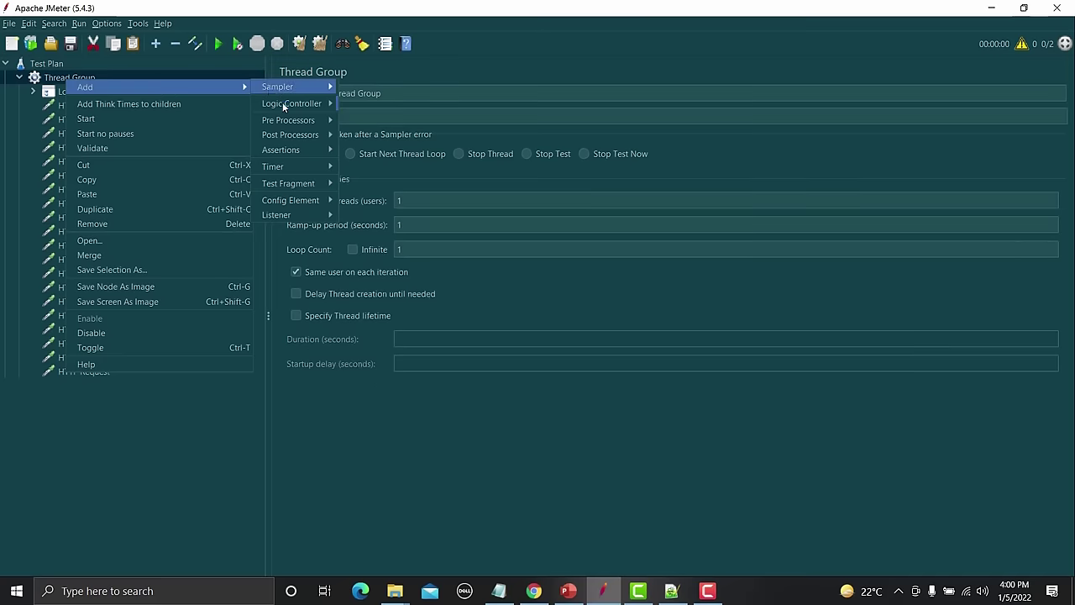
pyautogui.moveTo(283, 103)
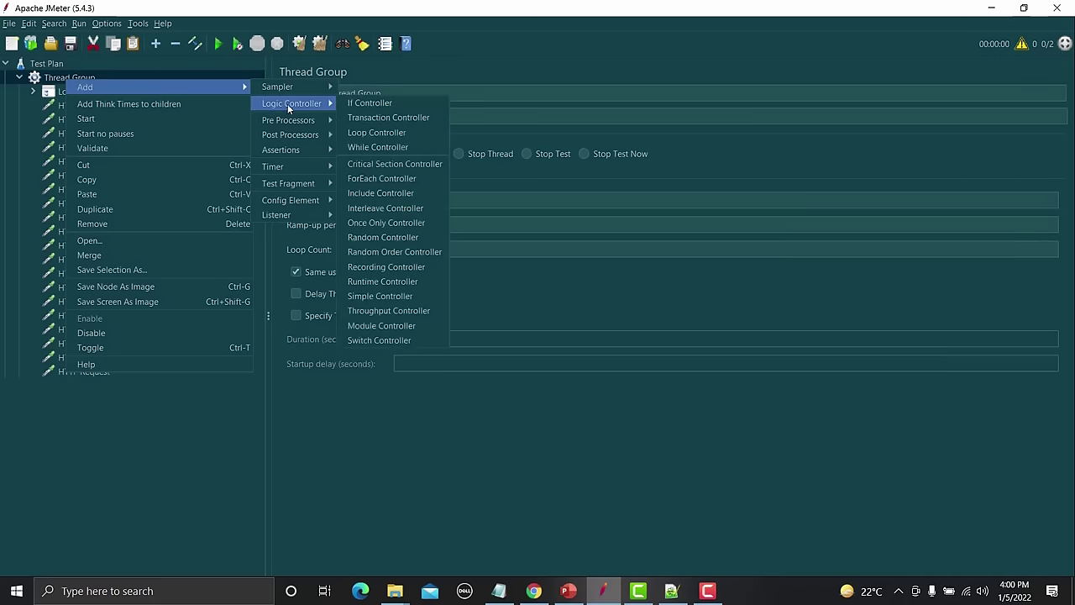
pyautogui.click(379, 296)
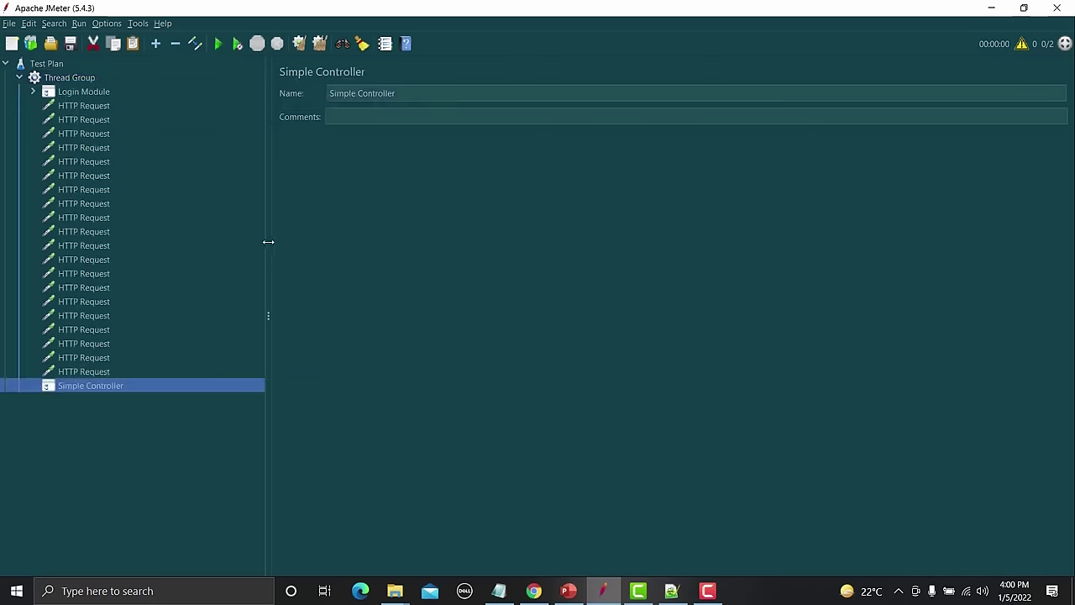
pyautogui.click(67, 108)
pyautogui.keyDown('shift'); pyautogui.click(72, 369); pyautogui.keyUp('shift')
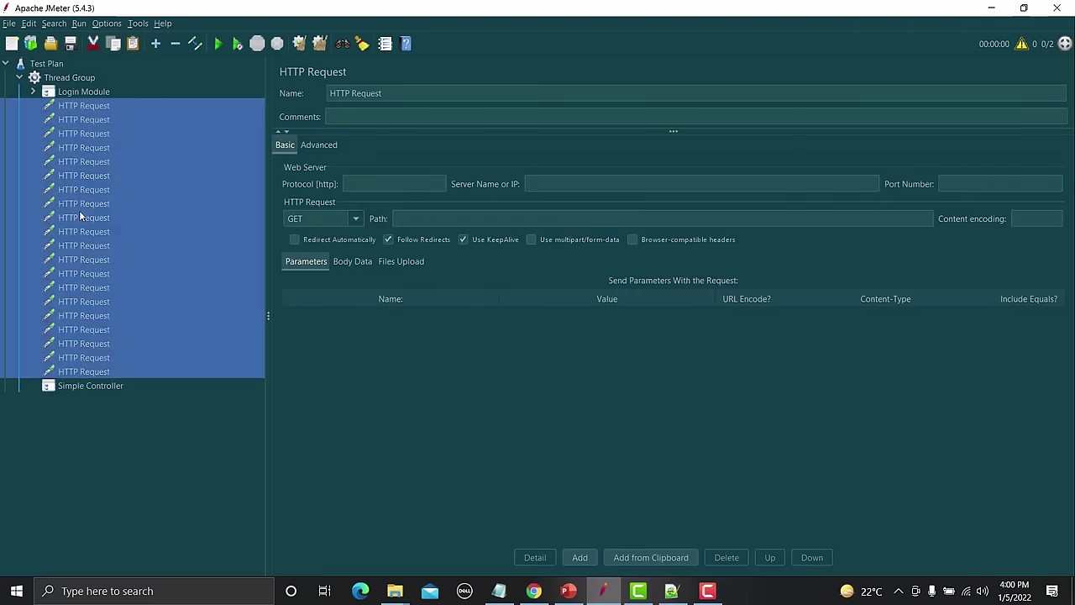
pyautogui.rightClick(81, 217)
pyautogui.click(89, 251)
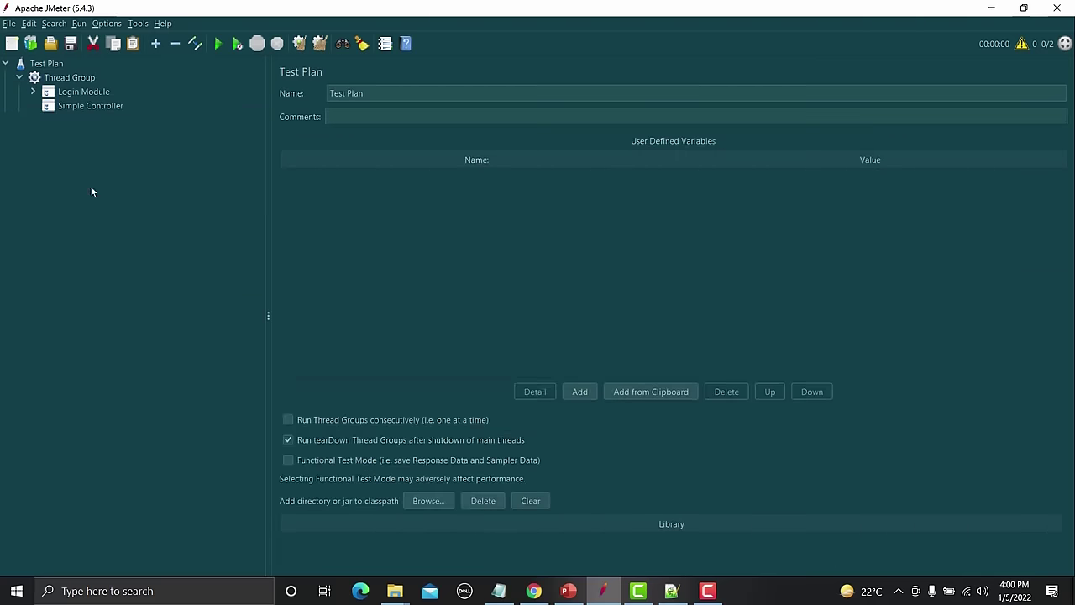
pyautogui.click(84, 109)
pyautogui.rightClick(85, 108)
pyautogui.click(109, 223)
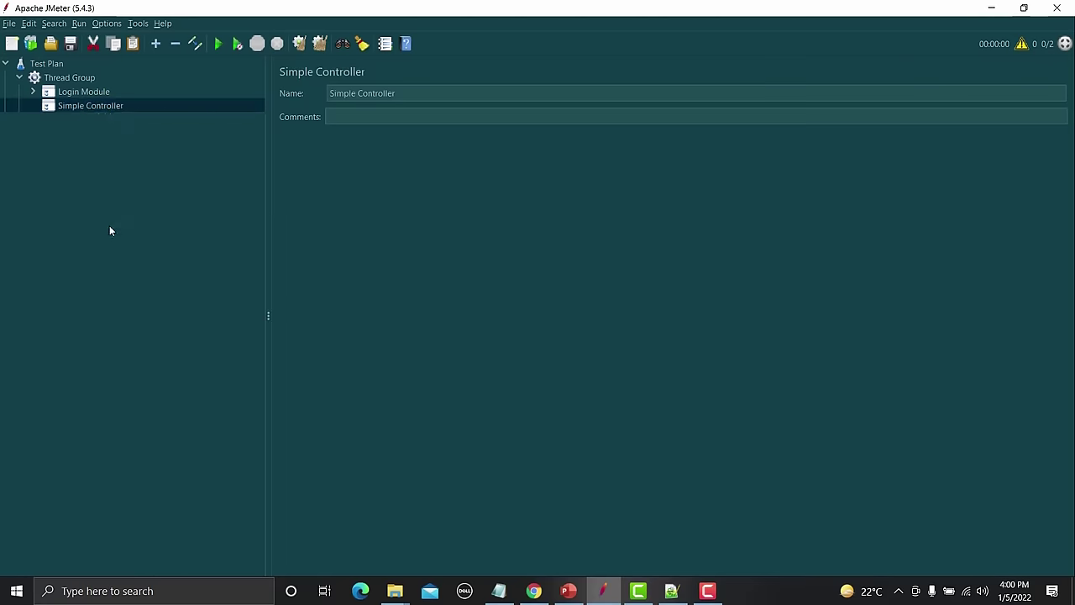
# Rename the second controller to 'Sign up Module' and check its contents
pyautogui.moveTo(406, 93); pyautogui.dragTo(328, 93)
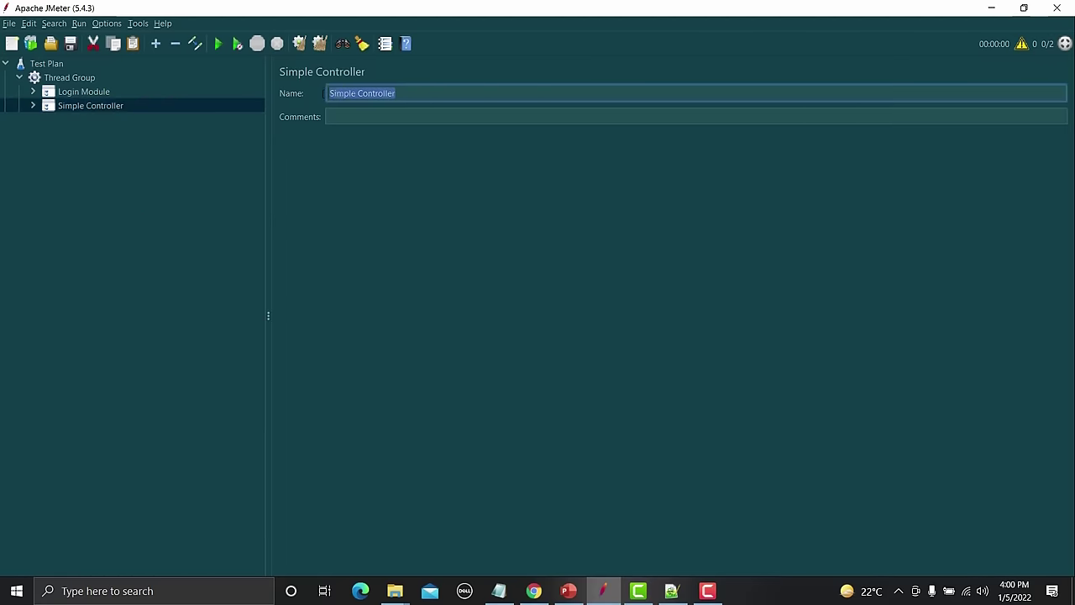
pyautogui.write('Sign')
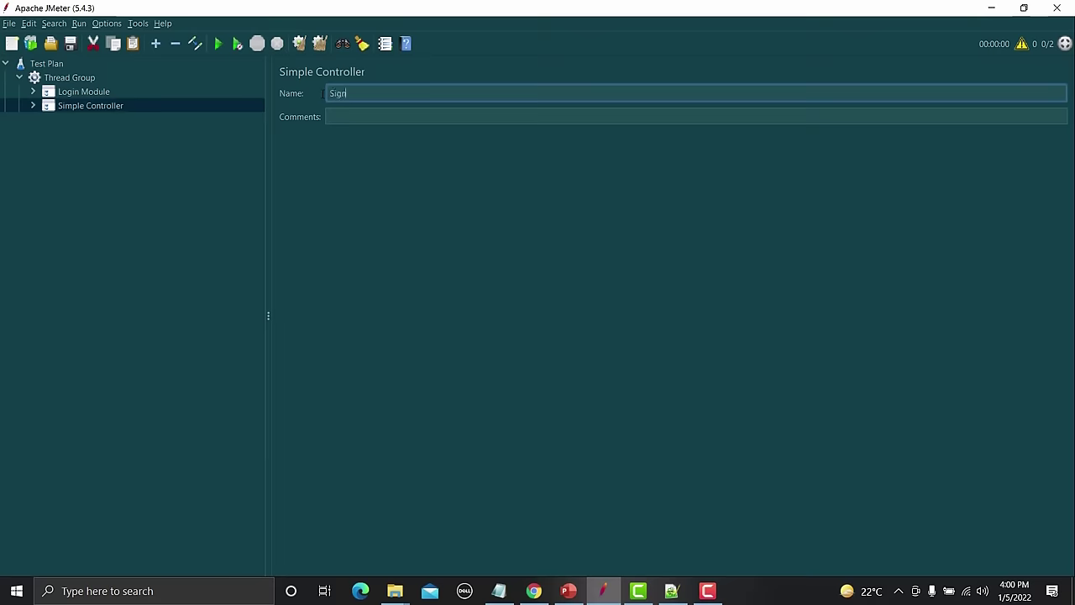
pyautogui.write(' up Module')
pyautogui.click(248, 104)
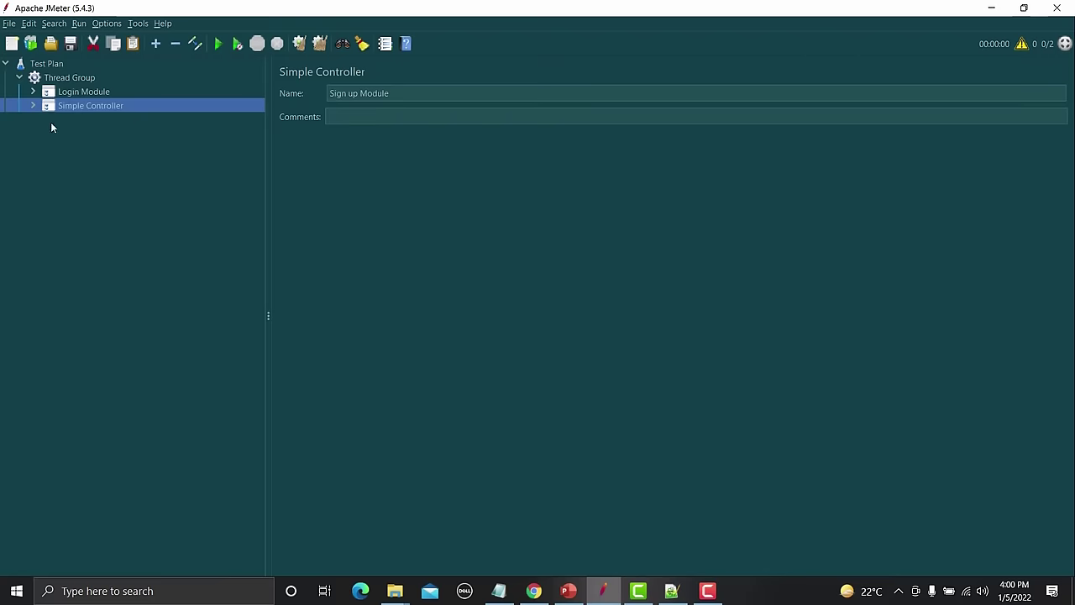
pyautogui.click(33, 106)
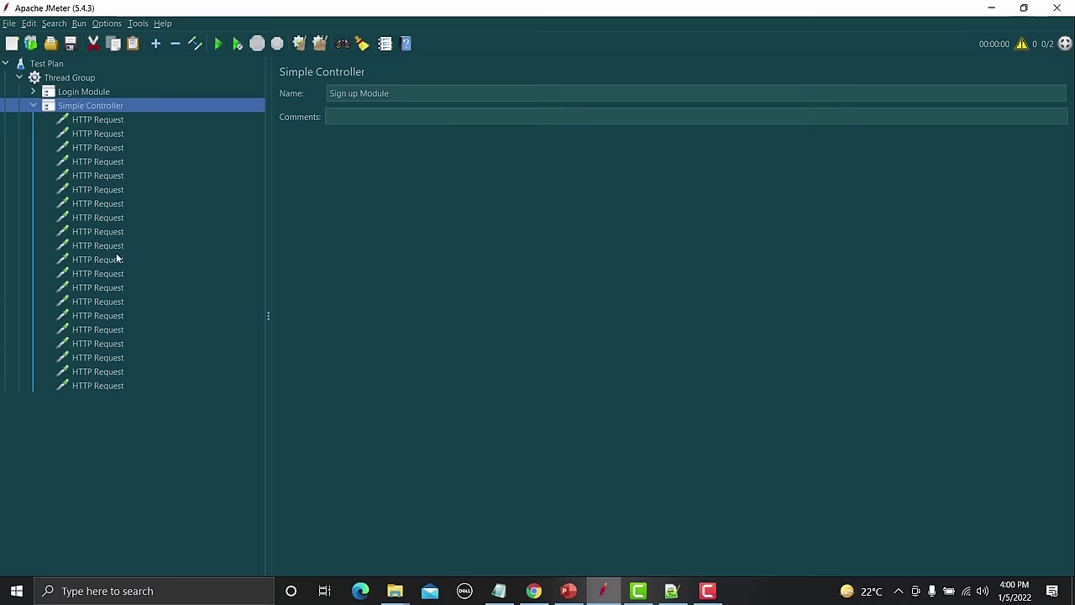
pyautogui.click(32, 106)
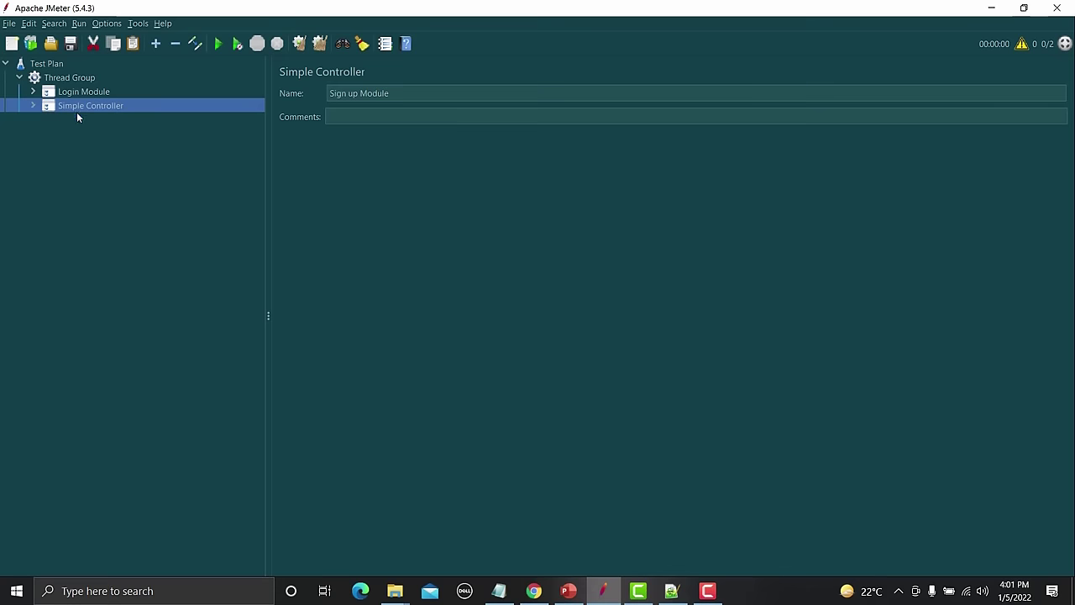
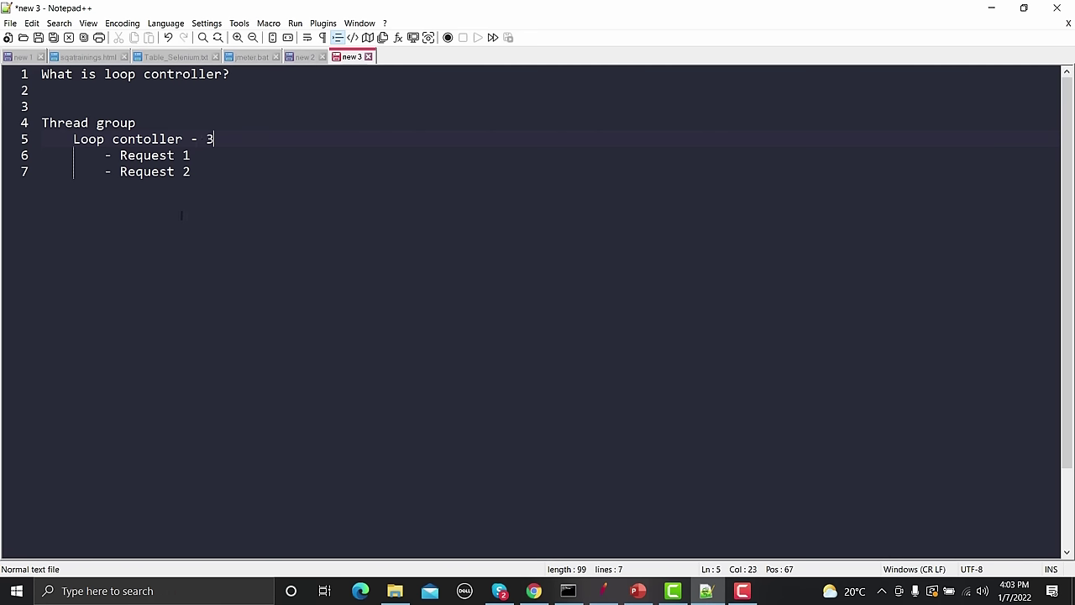
# Append ' - 2' to the Thread group line of the Notepad++ outline
pyautogui.click(141, 124)
pyautogui.write('- 2')
# Back in JMeter, add a Thread Group to the Test Plan
pyautogui.click(603, 590)
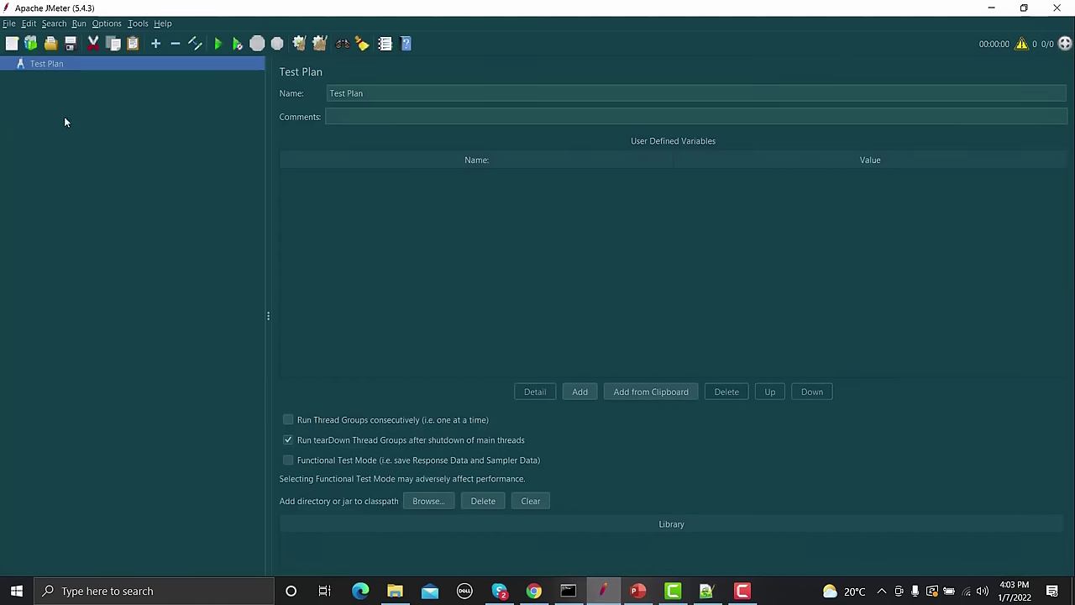
pyautogui.rightClick(43, 66)
pyautogui.moveTo(195, 78)
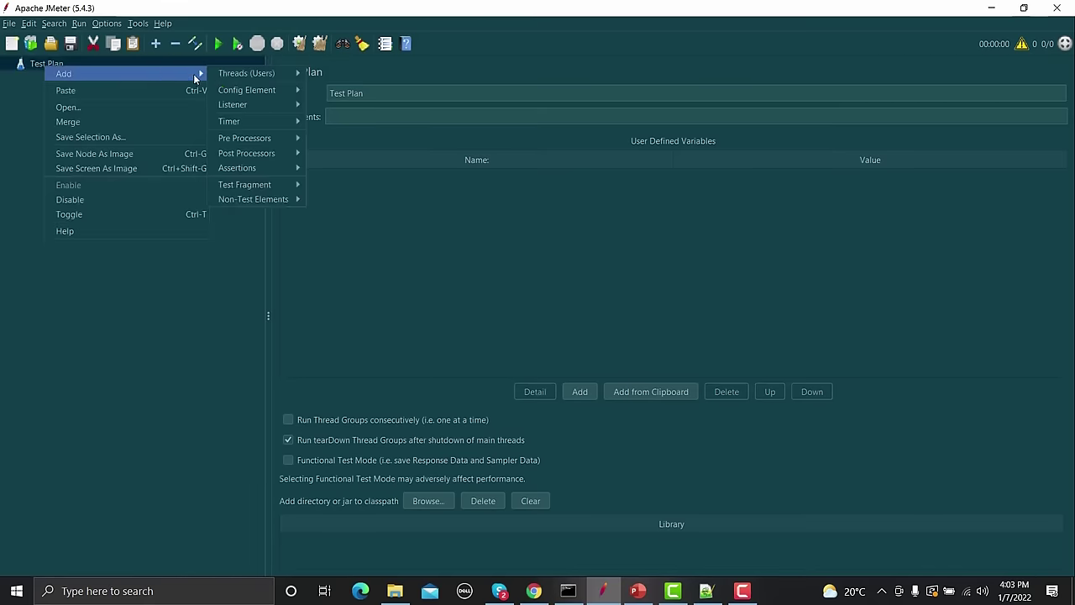
pyautogui.moveTo(252, 73)
pyautogui.click(337, 70)
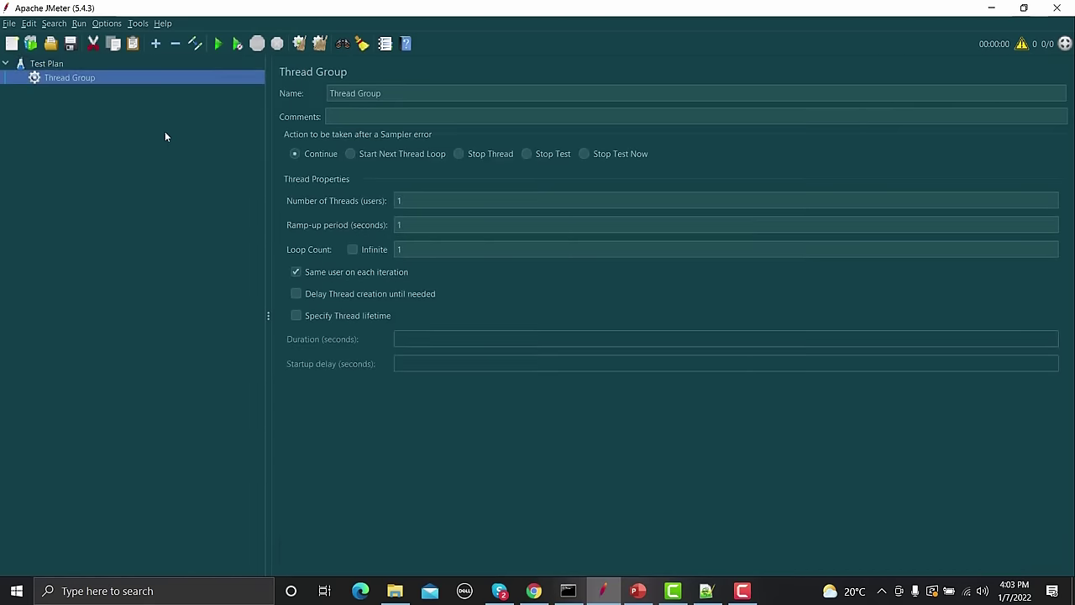
# Add a Loop Controller inside the Thread Group
pyautogui.rightClick(79, 79)
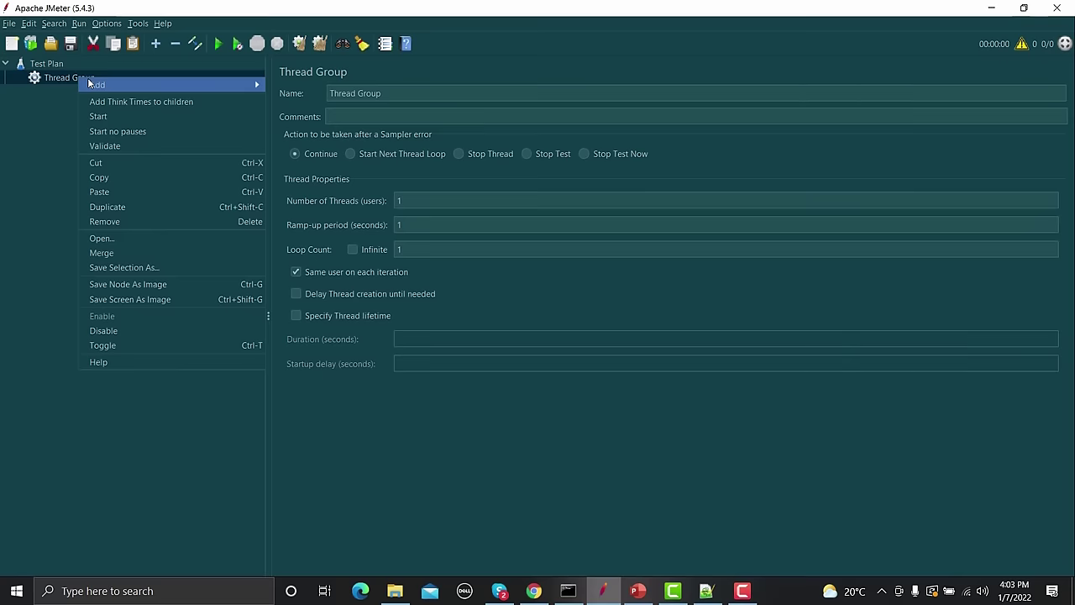
pyautogui.moveTo(122, 82)
pyautogui.moveTo(319, 101)
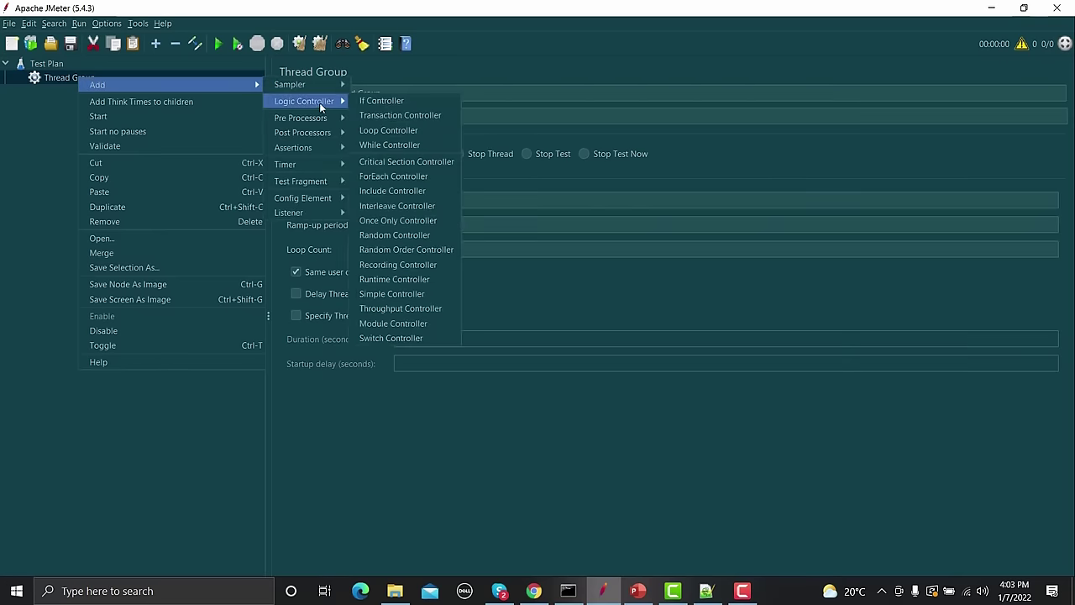
pyautogui.click(386, 130)
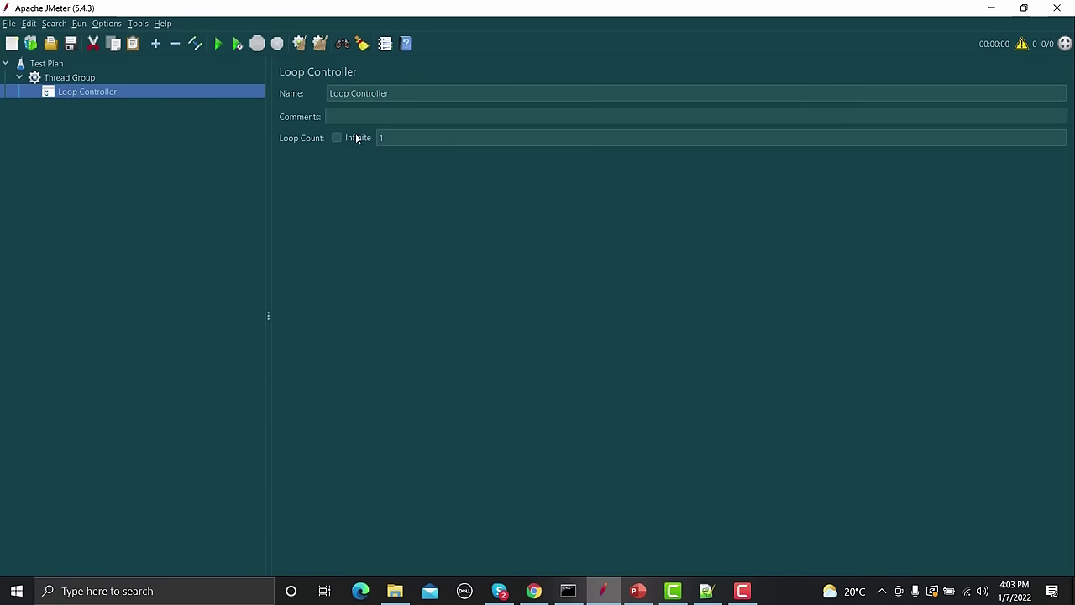
# Add an HTTP Request under the Loop Controller and paste a second copy
pyautogui.rightClick(72, 91)
pyautogui.moveTo(239, 98)
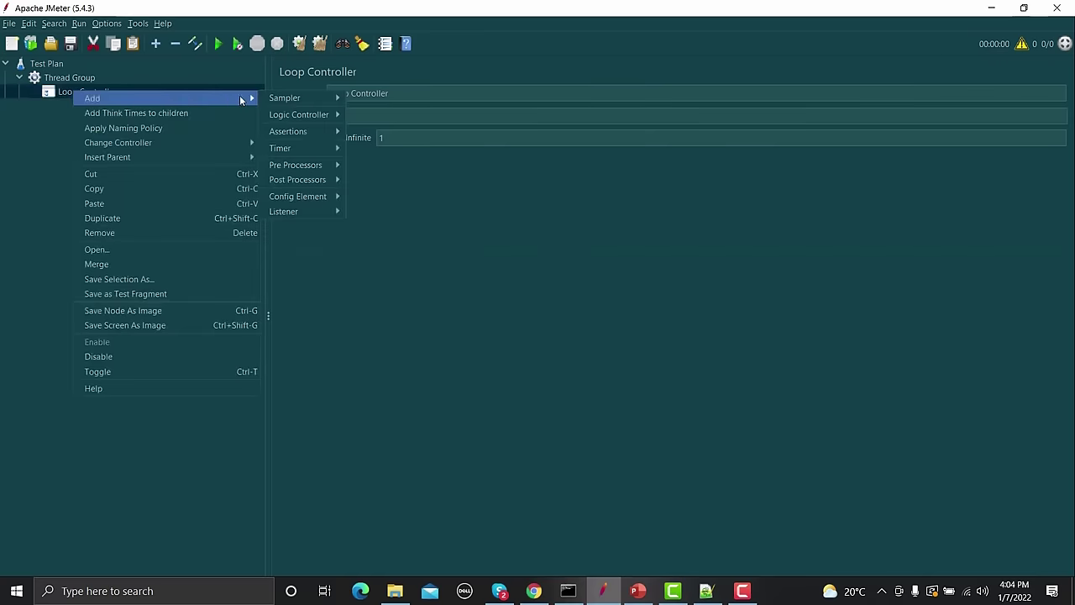
pyautogui.moveTo(302, 98)
pyautogui.click(379, 110)
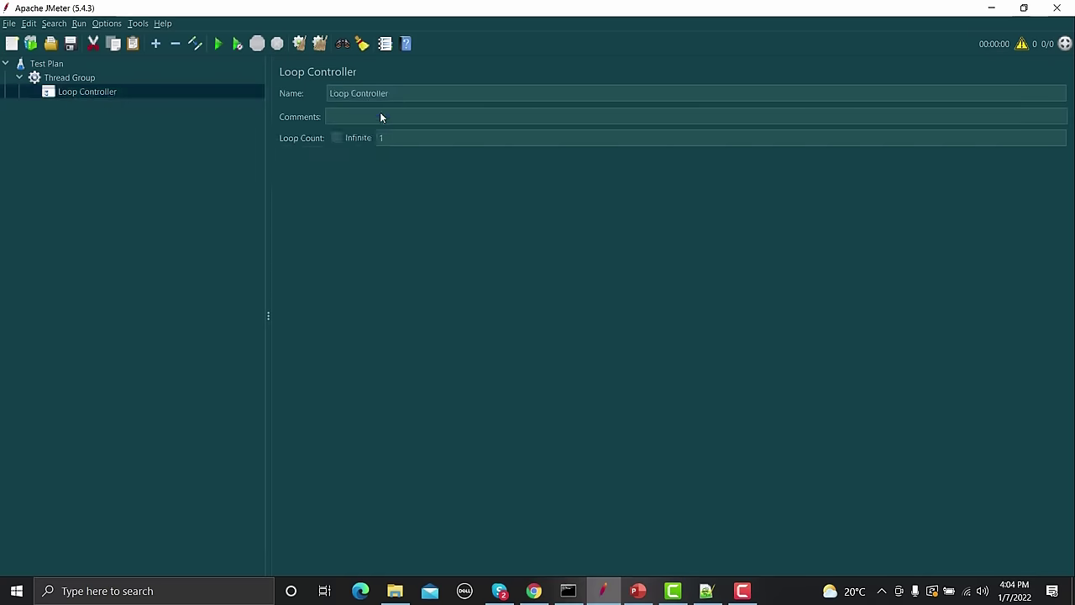
pyautogui.click(93, 91)
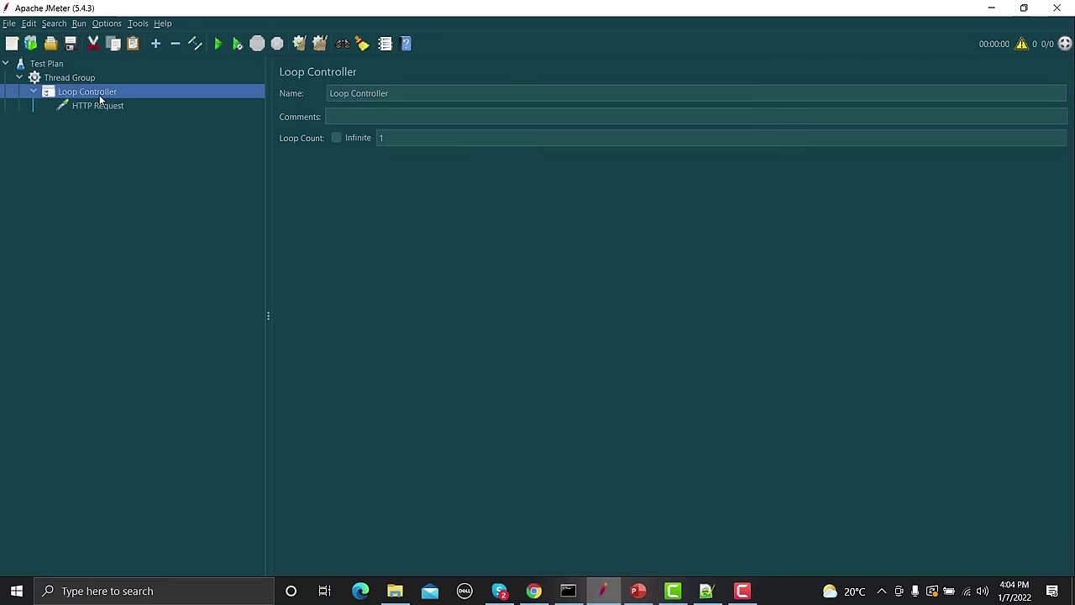
pyautogui.hotkey('ctrl', 'v')
# Rename the two HTTP requests to 'Request 1' and 'Request 2'
pyautogui.click(106, 106)
pyautogui.moveTo(383, 93); pyautogui.dragTo(347, 93)
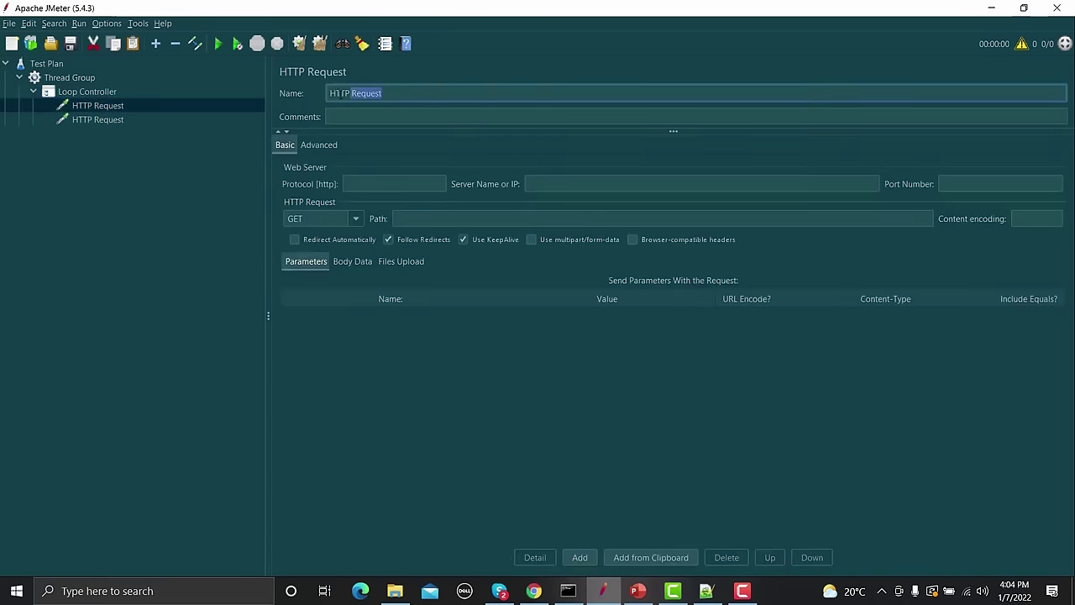
pyautogui.write('Request 1')
pyautogui.click(101, 119)
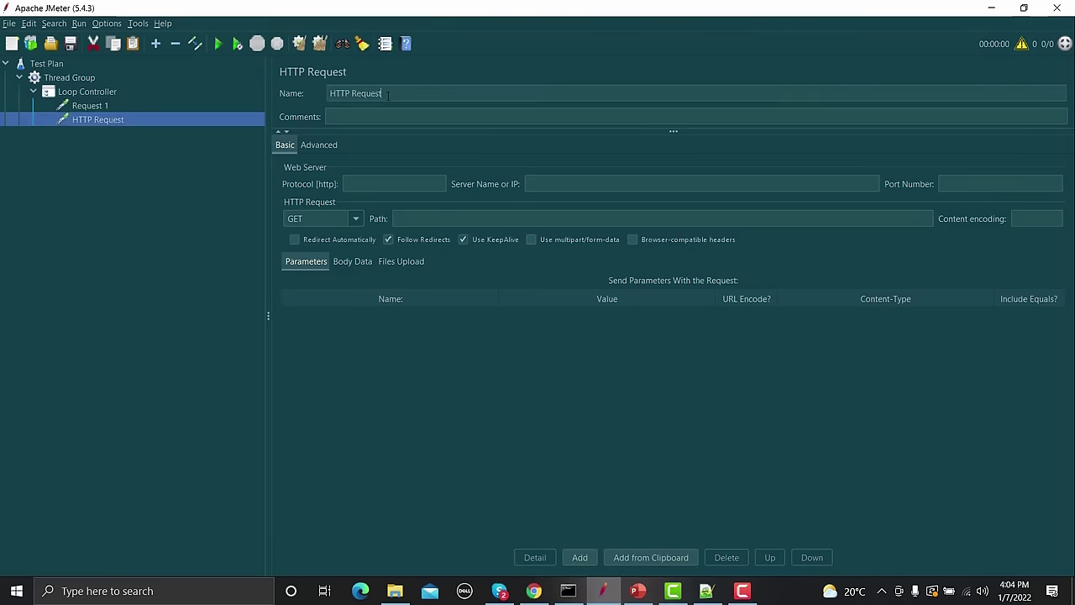
pyautogui.moveTo(386, 93); pyautogui.dragTo(316, 94)
pyautogui.write('Reque')
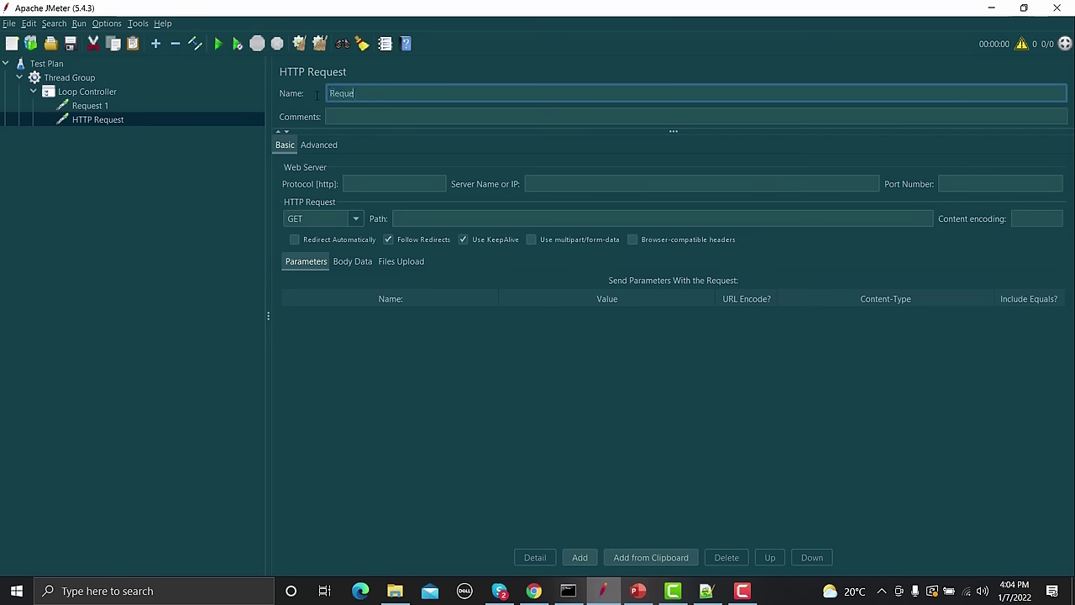
pyautogui.write('st 2')
pyautogui.click(110, 91)
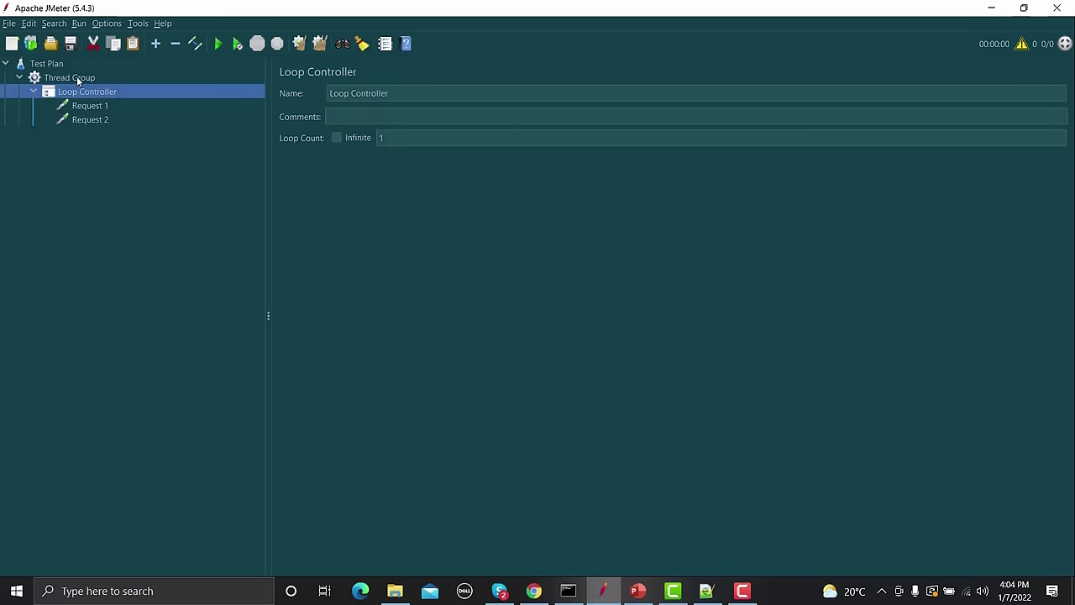
pyautogui.click(76, 79)
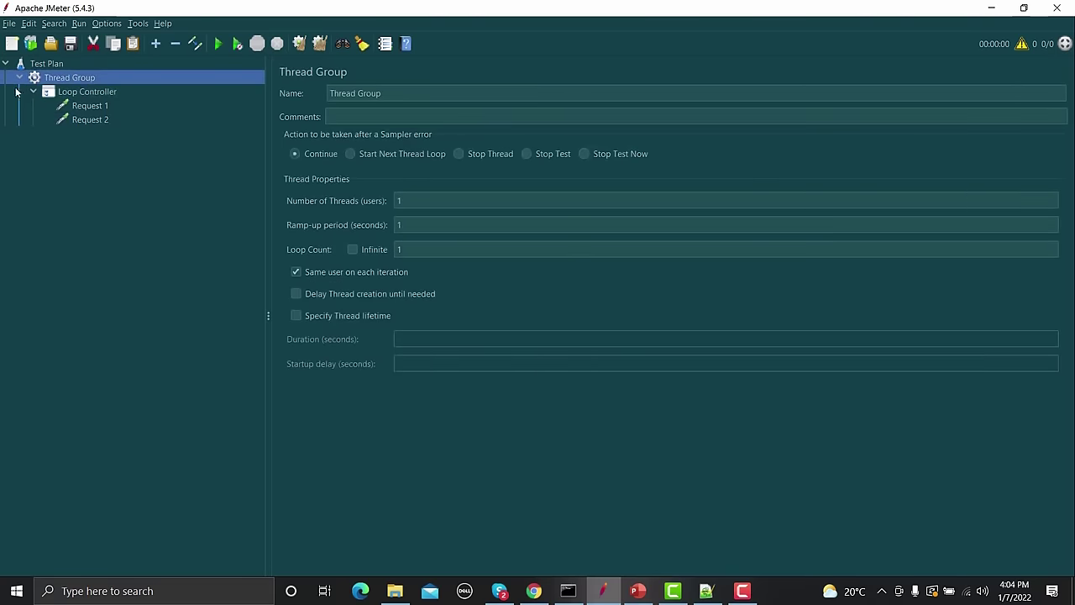
# Collapse the Loop Controller and add an HTTP Request directly under the Thread Group
pyautogui.click(33, 92)
pyautogui.rightClick(54, 81)
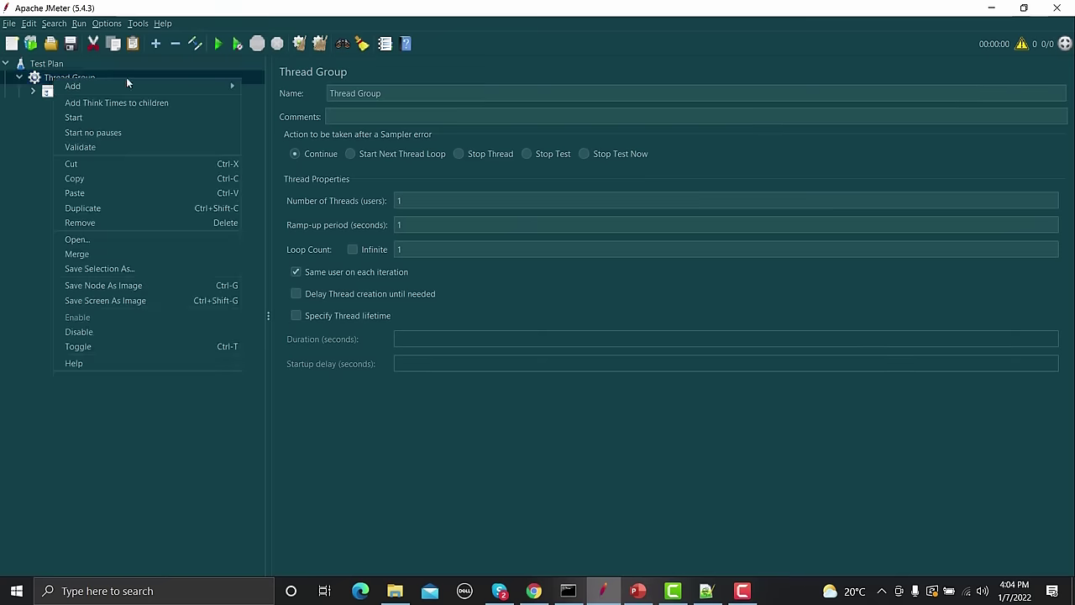
pyautogui.moveTo(165, 85)
pyautogui.moveTo(279, 84)
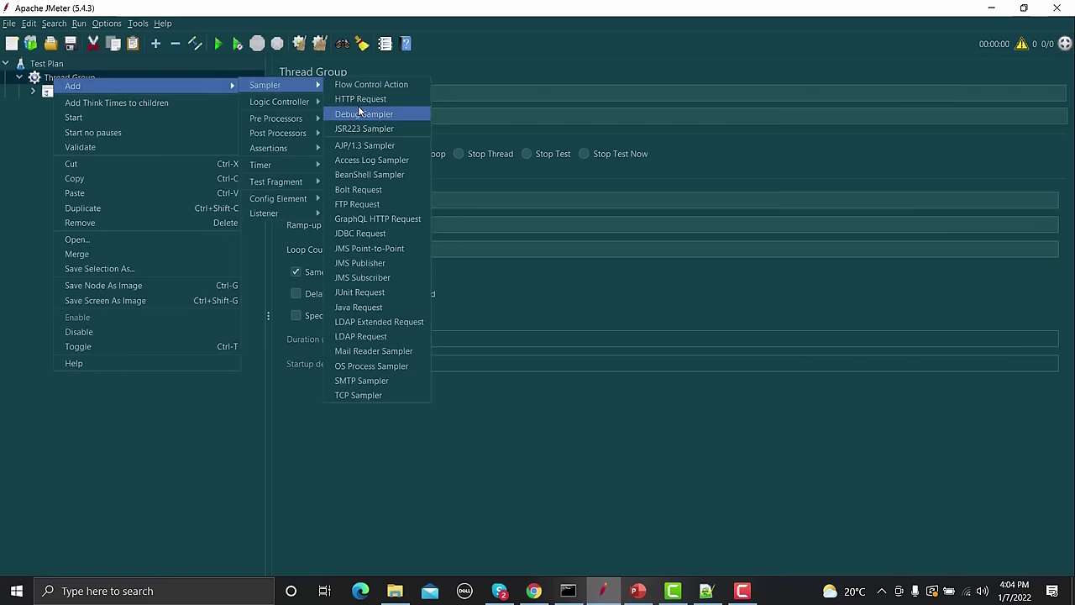
pyautogui.click(359, 99)
pyautogui.rightClick(97, 105)
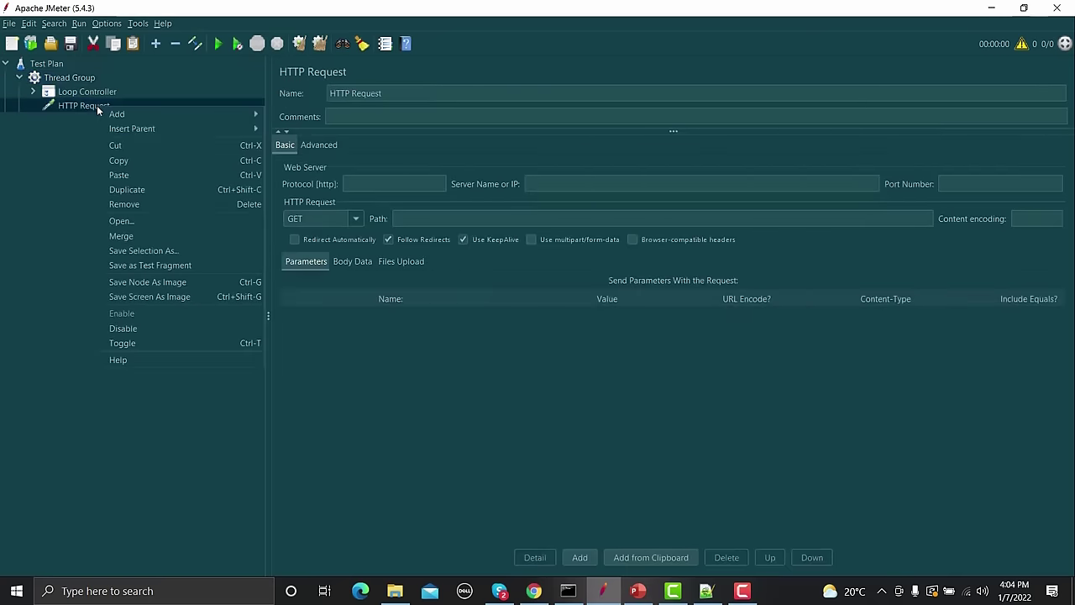
pyautogui.moveTo(131, 108)
# Rename the new request to 'Request Outside the loop controller'
pyautogui.click(398, 93)
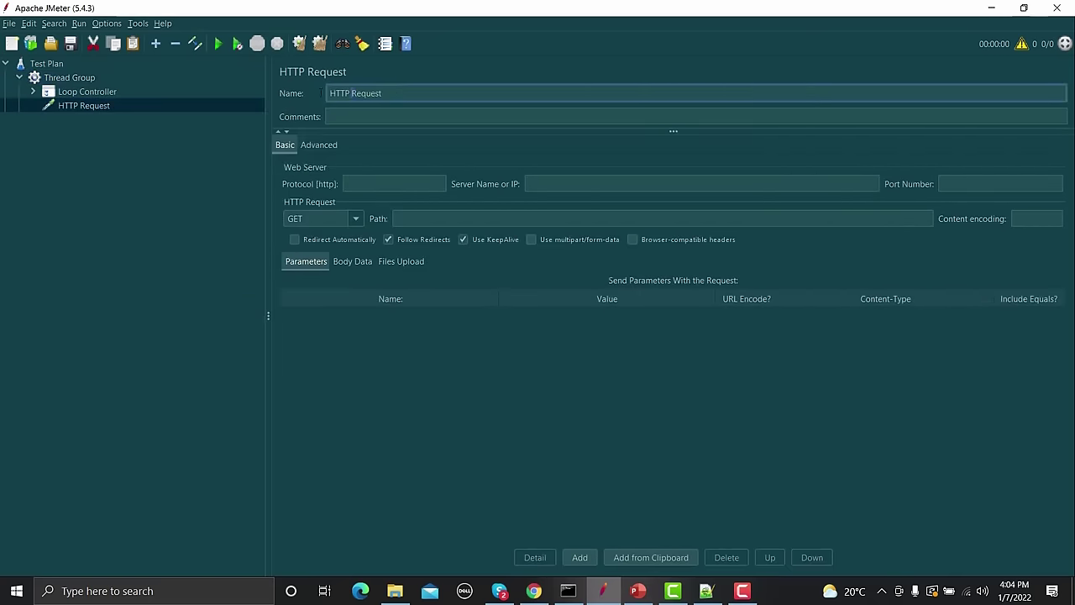
pyautogui.moveTo(355, 93); pyautogui.dragTo(329, 93)
pyautogui.write('Request Ou')
pyautogui.write('tside the ')
pyautogui.write('loop con')
pyautogui.write('tro')
pyautogui.press('BackSpace')
pyautogui.press('BackSpace')
pyautogui.press('BackSpace')
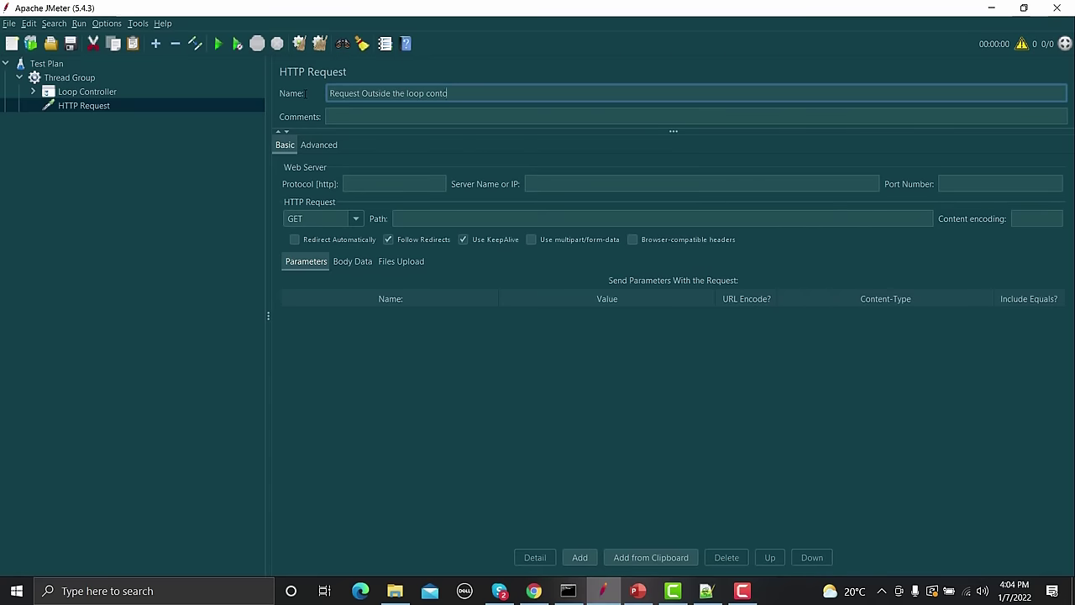
pyautogui.write('troller')
pyautogui.click(115, 213)
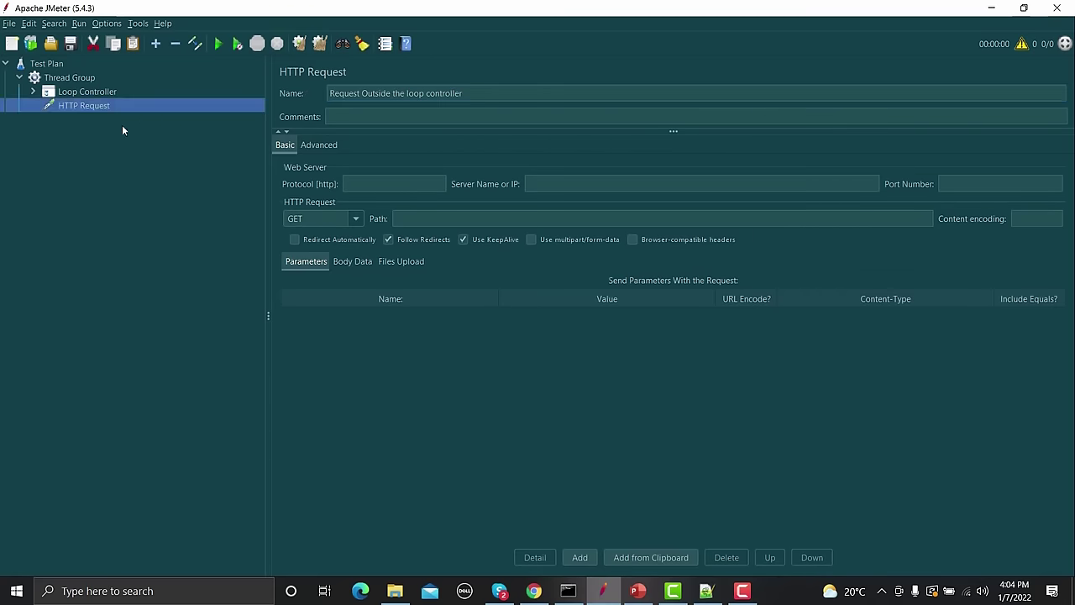
pyautogui.click(79, 81)
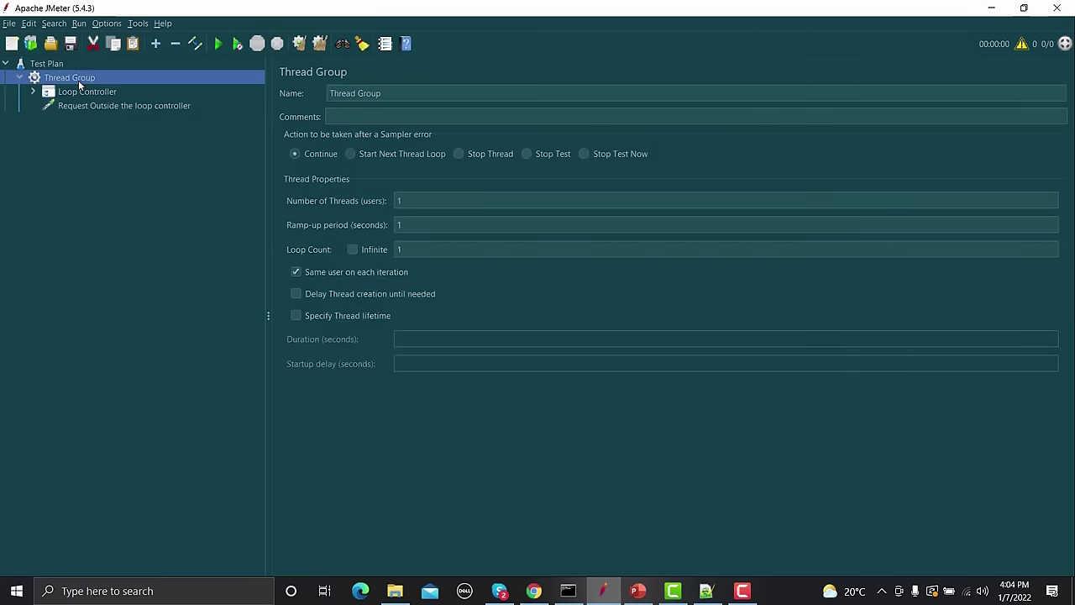
# Add a View Results Tree listener to the Thread Group
pyautogui.rightClick(78, 80)
pyautogui.moveTo(243, 87)
pyautogui.moveTo(331, 215)
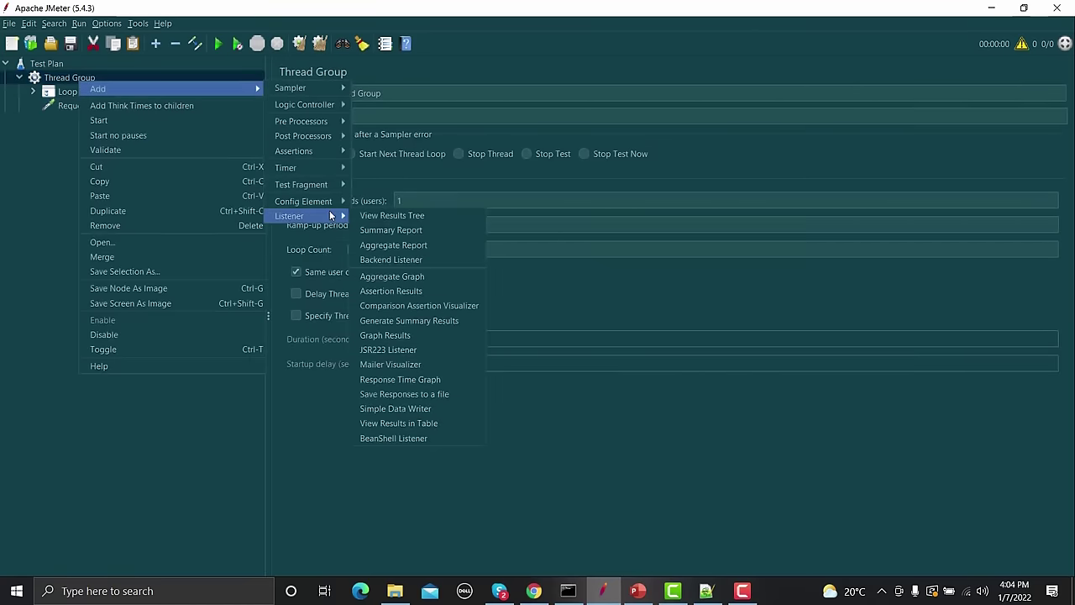
pyautogui.click(382, 215)
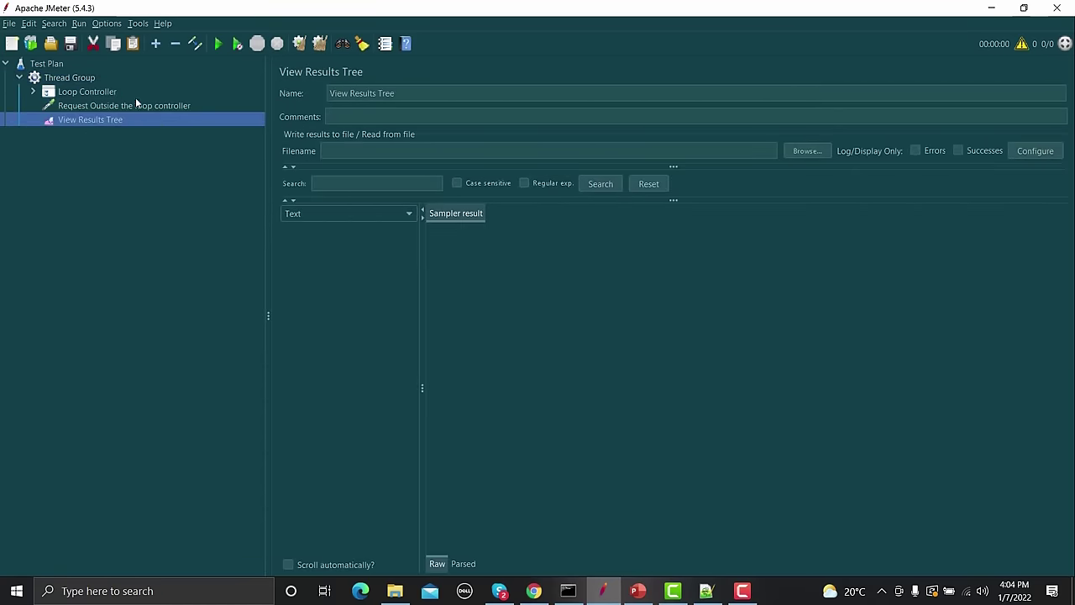
# Set the Loop Controller's loop count to 3 and expand it
pyautogui.click(112, 88)
pyautogui.doubleClick(382, 138)
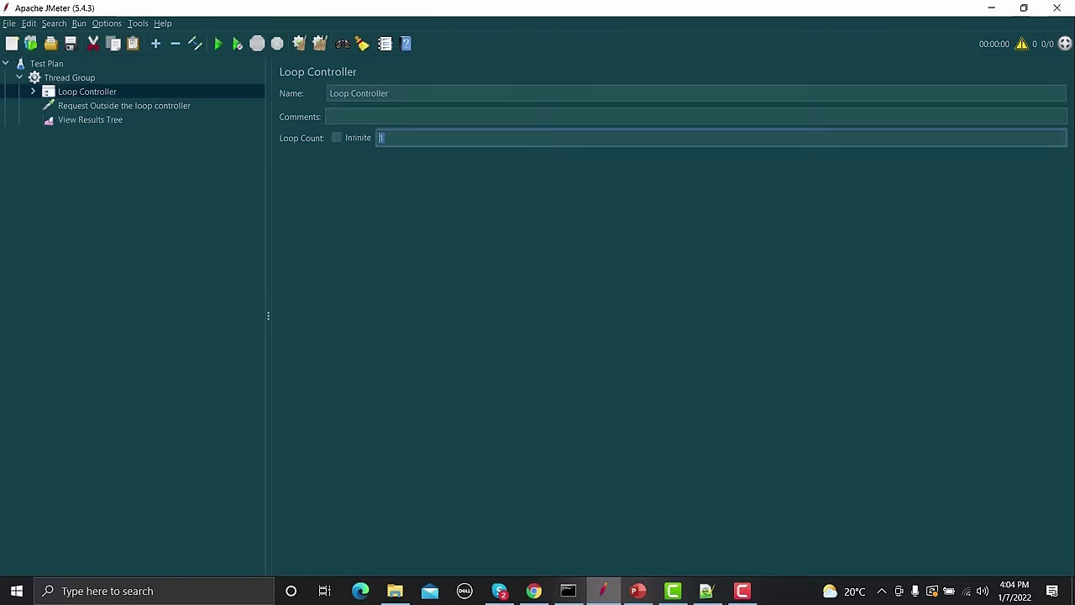
pyautogui.write('3')
pyautogui.click(256, 210)
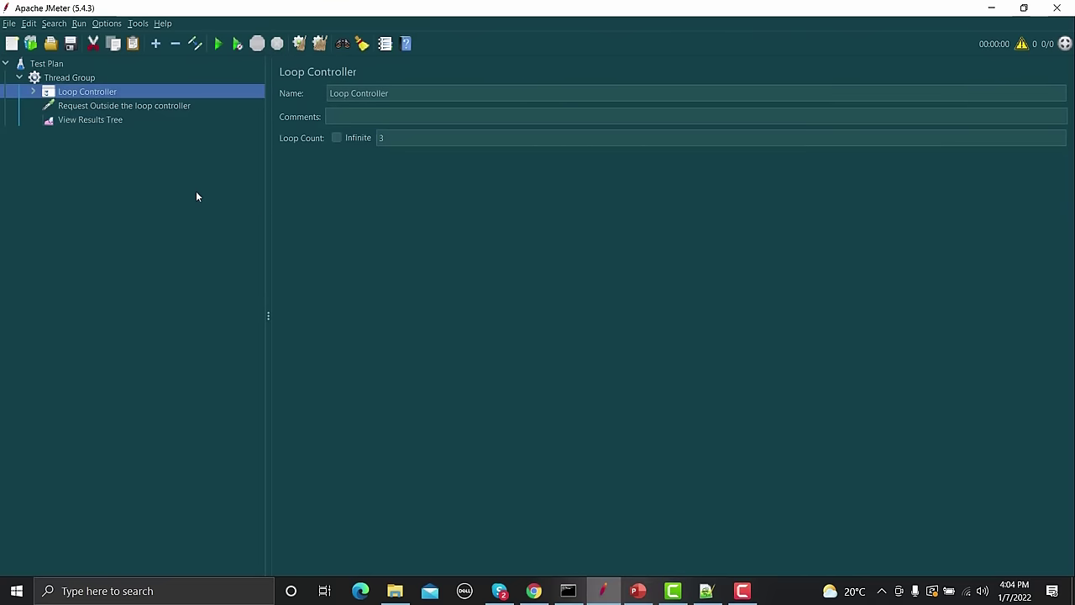
pyautogui.click(34, 91)
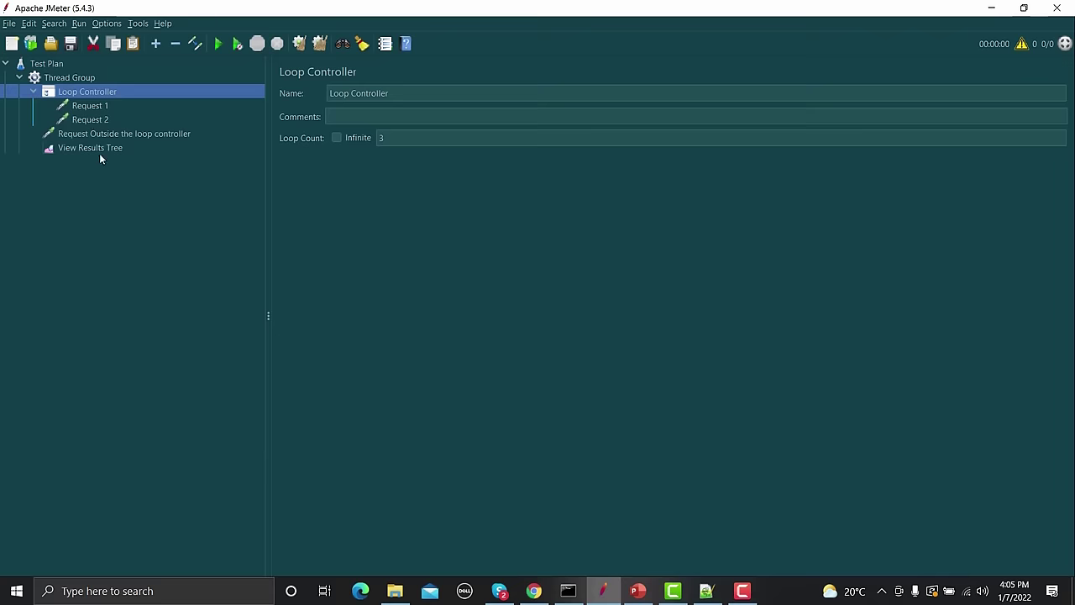
pyautogui.click(50, 77)
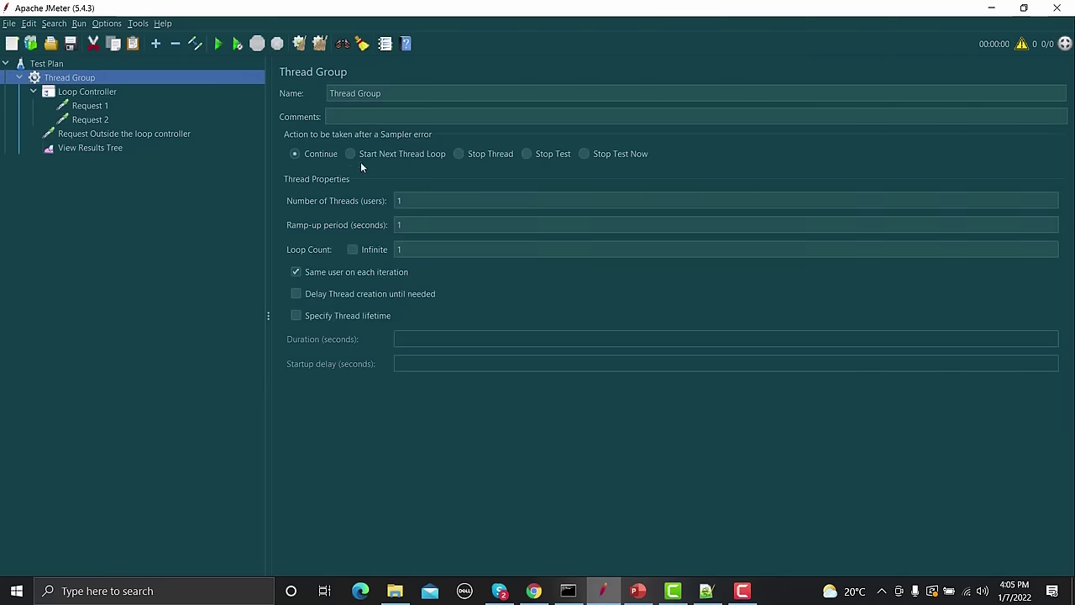
# Save the plan as 'loop controller' when starting the run, then widen the View Results Tree list
pyautogui.click(217, 47)
pyautogui.click(512, 320)
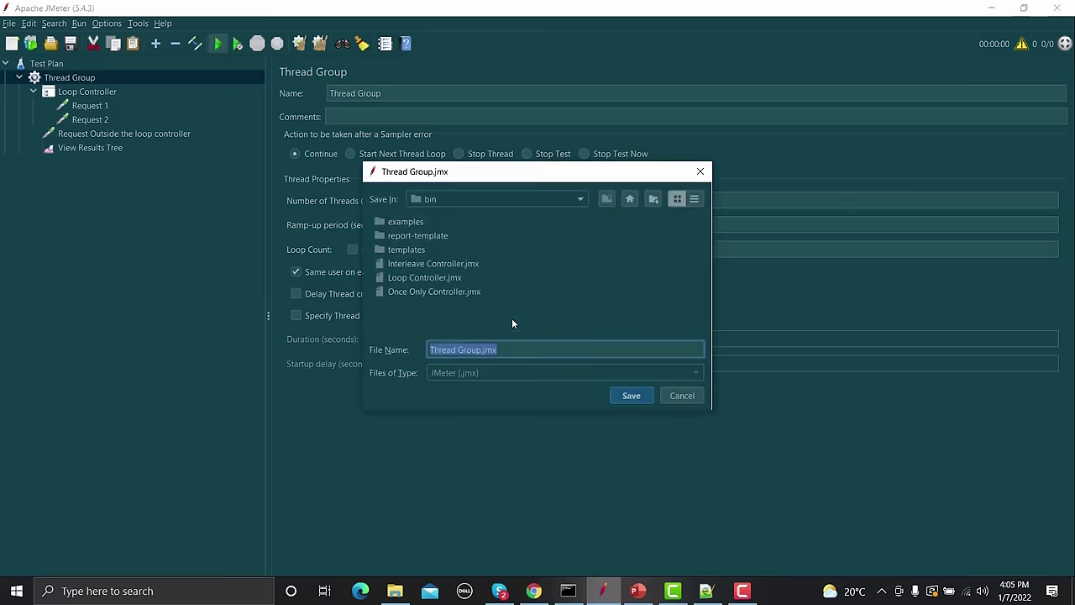
pyautogui.write('loop controller demo')
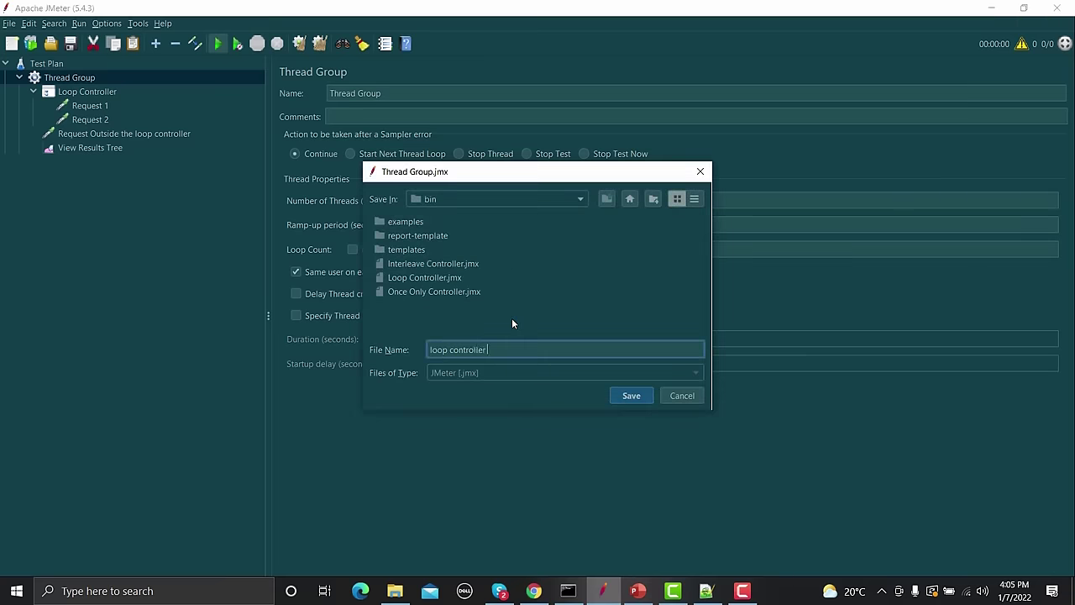
pyautogui.click(630, 396)
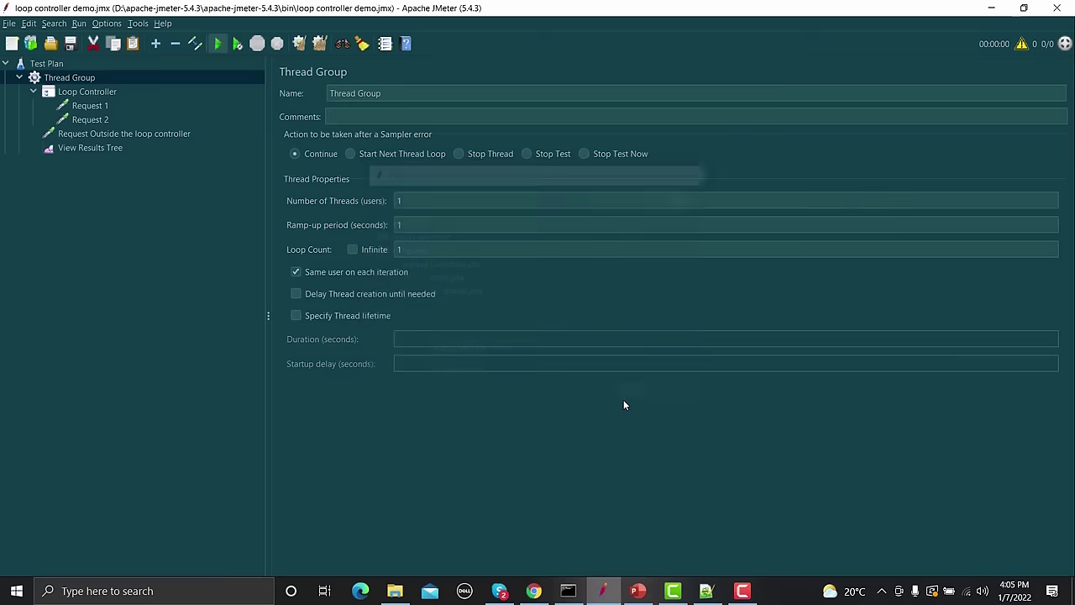
pyautogui.click(109, 150)
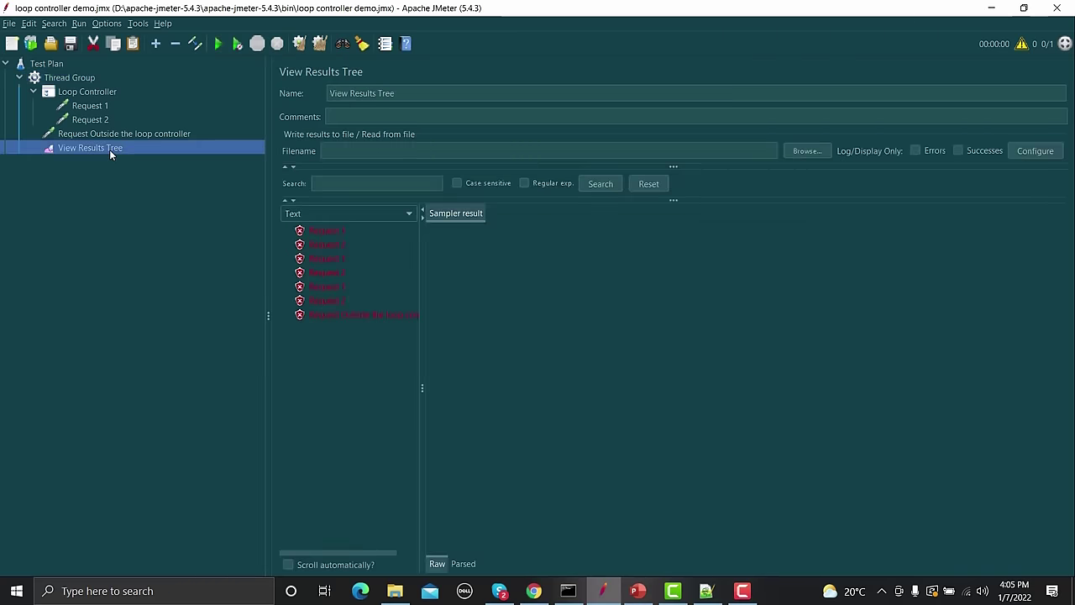
pyautogui.moveTo(423, 386); pyautogui.dragTo(550, 382)
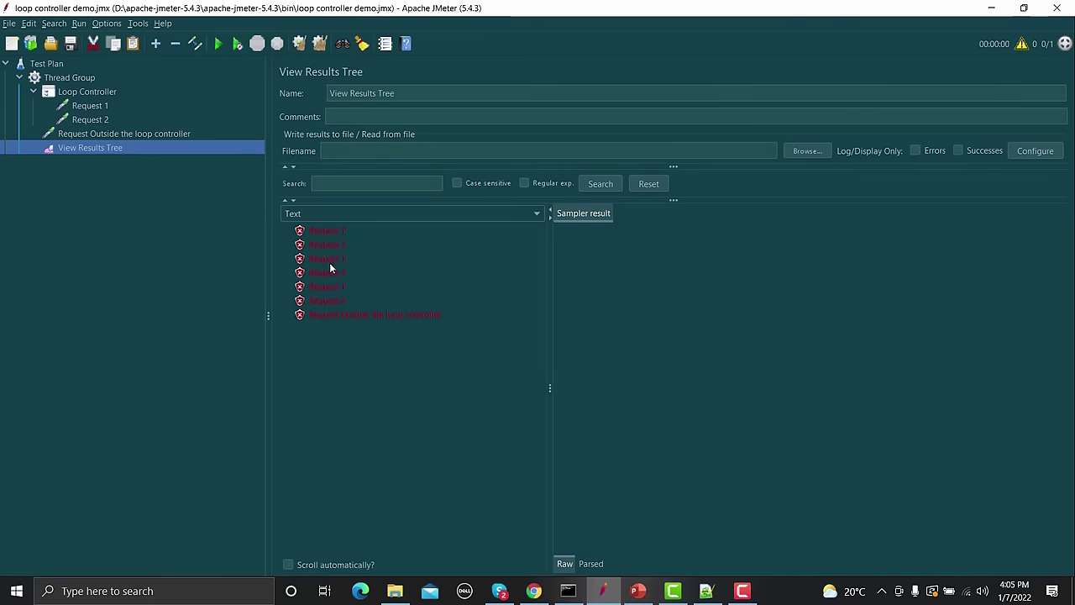
# Set the Thread Group's number of threads to 2
pyautogui.click(66, 81)
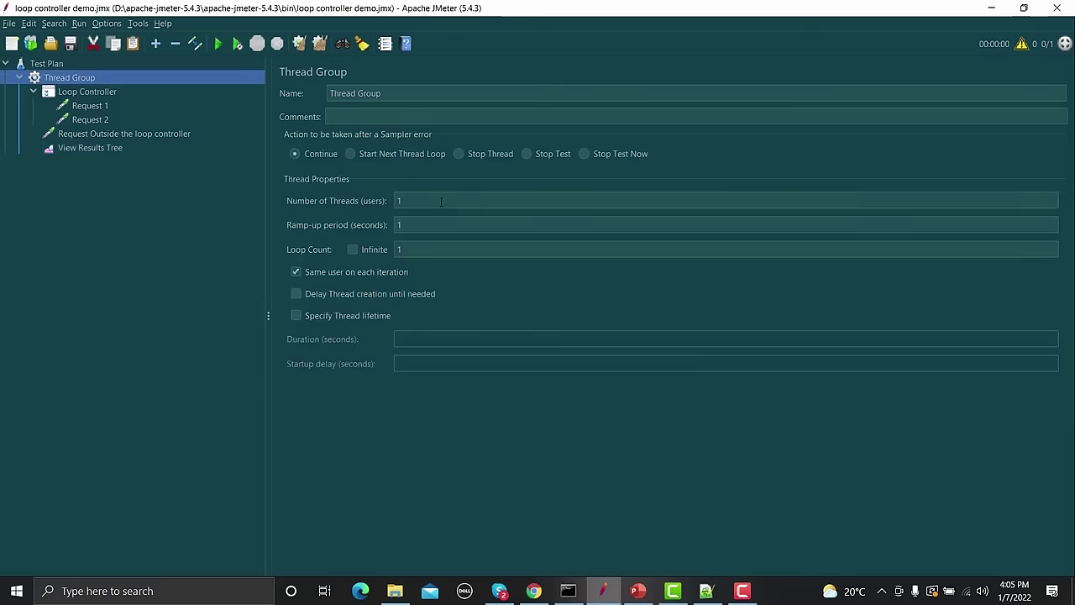
pyautogui.moveTo(440, 202); pyautogui.dragTo(369, 201)
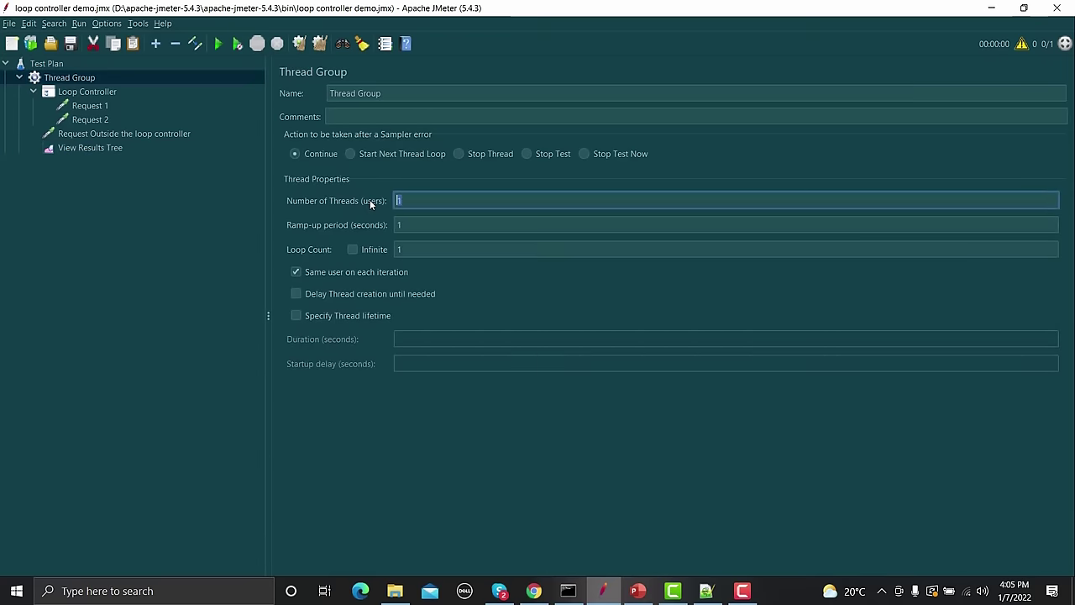
pyautogui.write('2')
pyautogui.click(236, 269)
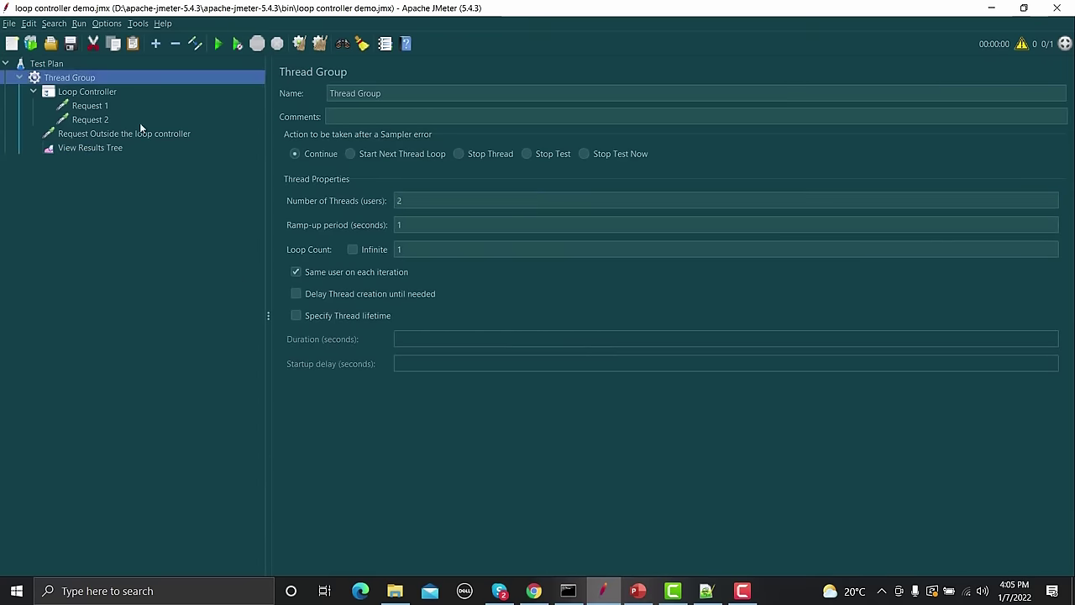
# Run the test and review the doubled results in View Results Tree
pyautogui.click(217, 44)
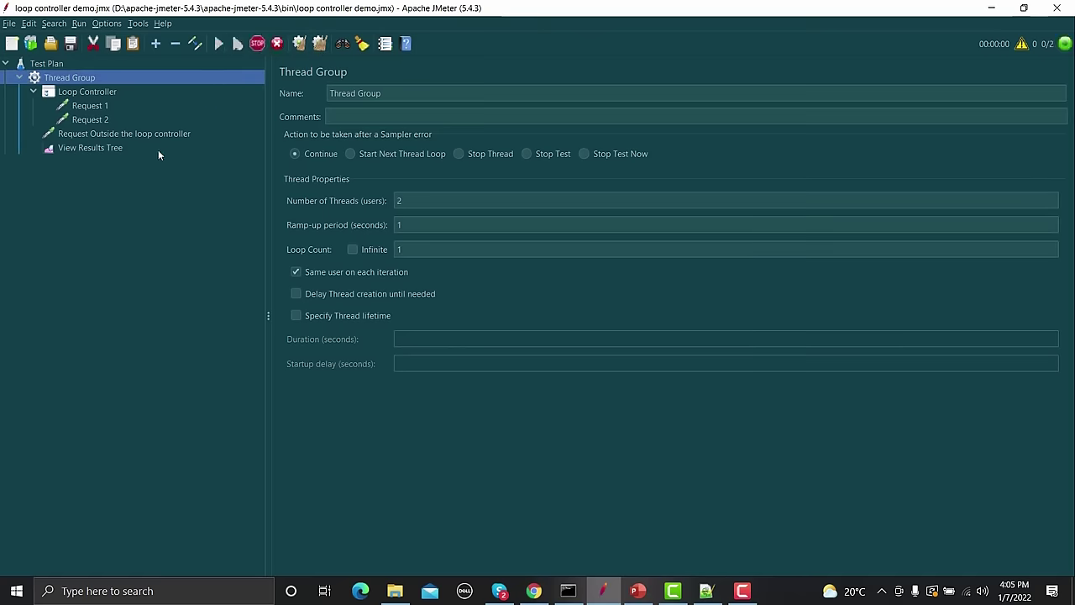
pyautogui.click(99, 146)
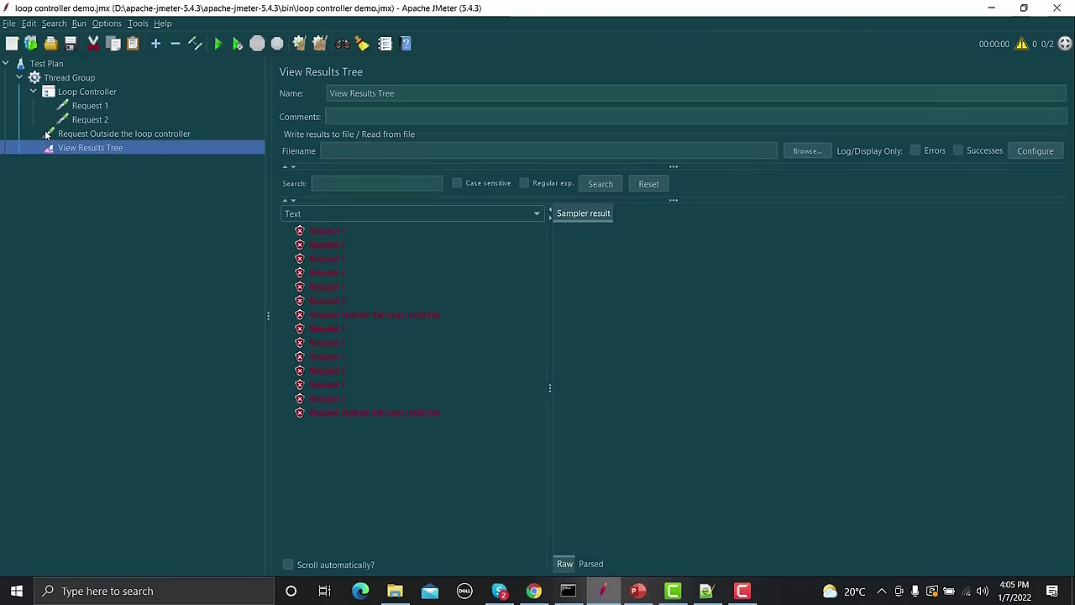
pyautogui.click(72, 94)
pyautogui.click(74, 79)
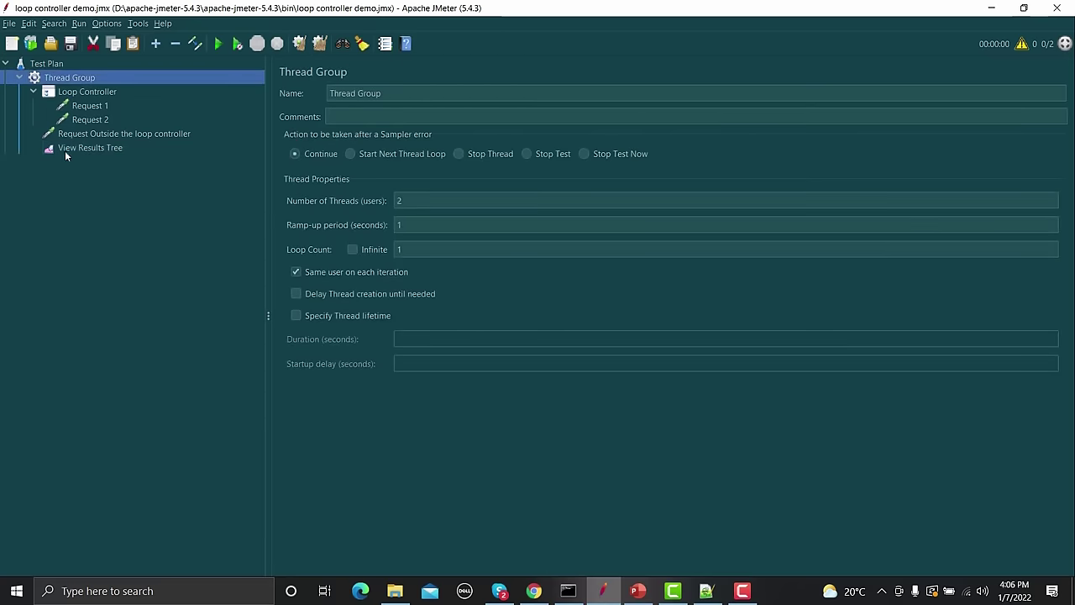
pyautogui.click(91, 134)
pyautogui.click(88, 146)
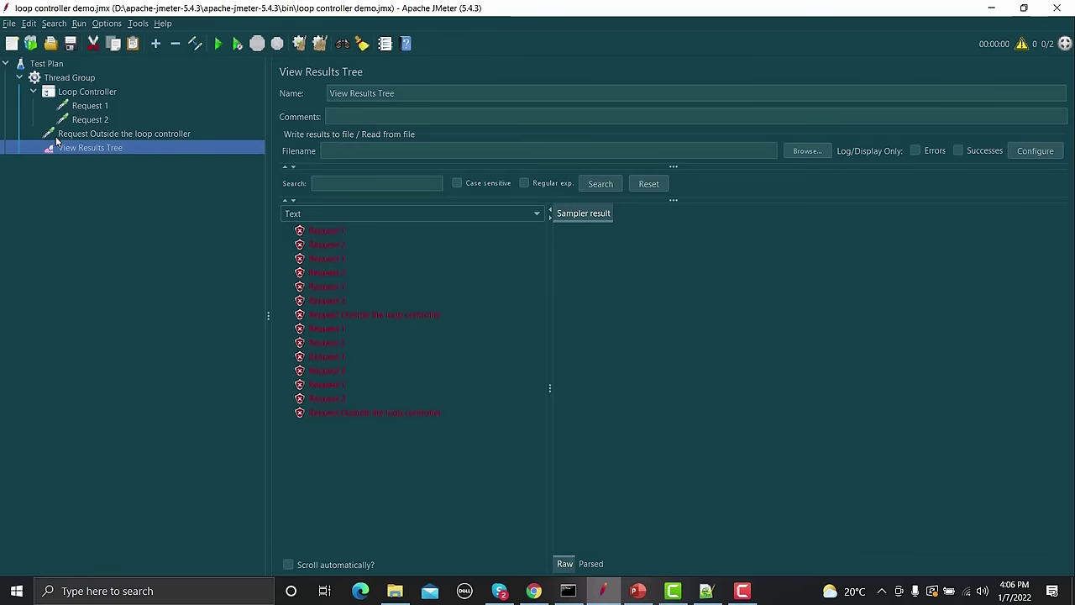
# Set the Thread Group loop count to 2 and the number of threads to 1
pyautogui.click(52, 77)
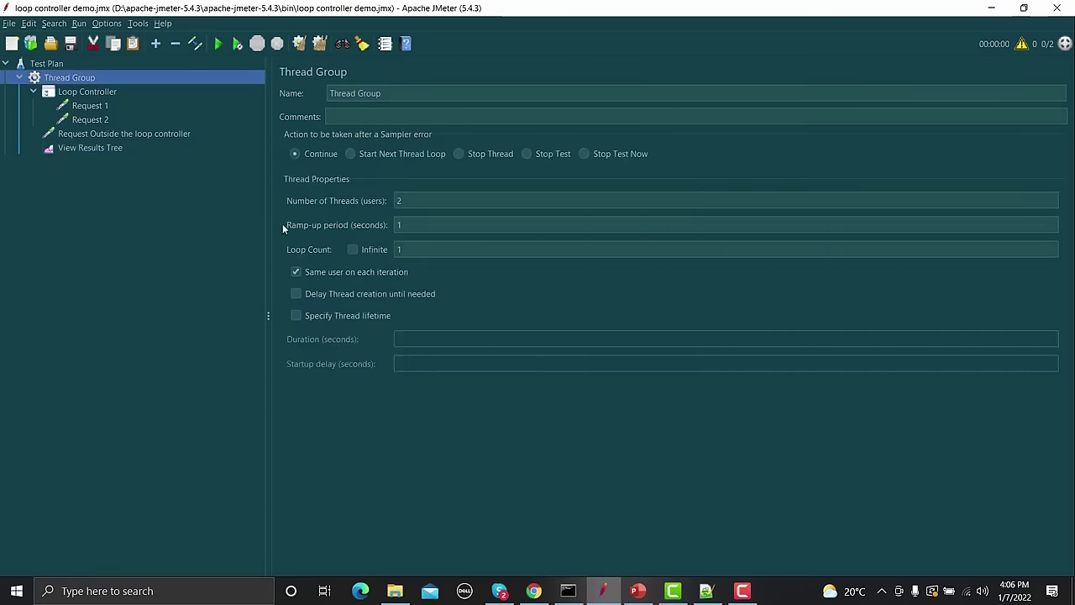
pyautogui.doubleClick(403, 248)
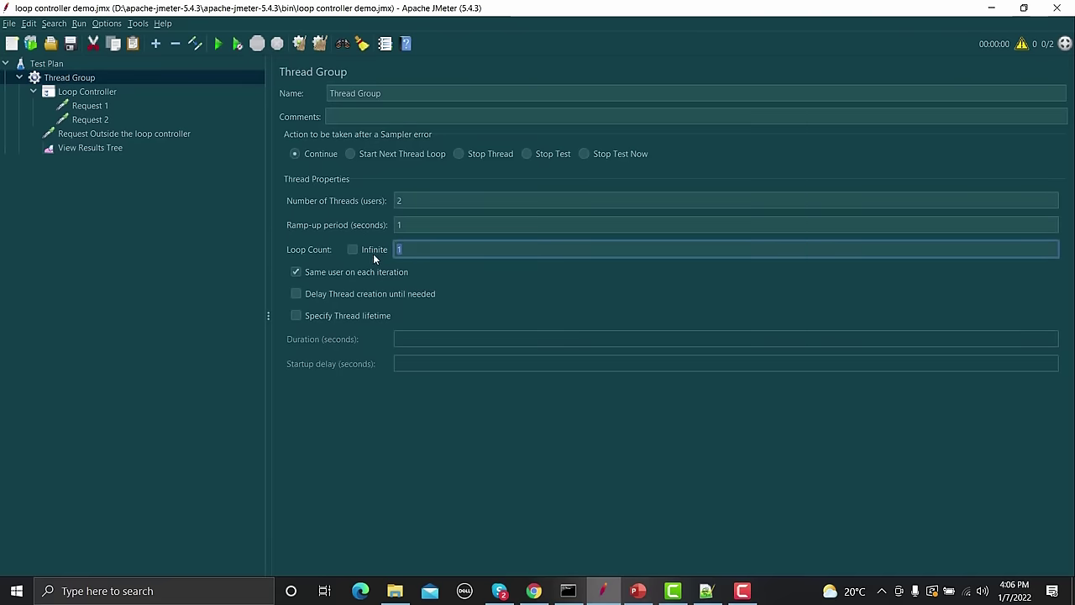
pyautogui.write('2')
pyautogui.click(198, 279)
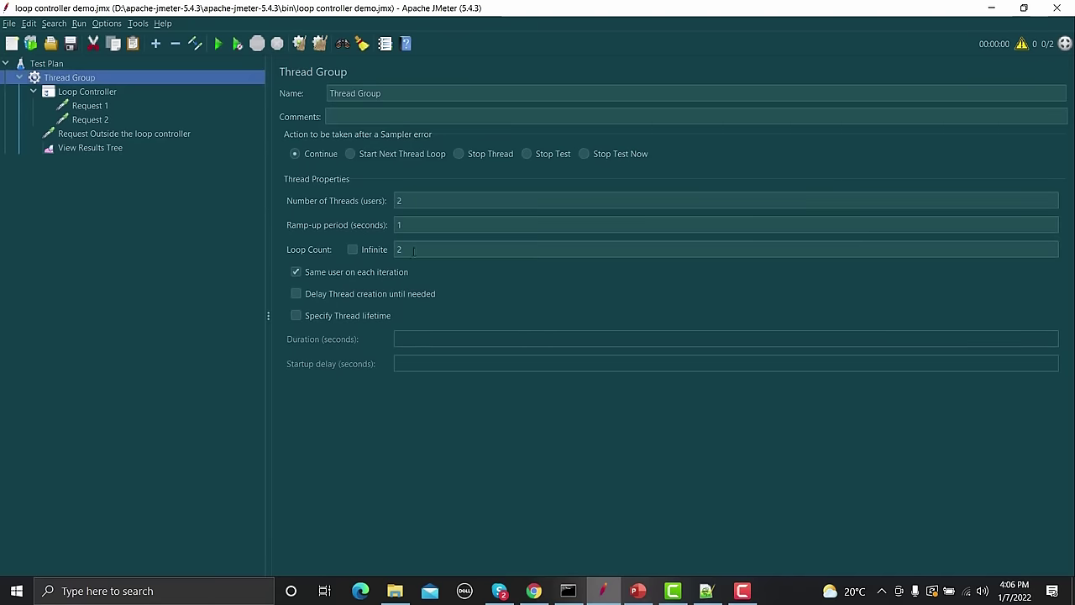
pyautogui.click(68, 94)
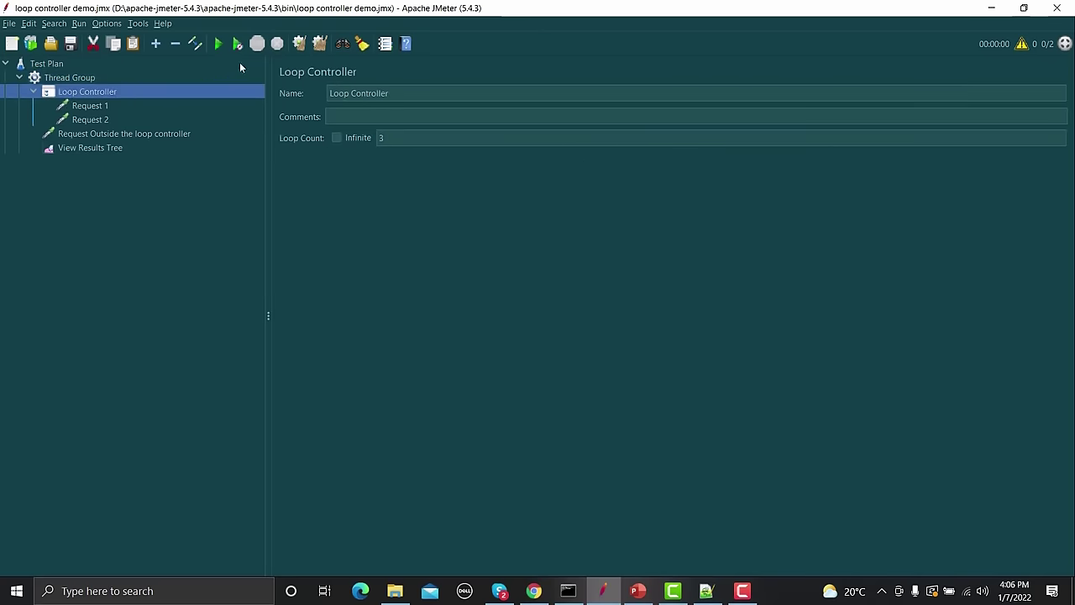
pyautogui.click(87, 81)
pyautogui.moveTo(413, 200); pyautogui.dragTo(372, 200)
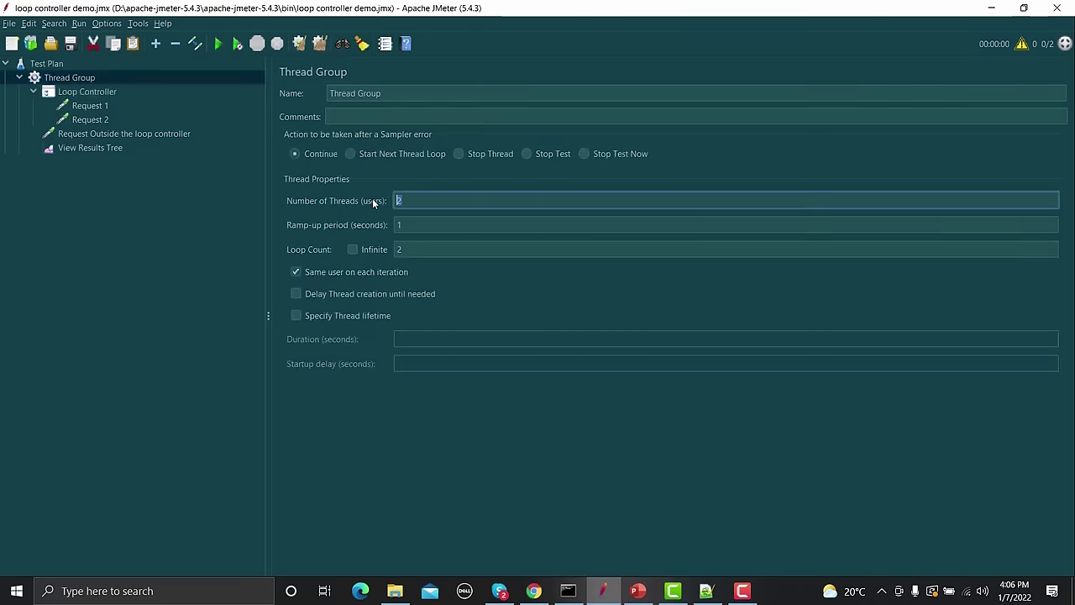
pyautogui.click(227, 82)
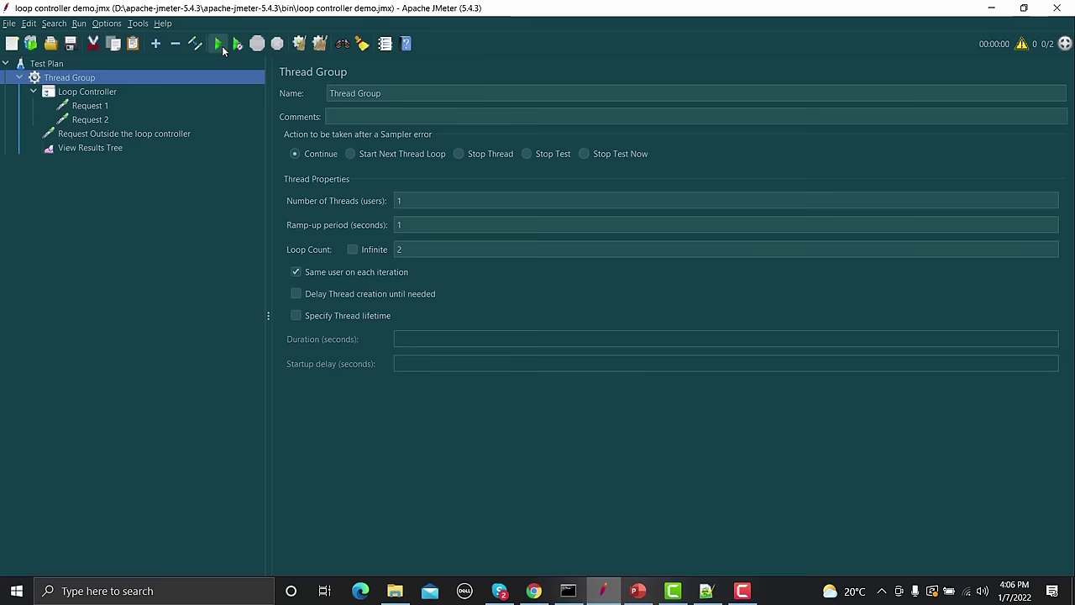
# Run, clear and rerun the test, review the 14 results, then return to Notepad++
pyautogui.click(218, 44)
pyautogui.click(118, 149)
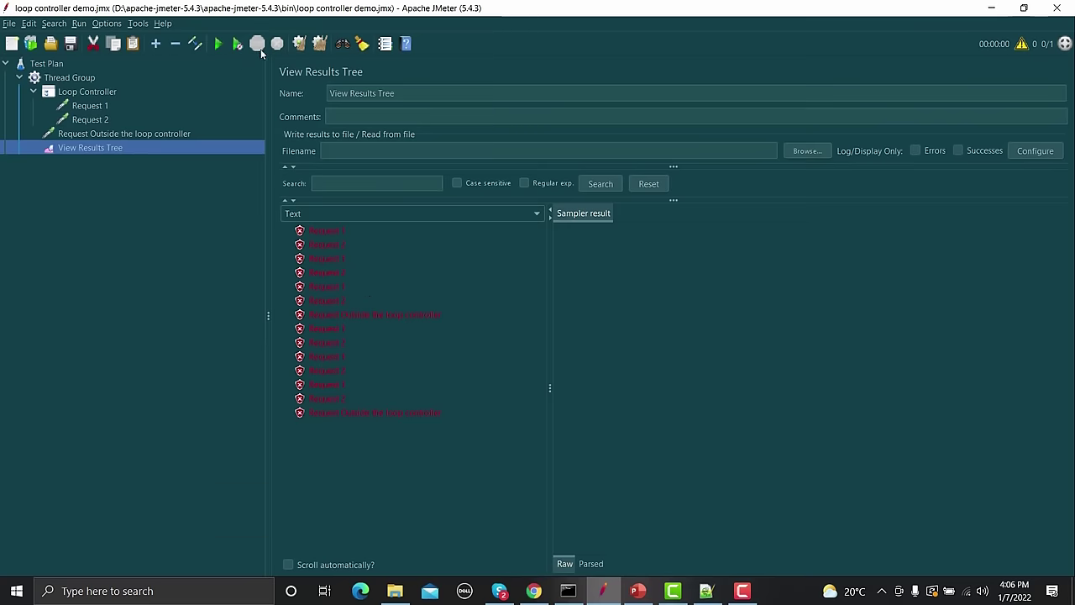
pyautogui.click(318, 44)
pyautogui.click(218, 43)
pyautogui.moveTo(322, 234); pyautogui.dragTo(336, 414)
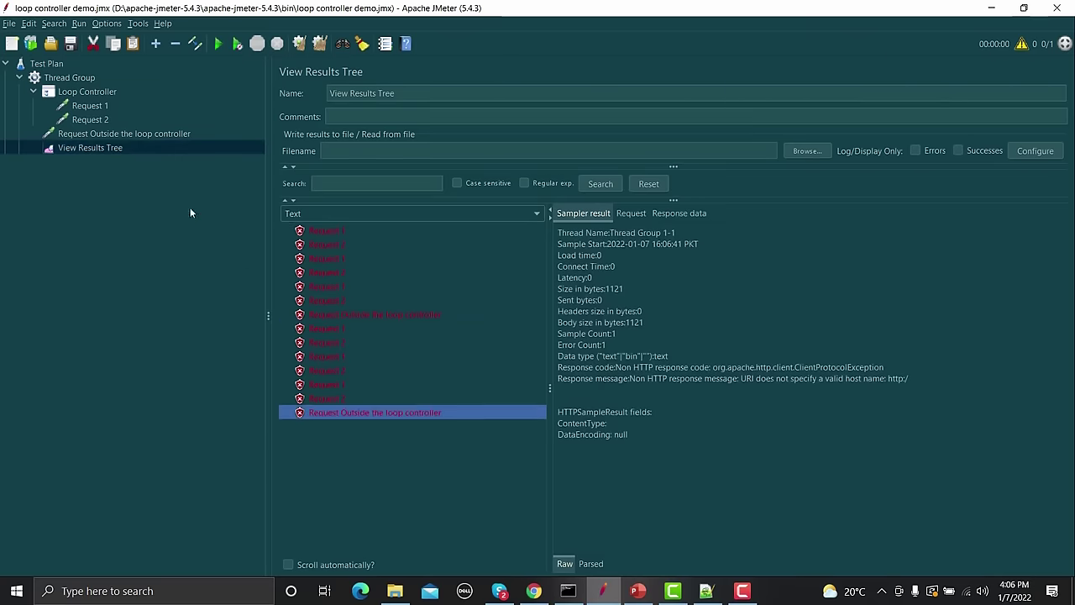
pyautogui.click(97, 91)
pyautogui.click(81, 78)
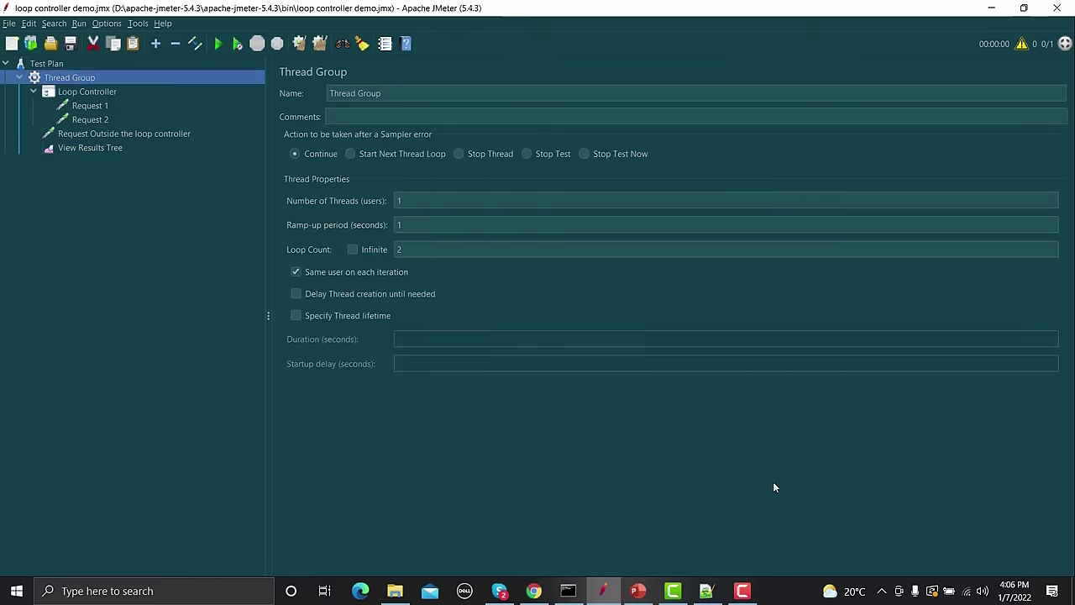
pyautogui.click(706, 591)
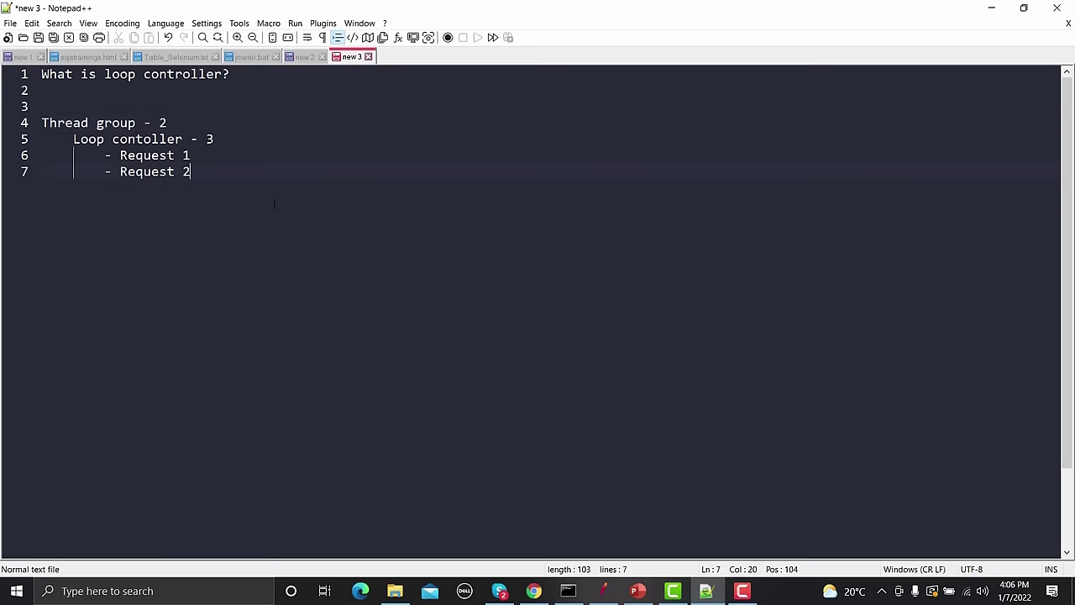
# Type 'What is interleave controller?' on a new unindented line below the request list
pyautogui.press('Return')
pyautogui.press('Return')
pyautogui.press('Return')
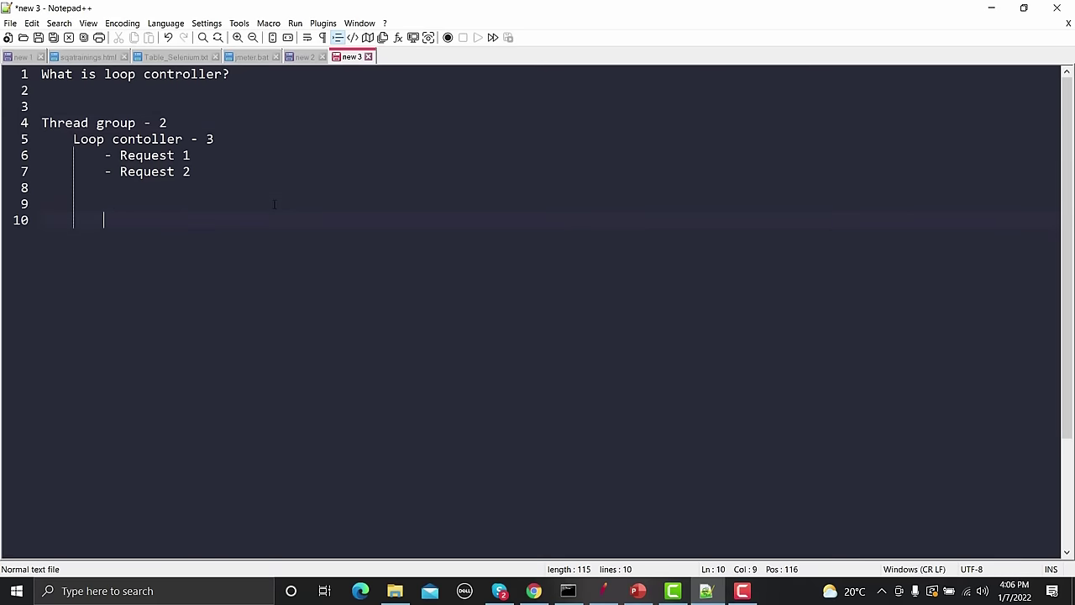
pyautogui.press('BackSpace')
pyautogui.press('BackSpace')
pyautogui.press('BackSpace')
pyautogui.press('Return')
pyautogui.press('Return')
pyautogui.press('BackSpace')
pyautogui.press('BackSpace')
pyautogui.write('What is')
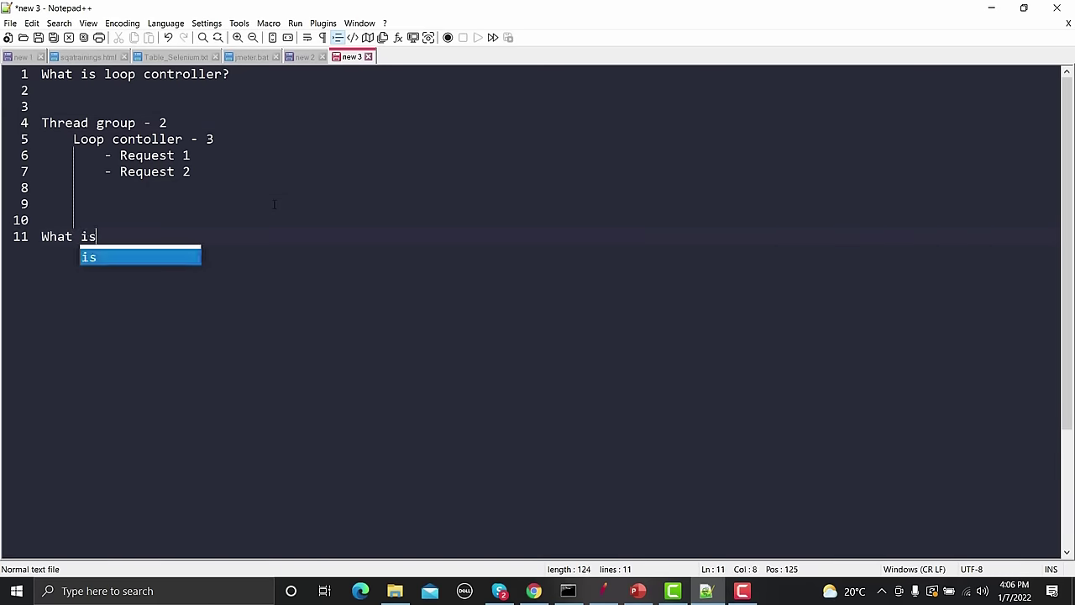
pyautogui.write(' inter')
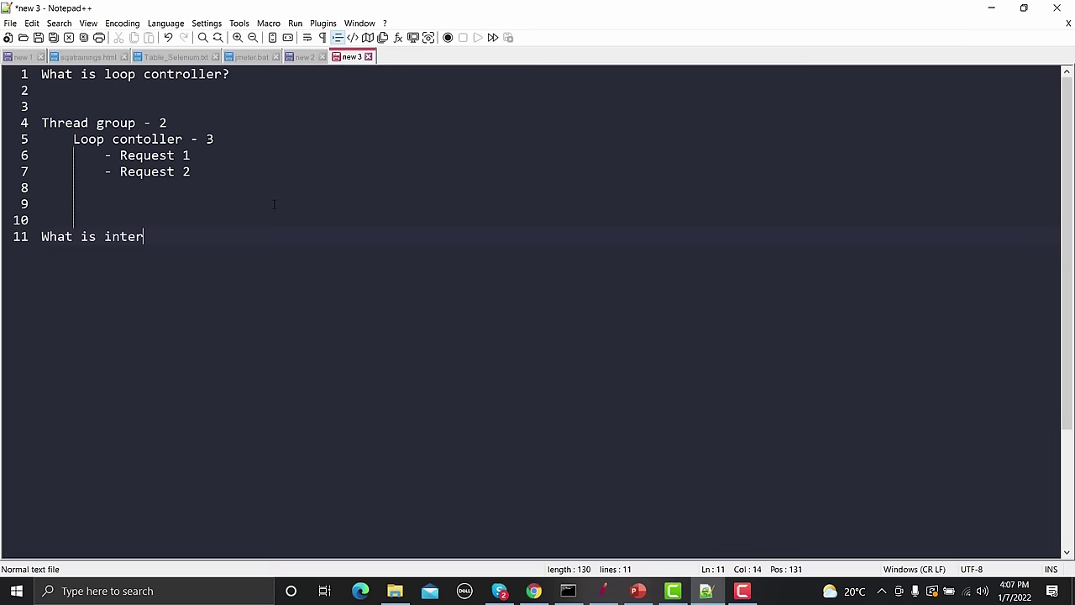
pyautogui.write('leave contollrer')
pyautogui.press('BackSpace')
pyautogui.press('BackSpace')
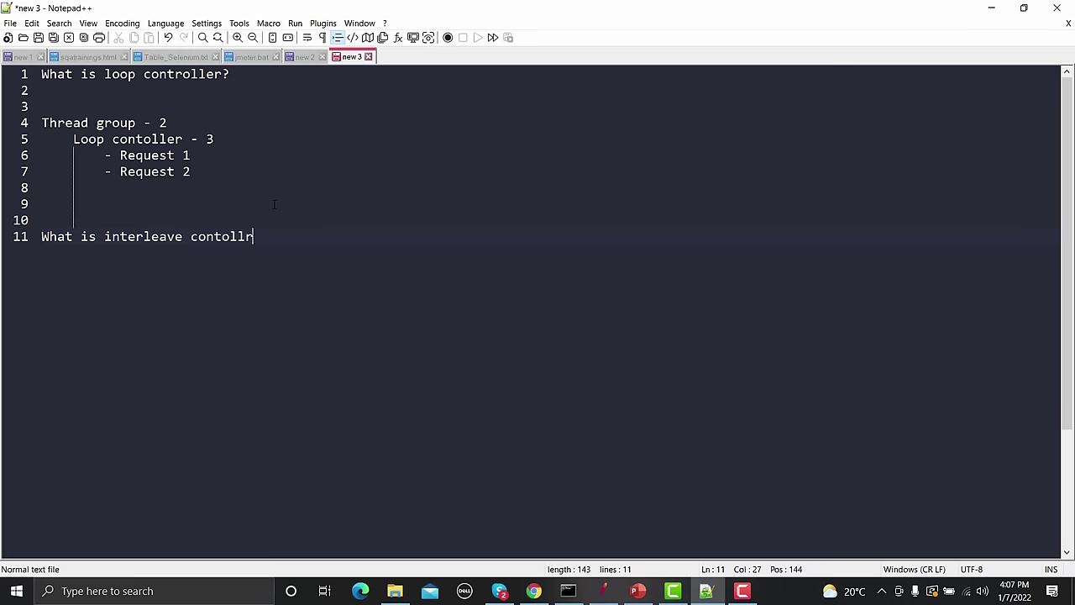
pyautogui.press('BackSpace')
pyautogui.write('er')
pyautogui.press('BackSpace')
pyautogui.press('BackSpace')
pyautogui.press('BackSpace')
pyautogui.press('BackSpace')
pyautogui.press('BackSpace')
pyautogui.write('ro')
pyautogui.press('Return')
pyautogui.write('?')
pyautogui.press('Return')
pyautogui.press('Return')
pyautogui.press('Return')
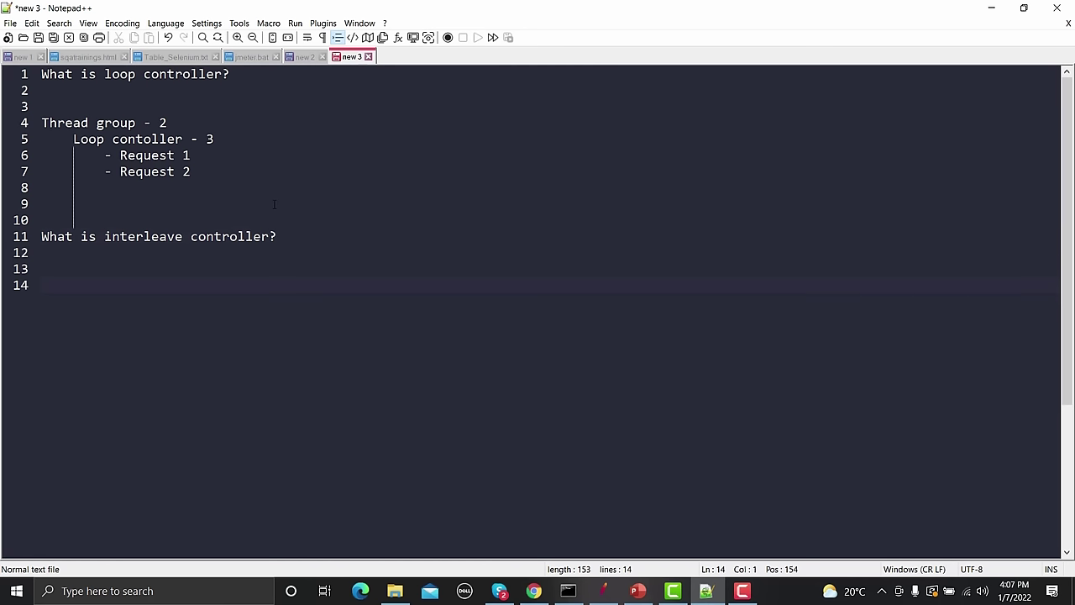
# Type 'Thread group', then 'Interleave controller' with indented '- Request 1' and '- Request 2'
pyautogui.write('Thread group')
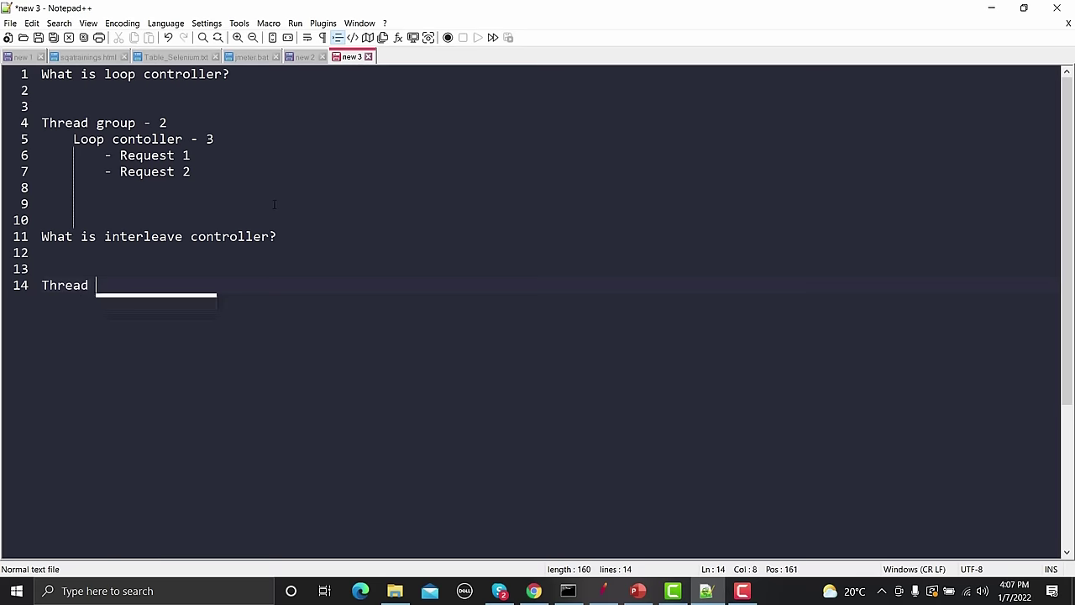
pyautogui.press('Escape')
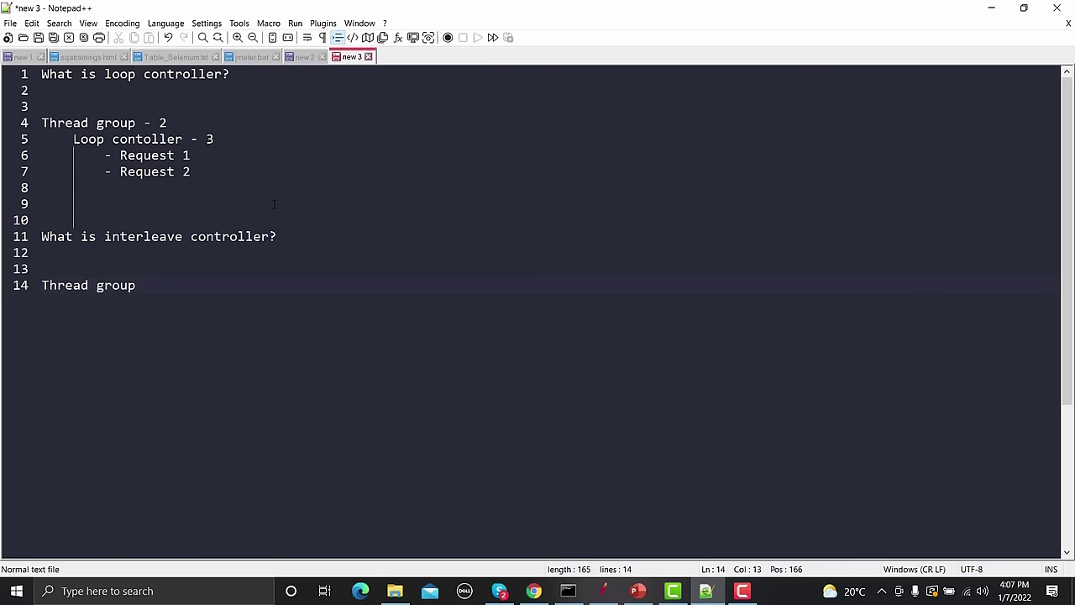
pyautogui.press('Return')
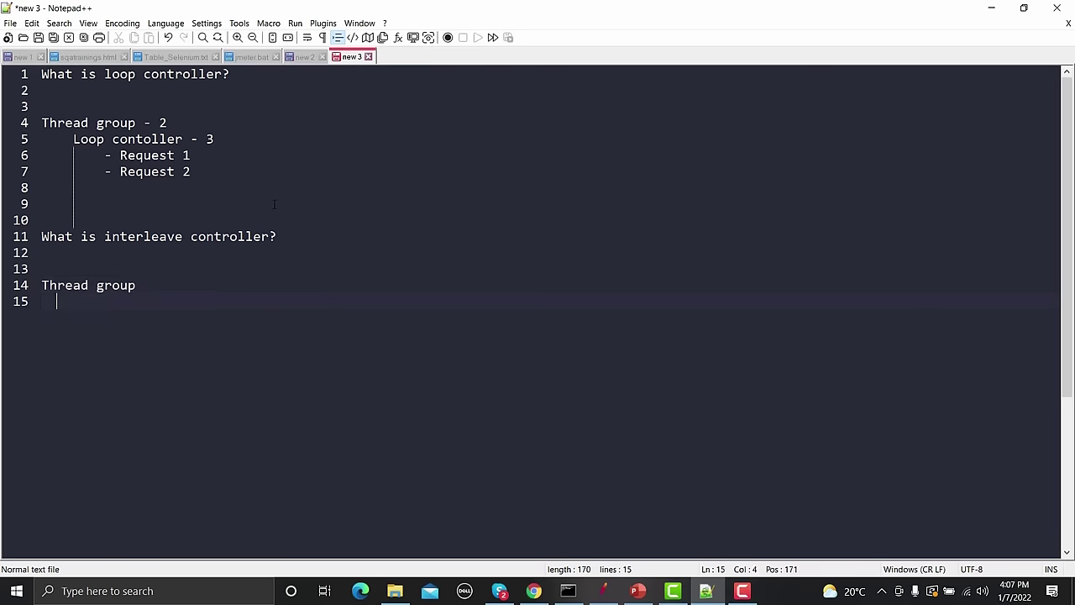
pyautogui.press('BackSpace')
pyautogui.write('Interleave ')
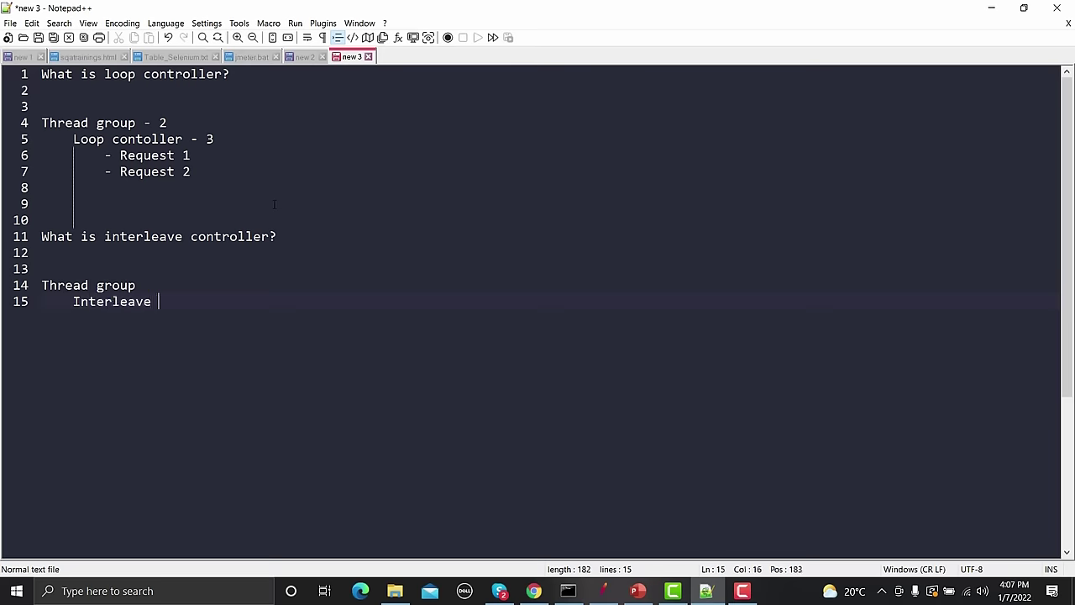
pyautogui.write('controller')
pyautogui.press('Escape')
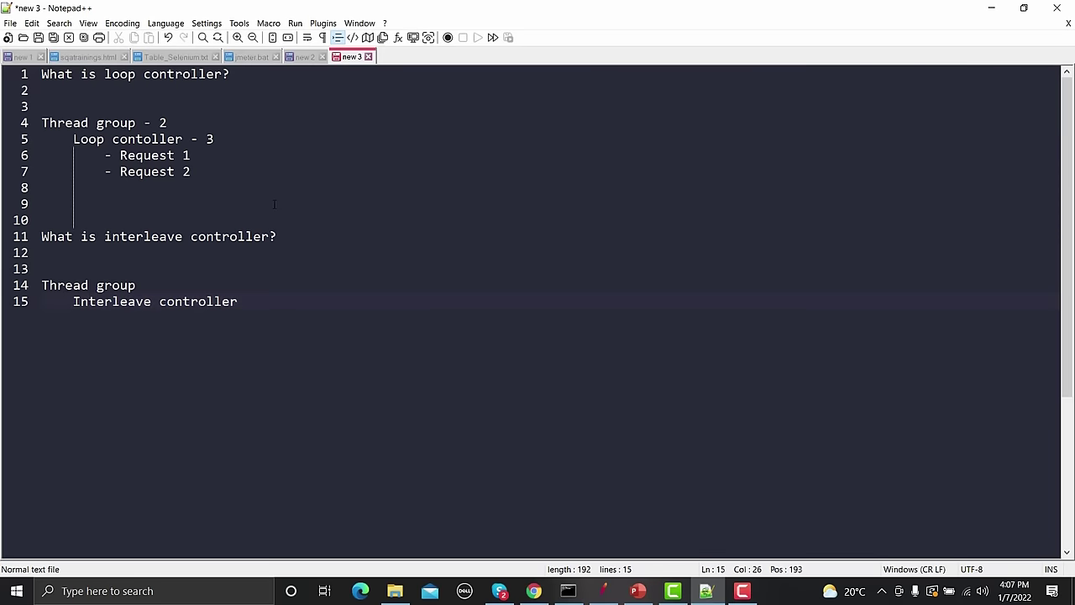
pyautogui.press('Return')
pyautogui.write('- Requ')
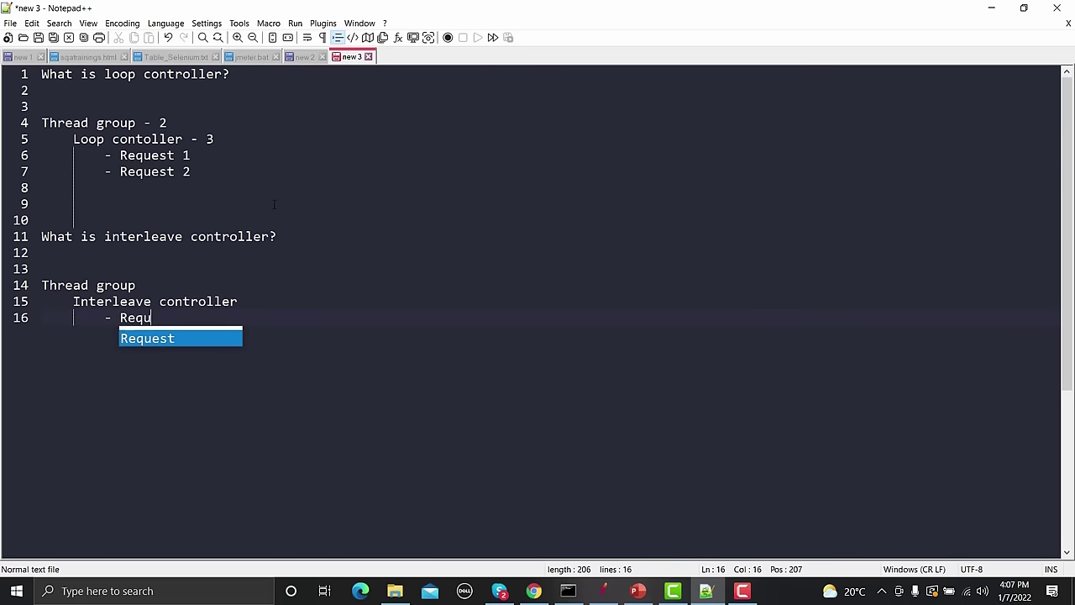
pyautogui.write('est 1')
pyautogui.press('Return')
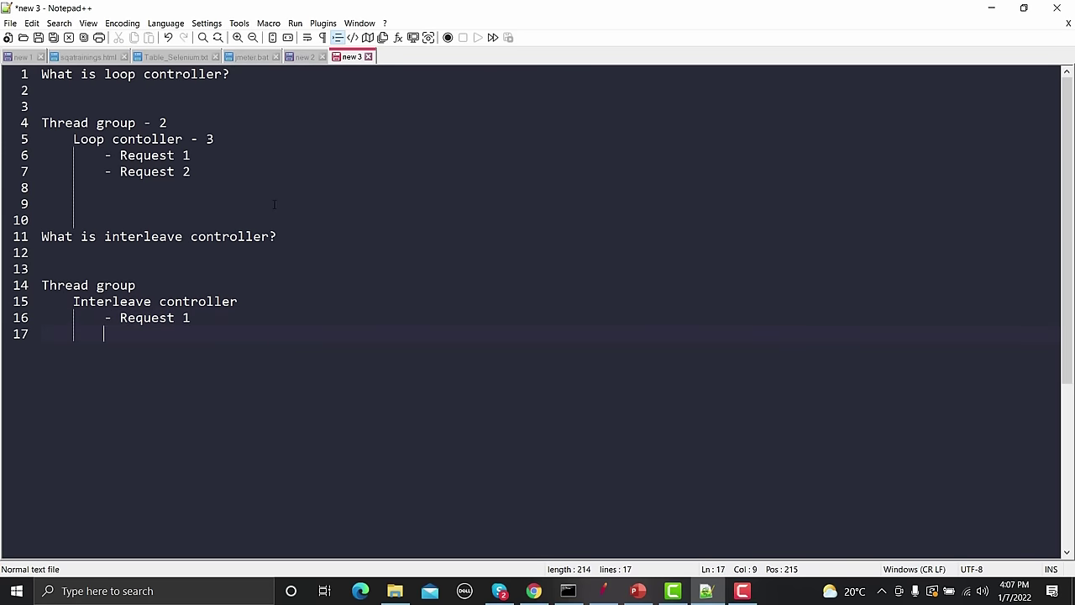
pyautogui.write('- Reque')
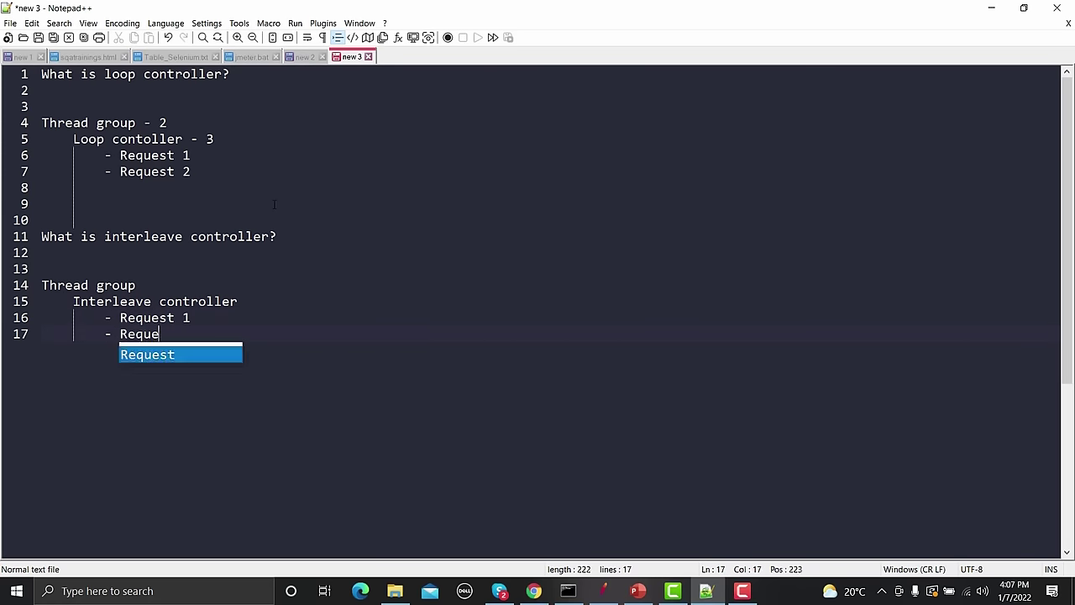
pyautogui.write('st 2')
pyautogui.press('Return')
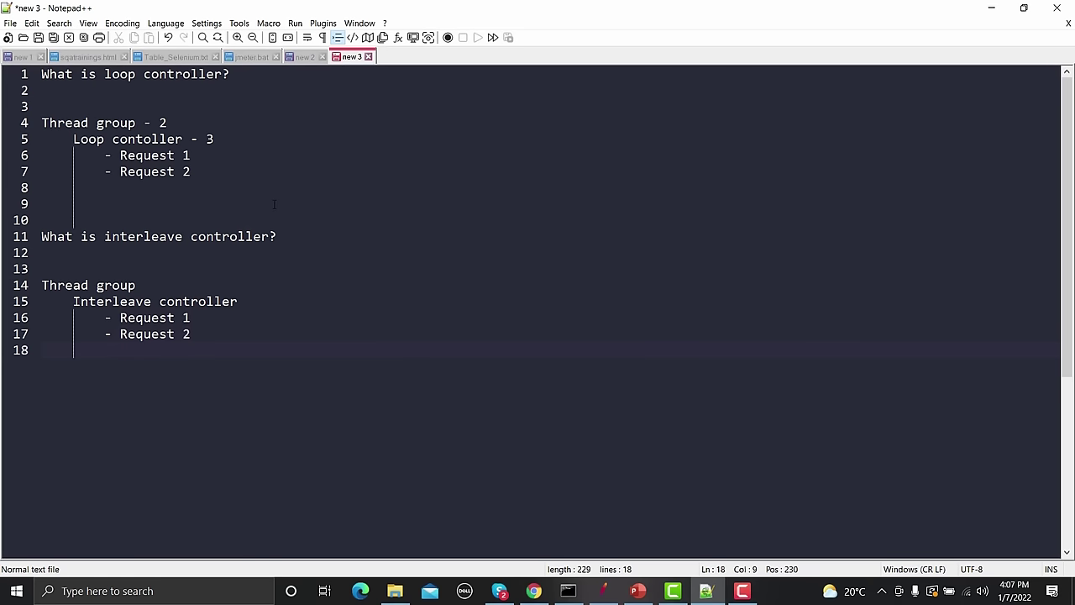
# Add '- Request 3' under the Interleave controller and an unindented 'Request 4' line
pyautogui.press('BackSpace')
pyautogui.press('BackSpace')
pyautogui.write('Reuest==')
pyautogui.press('BackSpace')
pyautogui.press('BackSpace')
pyautogui.press('BackSpace')
pyautogui.press('BackSpace')
pyautogui.press('BackSpace')
pyautogui.write('que')
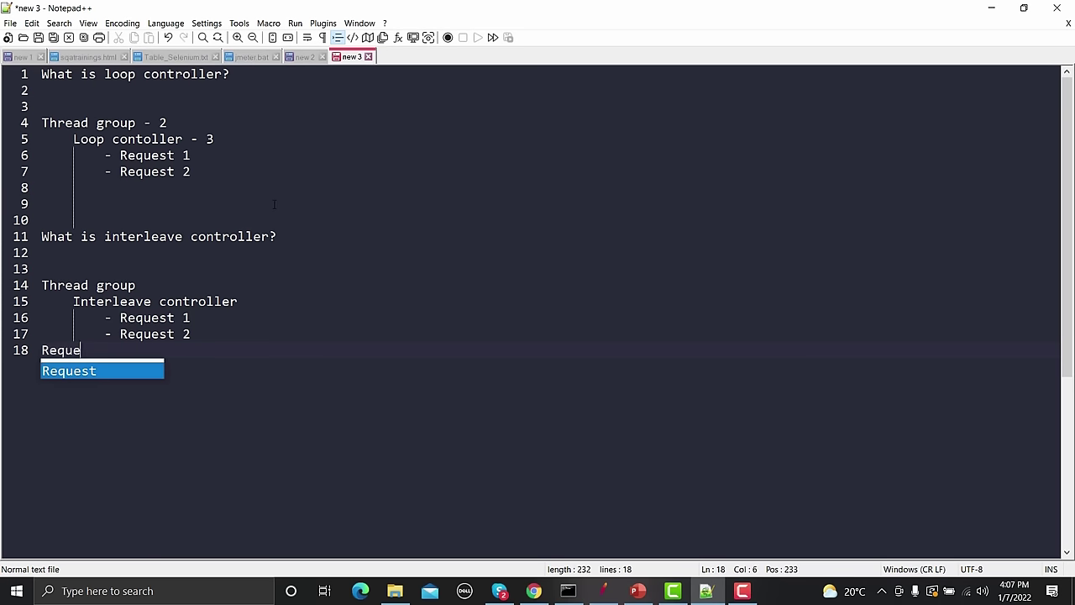
pyautogui.write('st 3')
pyautogui.press('Return')
pyautogui.press('Return')
pyautogui.press('Return')
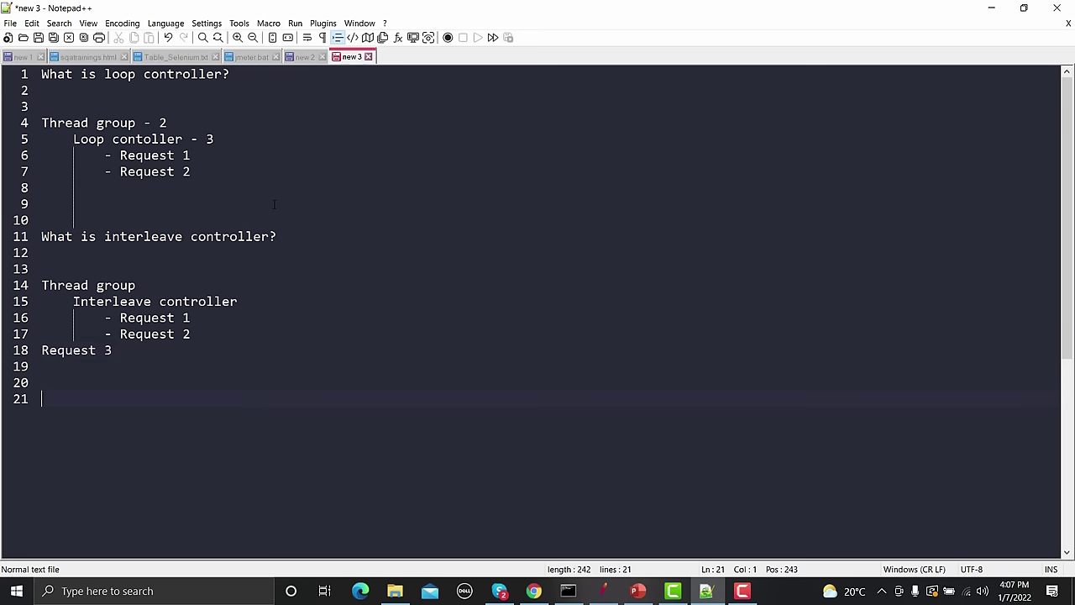
pyautogui.press('Up')
pyautogui.press('Up')
pyautogui.press('Up')
pyautogui.press('Up')
pyautogui.press('Right')
pyautogui.press('Right')
pyautogui.press('Right')
pyautogui.press('Right')
pyautogui.press('Right')
pyautogui.press('Right')
pyautogui.press('Right')
pyautogui.press('Right')
pyautogui.press('Right')
pyautogui.press('Right')
pyautogui.press('Right')
pyautogui.press('Right')
pyautogui.press('Return')
pyautogui.write('- Re')
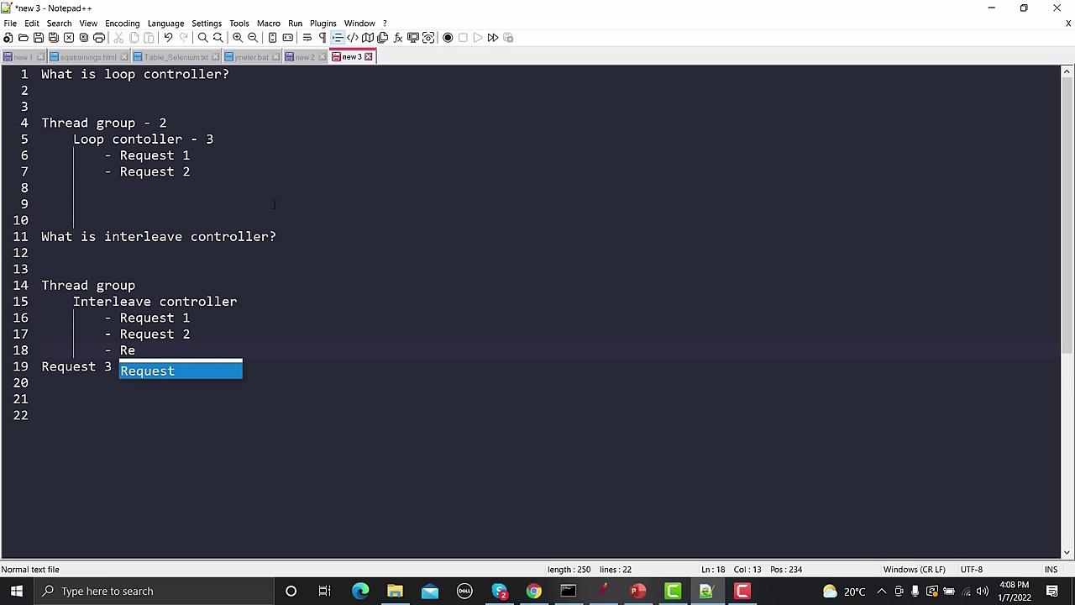
pyautogui.press('Return')
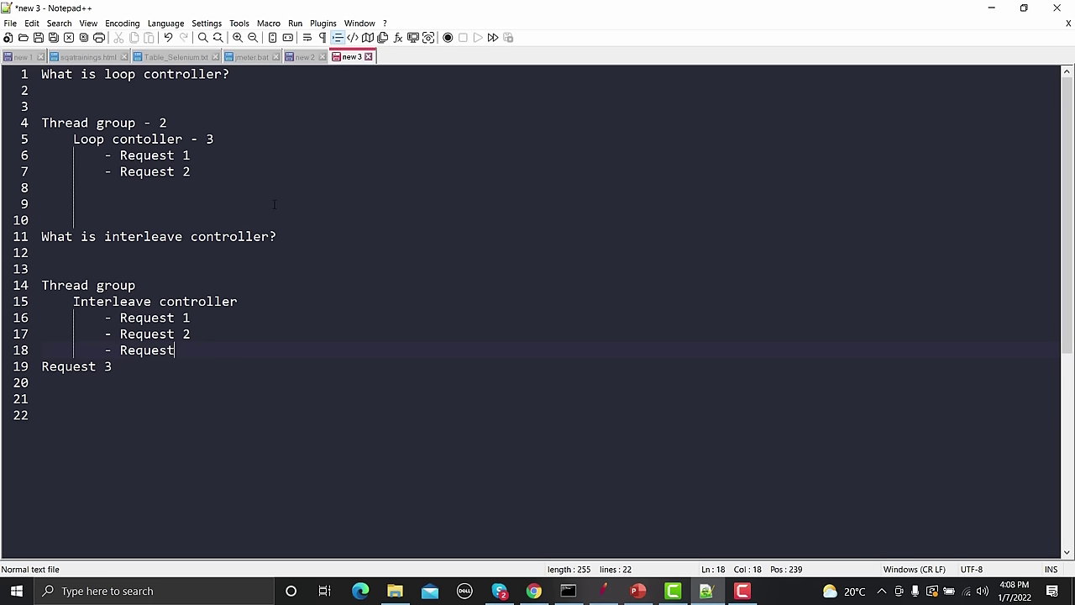
pyautogui.write('3')
pyautogui.press('Down')
pyautogui.write('4')
pyautogui.press('Return')
pyautogui.press('Return')
pyautogui.press('Return')
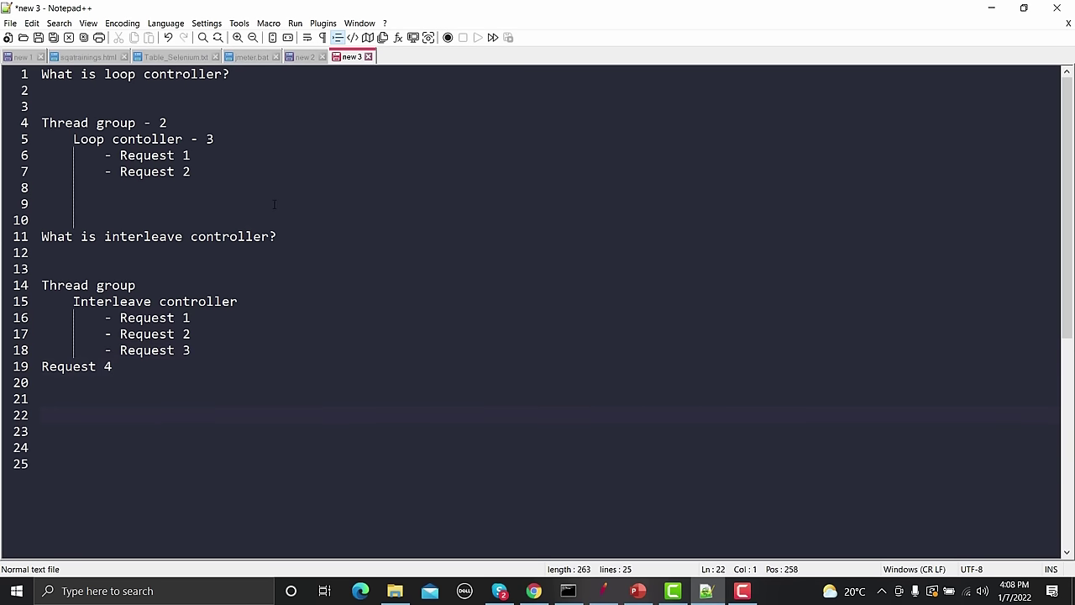
# Append '------ 3 Iterations' to the Thread group line and start an 'Outcome :' line
pyautogui.click(169, 284)
pyautogui.write('------ 3It')
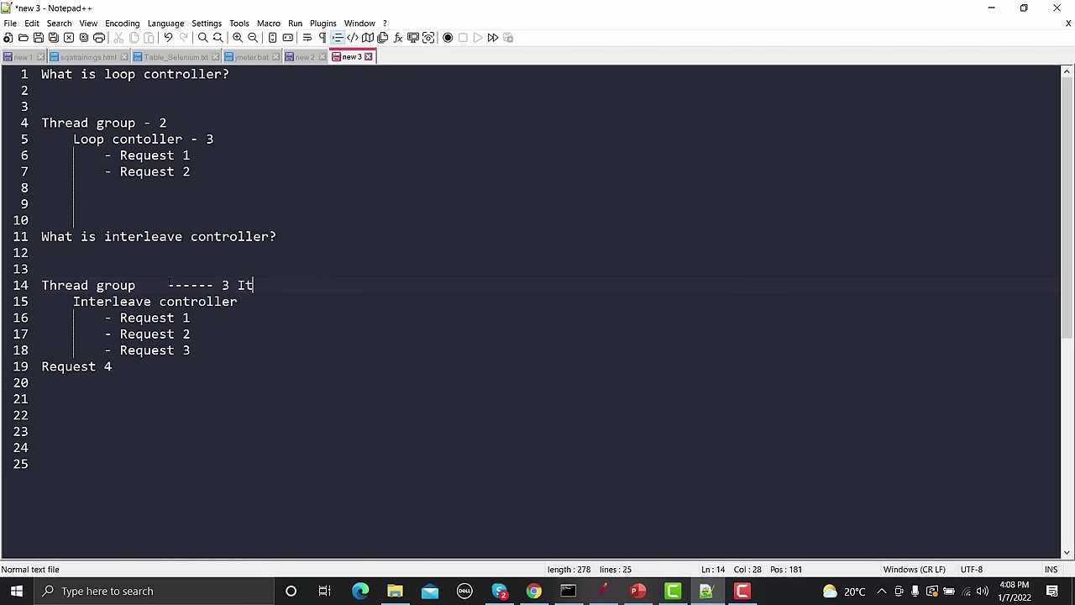
pyautogui.write('erationss')
pyautogui.press('BackSpace')
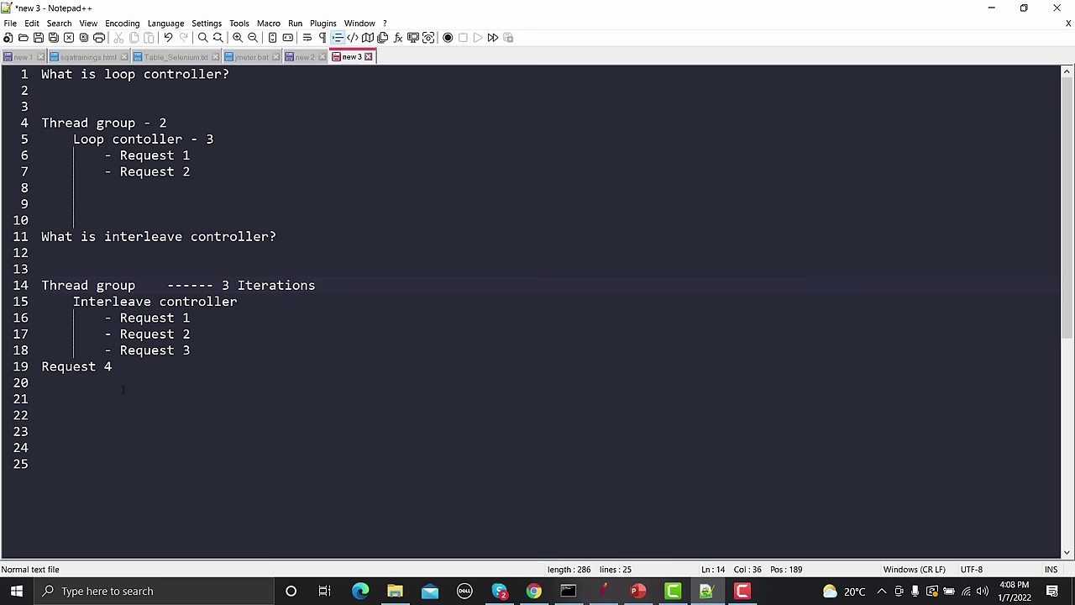
pyautogui.click(91, 394)
pyautogui.write('Outcome :')
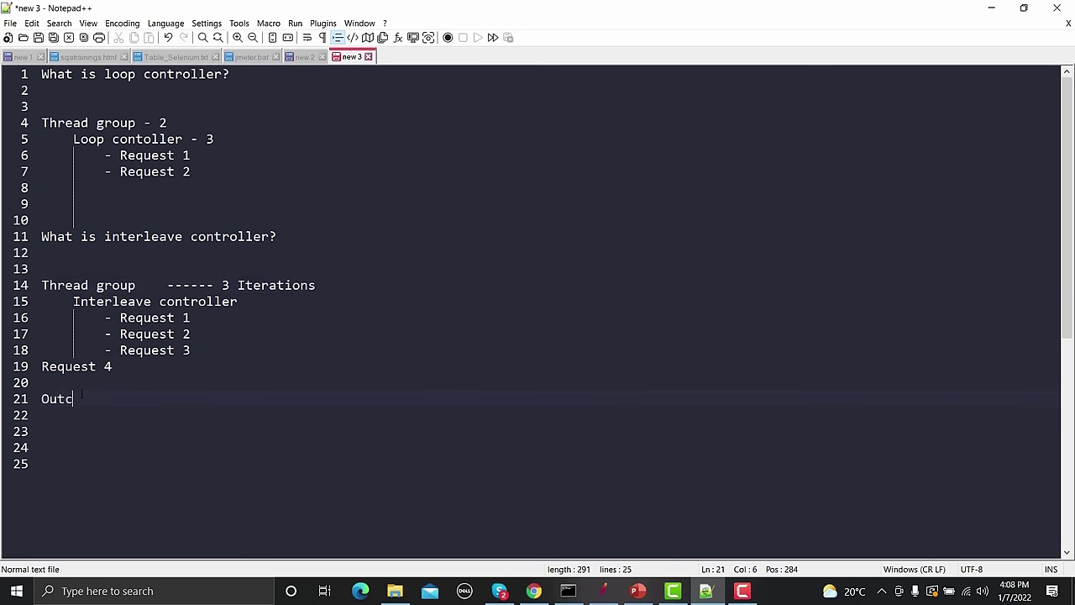
# Under the Outcome heading, write 'Iteration 1:' with Request 1 followed by Request 4
pyautogui.press('Return')
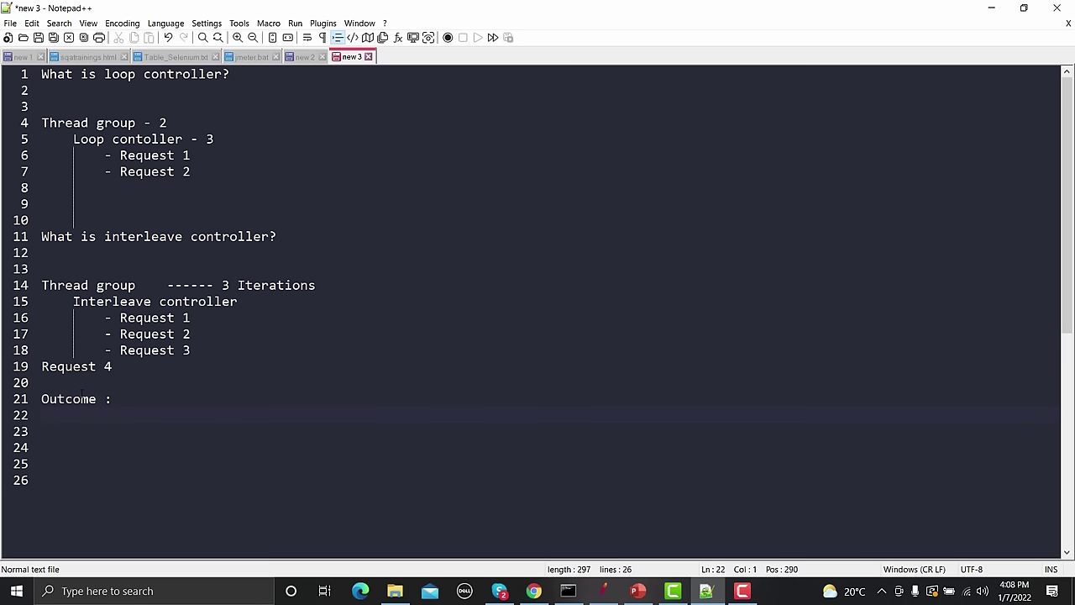
pyautogui.press('Return')
pyautogui.write('Req')
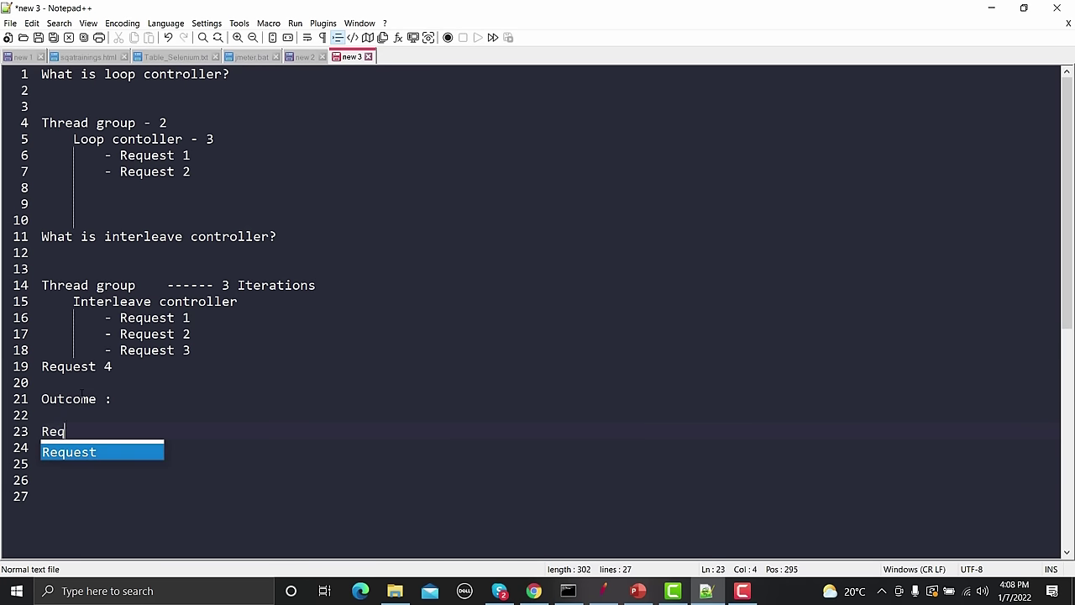
pyautogui.press('Return')
pyautogui.write('1')
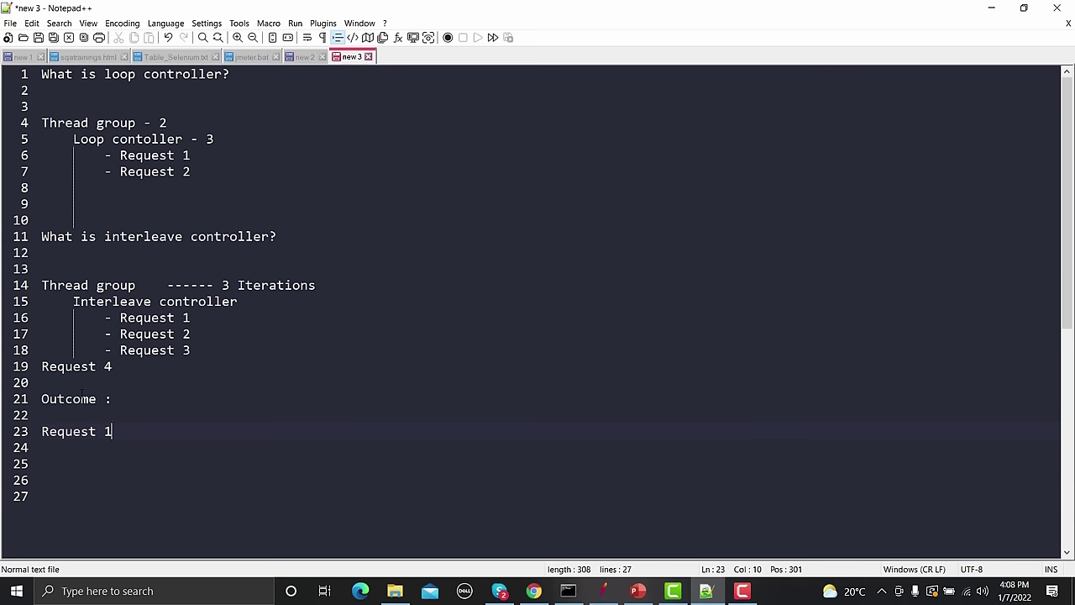
pyautogui.press('Return')
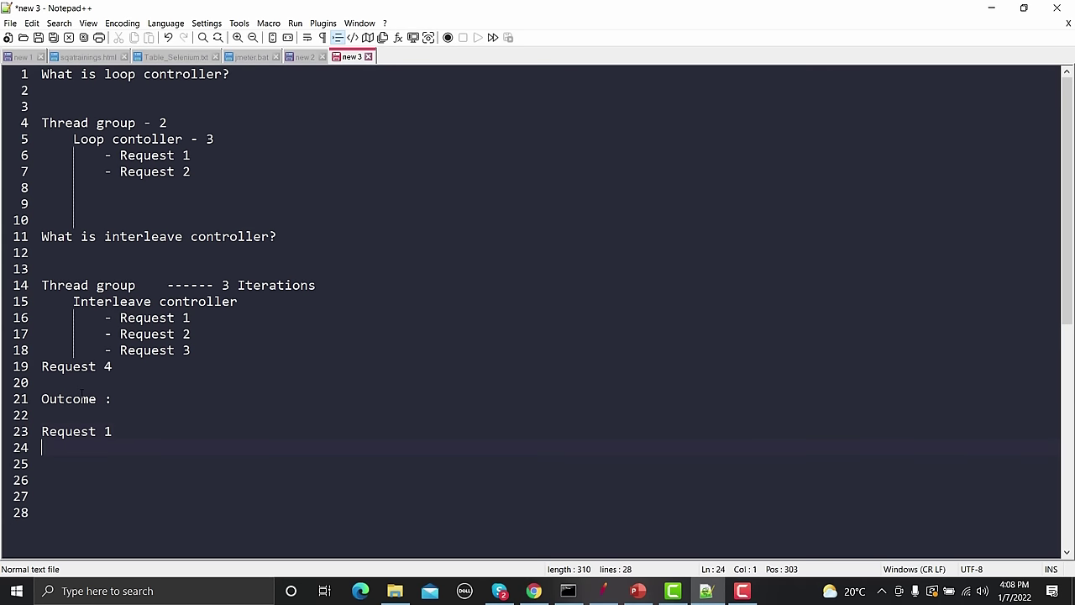
pyautogui.write('Request ')
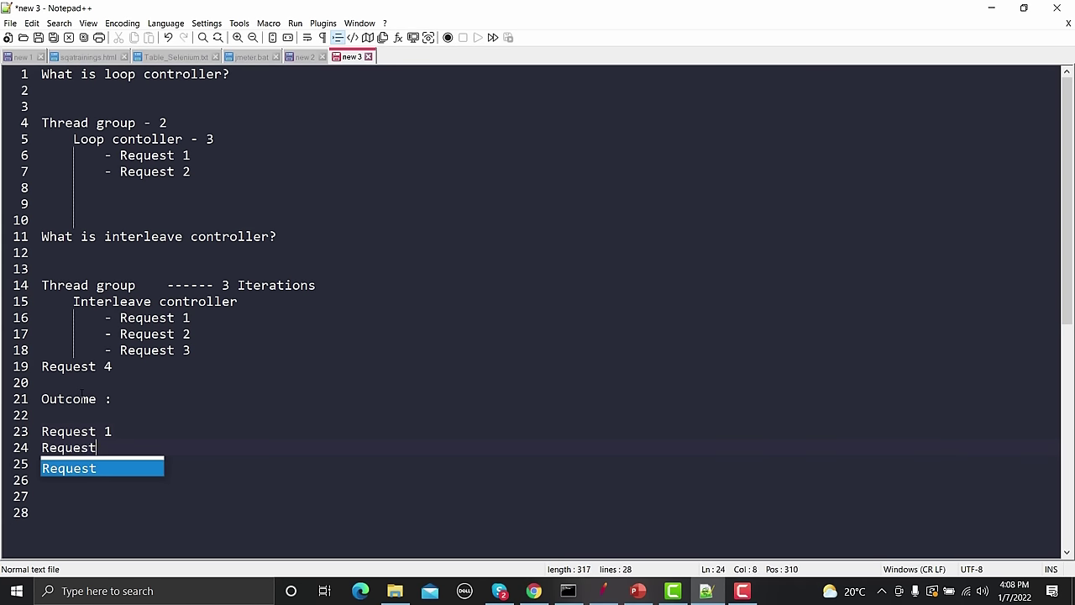
pyautogui.write('4')
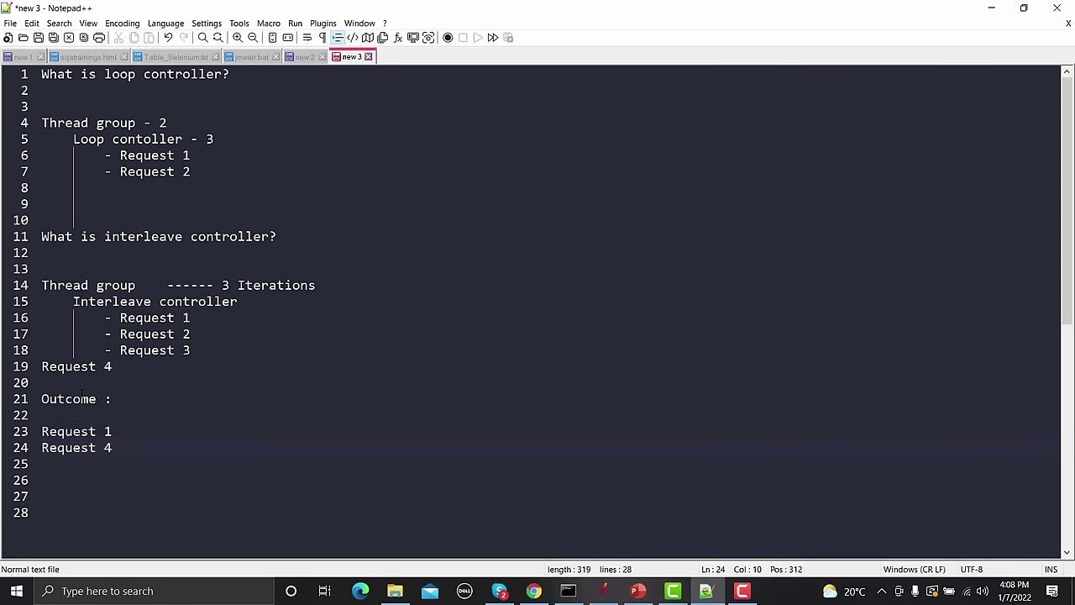
pyautogui.press('Down')
pyautogui.press('Up')
pyautogui.press('Up')
pyautogui.press('Up')
pyautogui.press('Return')
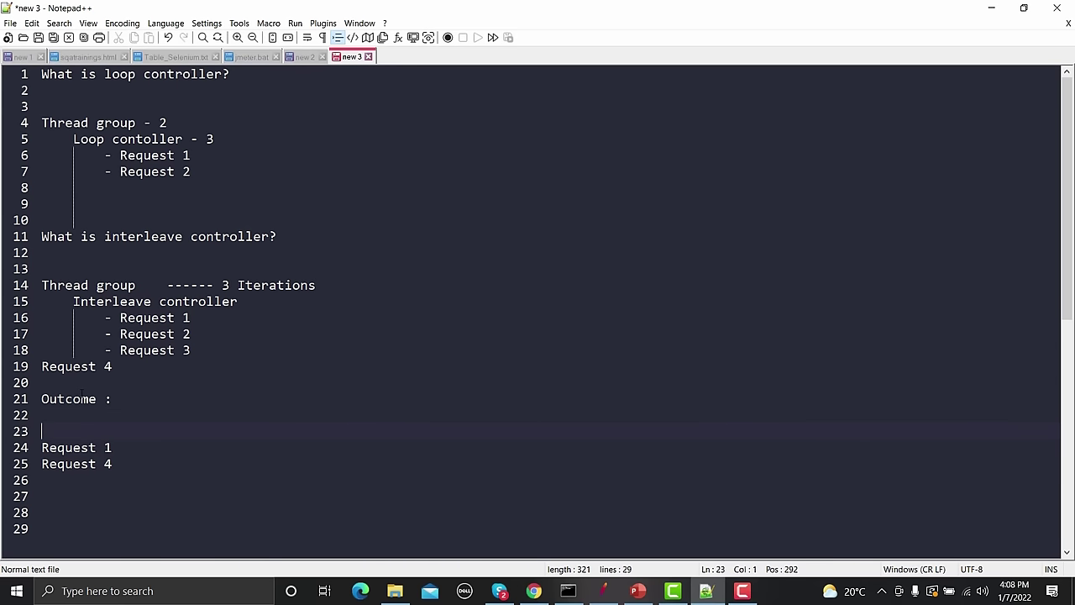
pyautogui.write('Iteration 1')
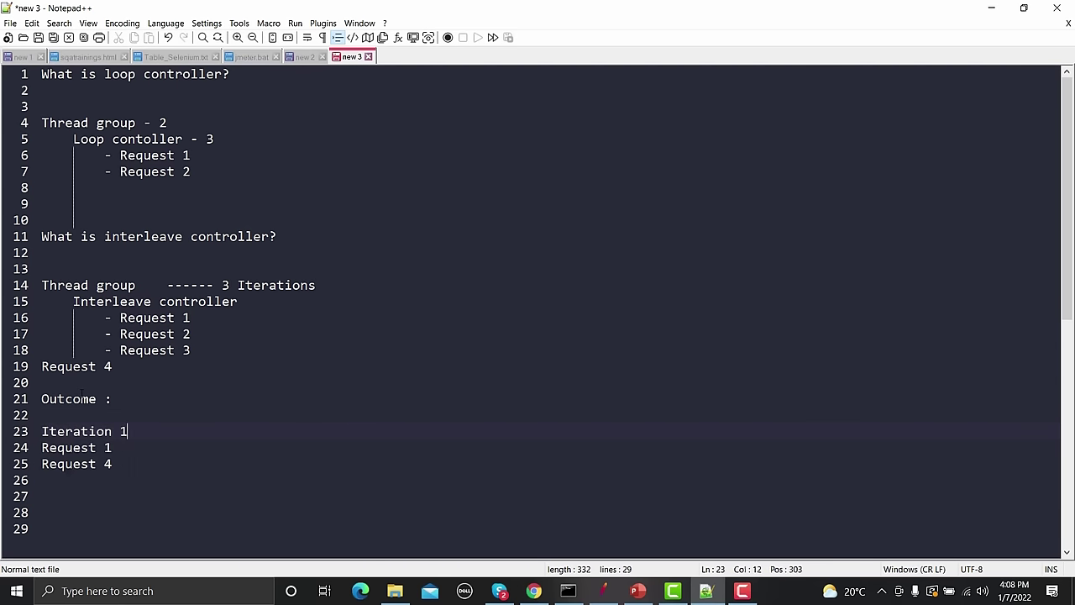
pyautogui.write(':')
# Add an 'Iteration 2:' block listing Request 2 followed by Request 4
pyautogui.press('Down')
pyautogui.press('Down')
pyautogui.press('Return')
pyautogui.press('Return')
pyautogui.write('It')
pyautogui.press('Return')
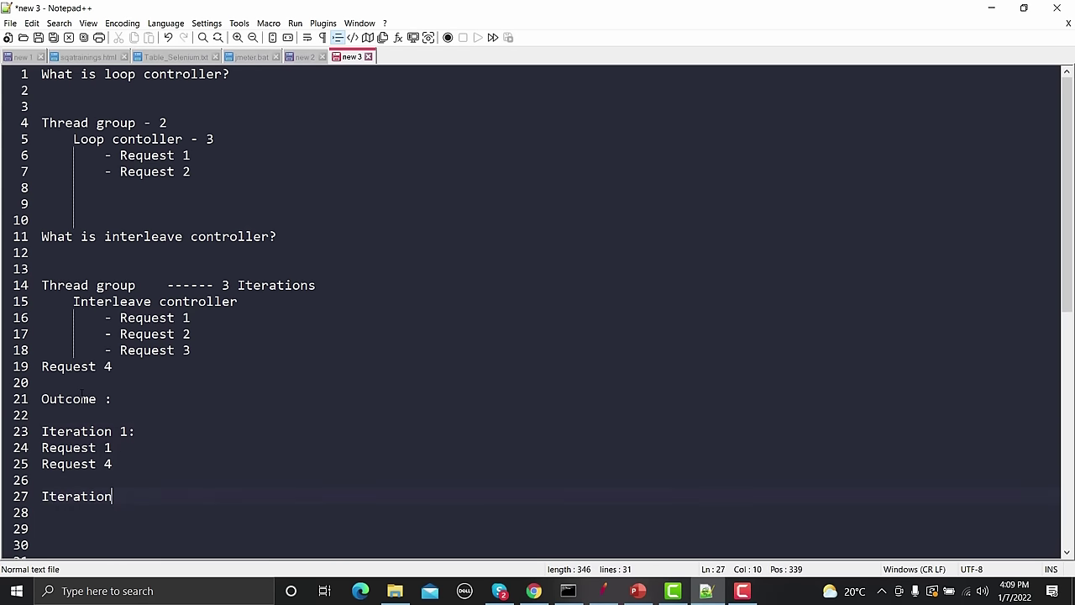
pyautogui.write('2:')
pyautogui.press('Return')
pyautogui.press('Return')
pyautogui.write('Req')
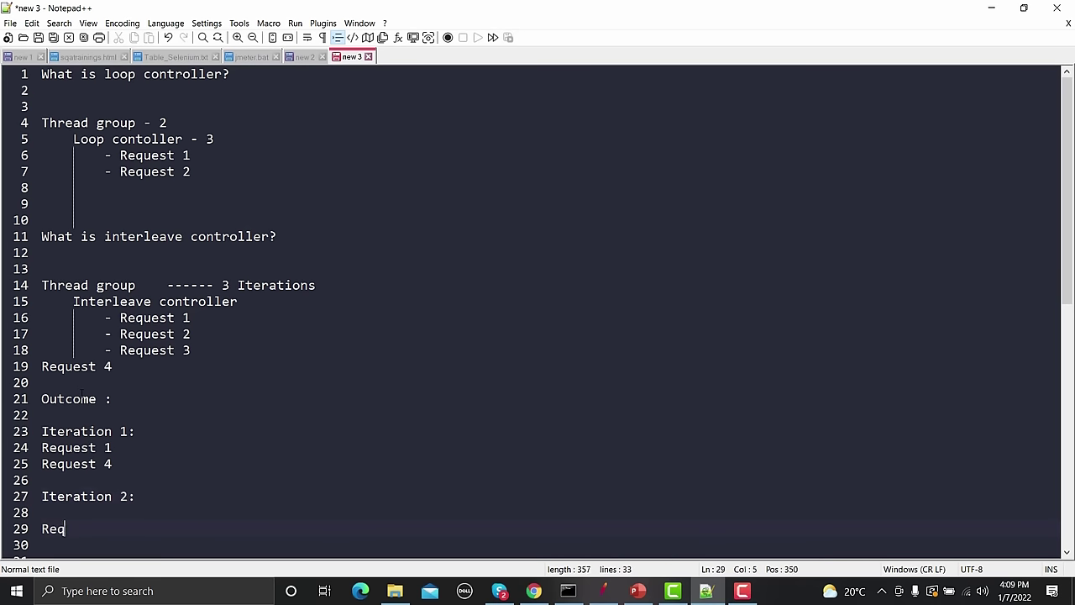
pyautogui.write('wuest')
pyautogui.press('BackSpace')
pyautogui.press('BackSpace')
pyautogui.press('BackSpace')
pyautogui.press('BackSpace')
pyautogui.press('BackSpace')
pyautogui.write('uest 2')
pyautogui.press('Return')
pyautogui.write('Request')
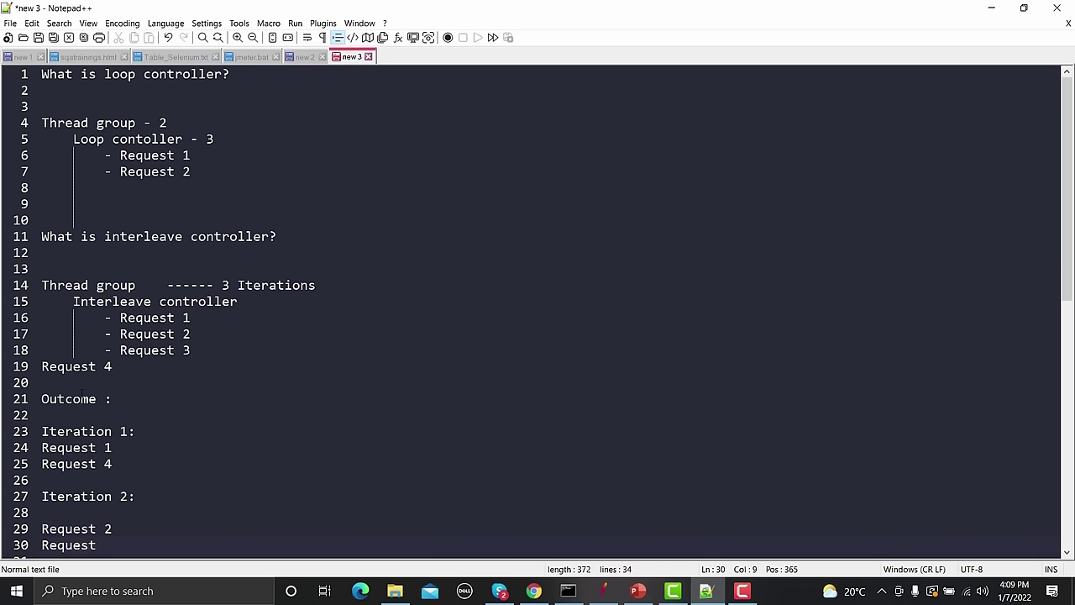
pyautogui.write(' 4')
pyautogui.press('Return')
pyautogui.press('Return')
pyautogui.press('Return')
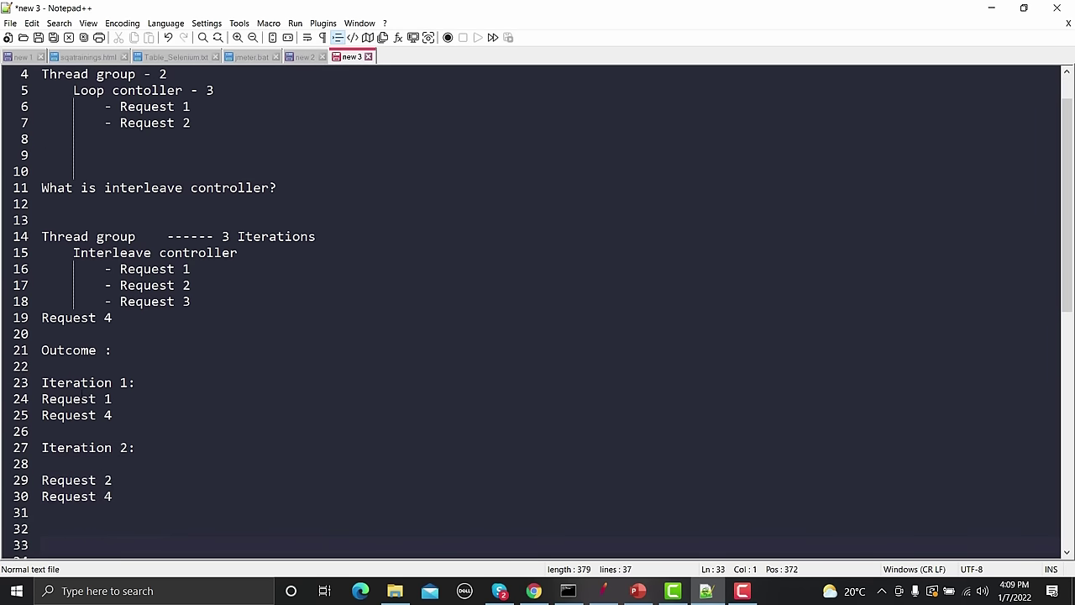
# Duplicate the Iteration 2 block below and change its Request 2 to Request 3
pyautogui.moveTo(42, 447); pyautogui.dragTo(131, 497)
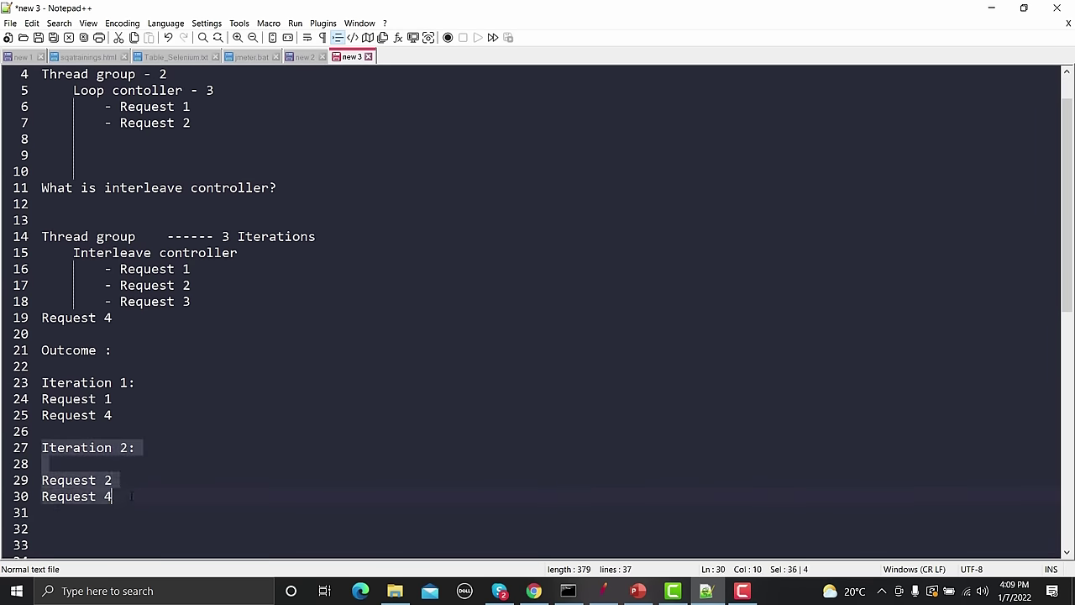
pyautogui.hotkey('ctrl', 'c')
pyautogui.click(58, 521)
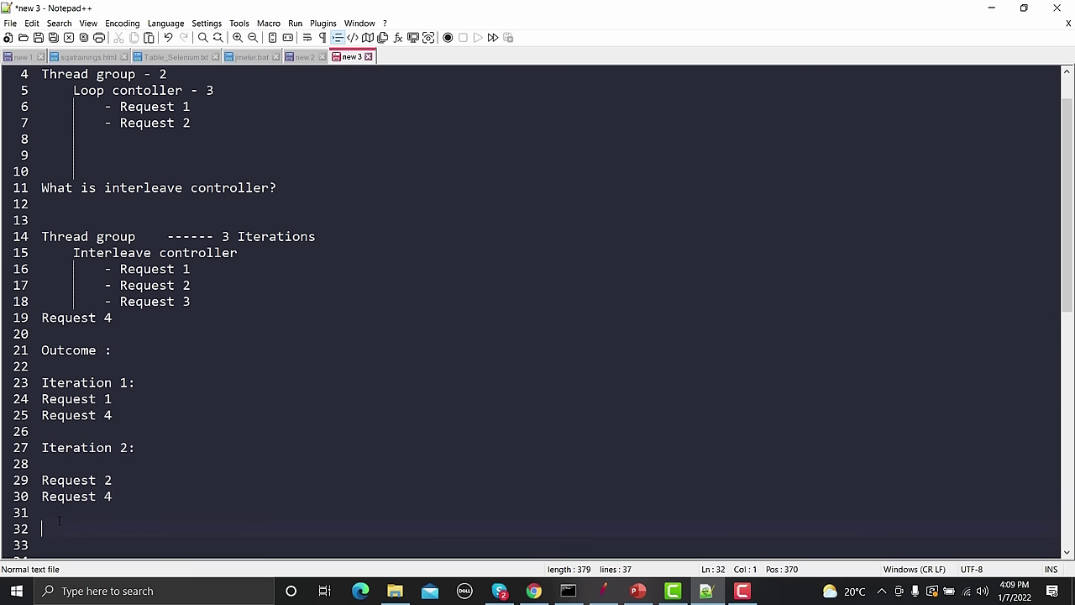
pyautogui.hotkey('ctrl', 'v')
pyautogui.click(112, 480)
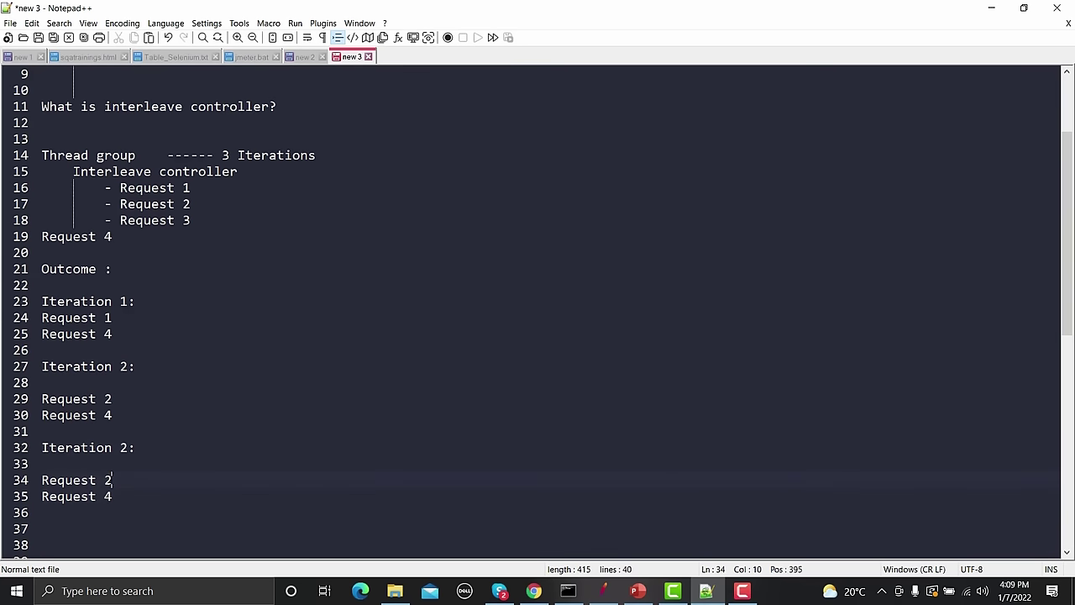
pyautogui.press('BackSpace')
pyautogui.write('3')
# Label Request 1 as '- Profile' and Request 2 as '- Add to cart'
pyautogui.moveTo(126, 241); pyautogui.dragTo(41, 239)
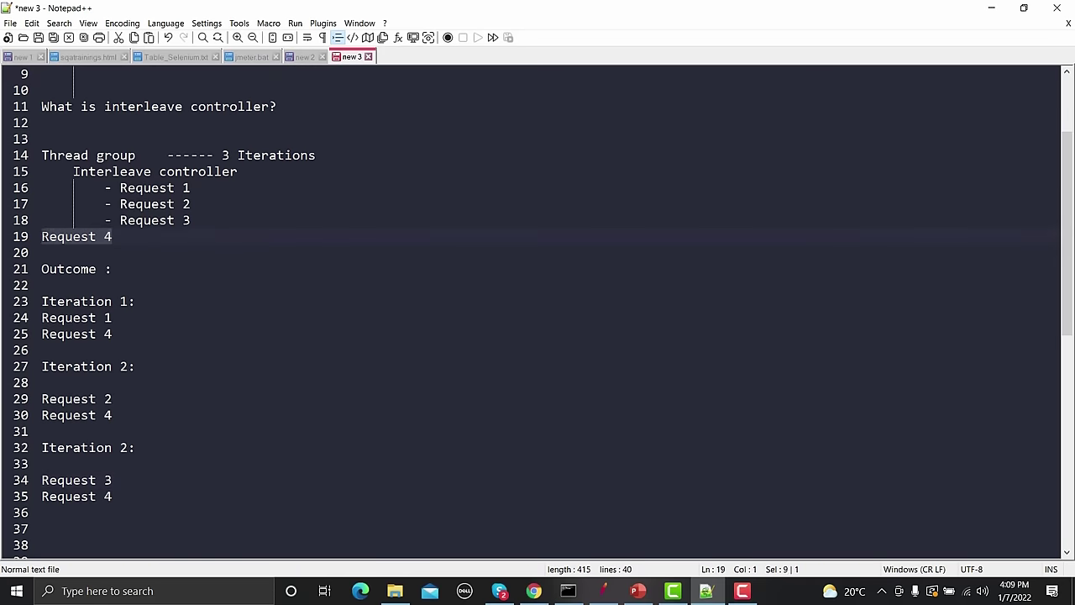
pyautogui.click(262, 195)
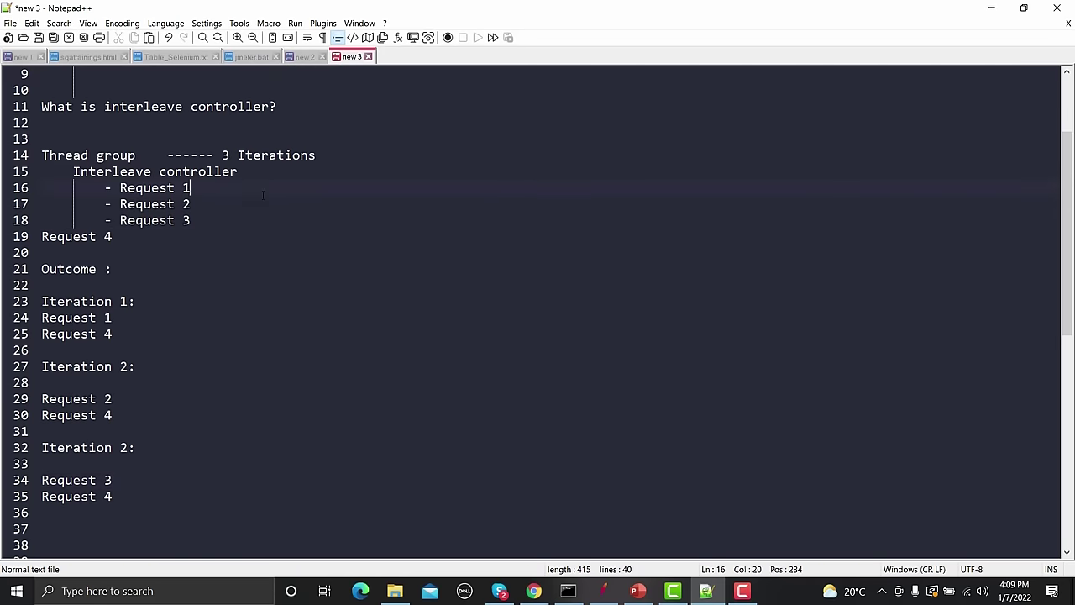
pyautogui.click(340, 187)
pyautogui.write('-')
pyautogui.write(' Profil;e')
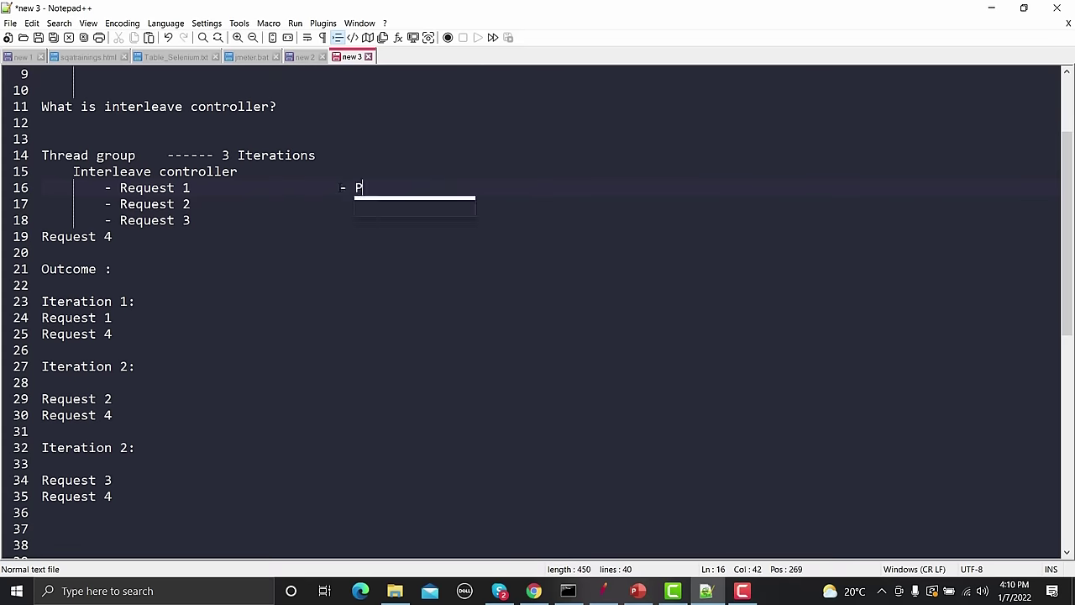
pyautogui.press('BackSpace')
pyautogui.press('BackSpace')
pyautogui.write('e')
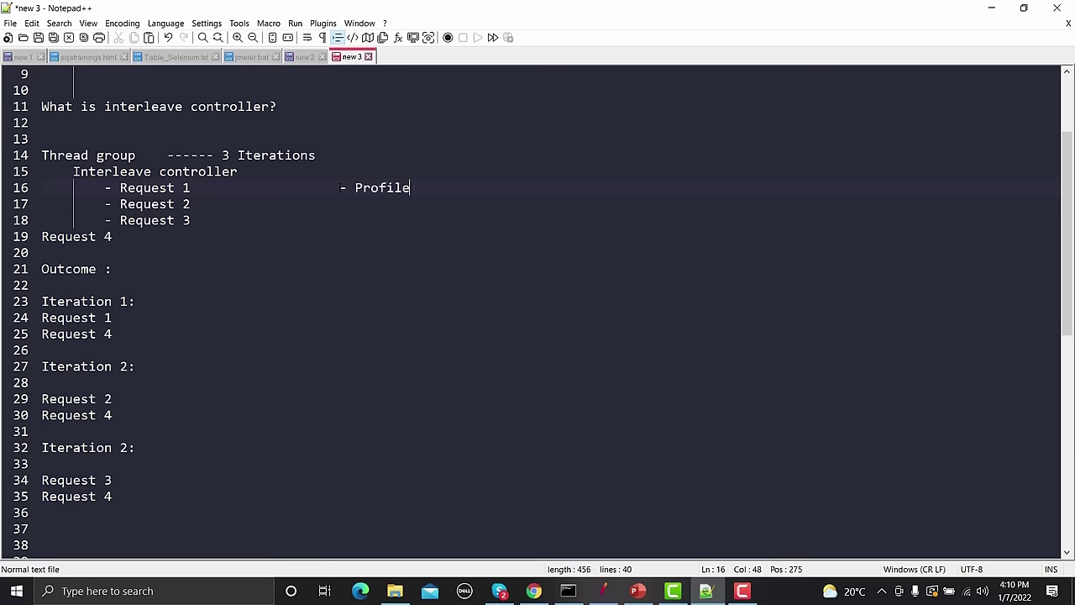
pyautogui.click(192, 203)
pyautogui.write('- Add to cart')
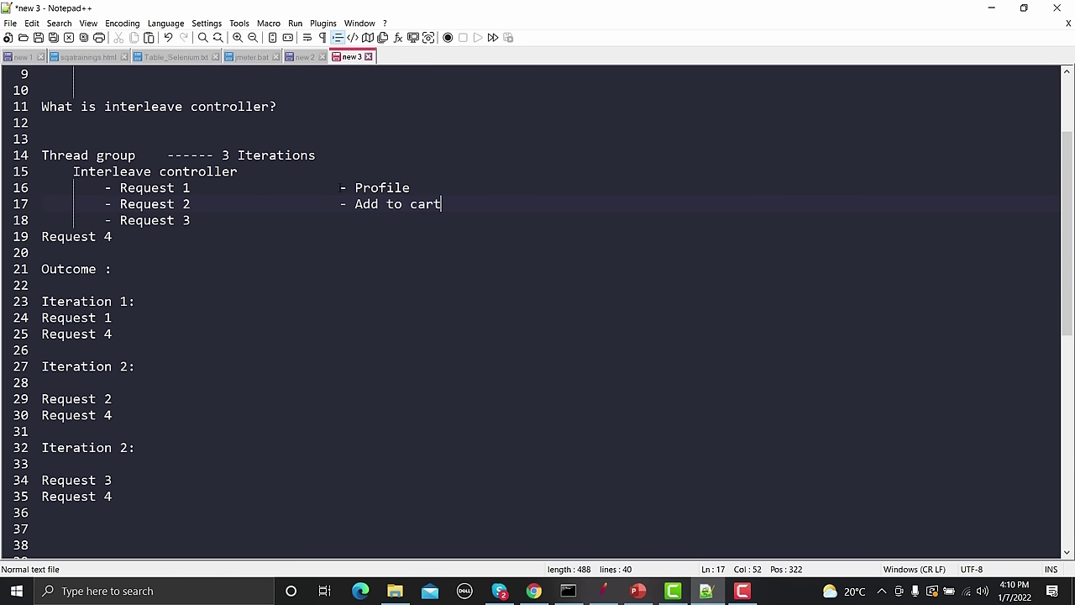
pyautogui.press('Return')
pyautogui.press('BackSpace')
pyautogui.press('BackSpace')
pyautogui.press('BackSpace')
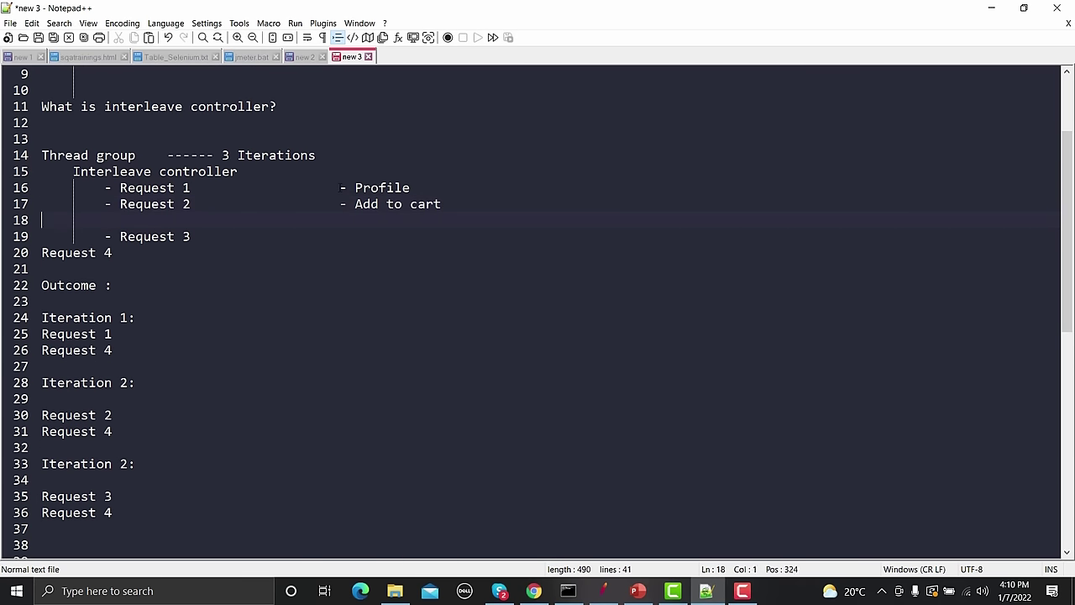
# Label Request 3 as '- Add friend' and Request 4 as 'HomePage'
pyautogui.press('Down')
pyautogui.write('3                   ')
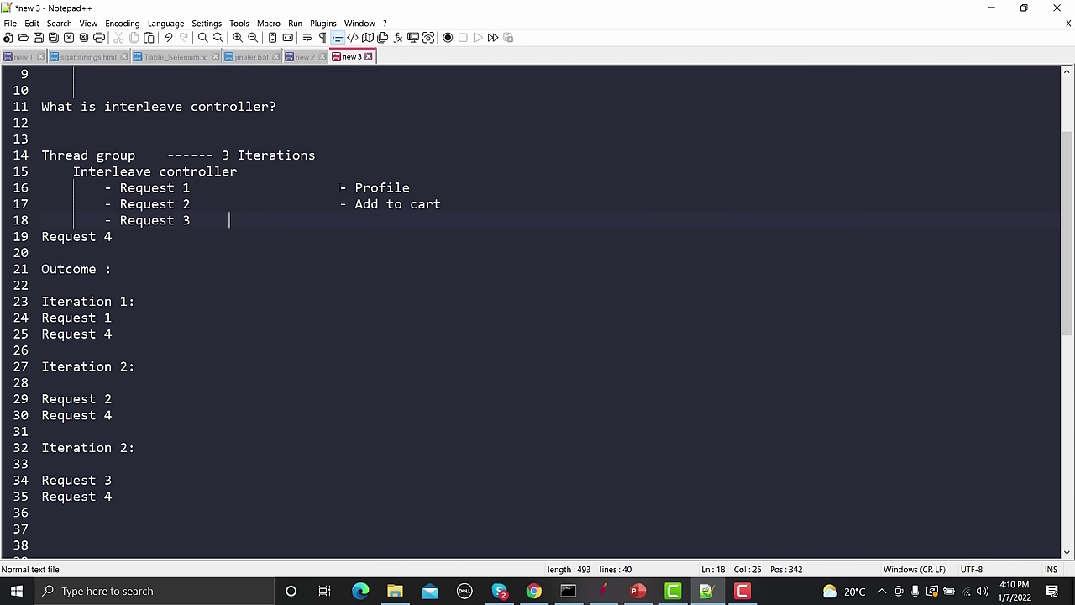
pyautogui.write('- Add friend')
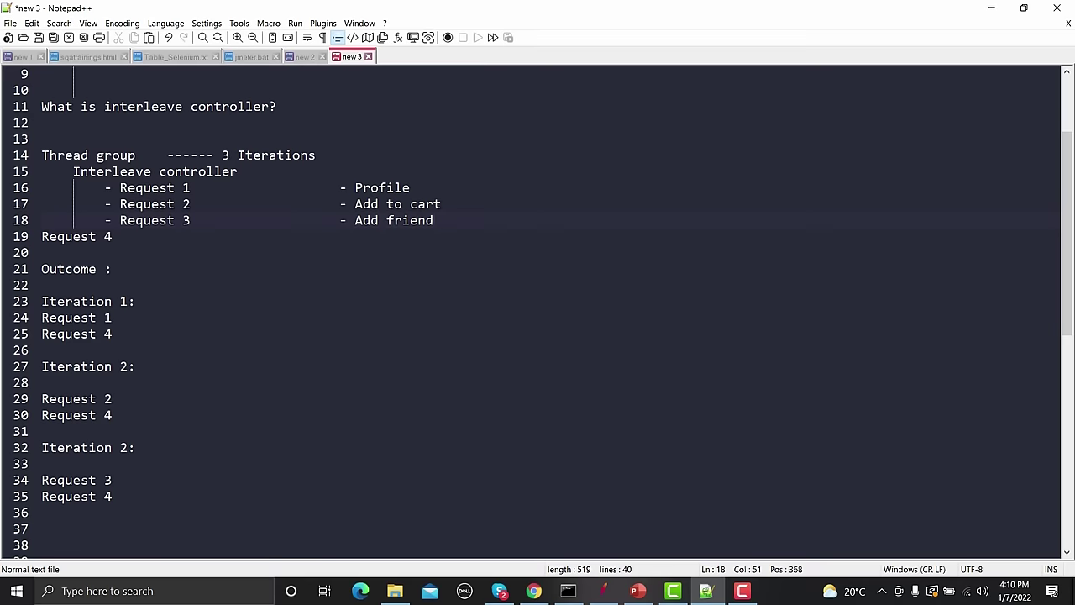
pyautogui.press('Down')
pyautogui.write('Home')
pyautogui.press('BackSpace')
pyautogui.press('BackSpace')
pyautogui.write('mePage')
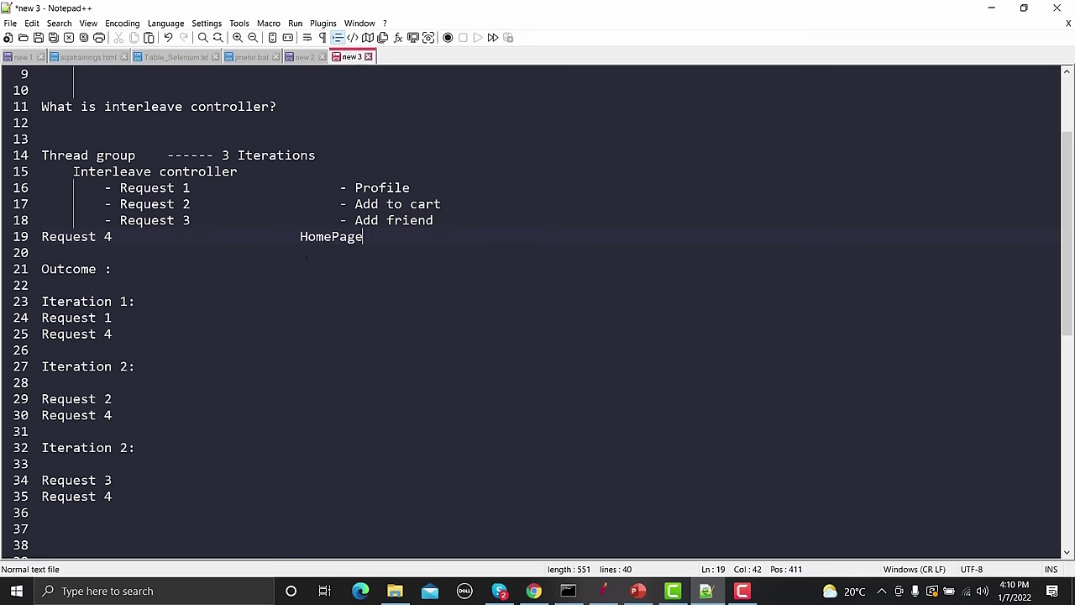
pyautogui.scroll(2, 306, 258)
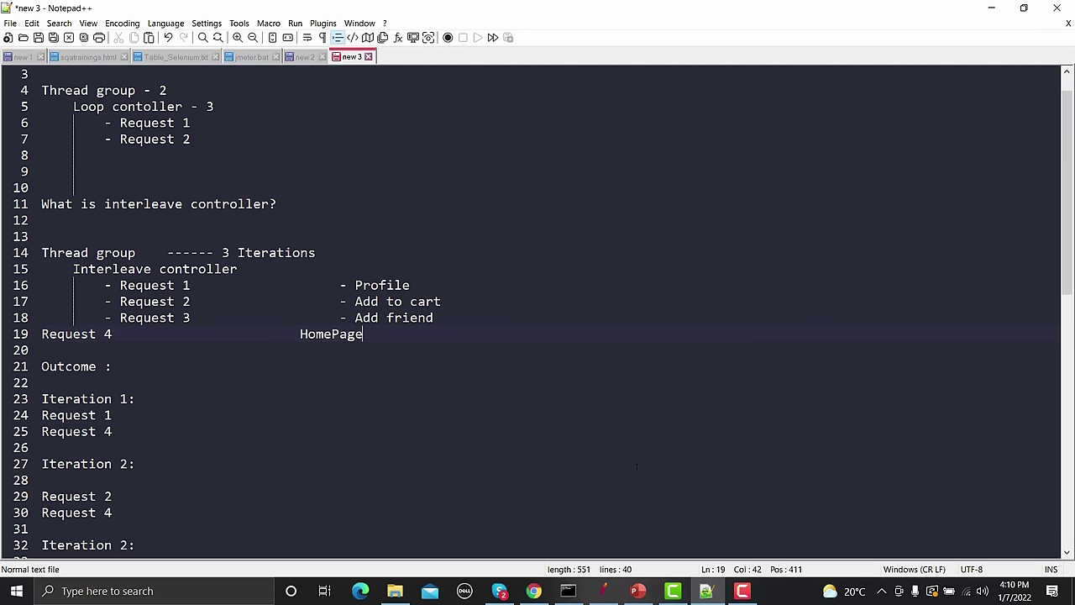
# Back in JMeter, start a new test plan and add a Thread Group to it
pyautogui.click(603, 590)
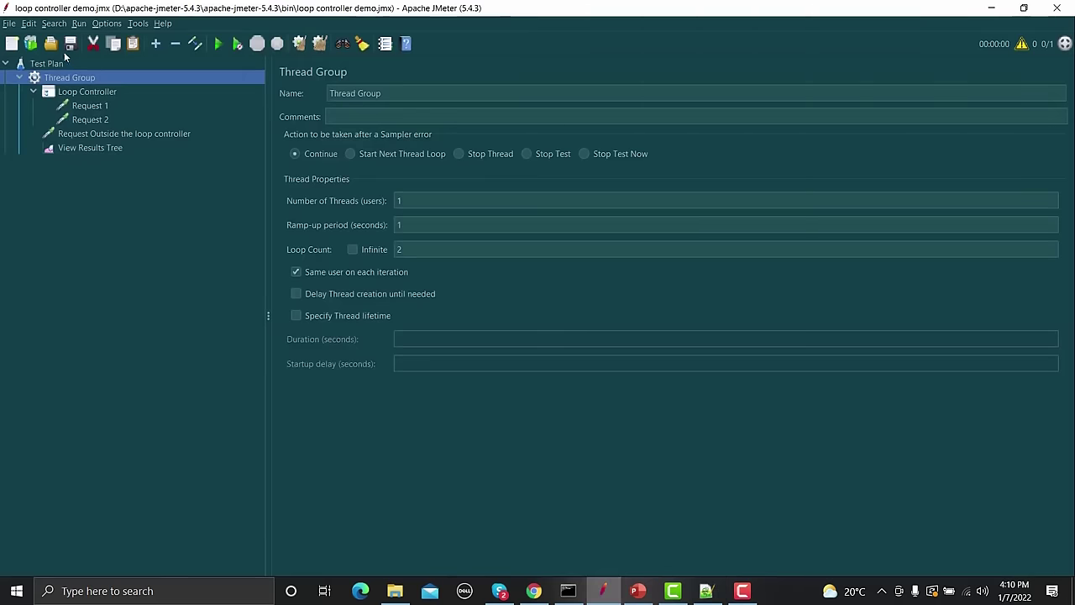
pyautogui.click(9, 23)
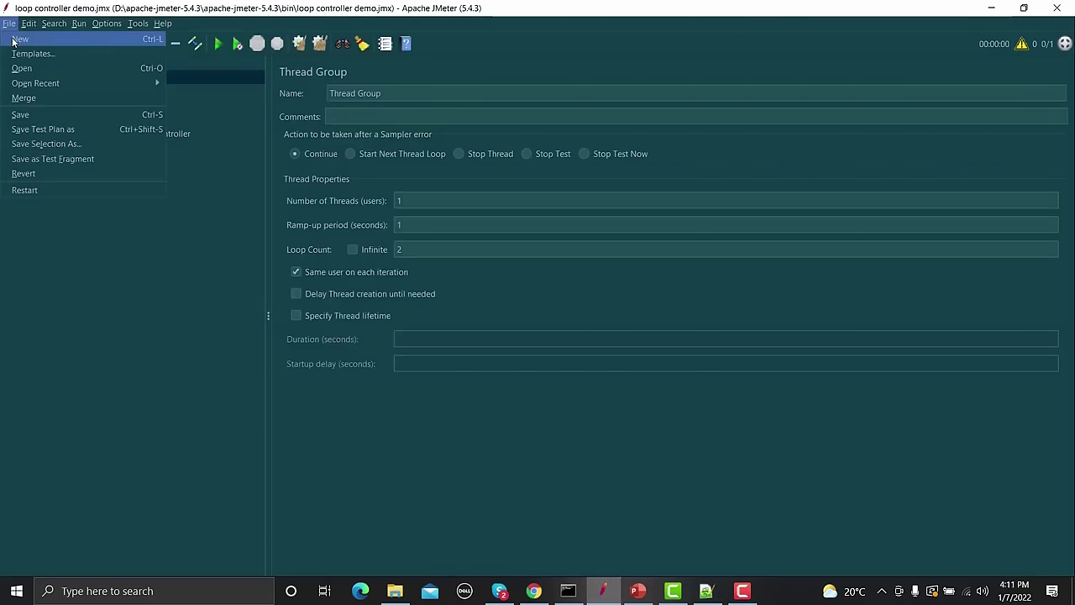
pyautogui.click(17, 40)
pyautogui.rightClick(31, 68)
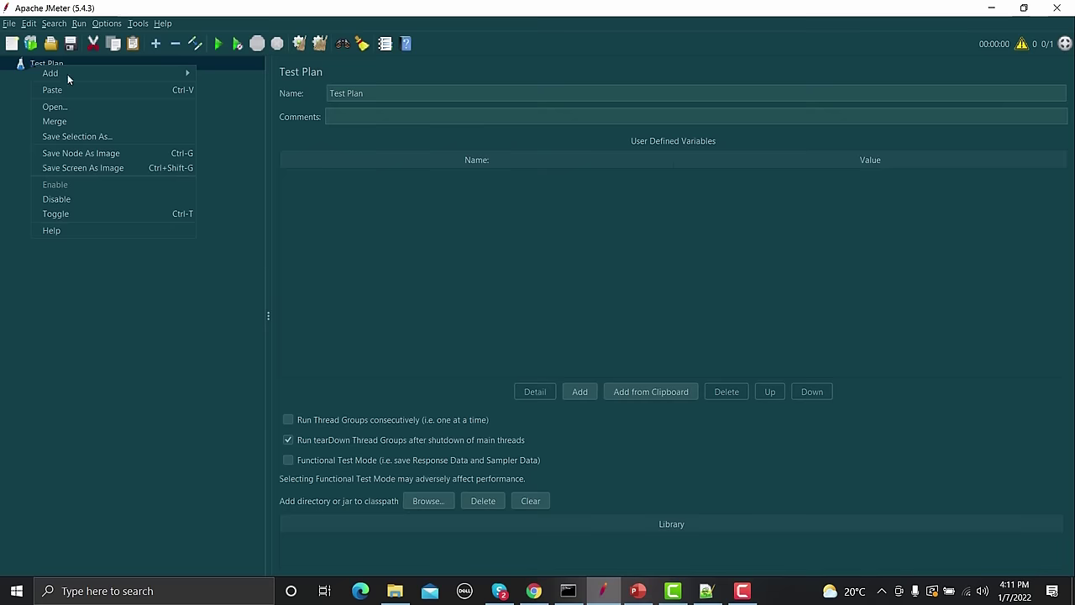
pyautogui.moveTo(69, 73)
pyautogui.moveTo(230, 73)
pyautogui.click(322, 73)
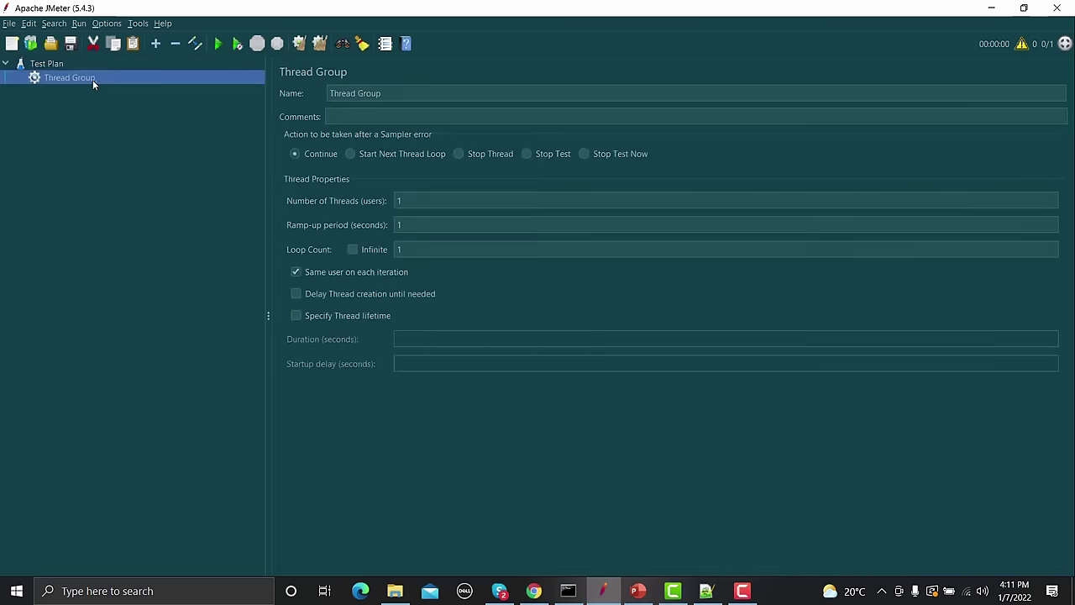
# Add an Interleave Controller to the Thread Group and put HTTP Request samplers inside it
pyautogui.rightClick(88, 79)
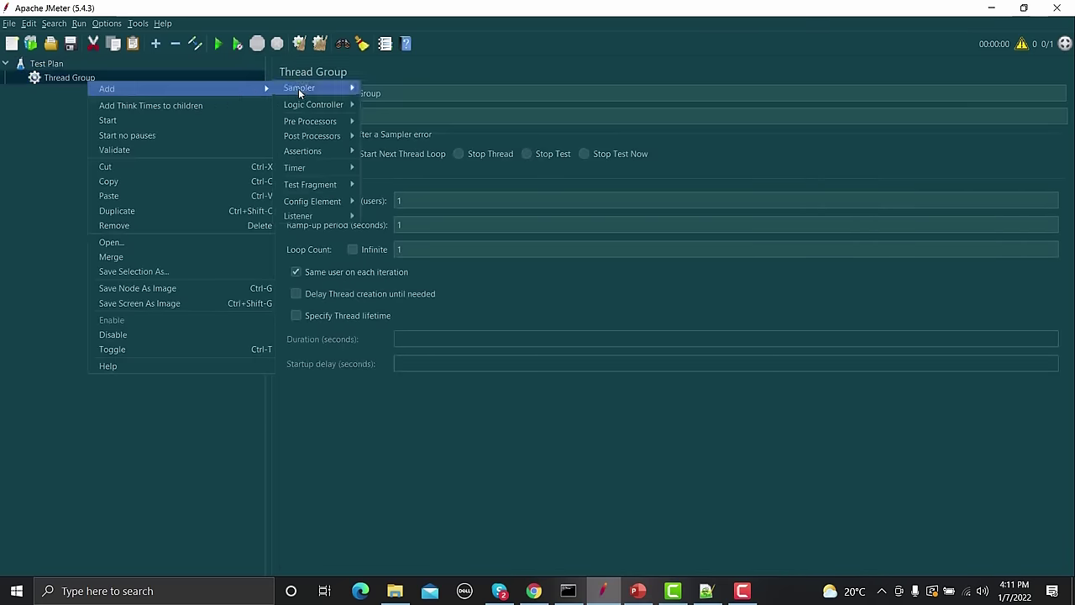
pyautogui.moveTo(319, 106)
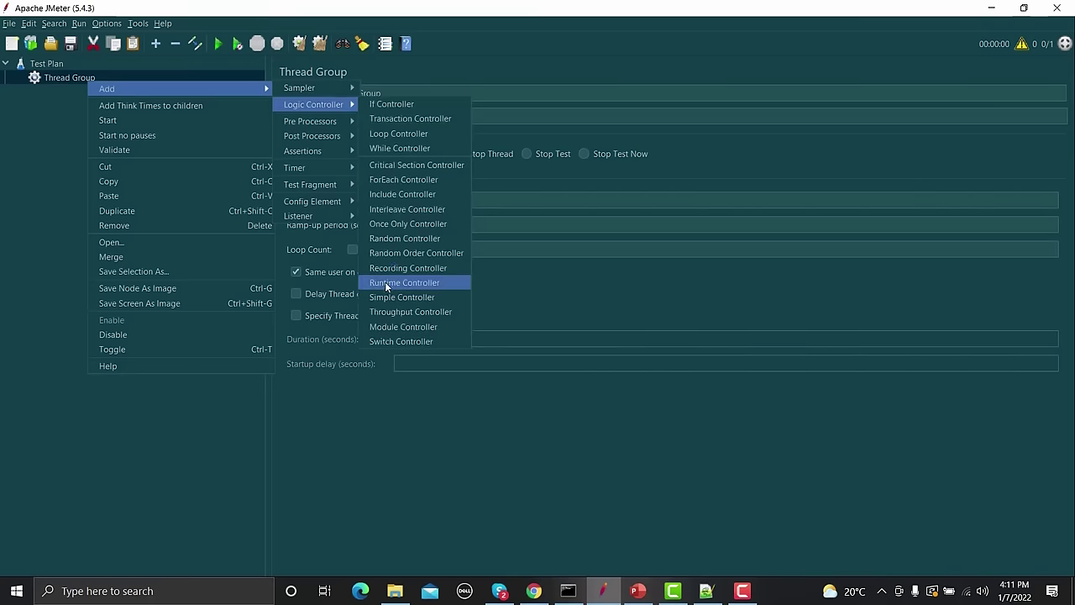
pyautogui.click(402, 209)
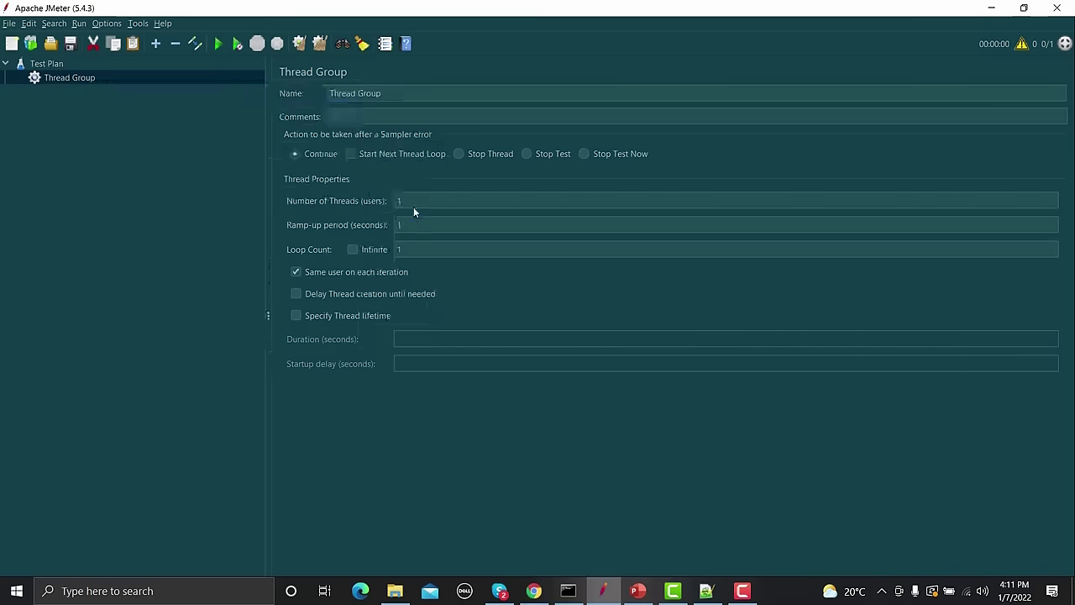
pyautogui.rightClick(93, 95)
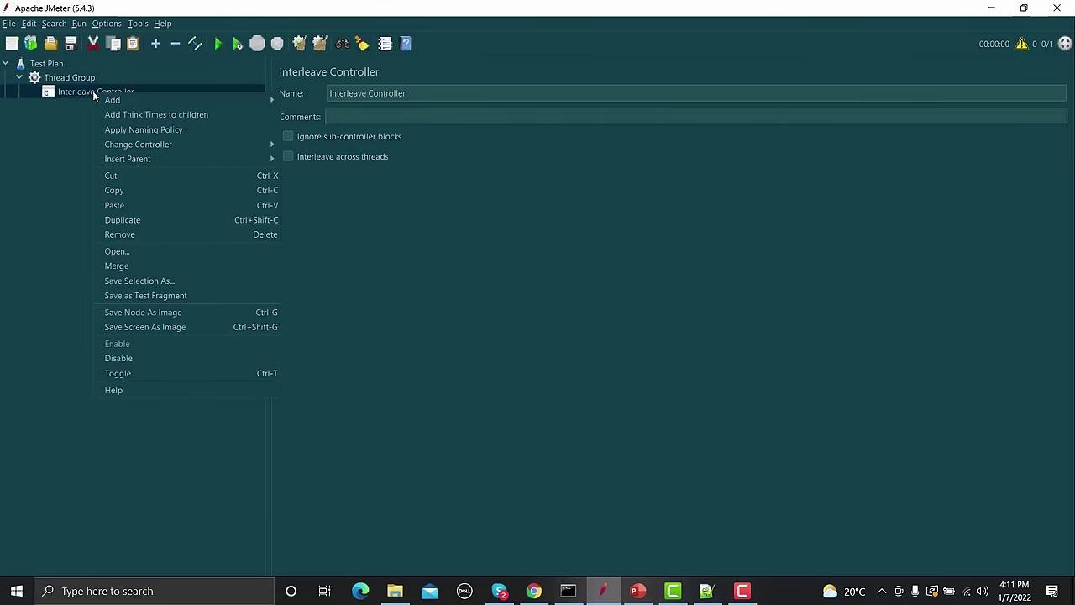
pyautogui.moveTo(136, 98)
pyautogui.moveTo(356, 98)
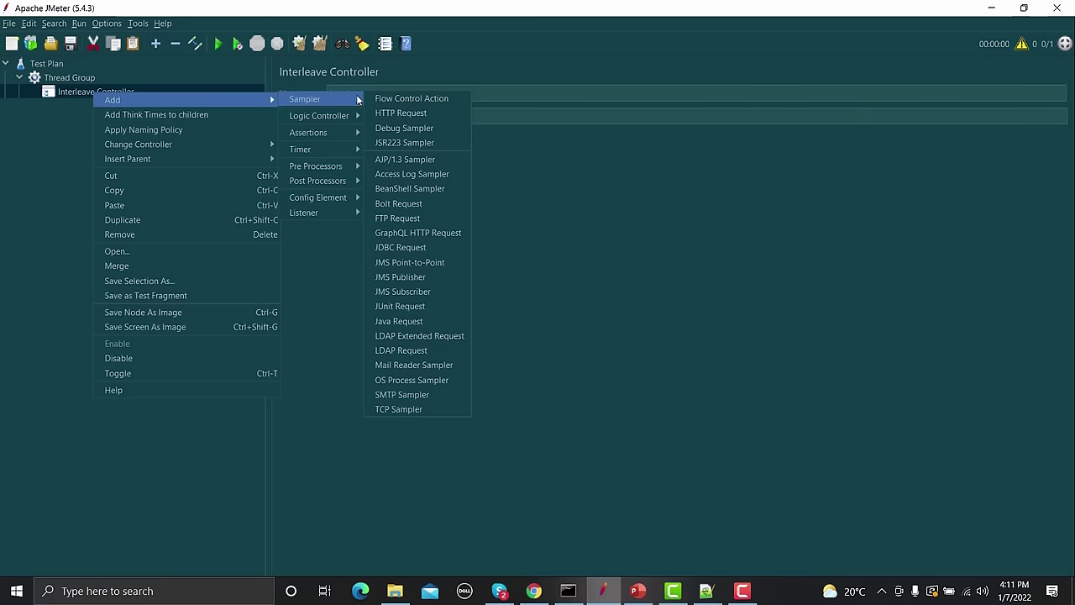
pyautogui.click(395, 112)
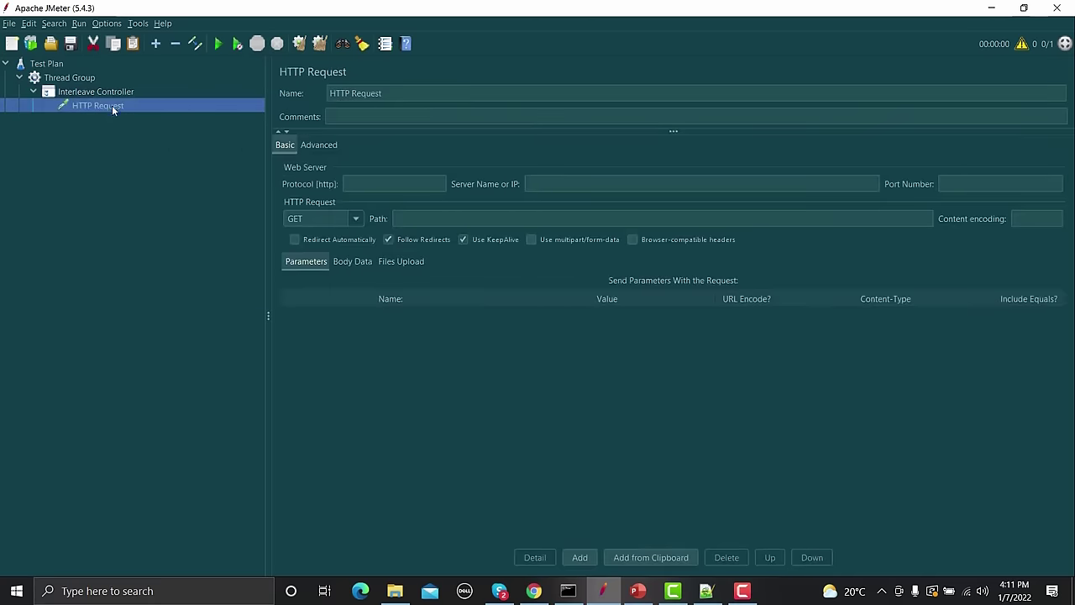
pyautogui.click(107, 90)
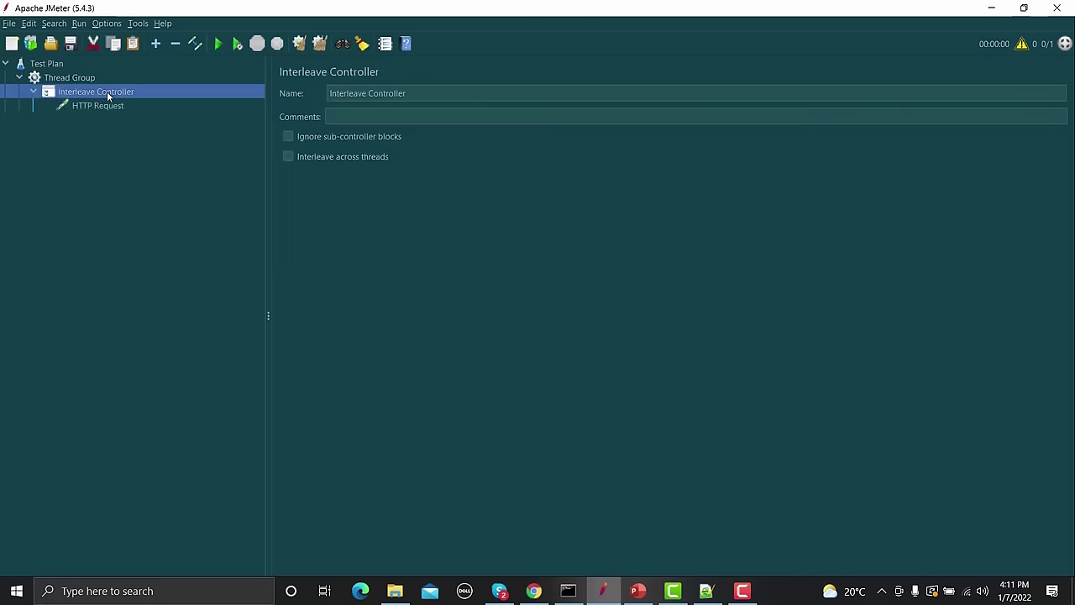
pyautogui.hotkey('ctrl', 'v')
# Rename the first interleaved HTTP Request to 'Porofile' (Profile)
pyautogui.click(106, 108)
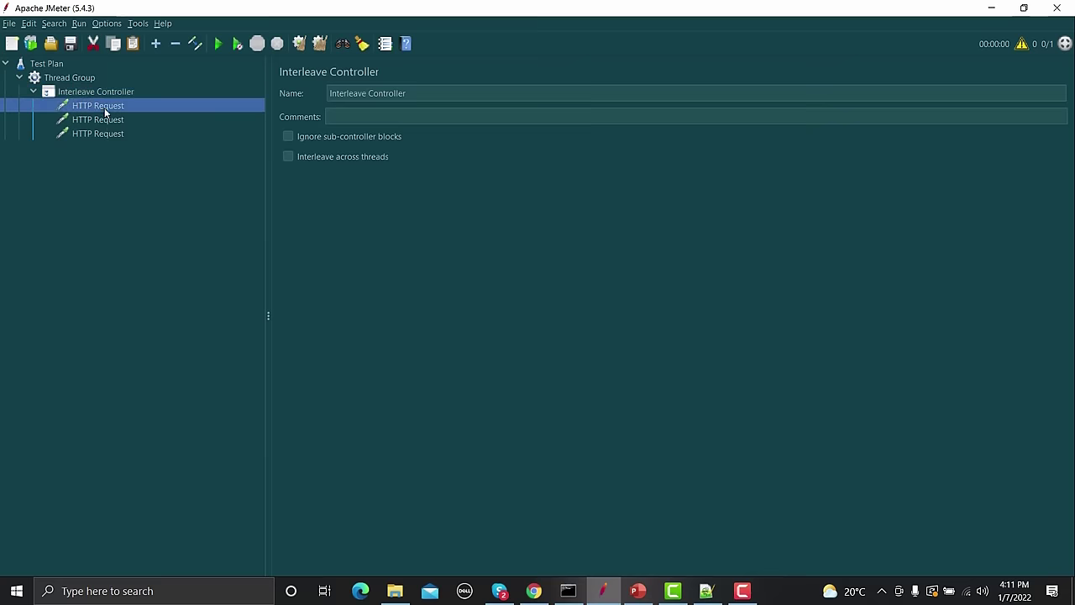
pyautogui.click(107, 122)
pyautogui.click(109, 130)
pyautogui.click(98, 105)
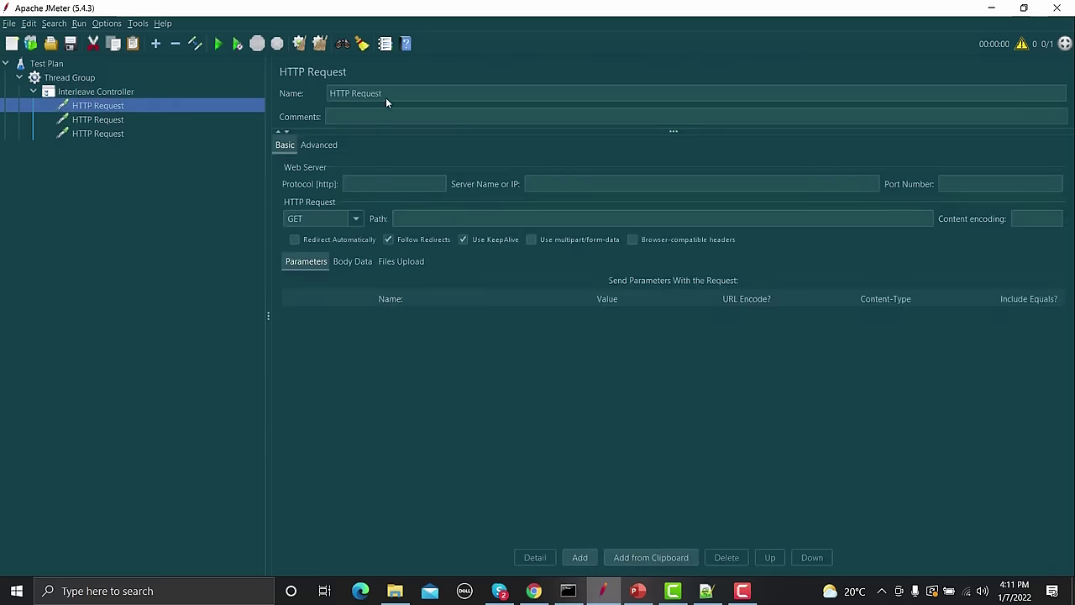
pyautogui.click(383, 94)
pyautogui.moveTo(381, 93); pyautogui.dragTo(317, 97)
pyautogui.press('BackSpace')
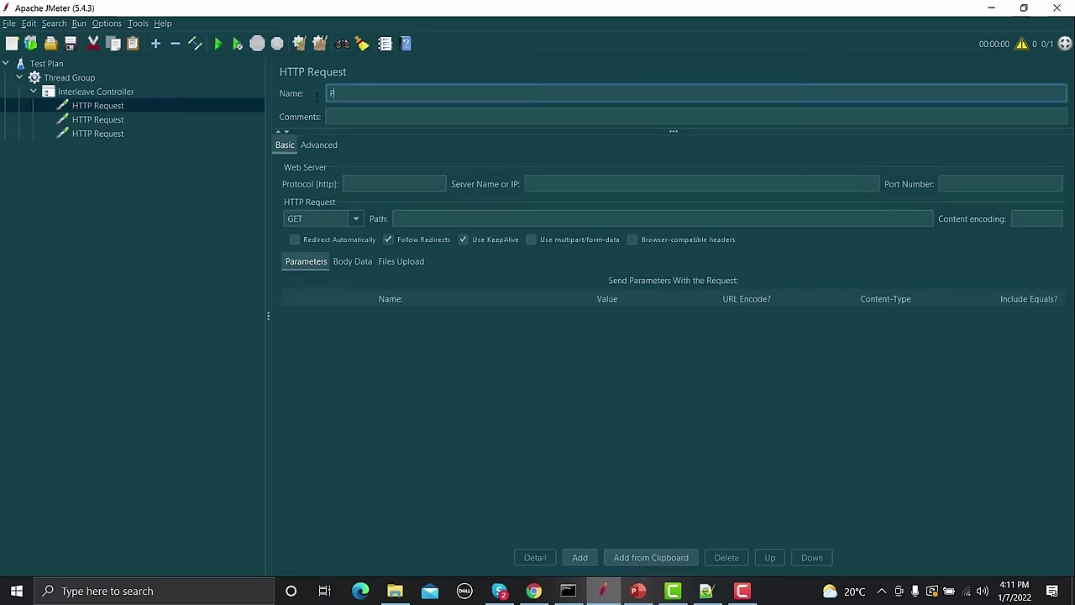
pyautogui.write('Po')
pyautogui.write('rofile')
# Rename the second and third requests to 'Add Friend' and 'Add product to thre cart'
pyautogui.click(120, 119)
pyautogui.moveTo(382, 93); pyautogui.dragTo(329, 93)
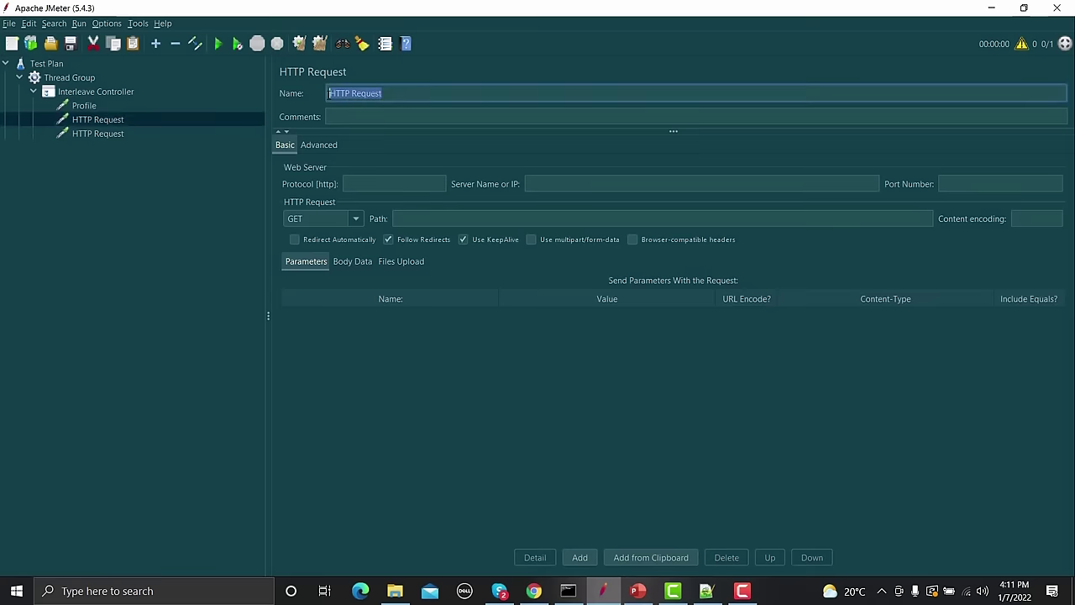
pyautogui.write('Add Friend')
pyautogui.click(168, 133)
pyautogui.click(345, 119)
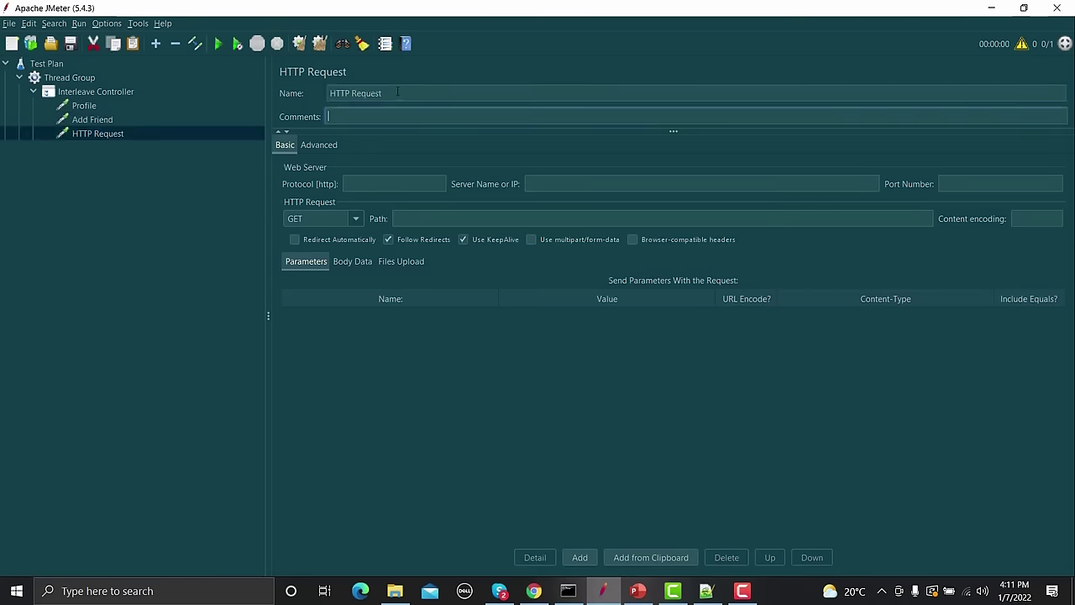
pyautogui.tripleClick(322, 93)
pyautogui.write('Add')
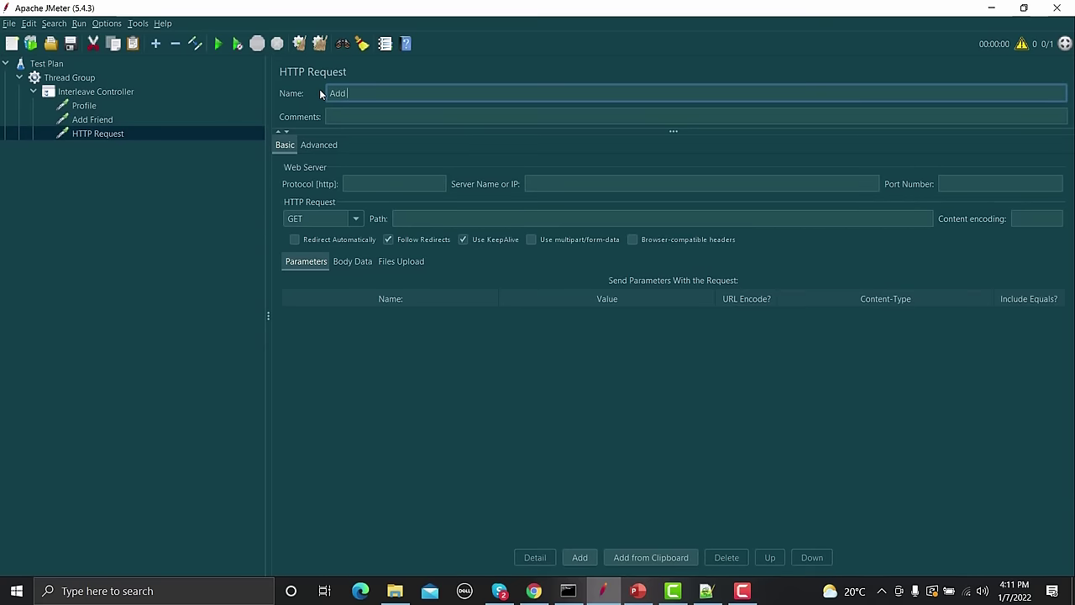
pyautogui.write(' product to thre cart')
# Add an HTTP Request named 'Home Page' to the Thread Group after the Interleave Controller
pyautogui.click(98, 106)
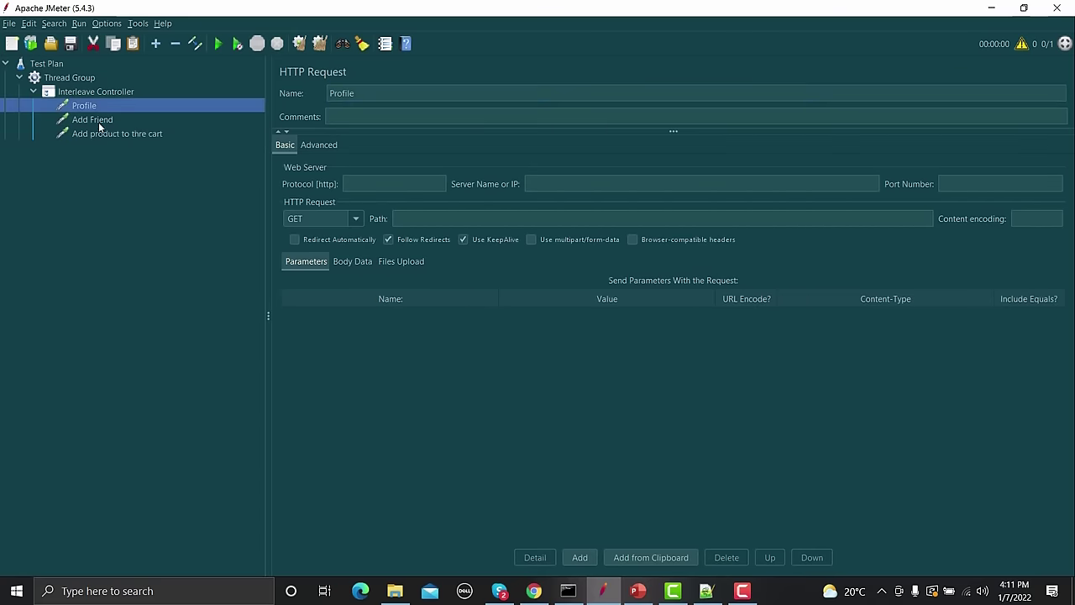
pyautogui.click(98, 120)
pyautogui.click(102, 135)
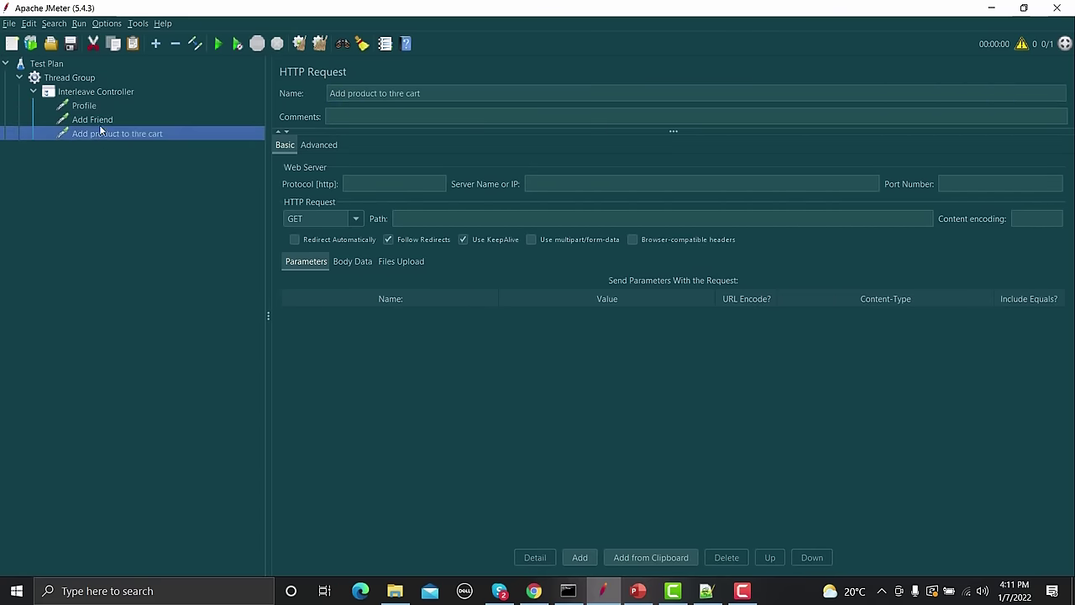
pyautogui.rightClick(63, 79)
pyautogui.moveTo(138, 84)
pyautogui.moveTo(278, 86)
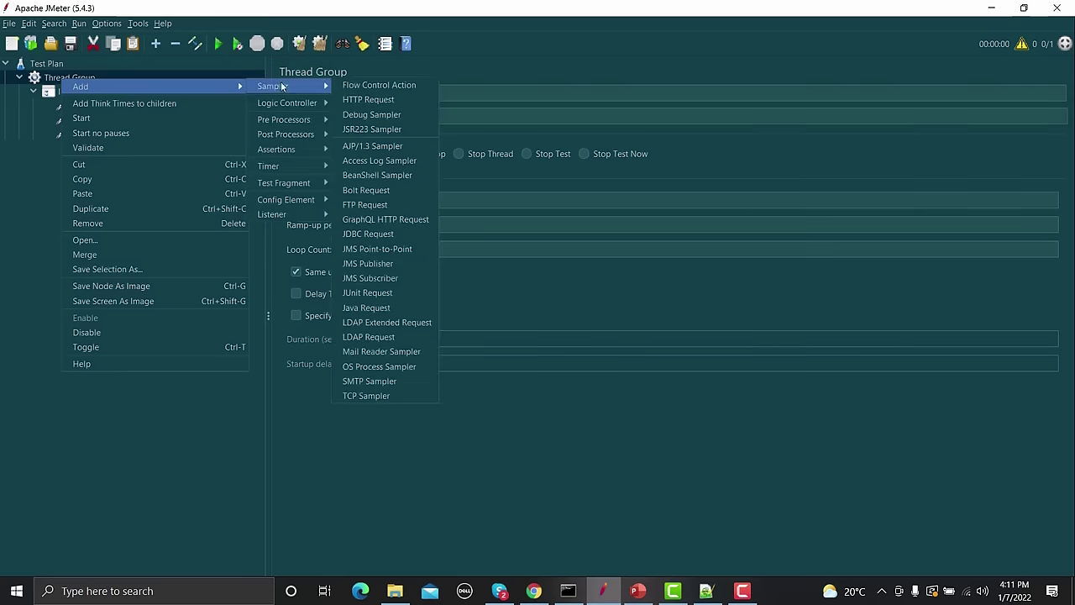
pyautogui.click(364, 100)
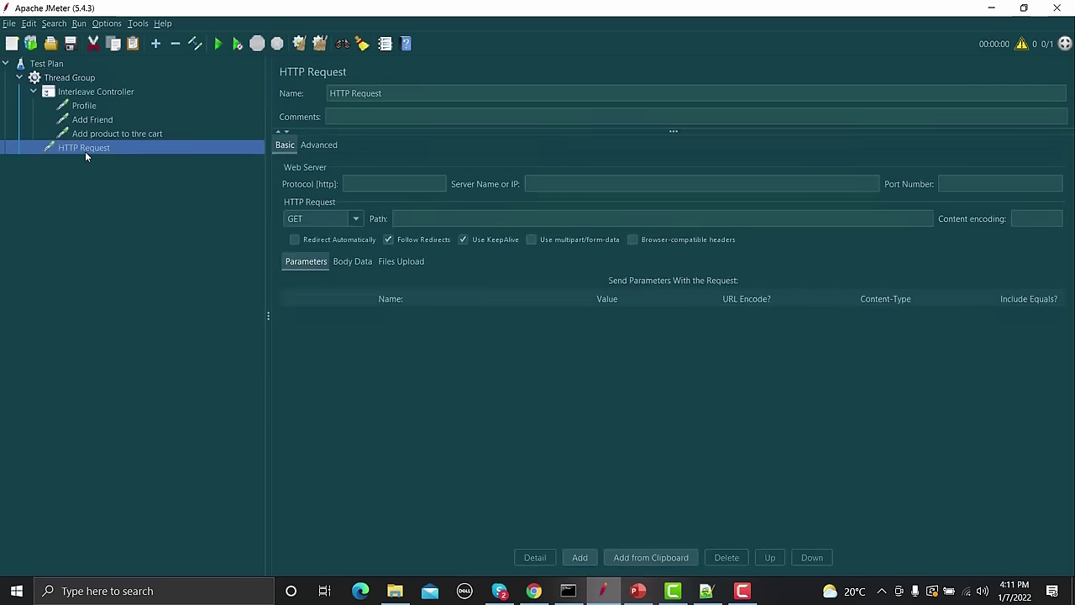
pyautogui.moveTo(383, 94); pyautogui.dragTo(288, 95)
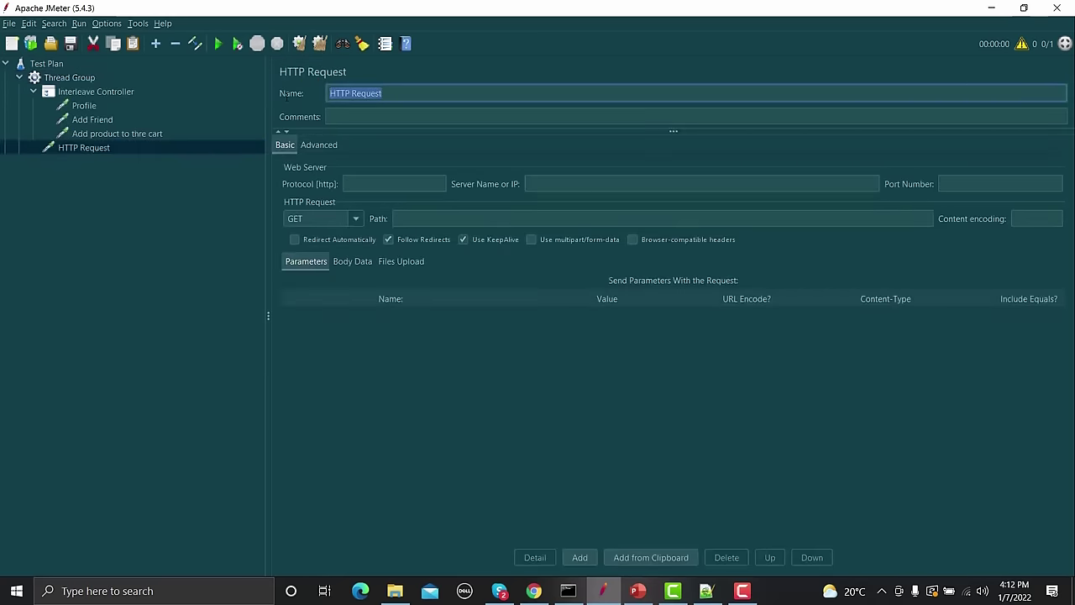
pyautogui.write('Home Pag')
pyautogui.write('ew')
pyautogui.press('BackSpace')
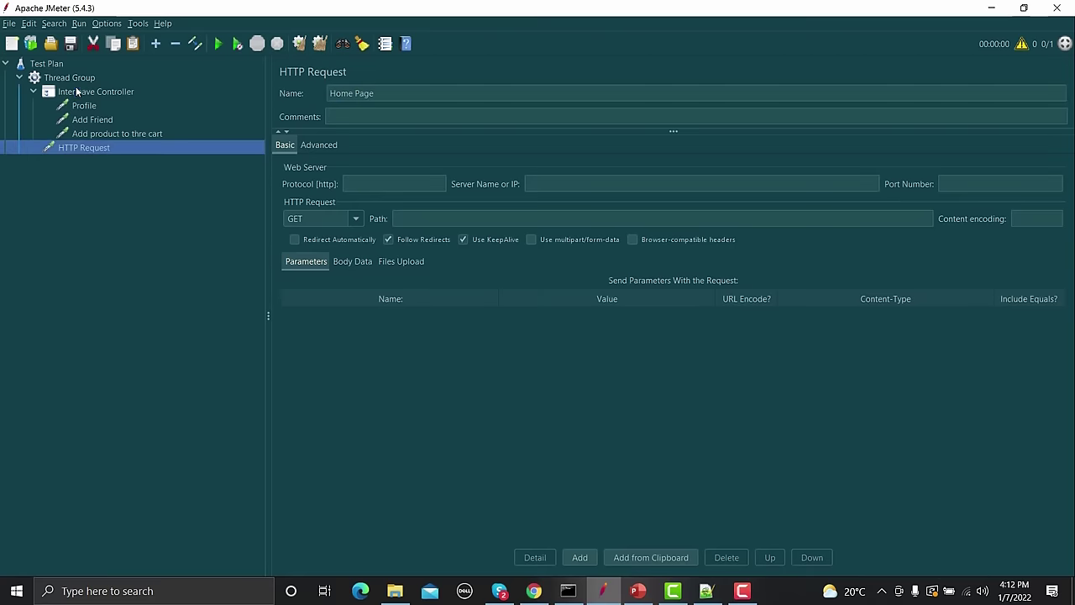
pyautogui.click(79, 93)
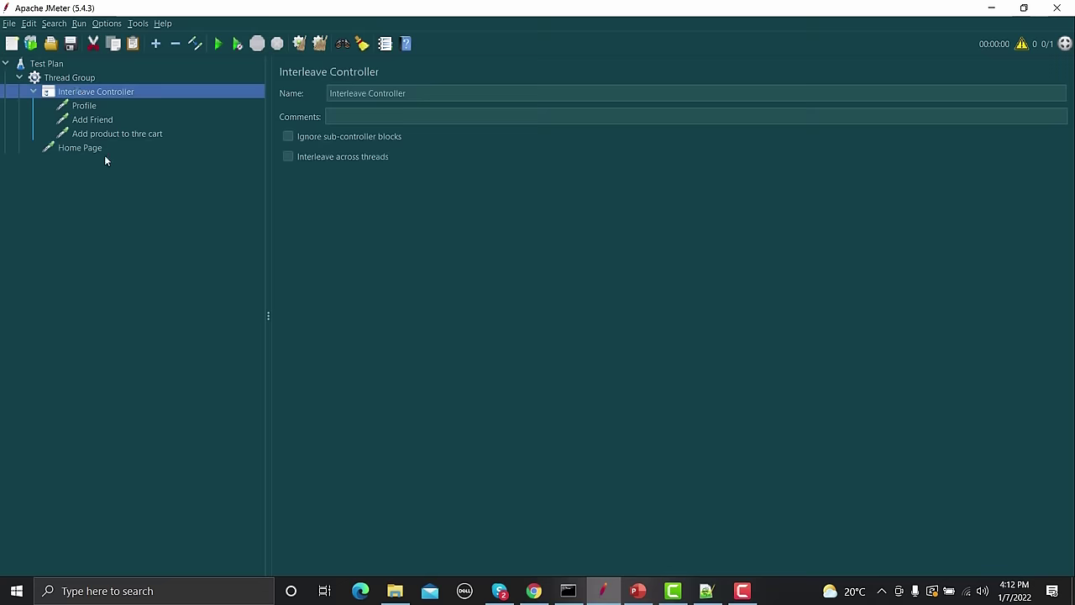
pyautogui.rightClick(81, 77)
# Add a View Results Tree listener to the Thread Group
pyautogui.moveTo(262, 85)
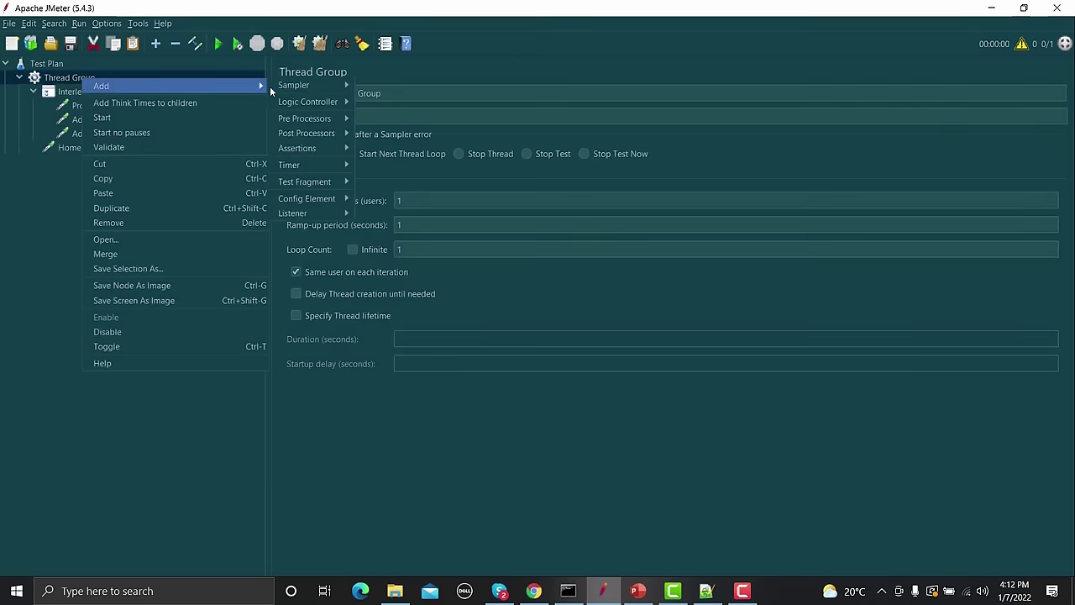
pyautogui.moveTo(346, 210)
pyautogui.click(384, 210)
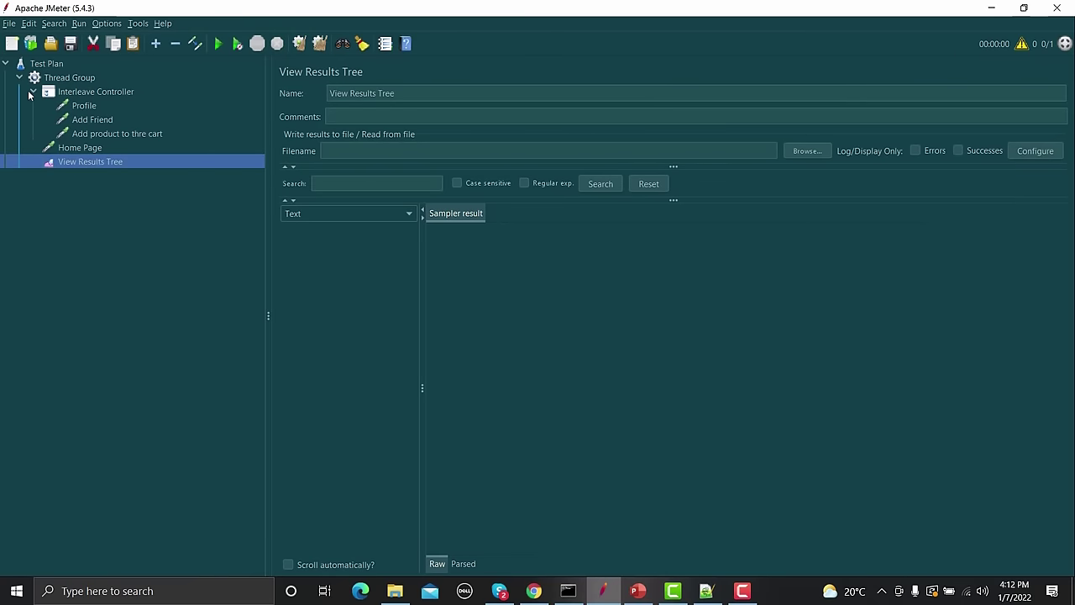
# Set the Thread Group's thread and loop count values to 3, then start the test
pyautogui.click(64, 78)
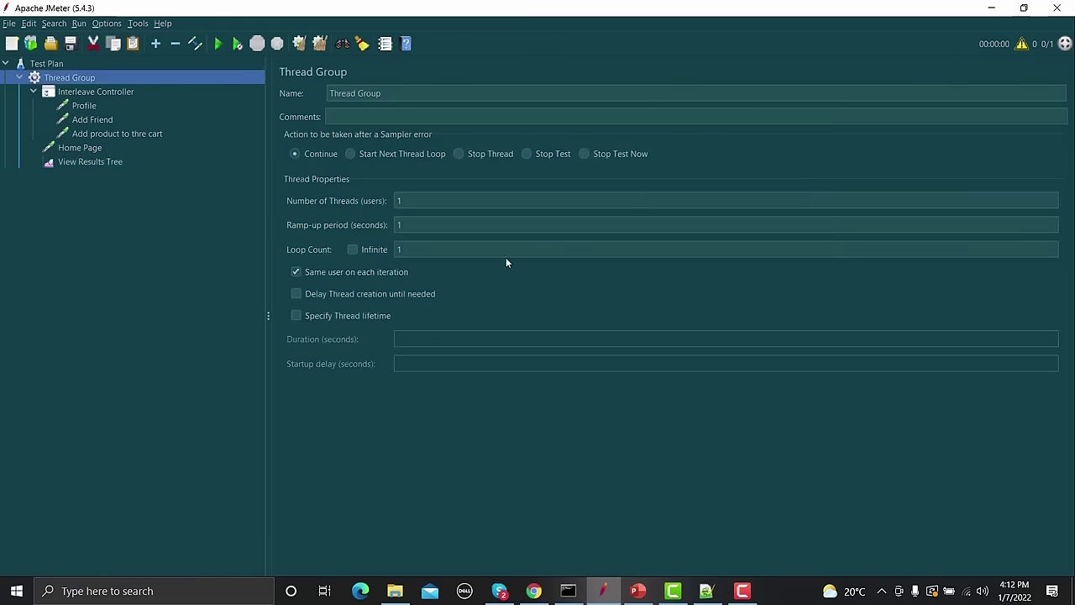
pyautogui.click(414, 250)
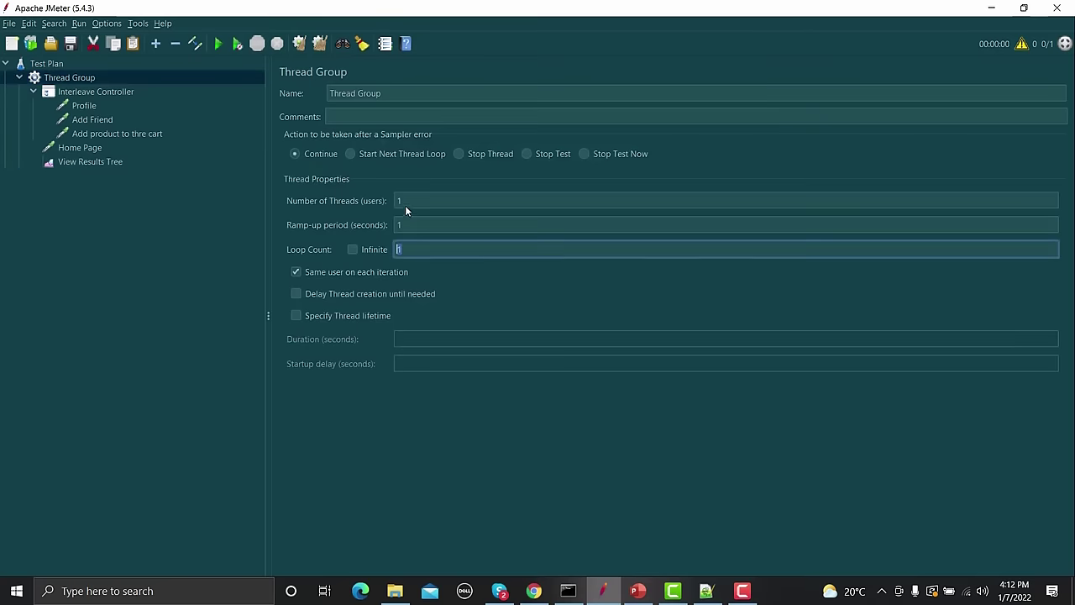
pyautogui.moveTo(402, 202); pyautogui.dragTo(382, 202)
pyautogui.write('3')
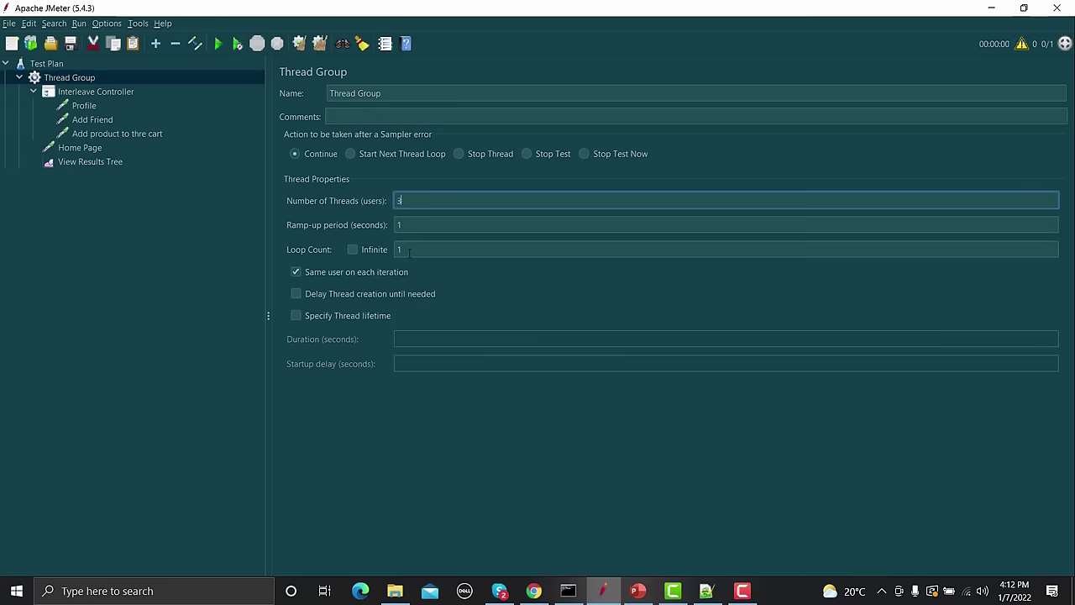
pyautogui.moveTo(402, 249); pyautogui.dragTo(363, 250)
pyautogui.click(162, 257)
pyautogui.click(72, 164)
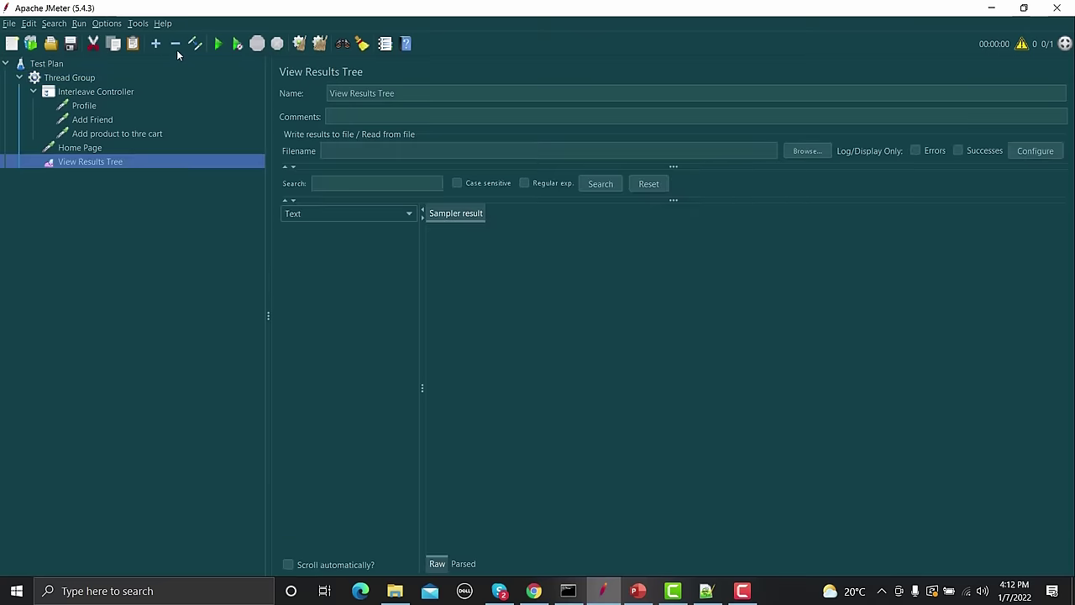
pyautogui.click(218, 43)
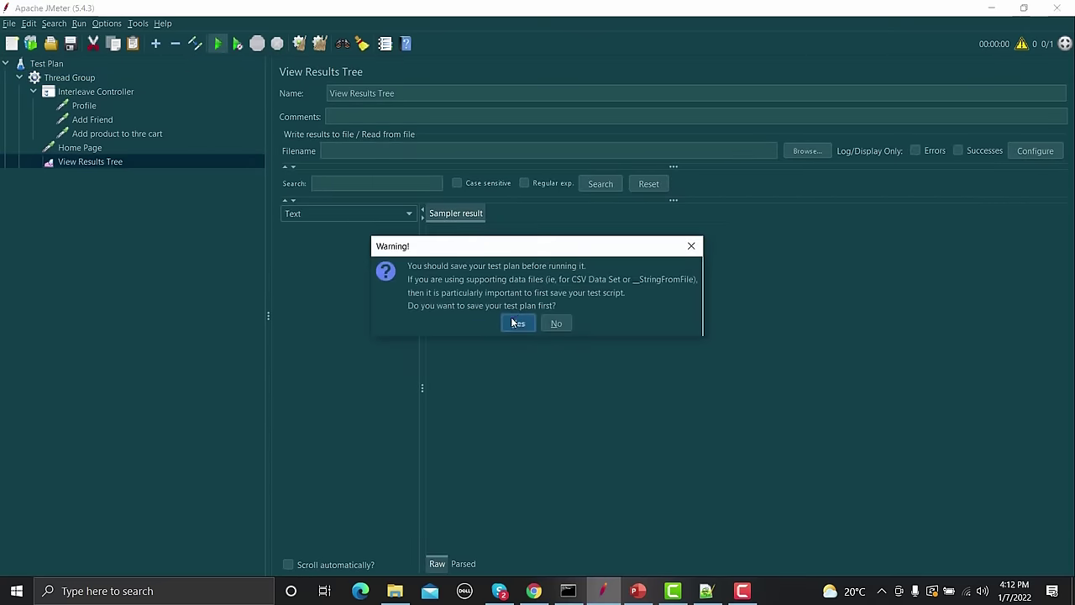
# Save the test plan as InterleaveDemo.jmx before running
pyautogui.click(517, 323)
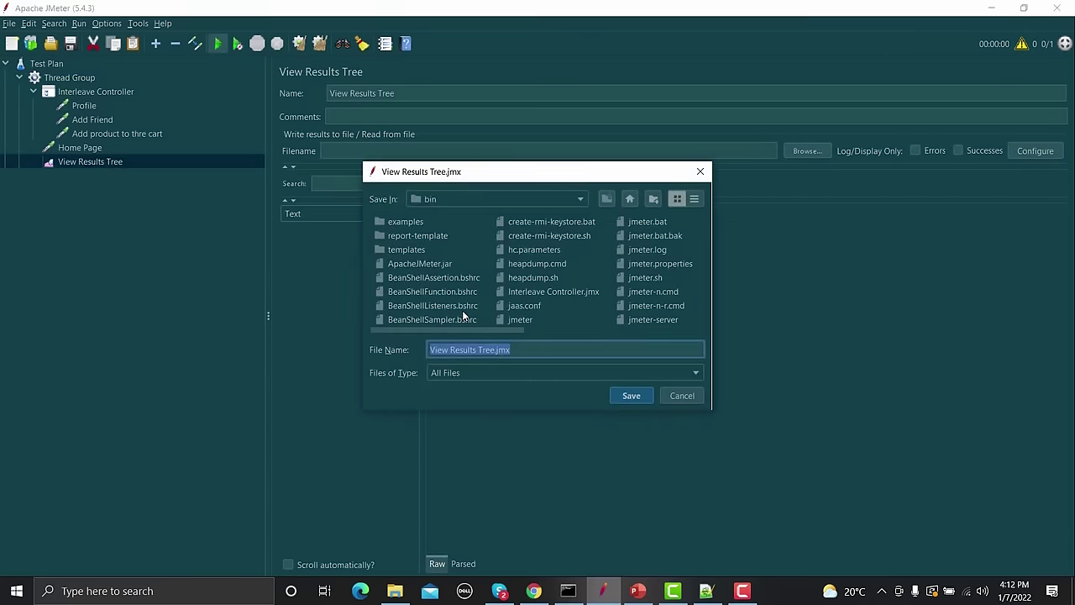
pyautogui.write('Interlea')
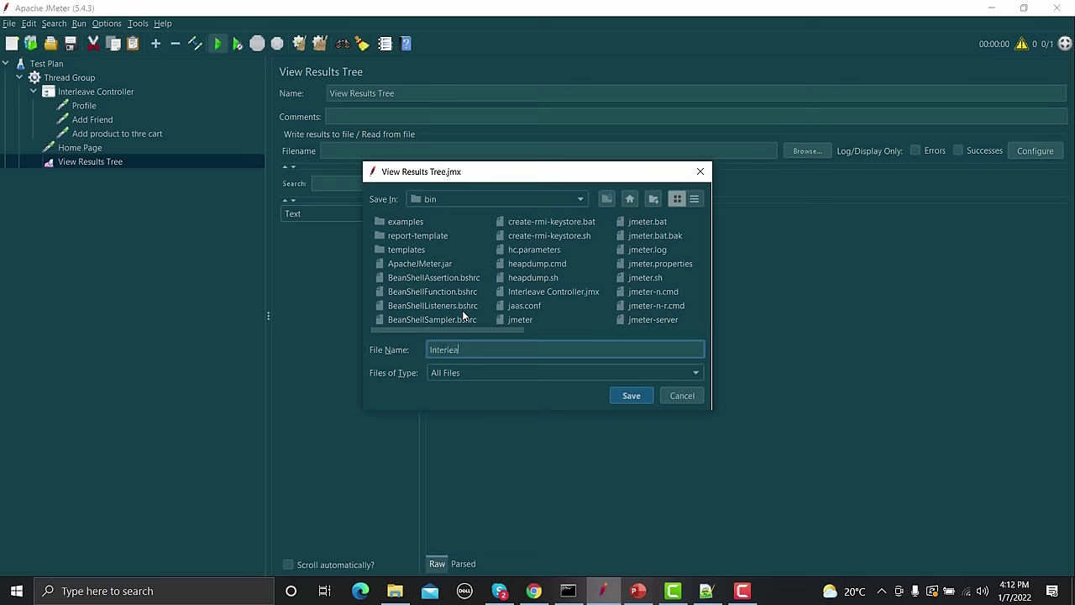
pyautogui.write('veDeom')
pyautogui.press('BackSpace')
pyautogui.press('BackSpace')
pyautogui.write('mo')
pyautogui.click(630, 394)
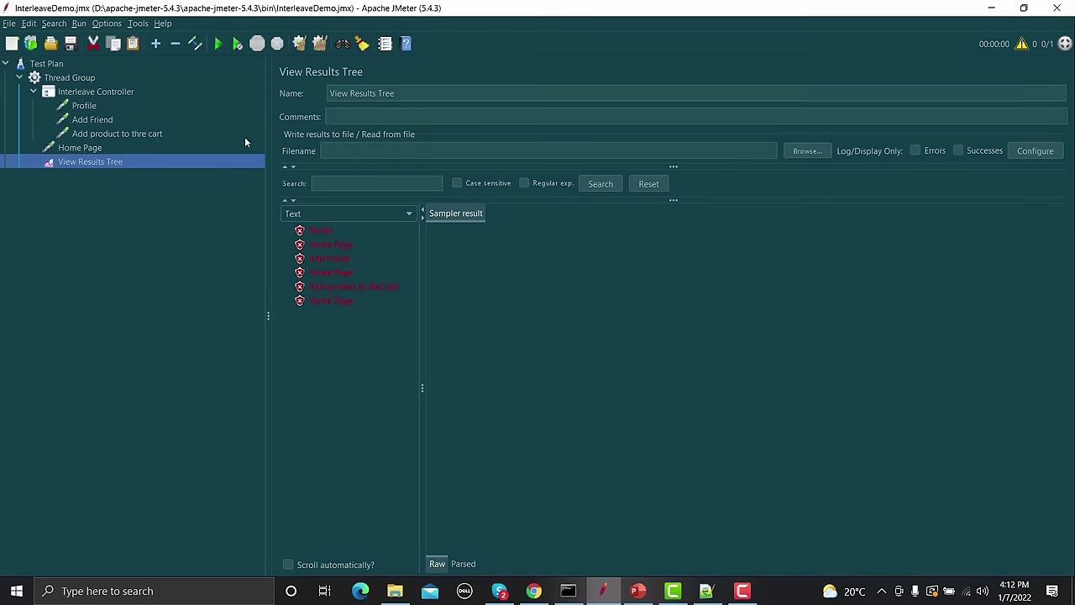
# Review the Profile, Home Page and Add Friend results in View Results Tree
pyautogui.click(308, 234)
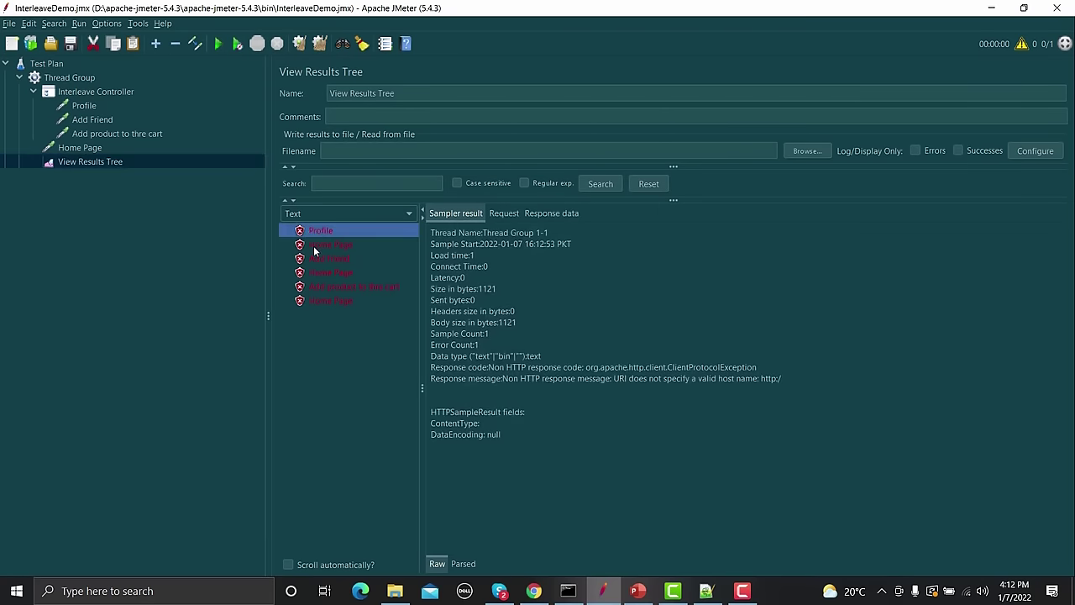
pyautogui.click(295, 246)
pyautogui.click(324, 257)
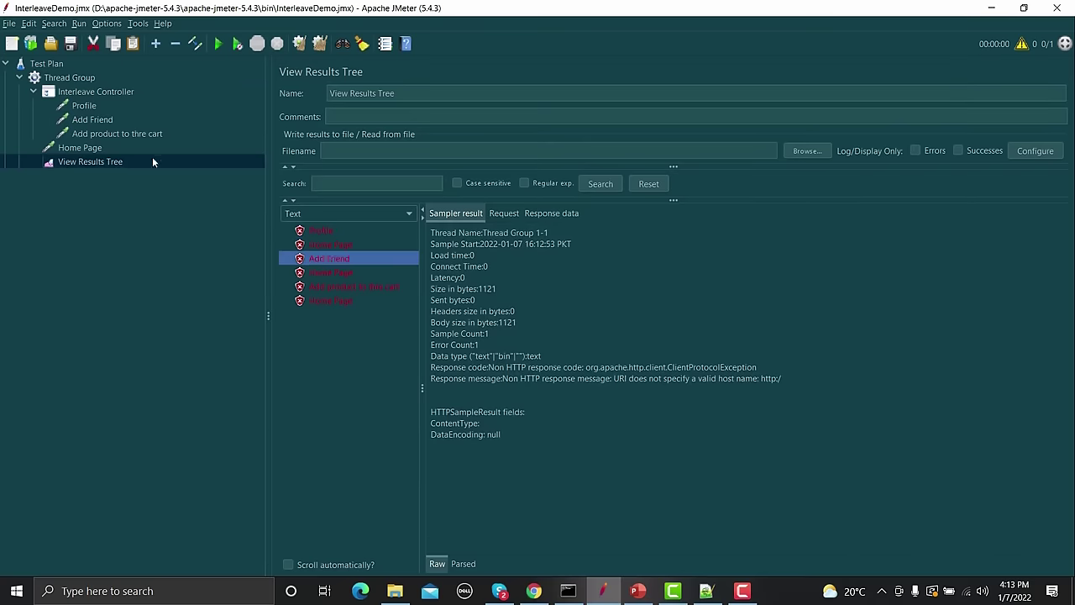
pyautogui.click(84, 148)
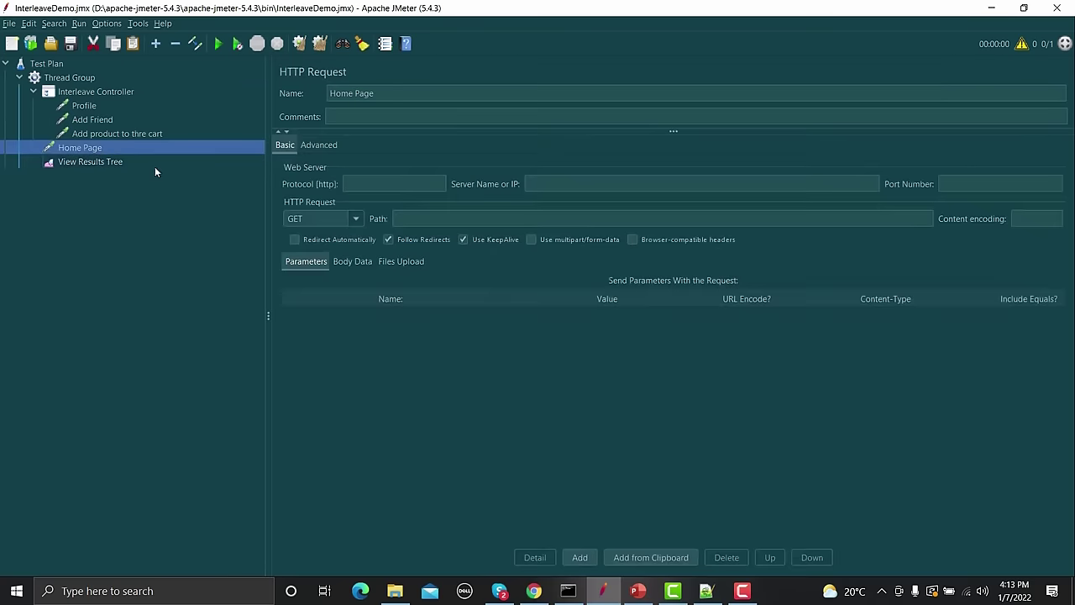
pyautogui.click(90, 163)
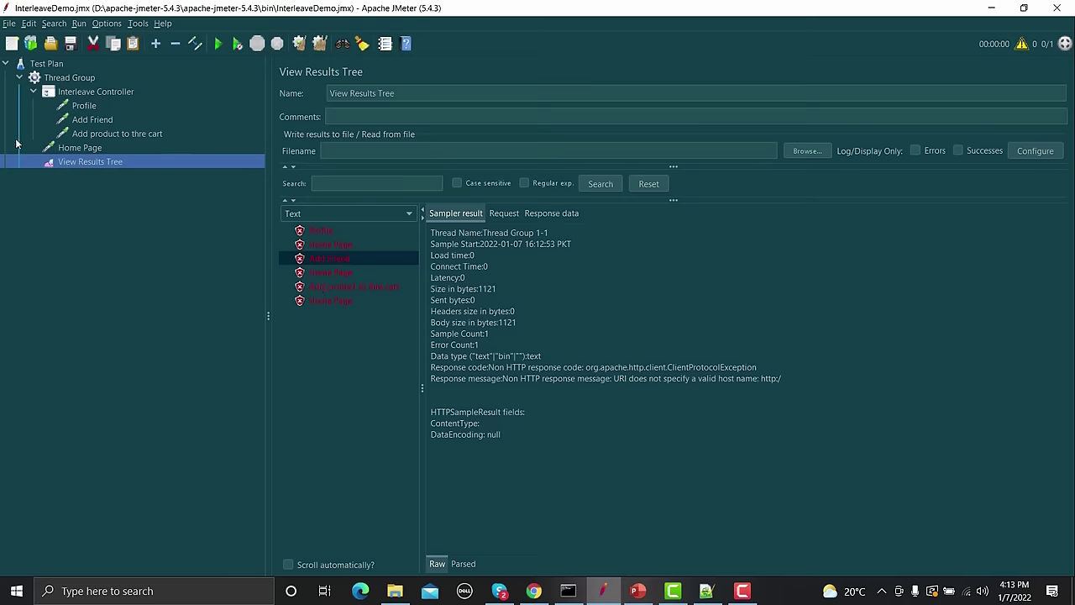
# Confirm the Thread Group Loop Count is 3, clear all results and run the plan again
pyautogui.click(76, 96)
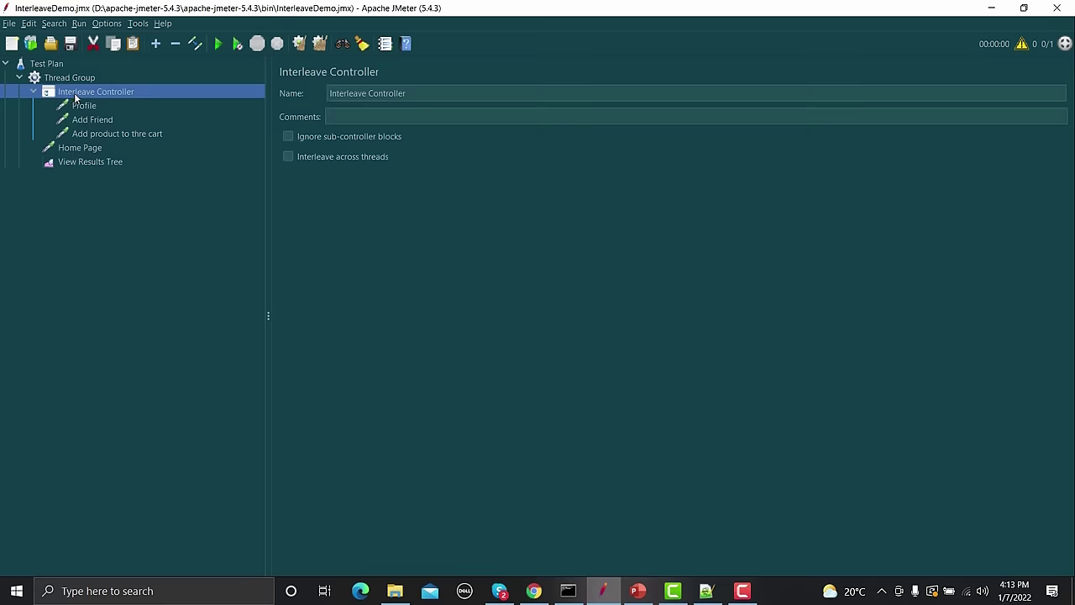
pyautogui.click(72, 78)
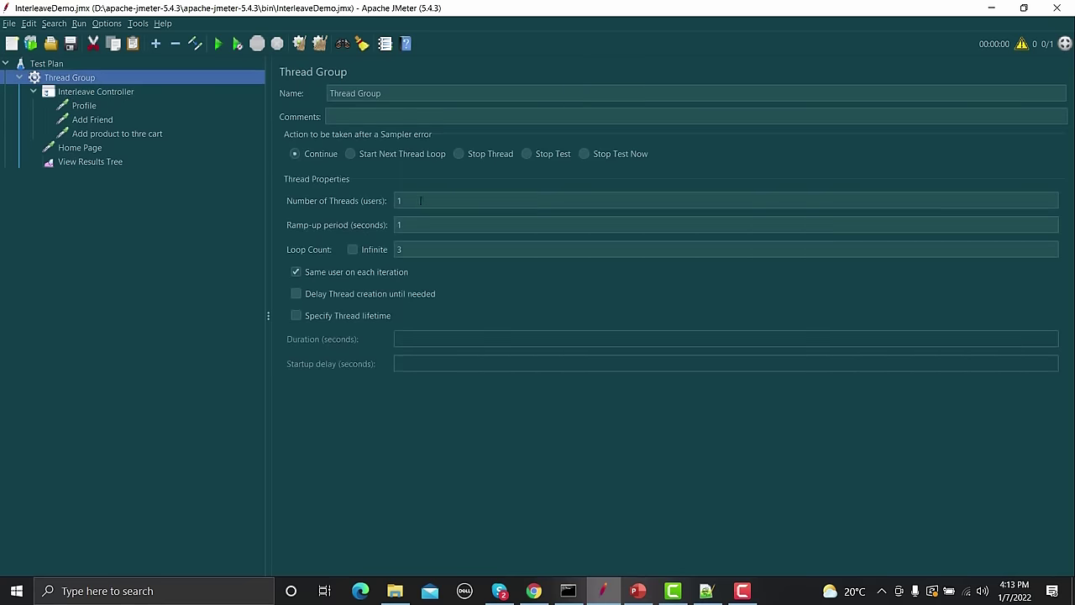
pyautogui.click(417, 250)
pyautogui.doubleClick(398, 249)
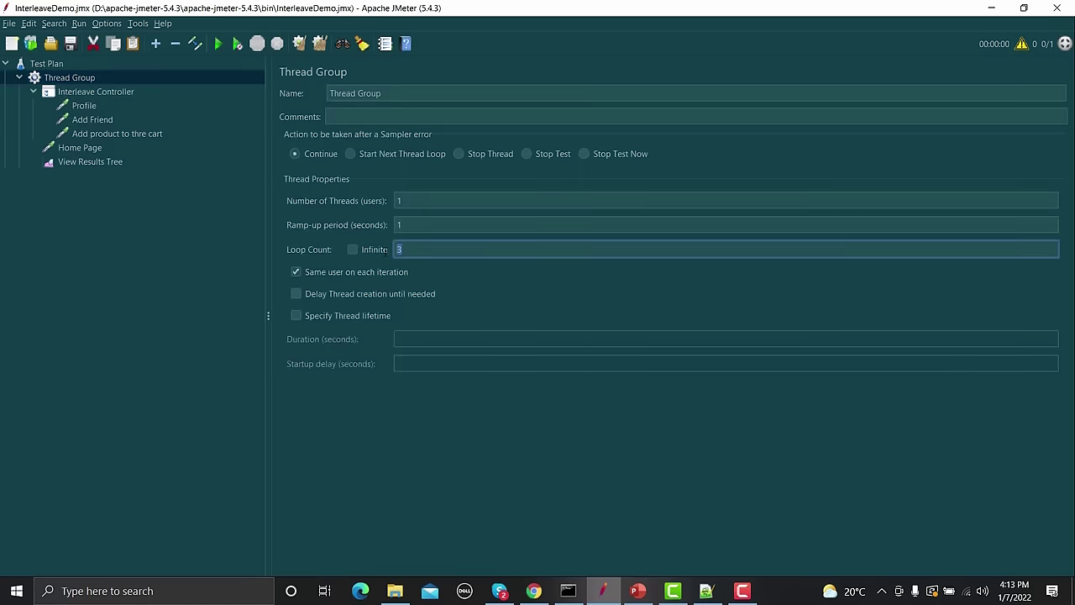
pyautogui.click(71, 161)
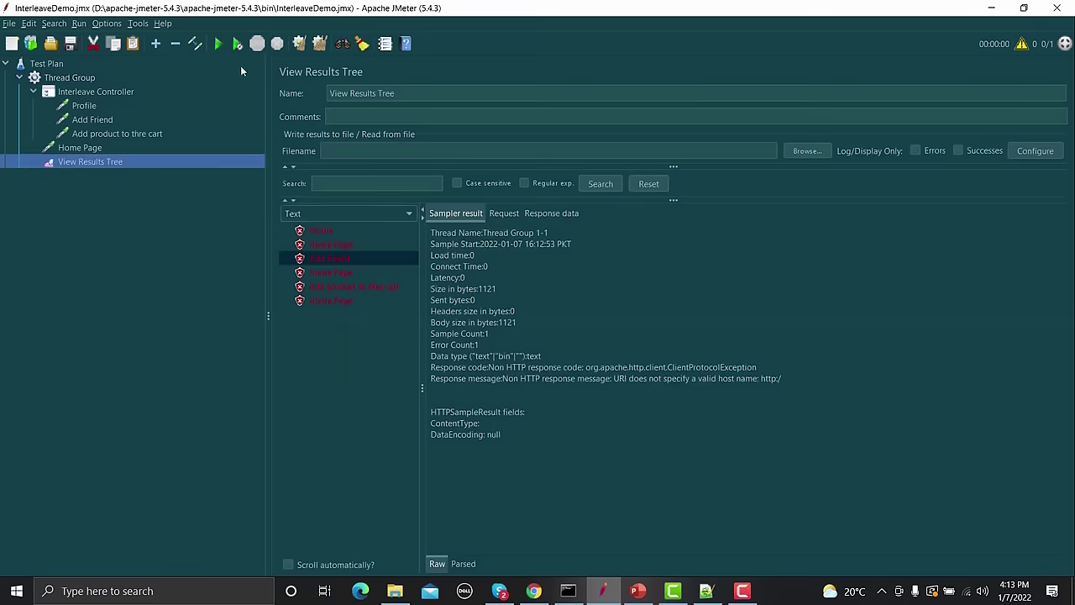
pyautogui.click(319, 47)
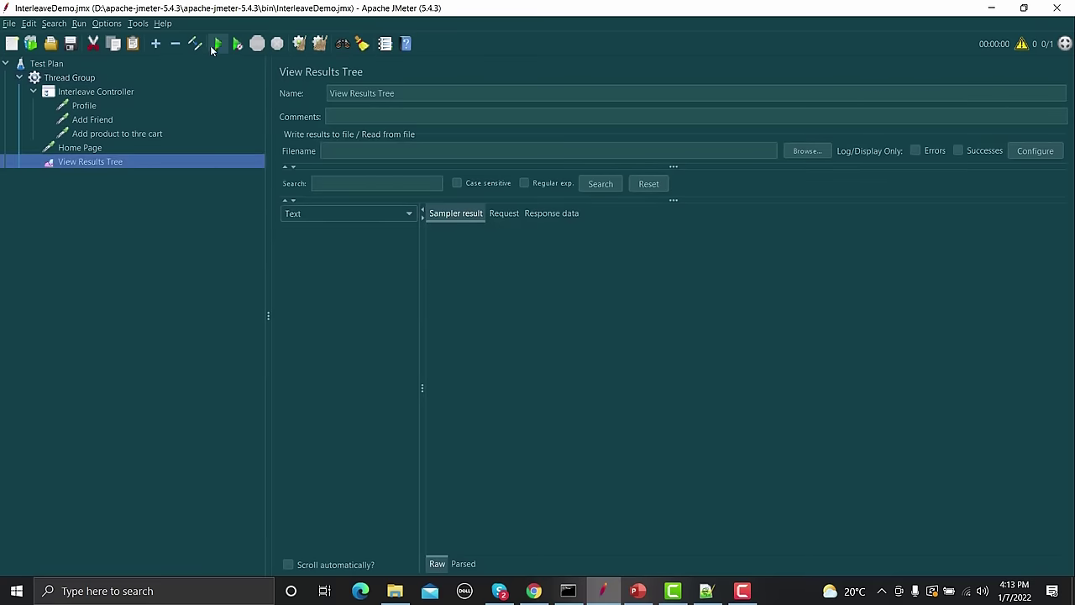
pyautogui.click(217, 43)
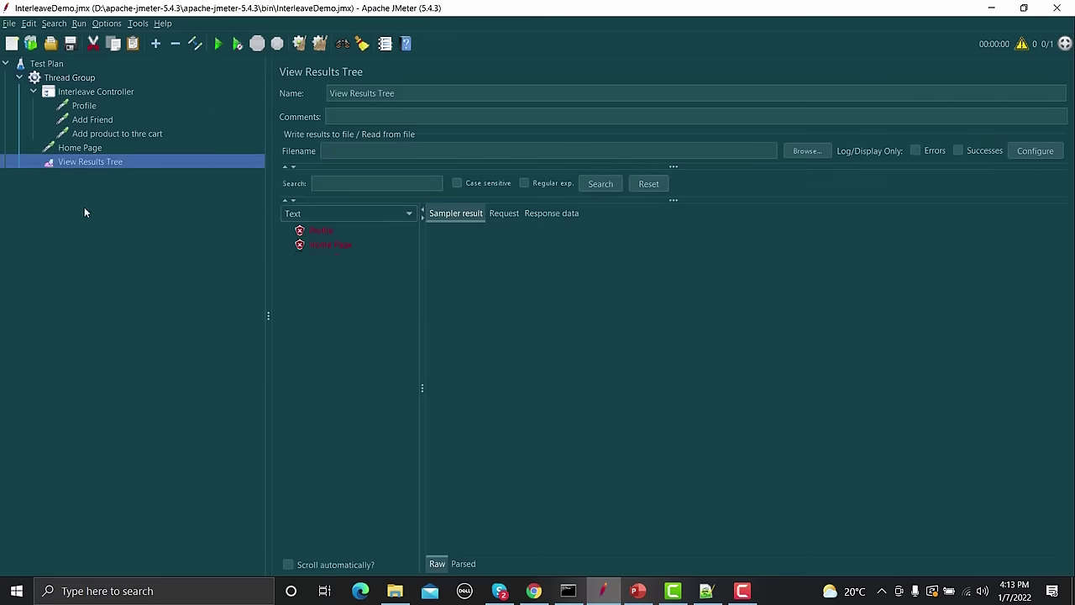
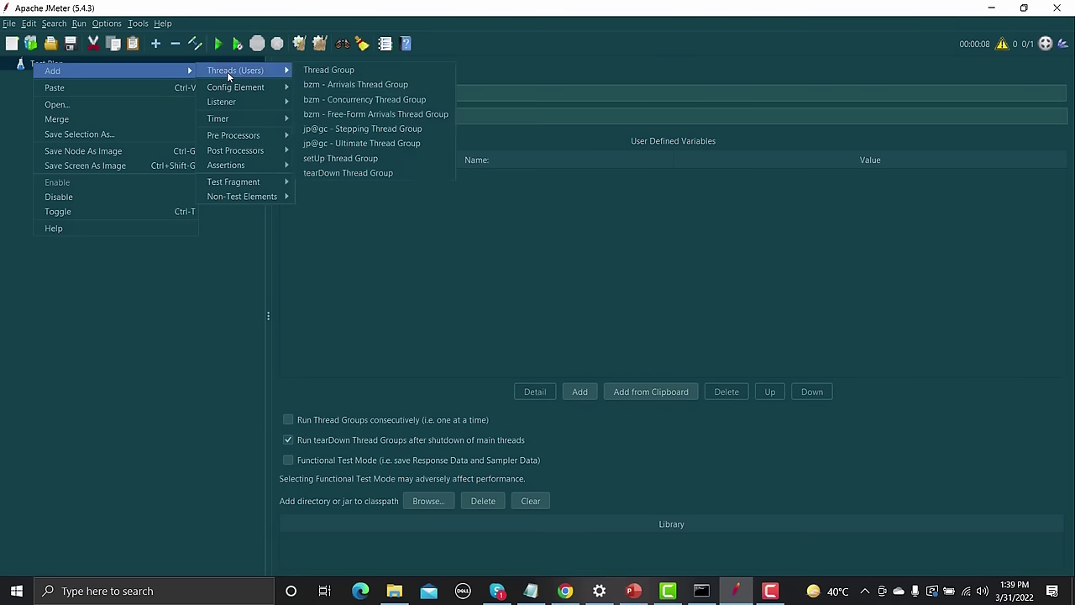
# Add a Thread Group under the Test Plan, then a blank HTTP Request sampler inside it
pyautogui.click(304, 71)
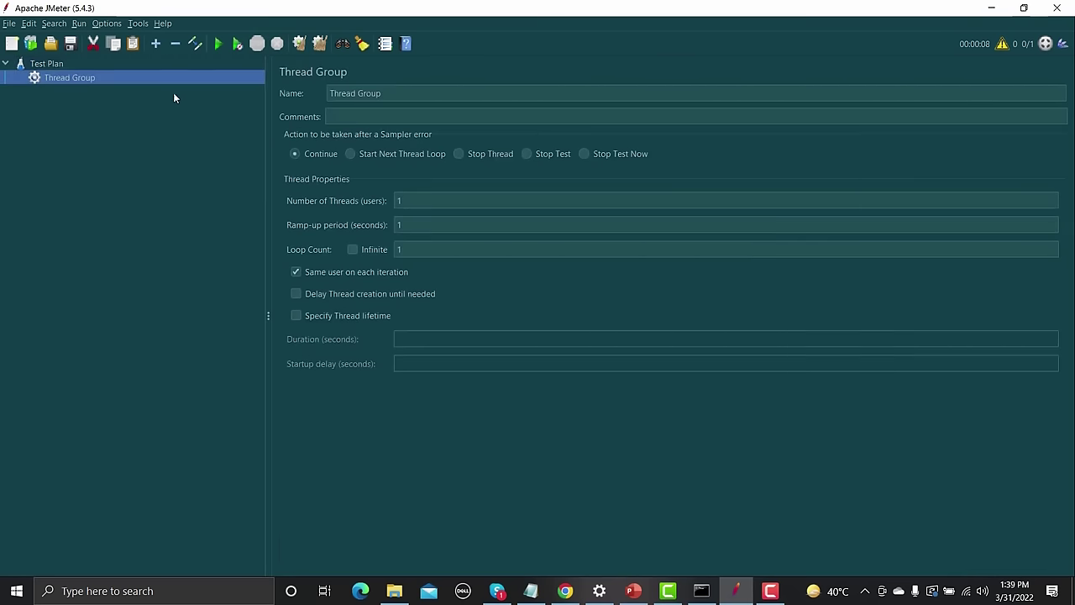
pyautogui.rightClick(59, 78)
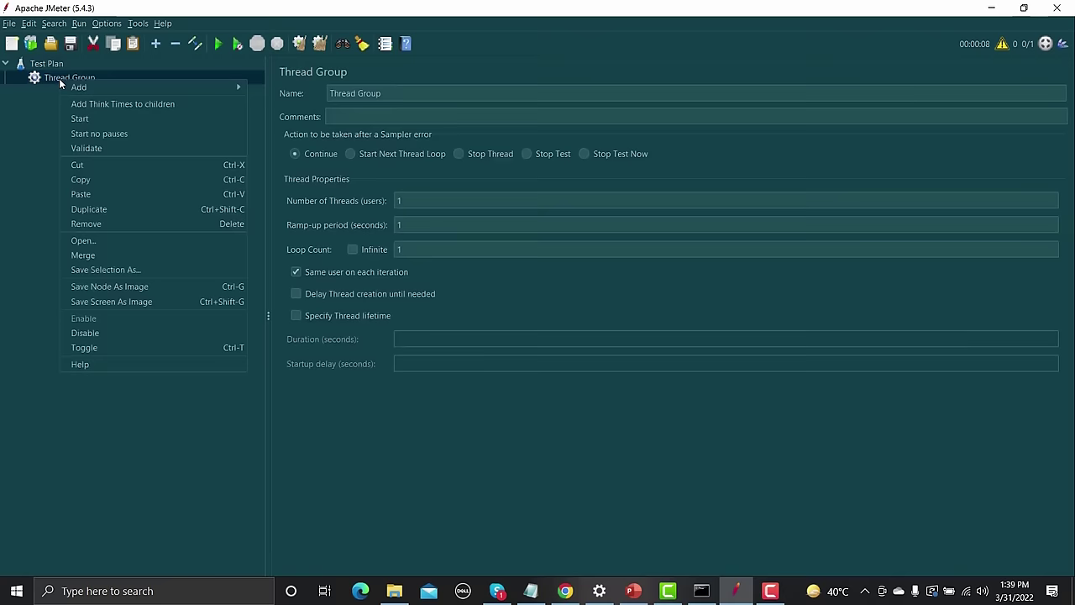
pyautogui.moveTo(168, 87)
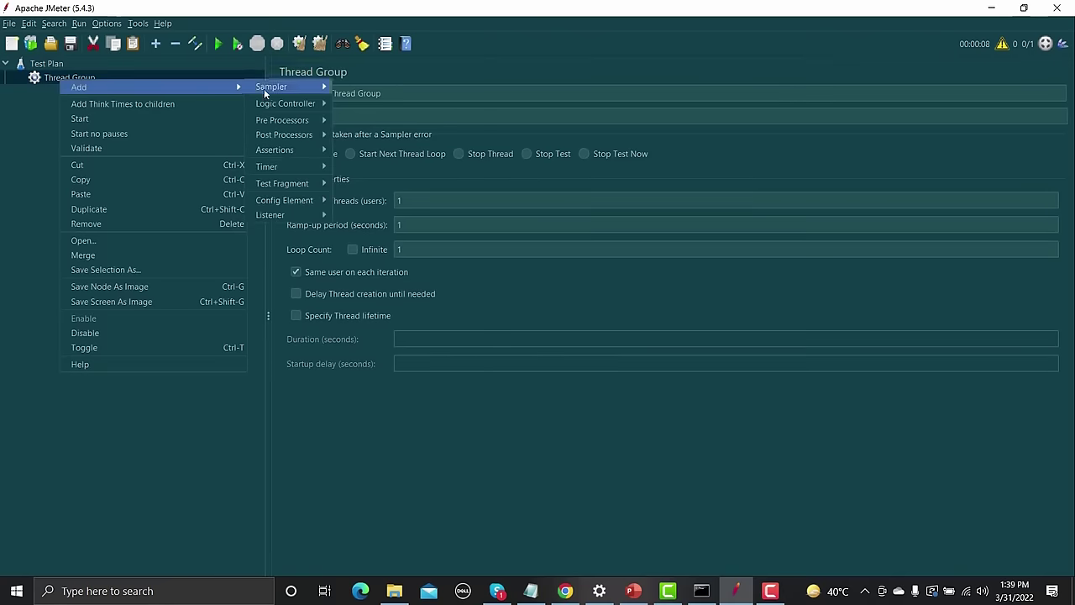
pyautogui.moveTo(293, 88)
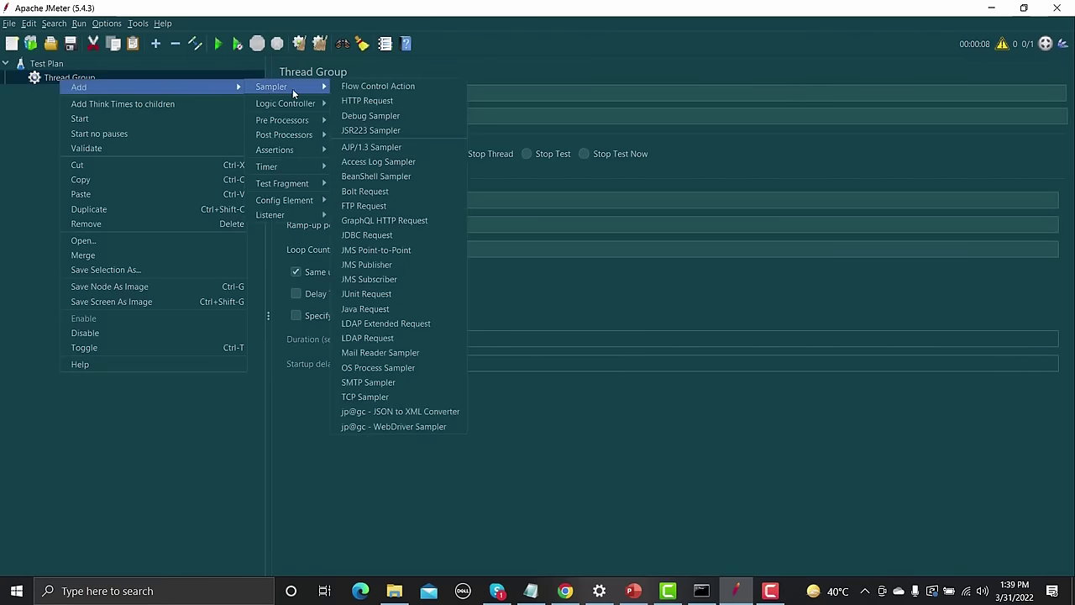
pyautogui.click(360, 99)
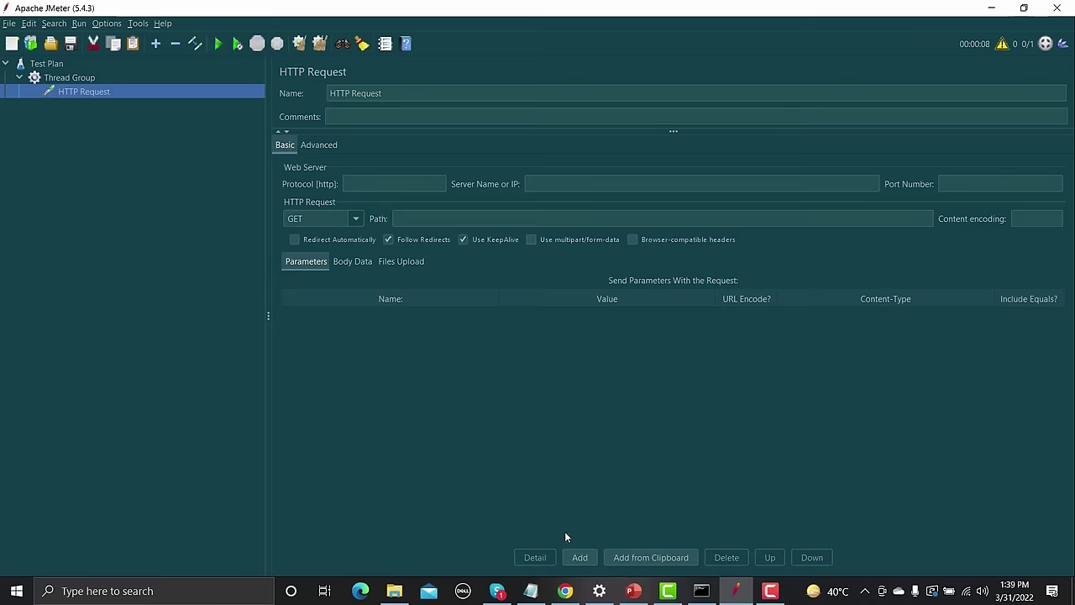
# Load jmeter.apache.org in a new Chrome tab, copy its URL, and return to JMeter
pyautogui.click(565, 590)
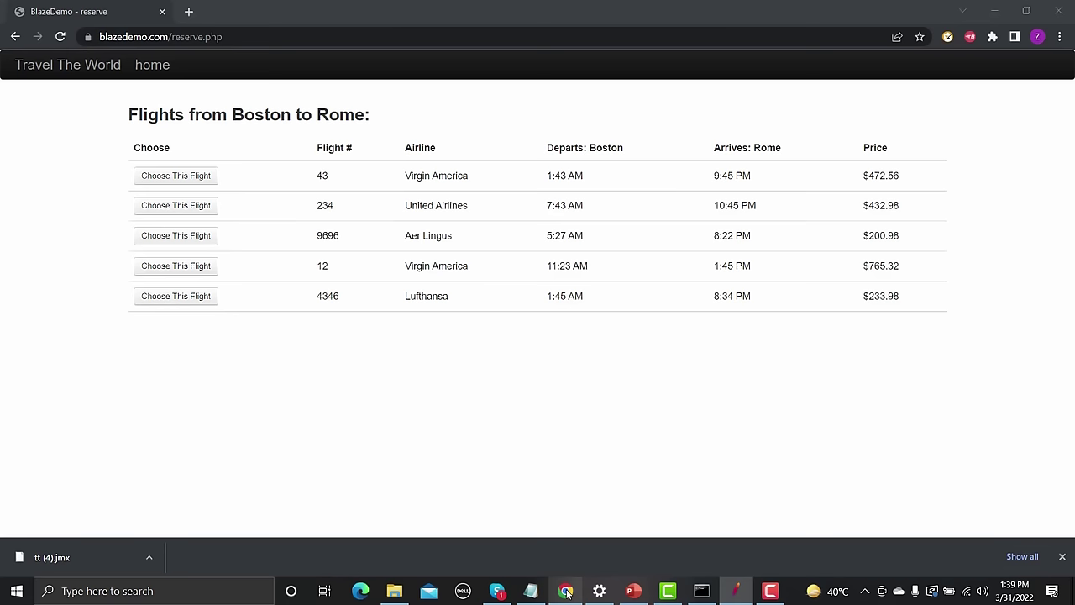
pyautogui.click(189, 12)
pyautogui.click(215, 36)
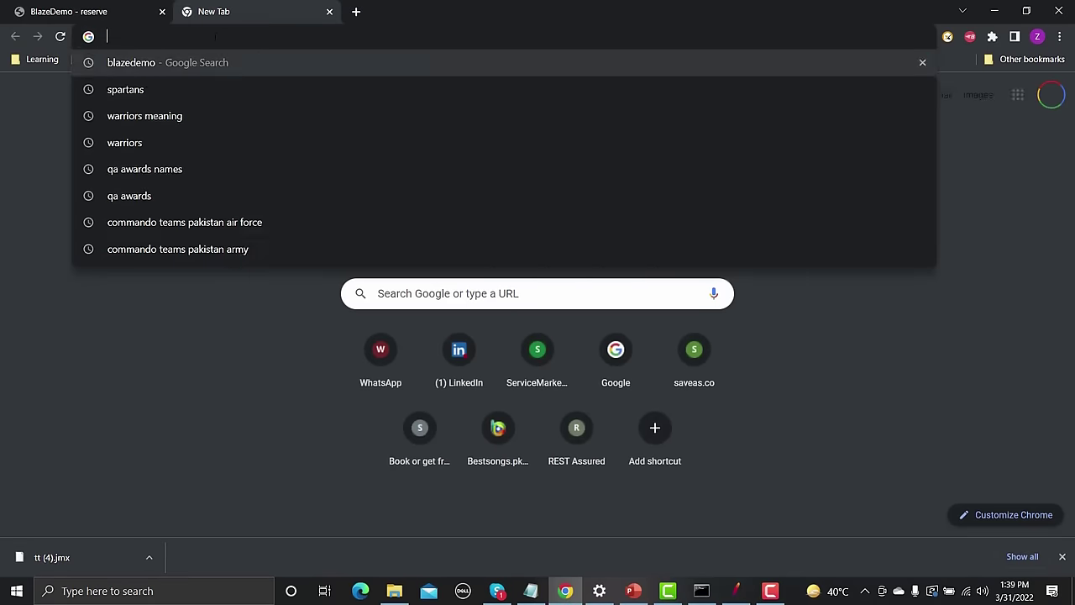
pyautogui.write('jmeter')
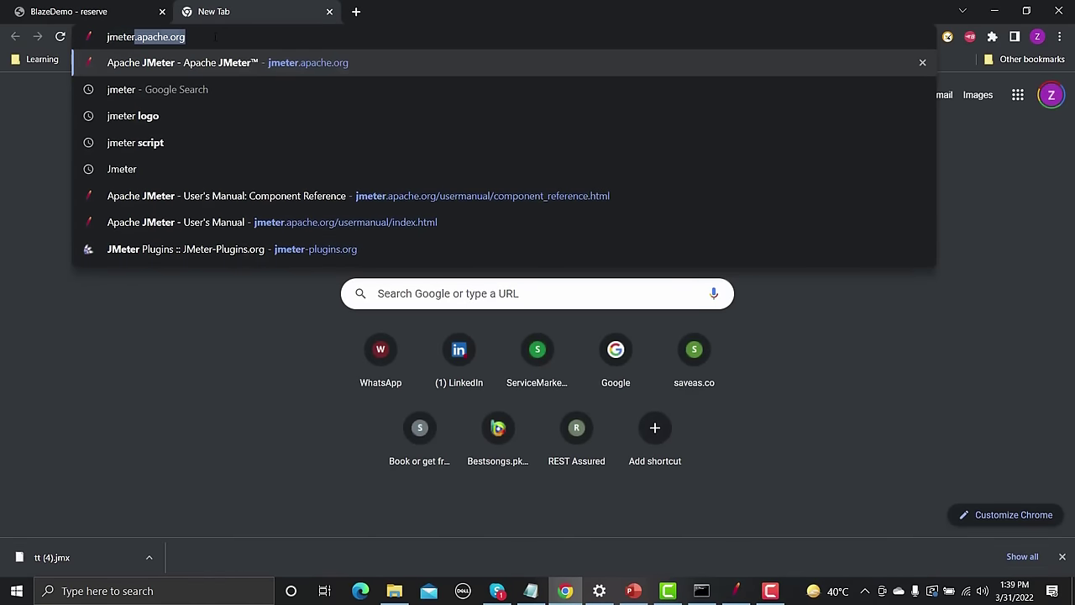
pyautogui.press('Return')
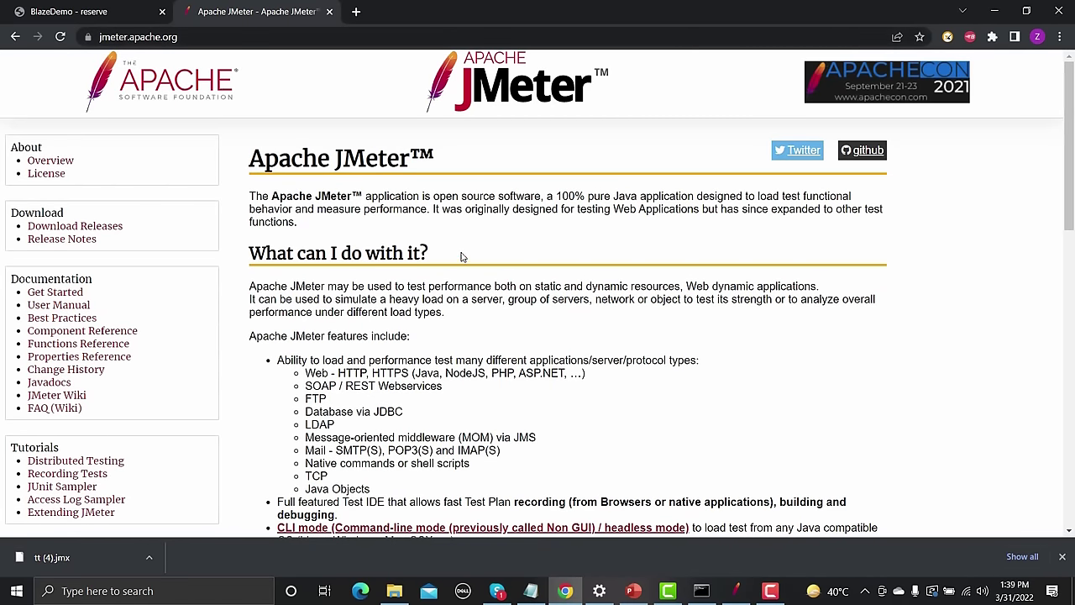
pyautogui.scroll(-1, 461, 256)
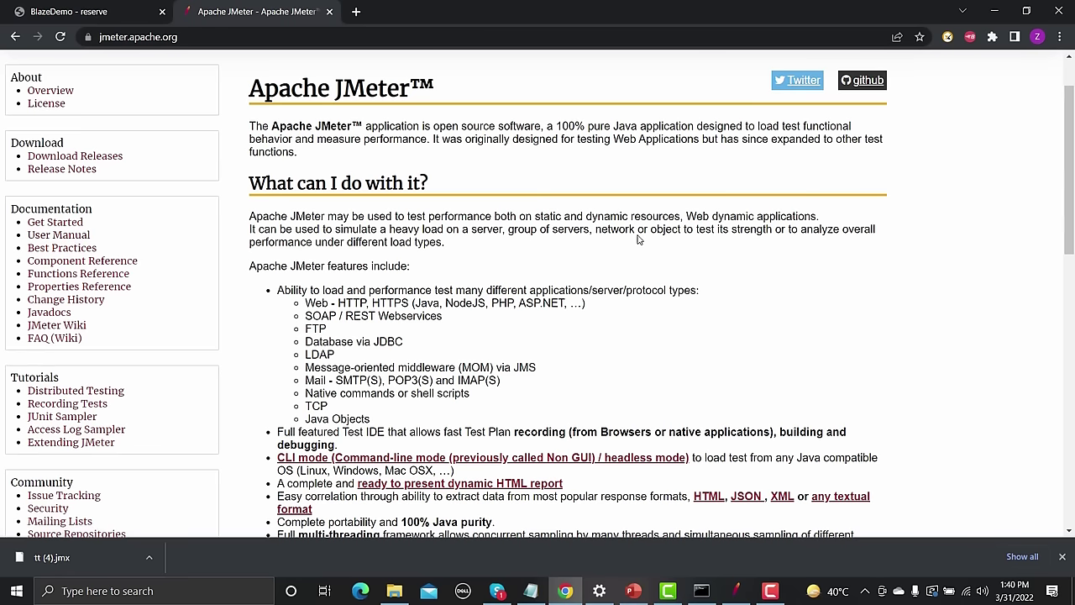
pyautogui.click(242, 35)
pyautogui.hotkey('ctrl', 'c')
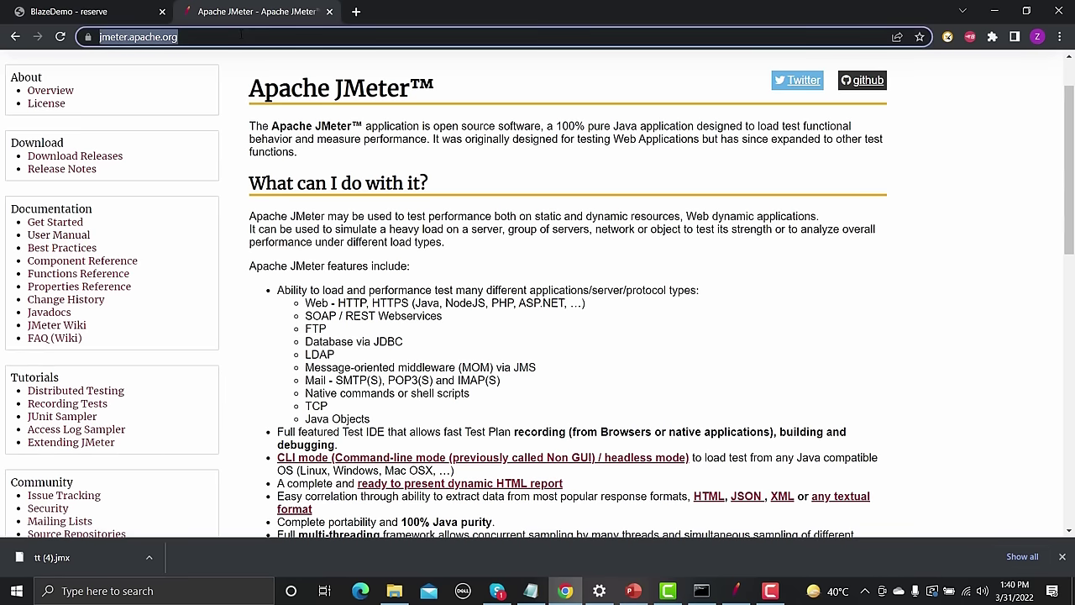
pyautogui.click(735, 590)
# Paste the copied URL as Server Name and trim it down to jmeter.apache.org
pyautogui.click(550, 190)
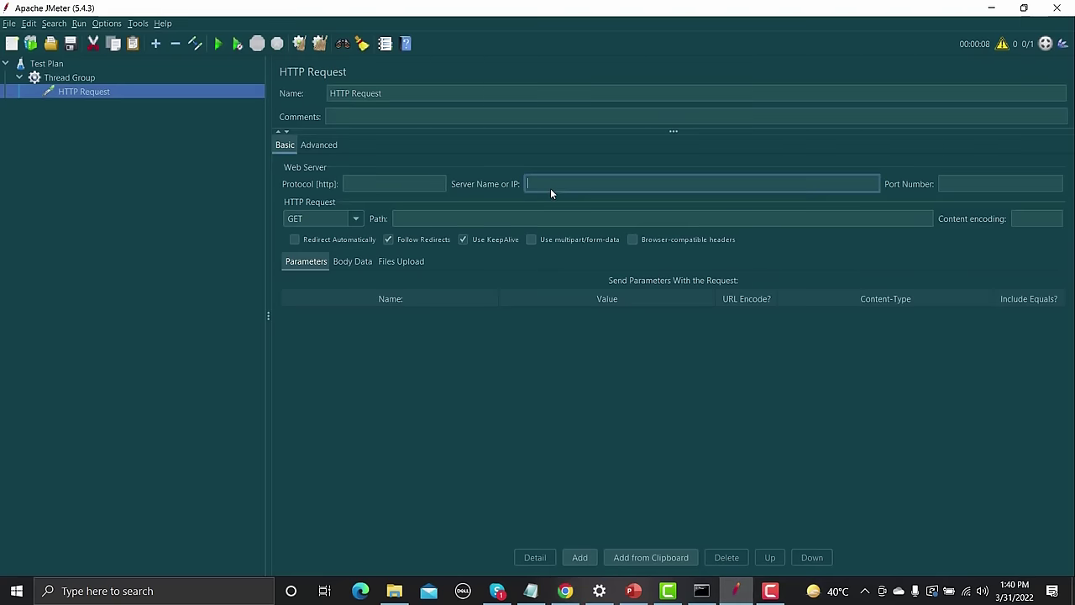
pyautogui.hotkey('ctrl', 'v')
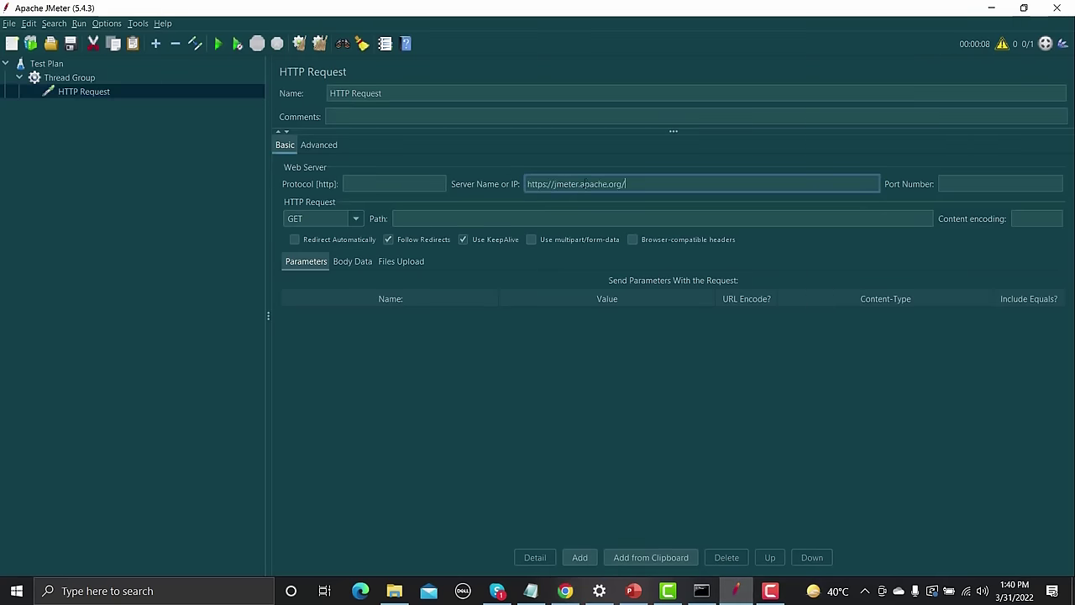
pyautogui.press('BackSpace')
pyautogui.click(550, 183)
pyautogui.press('BackSpace')
pyautogui.press('BackSpace')
pyautogui.press('BackSpace')
pyautogui.hotkey('shift', 'Left')
pyautogui.hotkey('shift', 'Left')
pyautogui.hotkey('shift', 'Left')
pyautogui.hotkey('shift', 'Left')
pyautogui.hotkey('shift', 'Left')
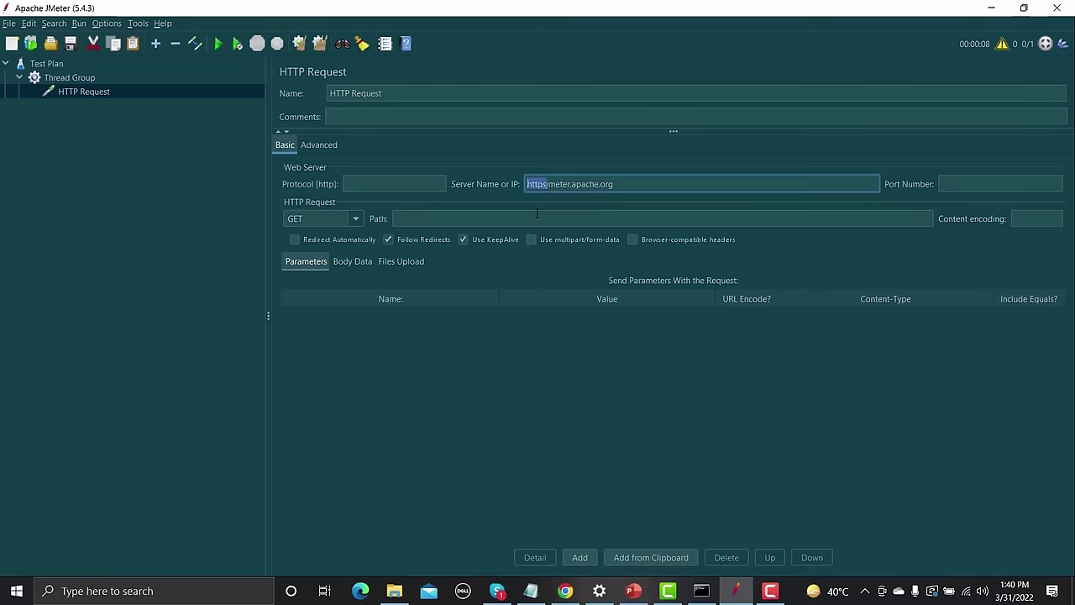
pyautogui.press('BackSpace')
# Set the protocol to https and rename the sampler 'Jmeter Hompage'
pyautogui.click(415, 183)
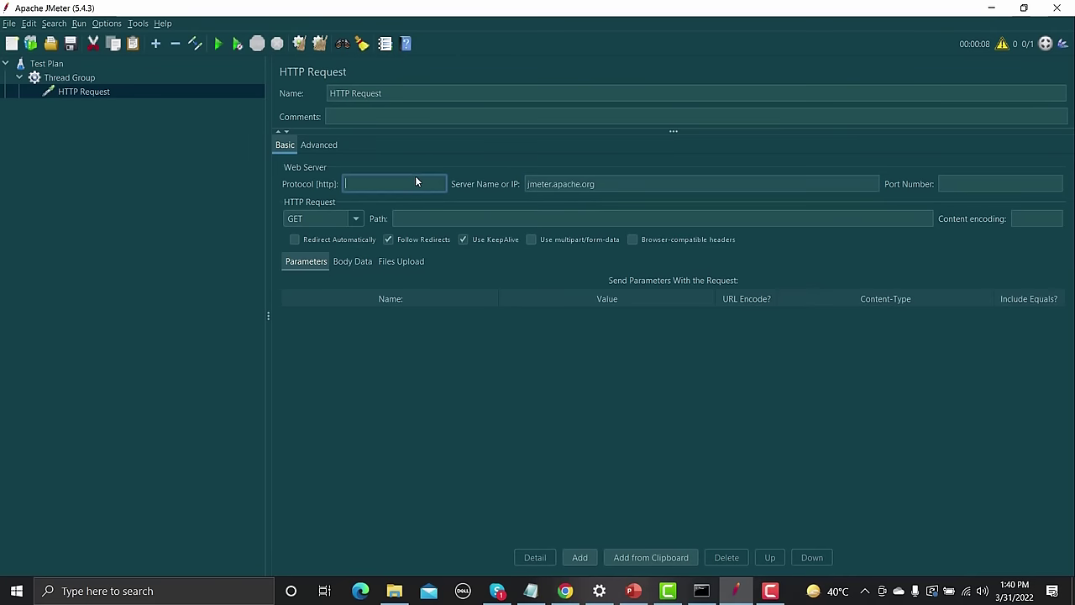
pyautogui.write('https')
pyautogui.moveTo(425, 93); pyautogui.dragTo(307, 93)
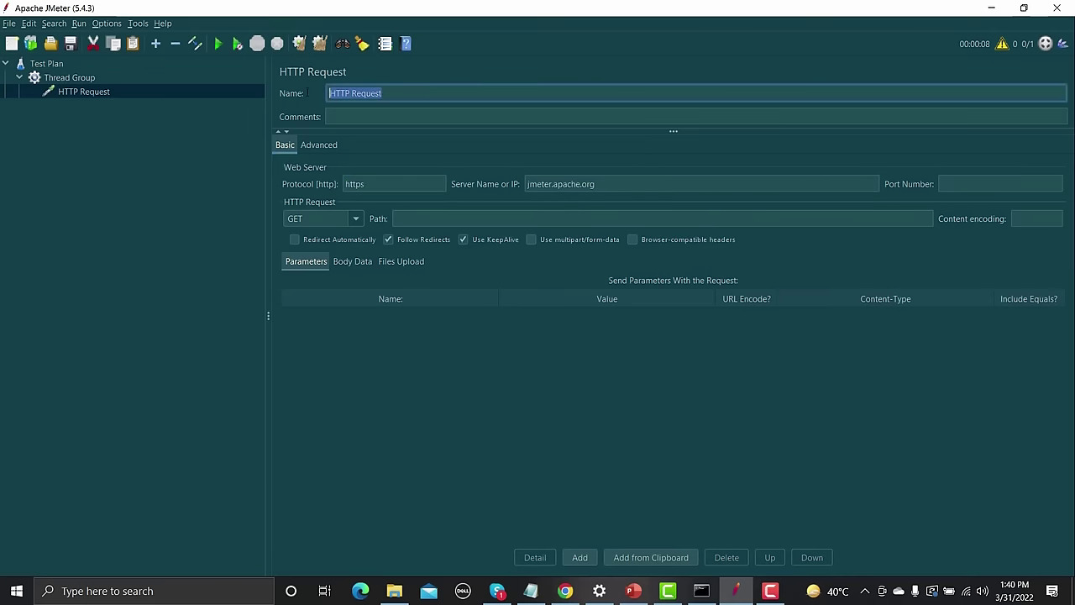
pyautogui.write('Jmeter Hompage')
# Add a View Results Tree listener to the Thread Group
pyautogui.click(89, 80)
pyautogui.rightClick(89, 81)
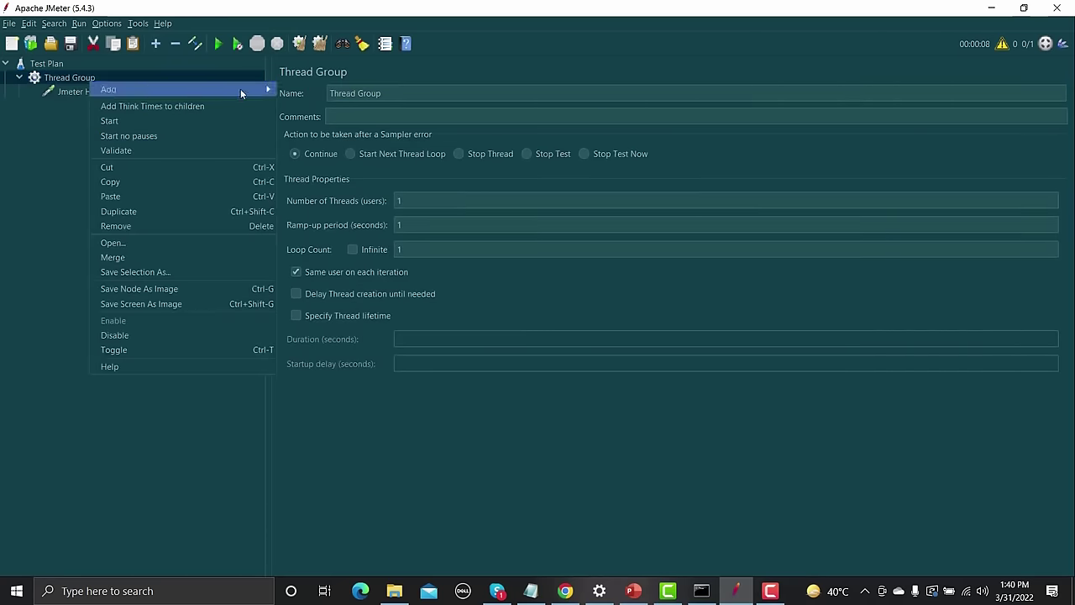
pyautogui.moveTo(240, 88)
pyautogui.moveTo(326, 212)
pyautogui.click(416, 216)
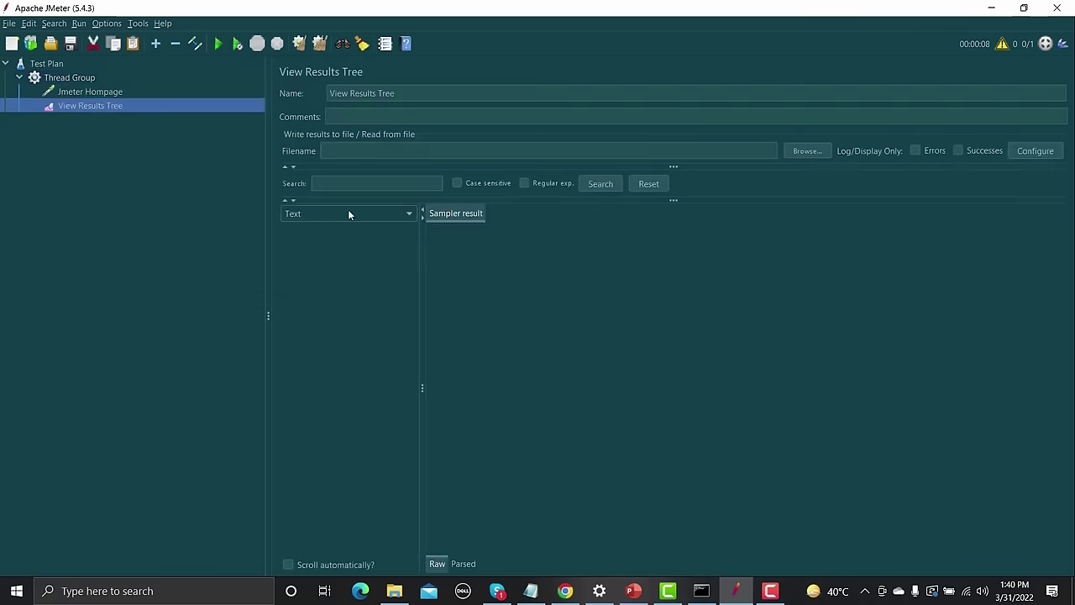
# Run the test, saving the plan first as DemoHtmlLinkParser.jmx on the Desktop
pyautogui.click(216, 45)
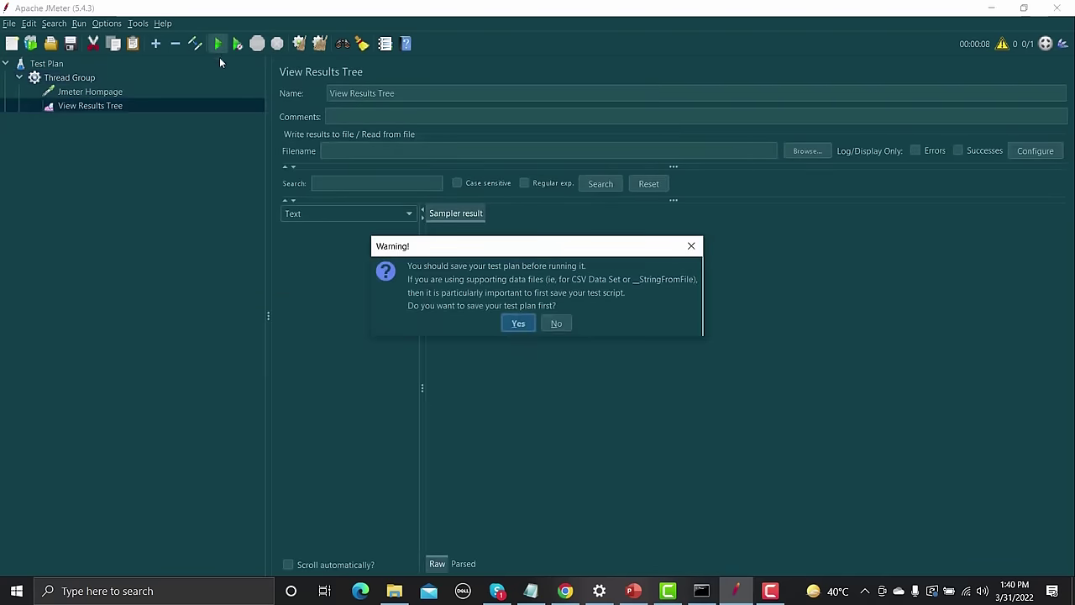
pyautogui.click(518, 323)
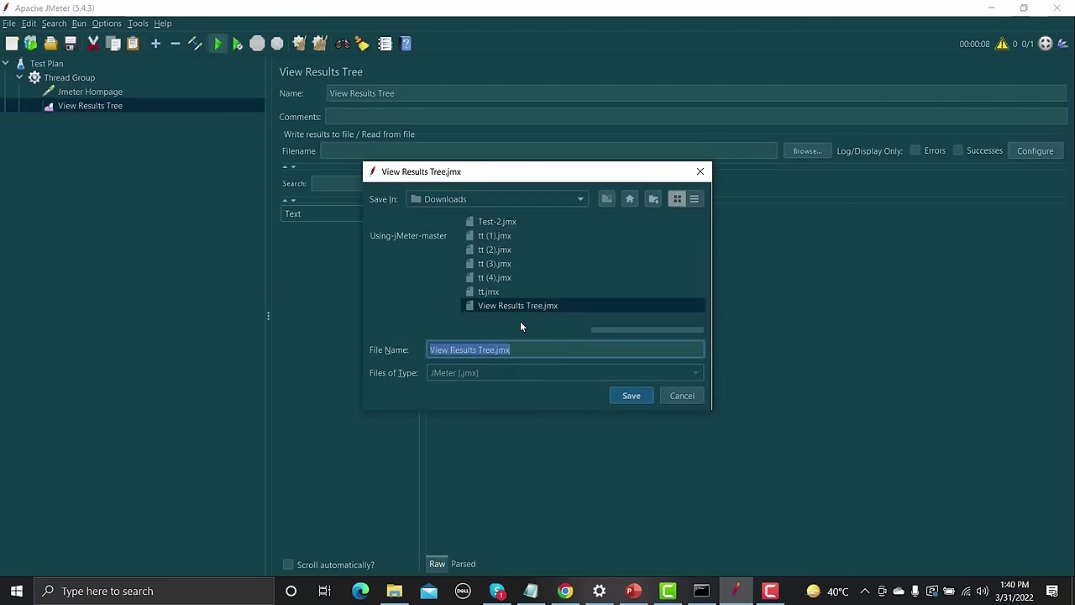
pyautogui.write('DemoHtmlLink')
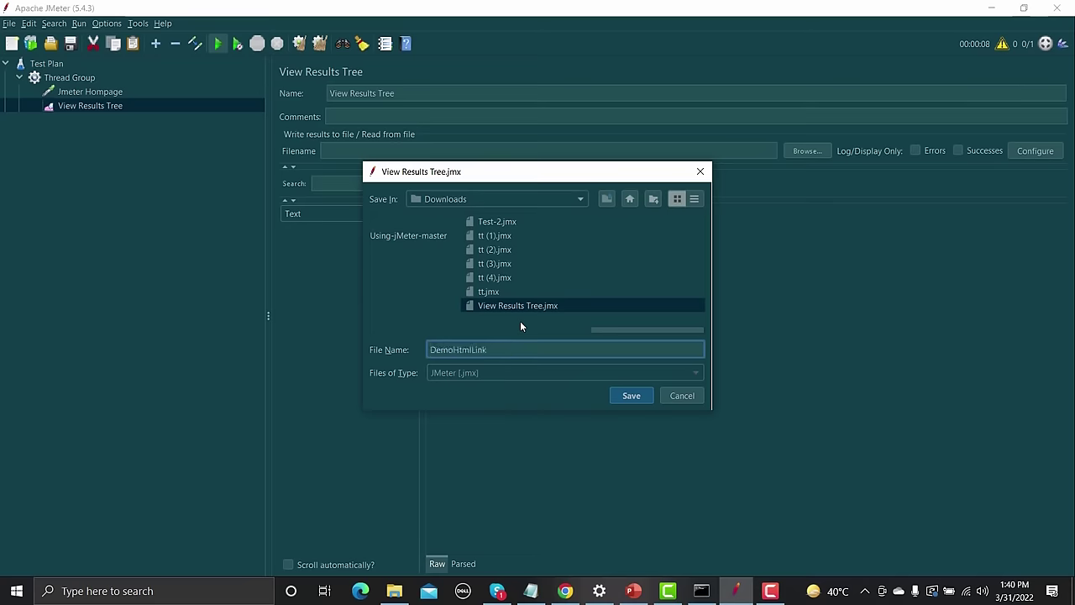
pyautogui.write('Parser')
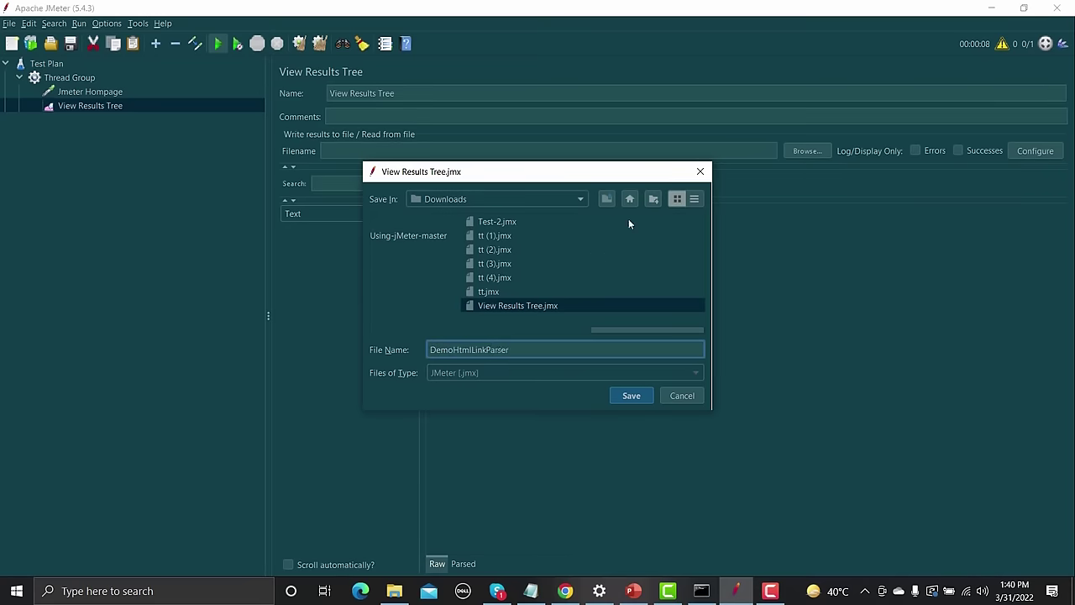
pyautogui.click(611, 198)
pyautogui.click(611, 199)
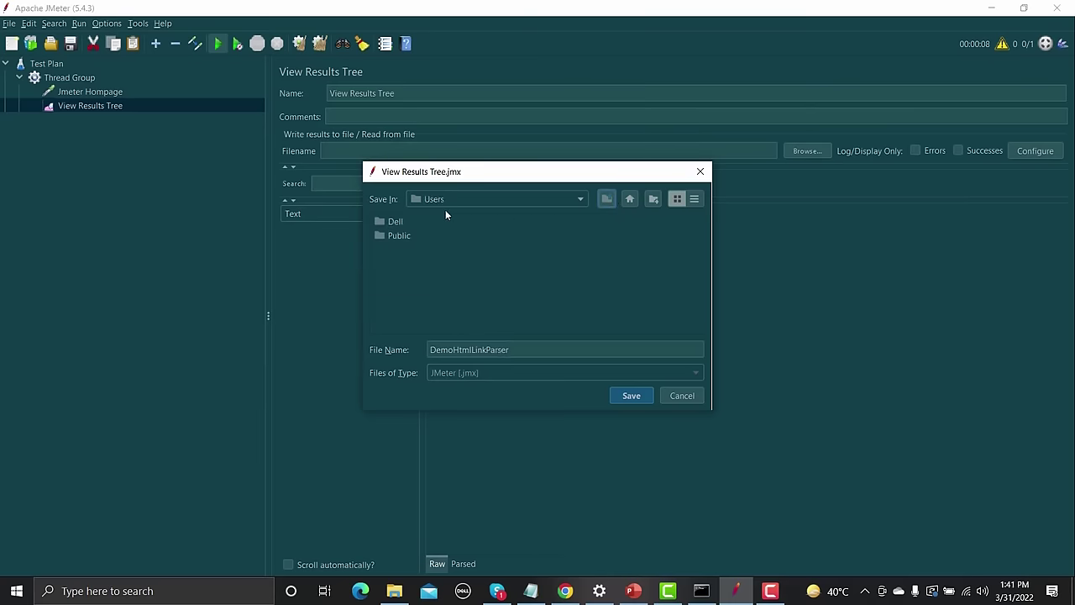
pyautogui.doubleClick(376, 235)
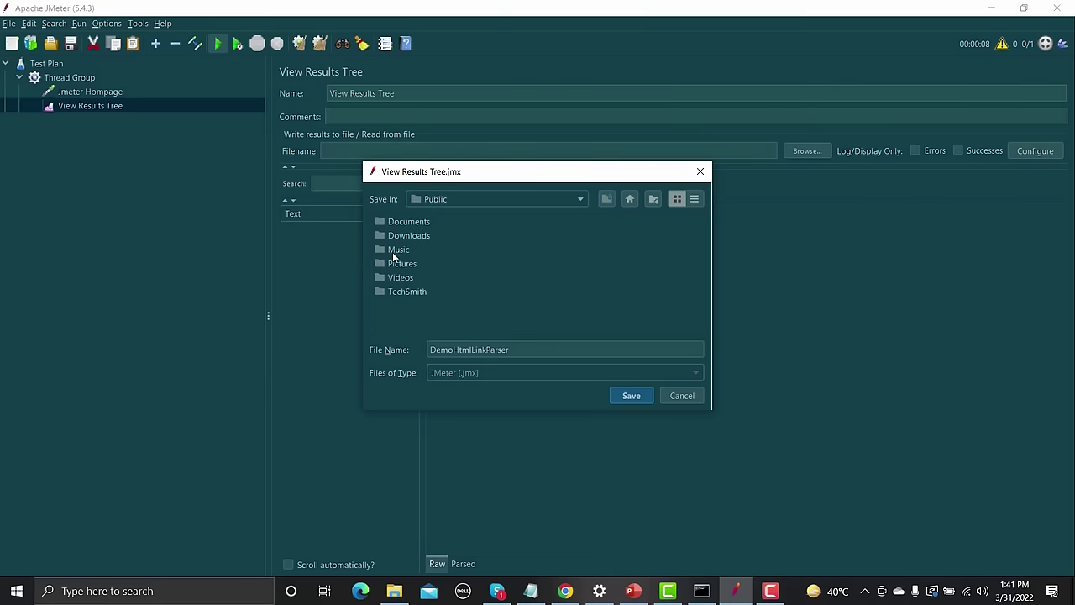
pyautogui.click(577, 199)
pyautogui.scroll(3, 521, 246)
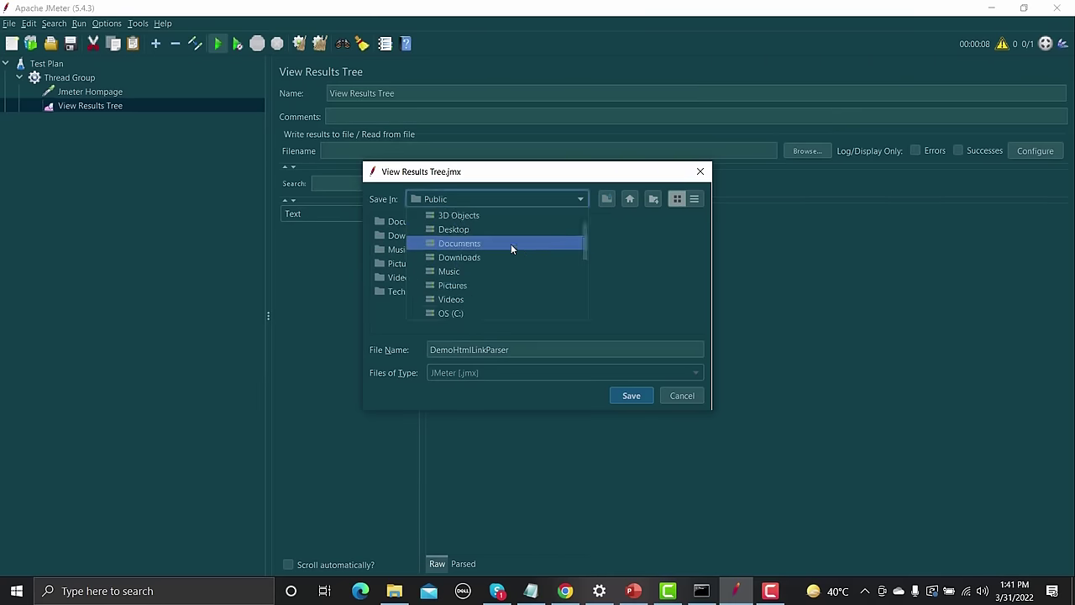
pyautogui.click(492, 228)
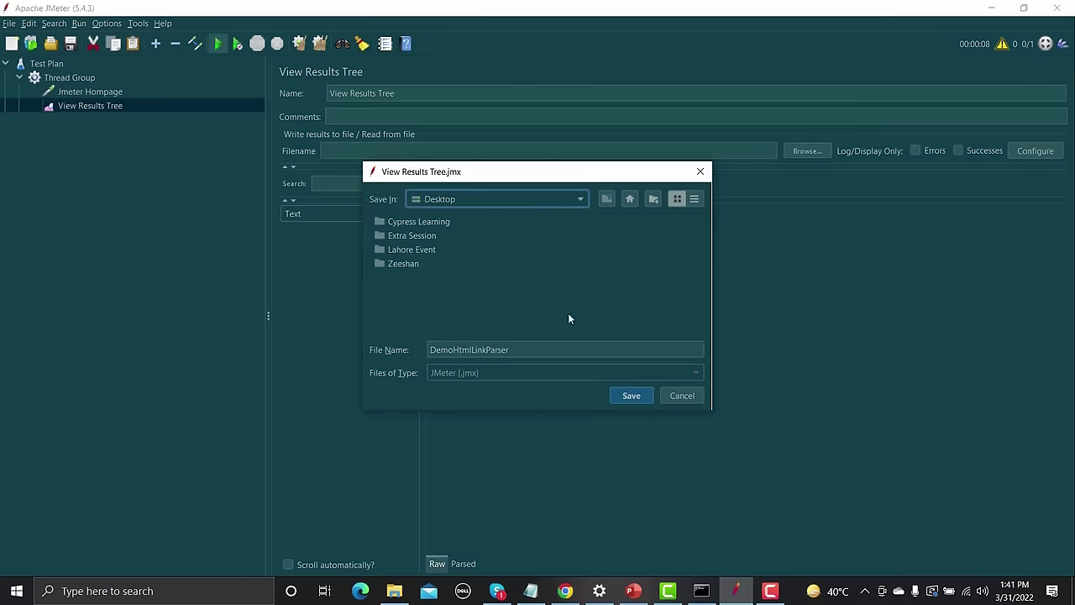
pyautogui.click(626, 395)
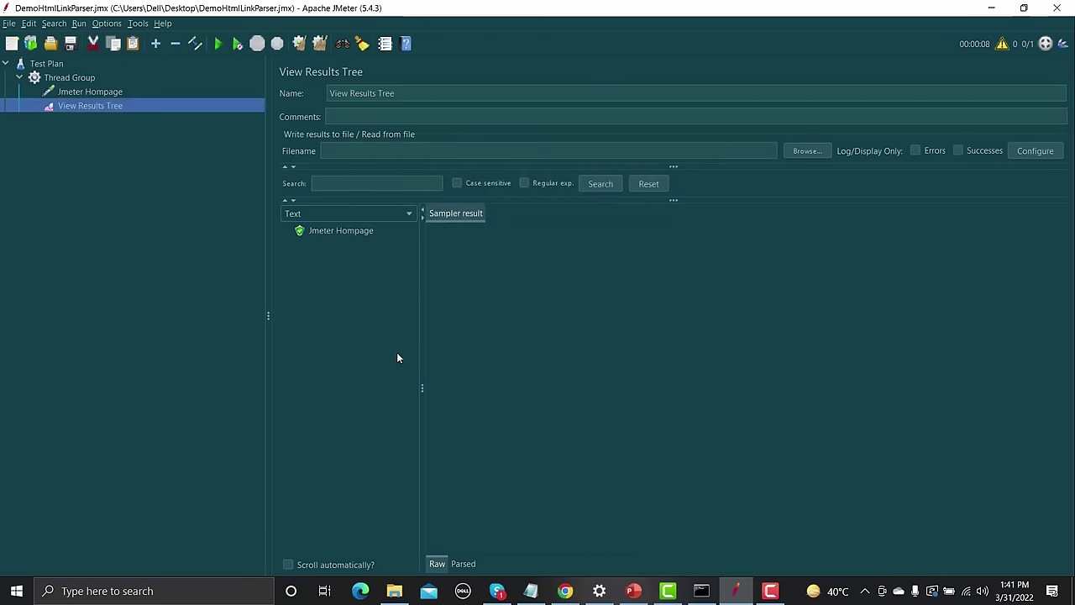
# Open the Jmeter Hompage result's Response data and scroll through the homepage HTML
pyautogui.click(355, 232)
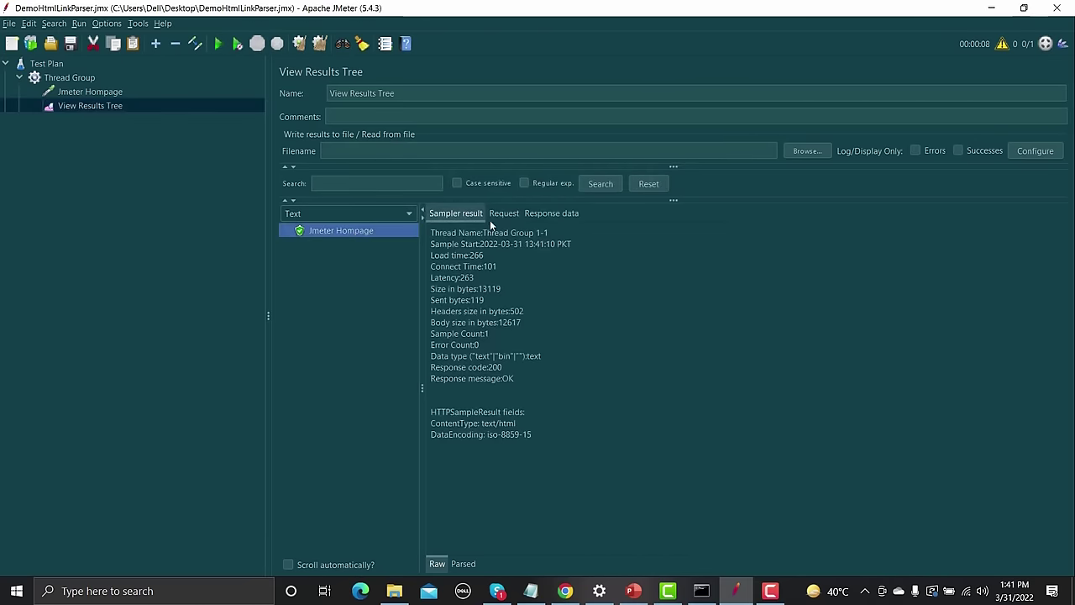
pyautogui.click(532, 212)
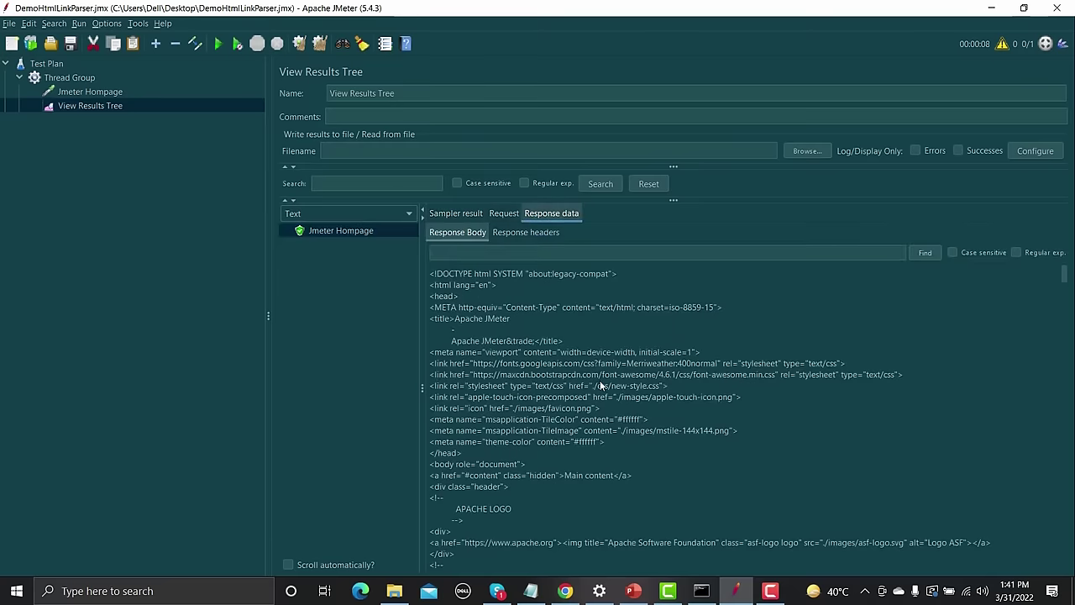
pyautogui.scroll(-6, 599, 380)
pyautogui.scroll(-15, 479, 311)
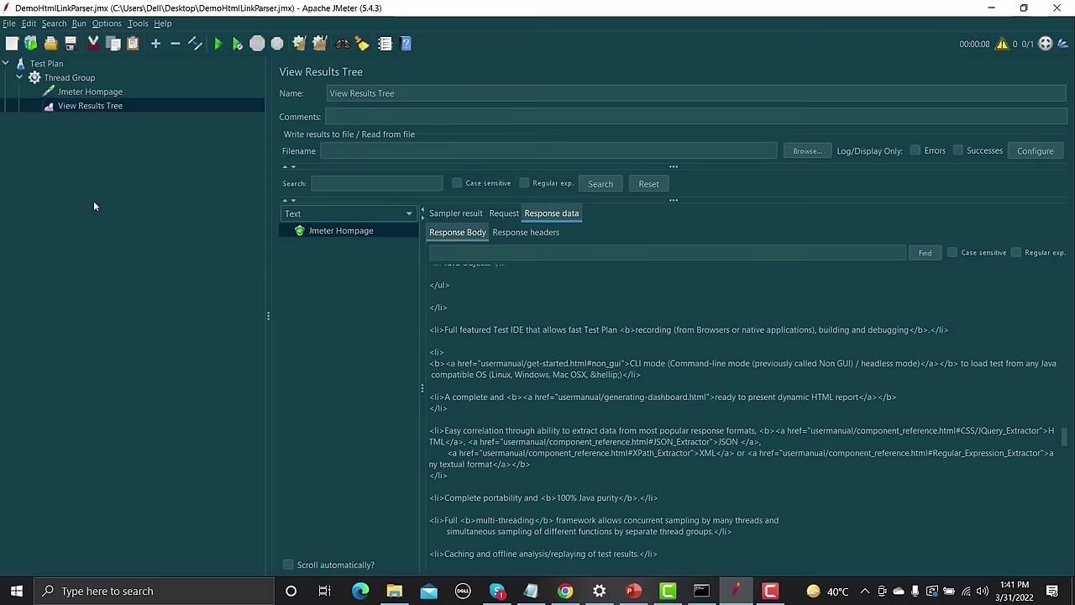
# Add a new HTTP Request sampler to the Thread Group above View Results Tree
pyautogui.click(91, 92)
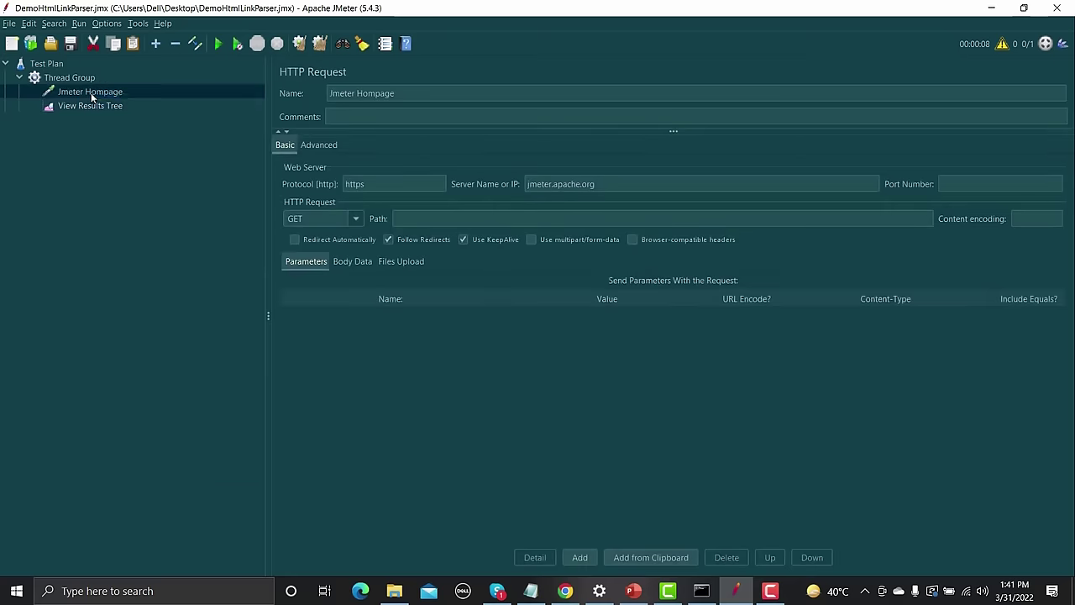
pyautogui.rightClick(90, 92)
pyautogui.click(83, 81)
pyautogui.rightClick(85, 82)
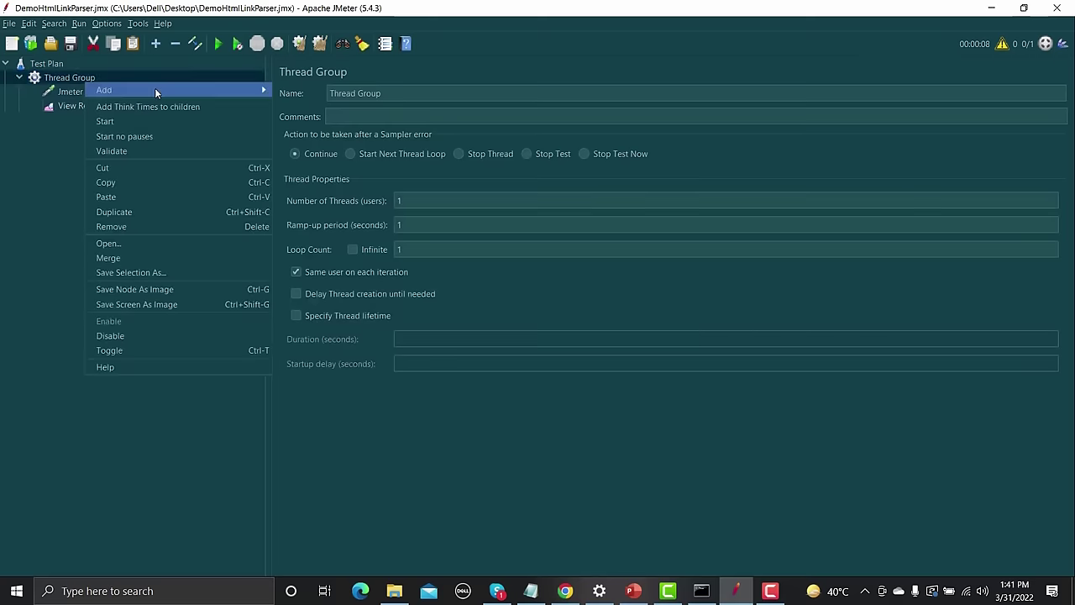
pyautogui.moveTo(155, 88)
pyautogui.moveTo(337, 91)
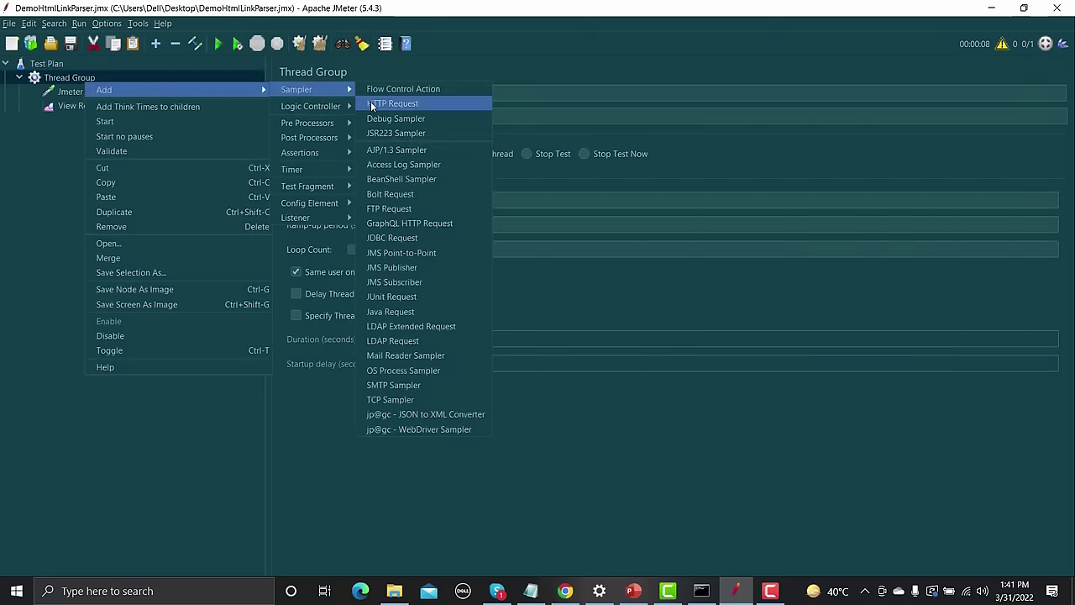
pyautogui.click(371, 101)
pyautogui.moveTo(76, 107); pyautogui.dragTo(78, 108)
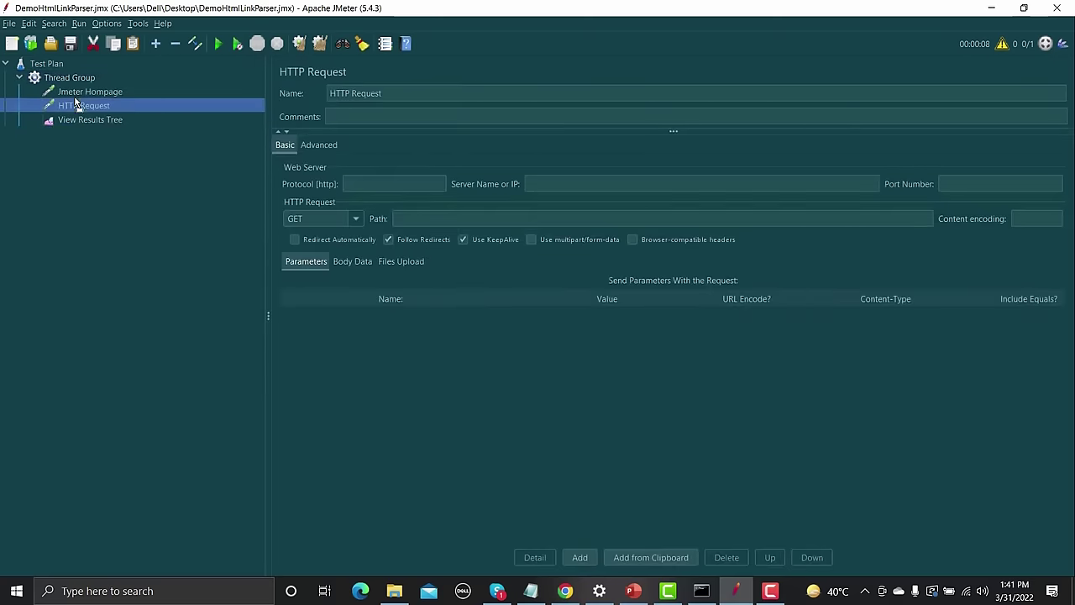
# Rename the new request 'Different links'
pyautogui.moveTo(383, 94); pyautogui.dragTo(329, 93)
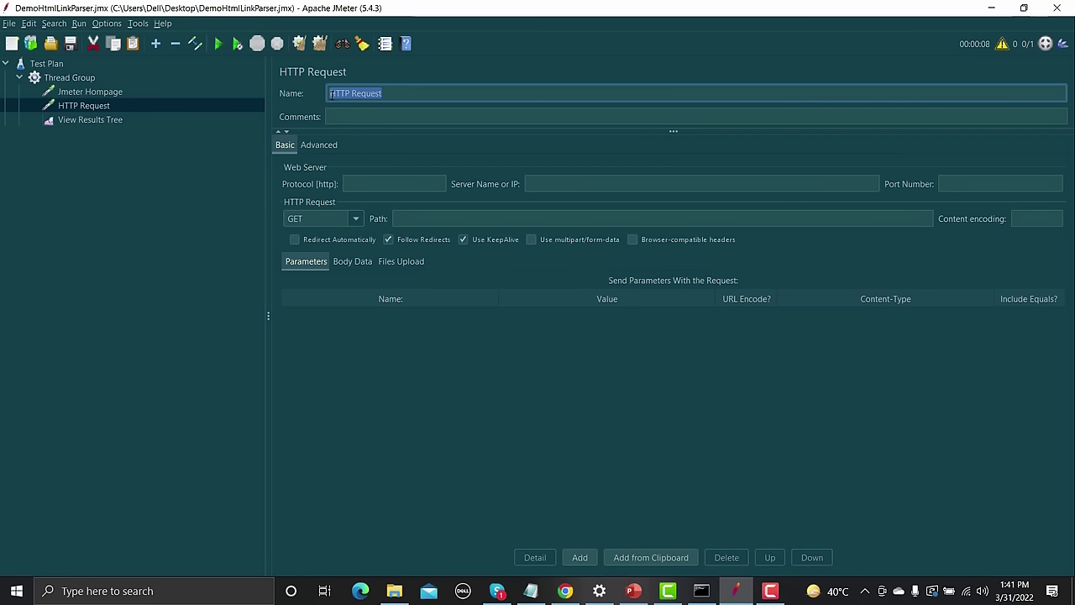
pyautogui.write('Differ')
pyautogui.press('BackSpace')
pyautogui.write('ent links')
pyautogui.click(175, 228)
# Copy the https protocol and jmeter.apache.org server from Jmeter Hompage into Different links
pyautogui.click(118, 94)
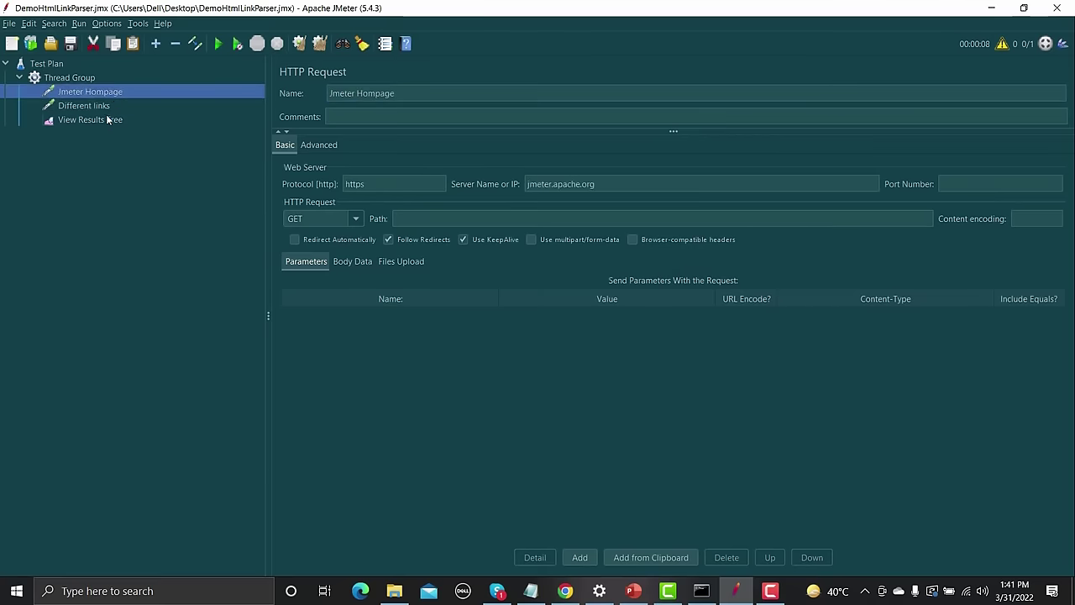
pyautogui.click(105, 108)
pyautogui.click(97, 92)
pyautogui.moveTo(388, 184); pyautogui.dragTo(344, 184)
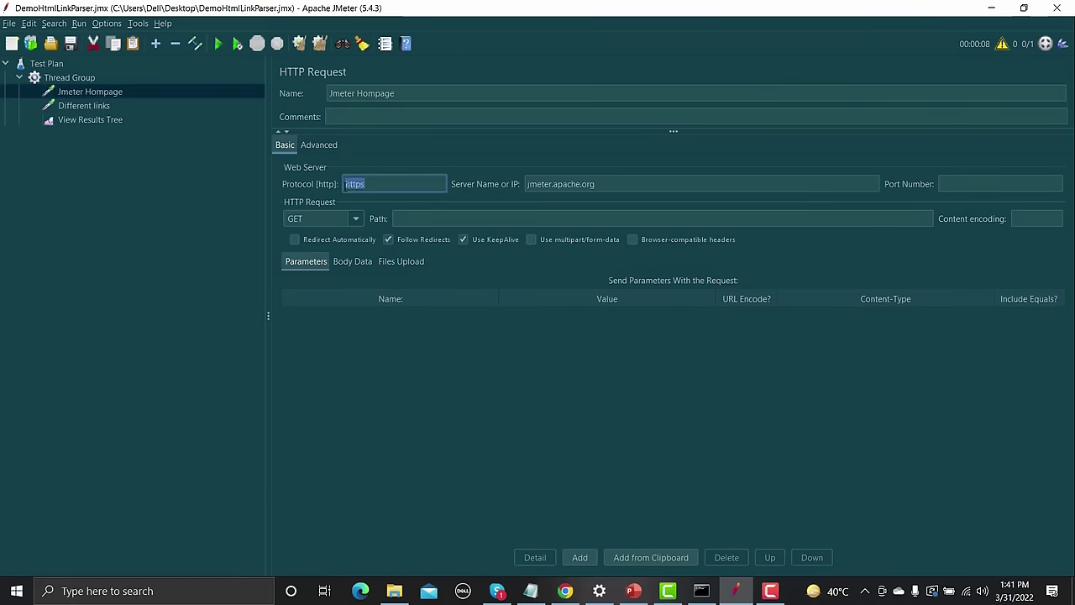
pyautogui.click(92, 109)
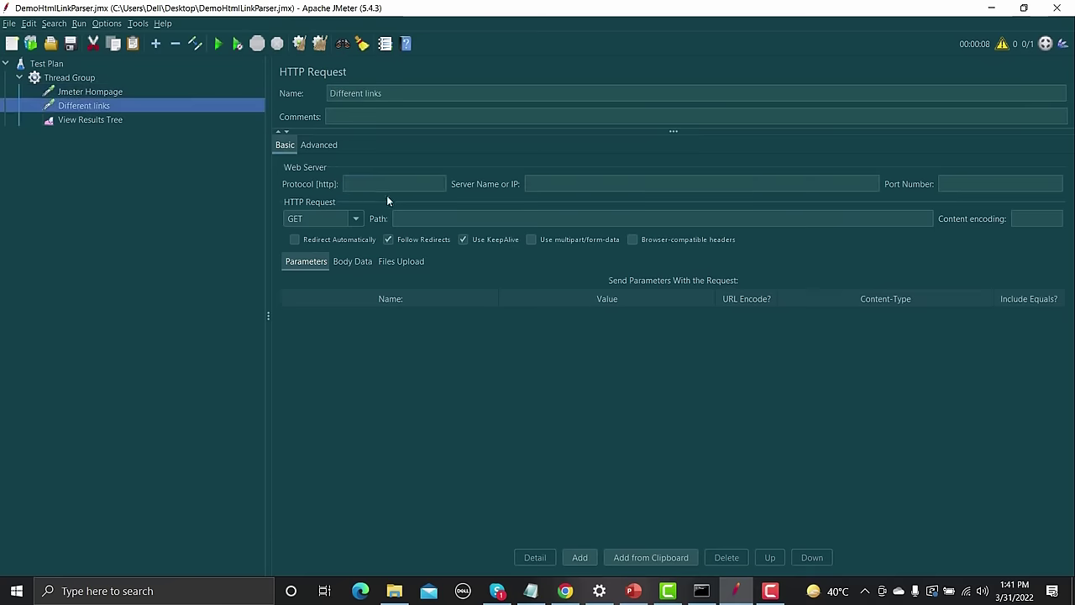
pyautogui.click(111, 94)
pyautogui.moveTo(605, 184); pyautogui.dragTo(526, 184)
pyautogui.hotkey('ctrl', 'c')
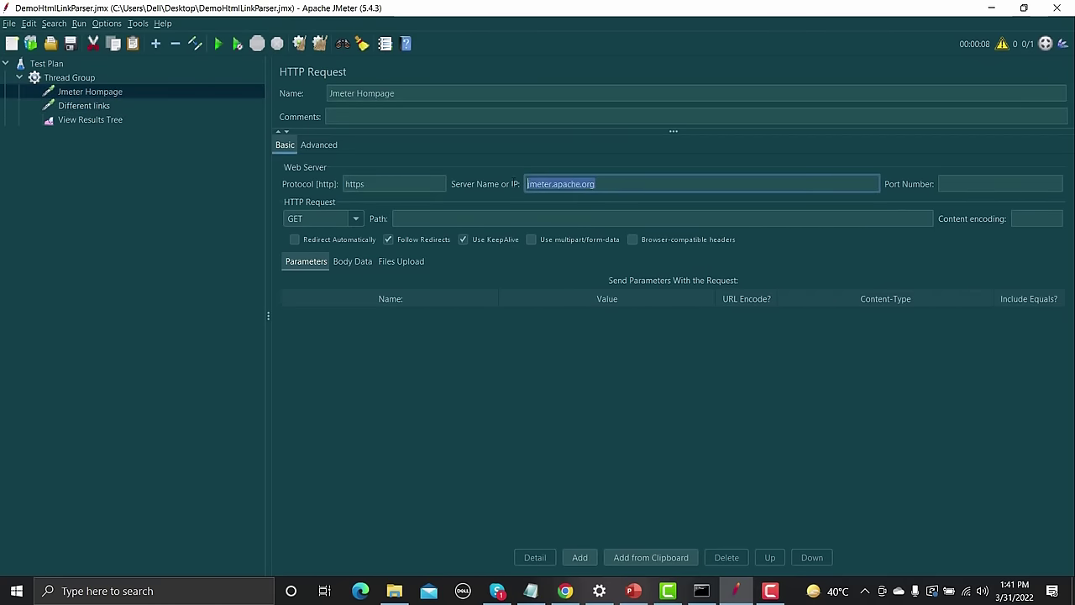
pyautogui.click(87, 107)
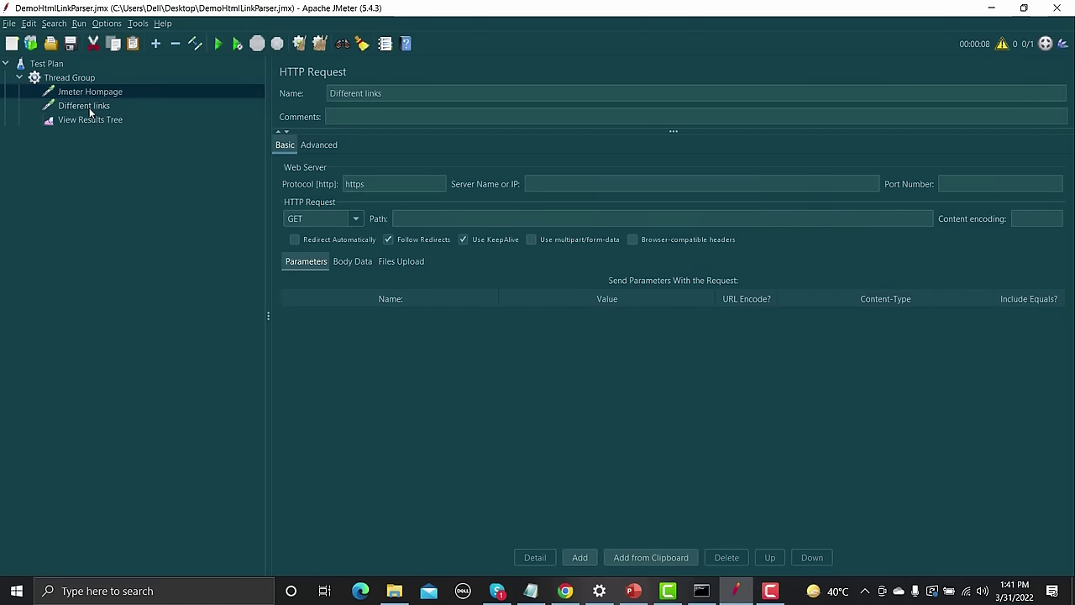
pyautogui.click(580, 183)
pyautogui.hotkey('ctrl', 'v')
pyautogui.click(377, 332)
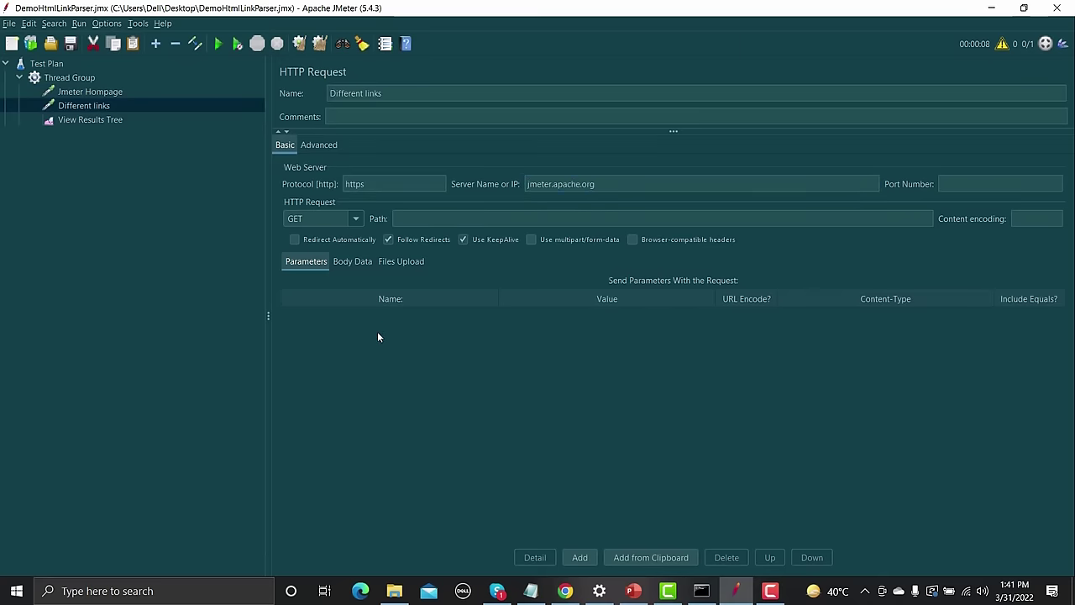
# Inspect the Get Started and Functions Reference links' HTML in Chrome DevTools
pyautogui.click(564, 591)
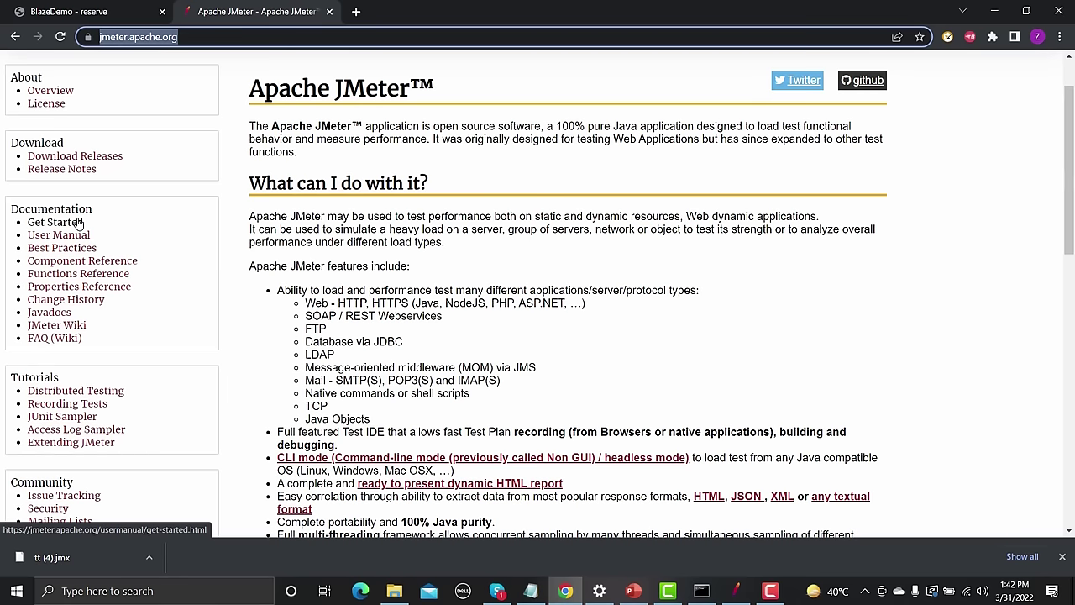
pyautogui.rightClick(78, 222)
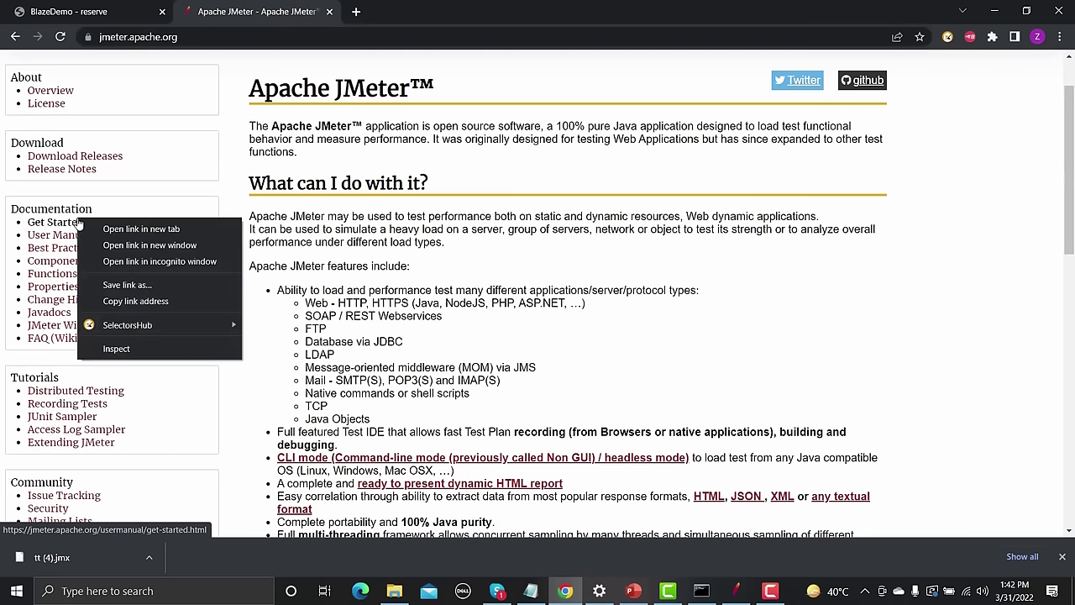
pyautogui.click(117, 349)
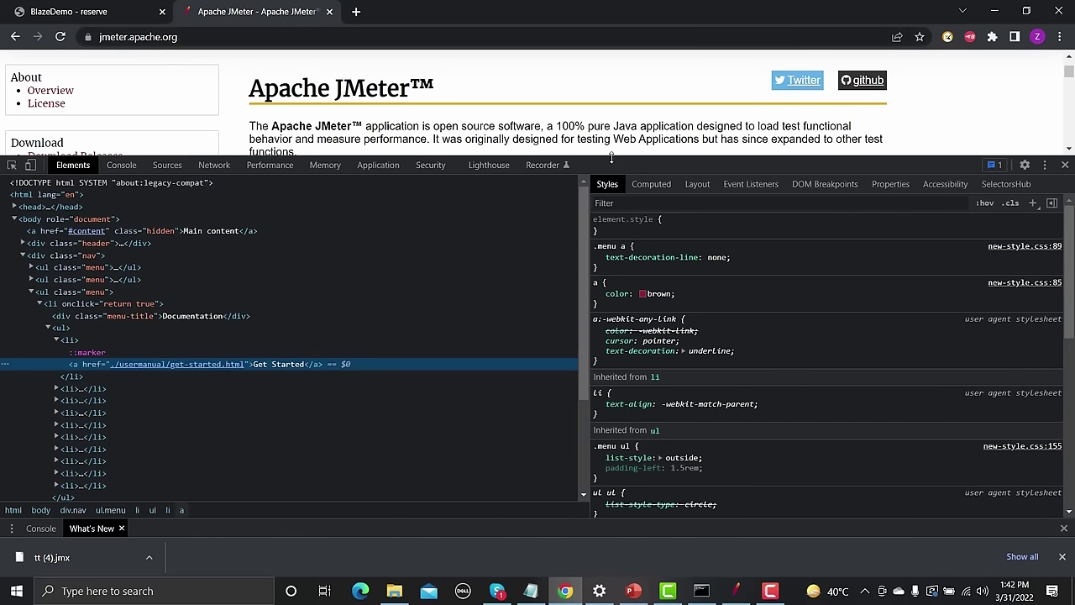
pyautogui.moveTo(612, 167); pyautogui.dragTo(612, 269)
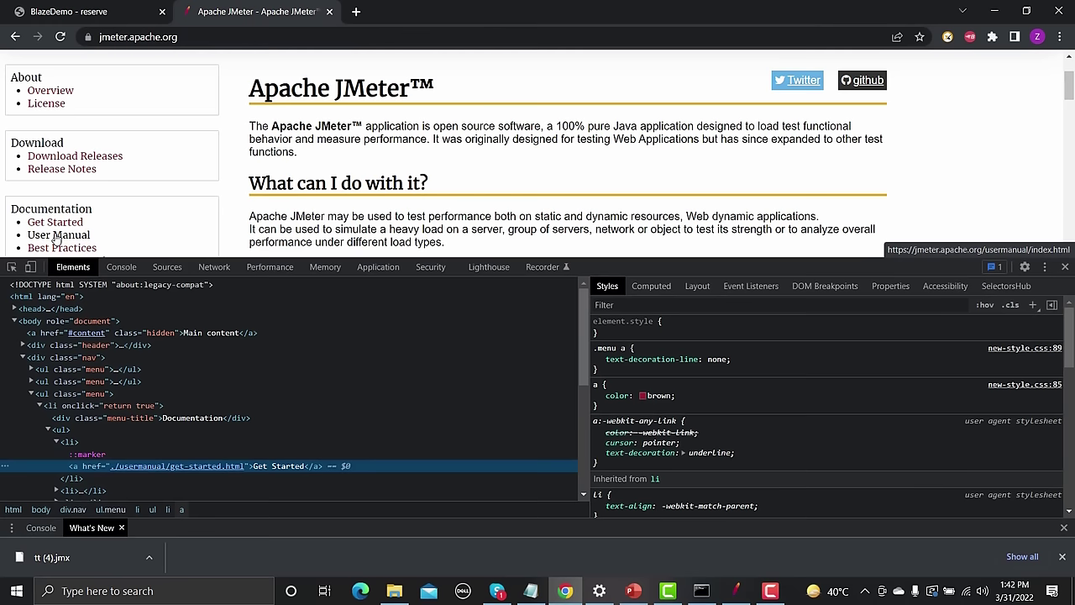
pyautogui.scroll(-3, 55, 240)
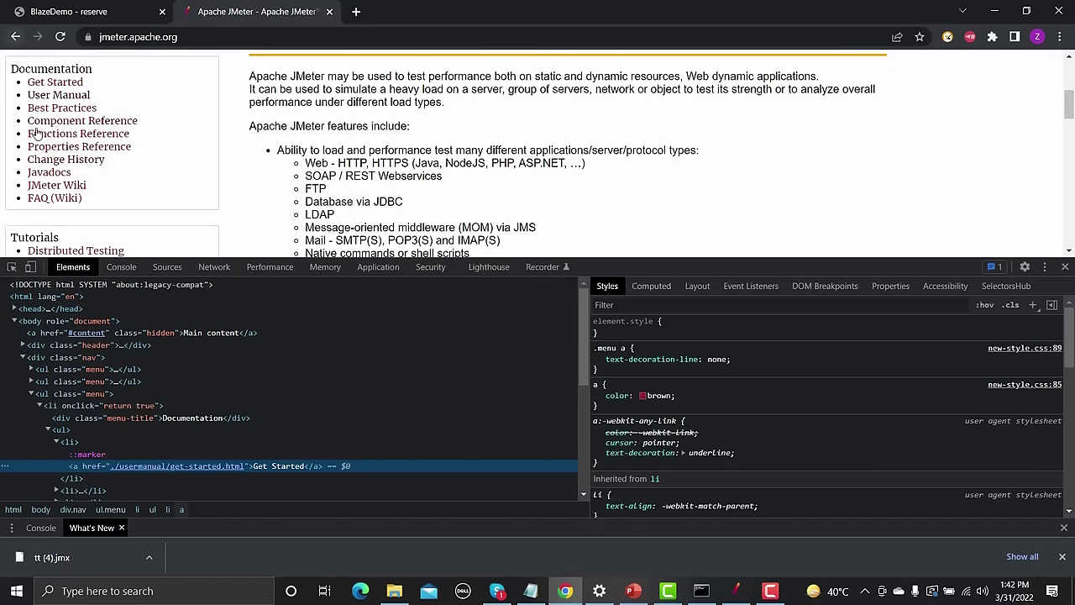
pyautogui.click(42, 207)
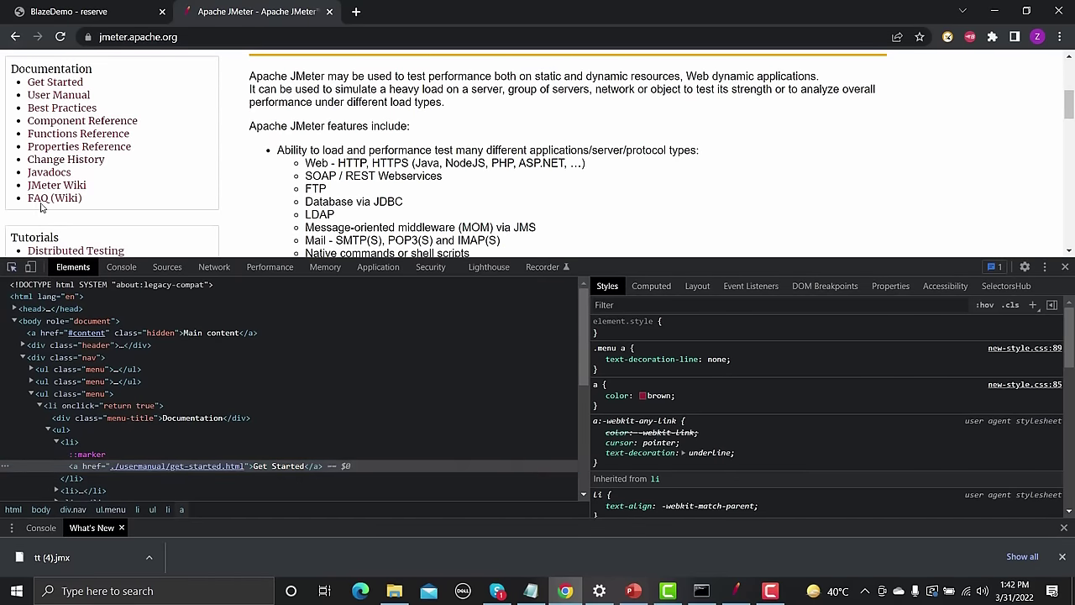
pyautogui.click(64, 137)
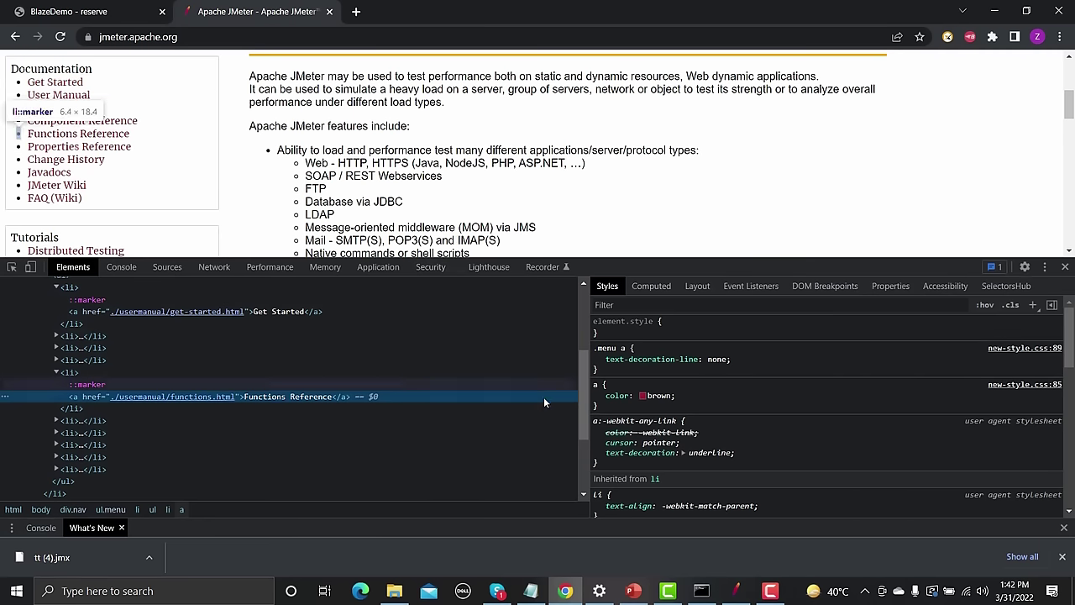
pyautogui.click(737, 592)
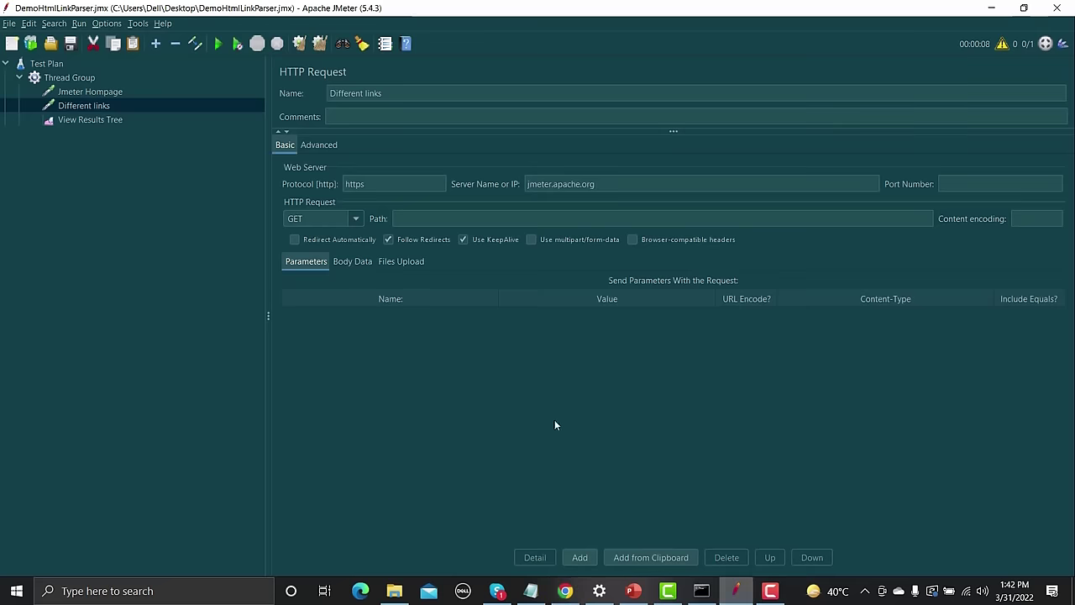
# Add an HTML Link Parser pre-processor and move it to the top of the Thread Group
pyautogui.click(76, 77)
pyautogui.rightClick(76, 80)
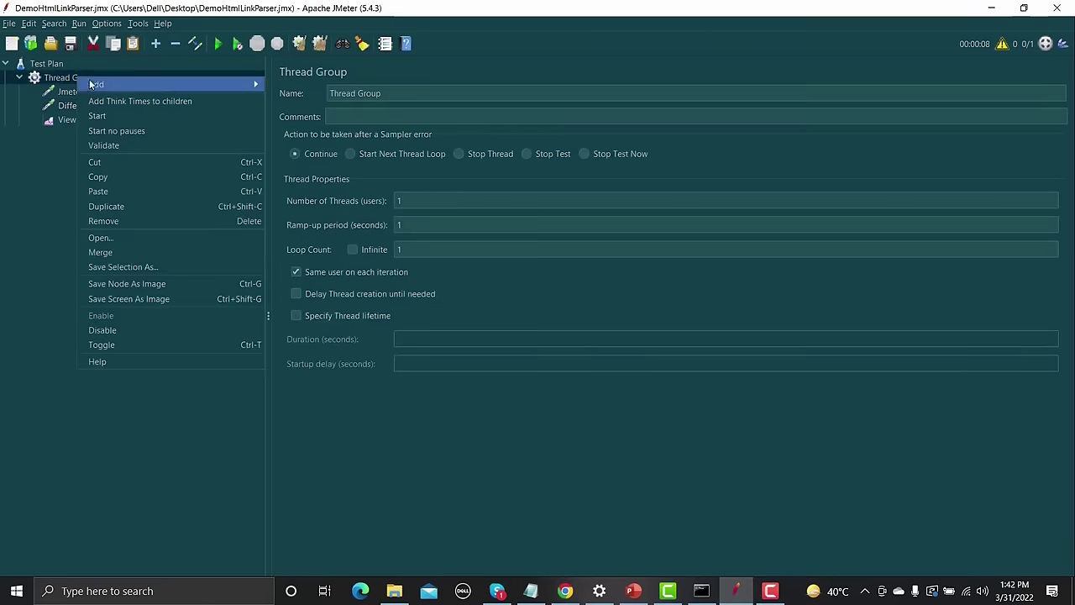
pyautogui.moveTo(112, 85)
pyautogui.moveTo(285, 92)
pyautogui.moveTo(299, 120)
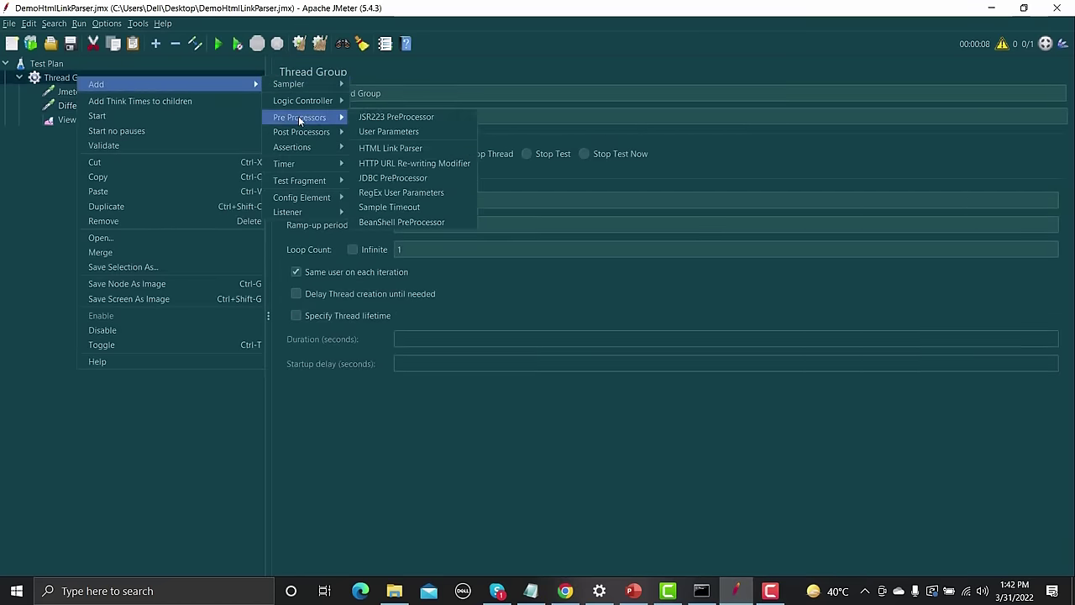
pyautogui.click(369, 146)
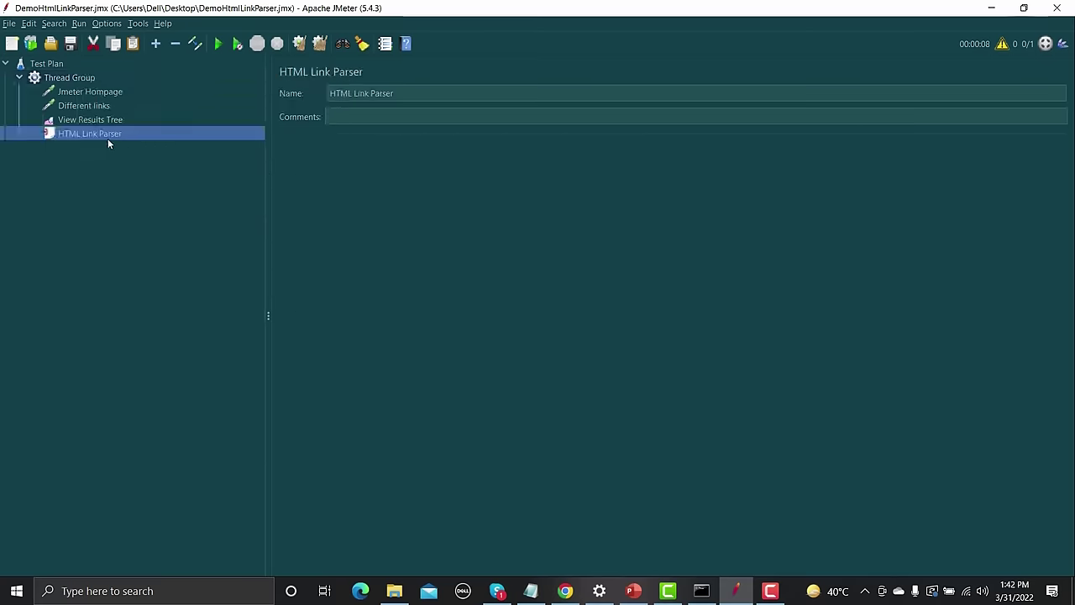
pyautogui.moveTo(99, 134); pyautogui.dragTo(125, 85)
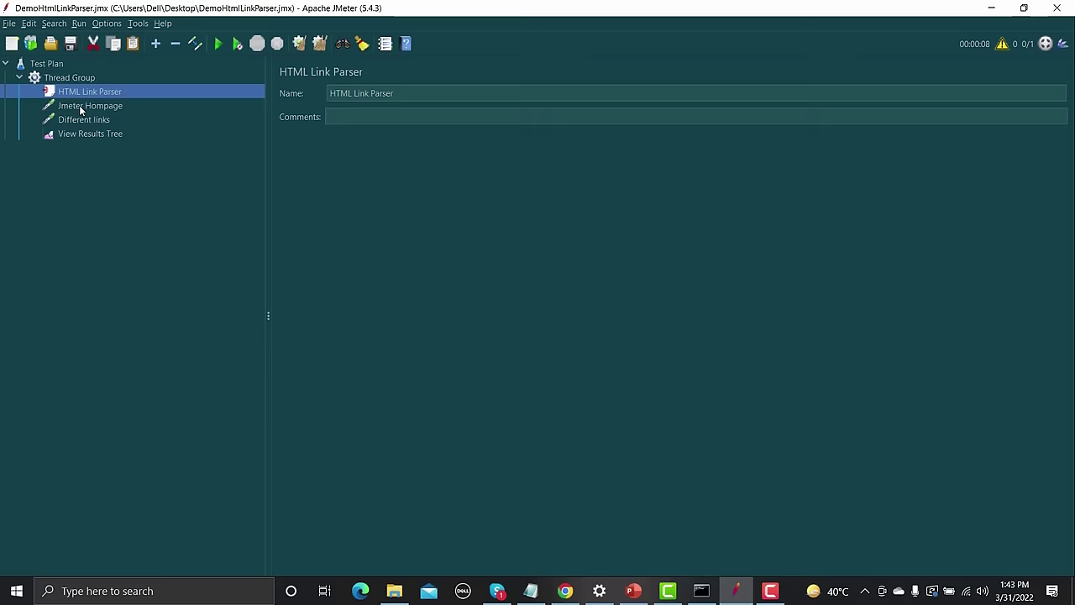
# Review the Jmeter Hompage and Different links request settings
pyautogui.click(79, 105)
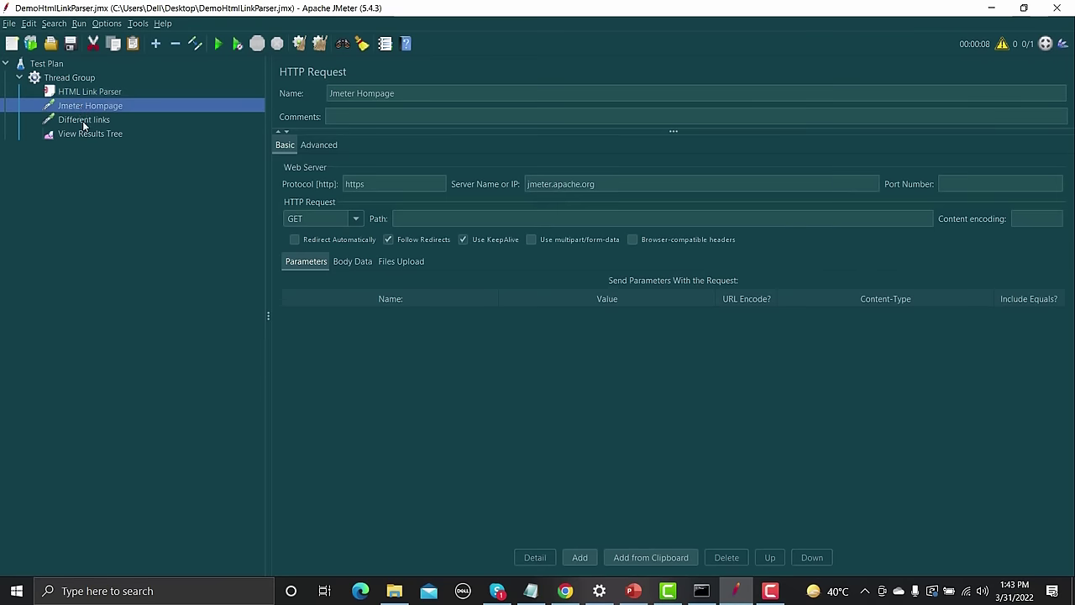
pyautogui.click(84, 123)
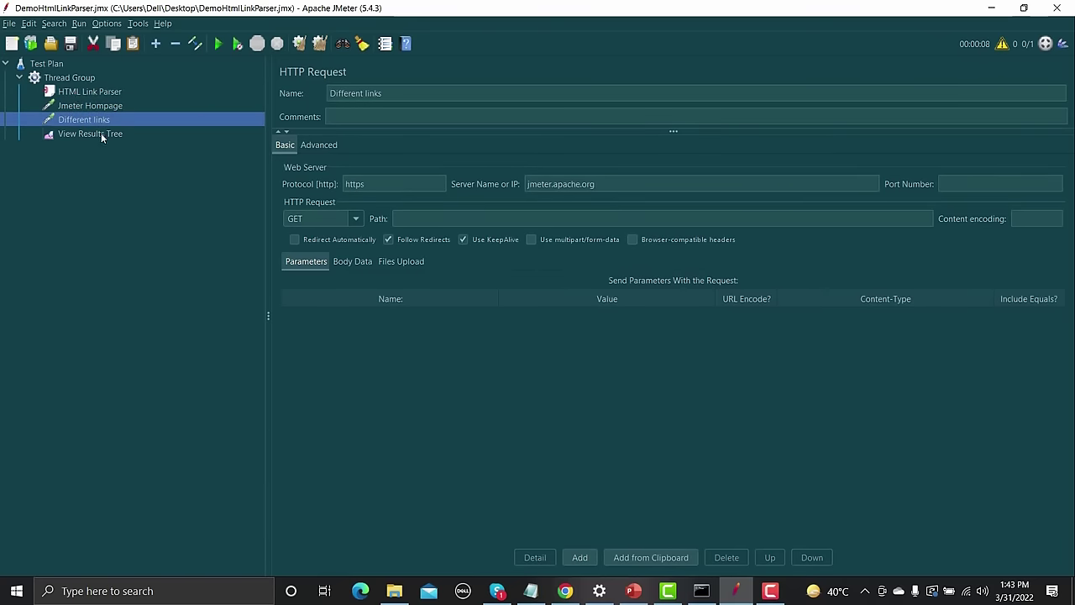
pyautogui.click(412, 219)
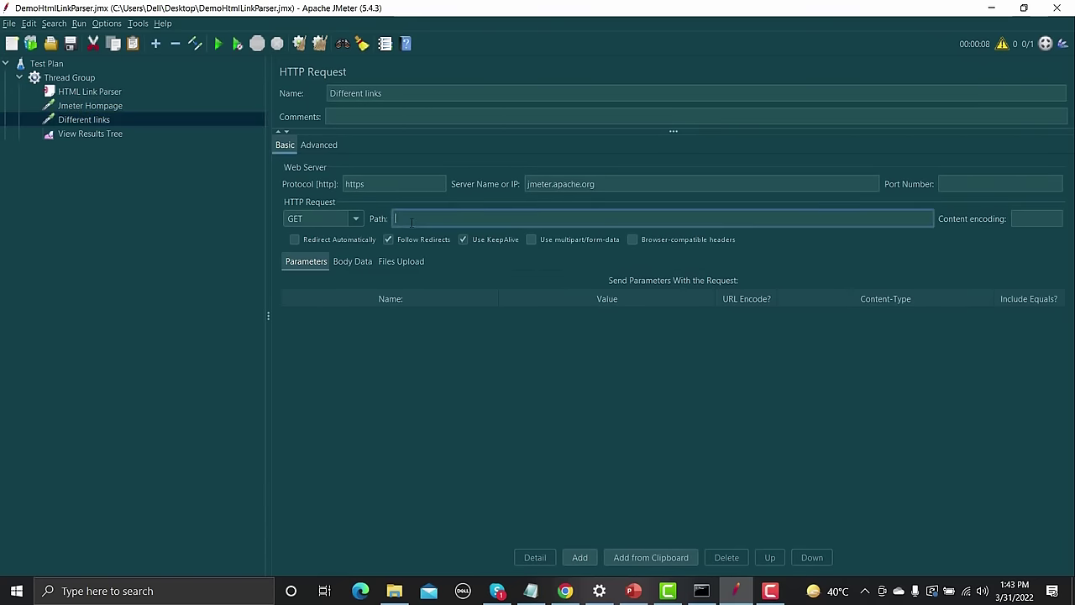
# Set the Different links path to /.* and return to View Results Tree
pyautogui.write('/')
pyautogui.write('*')
pyautogui.click(103, 133)
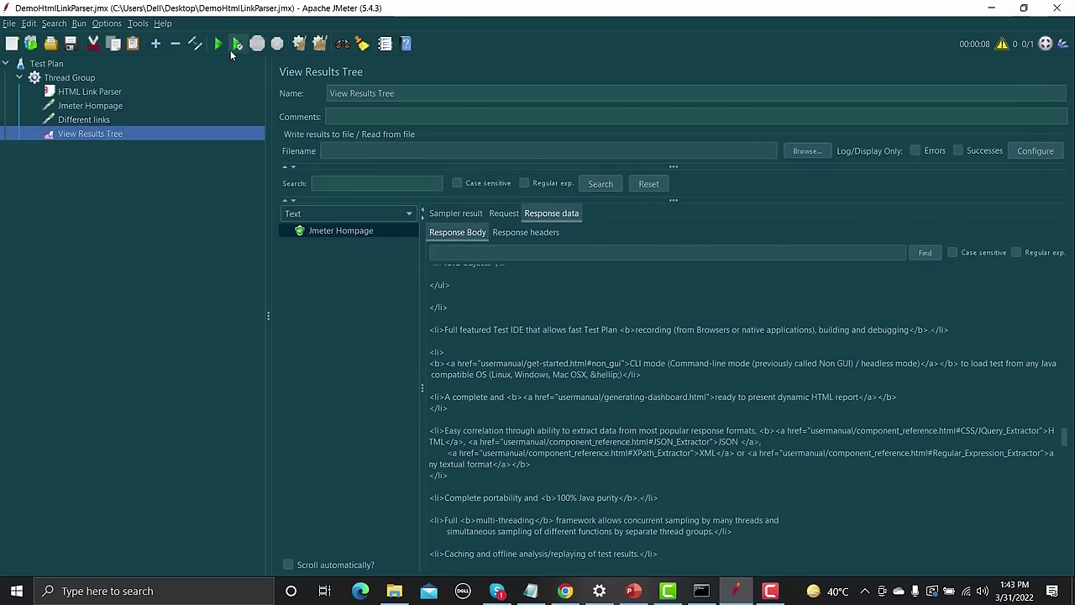
pyautogui.click(319, 43)
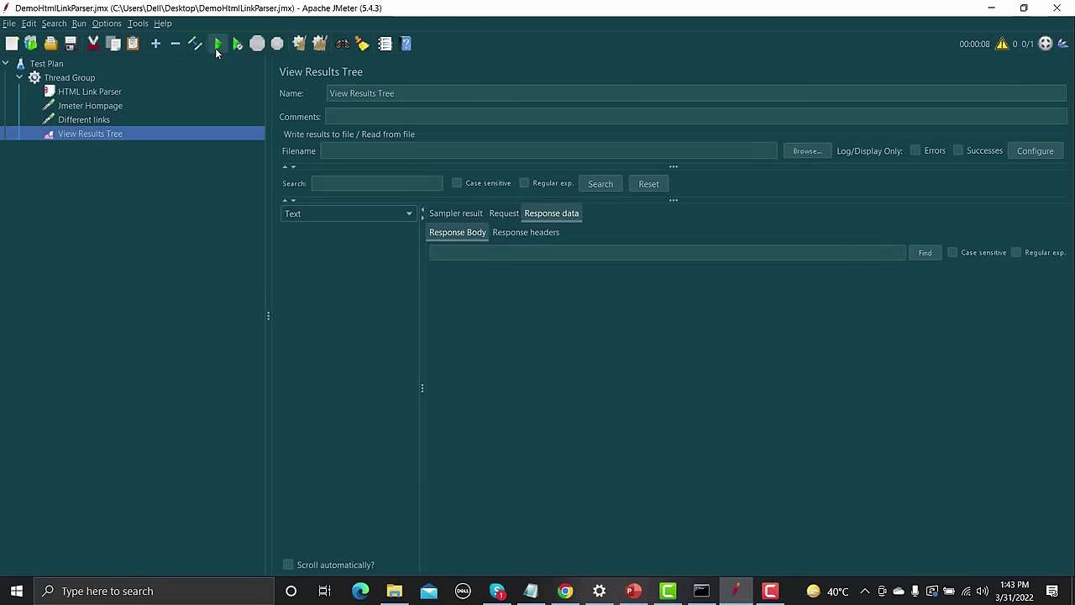
pyautogui.click(216, 49)
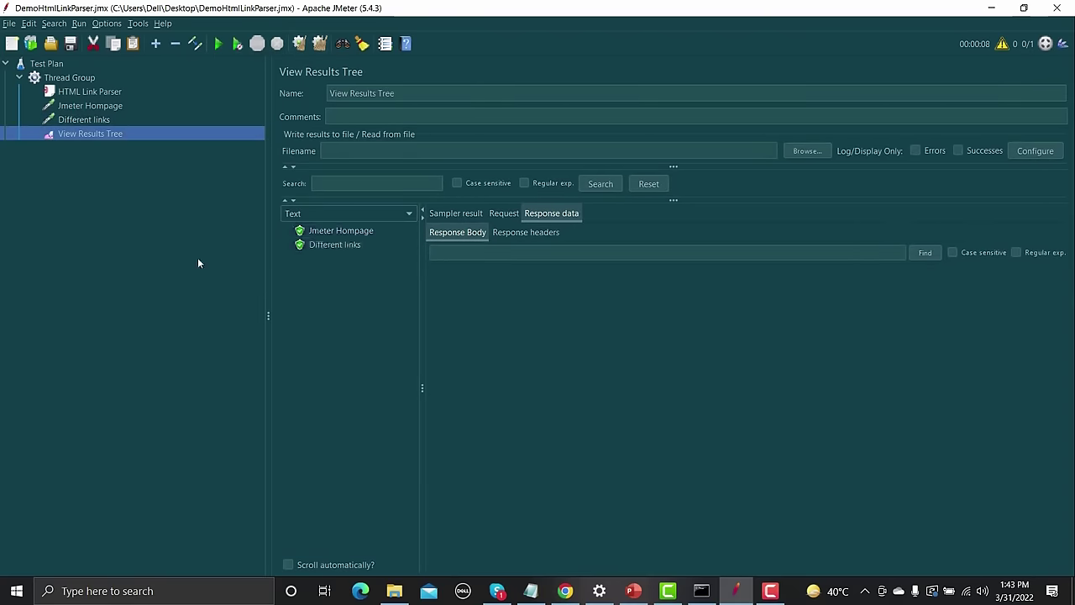
pyautogui.click(335, 235)
pyautogui.click(334, 244)
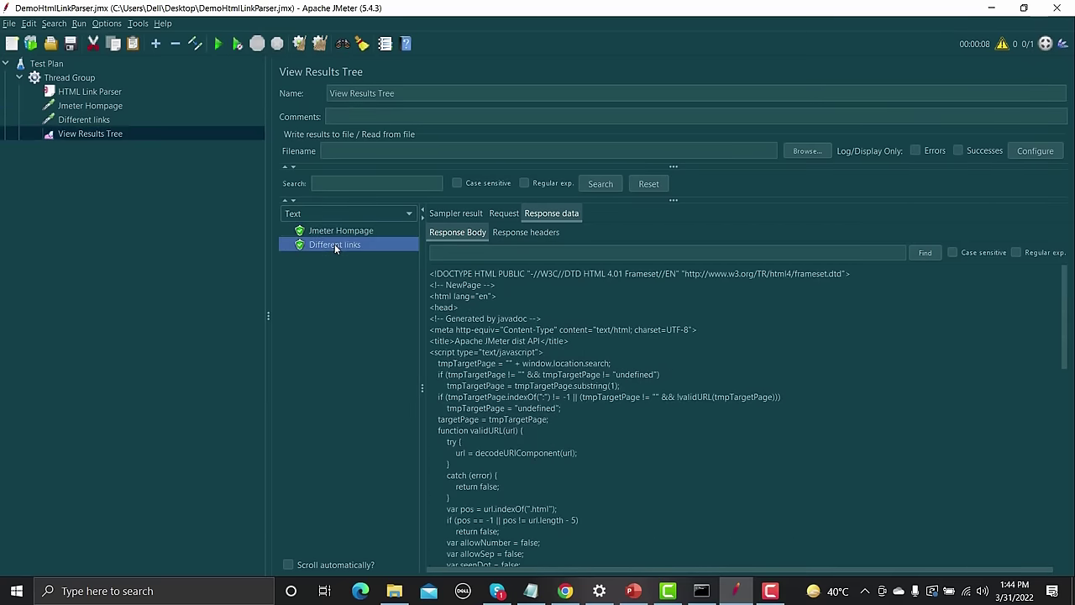
pyautogui.click(504, 214)
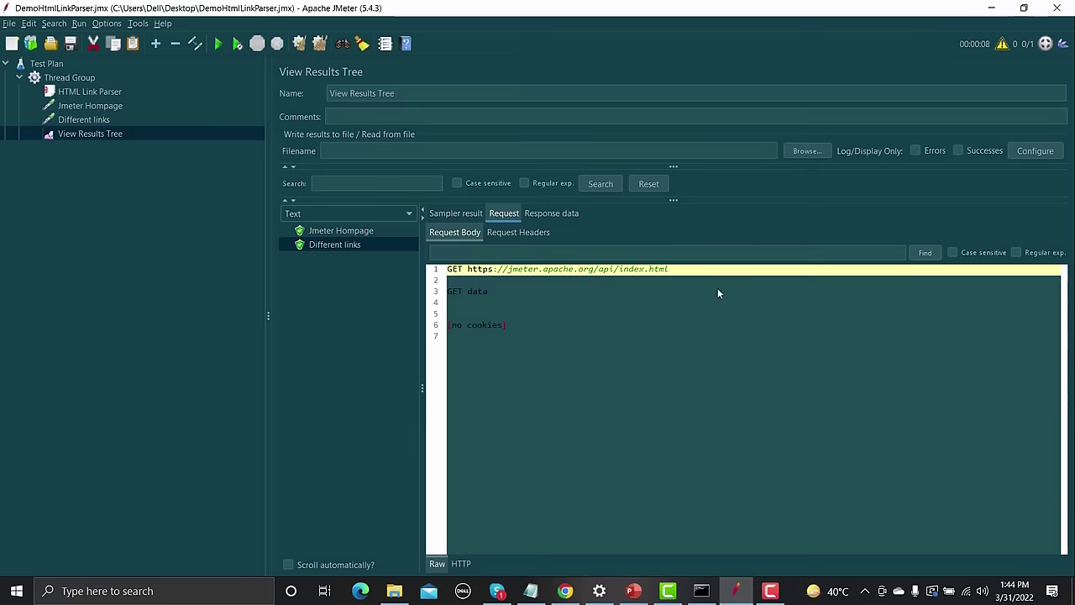
pyautogui.click(66, 120)
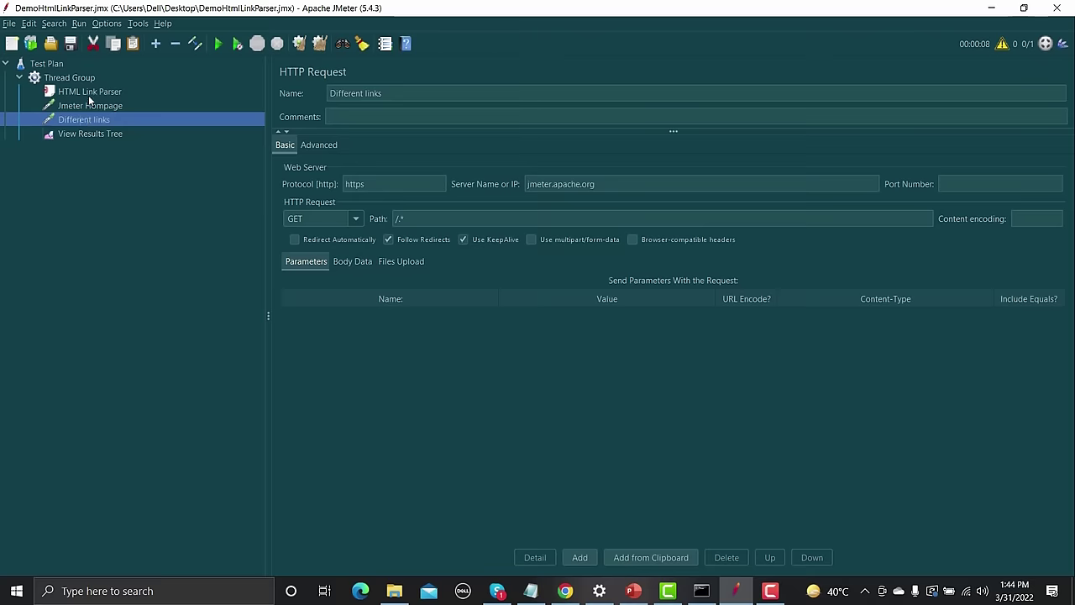
# Set the Thread Group to 10 threads, clear the old results and rerun the test
pyautogui.click(67, 78)
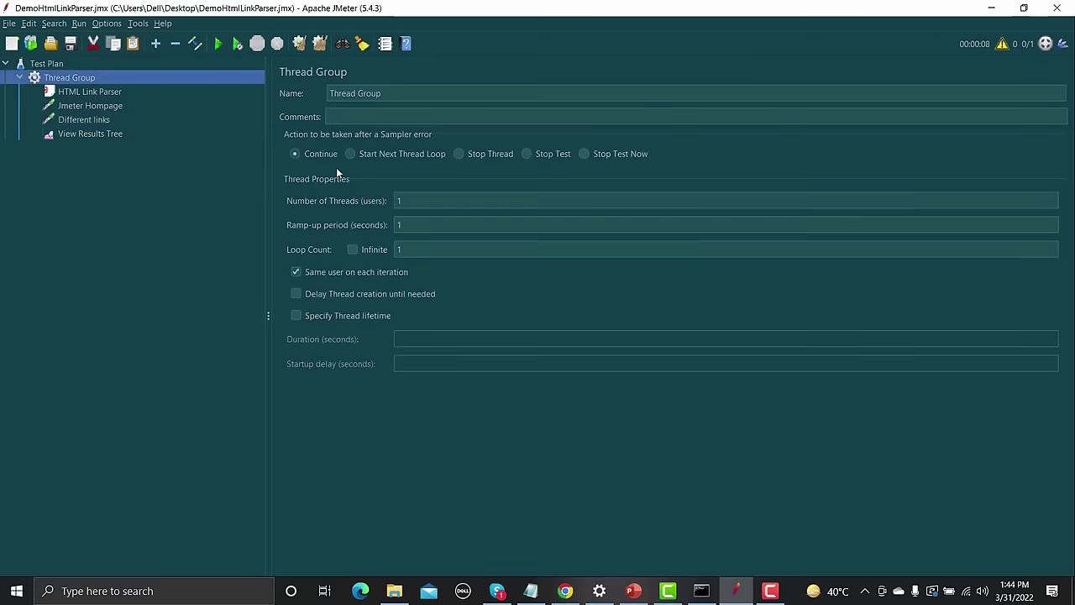
pyautogui.click(413, 199)
pyautogui.write('0')
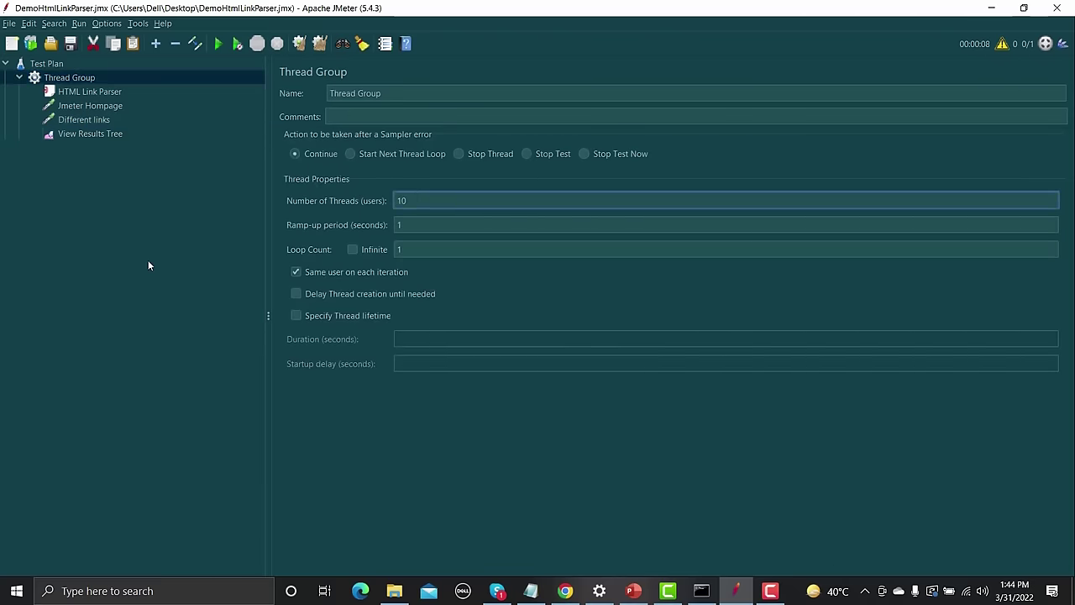
pyautogui.click(148, 260)
pyautogui.click(106, 135)
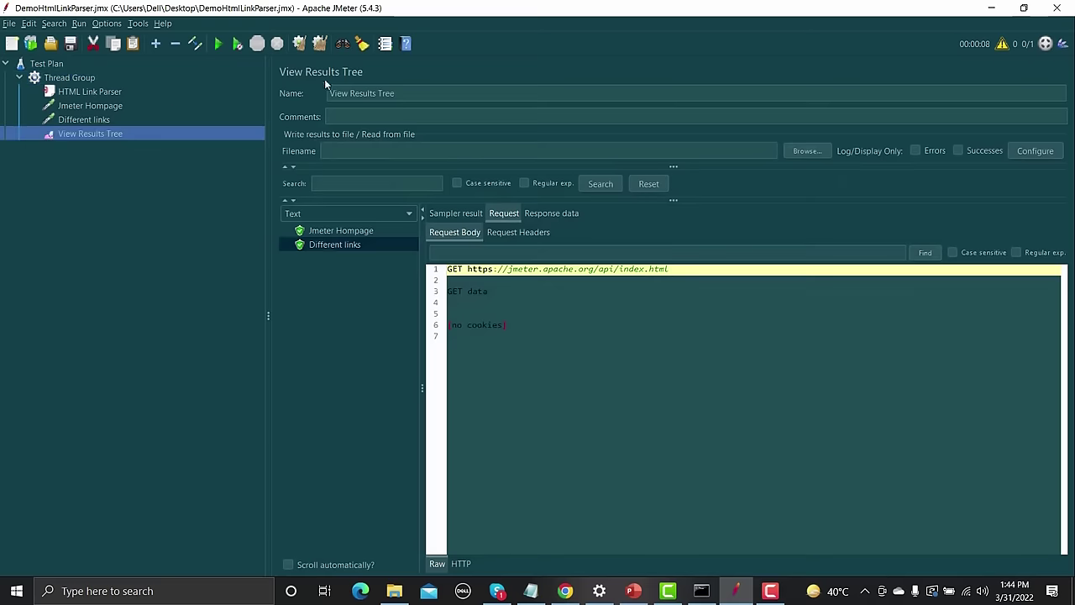
pyautogui.click(322, 46)
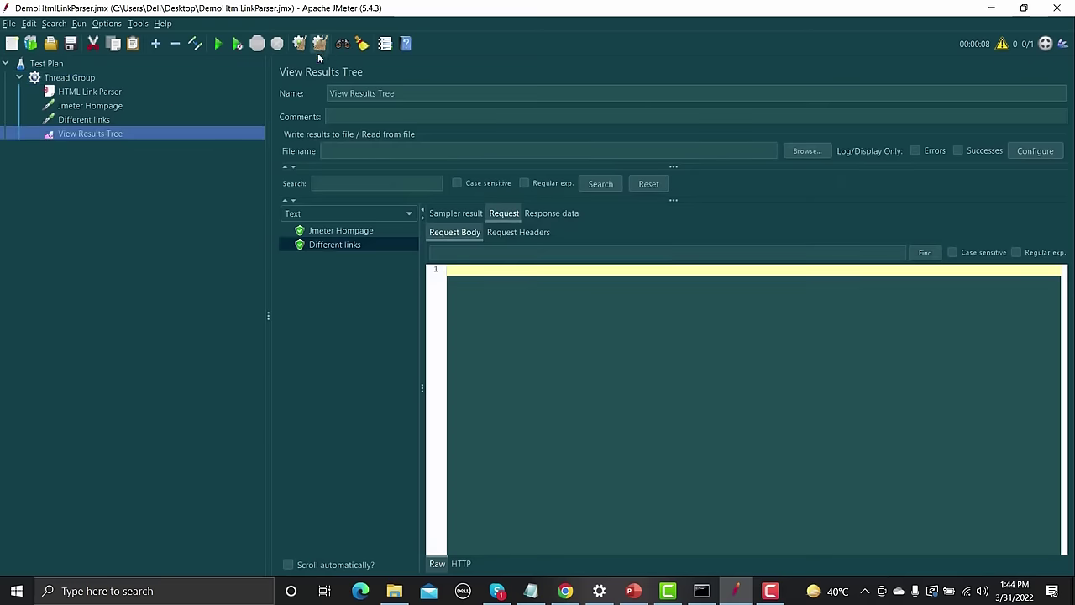
pyautogui.click(218, 46)
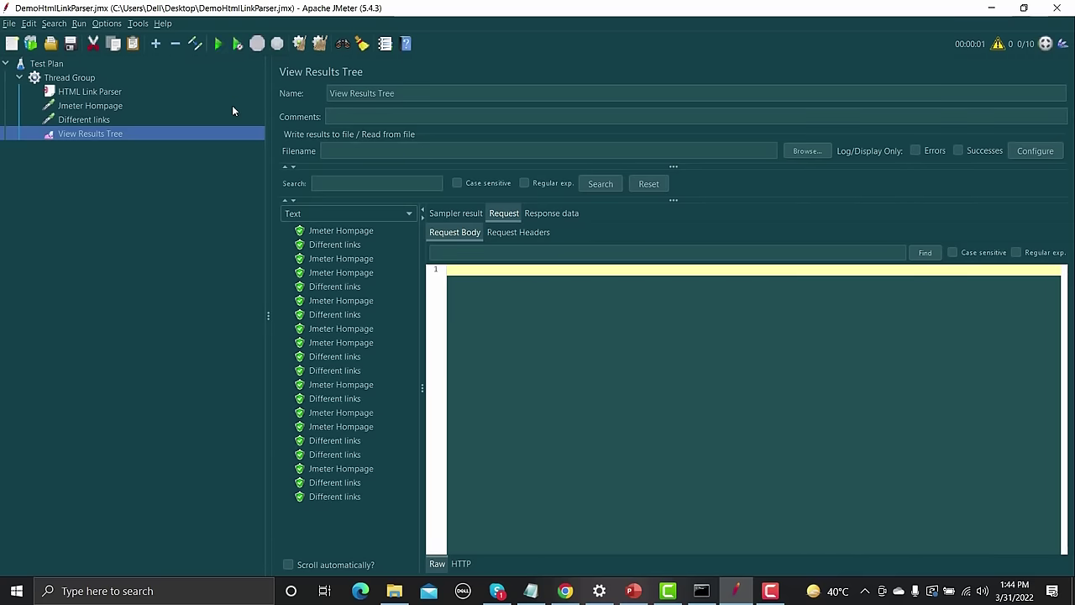
# Inspect several Different links results, including the issues.html request
pyautogui.click(328, 245)
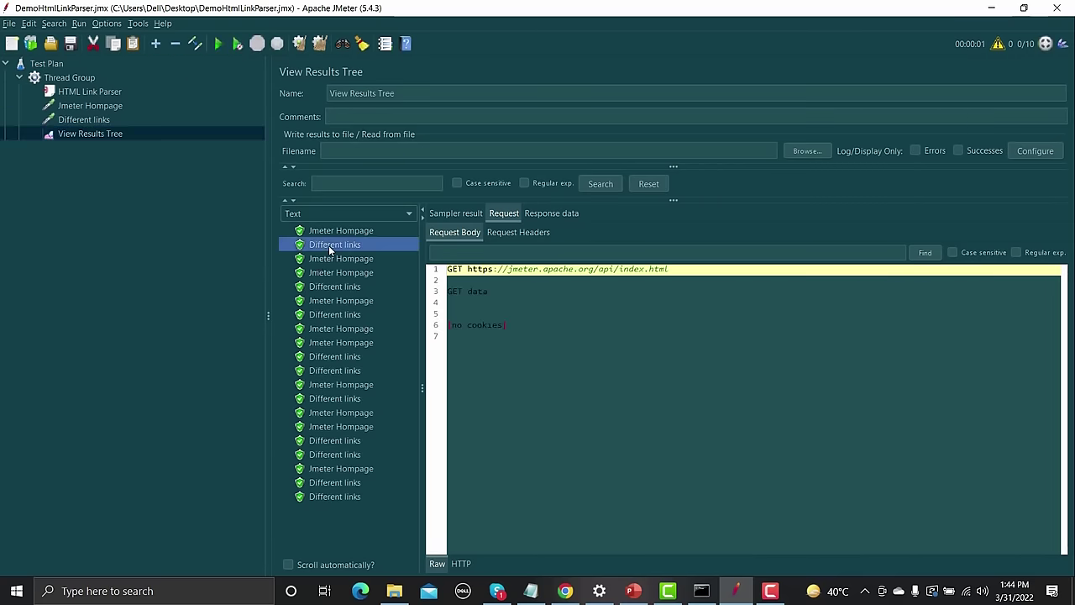
pyautogui.click(345, 287)
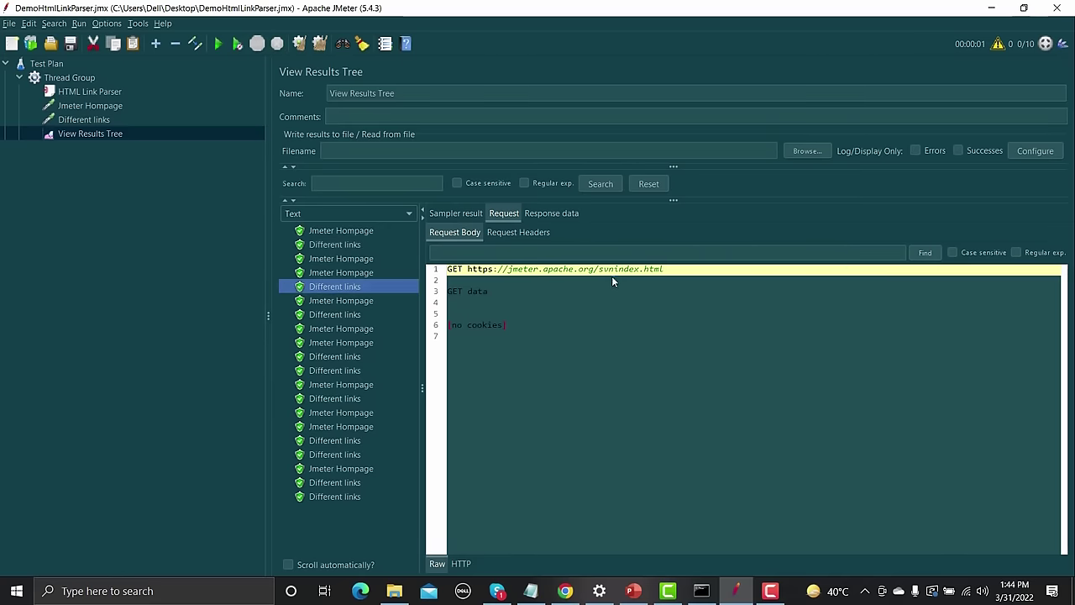
pyautogui.click(348, 314)
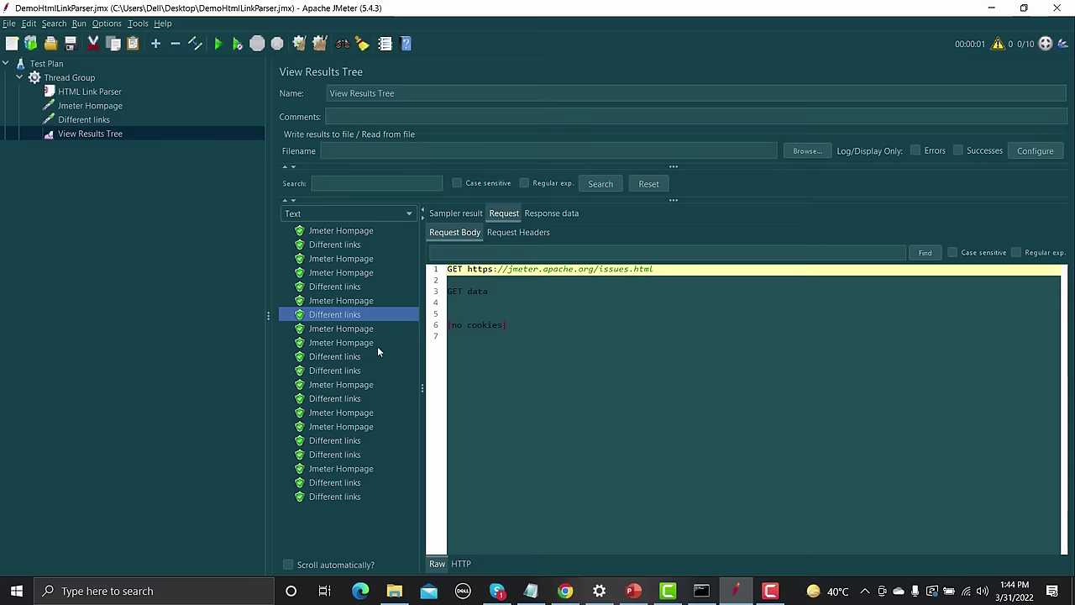
pyautogui.click(353, 357)
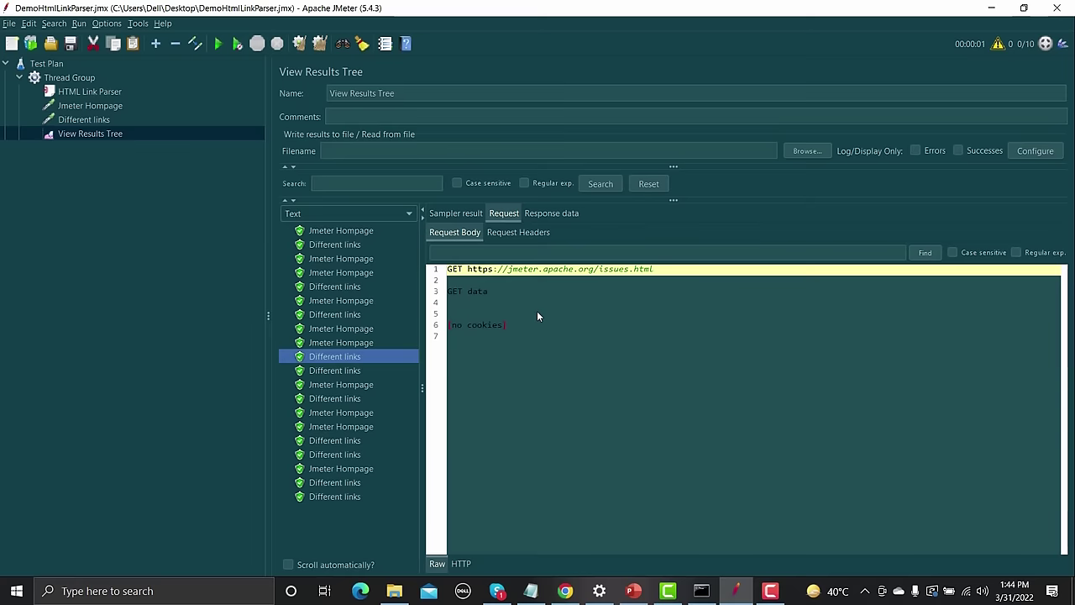
# Check the remaining Different links URLs, such as api/index.html, mail.html and building.html
pyautogui.click(364, 370)
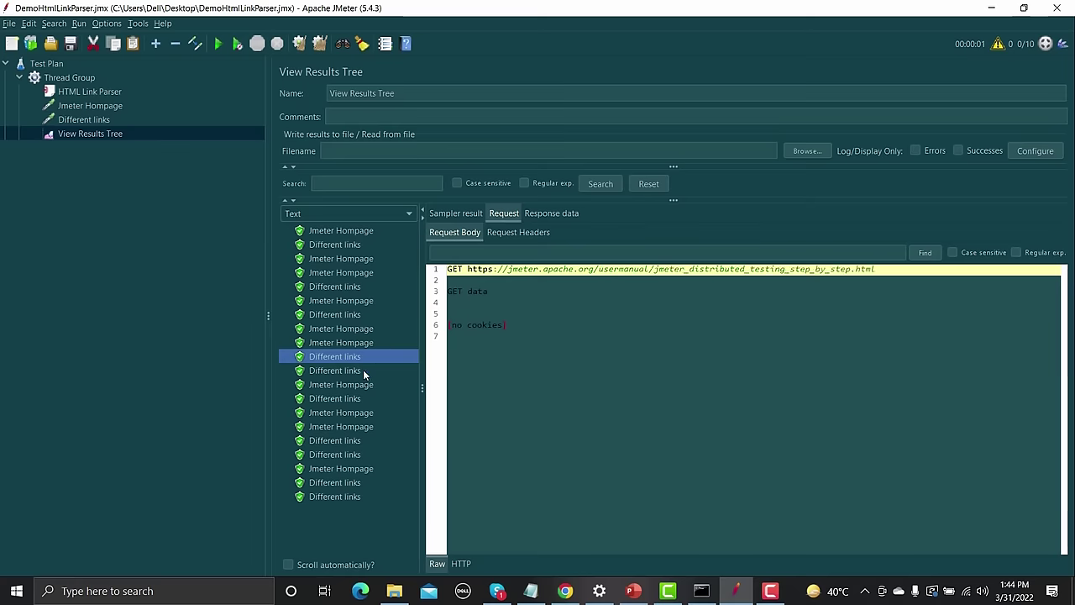
pyautogui.click(364, 371)
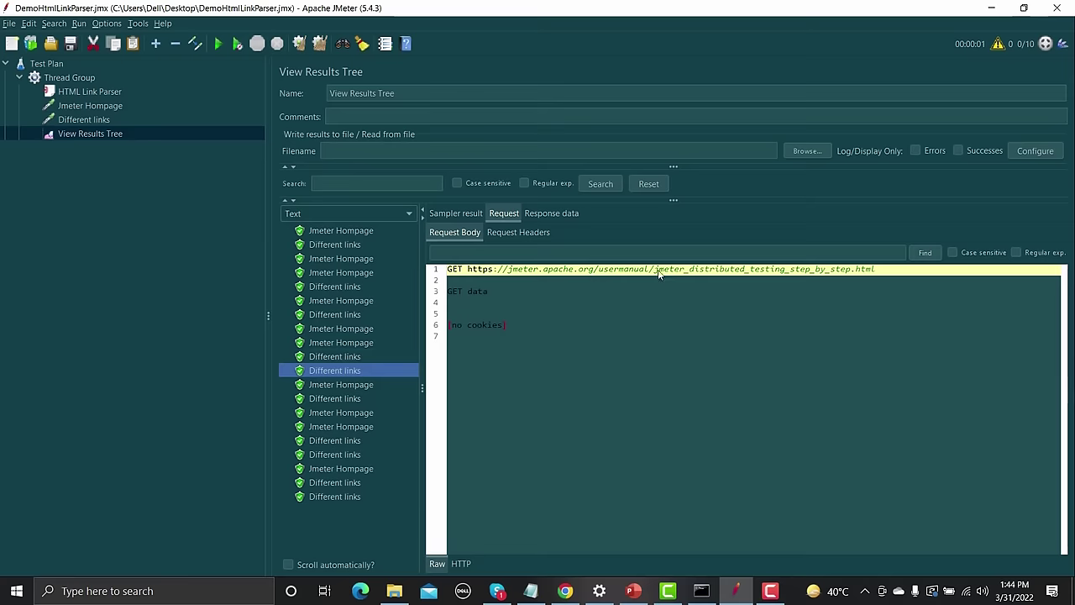
pyautogui.click(351, 400)
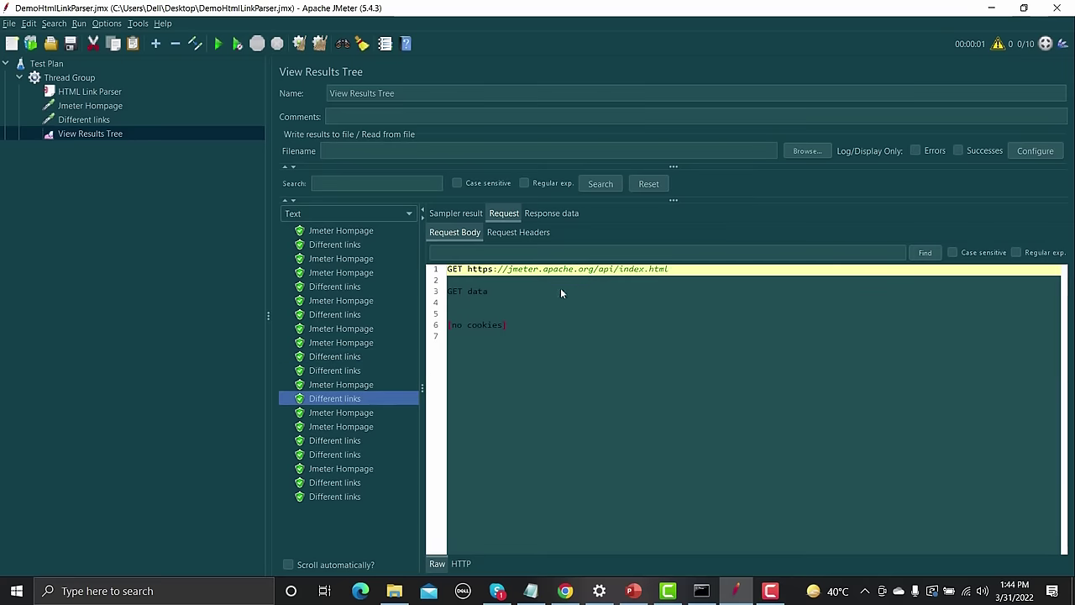
pyautogui.click(359, 439)
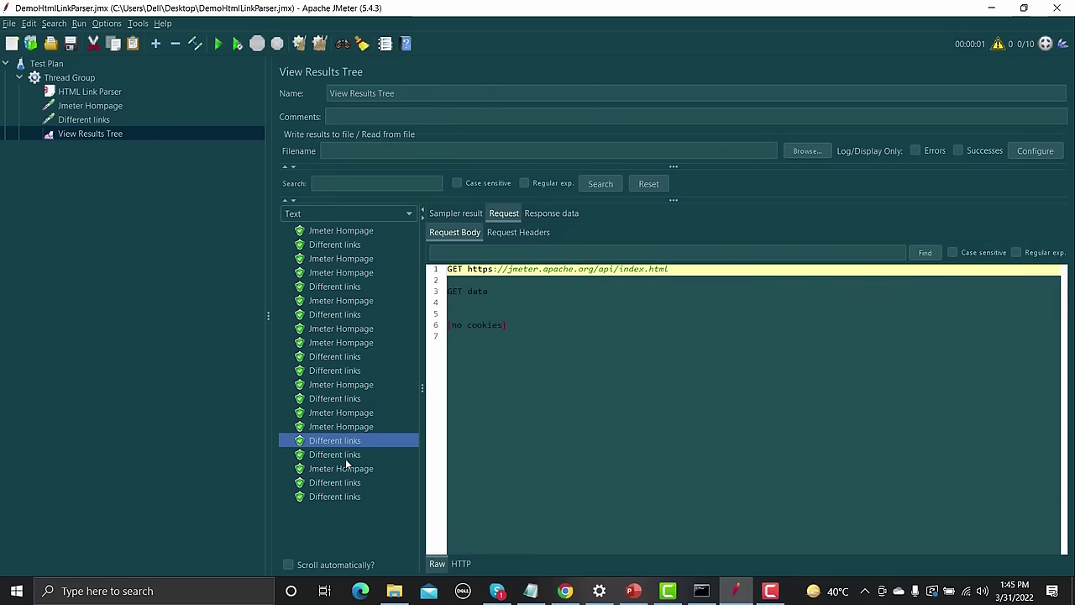
pyautogui.click(345, 458)
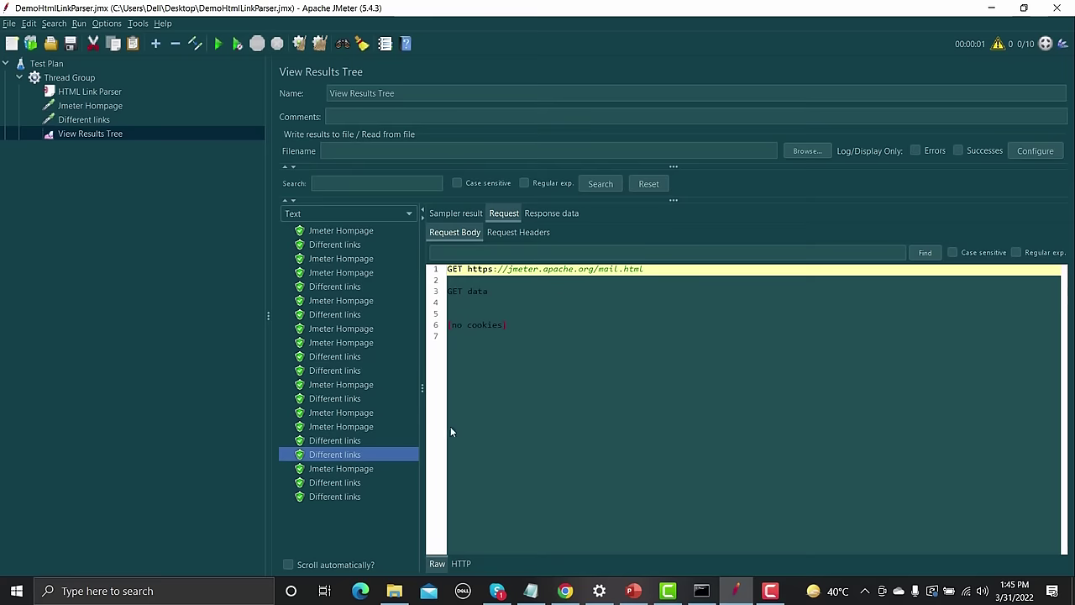
pyautogui.click(360, 482)
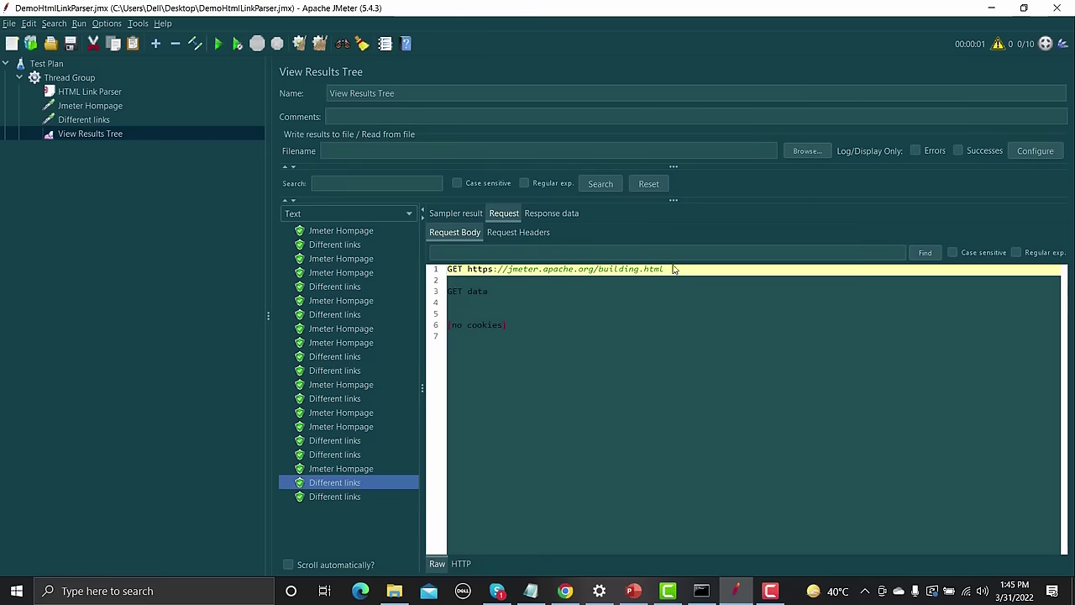
pyautogui.click(346, 498)
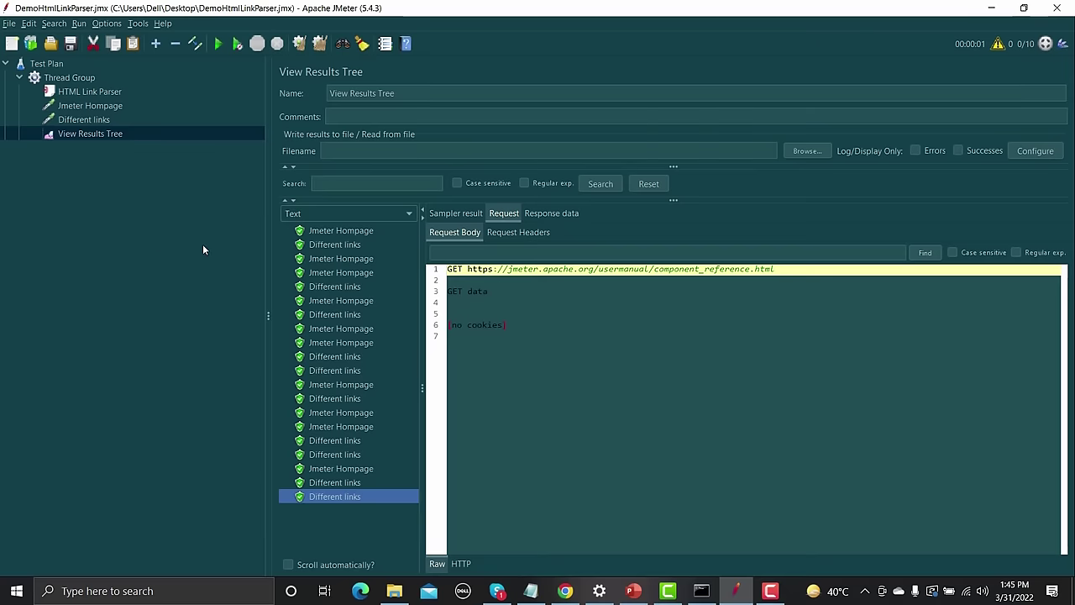
# Start a new empty test plan via File > New and switch to Chrome
pyautogui.click(8, 23)
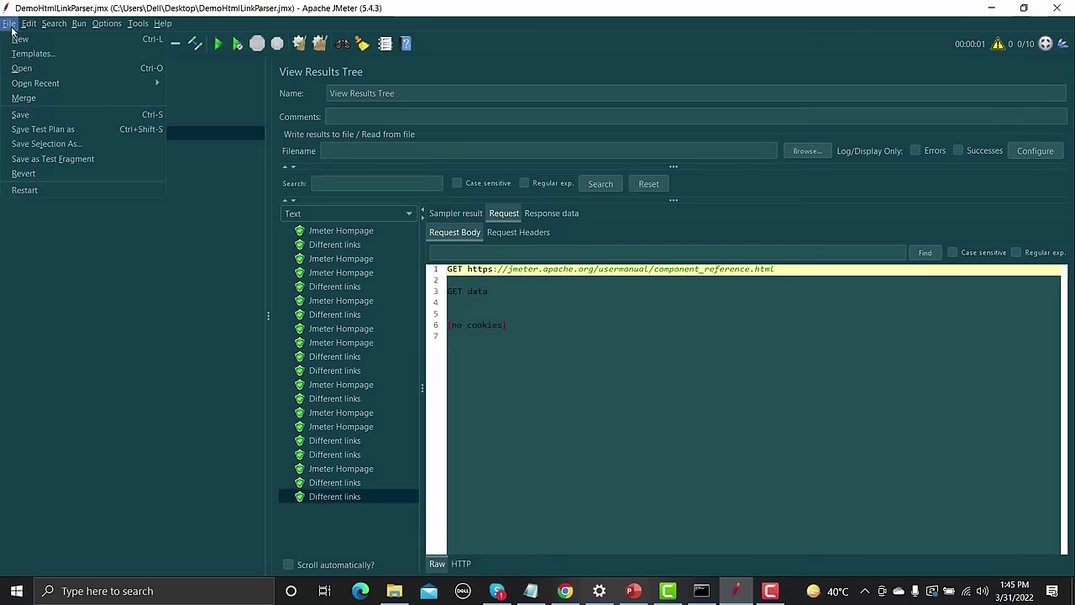
pyautogui.click(16, 40)
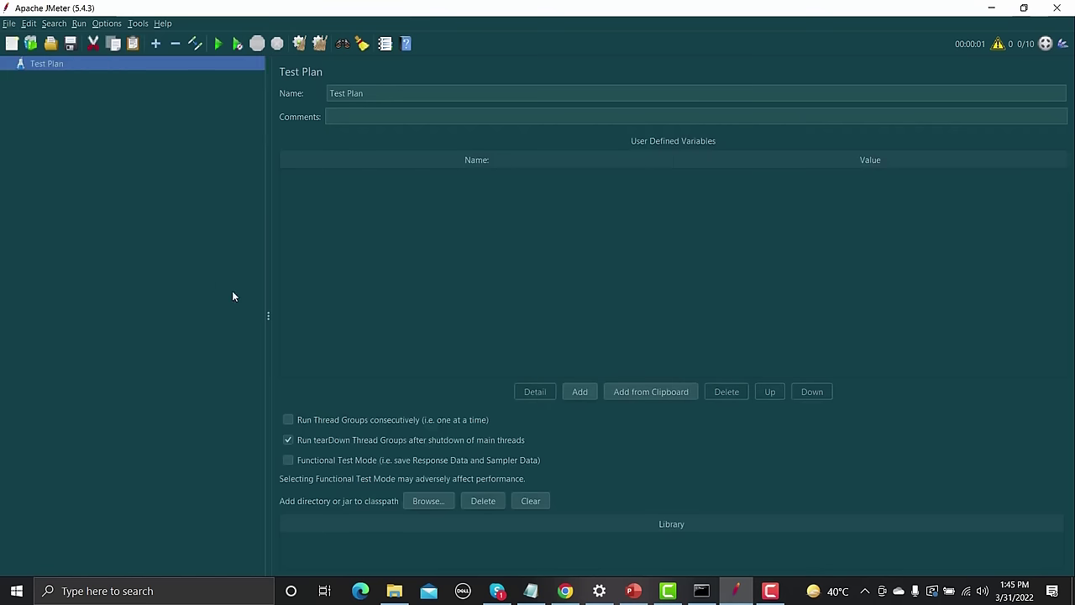
pyautogui.click(565, 590)
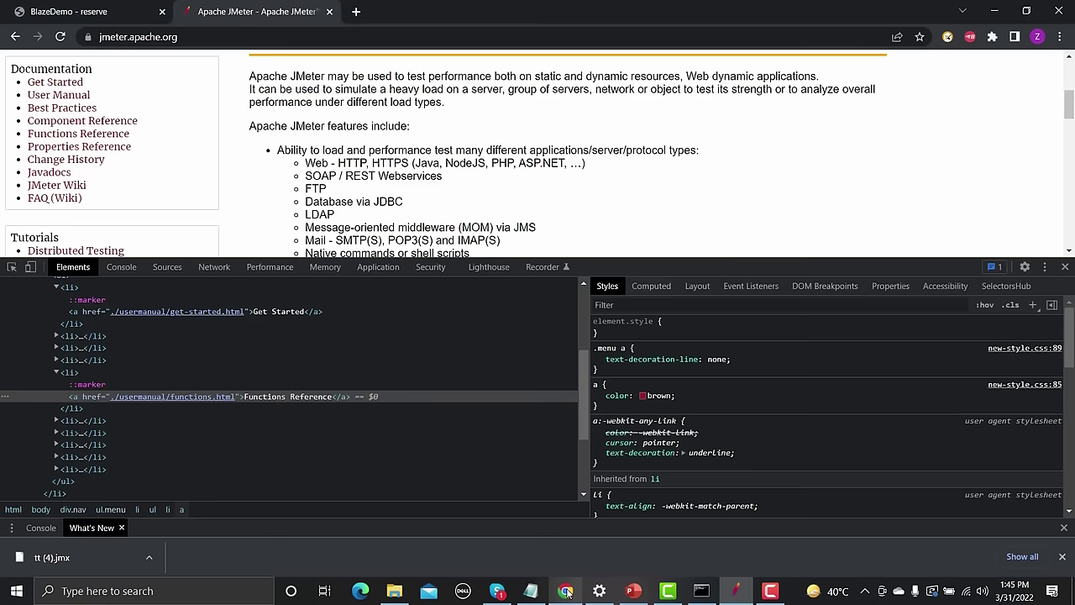
# Load the BlazeDemo home page by removing reserve.php from the address
pyautogui.click(102, 17)
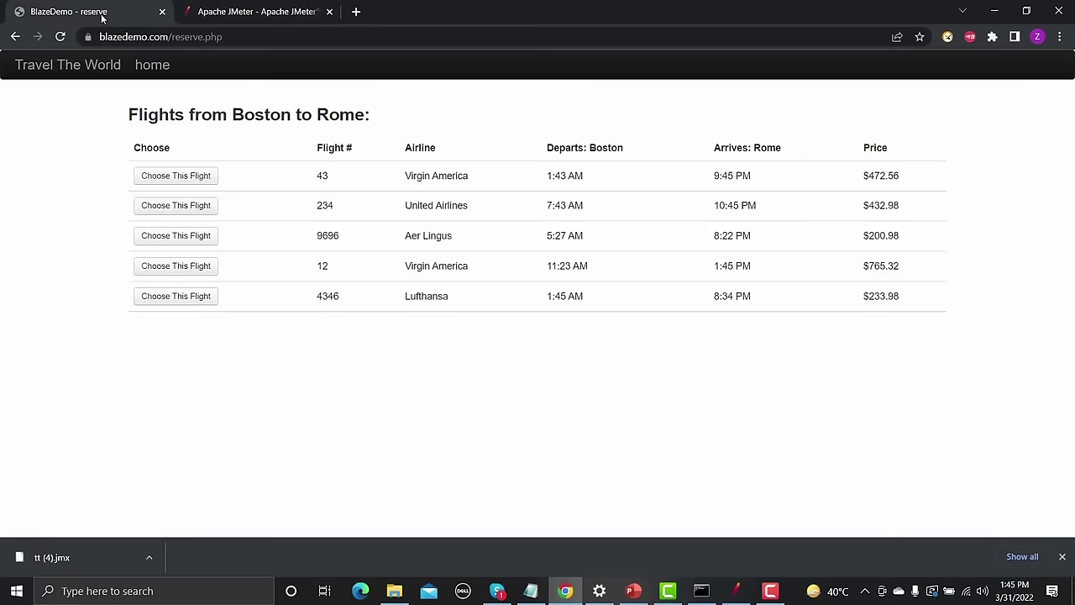
pyautogui.click(126, 37)
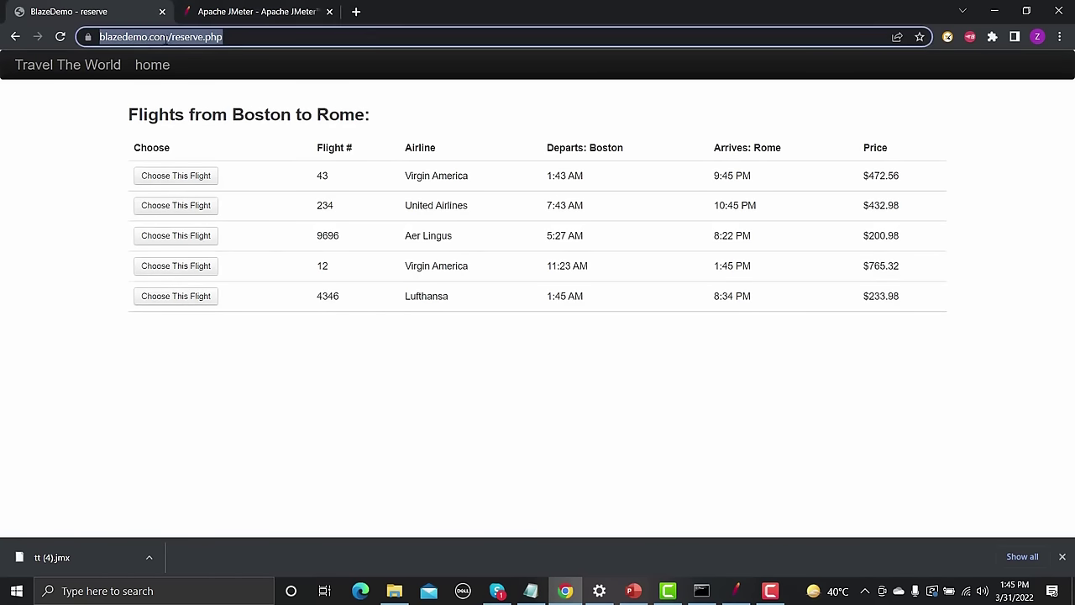
pyautogui.click(202, 37)
pyautogui.moveTo(254, 37); pyautogui.dragTo(206, 37)
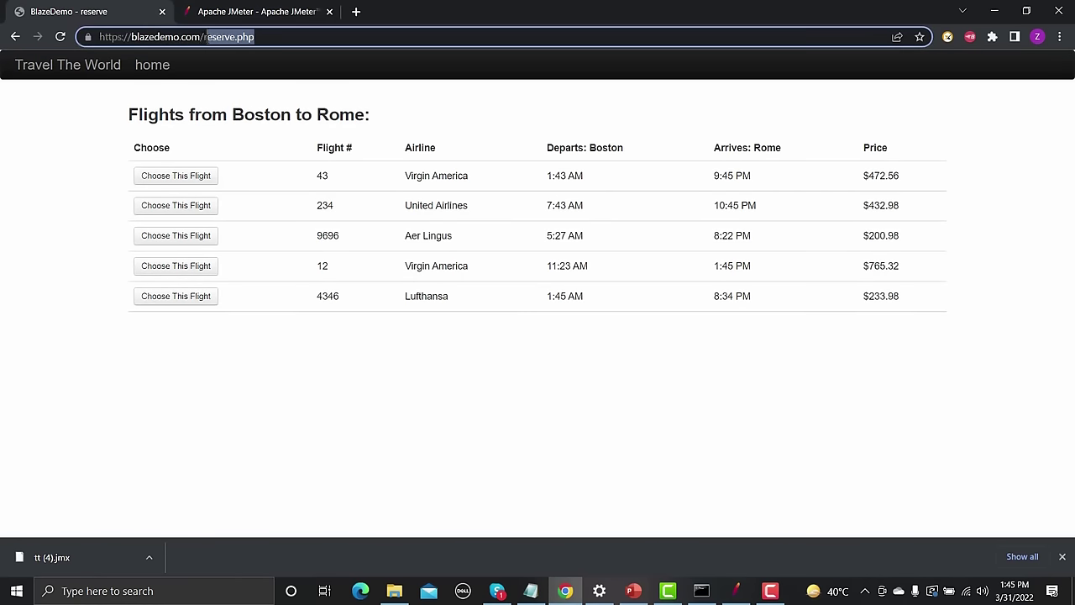
pyautogui.press('BackSpace')
pyautogui.press('Return')
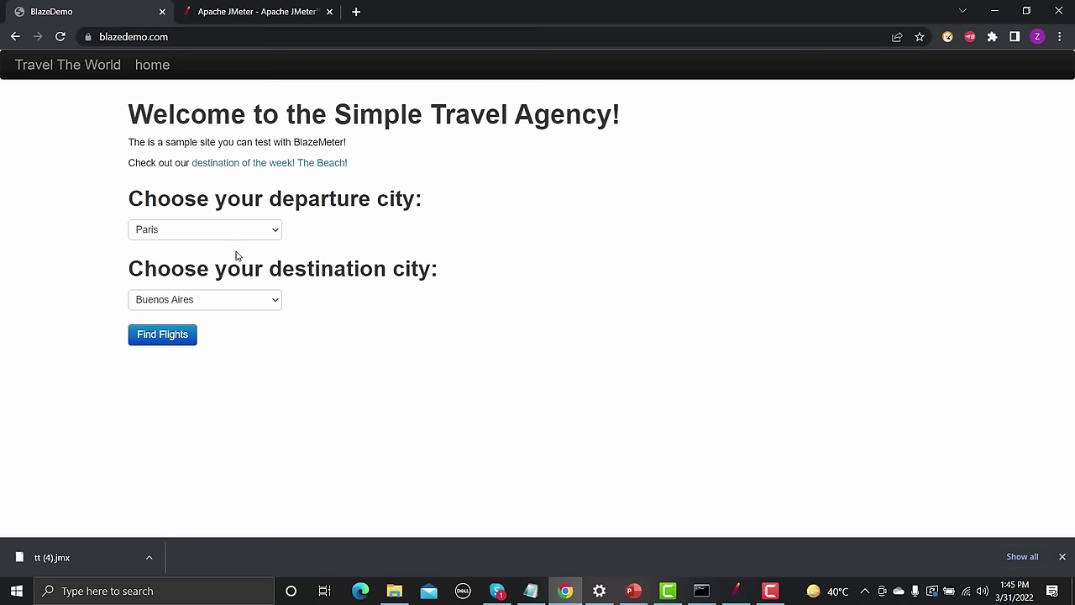
# Search flights from Paris to Buenos Aires, then go back to the home page
pyautogui.click(210, 234)
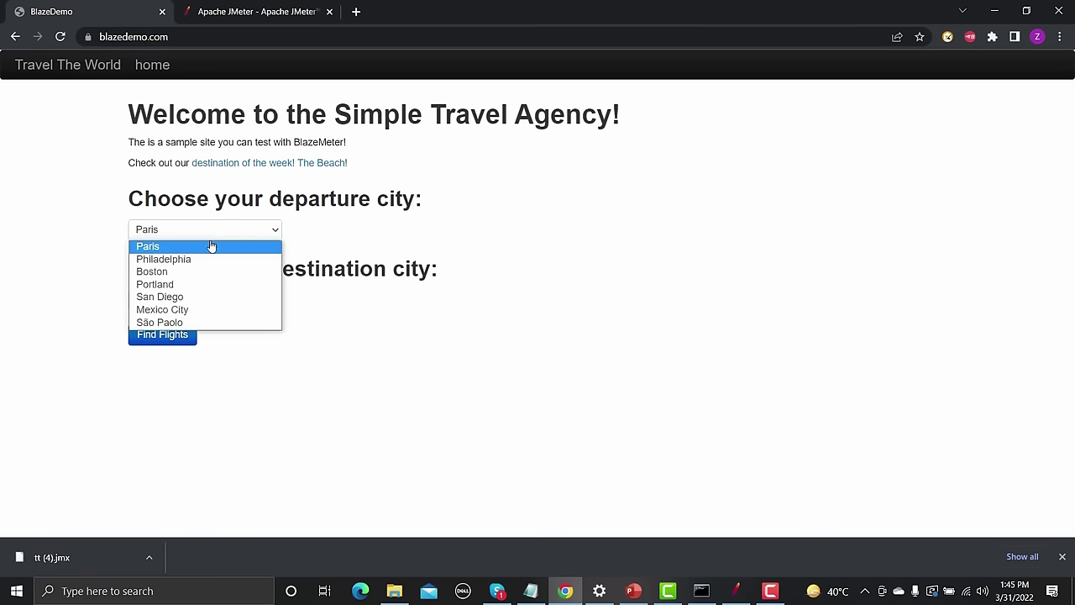
pyautogui.click(328, 218)
pyautogui.click(222, 304)
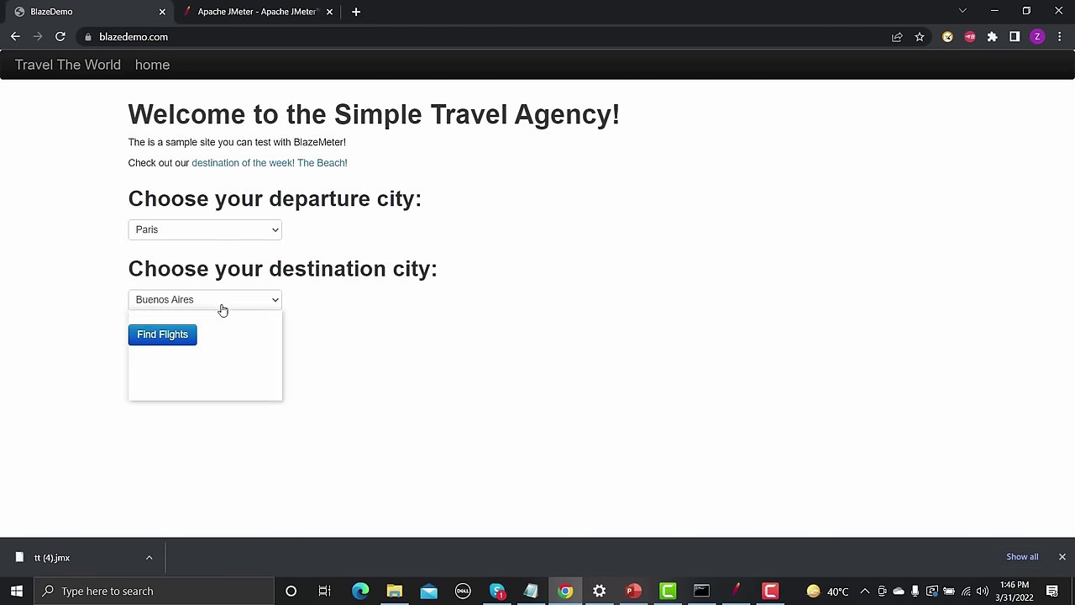
pyautogui.click(221, 306)
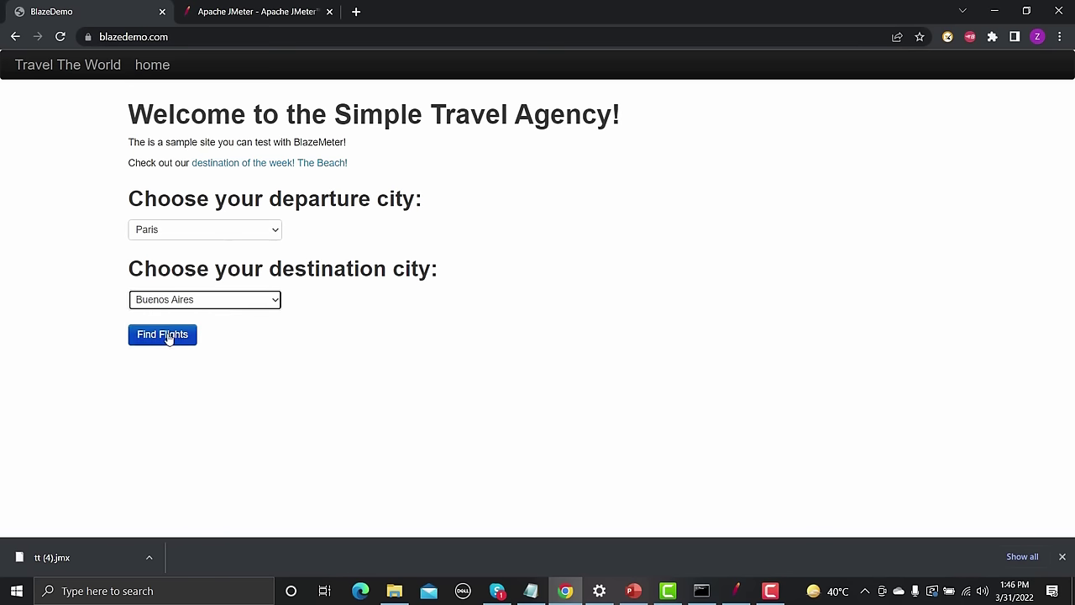
pyautogui.click(162, 336)
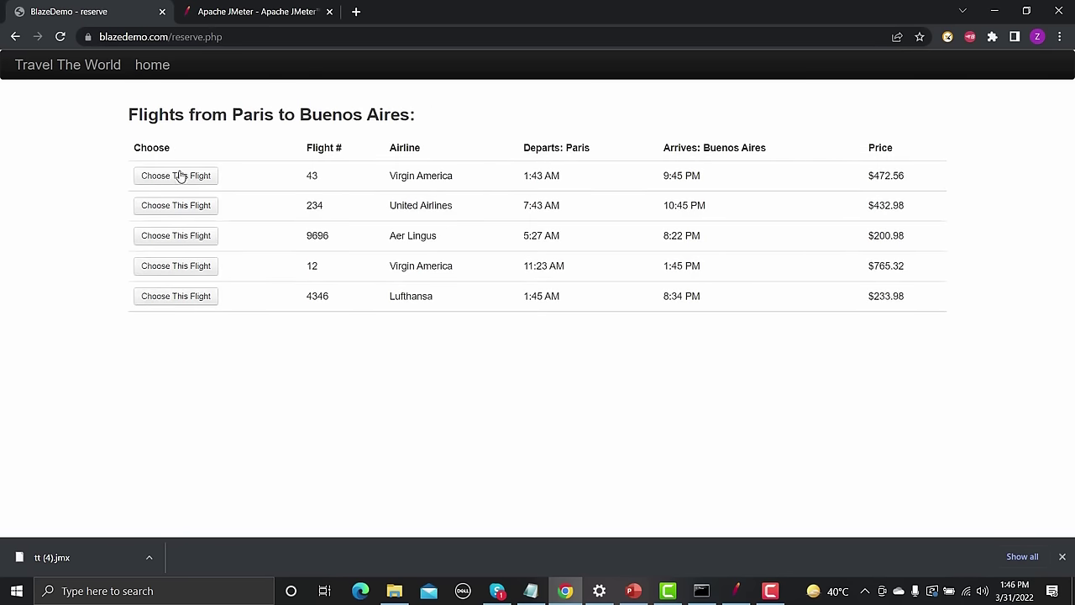
pyautogui.click(15, 37)
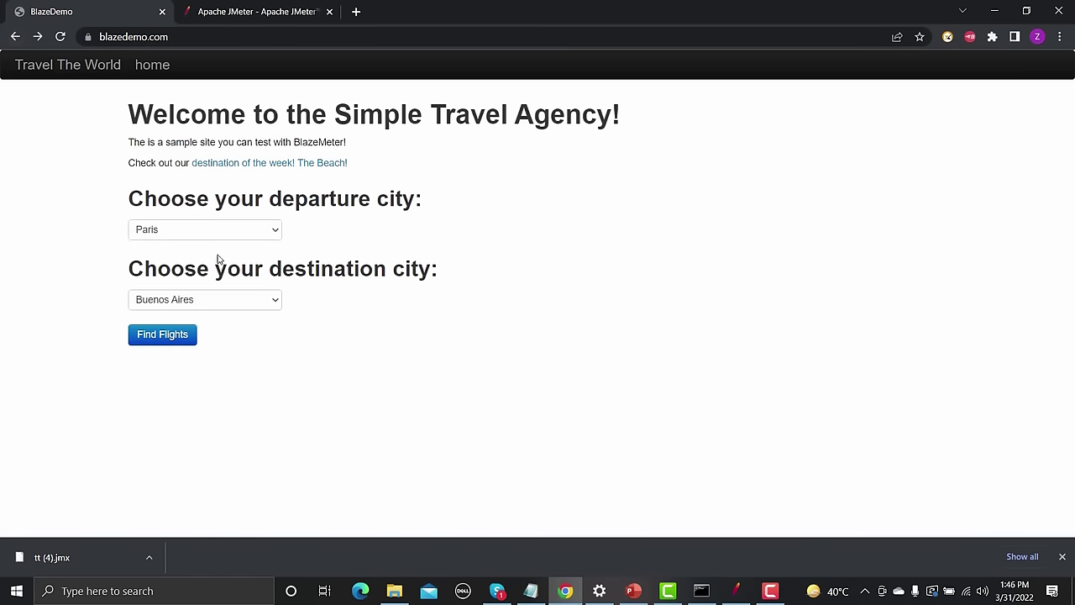
# Keep Paris and Buenos Aires as the cities and dismiss the downloads bar
pyautogui.click(257, 236)
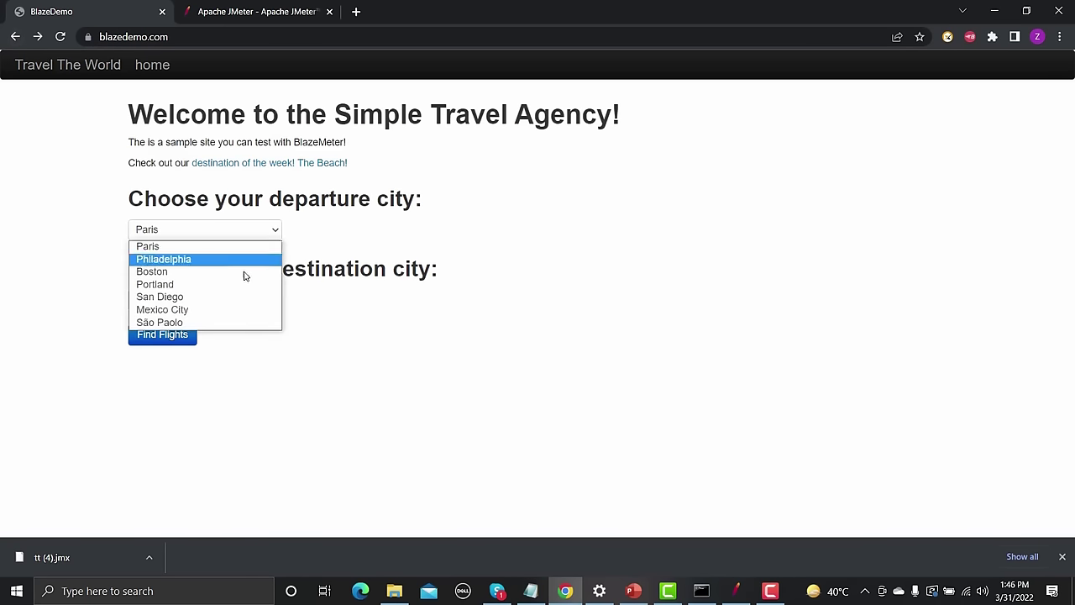
pyautogui.click(382, 369)
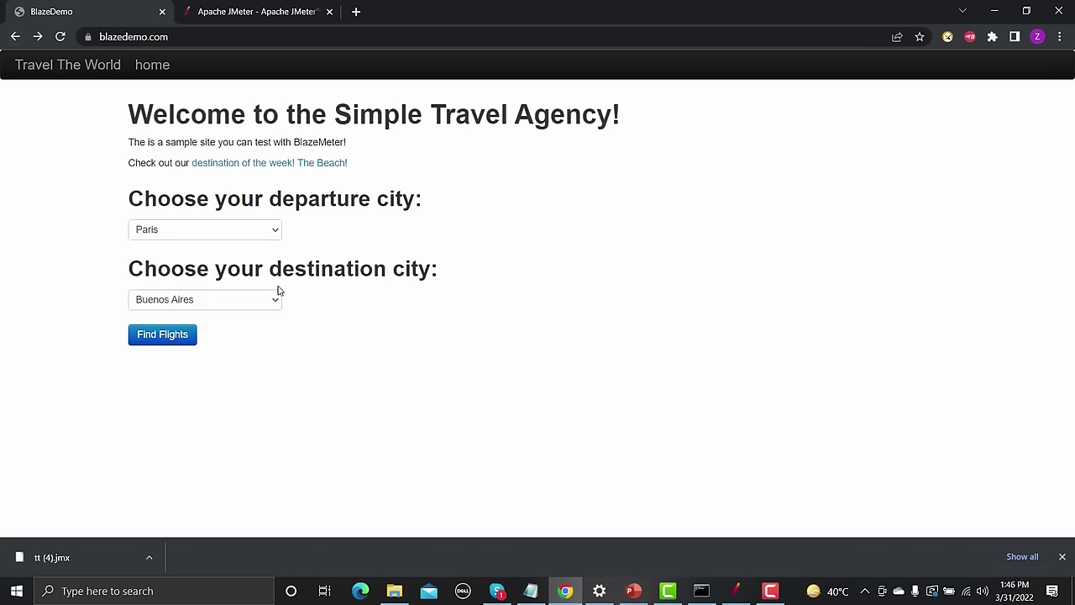
pyautogui.click(276, 294)
pyautogui.click(434, 258)
pyautogui.click(265, 239)
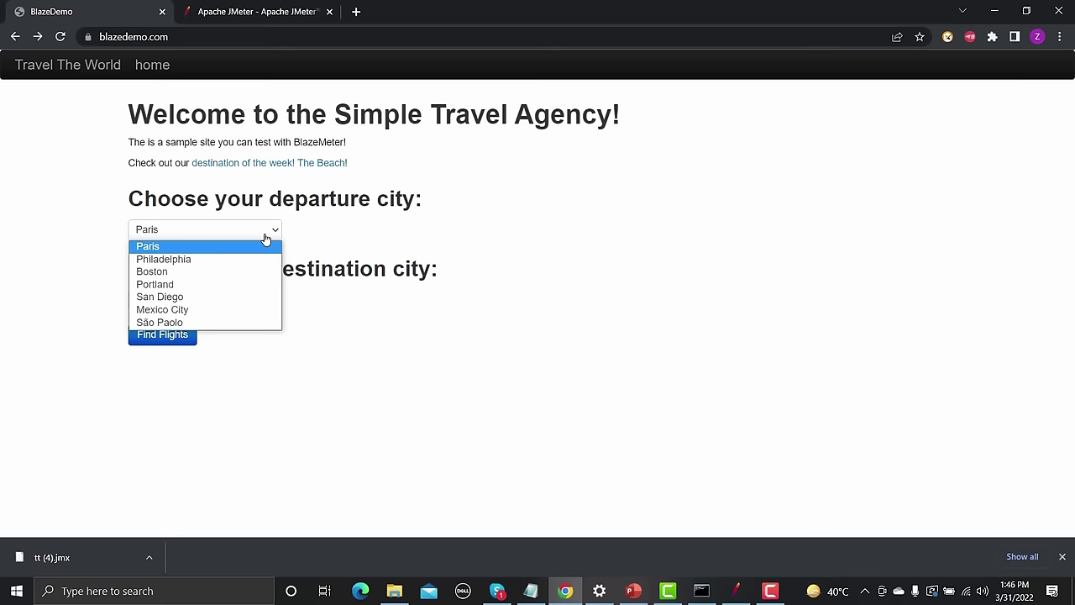
pyautogui.click(338, 326)
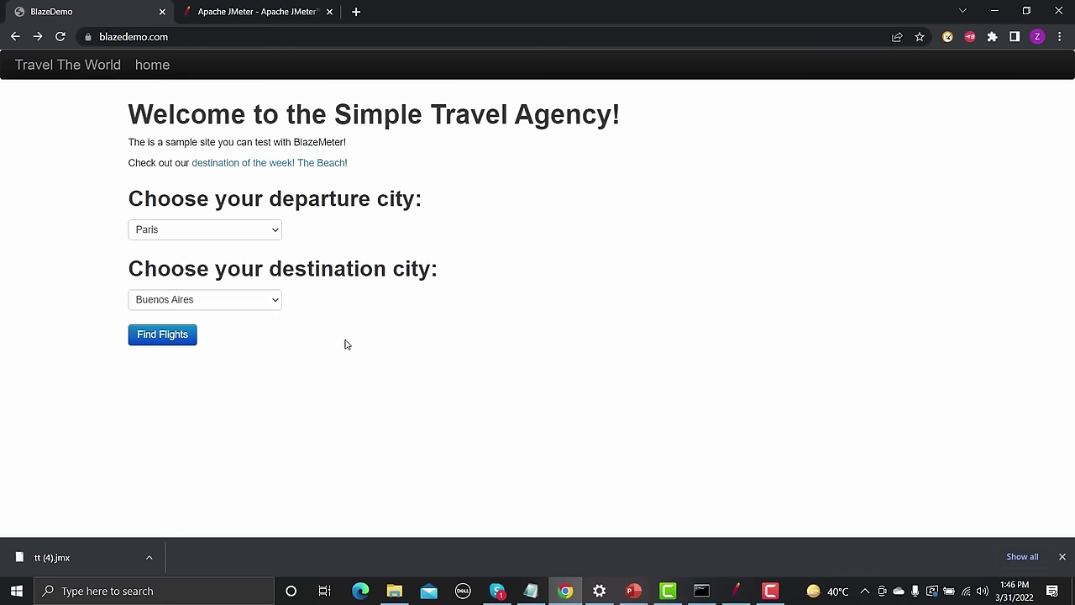
pyautogui.click(1061, 556)
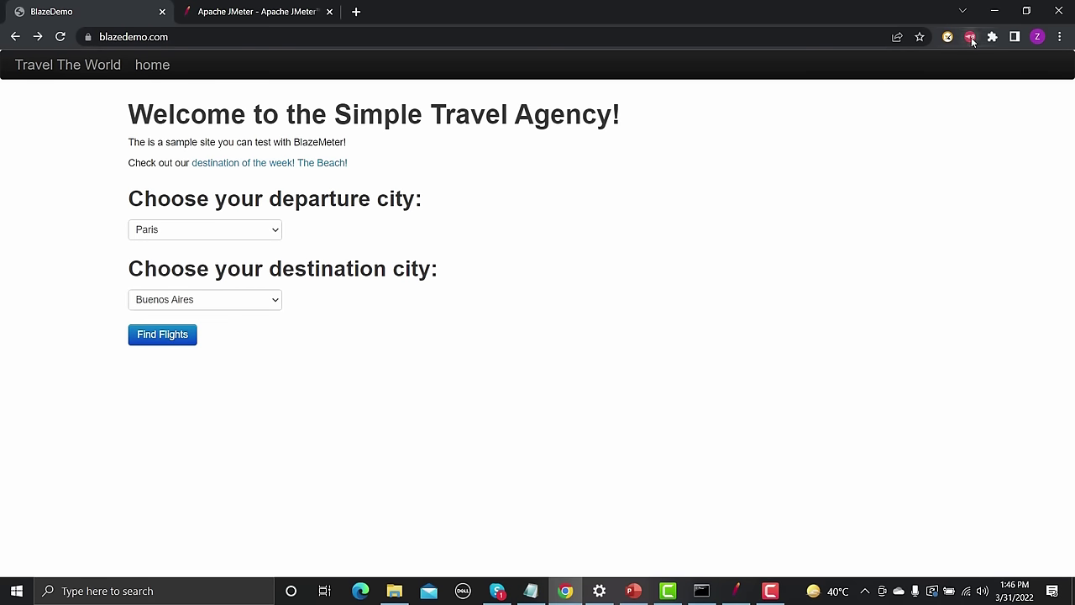
# Rename the BlazeMeter recording to DEMOHTMLLINKPARSER and start recording
pyautogui.click(970, 38)
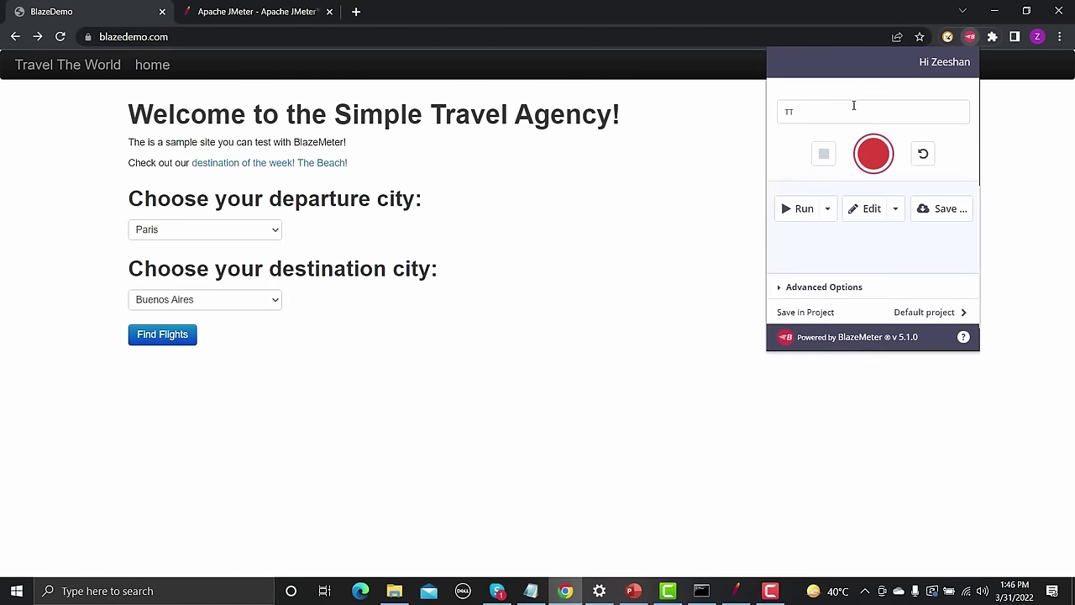
pyautogui.doubleClick(853, 105)
pyautogui.write('DEMOHTMLLINKPARSER')
pyautogui.click(874, 150)
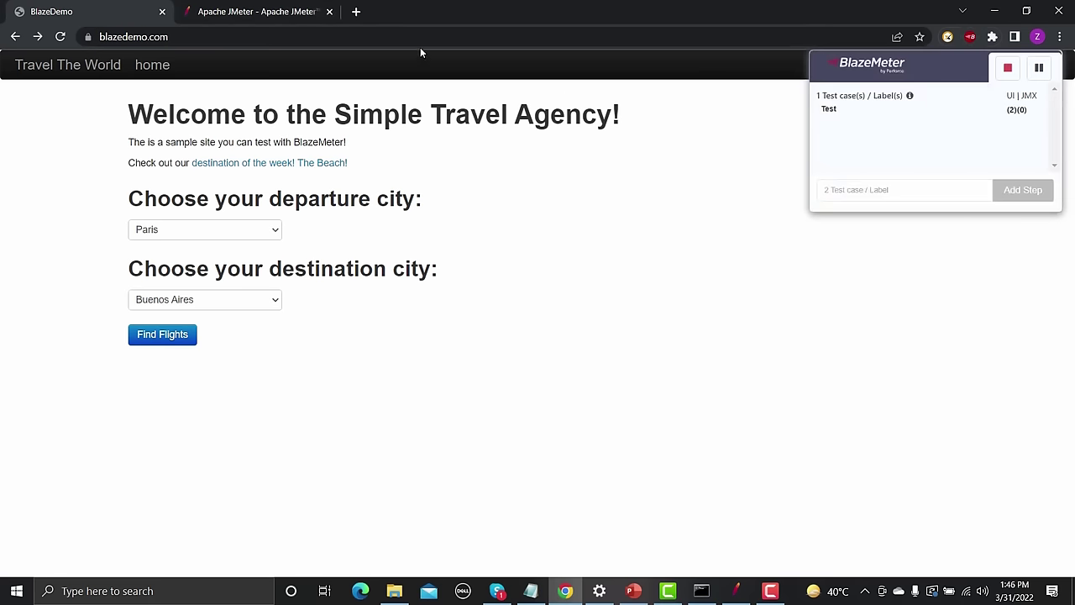
# Reload blazedemo.com, search flights from Boston to London, and stop recording
pyautogui.click(339, 37)
pyautogui.press('Return')
pyautogui.click(233, 232)
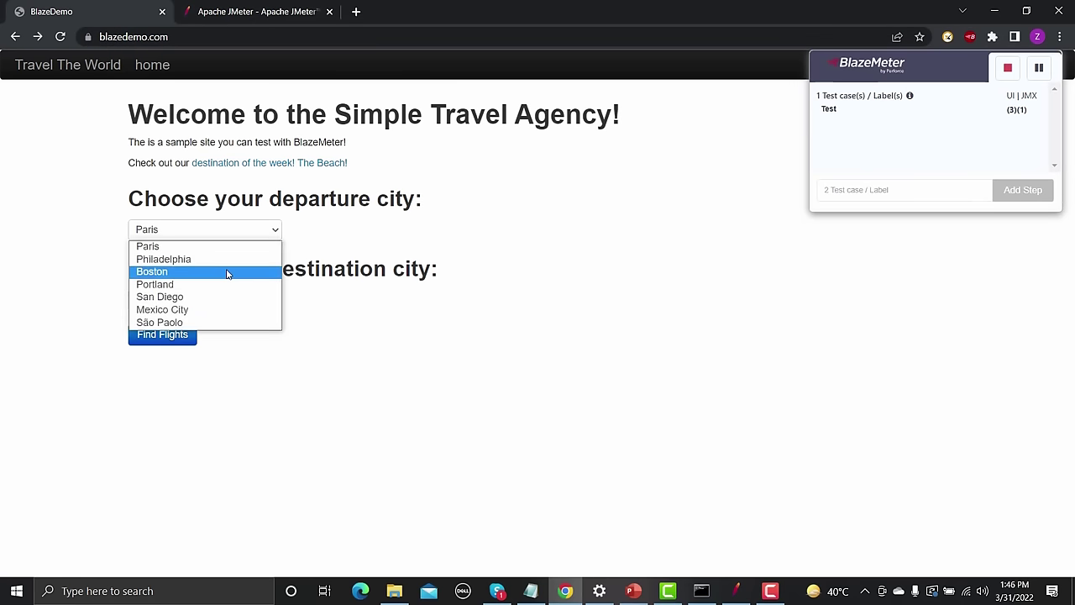
pyautogui.click(224, 268)
pyautogui.click(230, 304)
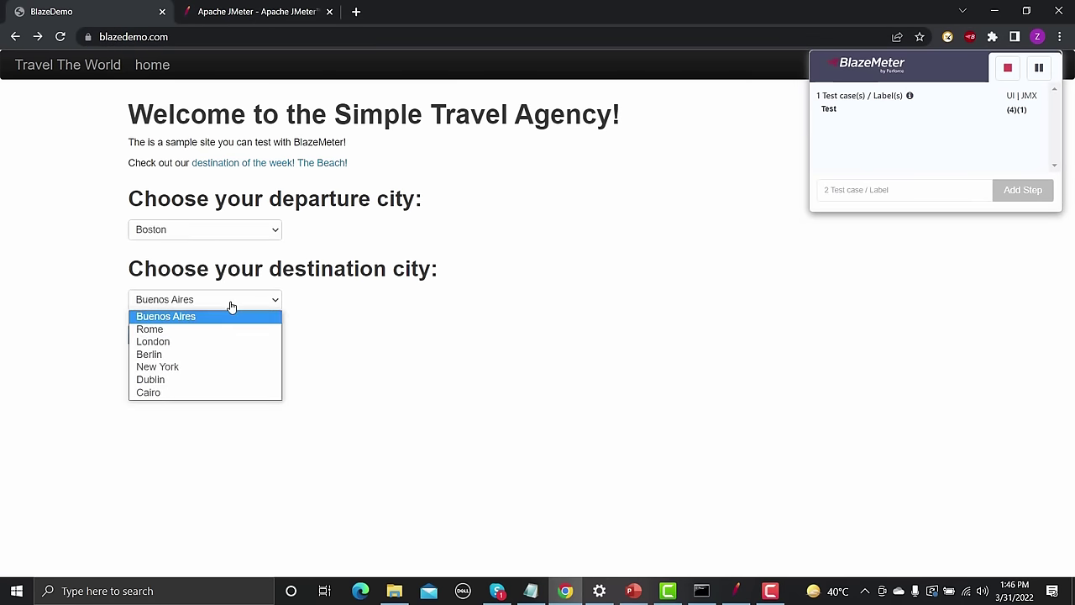
pyautogui.click(220, 343)
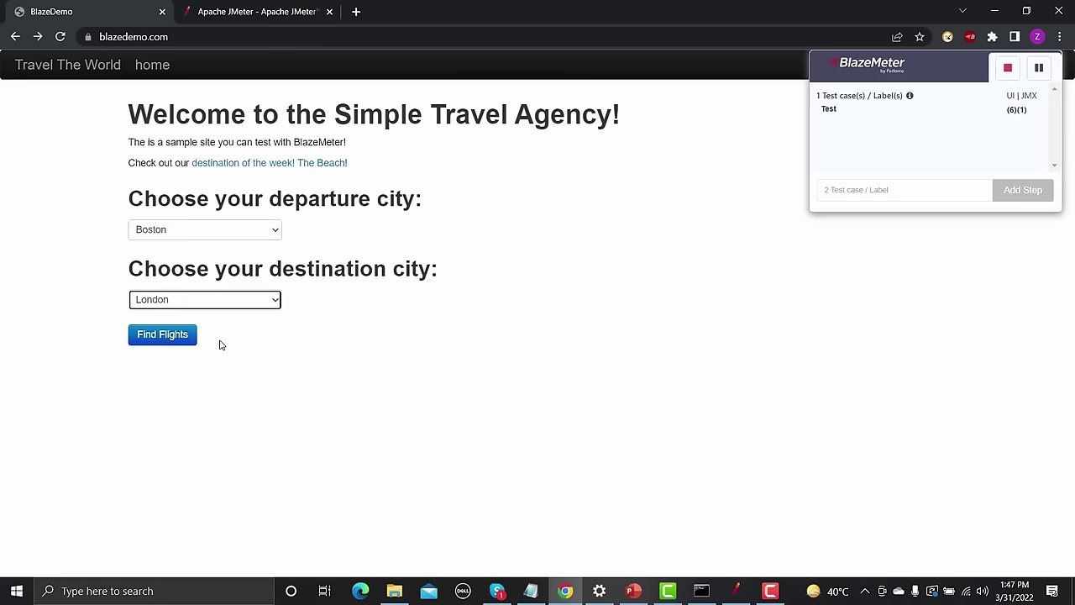
pyautogui.click(149, 336)
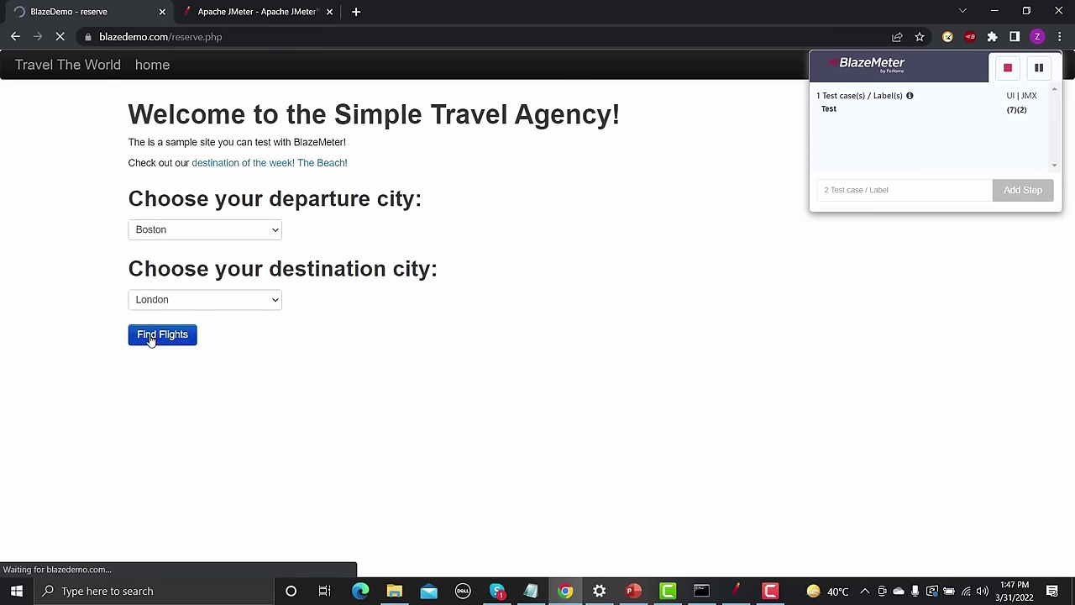
pyautogui.click(1008, 69)
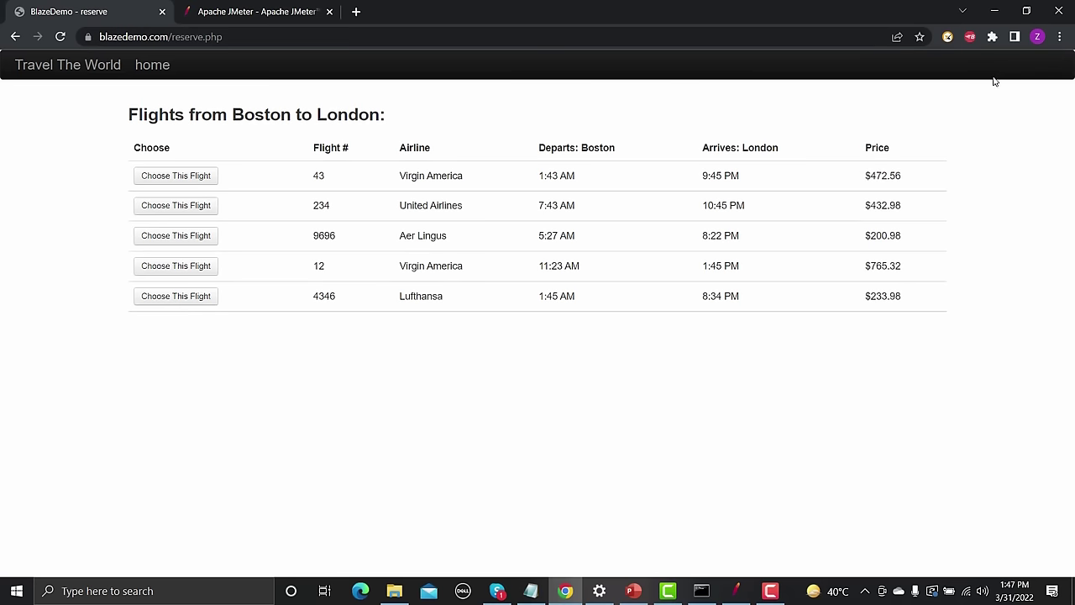
# Export the recording as a JMeter JMX script
pyautogui.click(971, 37)
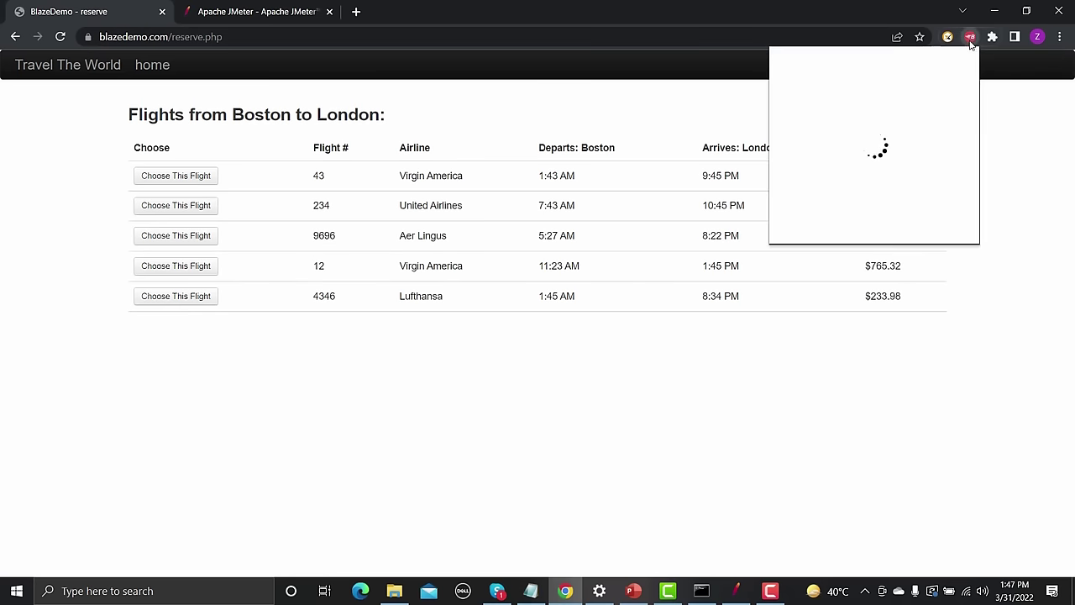
pyautogui.click(936, 210)
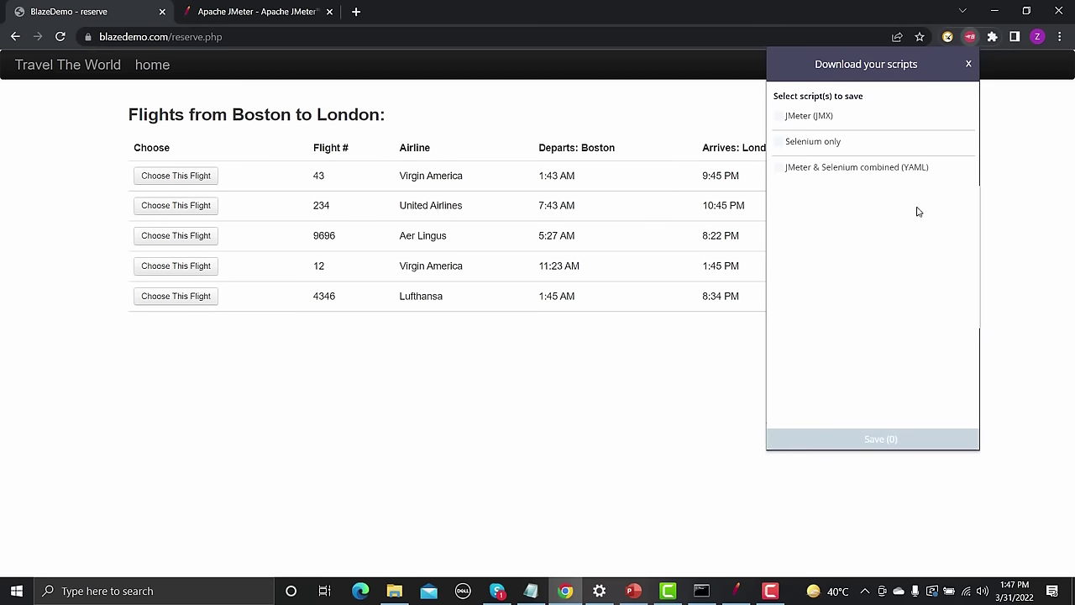
pyautogui.click(800, 119)
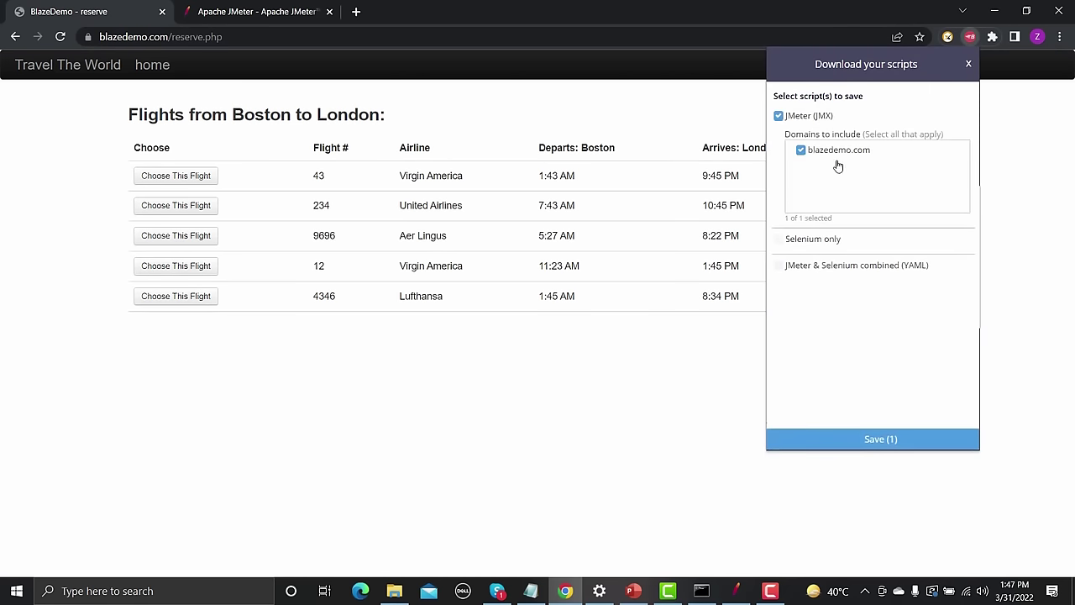
pyautogui.click(871, 441)
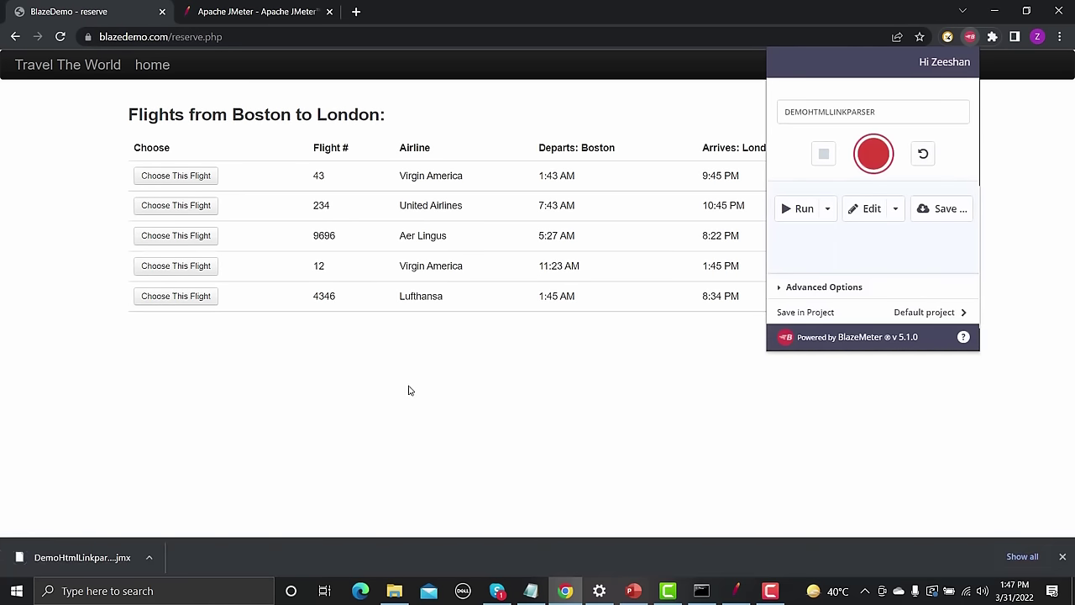
# Load the downloaded DemoHtmlLinkparser.jmx into JMeter from its download folder
pyautogui.click(736, 591)
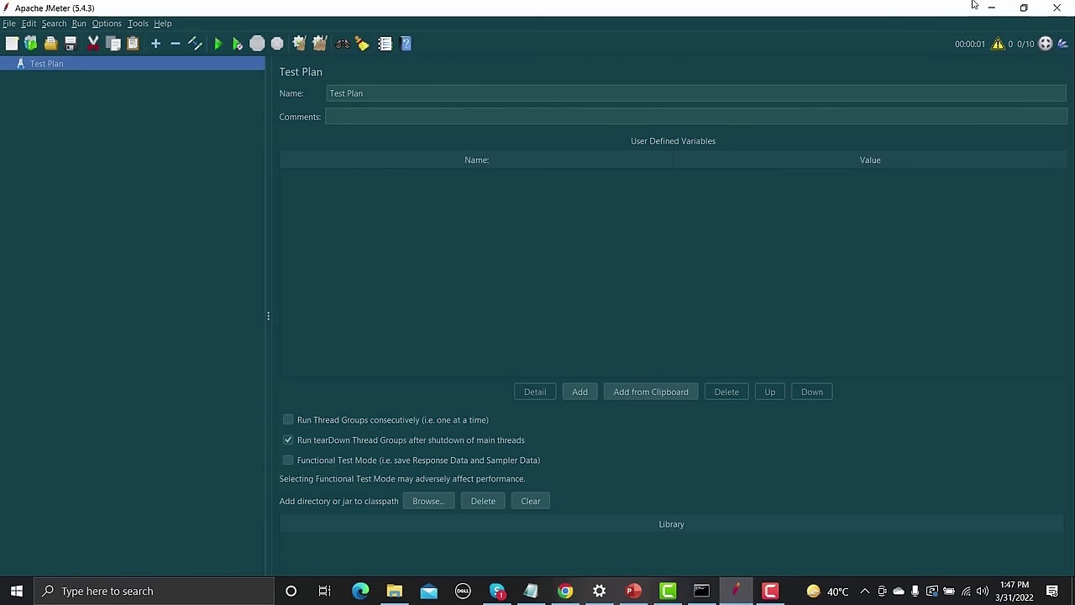
pyautogui.click(1024, 7)
pyautogui.moveTo(504, 81); pyautogui.dragTo(573, 41)
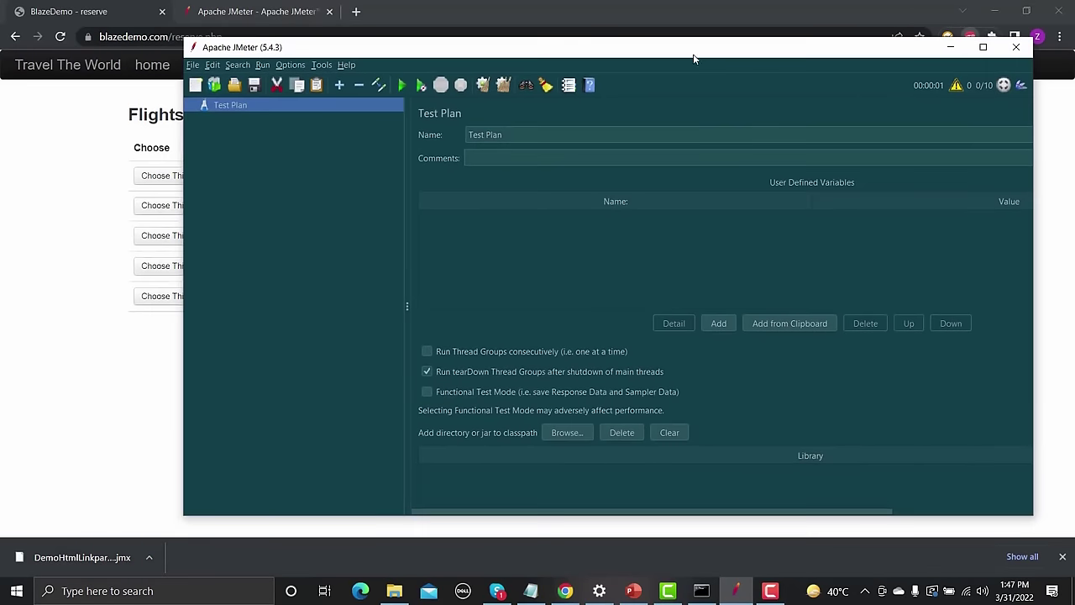
pyautogui.rightClick(138, 546)
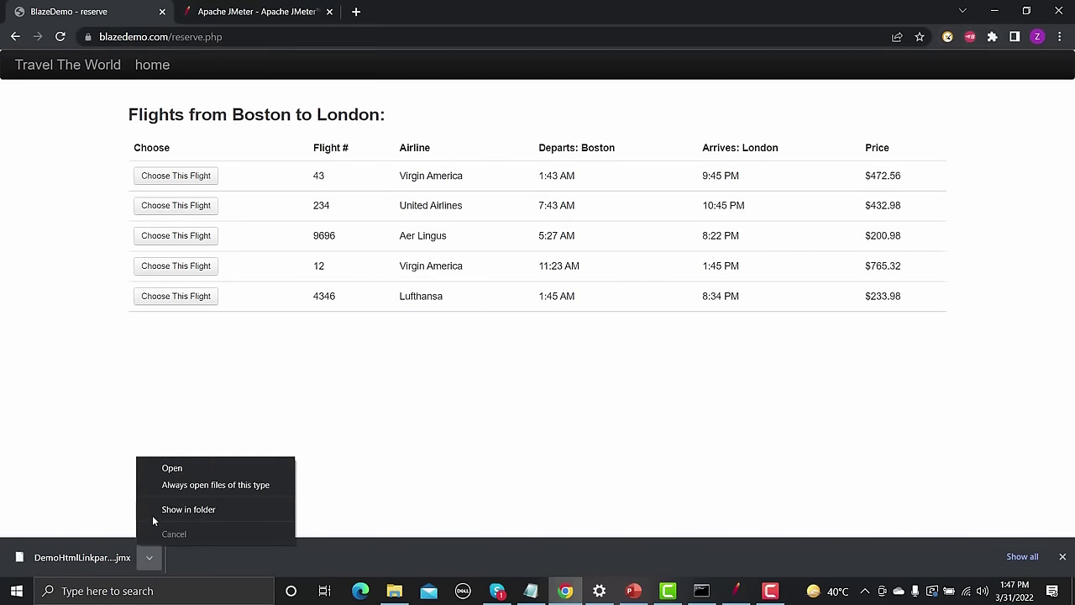
pyautogui.click(155, 514)
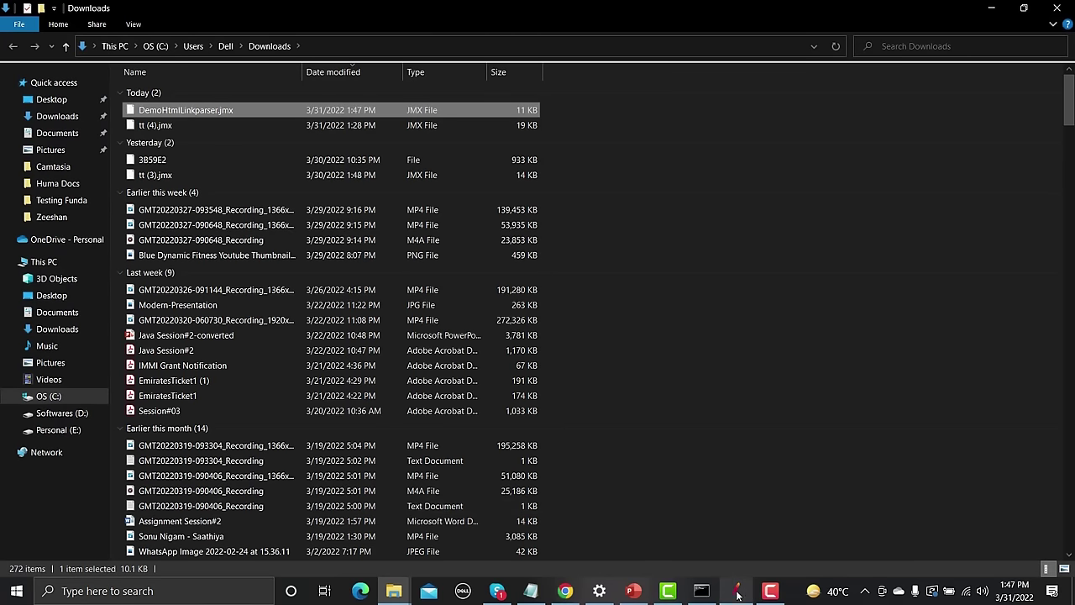
pyautogui.click(736, 590)
pyautogui.moveTo(160, 110); pyautogui.dragTo(527, 194)
pyautogui.click(982, 46)
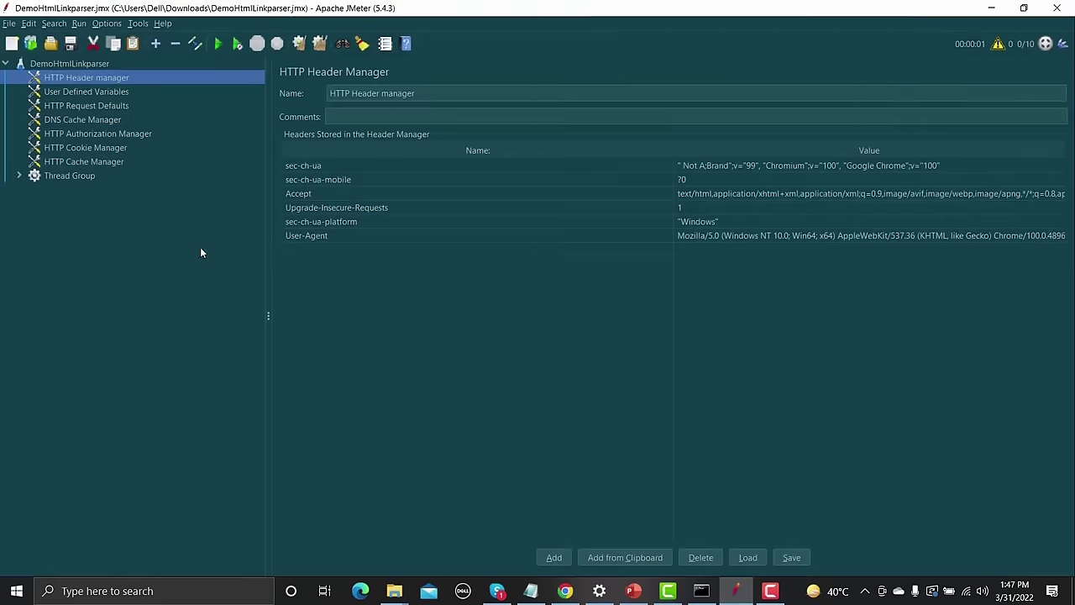
# Expand Thread Group and Test to inspect the blazedemo.com and reserve.php requests
pyautogui.click(19, 175)
pyautogui.click(32, 189)
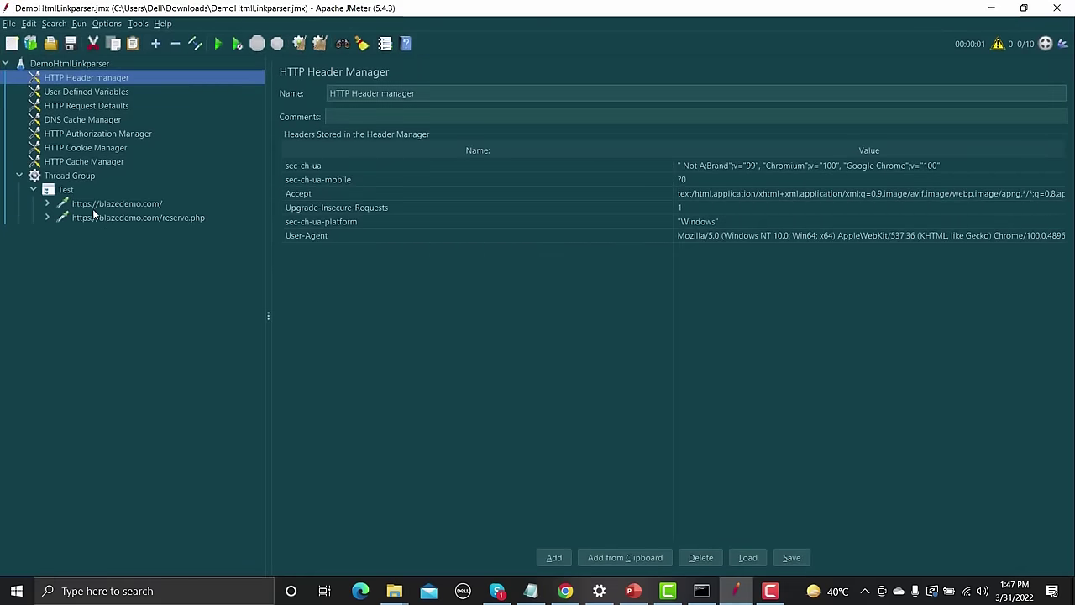
pyautogui.click(120, 205)
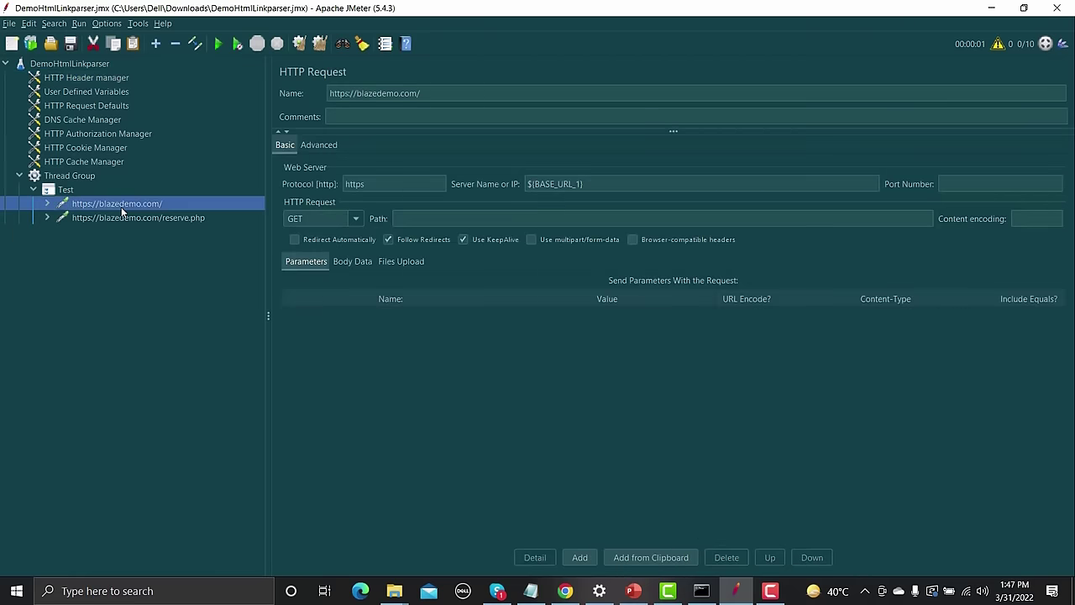
pyautogui.click(76, 220)
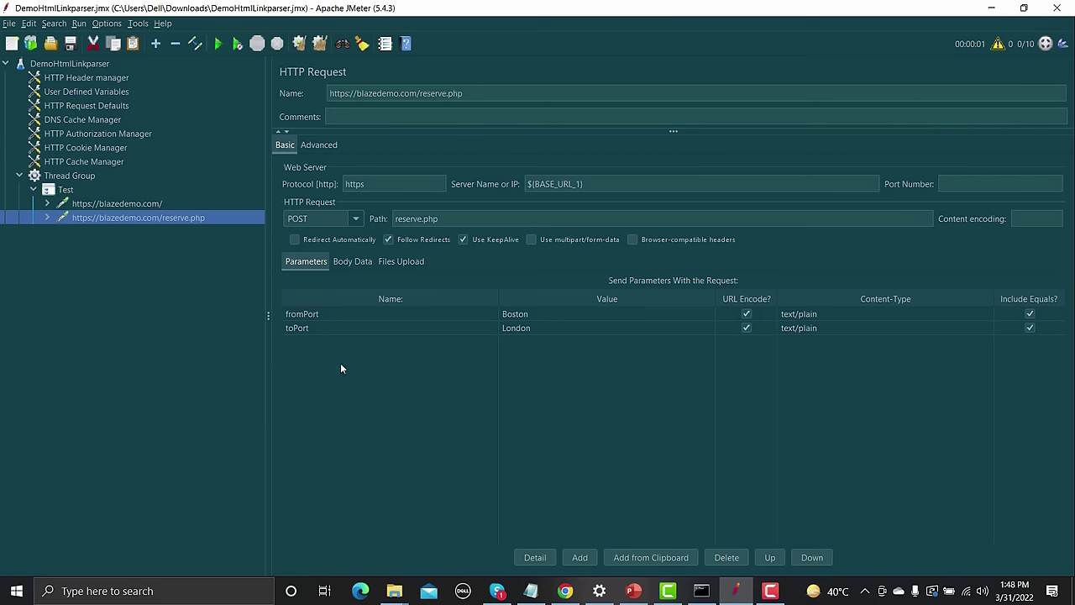
pyautogui.click(72, 177)
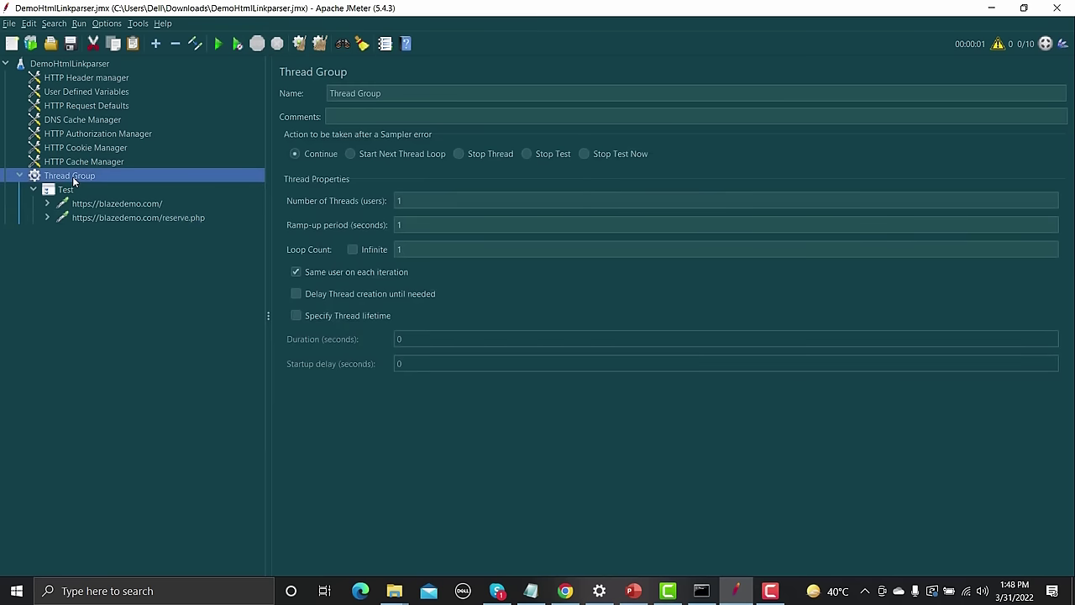
# Add an HTML Link Parser pre-processor and move it under Test above the requests
pyautogui.rightClick(72, 176)
pyautogui.moveTo(248, 184)
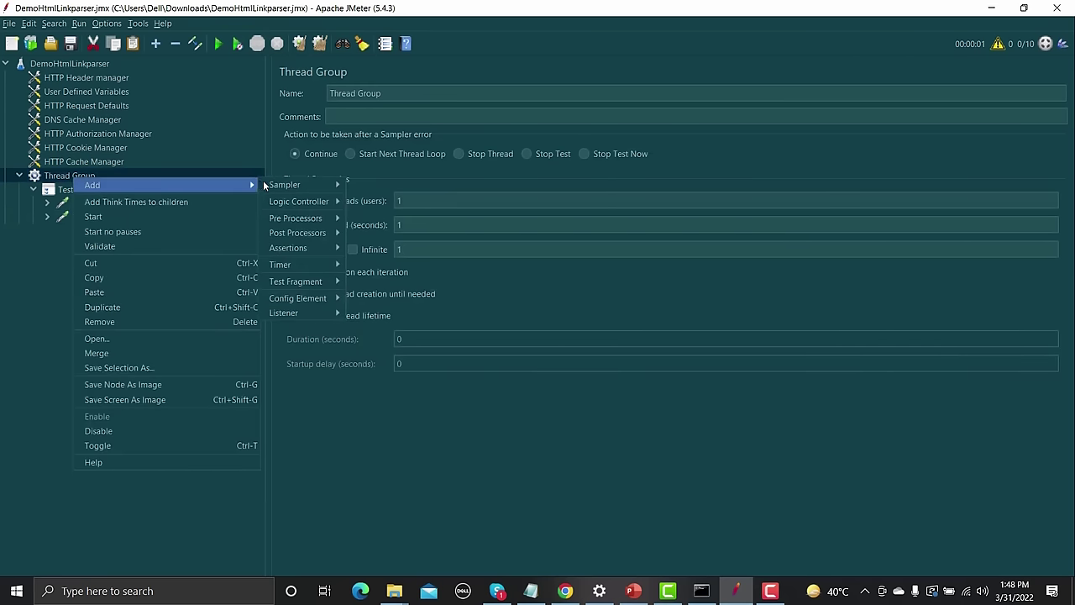
pyautogui.moveTo(336, 185)
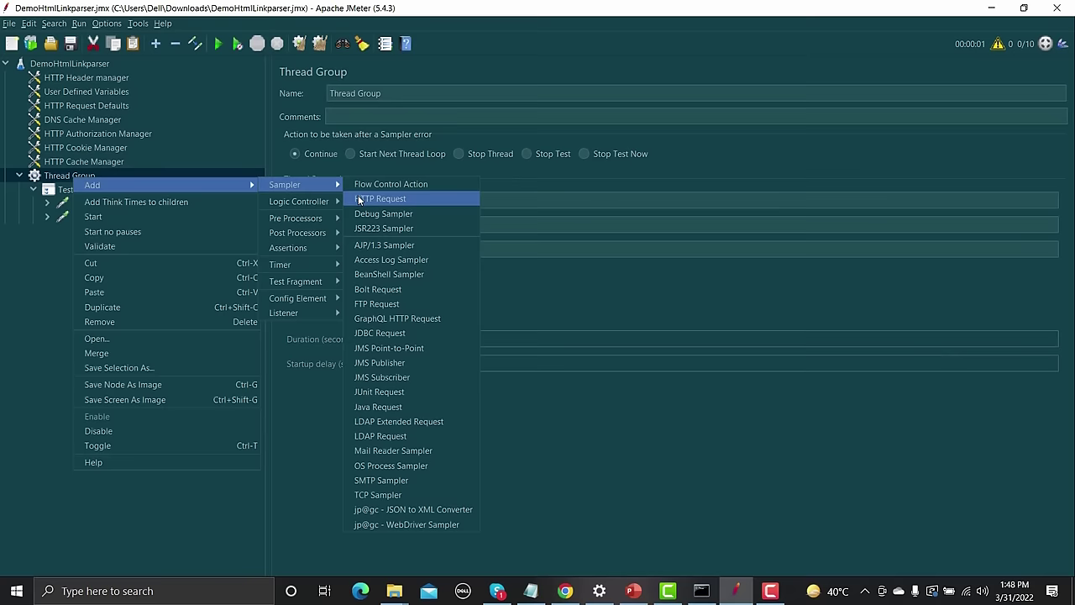
pyautogui.moveTo(303, 217)
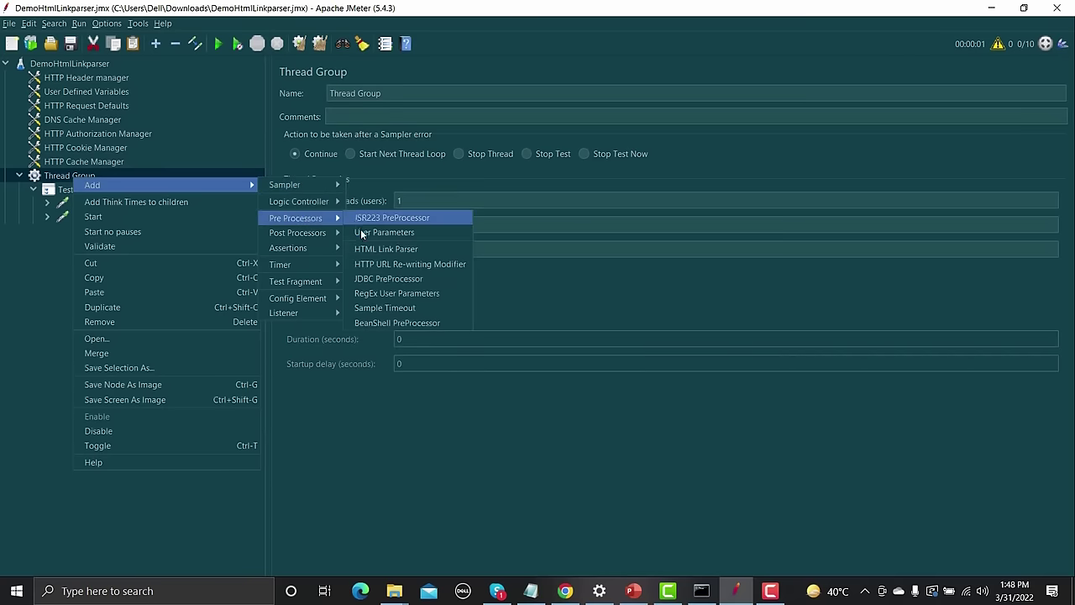
pyautogui.click(385, 249)
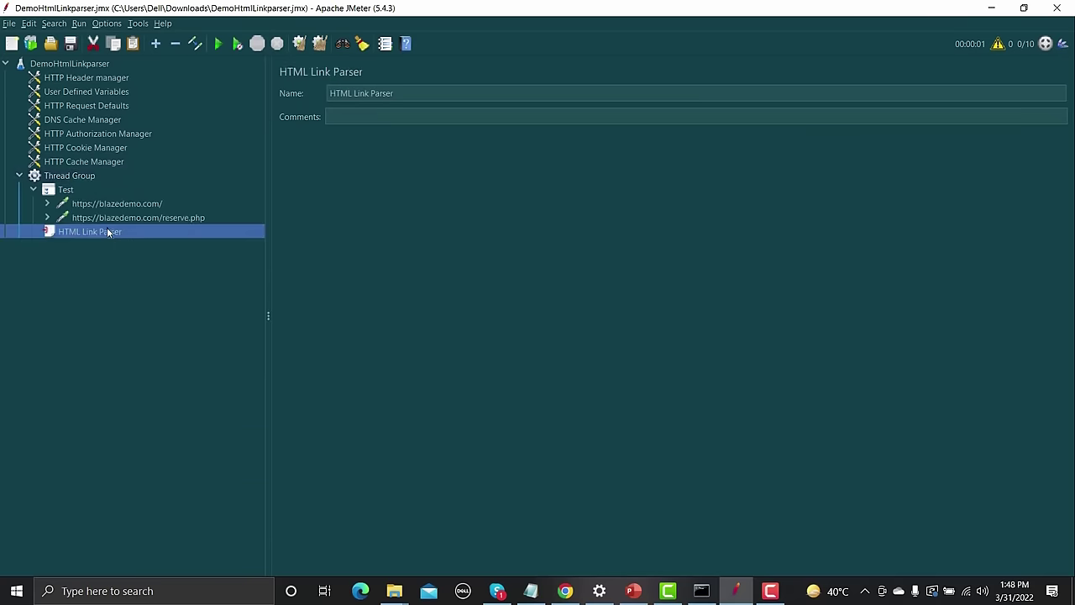
pyautogui.moveTo(109, 232); pyautogui.dragTo(84, 222)
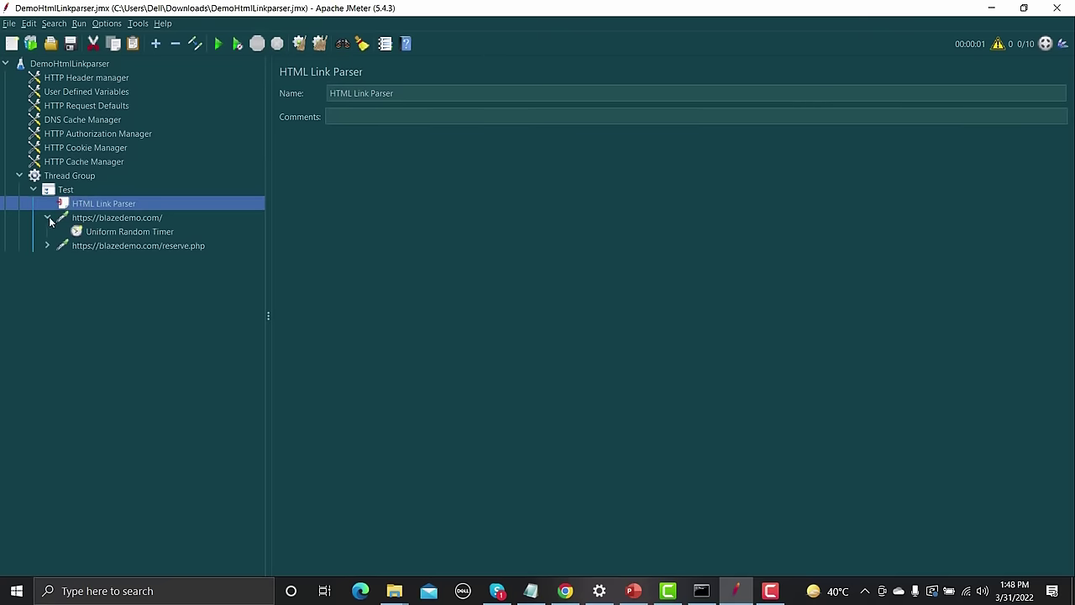
# Replace reserve.php's fromPort Boston and toPort London values with .*
pyautogui.click(47, 217)
pyautogui.click(72, 233)
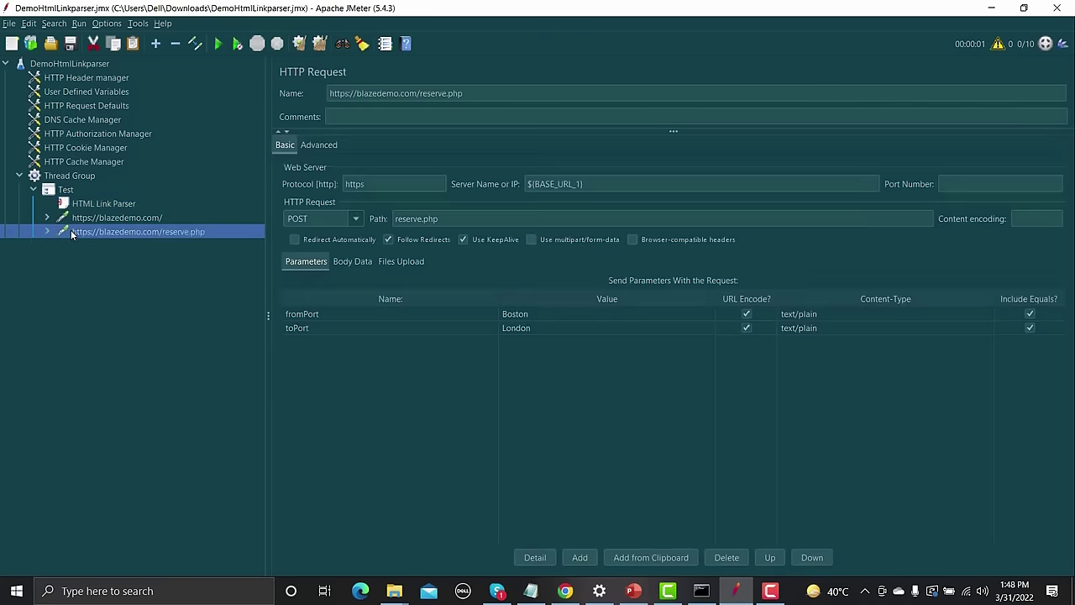
pyautogui.doubleClick(545, 312)
pyautogui.doubleClick(545, 312)
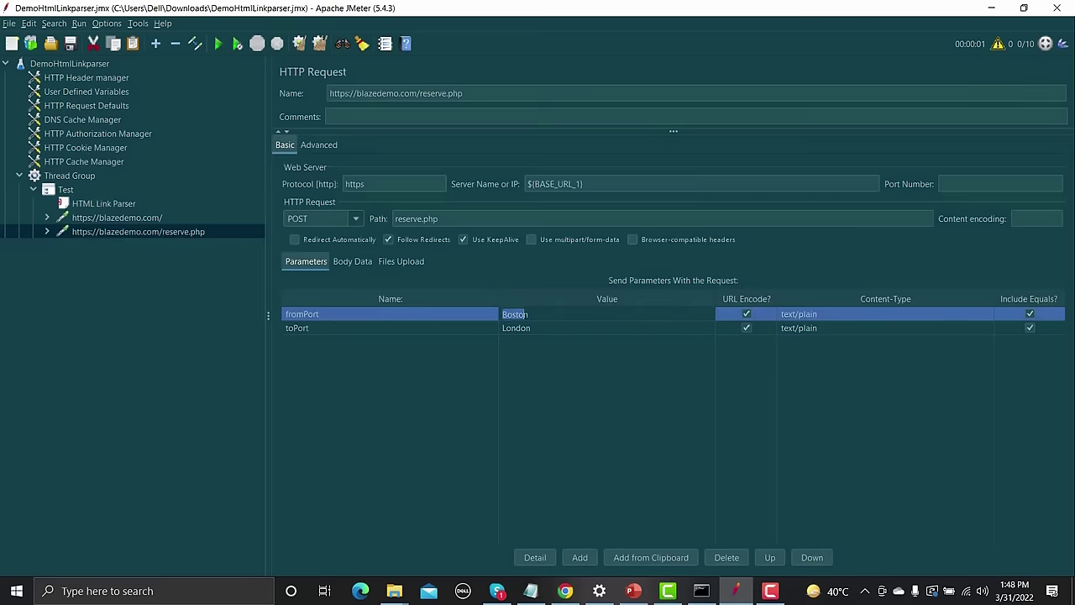
pyautogui.moveTo(525, 314); pyautogui.dragTo(532, 314)
pyautogui.press('BackSpace')
pyautogui.press('BackSpace')
pyautogui.write('.*')
pyautogui.doubleClick(543, 329)
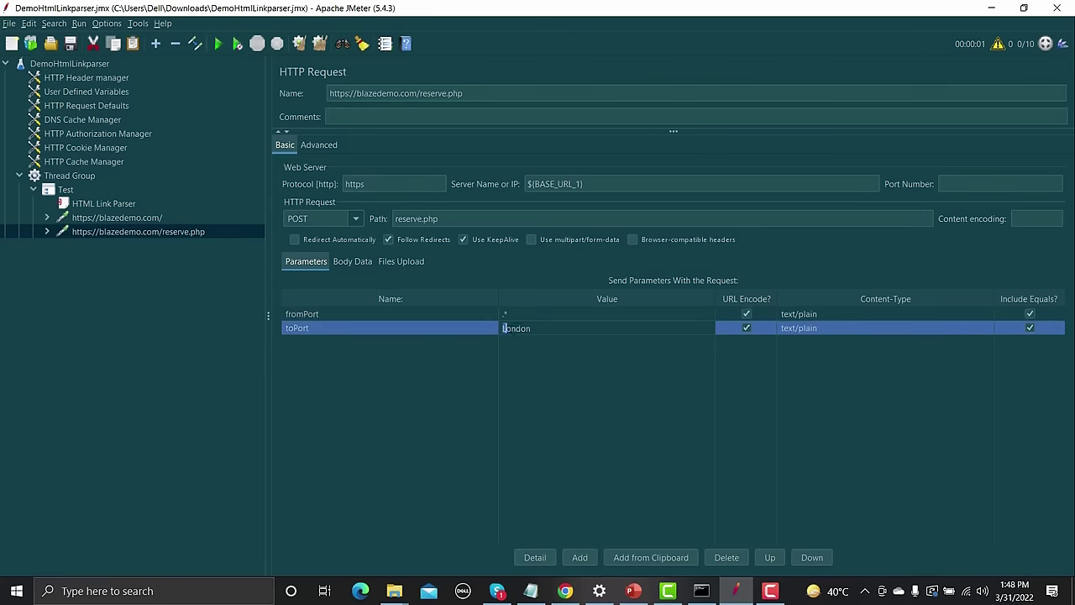
pyautogui.write('.*')
pyautogui.click(539, 384)
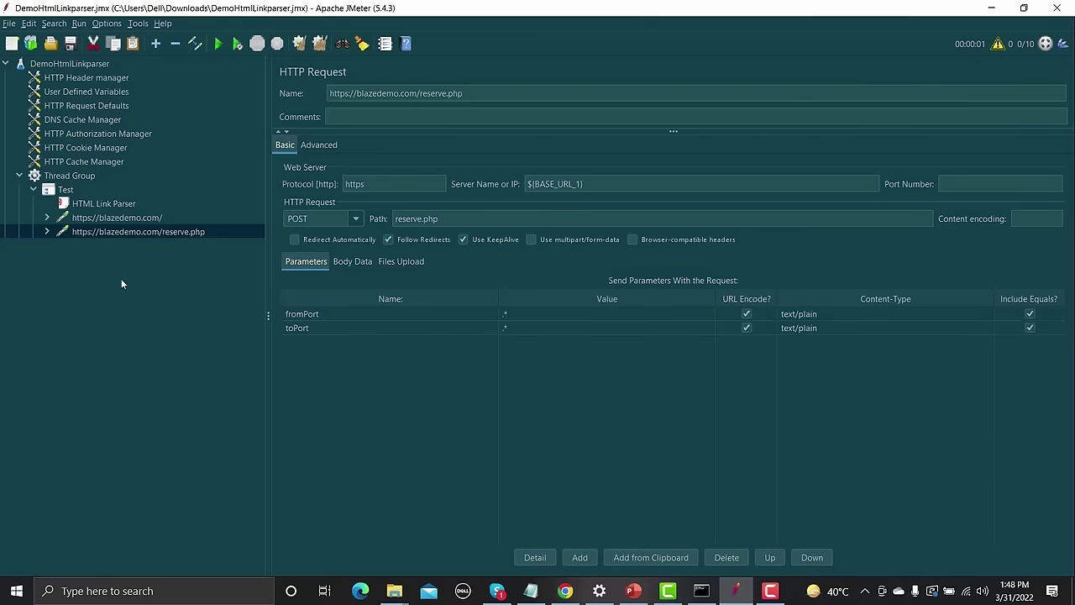
pyautogui.click(121, 220)
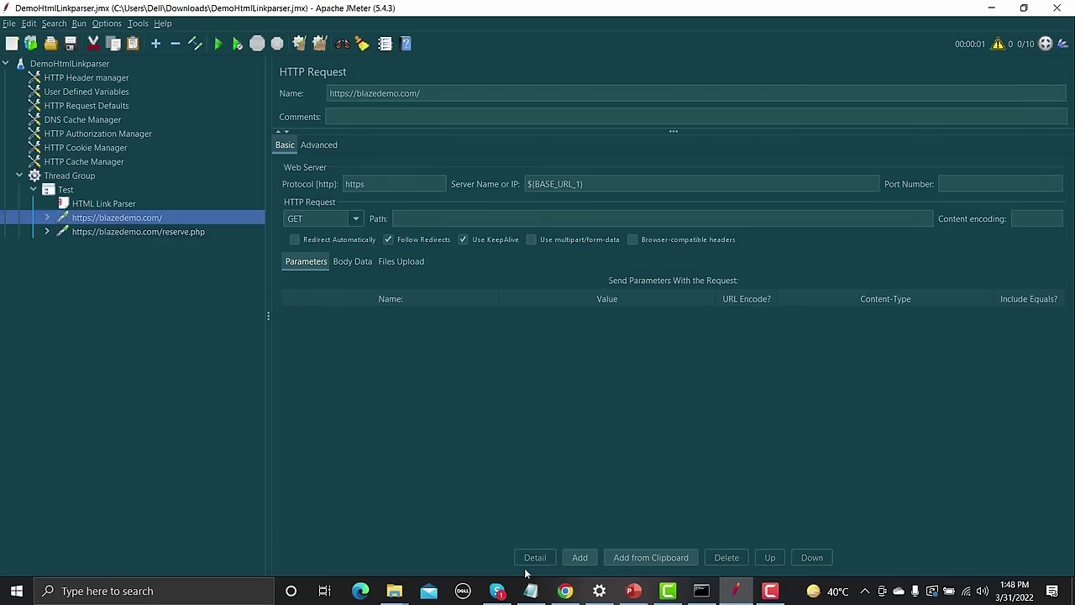
# Reload blazedemo.com in Chrome by deleting reserve.php from the address, then return to JMeter
pyautogui.click(565, 590)
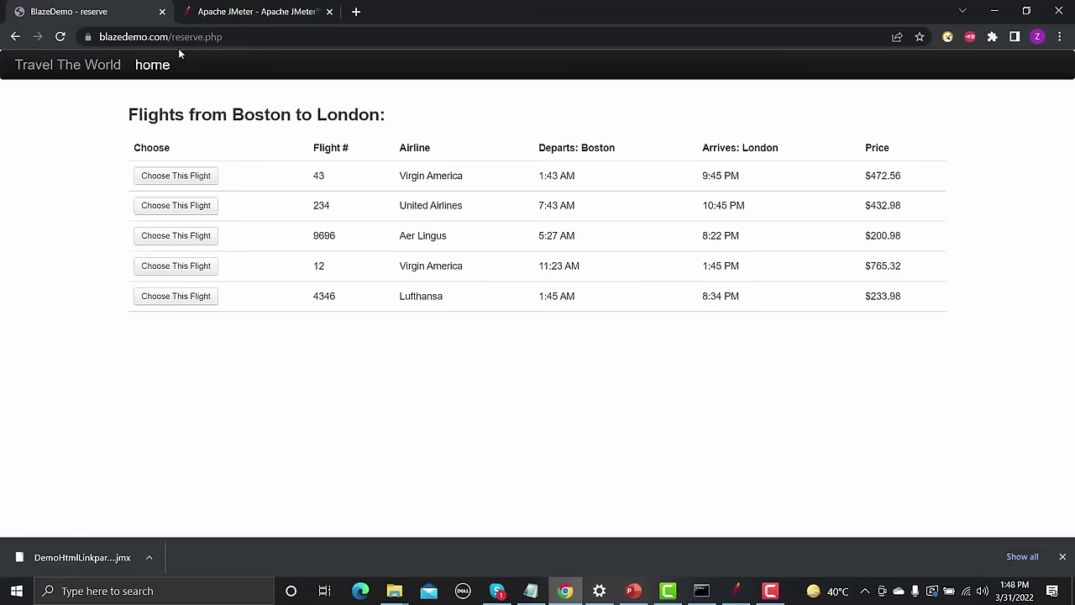
pyautogui.moveTo(172, 37); pyautogui.dragTo(255, 37)
pyautogui.press('BackSpace')
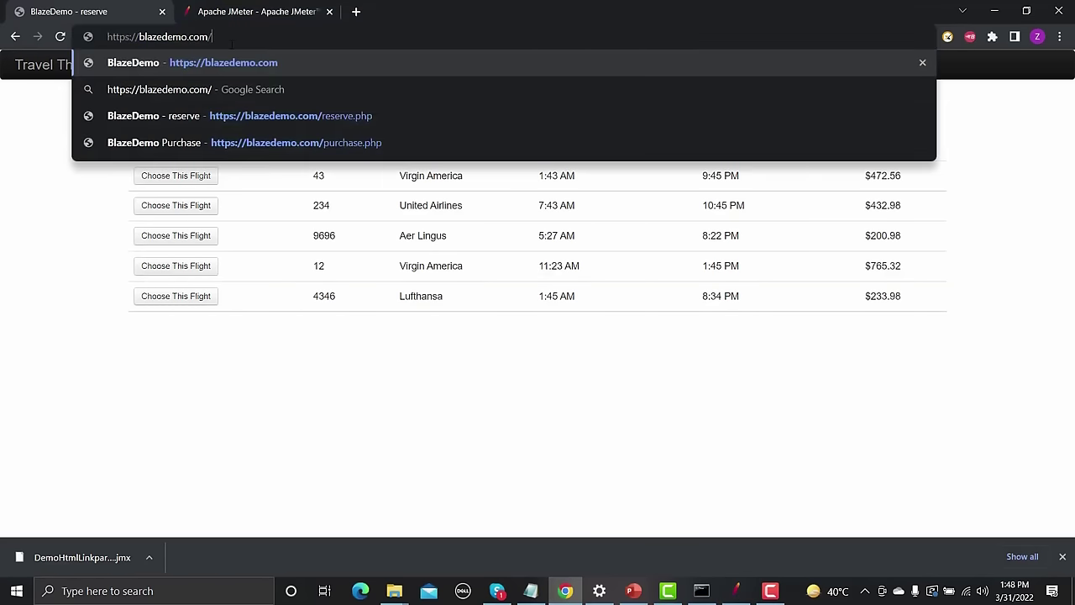
pyautogui.press('Return')
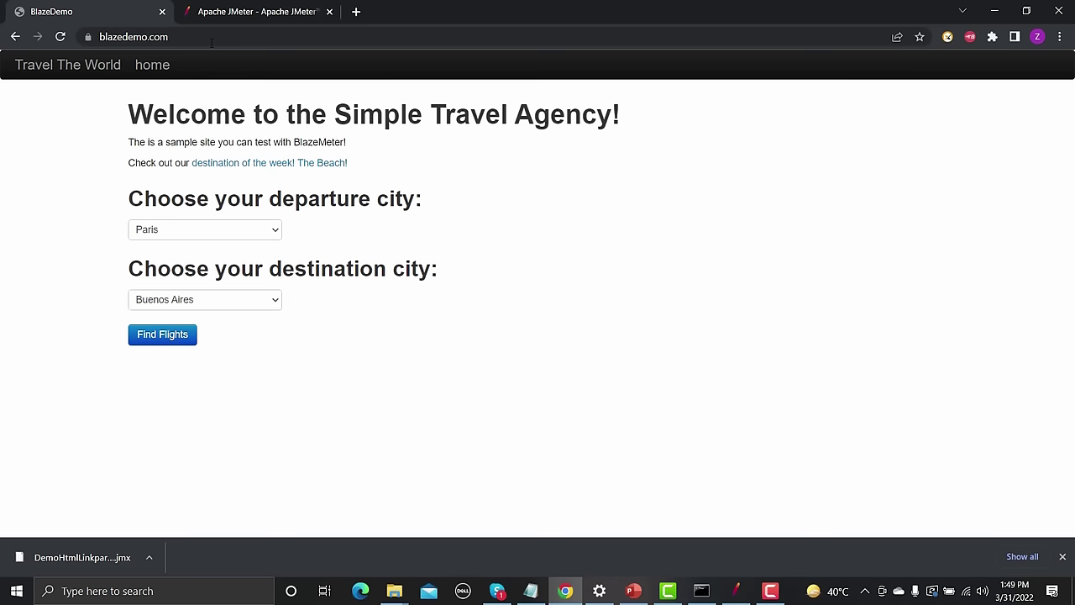
pyautogui.click(736, 590)
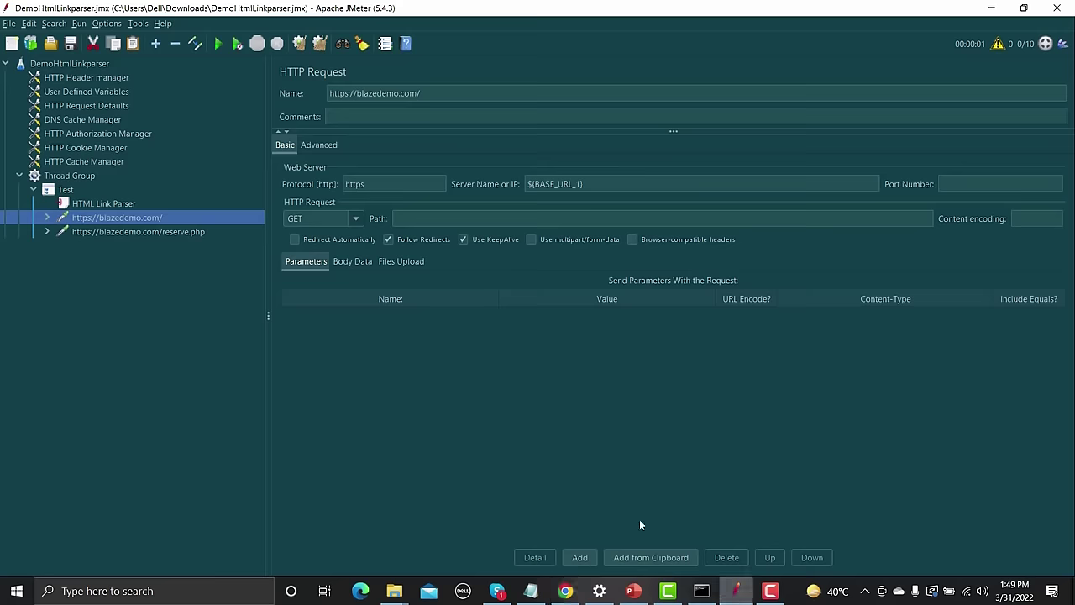
# Add a View Results Tree listener to the Thread Group
pyautogui.click(159, 232)
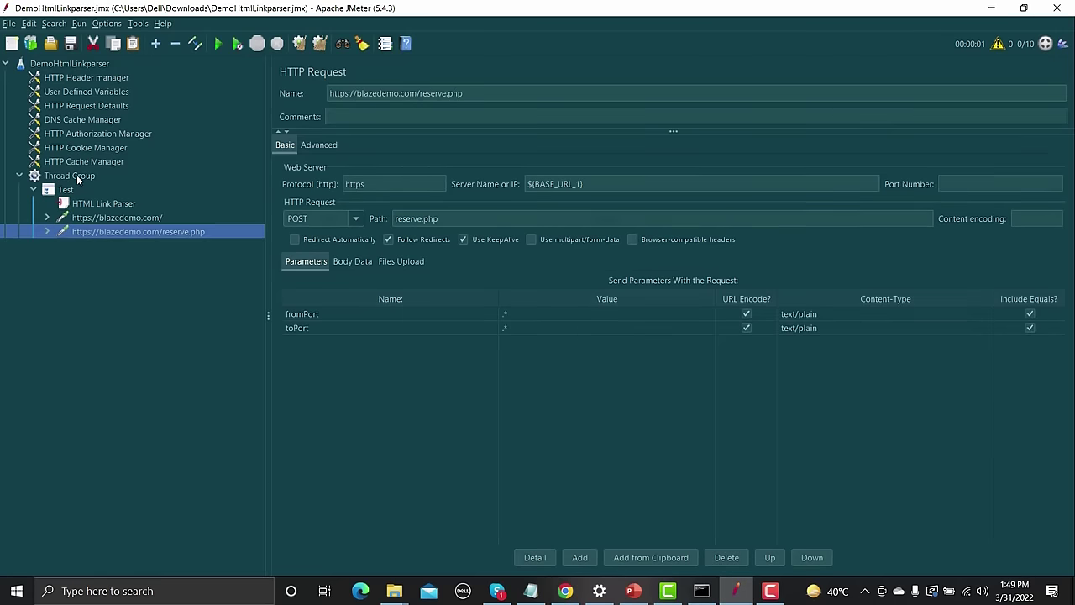
pyautogui.click(77, 174)
pyautogui.rightClick(77, 175)
pyautogui.moveTo(189, 181)
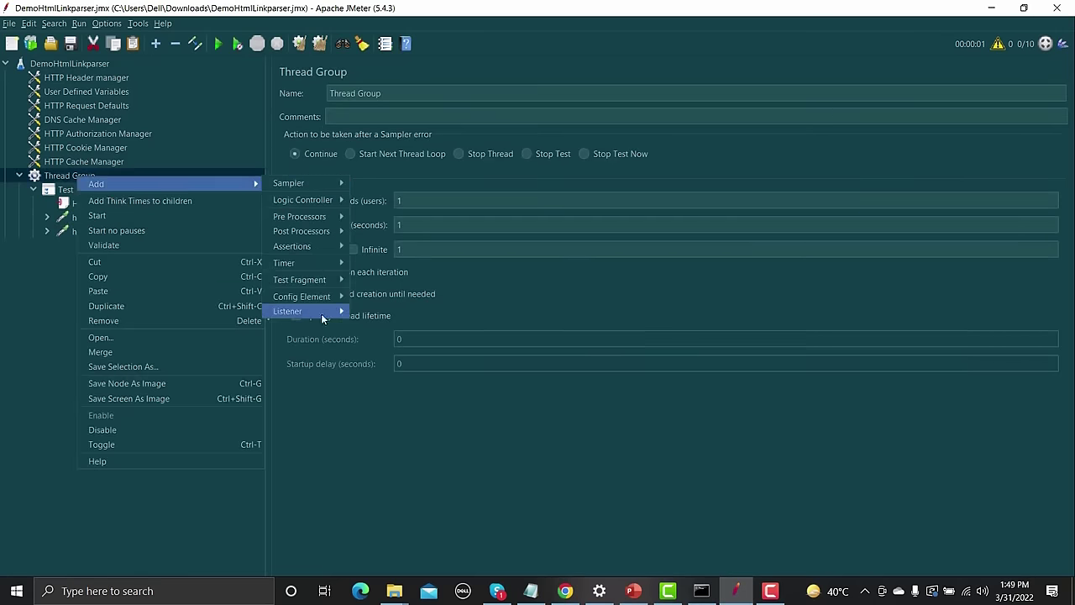
pyautogui.moveTo(321, 318)
pyautogui.click(360, 314)
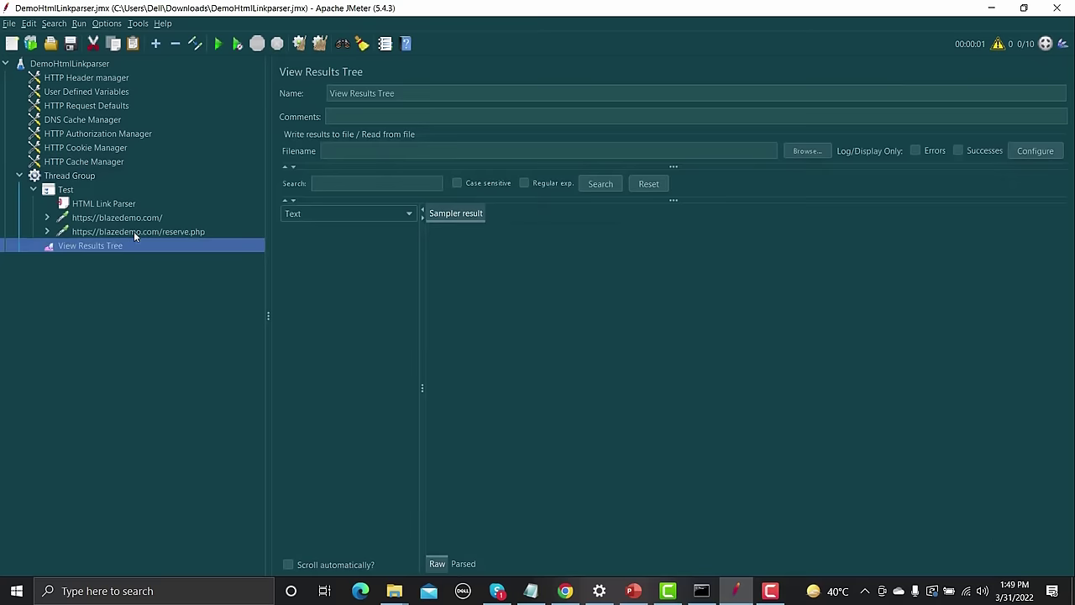
pyautogui.click(133, 232)
pyautogui.click(104, 246)
# Run the test and check reserve.php's posted ports, São Paolo to Buenos Aires
pyautogui.click(215, 46)
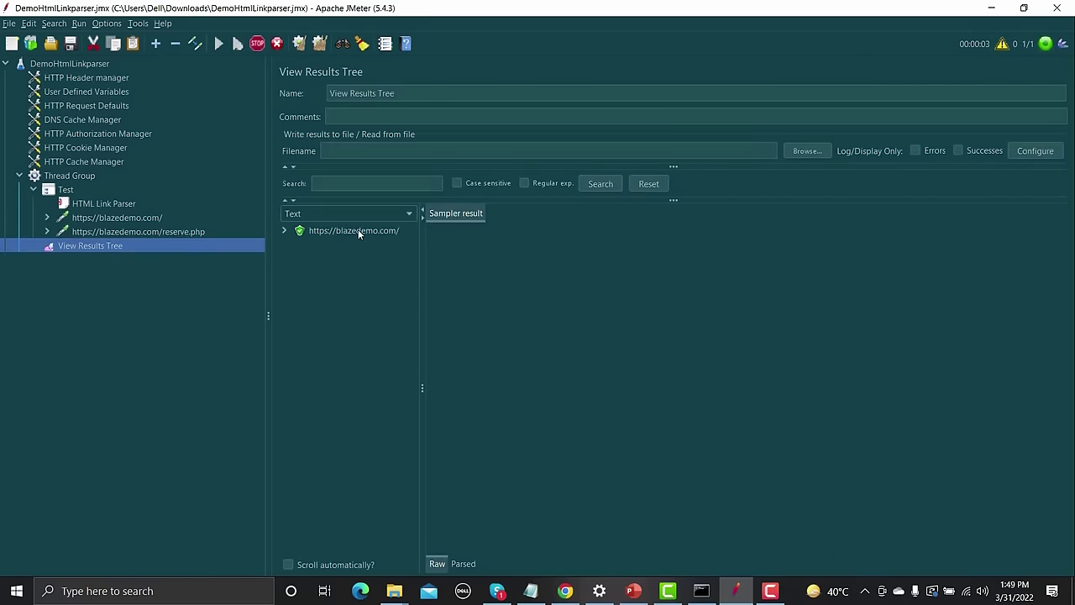
pyautogui.click(358, 229)
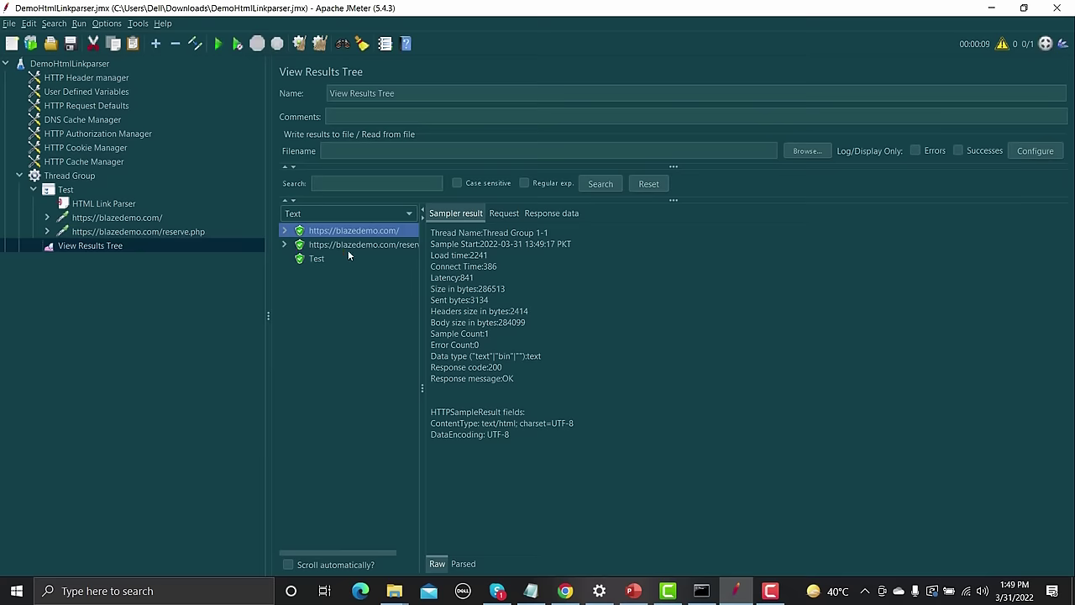
pyautogui.moveTo(421, 265); pyautogui.dragTo(452, 266)
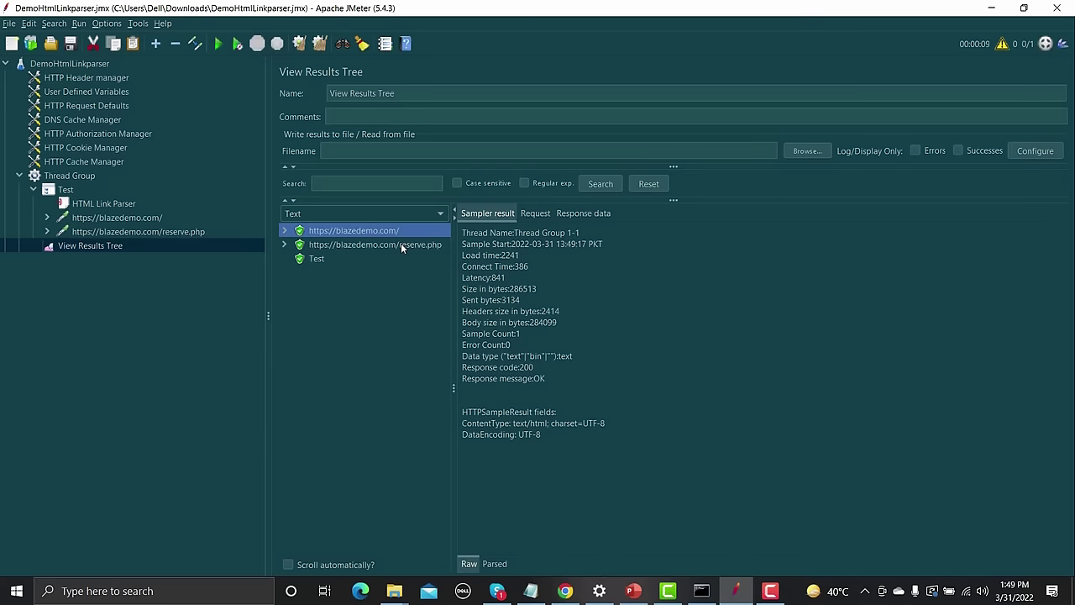
pyautogui.click(402, 243)
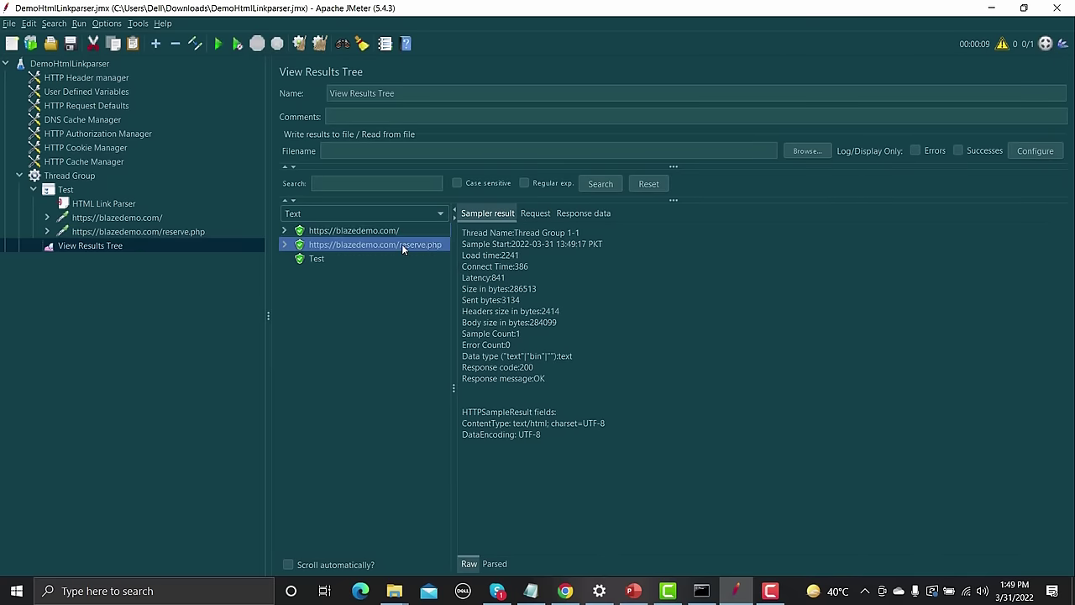
pyautogui.click(534, 213)
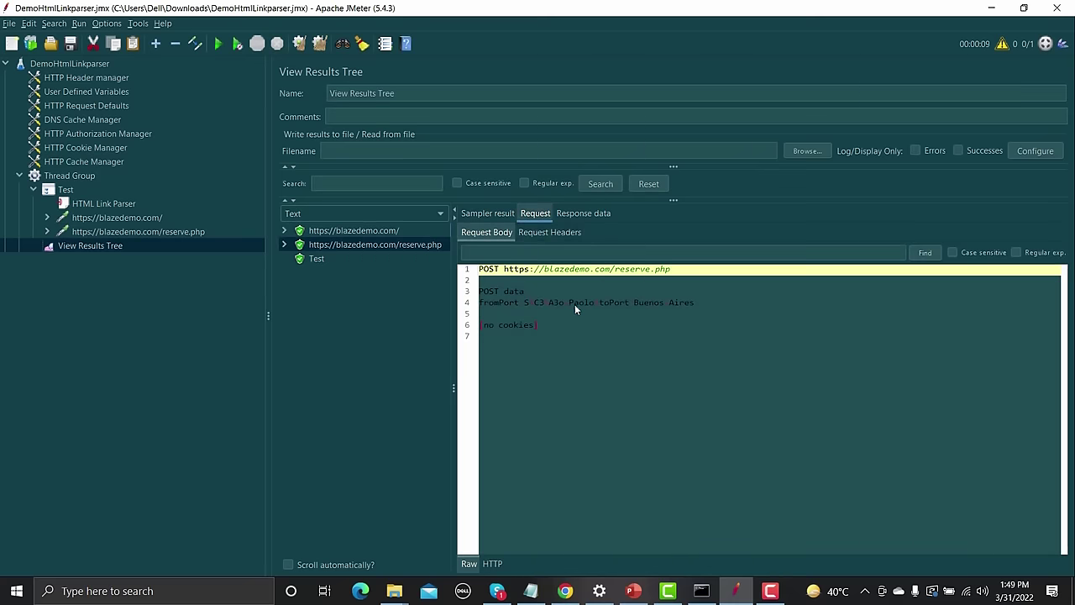
pyautogui.moveTo(574, 304); pyautogui.dragTo(688, 311)
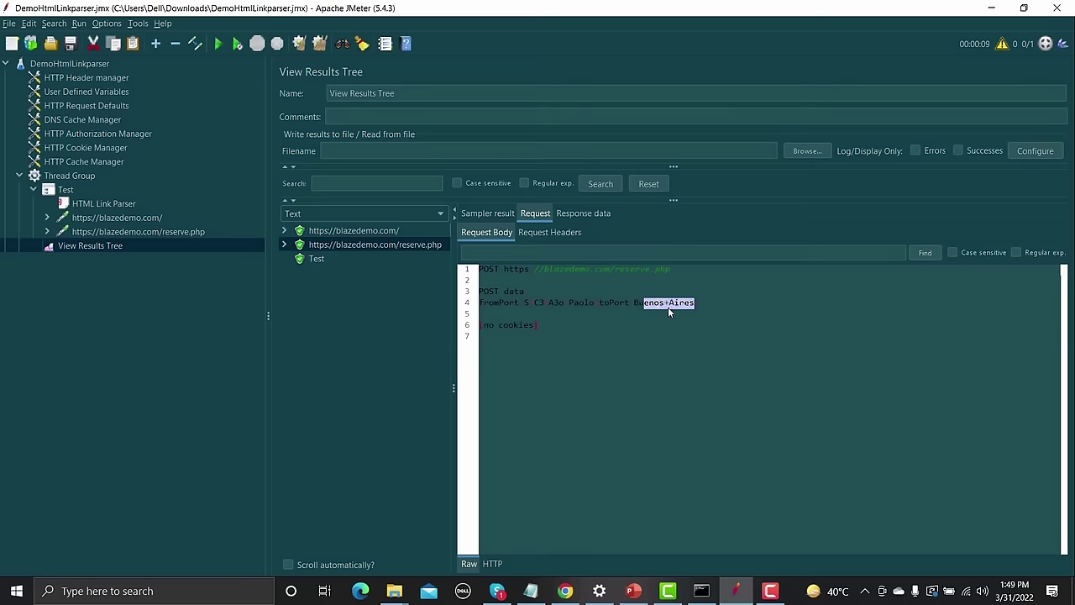
# Set the Thread Group to 10 threads and run the test
pyautogui.click(57, 176)
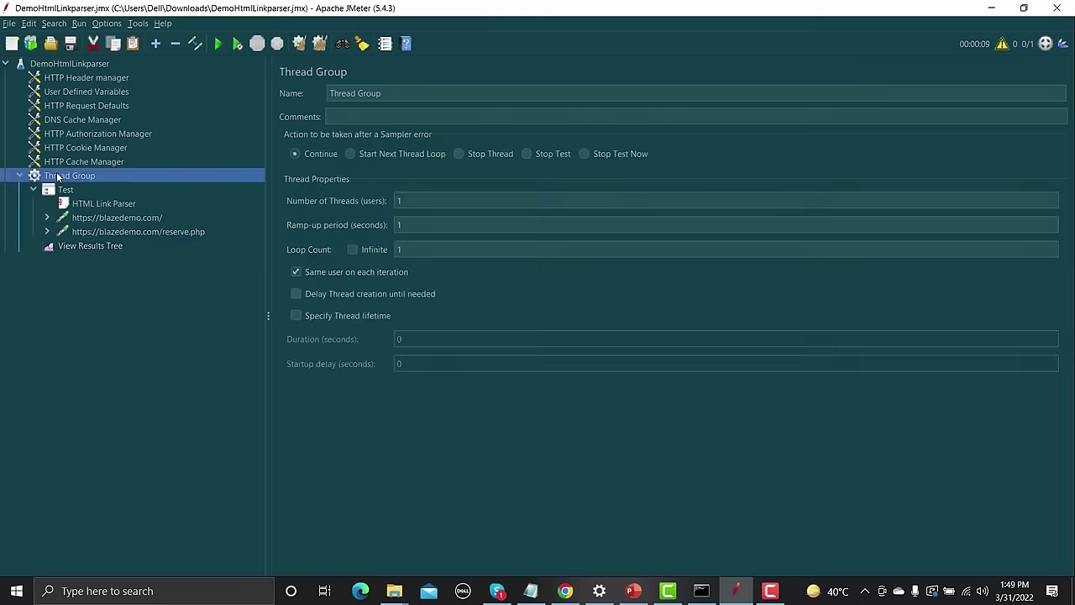
pyautogui.click(475, 199)
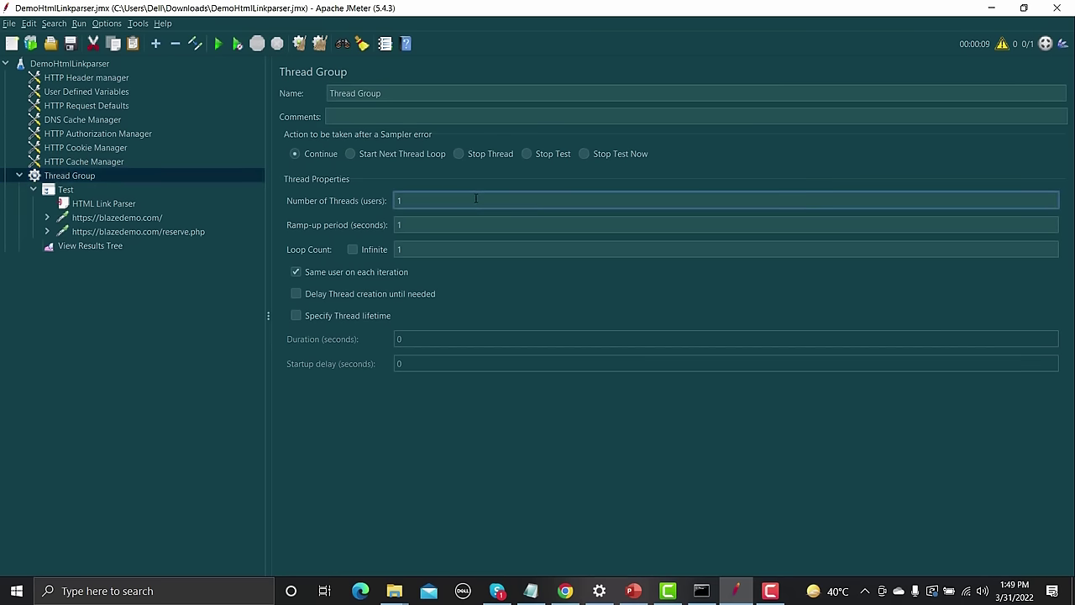
pyautogui.write('0')
pyautogui.click(217, 43)
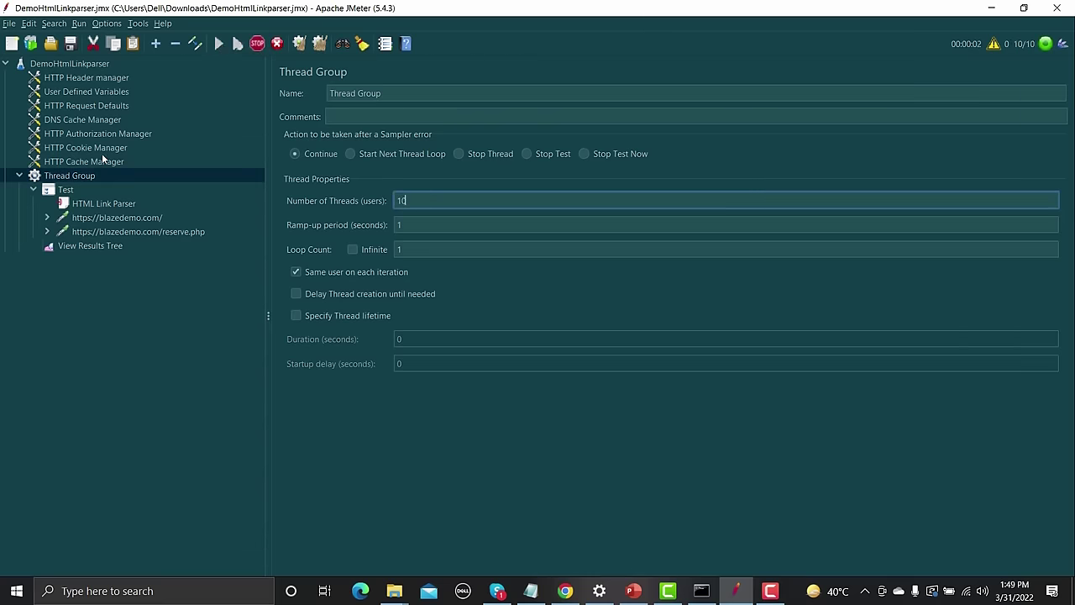
pyautogui.click(88, 247)
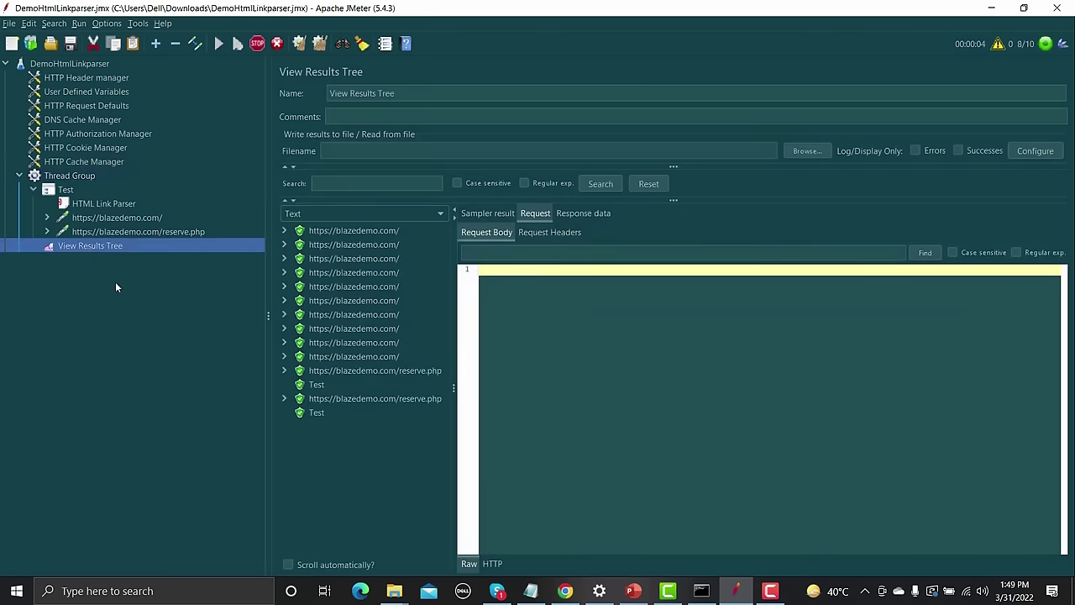
# Inspect each reserve.php request body, e.g. Paris to Berlin and San Diego to London
pyautogui.click(336, 371)
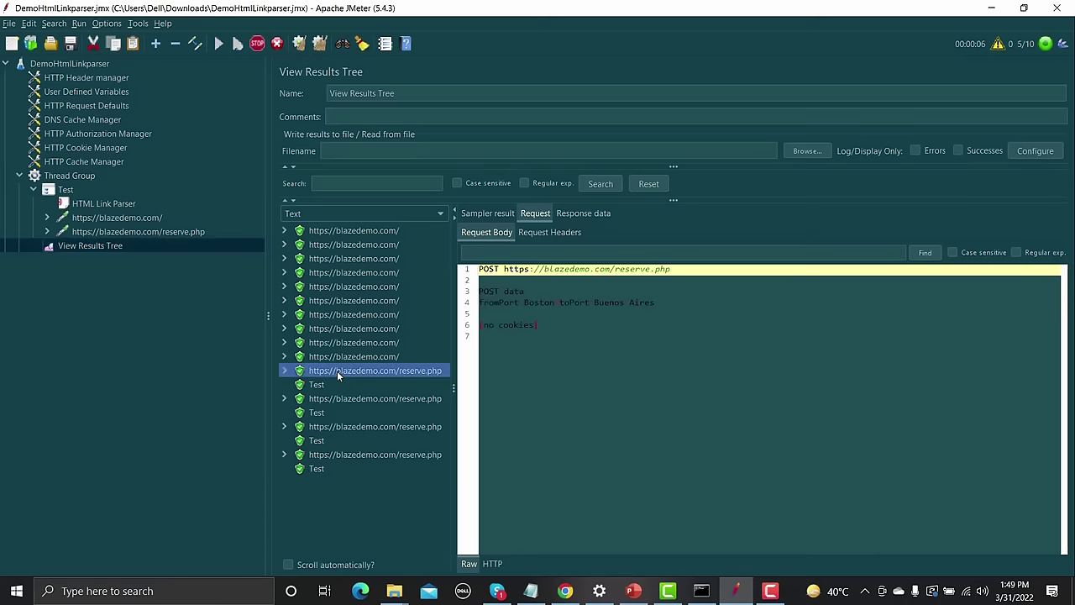
pyautogui.click(404, 398)
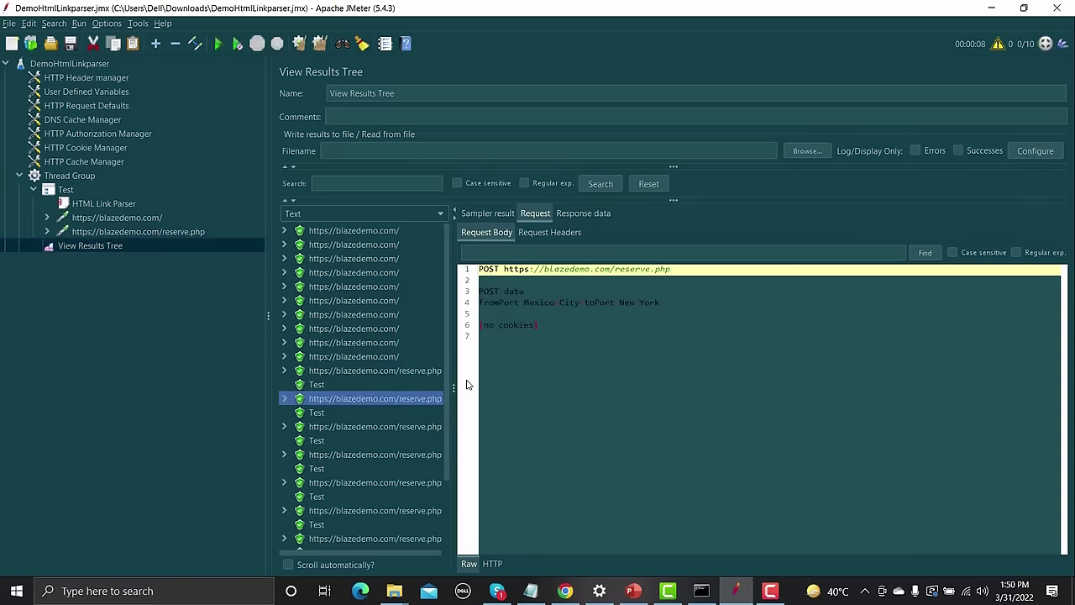
pyautogui.click(413, 425)
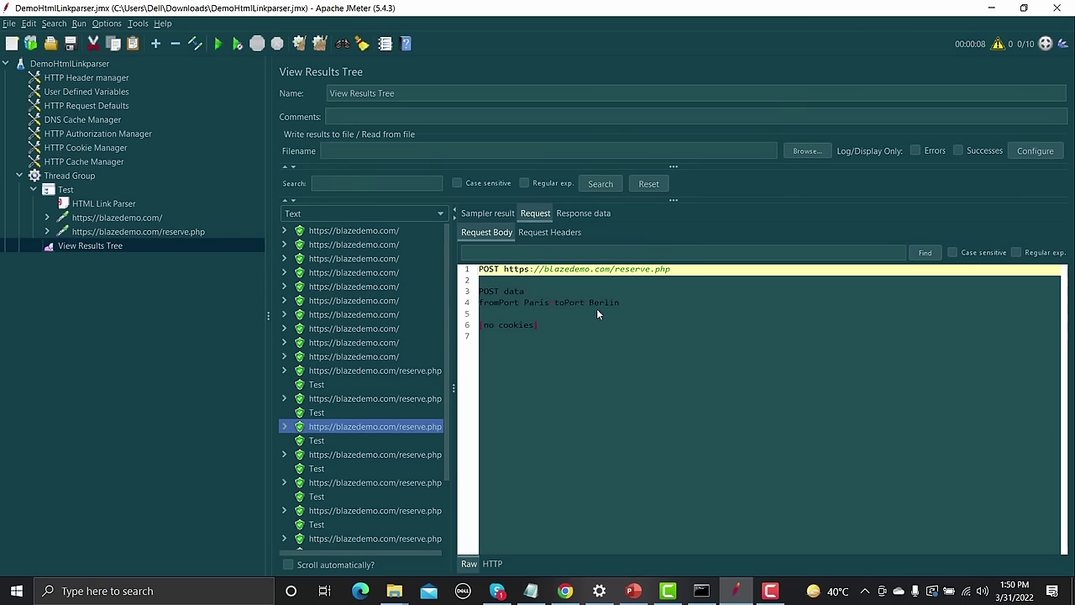
pyautogui.click(389, 454)
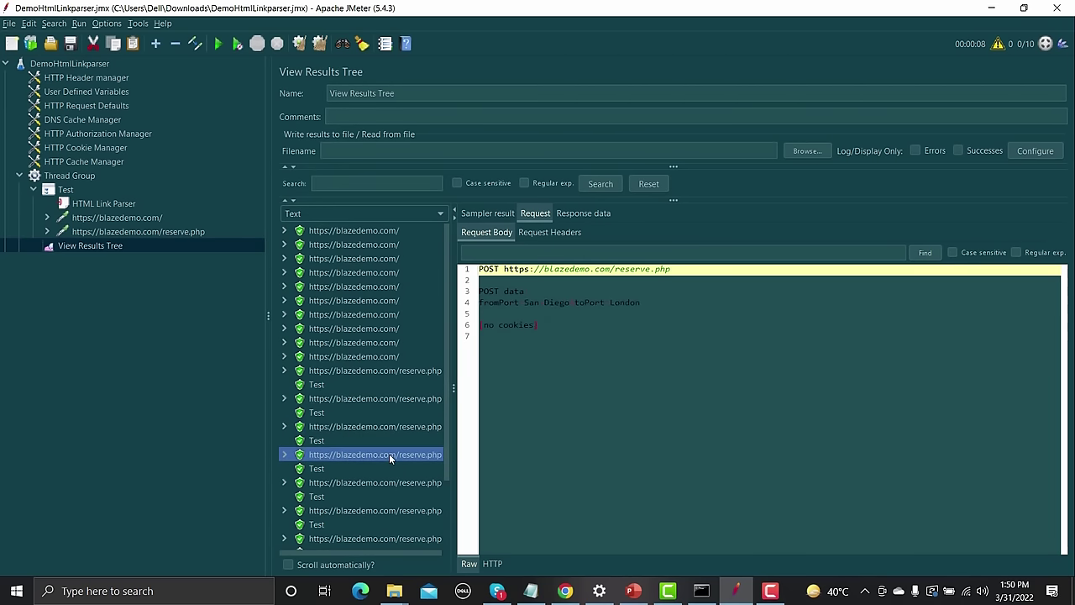
pyautogui.scroll(-1, 412, 389)
pyautogui.click(398, 441)
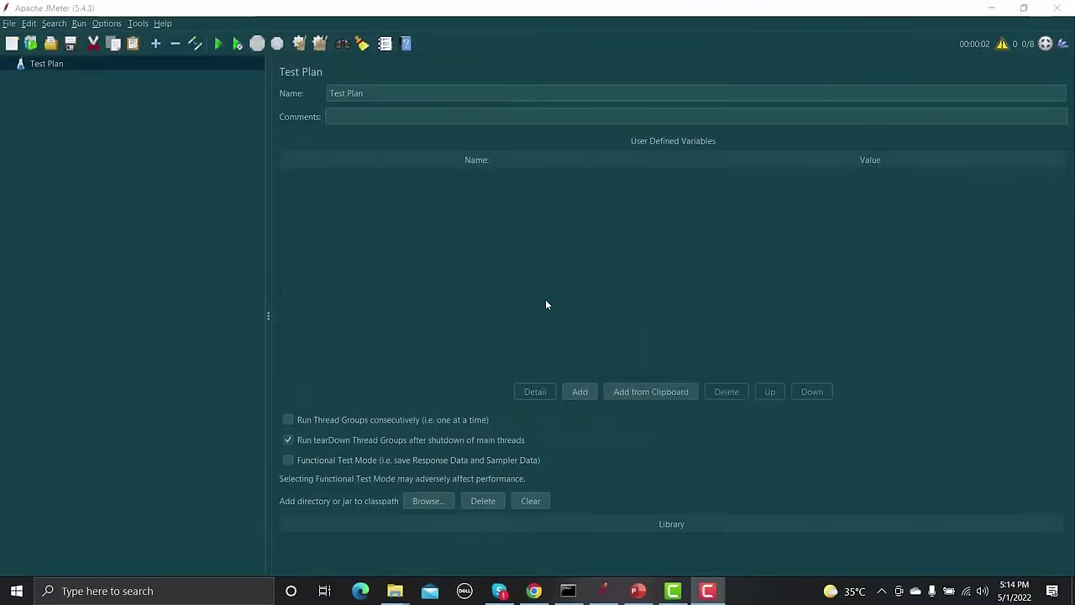
# Add a Thread Group under the Test Plan and paste two more copies
pyautogui.rightClick(44, 62)
pyautogui.moveTo(140, 72)
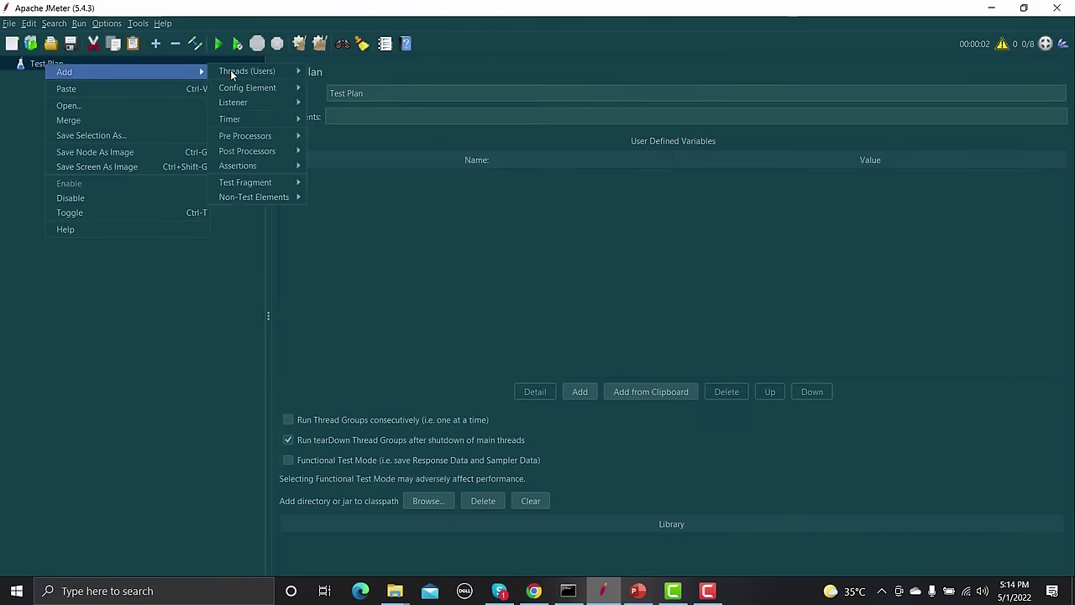
pyautogui.moveTo(252, 71)
pyautogui.click(331, 70)
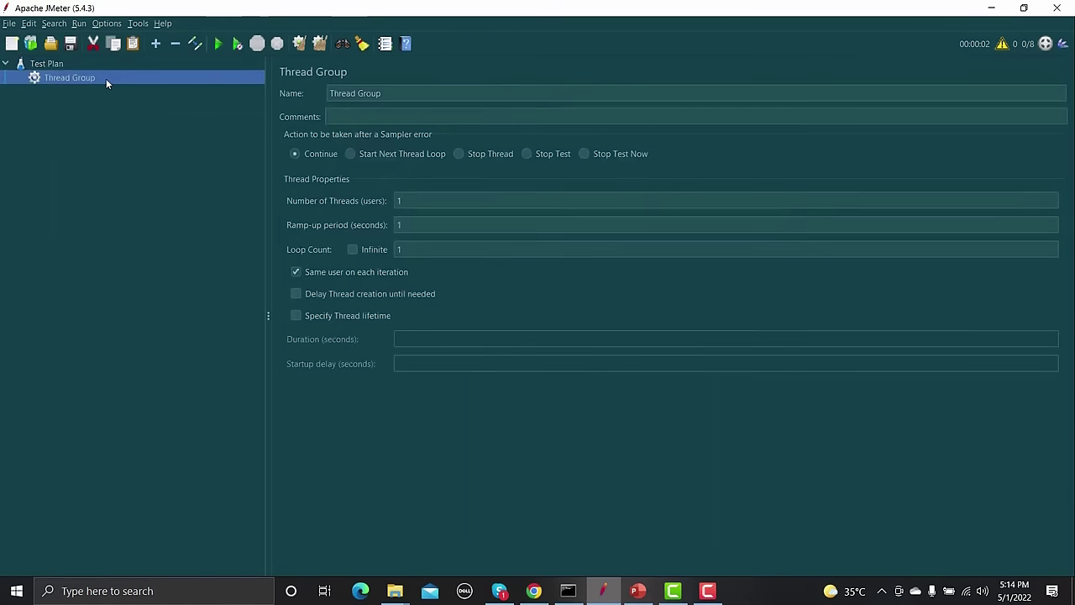
pyautogui.click(40, 69)
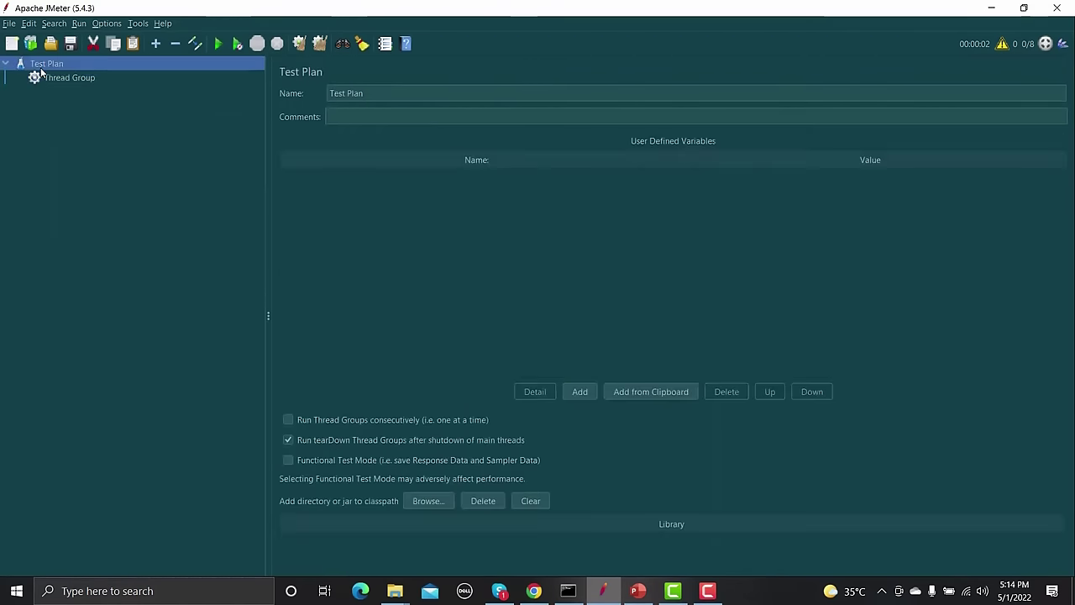
pyautogui.hotkey('ctrl', 'v')
pyautogui.hotkey('ctrl', 'v')
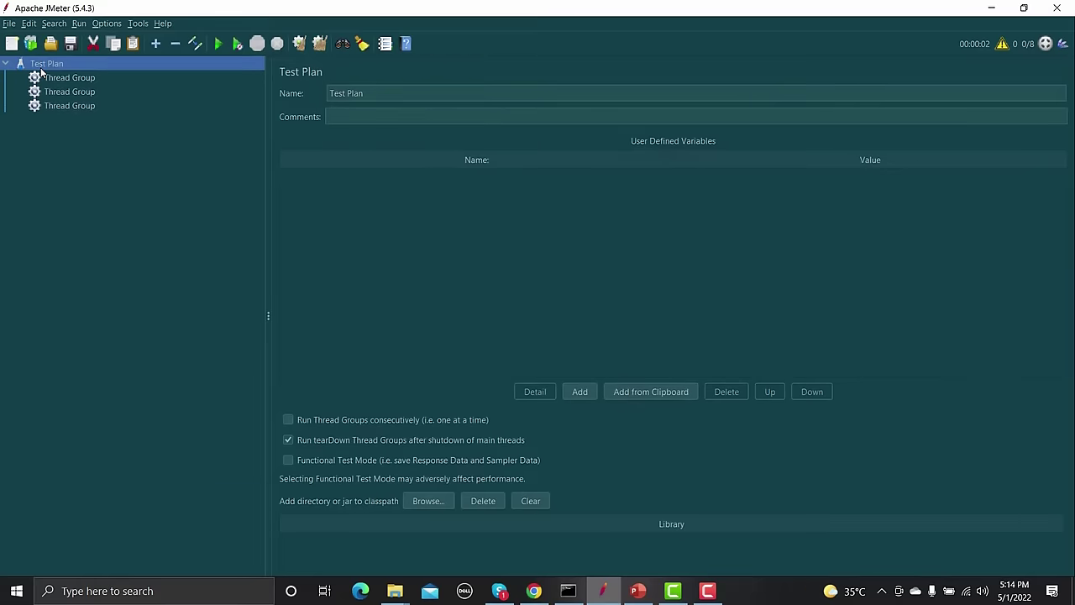
pyautogui.hotkey('ctrl', 'v')
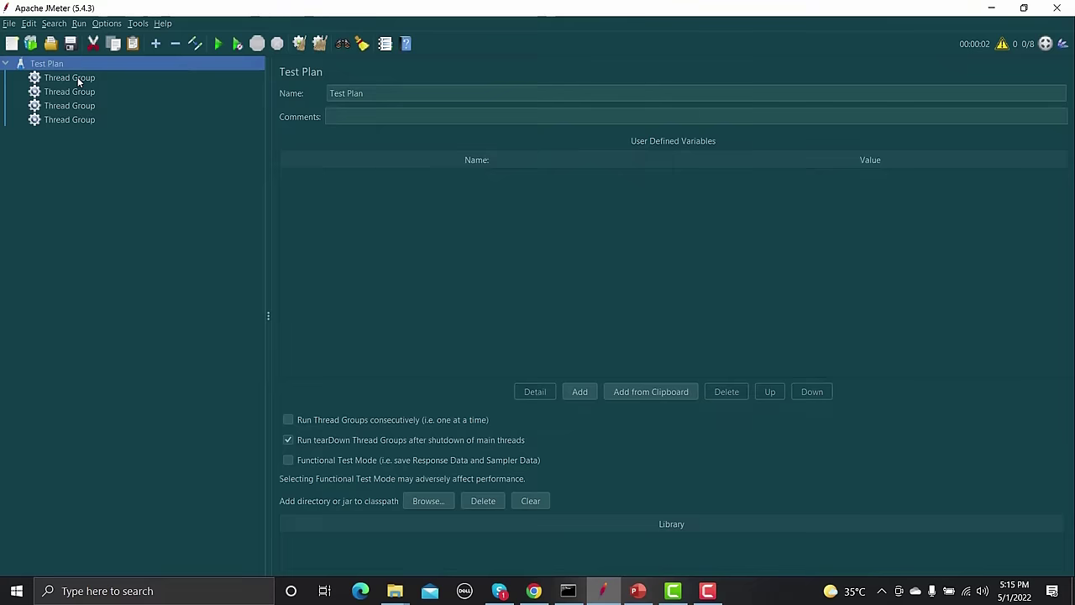
# Rename the first two thread groups to 'Sign up' and 'Login'
pyautogui.click(77, 77)
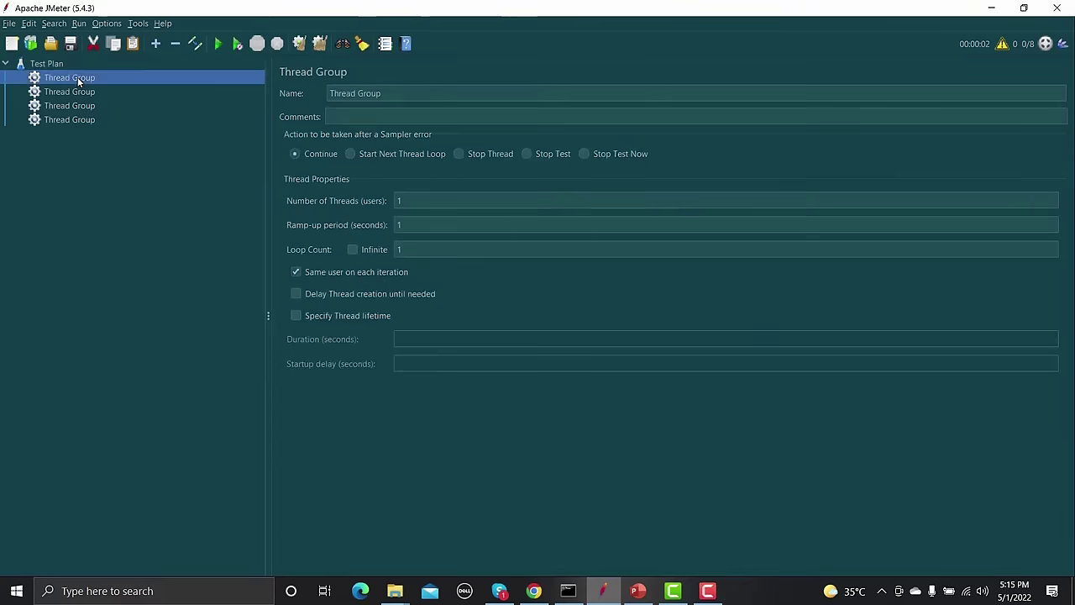
pyautogui.tripleClick(350, 92)
pyautogui.write('S')
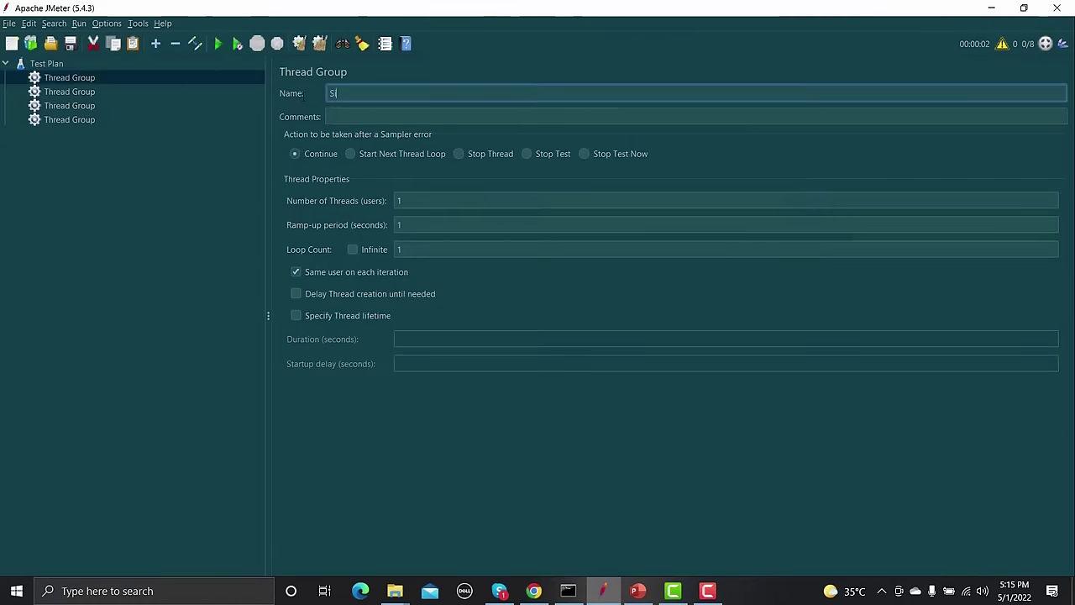
pyautogui.write('ign up')
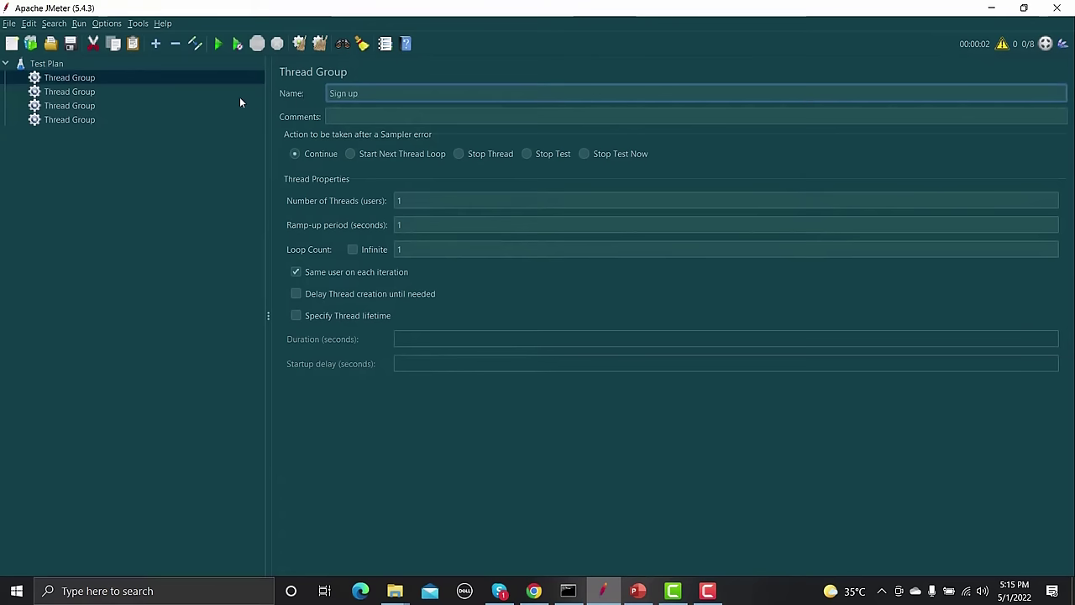
pyautogui.click(75, 91)
pyautogui.tripleClick(398, 94)
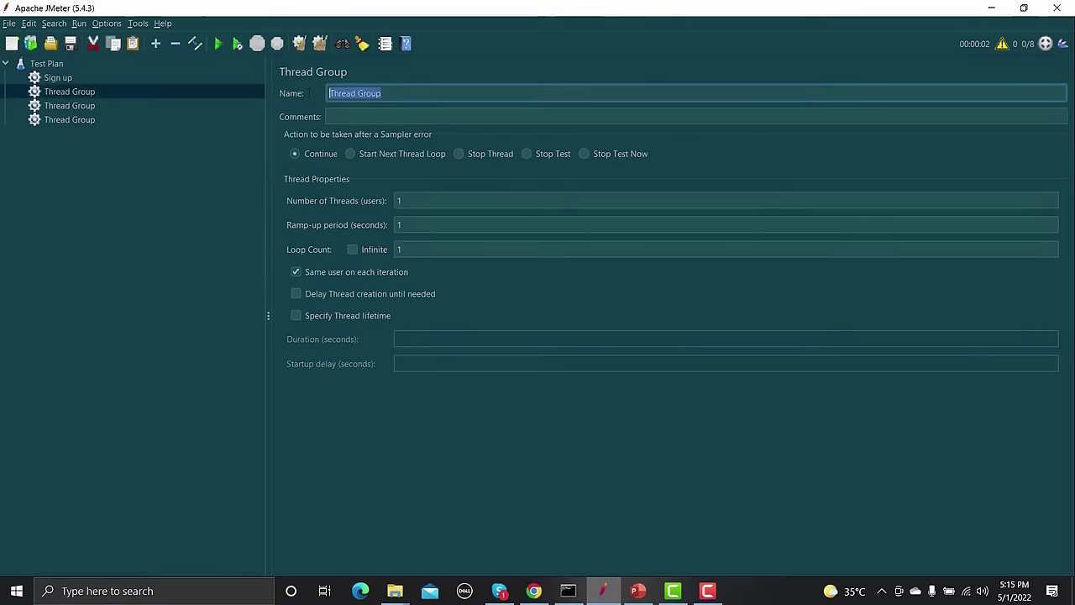
pyautogui.write('Login')
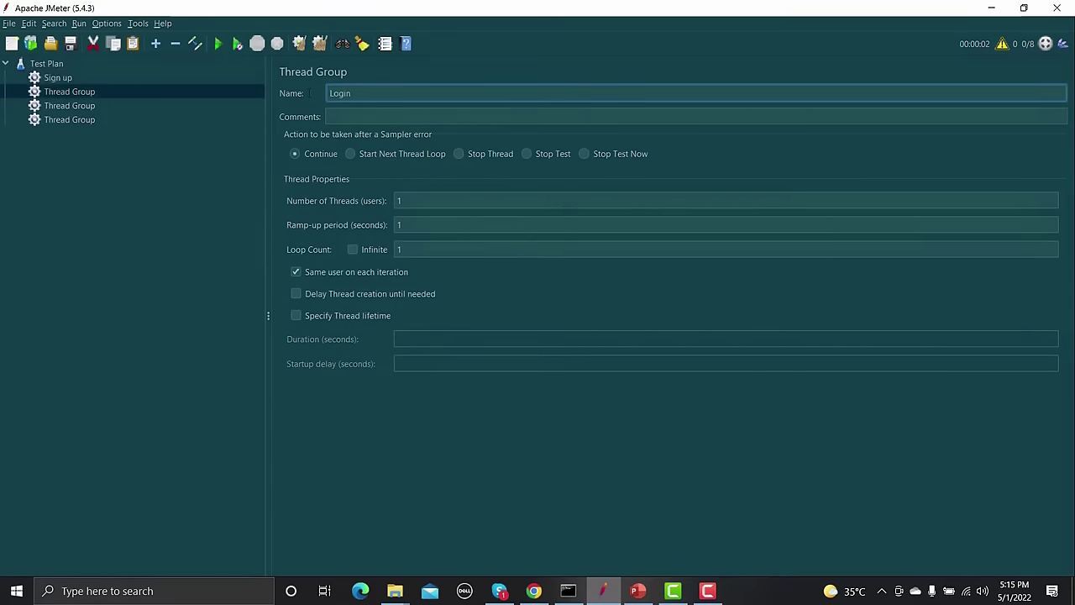
# Rename the third and fourth thread groups to 'Add Friends' and 'Chat With Friends'
pyautogui.click(74, 106)
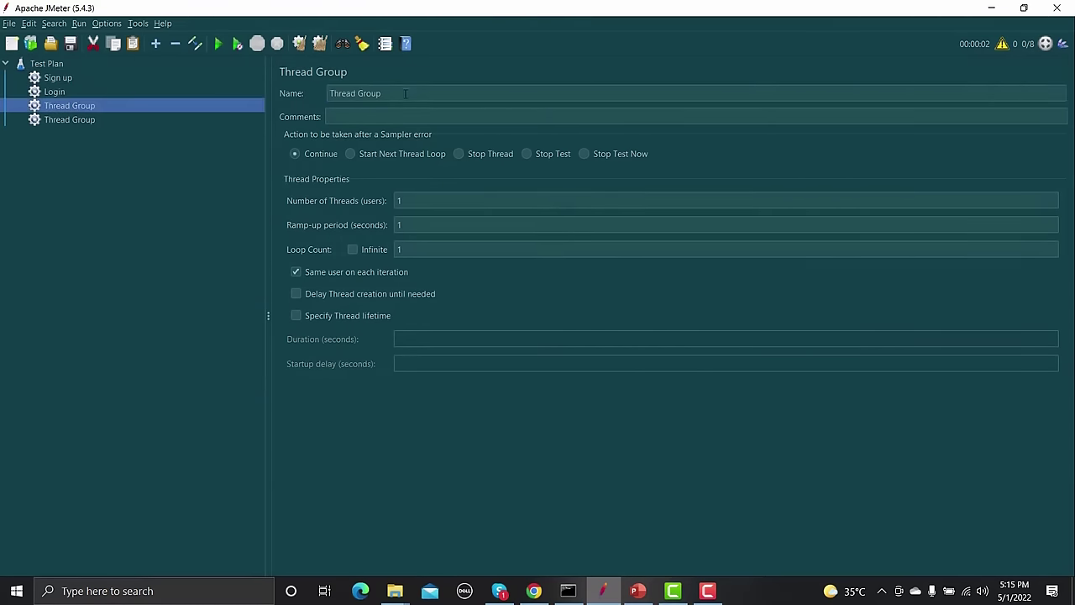
pyautogui.tripleClick(361, 93)
pyautogui.write('Add')
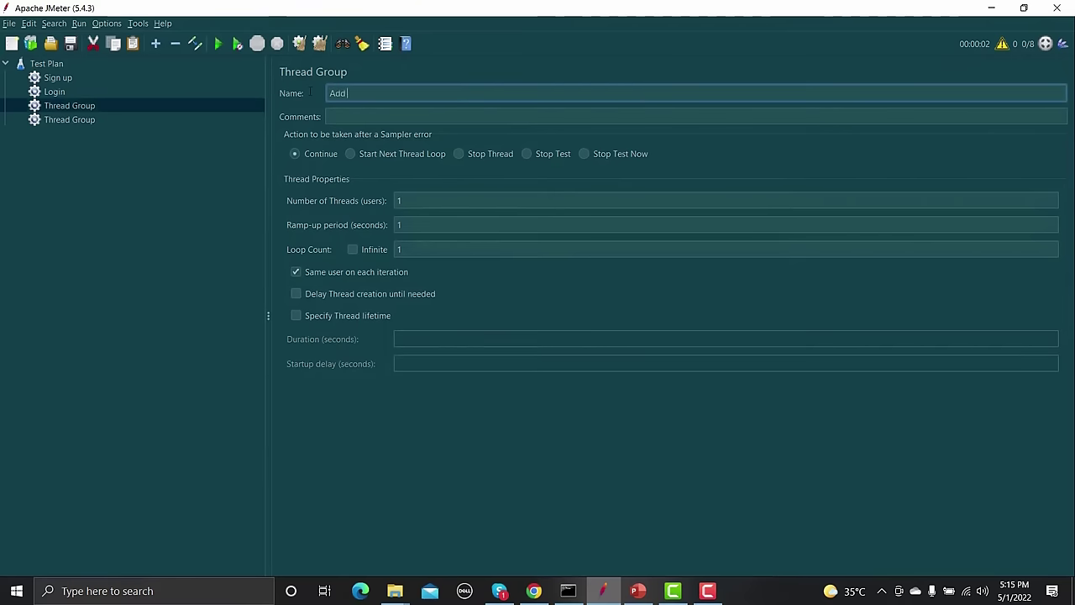
pyautogui.write(' Friends')
pyautogui.click(117, 122)
pyautogui.tripleClick(331, 93)
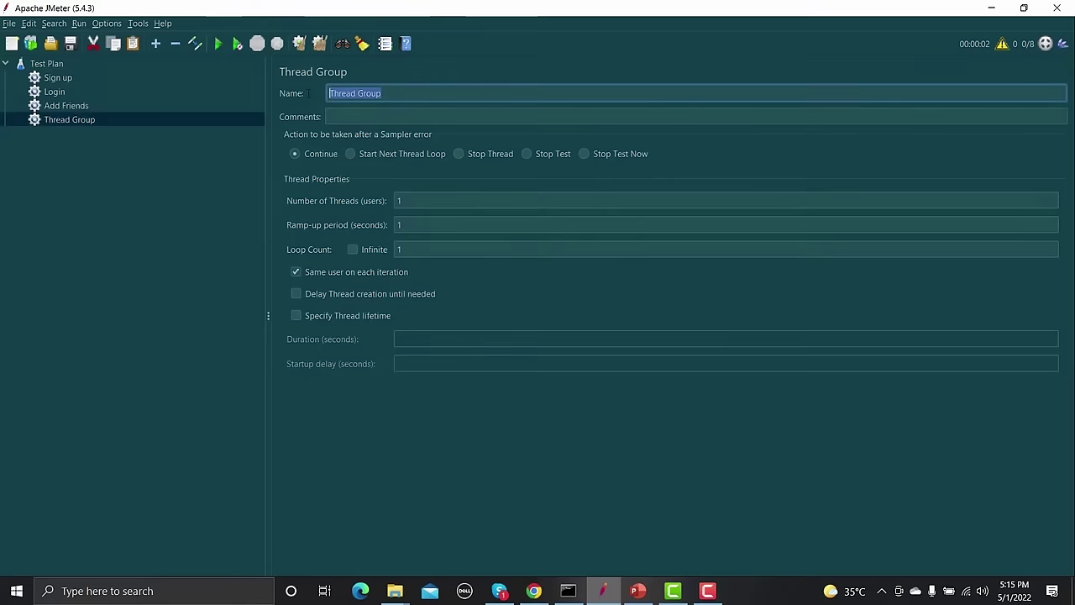
pyautogui.write('Chat With')
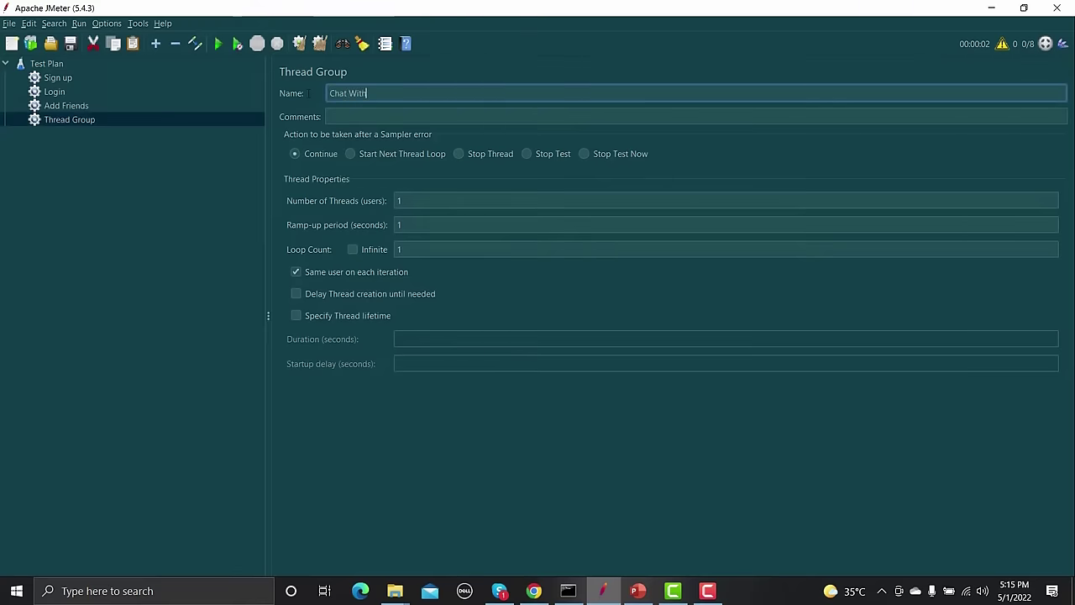
pyautogui.write(' Friends')
pyautogui.click(40, 107)
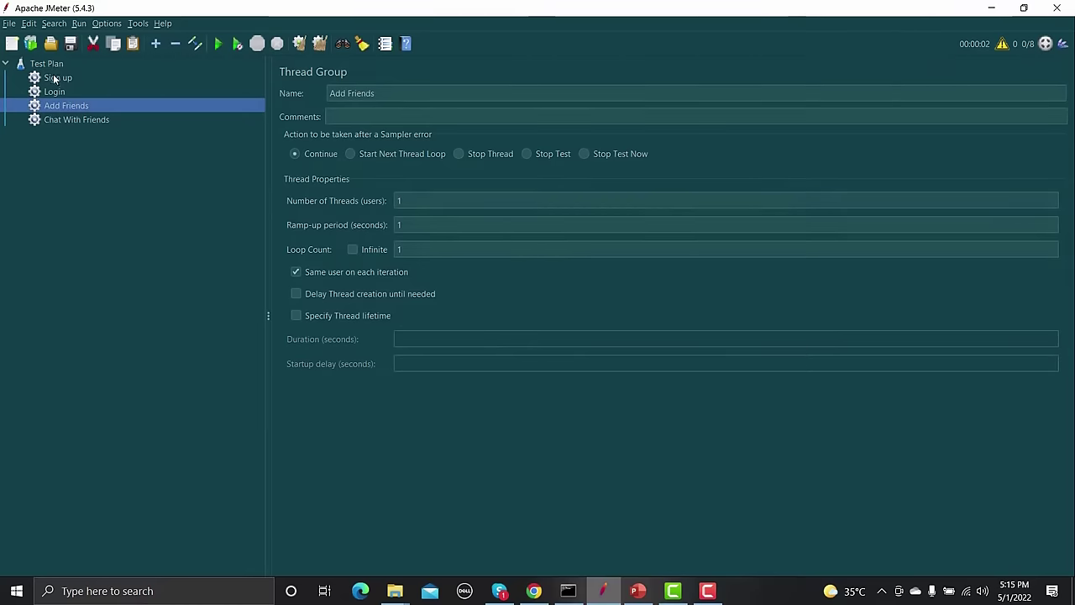
# Paste a copy of Chat With Friends under the Test Plan and rename it 'Post on the wall'
pyautogui.click(60, 118)
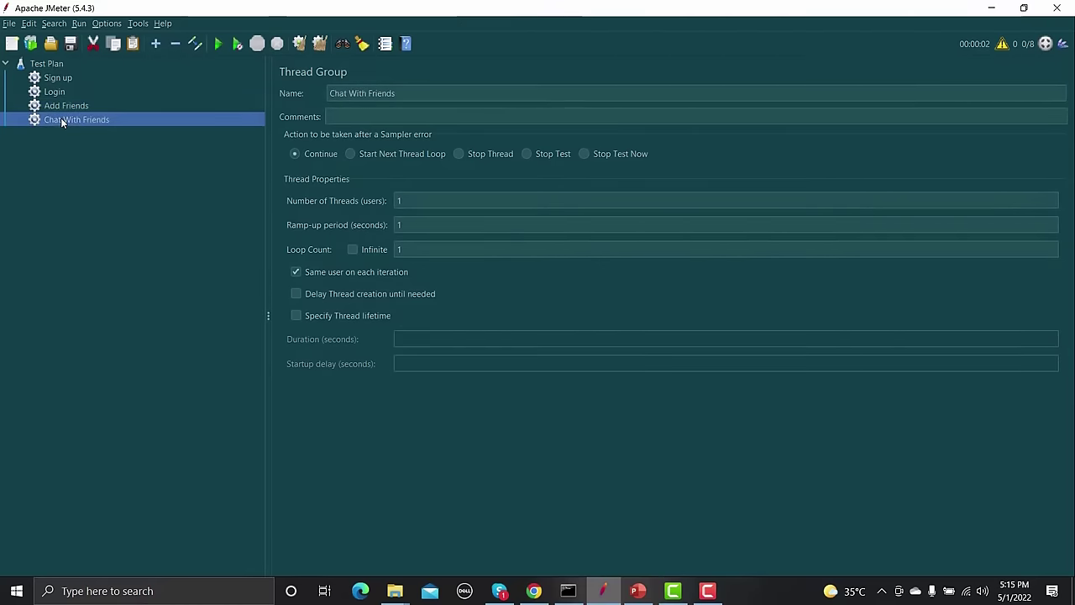
pyautogui.click(48, 66)
pyautogui.hotkey('ctrl', 'v')
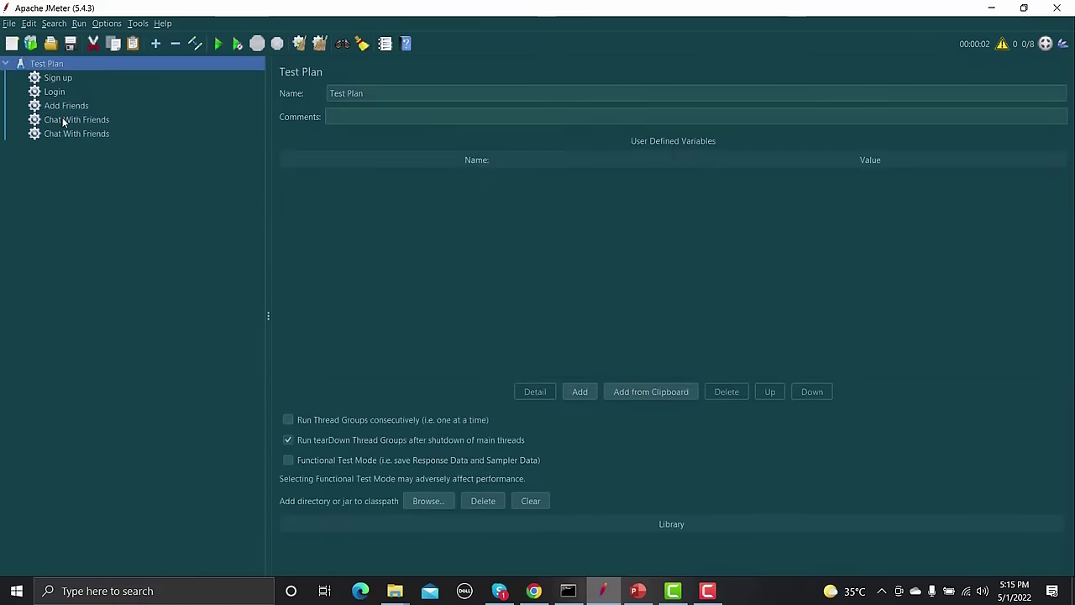
pyautogui.click(67, 134)
pyautogui.click(405, 93)
pyautogui.moveTo(405, 93); pyautogui.dragTo(309, 95)
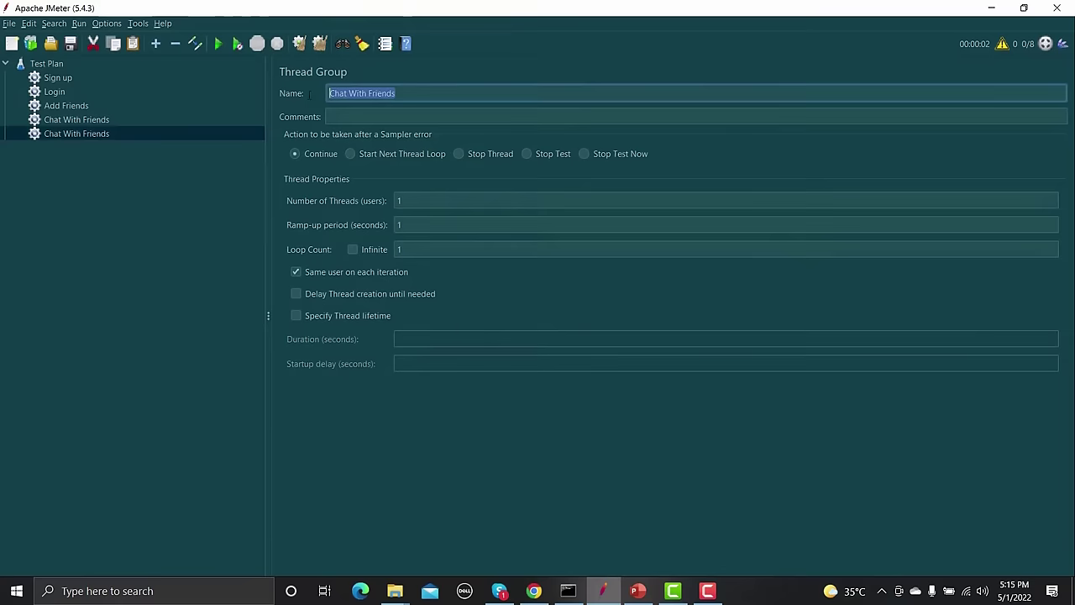
pyautogui.write('Pos')
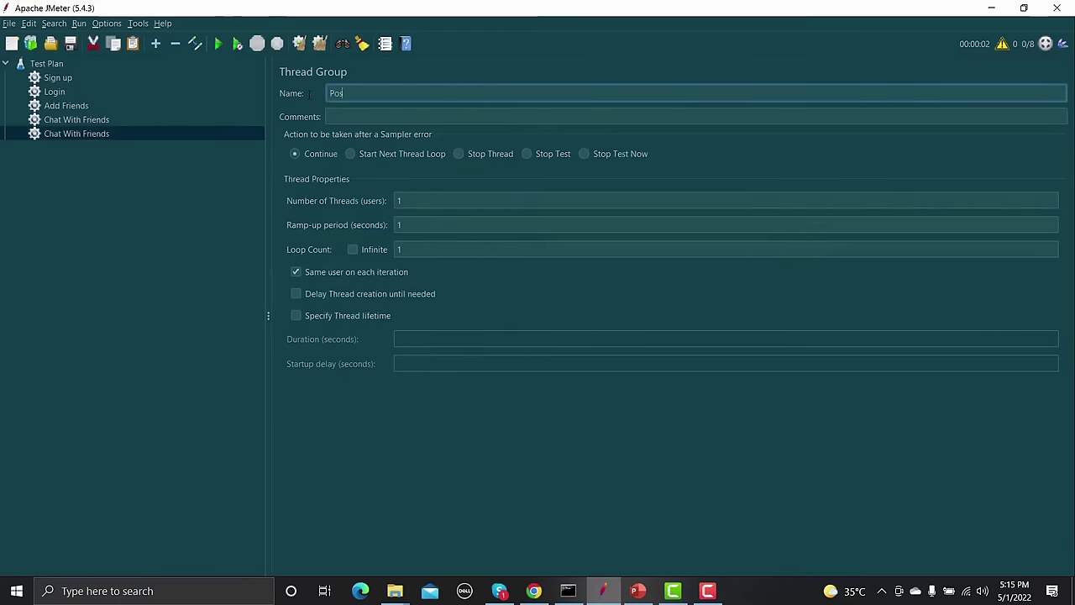
pyautogui.write('t on the wall')
pyautogui.click(58, 125)
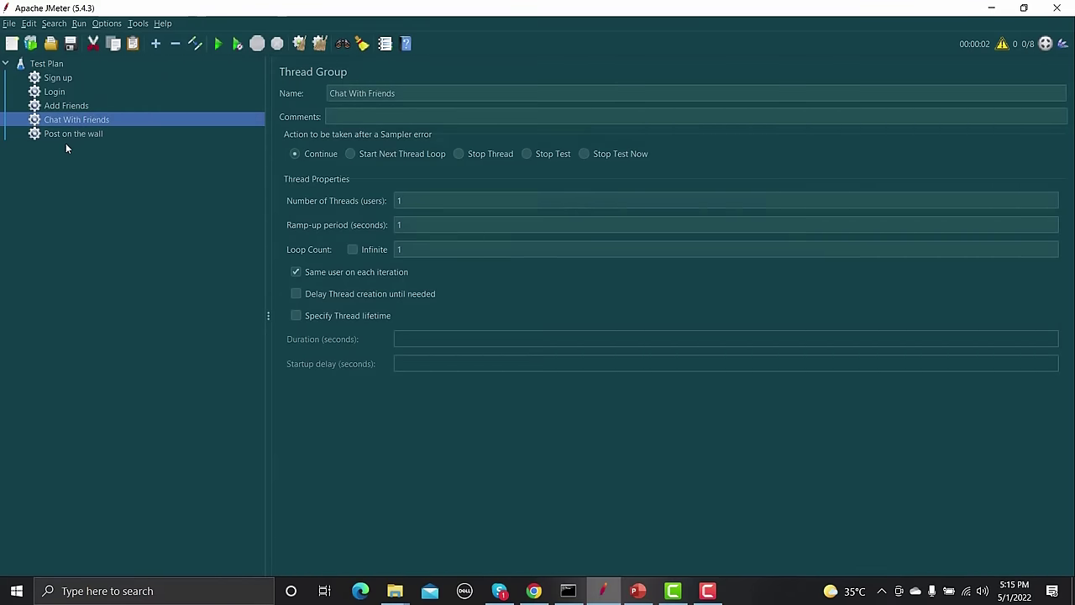
# Review each of the five renamed thread groups, ending on Sign up
pyautogui.click(55, 82)
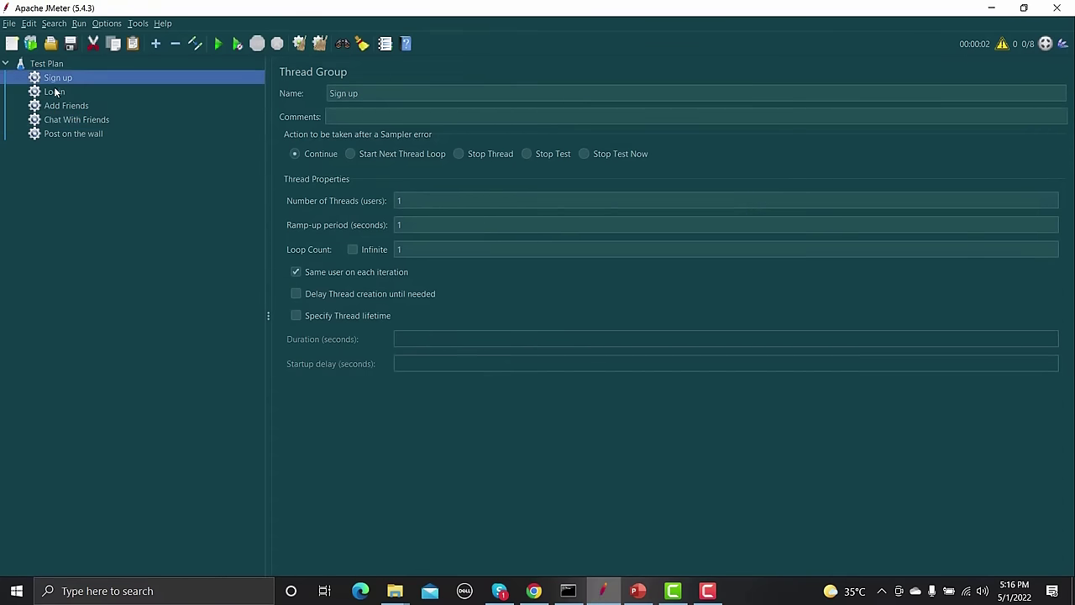
pyautogui.click(54, 91)
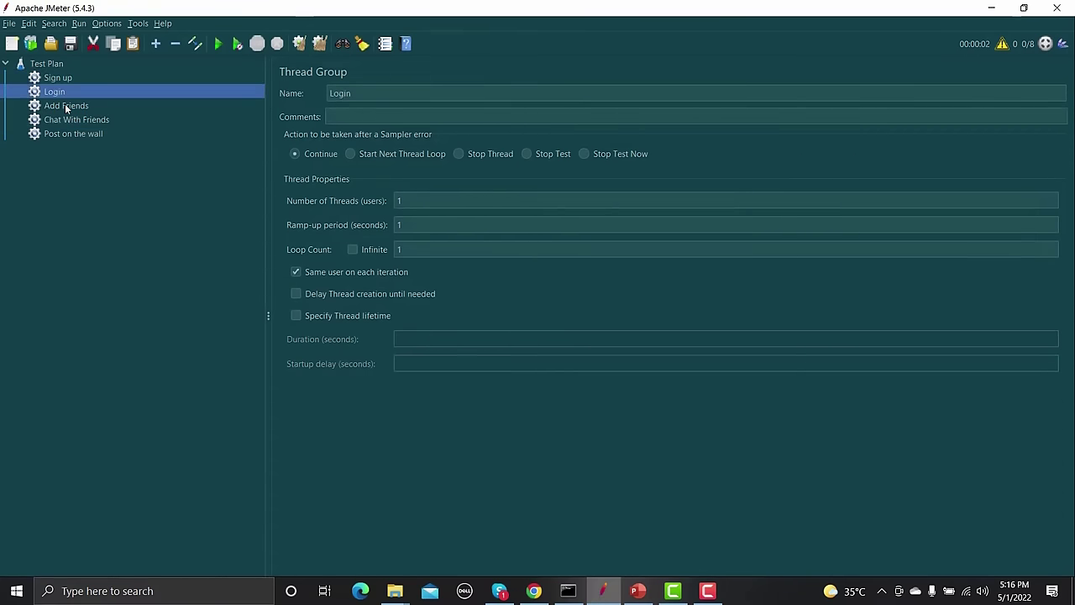
pyautogui.click(64, 104)
pyautogui.click(72, 124)
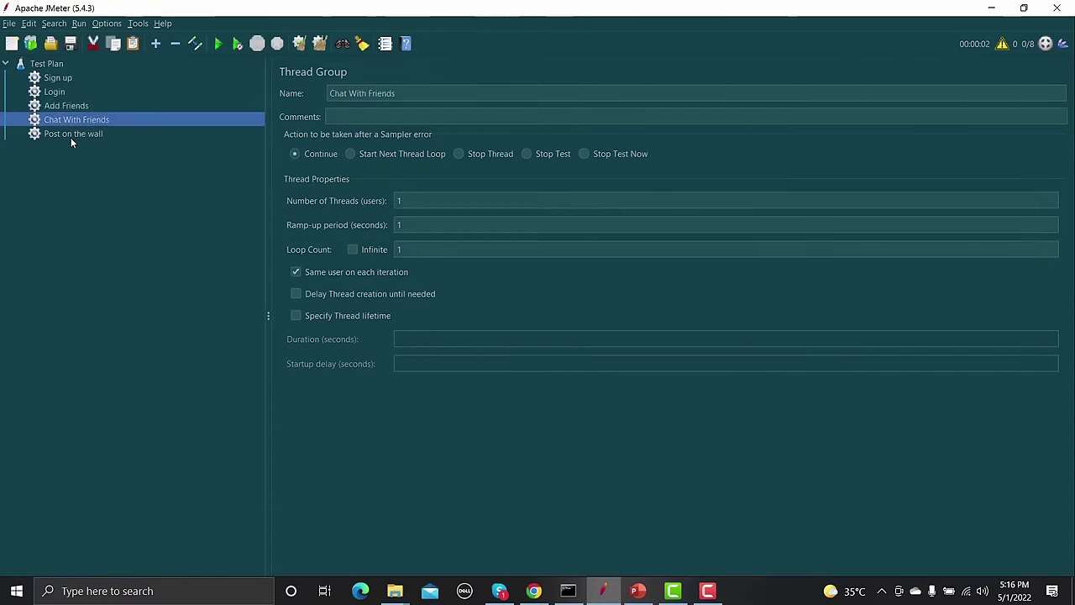
pyautogui.click(69, 134)
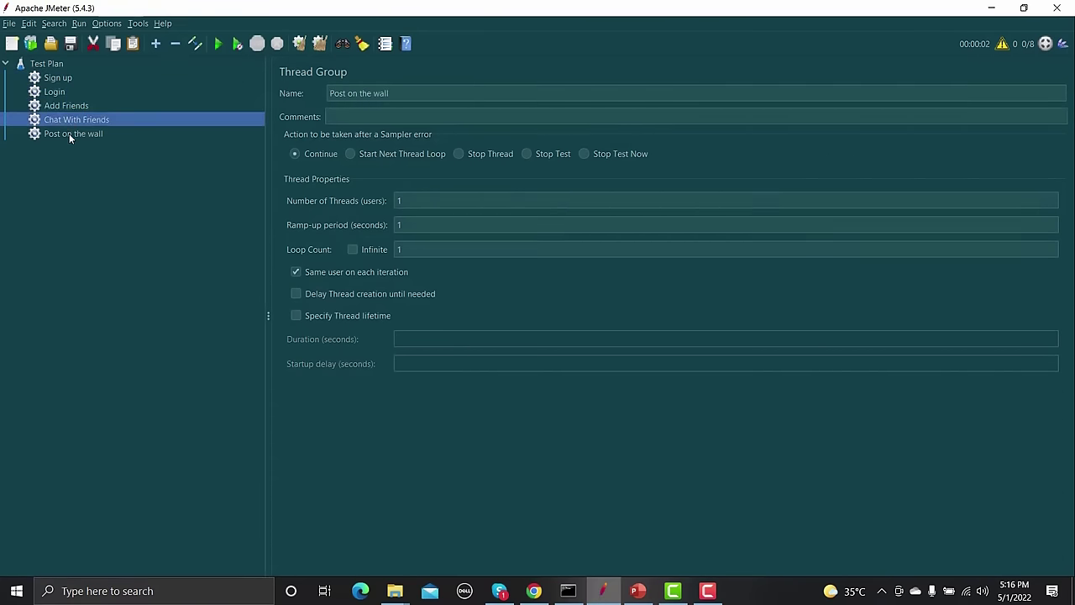
pyautogui.click(49, 77)
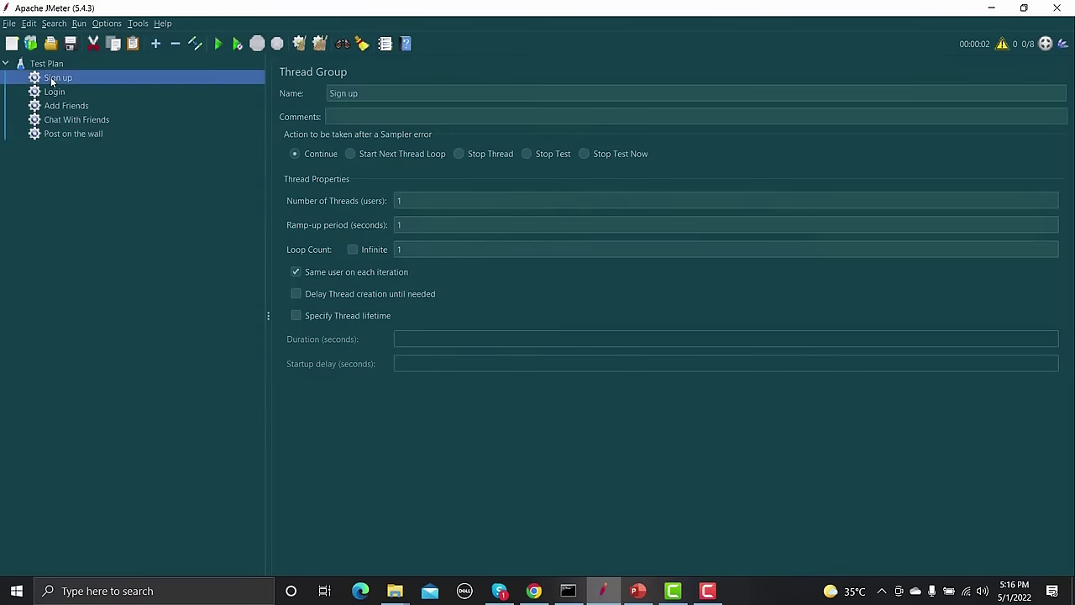
# Add an HTTP Request sampler under Sign up and name it 'Sign up'
pyautogui.rightClick(51, 78)
pyautogui.moveTo(229, 88)
pyautogui.moveTo(309, 85)
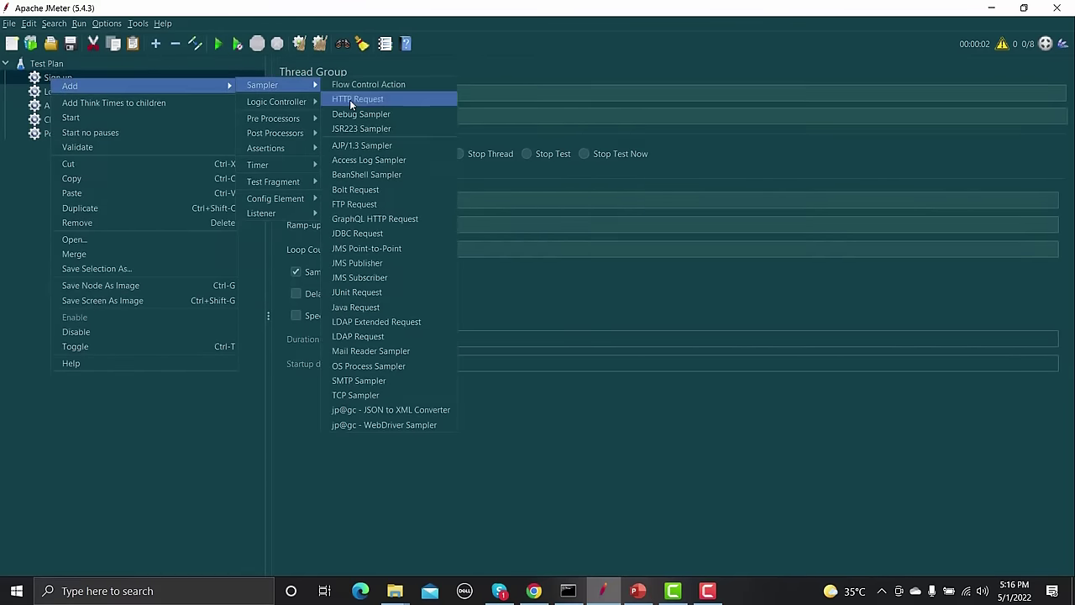
pyautogui.click(349, 99)
pyautogui.moveTo(386, 93); pyautogui.dragTo(312, 95)
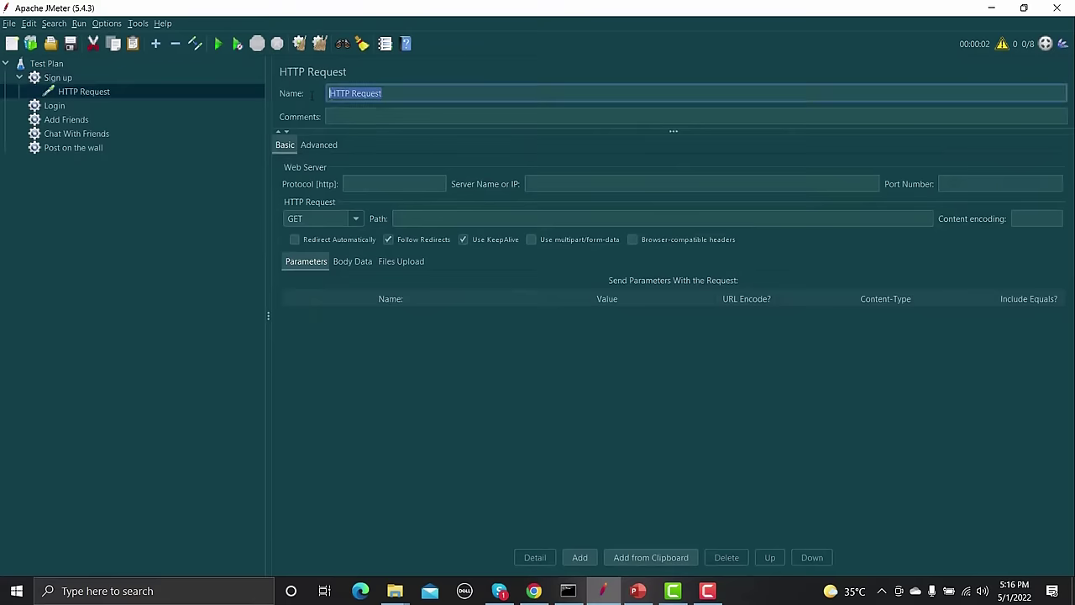
pyautogui.write('Sing')
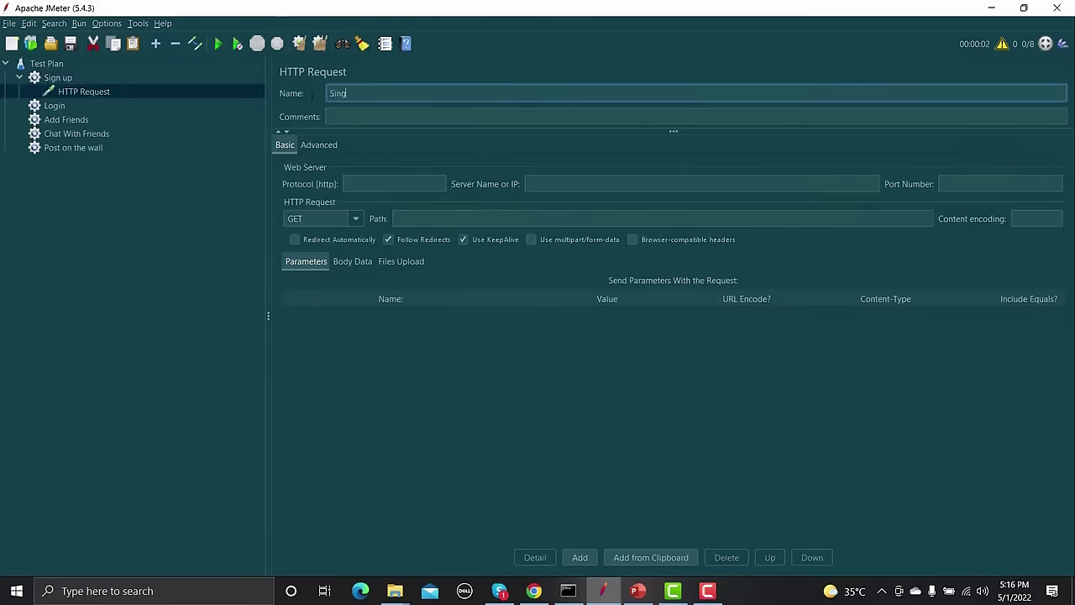
pyautogui.write(' up')
pyautogui.press('BackSpace')
pyautogui.press('BackSpace')
pyautogui.press('BackSpace')
pyautogui.press('BackSpace')
pyautogui.press('BackSpace')
pyautogui.write('gn')
pyautogui.write('up')
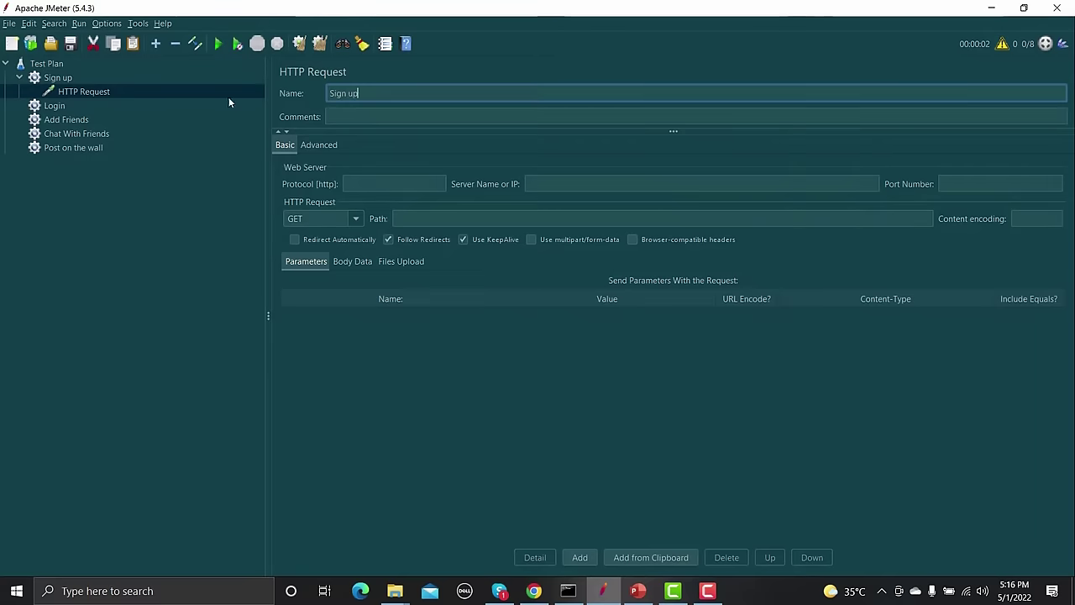
# Step through the Sign up request and the Login, Add Friends, Chat With Friends and Post on the wall groups
pyautogui.click(62, 106)
pyautogui.click(64, 97)
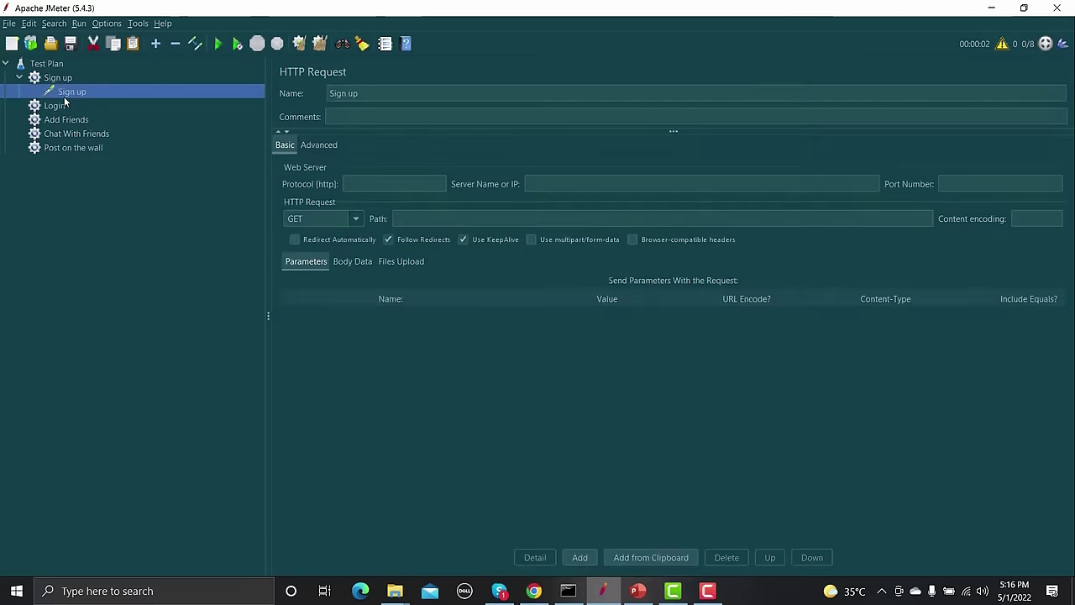
pyautogui.click(53, 108)
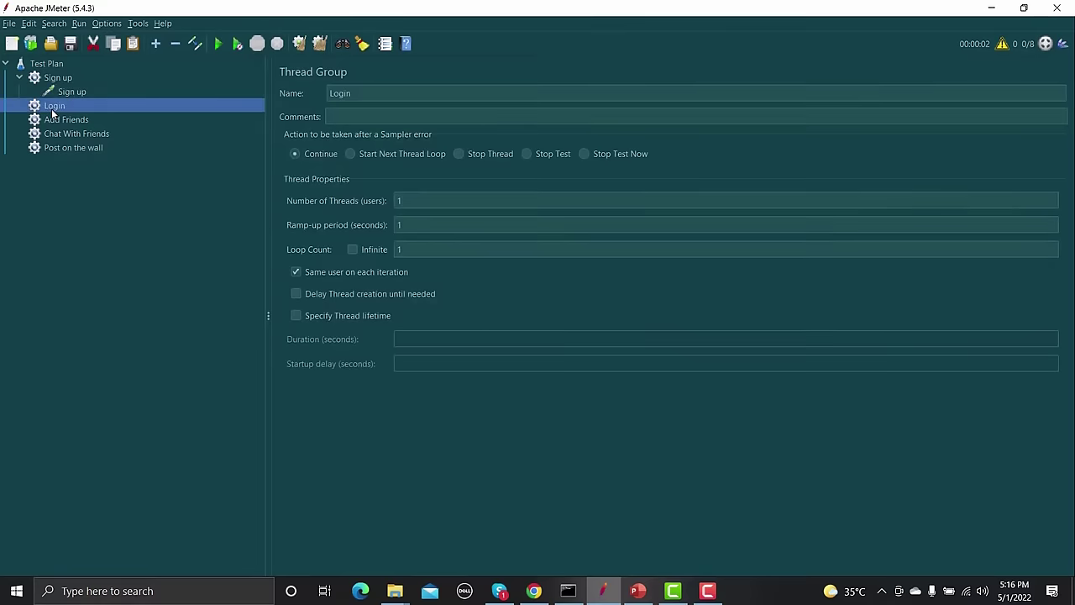
pyautogui.click(63, 120)
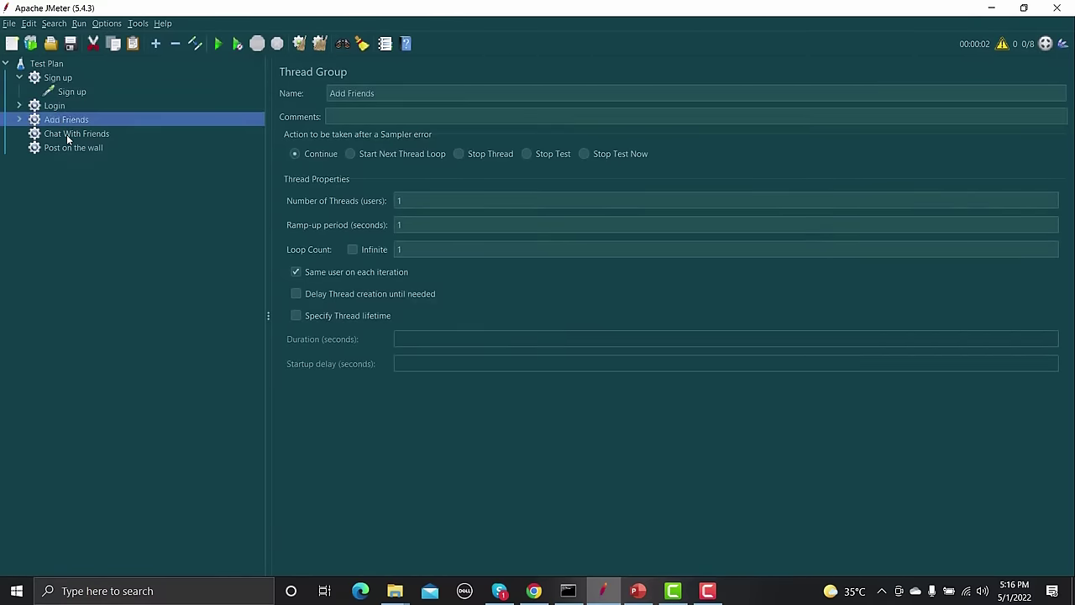
pyautogui.click(67, 134)
pyautogui.click(67, 147)
# Rename the requests in Login and Add Friends to 'login' and 'Add Friends'
pyautogui.click(19, 106)
pyautogui.click(71, 119)
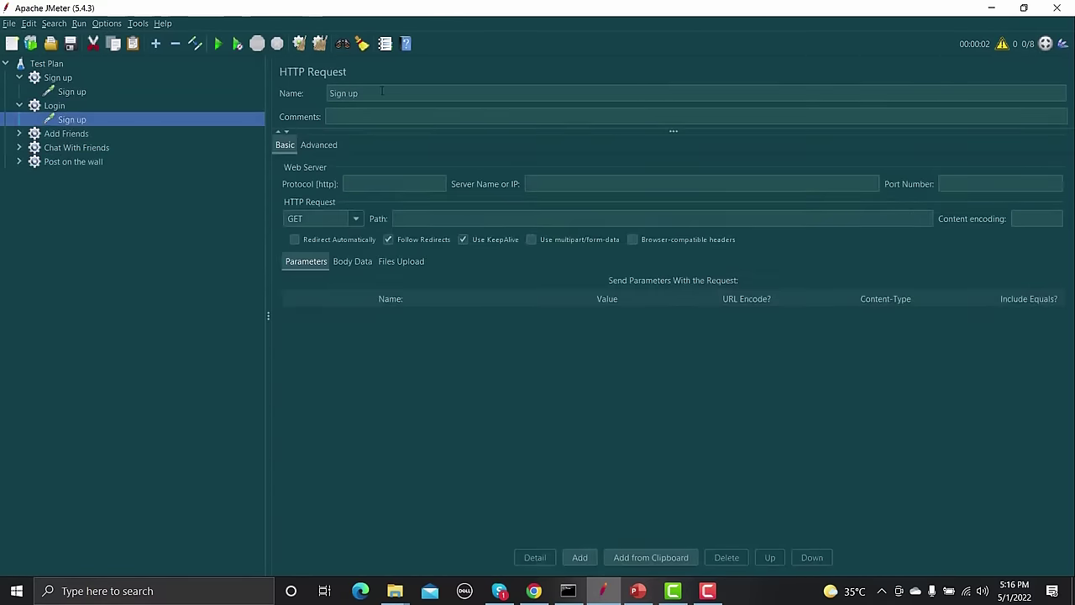
pyautogui.moveTo(383, 93); pyautogui.dragTo(317, 93)
pyautogui.write('login')
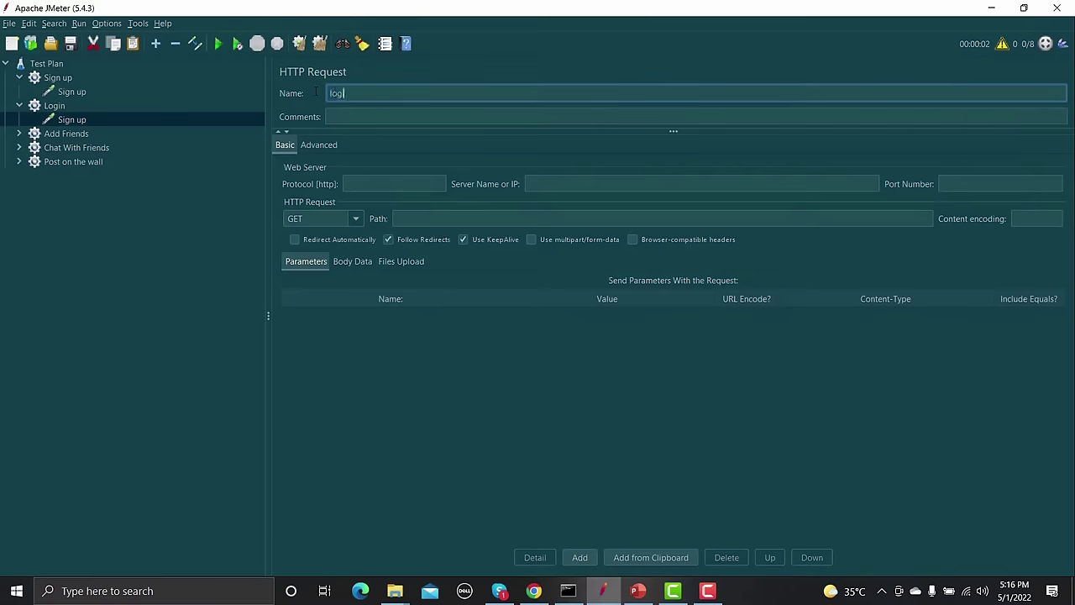
pyautogui.click(20, 134)
pyautogui.click(67, 146)
pyautogui.moveTo(364, 93); pyautogui.dragTo(319, 94)
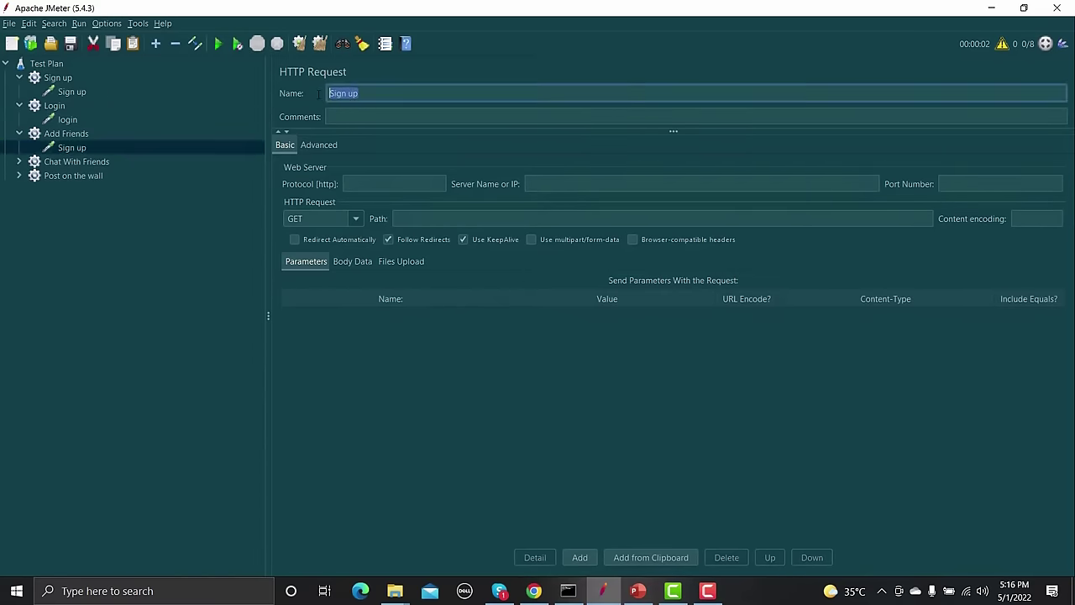
pyautogui.write('Add Friends')
# Rename the requests in the last two groups to 'Chat with Friends' and 'Post on the wall'
pyautogui.click(17, 162)
pyautogui.click(72, 176)
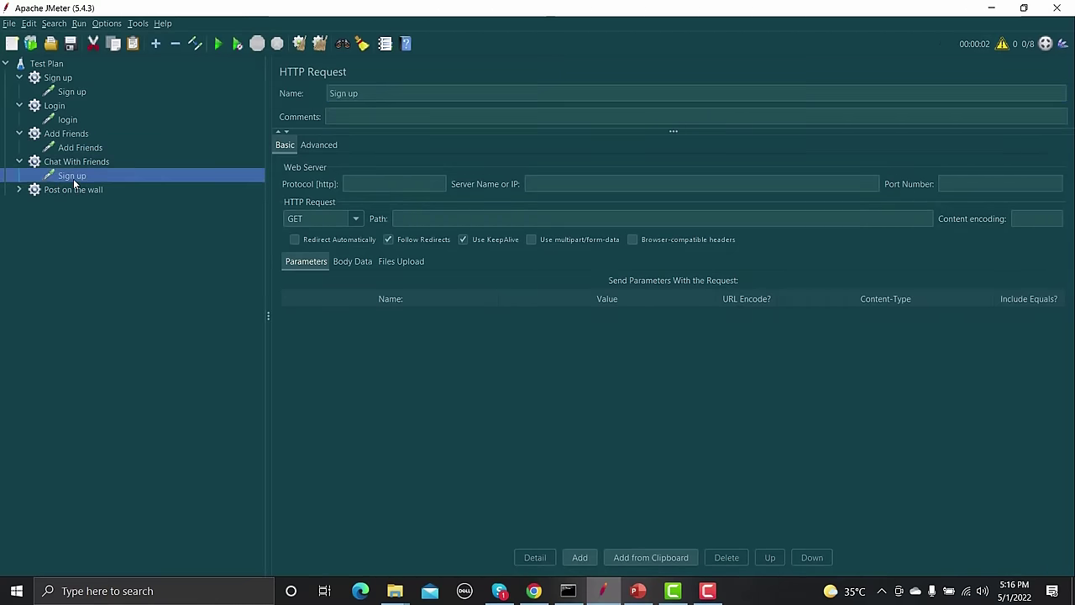
pyautogui.tripleClick(323, 95)
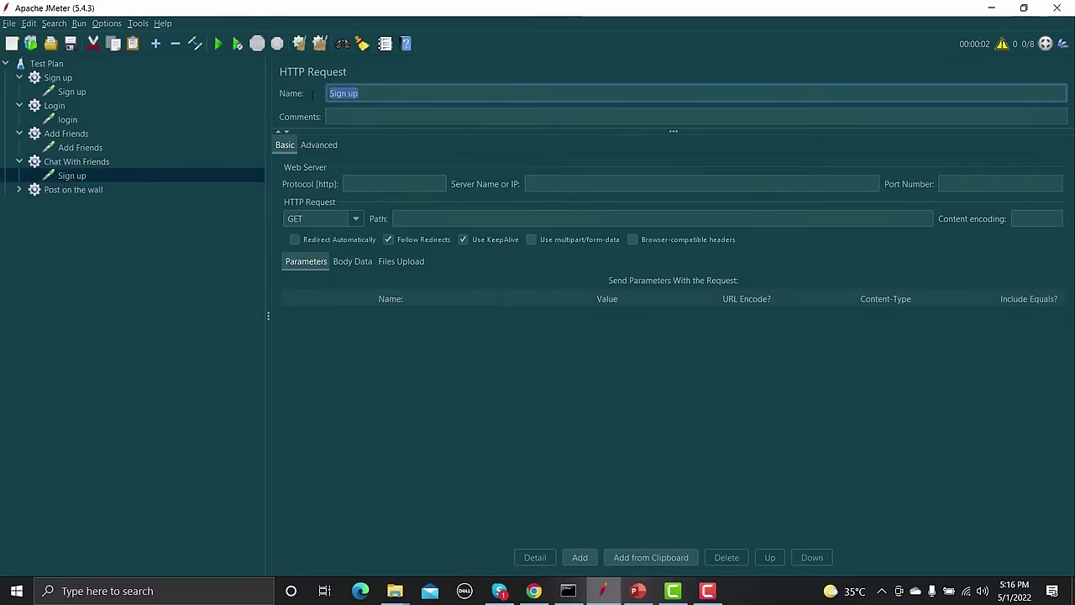
pyautogui.write('Chat with Friends')
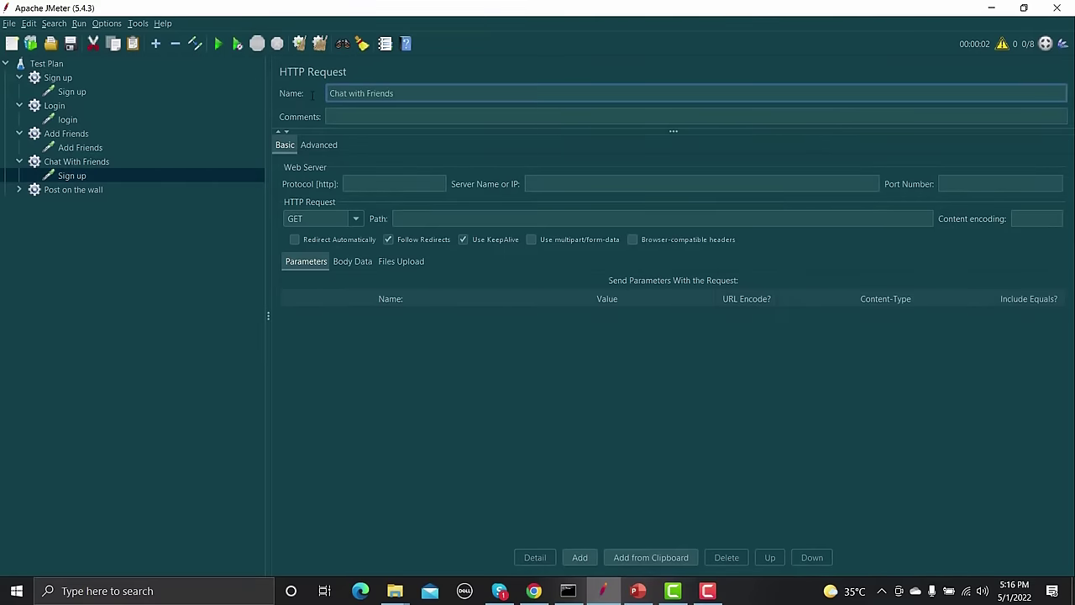
pyautogui.click(18, 189)
pyautogui.click(54, 204)
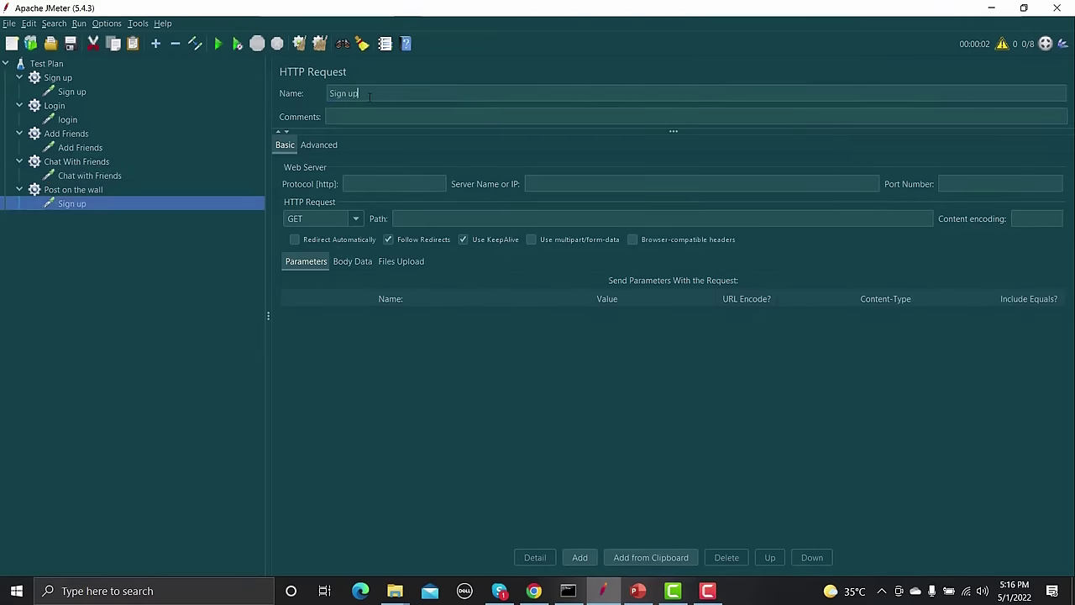
pyautogui.click(369, 94)
pyautogui.write('Post ')
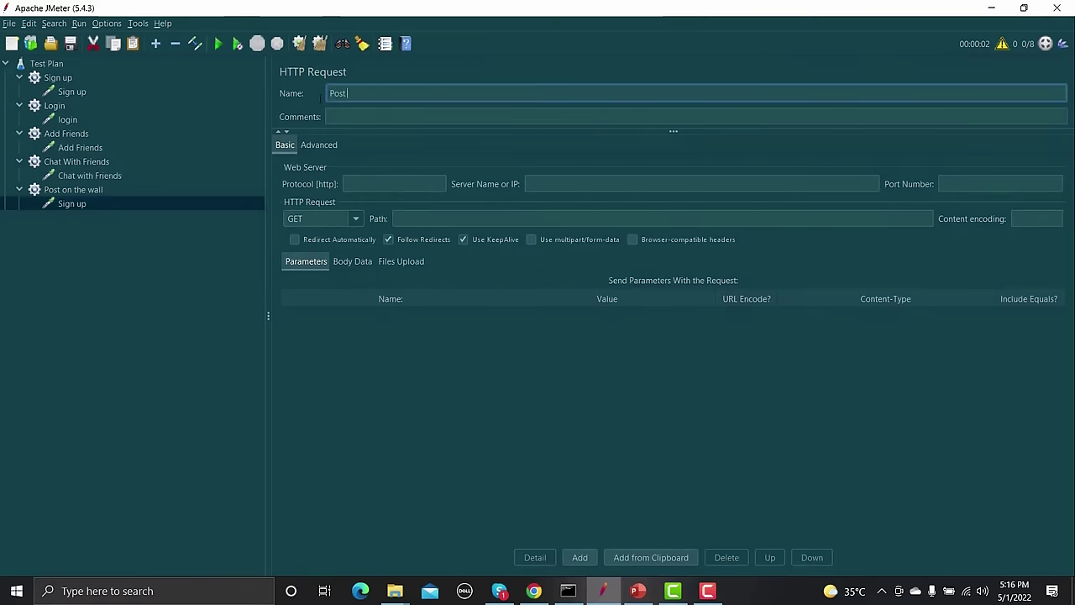
pyautogui.write('on the wall')
# Collapse all five thread groups in the tree
pyautogui.click(19, 189)
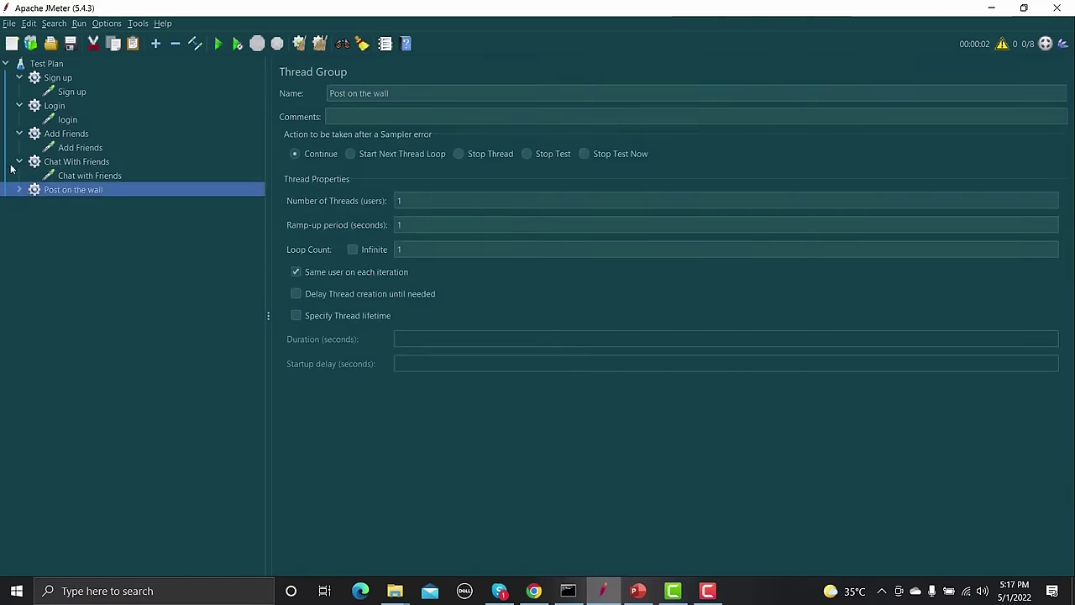
pyautogui.click(19, 161)
pyautogui.click(18, 133)
pyautogui.click(18, 105)
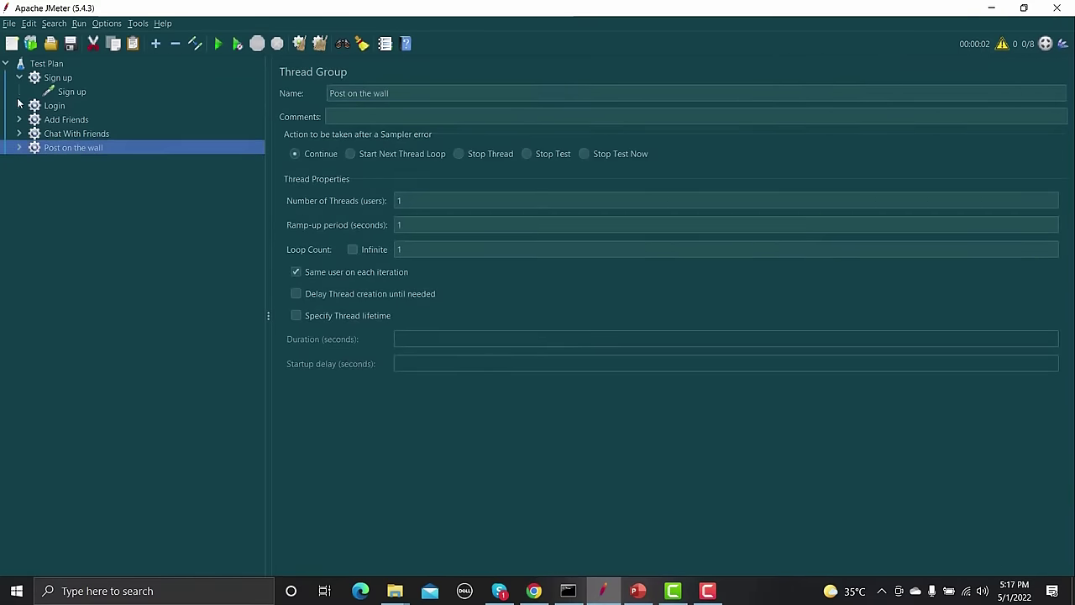
pyautogui.click(19, 78)
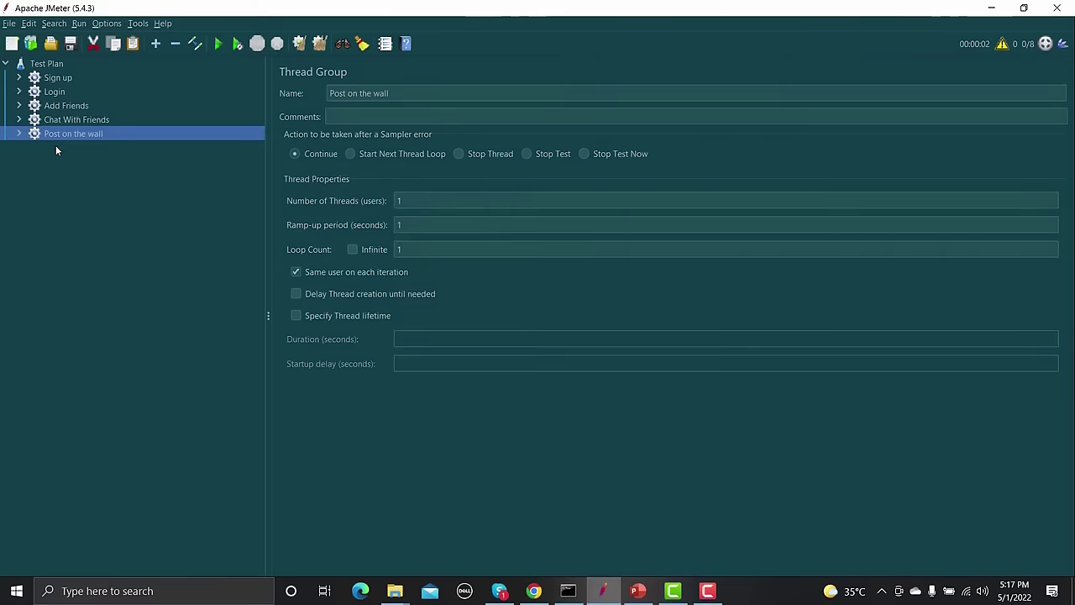
# Add a View Results Tree listener to the Test Plan and review the five thread groups
pyautogui.rightClick(59, 65)
pyautogui.moveTo(159, 71)
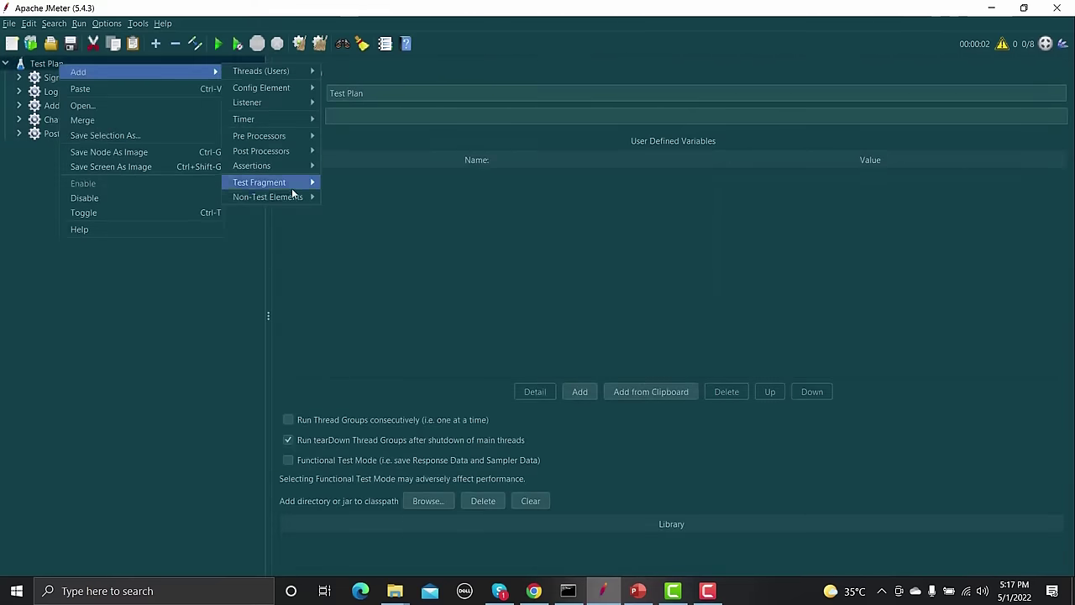
pyautogui.click(346, 102)
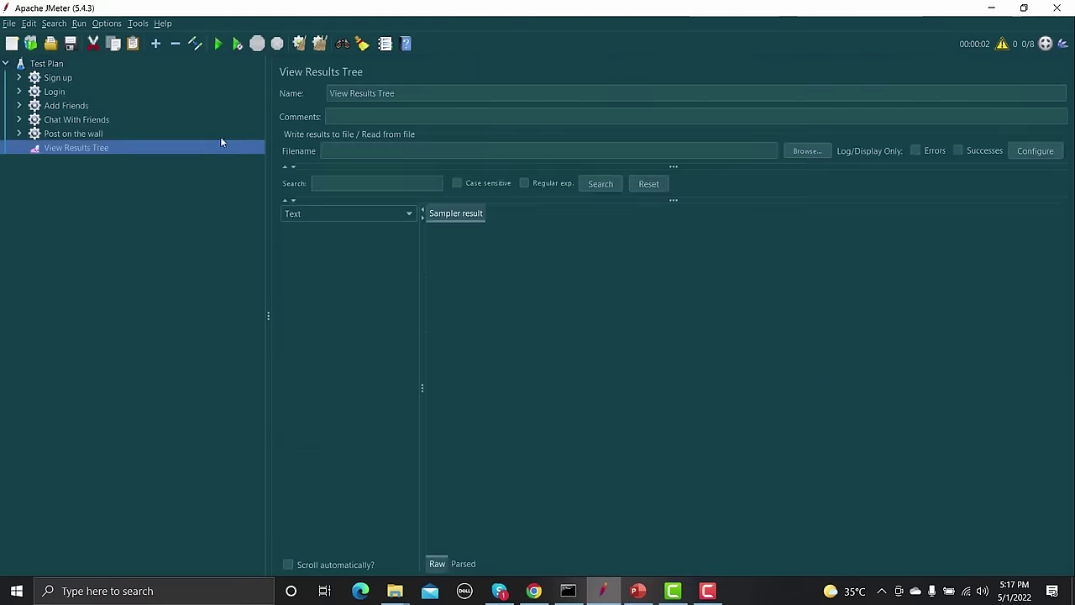
pyautogui.click(66, 80)
pyautogui.click(59, 94)
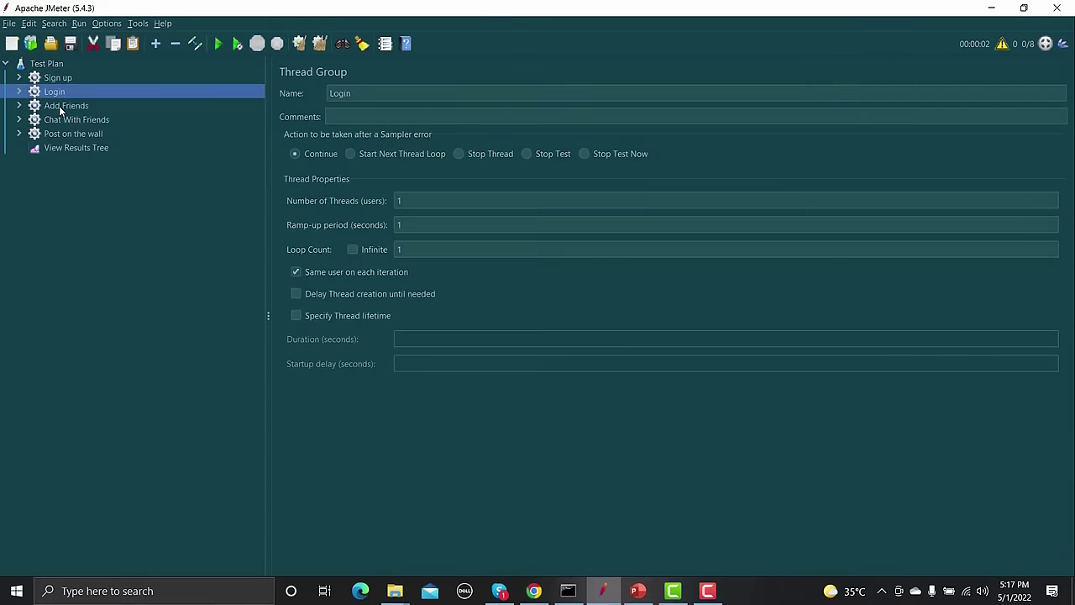
pyautogui.click(58, 106)
pyautogui.click(65, 119)
pyautogui.click(63, 132)
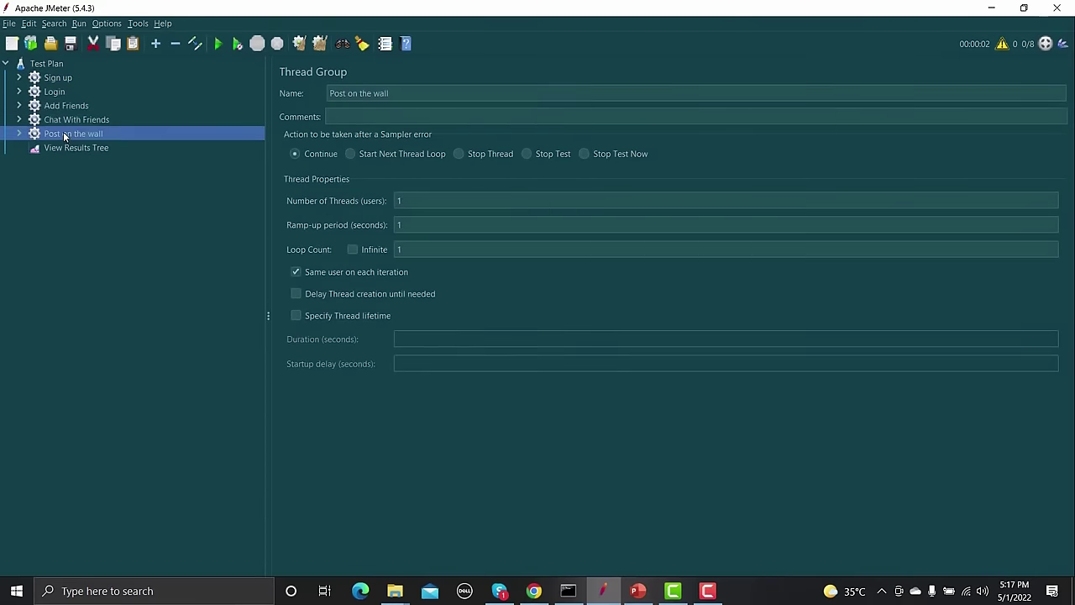
# Run the test, saving it as 'Post on the wall.jmx', and inspect the five failed samples
pyautogui.click(217, 43)
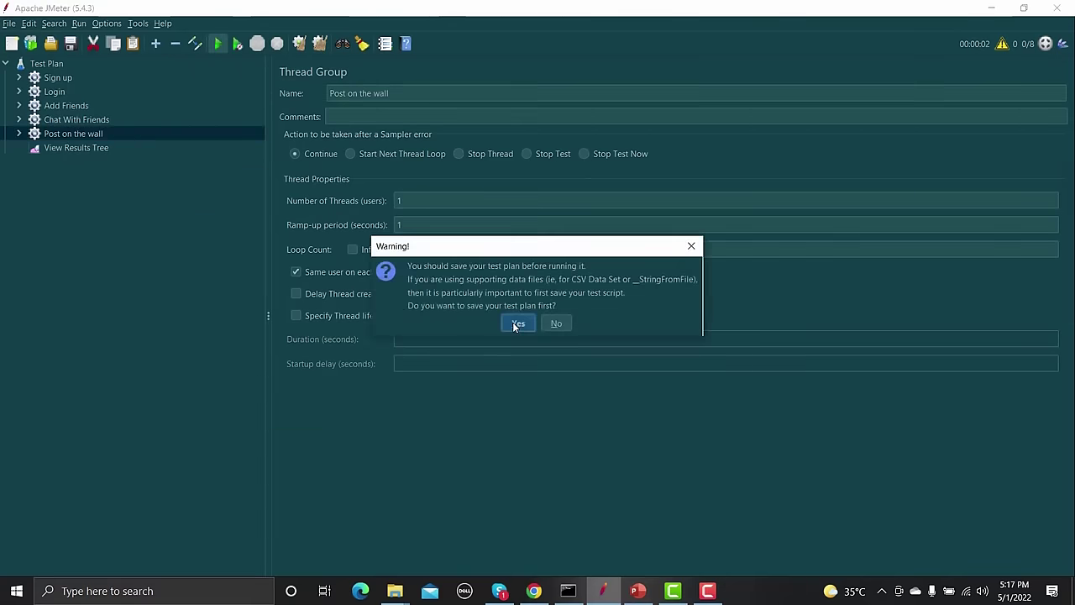
pyautogui.click(516, 323)
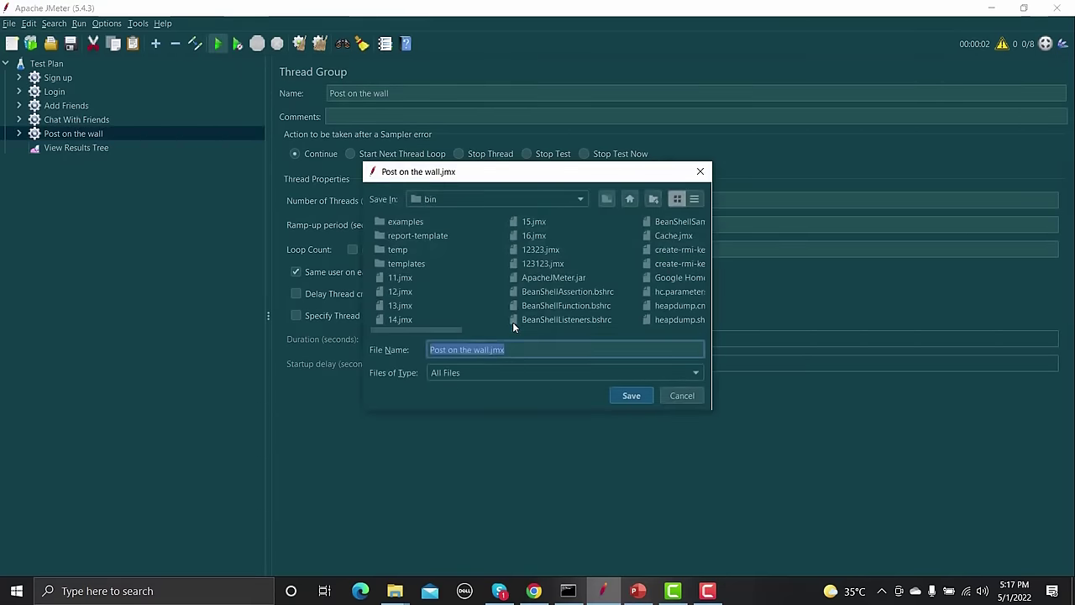
pyautogui.click(631, 393)
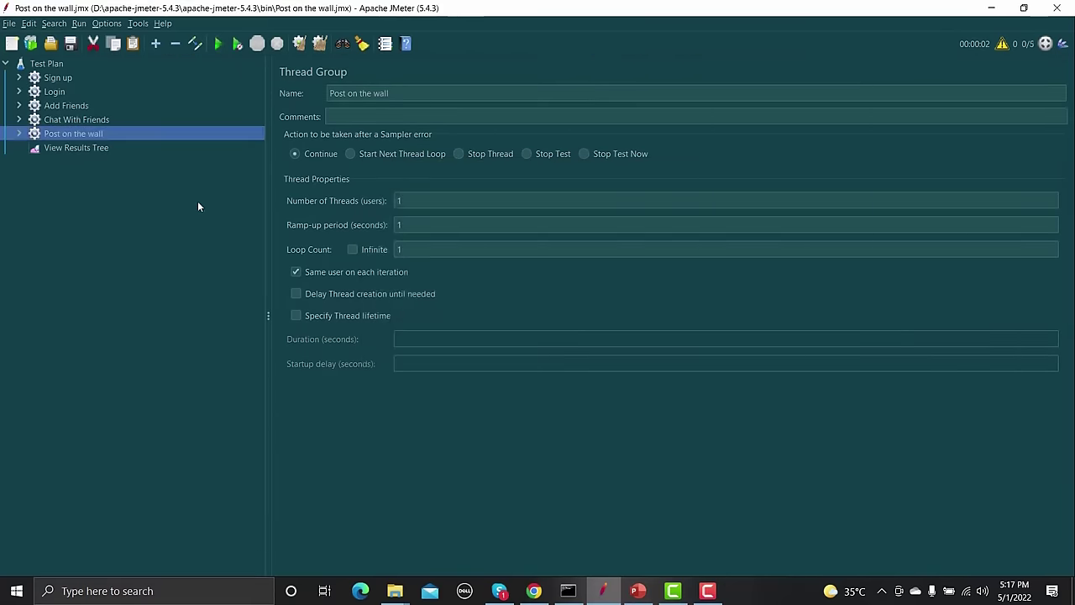
pyautogui.click(90, 148)
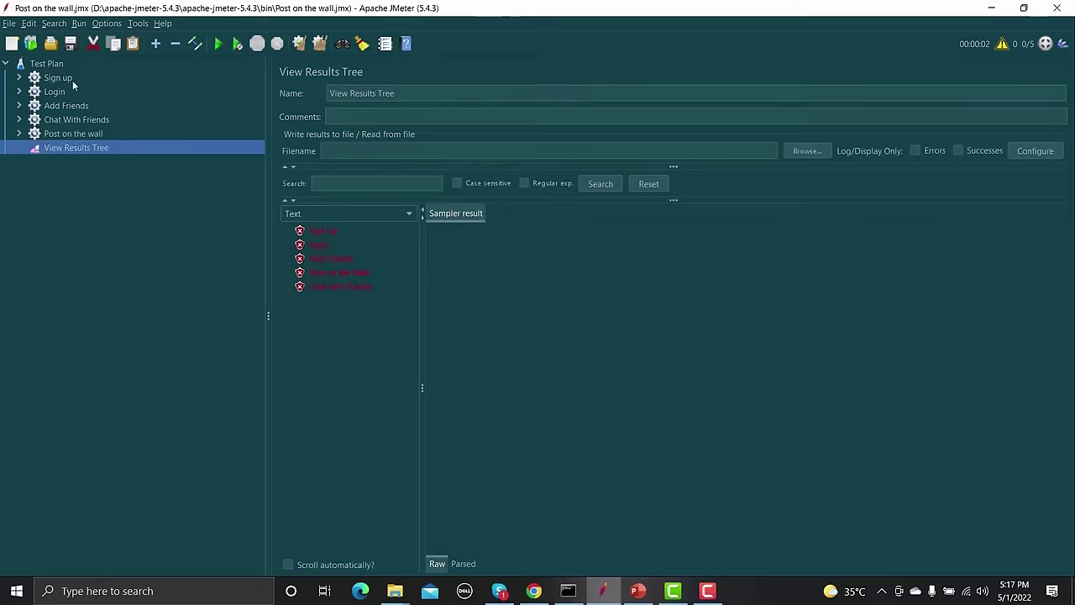
pyautogui.click(309, 233)
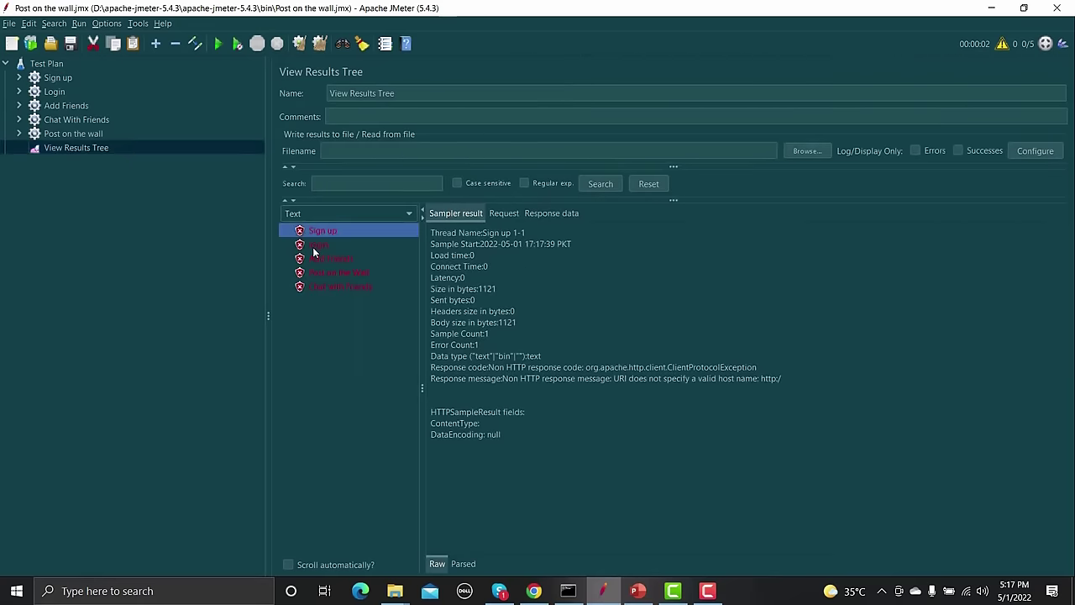
pyautogui.click(314, 246)
pyautogui.click(313, 258)
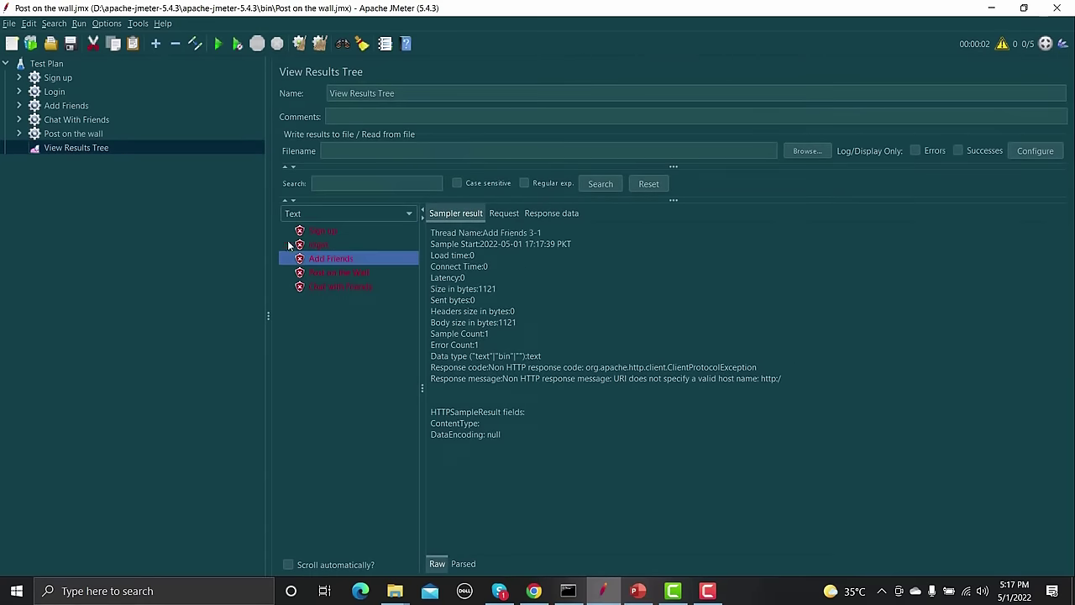
pyautogui.click(326, 272)
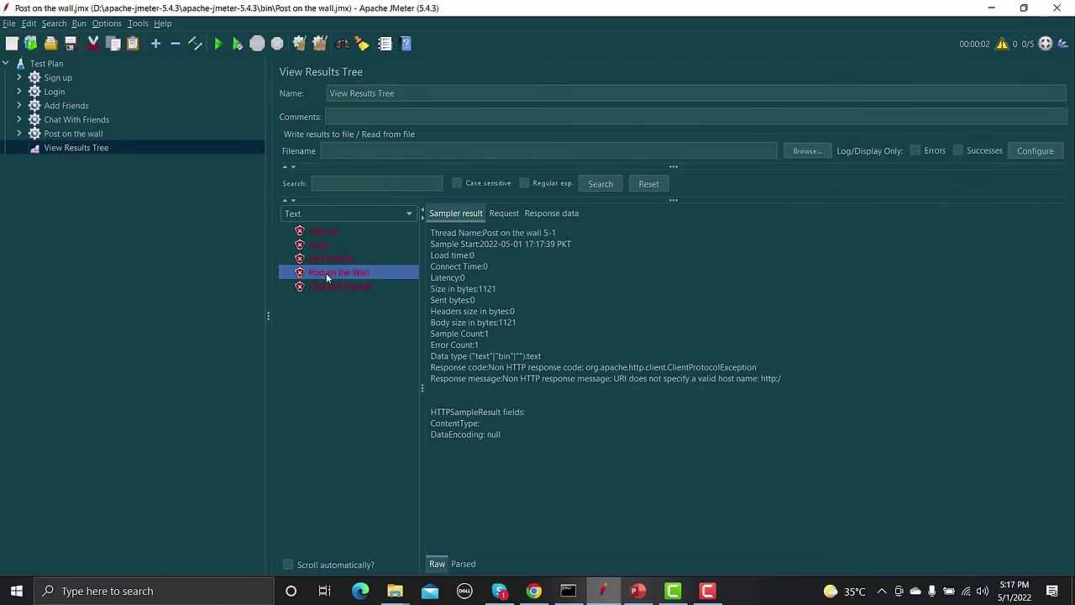
pyautogui.click(328, 286)
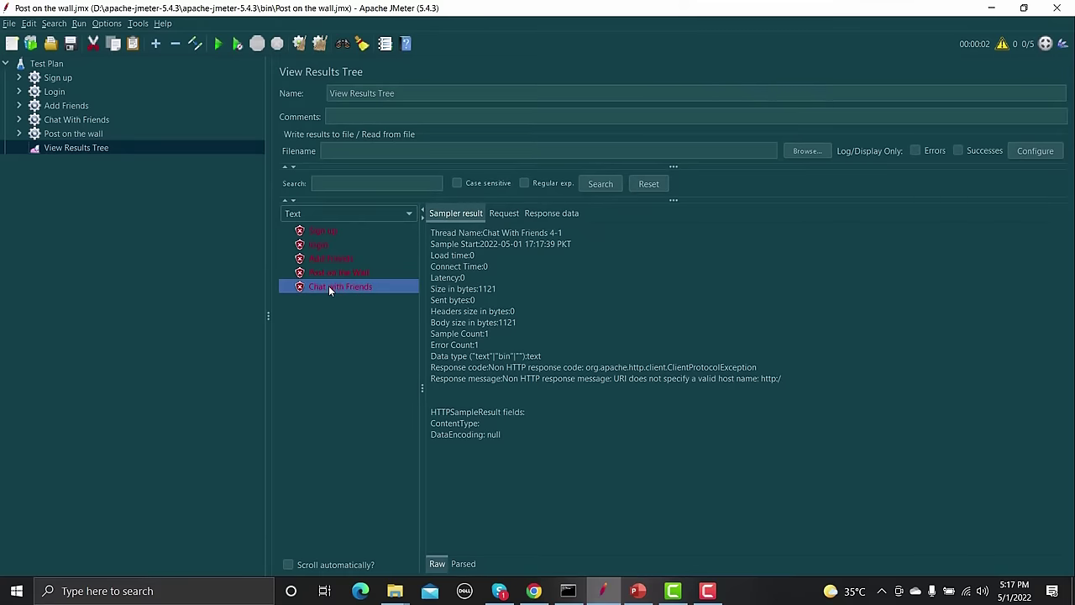
# Go through each thread group's settings, ending on Post on the wall
pyautogui.click(58, 79)
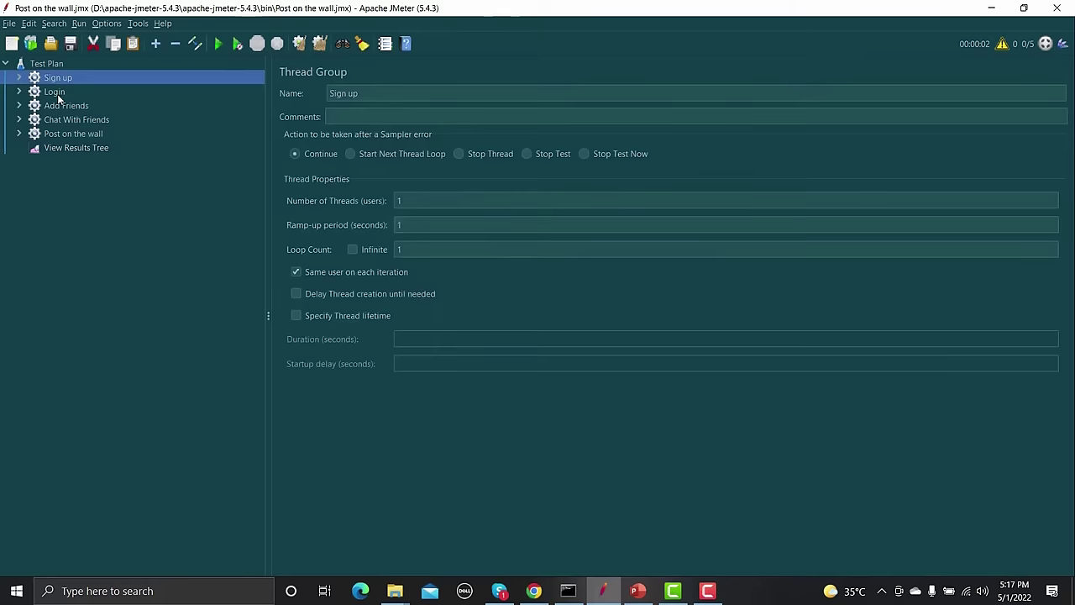
pyautogui.click(58, 92)
pyautogui.click(60, 107)
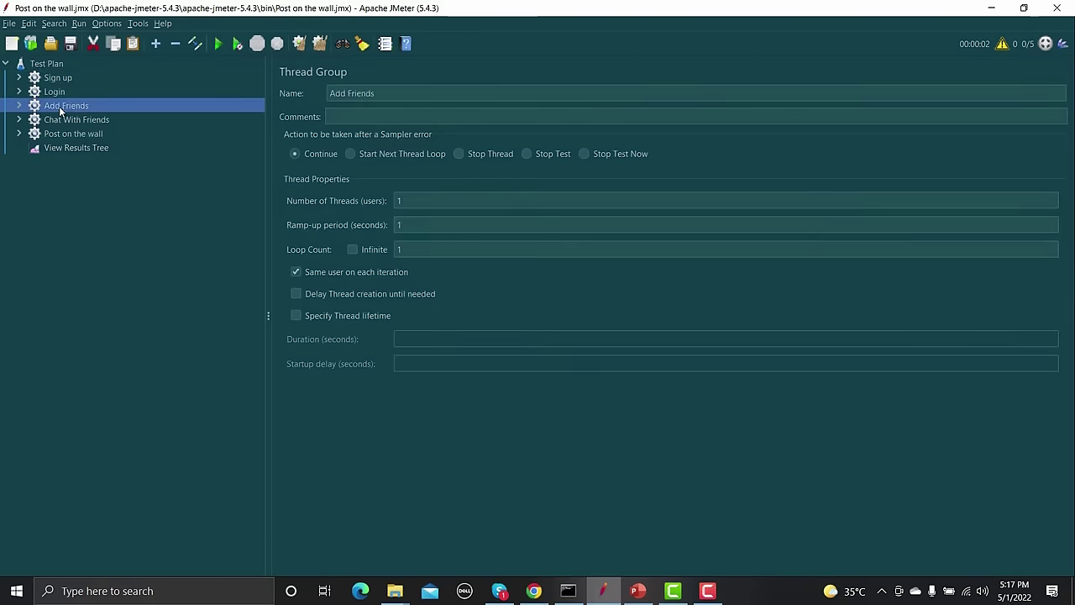
pyautogui.click(63, 122)
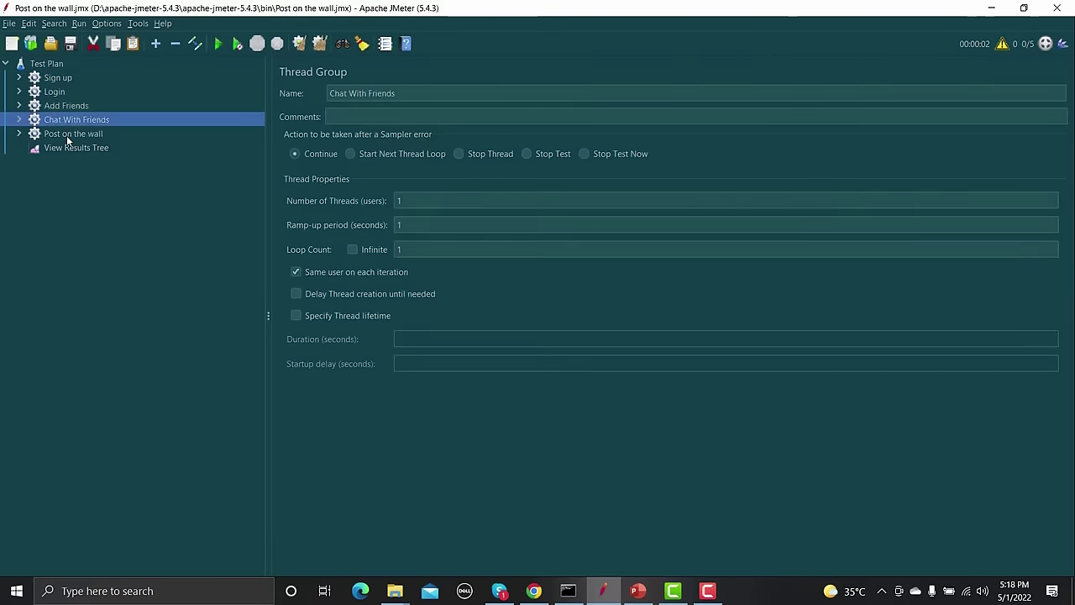
pyautogui.click(65, 136)
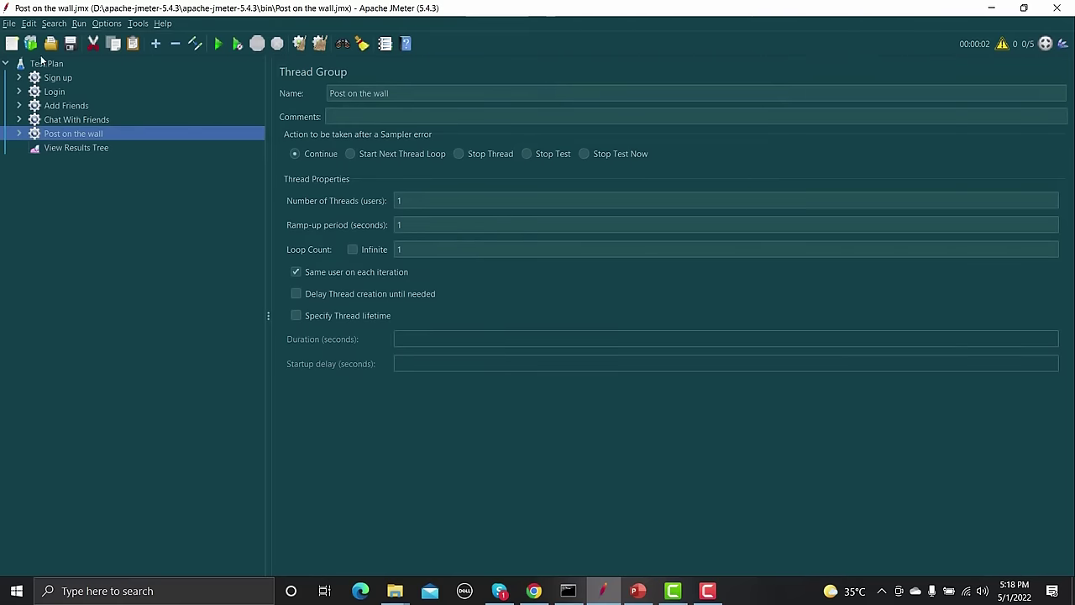
# Set Number of Threads to 2 across the thread groups, from Sign up through Post on the wall
pyautogui.click(63, 77)
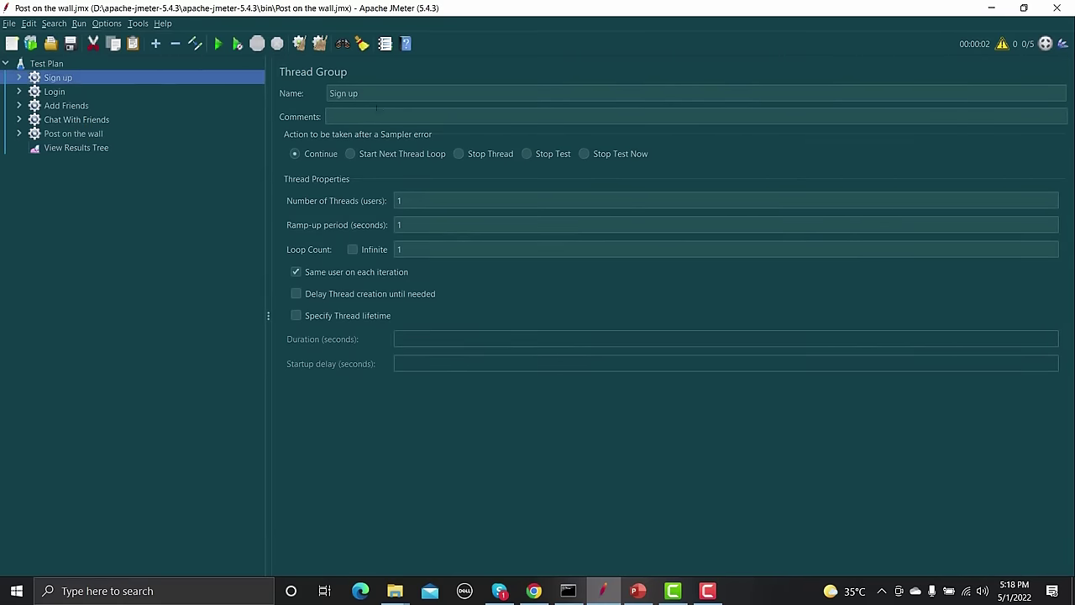
pyautogui.doubleClick(399, 201)
pyautogui.write('2')
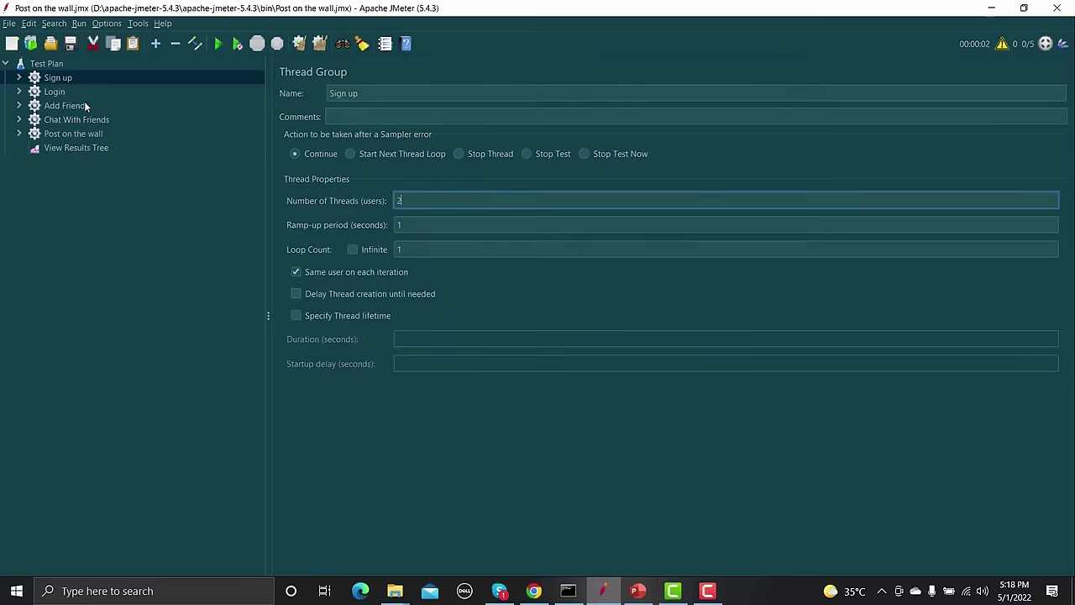
pyautogui.click(53, 91)
pyautogui.click(395, 201)
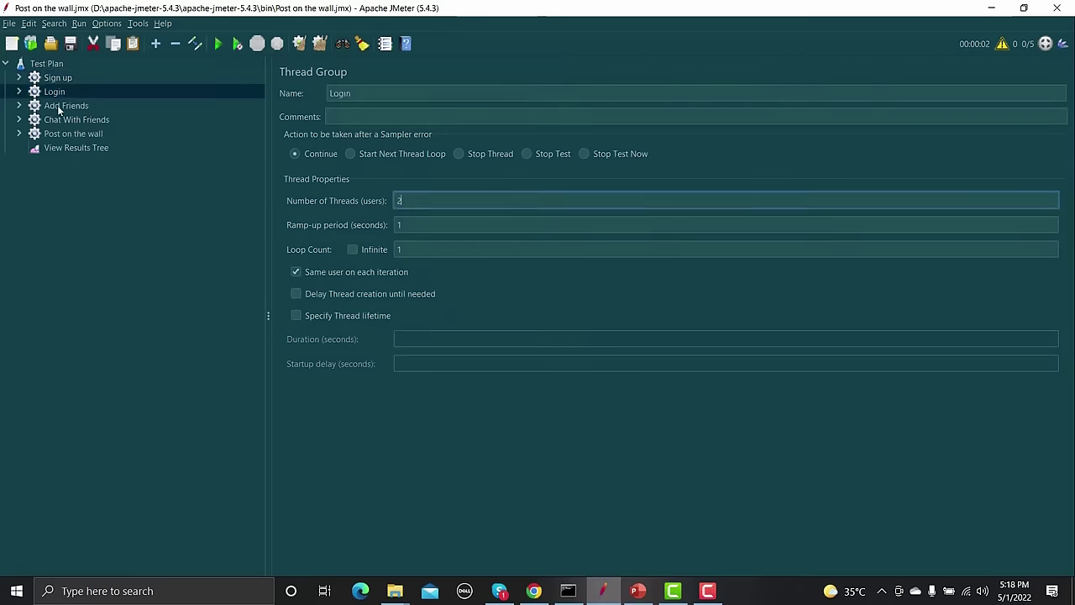
pyautogui.click(57, 105)
pyautogui.click(80, 119)
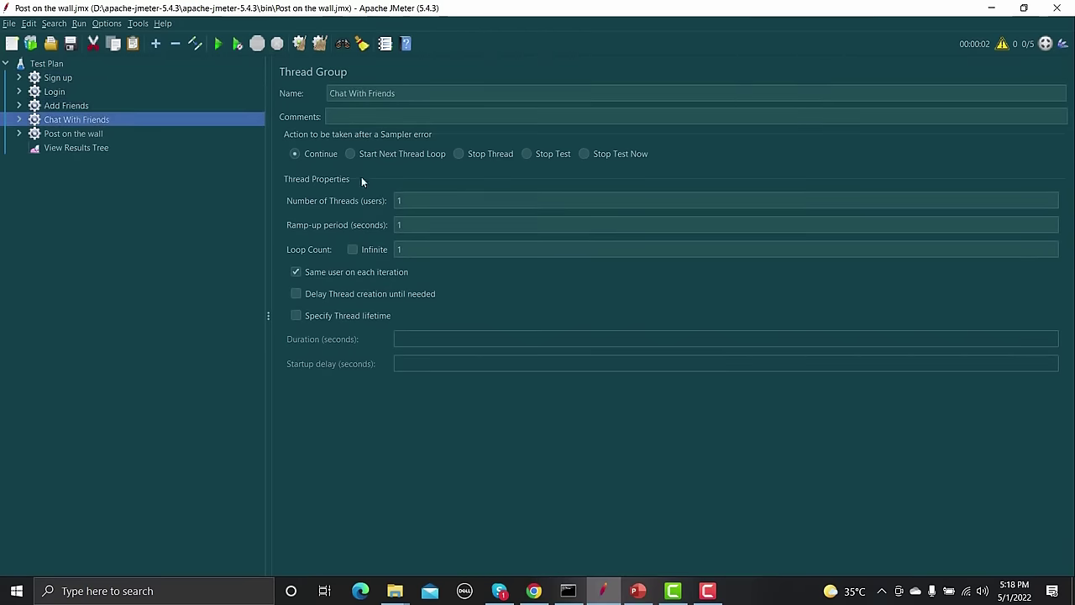
pyautogui.doubleClick(399, 200)
pyautogui.write('2')
pyautogui.click(98, 134)
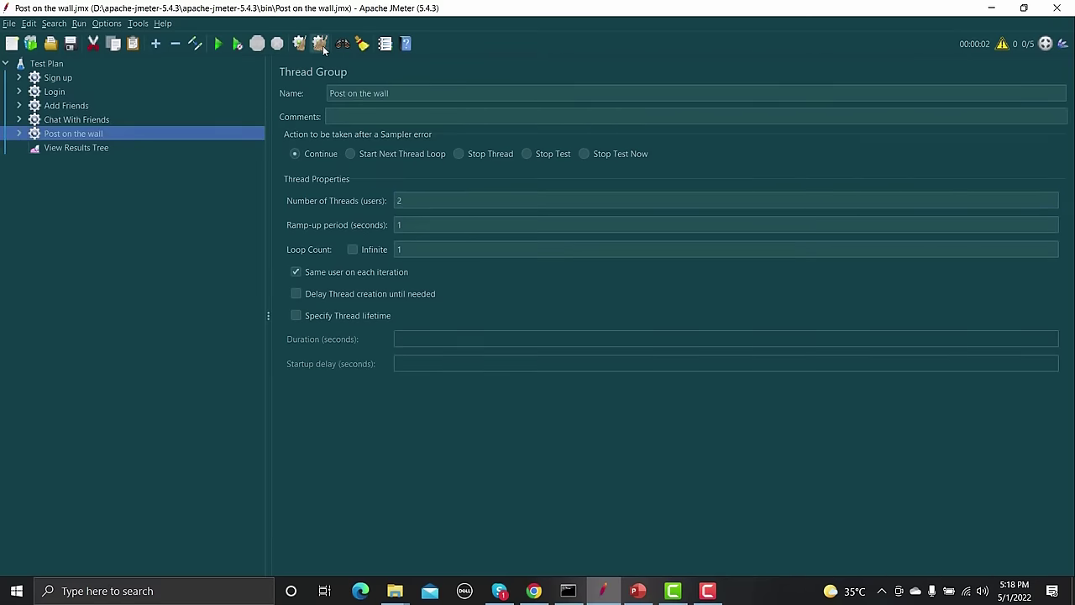
# Run the test in View Results Tree, inspect the Login failure, then clear all results
pyautogui.click(83, 147)
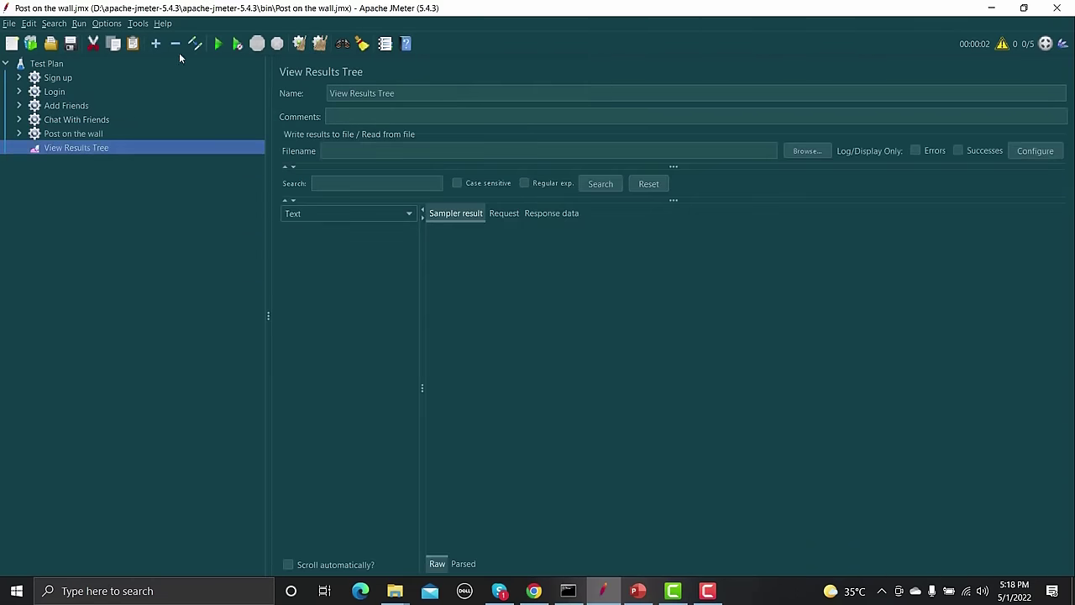
pyautogui.click(222, 48)
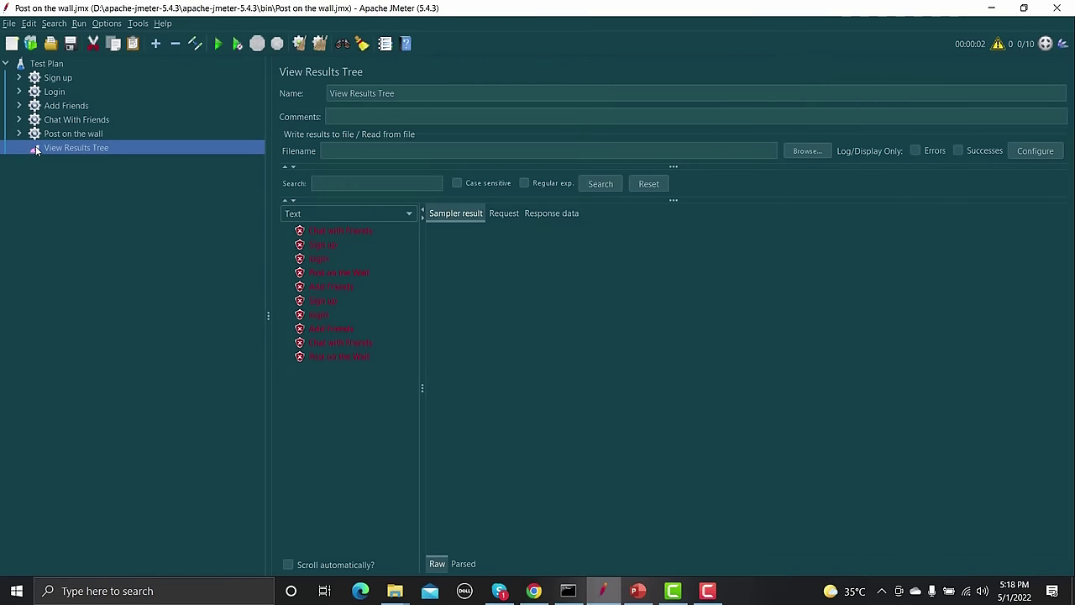
pyautogui.click(319, 260)
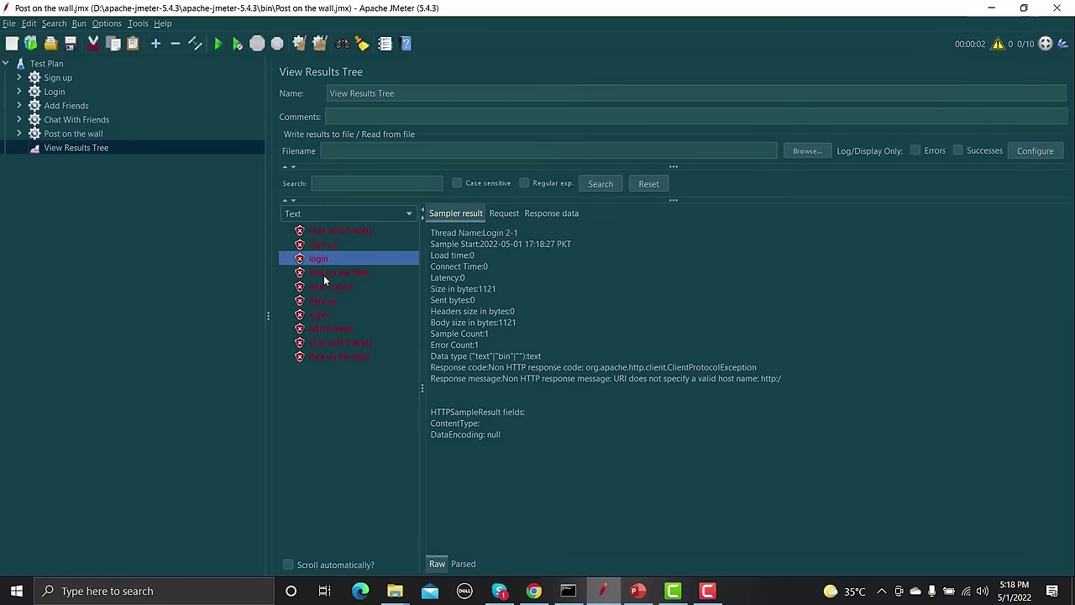
pyautogui.click(318, 46)
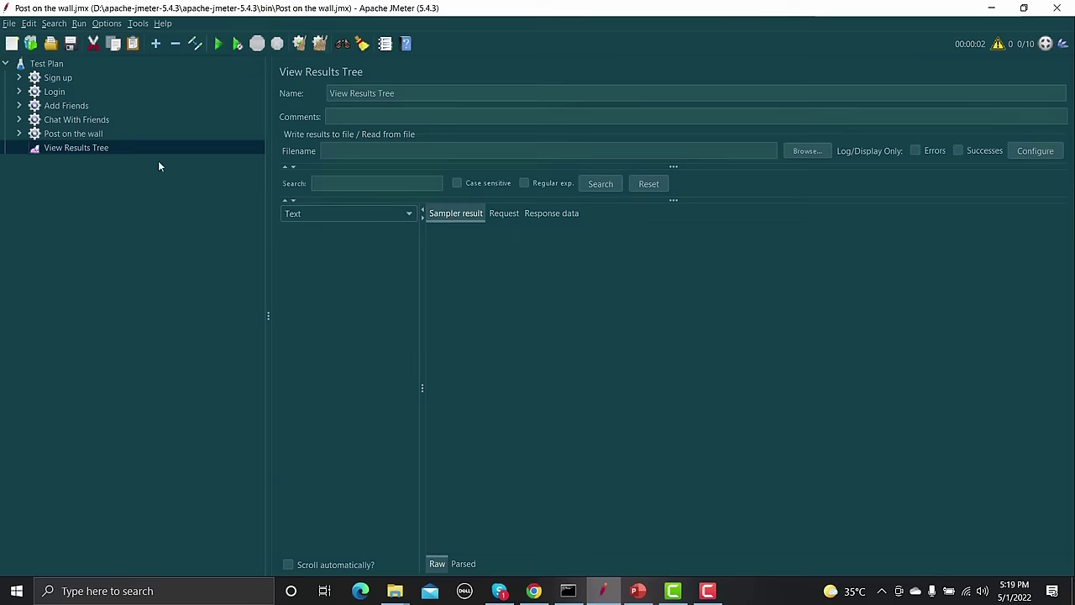
# Enable 'Run Thread Groups consecutively' on the Test Plan and check the Sign up and Login groups
pyautogui.click(52, 63)
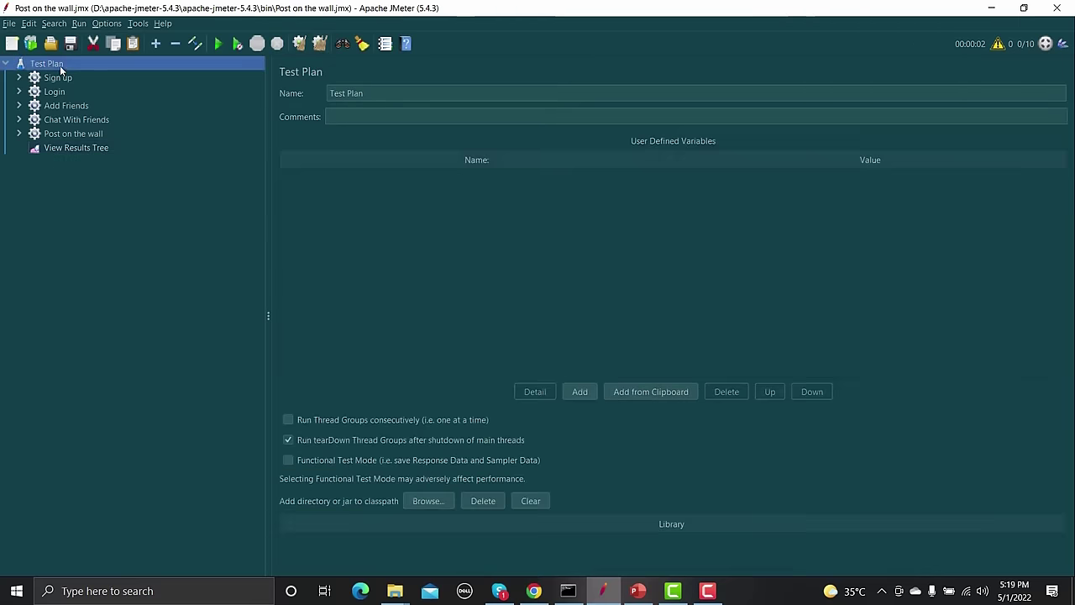
pyautogui.click(287, 420)
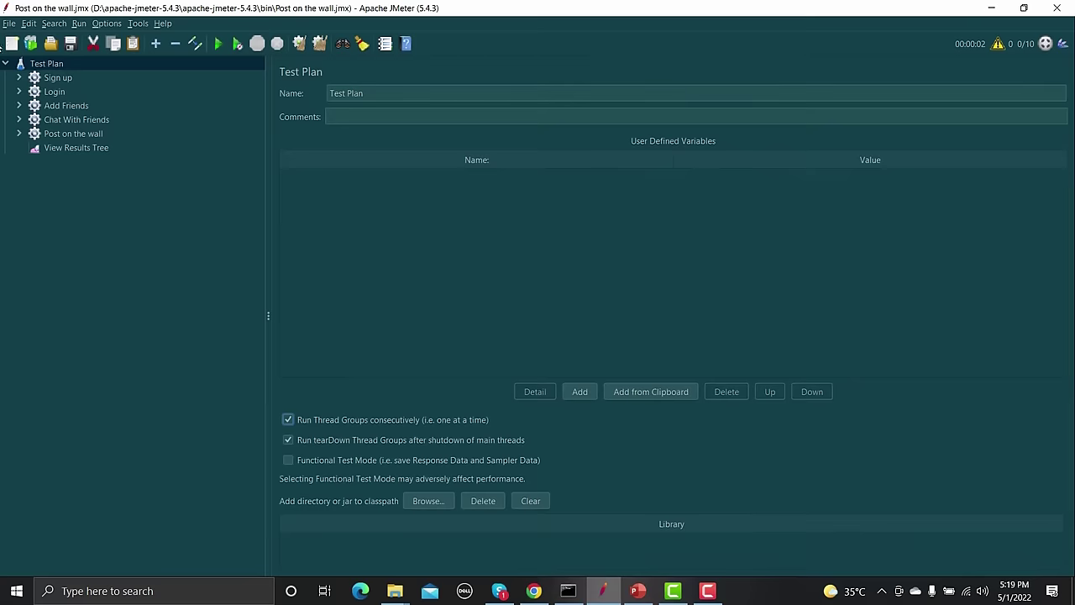
pyautogui.click(129, 148)
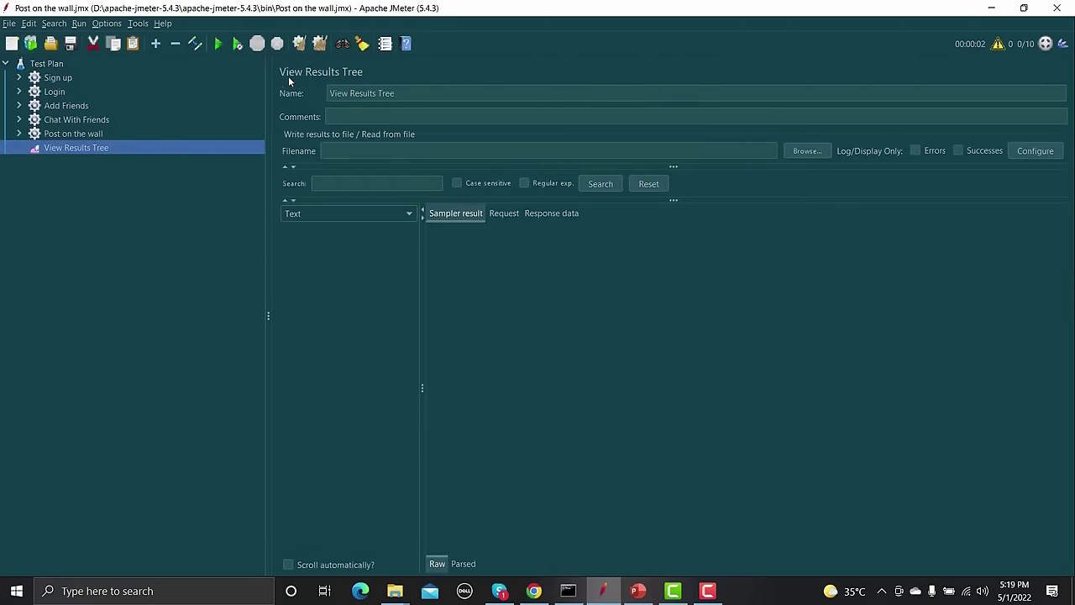
pyautogui.click(66, 79)
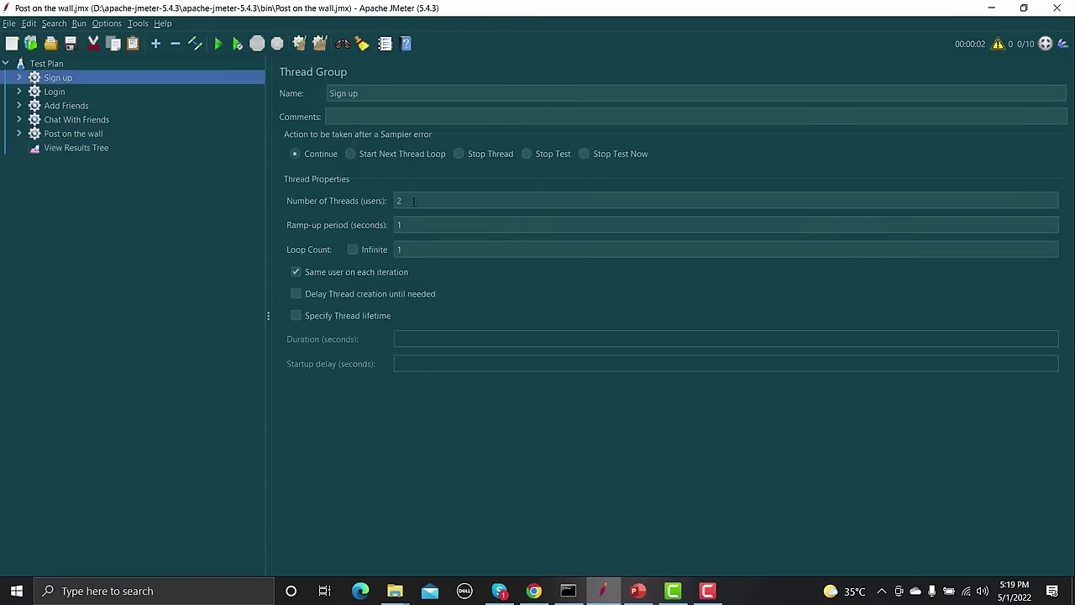
pyautogui.click(51, 93)
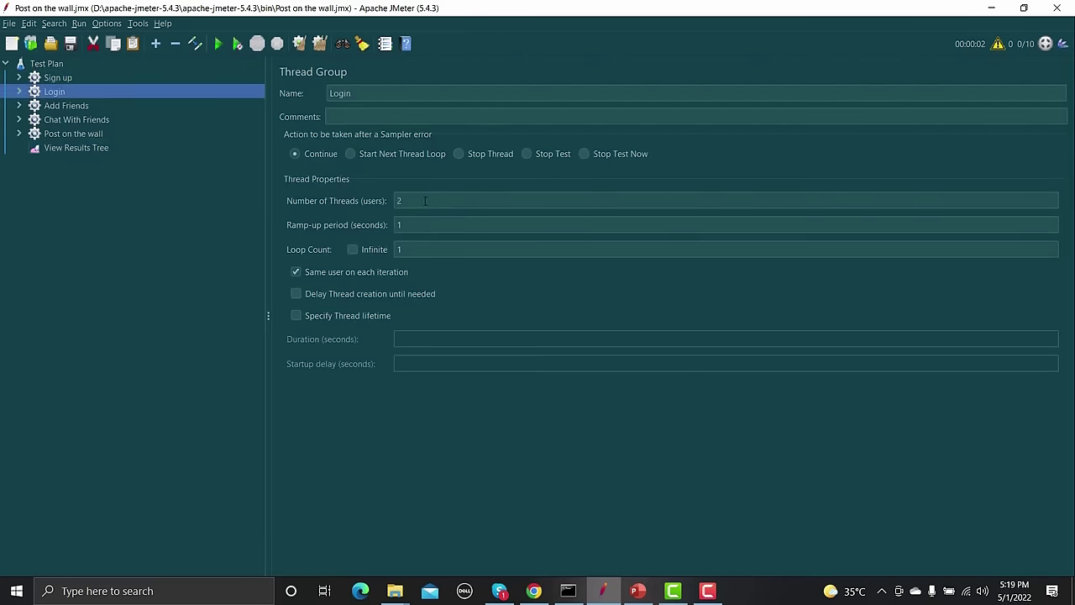
pyautogui.click(425, 201)
# Set Chat With Friends to 1 thread and Post on the wall to 3, then review Sign up and Login
pyautogui.click(83, 105)
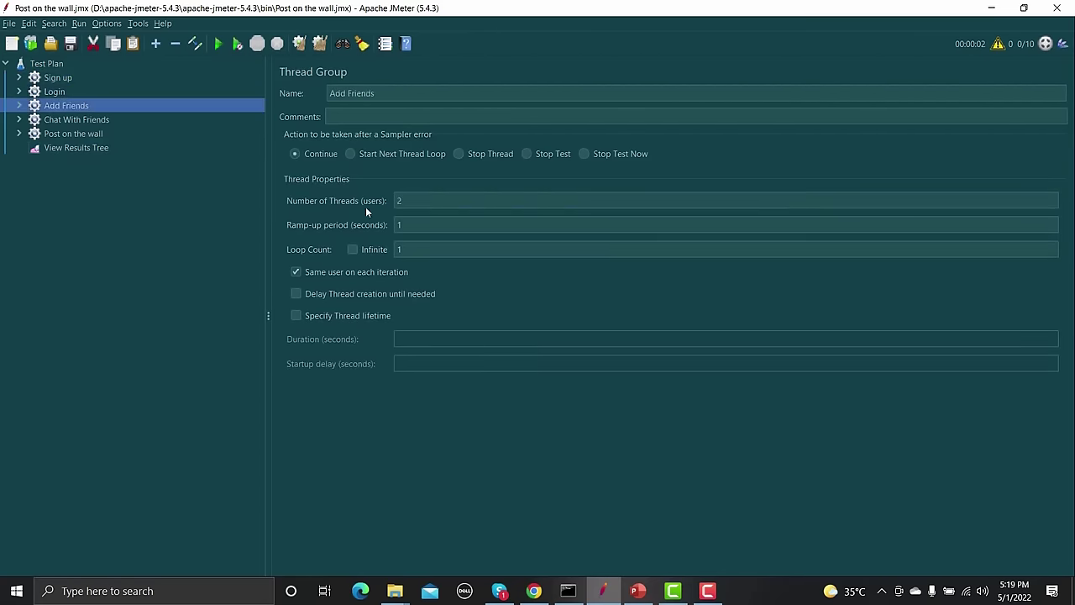
pyautogui.doubleClick(422, 202)
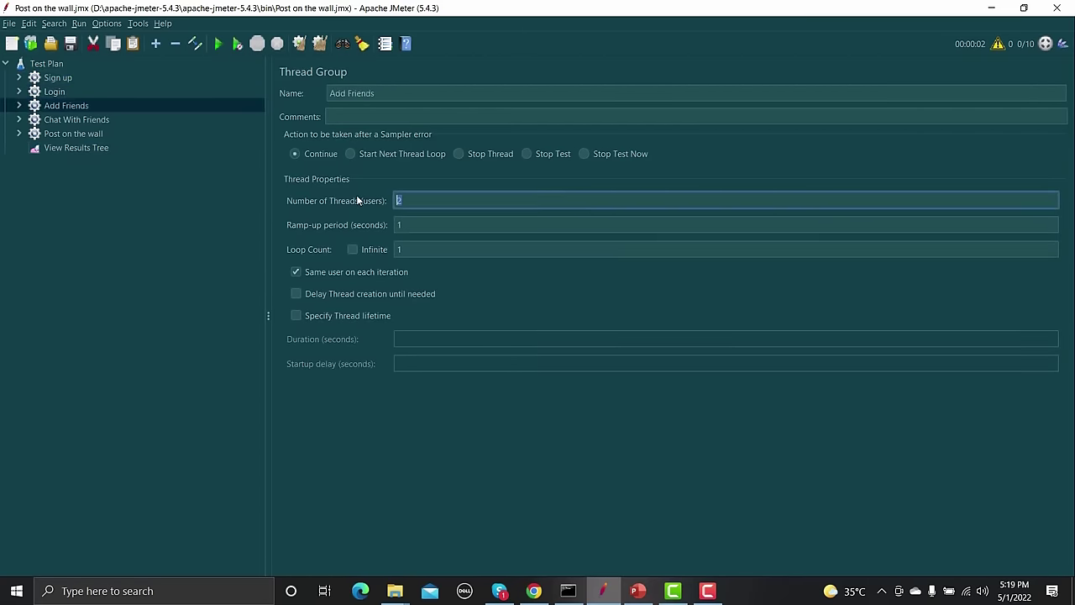
pyautogui.click(93, 119)
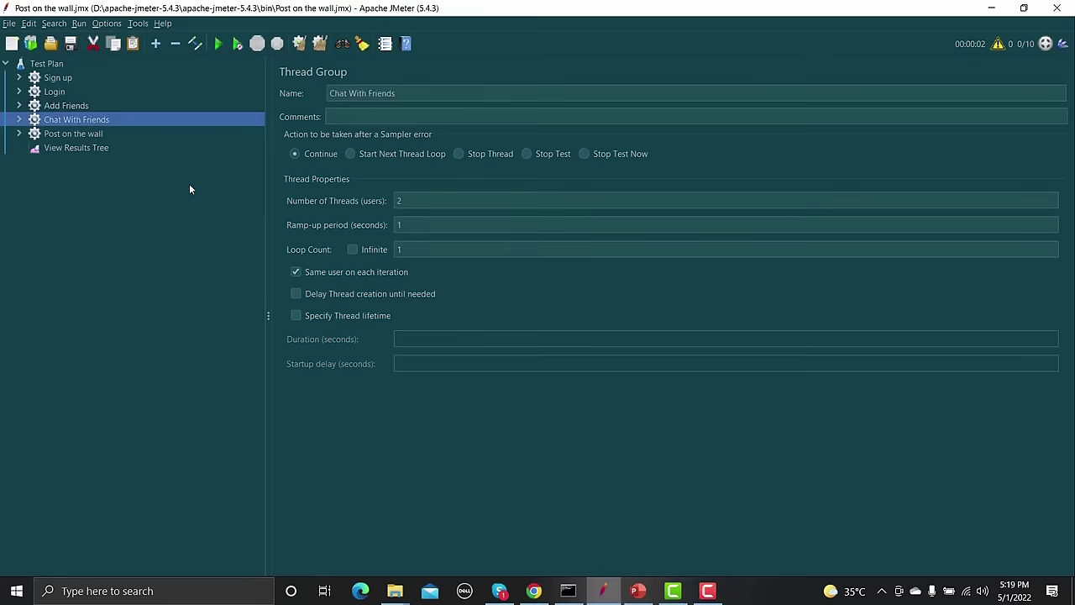
pyautogui.doubleClick(422, 201)
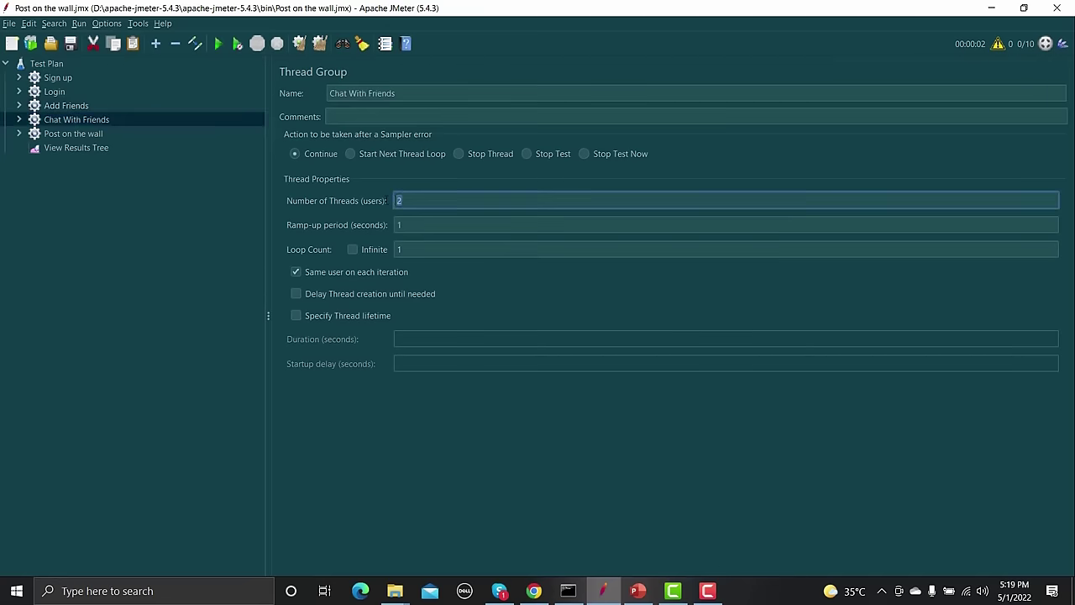
pyautogui.write('1')
pyautogui.click(82, 133)
pyautogui.doubleClick(422, 201)
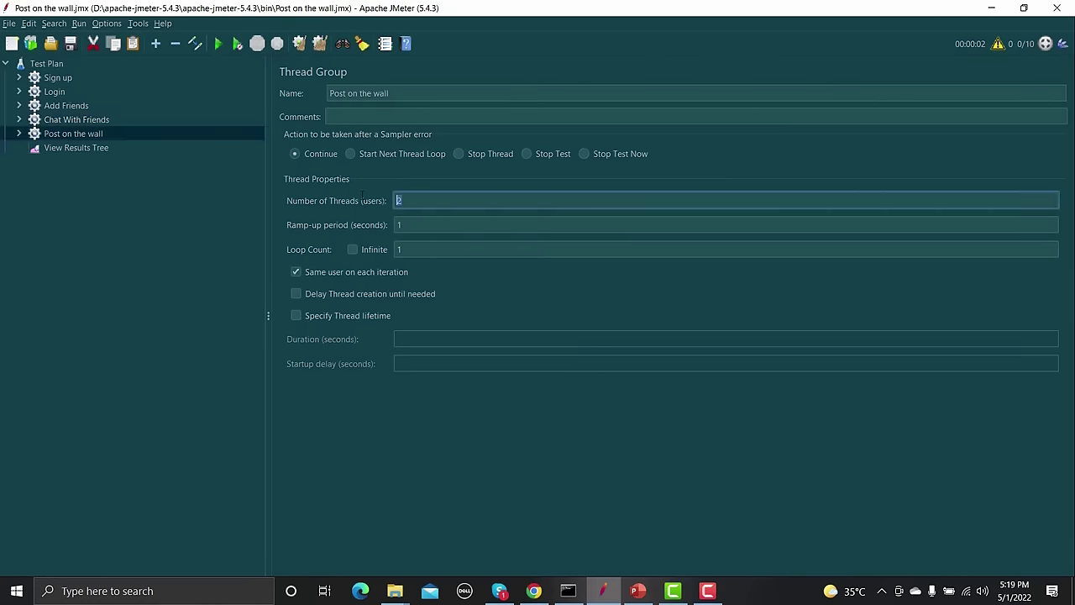
pyautogui.write('3')
pyautogui.click(240, 299)
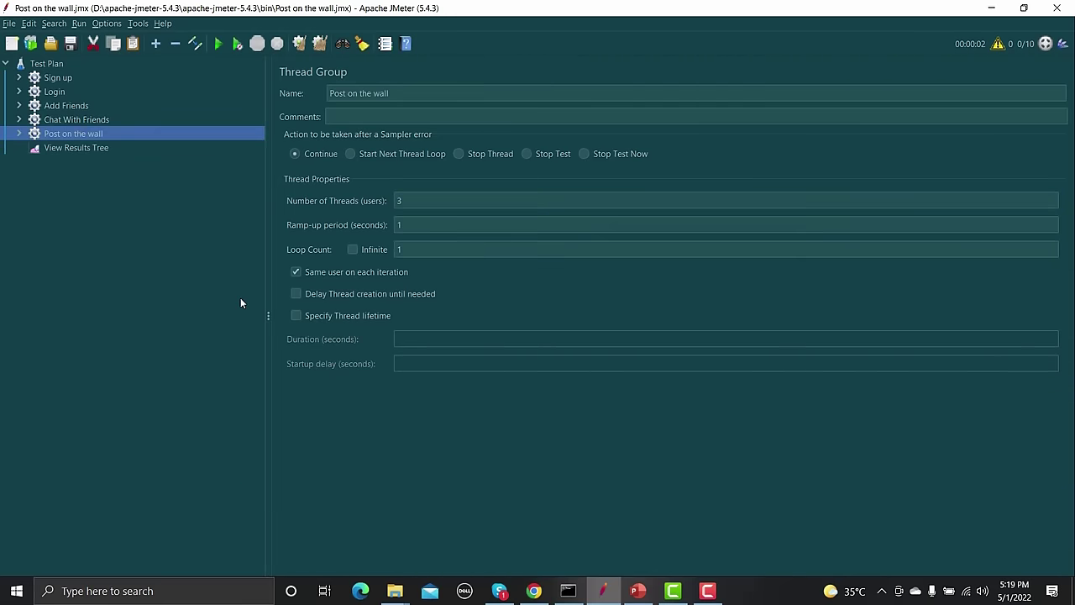
pyautogui.click(65, 81)
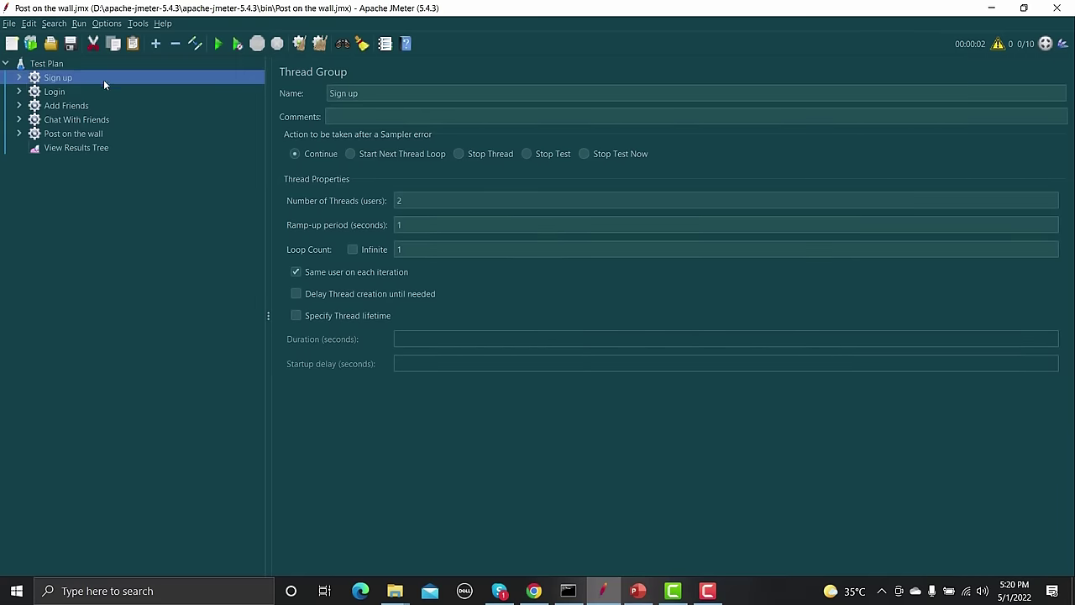
pyautogui.click(52, 96)
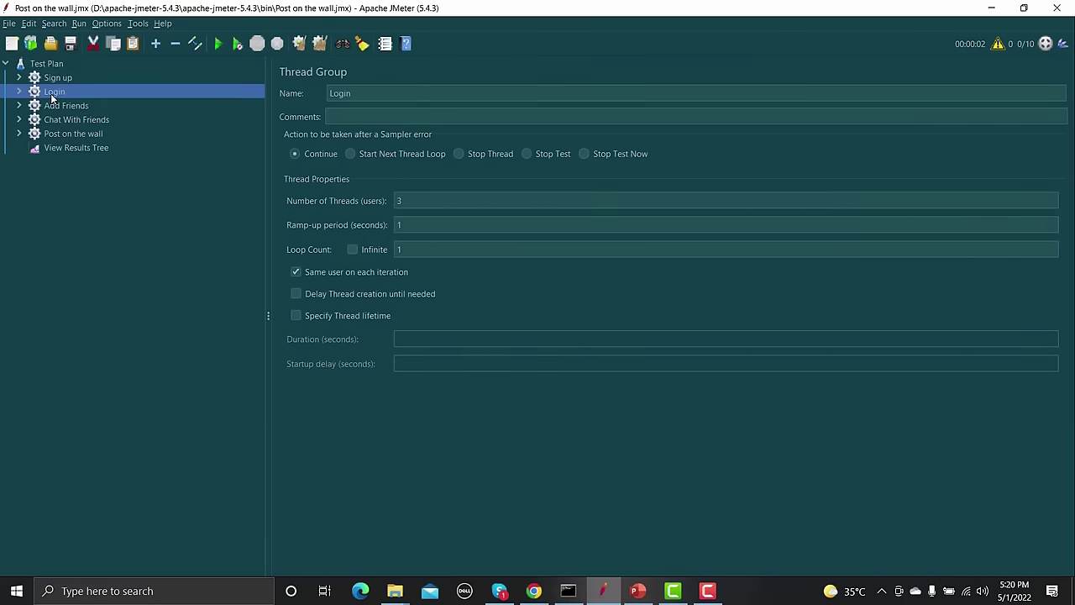
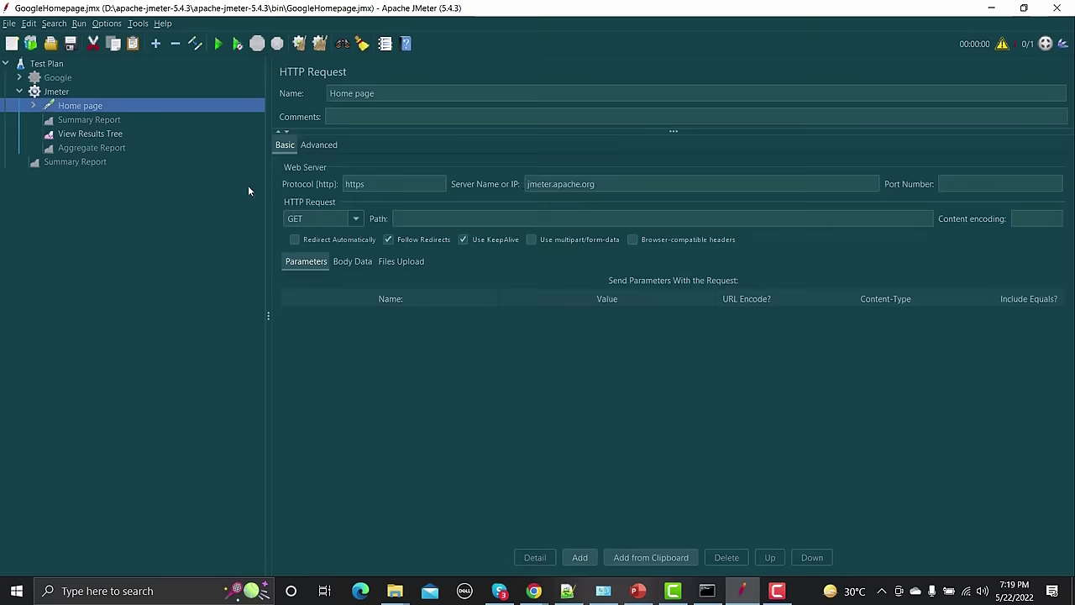
# Run the test plan and inspect the Home page sample result showing response code 200 OK
pyautogui.click(83, 134)
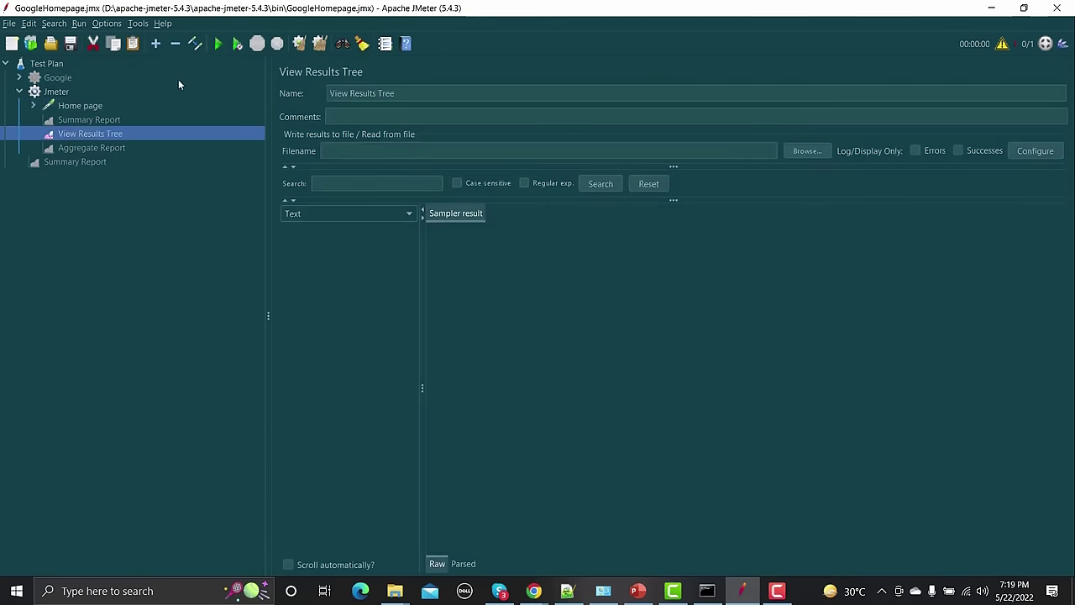
pyautogui.click(216, 51)
pyautogui.click(329, 230)
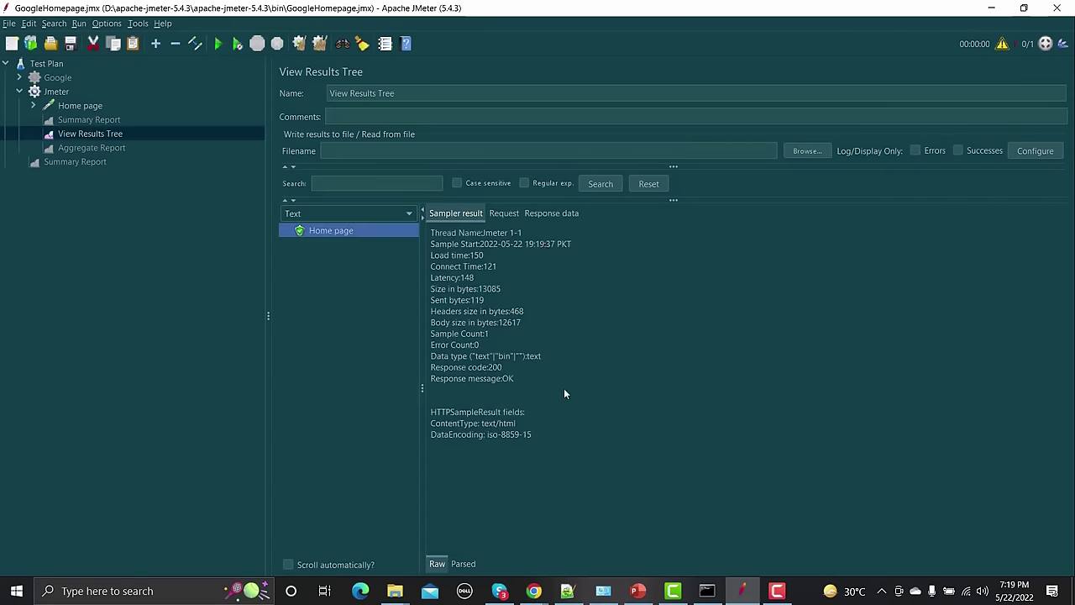
pyautogui.click(155, 589)
# Open Command Prompt and switch the console to drive D
pyautogui.write('cmd')
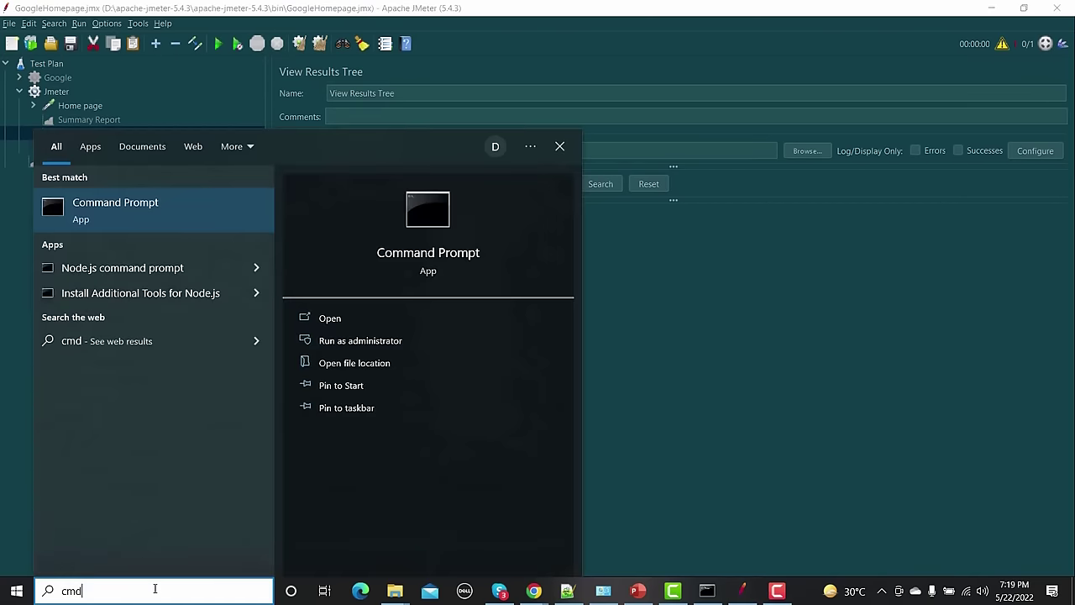
pyautogui.press('Return')
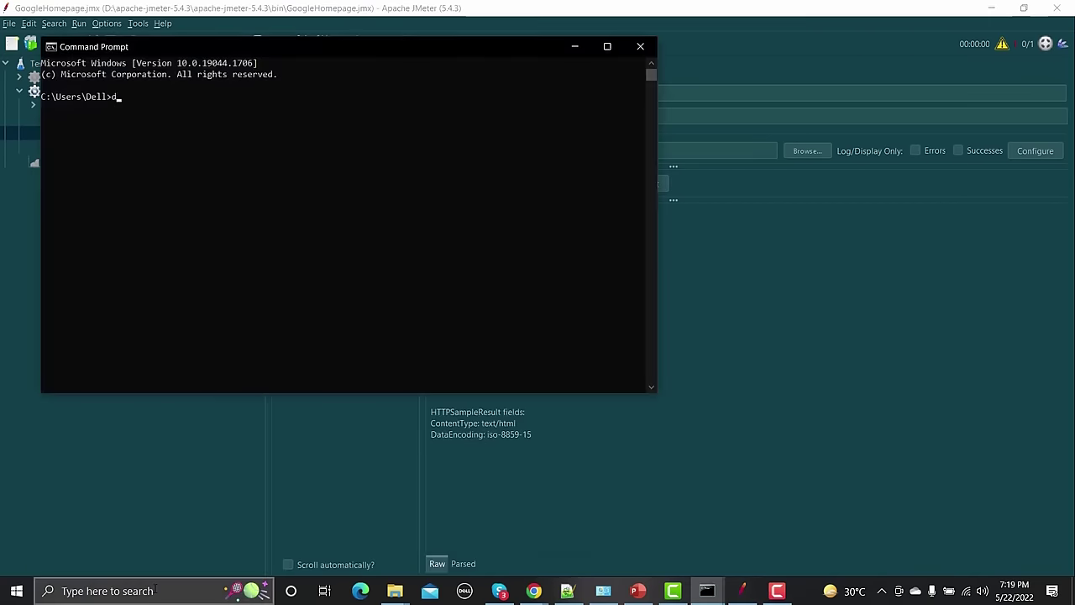
pyautogui.write('d:')
pyautogui.press('Return')
# Change into apache-jmeter-5.4.3\apache-jmeter-5.4.3\bin and bring up the drafted command in Notepad++
pyautogui.write('cd apache-jmeter-5.4.3')
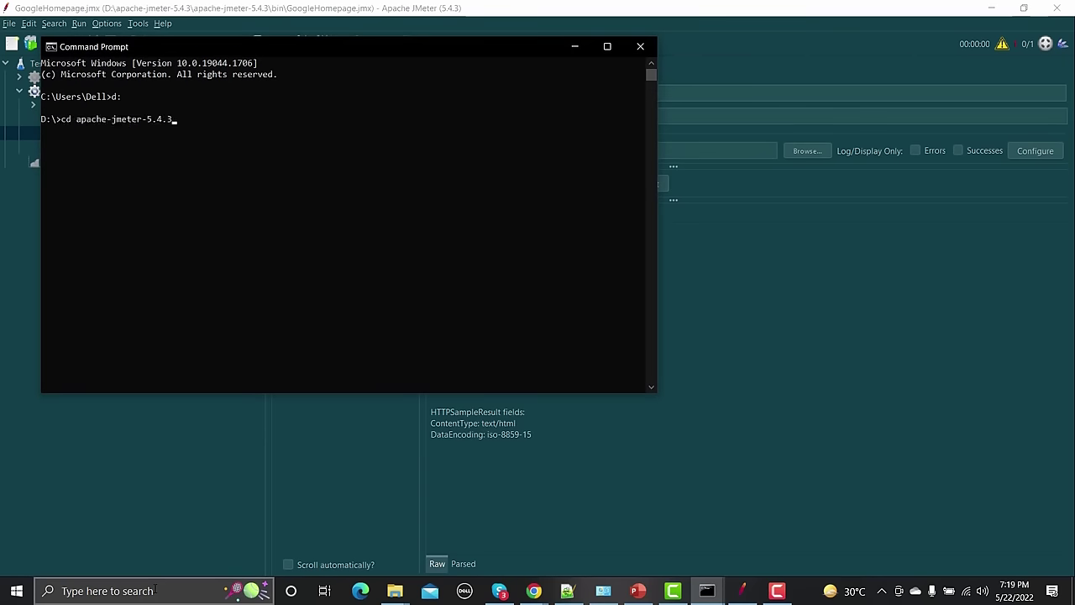
pyautogui.press('Return')
pyautogui.write('cd apache-jmeter-5.4.3')
pyautogui.press('Return')
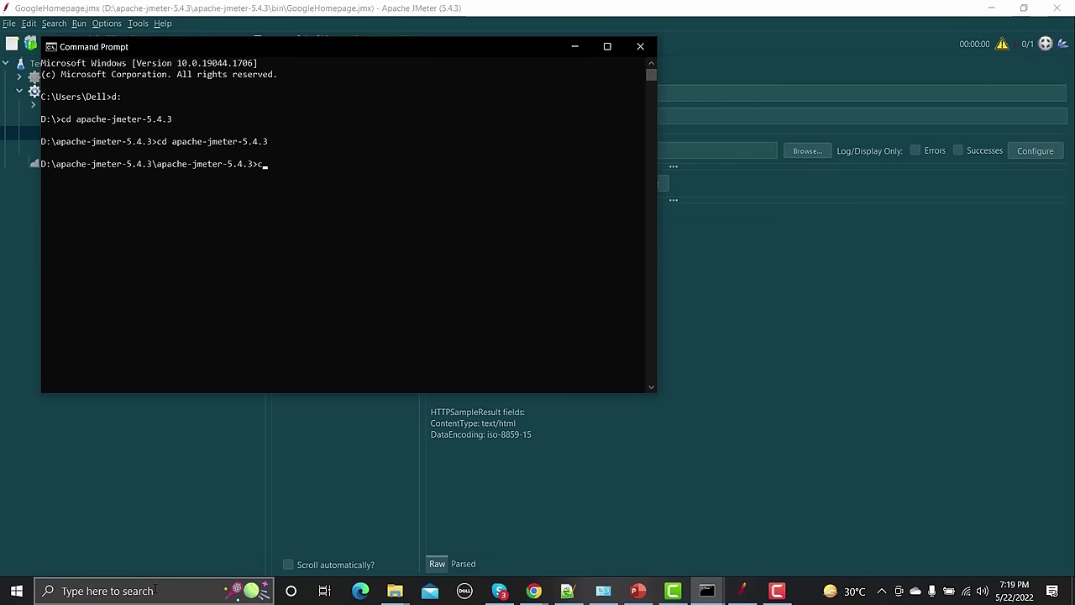
pyautogui.write('cd bin')
pyautogui.press('Return')
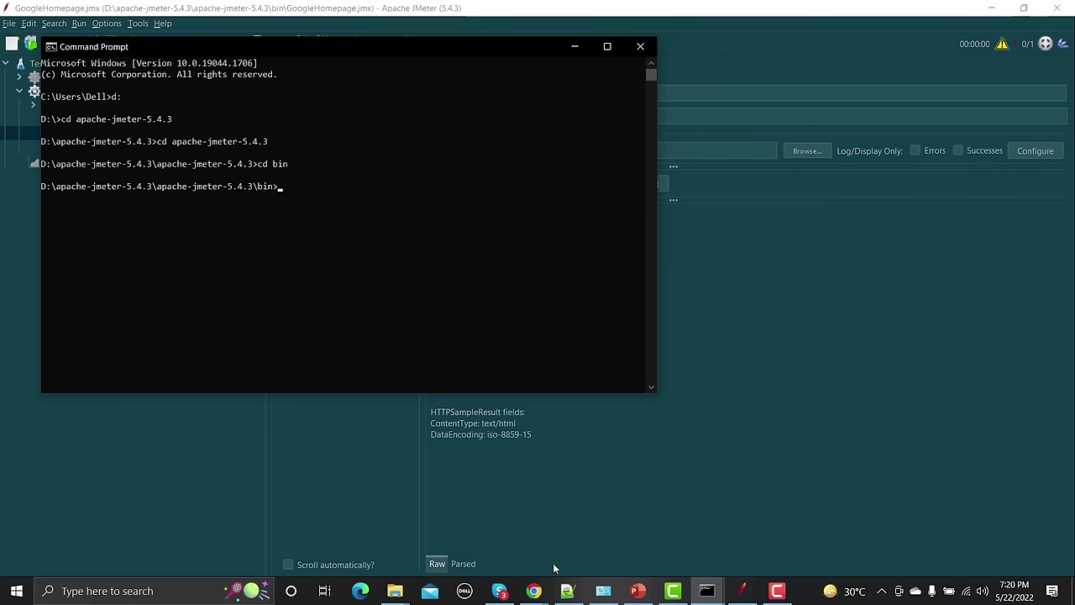
pyautogui.click(565, 591)
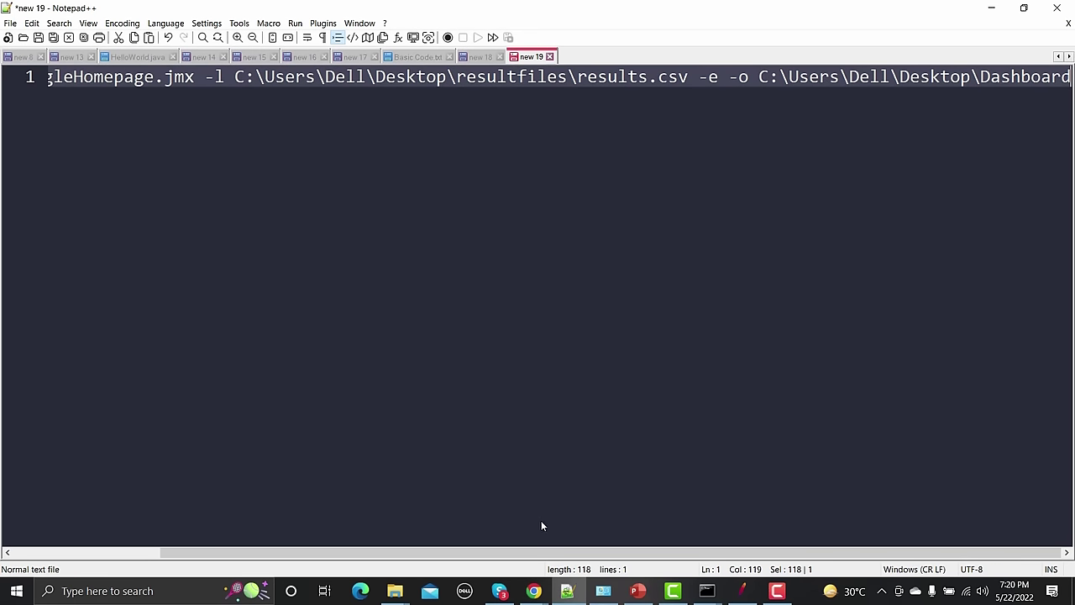
# Copy the full jmeter -n -t GoogleHomepage.jmx command from line 1 and return to Command Prompt
pyautogui.moveTo(550, 552); pyautogui.dragTo(309, 507)
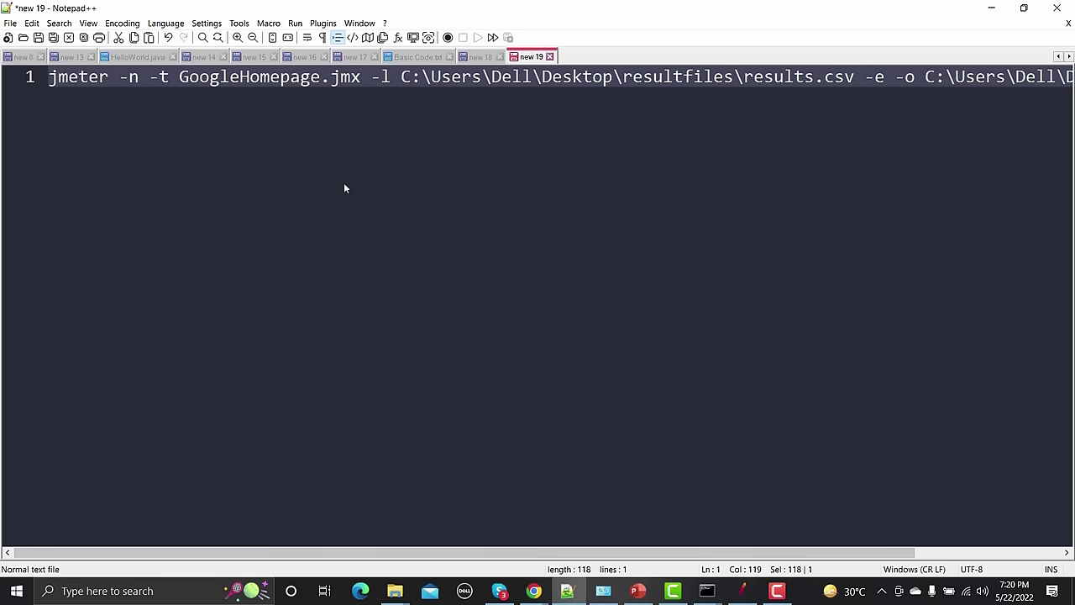
pyautogui.press('End')
pyautogui.click(71, 78)
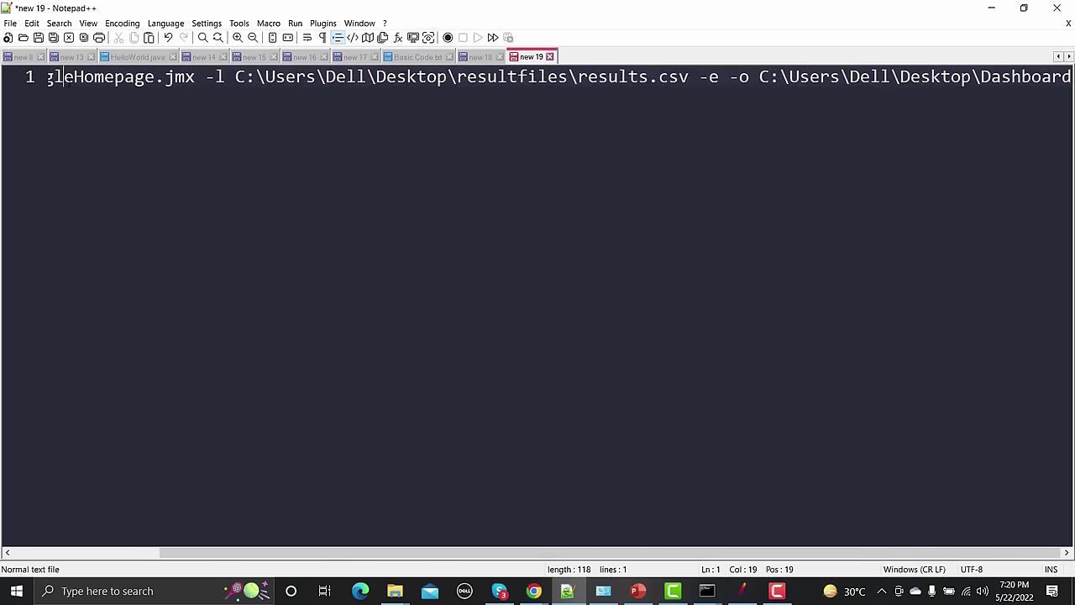
pyautogui.tripleClick(71, 78)
pyautogui.hotkey('ctrl', 'c')
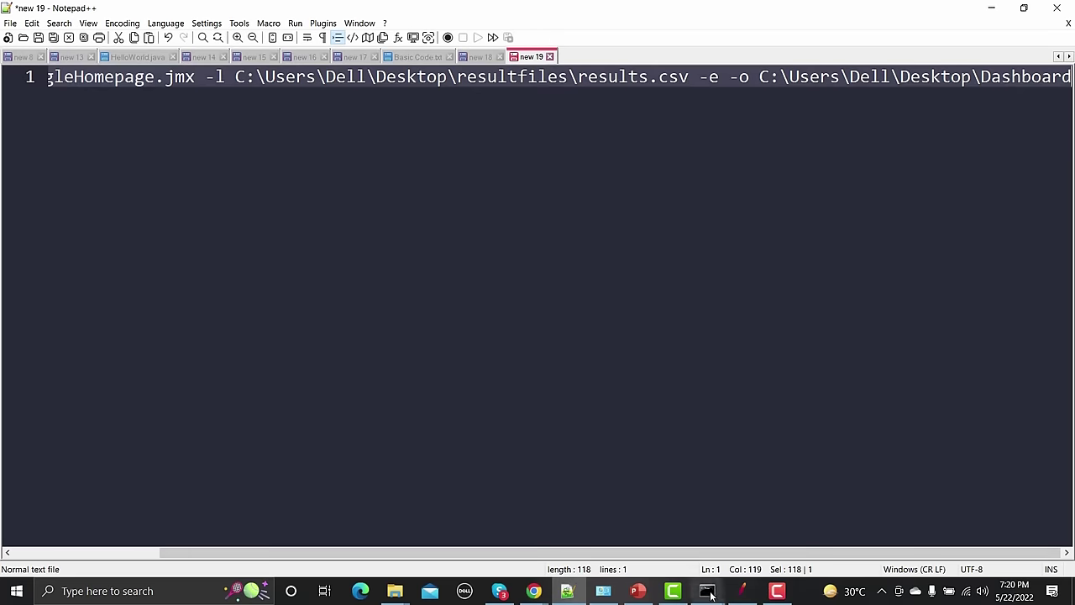
pyautogui.moveTo(706, 590)
pyautogui.click(732, 561)
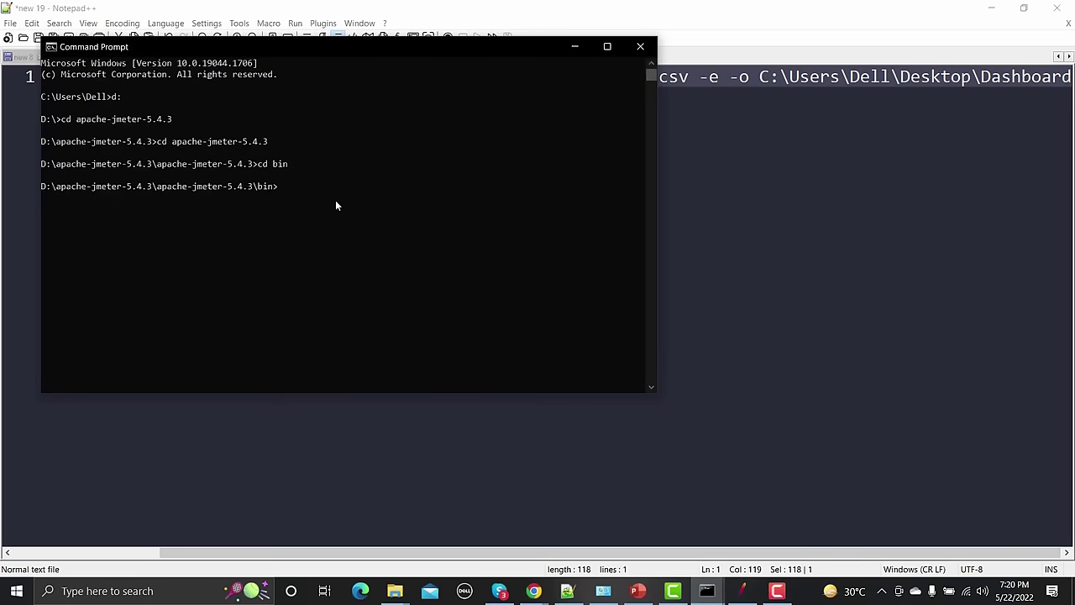
# Paste the jmeter command writing results.csv and a Dashboard report at the bin prompt, minimizing other windows
pyautogui.hotkey('ctrl', 'v')
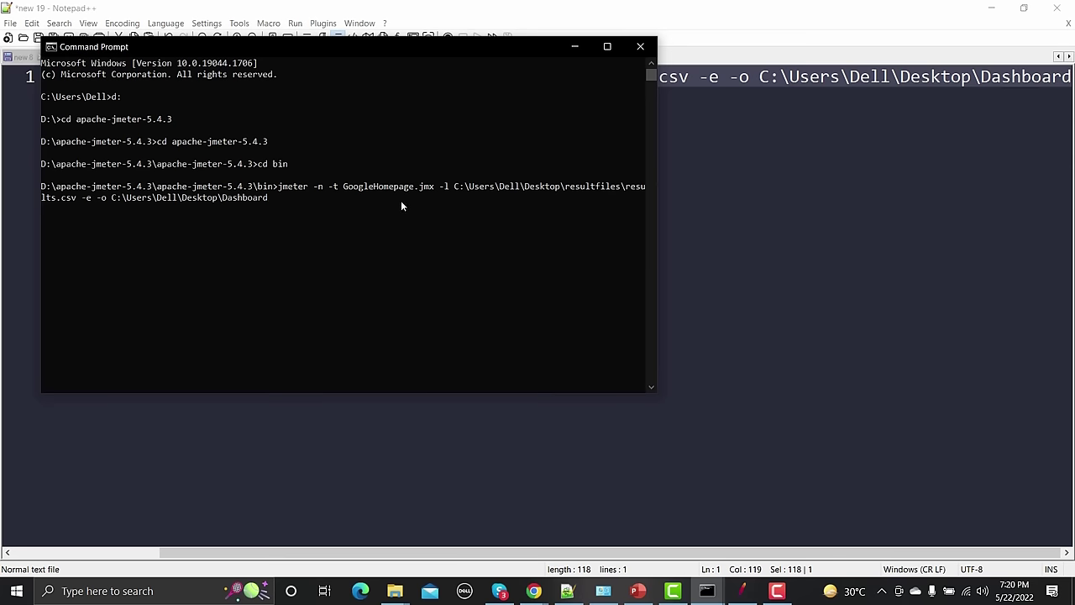
pyautogui.click(991, 8)
pyautogui.click(990, 11)
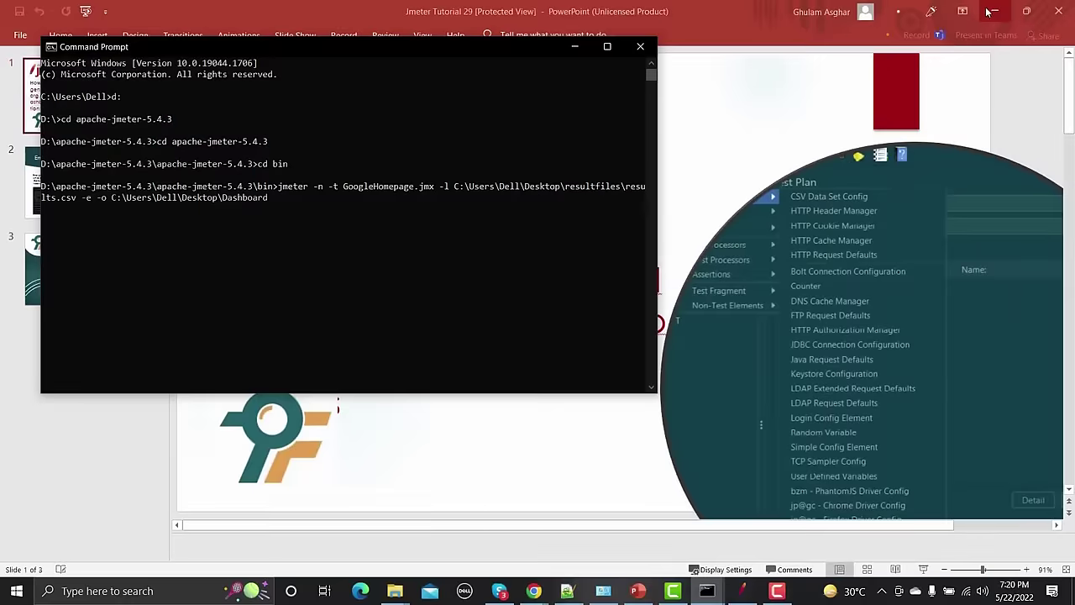
pyautogui.click(989, 14)
pyautogui.click(989, 13)
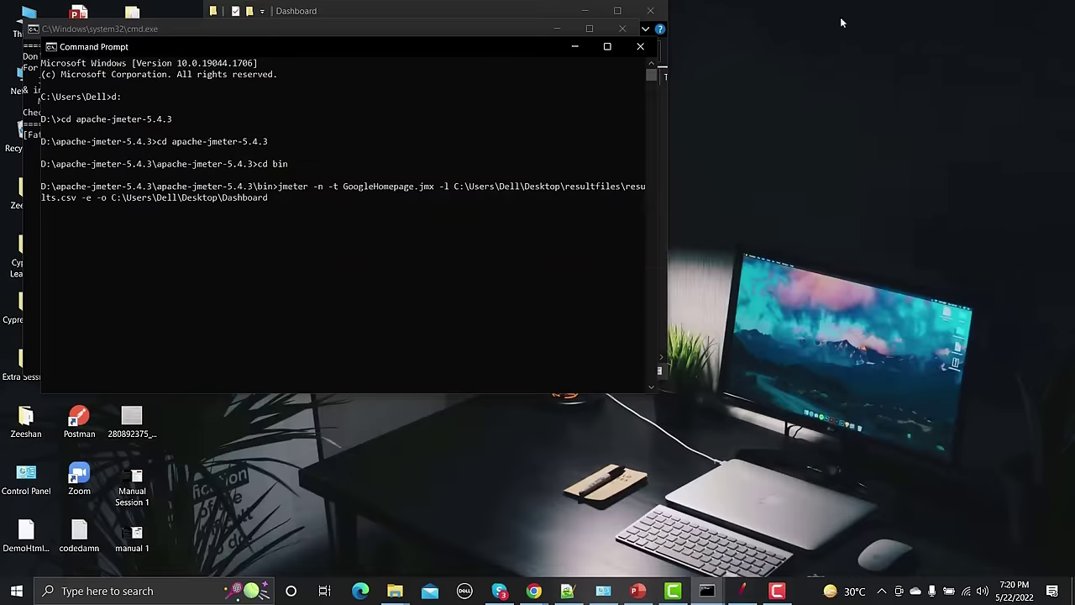
# Open the desktop Dashboard folder to confirm it is empty
pyautogui.click(564, 31)
pyautogui.click(575, 44)
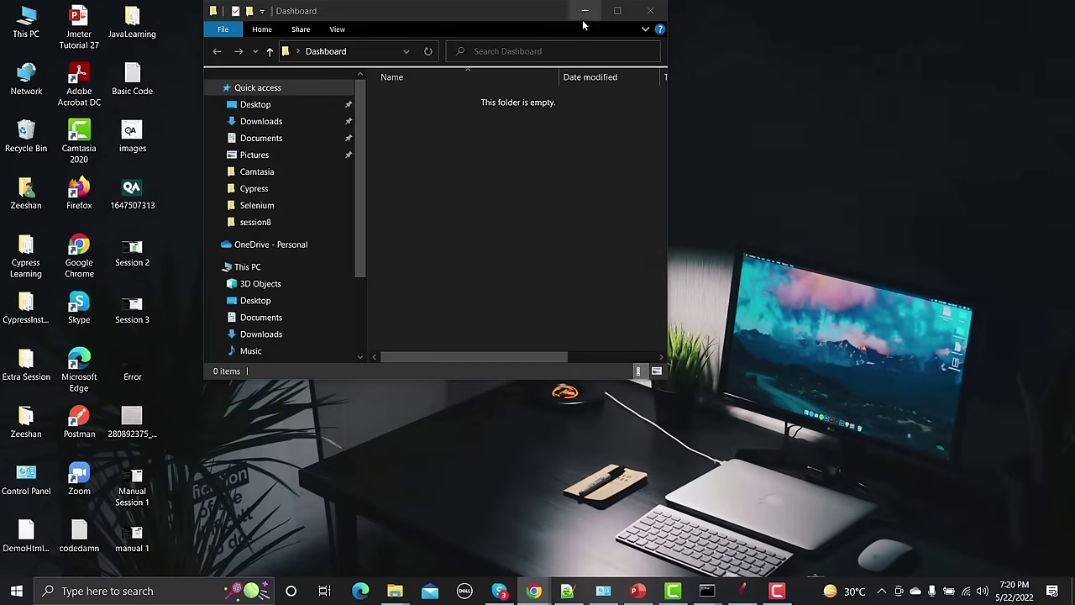
pyautogui.click(584, 11)
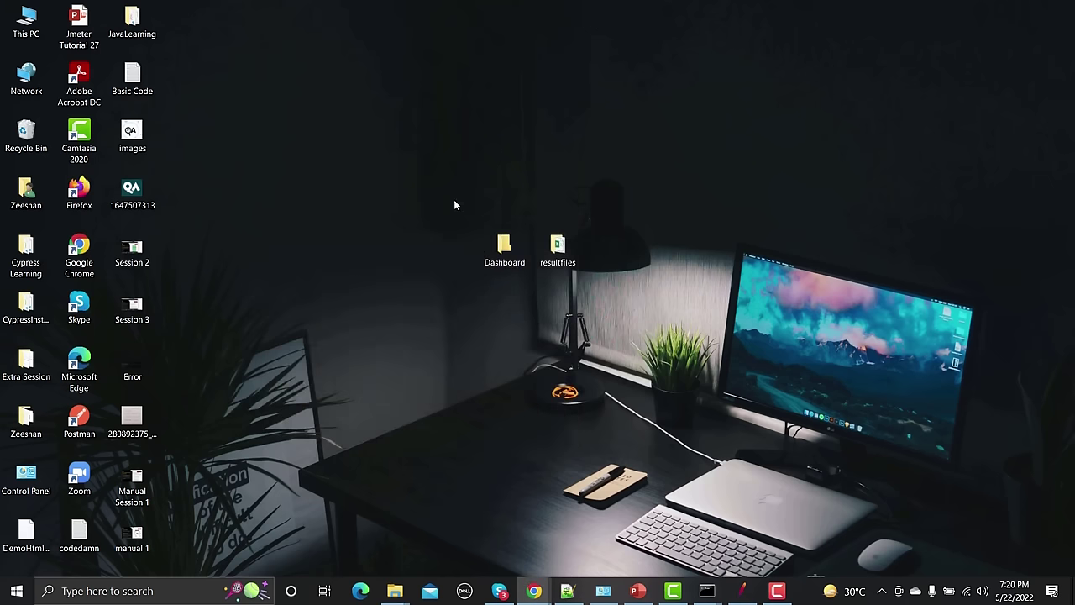
pyautogui.doubleClick(501, 252)
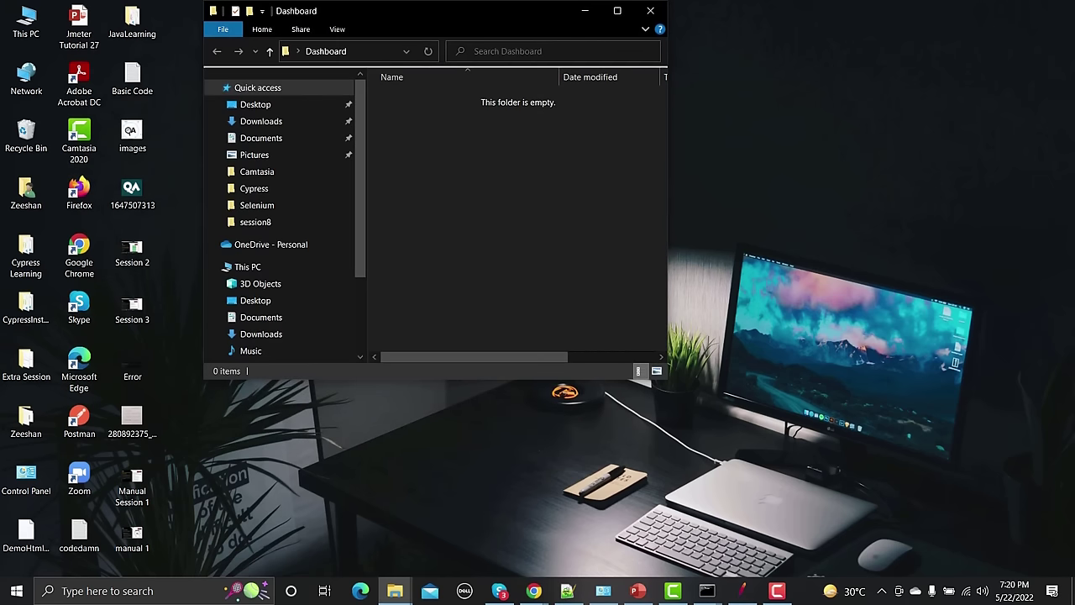
pyautogui.click(585, 11)
# Permanently delete the old results file from resultfiles and return to Command Prompt
pyautogui.doubleClick(559, 248)
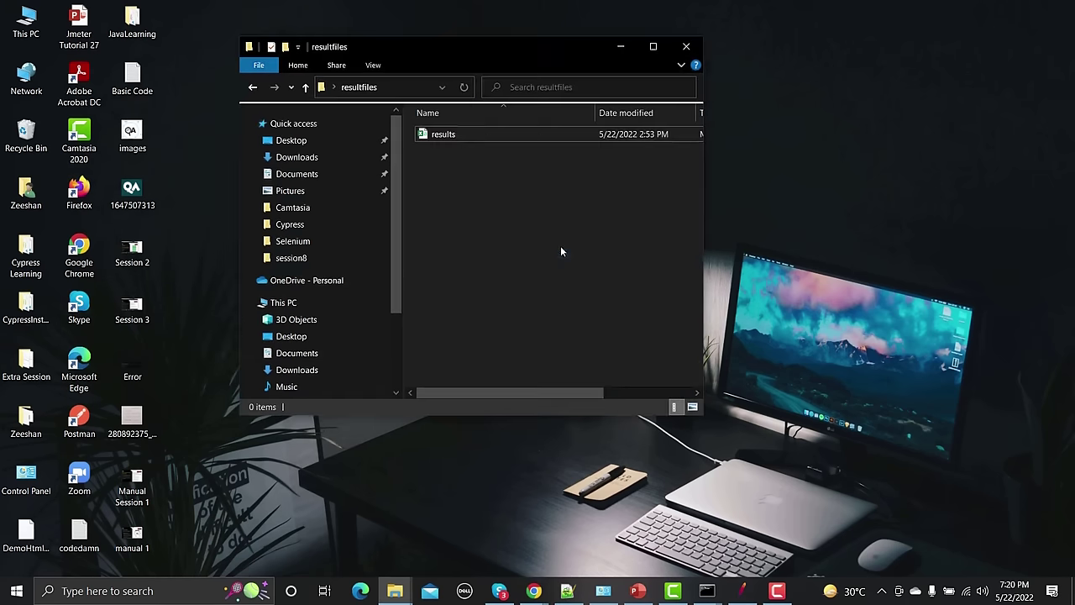
pyautogui.click(449, 137)
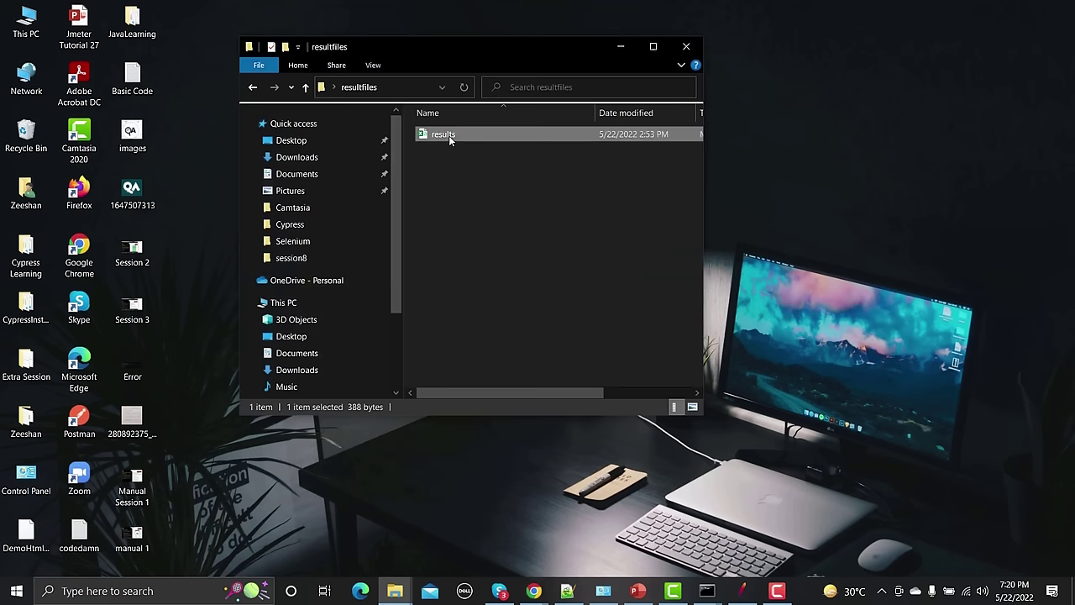
pyautogui.rightClick(448, 135)
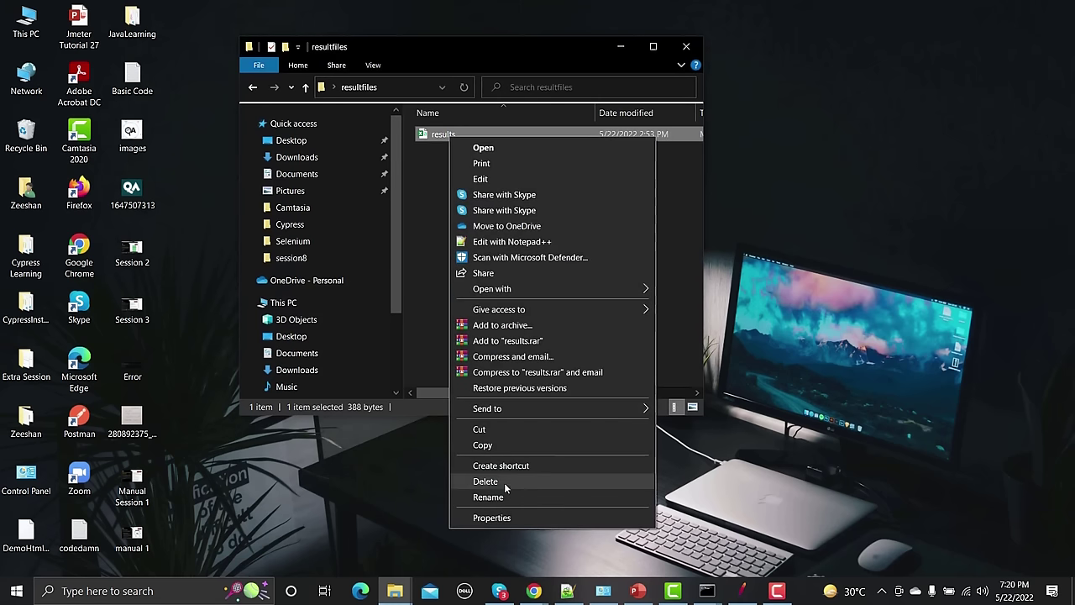
pyautogui.click(505, 482)
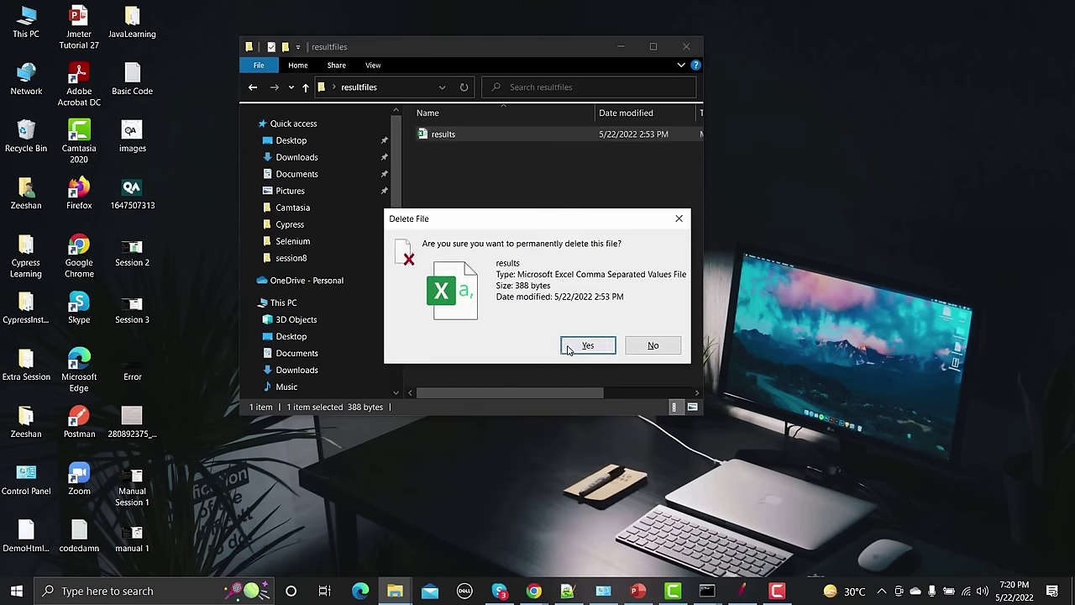
pyautogui.click(587, 345)
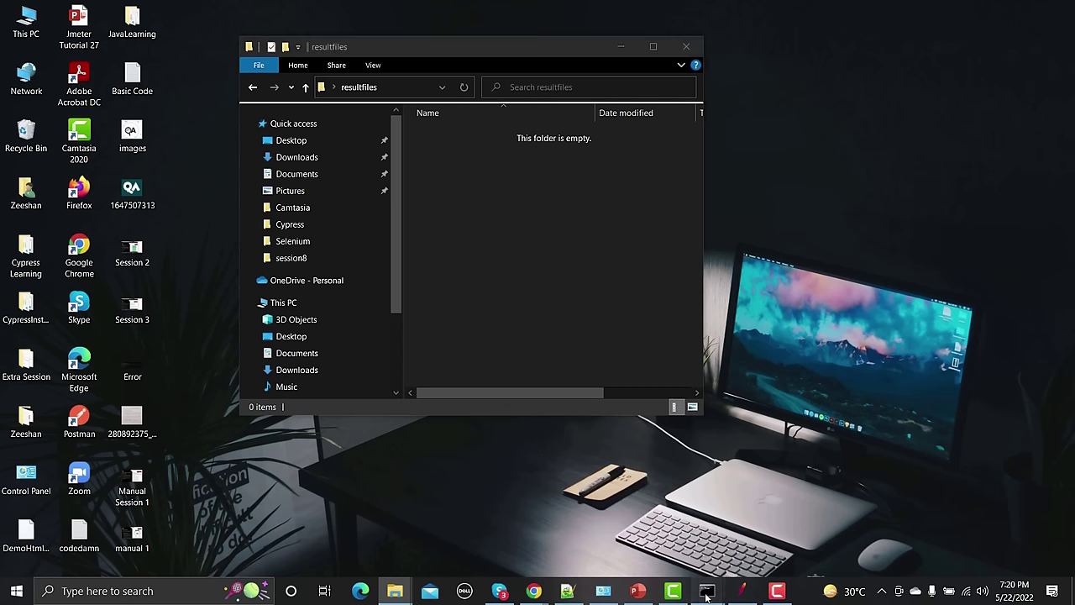
pyautogui.moveTo(706, 588)
pyautogui.click(731, 554)
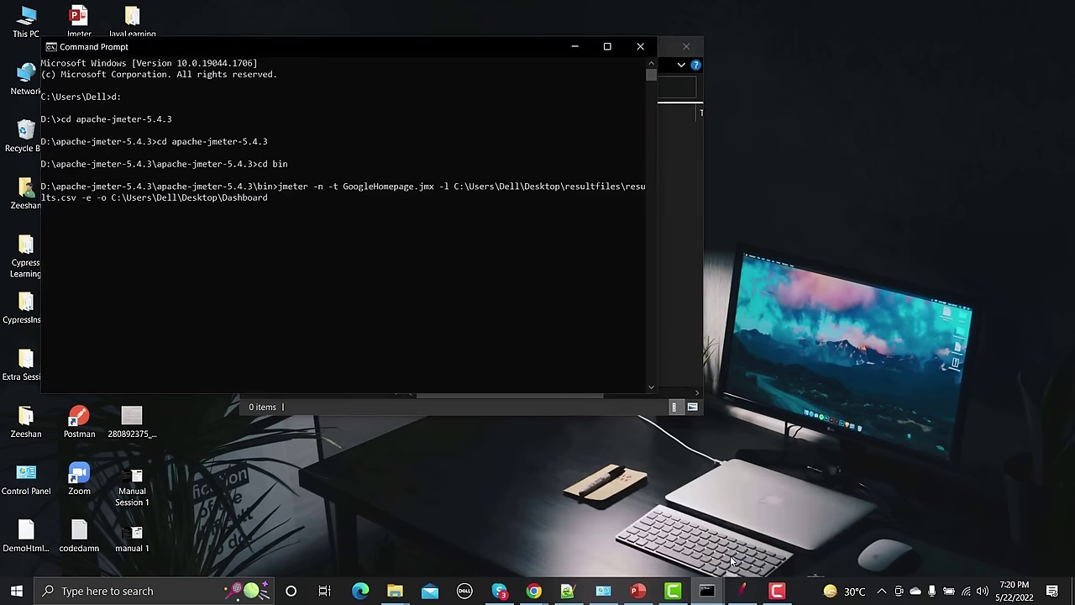
# Run the GoogleHomepage.jmx non-GUI test and examine the summary and the Dashboard GenerationException size error
pyautogui.press('Return')
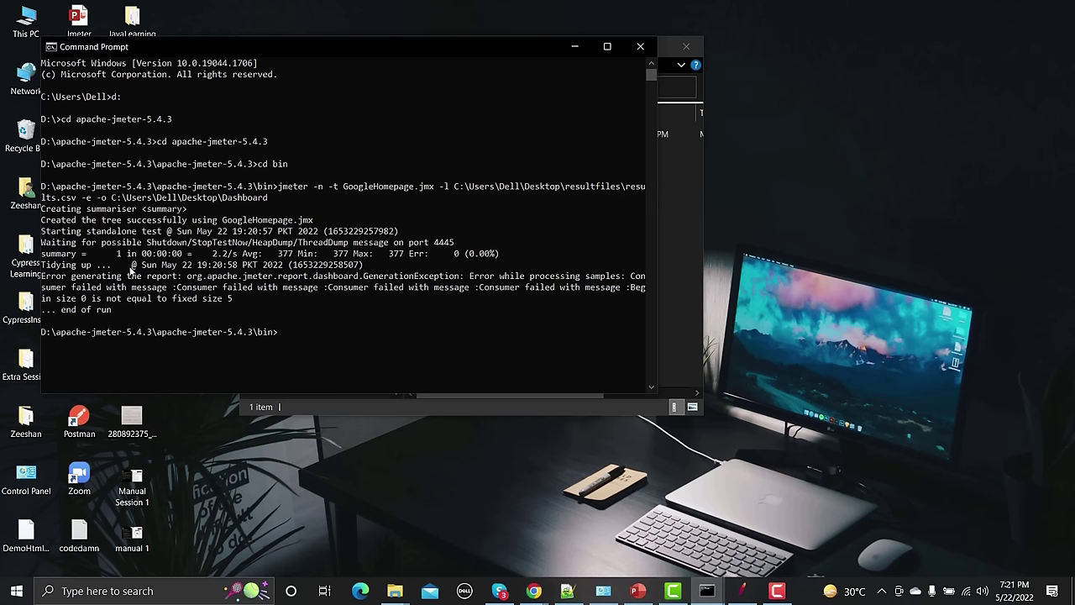
pyautogui.moveTo(60, 256); pyautogui.dragTo(484, 259)
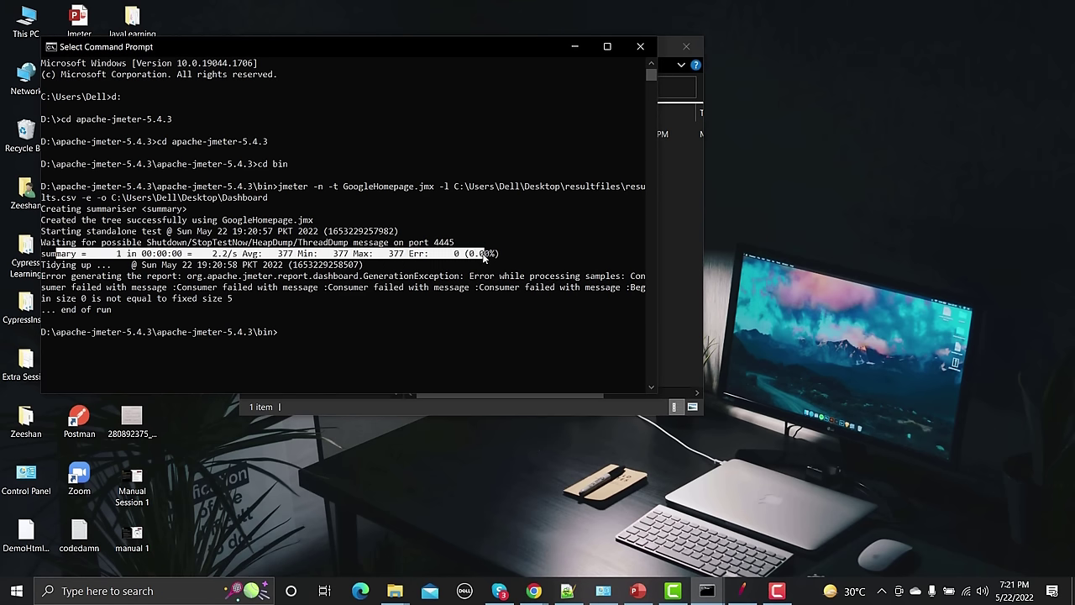
pyautogui.click(606, 51)
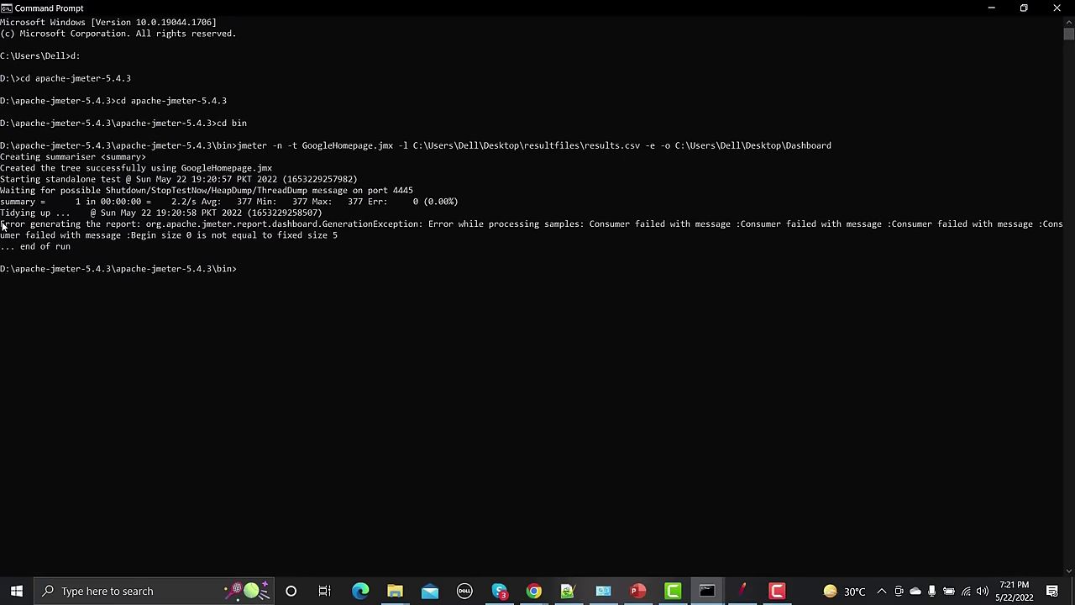
pyautogui.moveTo(2, 224); pyautogui.dragTo(109, 233)
pyautogui.rightClick(109, 234)
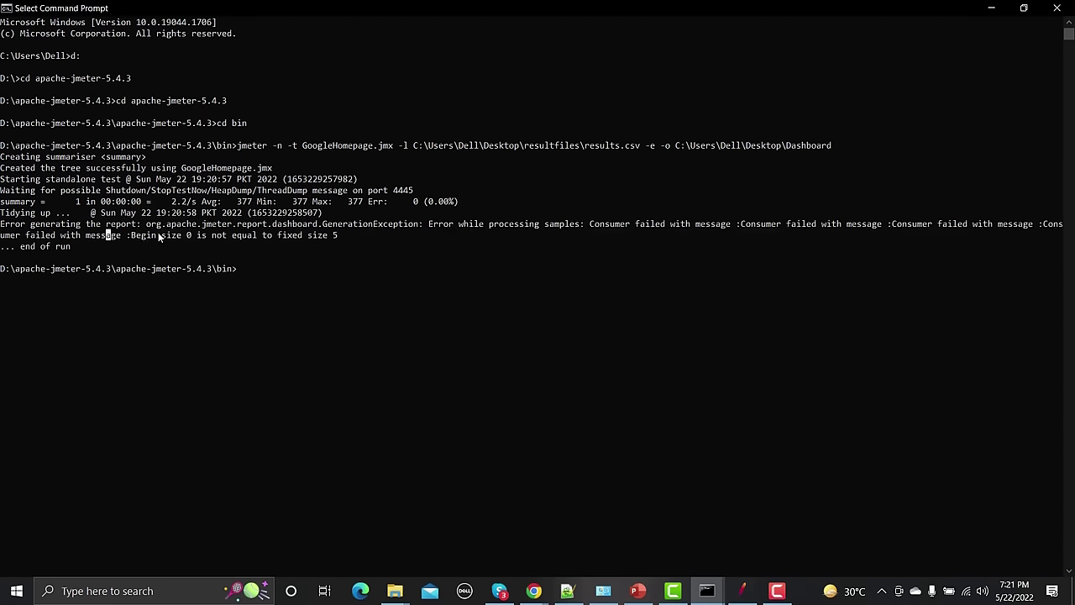
pyautogui.moveTo(191, 238); pyautogui.dragTo(234, 240)
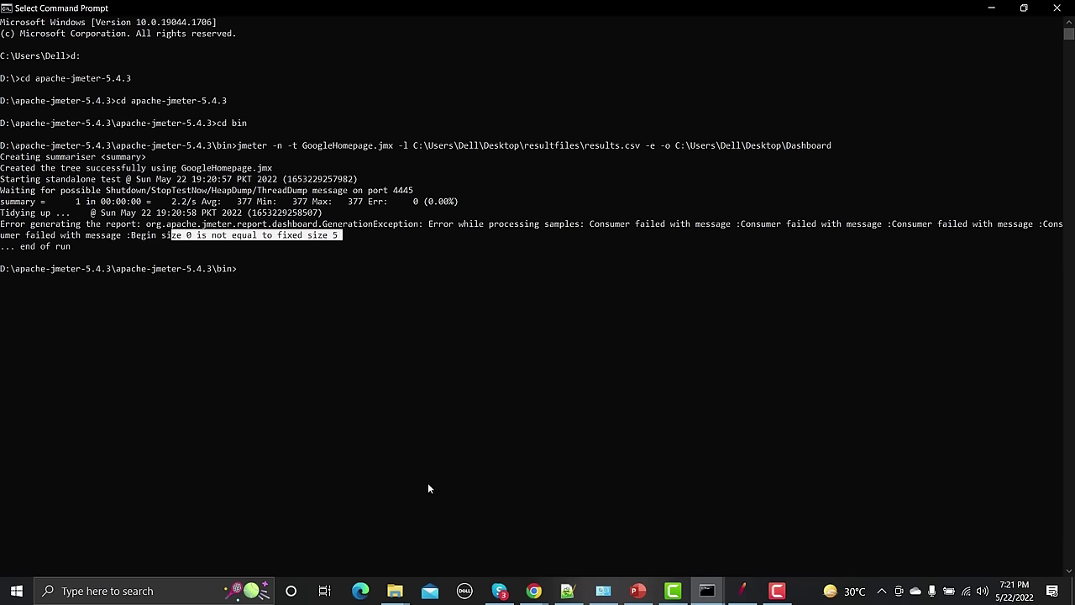
# Confirm the Dashboard folder is empty while resultfiles holds the new results file
pyautogui.click(991, 7)
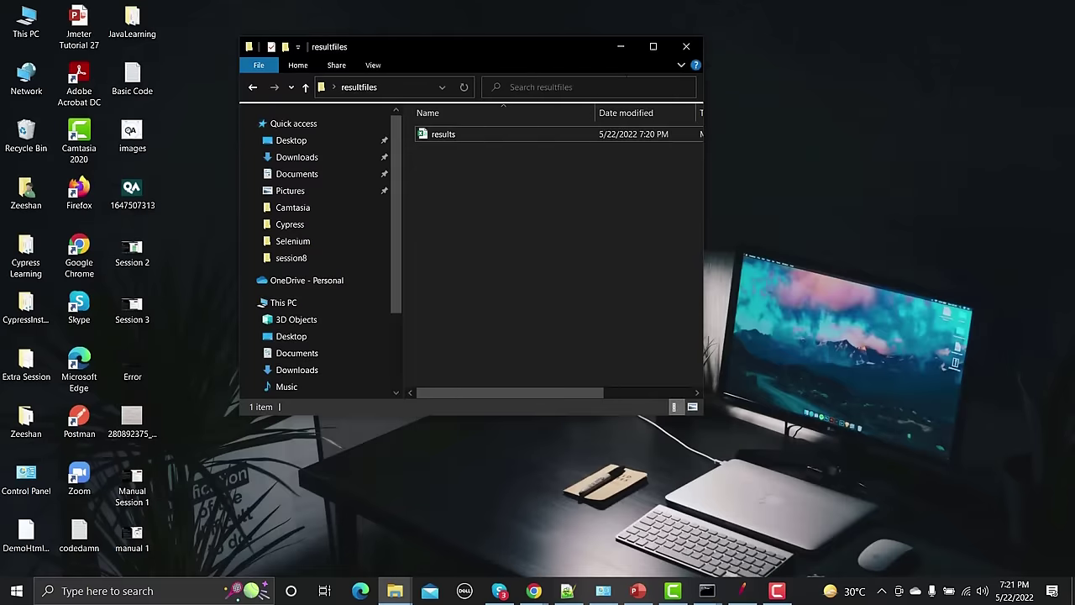
pyautogui.moveTo(577, 49); pyautogui.dragTo(624, 305)
pyautogui.doubleClick(507, 251)
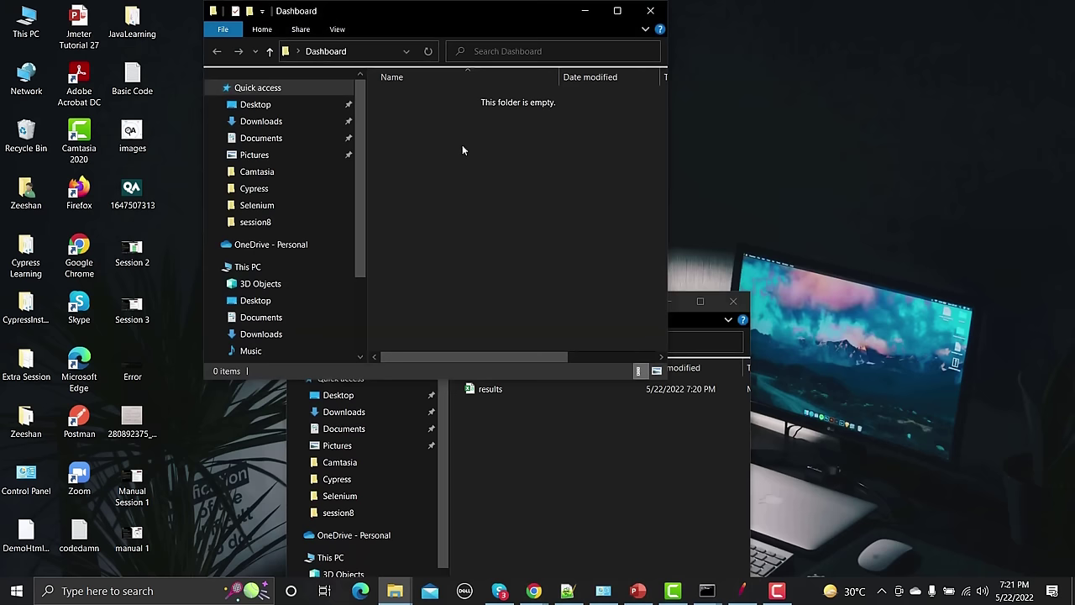
pyautogui.moveTo(442, 103); pyautogui.dragTo(566, 254)
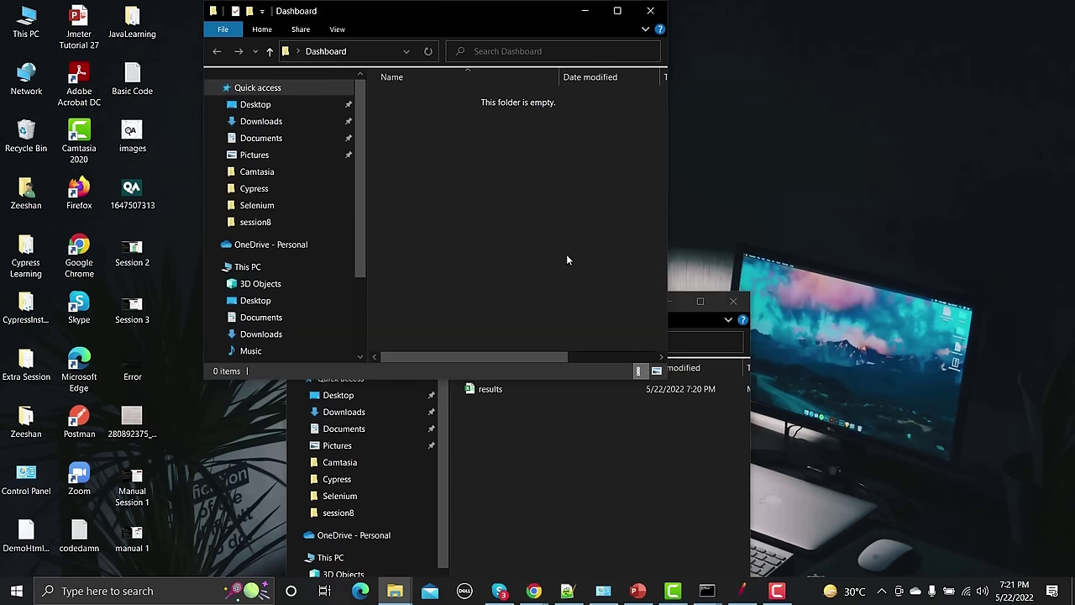
pyautogui.click(585, 10)
pyautogui.moveTo(575, 311); pyautogui.dragTo(538, 137)
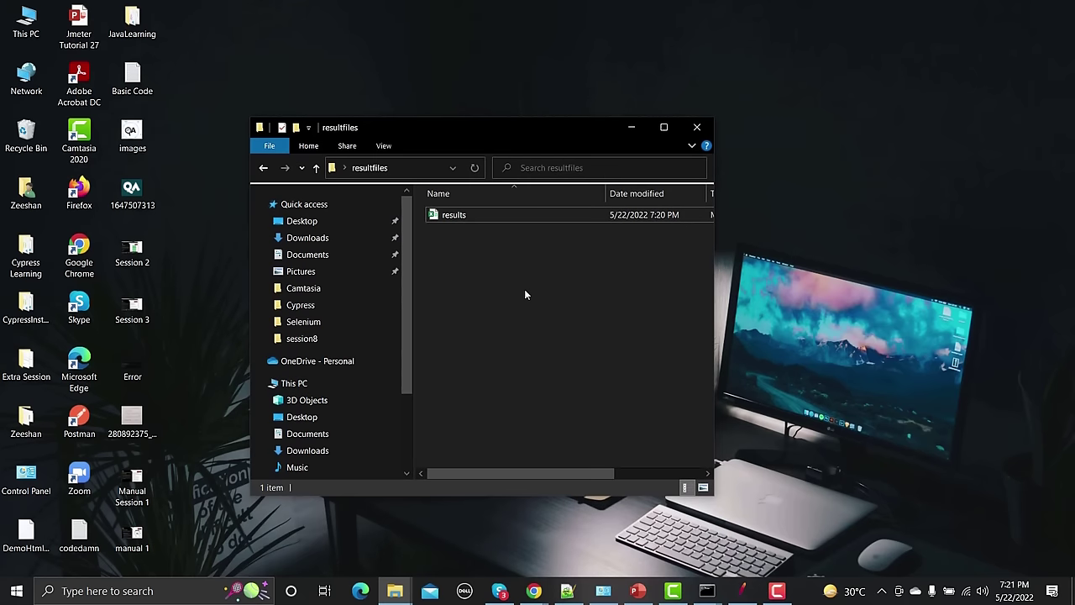
# Below the command, note 'This error or exception occurs due to incompatibility of JDK and Jmeter'
pyautogui.click(567, 590)
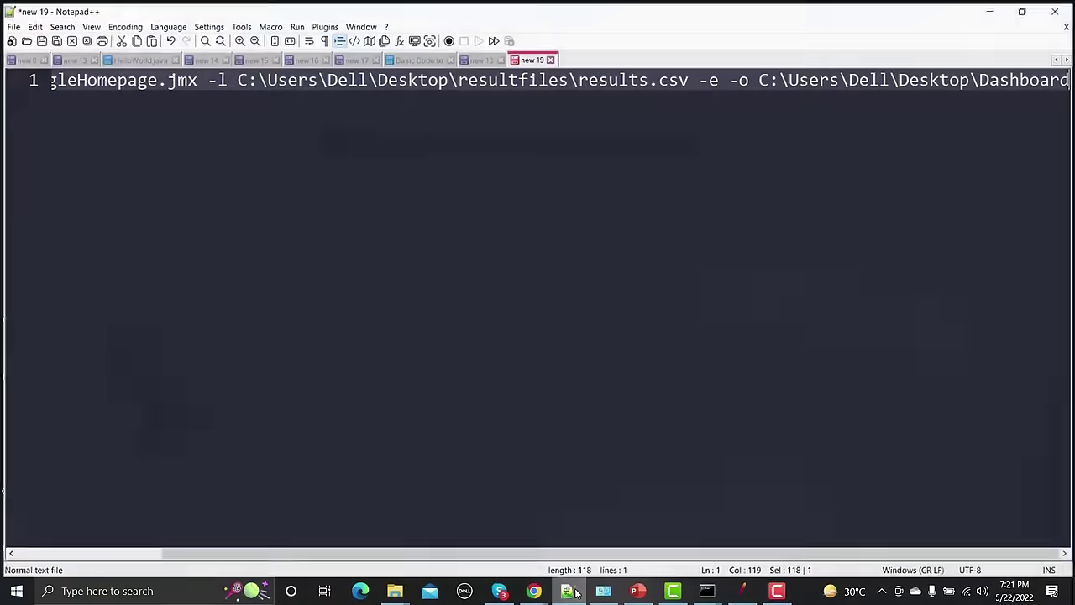
pyautogui.click(394, 170)
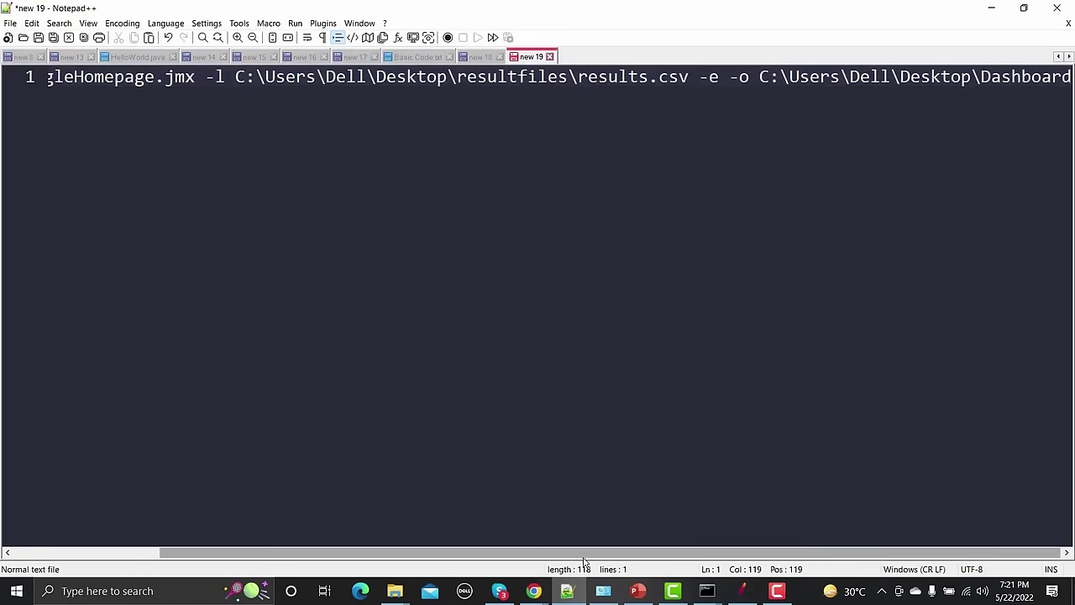
pyautogui.press('Return')
pyautogui.press('Return')
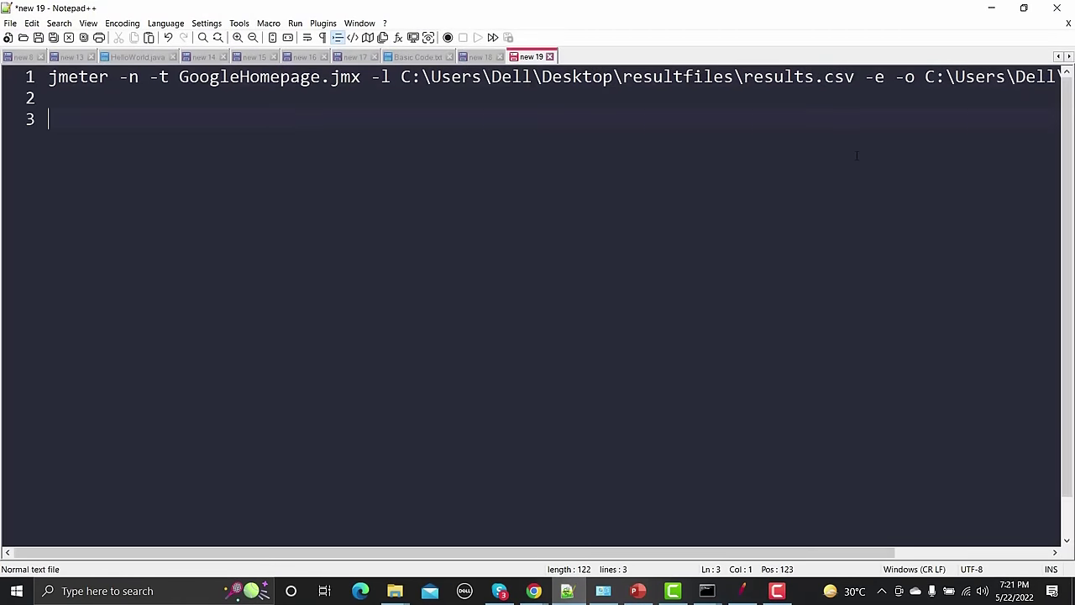
pyautogui.write('This erro')
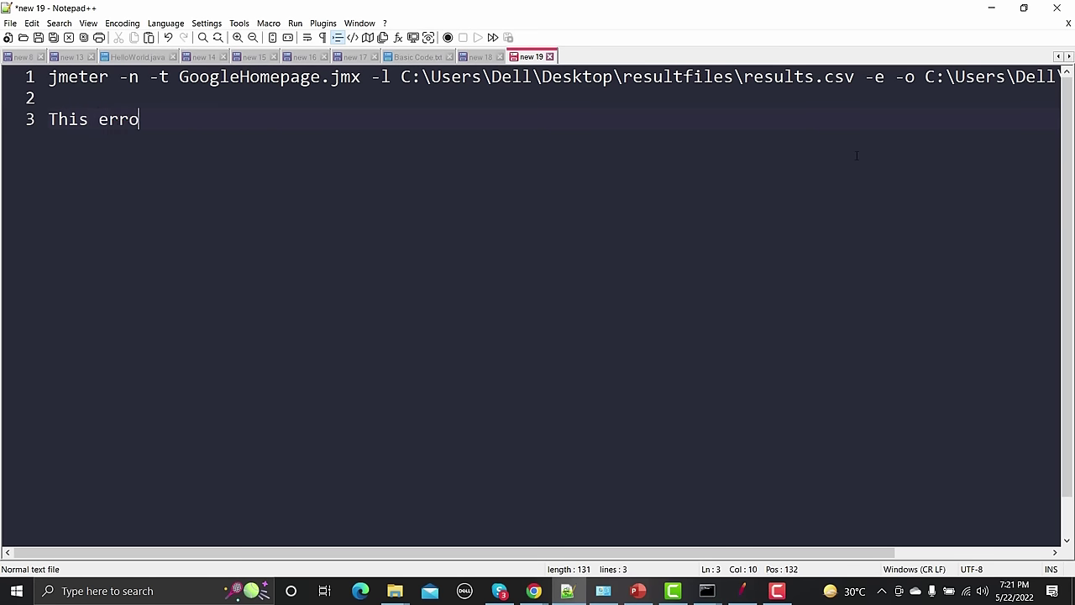
pyautogui.write('r or ex')
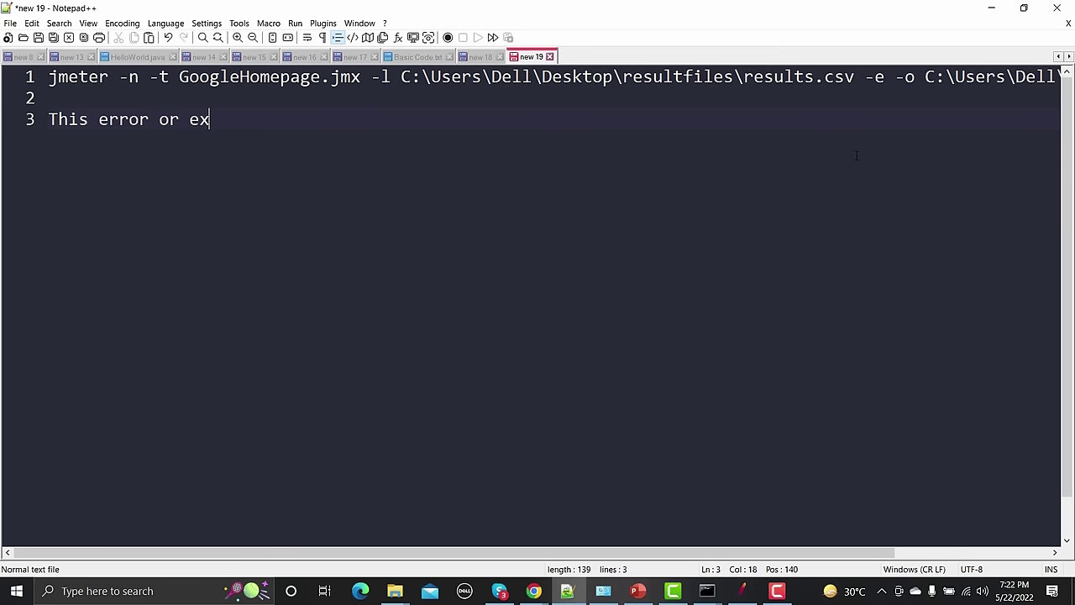
pyautogui.write('ceptiopn')
pyautogui.press('BackSpace')
pyautogui.press('BackSpace')
pyautogui.press('BackSpace')
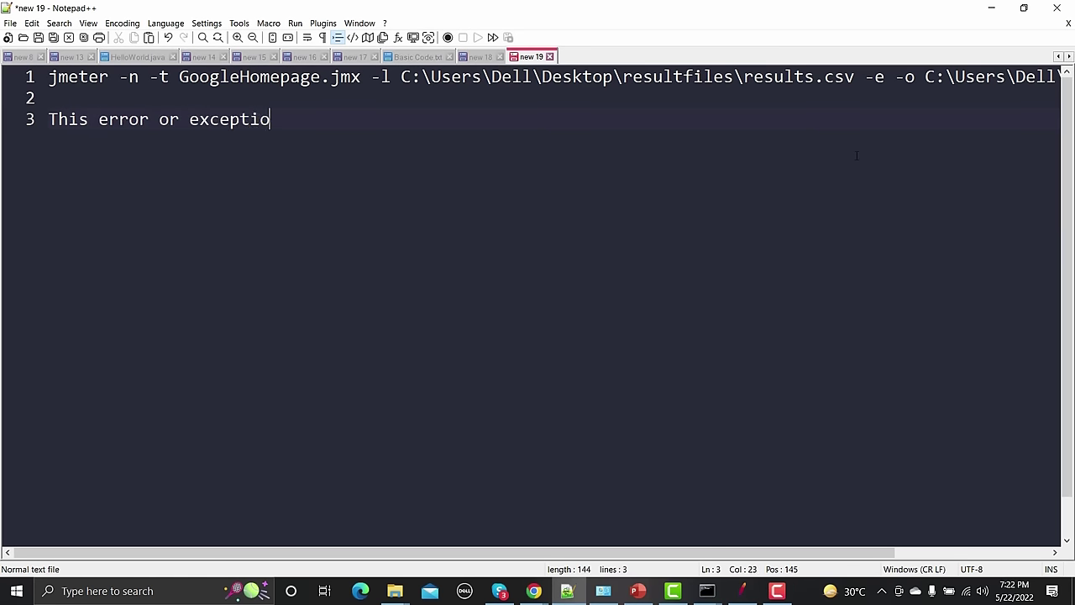
pyautogui.write('n occur')
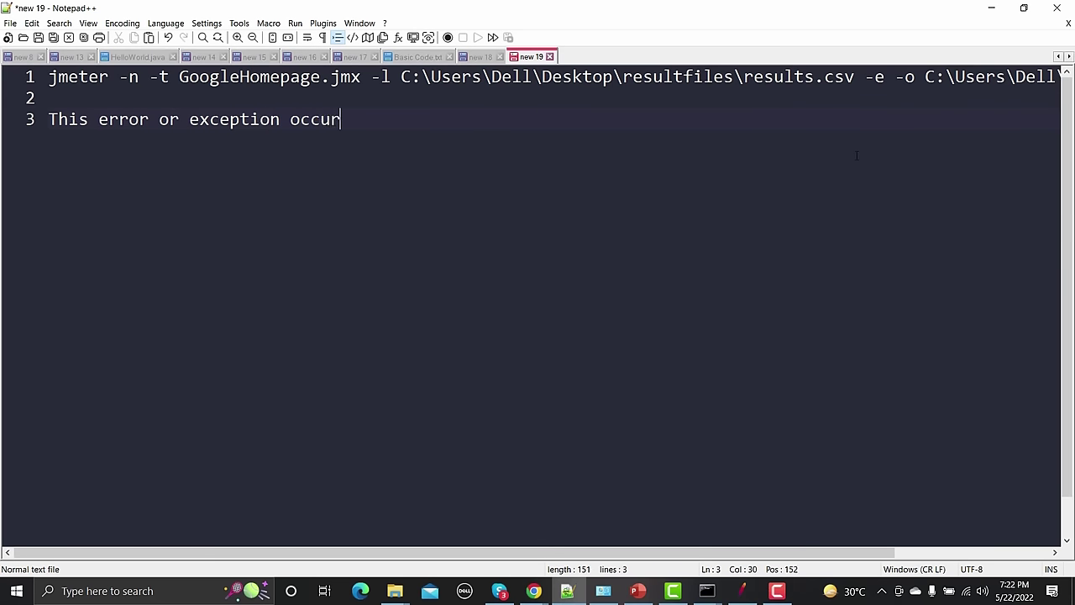
pyautogui.write('s due to ')
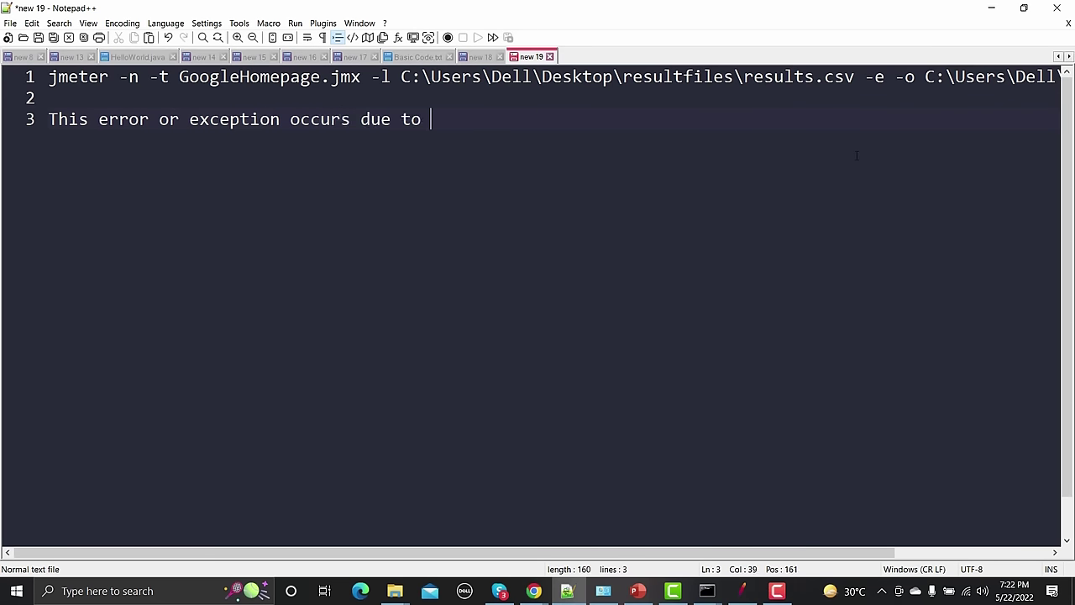
pyautogui.write('incompat')
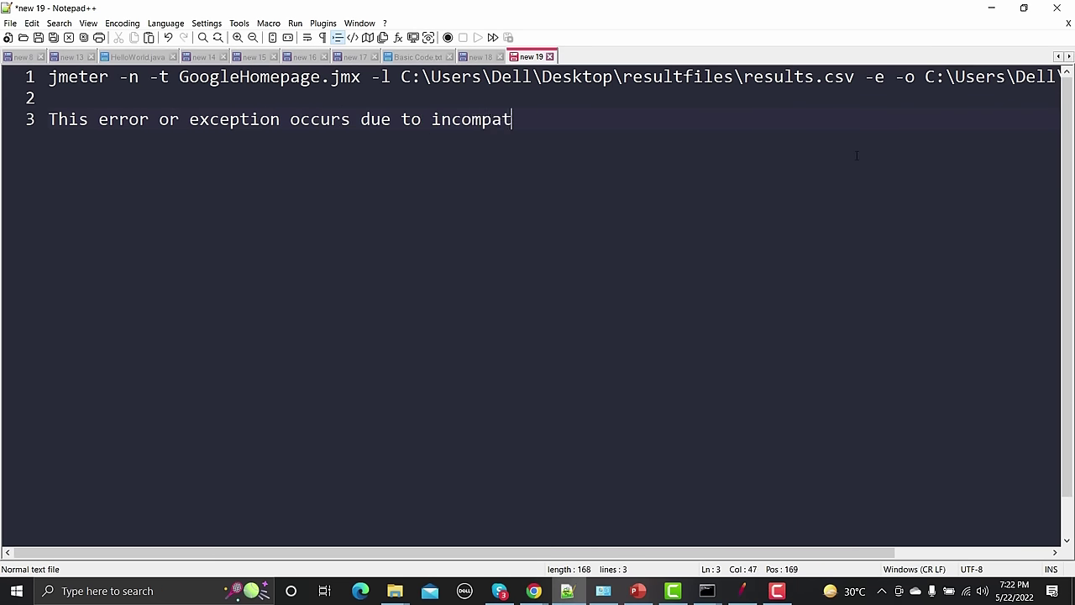
pyautogui.write('ibiliuty ')
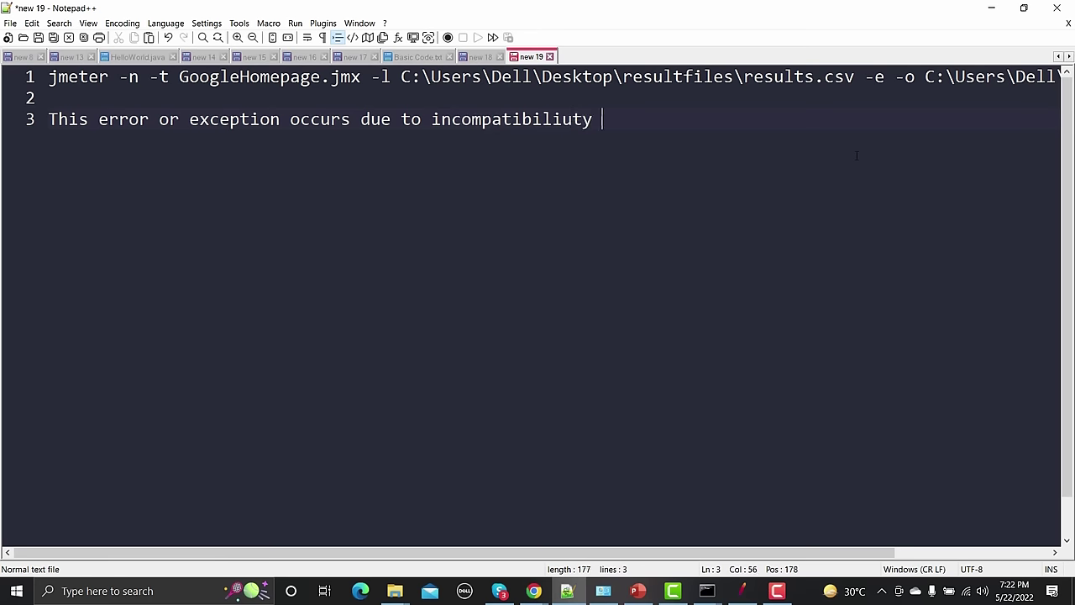
pyautogui.write('of JDK ')
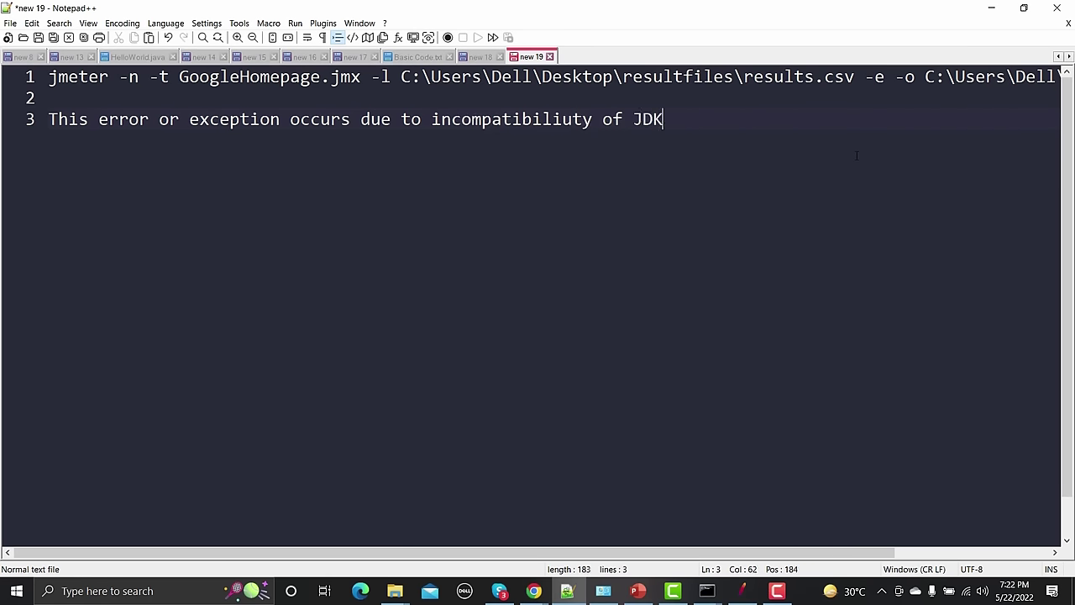
pyautogui.write('and Jmeter')
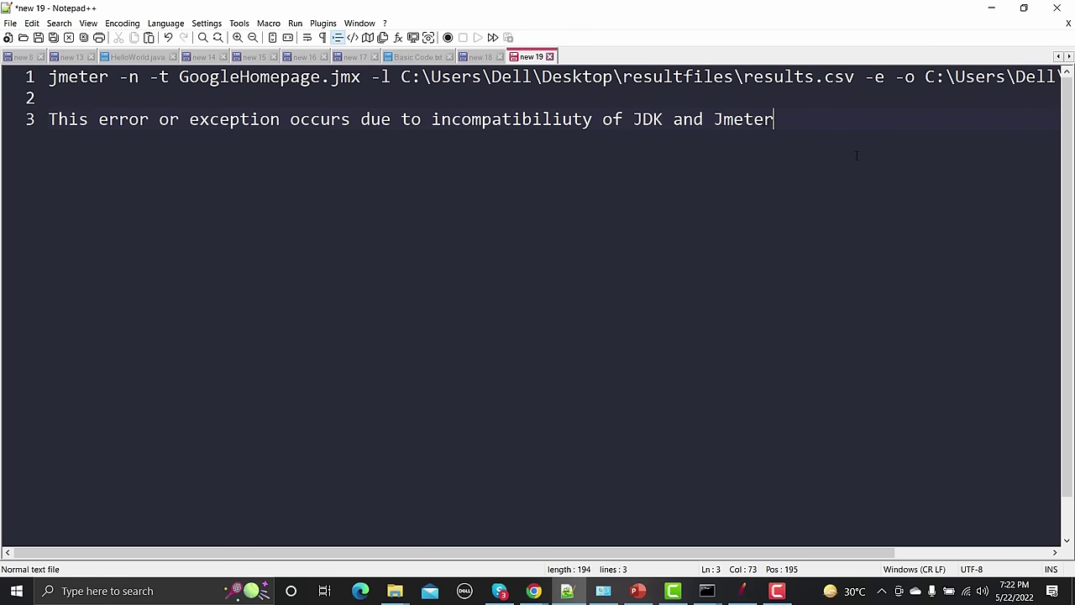
pyautogui.press('Return')
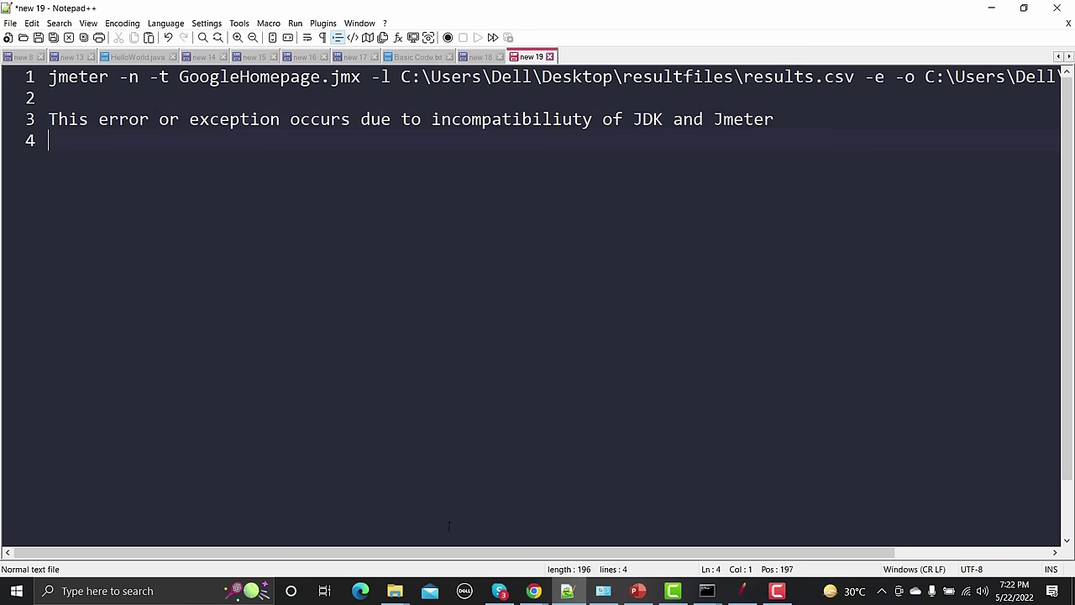
pyautogui.click(394, 591)
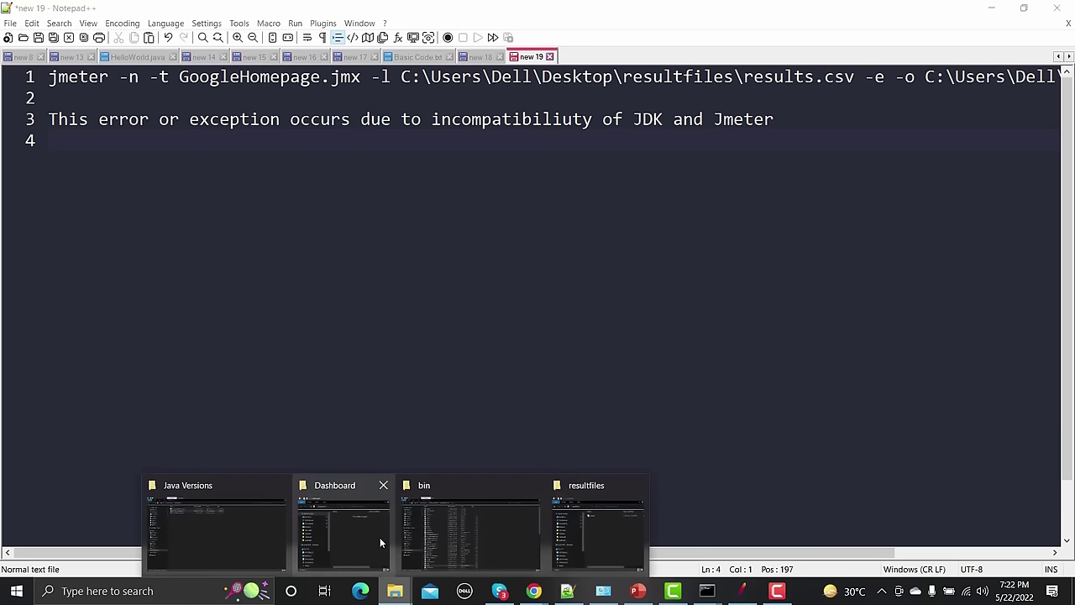
pyautogui.moveTo(380, 537)
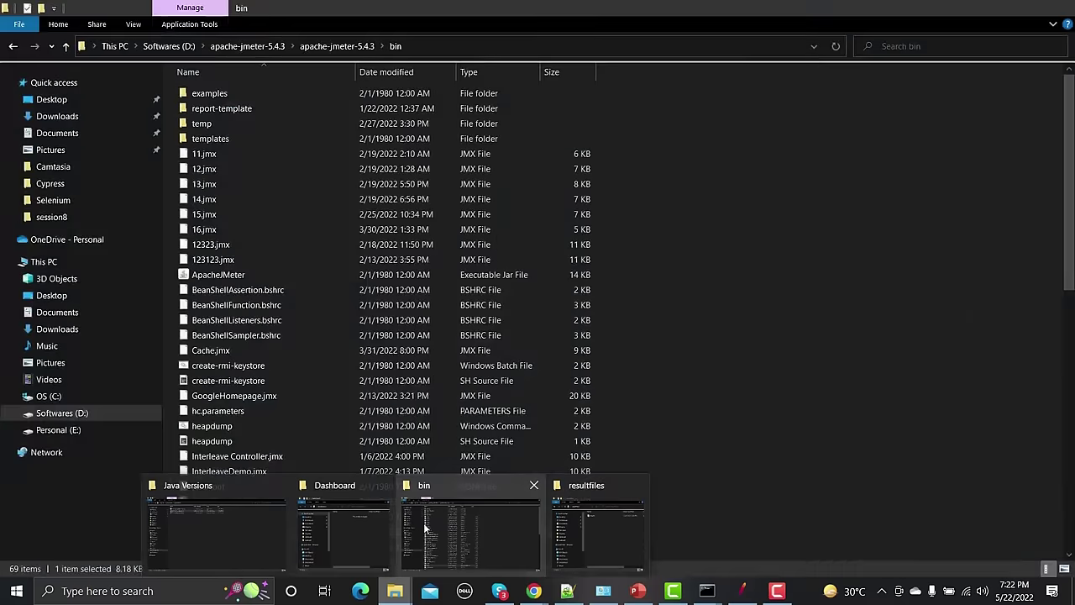
pyautogui.click(471, 529)
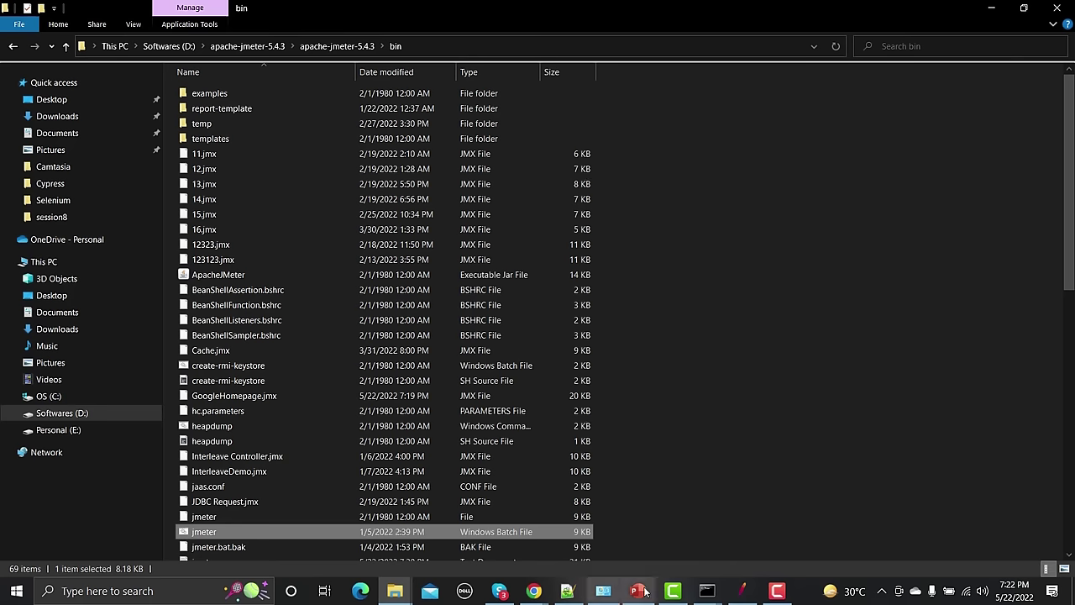
pyautogui.click(568, 591)
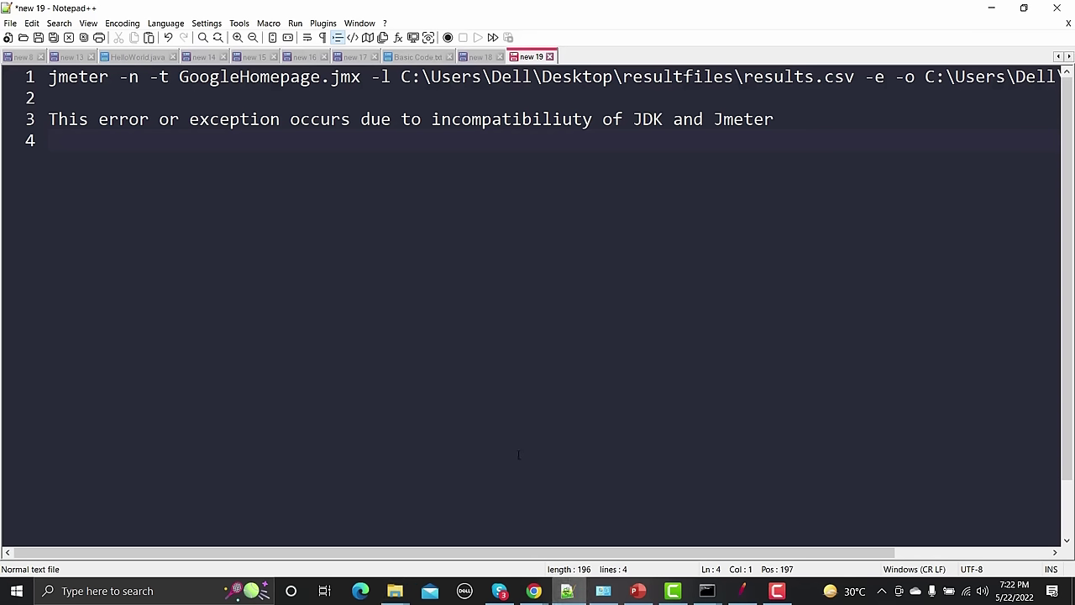
# Add the line 'Jmeter 5.4.3' beneath the incompatibility note, leaving an empty line 5
pyautogui.write('Jmerer')
pyautogui.press('BackSpace')
pyautogui.press('BackSpace')
pyautogui.press('BackSpace')
pyautogui.press('BackSpace')
pyautogui.press('BackSpace')
pyautogui.press('BackSpace')
pyautogui.write('Jmeter ')
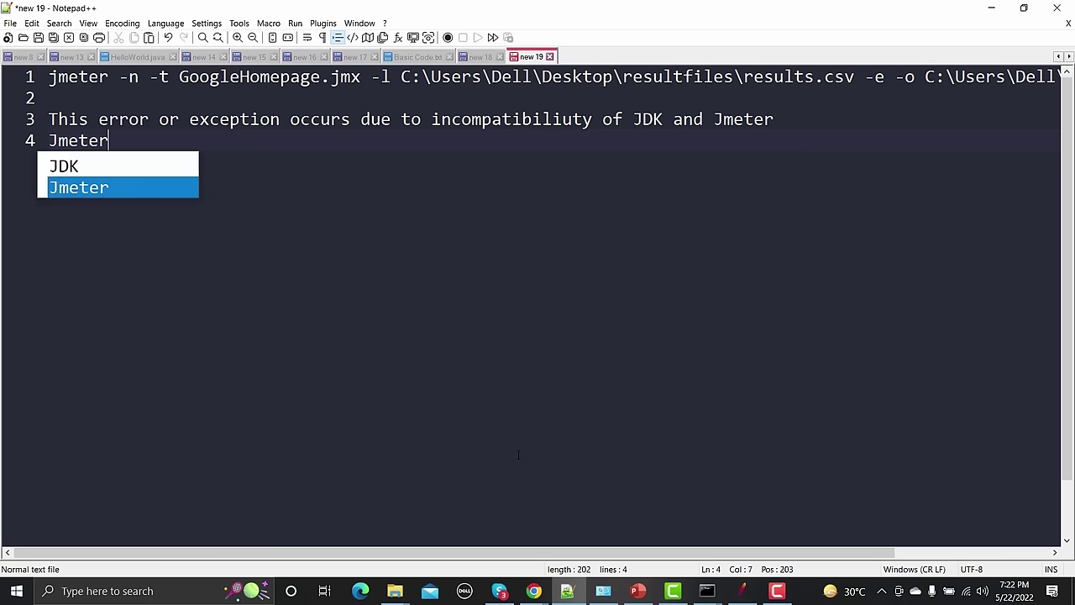
pyautogui.write('5.4.')
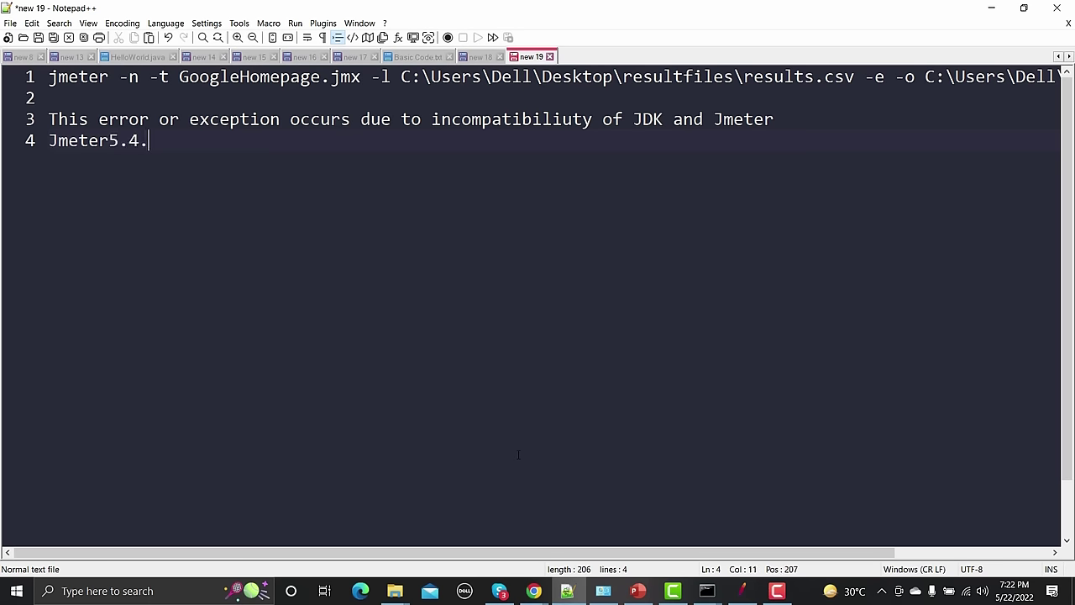
pyautogui.write('3')
pyautogui.press('Left')
pyautogui.press('Left')
pyautogui.press('Left')
pyautogui.press('Left')
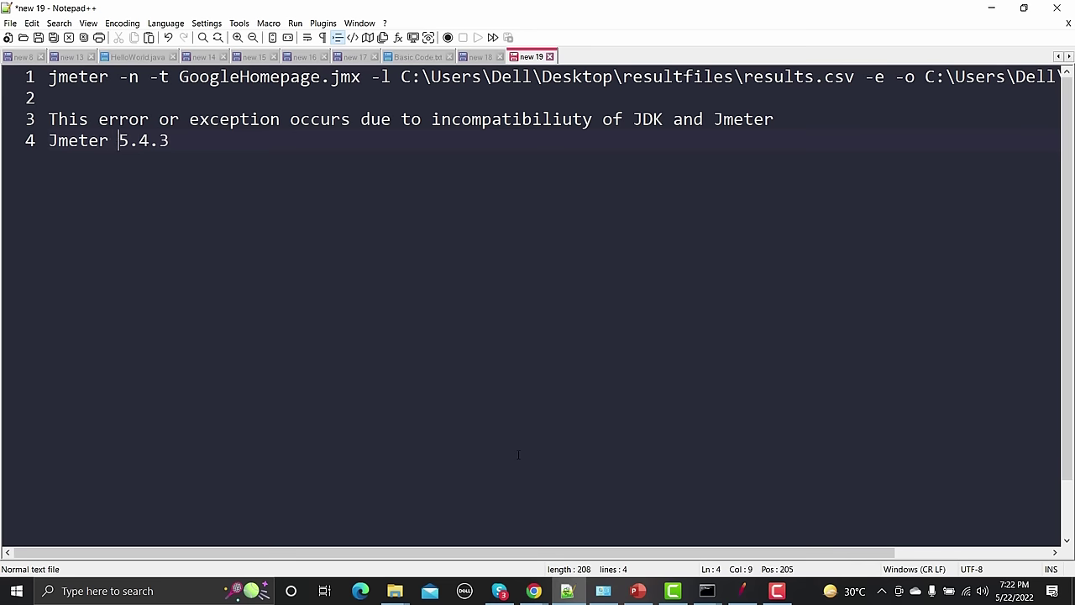
pyautogui.press('Right')
pyautogui.press('Right')
pyautogui.press('Right')
pyautogui.press('Right')
pyautogui.press('Right')
pyautogui.press('Return')
pyautogui.click(191, 590)
# Run java -version in a new Command Prompt, confirming Java 17.0.2 LTS, then return to the notes
pyautogui.write('cm')
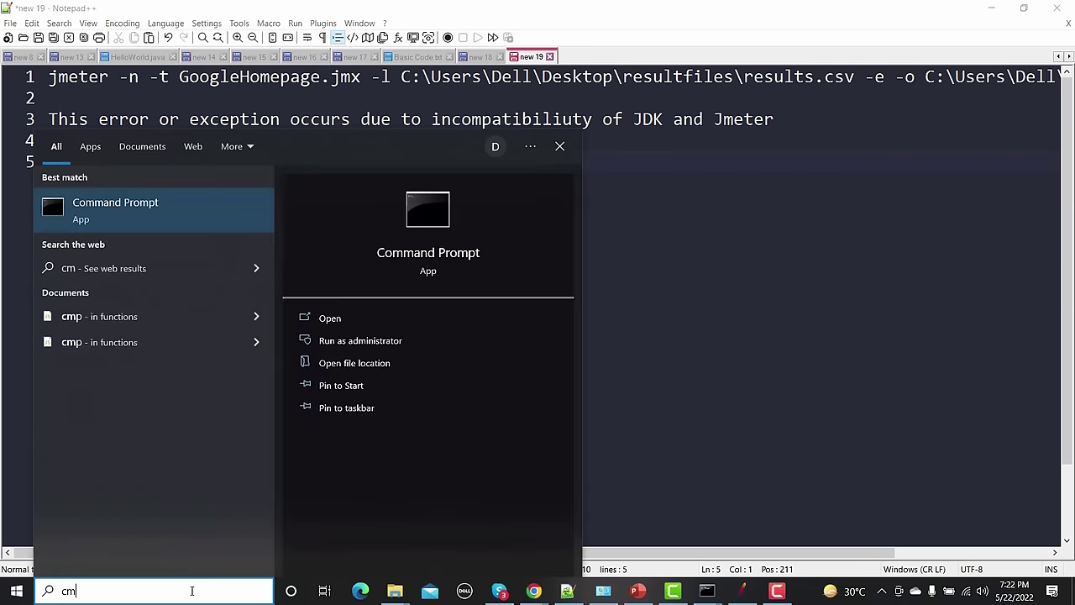
pyautogui.write('d')
pyautogui.press('Return')
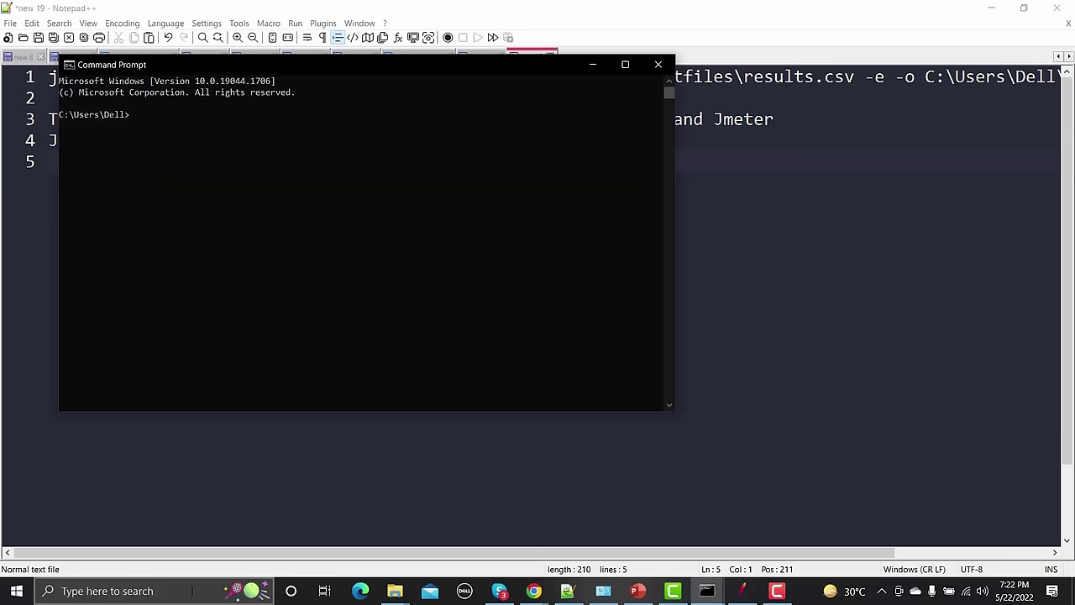
pyautogui.write('java -version')
pyautogui.press('Return')
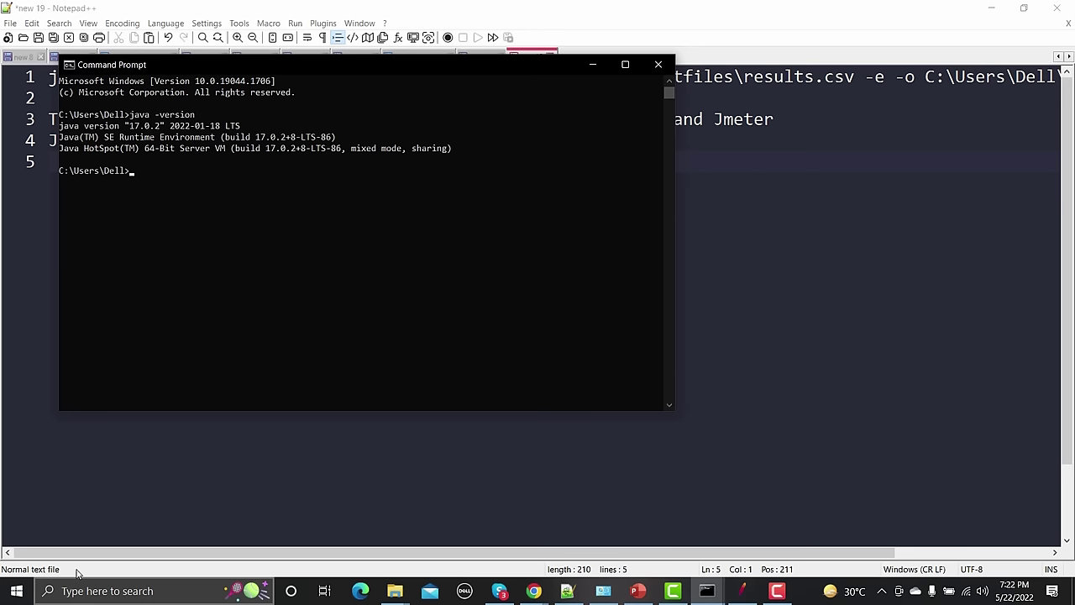
pyautogui.moveTo(76, 126); pyautogui.dragTo(201, 145)
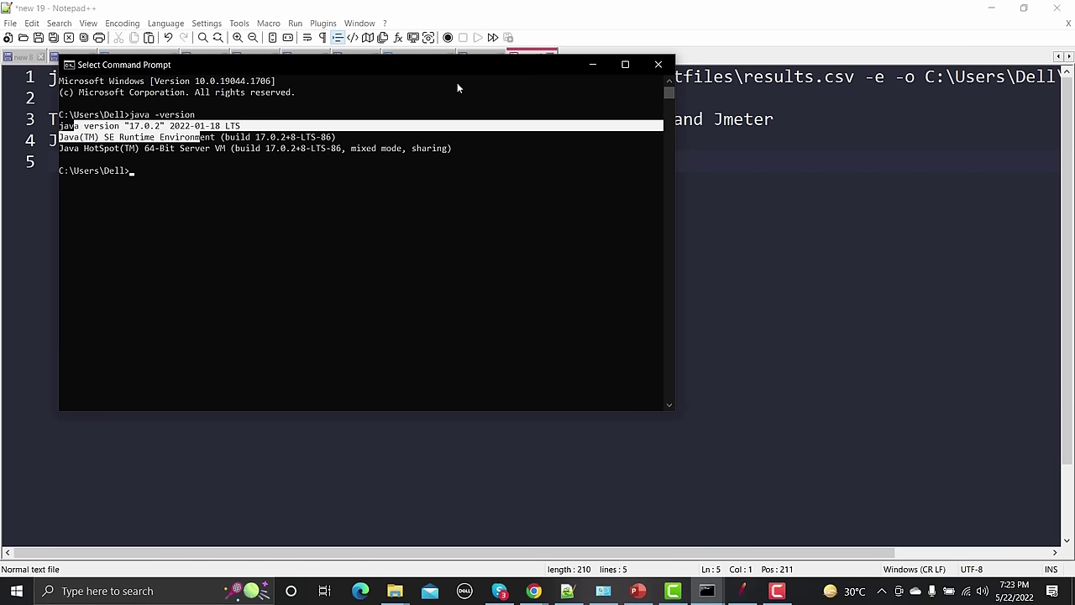
pyautogui.click(592, 67)
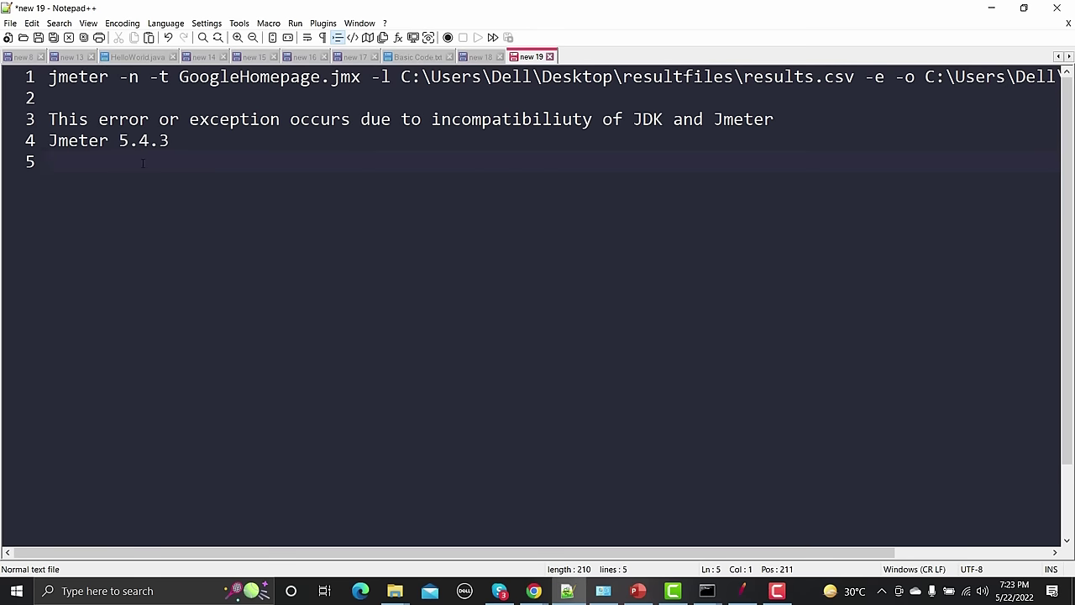
# Record 'Java JDk = 17' on line 5, below the JMeter version line
pyautogui.write('Java JDL')
pyautogui.press('BackSpace')
pyautogui.press('BackSpace')
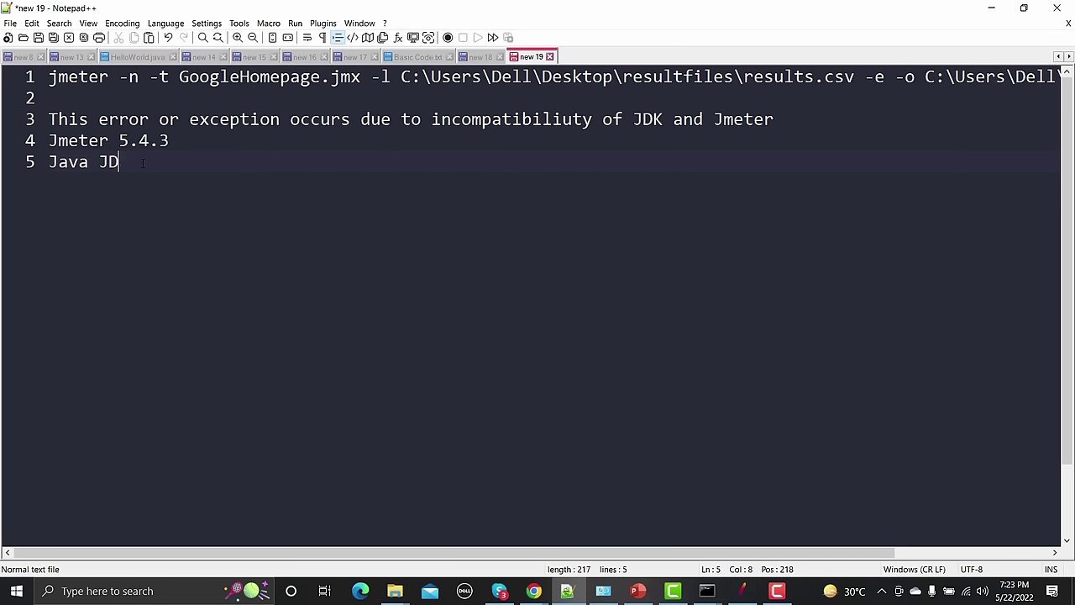
pyautogui.write('k  = 1')
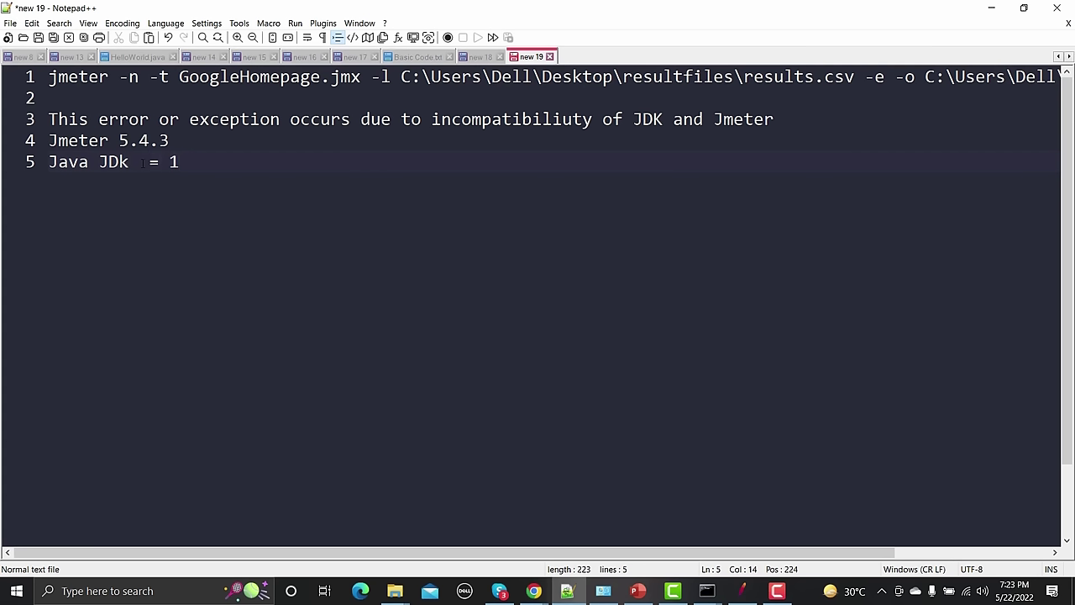
pyautogui.write('7')
pyautogui.press('Up')
pyautogui.hotkey('shift', 'Left')
pyautogui.hotkey('shift', 'Left')
pyautogui.hotkey('shift', 'Left')
pyautogui.hotkey('shift', 'Left')
pyautogui.hotkey('shift', 'Left')
pyautogui.hotkey('shift', 'Left')
pyautogui.hotkey('shift', 'Left')
pyautogui.hotkey('shift', 'Left')
pyautogui.hotkey('shift', 'Left')
pyautogui.hotkey('shift', 'Left')
pyautogui.hotkey('shift', 'Left')
pyautogui.press('Down')
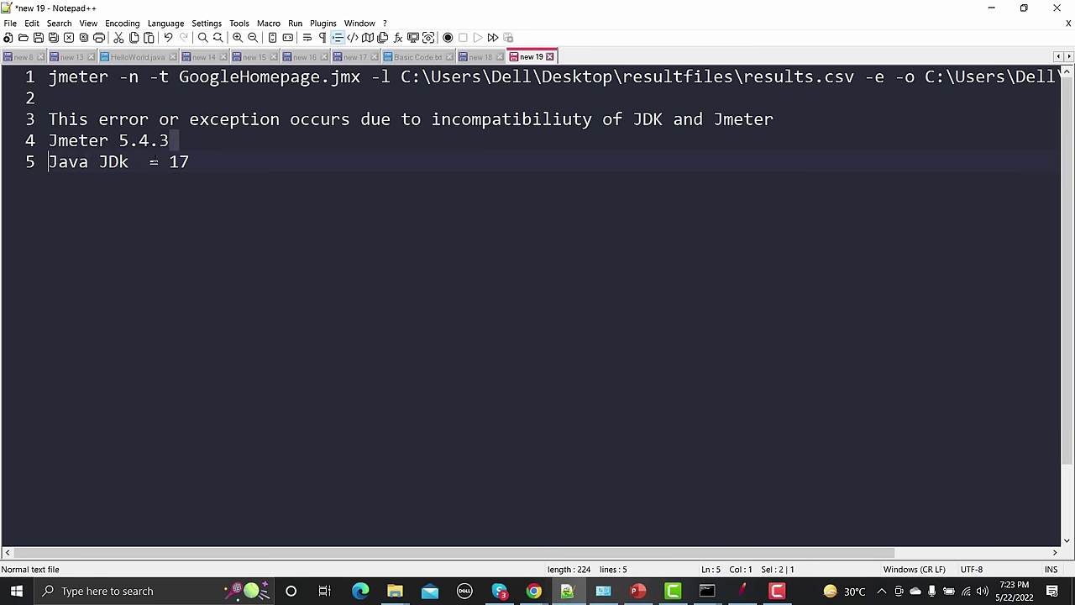
pyautogui.click(204, 161)
# Add a 'Solution:' line followed by 'Either upgrade our jdk to 18'
pyautogui.press('Return')
pyautogui.press('Return')
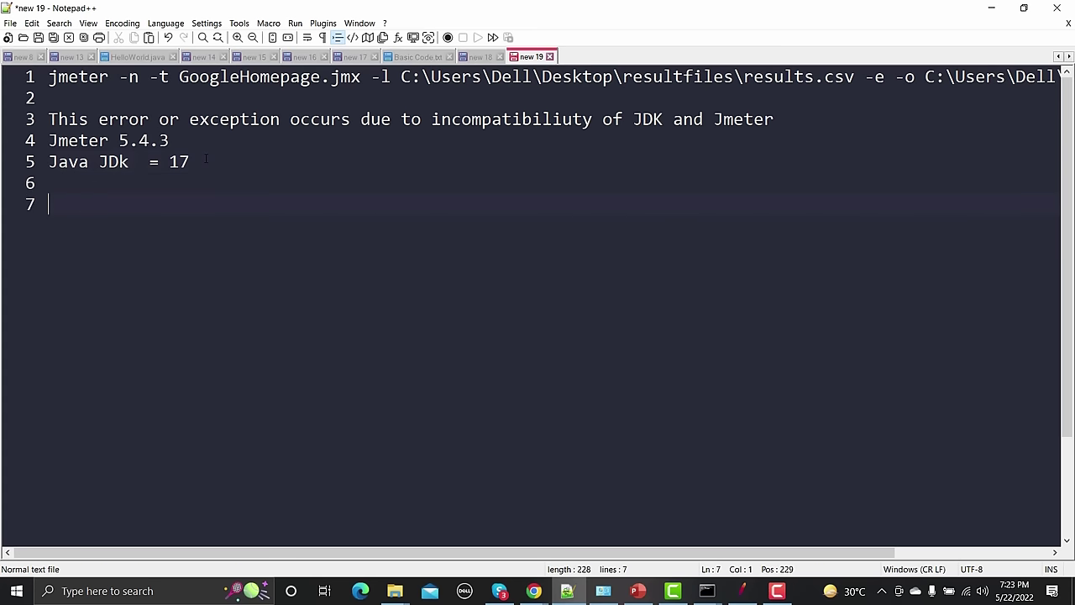
pyautogui.write('Solution')
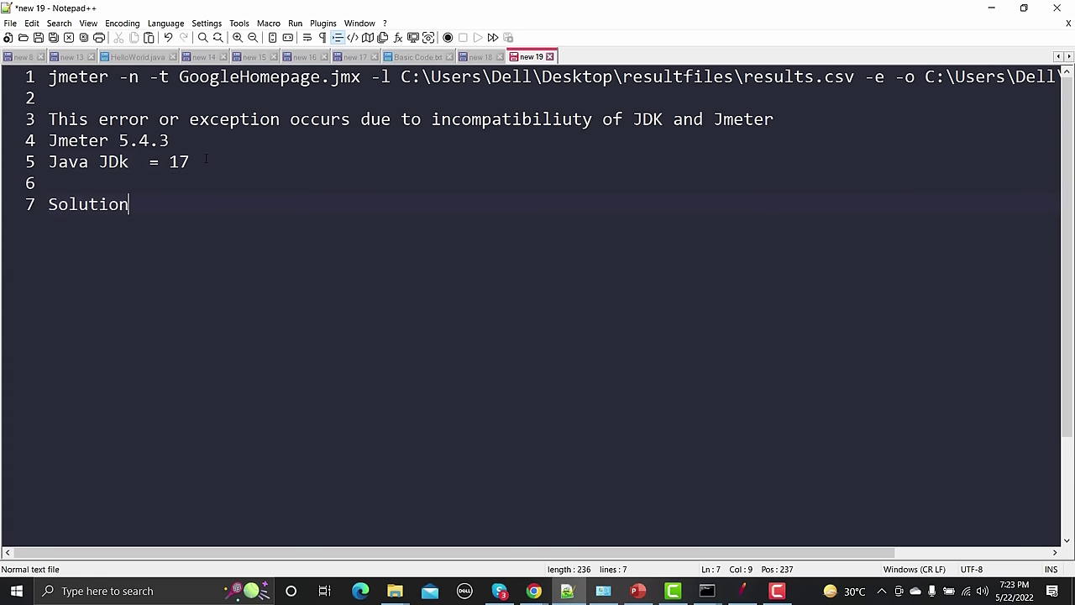
pyautogui.write(':')
pyautogui.press('Return')
pyautogui.write('Ei')
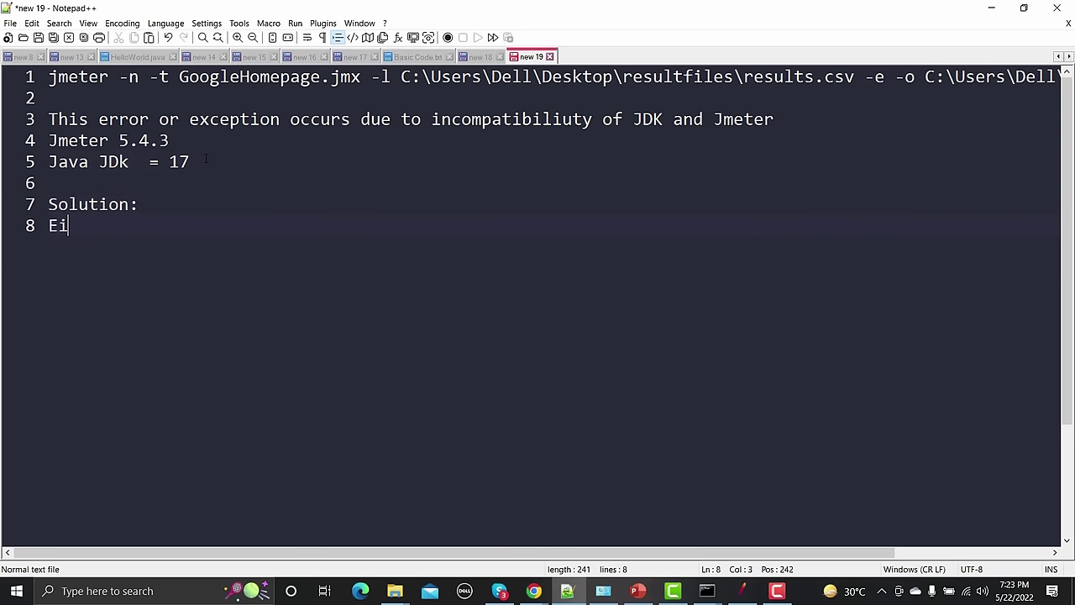
pyautogui.write('her upda')
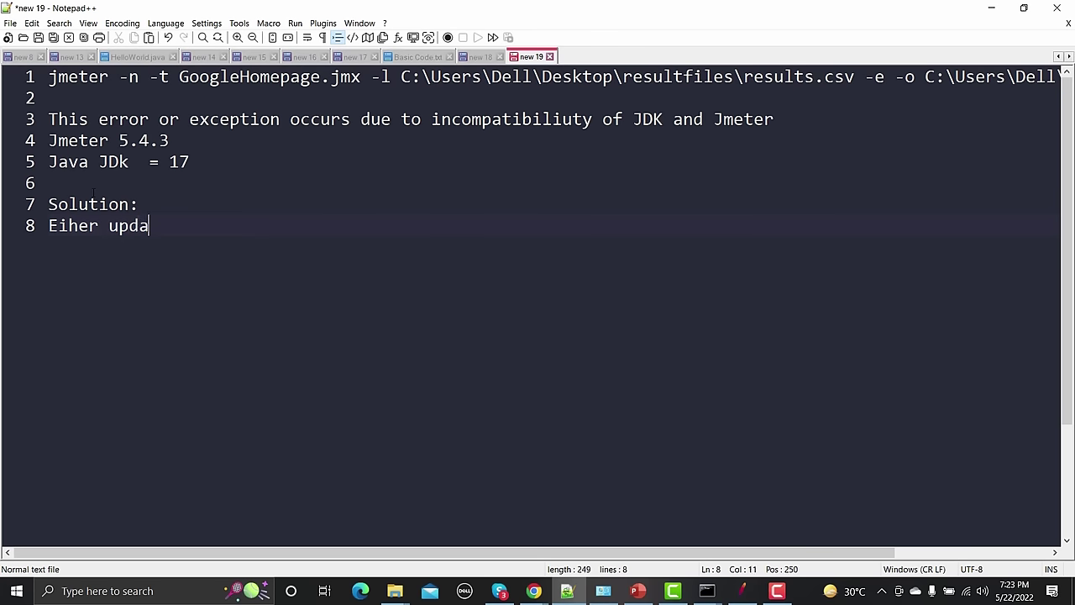
pyautogui.write('te')
pyautogui.press('BackSpace')
pyautogui.press('BackSpace')
pyautogui.write('d')
pyautogui.press('BackSpace')
pyautogui.press('BackSpace')
pyautogui.press('BackSpace')
pyautogui.write('grade our')
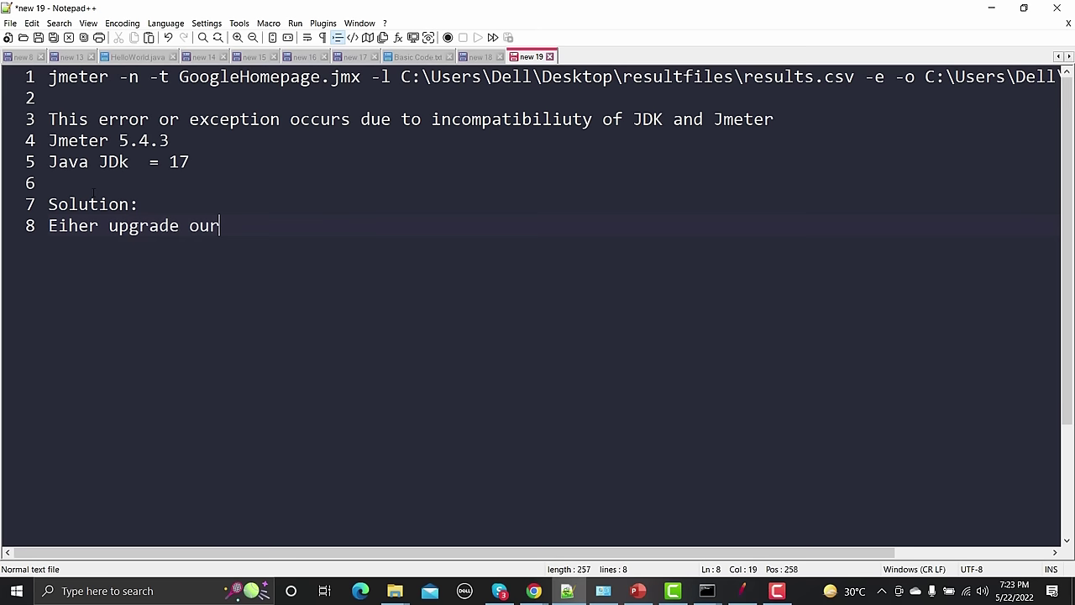
pyautogui.write(' jdk')
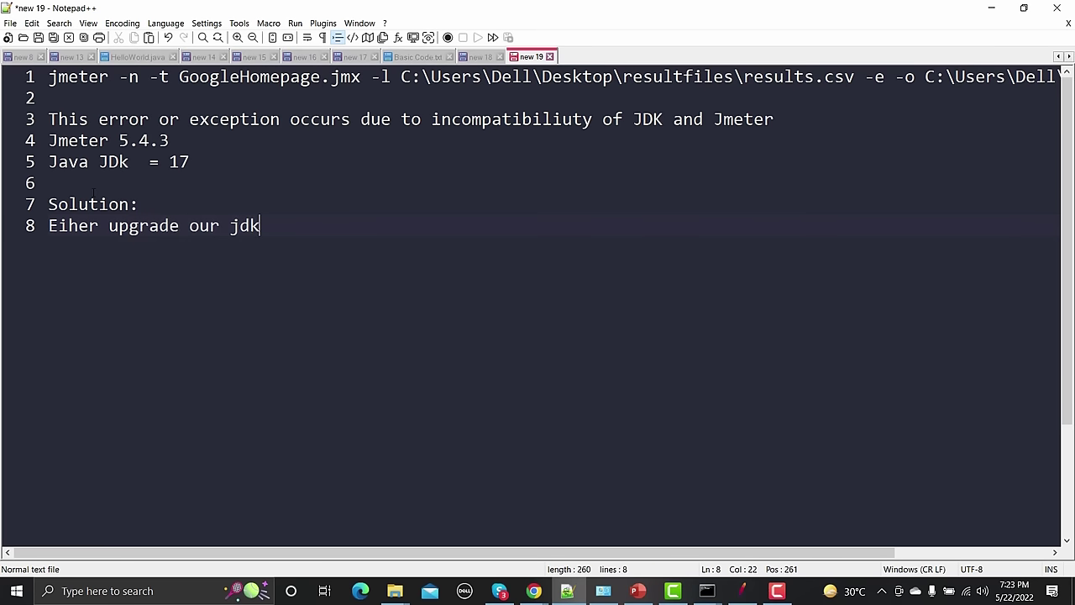
pyautogui.write(' to 2')
pyautogui.press('BackSpace')
pyautogui.write('18')
# Add 'or 16' on line 9 as the alternative JDK version
pyautogui.press('Return')
pyautogui.press('BackSpace')
pyautogui.press('Return')
pyautogui.write('or ')
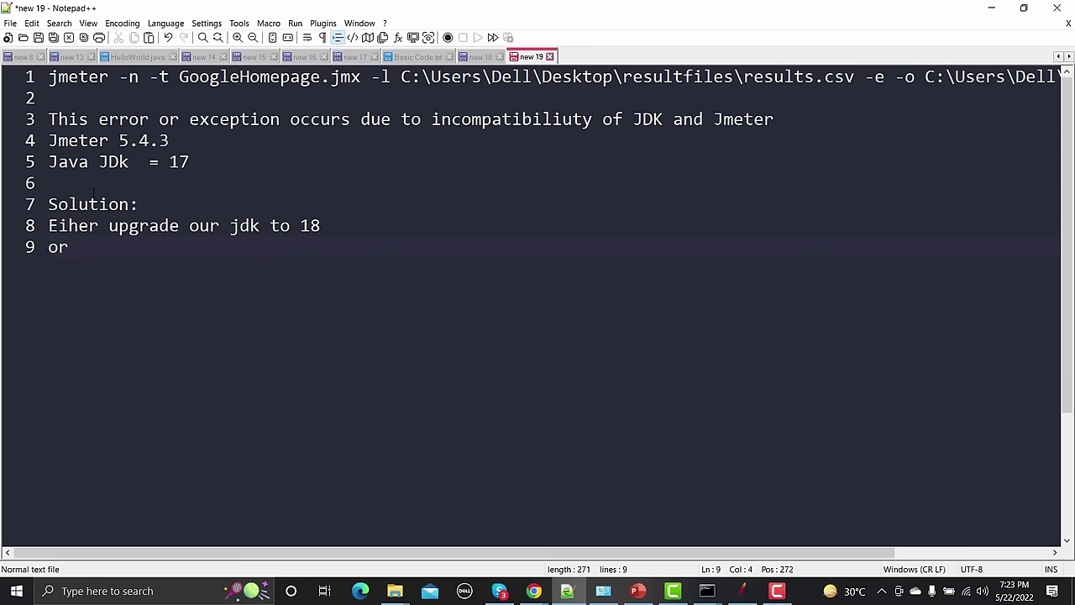
pyautogui.write('16')
# Highlight JMeter version 5.4.3, the explanation and solution notes, and the alternative version 16
pyautogui.moveTo(107, 140); pyautogui.dragTo(169, 140)
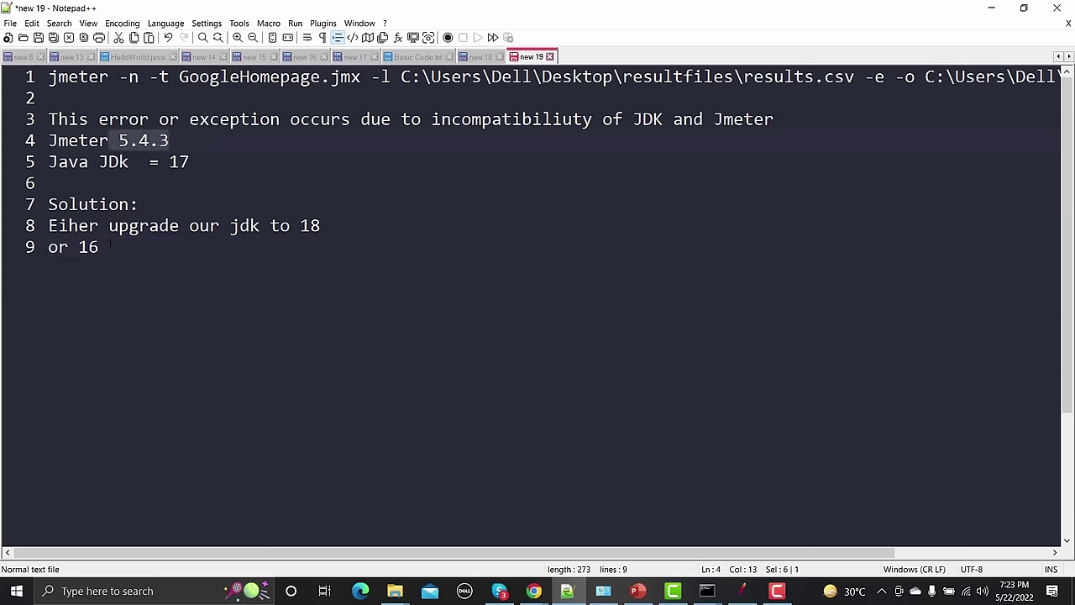
pyautogui.moveTo(107, 246); pyautogui.dragTo(45, 99)
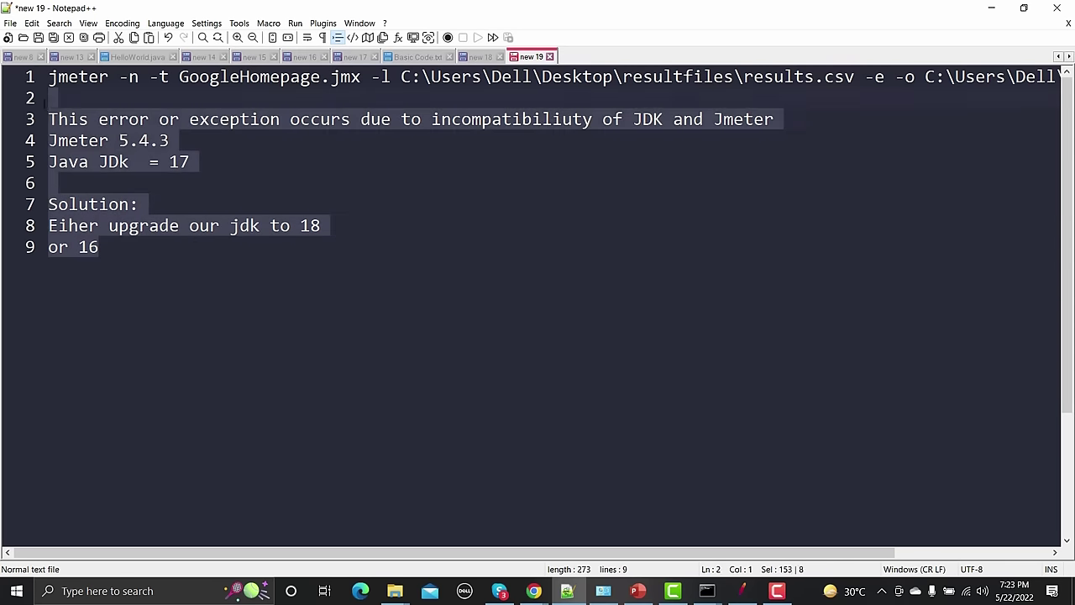
pyautogui.click(99, 247)
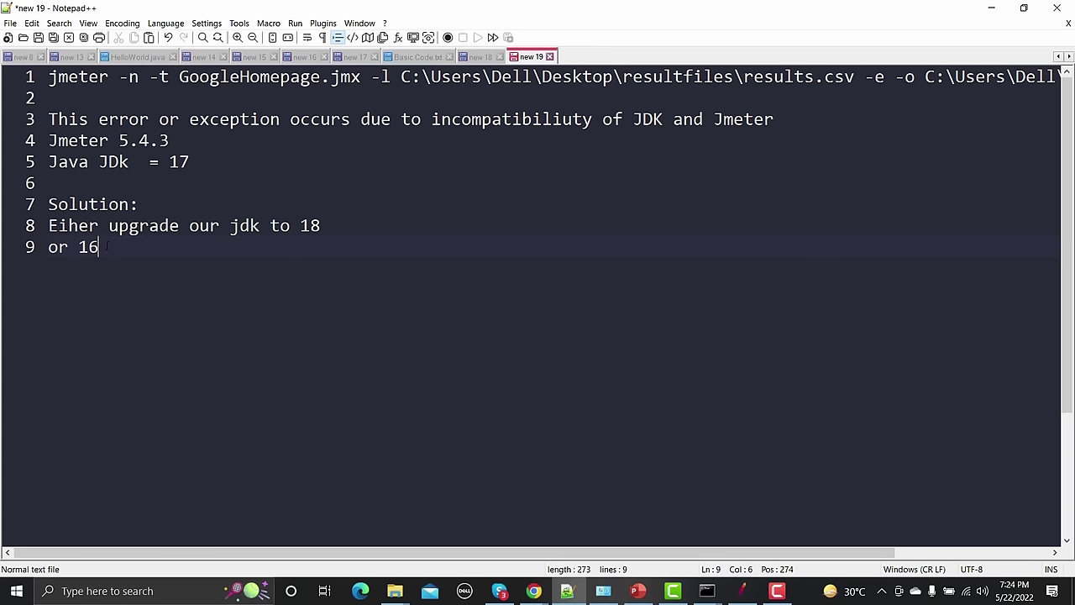
pyautogui.moveTo(99, 247); pyautogui.dragTo(81, 250)
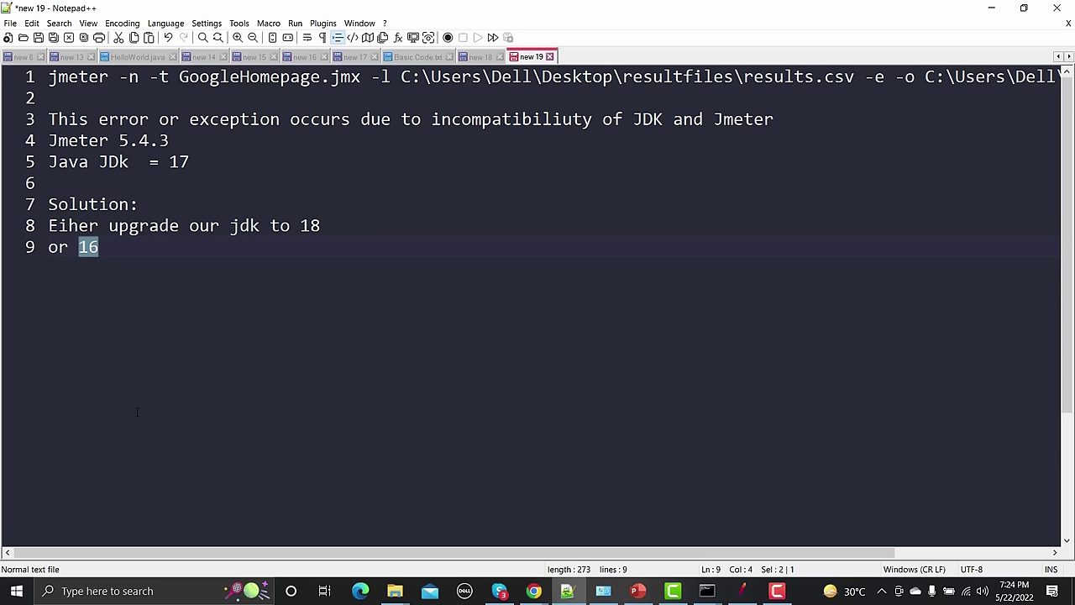
pyautogui.click(140, 592)
# Remove Java(TM) SE Development Kit 17.0.2 via Control Panel's uninstall list, confirming the prompts
pyautogui.write('contr')
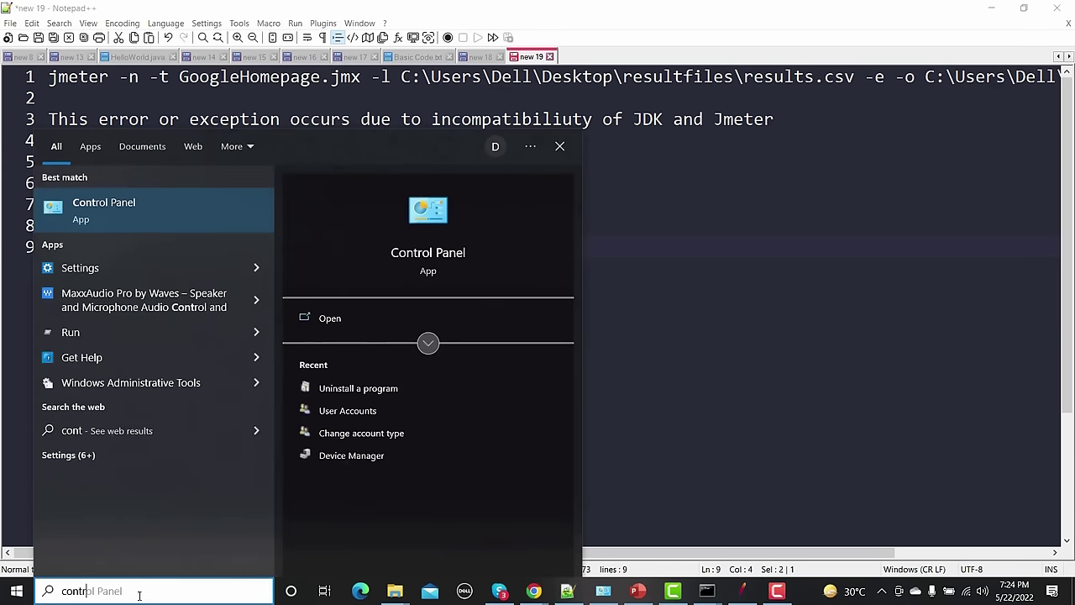
pyautogui.write('ol')
pyautogui.press('Return')
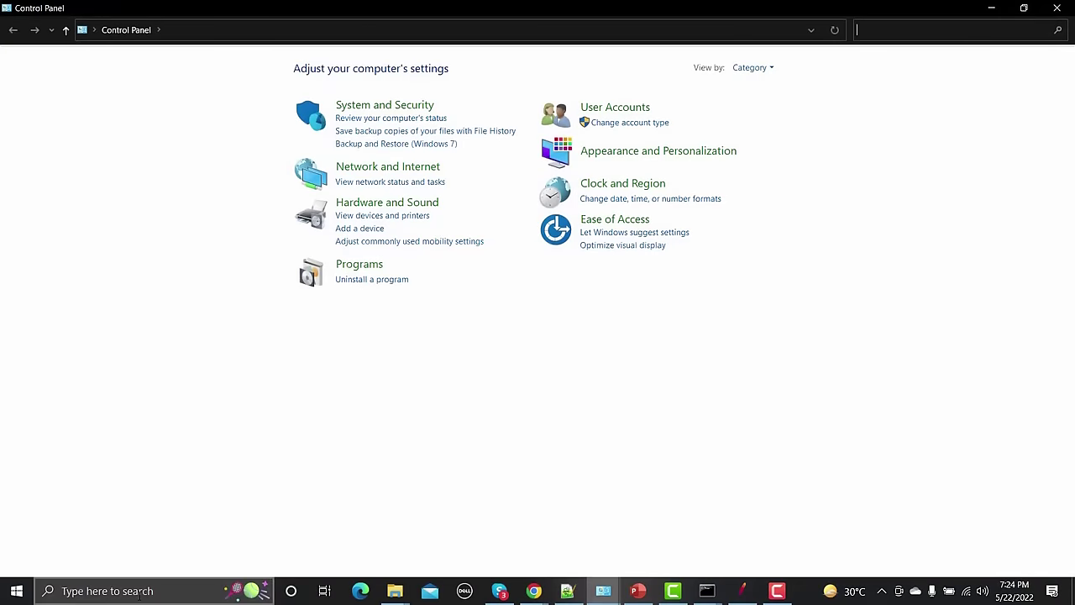
pyautogui.click(387, 286)
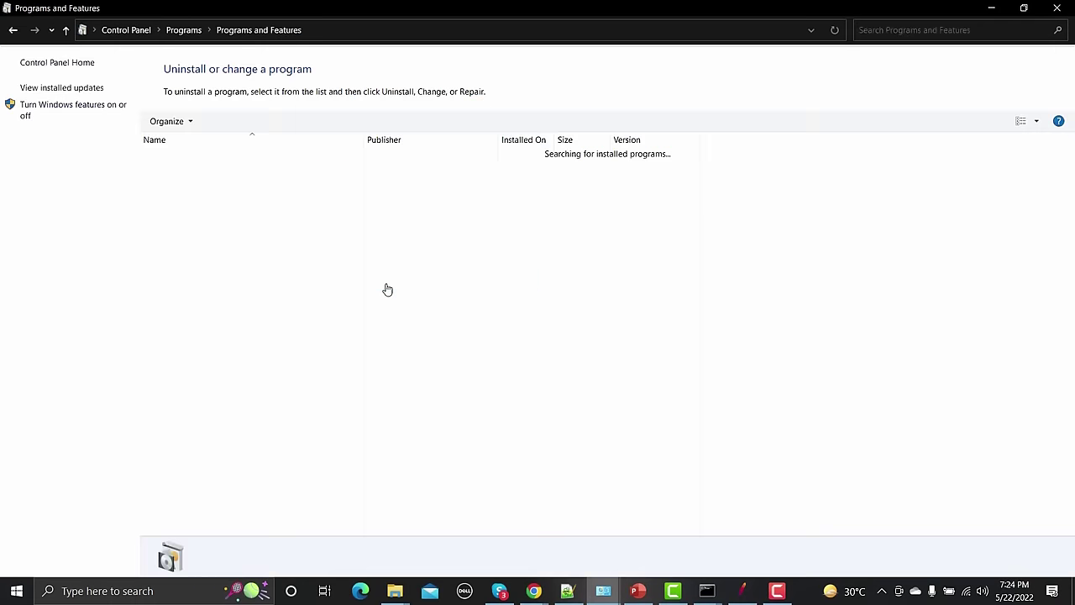
pyautogui.scroll(-2, 252, 210)
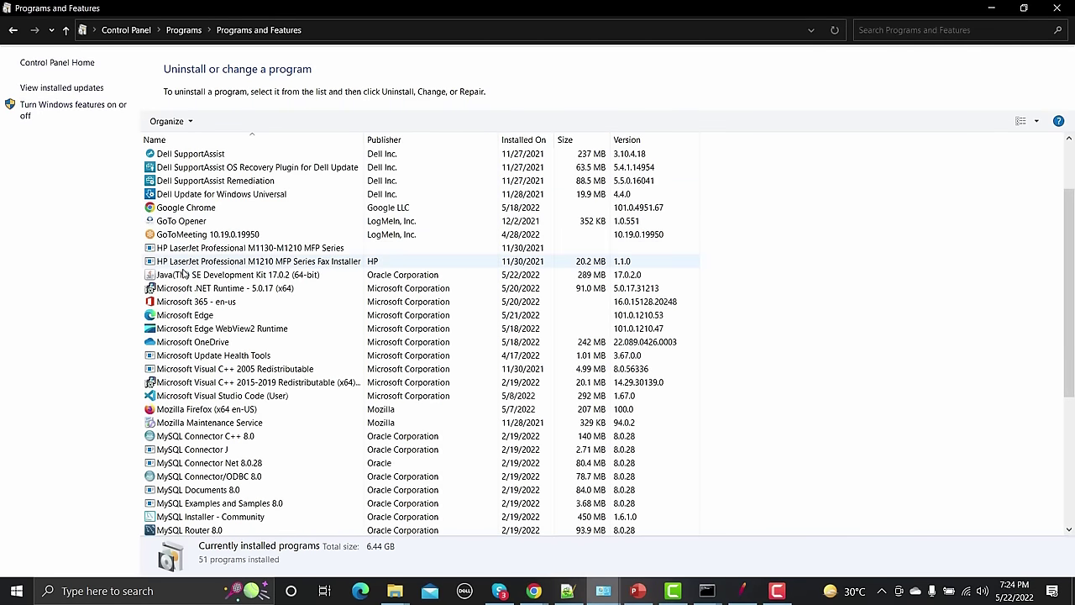
pyautogui.click(238, 277)
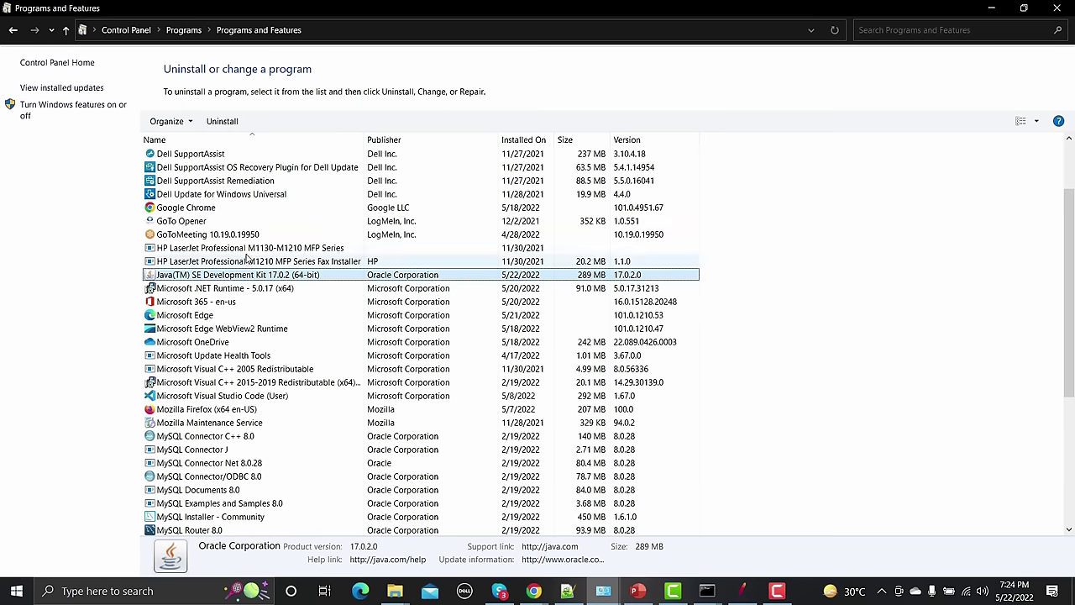
pyautogui.click(222, 121)
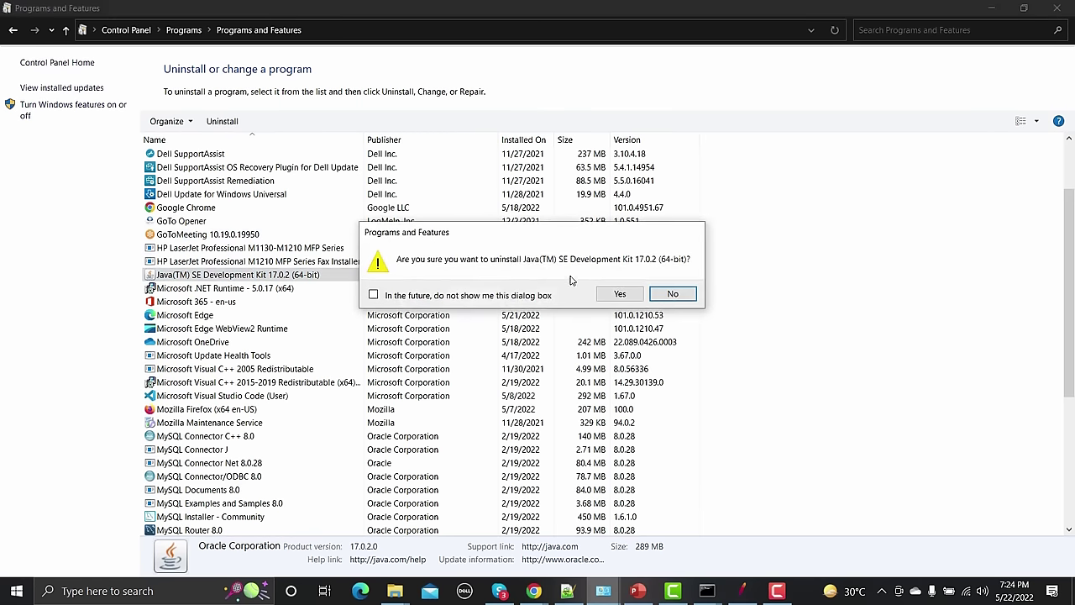
pyautogui.click(616, 294)
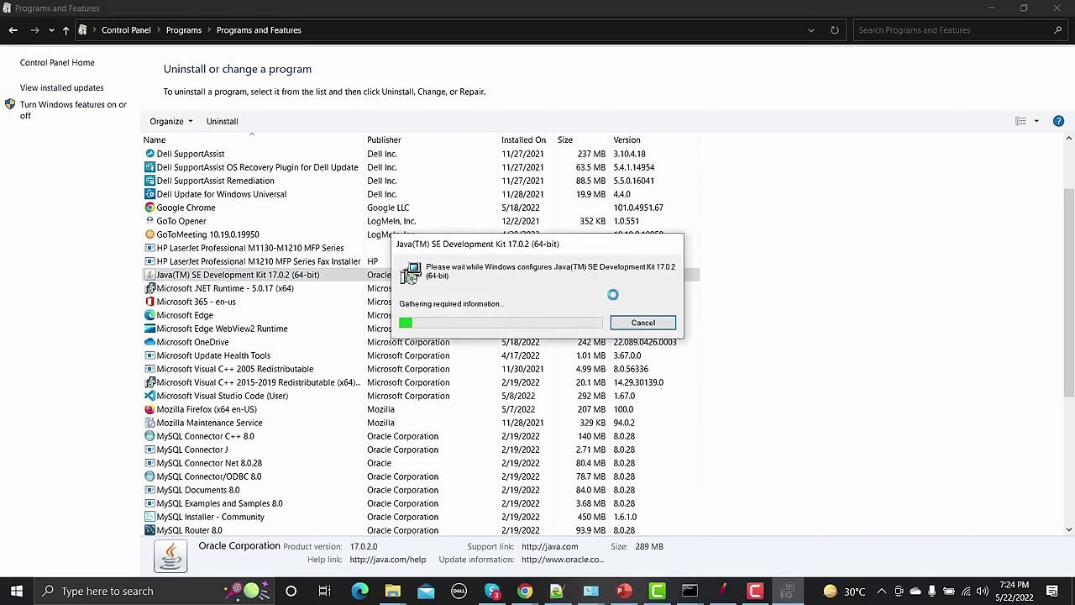
pyautogui.click(491, 381)
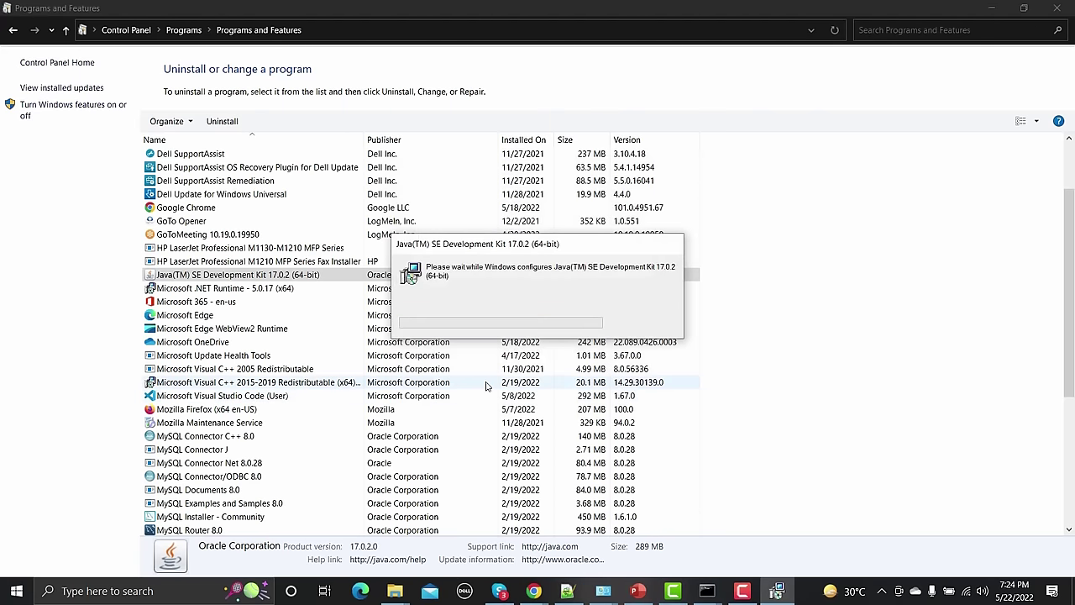
pyautogui.click(395, 591)
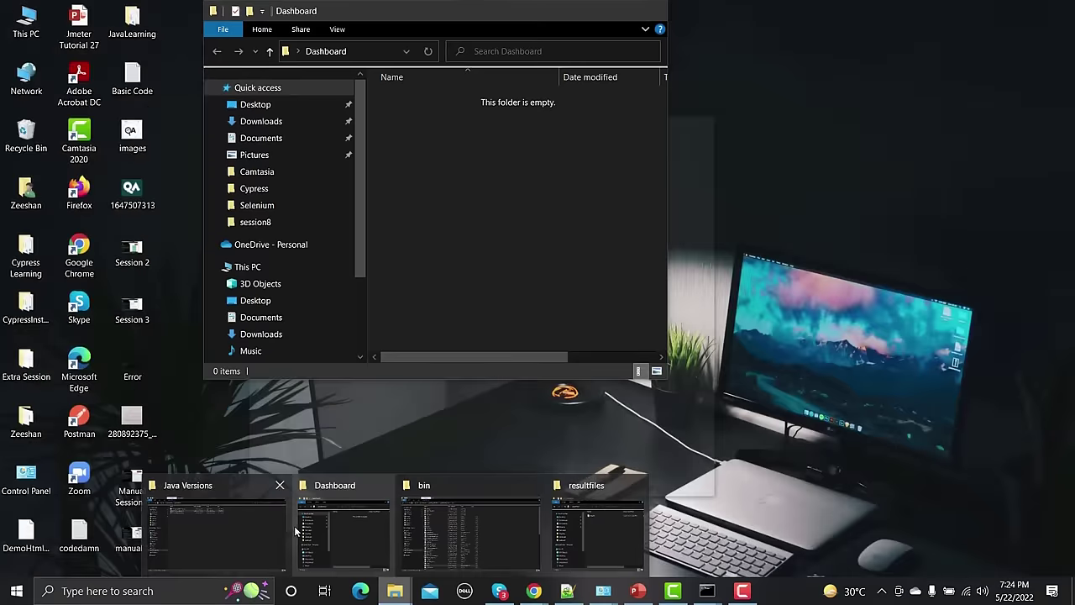
# Install JDK 16.0.2 by running the jdk-16.0.2 installer as administrator with the default folder
pyautogui.click(257, 523)
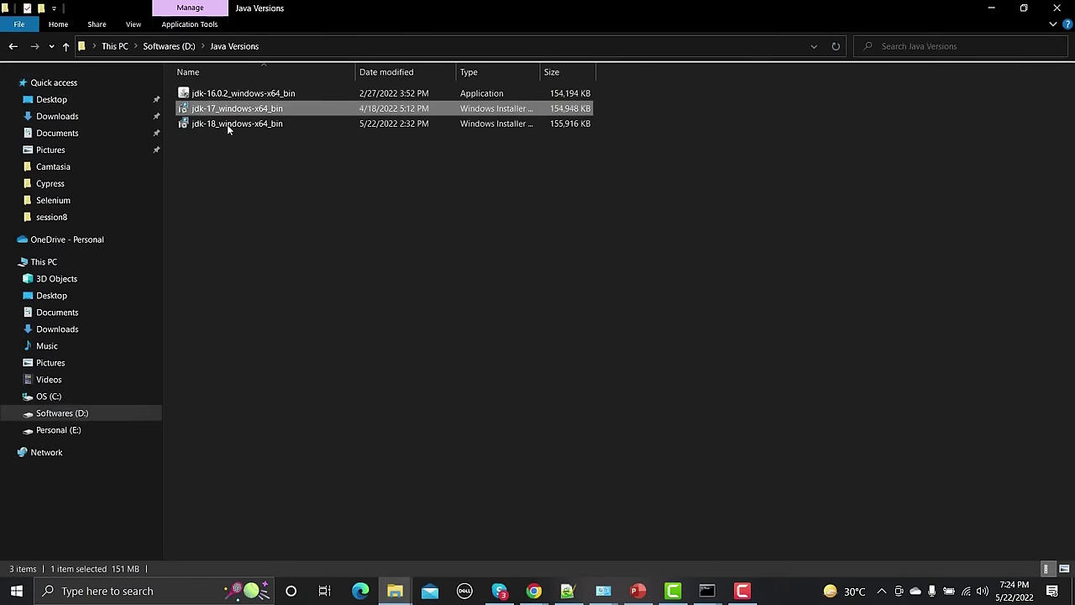
pyautogui.click(204, 99)
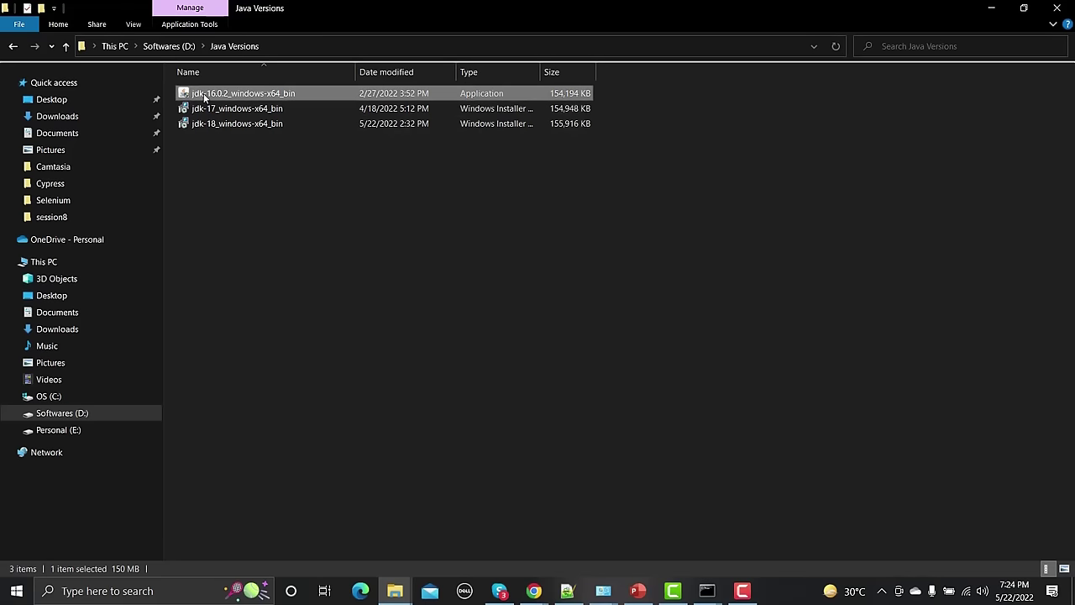
pyautogui.rightClick(204, 98)
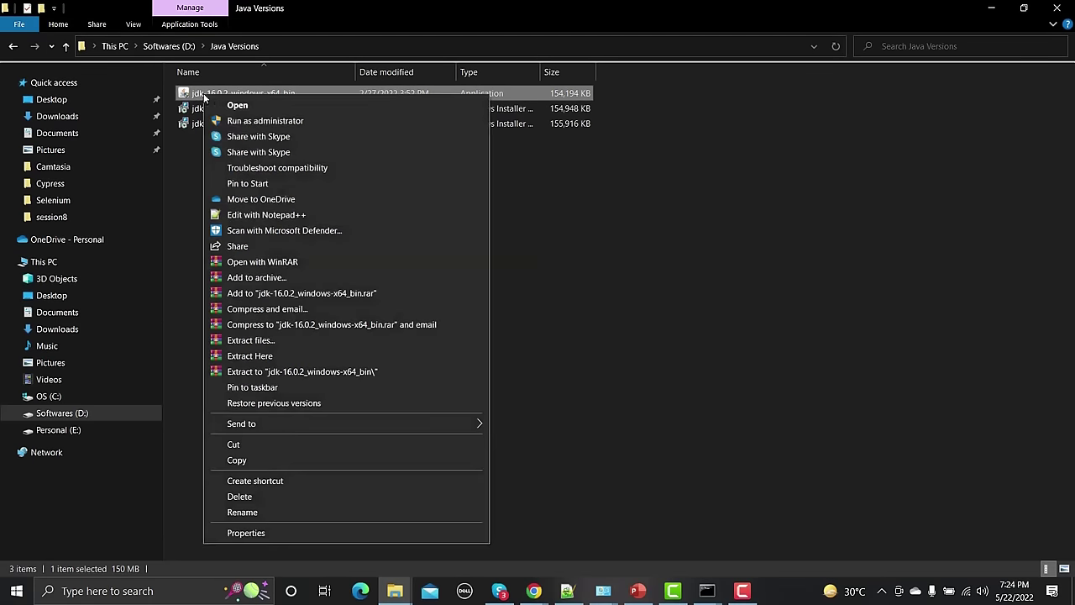
pyautogui.click(241, 120)
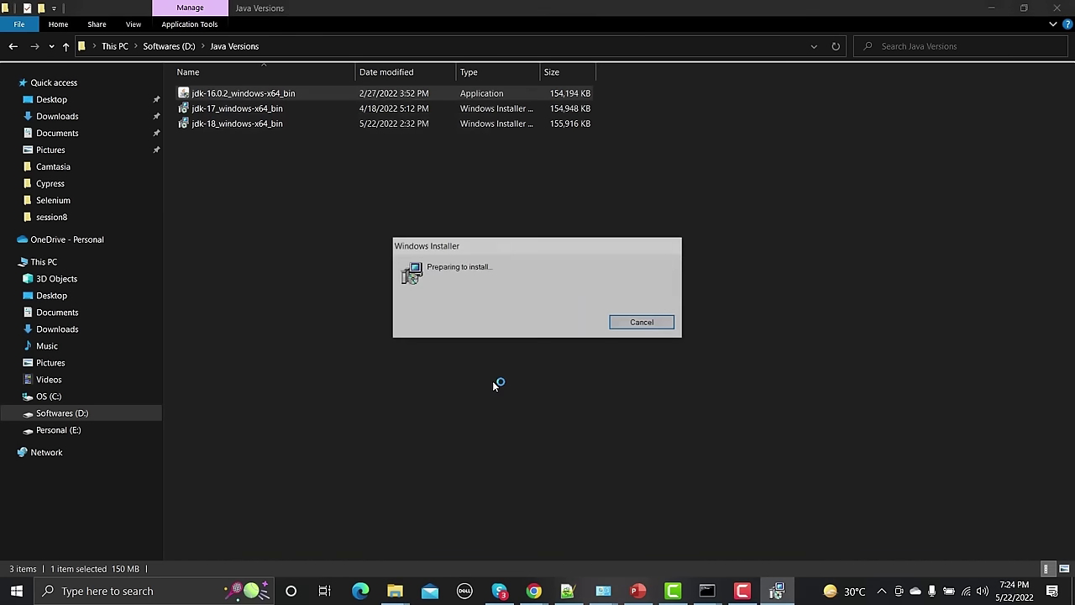
pyautogui.click(607, 407)
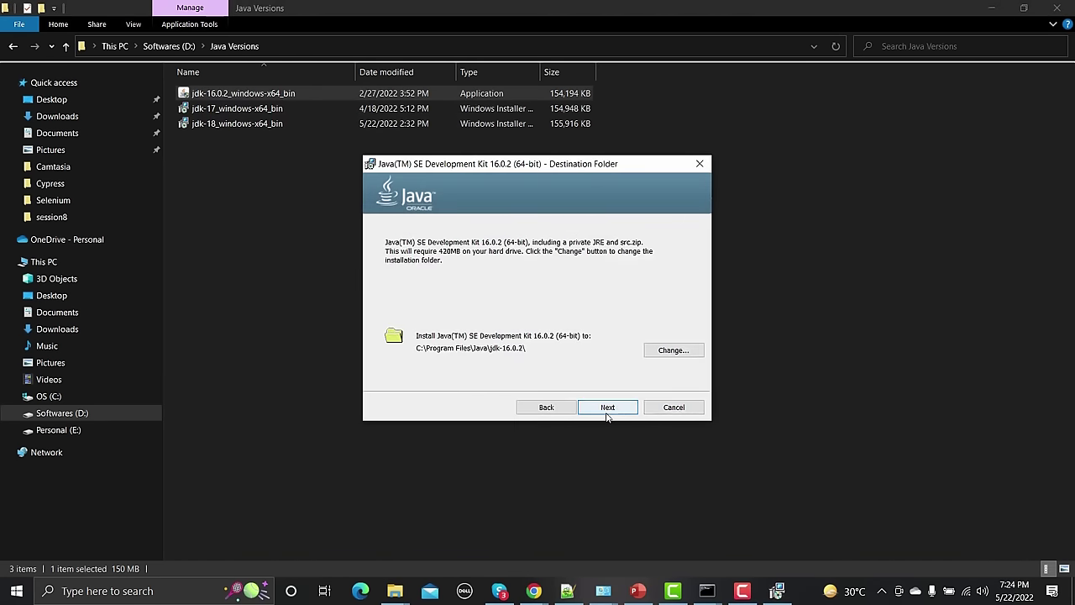
pyautogui.click(607, 408)
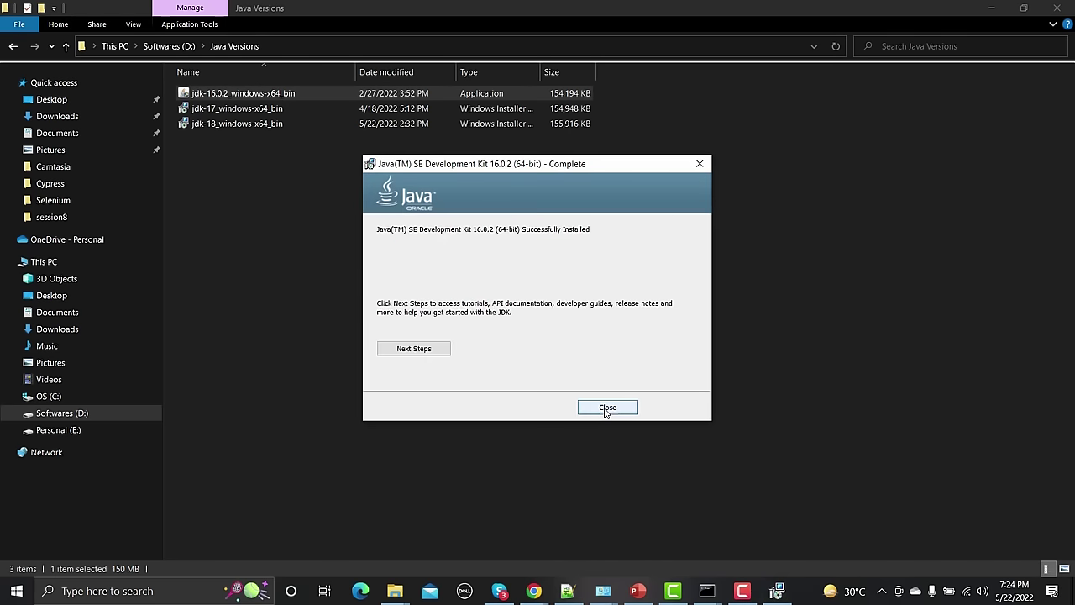
pyautogui.click(606, 408)
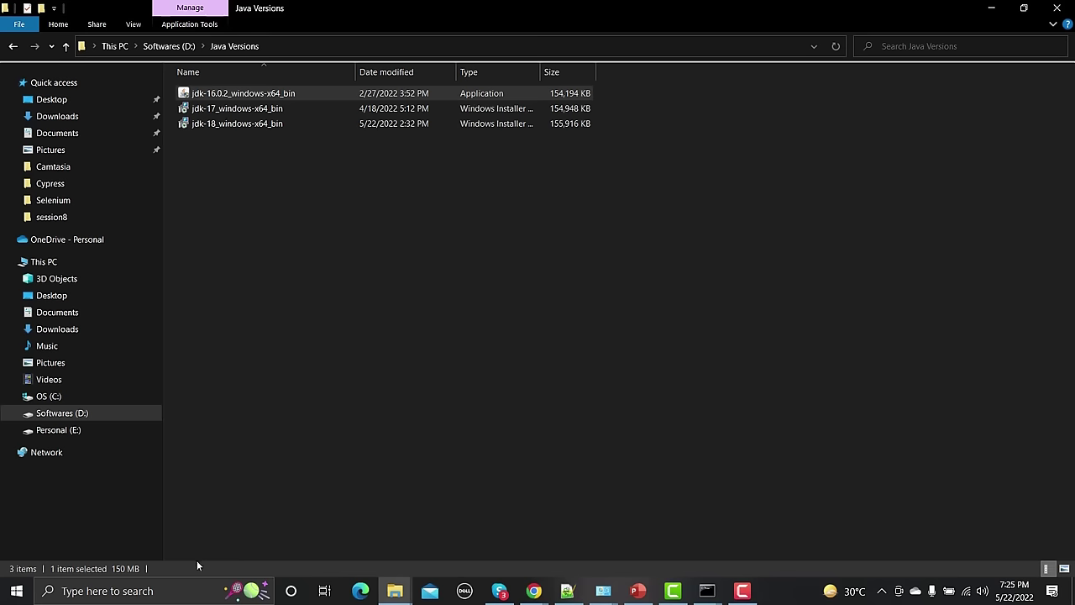
# Run 'java -version' in Command Prompt to confirm Java 16.0.2, then minimize the console
pyautogui.click(141, 591)
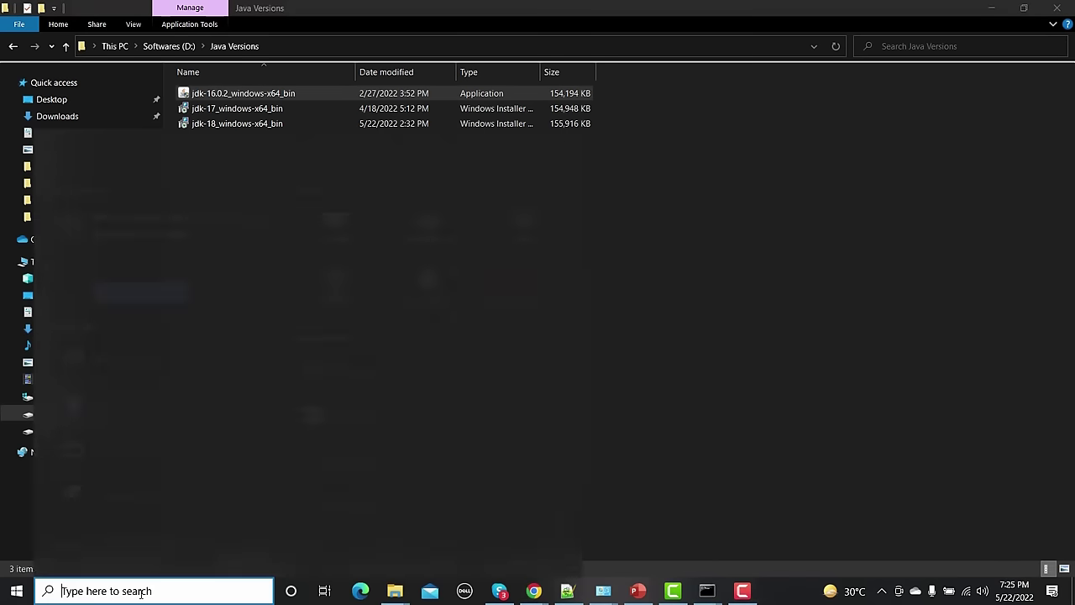
pyautogui.write('cmd')
pyautogui.press('Return')
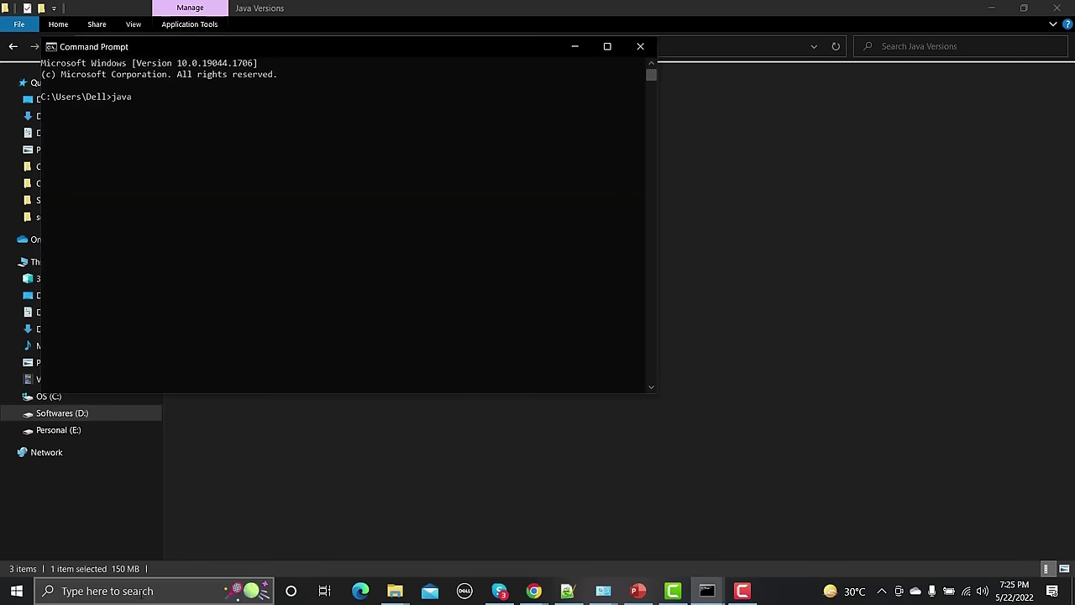
pyautogui.write('java -version')
pyautogui.press('Return')
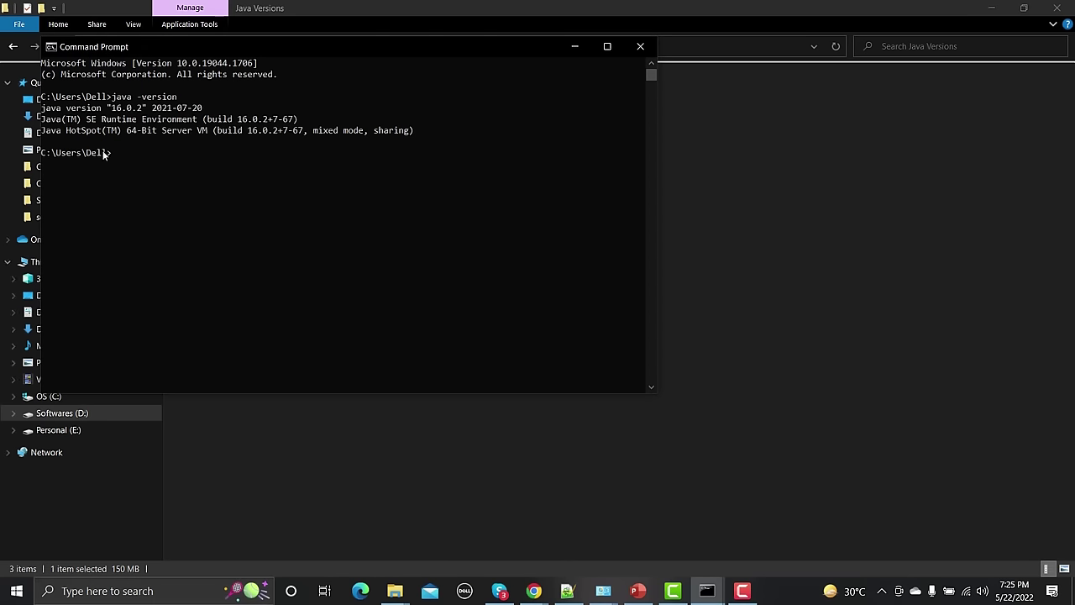
pyautogui.moveTo(87, 108); pyautogui.dragTo(173, 113)
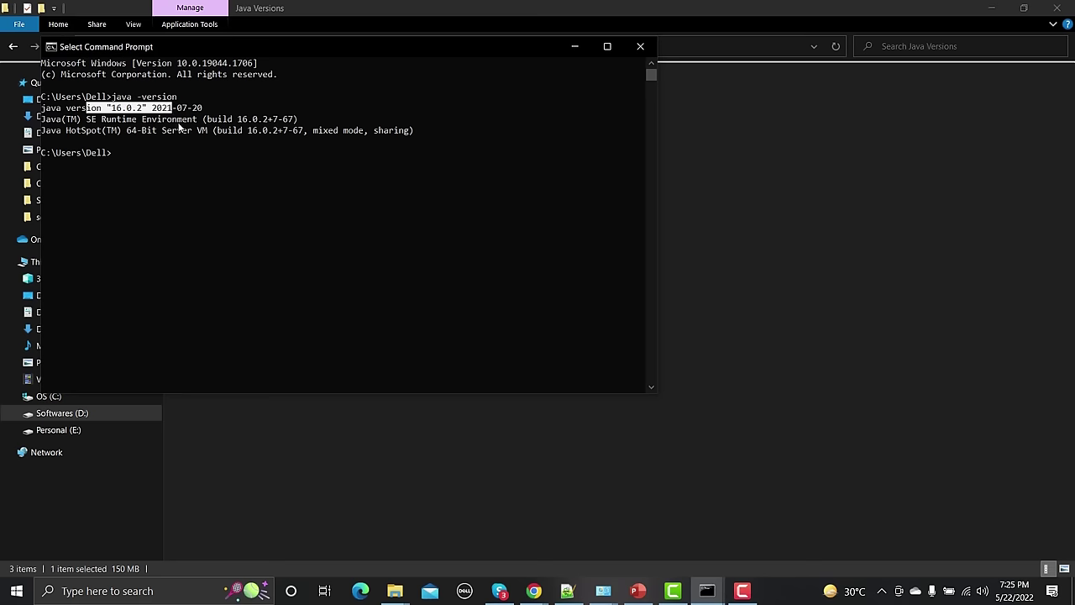
pyautogui.click(575, 46)
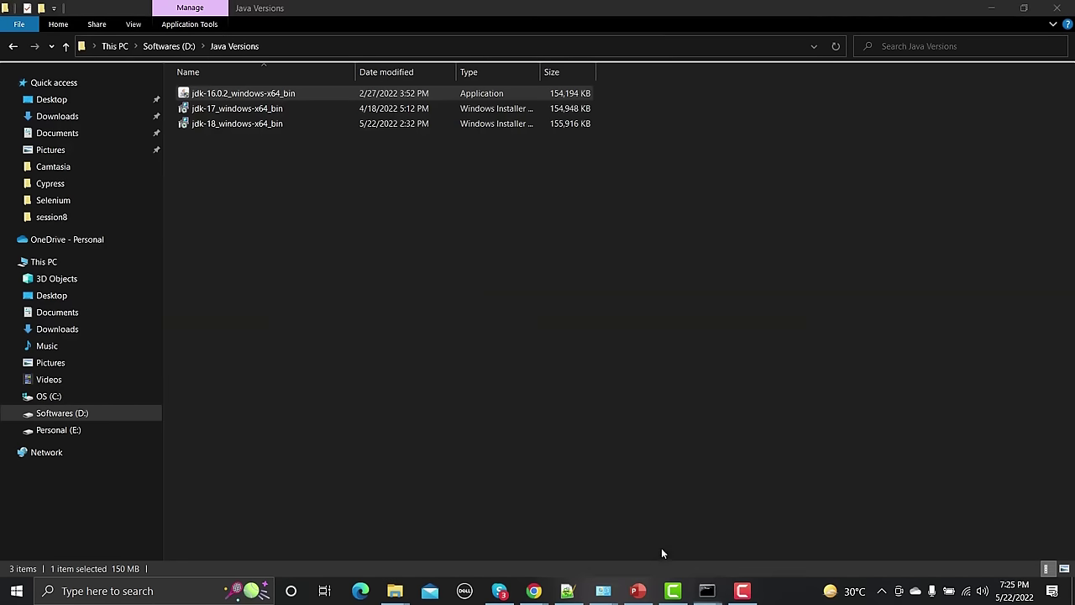
# Bring the JMeter console back and clear its marked text
pyautogui.moveTo(706, 590)
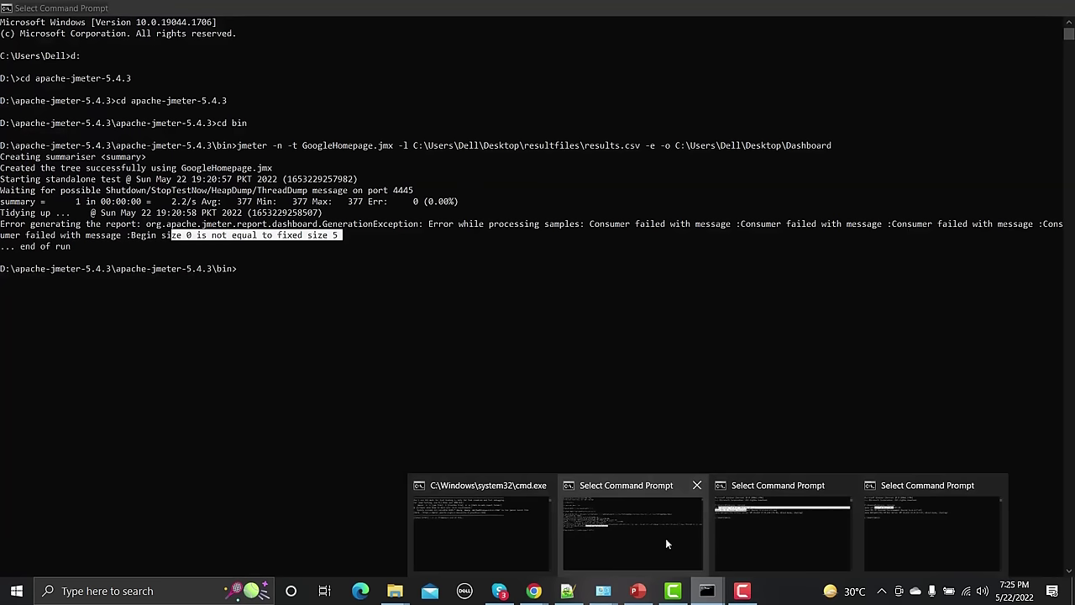
pyautogui.click(665, 537)
pyautogui.click(277, 269)
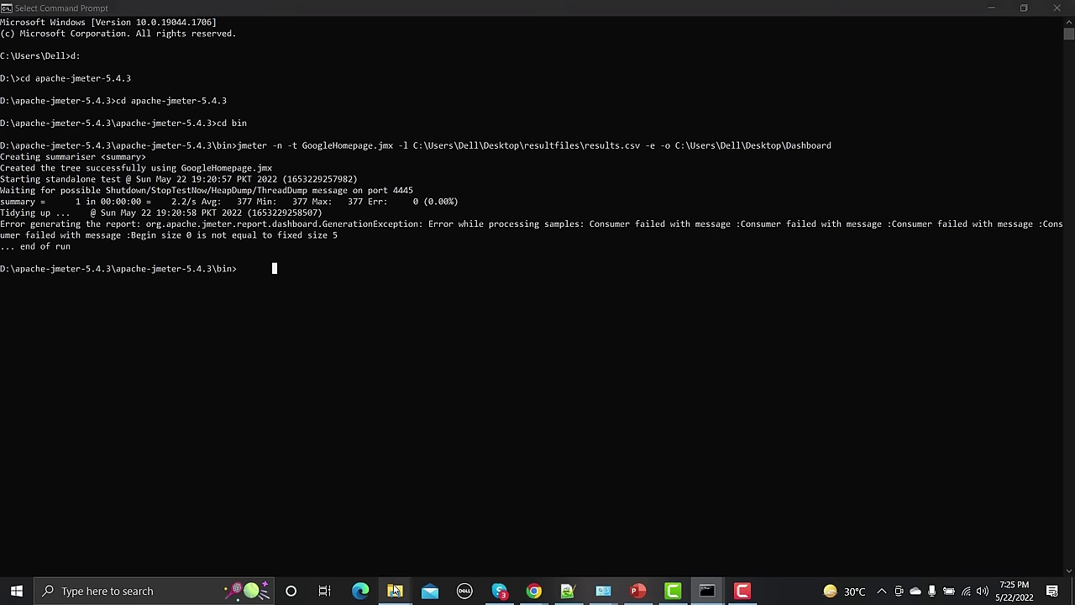
# Permanently delete the results file from the resultfiles folder, then recall the last jmeter command
pyautogui.moveTo(395, 580)
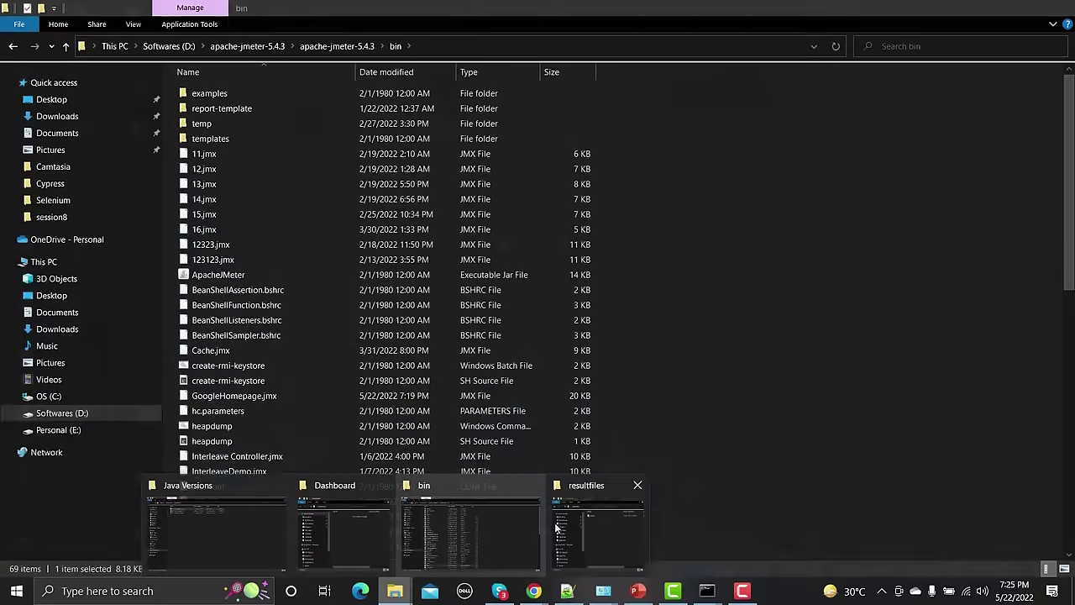
pyautogui.click(563, 527)
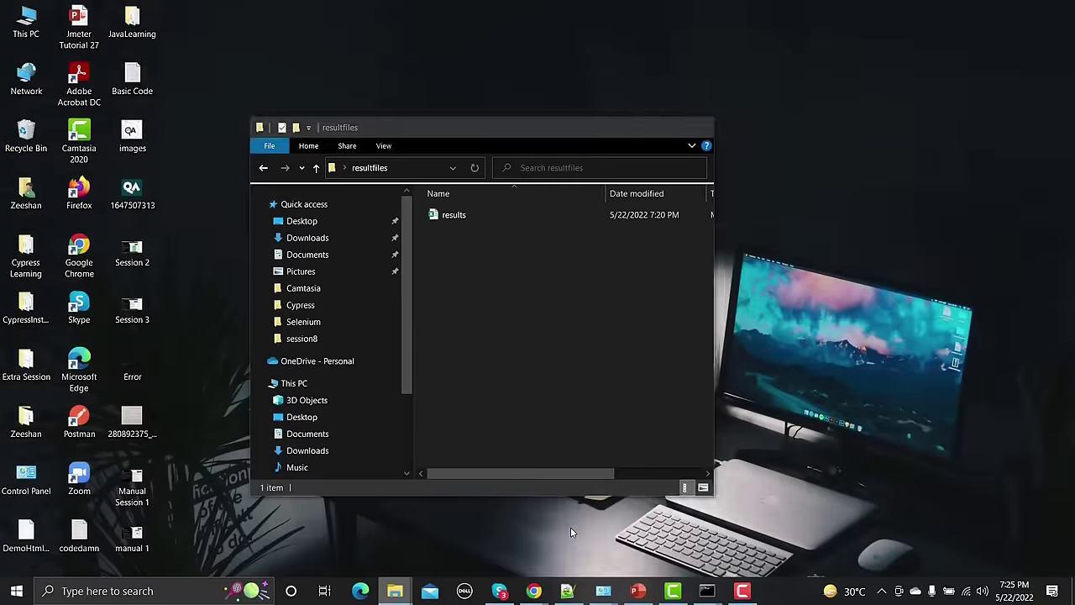
pyautogui.rightClick(448, 215)
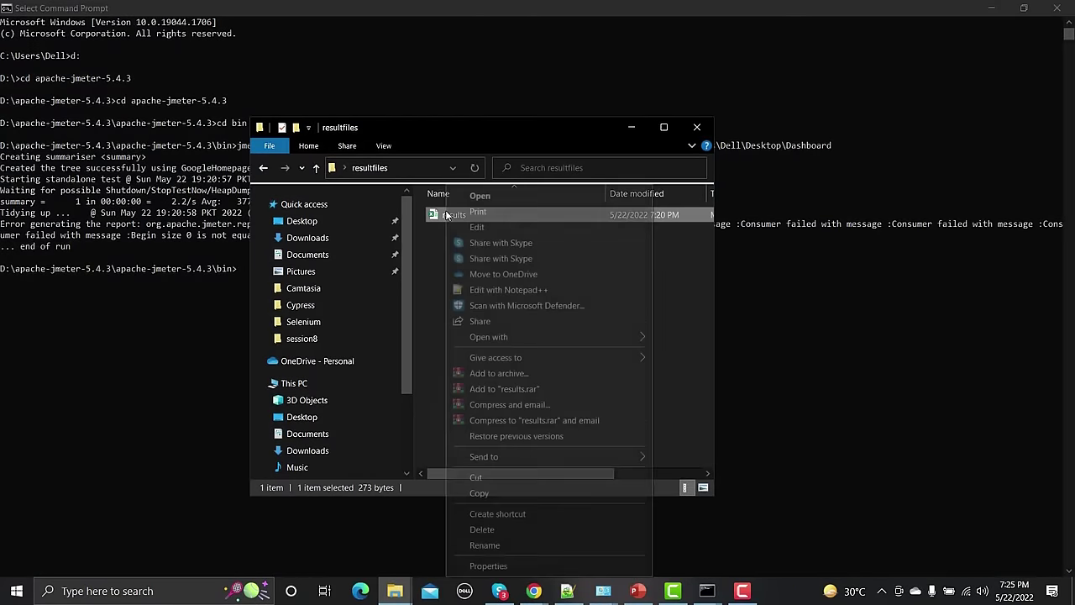
pyautogui.click(492, 529)
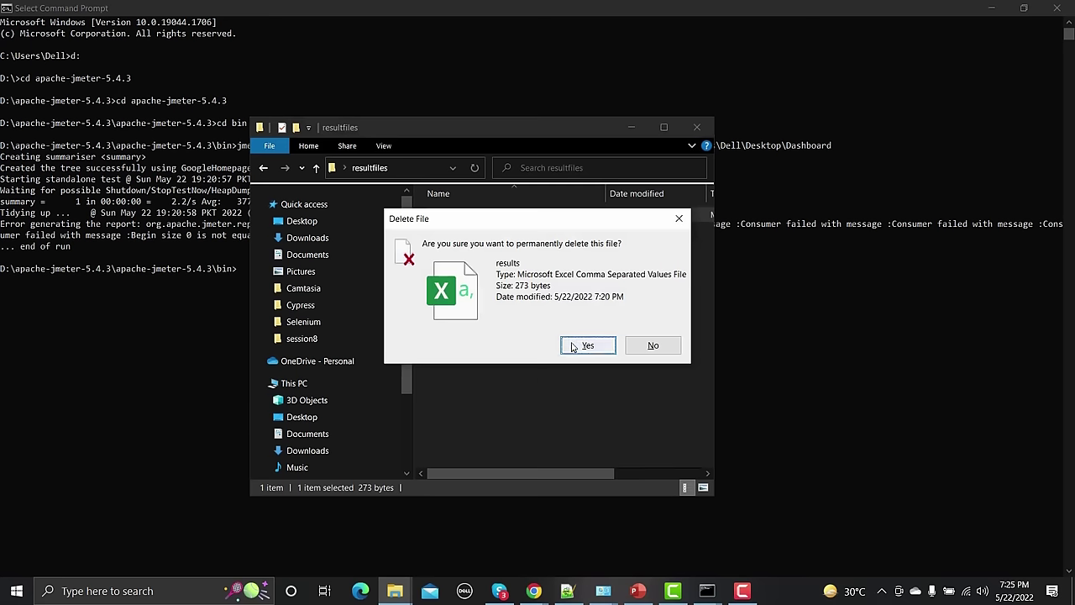
pyautogui.click(573, 346)
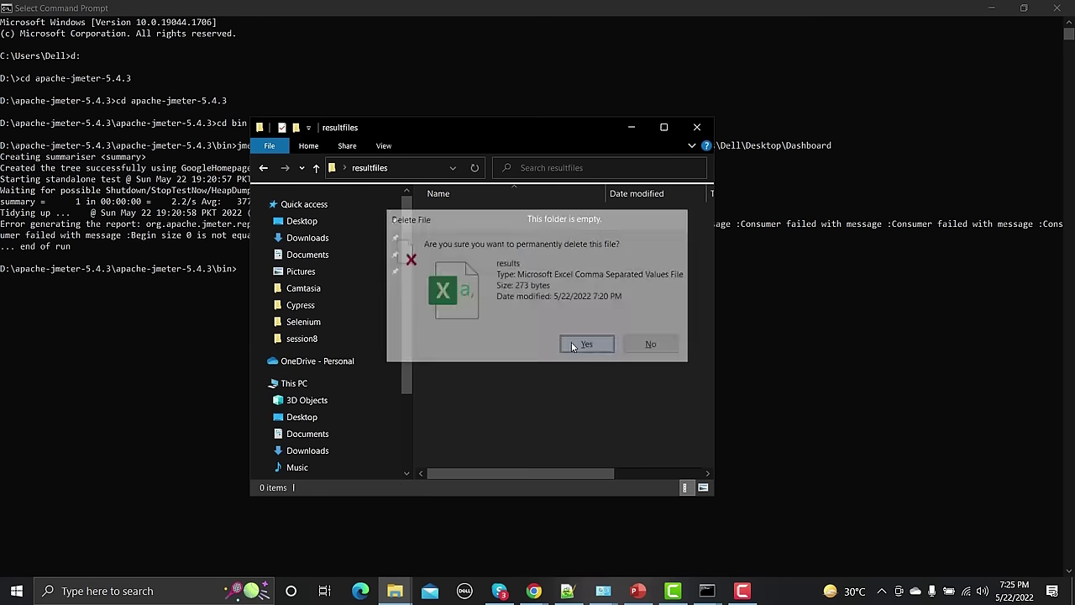
pyautogui.click(632, 126)
pyautogui.press('Up')
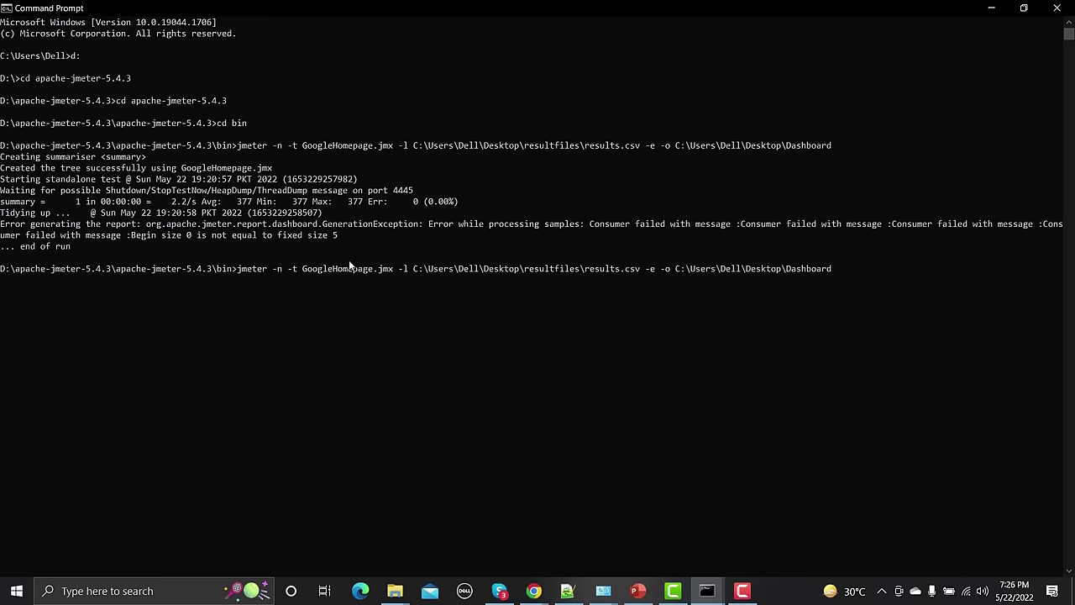
# Rerun the jmeter -n -t GoogleHomepage.jmx test and compare its output with the earlier report error
pyautogui.press('Return')
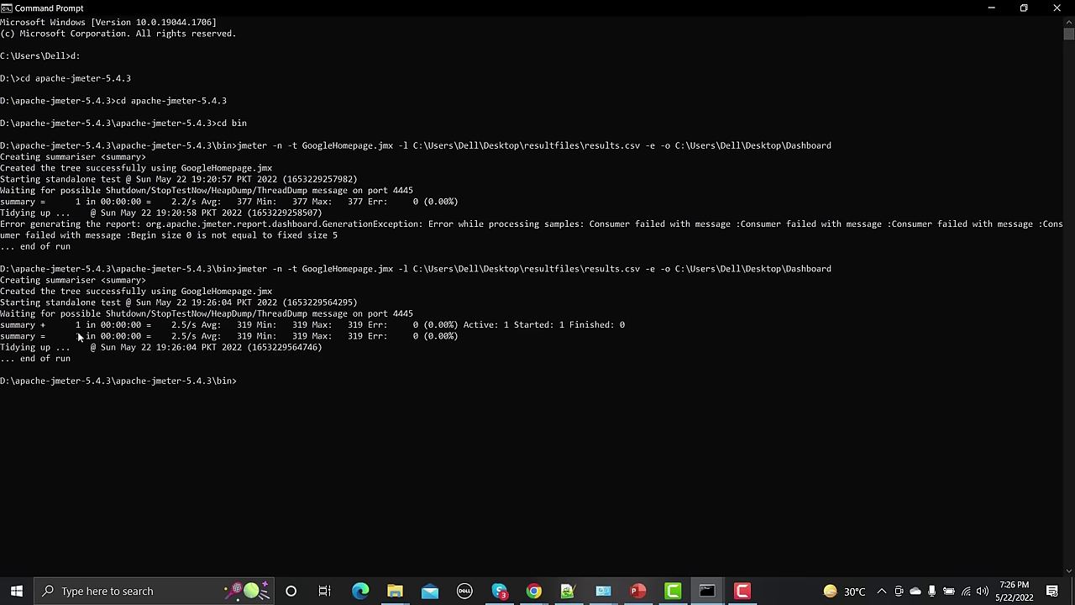
pyautogui.moveTo(3, 303); pyautogui.dragTo(250, 382)
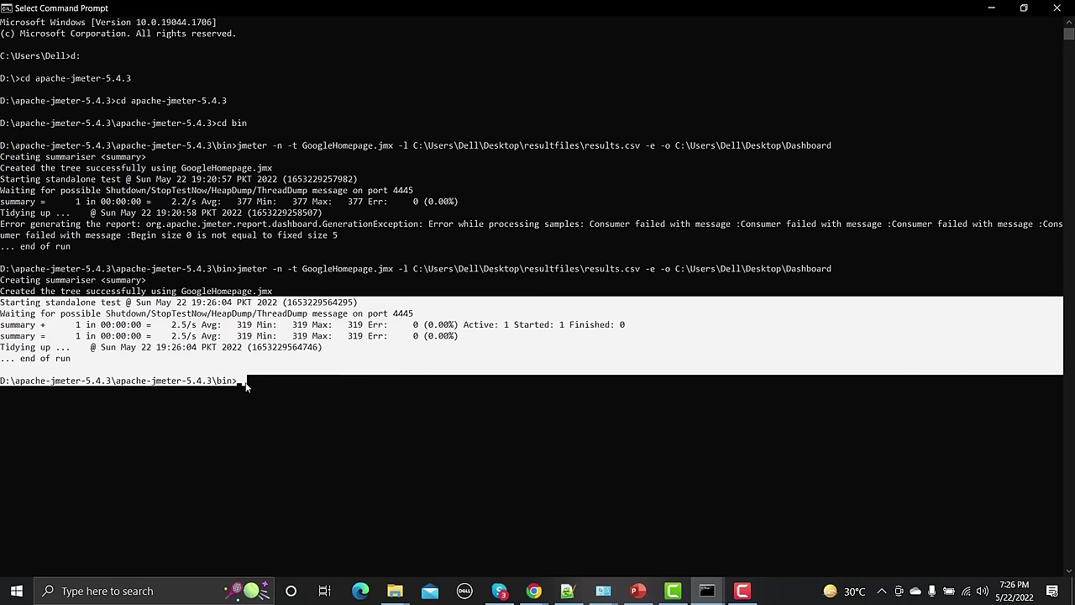
pyautogui.click(74, 225)
pyautogui.moveTo(2, 226); pyautogui.dragTo(443, 251)
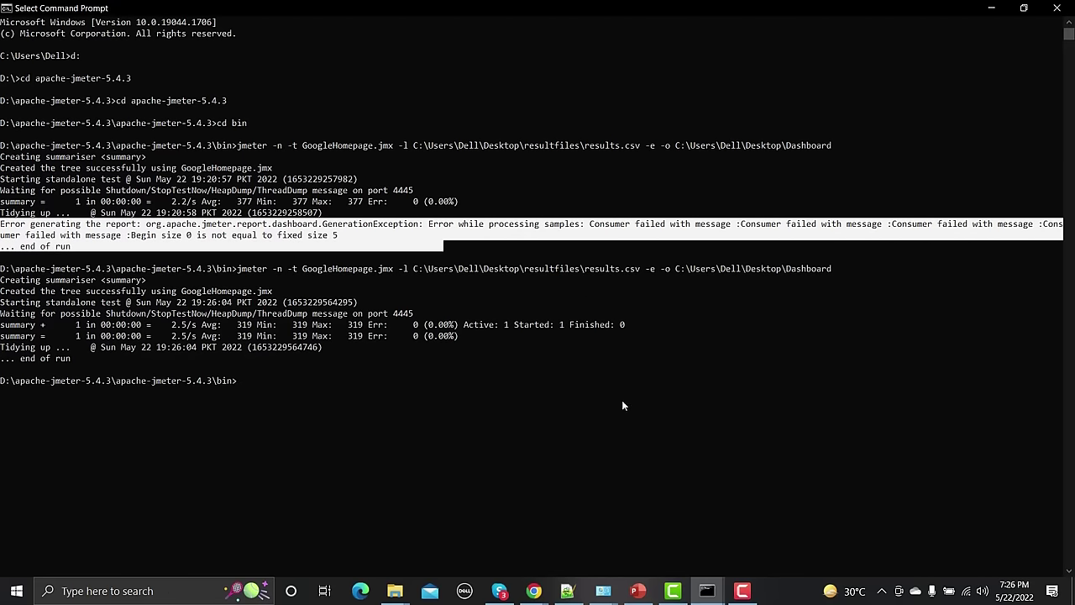
# Minimize the console, Java Versions, Programs and Features and Notepad++ windows
pyautogui.click(991, 8)
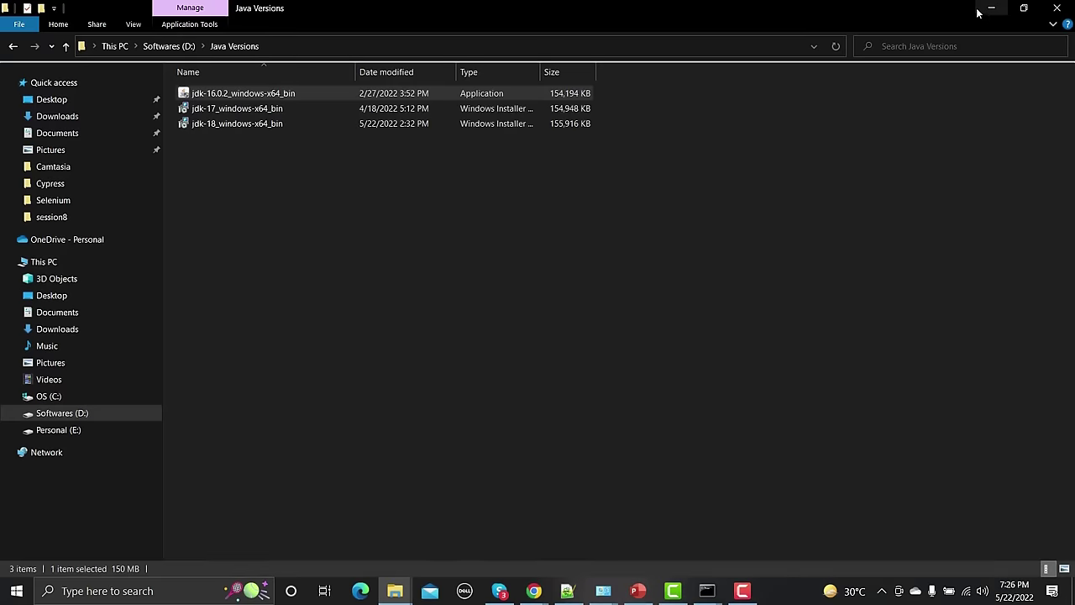
pyautogui.click(991, 8)
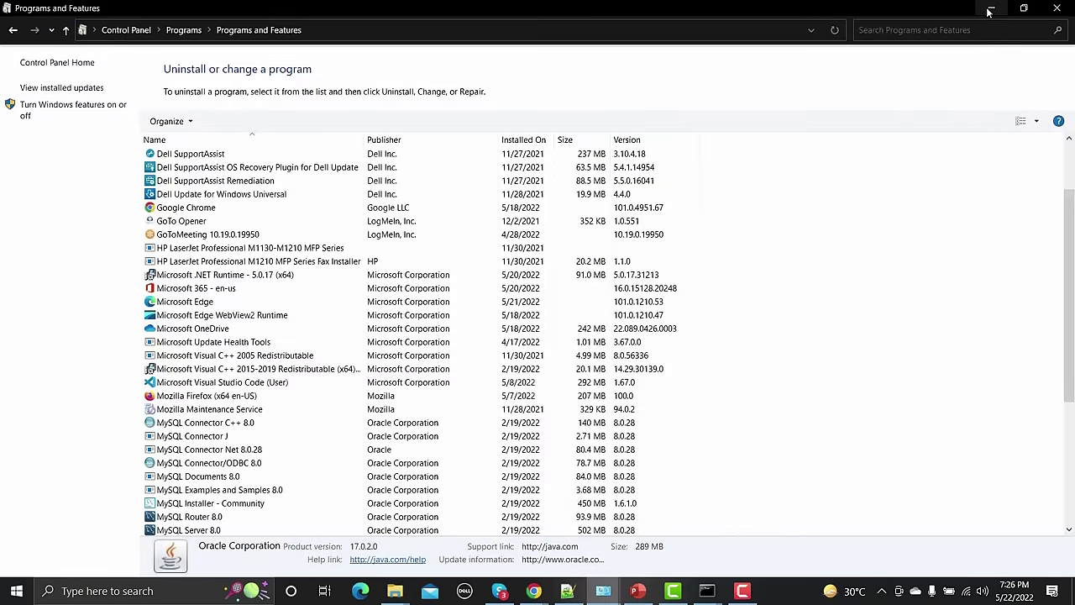
pyautogui.click(989, 10)
pyautogui.click(990, 10)
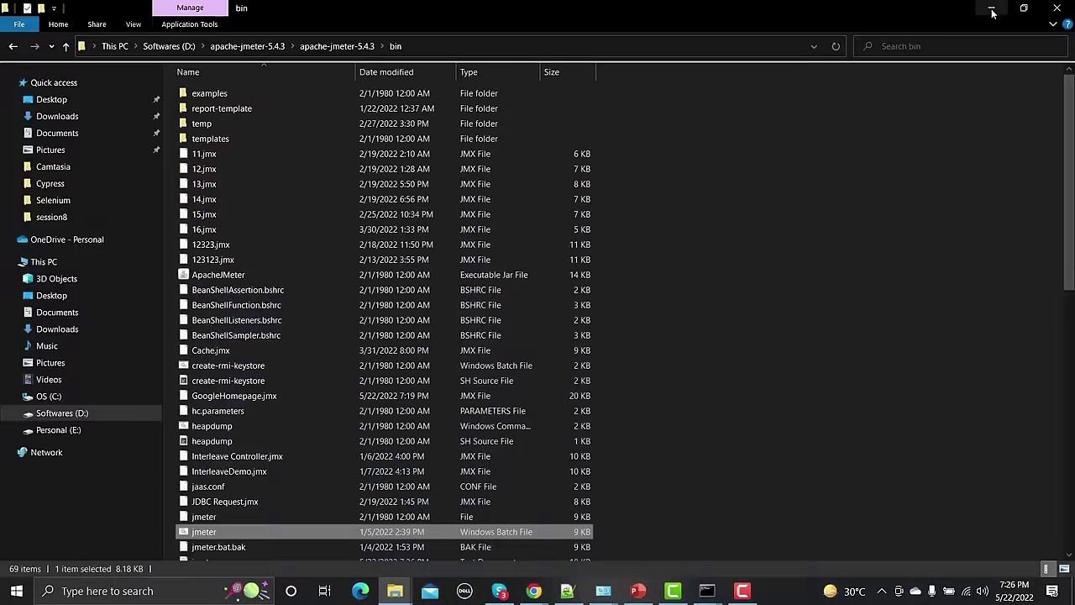
# Open the Dashboard folder's index.html in Chrome, maximize it, and scroll down the report
pyautogui.click(991, 11)
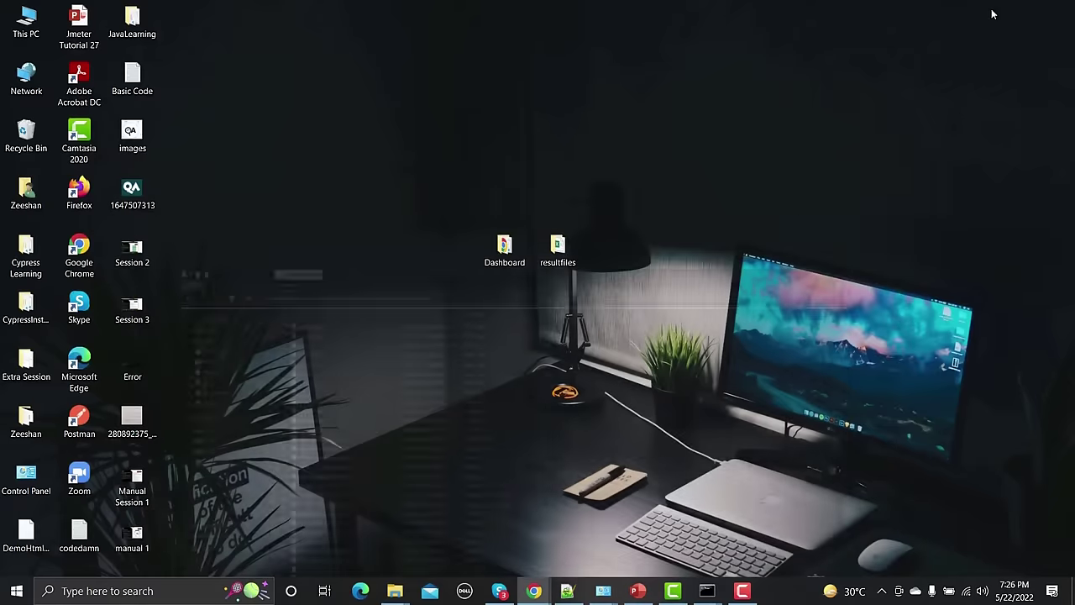
pyautogui.doubleClick(505, 251)
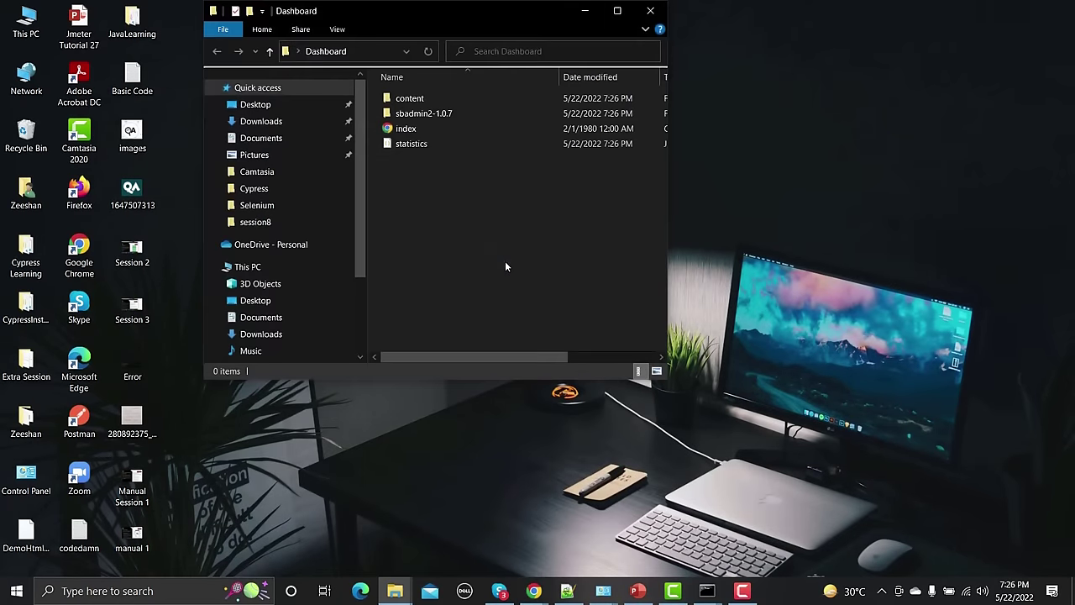
pyautogui.click(616, 10)
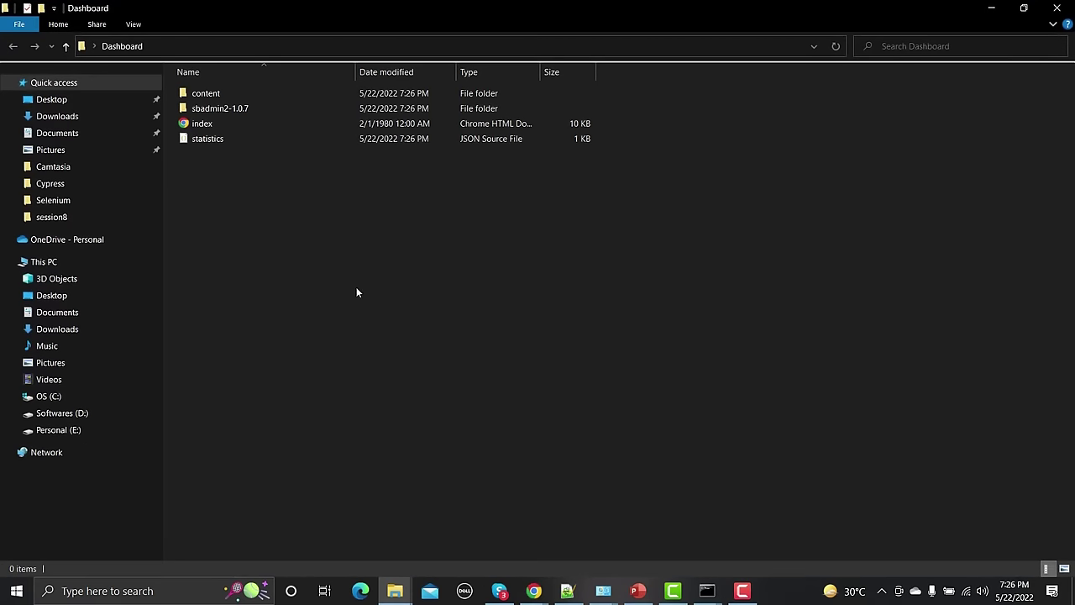
pyautogui.click(199, 126)
pyautogui.doubleClick(198, 128)
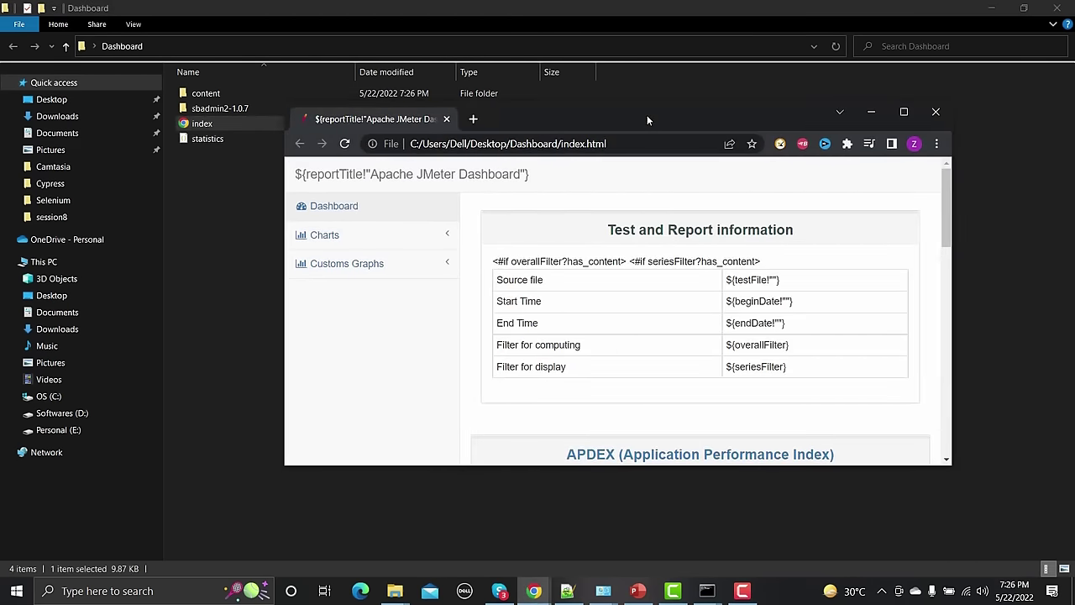
pyautogui.doubleClick(647, 115)
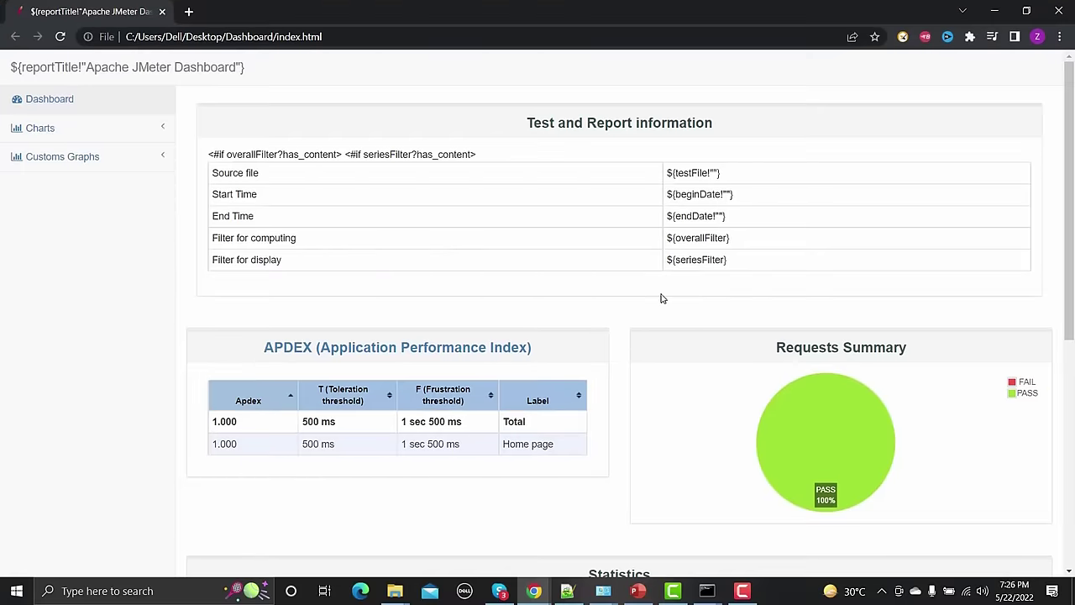
pyautogui.scroll(-5, 661, 298)
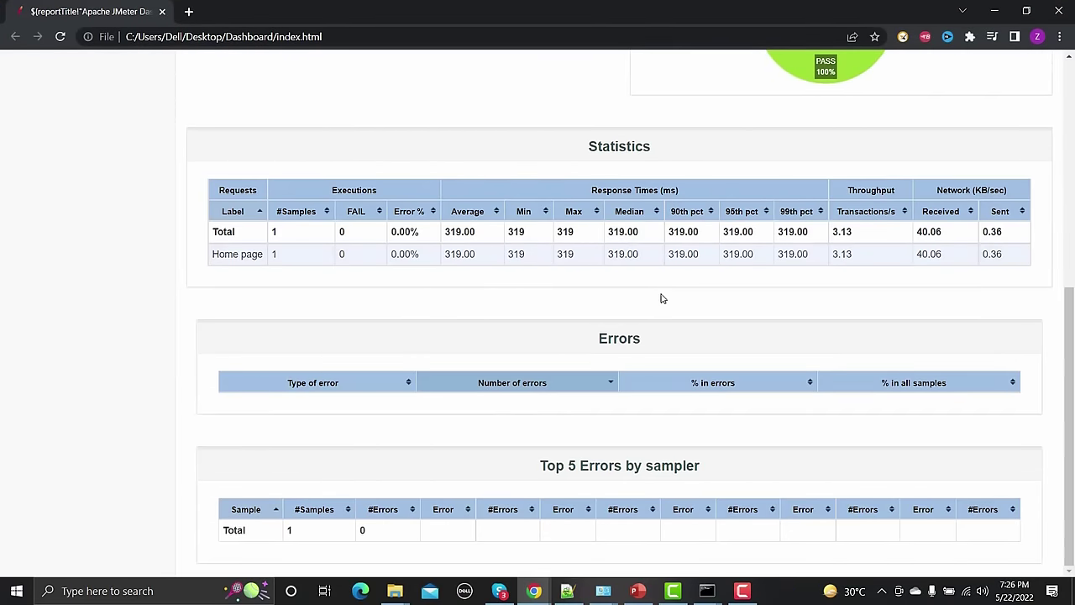